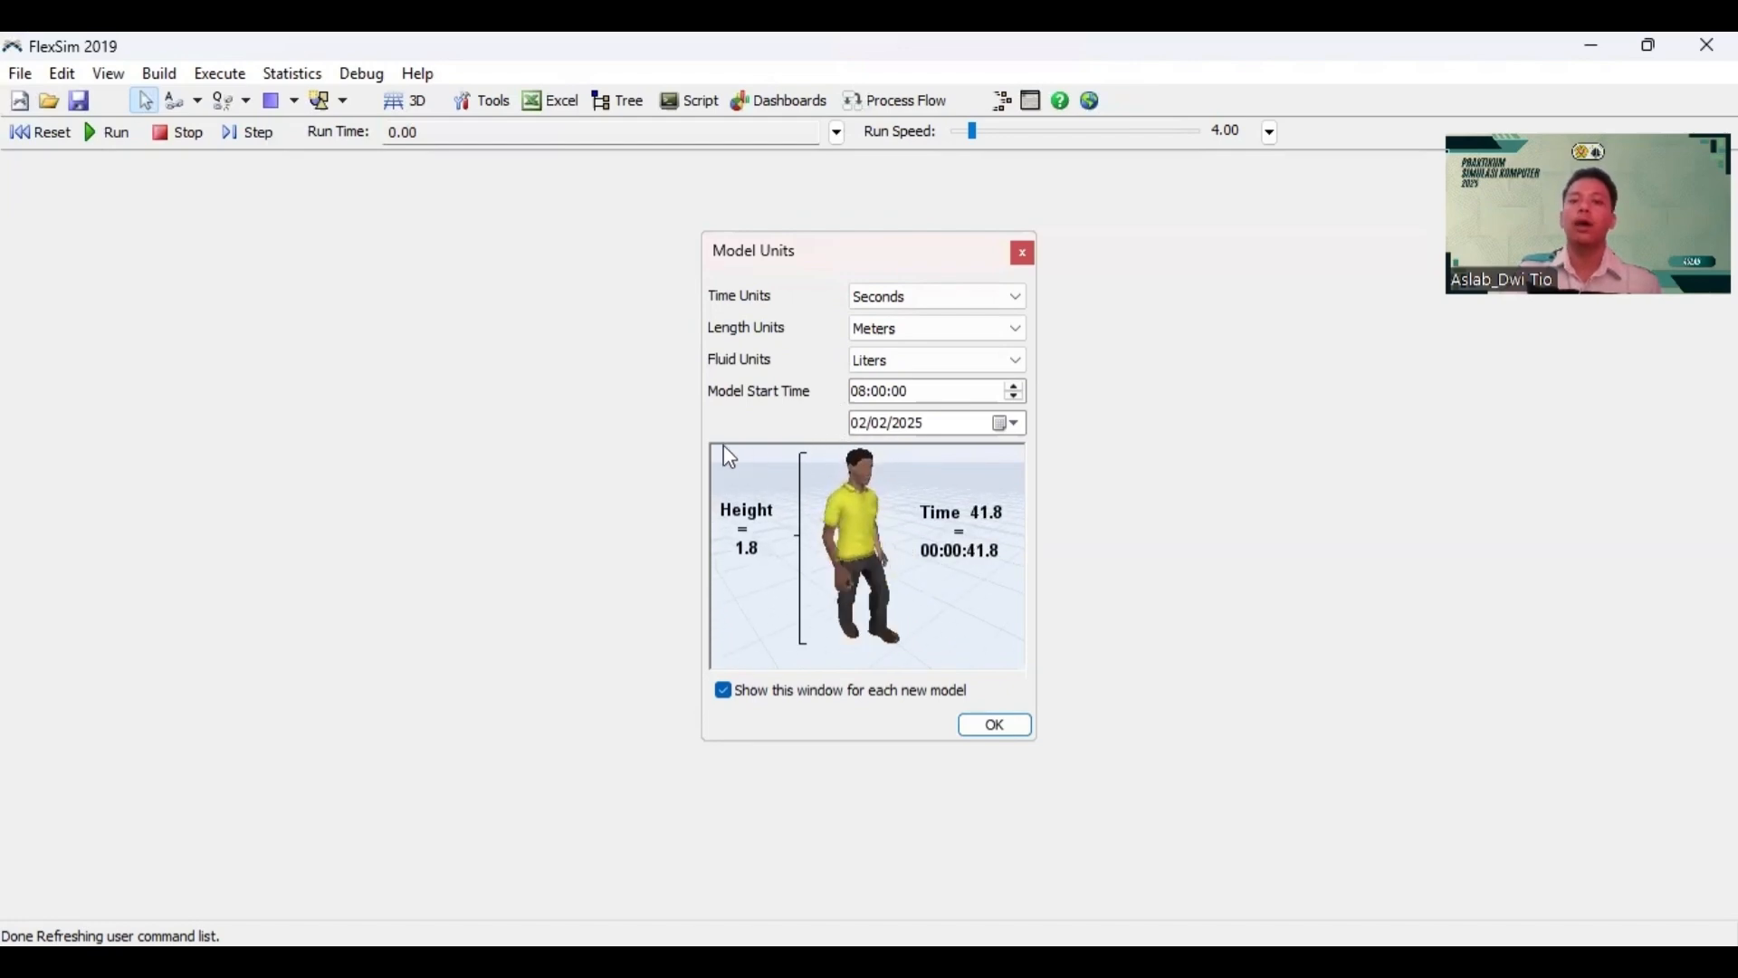
Step: Create the new model with seconds, meters and liters as units and a start time of 08:00:00
left_click(996, 724)
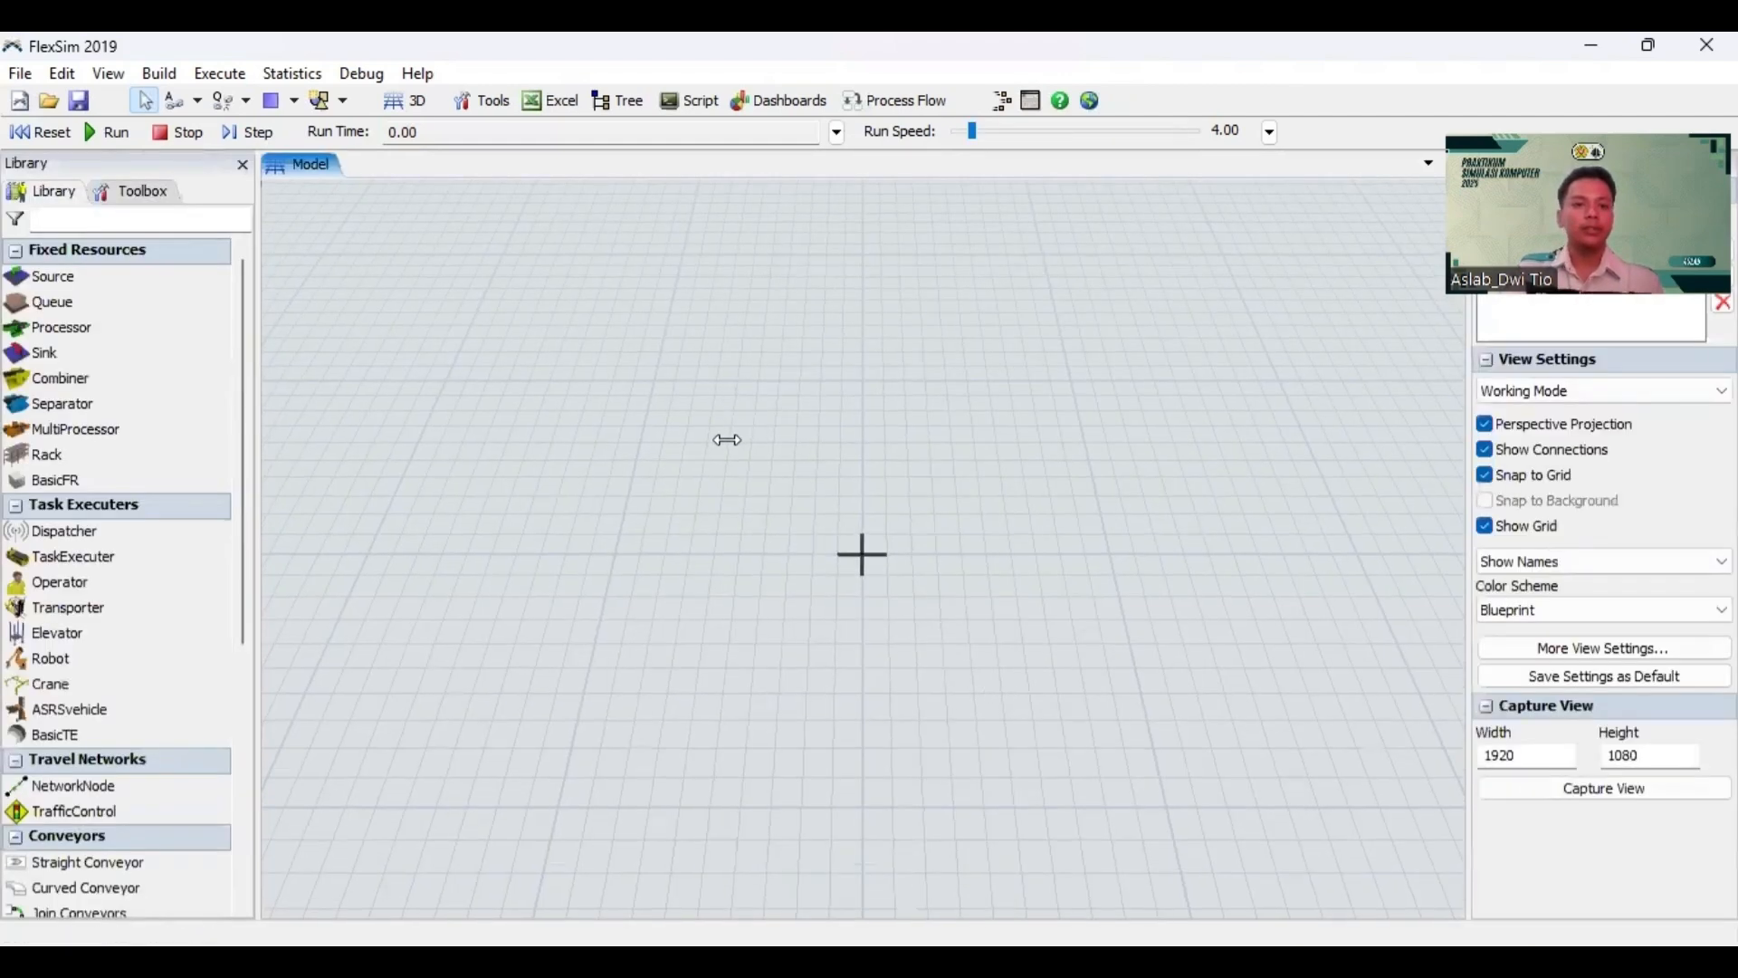
left_click_drag(721, 438, 723, 643)
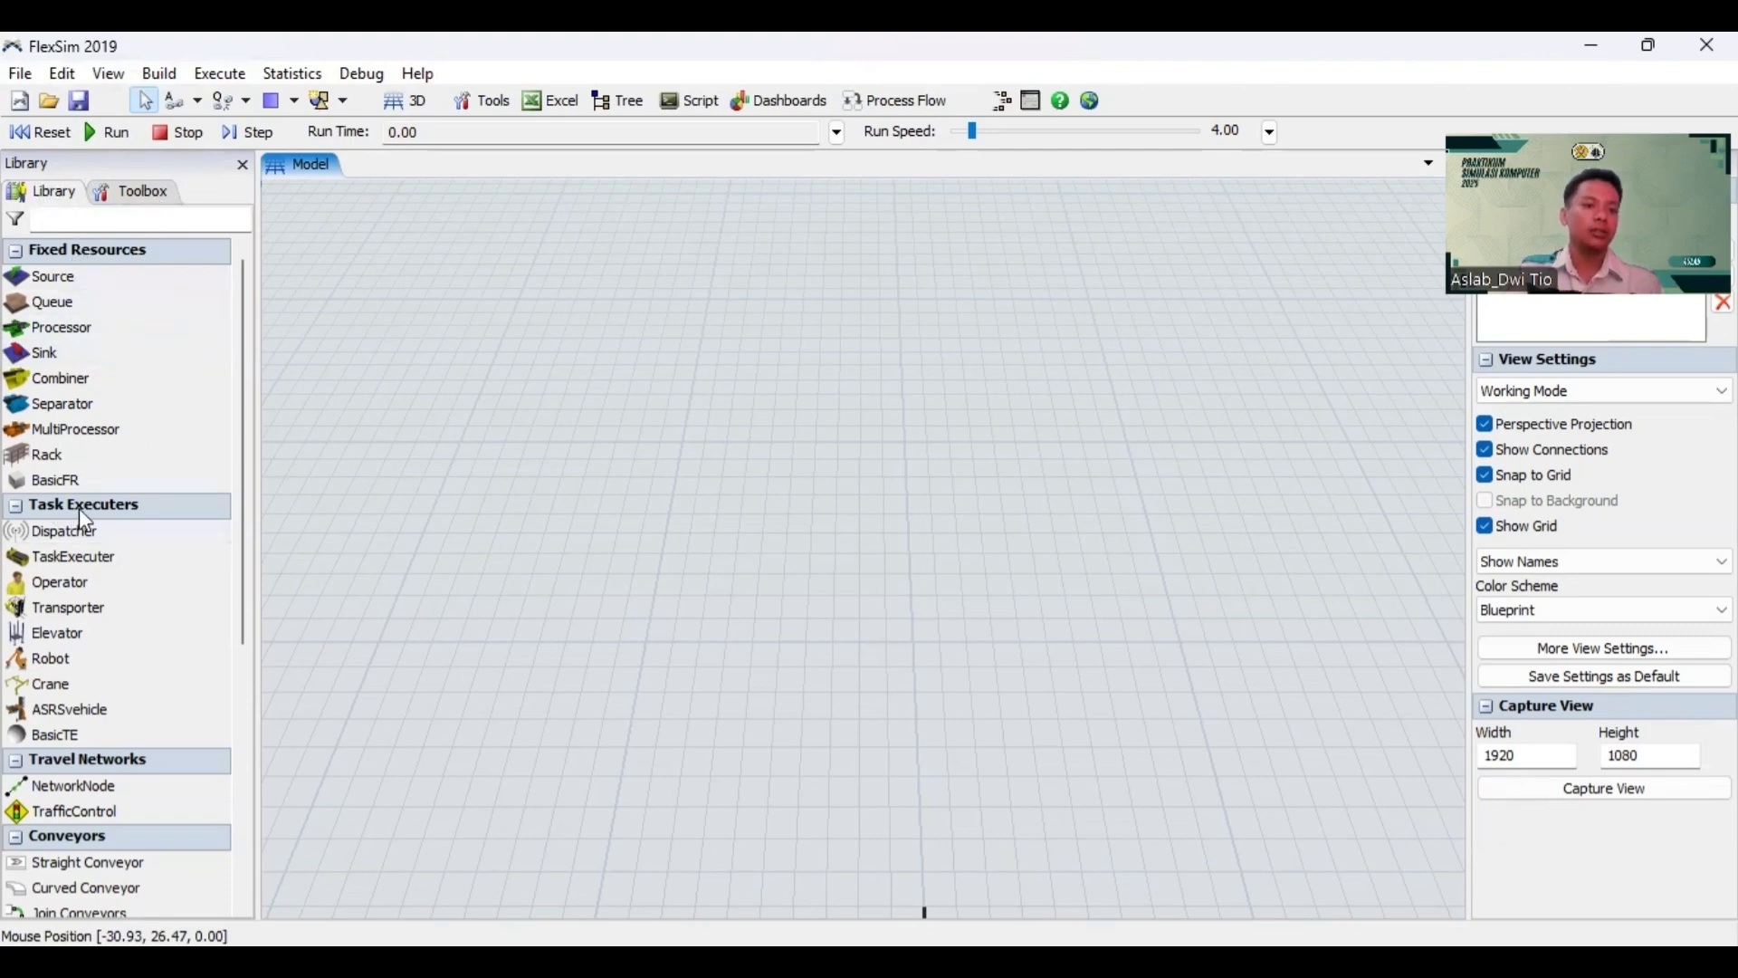
Step: Look through the object library's fixed resources, task executers, travel networks and conveyors
scroll(65, 692, "down", 4)
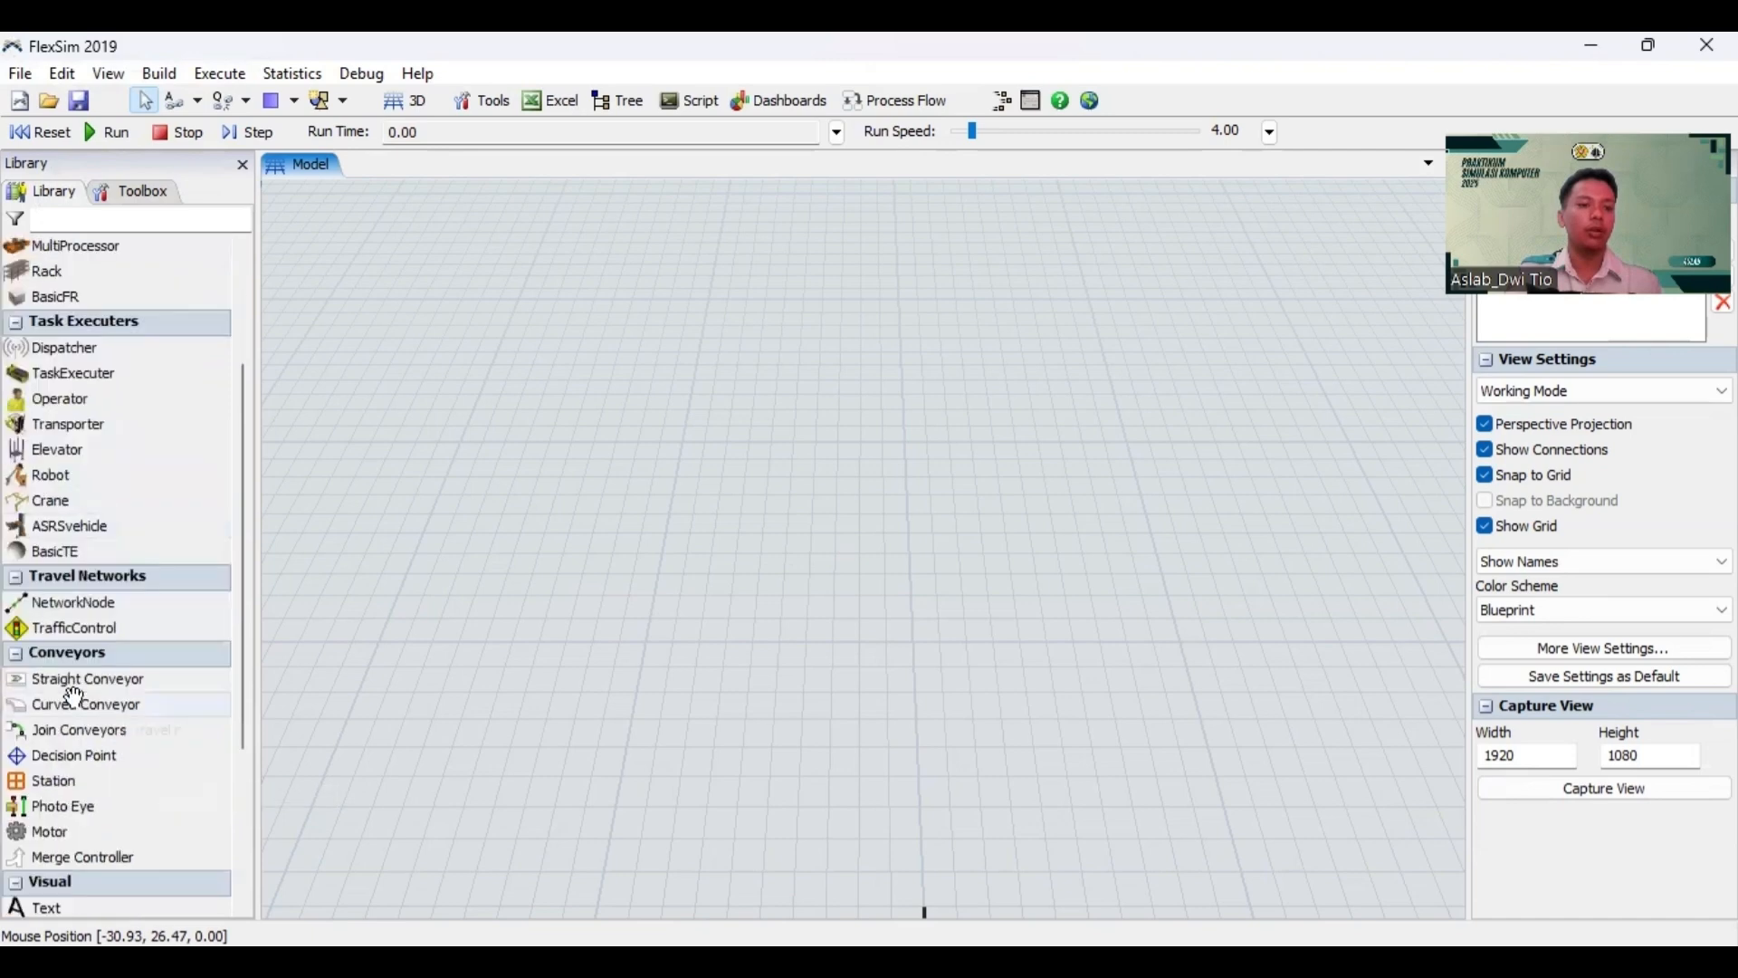
scroll(60, 694, "down", 2)
scroll(28, 651, "up", 6)
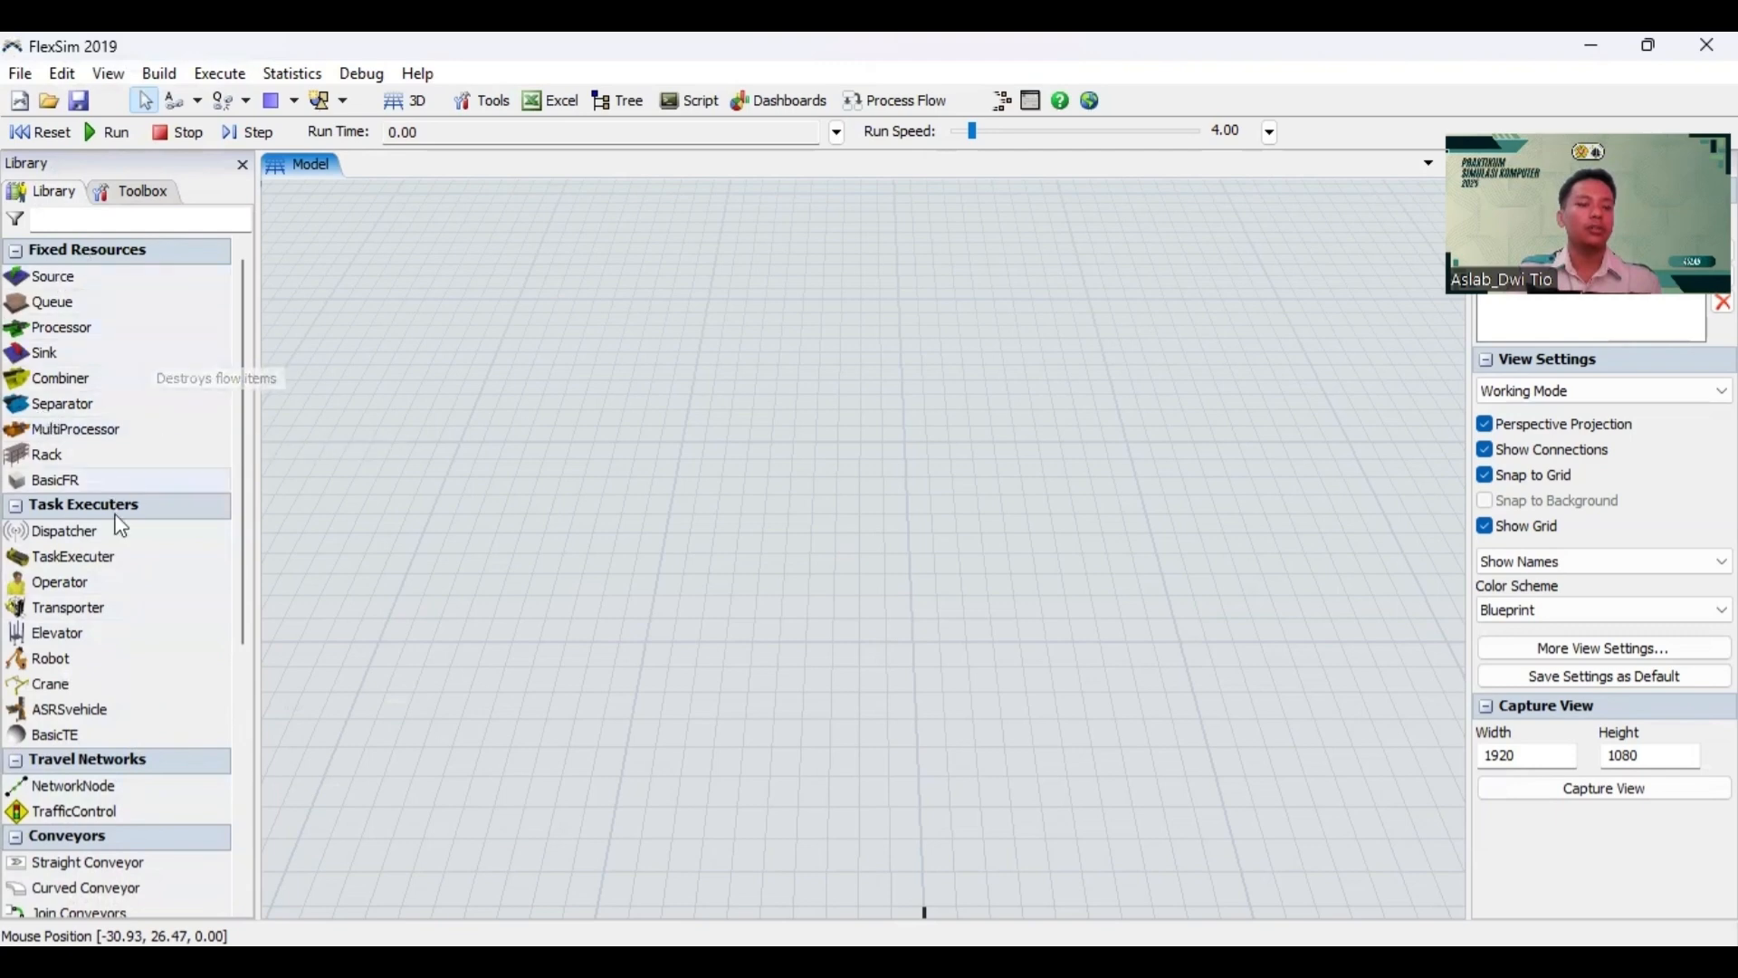
scroll(105, 544, "down", 1)
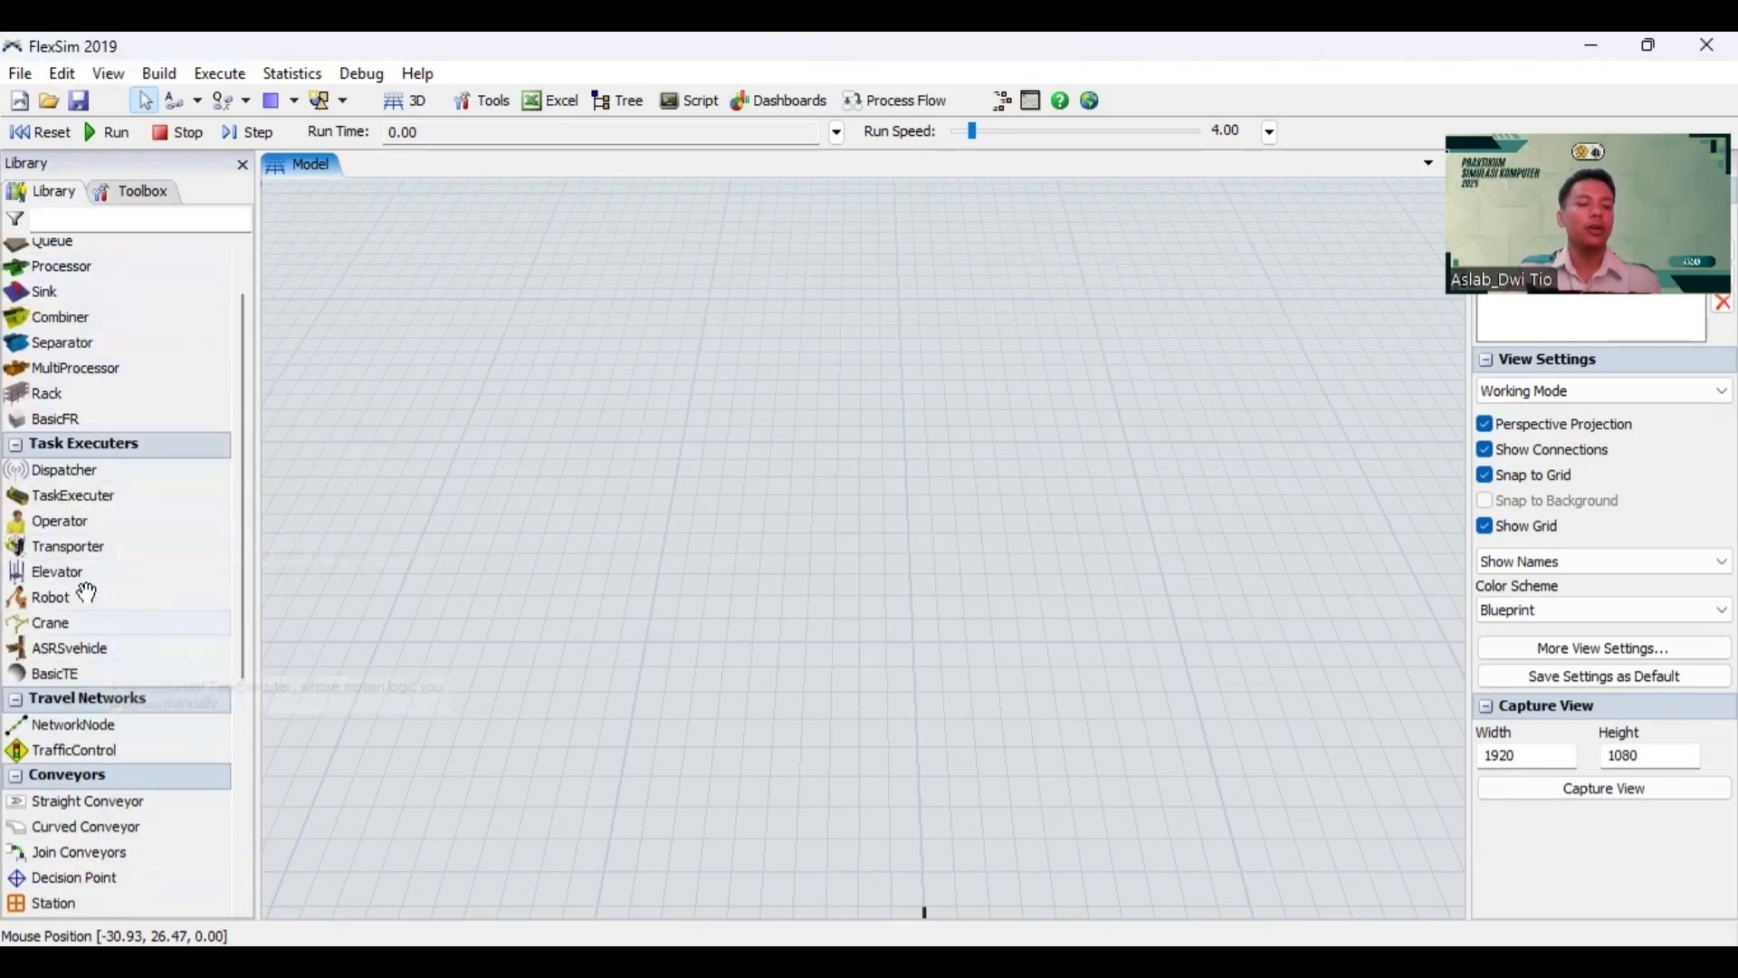
scroll(72, 582, "up", 1)
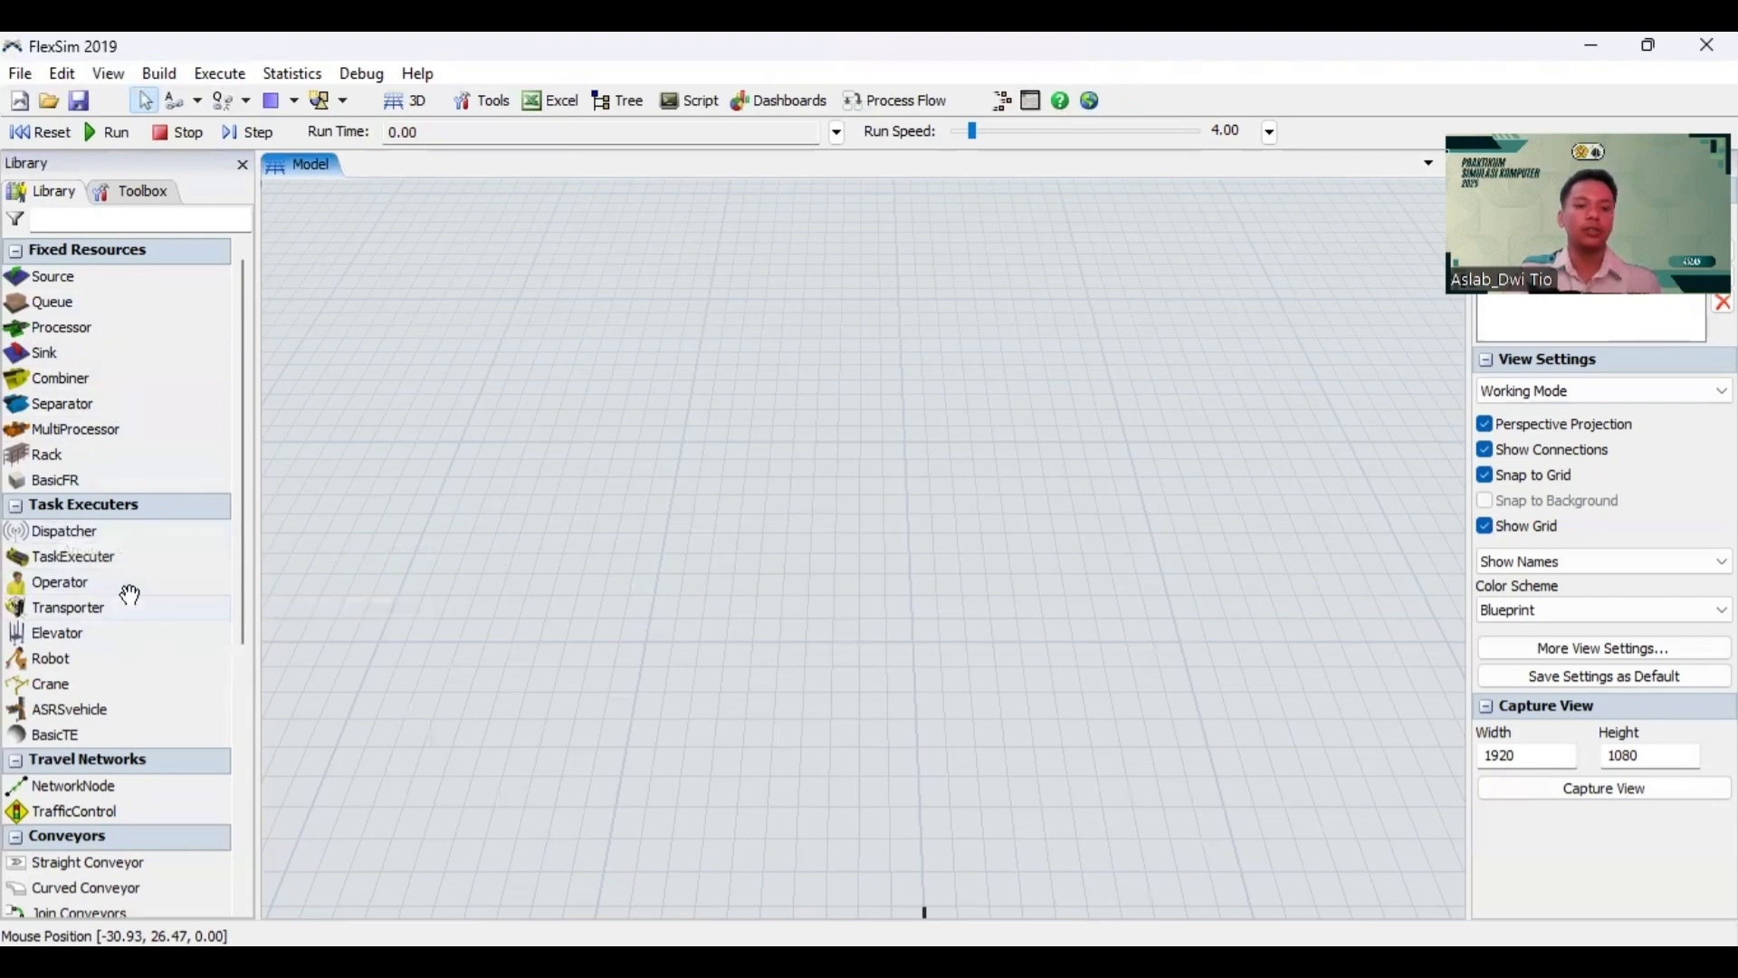
scroll(147, 839, "down", 1)
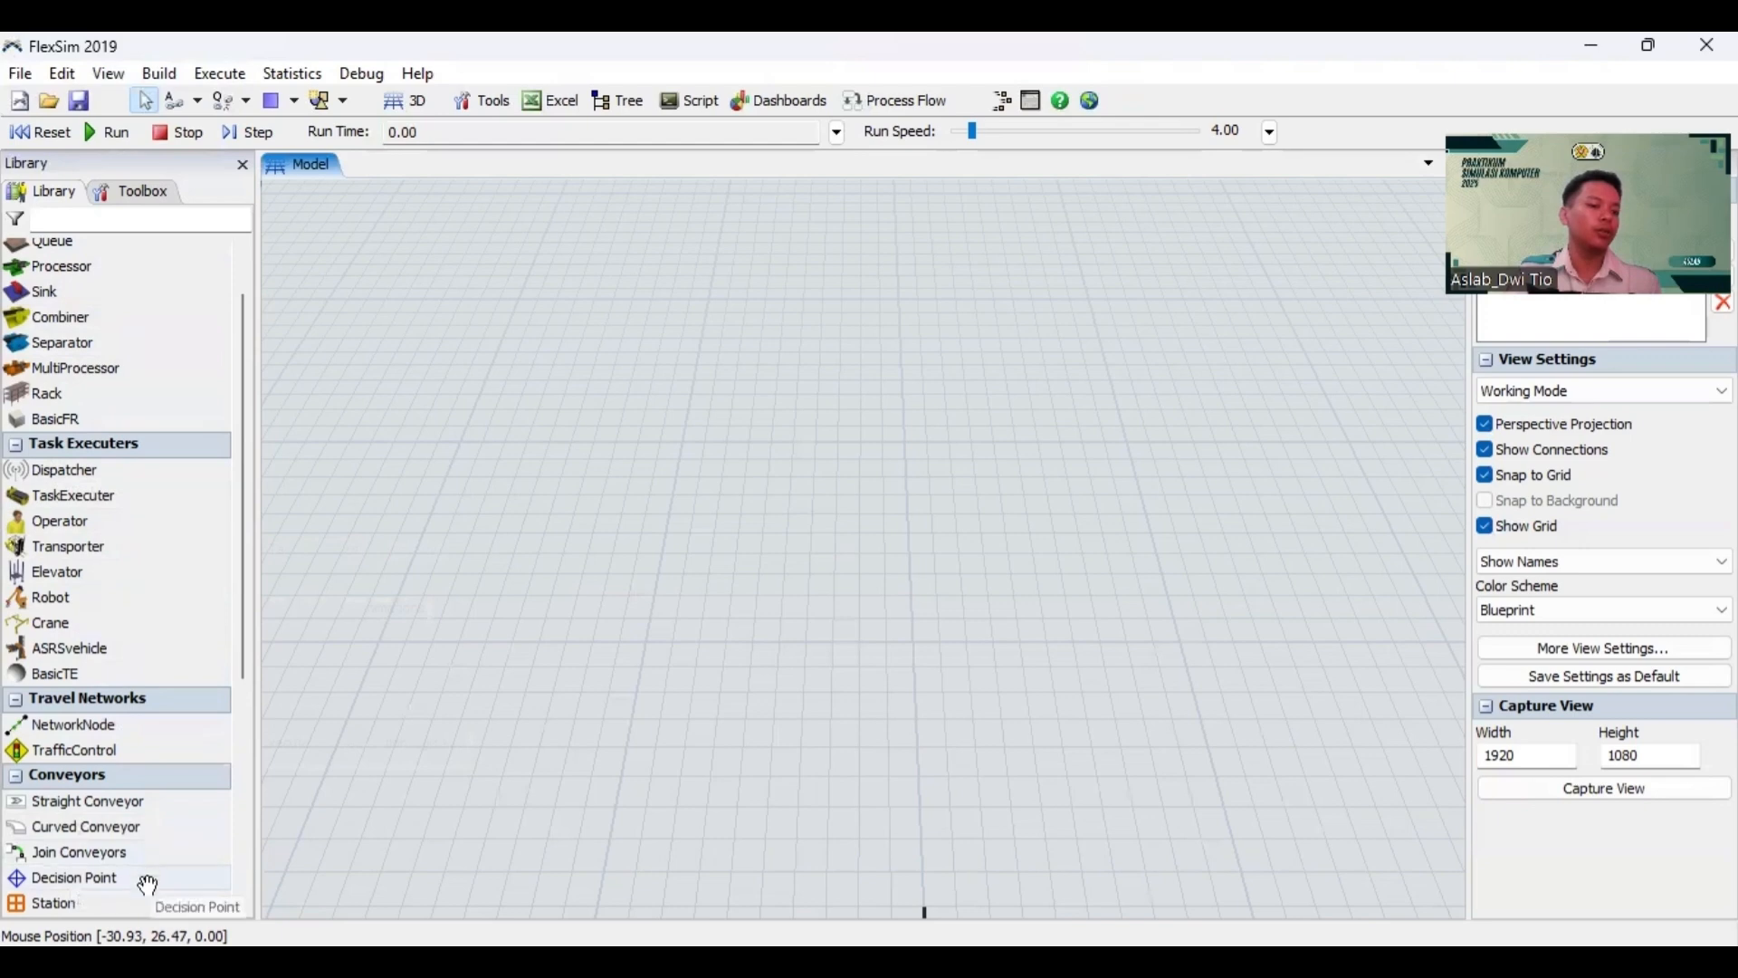
scroll(150, 769, "up", 1)
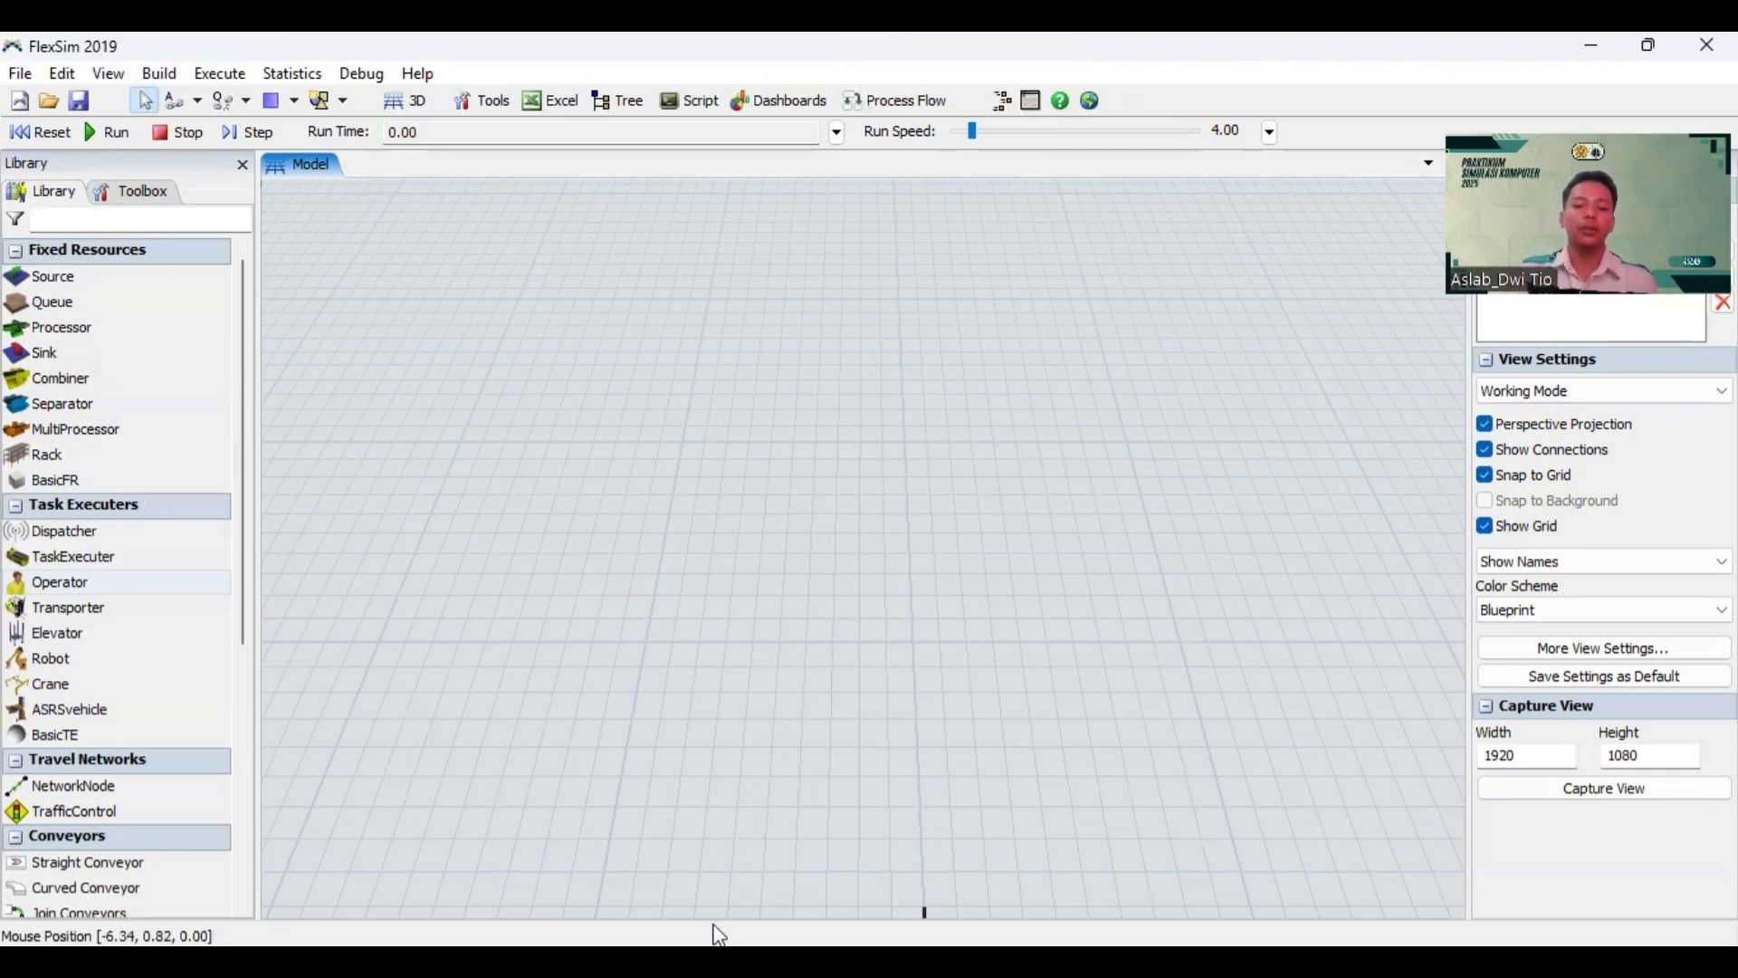
Step: Switch to the practicum module PDF in the browser and read the bakery case study narrative and its processing time table
mouse_move(714, 932)
left_click(695, 867)
scroll(765, 624, "up", 8)
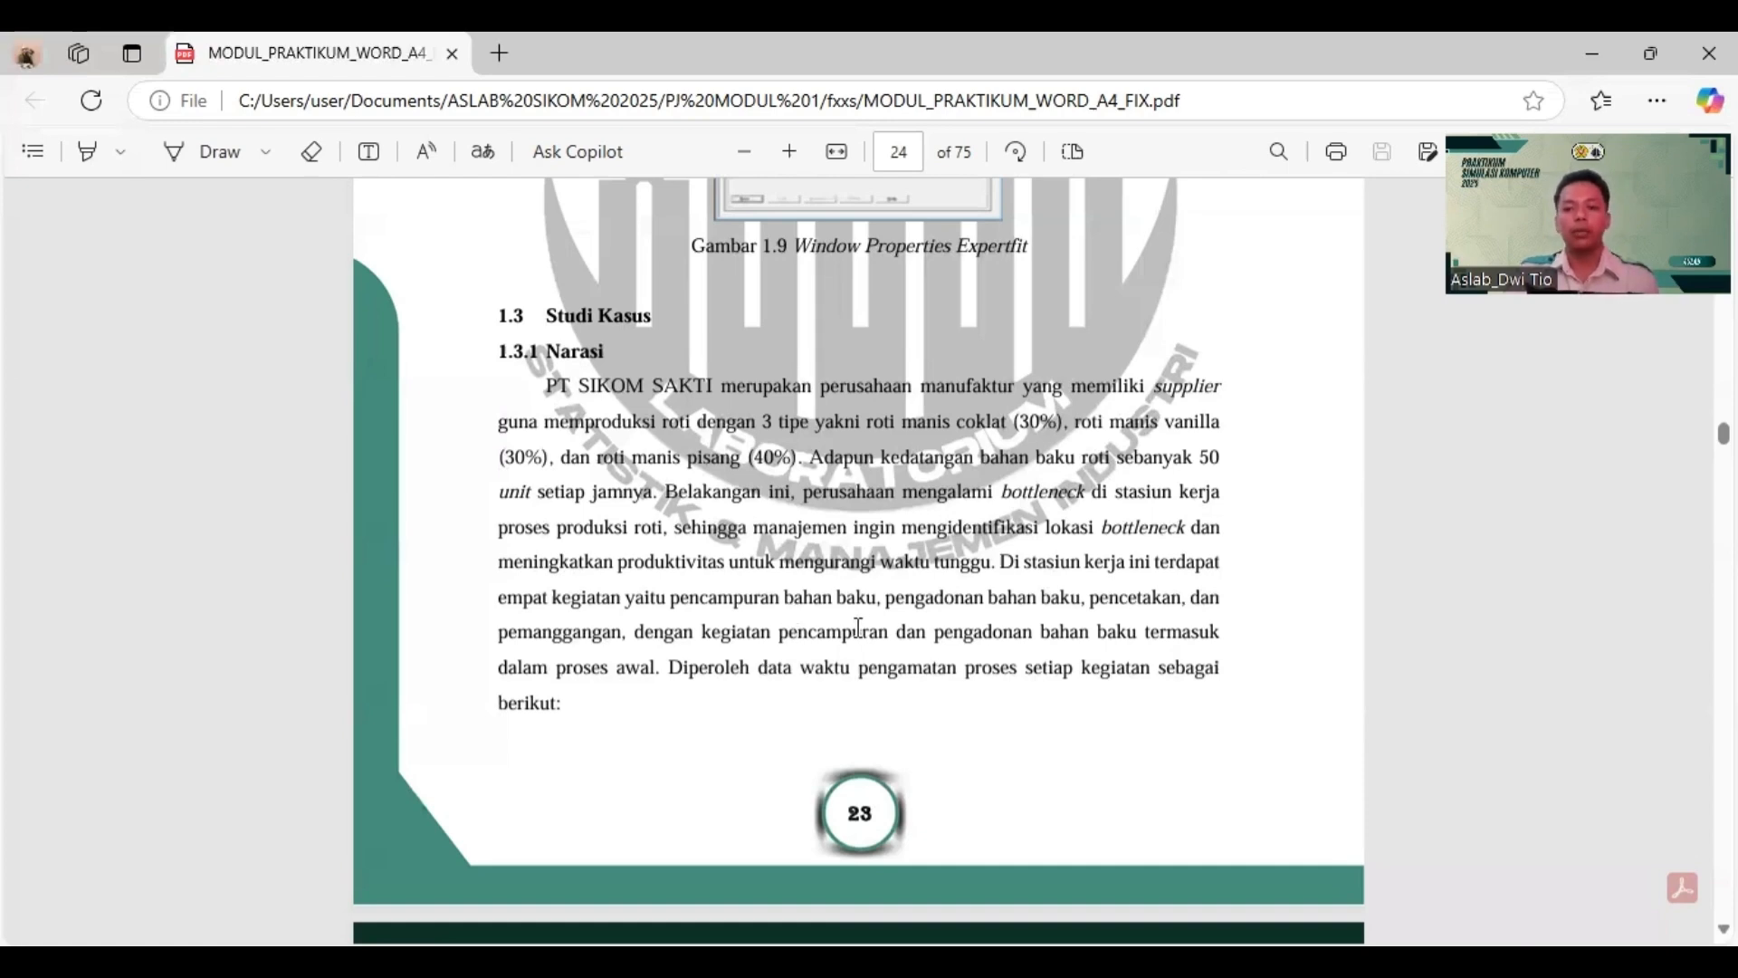
scroll(858, 626, "down", 8)
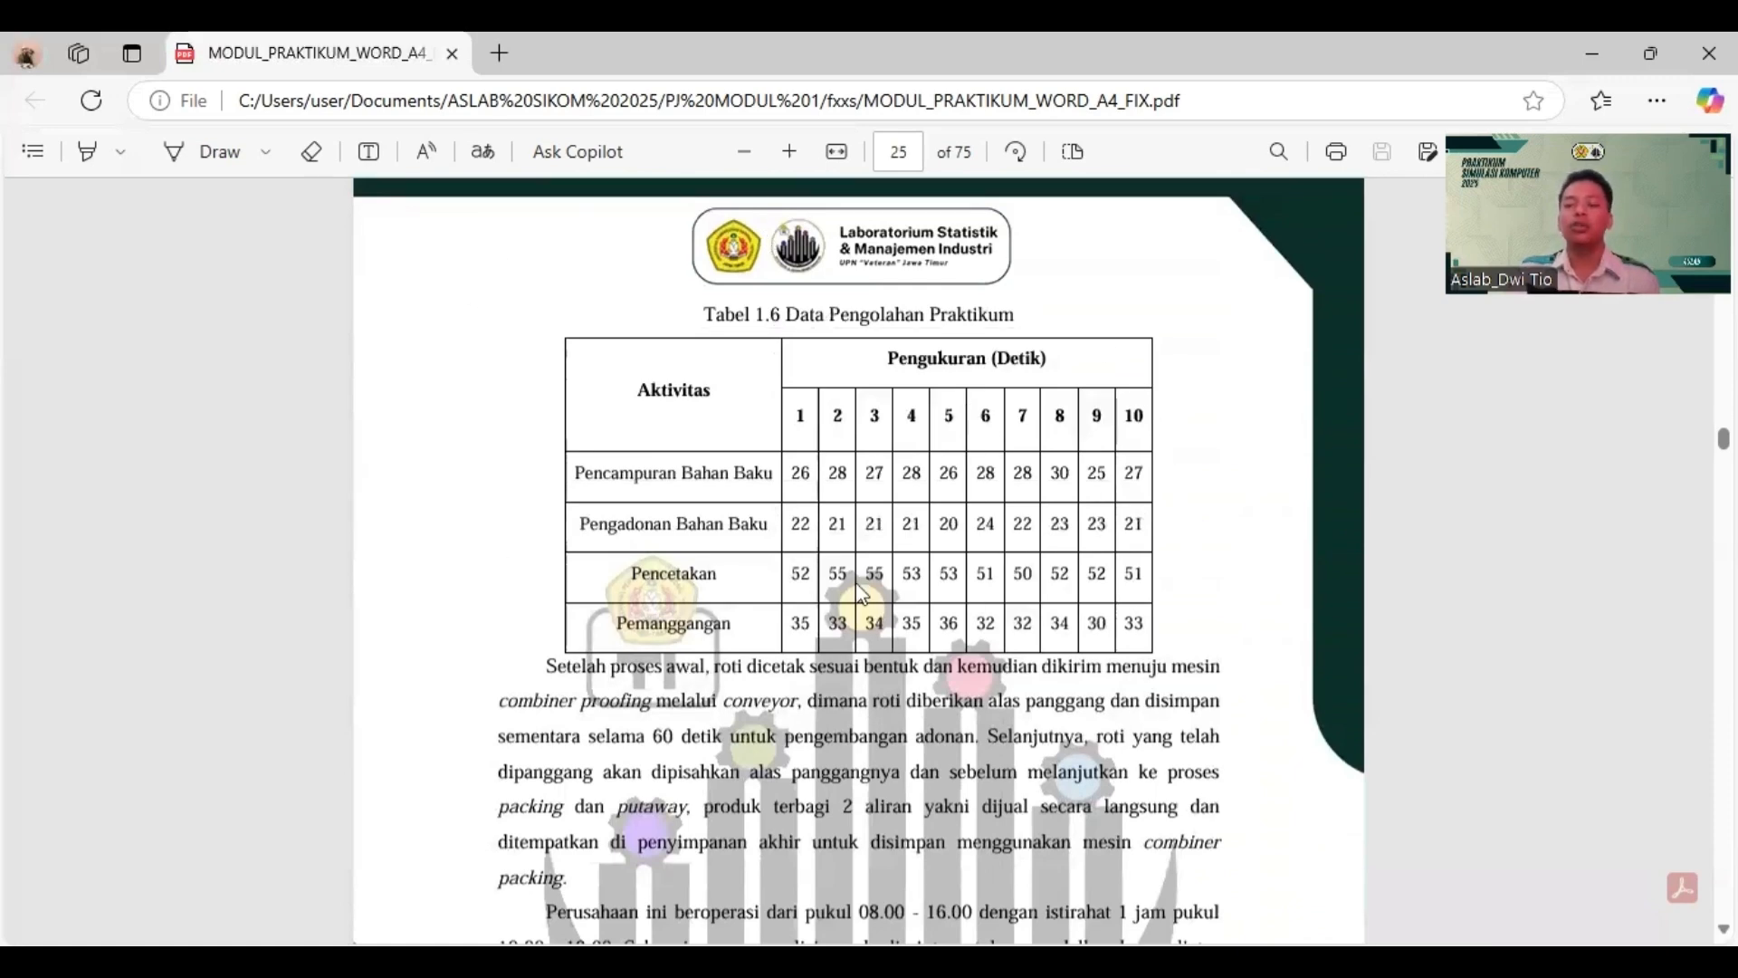
scroll(941, 534, "down", 3)
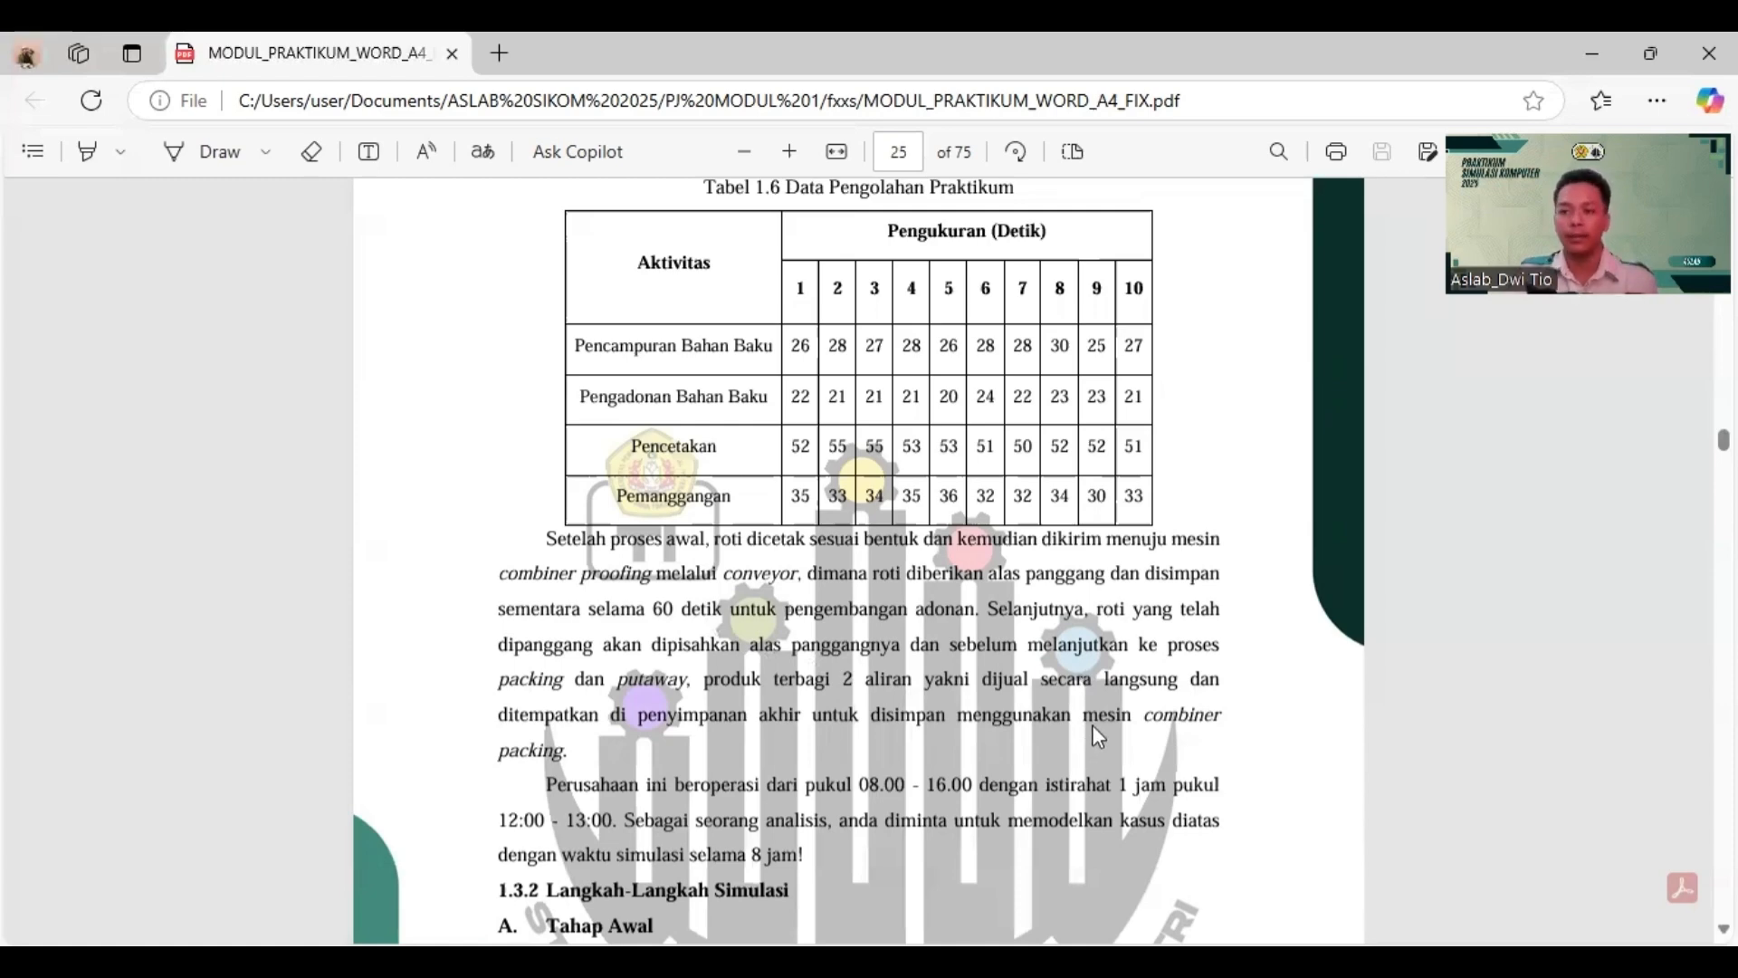
scroll(681, 719, "down", 3)
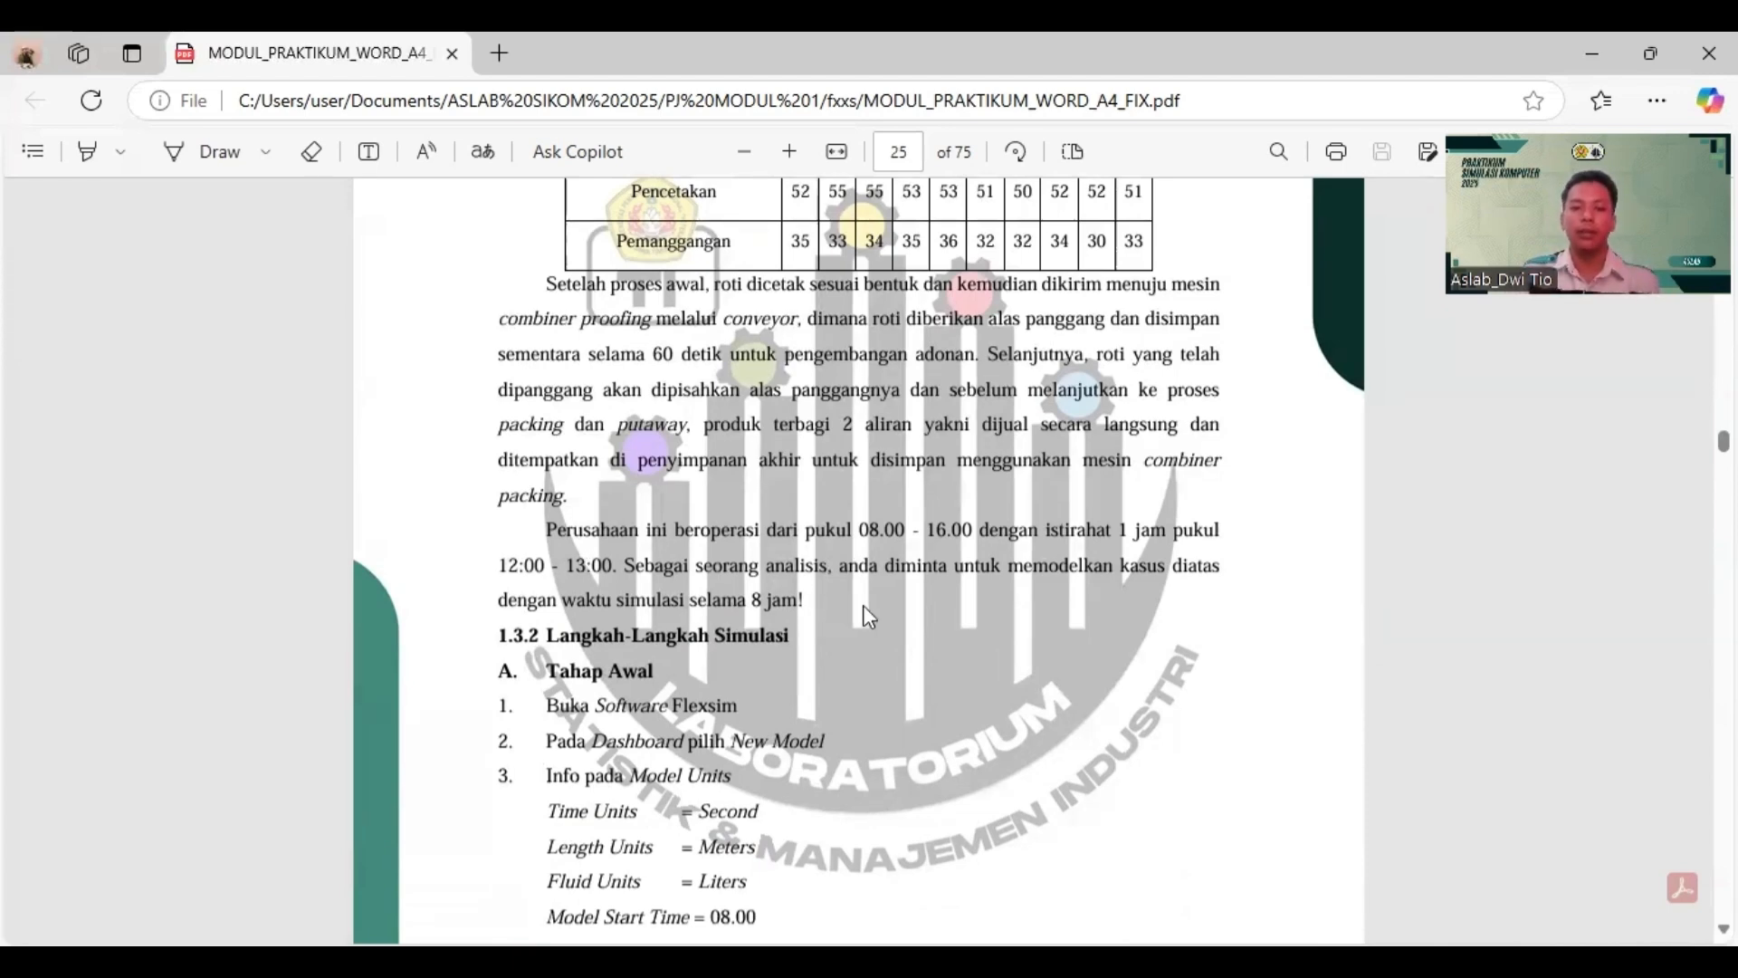
scroll(869, 614, "up", 8)
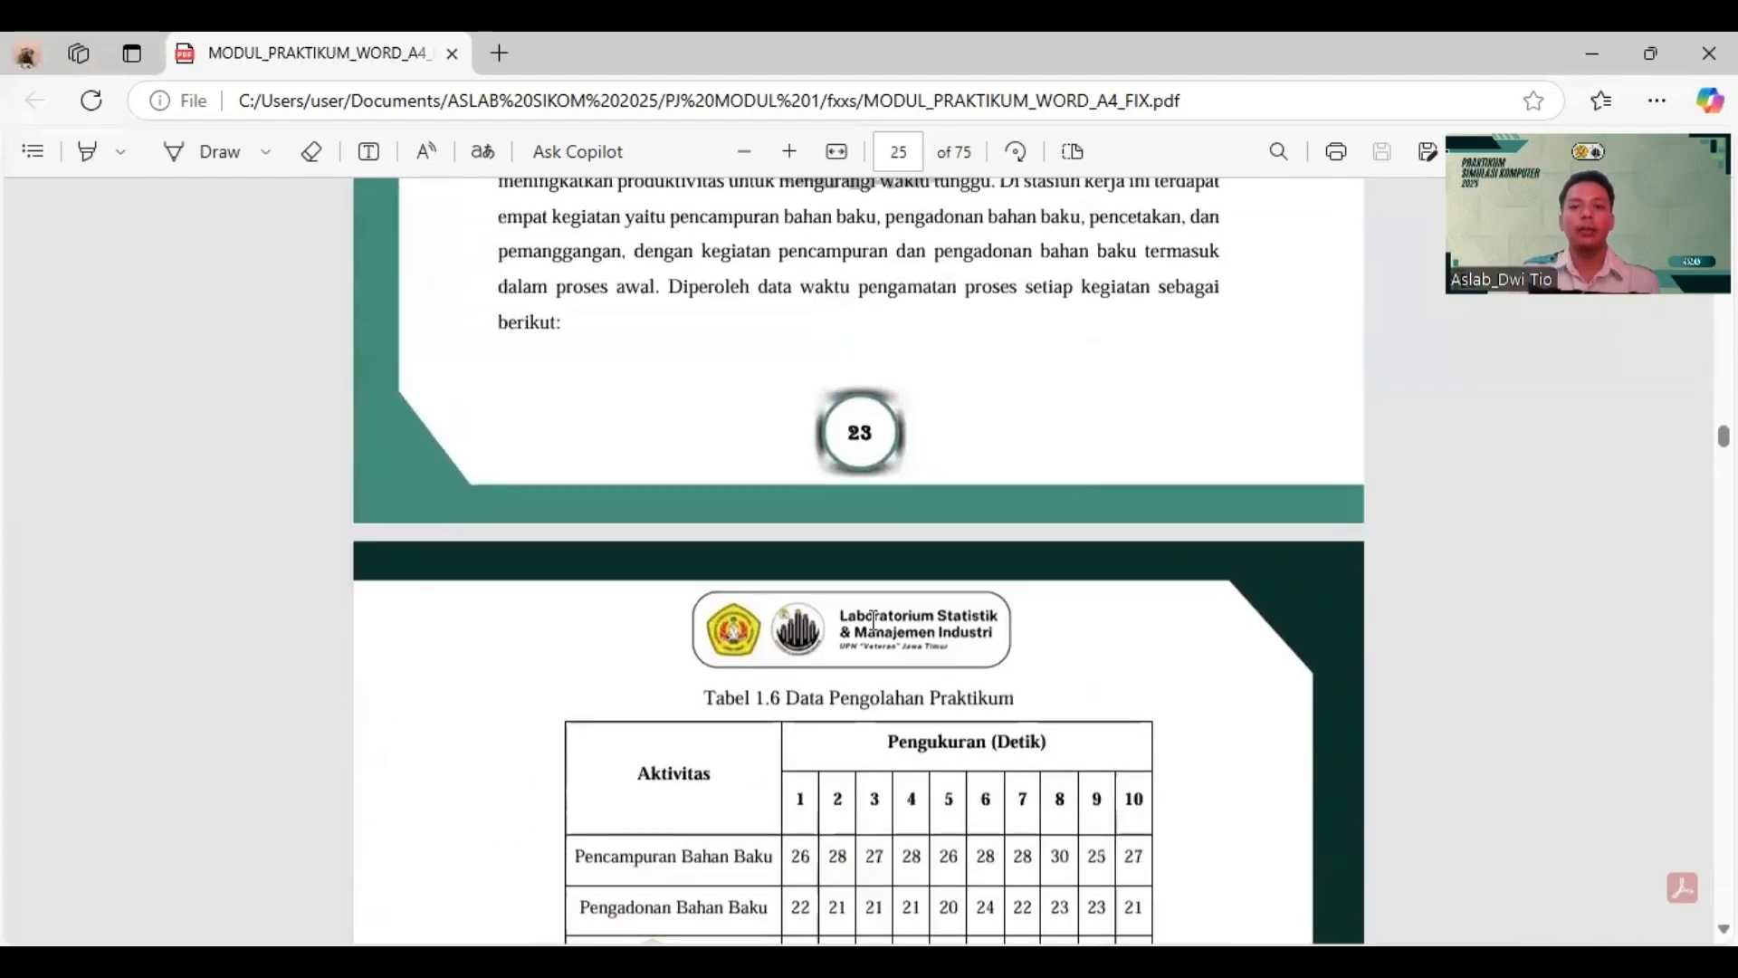
scroll(874, 619, "up", 3)
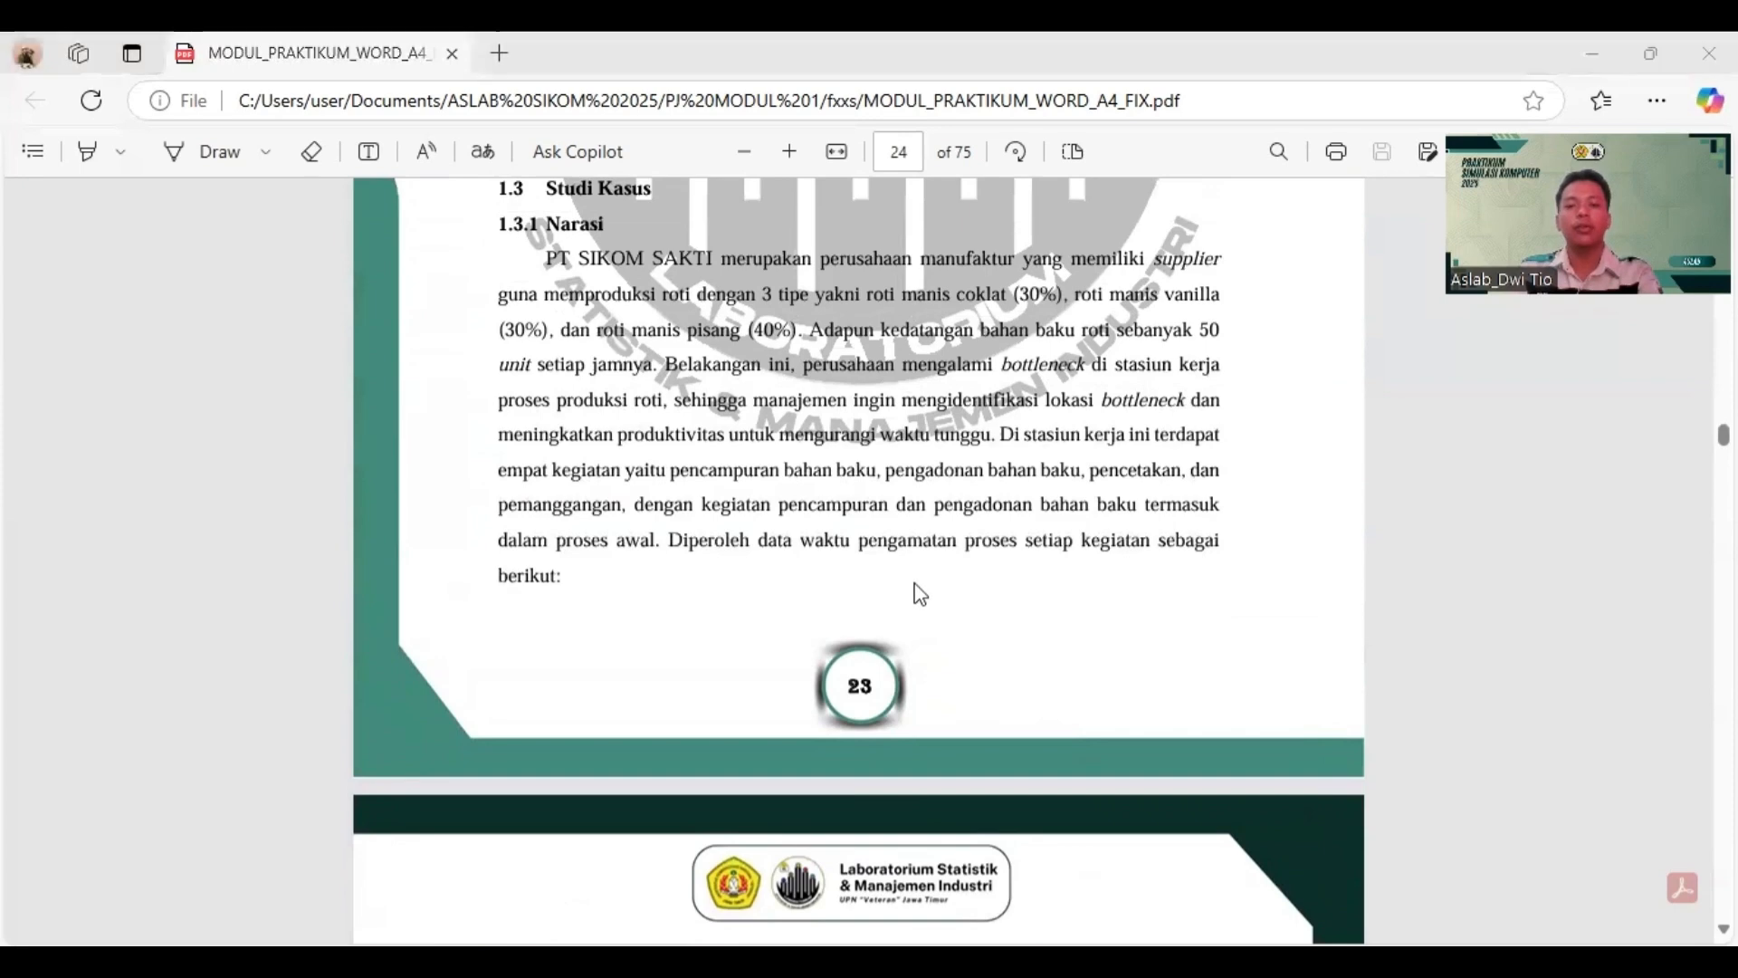
Step: Switch back to FlexSim and place a Source in the model at about X -15, Y 19
key("alt+Tab")
scroll(871, 583, "up", 2)
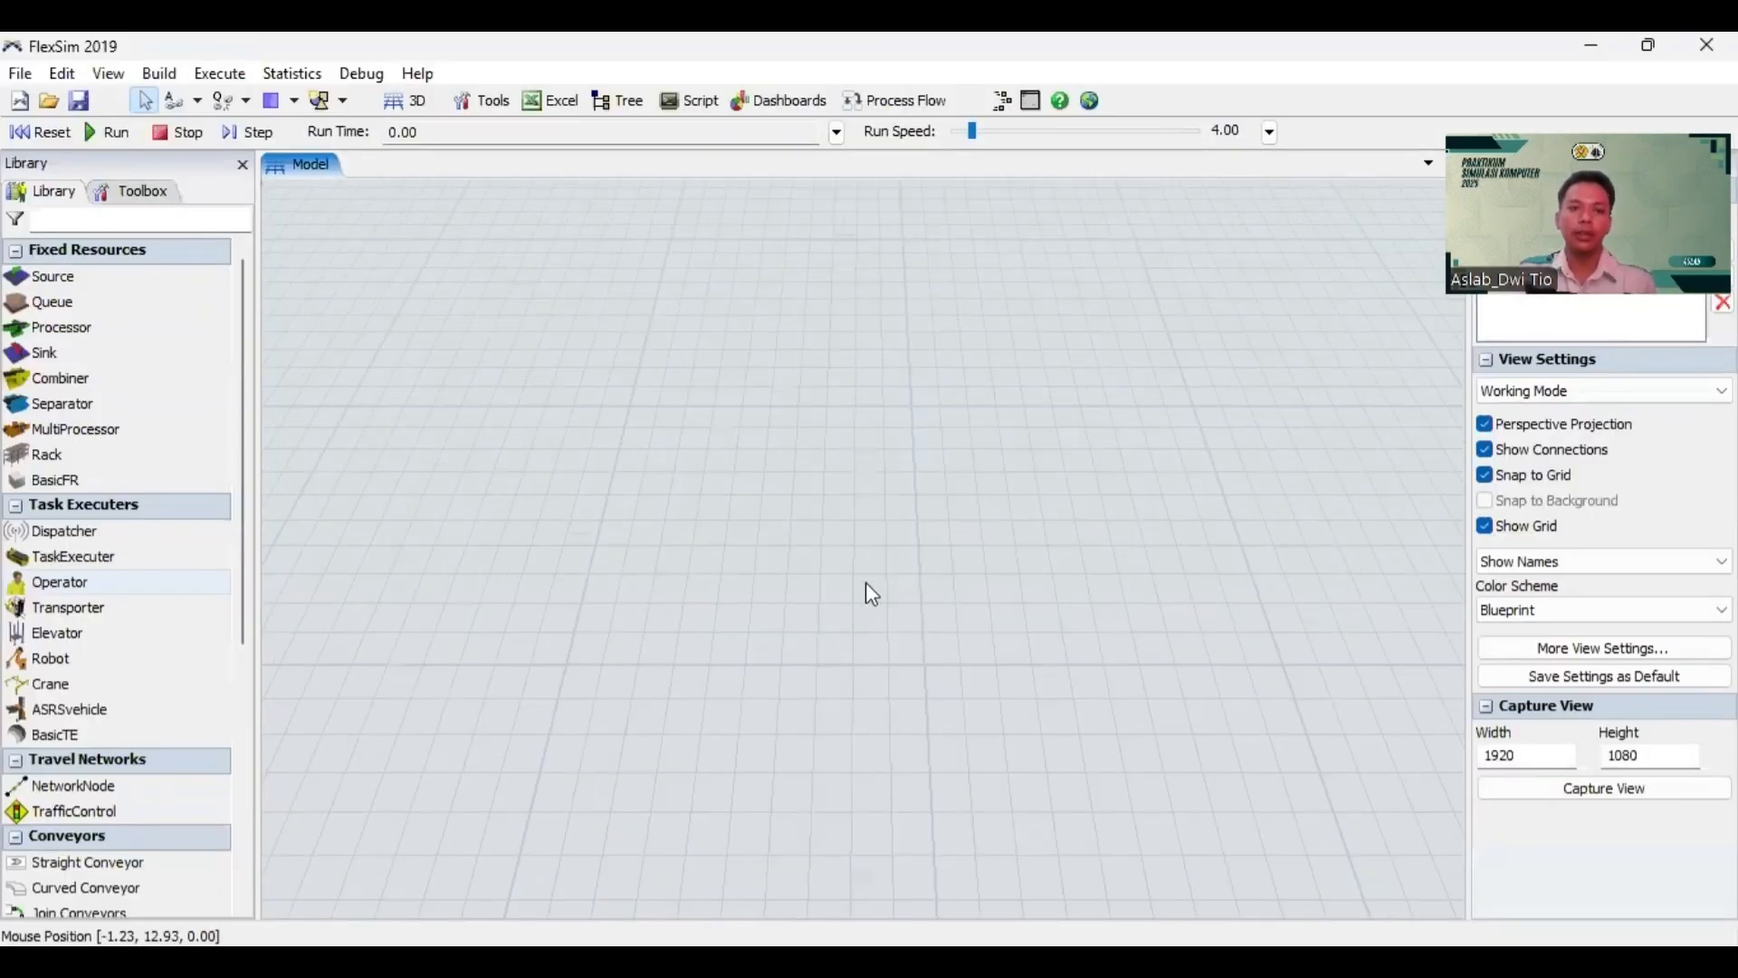
left_click_drag(867, 586, 834, 551)
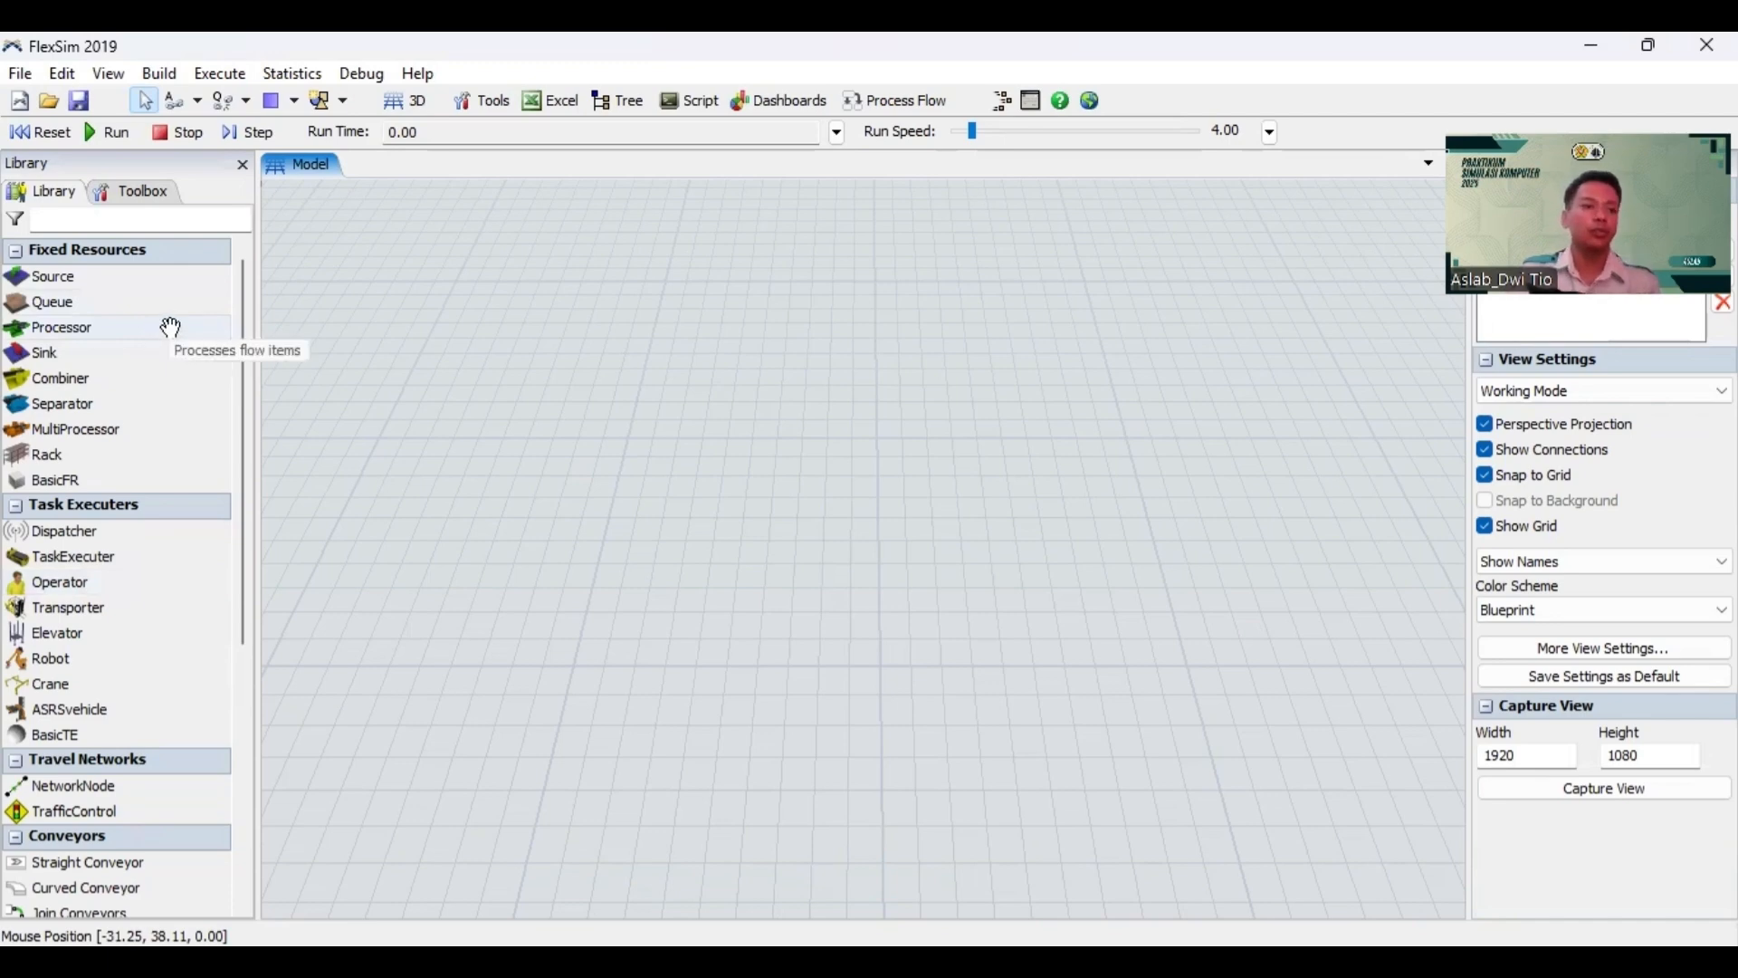
left_click(122, 279)
left_click(502, 458)
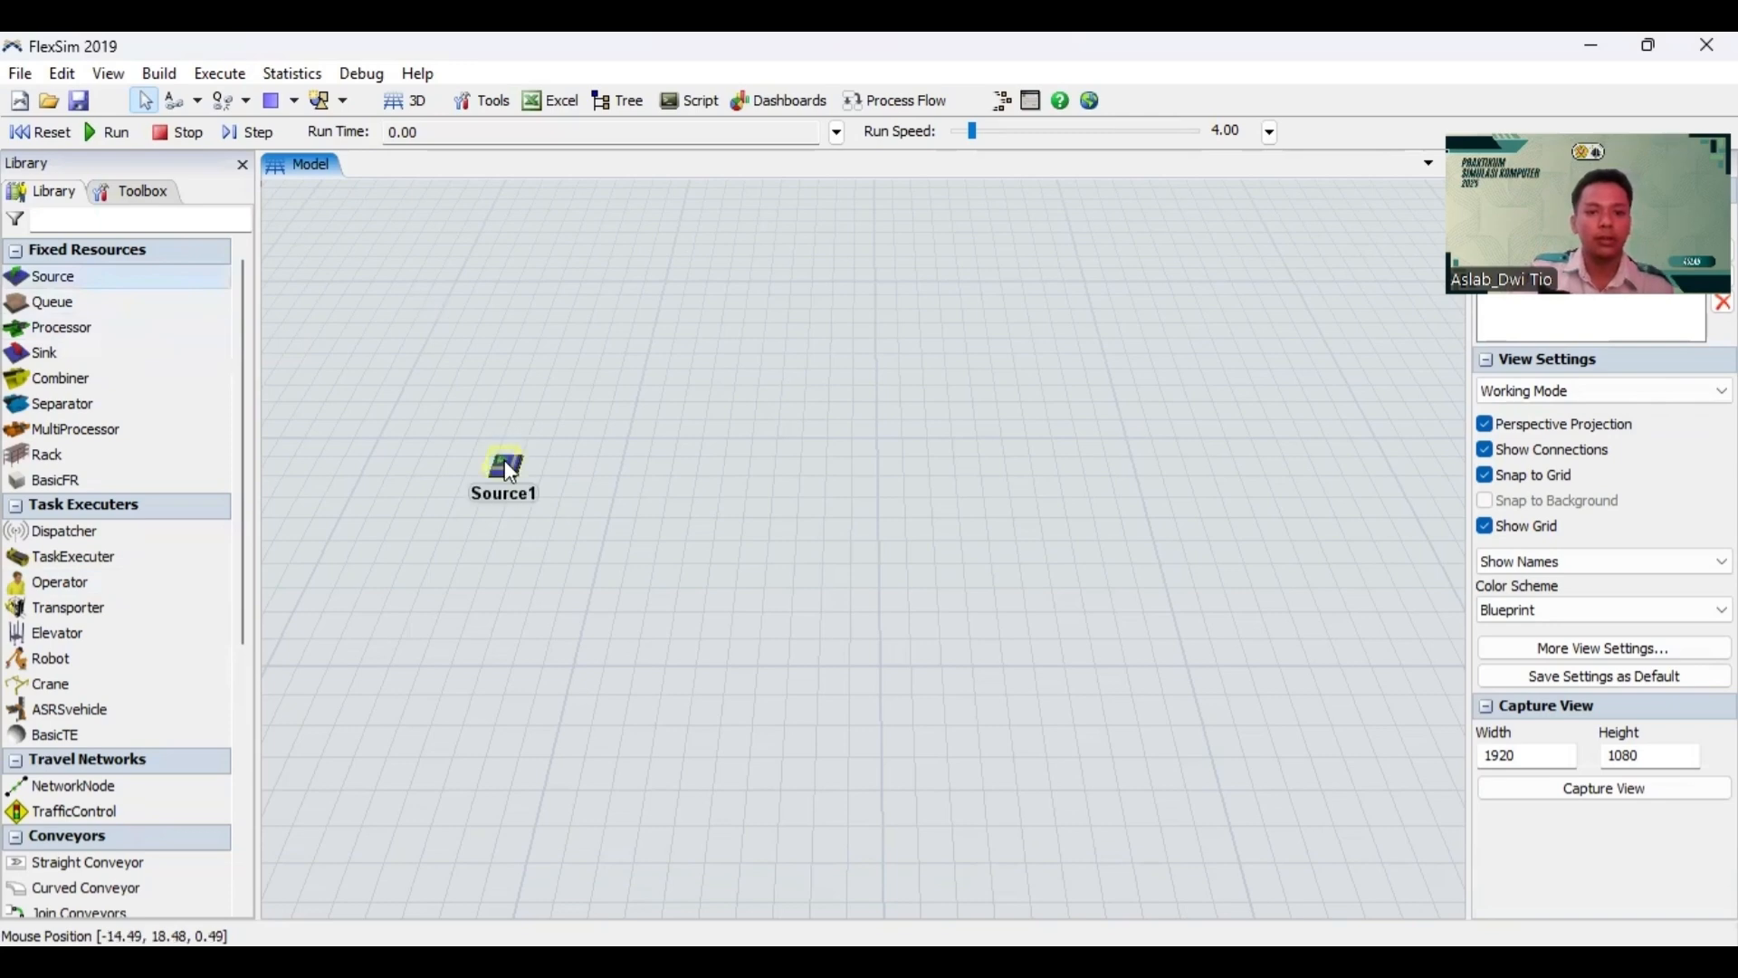
Step: Rename the Source as Kedatangan Bahan Baku and apply the change
left_click(492, 455)
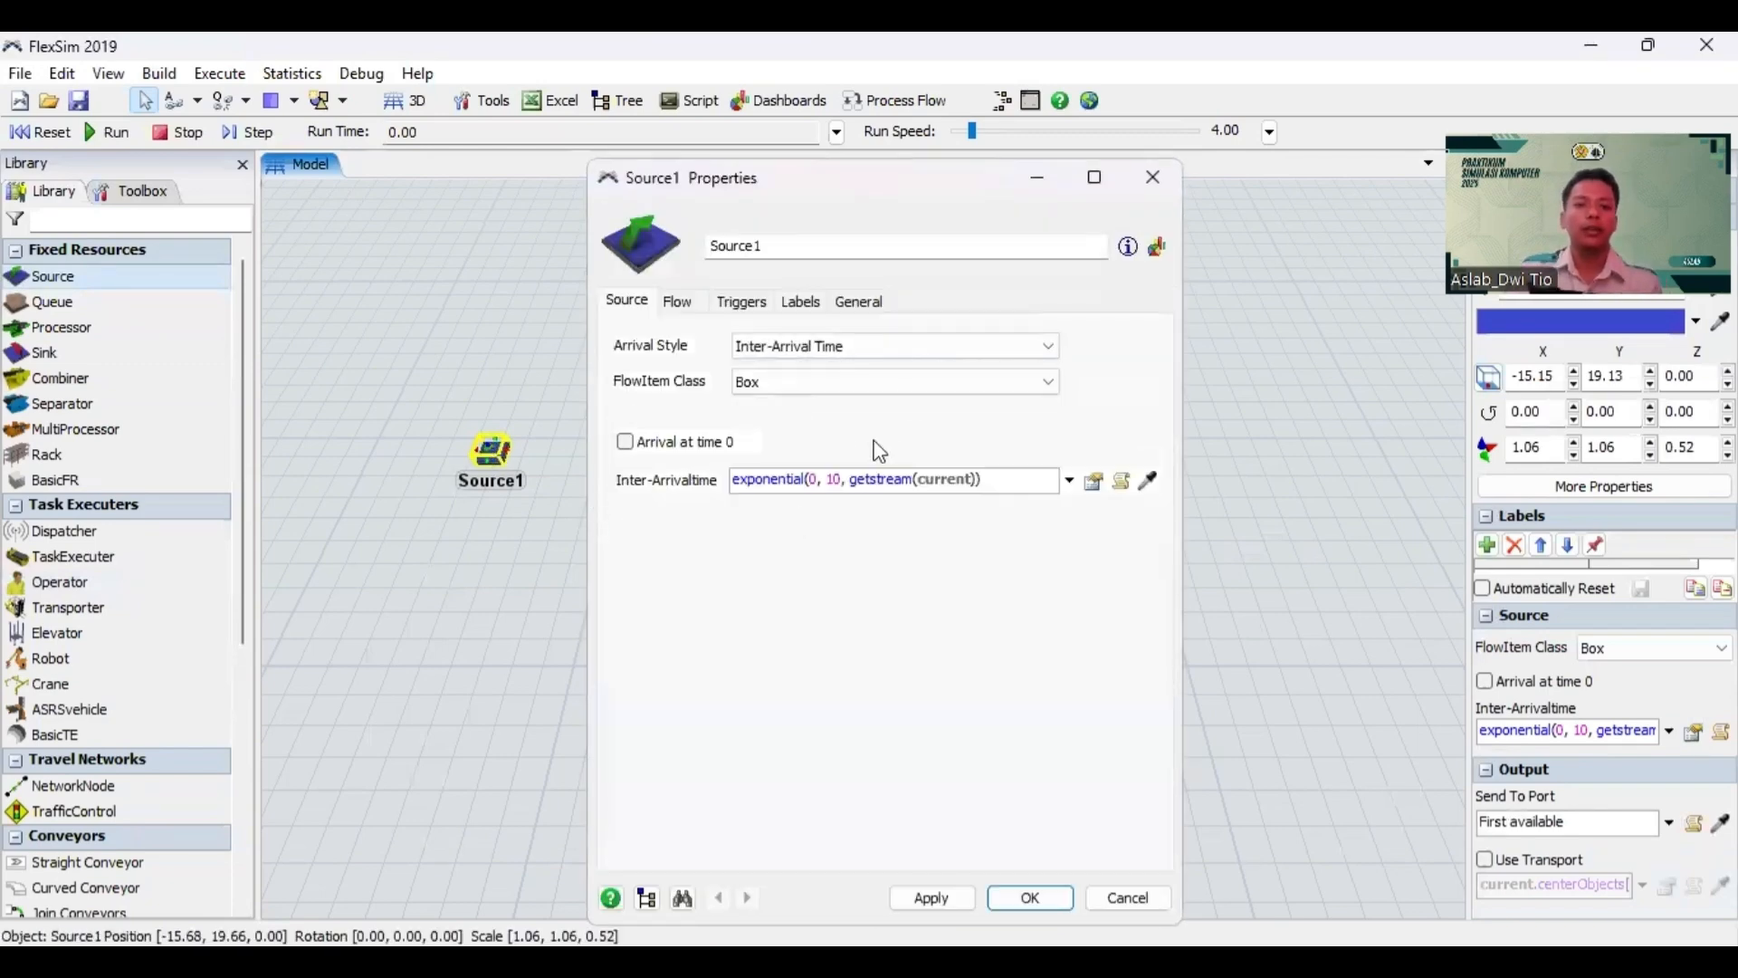
double_click(799, 247)
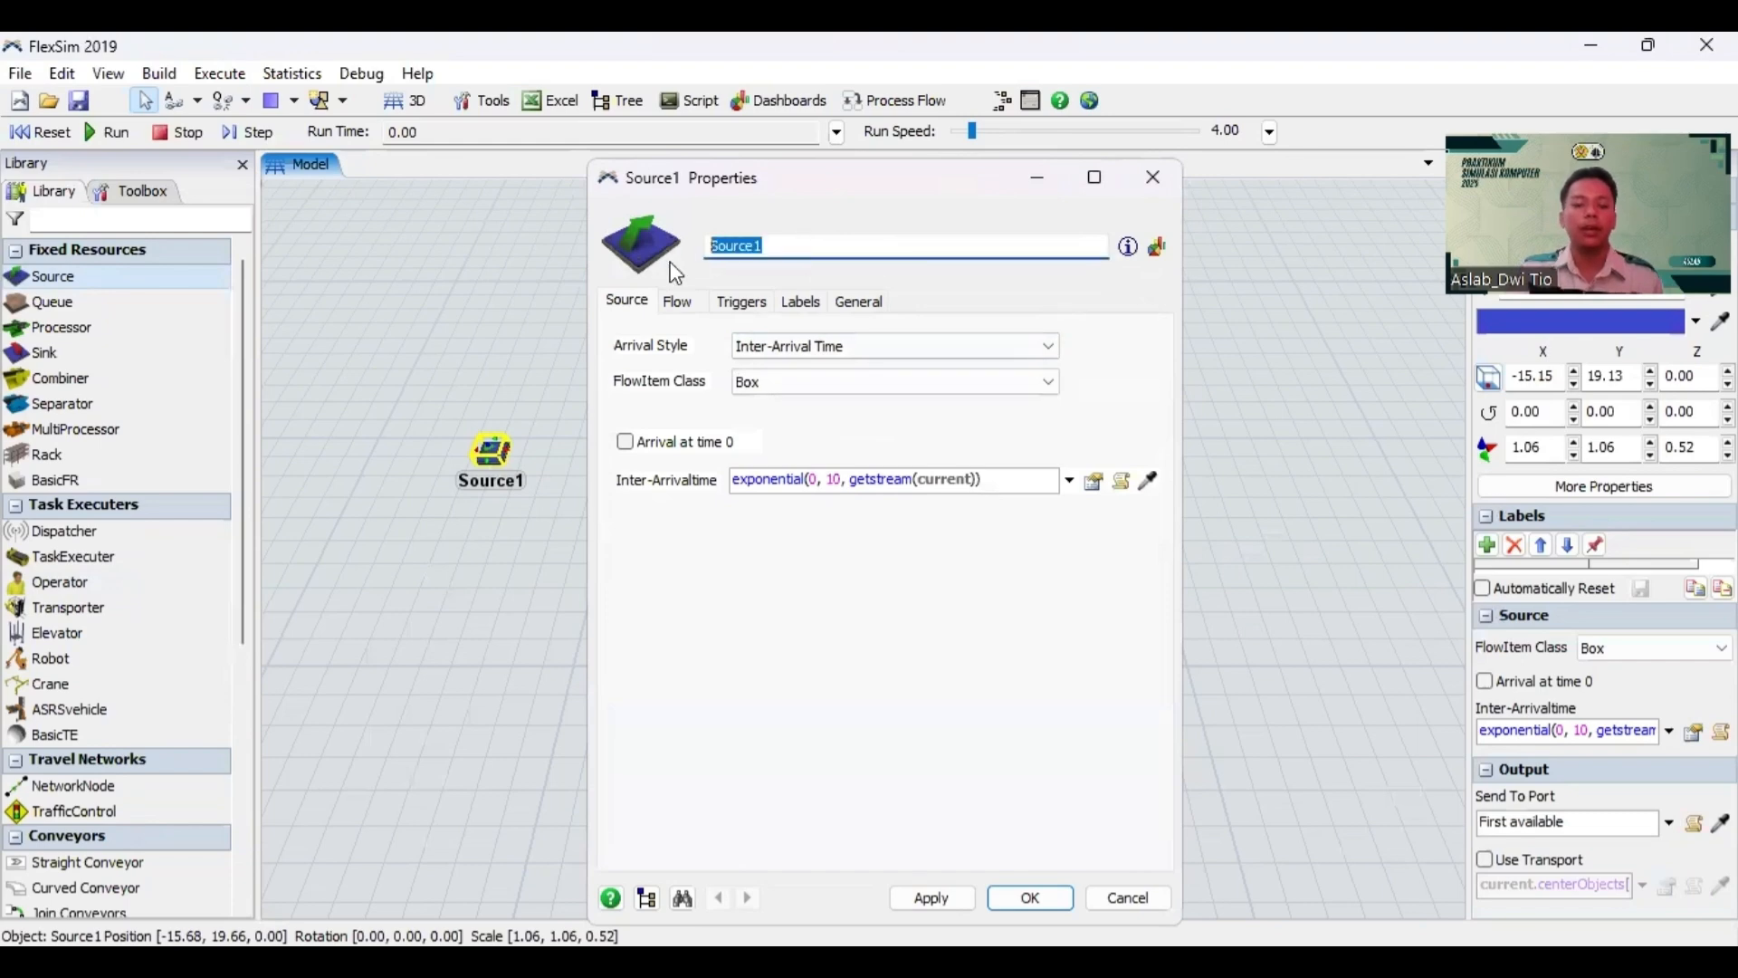
type("K")
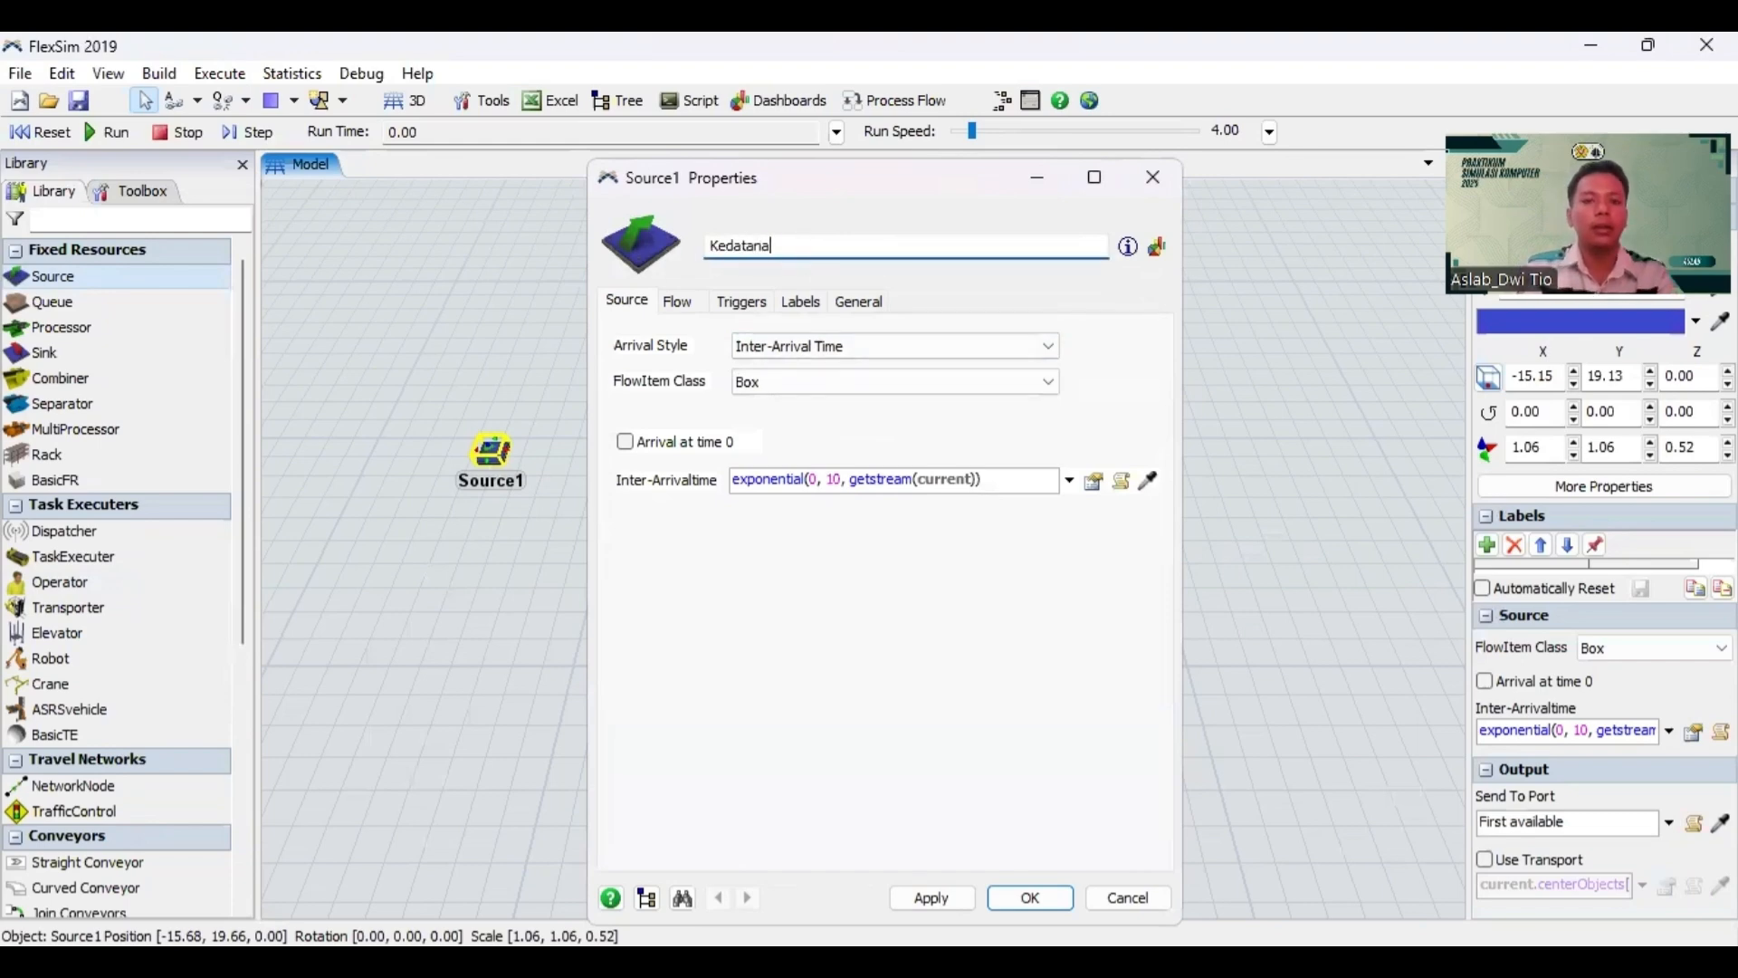
type("edatan")
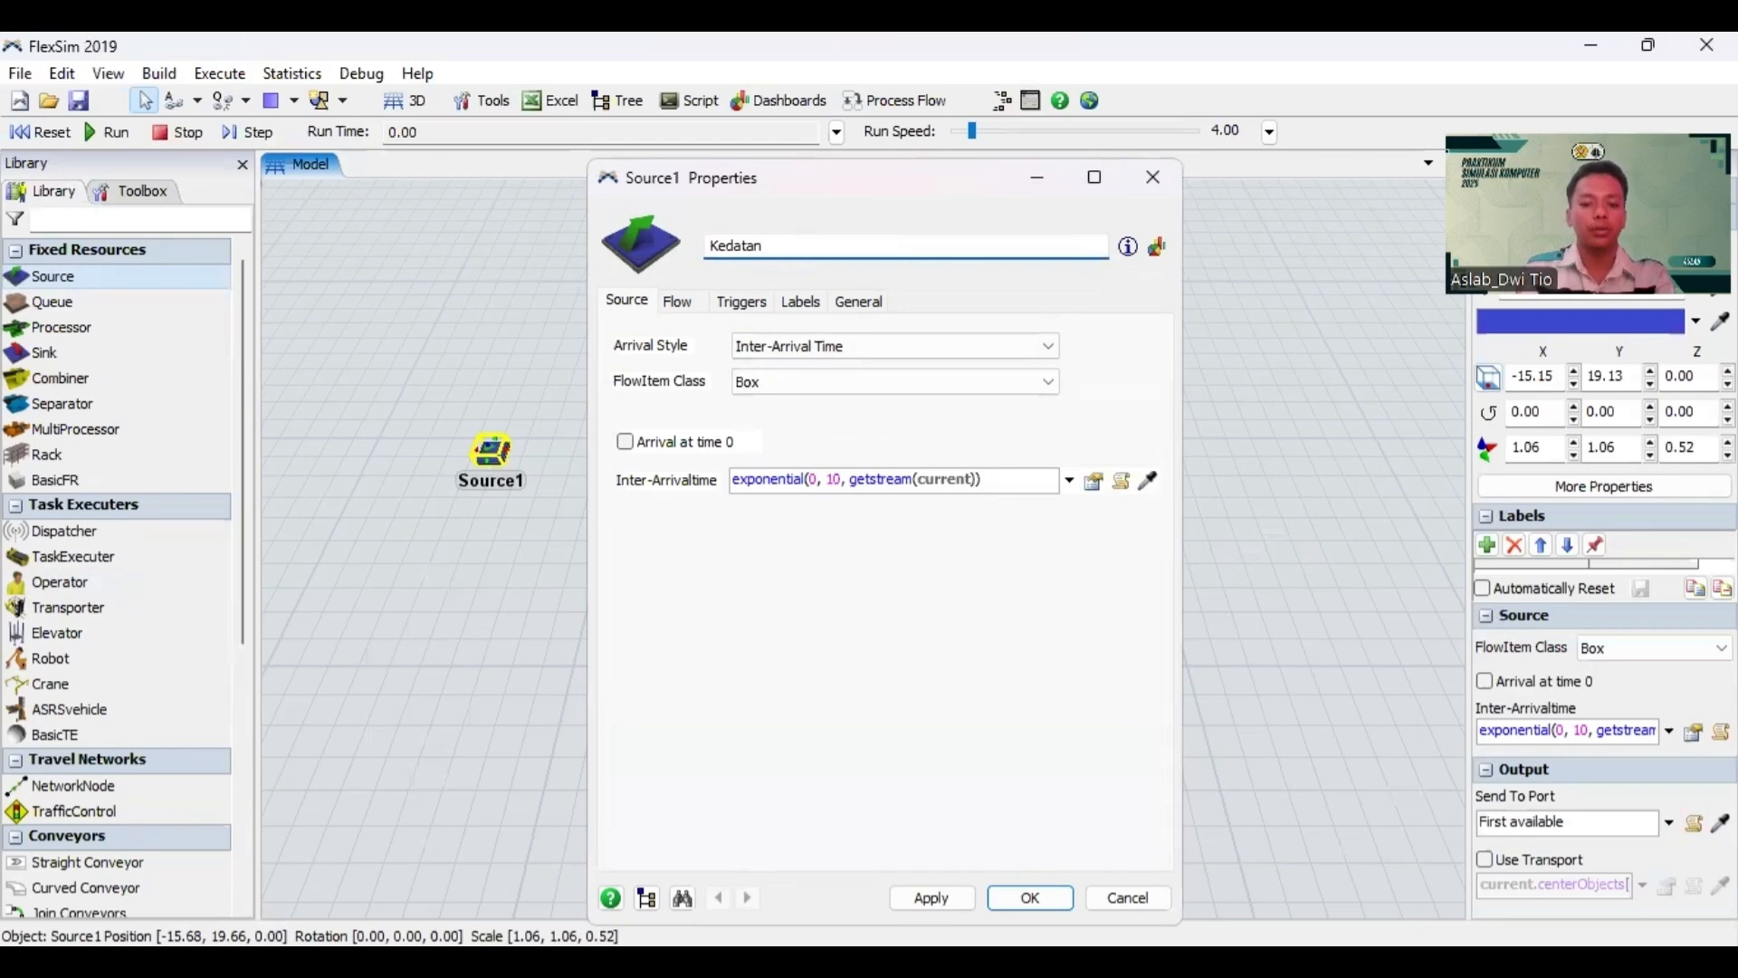
type("gan Bahan ")
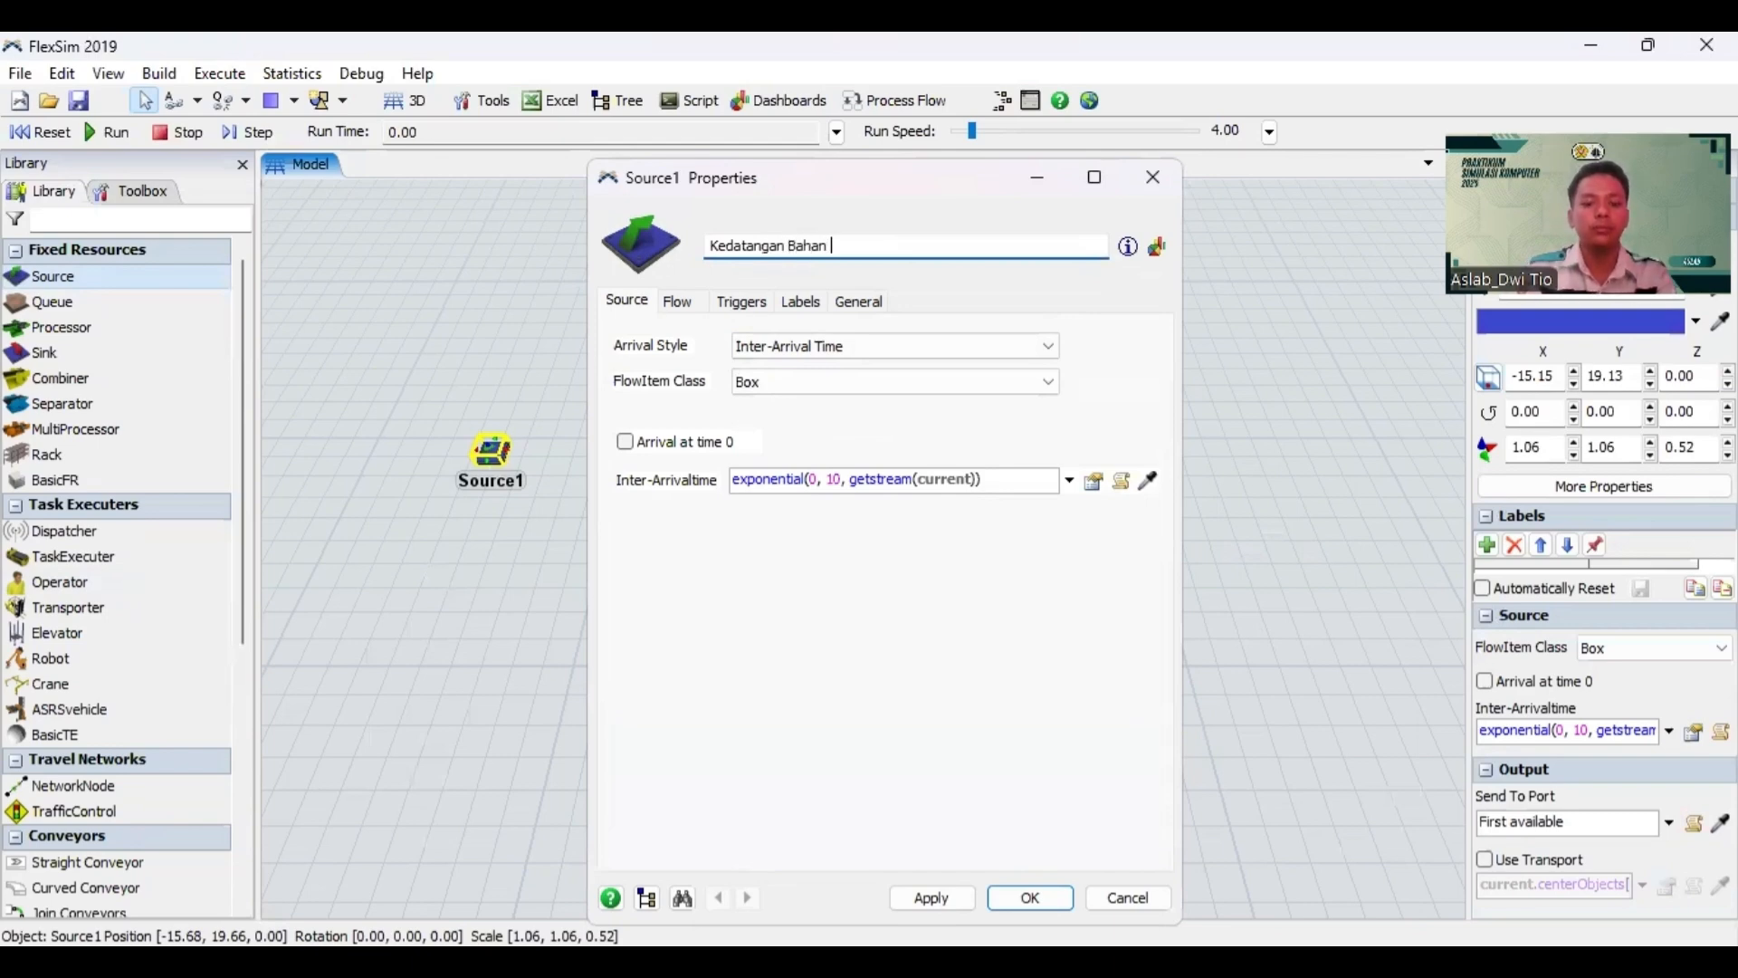
type("Baku")
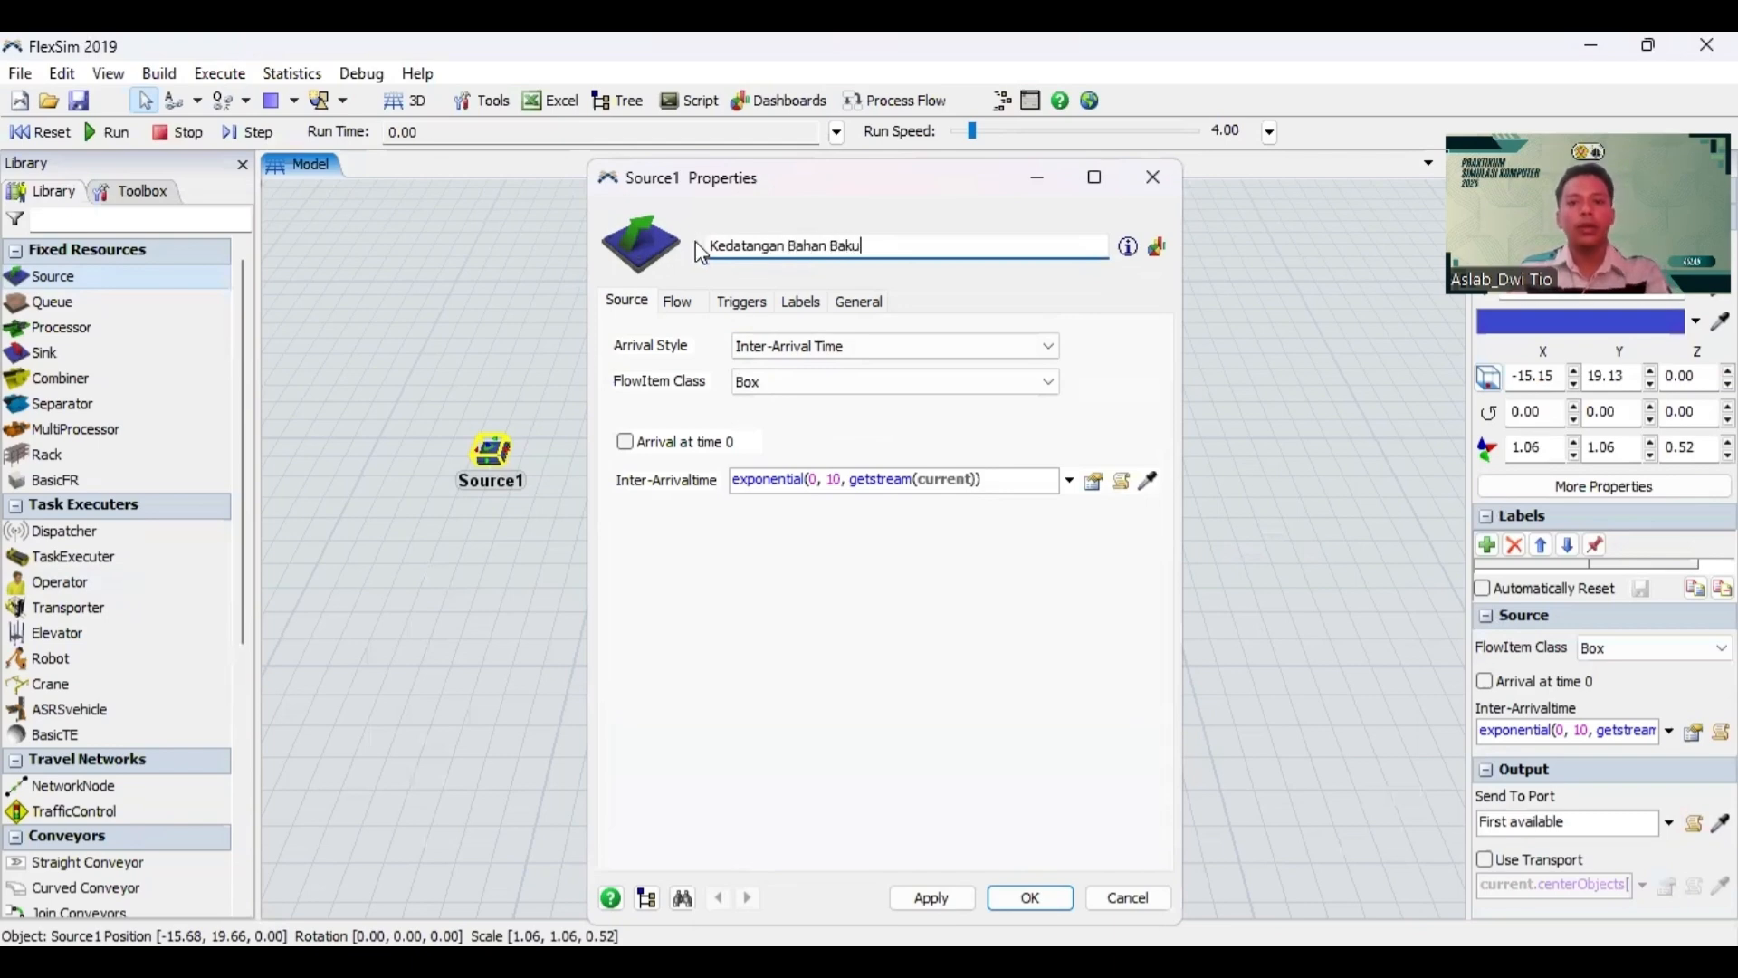
left_click(927, 899)
left_click(1029, 896)
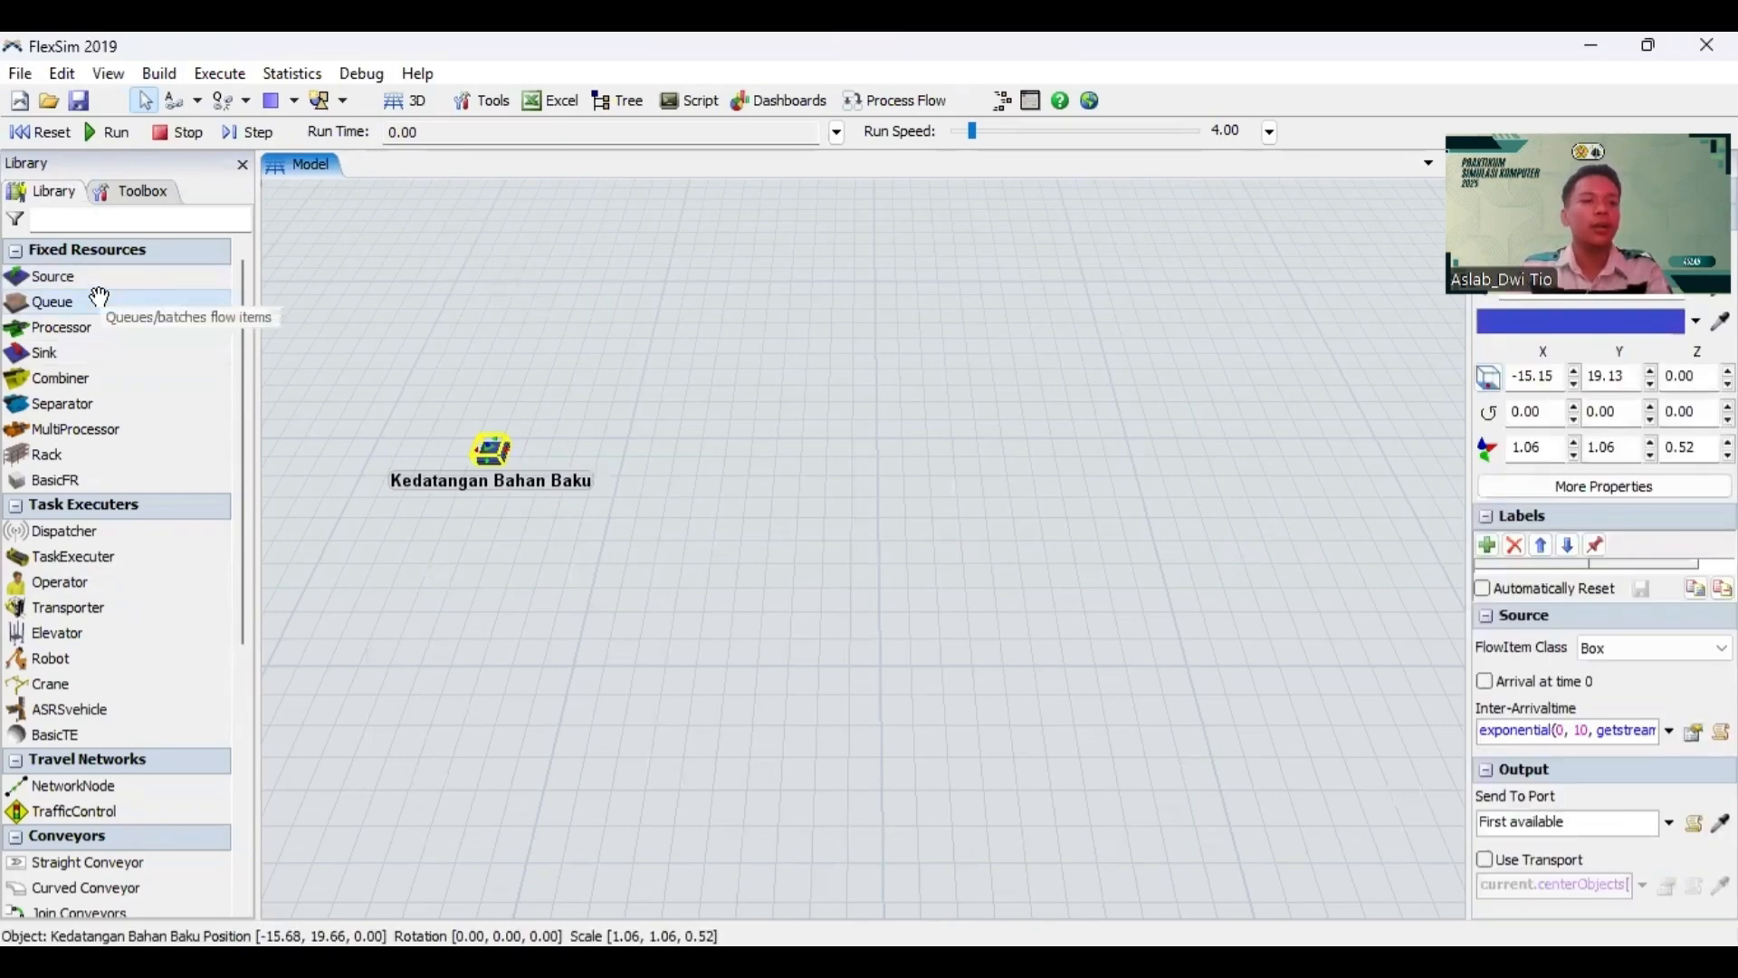
Step: Add three Queues in a column beside the Kedatangan Bahan Baku source, at about Y 24, 19 and 13
left_click_drag(100, 297, 621, 367)
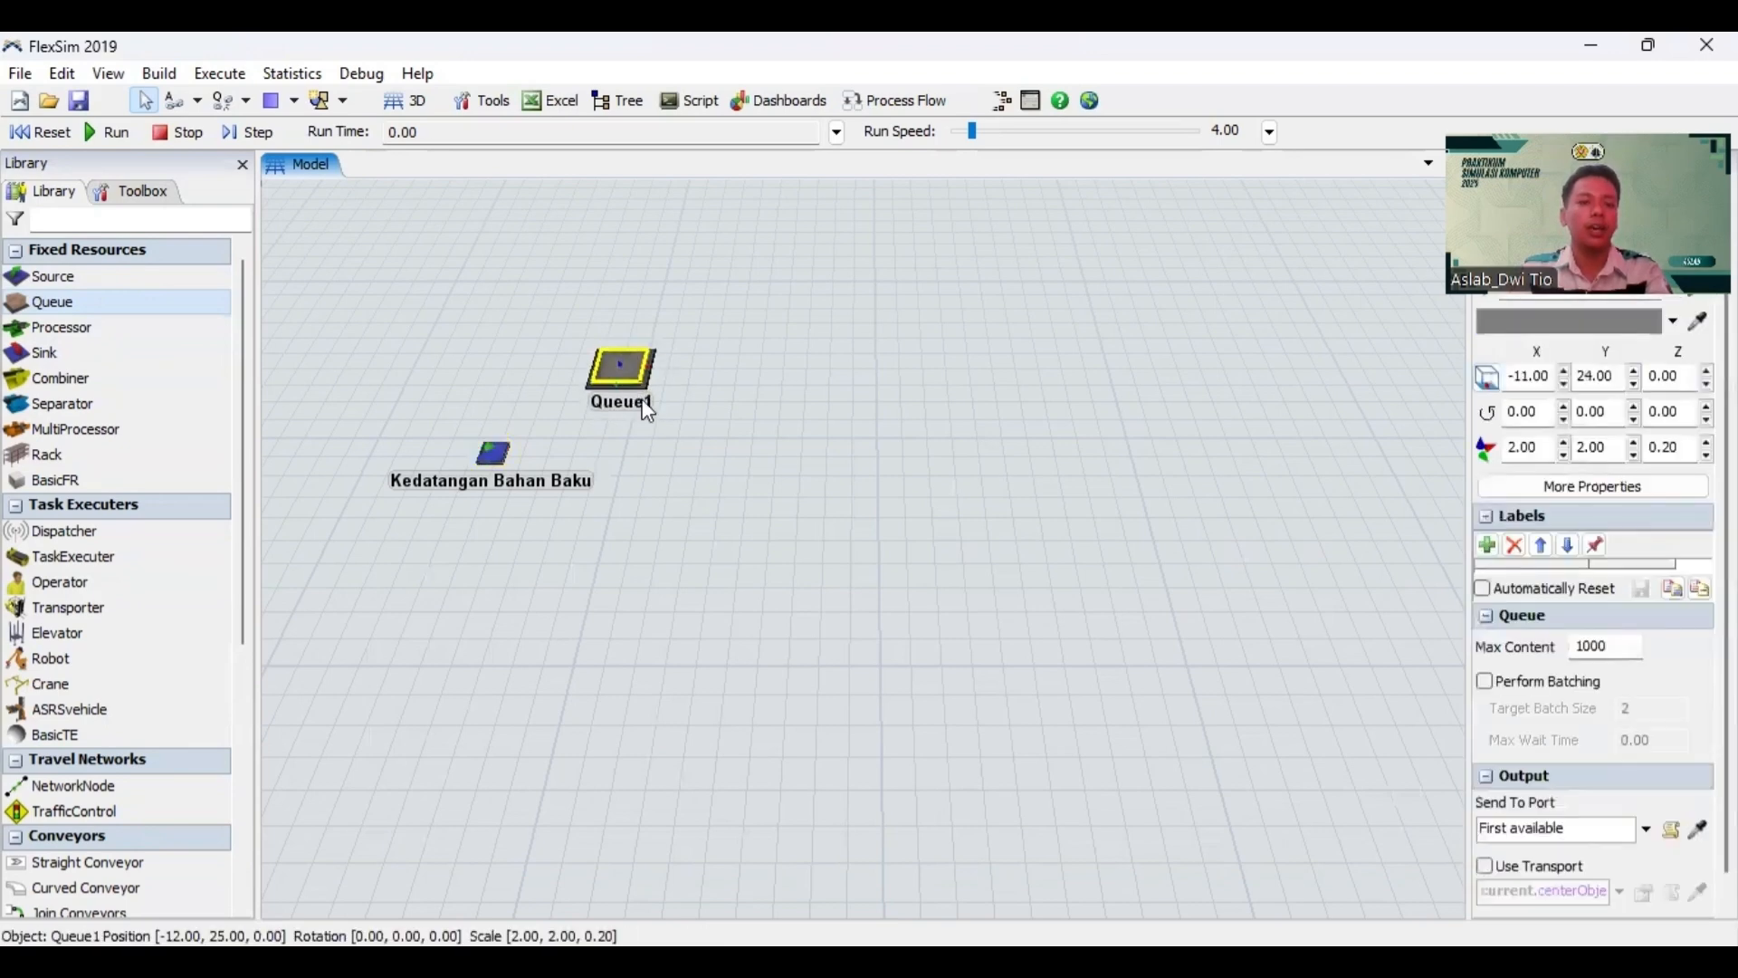
left_click_drag(178, 305, 608, 467)
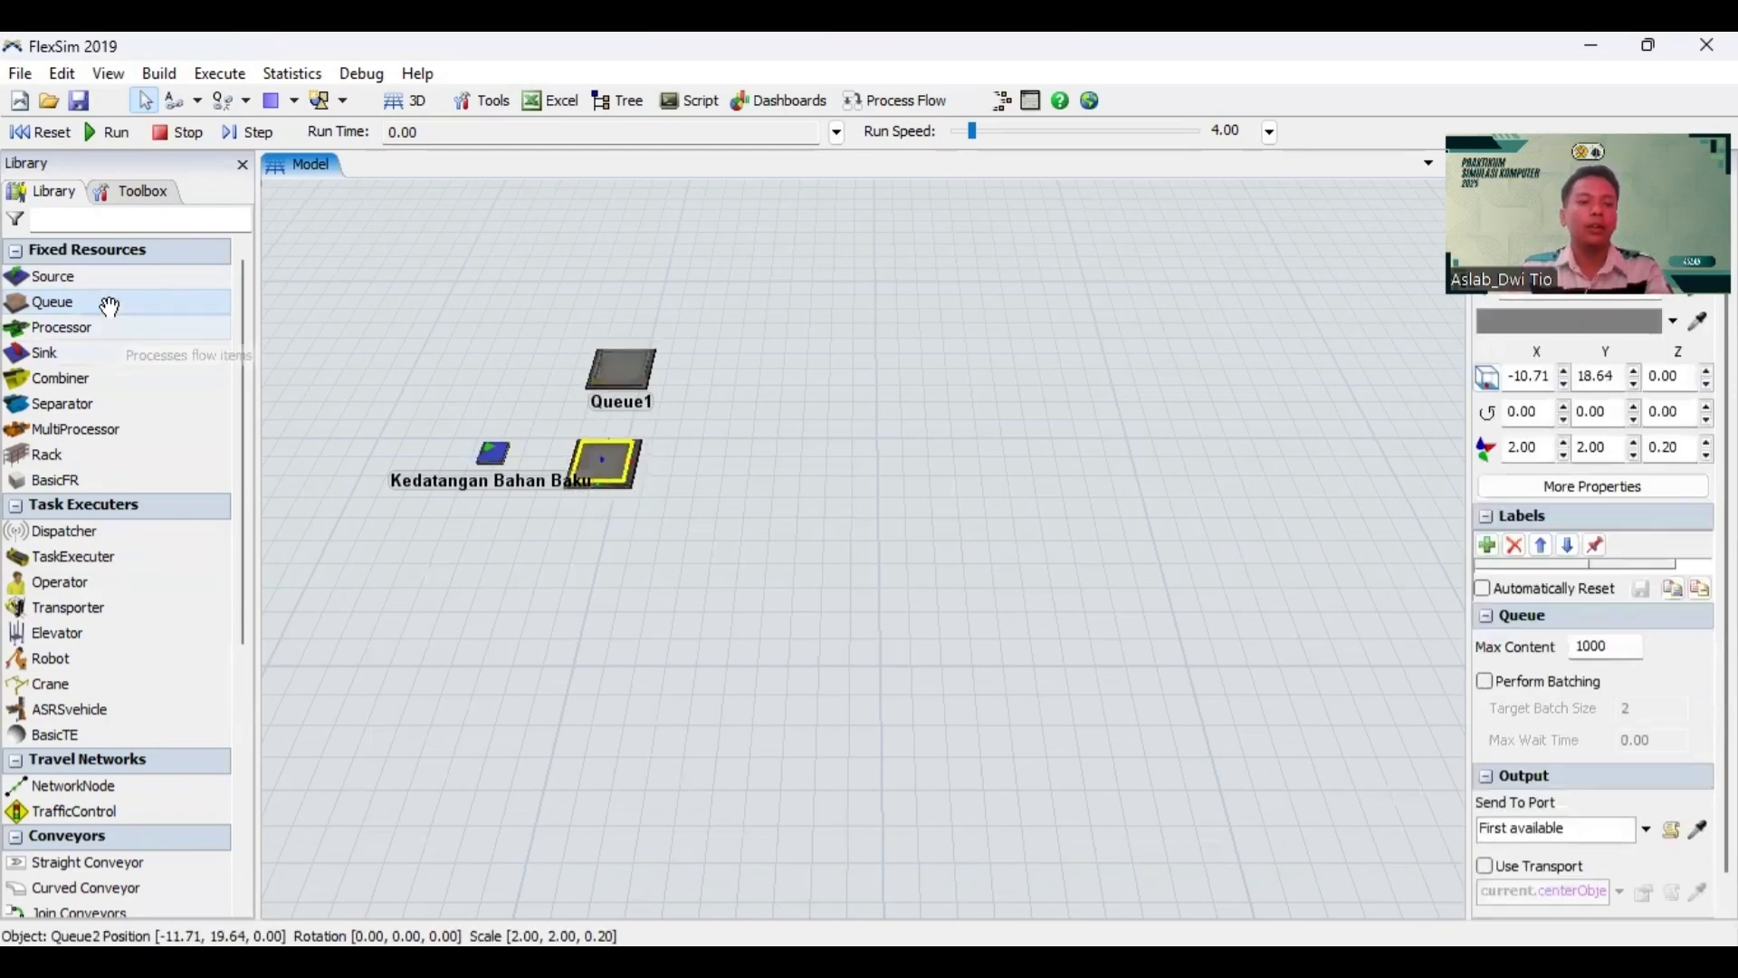
left_click_drag(108, 299, 590, 572)
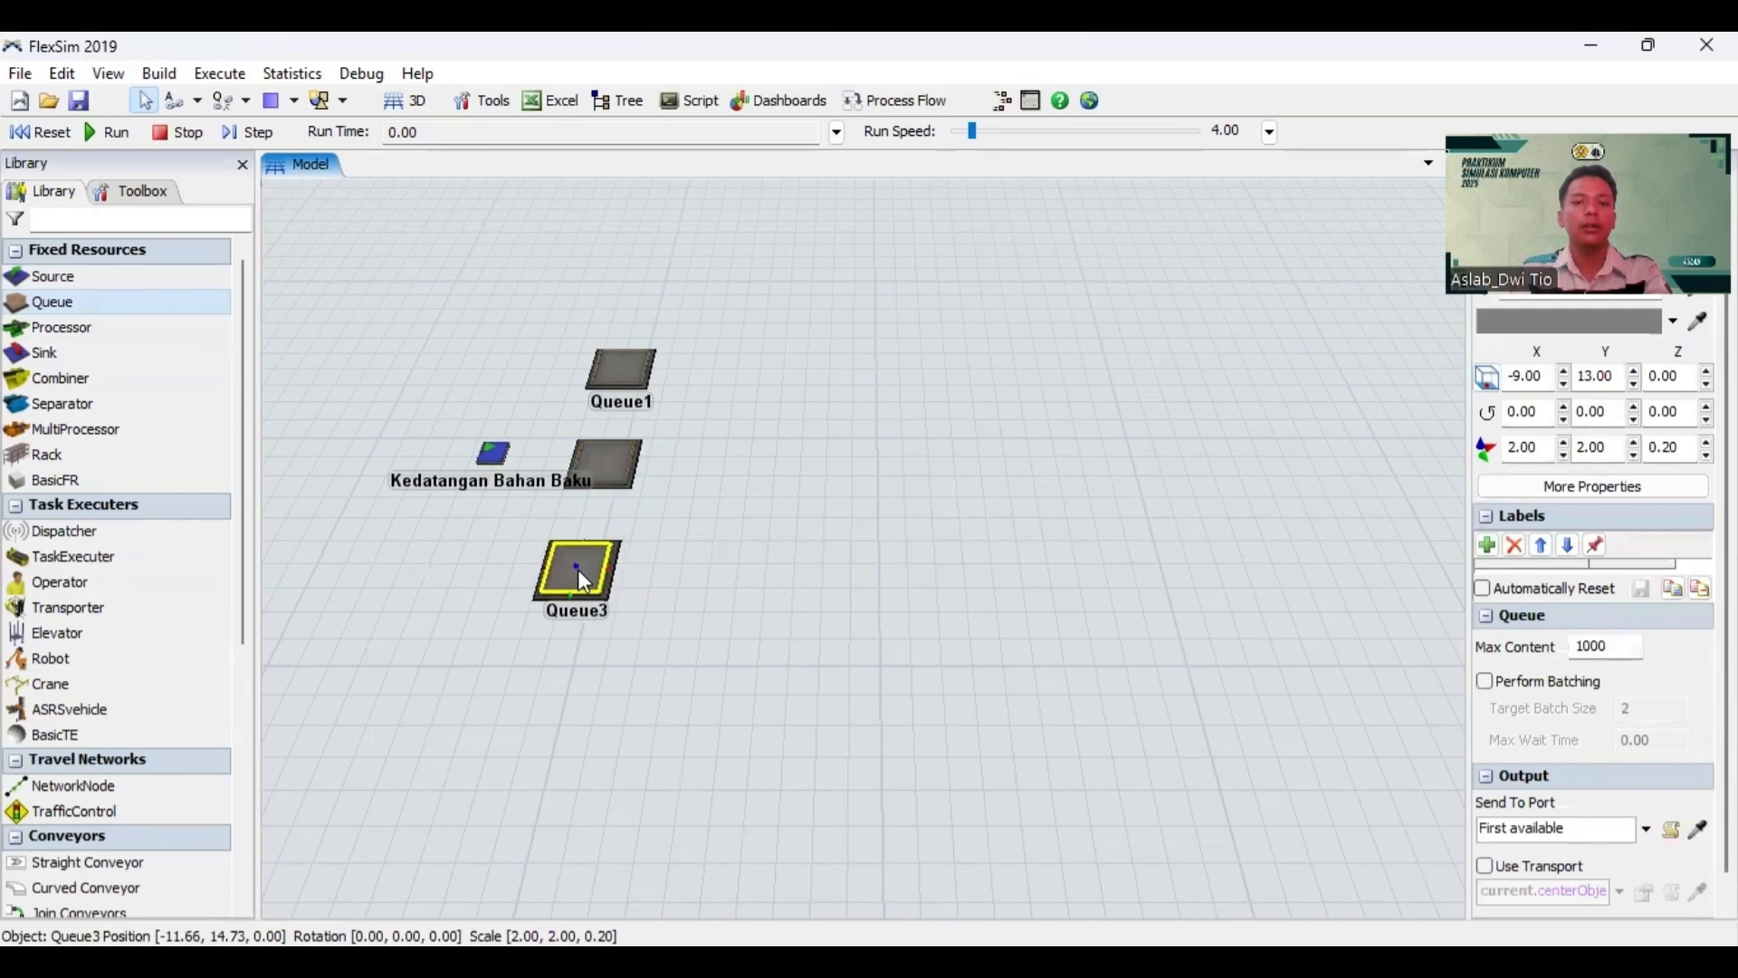
Step: Rename the uppermost queue in the column as Roti Manis Coklat and apply the change
left_click(622, 378)
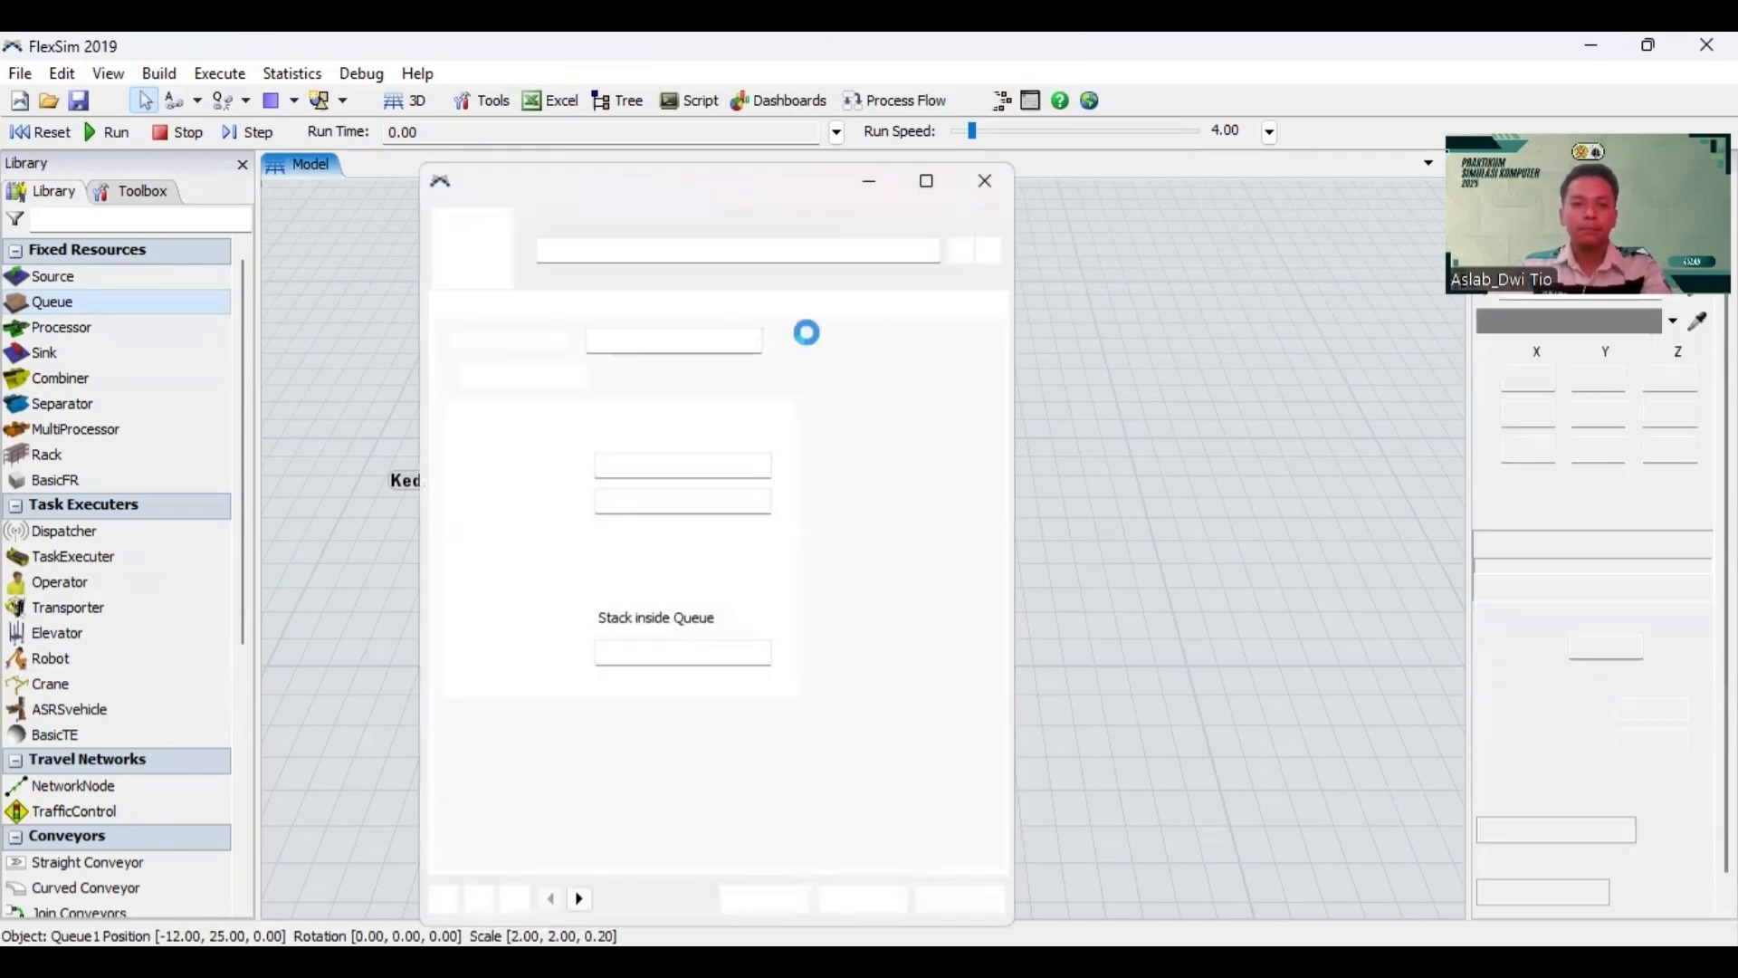
double_click(579, 253)
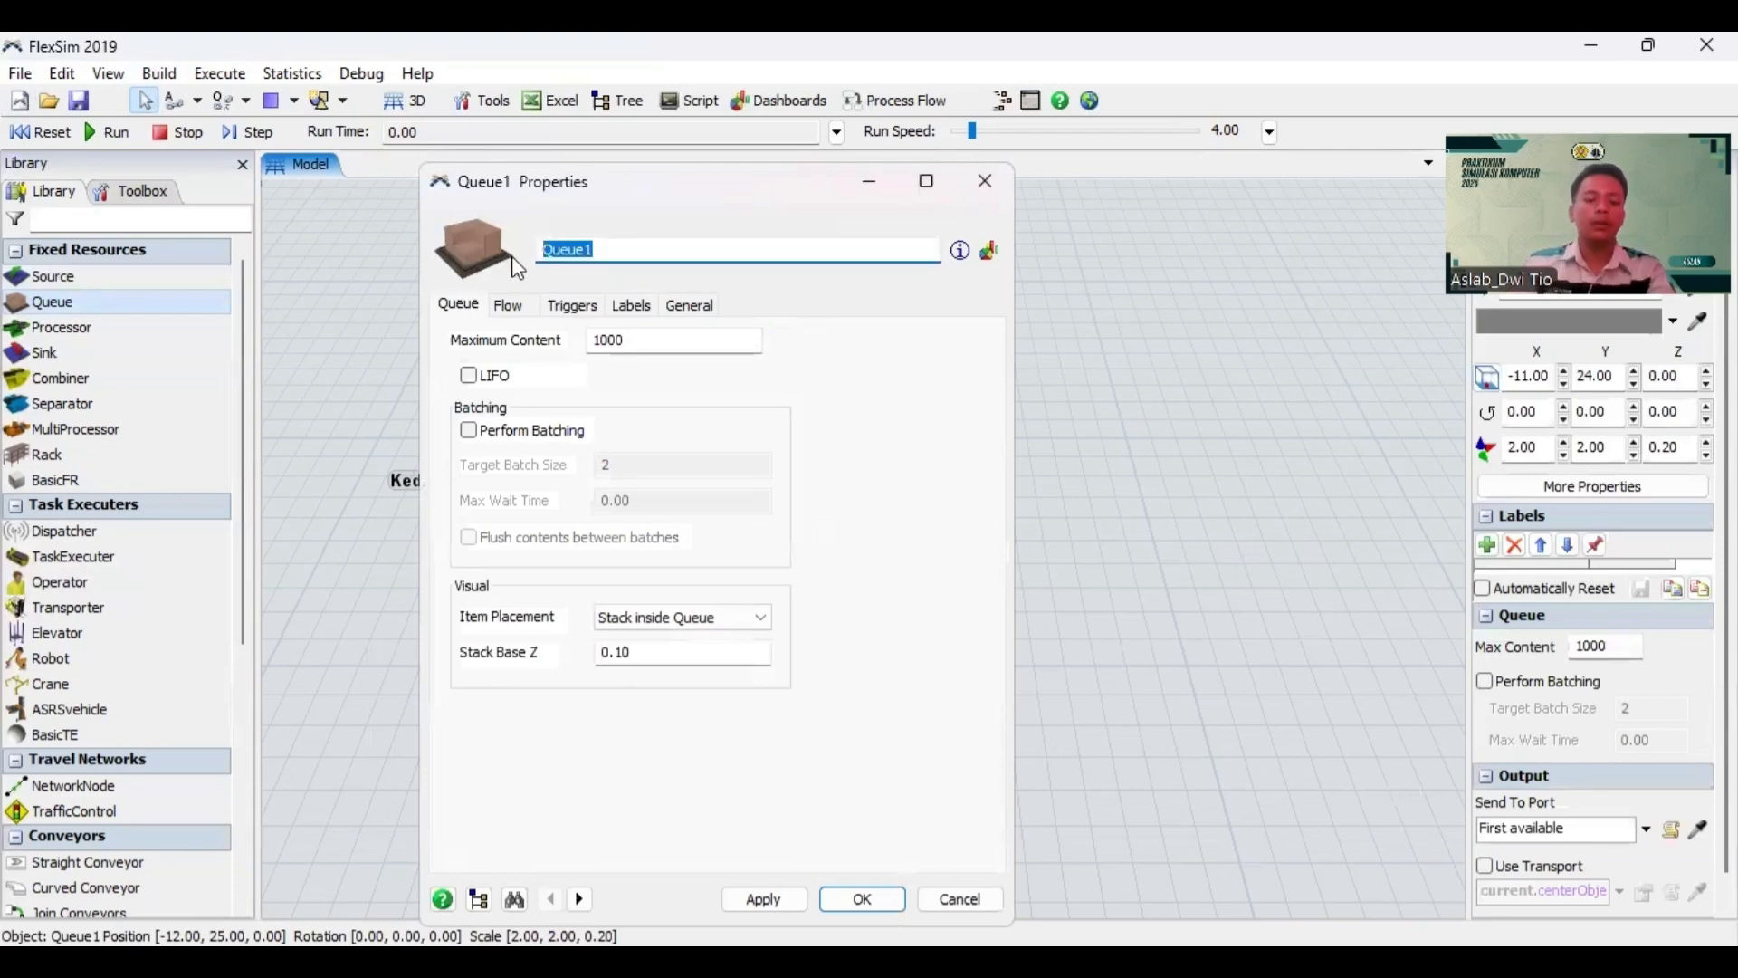
type("Roti Manis Coklat")
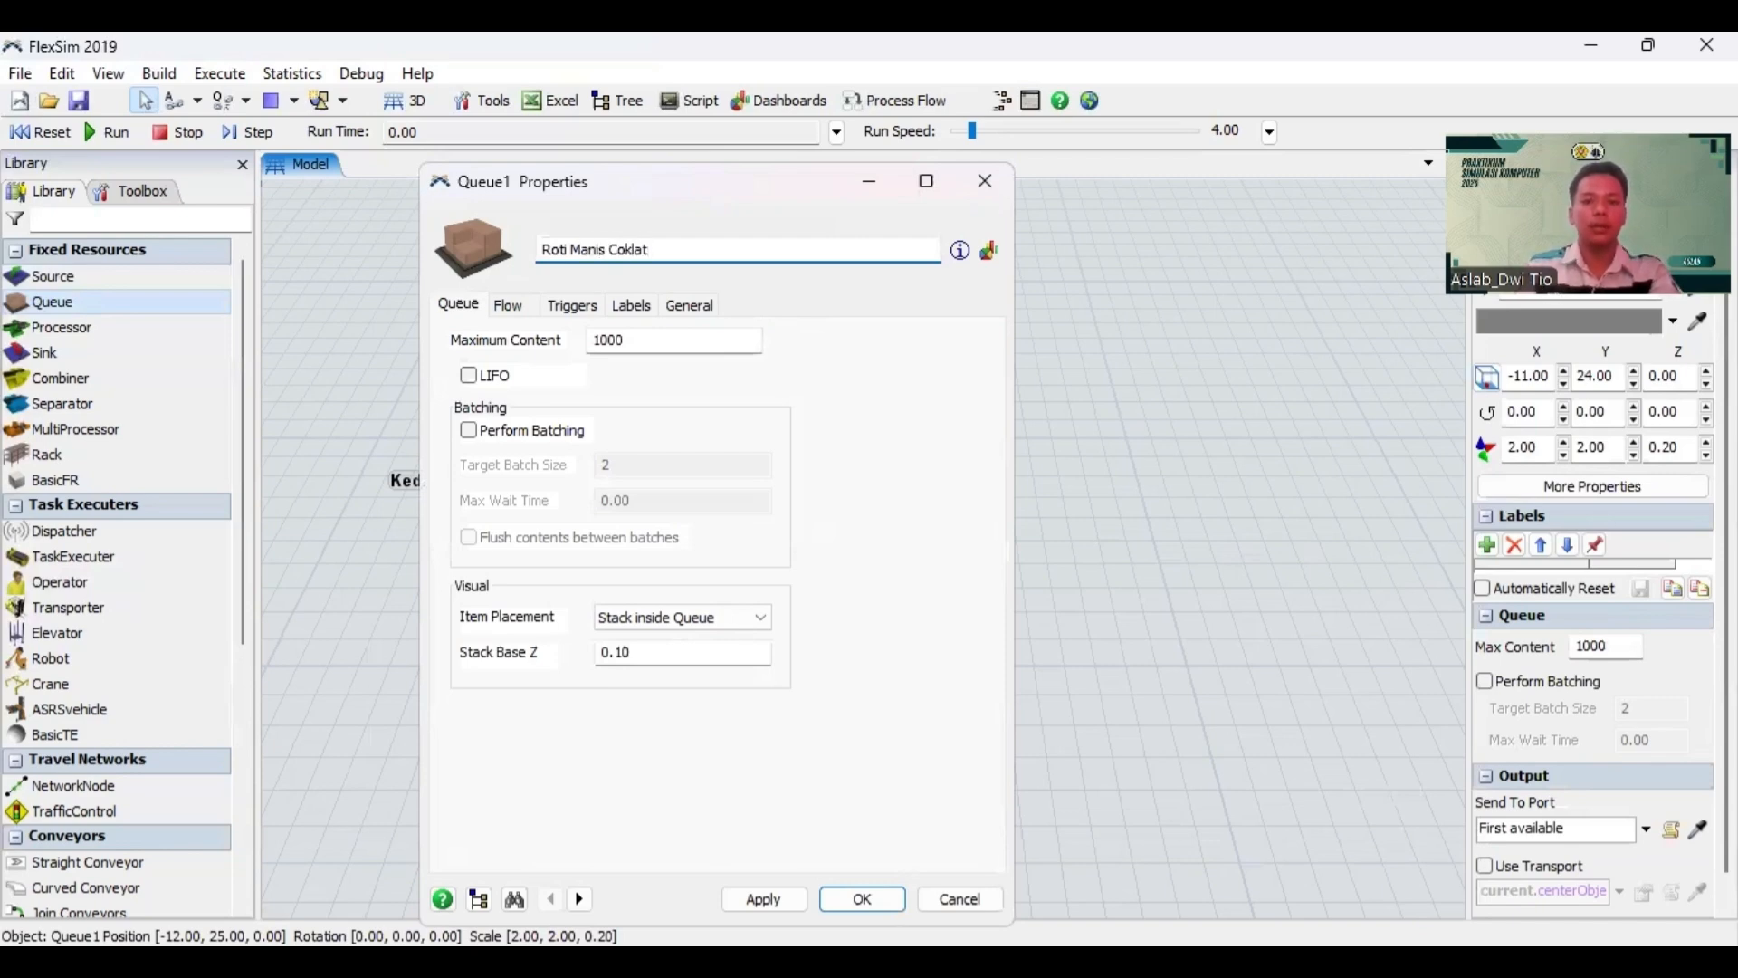
left_click(726, 898)
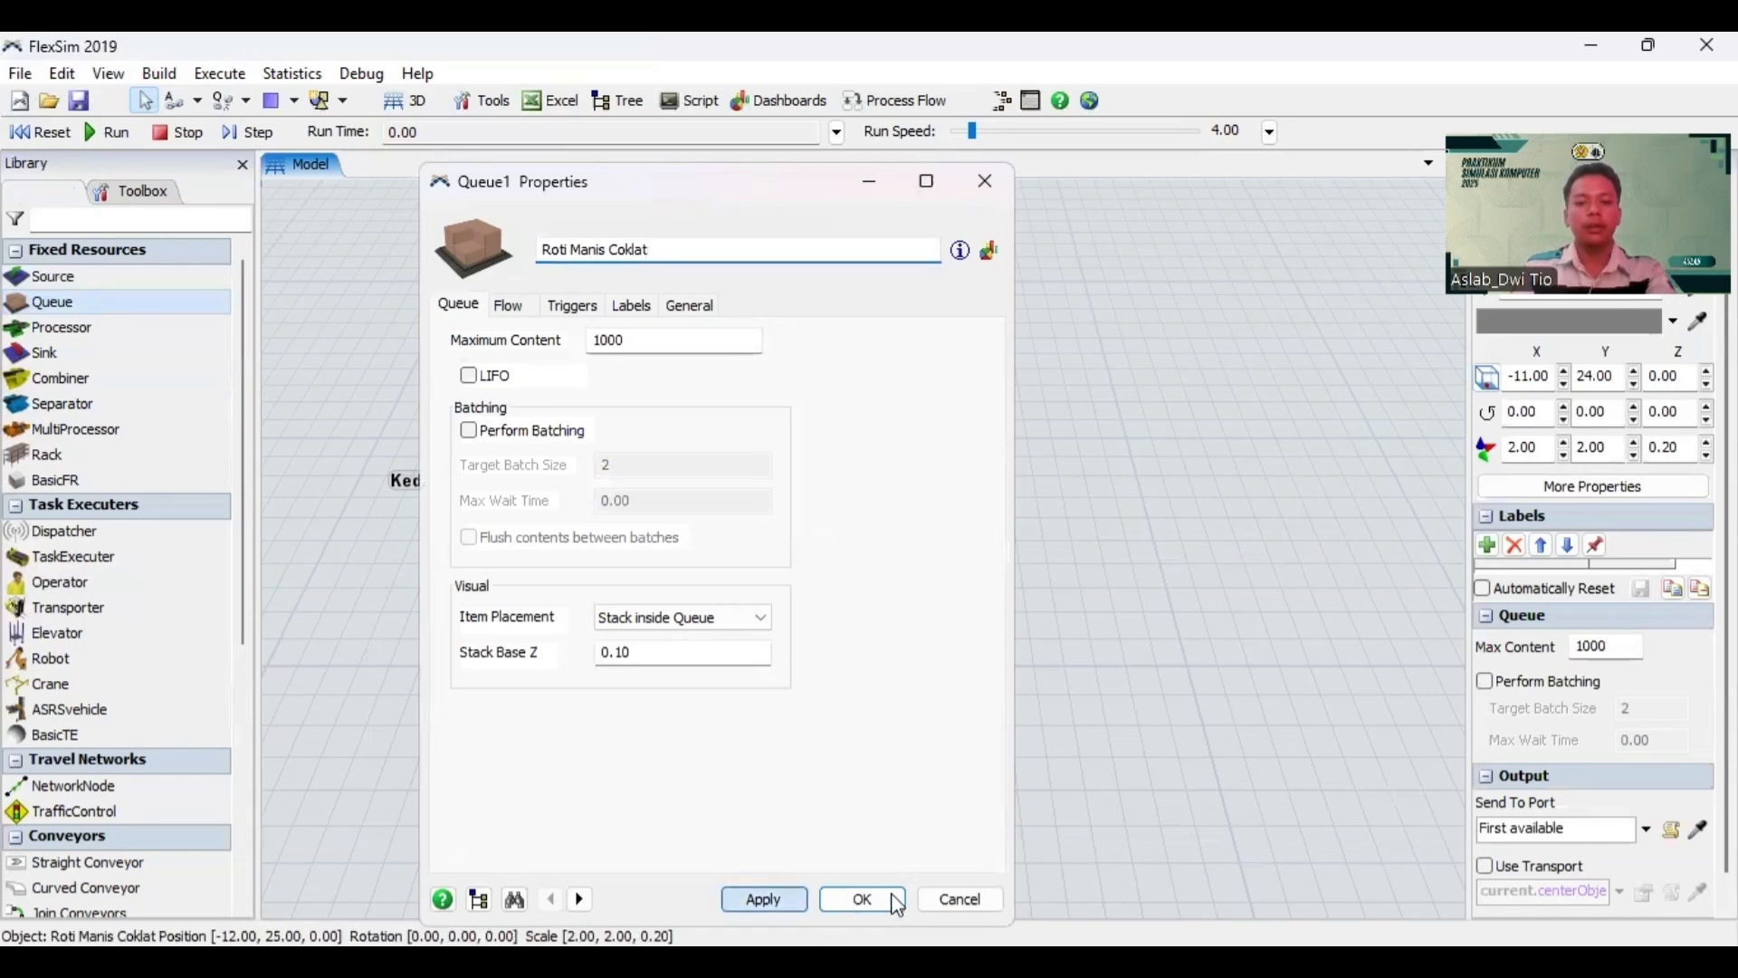
key("Return")
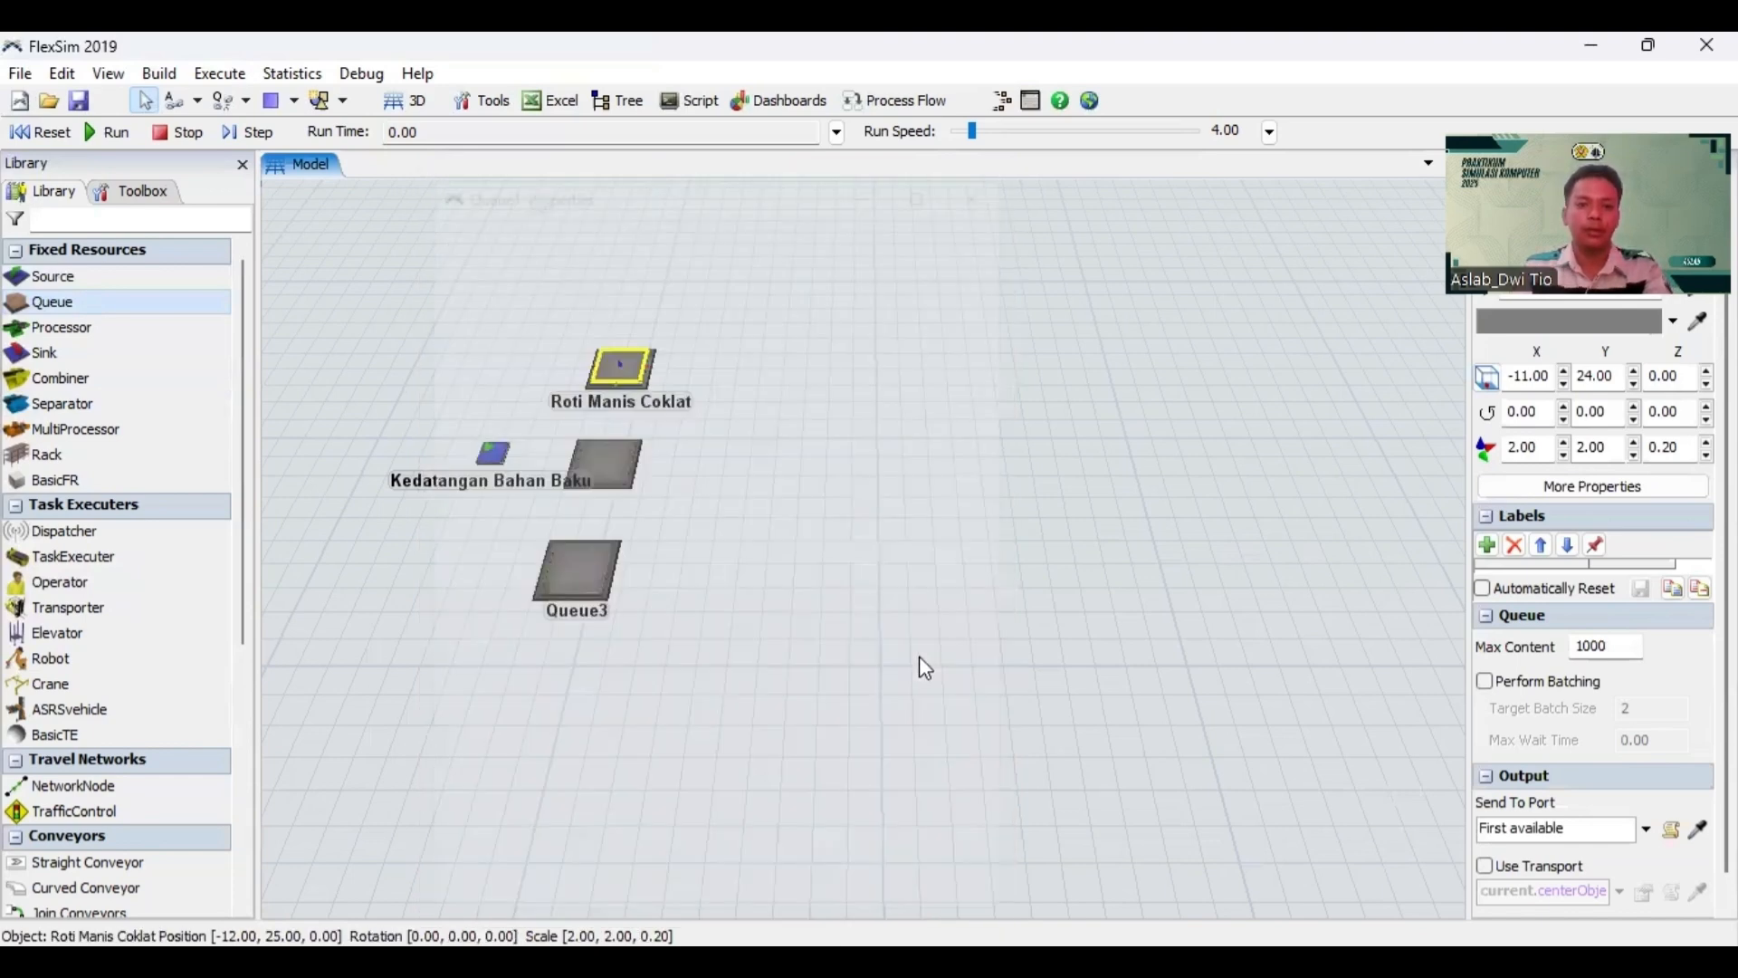
Step: Rename the middle queue in the column as Roti Manis Vanilla and apply the change
double_click(613, 463)
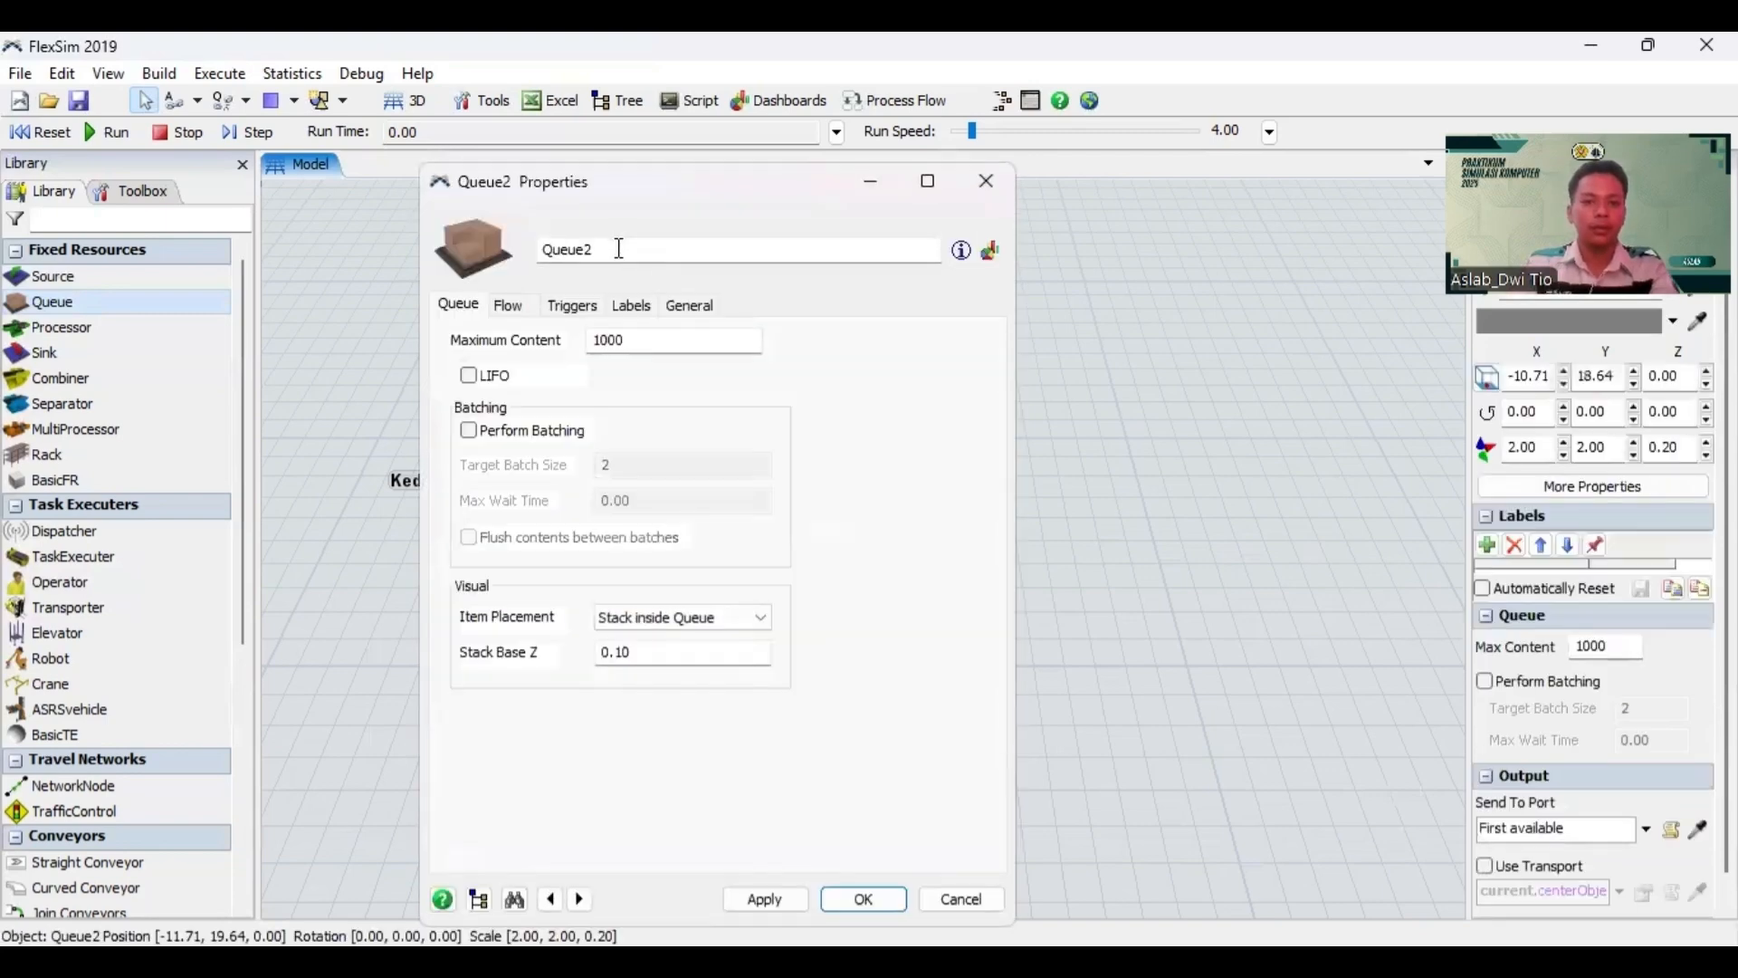
type("Rot")
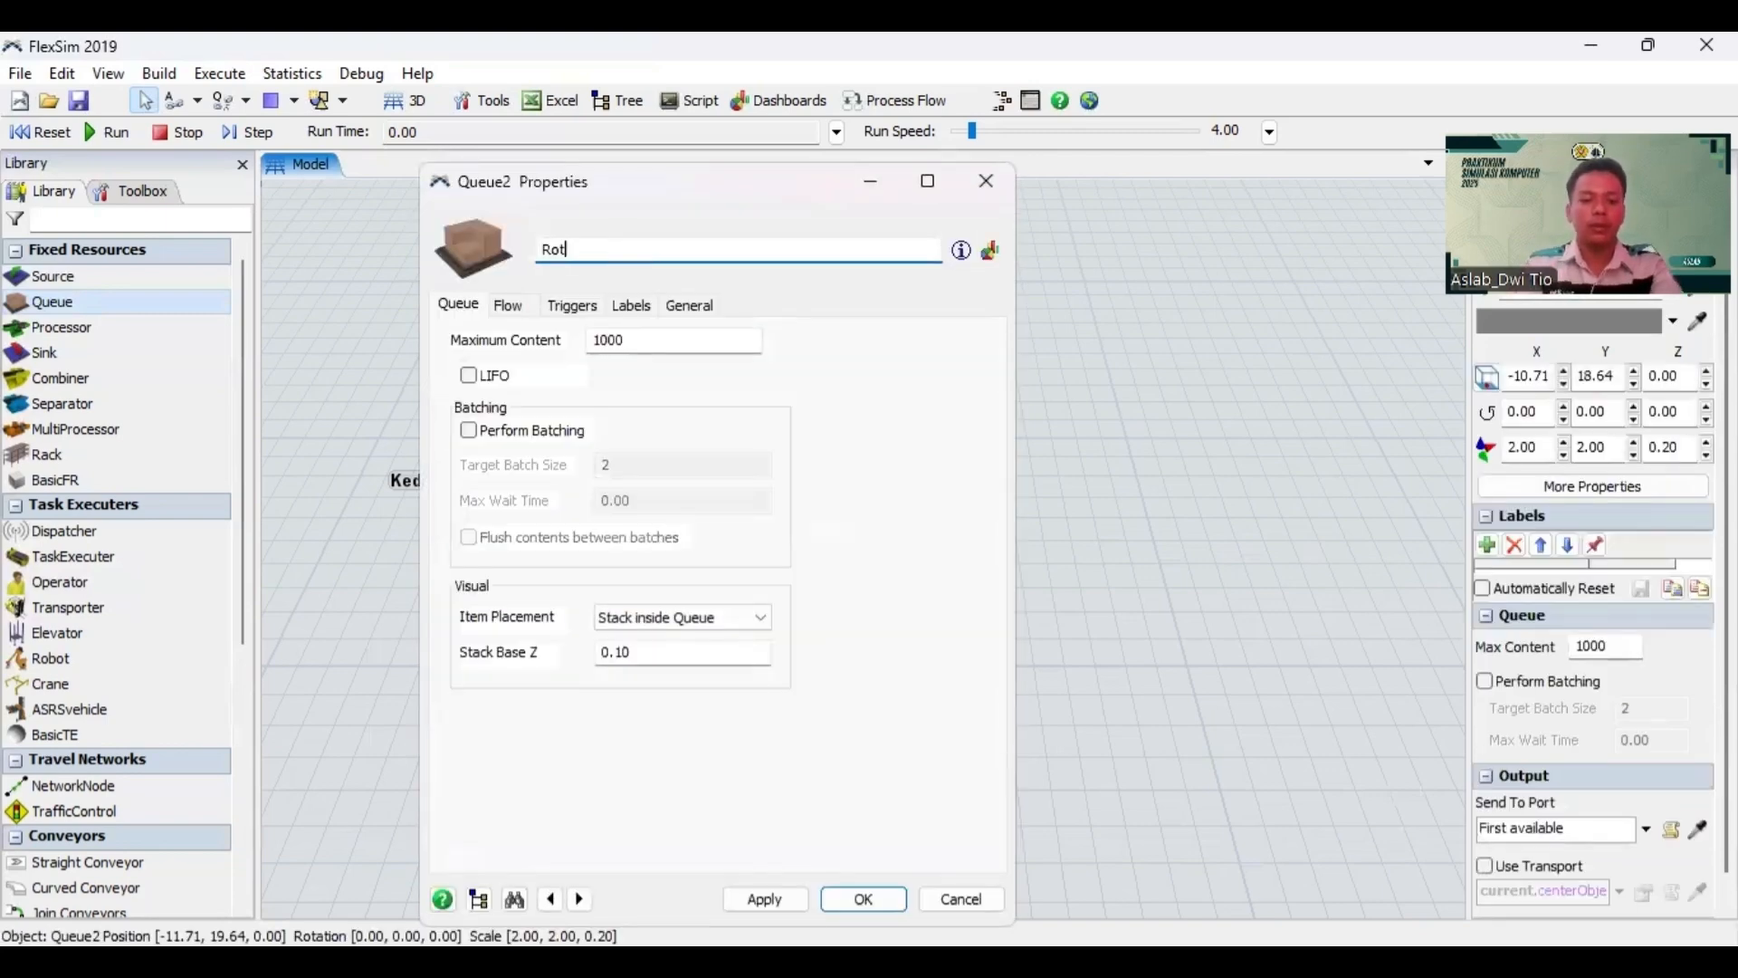
type("i Manis Vanilla")
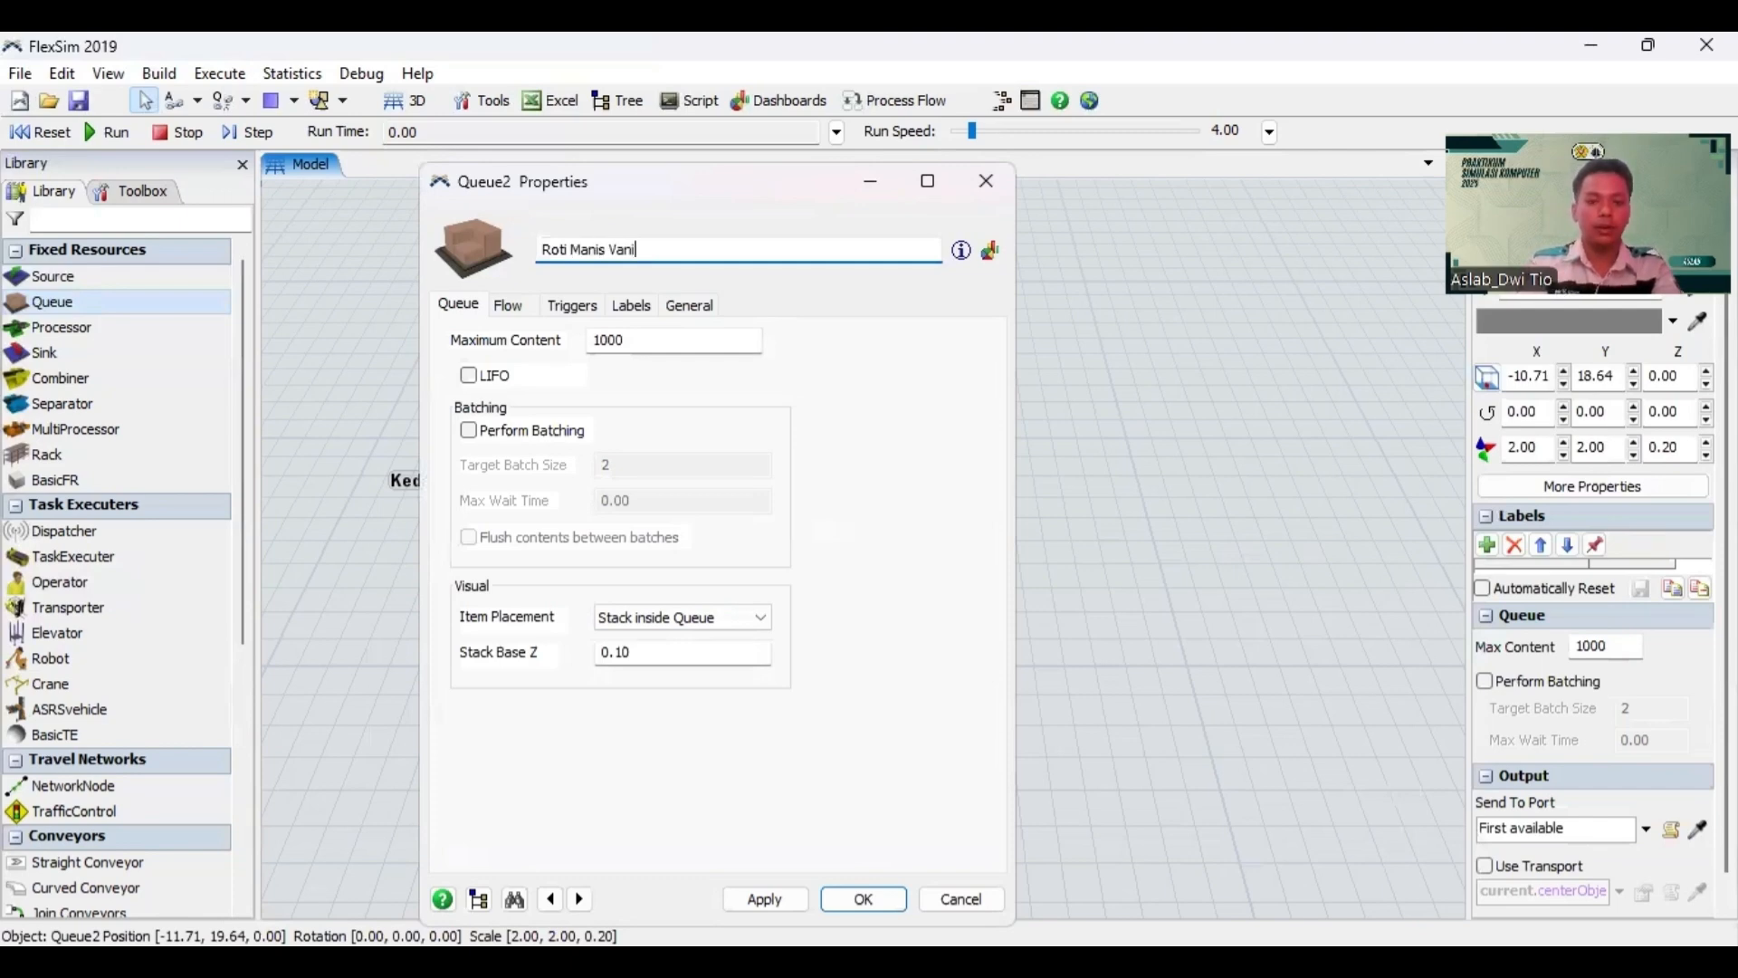
left_click(765, 899)
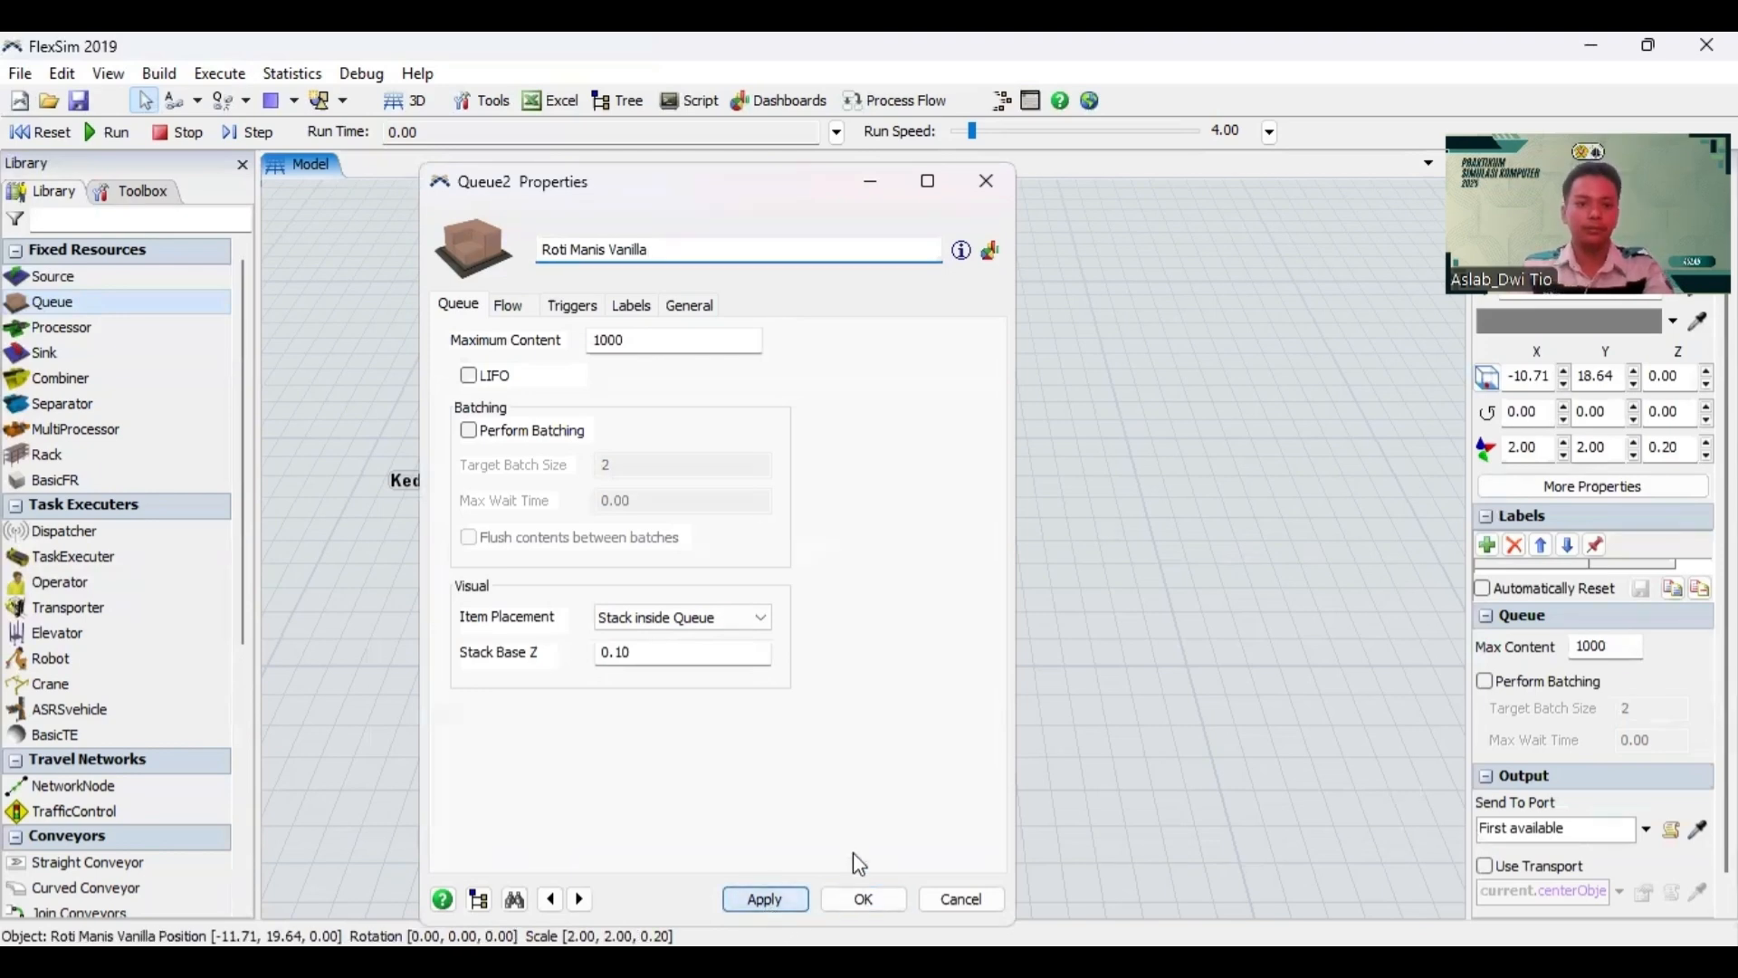
left_click(864, 899)
Step: Rename the lowest queue in the column as Roti Manis Pisang and apply the change
left_click(585, 572)
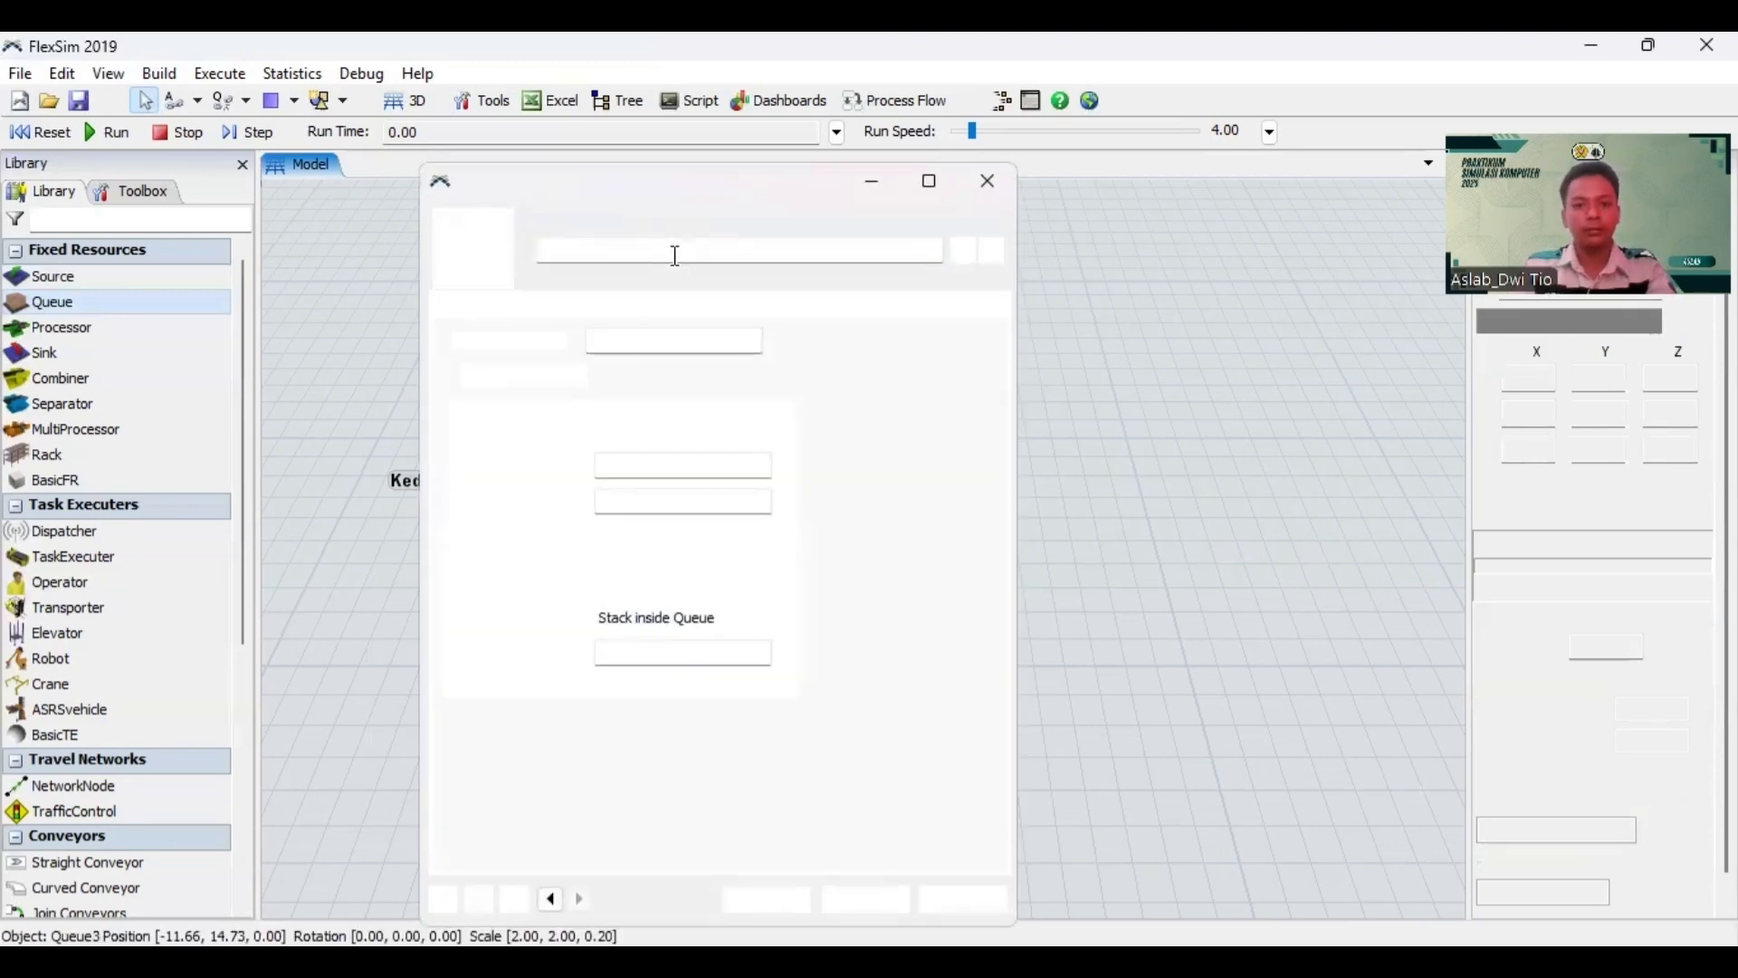
type("Rot")
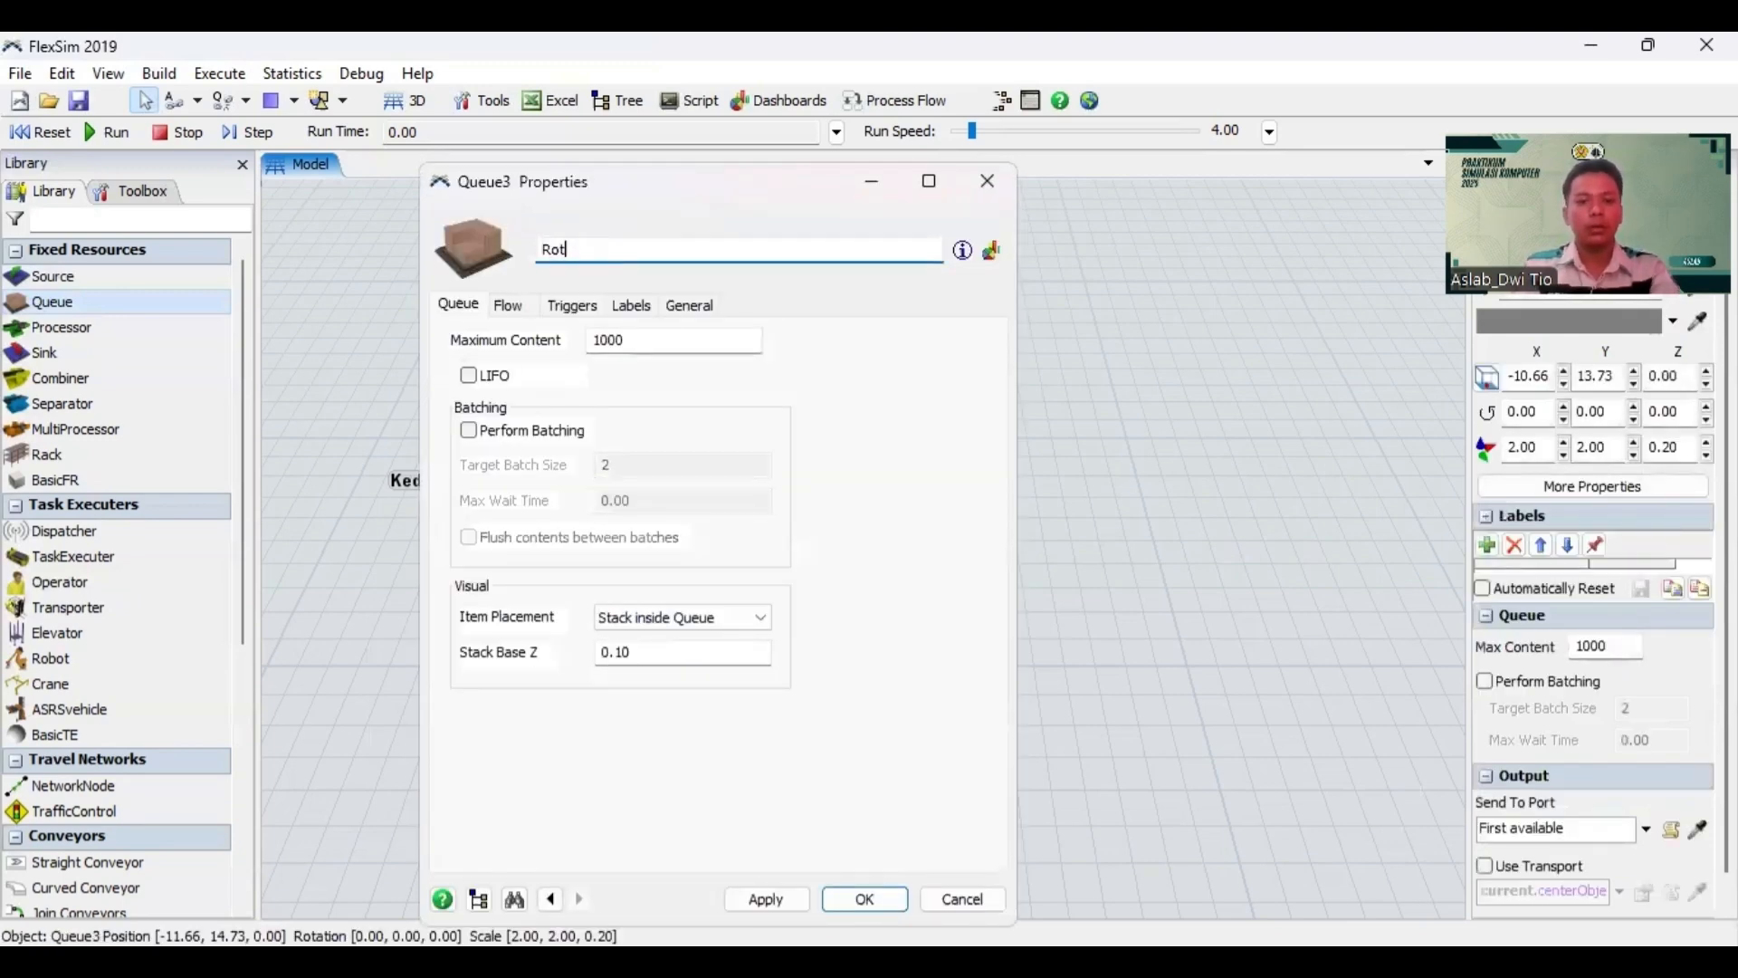
type("i Manis Pisang")
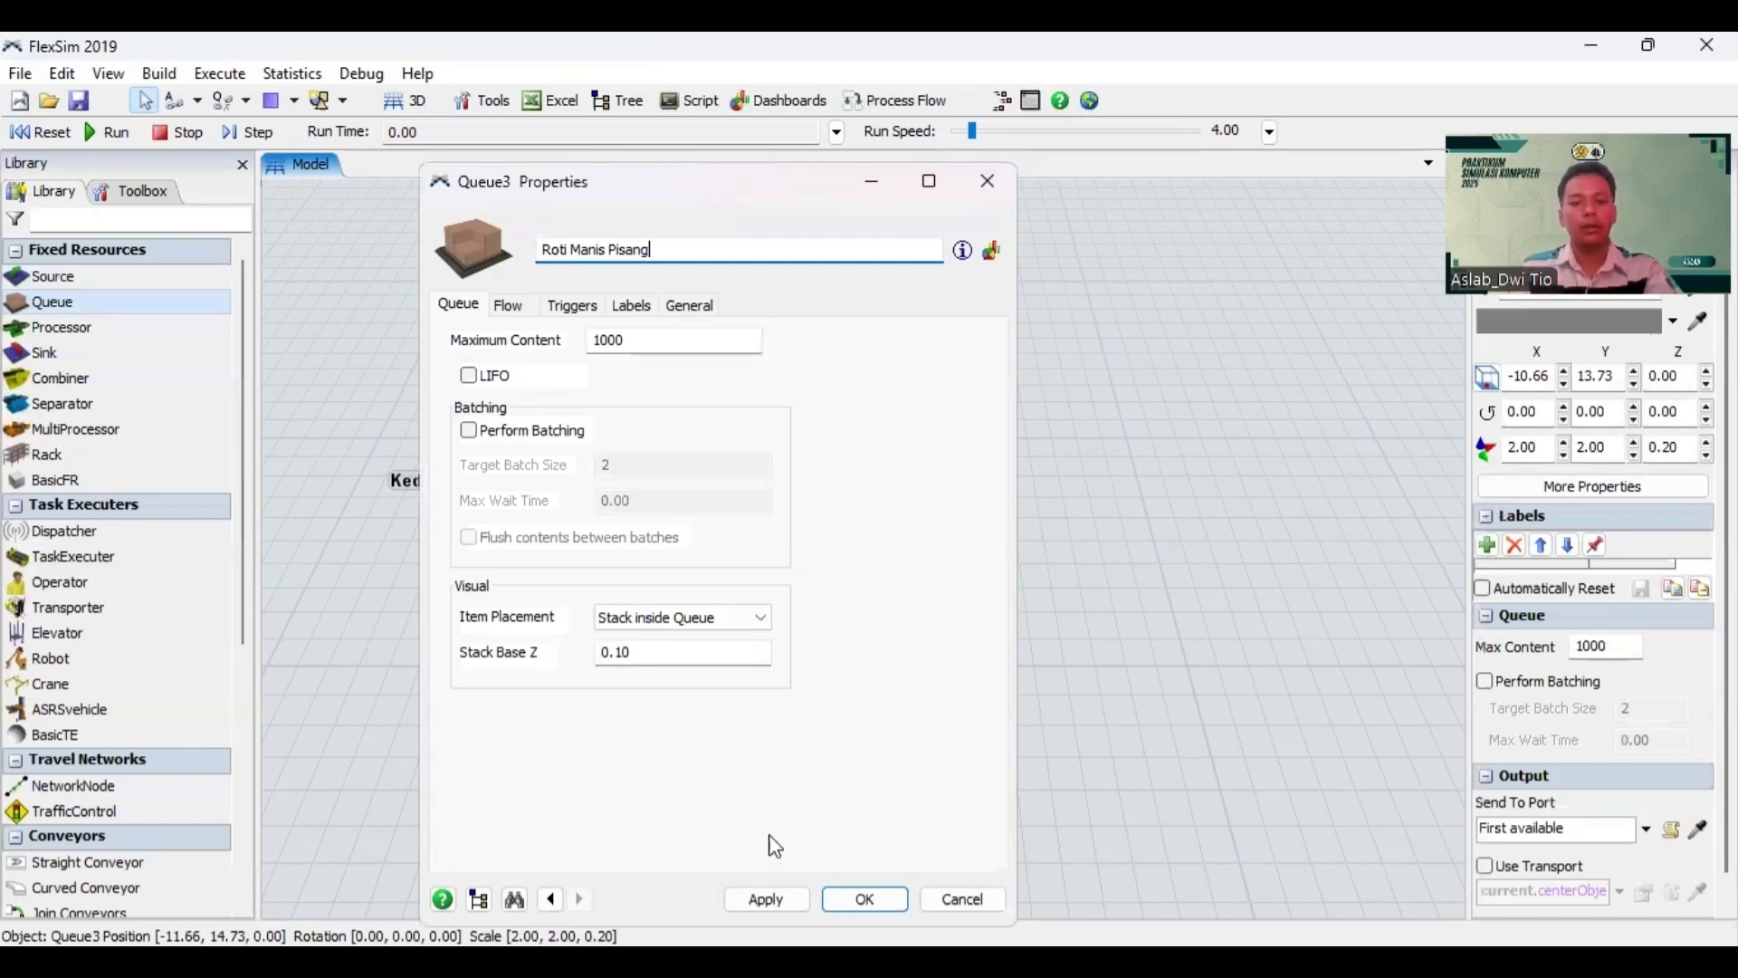
left_click(765, 898)
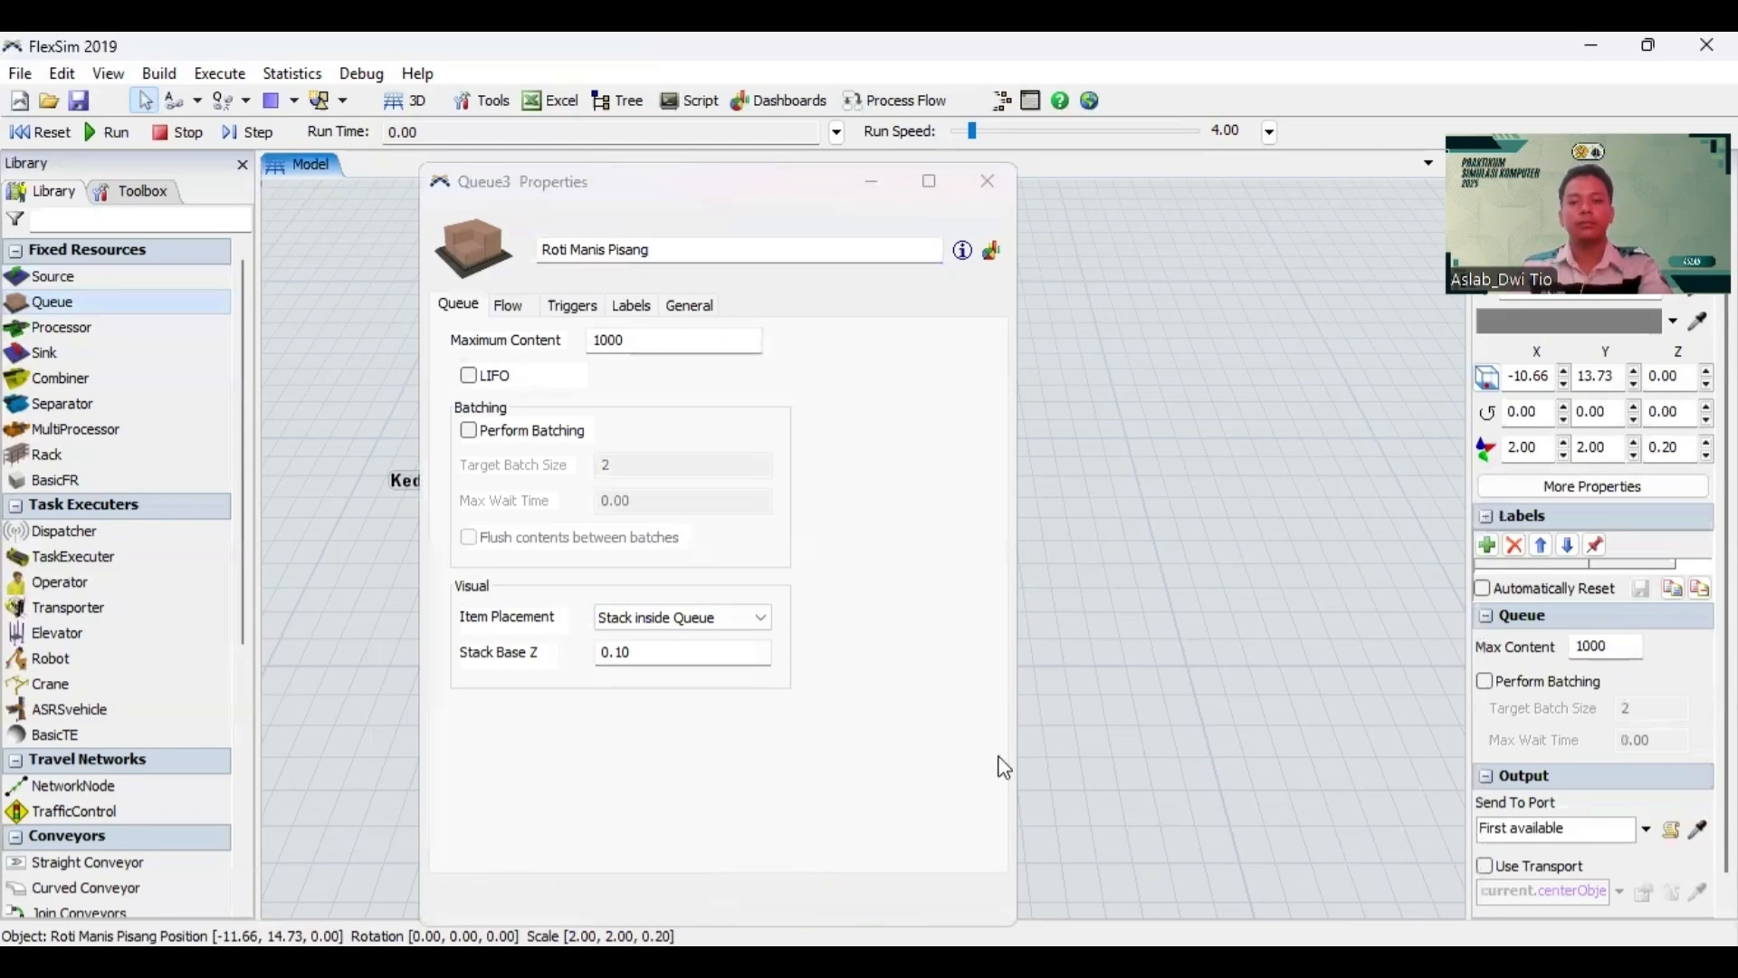
key("Return")
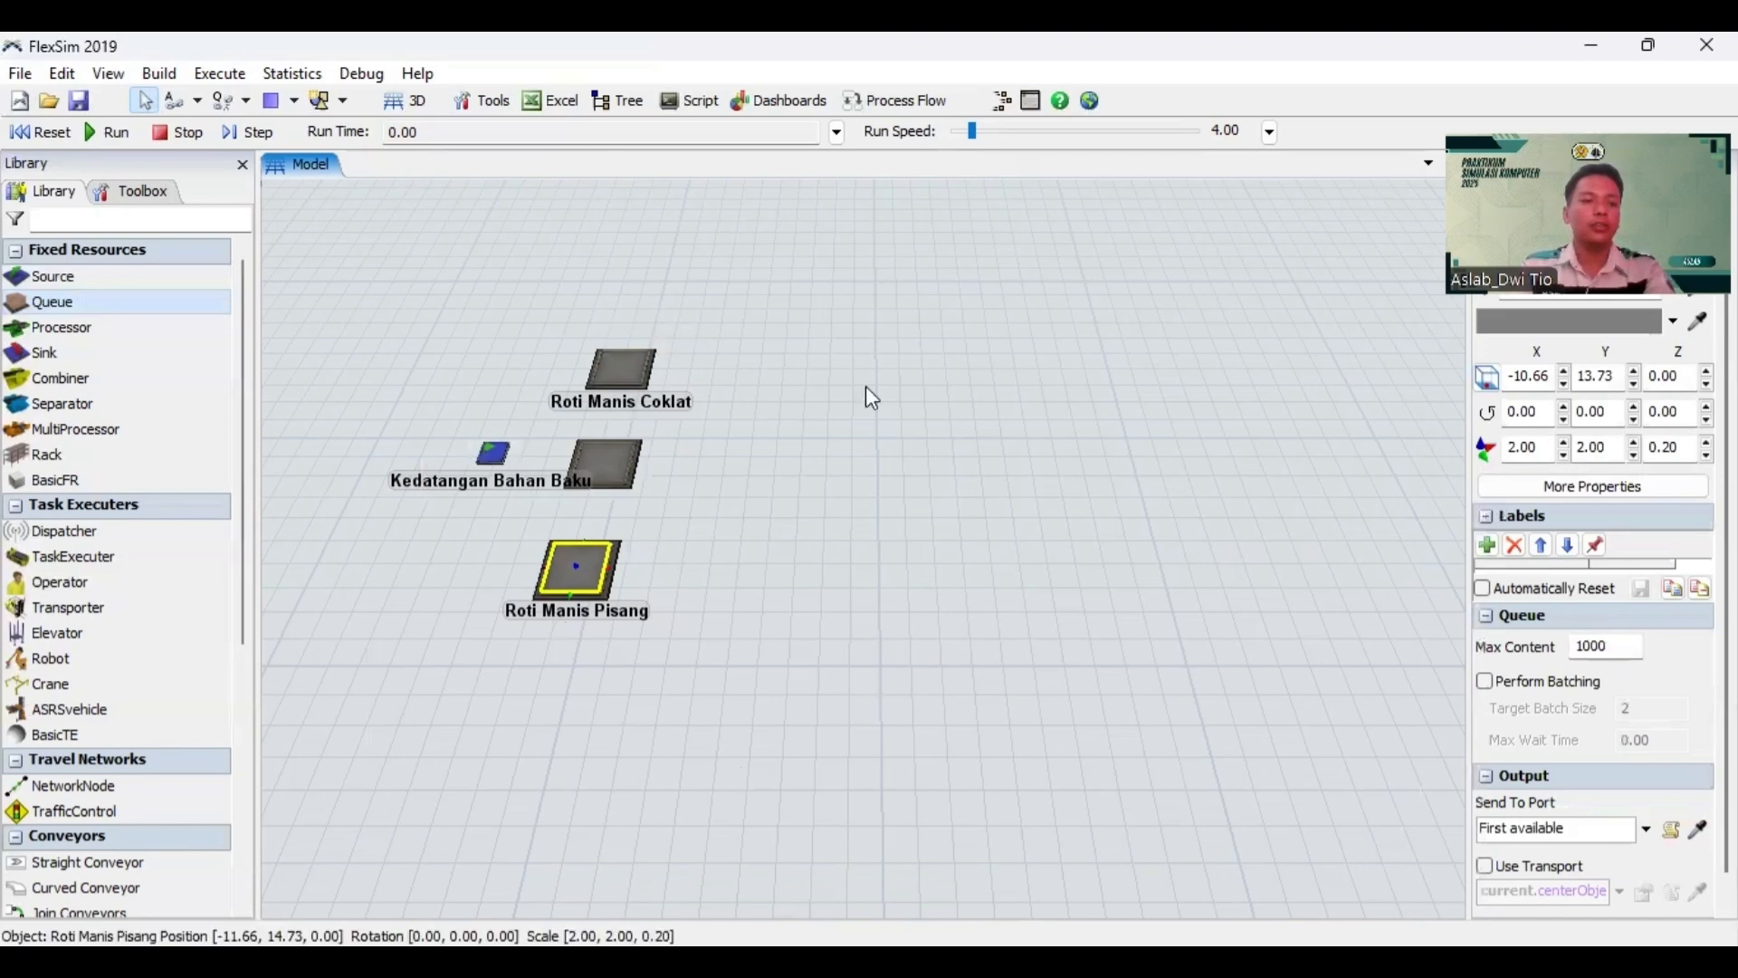
Step: Add a MultiProcessor on the far side of the queue column from the source, at about X -4, Y 18.5
left_click(160, 427)
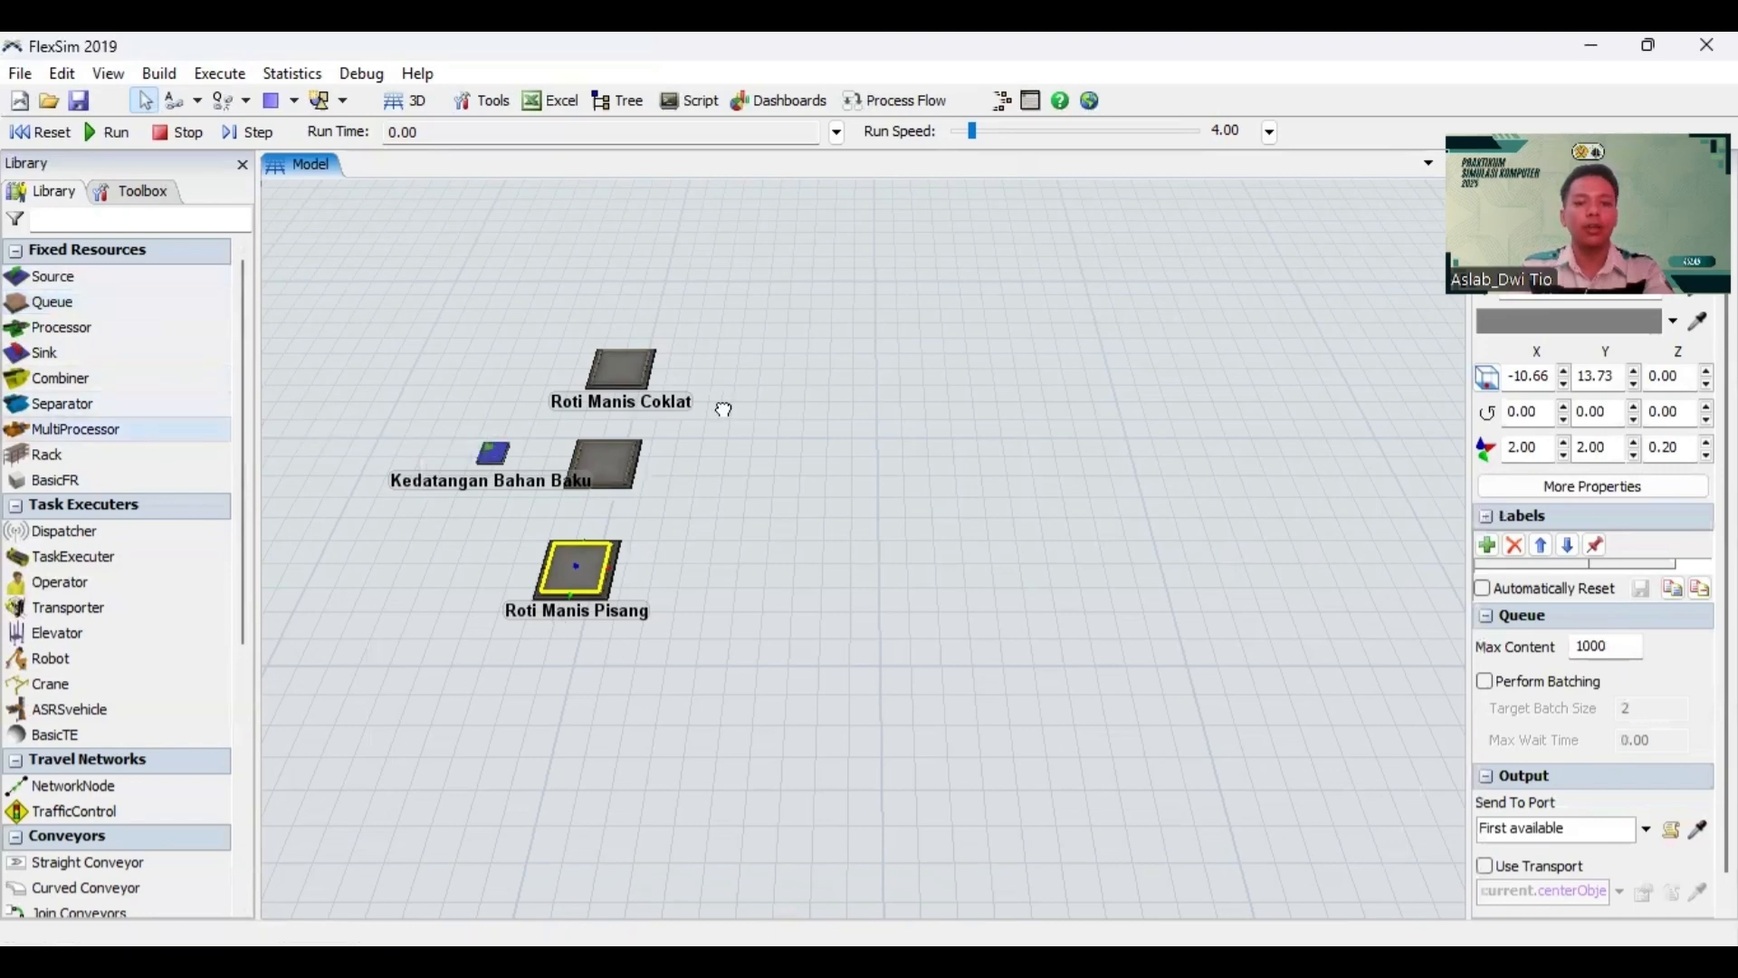
left_click(733, 460)
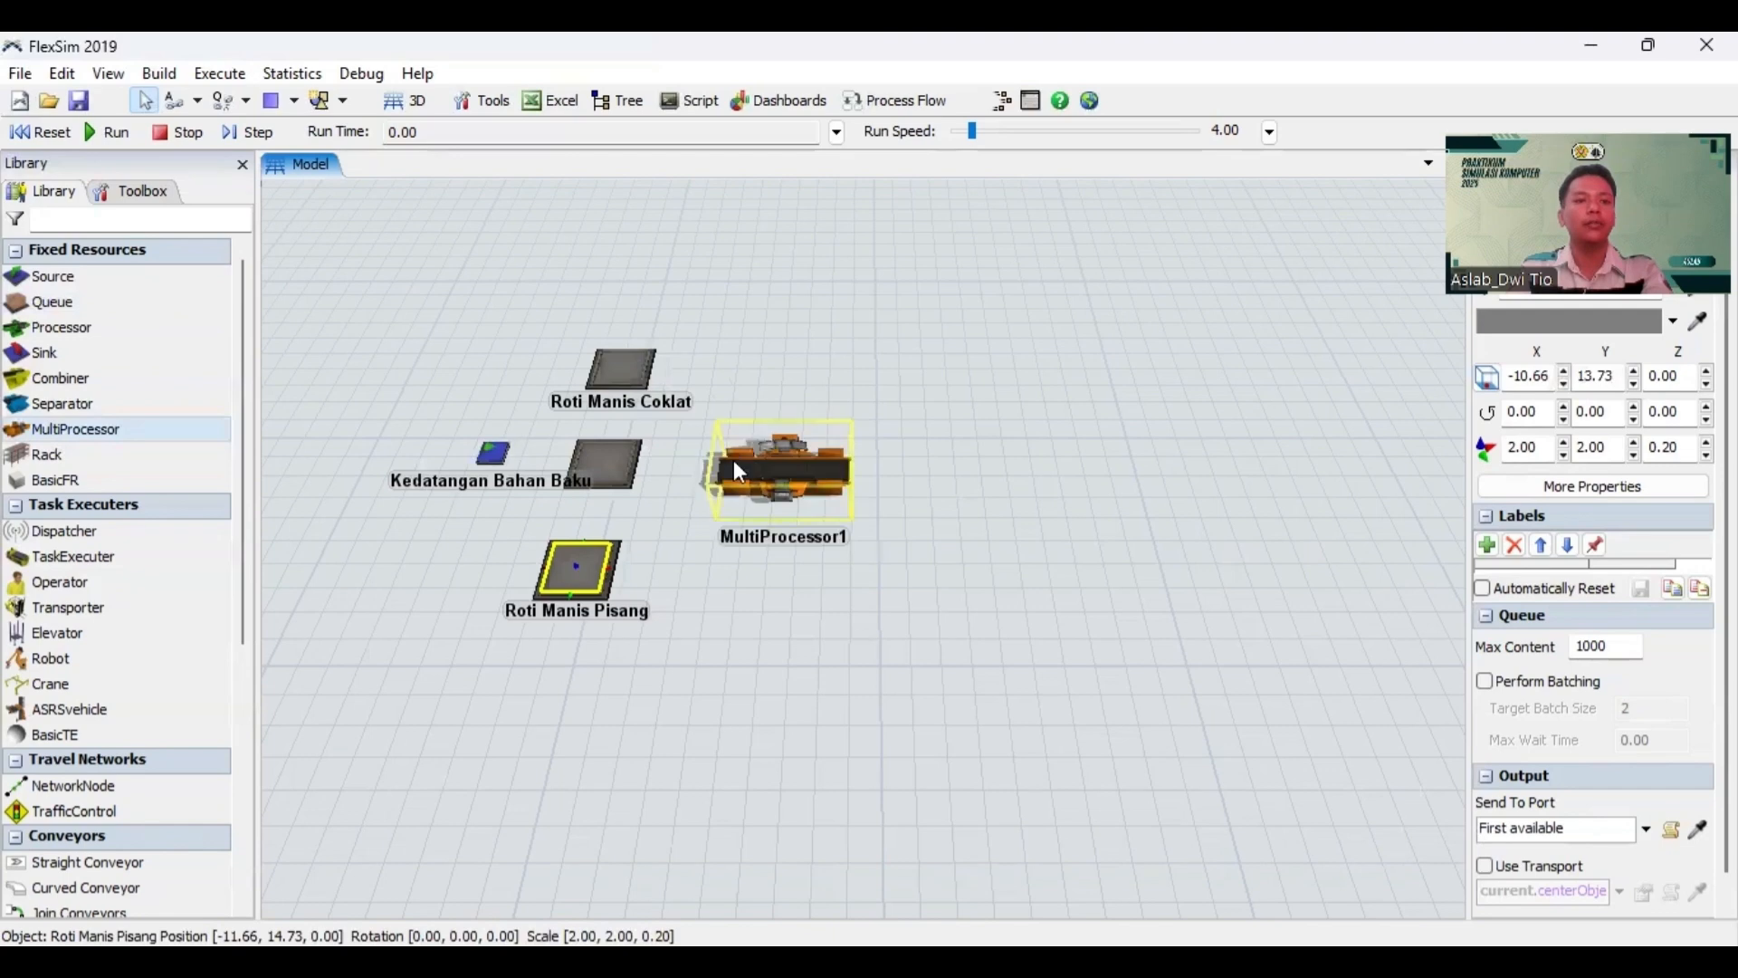
left_click(757, 466)
left_click_drag(737, 455, 750, 452)
left_click(813, 641)
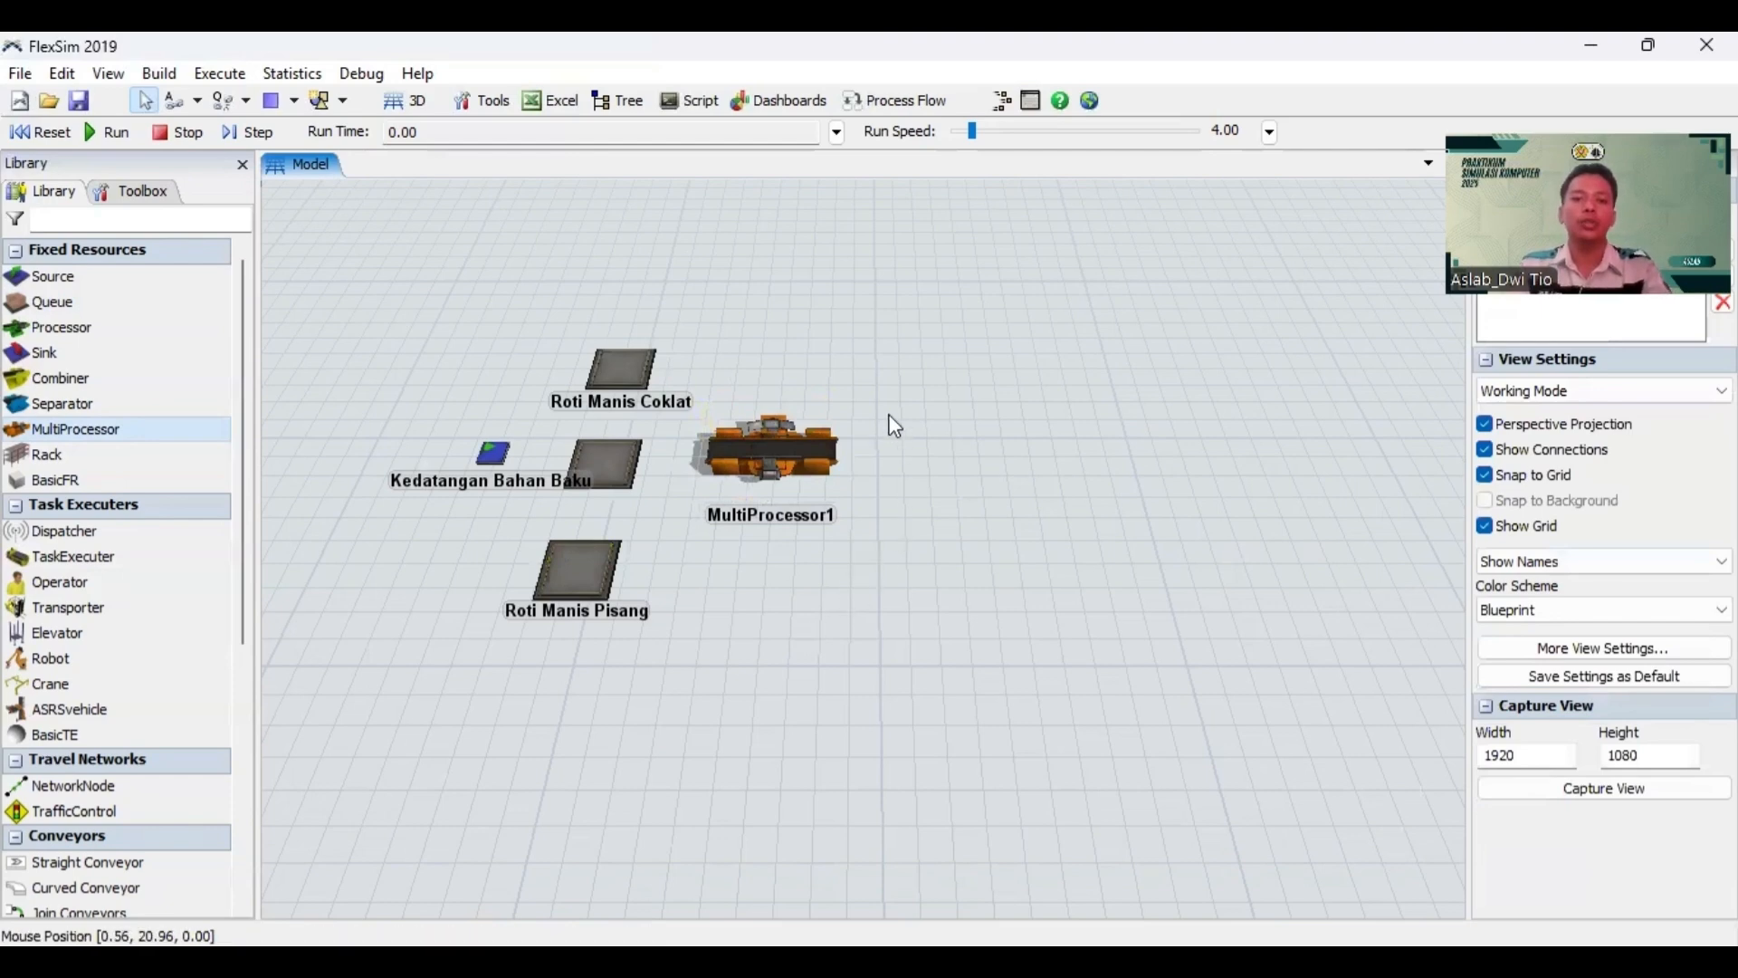
Step: Open the MultiProcessor's properties and rename it as Proses Awal
left_click(786, 436)
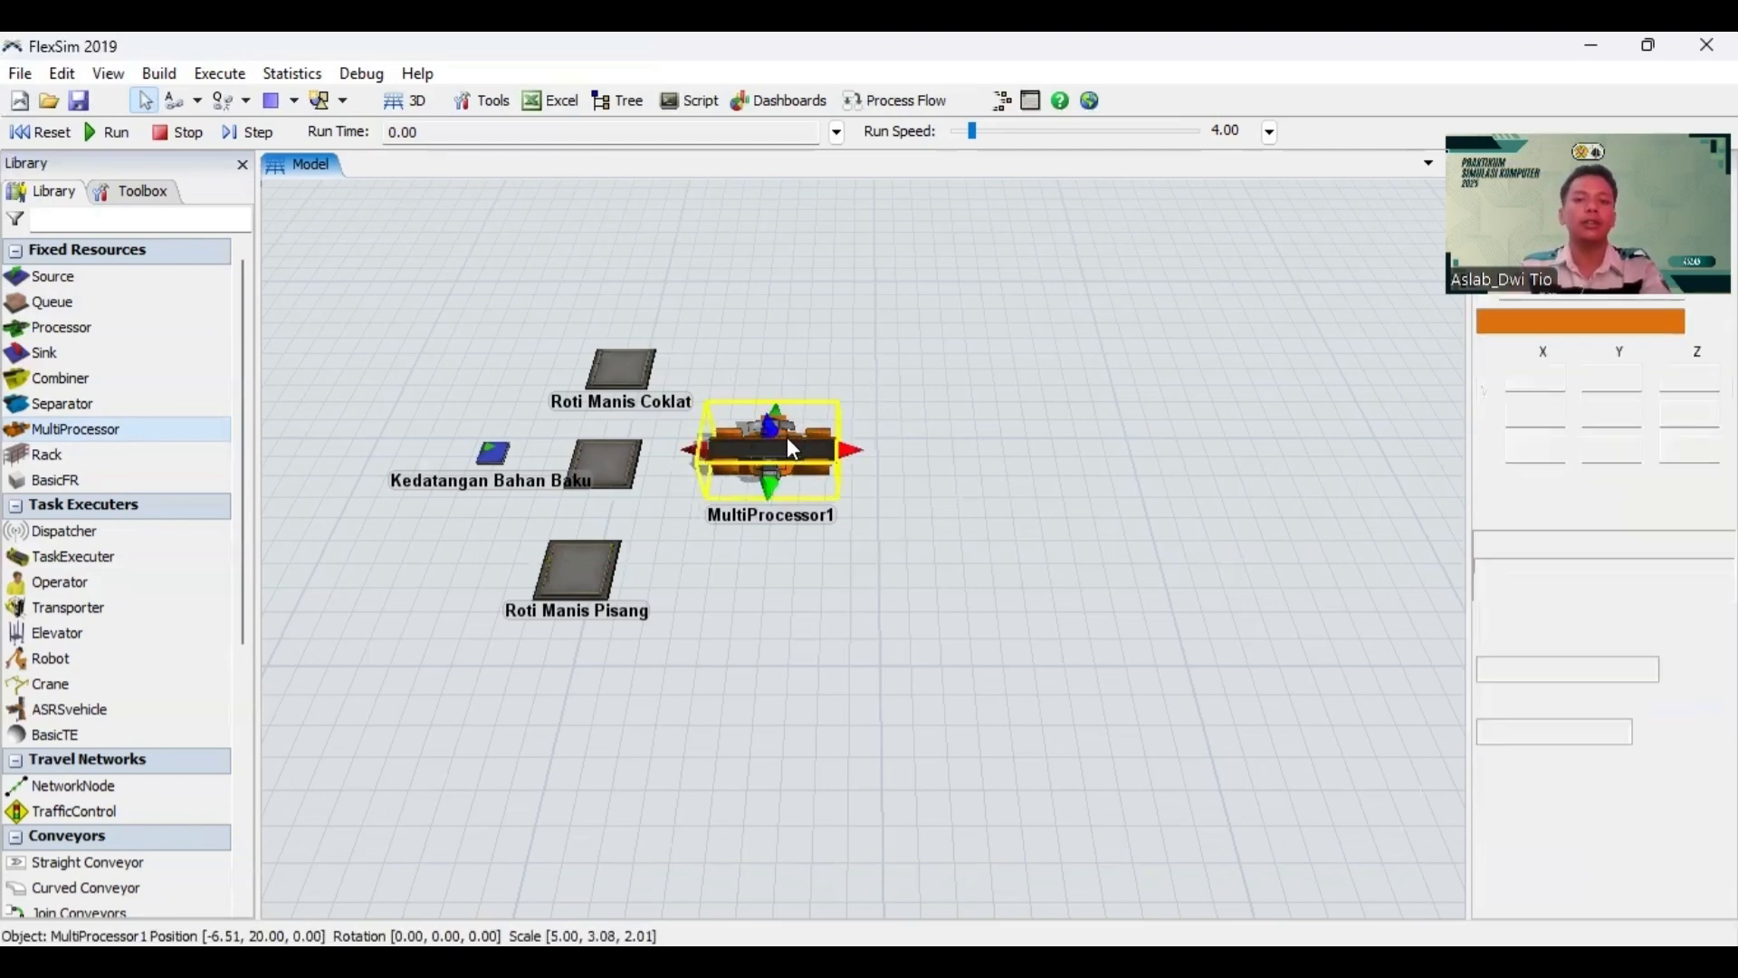
double_click(785, 436)
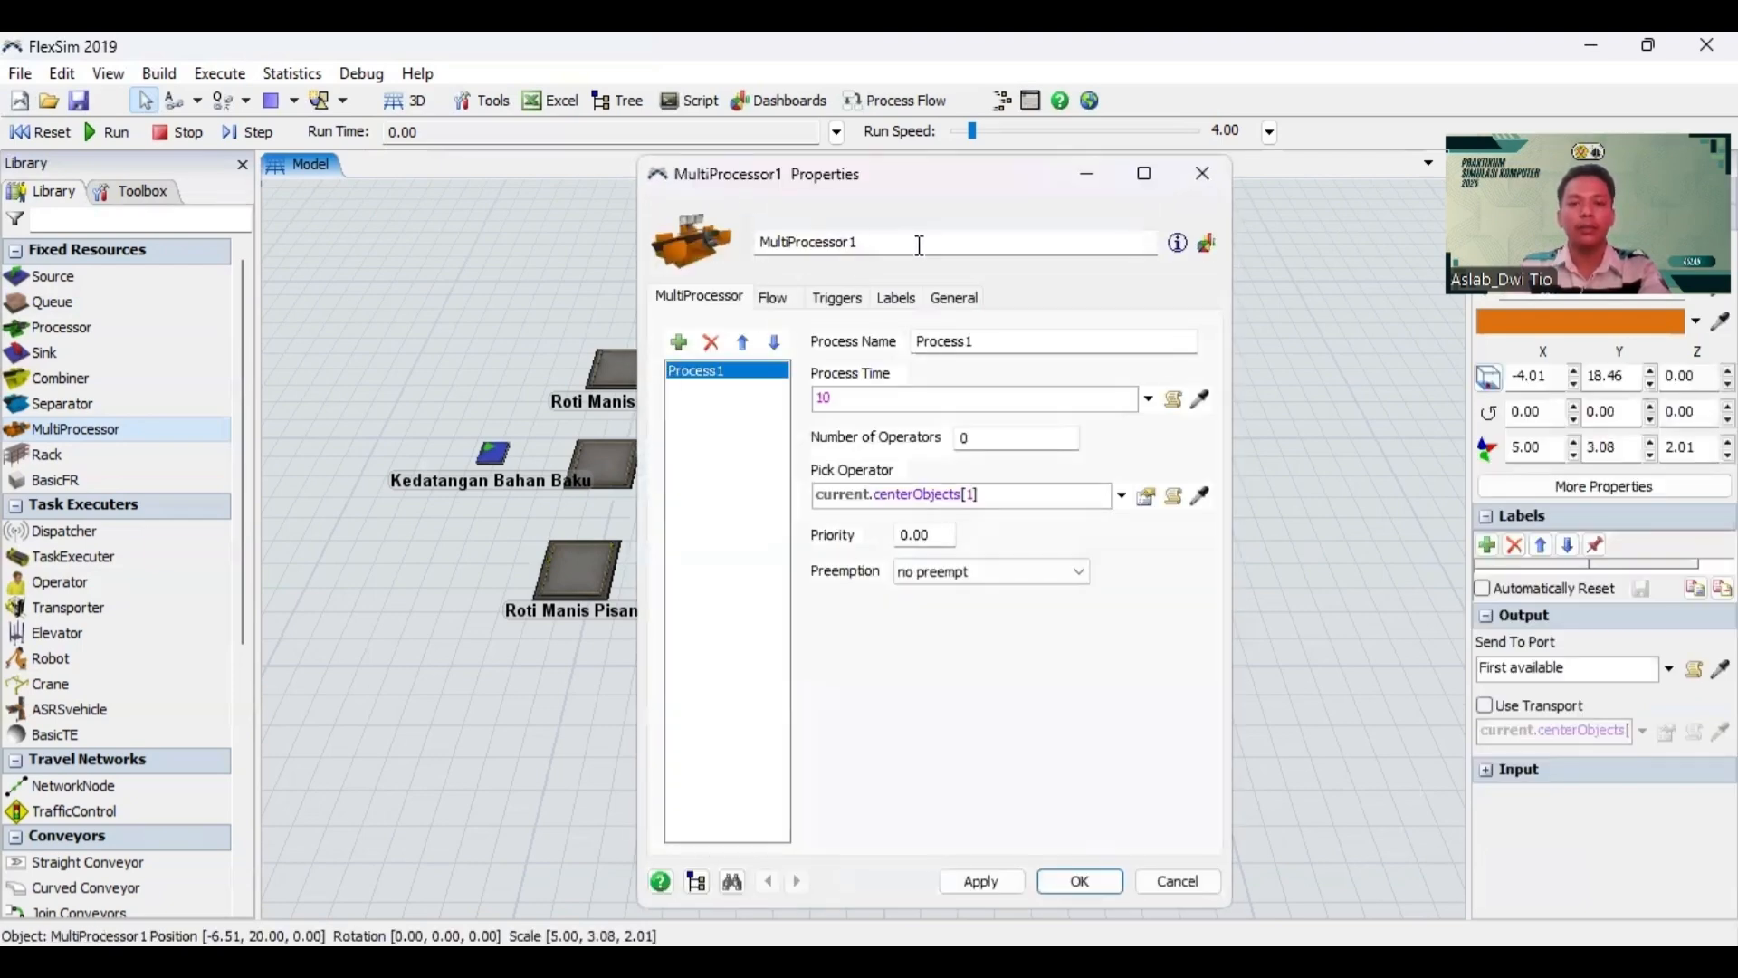
left_click_drag(910, 244, 759, 248)
type("P")
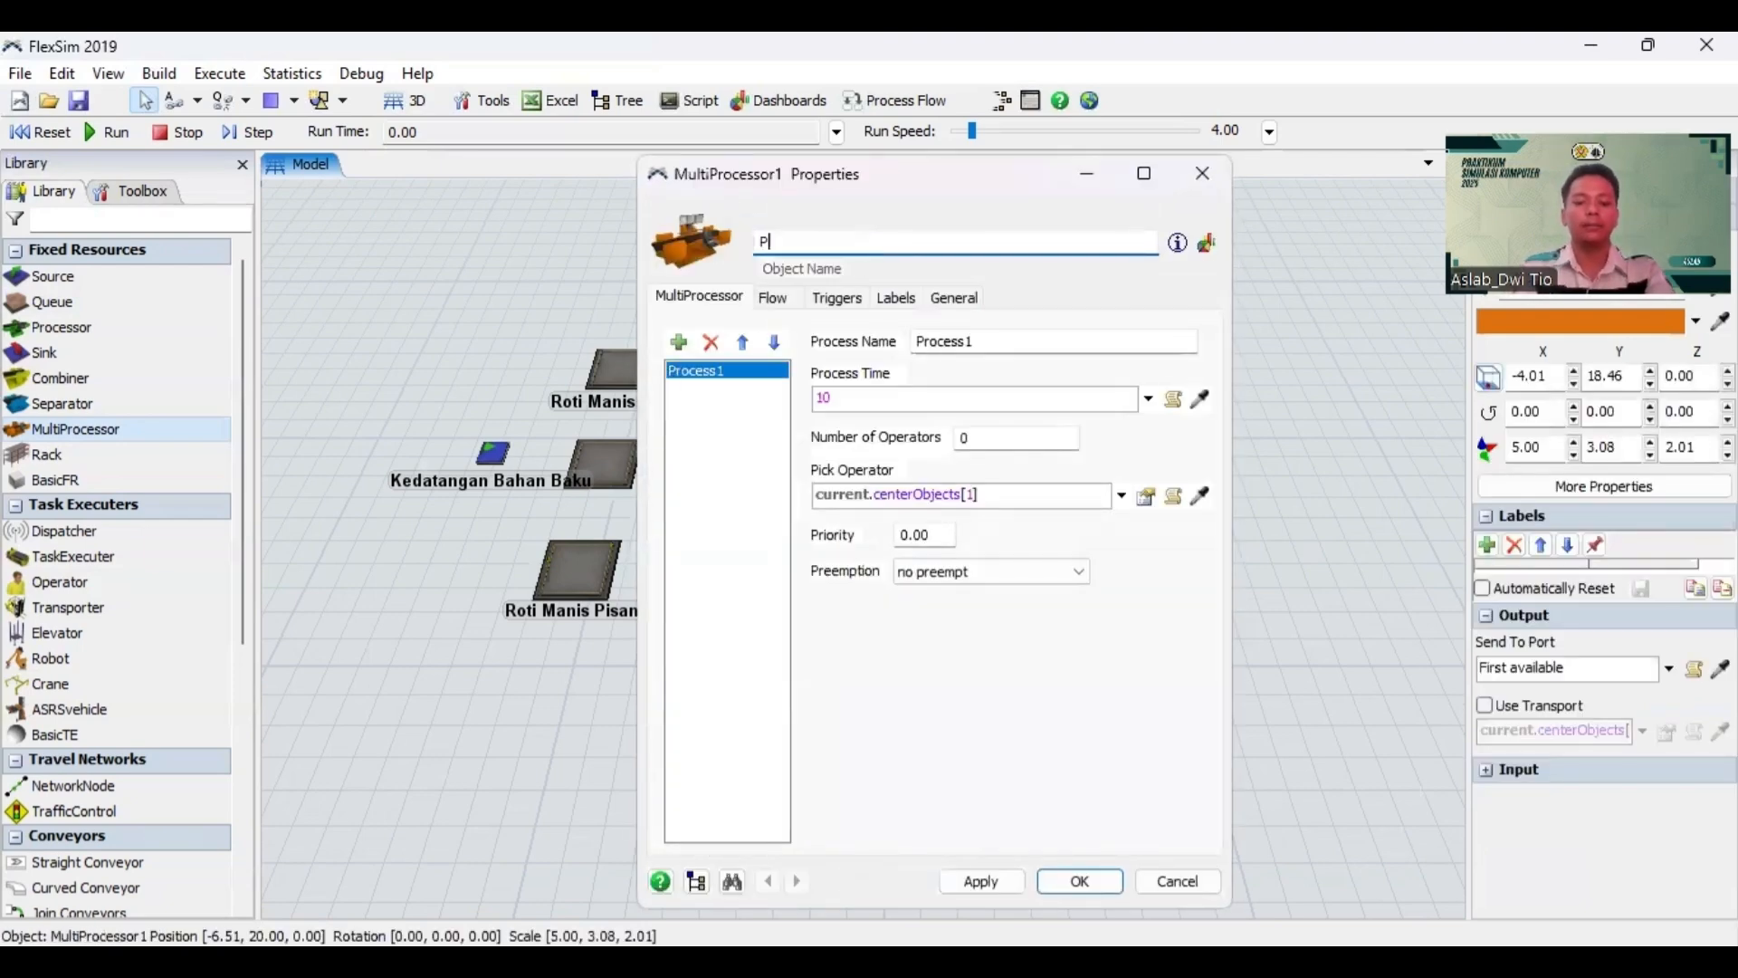
type("roses Awal")
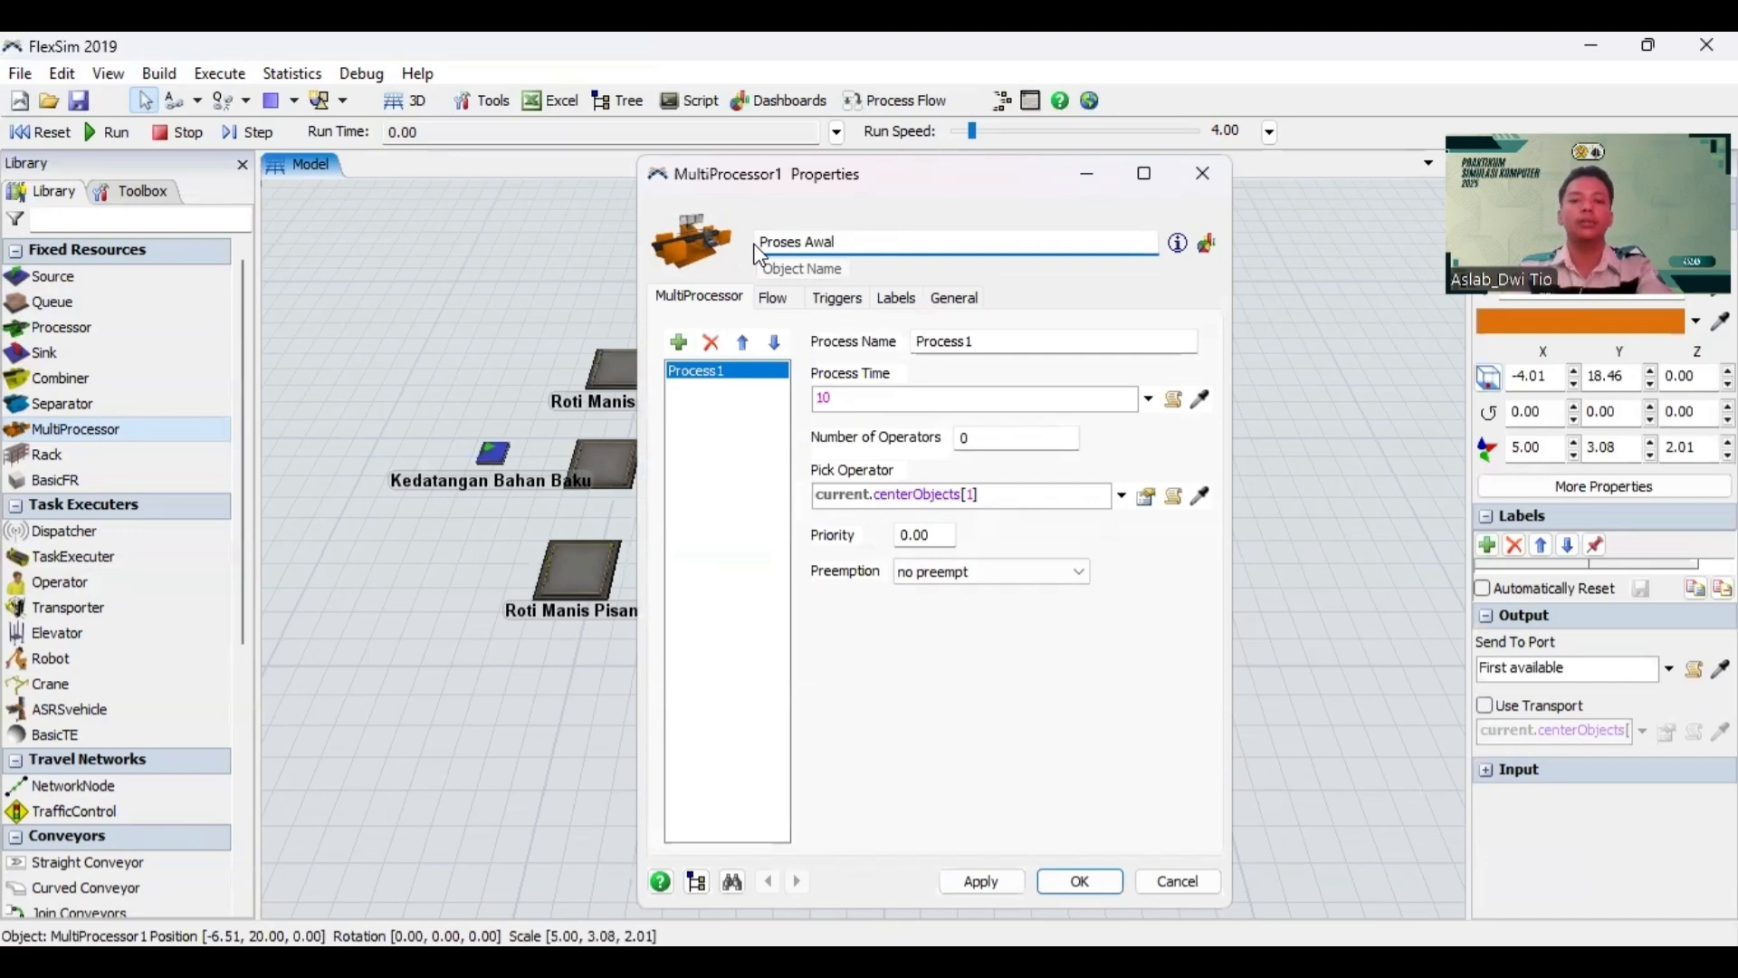
Step: Name the first process of the Proses Awal MultiProcessor Proses Pencampuran Bahan Baku
left_click(715, 375)
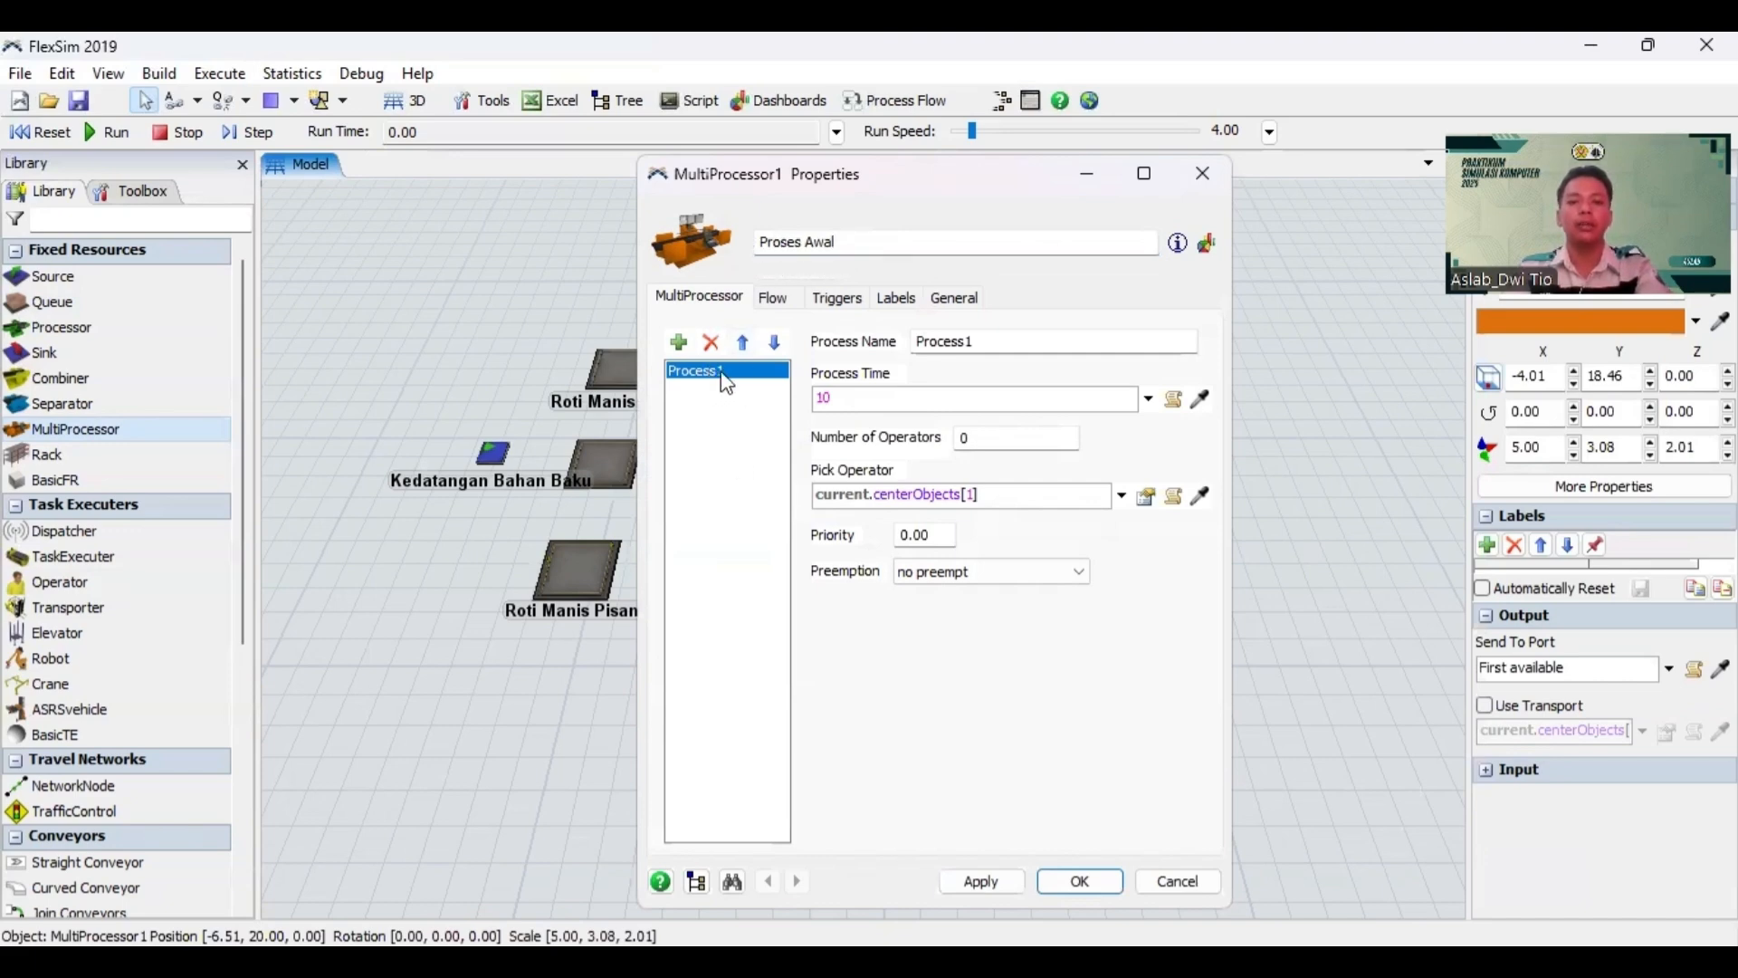
left_click_drag(1008, 342, 916, 349)
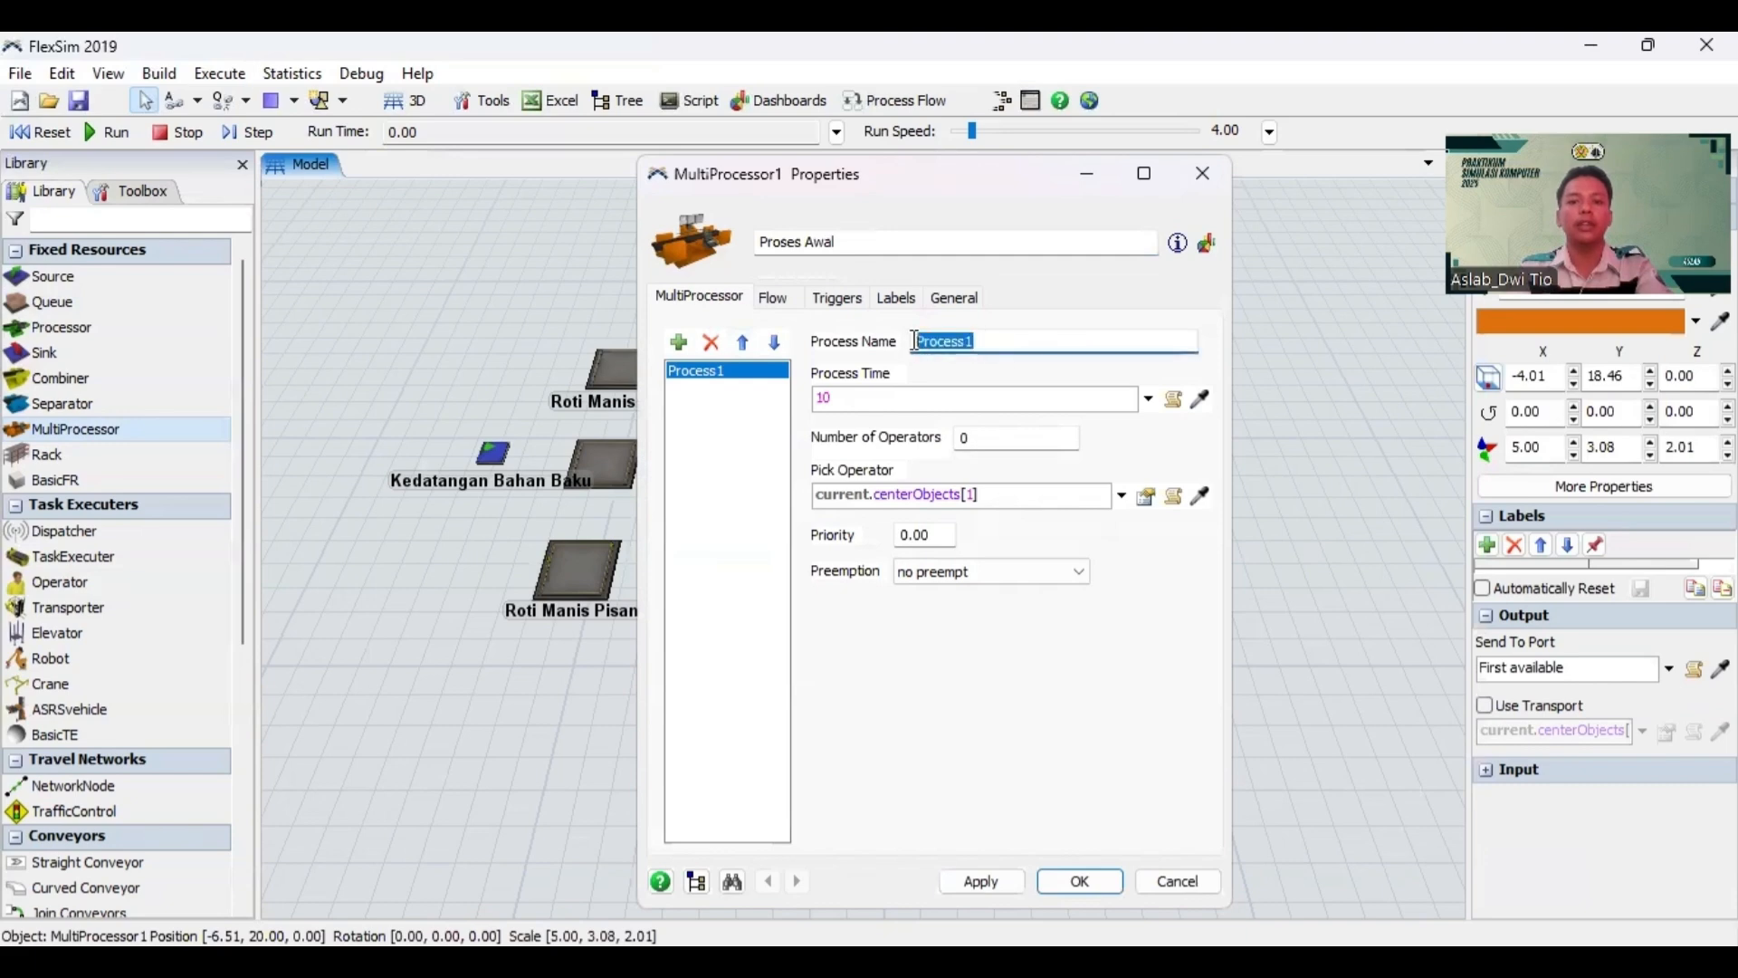
type("Pr")
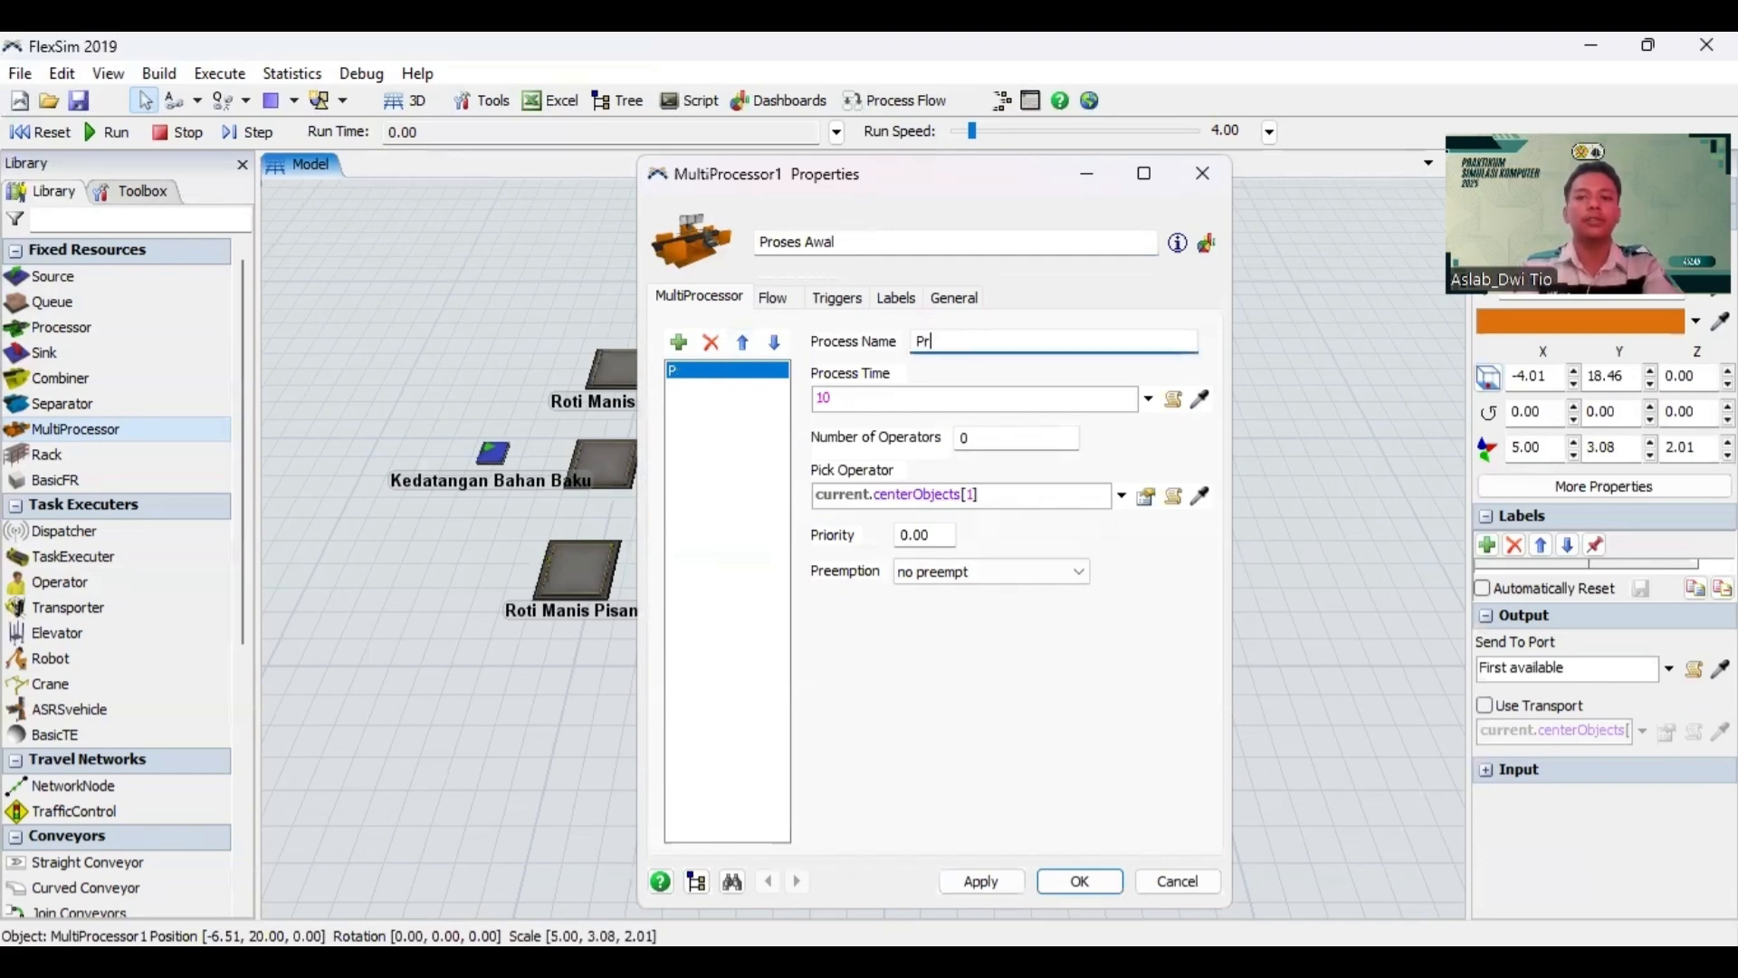
type("oses")
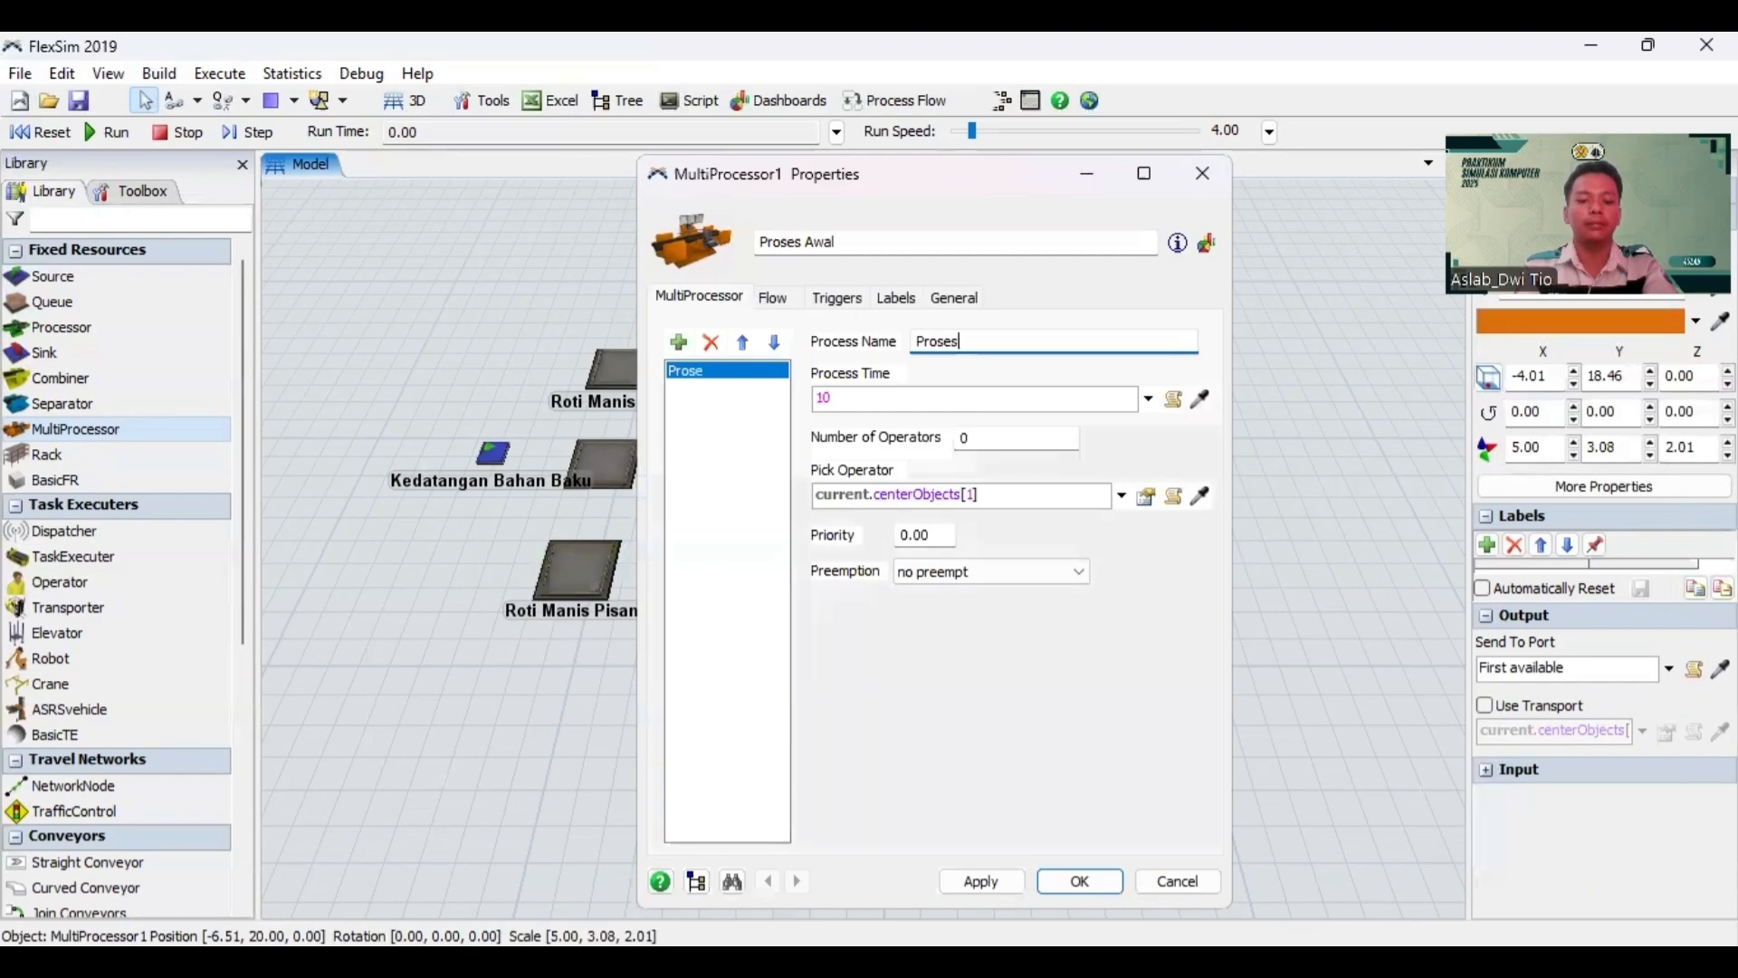
type(" Pen")
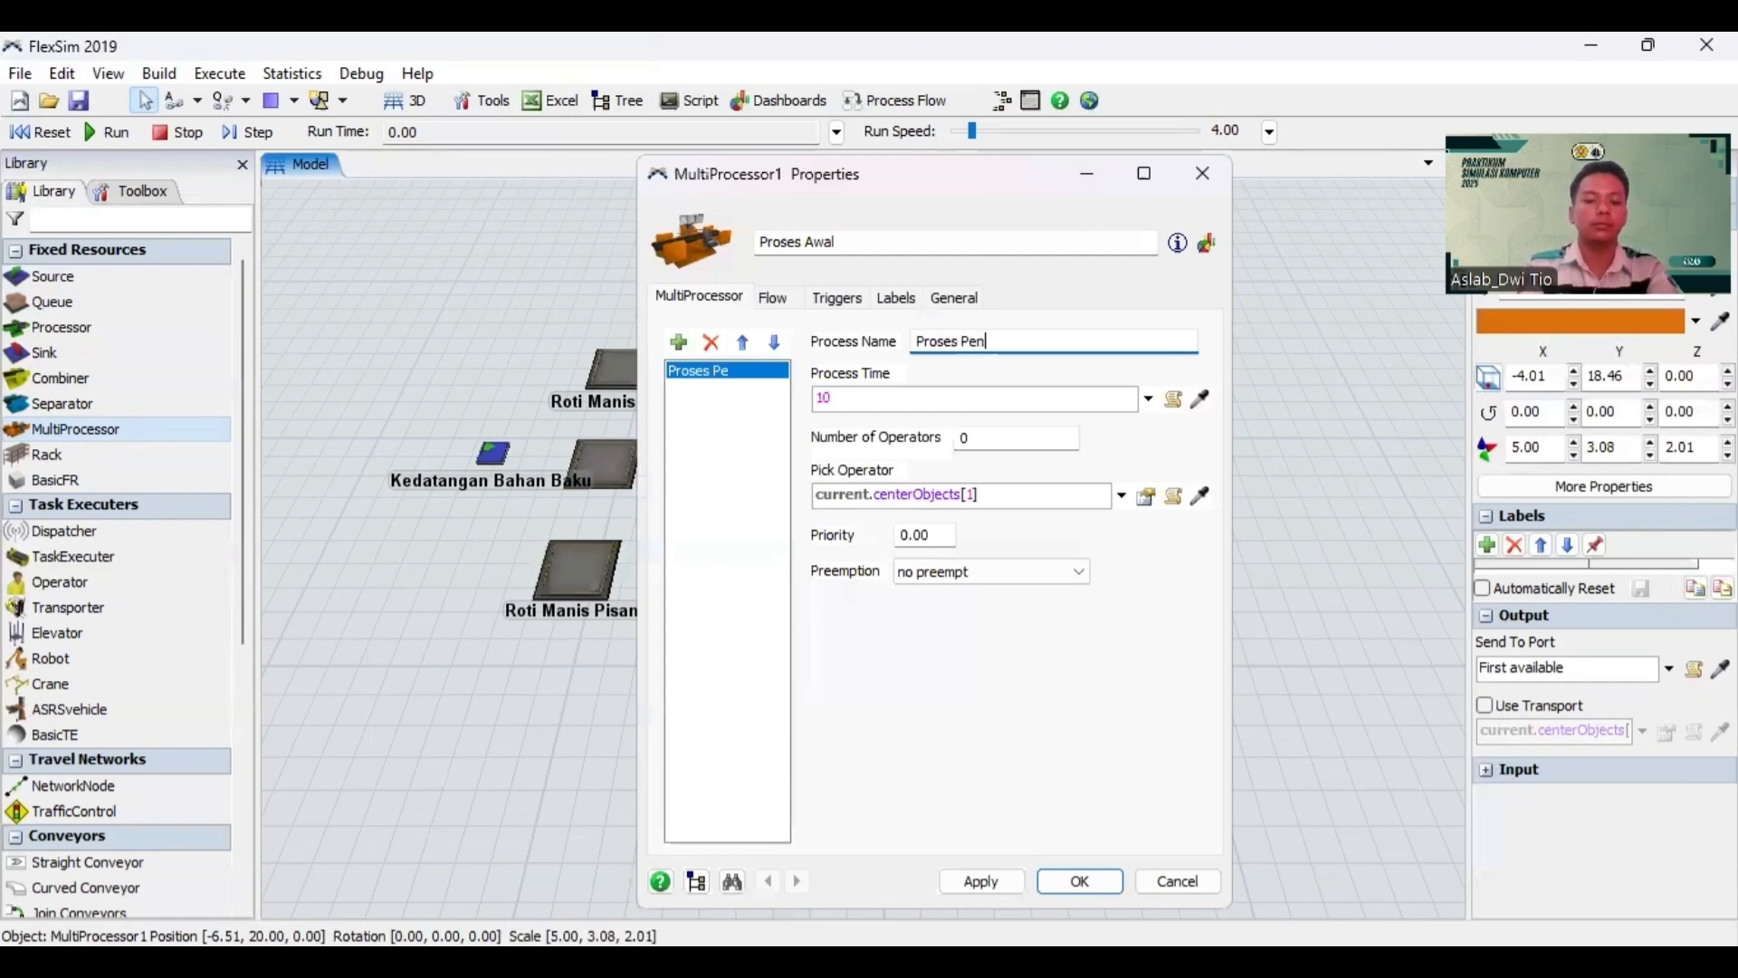
type("campur")
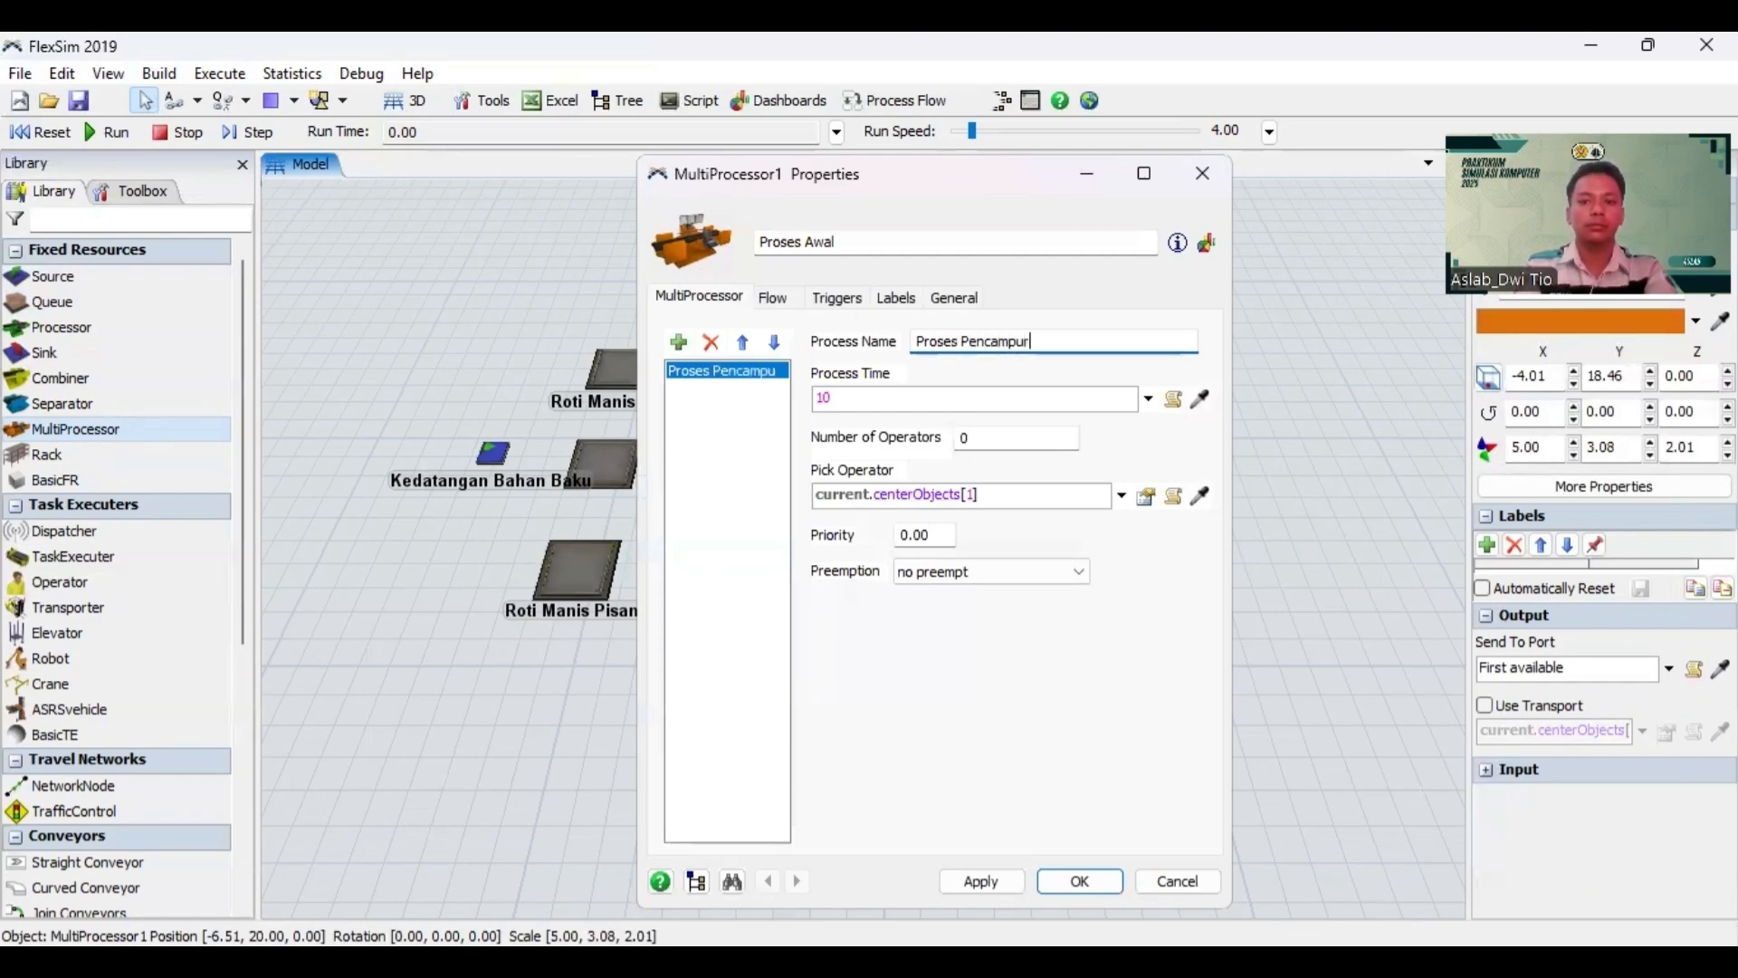
type("an Bahan")
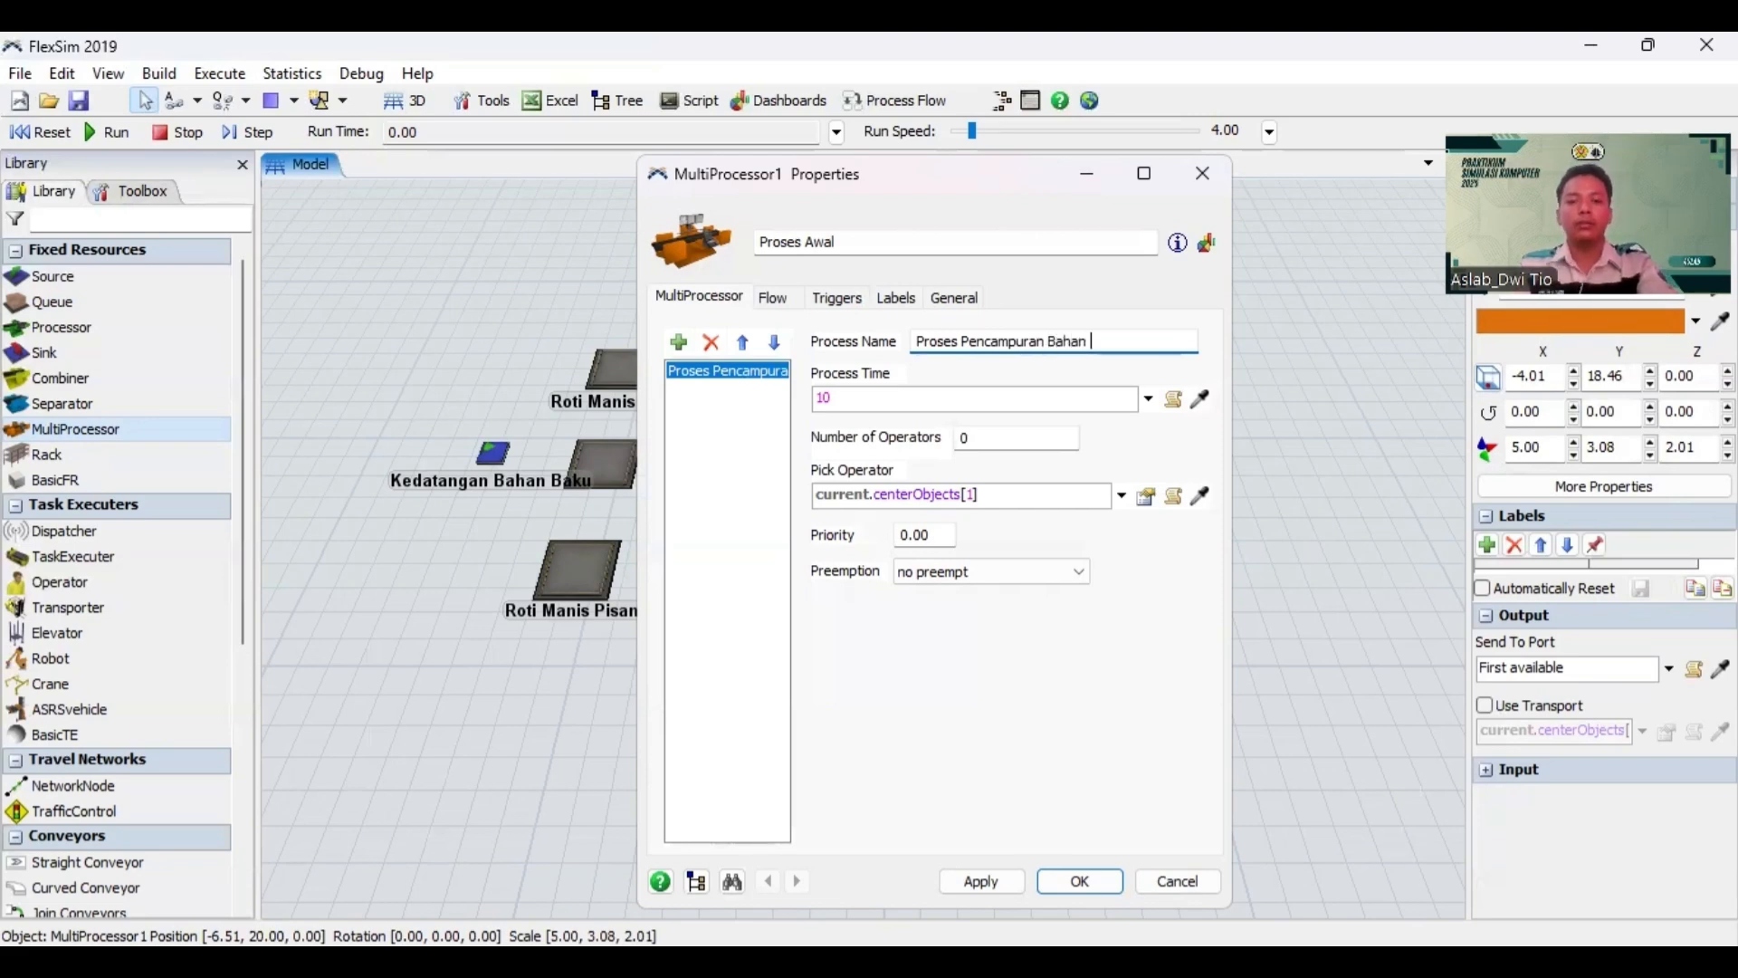
type(" Ba")
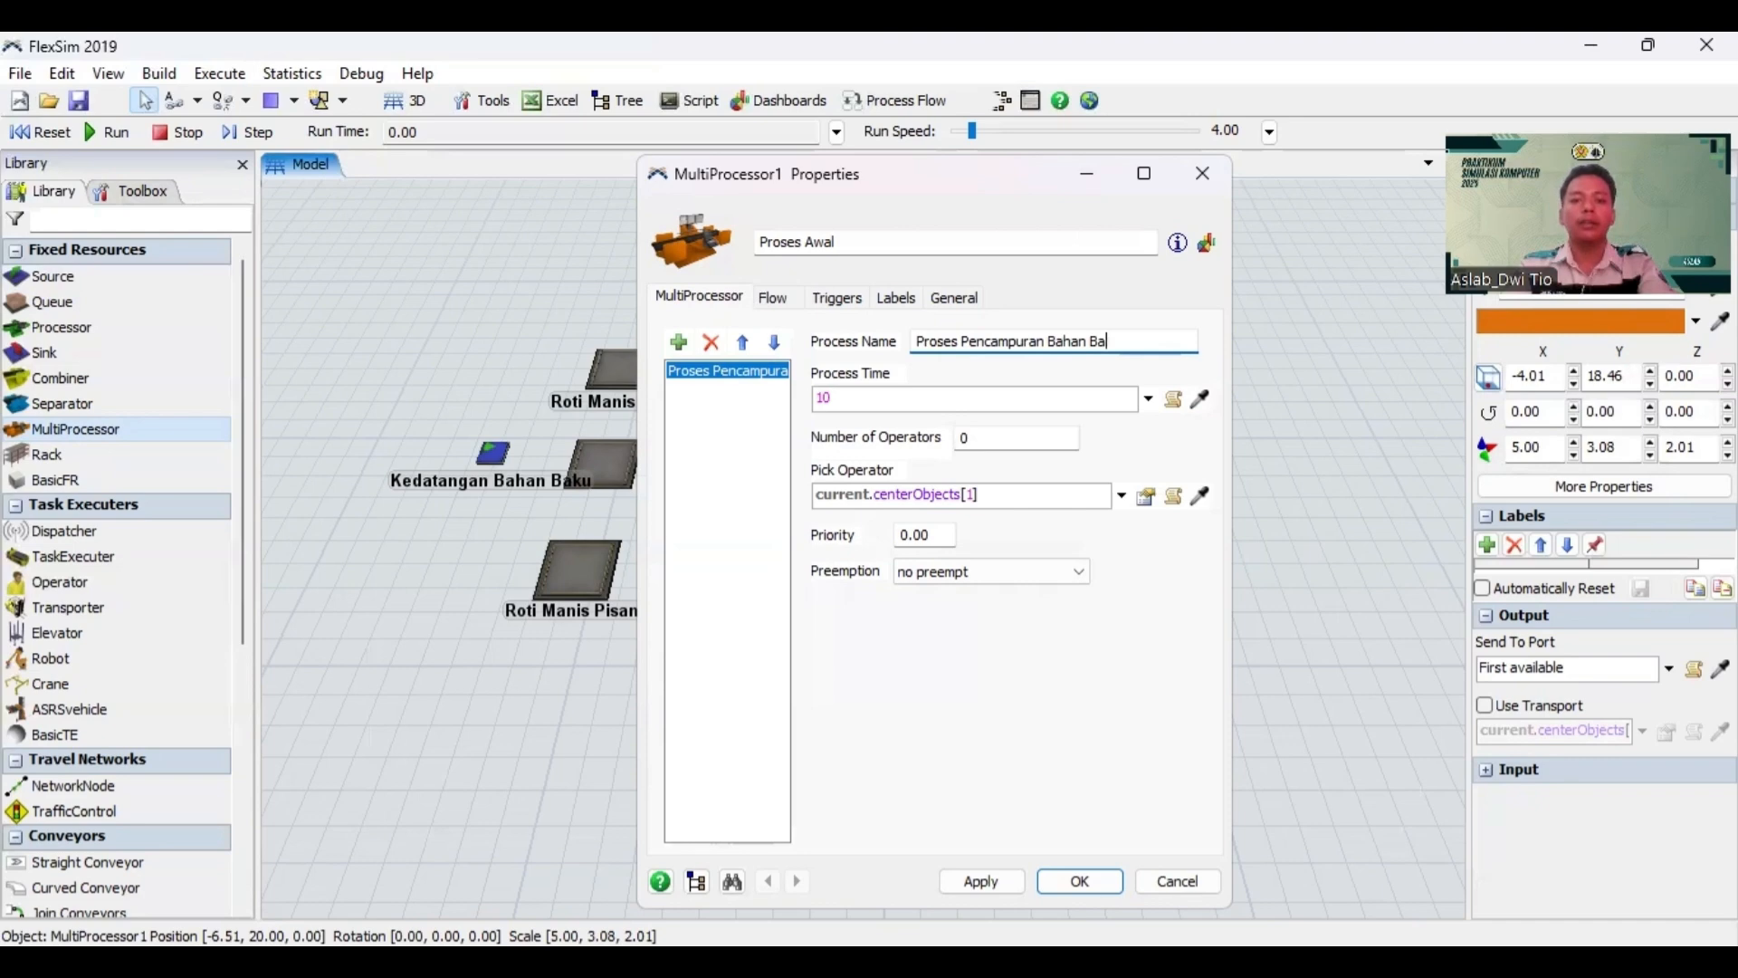
type("ku")
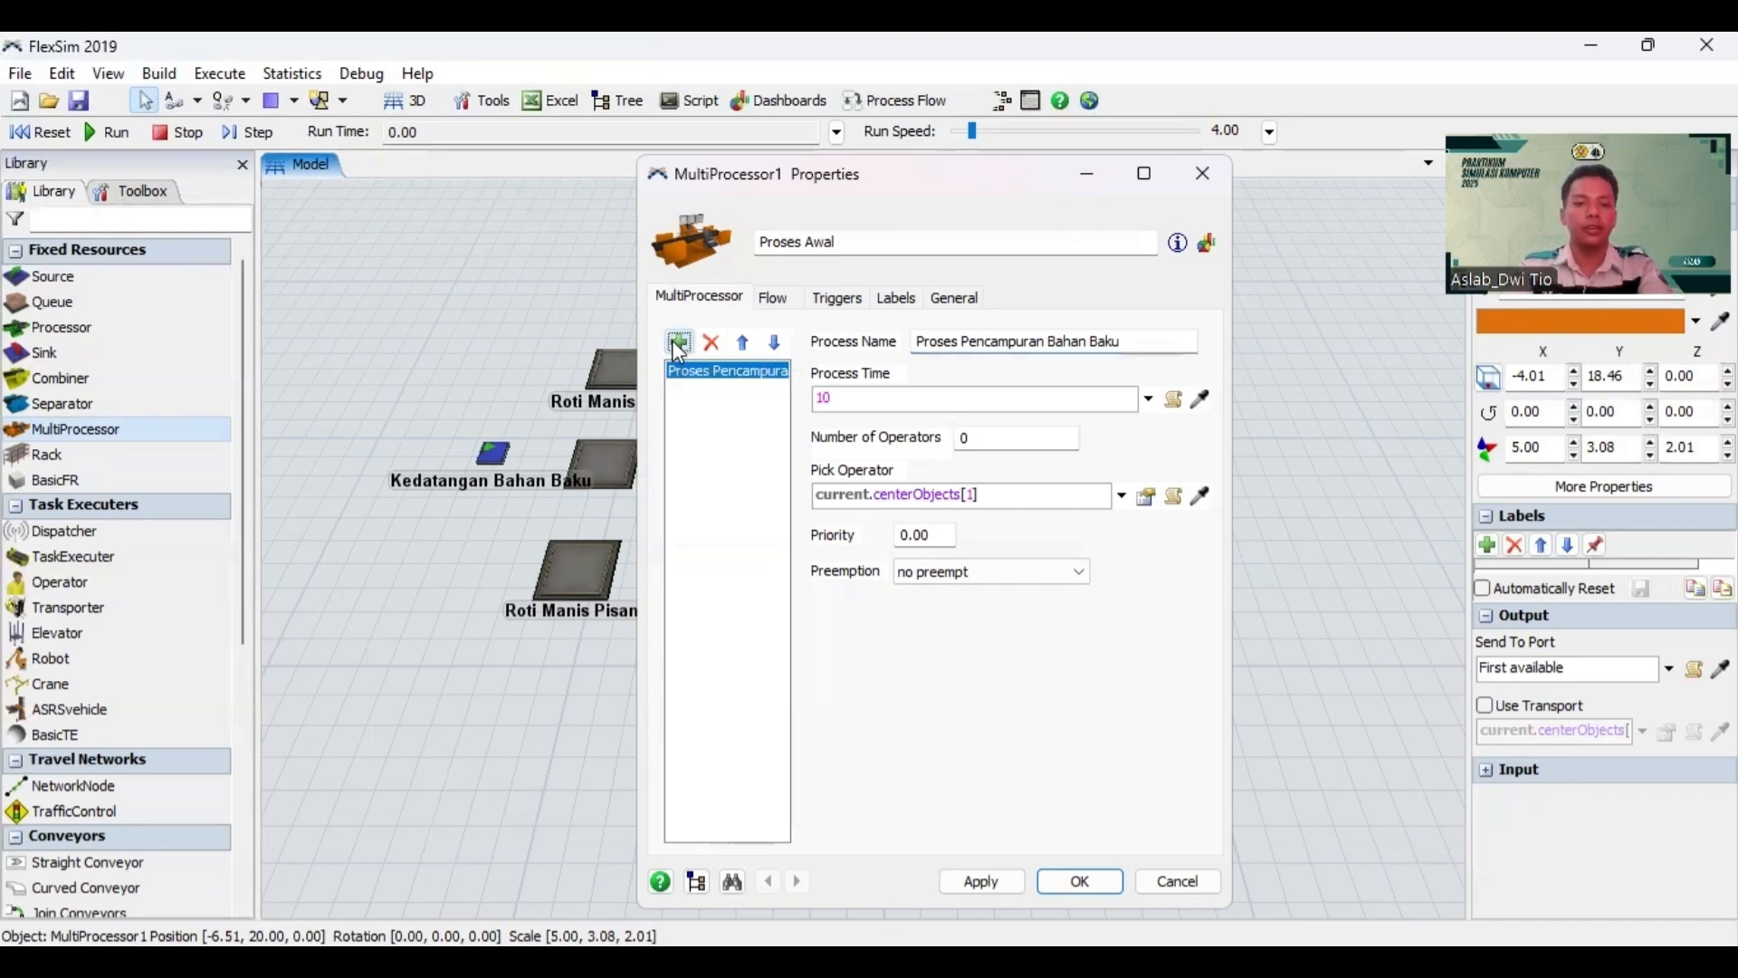
Step: Add a second process named Proses Pengadonan Bahan Baku to Proses Awal and apply the MultiProcessor's settings
left_click(674, 342)
left_click_drag(987, 342, 908, 351)
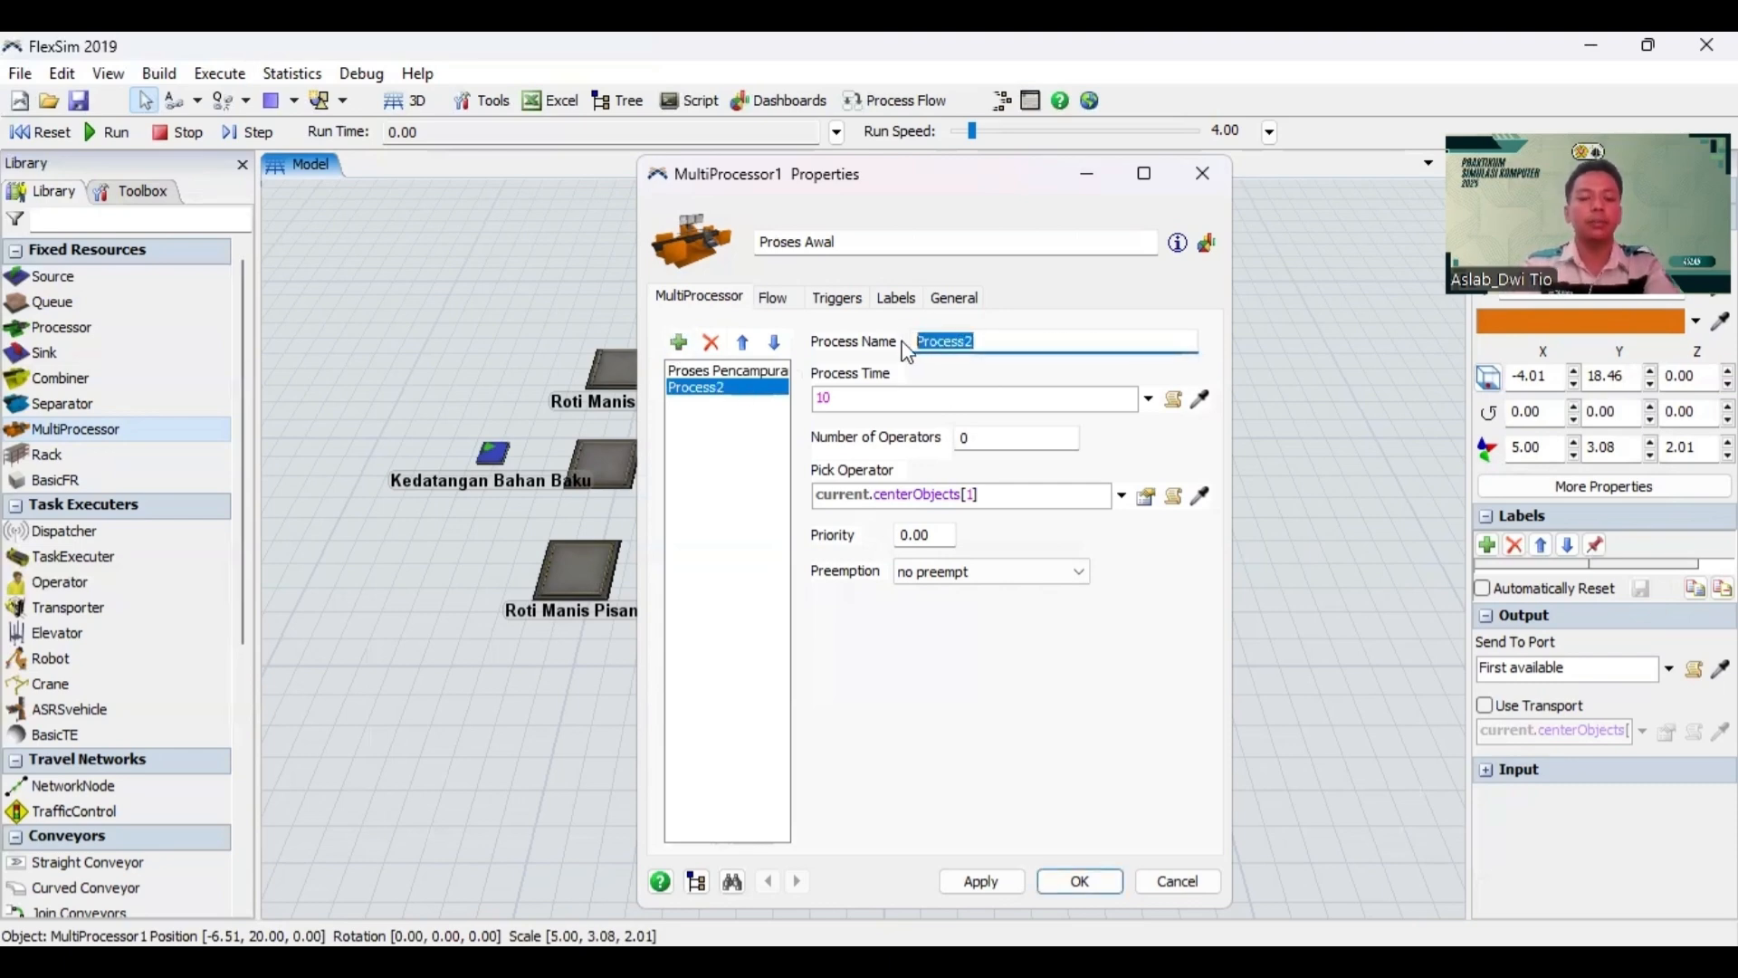
type("Pro")
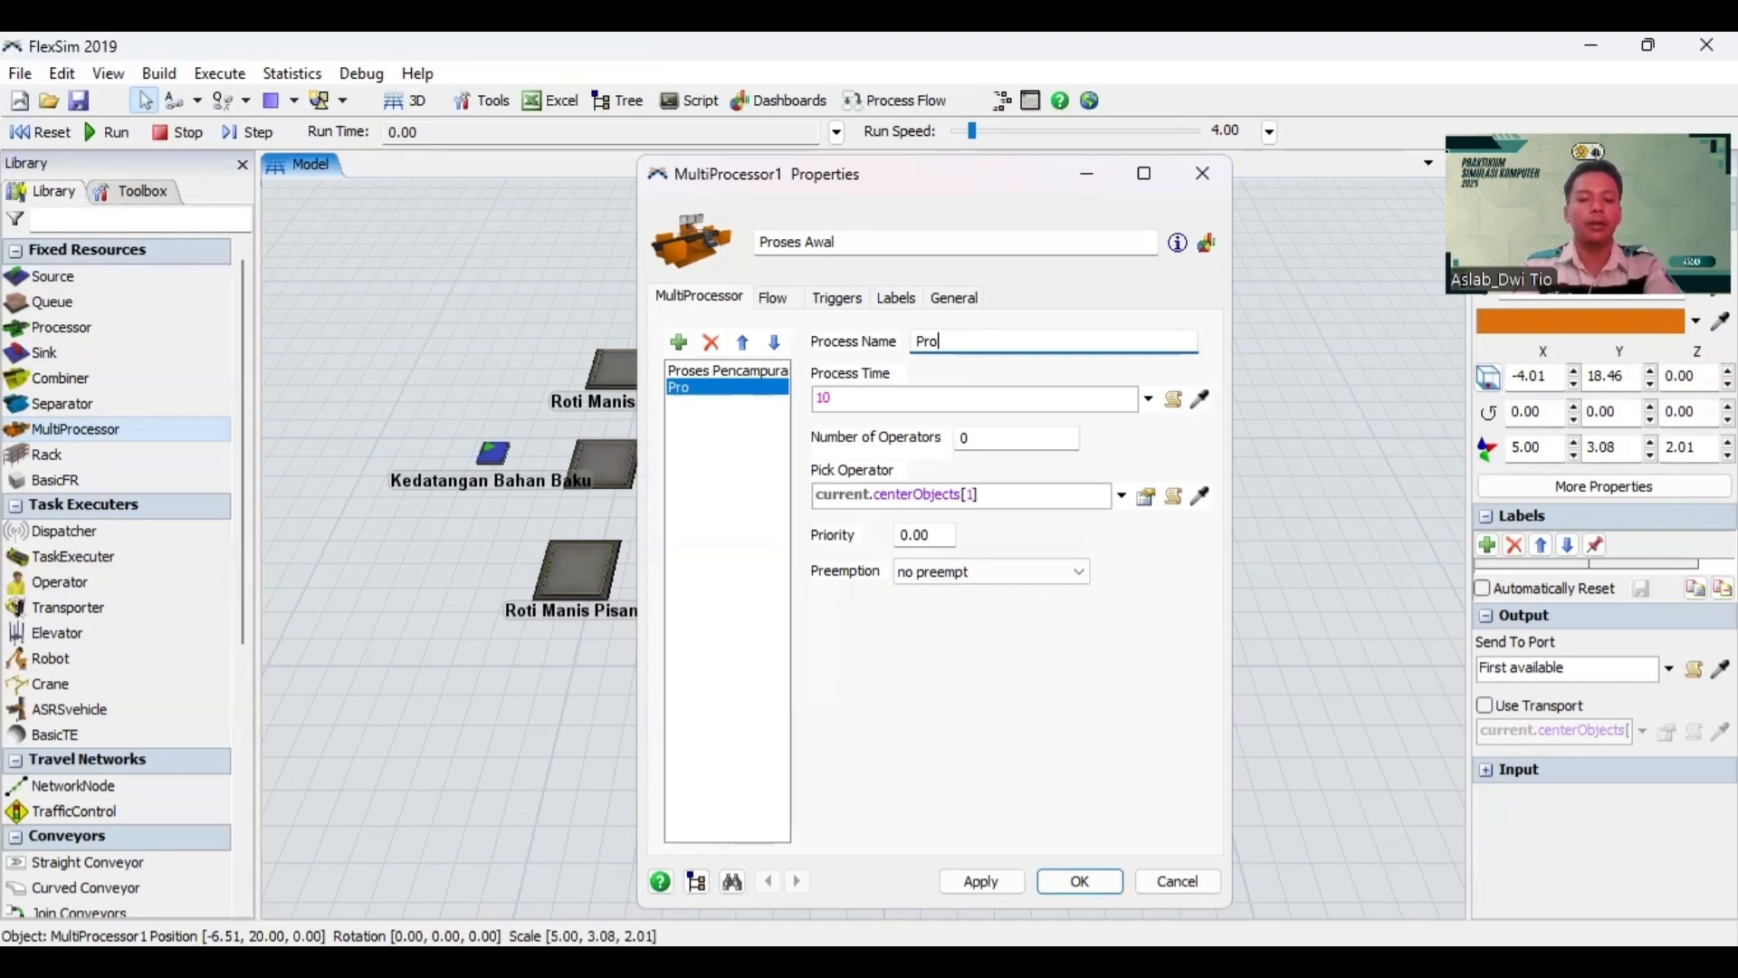
type("ses")
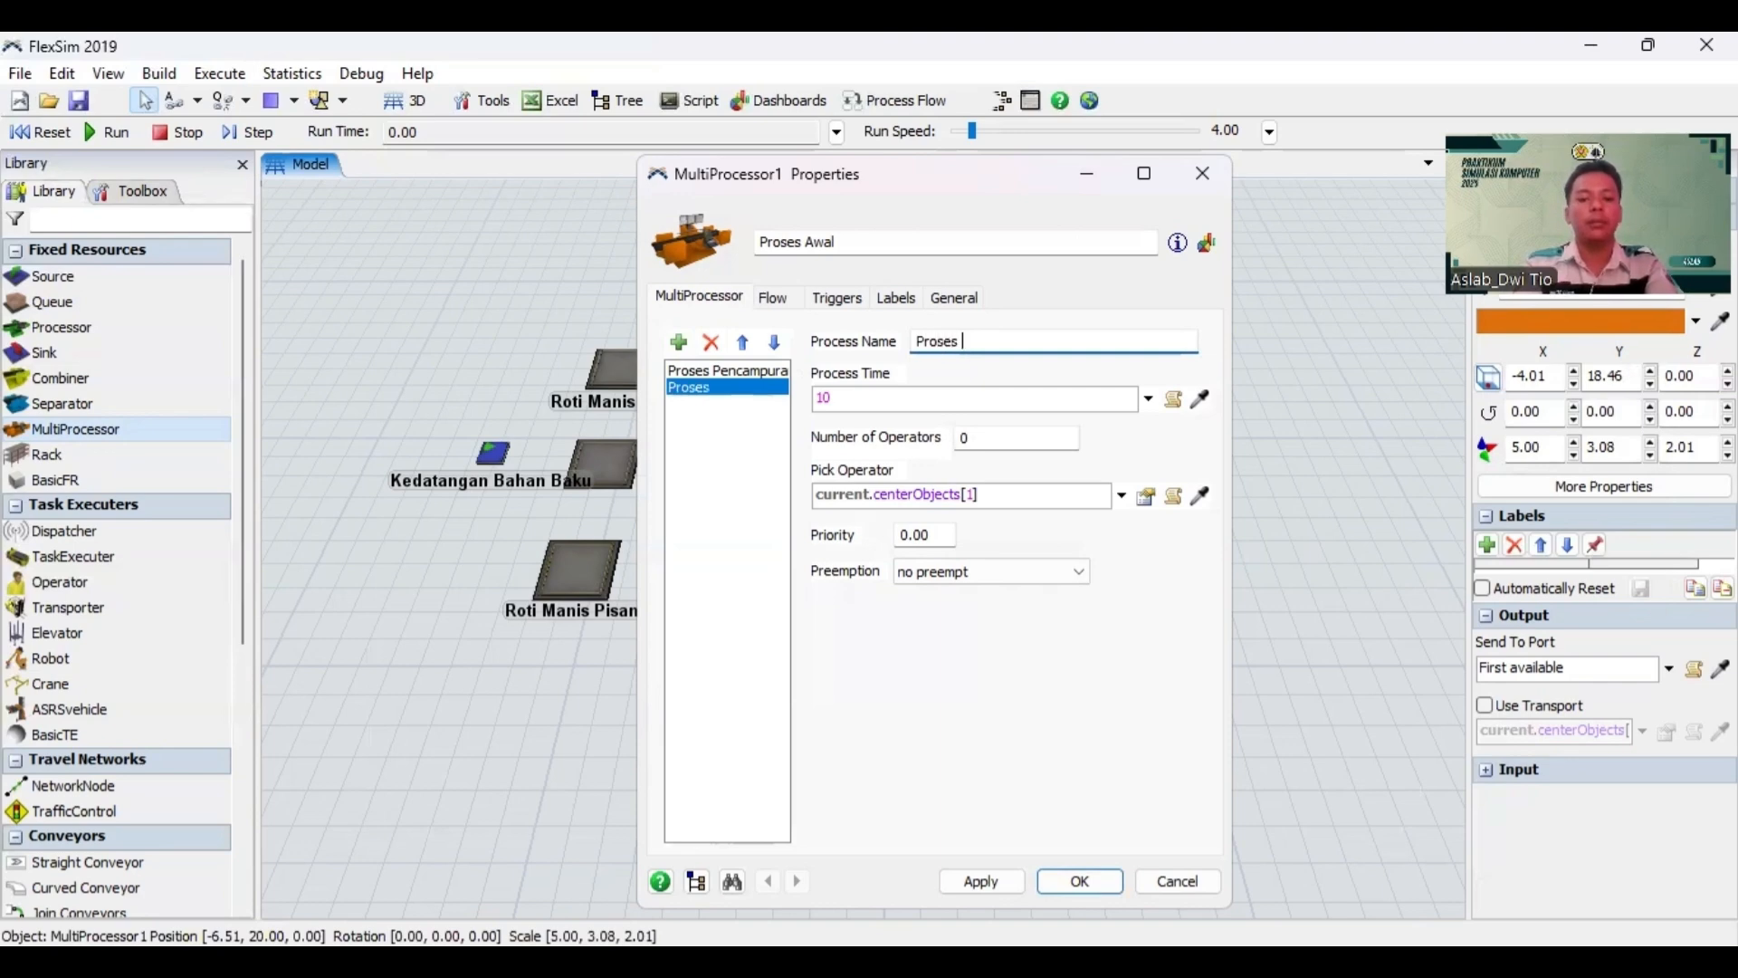
type(" Pengadonan")
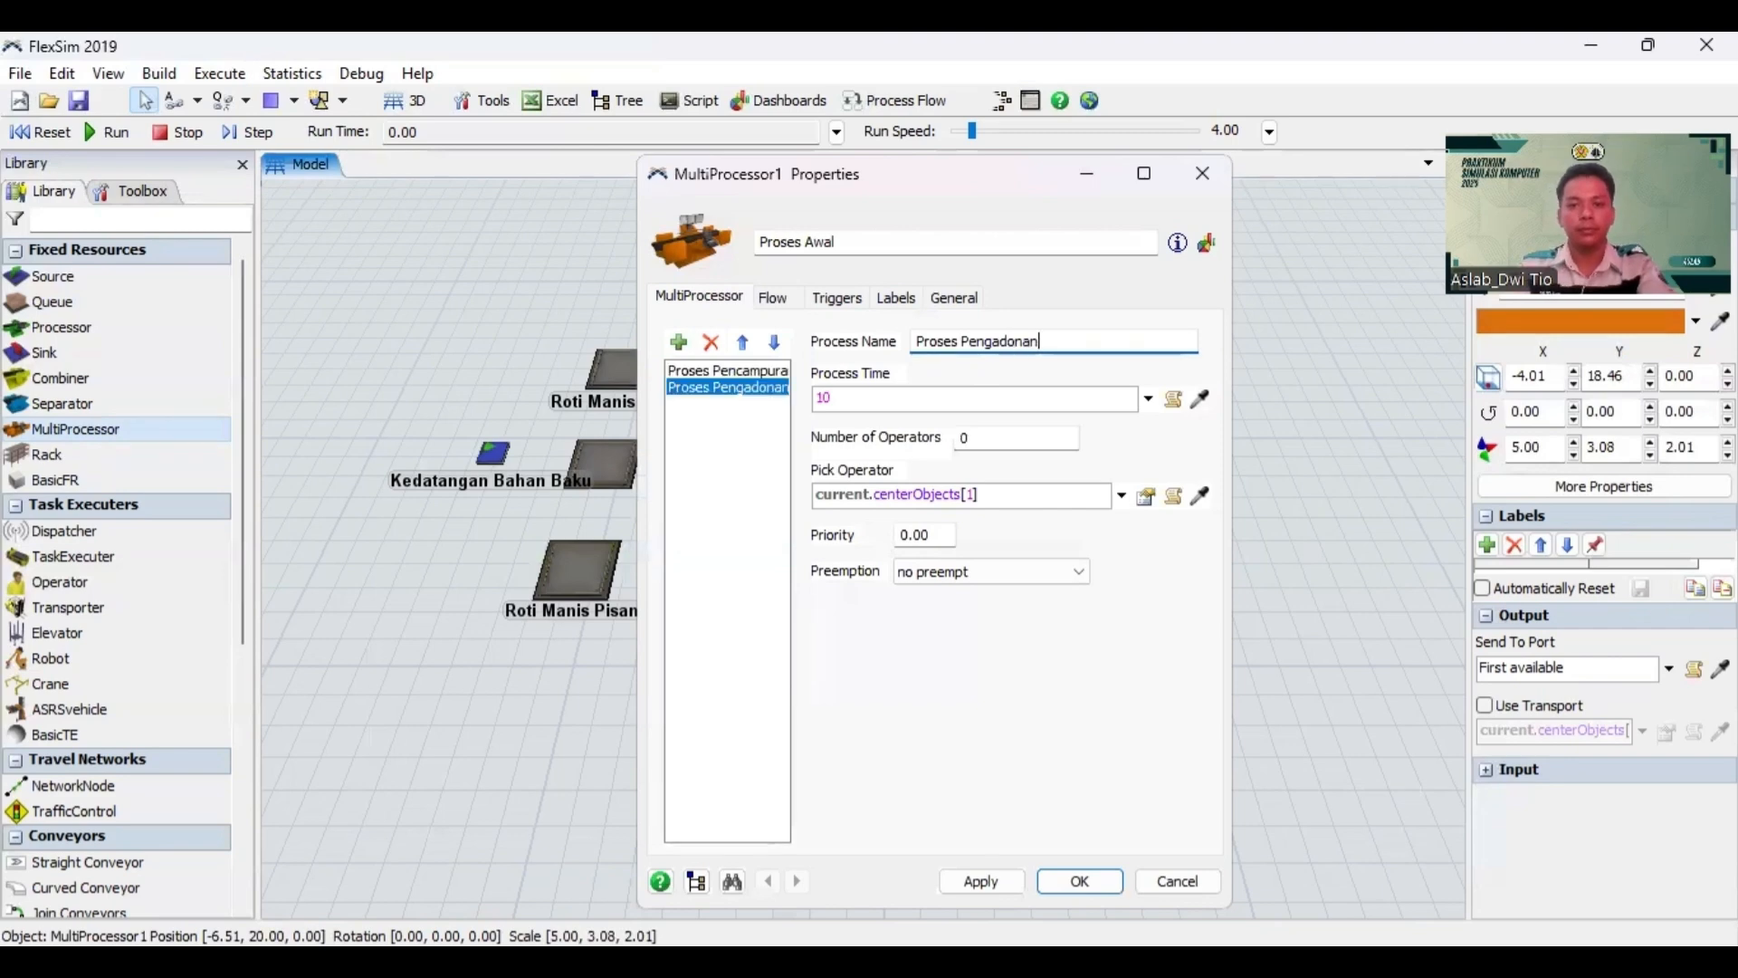
type(" Bah")
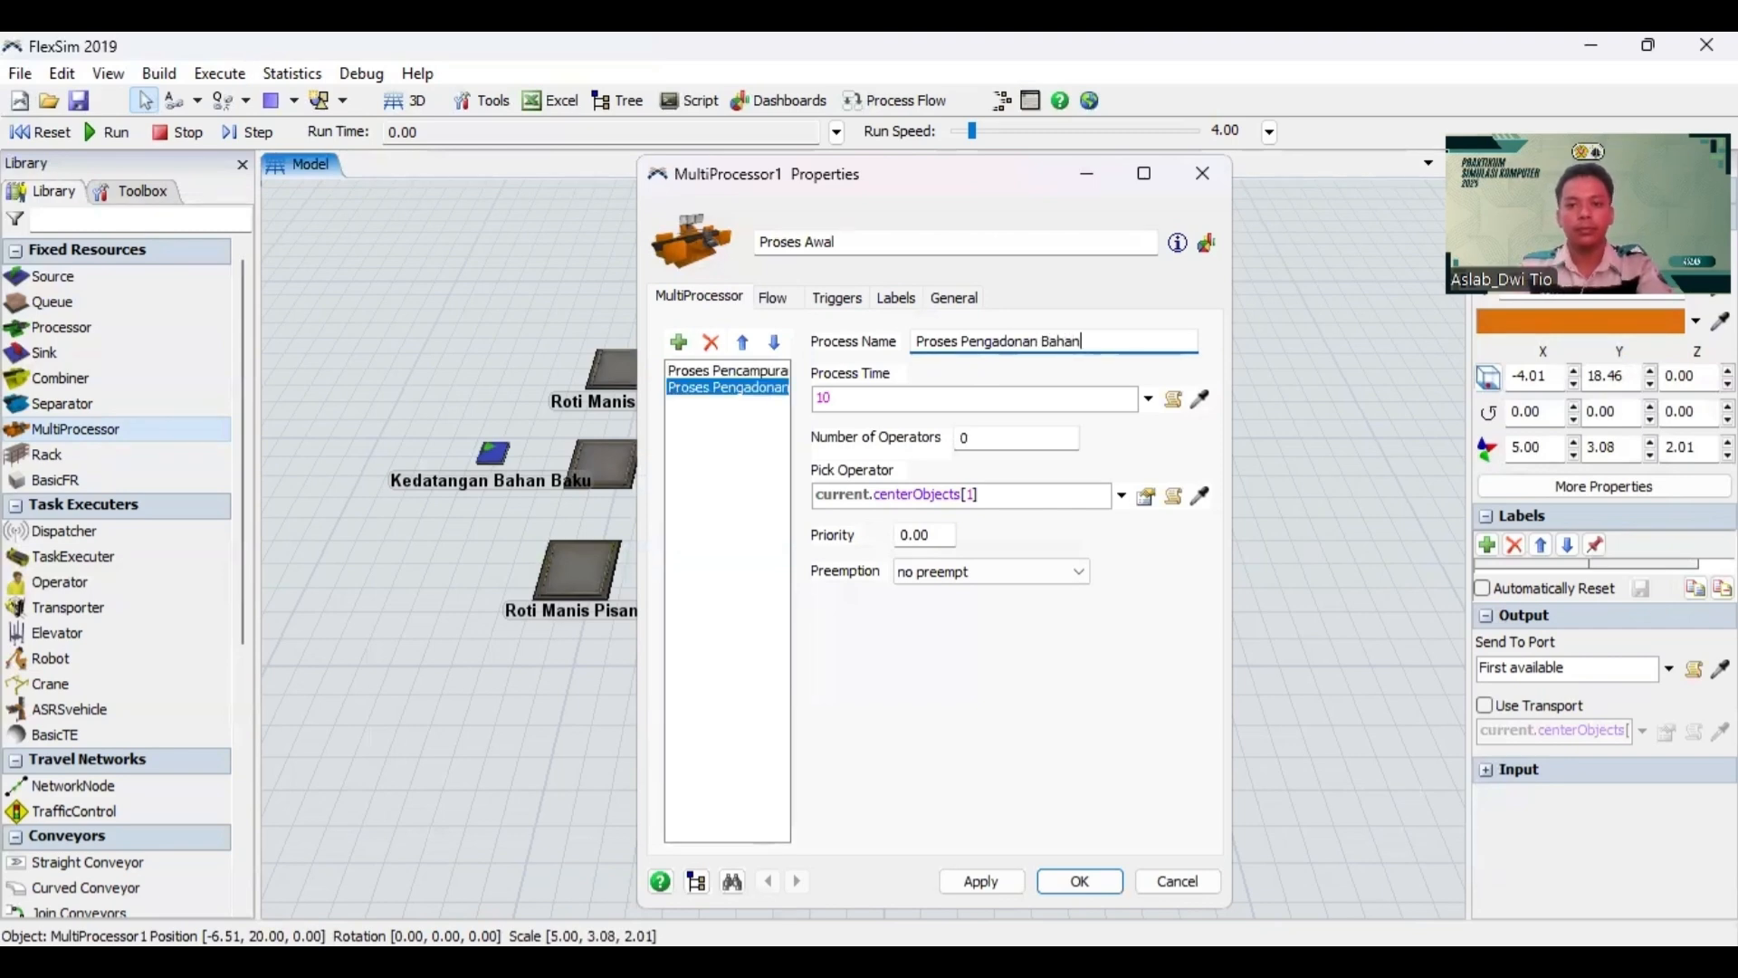
type("an Baku")
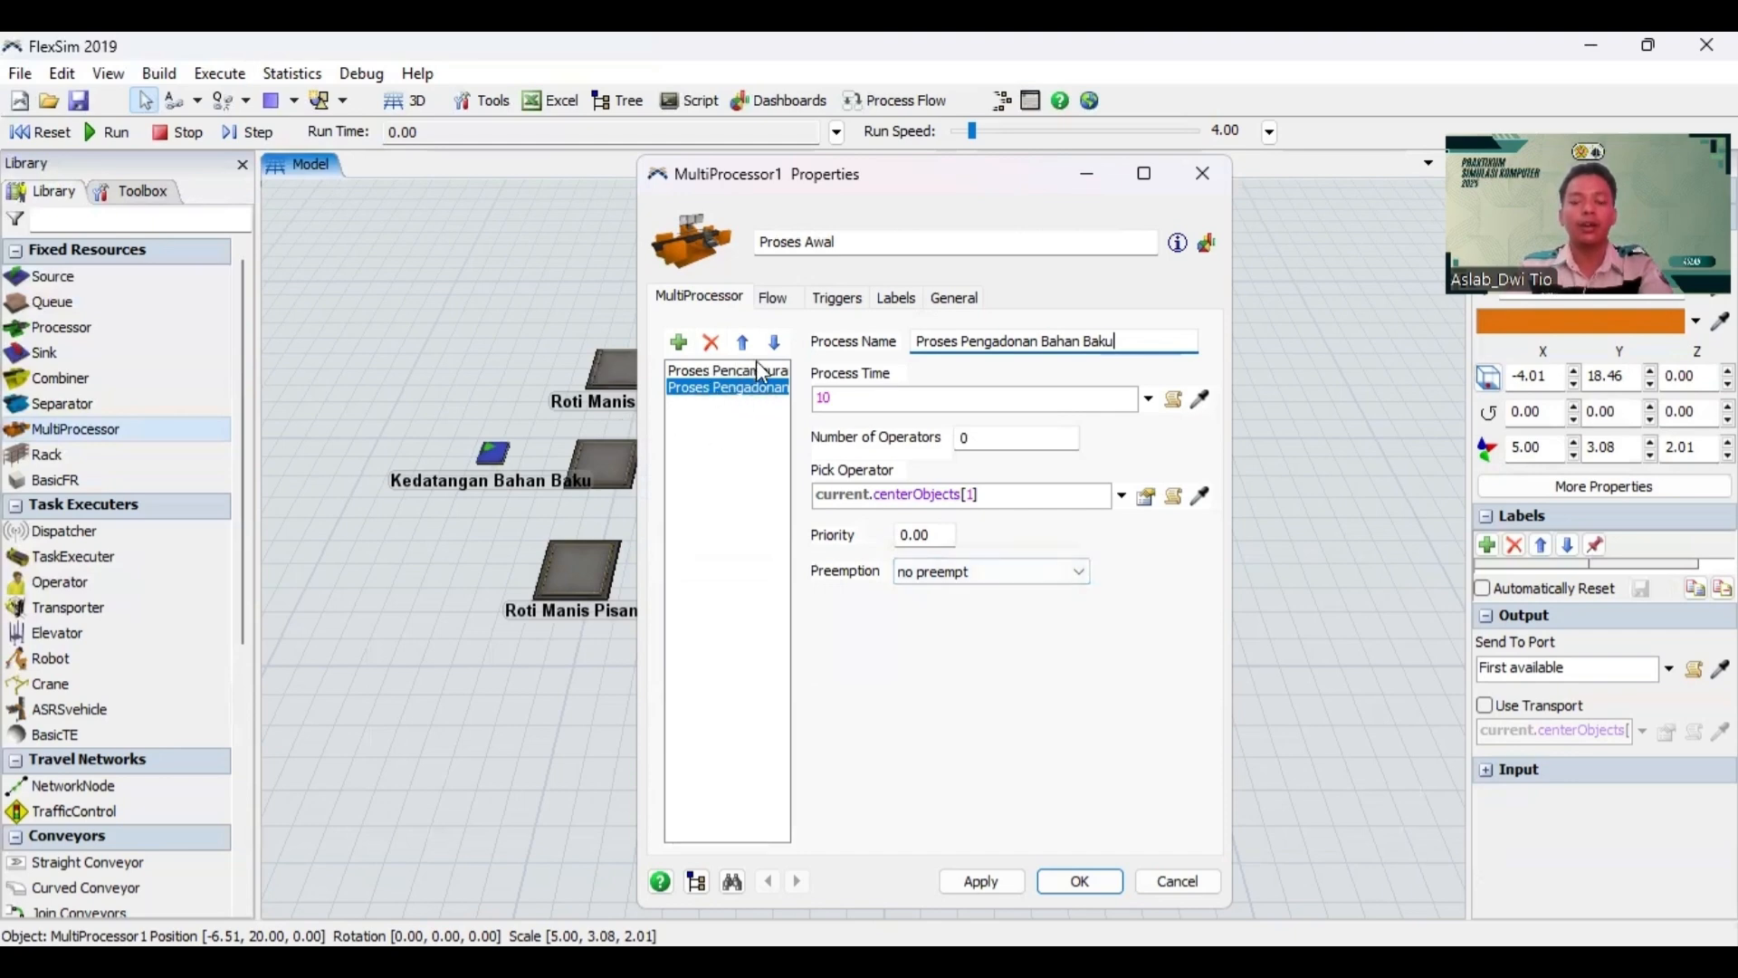
left_click(986, 875)
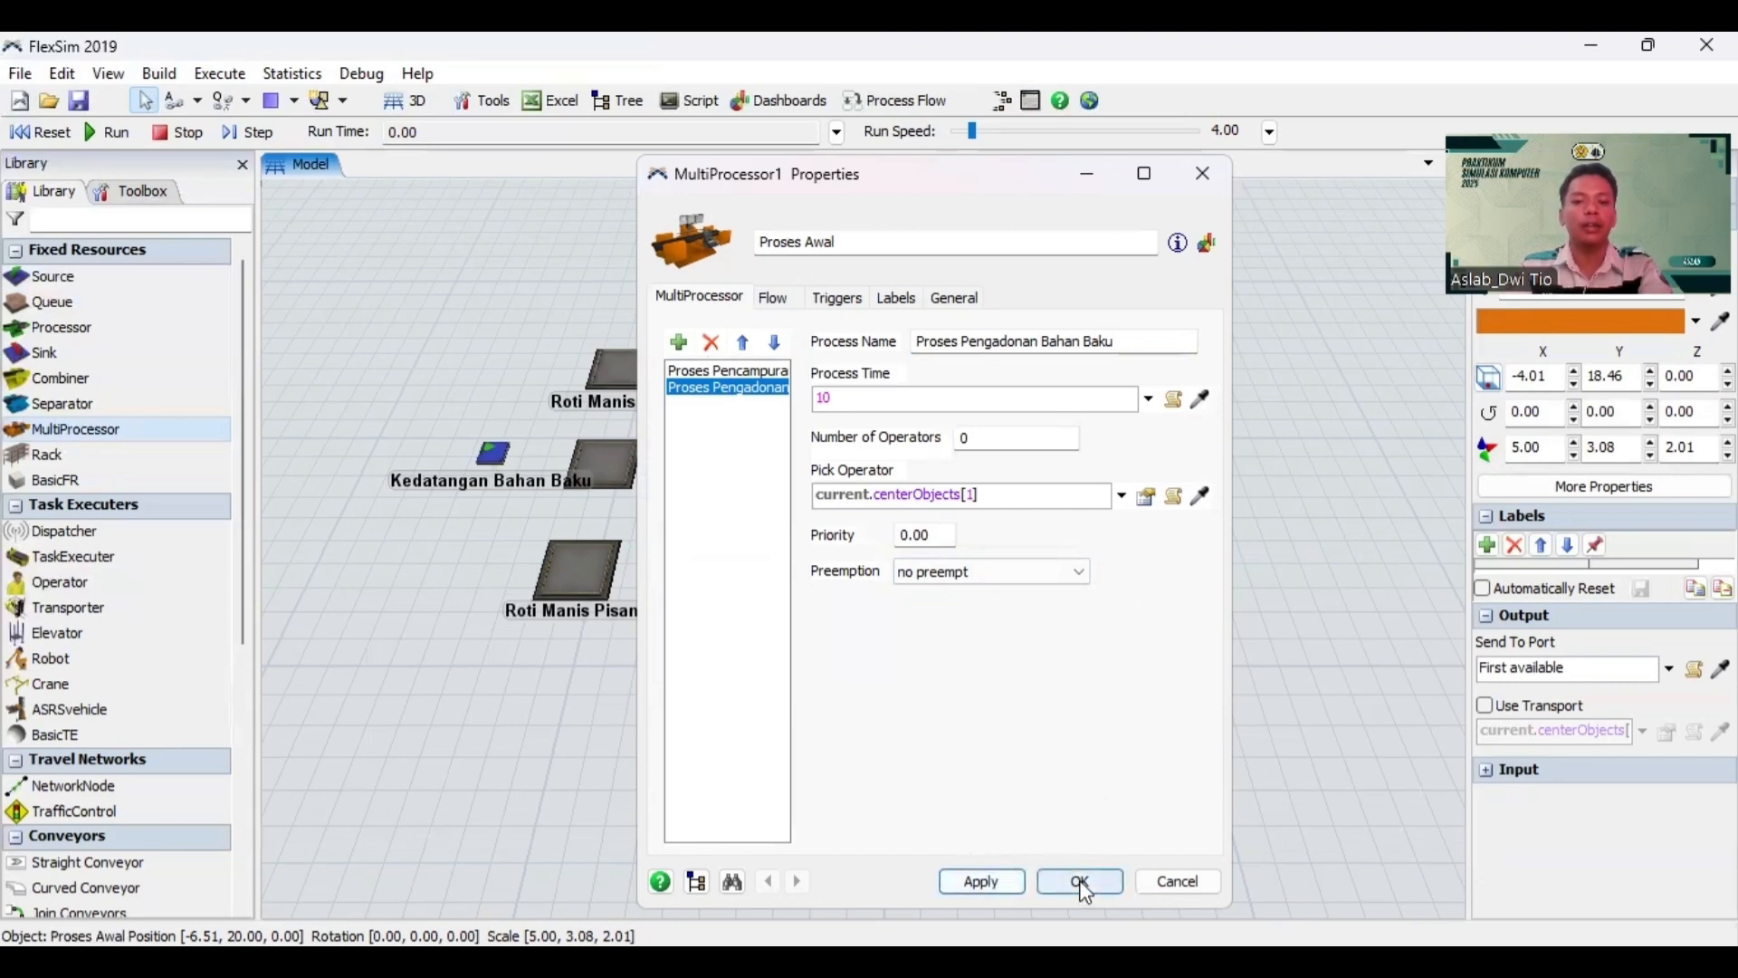
left_click(1082, 882)
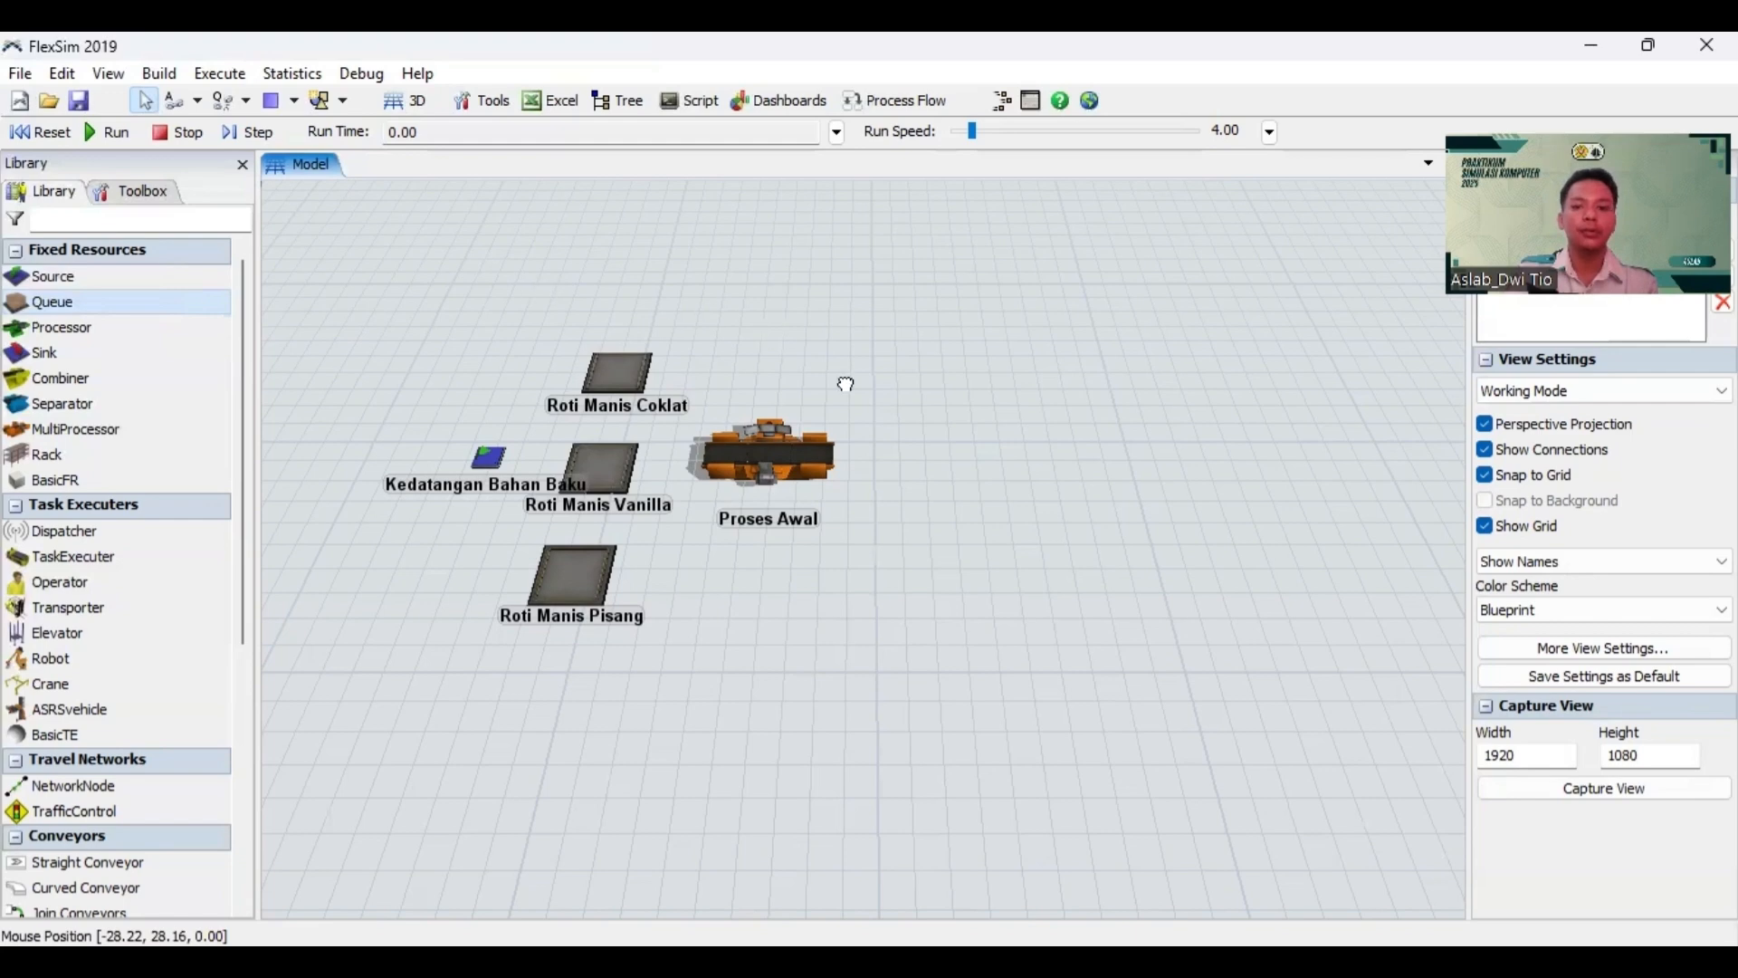
Step: Place a queue beyond Proses Awal at about X 2, Y 18.5 and rename it as Menuju Baki Tumpuk
left_click_drag(899, 458, 919, 467)
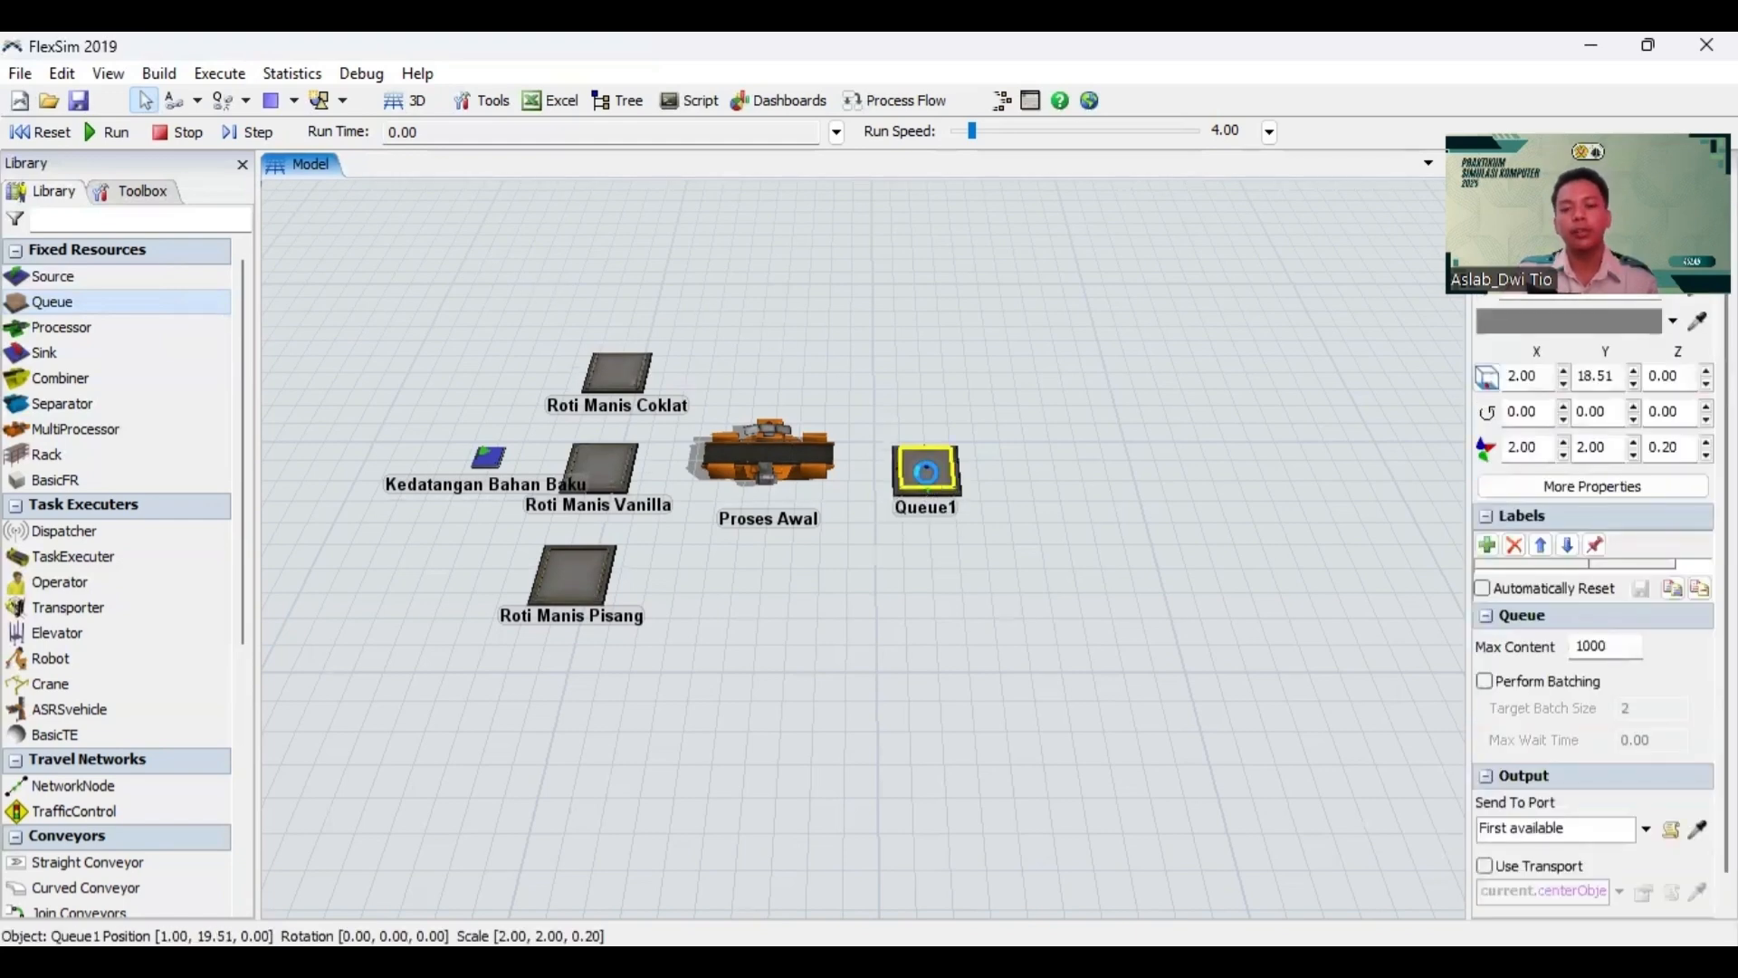
double_click(916, 476)
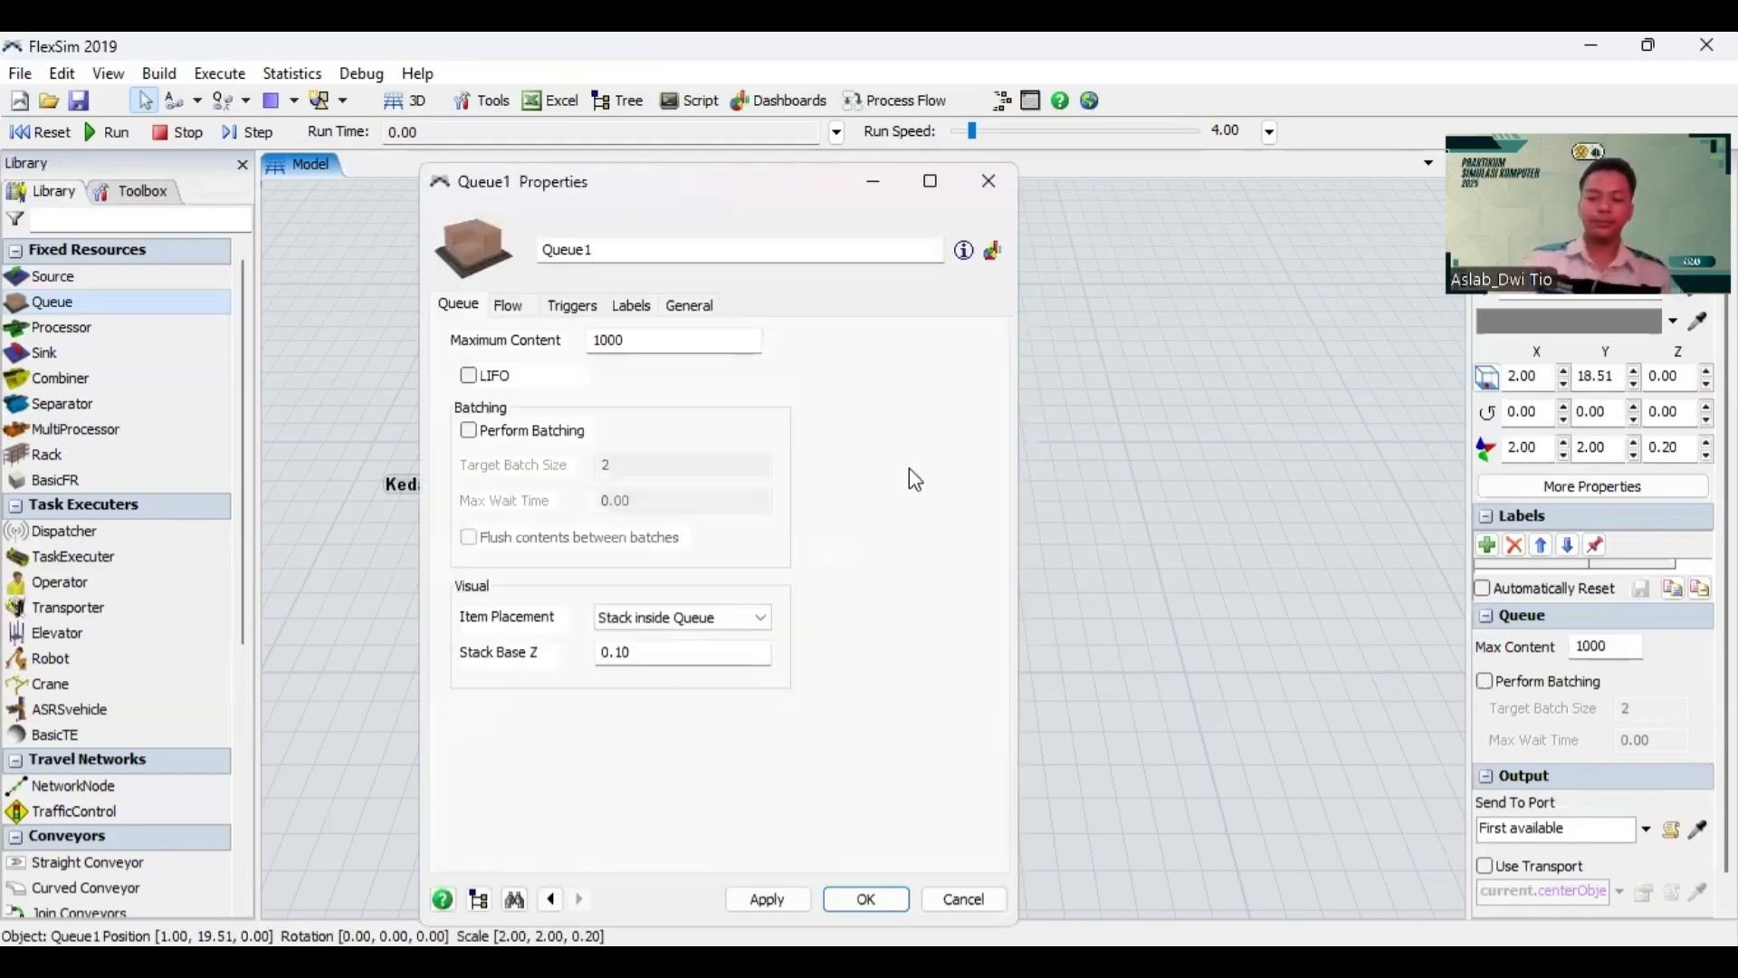
left_click(602, 256)
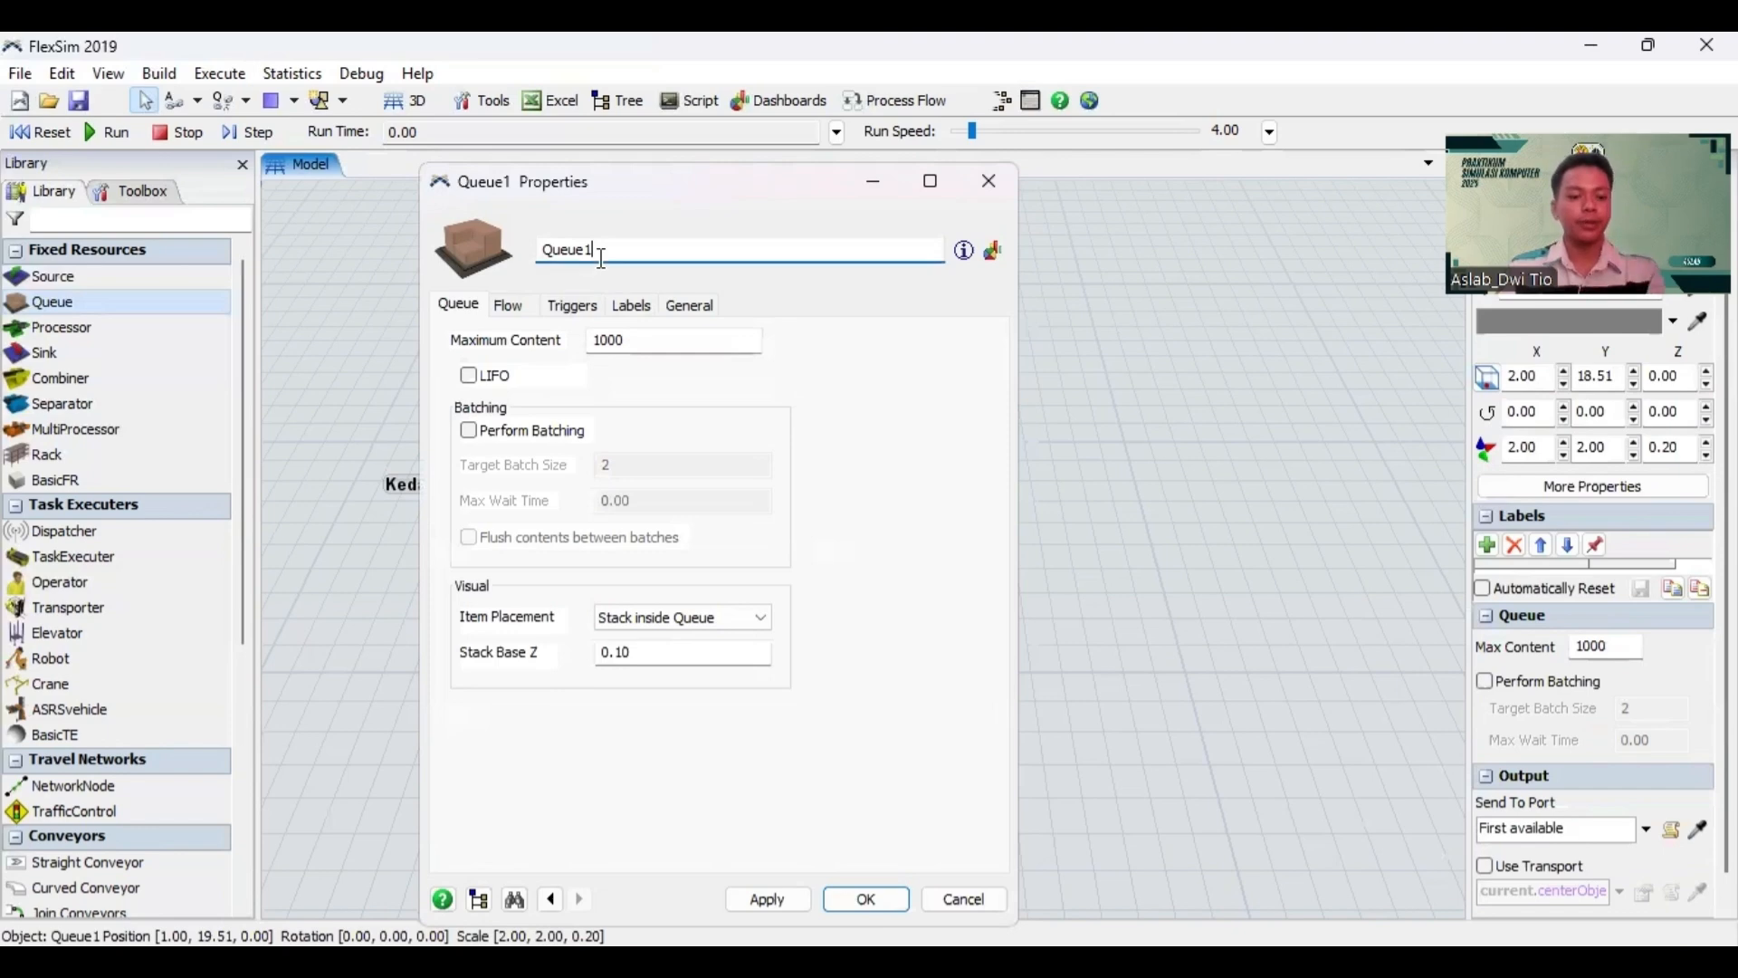
double_click(602, 256)
type("Menuju Baki Tumpuk")
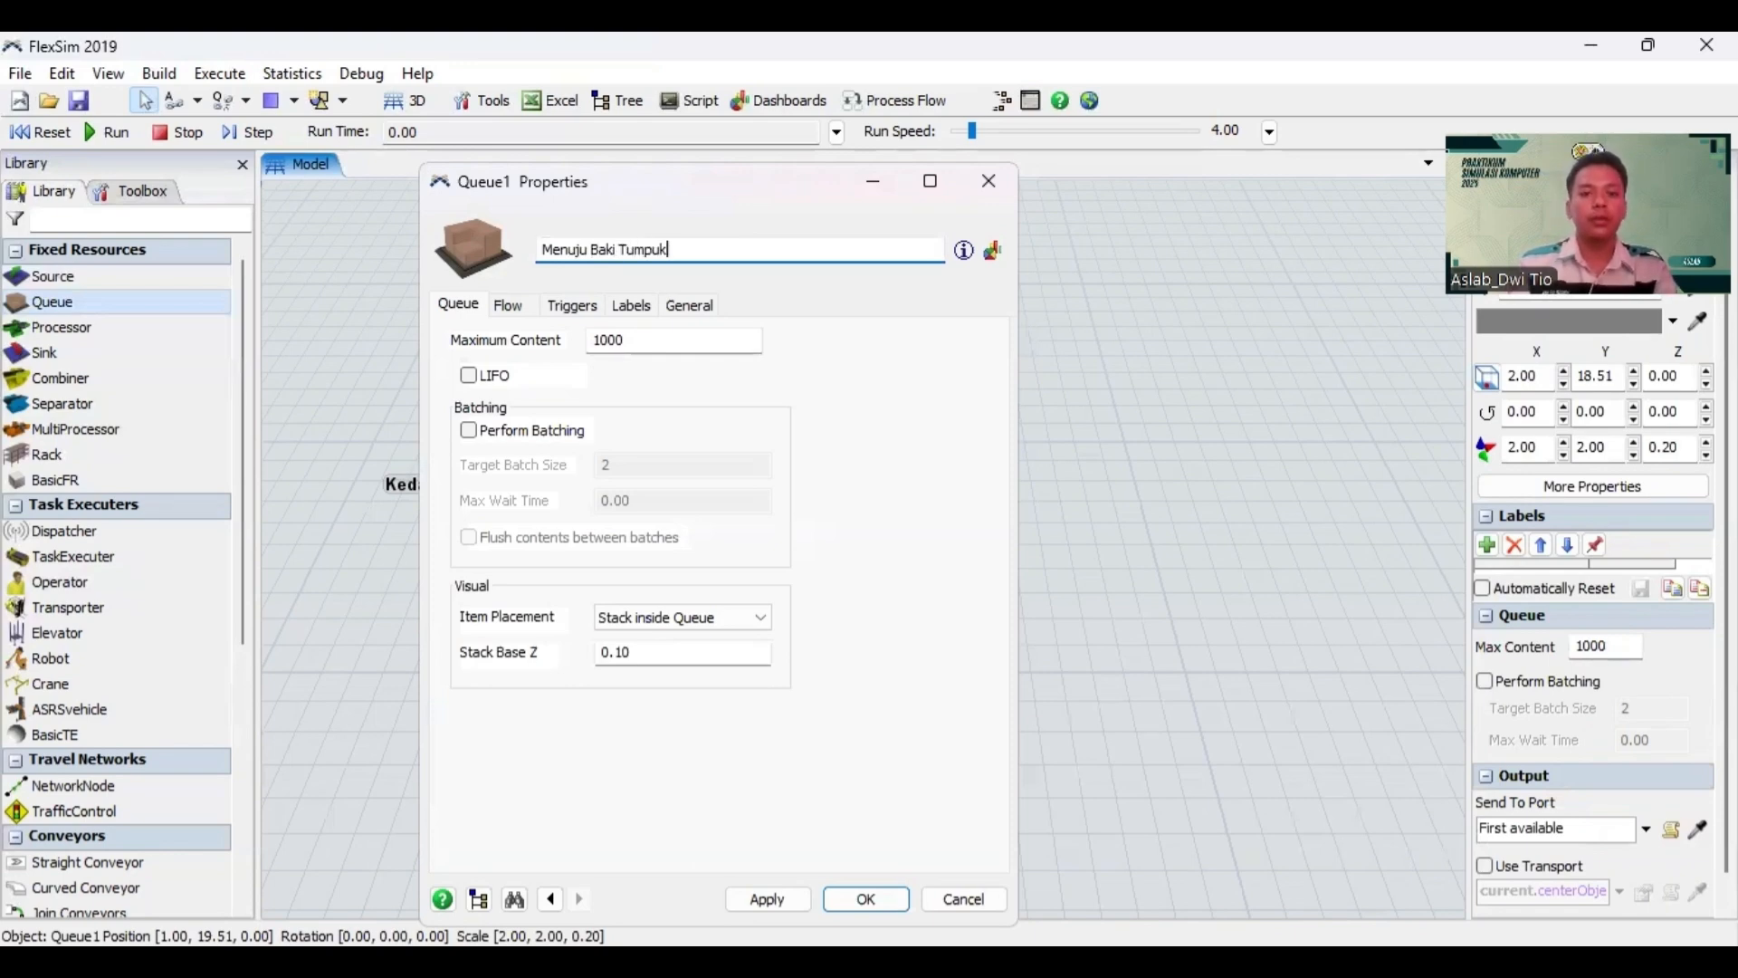
left_click(774, 896)
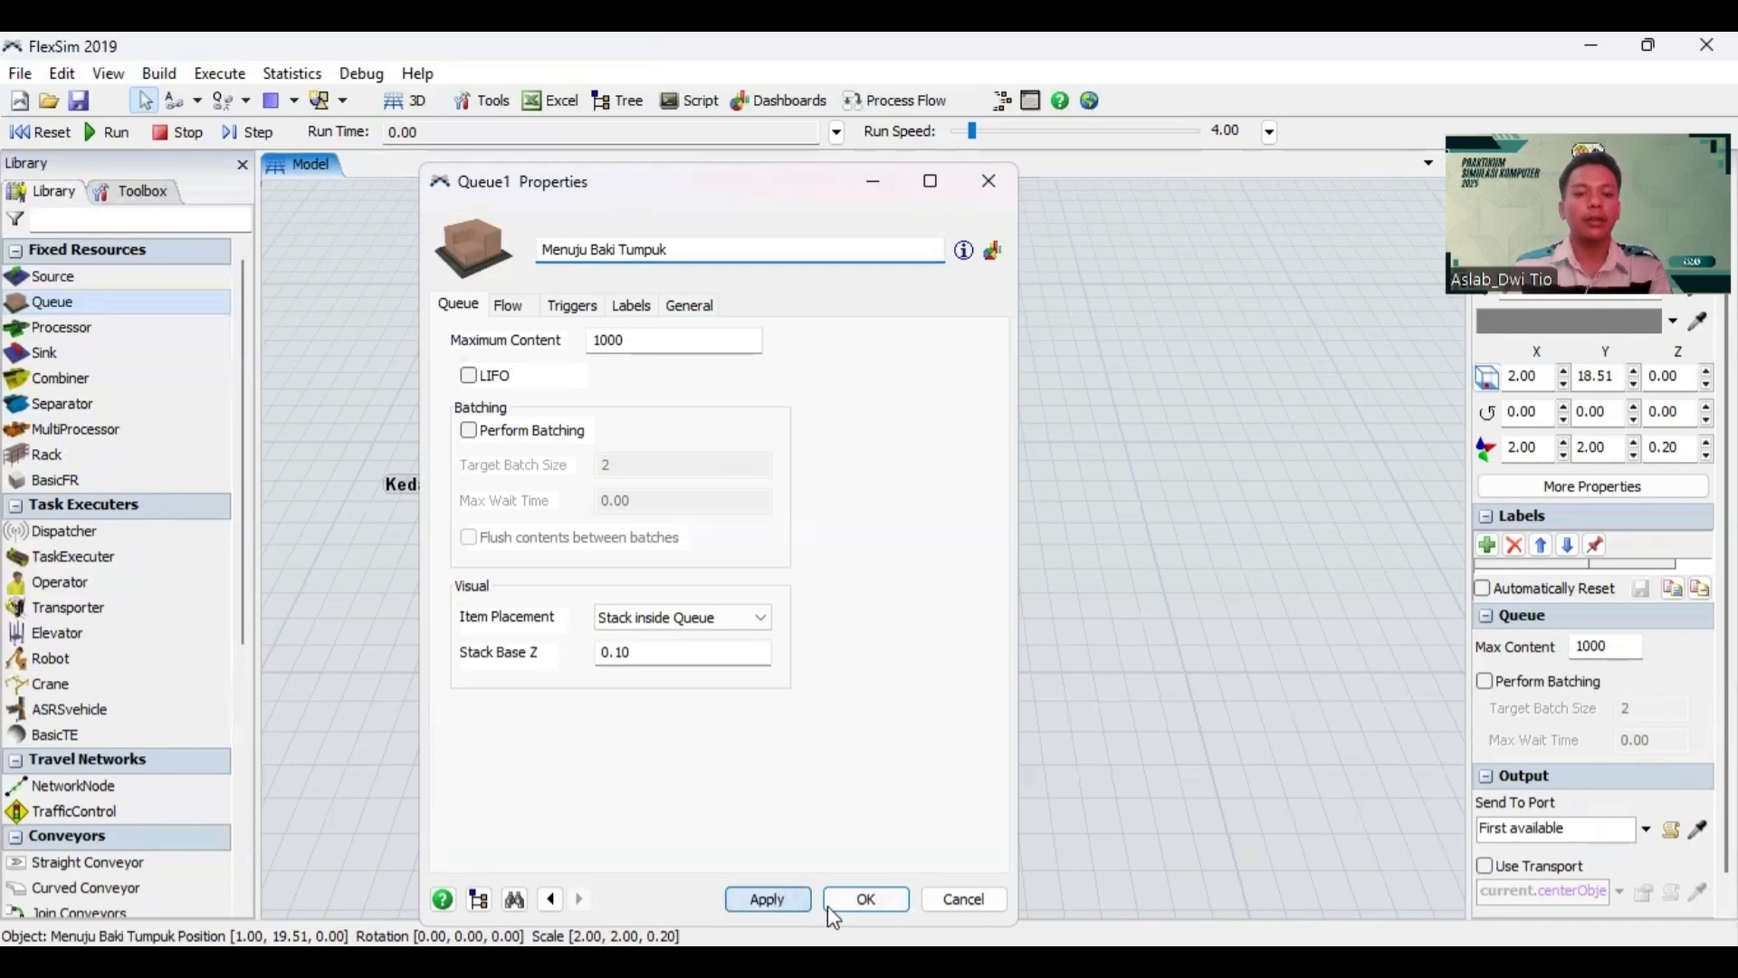
left_click(856, 901)
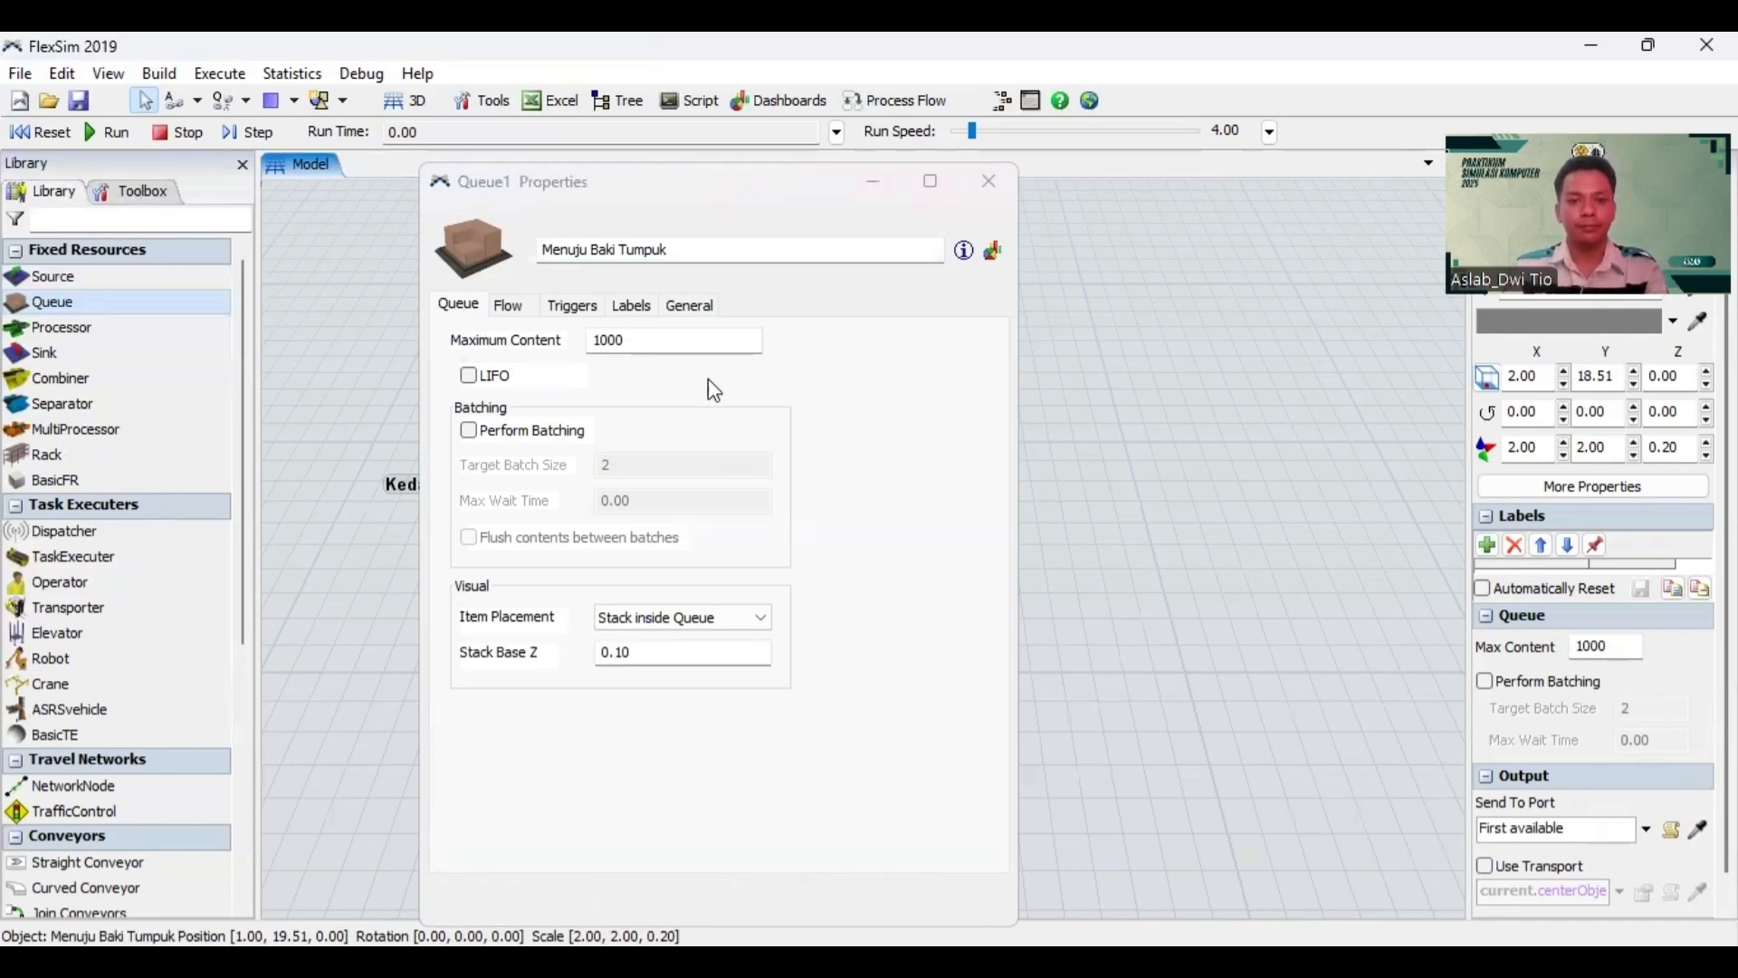
left_click(872, 608)
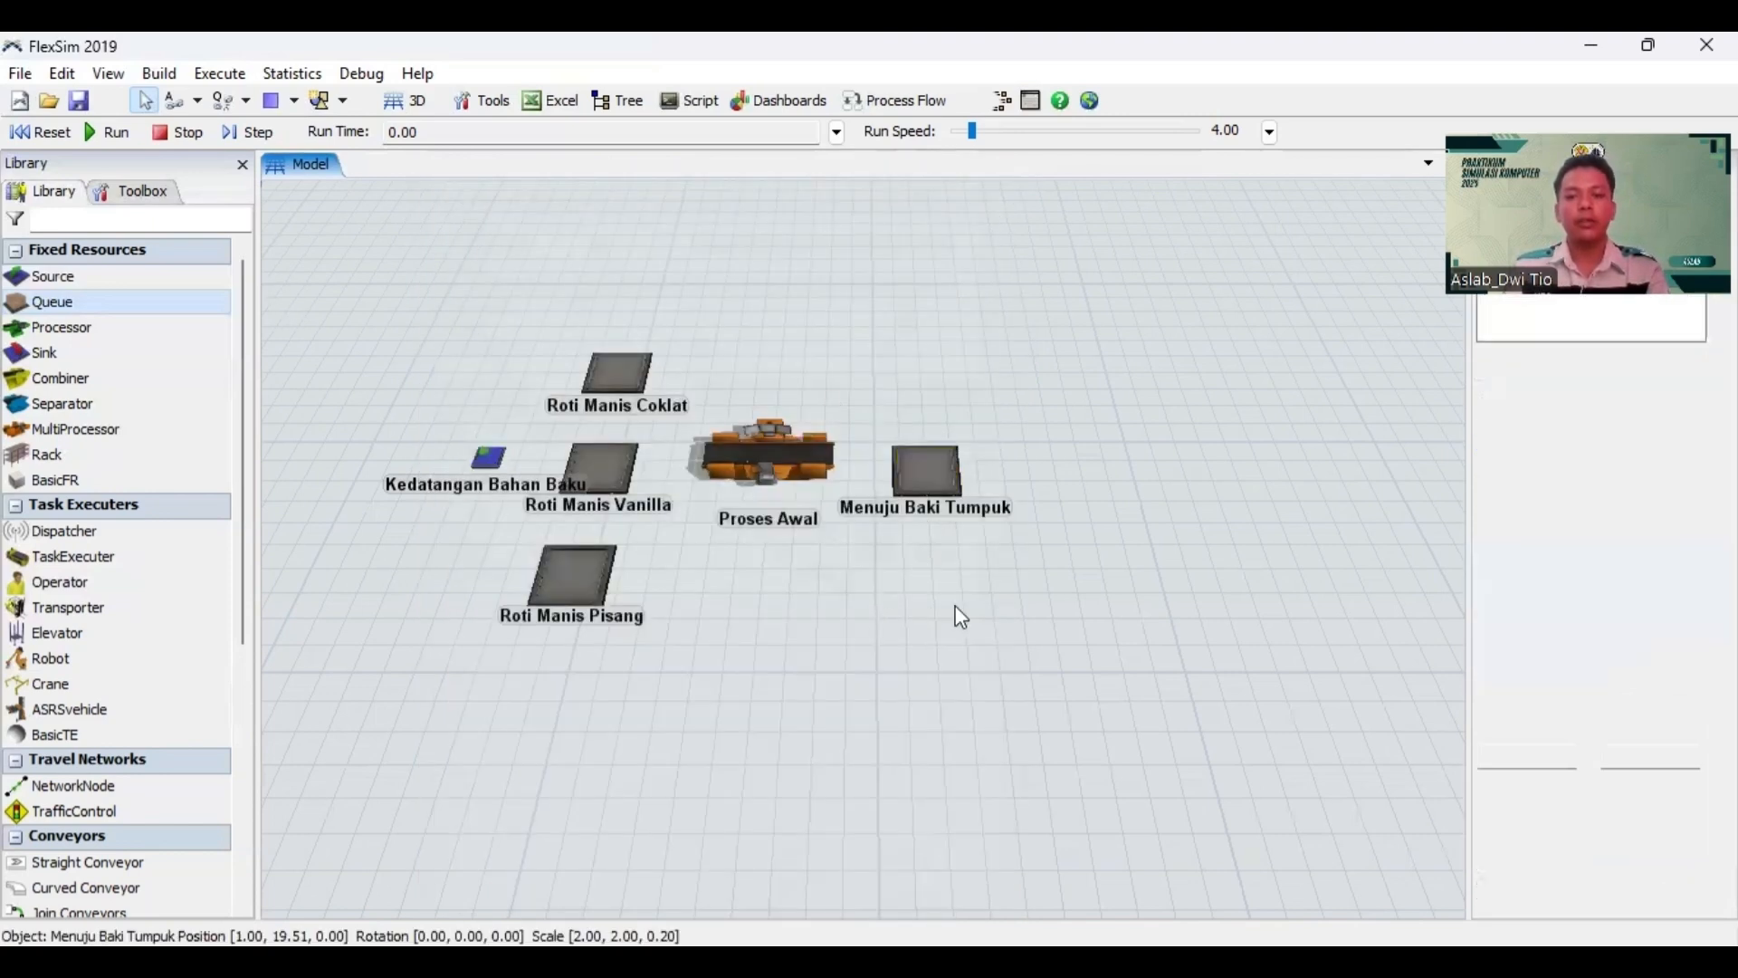
Step: Add a Processor just past the Menuju Baki Tumpuk queue, in line with it at about X 8, Y 18.5
left_click_drag(998, 611, 861, 606)
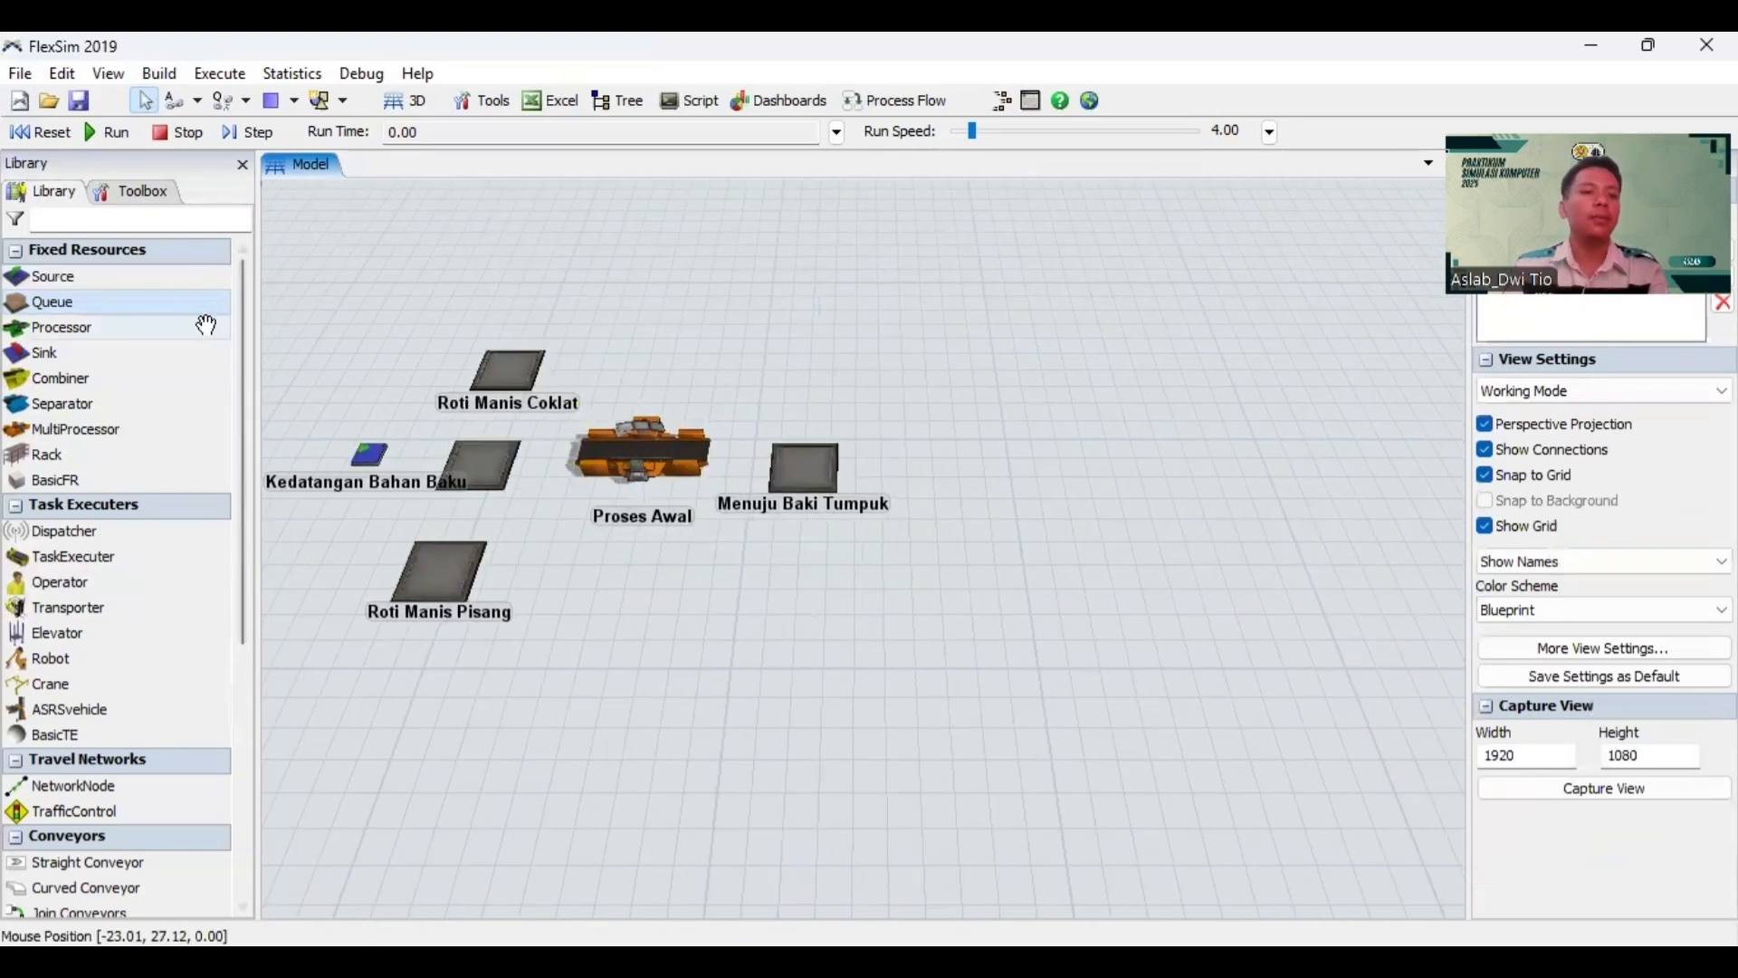
left_click(172, 330)
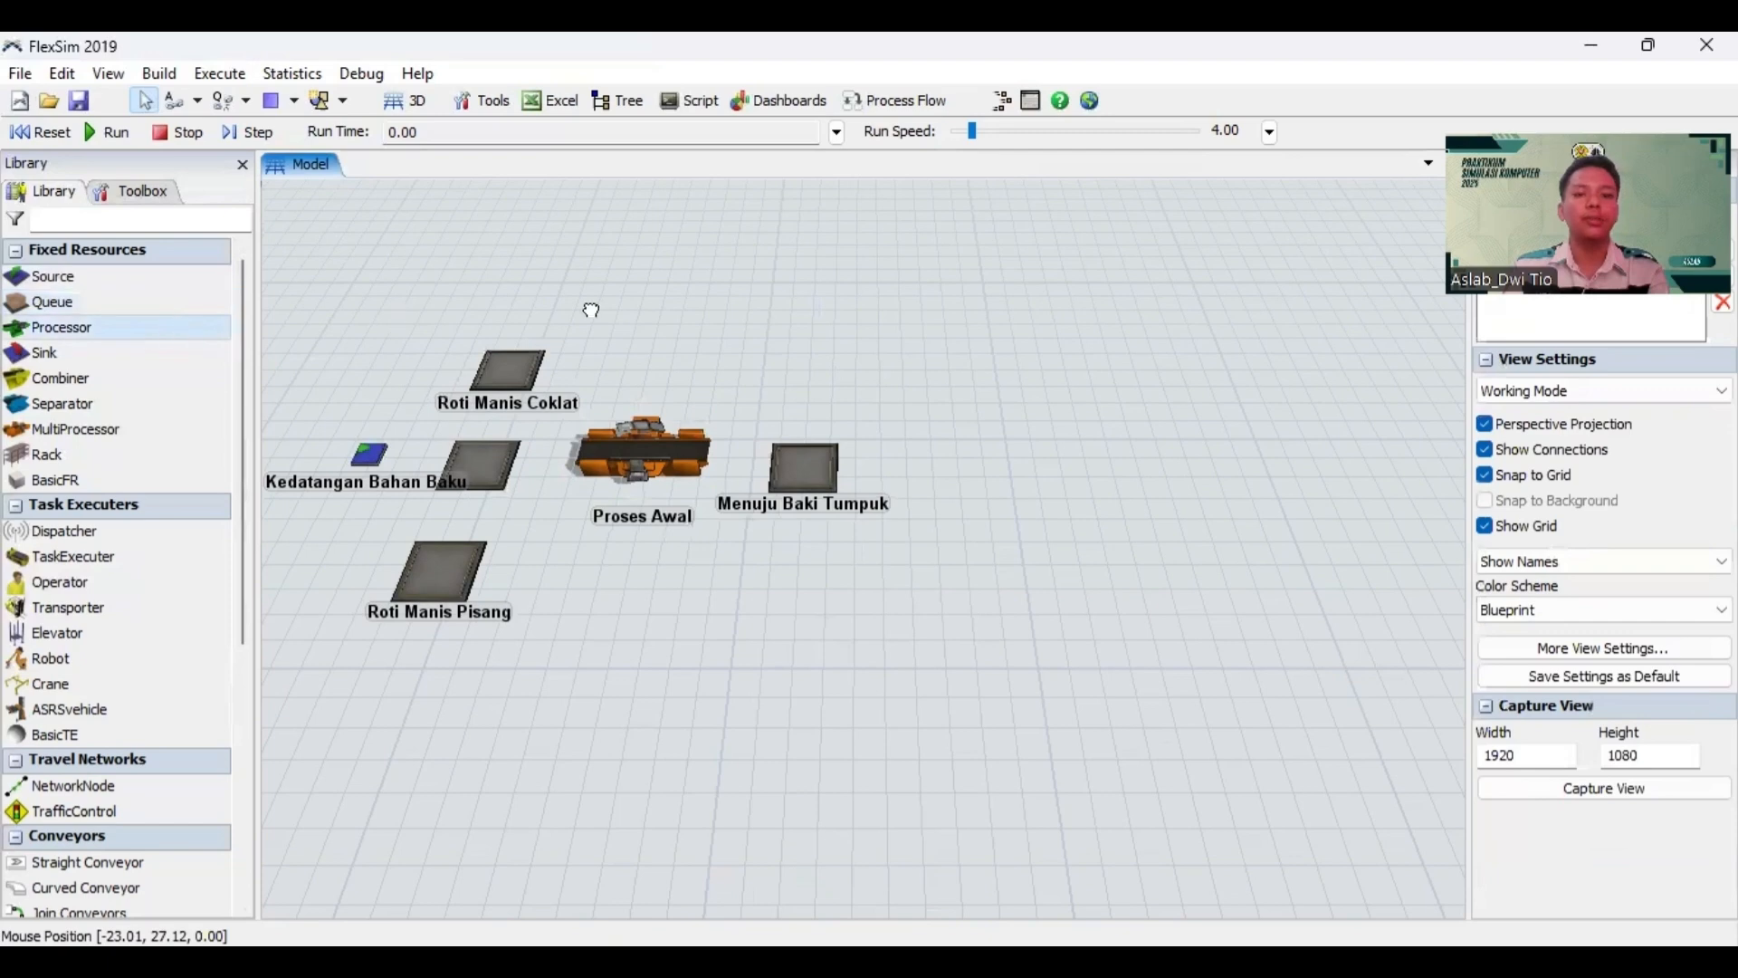
left_click(937, 458)
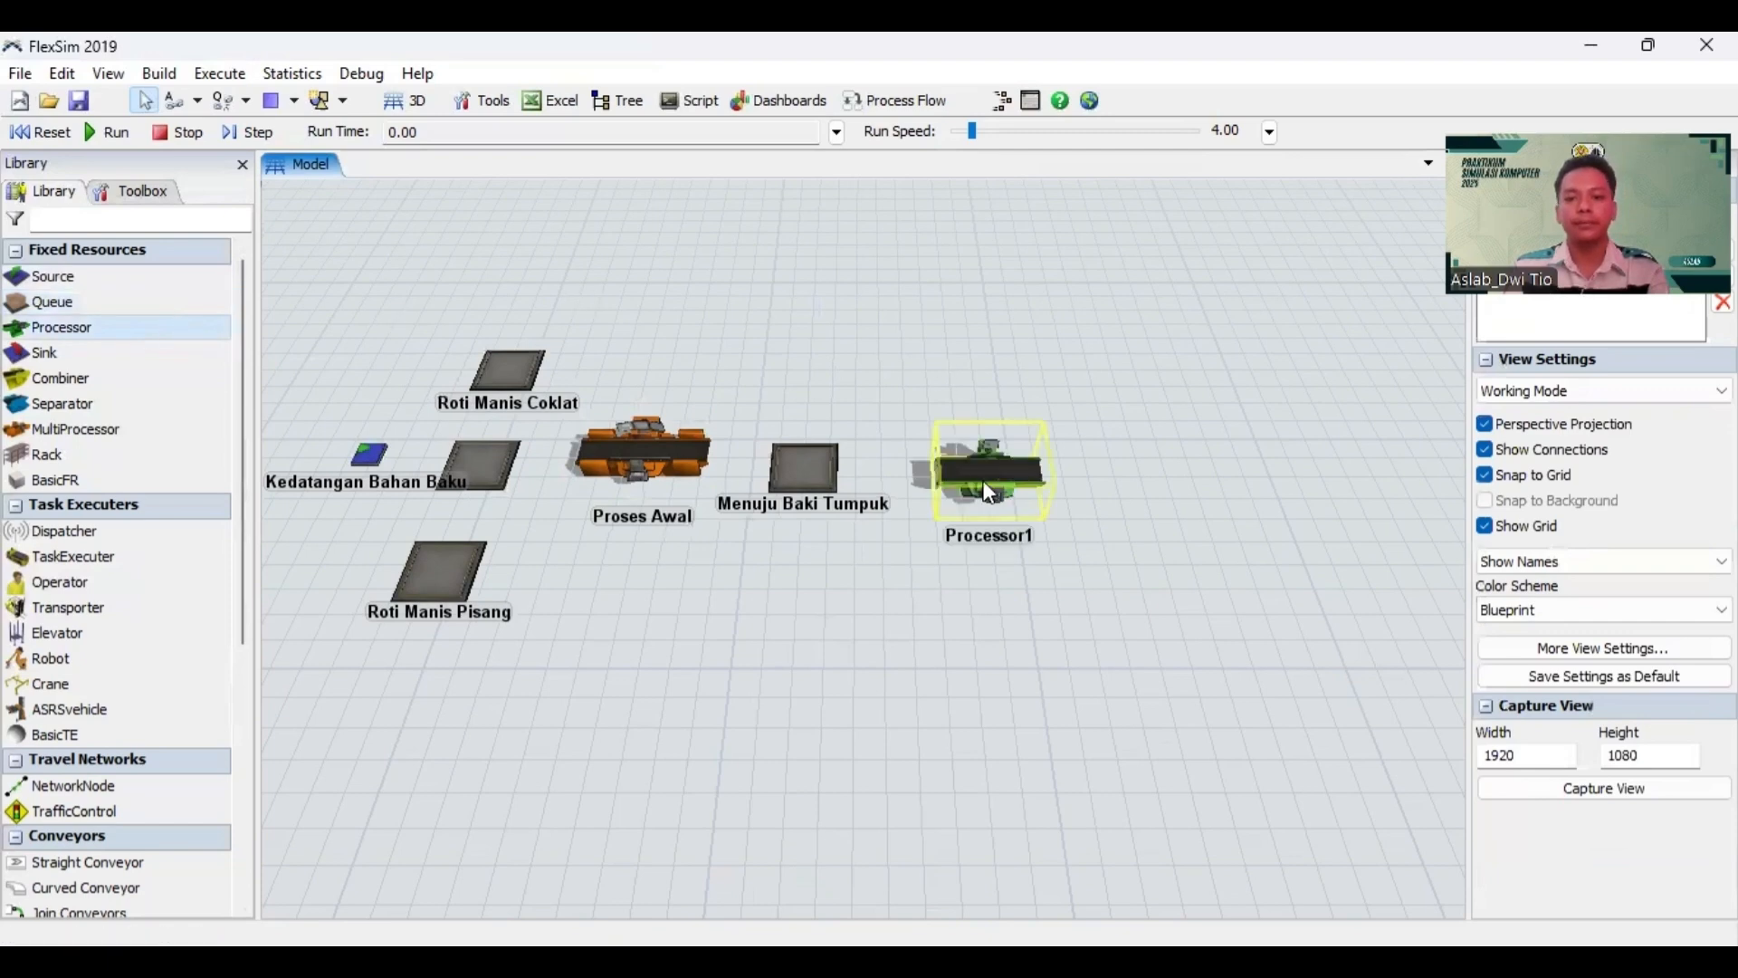
left_click_drag(958, 461, 952, 458)
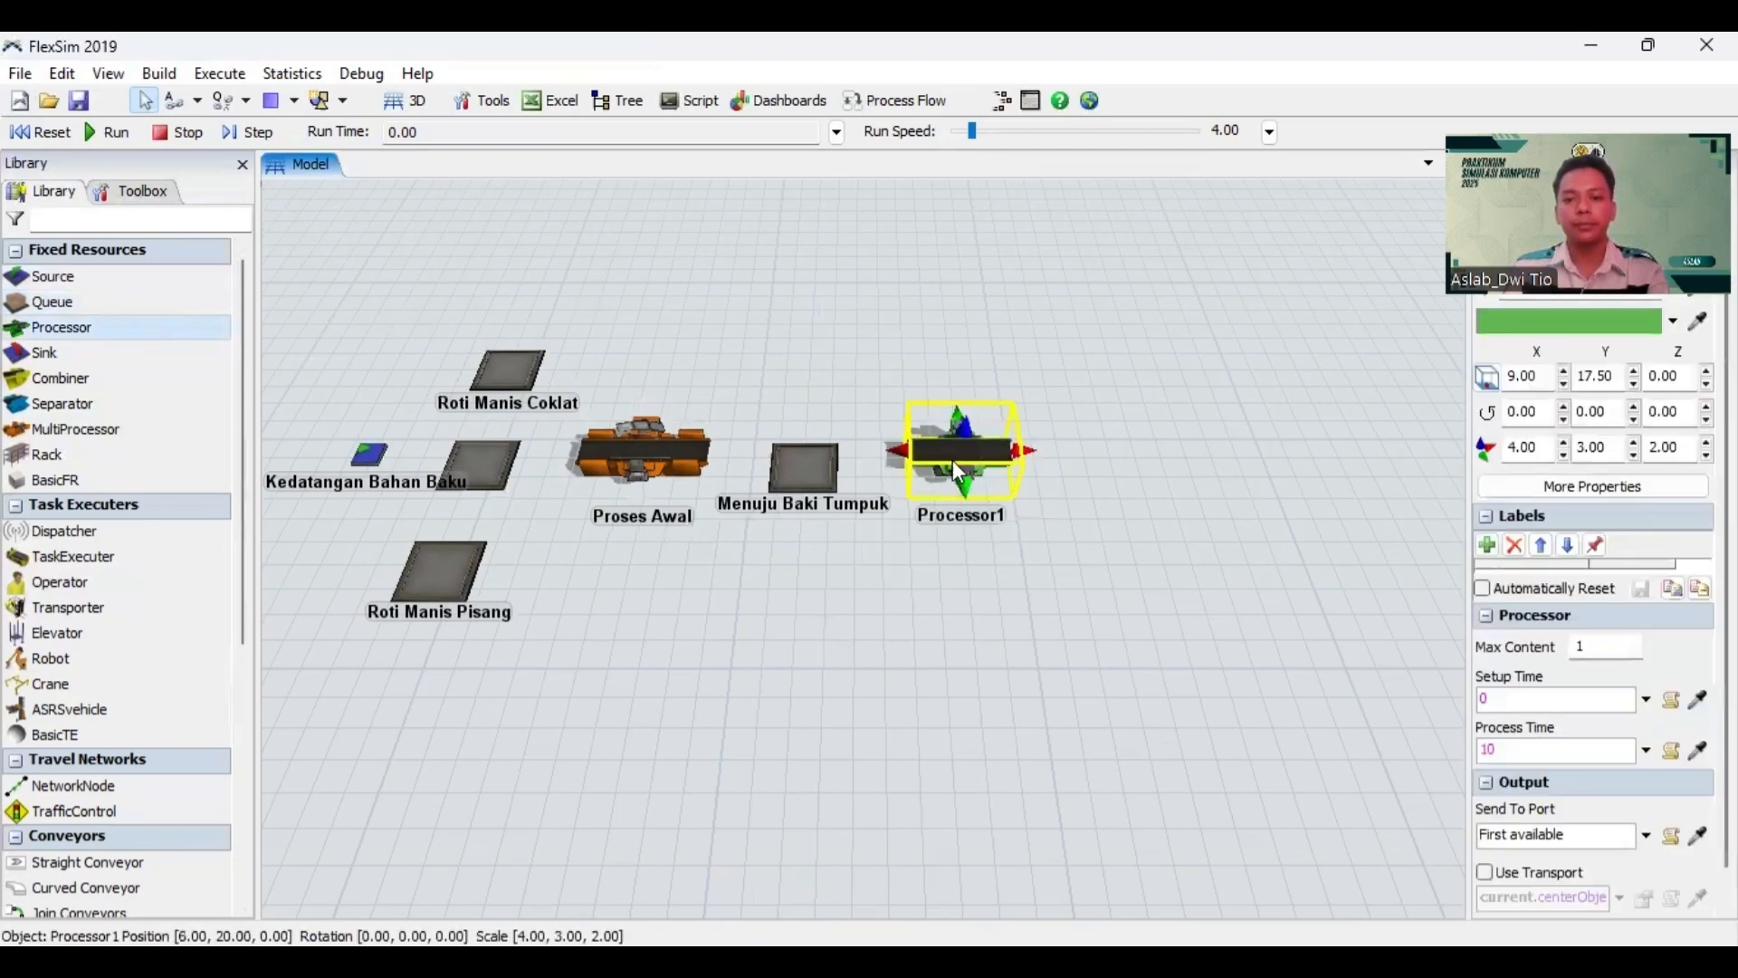
left_click(999, 575)
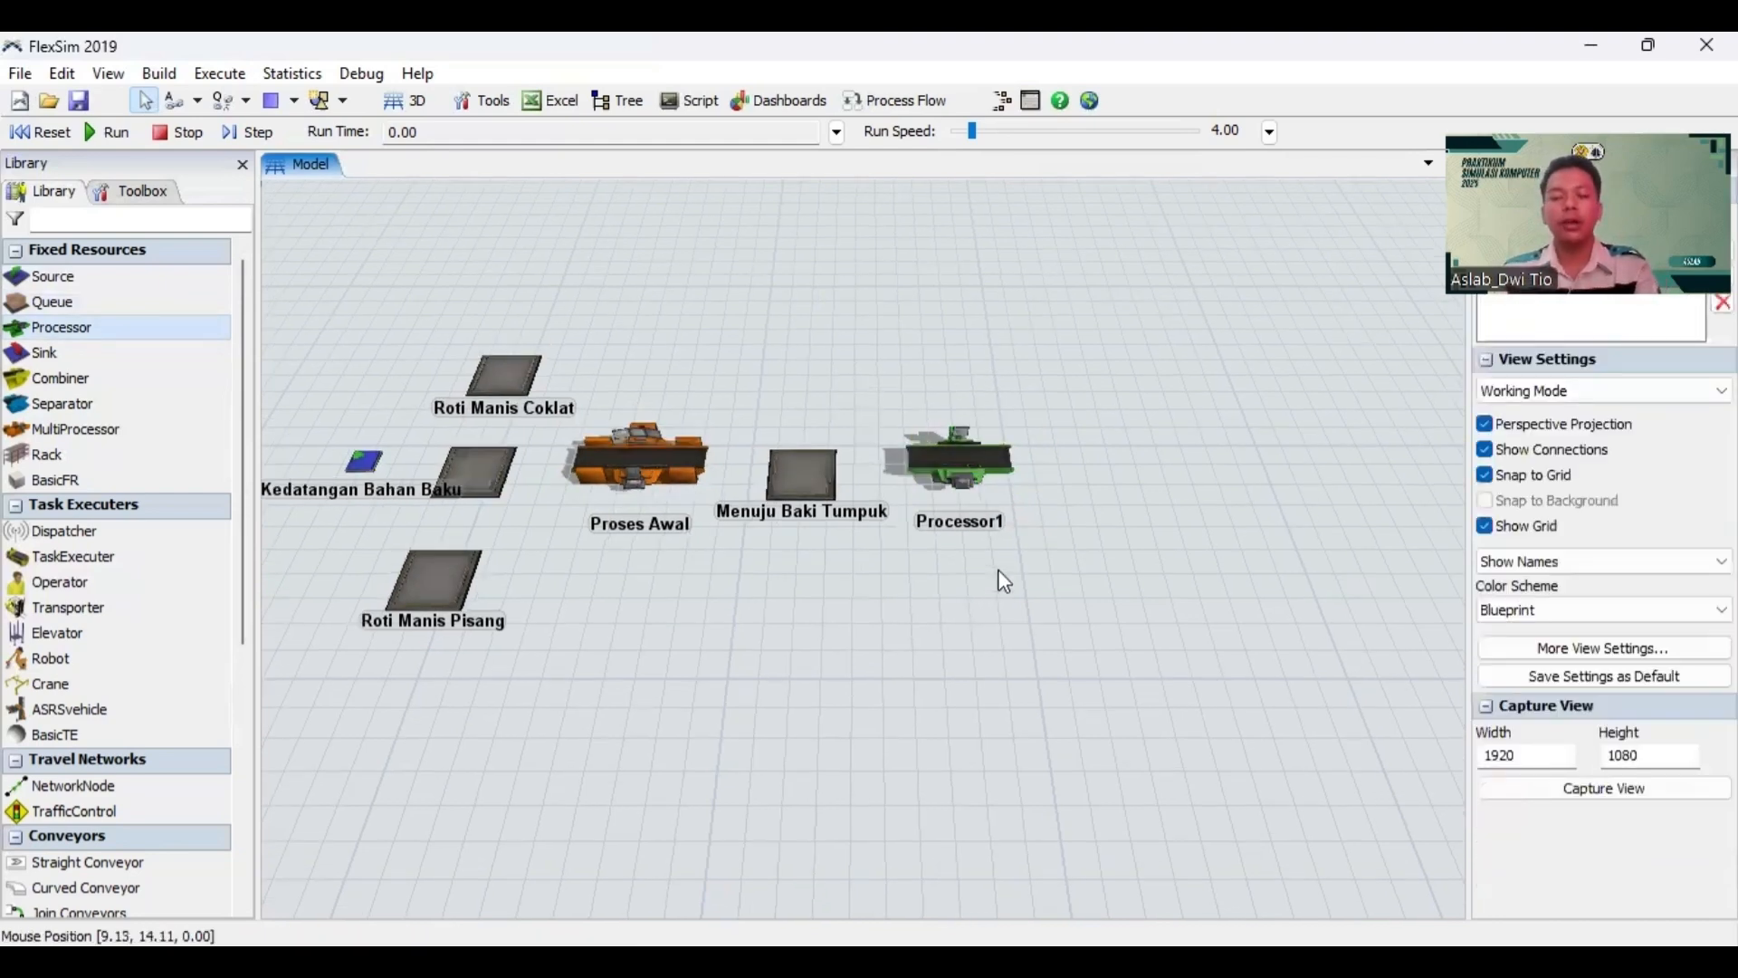
Step: Rename the new processor as Proses Pencetakan and apply its properties
left_click_drag(1018, 597, 893, 607)
left_click(849, 474)
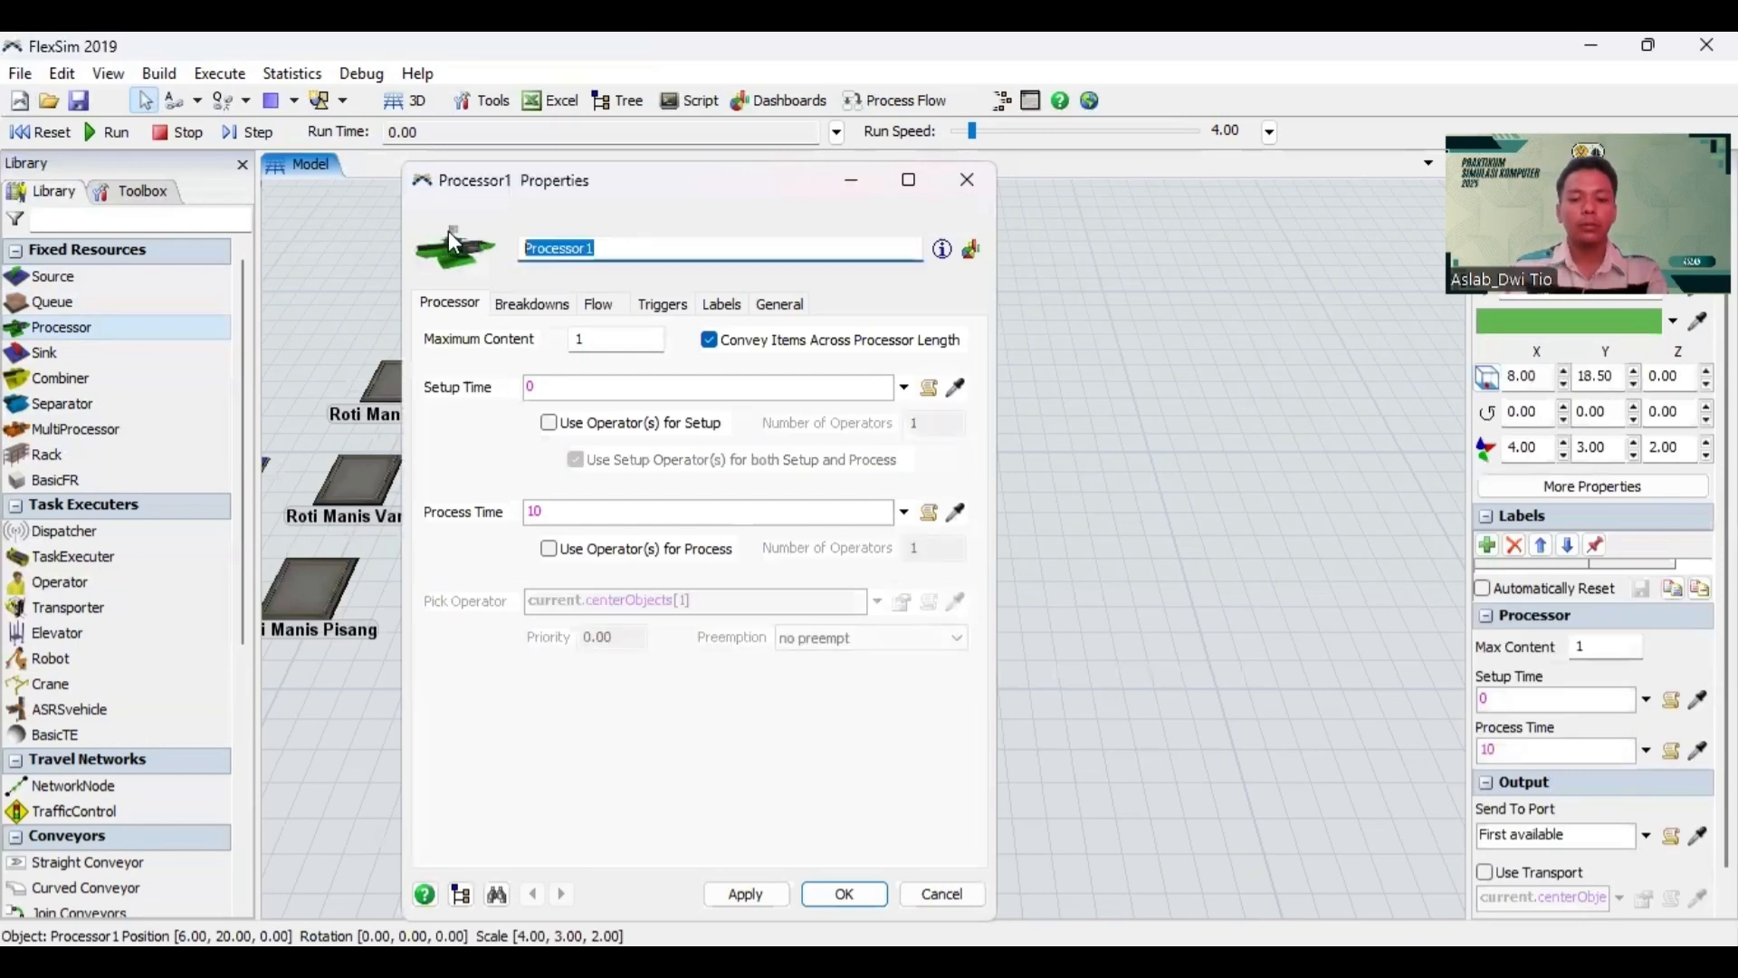
type("Pro")
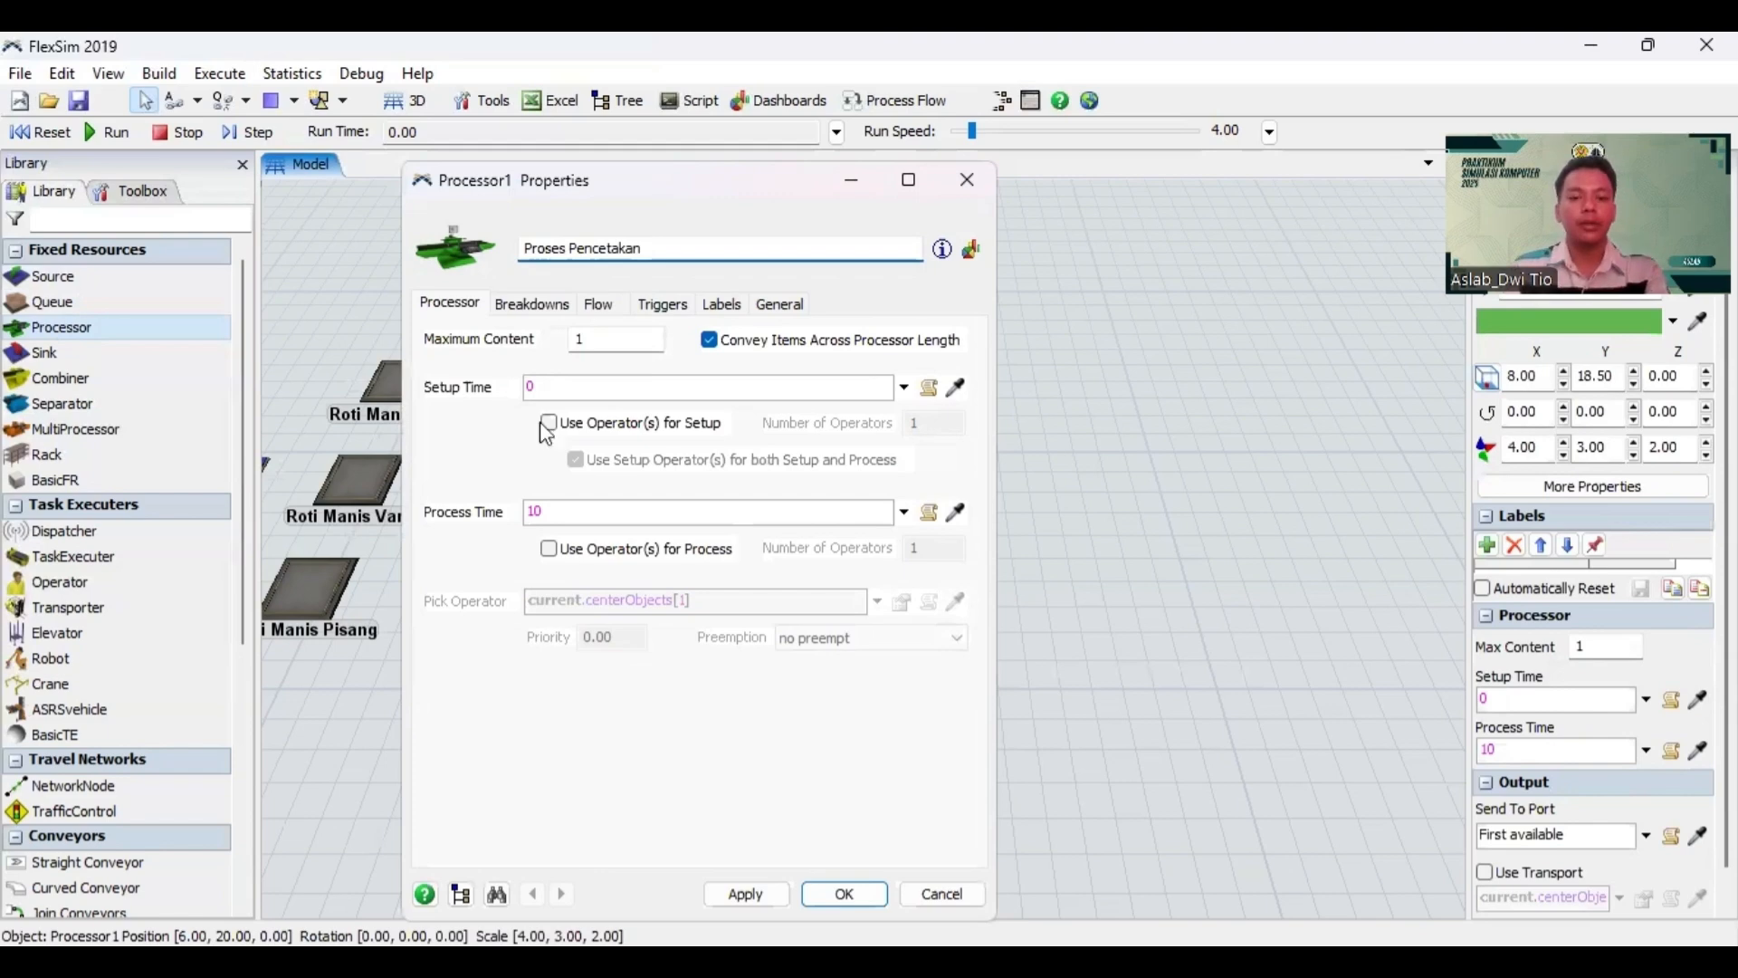
left_click(746, 894)
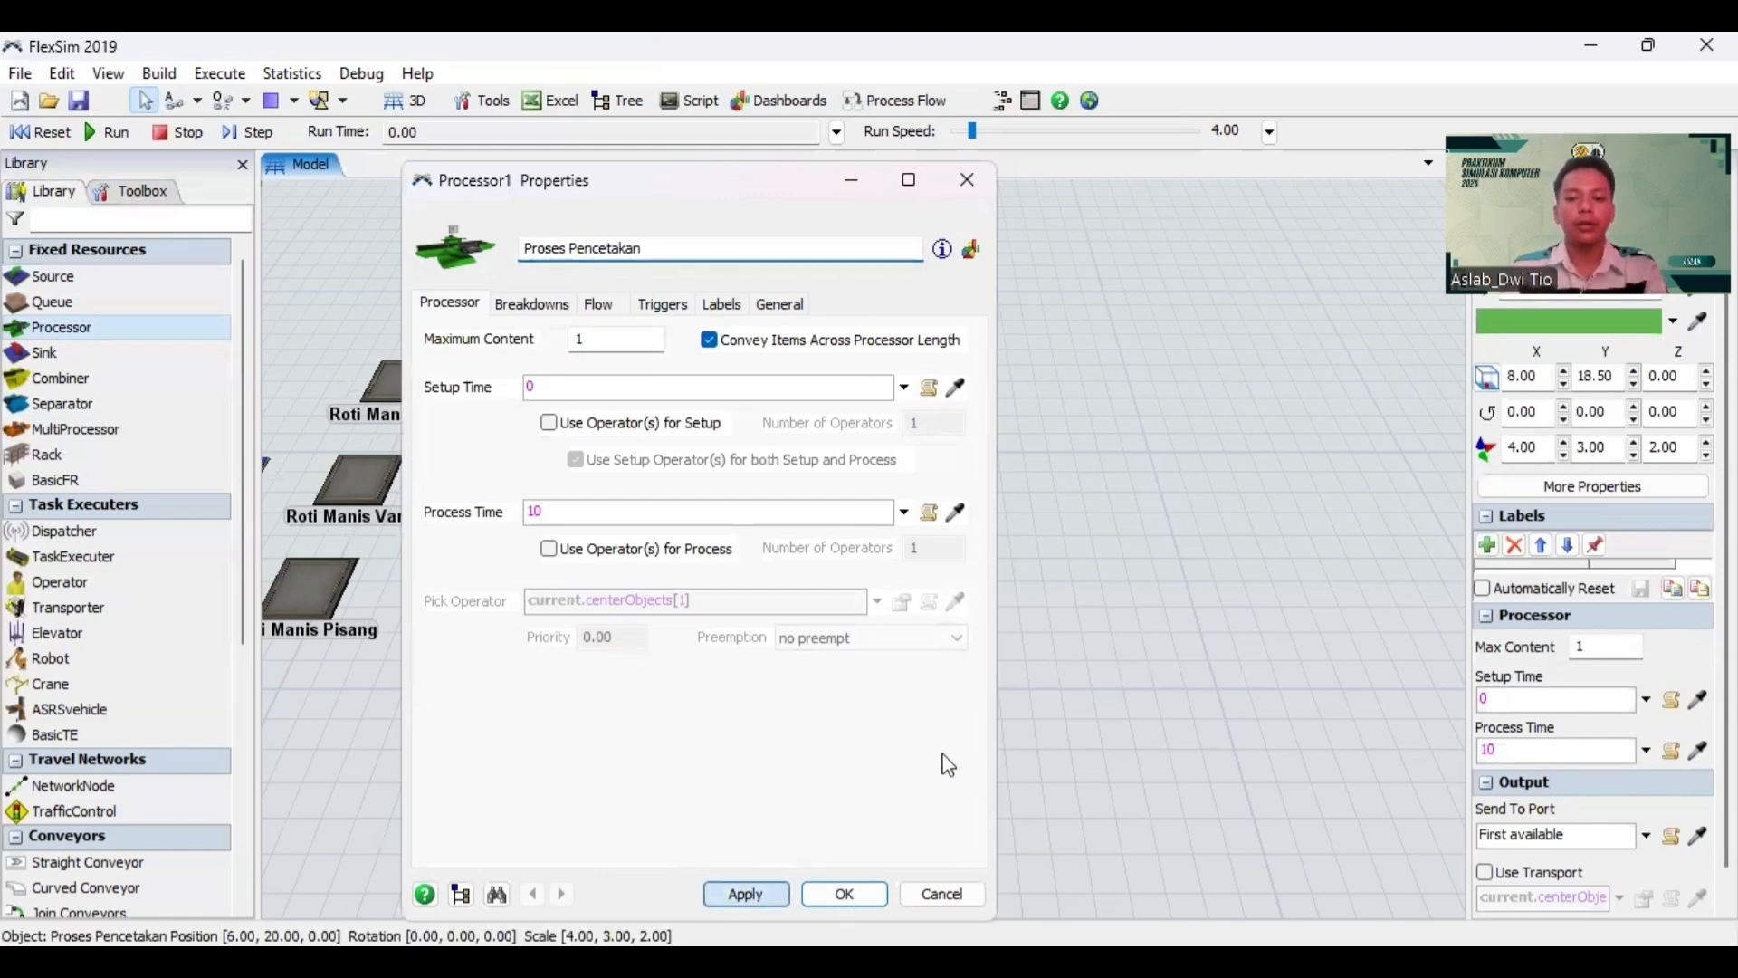
left_click(865, 898)
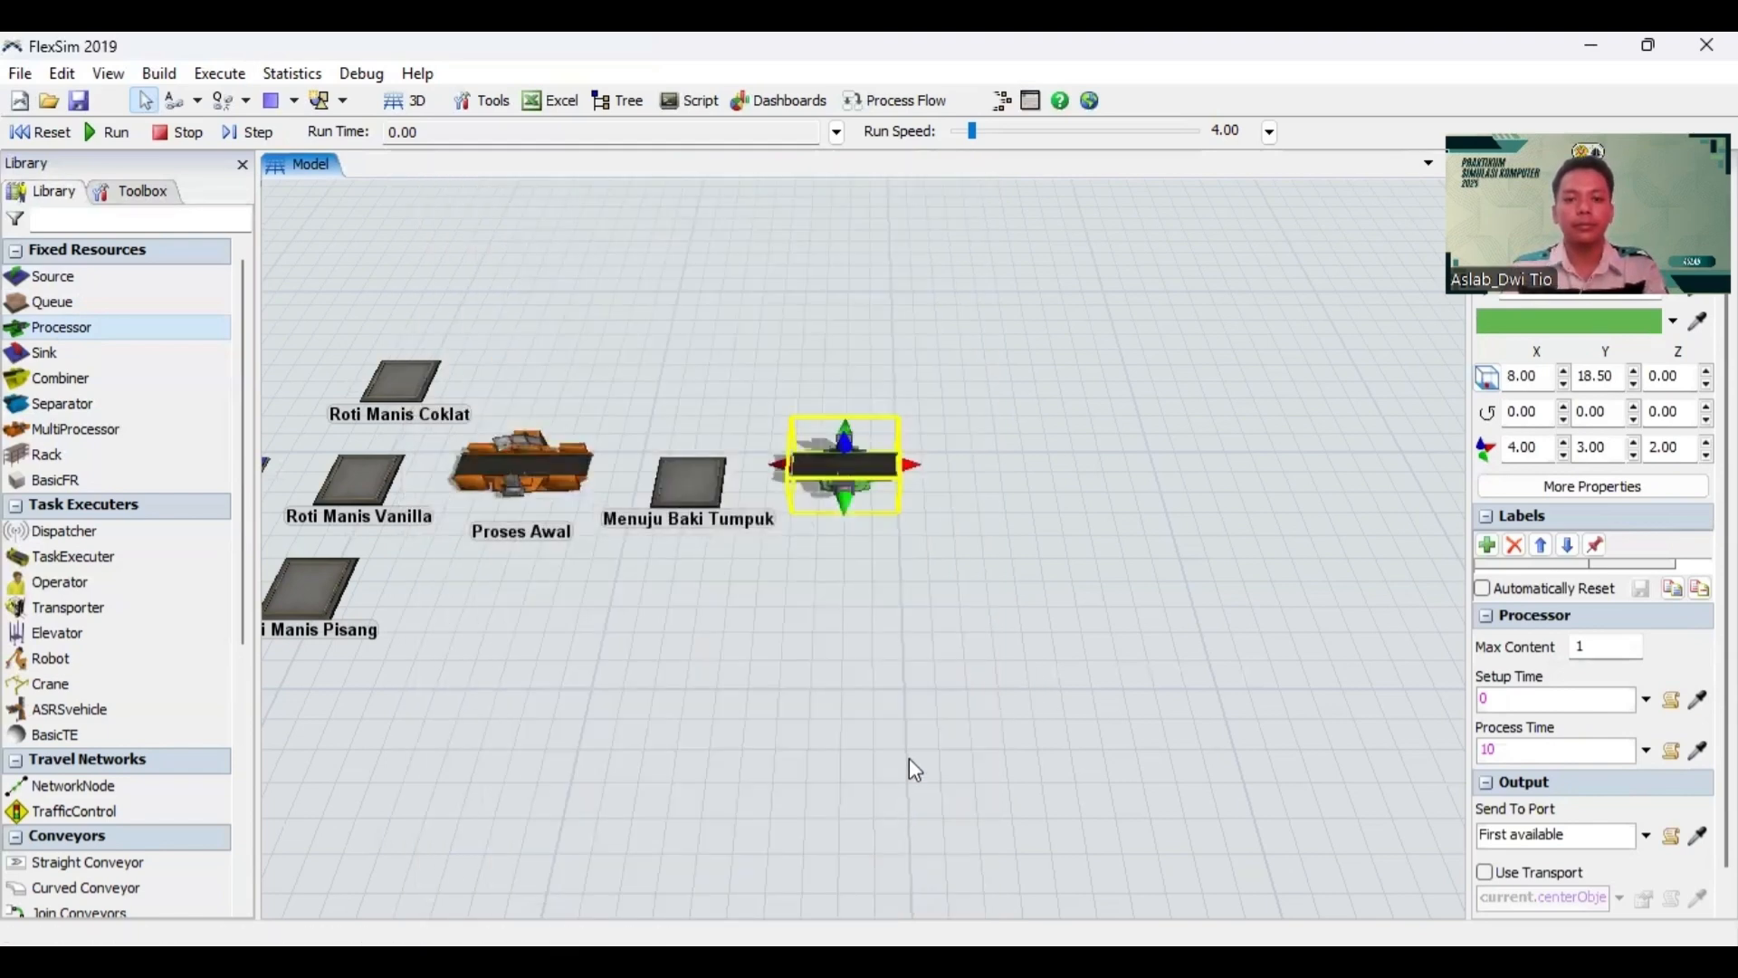
left_click(829, 648)
Step: Add a straight conveyor on the far side of Proses Pencetakan, starting at about X 15, Y 19
scroll(869, 618, "up", 2)
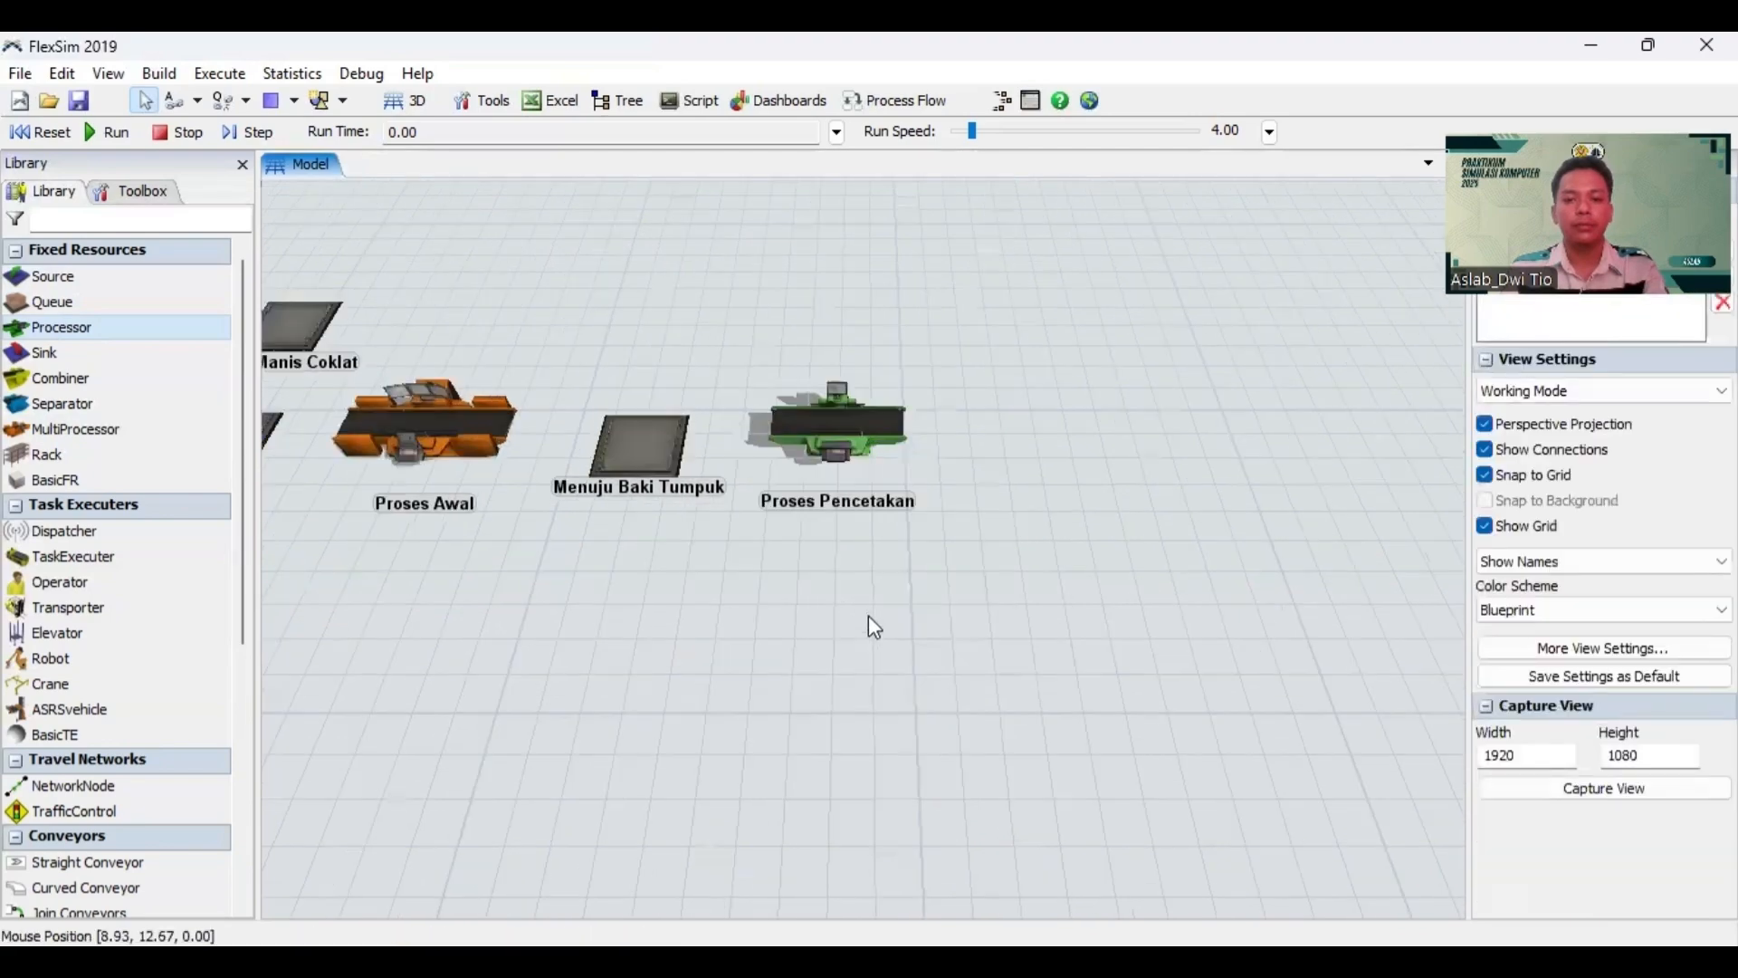
scroll(867, 617, "up", 1)
scroll(882, 632, "down", 2)
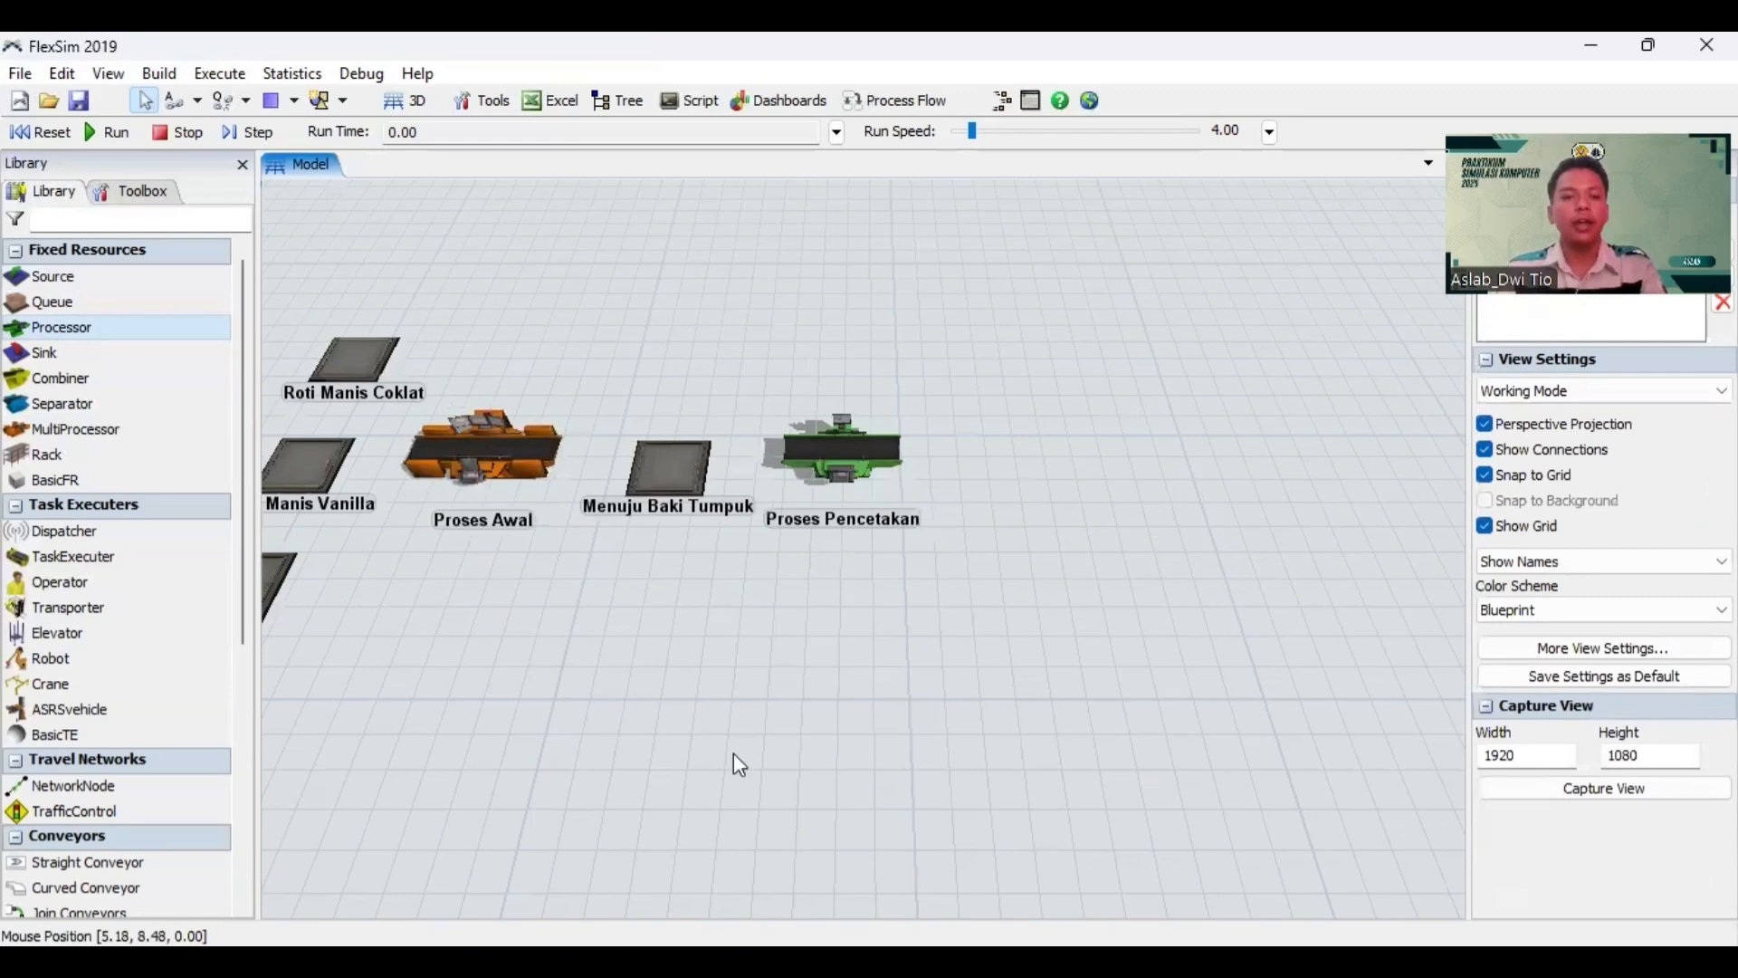
scroll(143, 551, "down", 1)
scroll(143, 551, "down", 1)
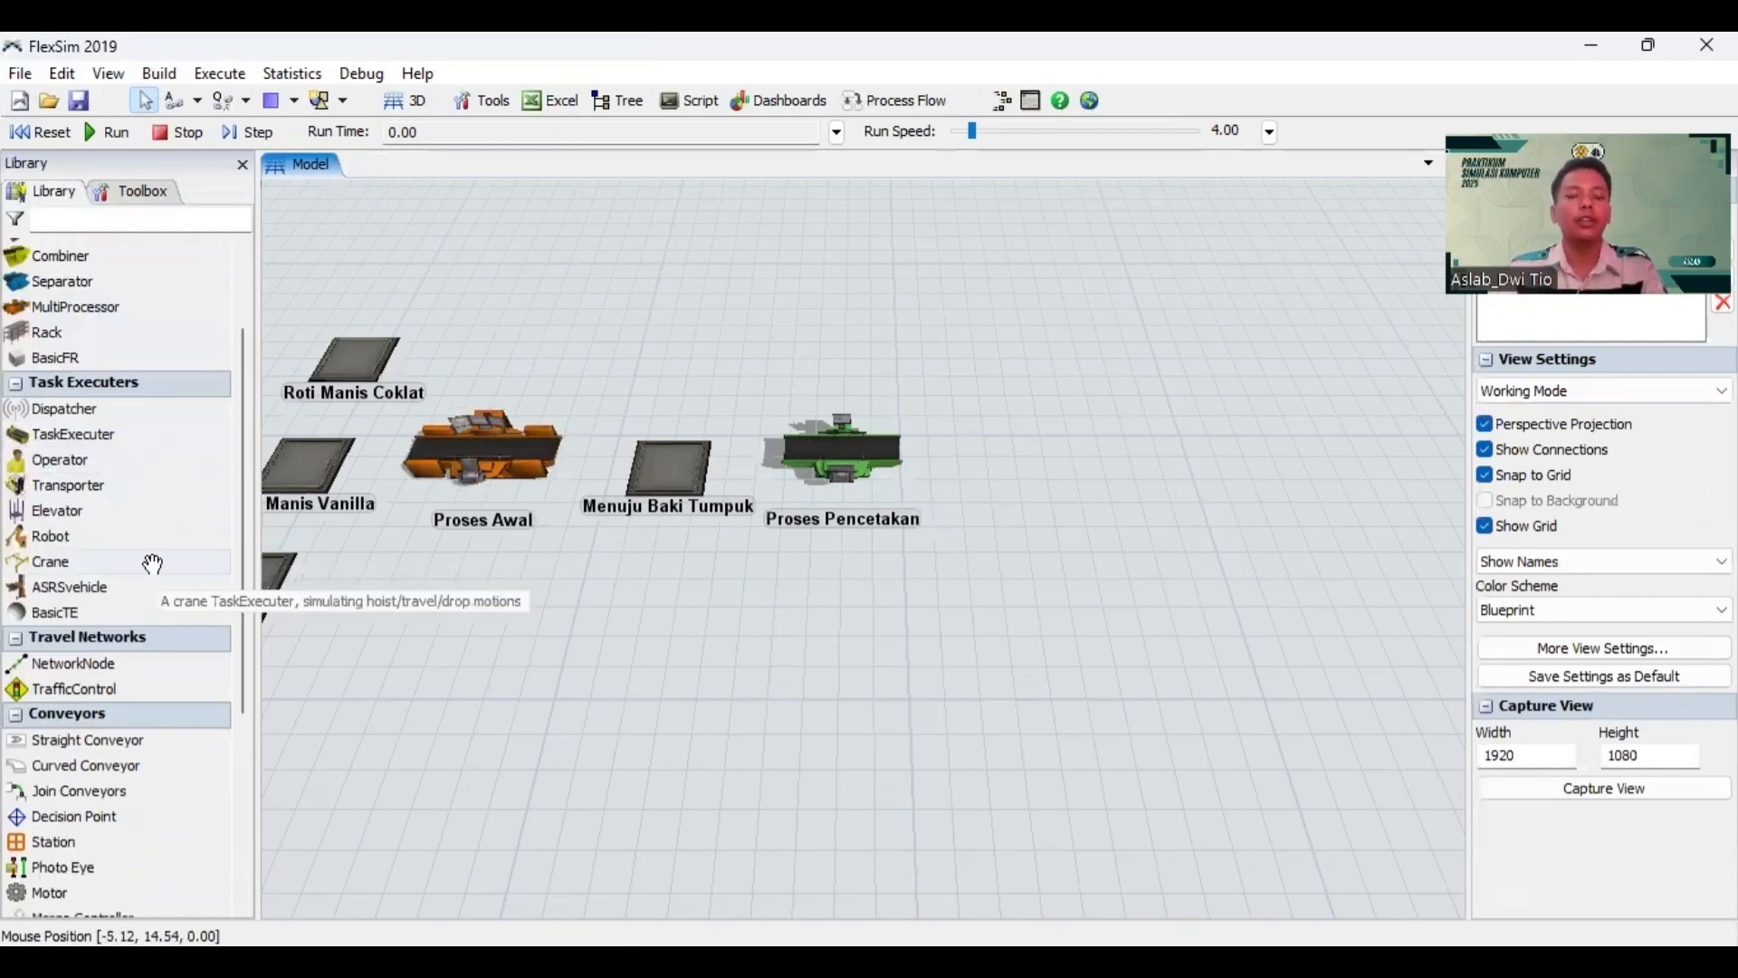
scroll(154, 567, "down", 1)
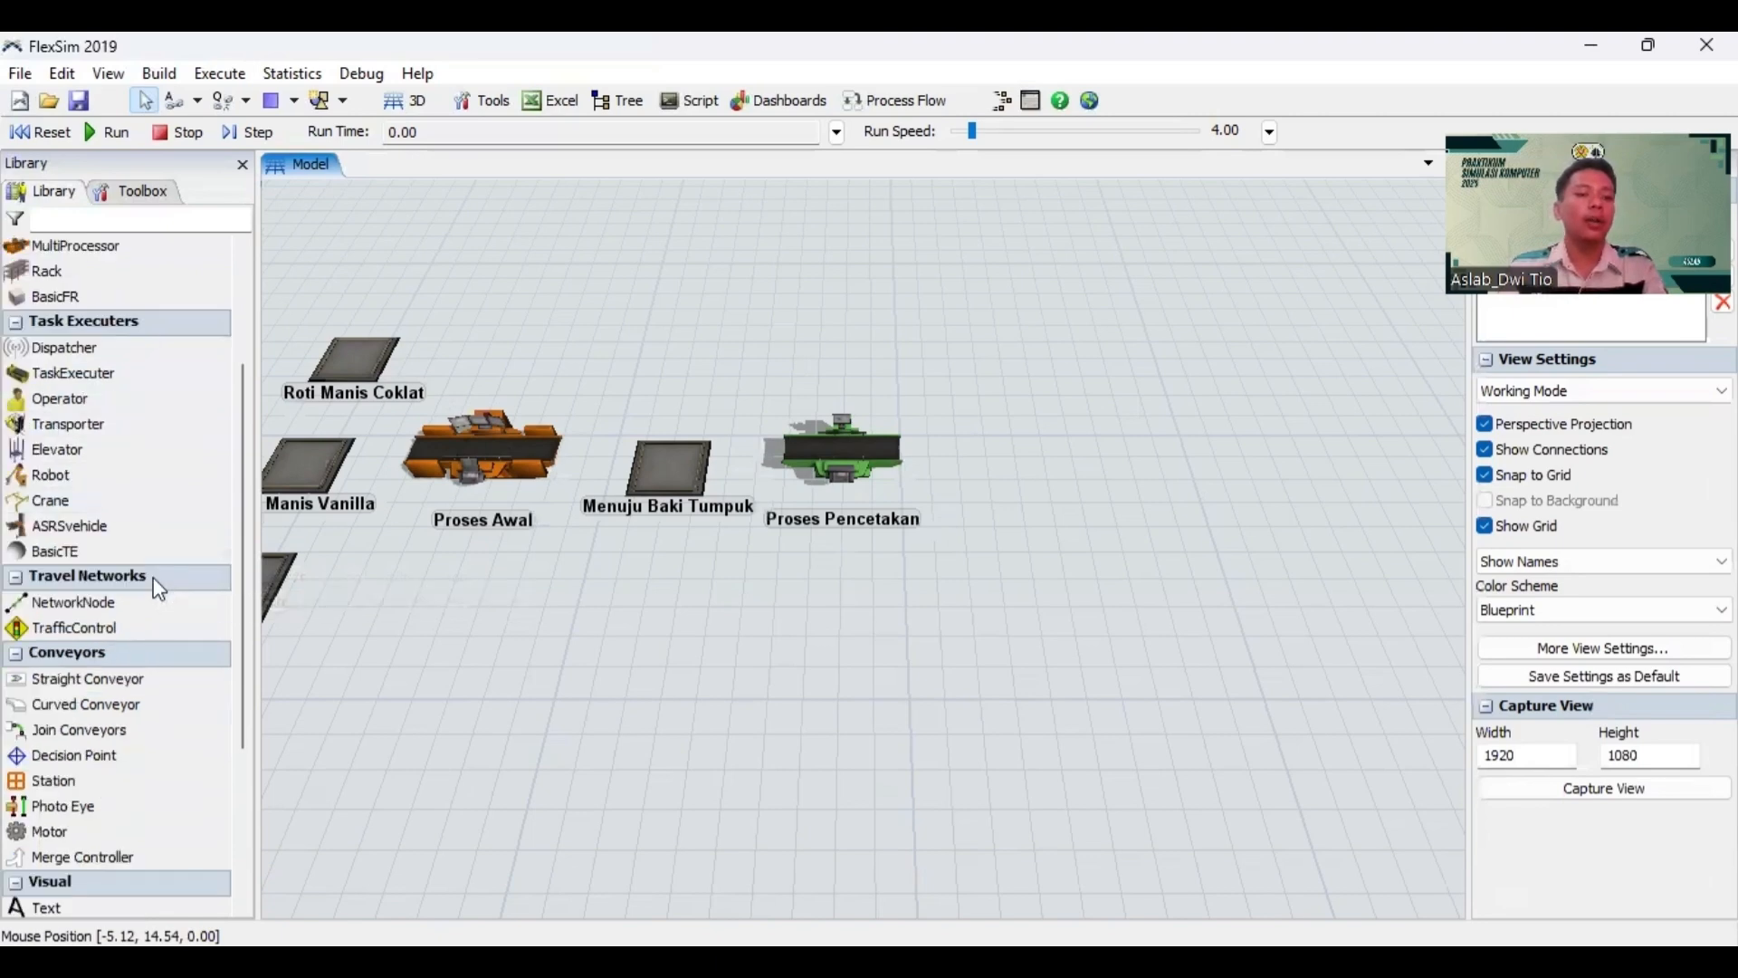
scroll(154, 577, "down", 1)
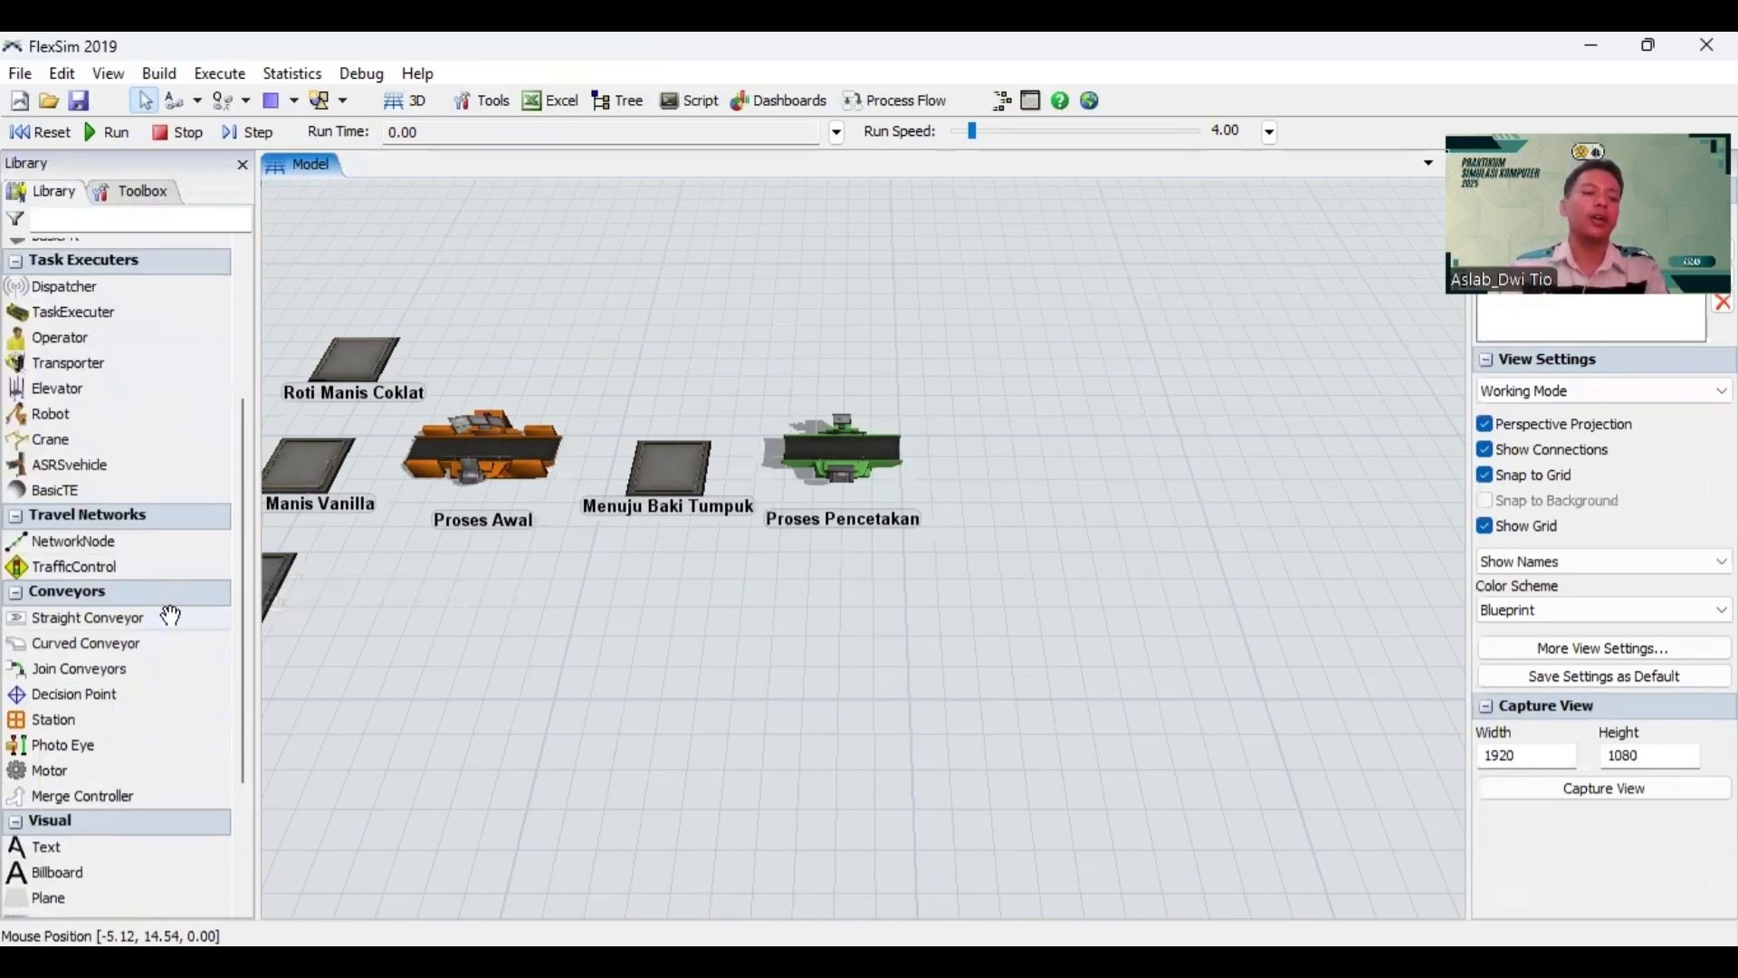
left_click(87, 618)
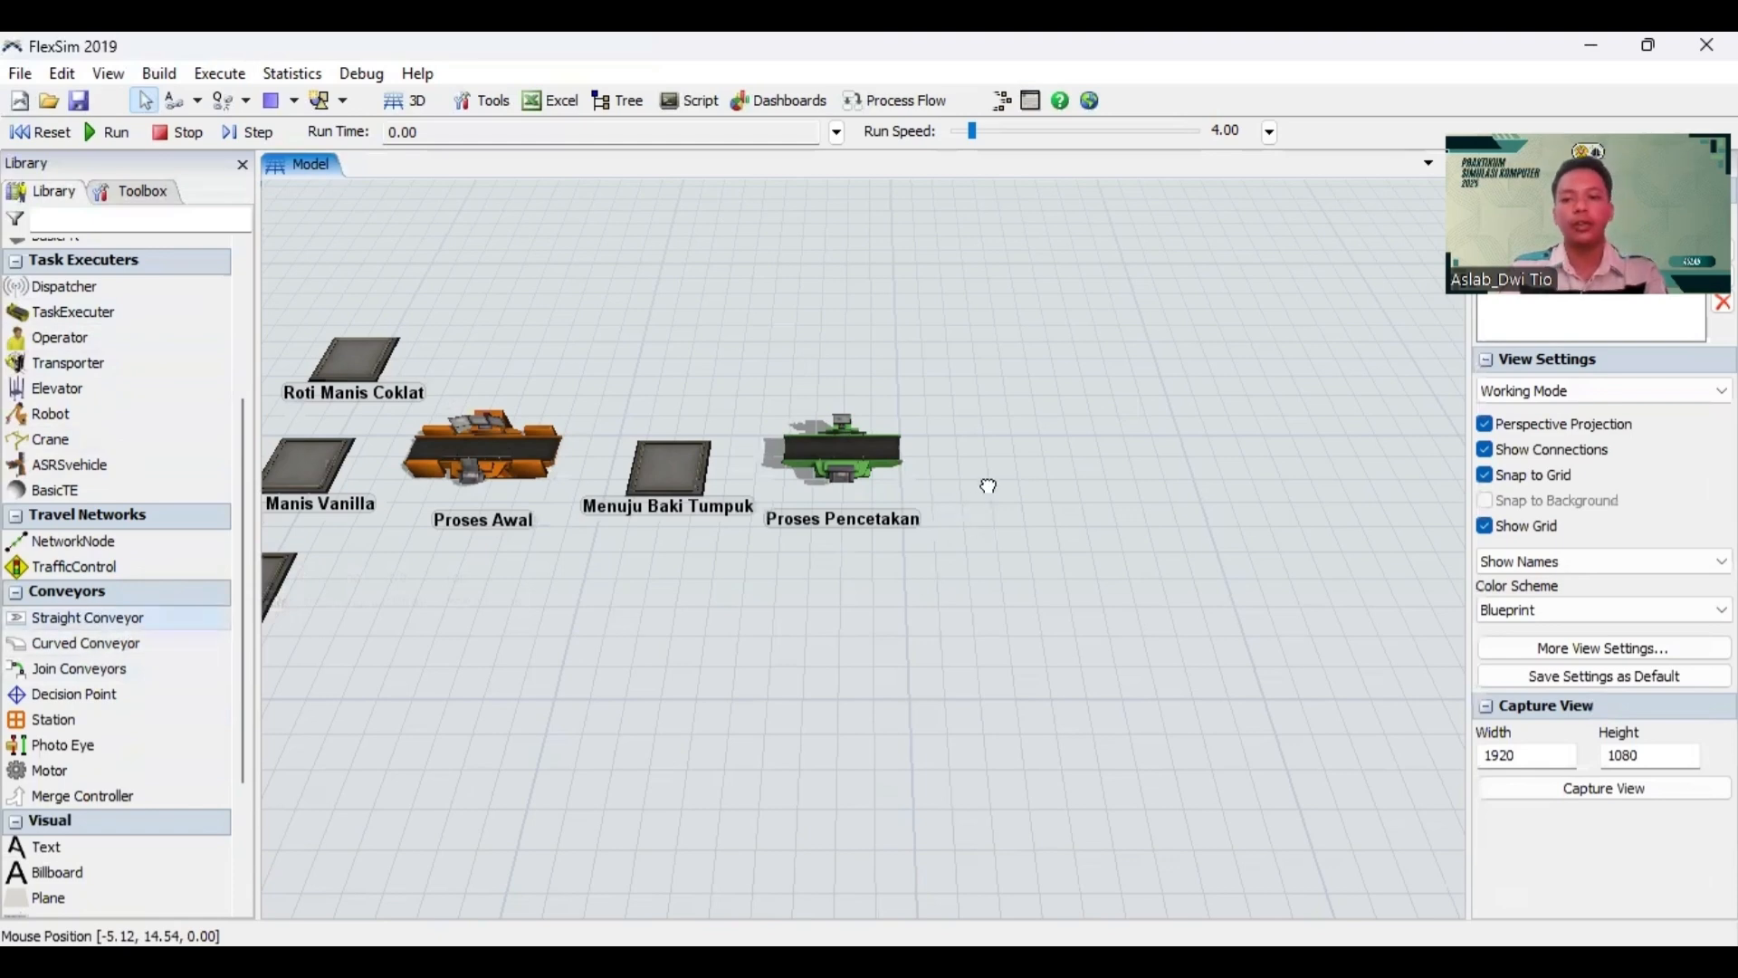
left_click(1040, 453)
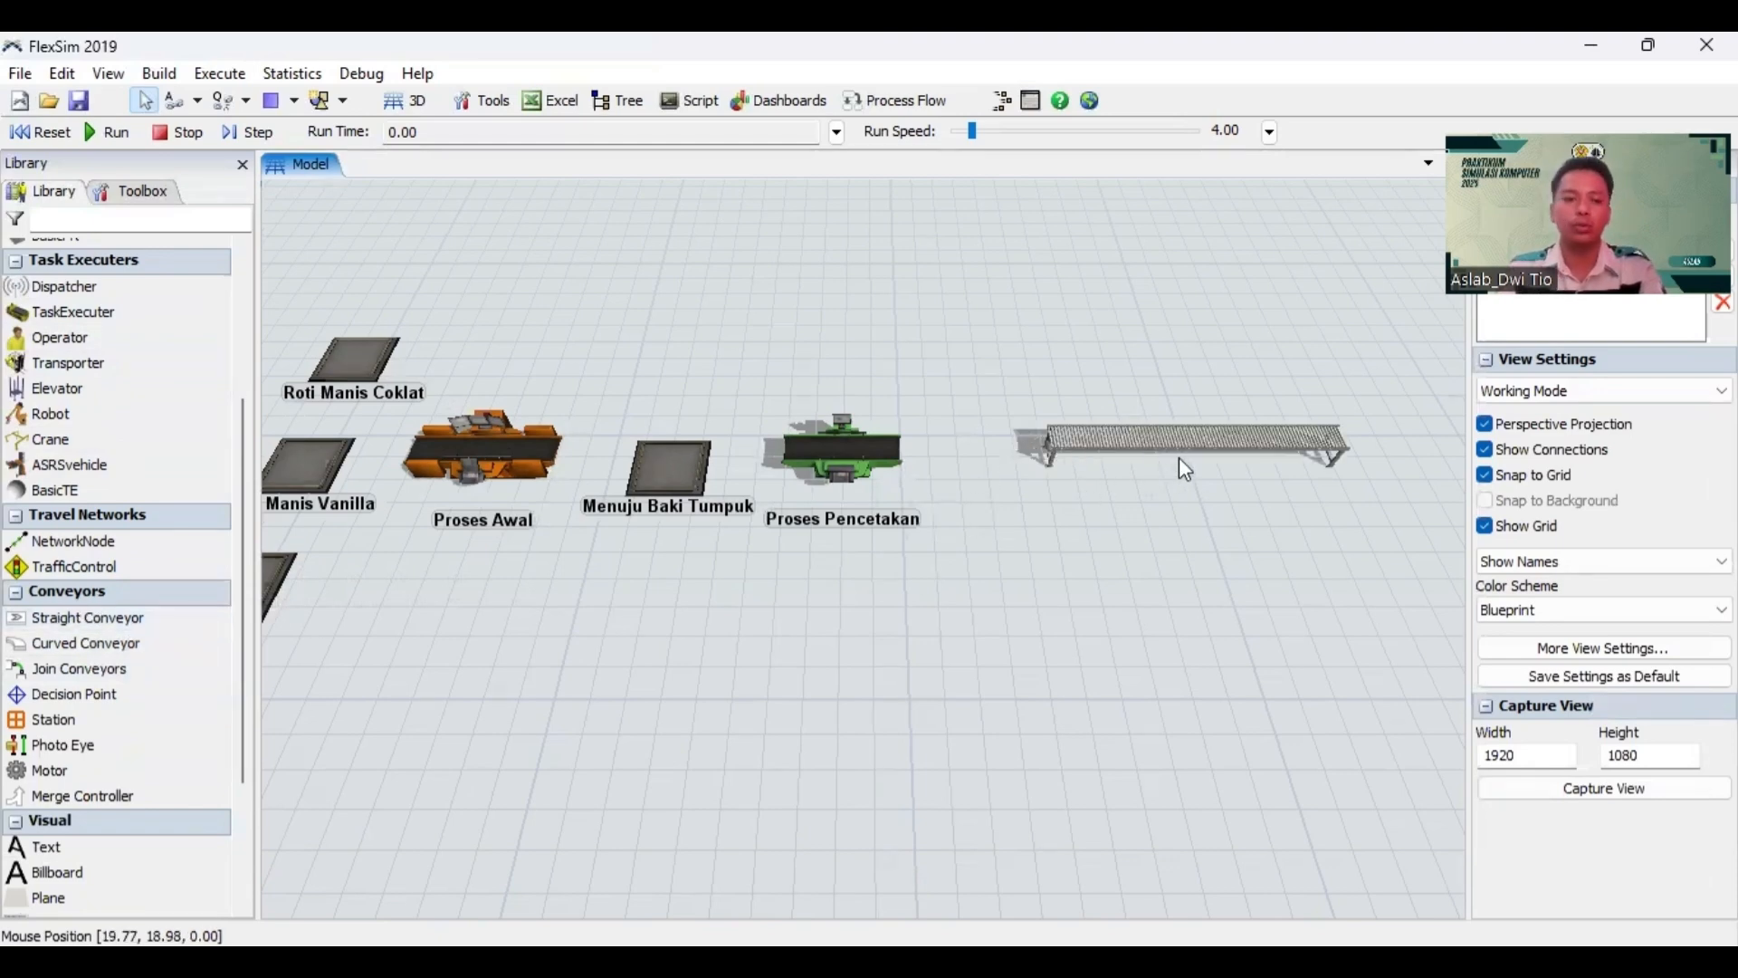
Step: Try a curved conveyor near the far end of the straight conveyor and delete it
left_click(46, 643)
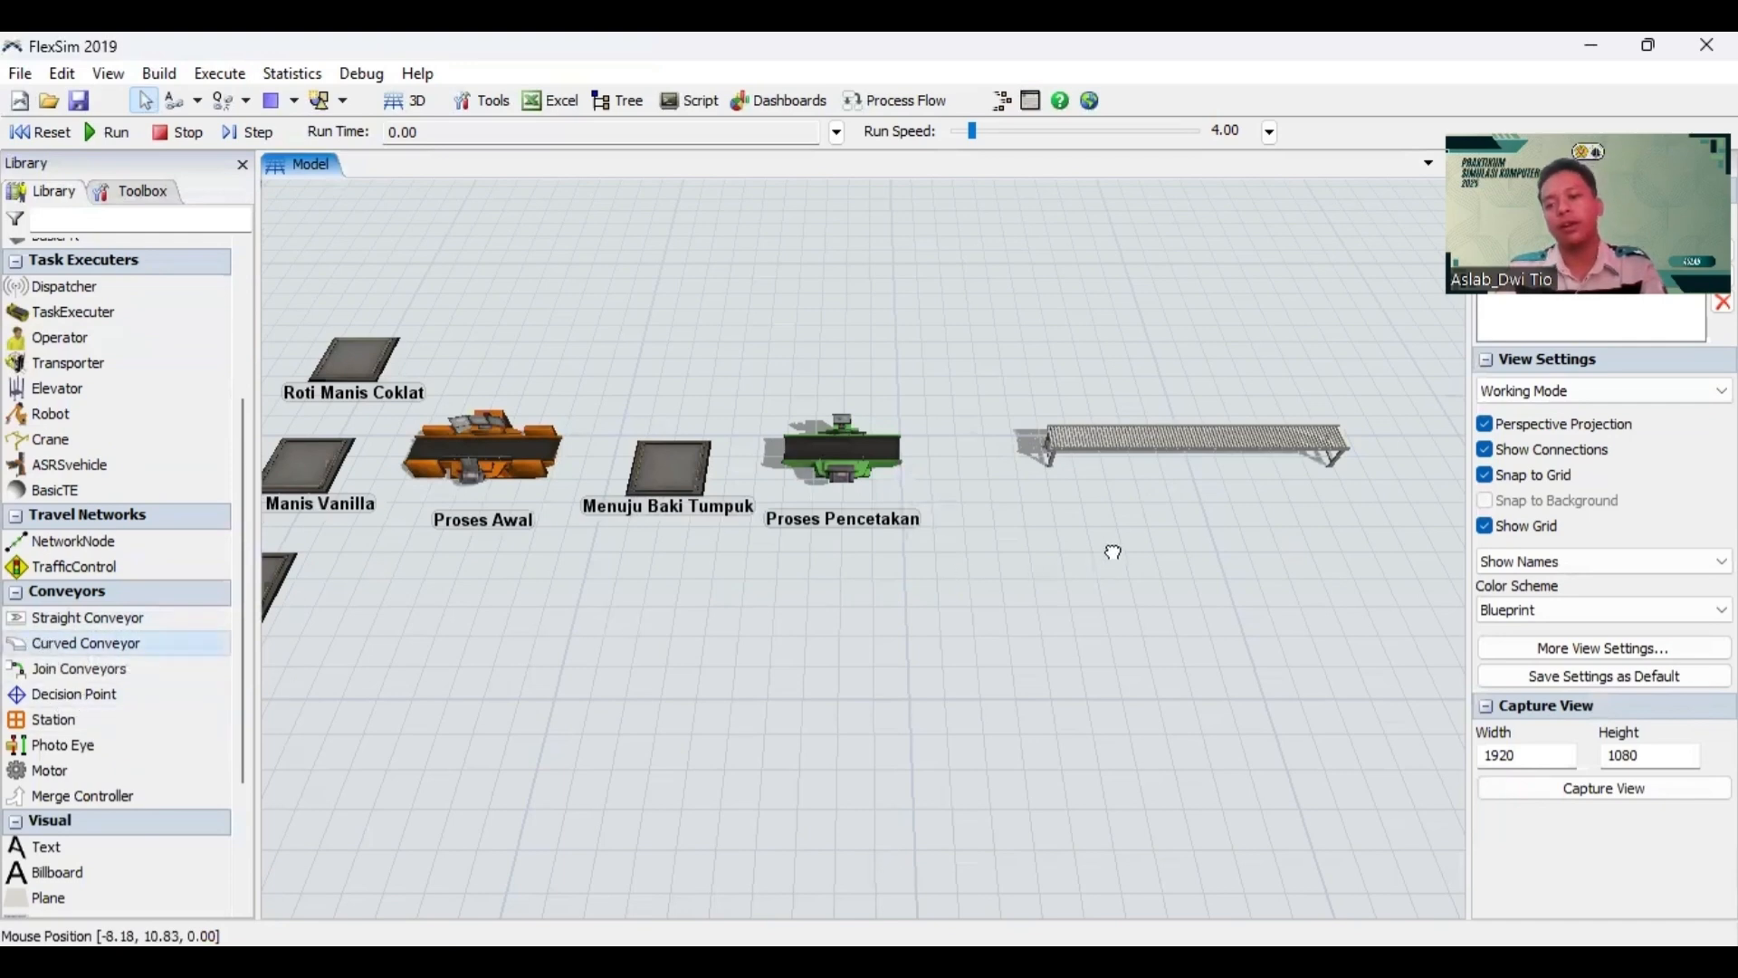
left_click(1174, 544)
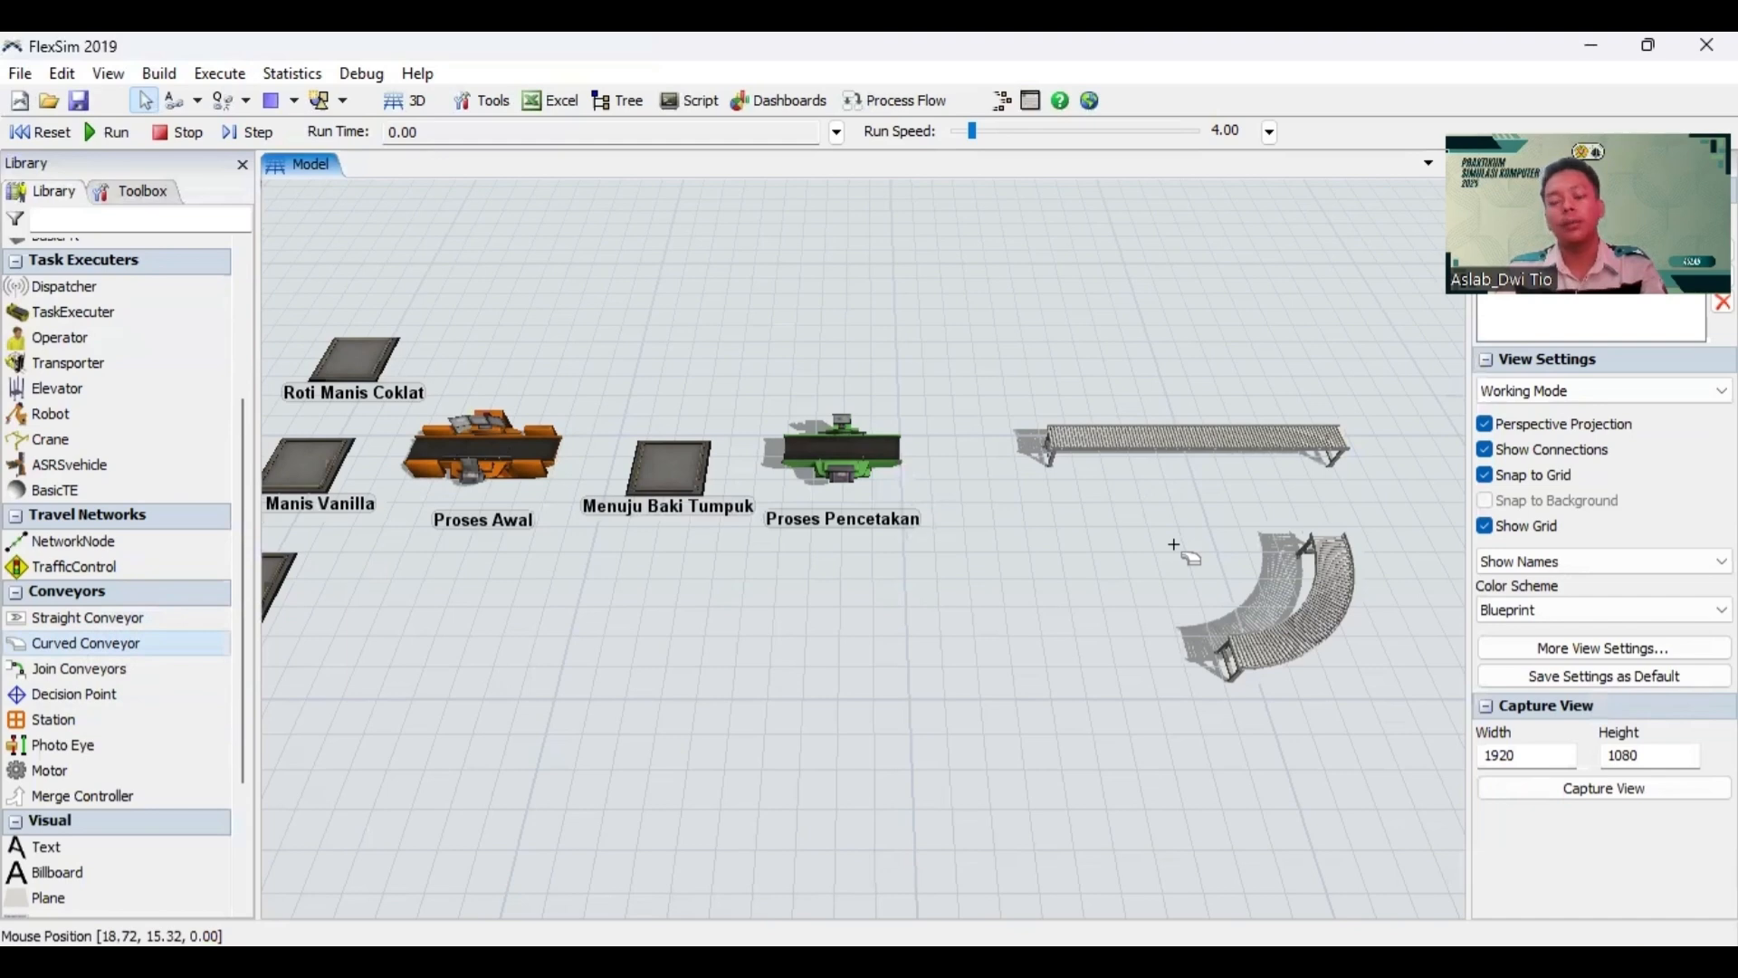
left_click(1297, 629)
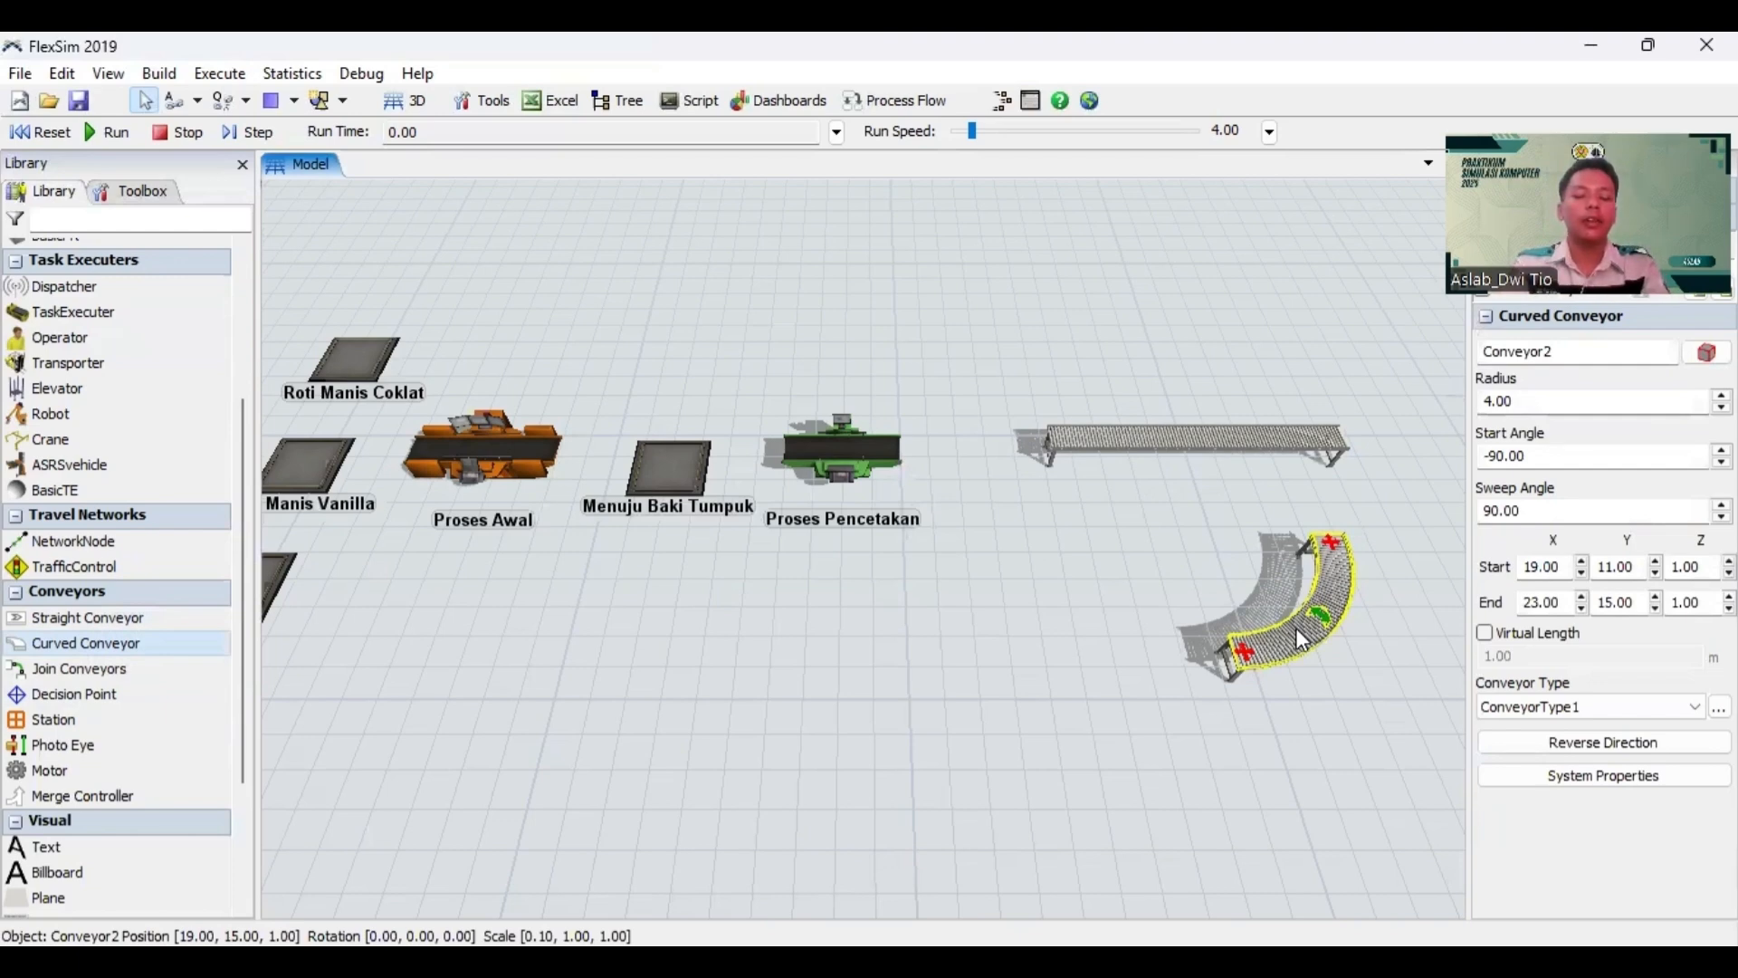
key("Delete")
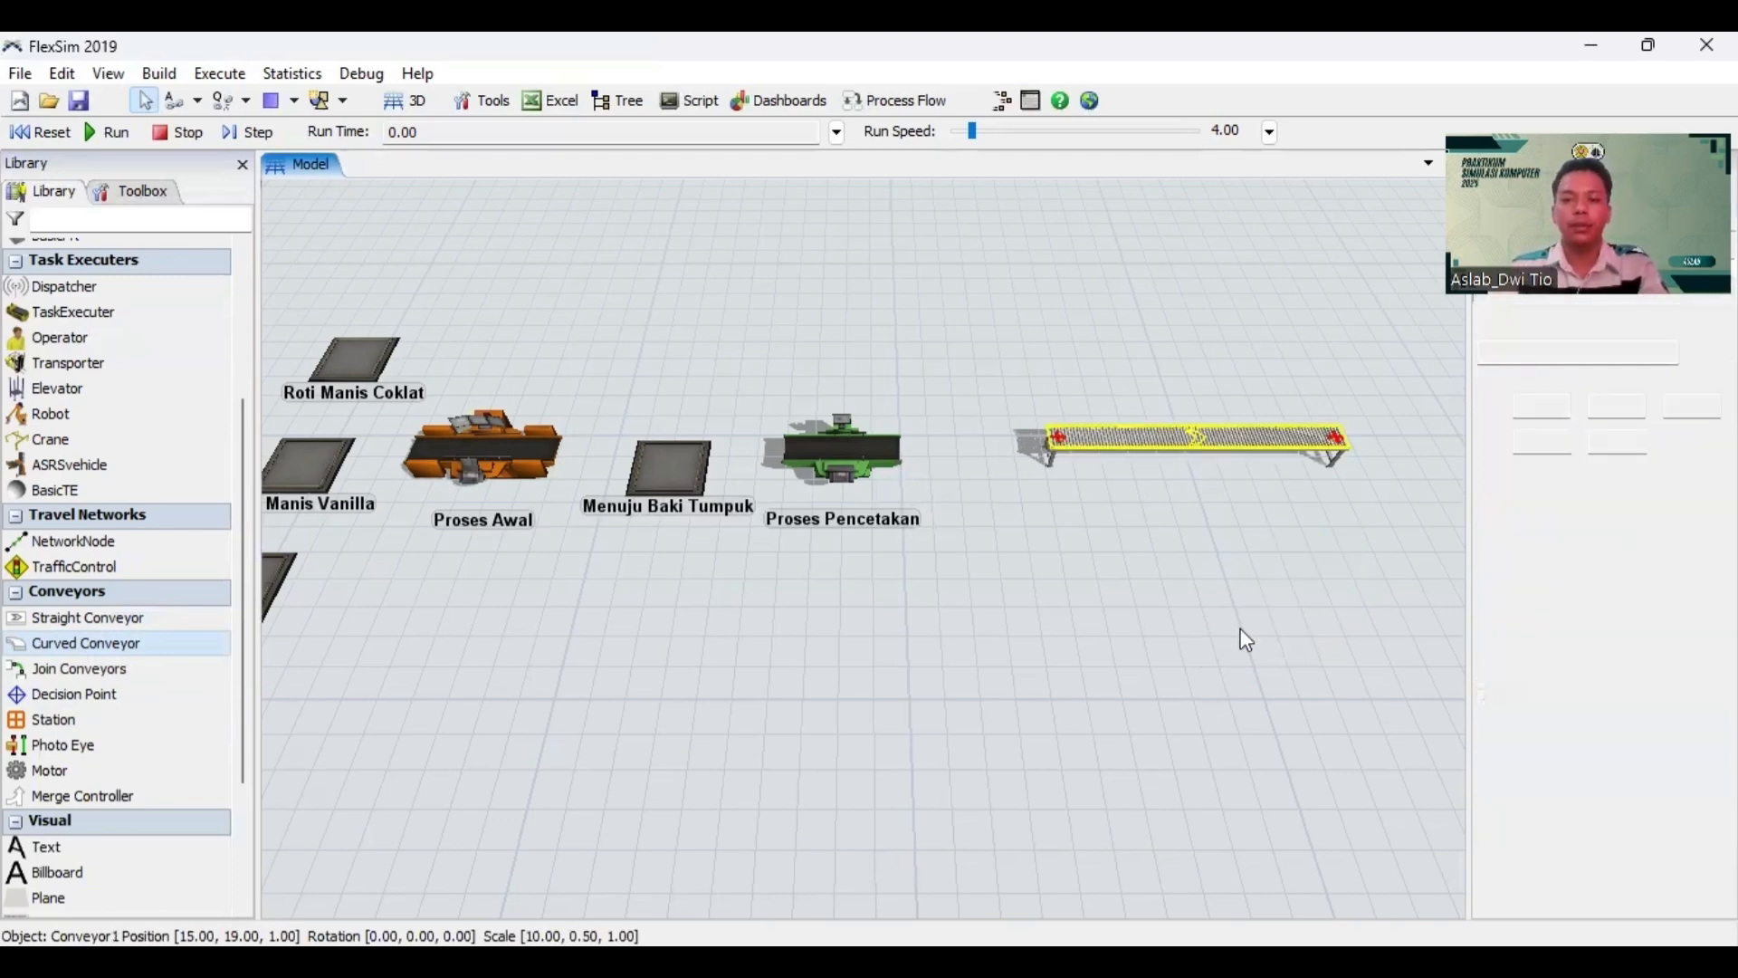
Step: Move the straight conveyor closer to Proses Pencetakan, so that it starts at about X 11.7, Y 18.8
left_click(1172, 609)
left_click_drag(1202, 442, 1109, 464)
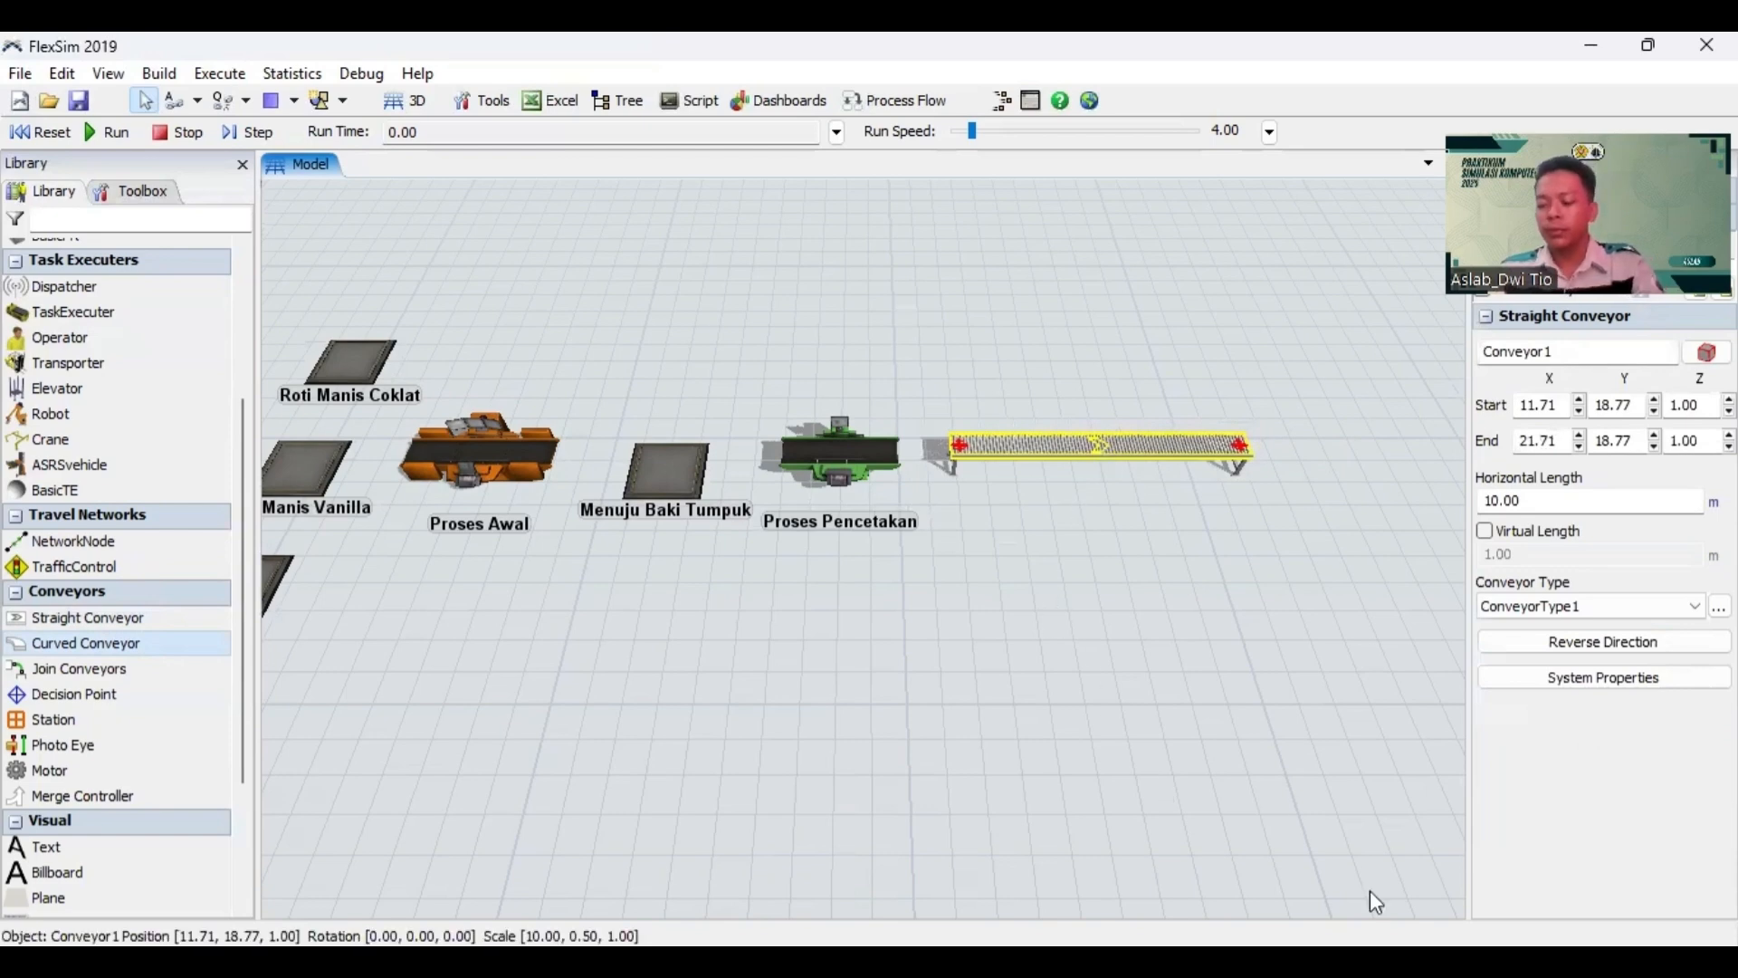
left_click(1093, 589)
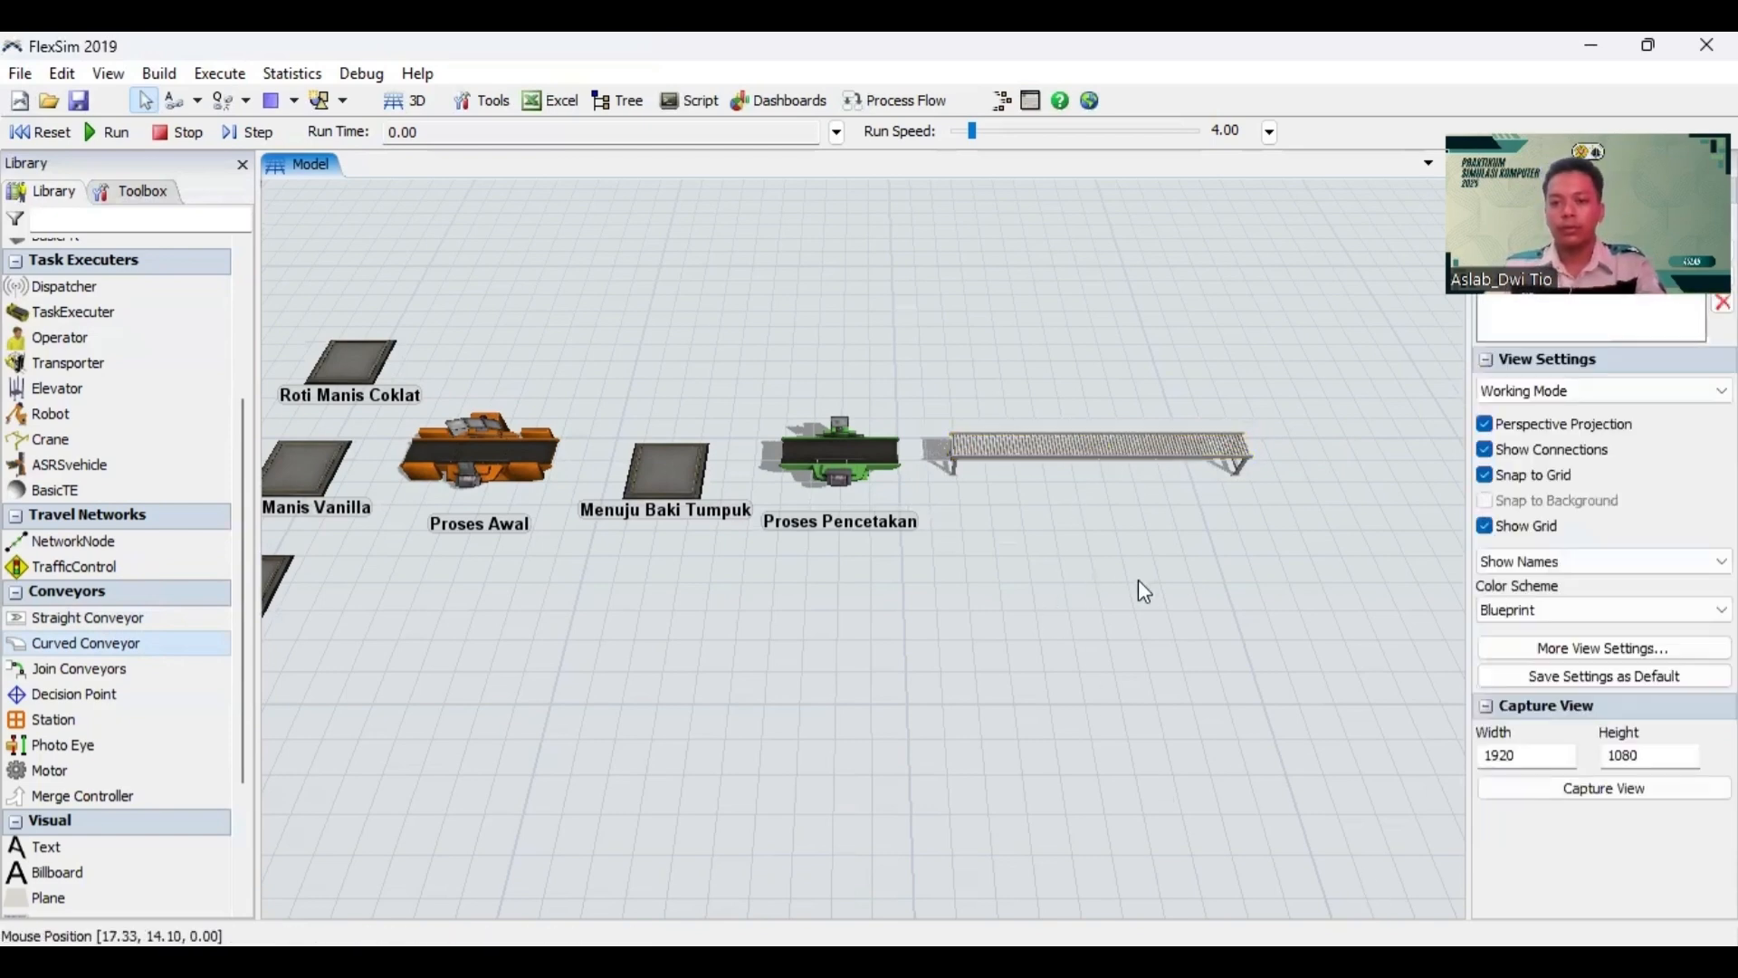
Step: Add a second source just beyond the far end of the straight conveyor, at about X 23, Y 19.3
left_click_drag(1110, 623, 874, 569)
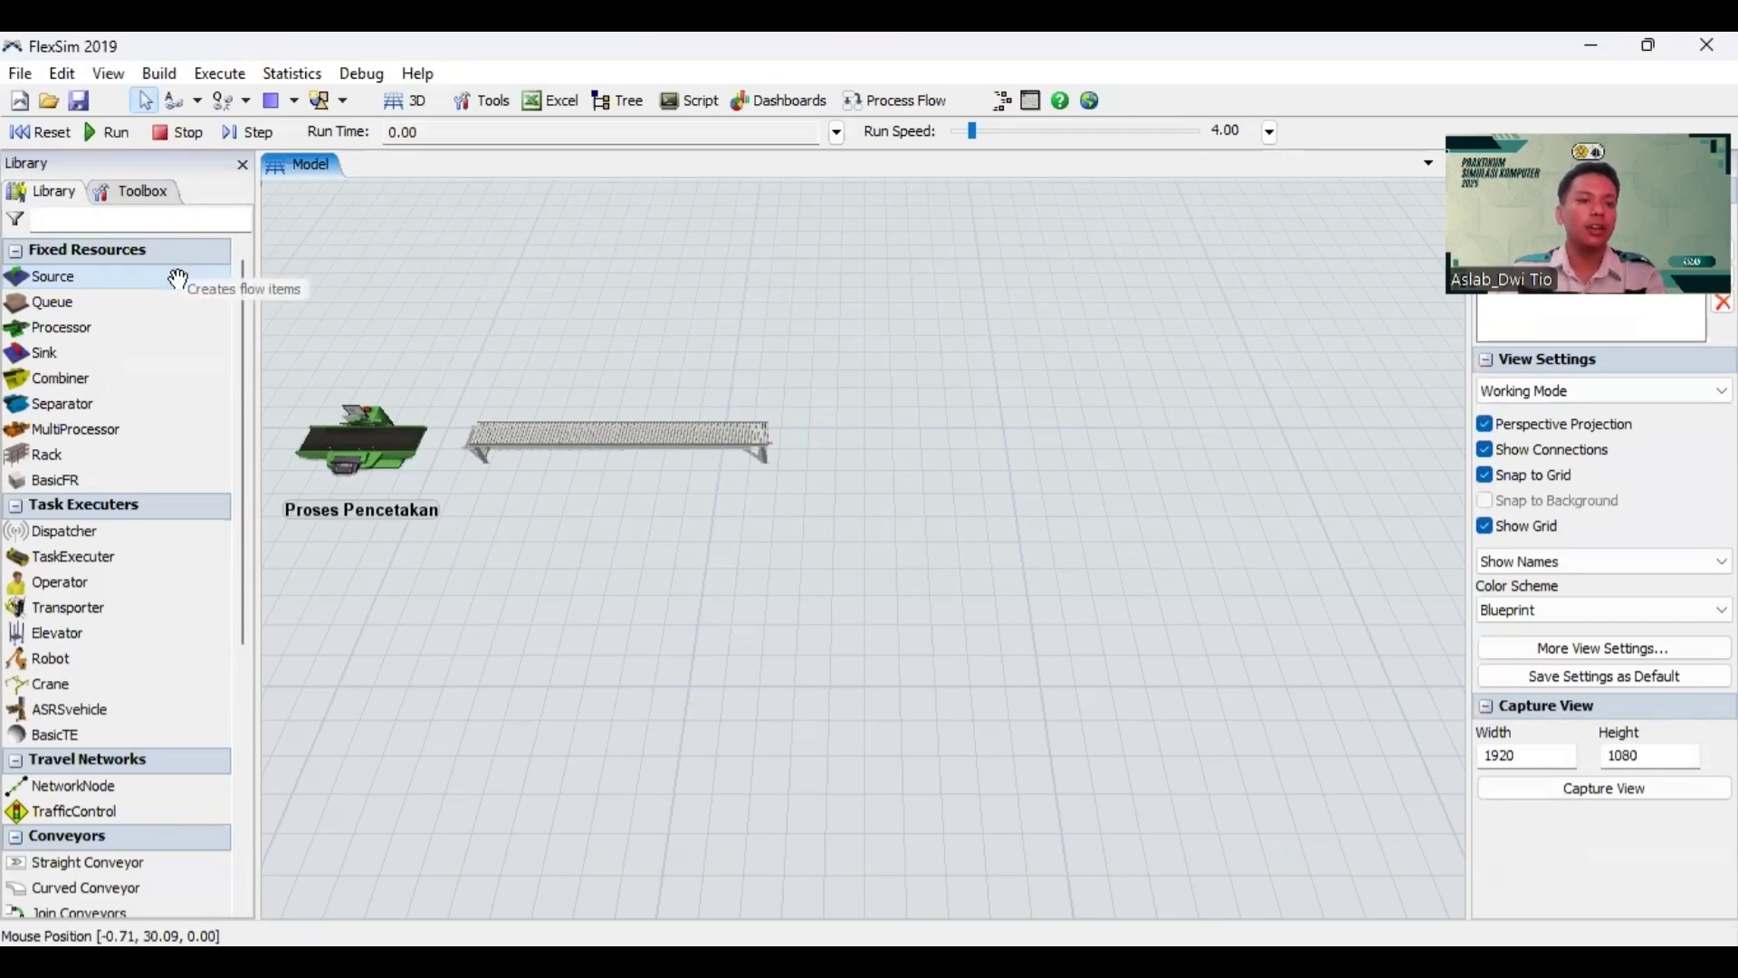
left_click_drag(178, 279, 818, 445)
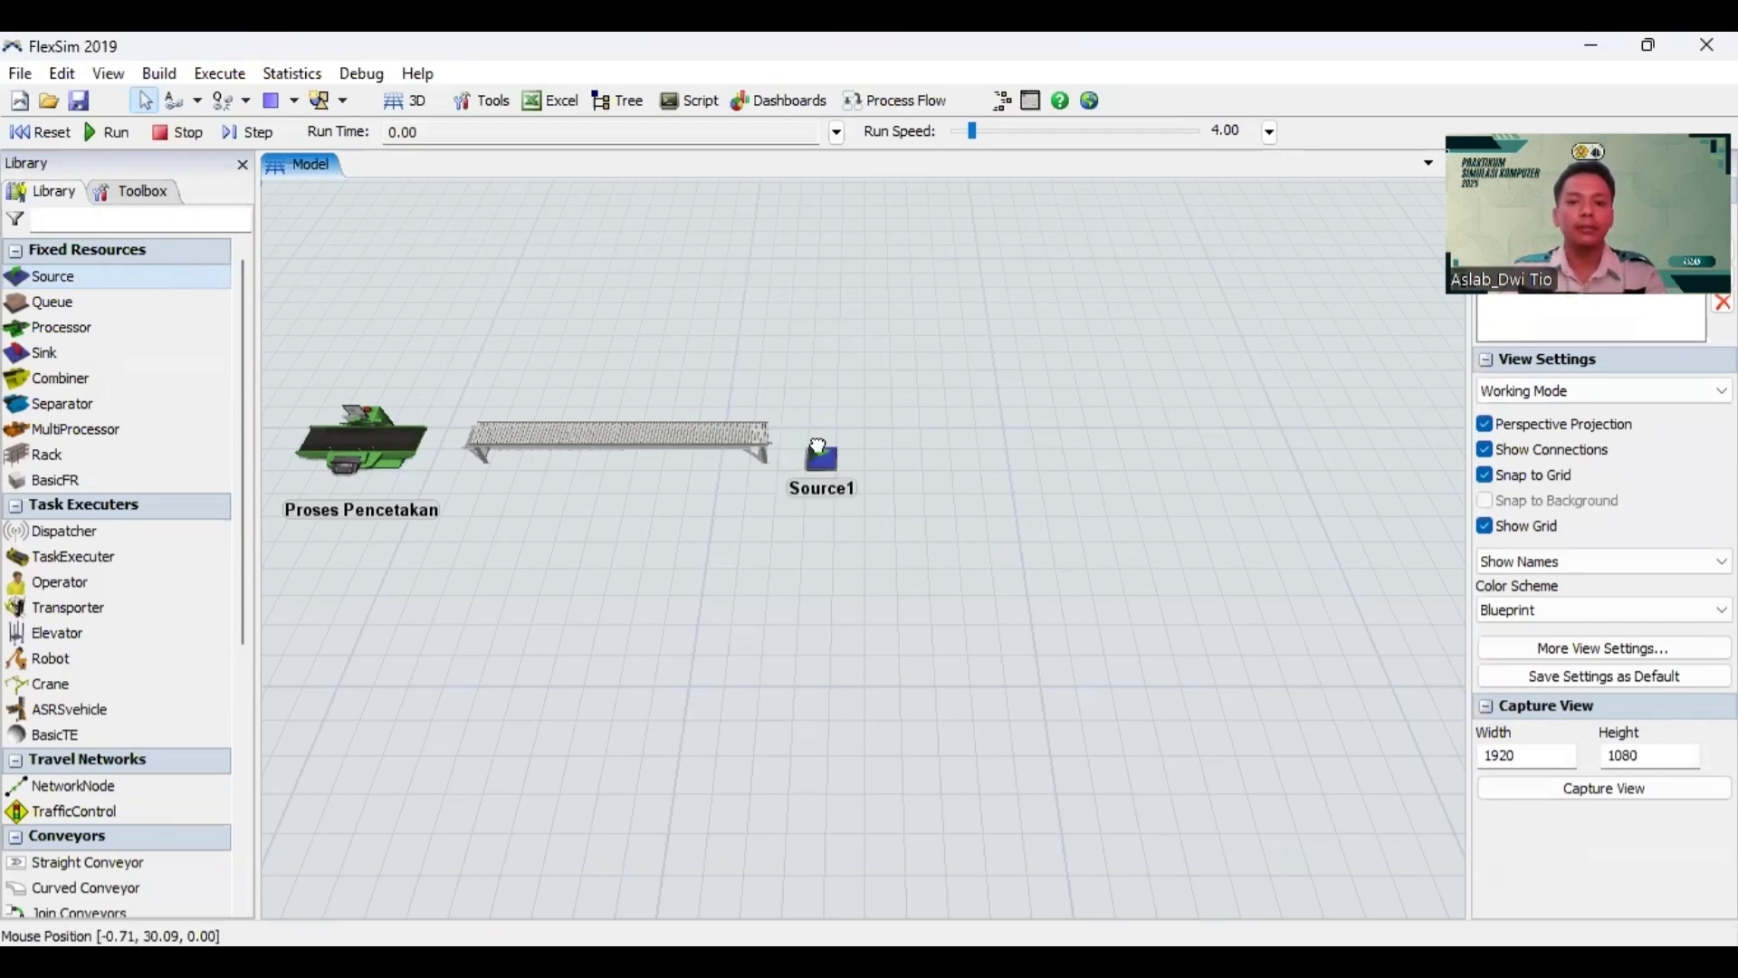
left_click(820, 447)
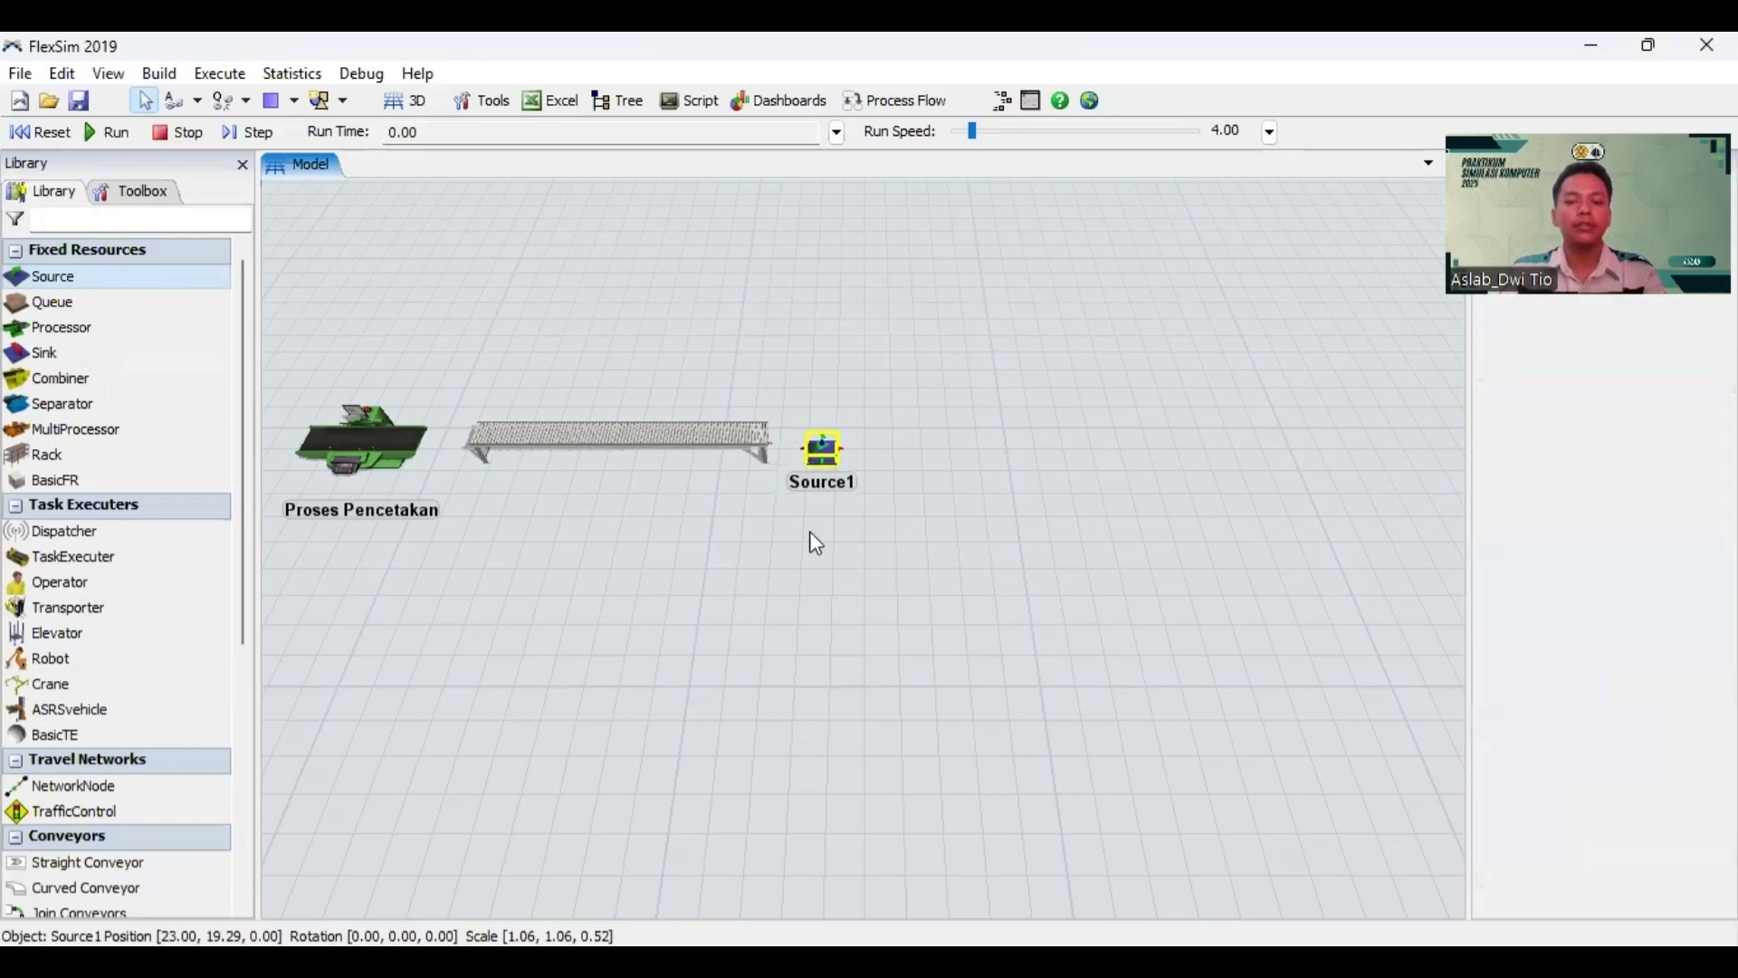
left_click(830, 508)
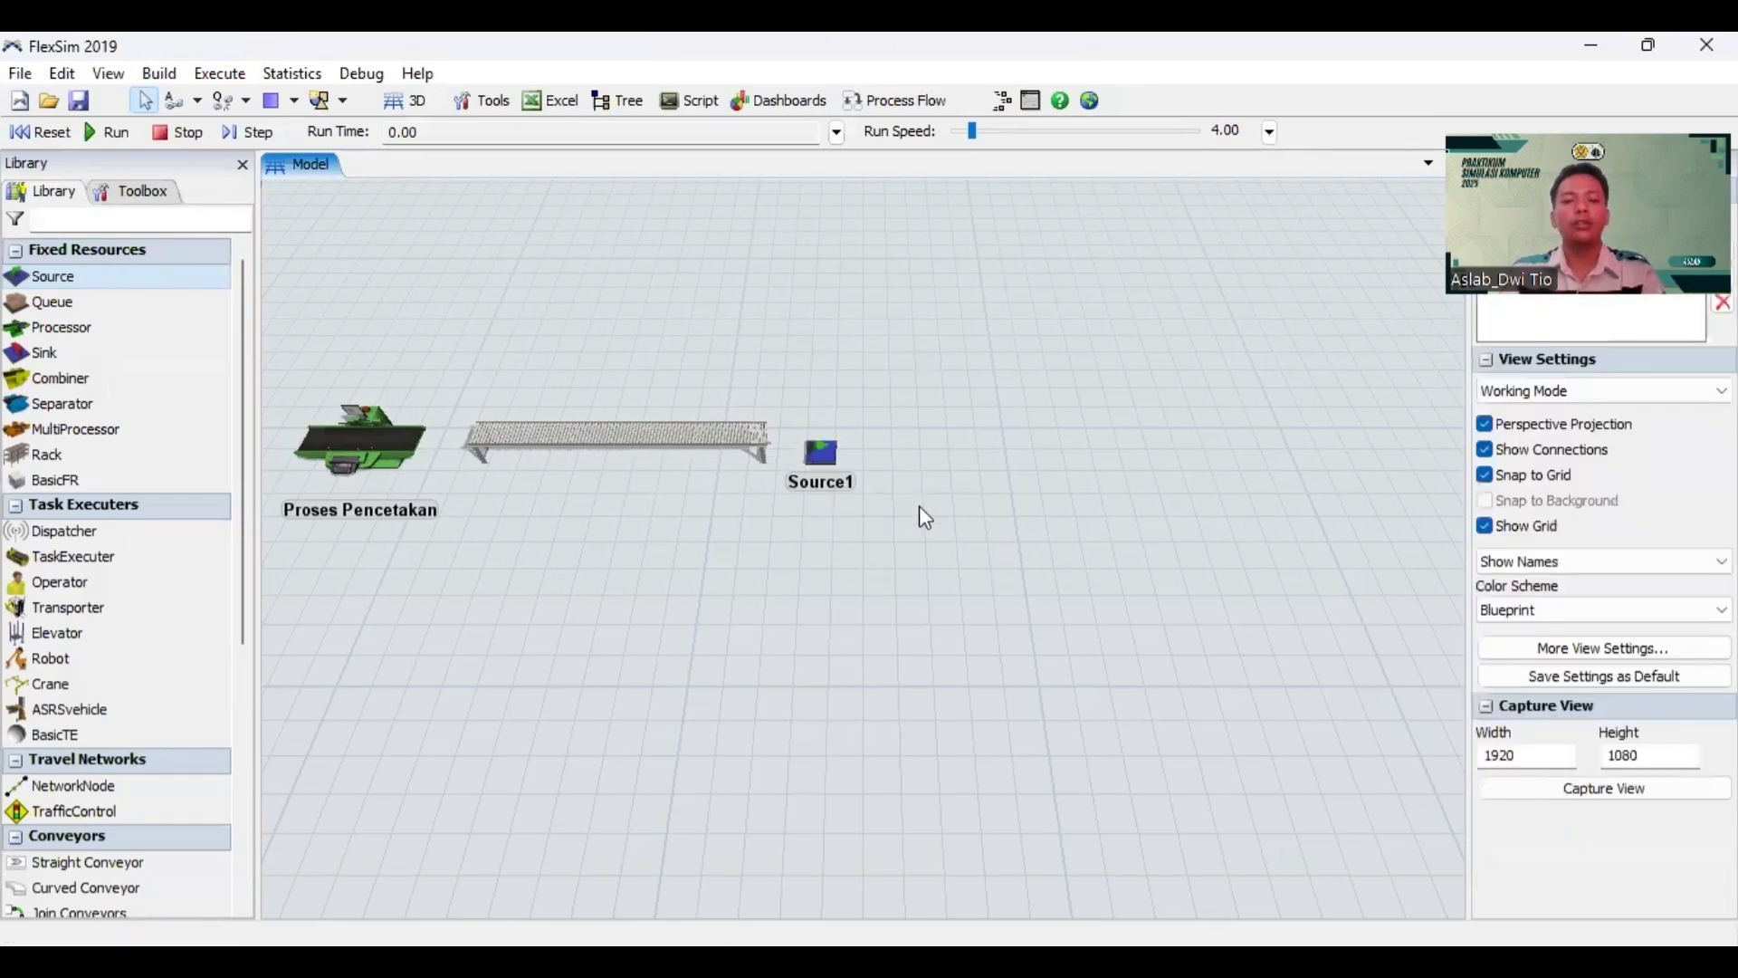
Step: Rename the second source, beyond the far end of the straight conveyor, as Peletakan Alat Pemanggang
left_click(823, 445)
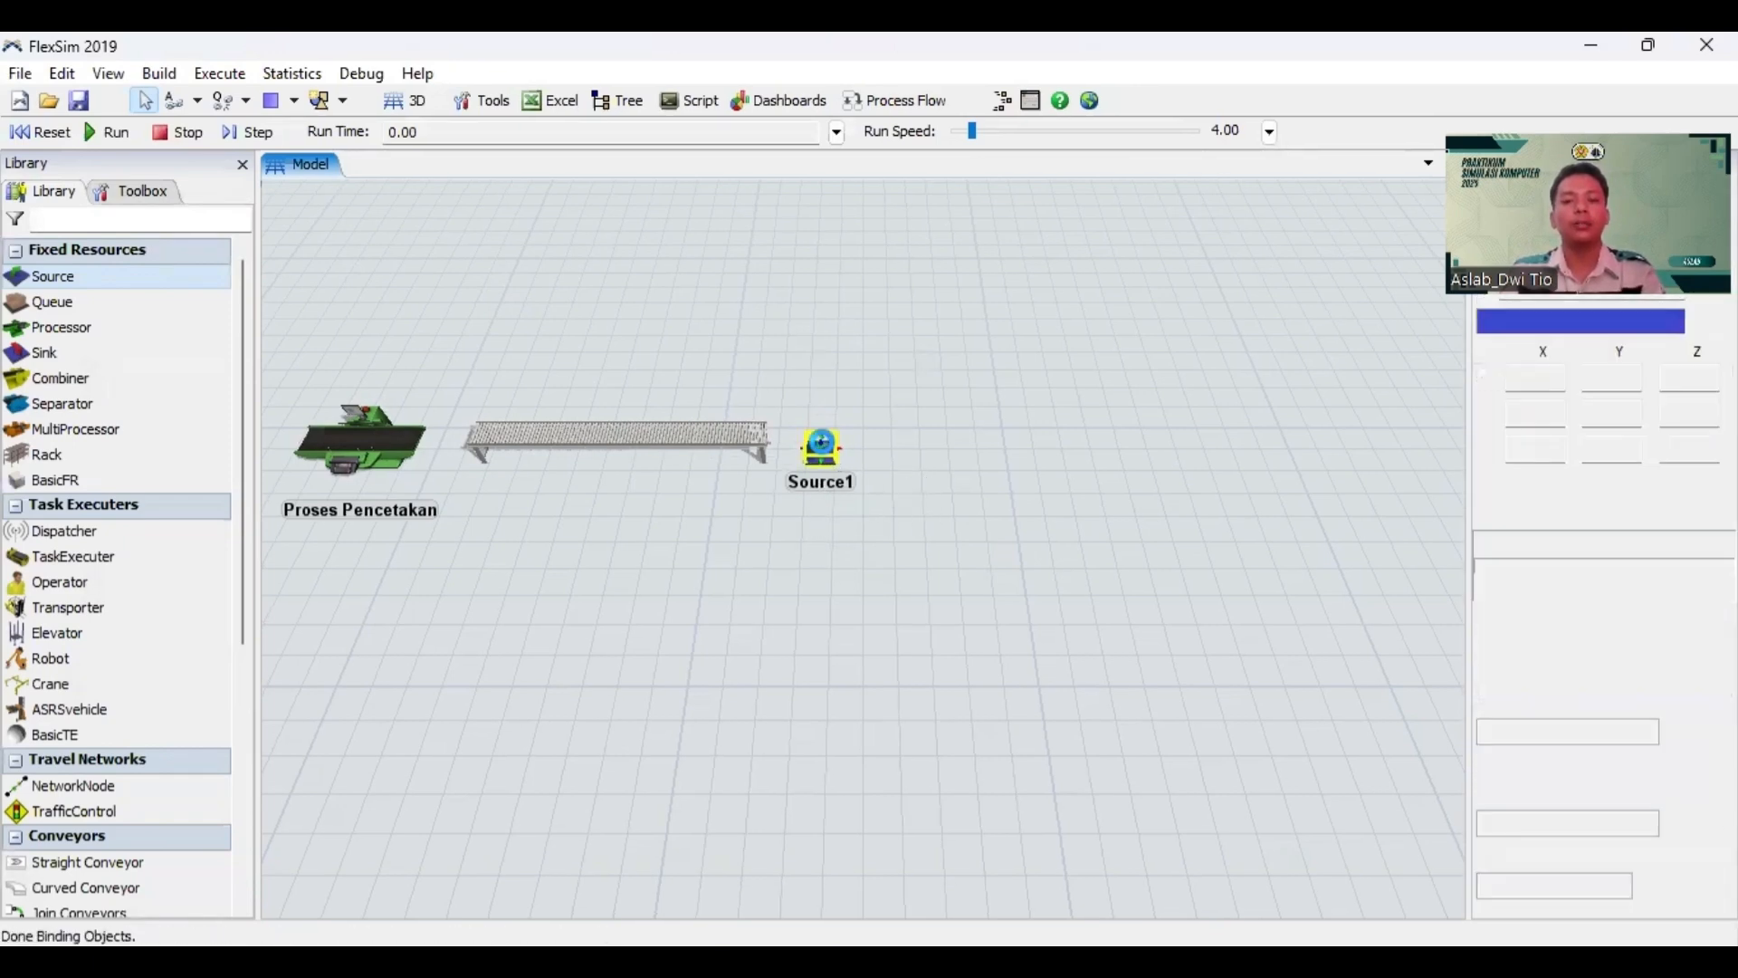
double_click(826, 452)
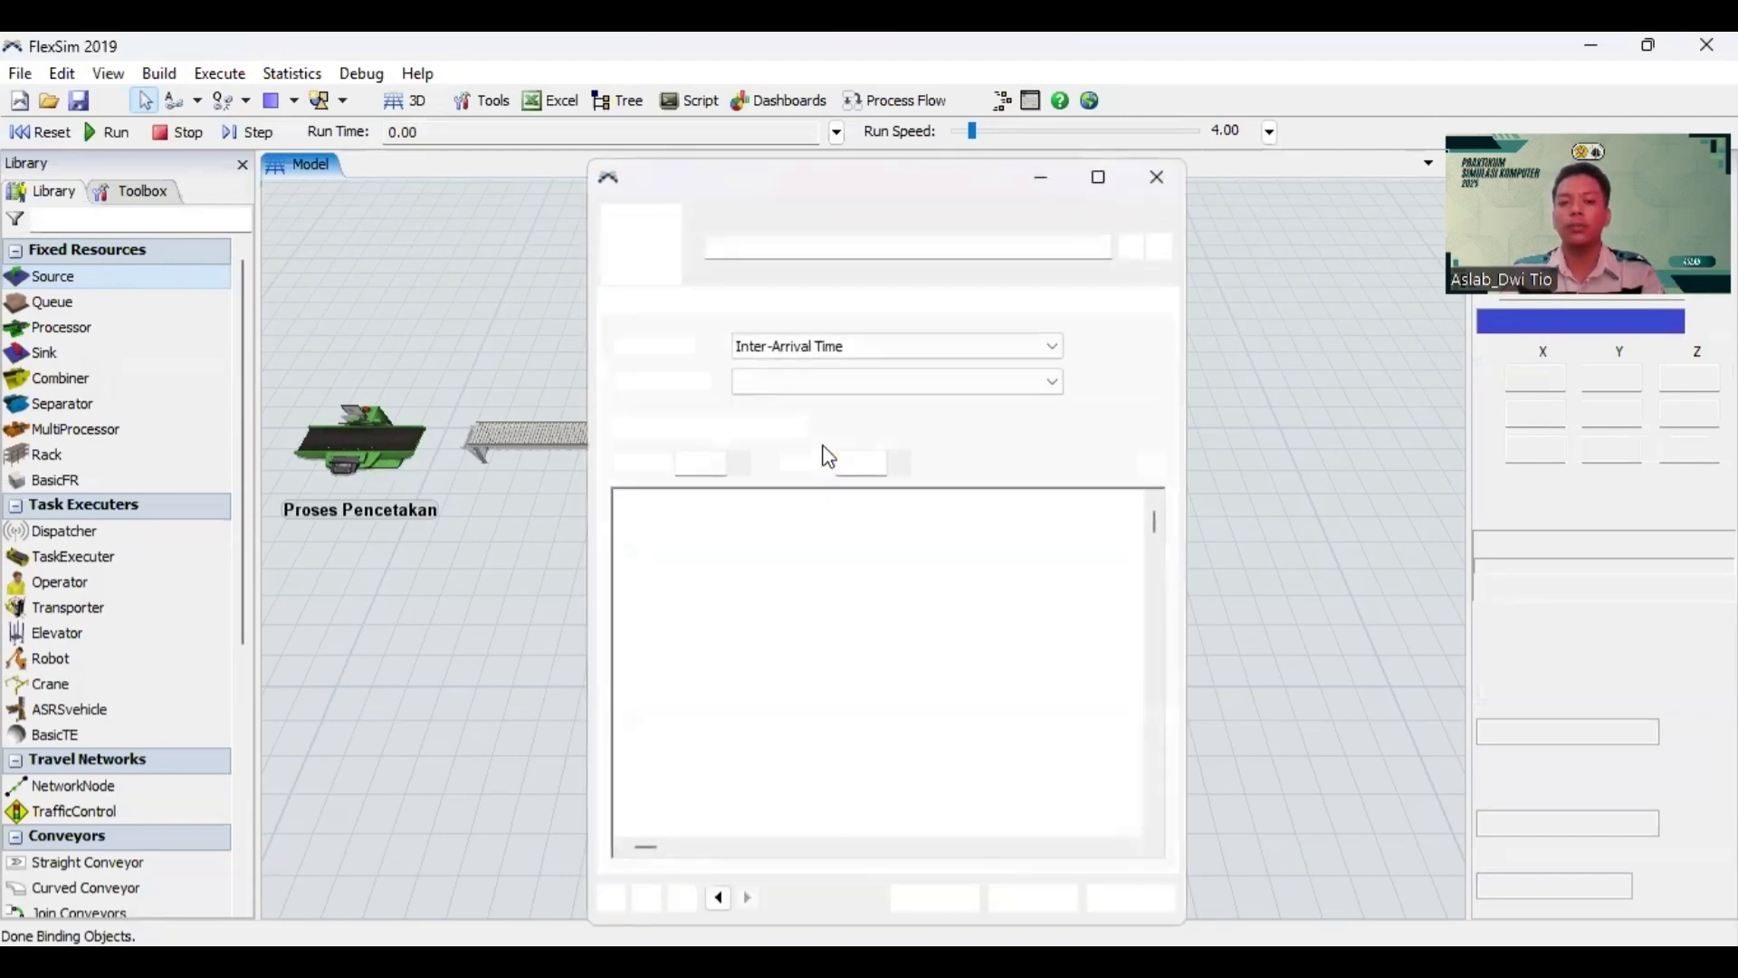
double_click(797, 250)
type("Peletakan Alat")
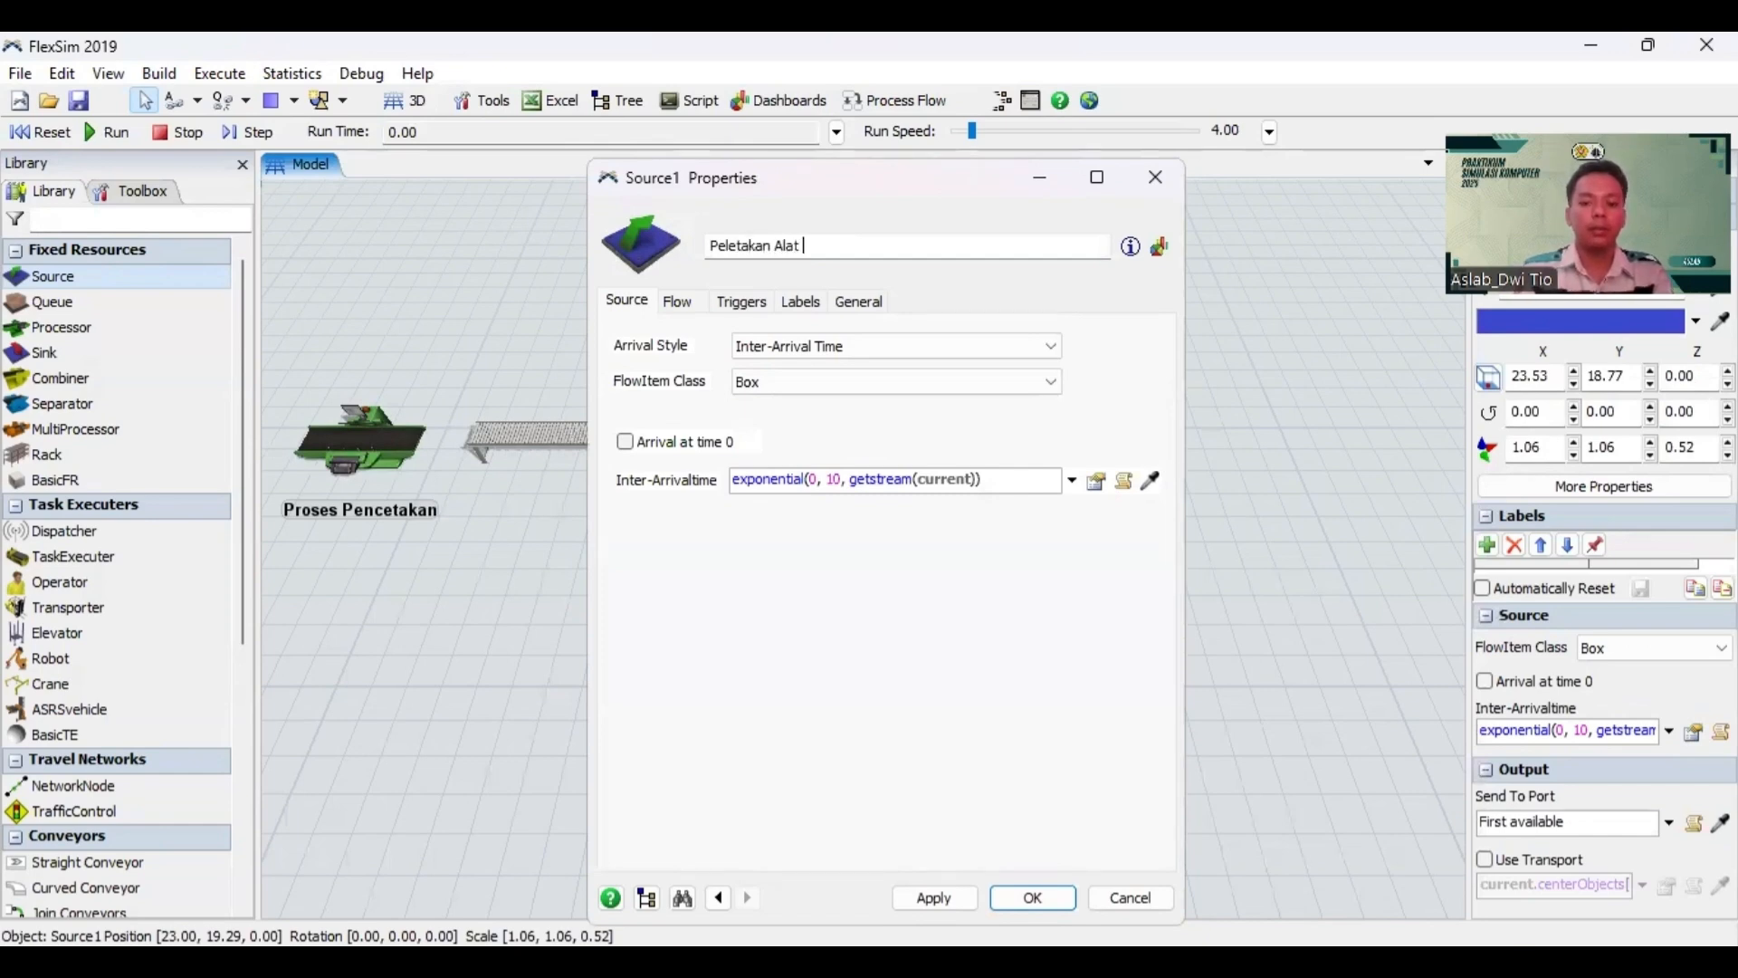
type(" Pemang")
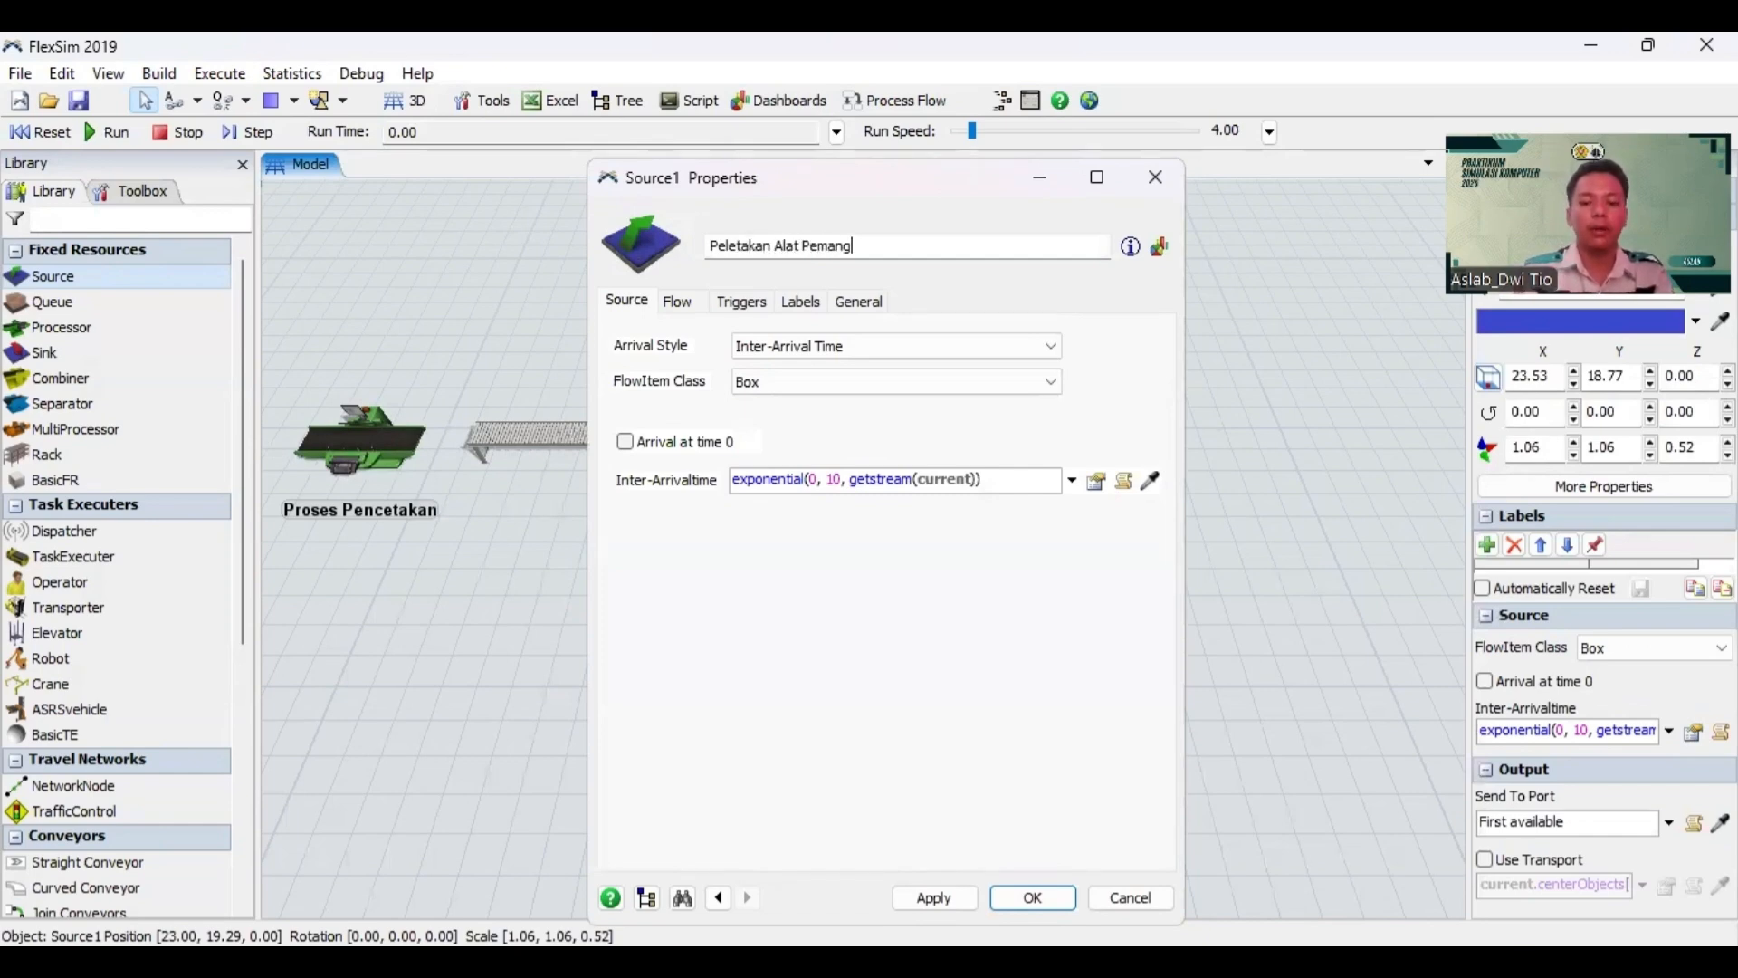
type("ga")
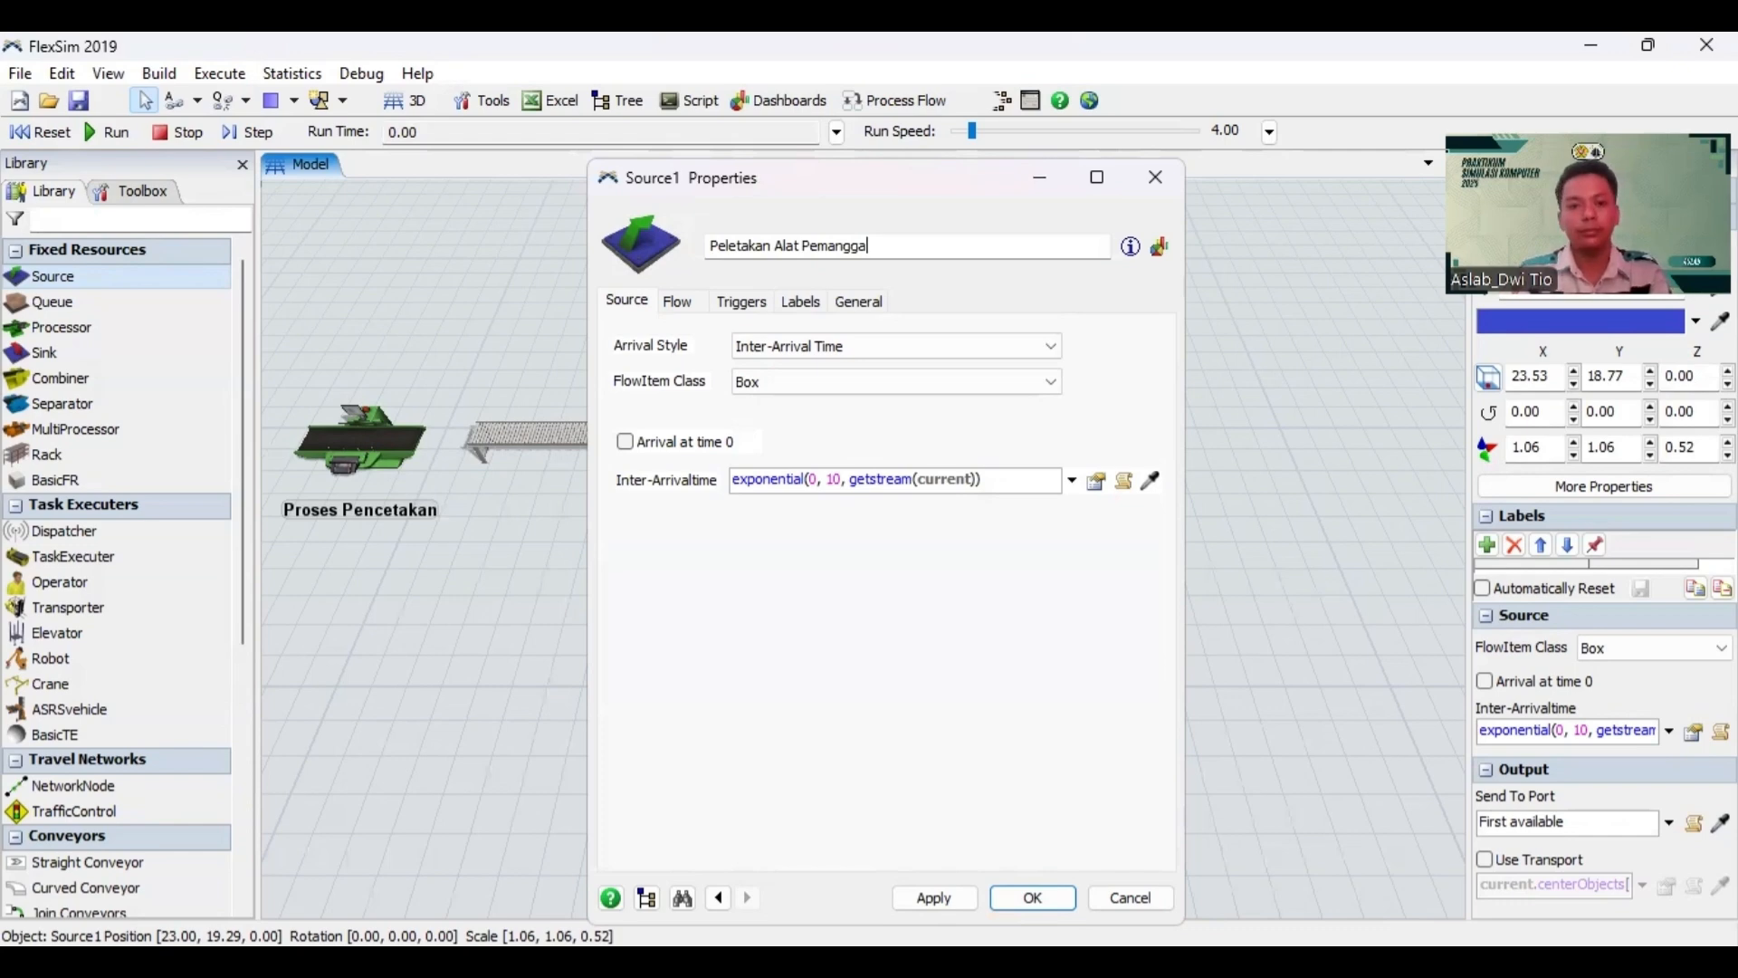
type("ng")
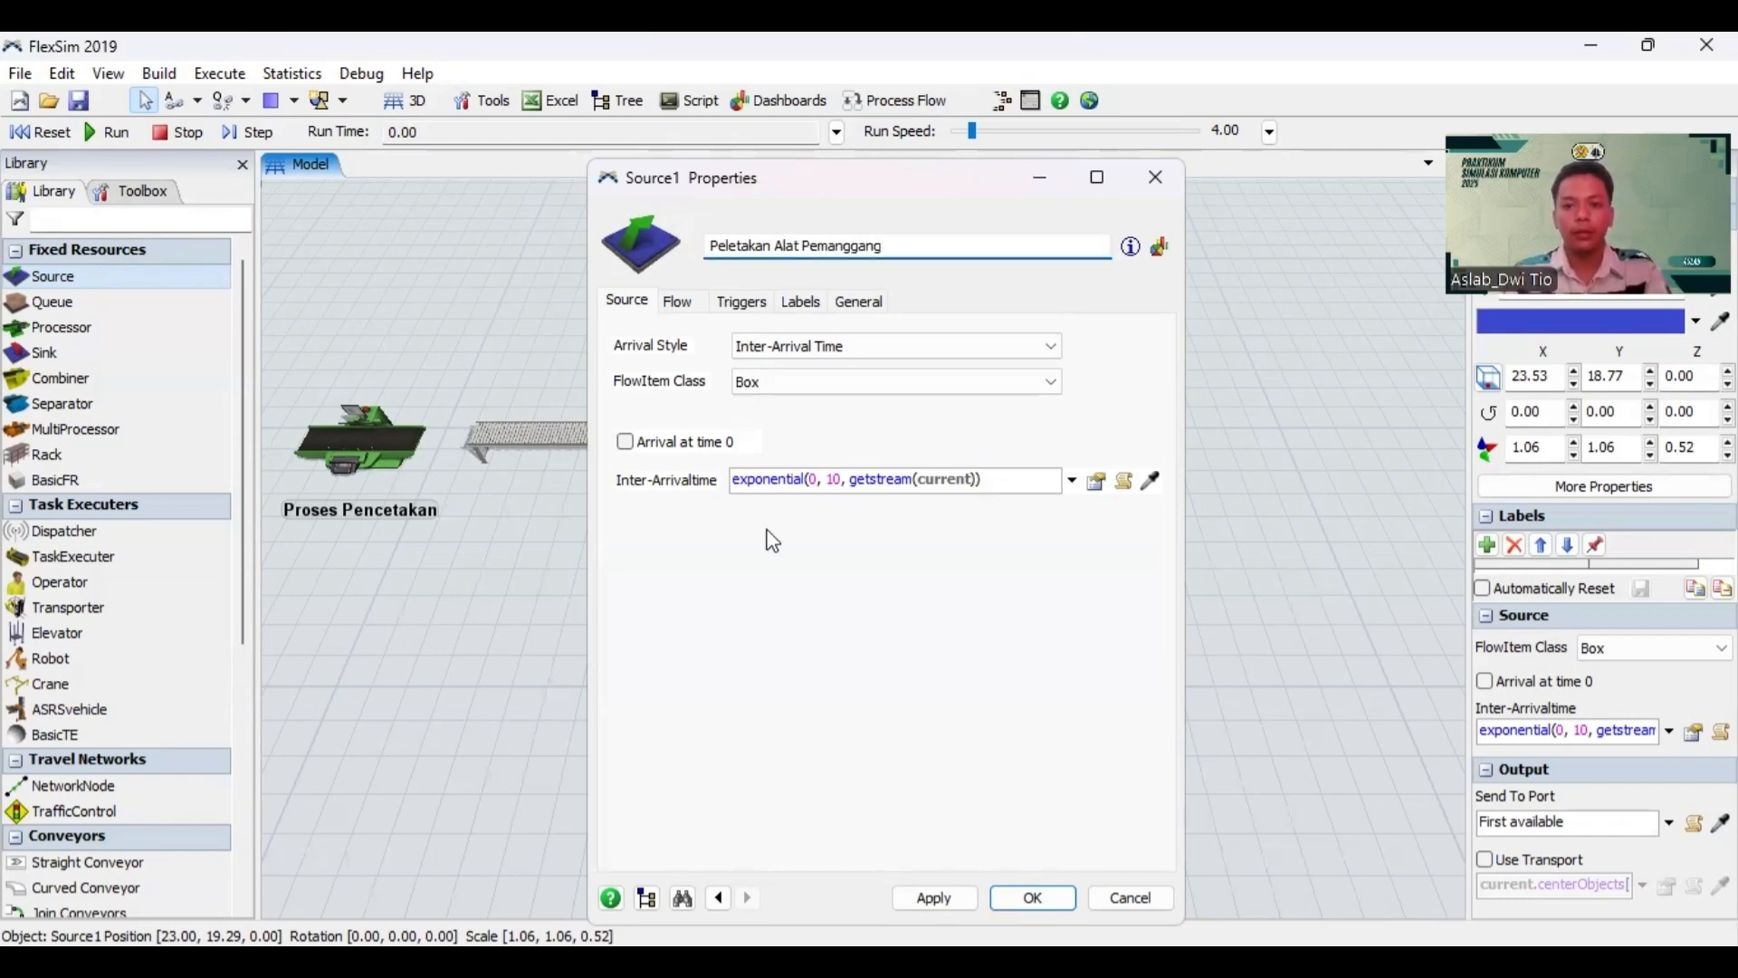
left_click(933, 897)
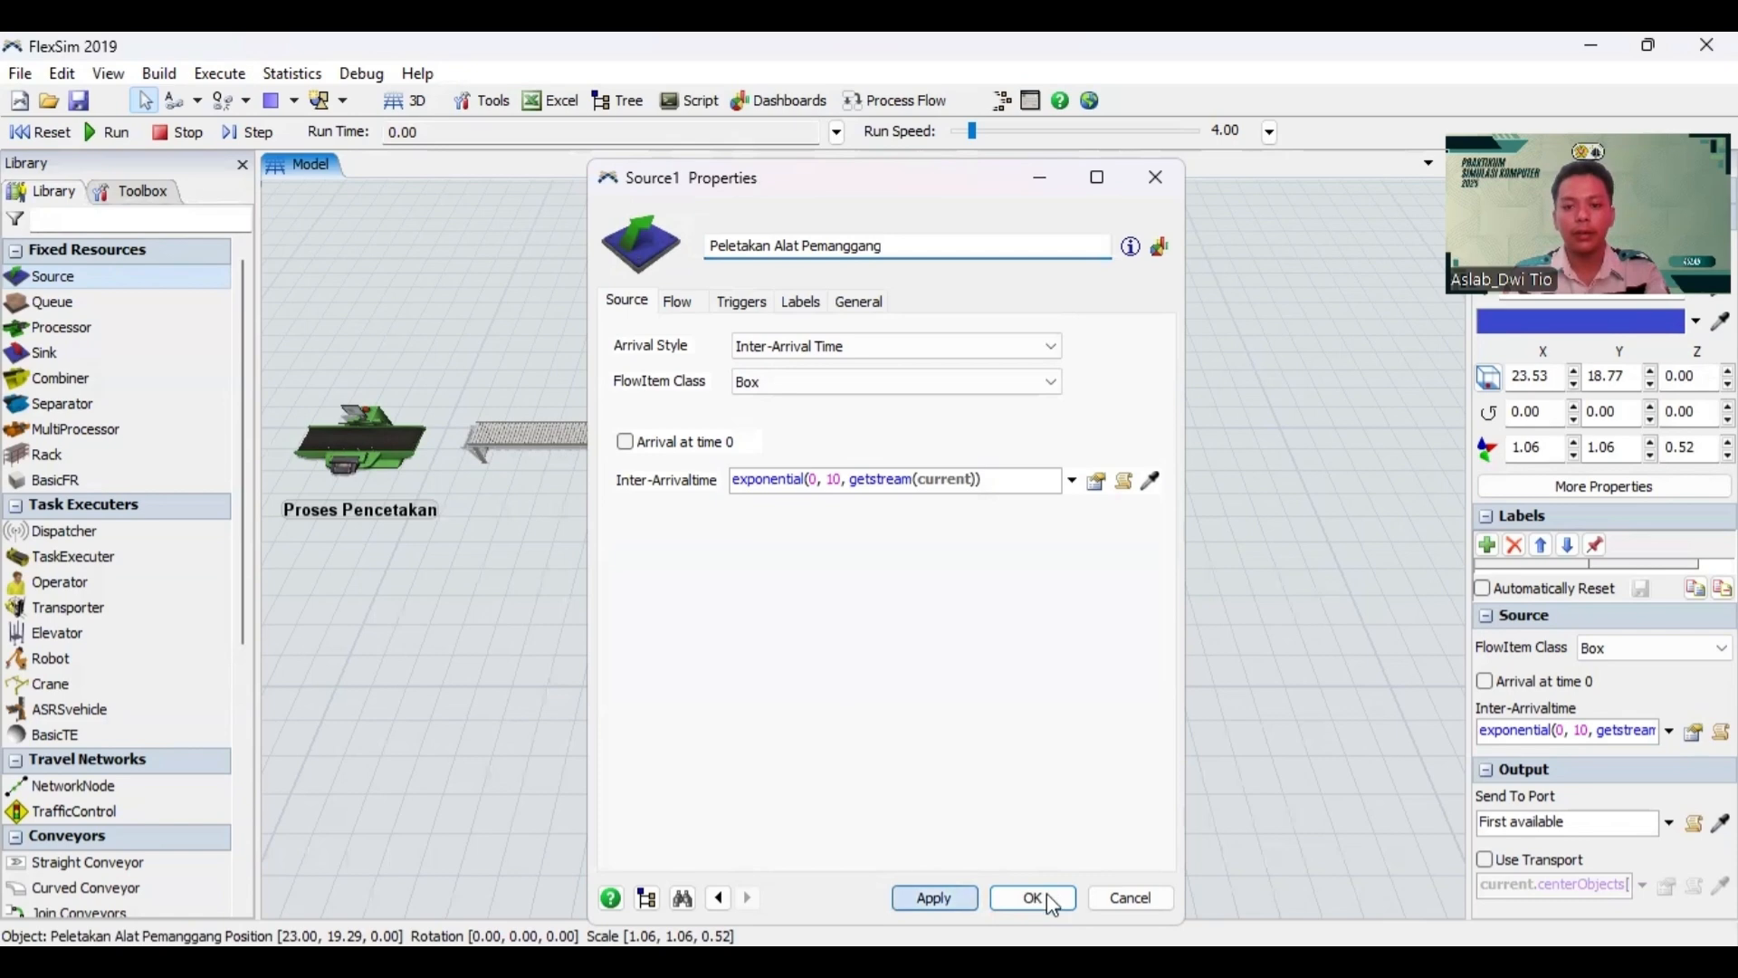
left_click(1045, 884)
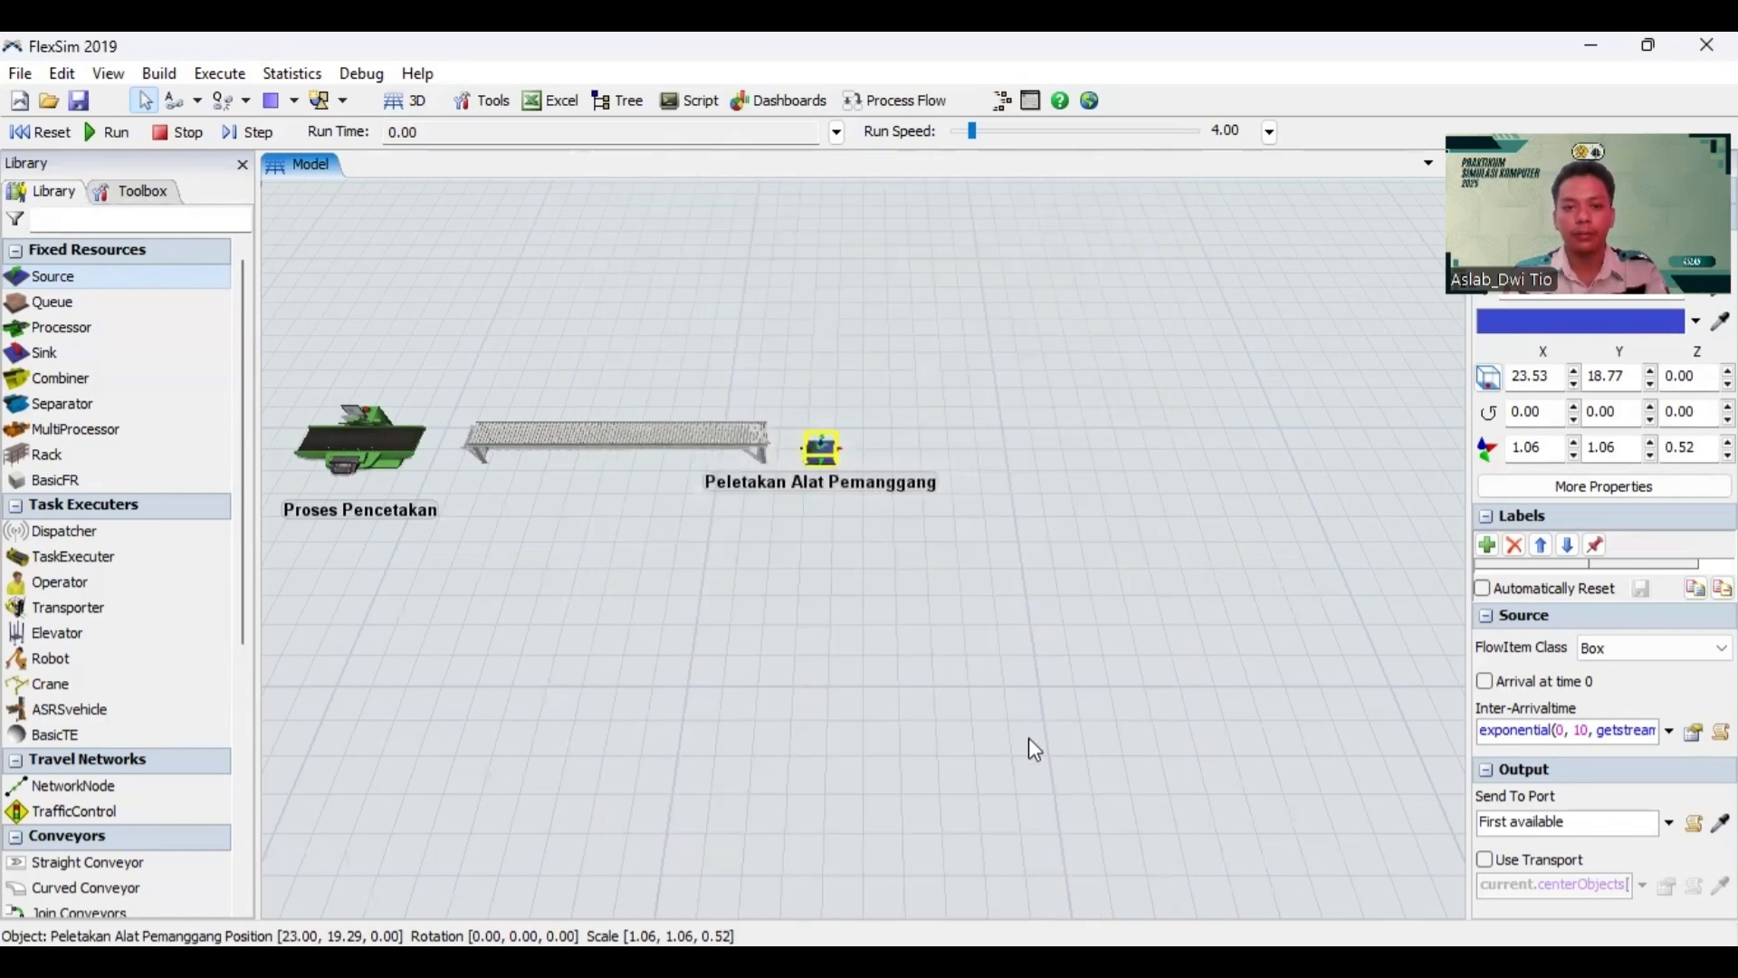
left_click(858, 590)
Step: Add a combiner just beyond the Peletakan Alat Pemanggang source, at about X 27.4, Y 20
left_click_drag(960, 566, 799, 559)
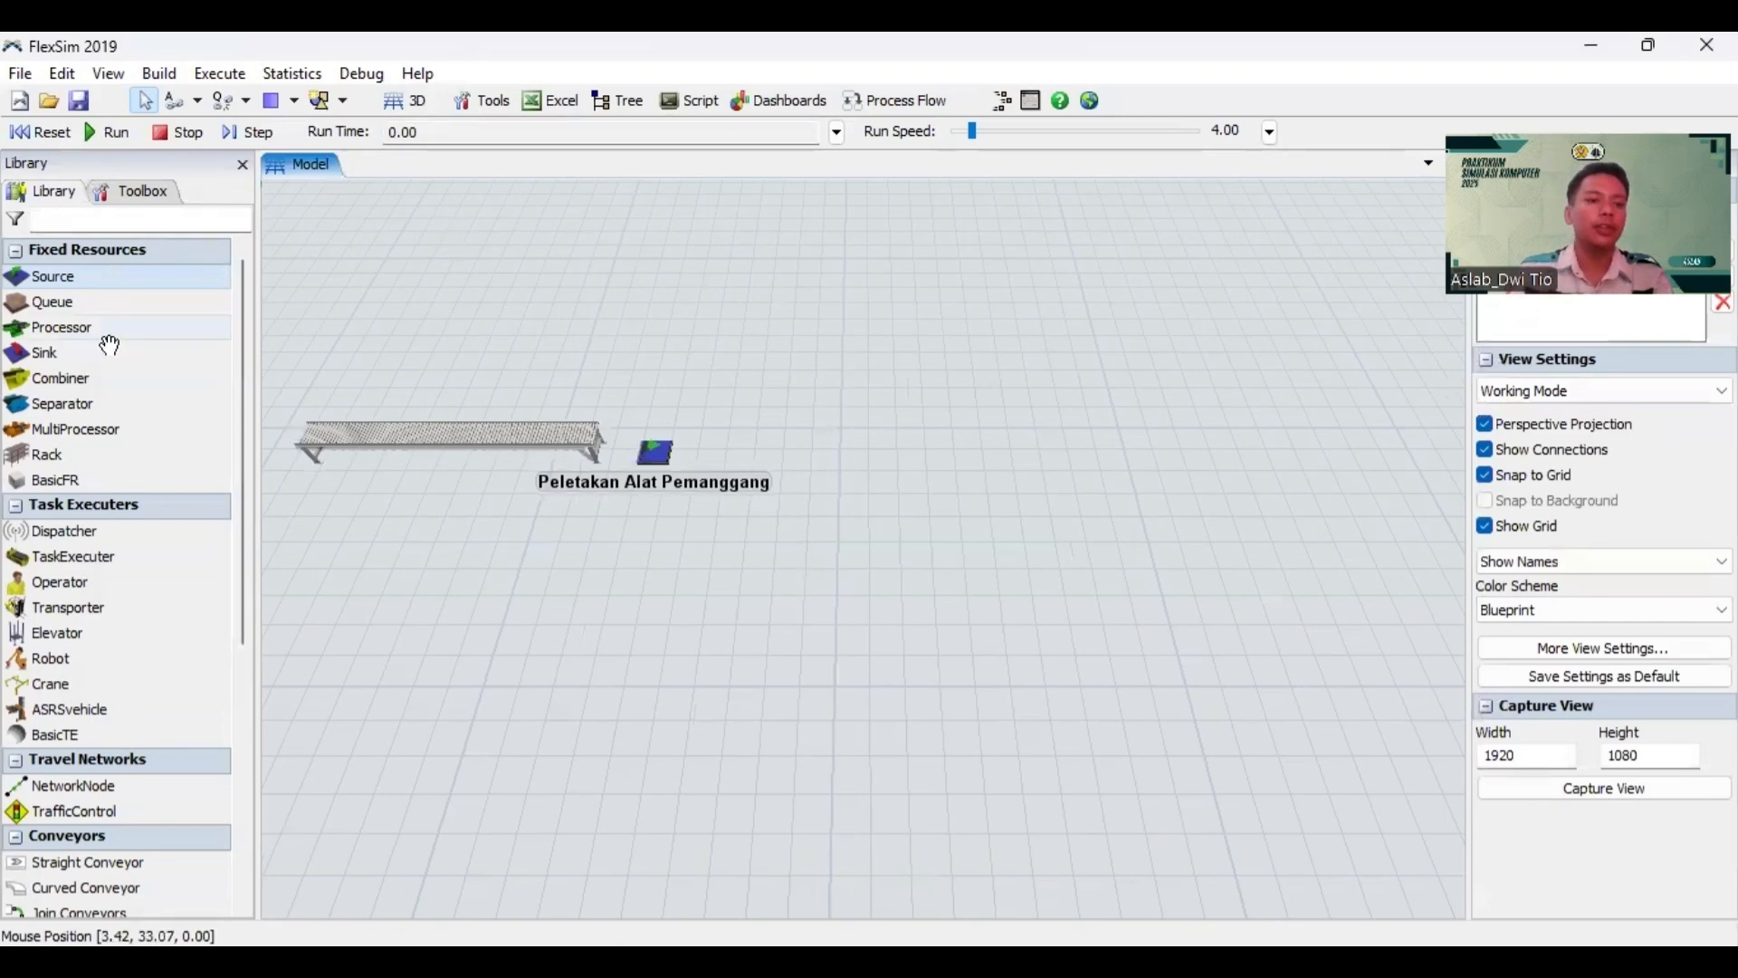
left_click_drag(110, 380, 798, 437)
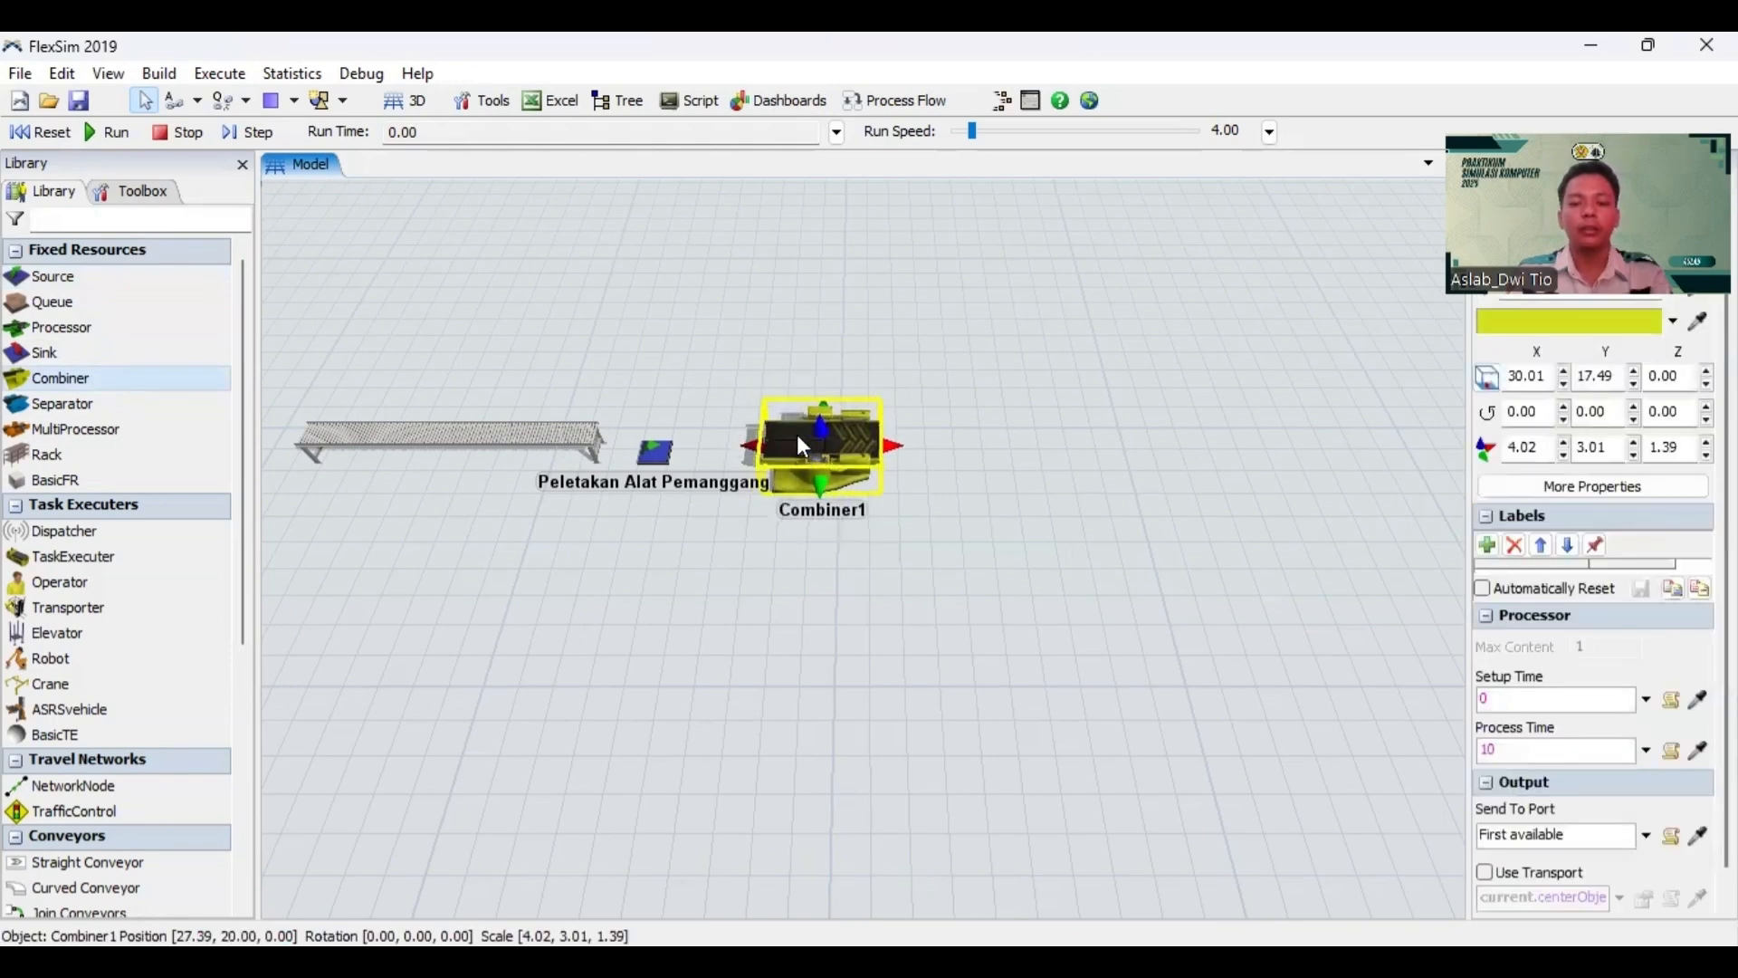
left_click(845, 616)
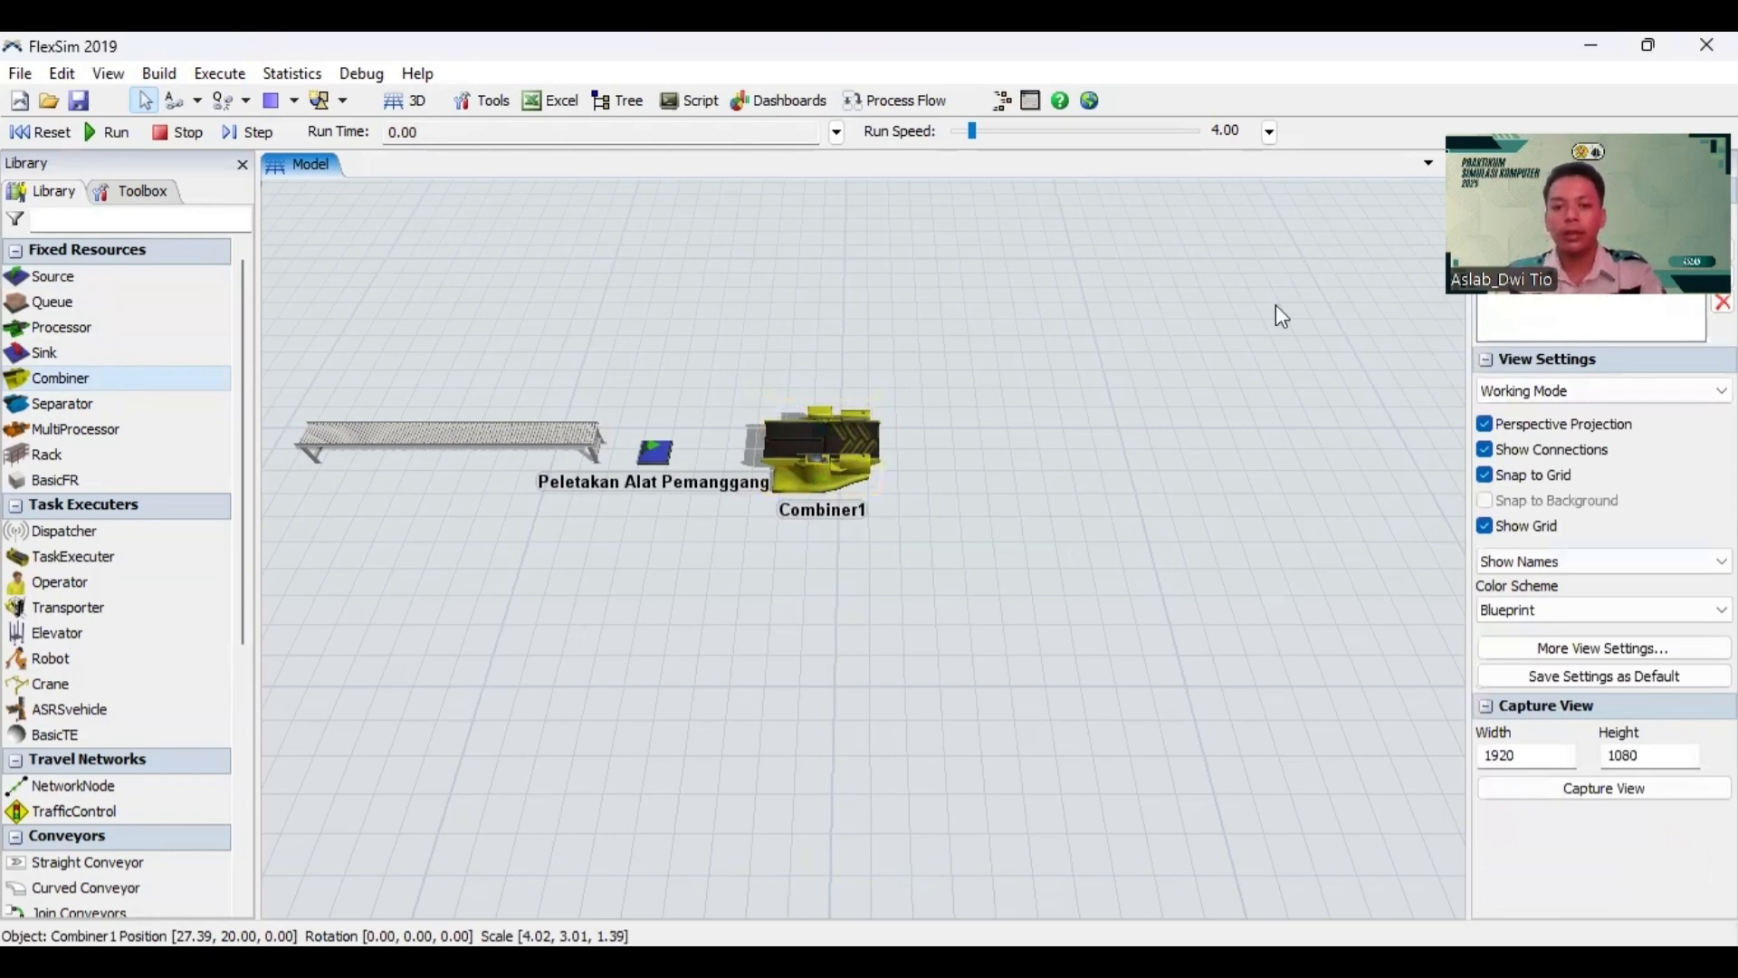
Step: Rename the combiner as Proses Pengembangan Adonan and move it slightly closer to the Peletakan Alat Pemanggang source, to about X 26.5, Y 20
left_click(847, 426)
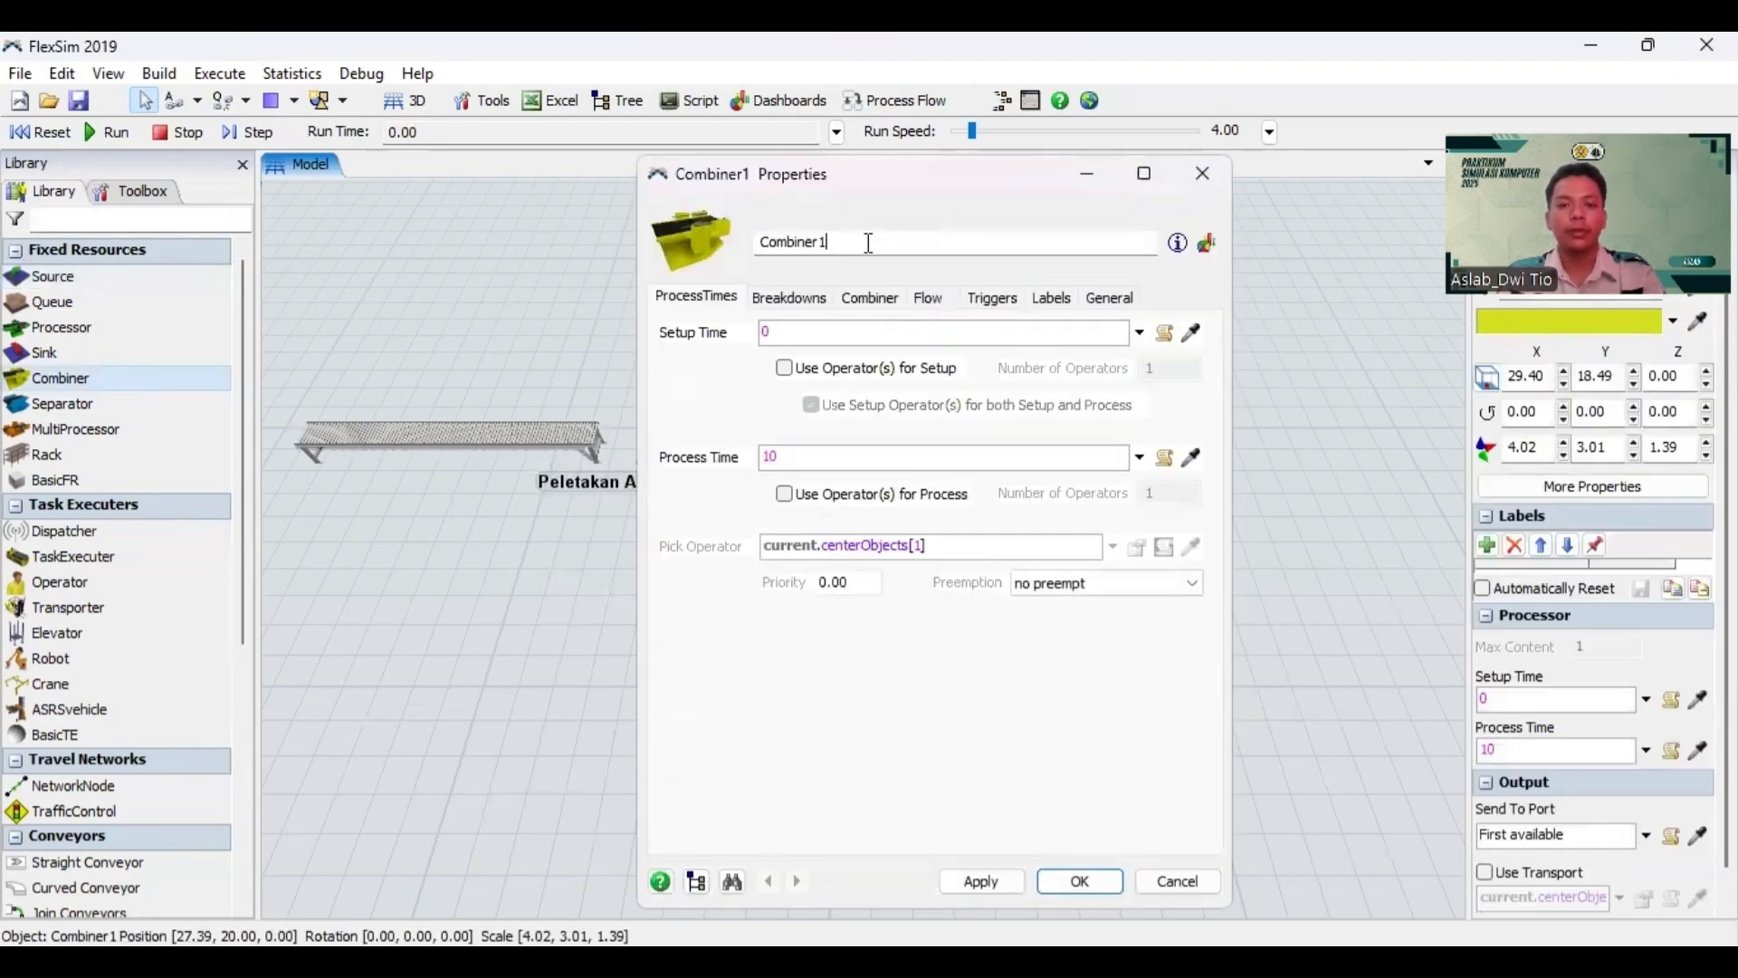
double_click(869, 243)
type("Proses Pengembangan Adonan")
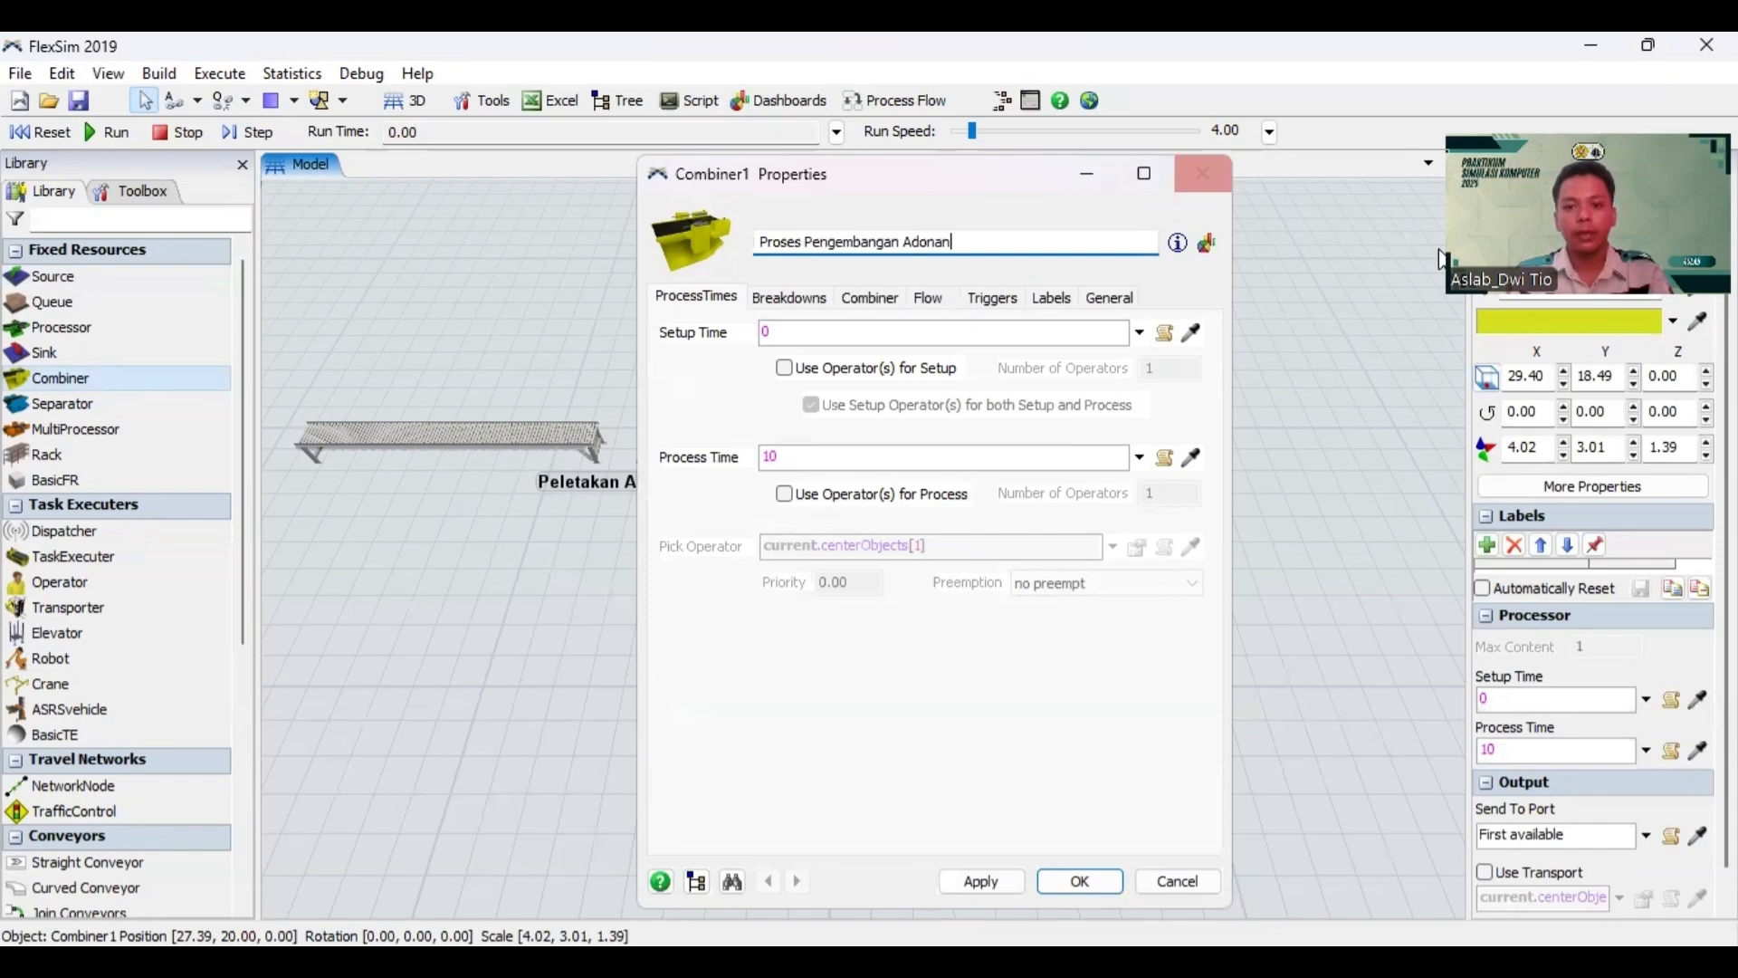
left_click(996, 879)
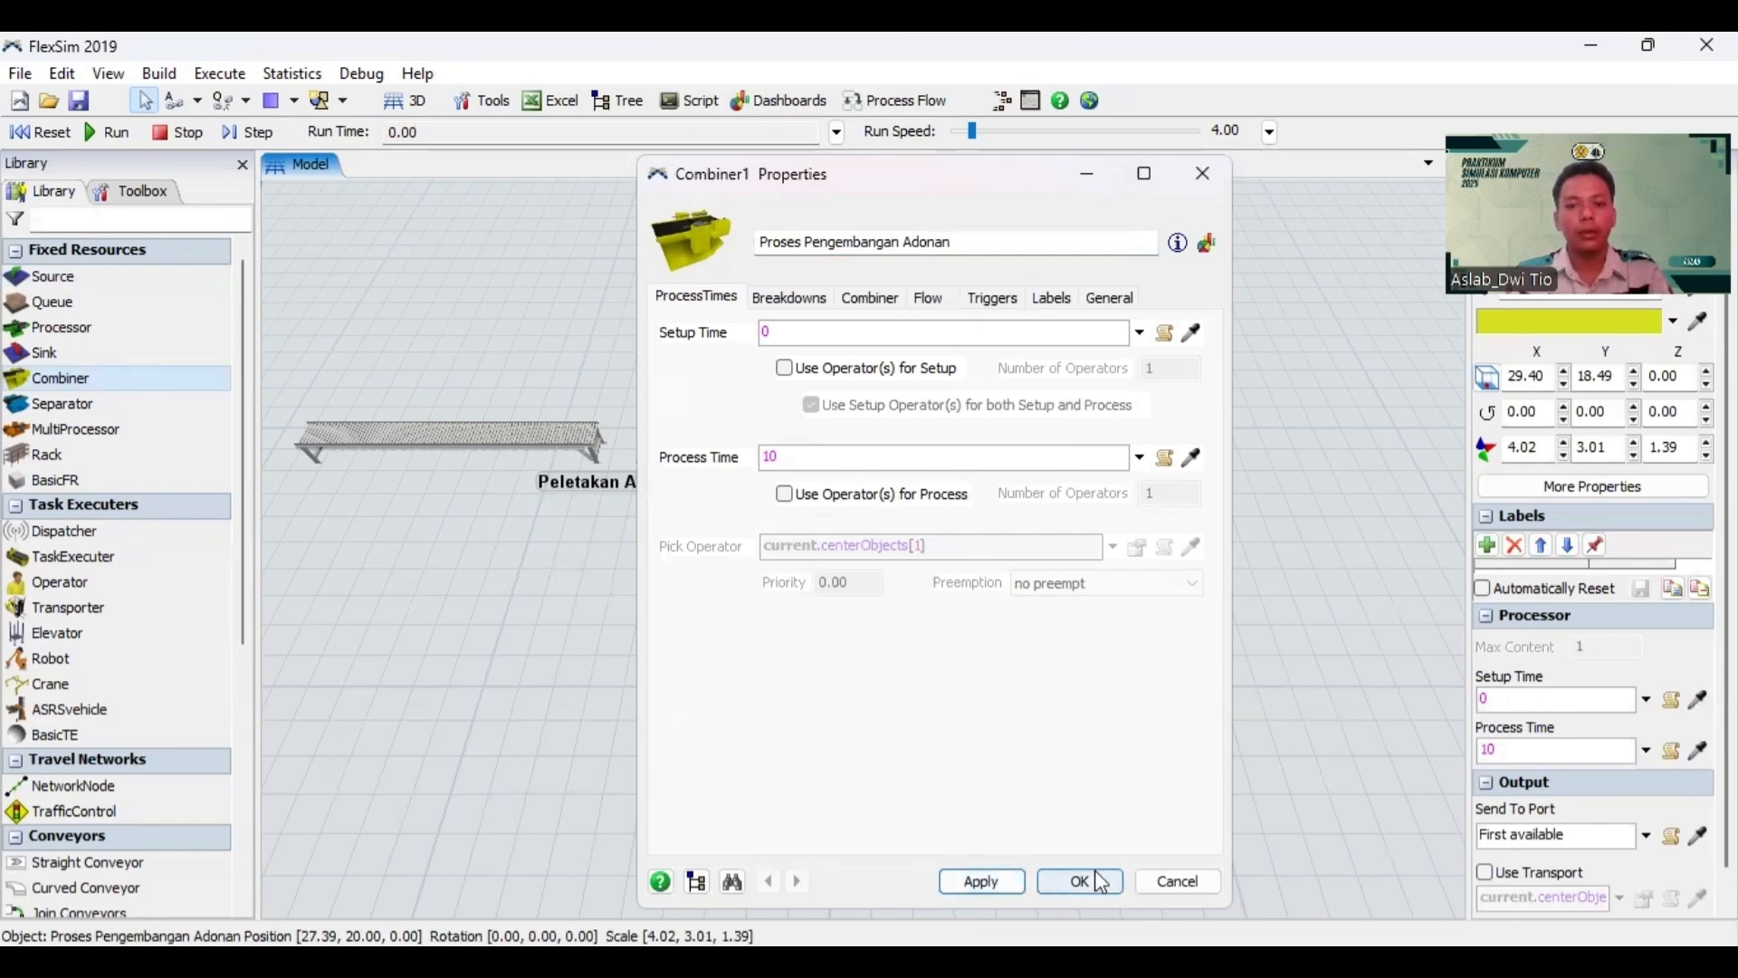
left_click(1080, 880)
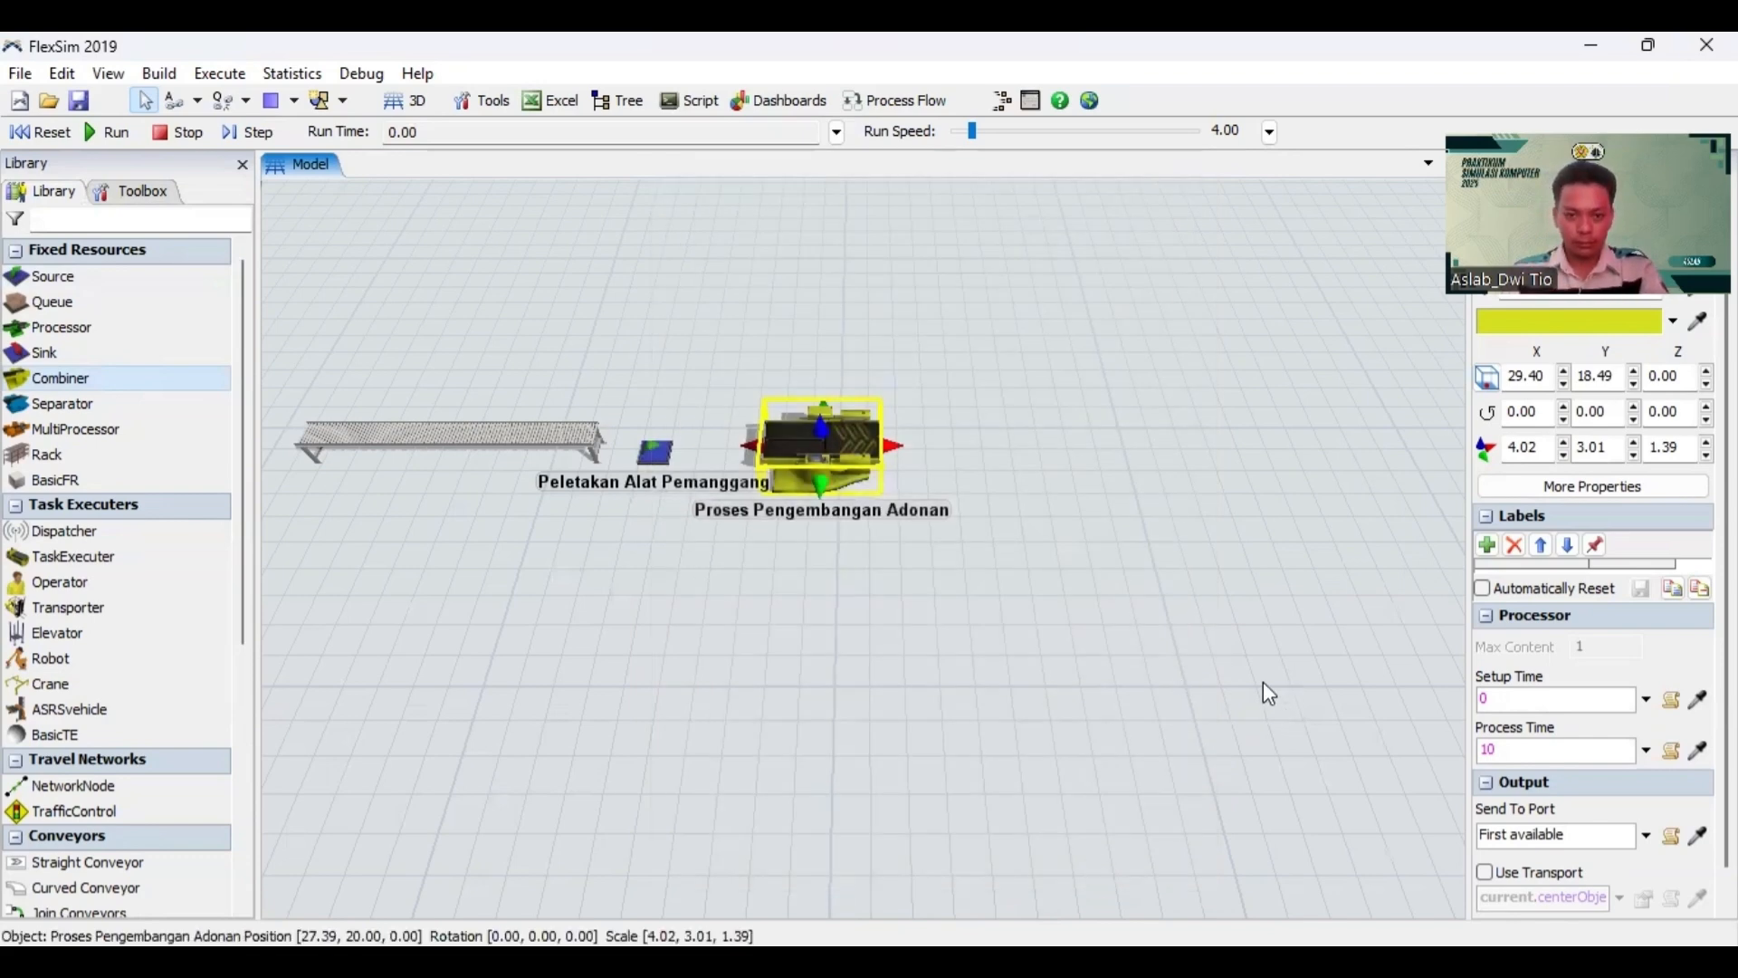
left_click_drag(838, 447, 818, 443)
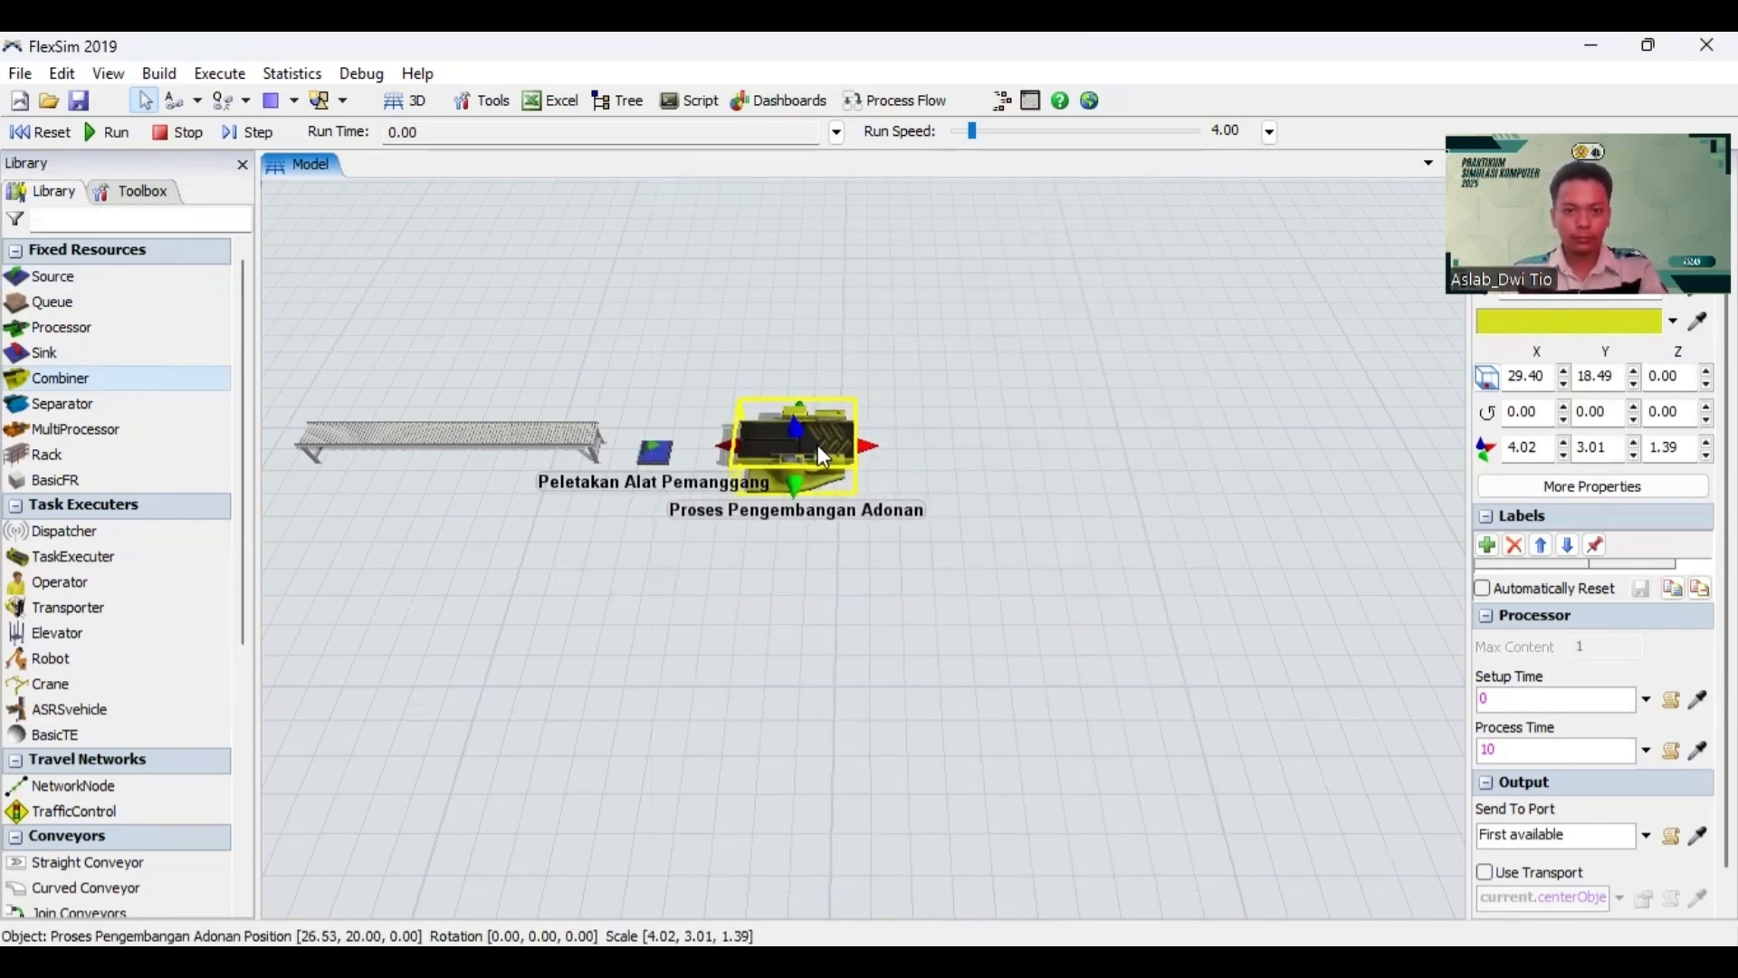
left_click(785, 605)
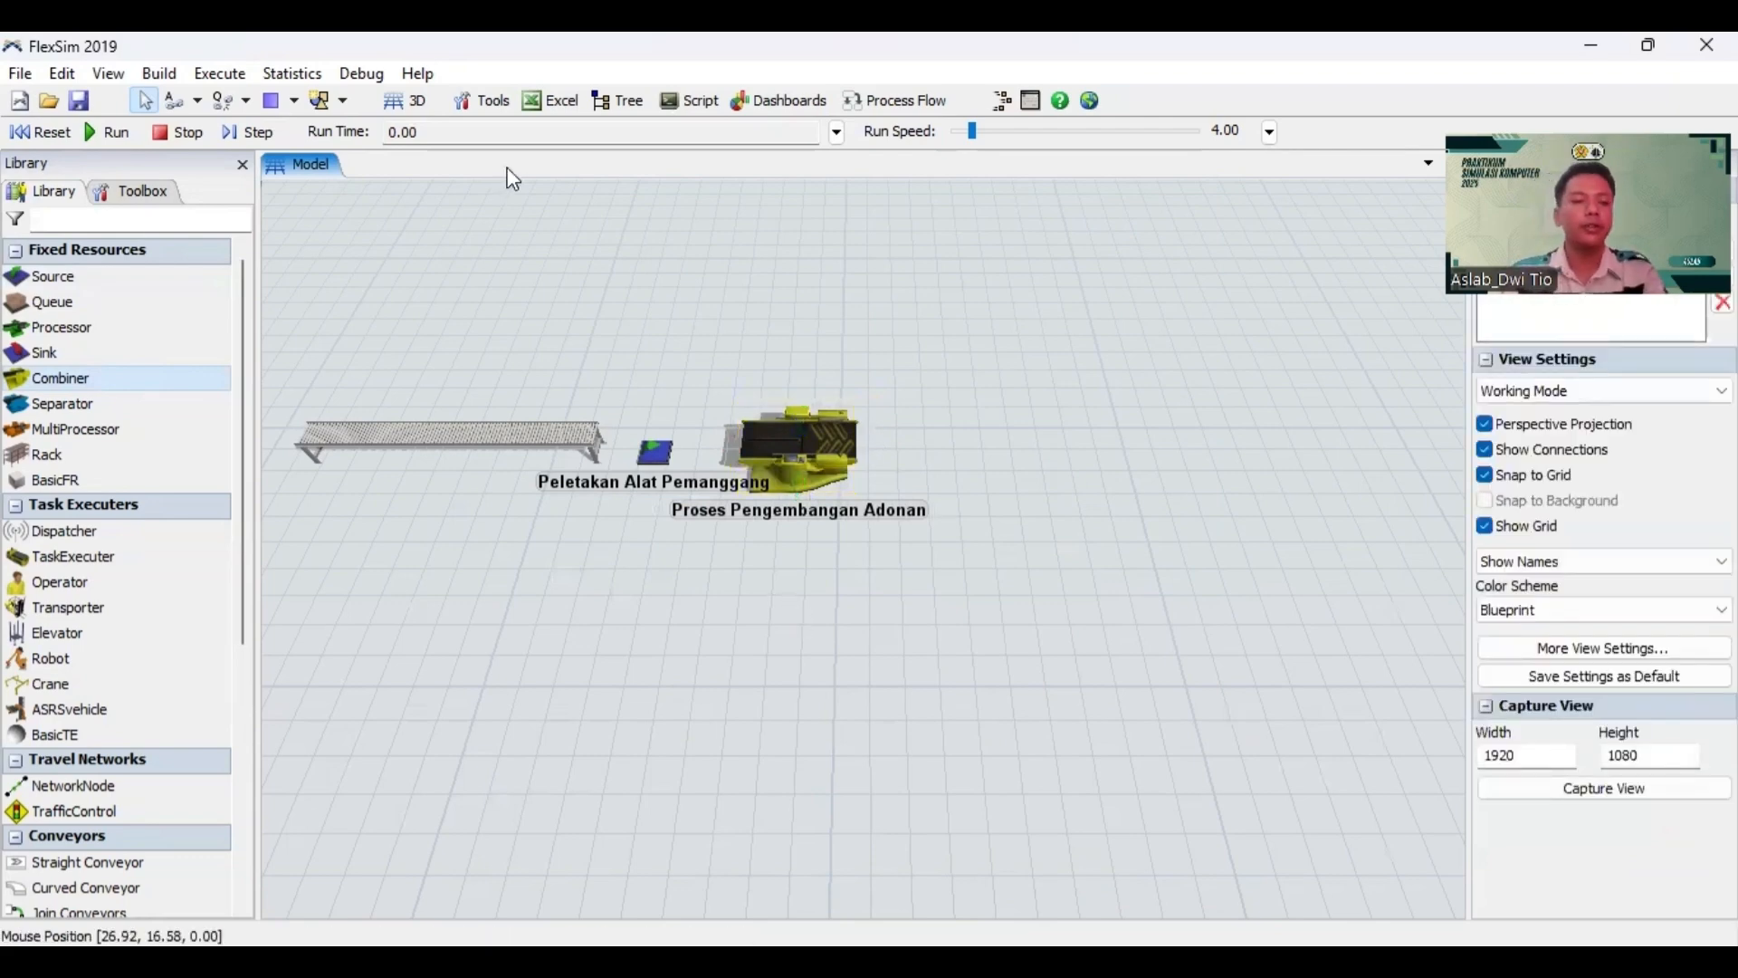
Step: Add a queue just beyond Proses Pengembangan Adonan, at about X 32.4, Y 19.7, and name it Baki Tumpuk
left_click_drag(69, 302, 901, 455)
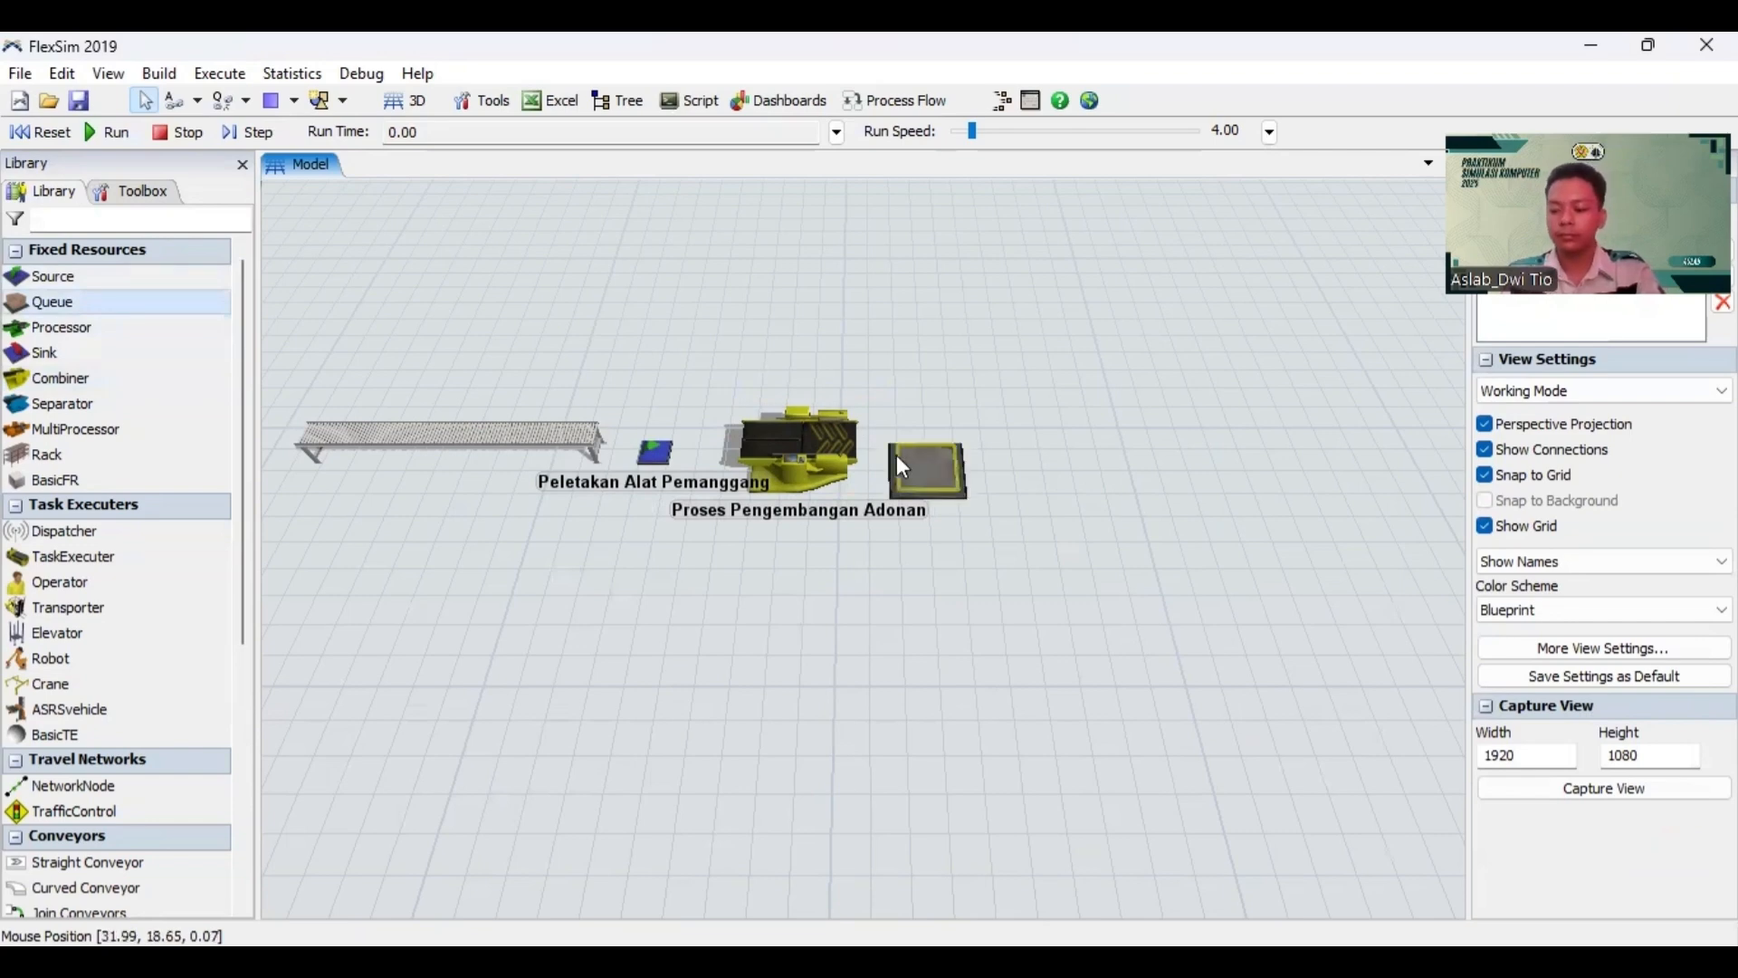
left_click(934, 461)
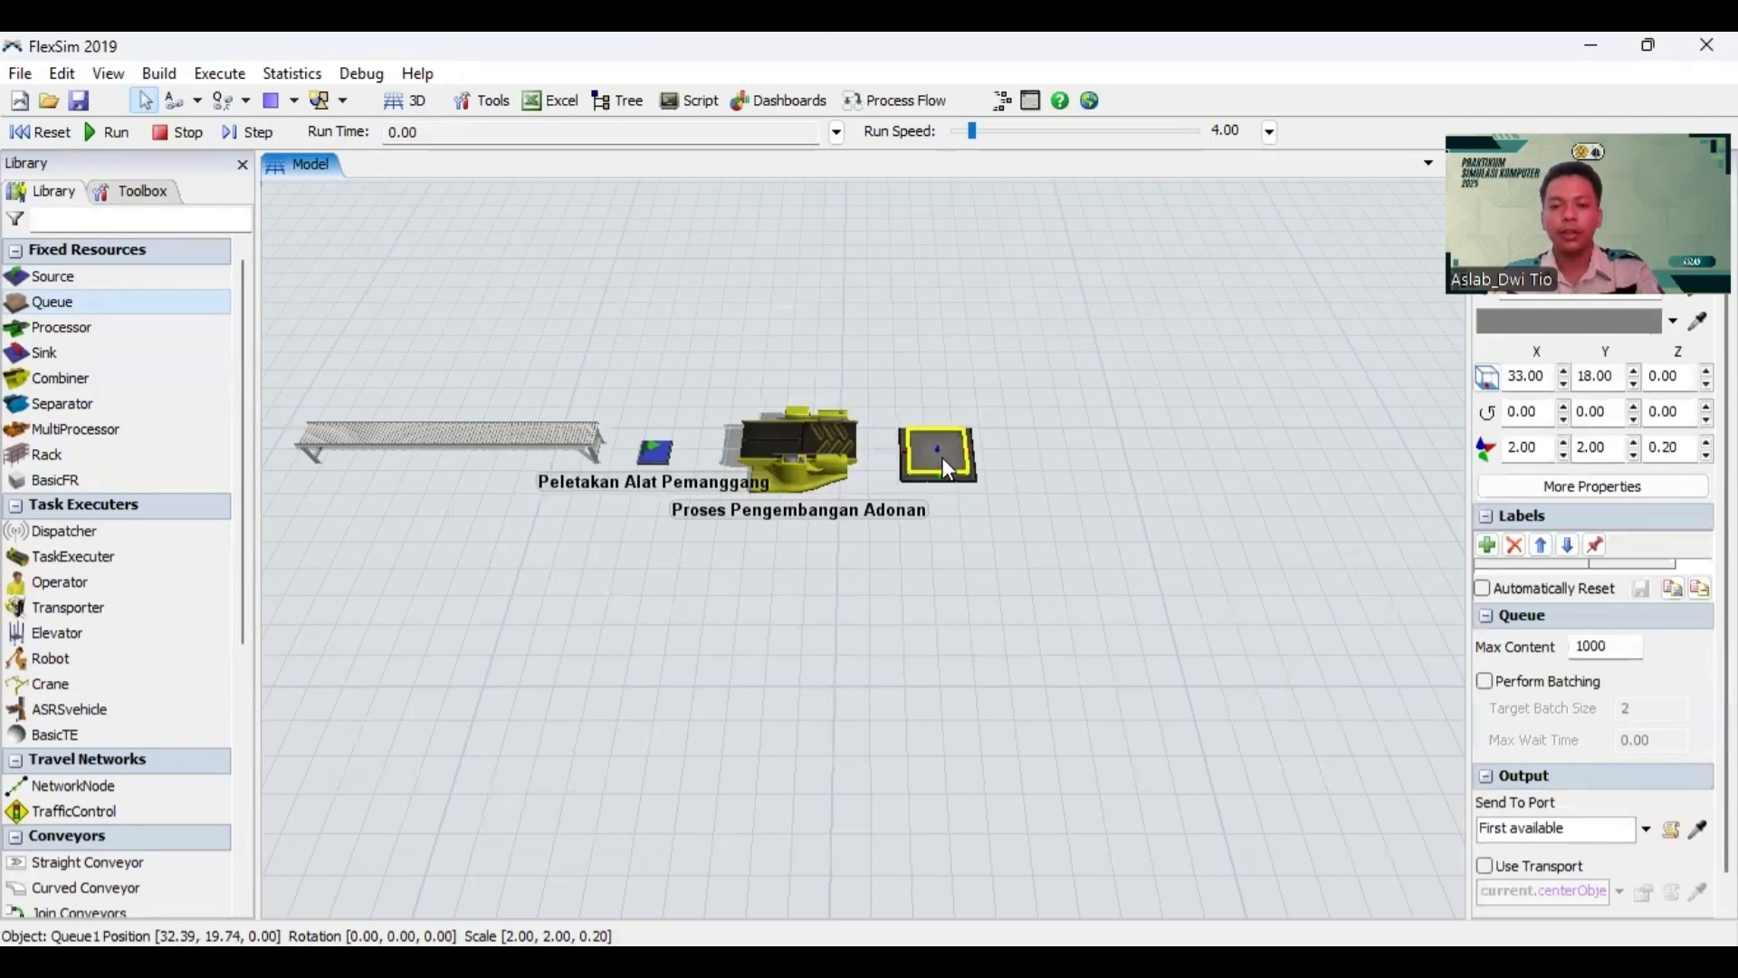
double_click(940, 452)
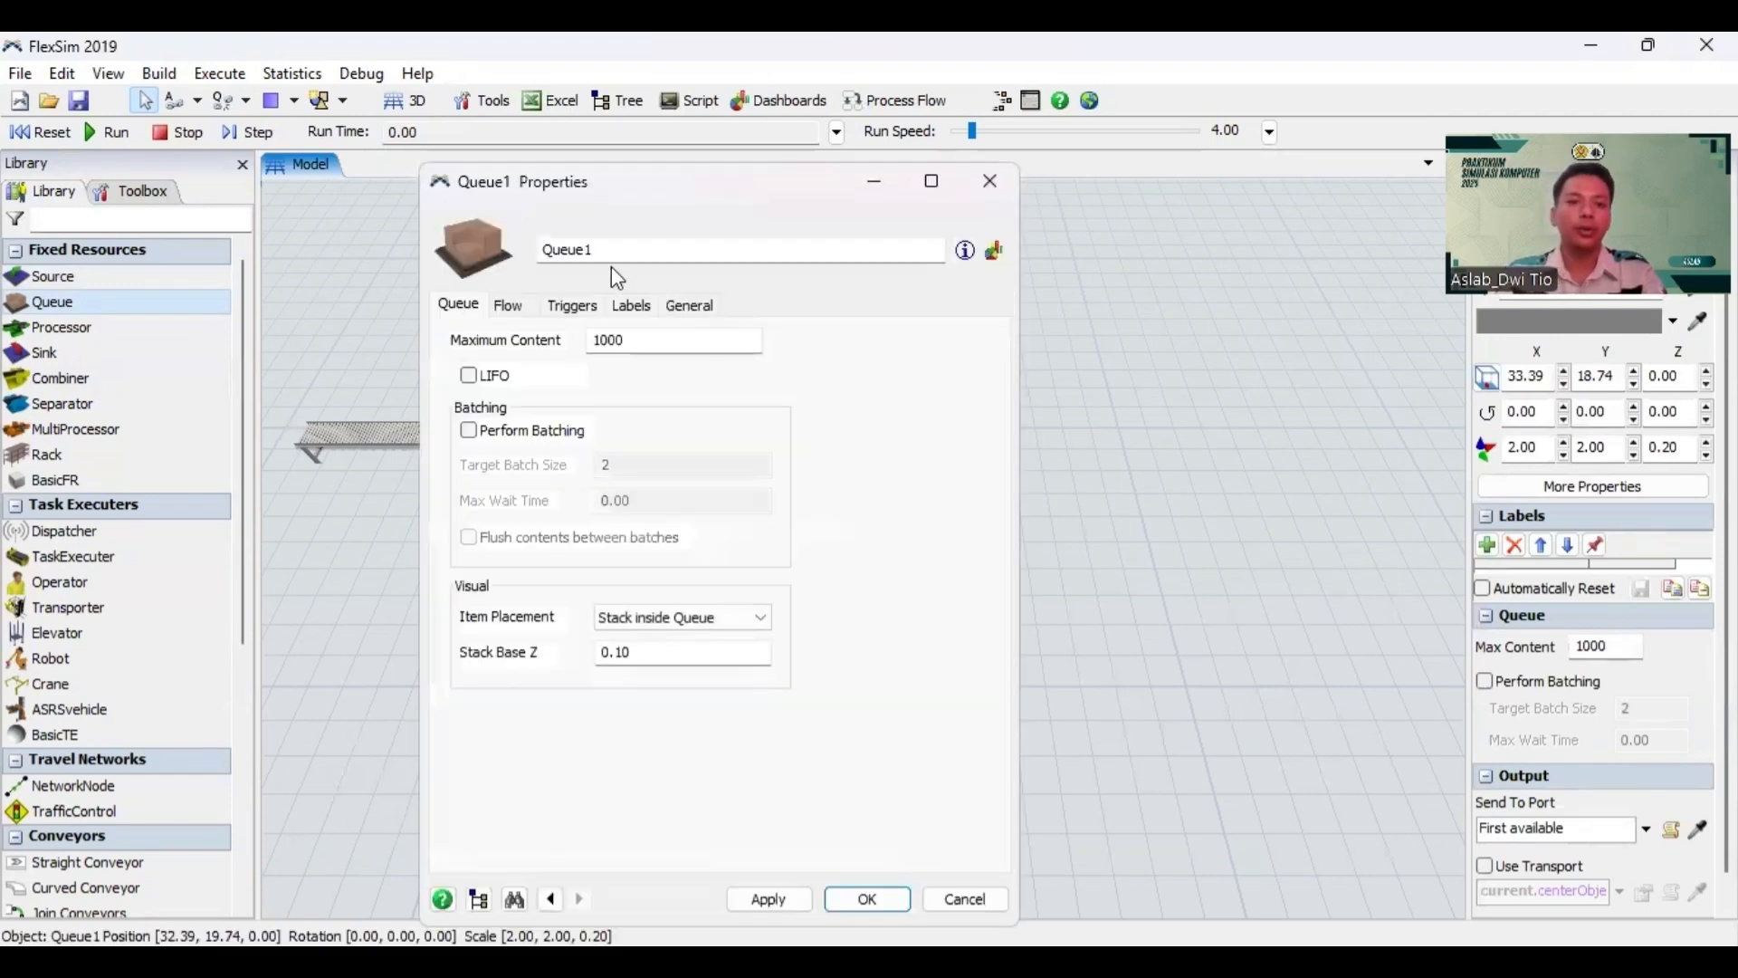
left_click_drag(620, 253, 512, 268)
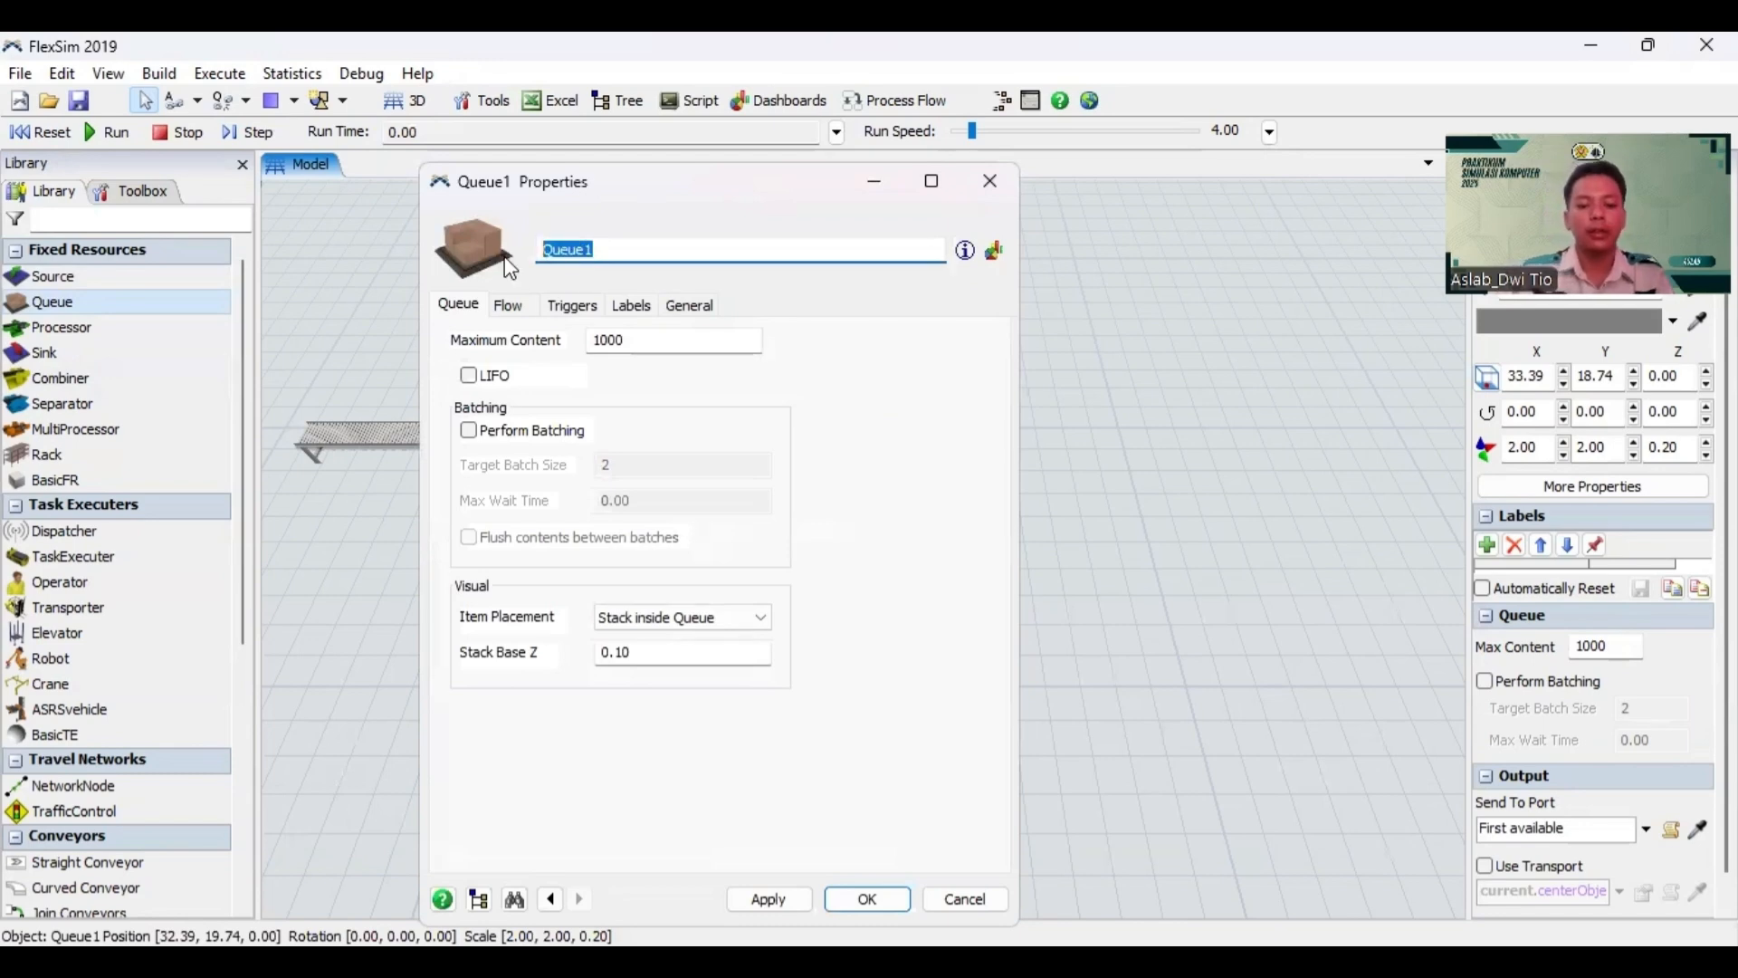
type("Baki Tumpuk")
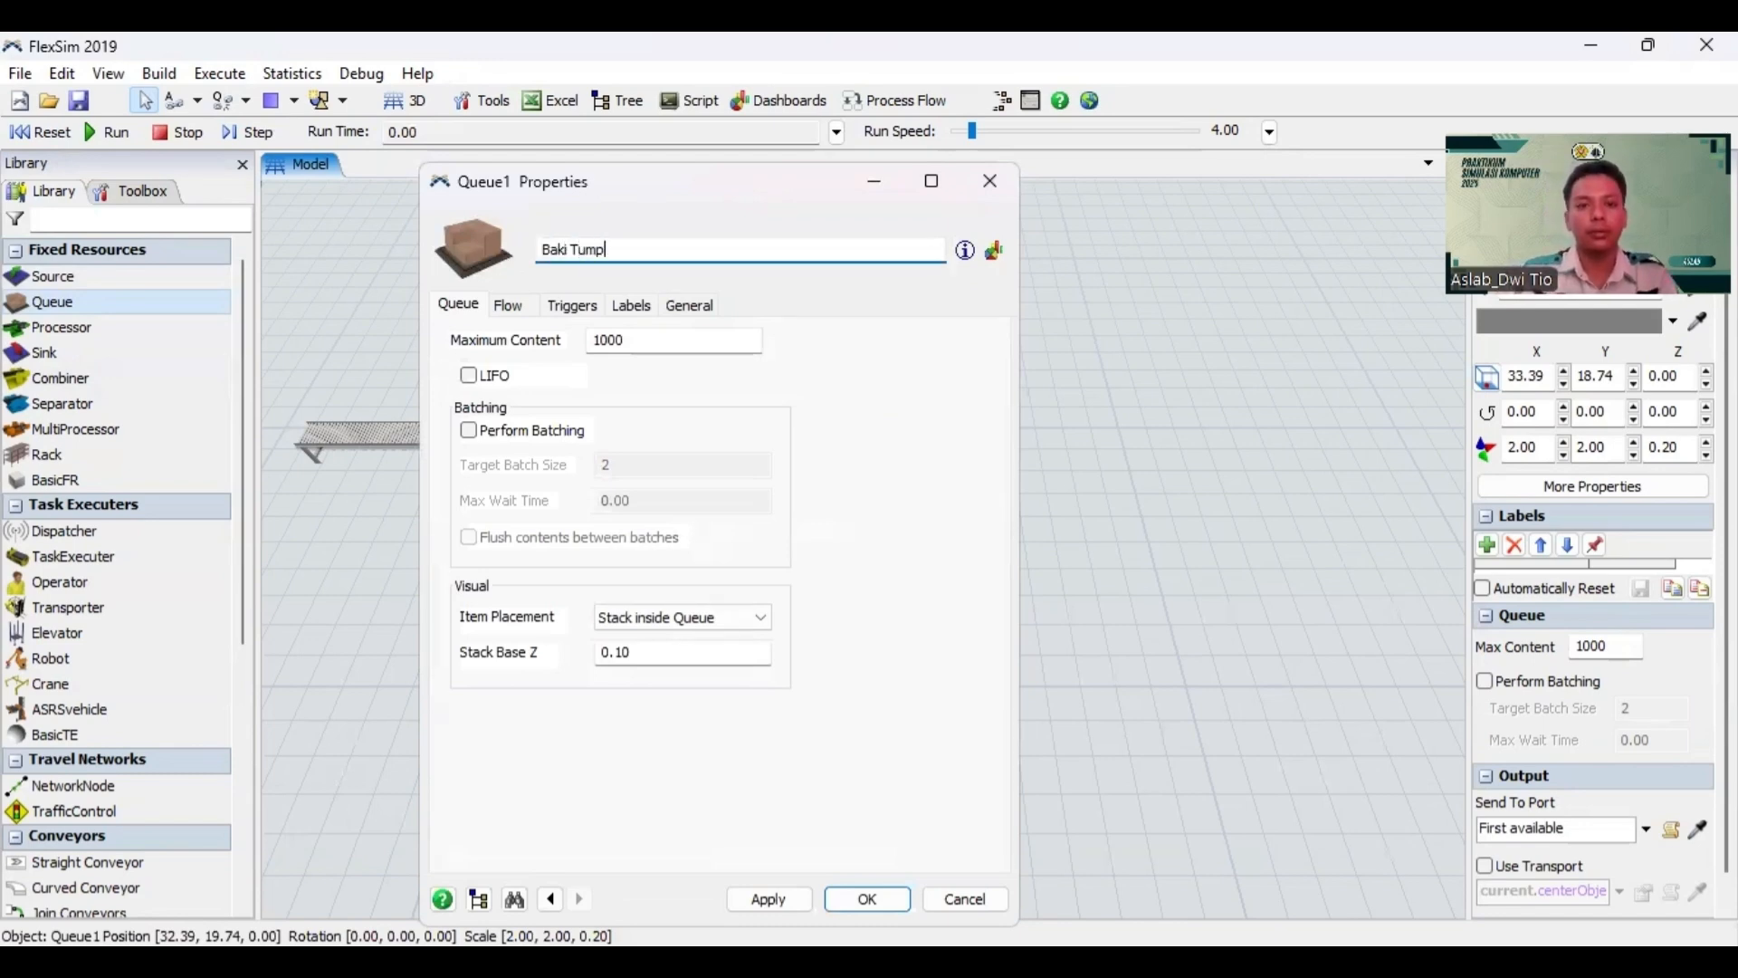
left_click(769, 900)
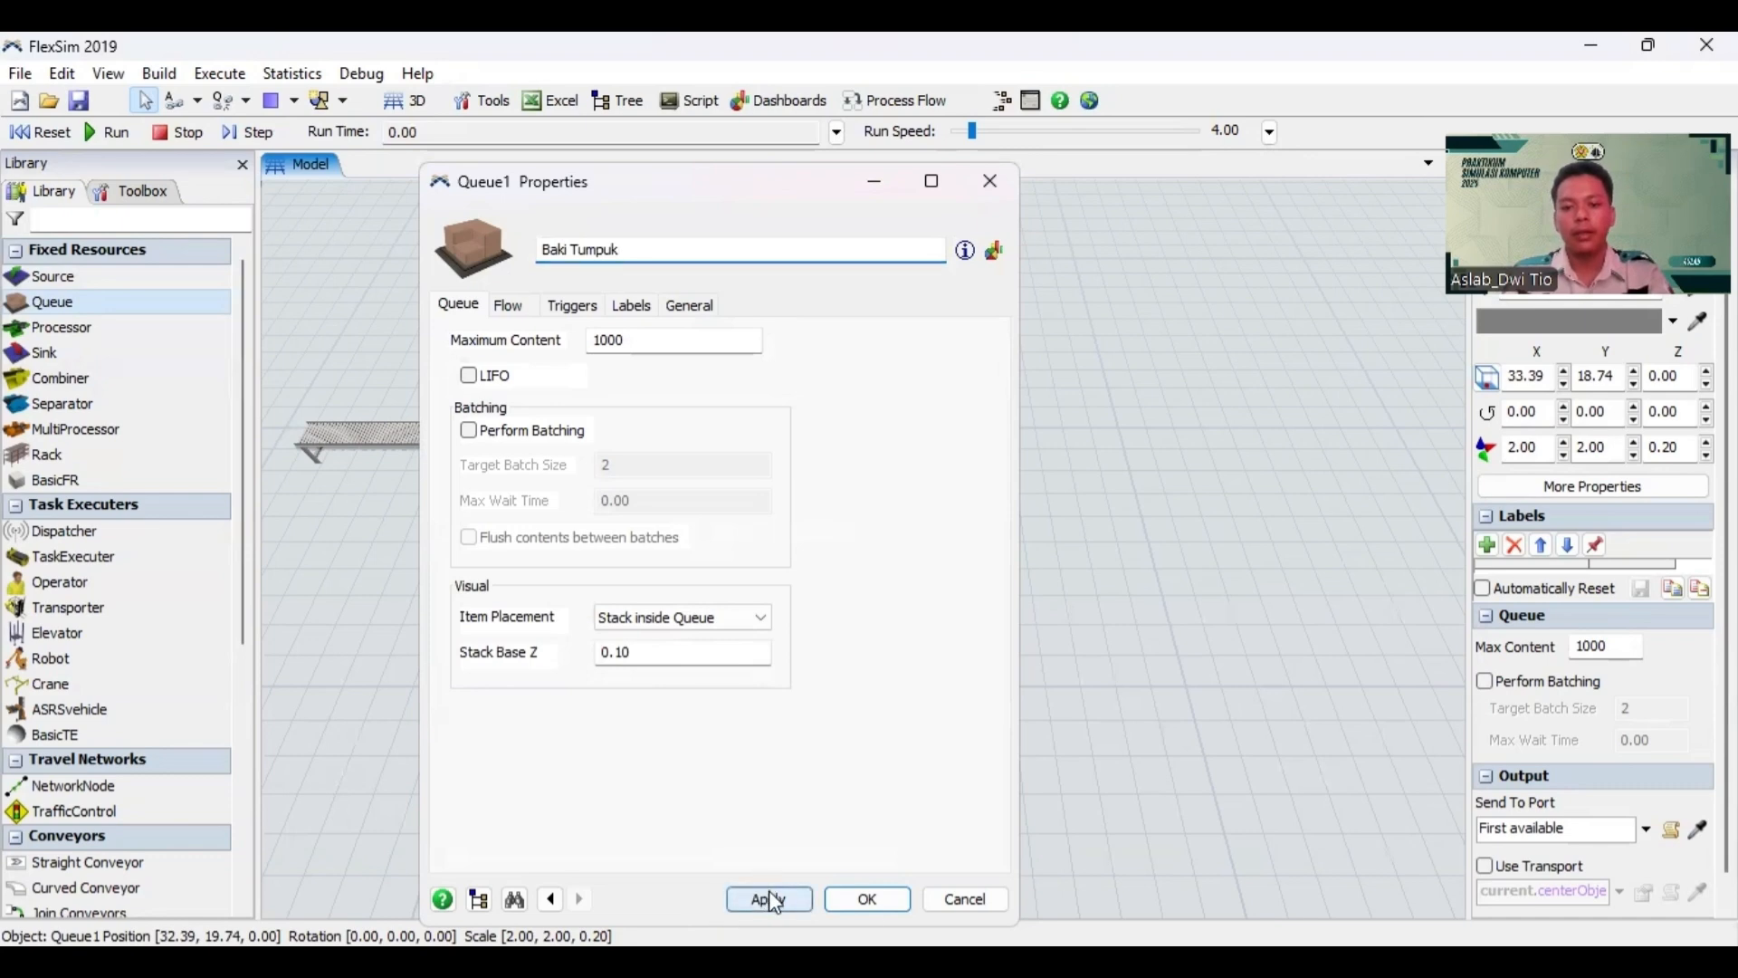
left_click(869, 899)
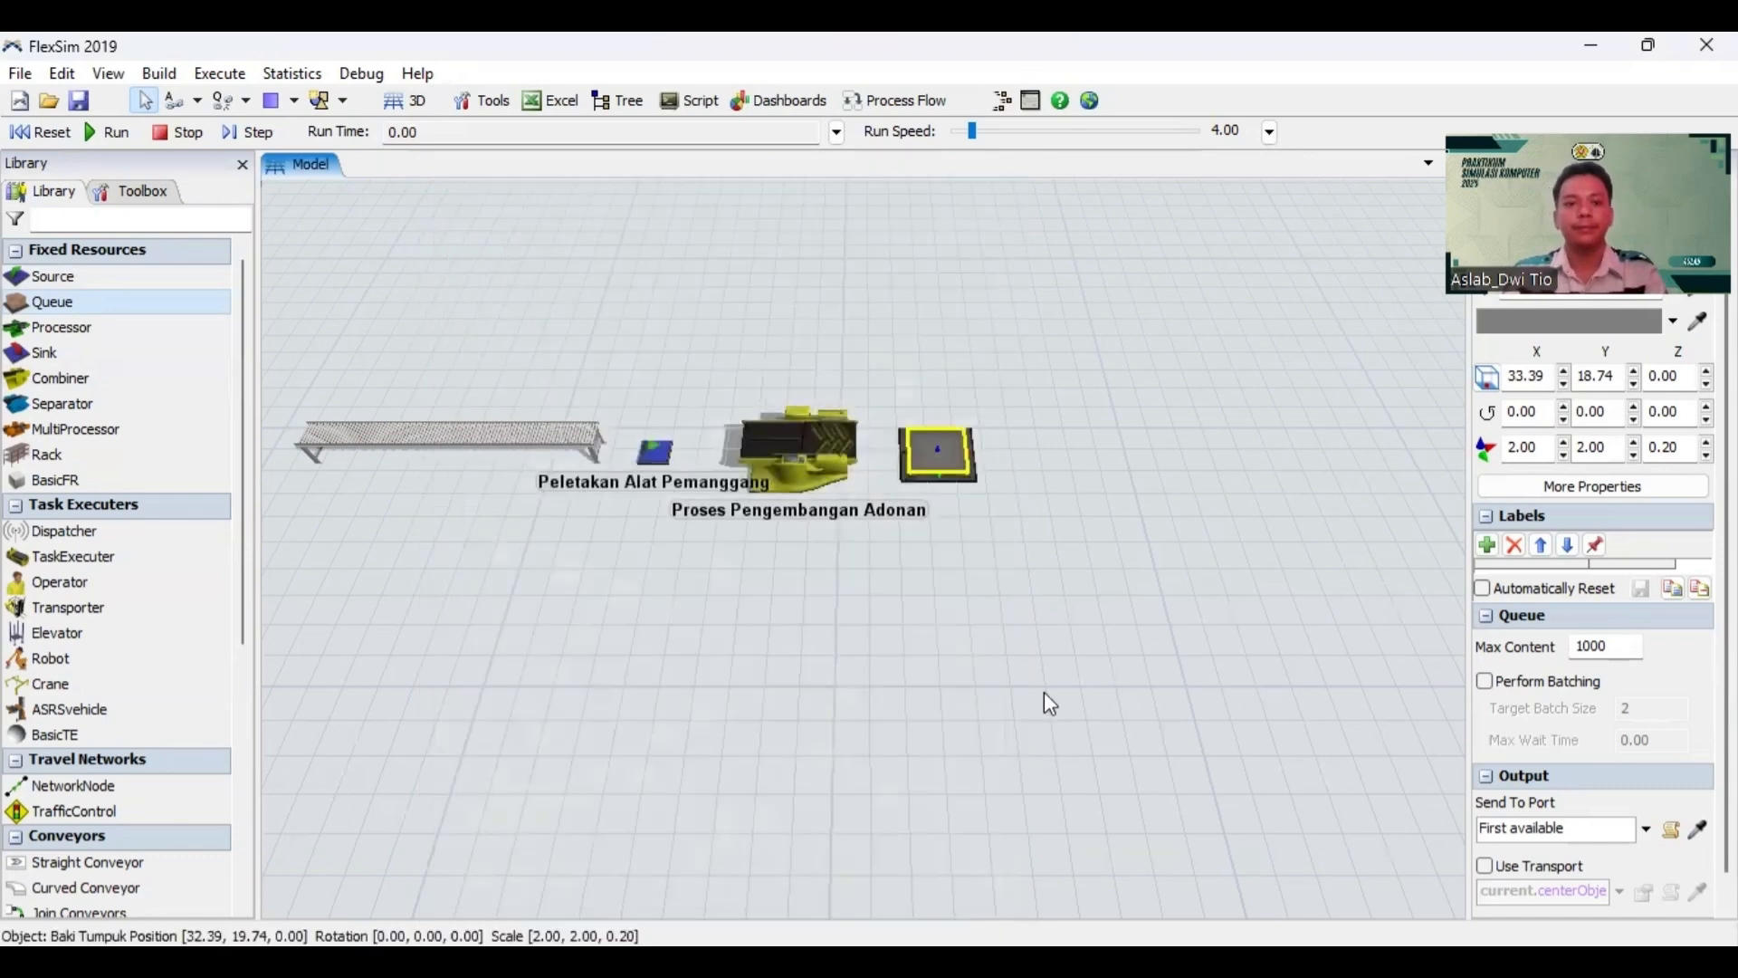
left_click(957, 633)
Step: Add a separator beyond the Baki Tumpuk queue and position it in line with the other objects, at about X 37, Y 20
left_click_drag(992, 615, 809, 612)
left_click_drag(938, 633, 803, 671)
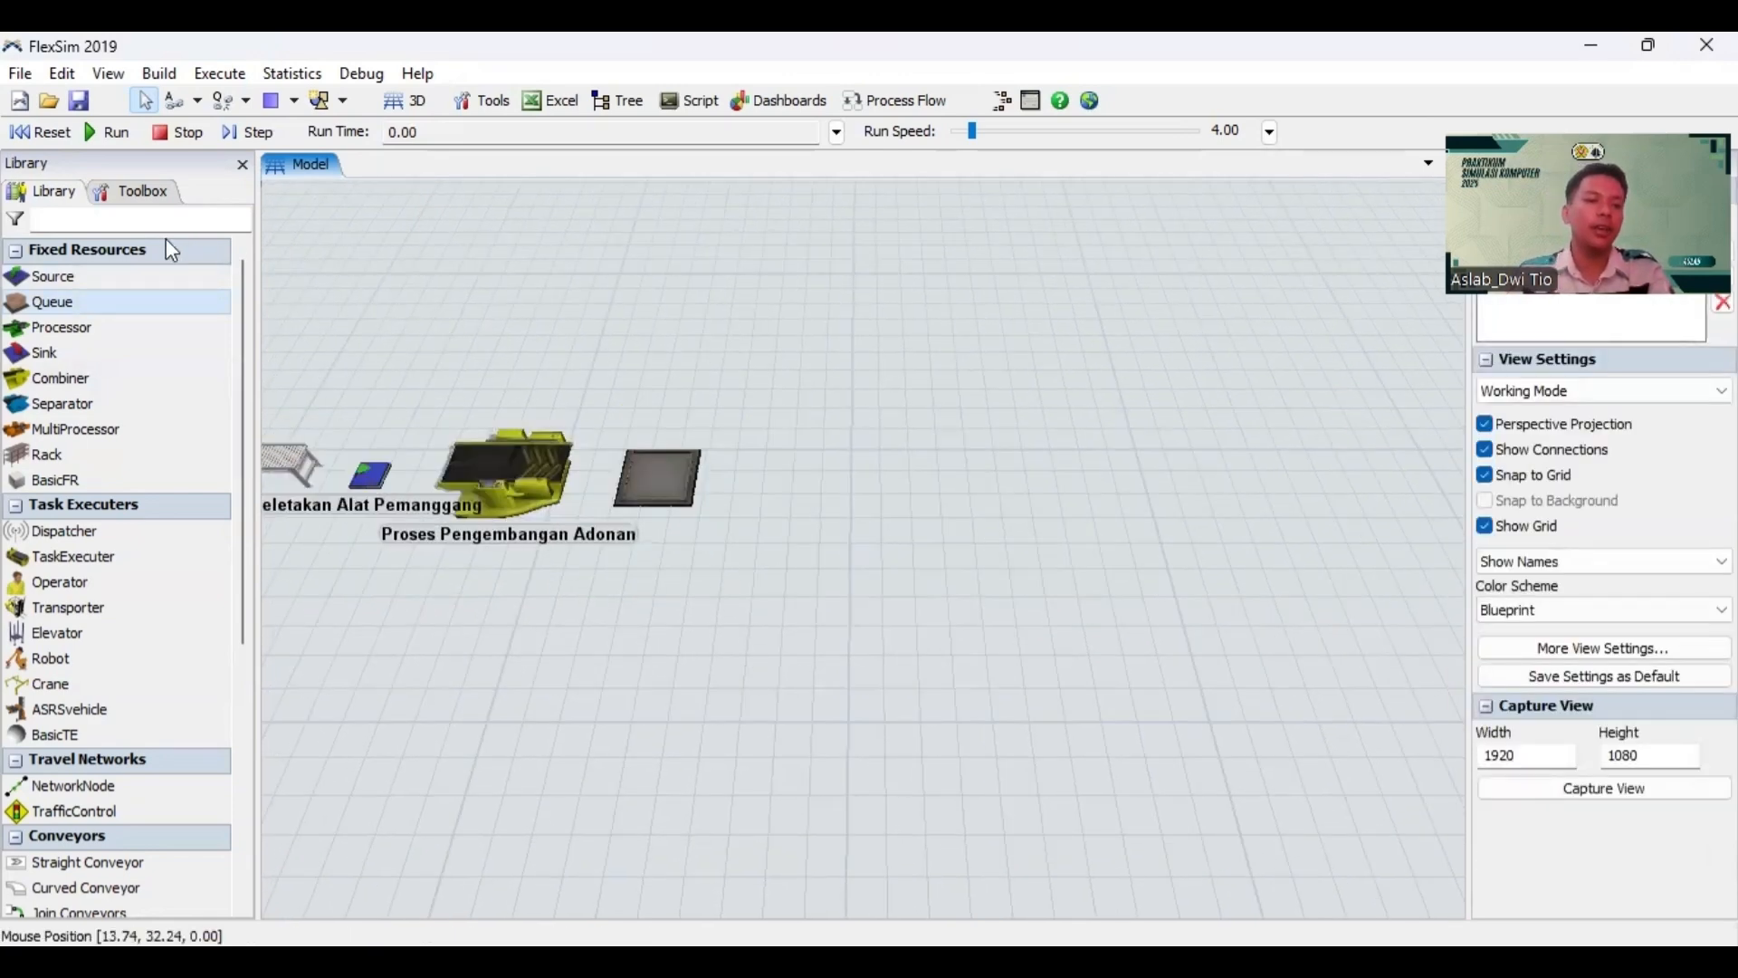
left_click(109, 410)
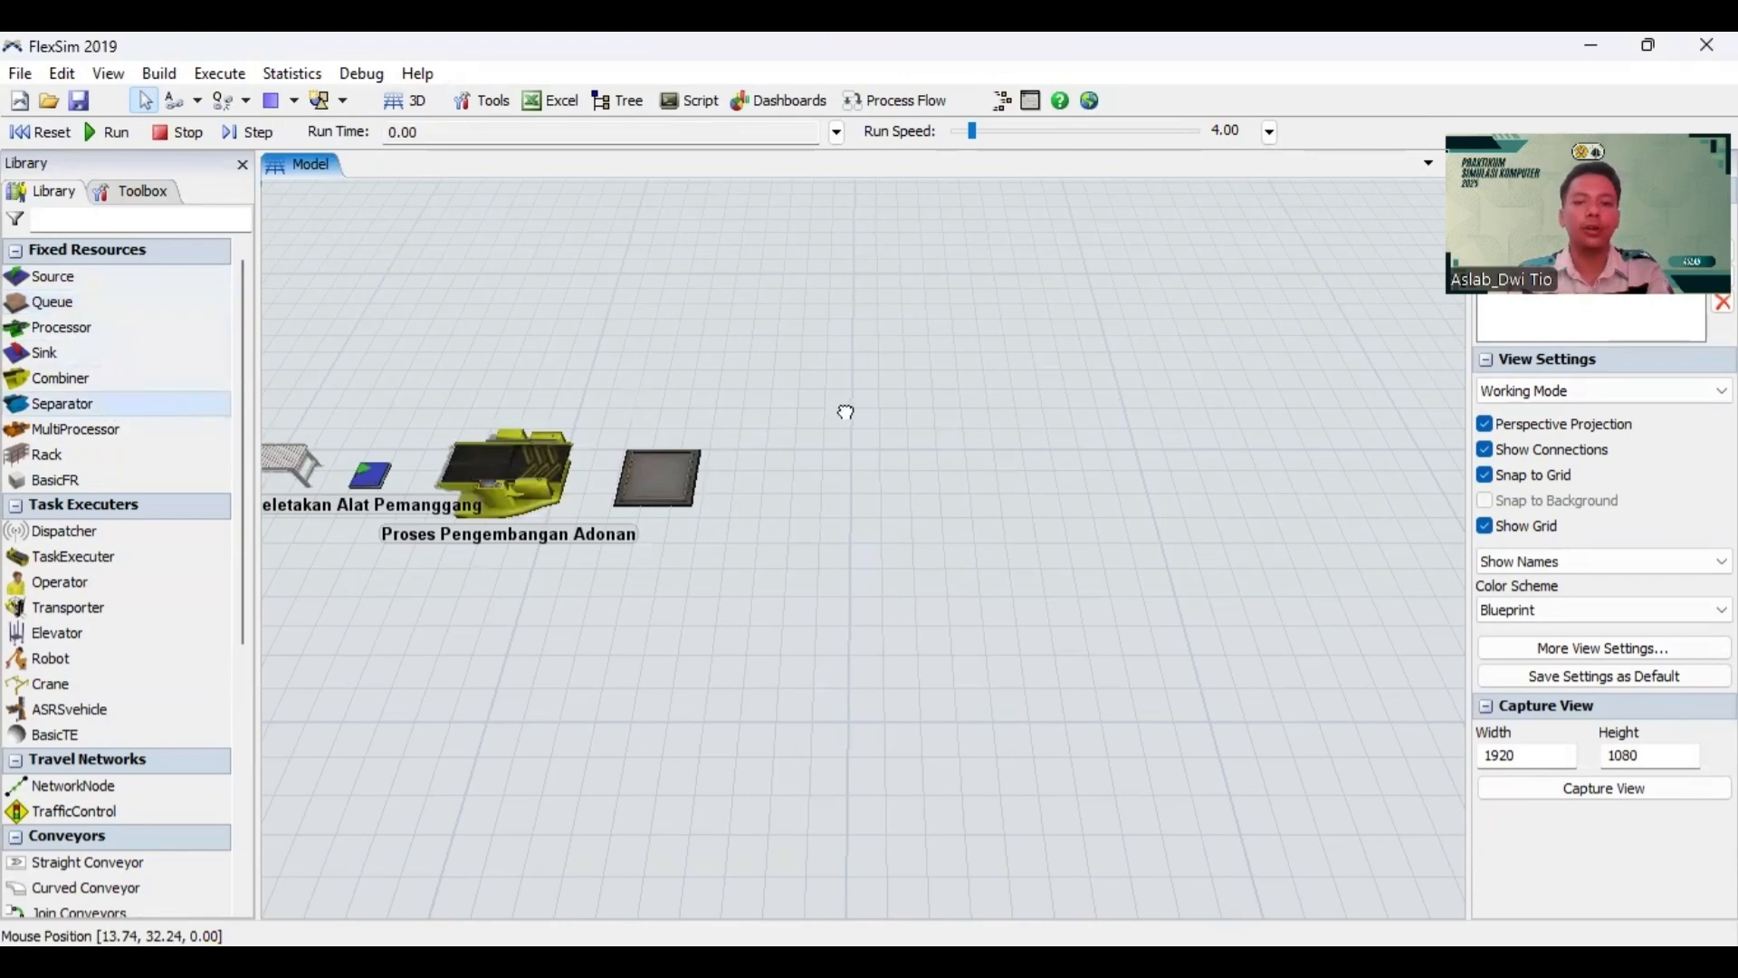
left_click(789, 475)
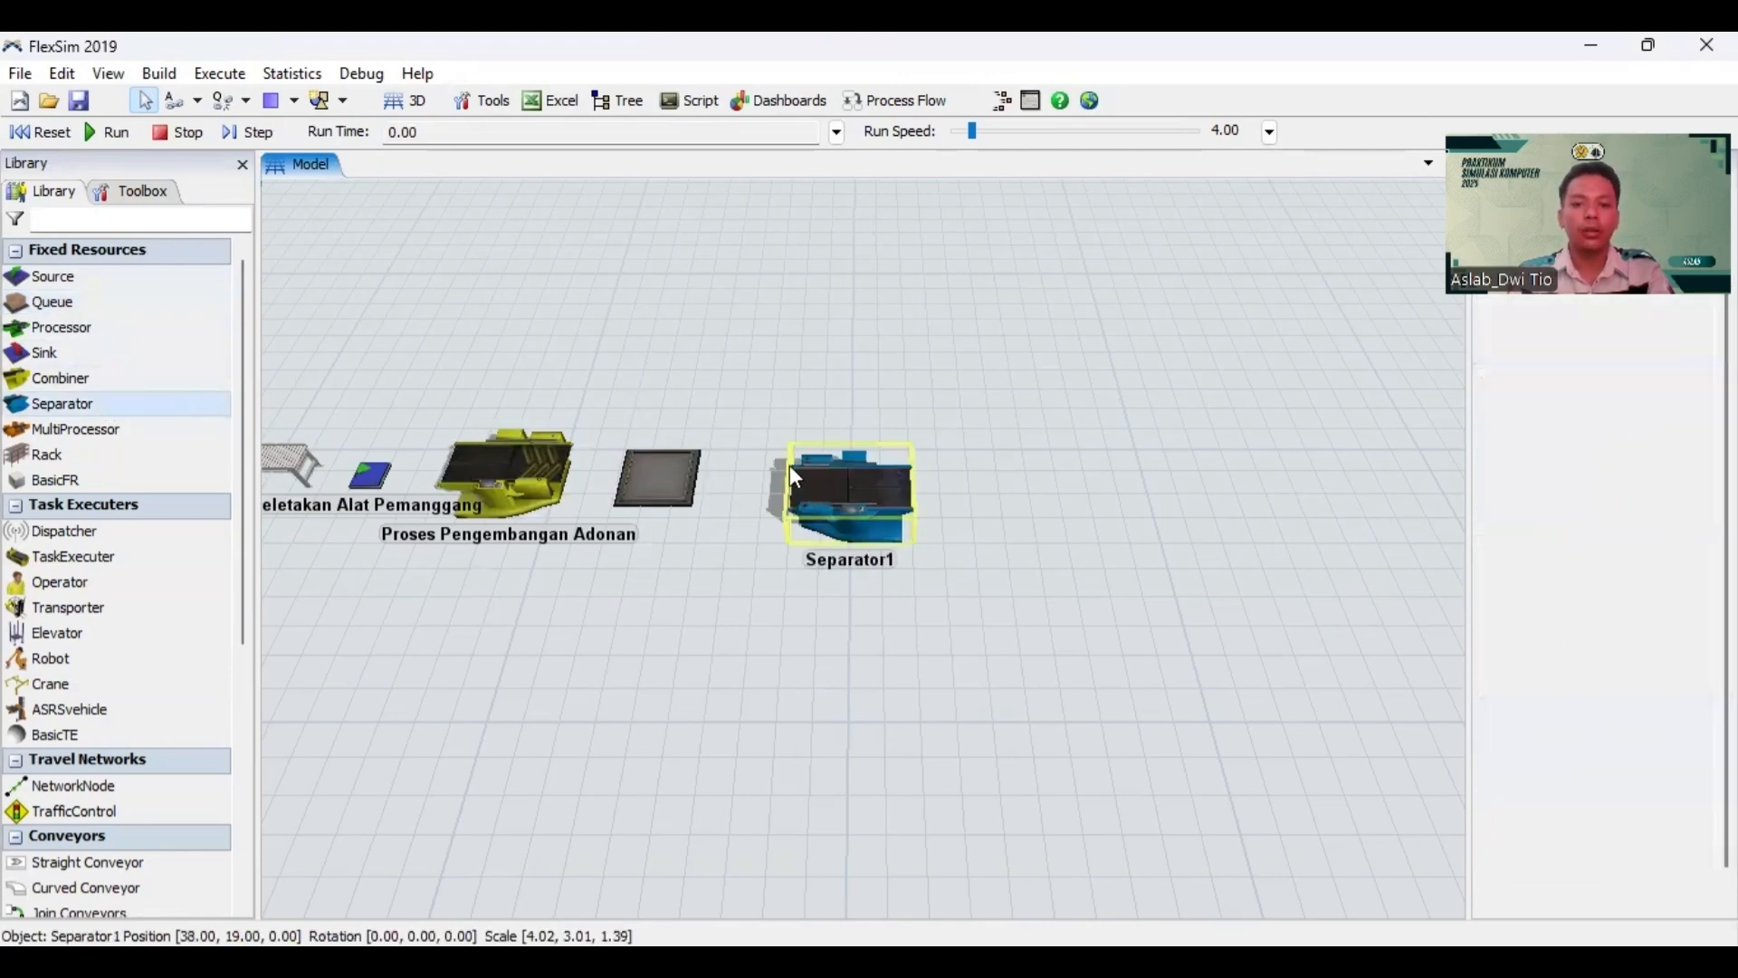
left_click(778, 462)
left_click(897, 604)
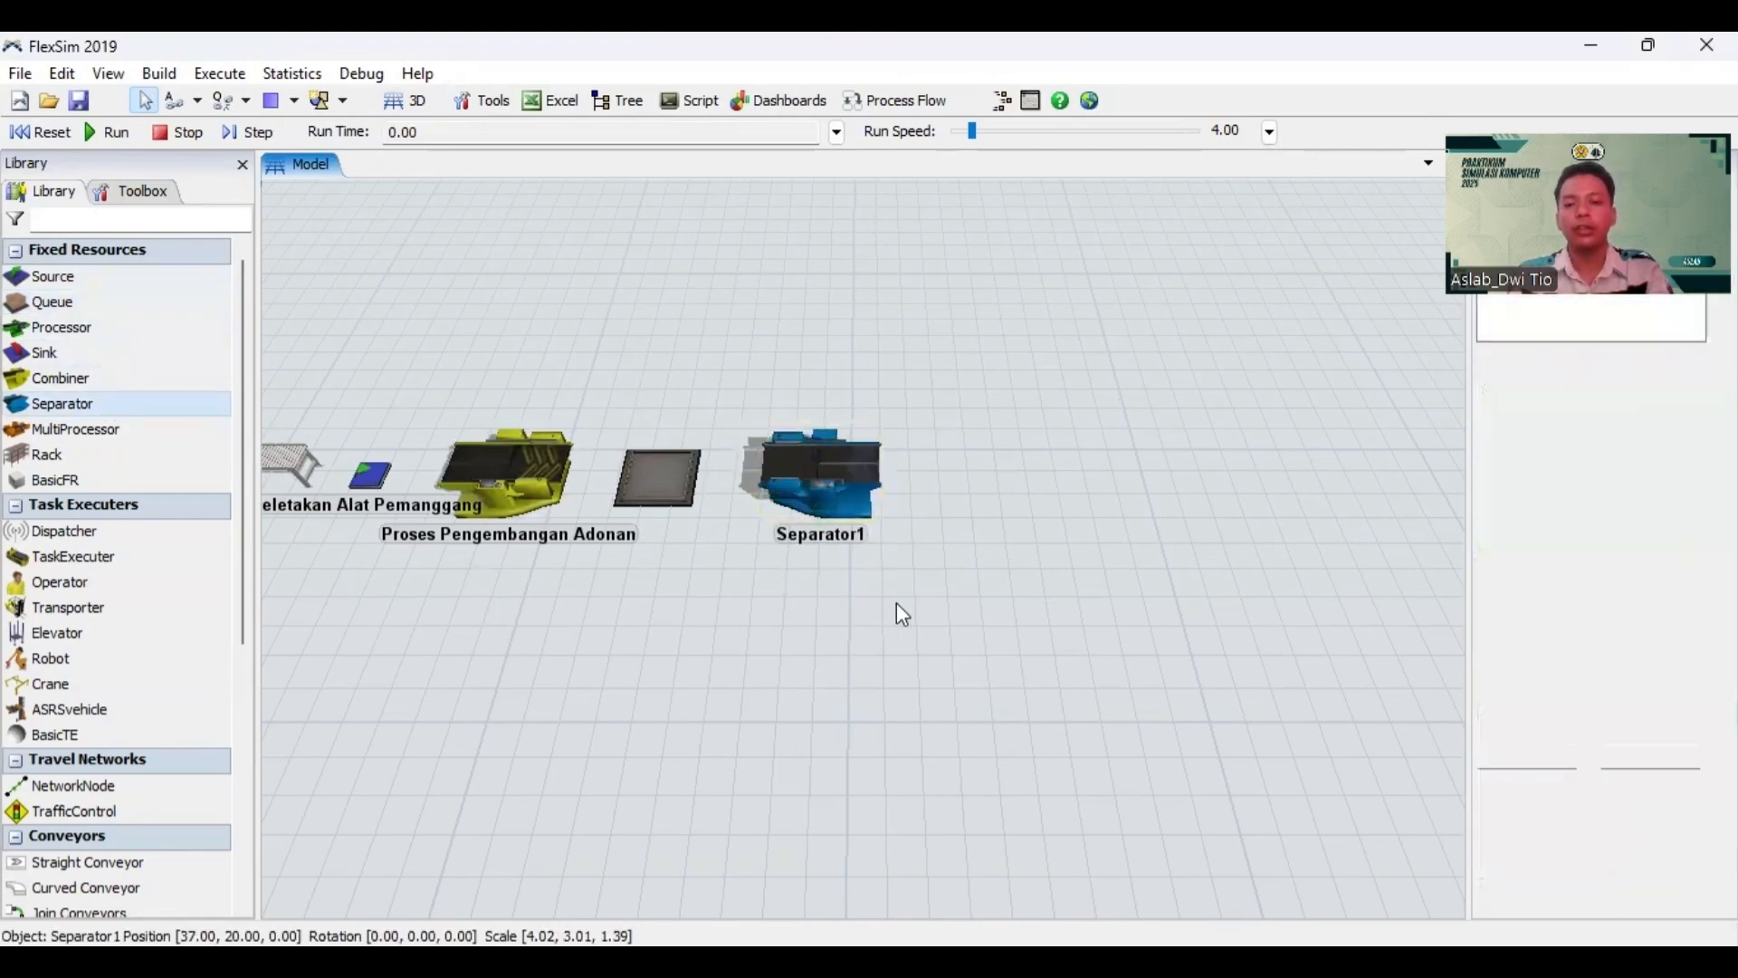
Step: Rename the separator beyond the Baki Tumpuk queue as Proses Pemanggangan dan Pemisah
left_click_drag(931, 589, 918, 631)
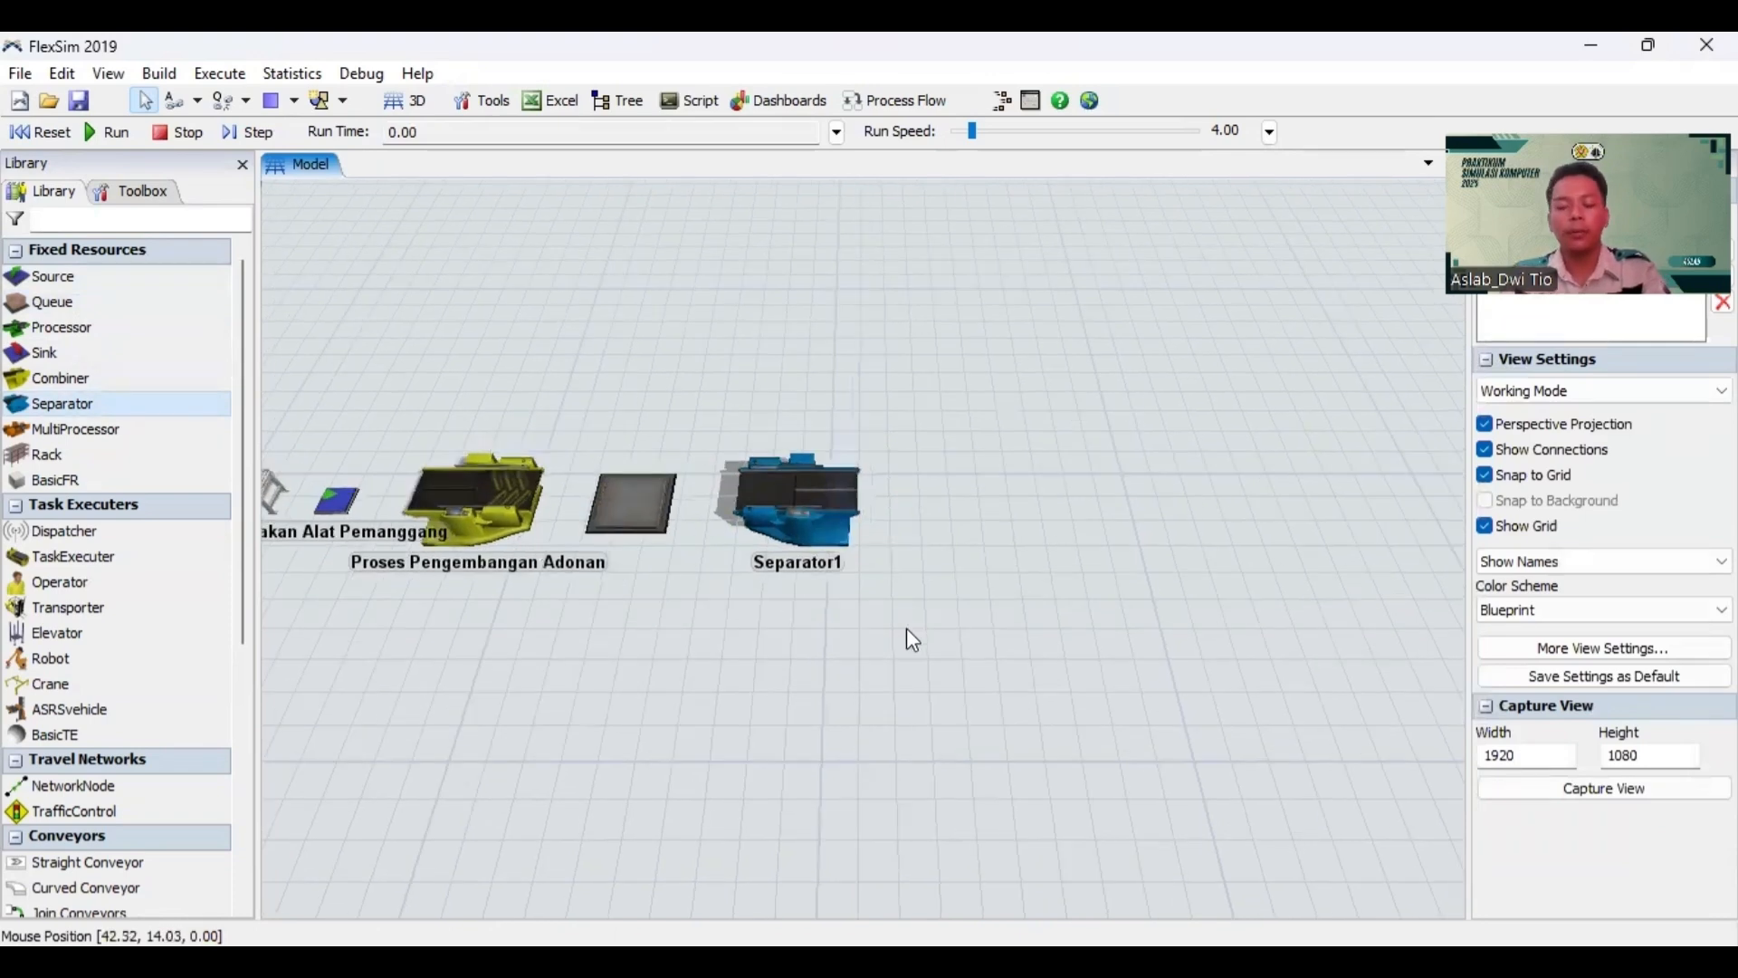
left_click_drag(947, 676, 905, 695)
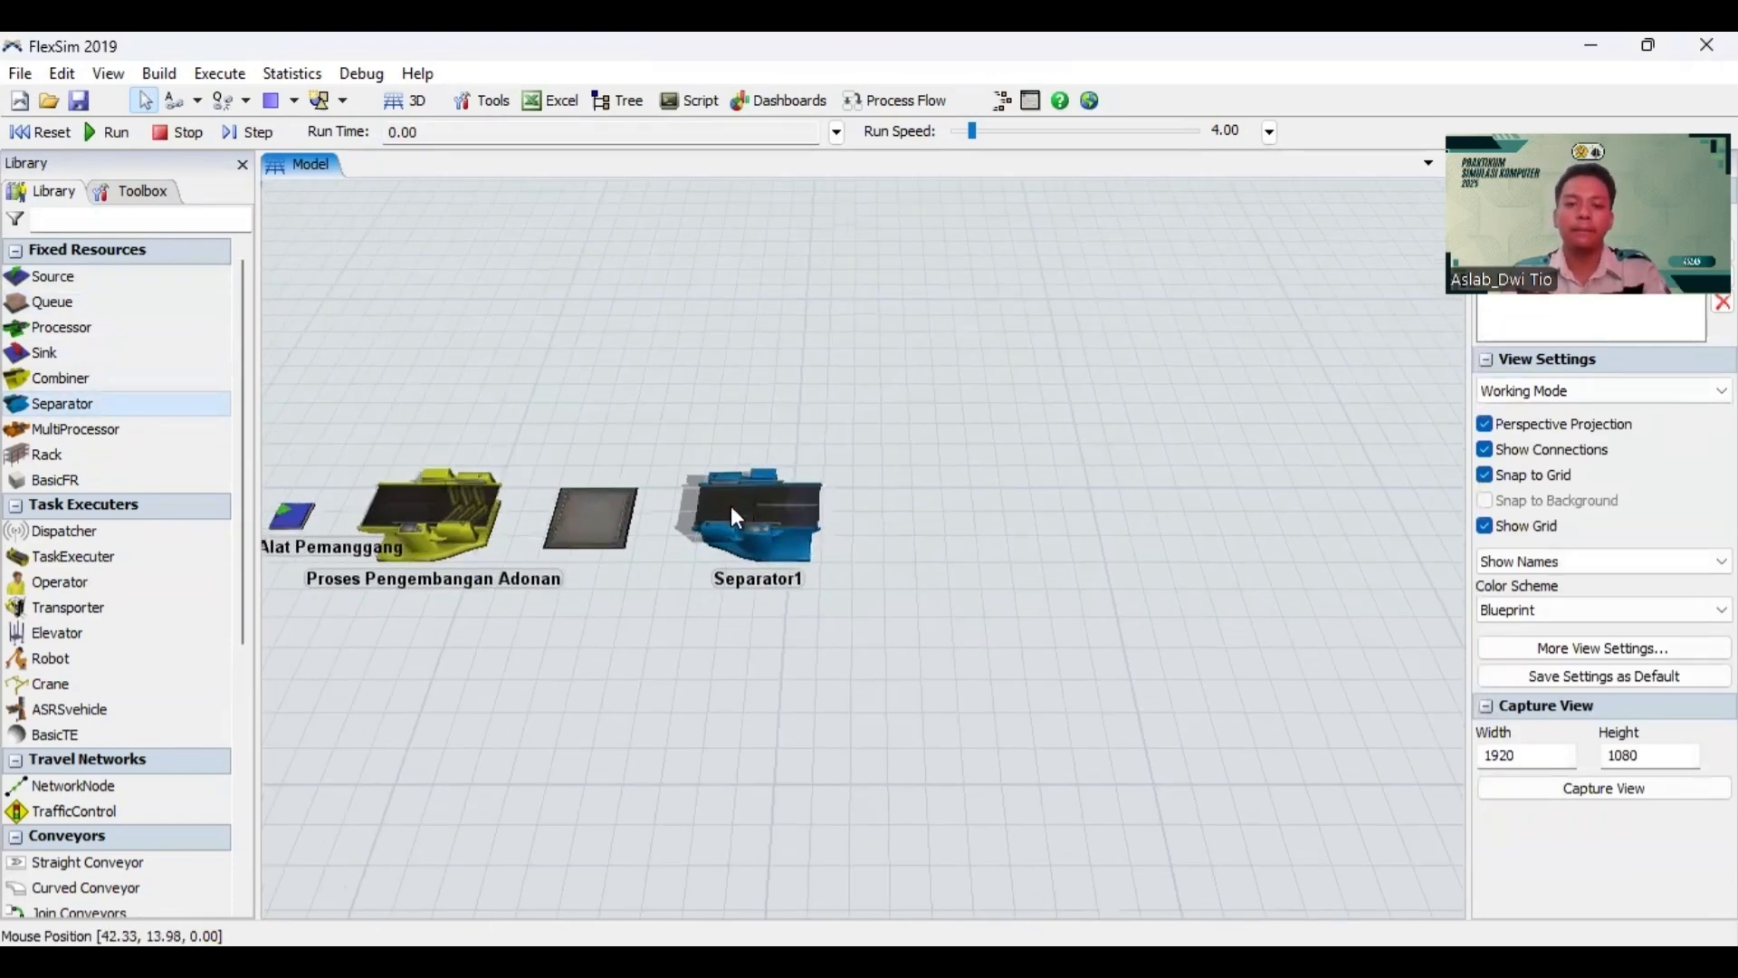
left_click(762, 515)
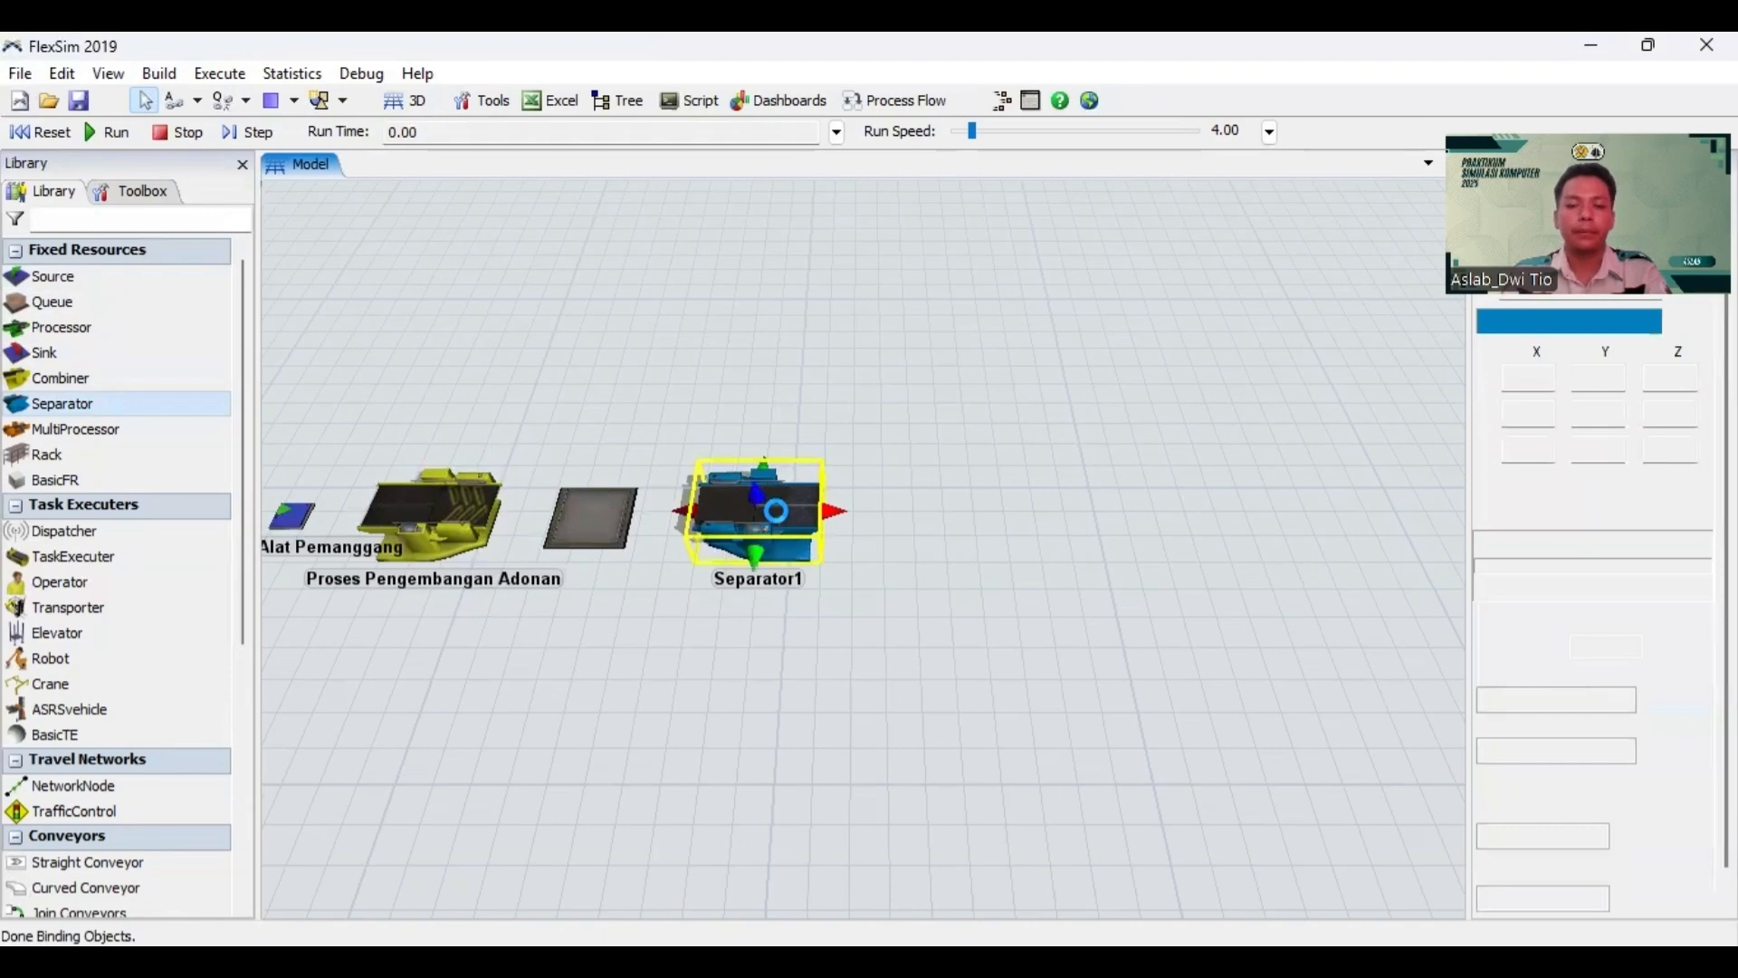
double_click(777, 509)
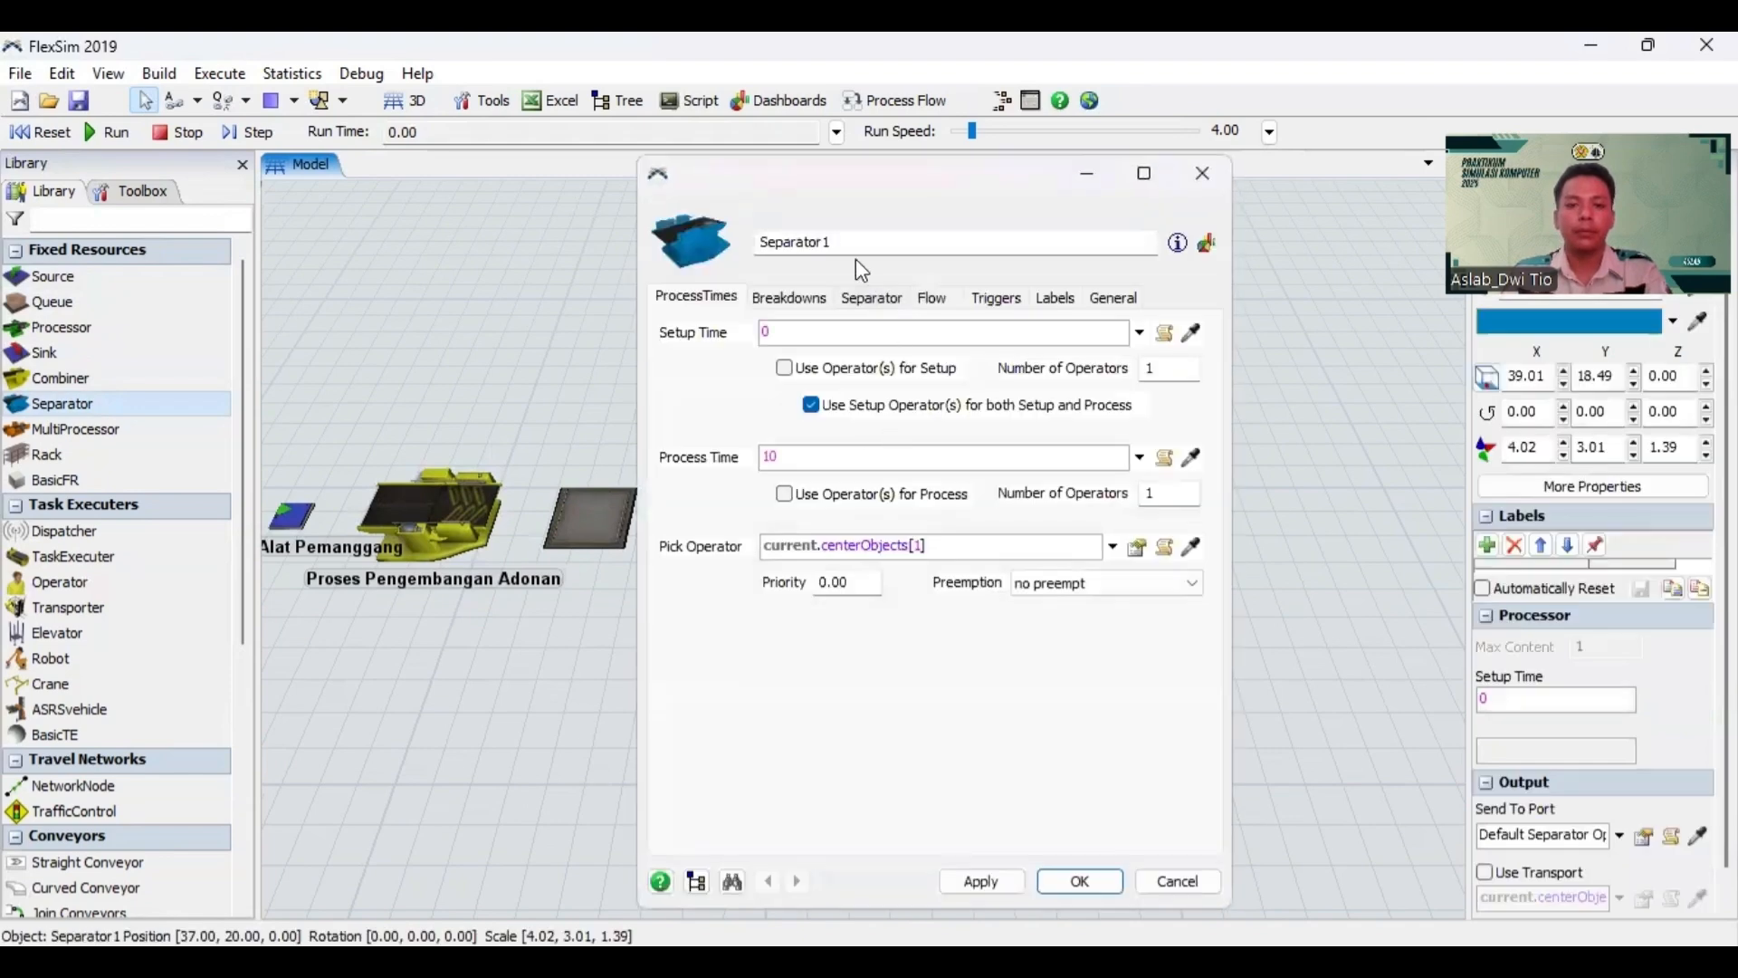
left_click_drag(851, 237, 760, 261)
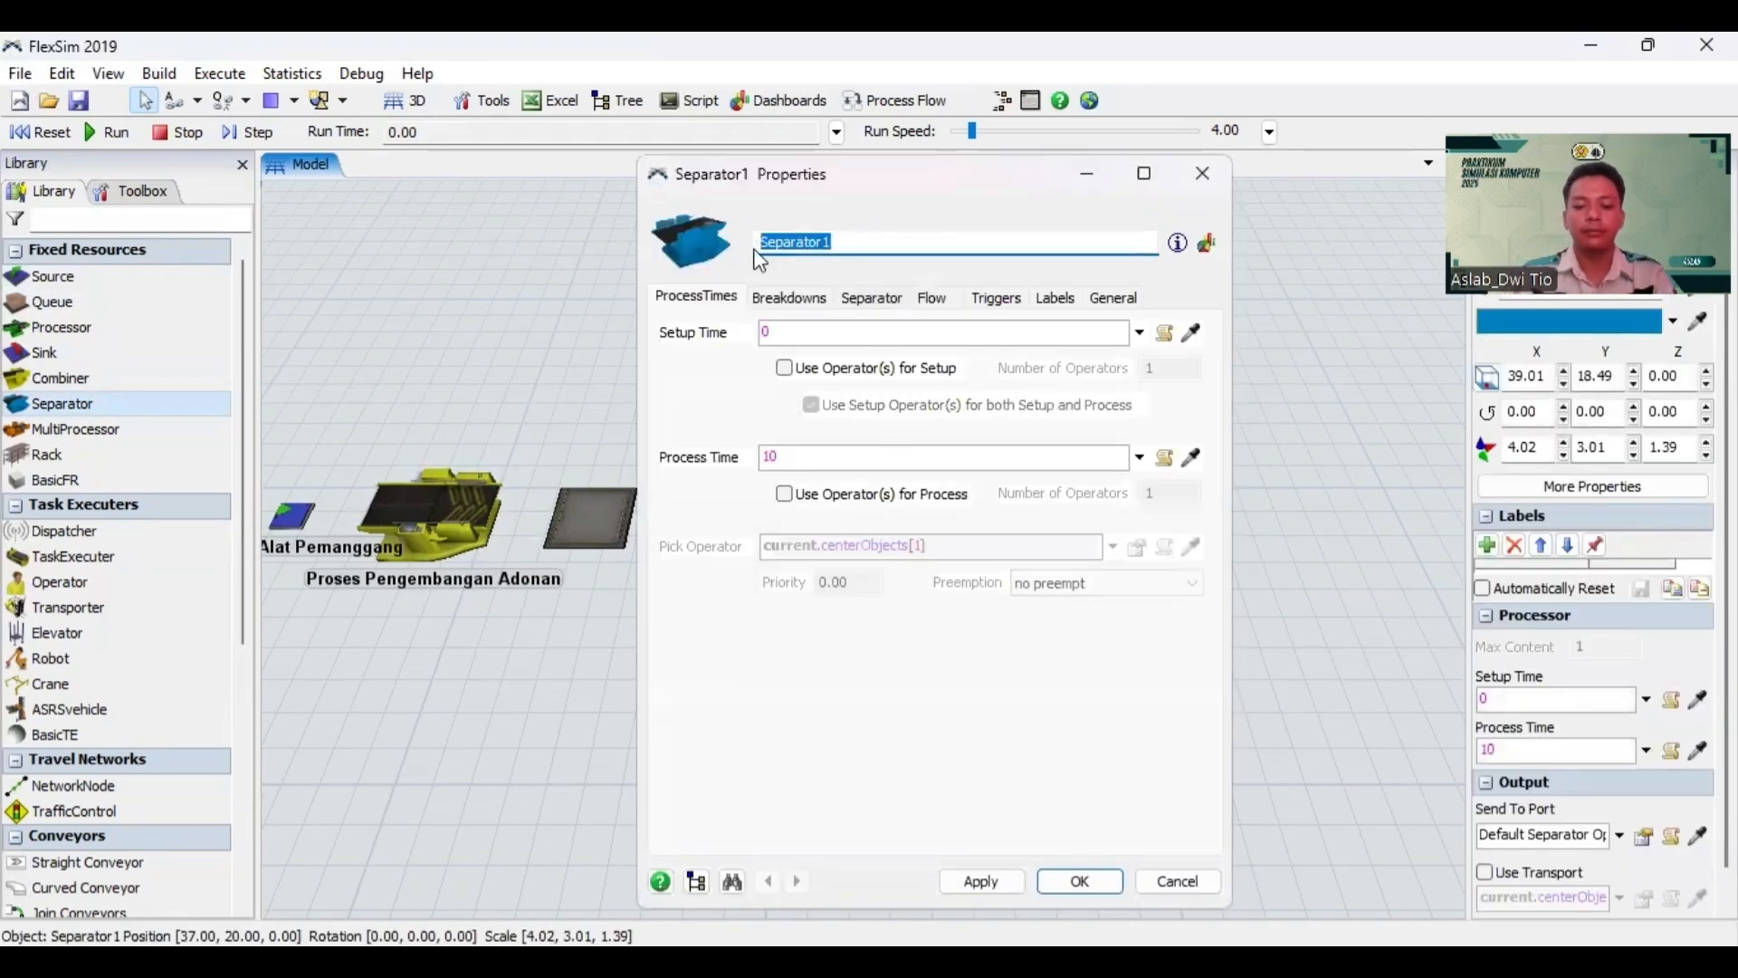
type("Proses Pemanggangan dan Pemisah")
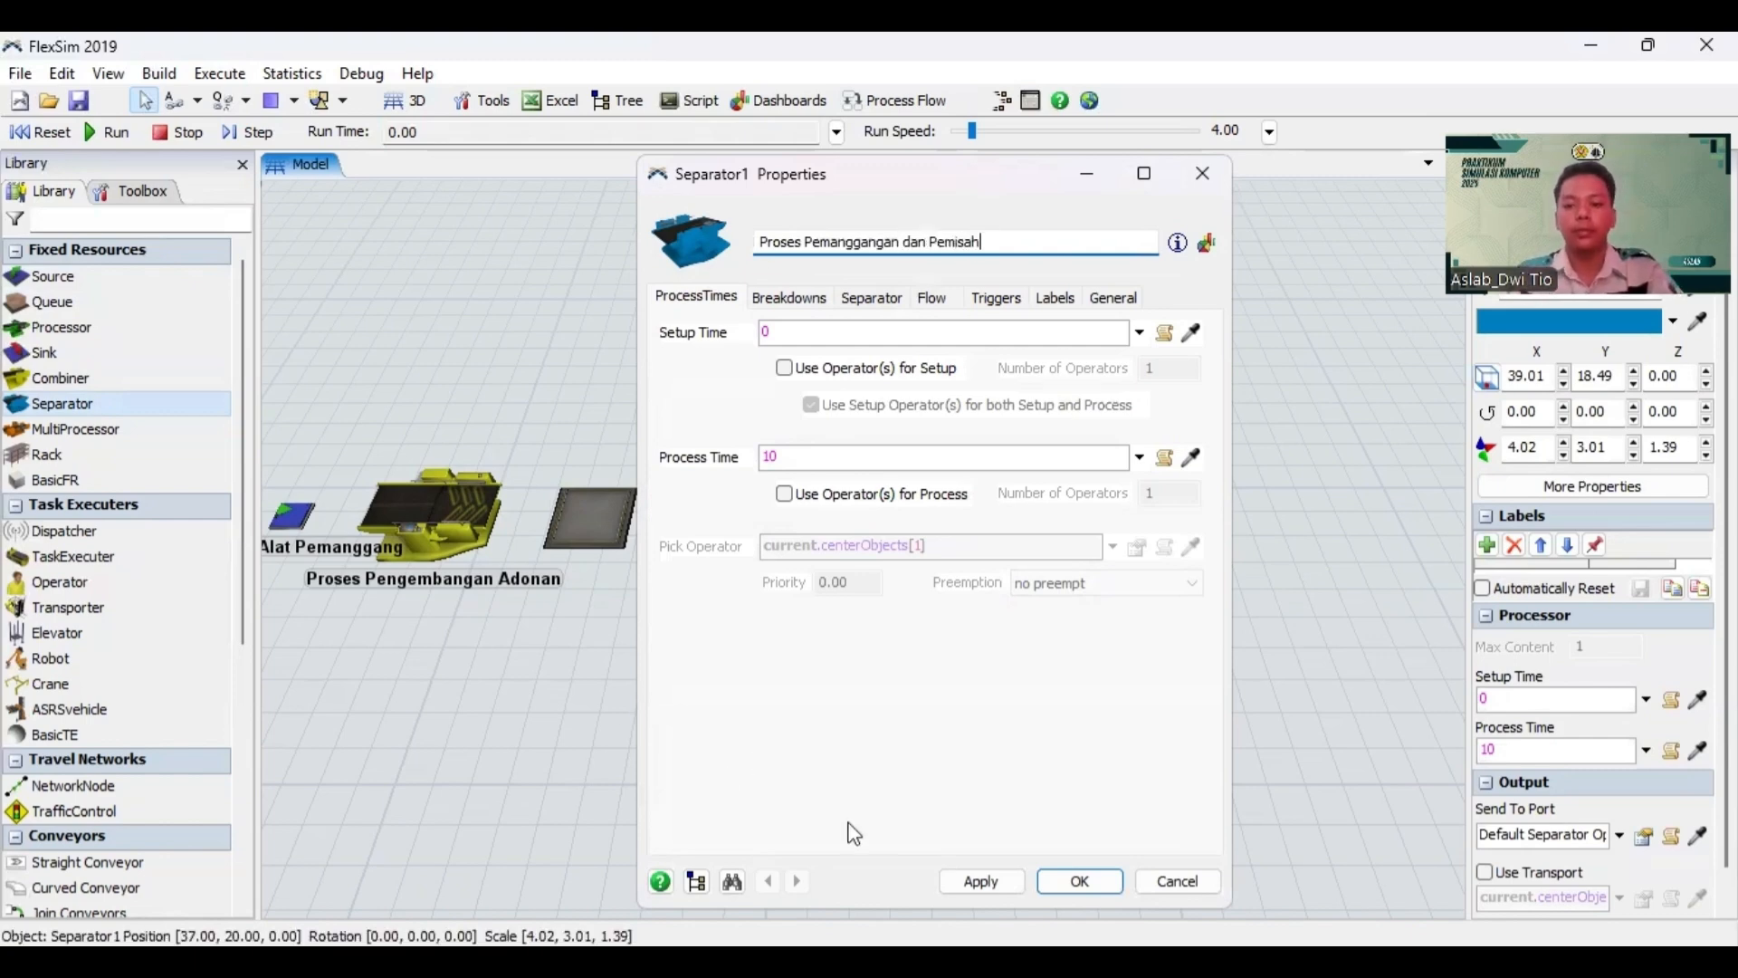
left_click(1004, 883)
left_click(1088, 877)
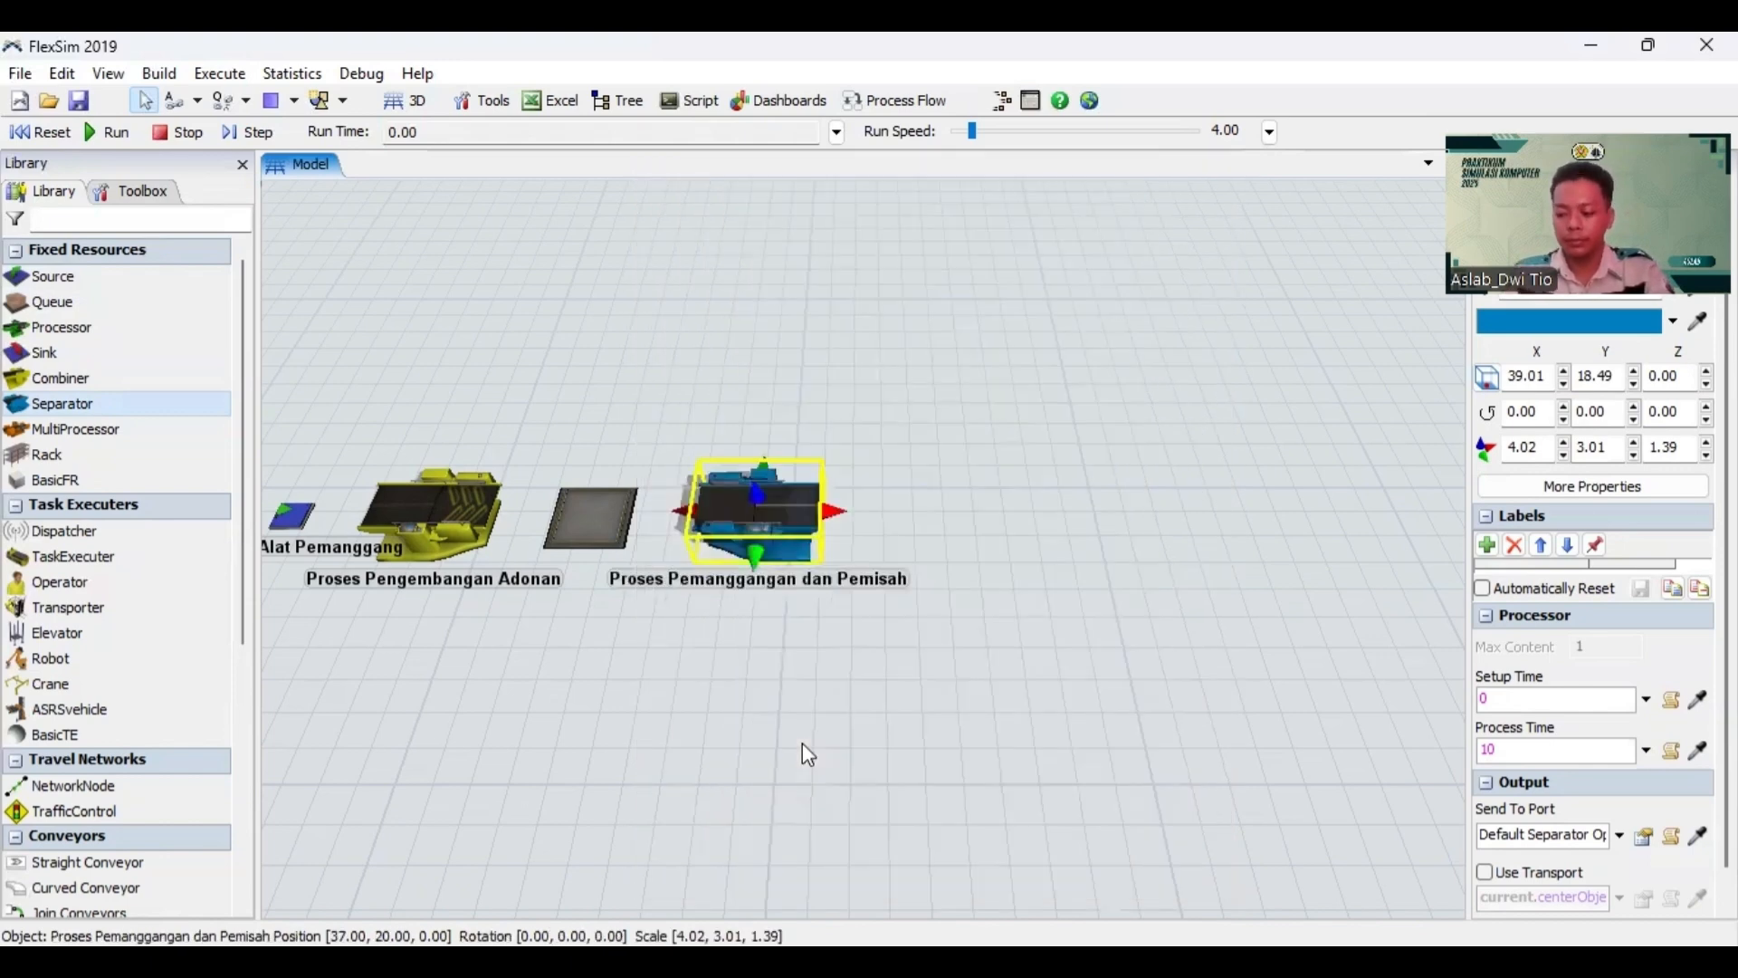
Step: Add a queue beyond and slightly above the Proses Pemanggangan dan Pemisah separator, at about X 43.4, Y 24
left_click(862, 674)
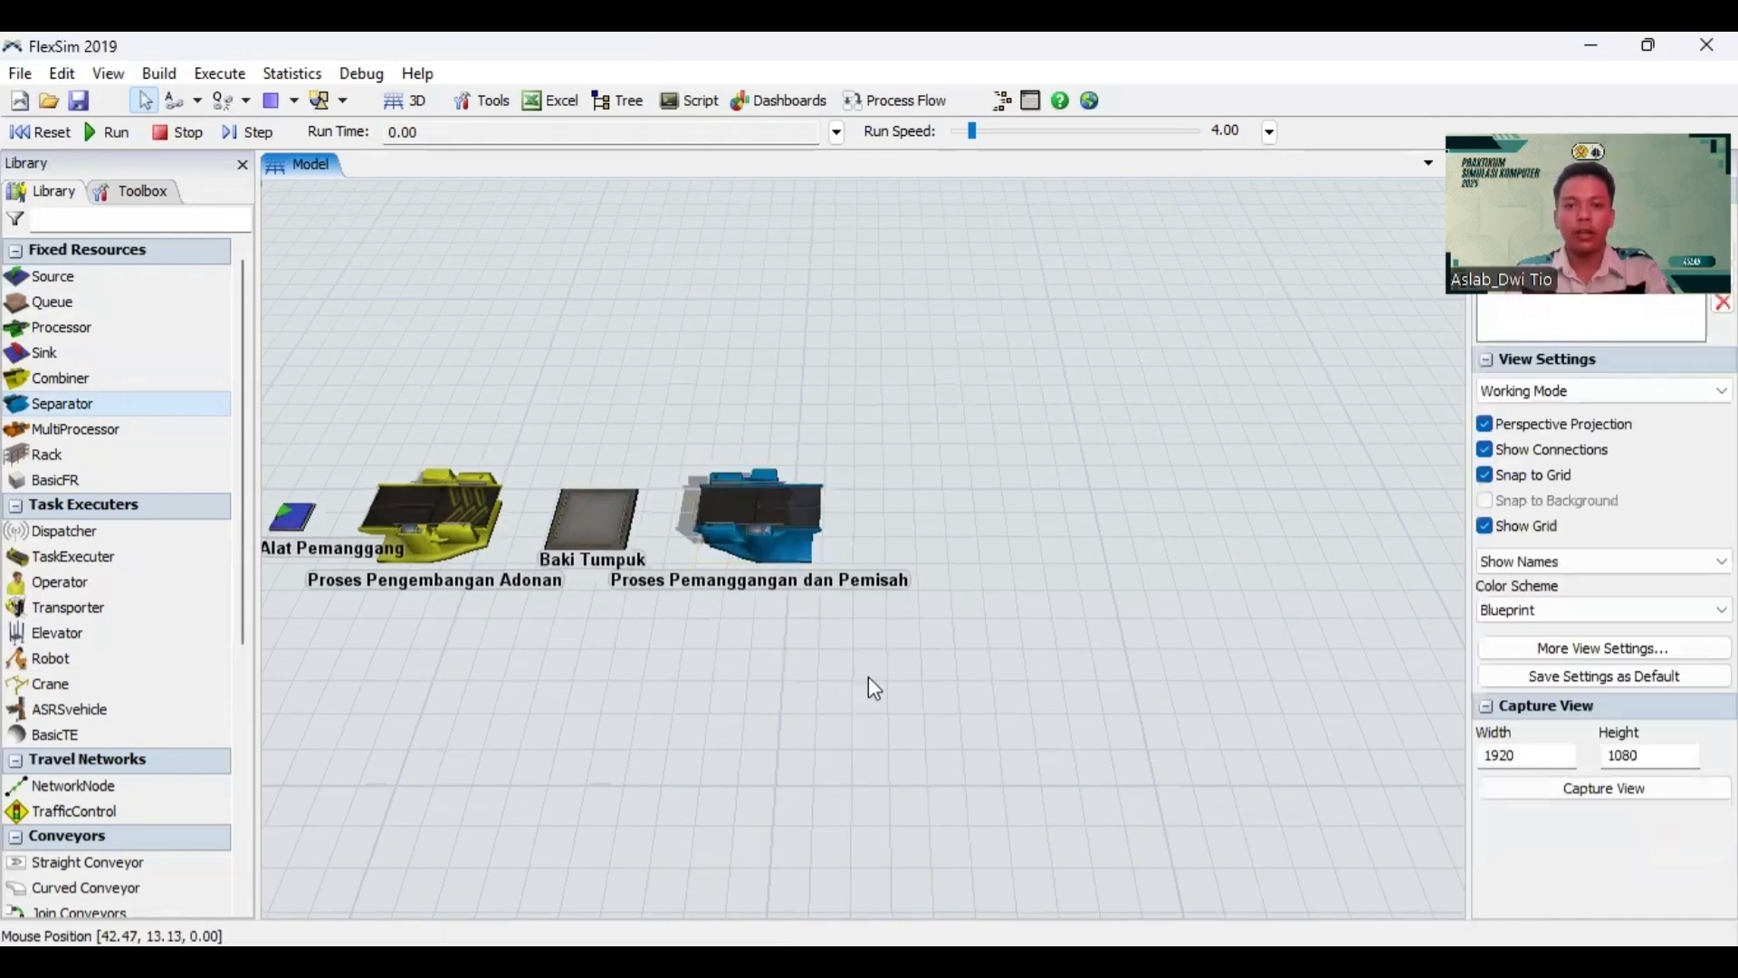
left_click_drag(867, 676, 774, 722)
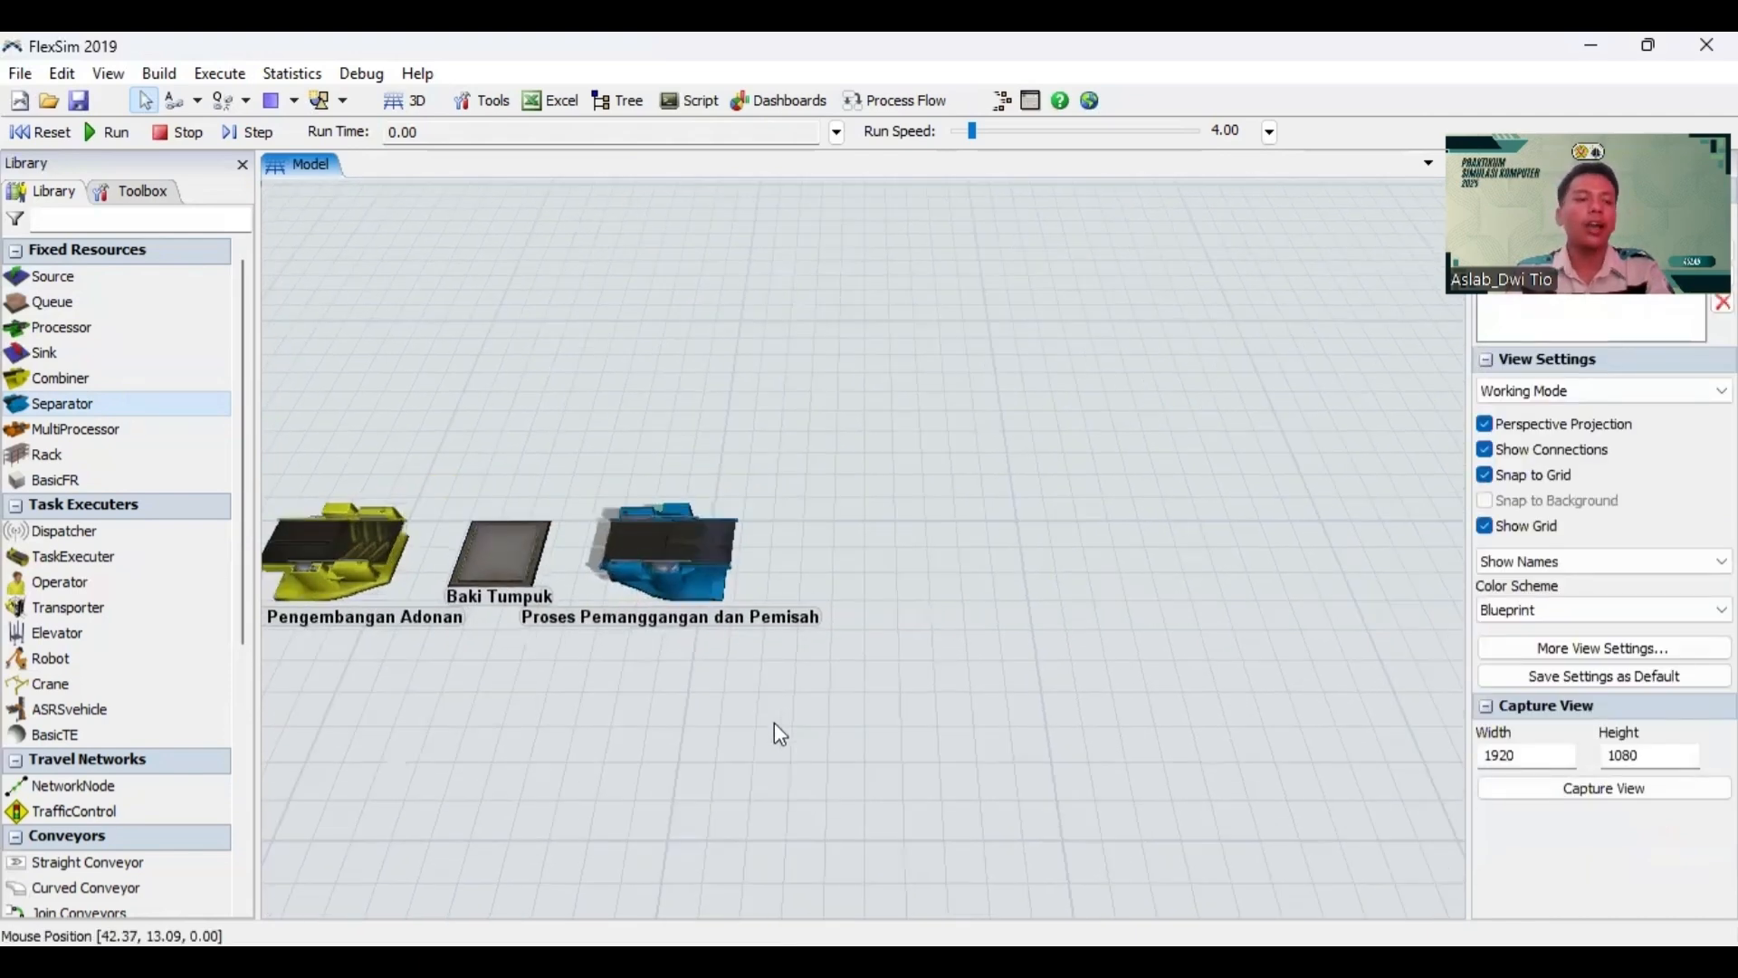
left_click(124, 301)
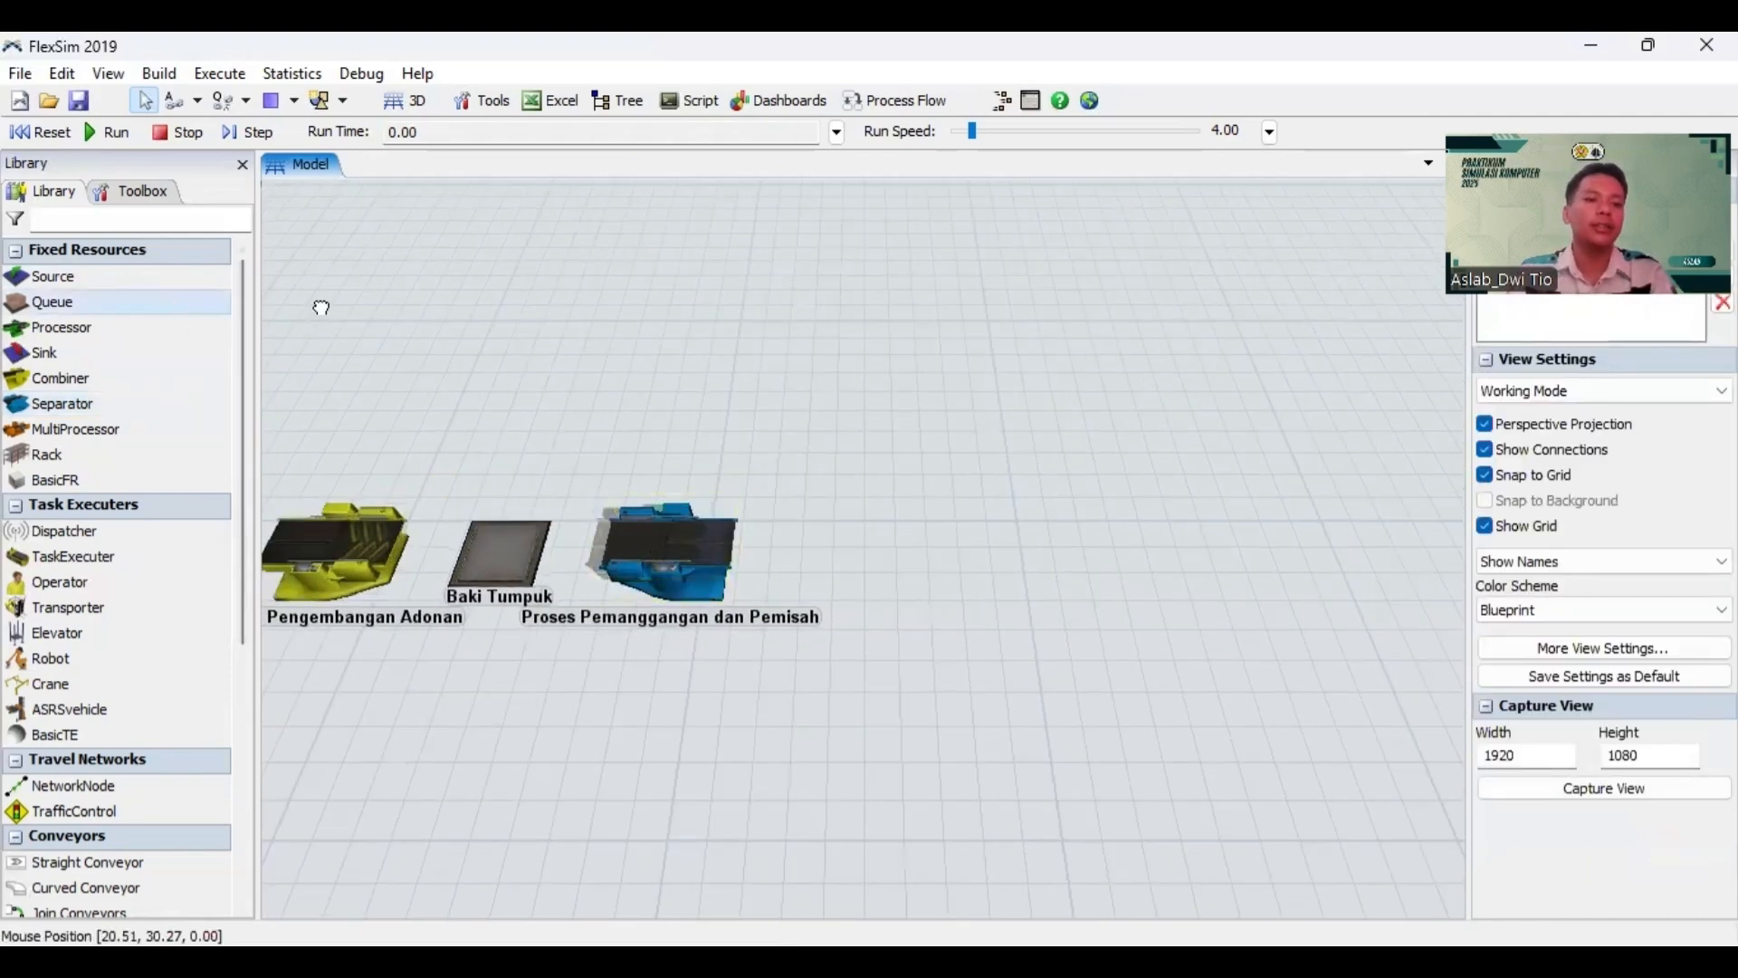
left_click(847, 445)
left_click(838, 449)
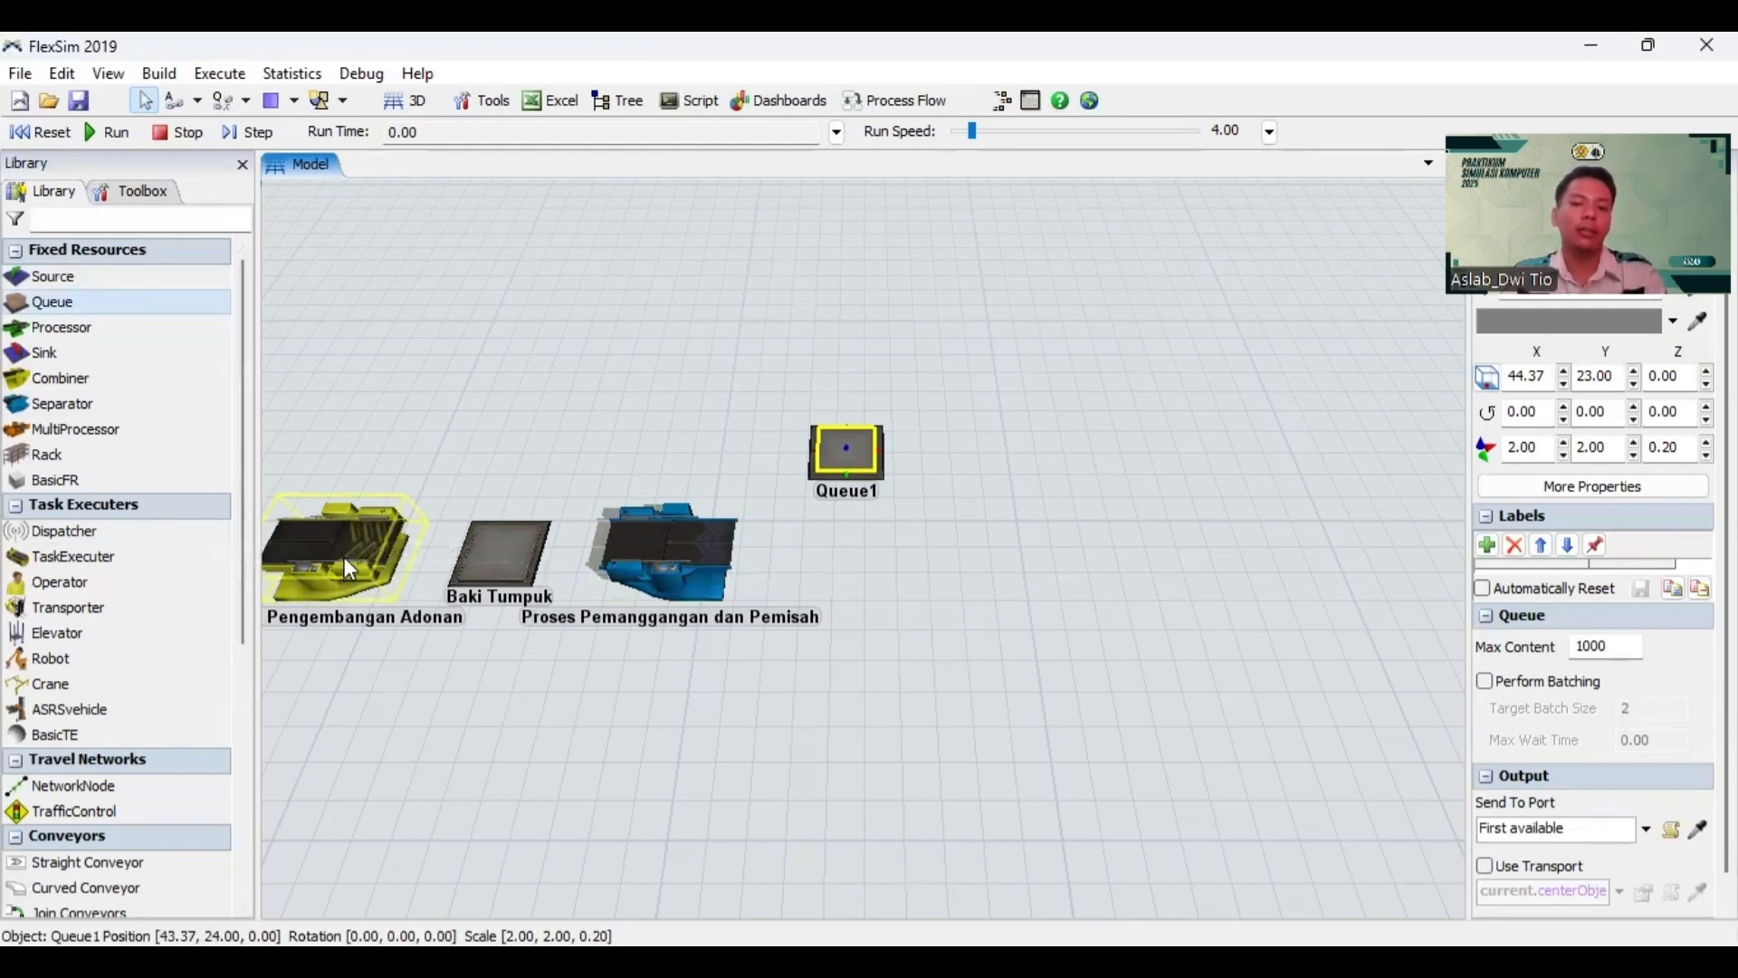
Step: Rename the queue beyond the baking separator as Pemisahan Alat Pemanggang
double_click(858, 459)
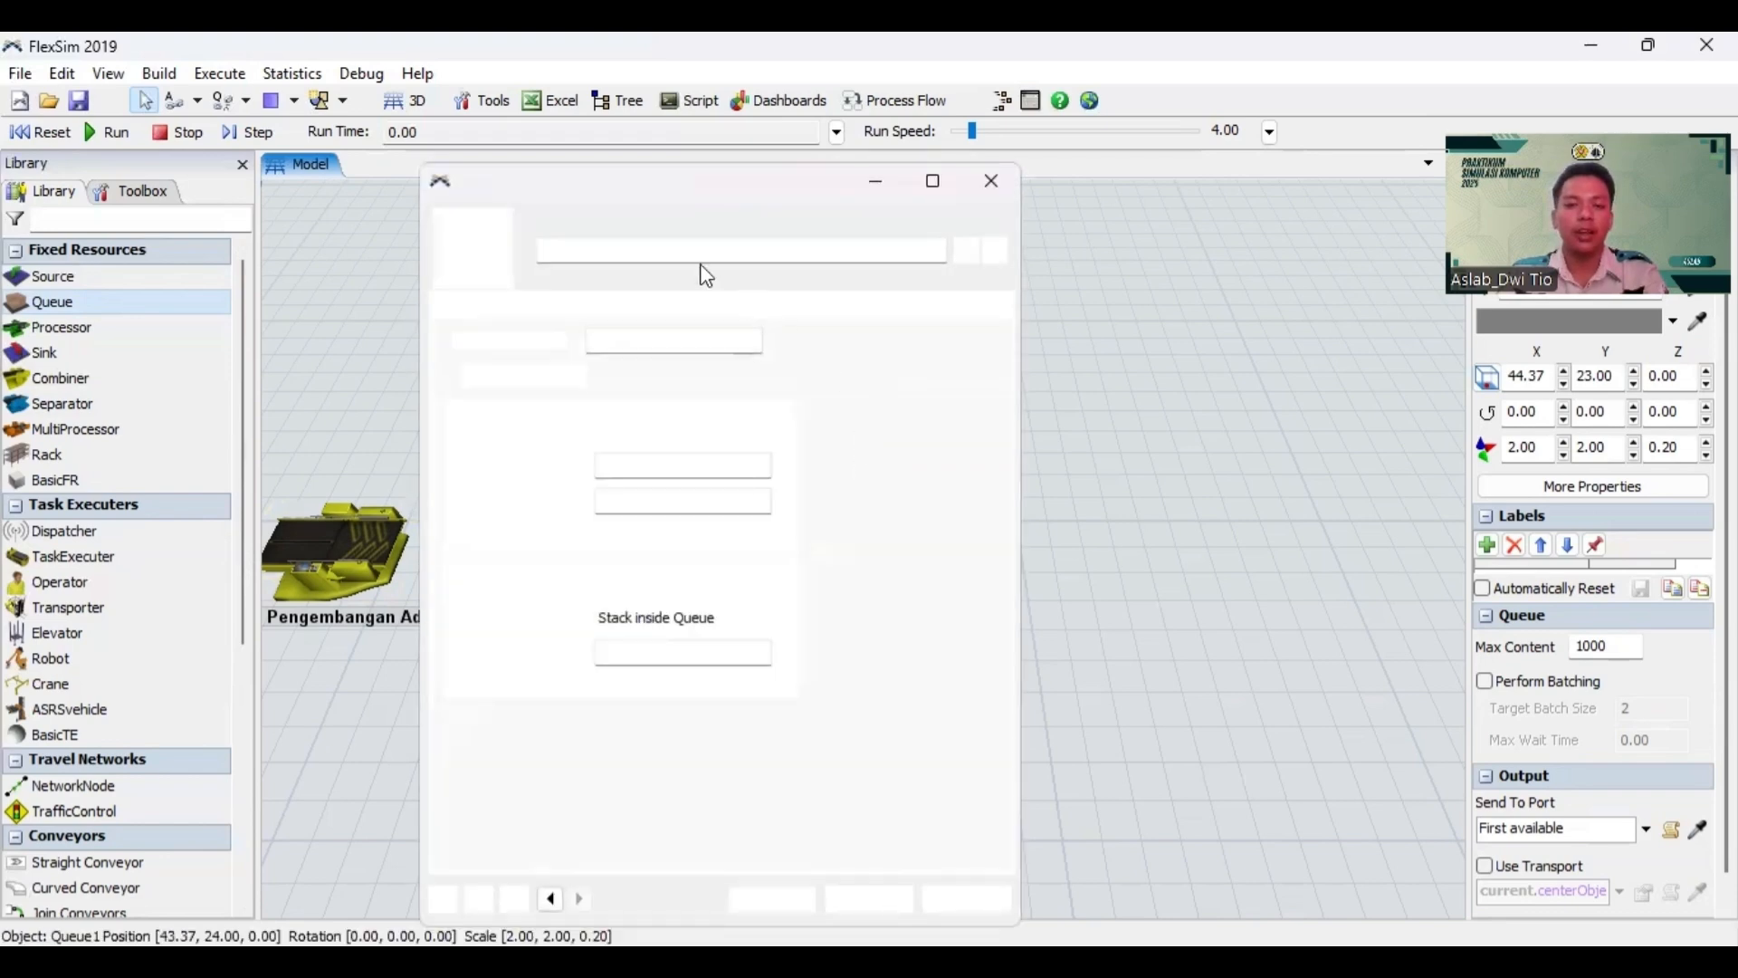
double_click(673, 246)
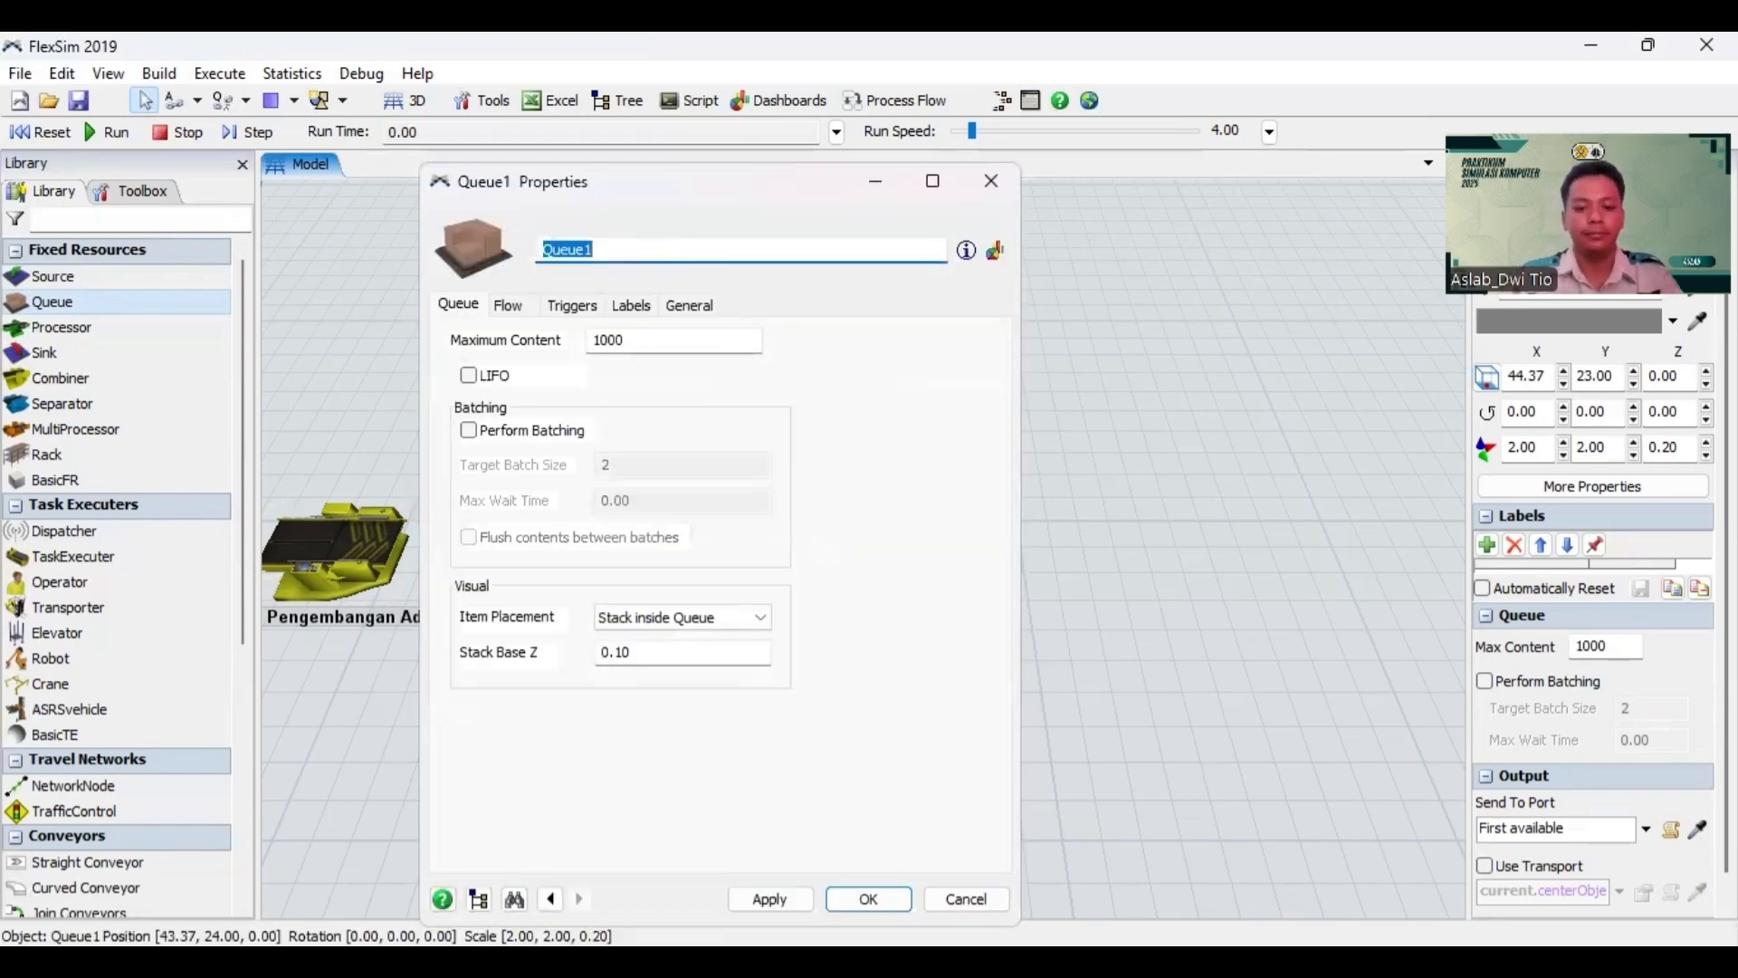
type("Pemisahan Alat Pemanggang")
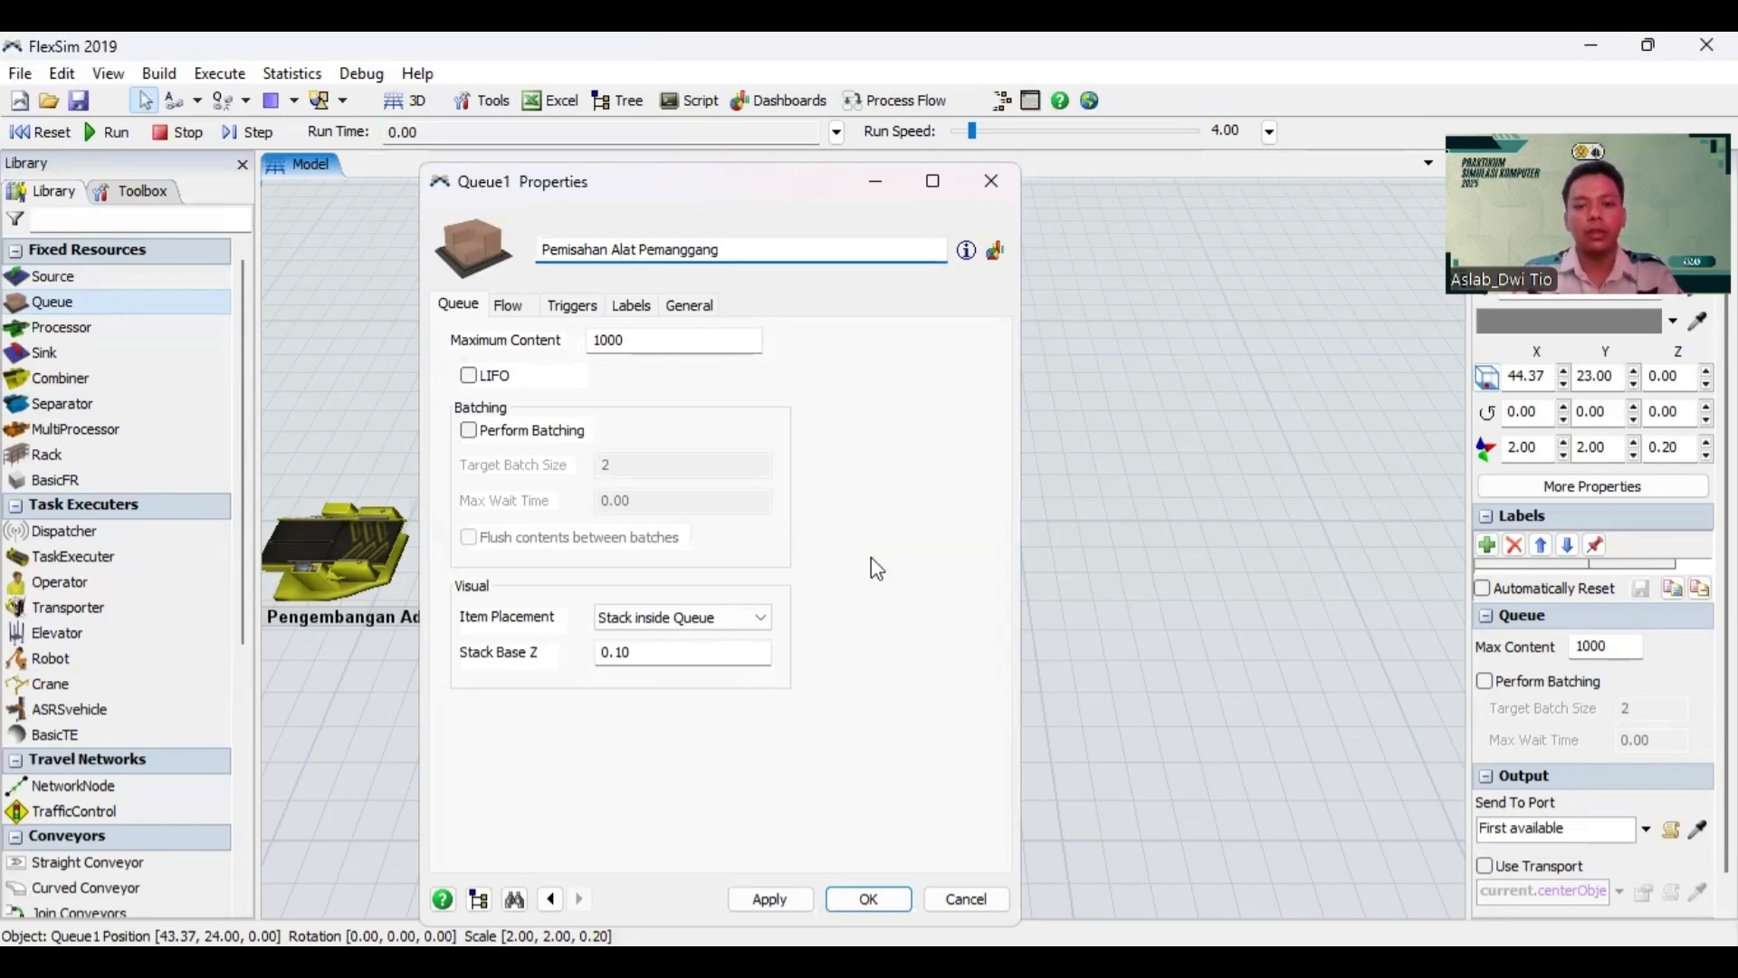
left_click(768, 897)
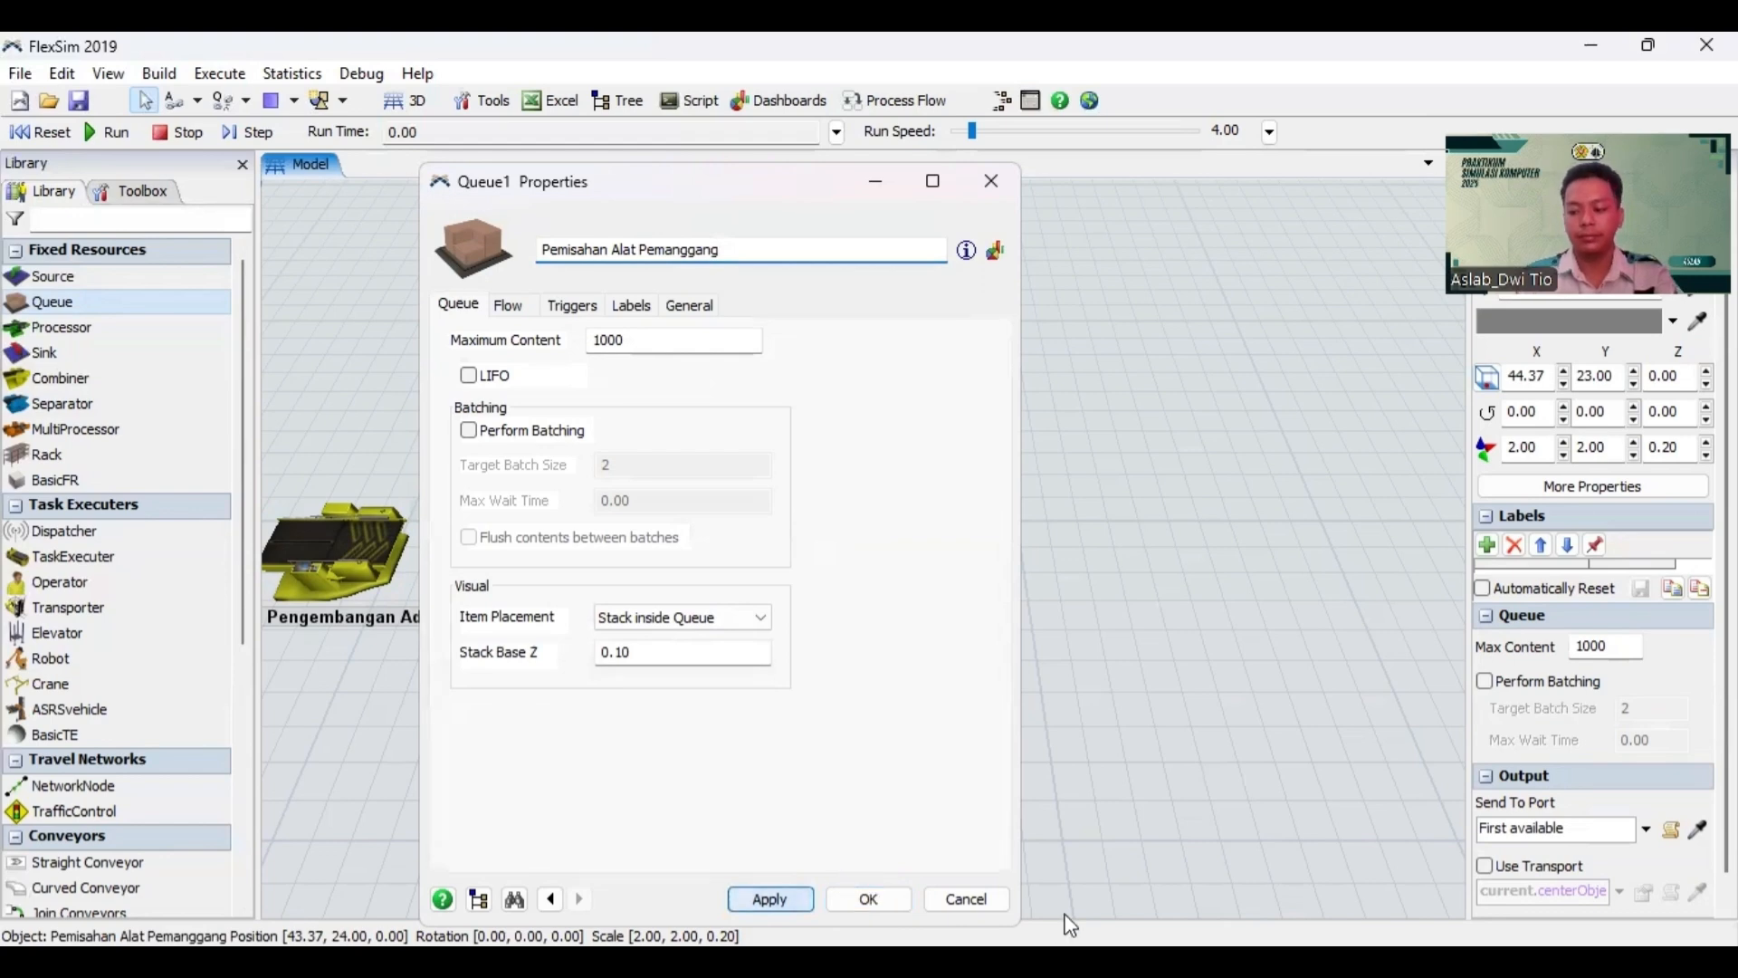
key("Escape")
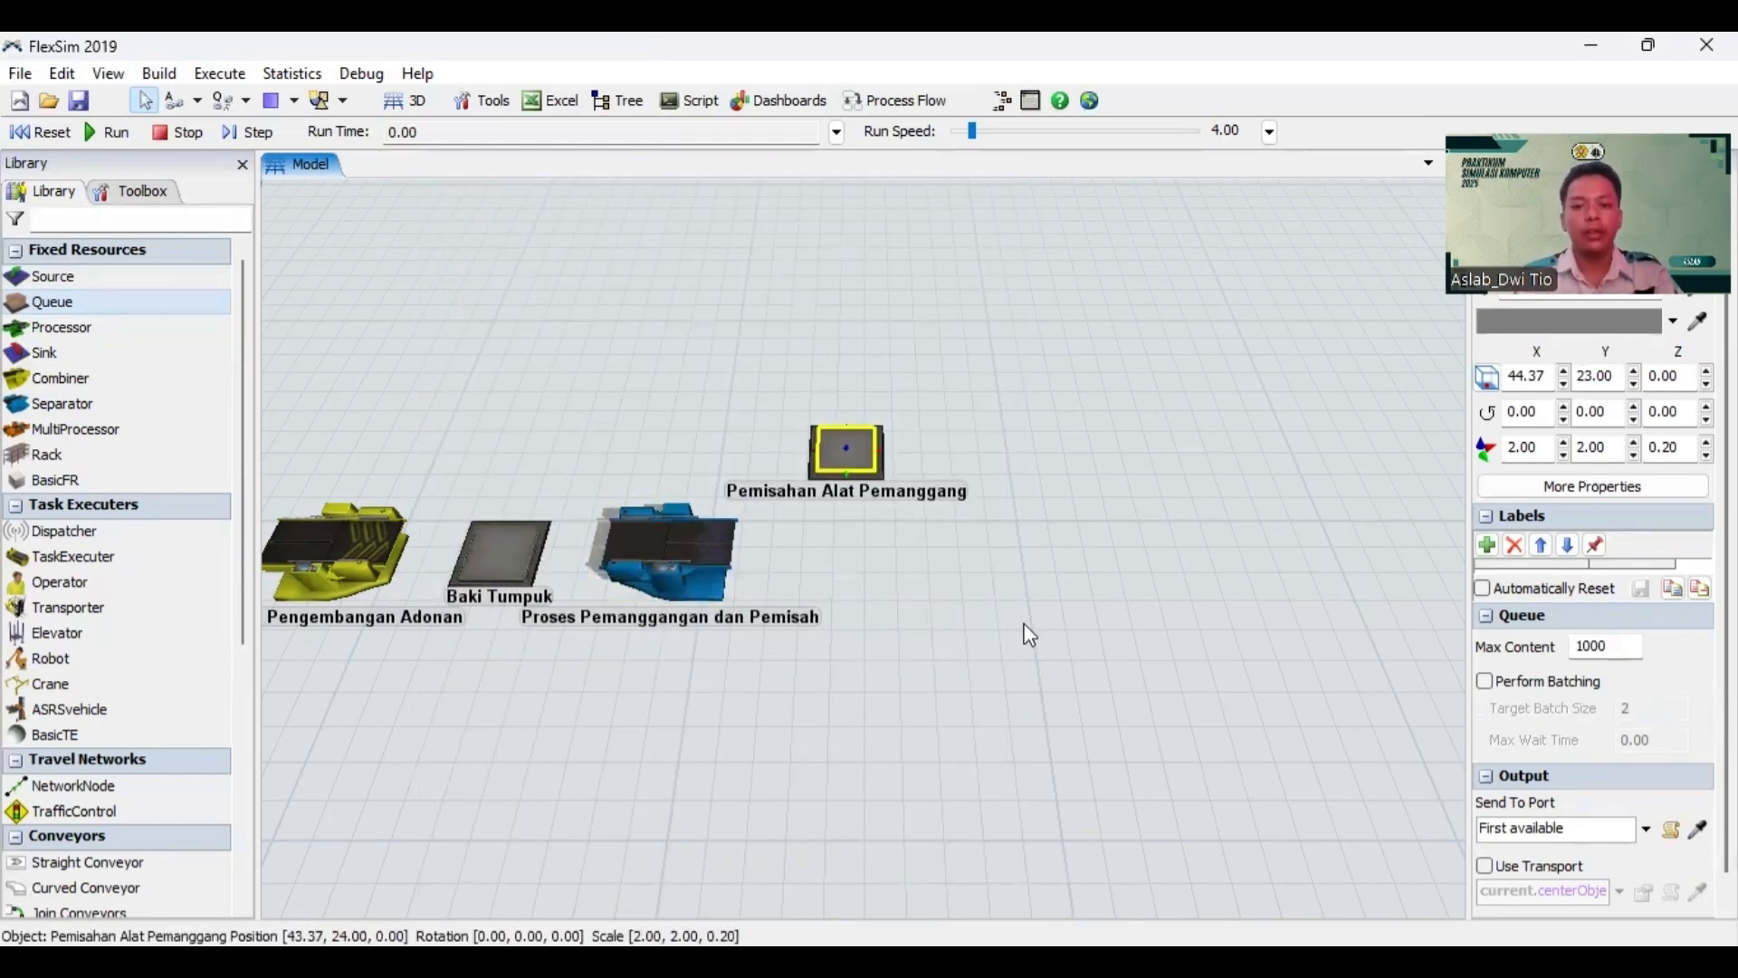
Step: Place a 10 m straight conveyor beyond Proses Pemanggangan dan Pemisah and in line with it, starting at about X 43.5, Y 18.2
left_click(1031, 632)
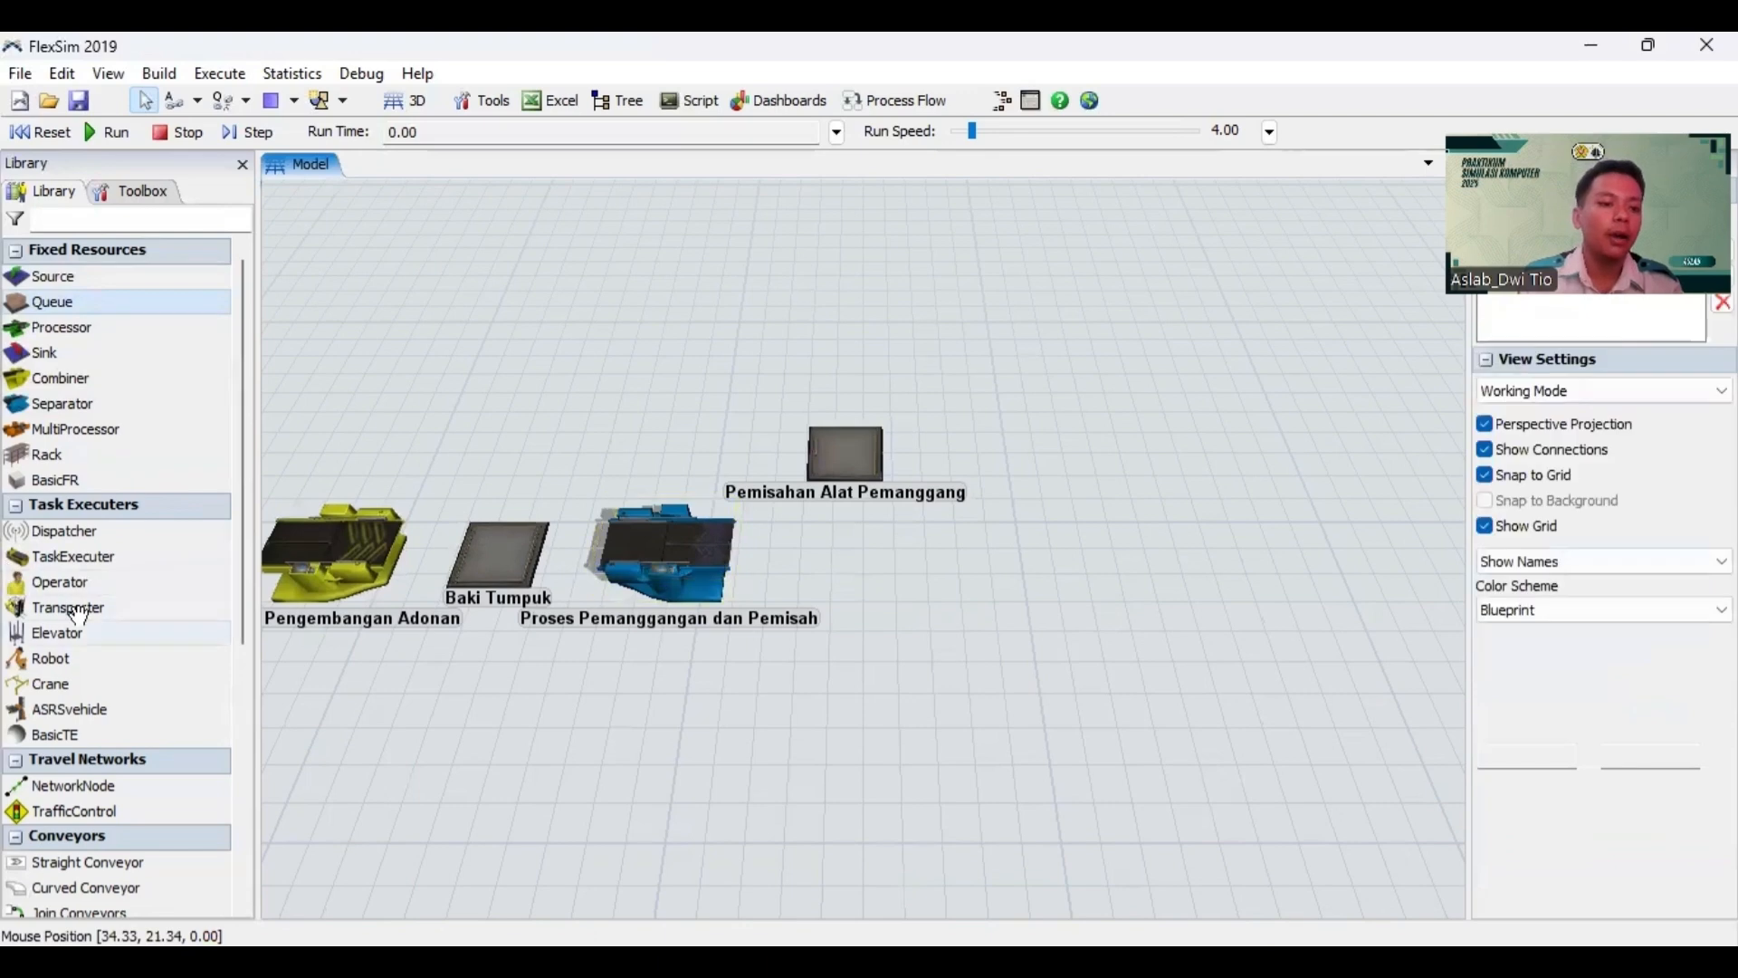
scroll(145, 686, "down", 3)
left_click(136, 679)
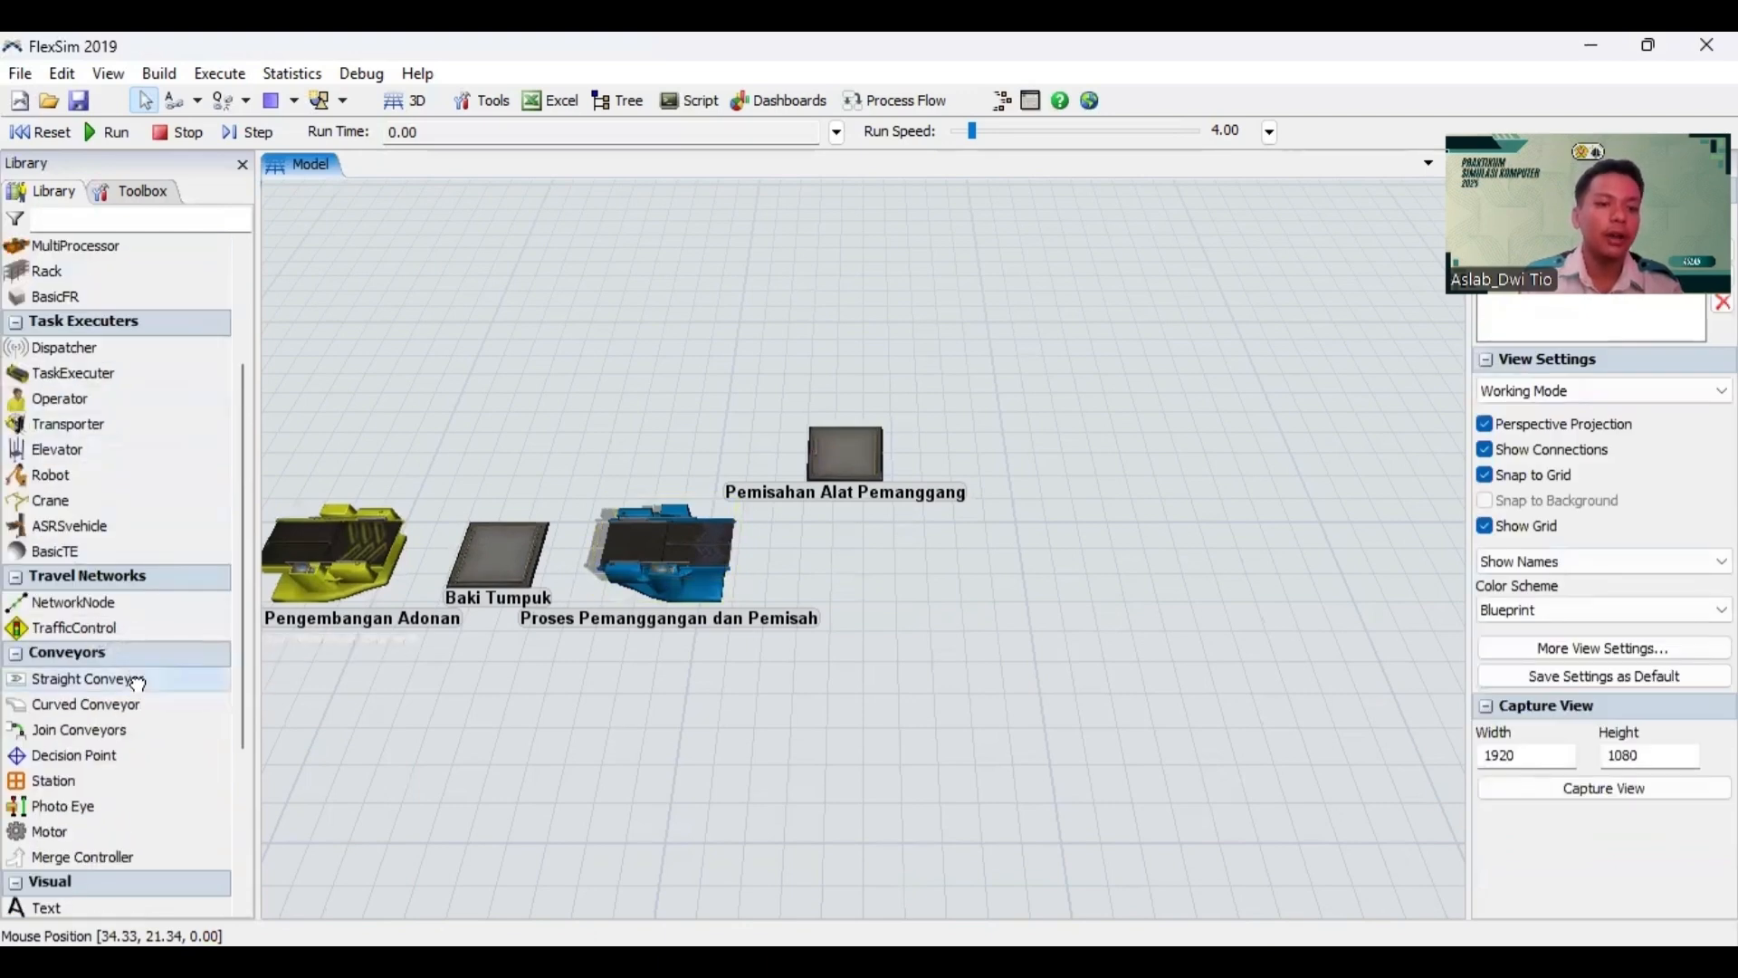
left_click(920, 557)
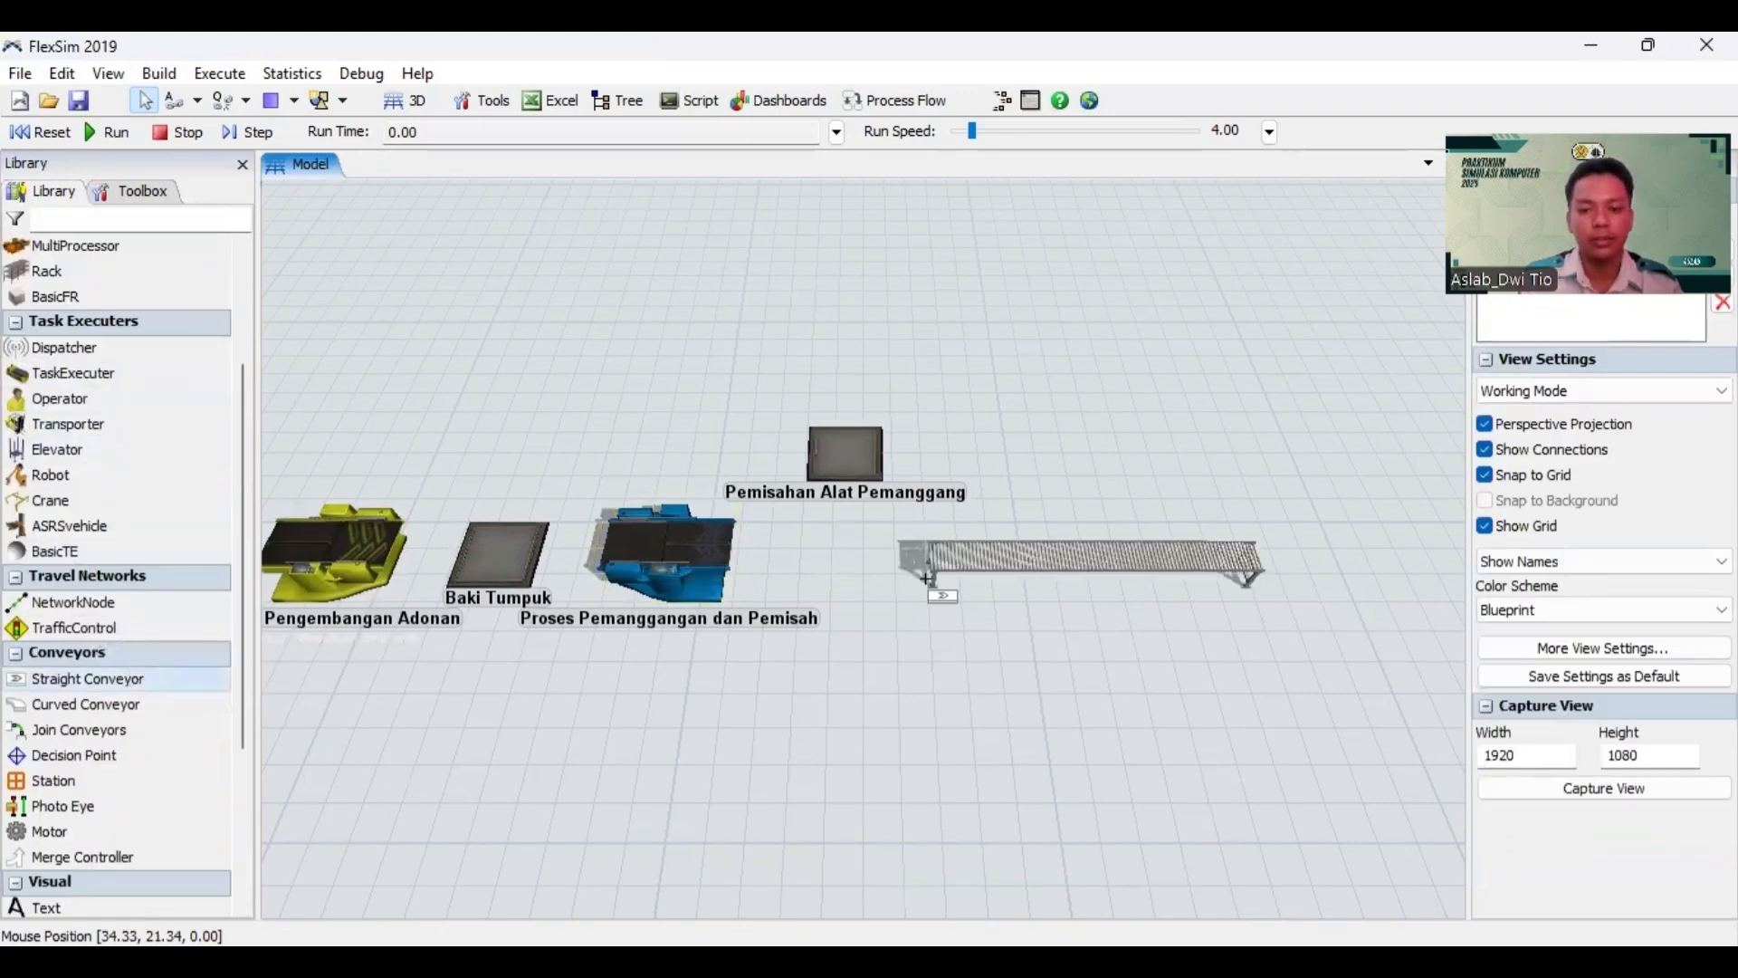
left_click_drag(1003, 561, 889, 558)
left_click_drag(913, 639, 914, 648)
scroll(919, 661, "down", 2)
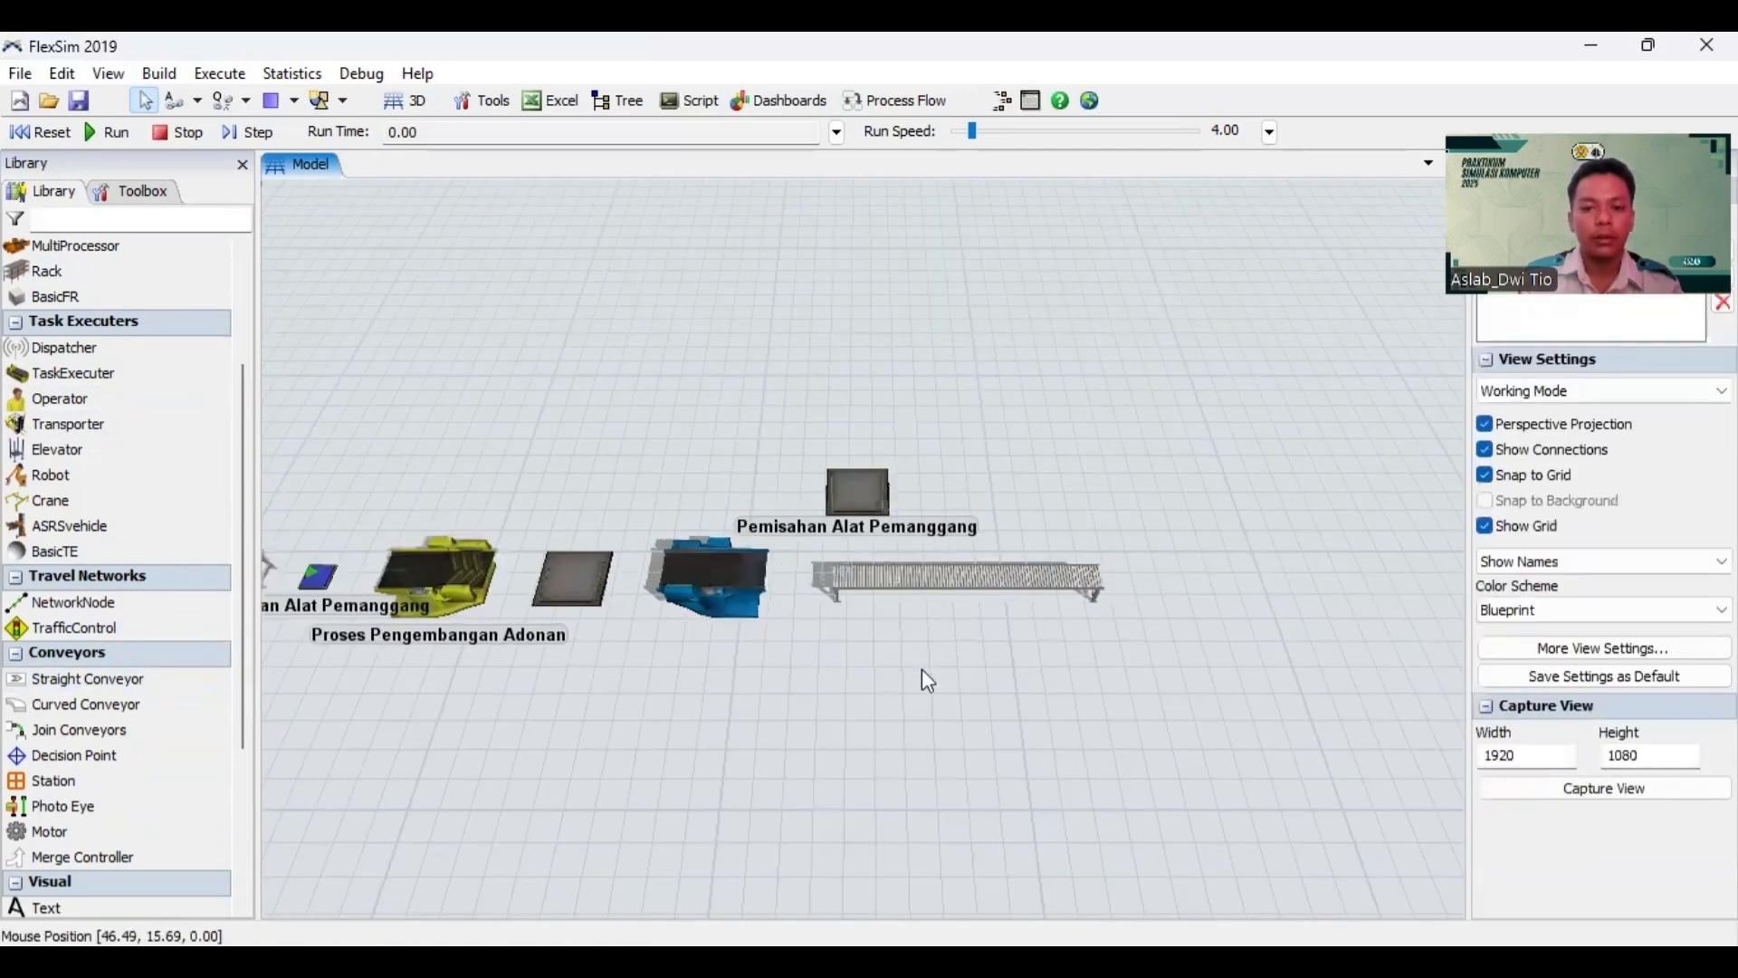
Step: Draw a second straight conveyor about 8.1 m long, running perpendicular from near the far end of the 10 m conveyor towards lower Y
left_click_drag(610, 520, 504, 398)
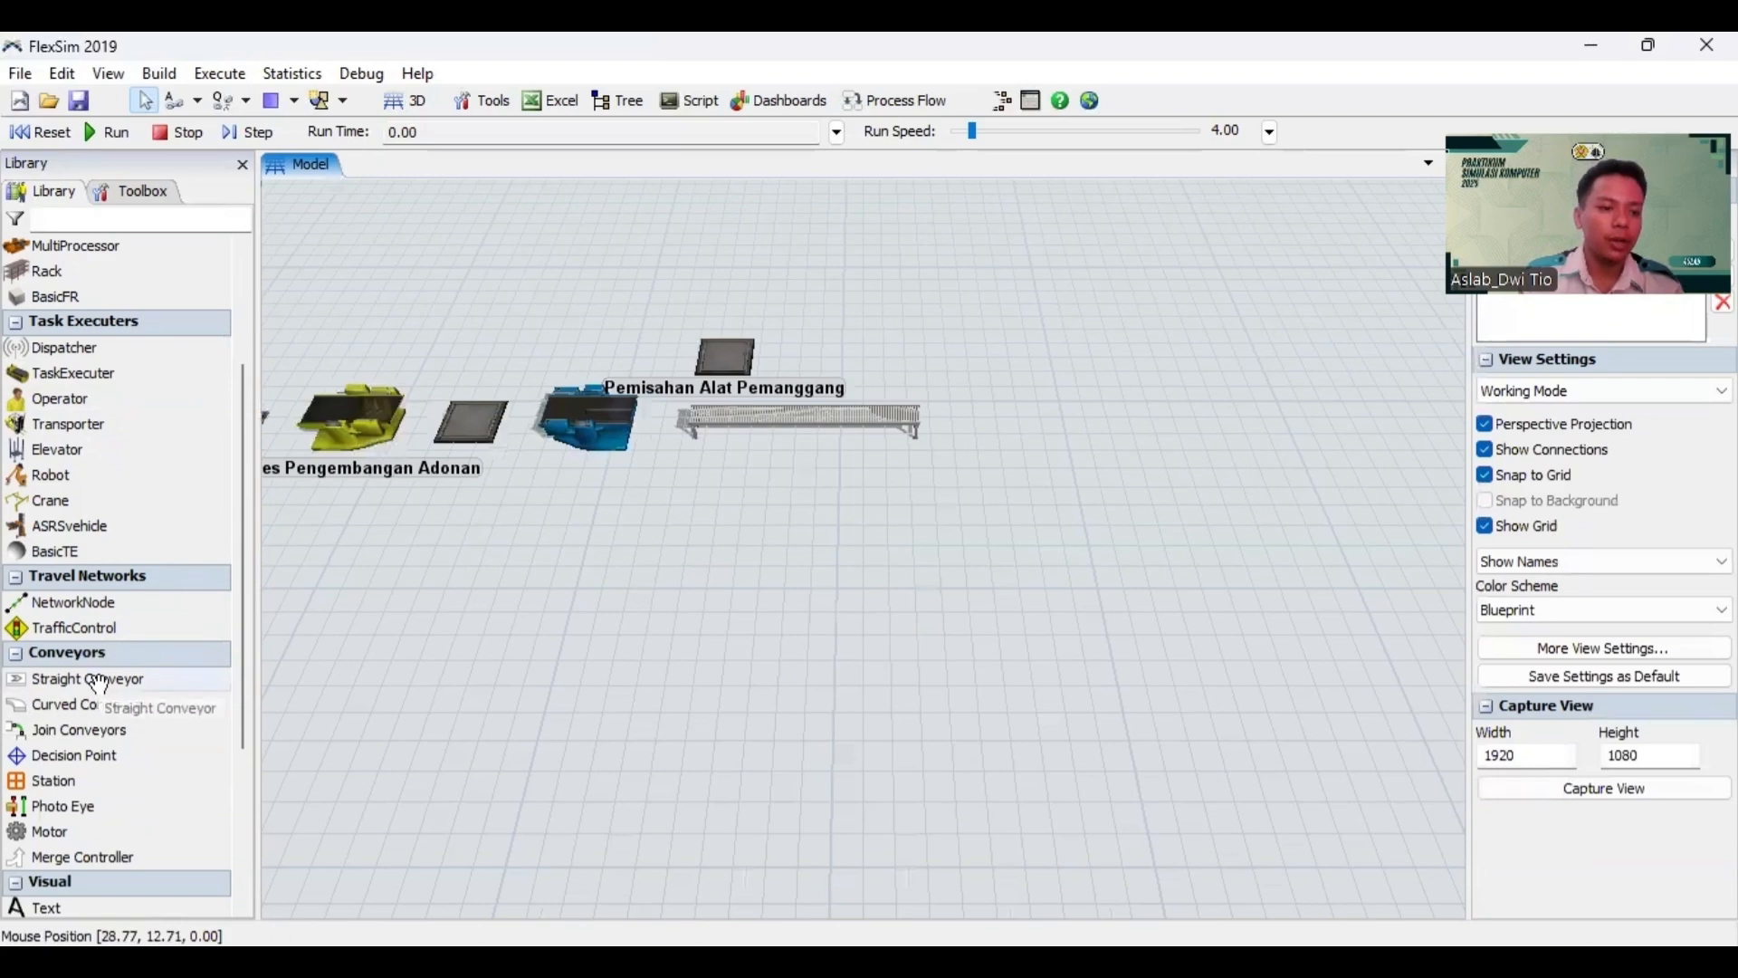
left_click(82, 679)
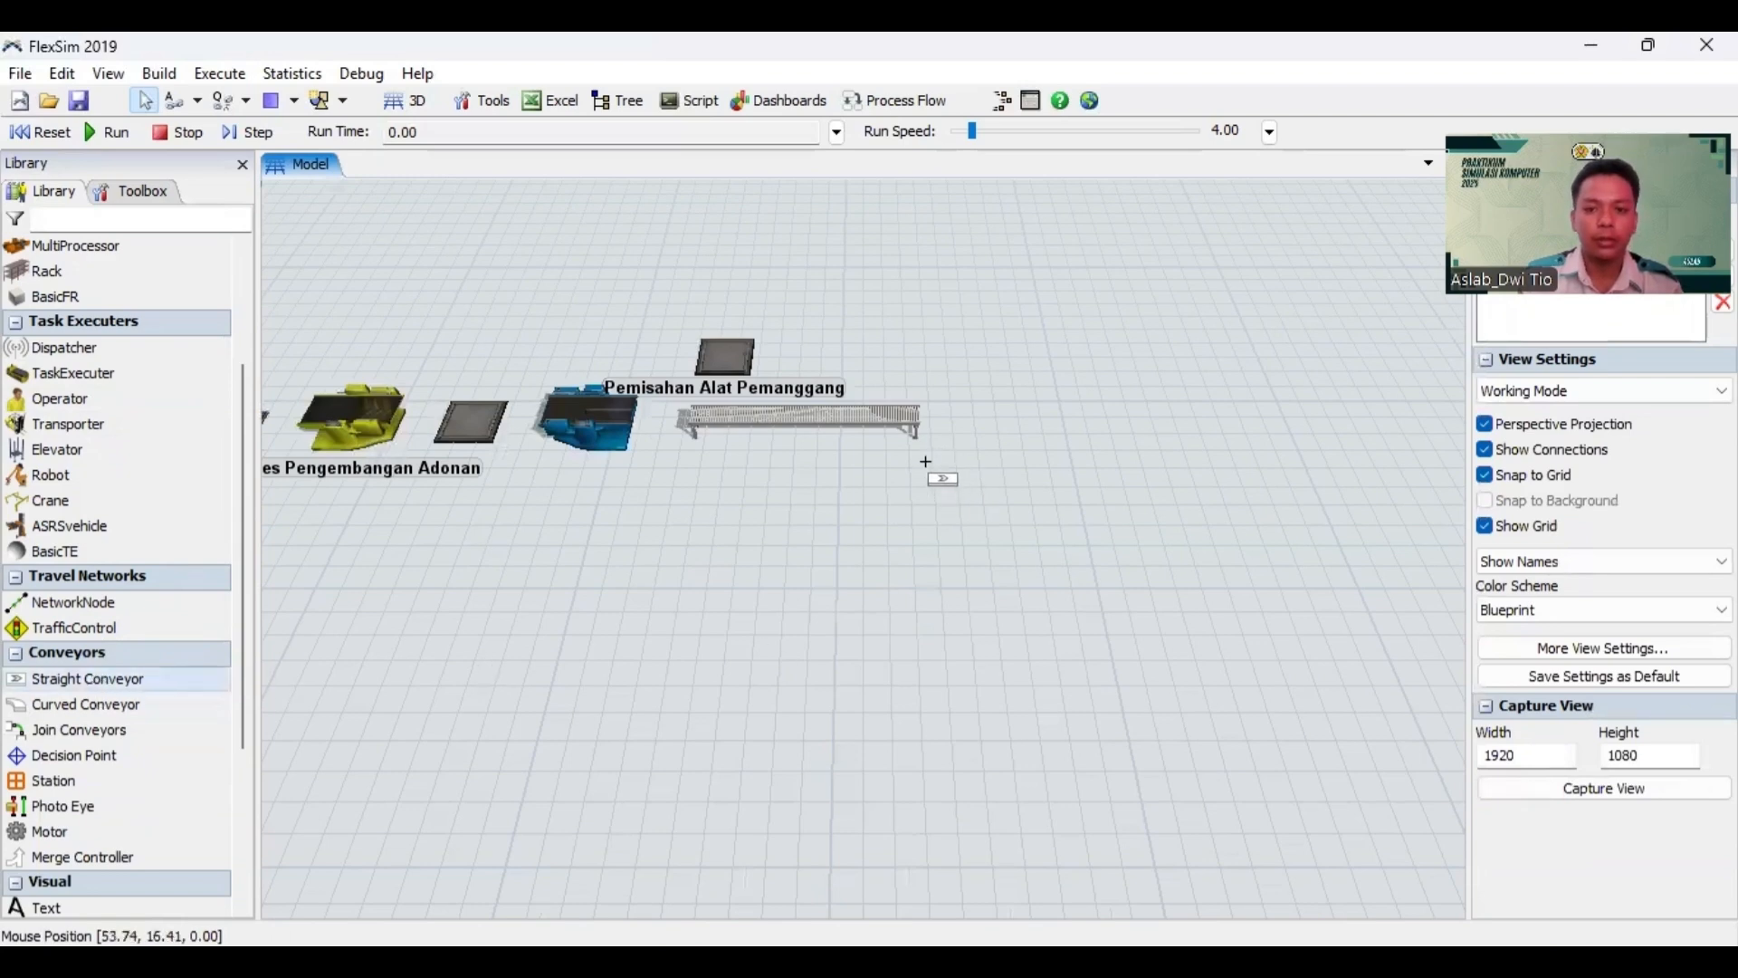
mouse_move(935, 473)
left_mouse_down()
mouse_move(948, 760)
mouse_move(938, 749)
left_mouse_up()
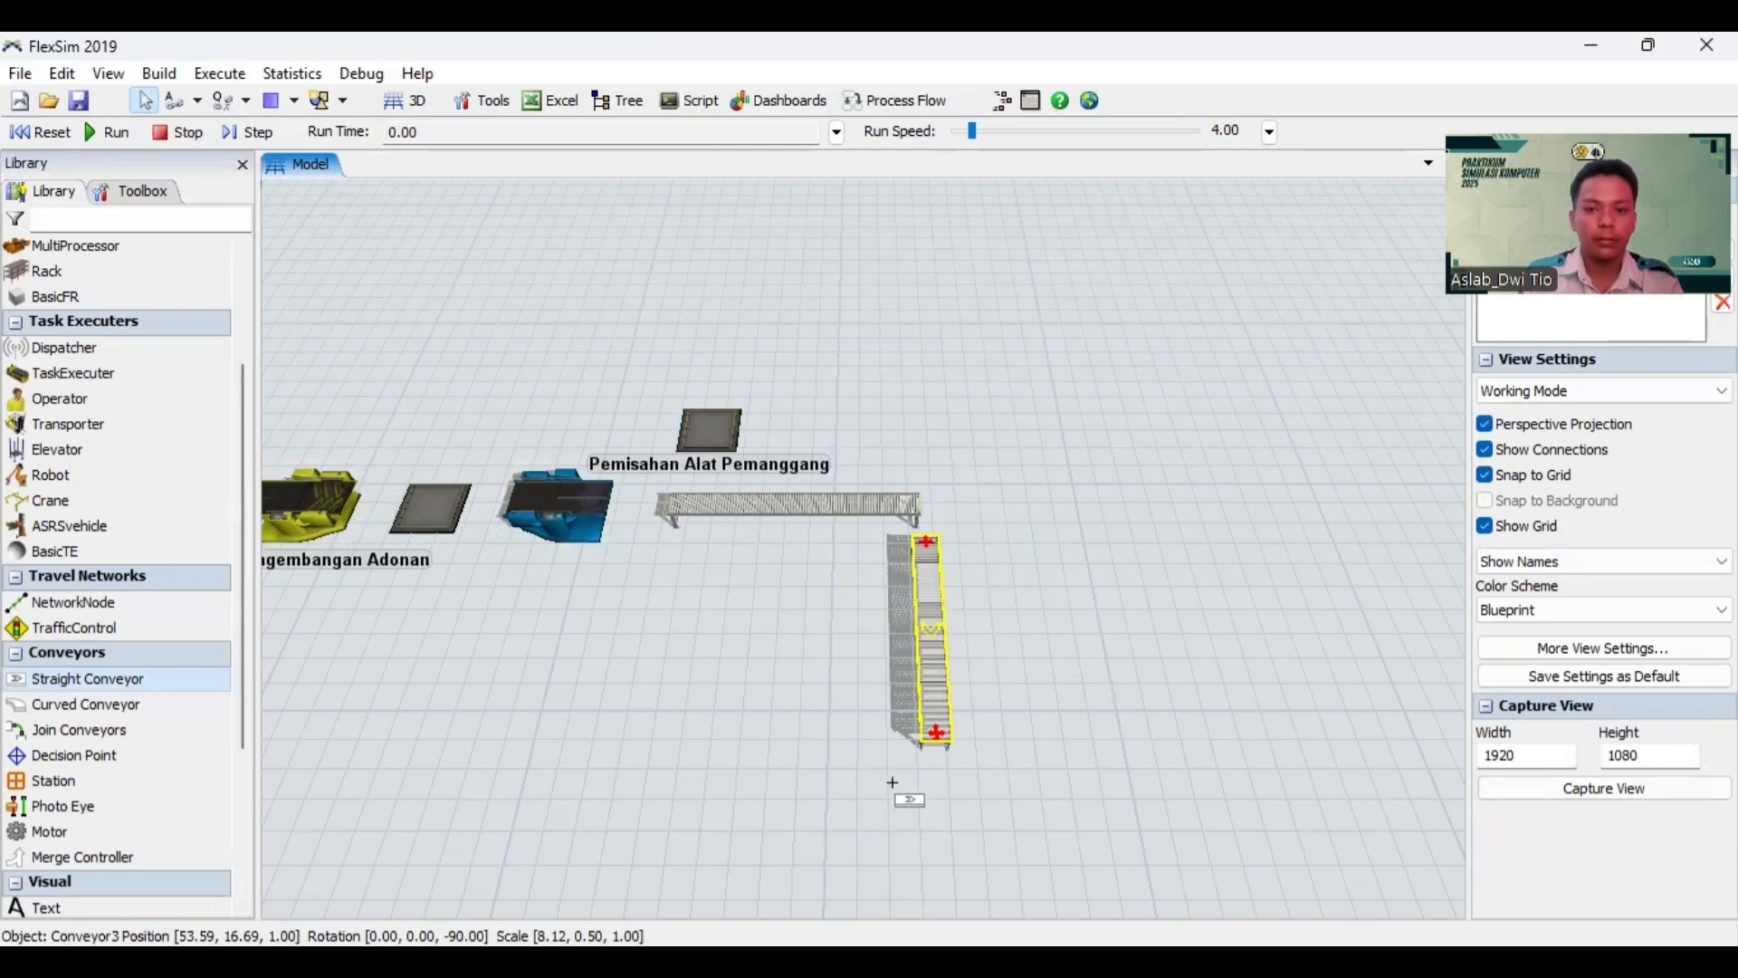
left_click(206, 668)
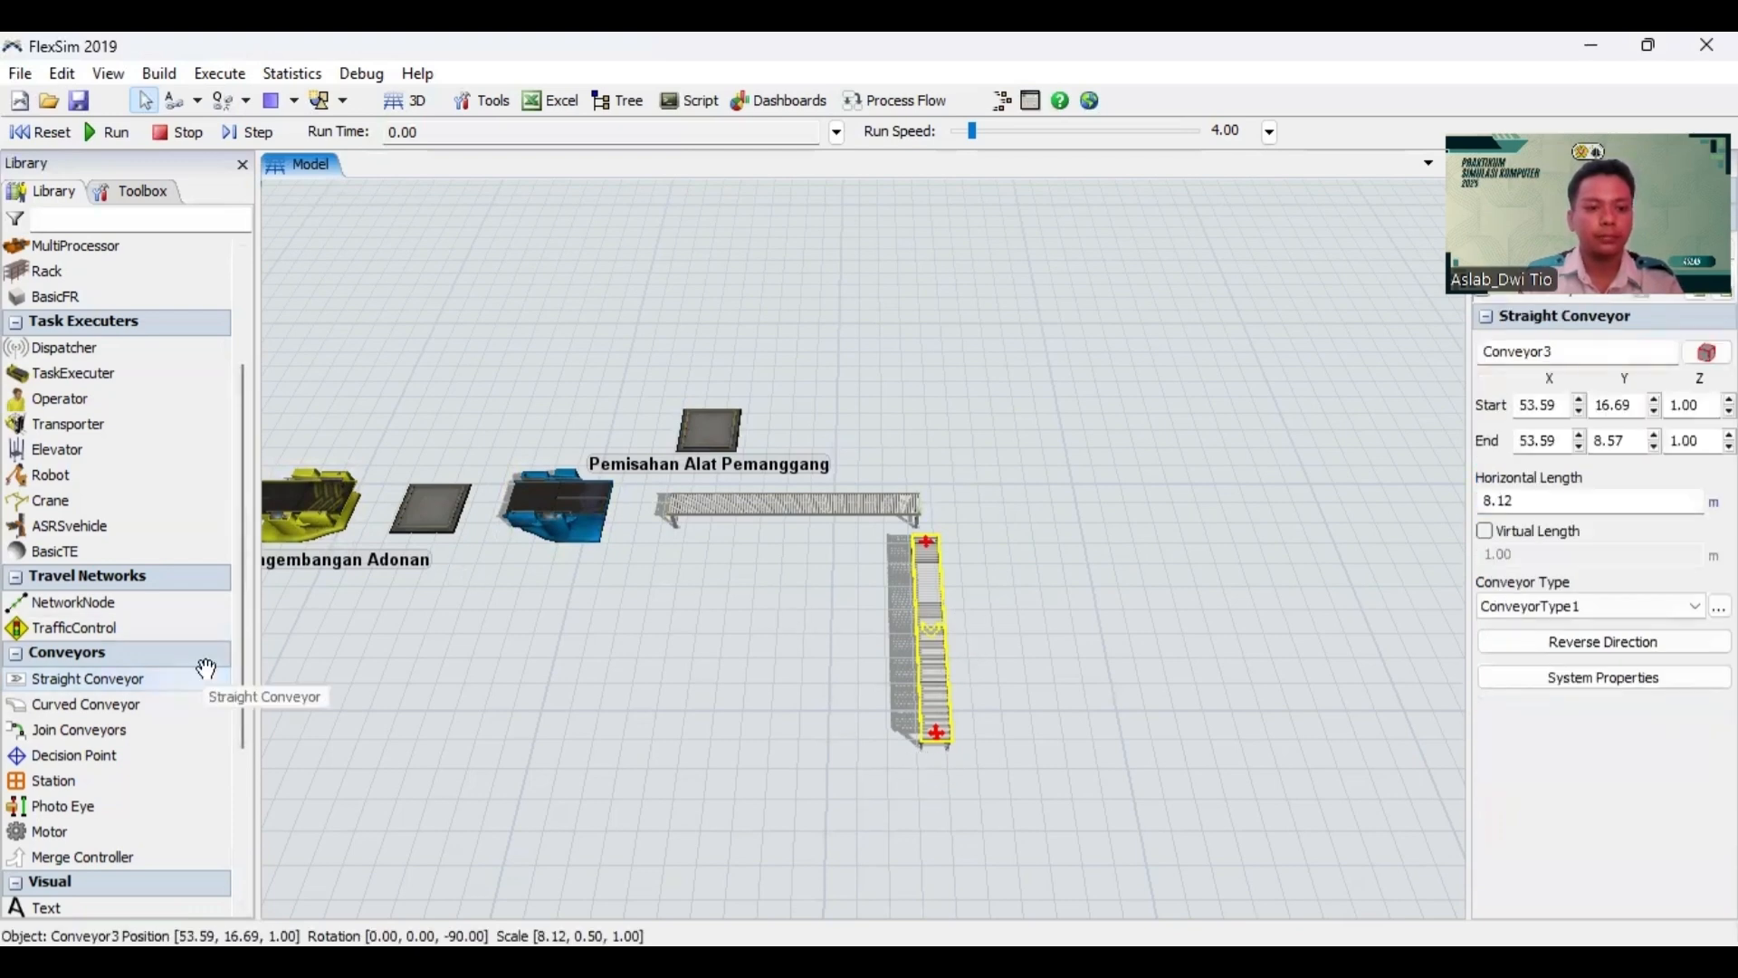
left_click(791, 606)
Step: Move the perpendicular conveyor closer to the 10 m conveyor's far end, so it starts at about X 54.2, Y 17
scroll(1046, 601, "up", 3)
scroll(905, 579, "down", 2)
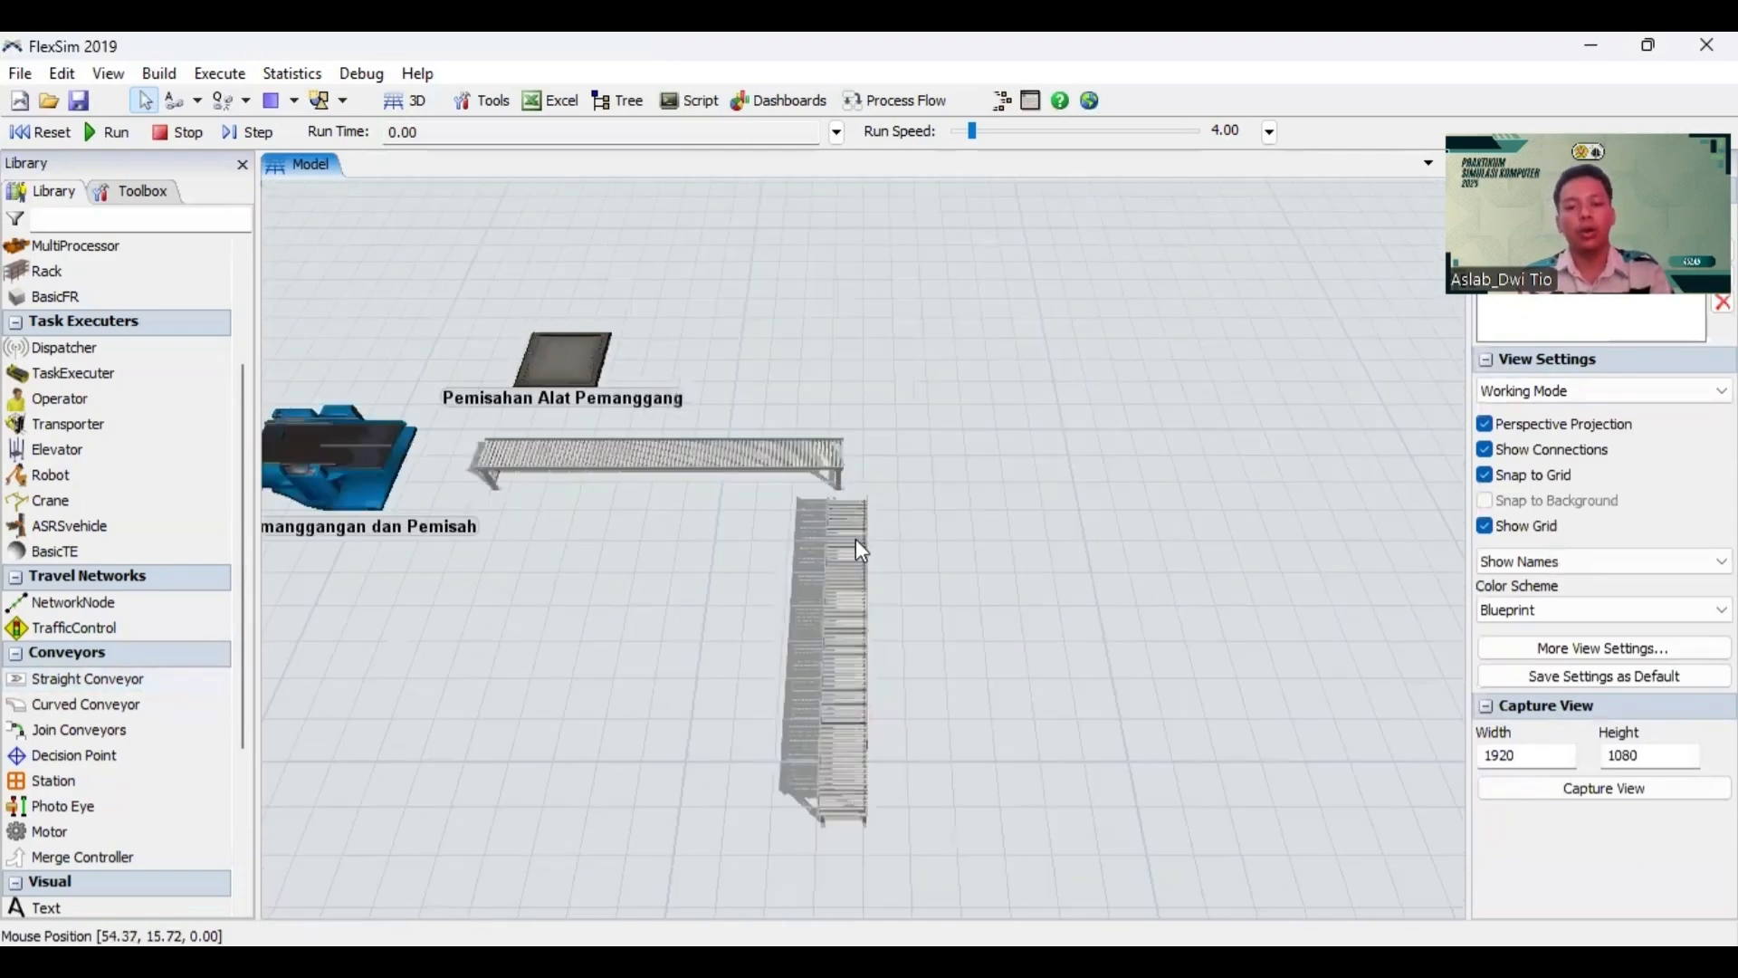
left_click(848, 547)
left_click_drag(878, 542, 869, 538)
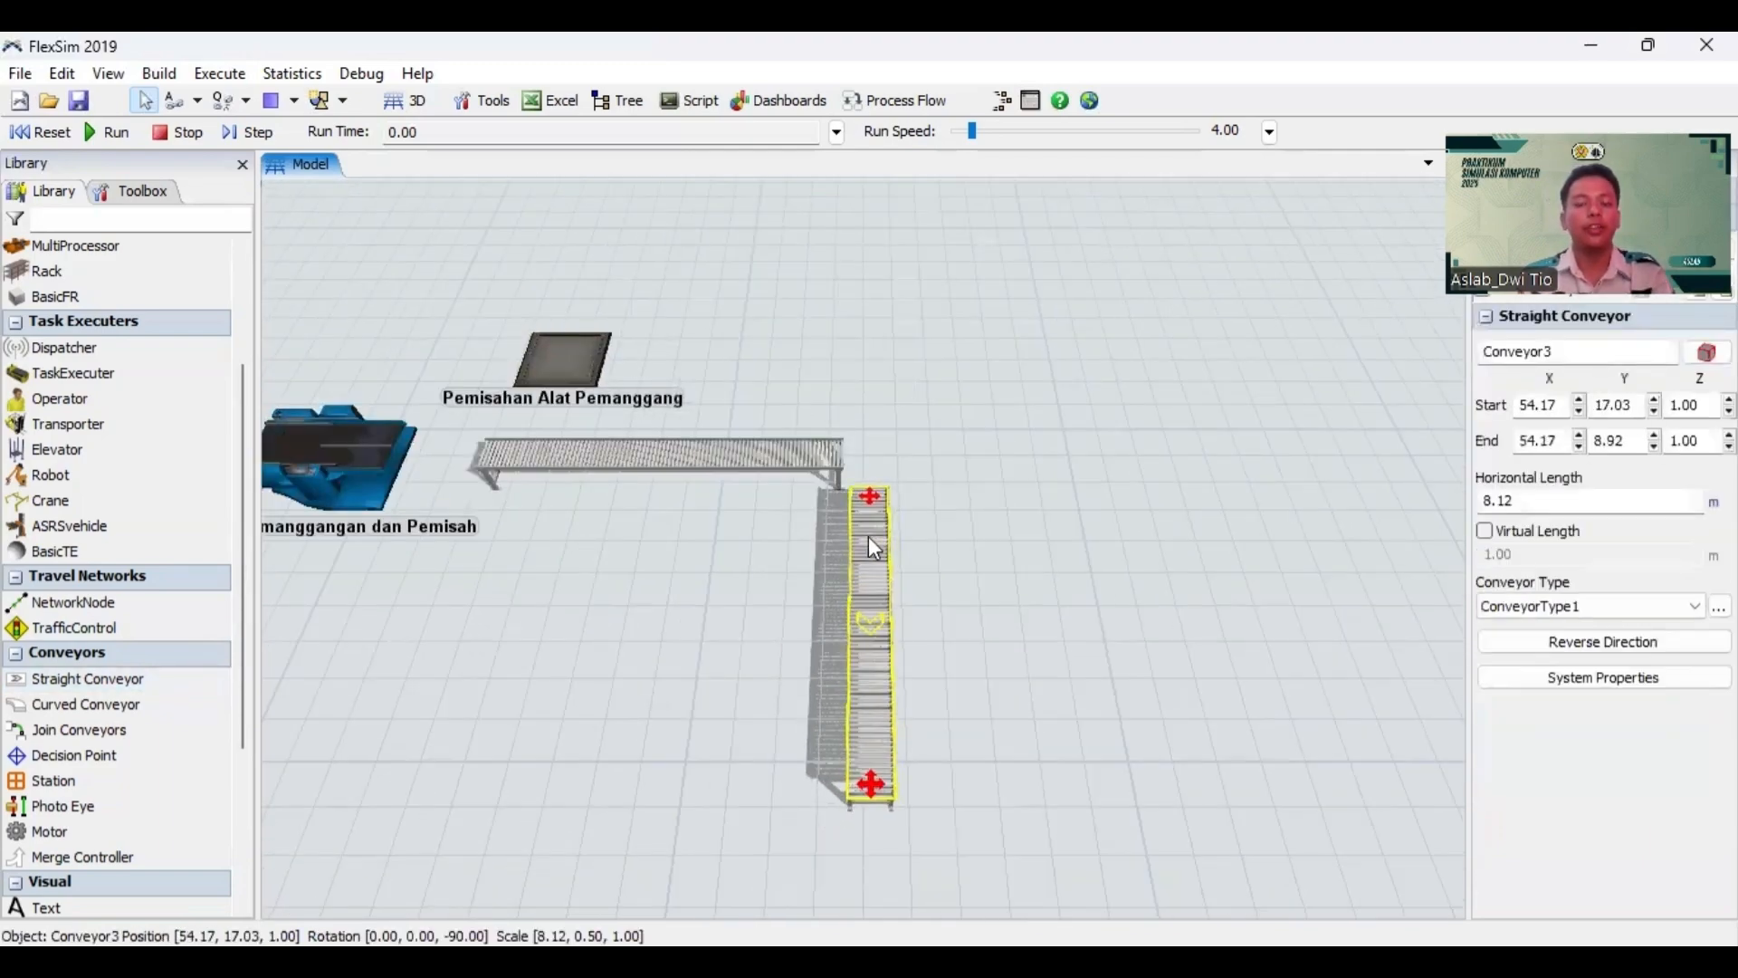
left_click(992, 548)
left_click_drag(642, 554, 663, 574)
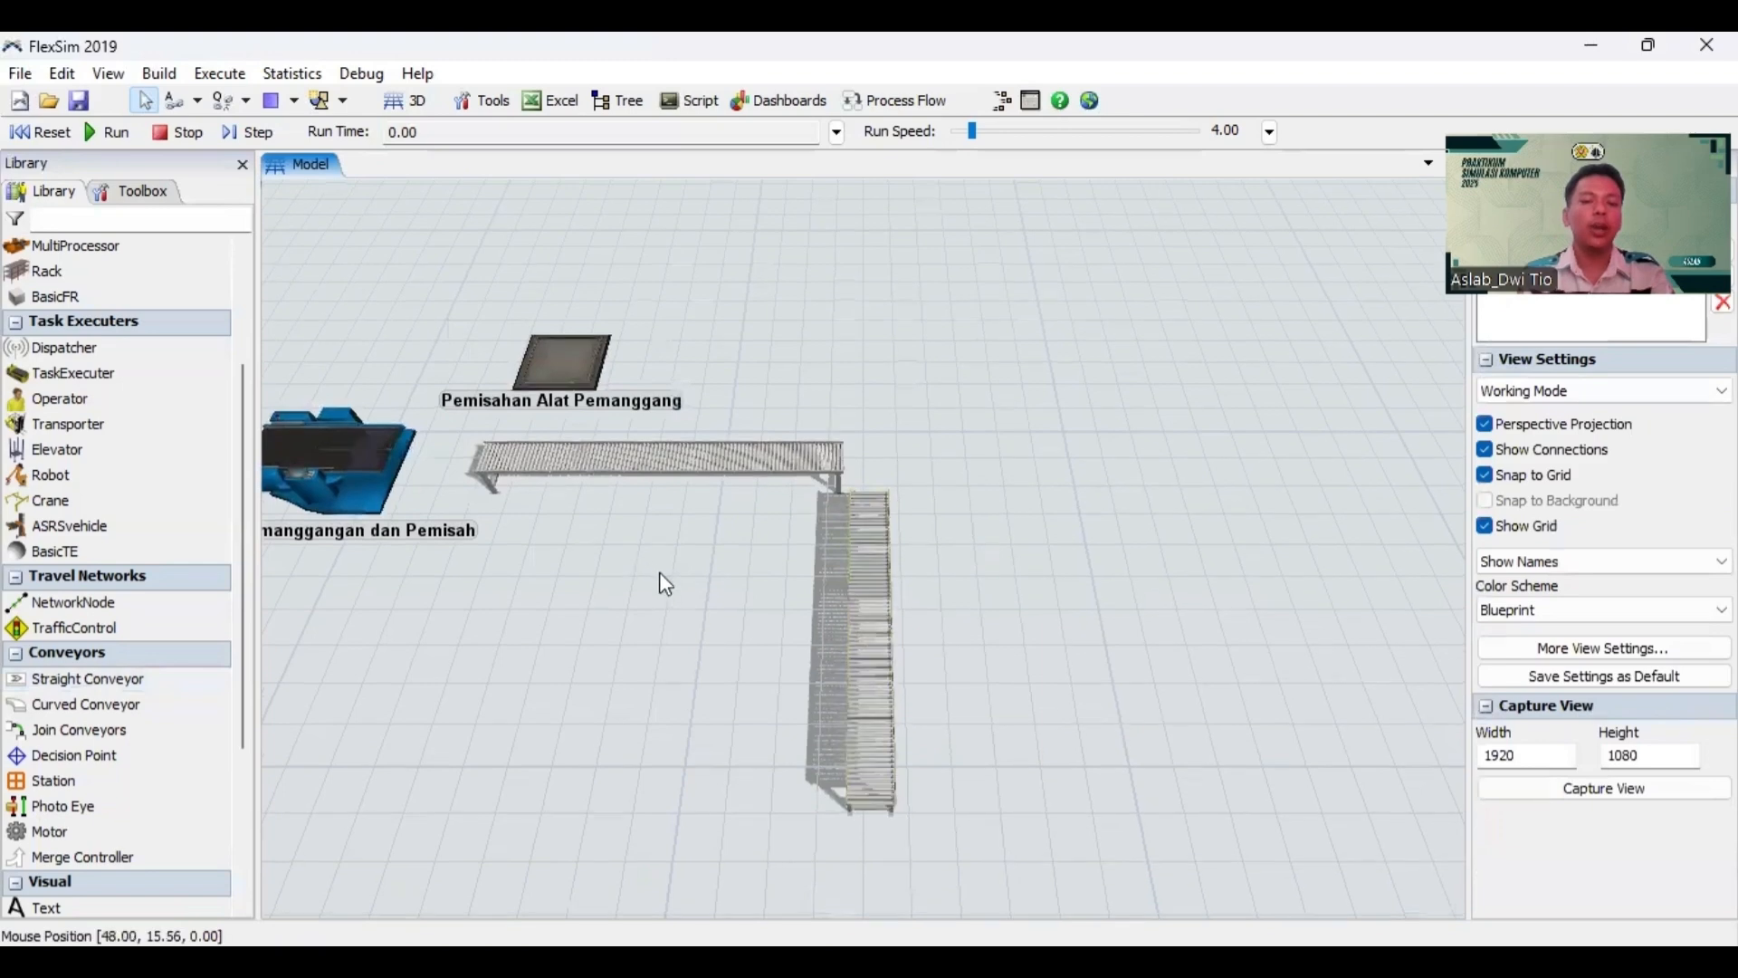
left_click(844, 470)
left_click(953, 609)
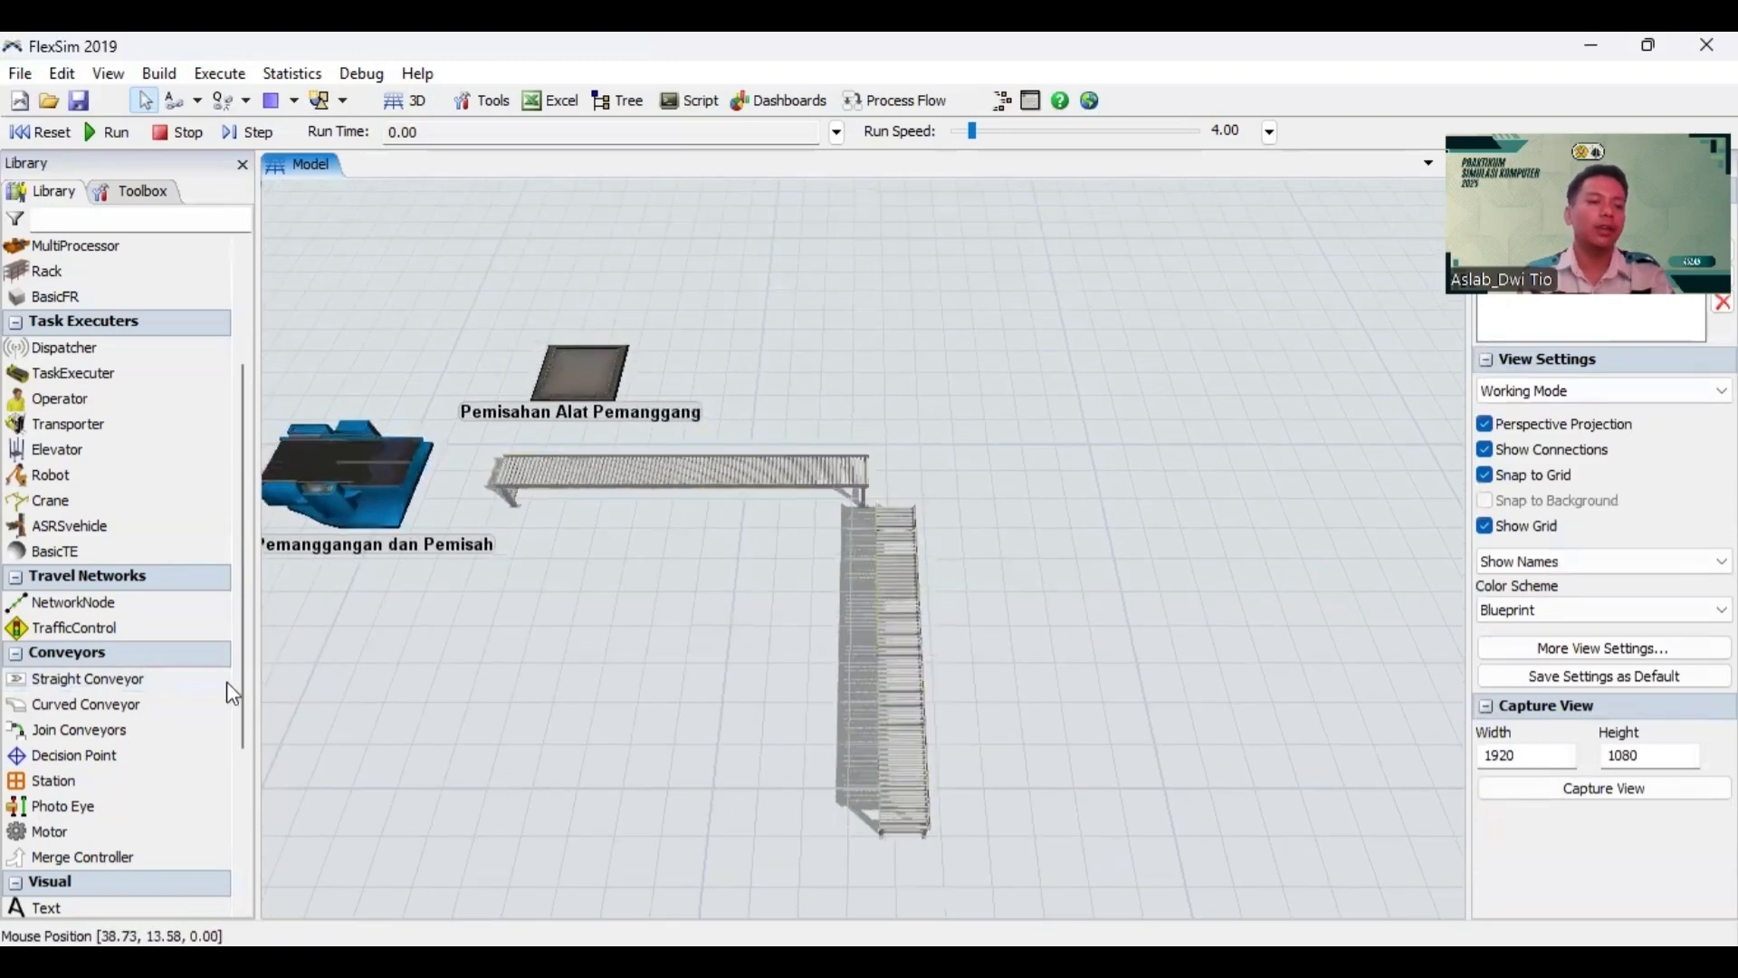
Step: Join the far end of the 10 m conveyor to the start of the perpendicular conveyor with a curved section
left_click(150, 731)
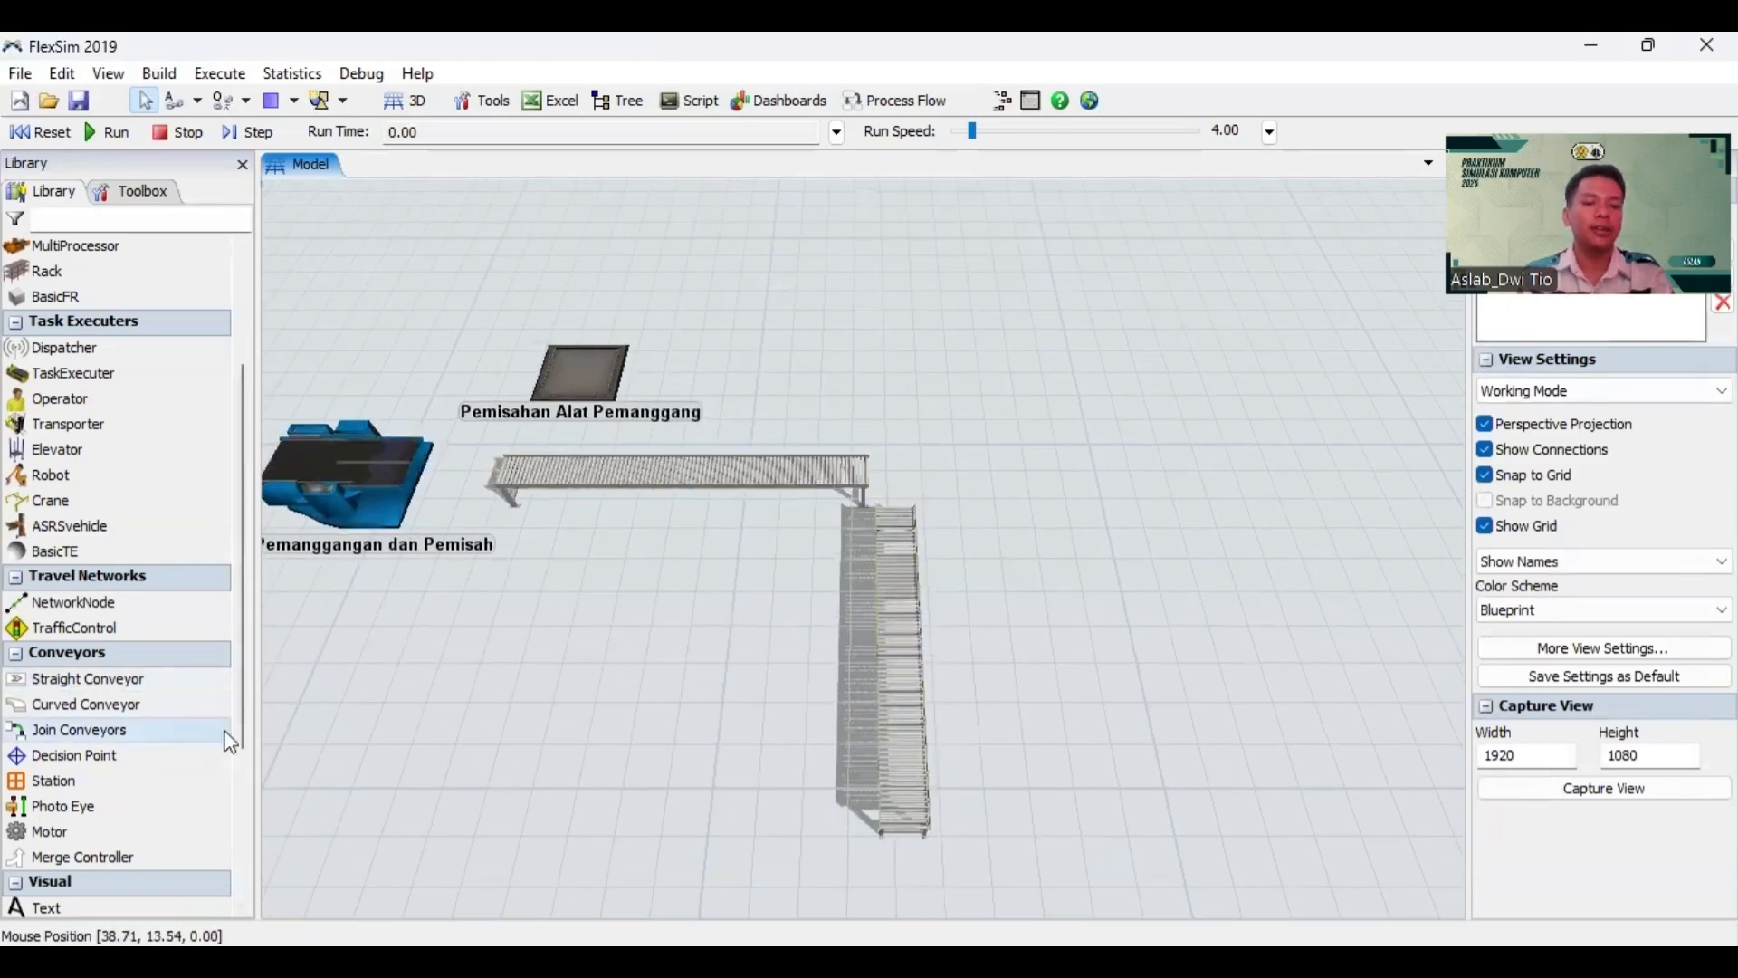
left_click(856, 470)
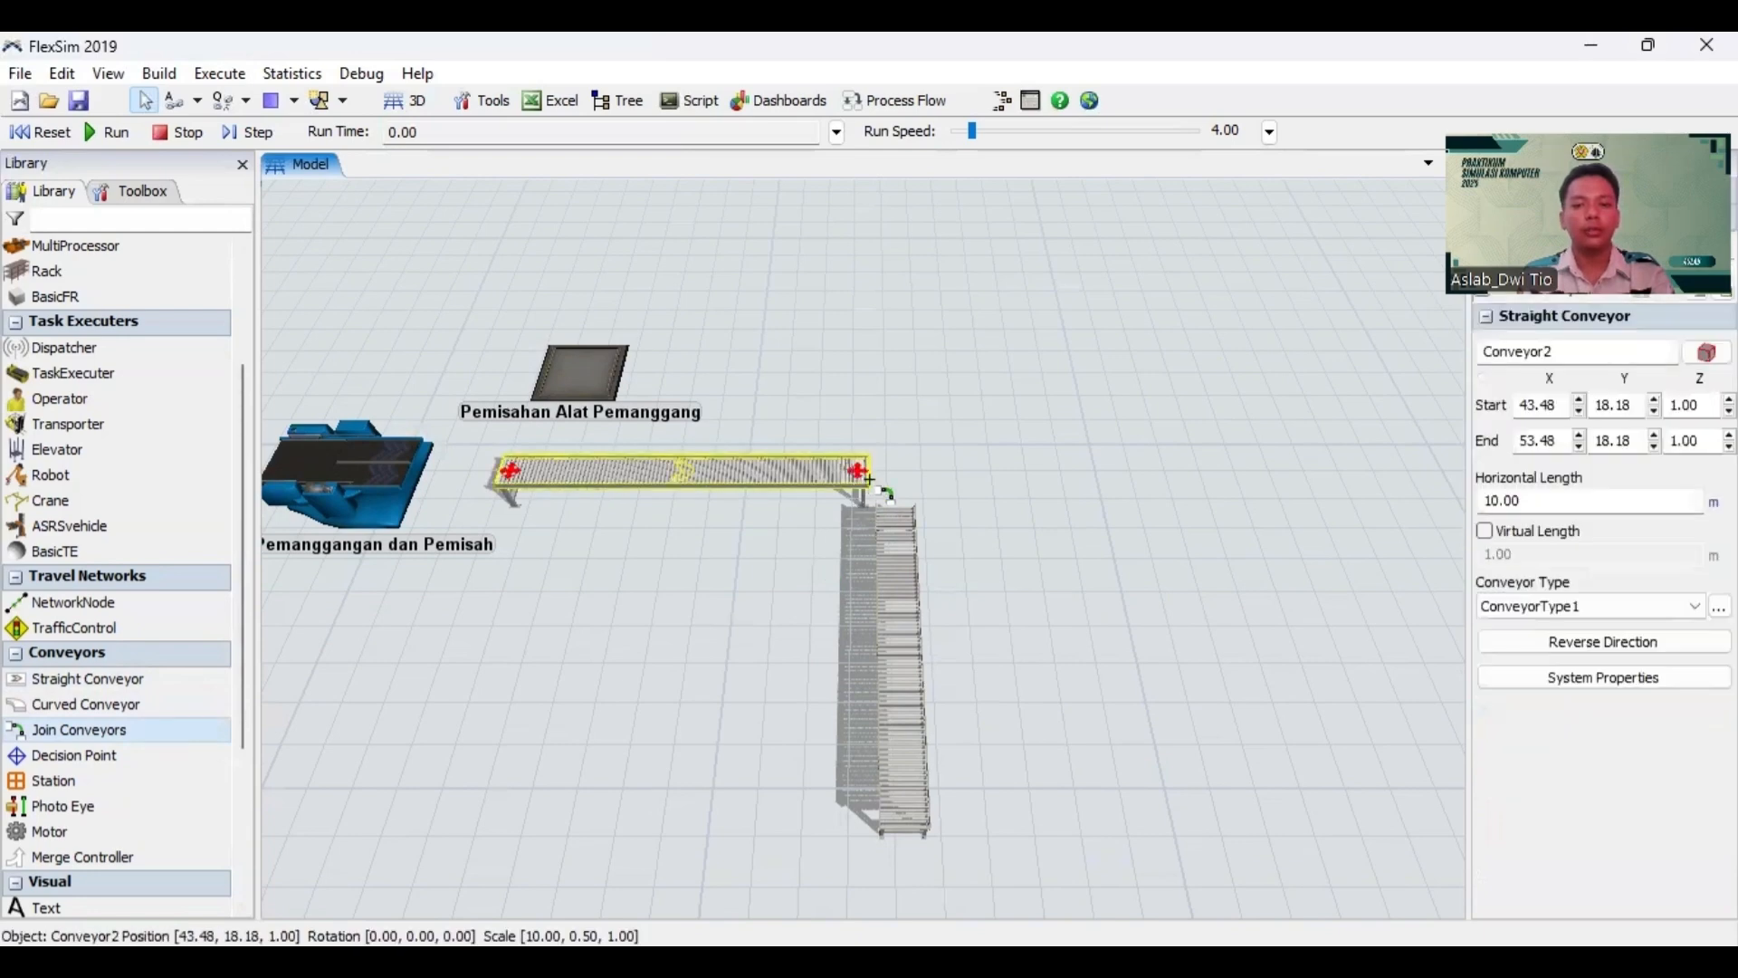
left_click(892, 536)
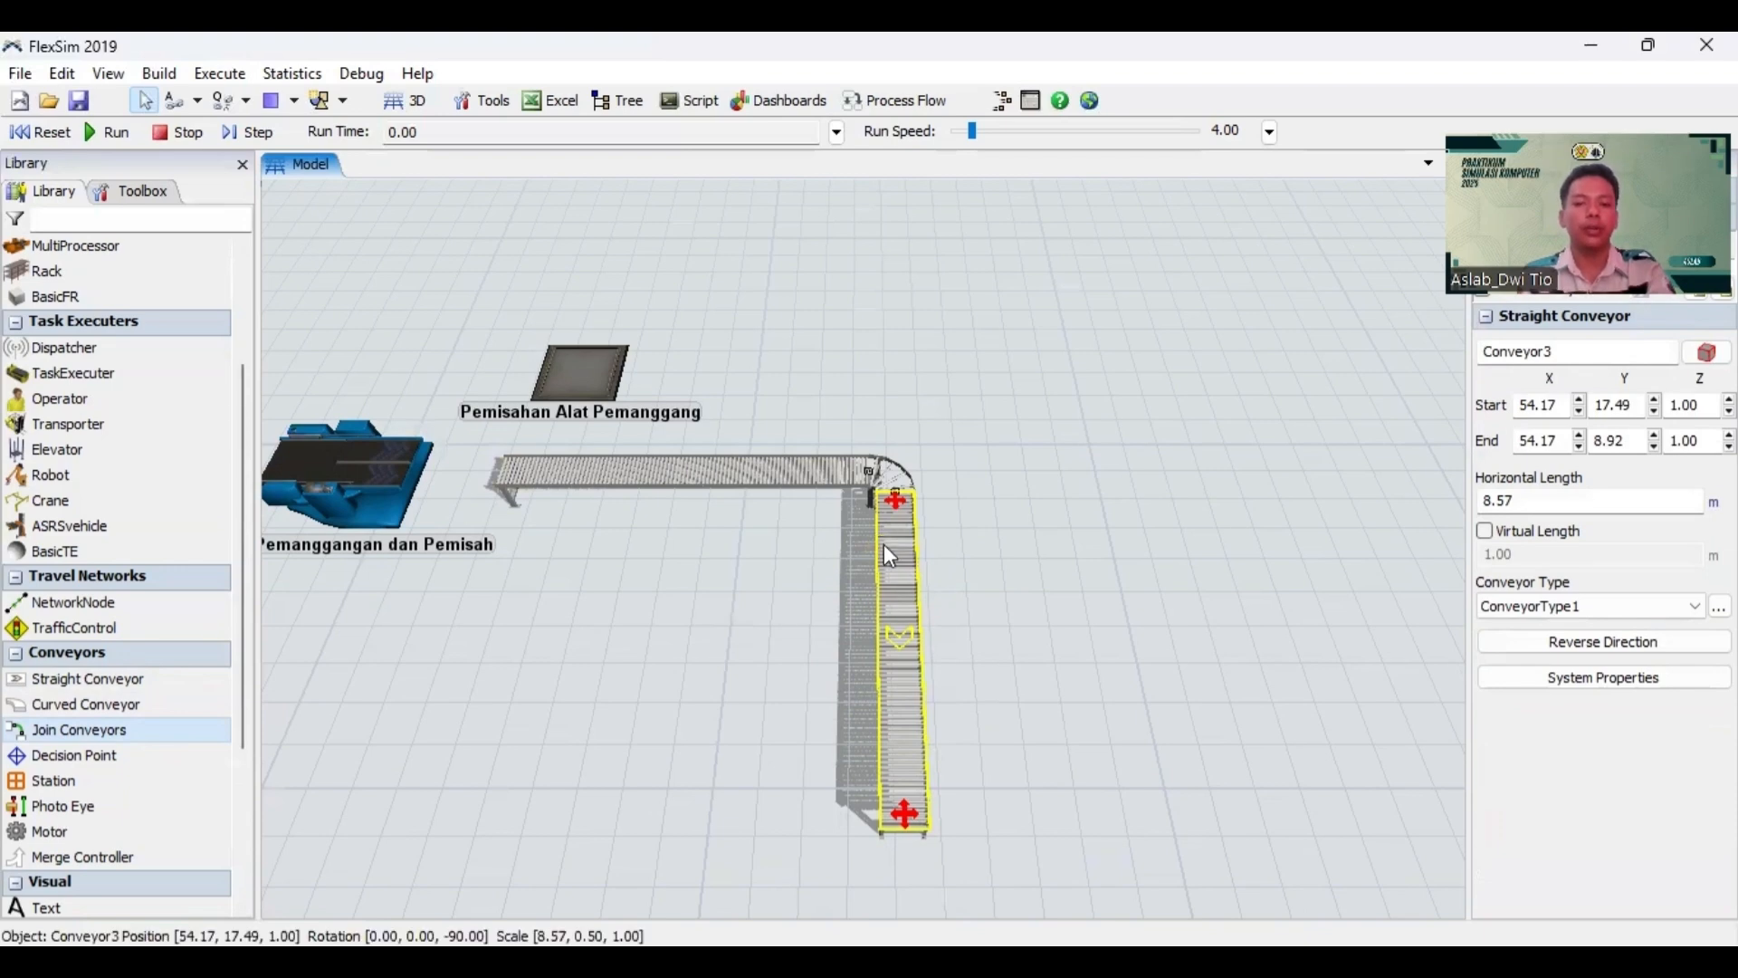
left_click(834, 554)
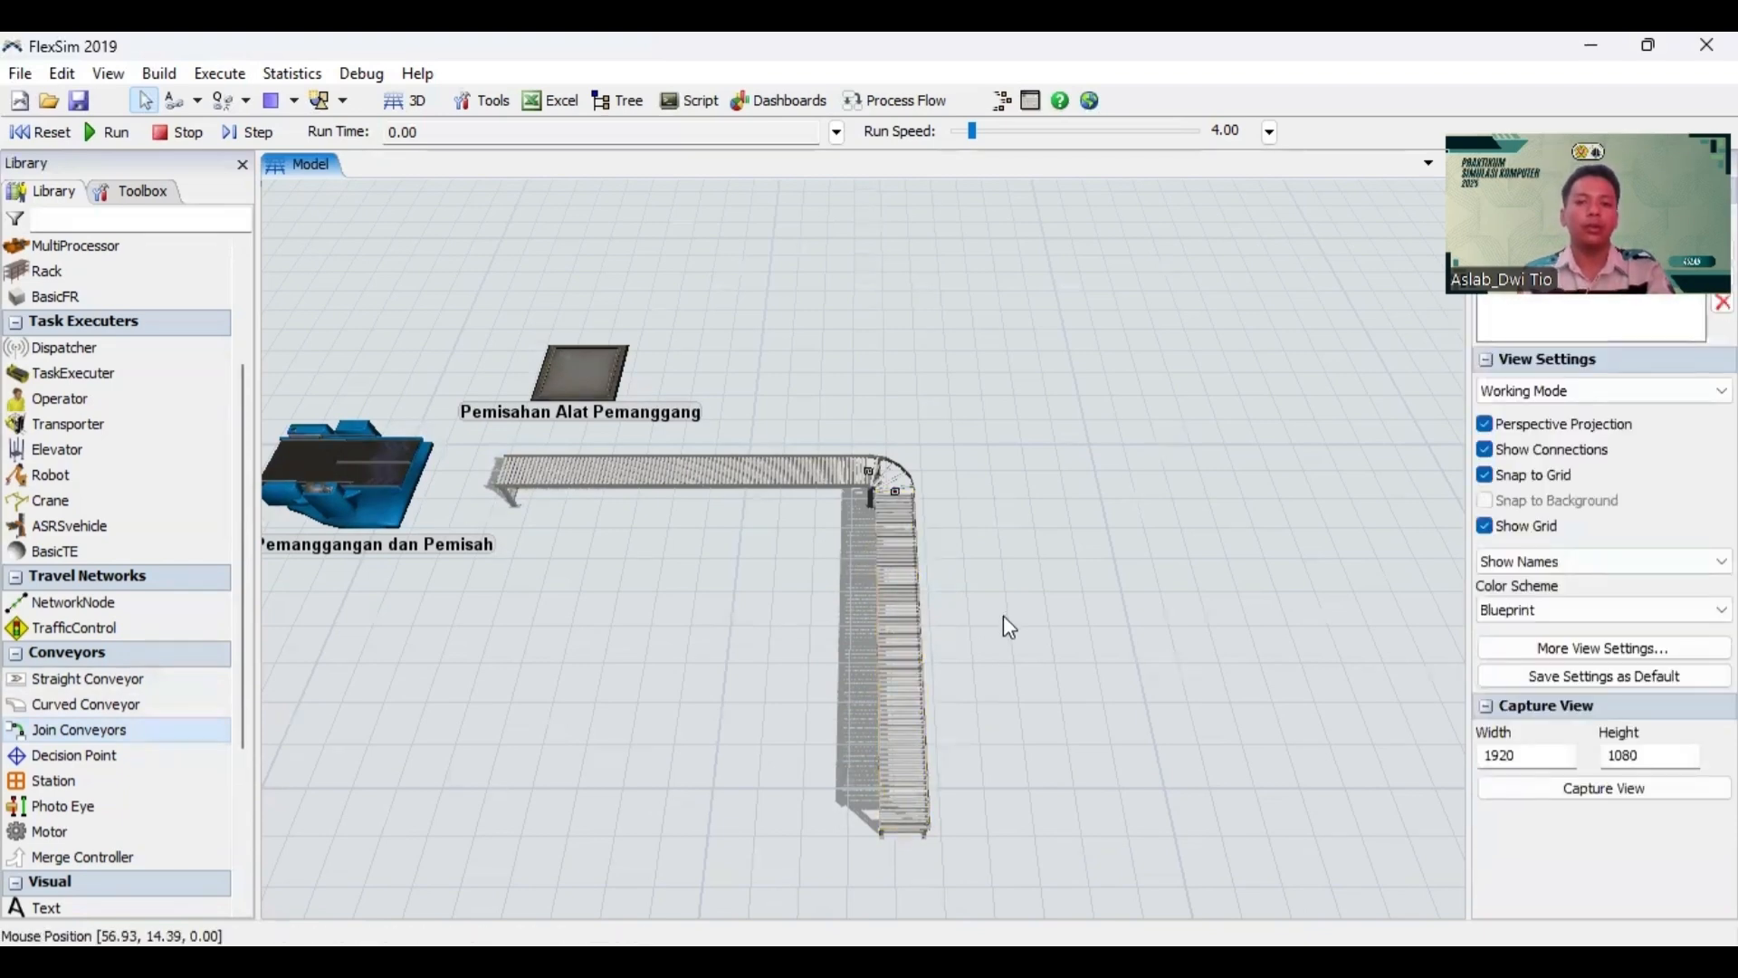
Step: Switch to the practicum module PDF, review the case description on page 25 about tray separation and the packing flows, and return to FlexSim
left_click_drag(1003, 618, 1038, 595)
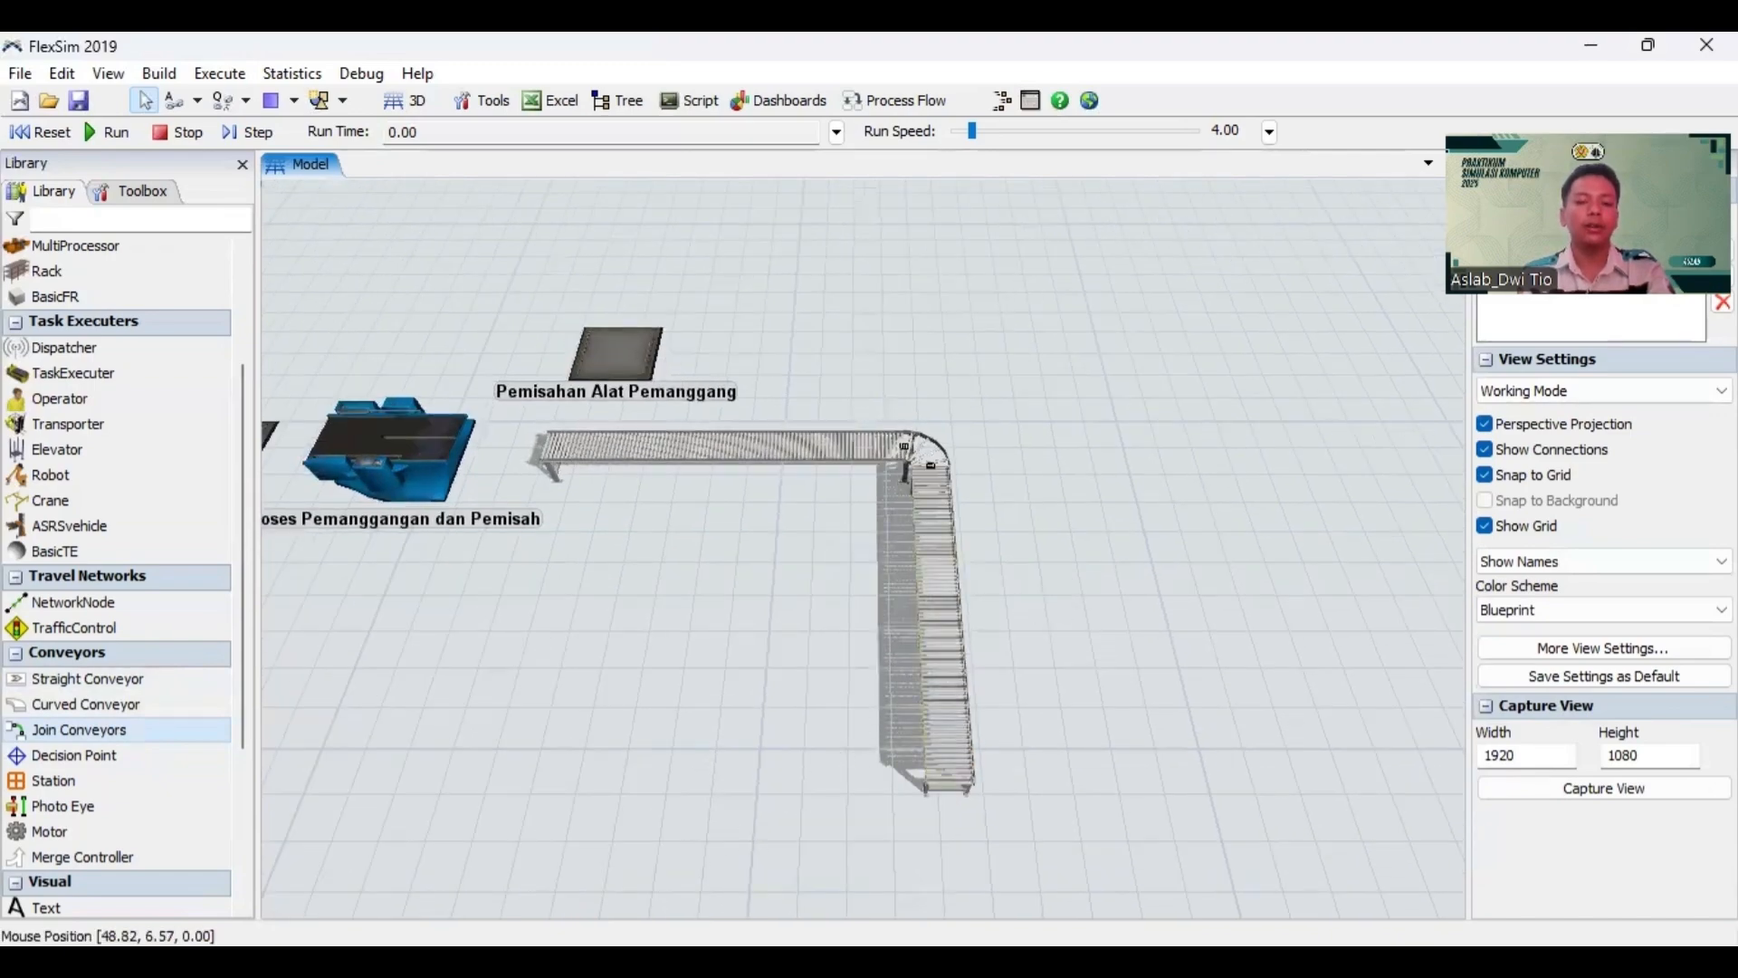
left_click(698, 828)
scroll(733, 701, "down", 10)
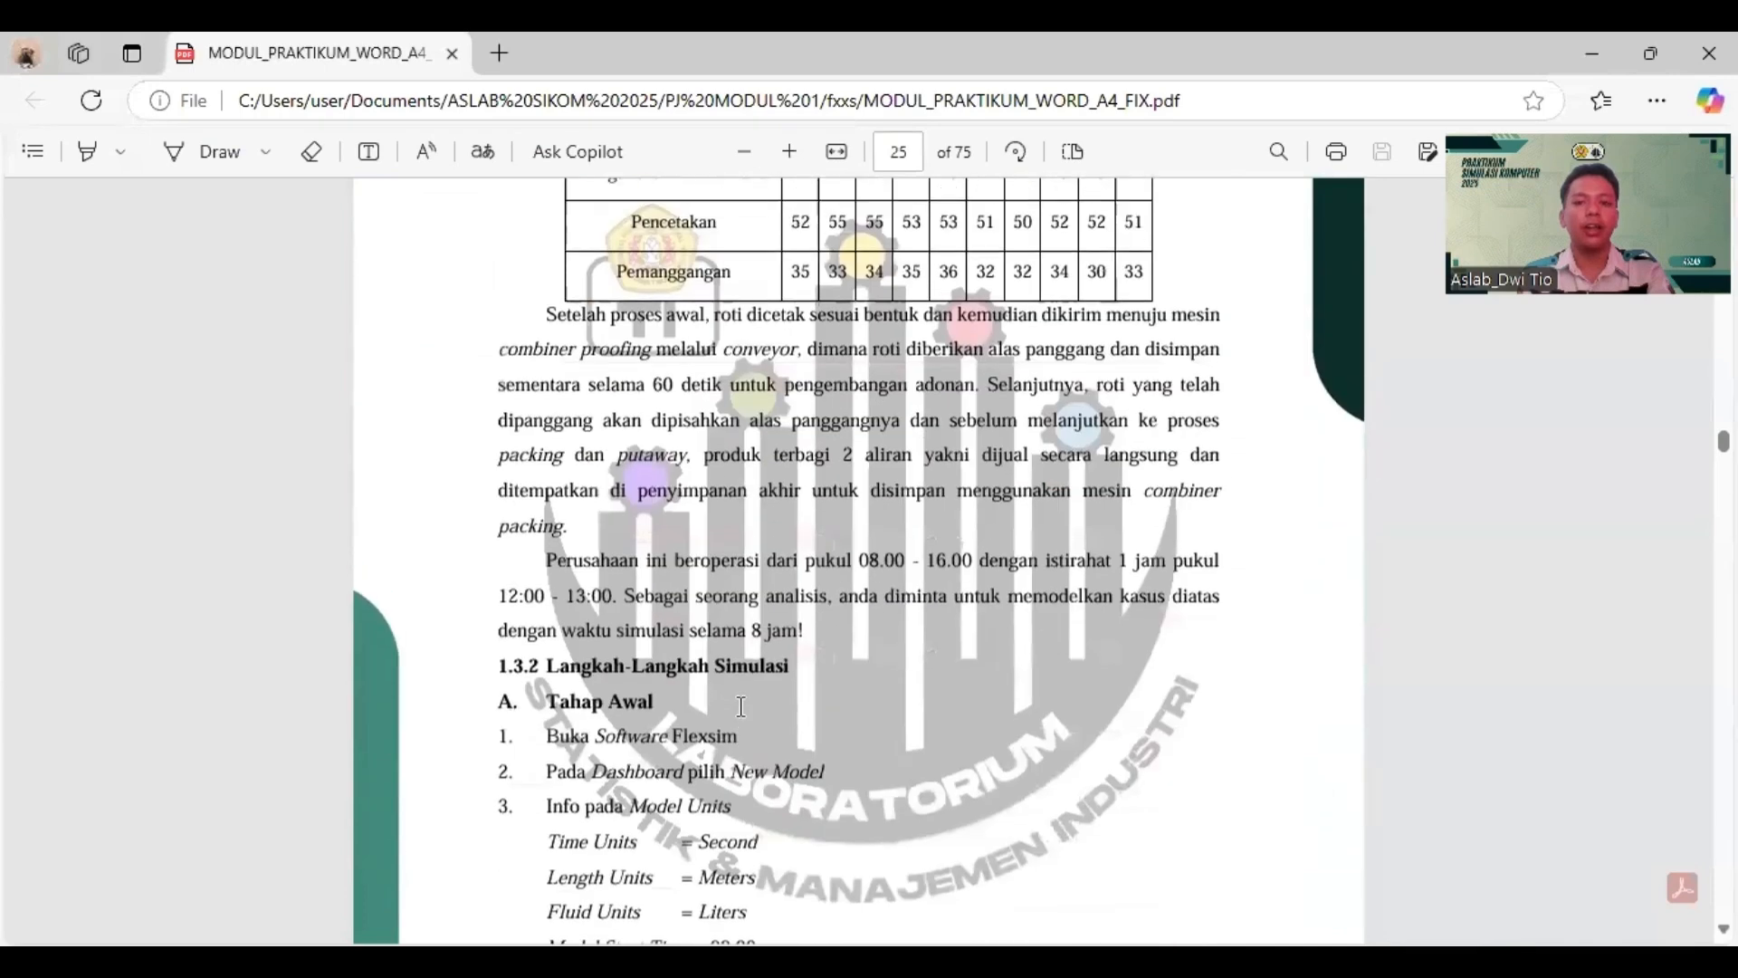
scroll(741, 706, "up", 1)
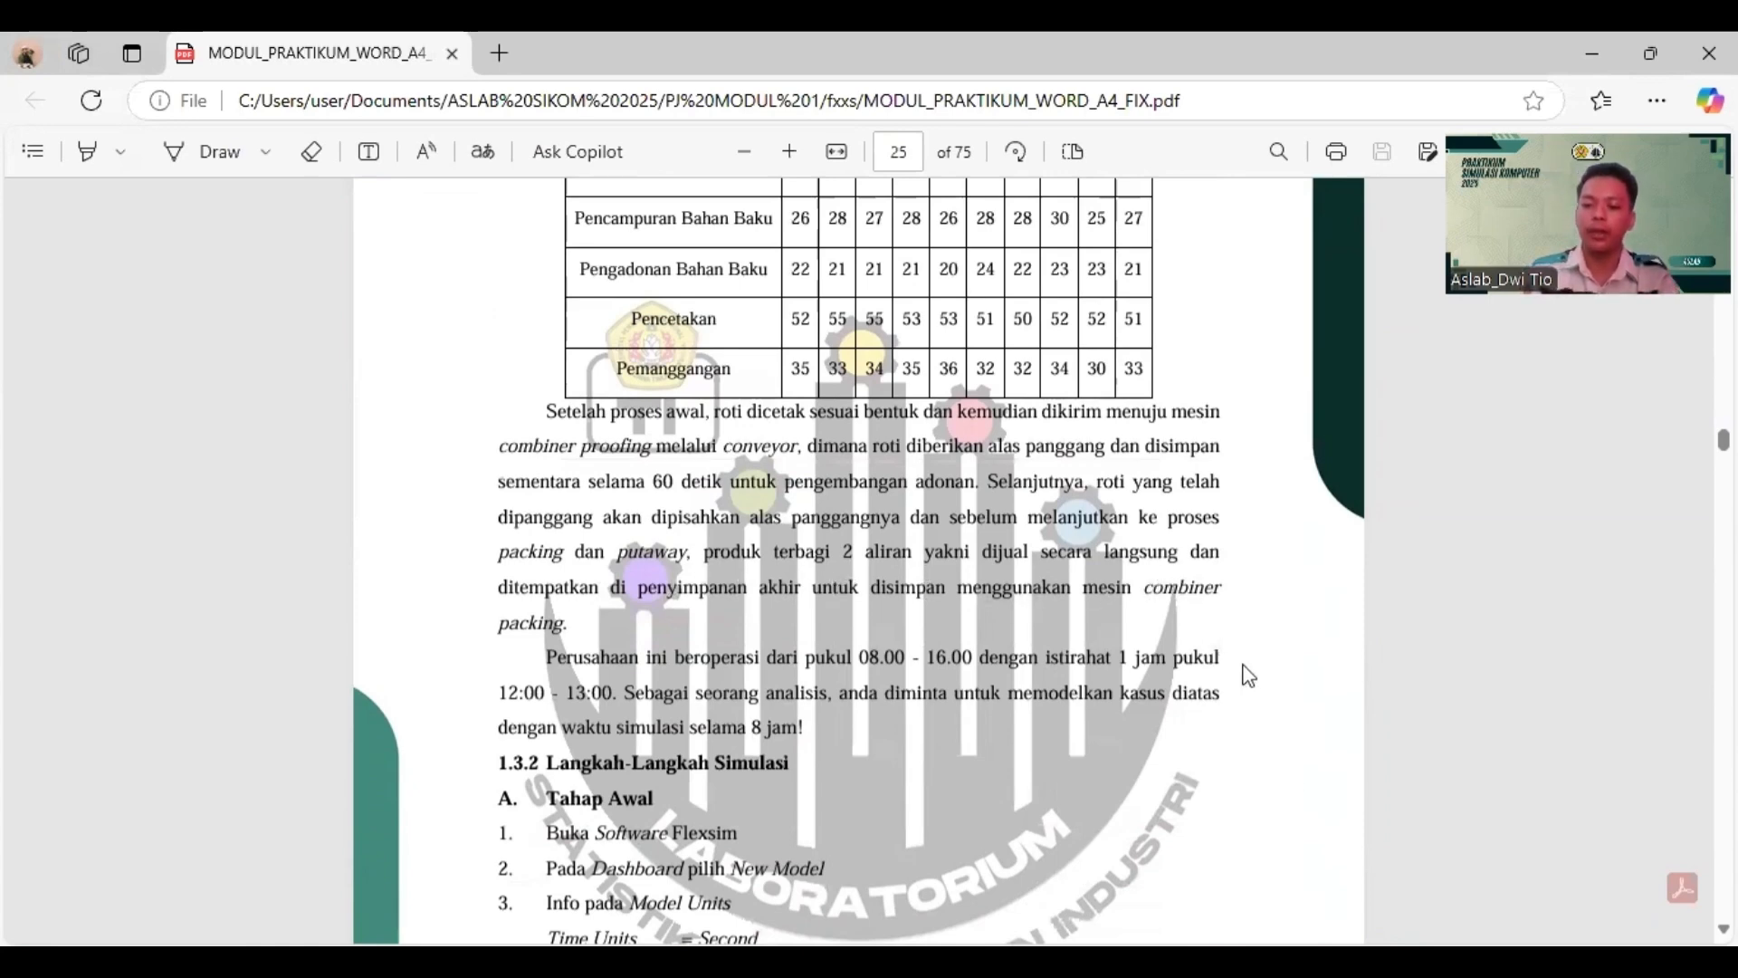
mouse_move(1322, 943)
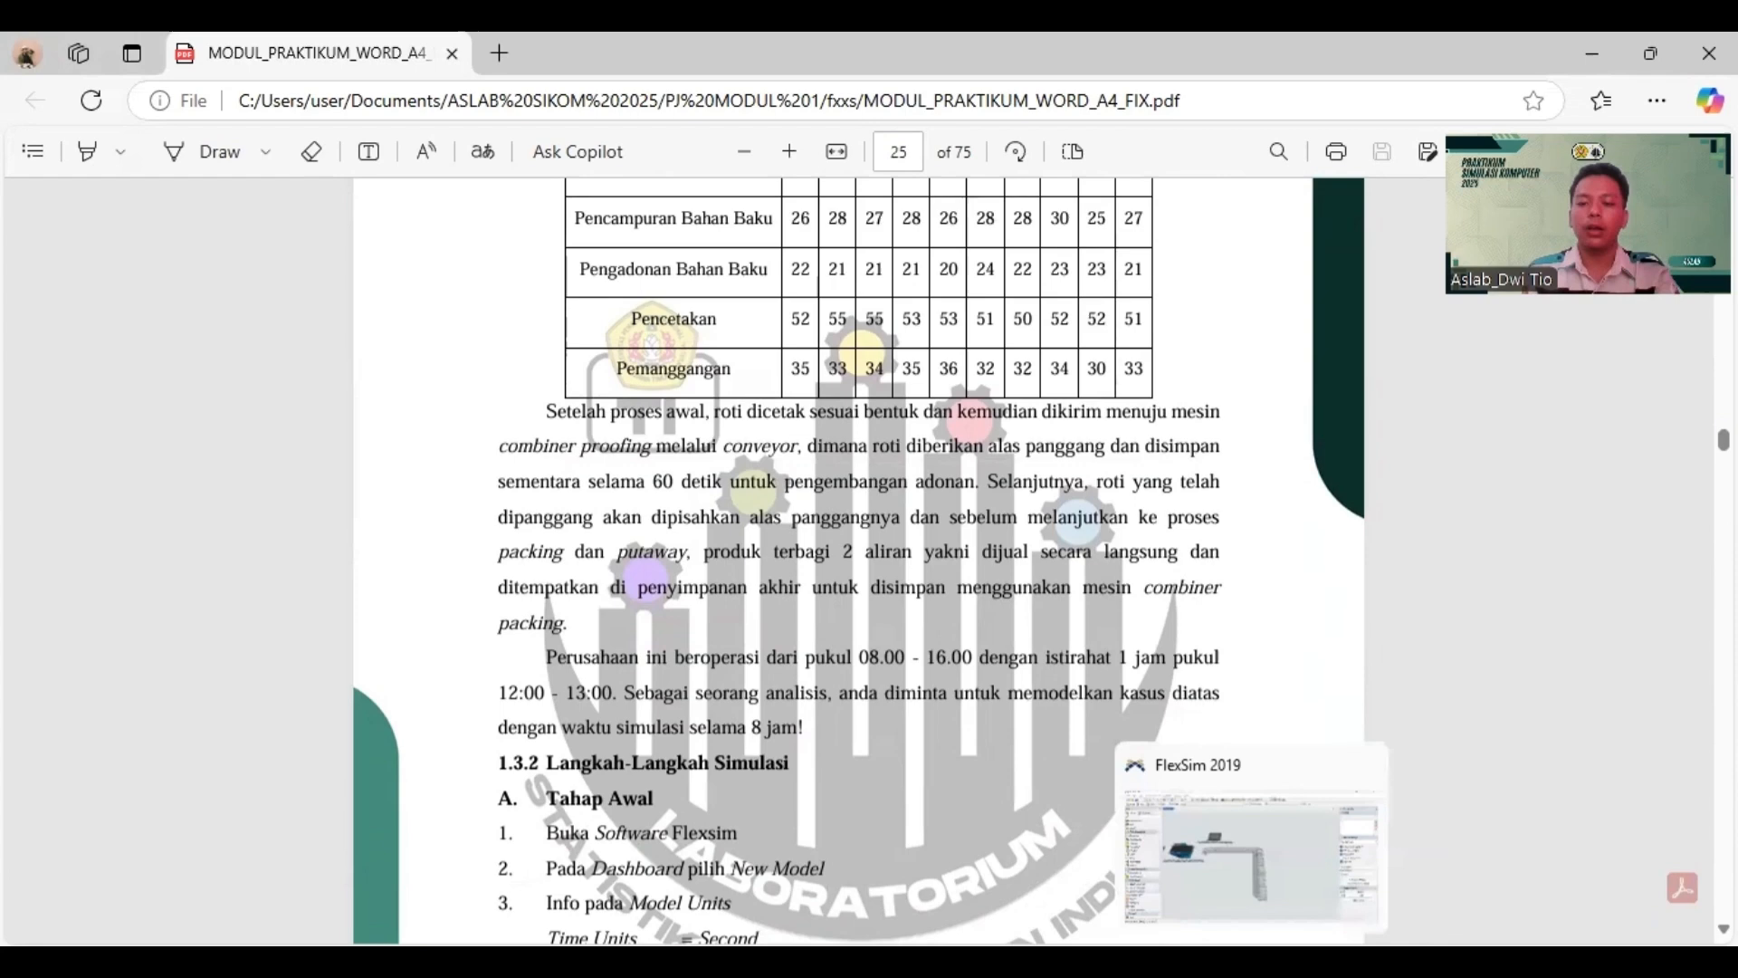
left_click(1260, 887)
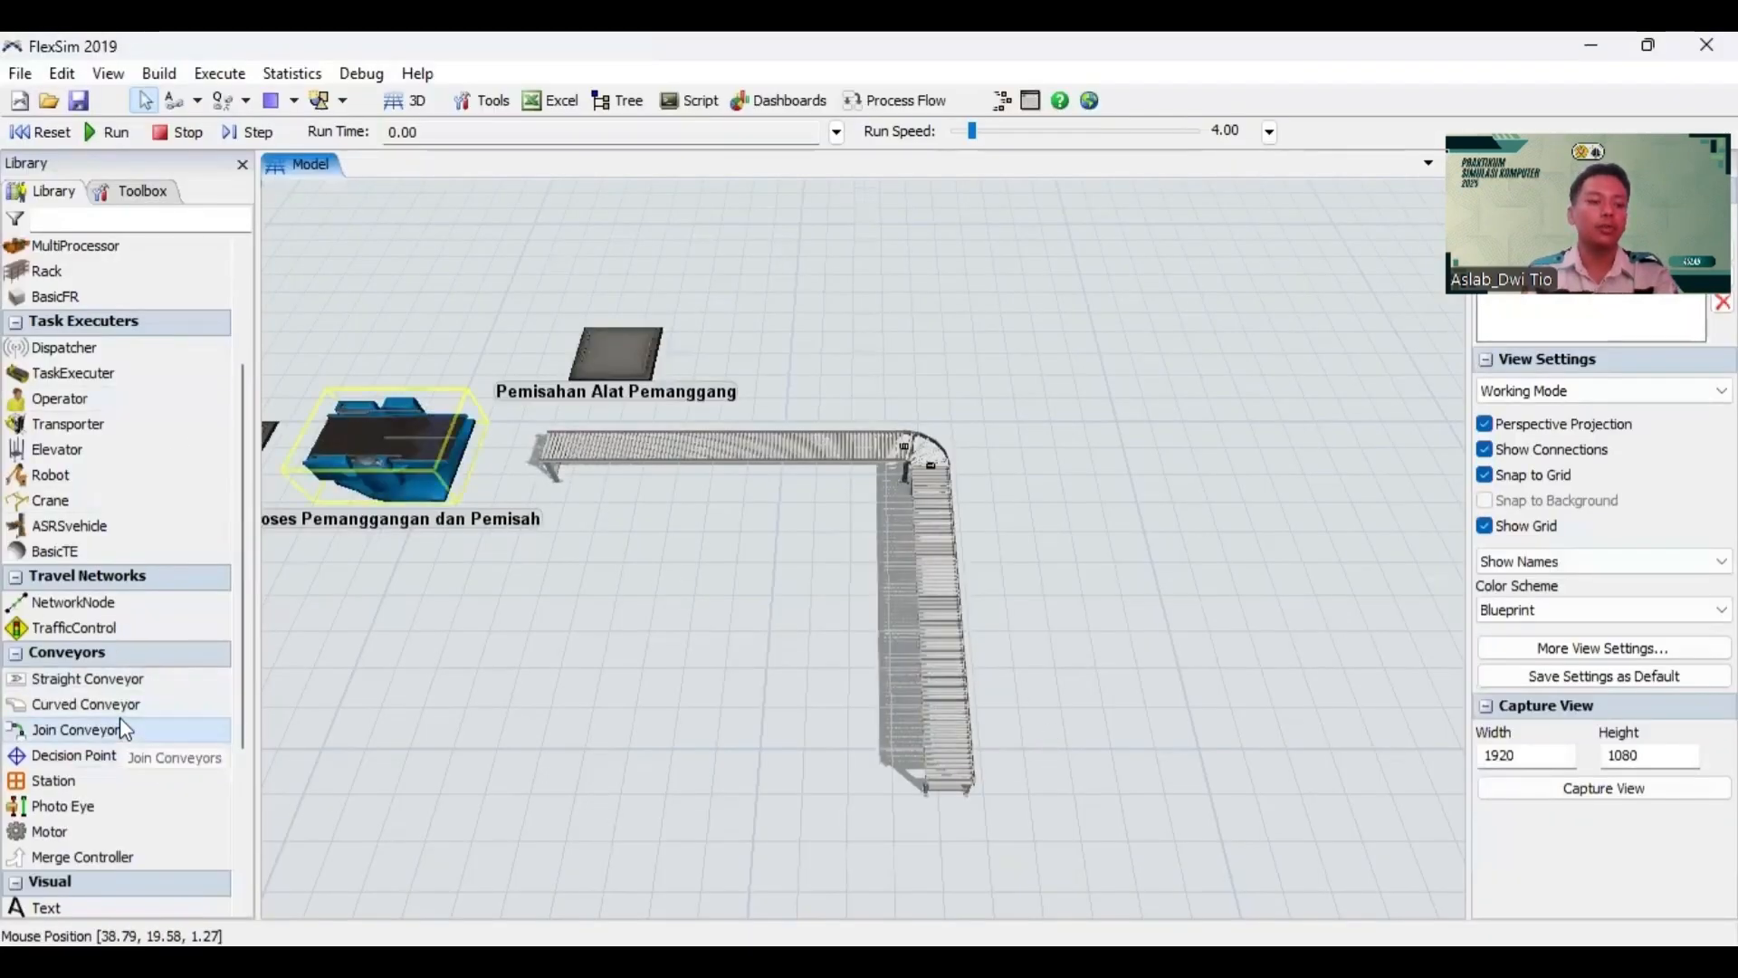
Step: Draw a straight branch conveyor about 5.1 m long back towards the separator and shift it so it starts at the perpendicular conveyor's side
left_click(108, 678)
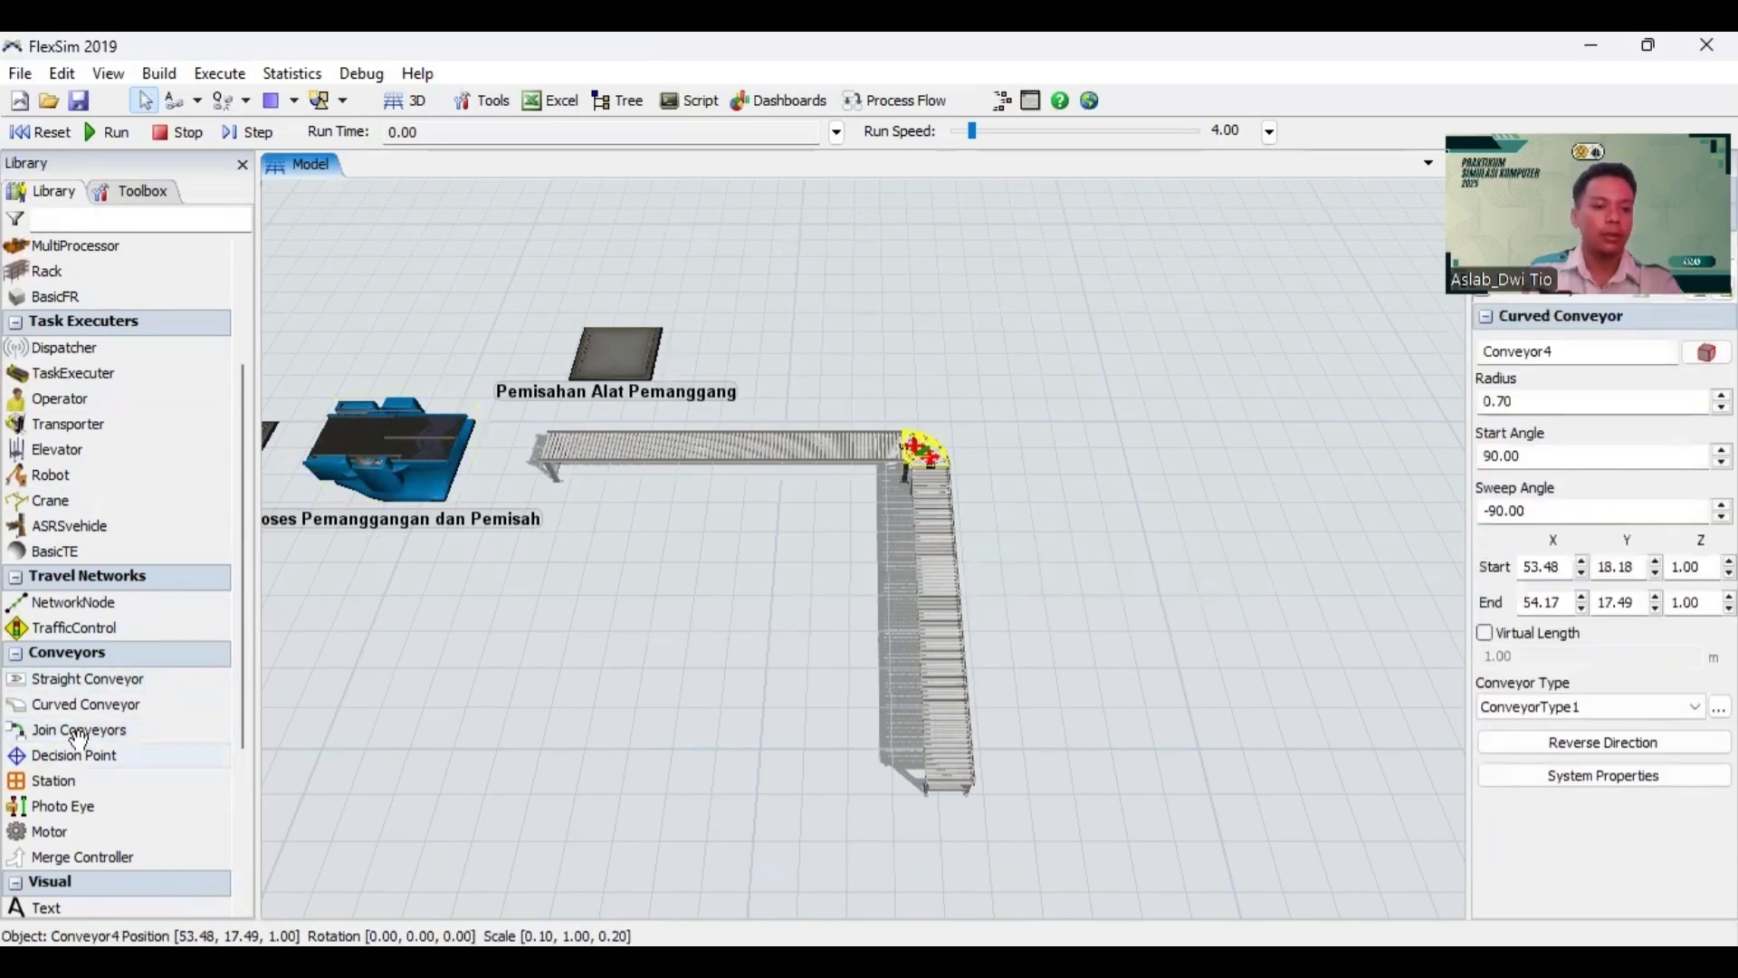
left_click(86, 679)
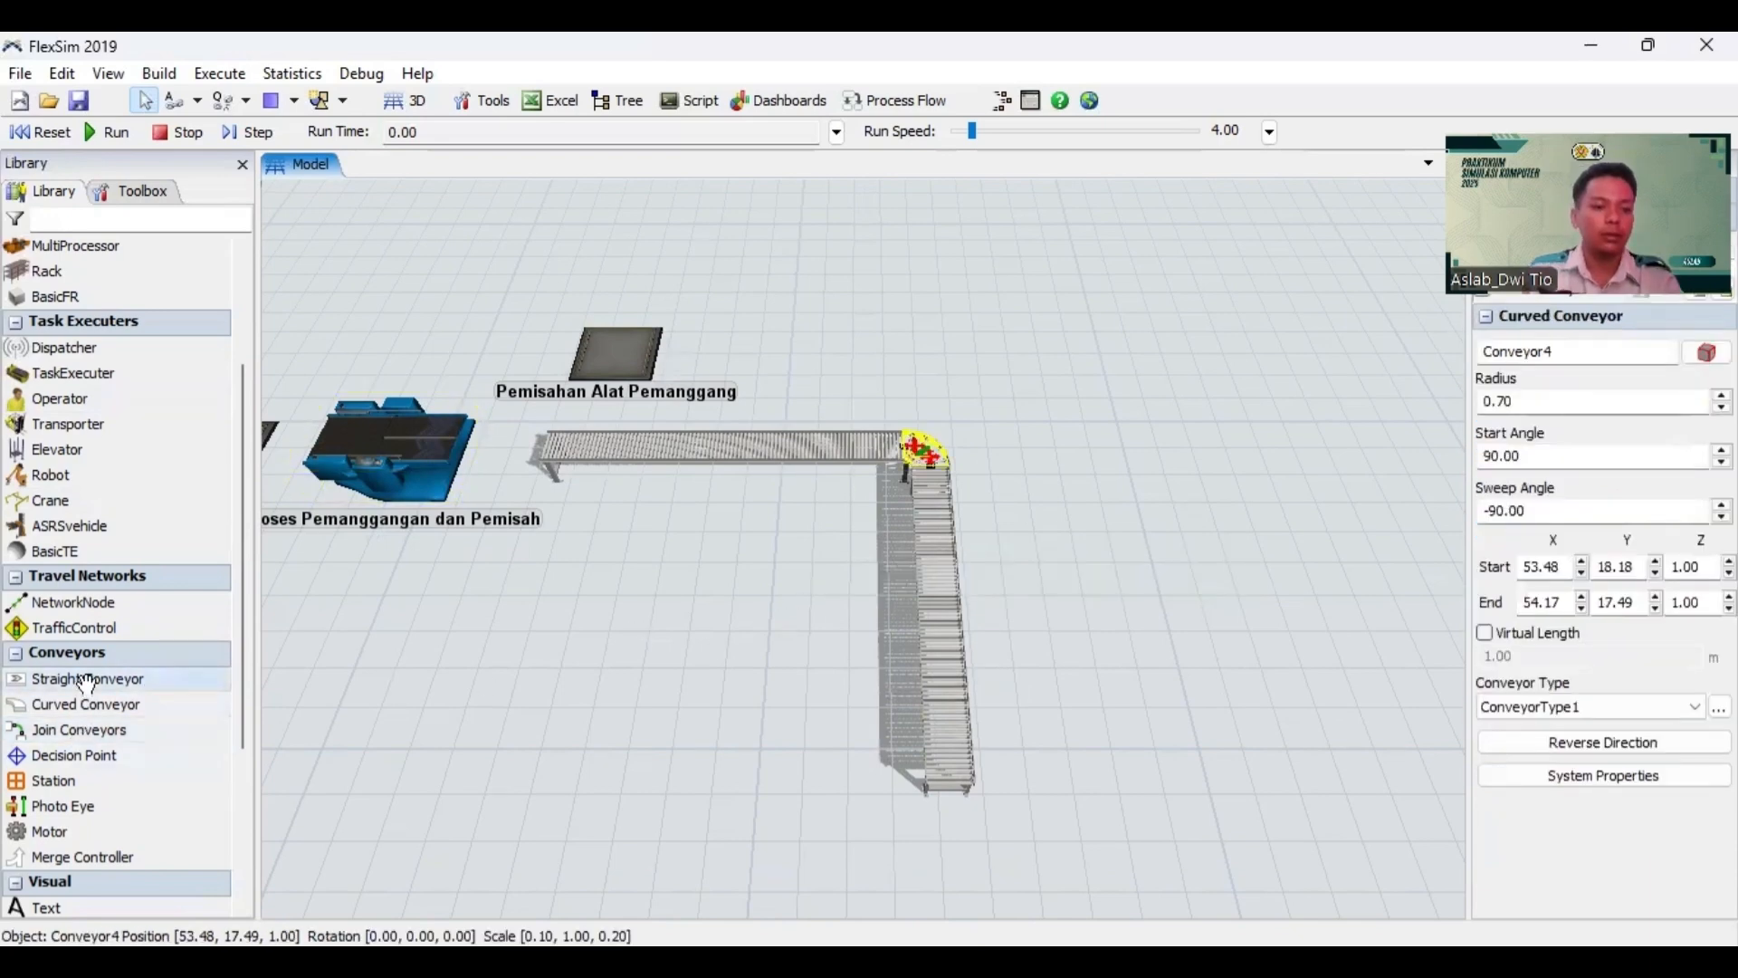
left_click(895, 563)
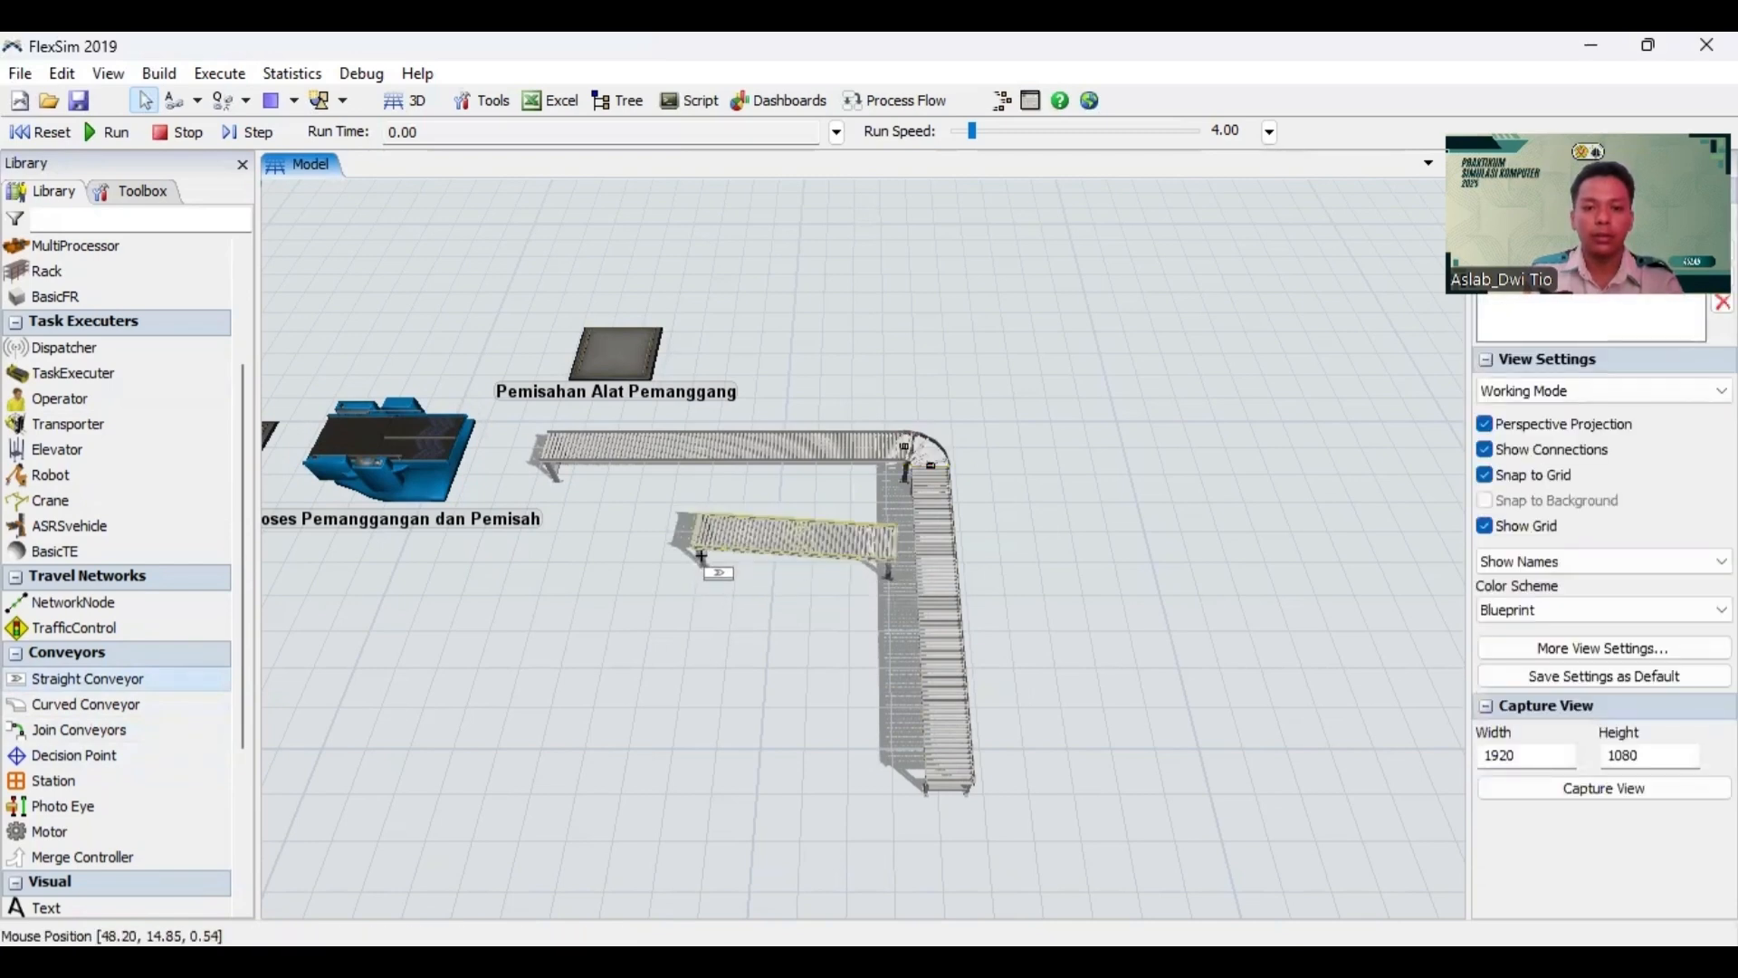
left_click(703, 543)
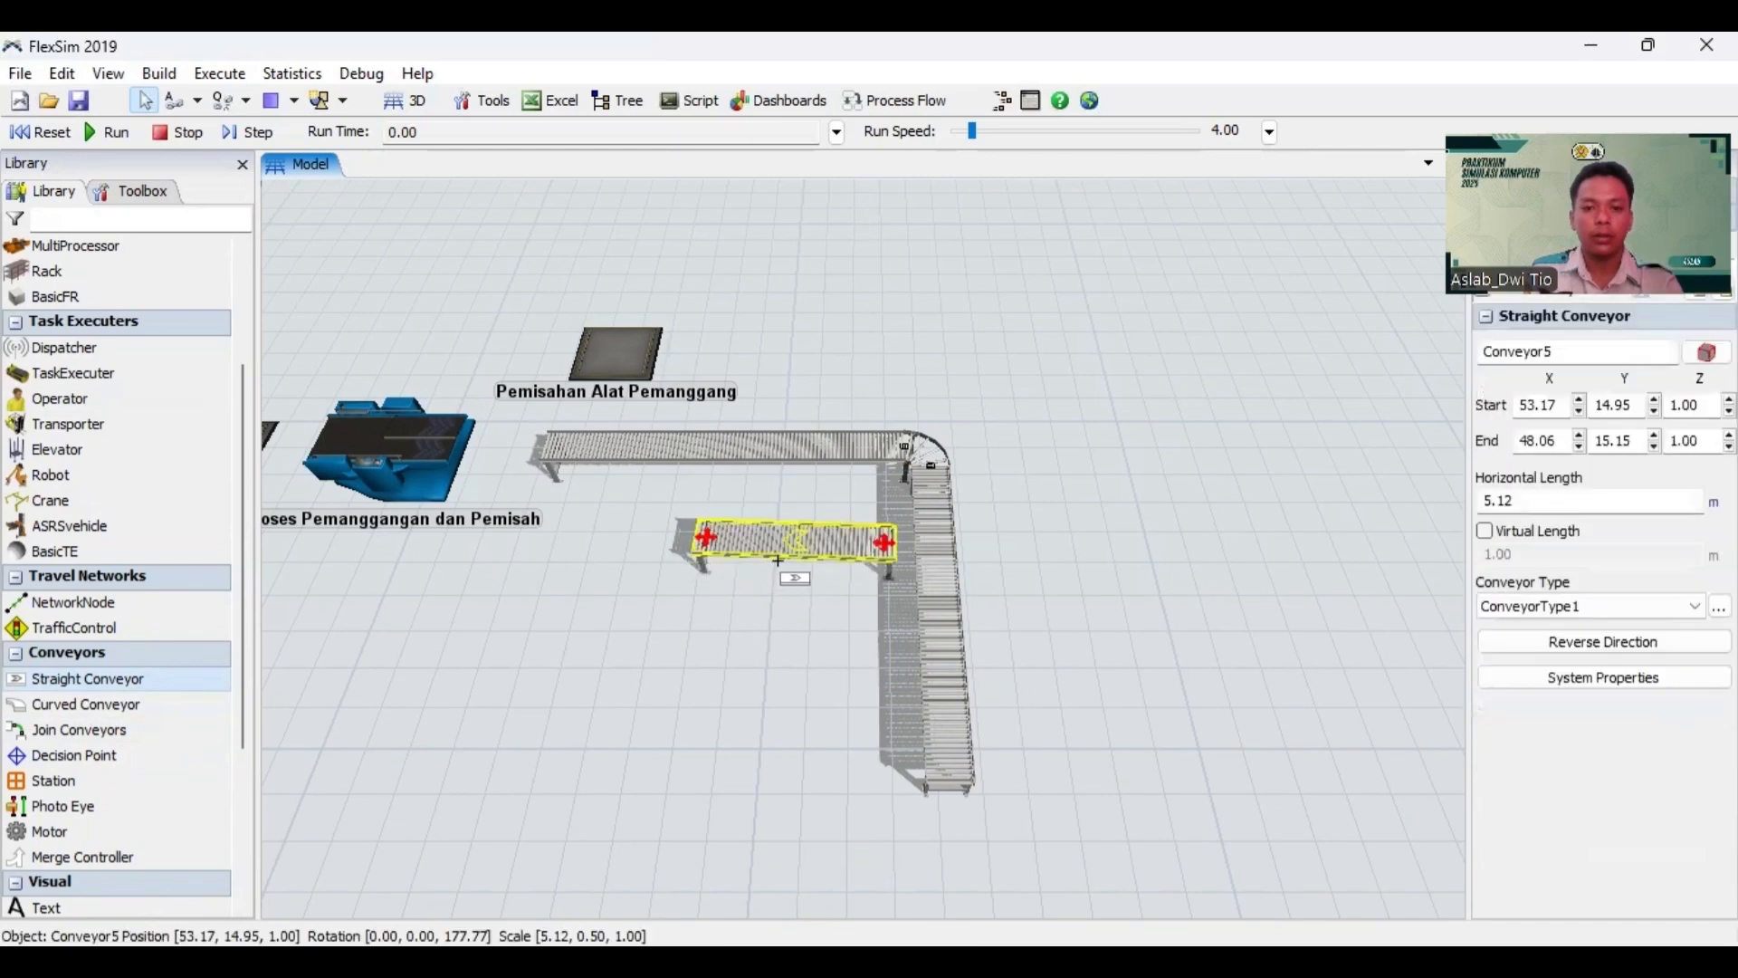
key("Escape")
left_click_drag(803, 581, 787, 663)
left_click(787, 664)
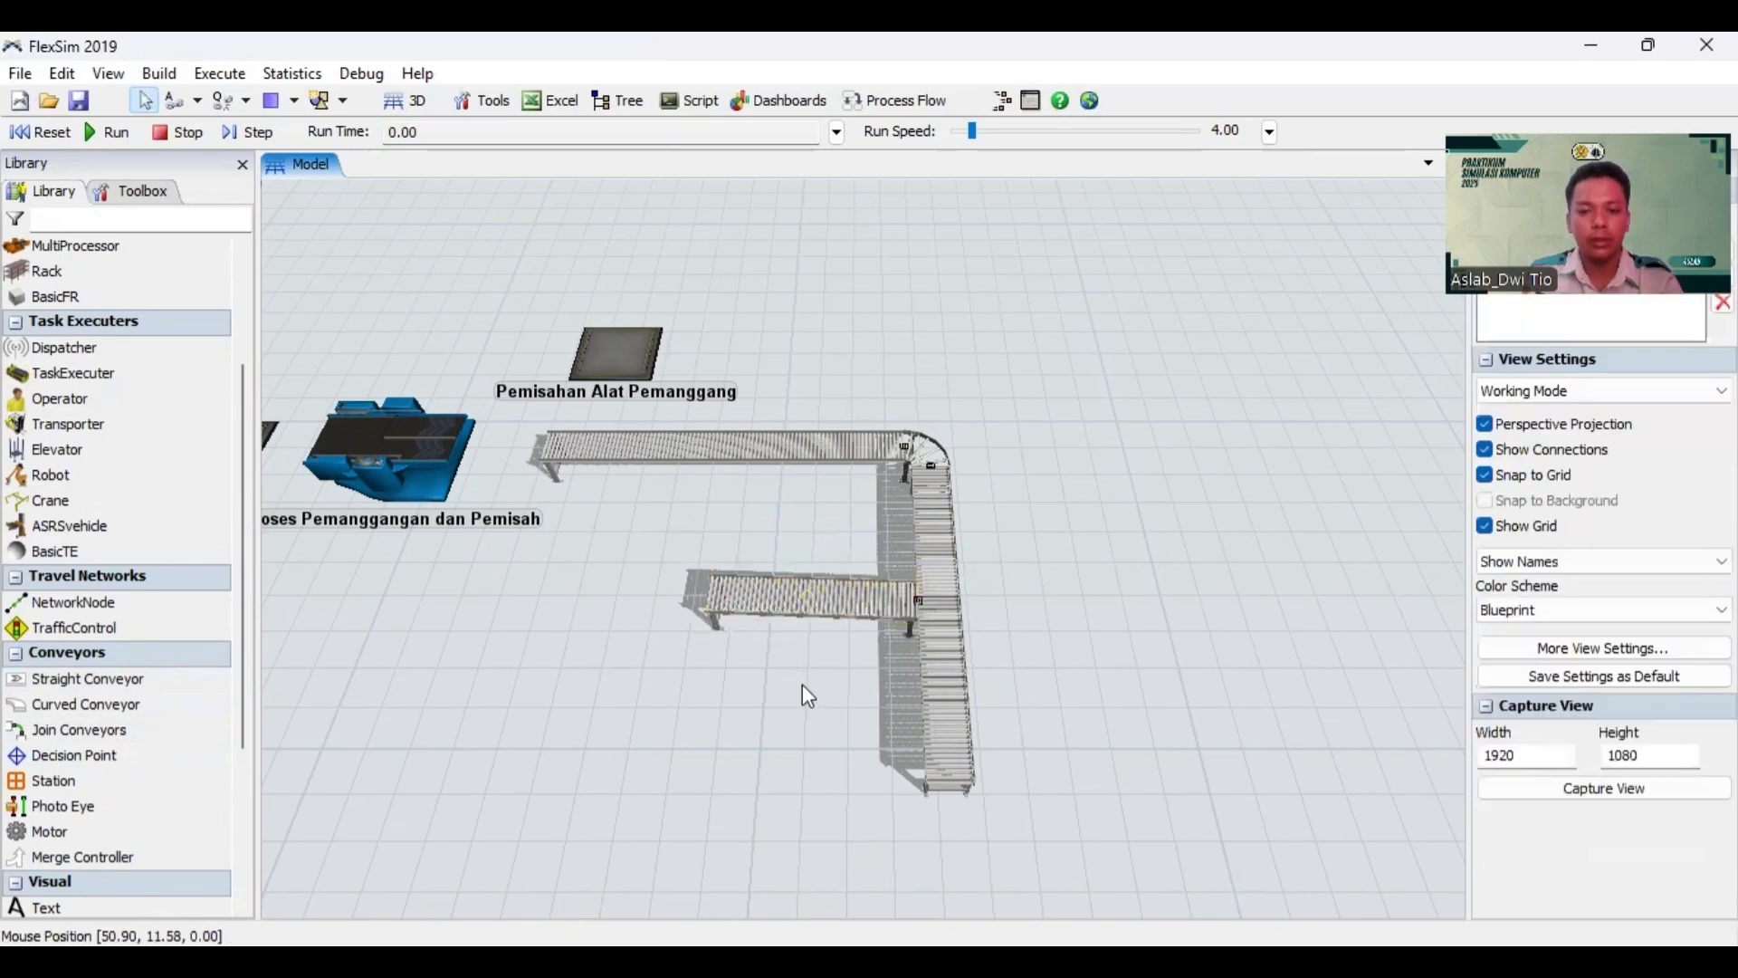
Step: Straighten the branch conveyor by shifting its free end so it meets the perpendicular conveyor squarely
scroll(802, 682, "up", 5)
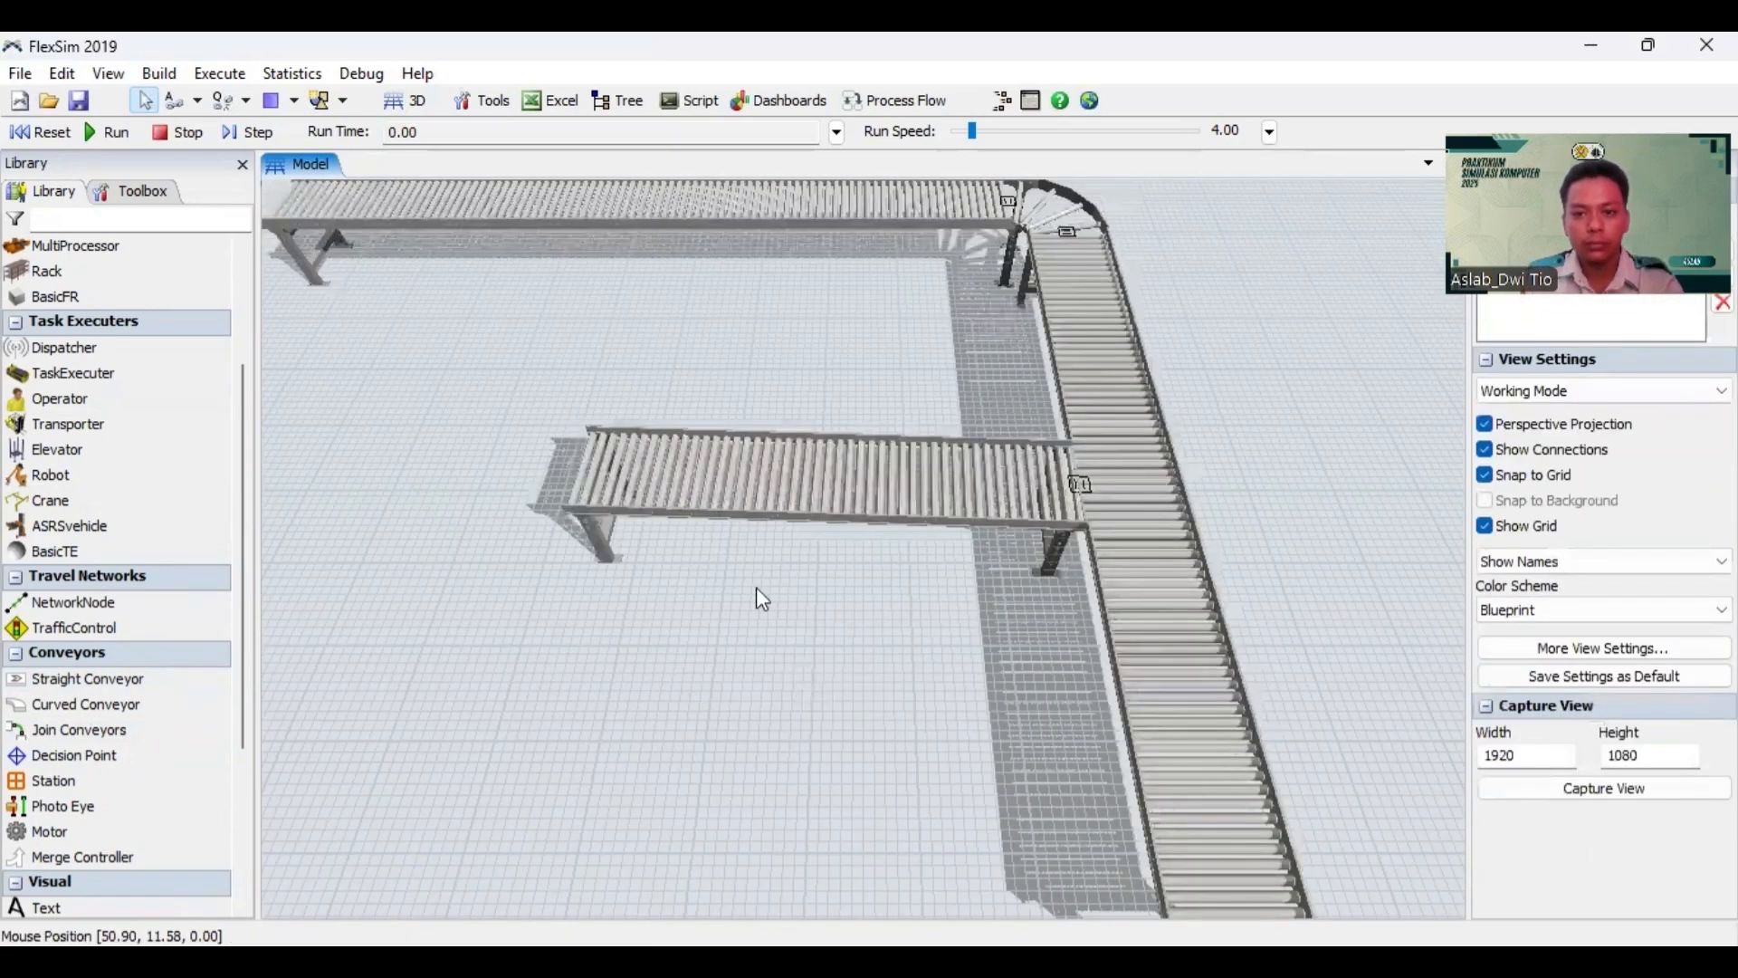
left_click(664, 505)
left_click_drag(596, 480, 599, 501)
left_click(696, 653)
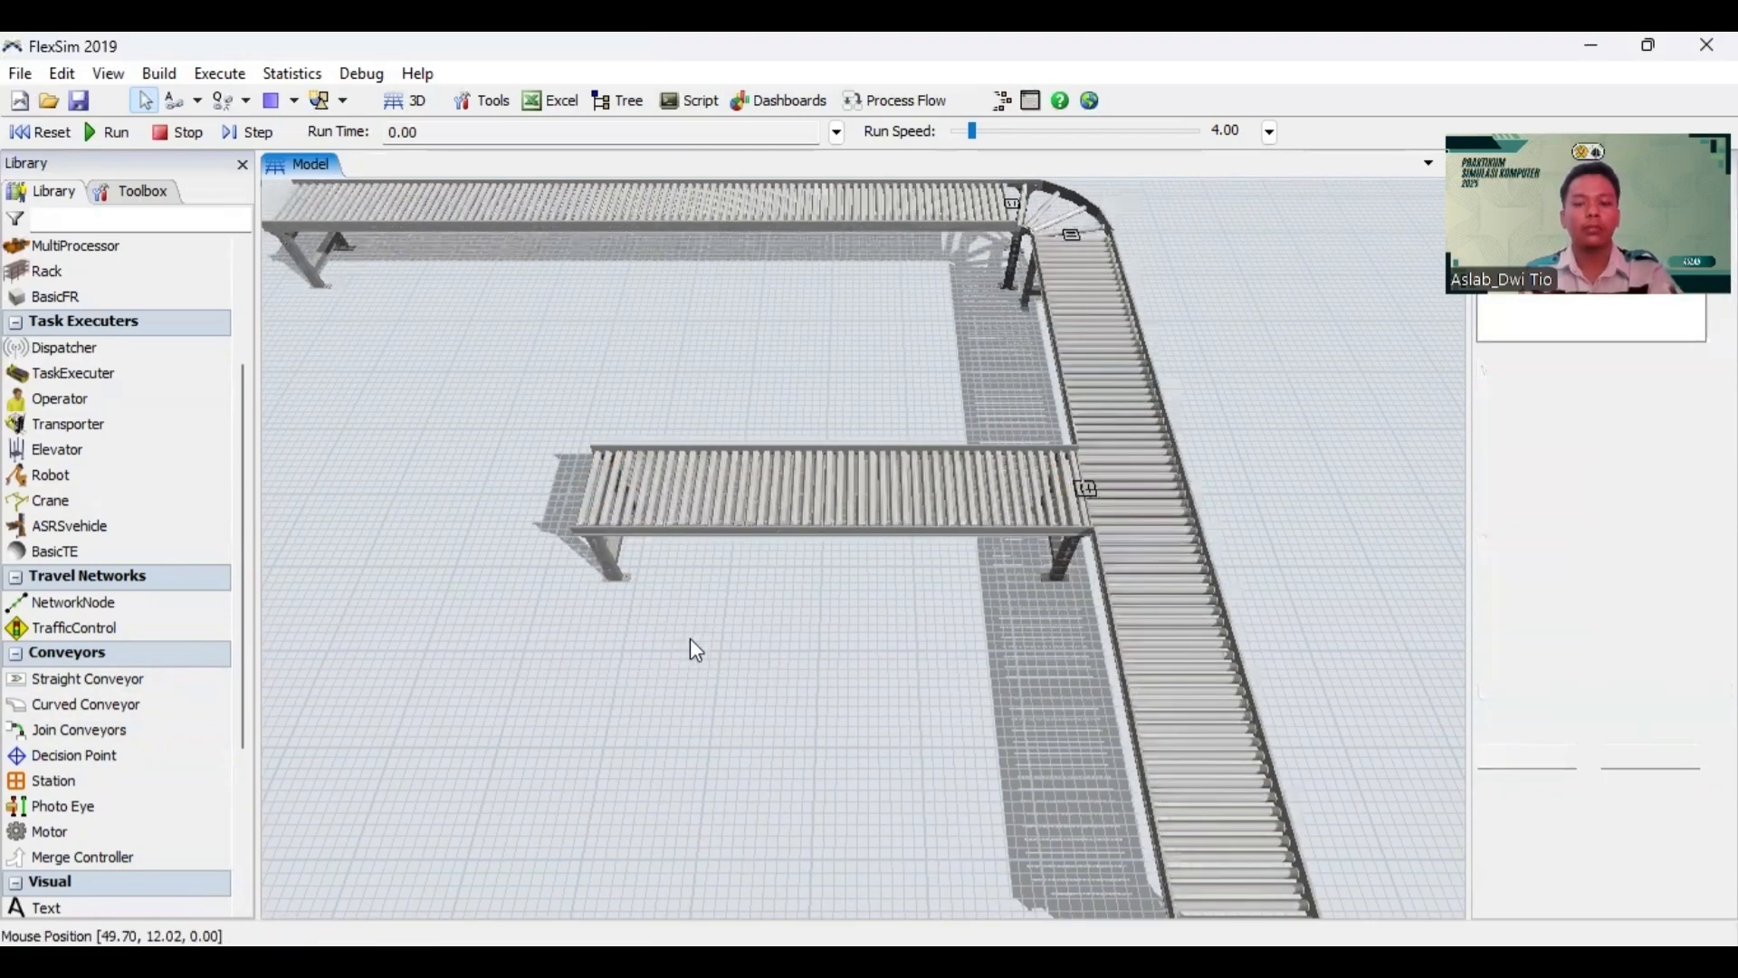
Step: Add a sink at the free end of the branch conveyor, at about X 47.5, Y 13.5, and name it Proses Penjualan
scroll(706, 669, "down", 5)
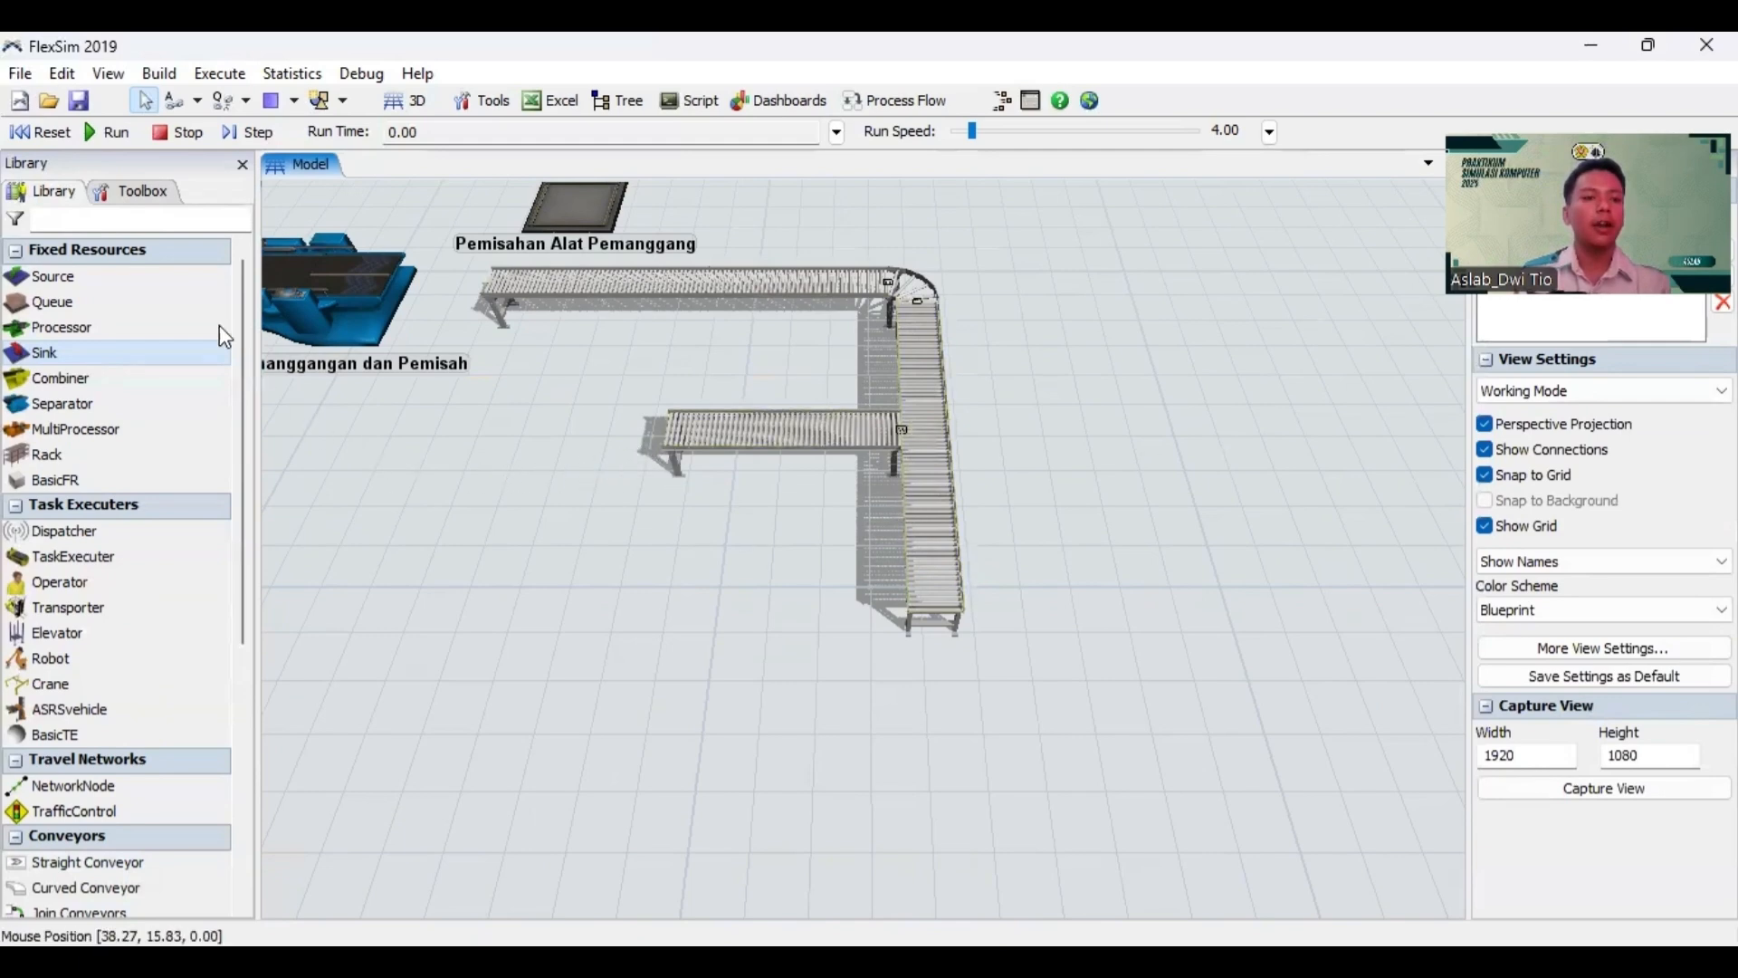
left_click_drag(112, 357, 626, 435)
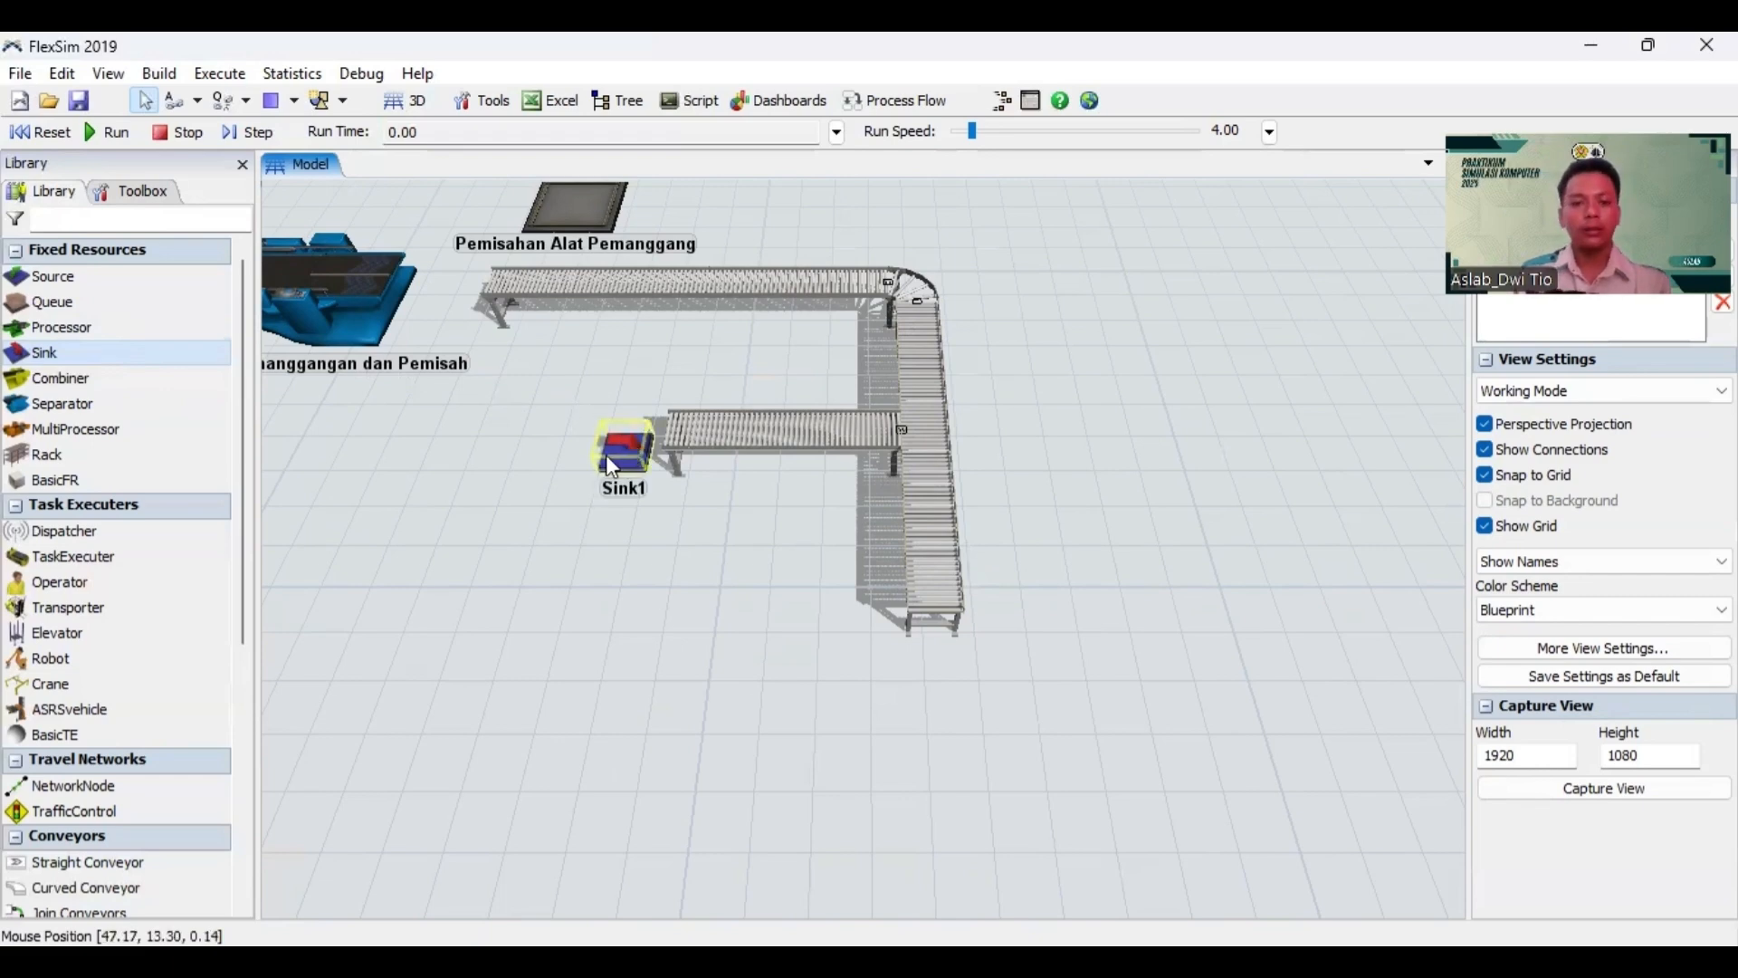
left_click(624, 464)
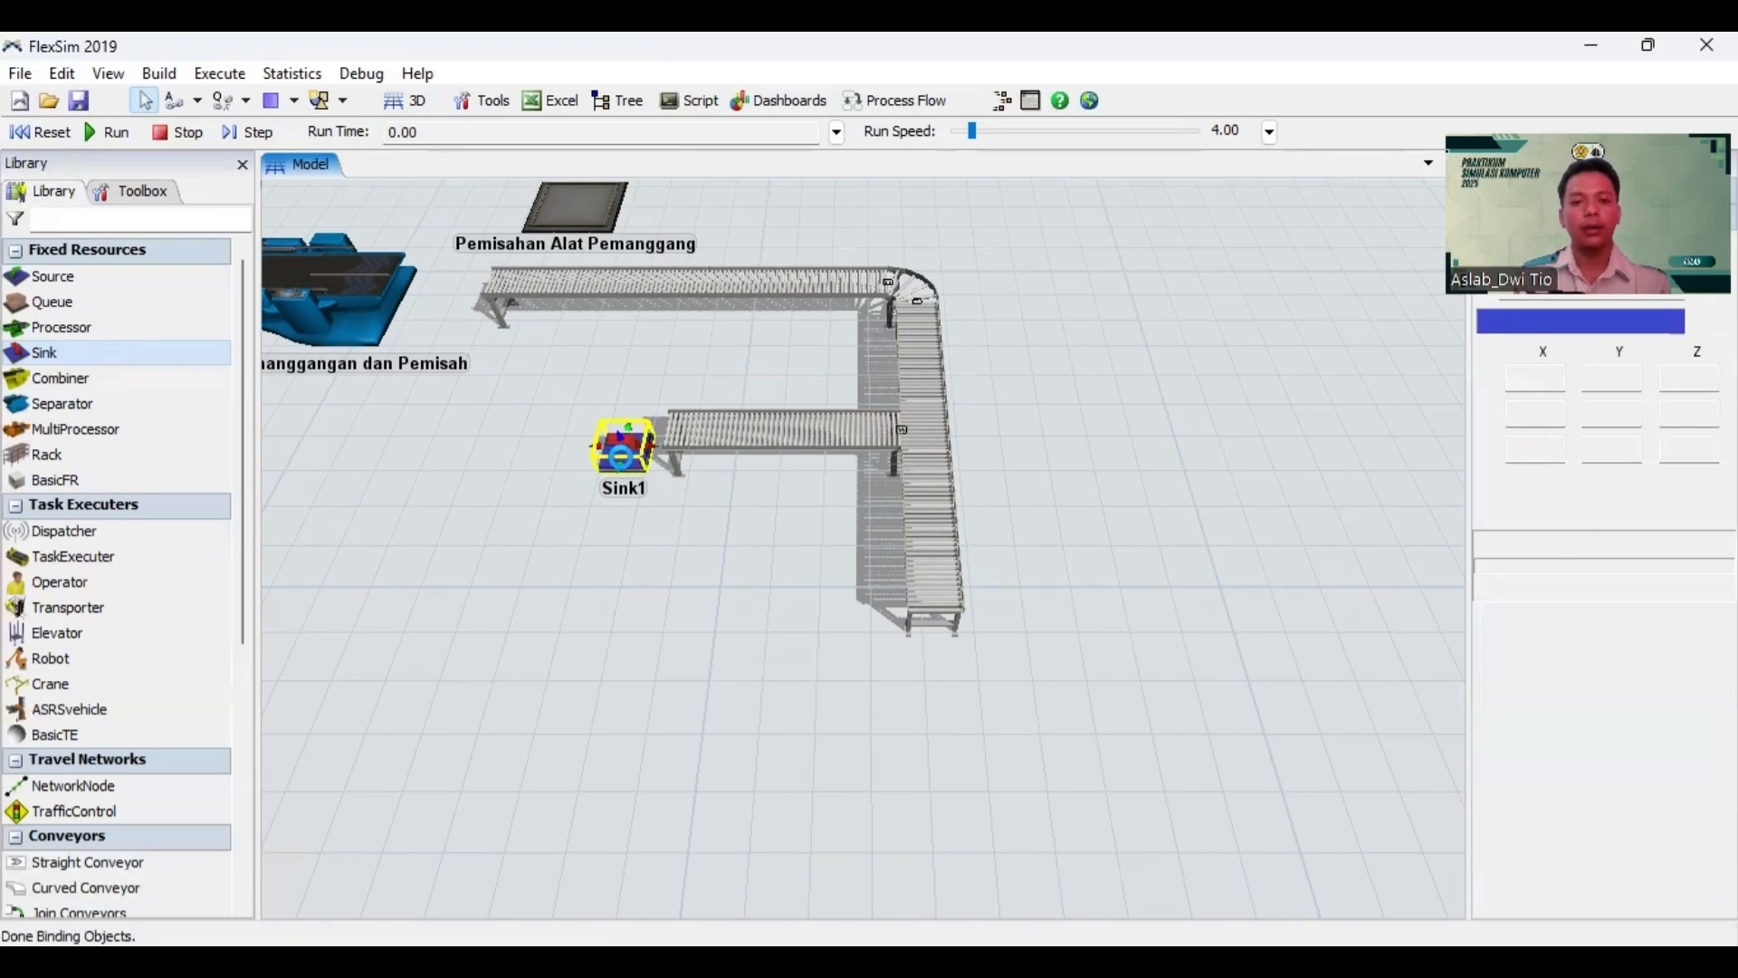
double_click(623, 463)
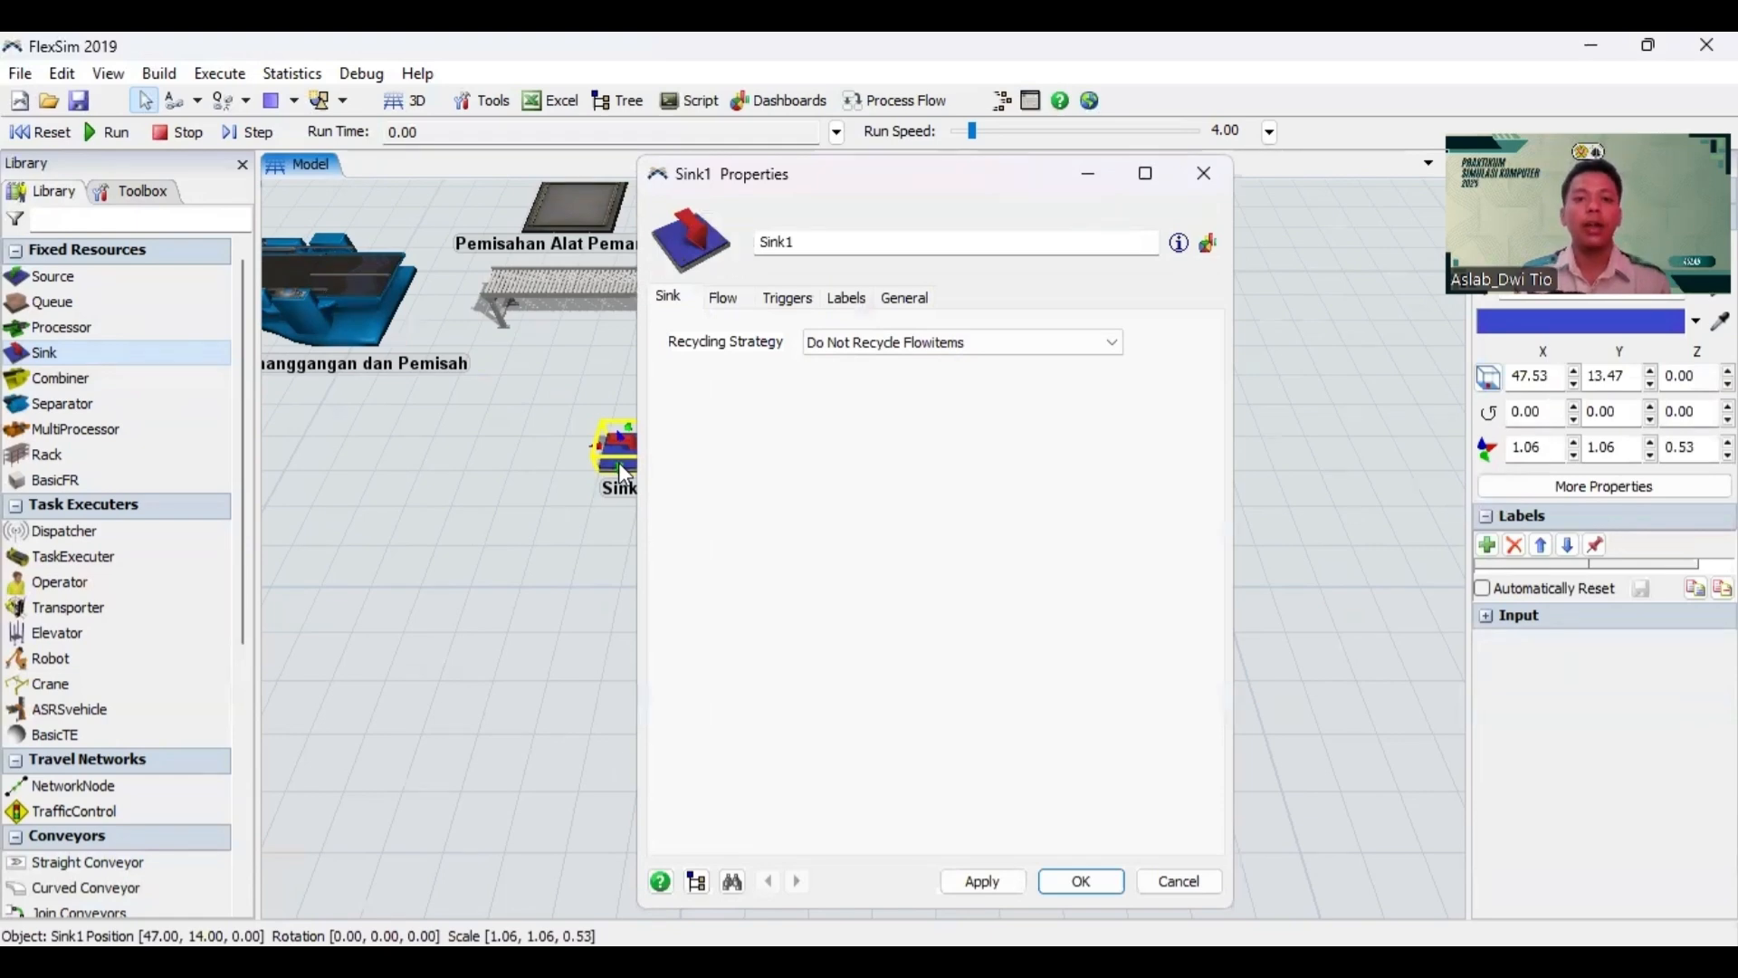
double_click(801, 242)
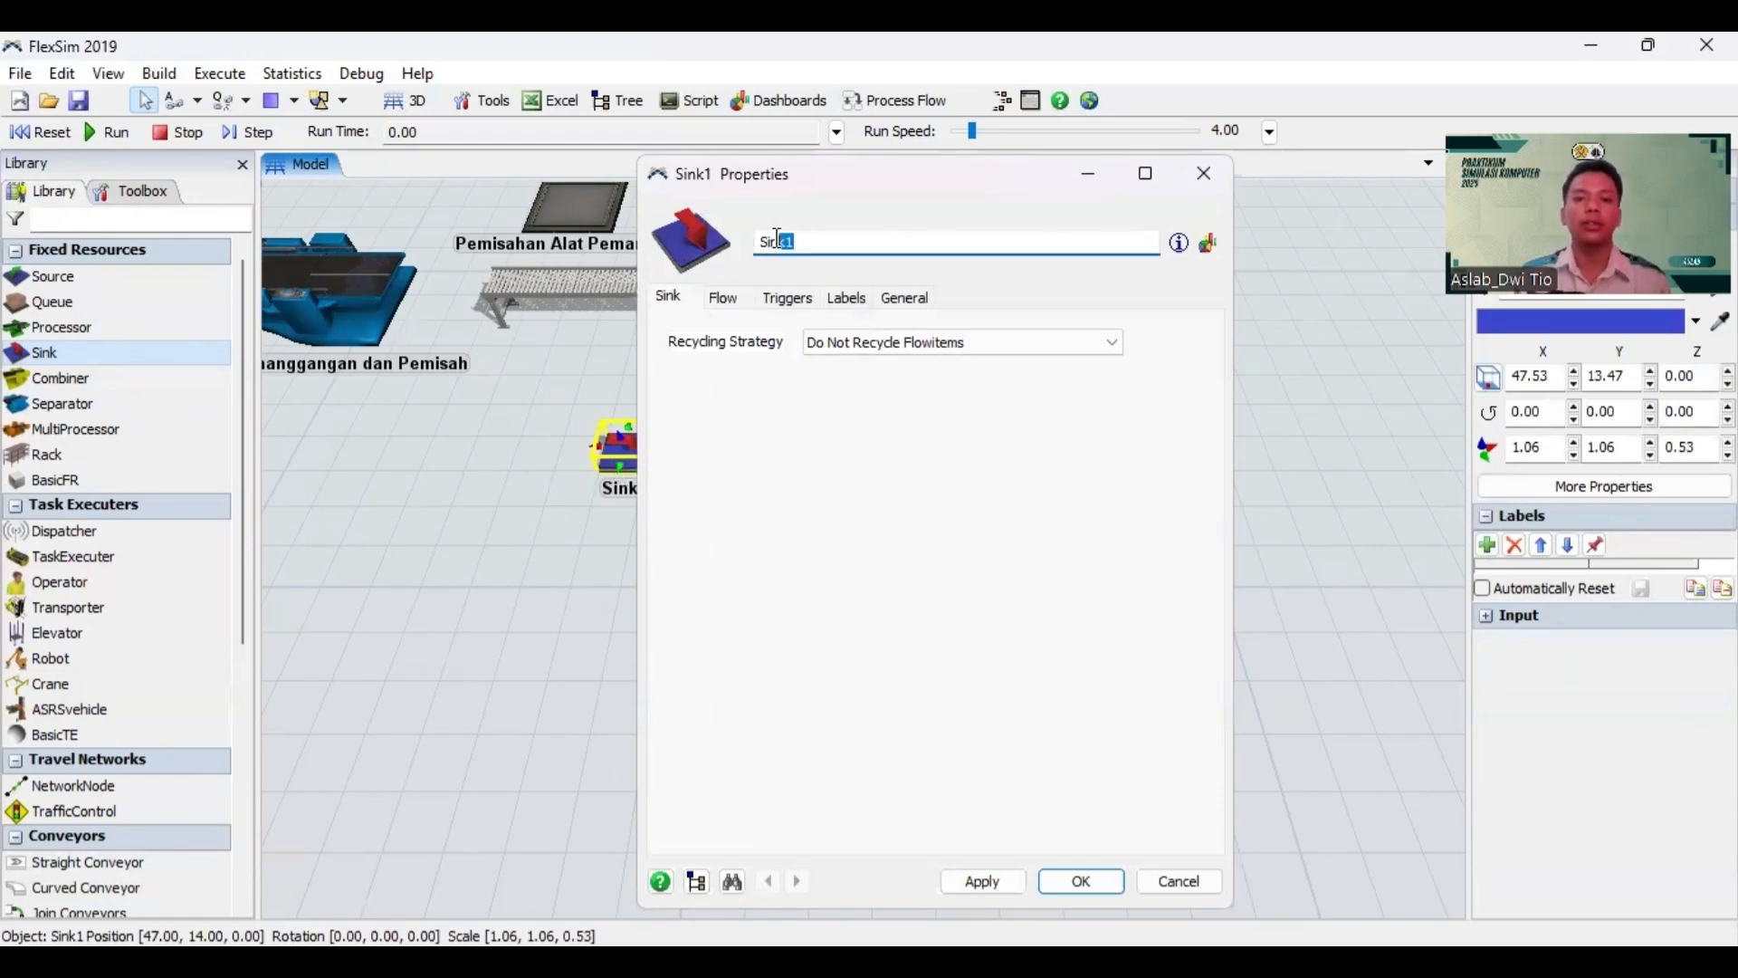
type("Proses Penjualan")
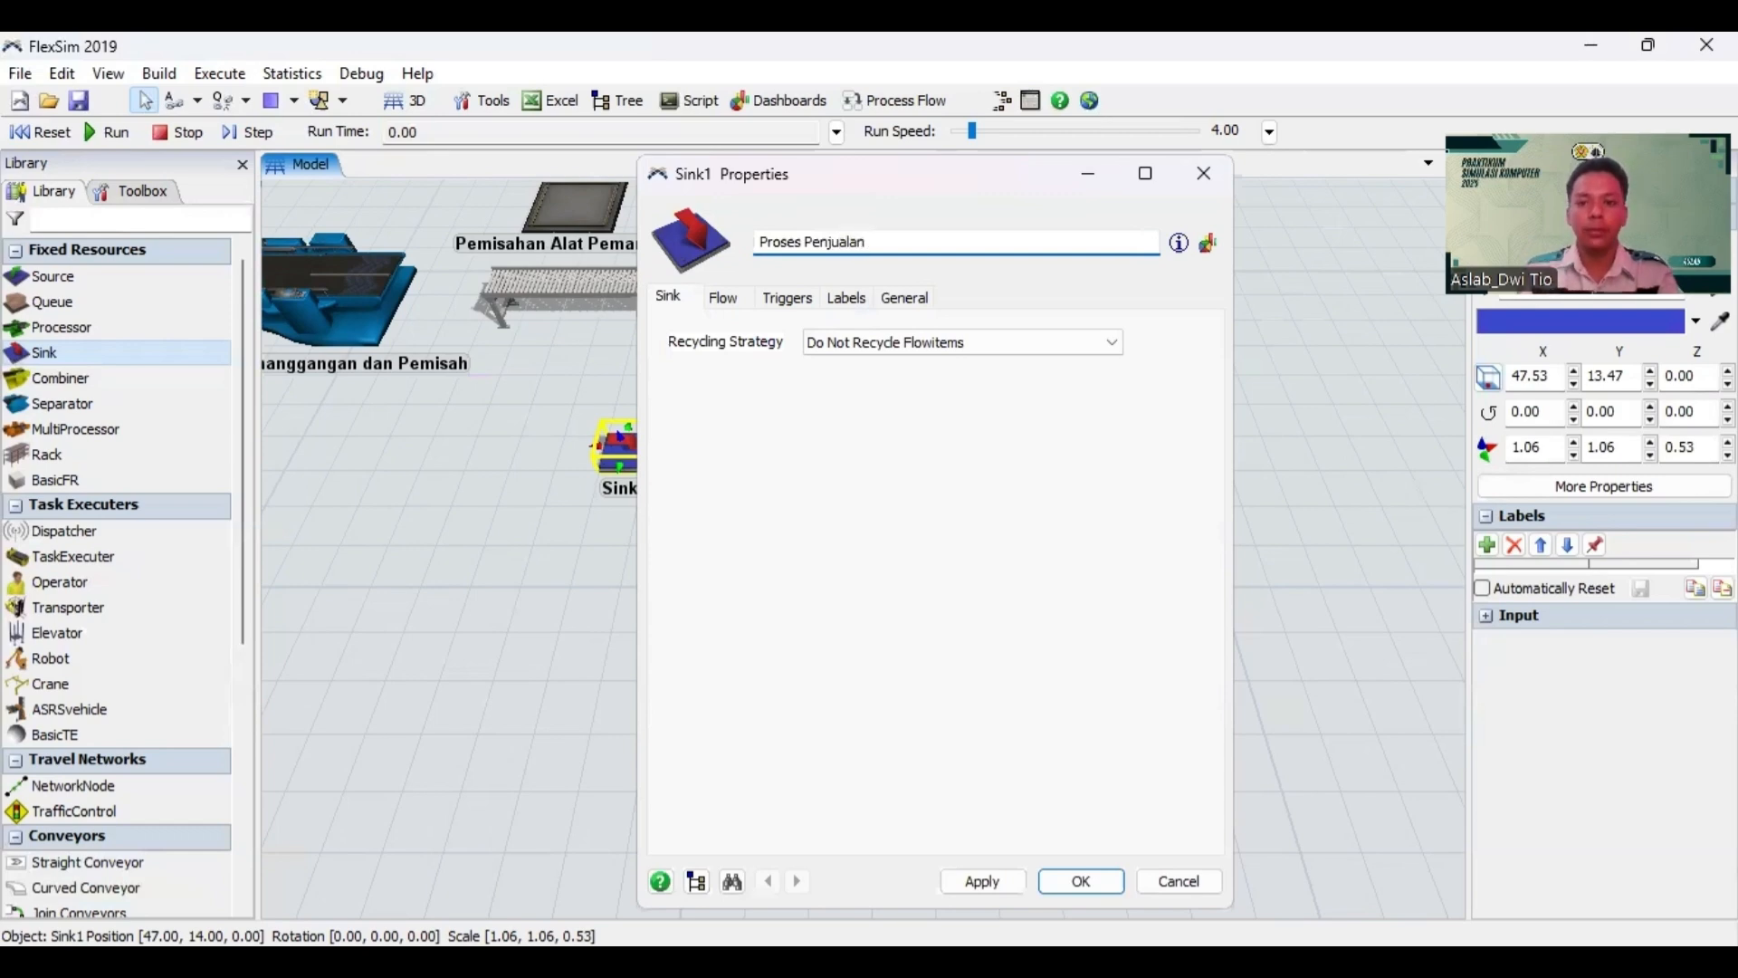
left_click(986, 884)
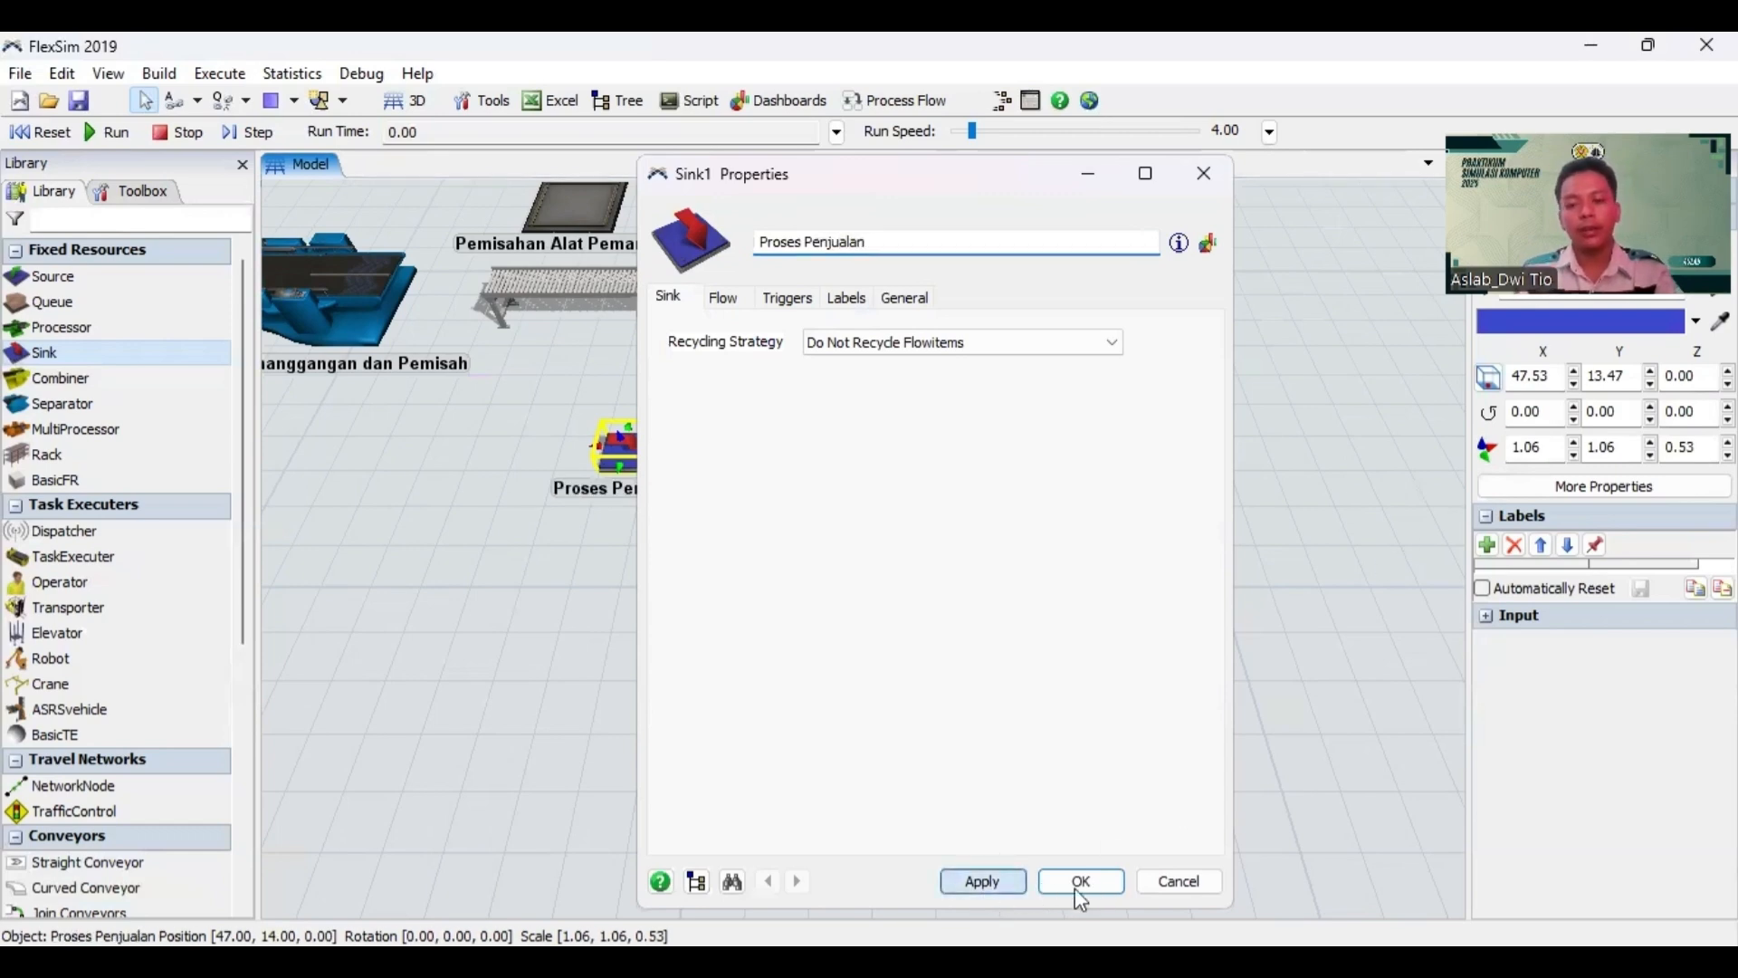
left_click(1082, 882)
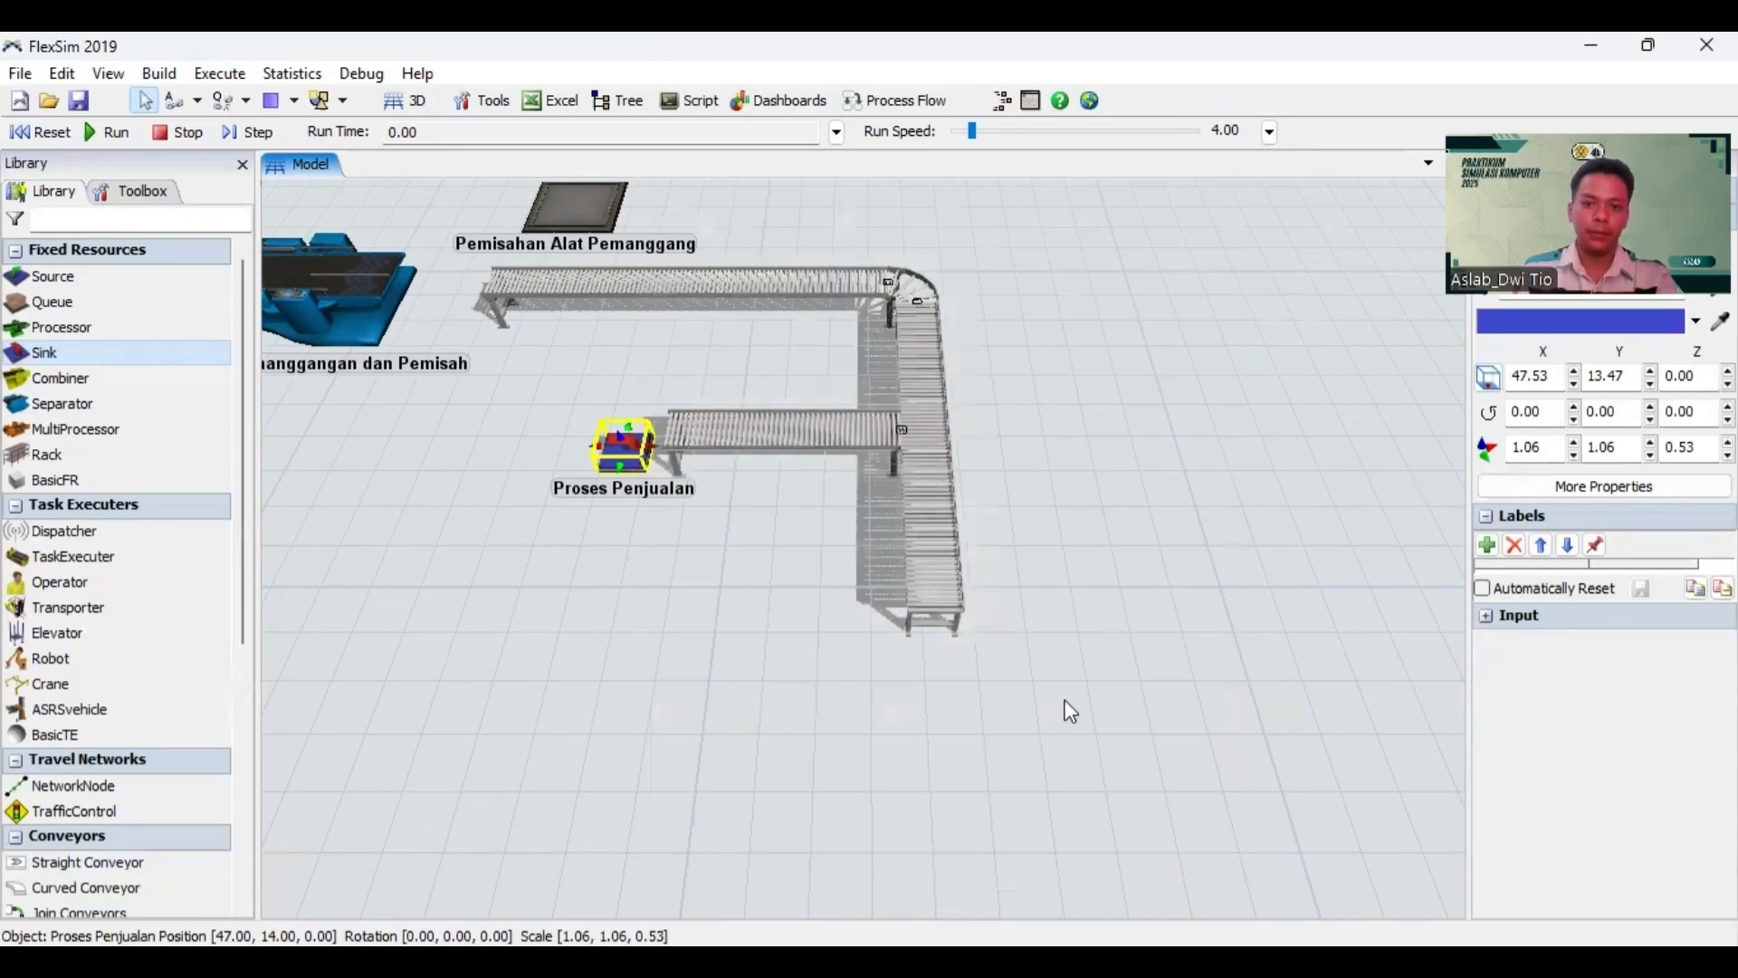
left_click(1029, 601)
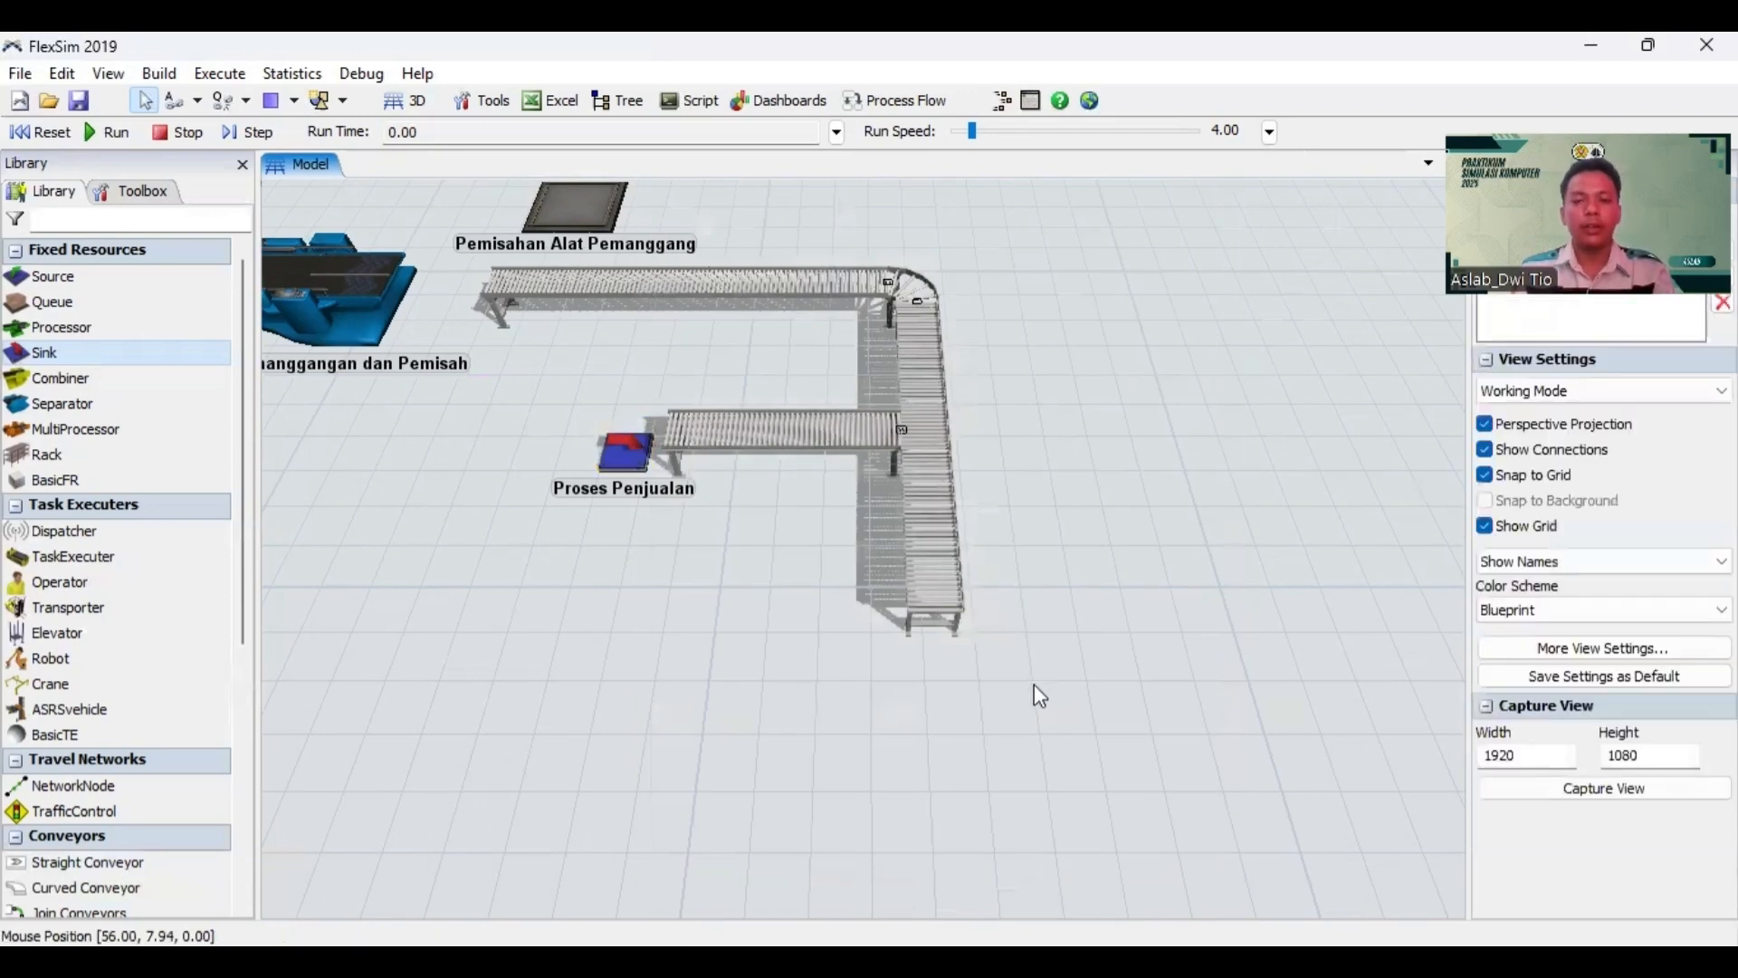
Step: Add a source just beyond the perpendicular conveyor's end, at about X 54.2, Y 7.5, and name it Peletakan Kertas Roti
left_click_drag(1033, 682, 997, 475)
left_click_drag(987, 549, 965, 505)
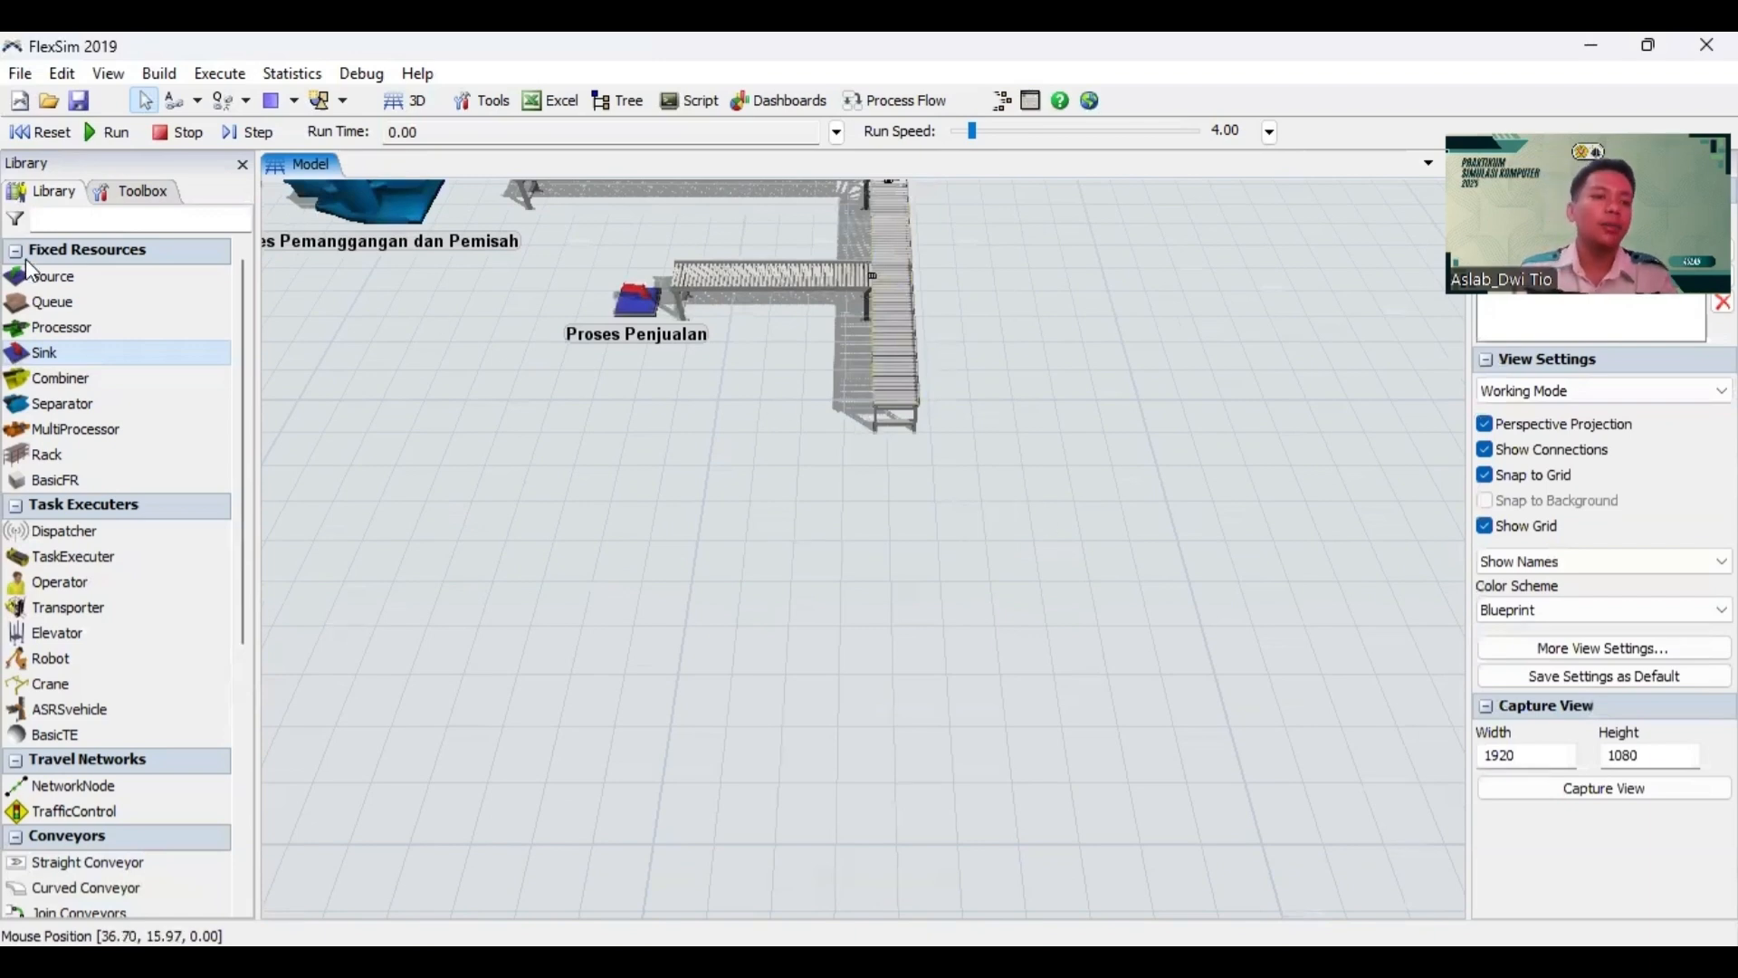
left_click_drag(42, 276, 887, 476)
left_click(946, 458)
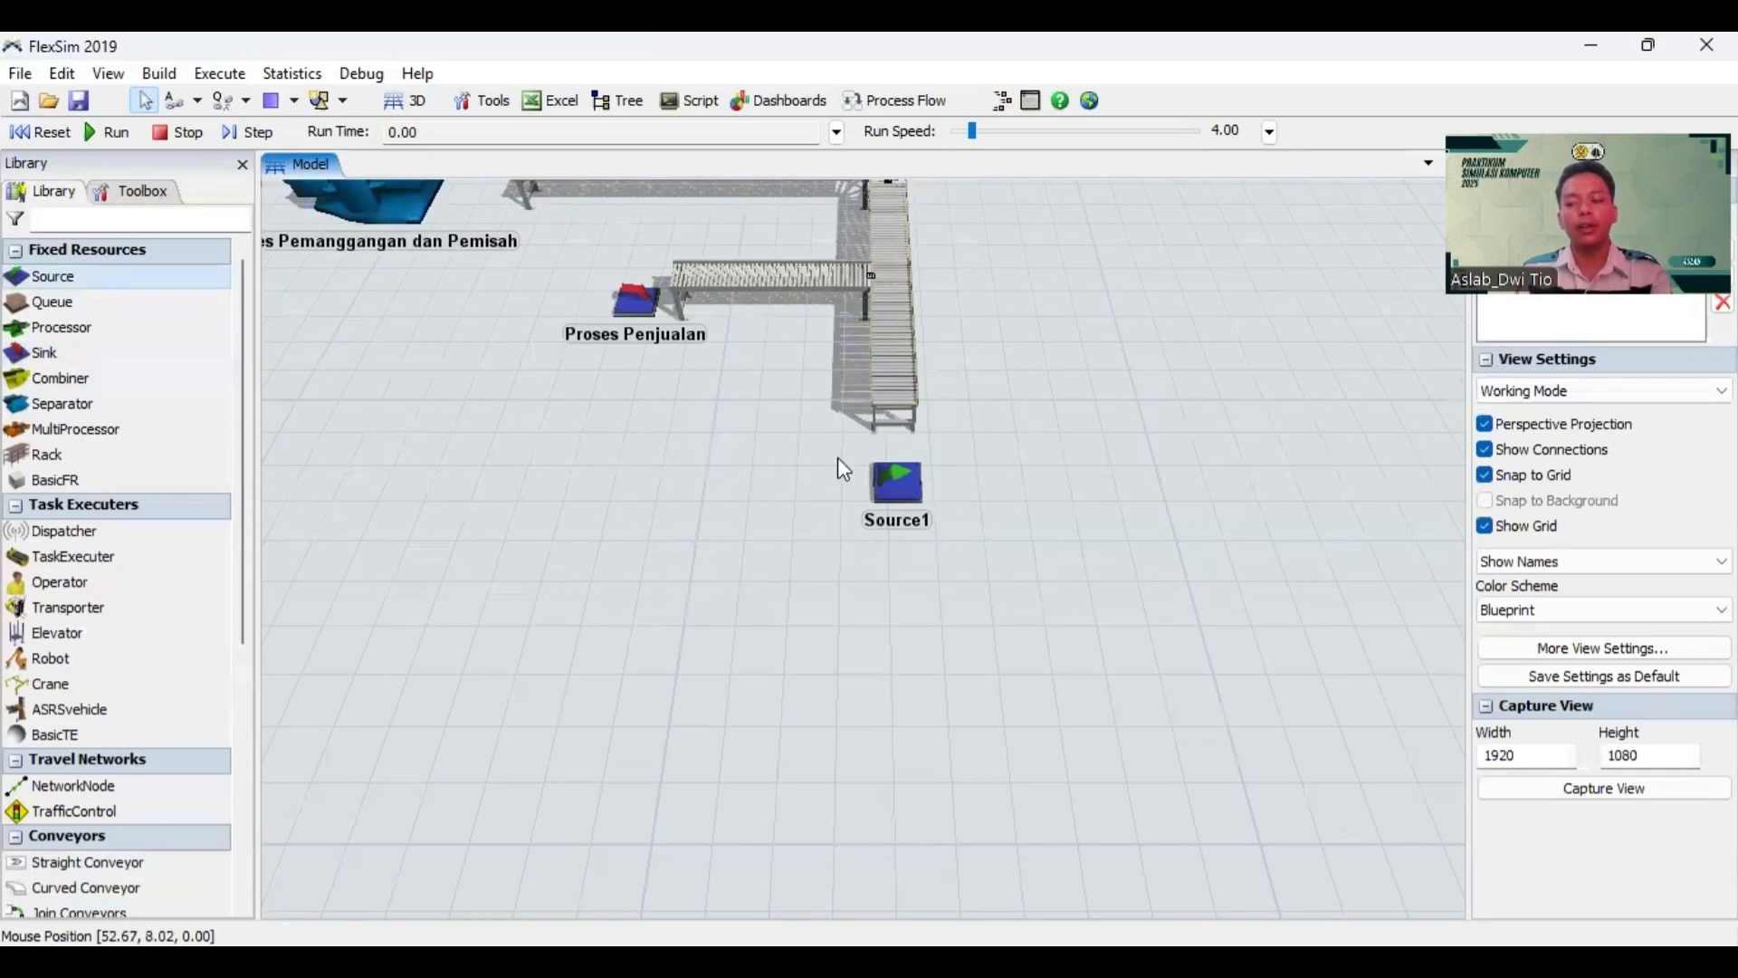
left_click(910, 483)
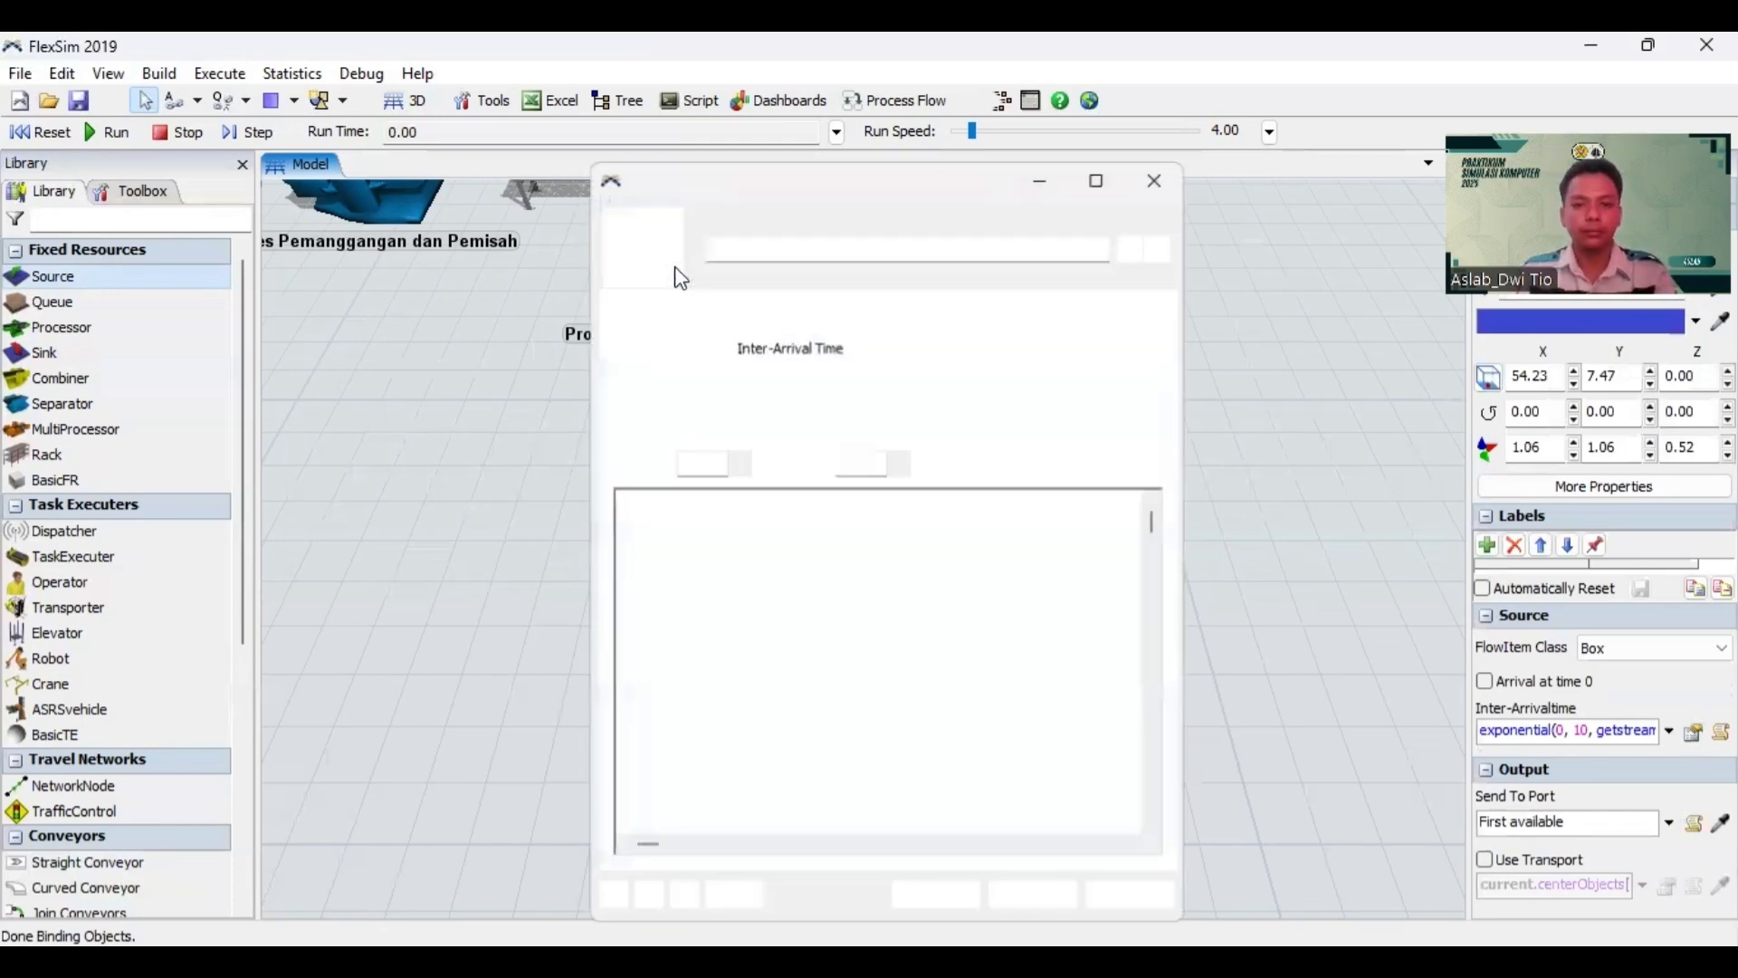
double_click(798, 253)
type("Peletakan Kertas Roti")
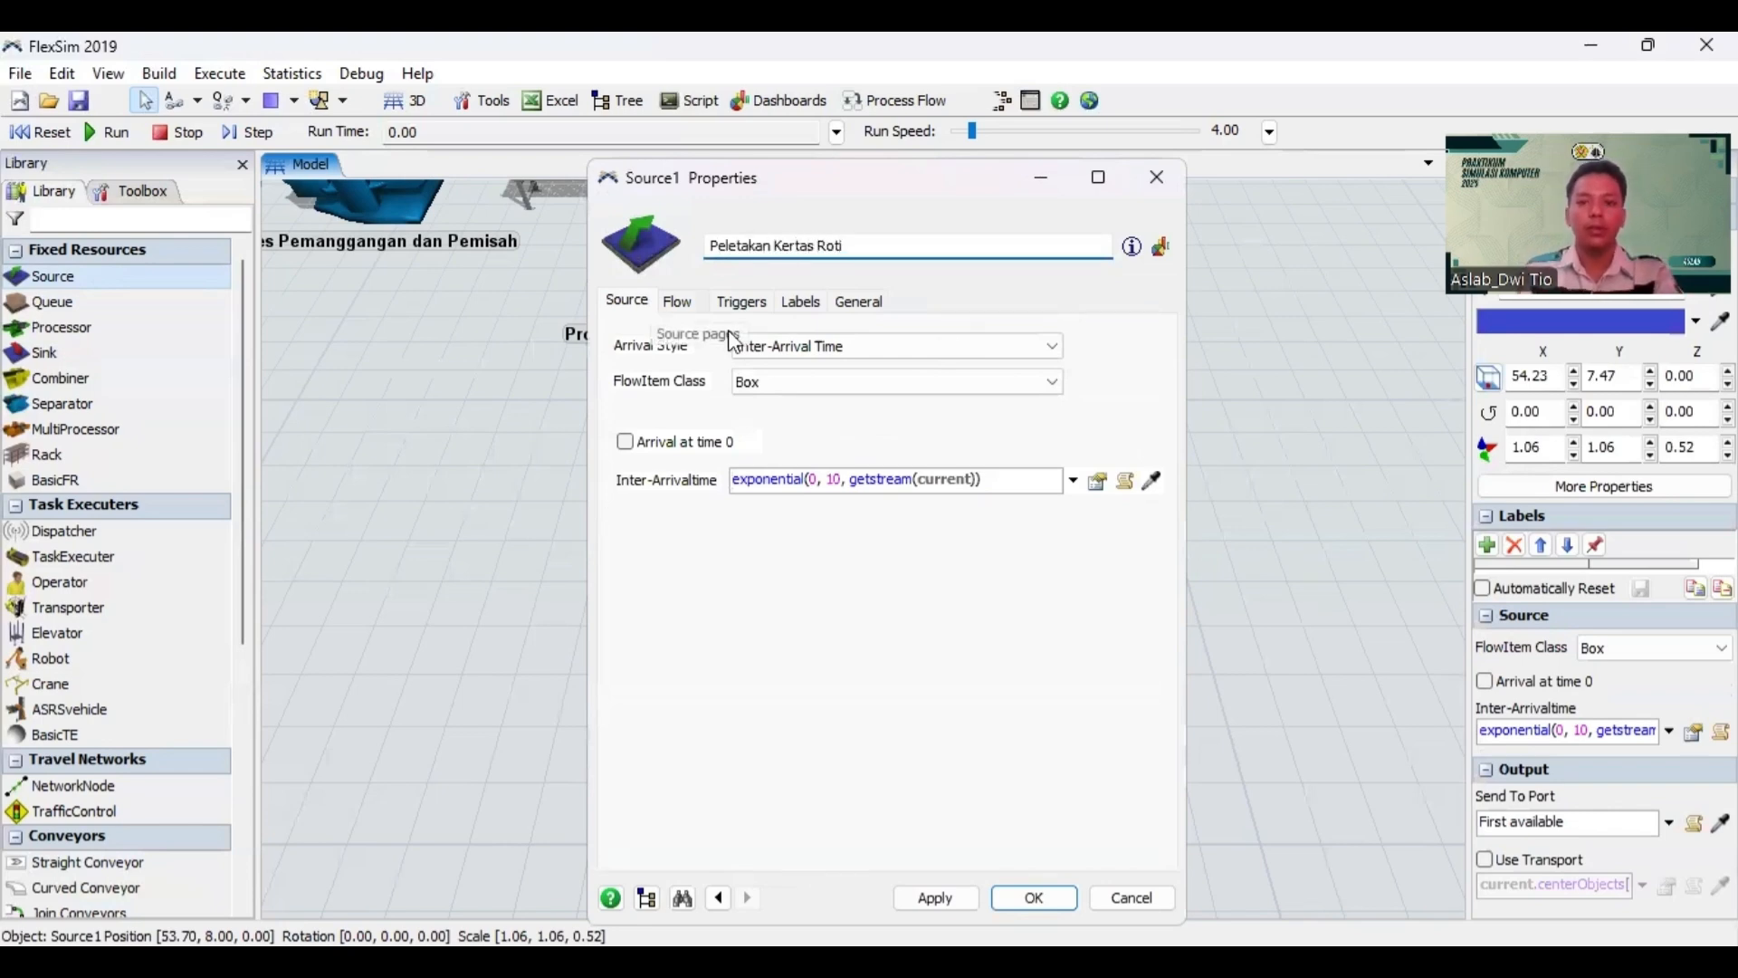
left_click(954, 900)
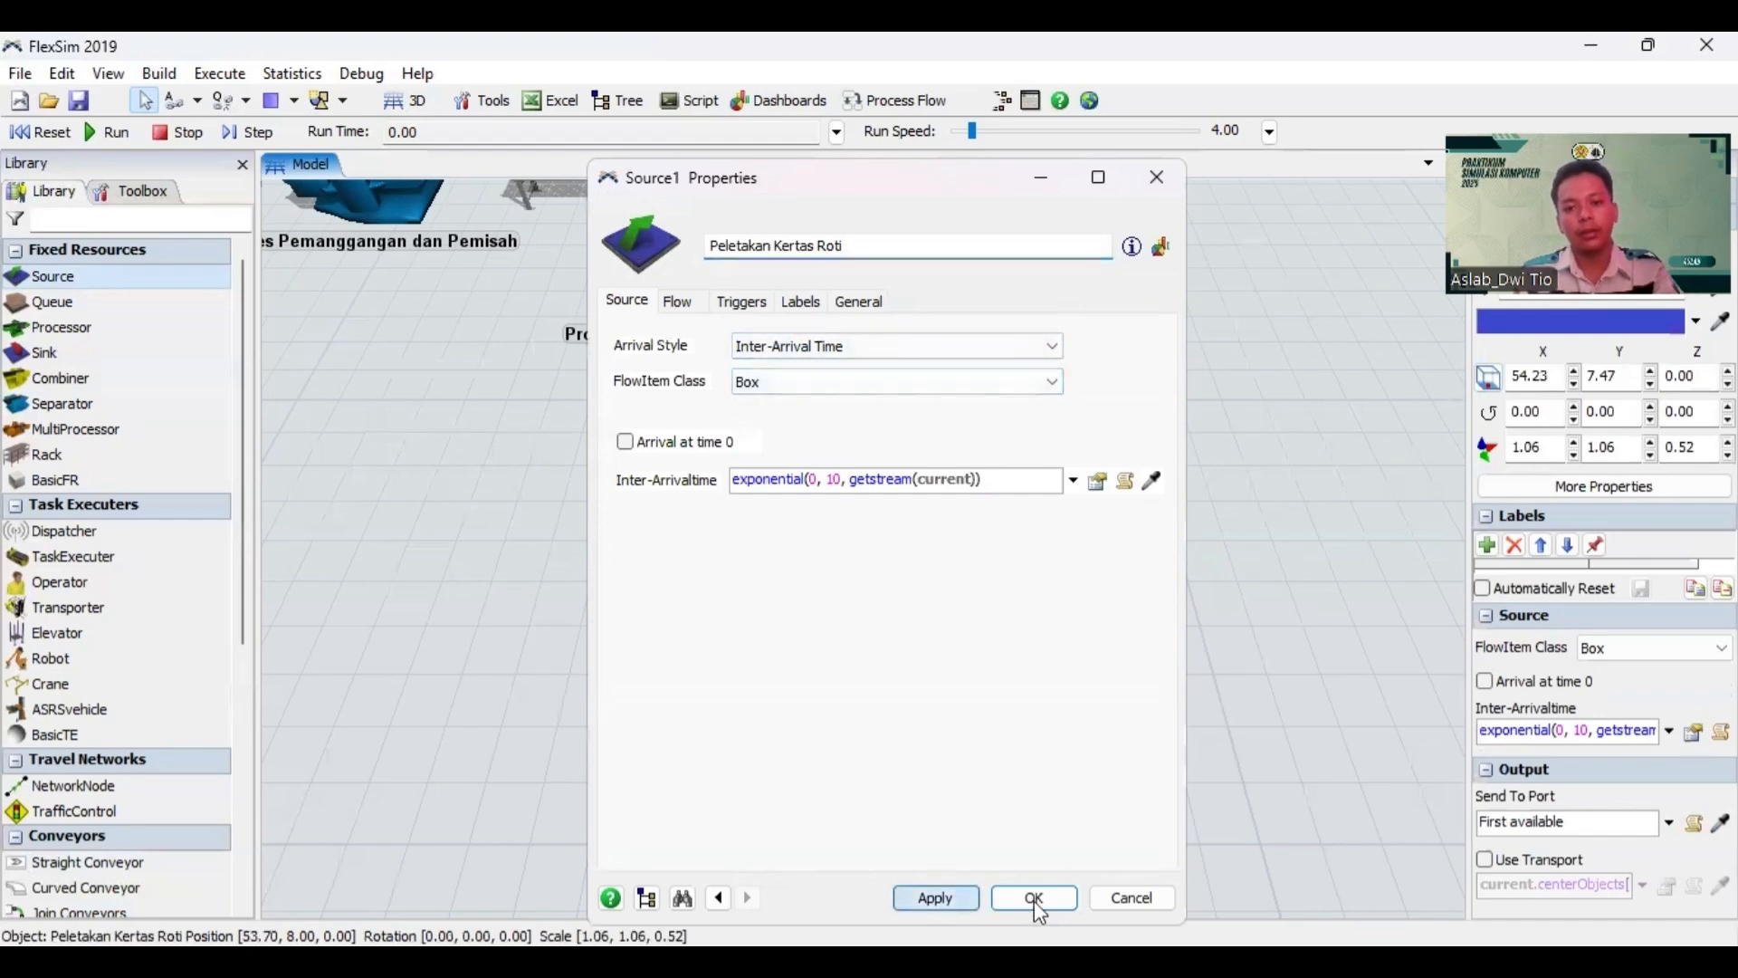
key("Return")
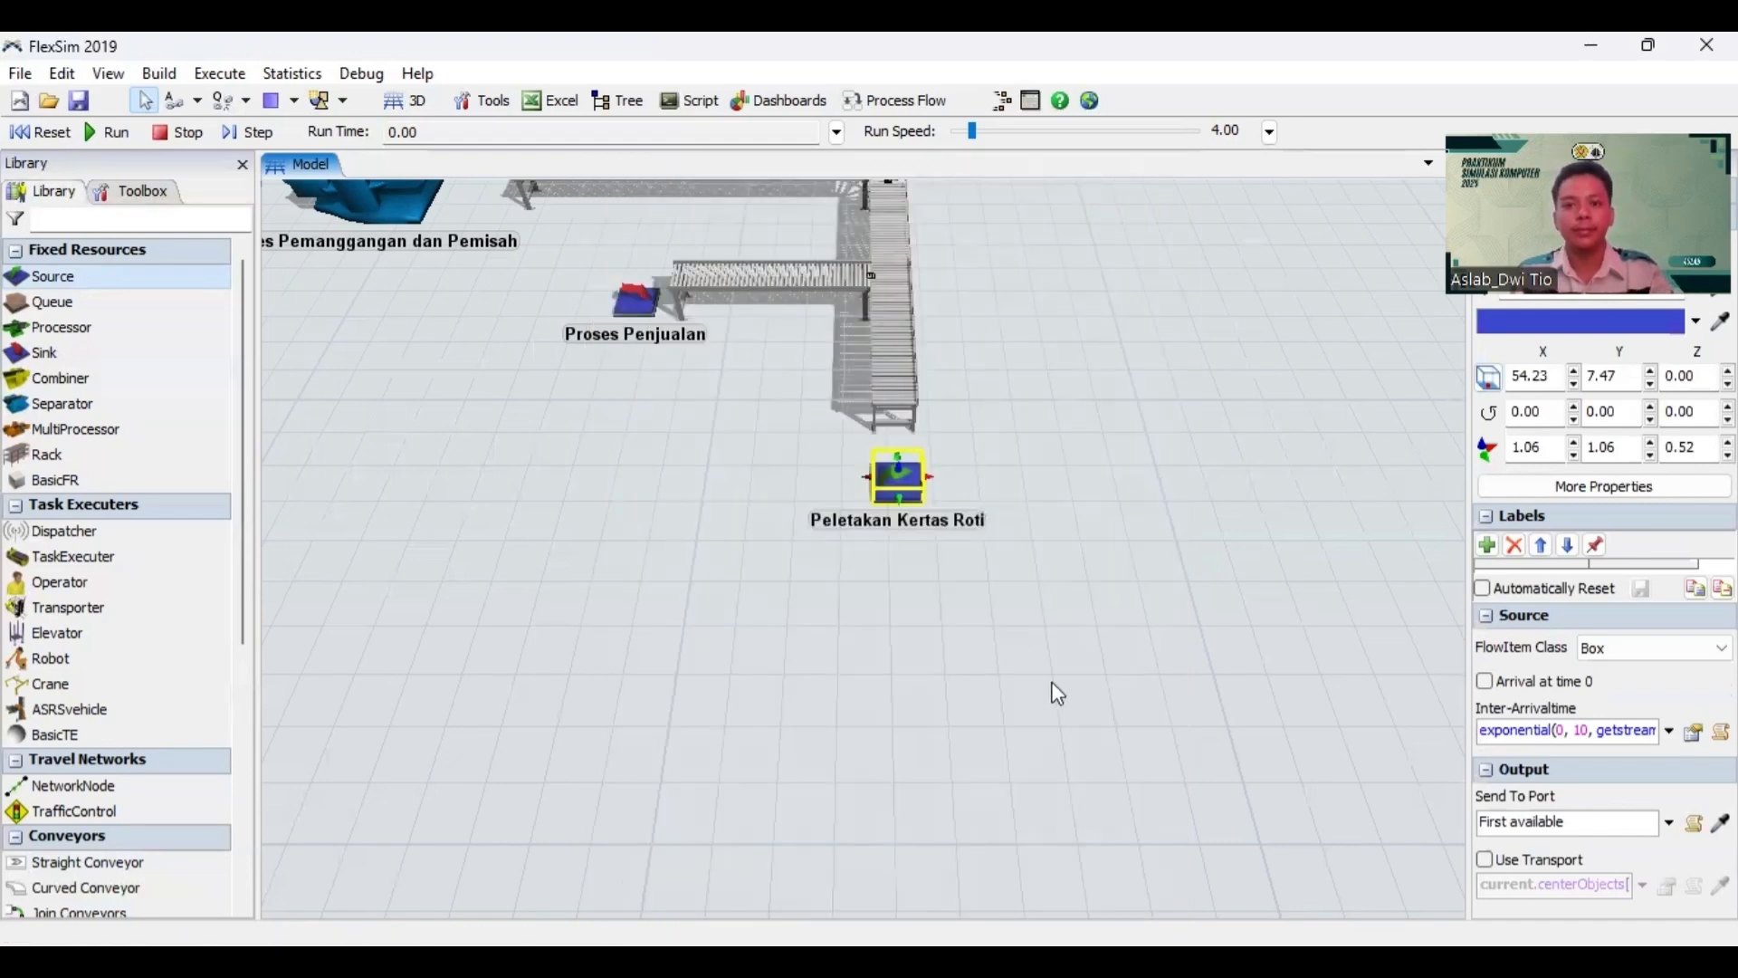
left_click(916, 600)
Step: Place a combiner beyond the Peletakan Kertas Roti source, centred at about X 54, Y 3.5
mouse_move(925, 605)
left_mouse_down()
mouse_move(910, 548)
mouse_move(909, 580)
left_mouse_up()
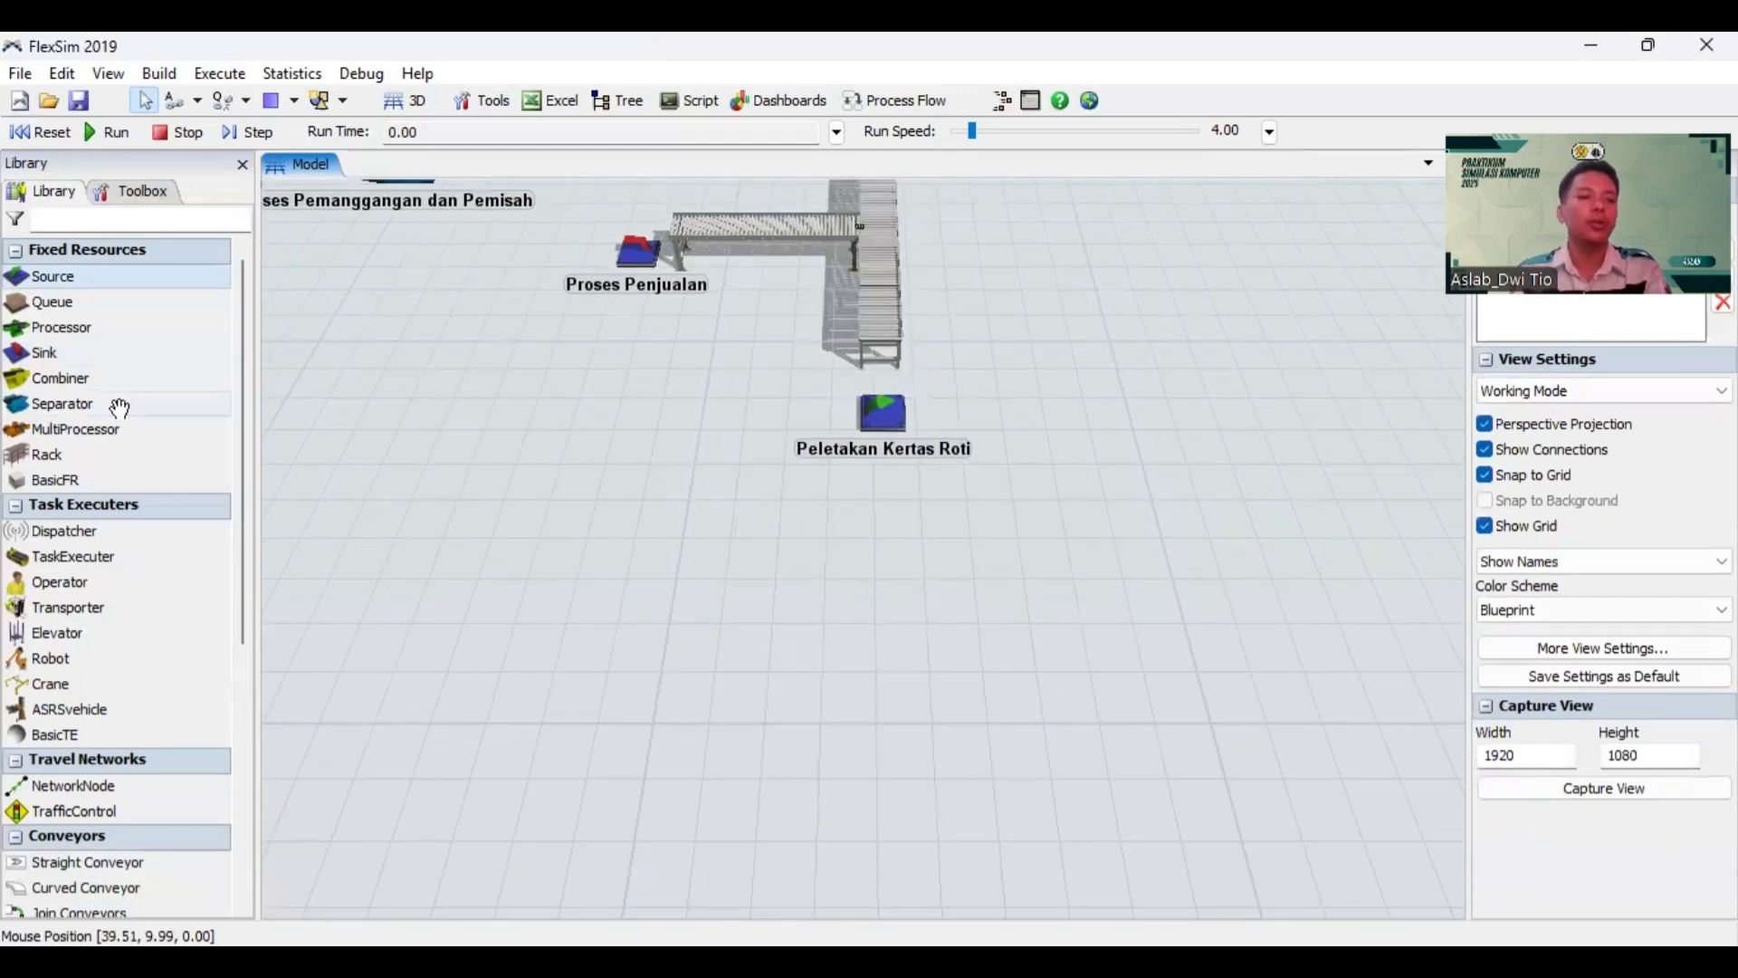
left_click(91, 379)
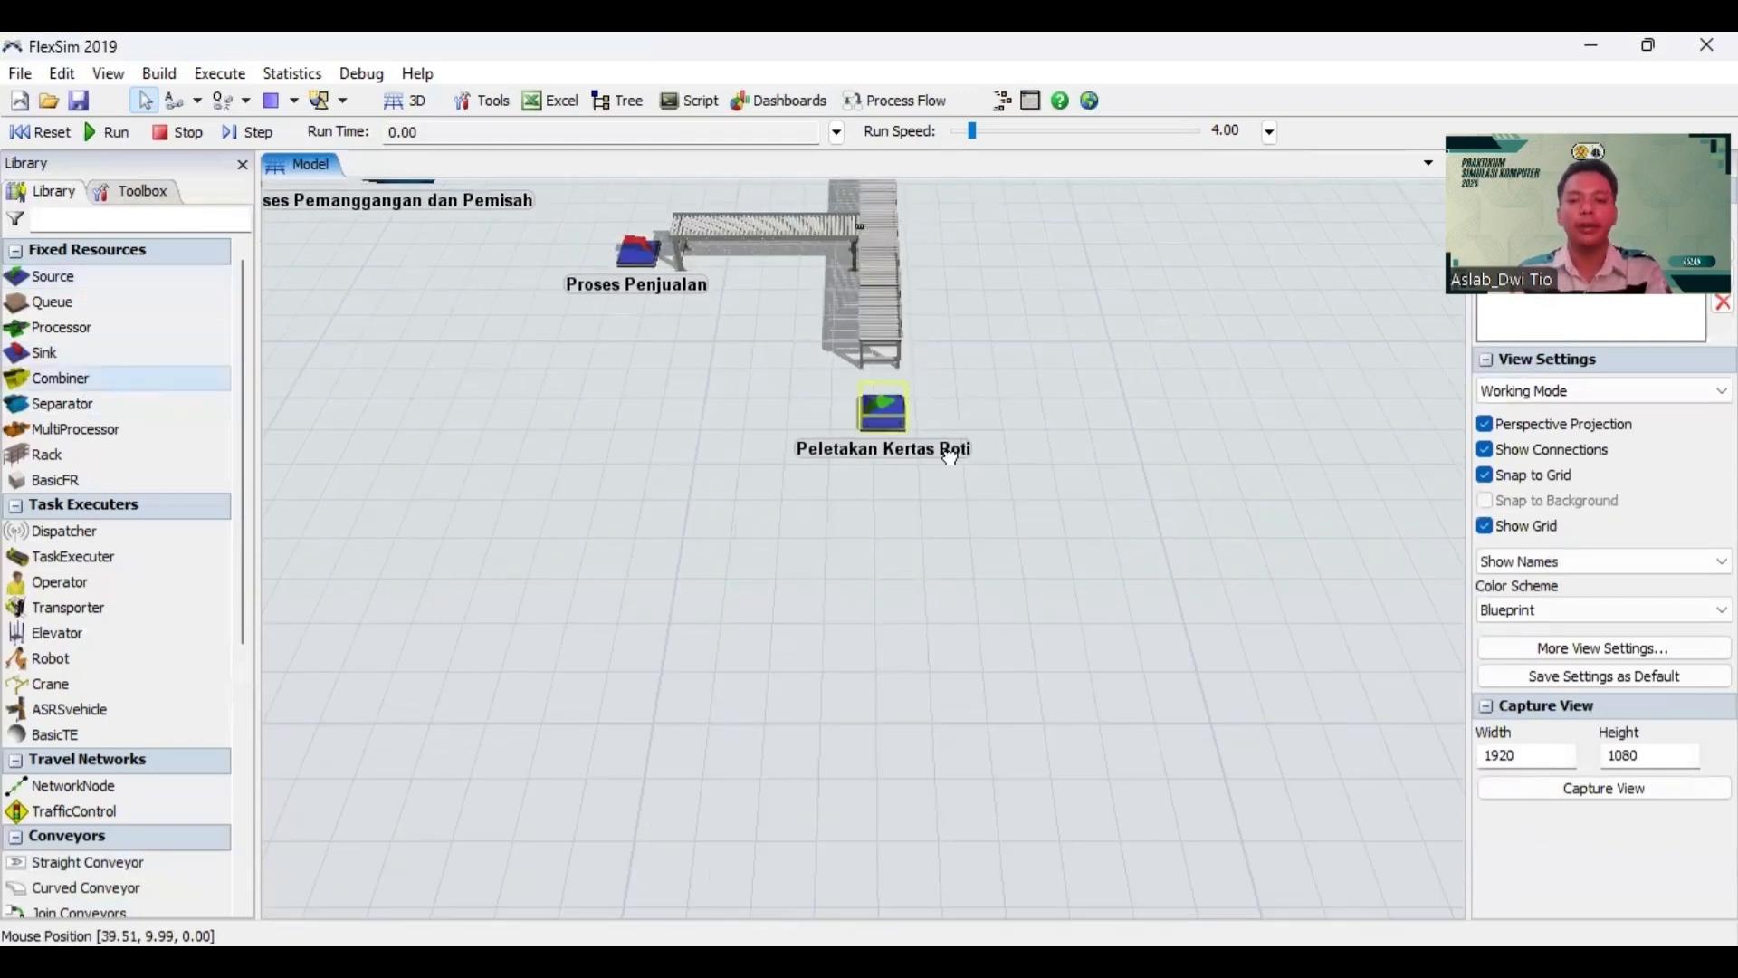
left_click(876, 514)
left_click(824, 523)
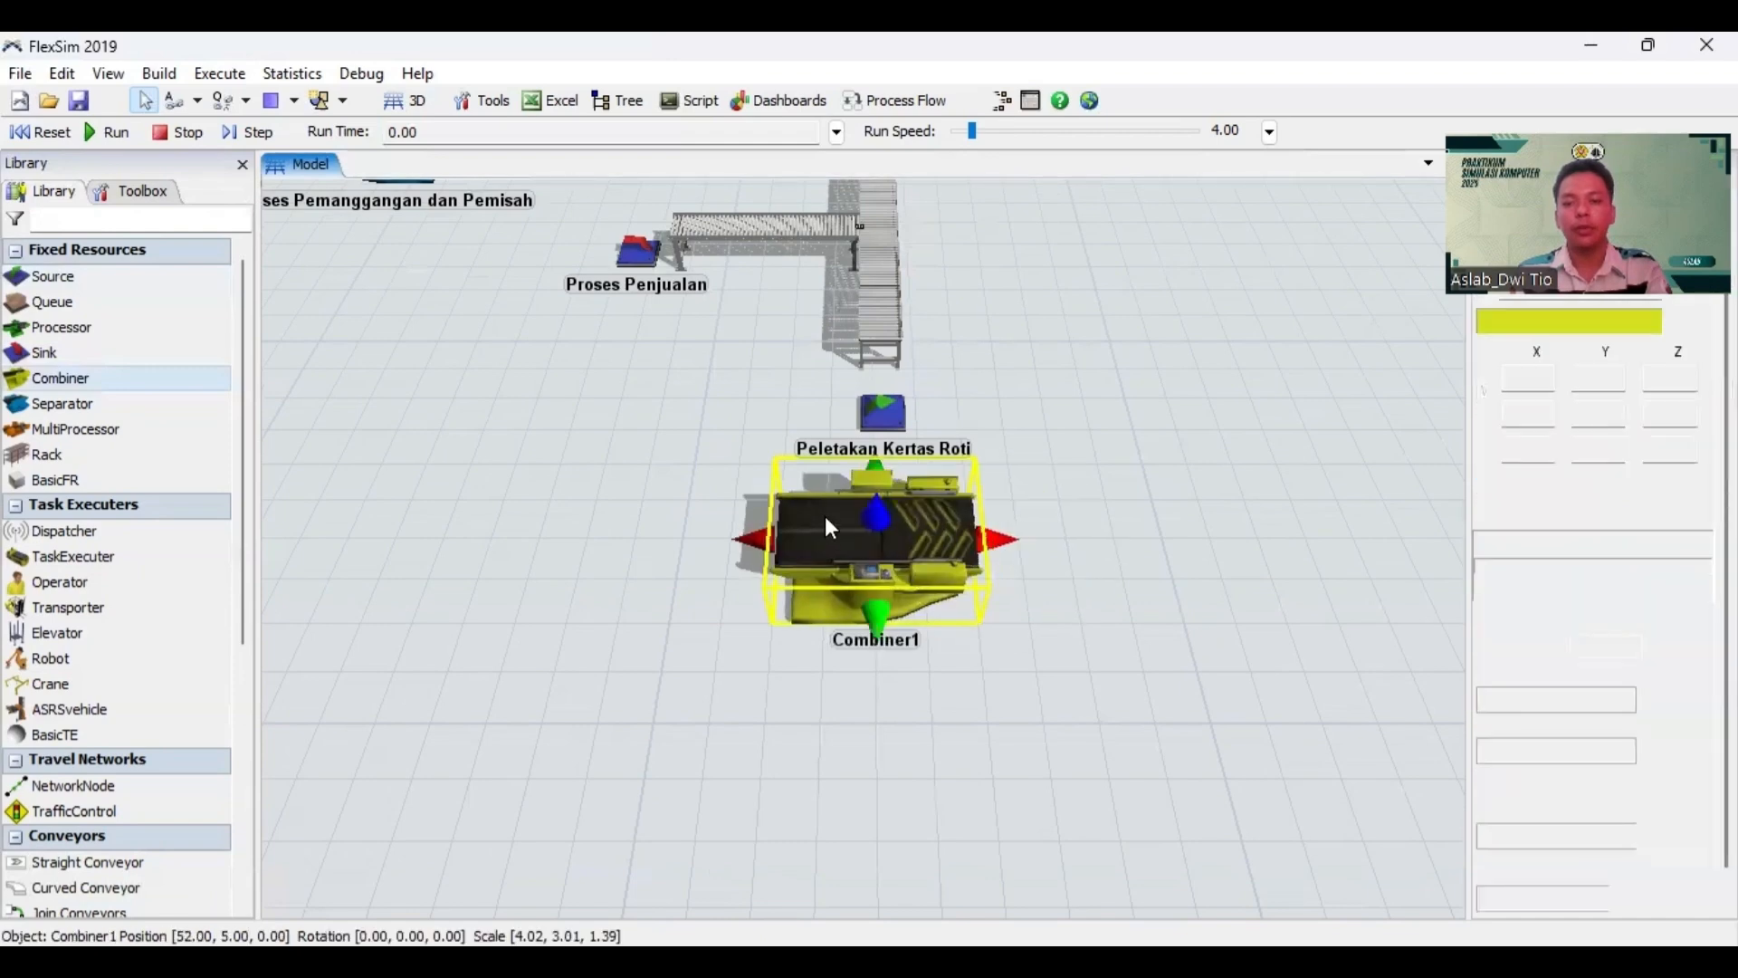
left_click_drag(833, 523, 825, 520)
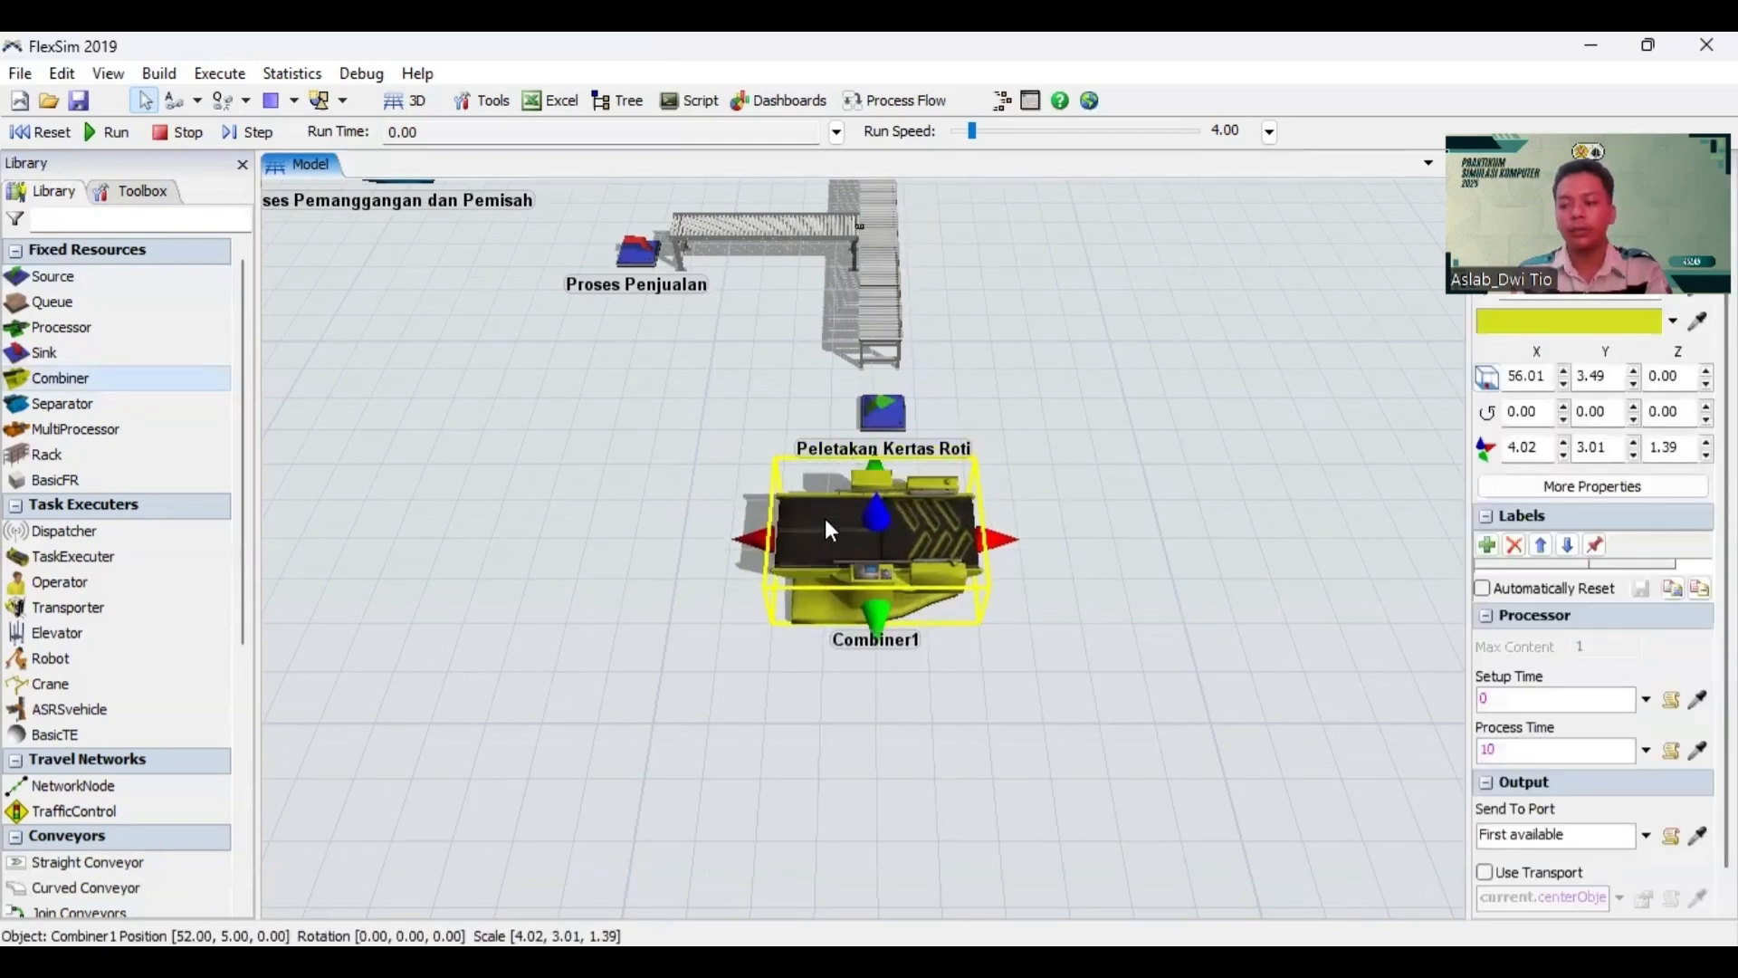
left_click(1223, 440)
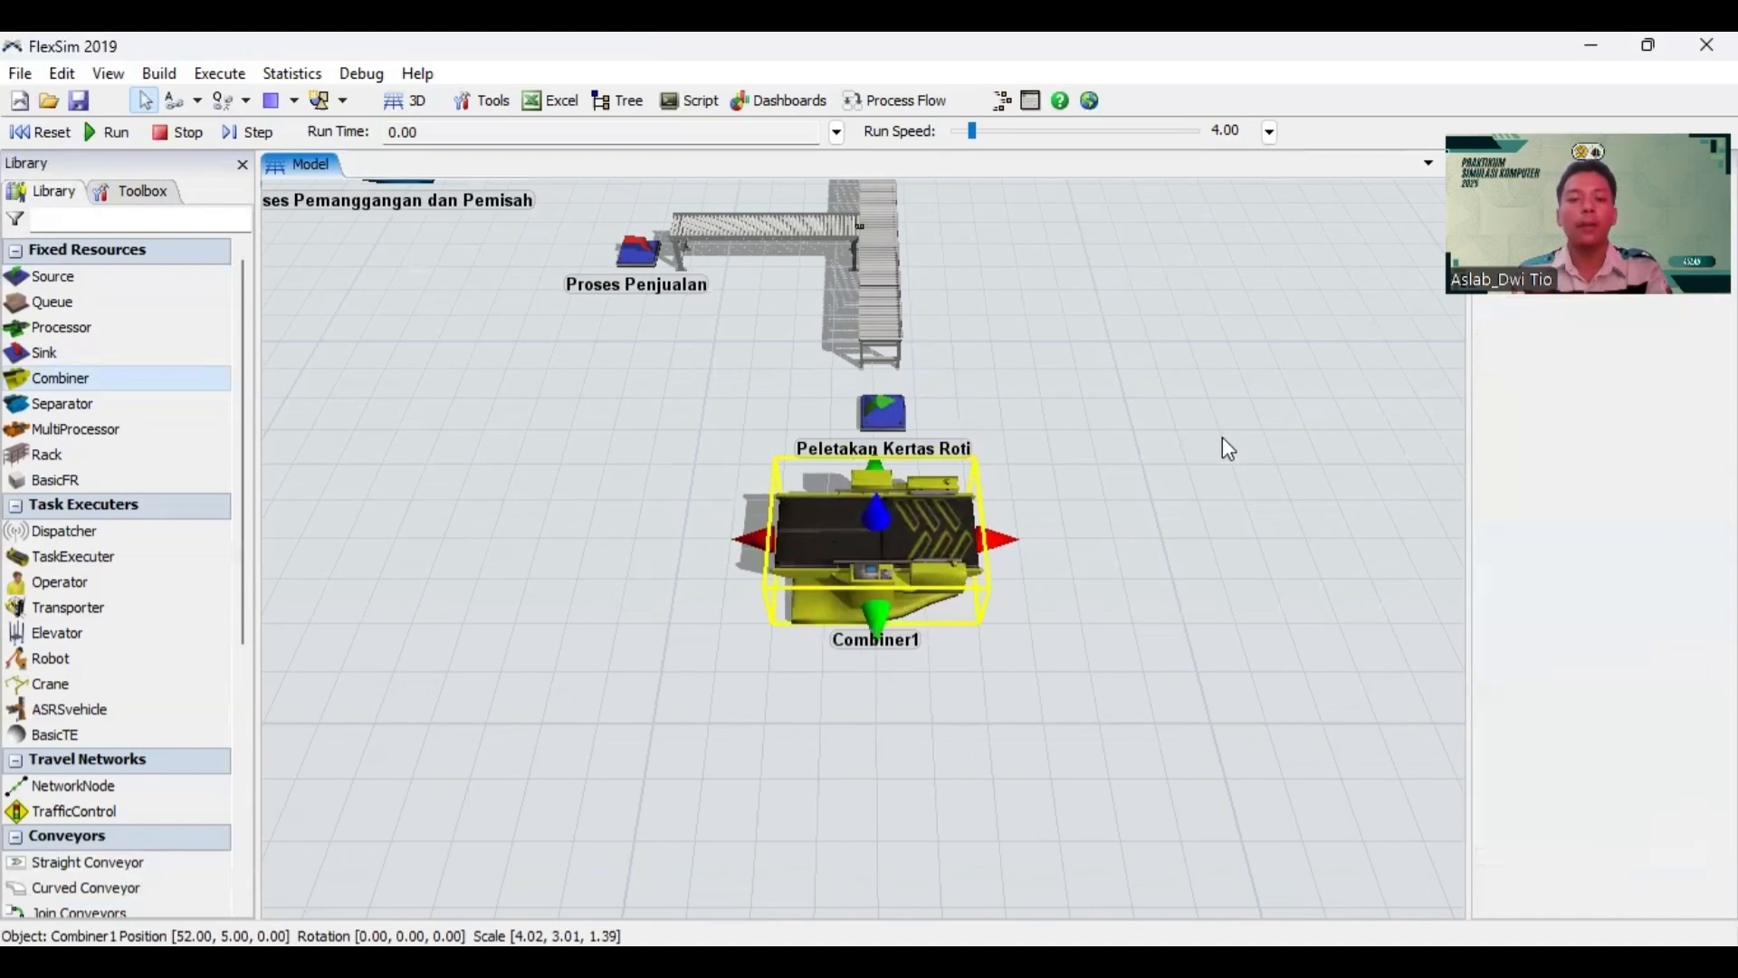
Step: Rename the combiner as Proses Packaging and apply the change
left_click(928, 520)
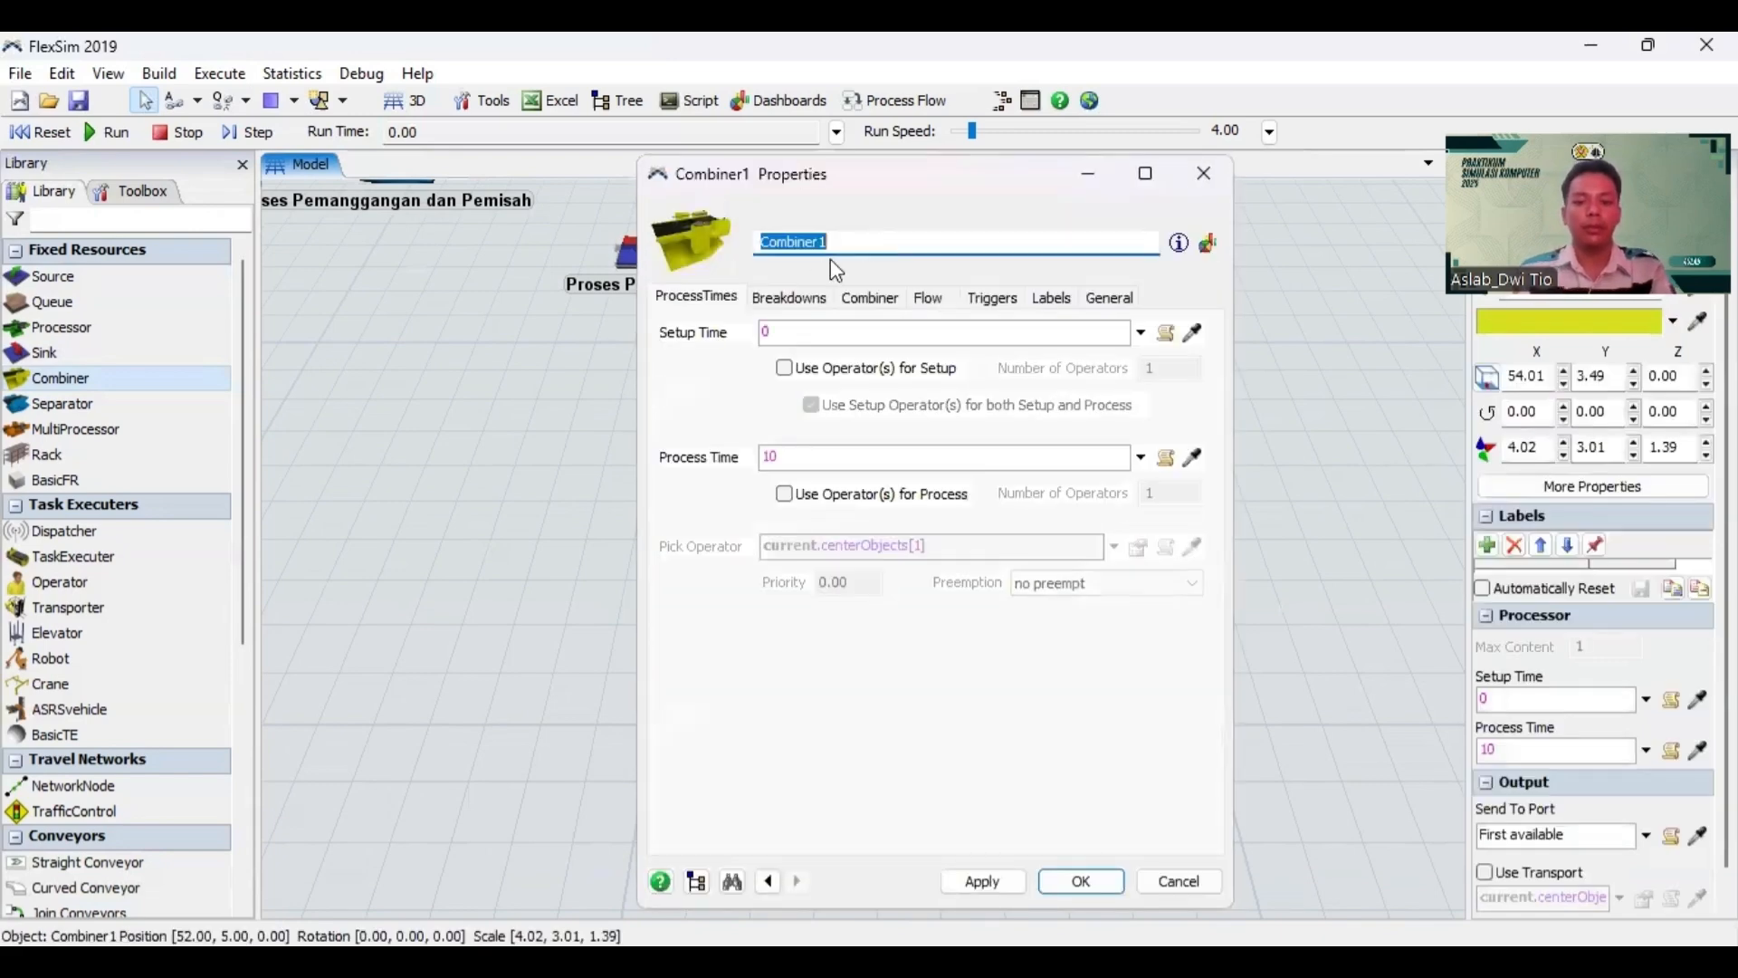
type("Proses Packaging")
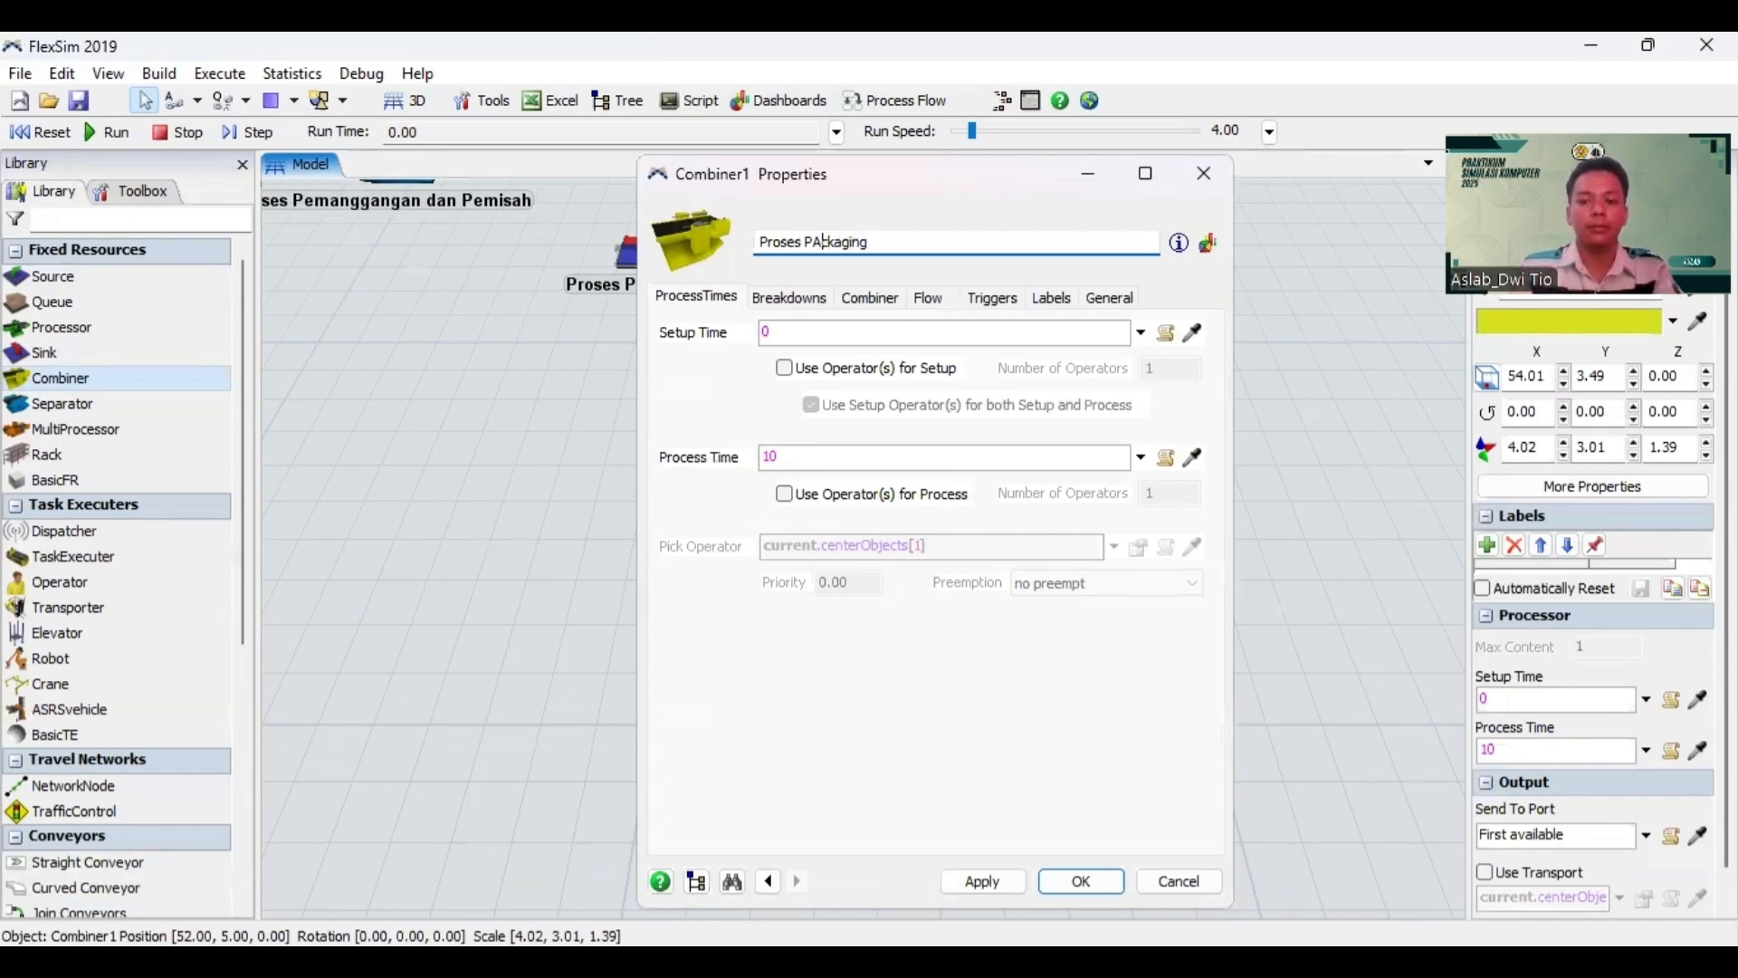
key("BackSpace")
type("ac")
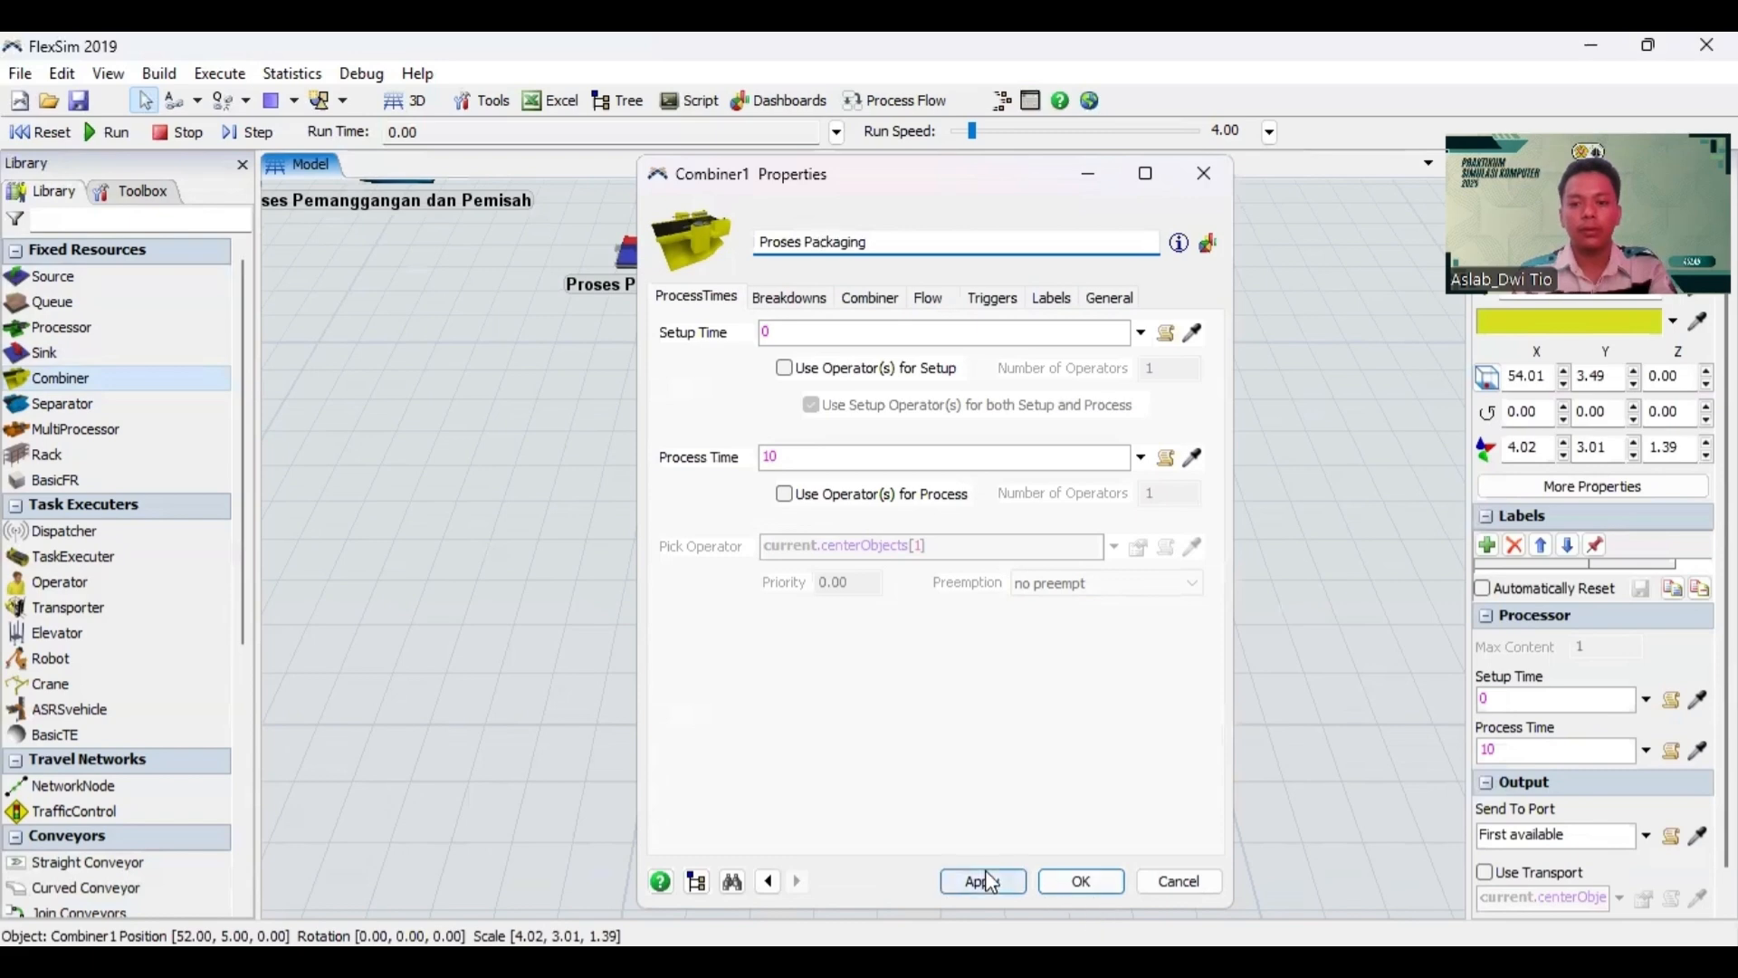
left_click(996, 880)
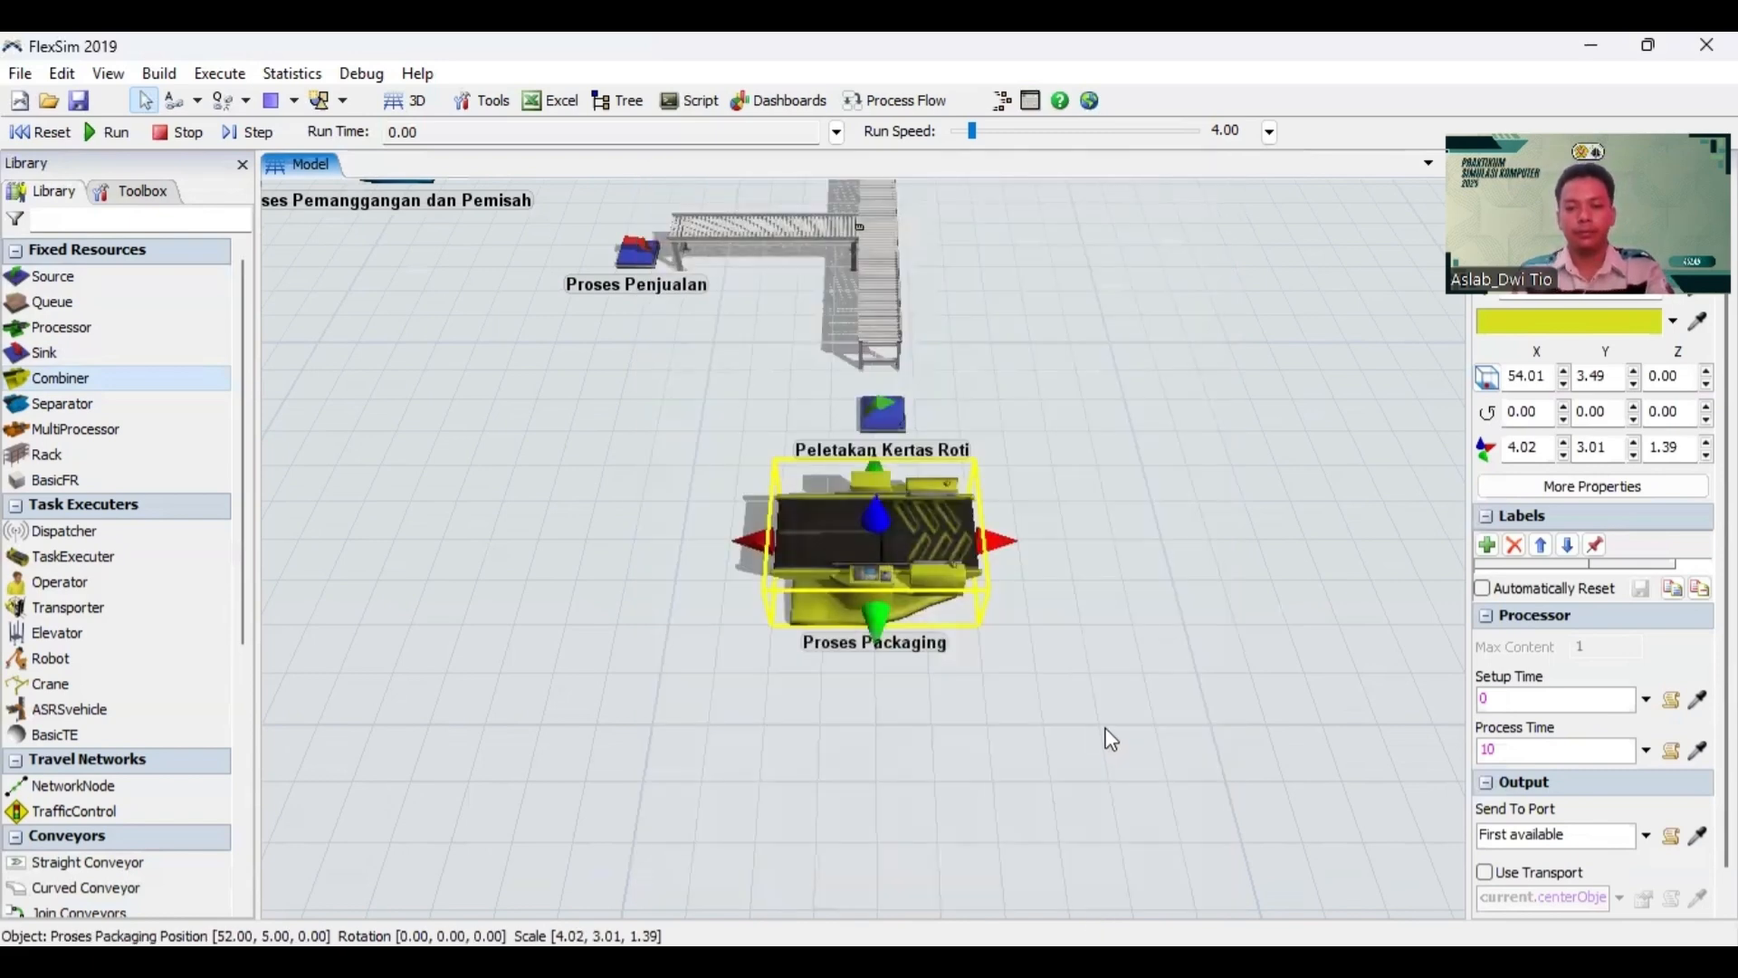
left_click(1009, 746)
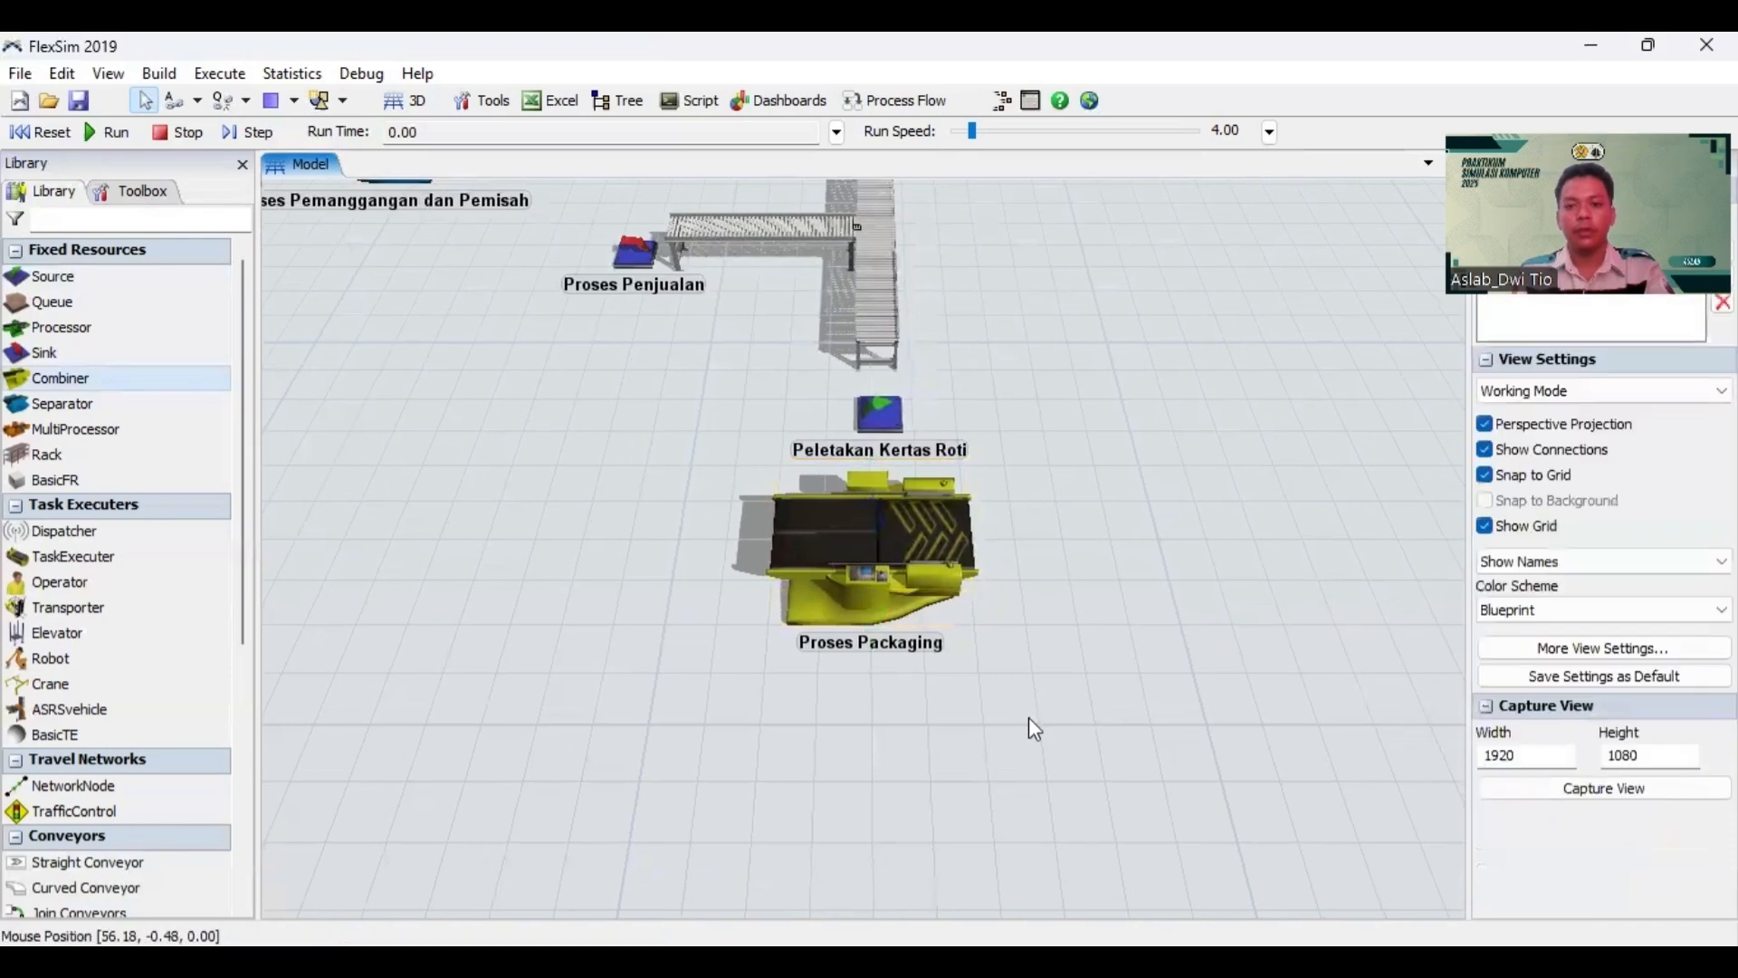
Step: Place a queue beyond the Proses Packaging combiner, at X 54, Y -1
mouse_move(1032, 725)
left_mouse_down()
mouse_move(1055, 691)
mouse_move(1047, 702)
left_mouse_up()
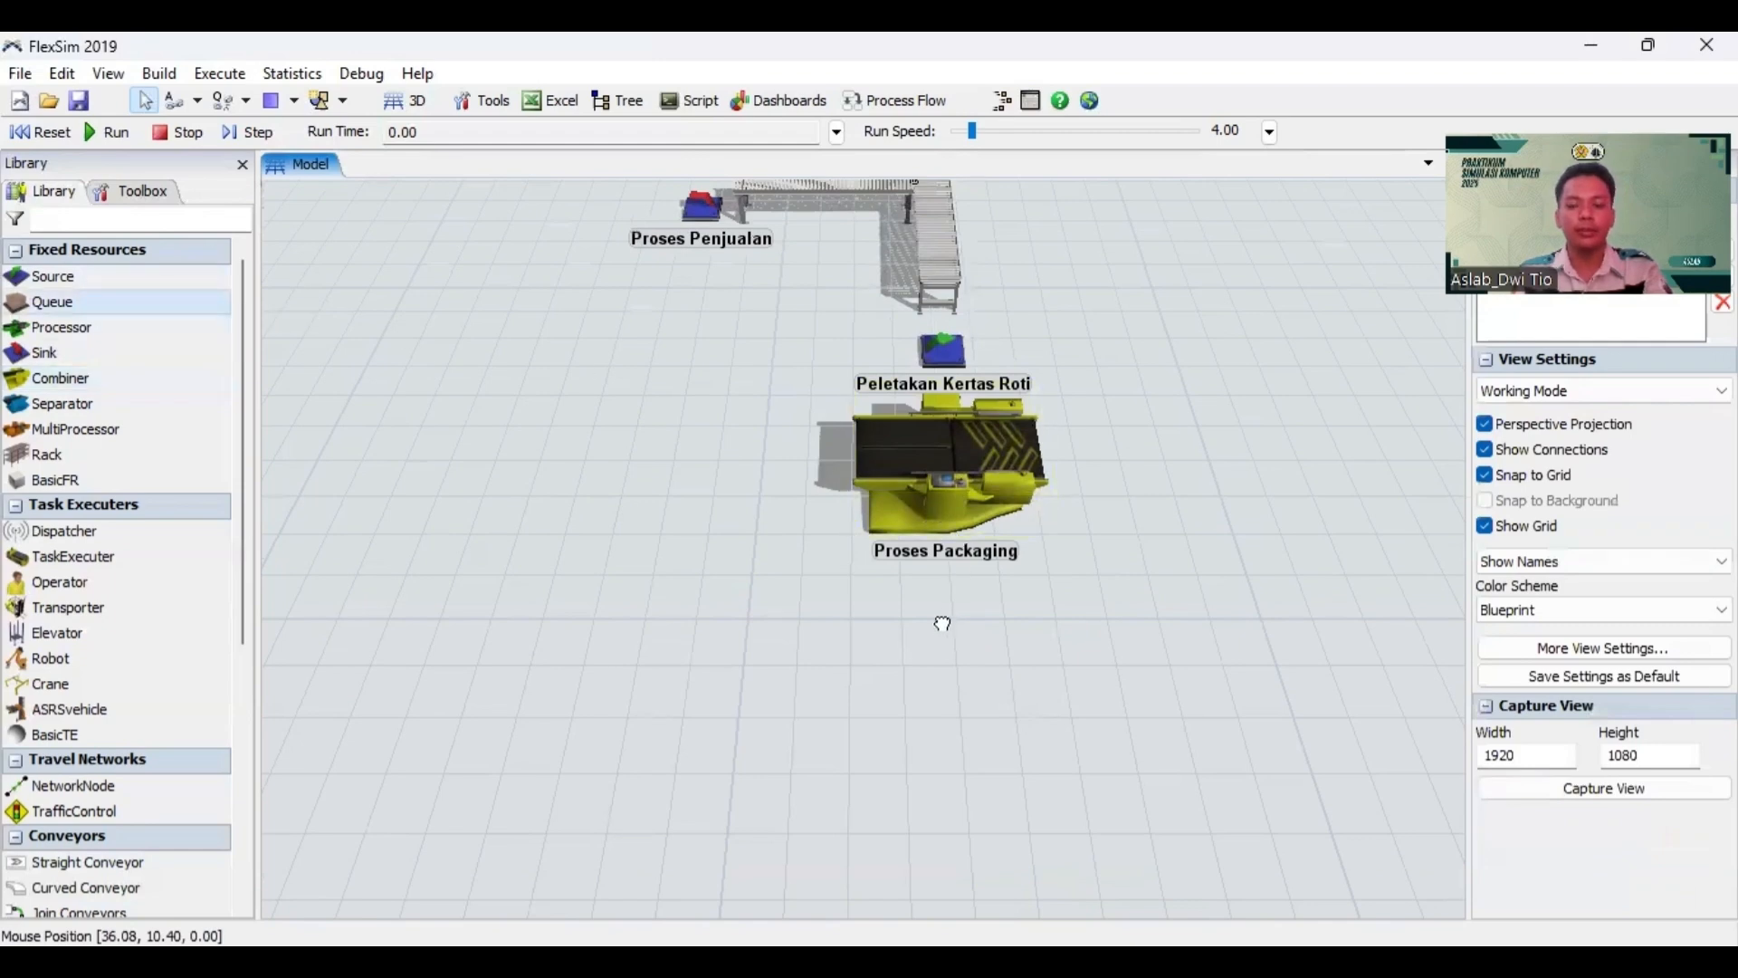
left_click_drag(942, 623, 934, 641)
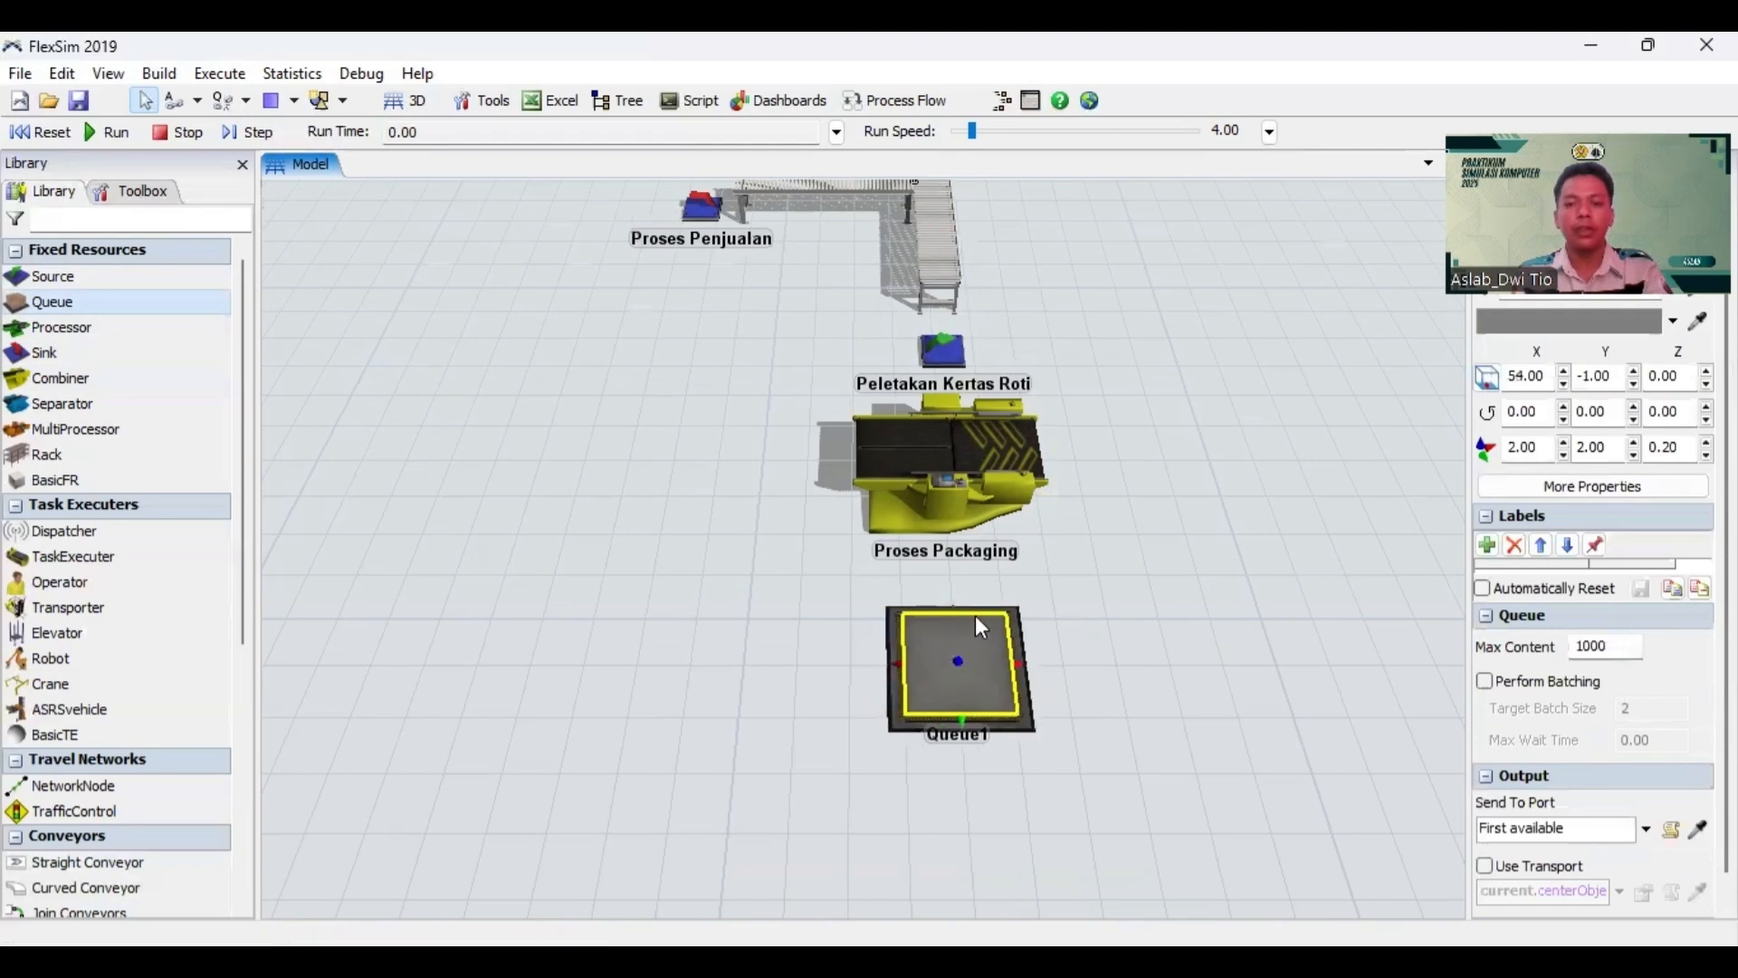
left_click(1077, 583)
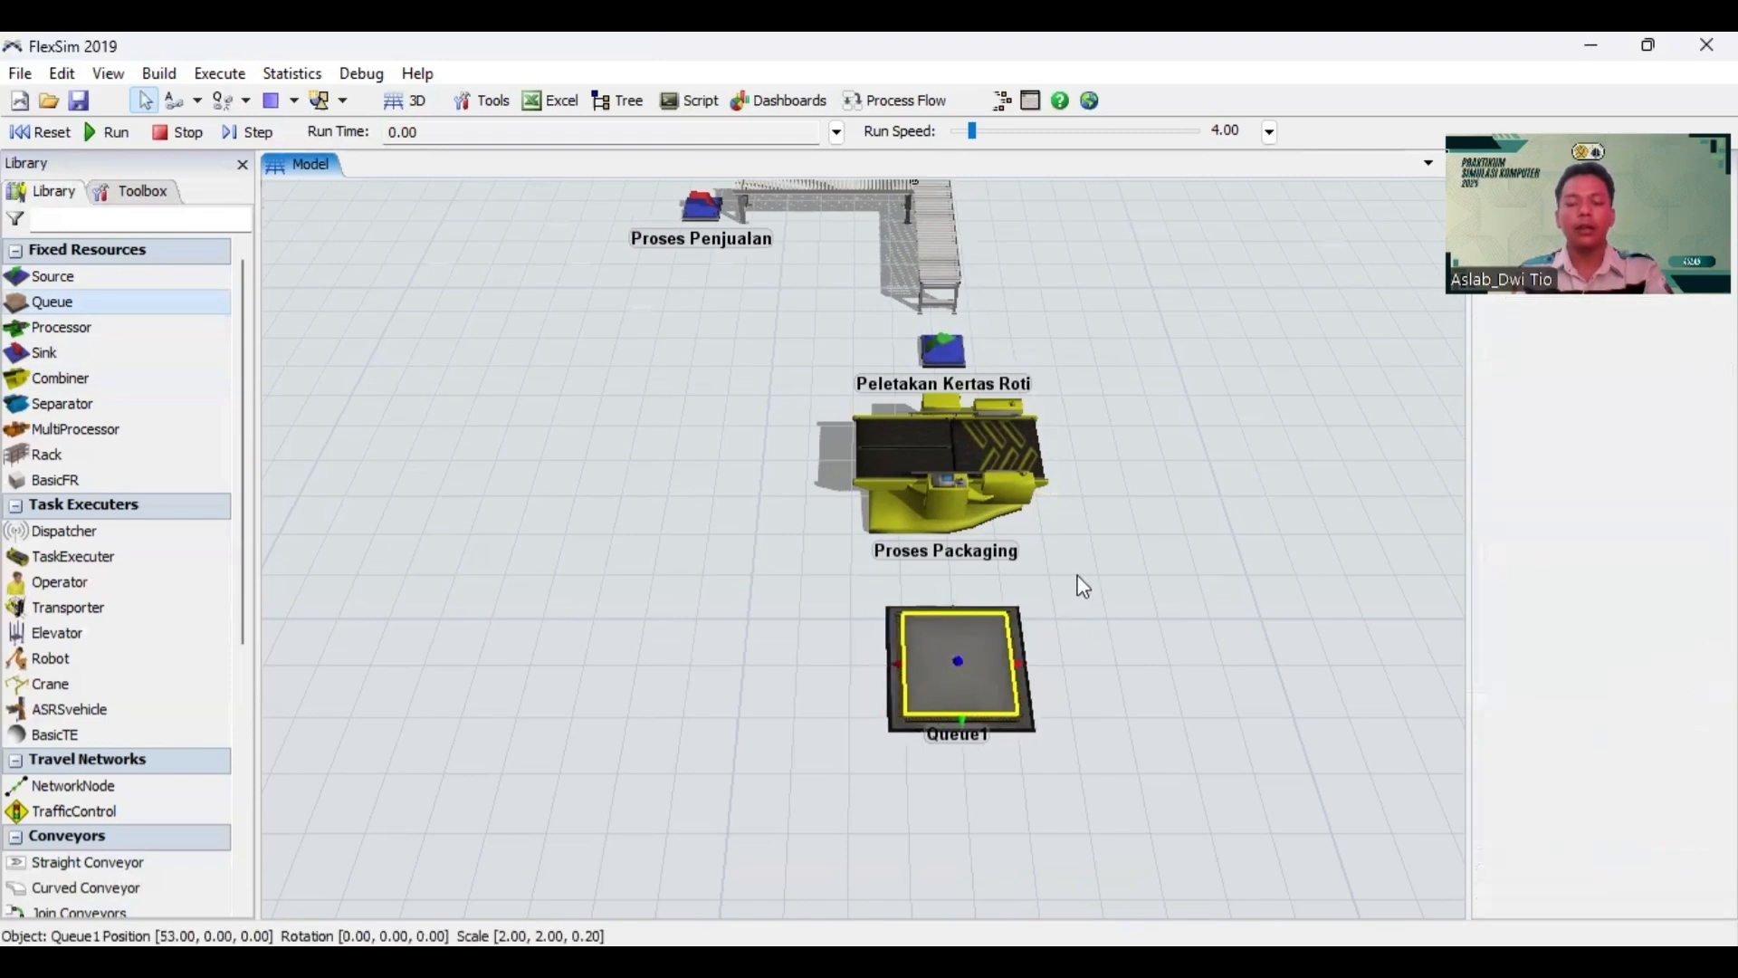
Step: Rename the queue beyond the Proses Packaging combiner as Penyimpanan Menuju Gudang and apply the change
left_click(957, 666)
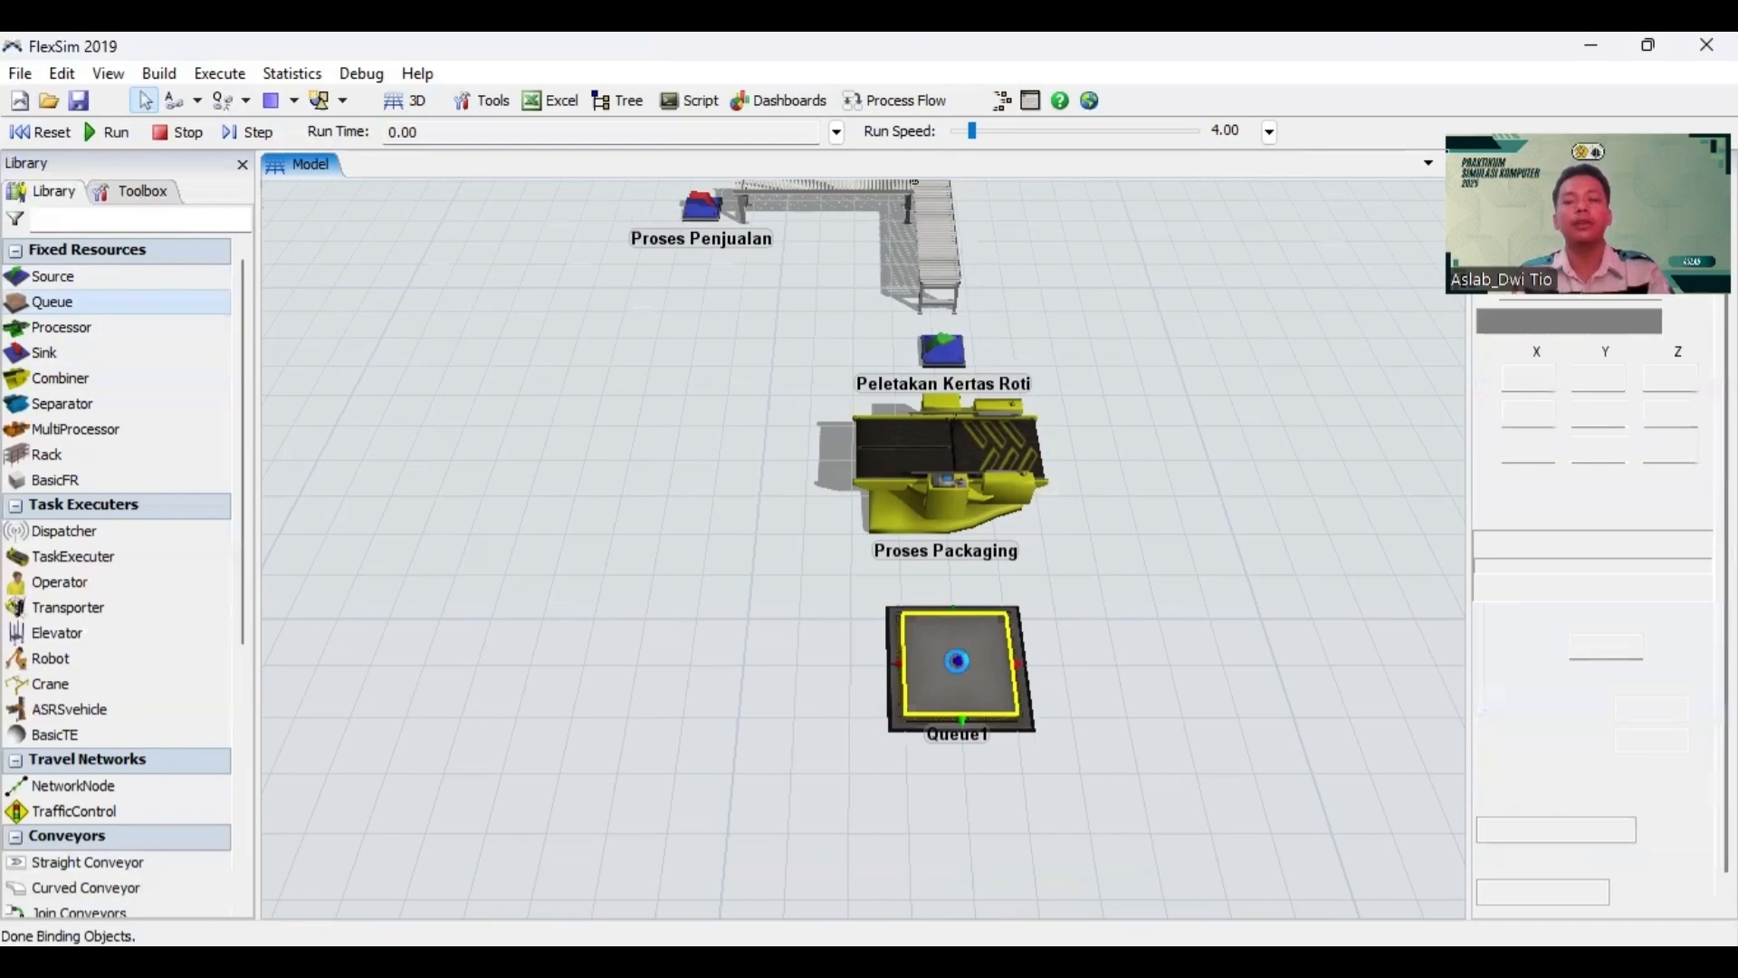
double_click(958, 661)
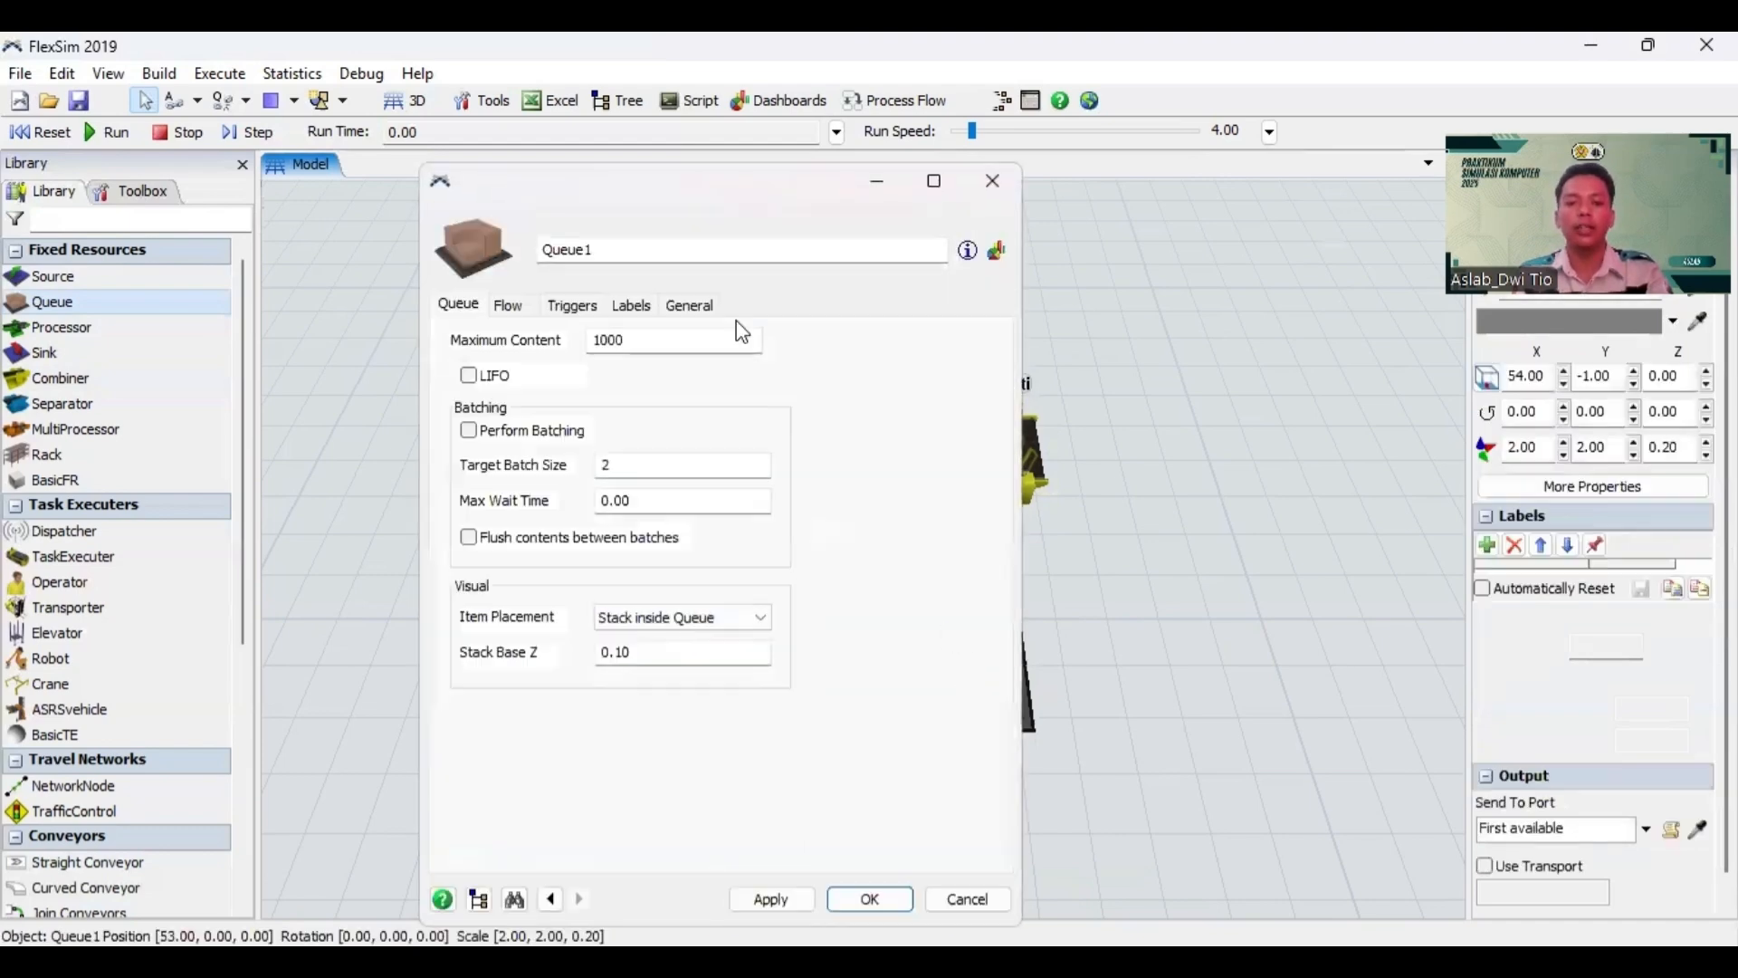
double_click(692, 252)
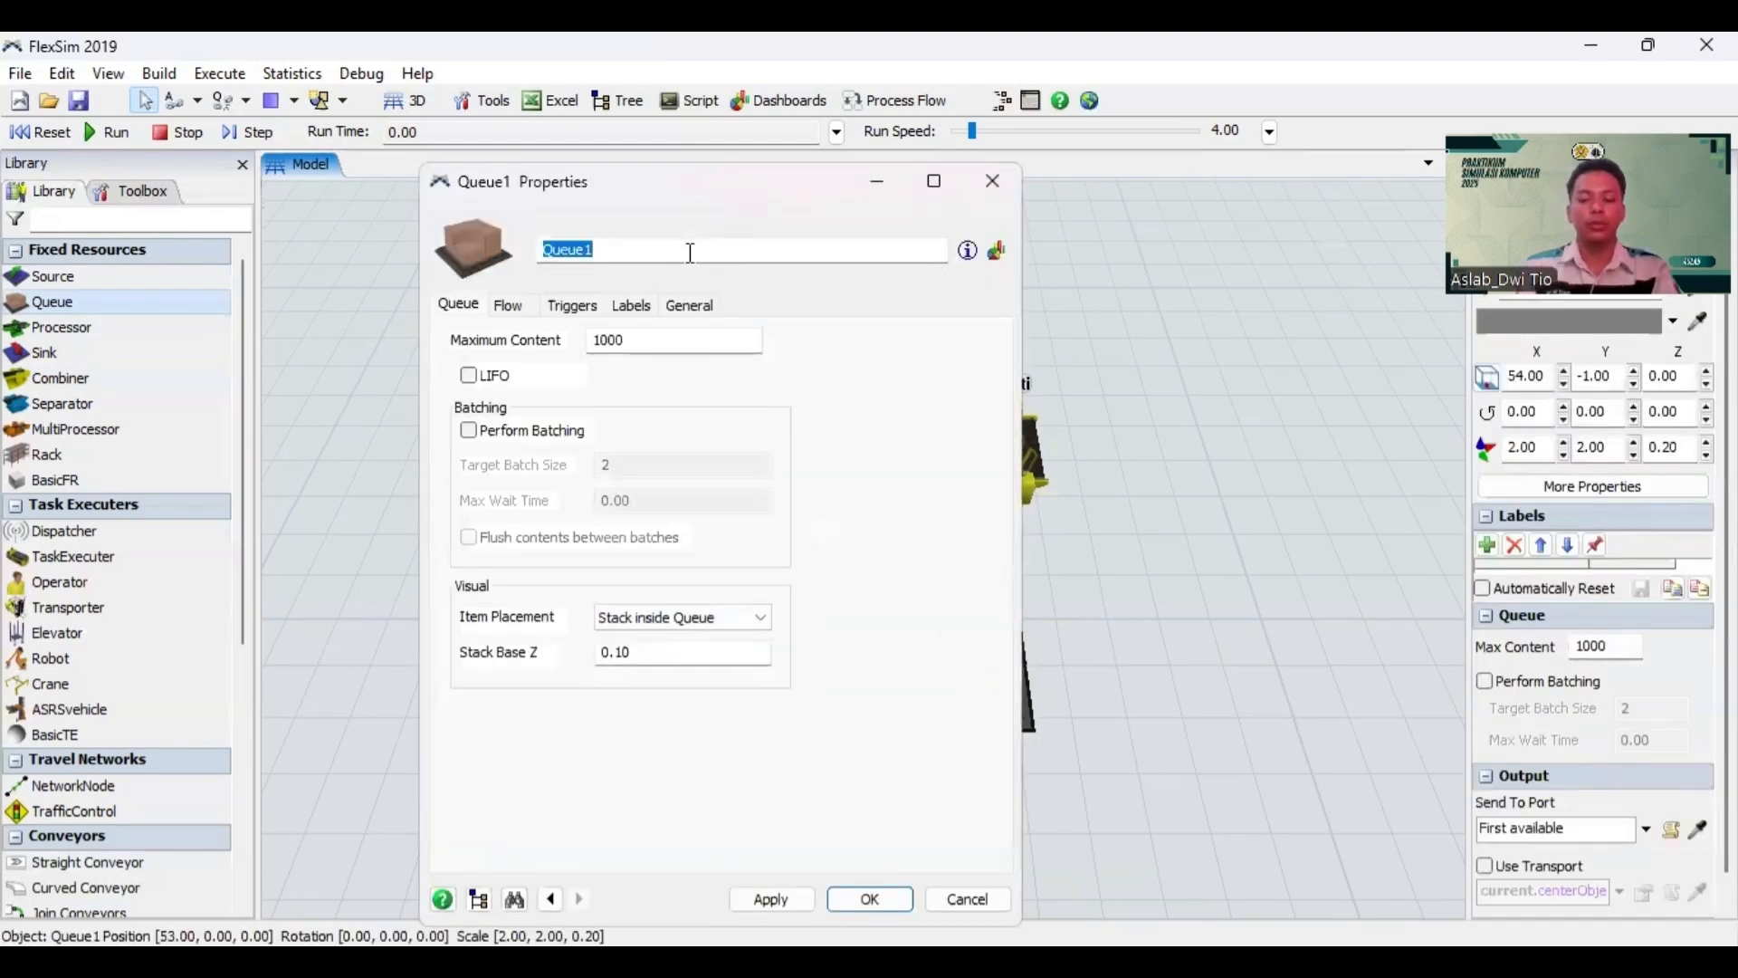
type("P")
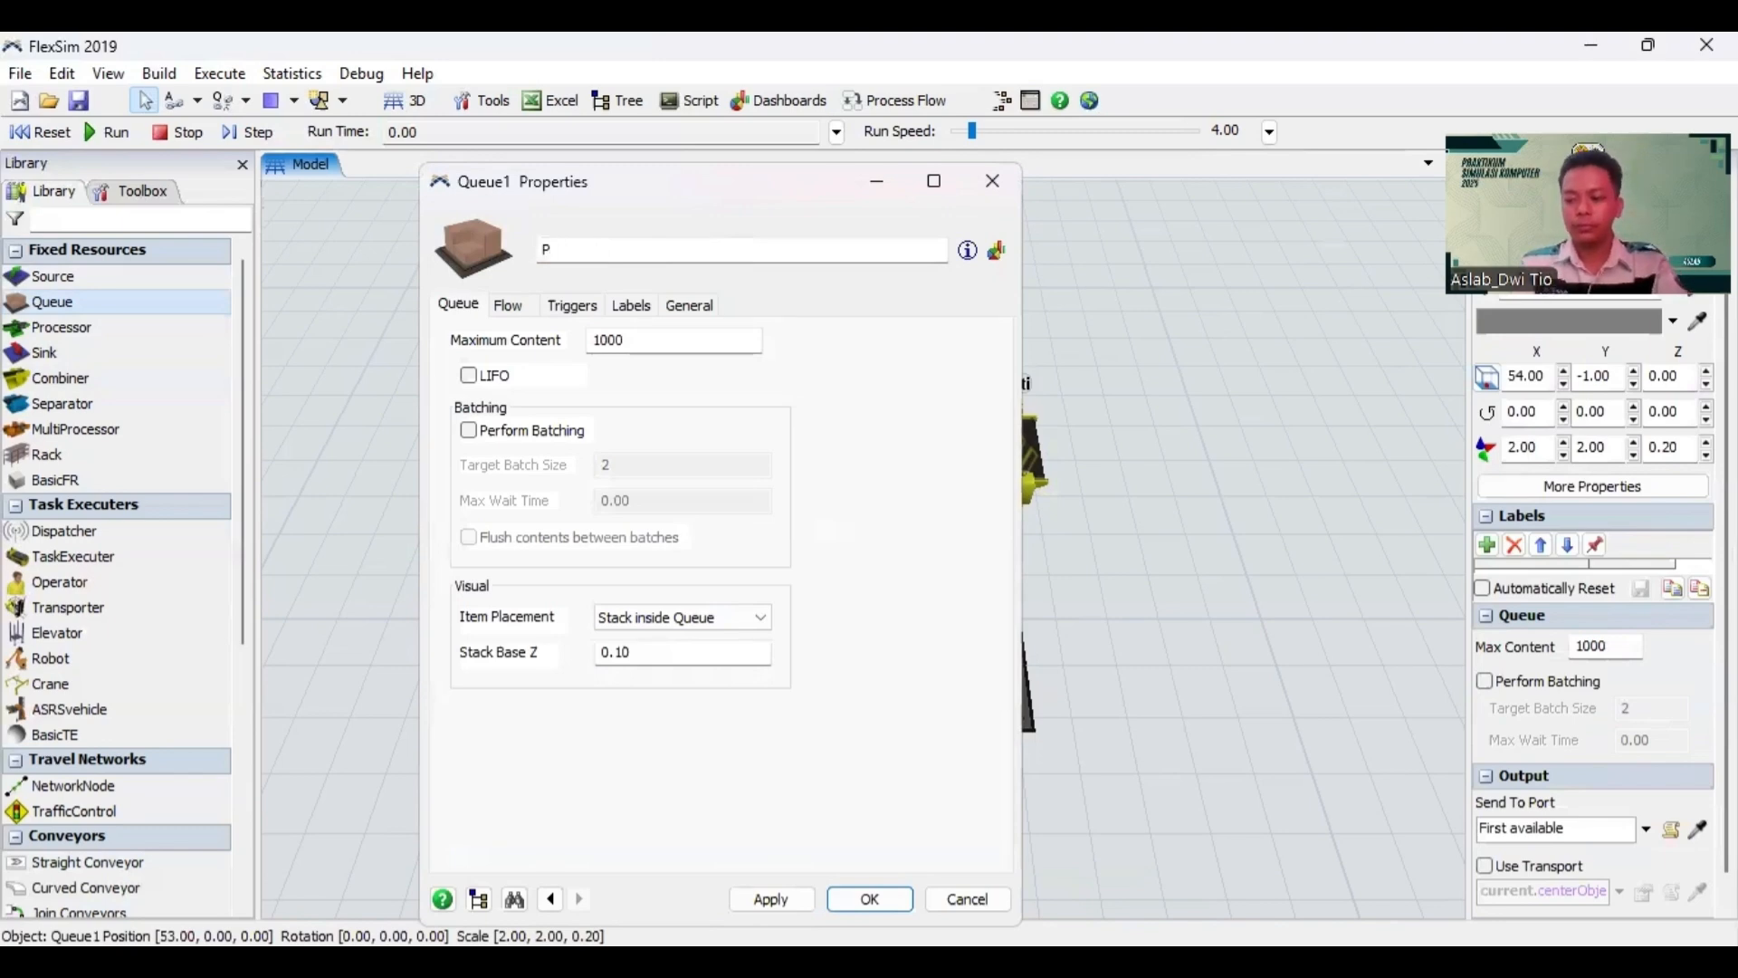
type("royimp")
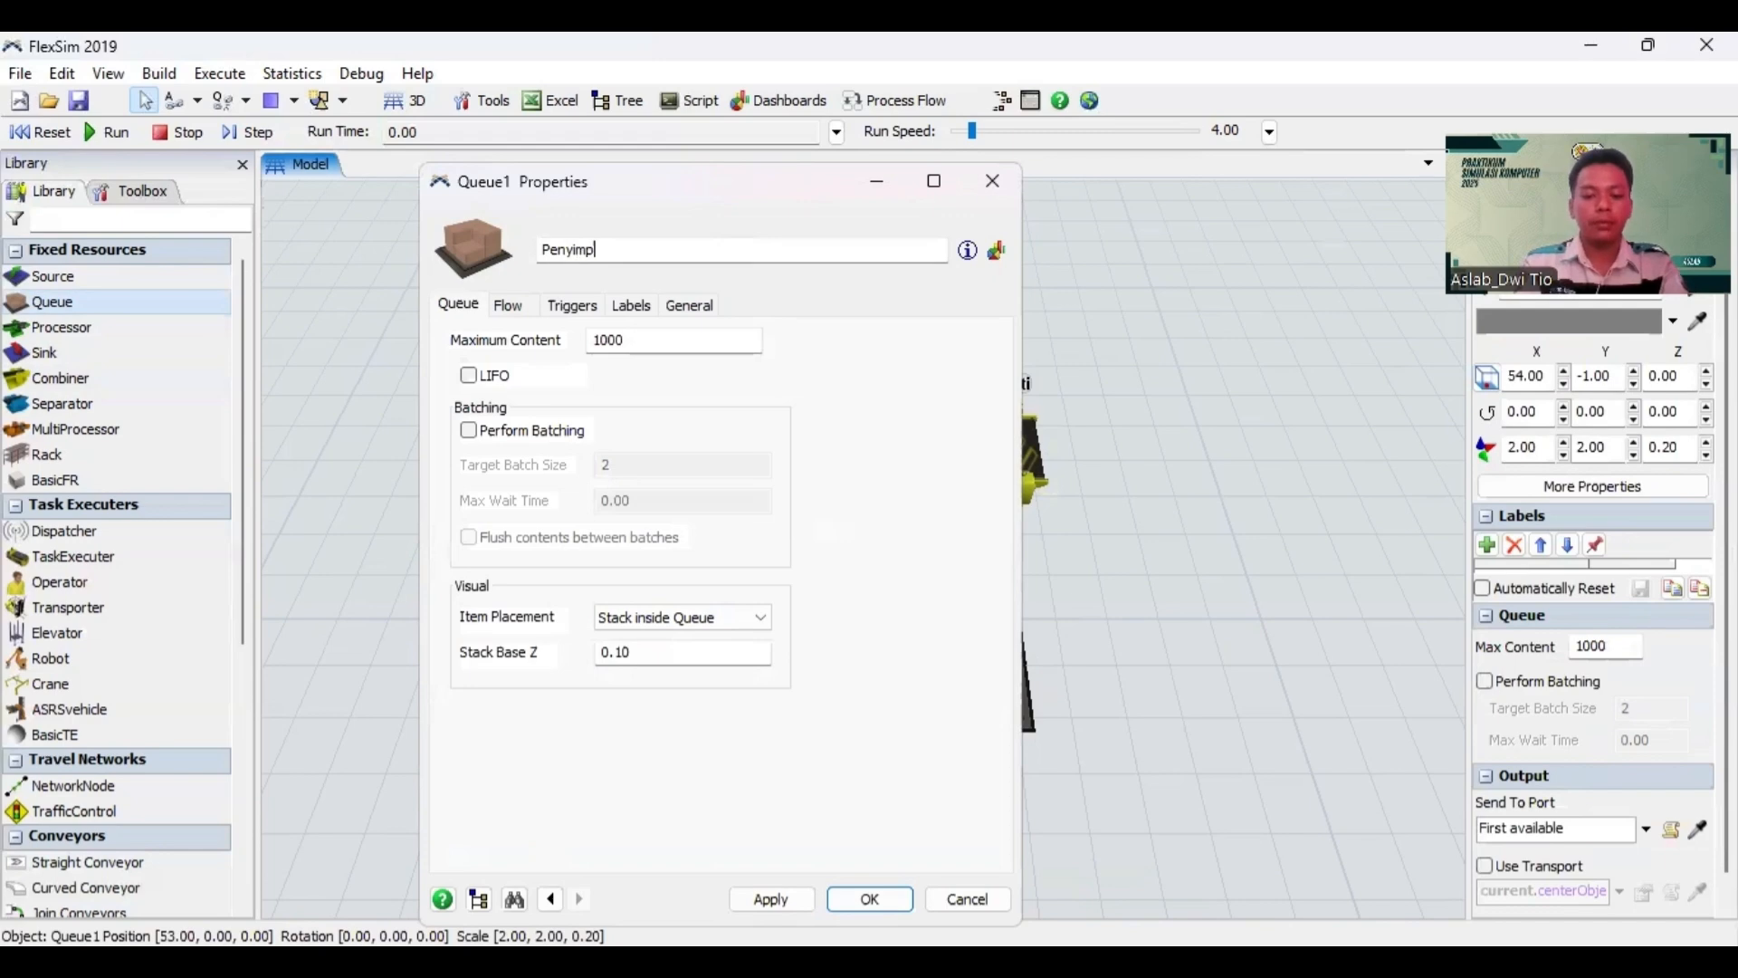
type("anan Menuju Gidang")
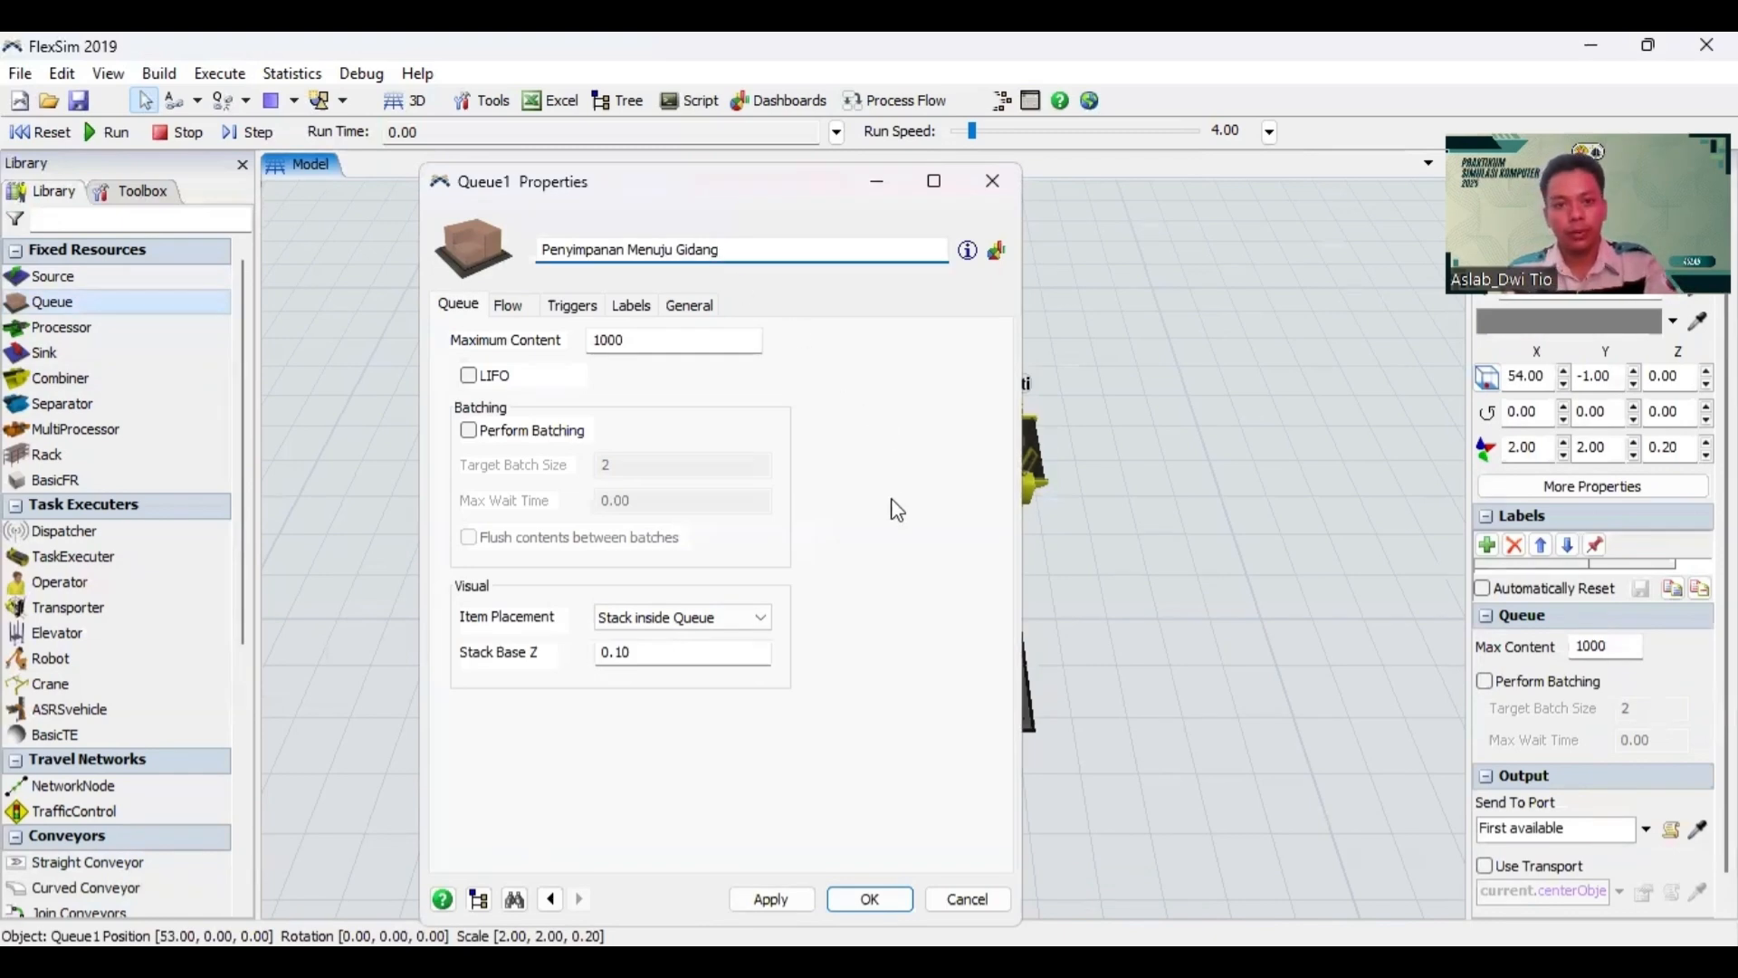
key("BackSpace")
key("BackSpace")
key("BackSpace")
key("BackSpace")
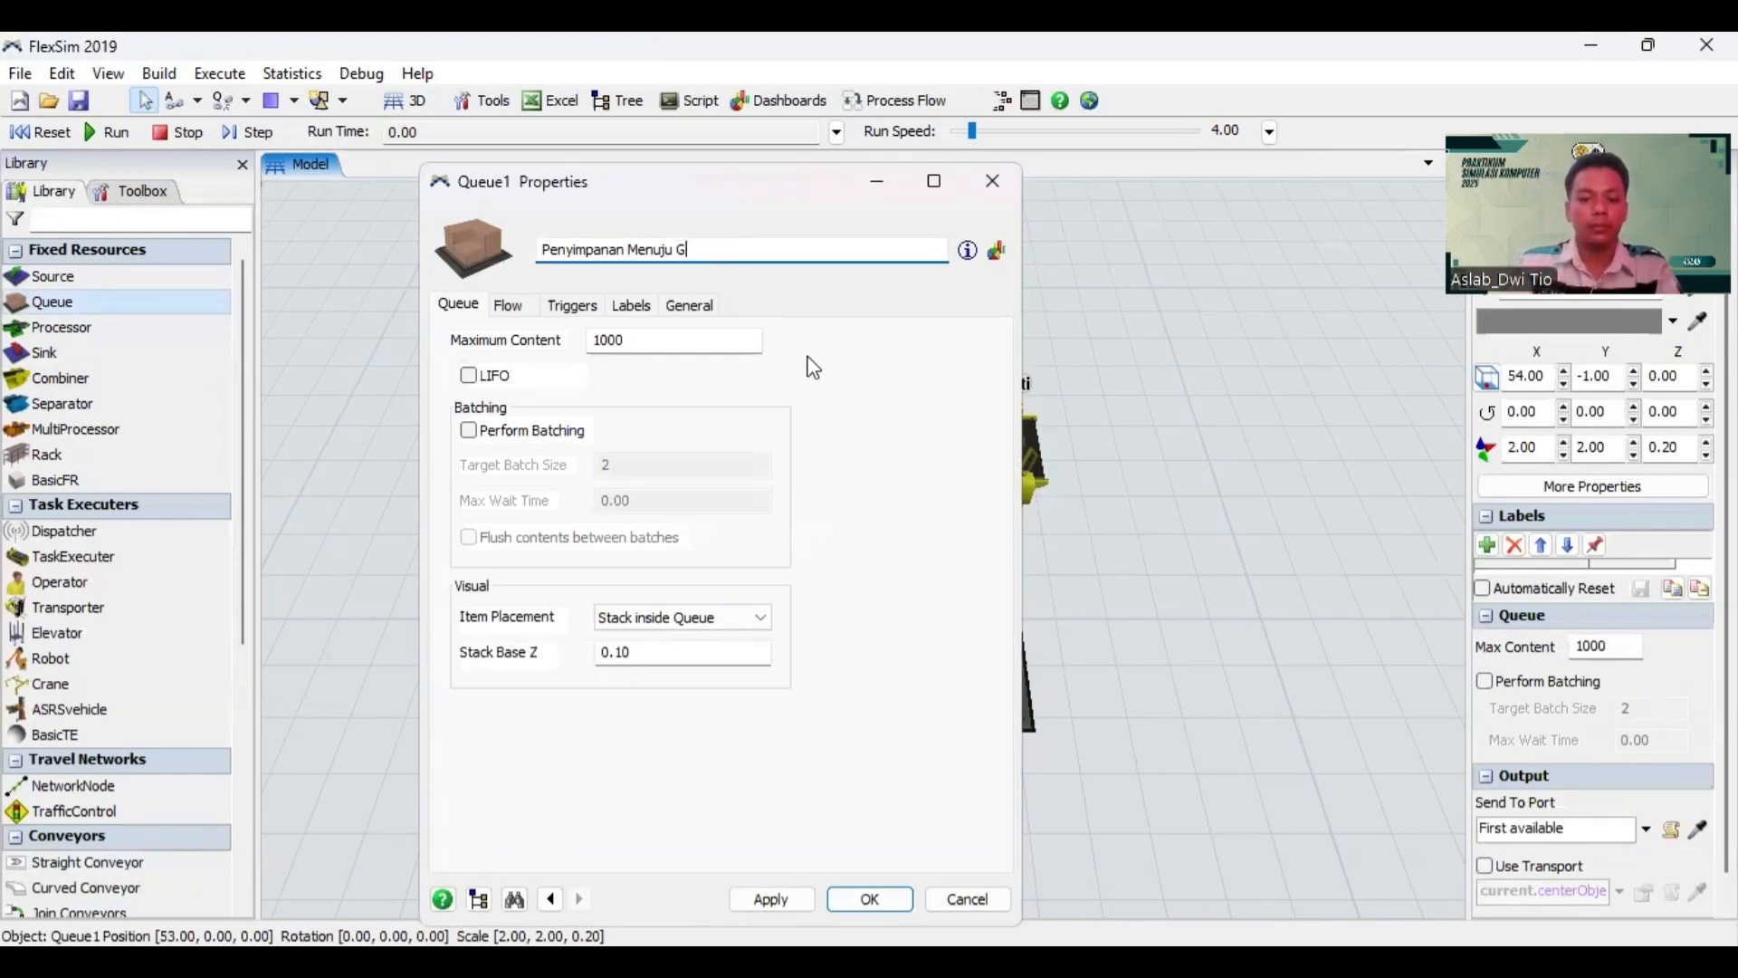
type("udang")
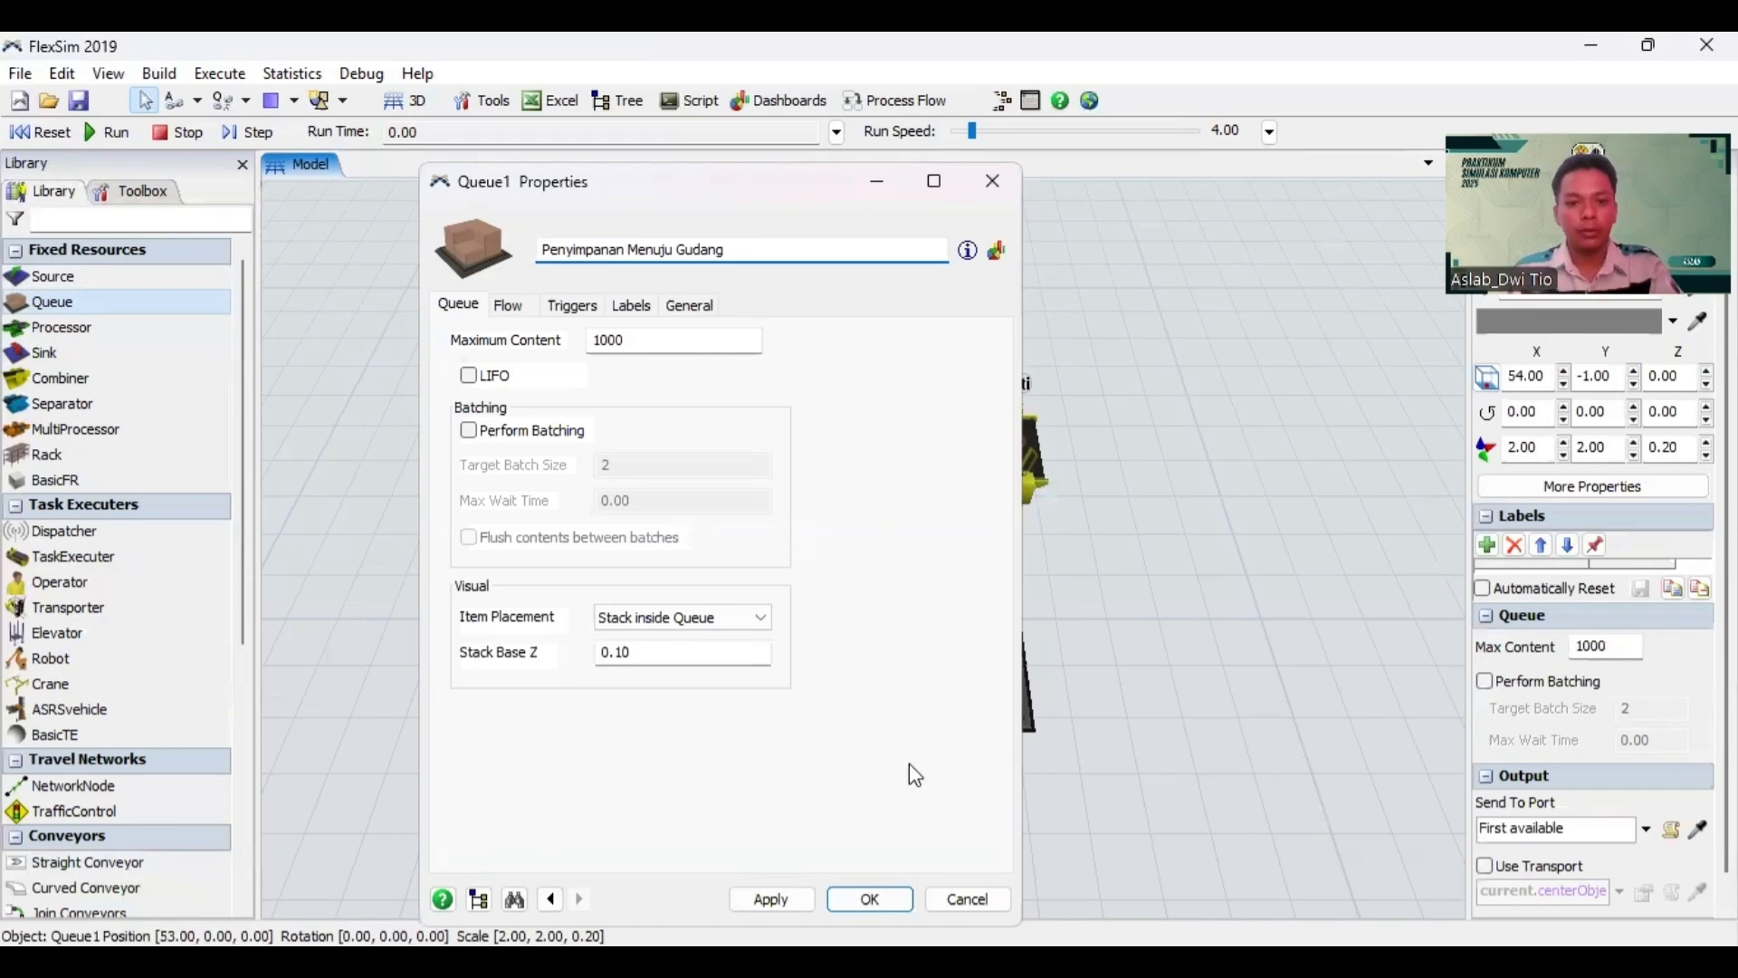
left_click(780, 899)
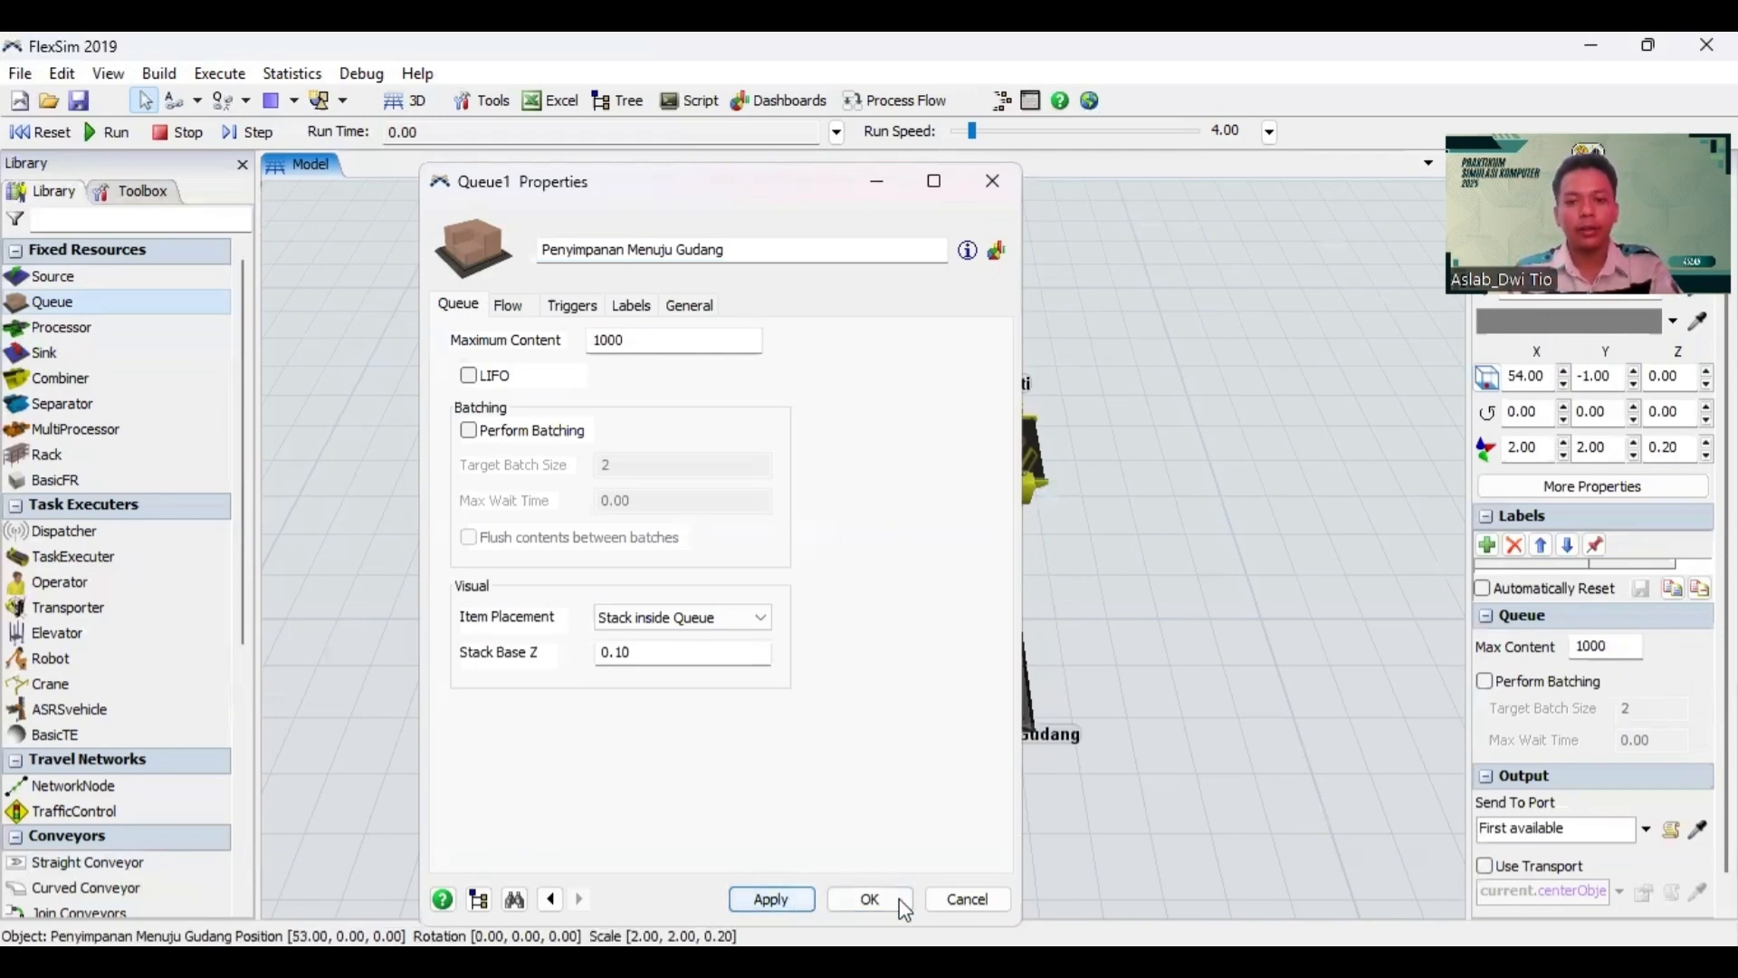
left_click(871, 898)
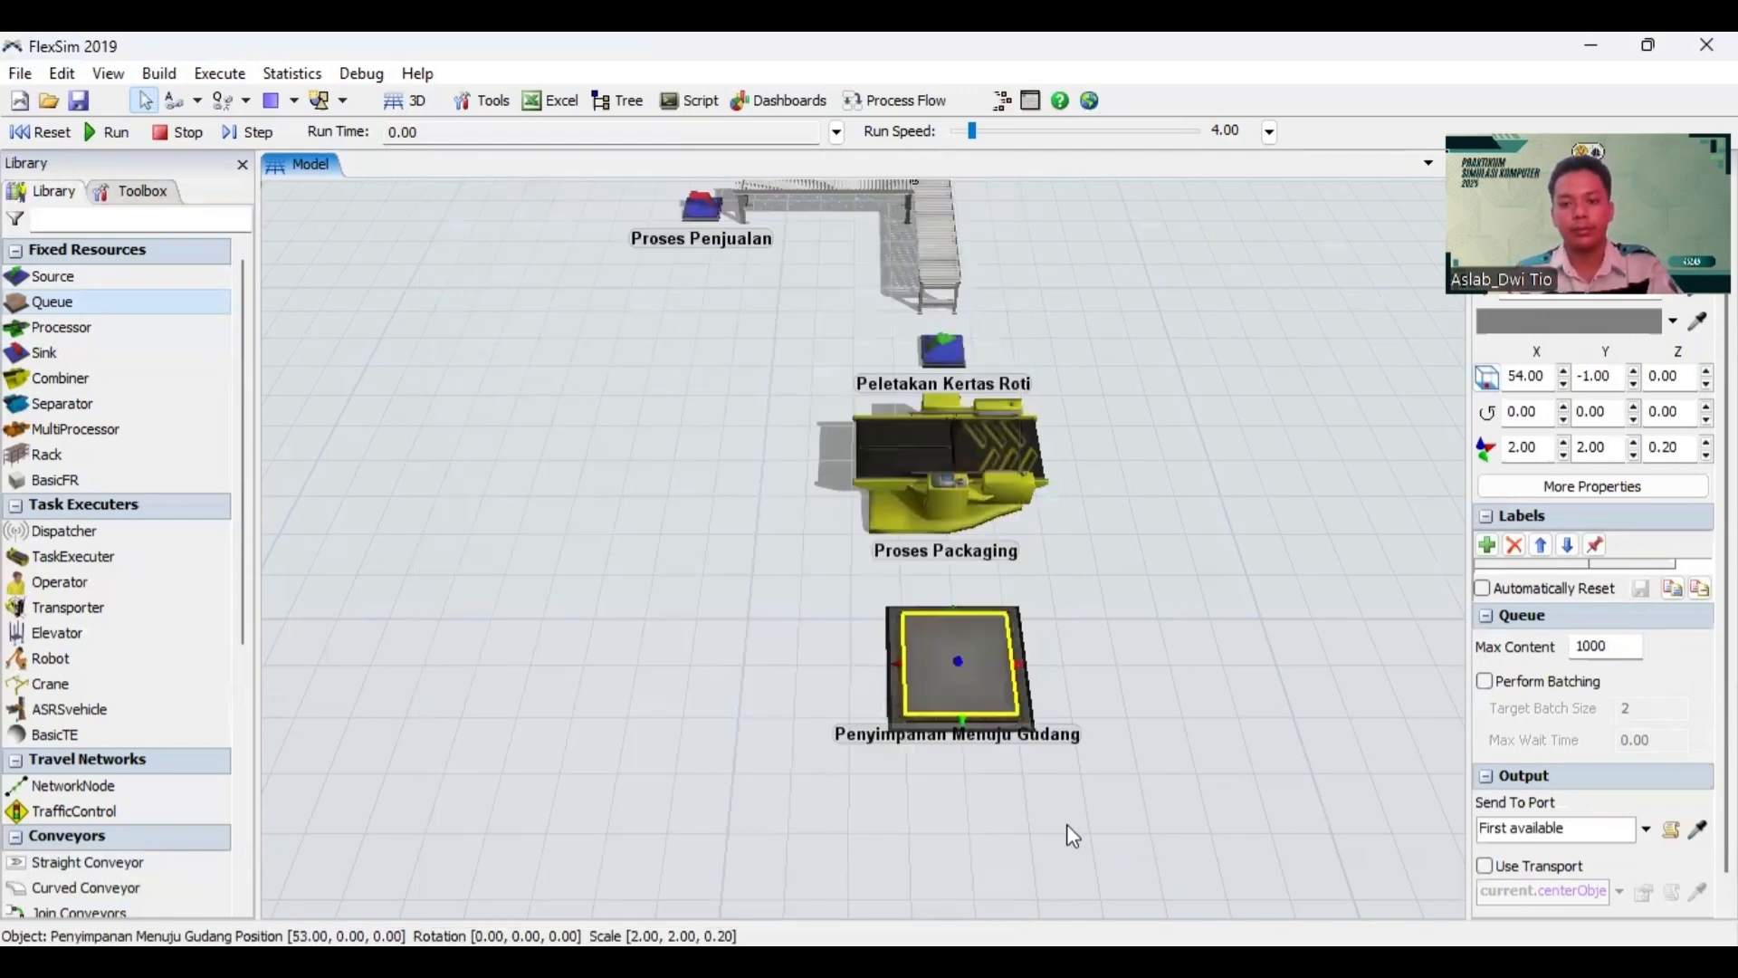
Step: Place a rack beside the packaging area, centred at about X 71, Y 4
left_click_drag(990, 823, 818, 819)
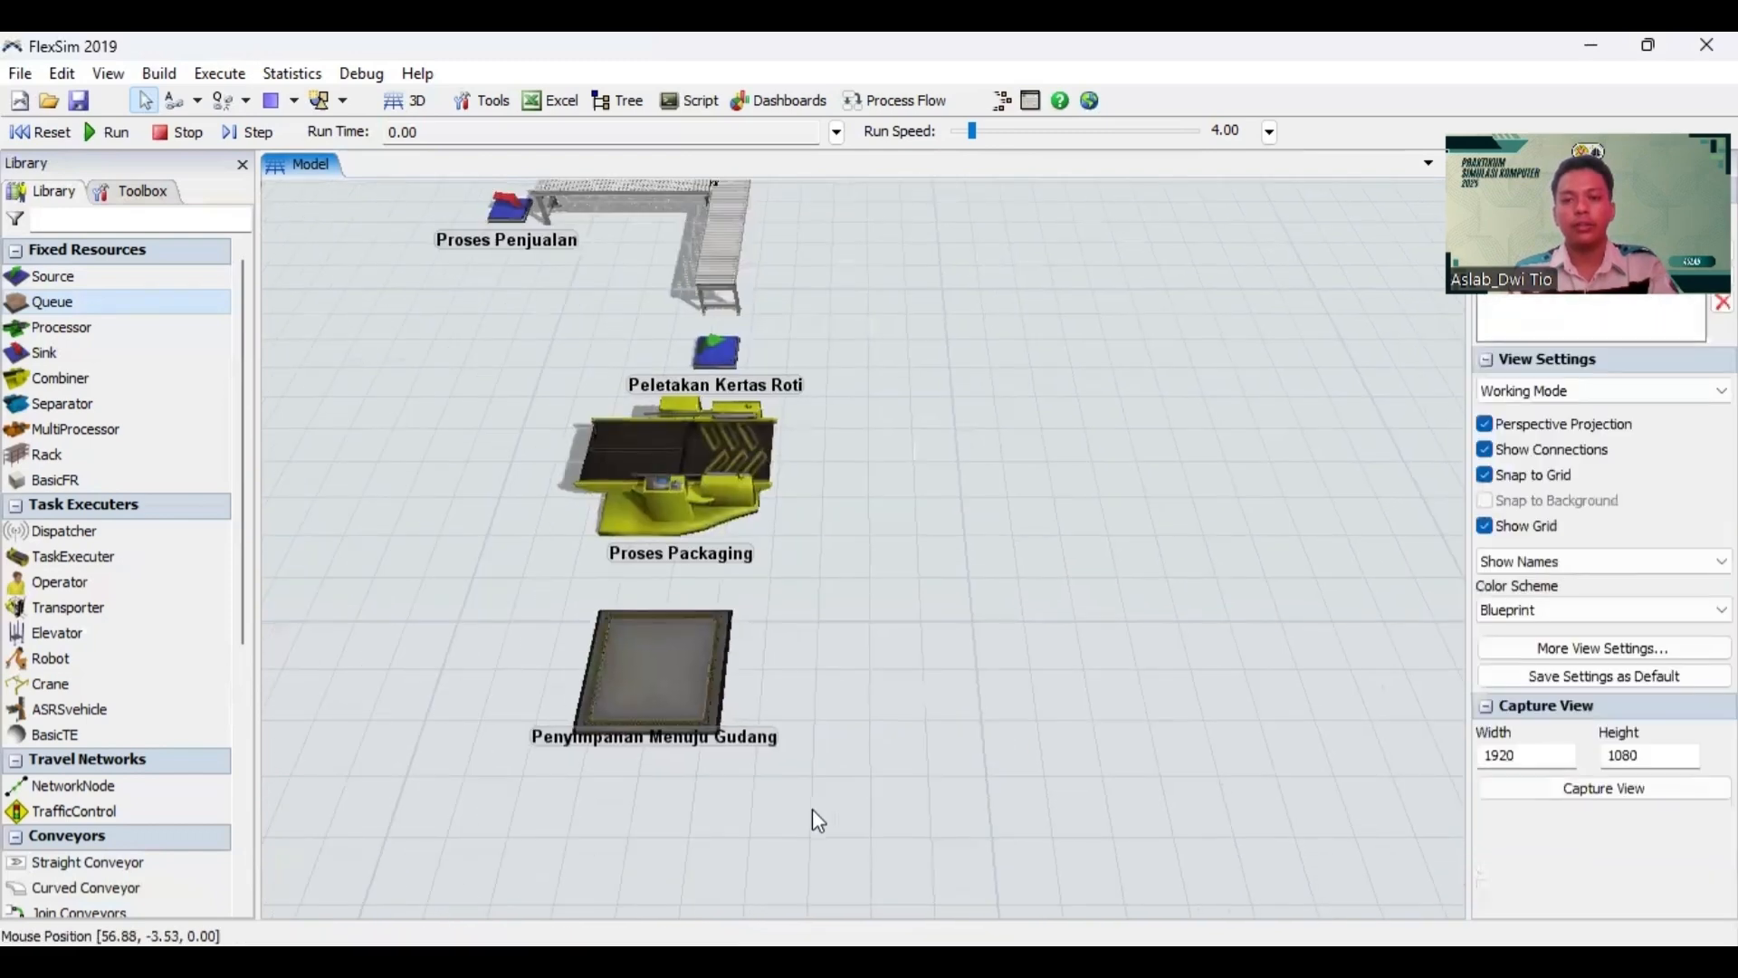
scroll(1009, 690, "down", 3)
left_click_drag(1046, 688, 972, 714)
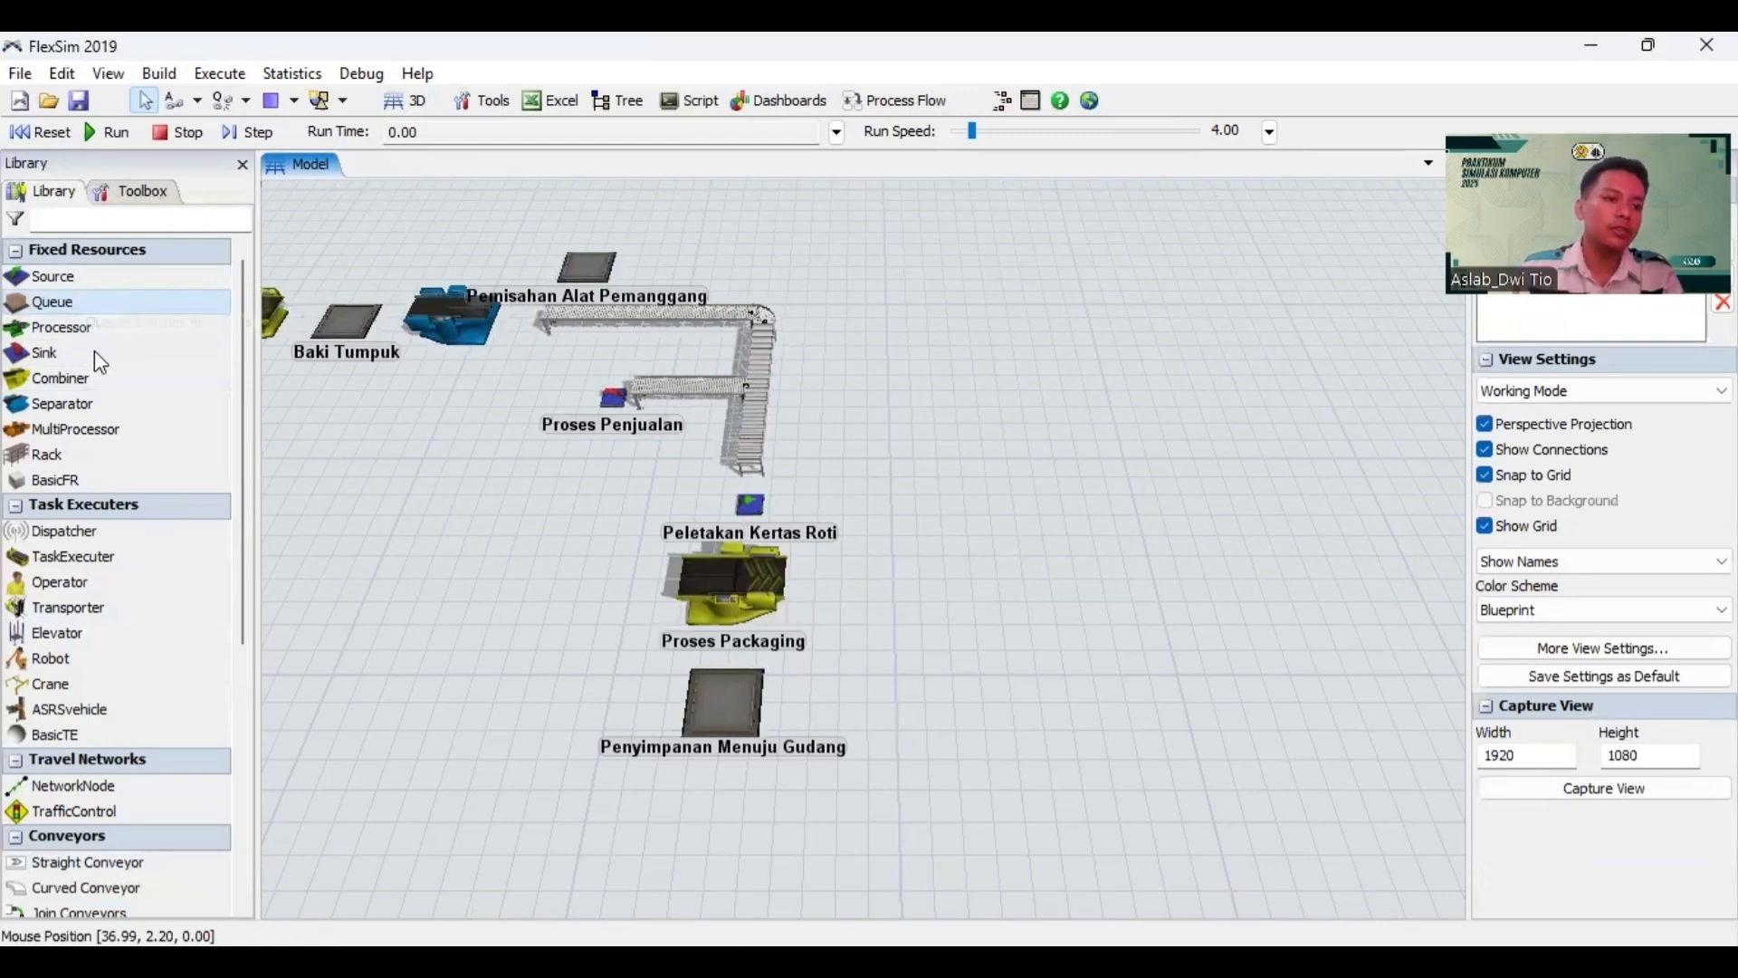
left_click(97, 454)
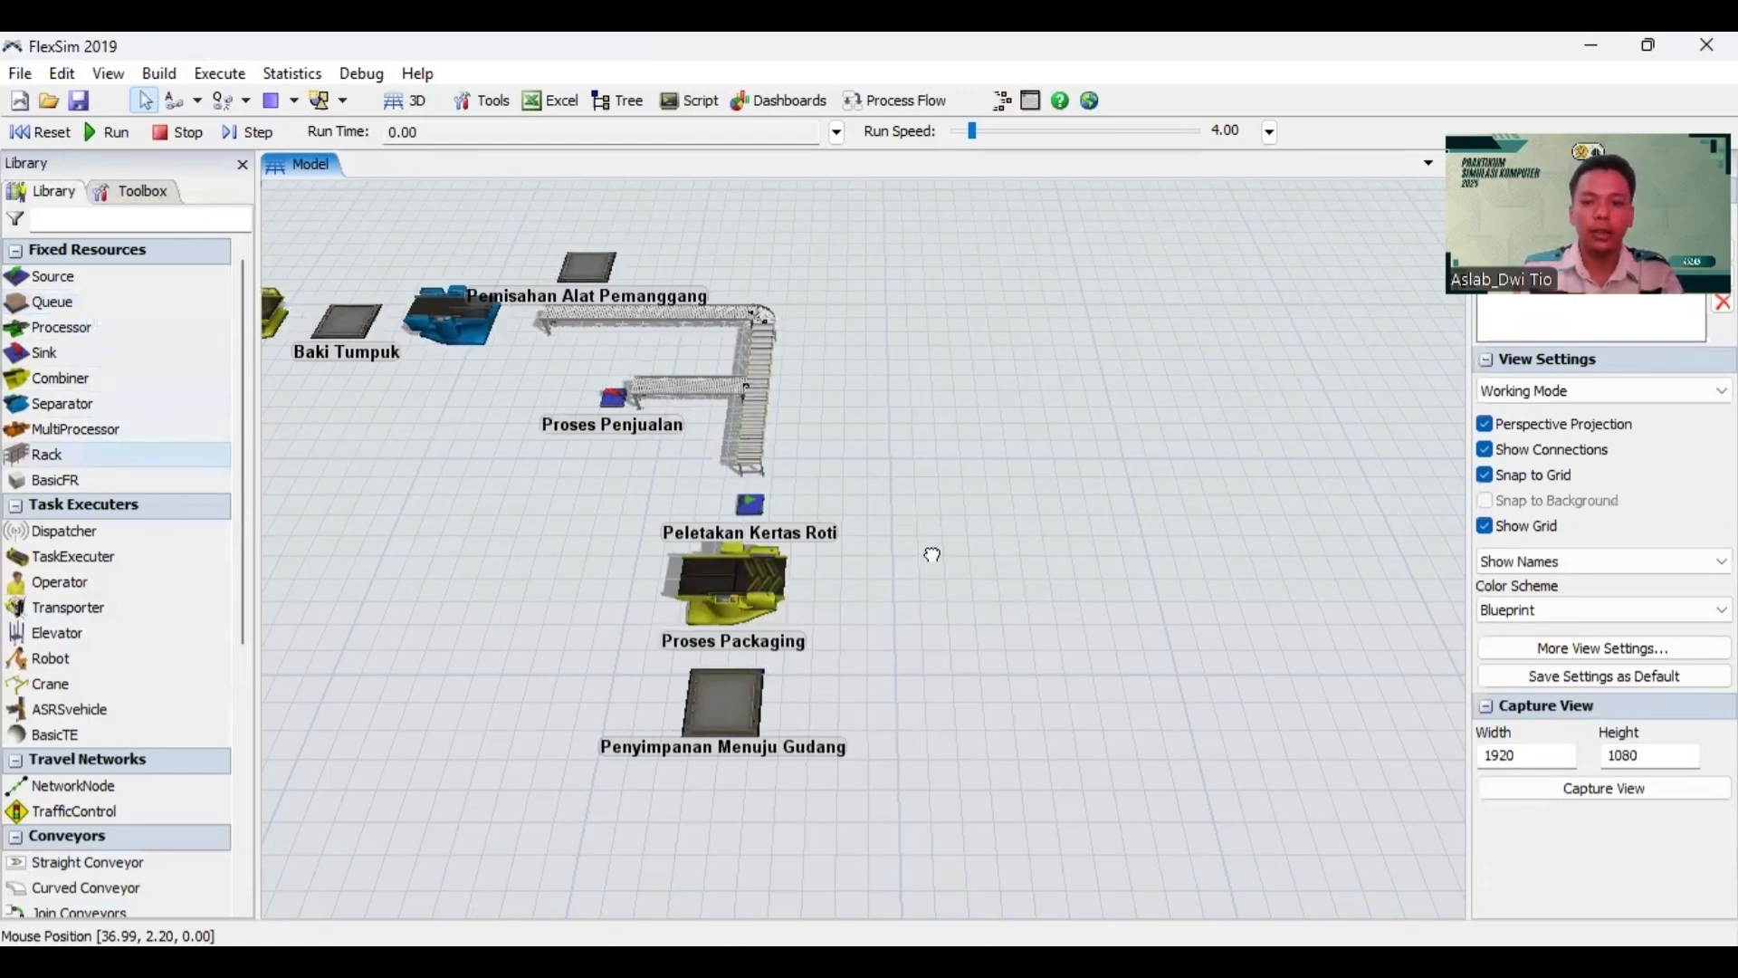
left_click(1009, 538)
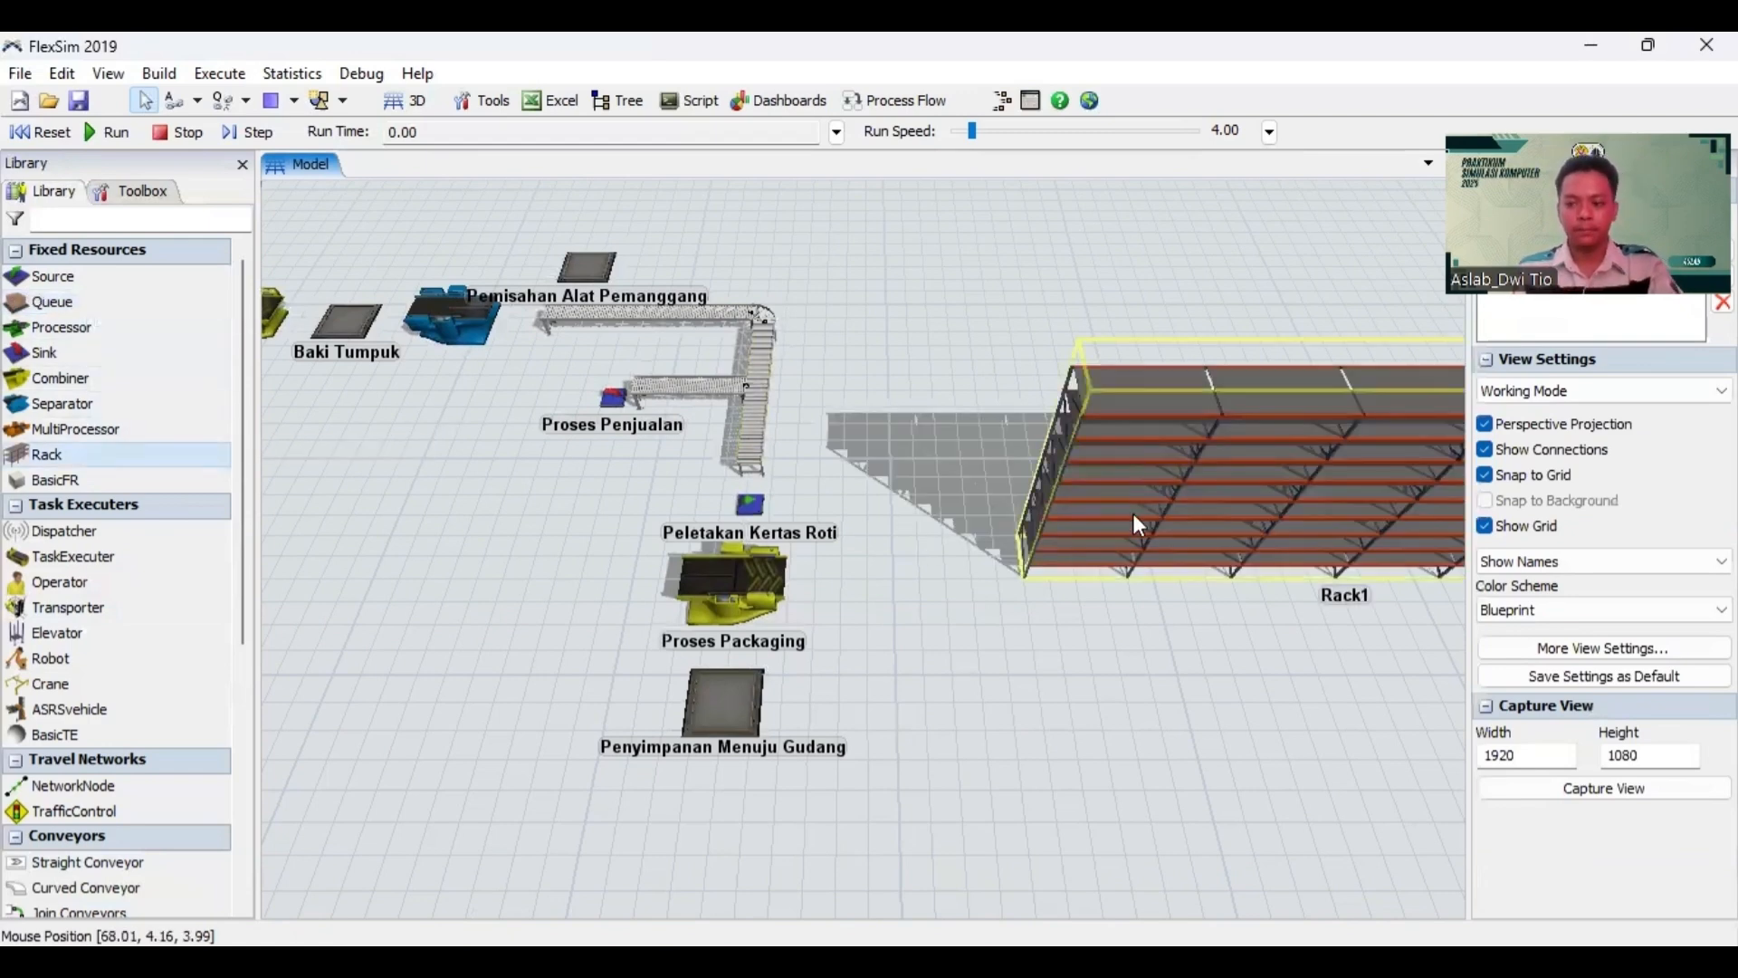
left_click_drag(1132, 513, 1021, 541)
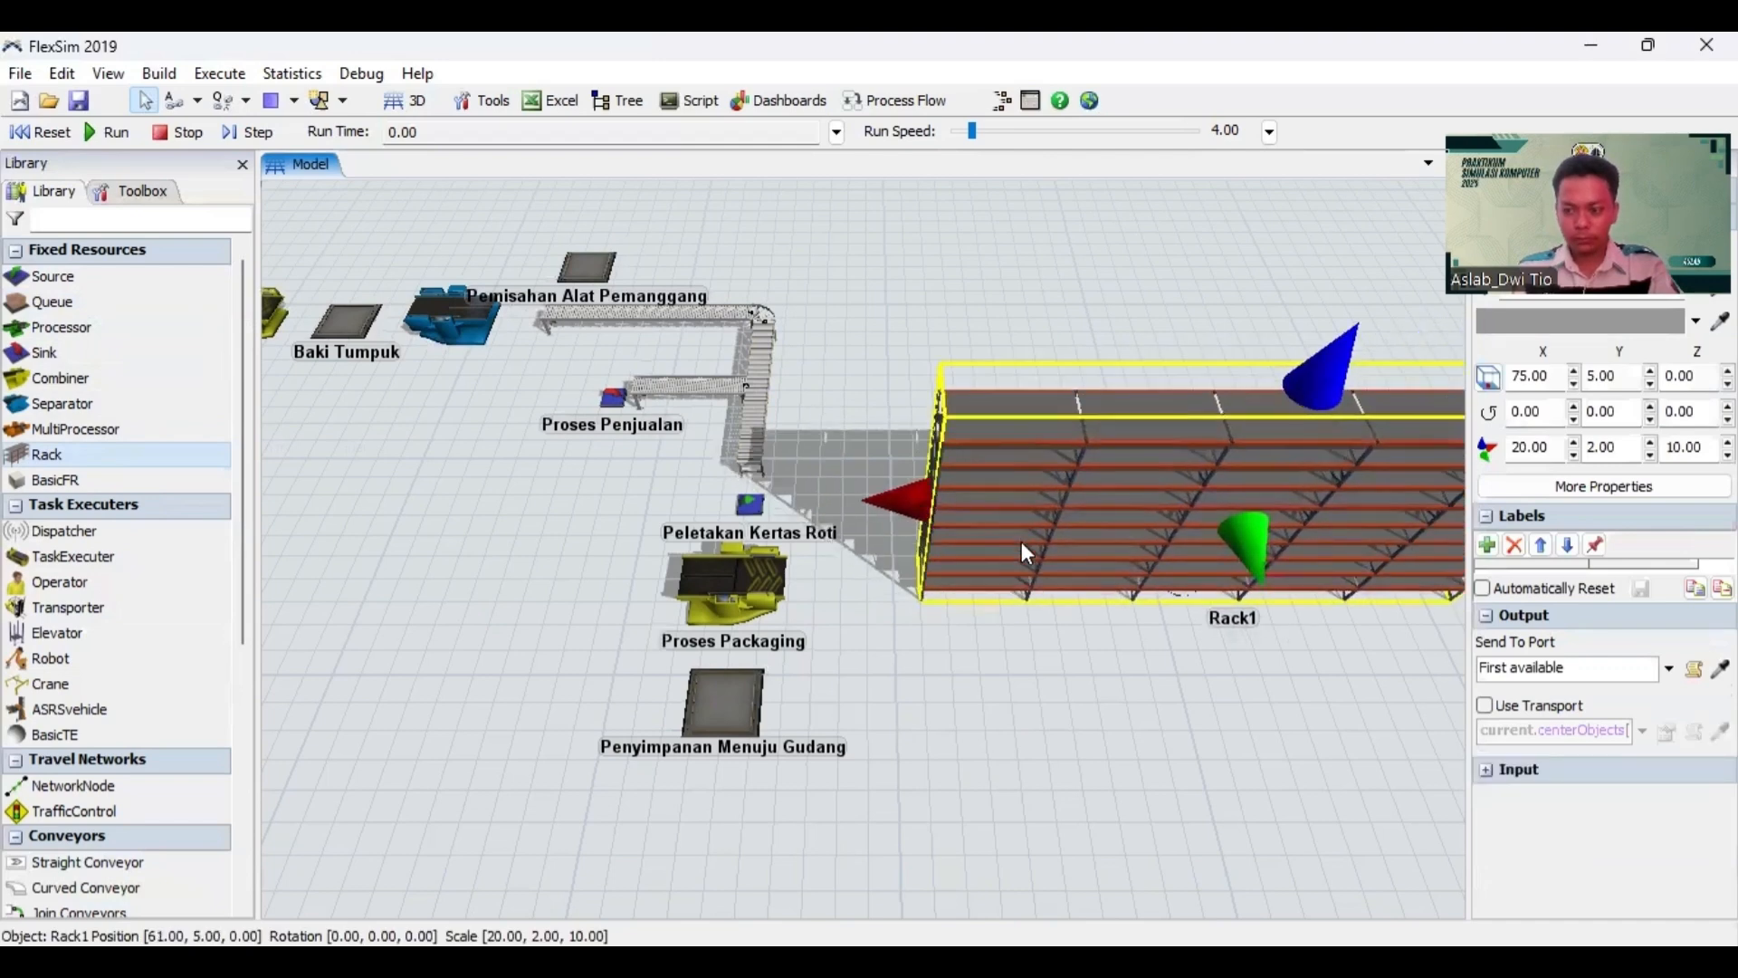
left_click(992, 697)
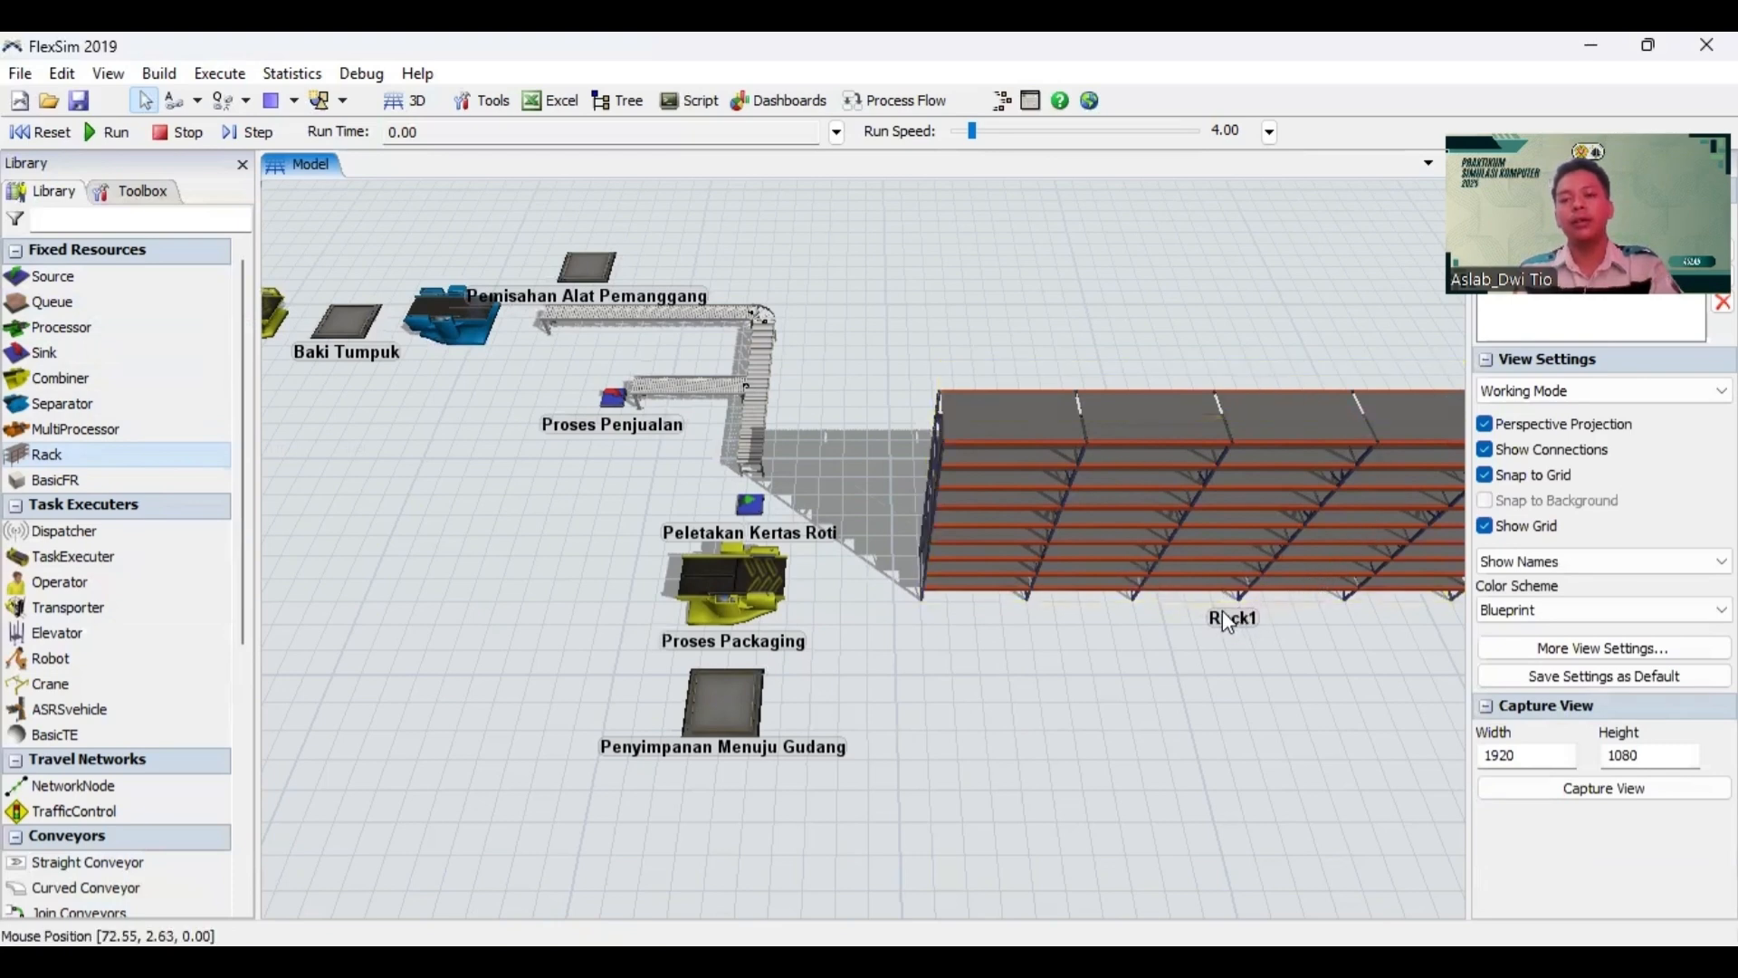
Step: Rename the new rack as Penyimpanan Gudang and apply the change
left_click(1147, 525)
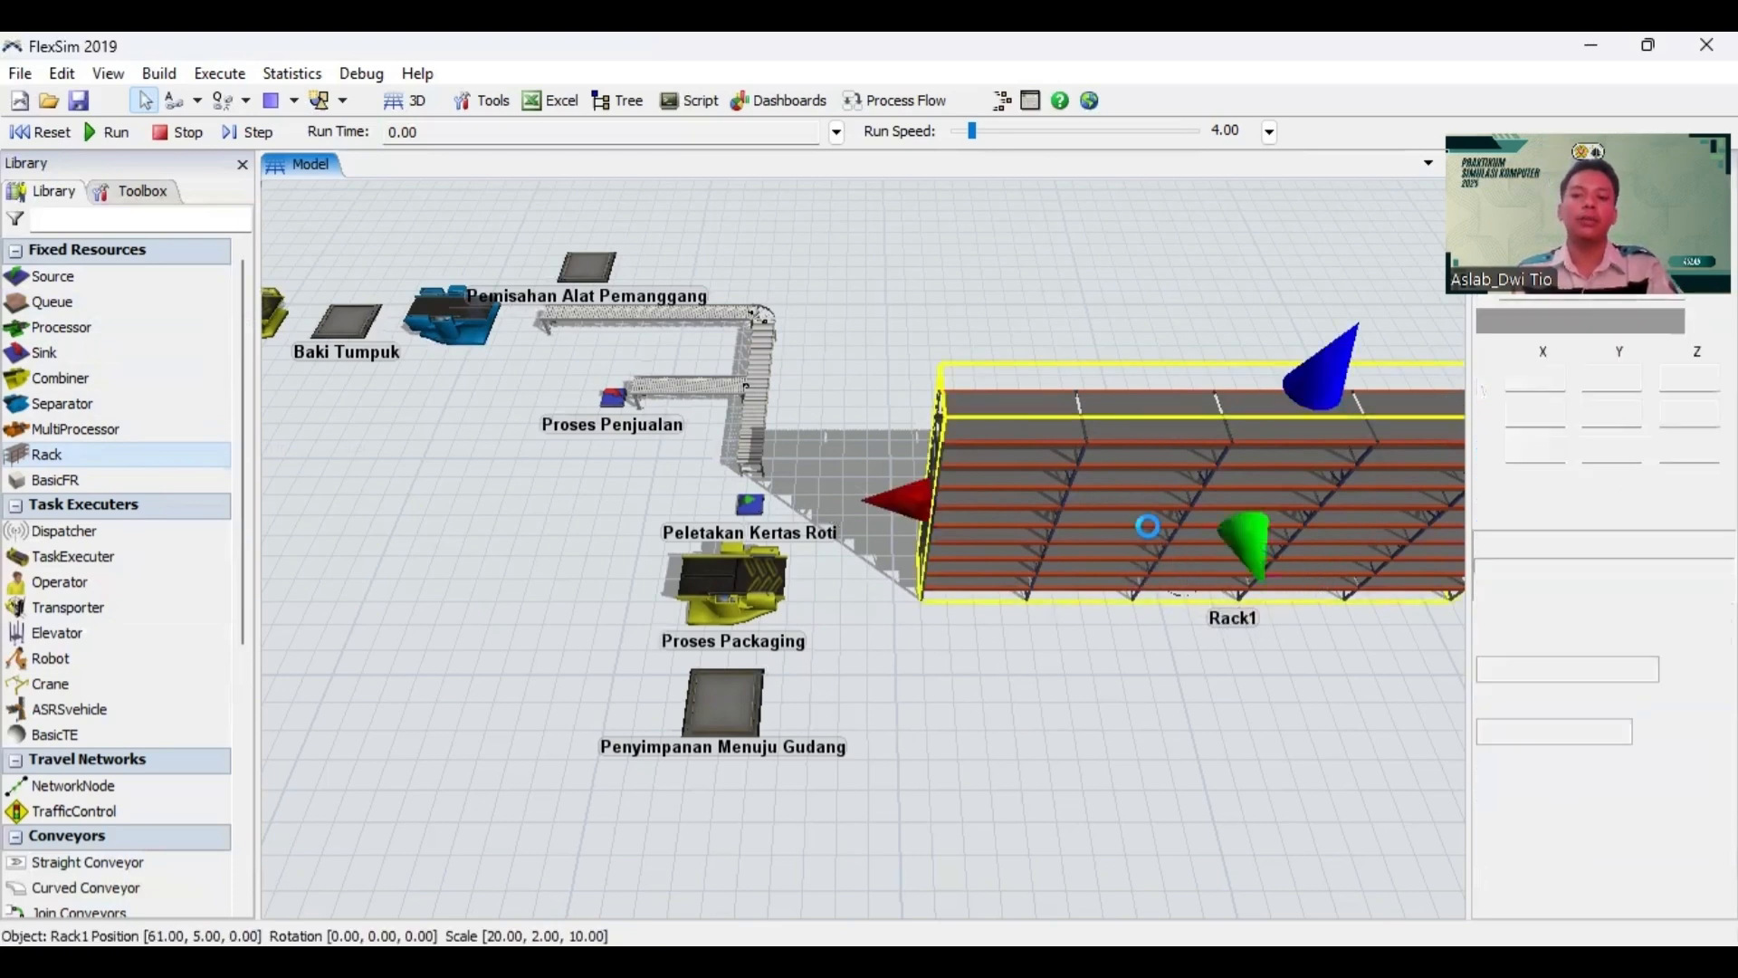
double_click(1150, 507)
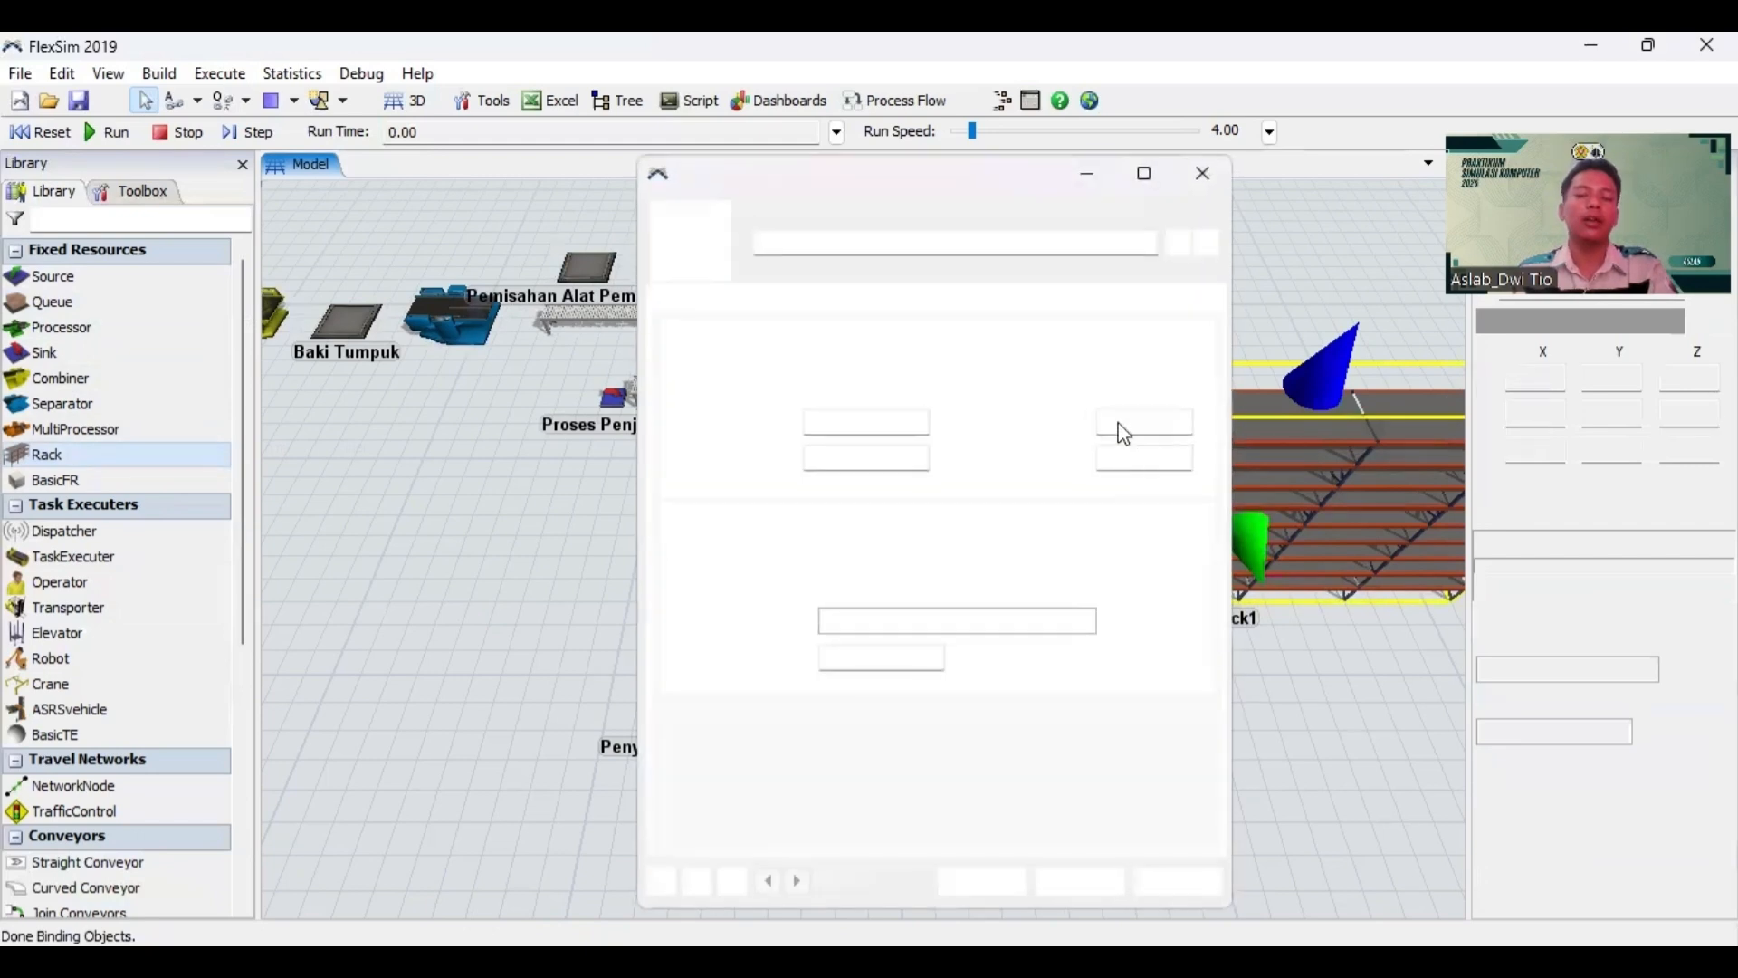
left_click_drag(935, 242, 747, 244)
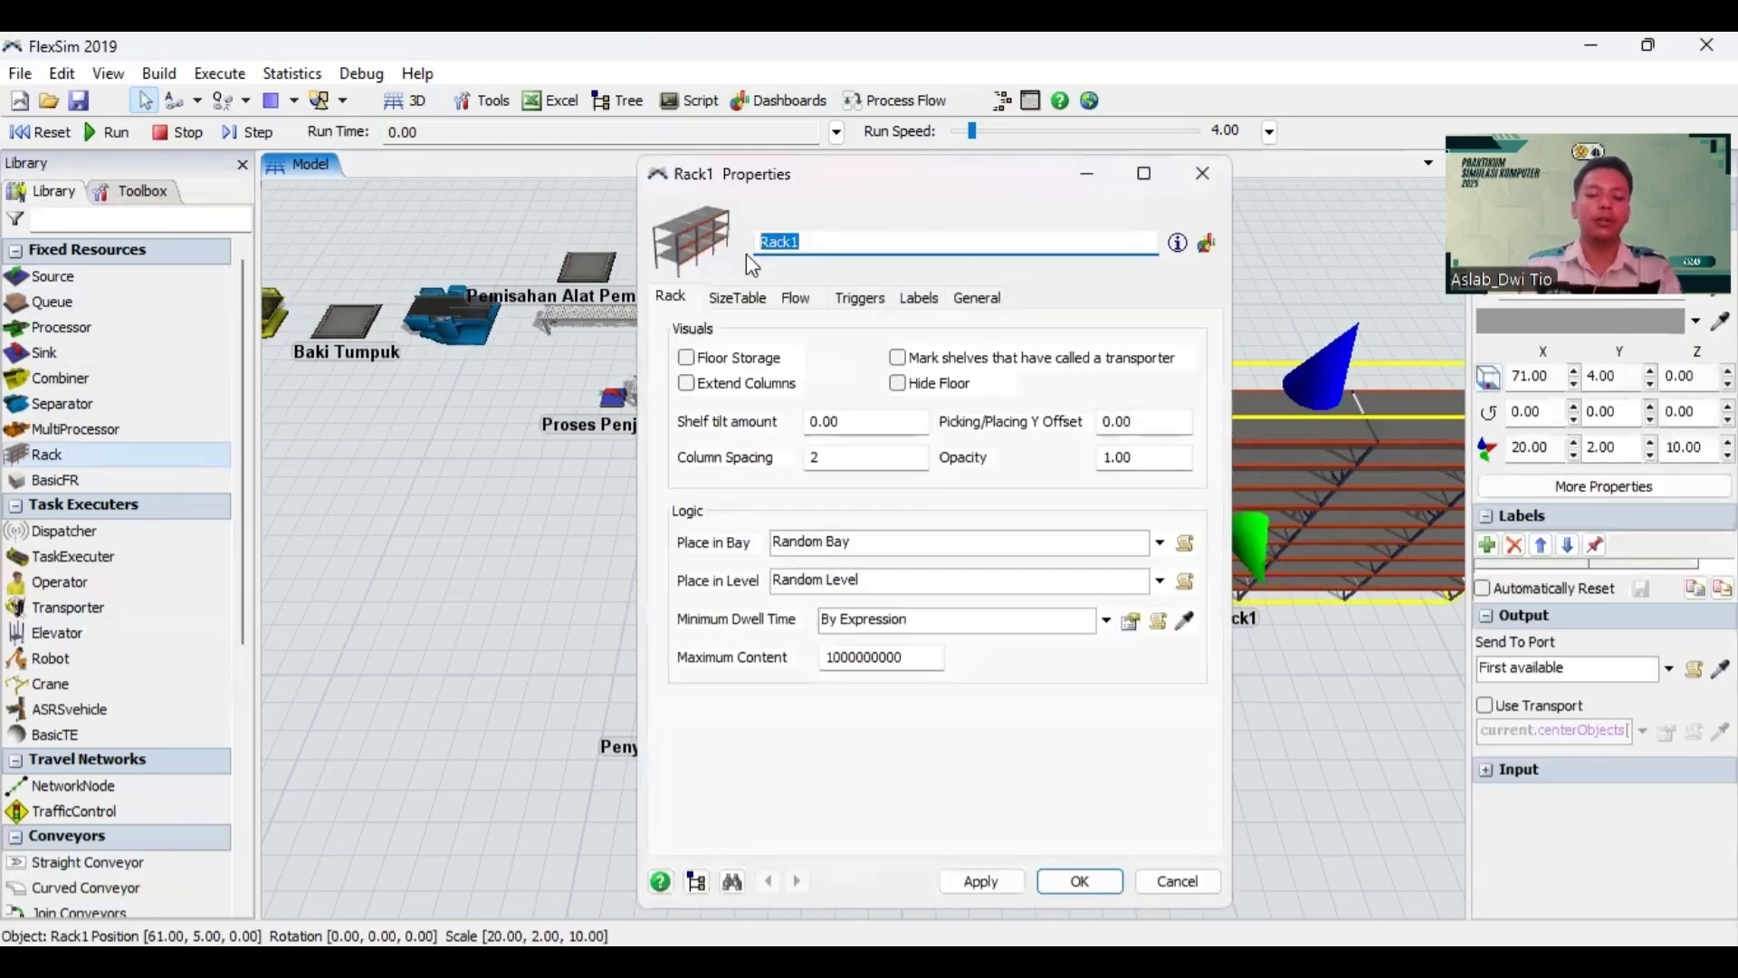
type("Penyim")
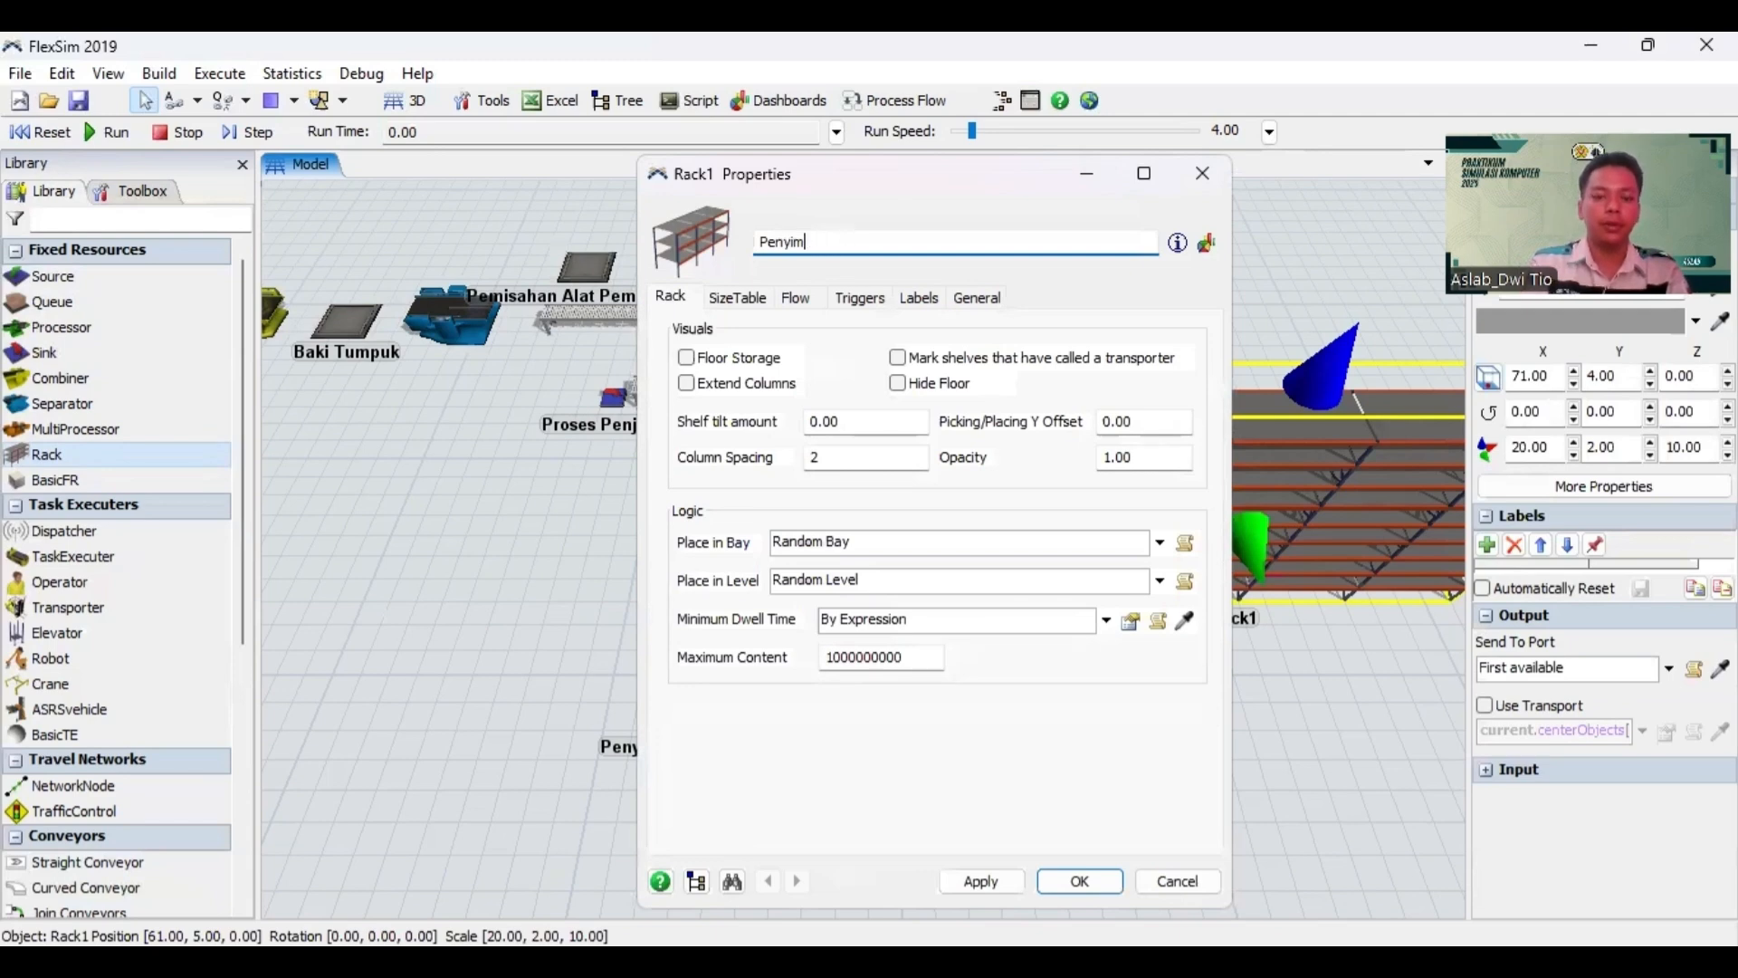
type("oanananan Gudang")
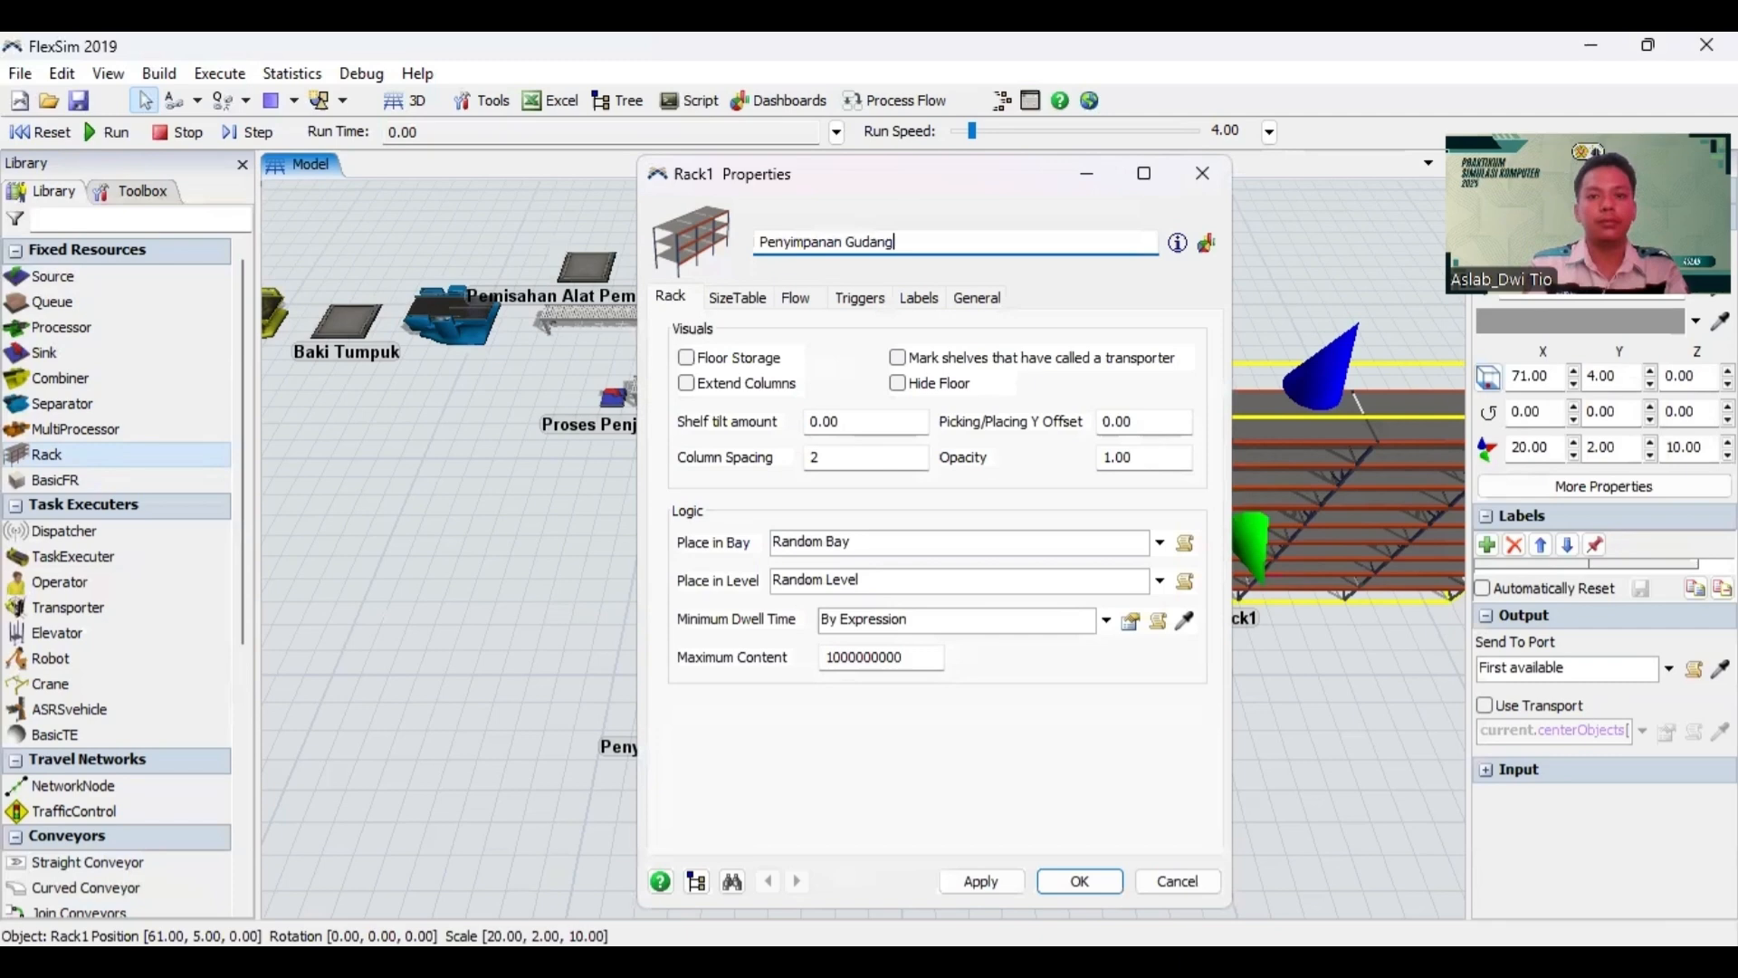
left_click(980, 880)
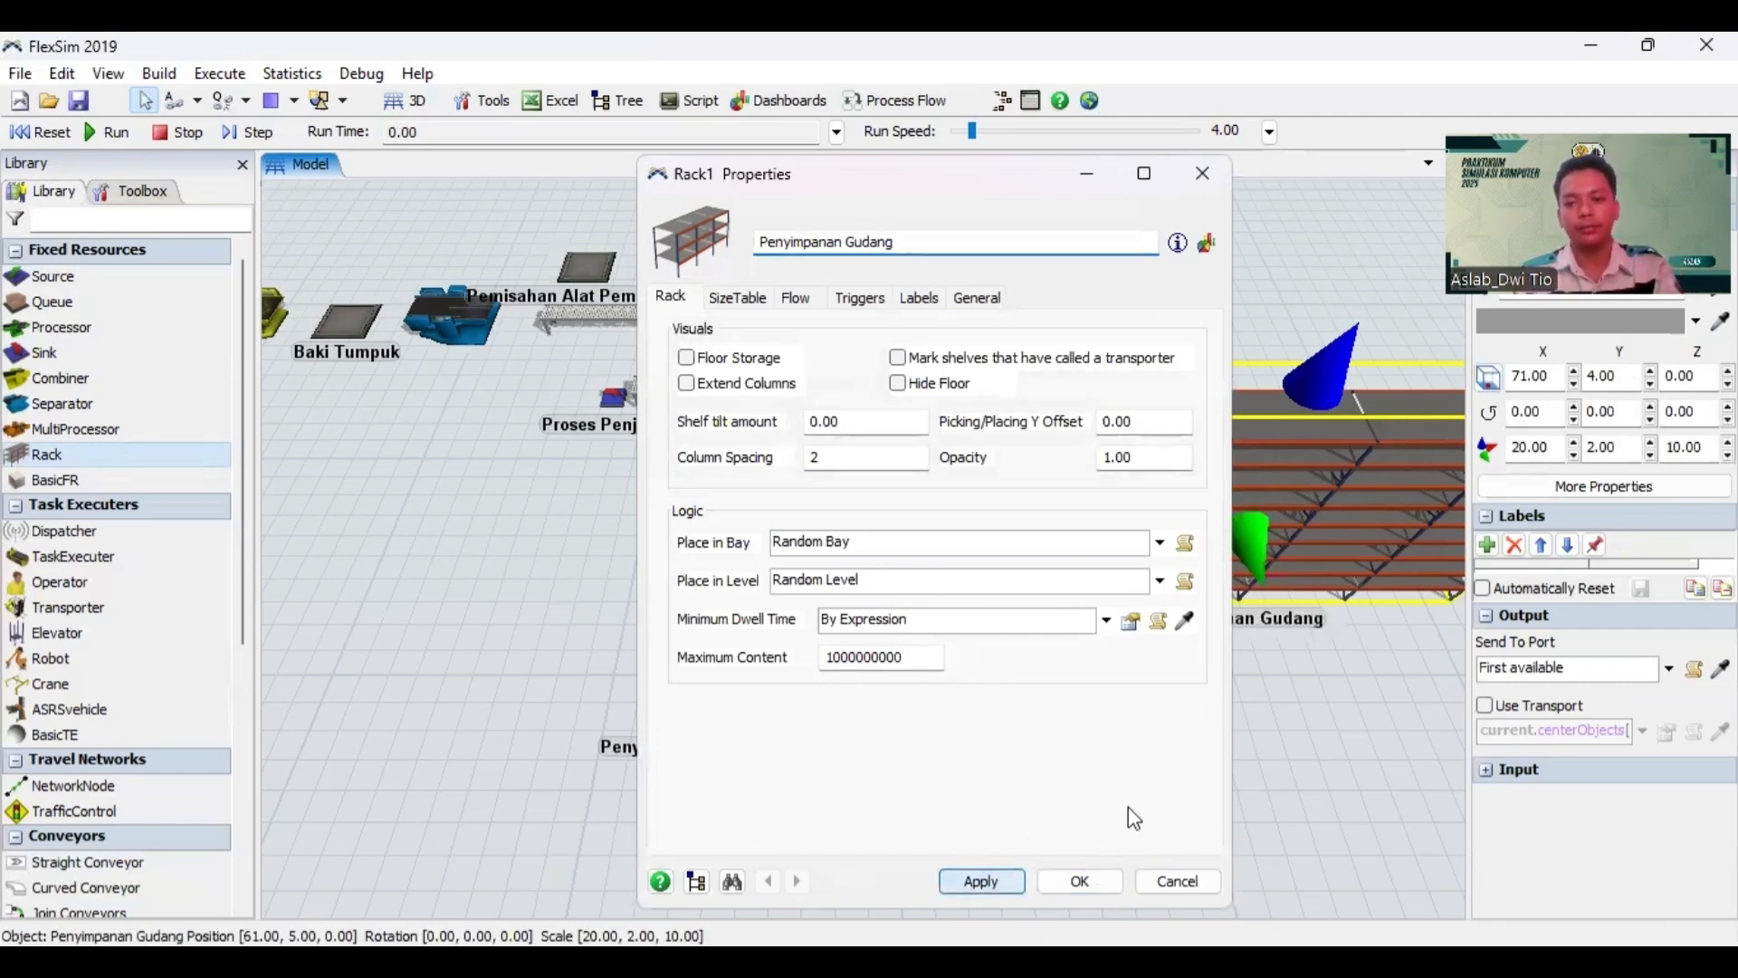
key("Return")
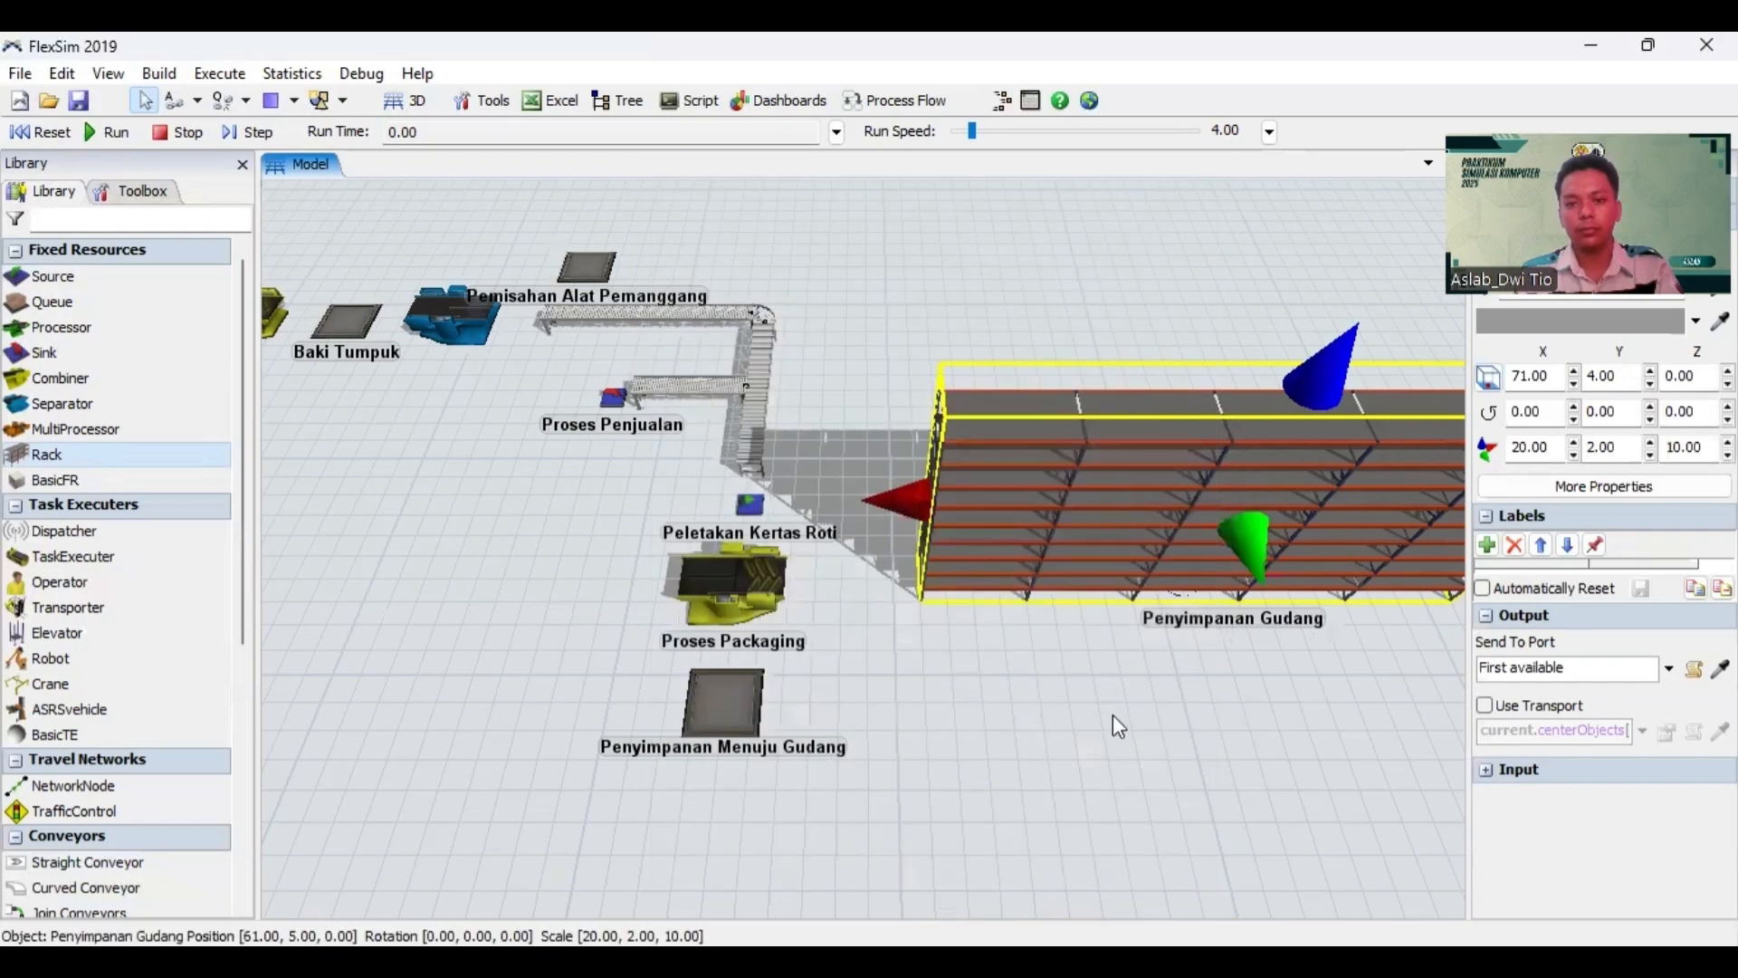
Step: Place an ASRSvehicle in front of the Penyimpanan Gudang rack, with its rails starting near the Penyimpanan Menuju Gudang queue
left_click_drag(1140, 768, 1013, 627)
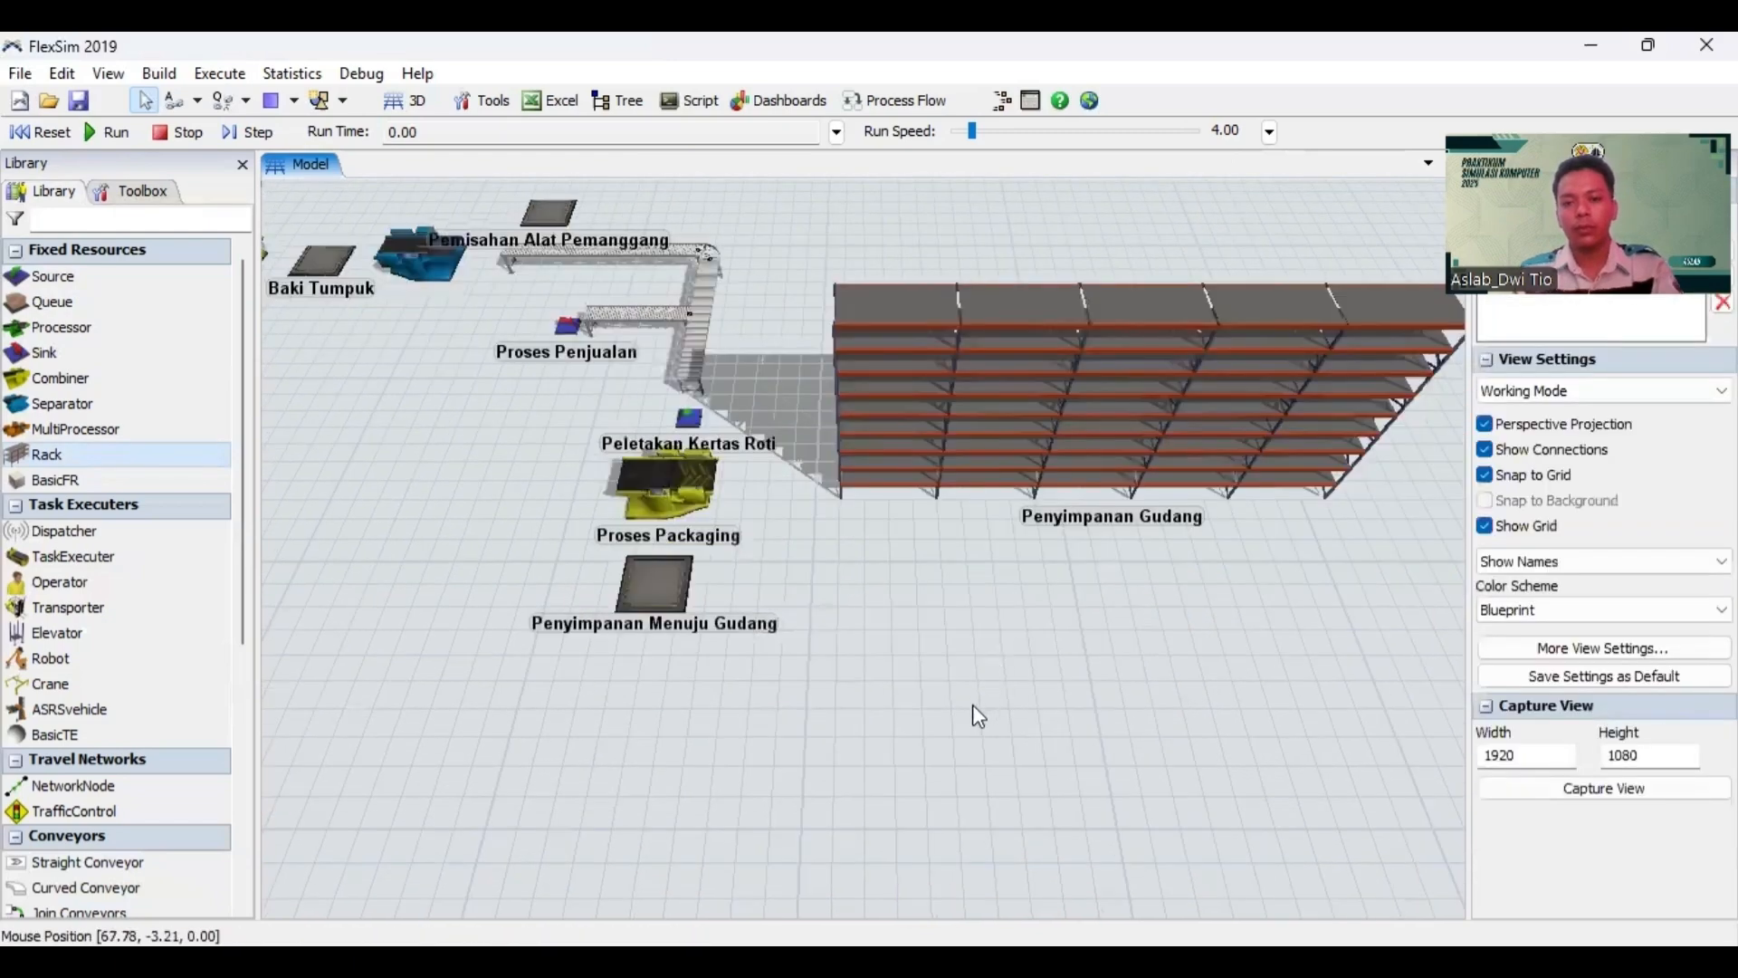
mouse_move(973, 704)
left_mouse_down()
mouse_move(934, 627)
mouse_move(896, 665)
left_mouse_up()
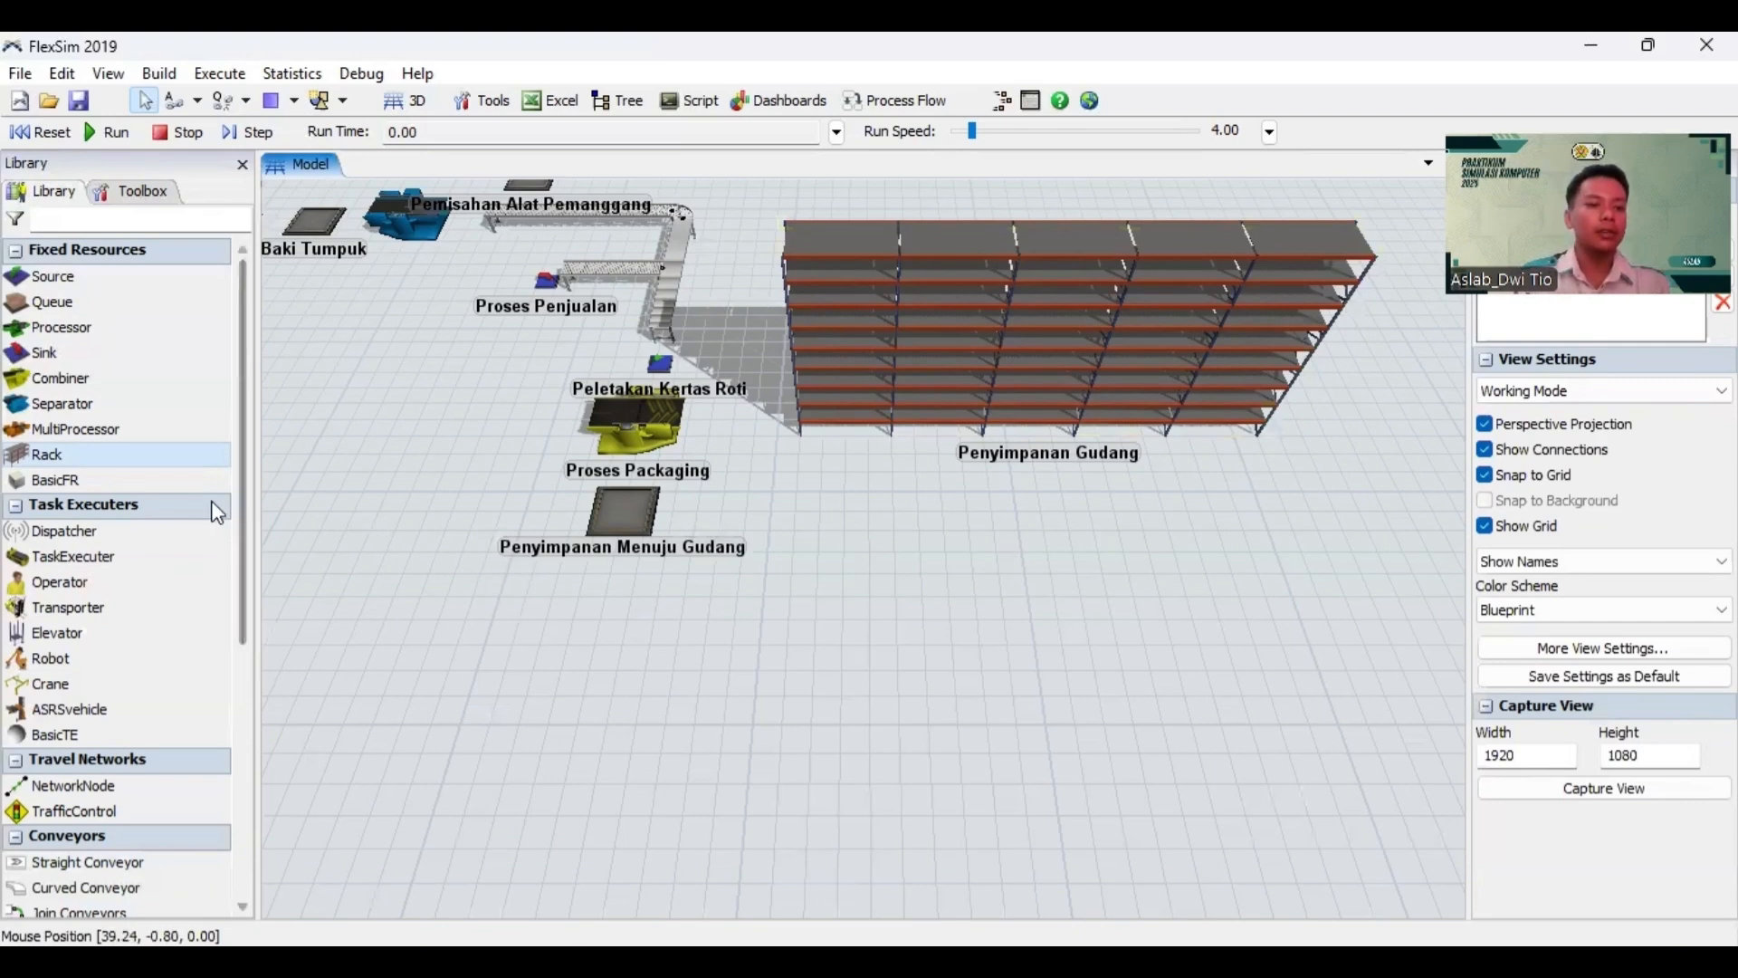
left_click(136, 710)
left_click(912, 541)
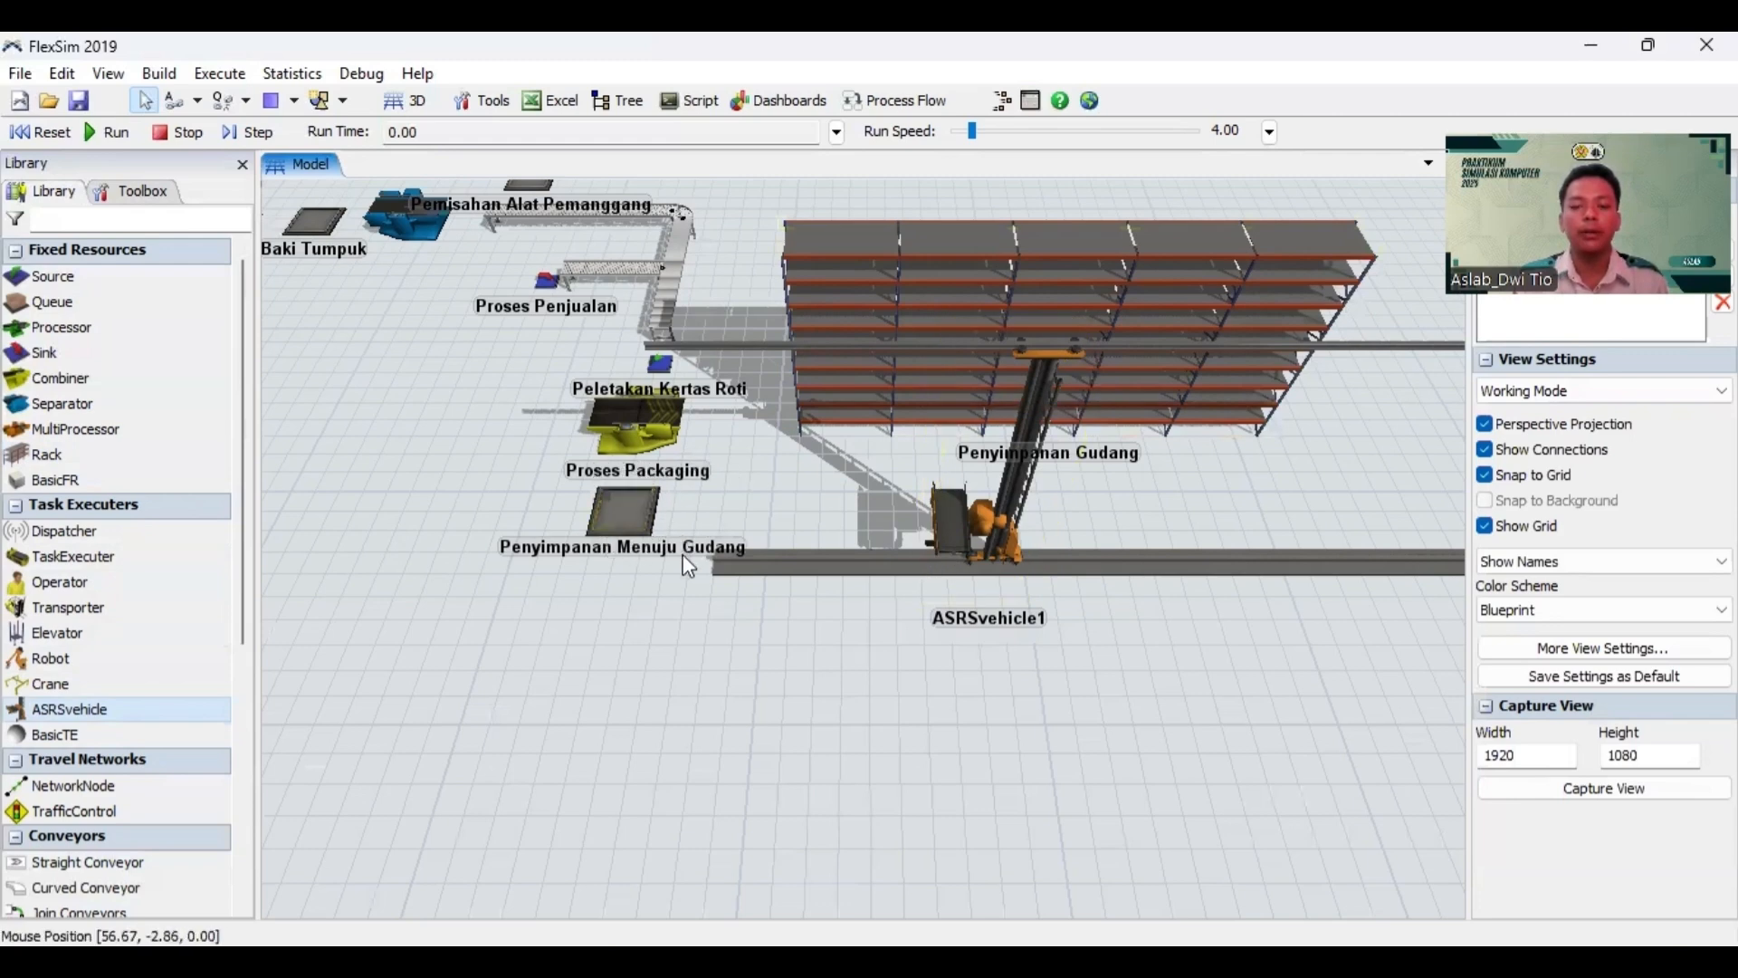
left_click(1054, 390)
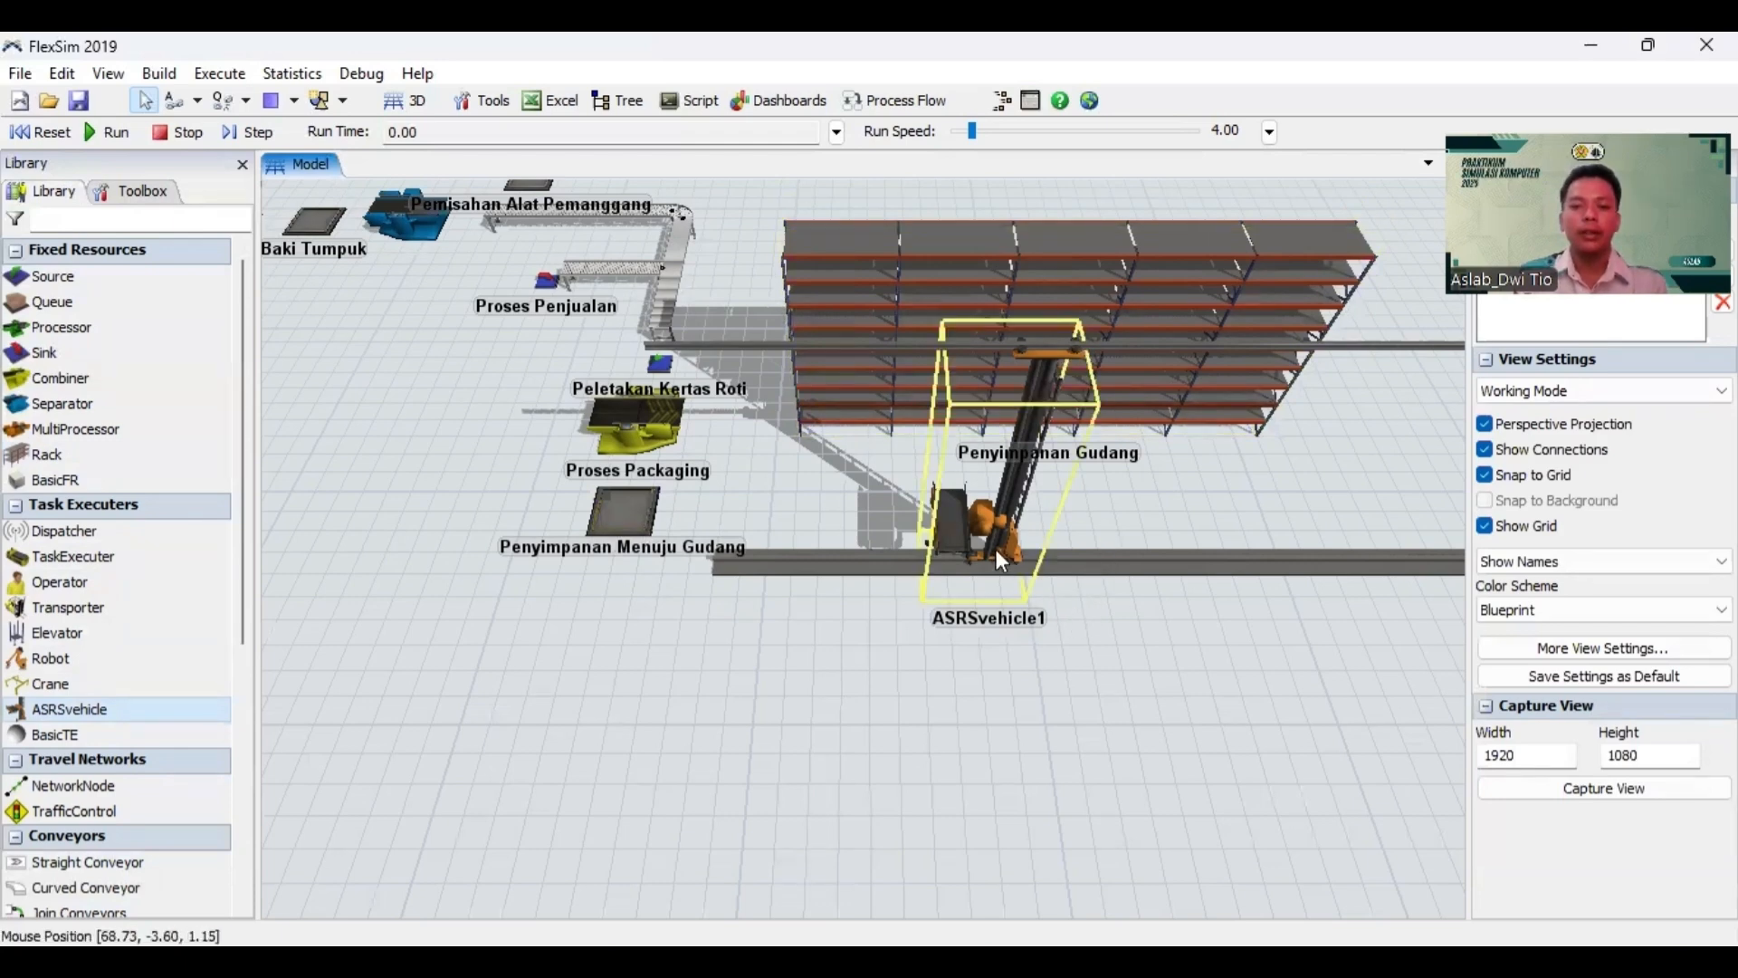
left_click_drag(992, 545, 962, 558)
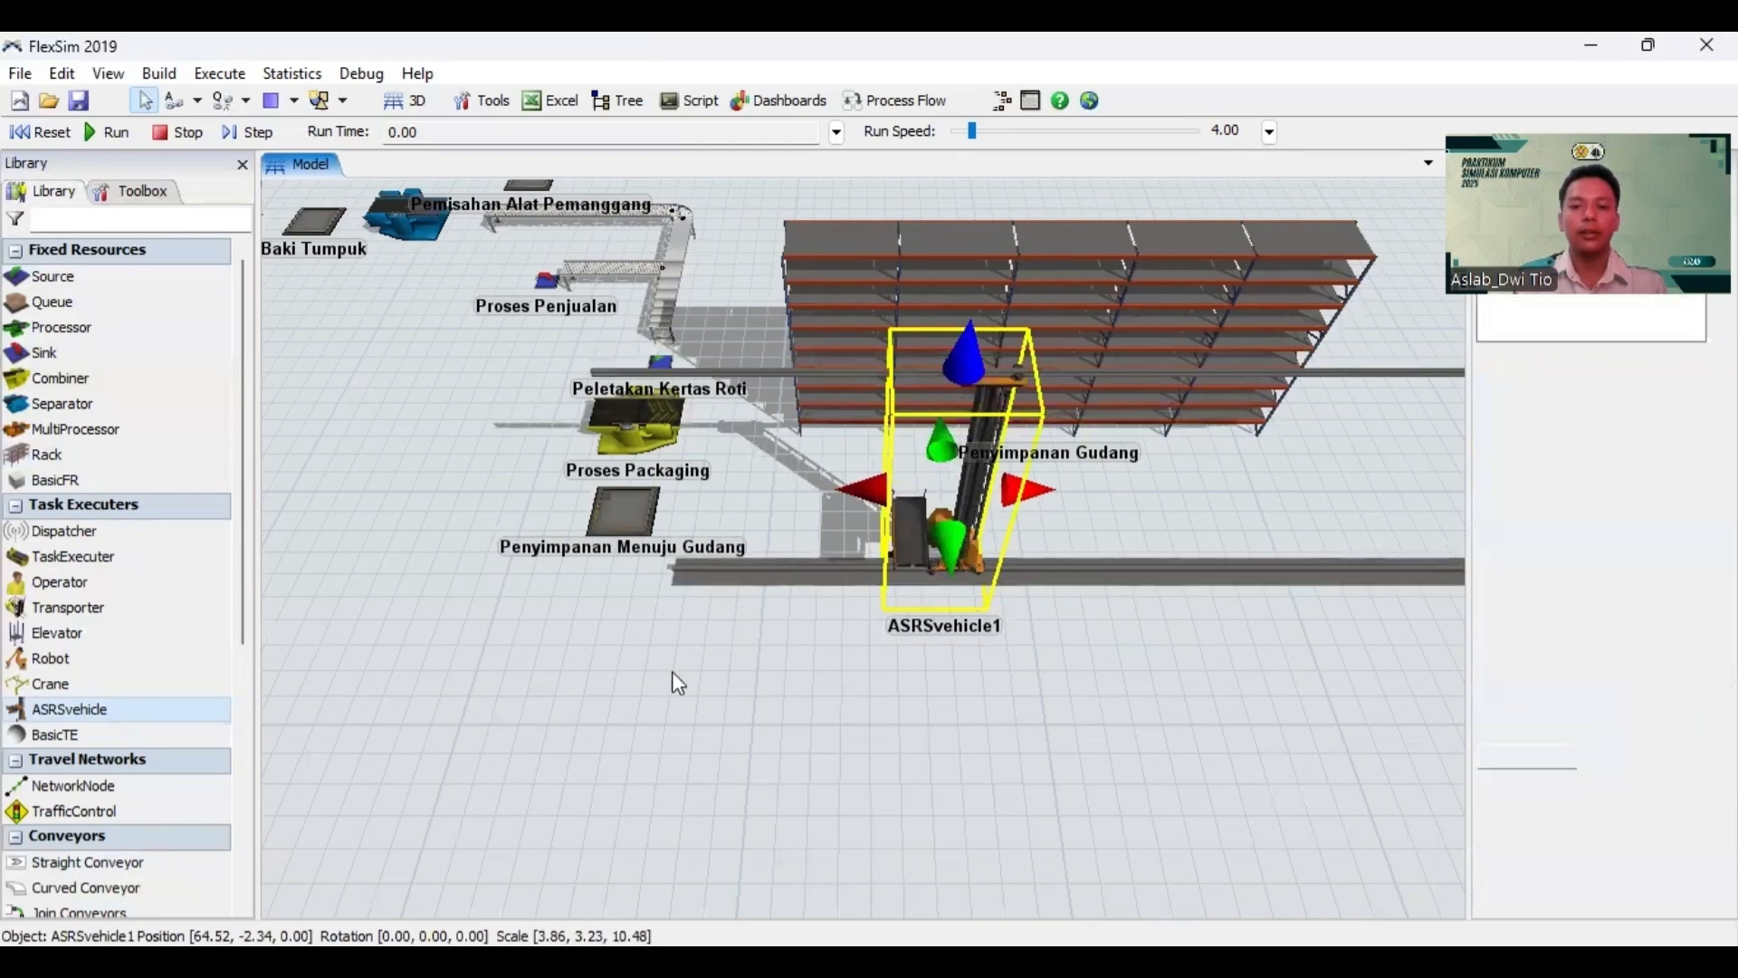
left_click(637, 680)
Step: Place a dispatcher in the open area behind the Peletakan Alat Pemanggang source and its combiner
scroll(637, 678, "down", 2)
scroll(625, 661, "down", 2)
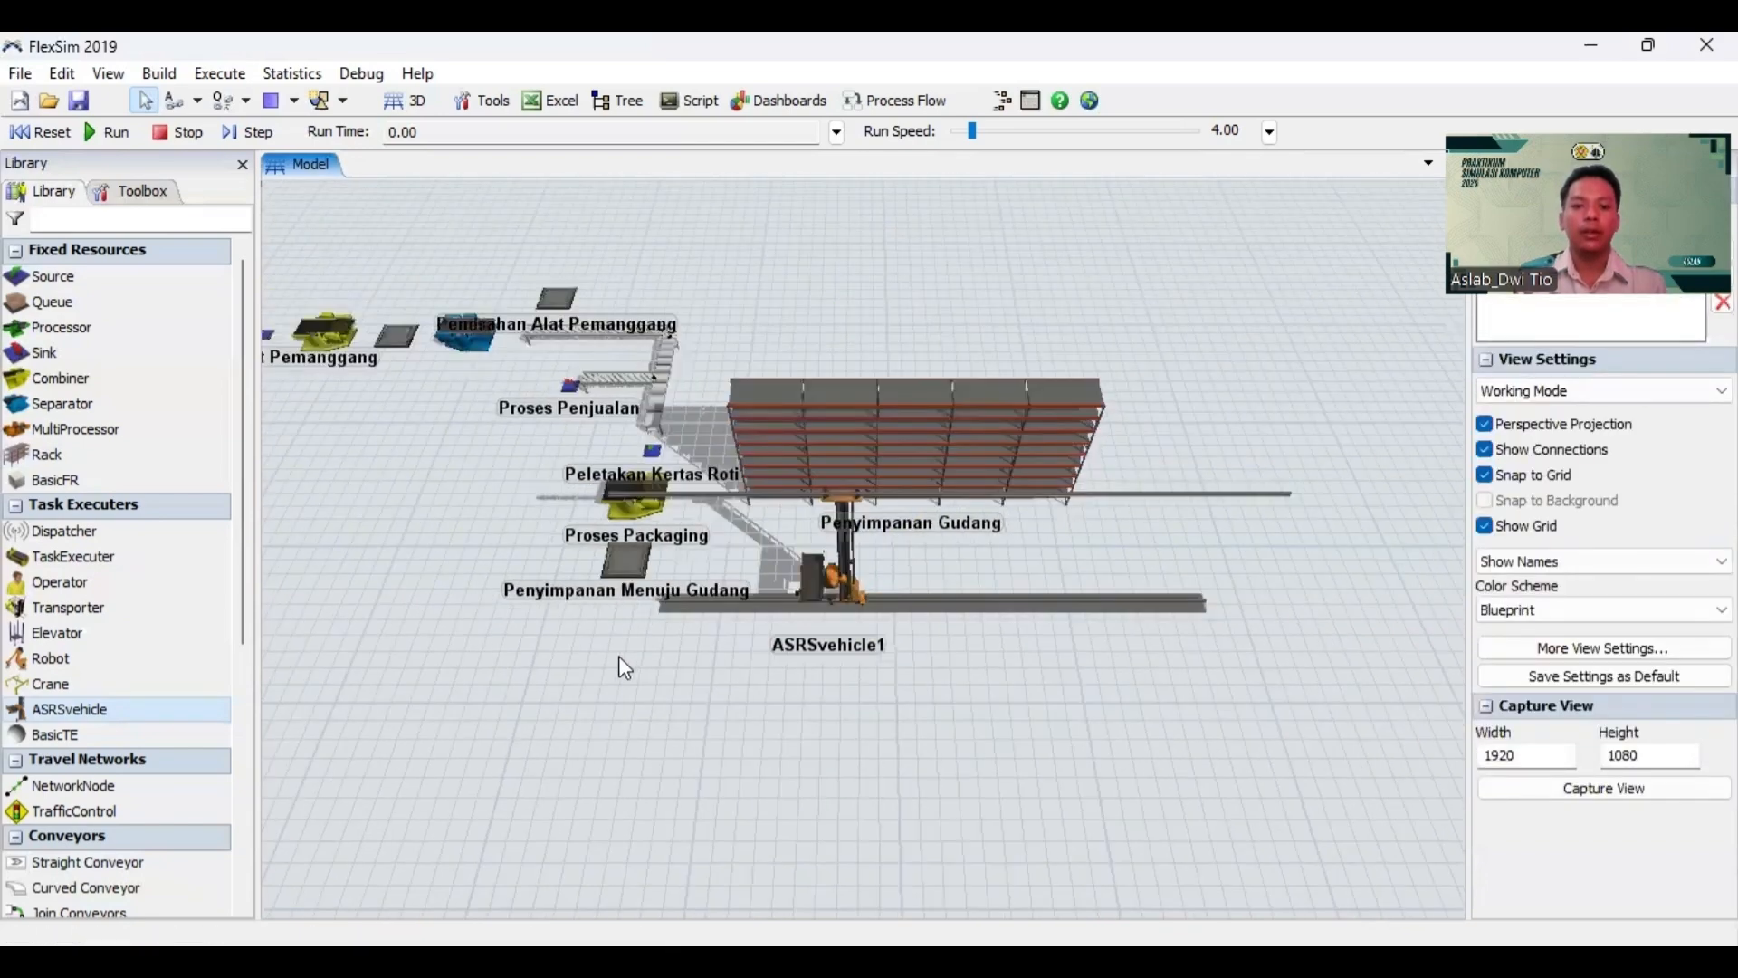
left_click_drag(373, 523, 838, 604)
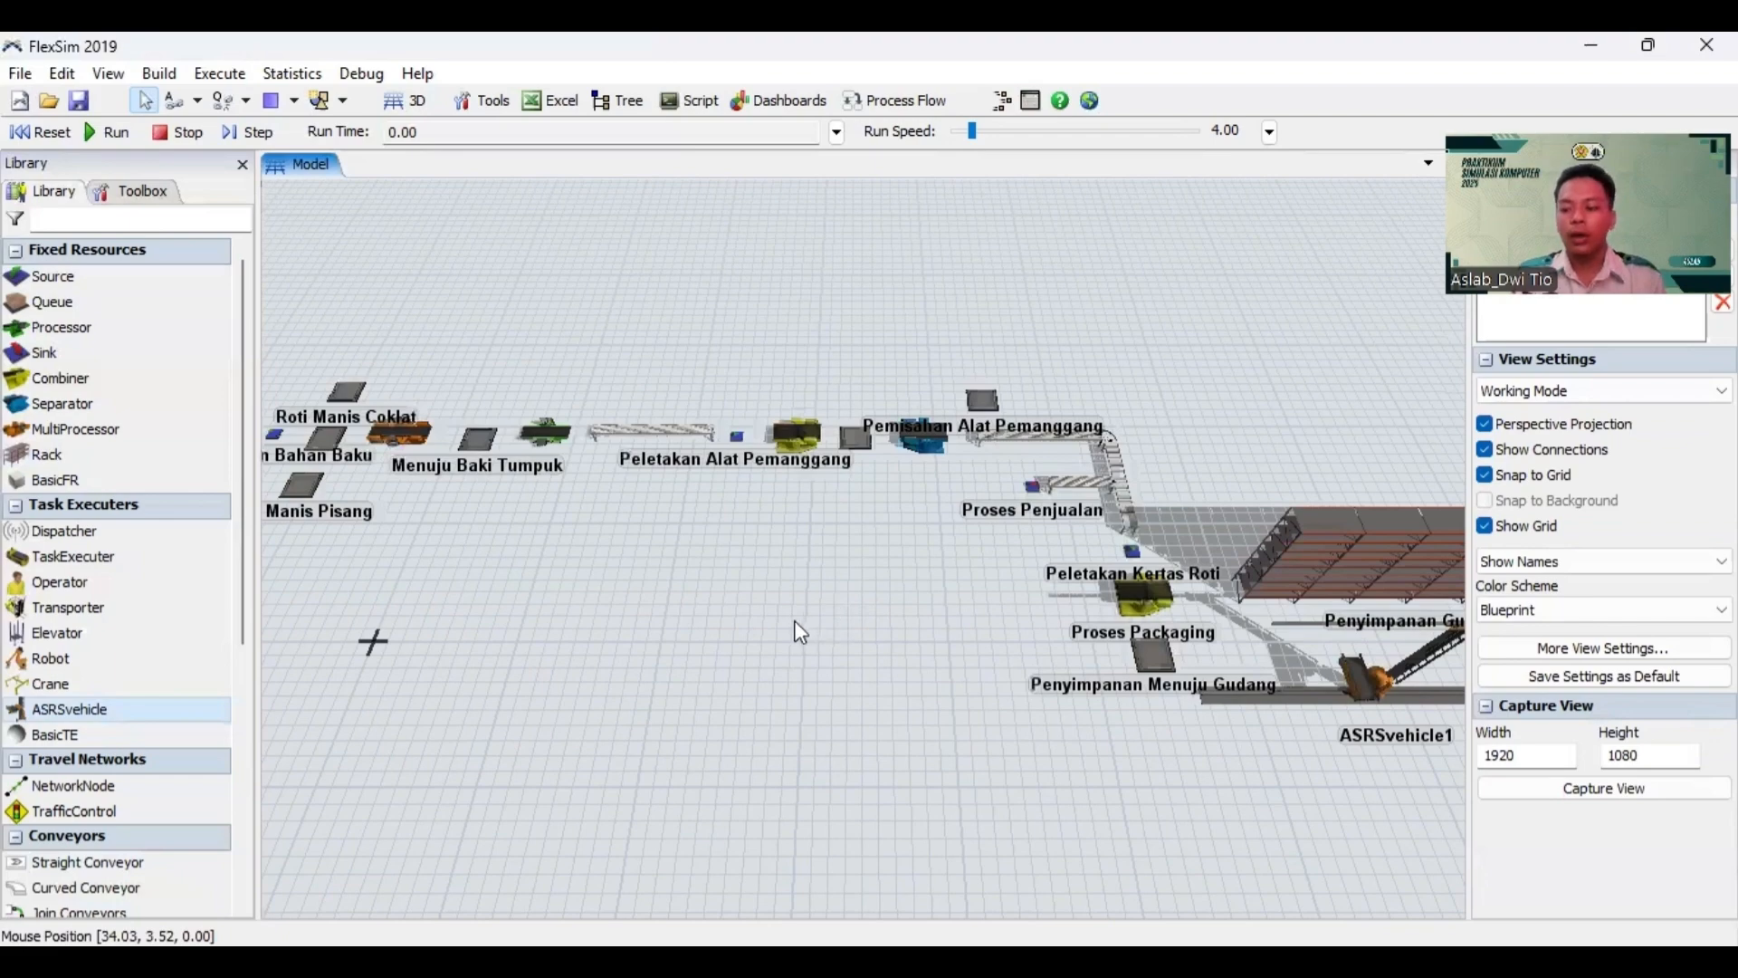
scroll(795, 620, "up", 1)
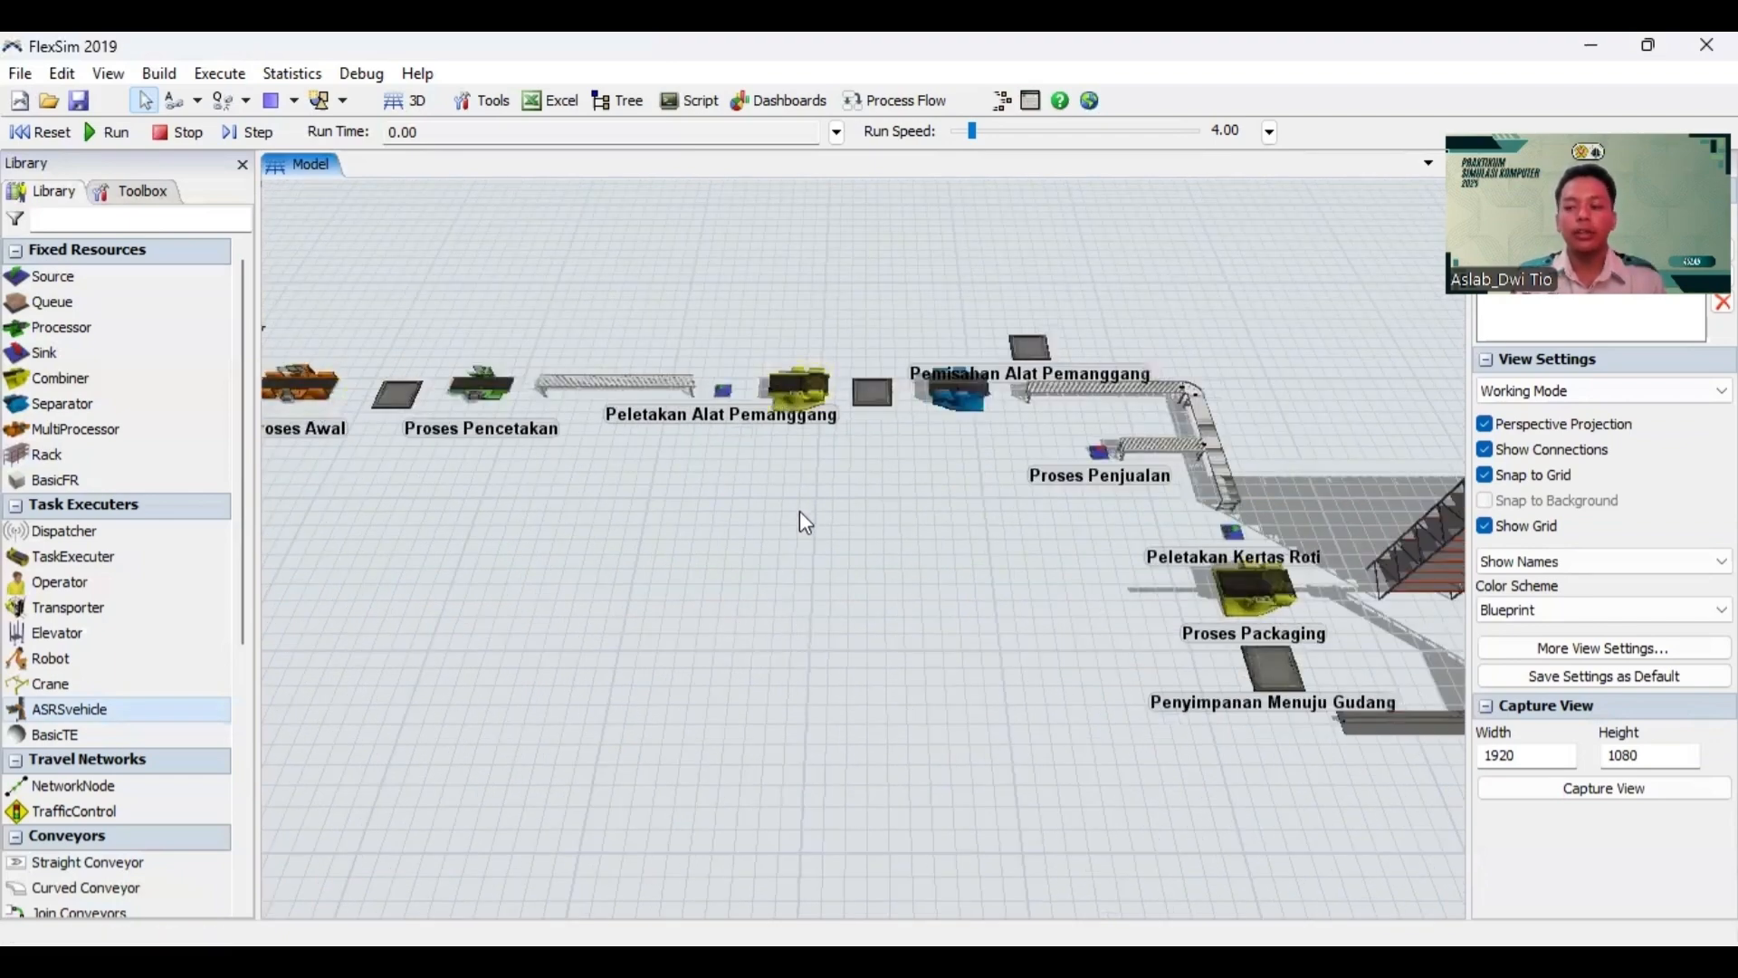
scroll(789, 511, "down", 1)
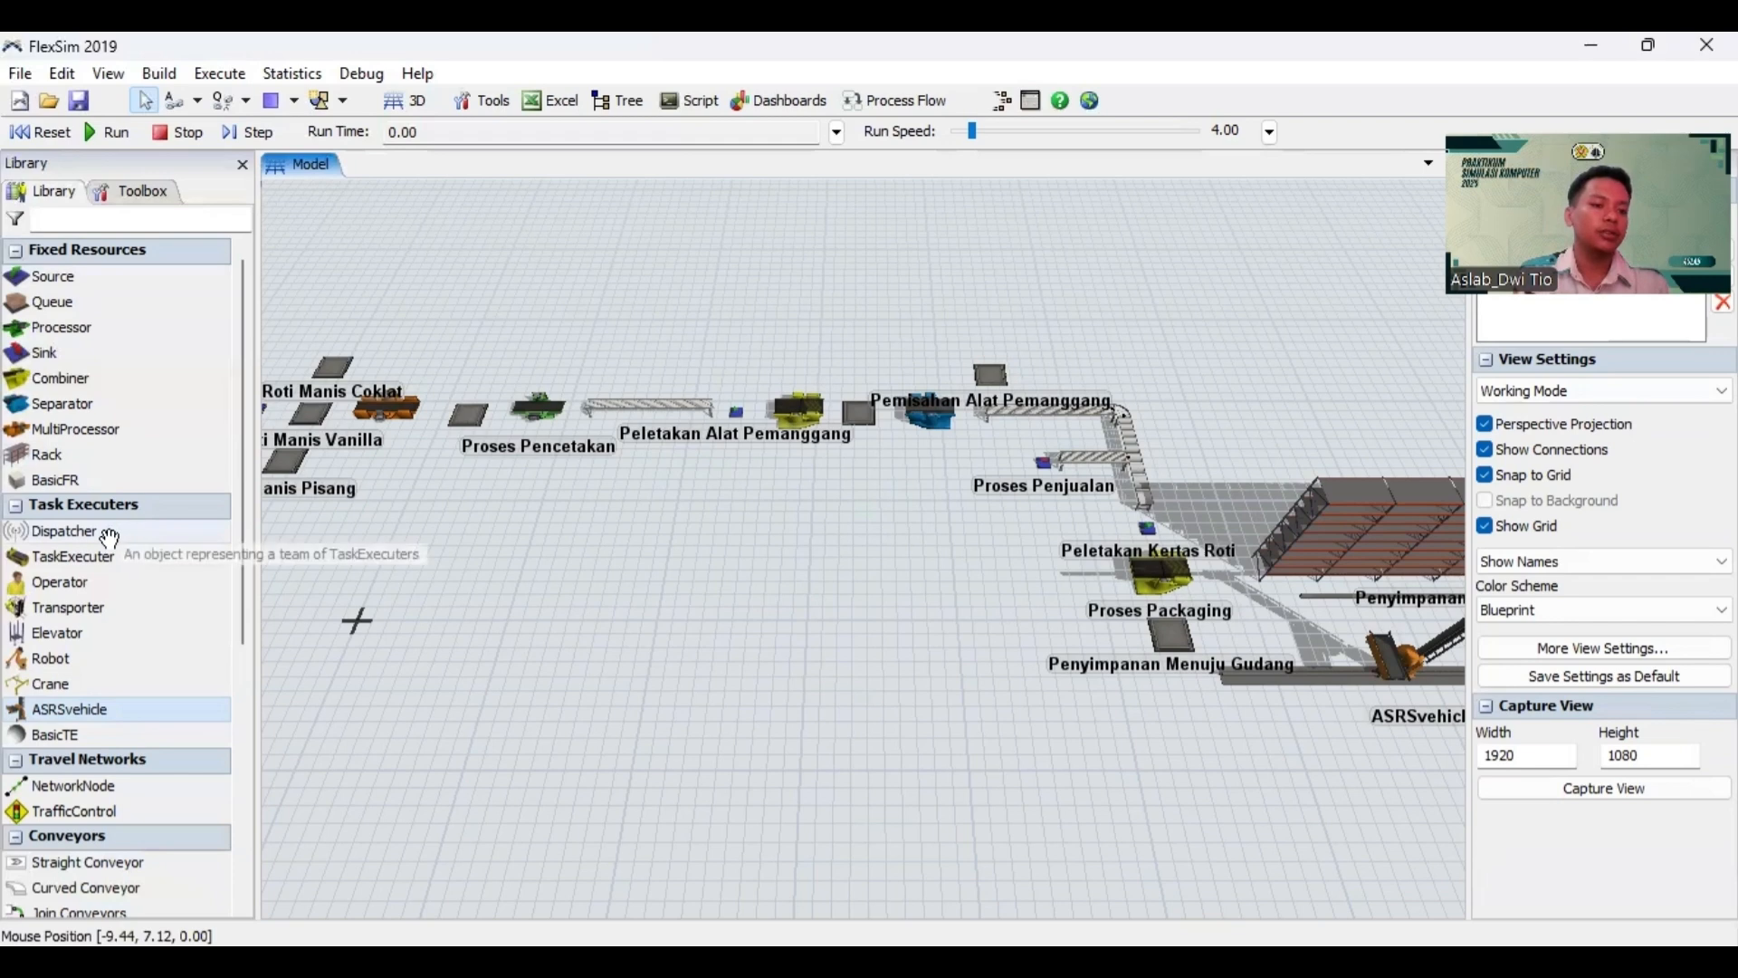
left_click(63, 531)
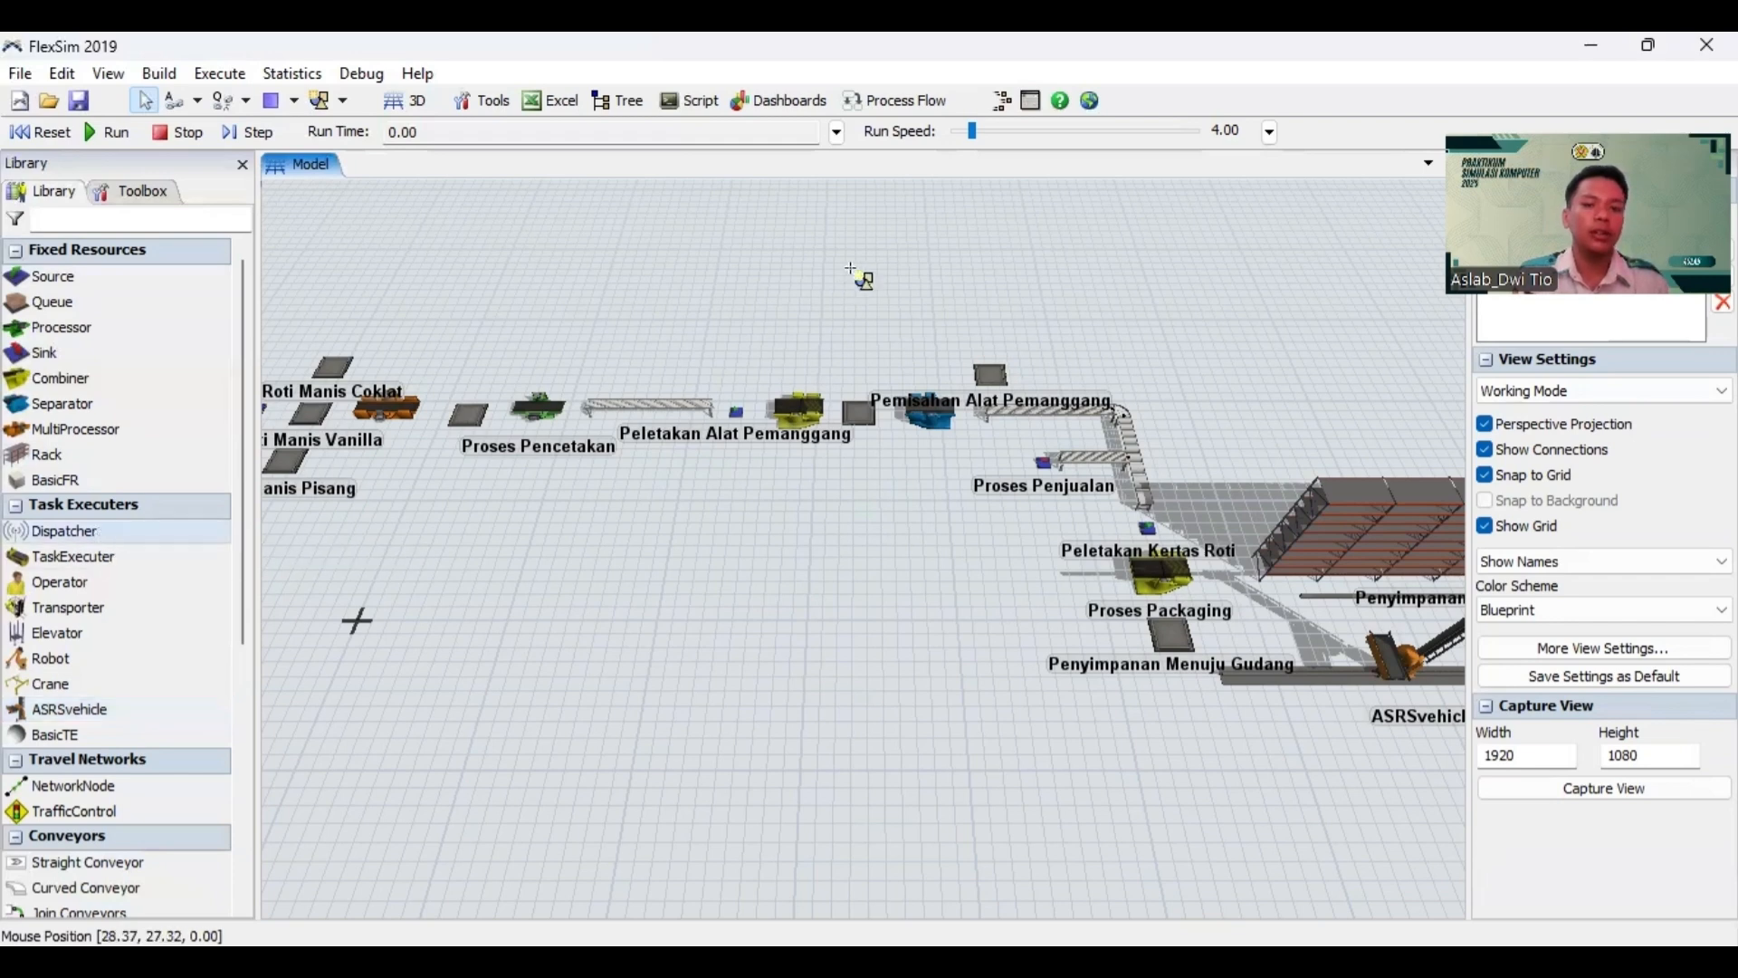
left_click(760, 279)
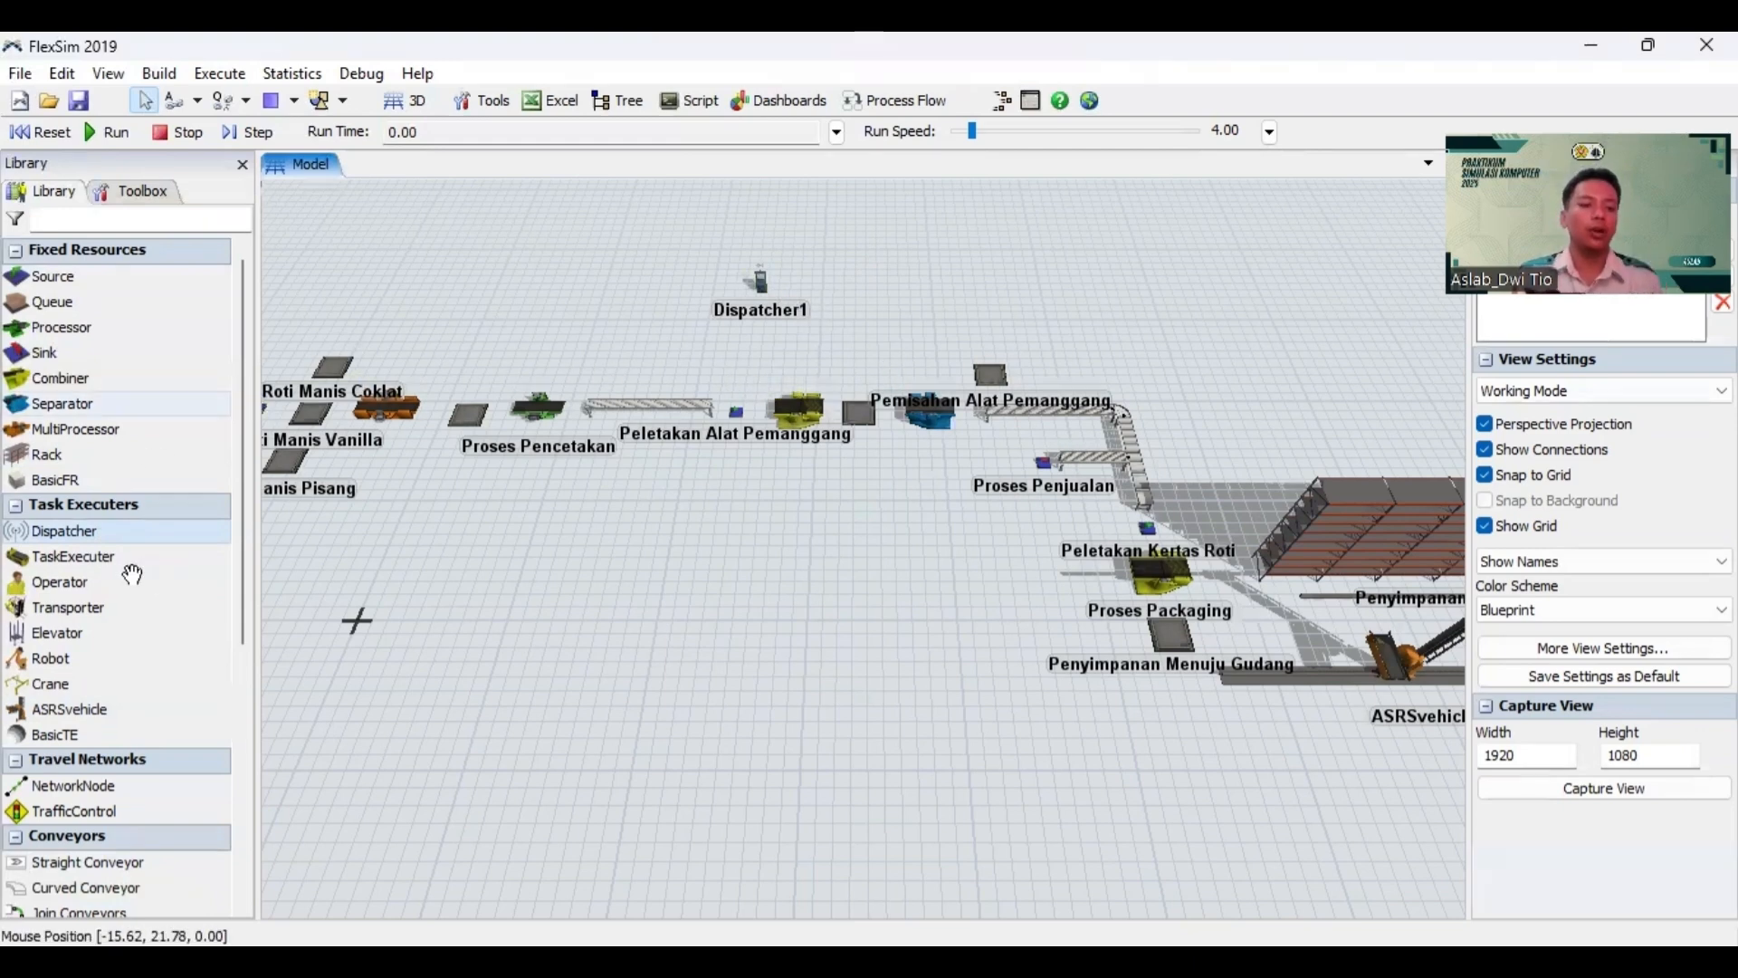
Step: Place an operator just in front of the dispatcher, at about X 20, Y 28
left_click(95, 583)
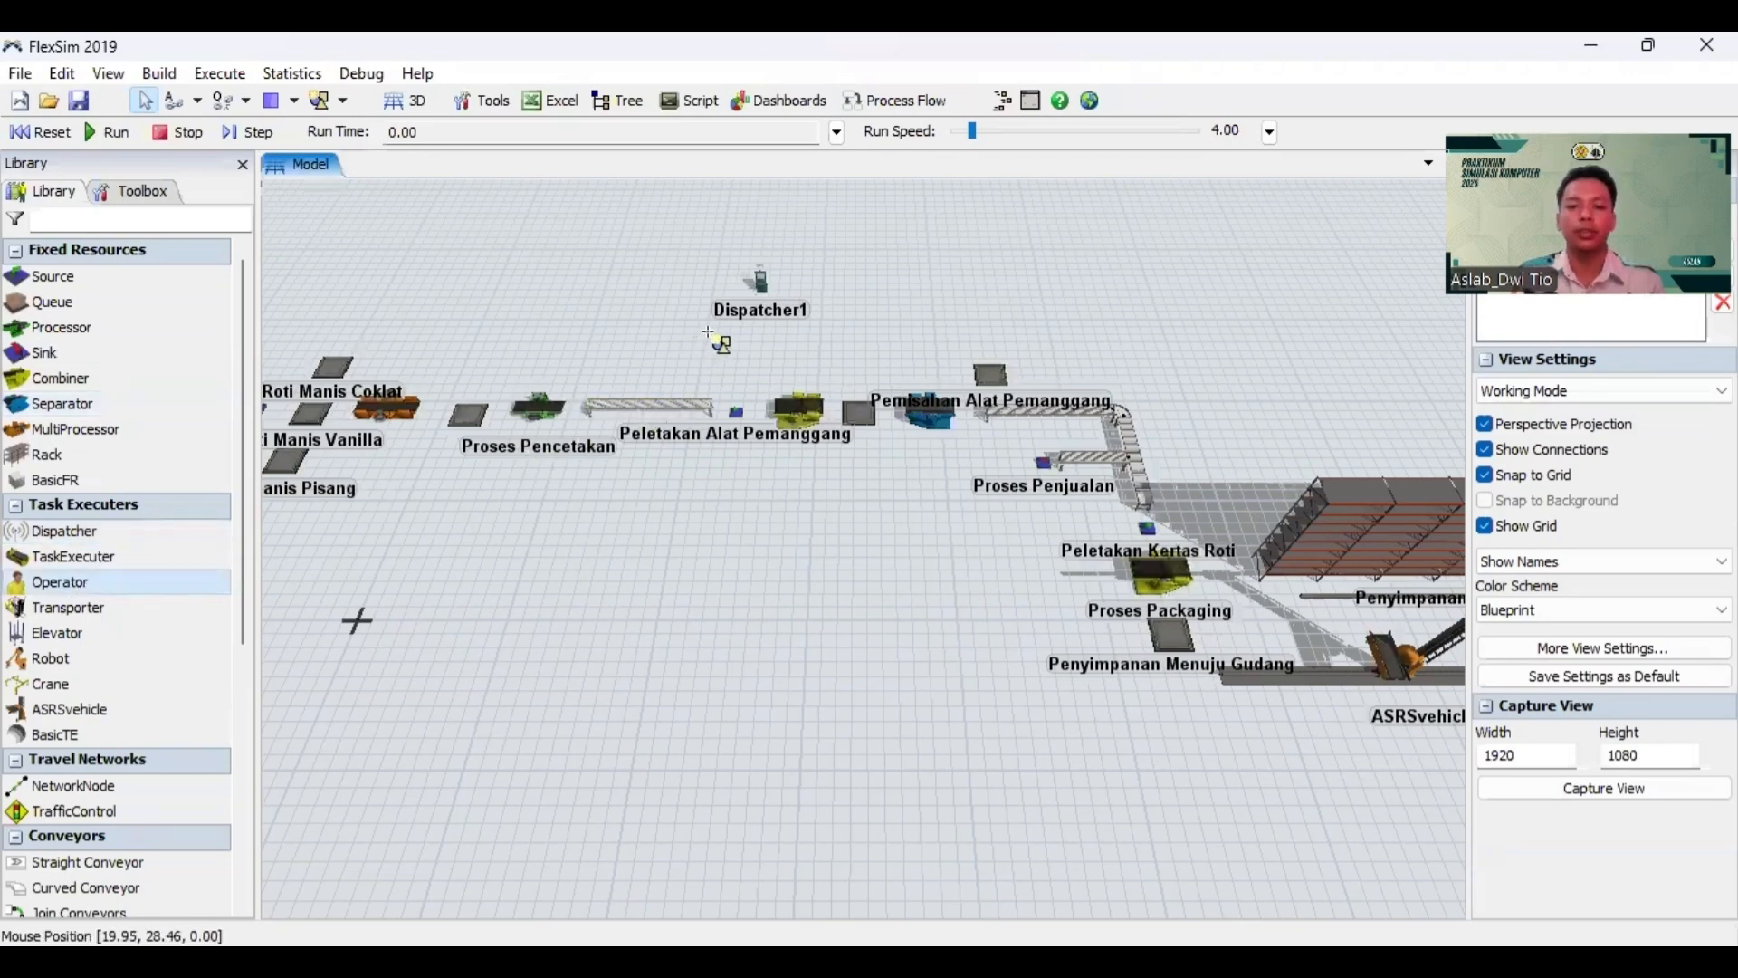
left_click(711, 326)
key("Escape")
left_click_drag(831, 578, 777, 549)
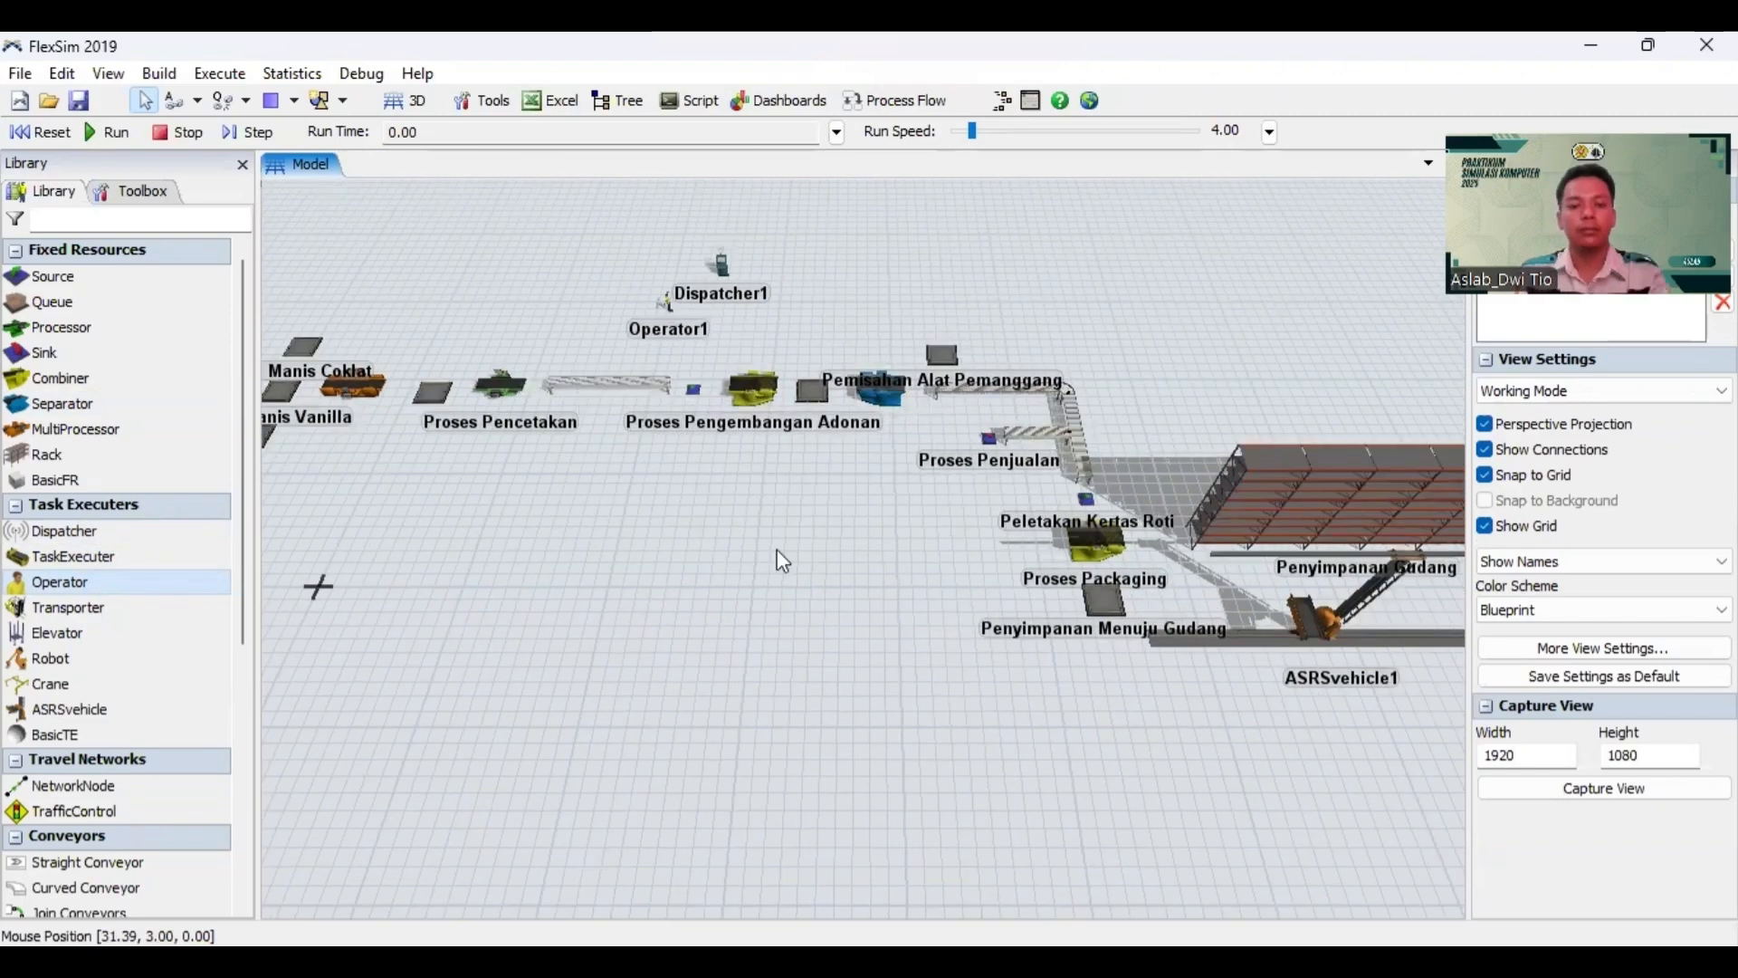
Step: Review the whole model layout and the available connection types for linking objects
scroll(774, 552, "down", 2)
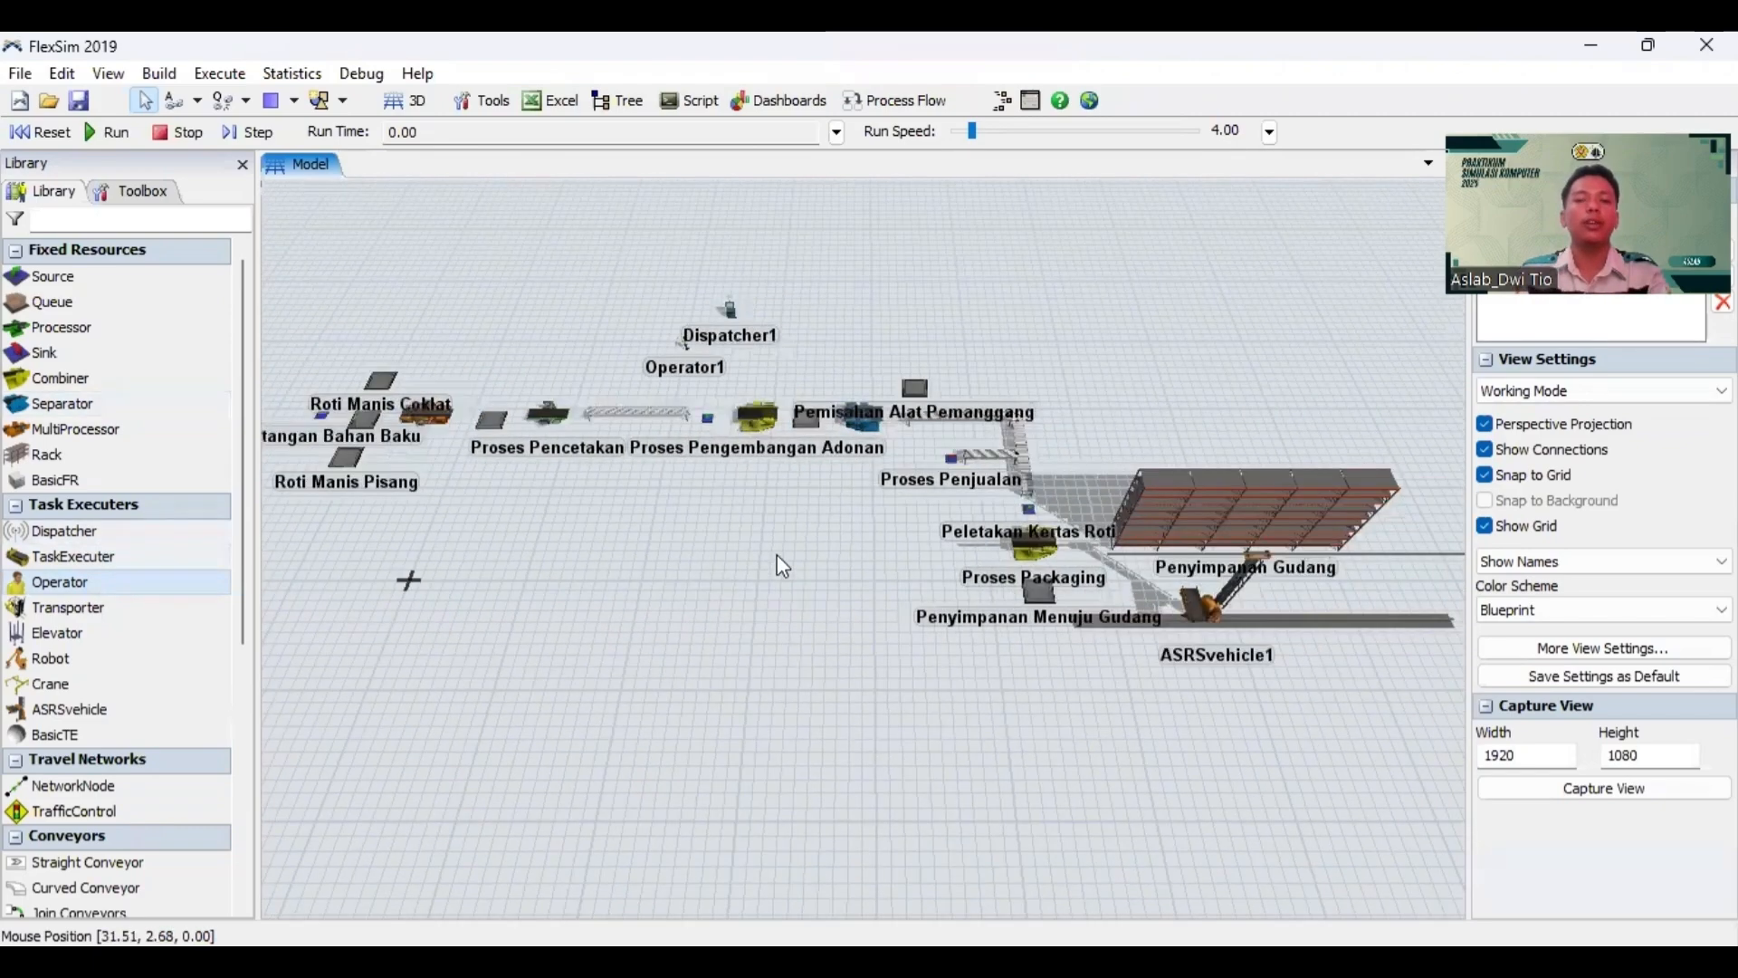
scroll(744, 556, "up", 2)
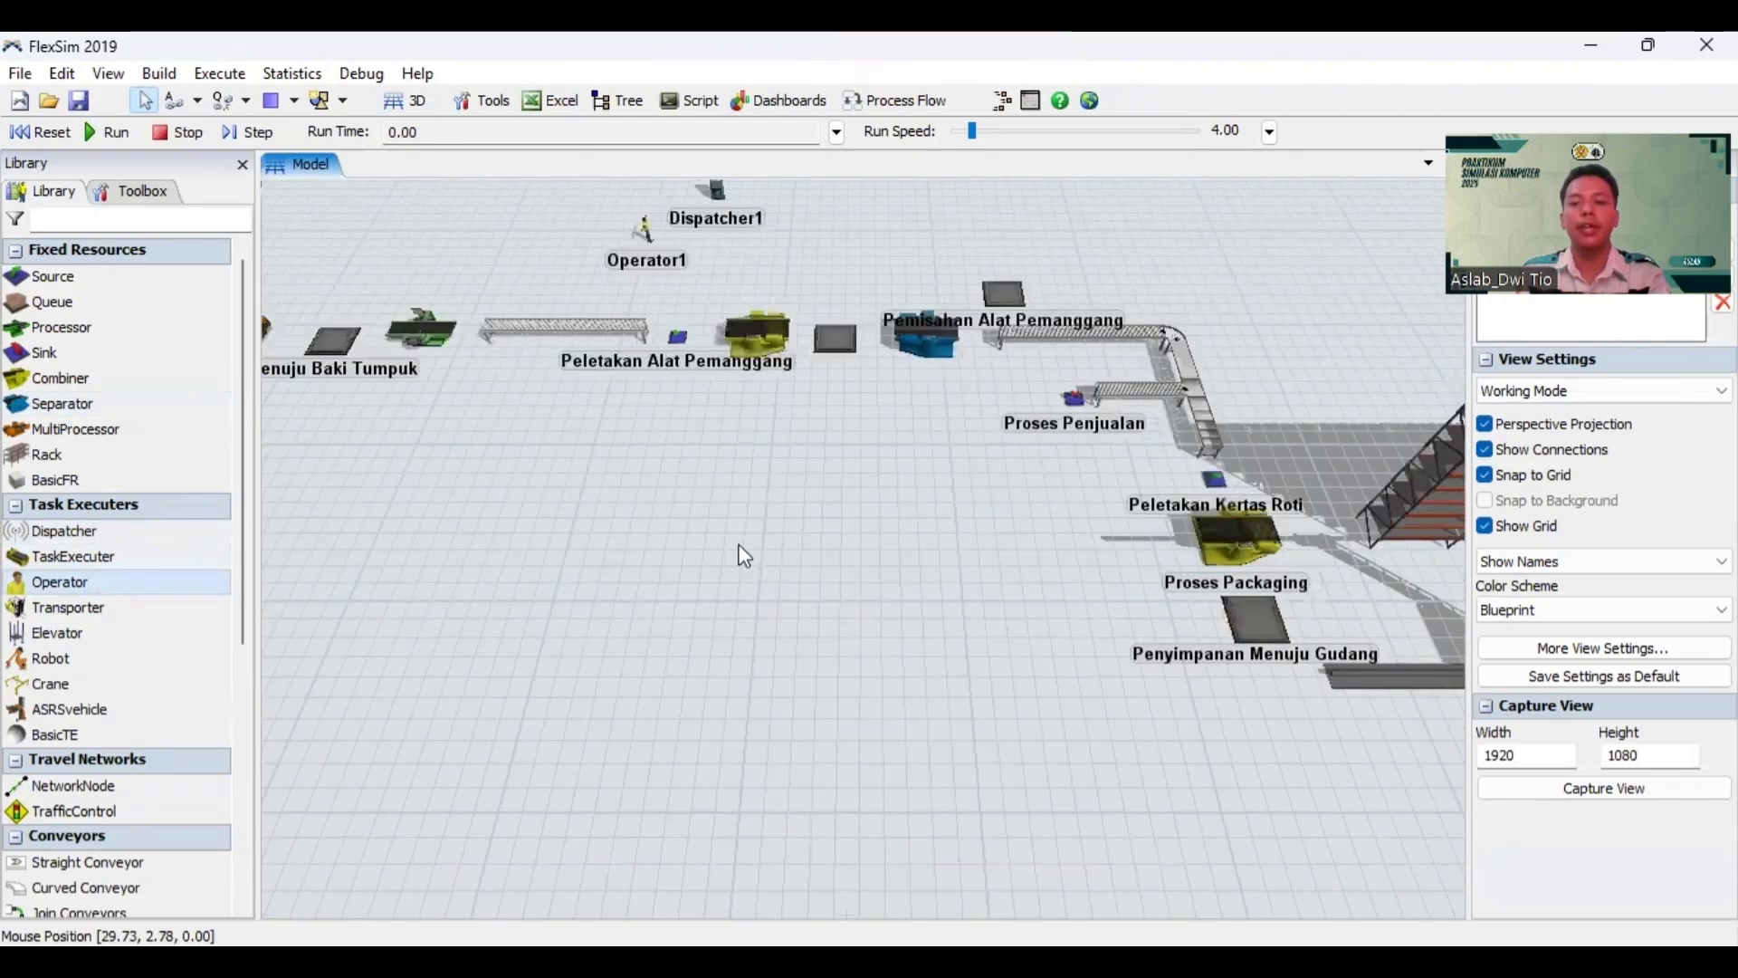
scroll(744, 556, "down", 1)
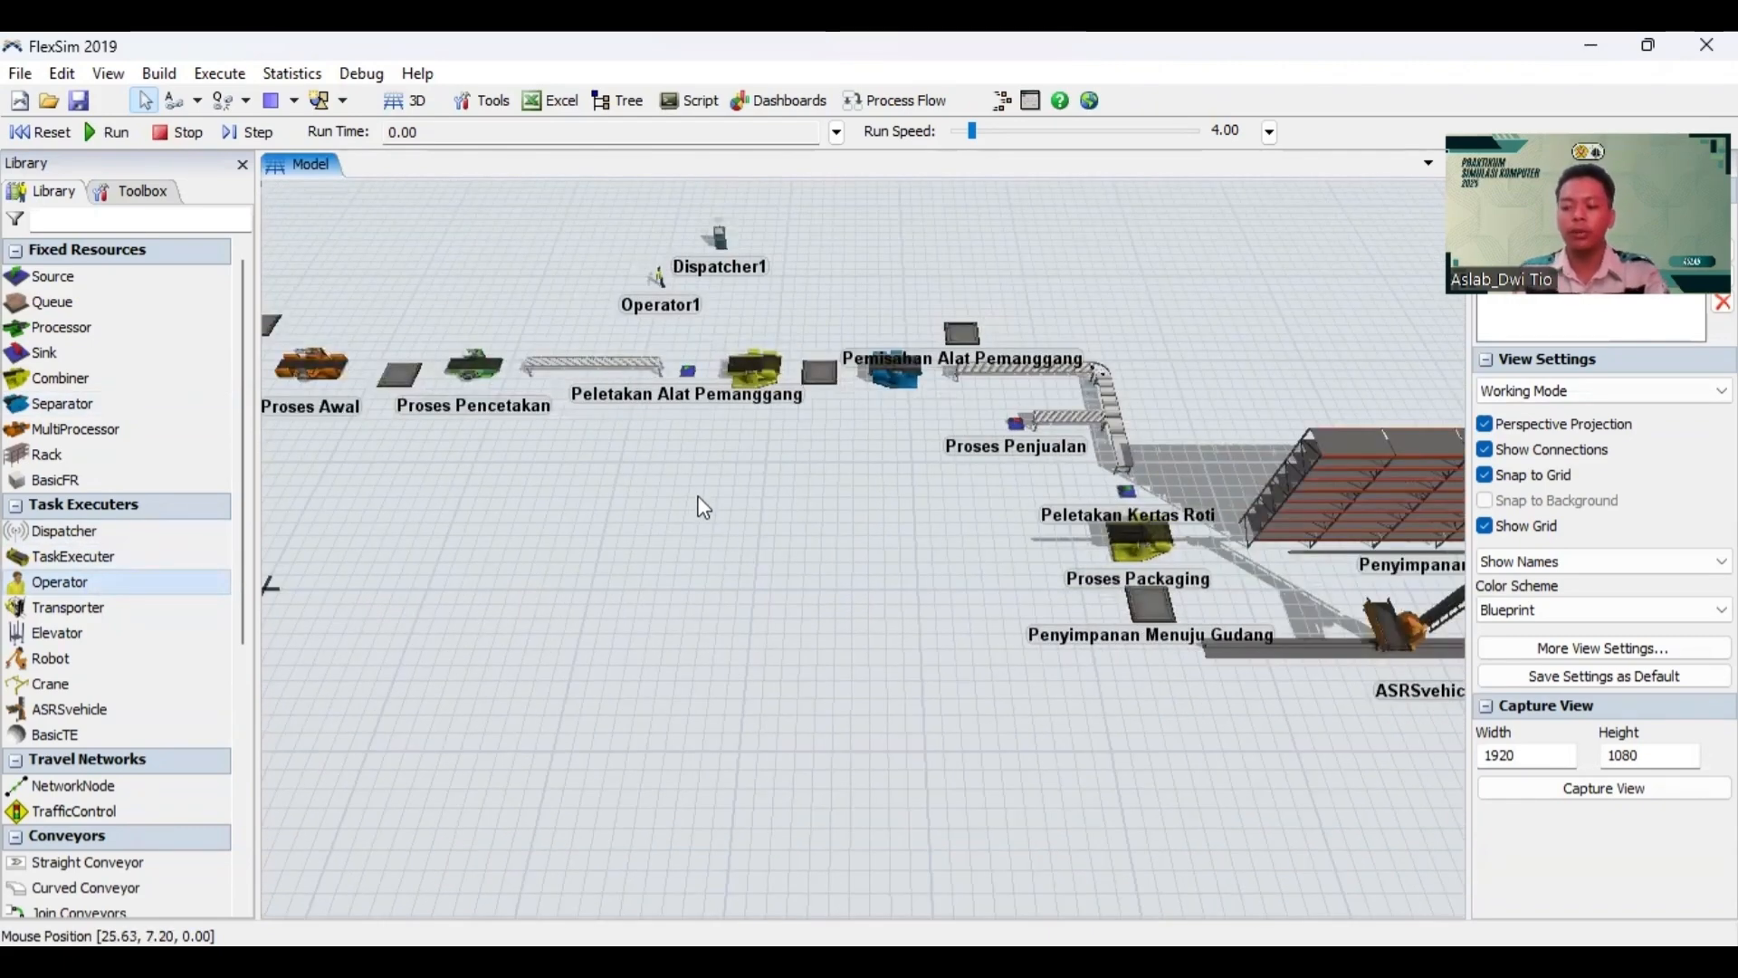
scroll(703, 509, "down", 1)
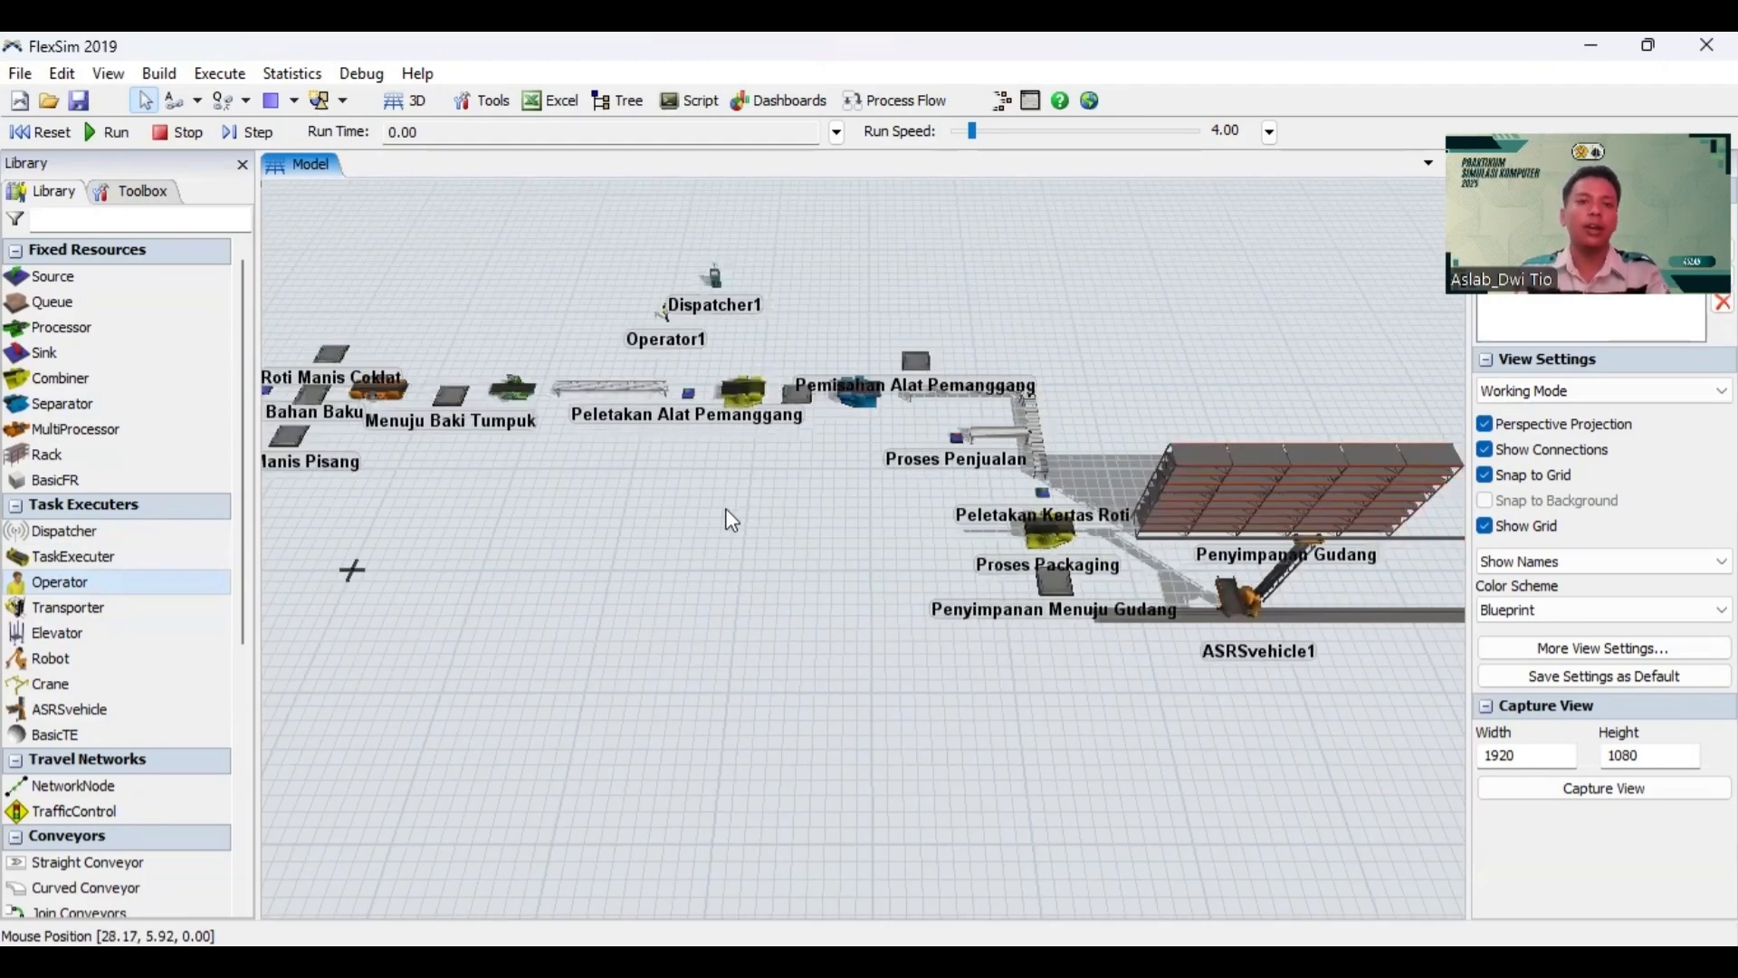
scroll(666, 489, "down", 1)
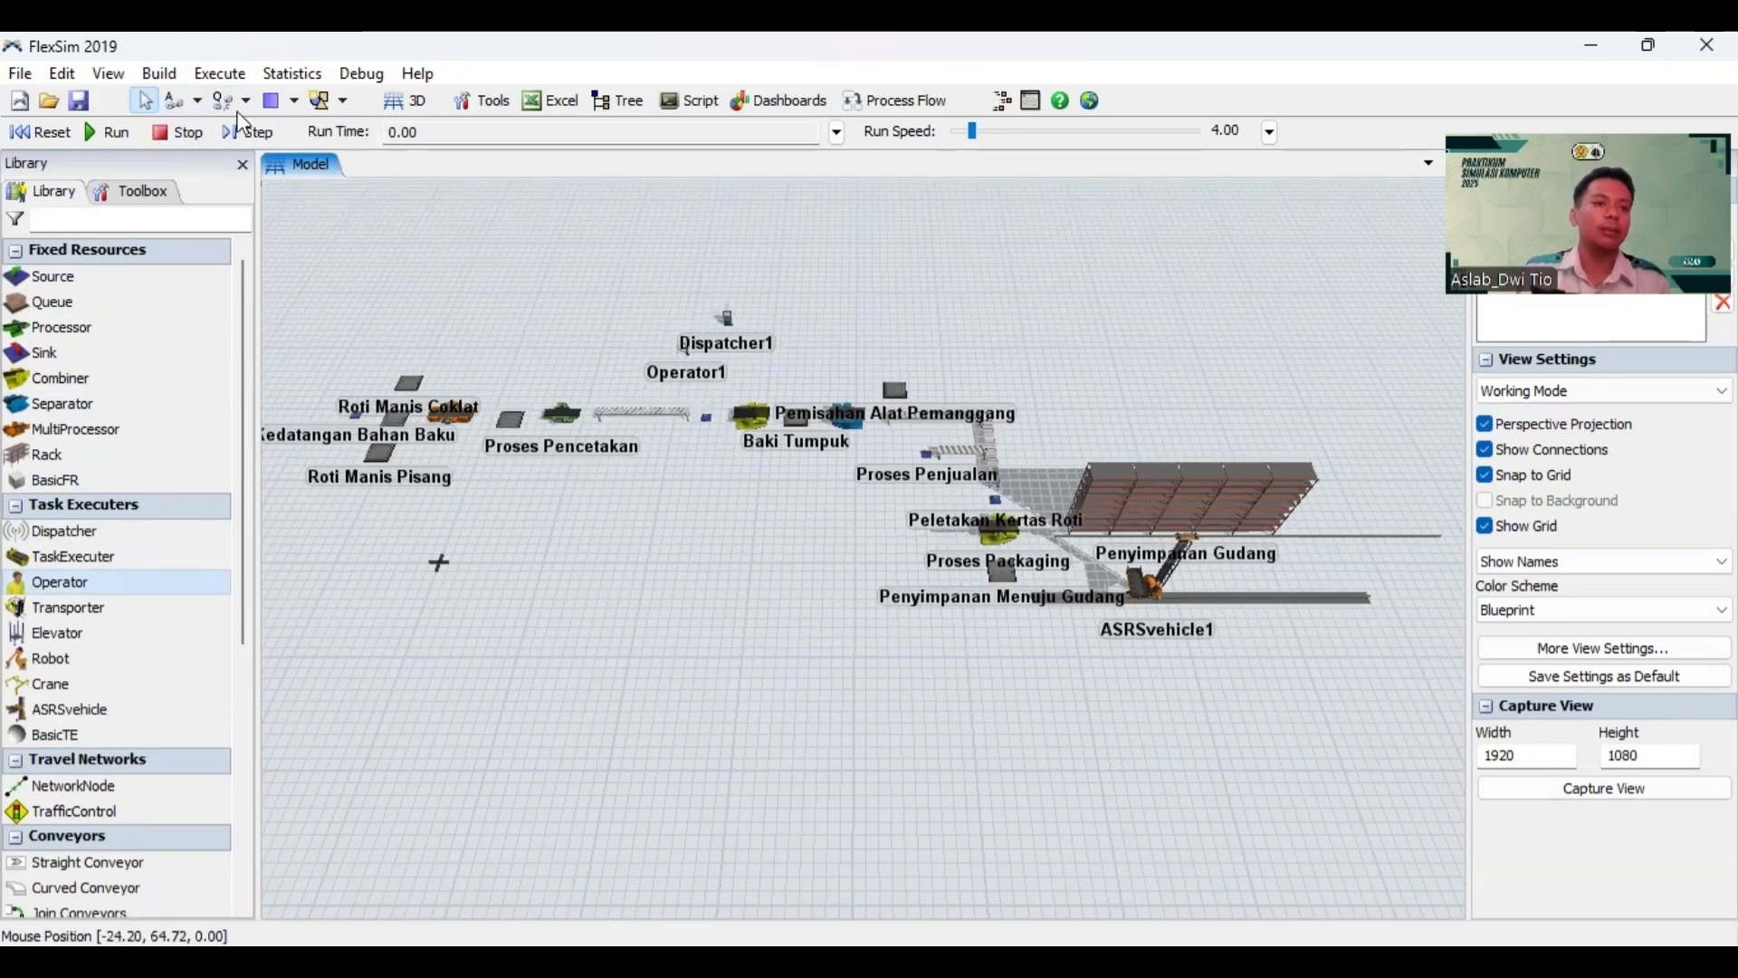
left_click(200, 102)
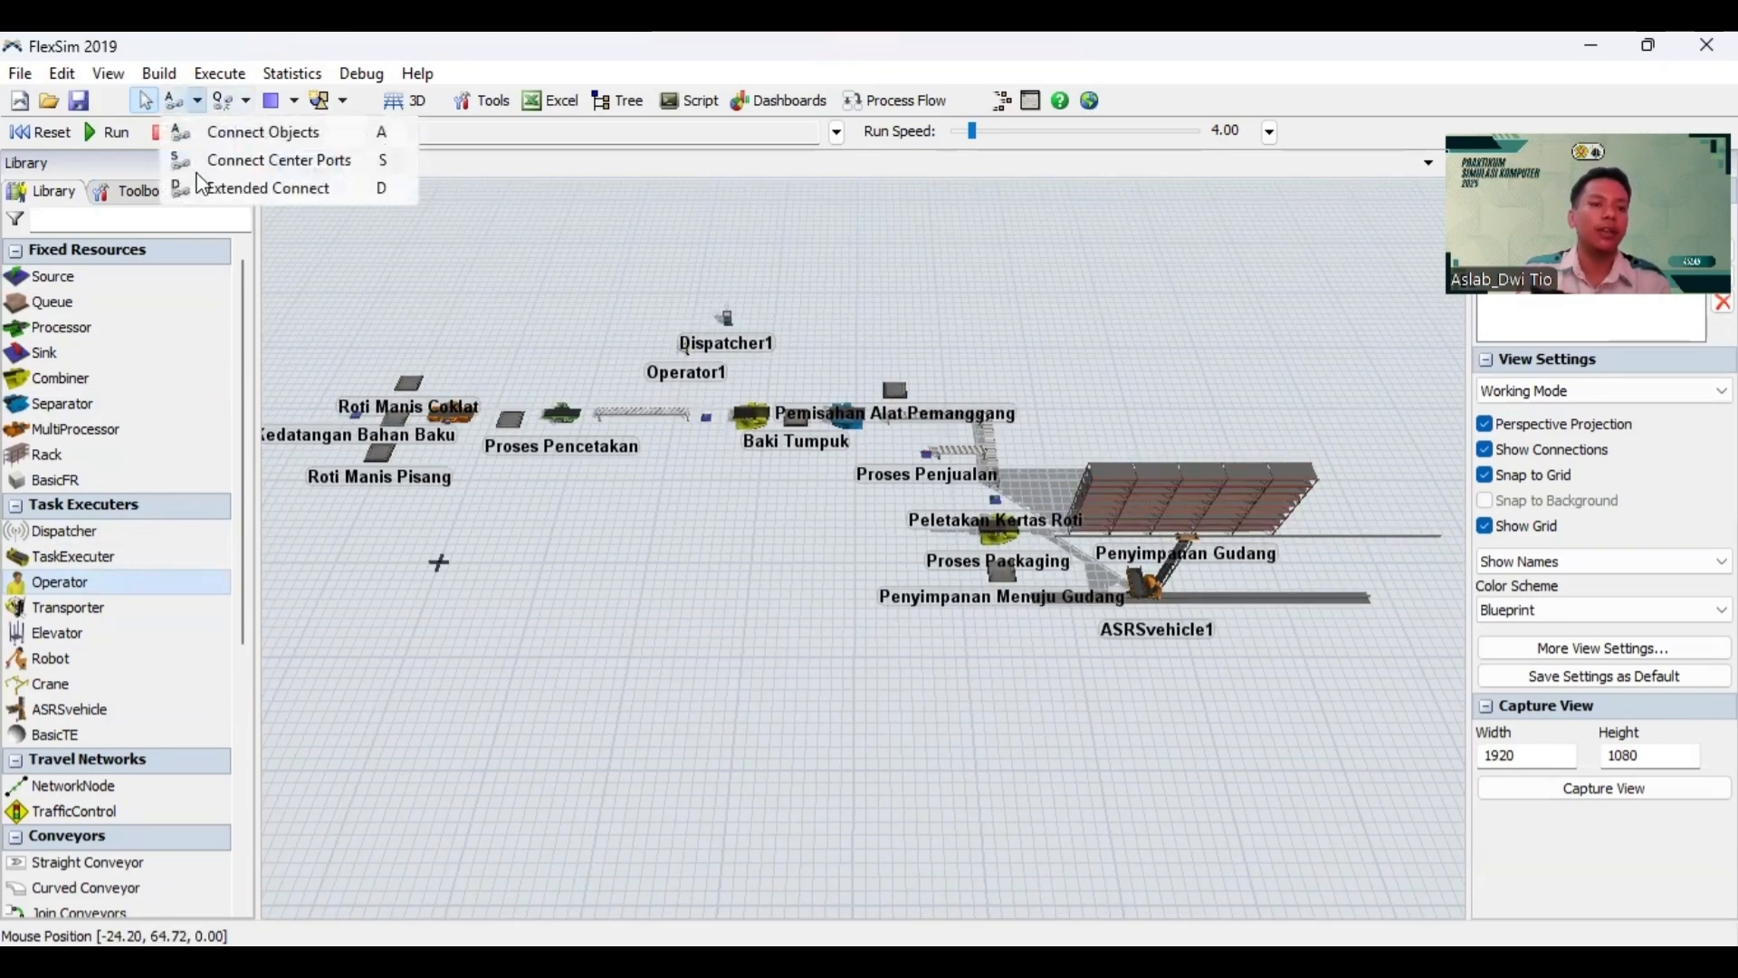
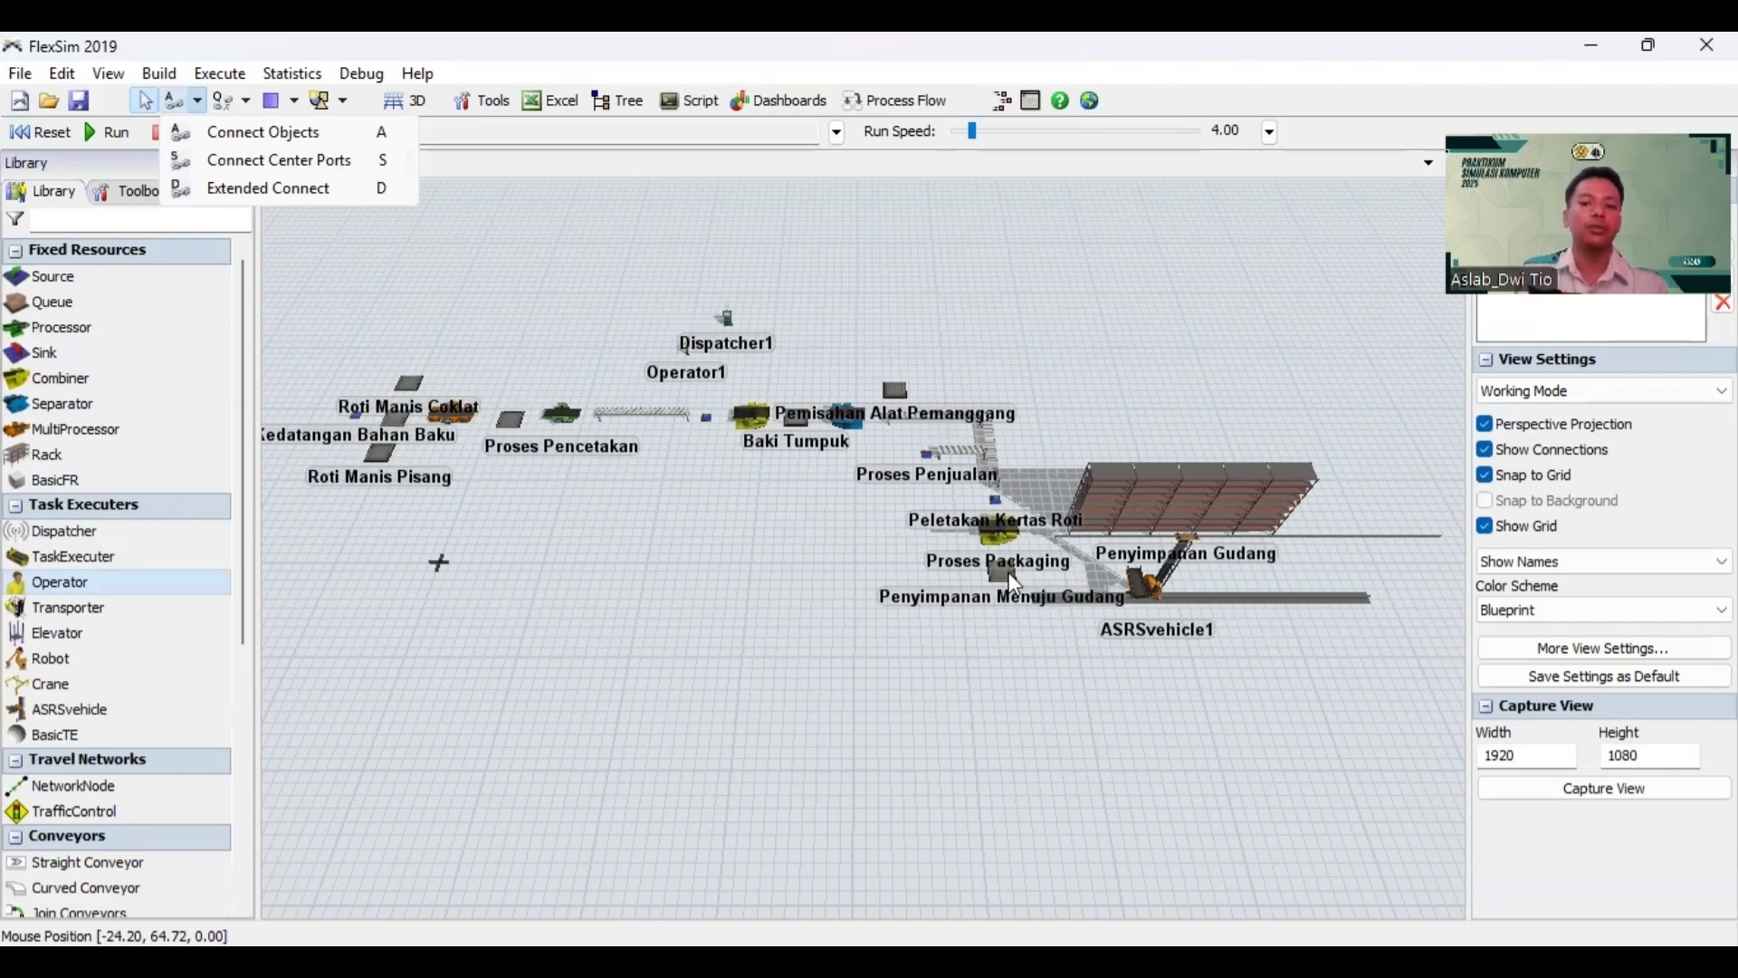
left_click(584, 263)
Step: Connect the Kedatangan Bahan Baku source to the Roti Manis Coklat, Roti Manis Vanilla and Roti Manis Pisang queues using Connect Objects
scroll(606, 288, "up", 3)
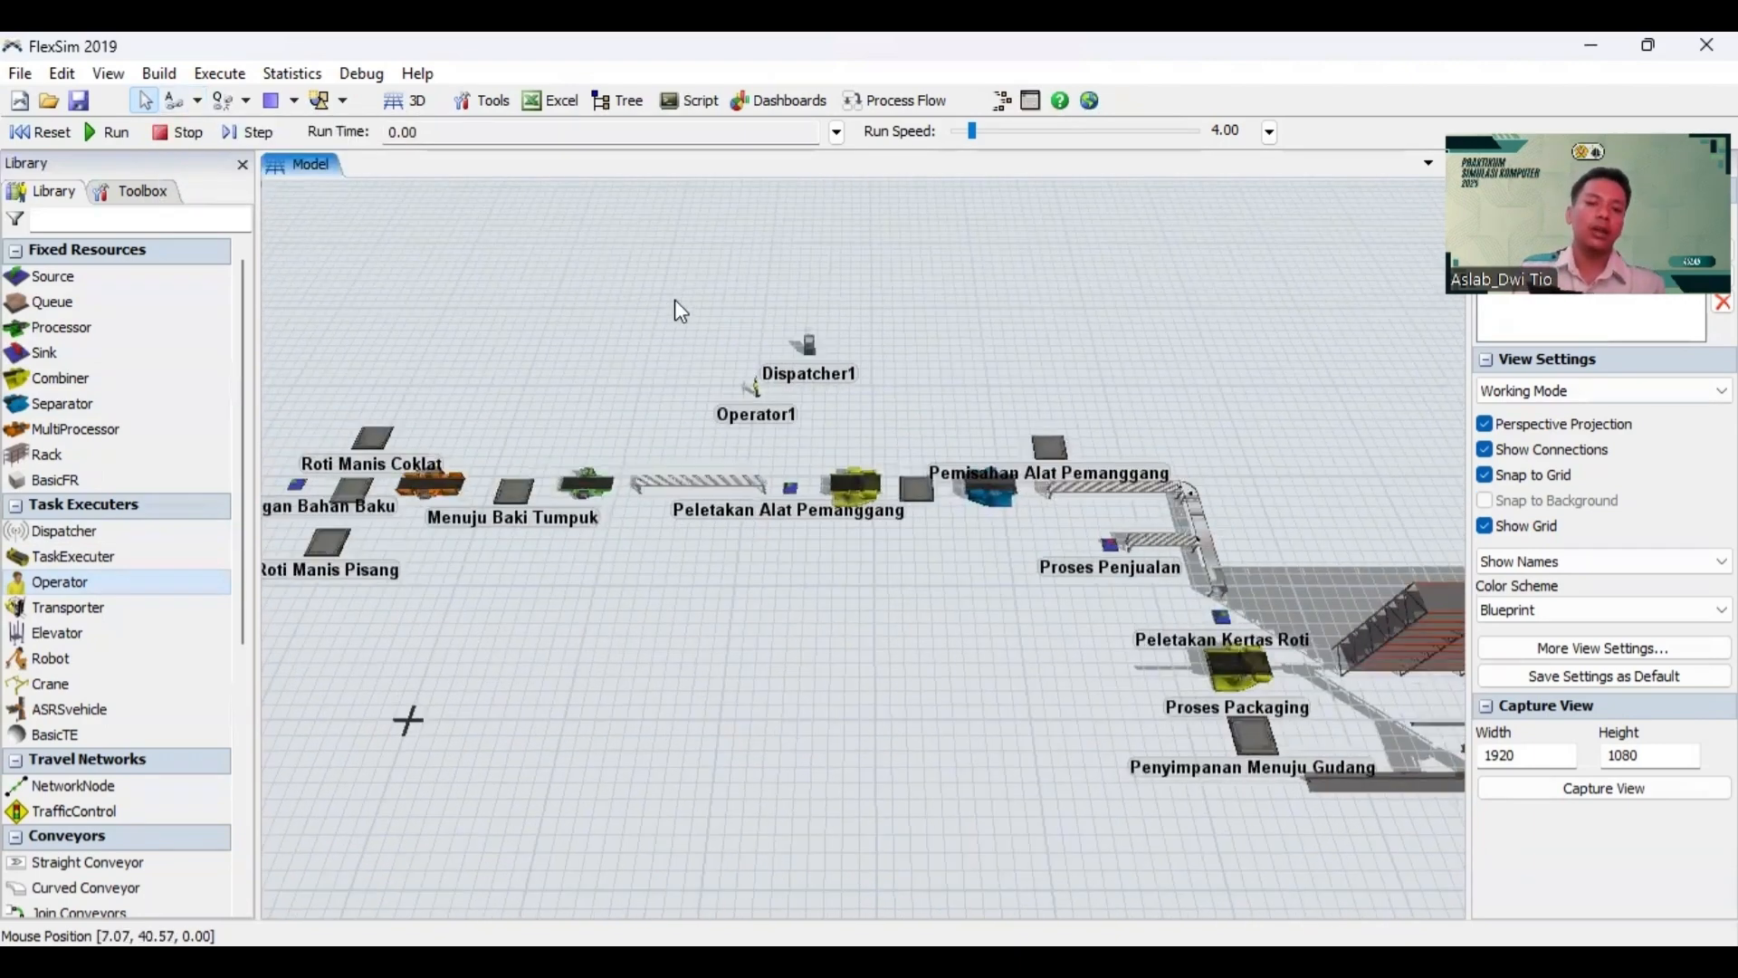
scroll(606, 344, "up", 1)
scroll(736, 297, "up", 3)
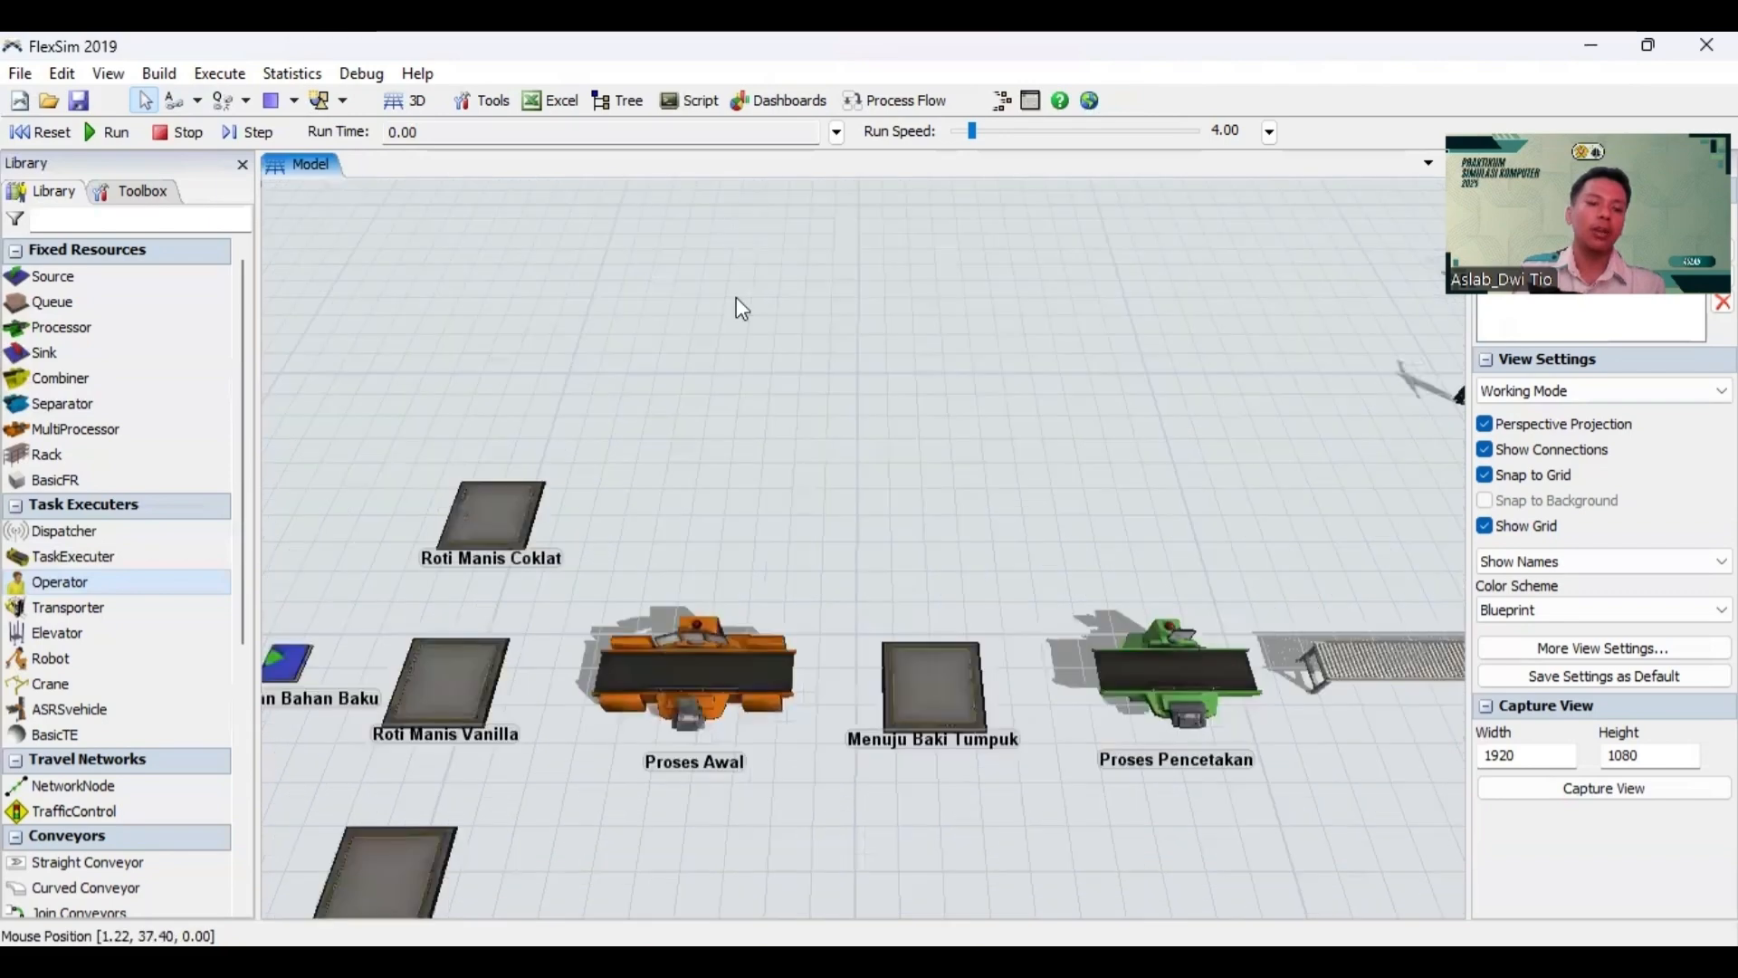
scroll(736, 296, "down", 3)
left_click_drag(720, 324, 838, 307)
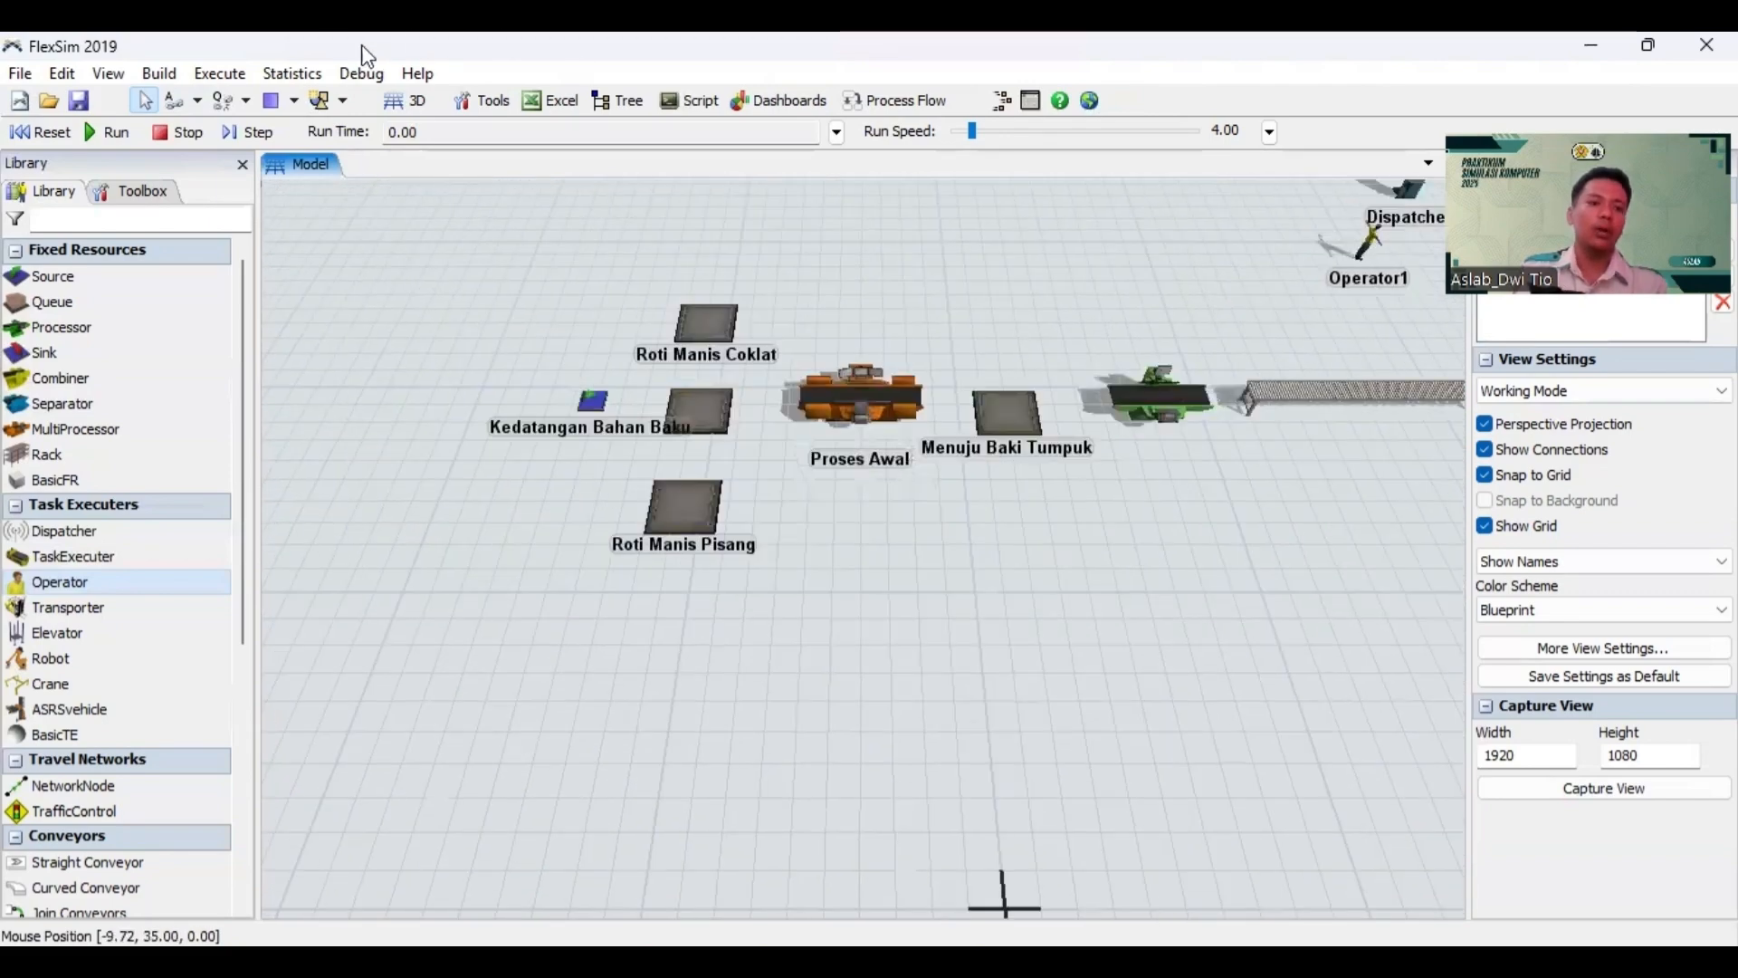
left_click(176, 97)
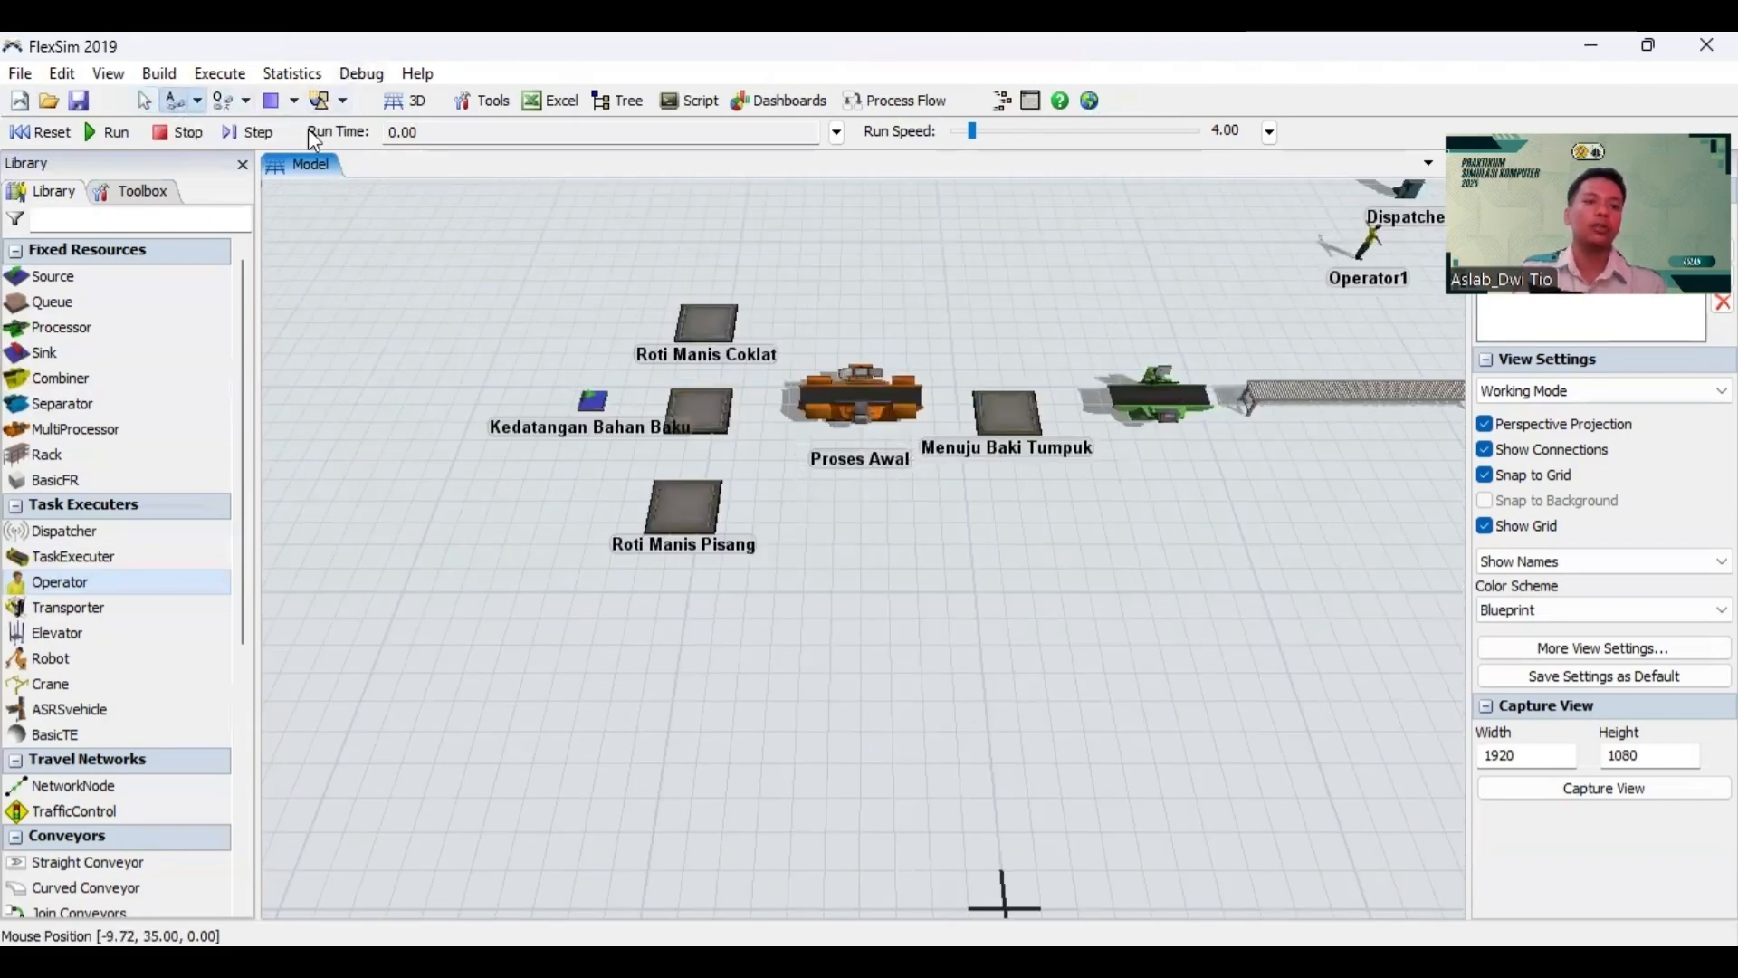
left_click(594, 402)
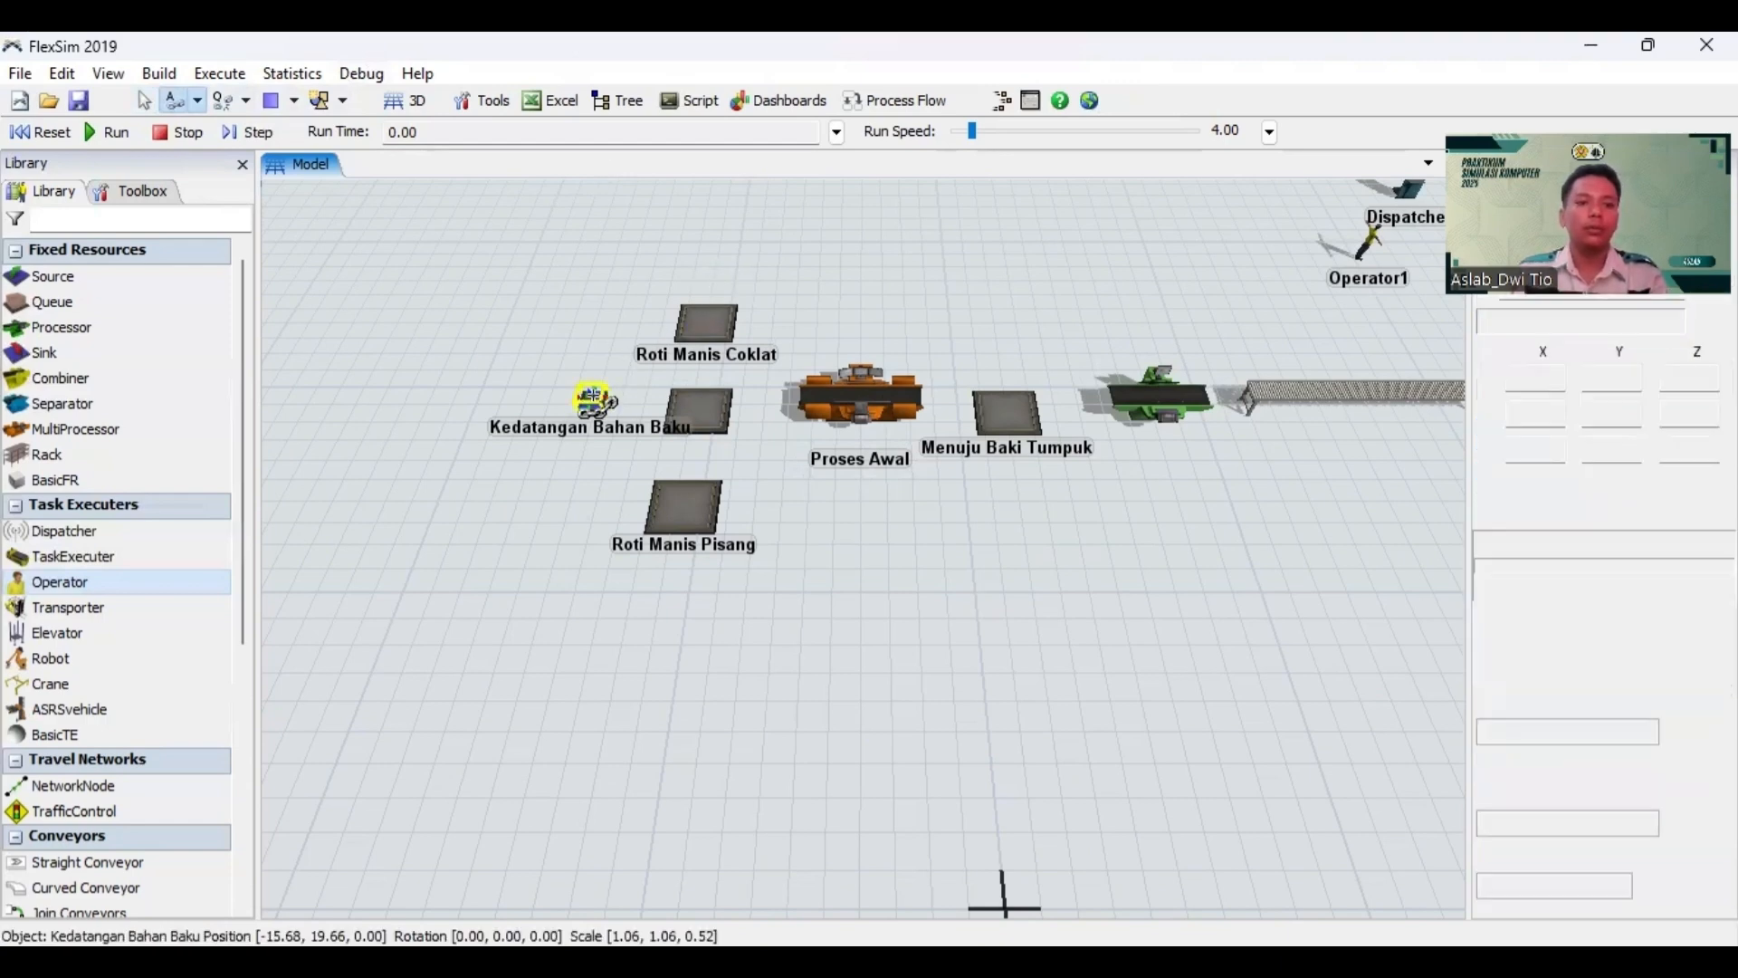
left_click(696, 326)
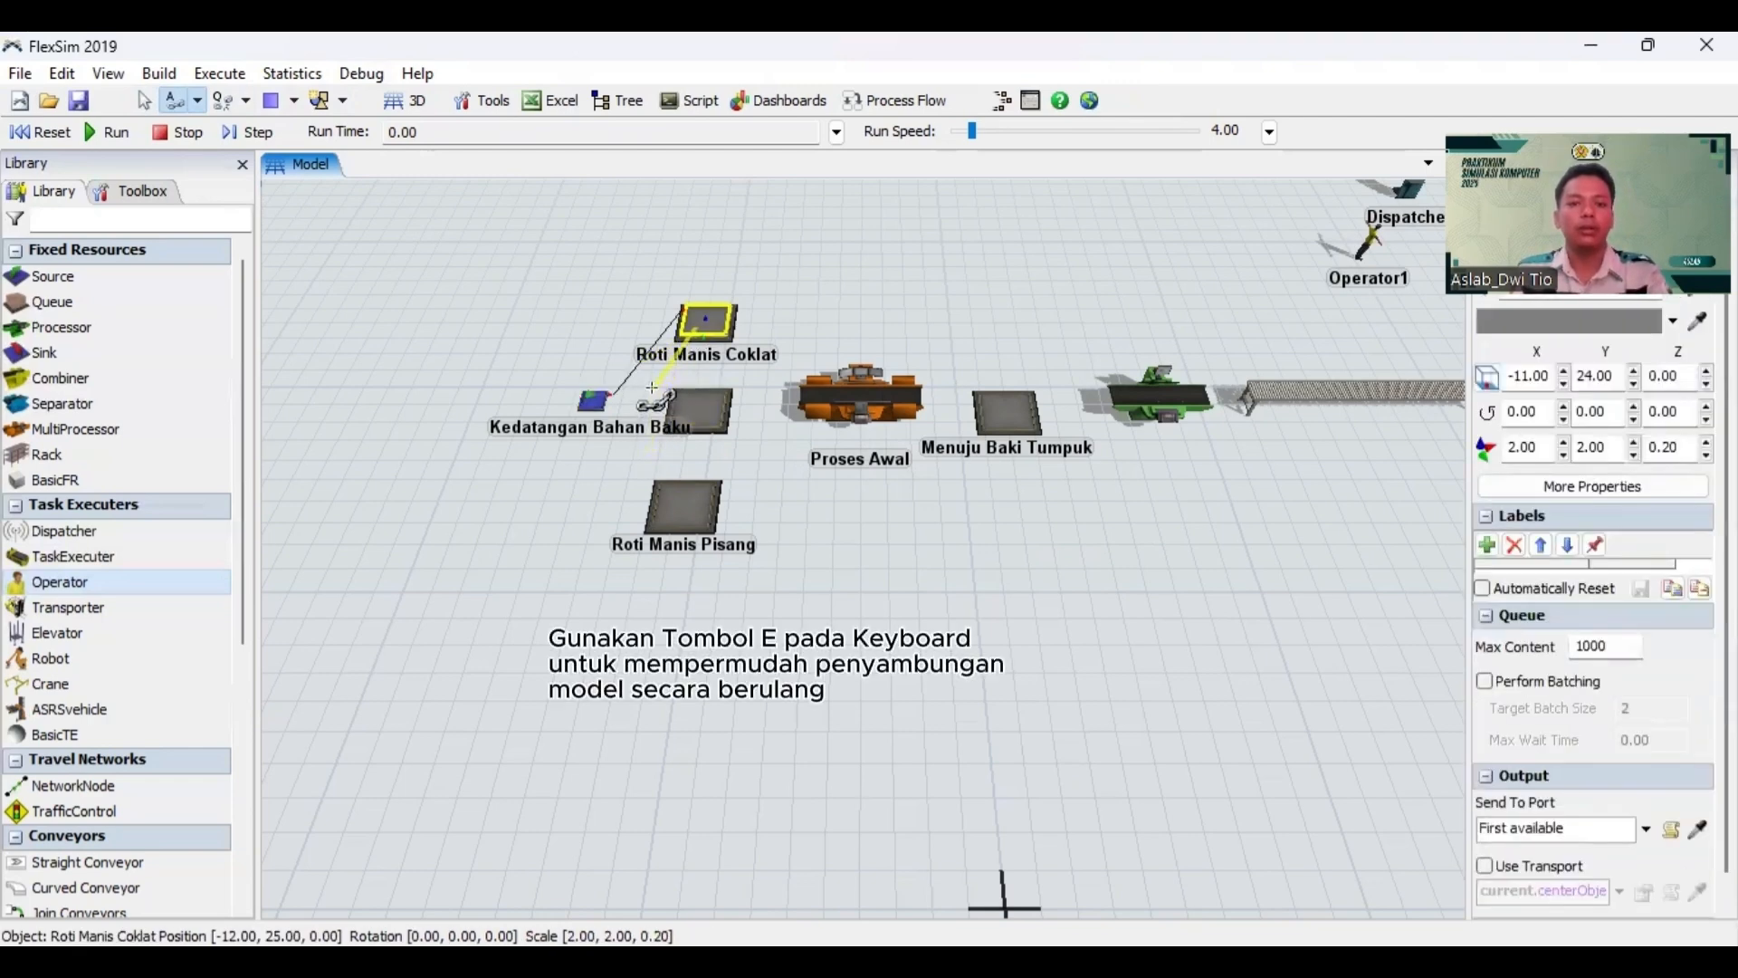
left_click(593, 399)
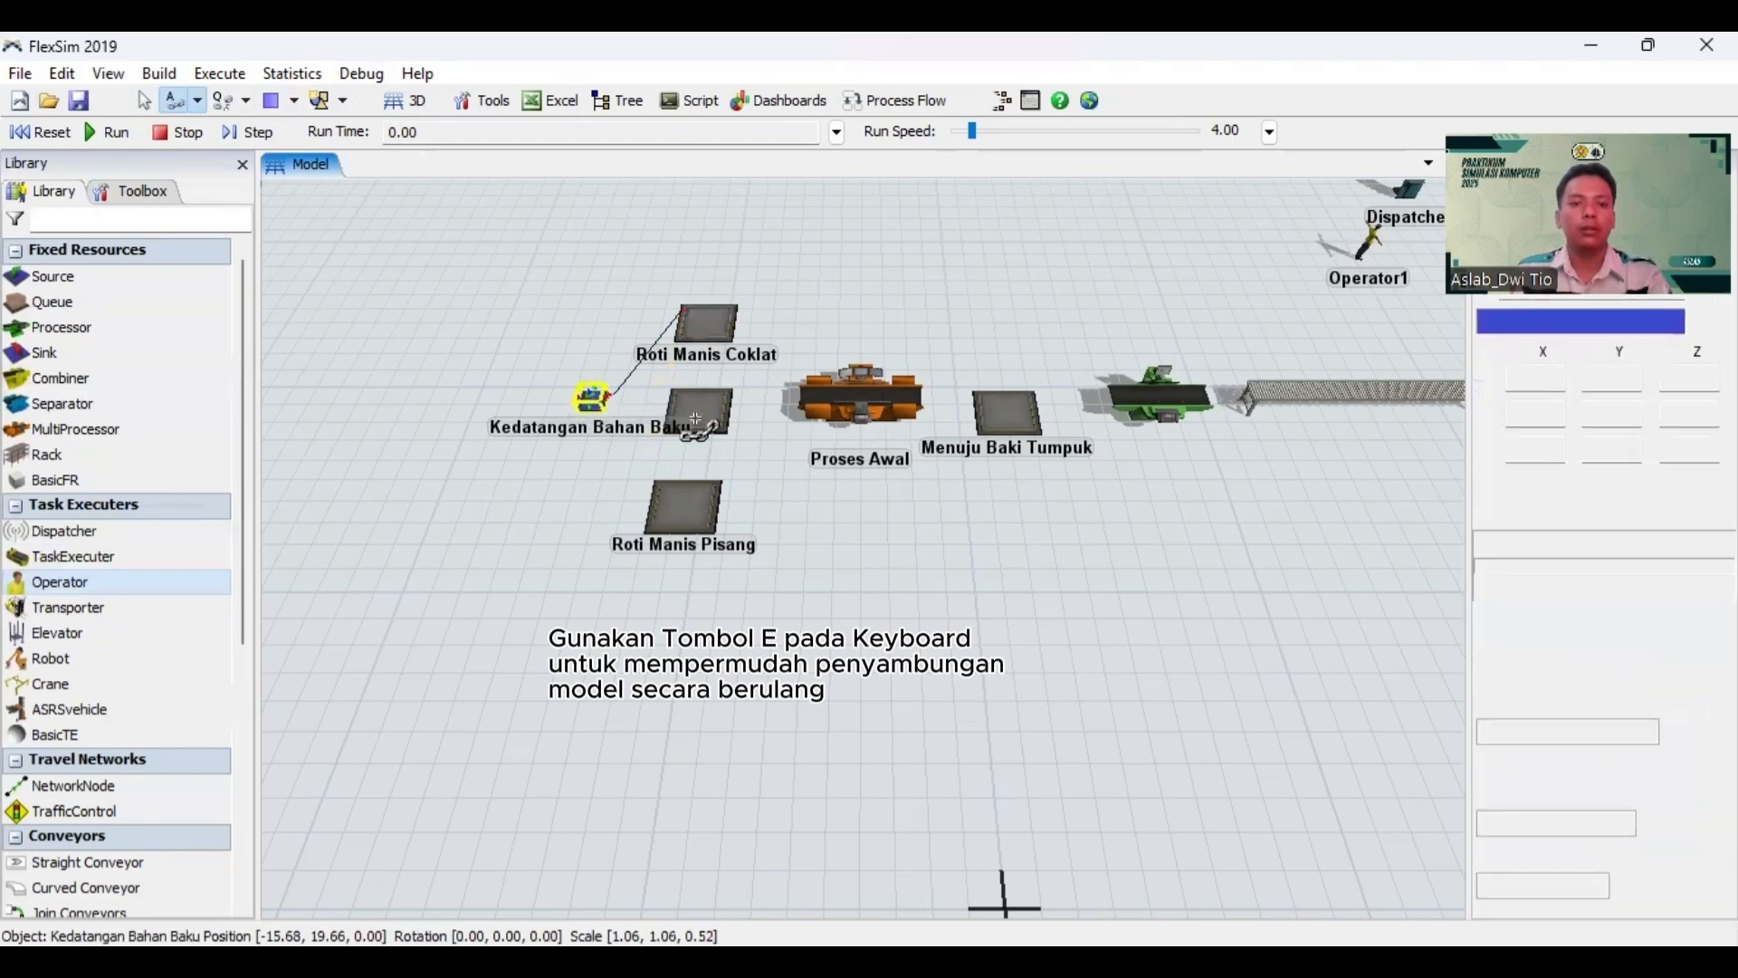
left_click(696, 414)
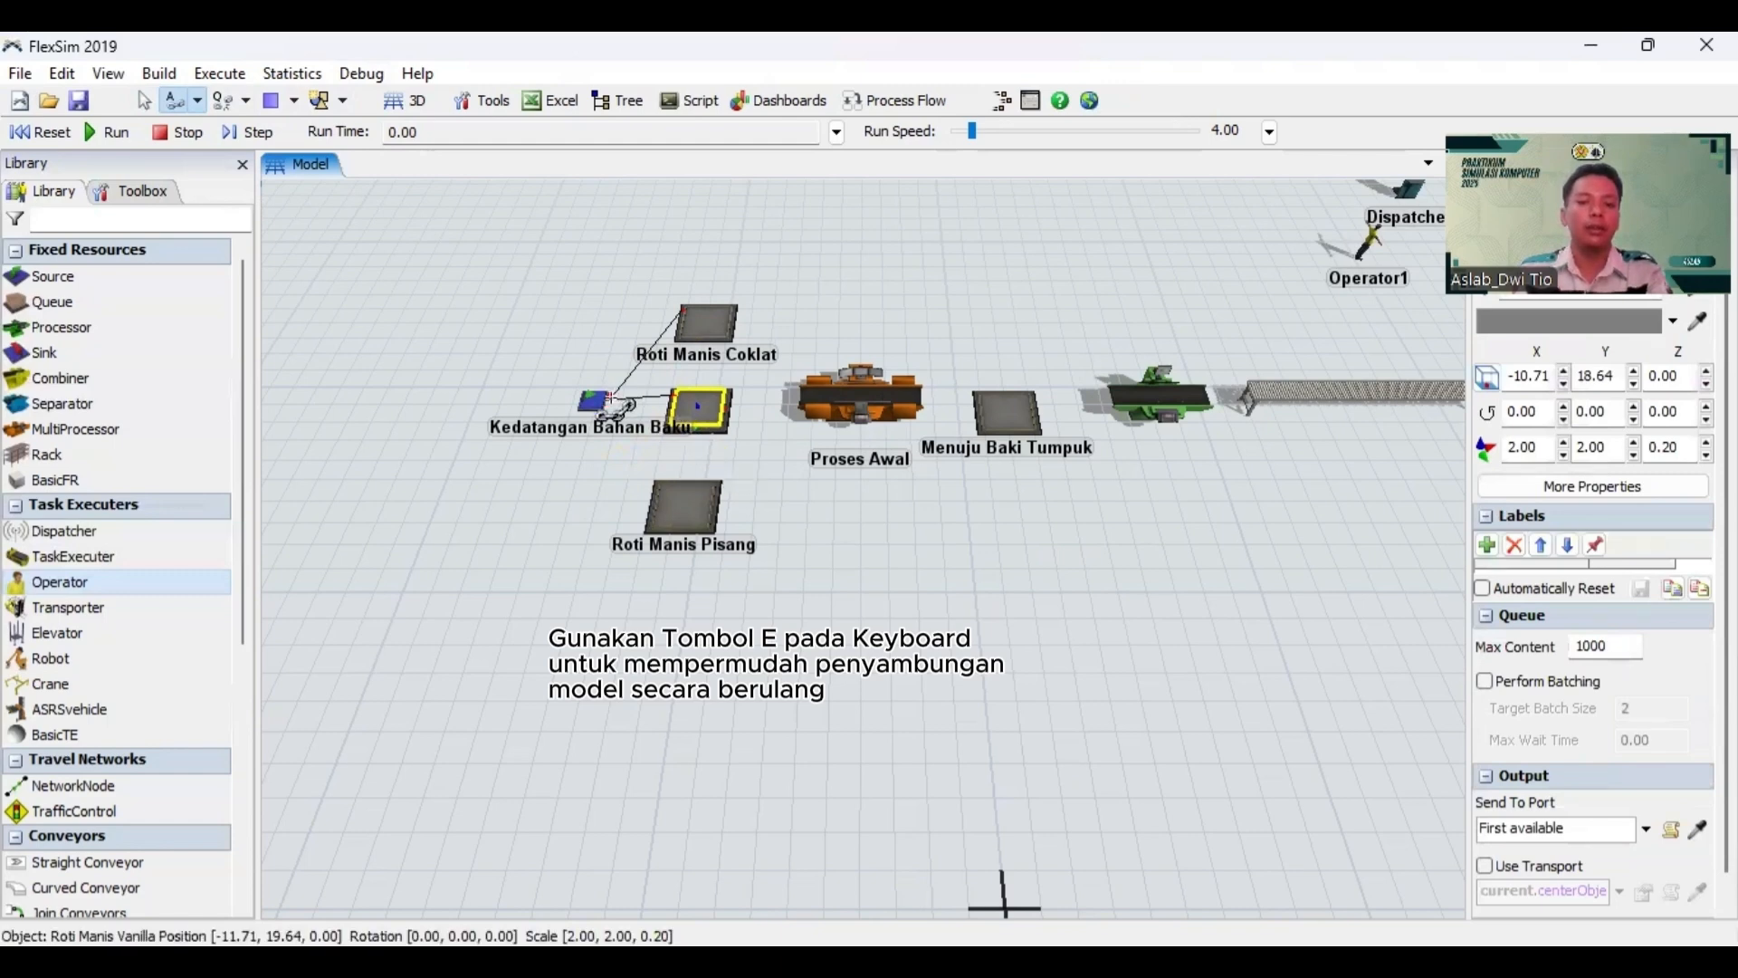
left_click(595, 401)
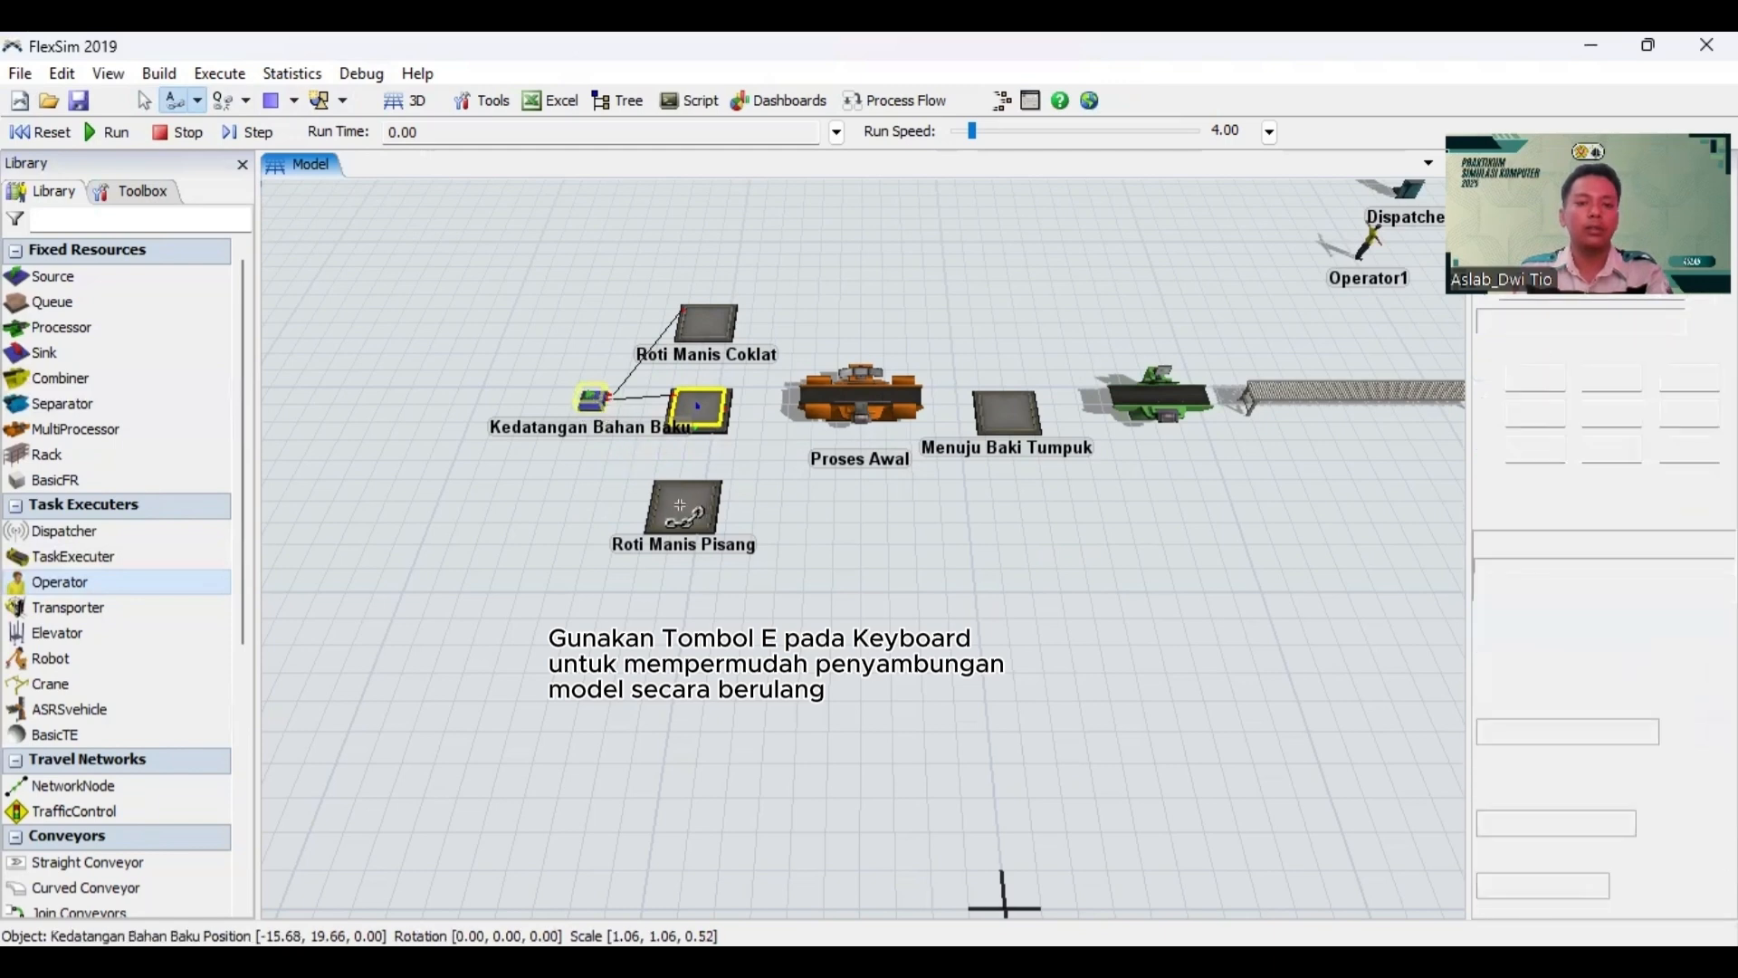
left_click(674, 502)
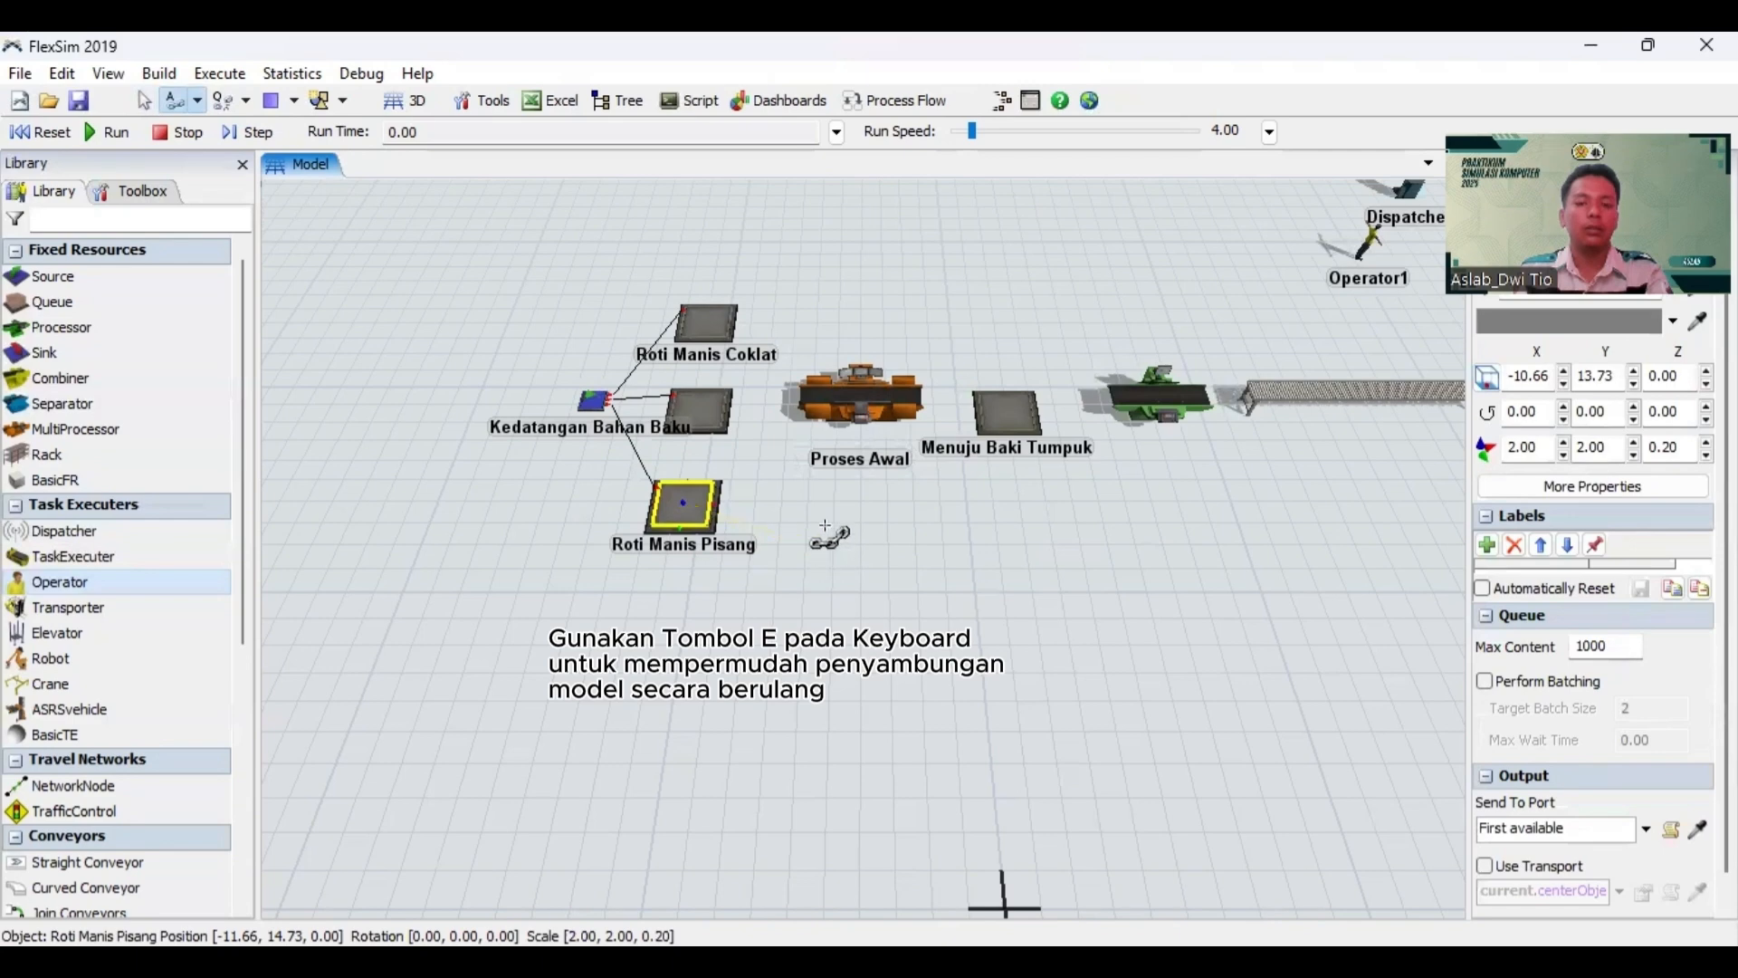
Step: Connect the Roti Manis Coklat, Roti Manis Vanilla and Roti Manis Pisang queues to the Proses Awal multiprocessor
left_click(708, 323)
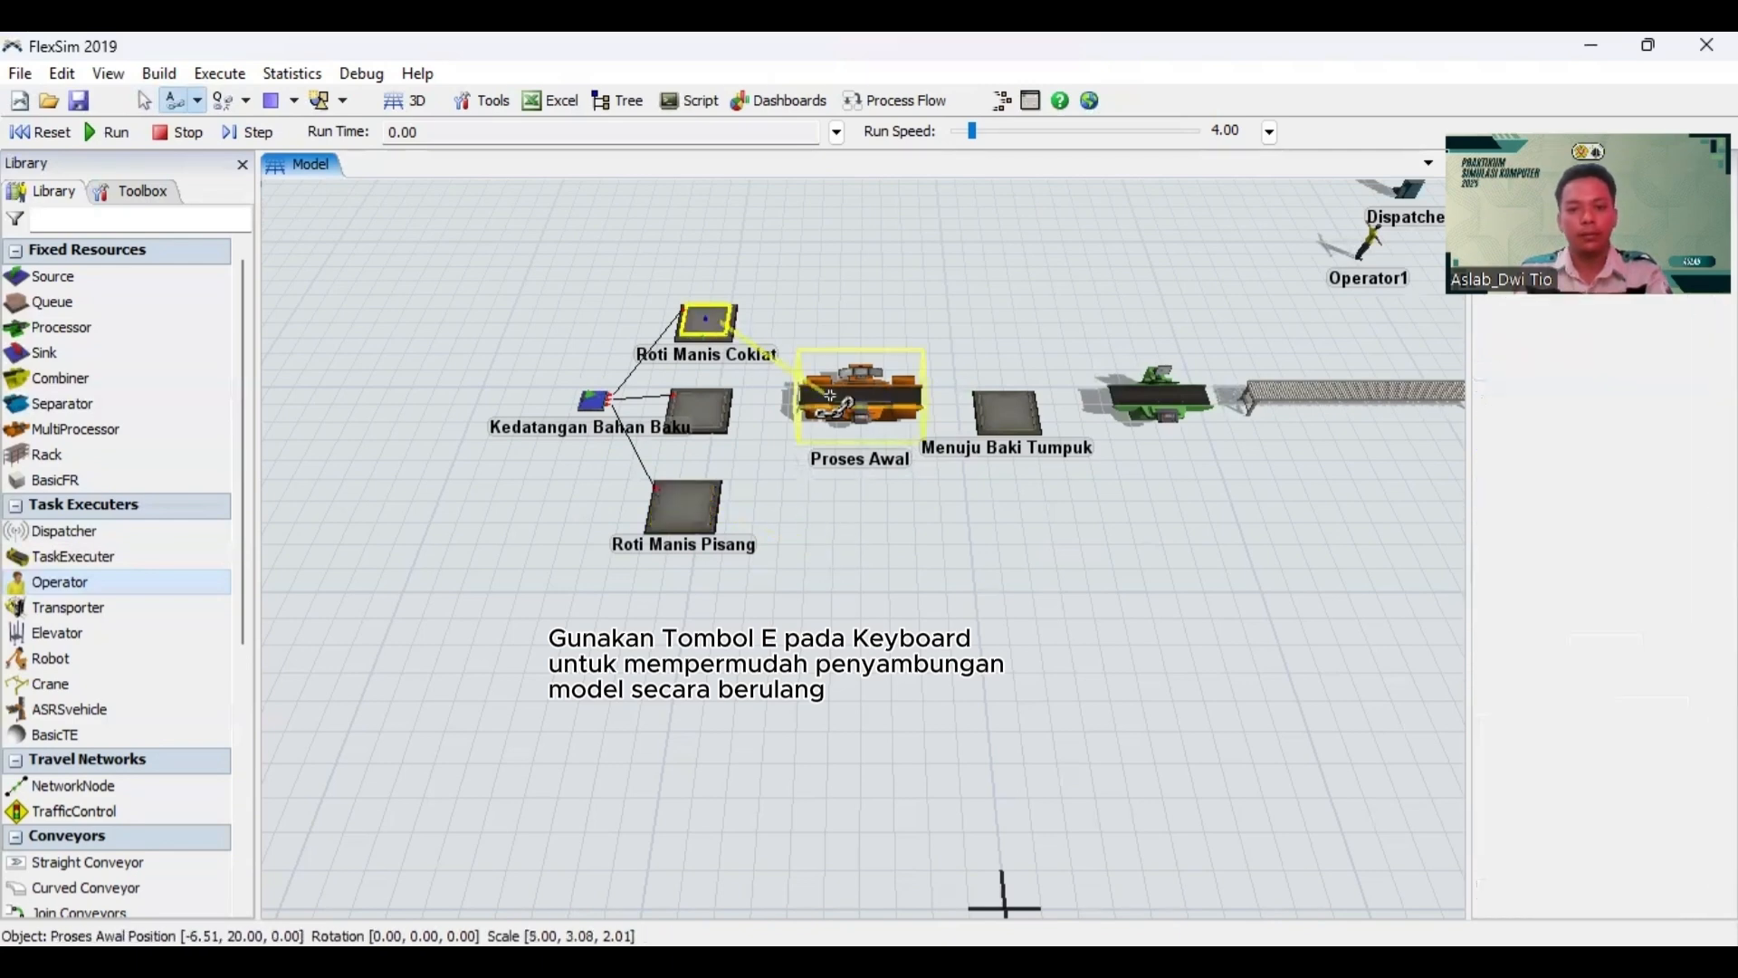
left_click(830, 398)
left_click(715, 410)
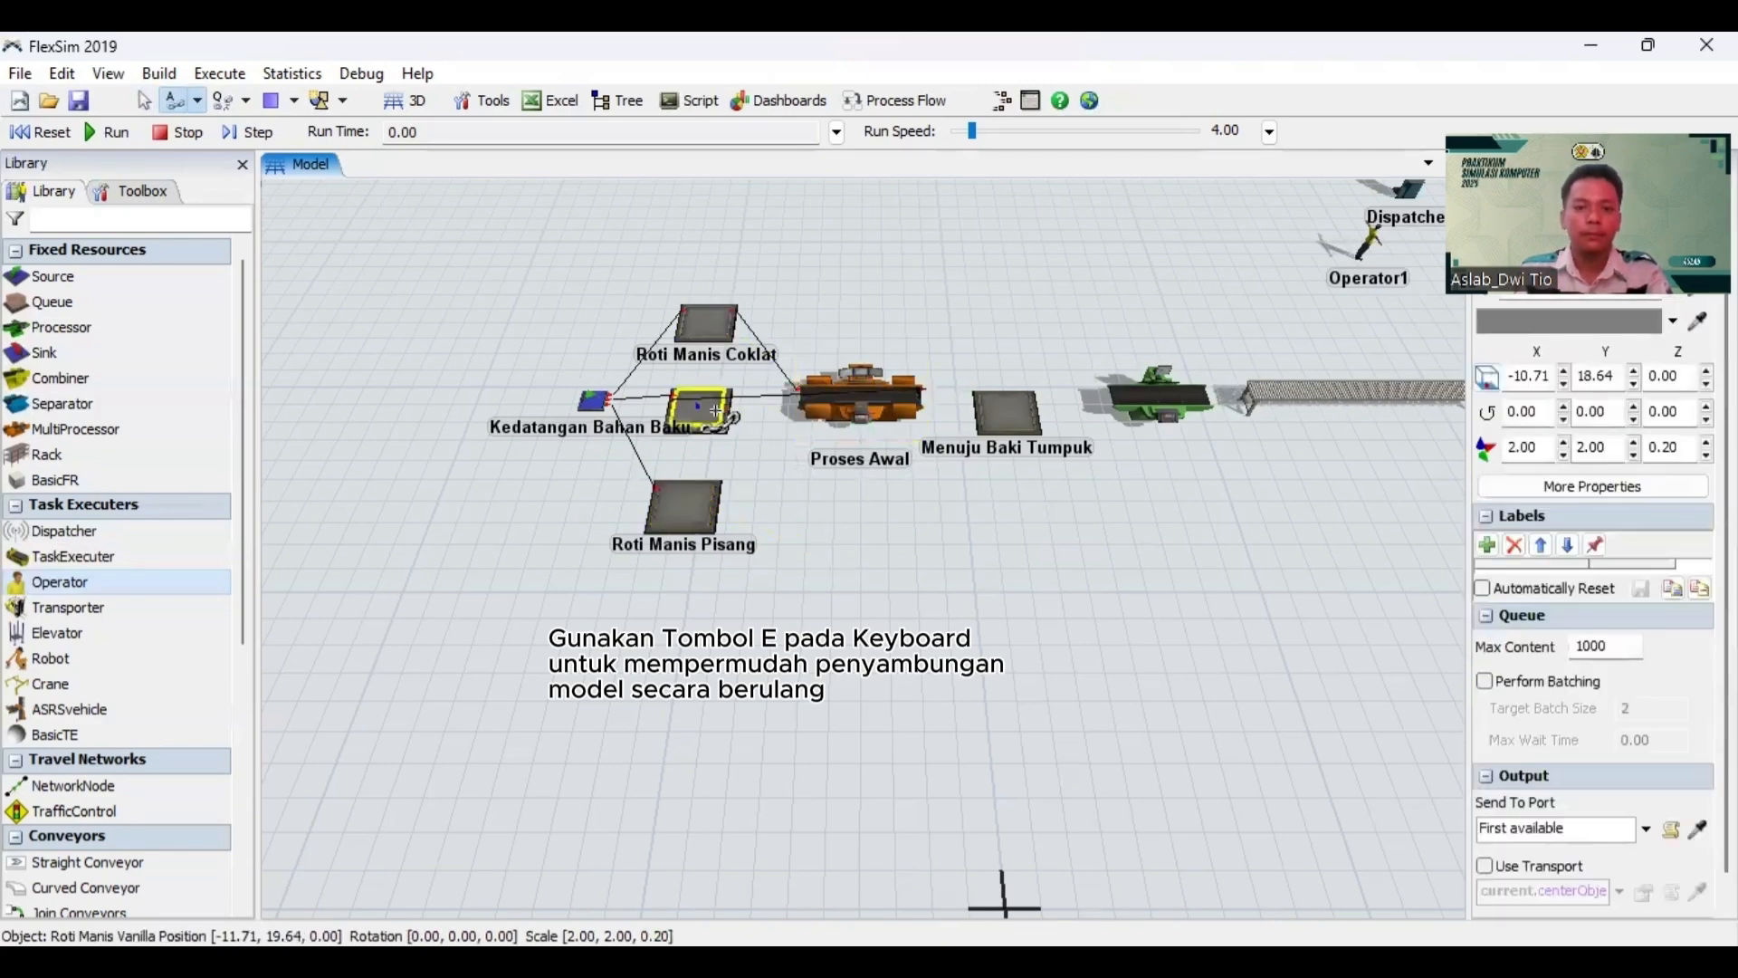
key("ctrl+z")
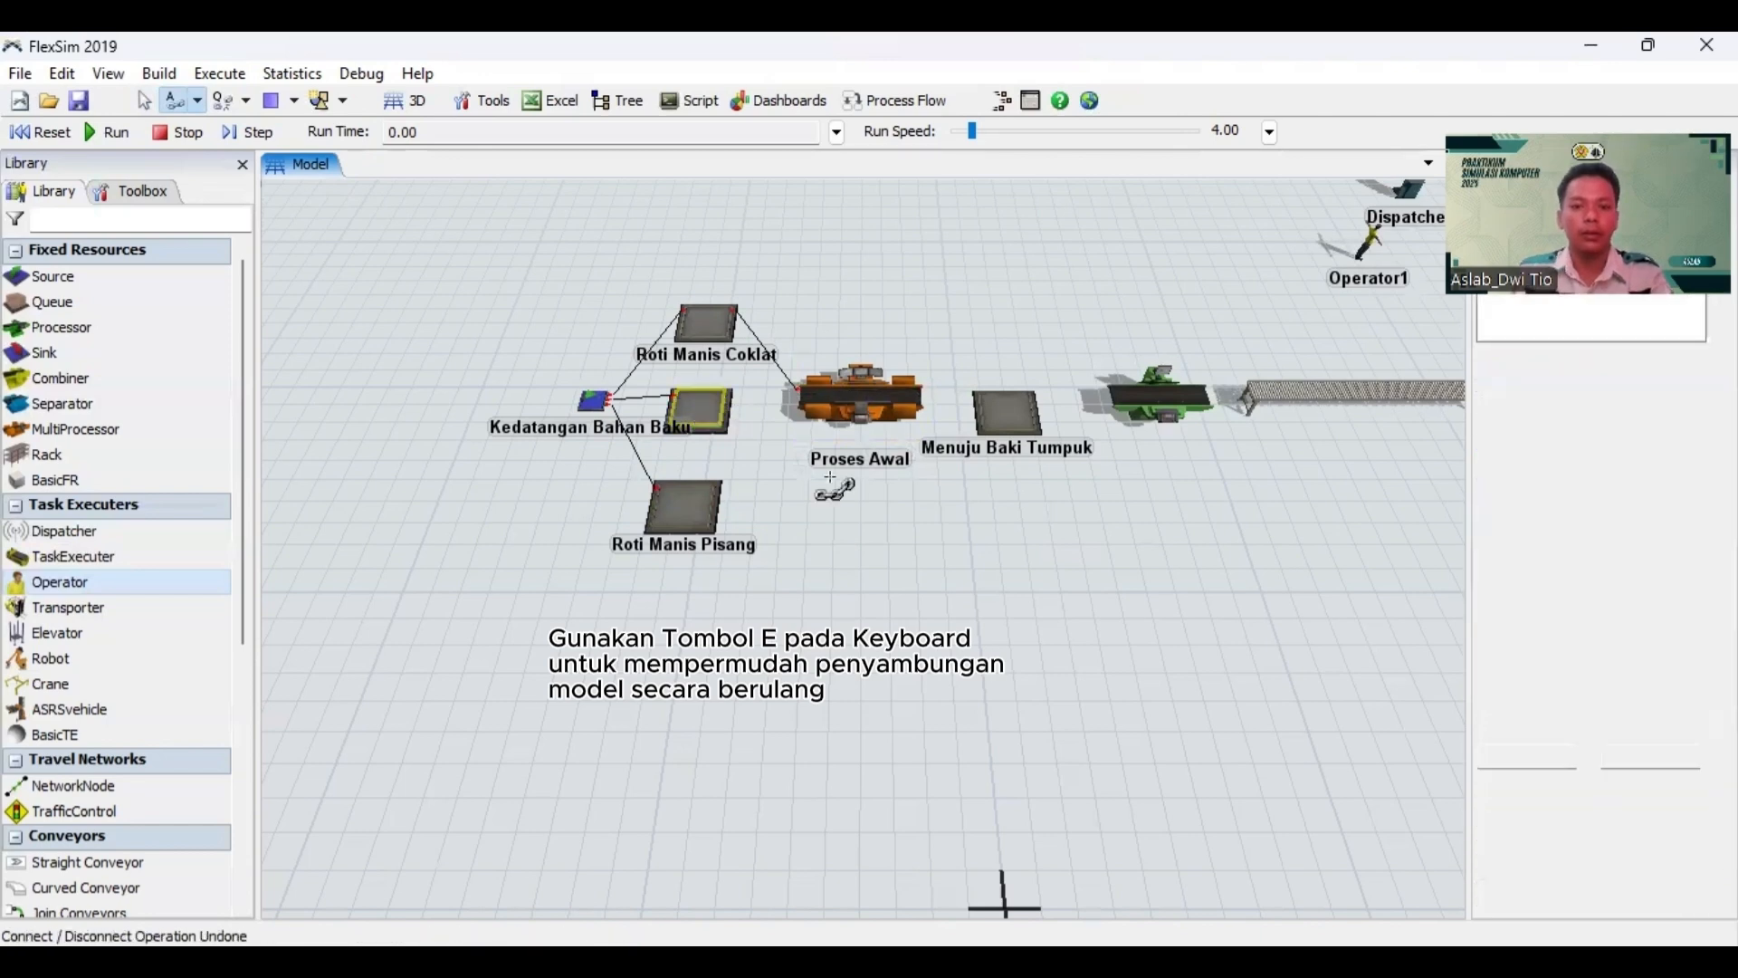
left_click(701, 393)
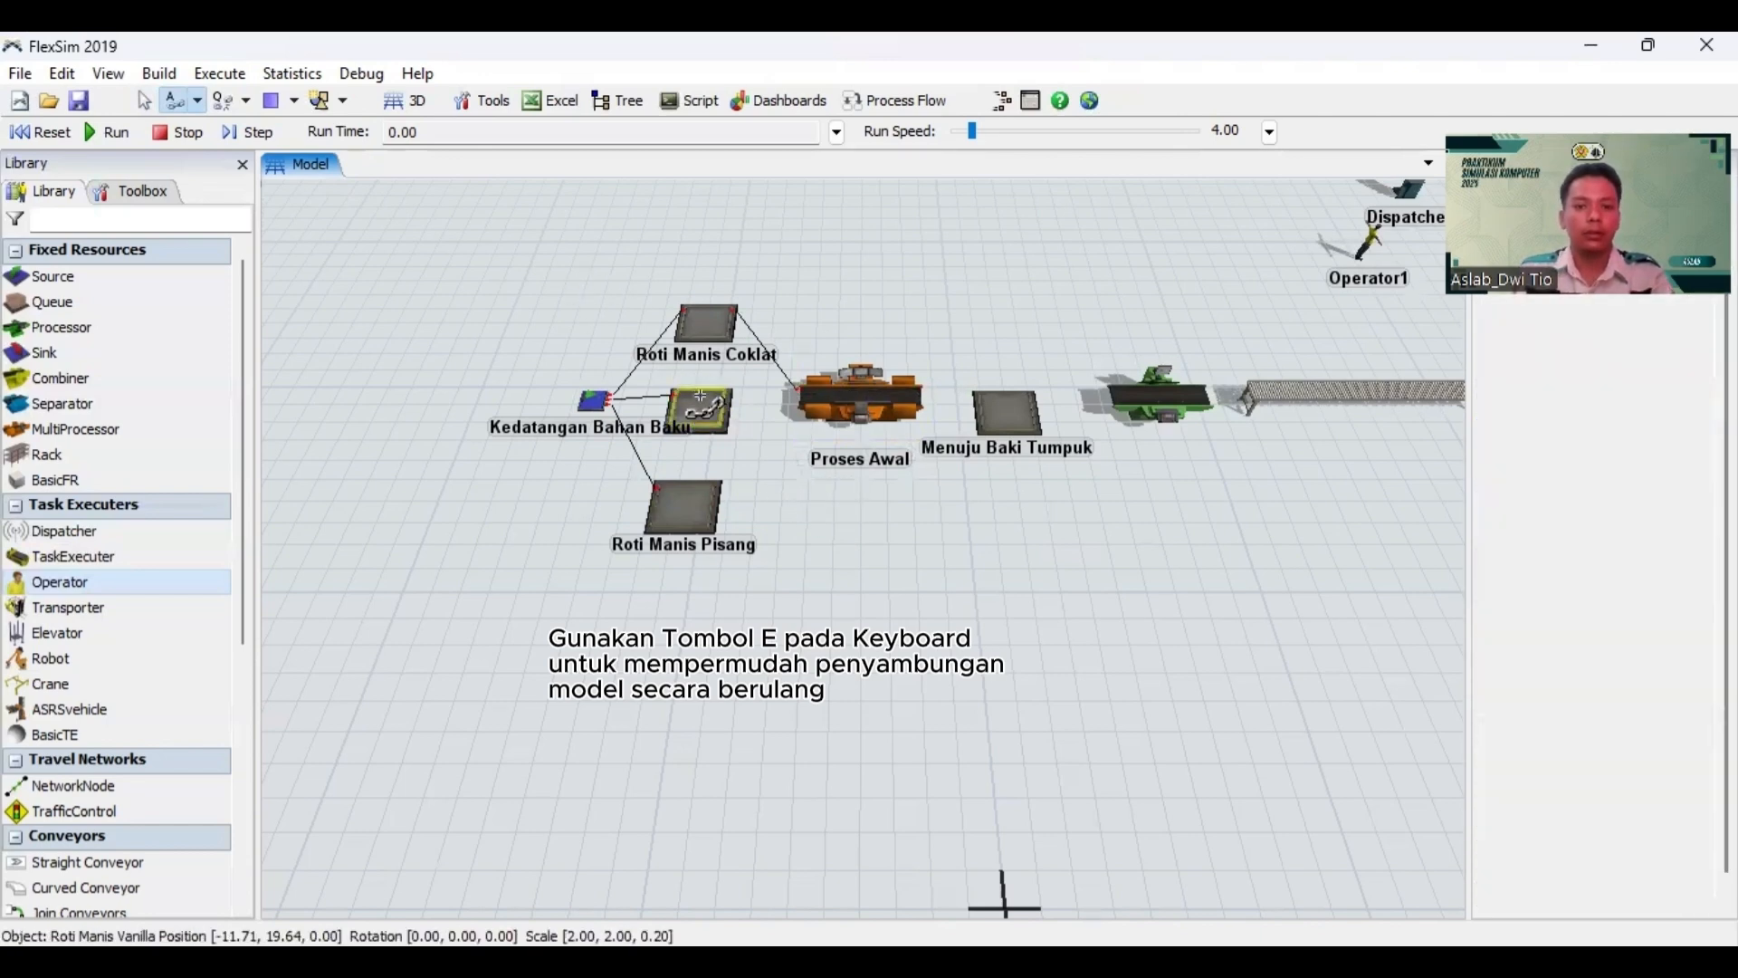
left_click(827, 401)
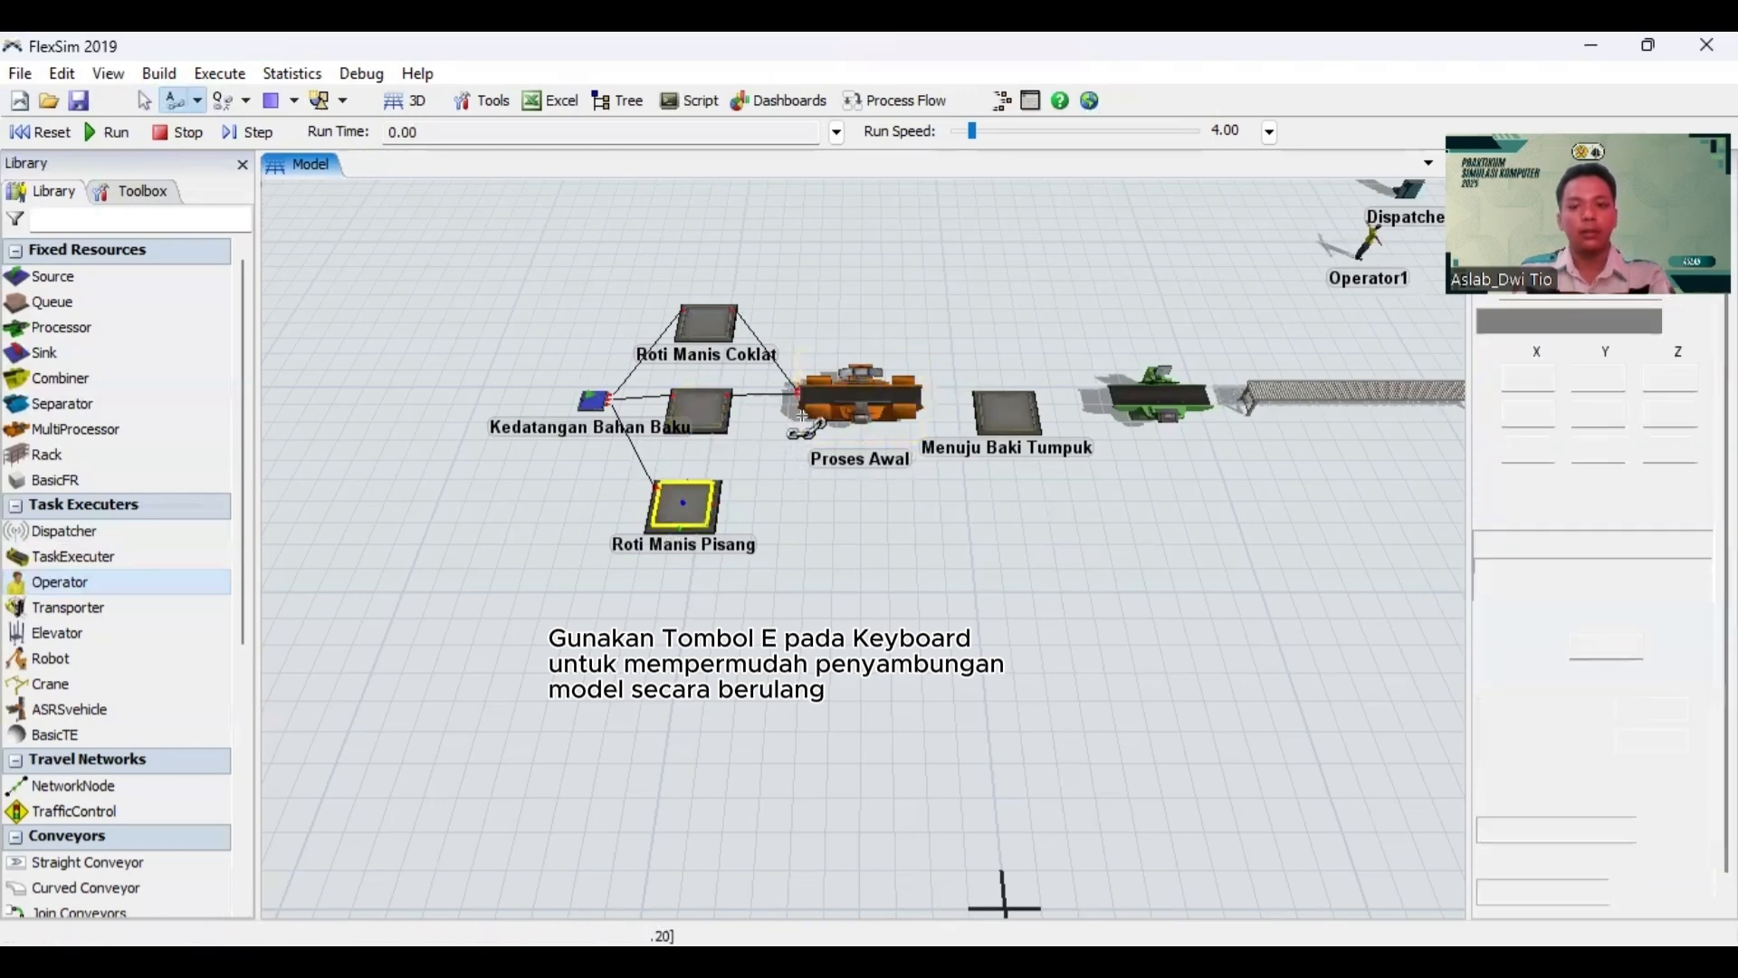
left_click(810, 412)
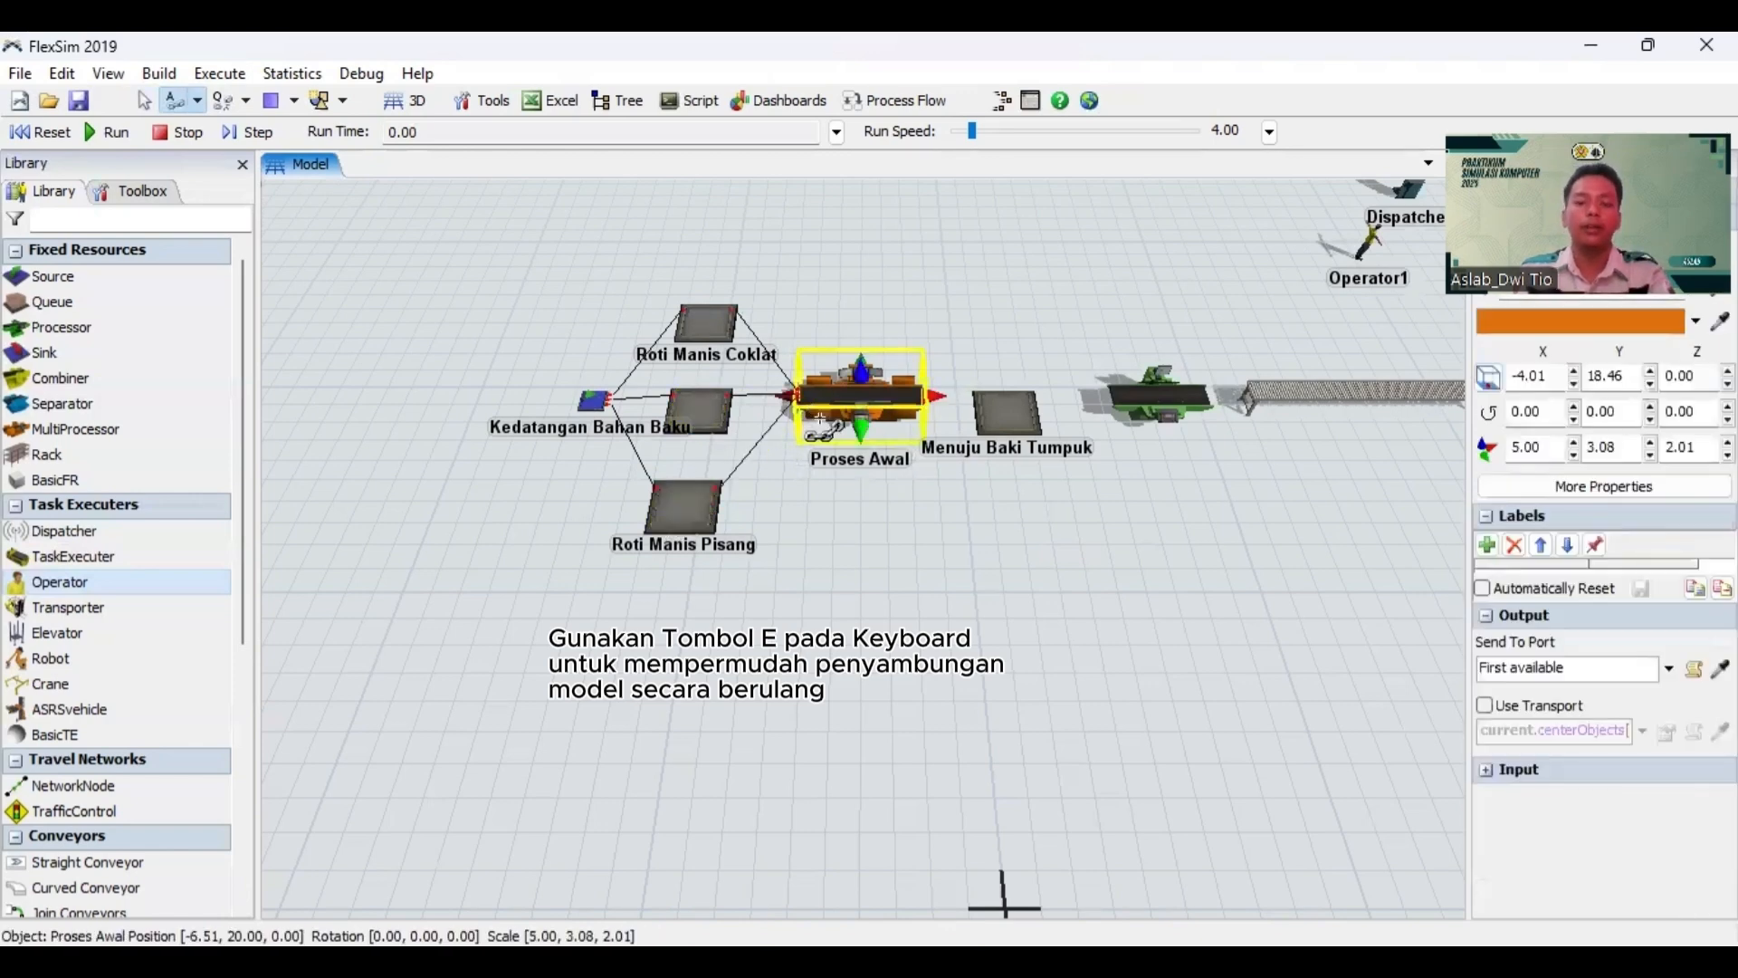
Step: Connect Proses Awal to Menuju Baki Tumpuk, that queue to Proses Pencetakan, and Proses Pencetakan to the straight conveyor
left_click(1014, 421)
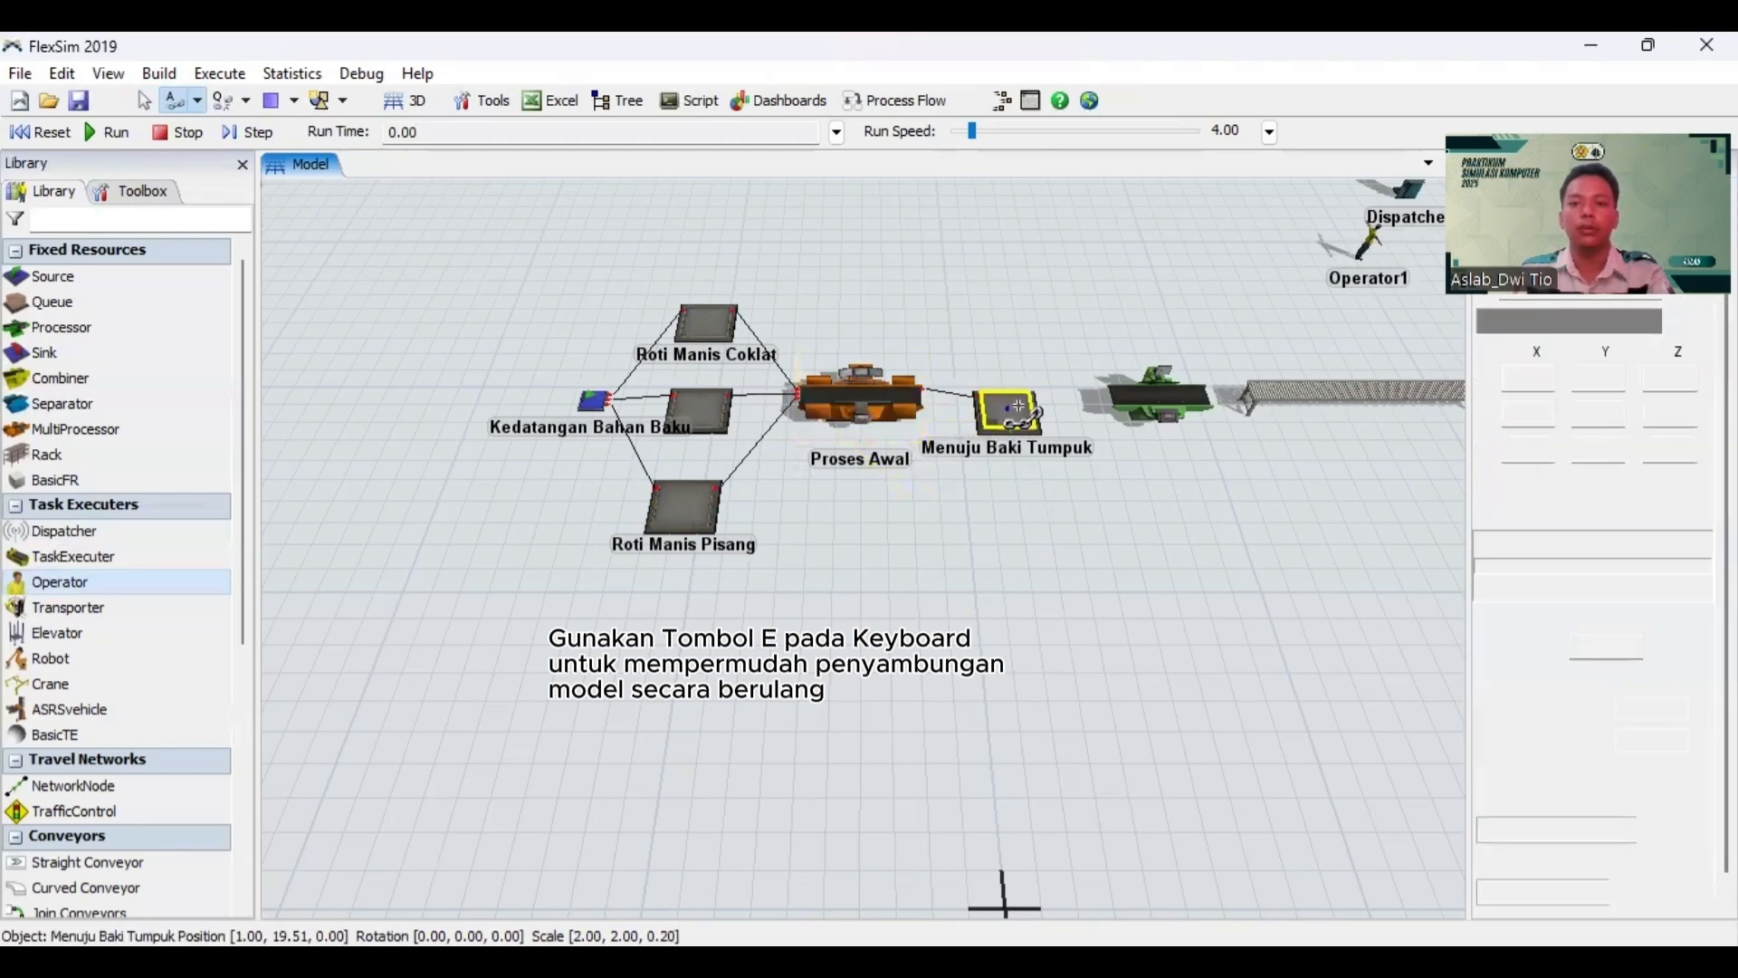
left_click(1136, 393)
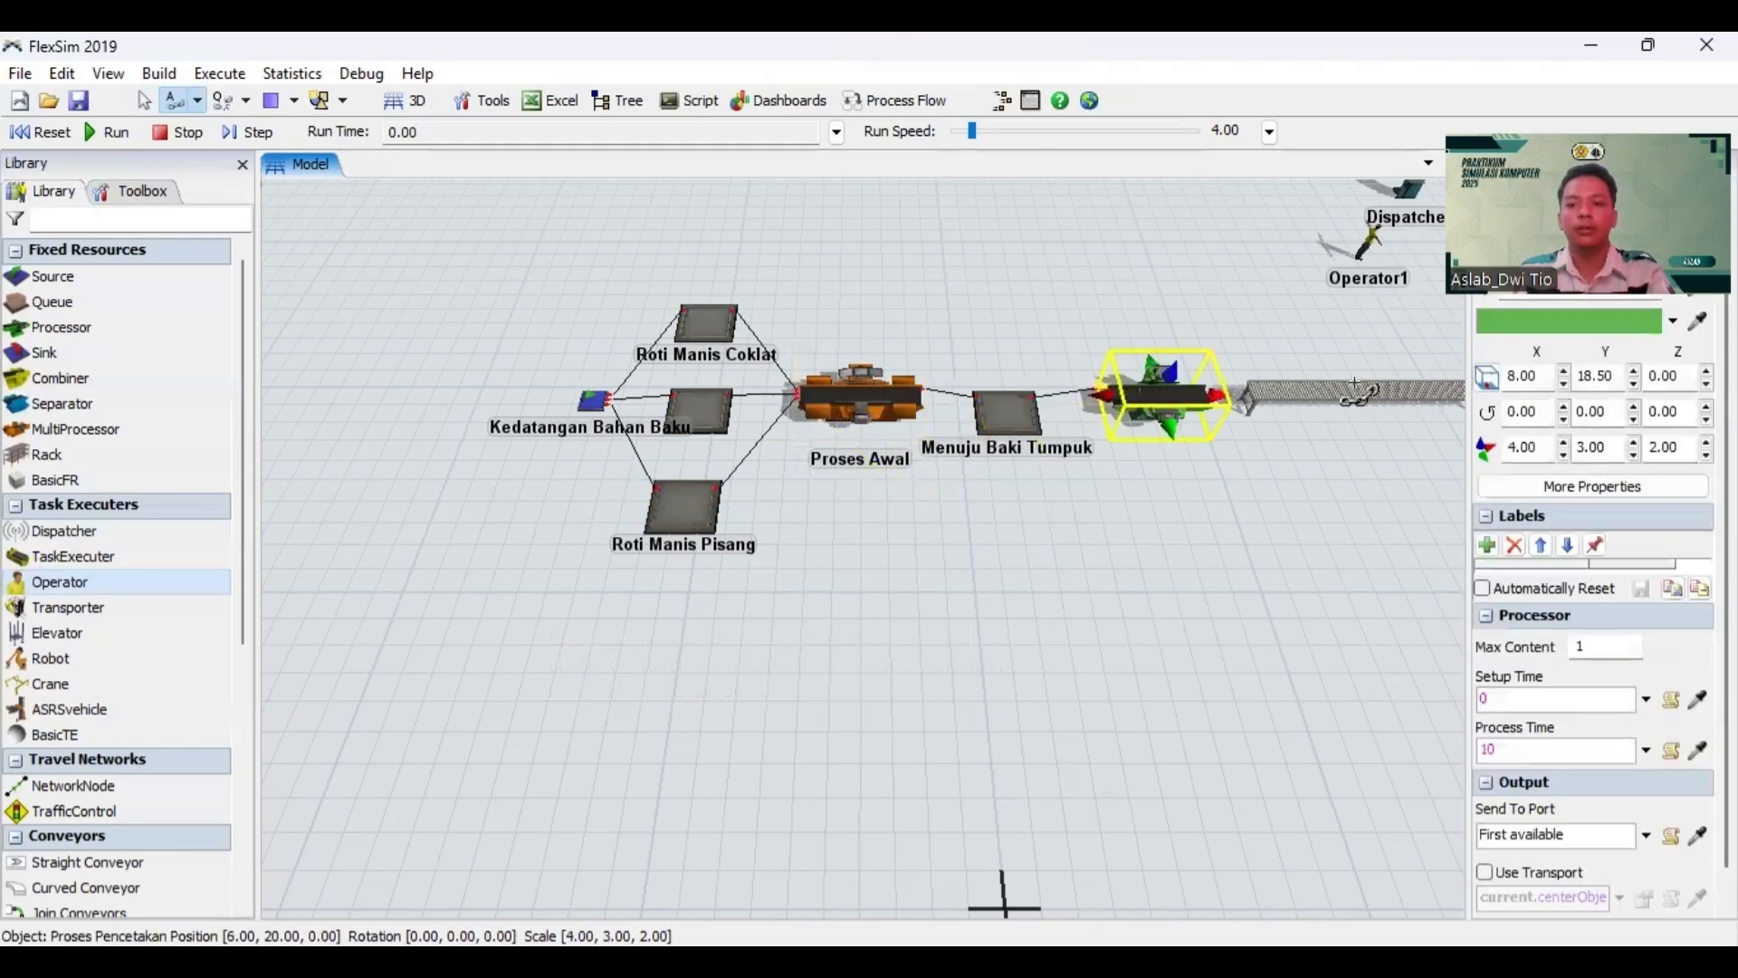
left_click(1306, 391)
left_click(1306, 388)
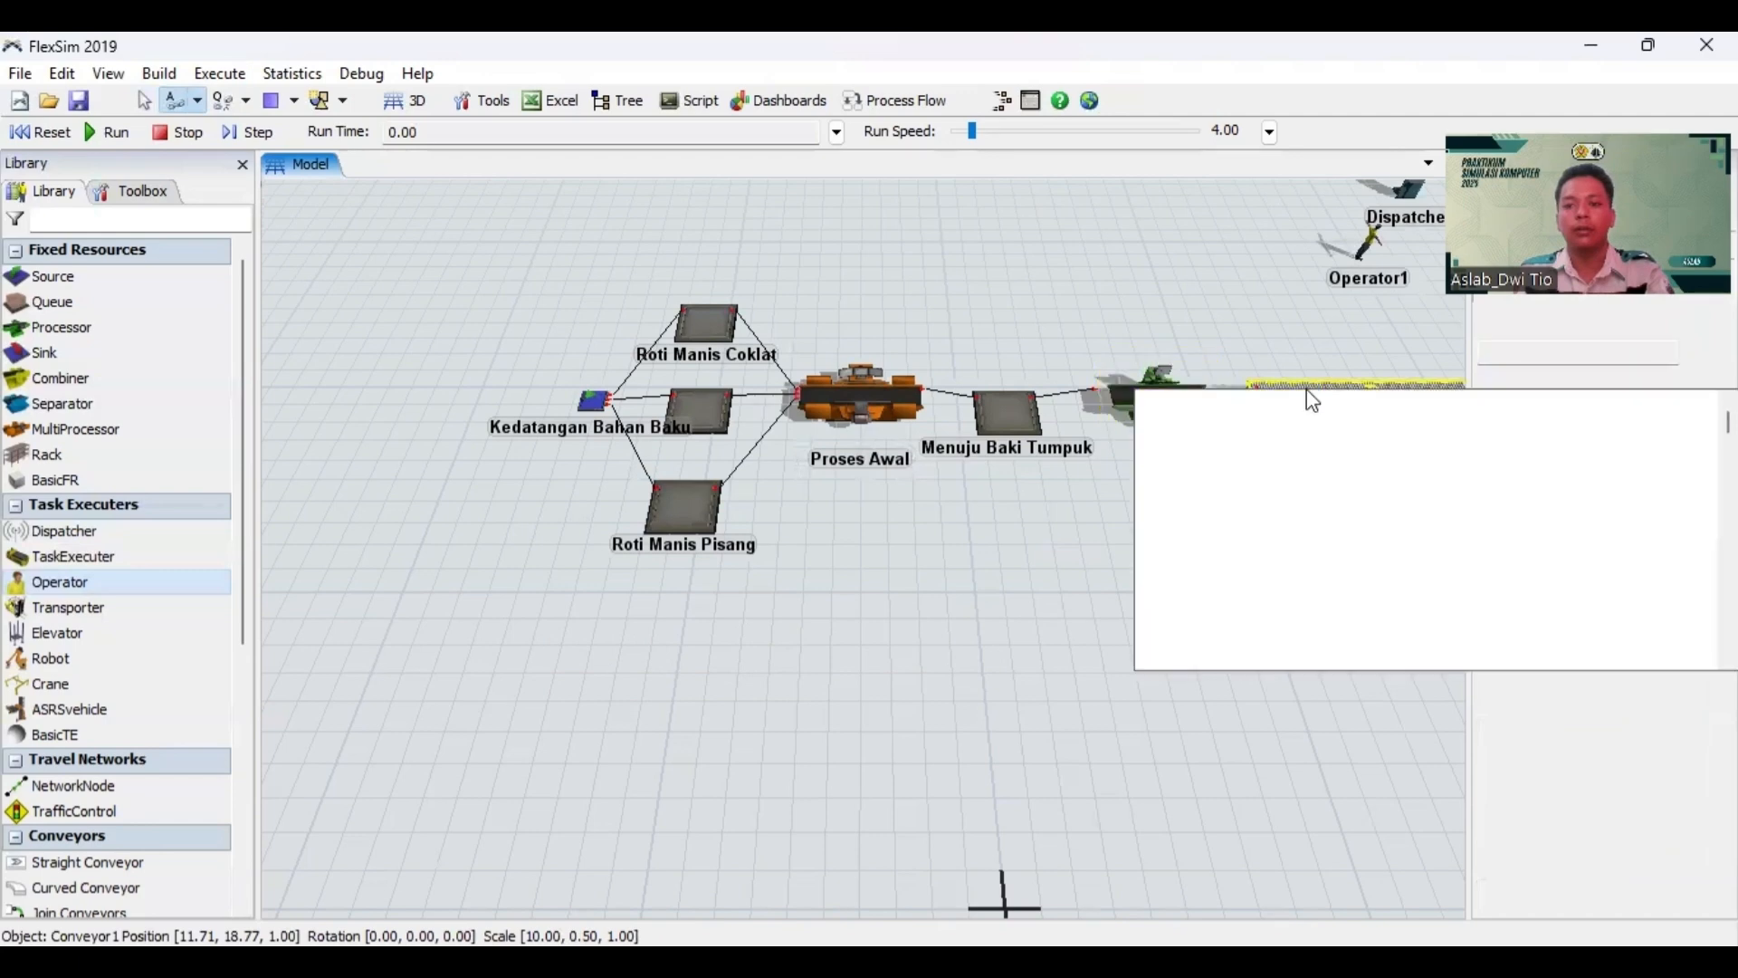
key("Escape")
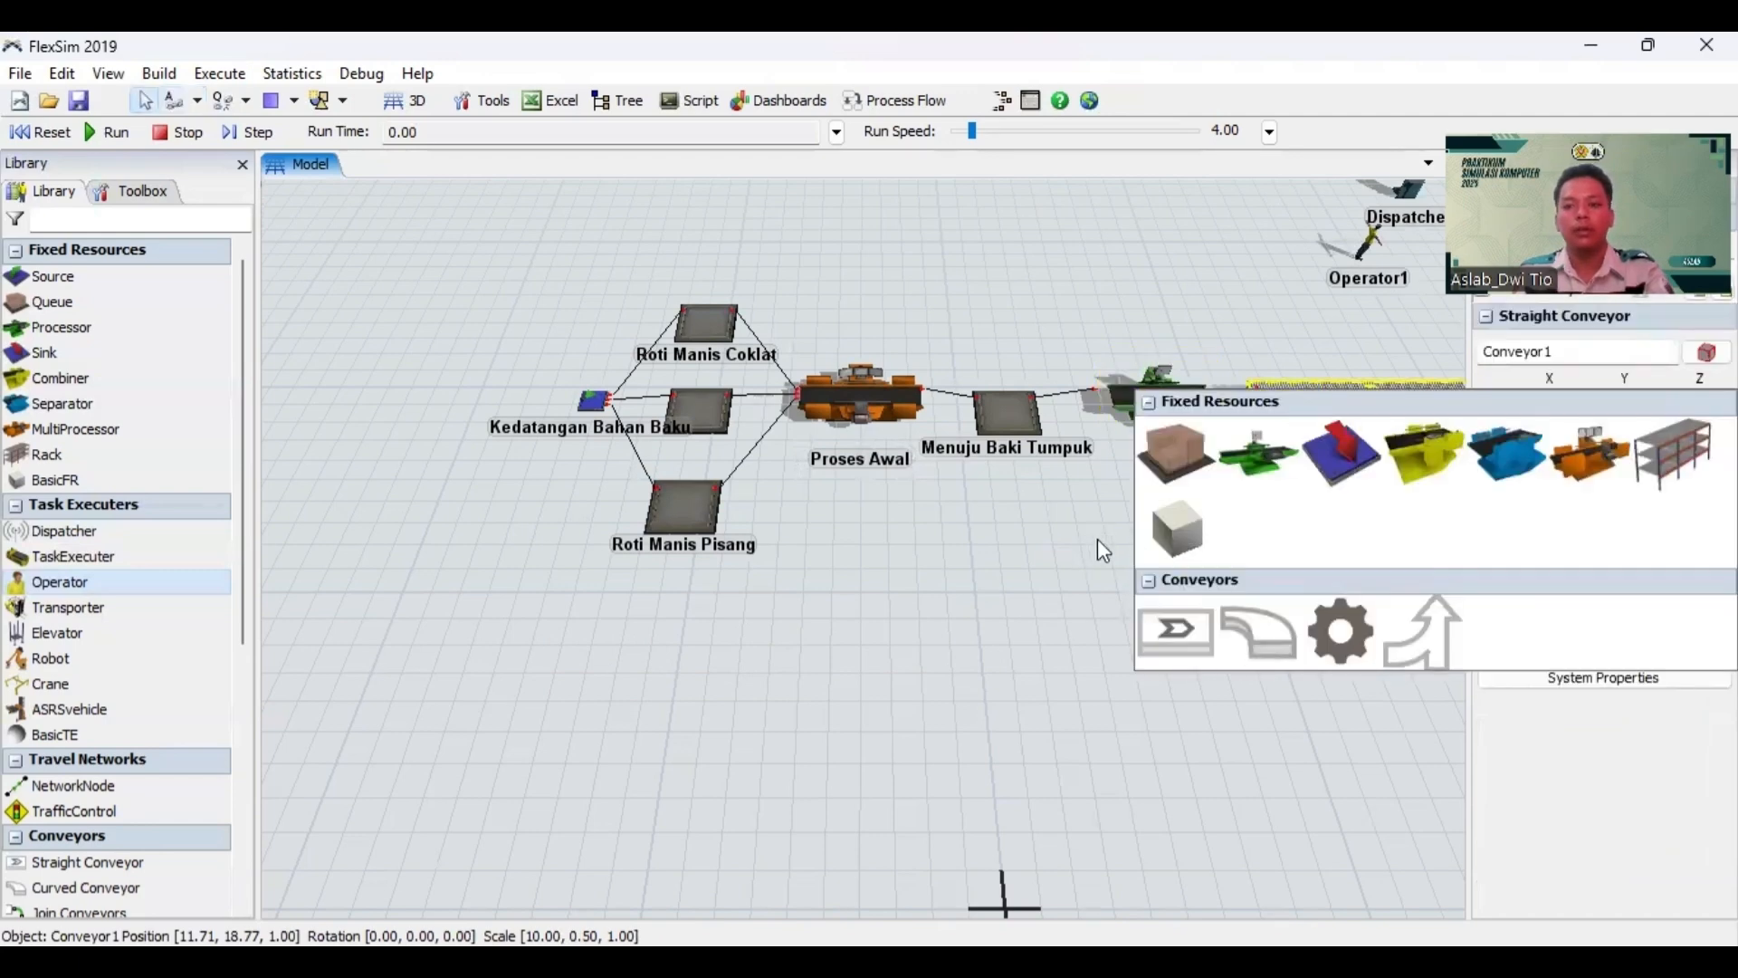
left_click(1059, 523)
Step: Connect the straight conveyor through the Peletakan Alat Pemanggang source and the Proses Pengembangan Adonan combiner to the Baki Tumpuk queue
left_click_drag(1213, 537, 1062, 572)
scroll(1061, 572, "up", 5)
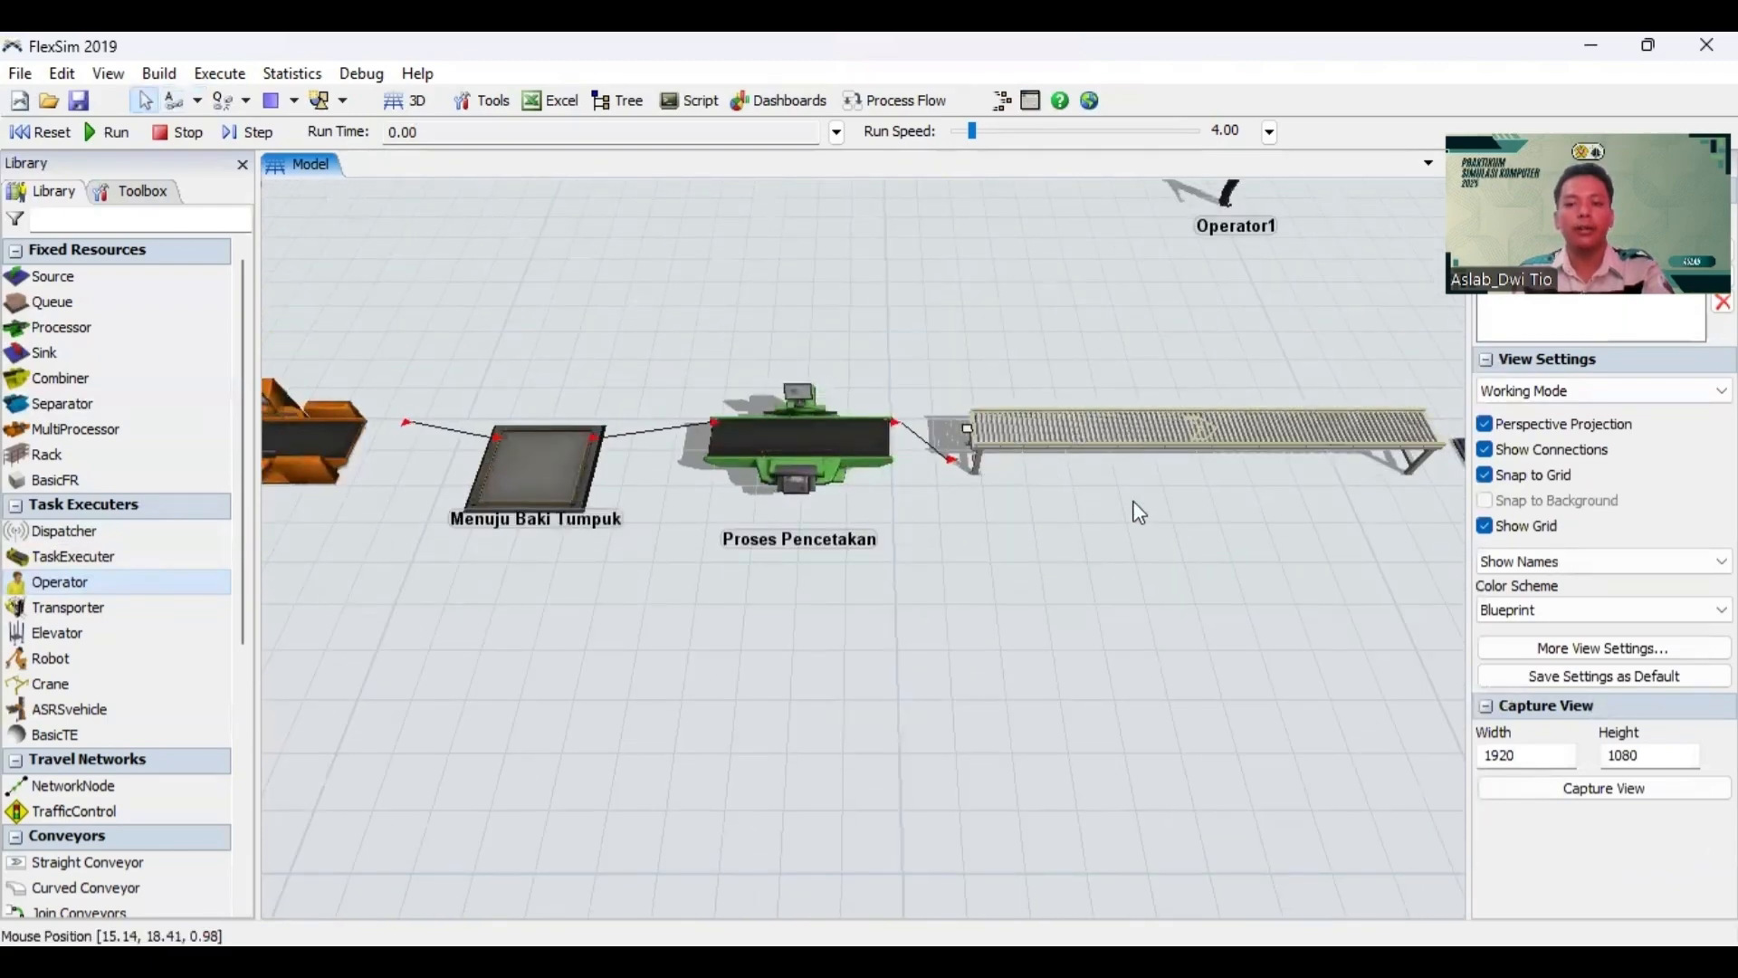
left_click_drag(1041, 554, 980, 603)
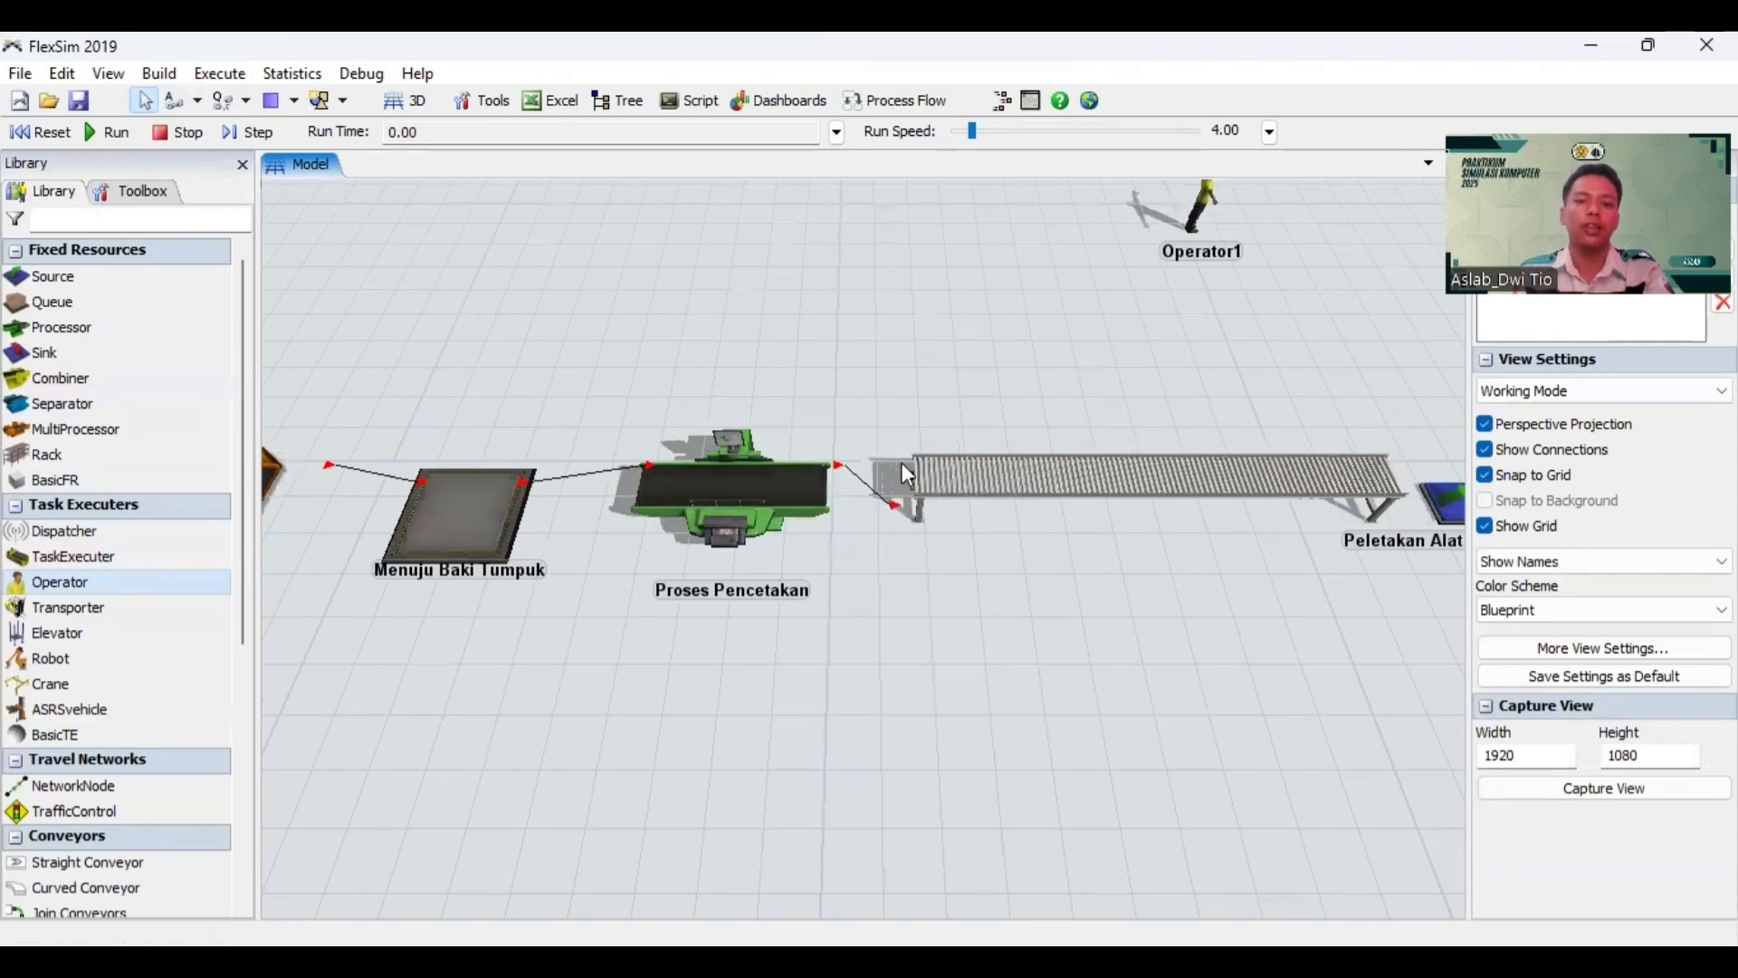
left_click_drag(823, 535, 370, 444)
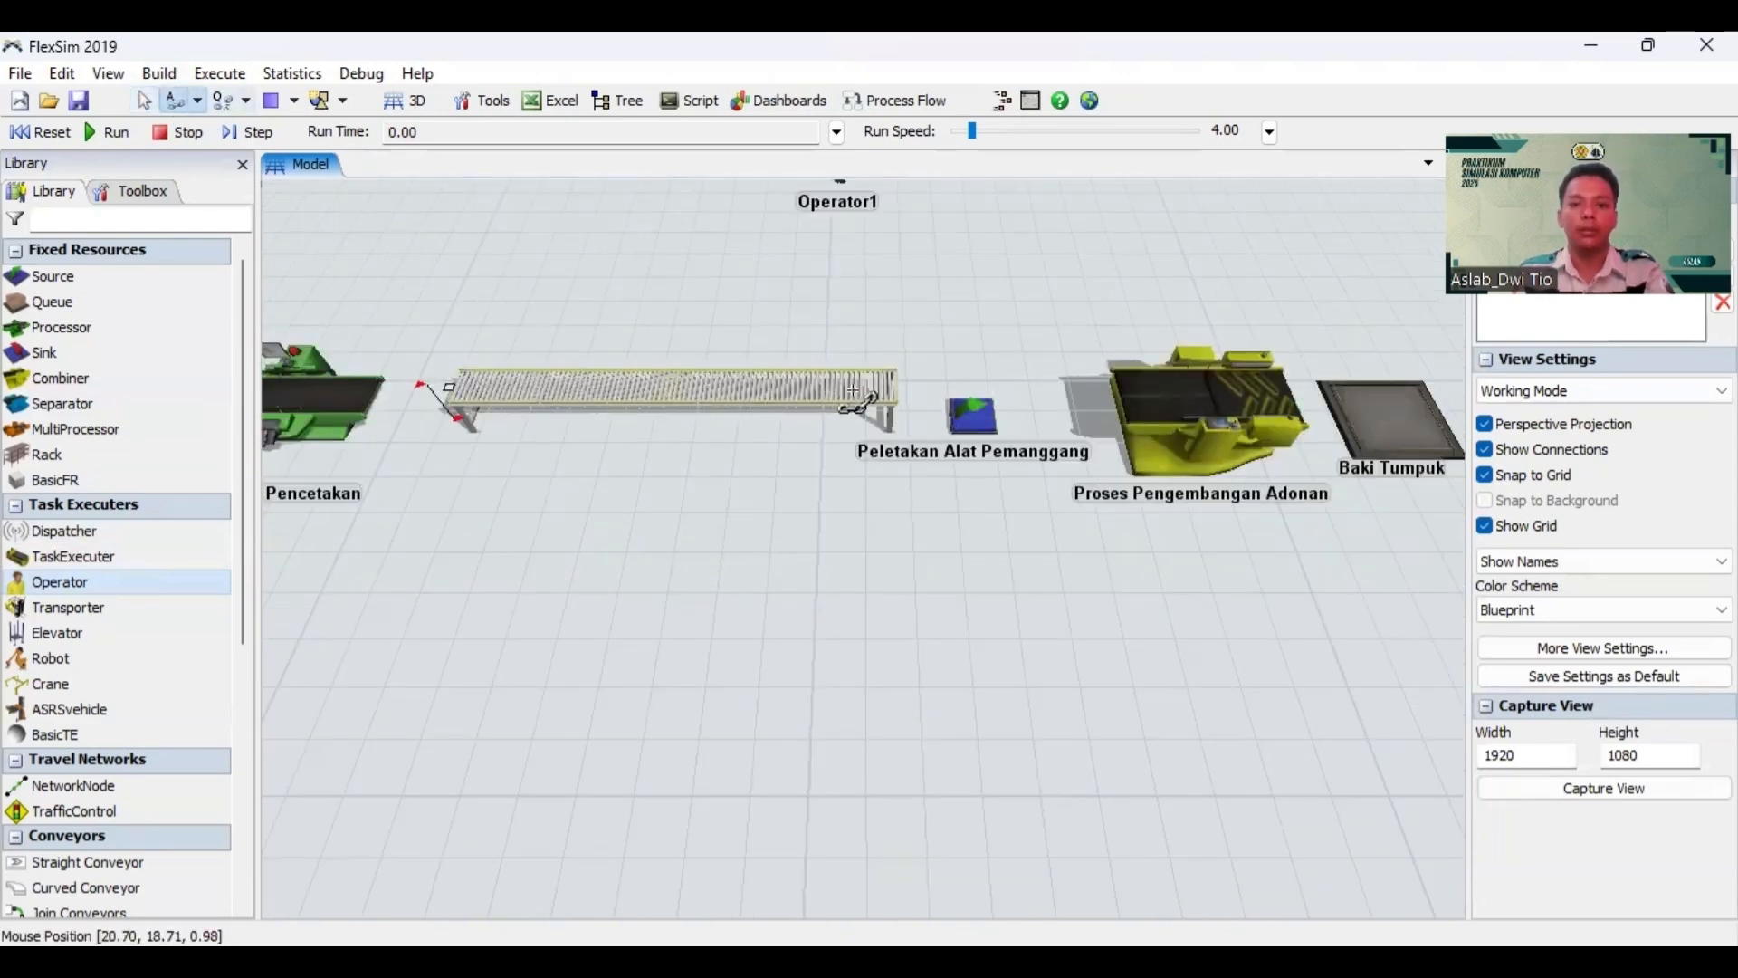
left_click(846, 389)
left_click(970, 418)
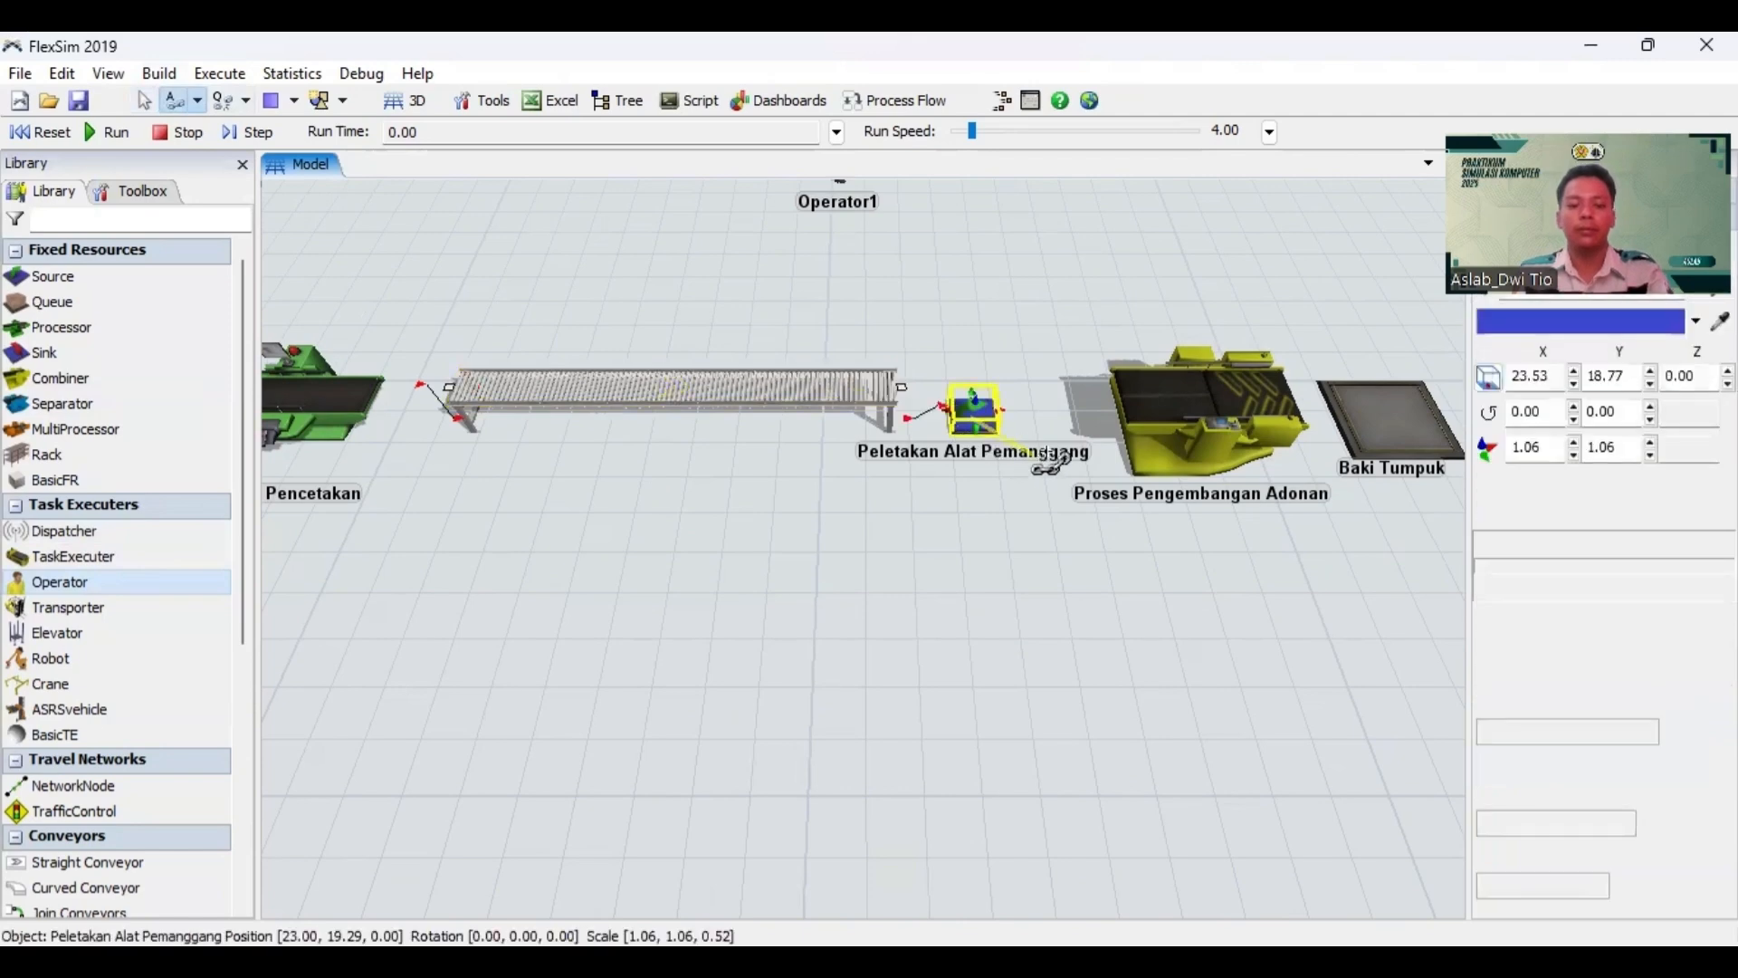
left_click(1262, 418)
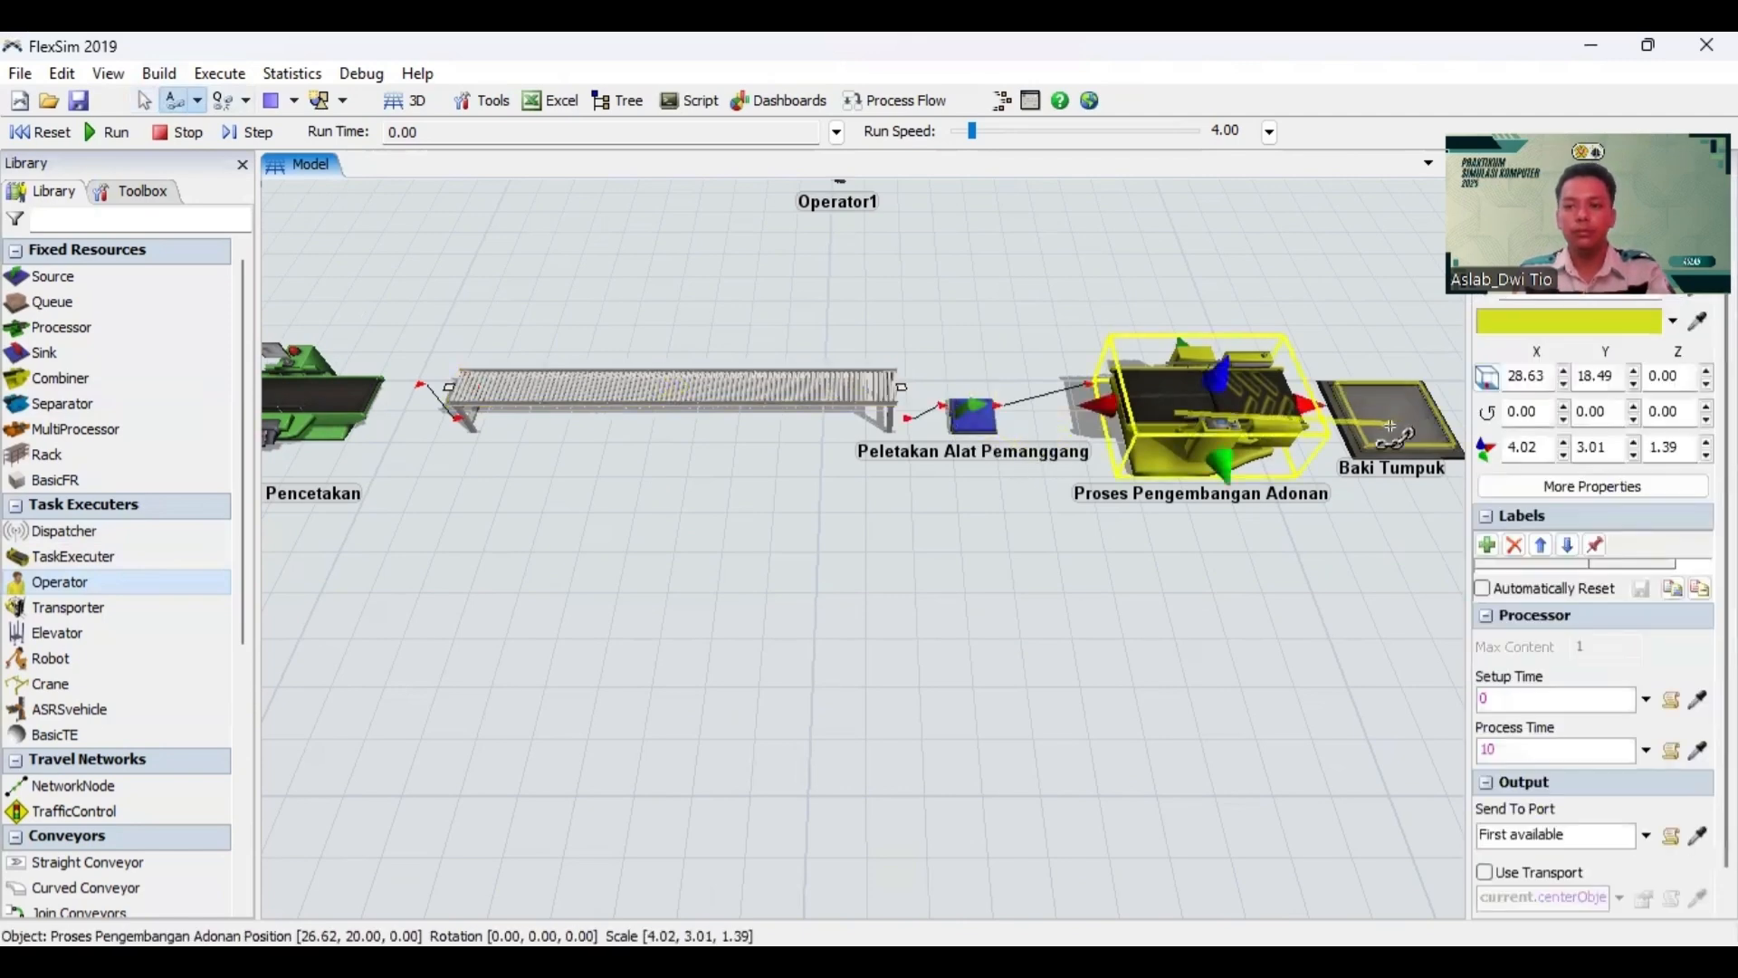
left_click(1387, 429)
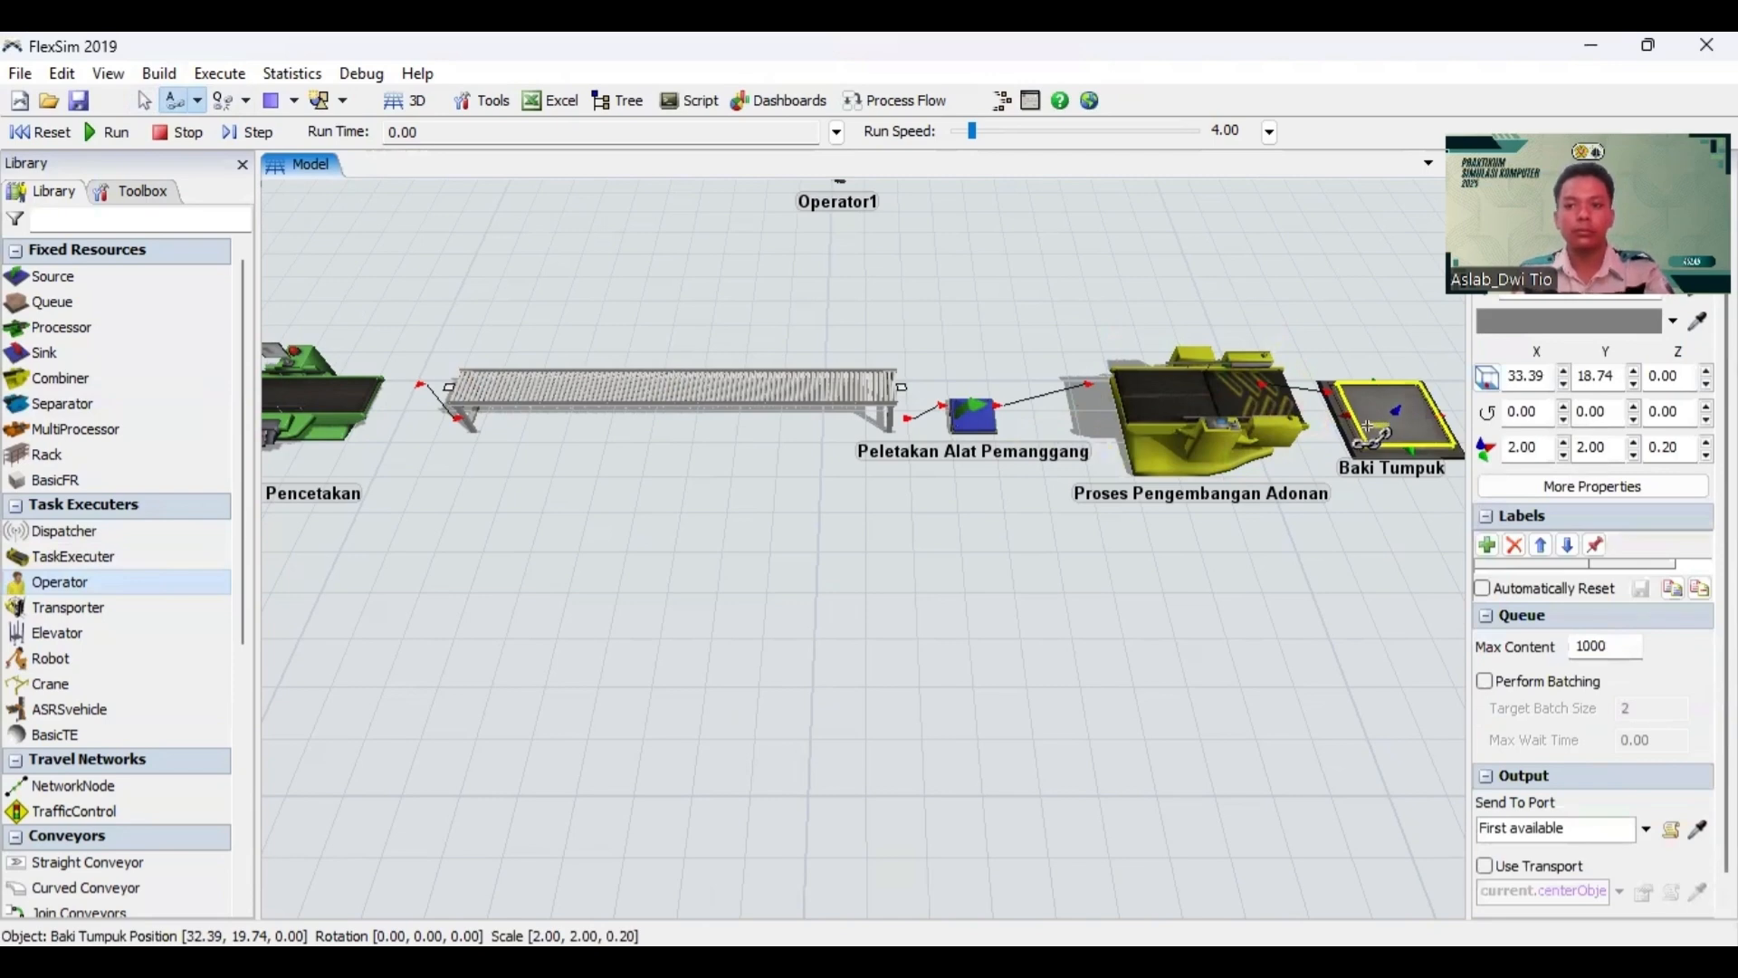
Step: Connect the Baki Tumpuk queue to the Proses Pemanggangan dan Pemisah separator using Connect Objects
left_click(1312, 567)
left_click_drag(1312, 566, 931, 577)
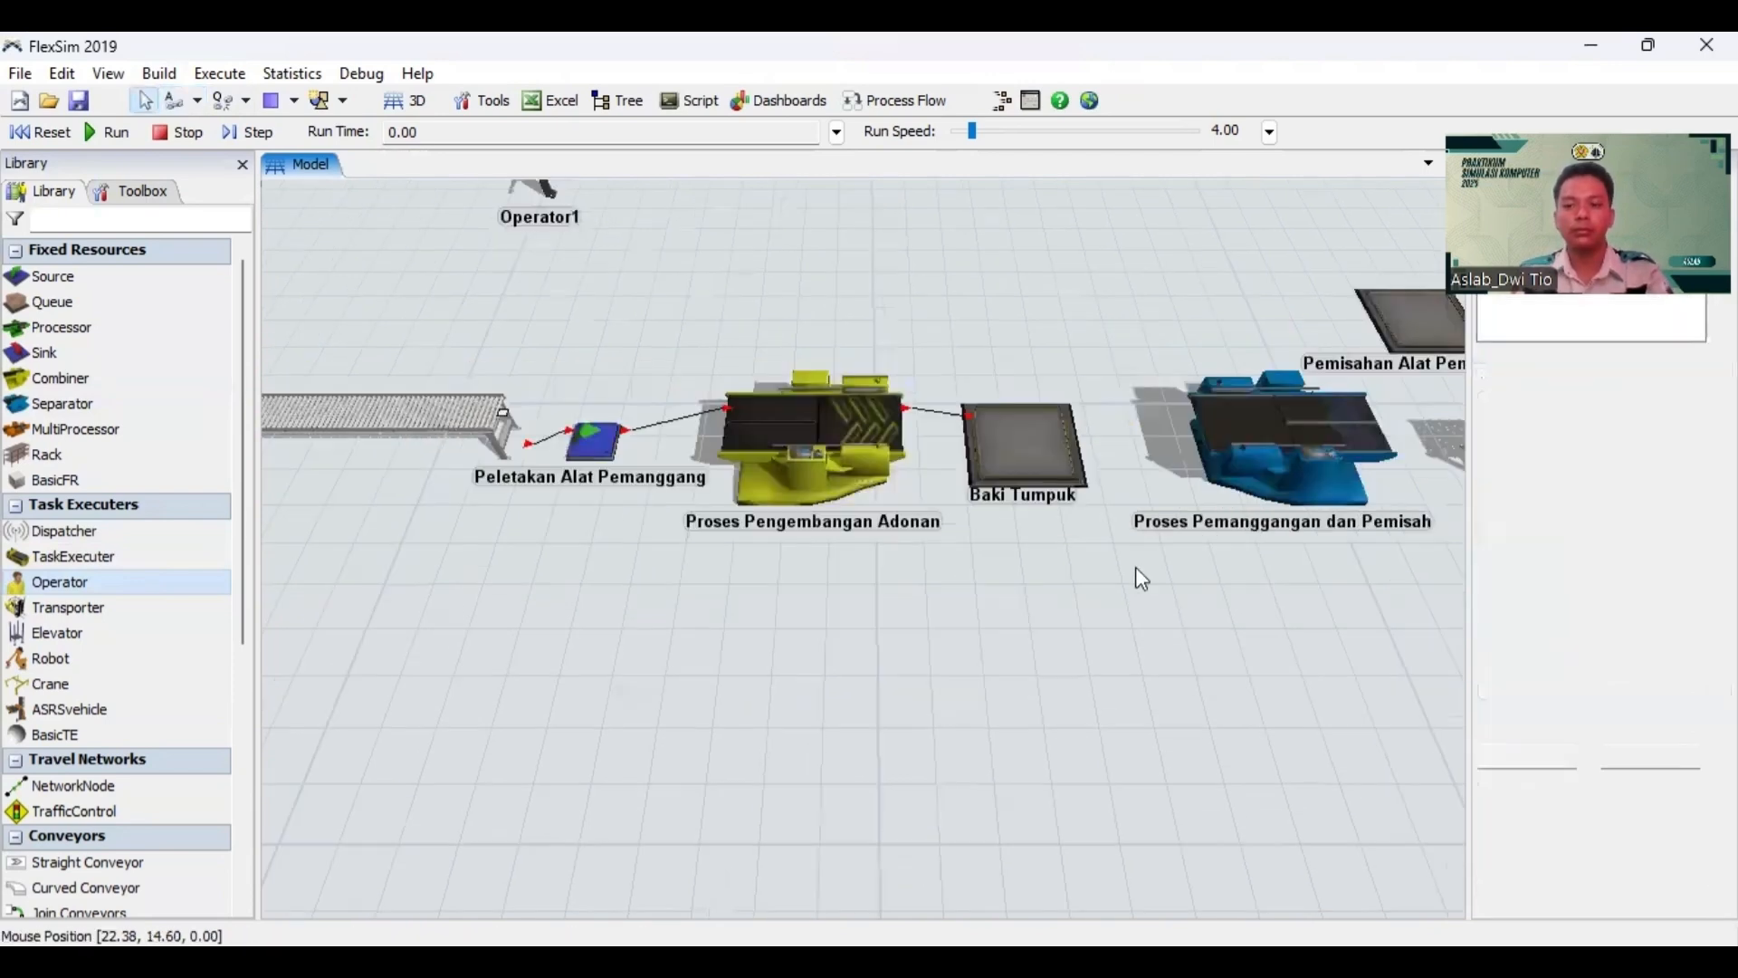
left_click_drag(1137, 570, 921, 633)
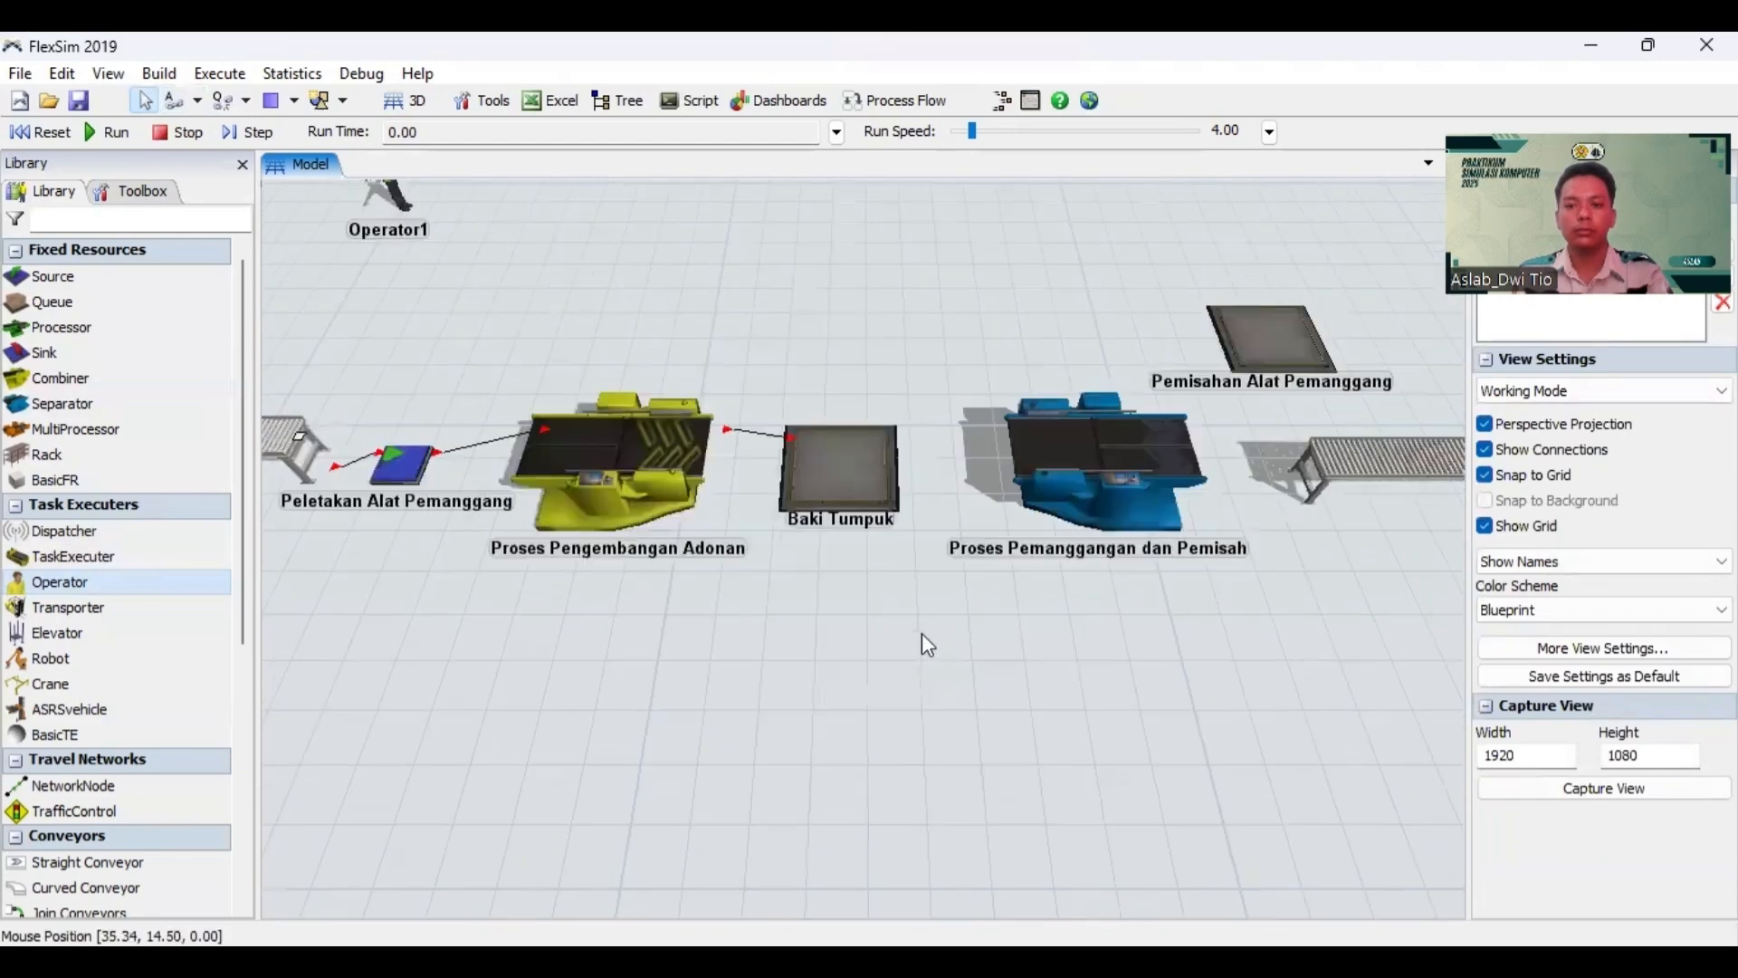
left_click(176, 102)
left_click(839, 471)
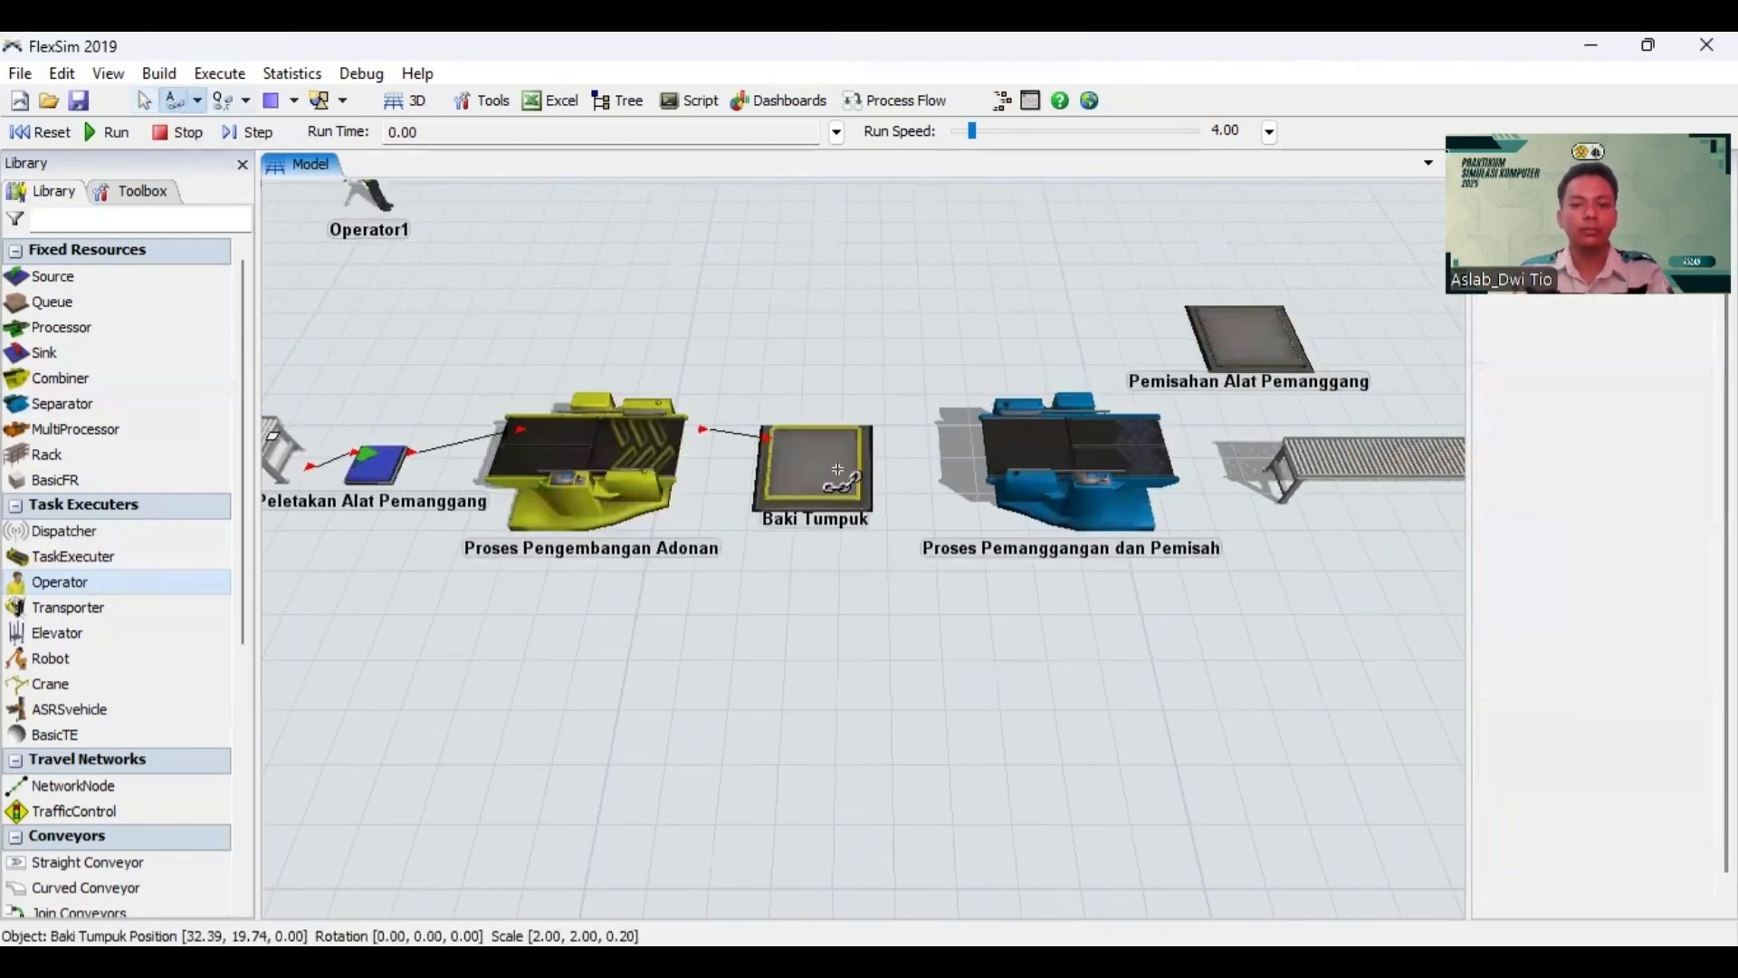
left_click(1041, 448)
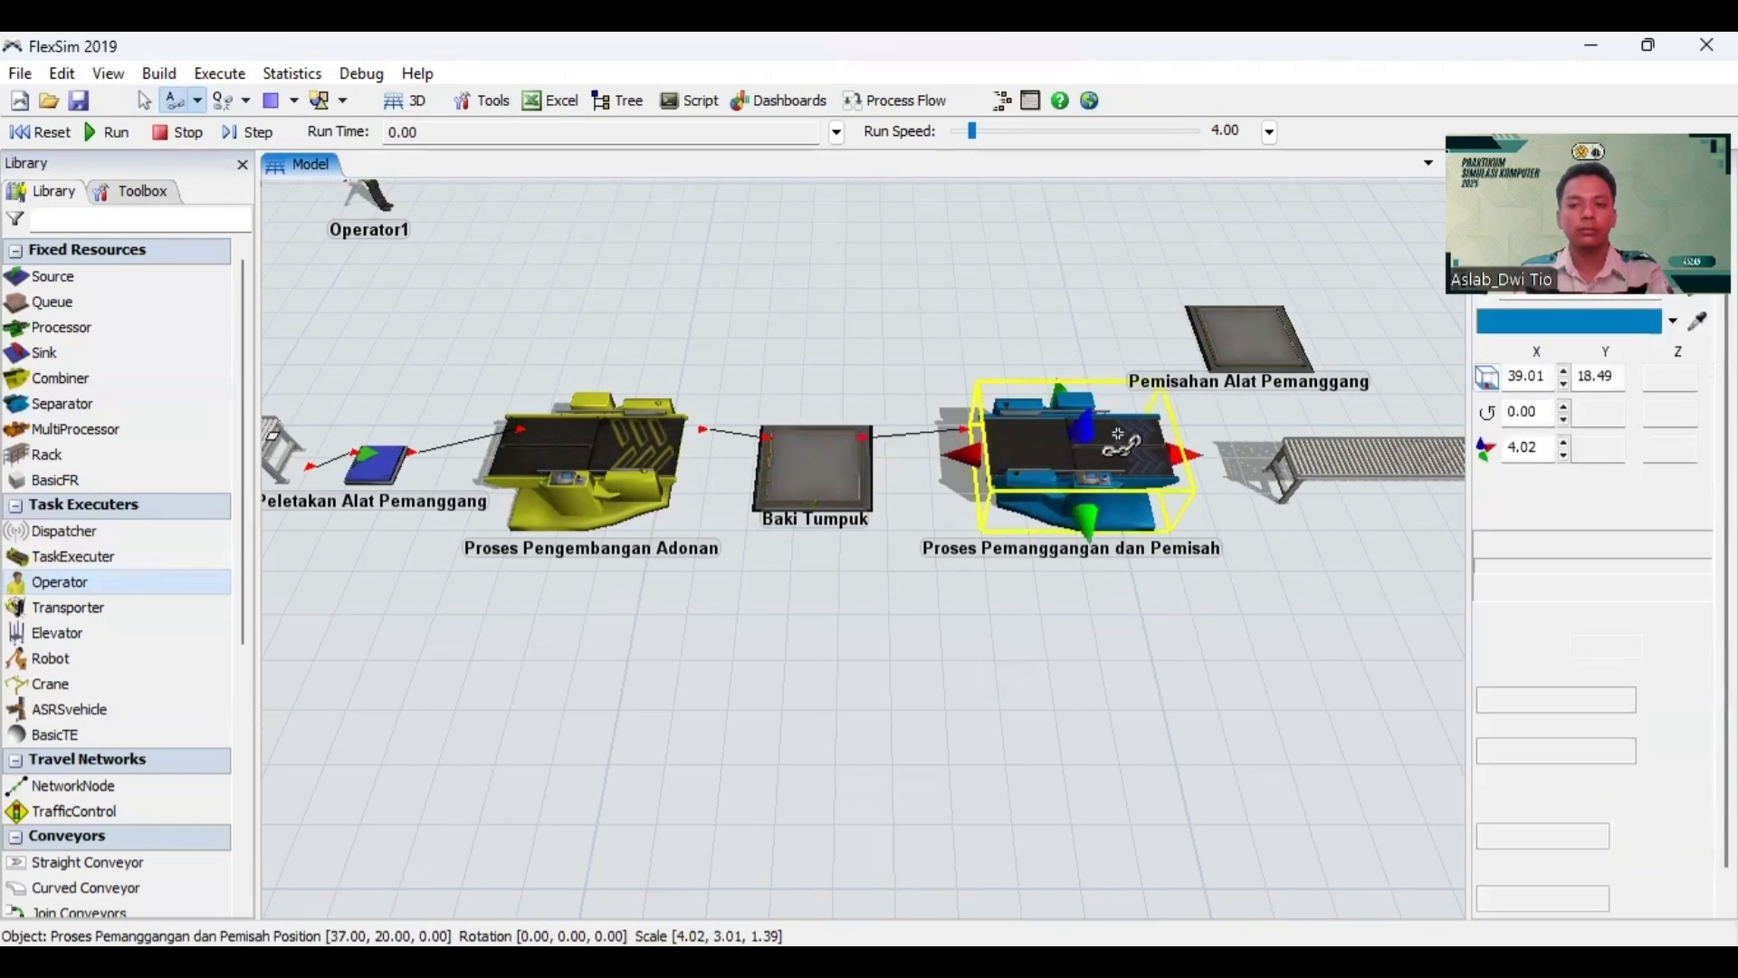
Step: Connect Proses Pemanggangan dan Pemisah to the Pemisahan Alat Pemanggang queue and to the start of the adjacent straight conveyor
left_click(1235, 336)
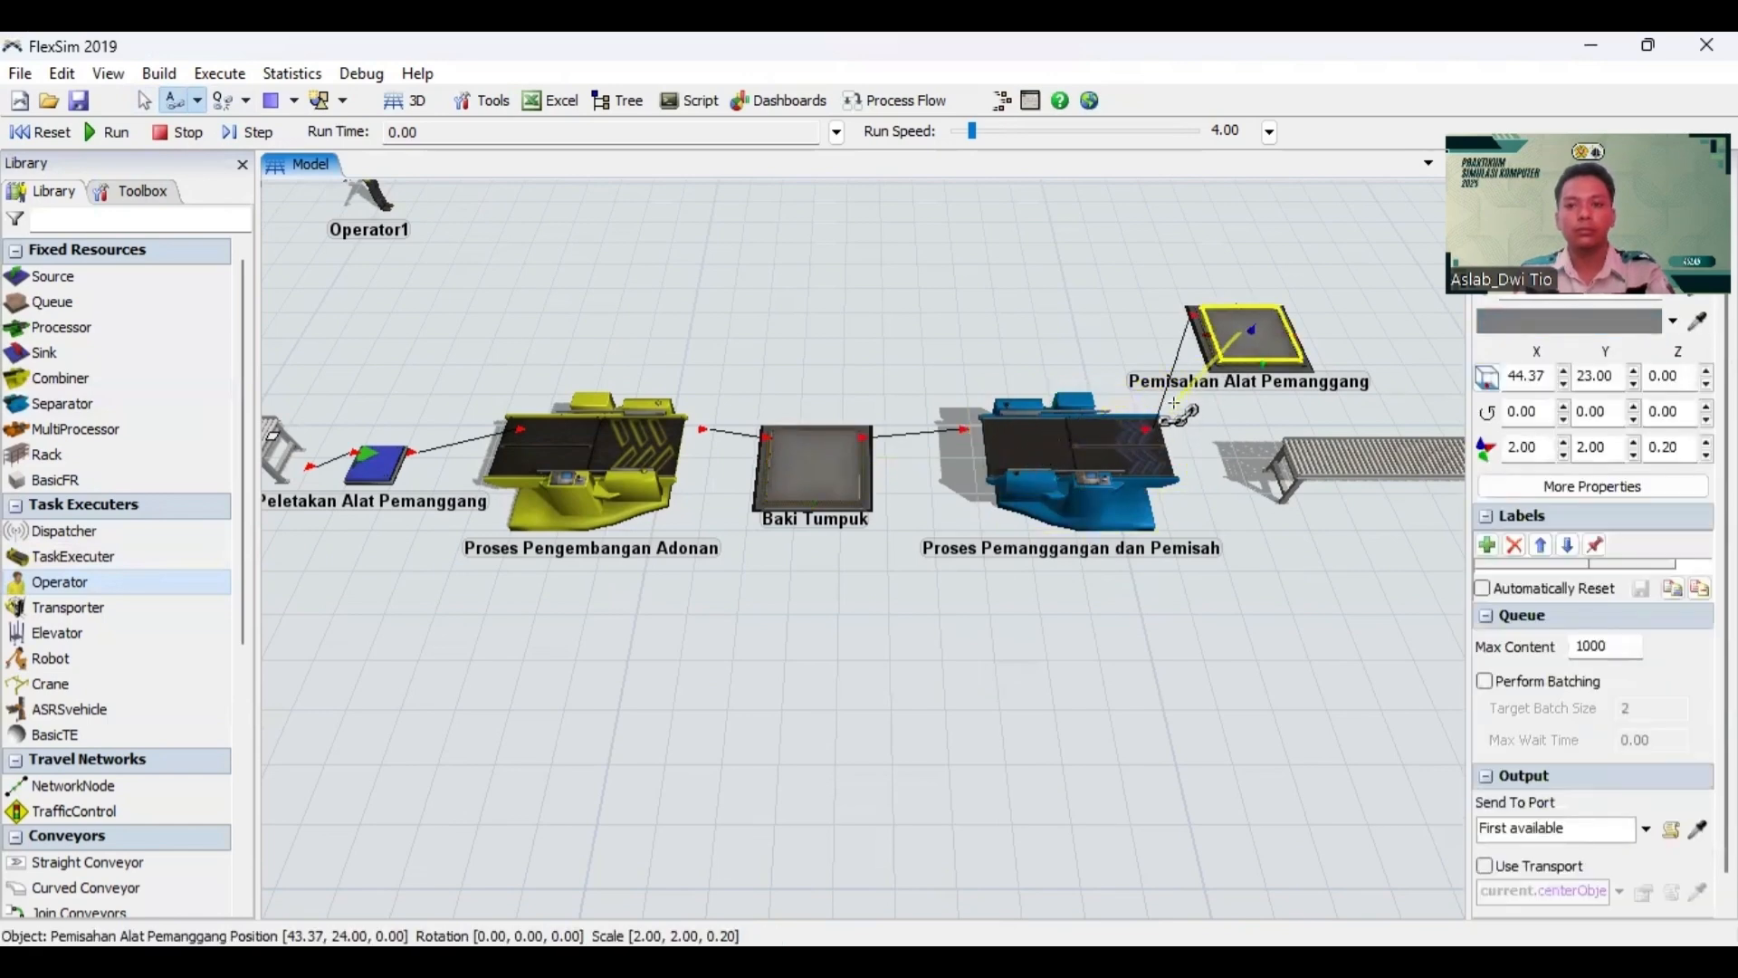
left_click(1146, 438)
left_click(1146, 438)
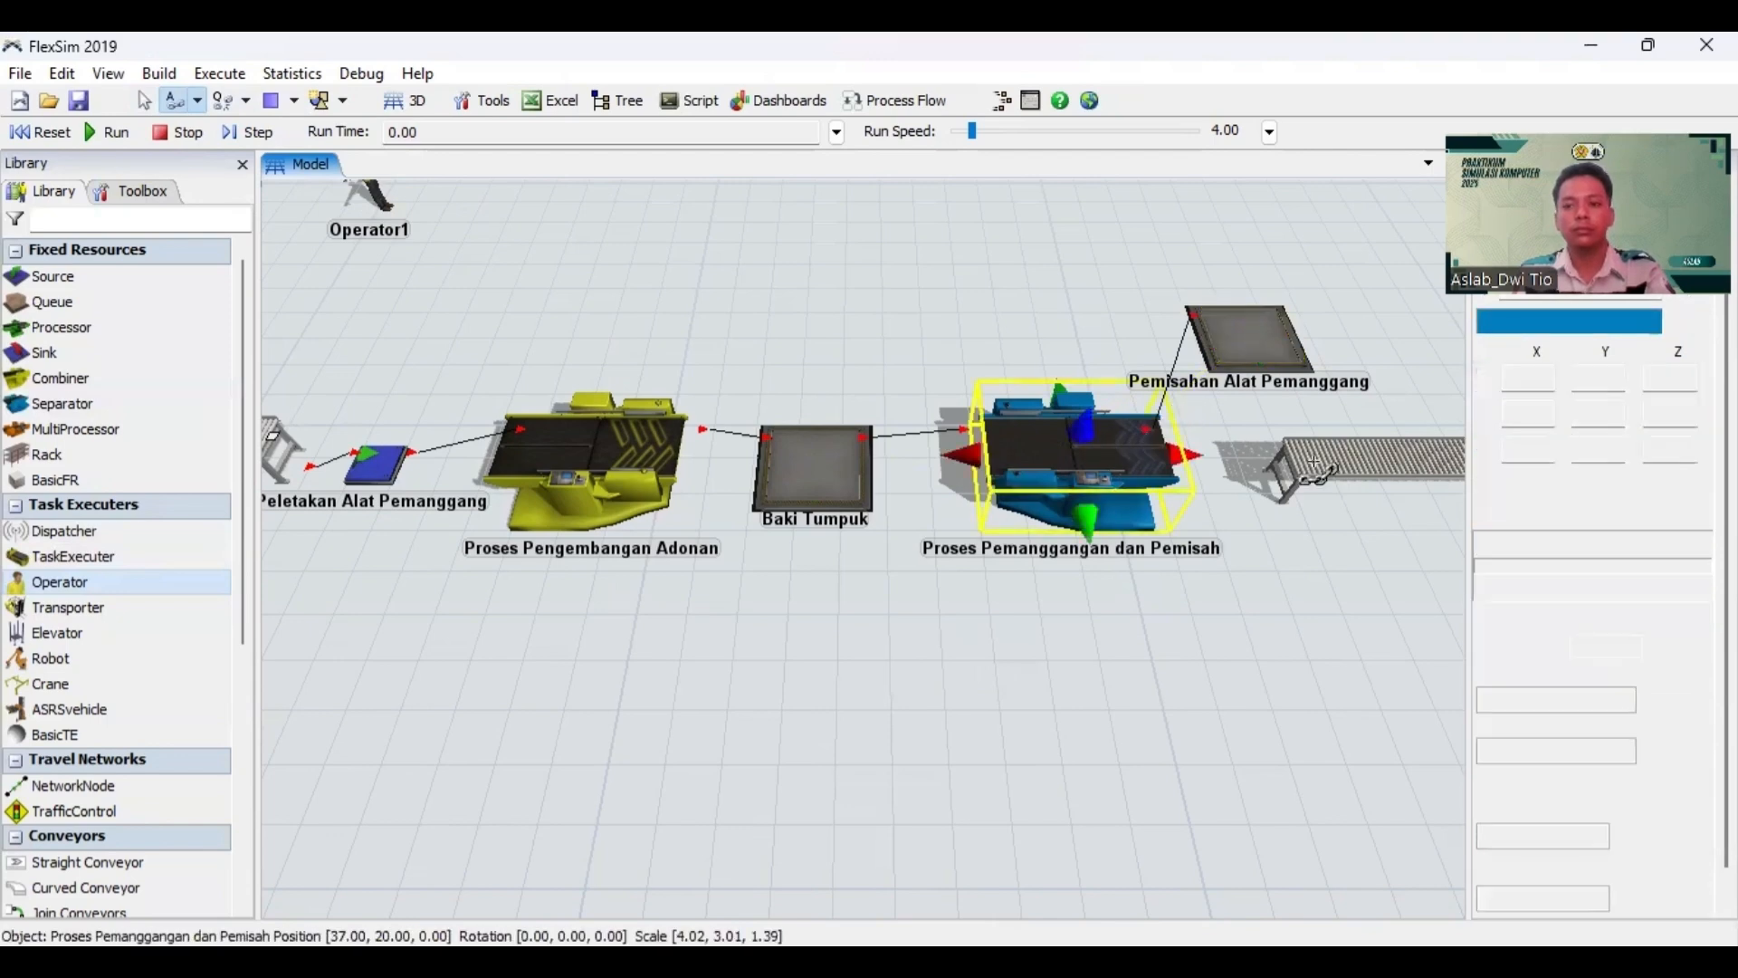
left_click(1321, 466)
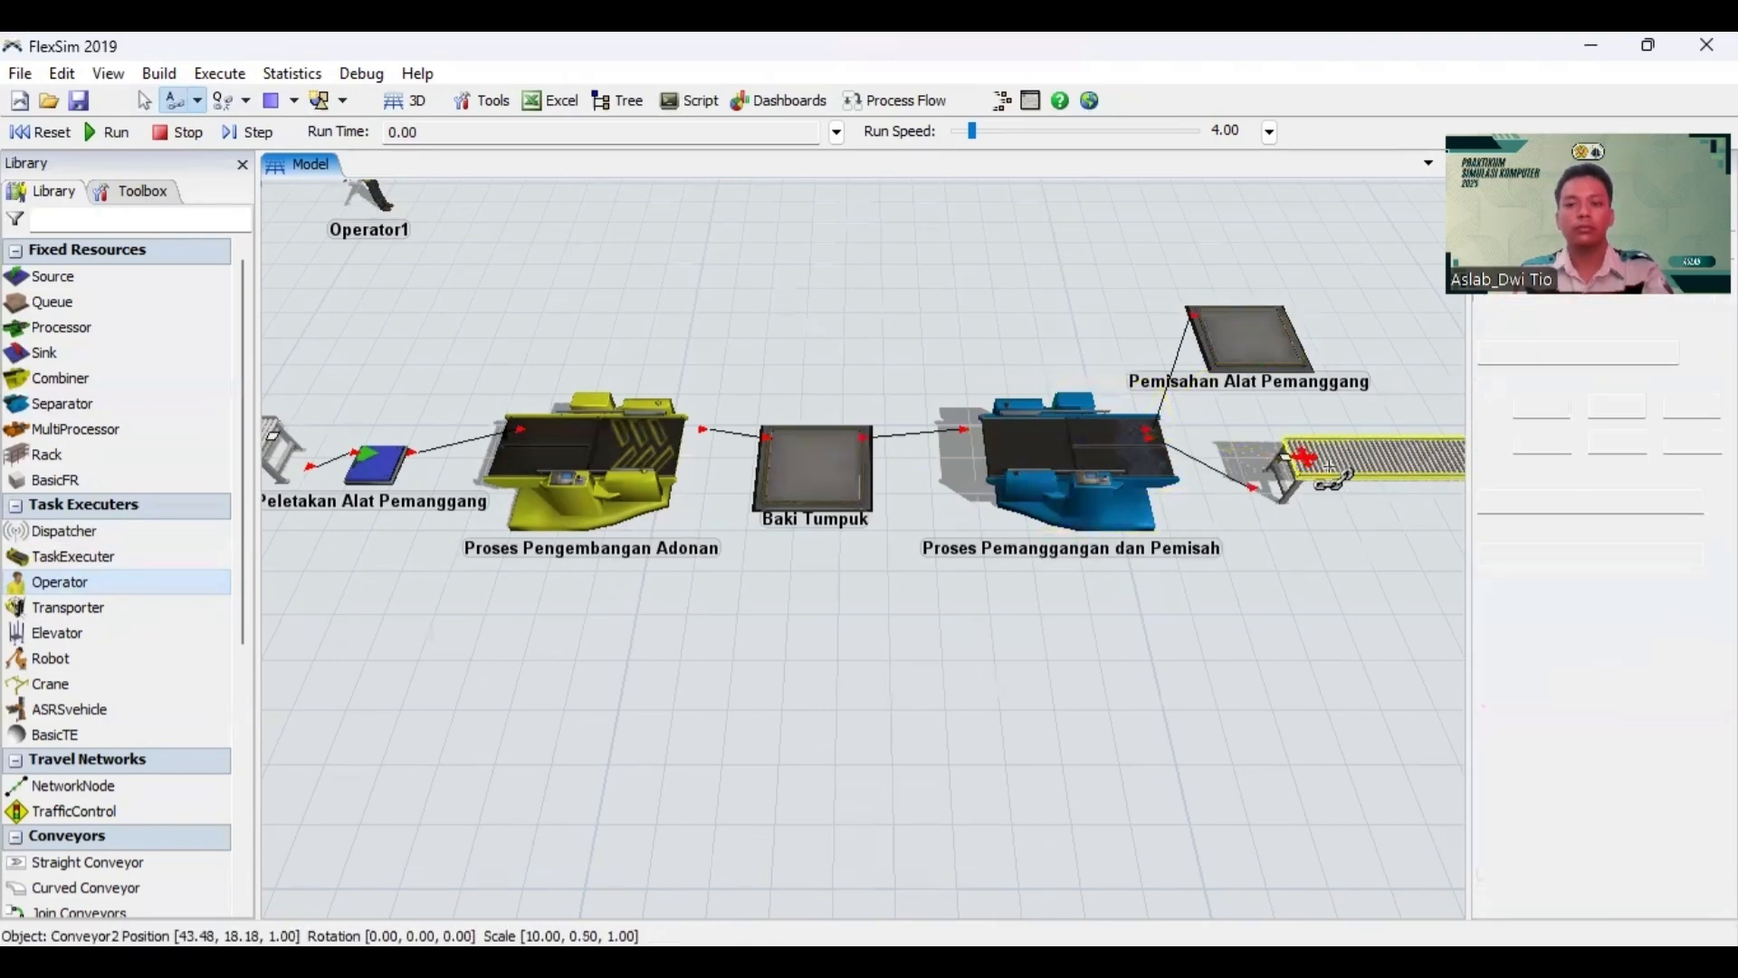
key("Escape")
Step: Connect the end of the short branch conveyor to the Proses Penjualan sink
left_click_drag(1385, 566, 808, 535)
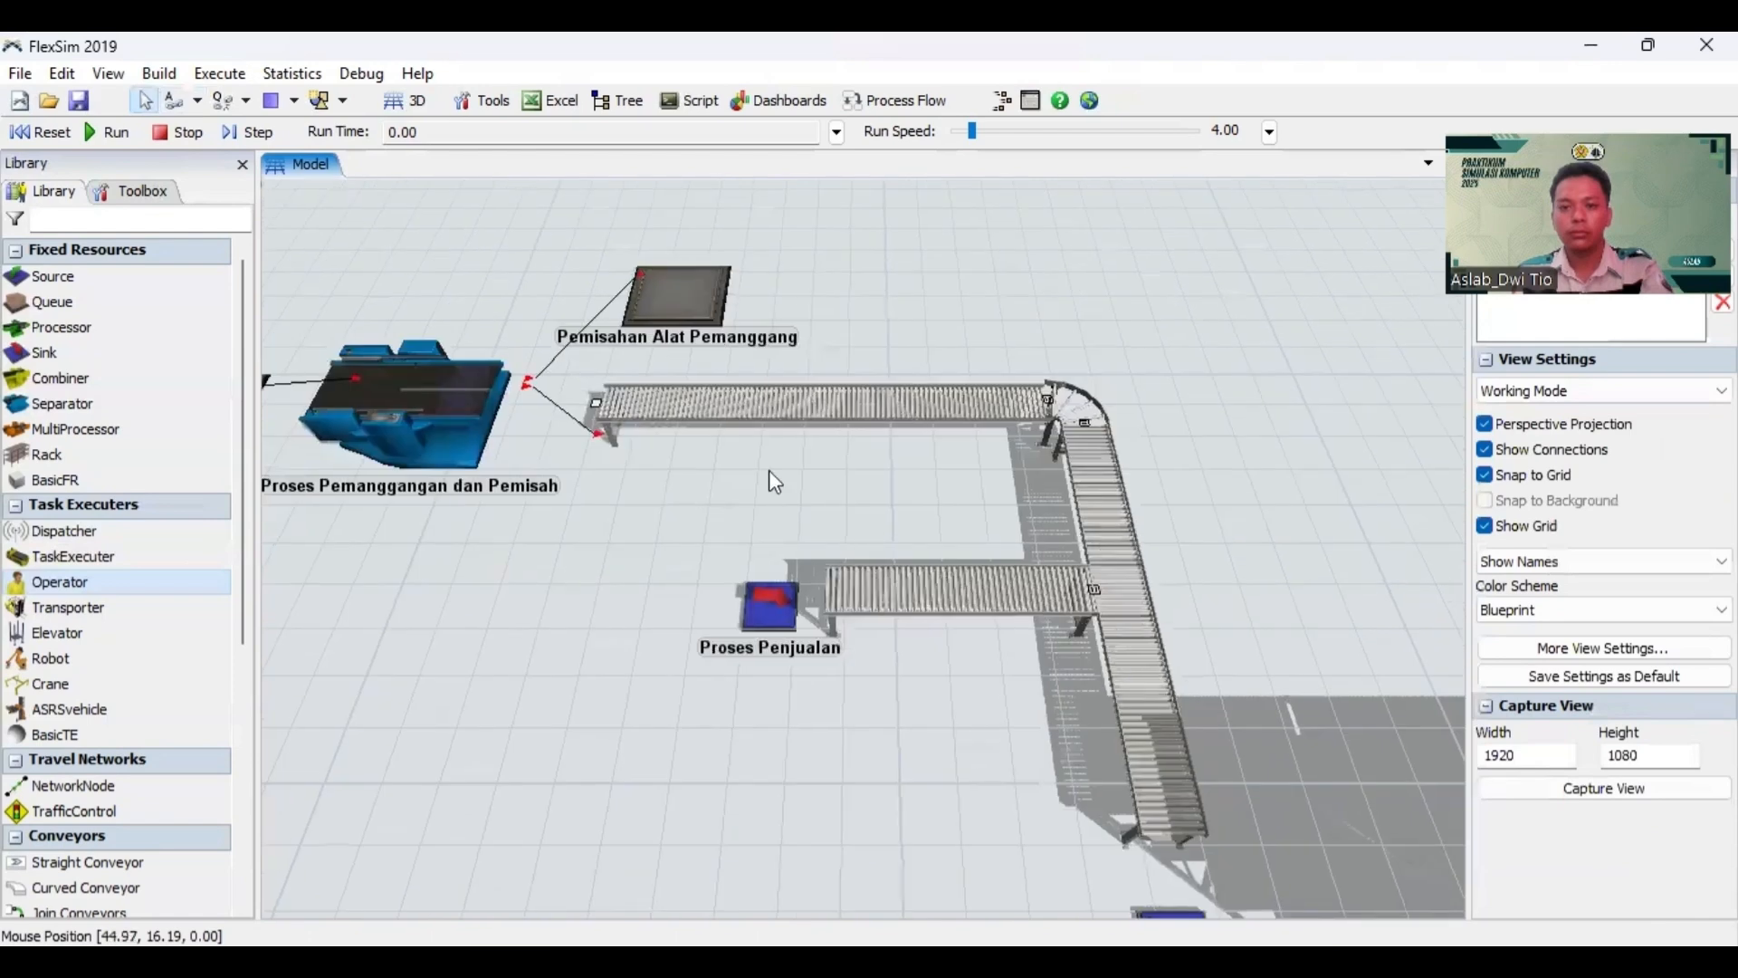
left_click(903, 395)
scroll(920, 401, "up", 2)
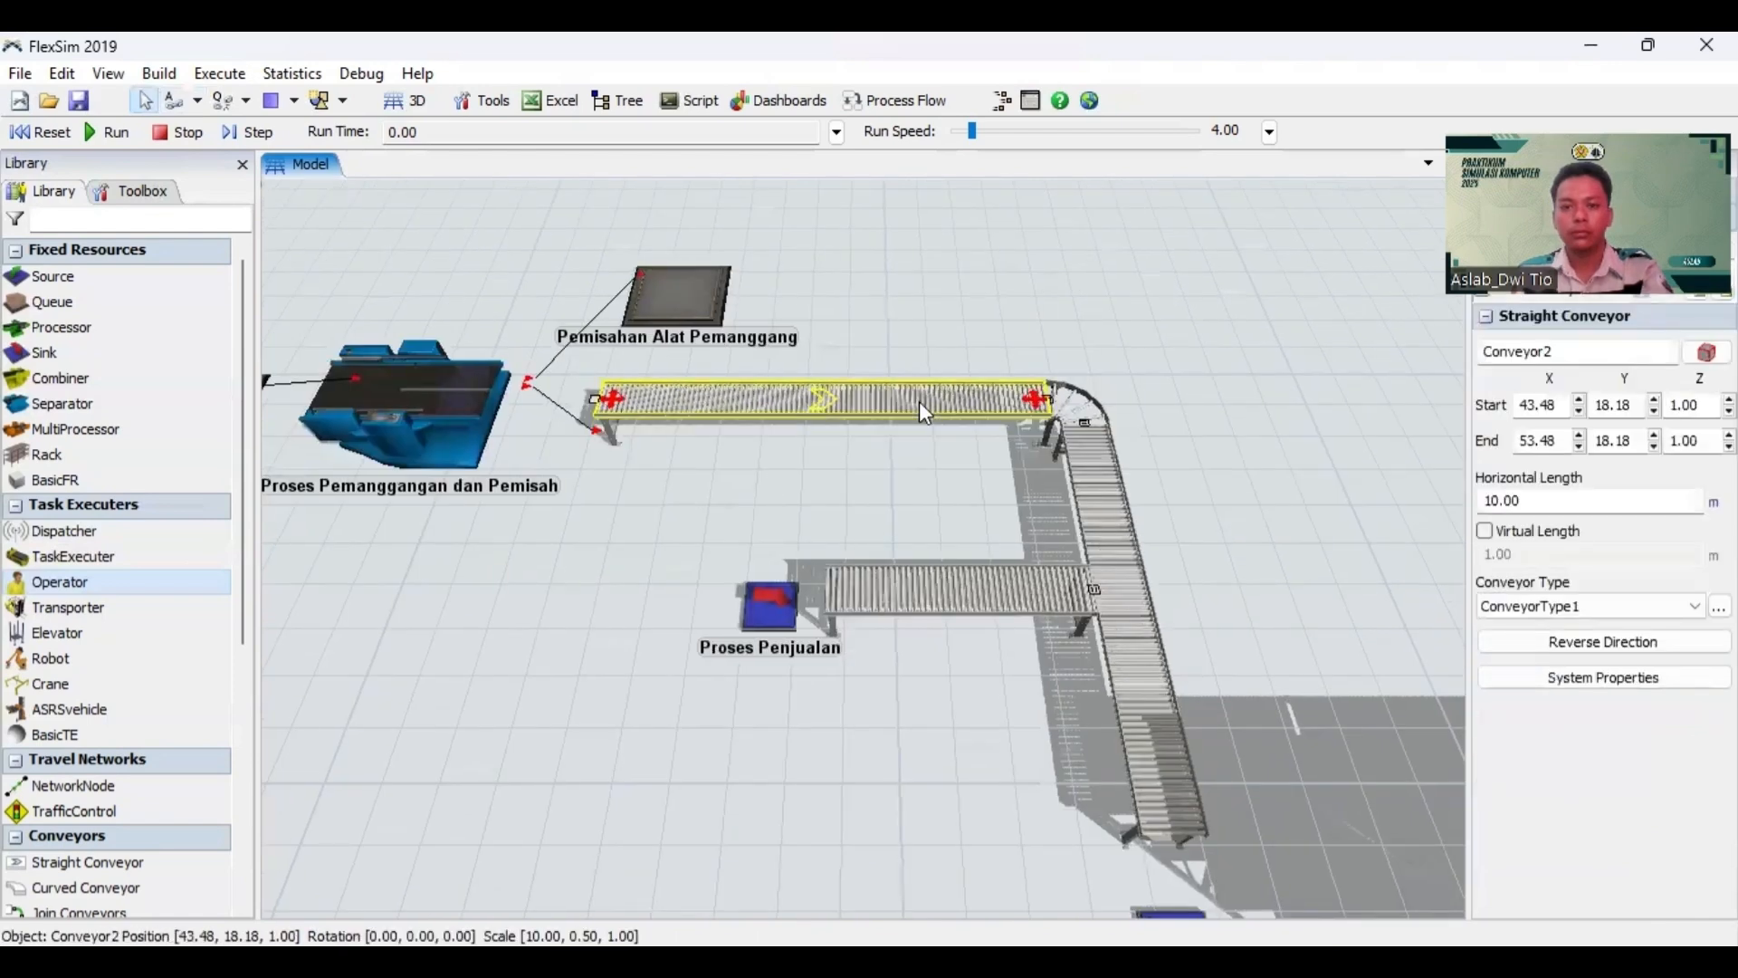
left_click(946, 467)
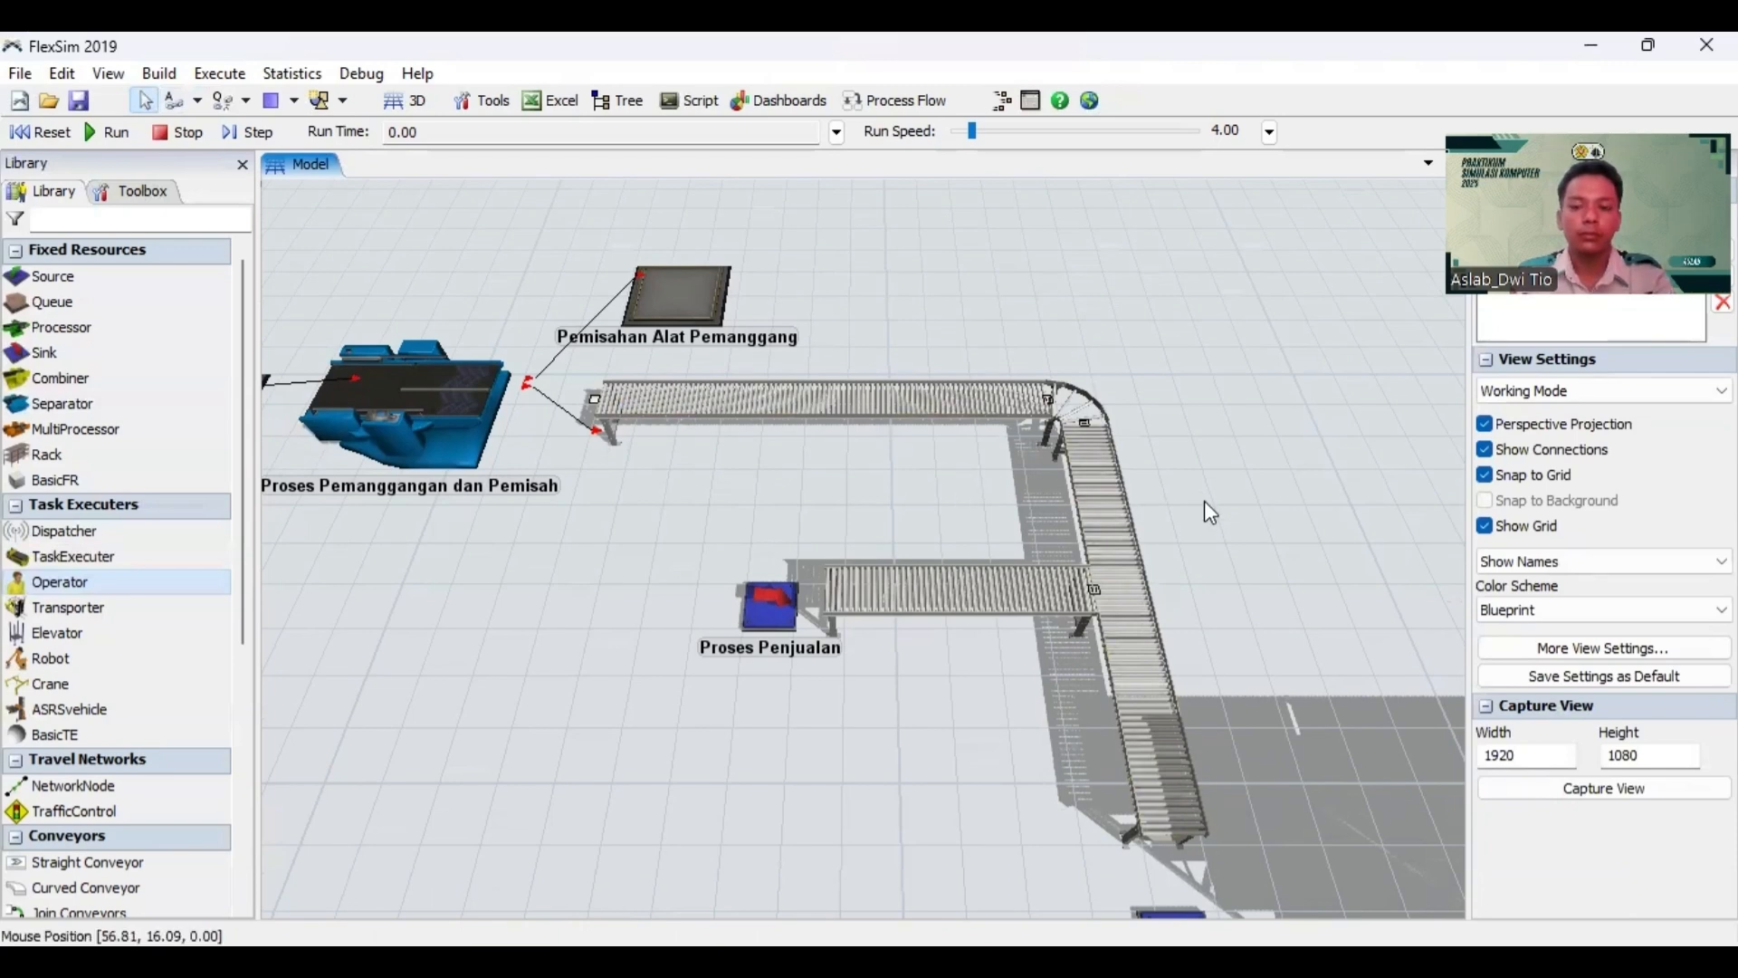
left_click_drag(1211, 513, 1196, 416)
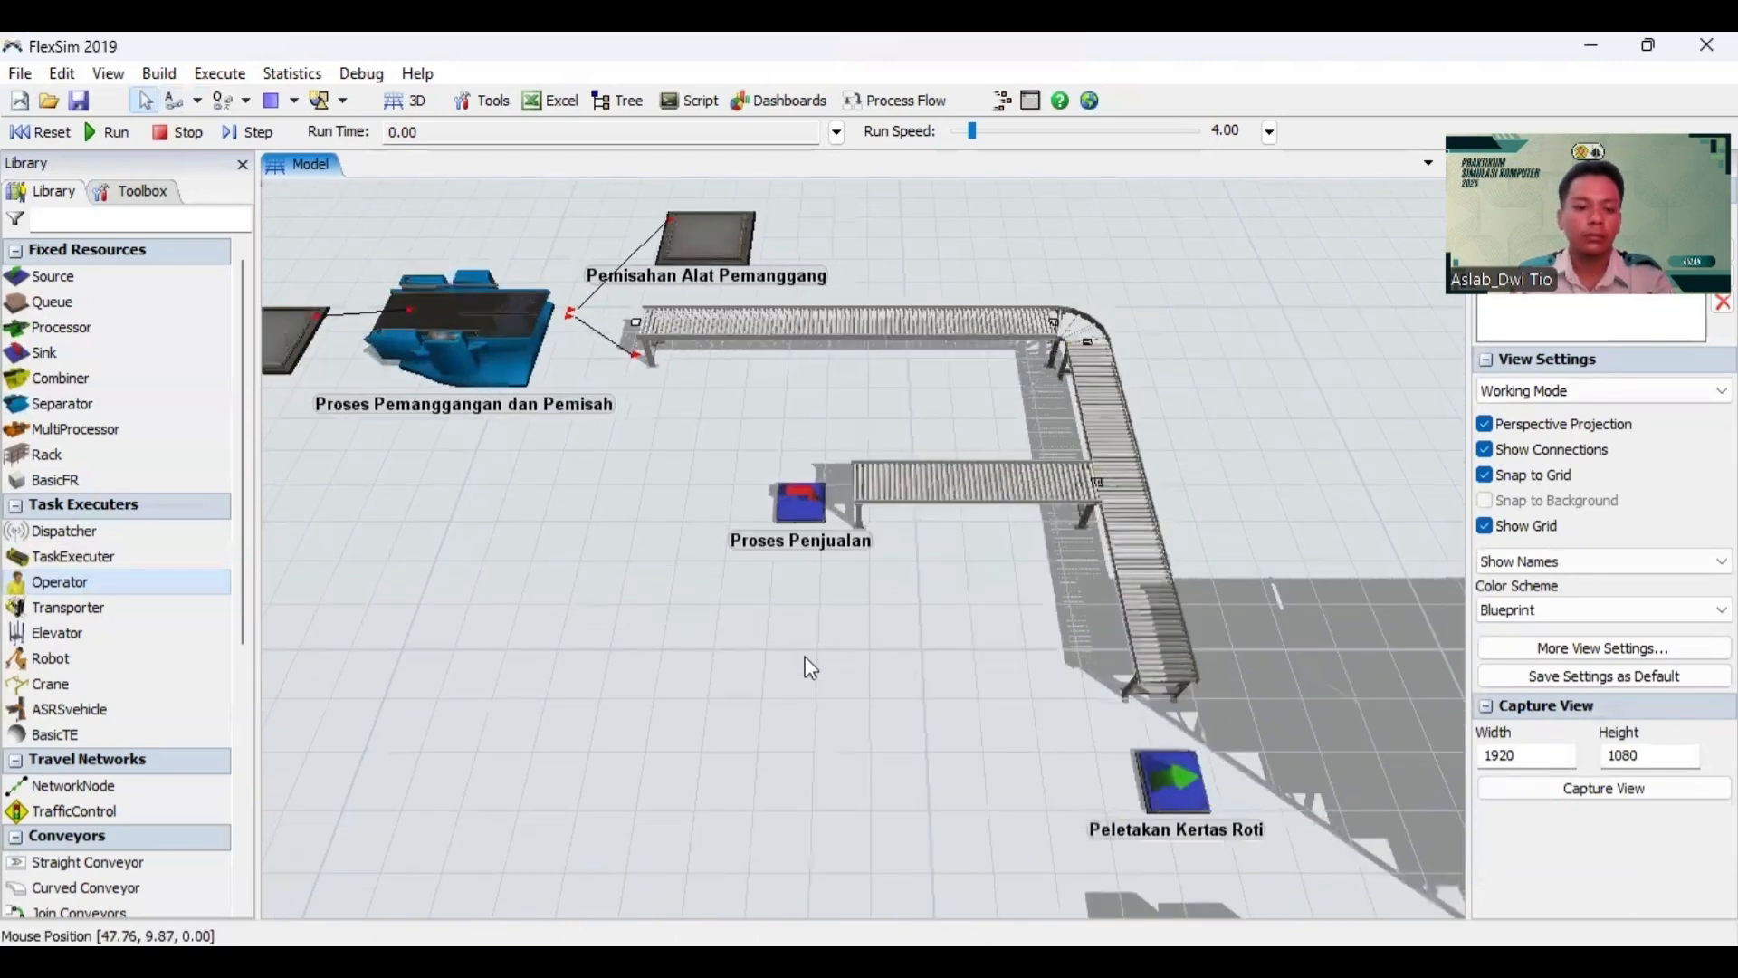
left_click(799, 496)
left_click(179, 100)
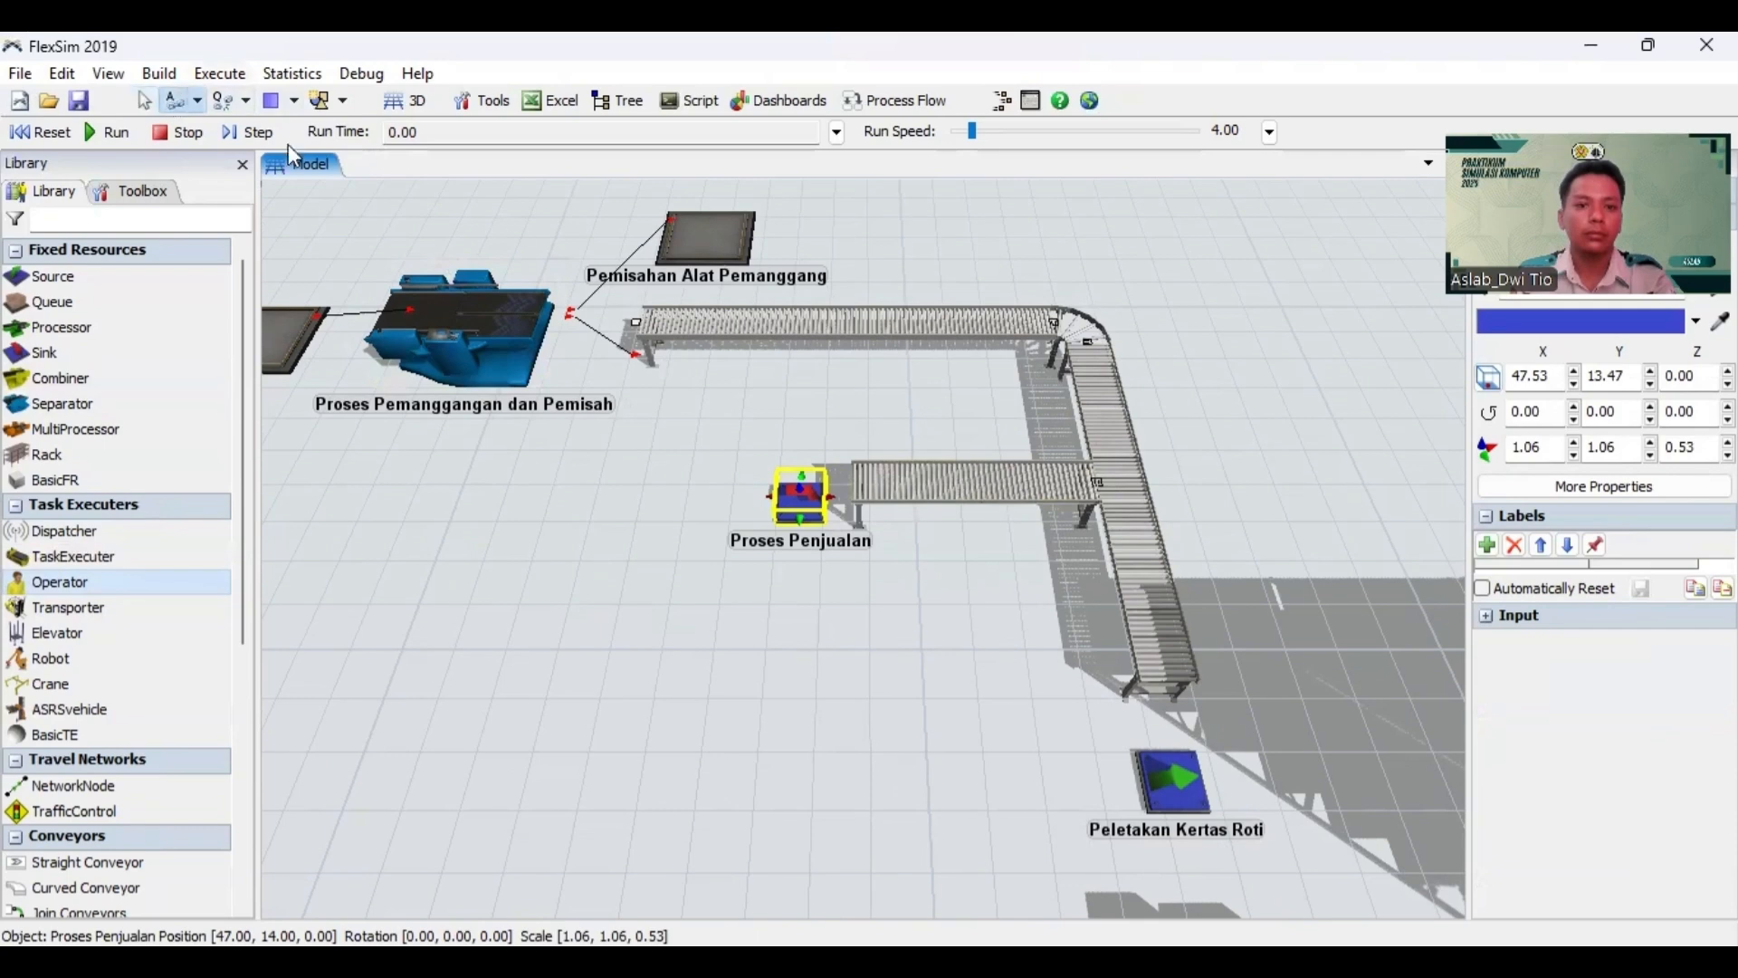
left_click(880, 489)
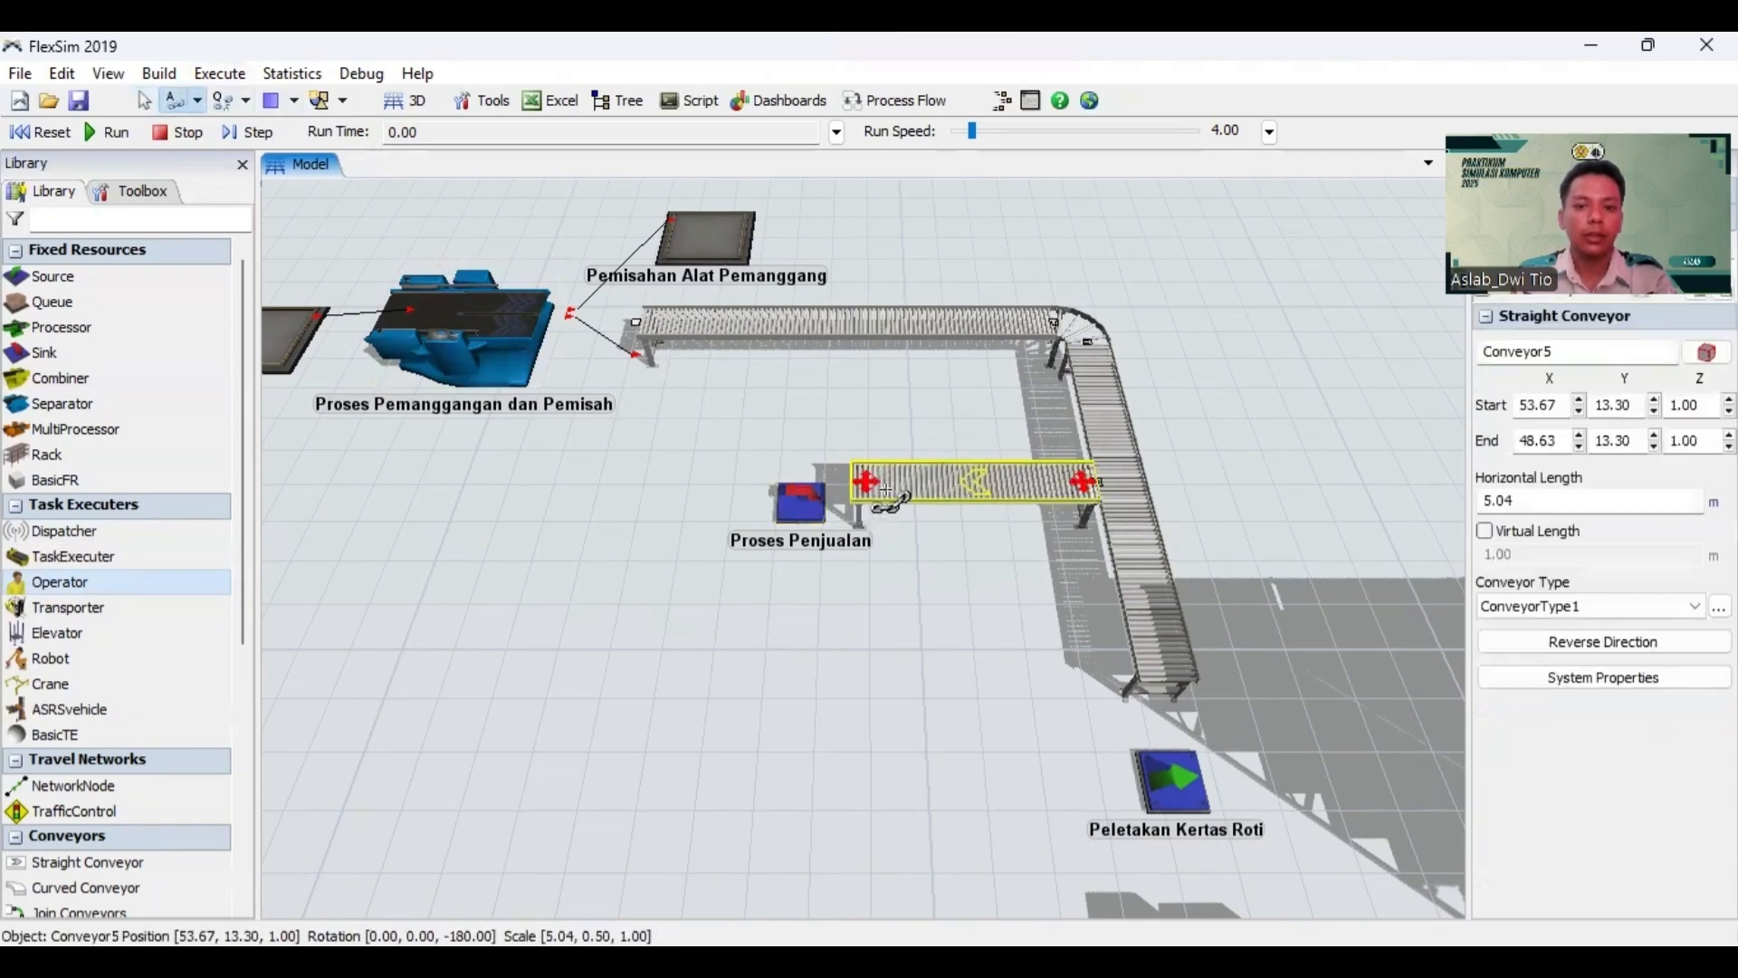
left_click(801, 502)
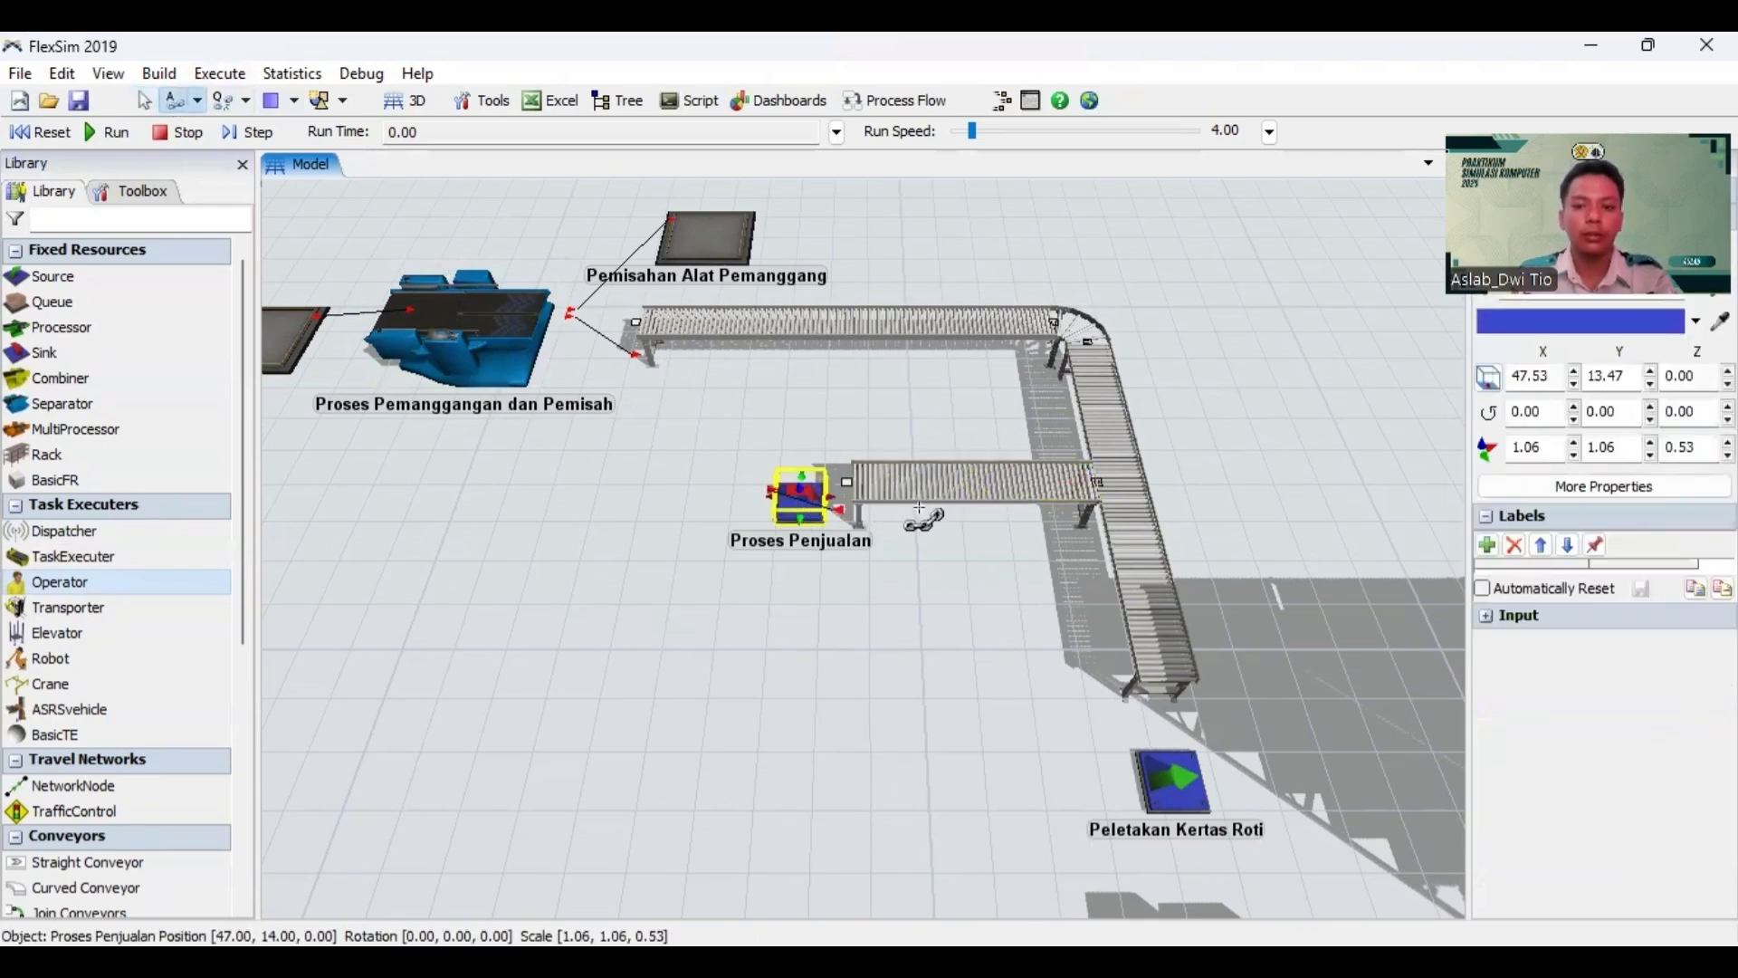
Step: Connect the end of the main conveyor through the Peletakan Kertas Roti source to the Proses Packaging combiner
left_click(1163, 669)
left_click(1181, 779)
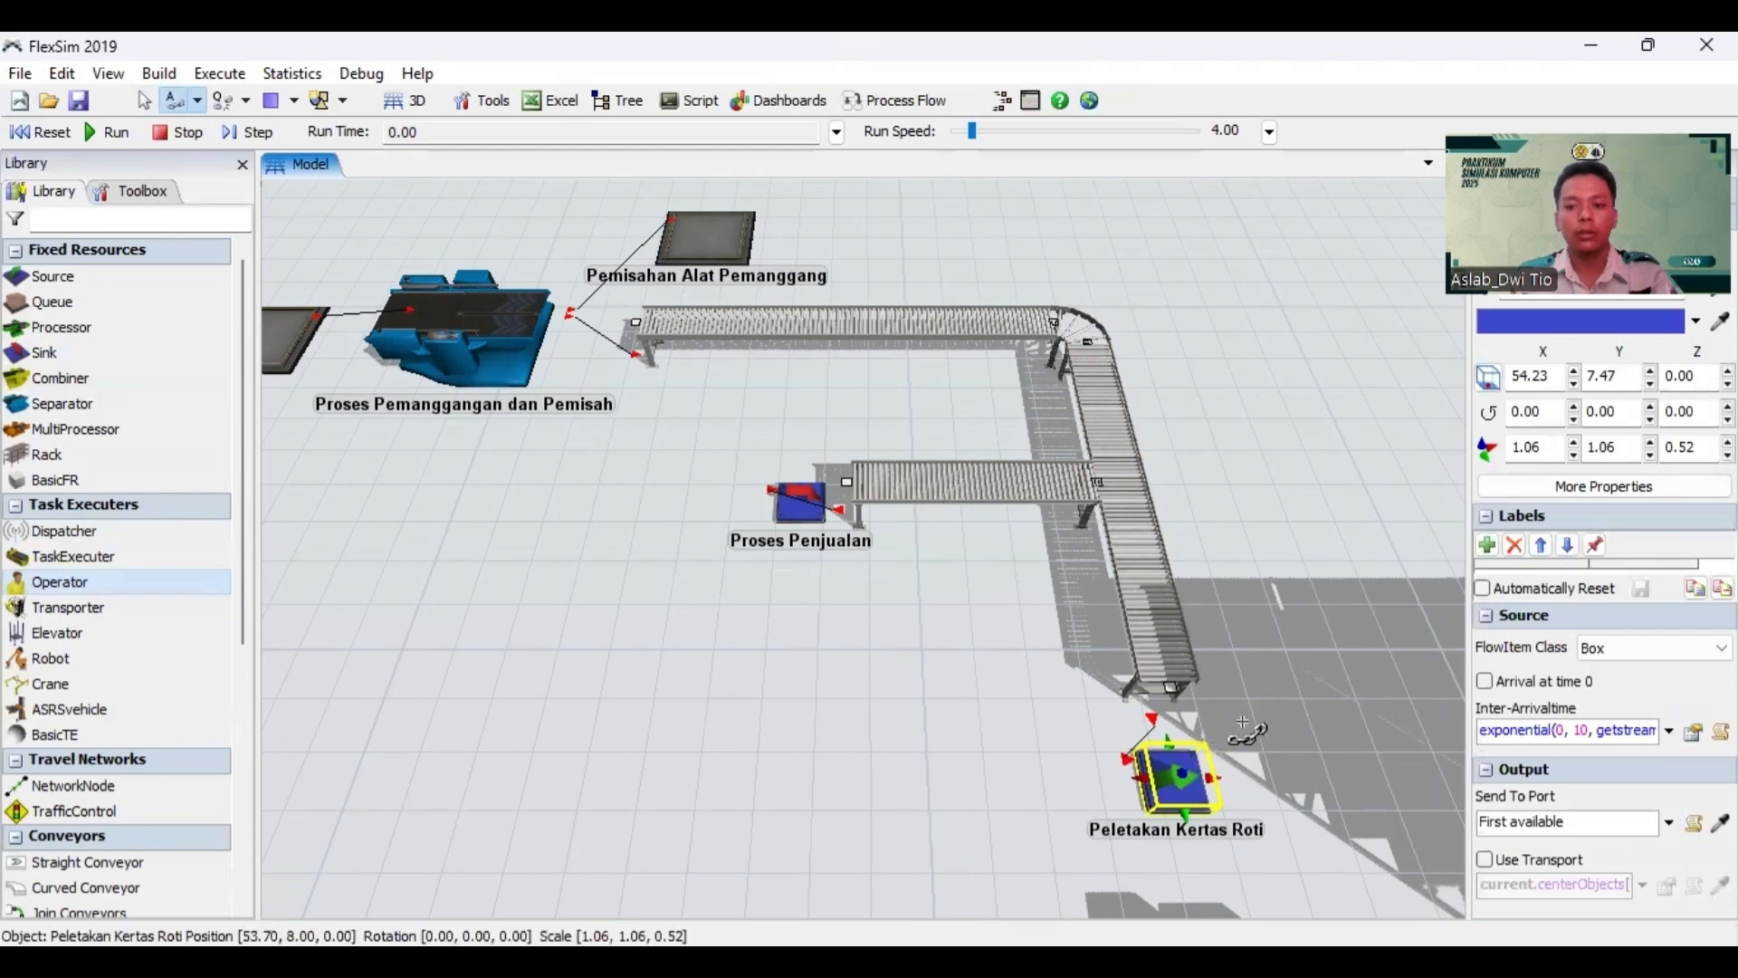
double_click(1251, 733)
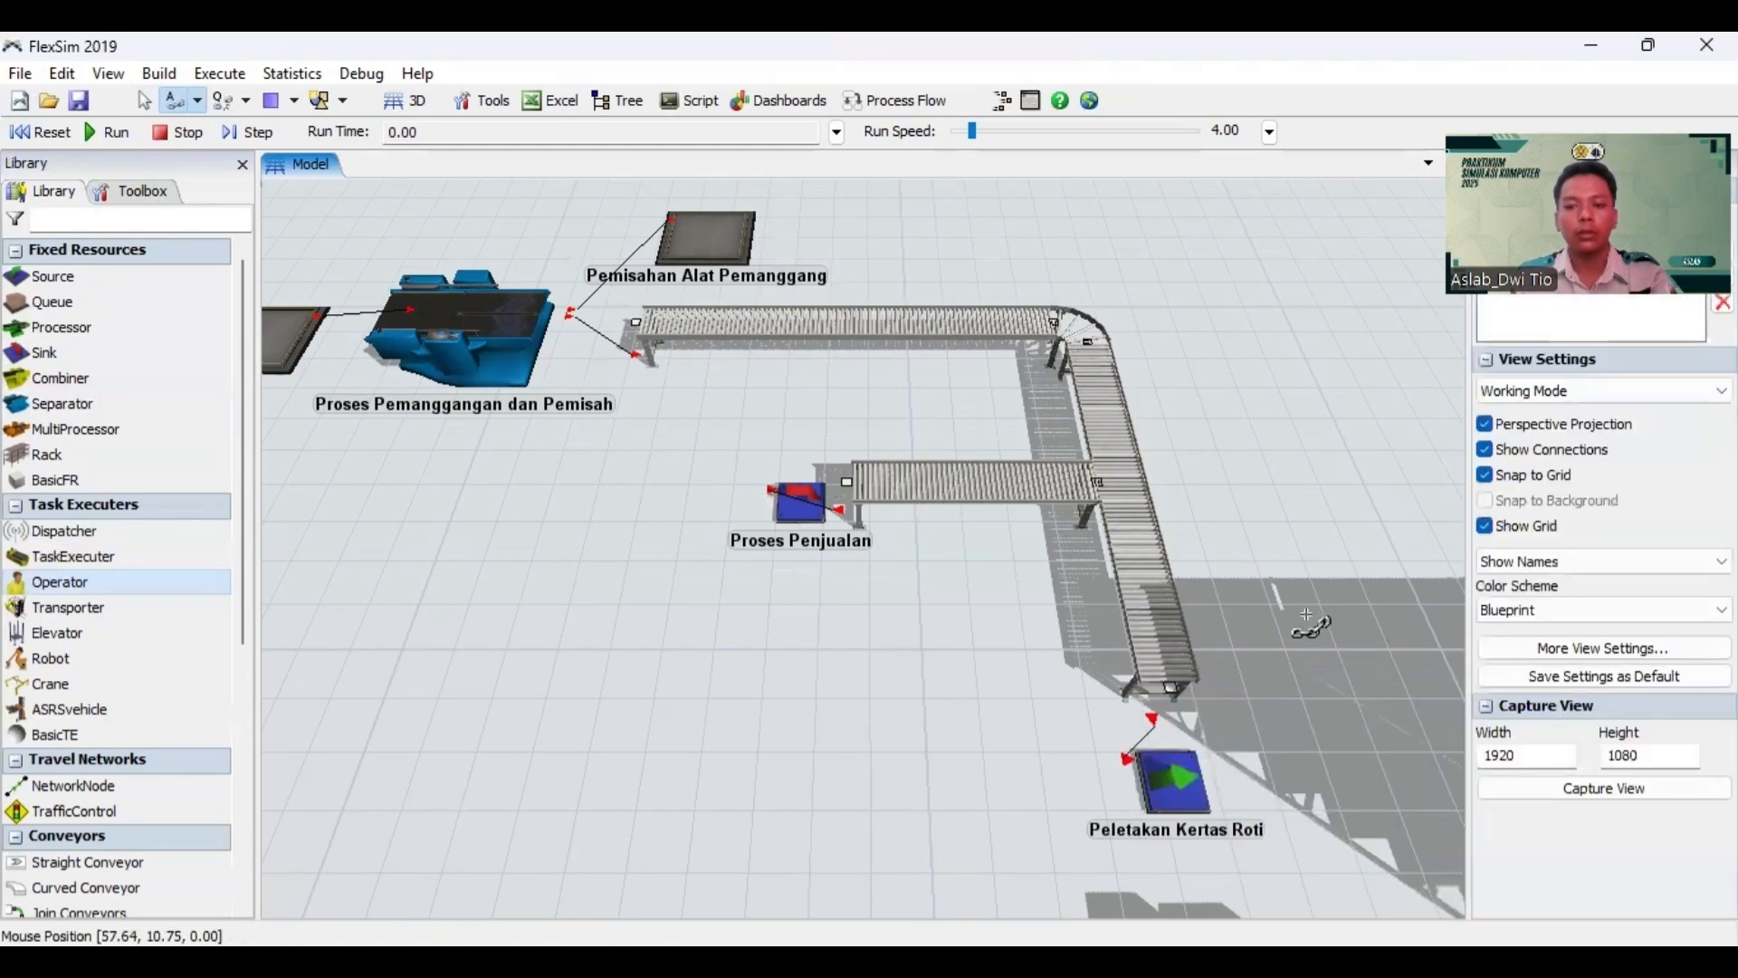
scroll(1296, 620, "down", 1)
left_click_drag(1279, 719, 1091, 375)
left_click(1061, 375)
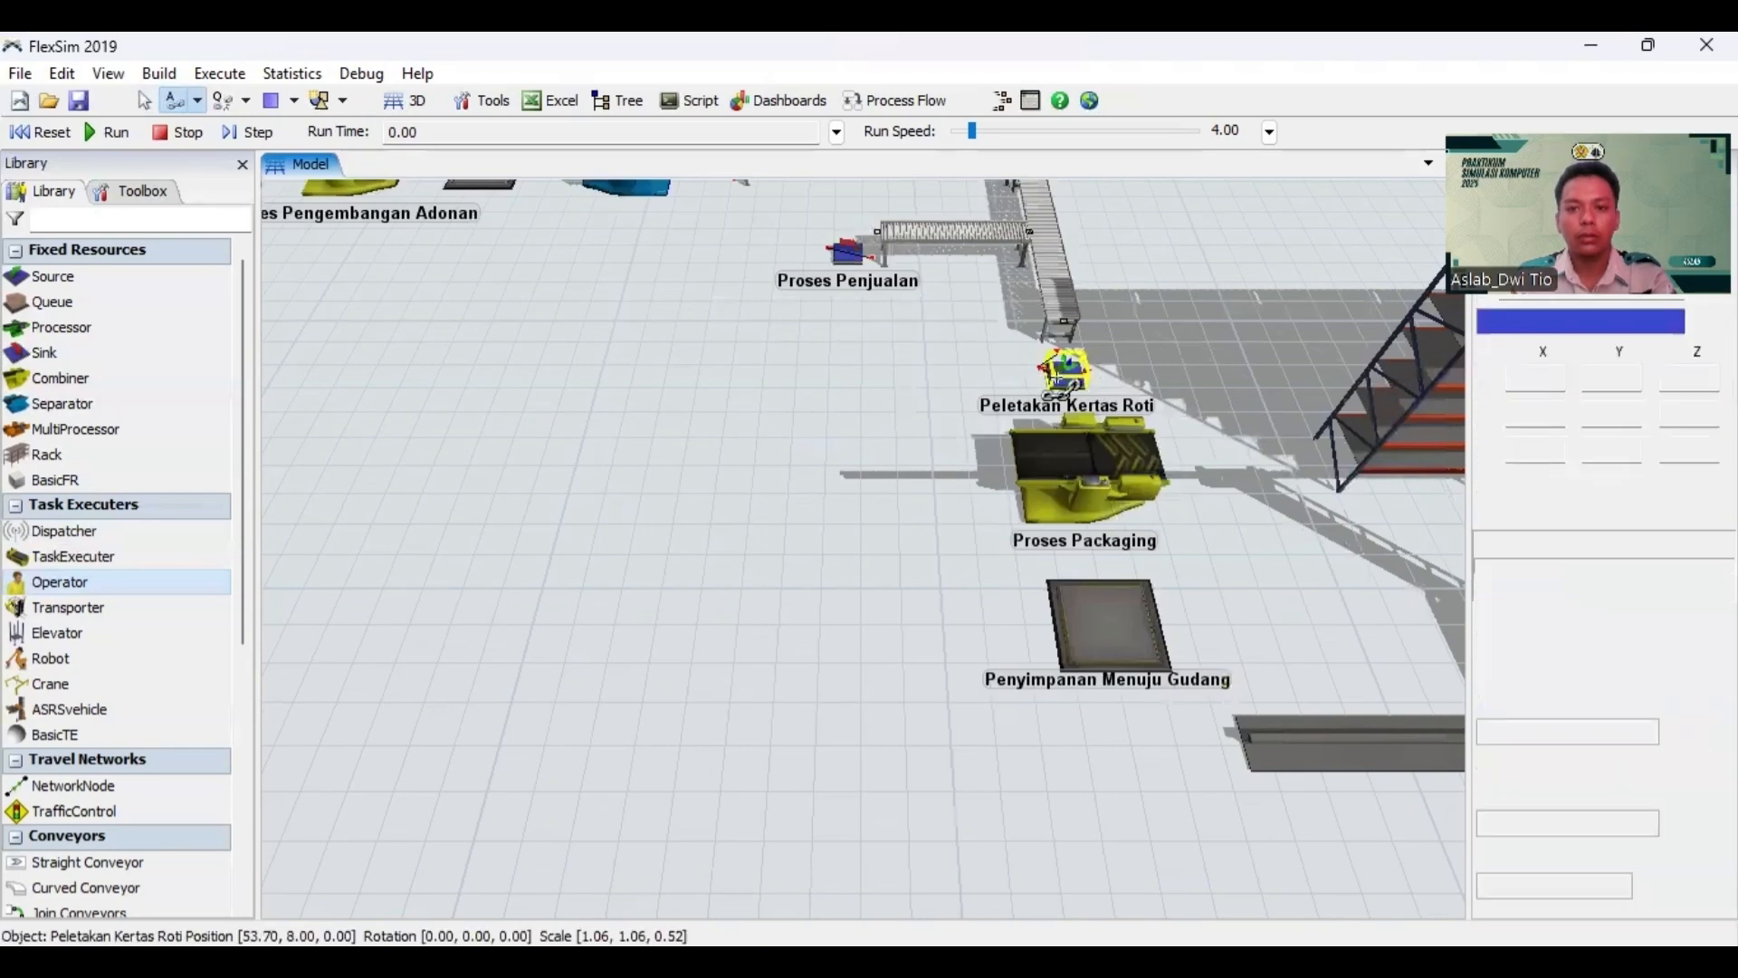
left_click(1106, 477)
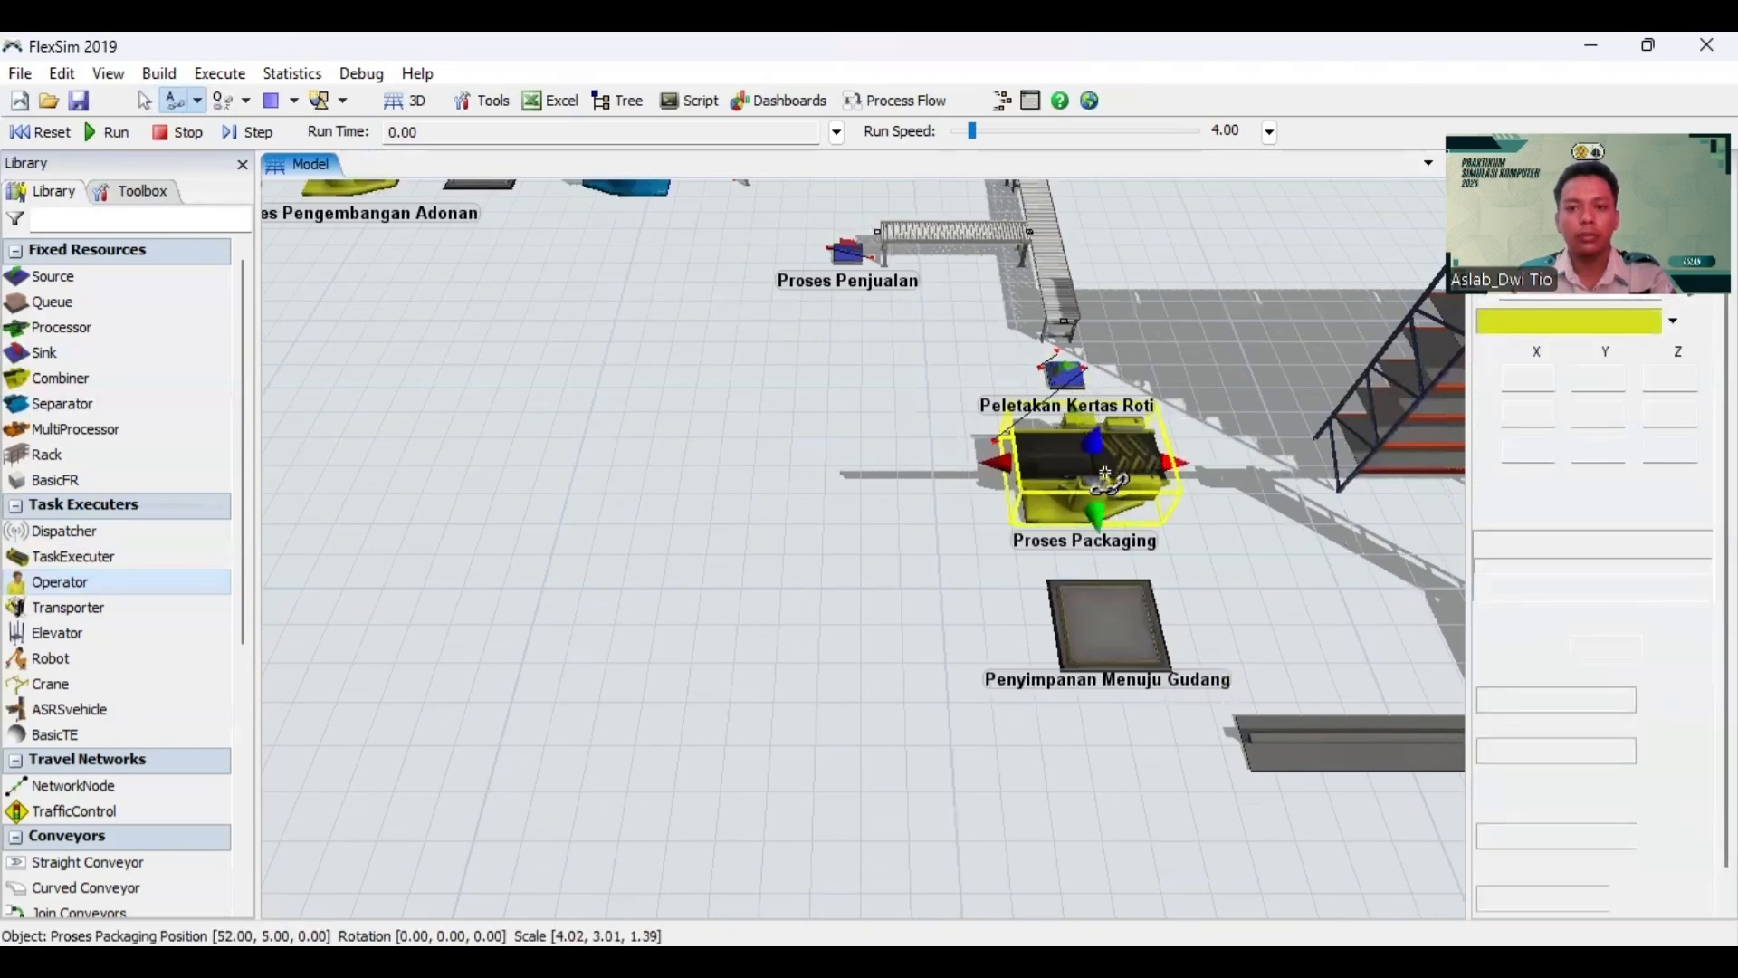
Step: Connect Proses Packaging through the Penyimpanan Menuju Gudang queue to the Penyimpanan Gudang rack, ending connection mode
left_click(1122, 618)
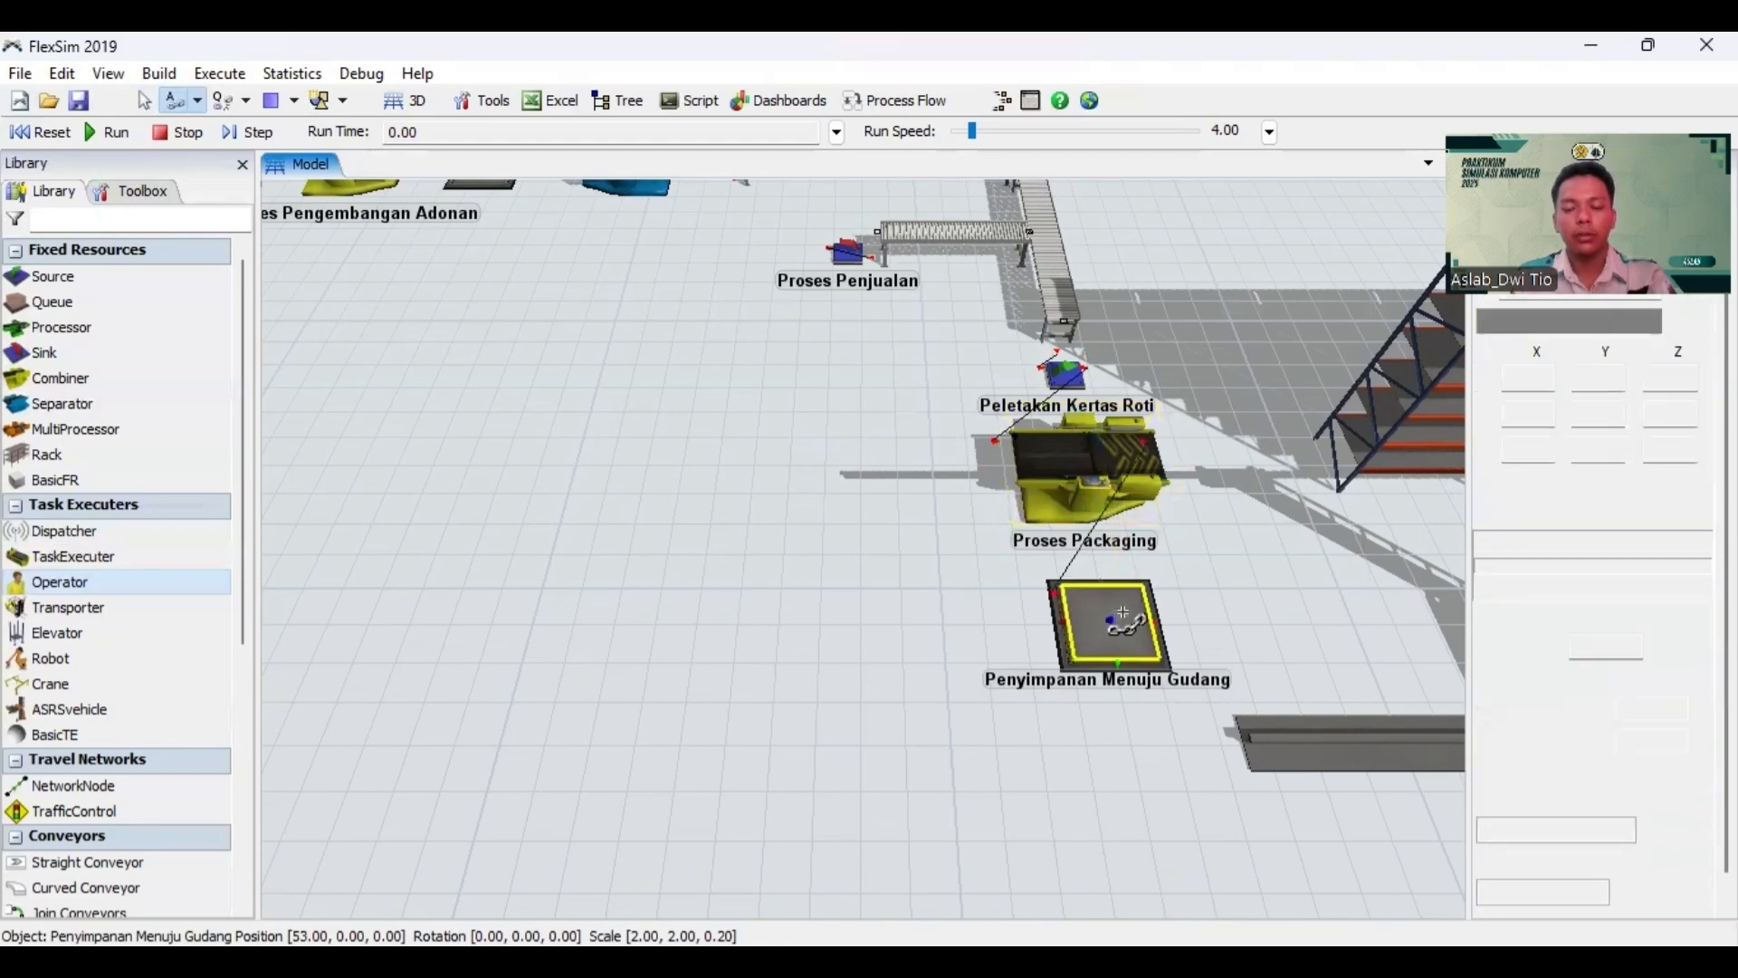
left_click(1362, 441)
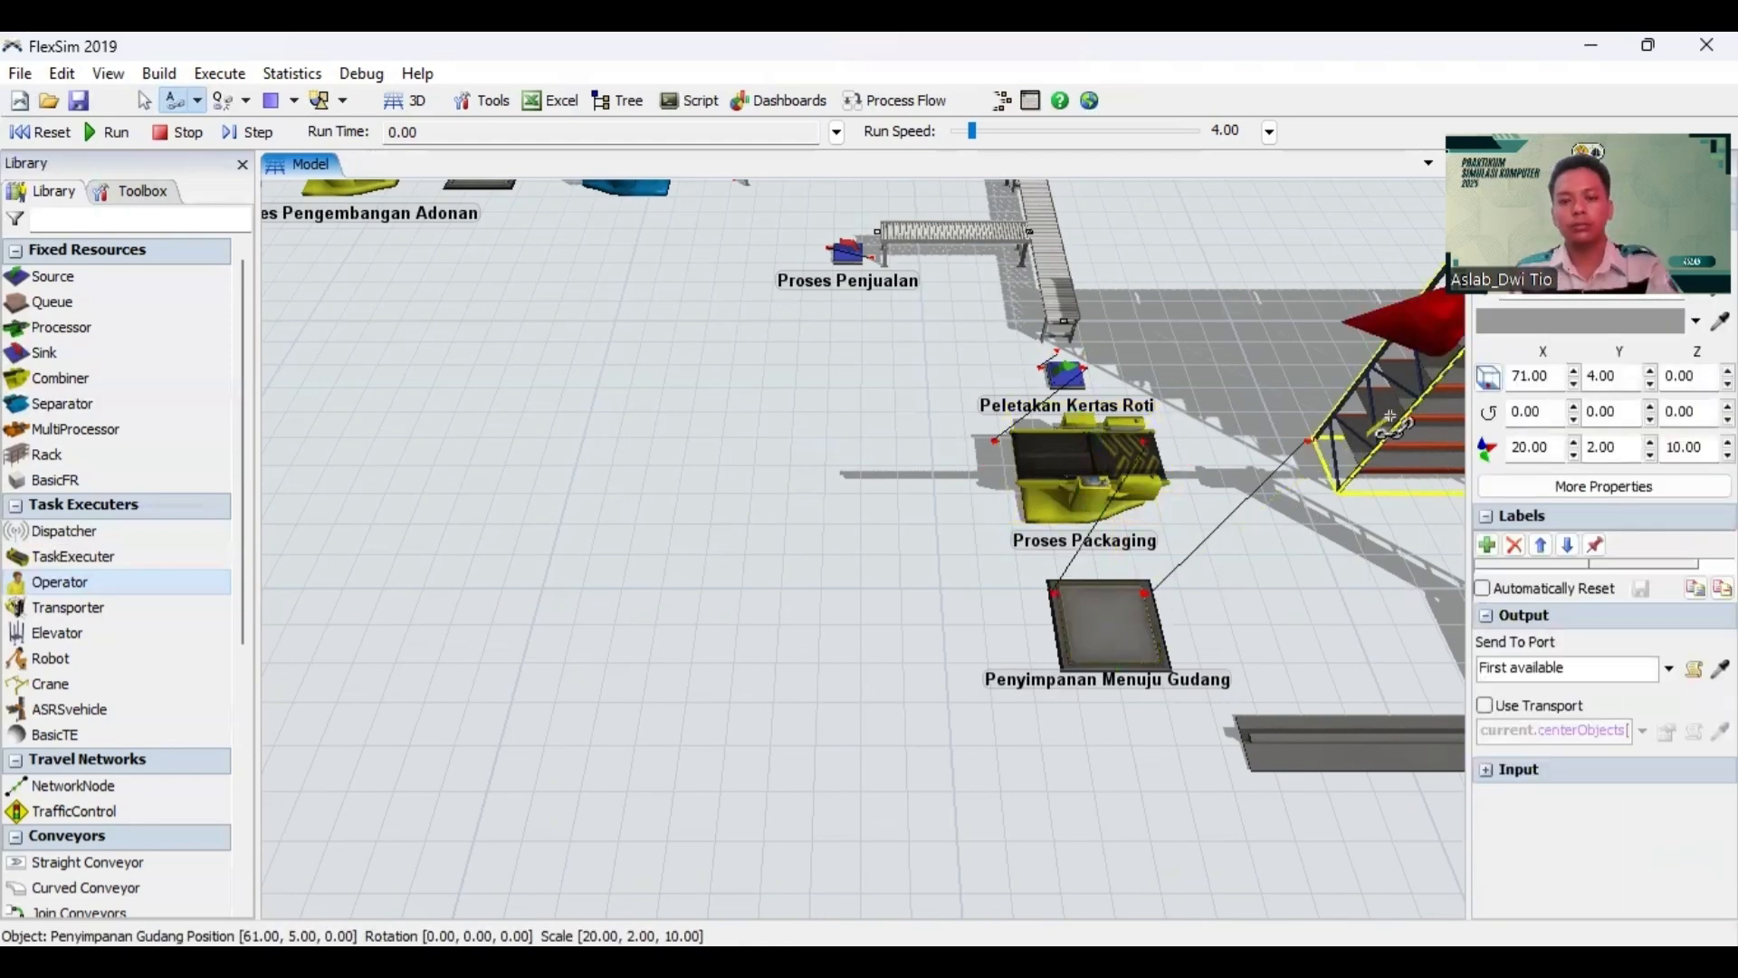
key("Escape")
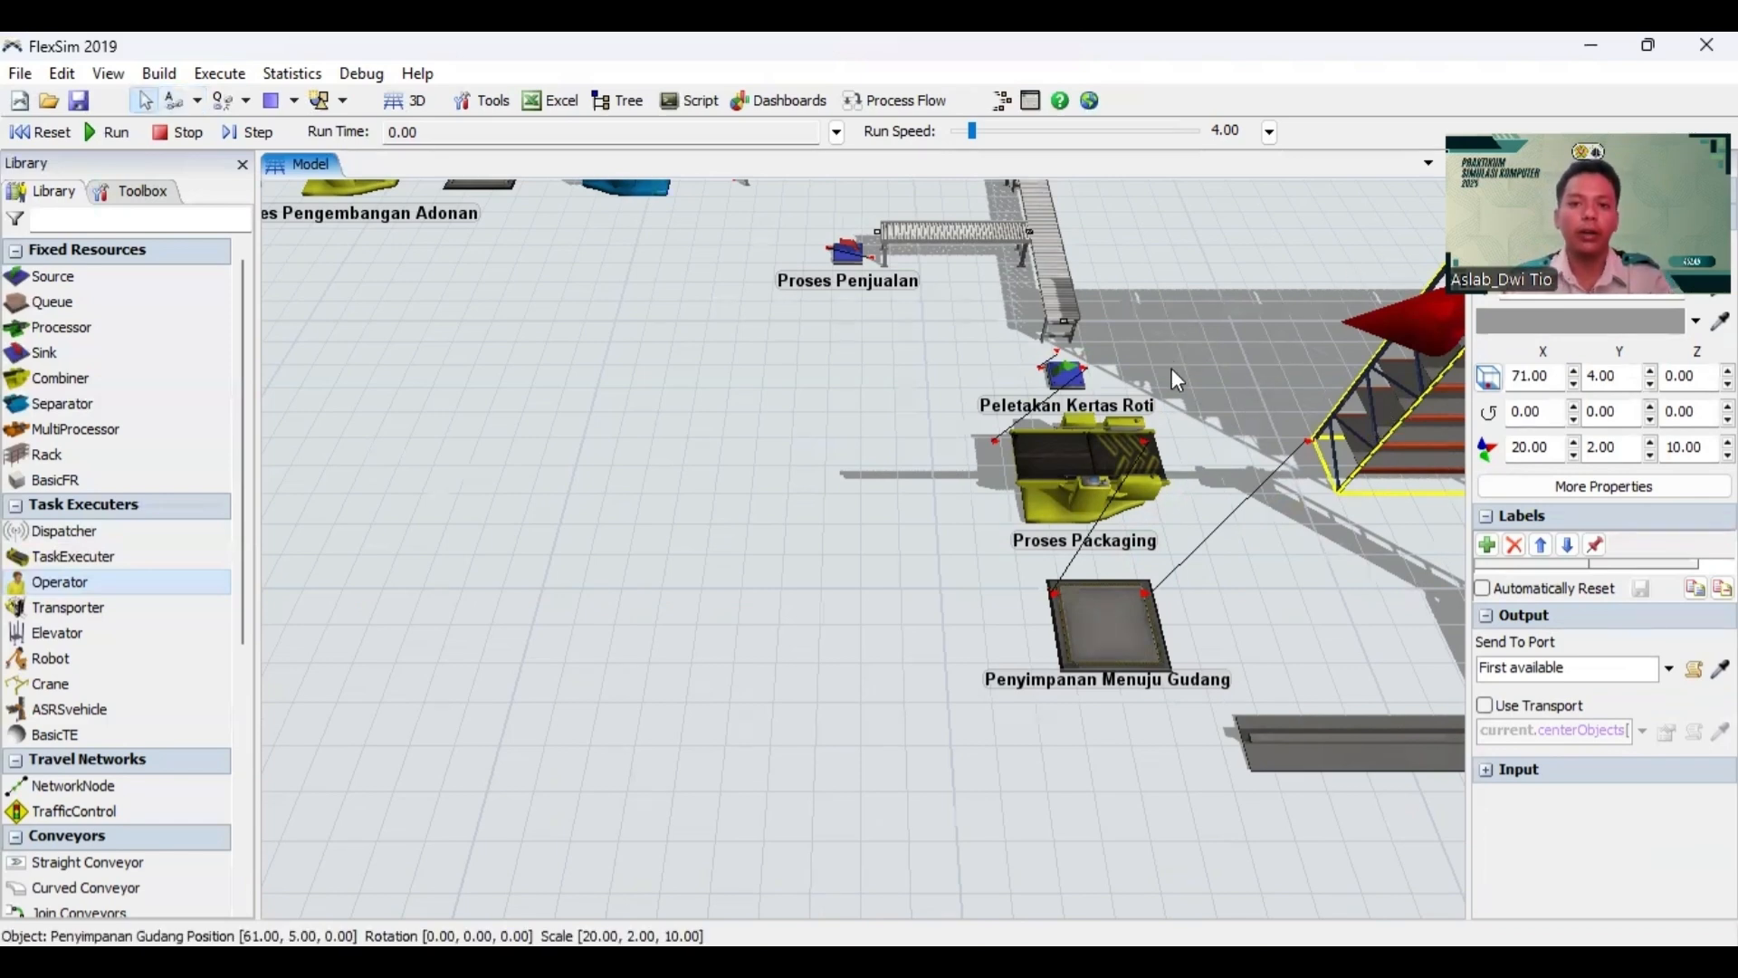
left_click(1193, 383)
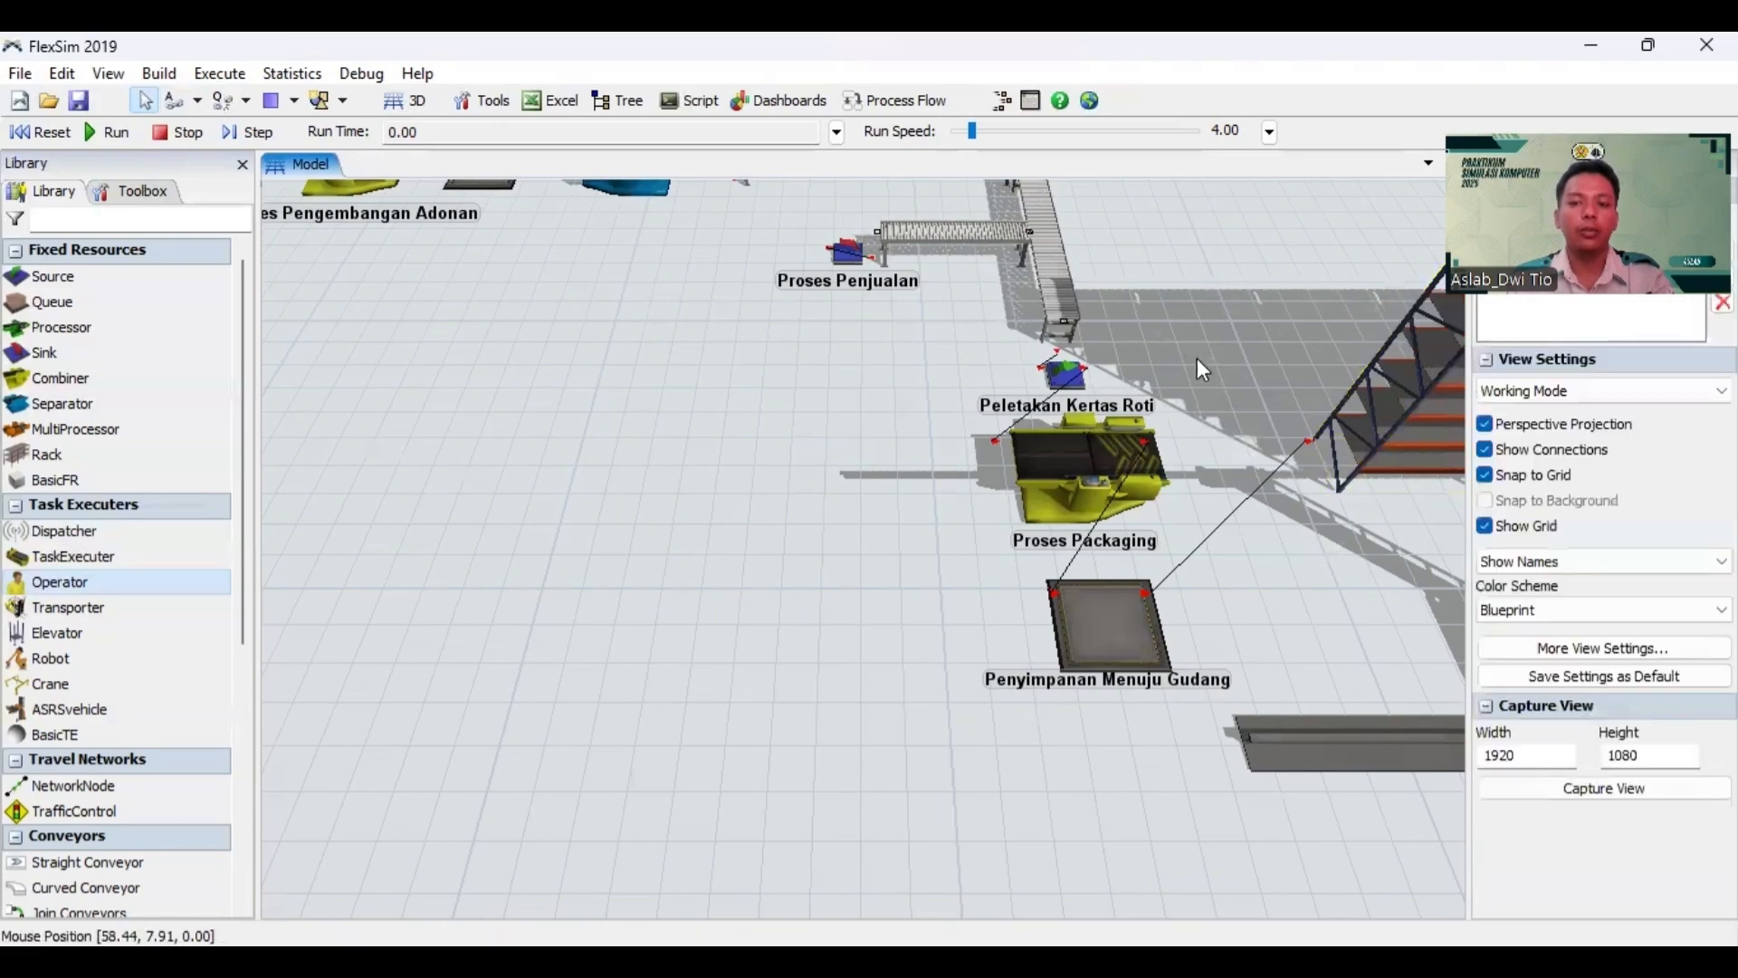
scroll(1196, 356, "down", 4)
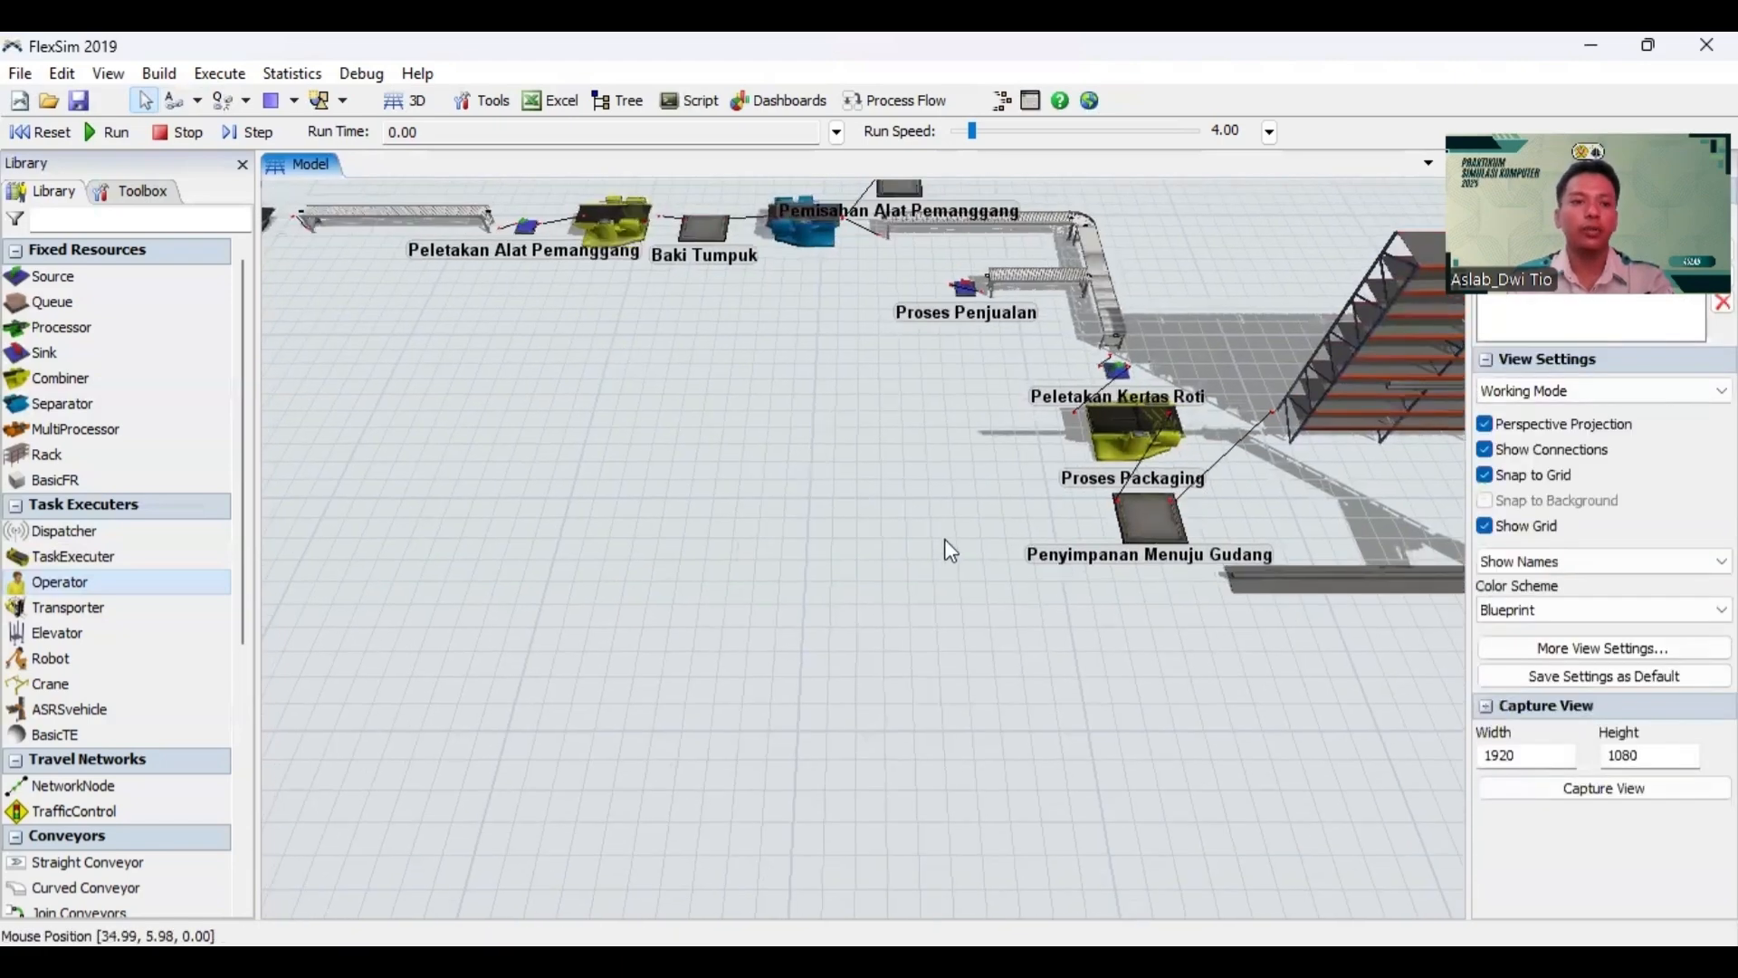
mouse_move(695, 406)
left_mouse_down()
mouse_move(844, 519)
mouse_move(763, 476)
mouse_move(693, 406)
left_mouse_up()
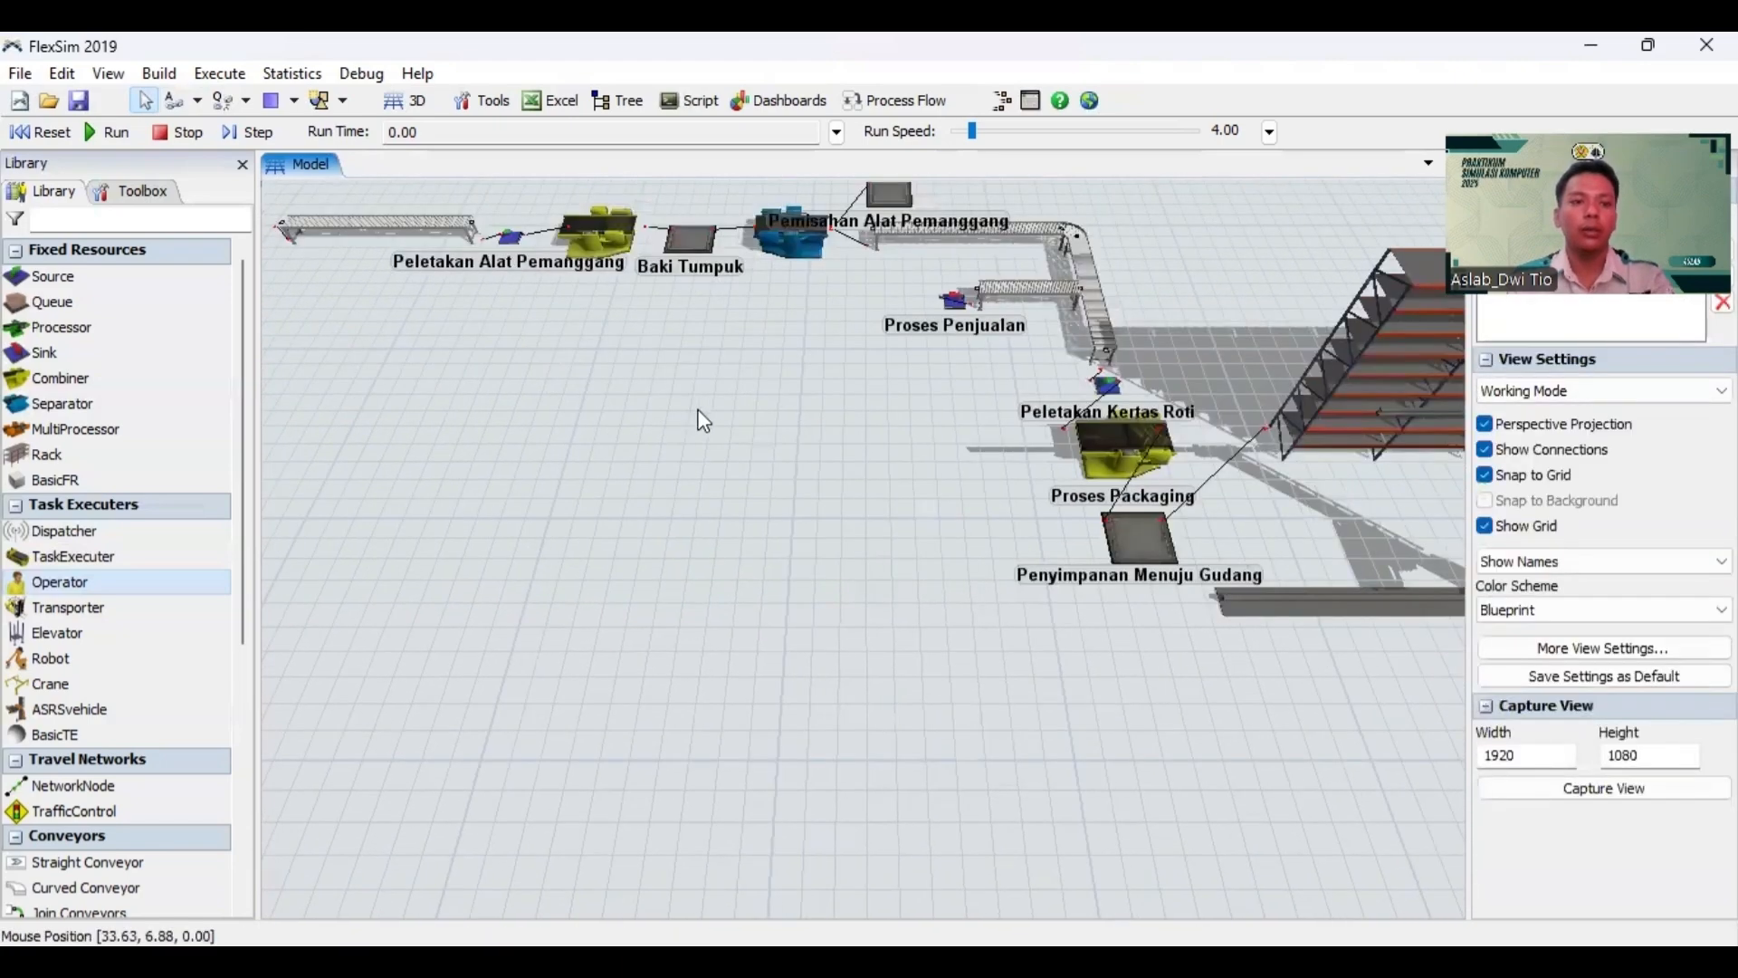
Step: Connect the center ports of the Penyimpanan Menuju Gudang queue and ASRSvehicle1
scroll(728, 466, "down", 3)
scroll(661, 435, "up", 4)
left_click_drag(931, 532, 617, 344)
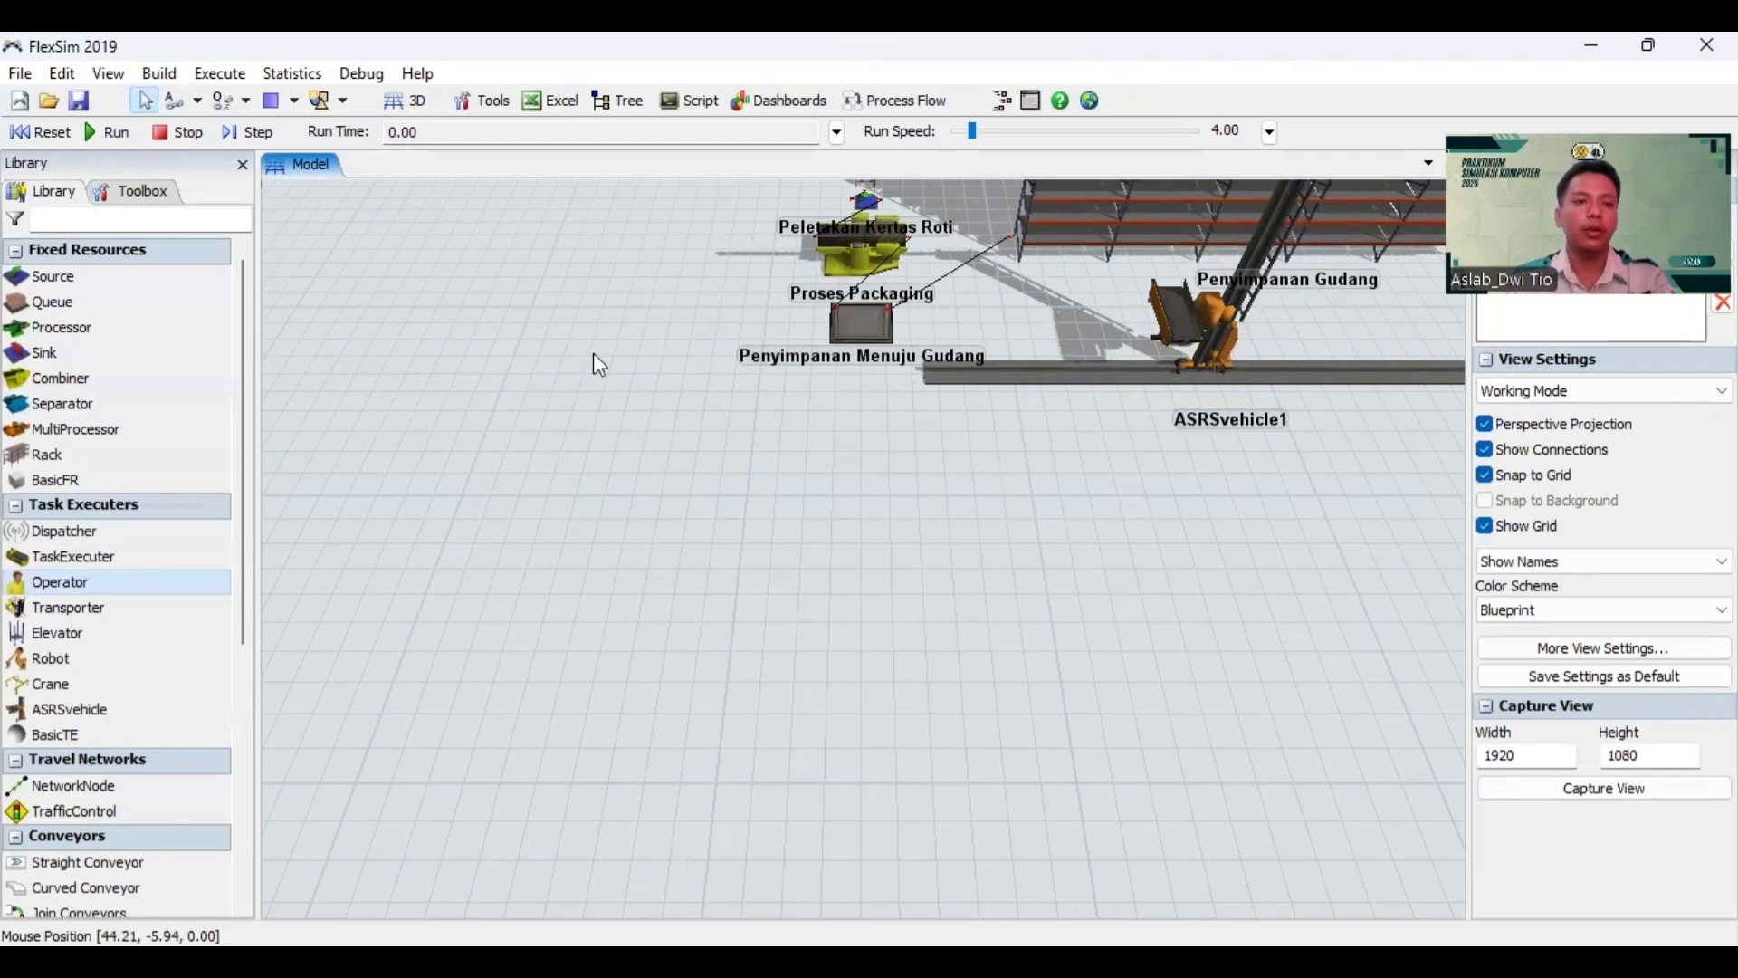
left_click(196, 101)
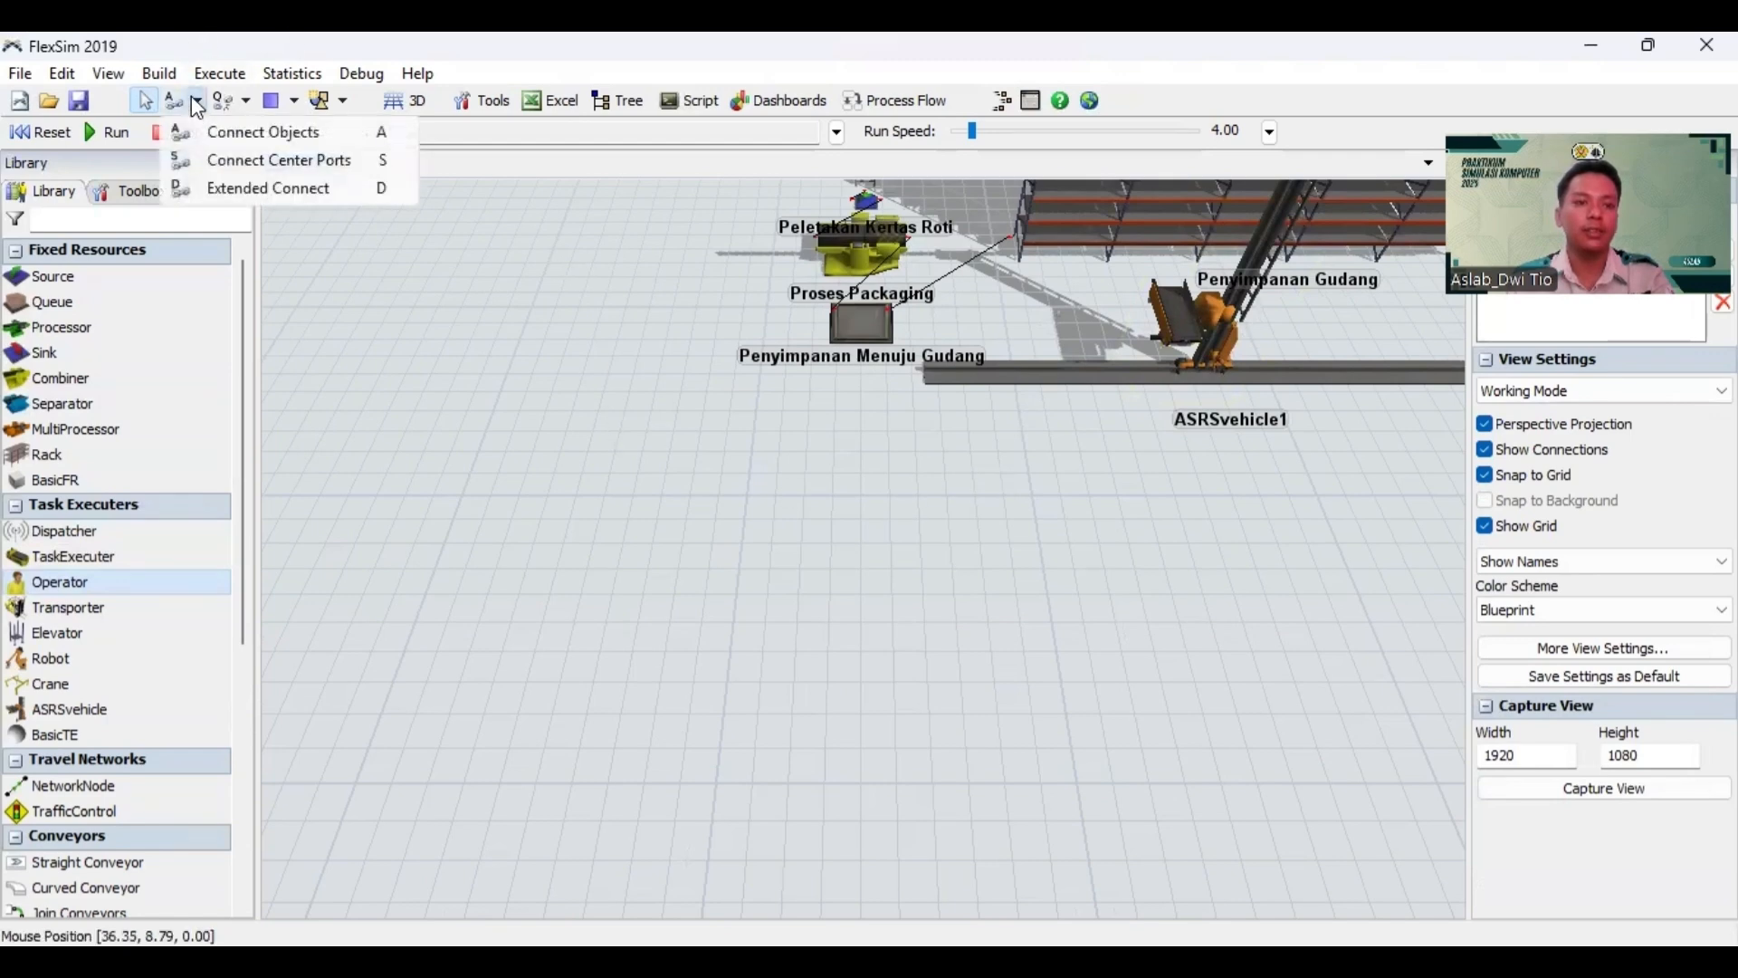
left_click(327, 161)
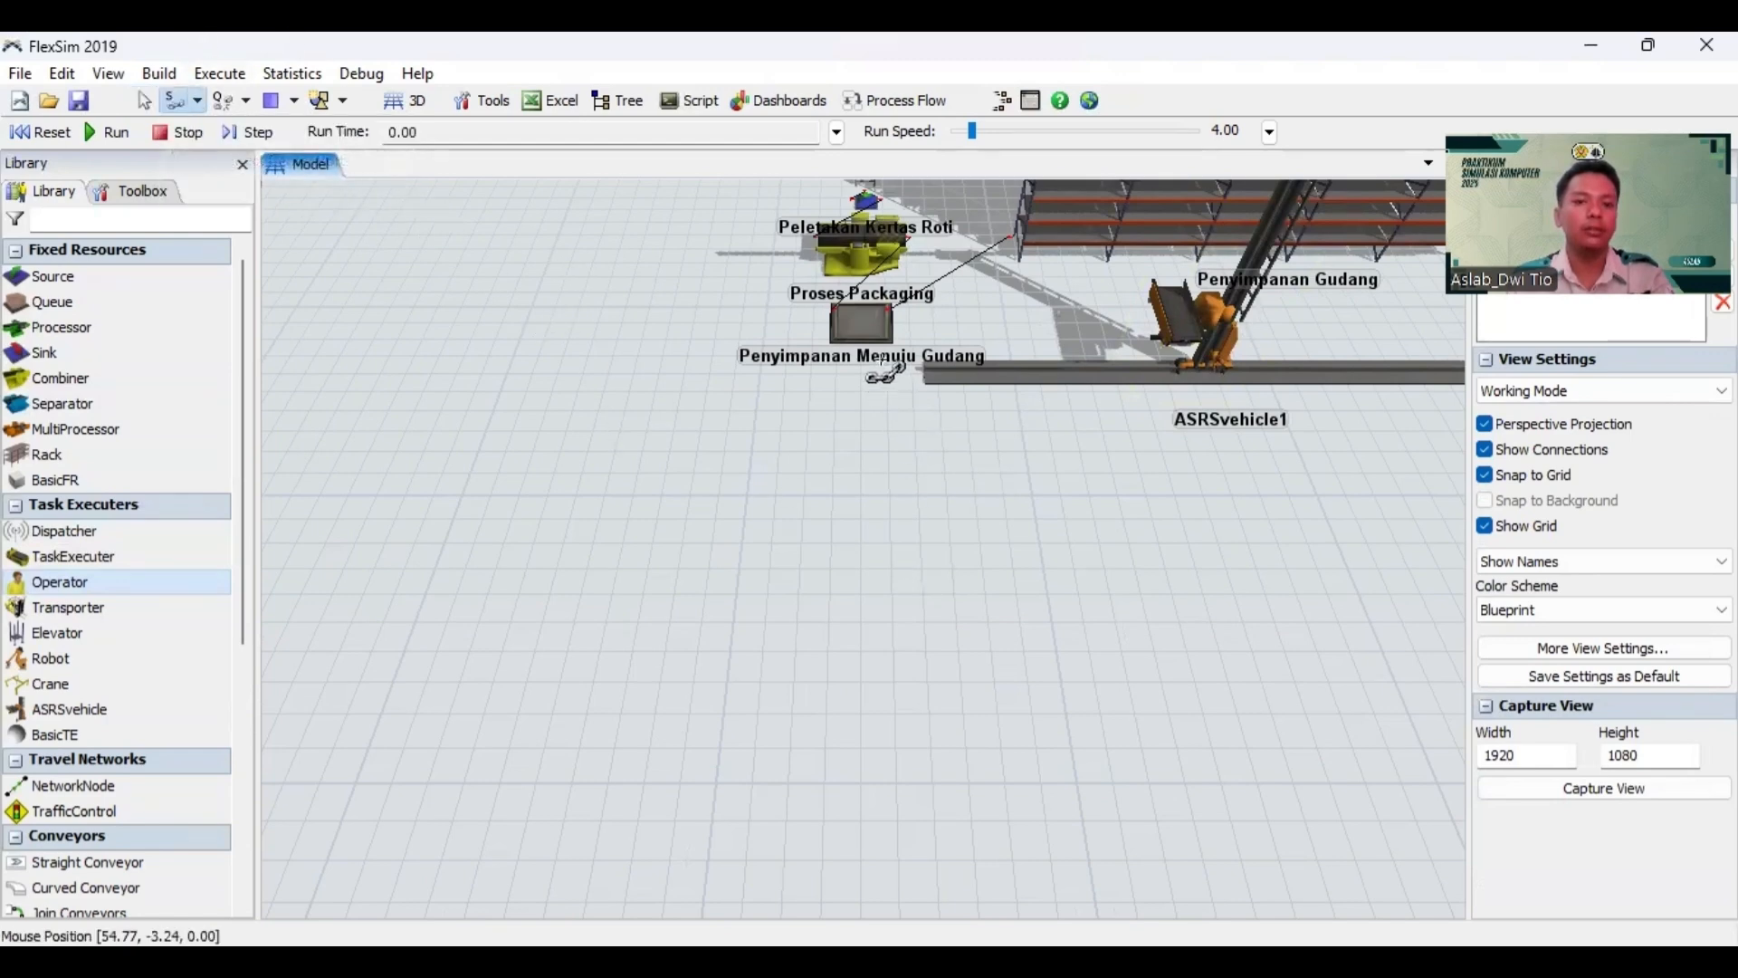
left_click(858, 319)
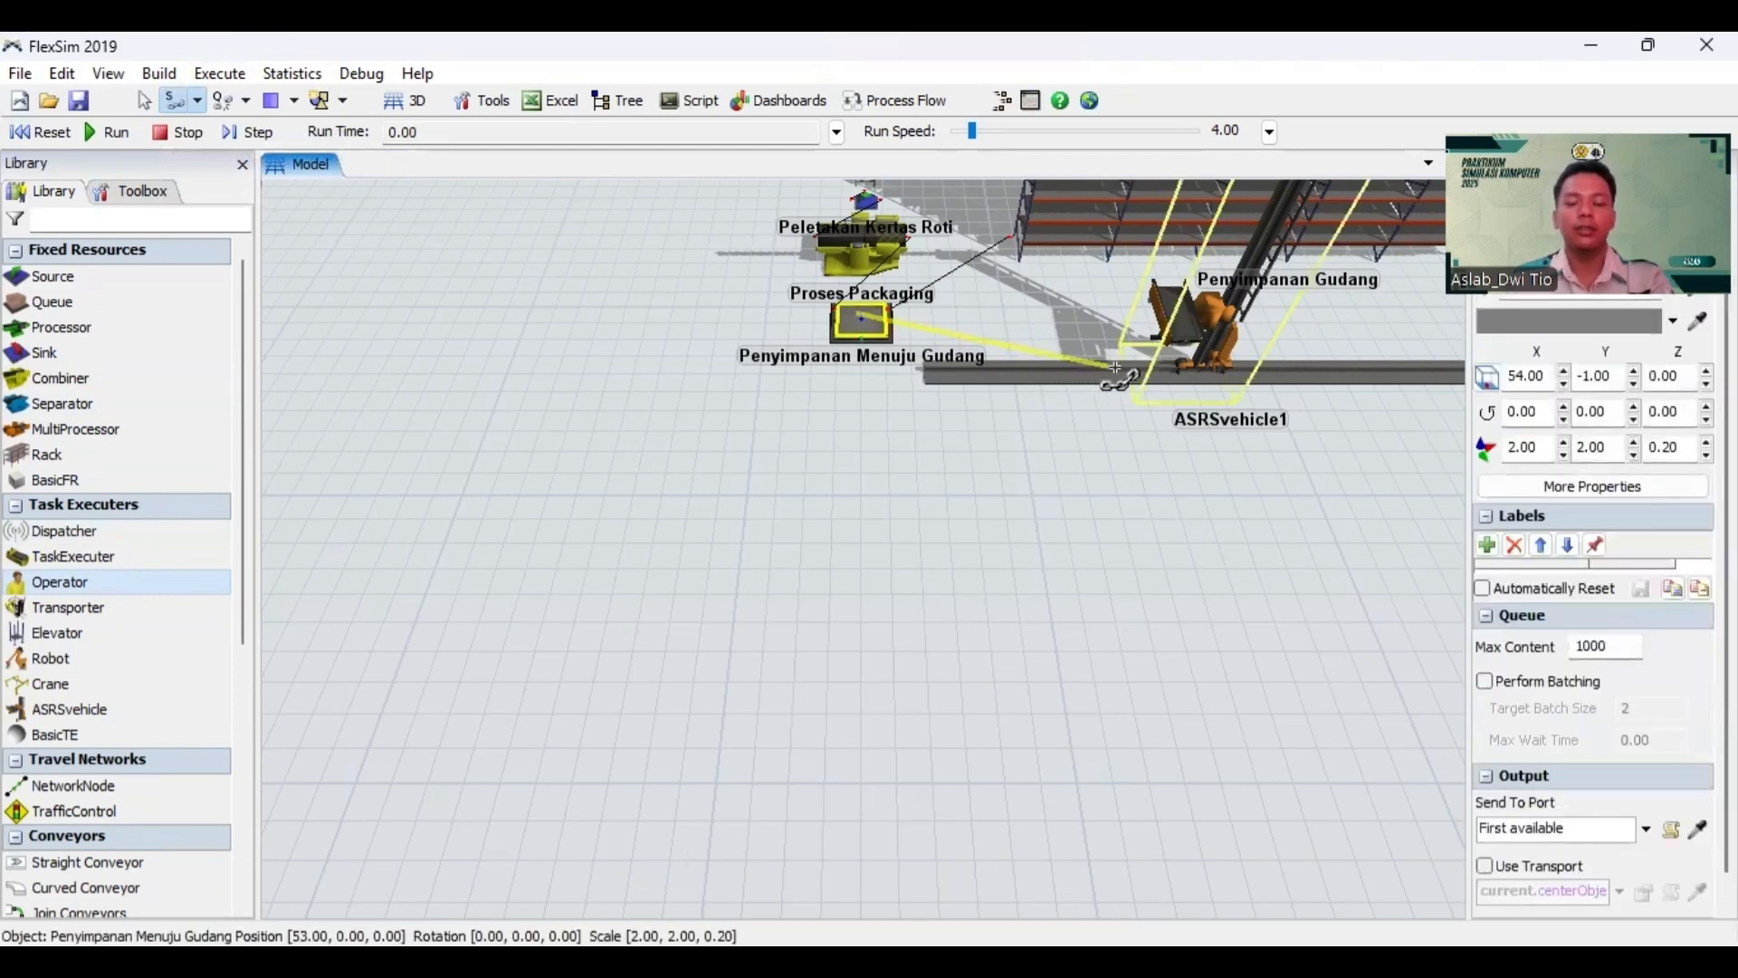
left_click(1147, 373)
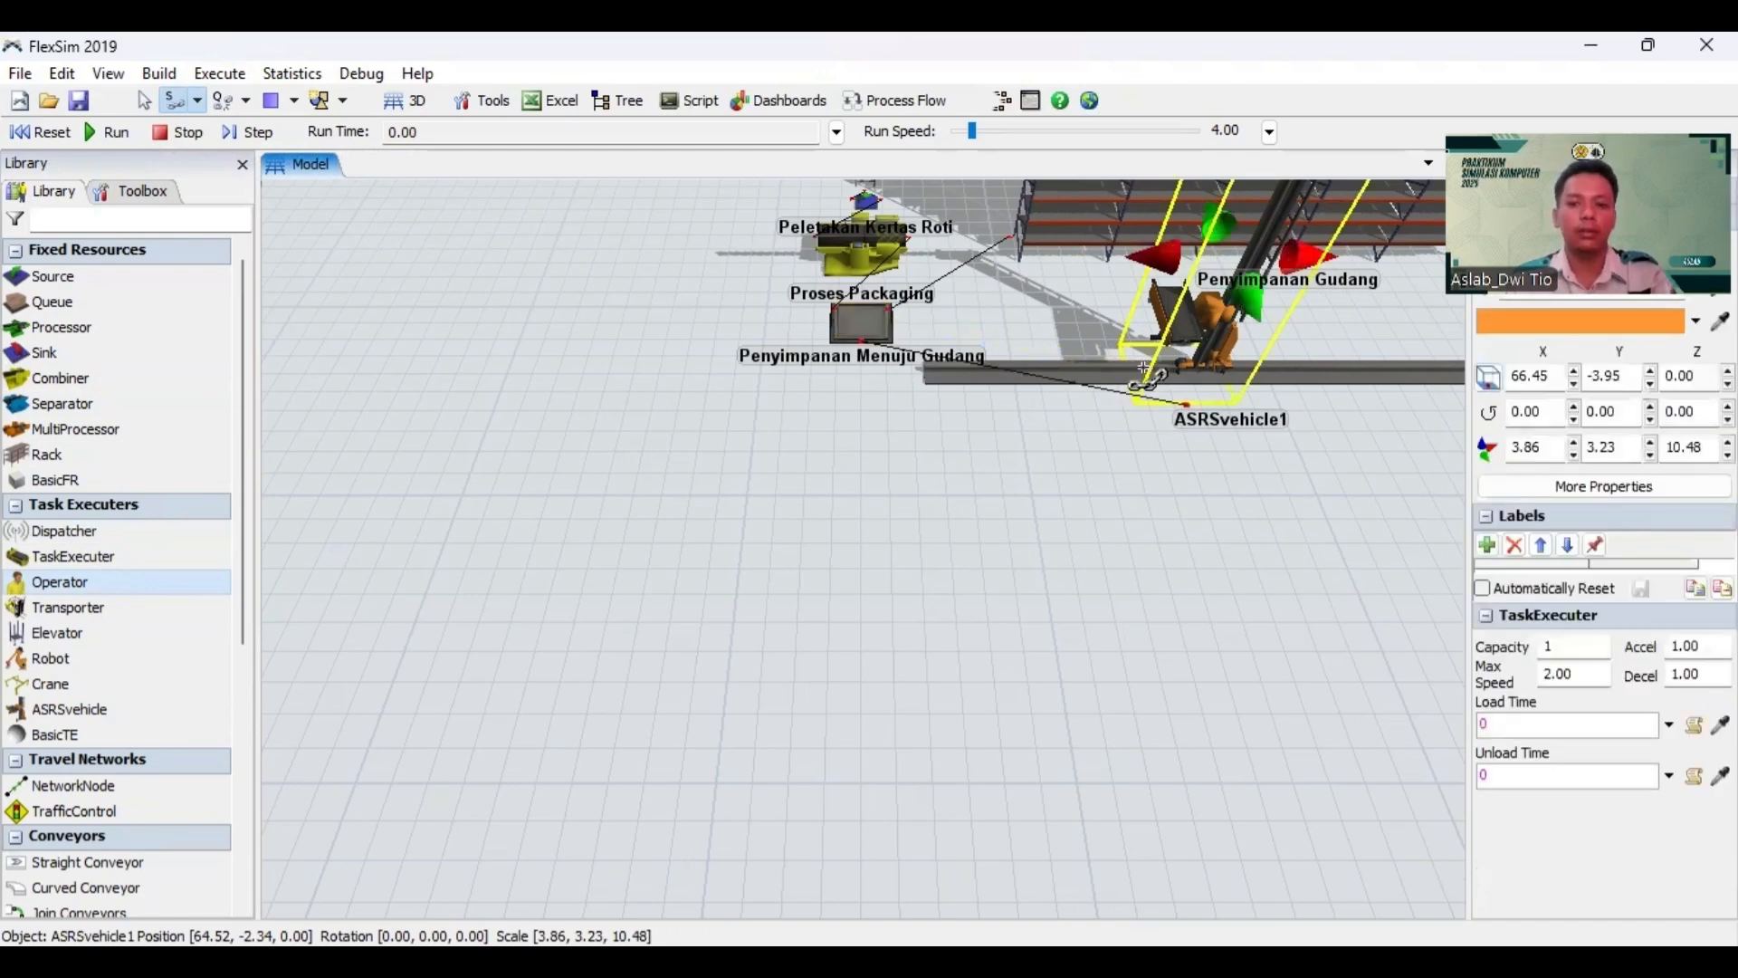
double_click(1049, 453)
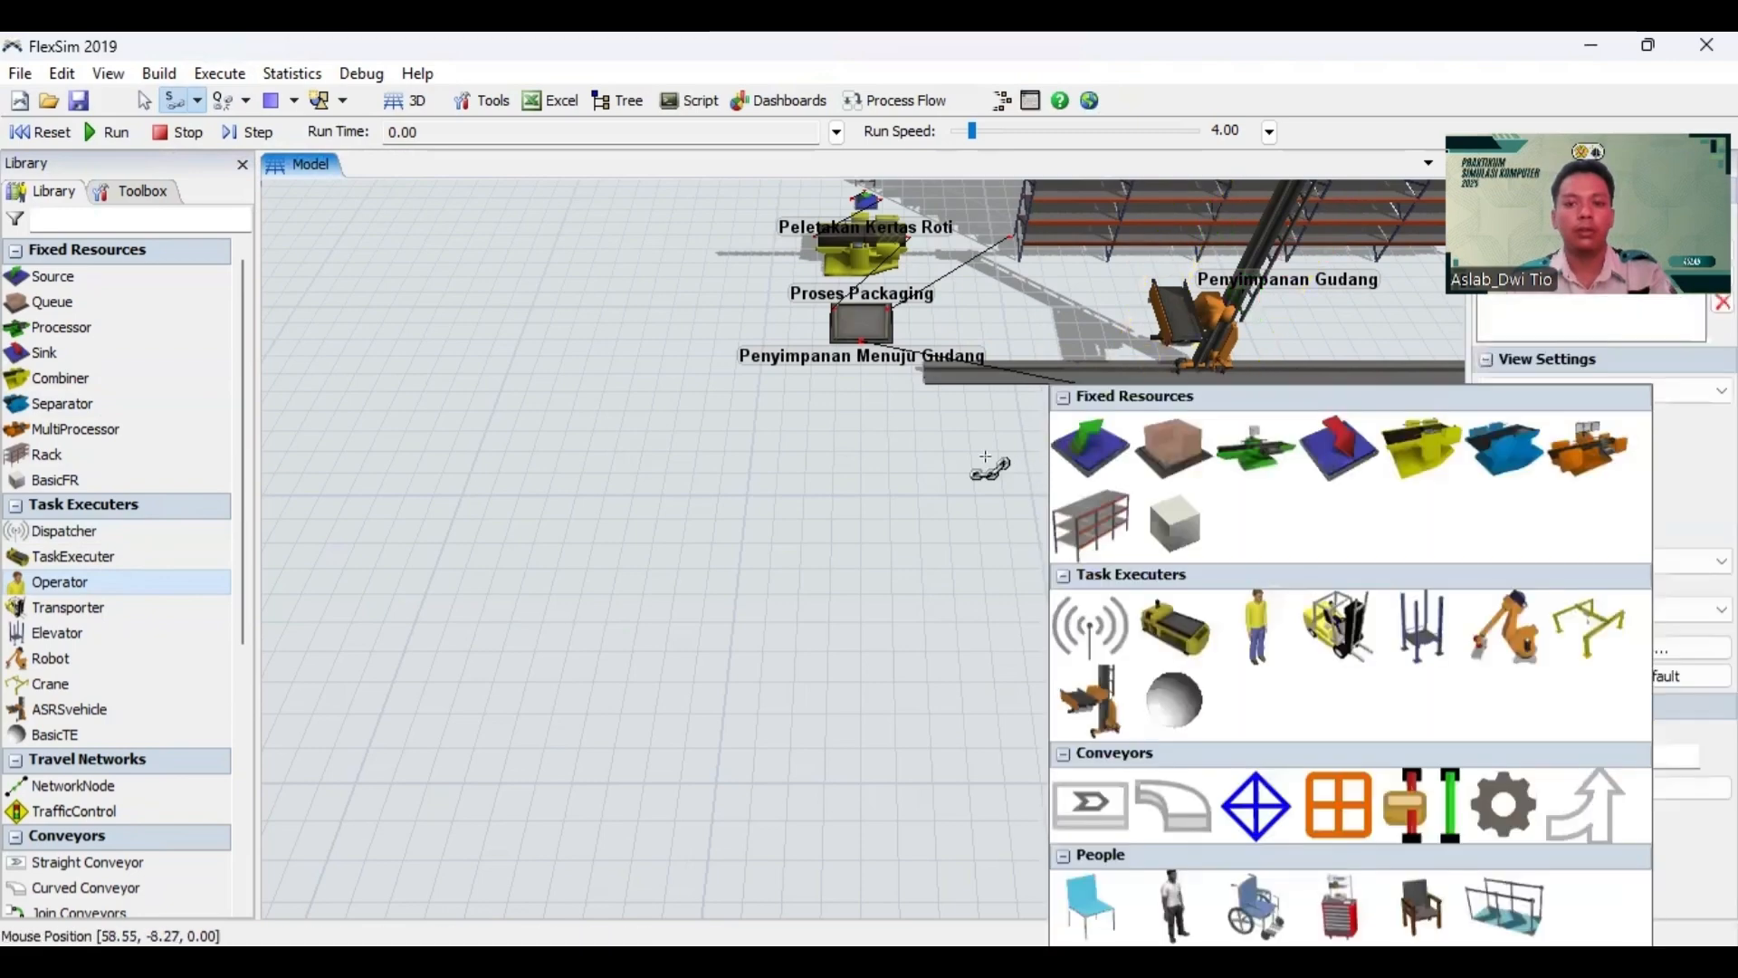
left_click(981, 455)
Step: Link Dispatcher1 to Operator1 with a standard object connection
scroll(620, 363, "down", 5)
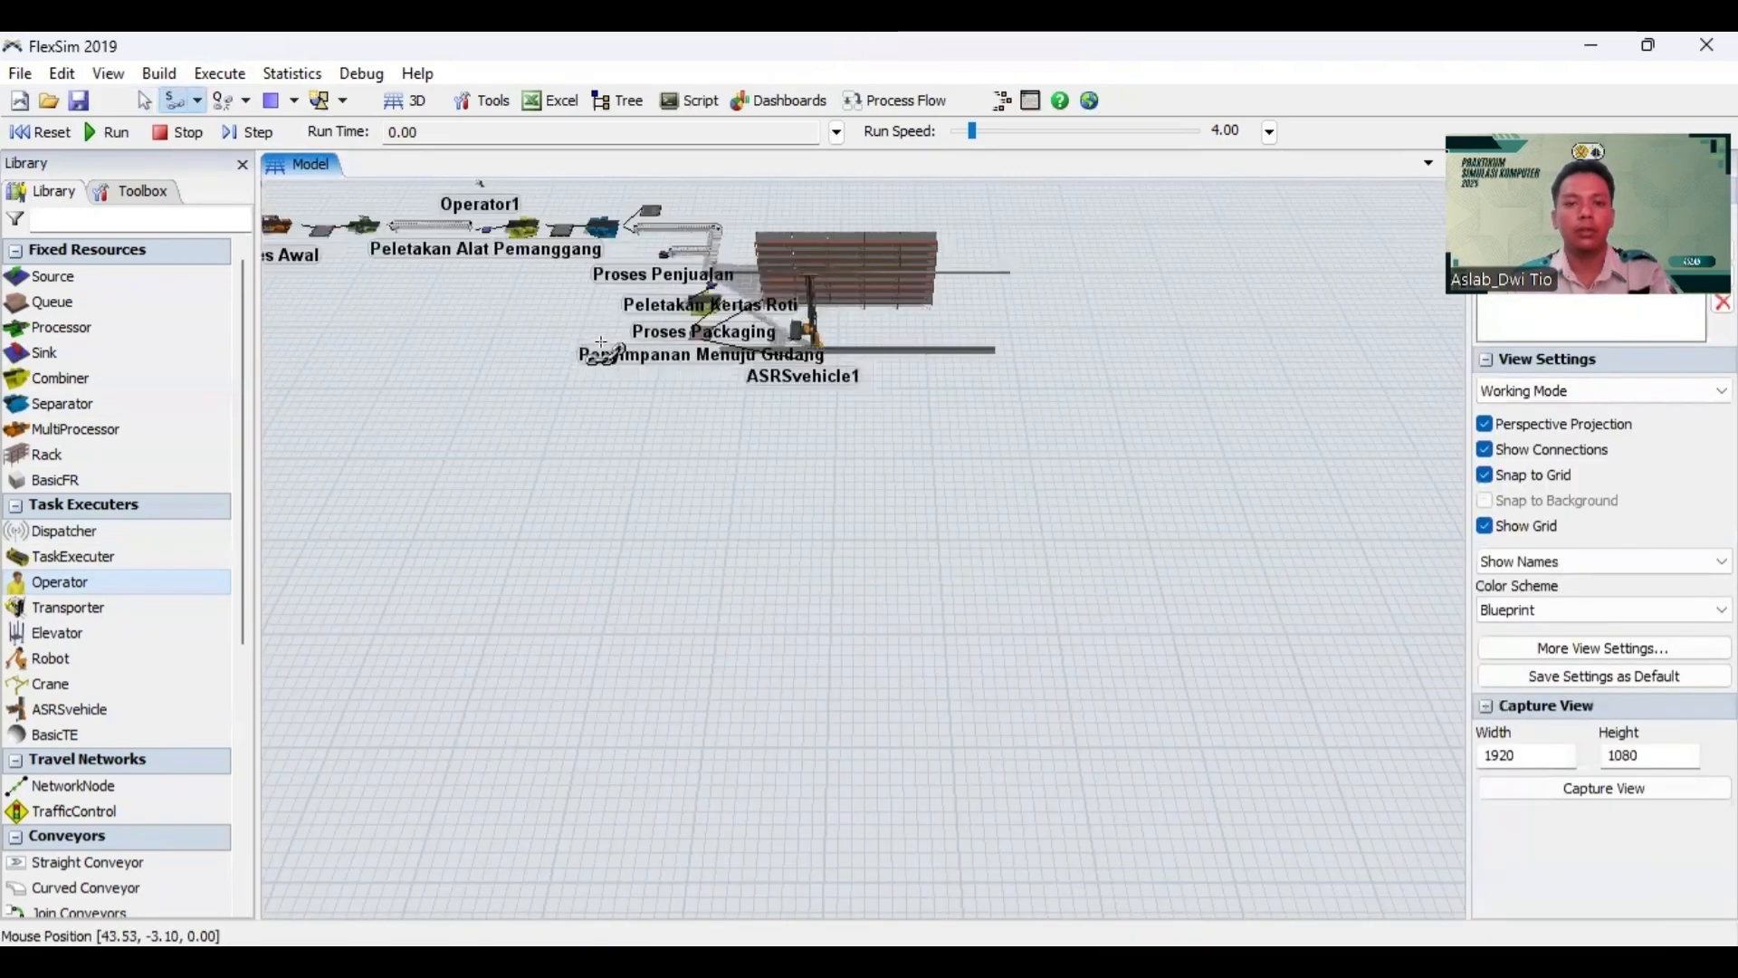
left_click_drag(757, 558, 1041, 796)
scroll(1004, 334, "up", 4)
key("Escape")
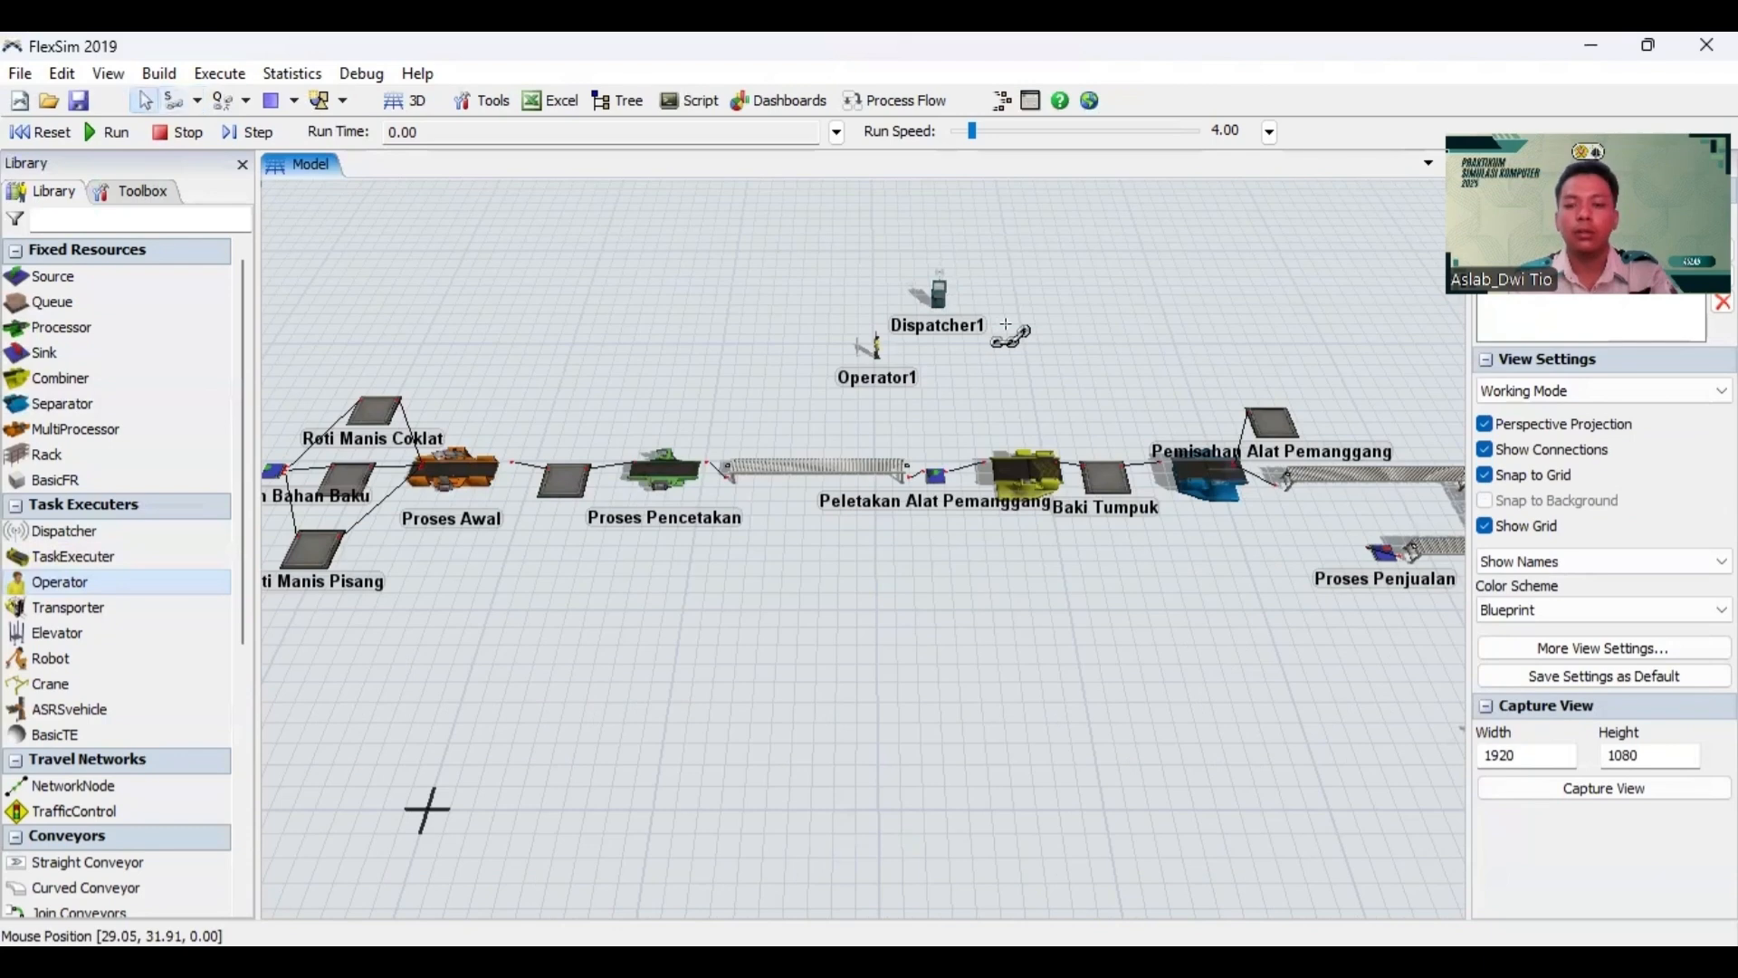
left_click(200, 102)
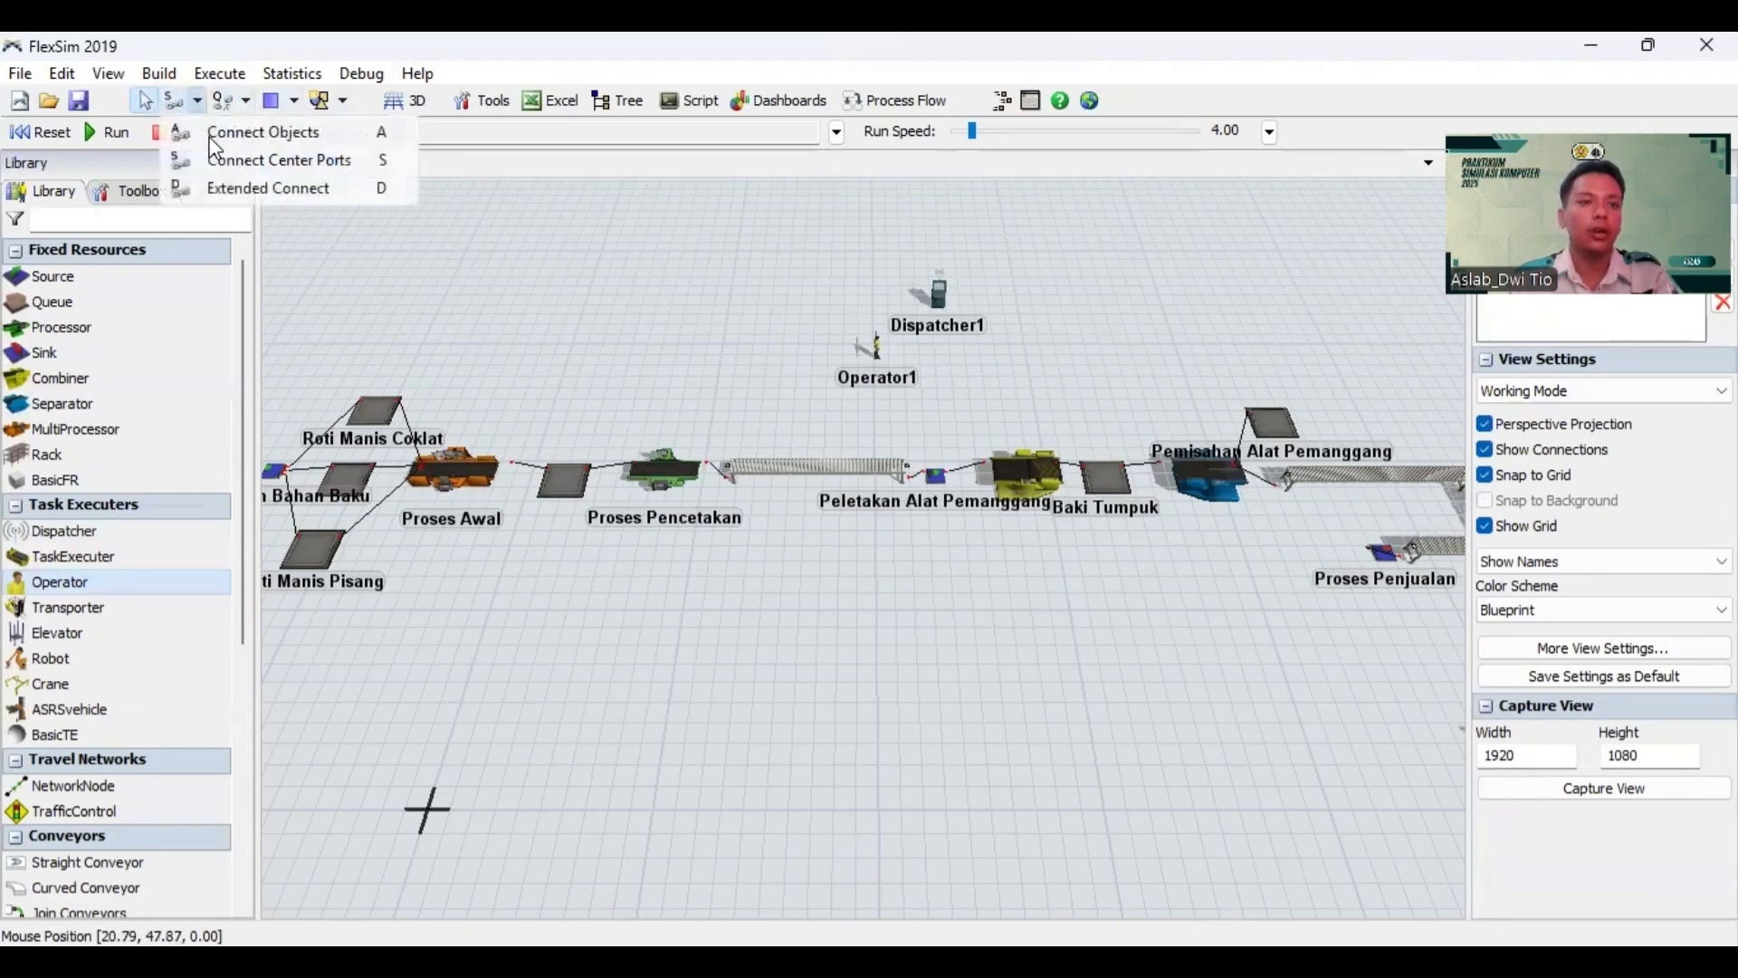
left_click(217, 129)
left_click(925, 322)
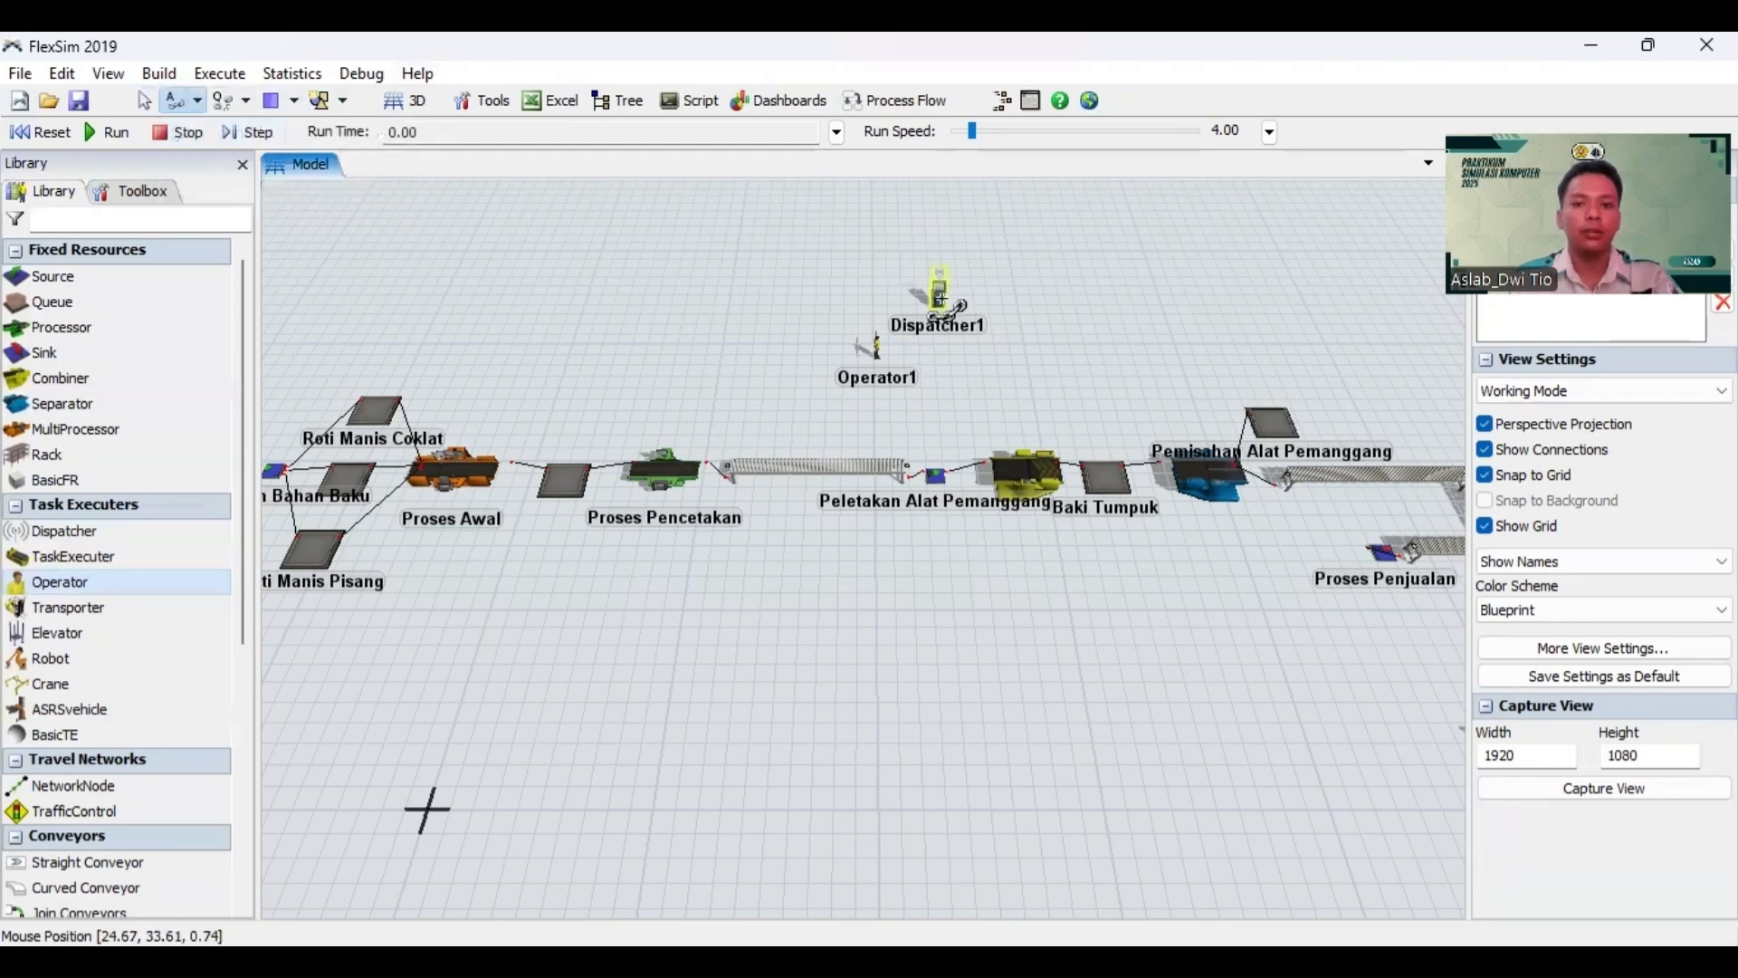
left_click_drag(877, 347, 874, 353)
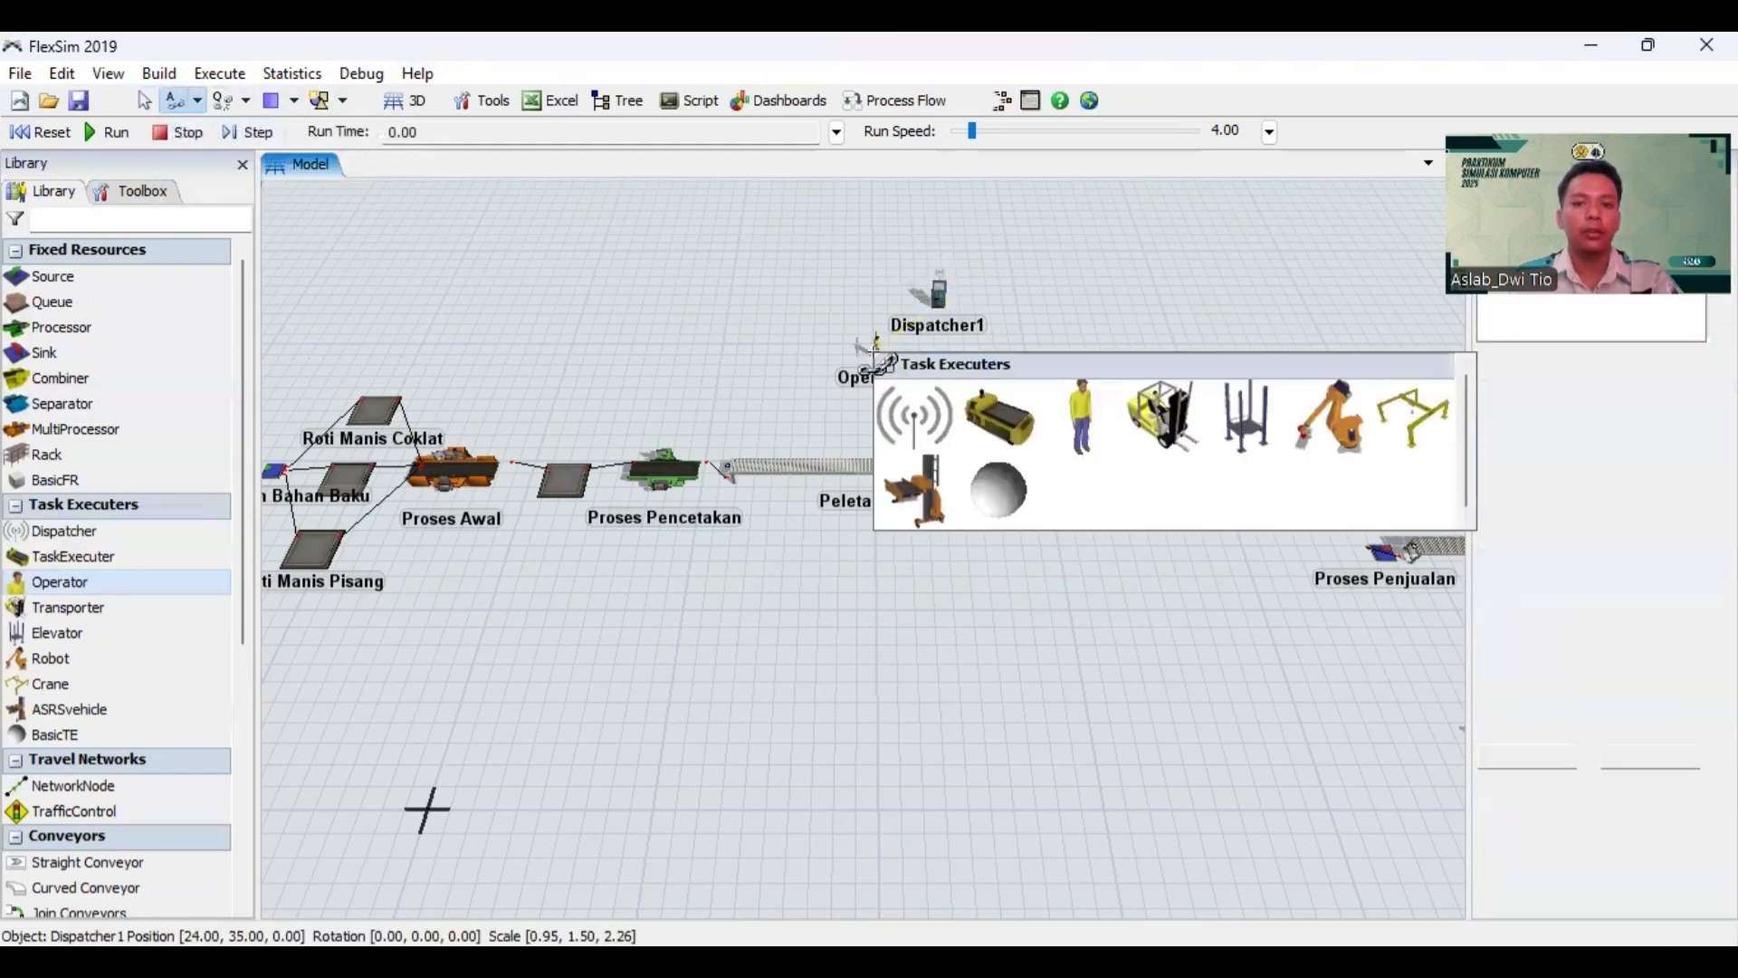
left_click(935, 297)
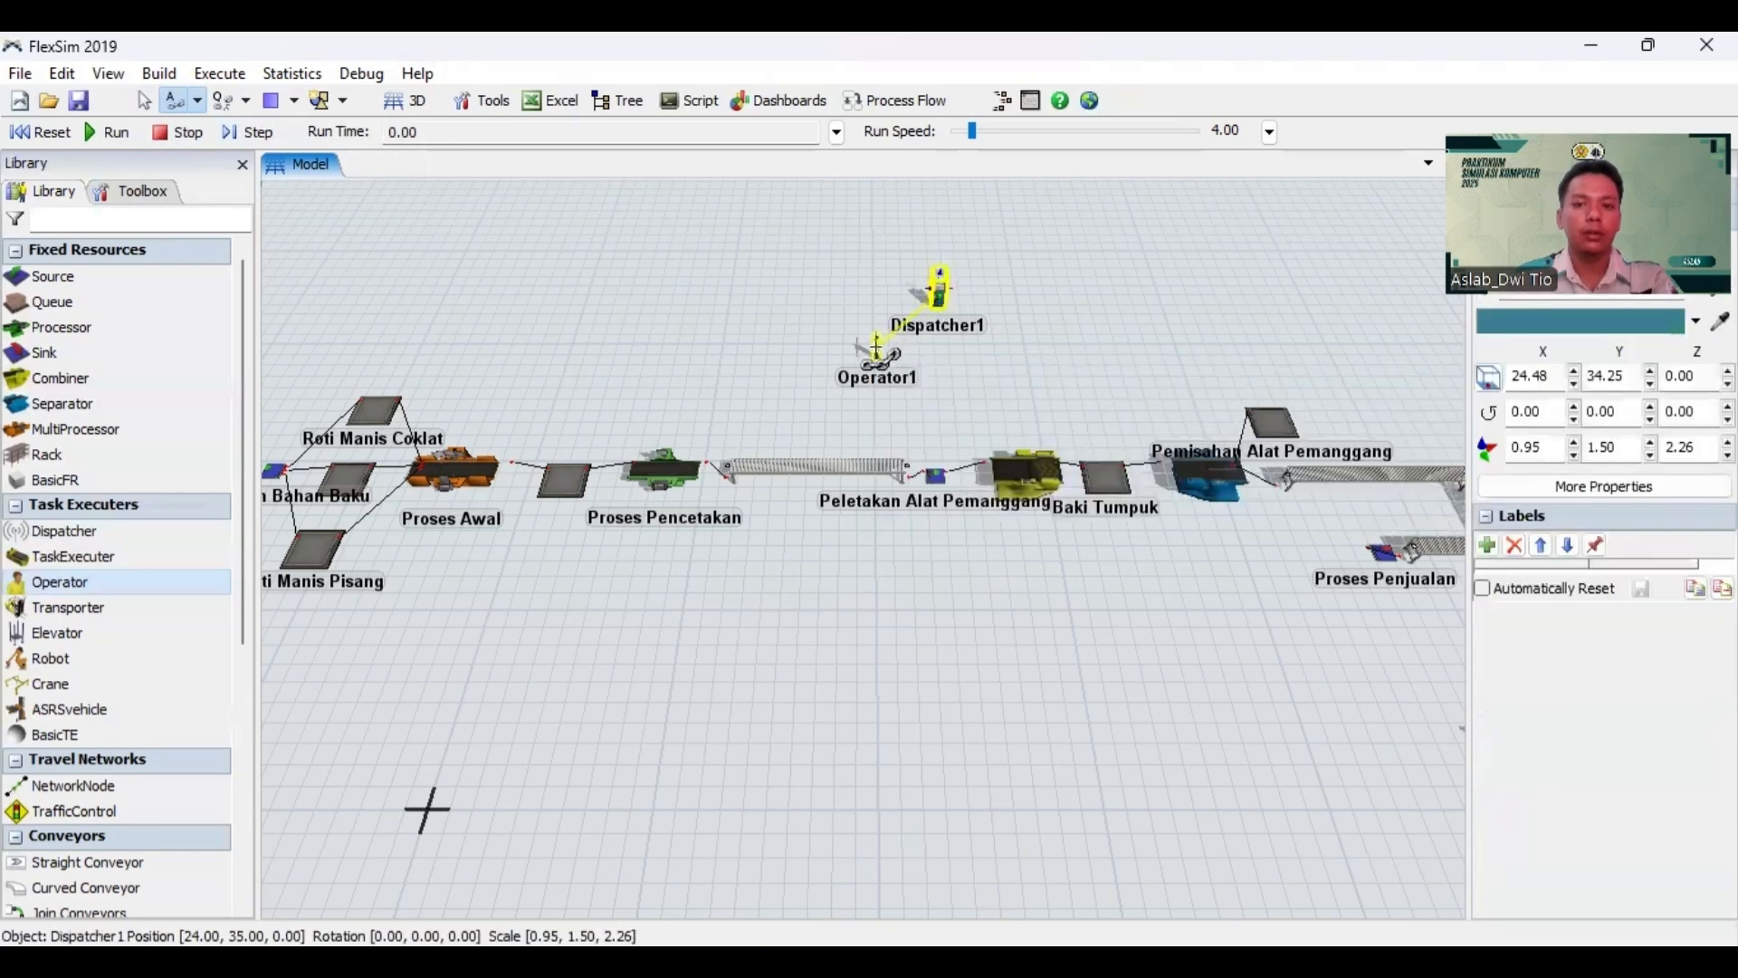
left_click(877, 346)
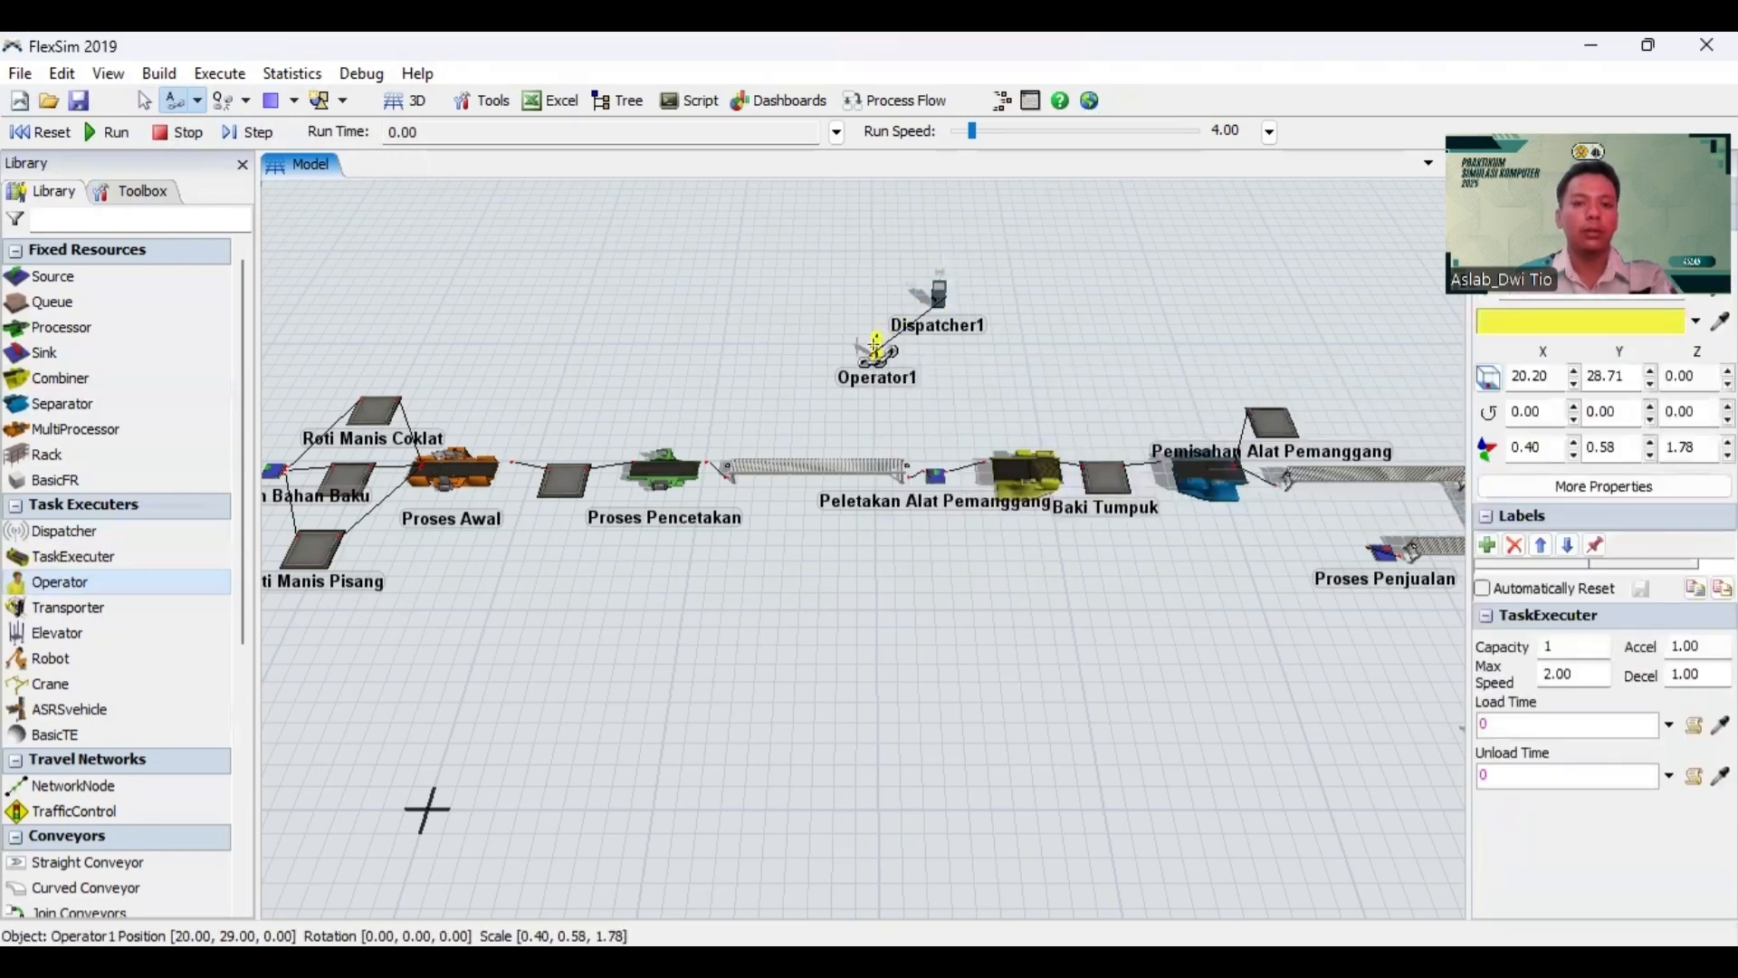
key("Escape")
left_click(812, 338)
Step: Connect Dispatcher1 through center ports to the Roti Manis Coklat, Roti Manis Vanilla and Roti Manis Pisang queues
scroll(812, 338, "up", 2)
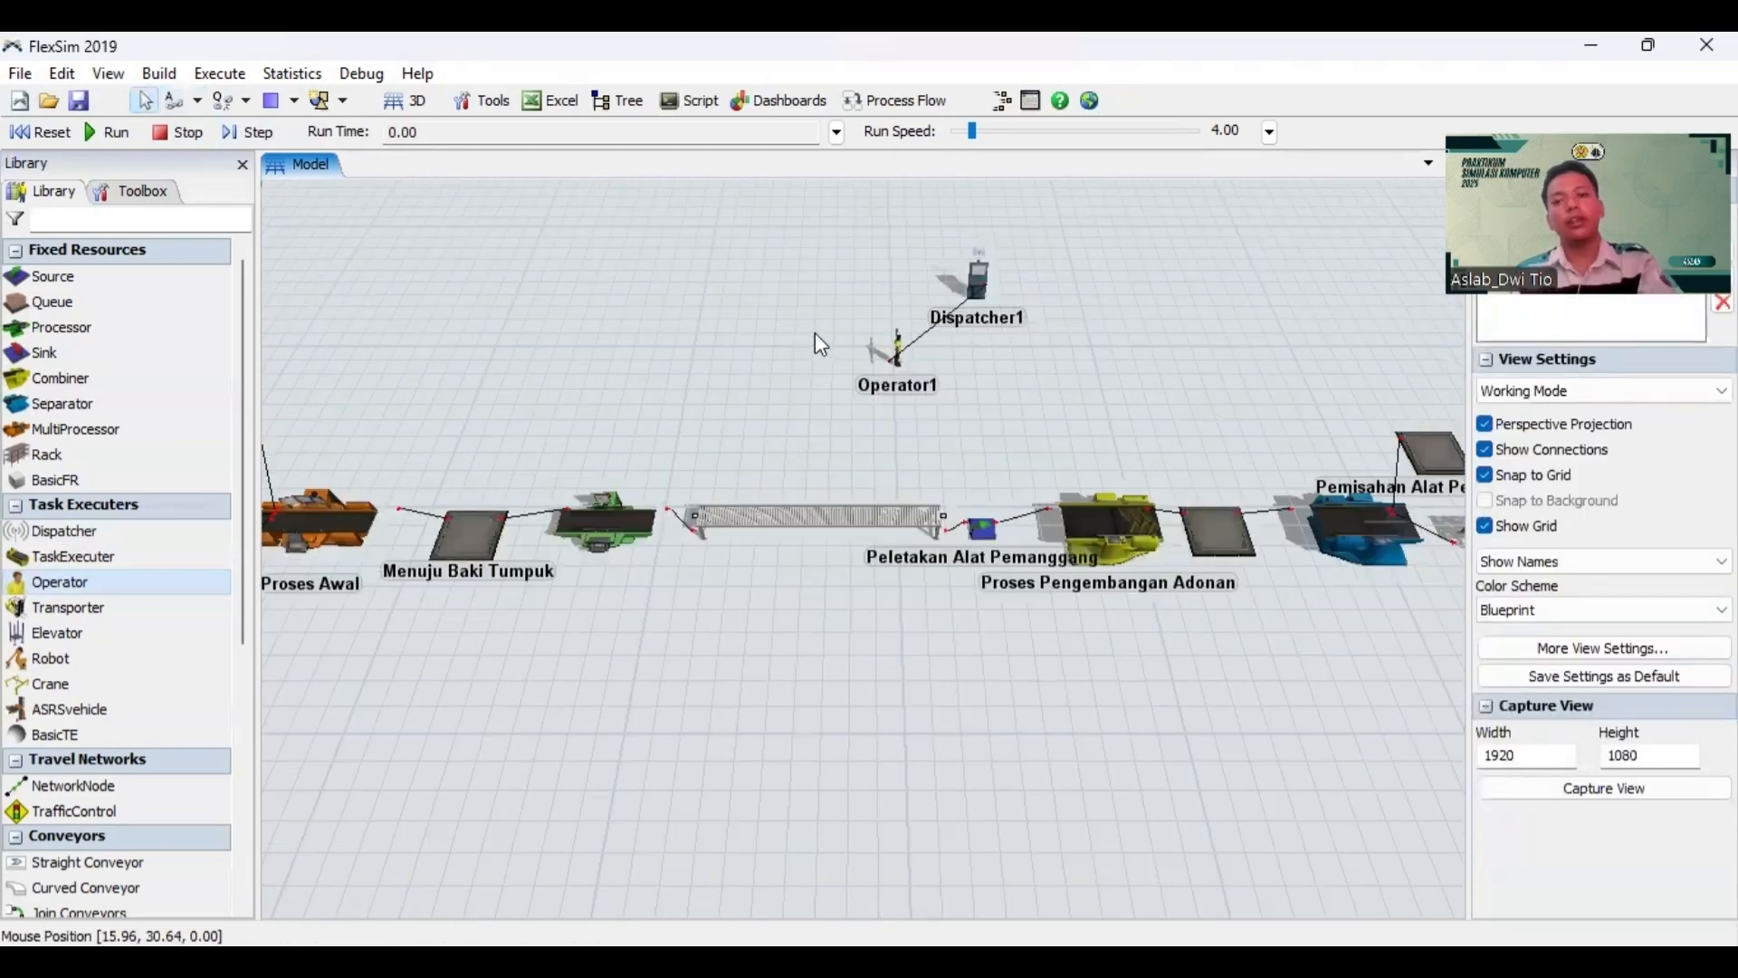
scroll(814, 333, "down", 2)
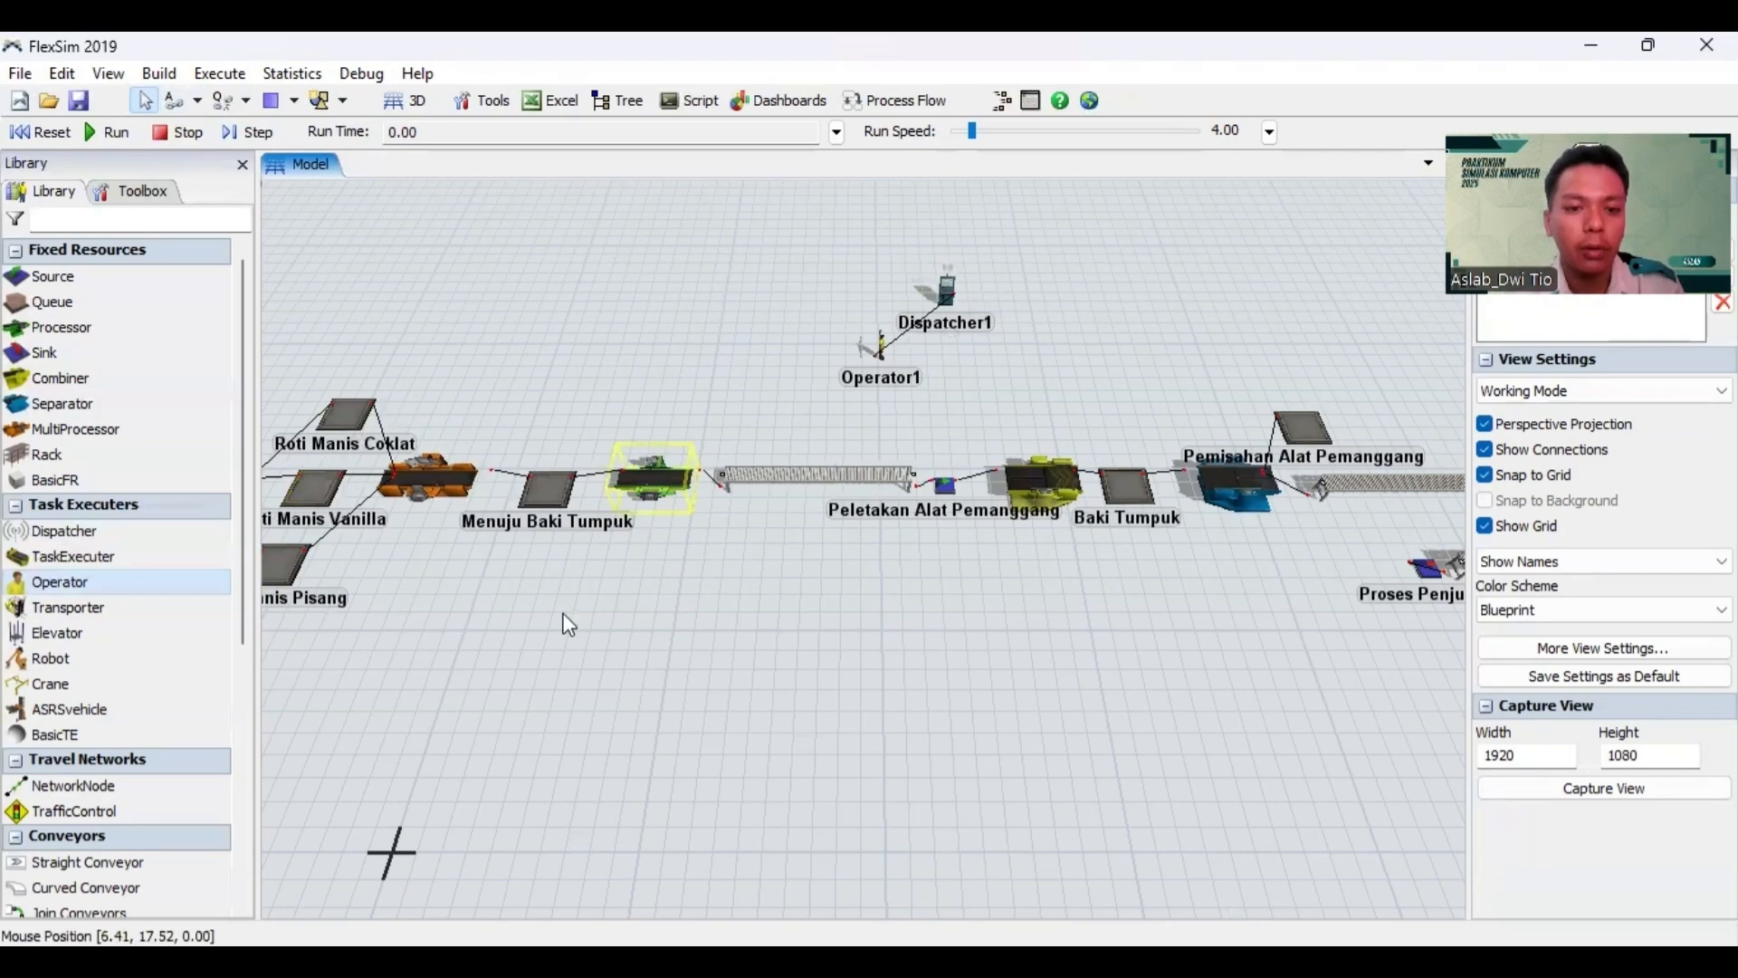
left_click_drag(603, 594, 530, 587)
left_click_drag(420, 554, 299, 515)
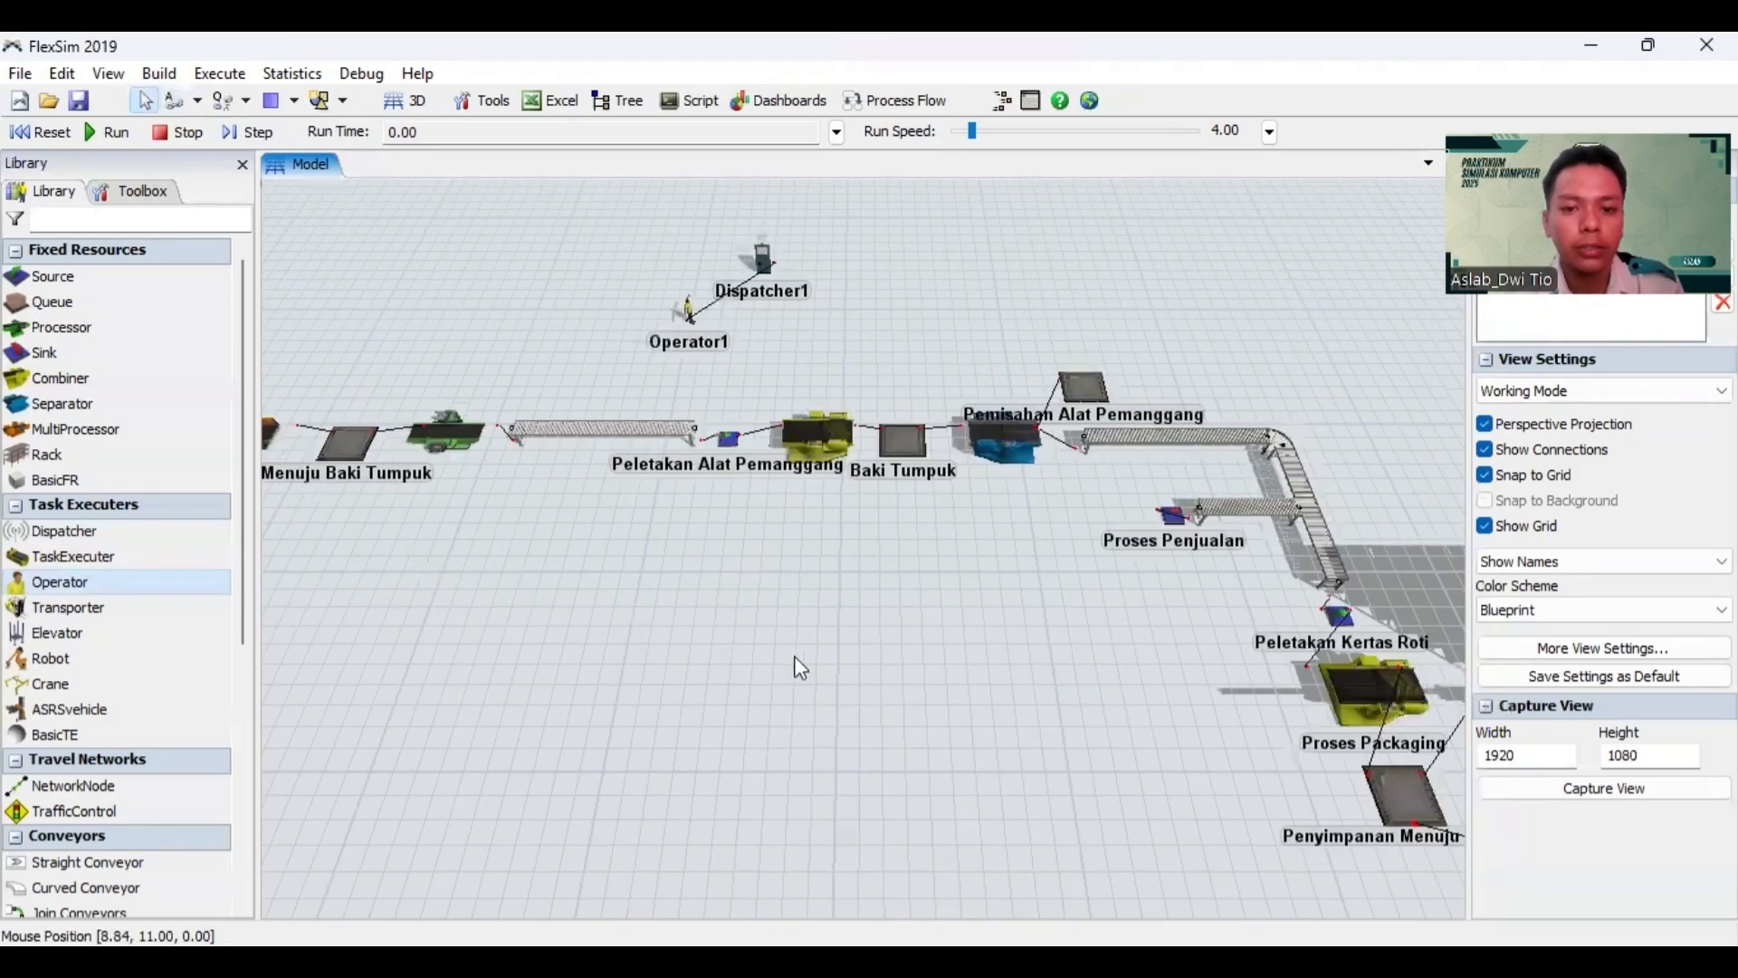
left_click_drag(795, 655, 382, 510)
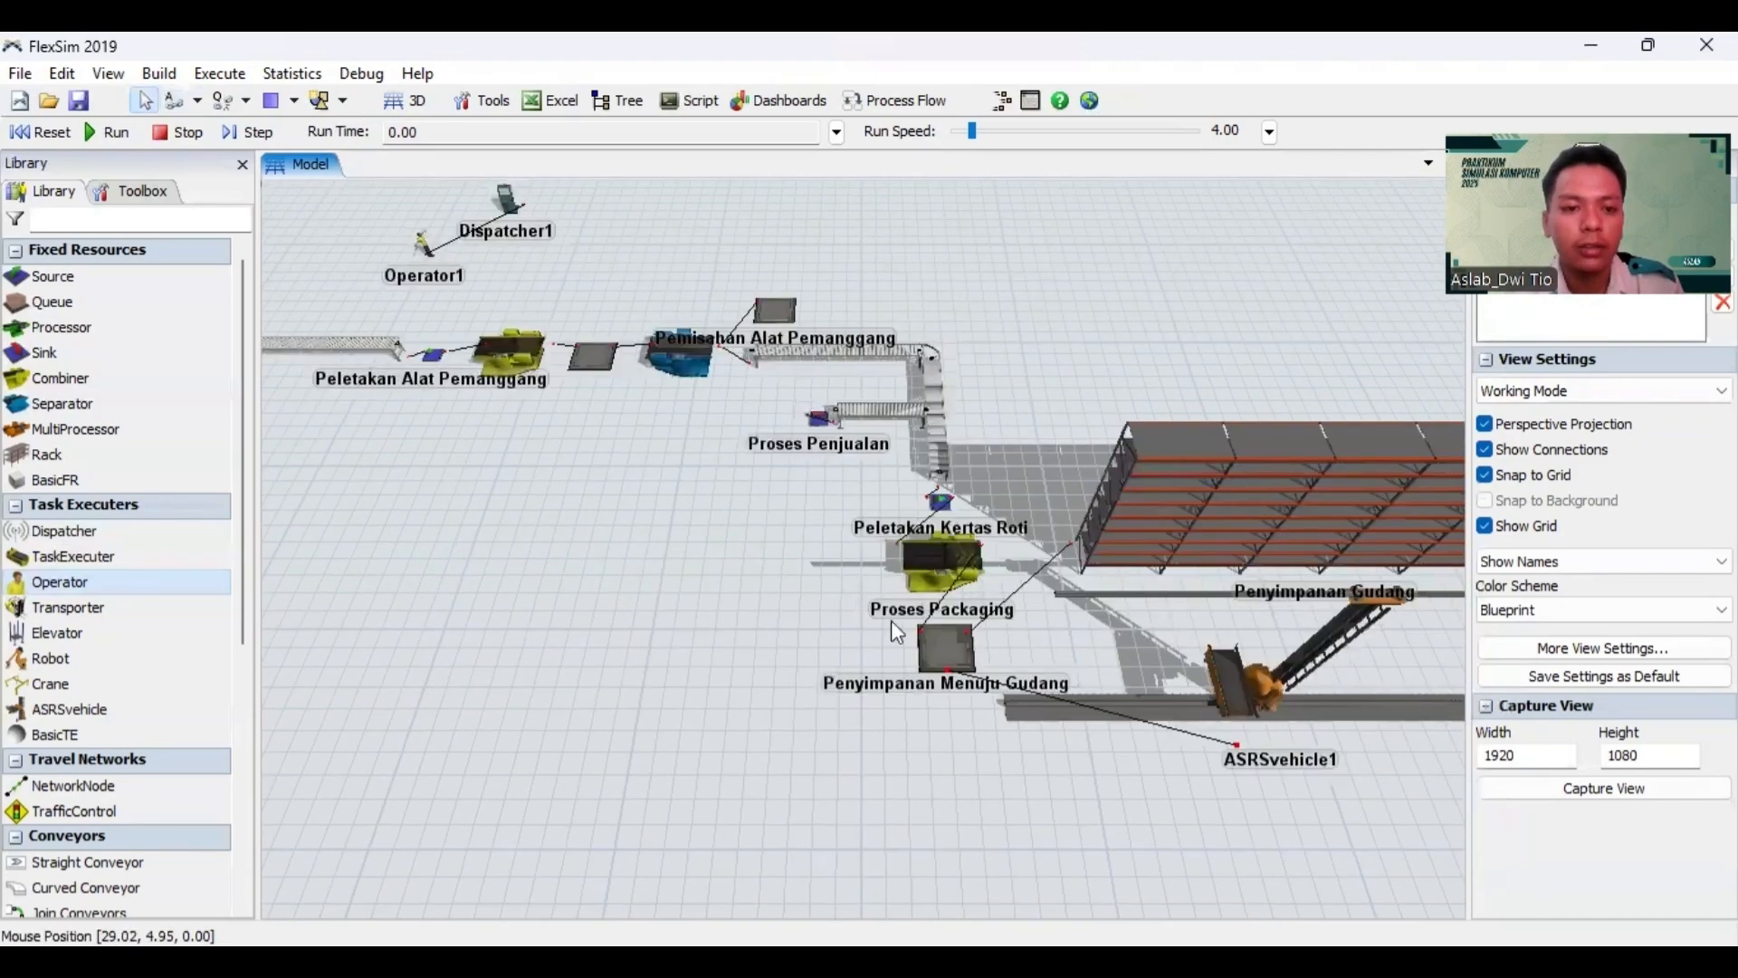
left_click_drag(891, 621, 922, 590)
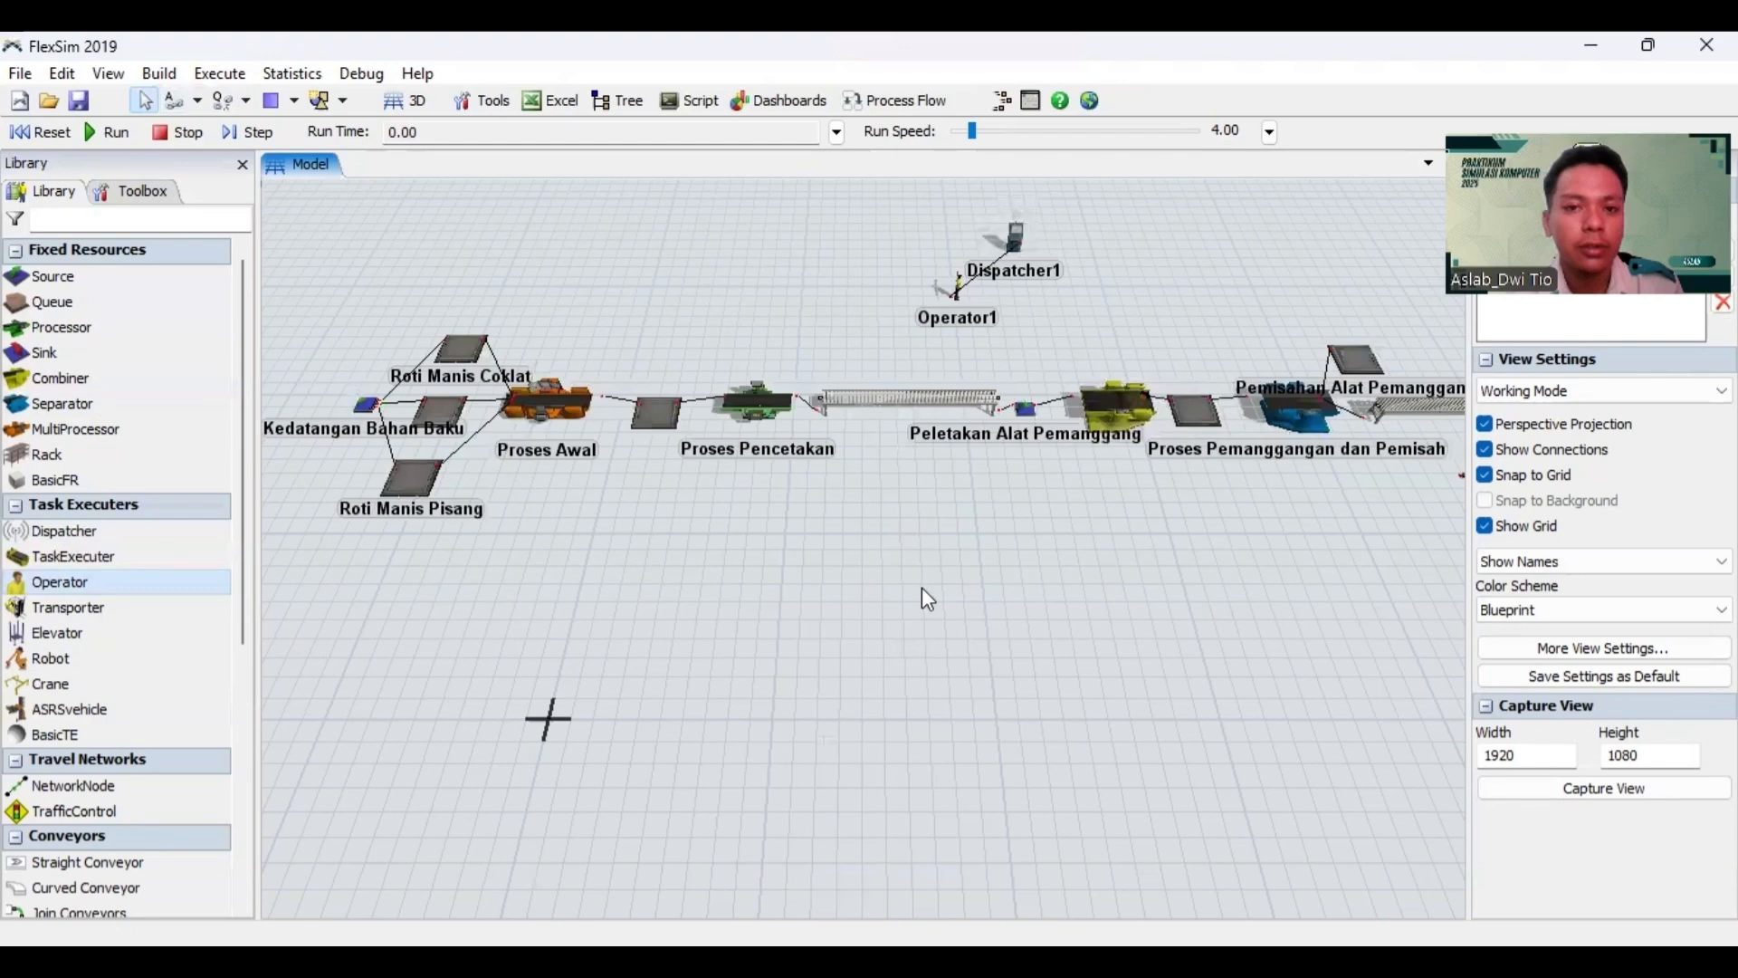
left_click(197, 102)
left_click(252, 163)
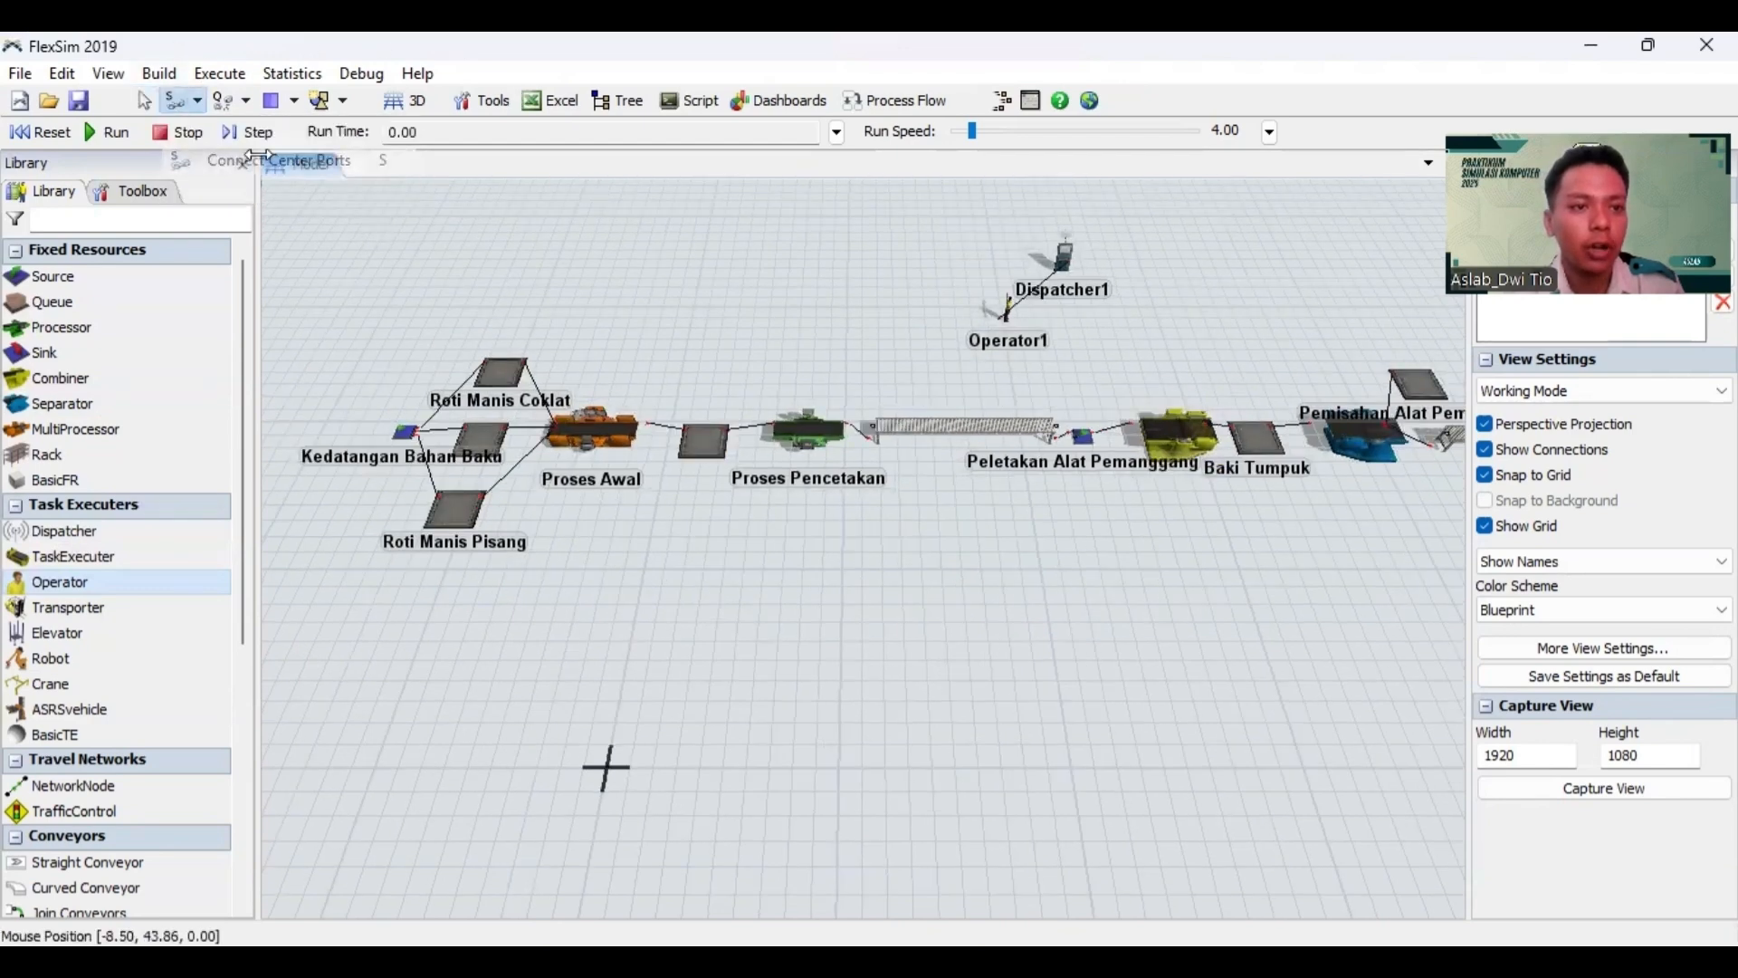
left_click_drag(1068, 258, 495, 372)
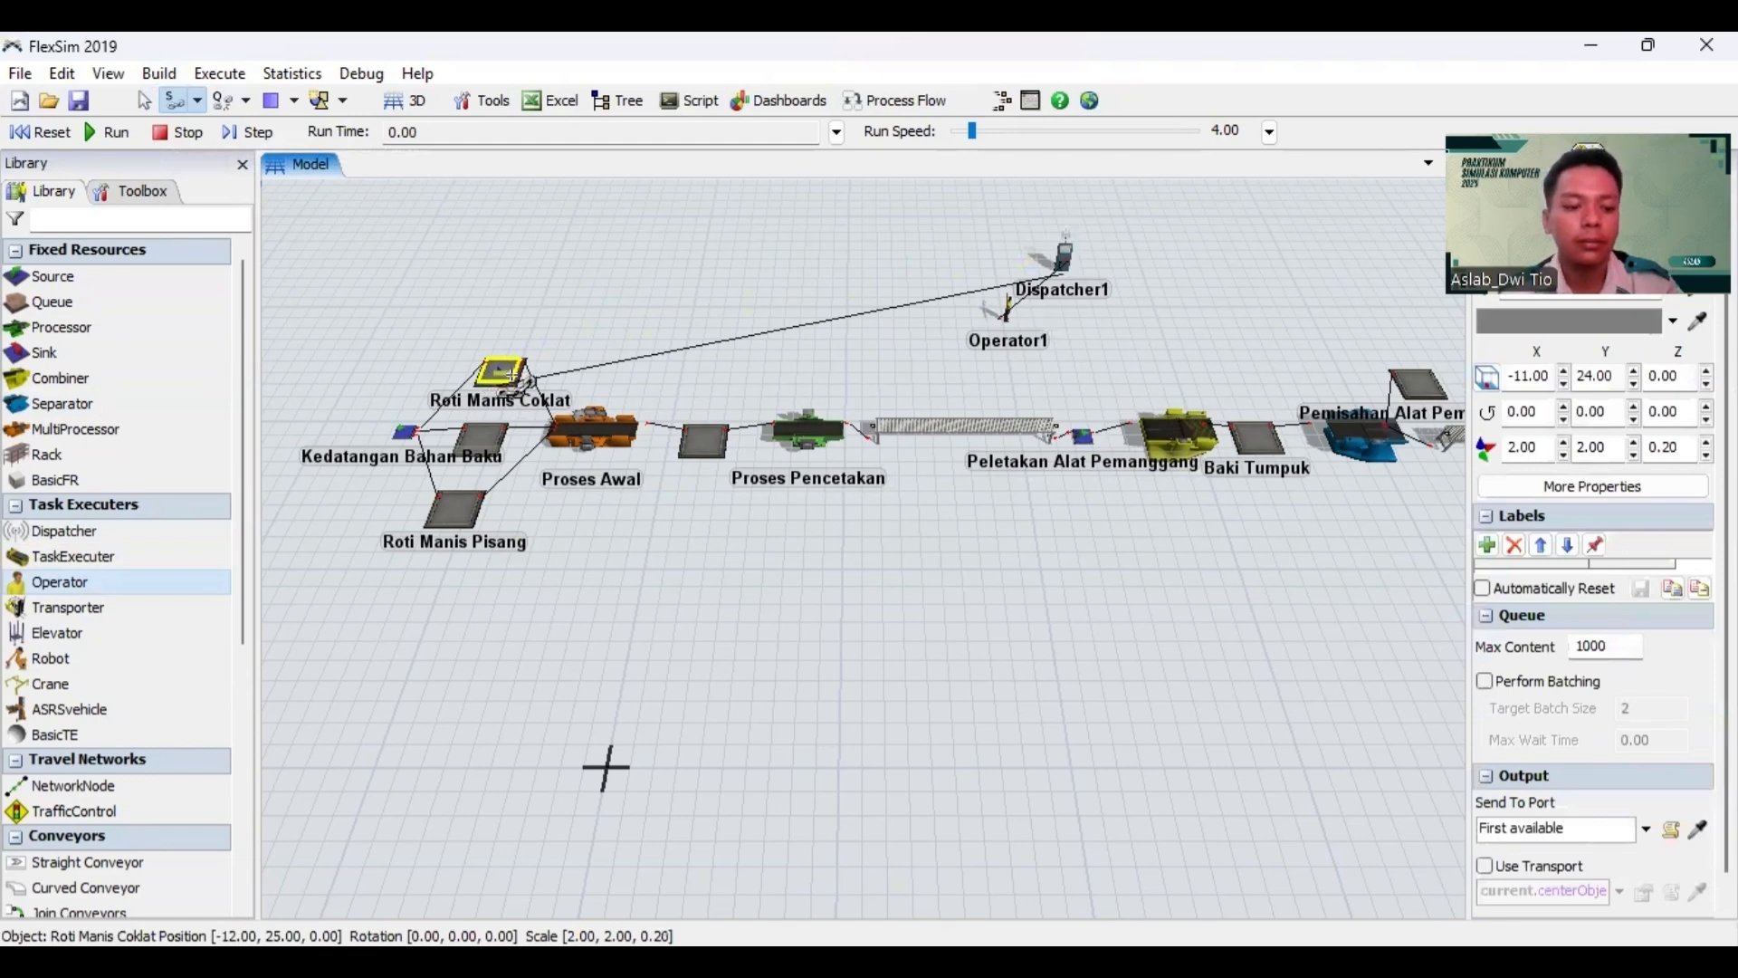
left_click(1064, 260)
left_click_drag(1065, 260, 489, 444)
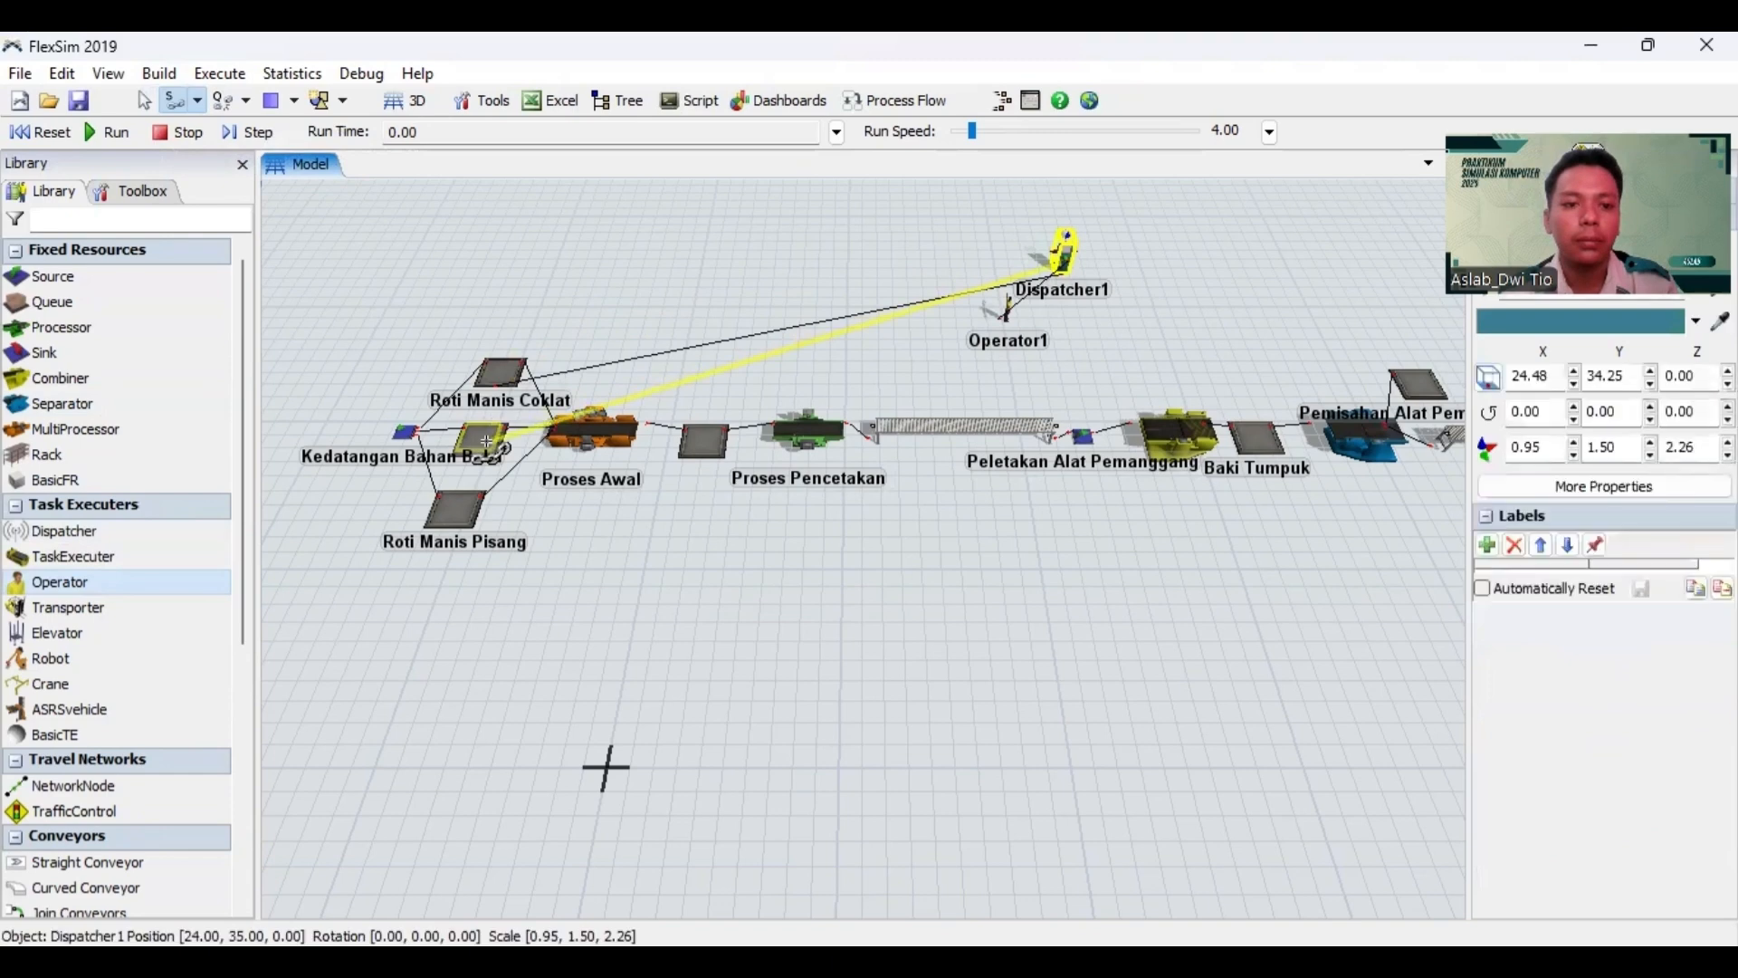
left_click(486, 440)
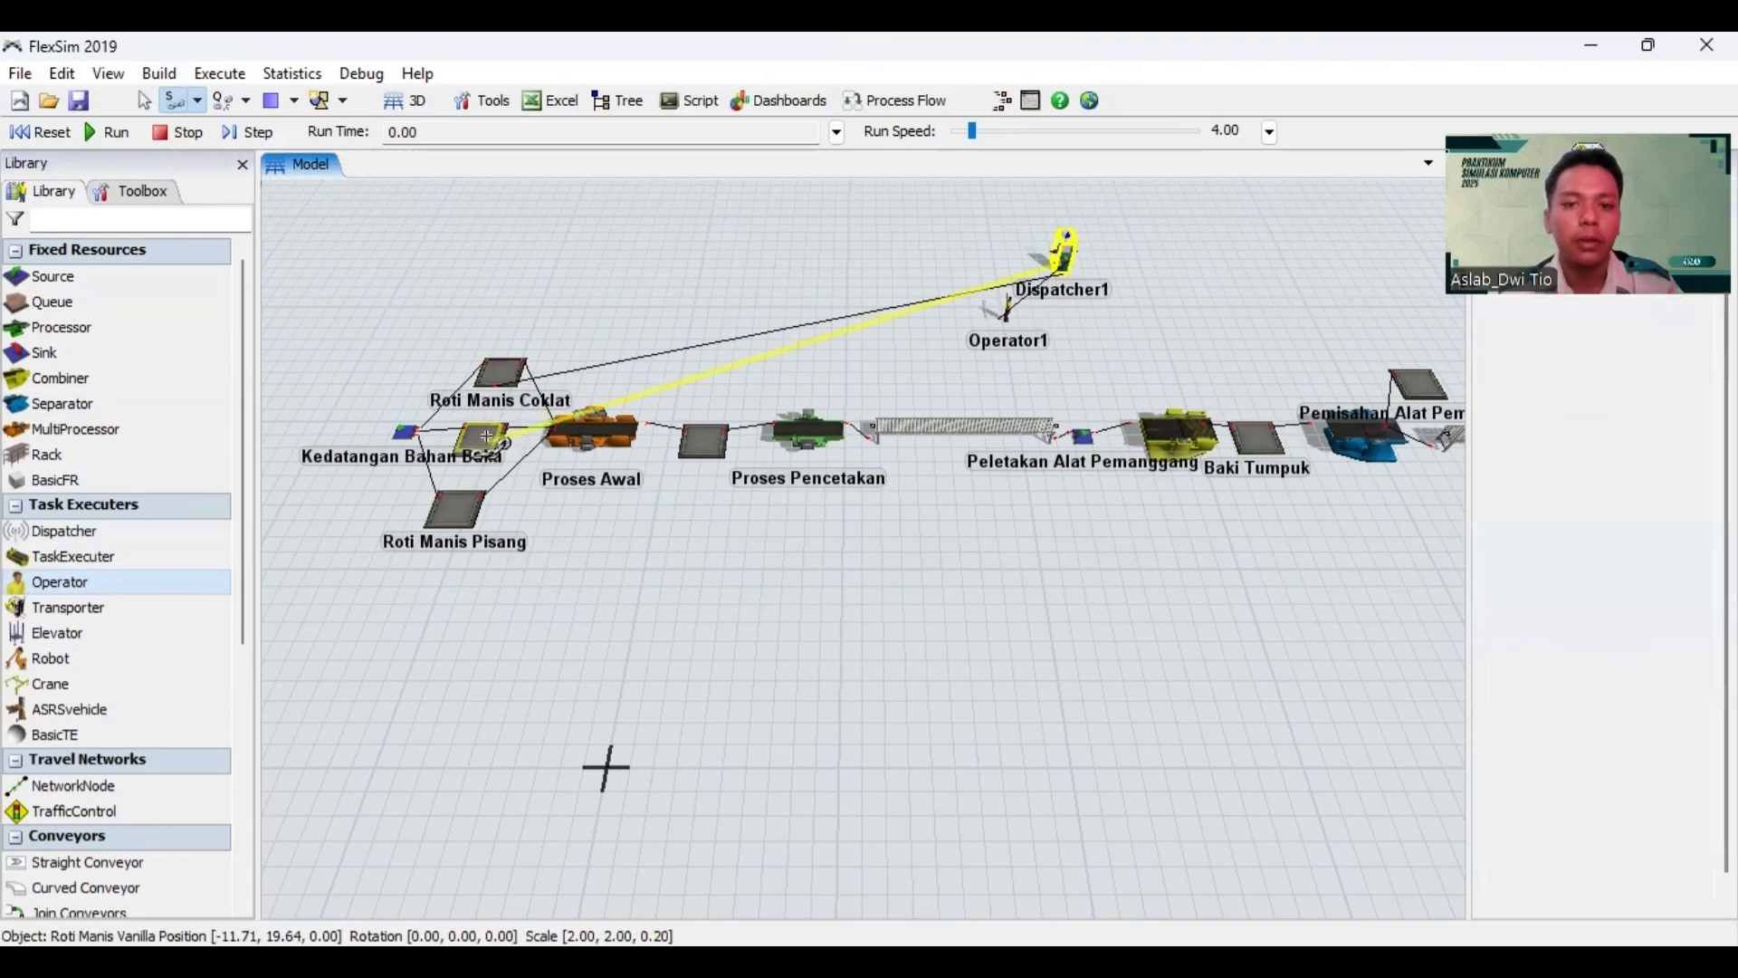
left_click(1064, 263)
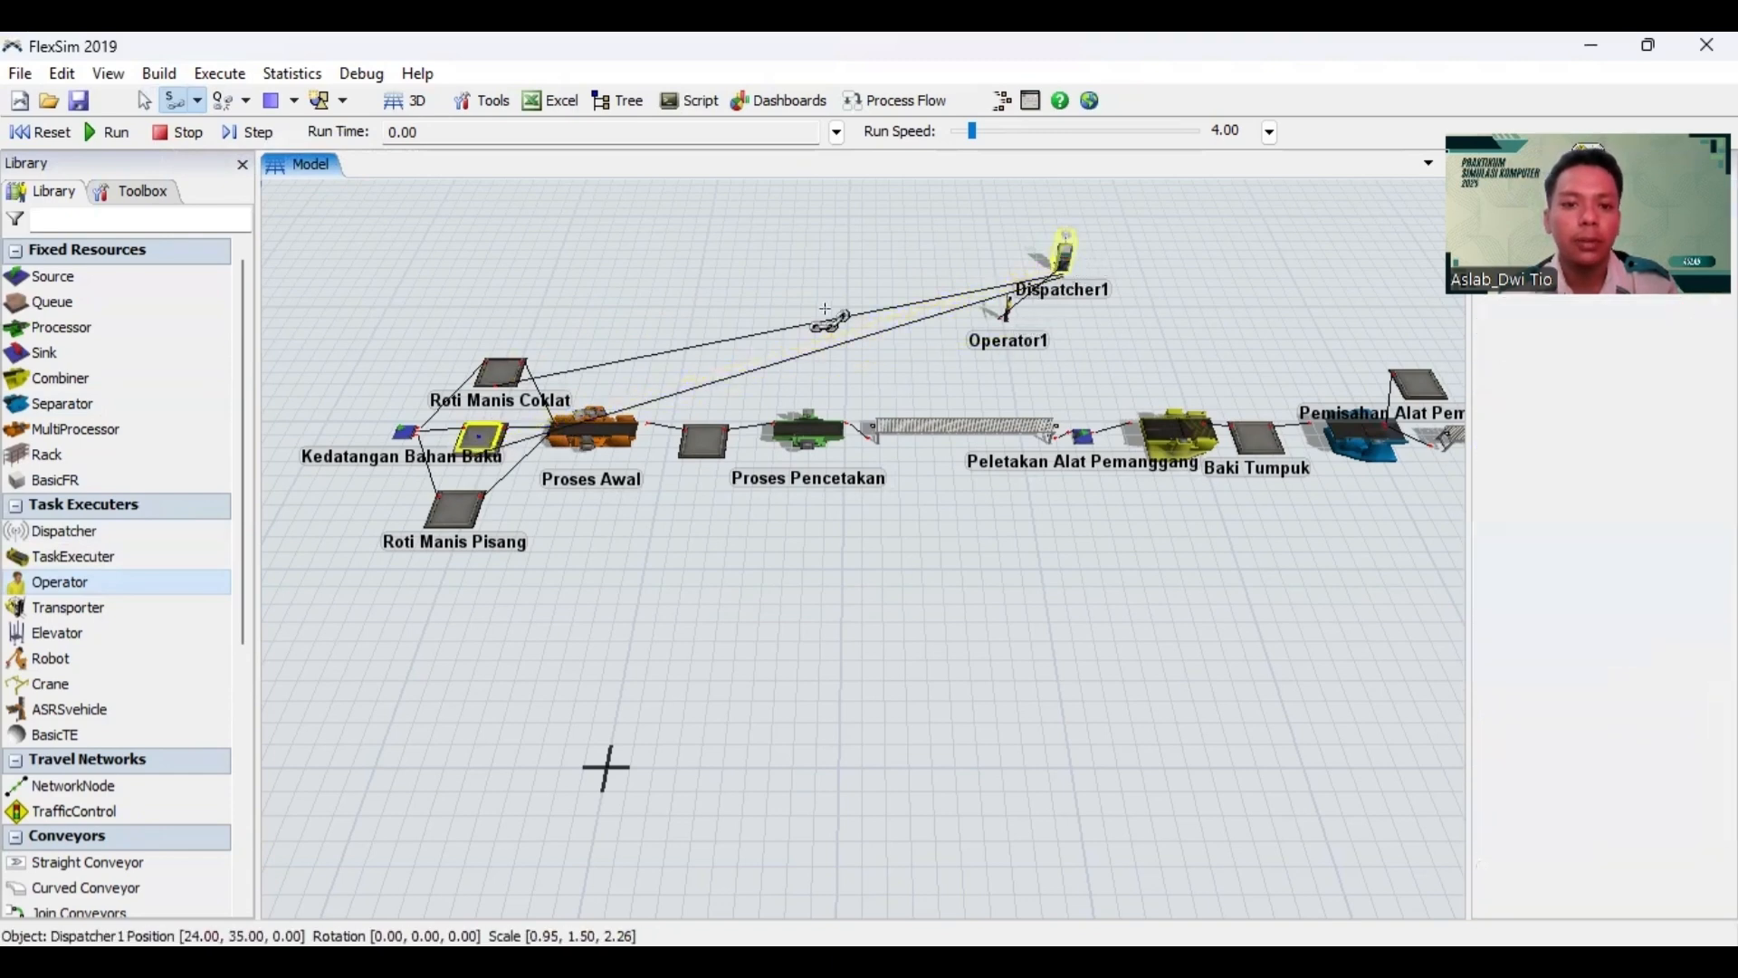
left_click(441, 512)
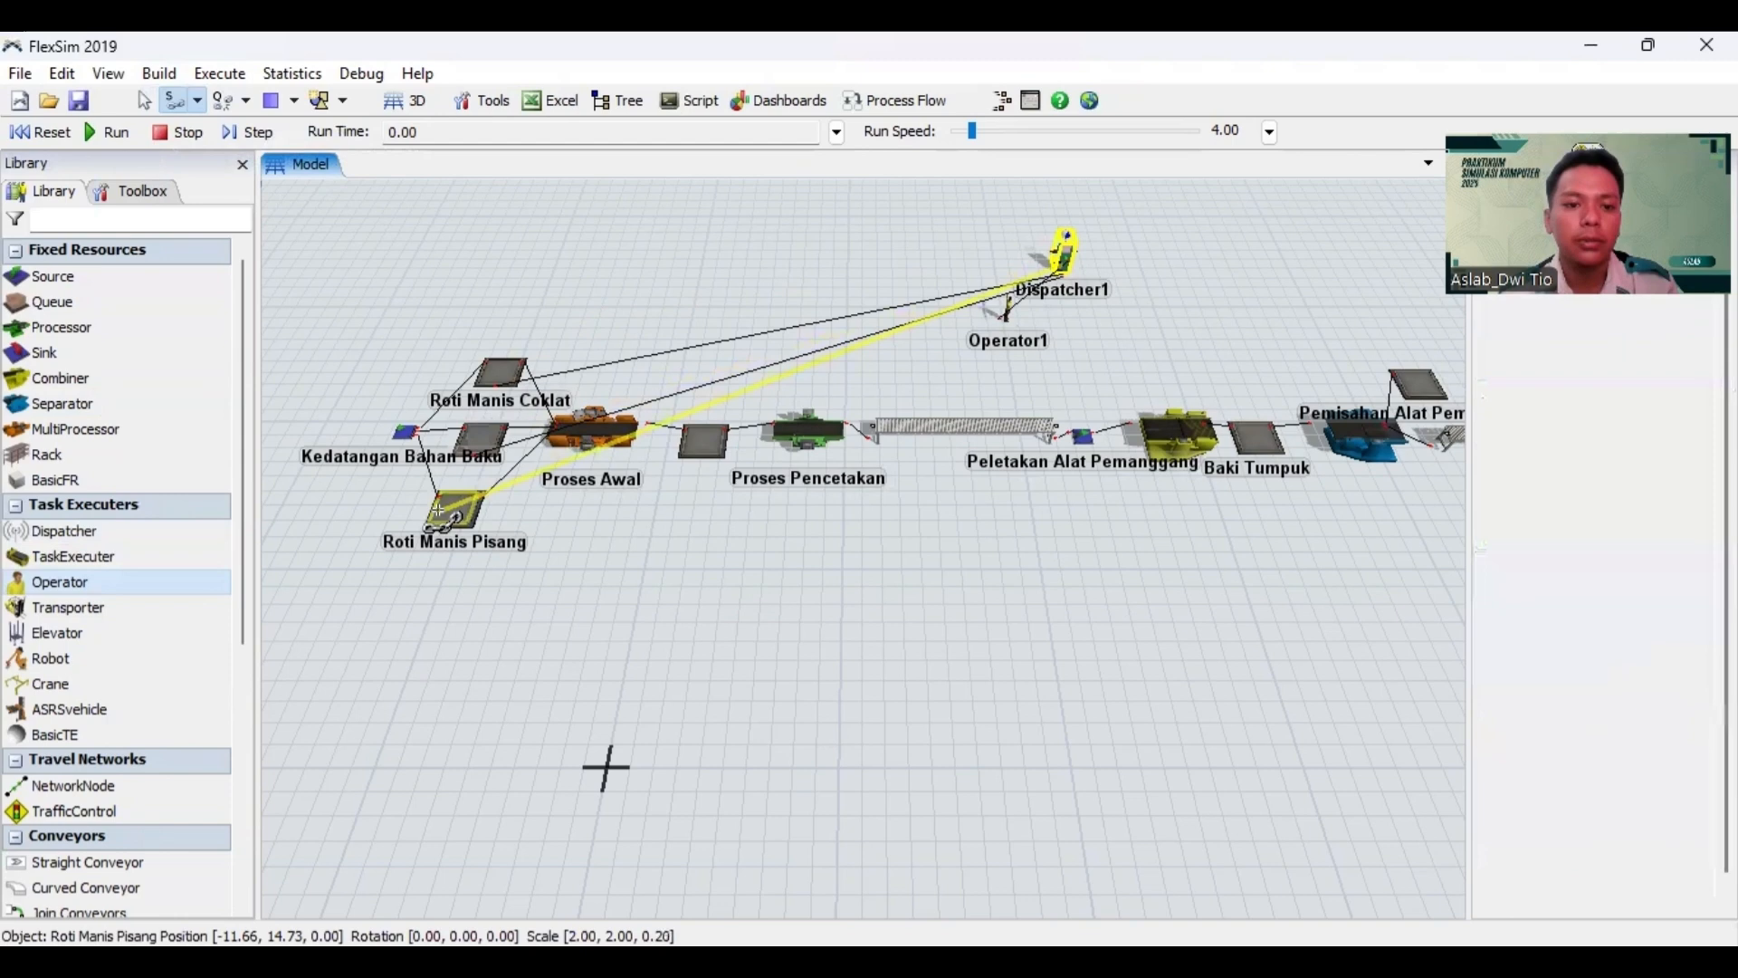
Step: Connect Dispatcher1 through center ports to Proses Awal and Proses Pengembangan Adonan
left_click(1068, 270)
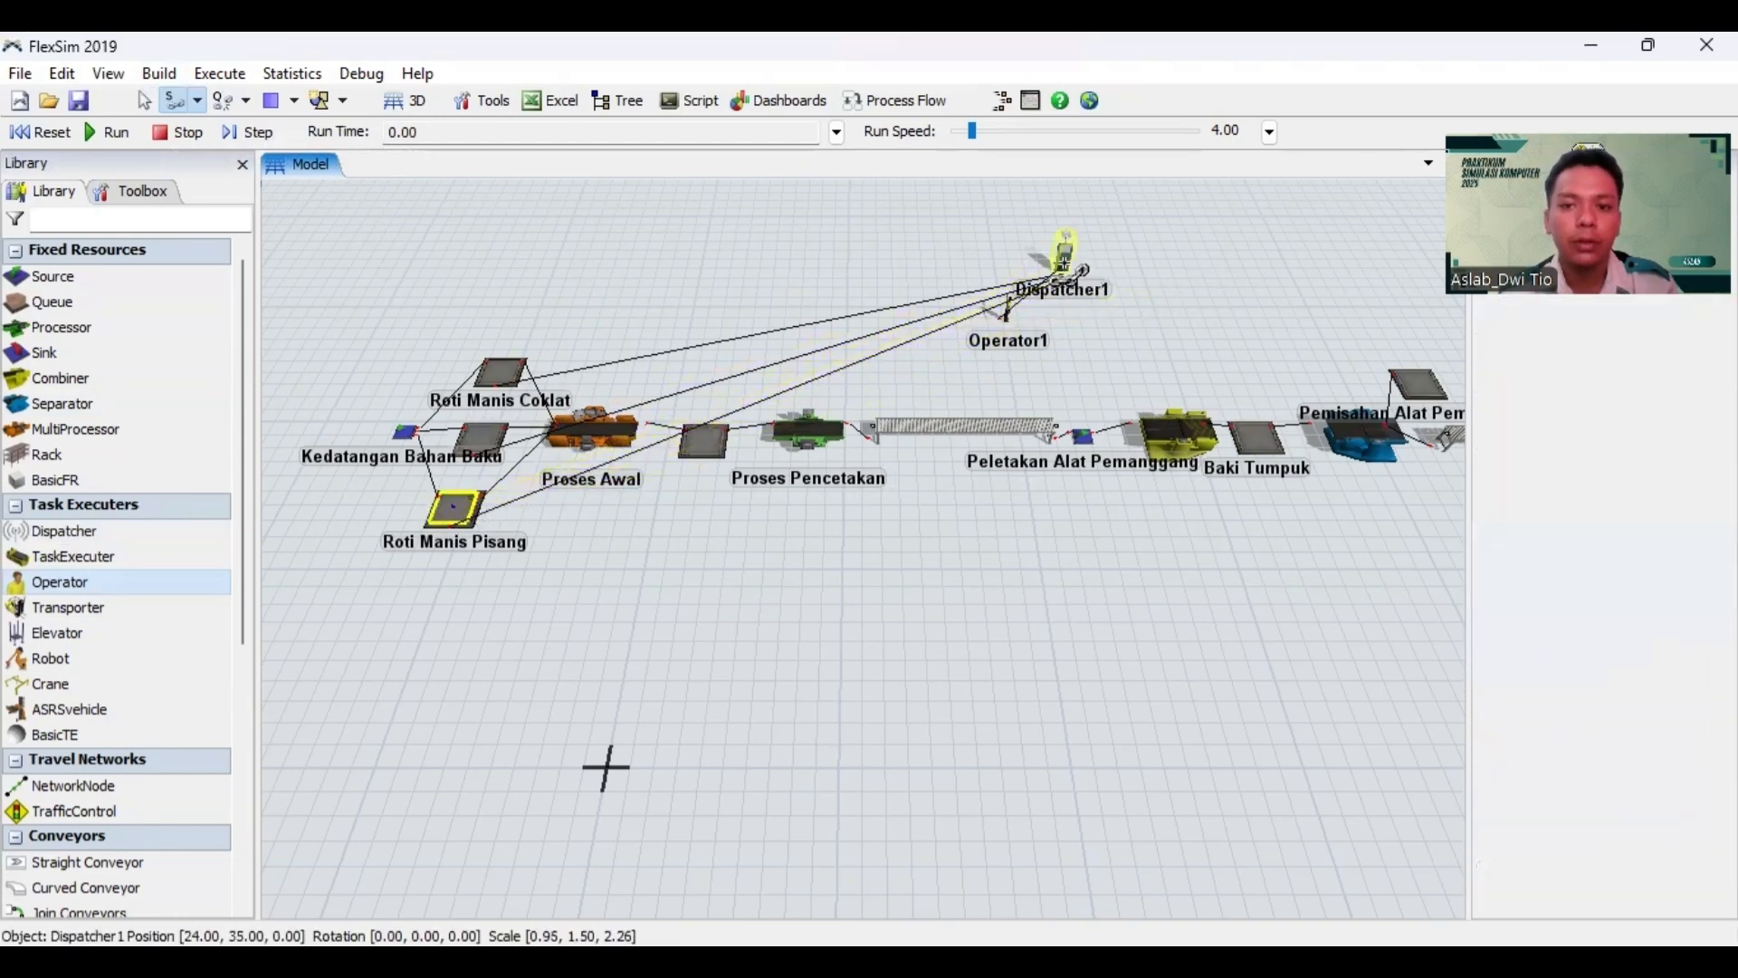
left_click(608, 434)
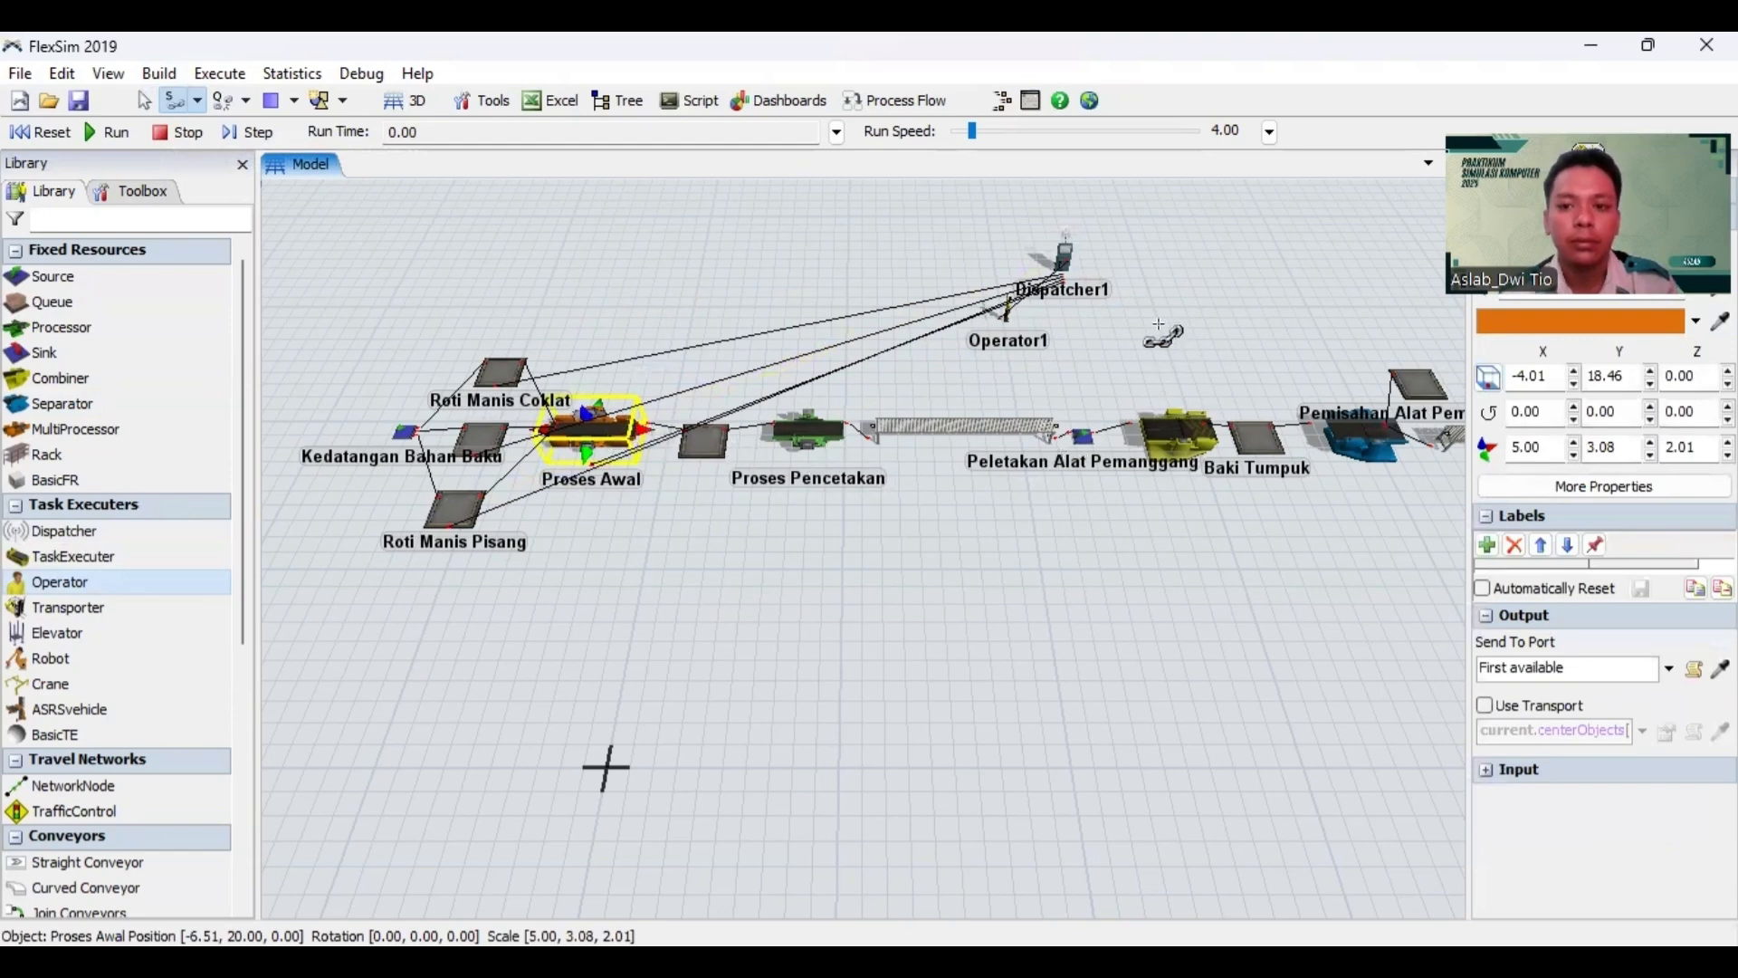
left_click(1067, 268)
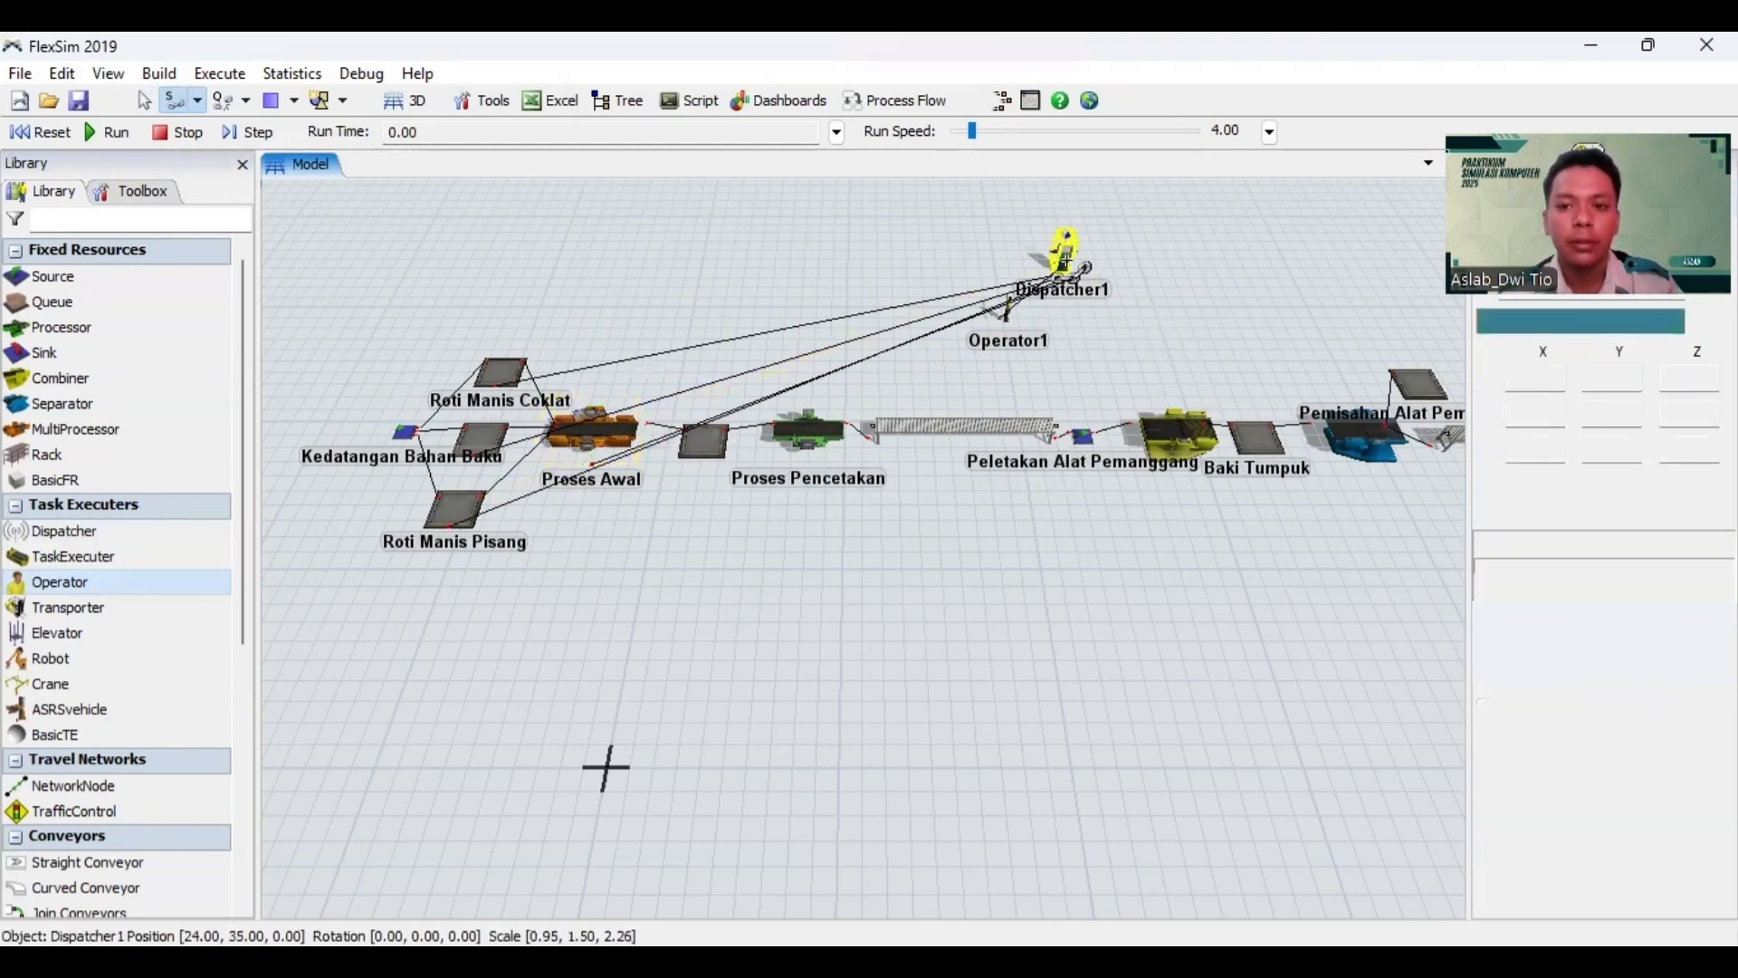
left_click(1167, 443)
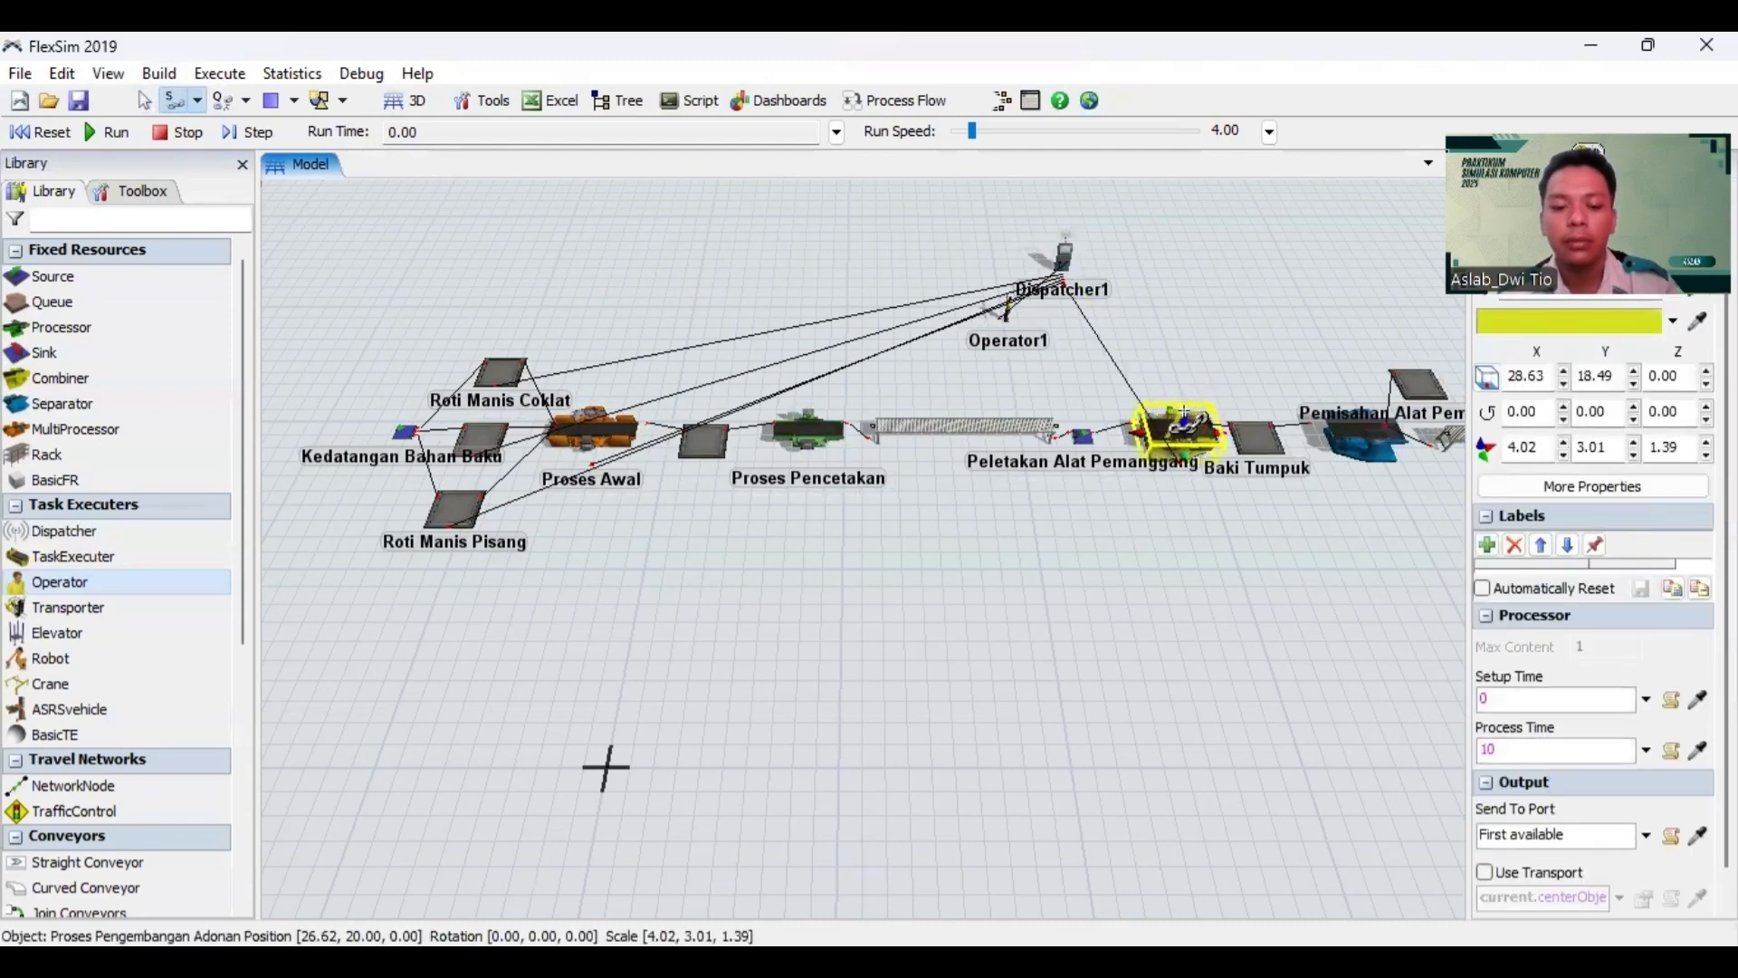
double_click(1217, 371)
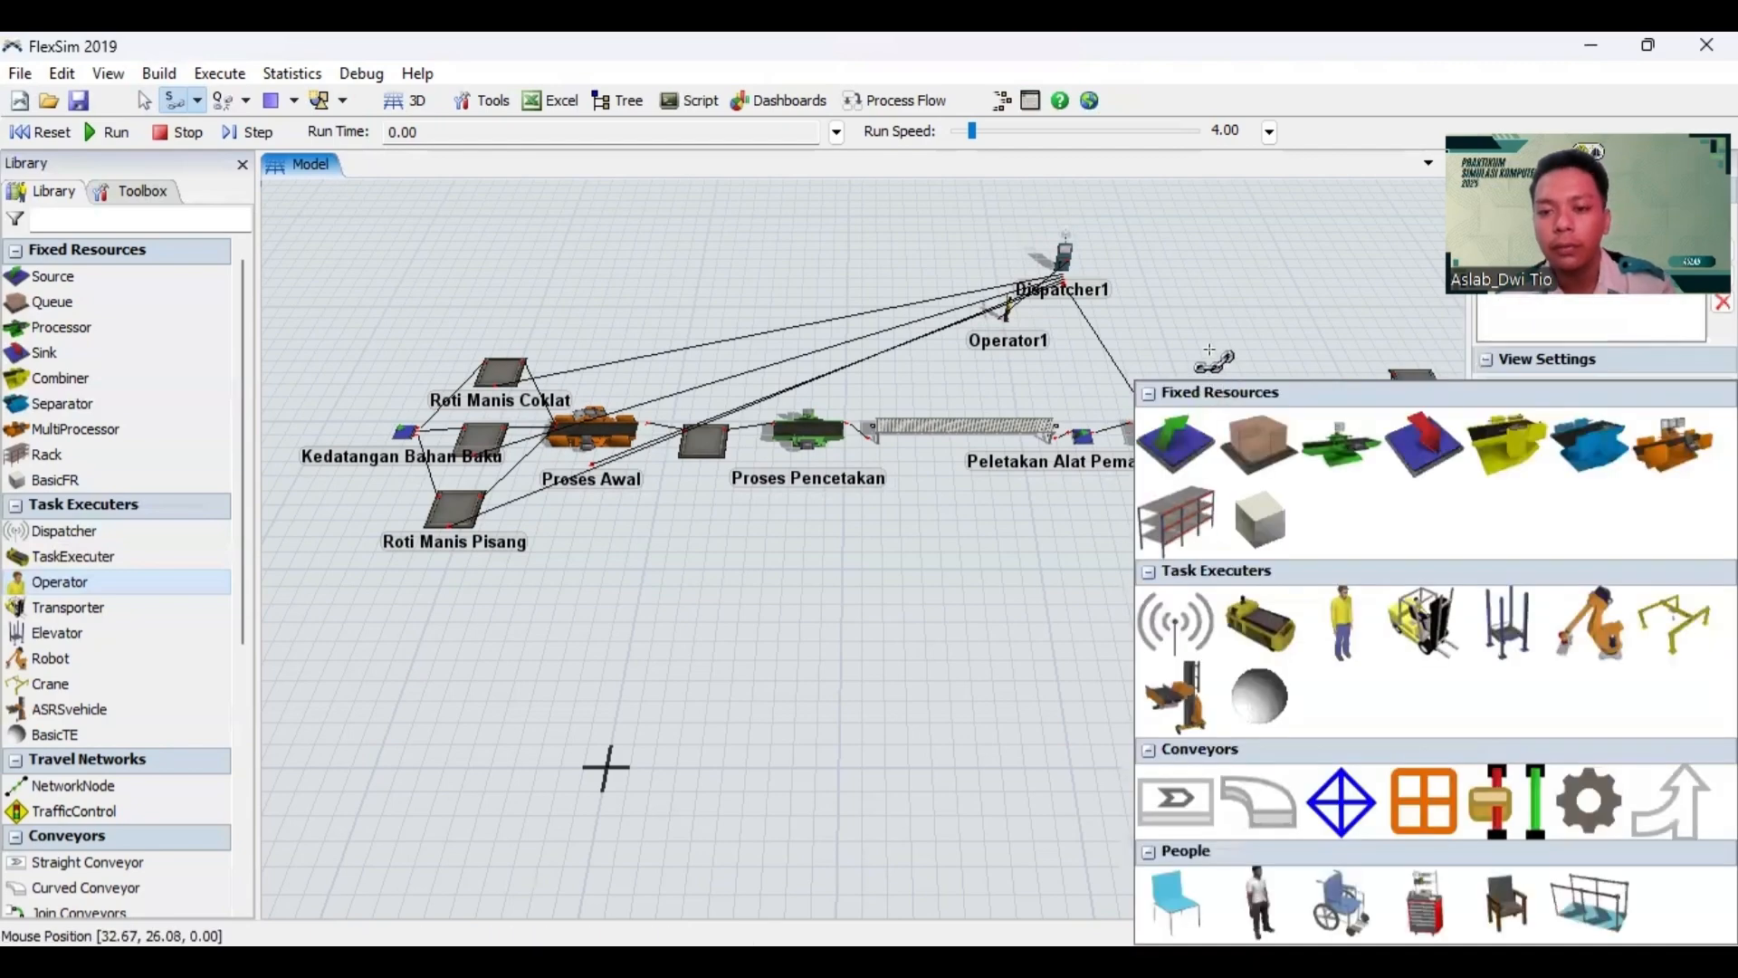
Step: Connect Dispatcher1 through center ports to the Proses Pemanggangan dan Pemisah separator
scroll(1224, 367, "up", 2)
scroll(1213, 358, "down", 2)
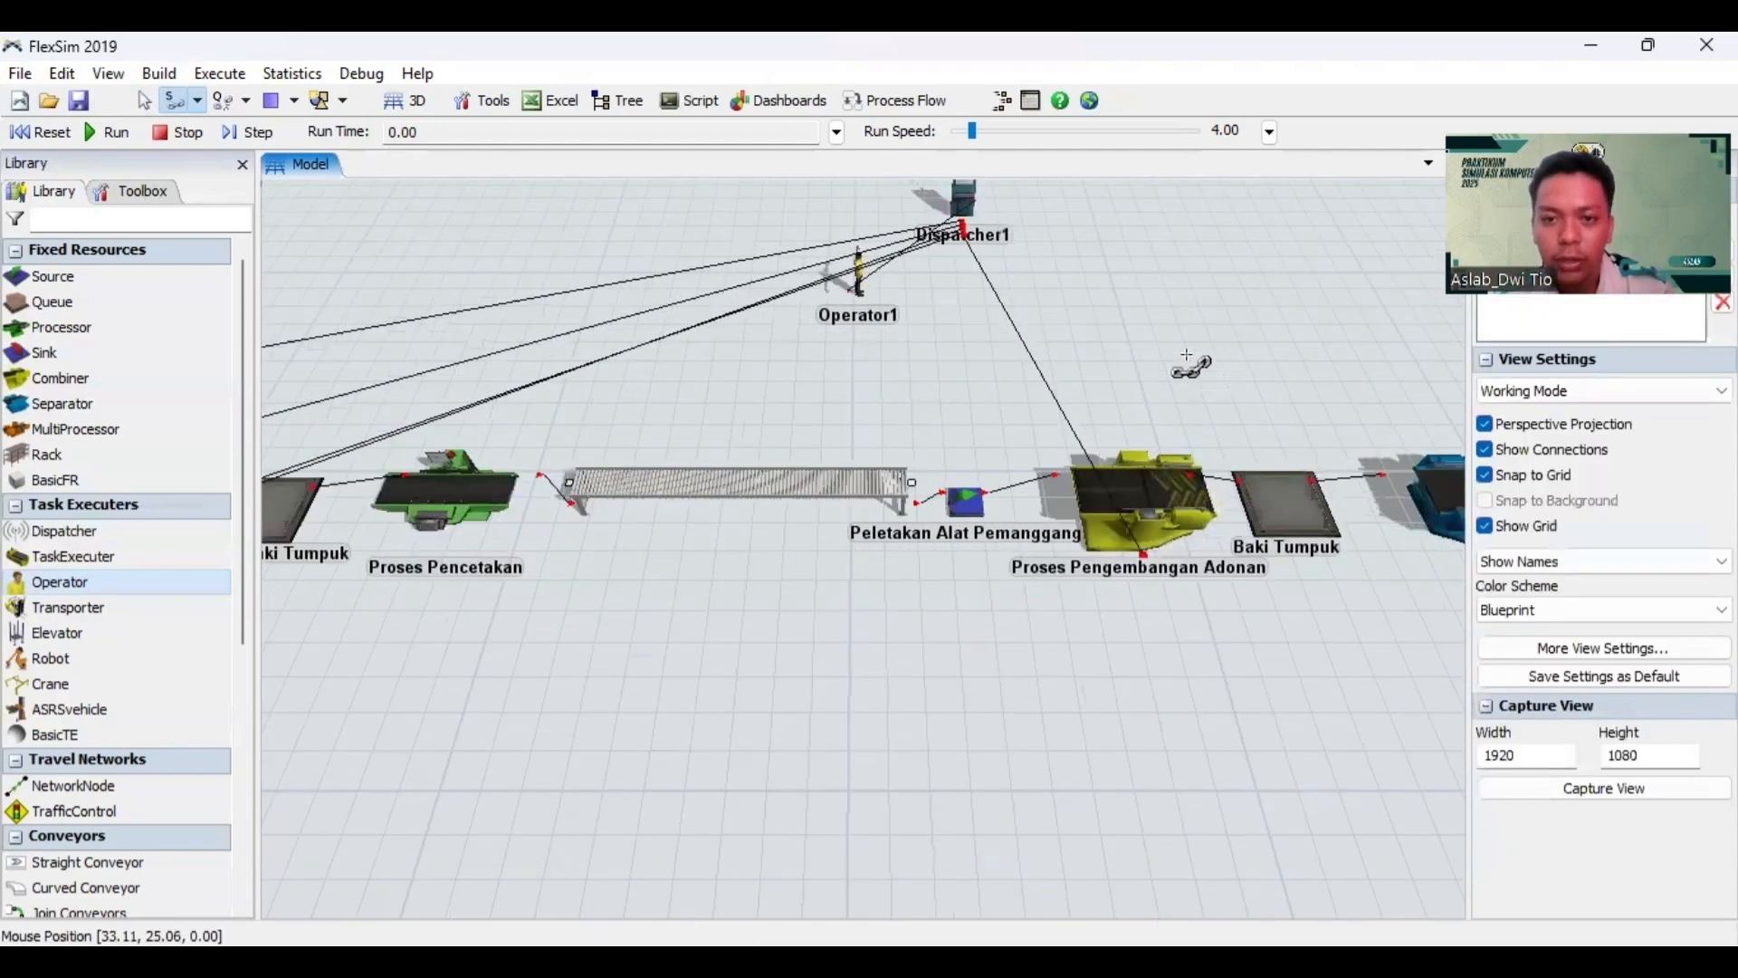
scroll(1136, 328, "up", 2)
left_click(1012, 231)
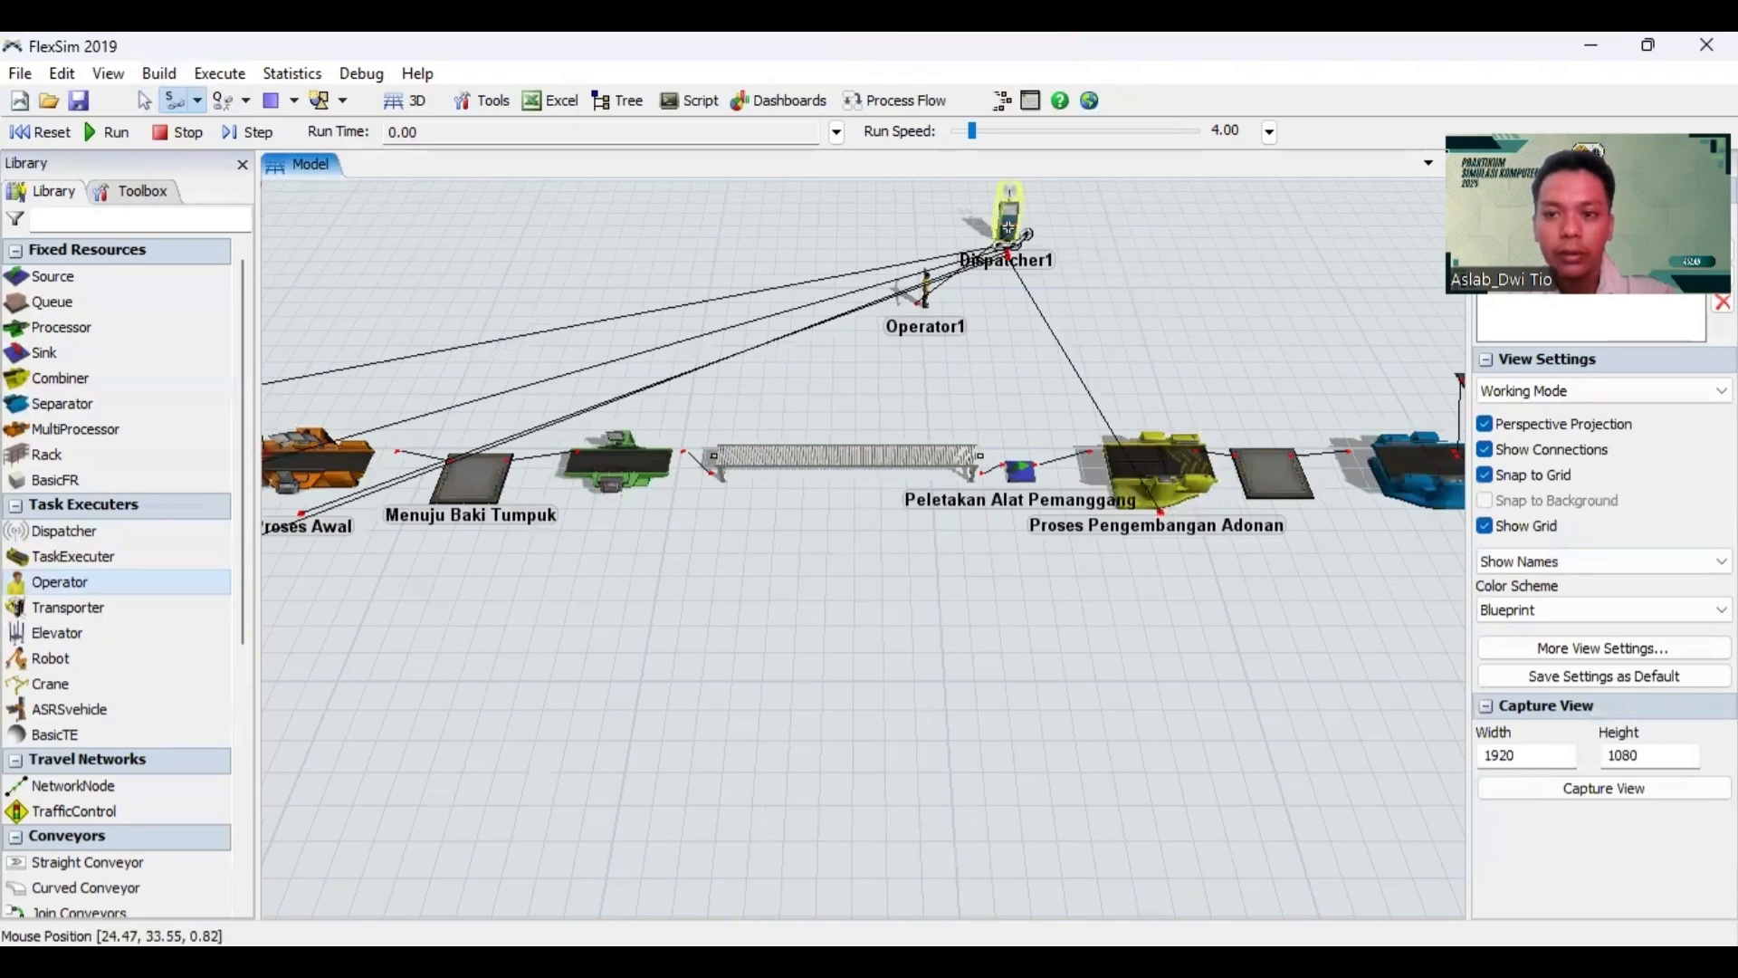
left_click(1398, 457)
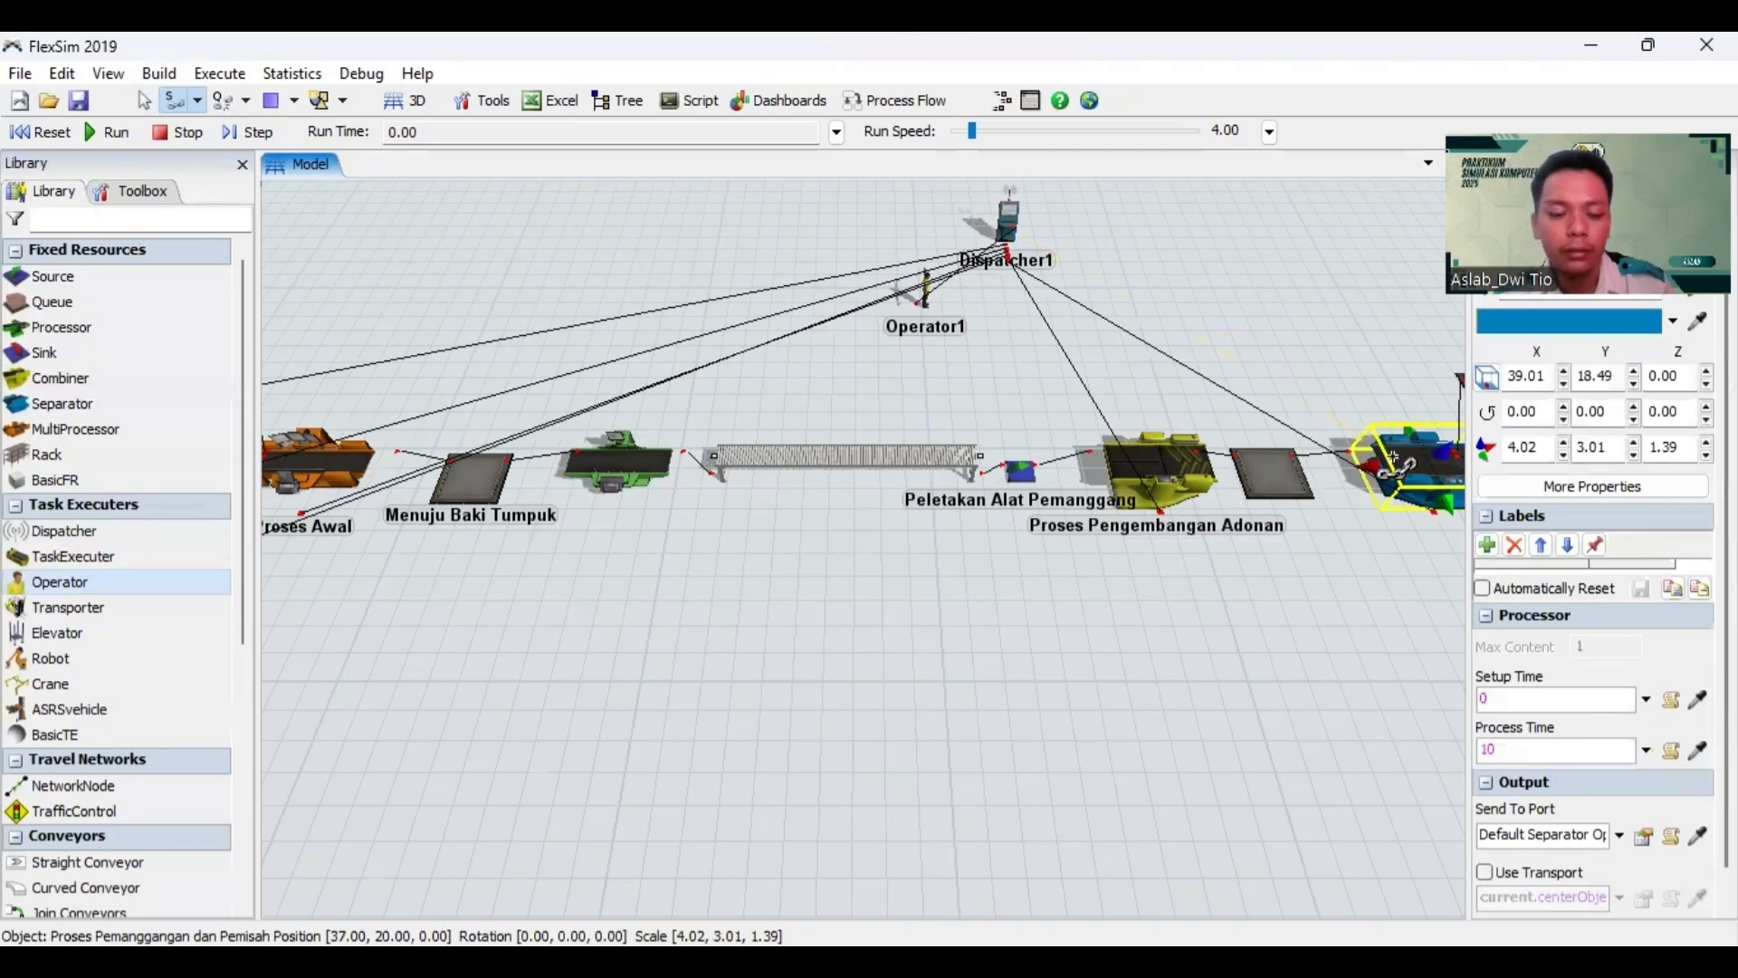
left_click(1222, 610)
scroll(1109, 633, "down", 3)
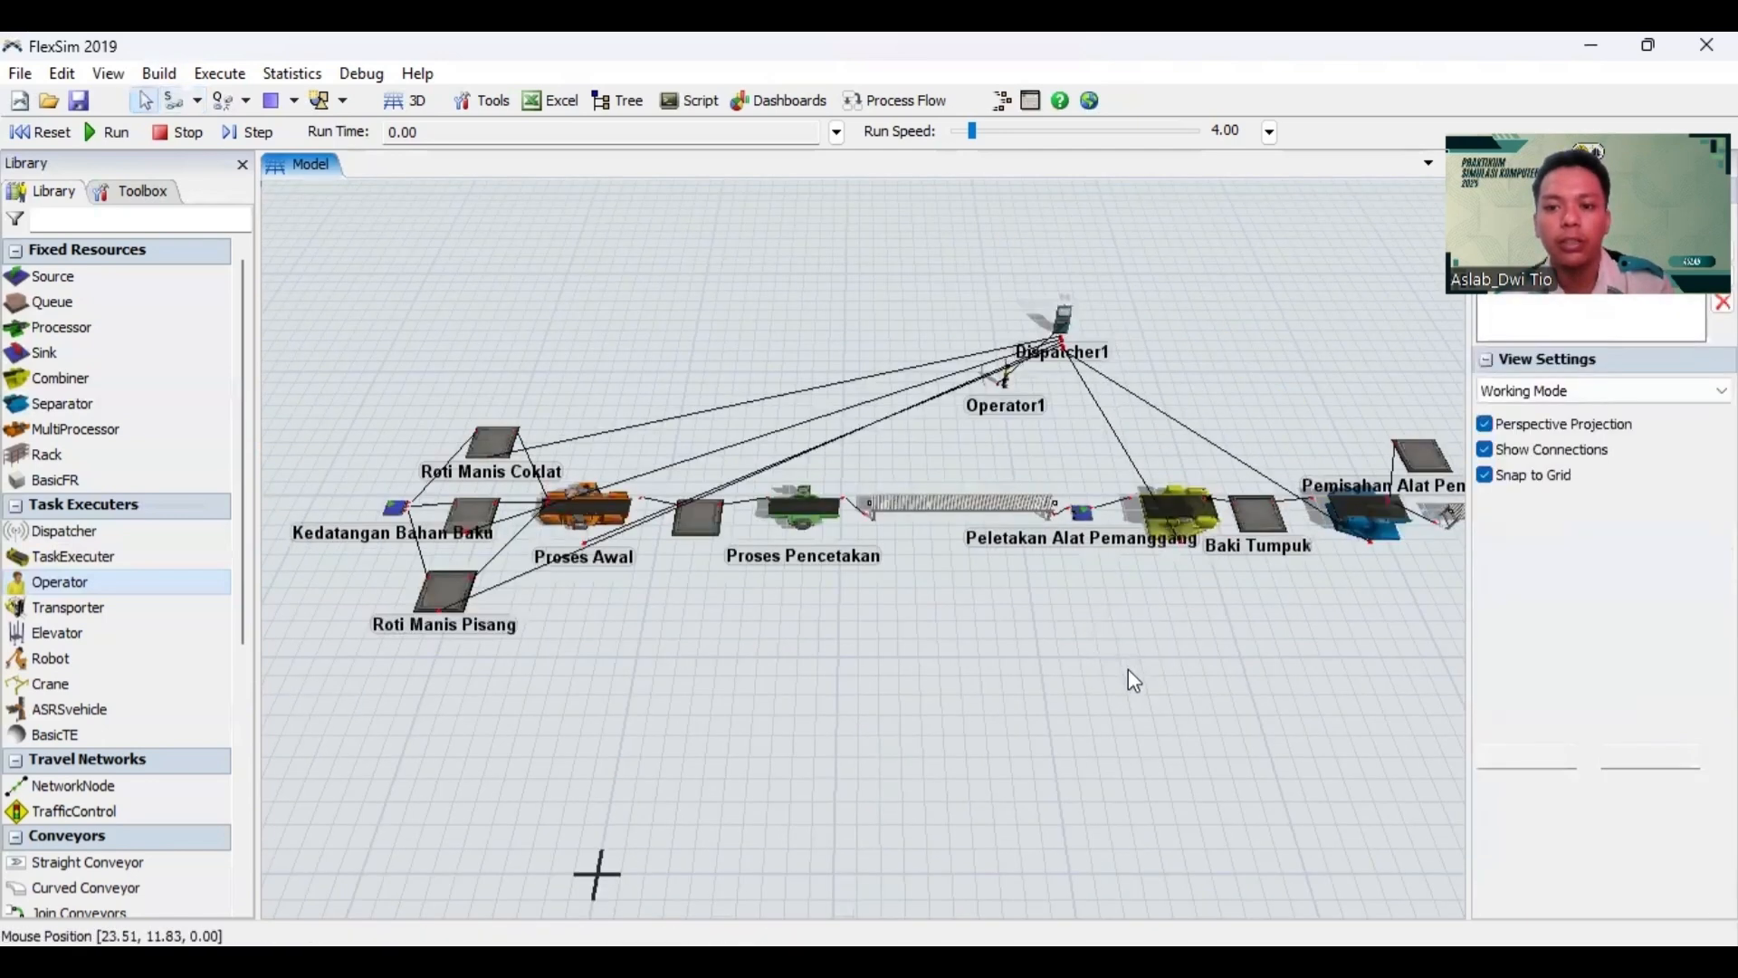
scroll(1240, 493, "up", 2)
left_click_drag(1240, 494, 756, 583)
scroll(802, 536, "up", 2)
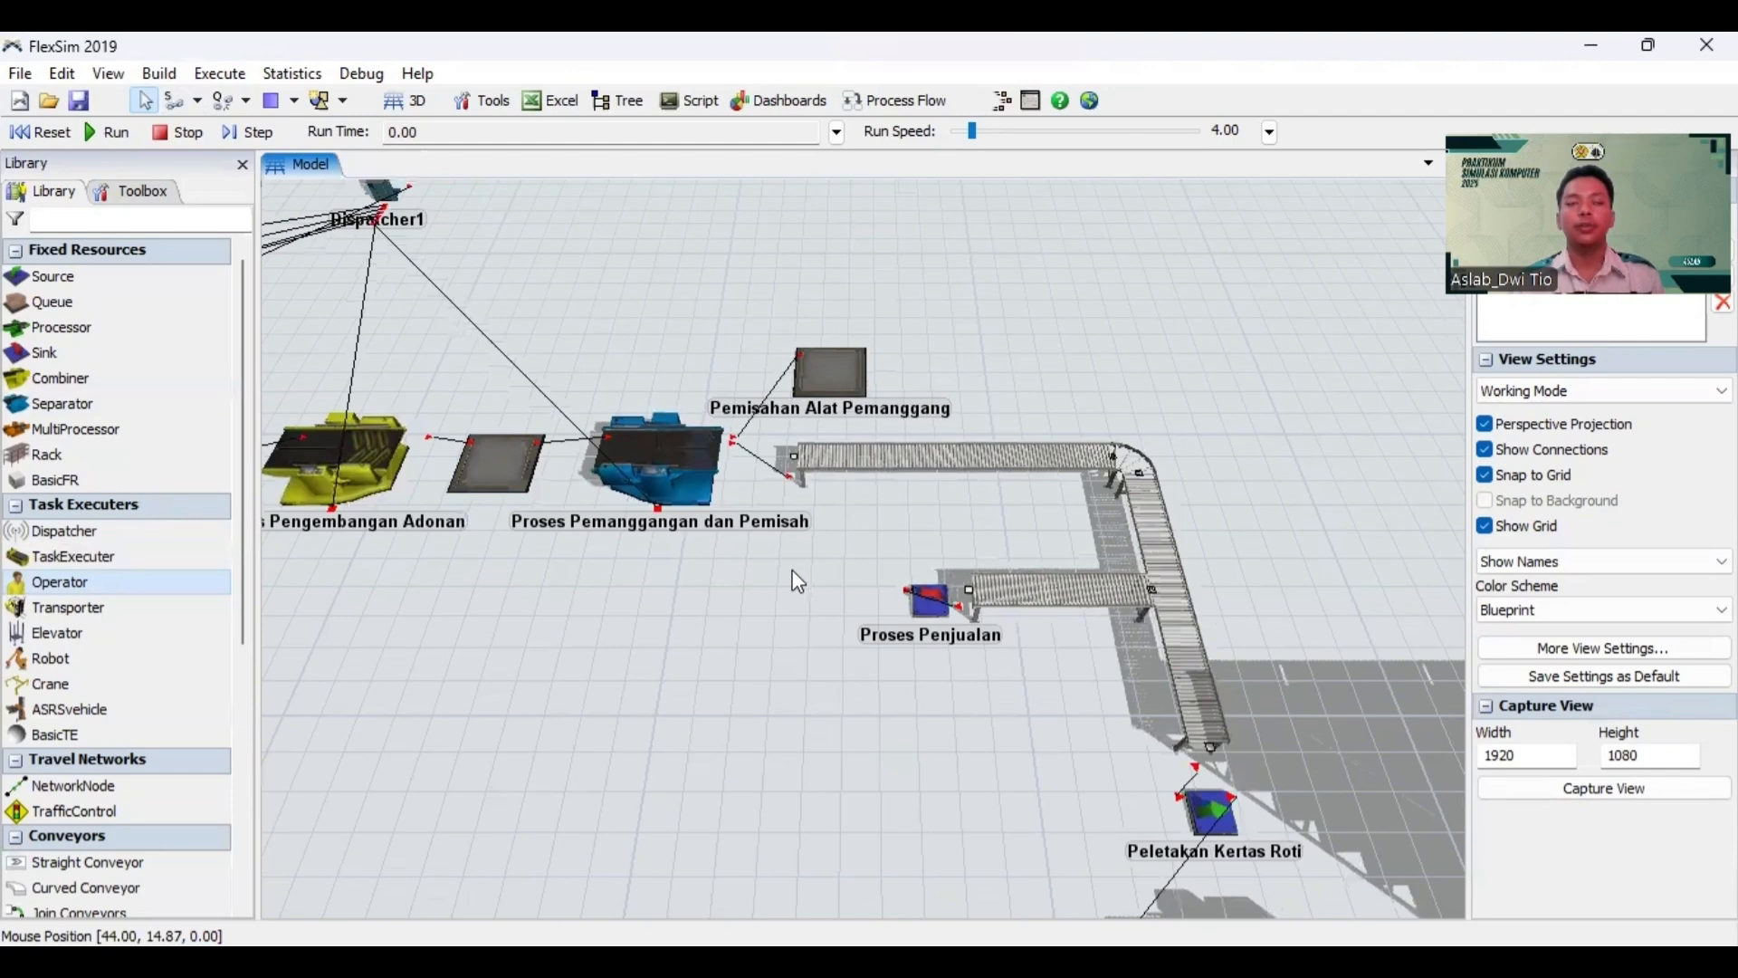
scroll(798, 581, "up", 1)
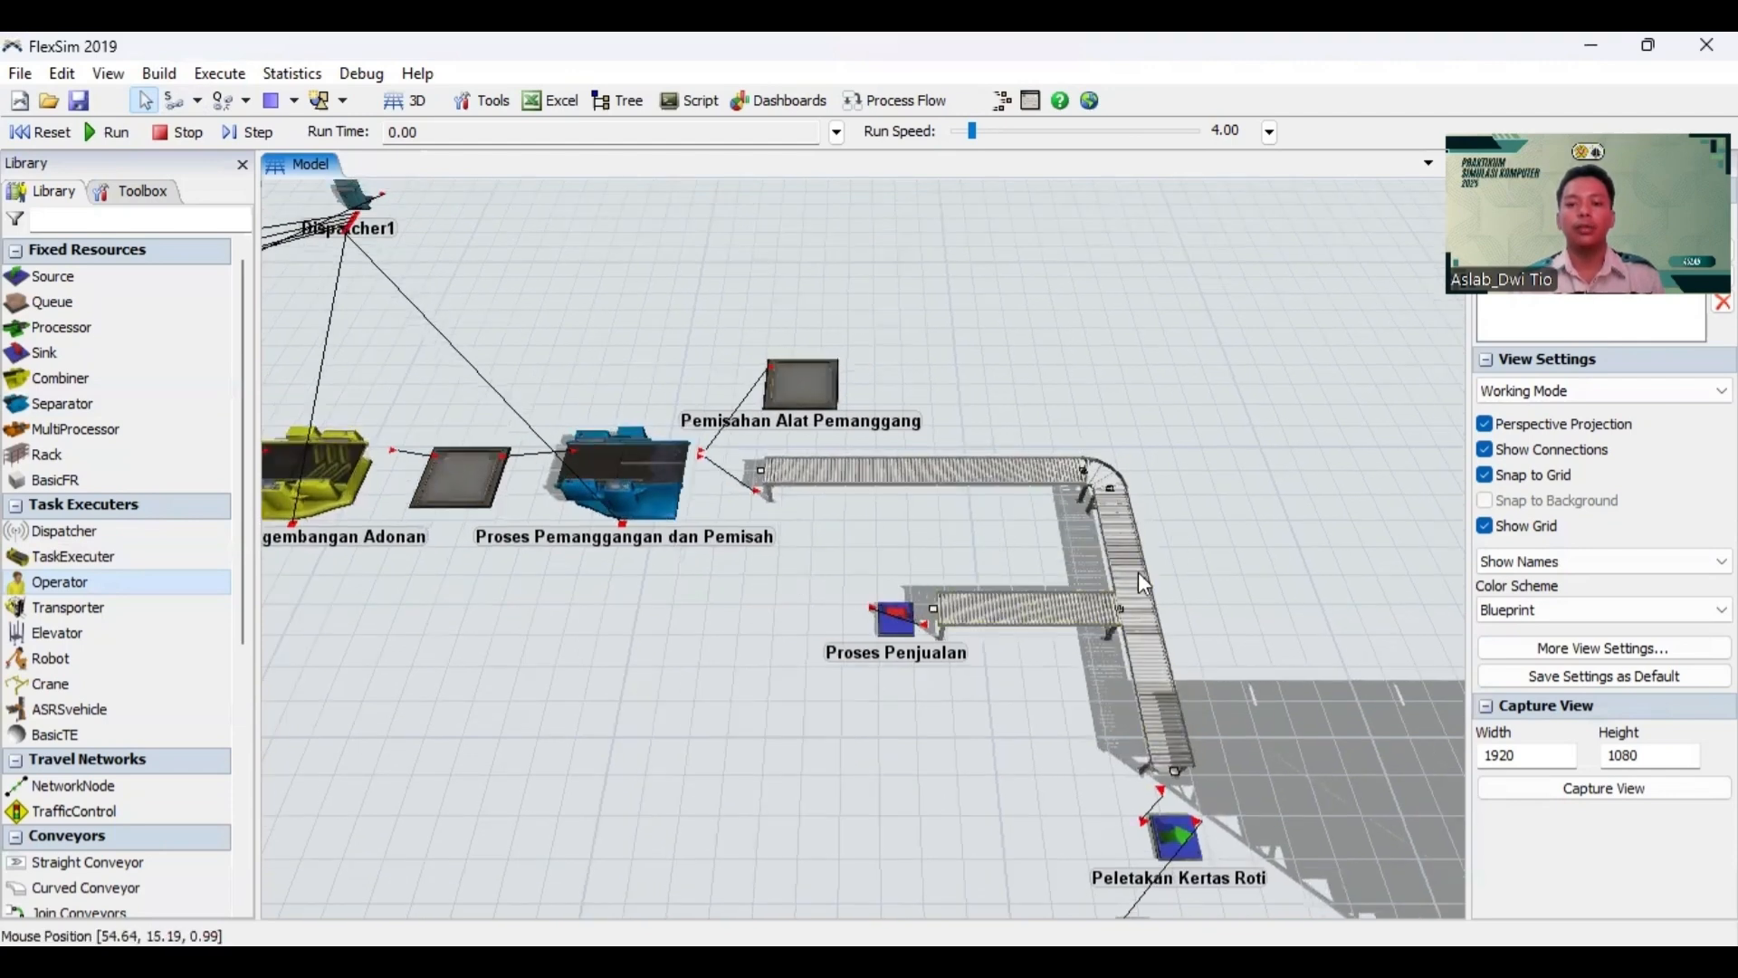
Step: Place two decision points on the vertical conveyor, before and after the branch junction, and one at the start of the conveyor toward Proses Penjualan
left_click_drag(1240, 676, 1144, 509)
scroll(1137, 497, "down", 2)
scroll(1188, 488, "up", 3)
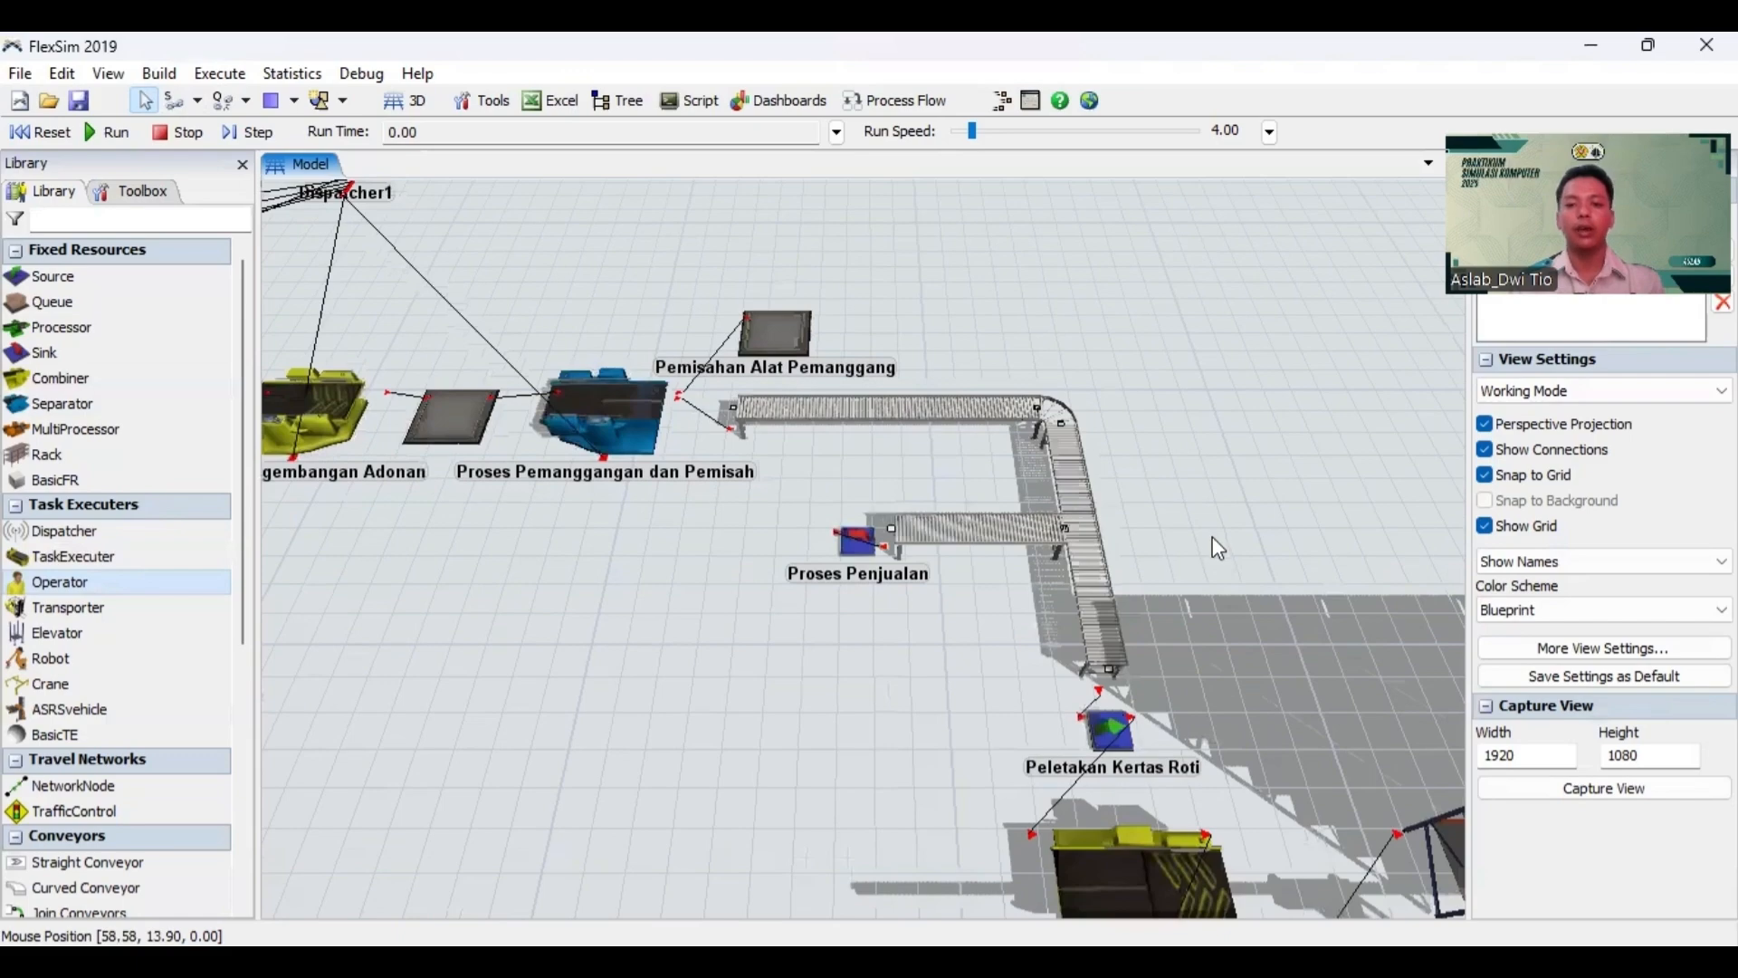
scroll(1213, 536, "up", 3)
left_click_drag(1190, 517, 1260, 480)
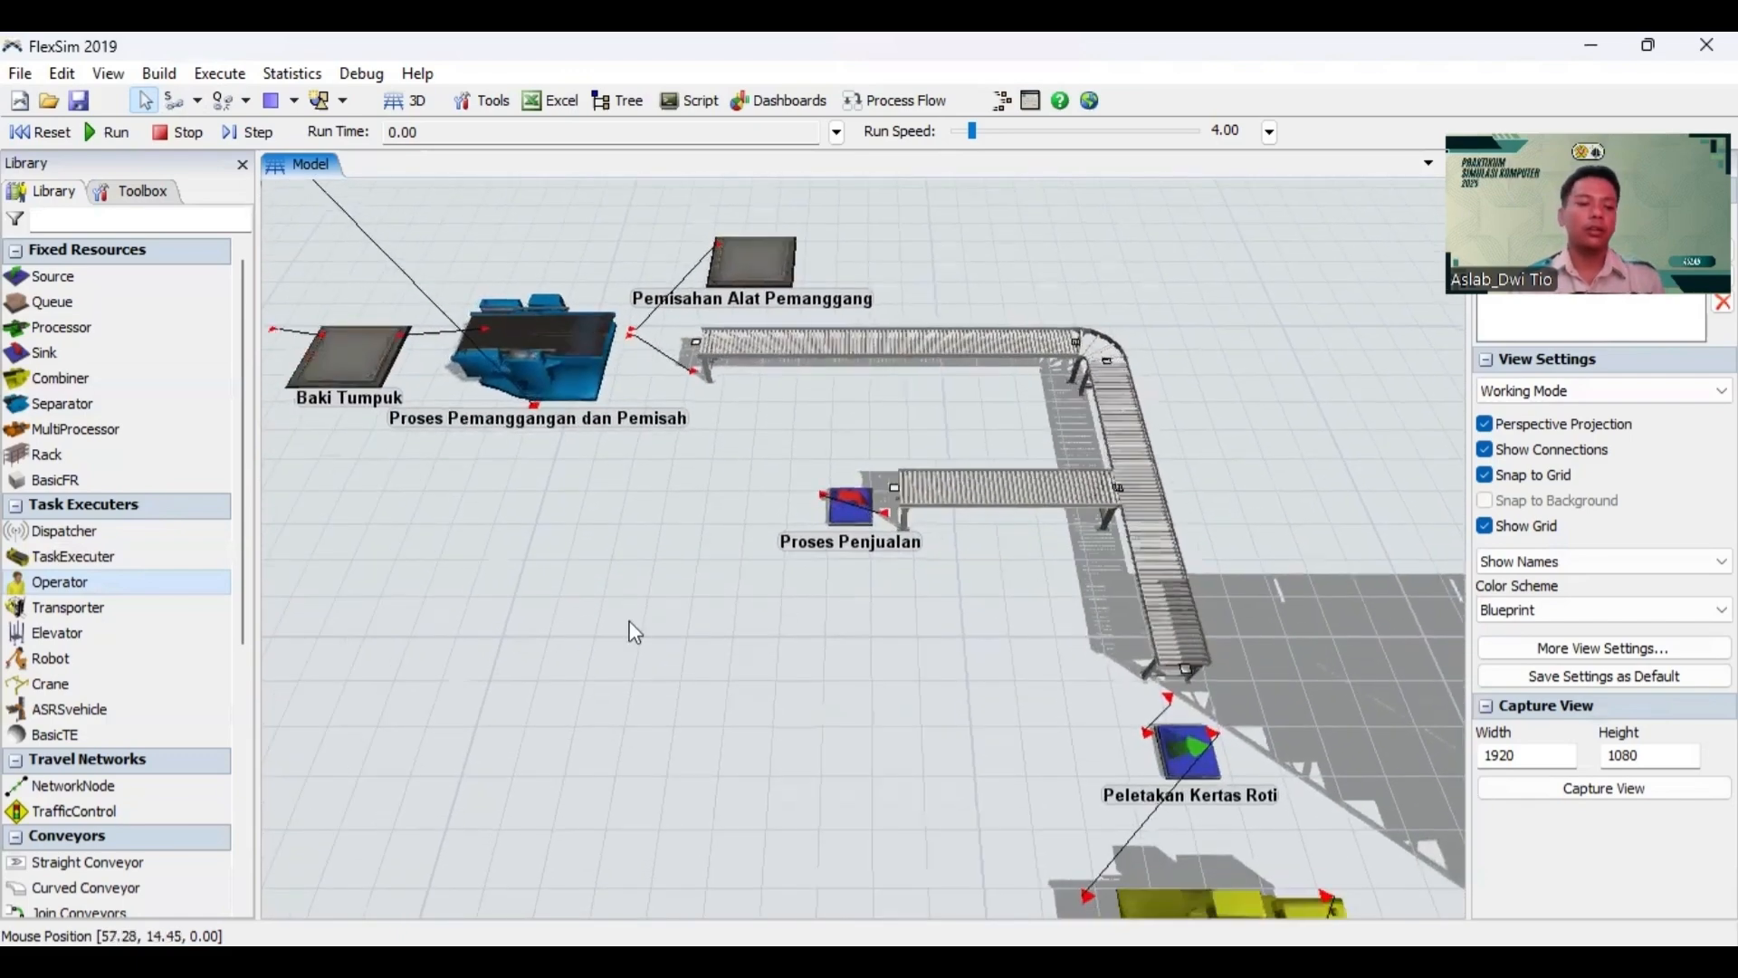
scroll(157, 538, "down", 3)
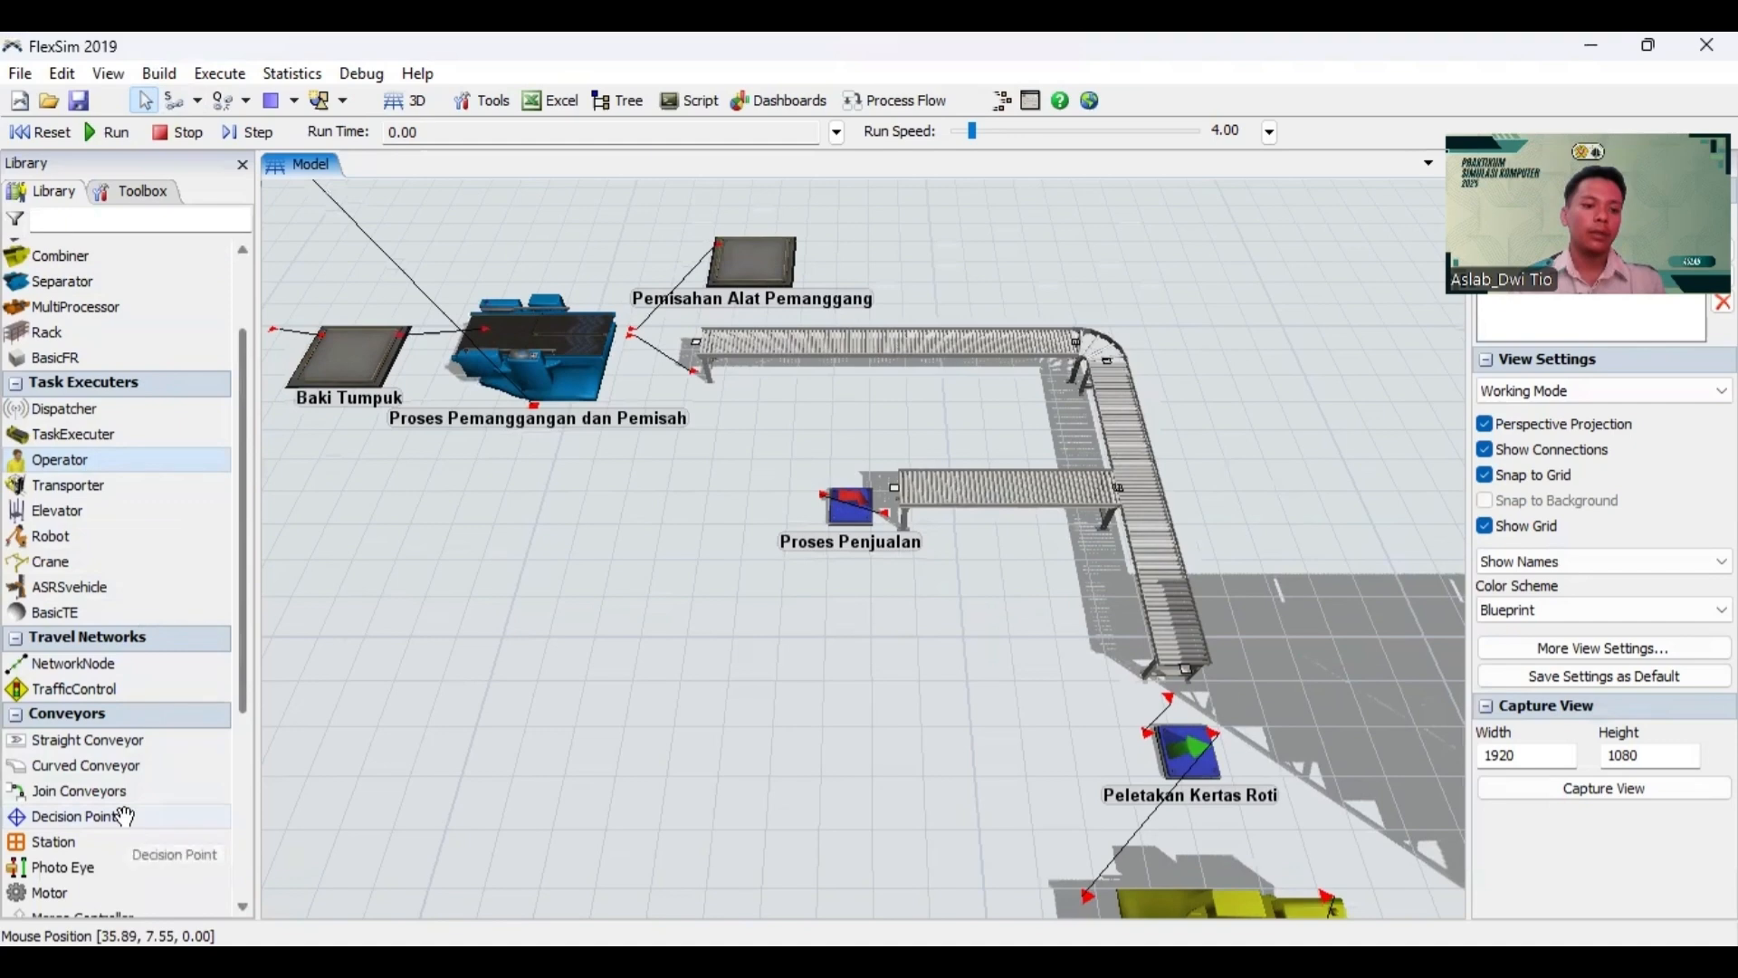
mouse_move(125, 817)
left_mouse_down()
mouse_move(1247, 656)
mouse_move(1154, 418)
mouse_move(1130, 436)
mouse_move(1122, 418)
left_mouse_up()
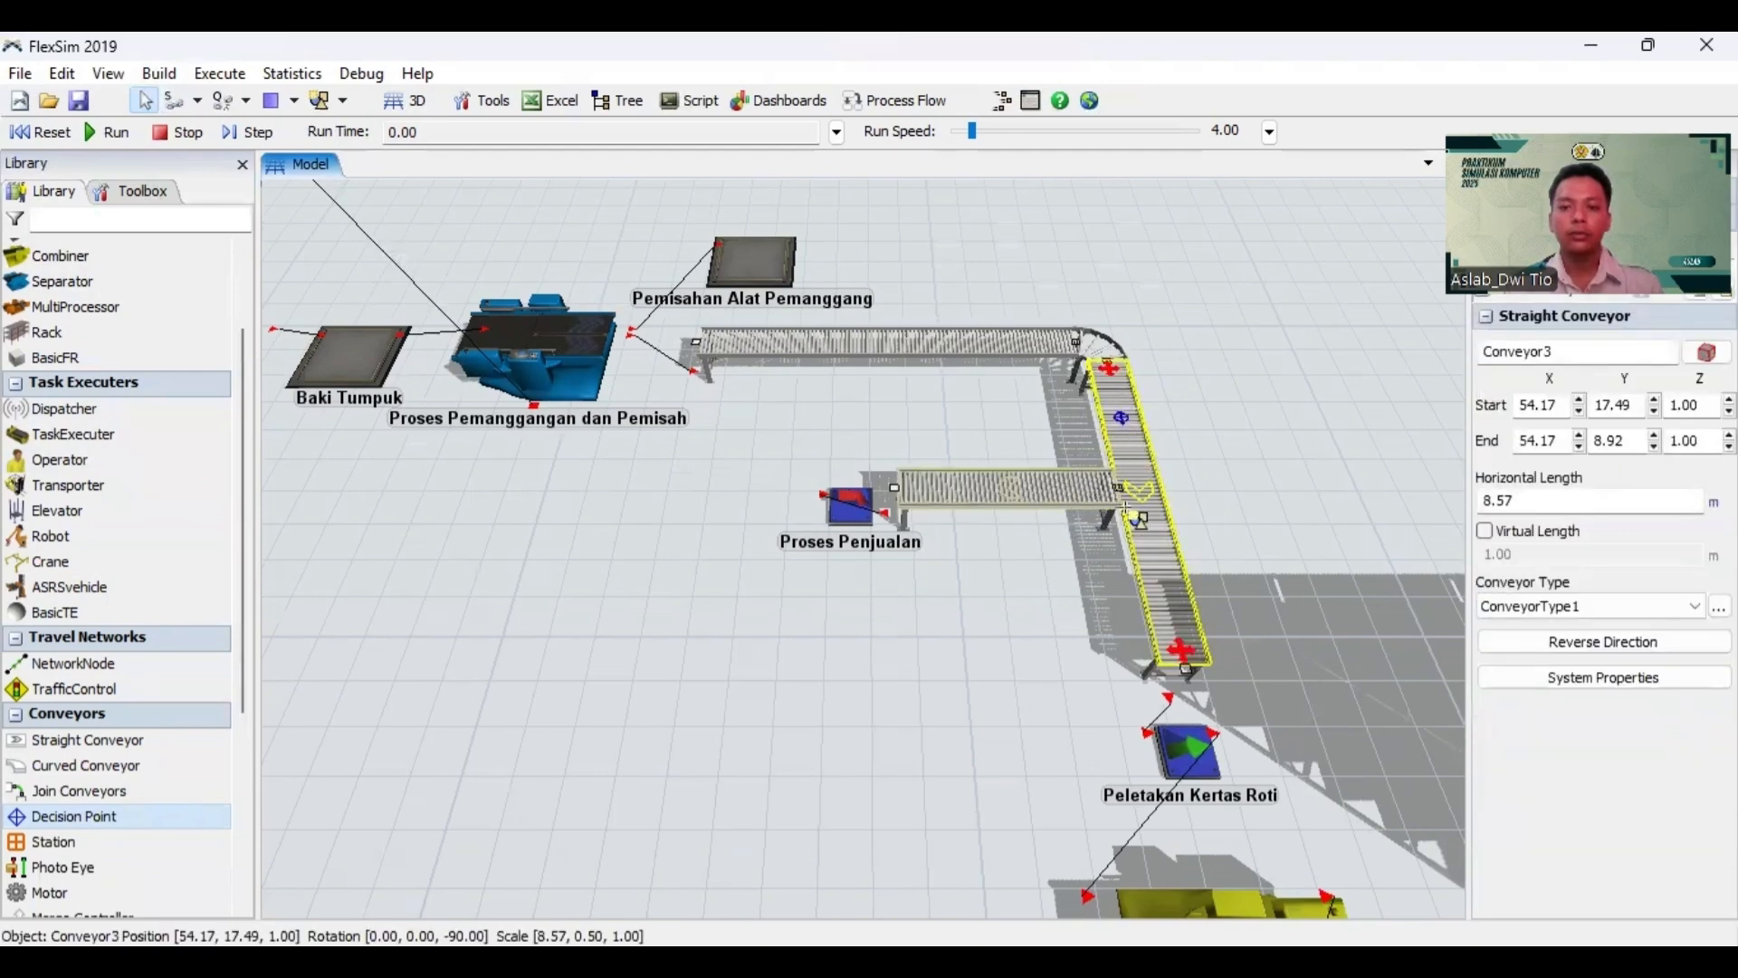
left_click(1151, 547)
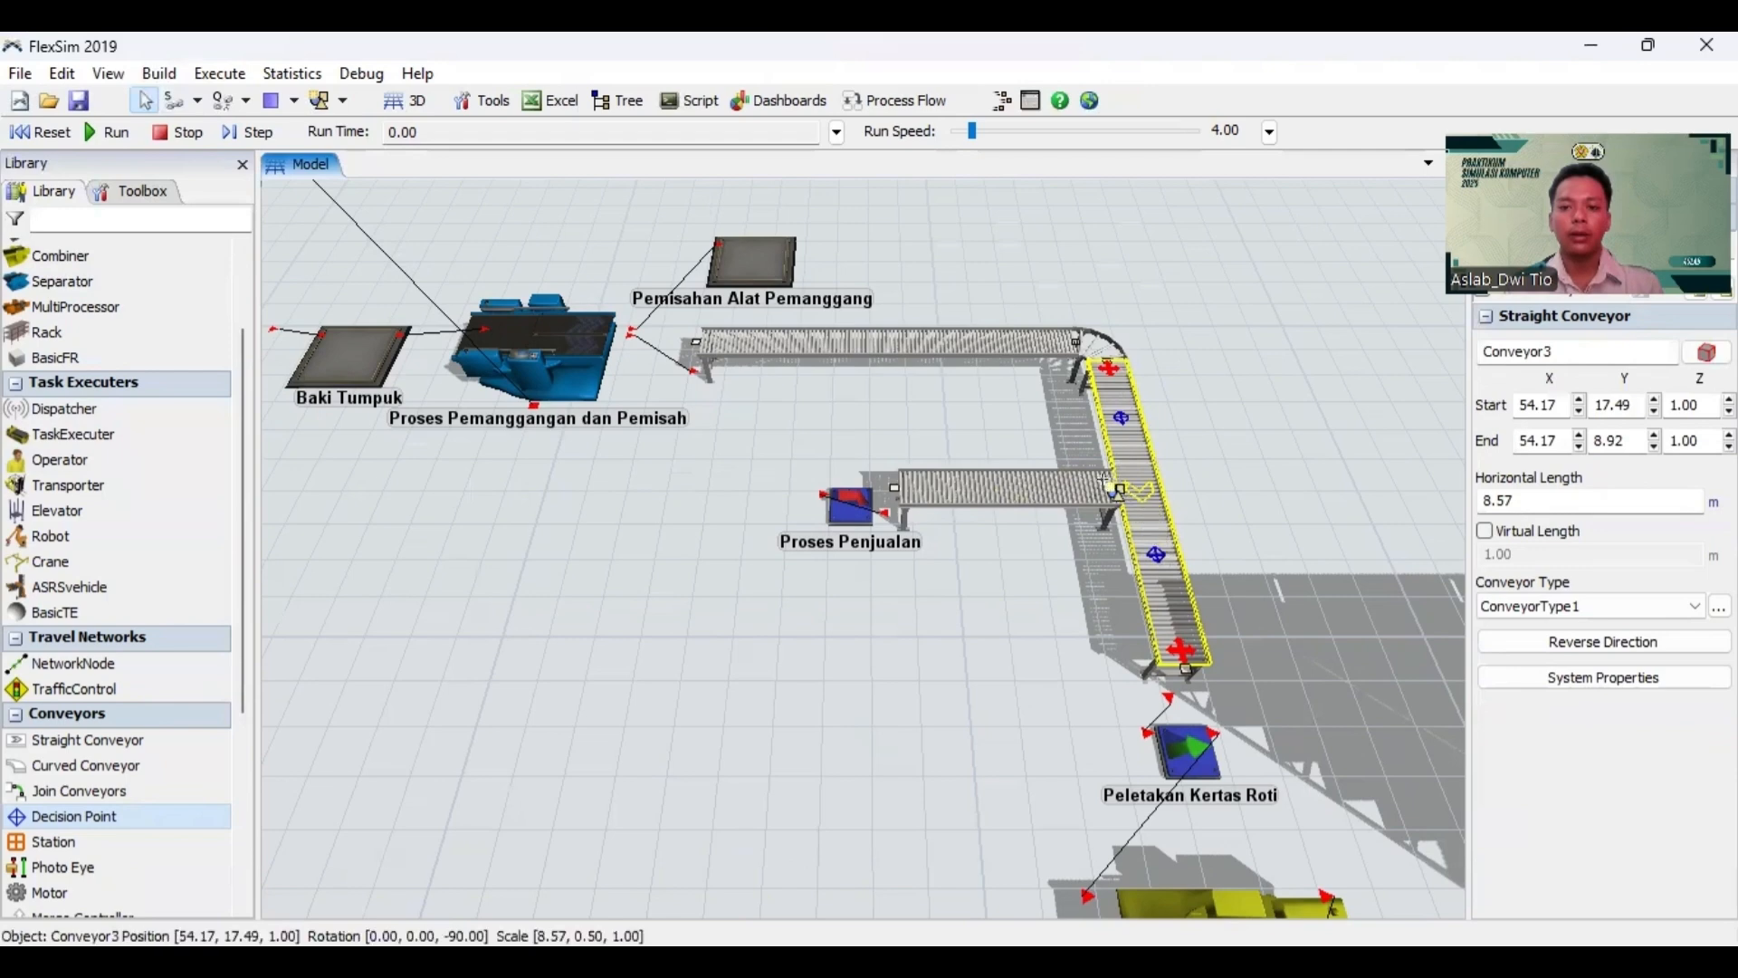
left_click(1072, 493)
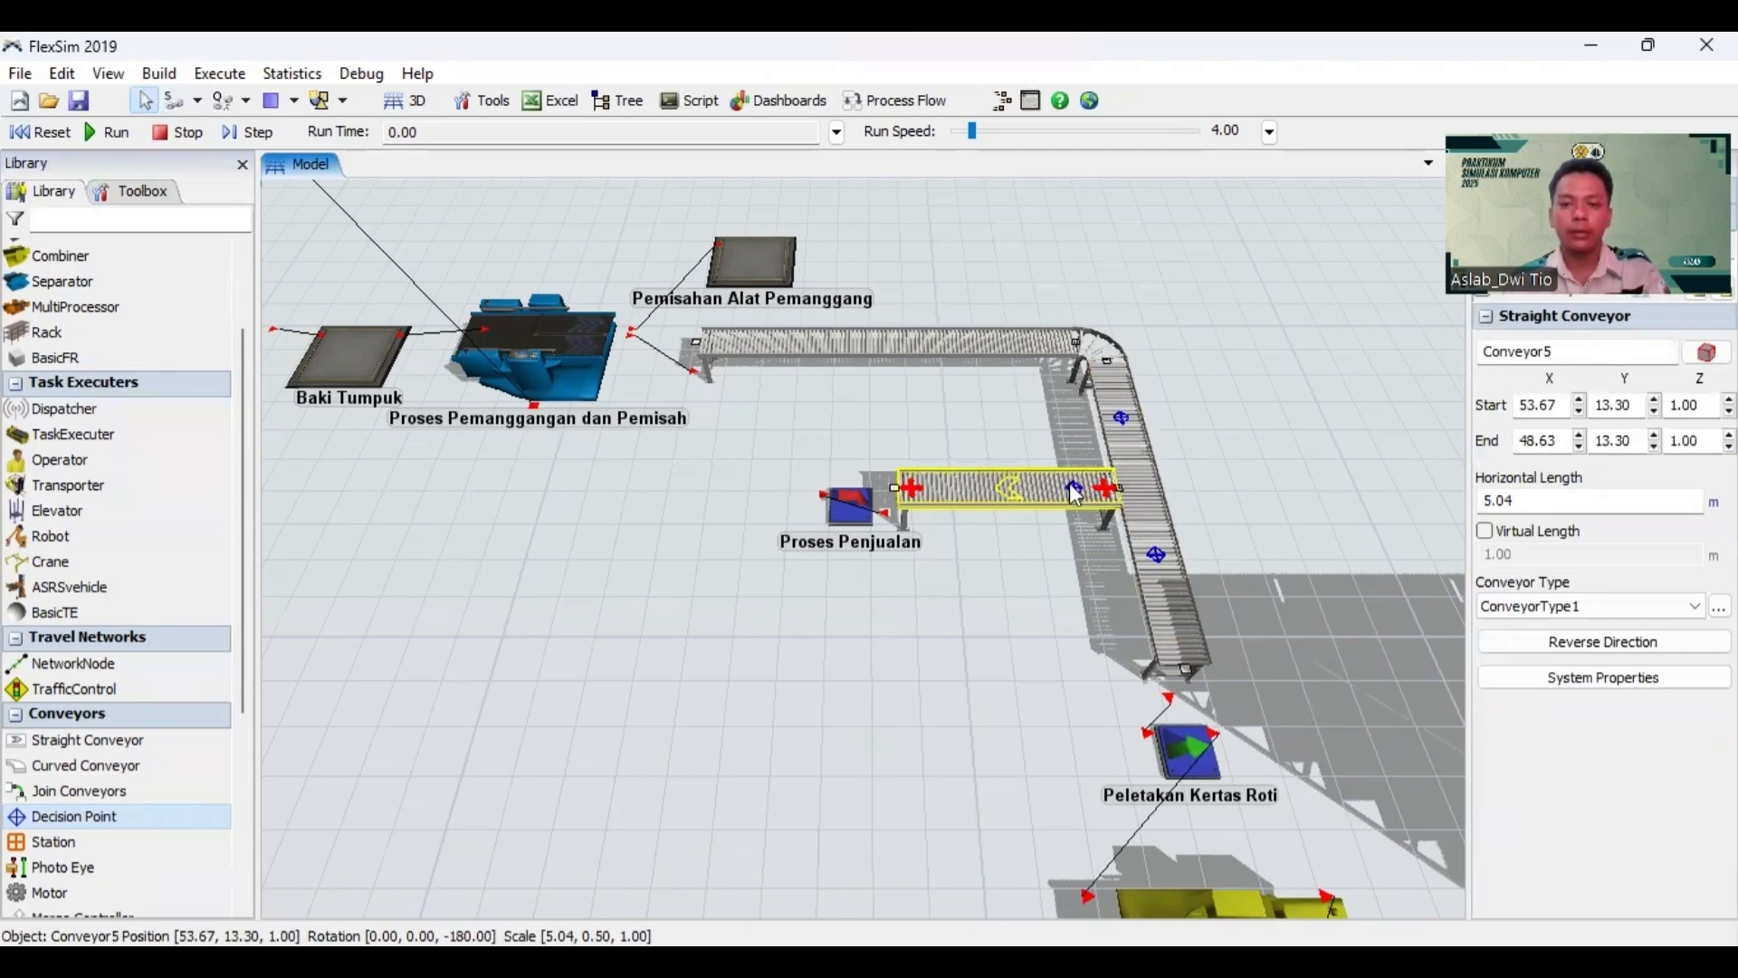
left_click(1011, 419)
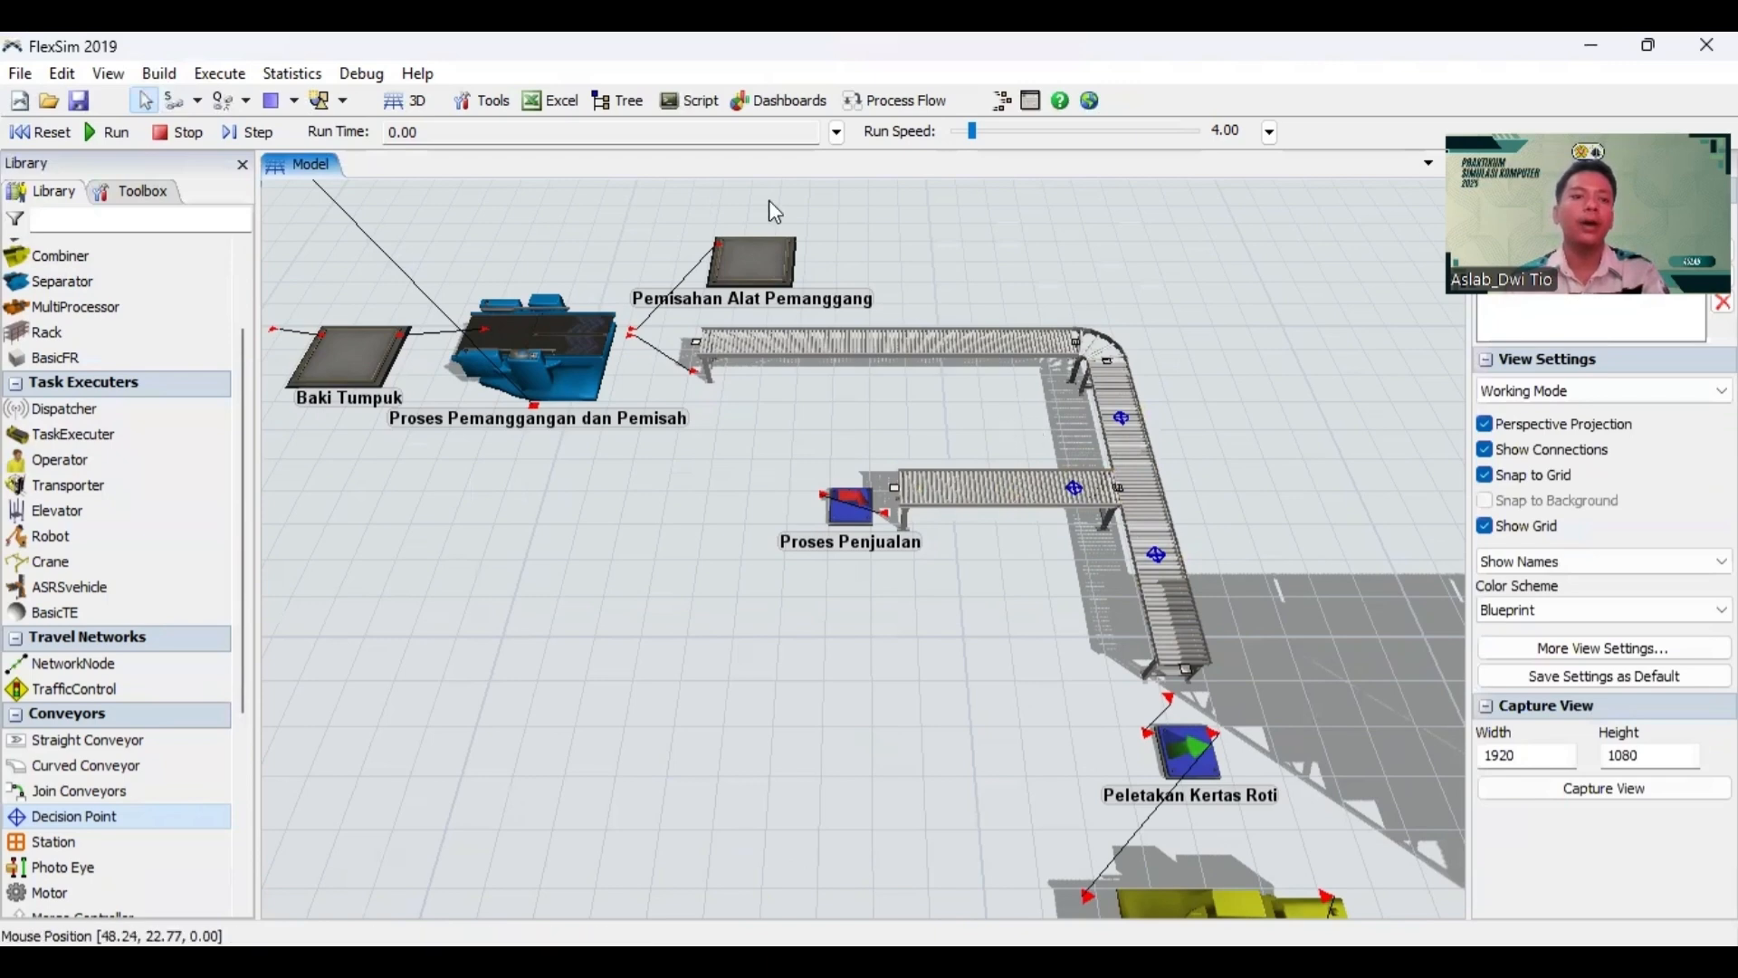
Step: Connect the decision point before the junction first to the branch conveyor's decision point and second to the one after the junction, using object connections
left_click(199, 103)
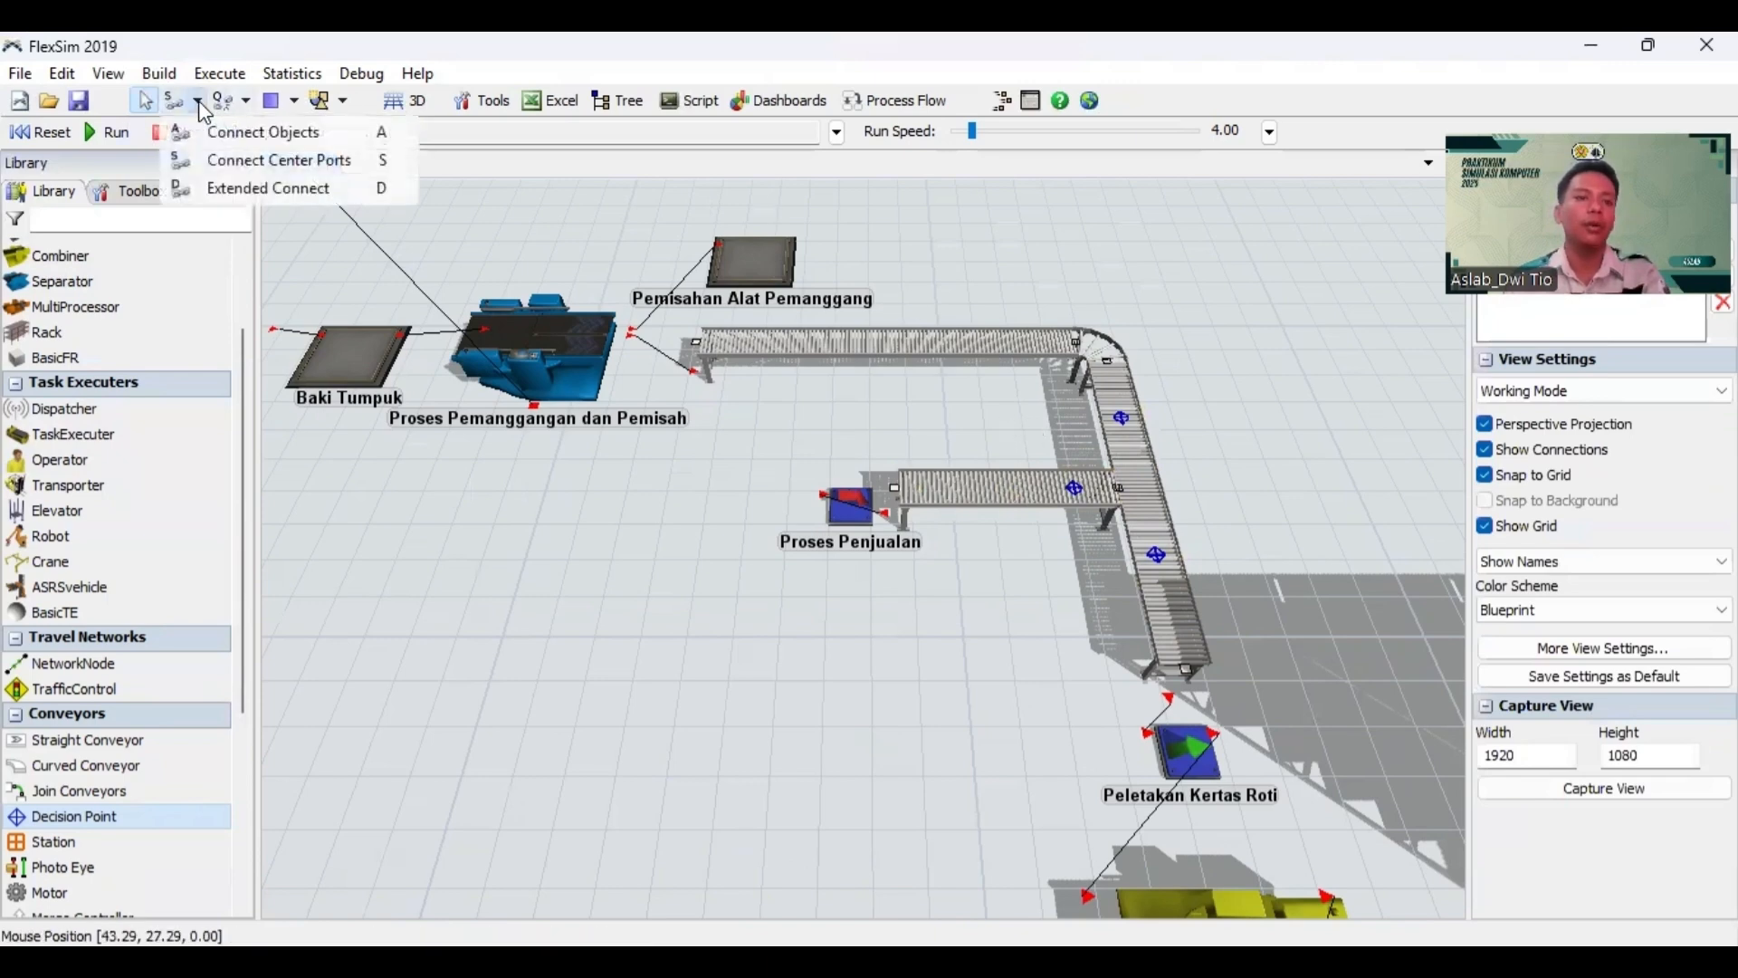
left_click(246, 135)
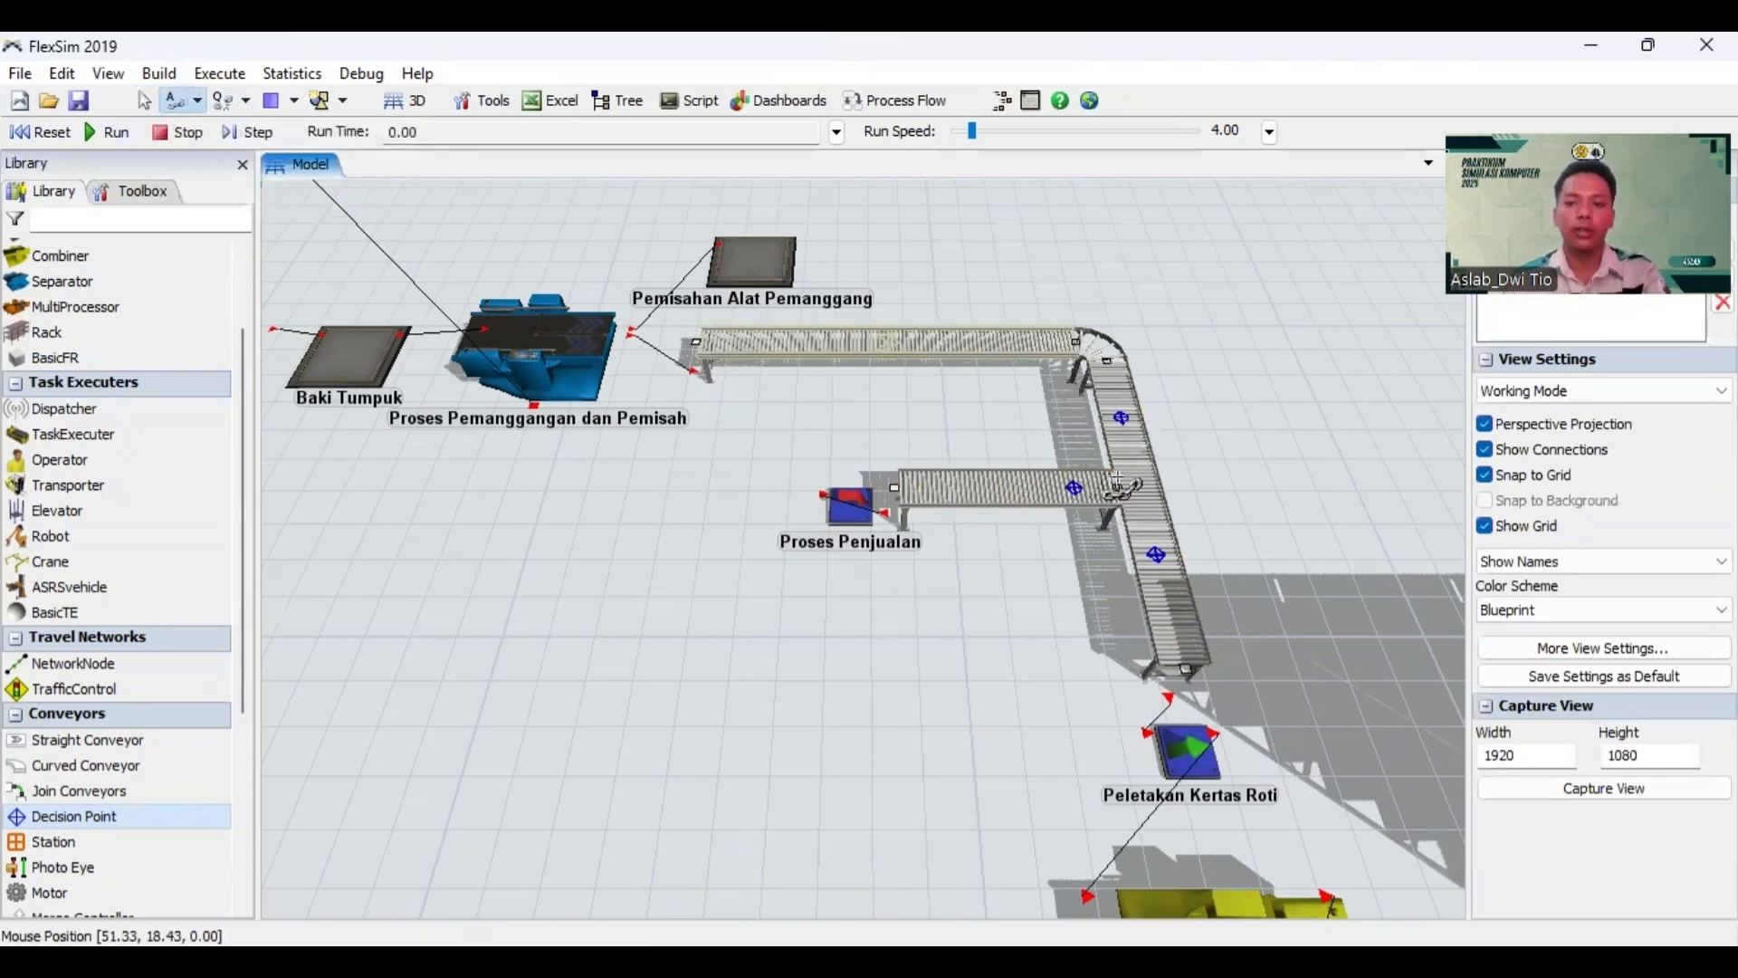
left_click(1123, 419)
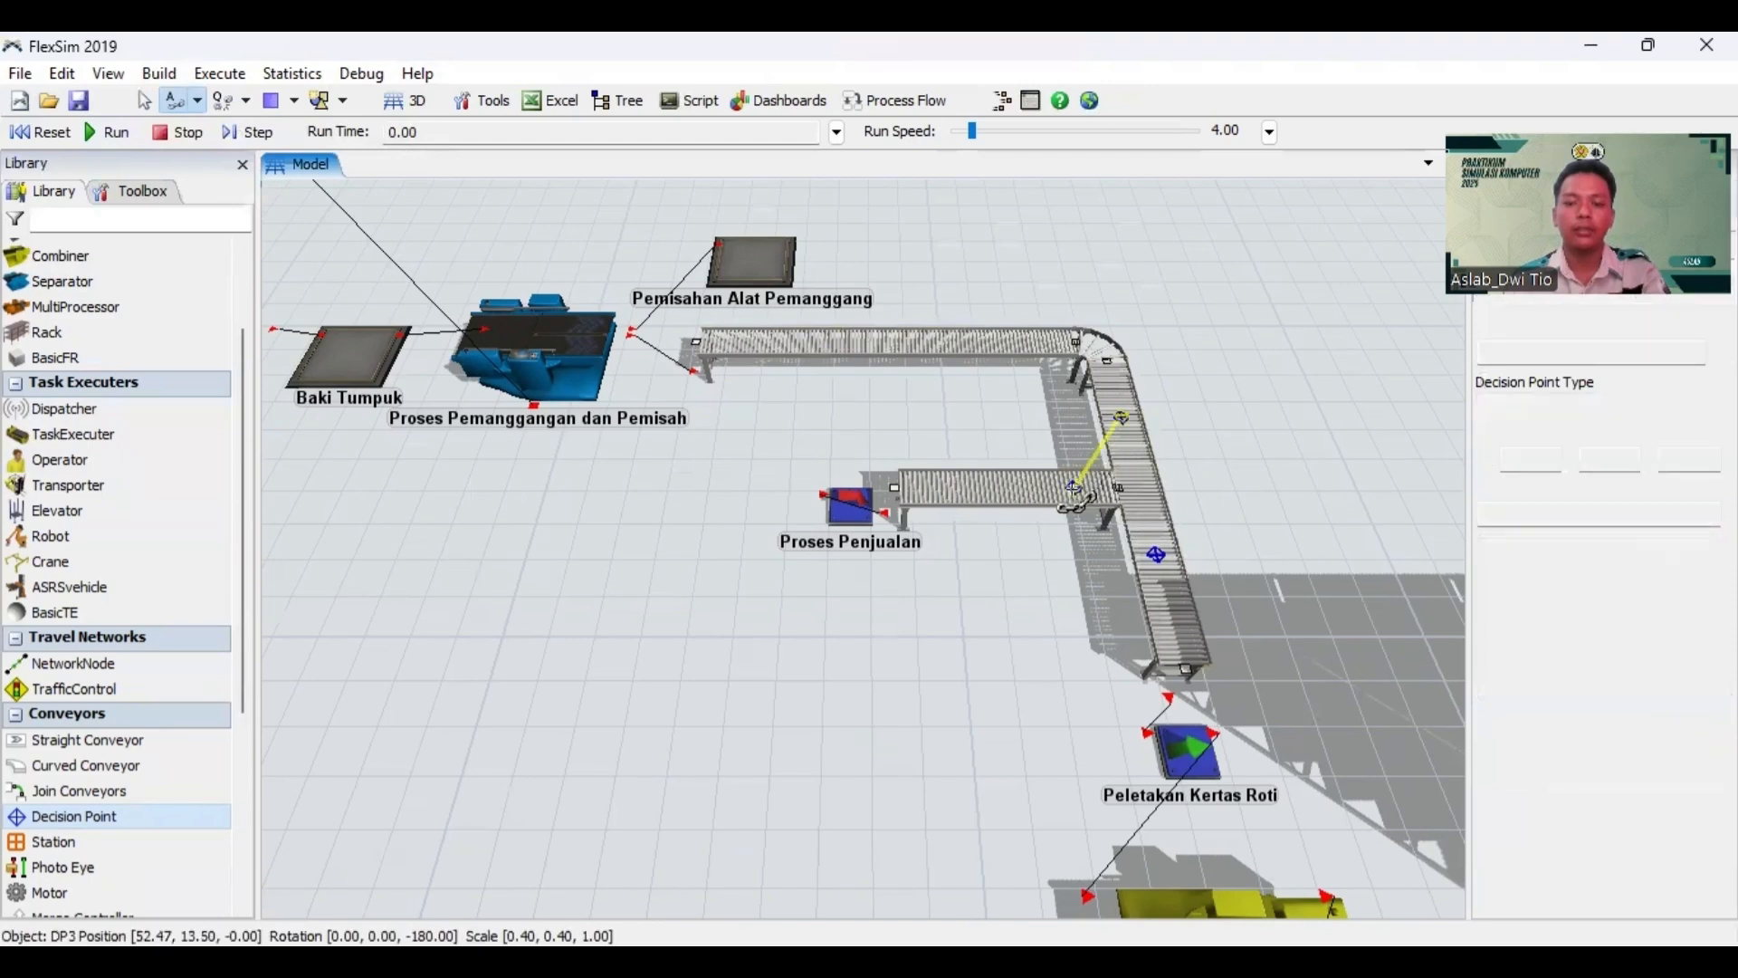
left_click(1079, 503)
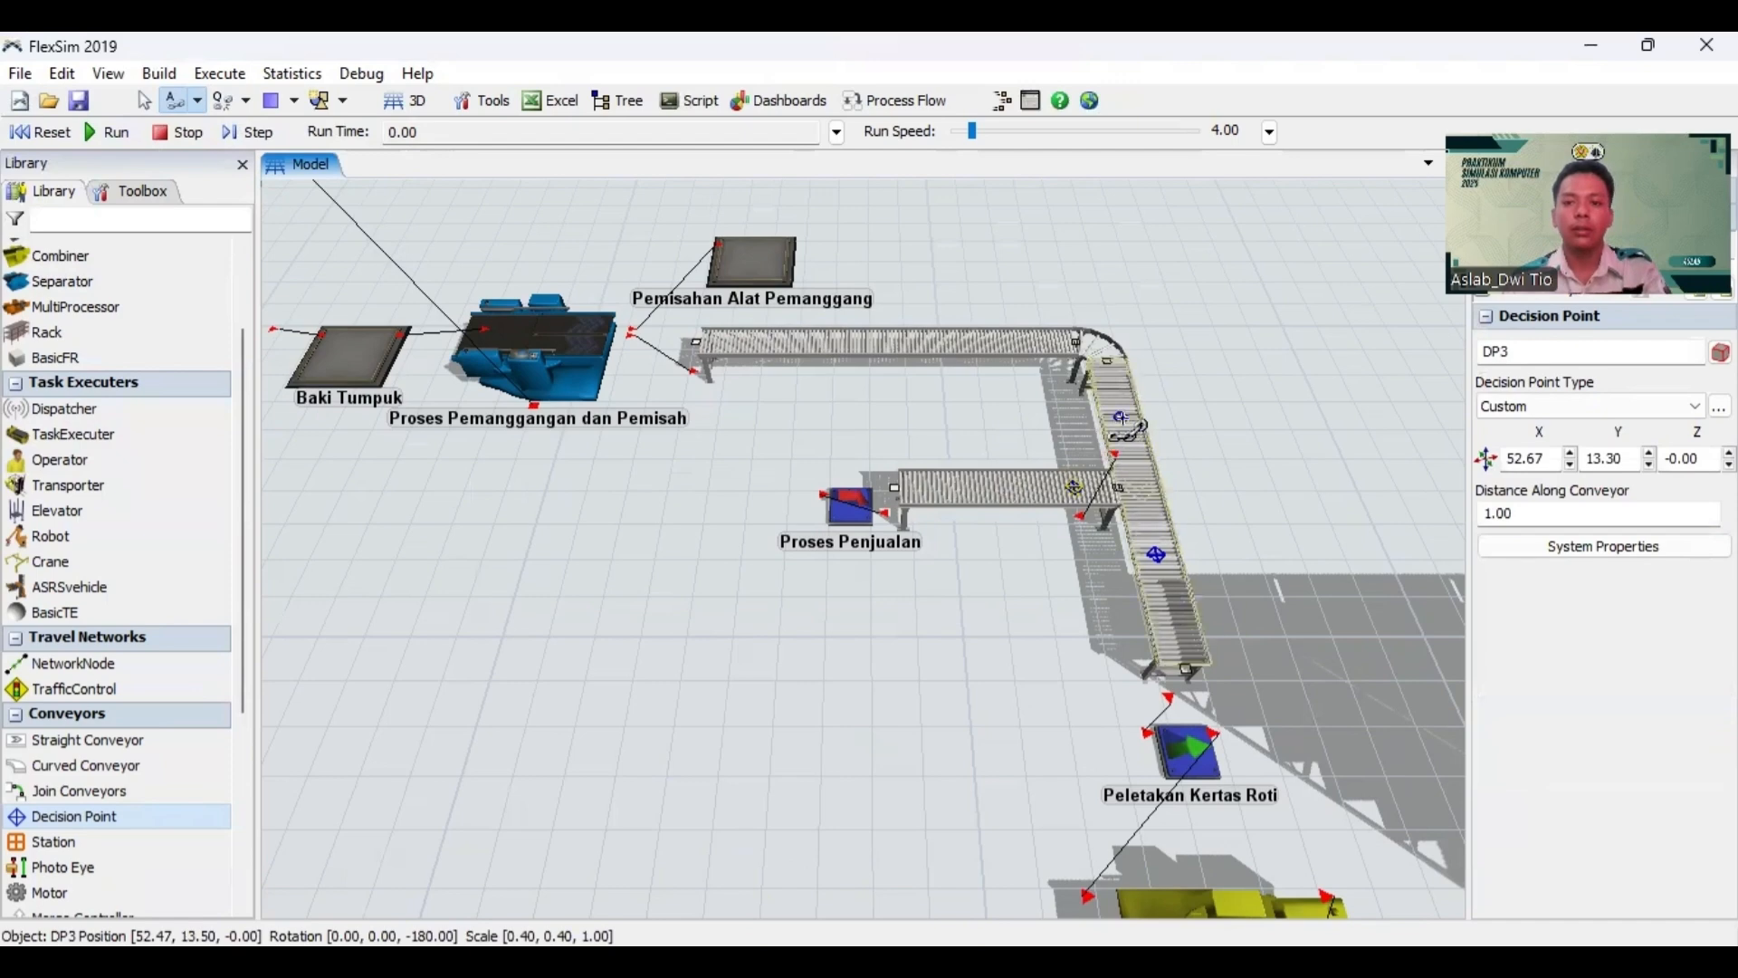
left_click(1124, 419)
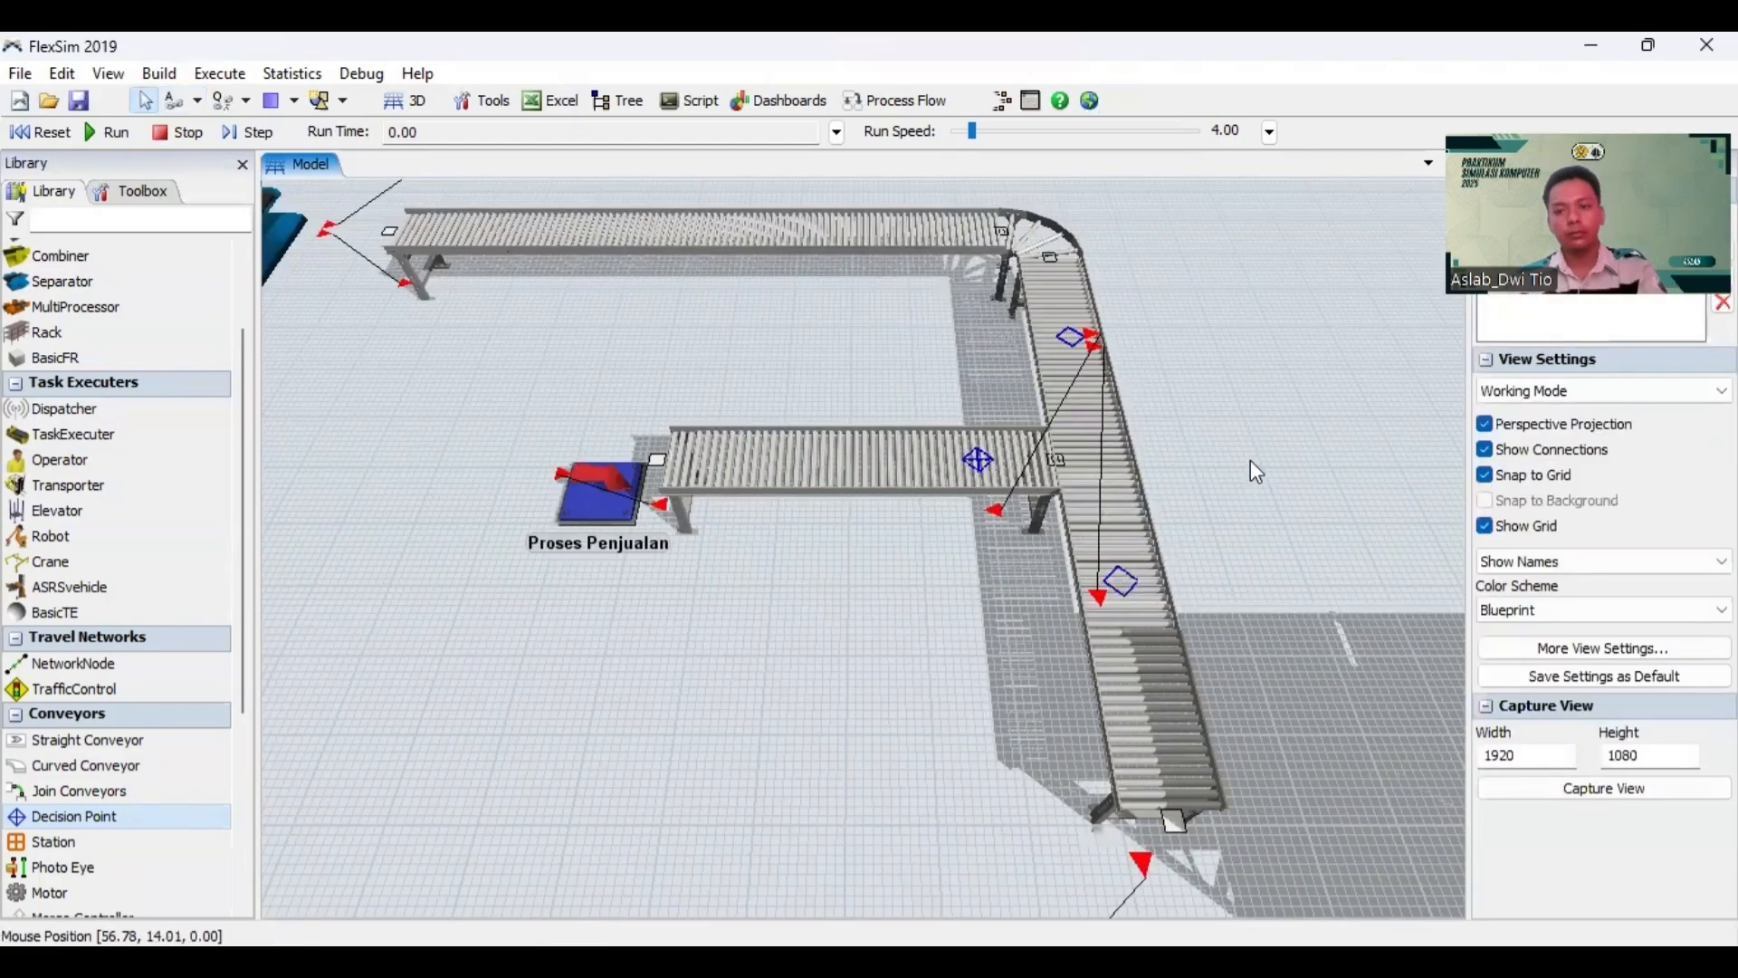
Step: Add an On Arrival trigger with the Send Item By Case action to decision point DP1
scroll(1251, 460, "up", 2)
scroll(1251, 464, "down", 1)
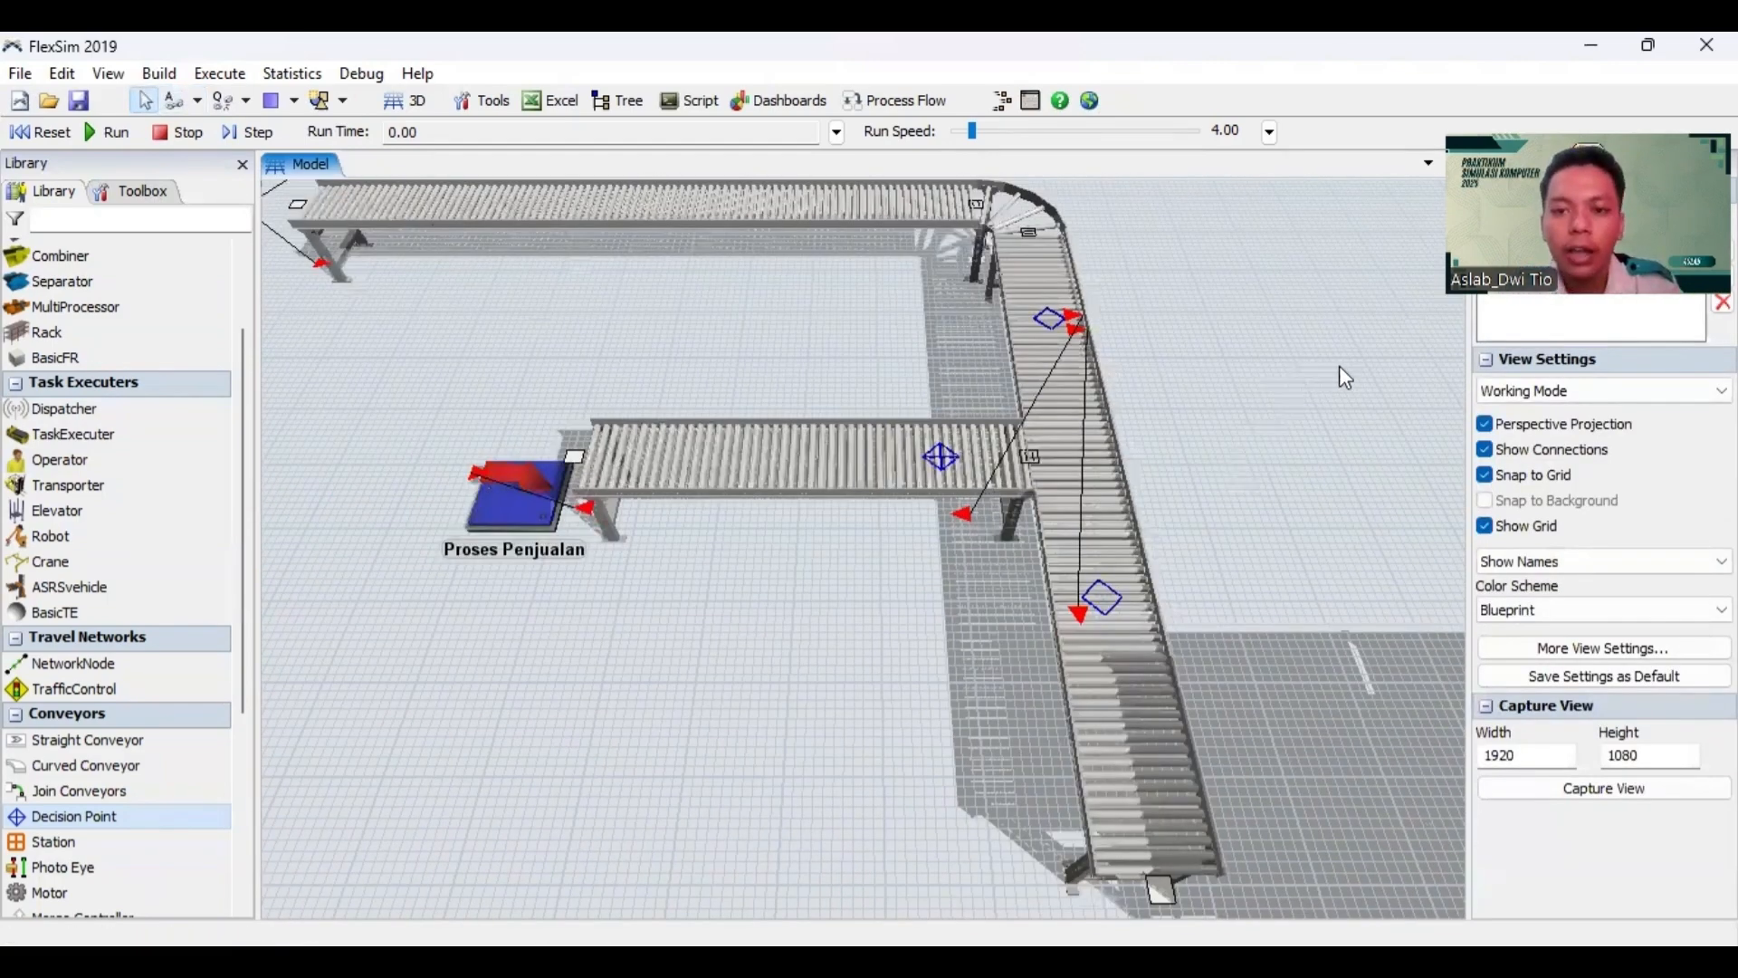
left_click(1054, 328)
double_click(1053, 327)
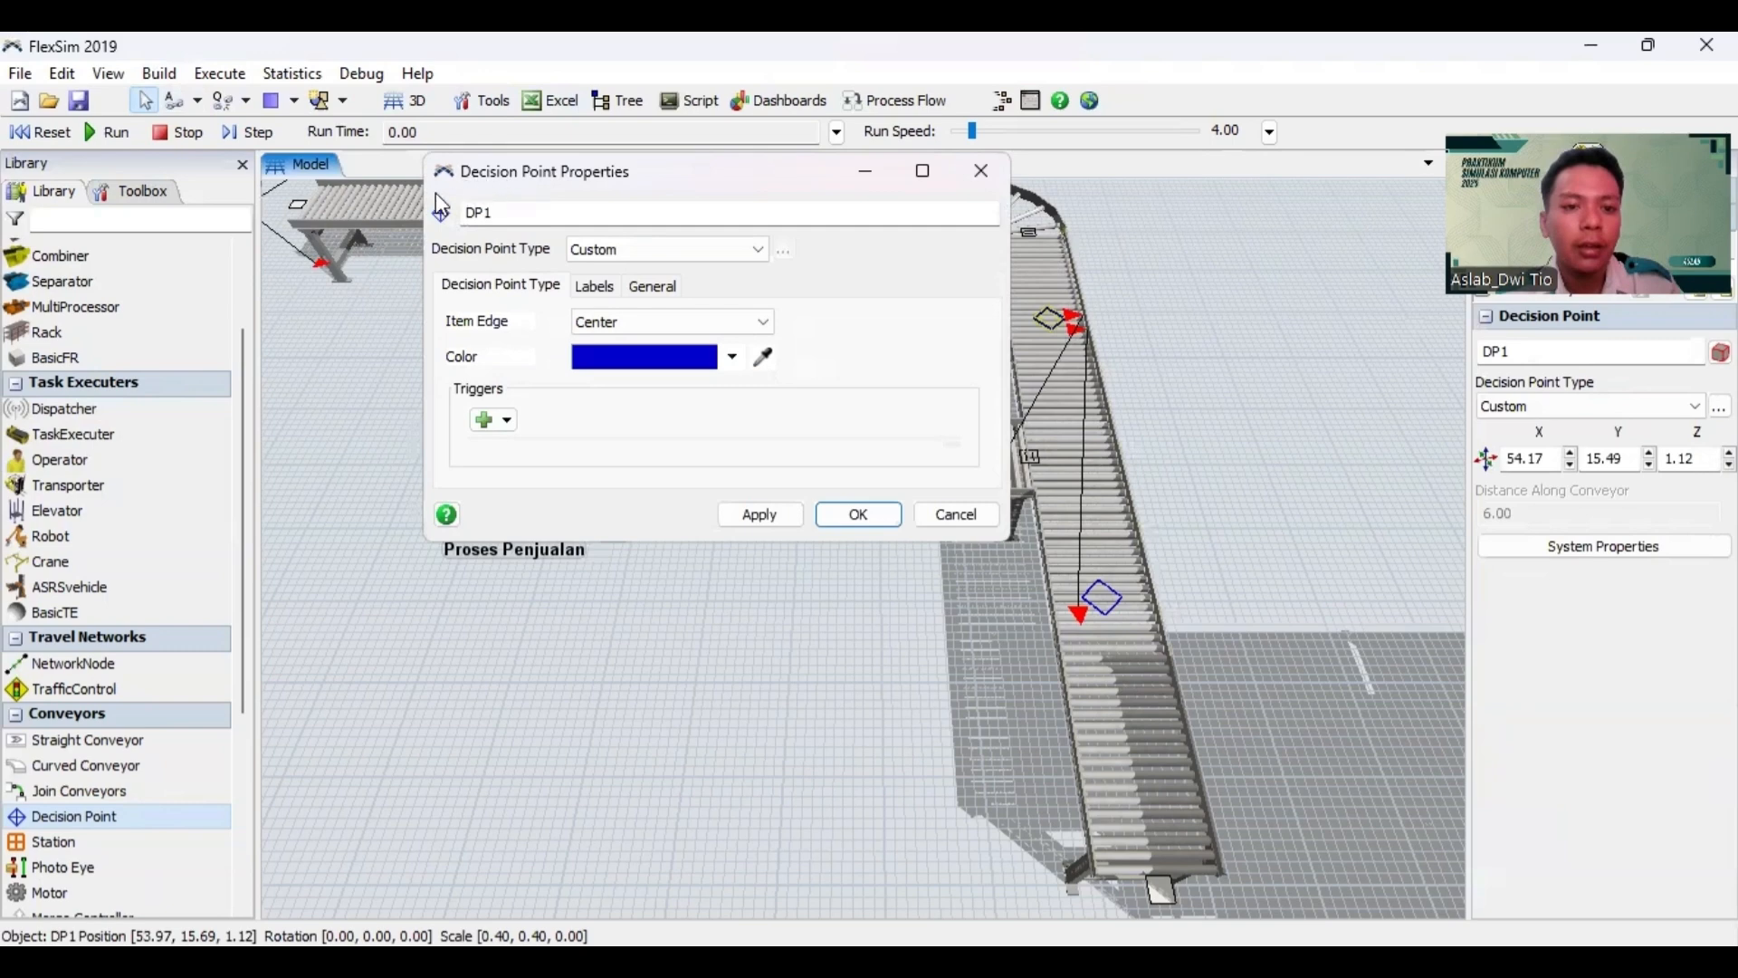
left_click(491, 426)
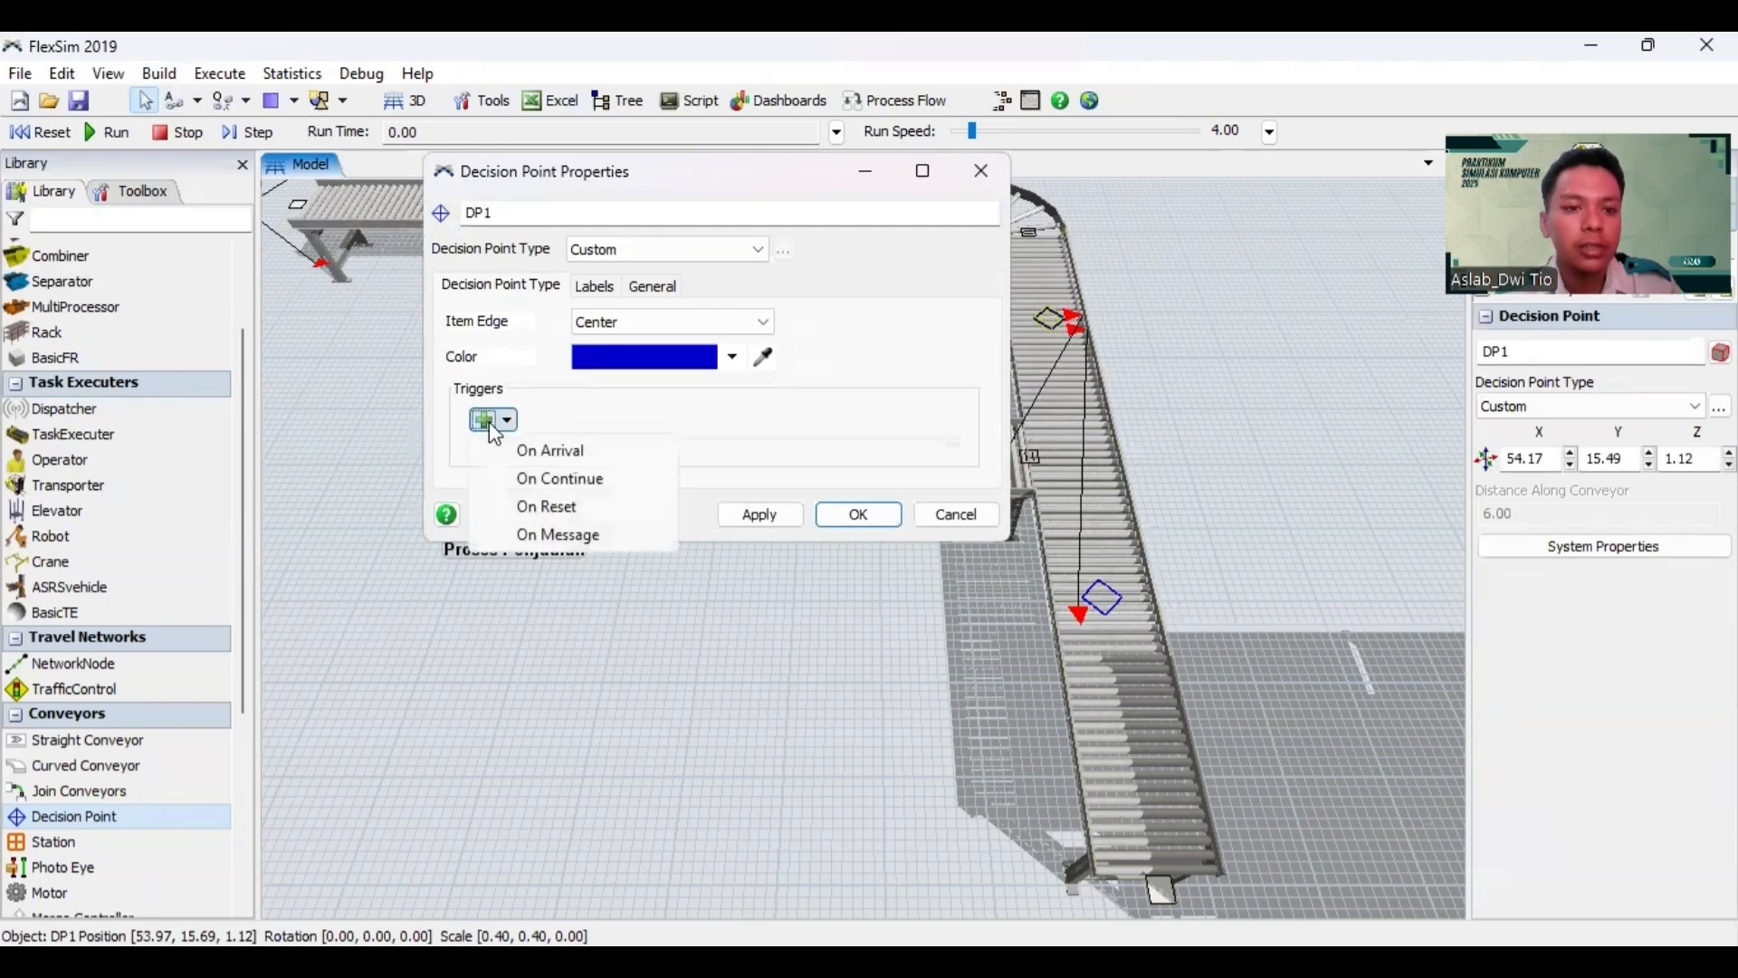
left_click(547, 452)
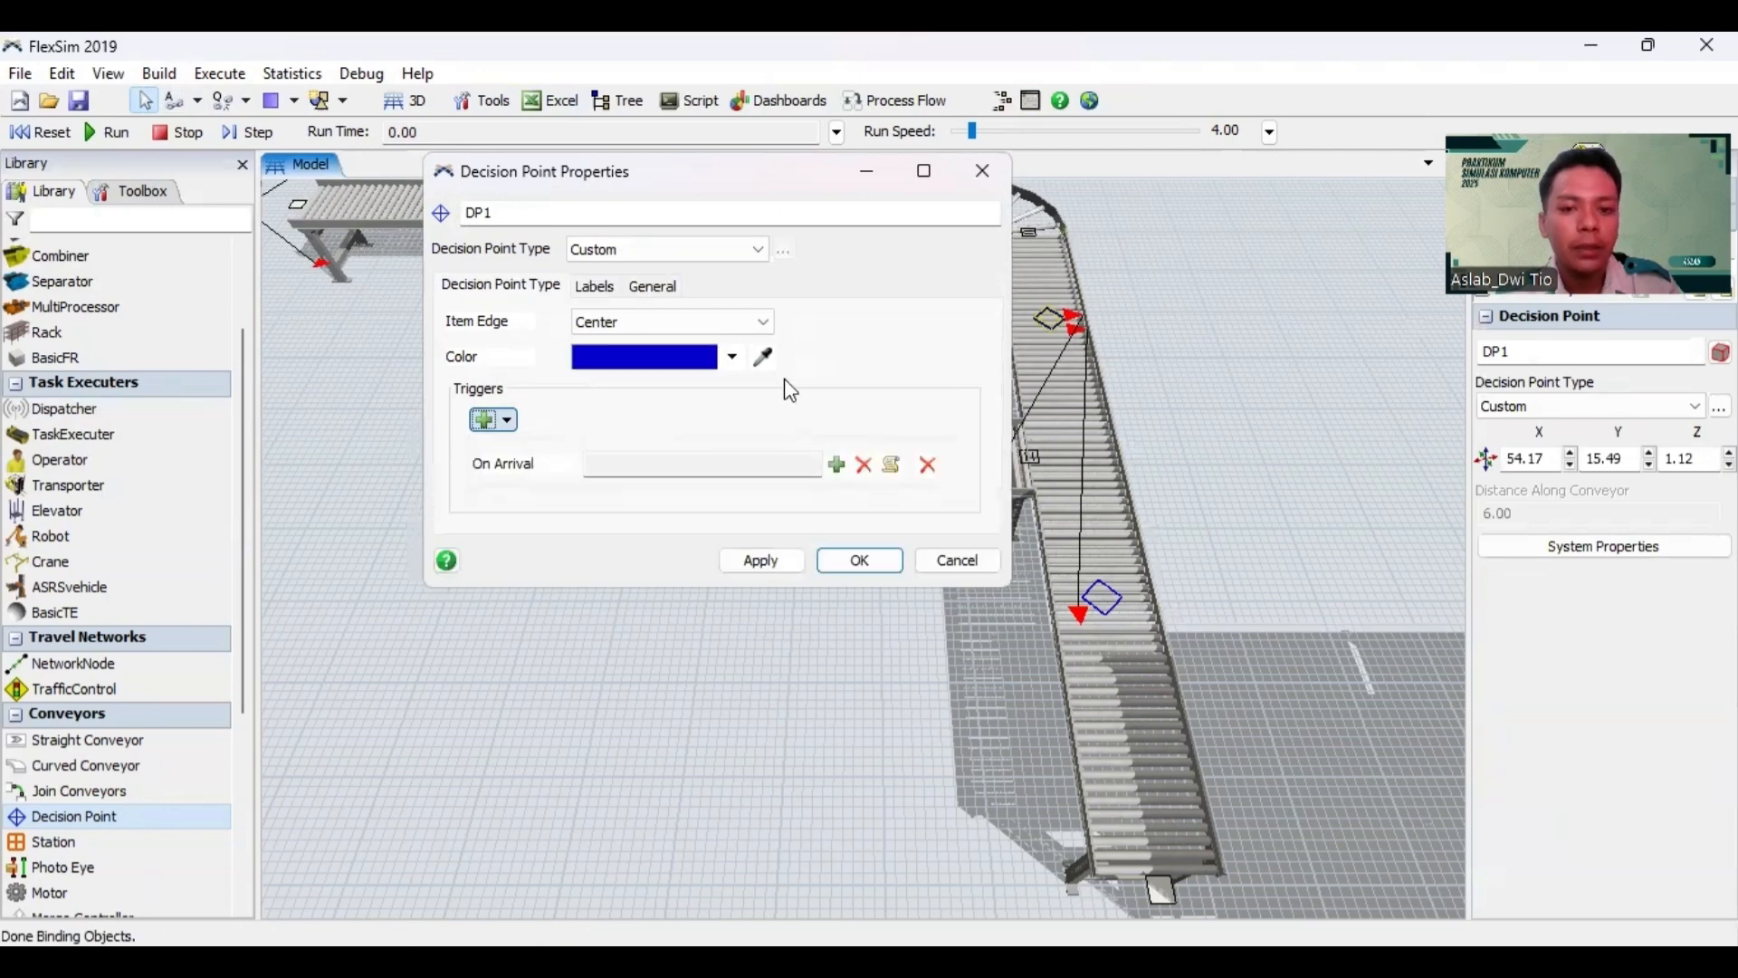
left_click(836, 465)
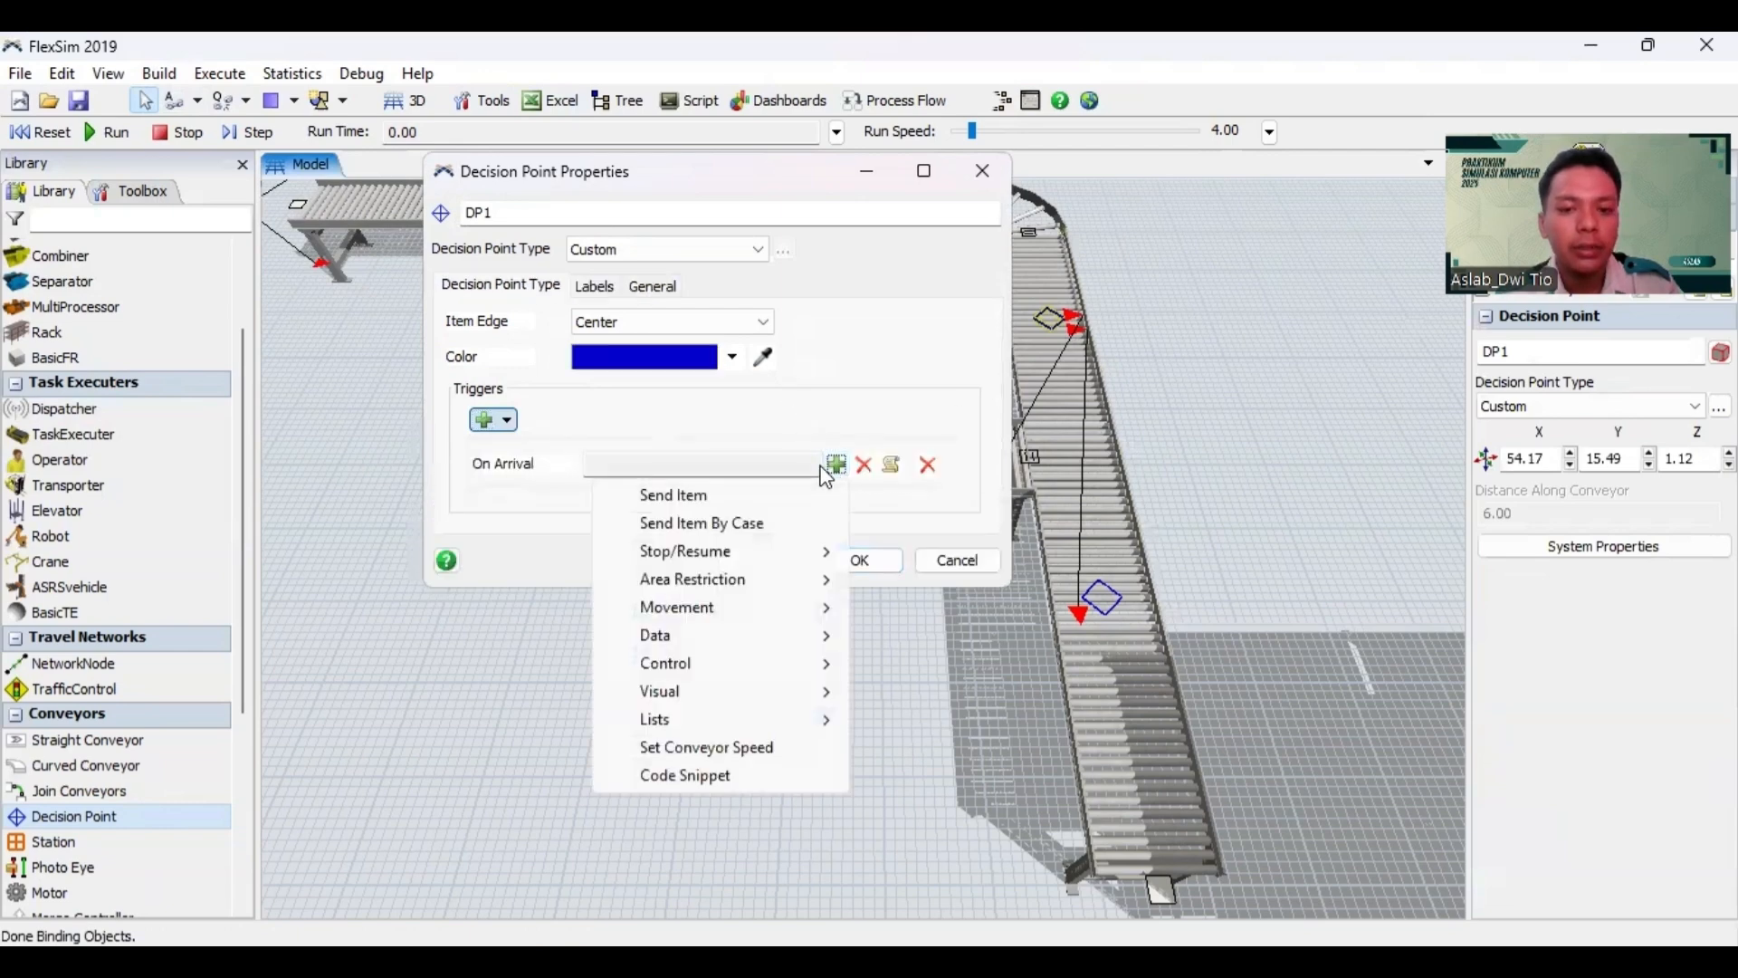
left_click(670, 523)
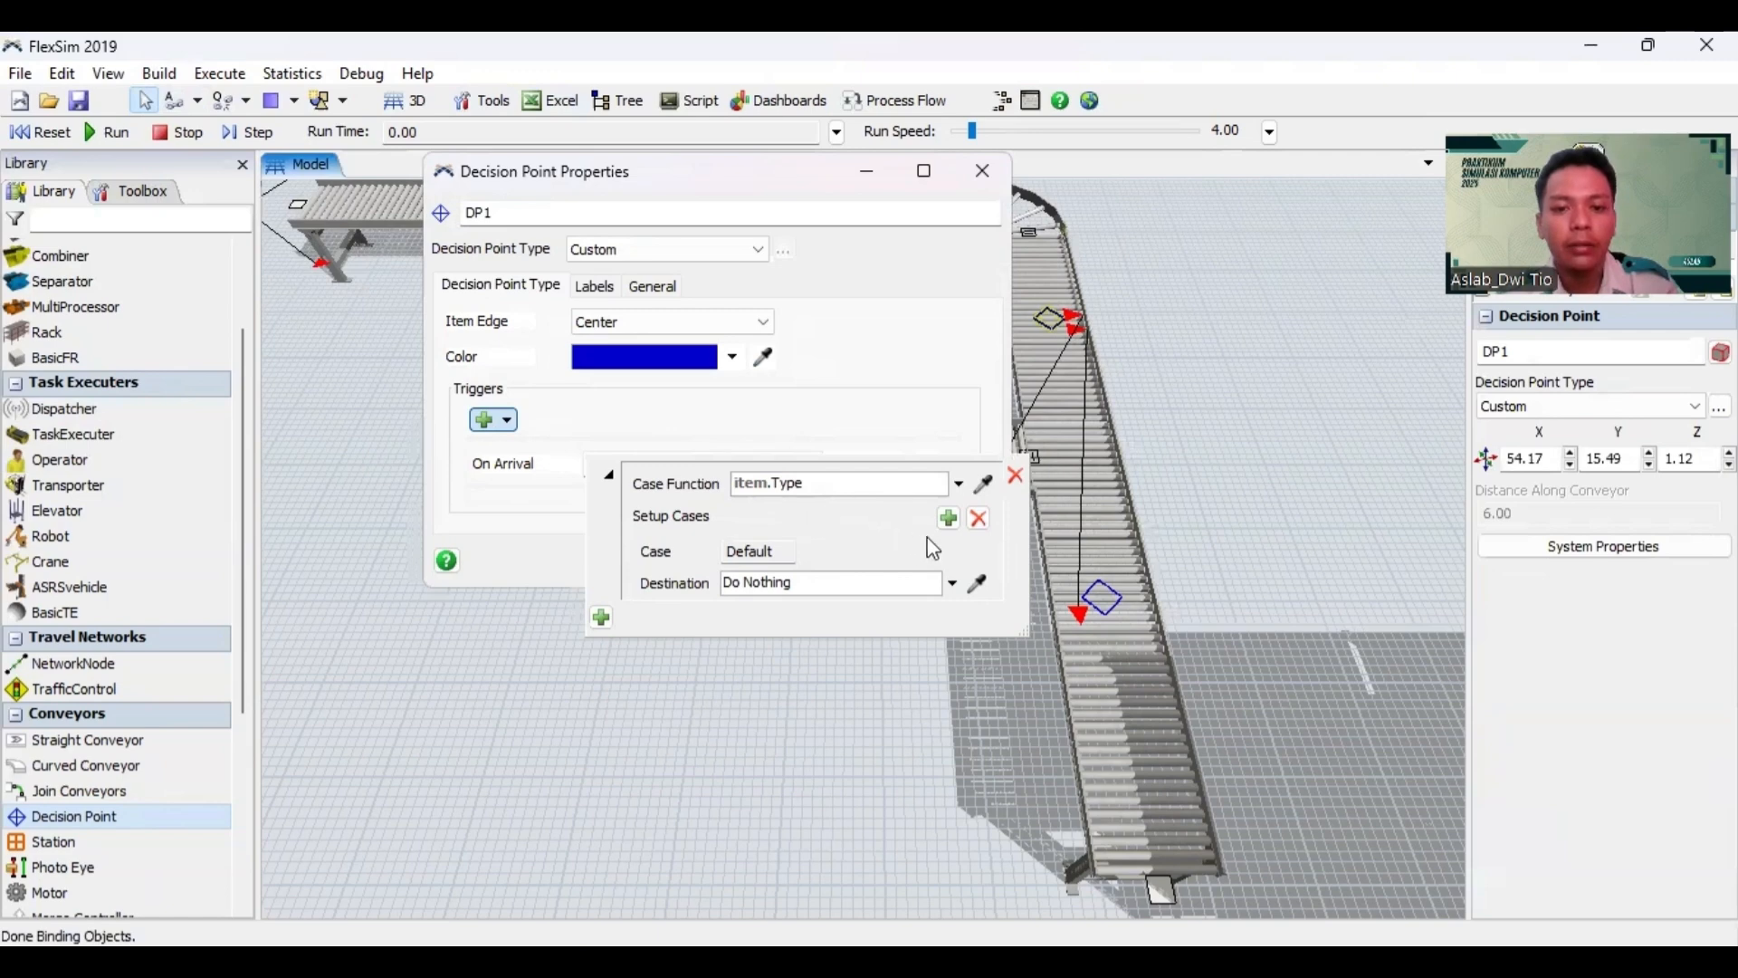
Step: Add case 1 with destination current.outObjects[1] and case 2 with current.outObjects[2] to DP1's arrival trigger, and apply the properties
left_click(946, 520)
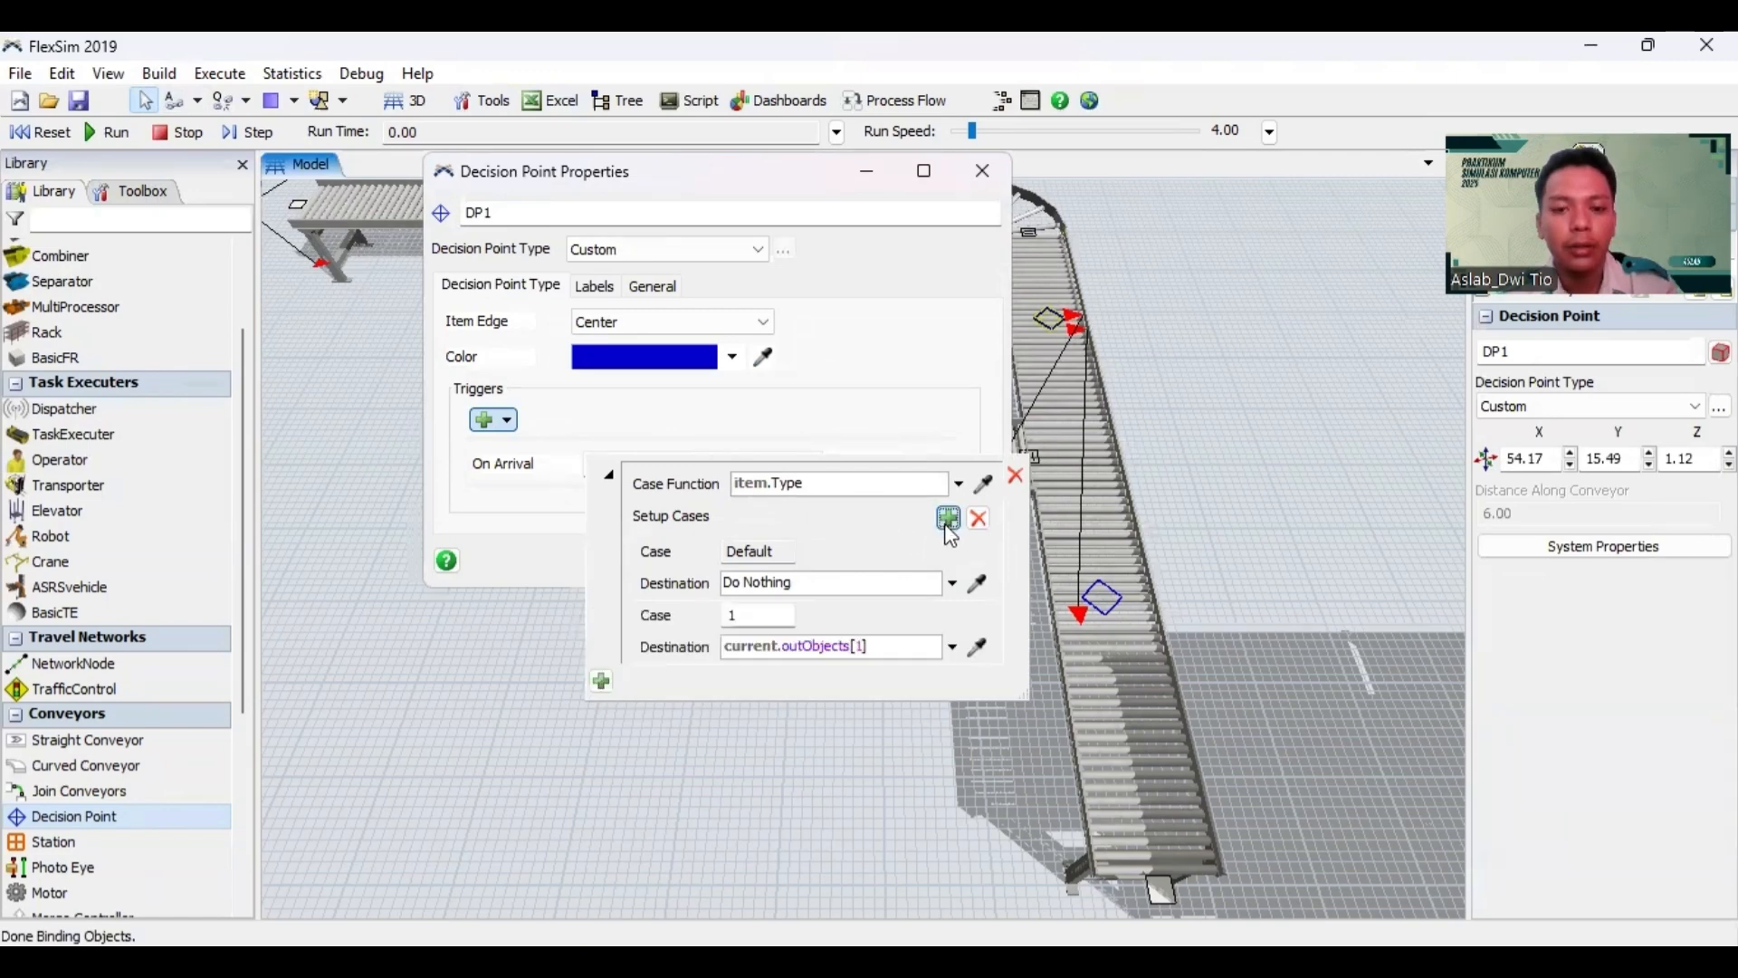
left_click(949, 525)
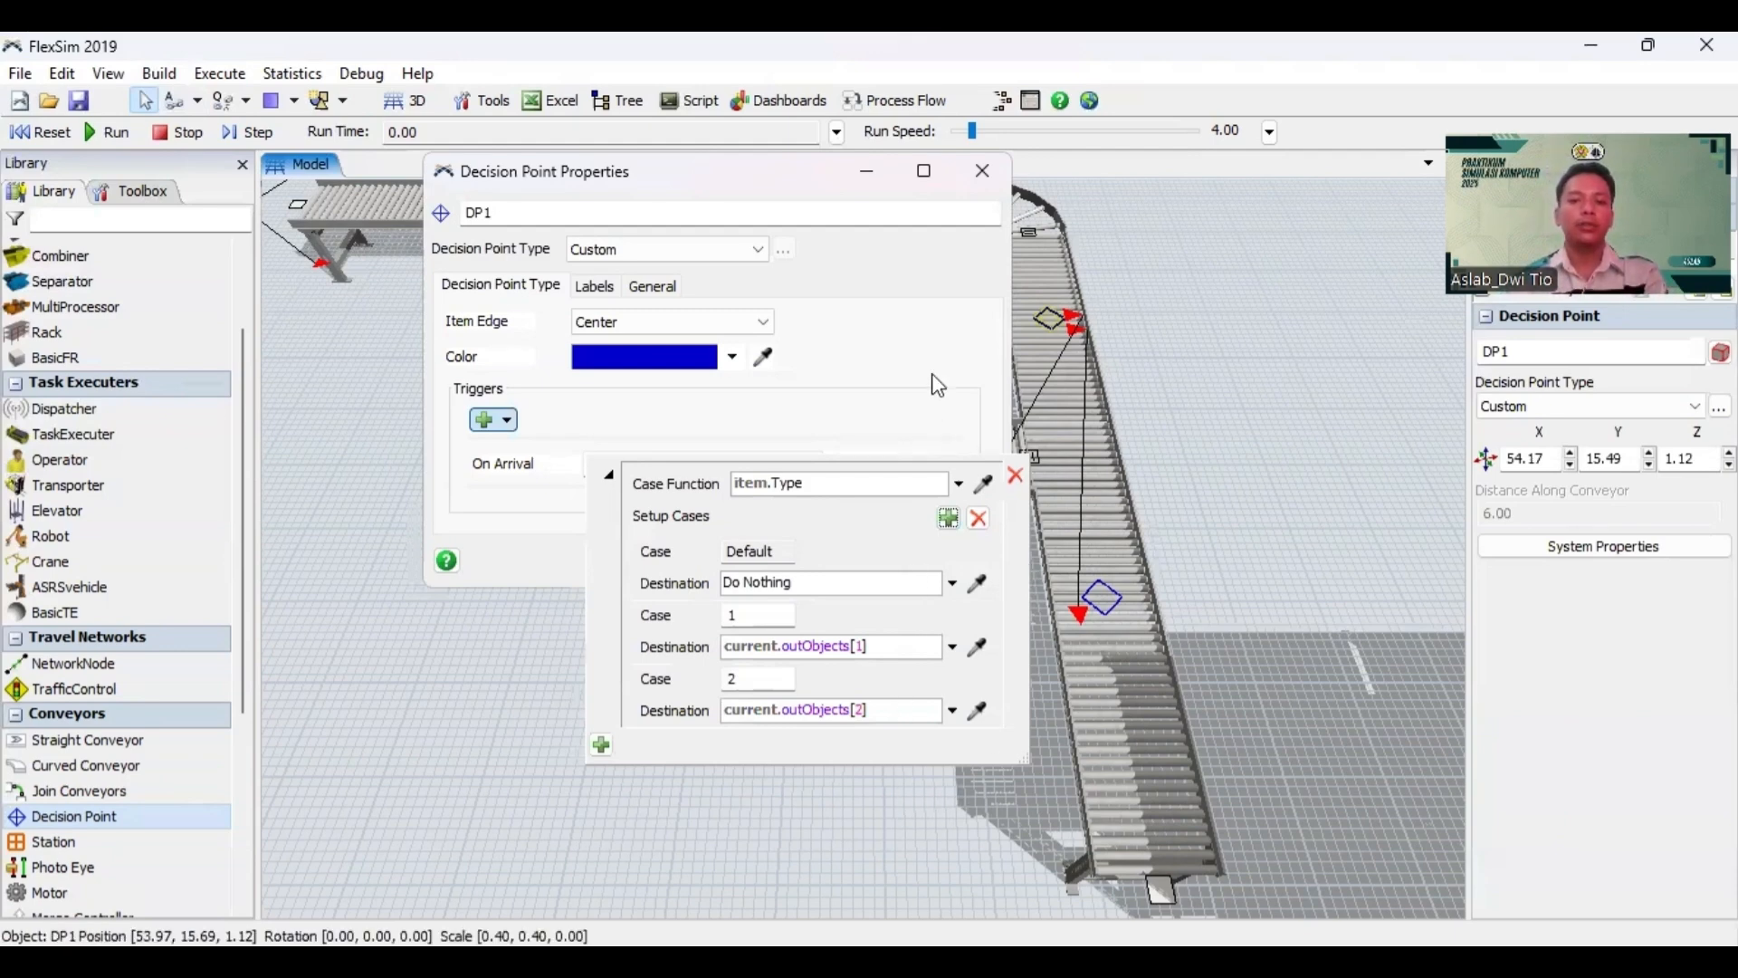
left_click(667, 443)
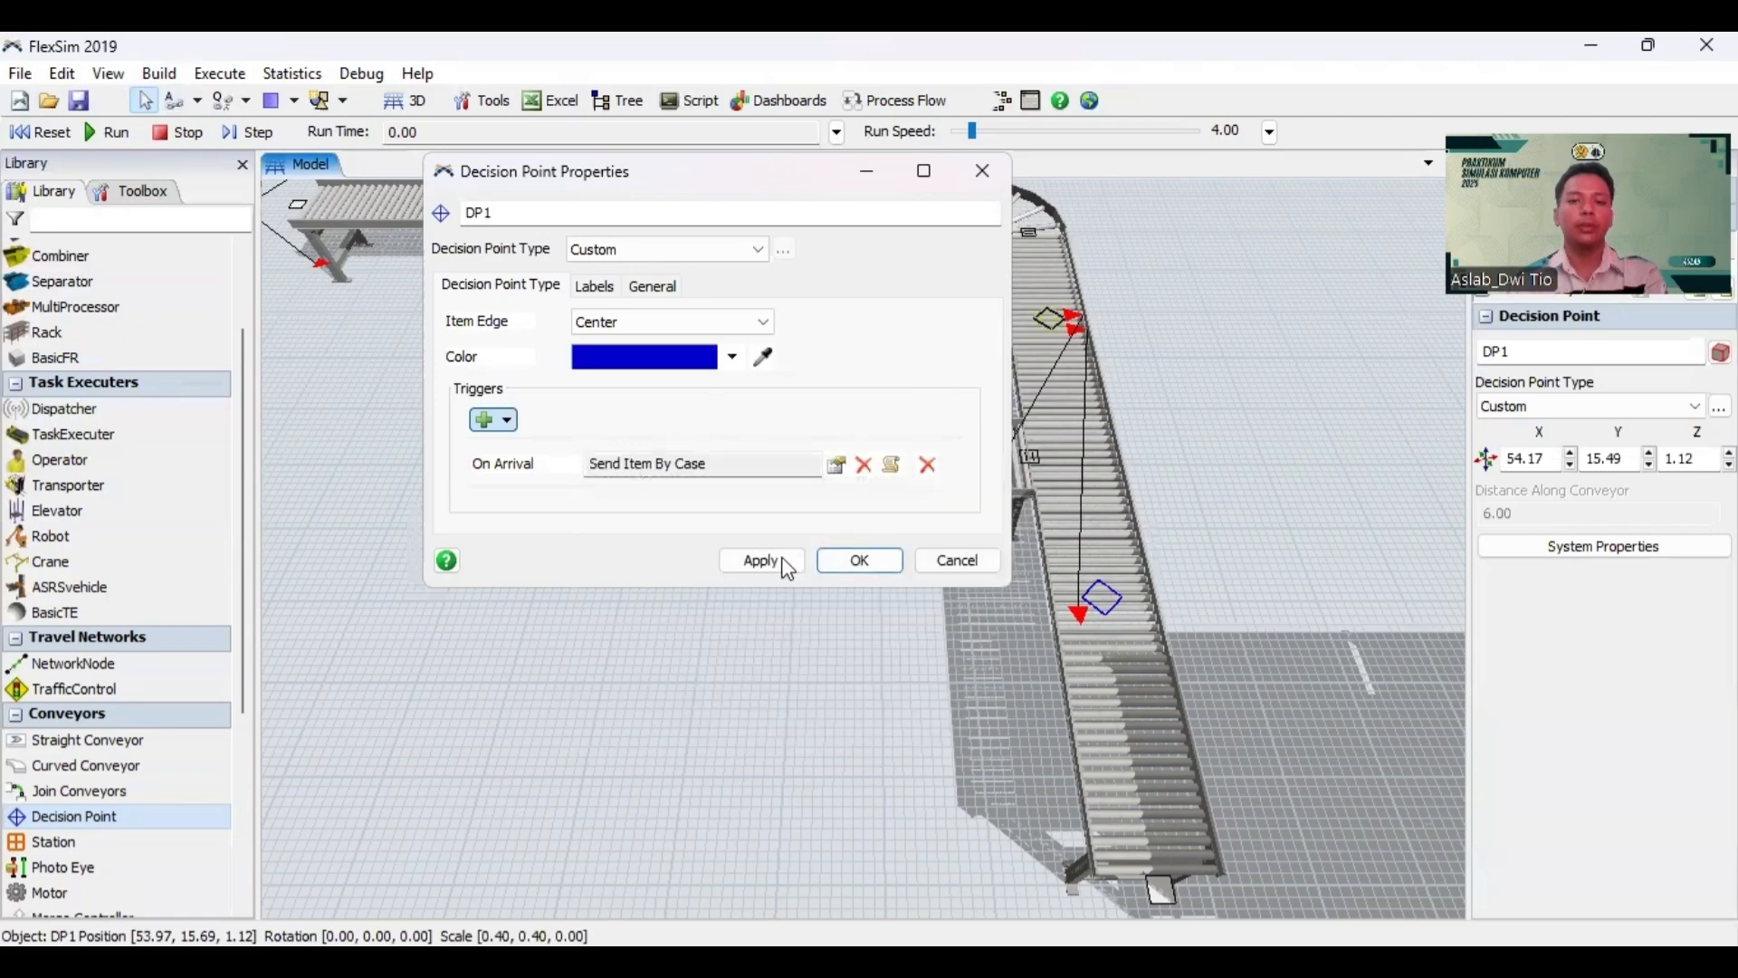
left_click(774, 557)
left_click(865, 558)
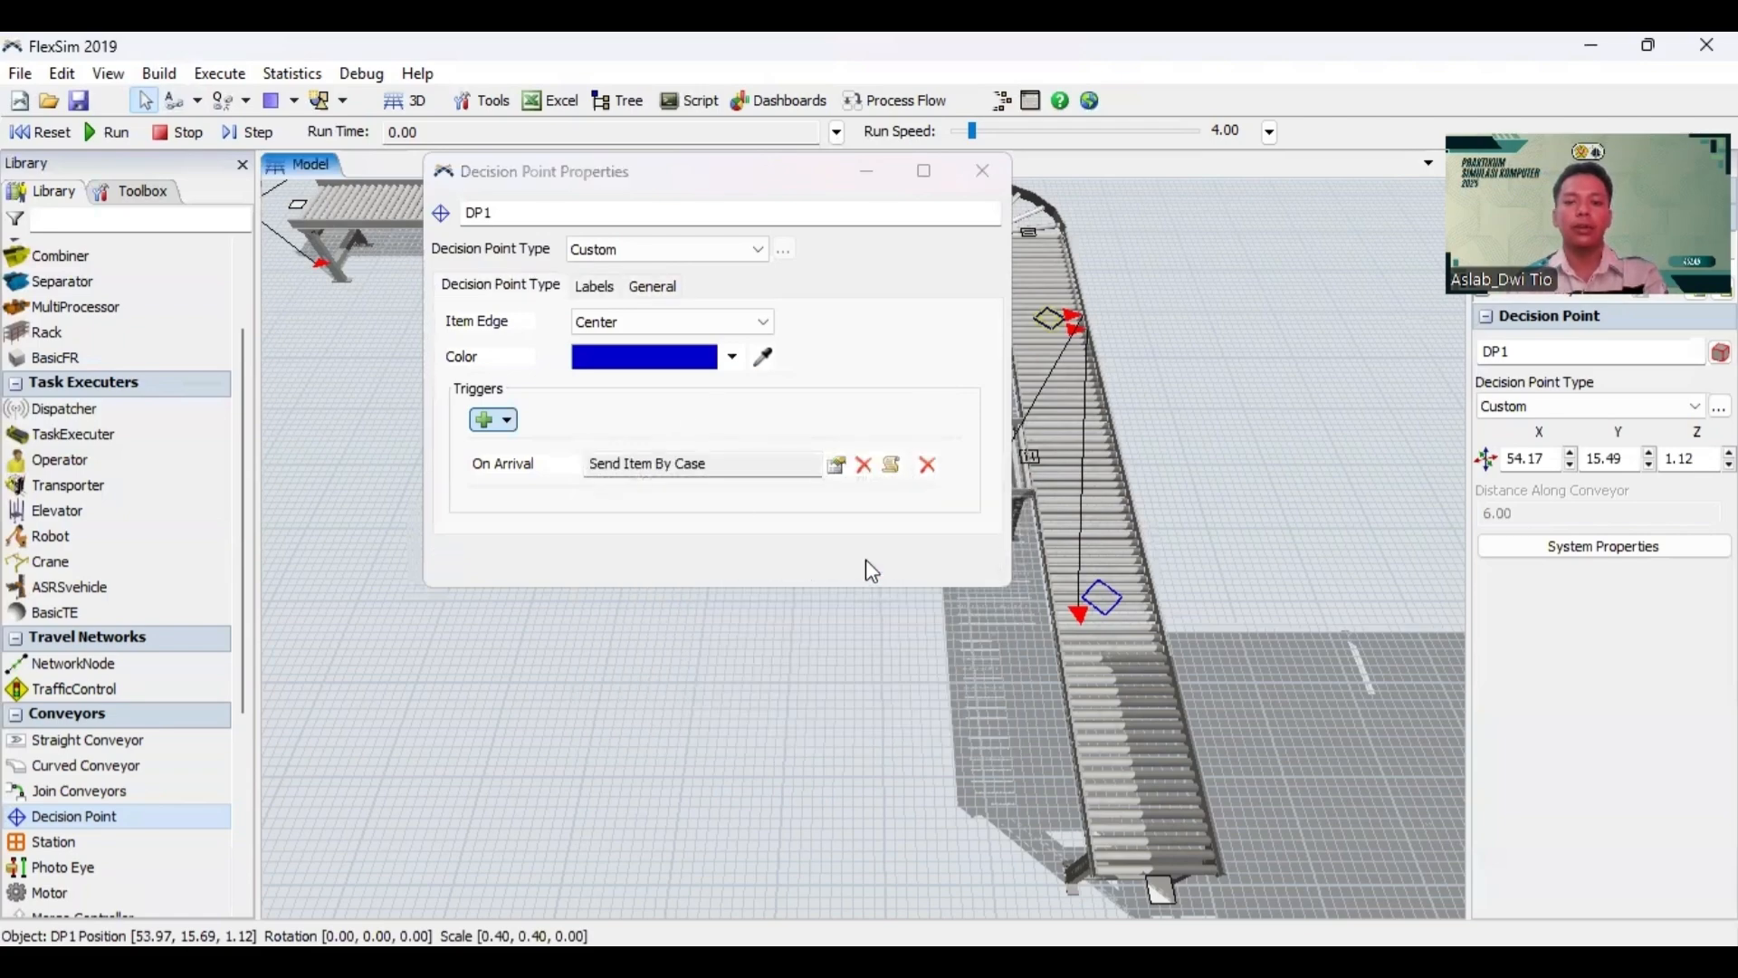
left_click(895, 602)
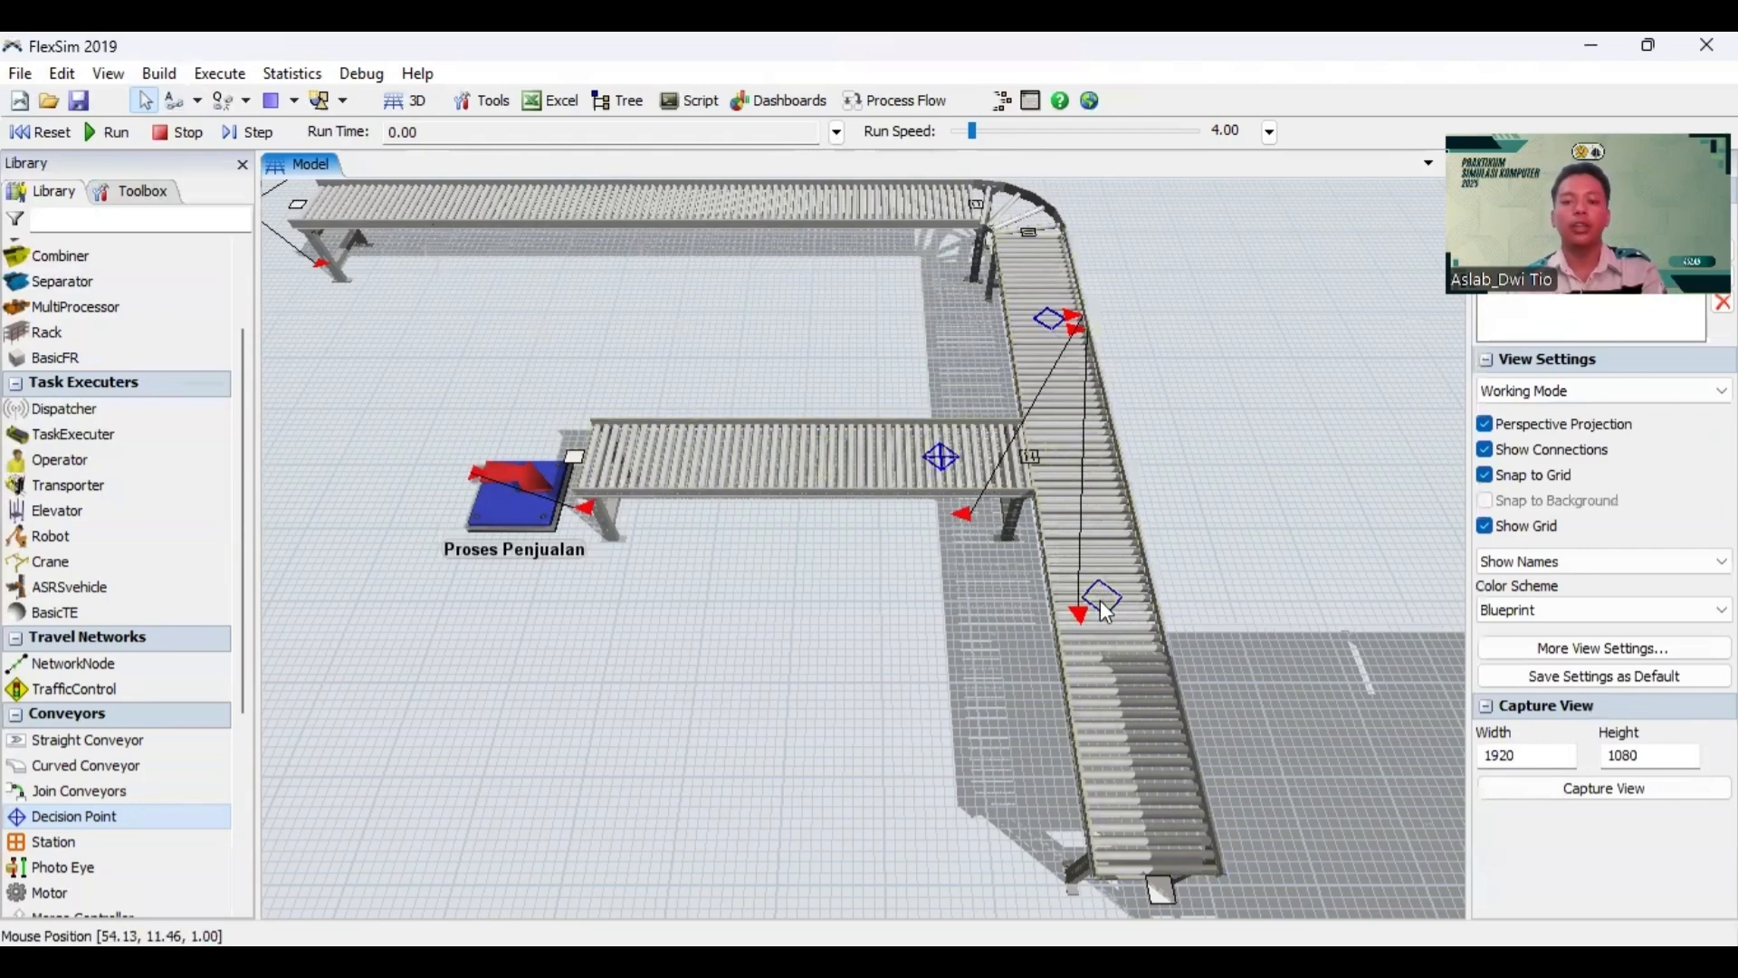
Step: Set the Kedatangan Bahan Baku source's flow item class to Box and enable arrival at time 0
scroll(1202, 438, "down", 2)
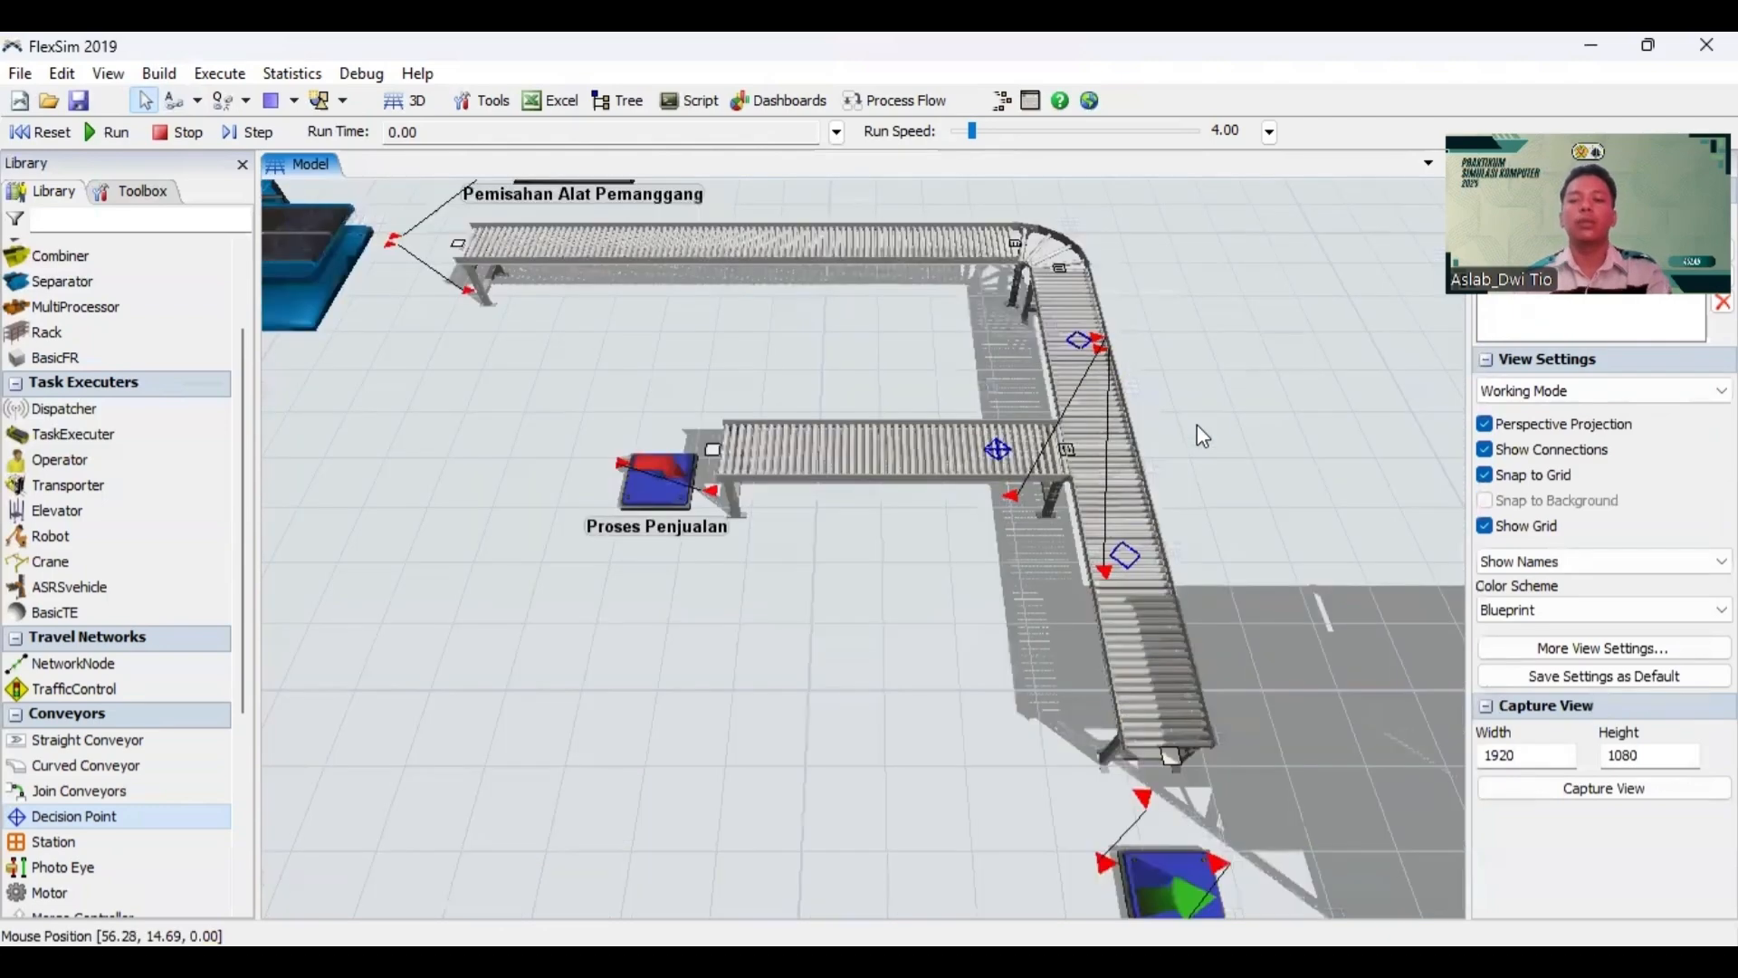
scroll(1196, 426, "down", 1)
left_click_drag(477, 531, 807, 574)
scroll(806, 573, "down", 3)
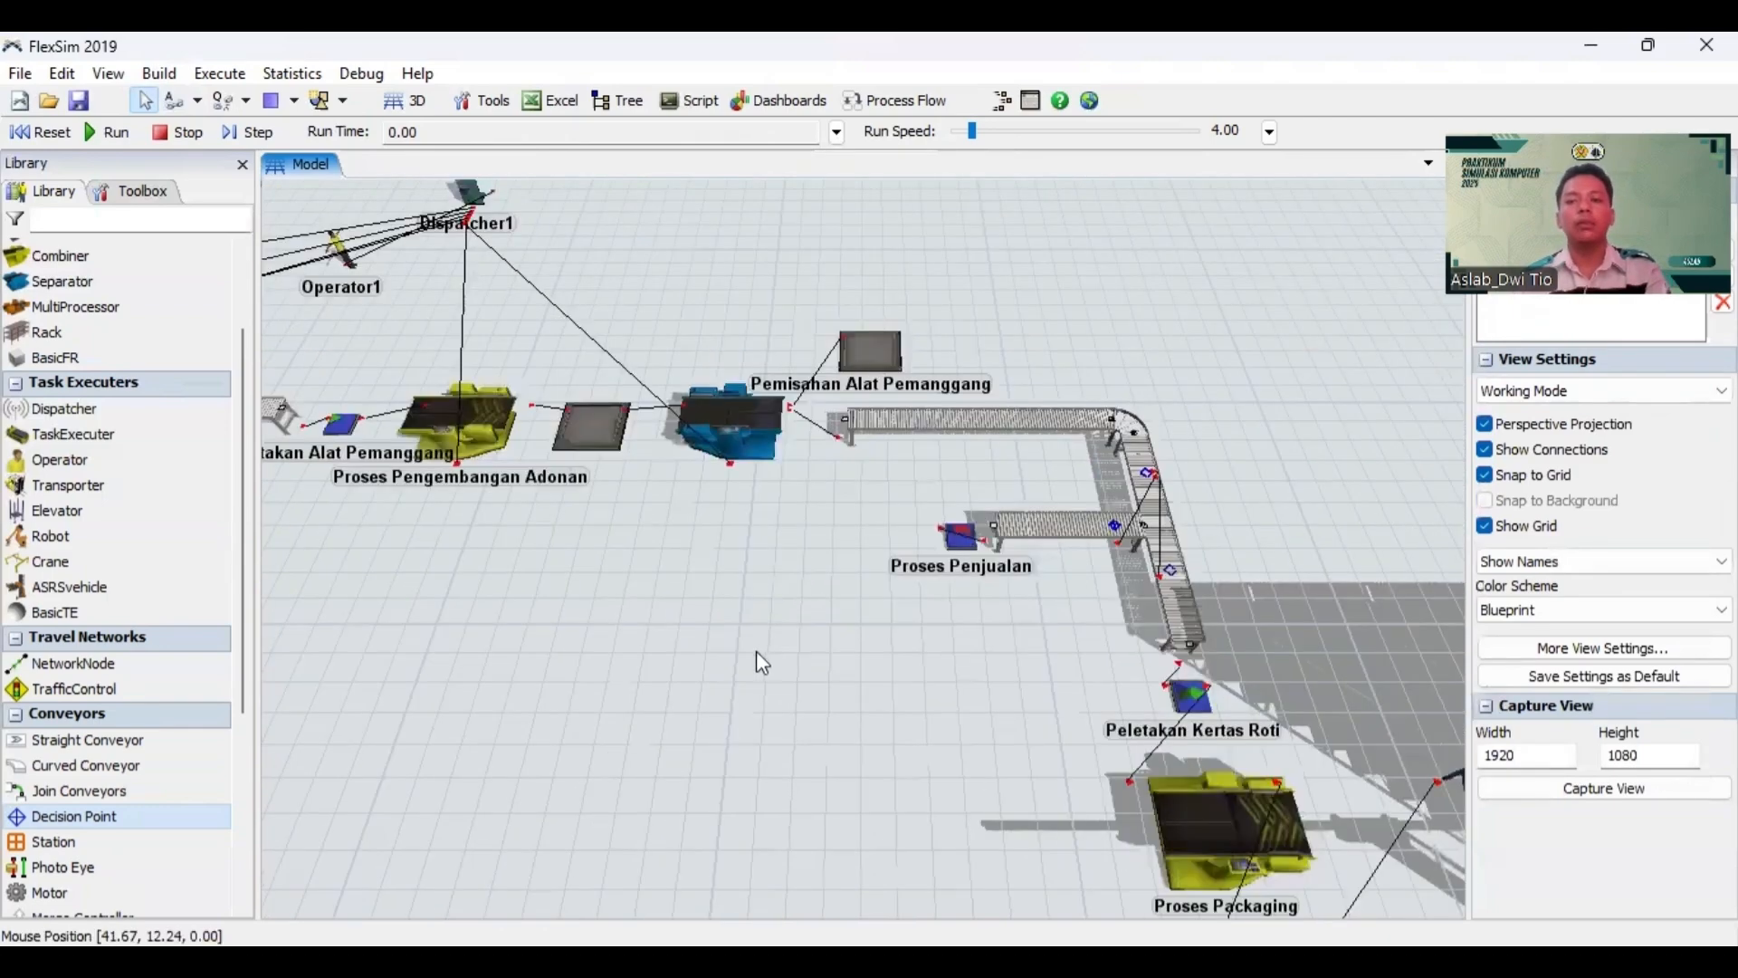
scroll(955, 489, "down", 2)
scroll(720, 472, "down", 2)
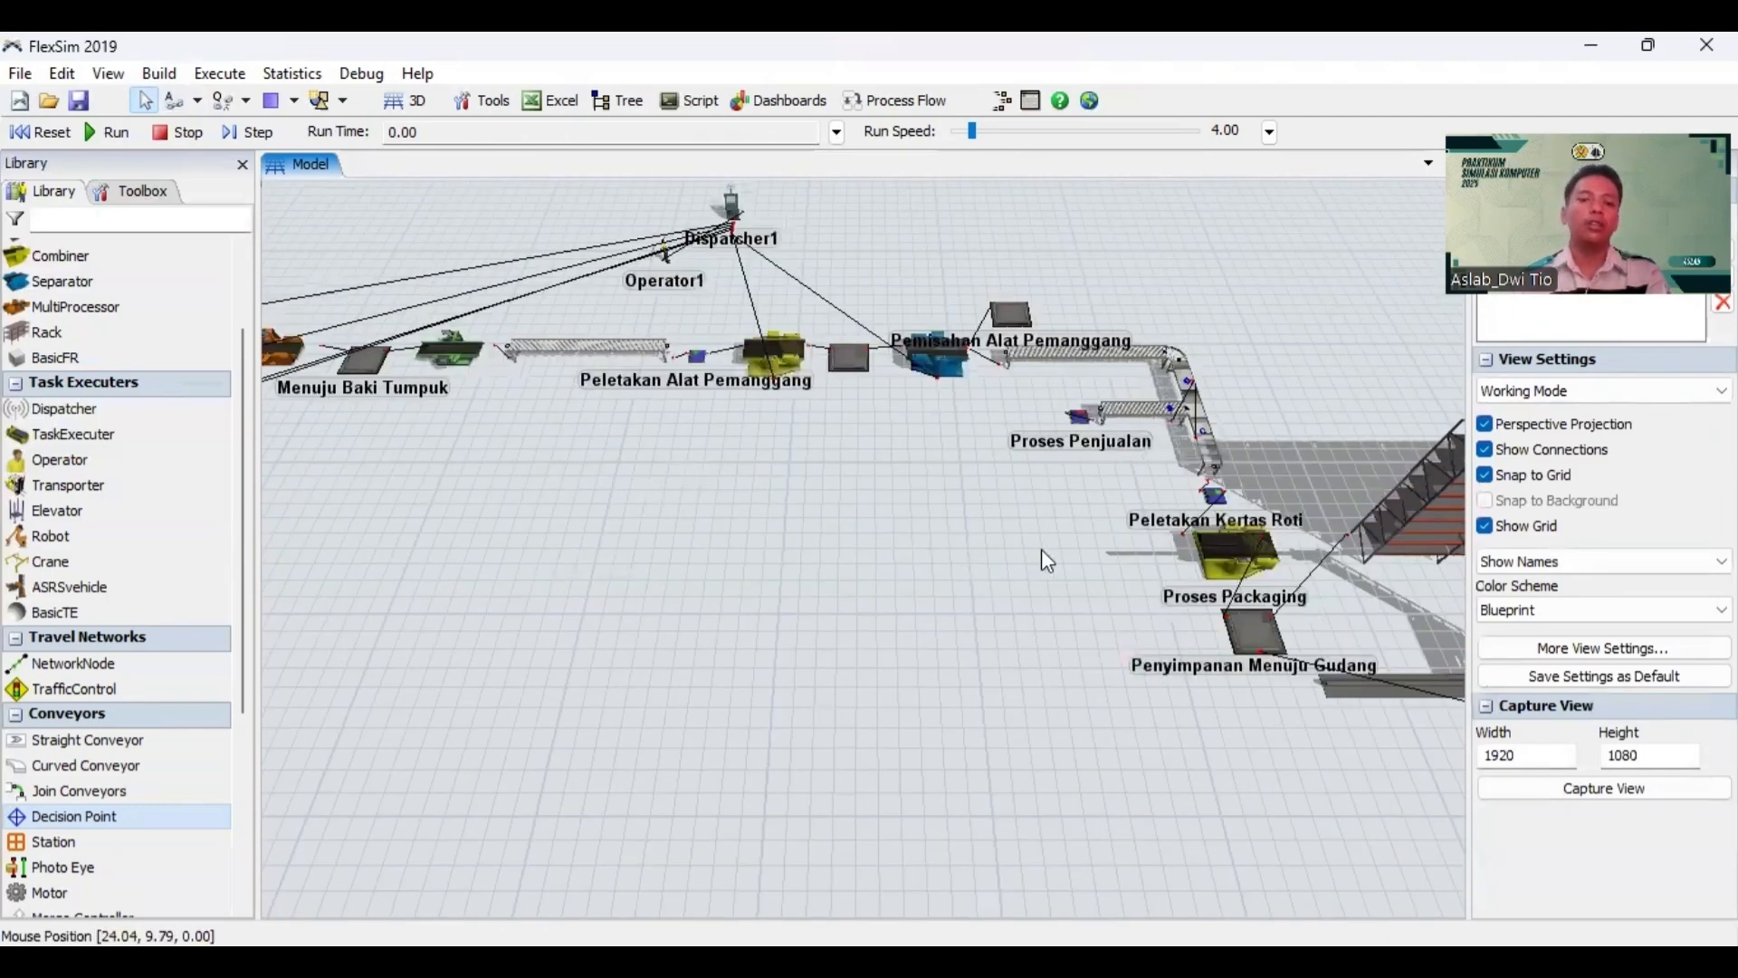
scroll(1045, 554, "down", 2)
scroll(867, 464, "up", 3)
left_click_drag(826, 500, 1172, 719)
scroll(881, 595, "up", 2)
scroll(886, 590, "down", 3)
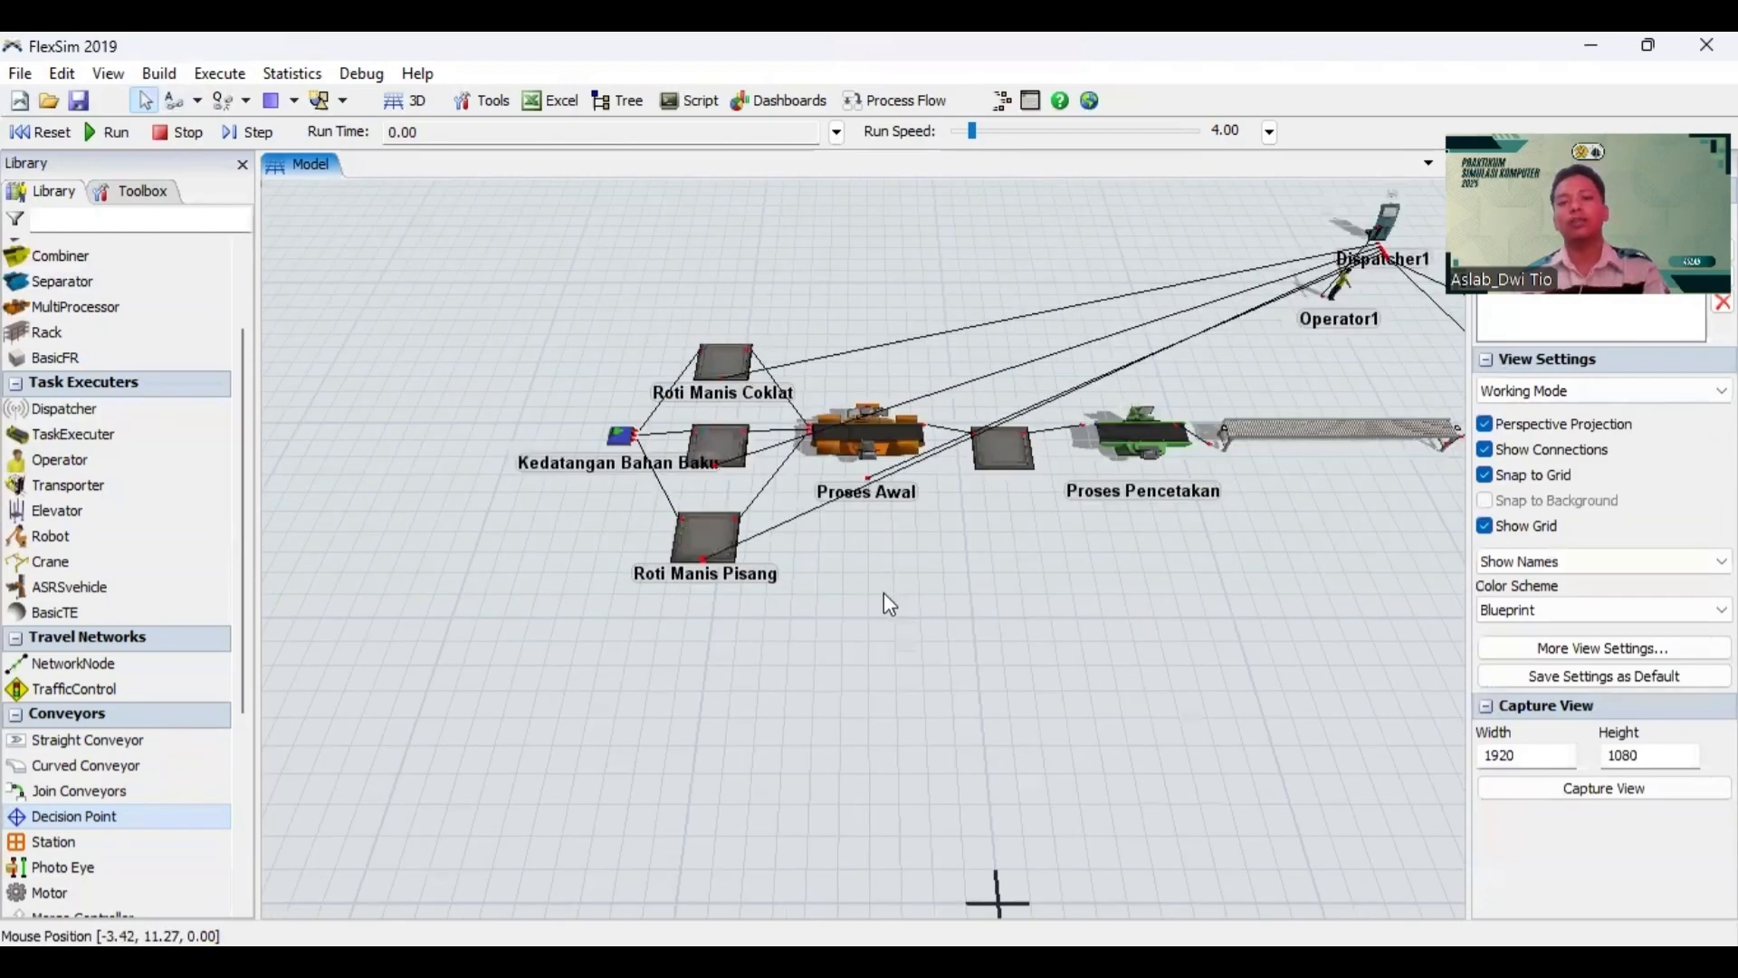
scroll(914, 592, "up", 4)
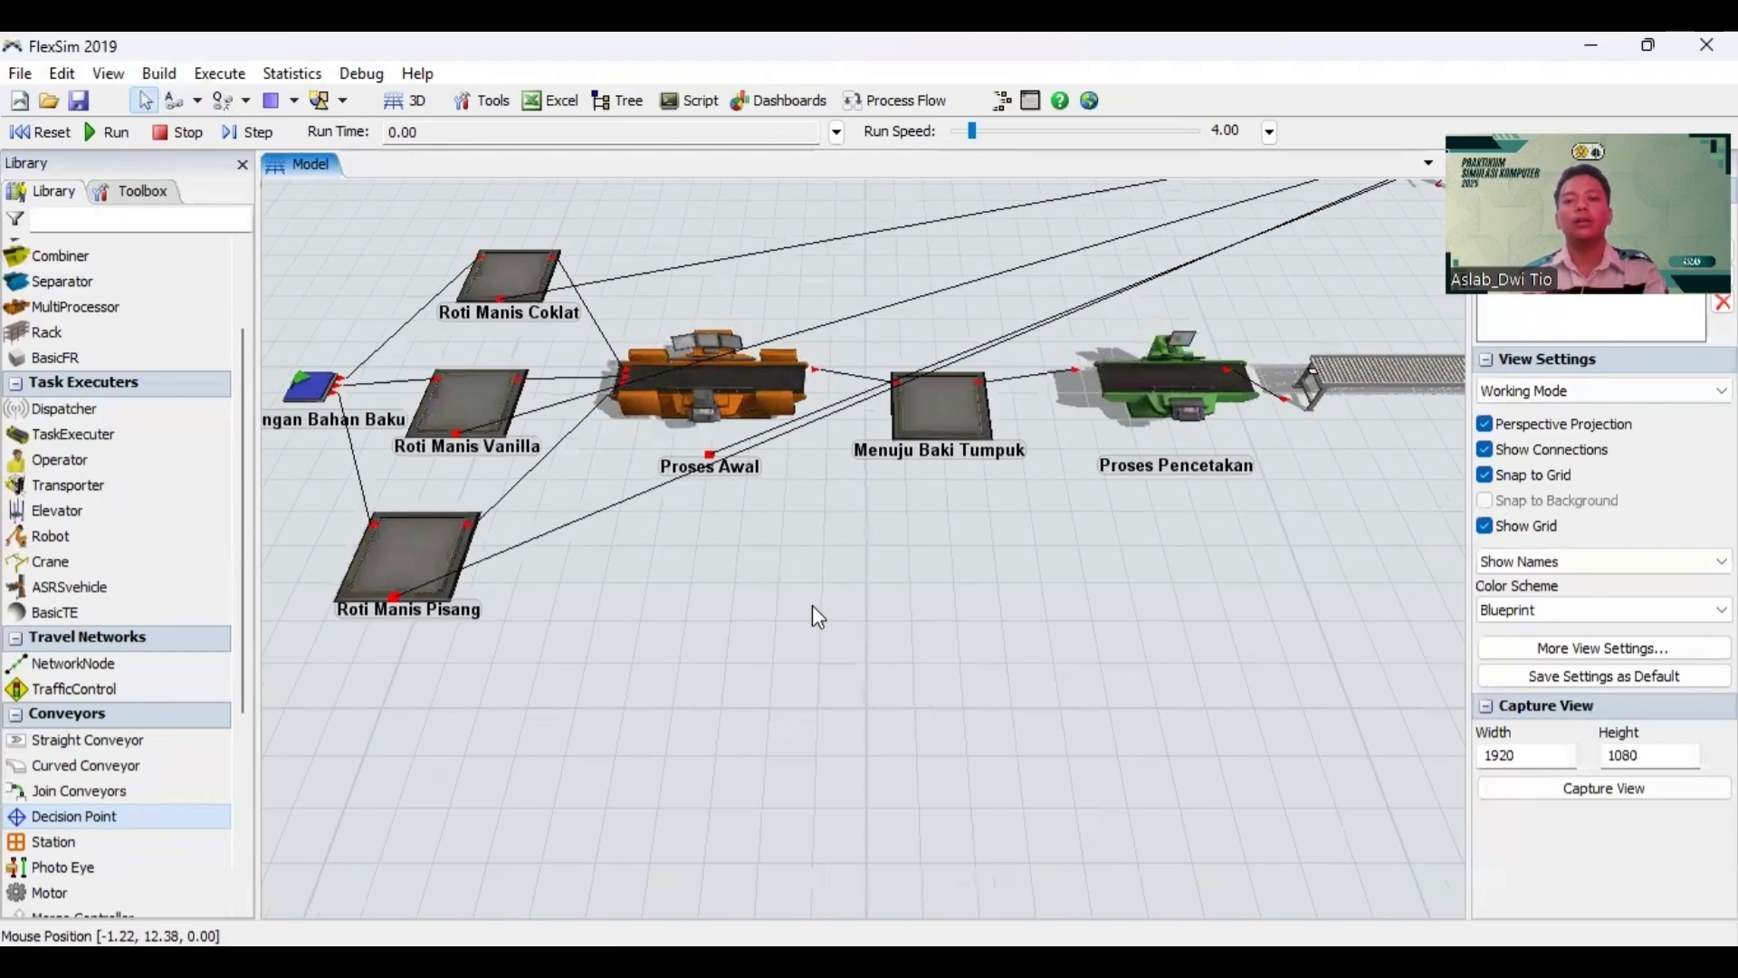
left_click_drag(812, 604, 1001, 670)
left_click_drag(846, 632, 1071, 720)
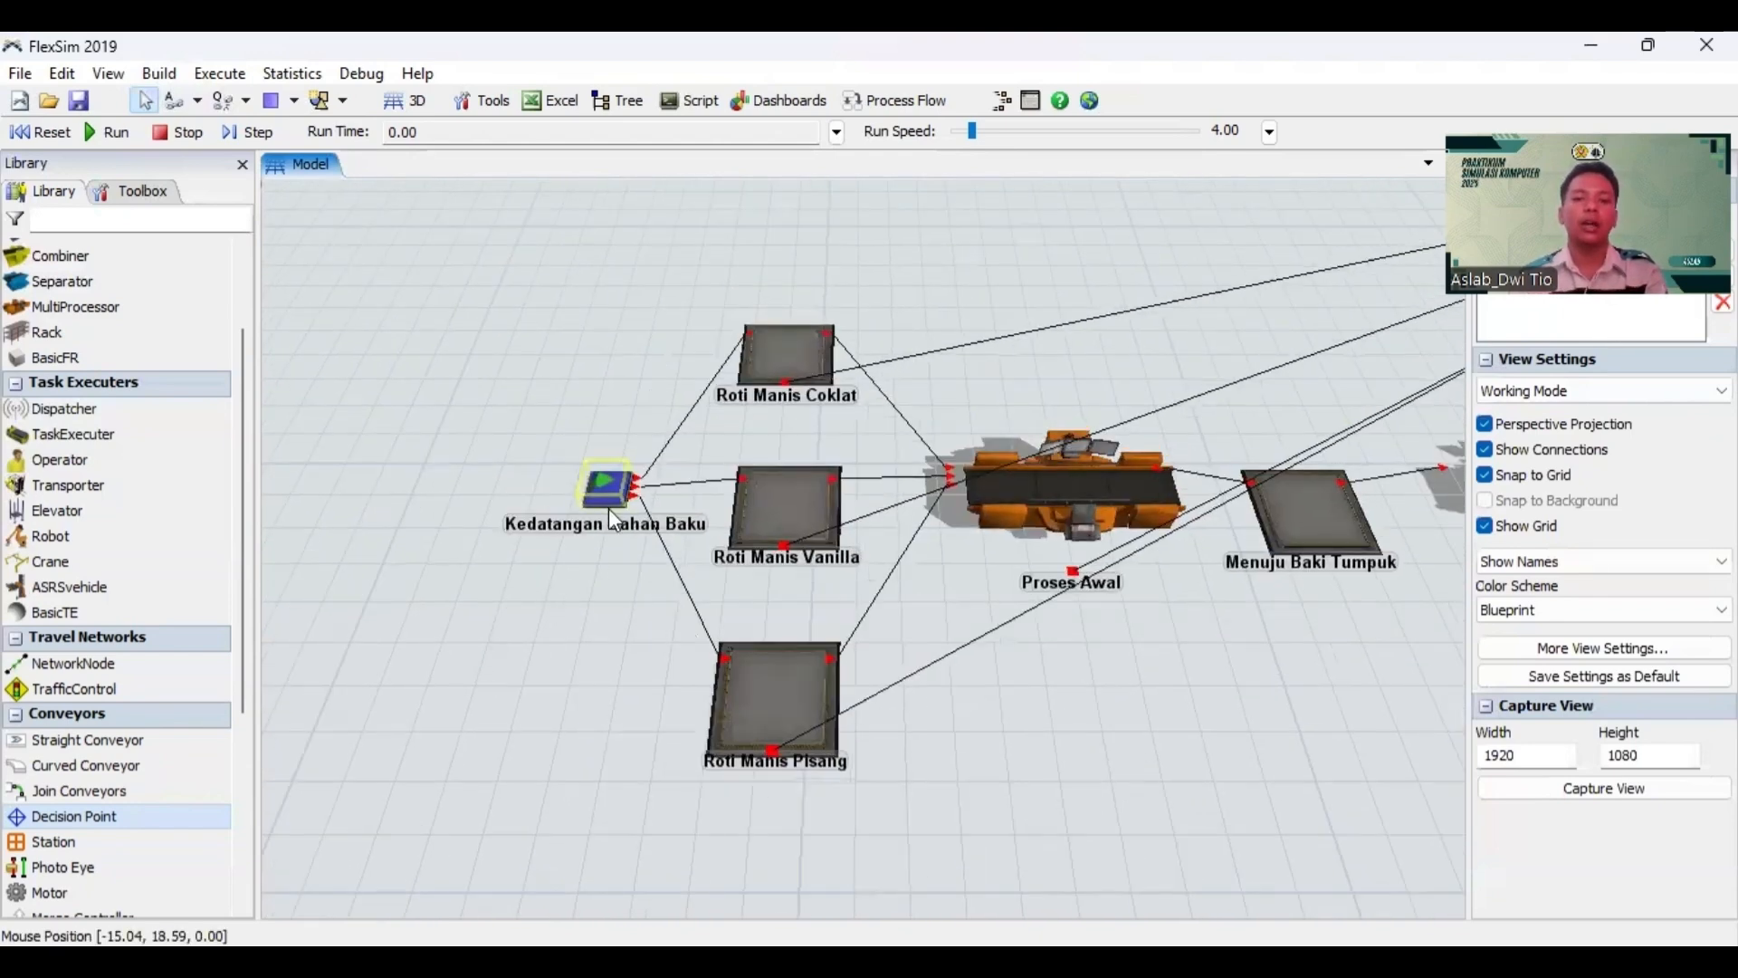
left_click(609, 491)
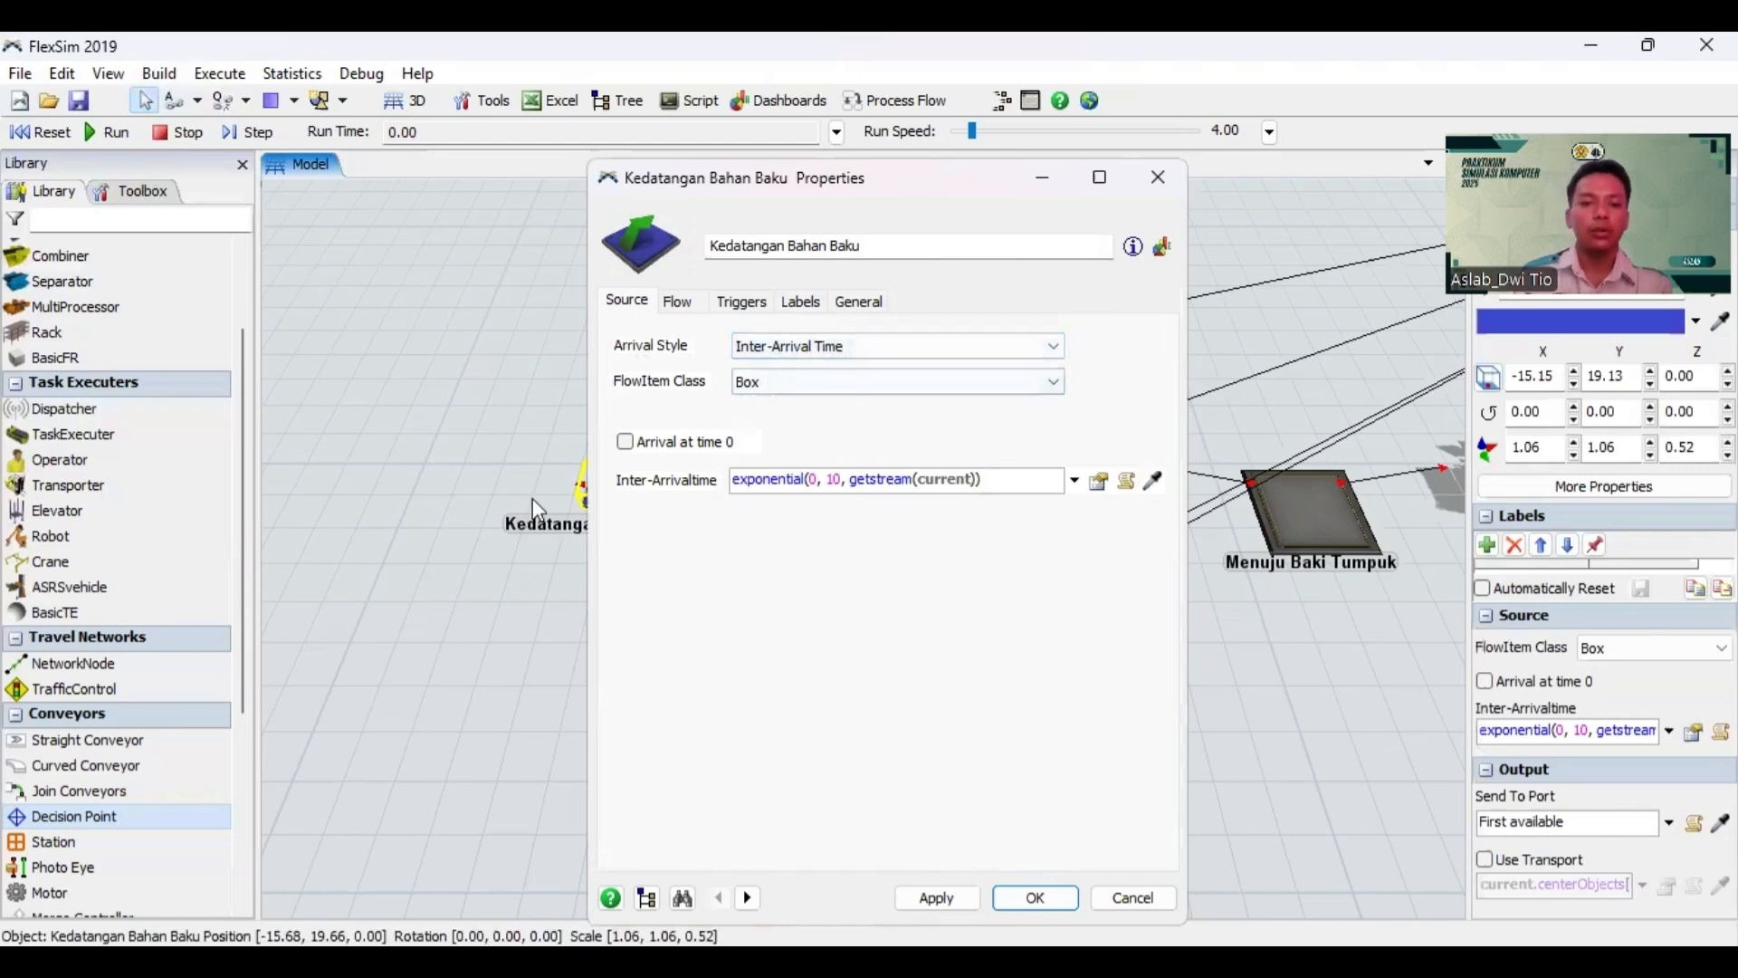
left_click(771, 388)
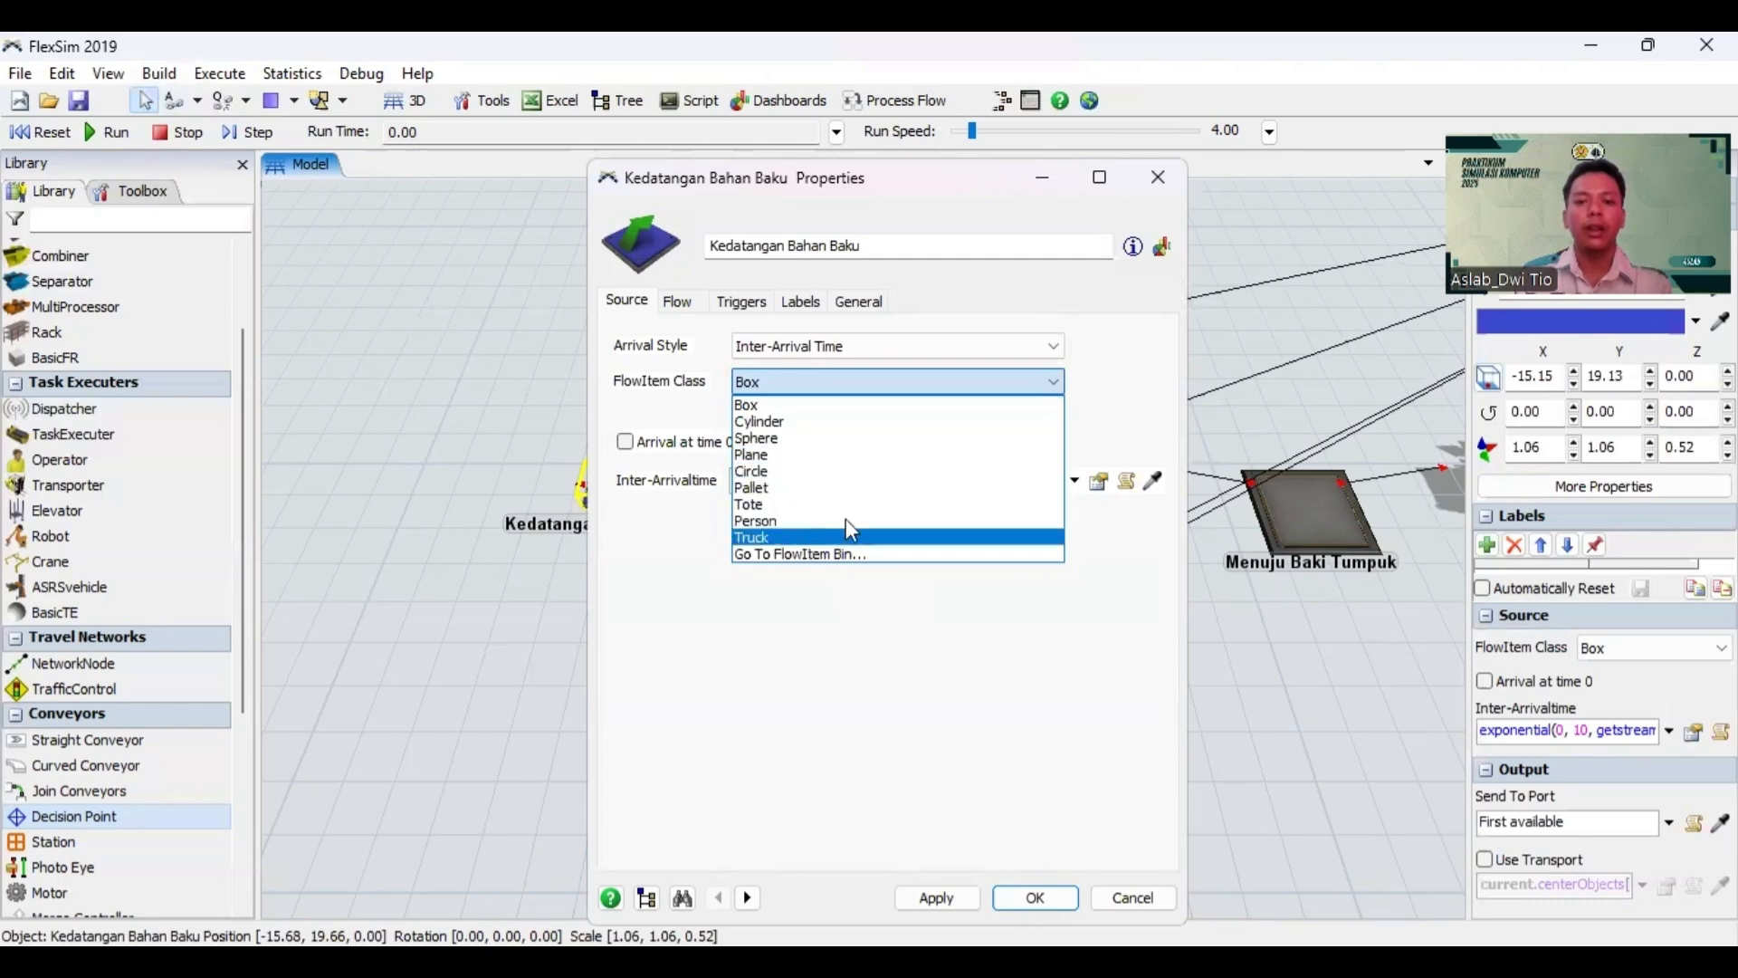
left_click(818, 401)
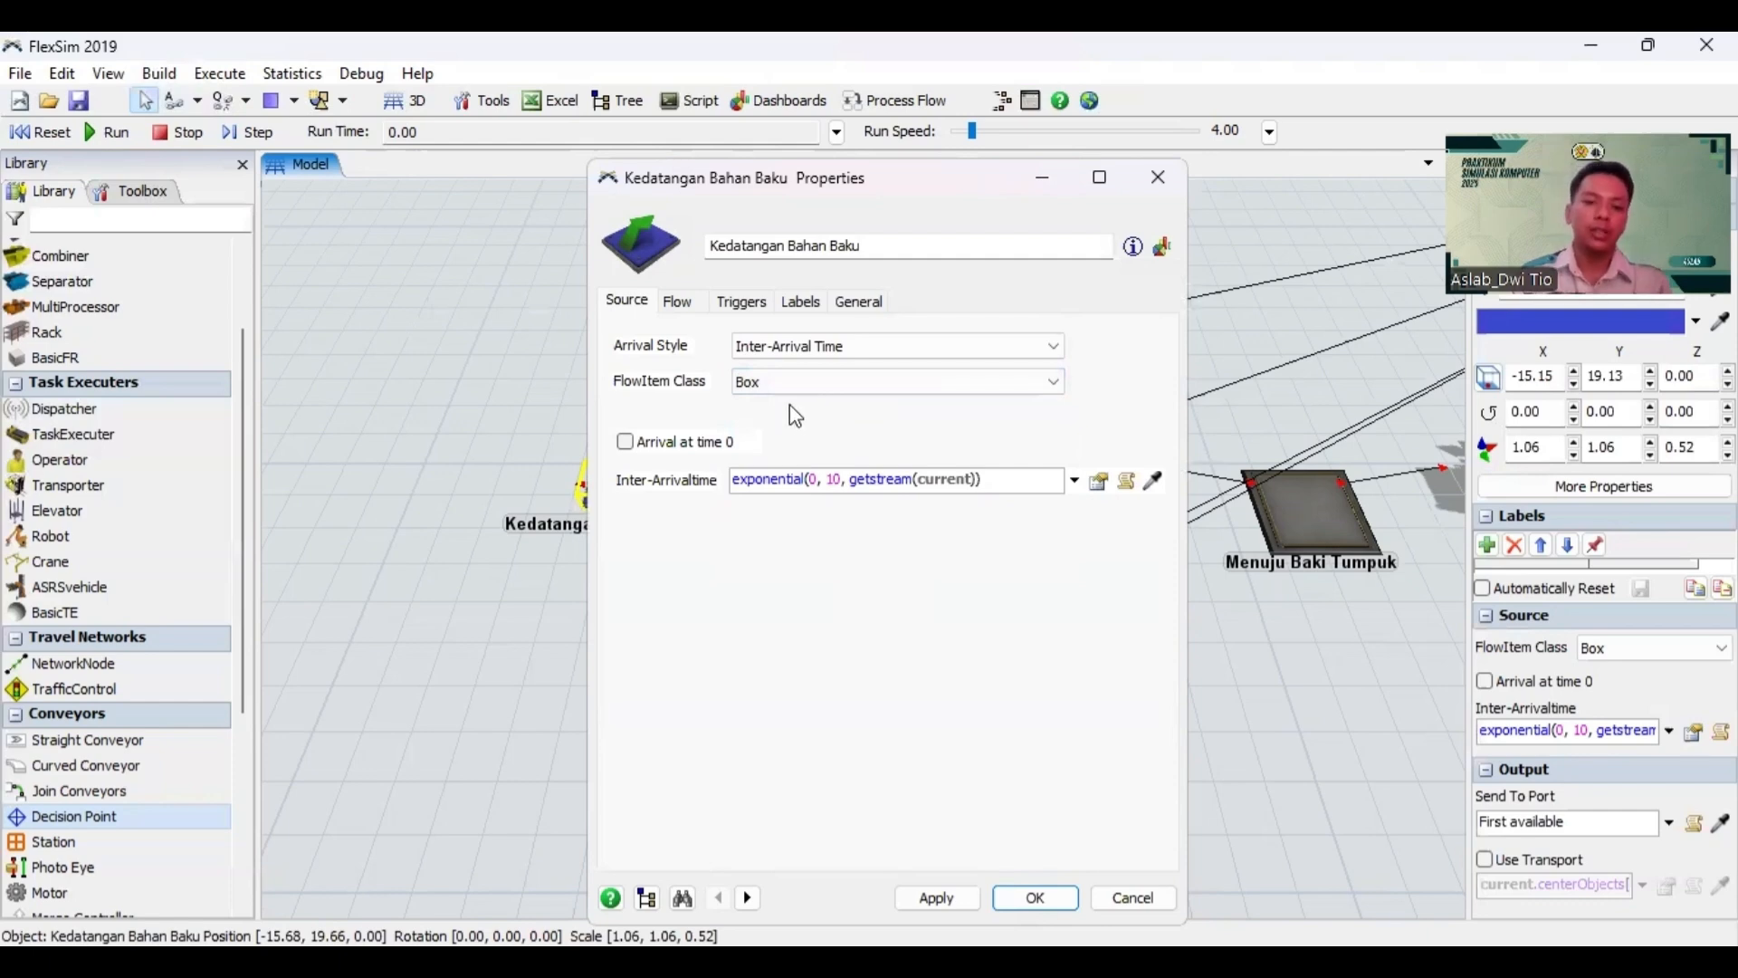
left_click(626, 442)
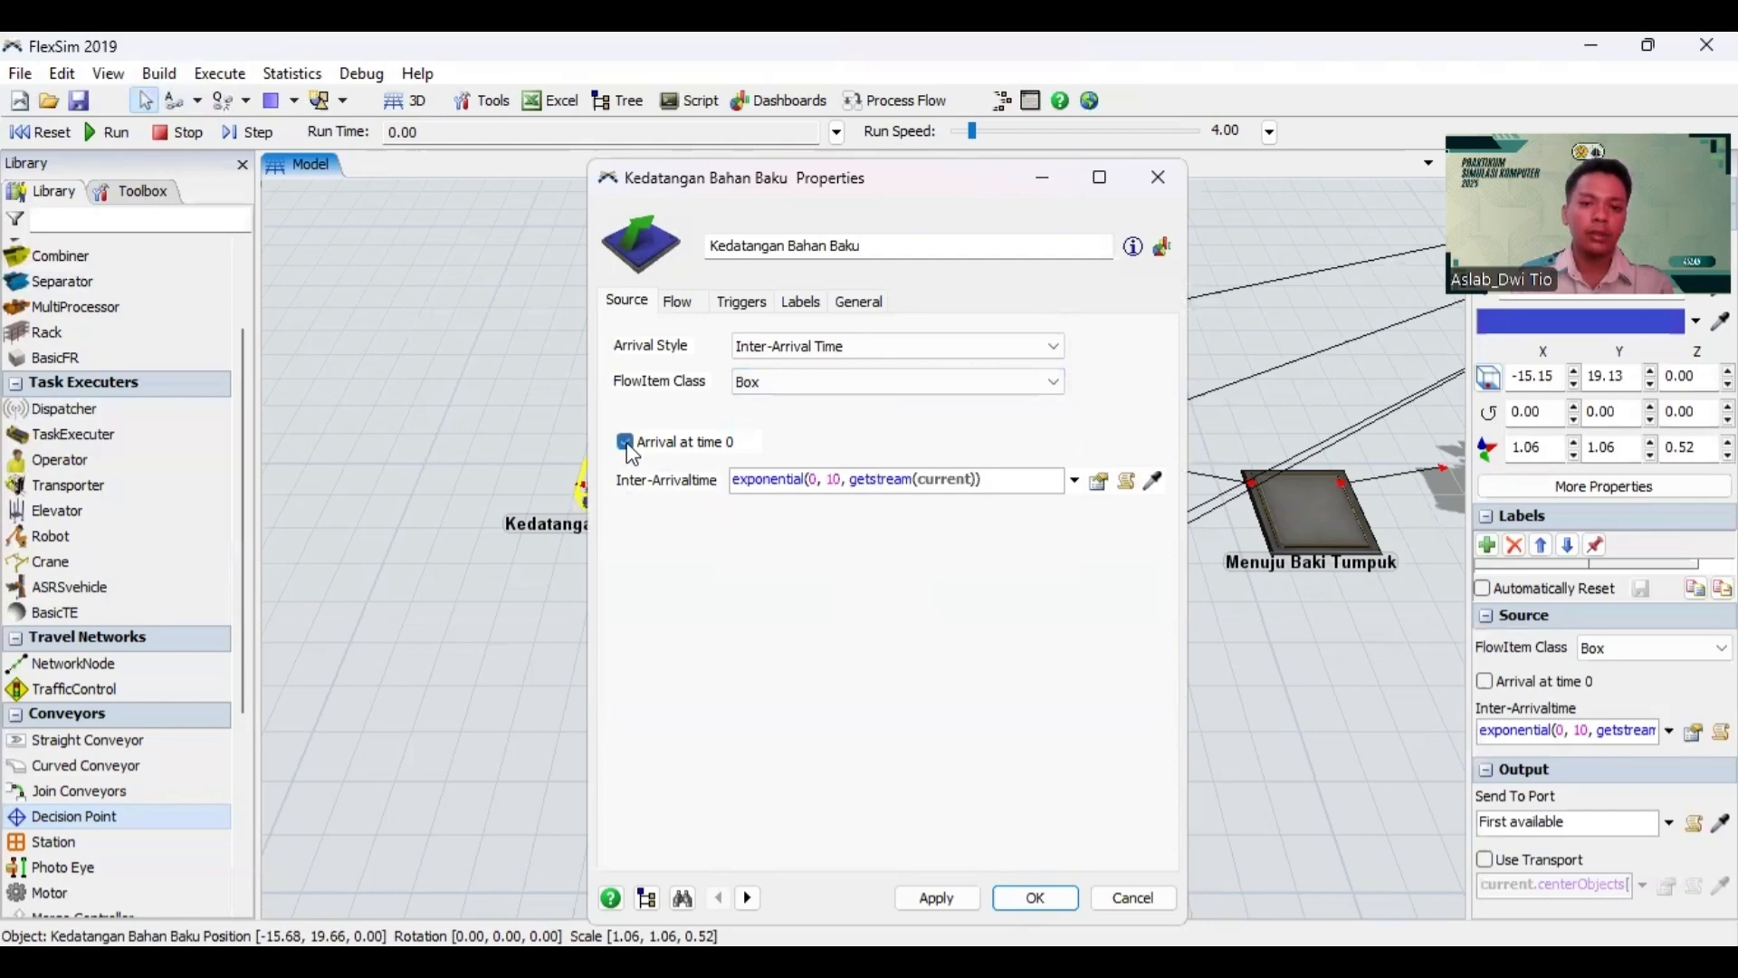
Step: Set the Kedatangan Bahan Baku source's inter-arrival time to Hourly Rates, Custom Daily Repeat
left_click(1073, 480)
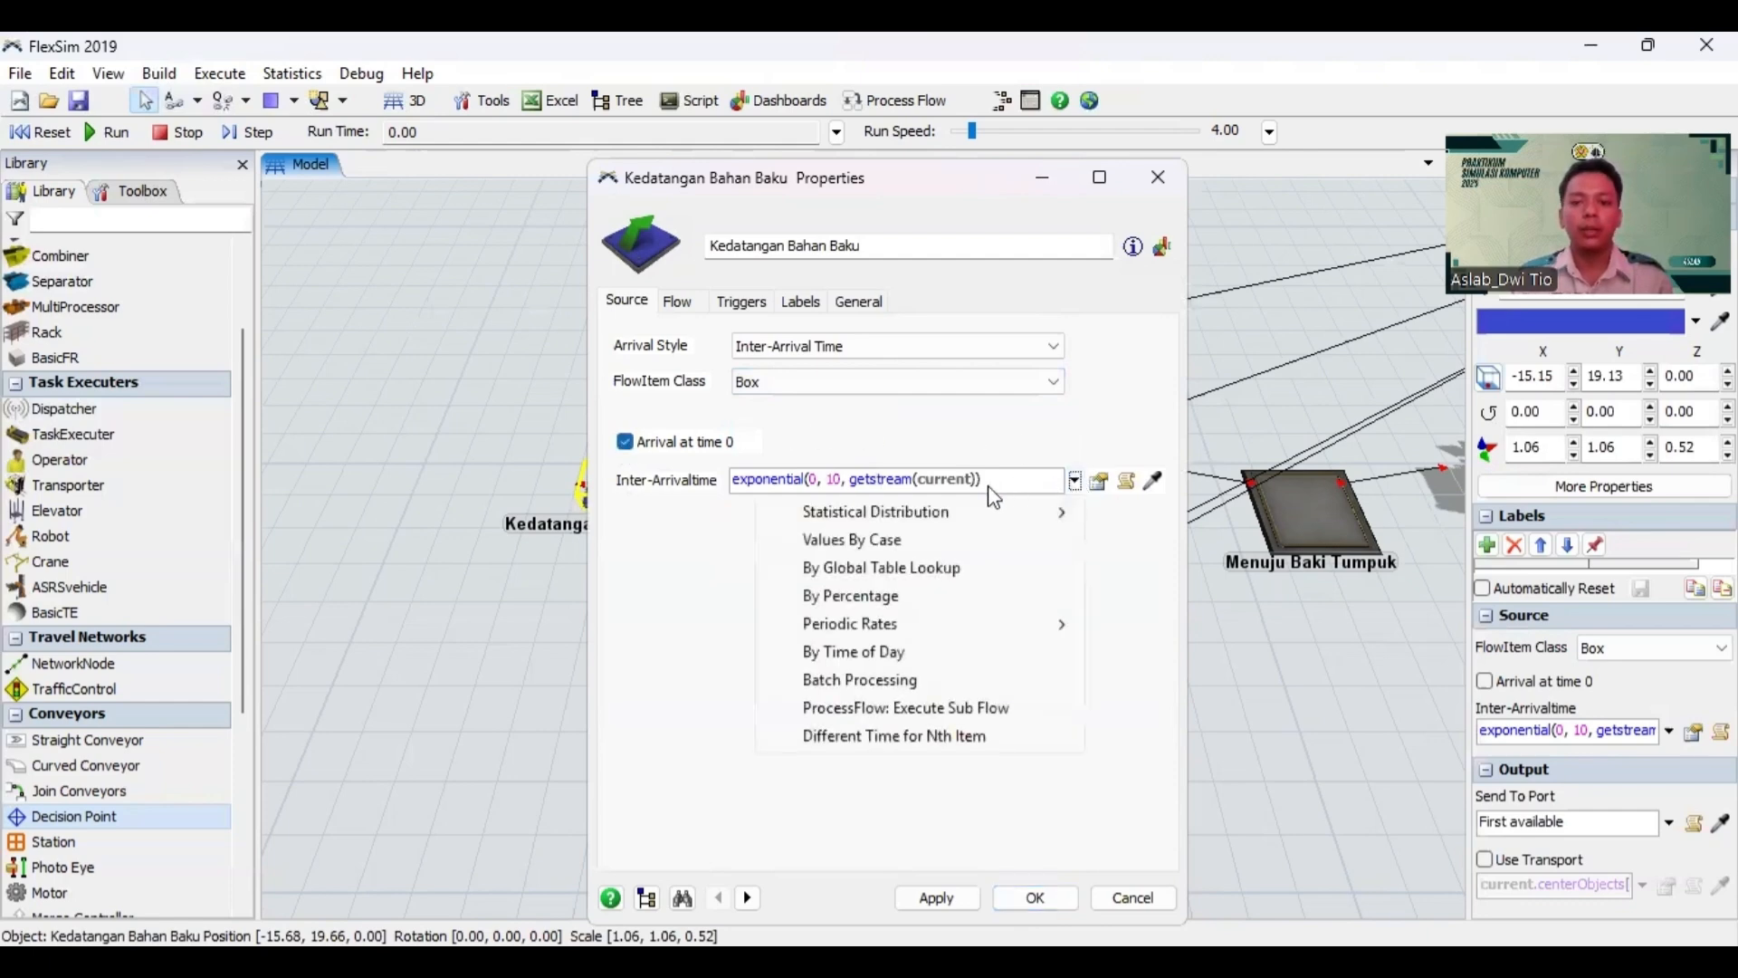
mouse_move(913, 624)
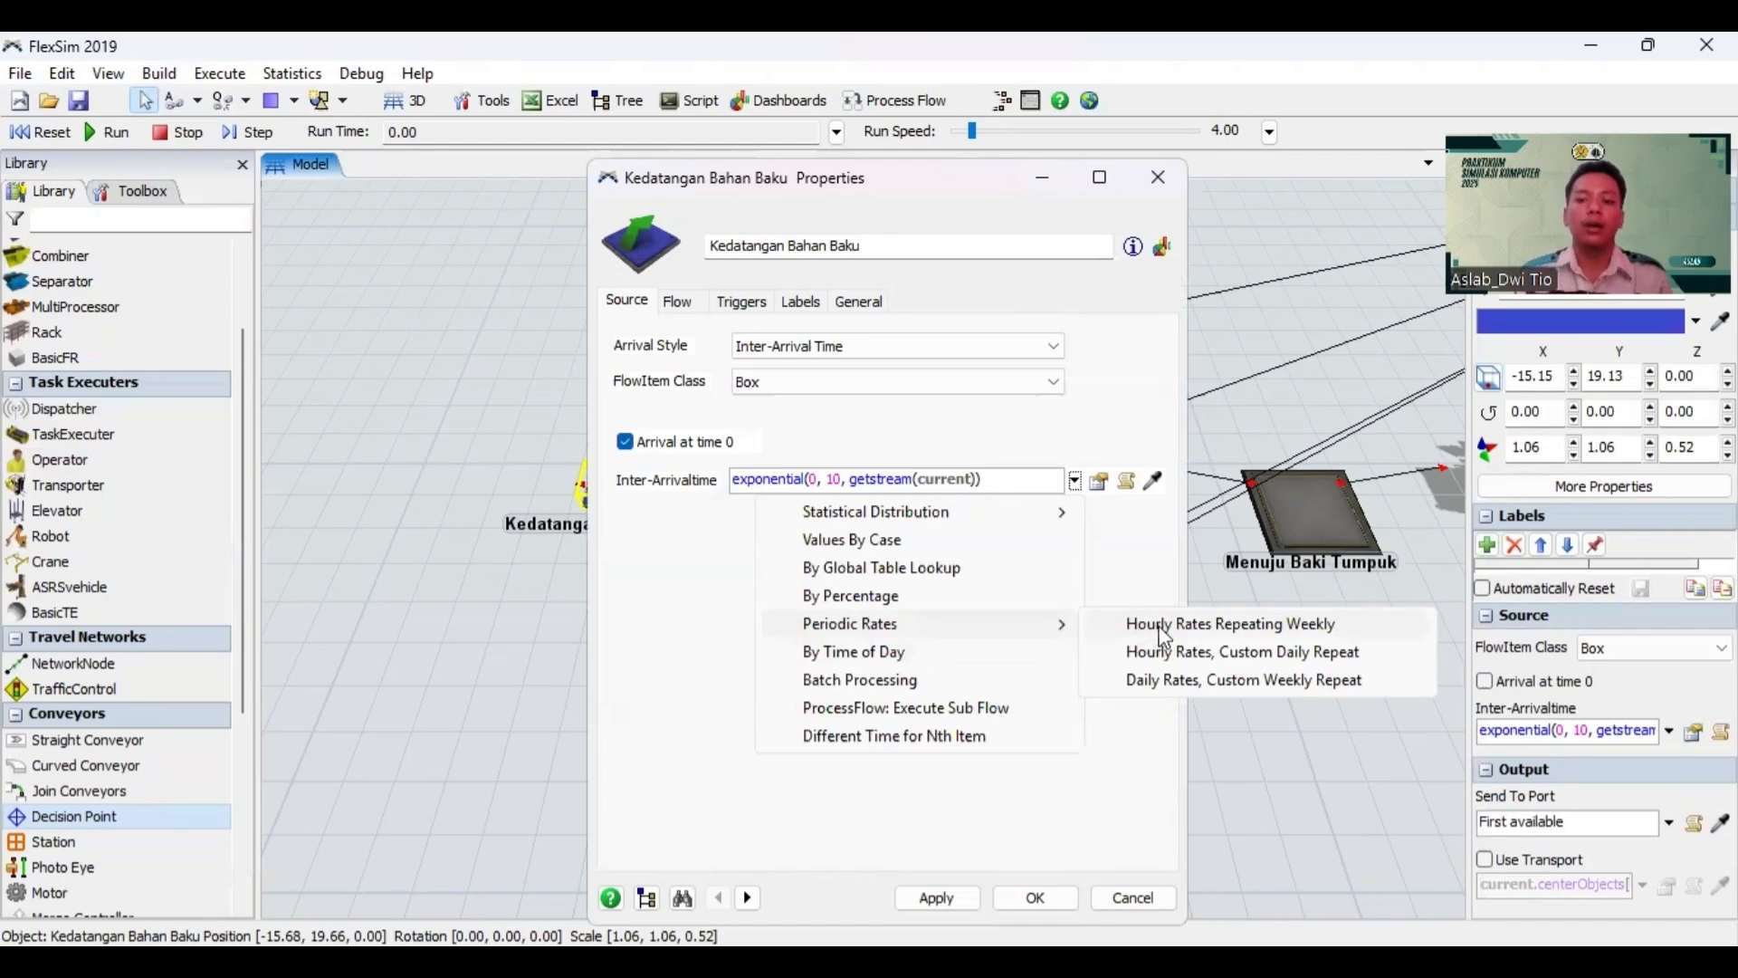
left_click(1210, 659)
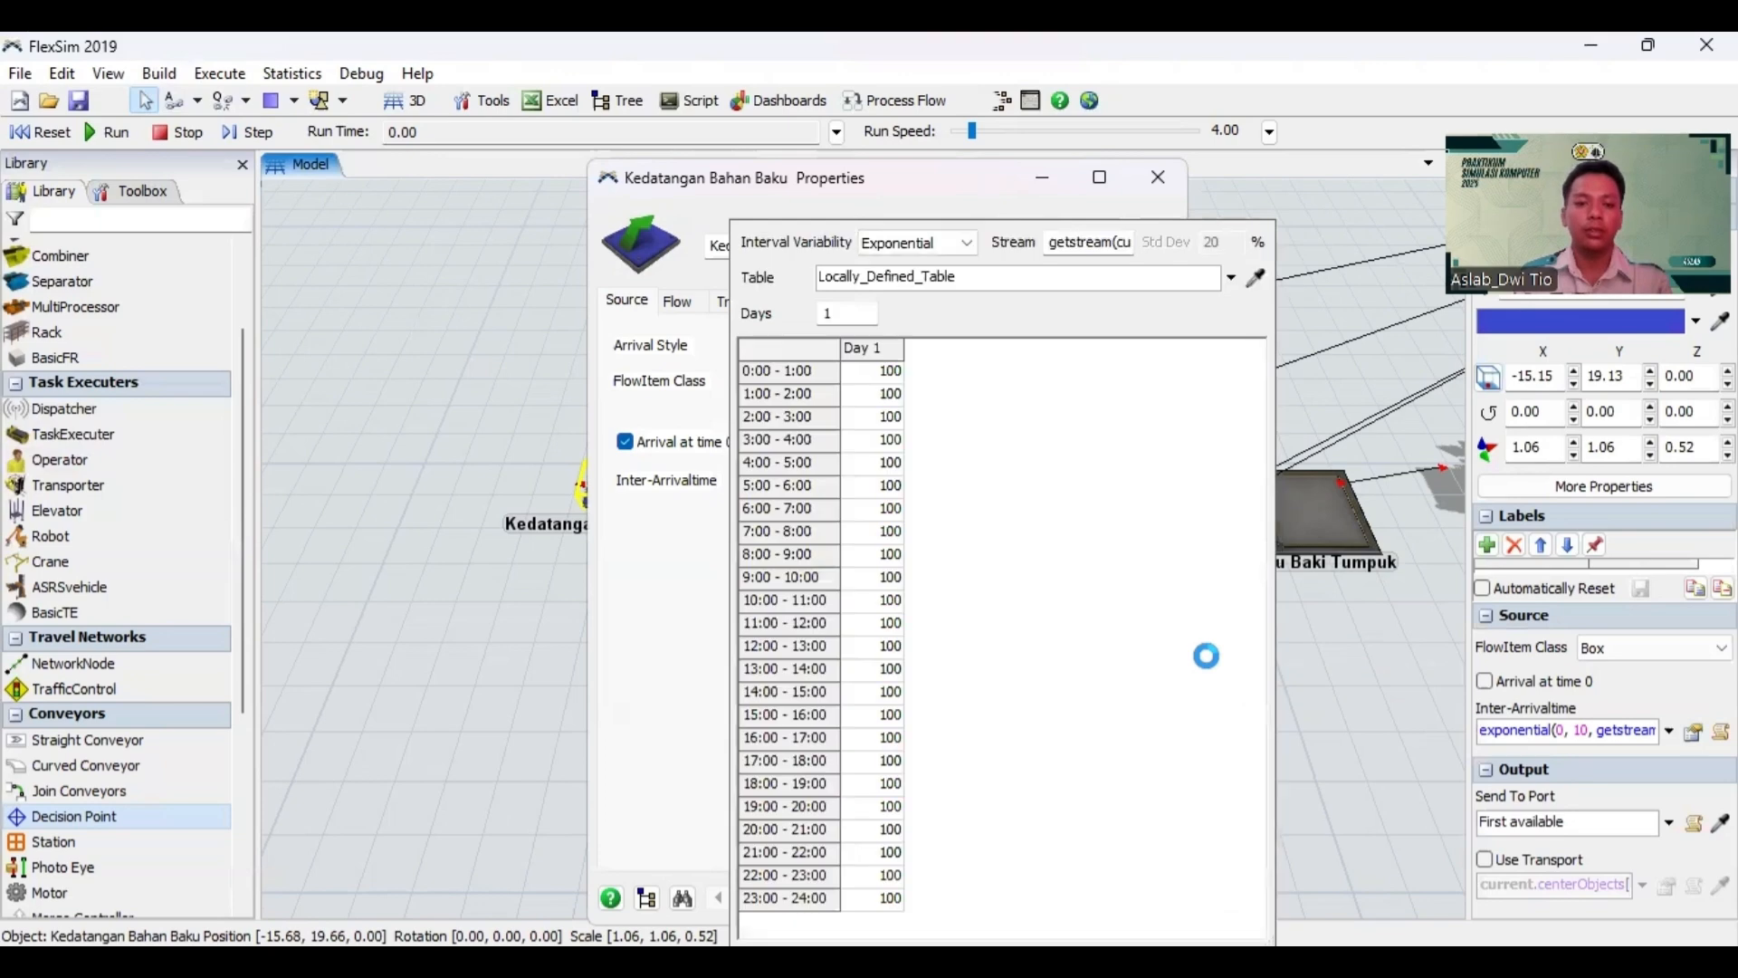
Step: Fill the Day 1 hourly rates from 0:00 to 24:00 with 50 arrivals for each hour
left_click(892, 380)
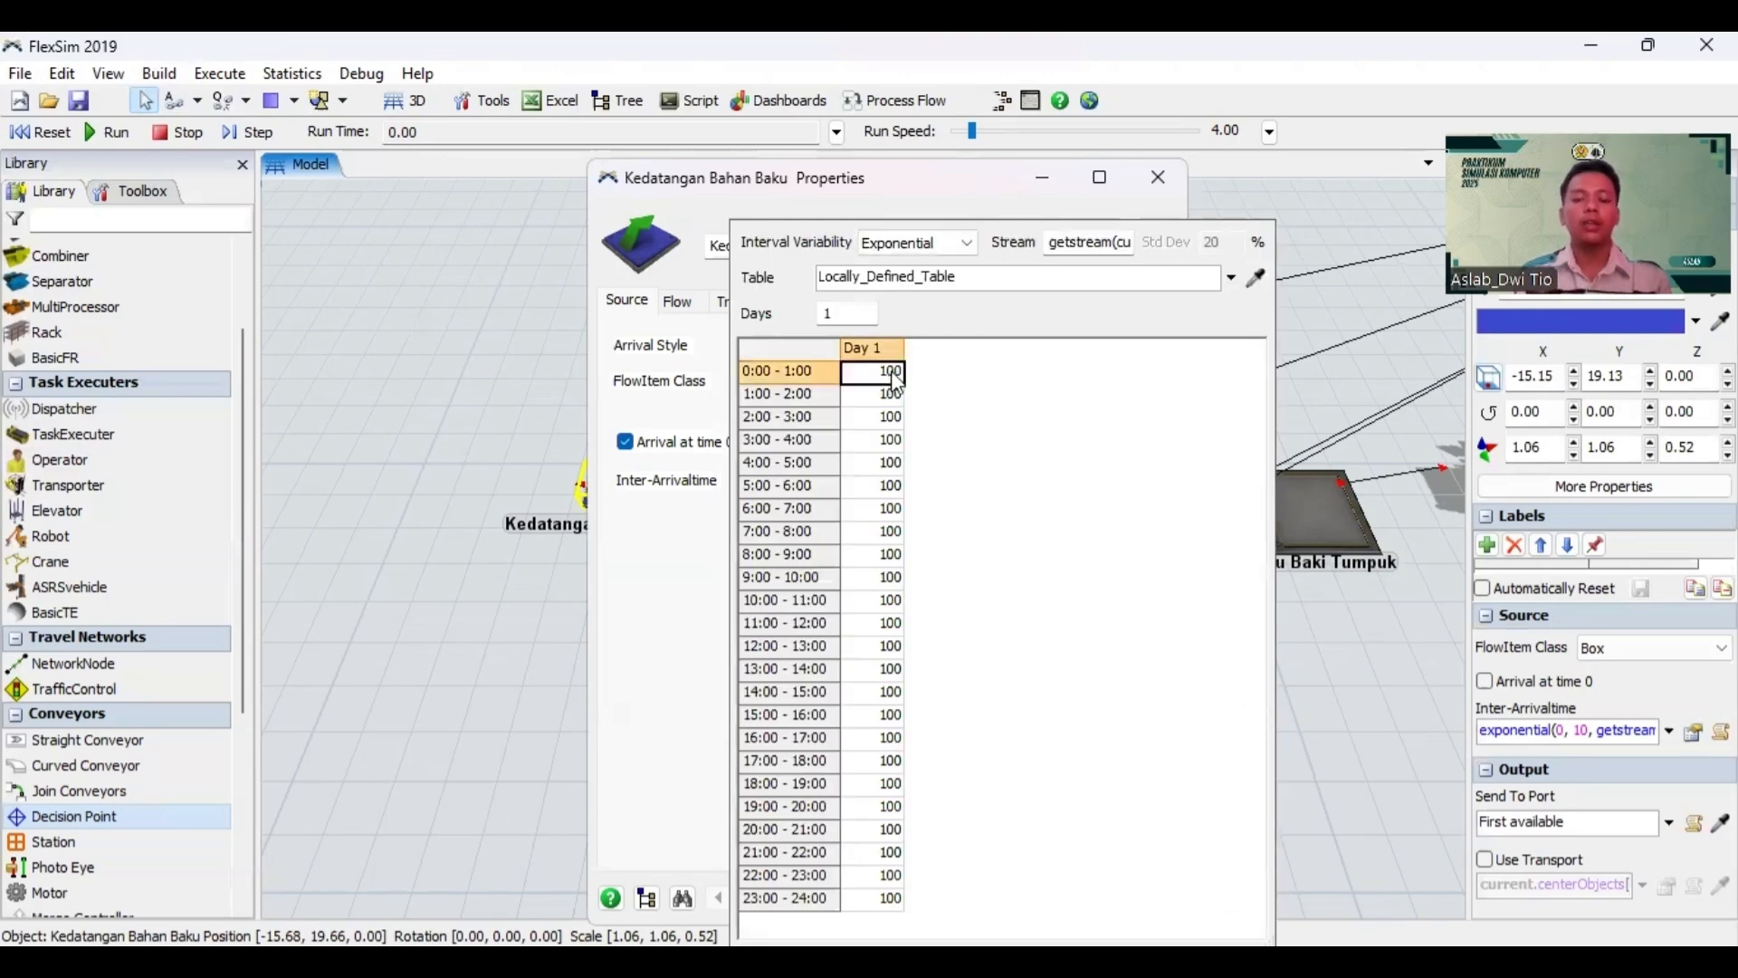
type("5")
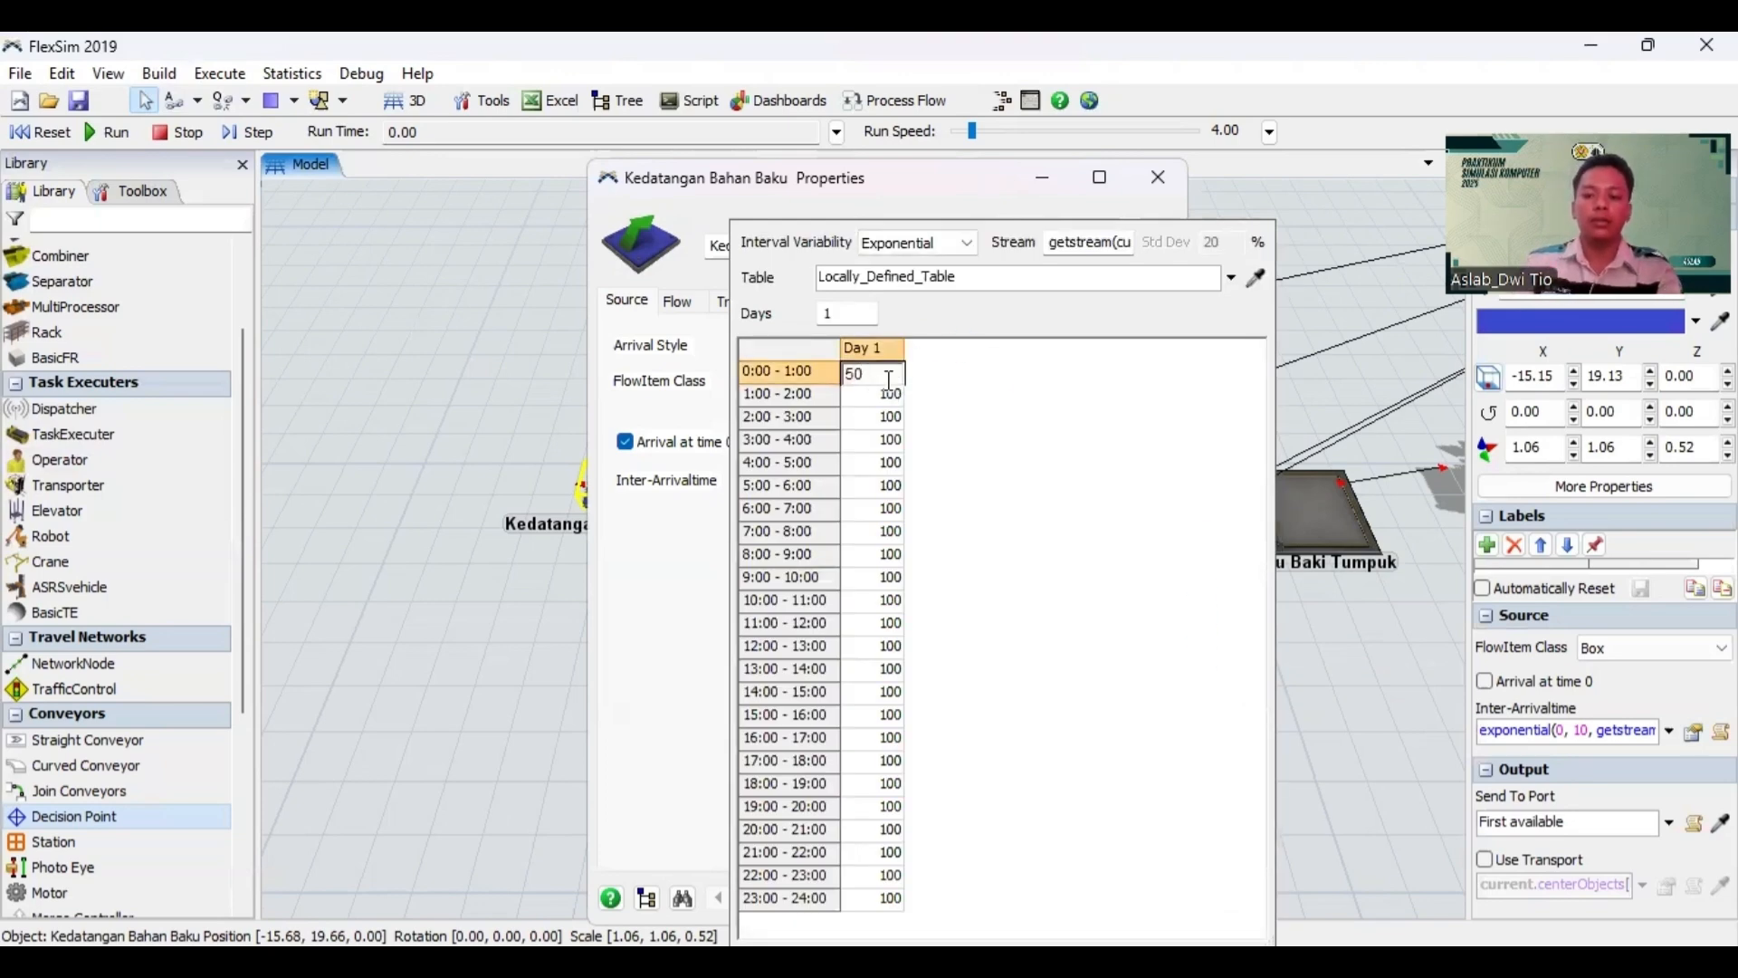
type("0")
key("Return")
type("5")
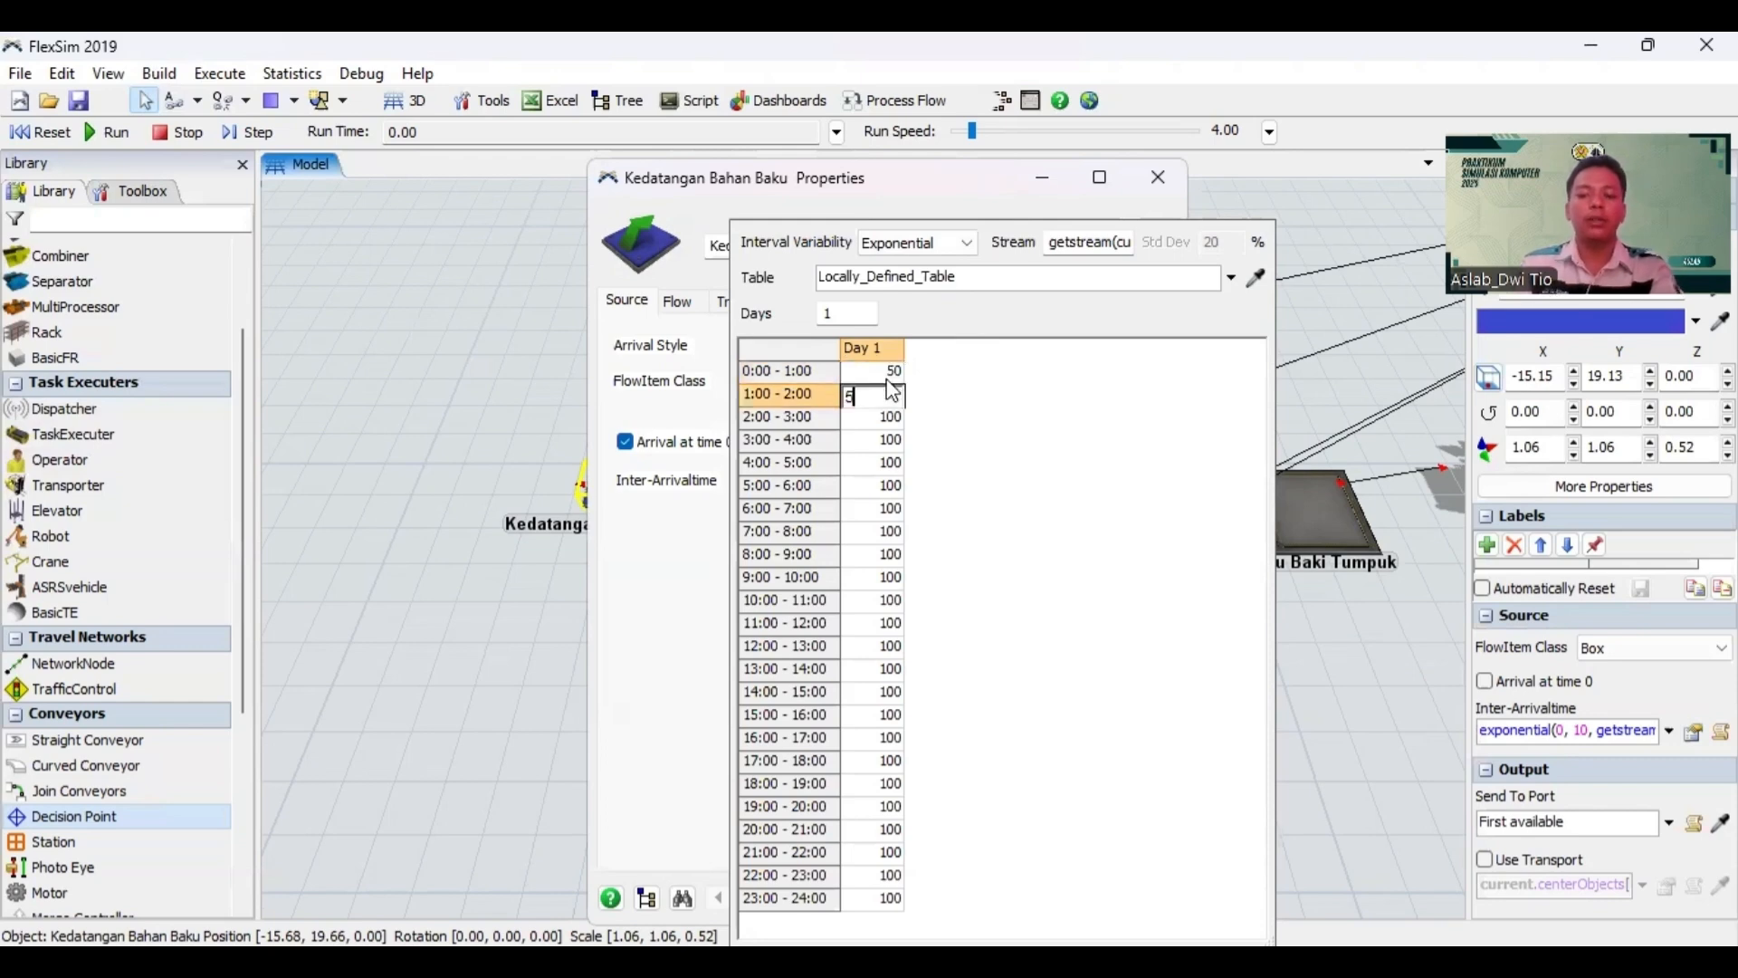
type("0")
key("Return")
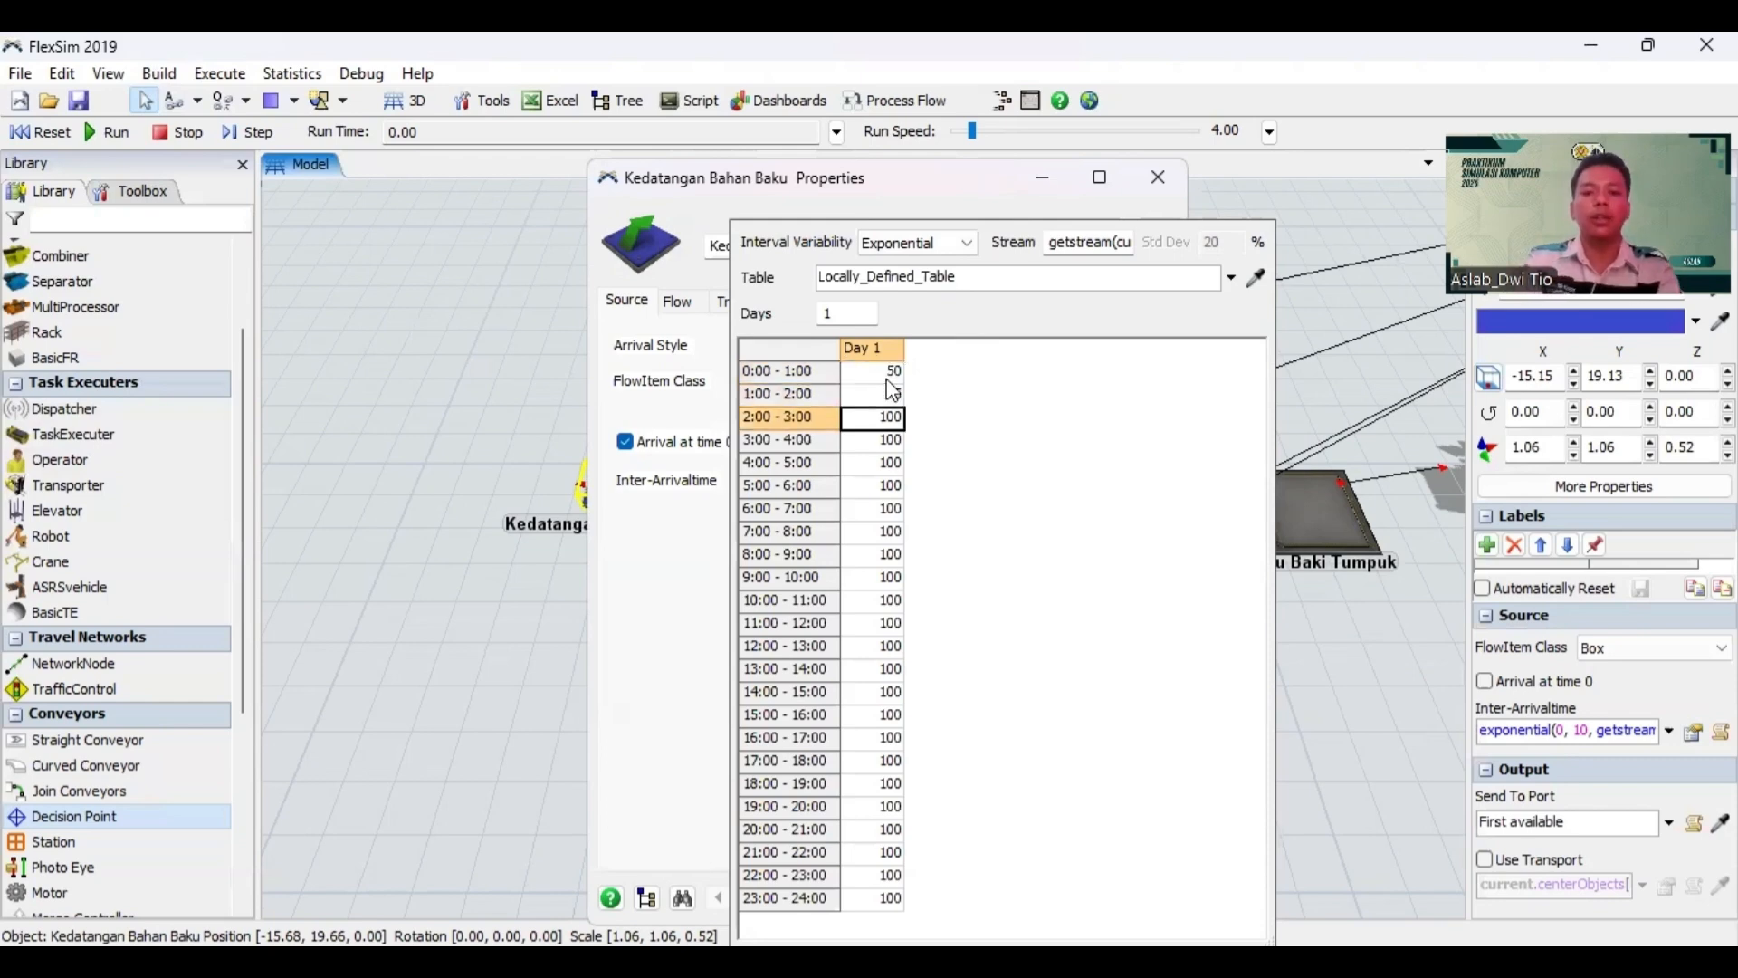
type("50")
key("Return")
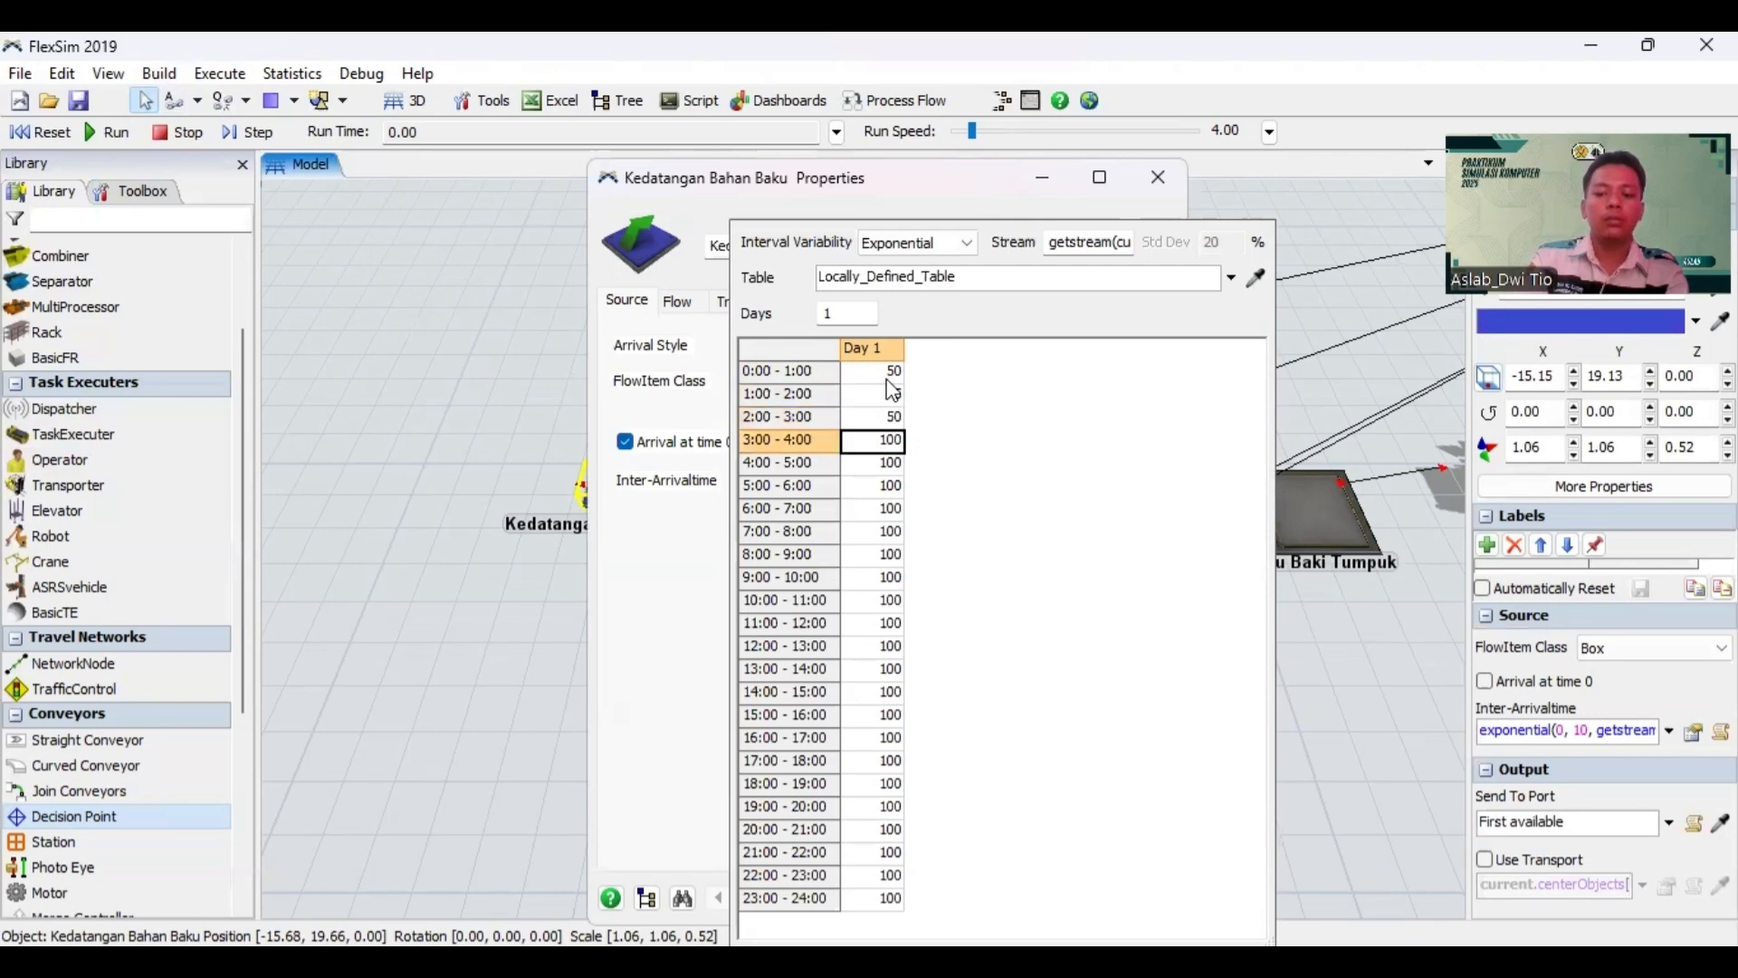
type("50")
key("Return")
type("50")
key("Return")
type("50")
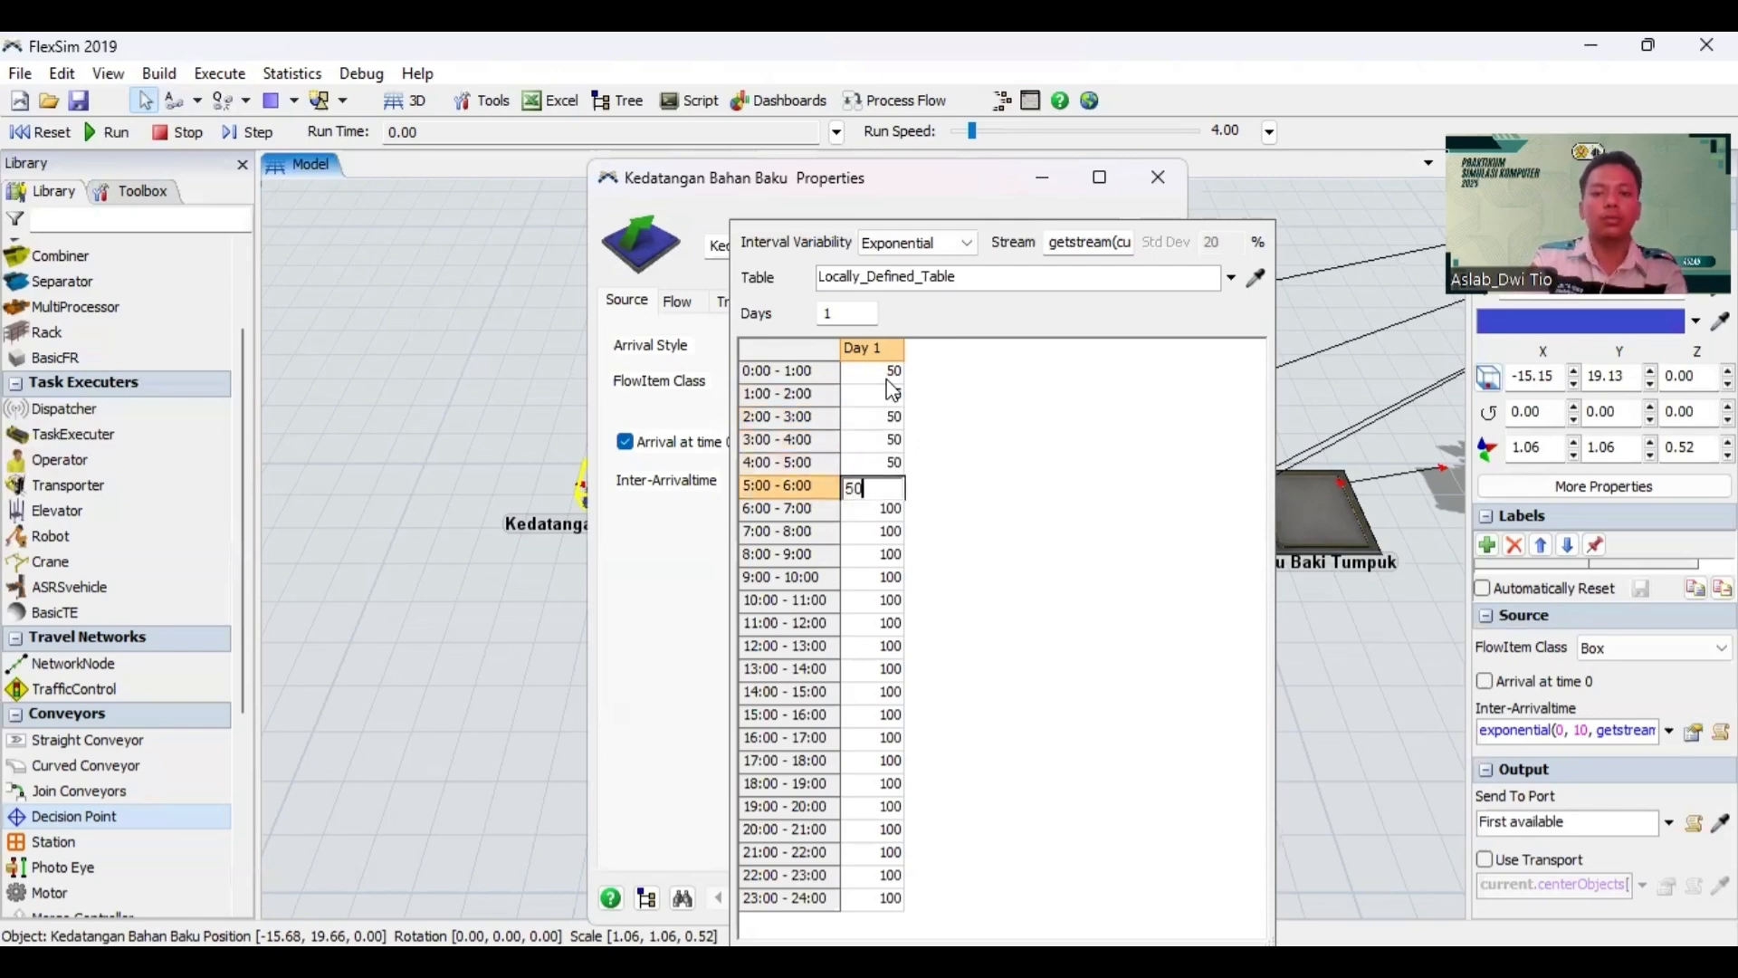
key("Return")
type("50")
key("Return")
type("50")
key("Return")
type("50")
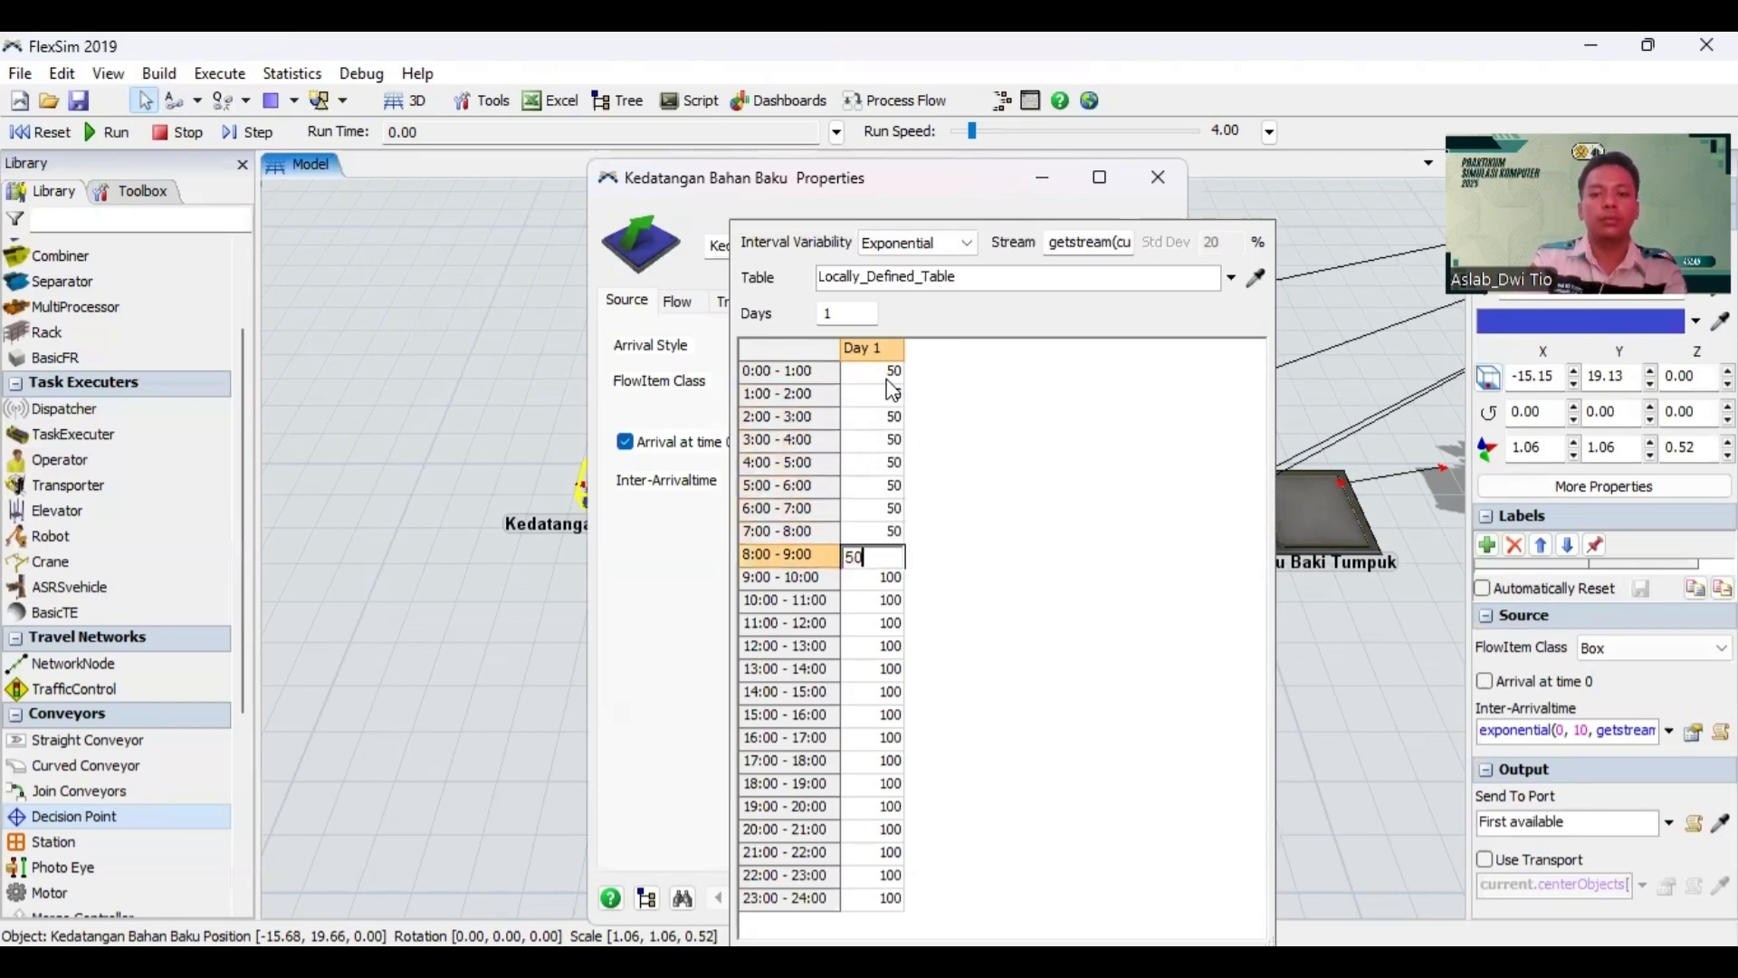
key("Return")
type("50")
key("Return")
type("50")
key("Return")
type("50")
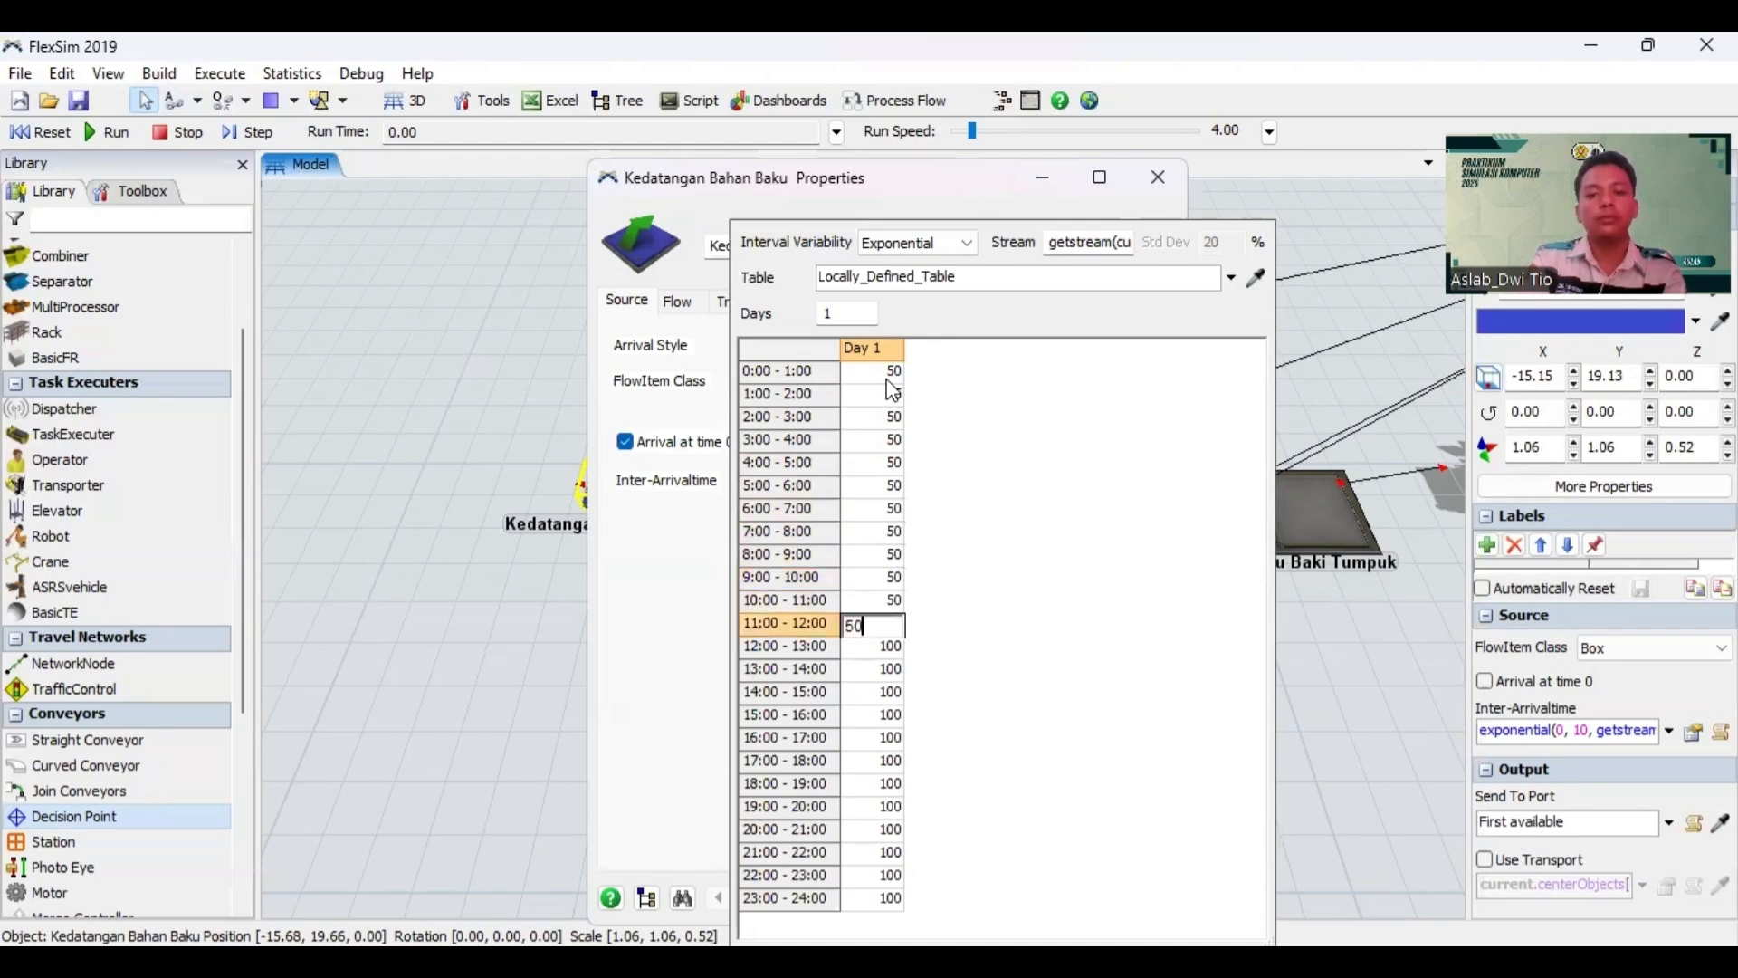
key("Return")
type("50")
key("Return")
type("50")
key("Return")
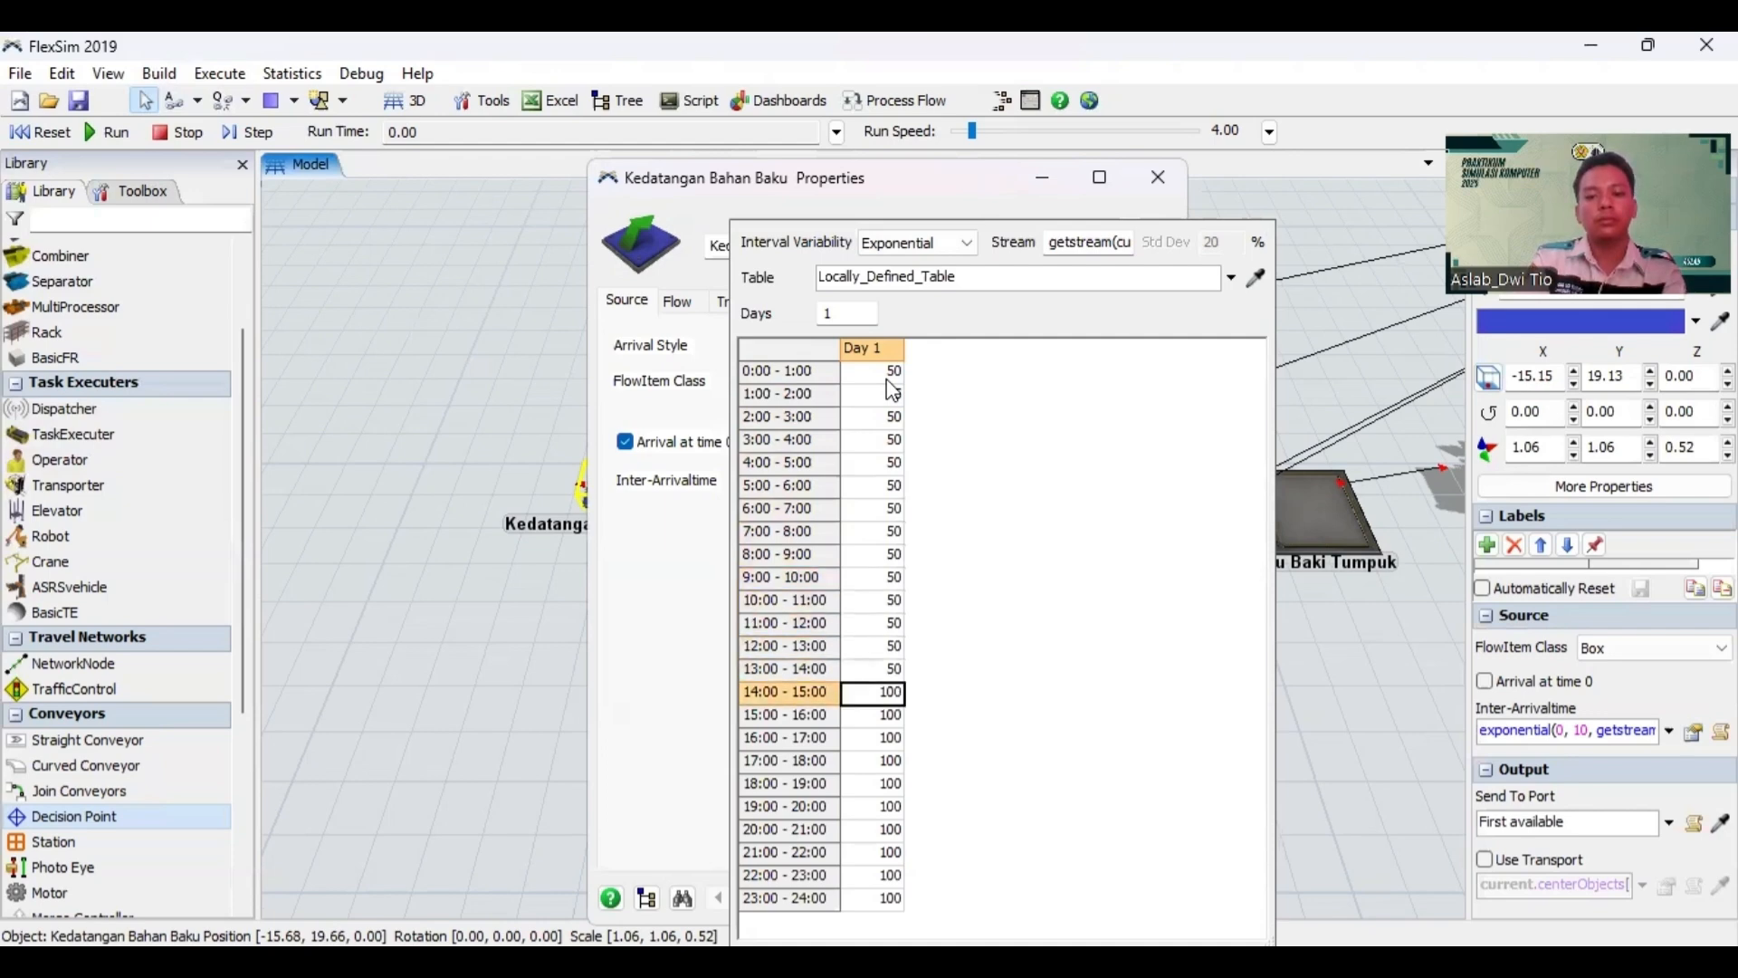
type("50")
key("Return")
type("50")
key("Return")
type("50")
key("Return")
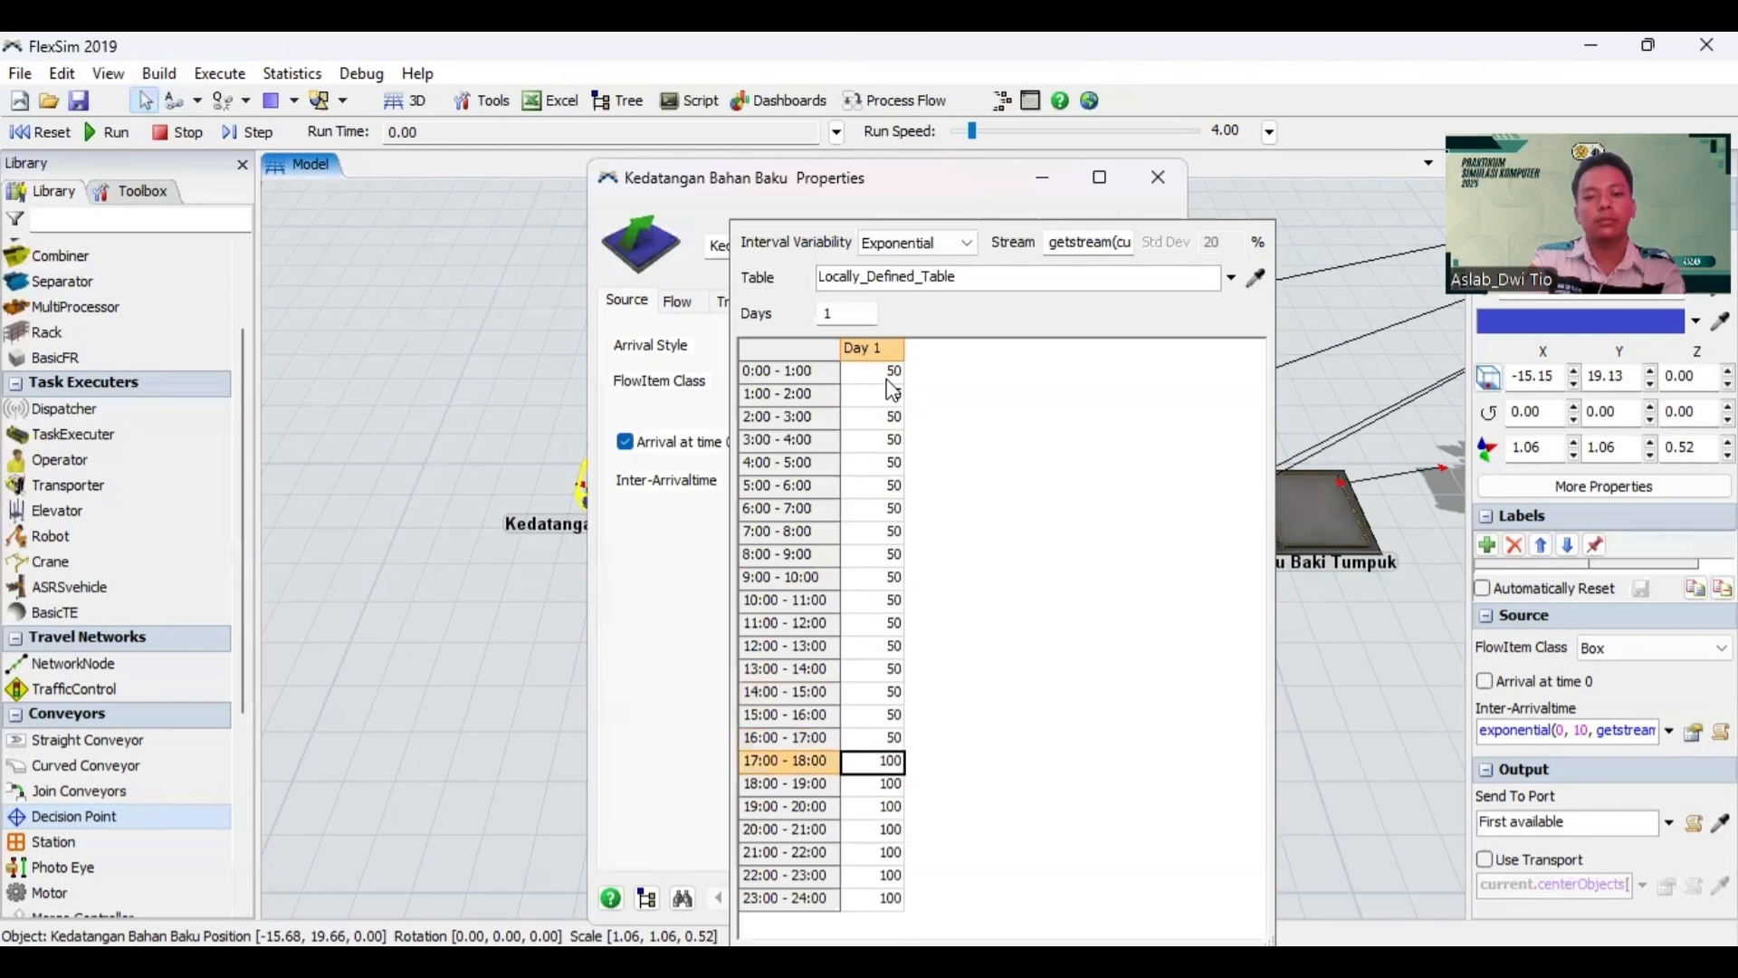
type("50")
key("Return")
type("50")
key("Return")
type("50")
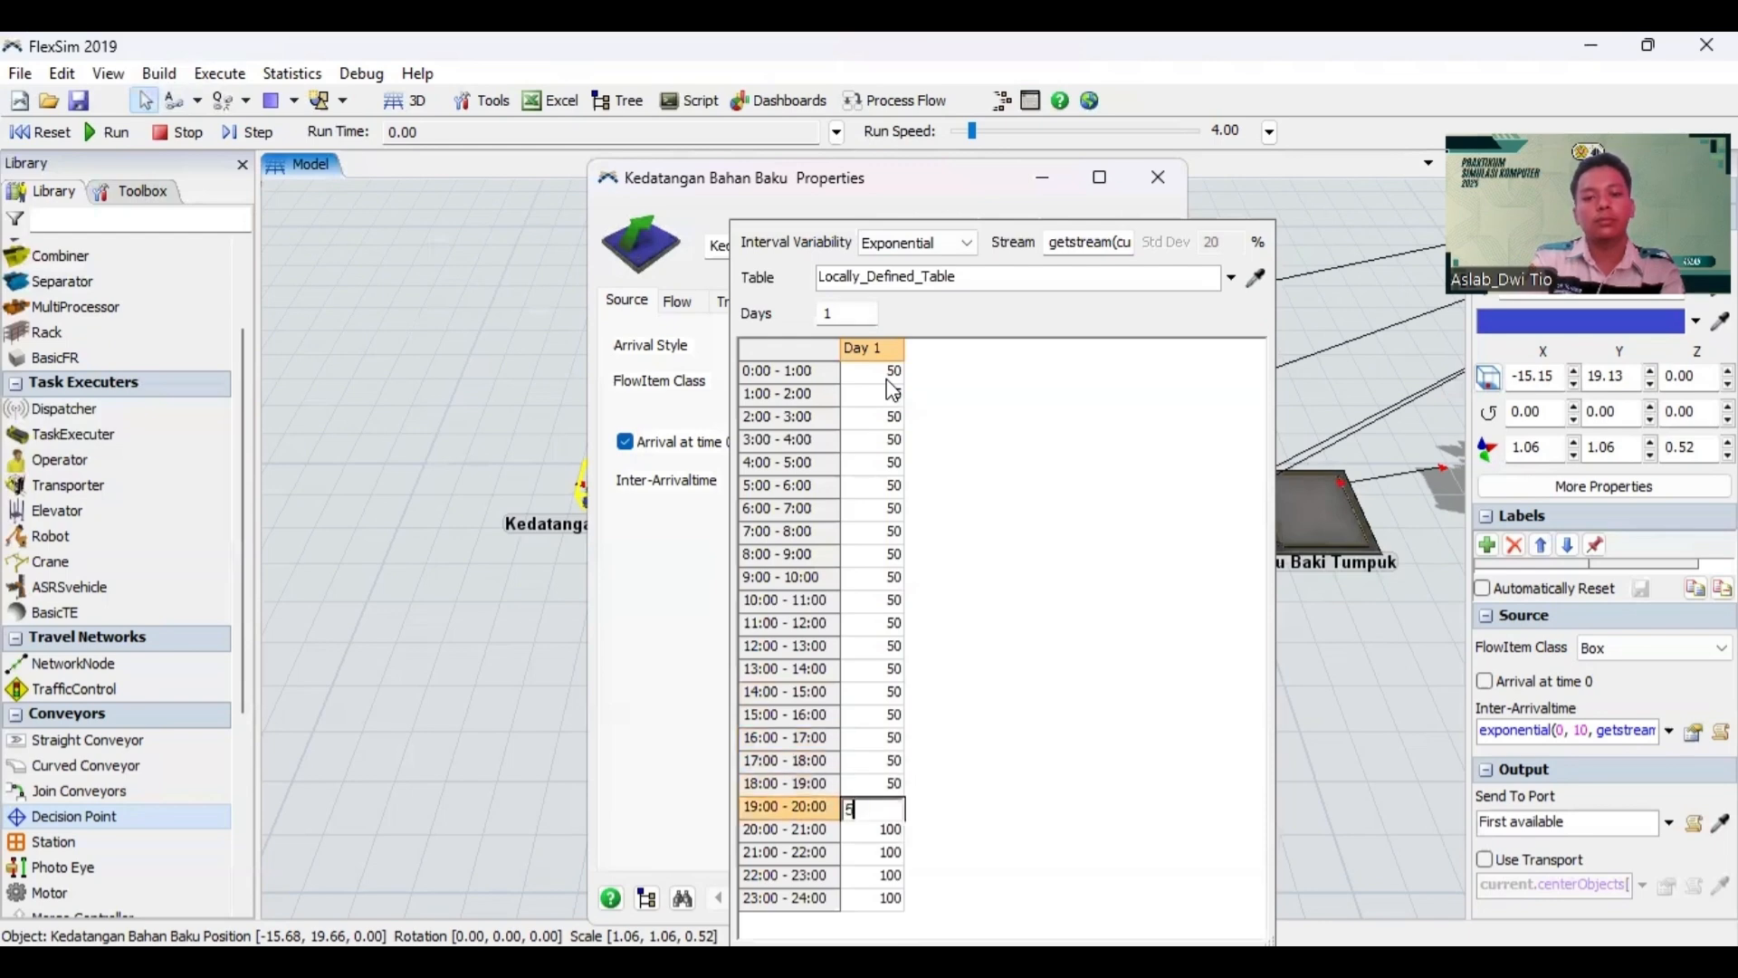
key("Return")
type("50")
key("Return")
type("50")
key("Return")
type("50")
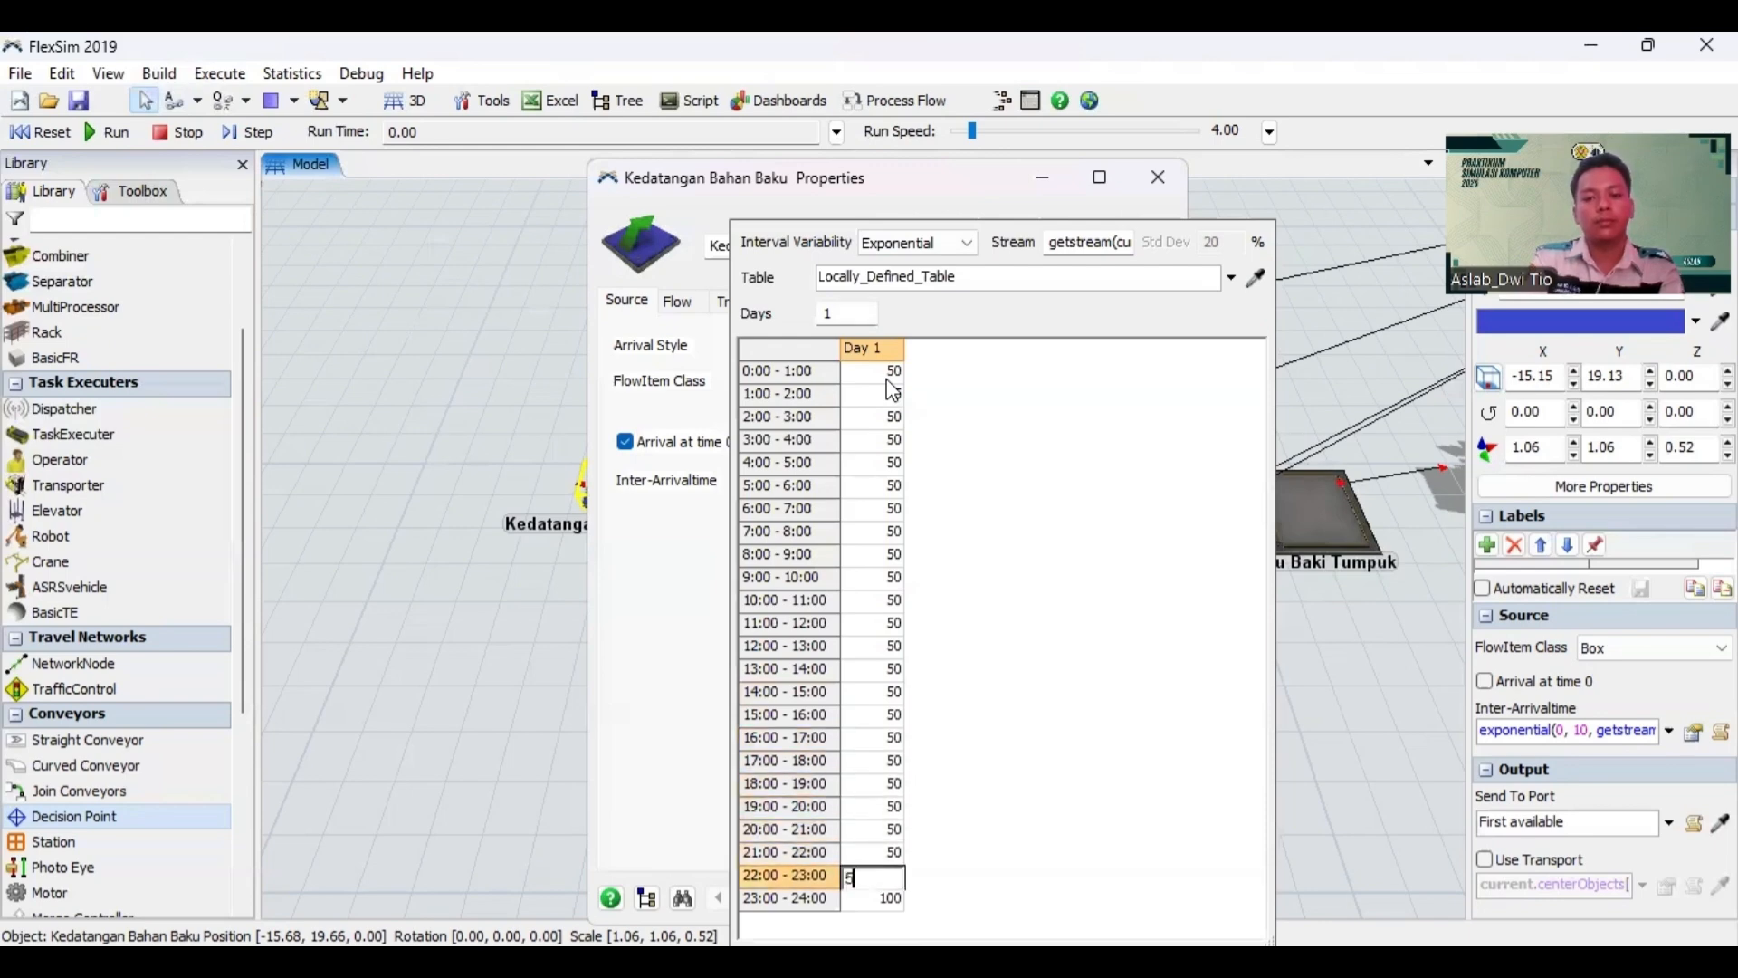
key("Return")
type("50")
key("Return")
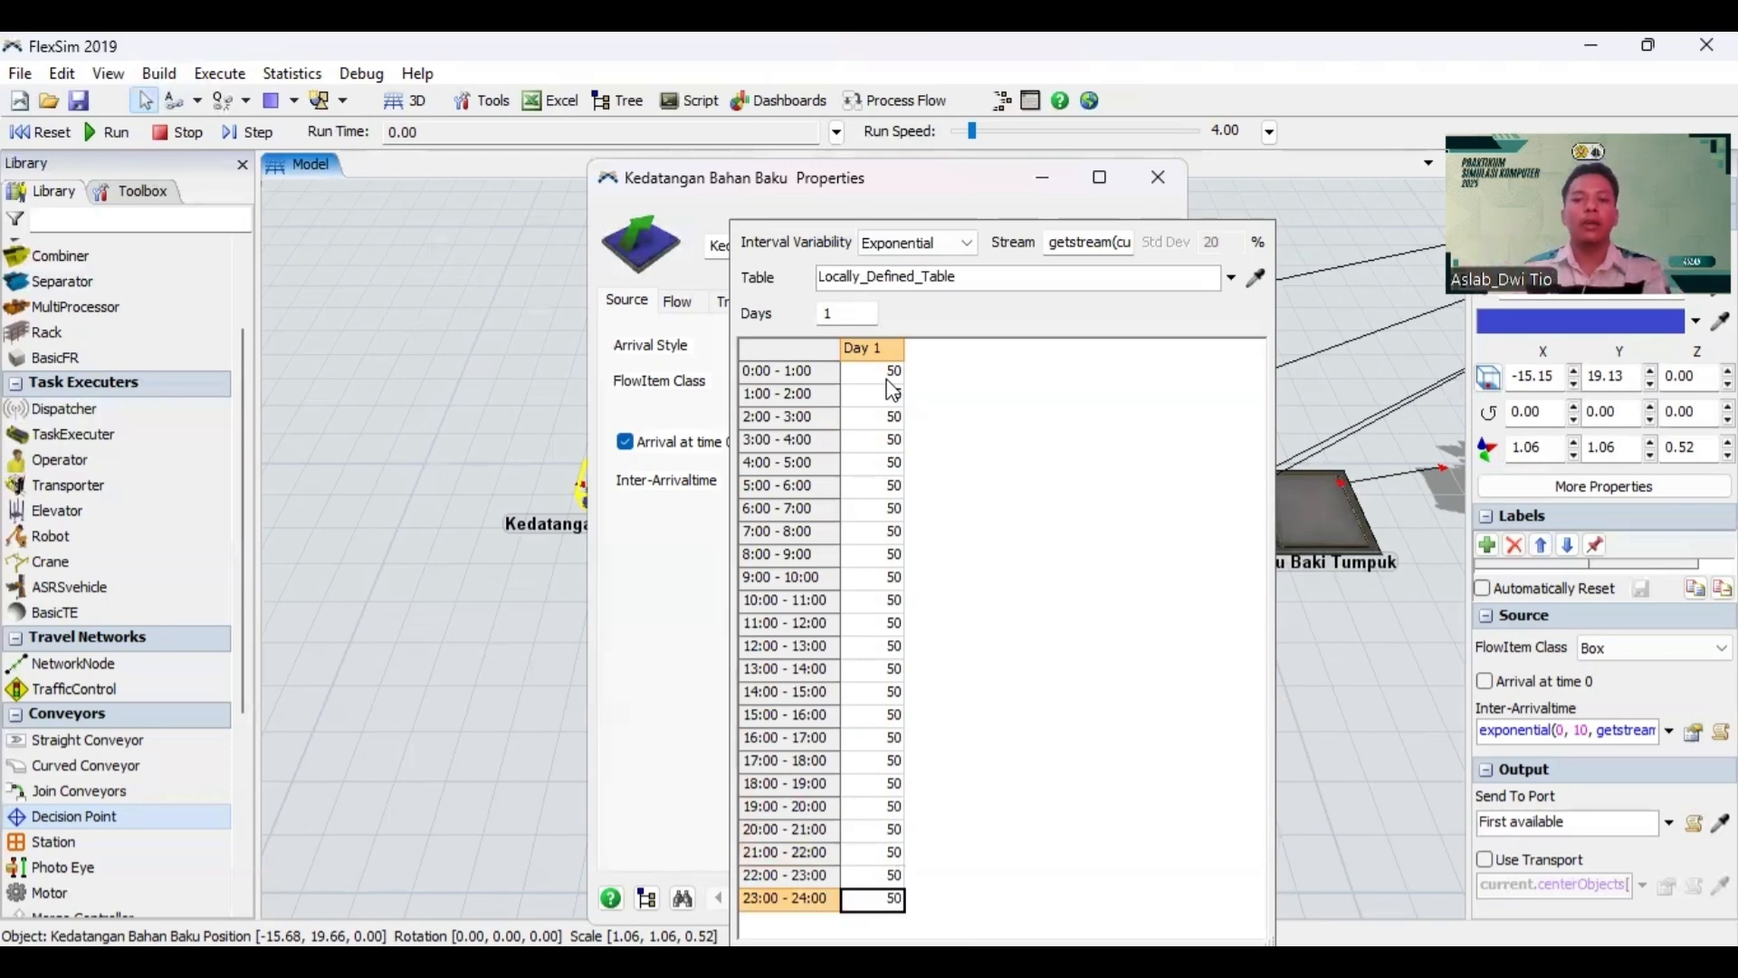
Step: Correct the 1:00 - 2:00 hourly rate to 50 and close the rate table
left_click(1125, 443)
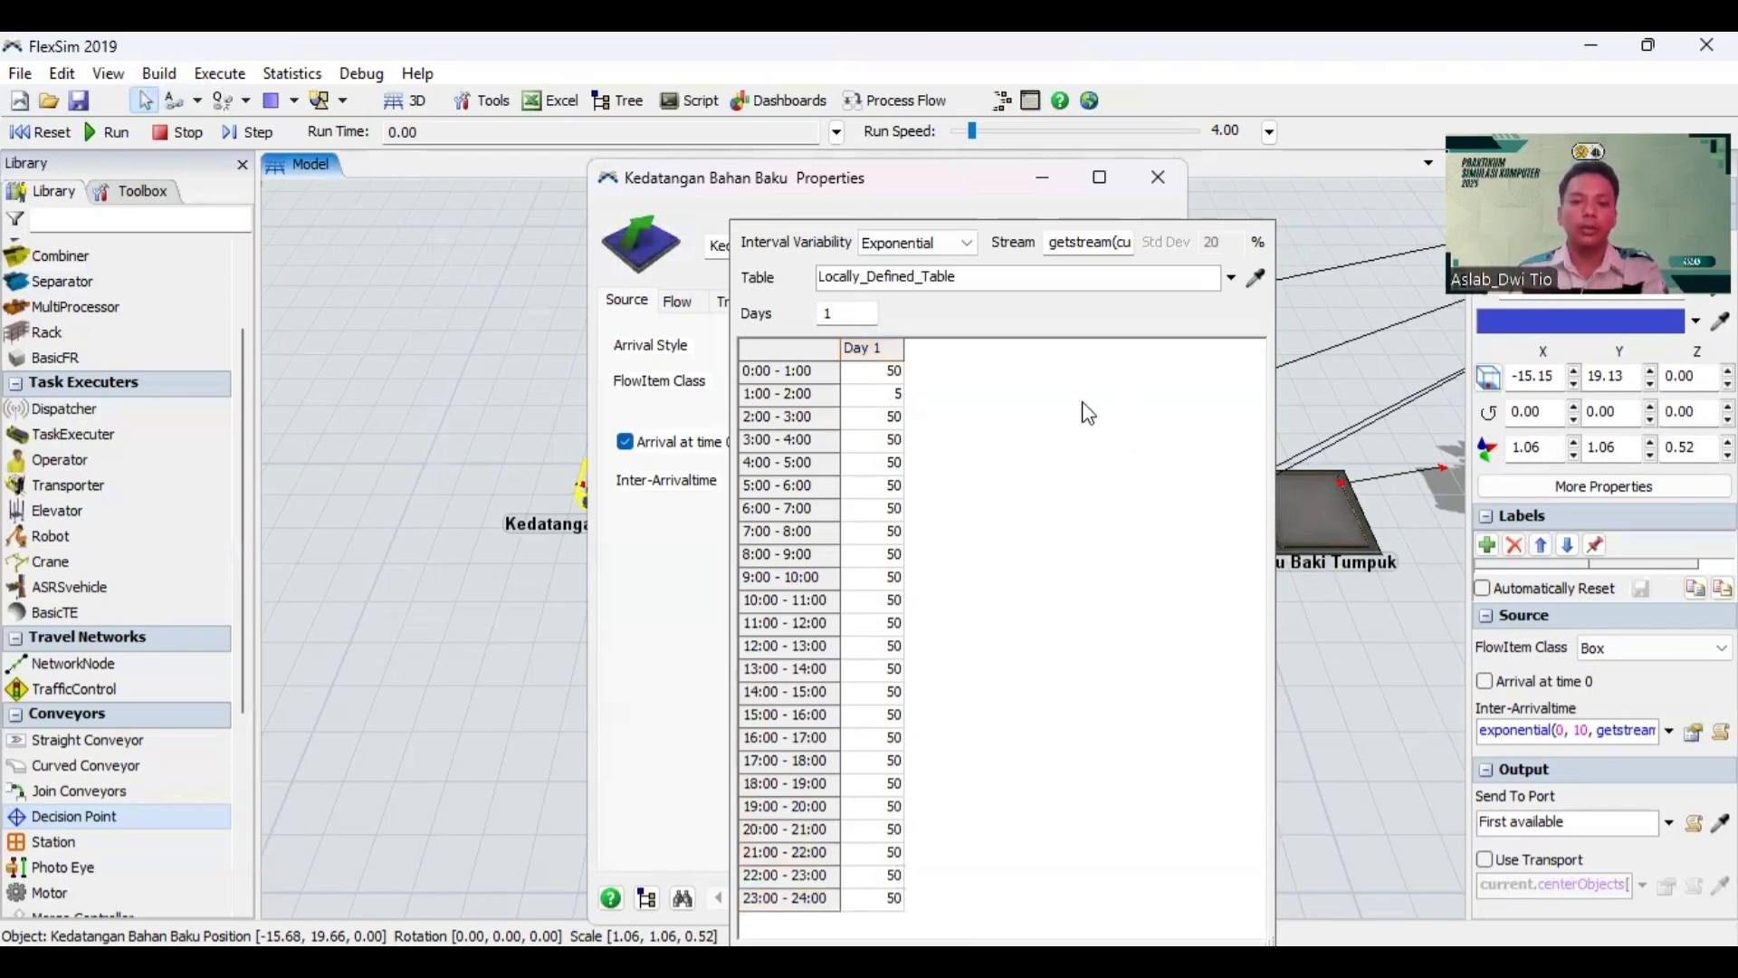
left_click(896, 393)
type("5")
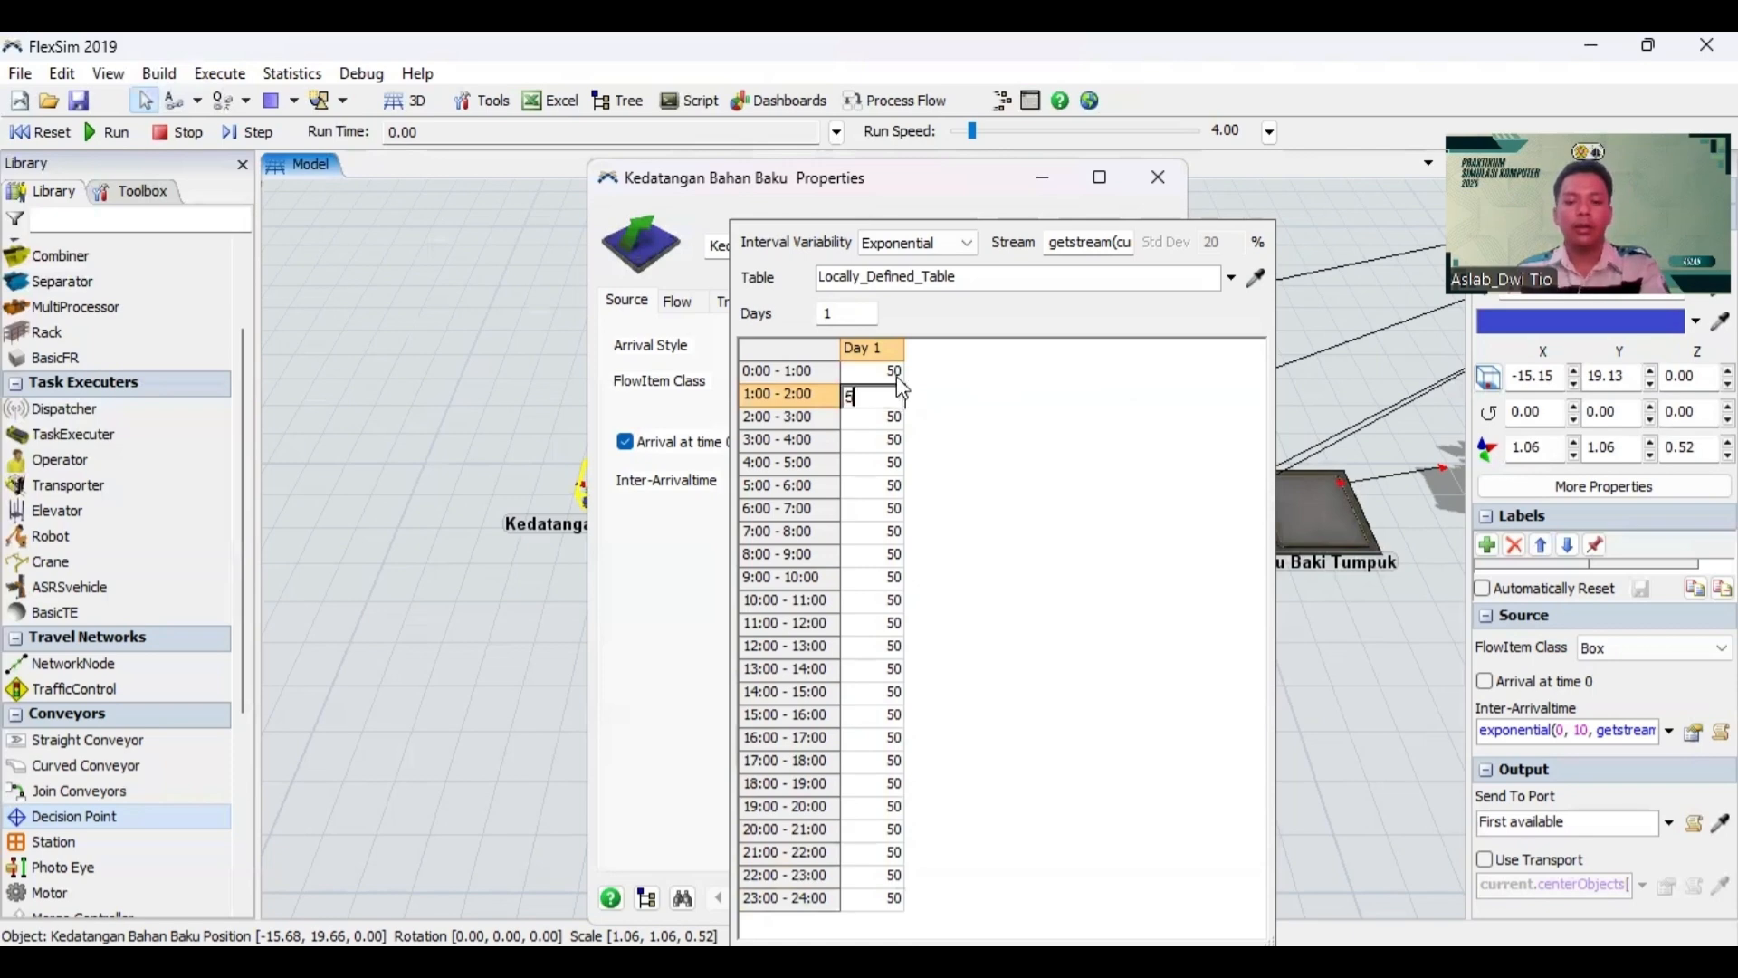
type("0")
left_click(1019, 462)
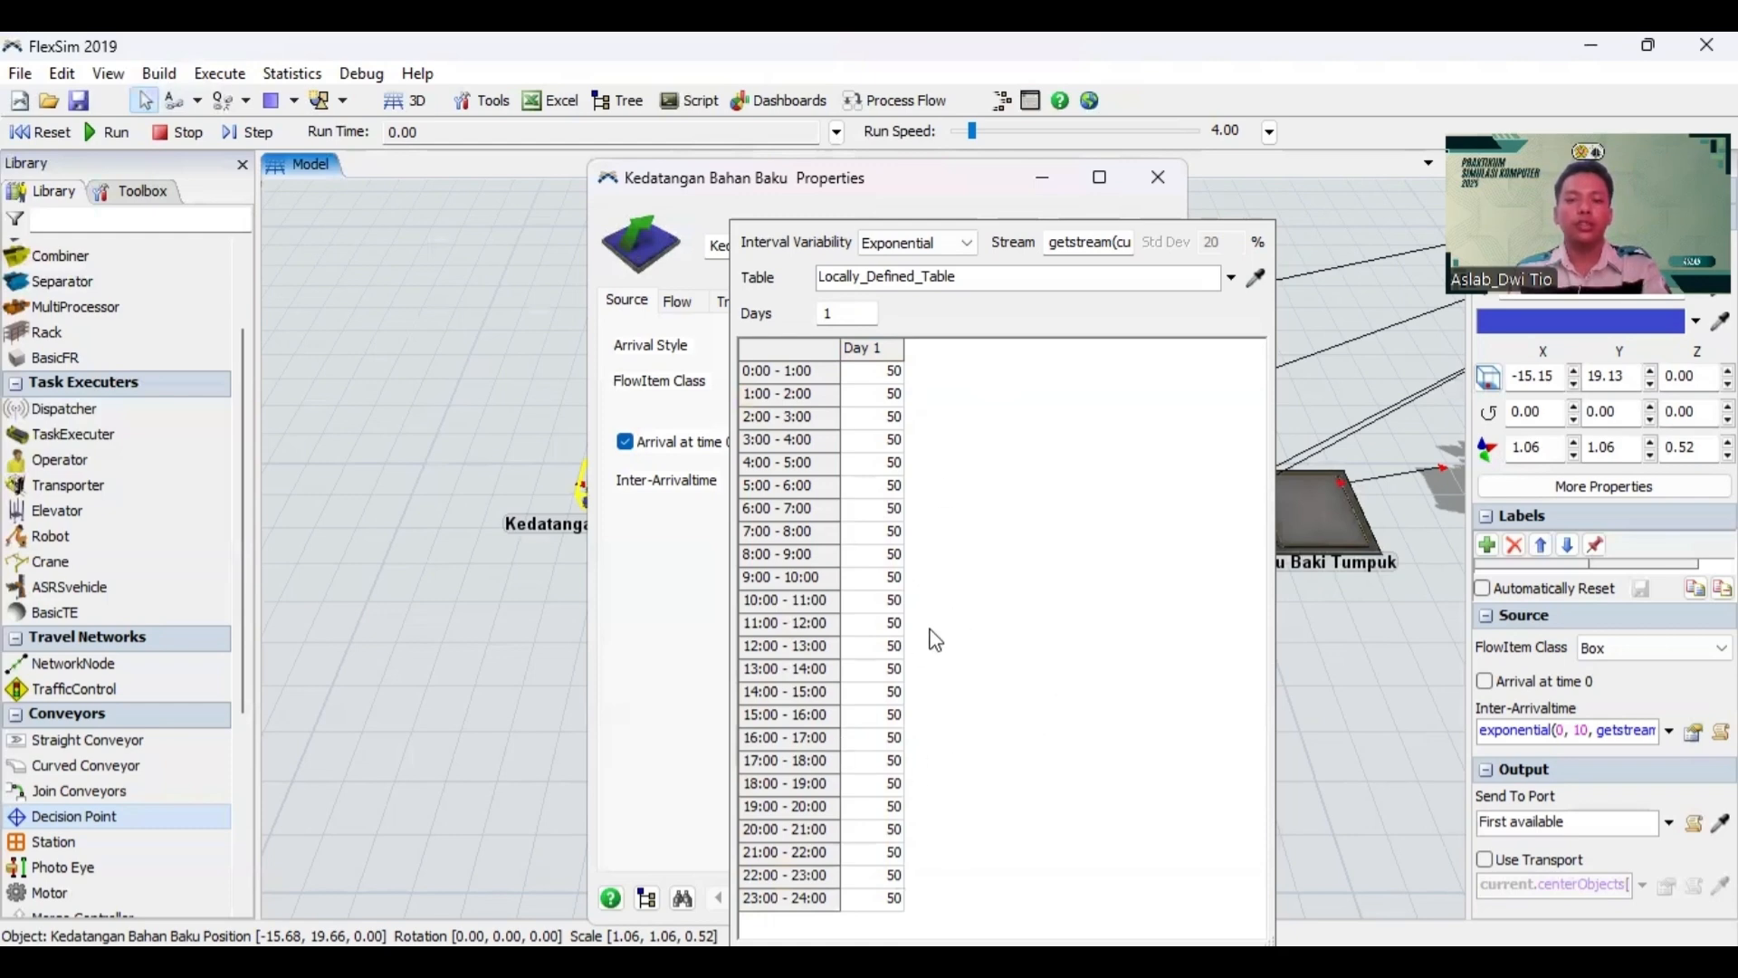
left_click(675, 548)
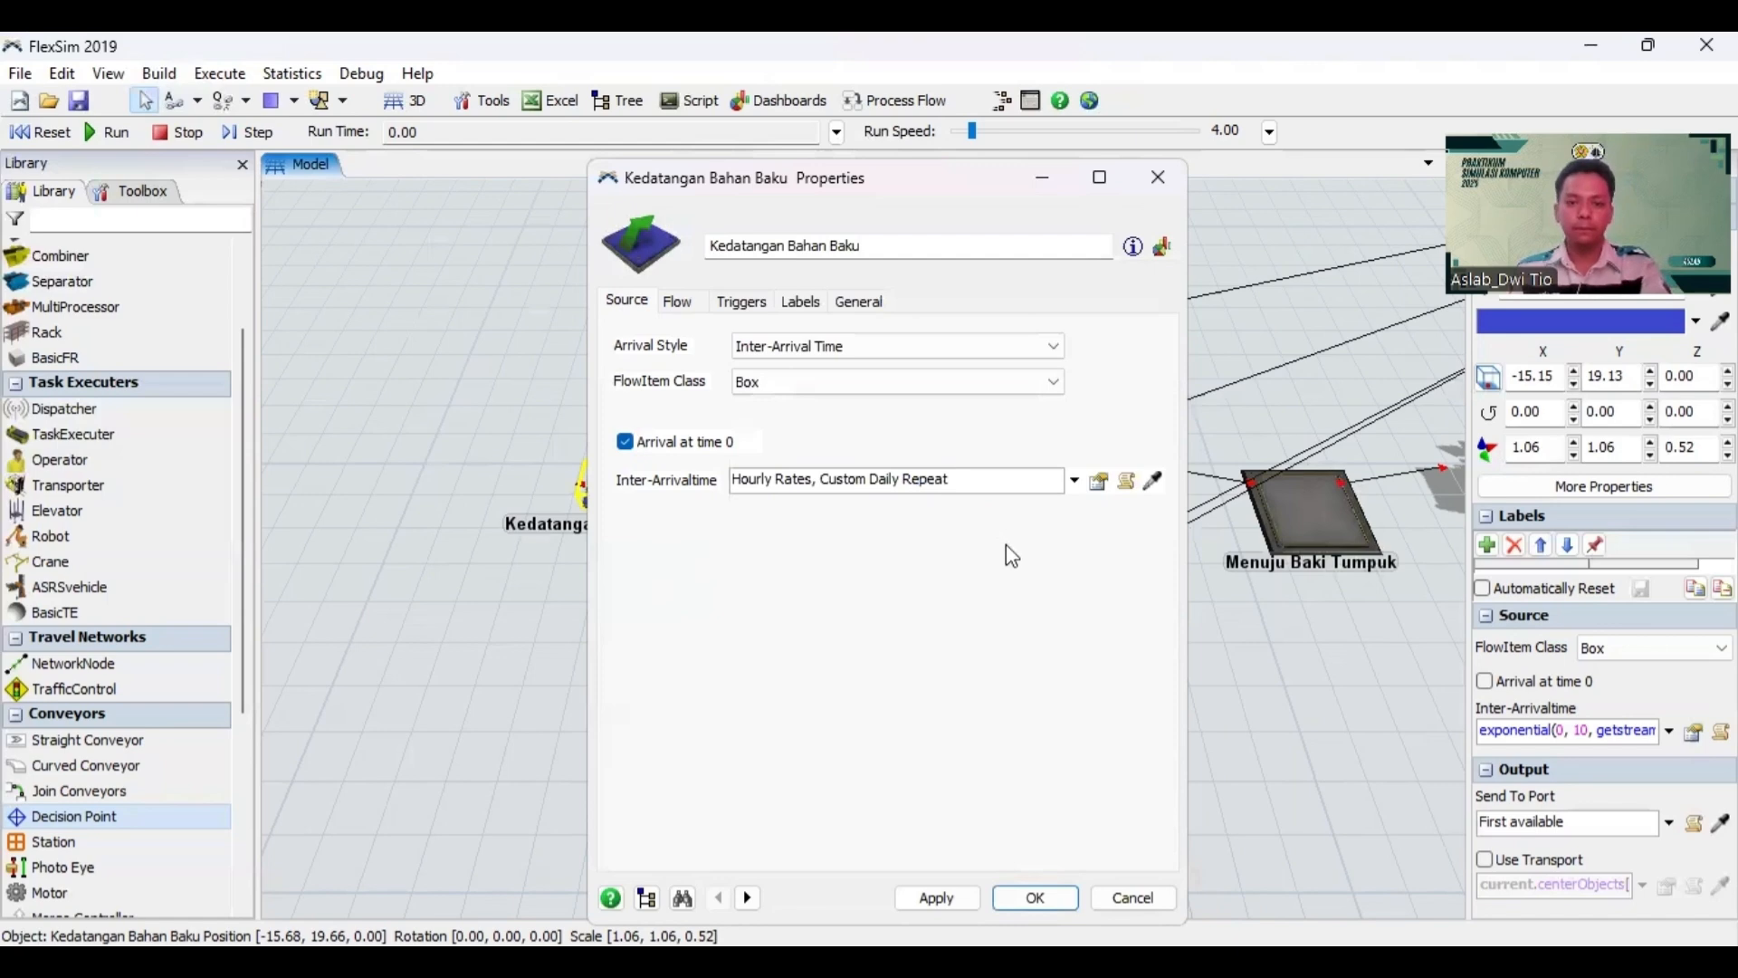
Step: Set the source's output Send To Port to Port By Case and add cases 1, 2 and 3
left_click(678, 306)
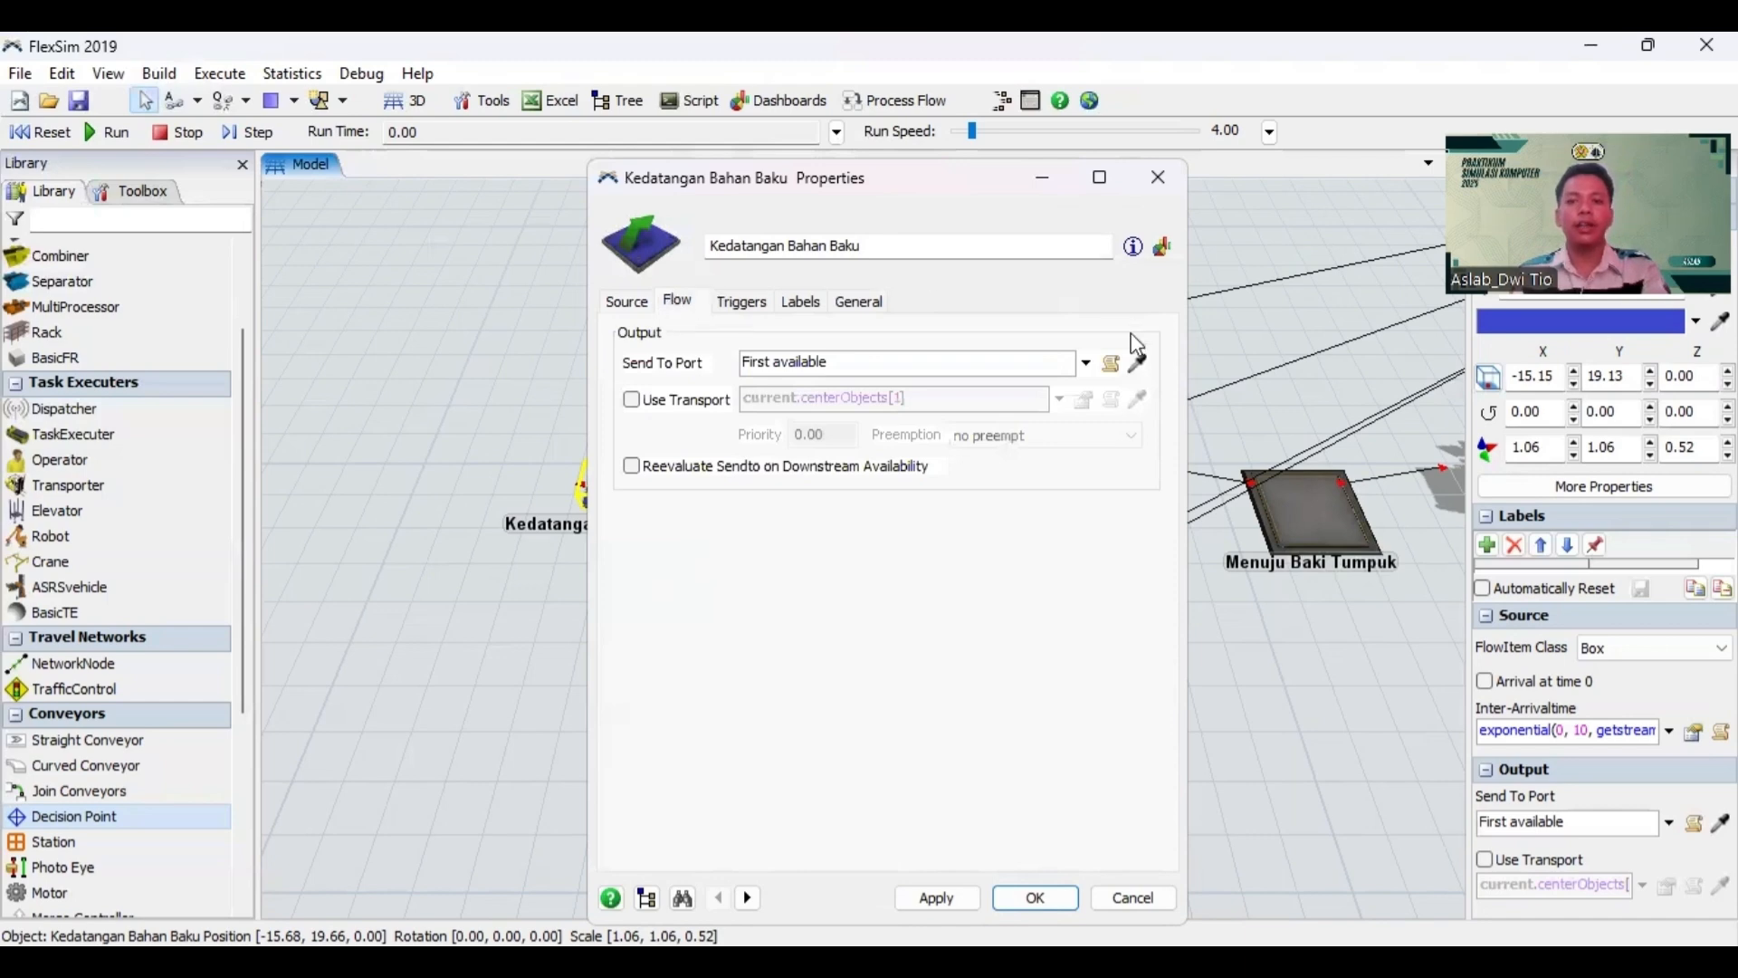
left_click(1085, 366)
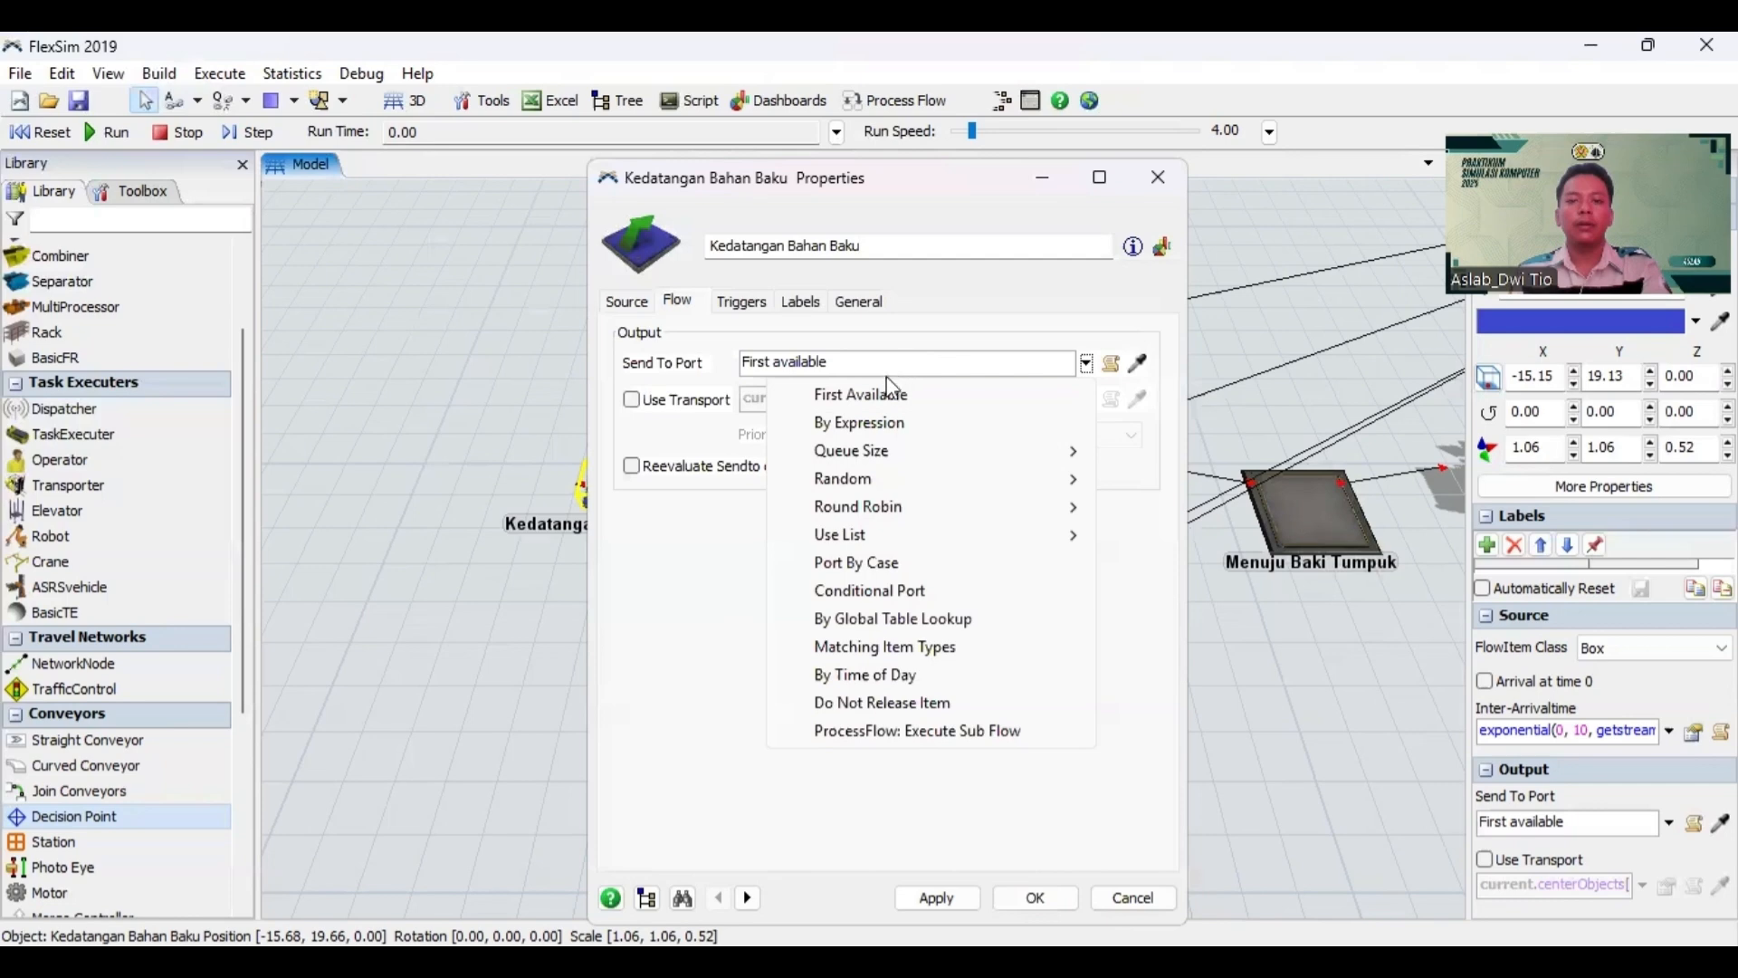
left_click(880, 568)
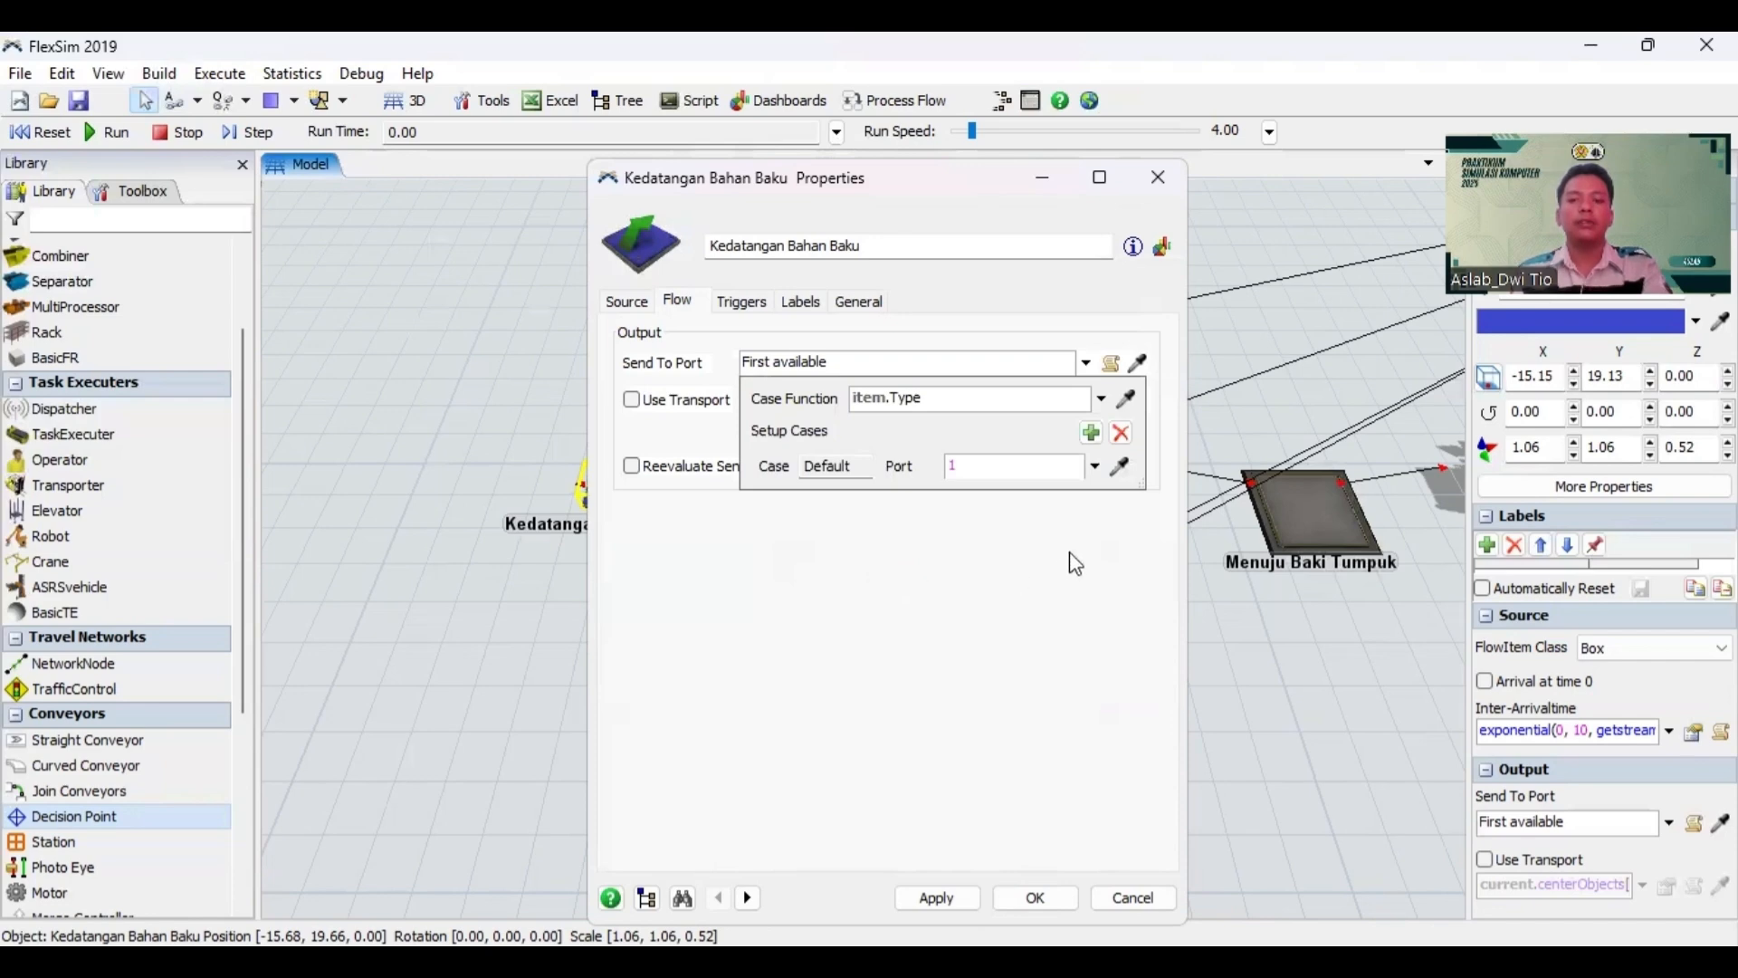
left_click(1093, 434)
left_click(1092, 435)
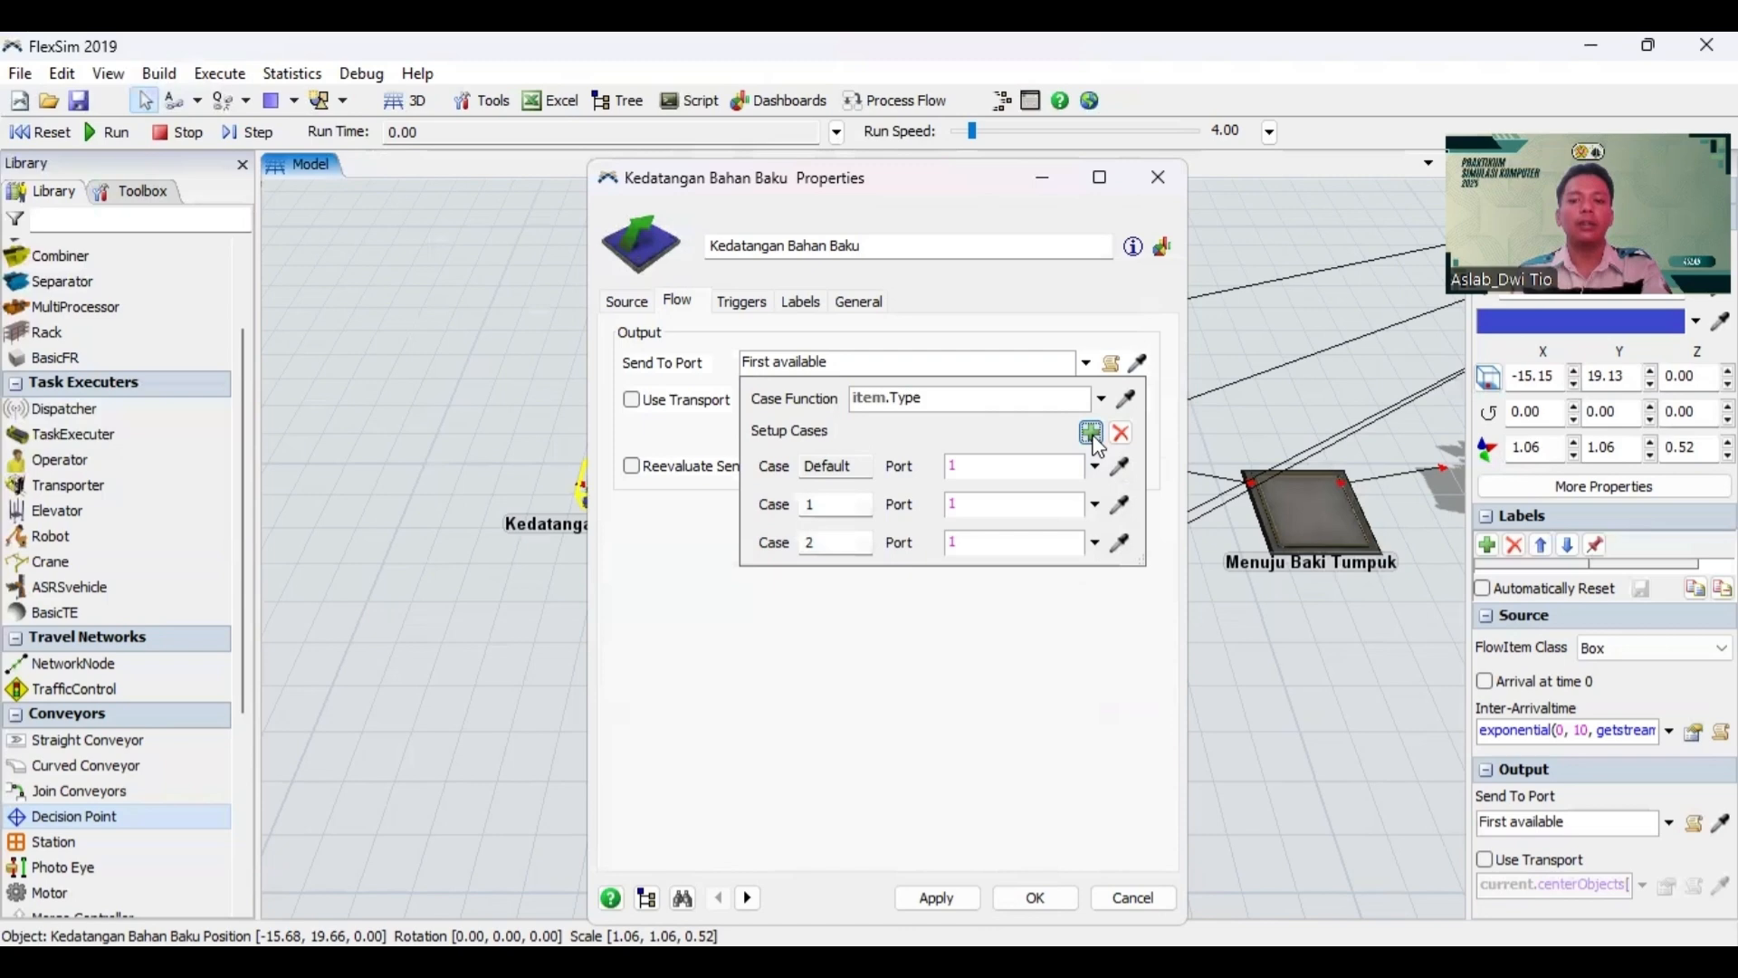
left_click(1093, 434)
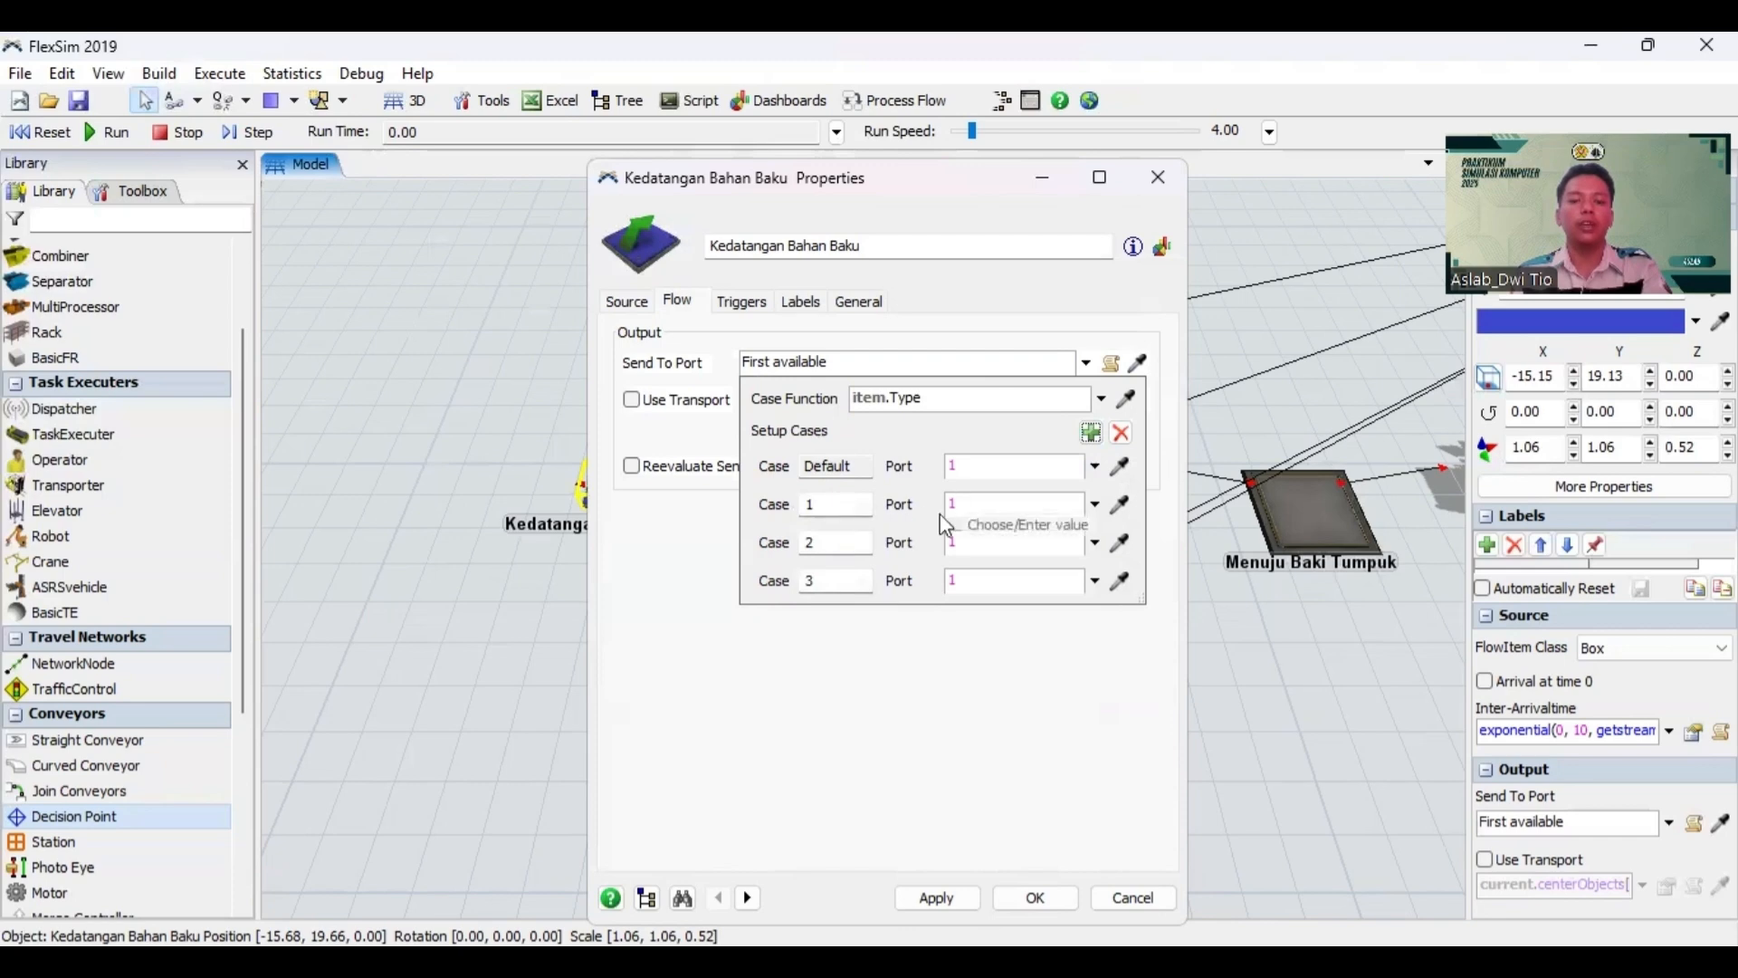
Step: Route case 2 to port 2, replace the port value of case 3, and apply the source properties
left_click(956, 543)
type("2")
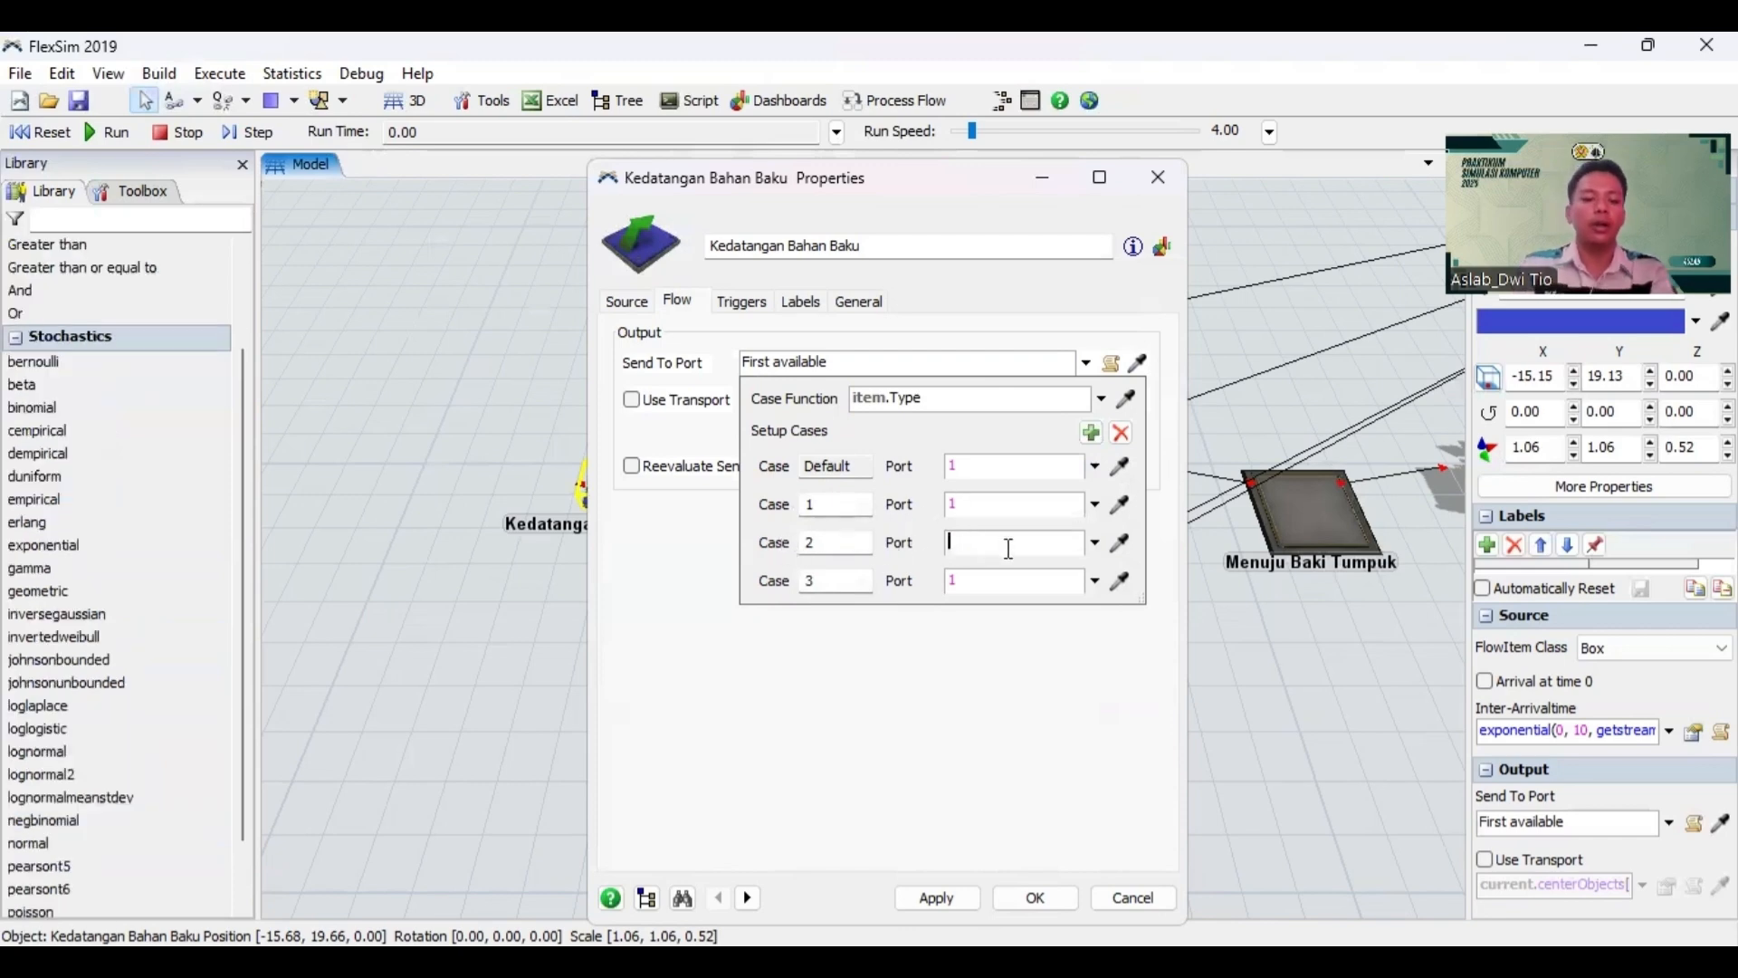
left_click(990, 584)
key("BackSpace")
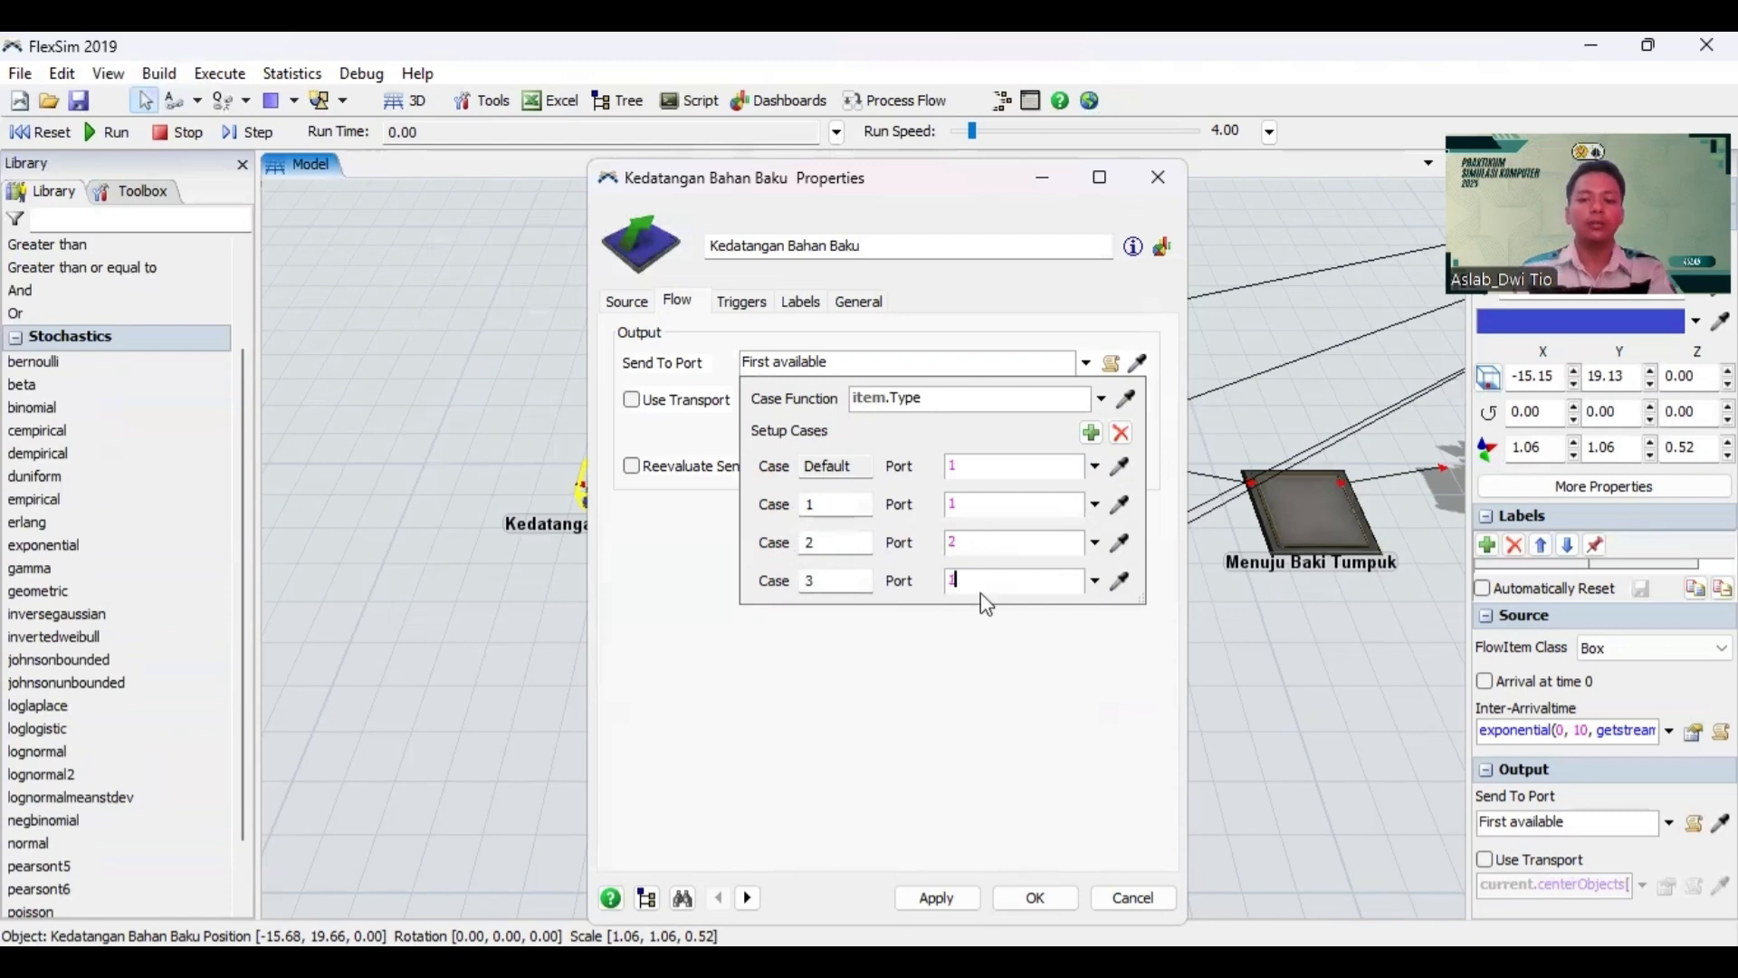
left_click(910, 899)
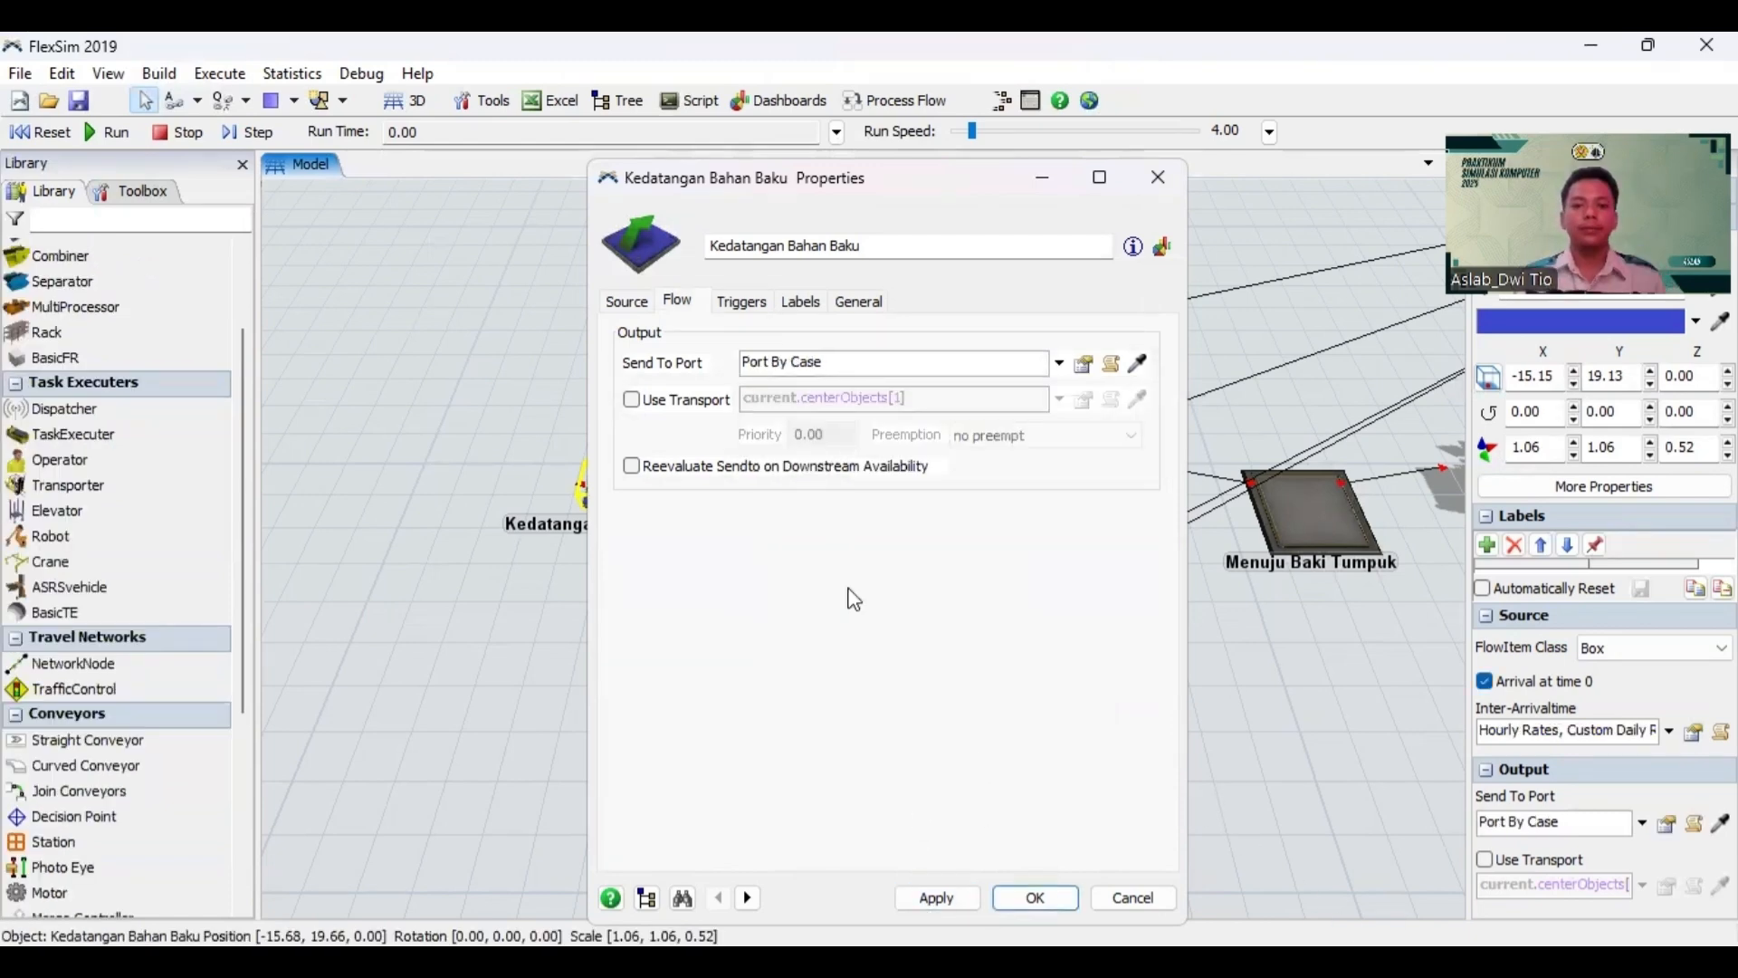
Step: Add an On Creation trigger to the source that sets item type by percentage, with entries for types 1, 2 and 3
left_click(747, 303)
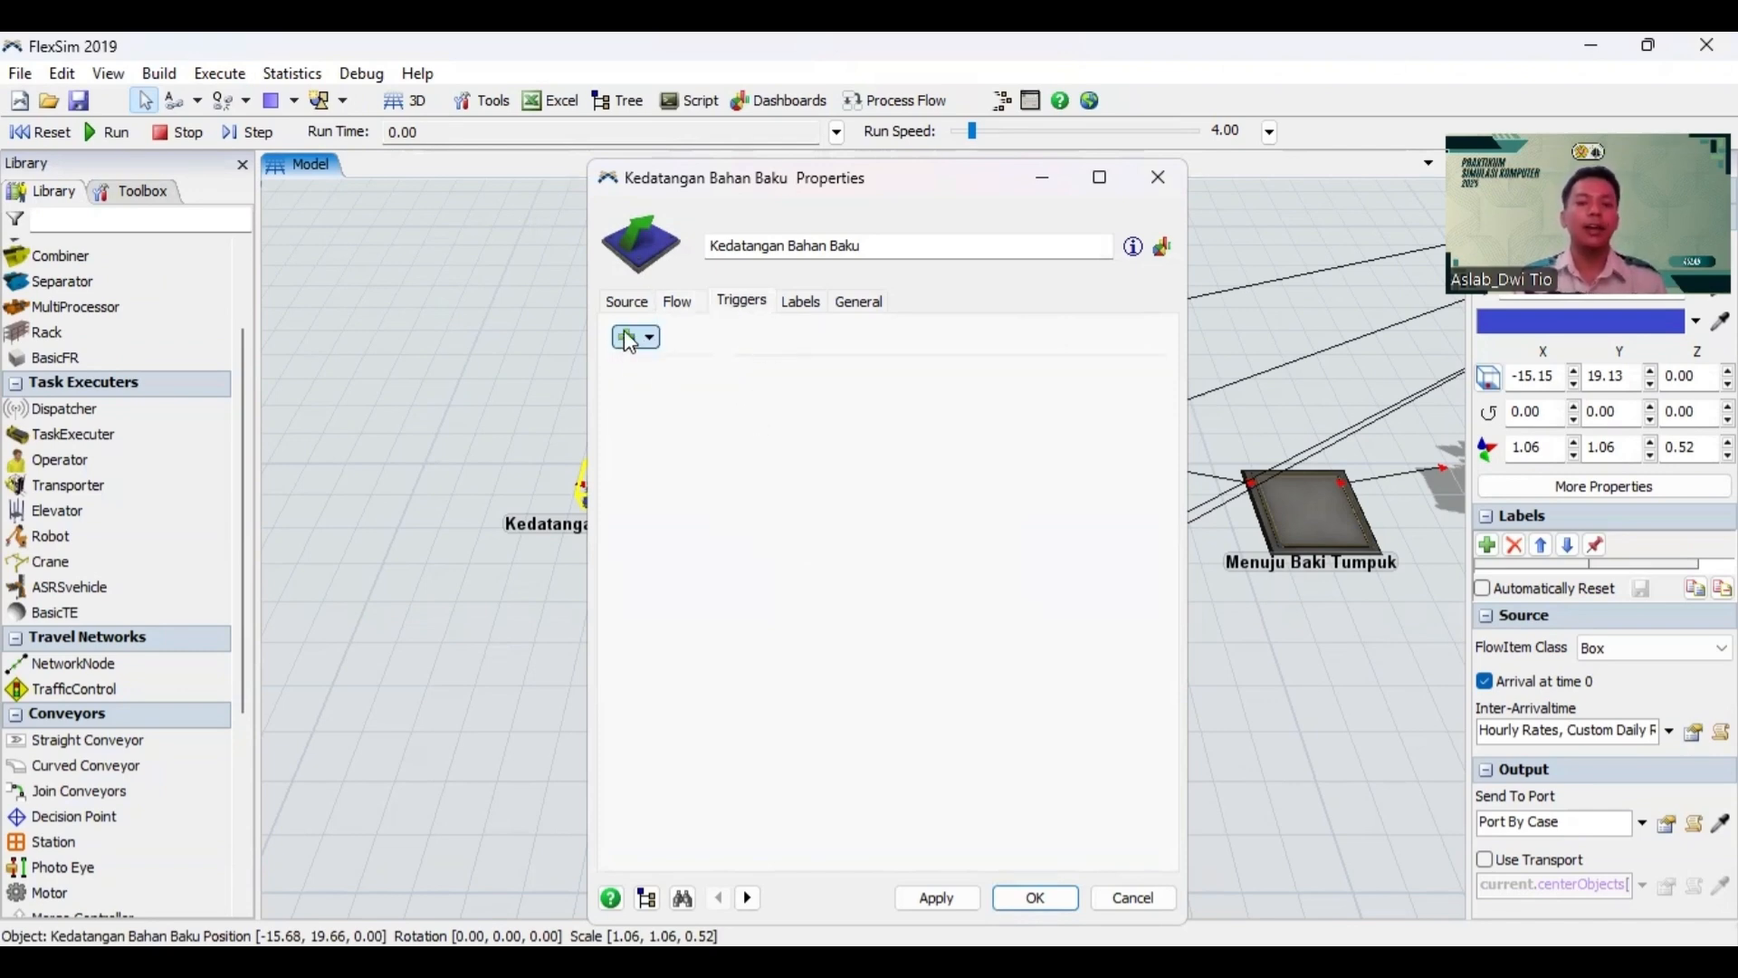
left_click(632, 344)
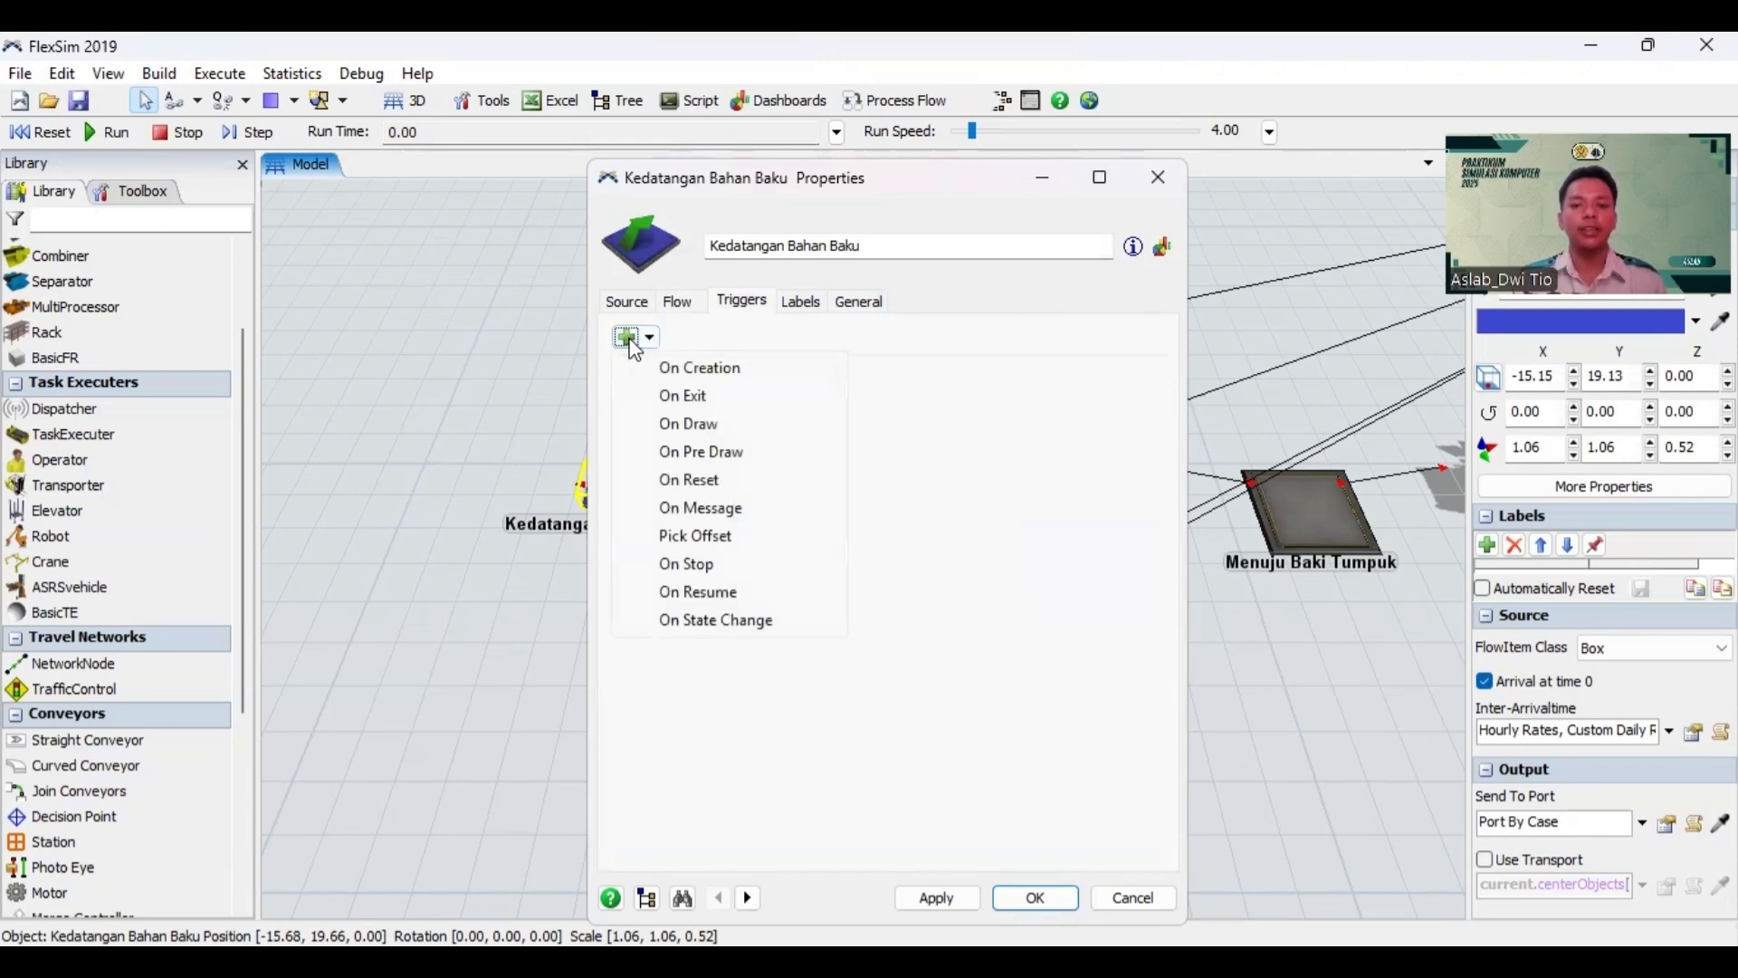
left_click(724, 371)
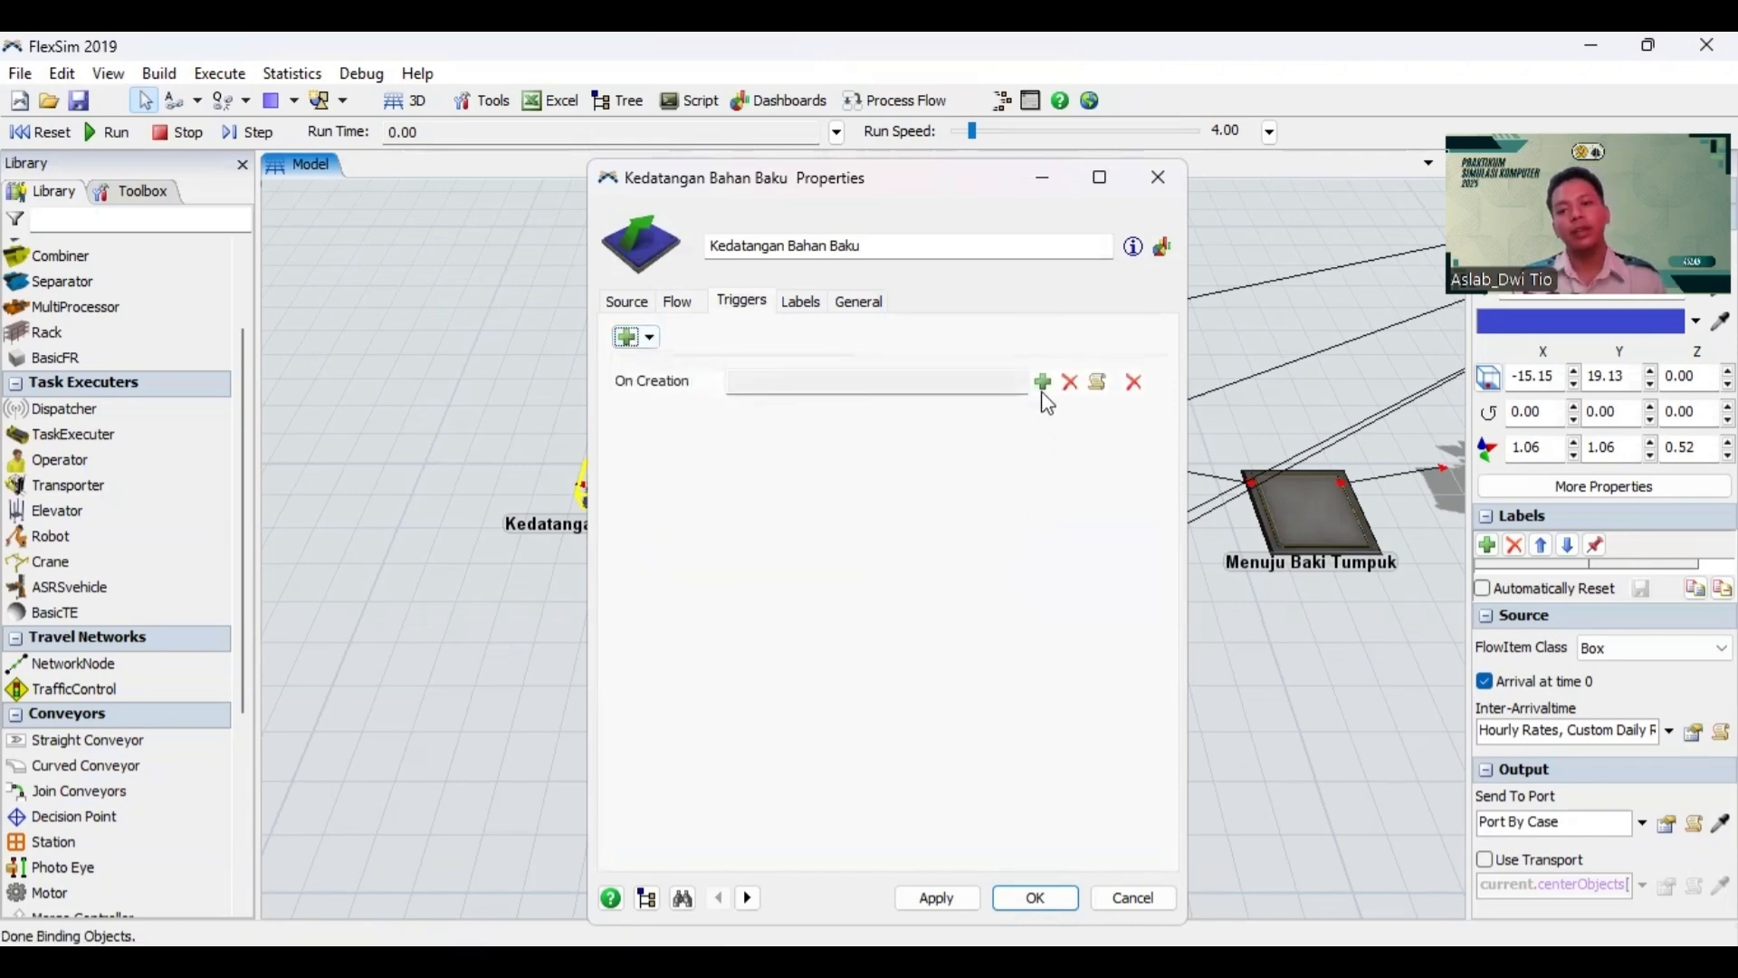
left_click(1043, 382)
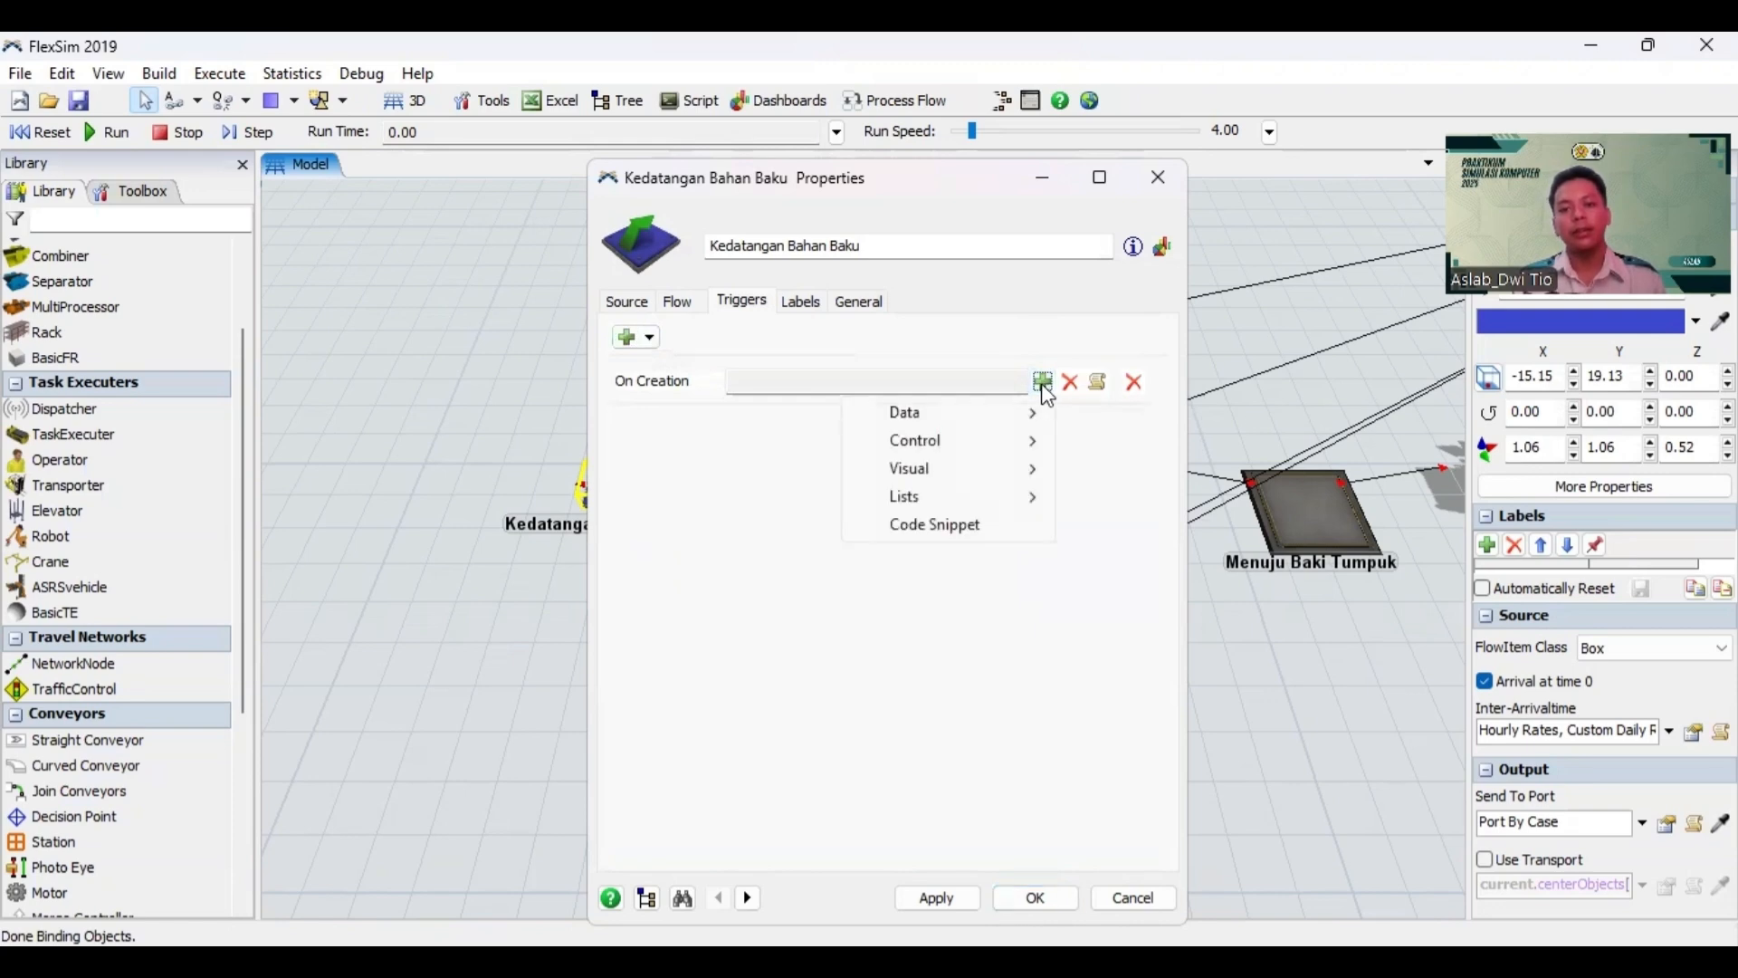
mouse_move(1020, 424)
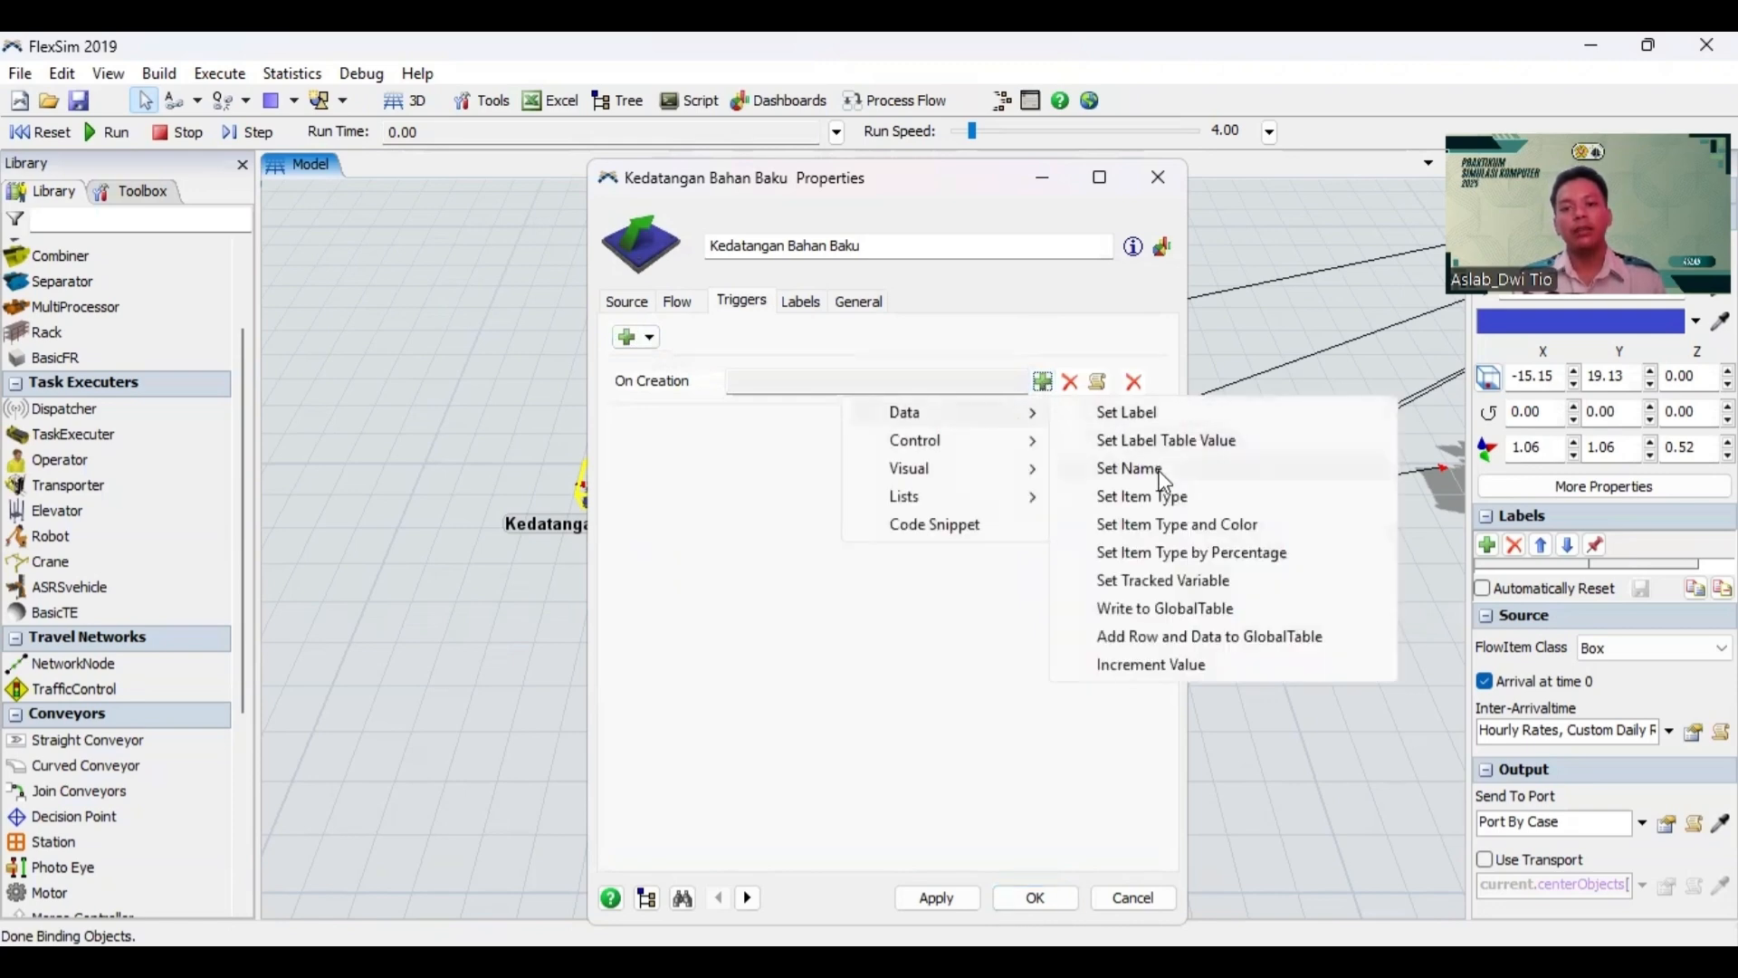
left_click(1190, 553)
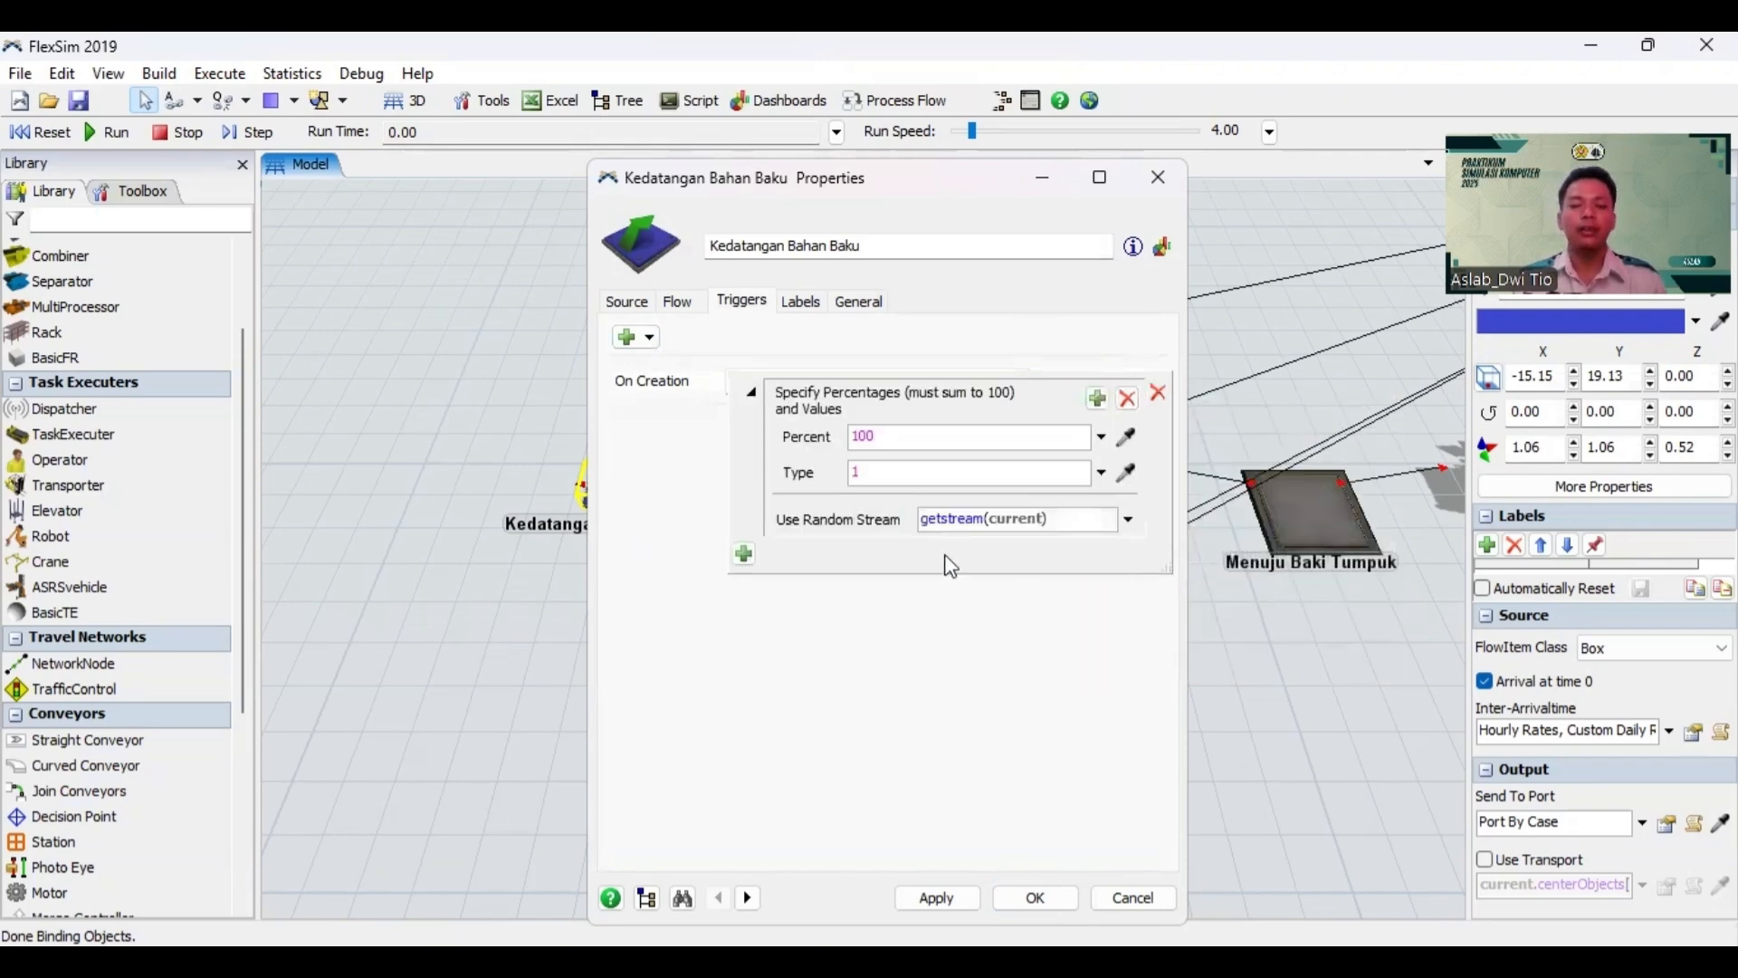
left_click(1097, 399)
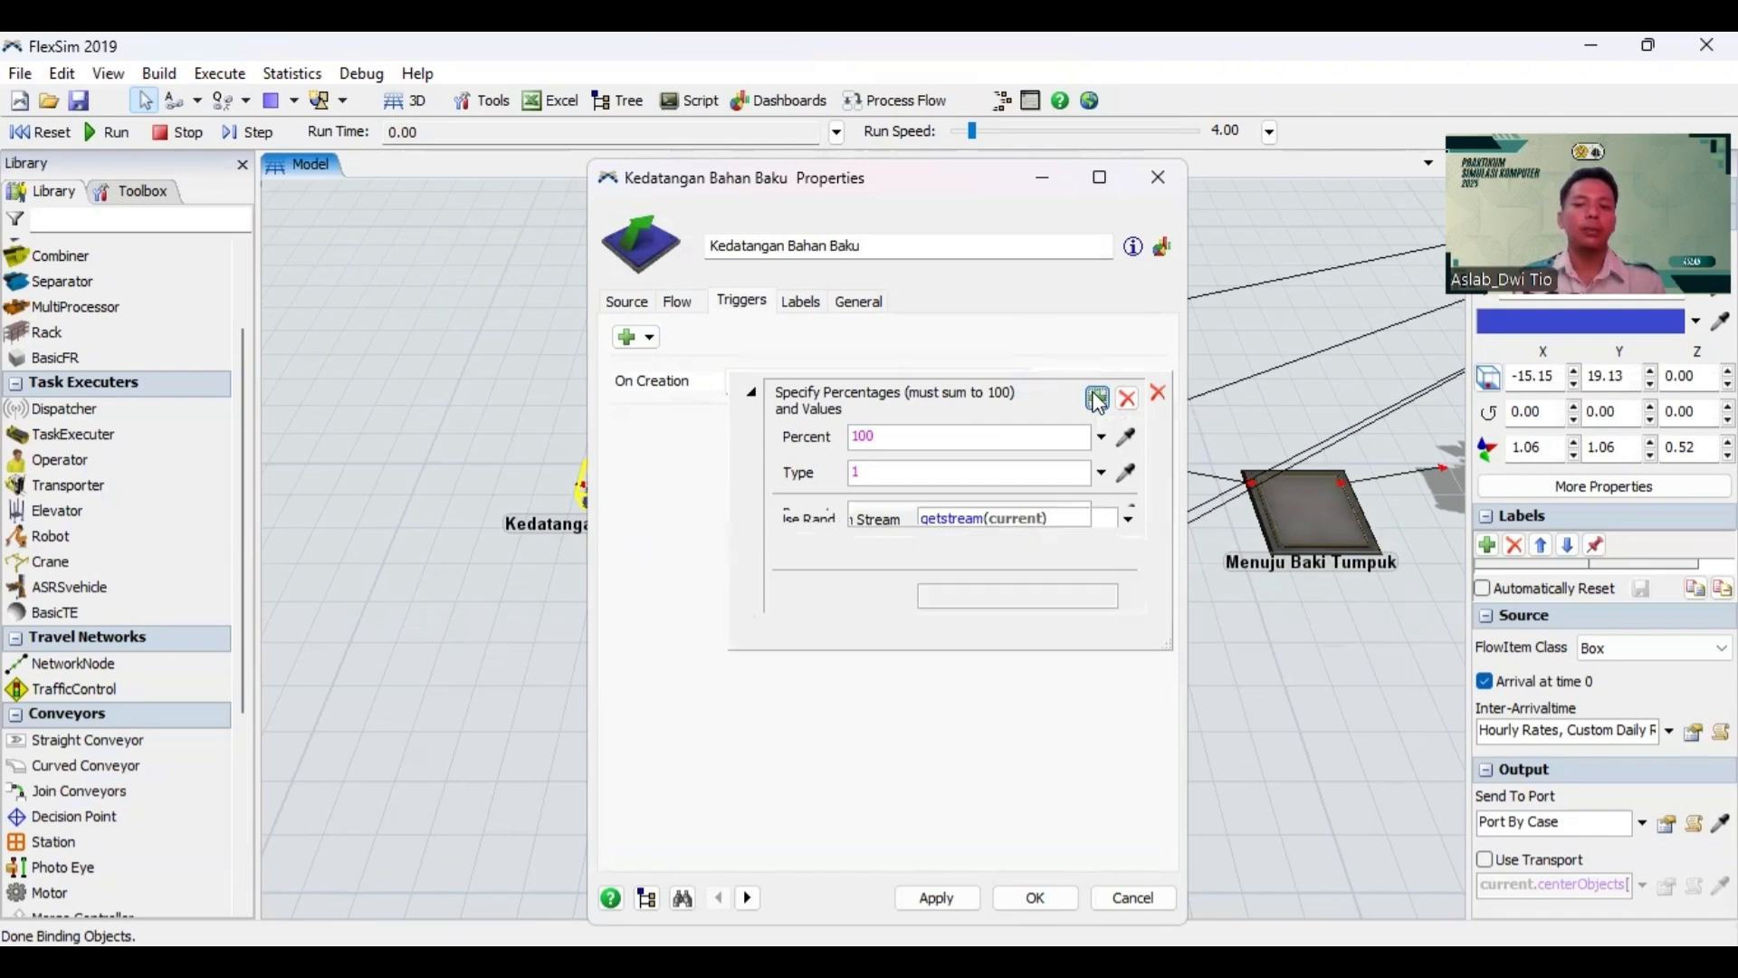
left_click(1097, 399)
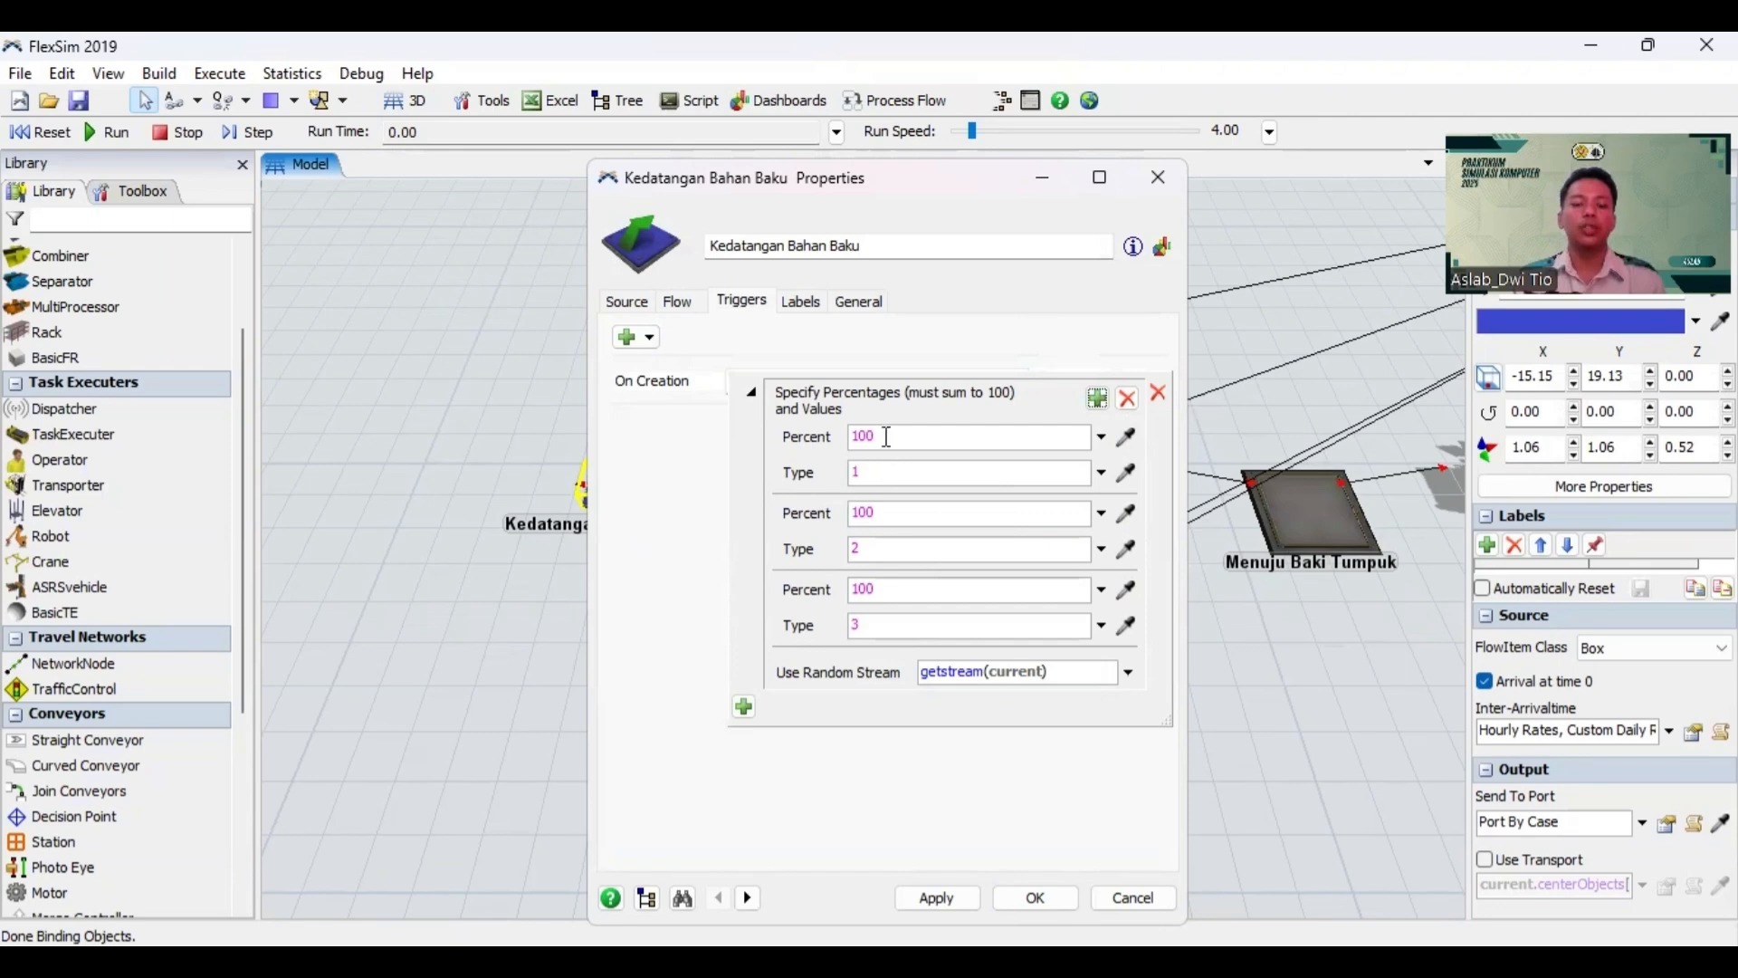
Step: Set the item type percentages to 30 for type 1, 30 for type 2 and 40 for type 3
left_click_drag(883, 436, 823, 437)
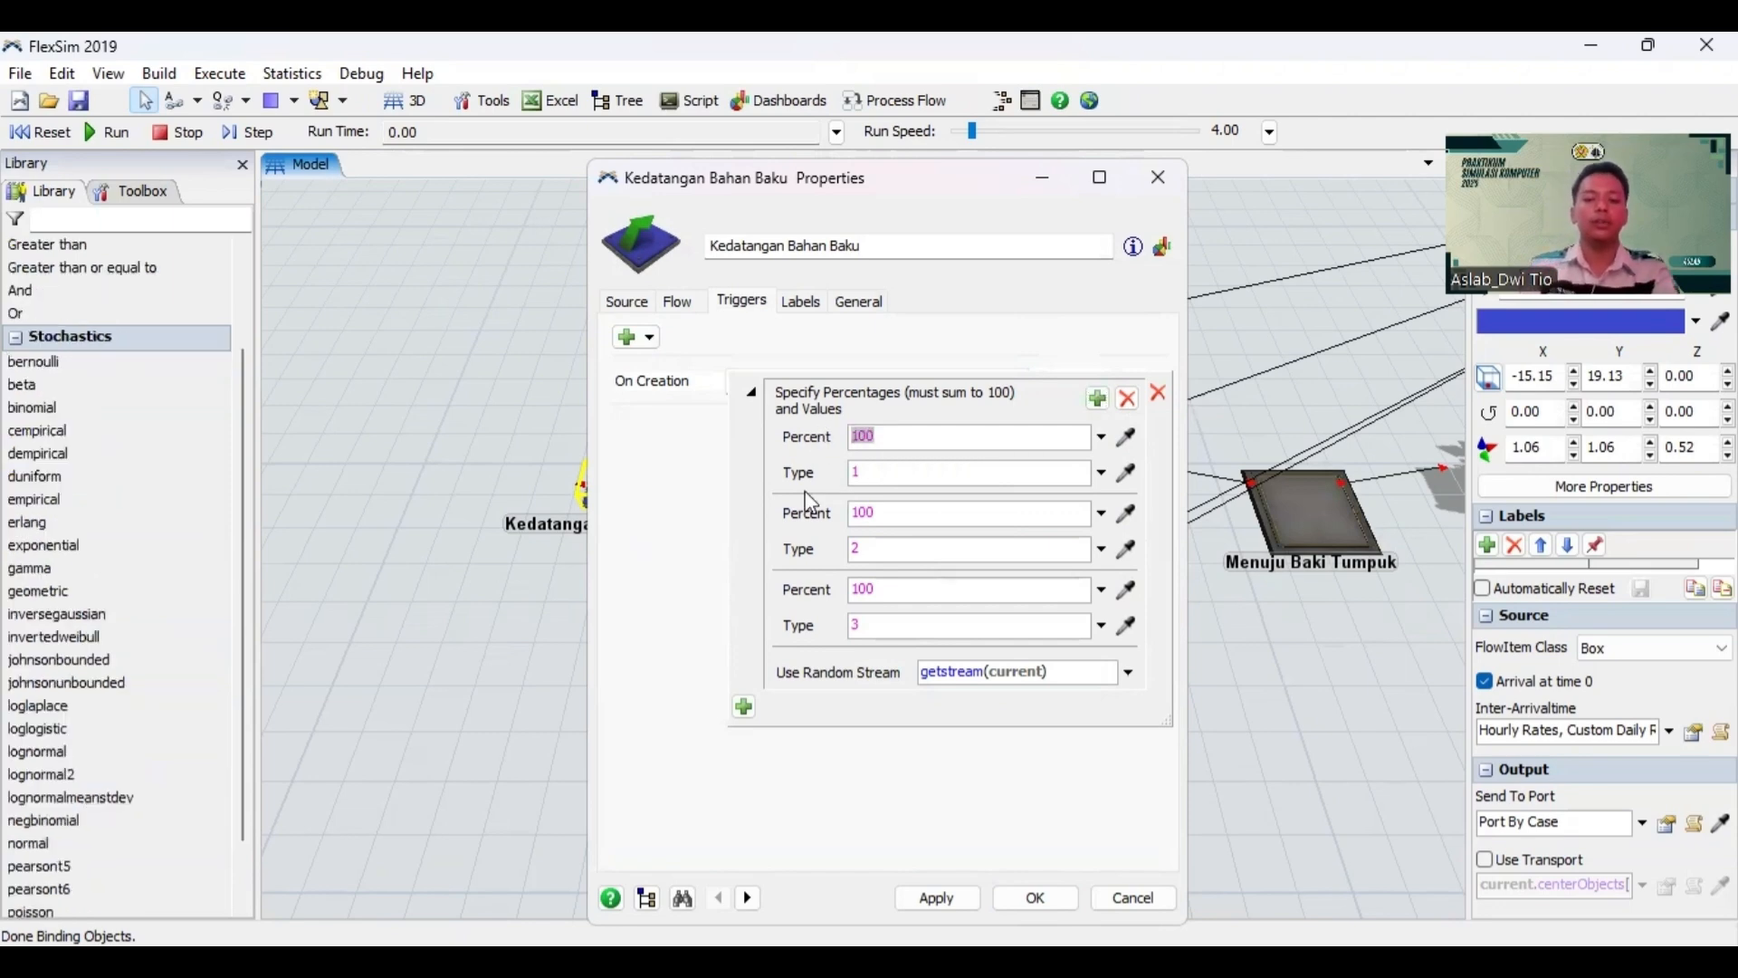
type("30")
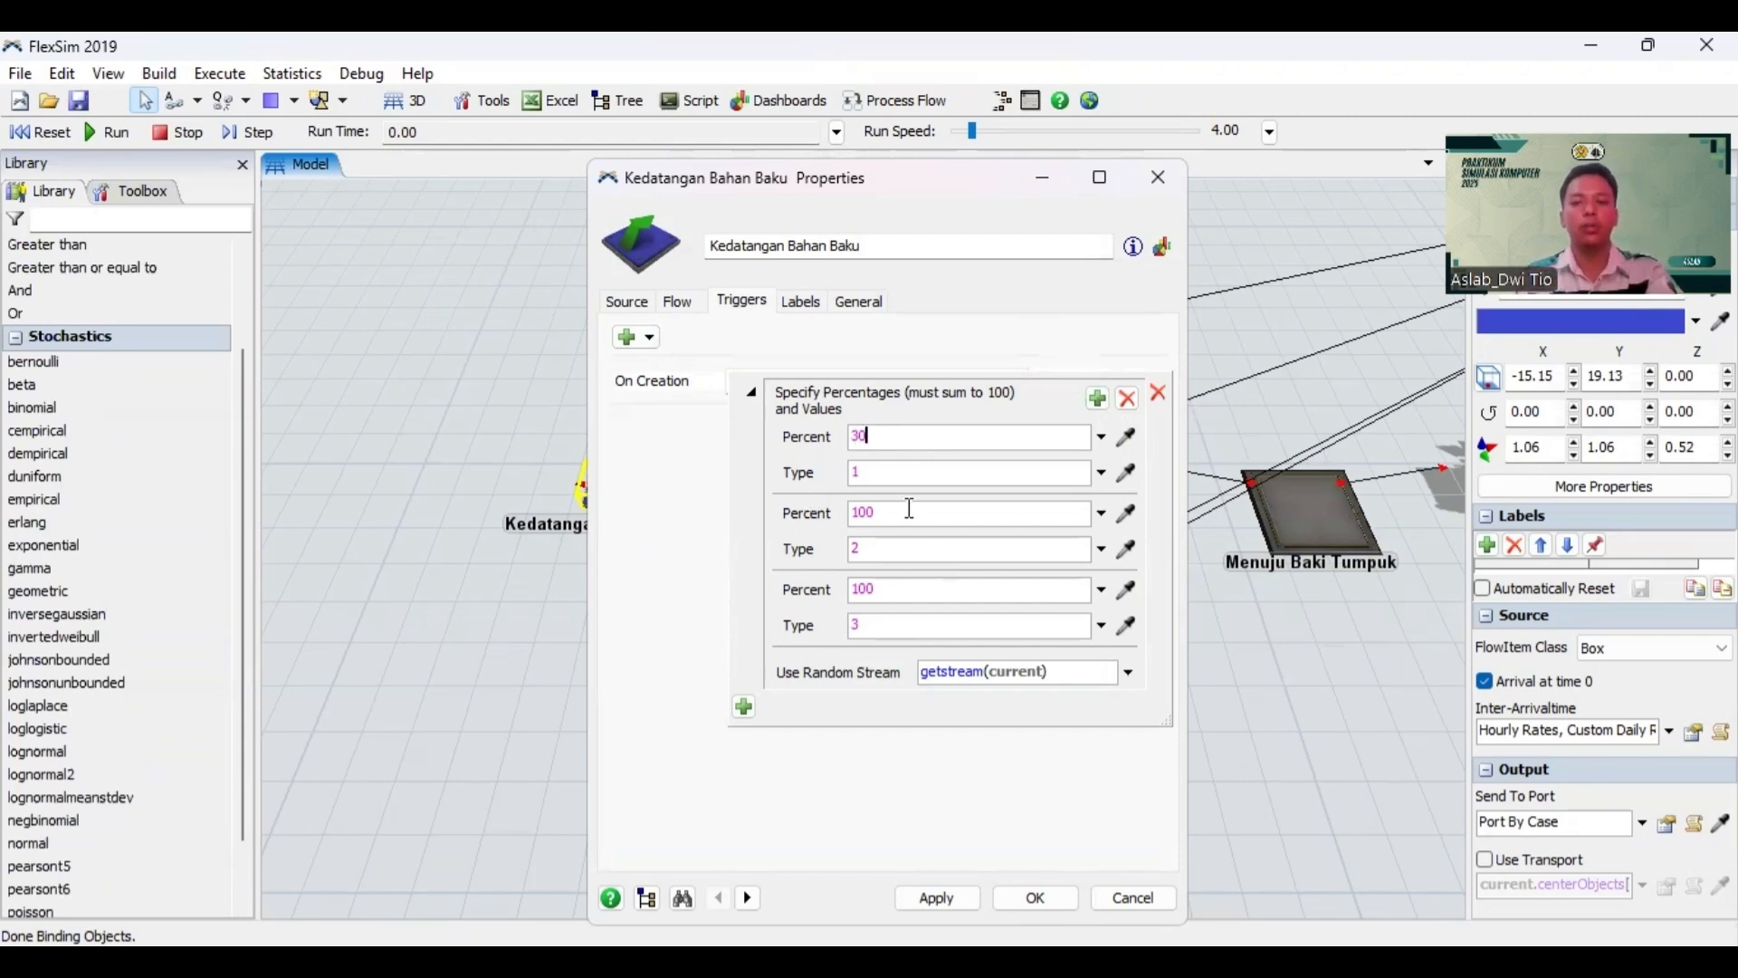
left_click_drag(802, 529, 824, 508)
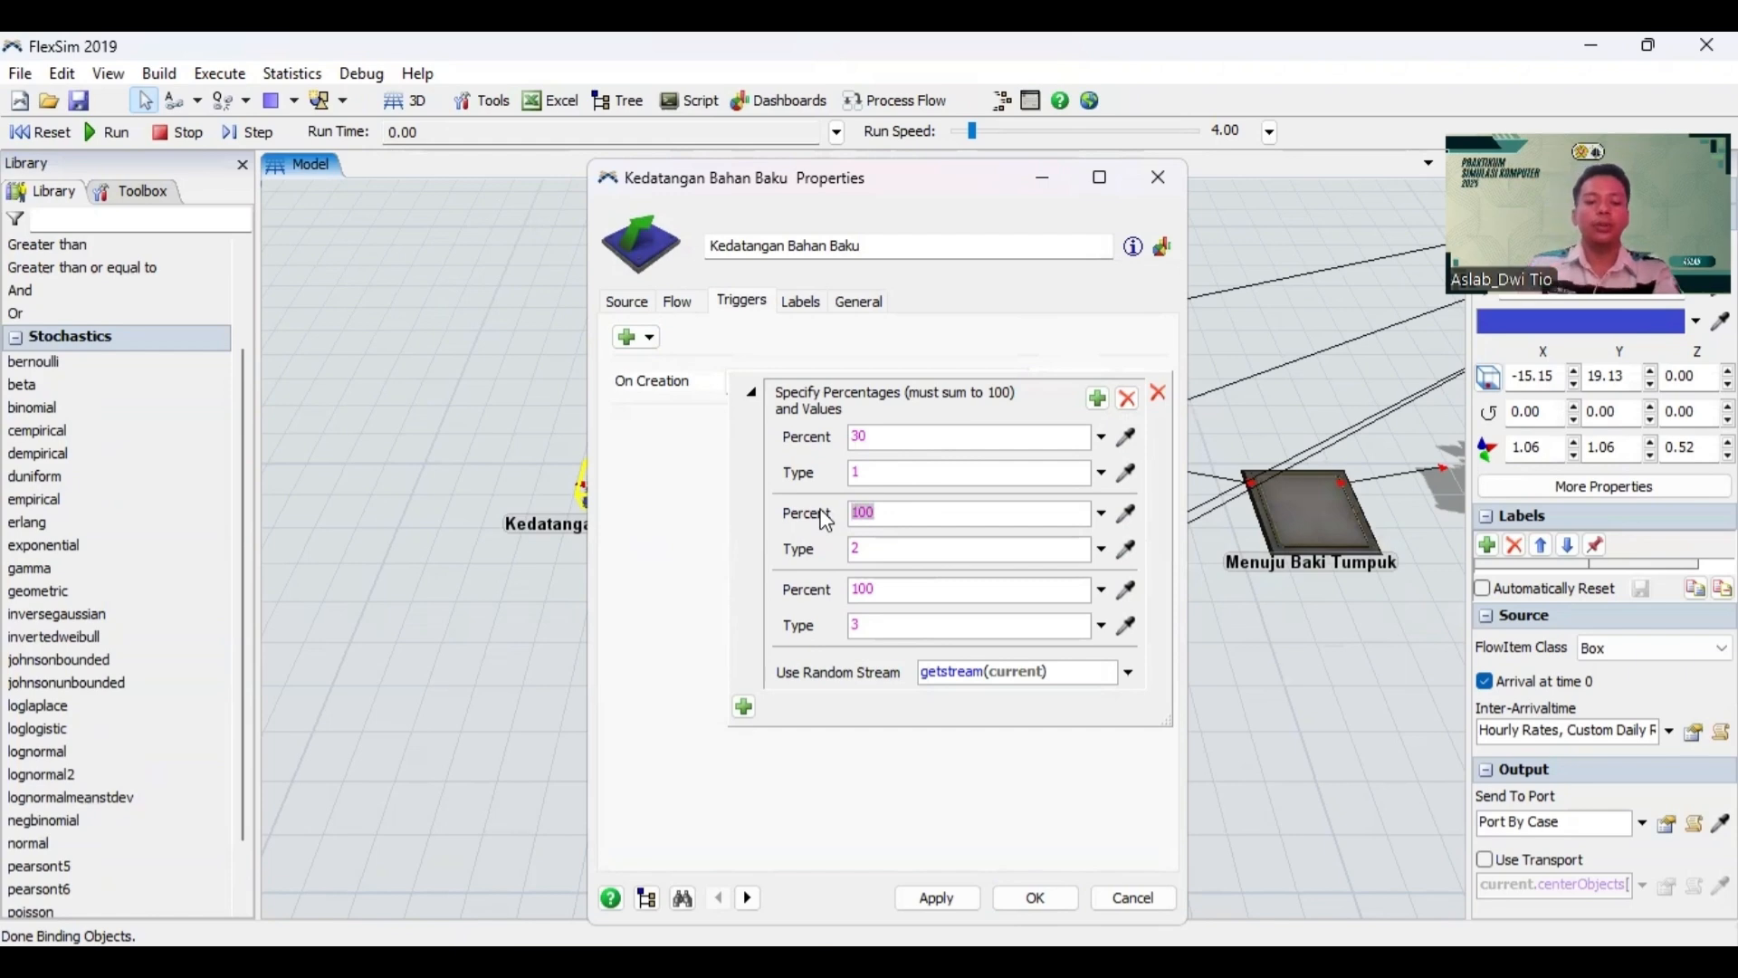
type("30")
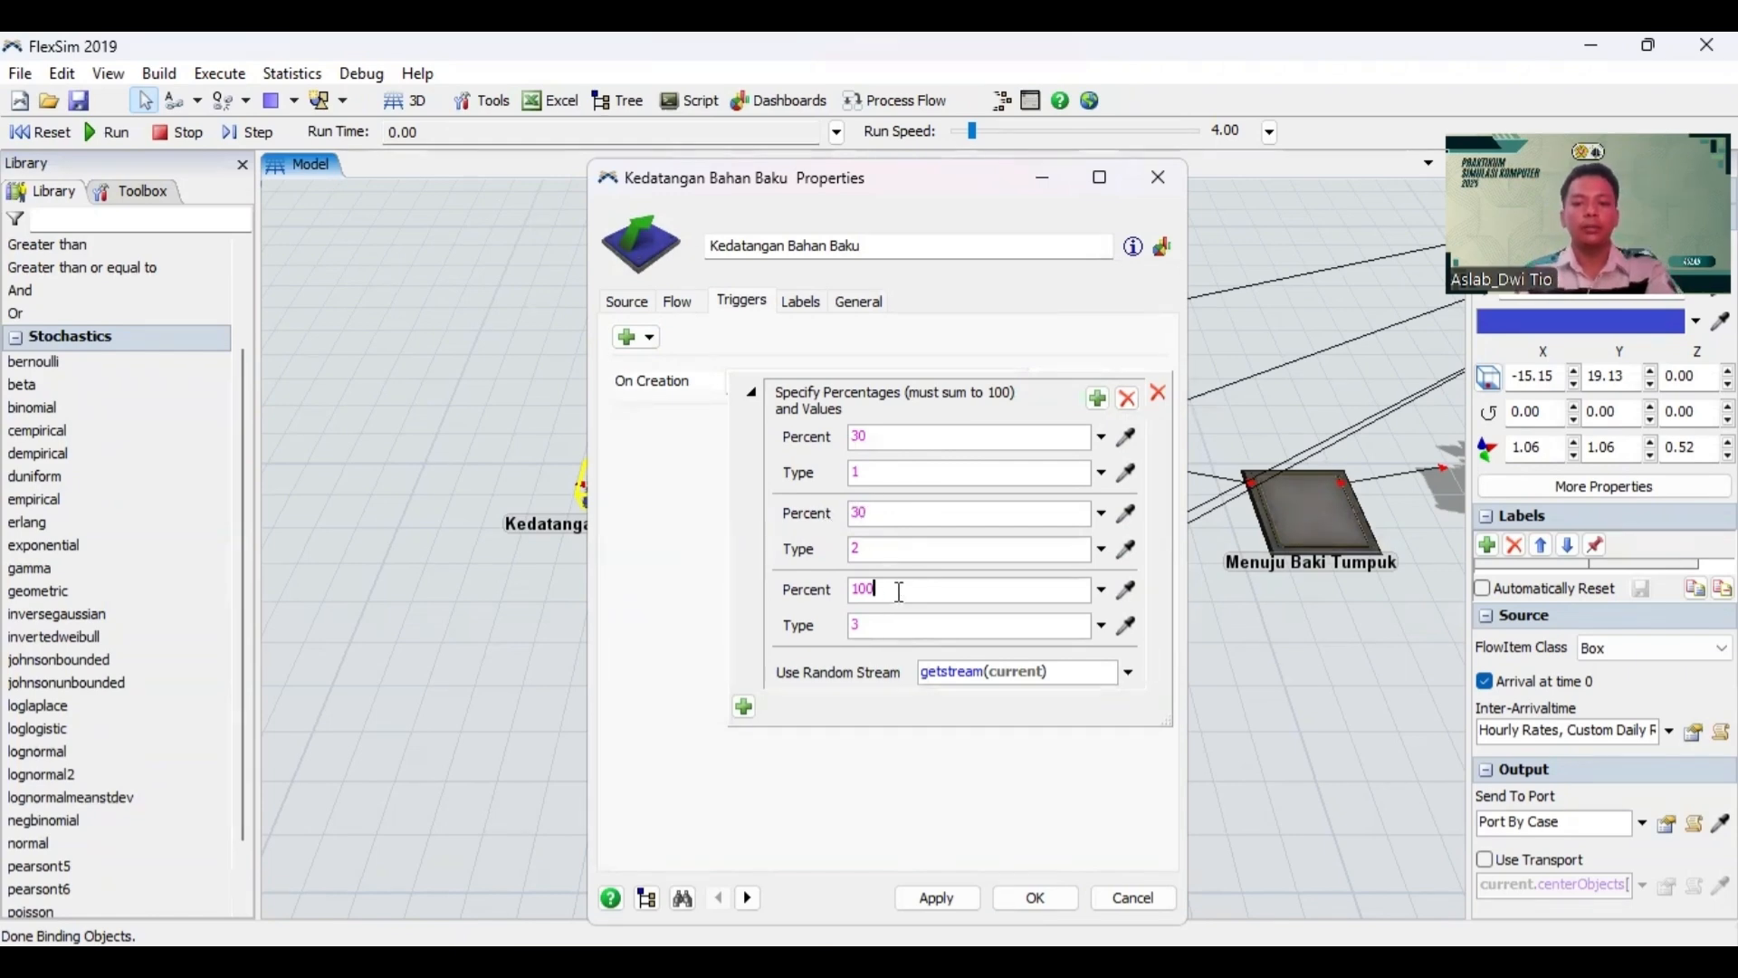
left_click_drag(898, 593, 810, 592)
type("40")
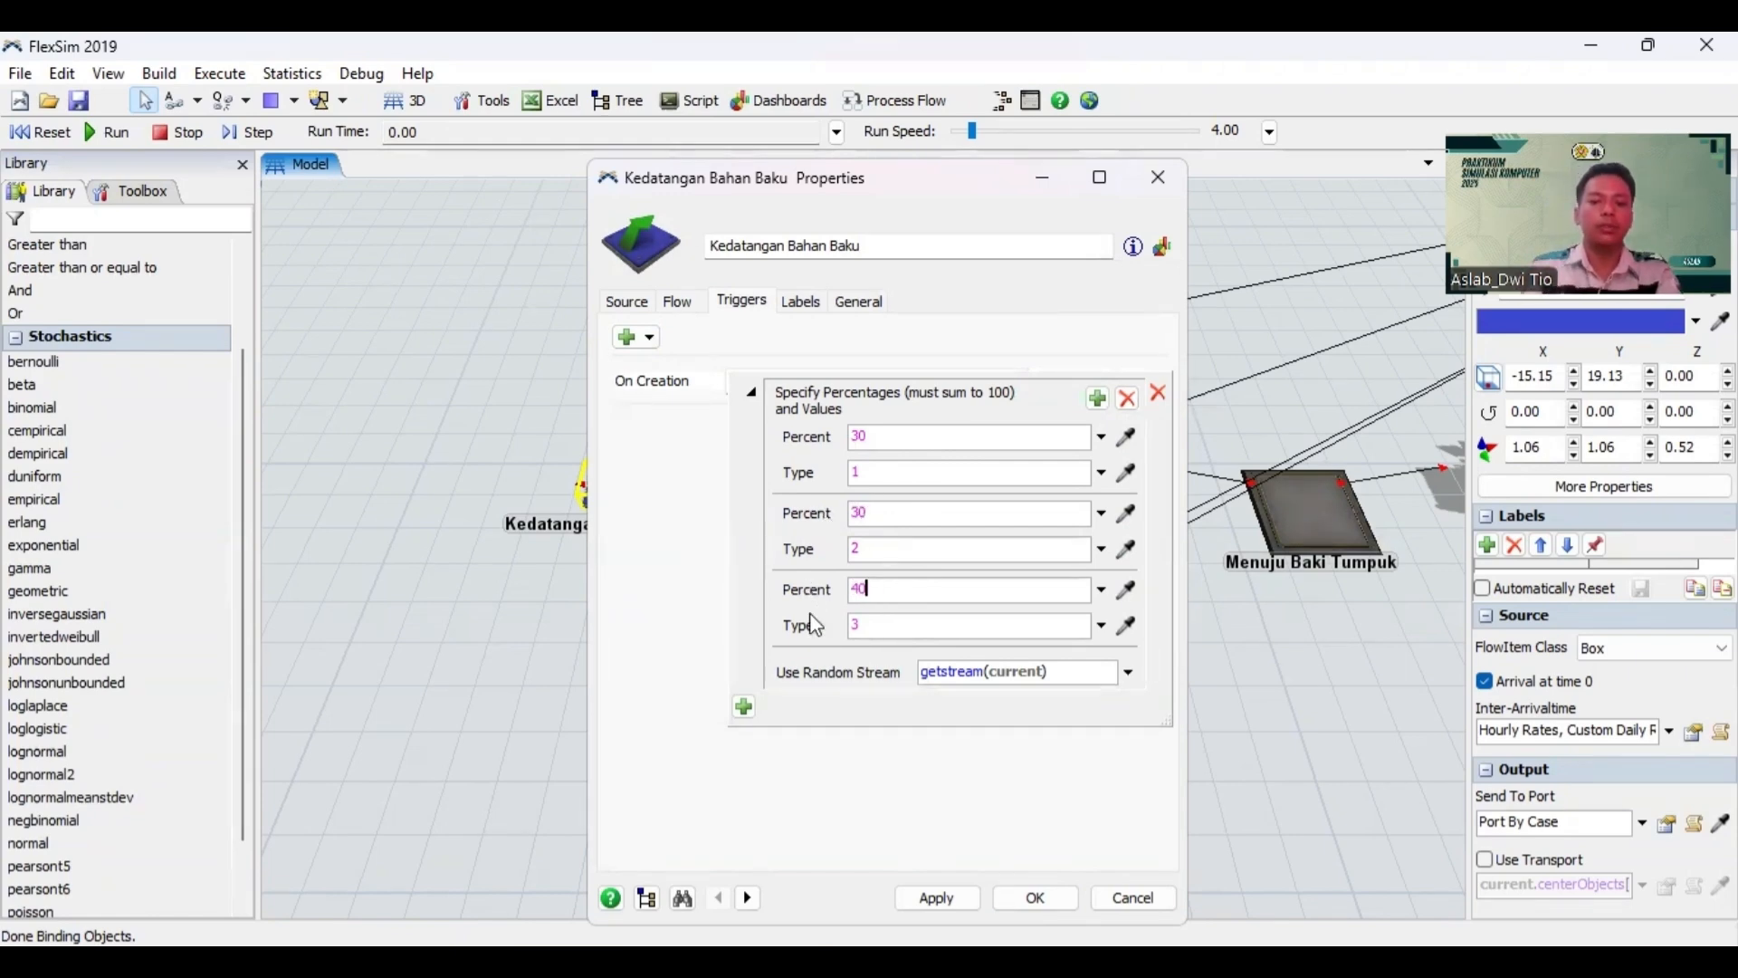
left_click(802, 563)
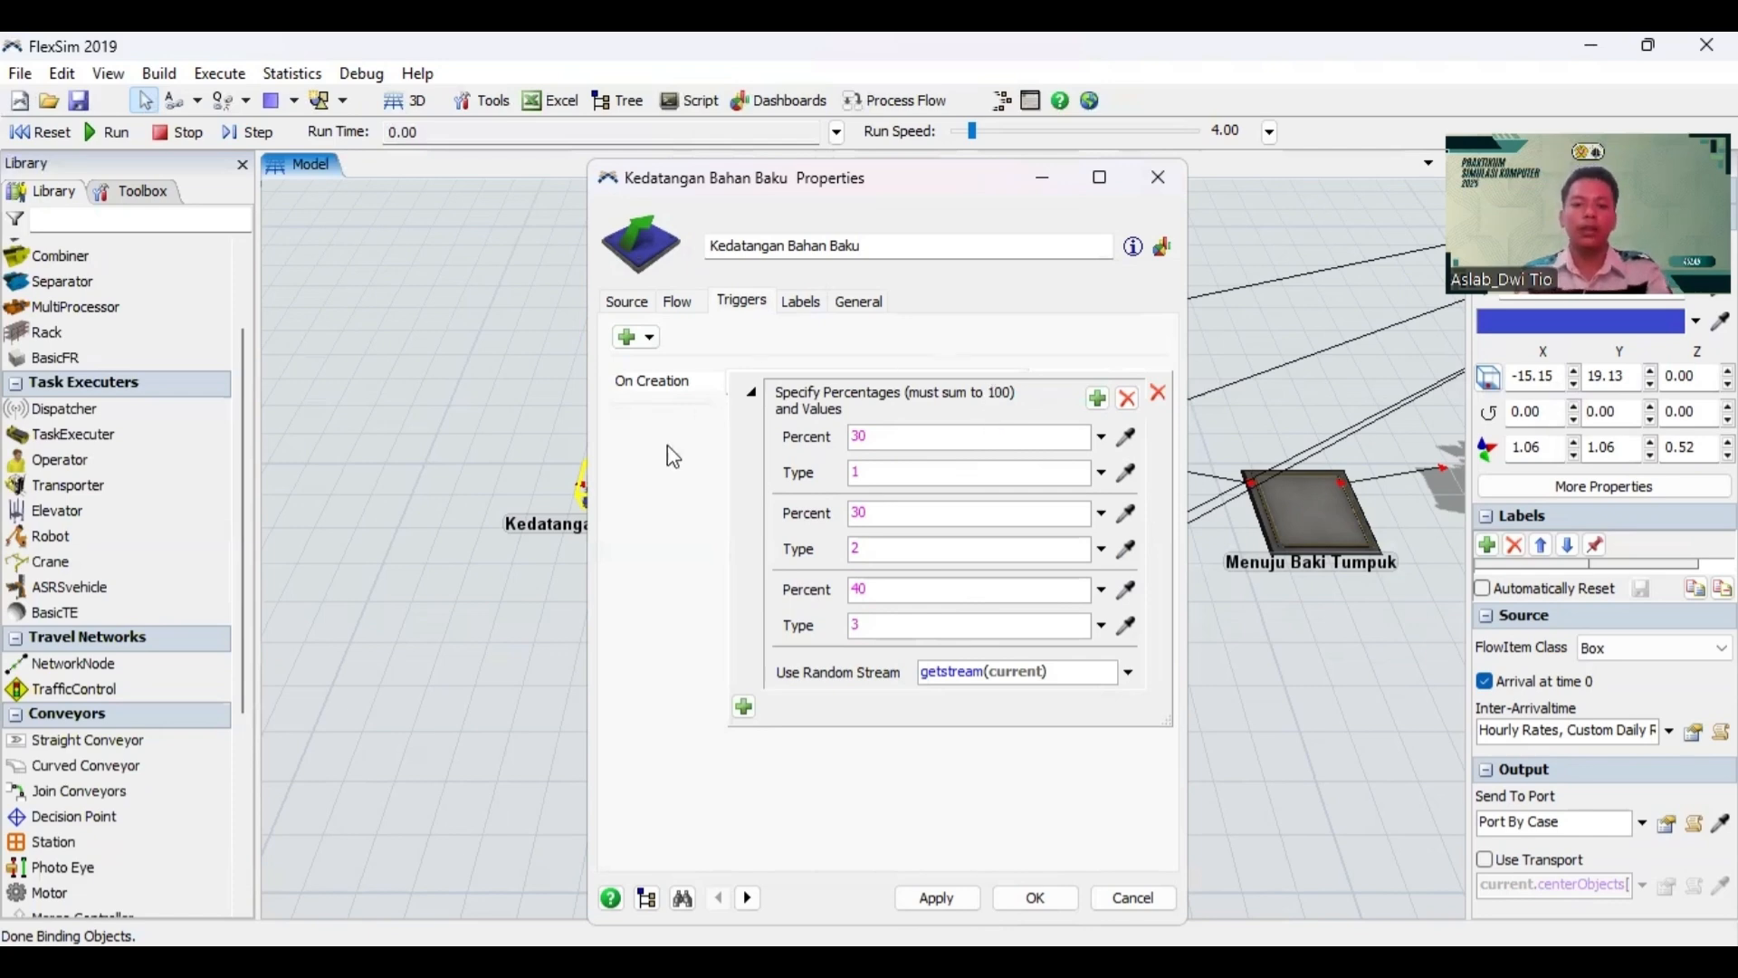
Step: Add a Set Label action to the On Creation trigger and name the label "ProductType"
left_click(744, 708)
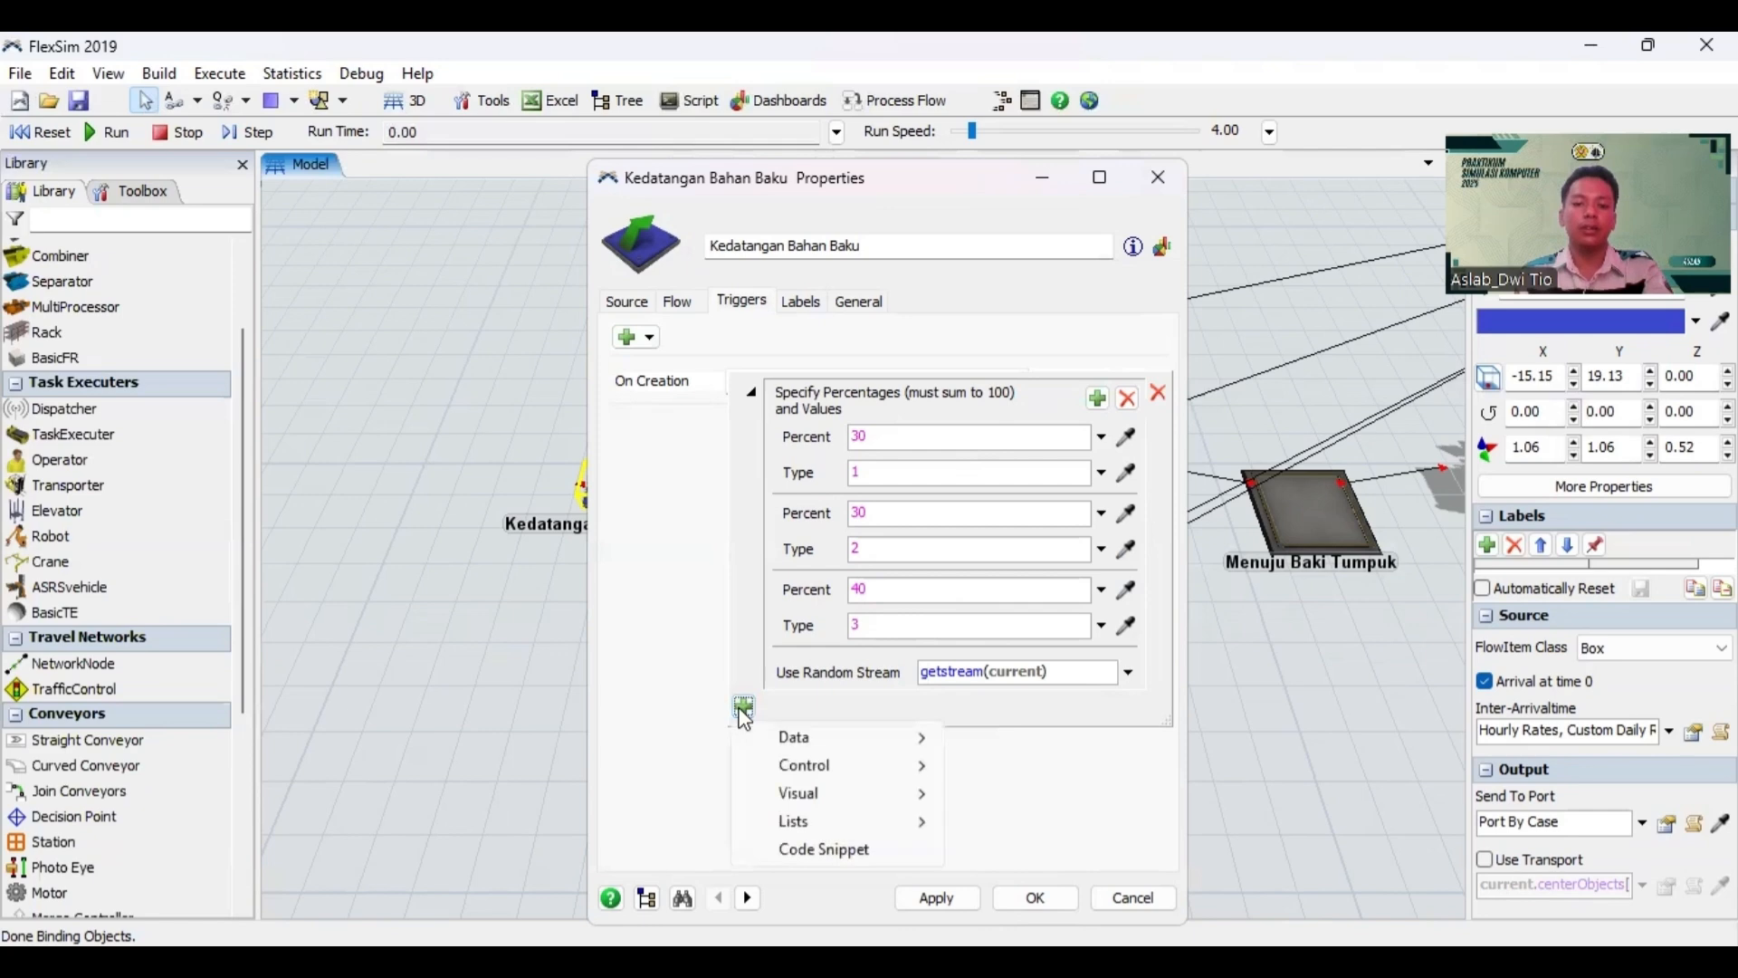
mouse_move(842, 740)
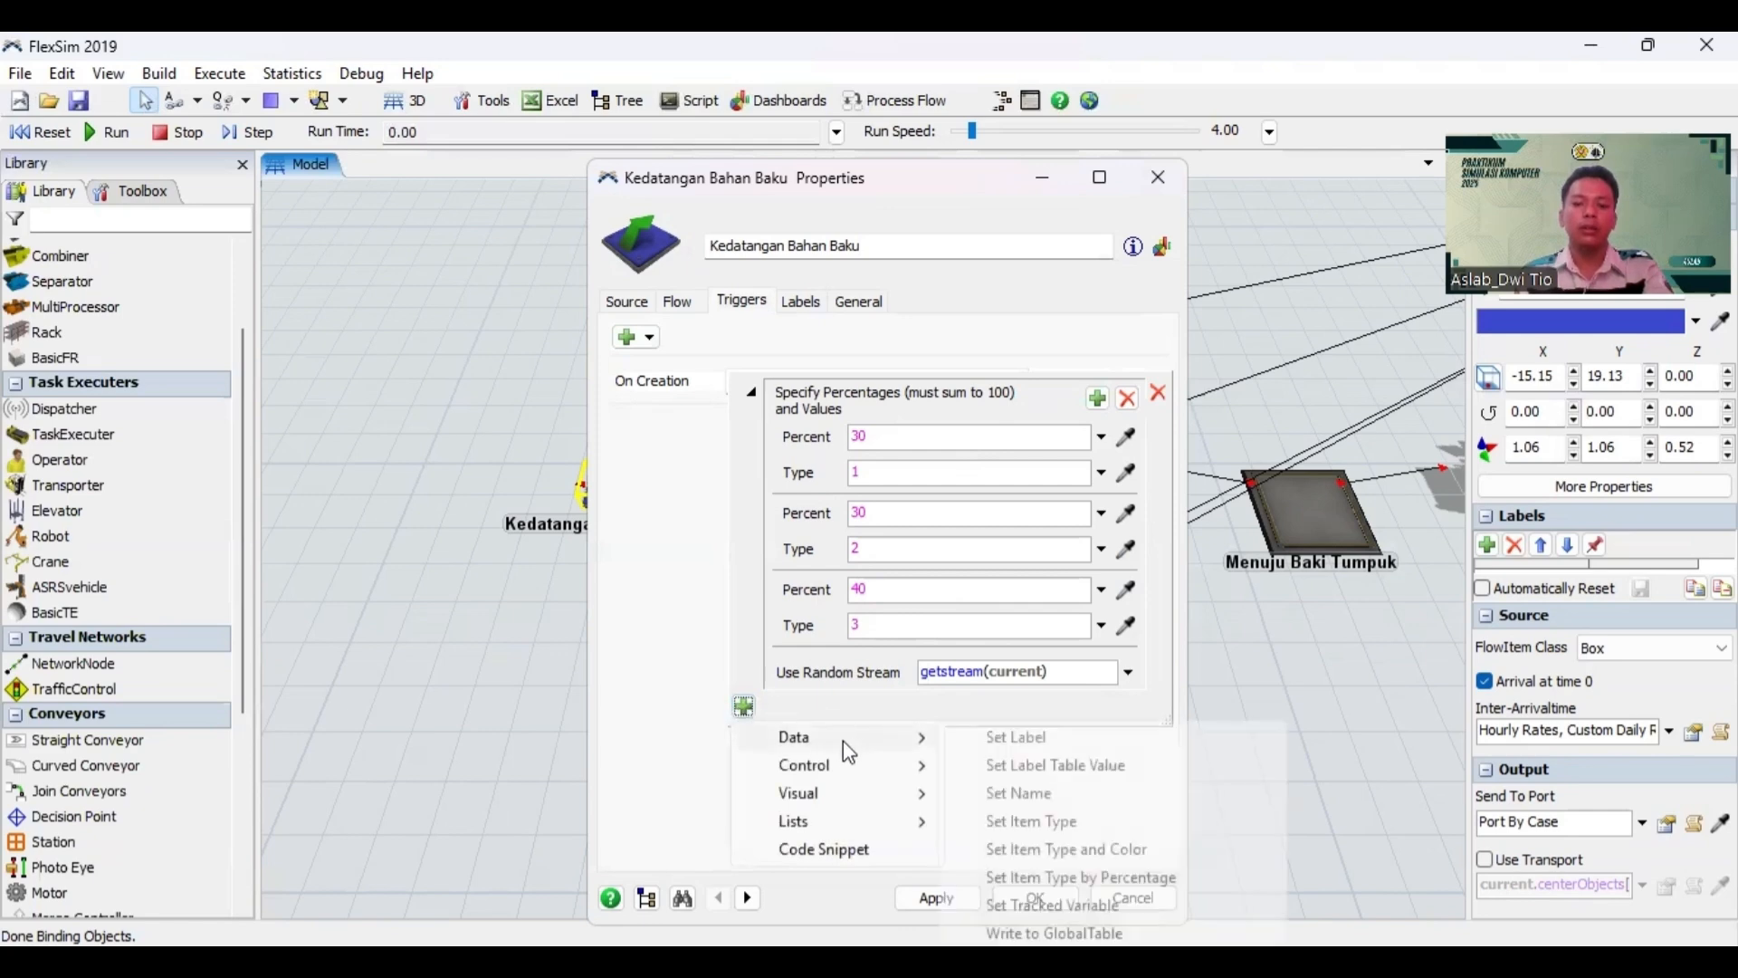
left_click(1000, 742)
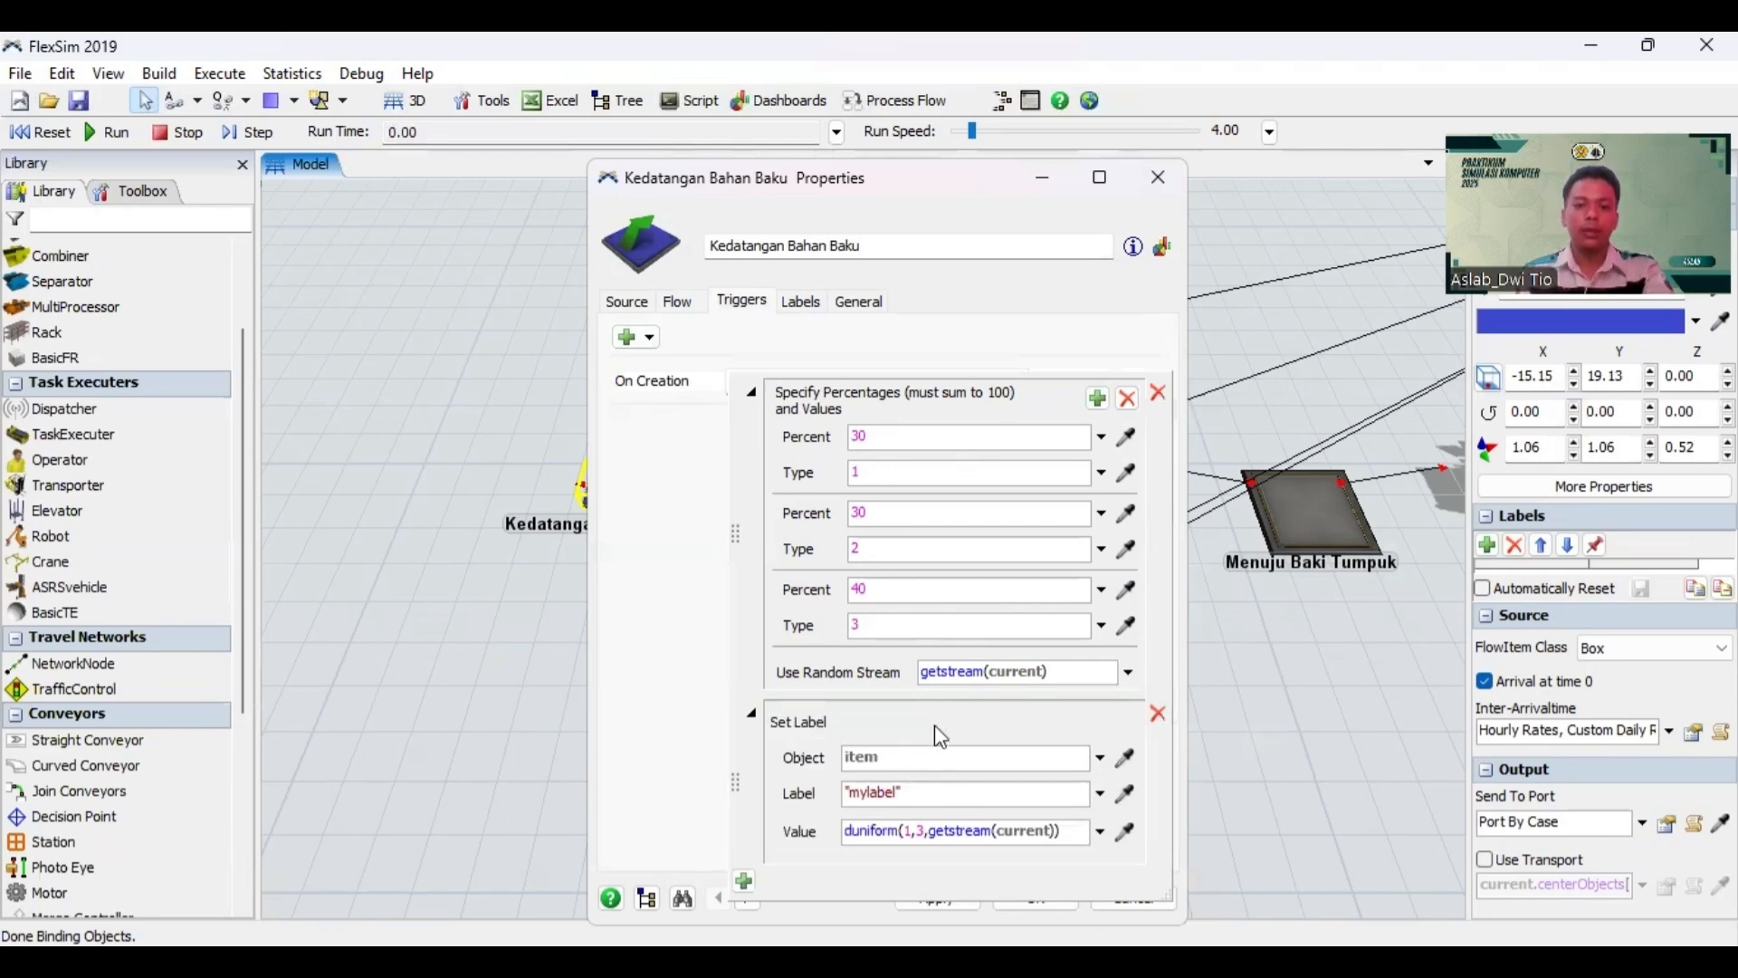
left_click(899, 790)
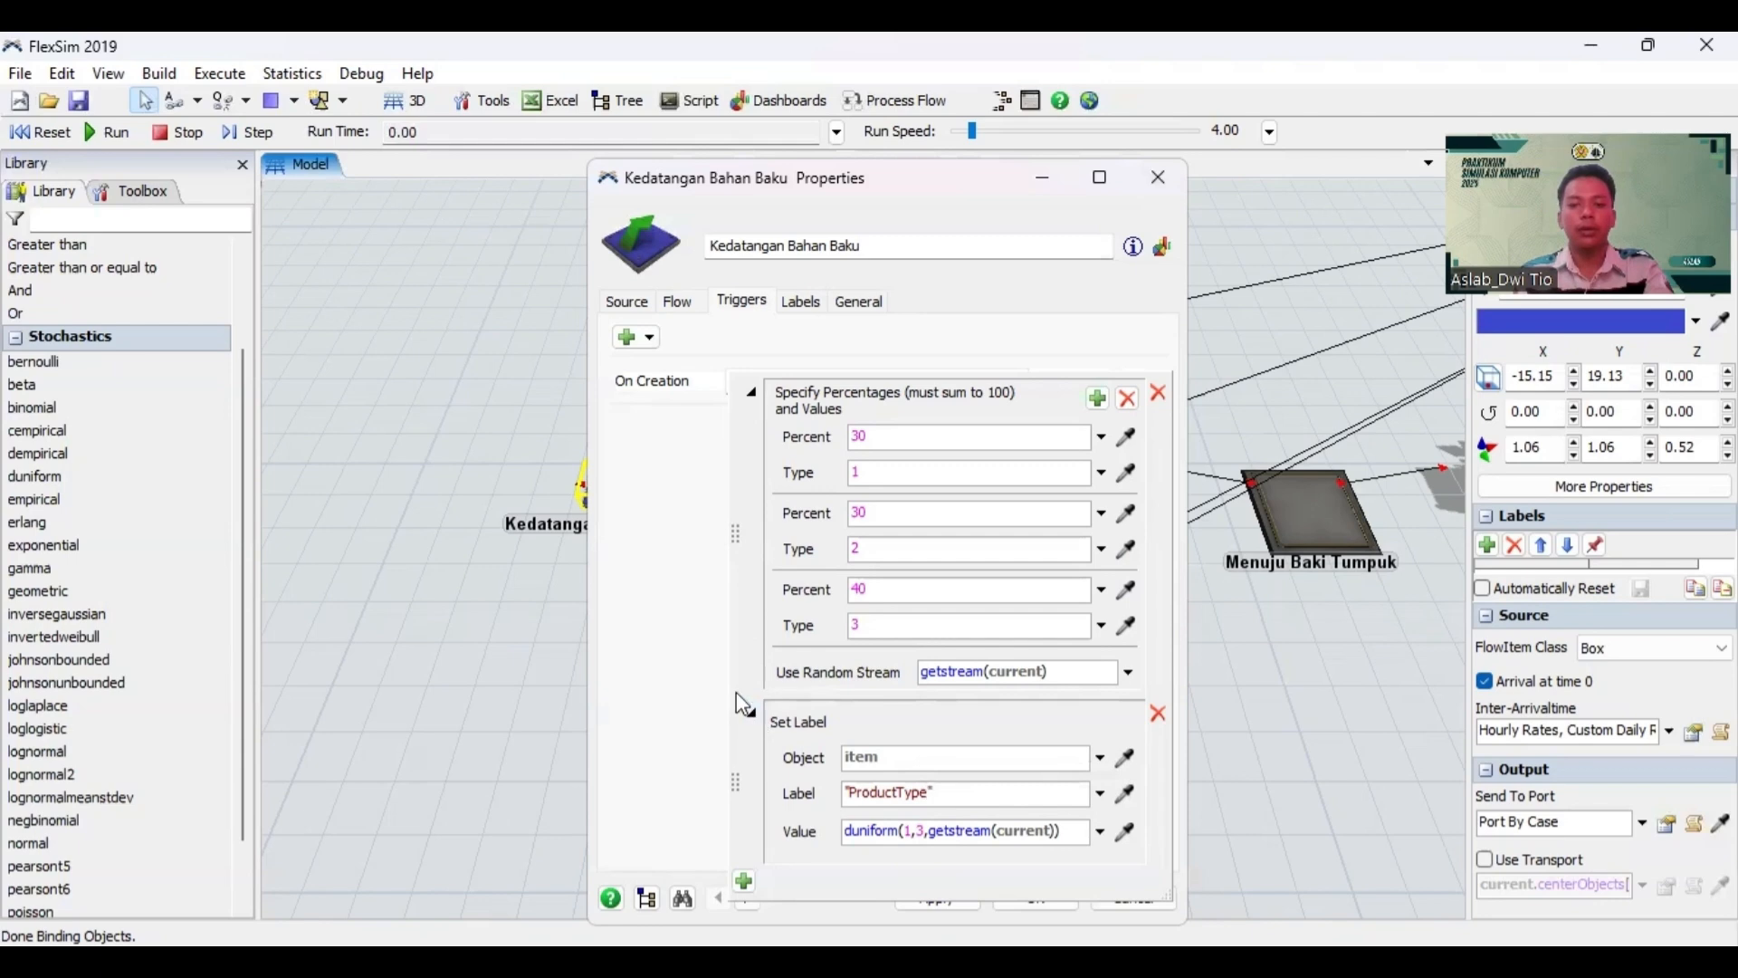
left_click(719, 659)
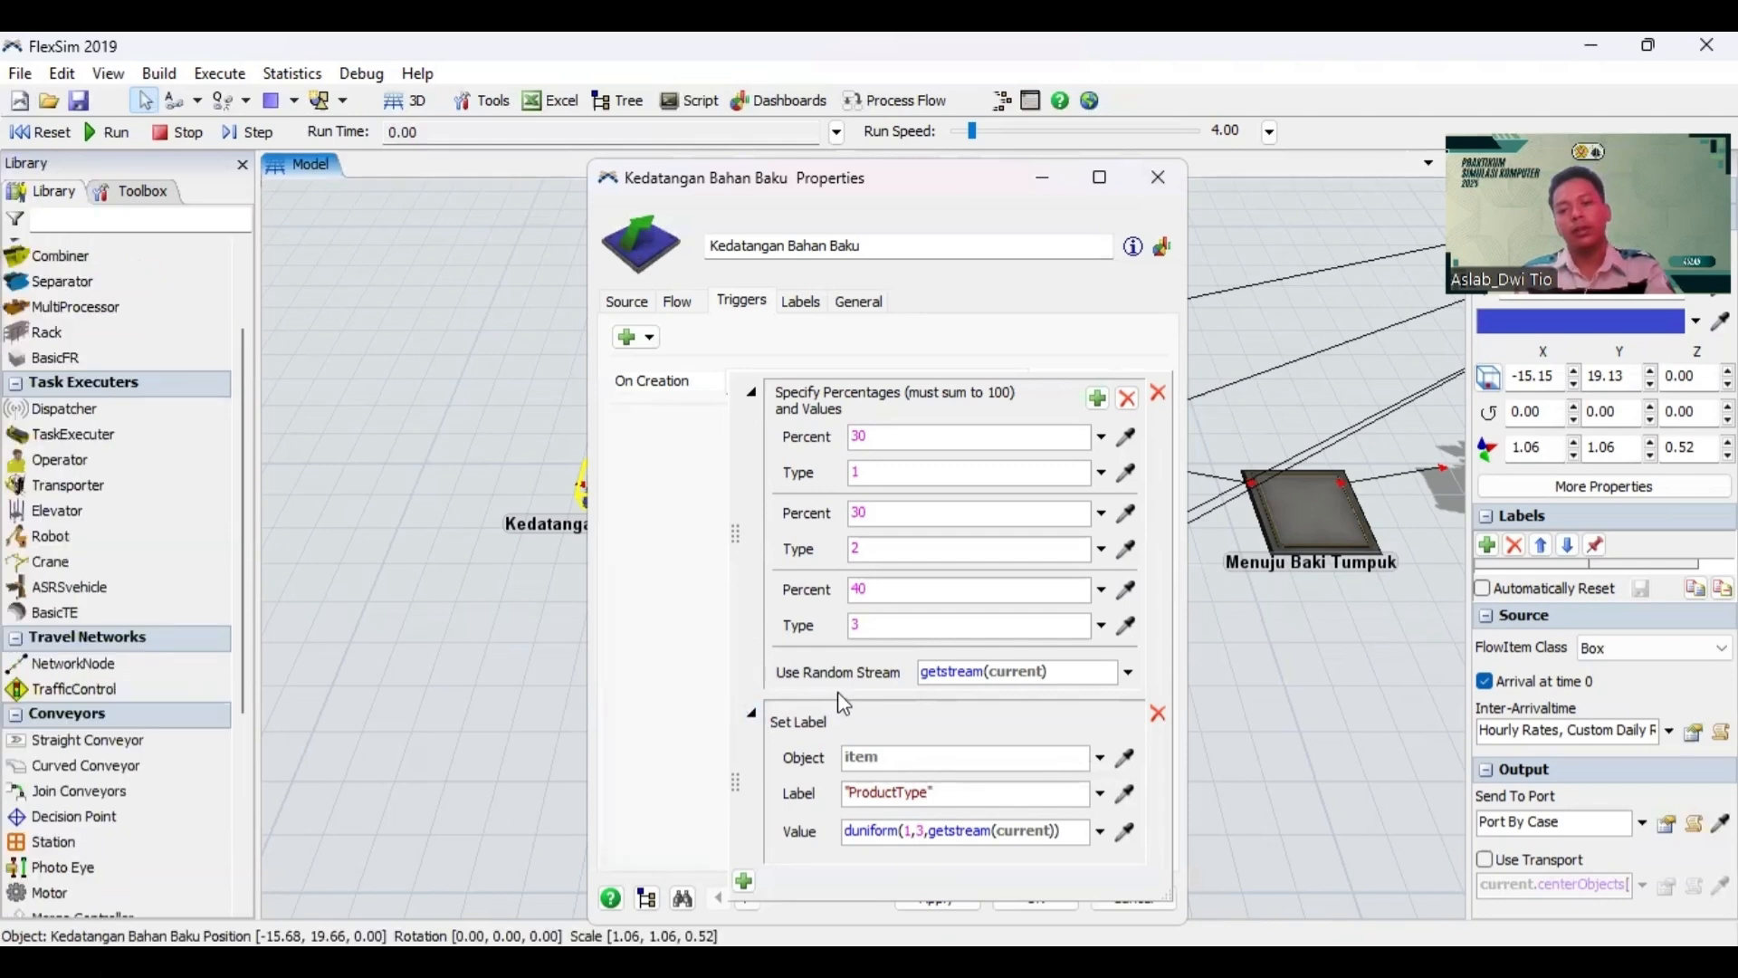
left_click(752, 393)
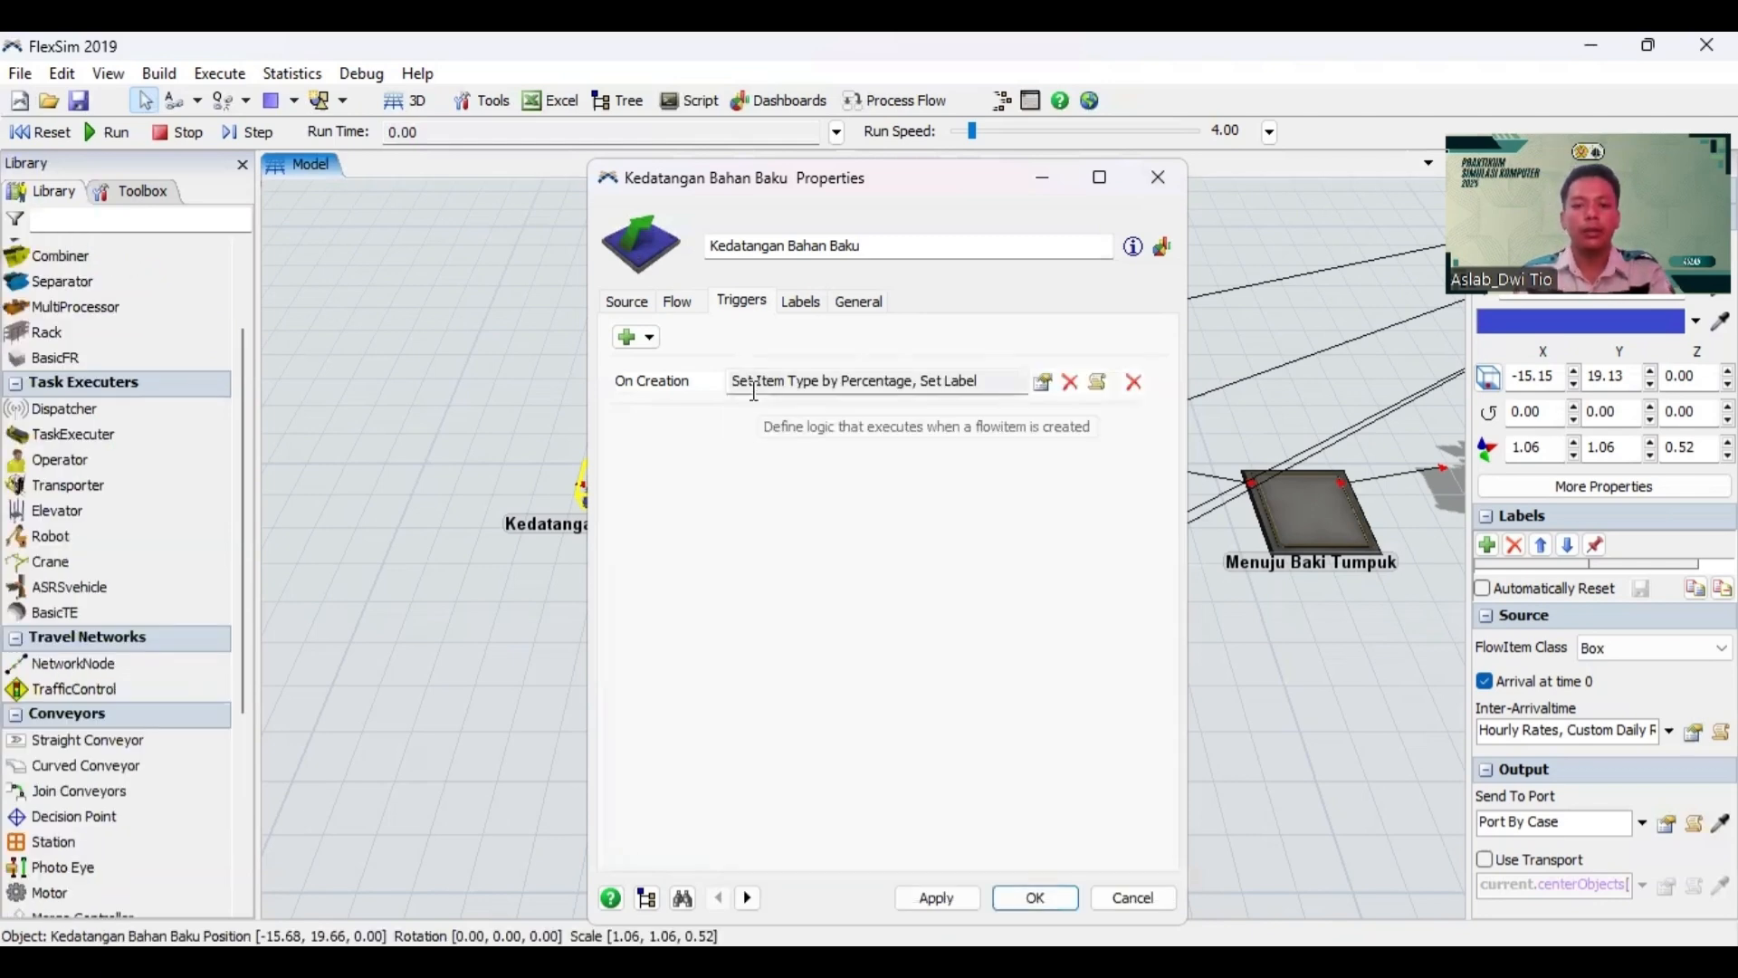
Step: Add a Set Color By Case action to the On Creation trigger with cases 1, 2 and 3
left_click(1037, 384)
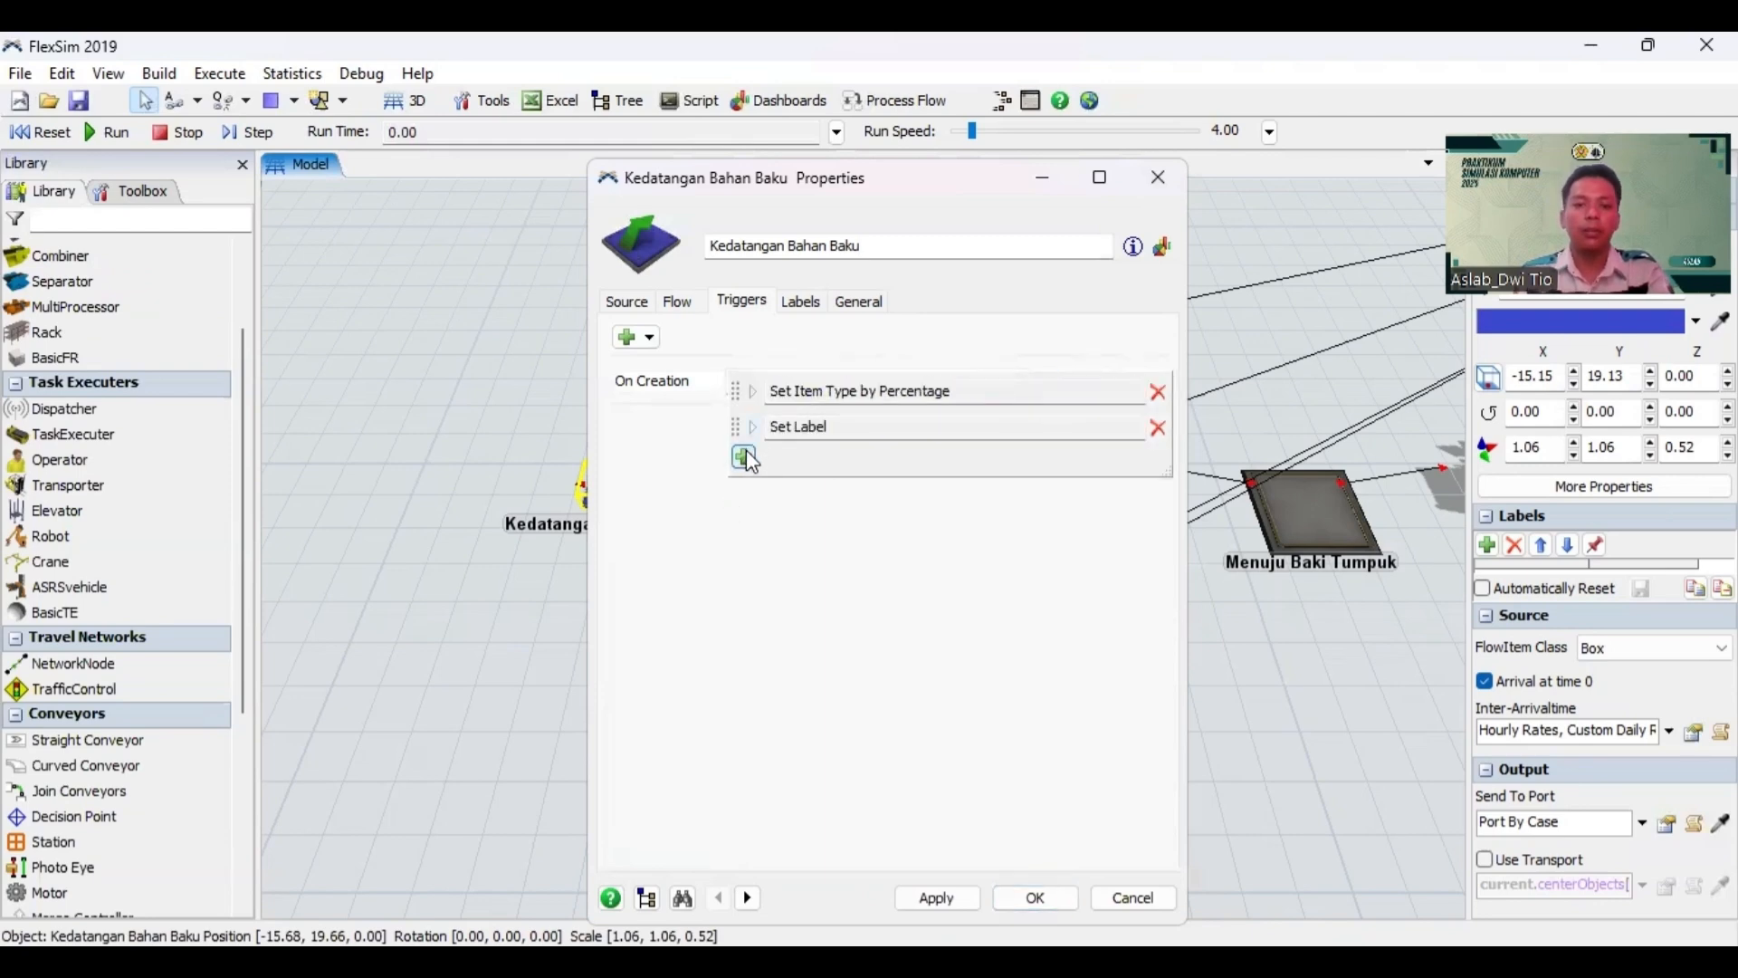
left_click(744, 457)
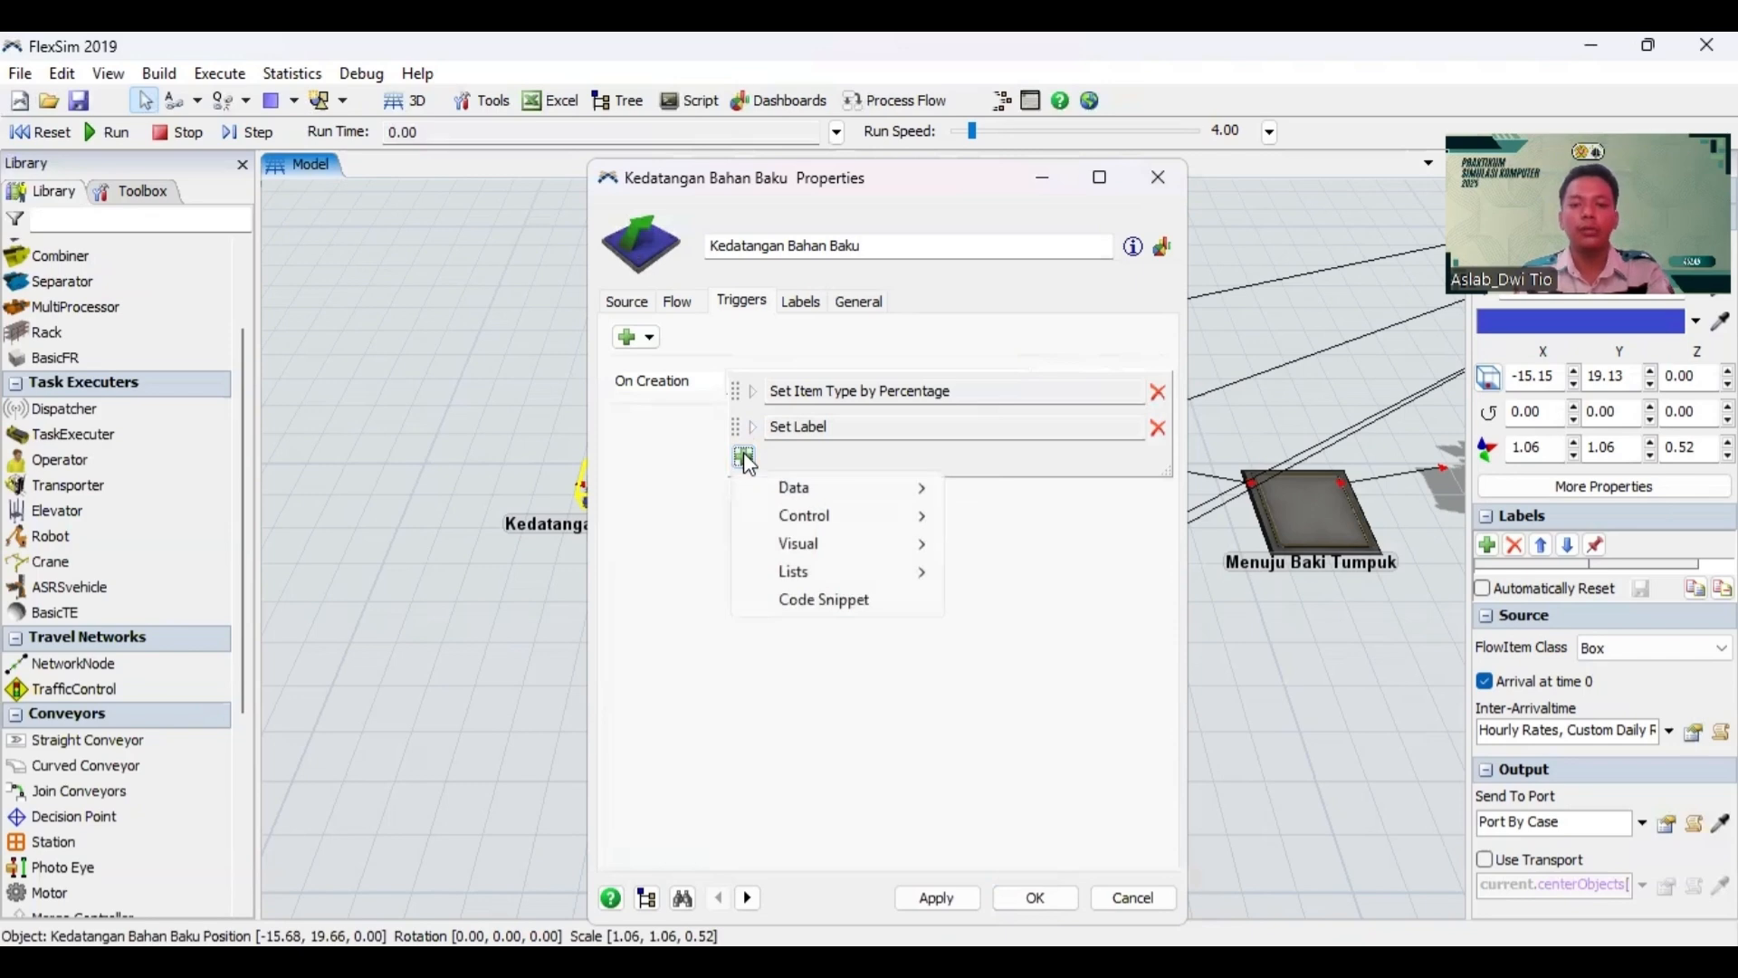
mouse_move(826, 552)
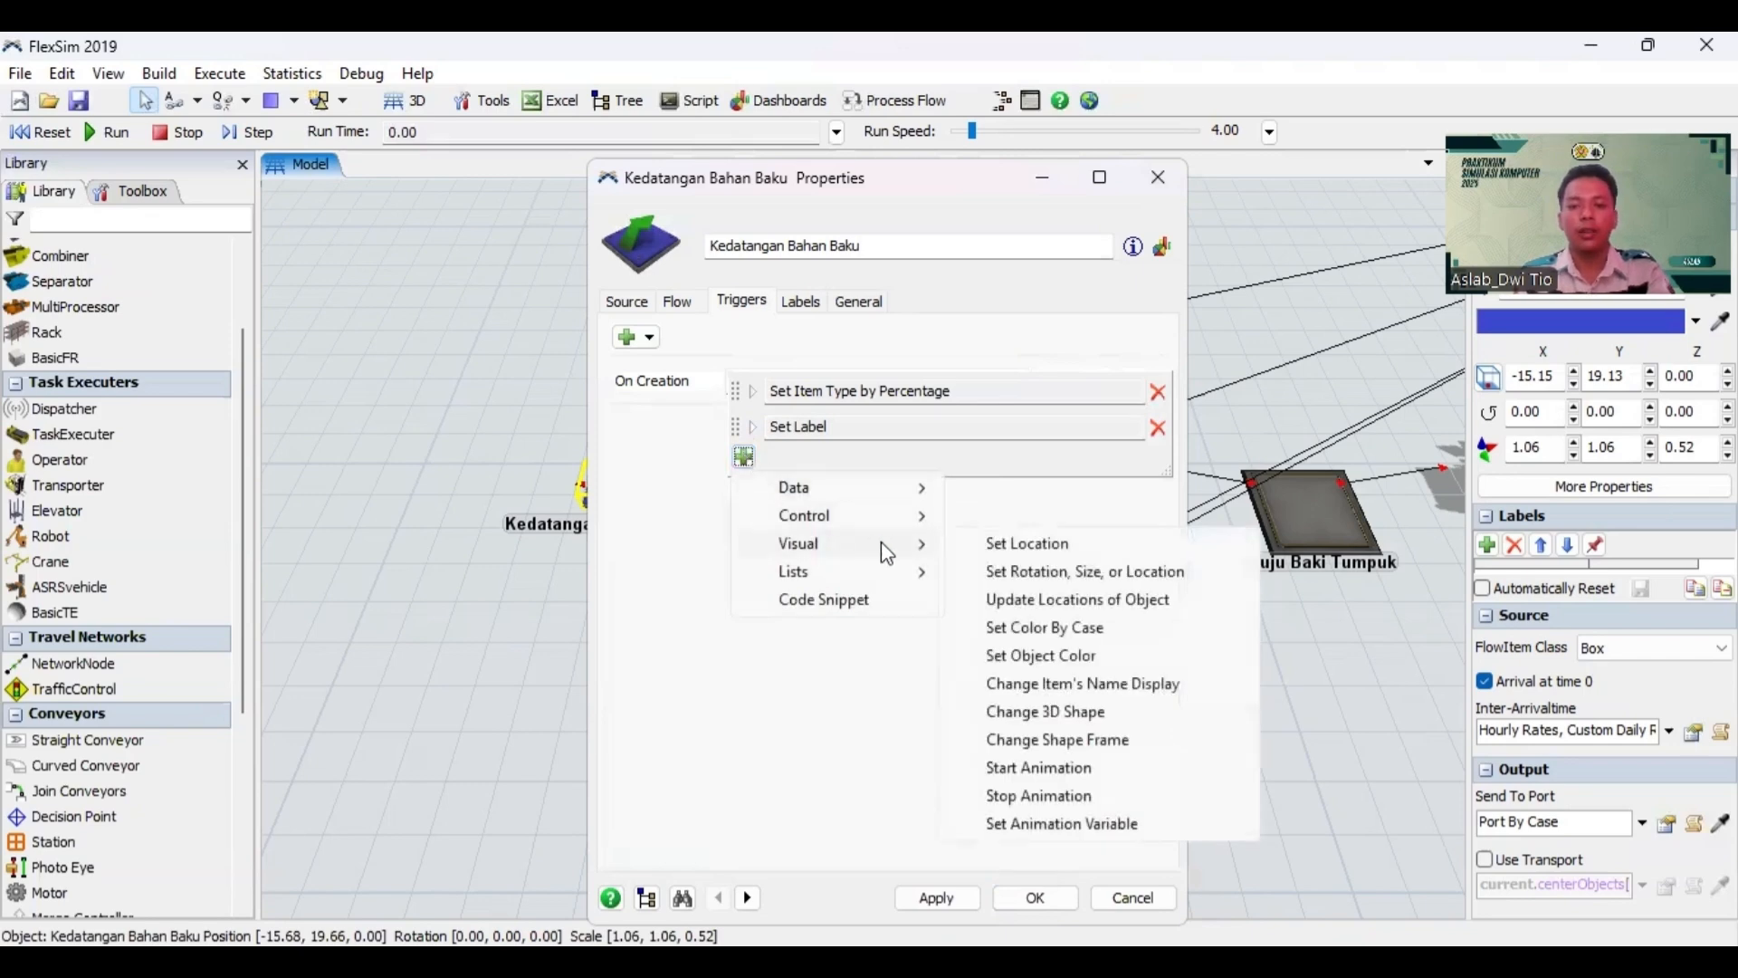
left_click(1063, 630)
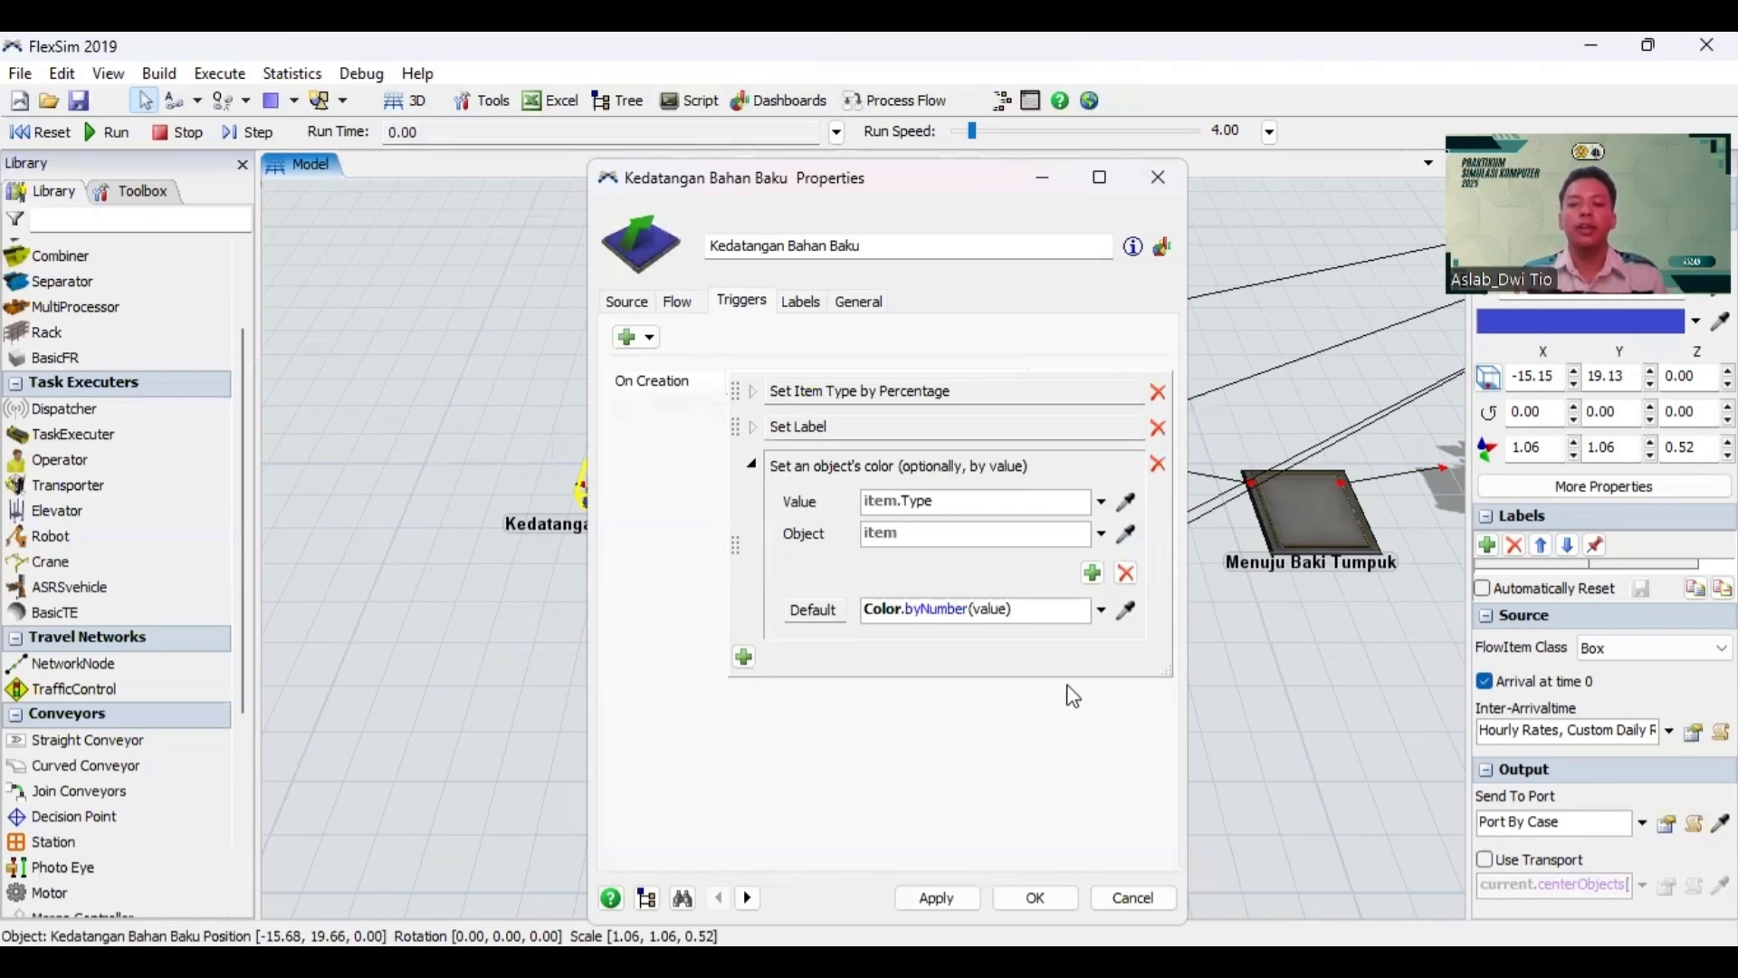
left_click(1091, 573)
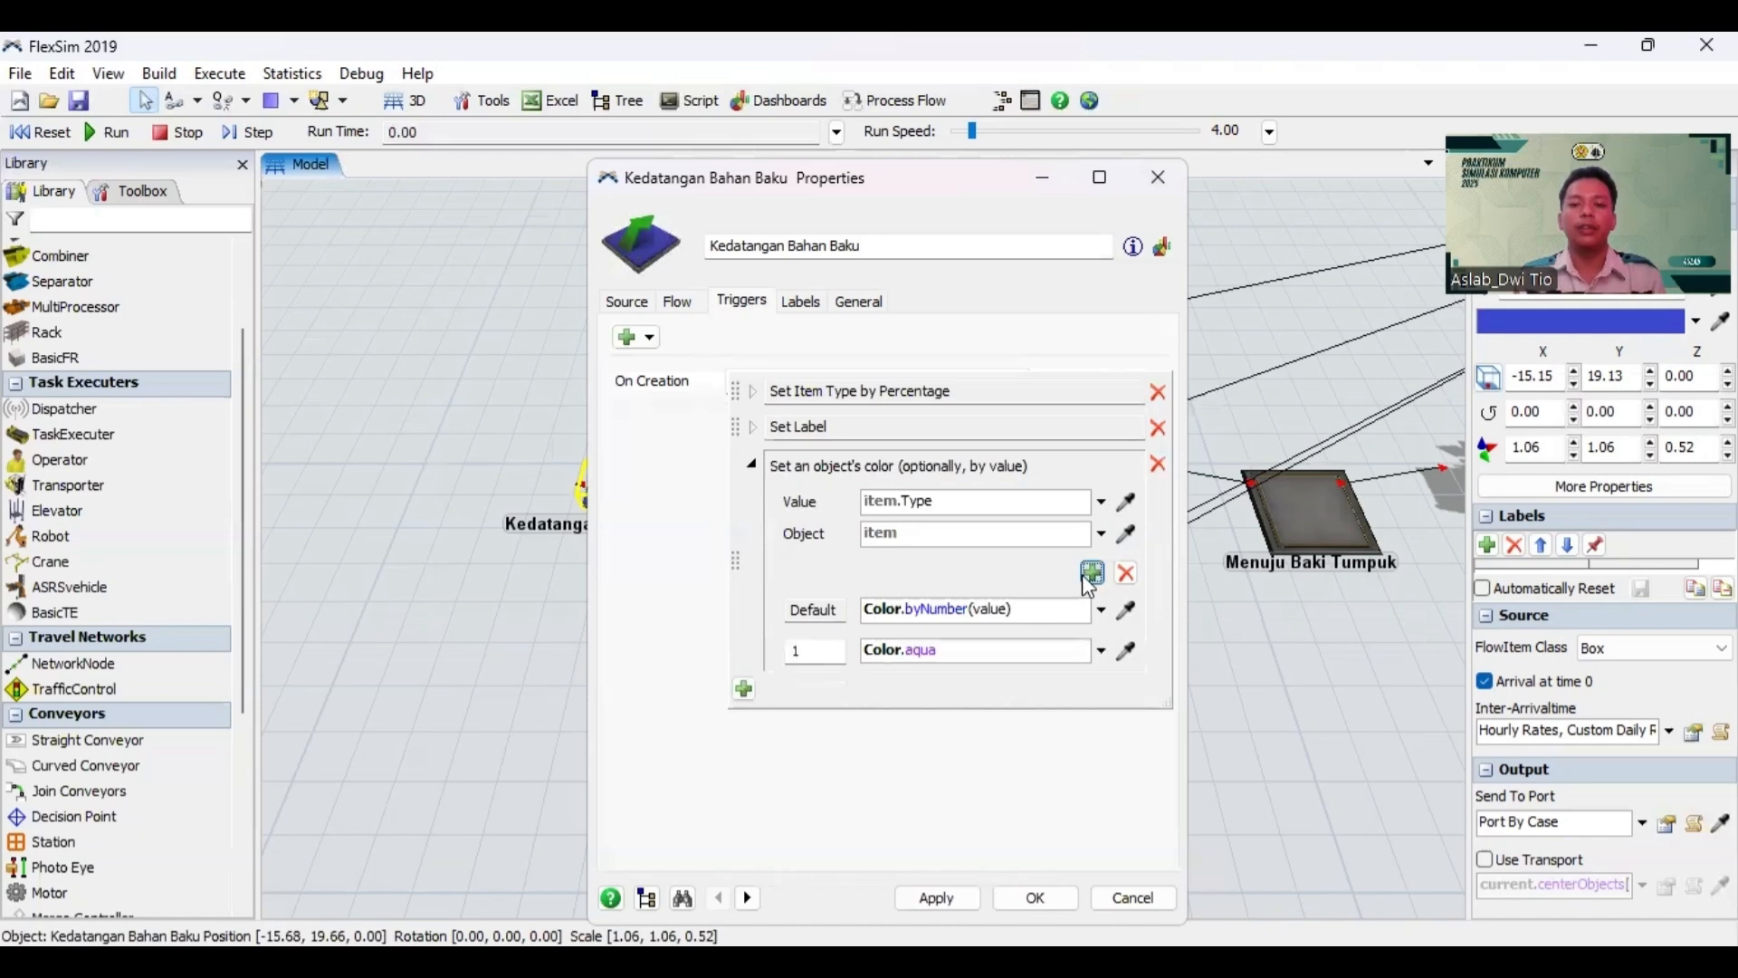
left_click(1092, 573)
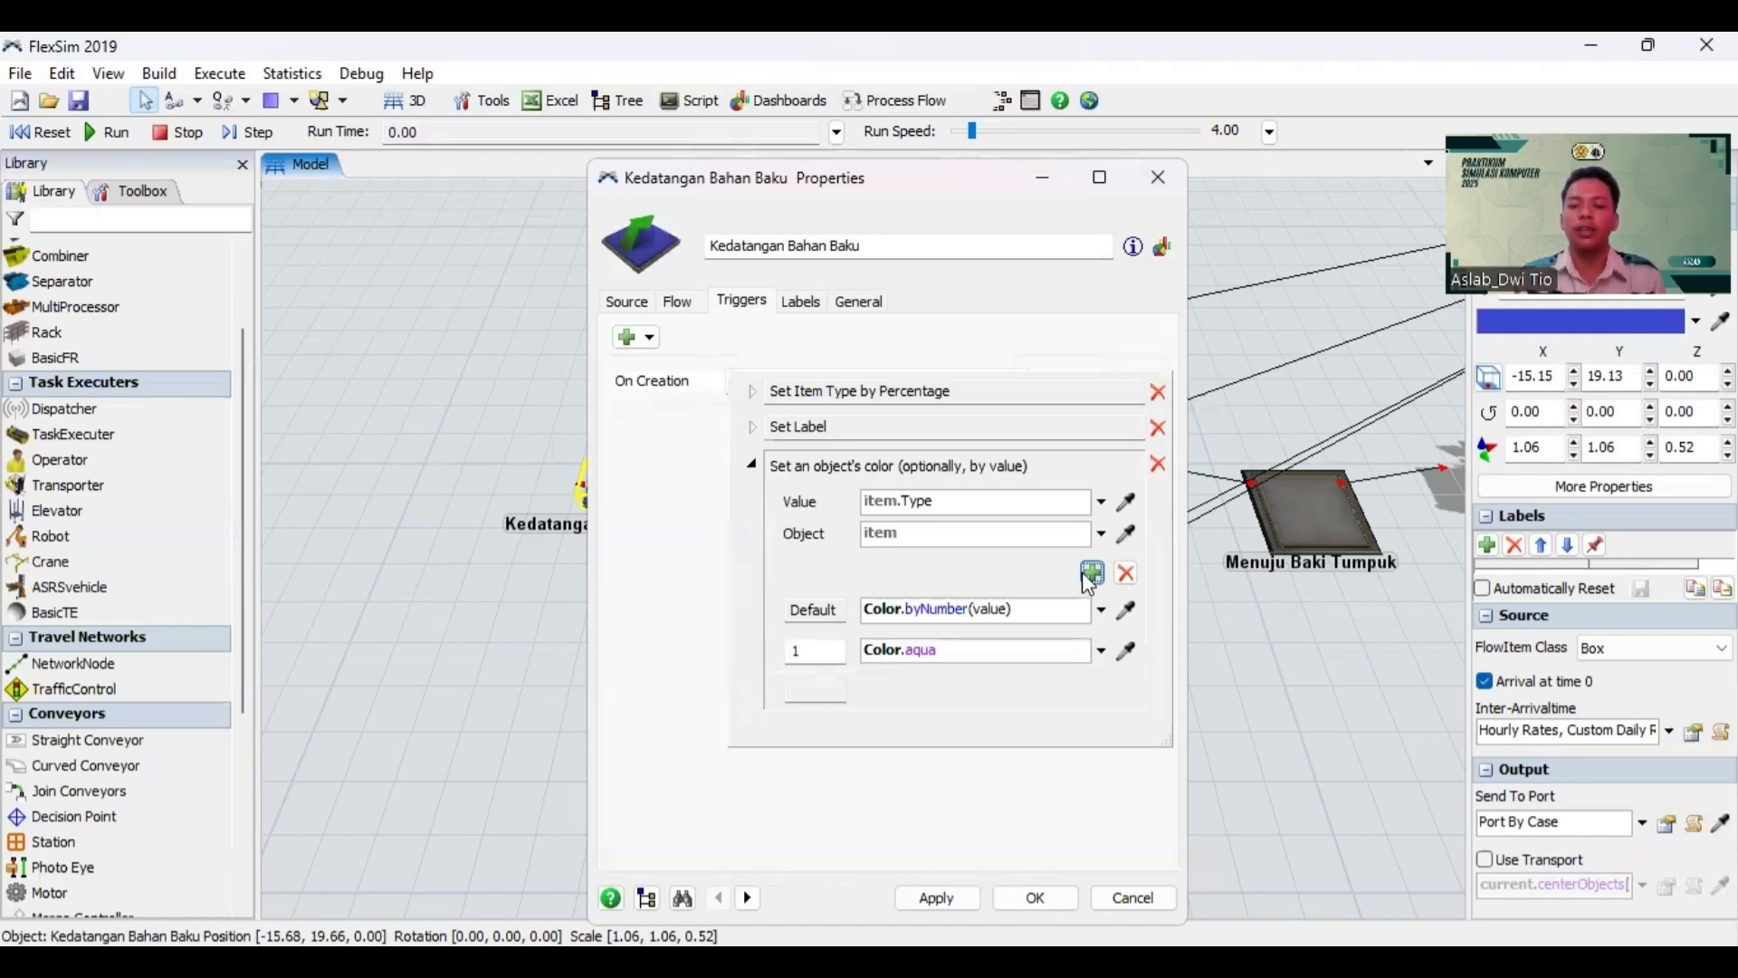
left_click(1091, 573)
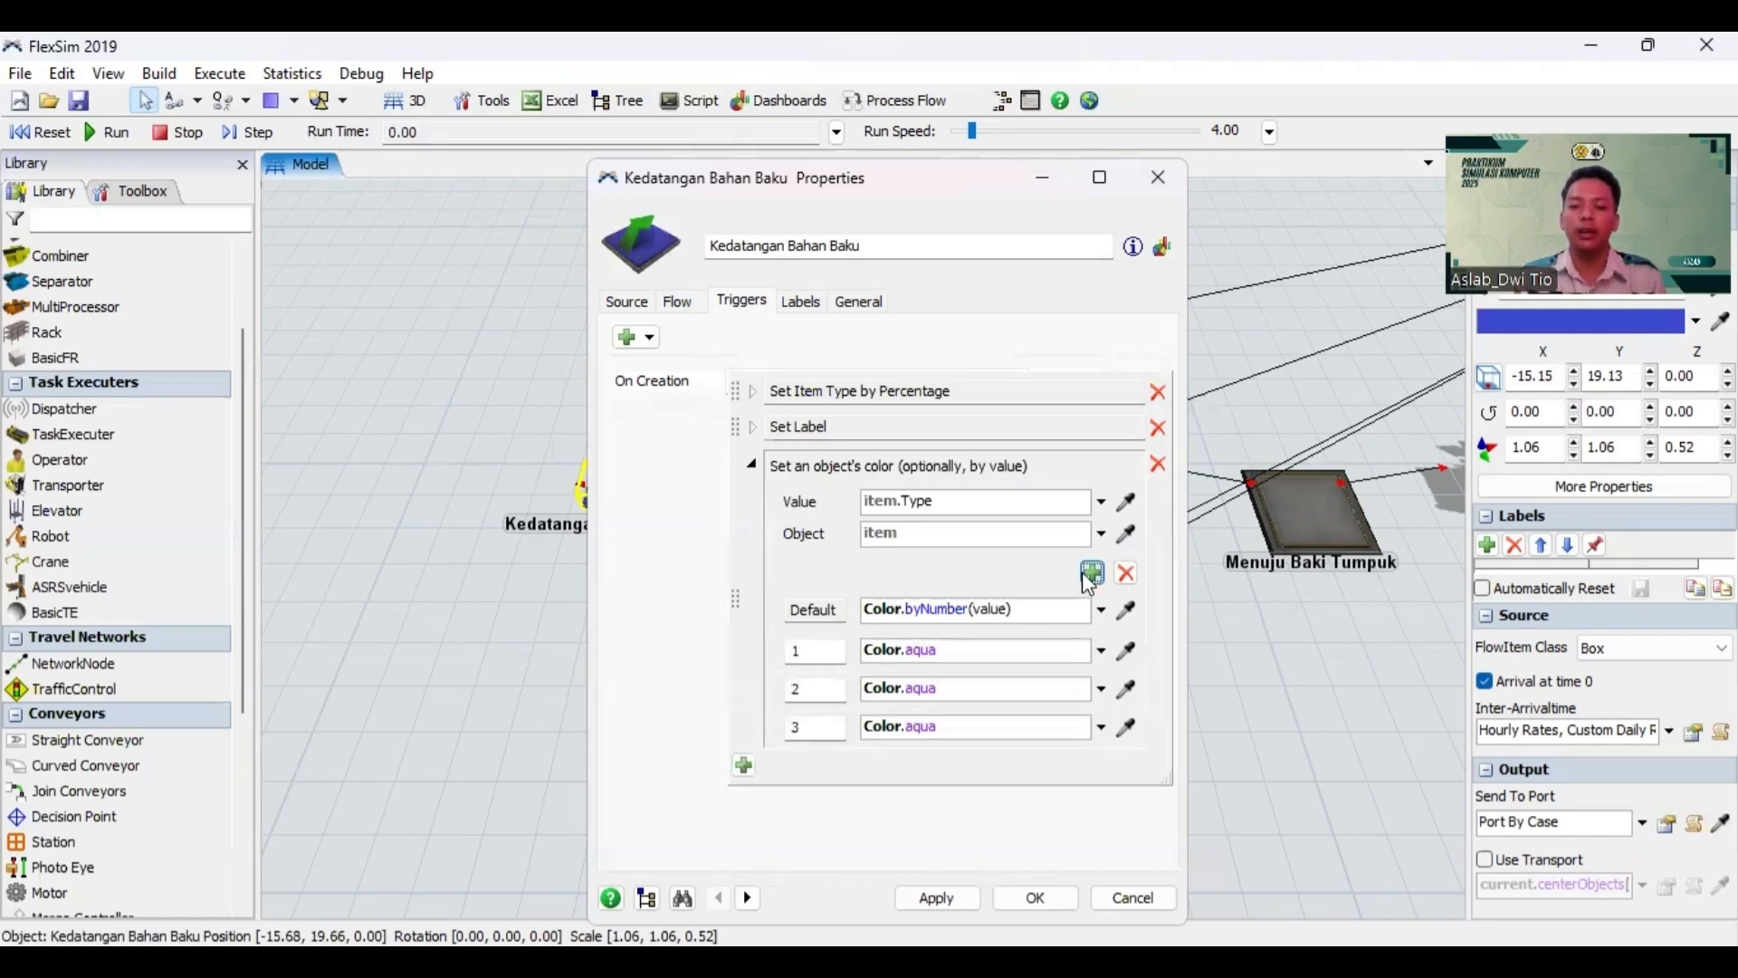
Step: Color case 1 brown, case 2 white and case 3 yellow, and apply and close the source properties
left_click(1102, 652)
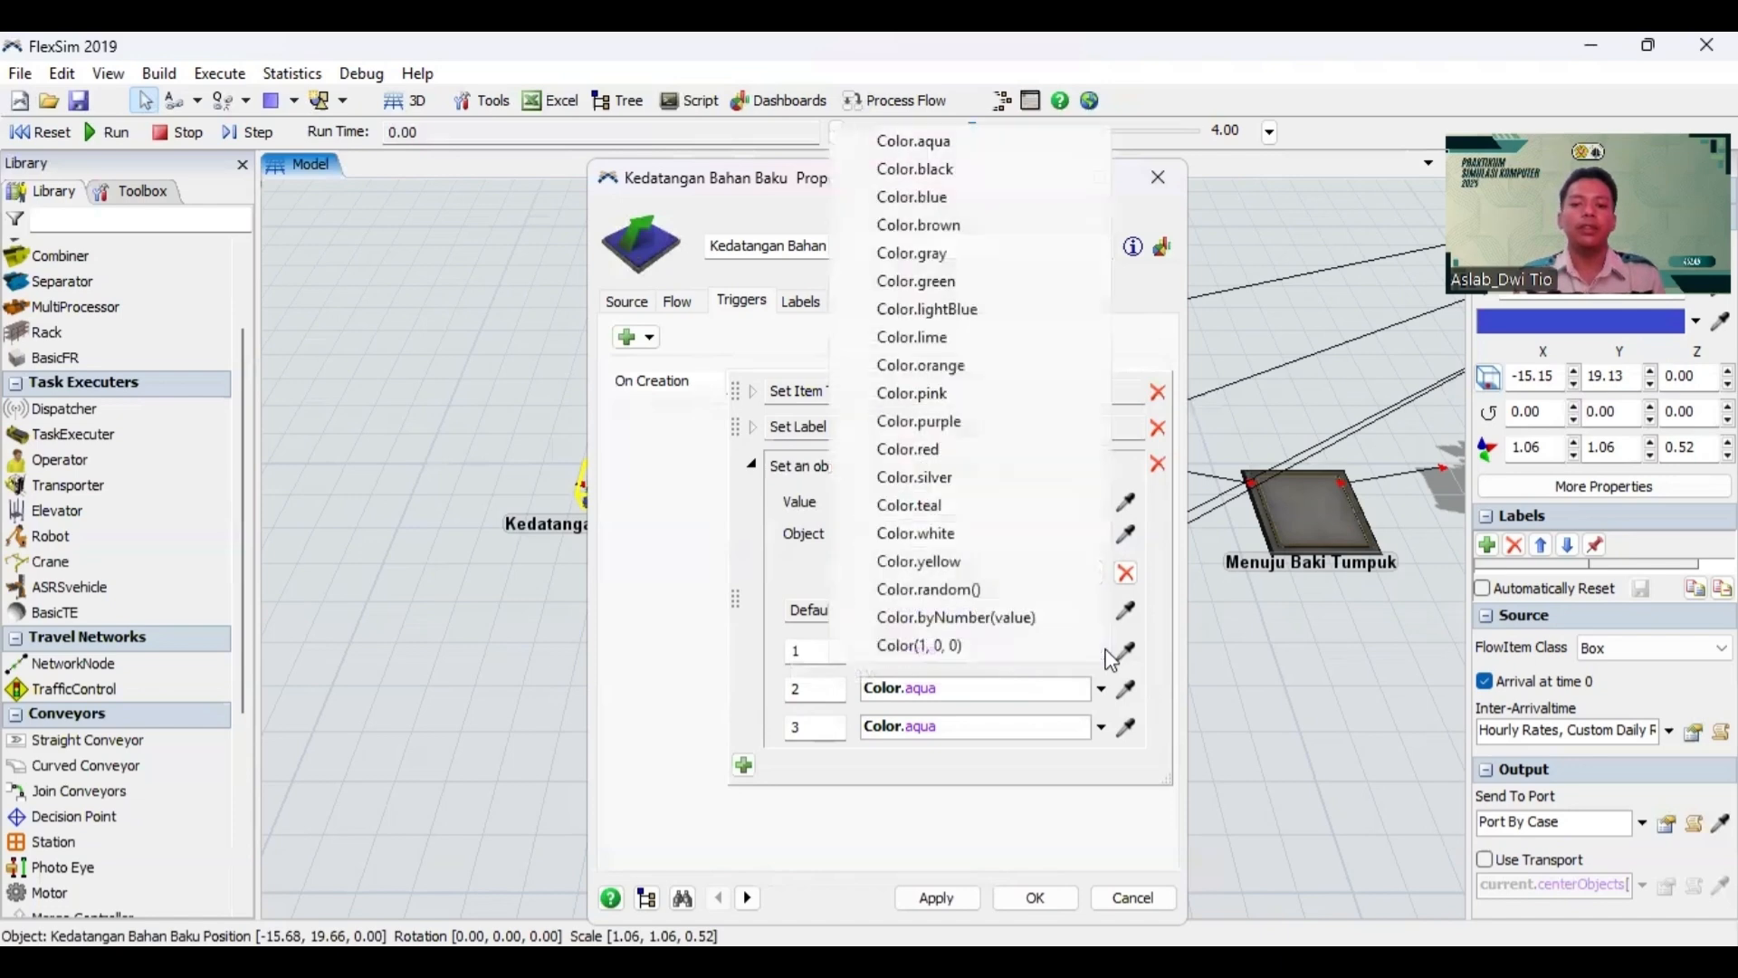
left_click(921, 226)
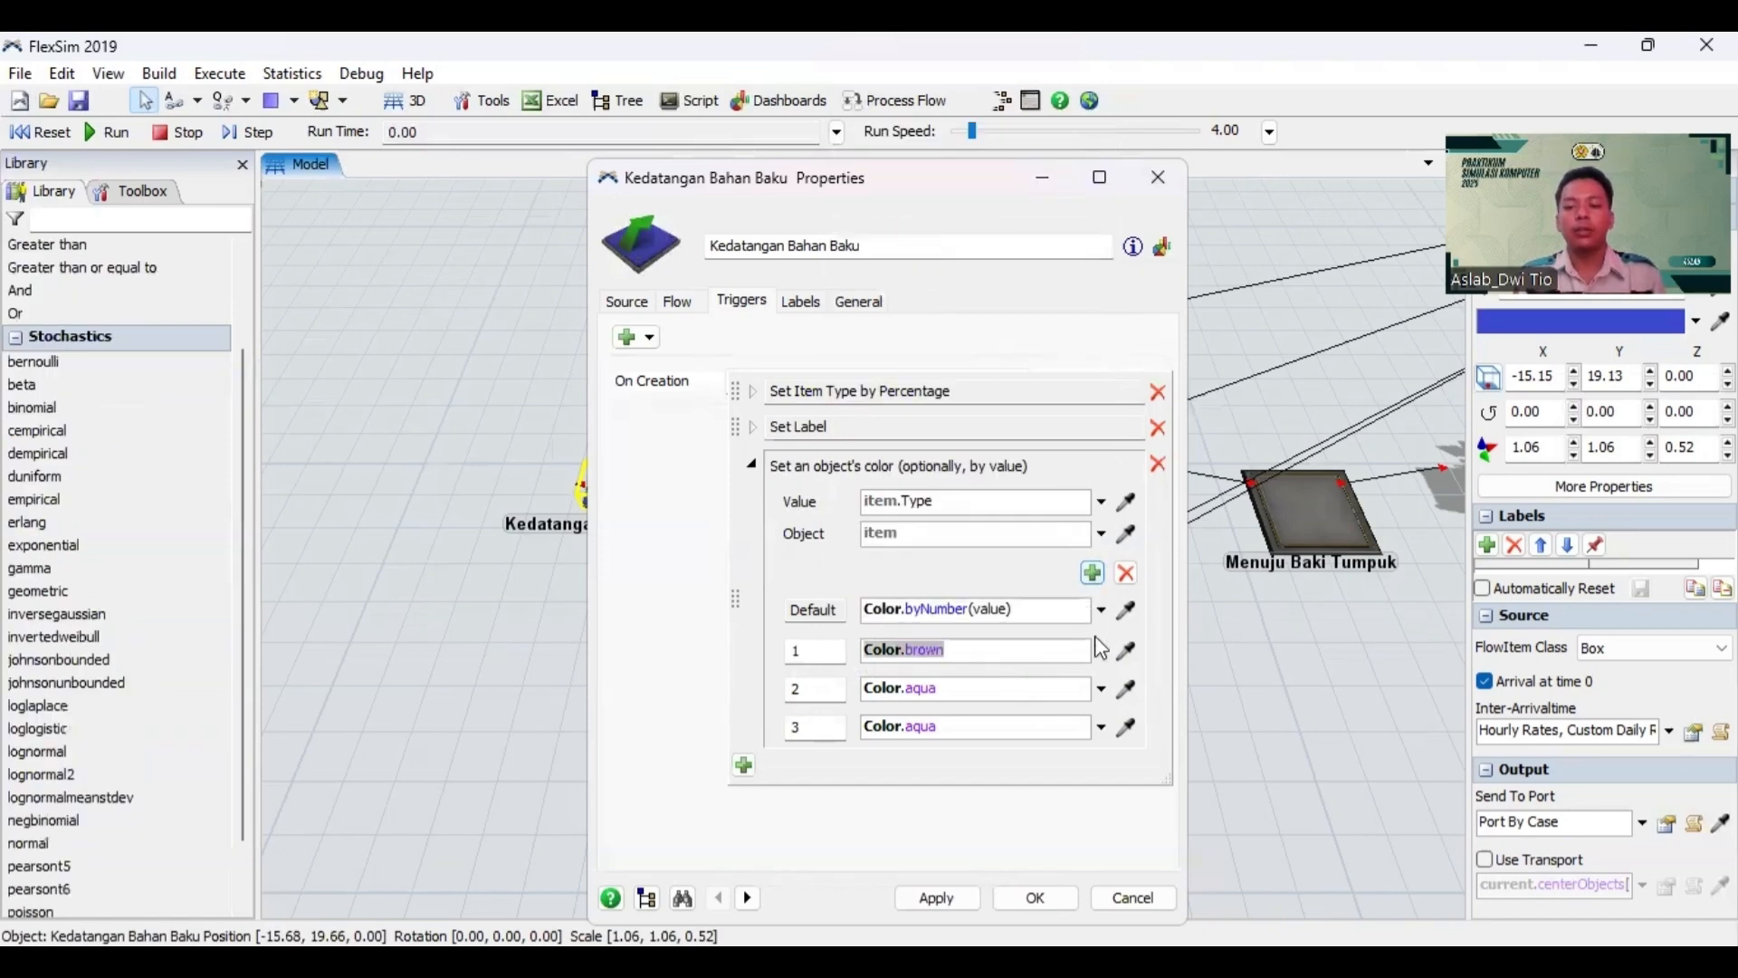
left_click(1101, 688)
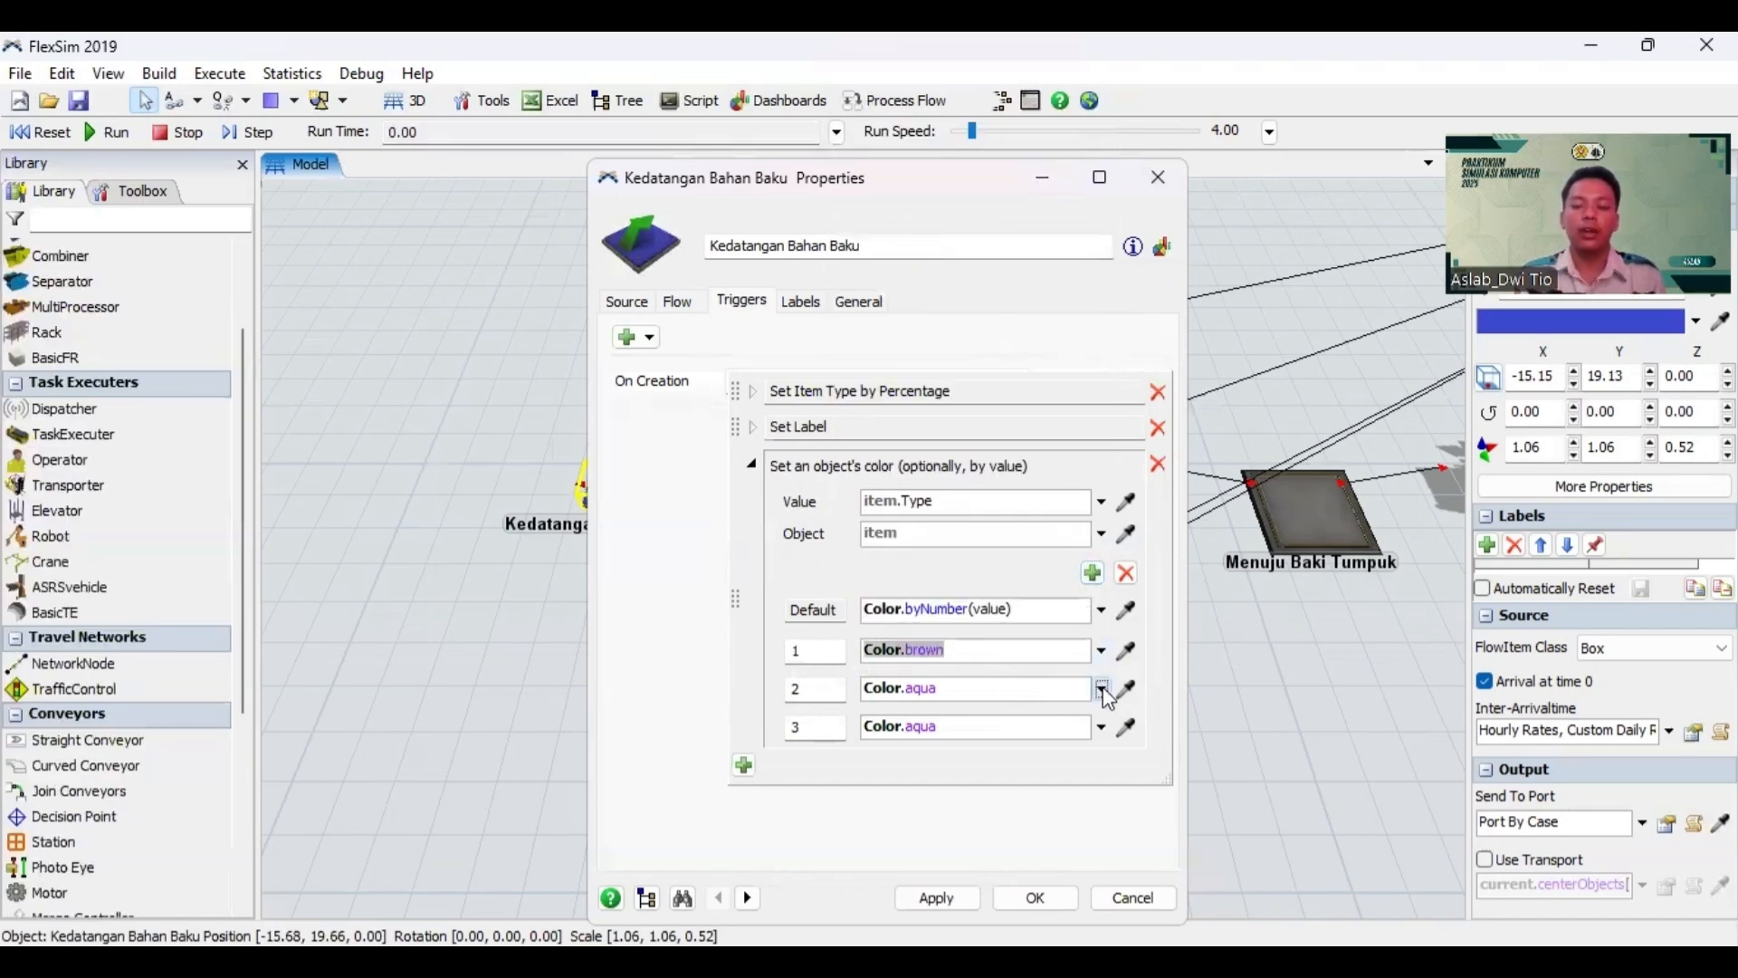
left_click(964, 573)
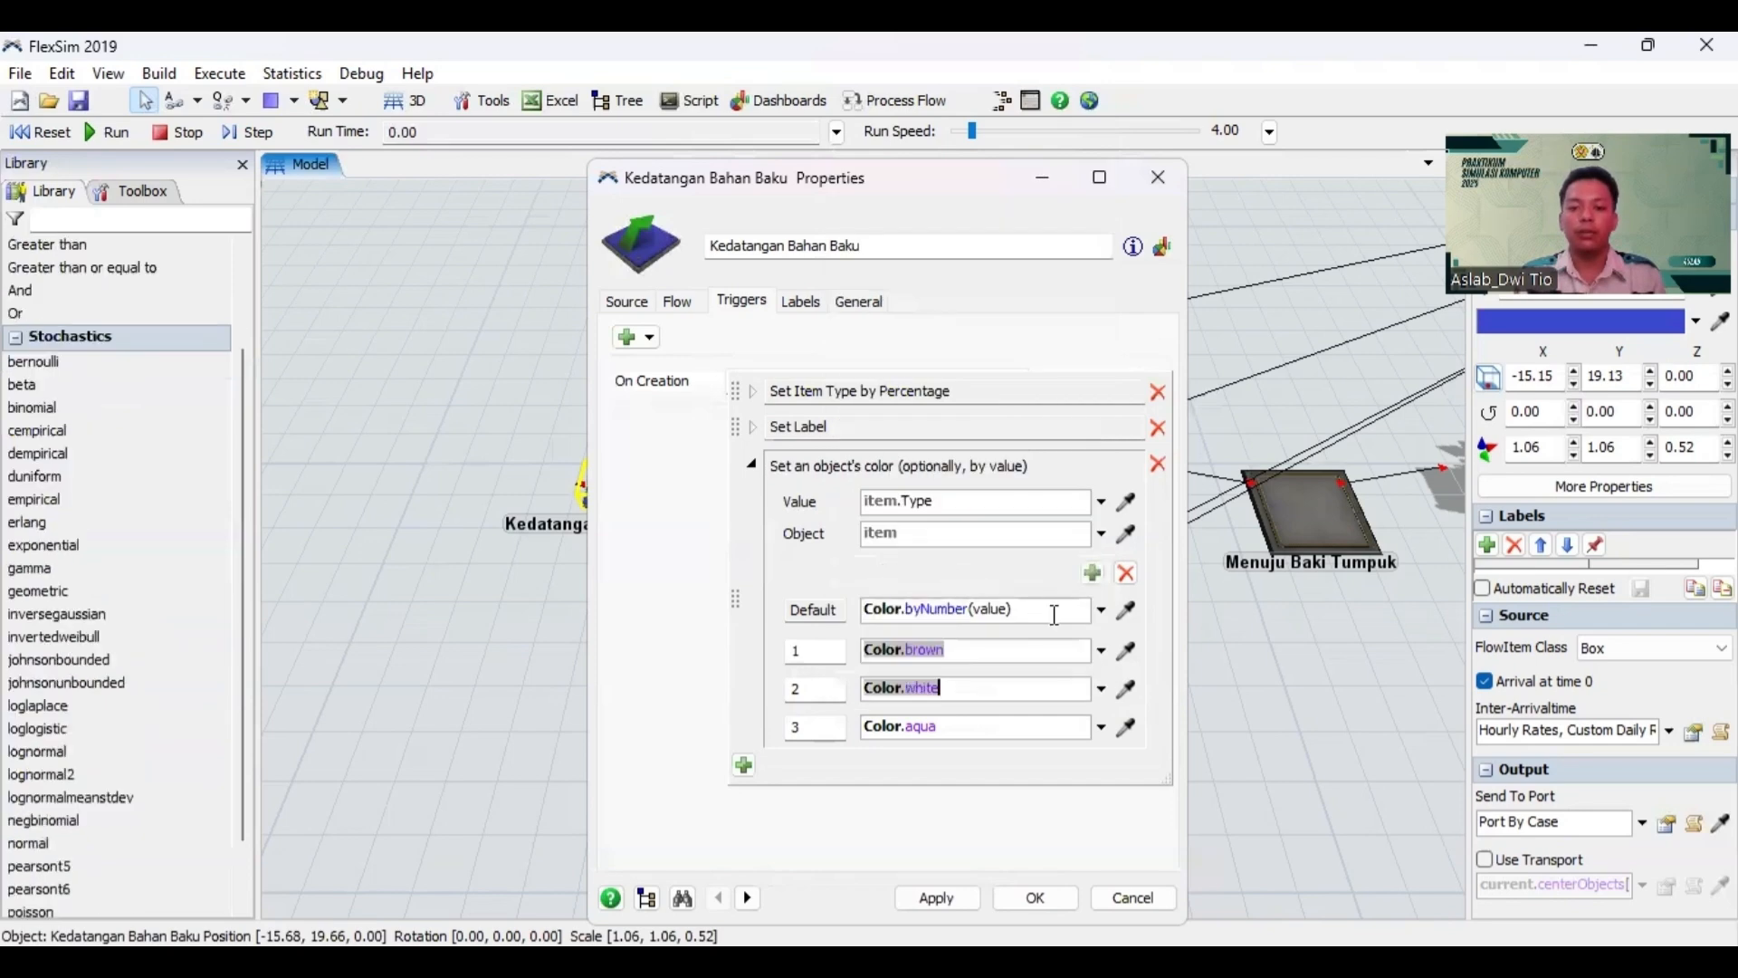
left_click(1102, 731)
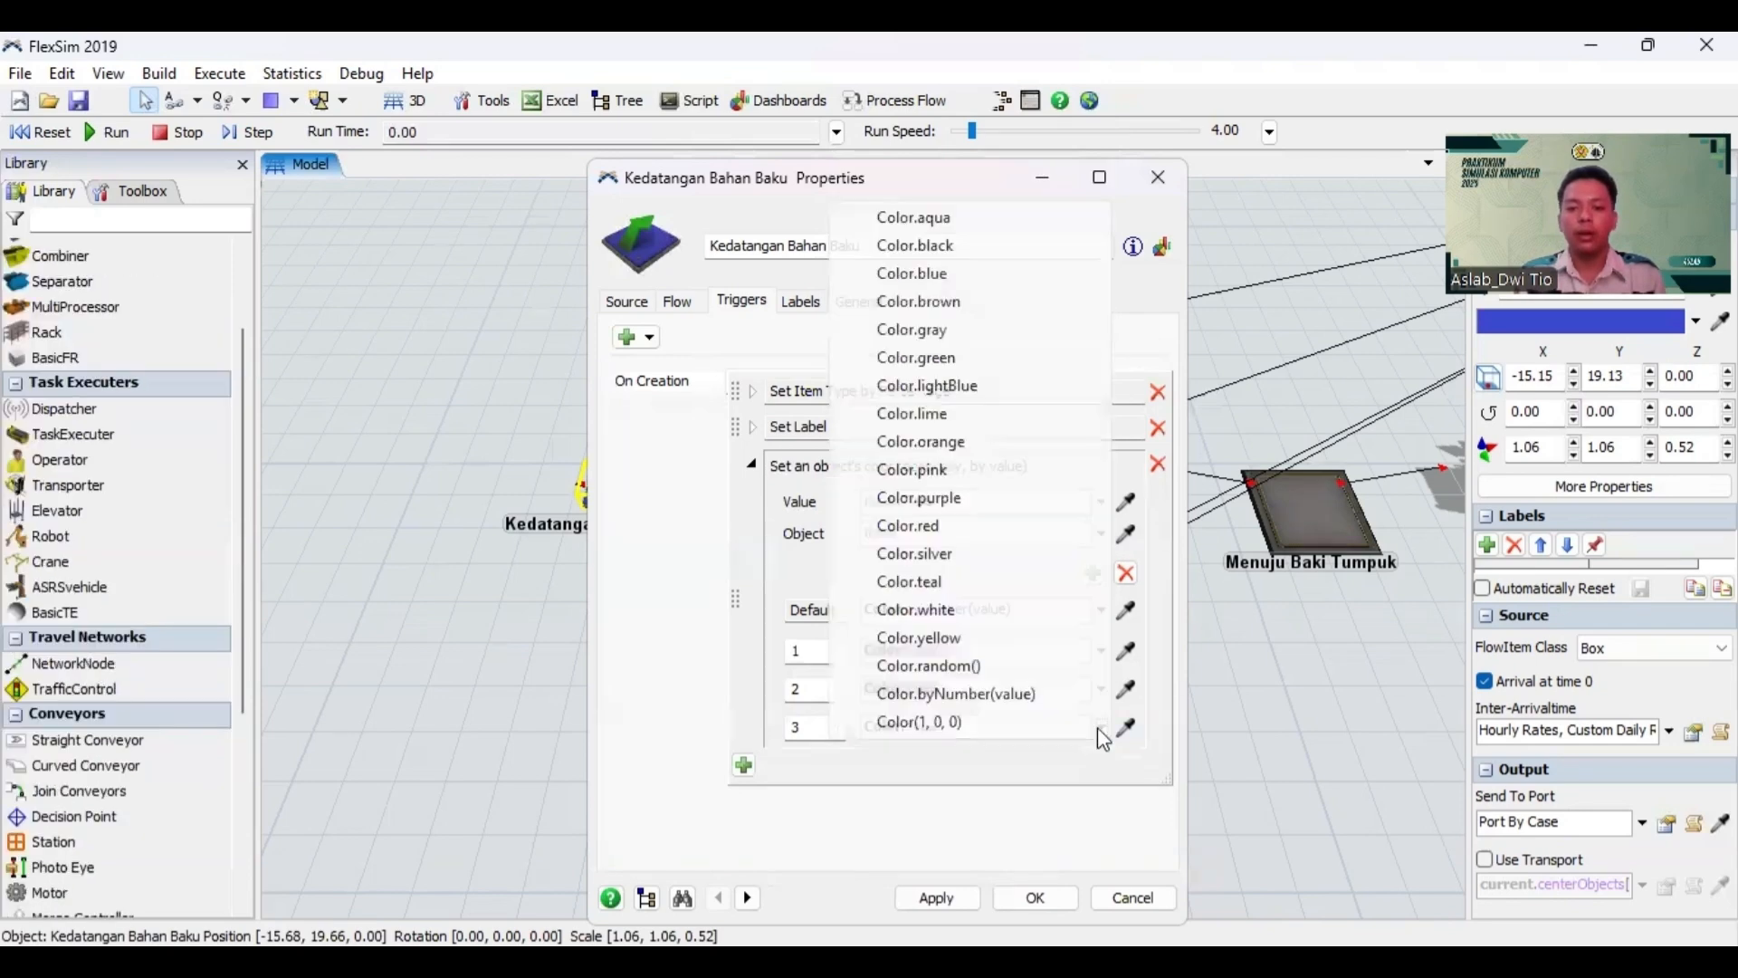
left_click(941, 637)
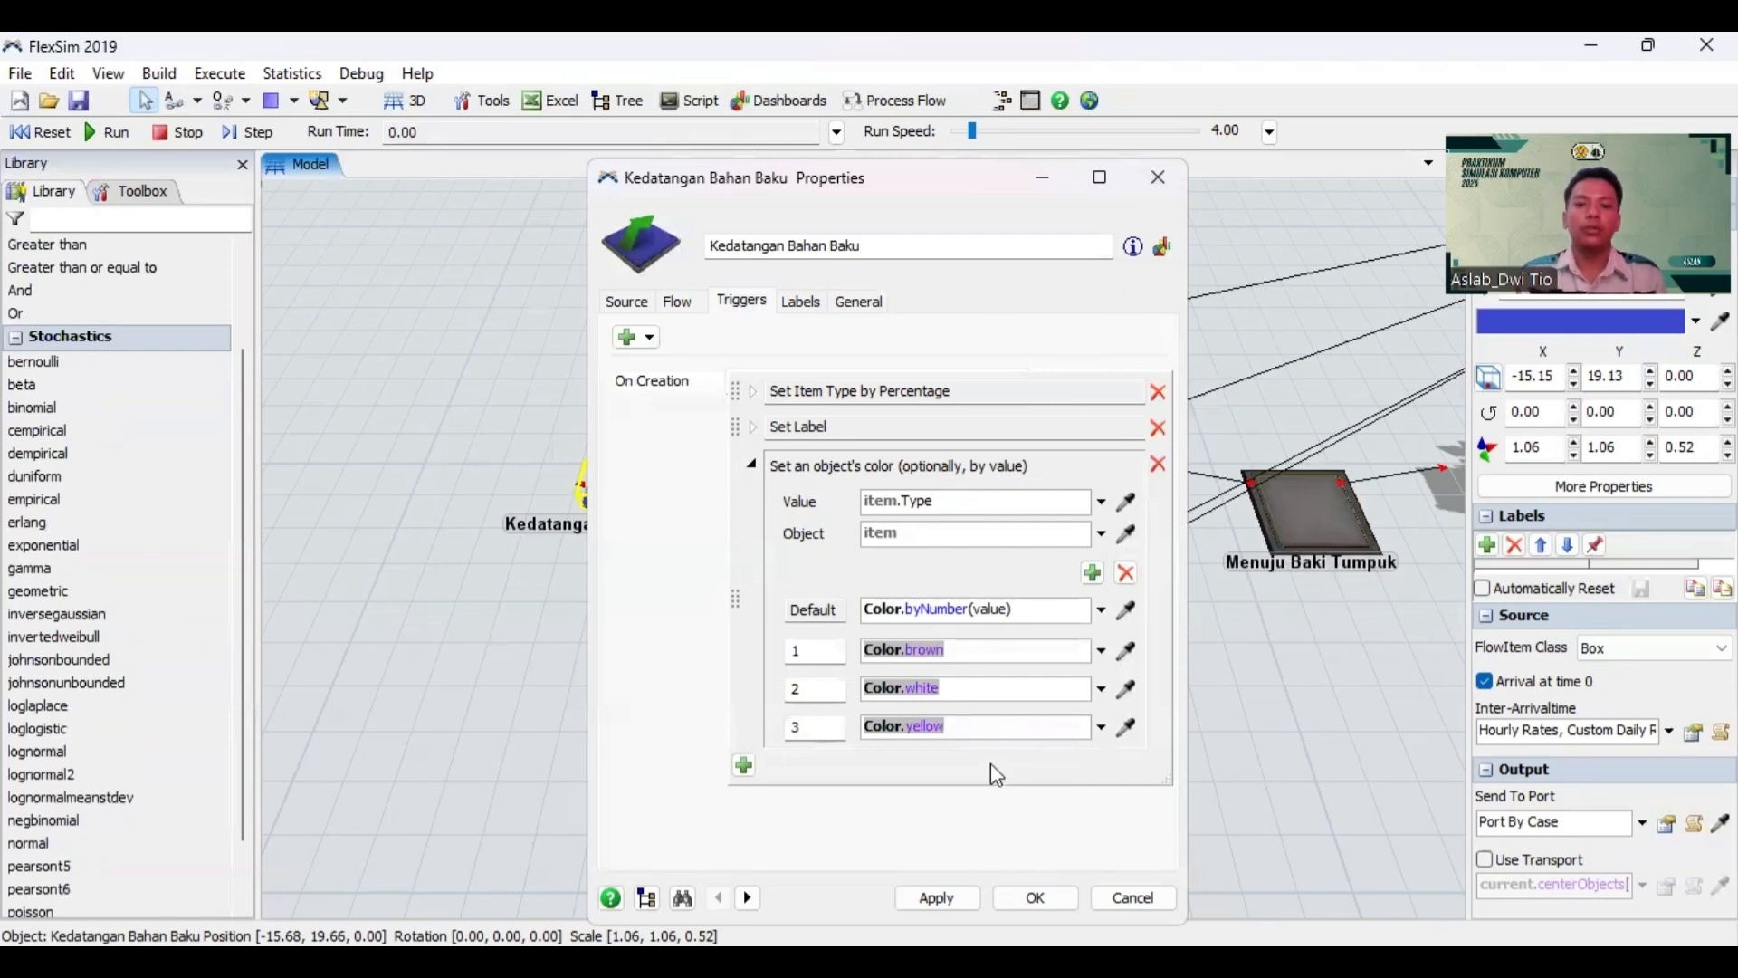
left_click(936, 897)
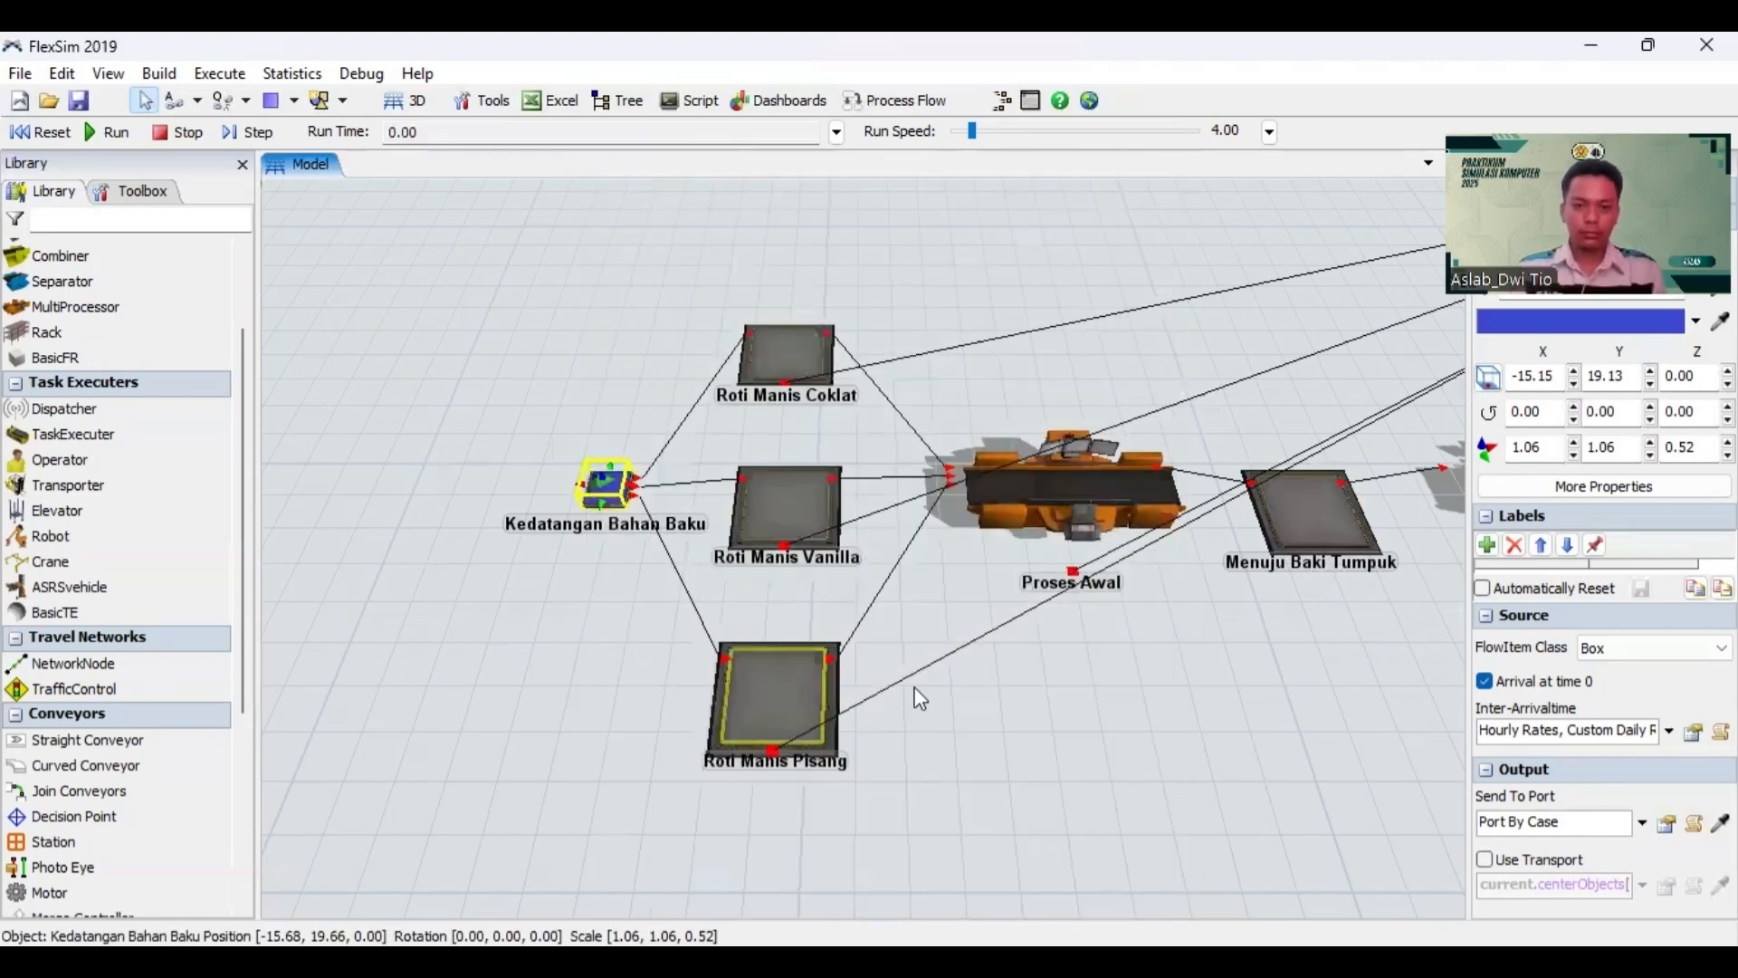
left_click_drag(920, 699, 834, 666)
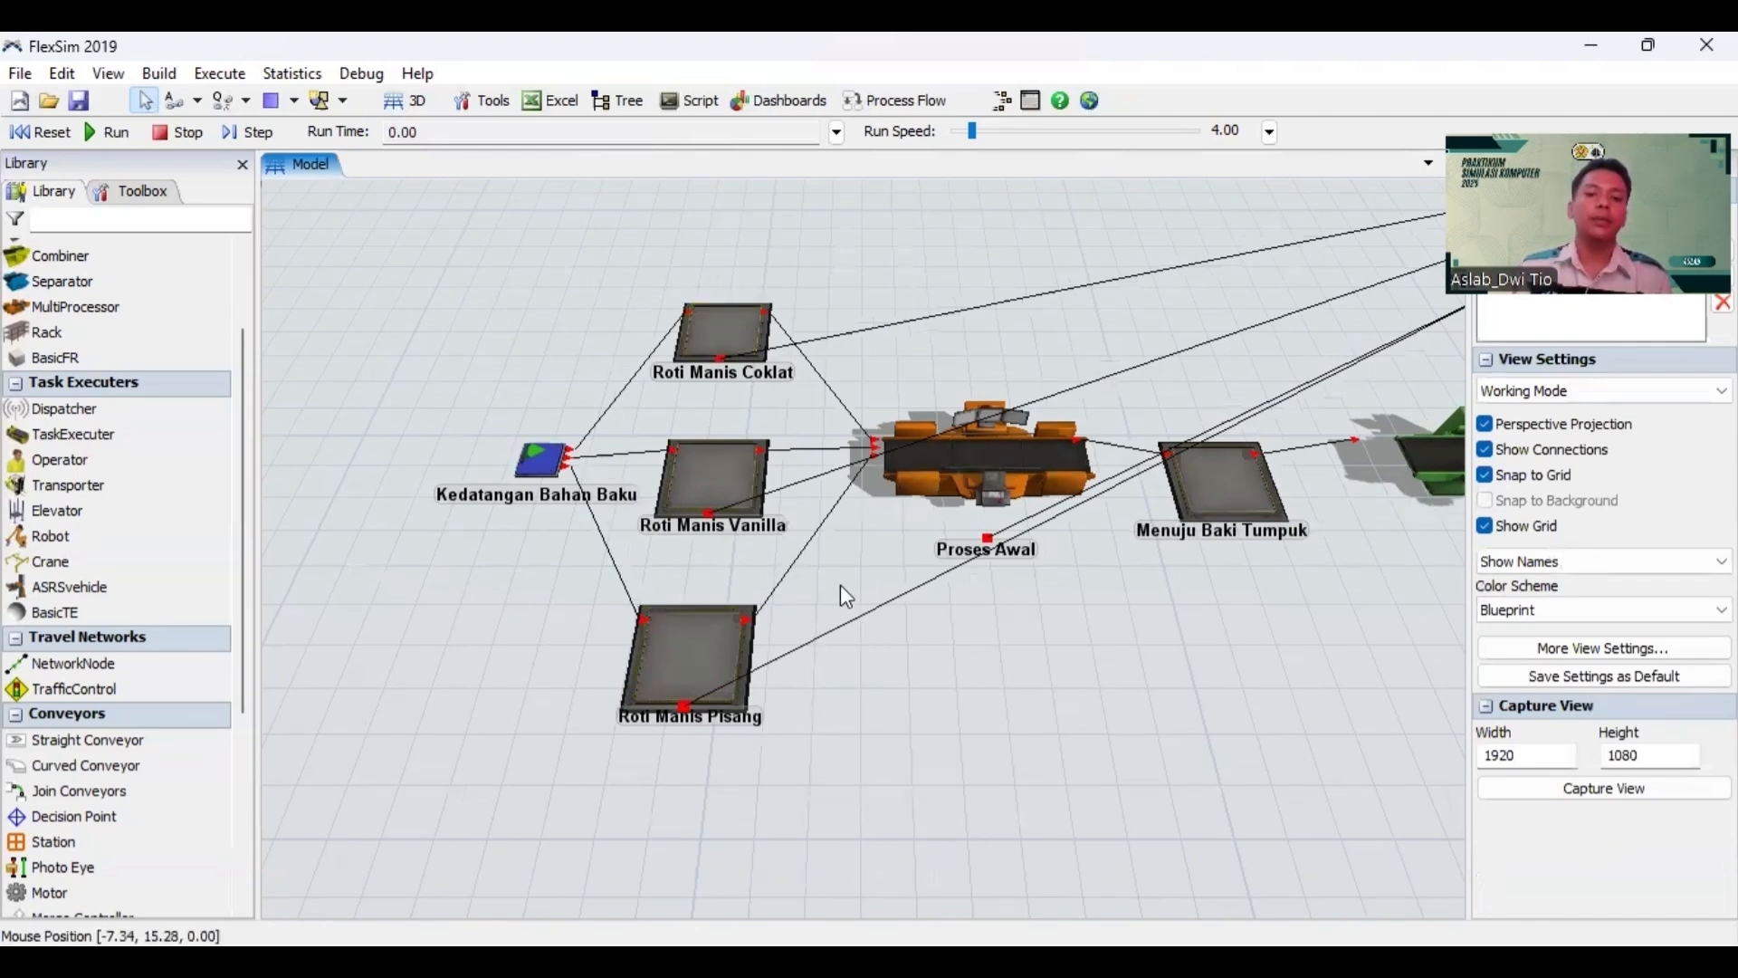
Step: Set the Roti Manis Coklat queue's maximum content to 30 and enable batching with a target batch size of 5
left_click_drag(840, 585, 865, 611)
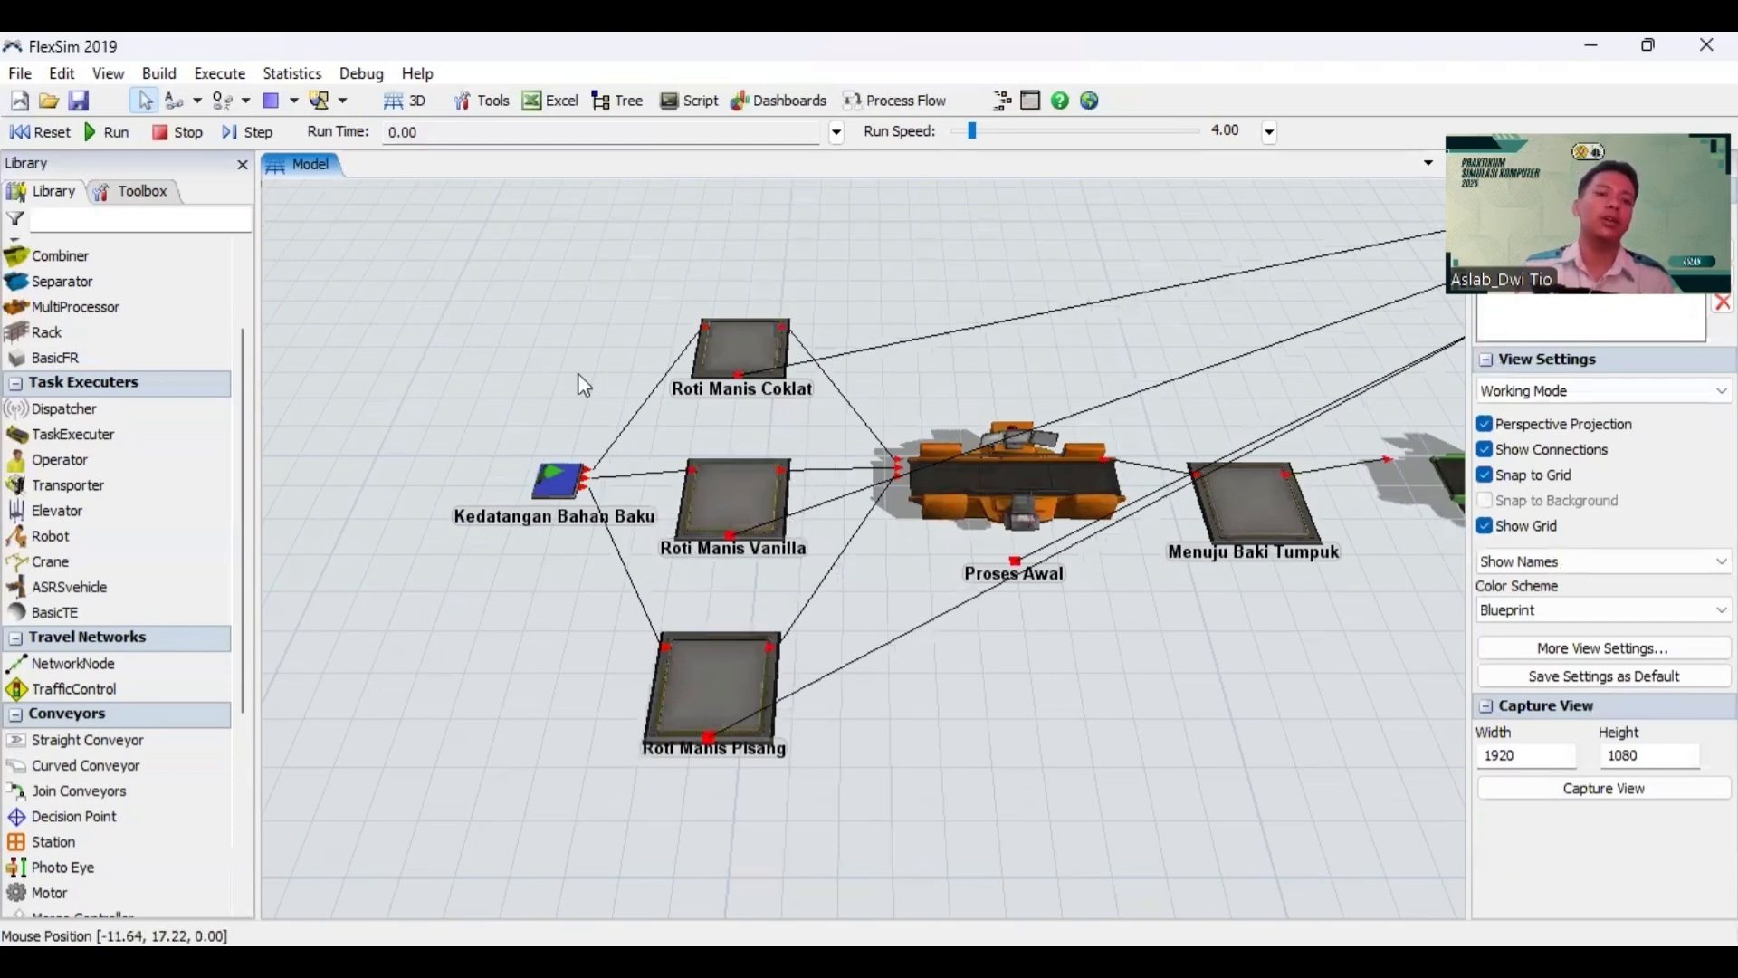
left_click(744, 341)
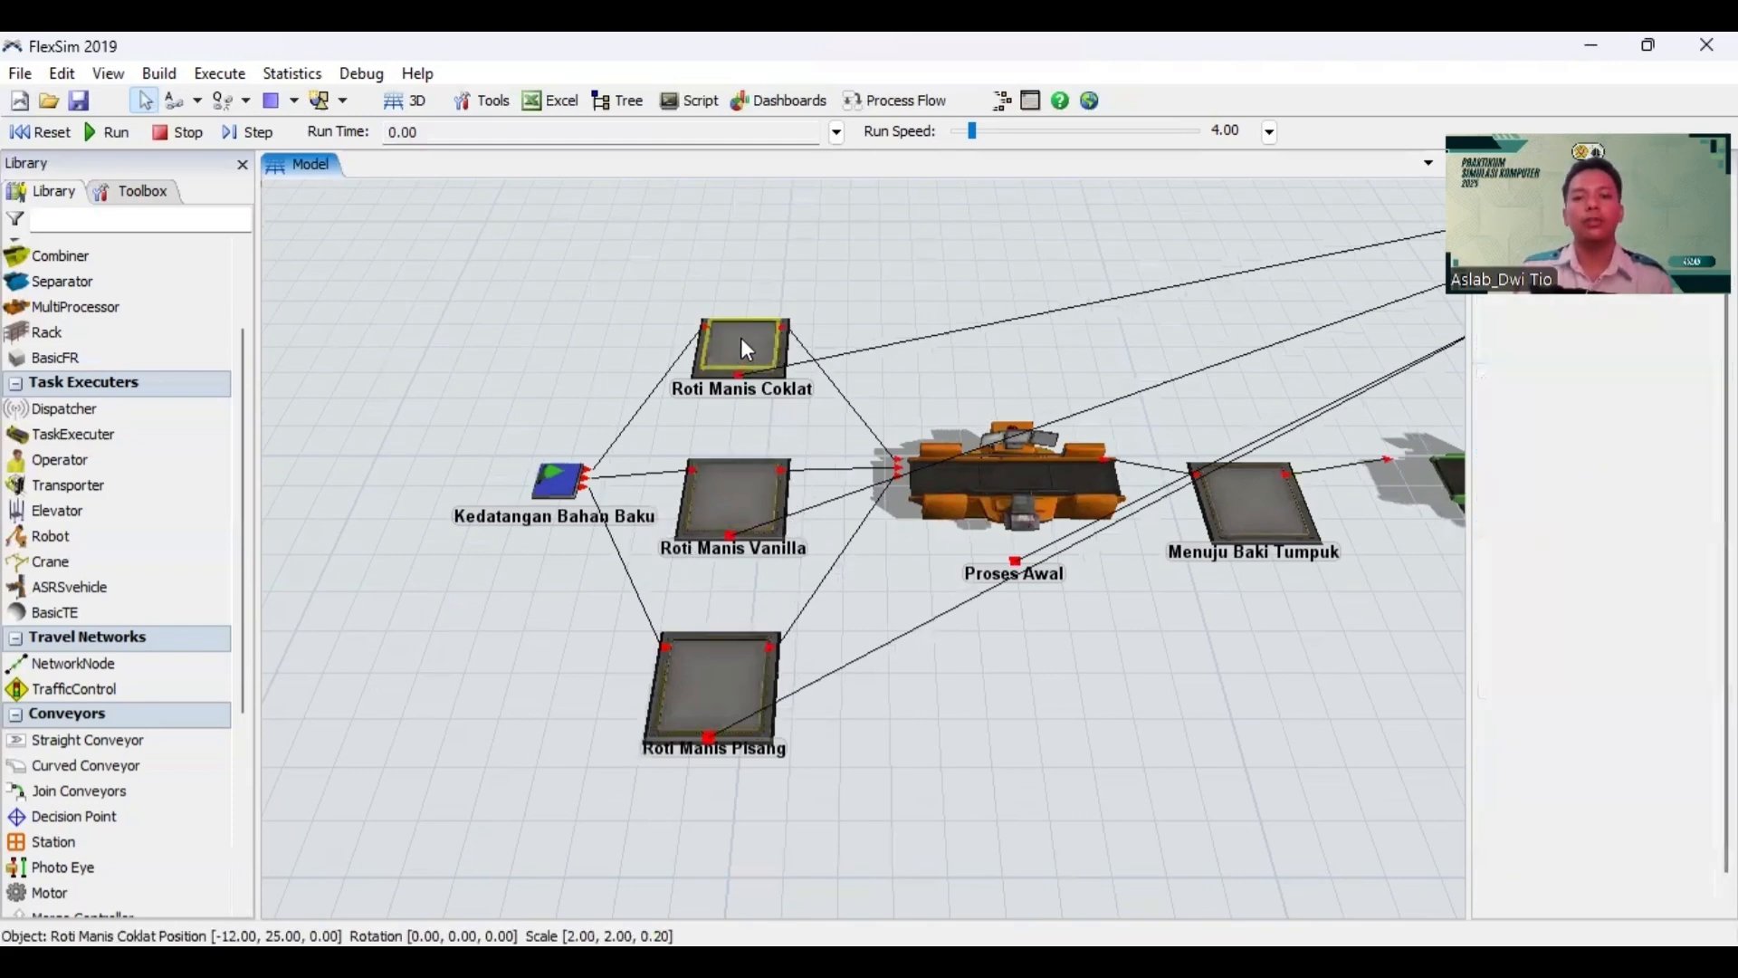
double_click(703, 372)
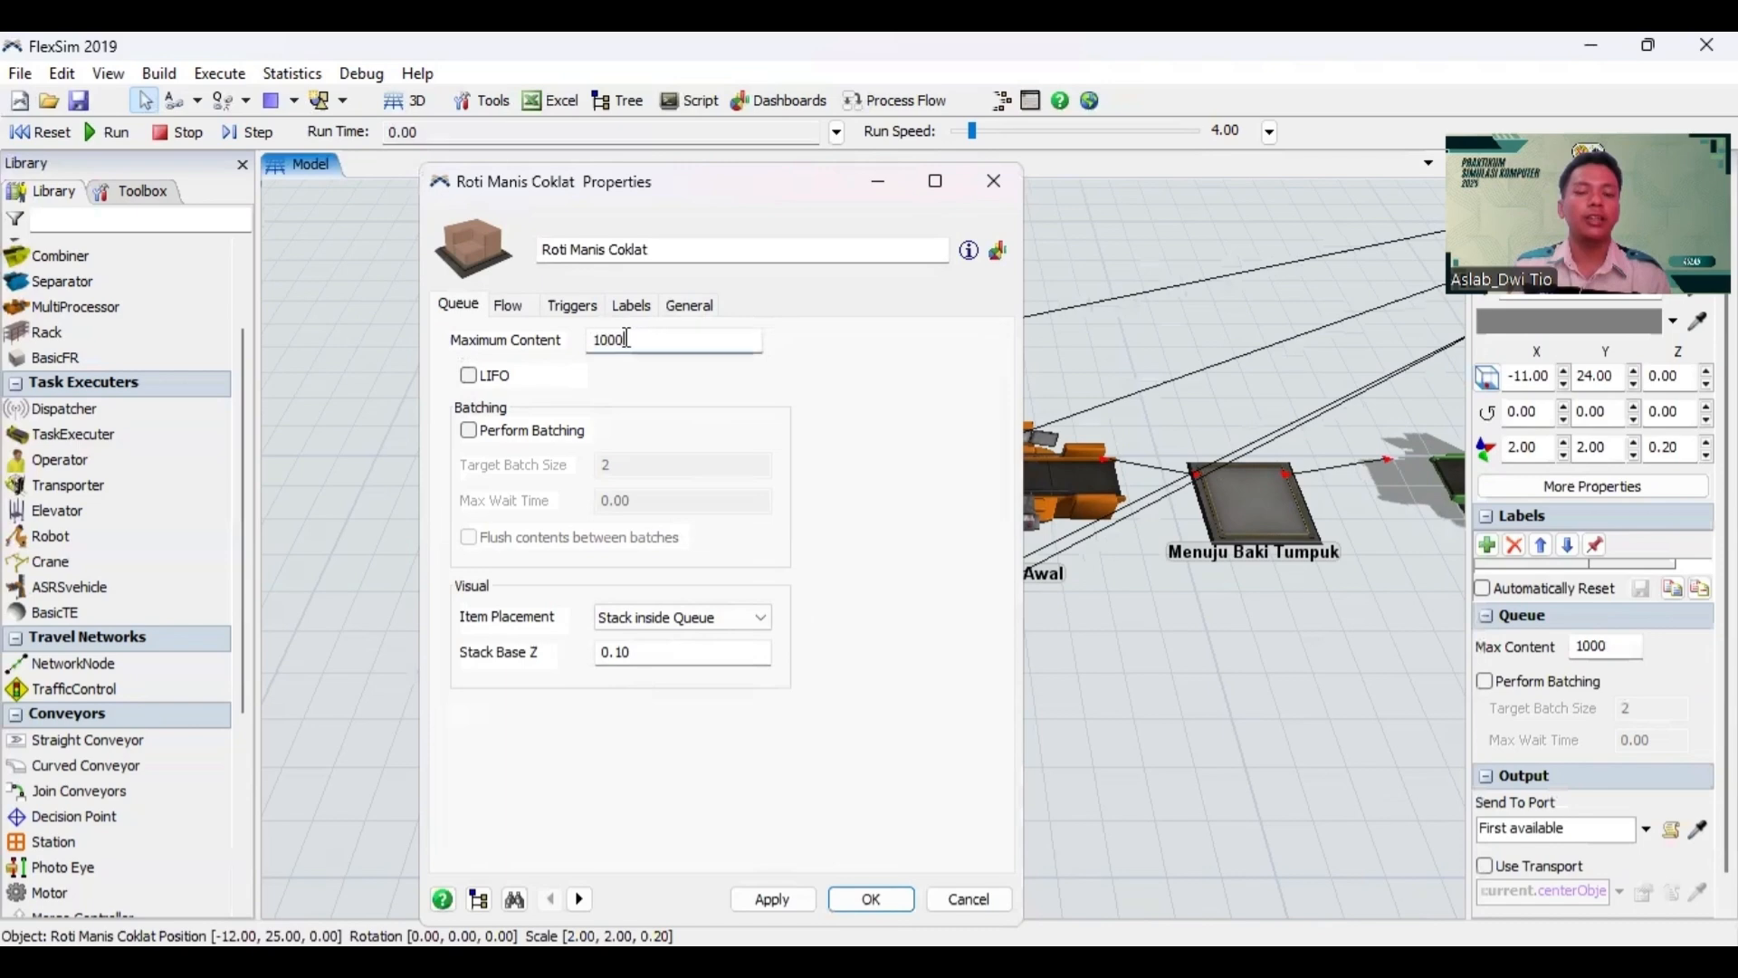
left_click_drag(634, 339, 587, 337)
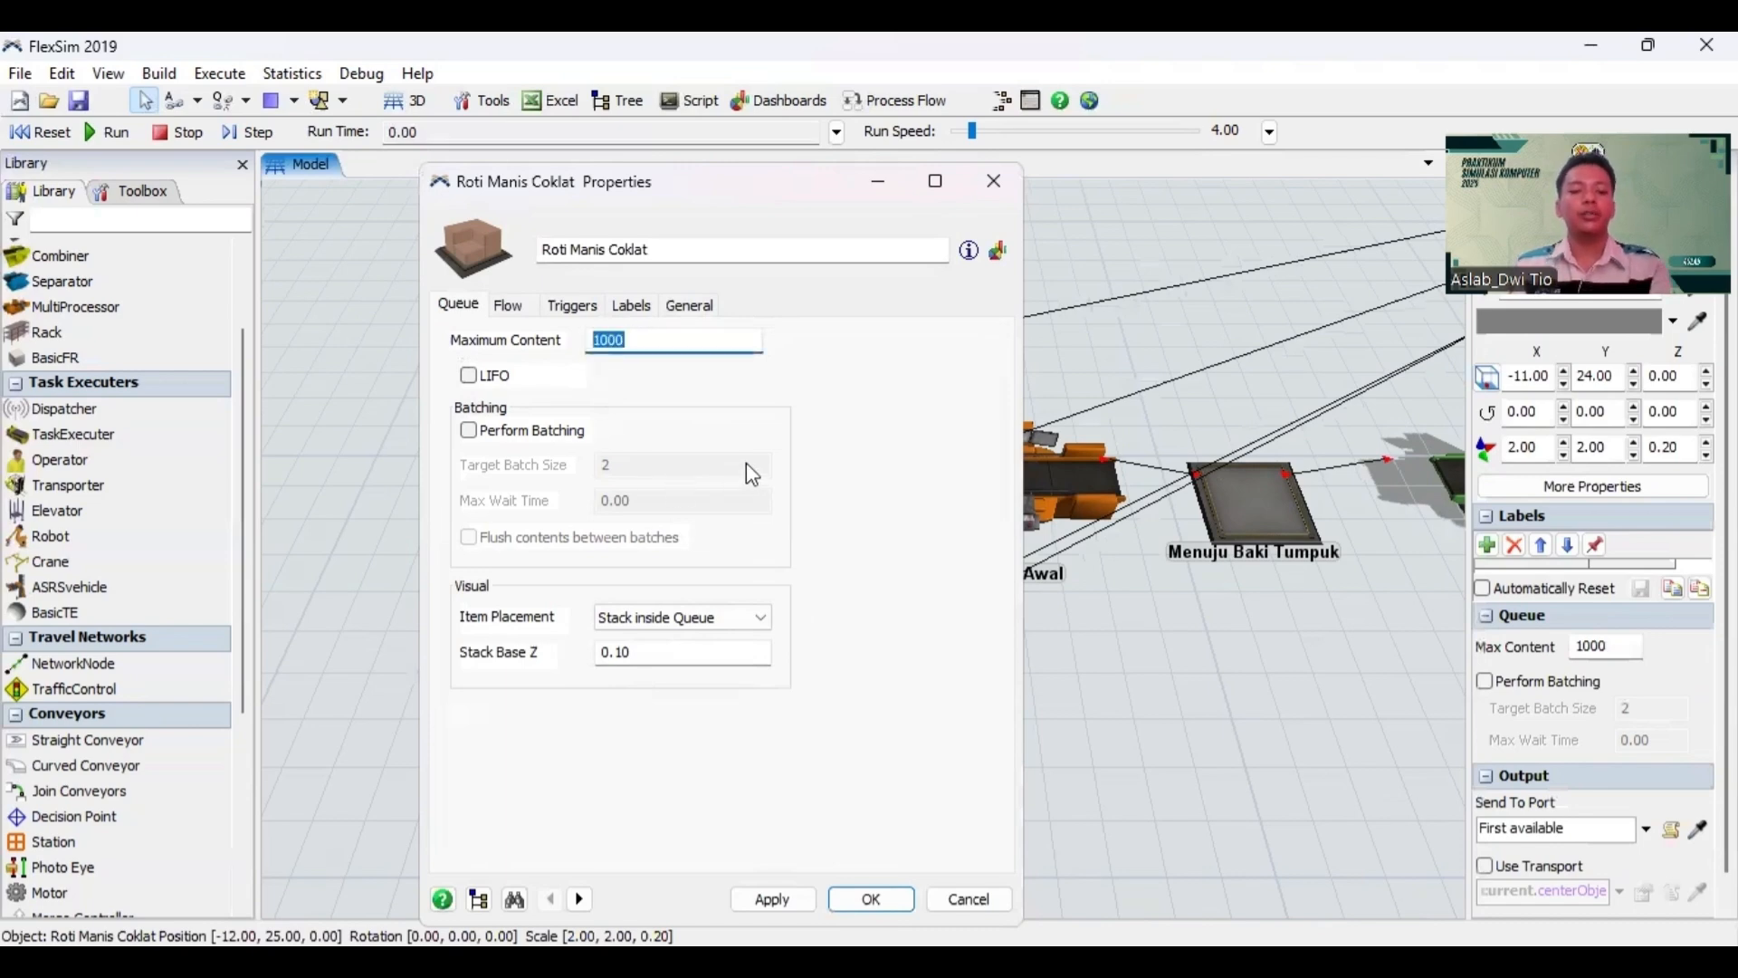
type("30")
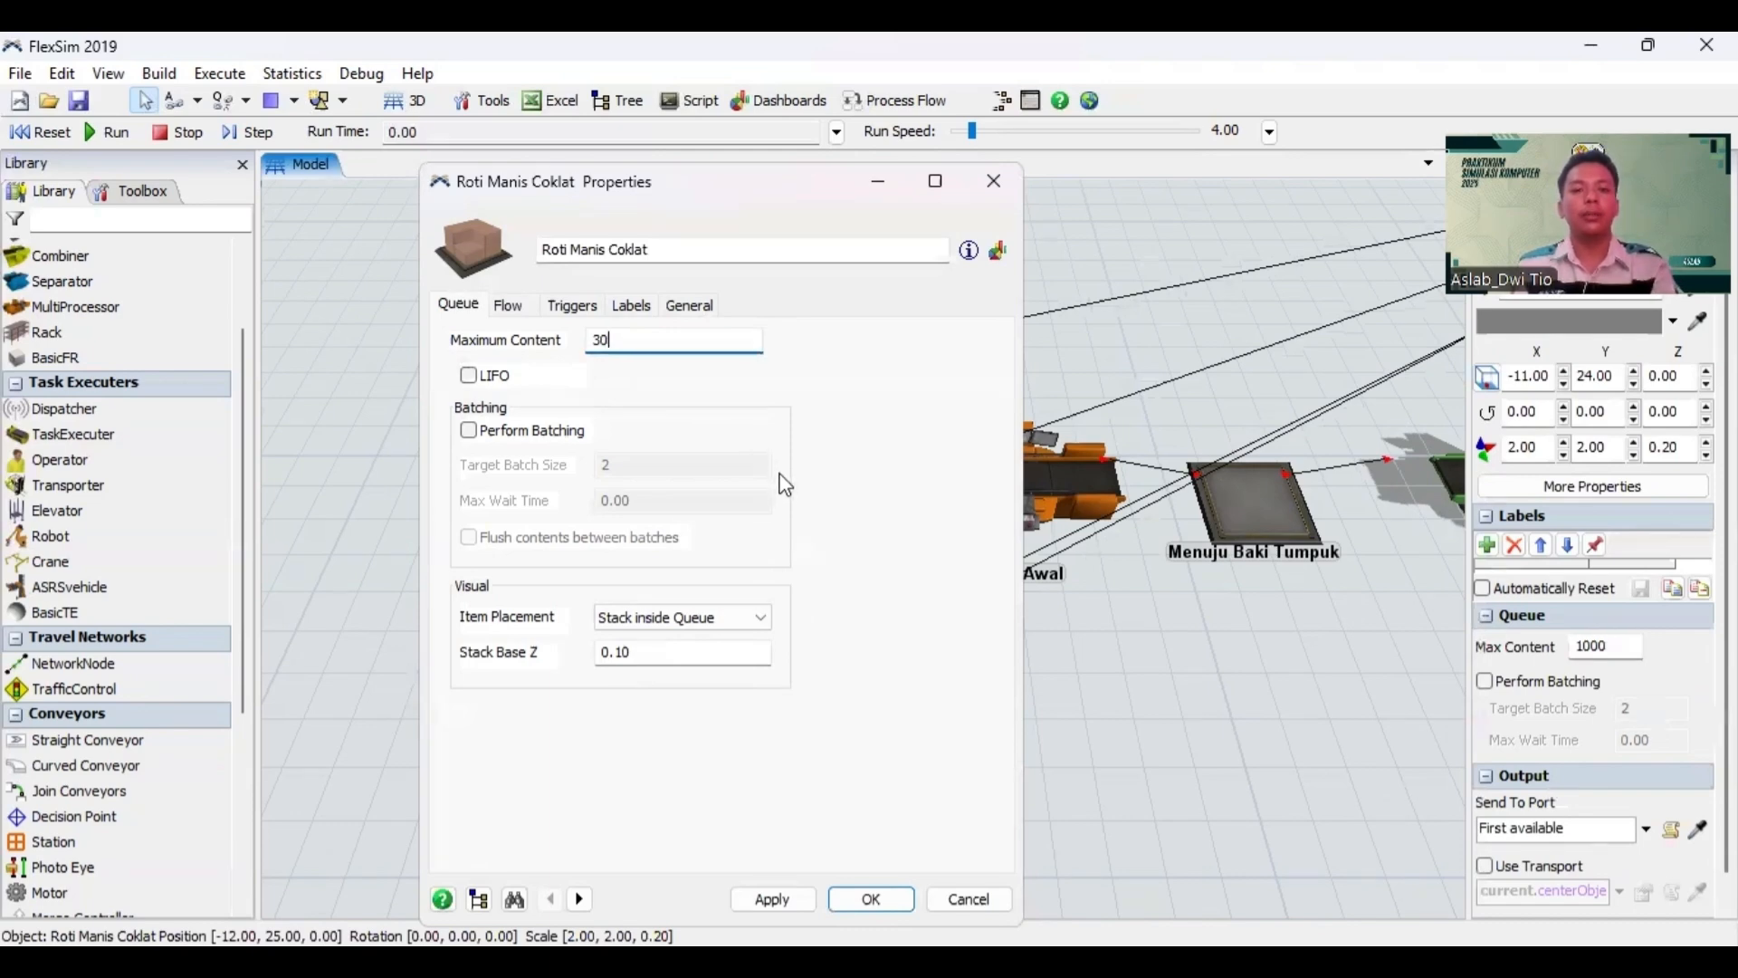
left_click(469, 432)
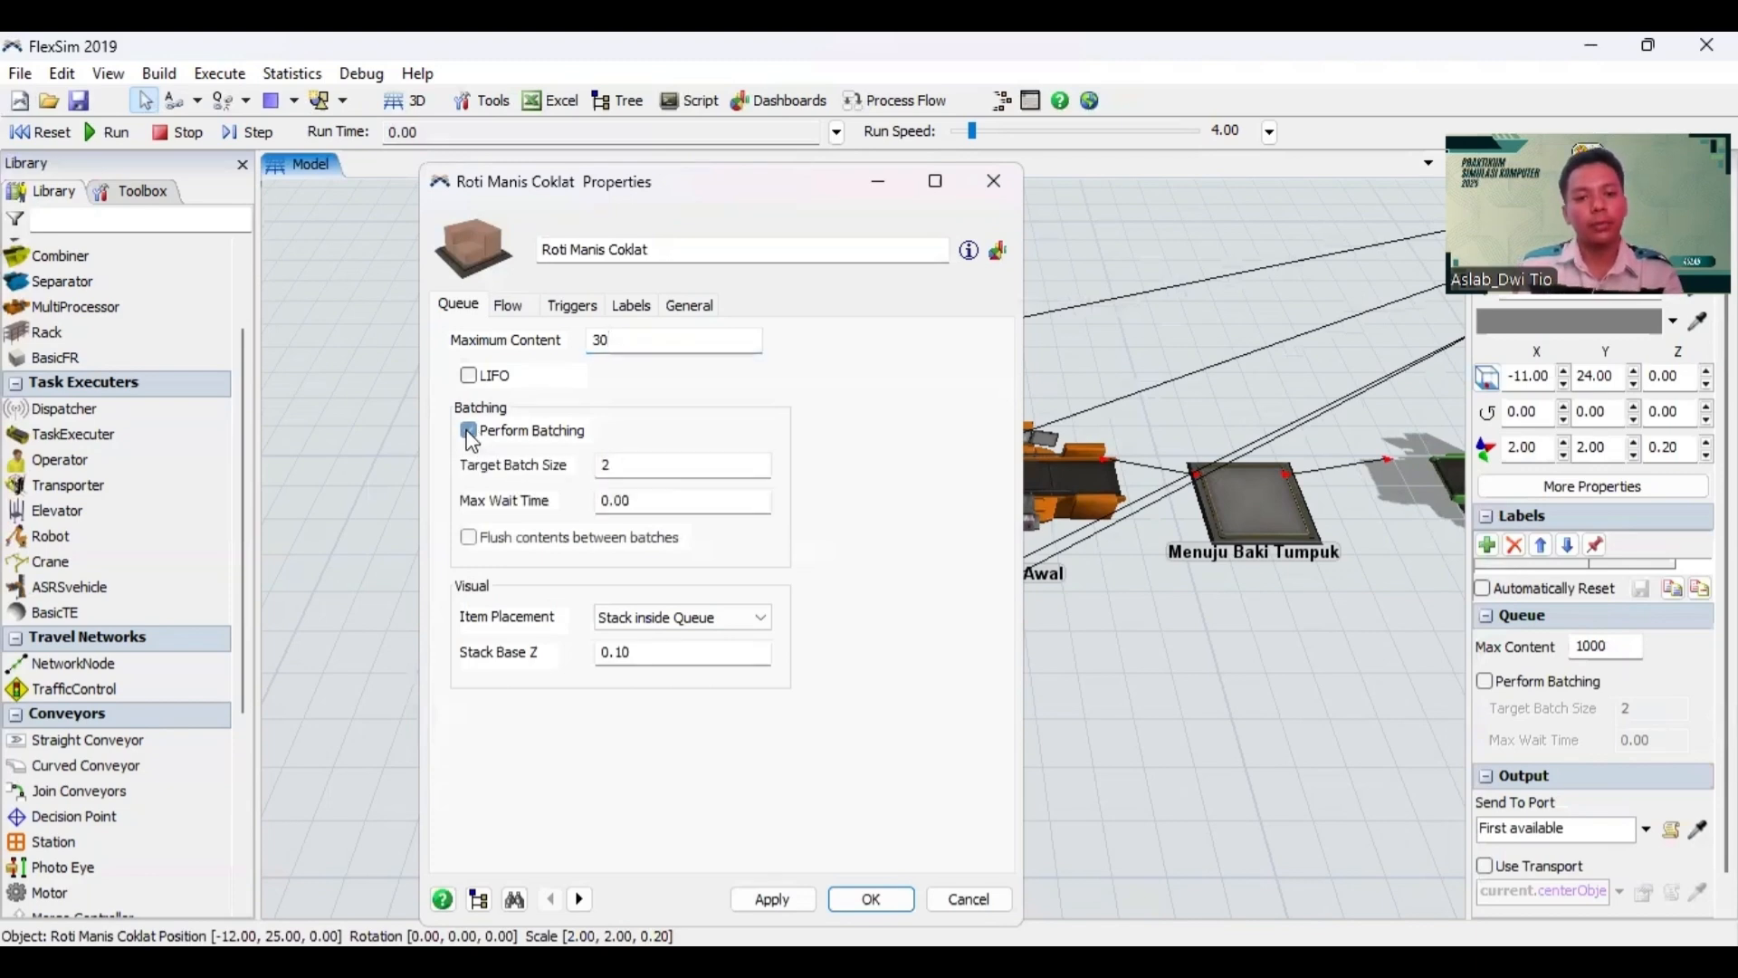
left_click(635, 465)
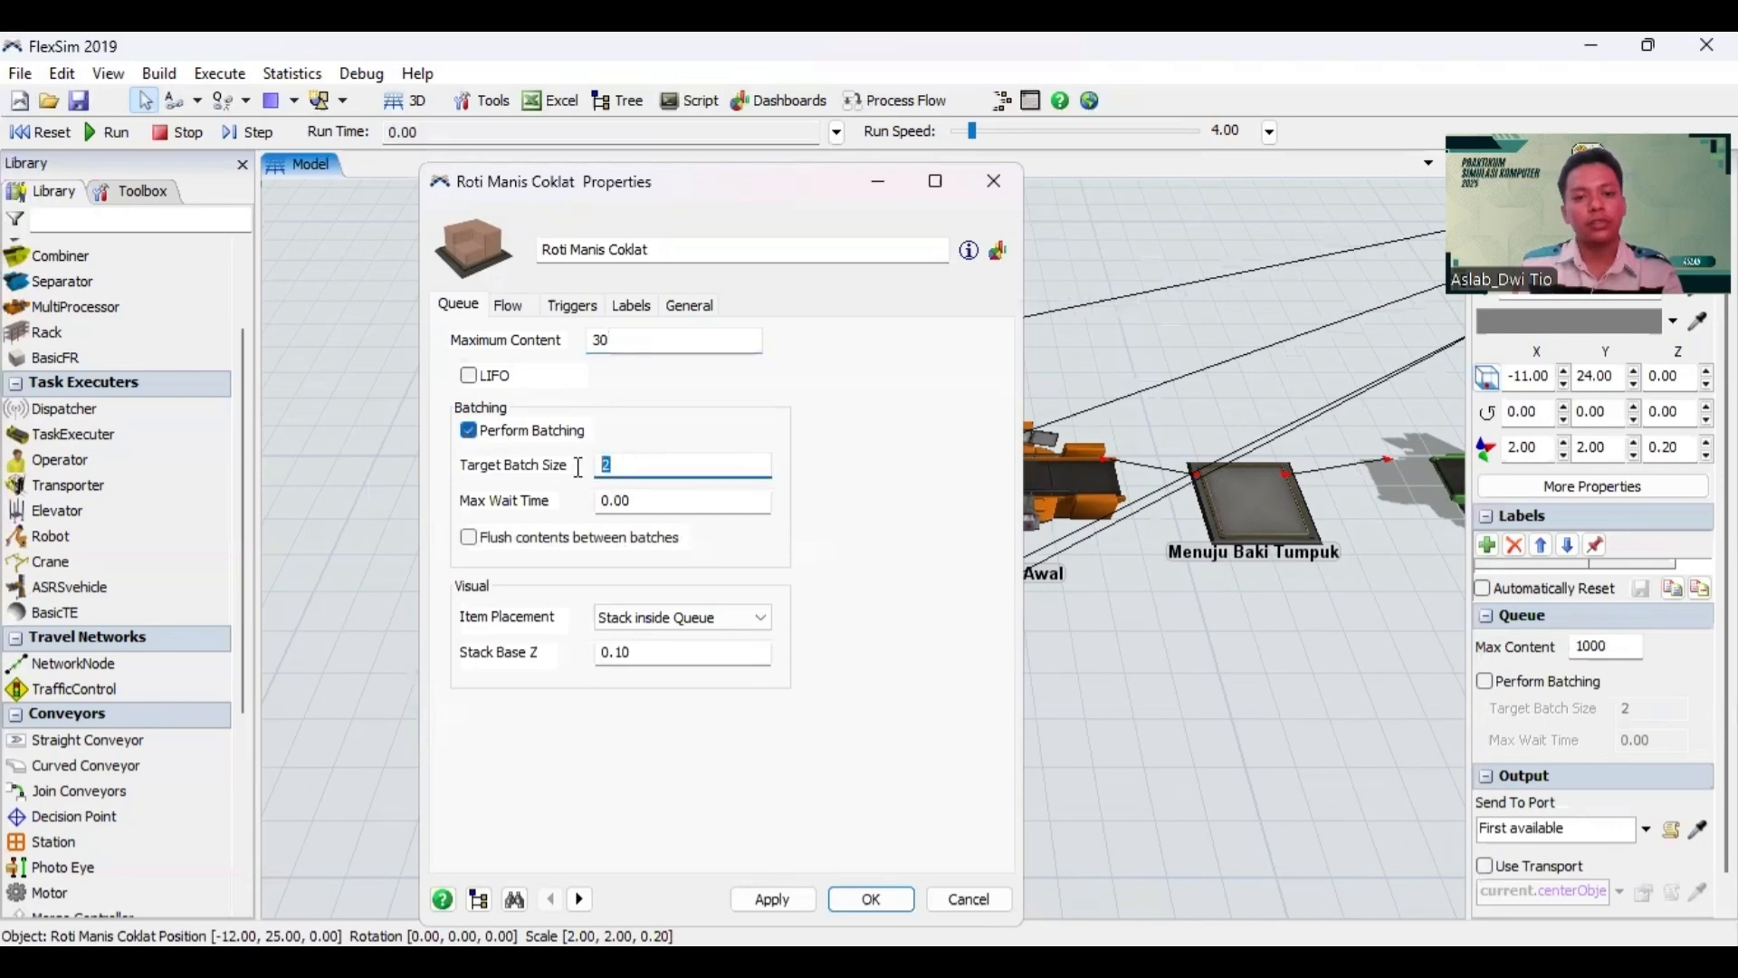
type("5")
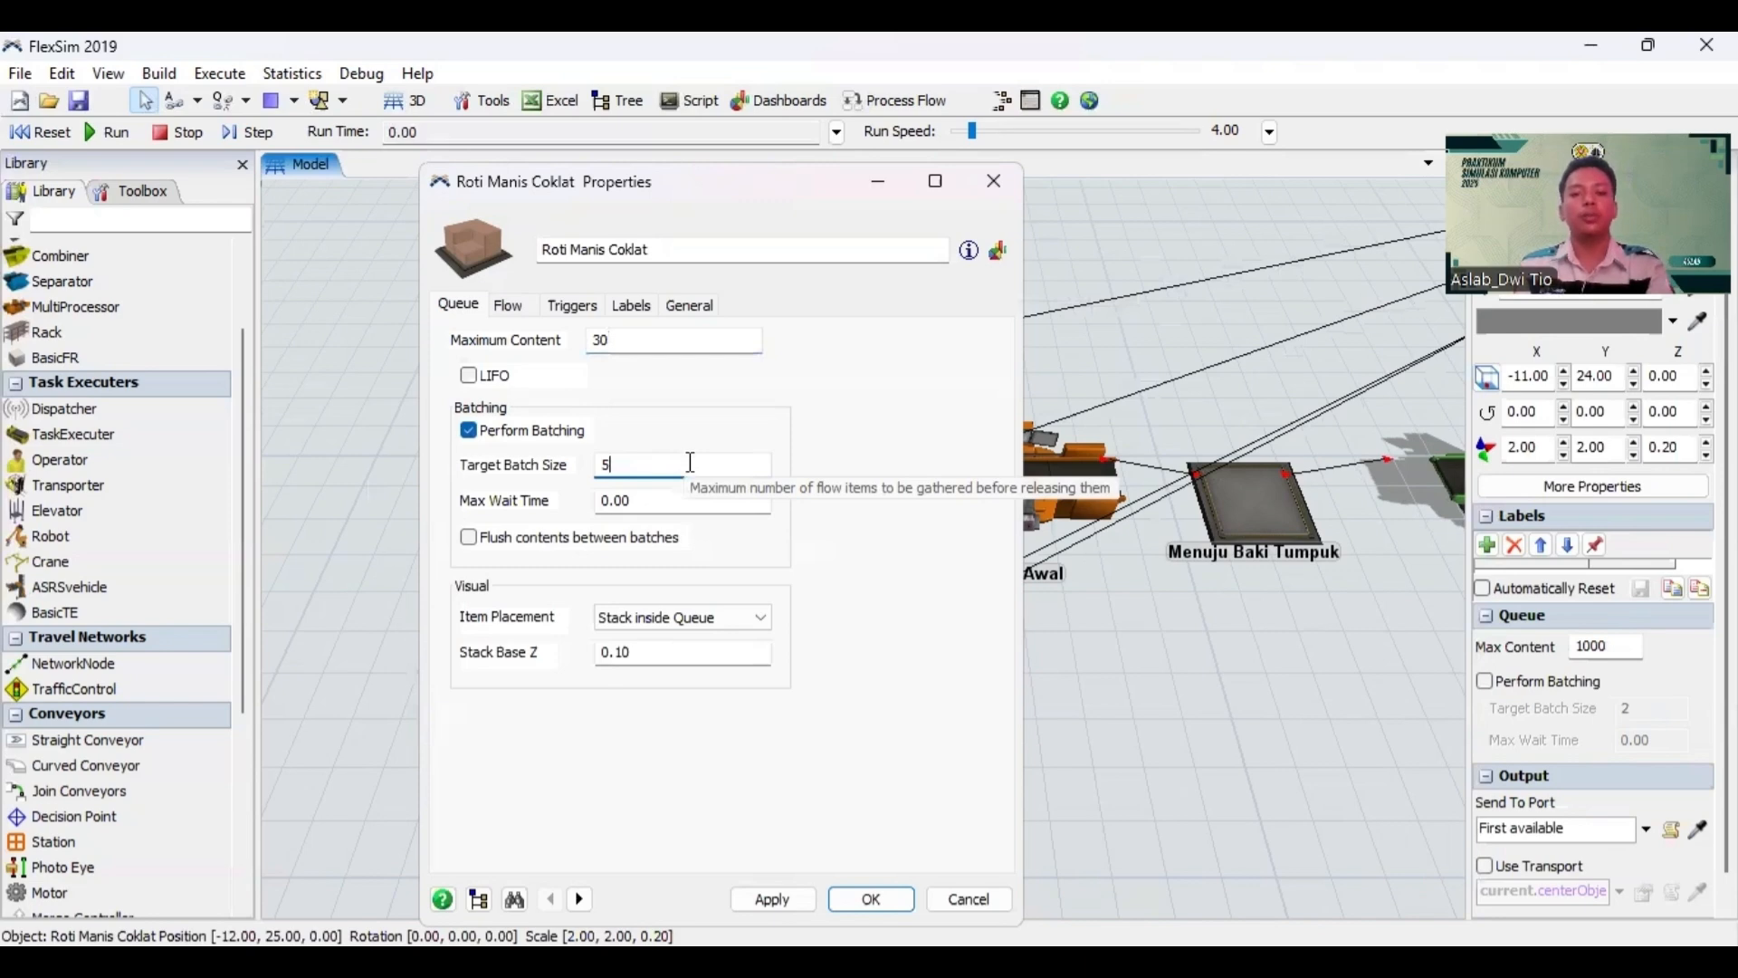
Step: Enable transport for the Roti Manis Coklat queue's output, then apply and close its properties
left_click(518, 304)
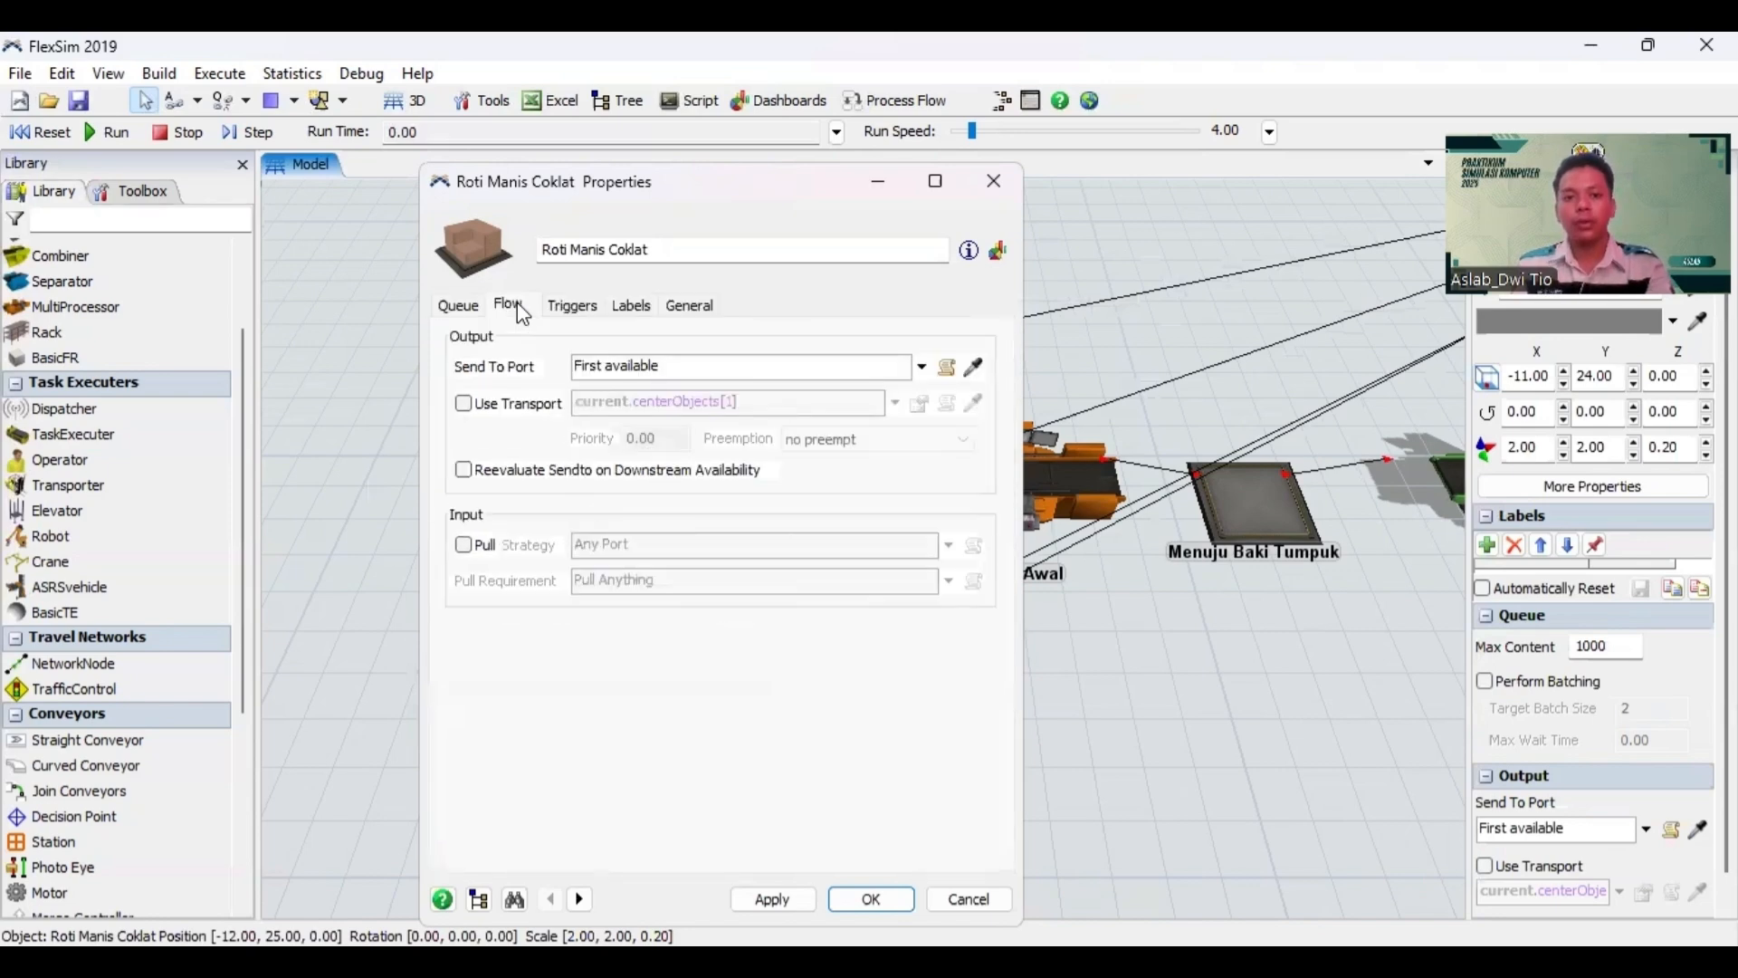
left_click(464, 403)
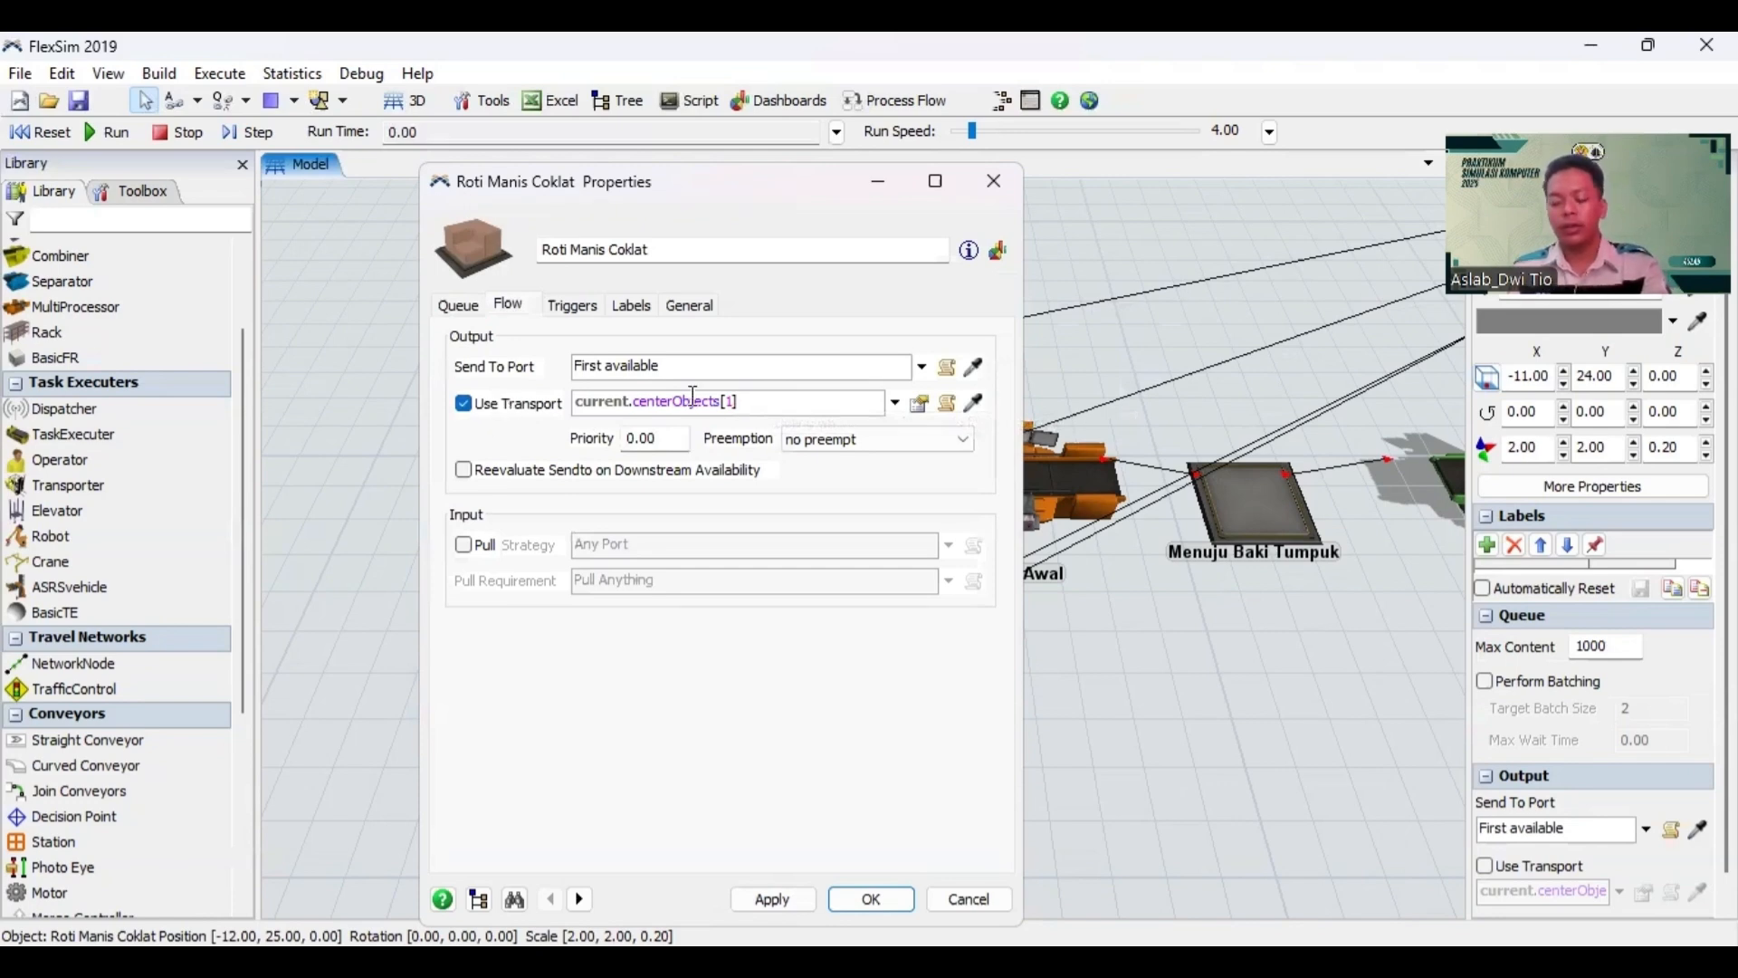
left_click(774, 901)
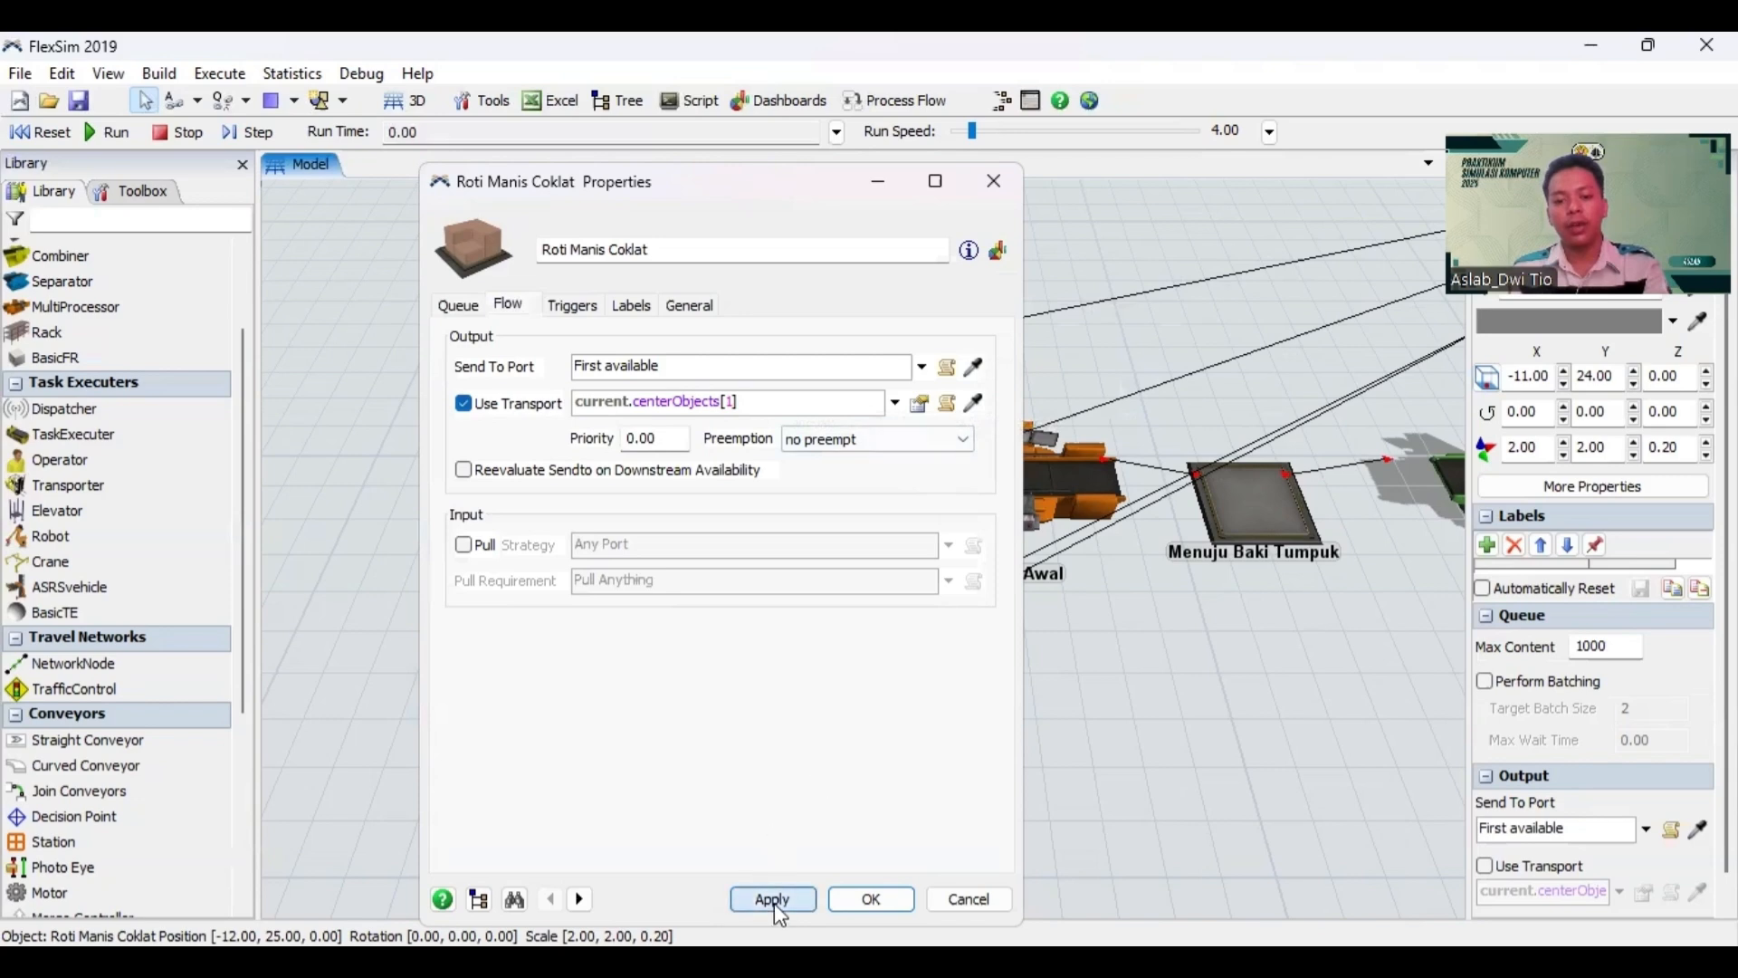
left_click(868, 900)
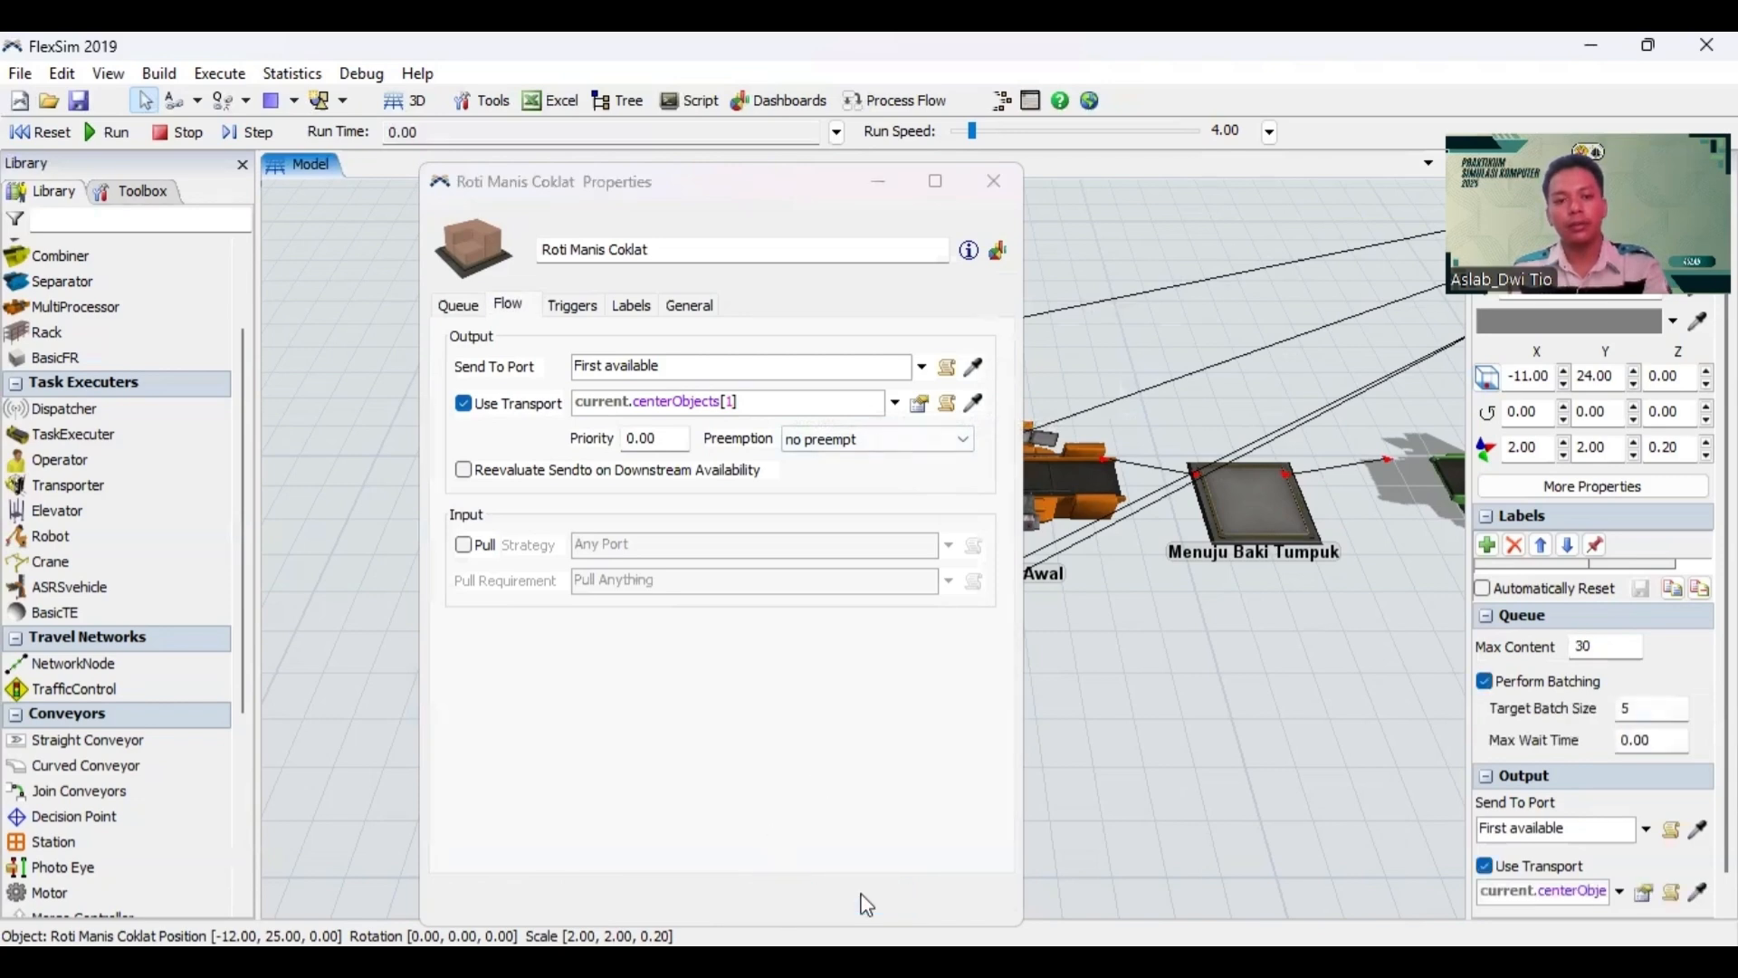
Step: Set the Roti Manis Vanilla queue's maximum content to 30 and enable batching with a target batch size of 5
left_click(738, 484)
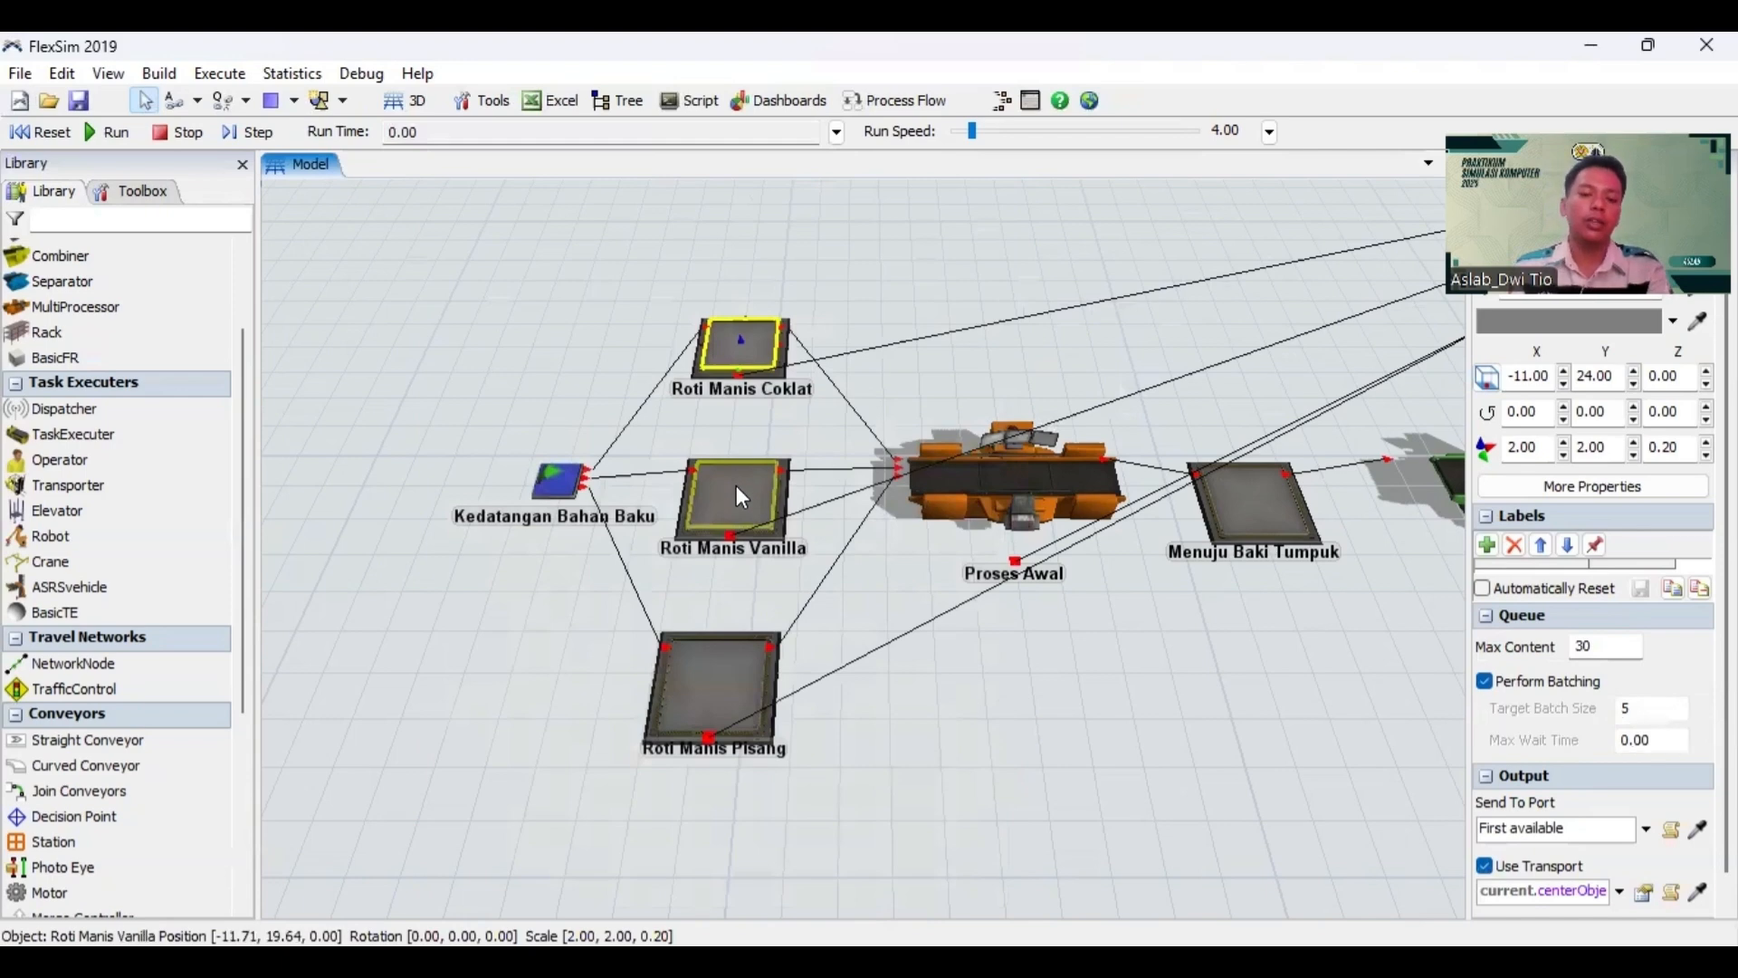
double_click(781, 460)
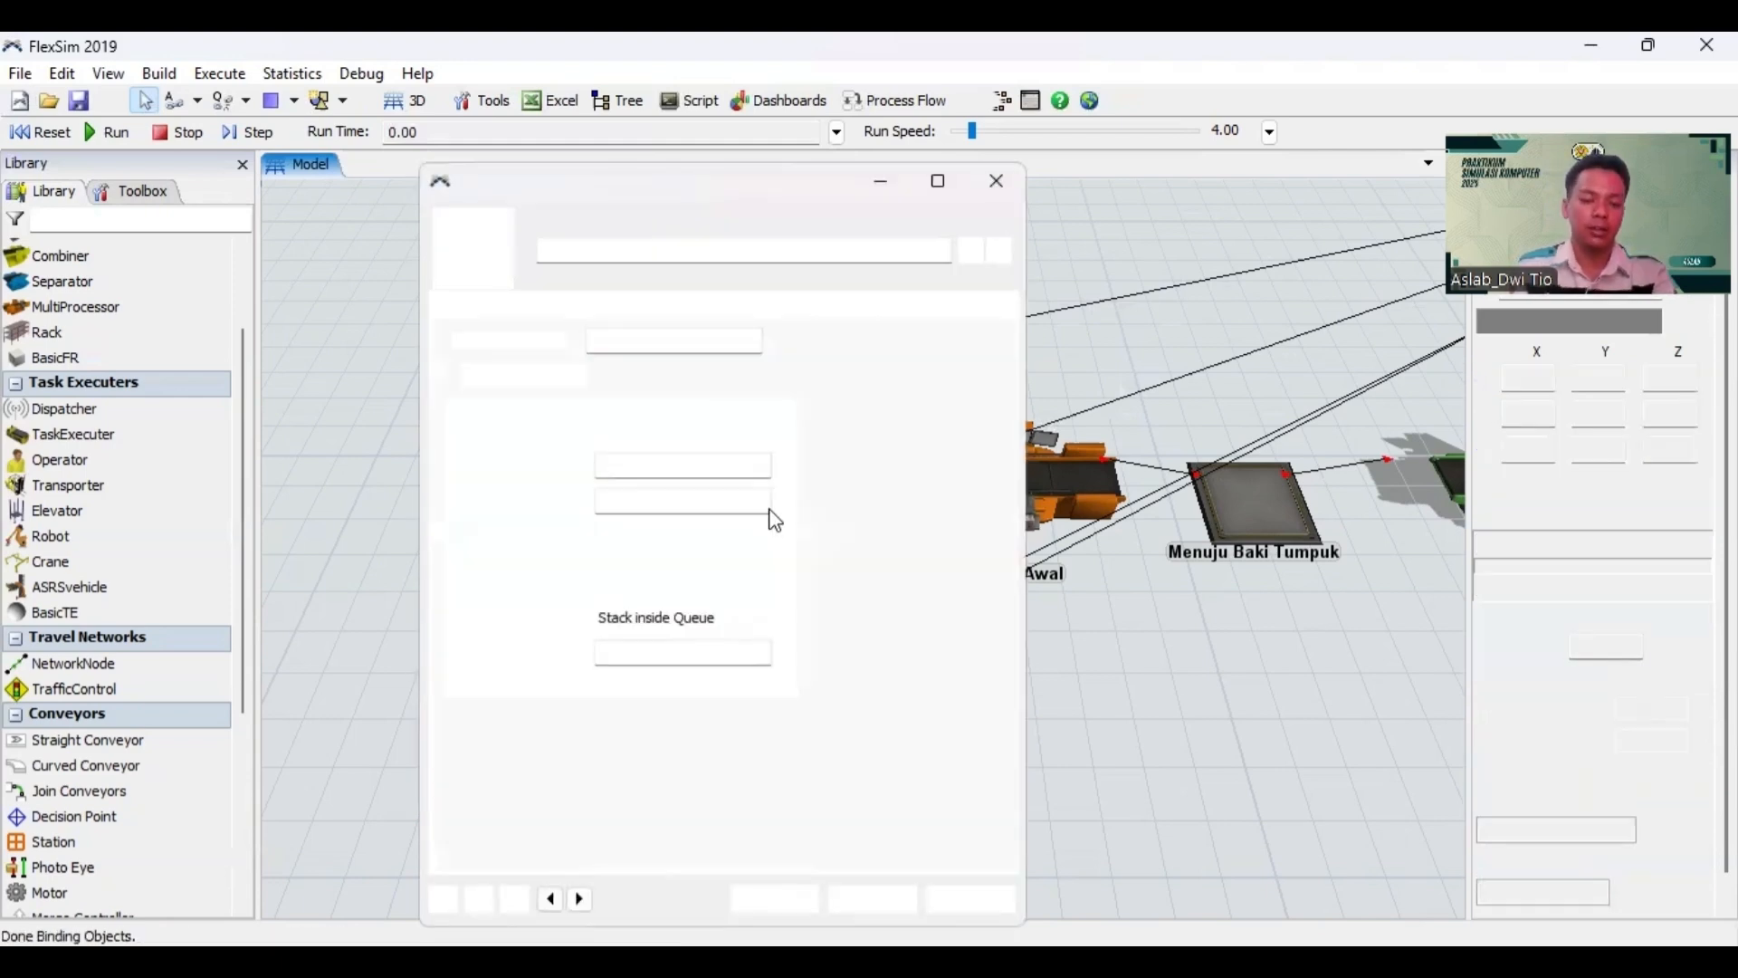
double_click(625, 347)
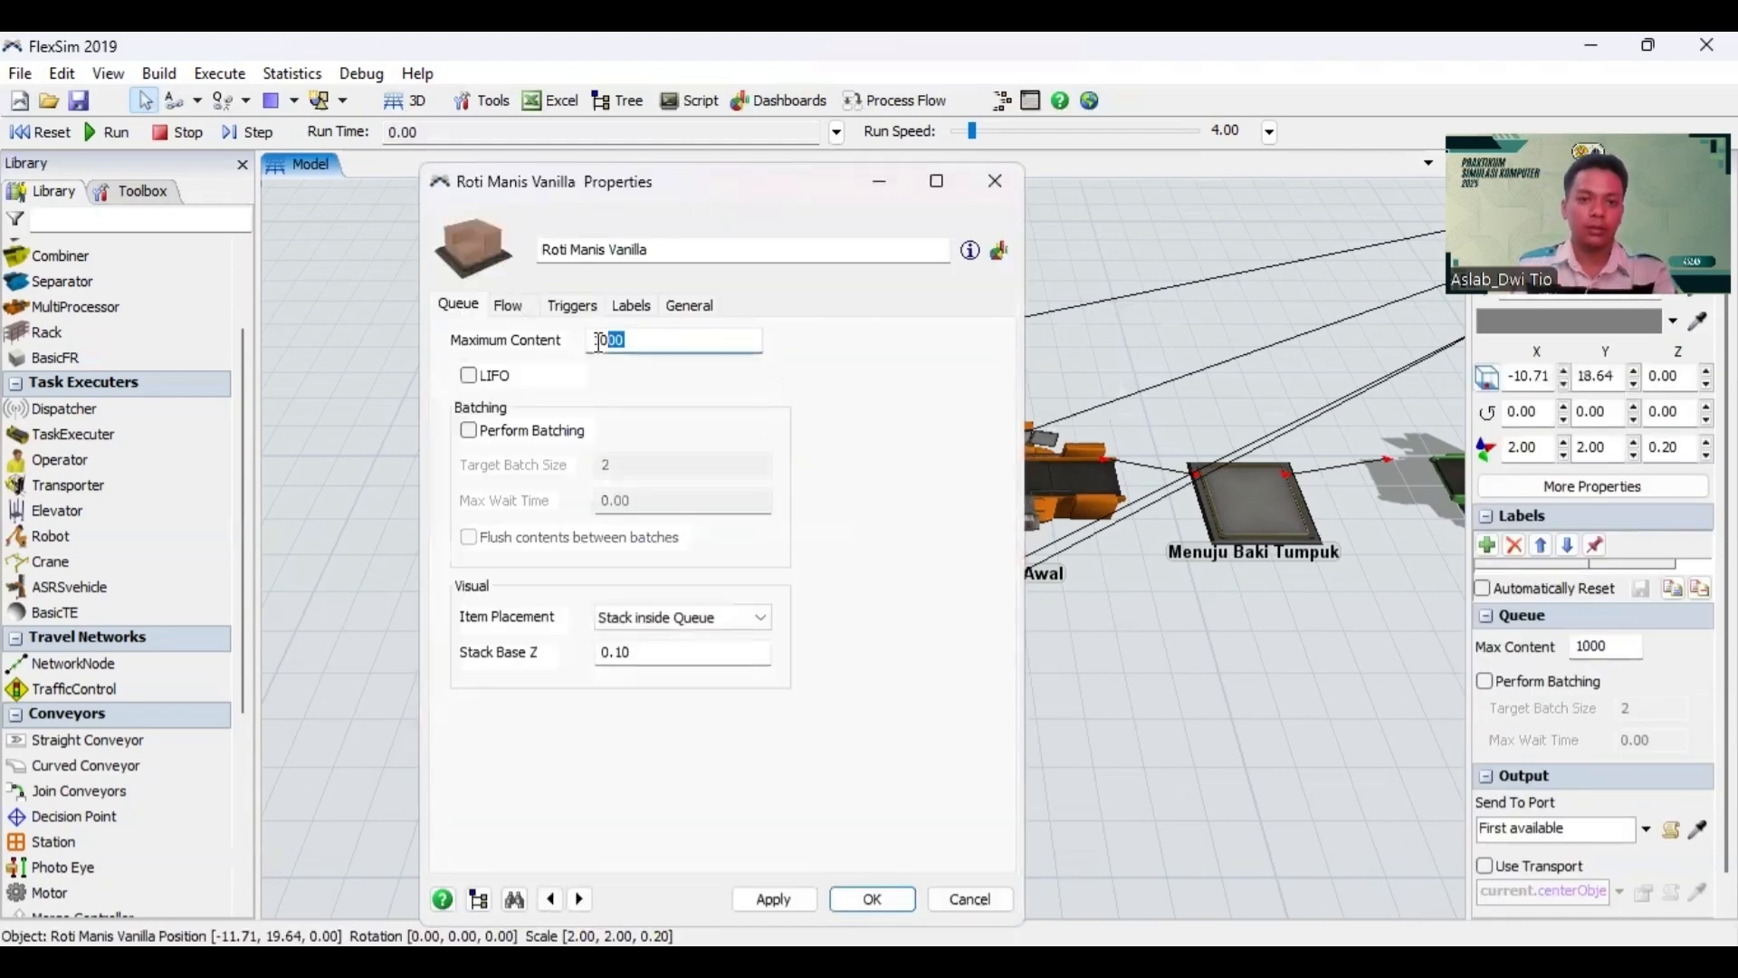
type("30")
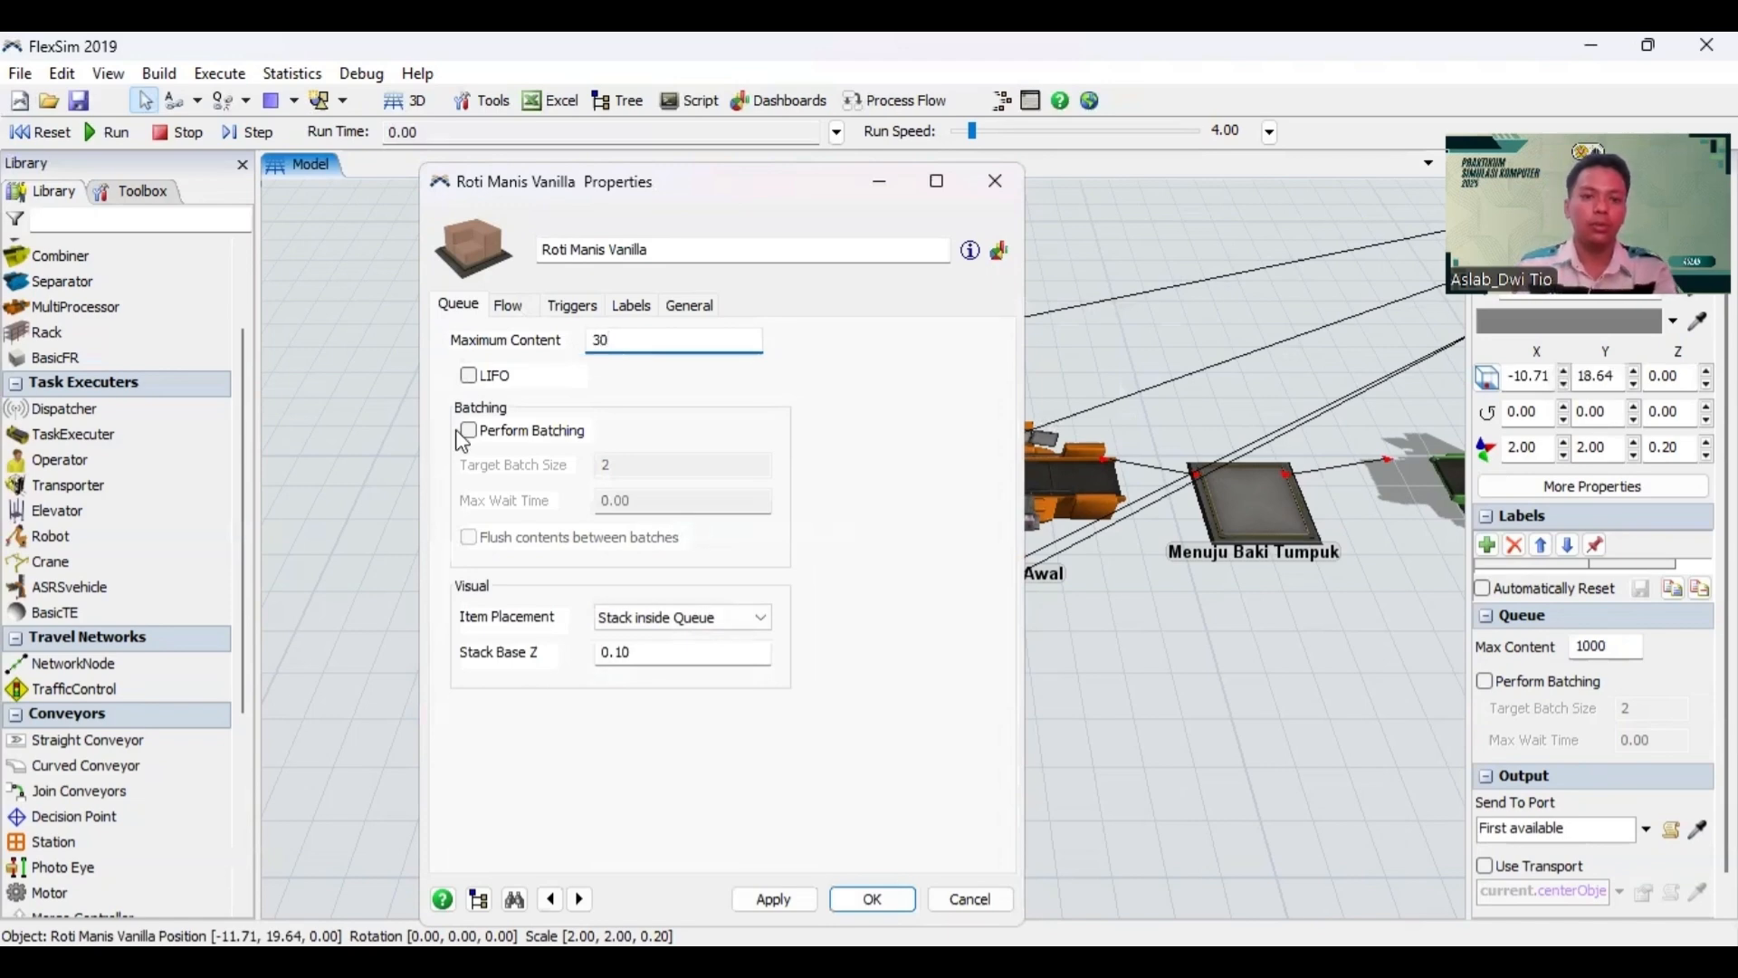
left_click(469, 430)
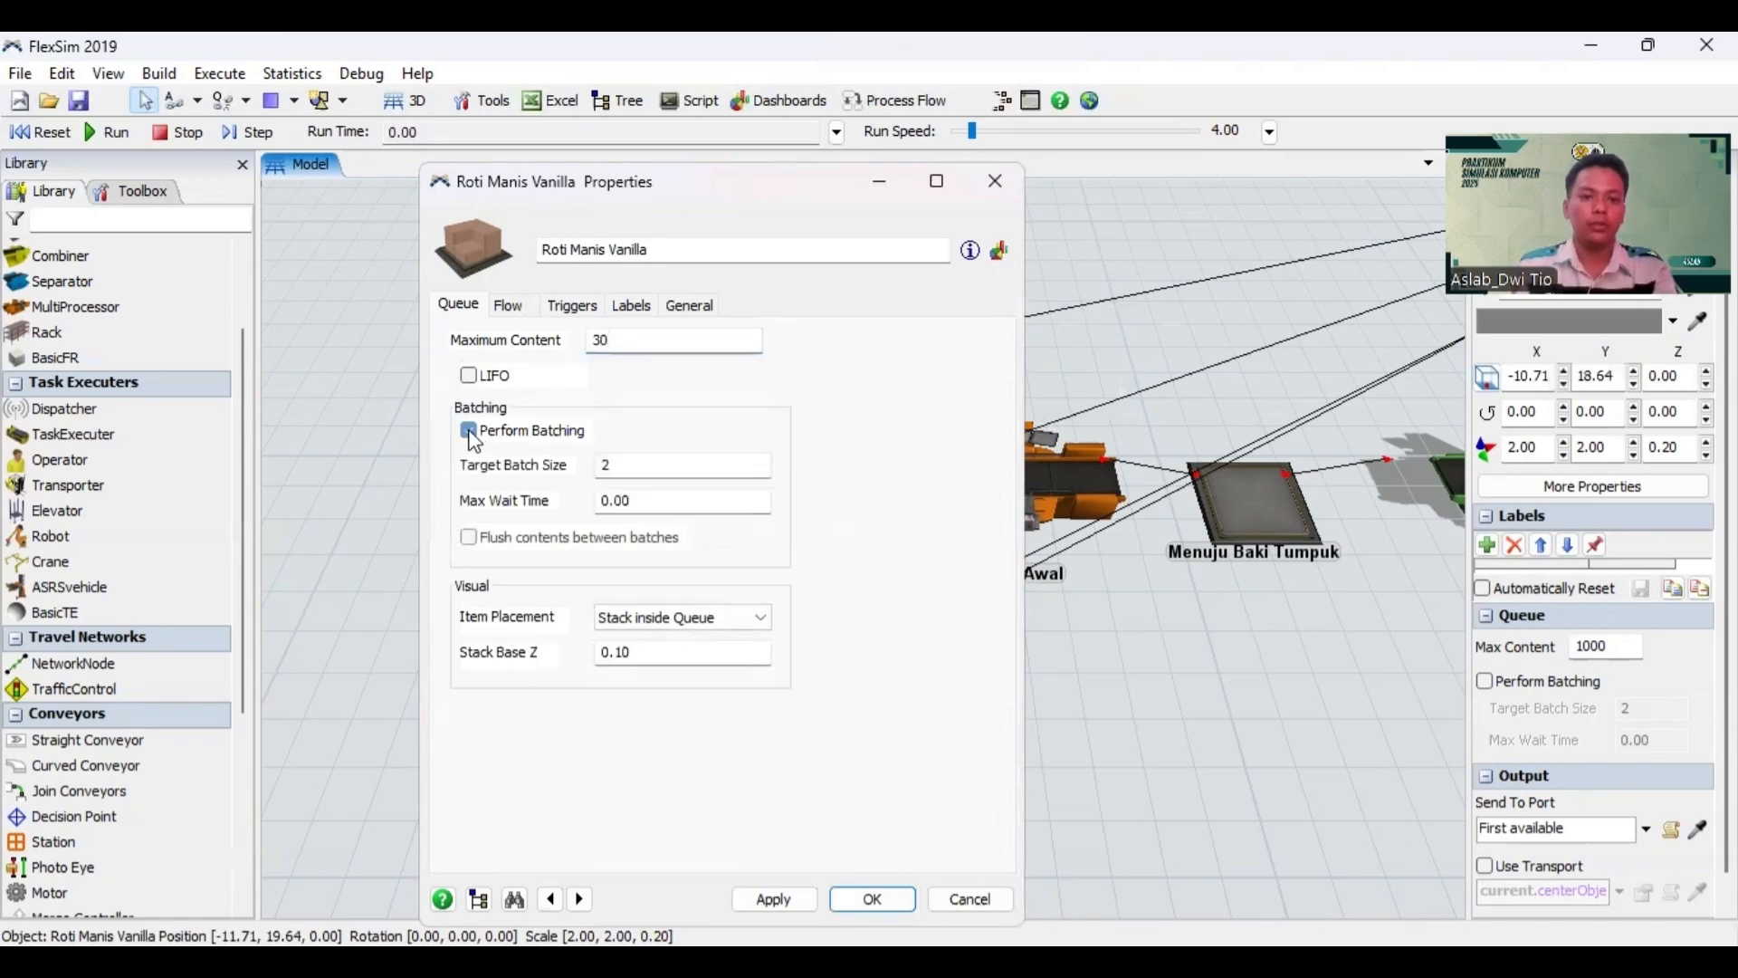
left_click(607, 467)
type("5")
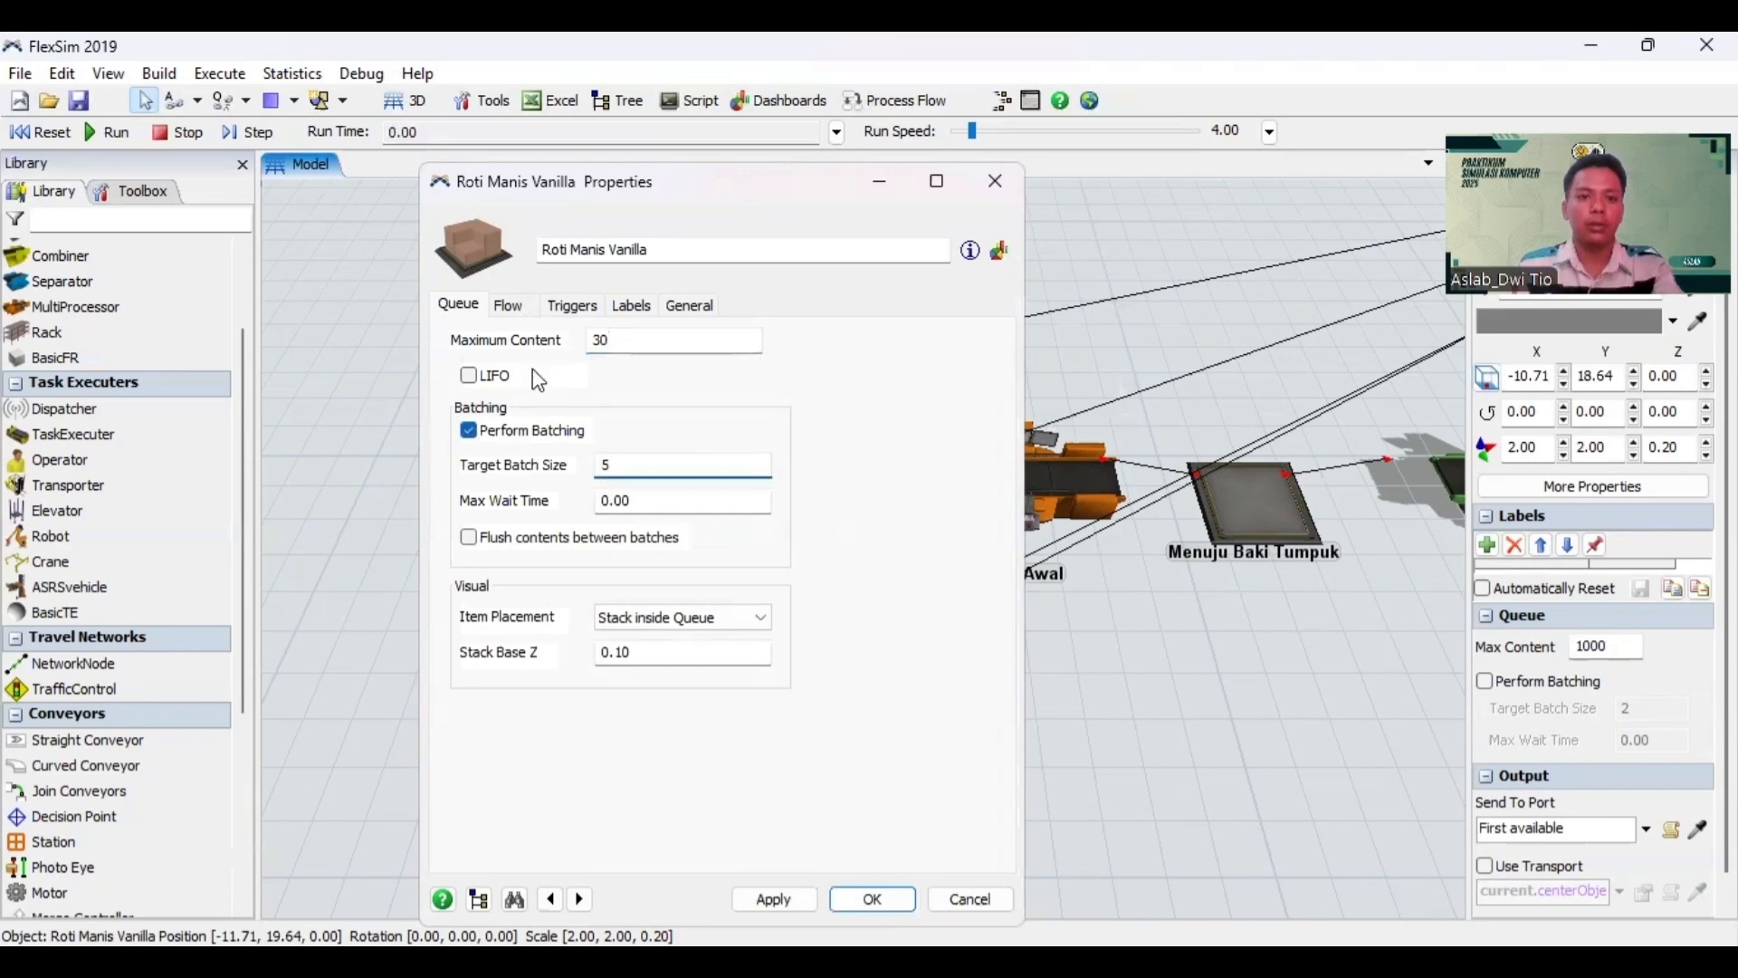
Step: Enable transport for the Roti Manis Vanilla queue's output, then apply and close its properties
left_click(507, 306)
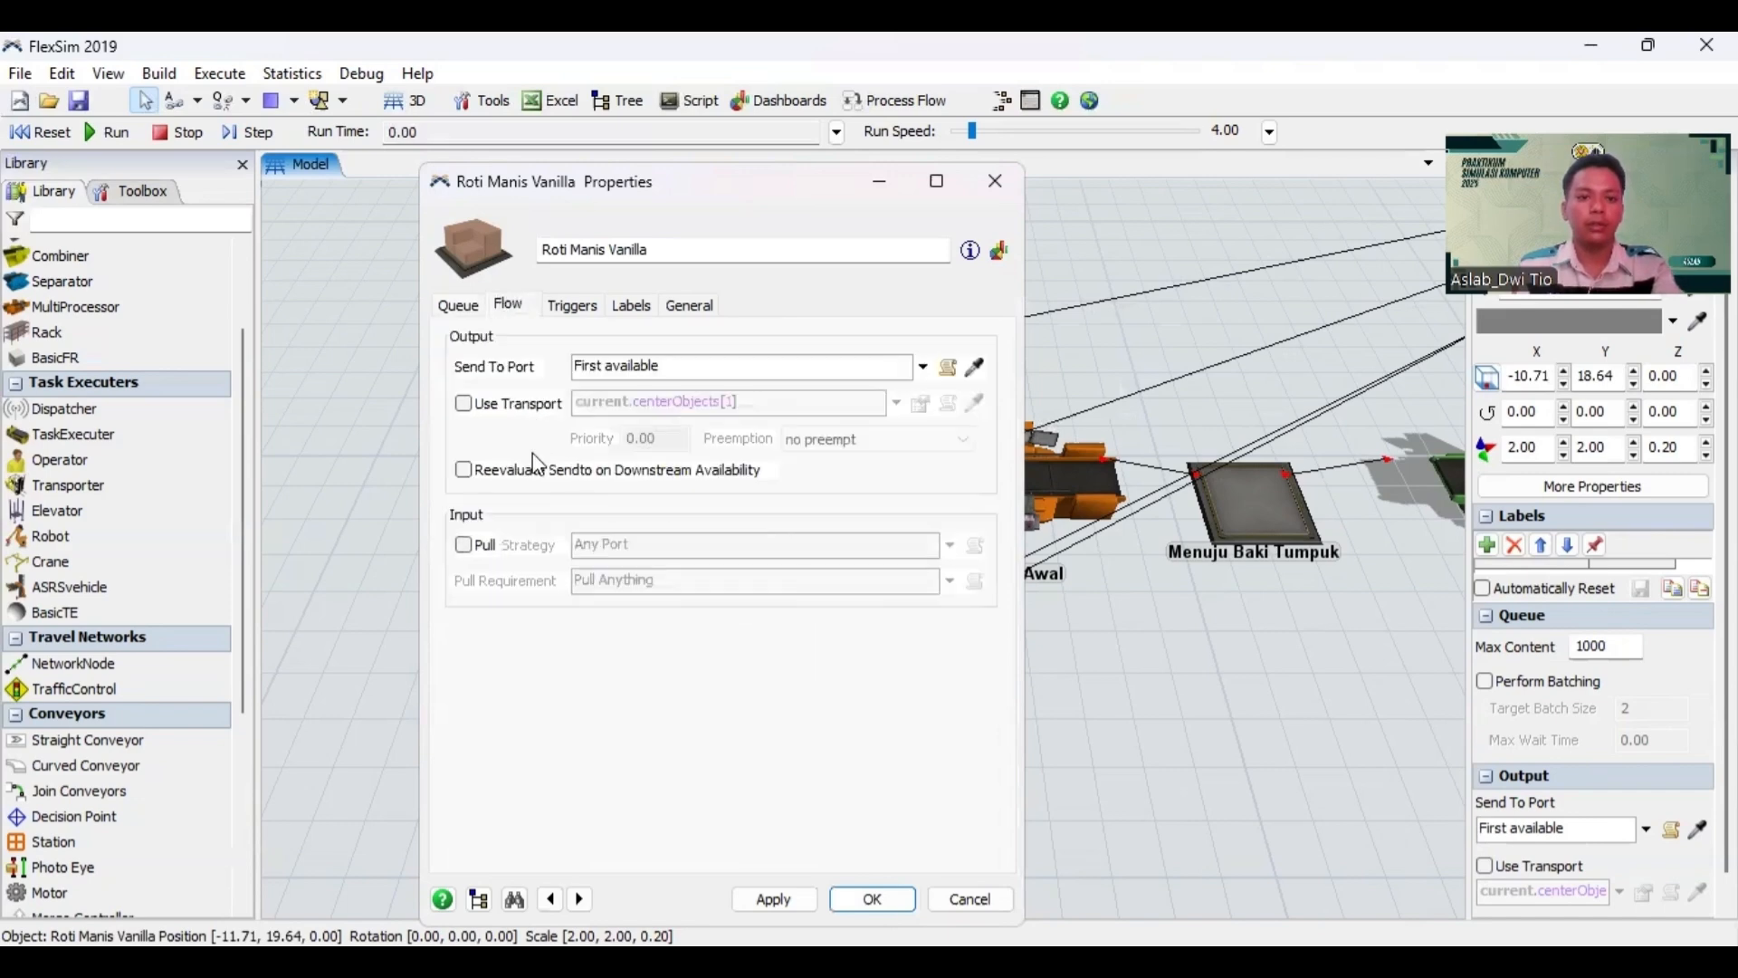
left_click(465, 408)
left_click(774, 899)
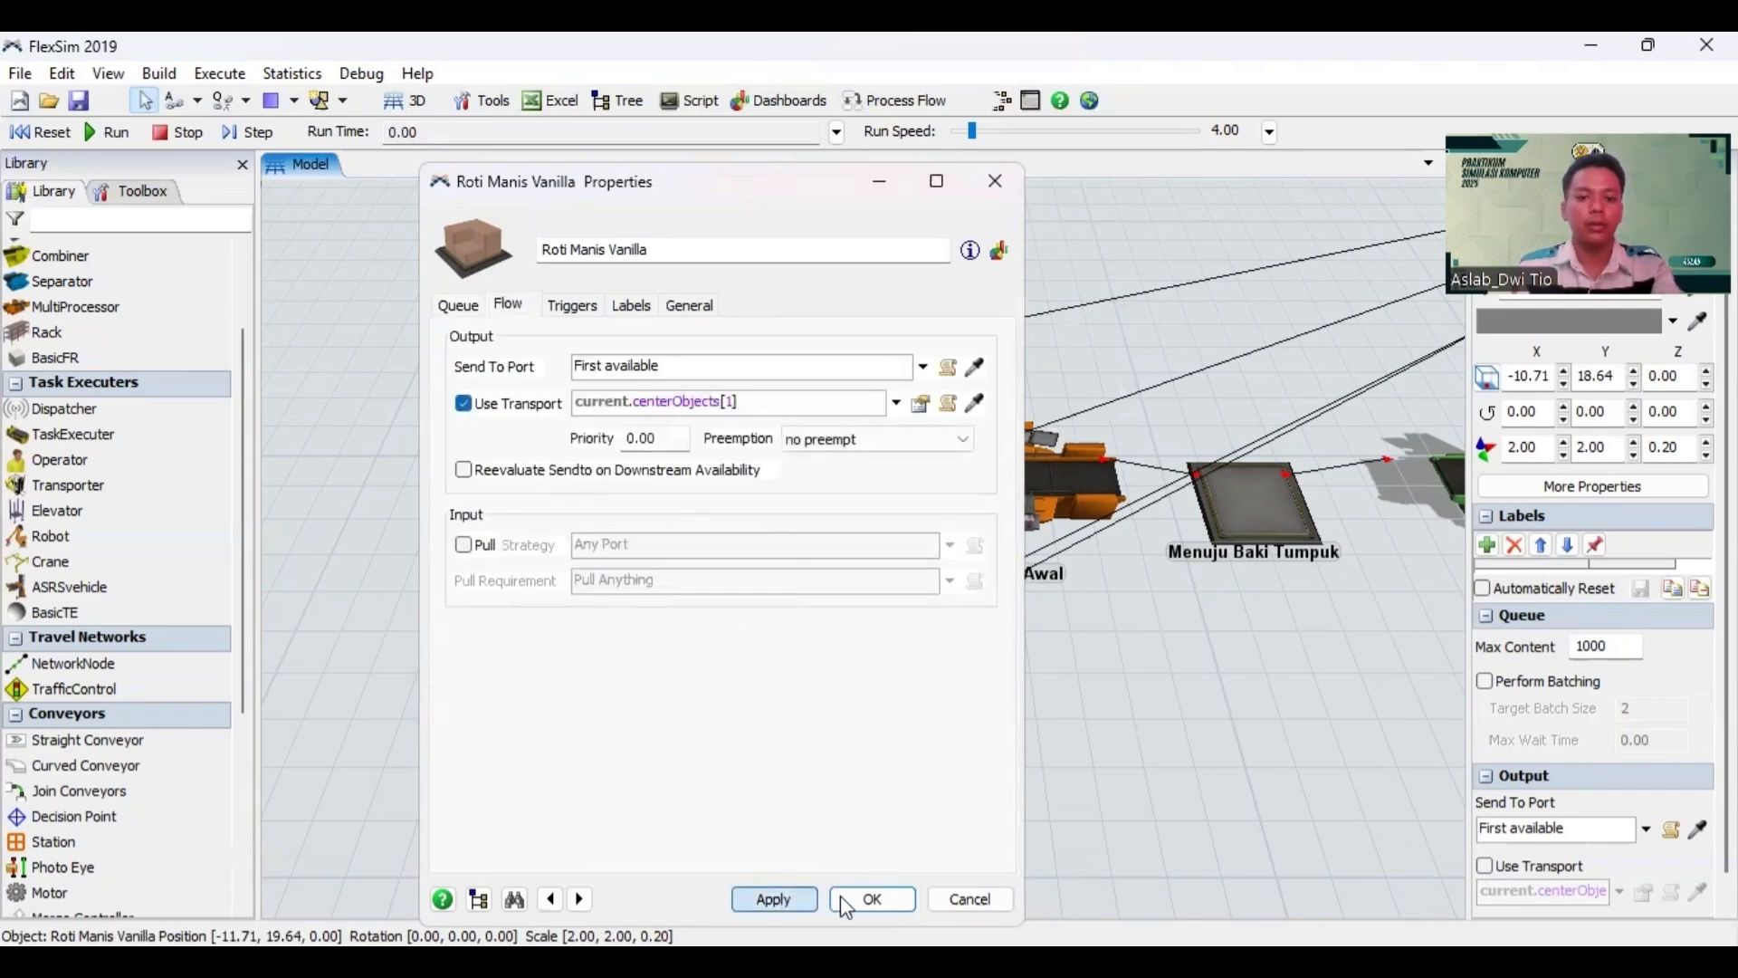
left_click(871, 899)
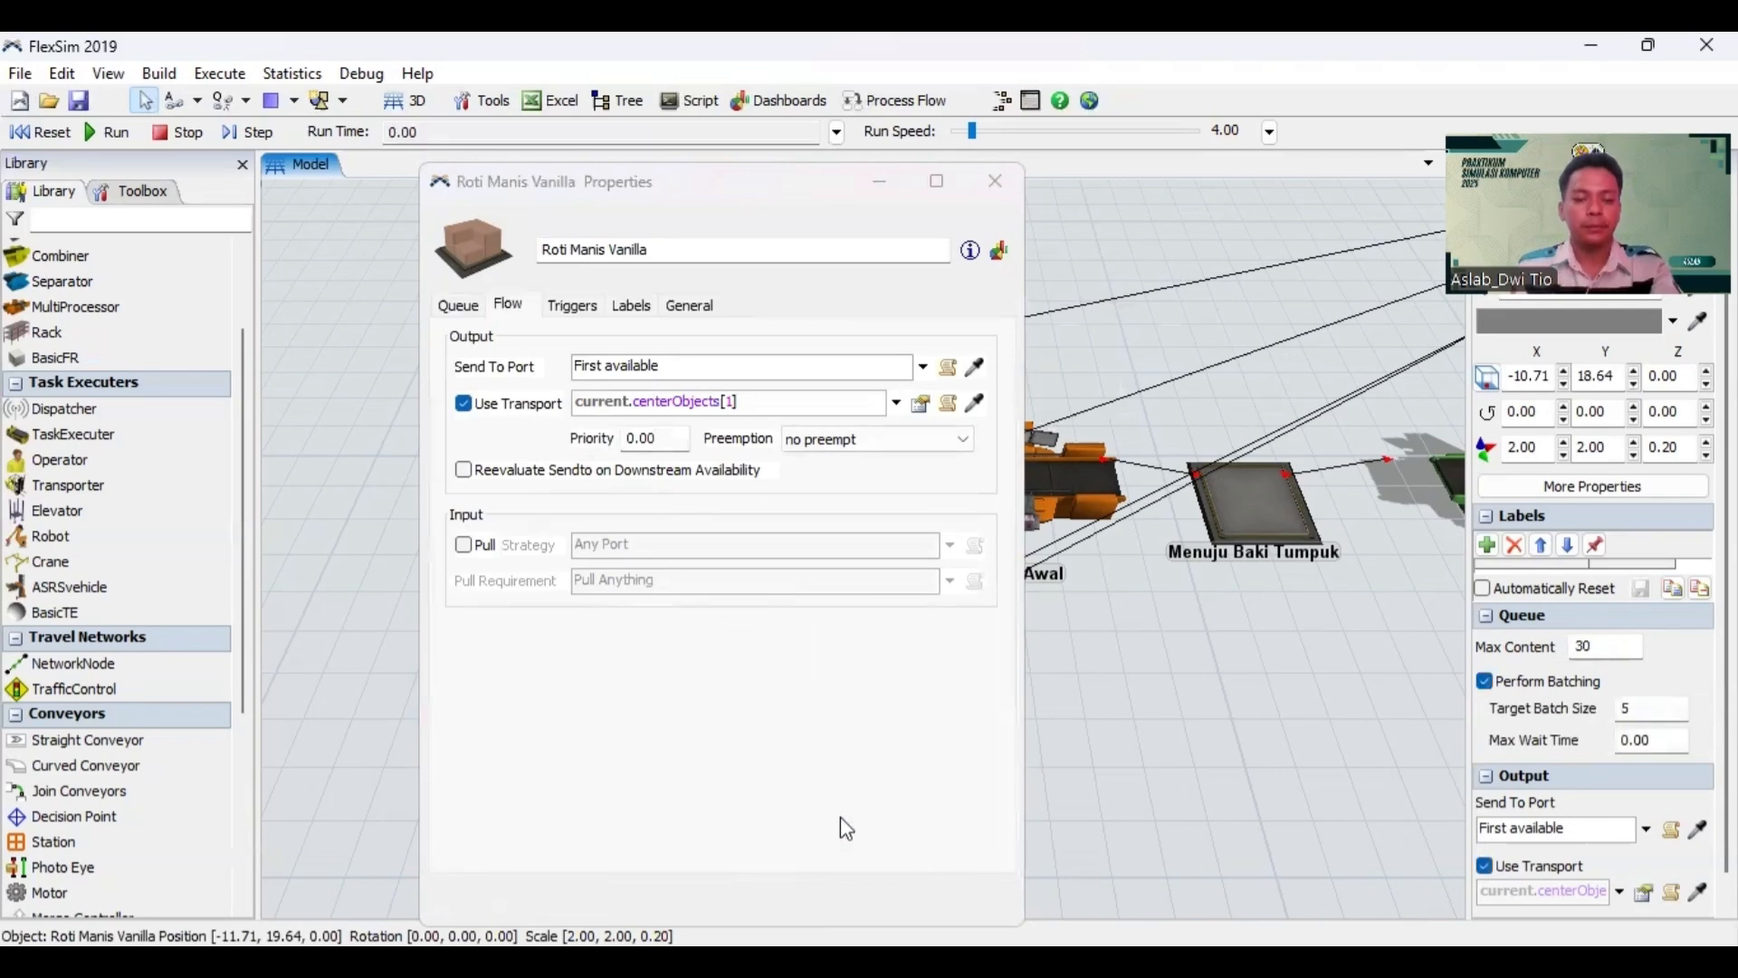
Step: Set the Roti Manis Pisang queue's maximum content to 40 and enable batching with a target batch size of 5
left_click(747, 682)
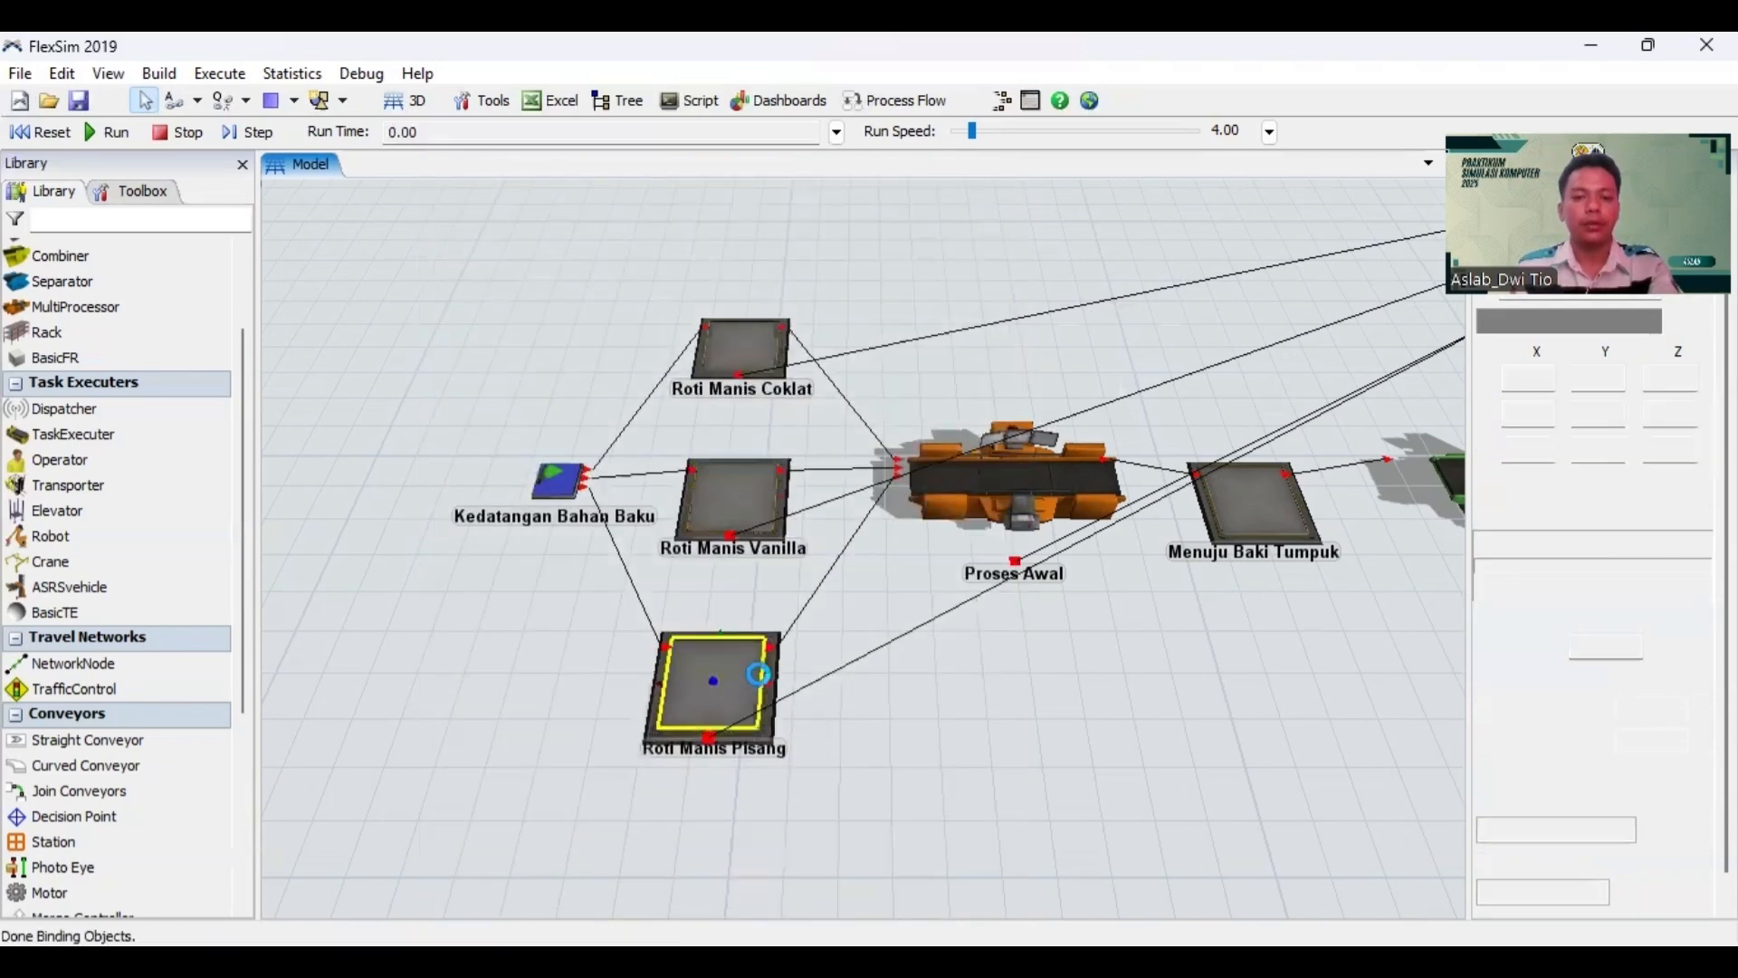
double_click(759, 674)
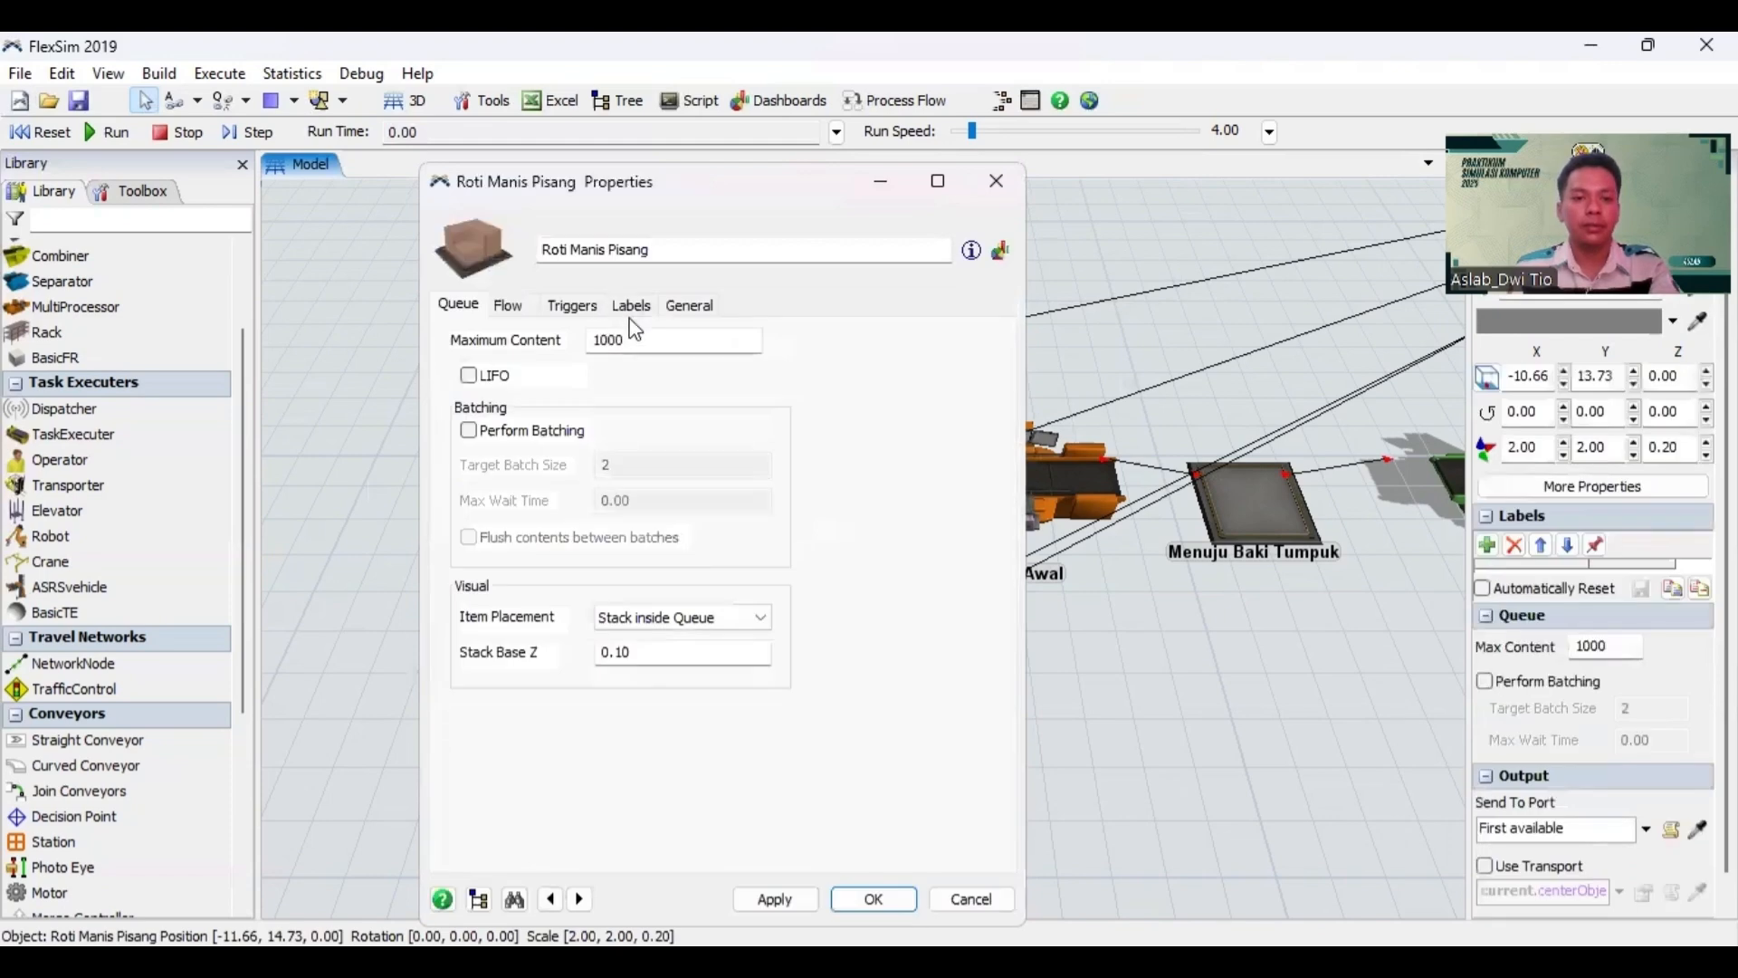
double_click(611, 339)
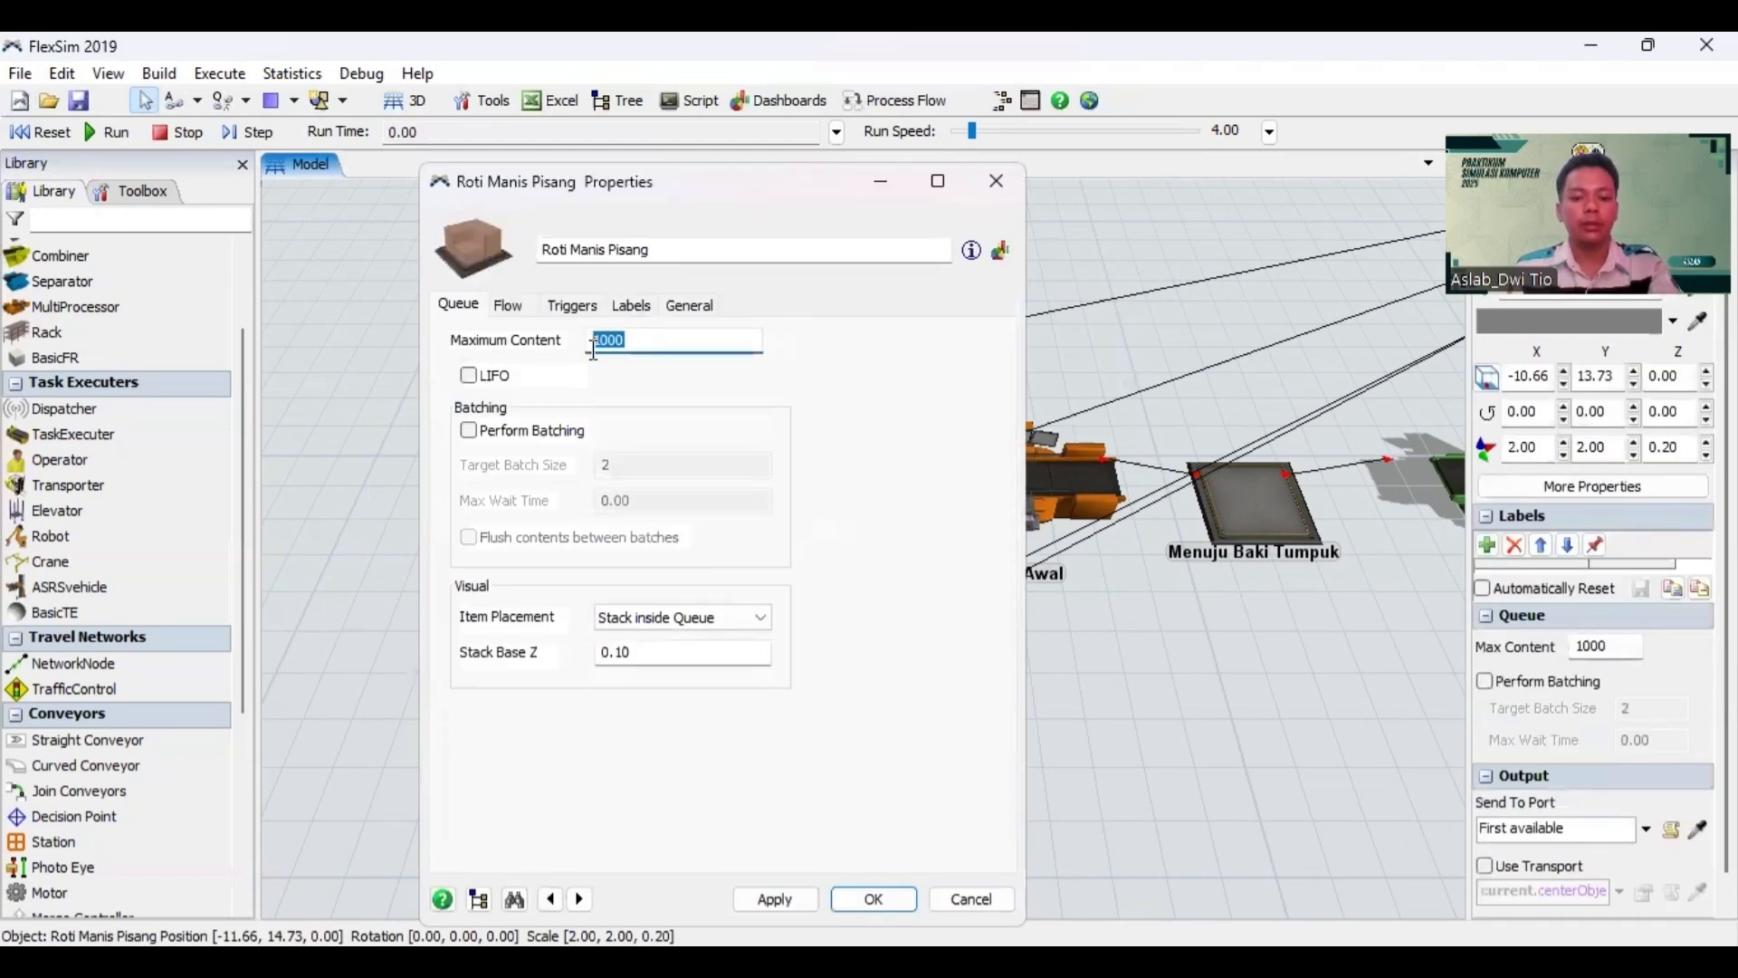
type("40")
left_click(469, 431)
double_click(605, 465)
type("5")
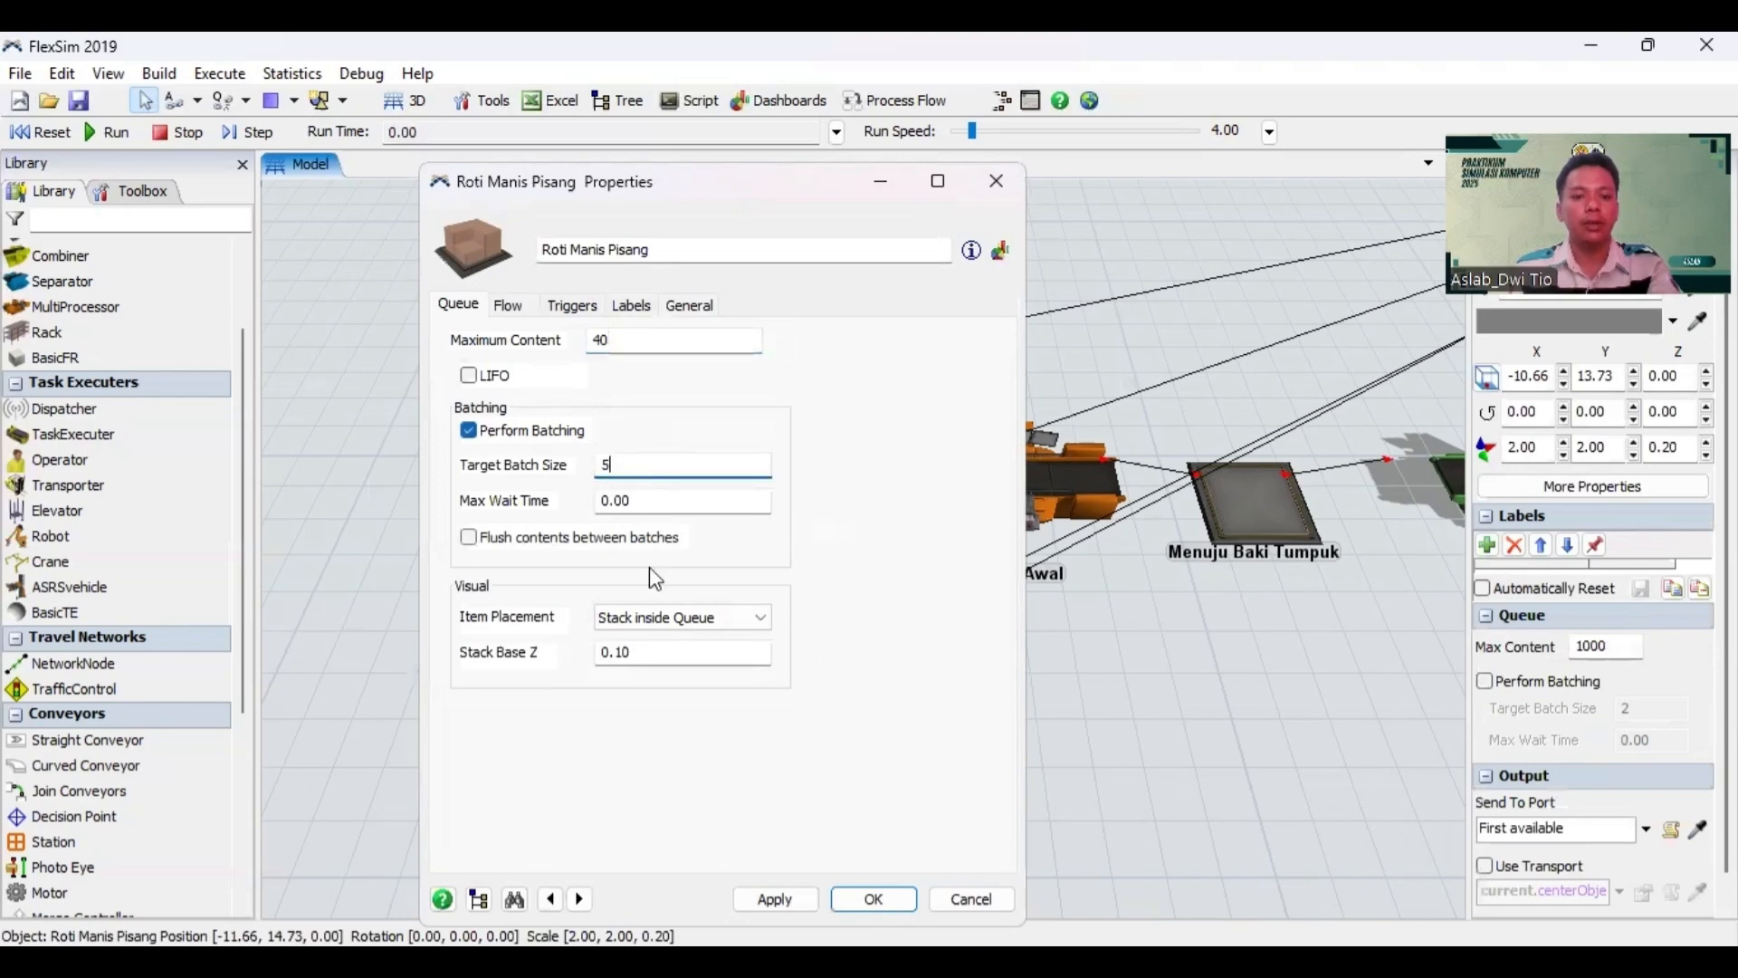
Step: Enable transport for the Roti Manis Pisang queue's output, then apply and close its properties
left_click(508, 305)
left_click(464, 404)
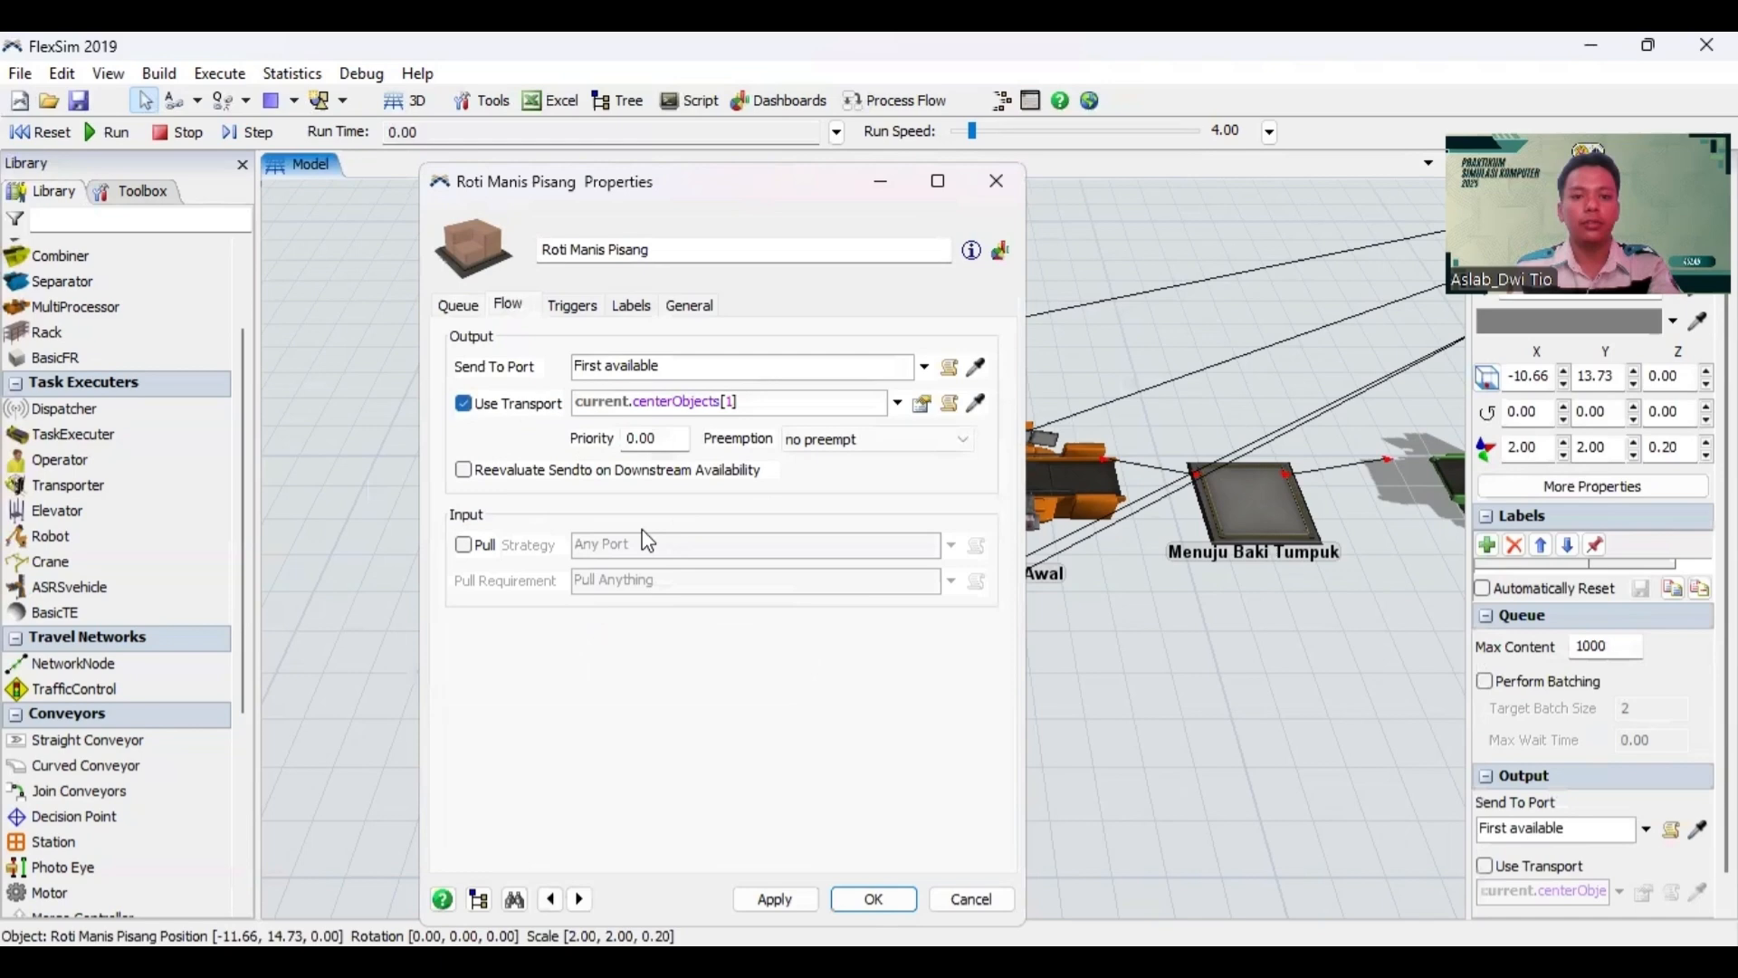
left_click(774, 899)
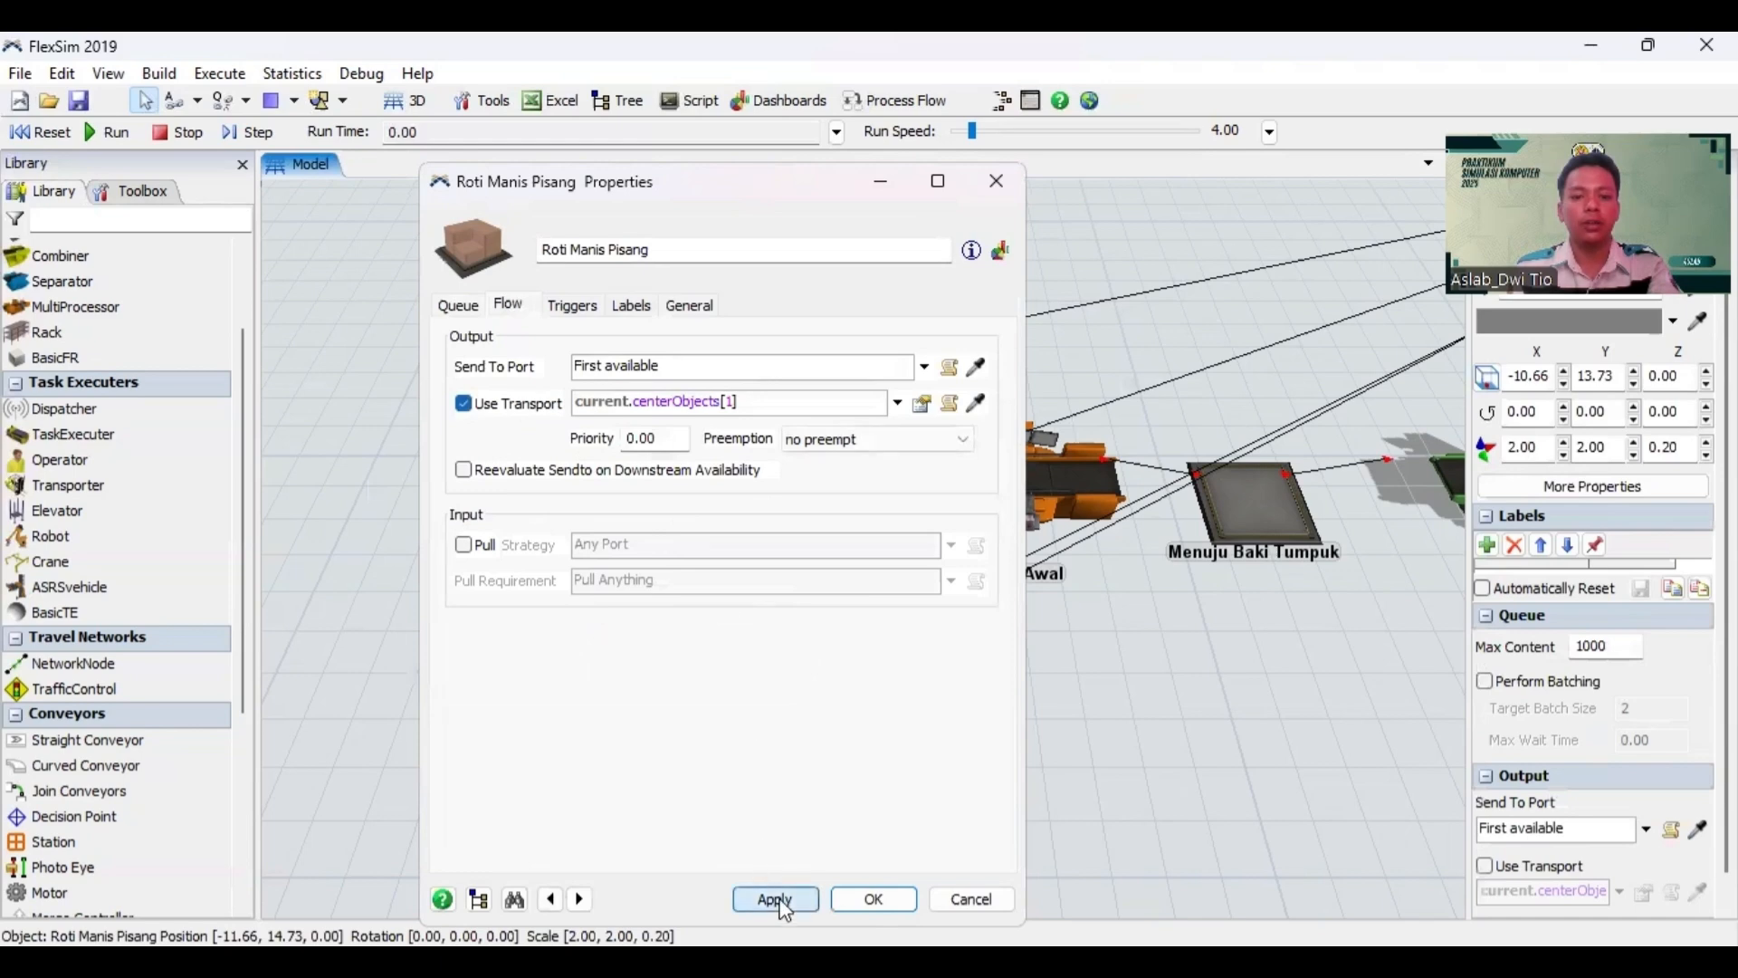
left_click(851, 909)
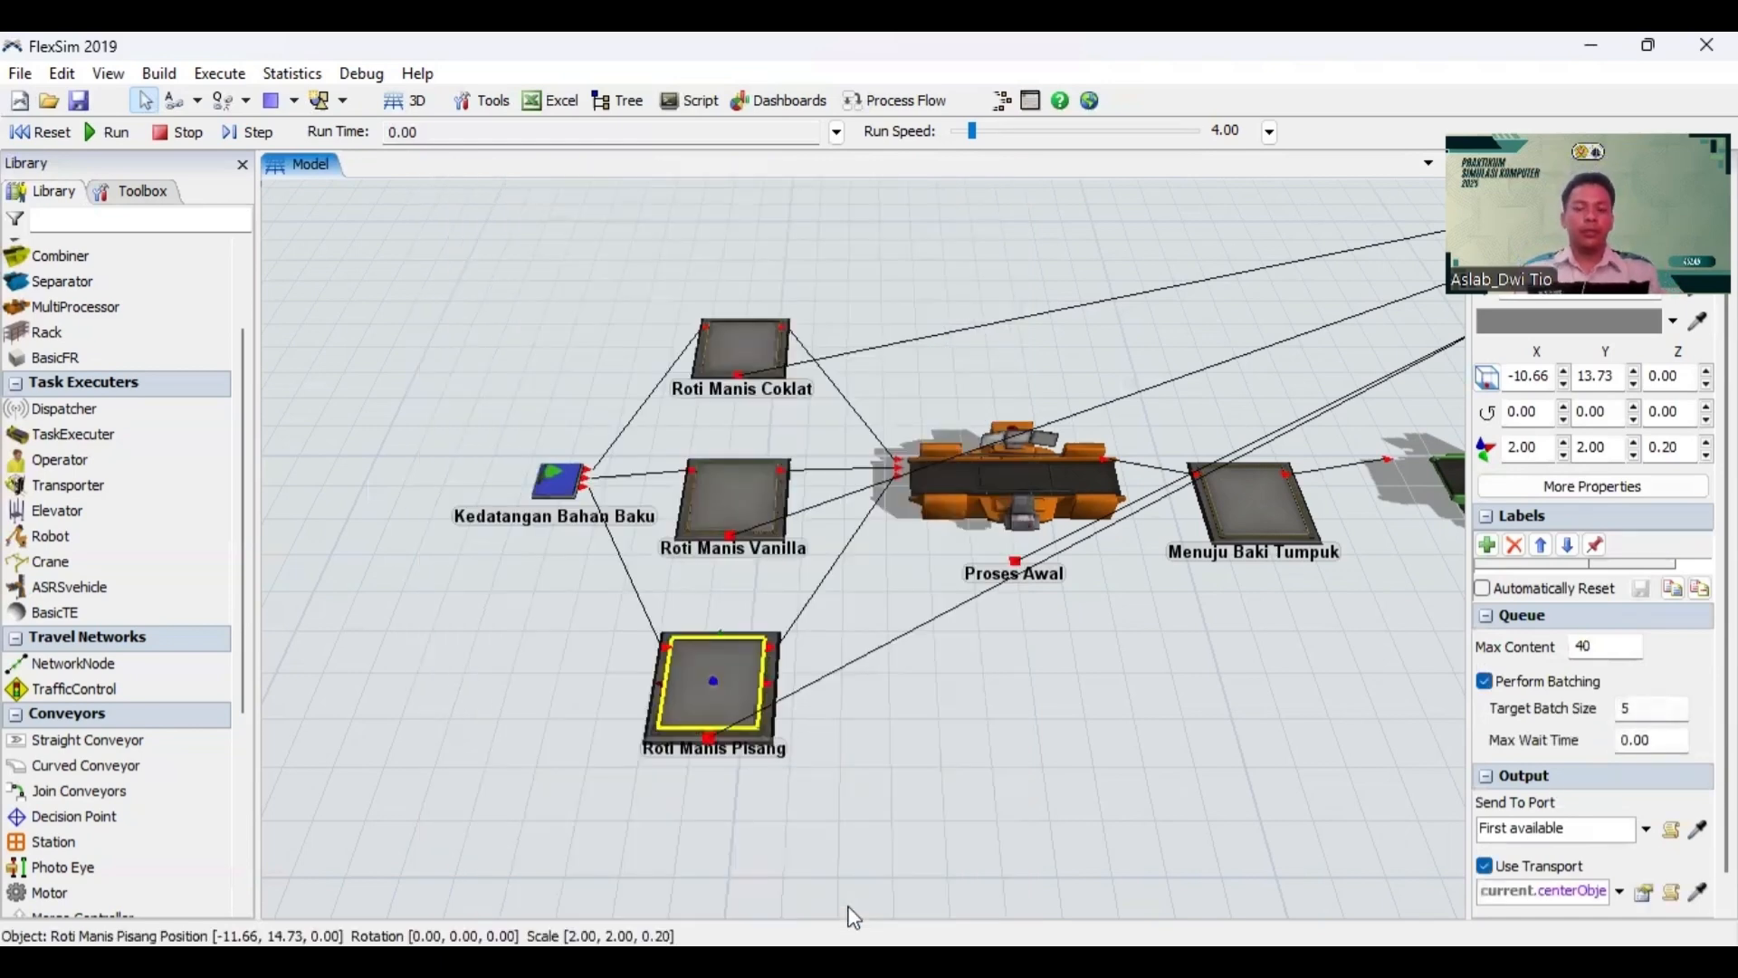
left_click(1009, 730)
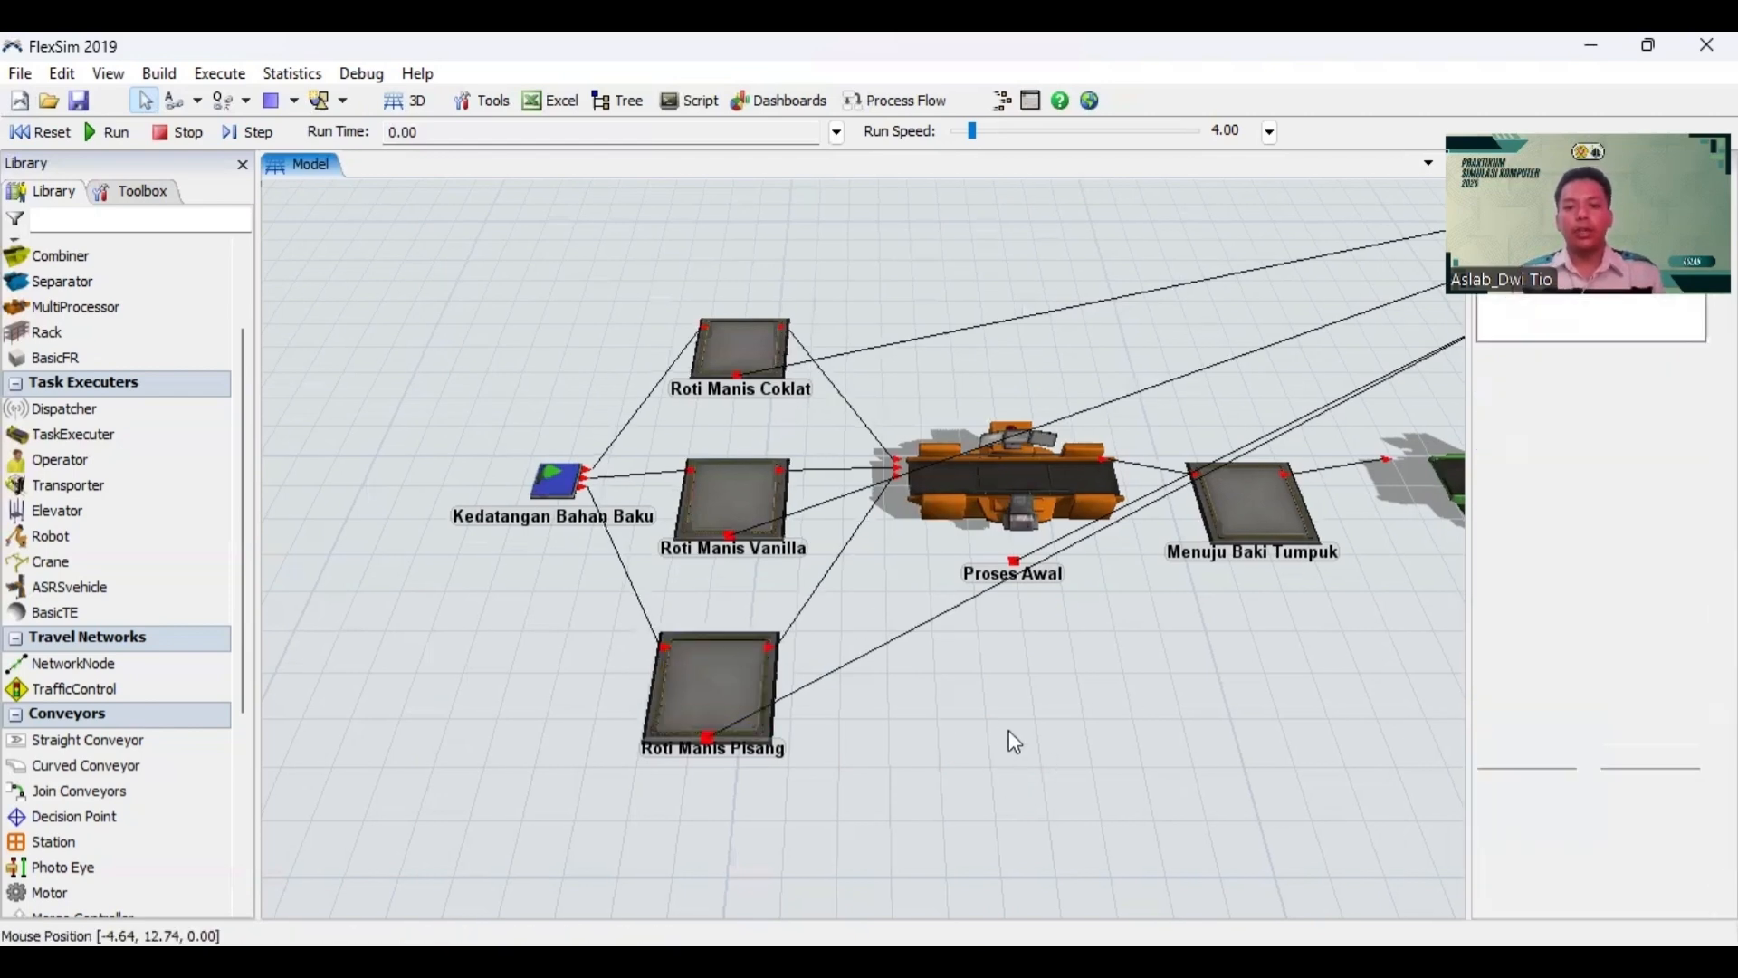
left_click_drag(1009, 730, 888, 697)
scroll(960, 775, "down", 2)
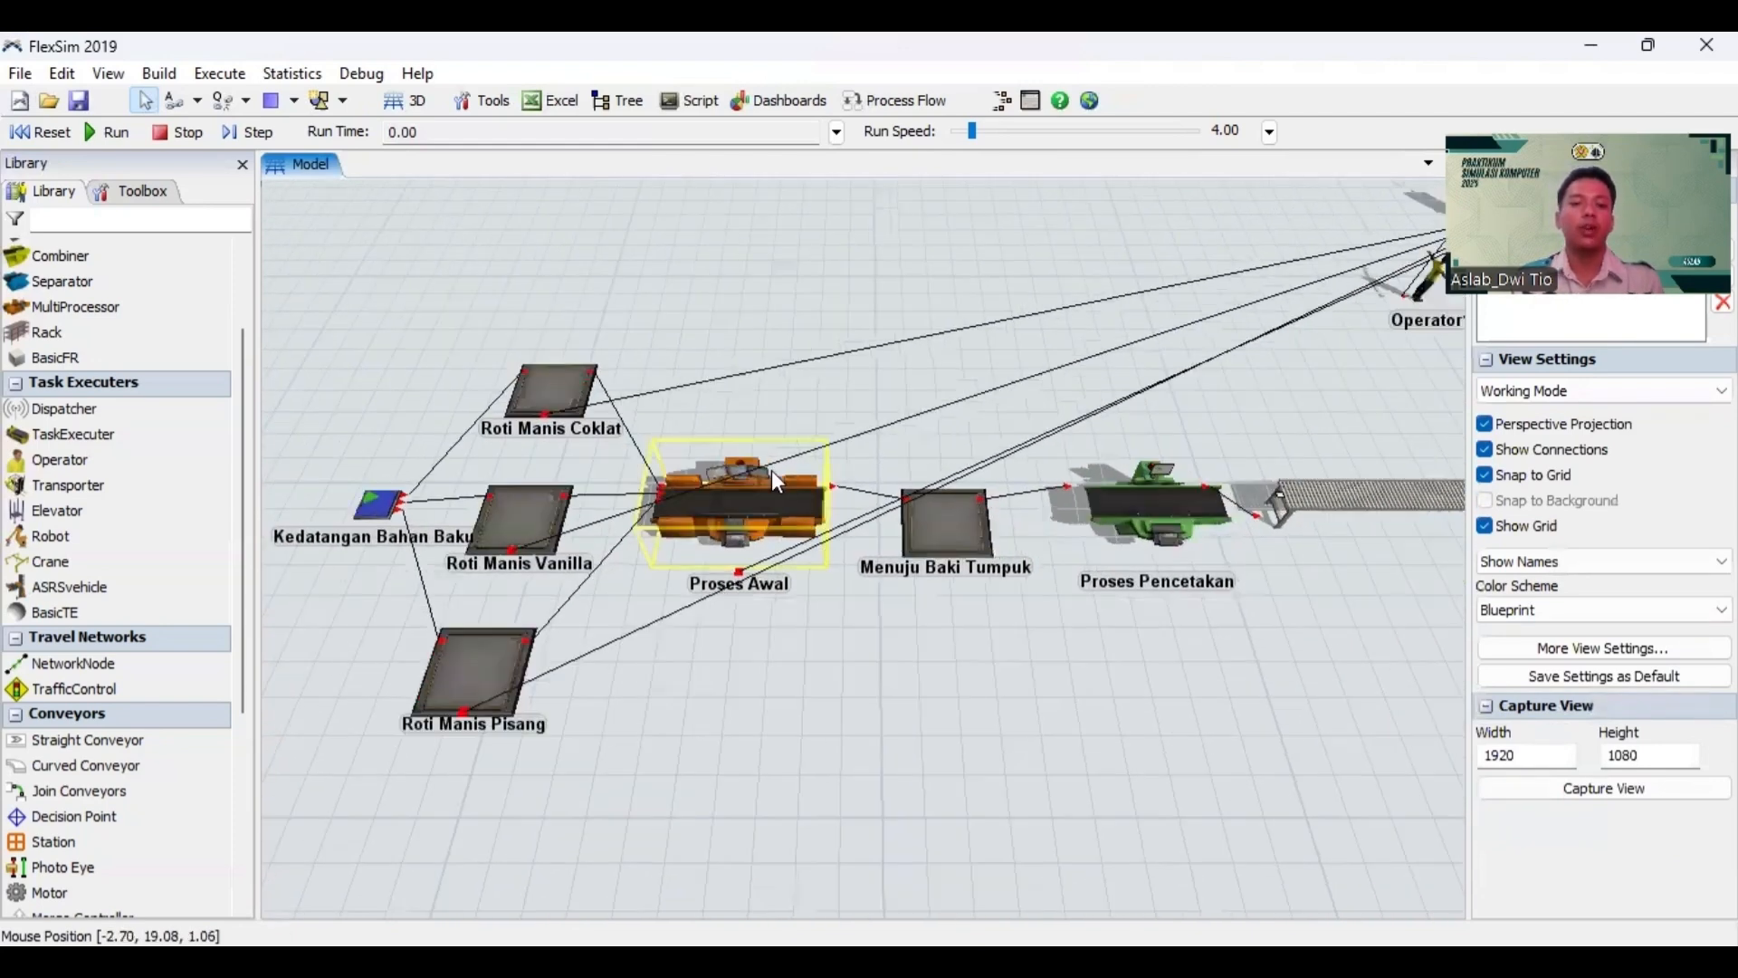
left_click(753, 499)
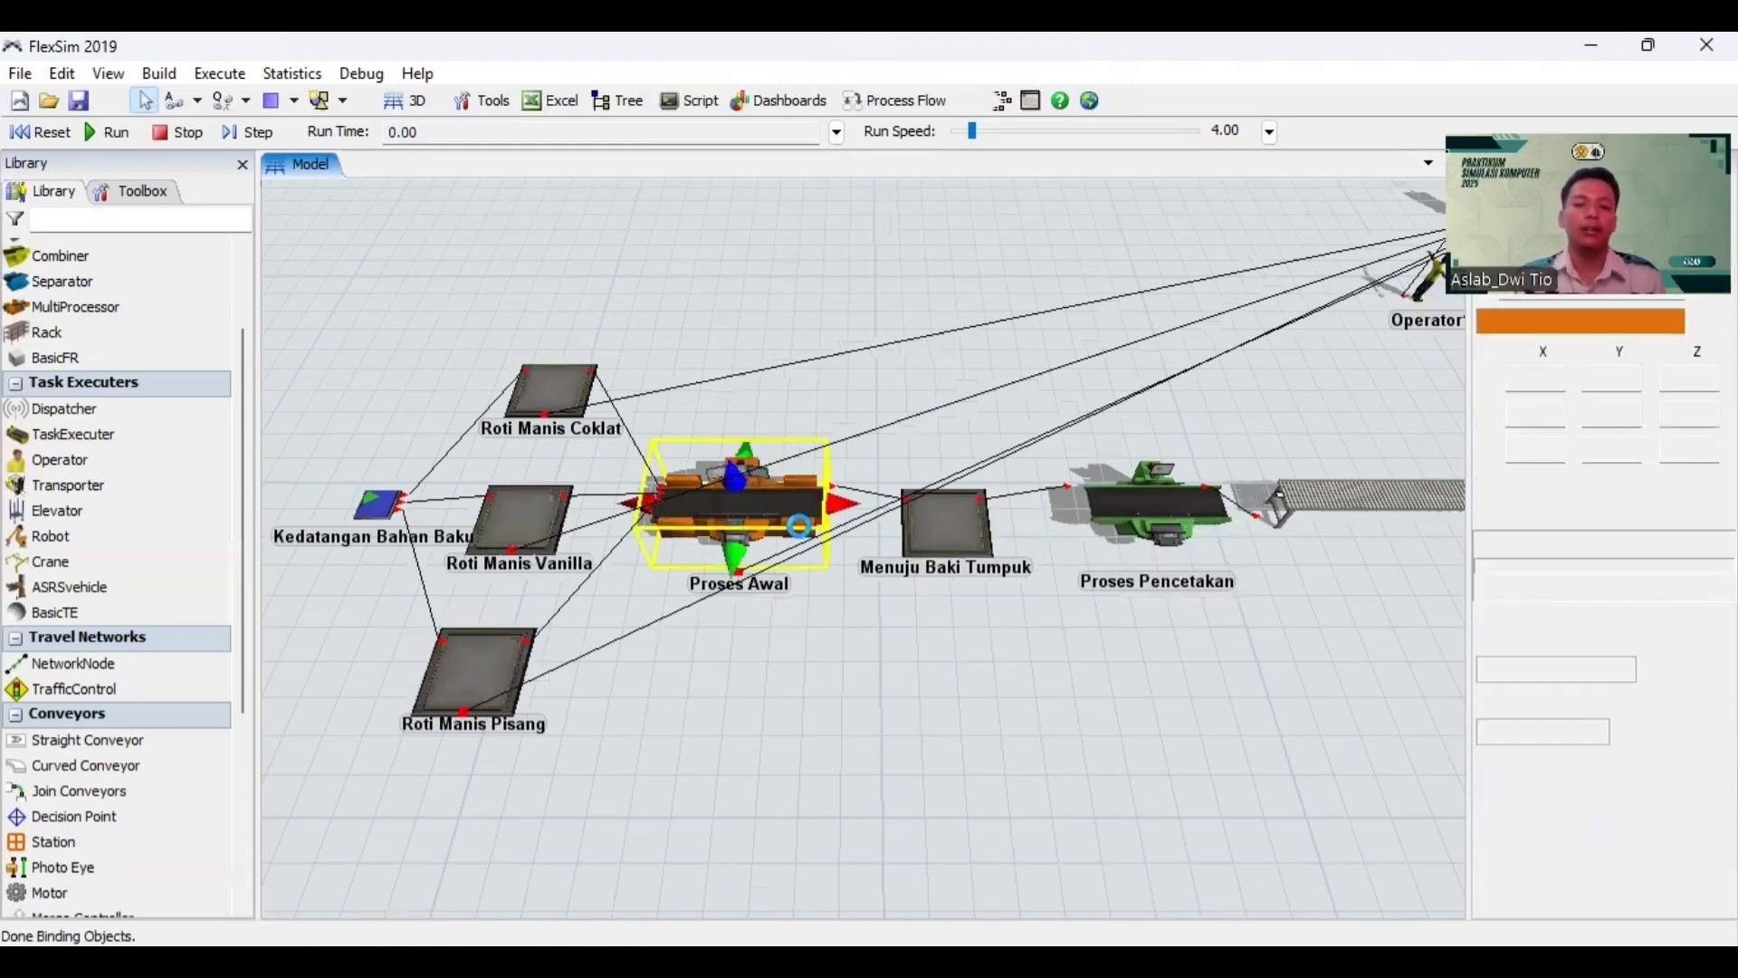
double_click(797, 524)
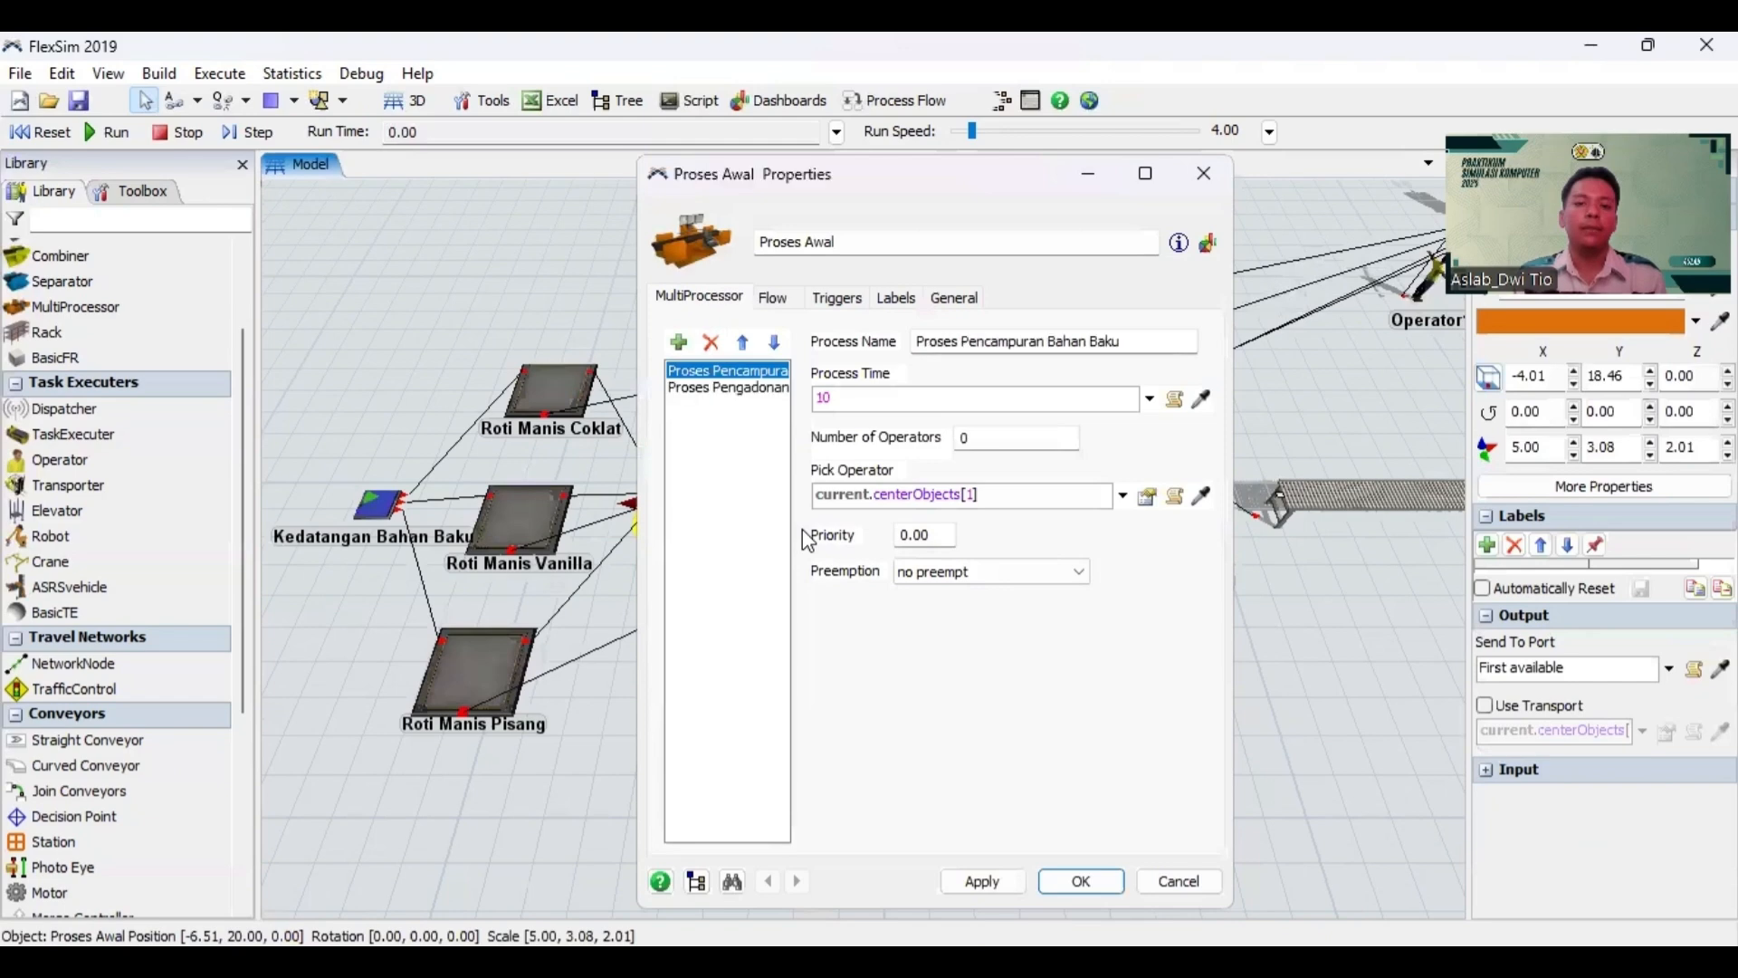
left_click(717, 391)
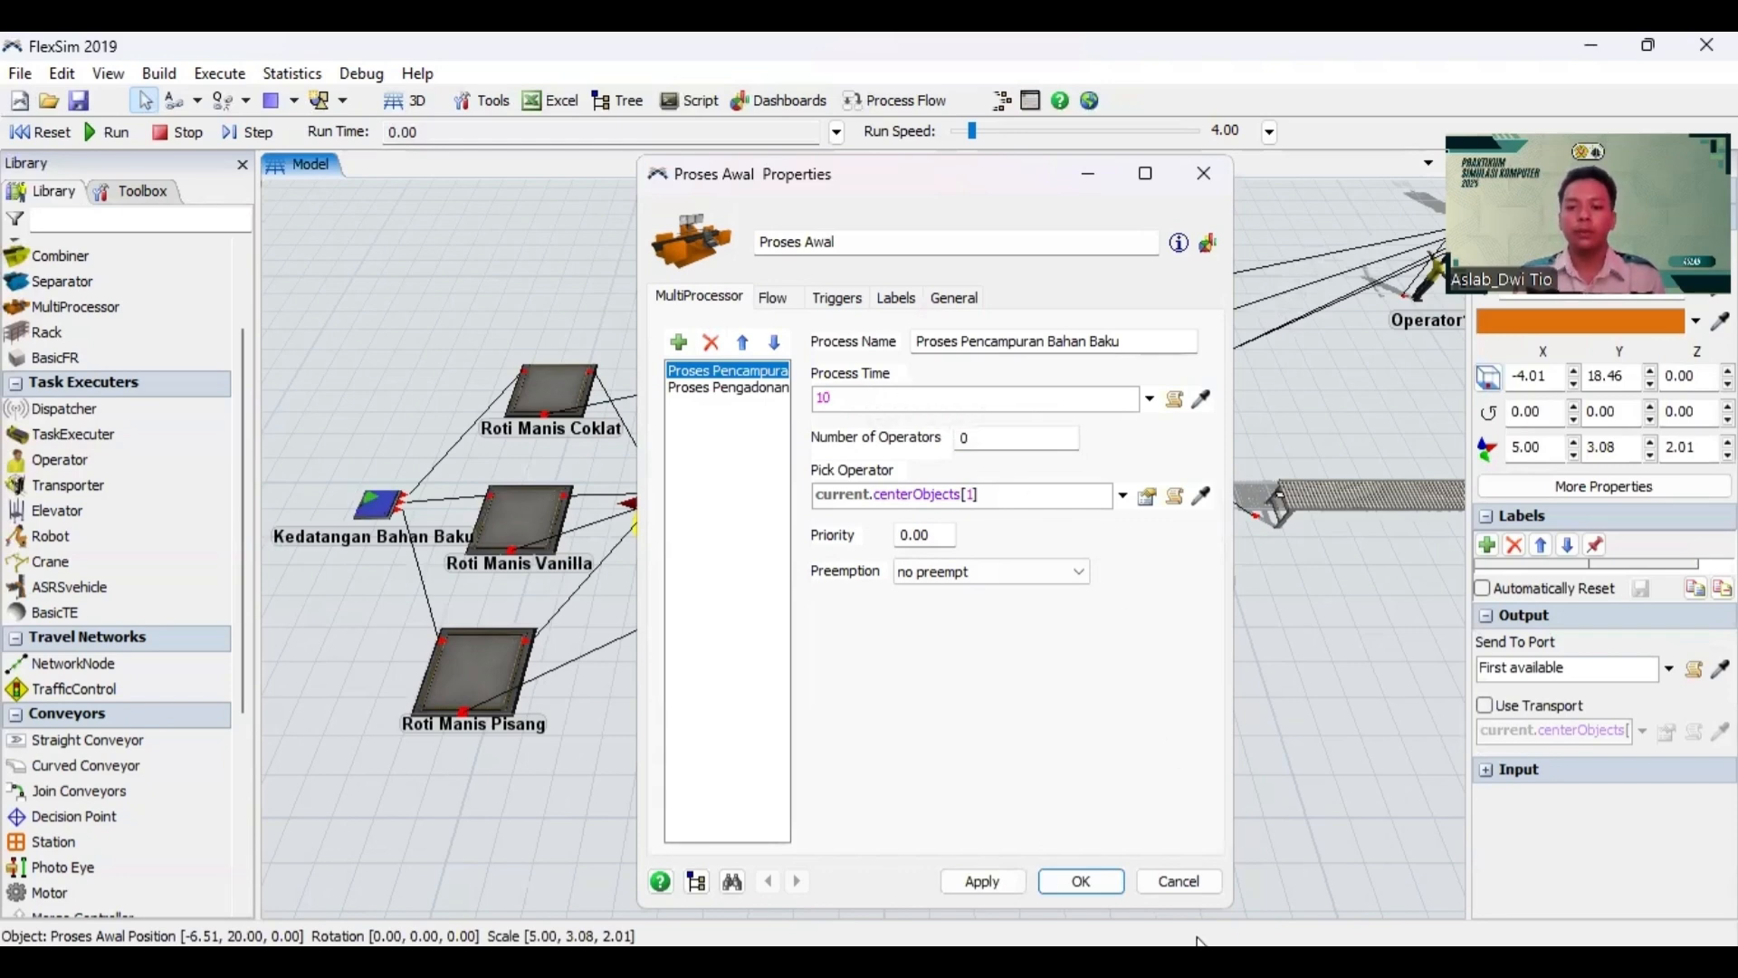
left_click(1179, 883)
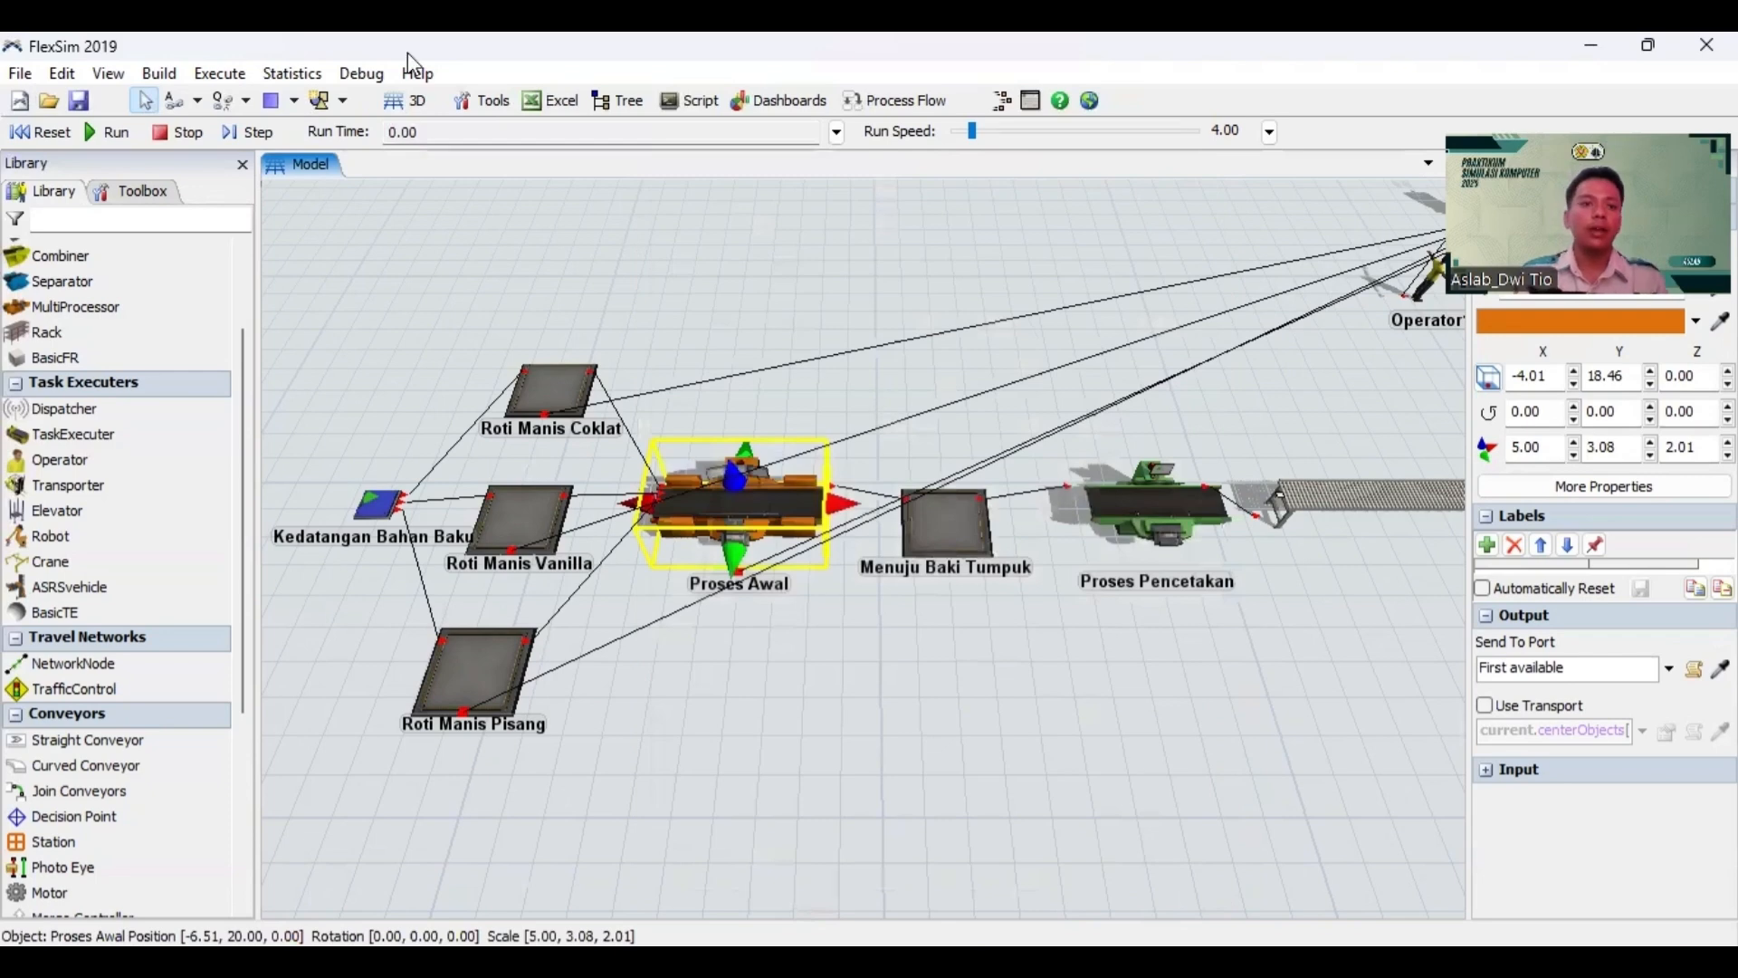
Step: Open ExpertFit and create a project element named Proses Pencampuran Bahan Baku that fits distributions to data
left_click(316, 78)
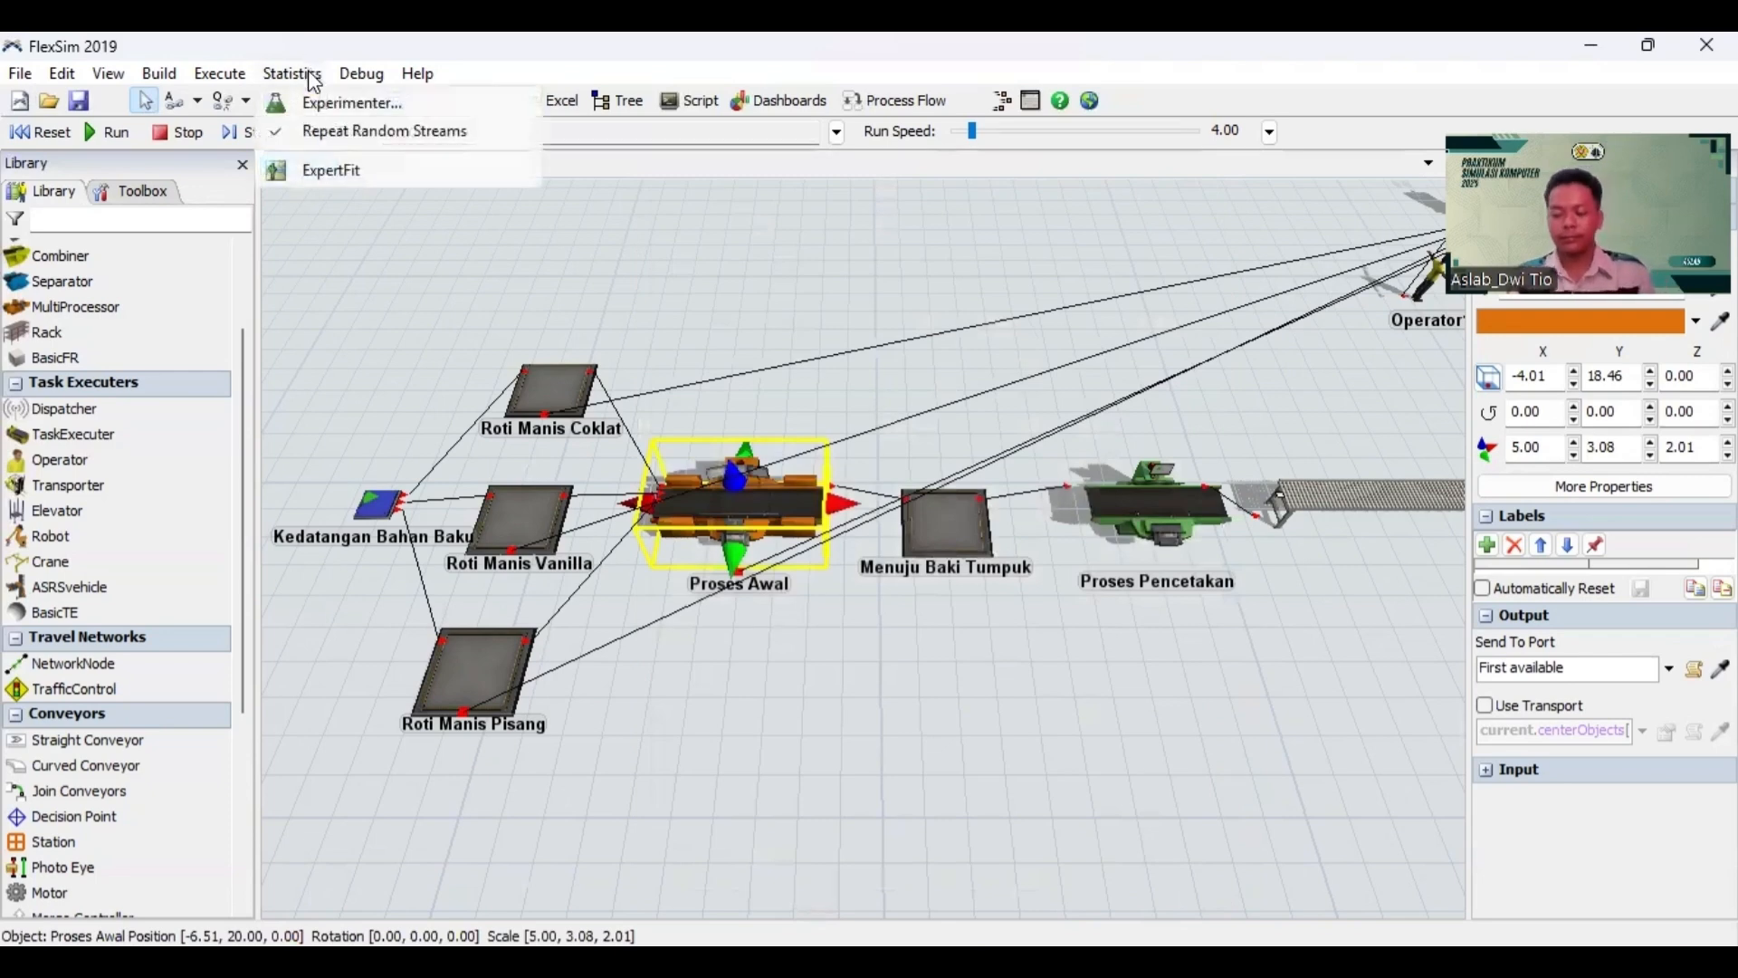
left_click(360, 170)
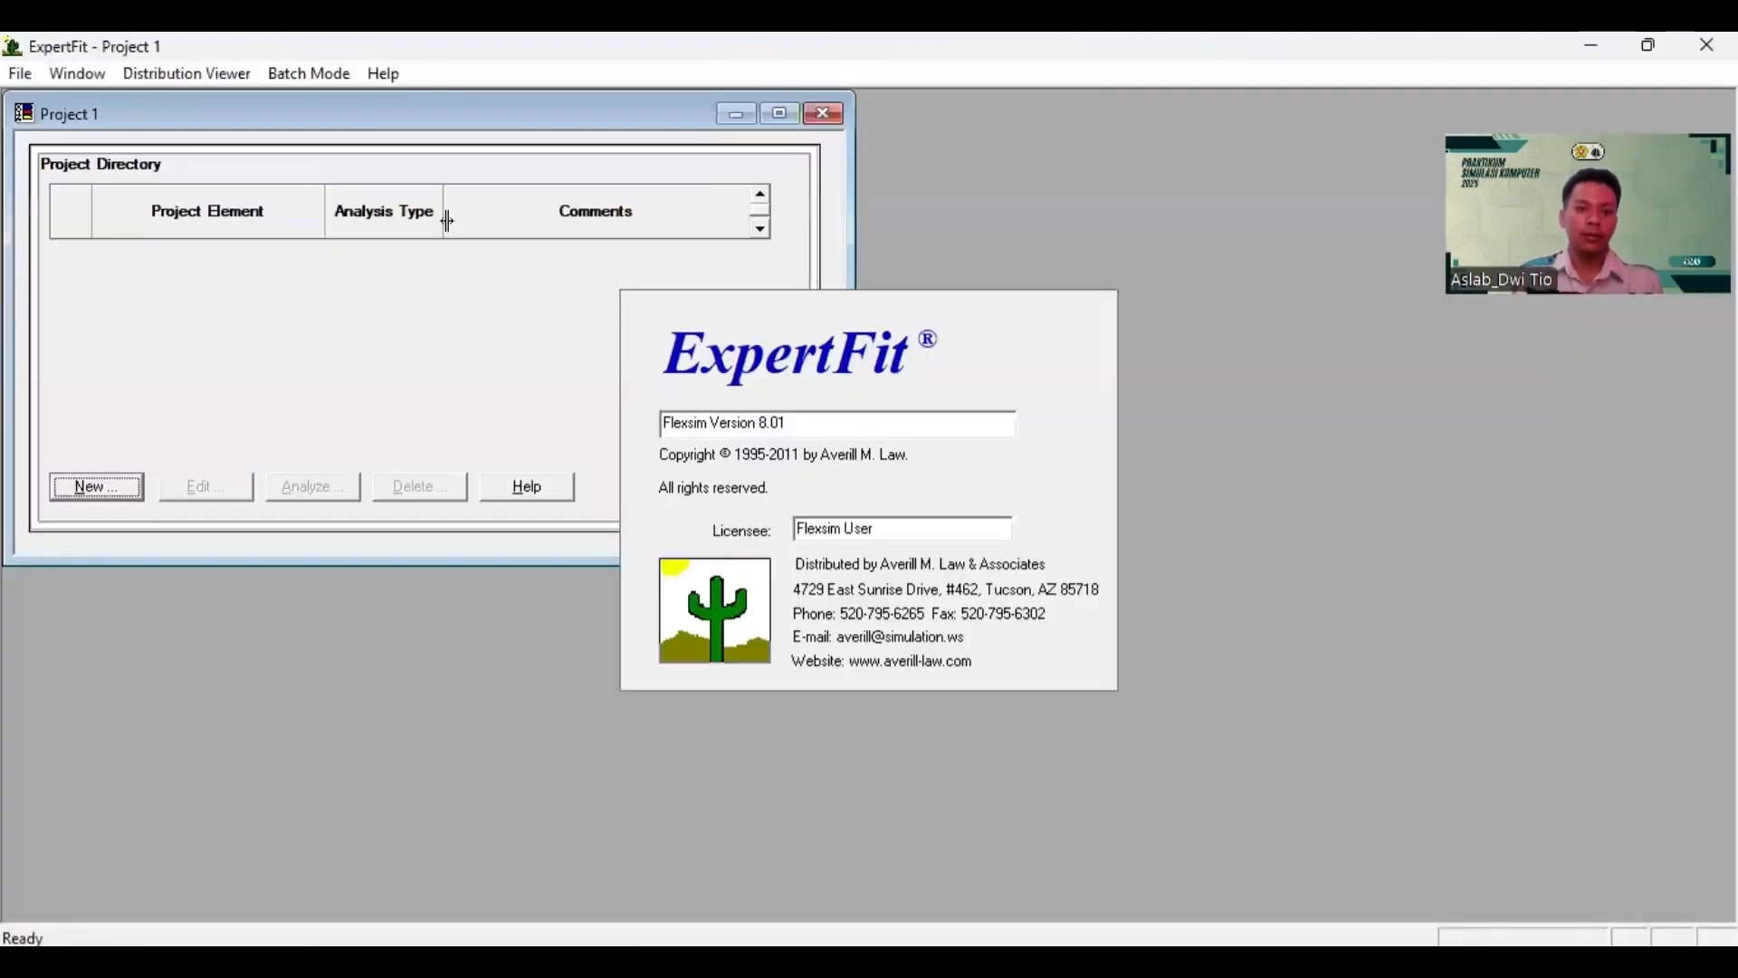
left_click(91, 492)
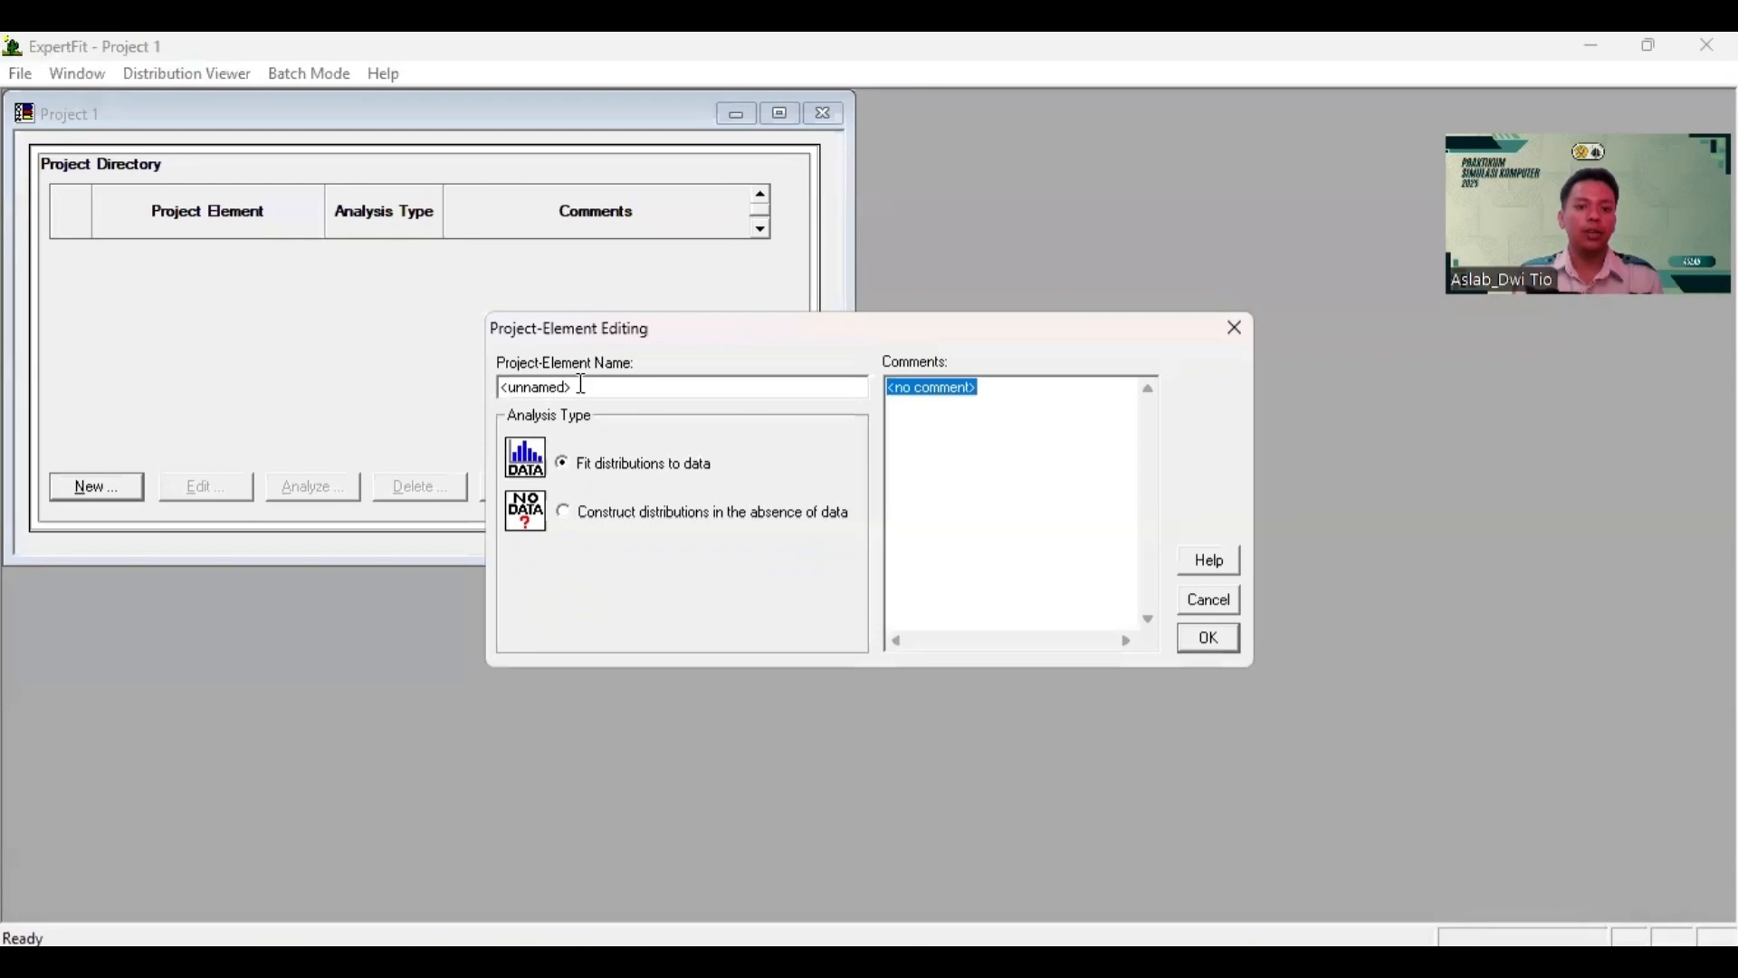
left_click_drag(580, 384, 466, 382)
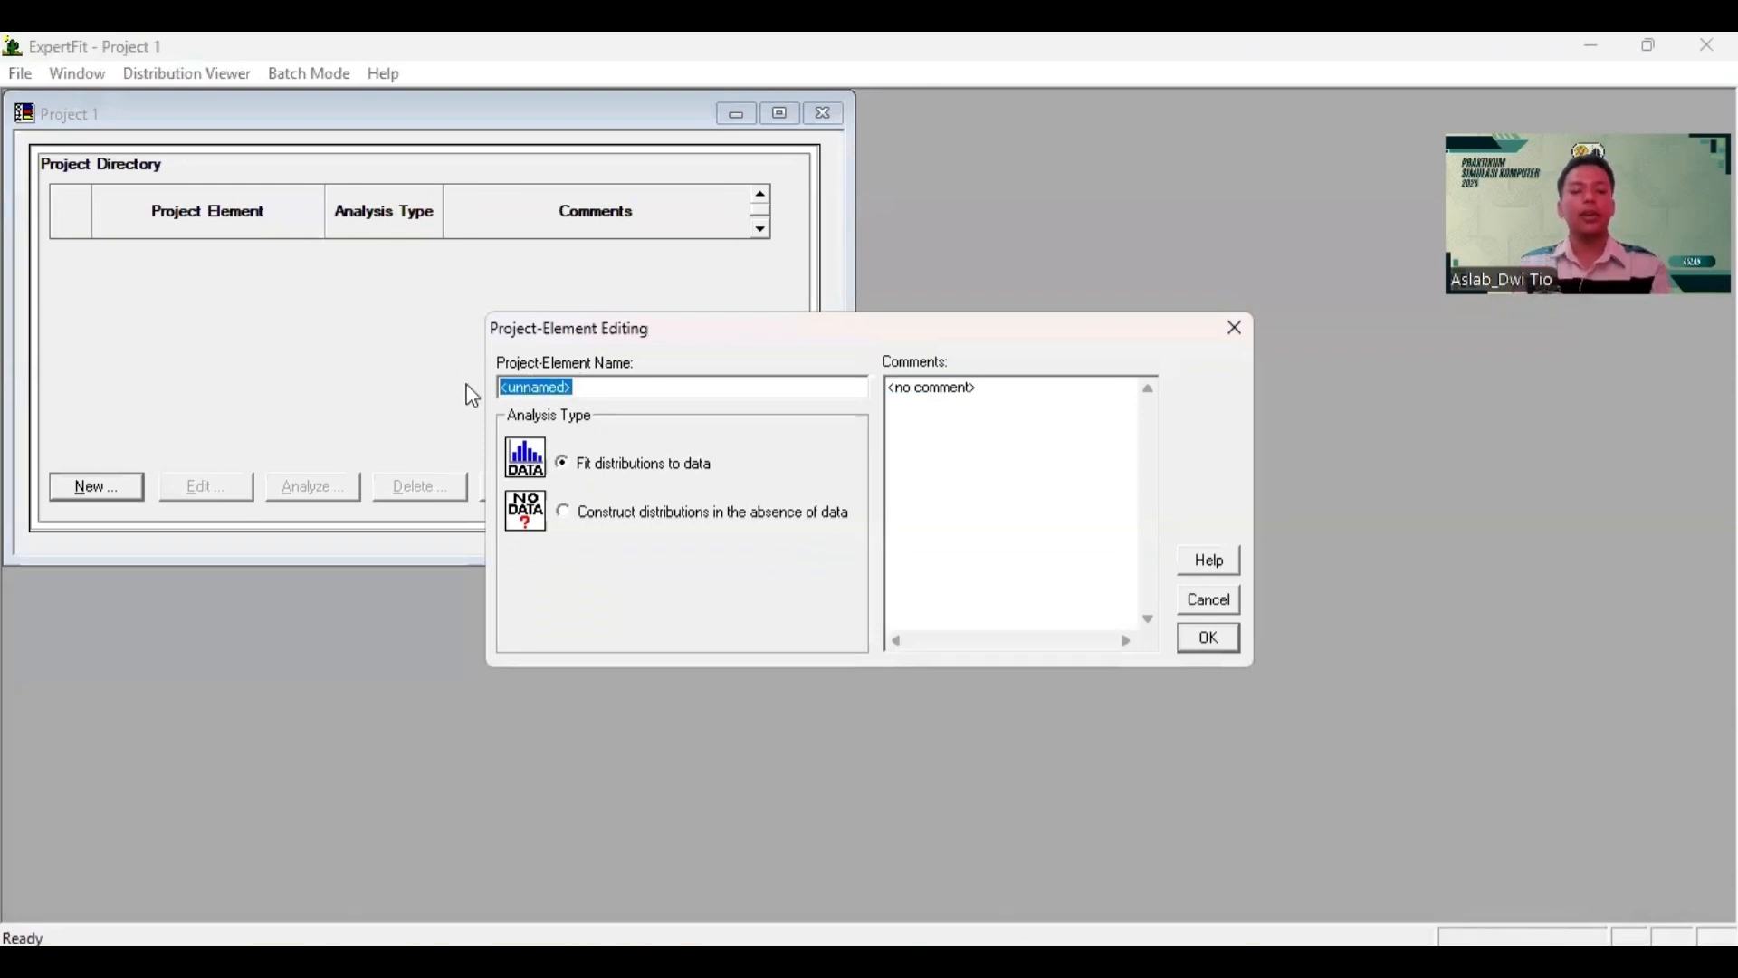
type("Proses Pencampuran Ba")
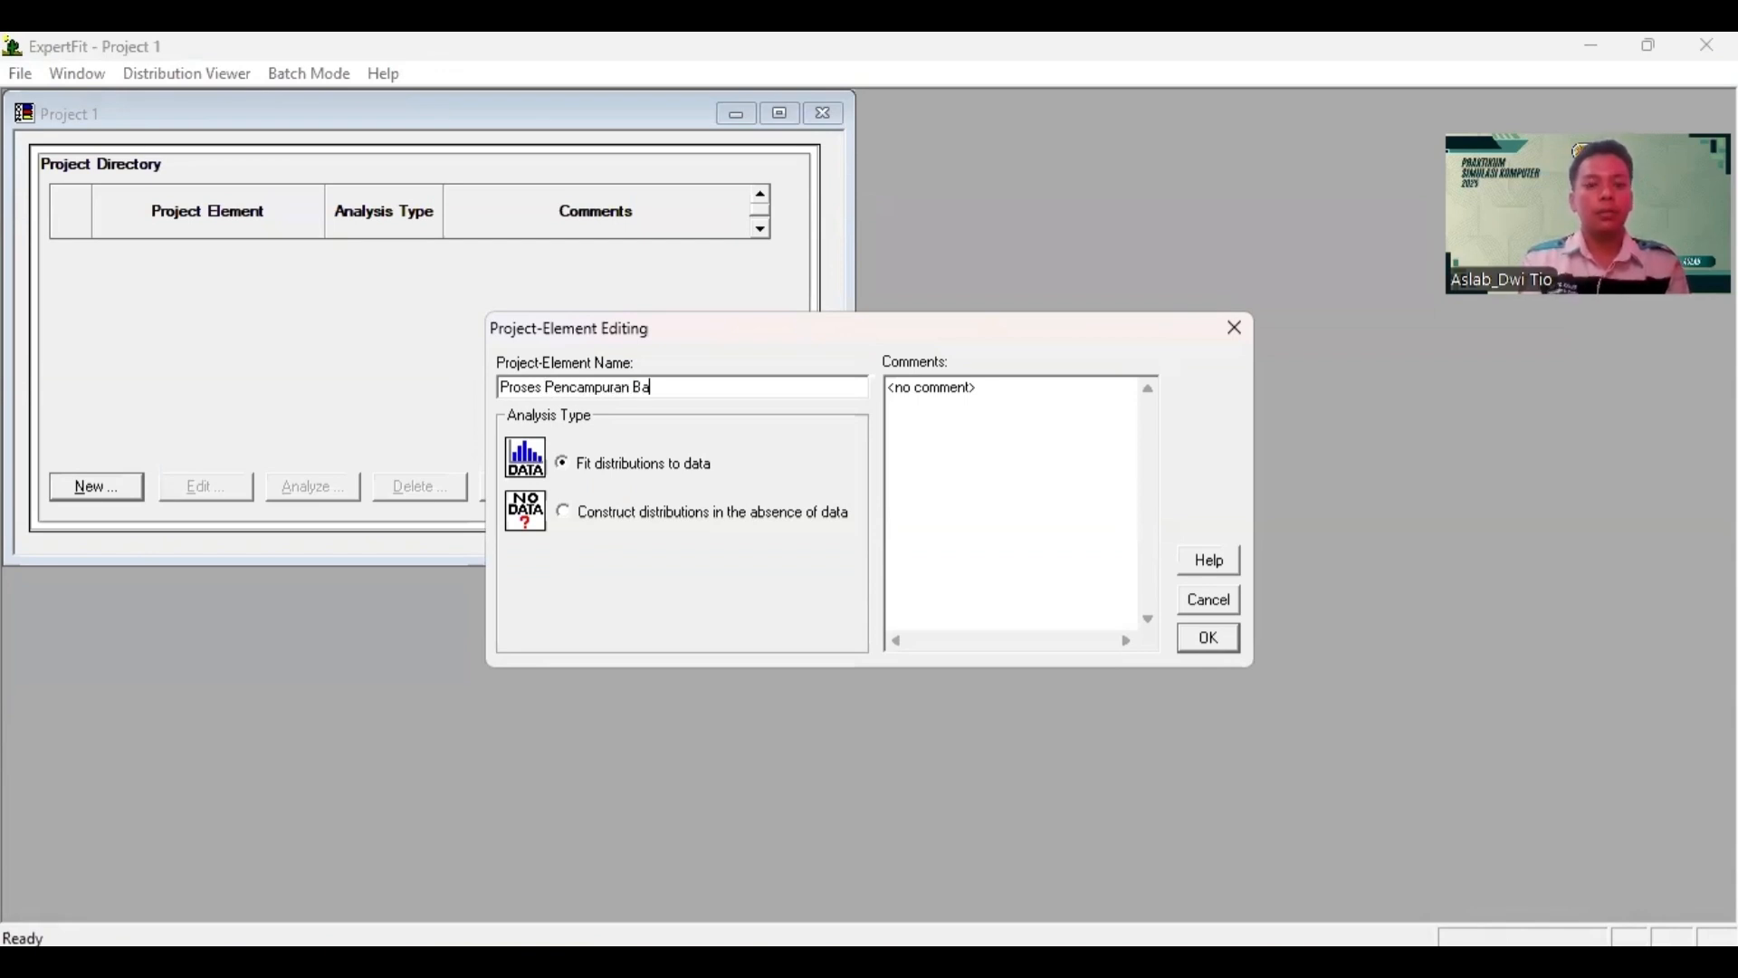
type("han Baku")
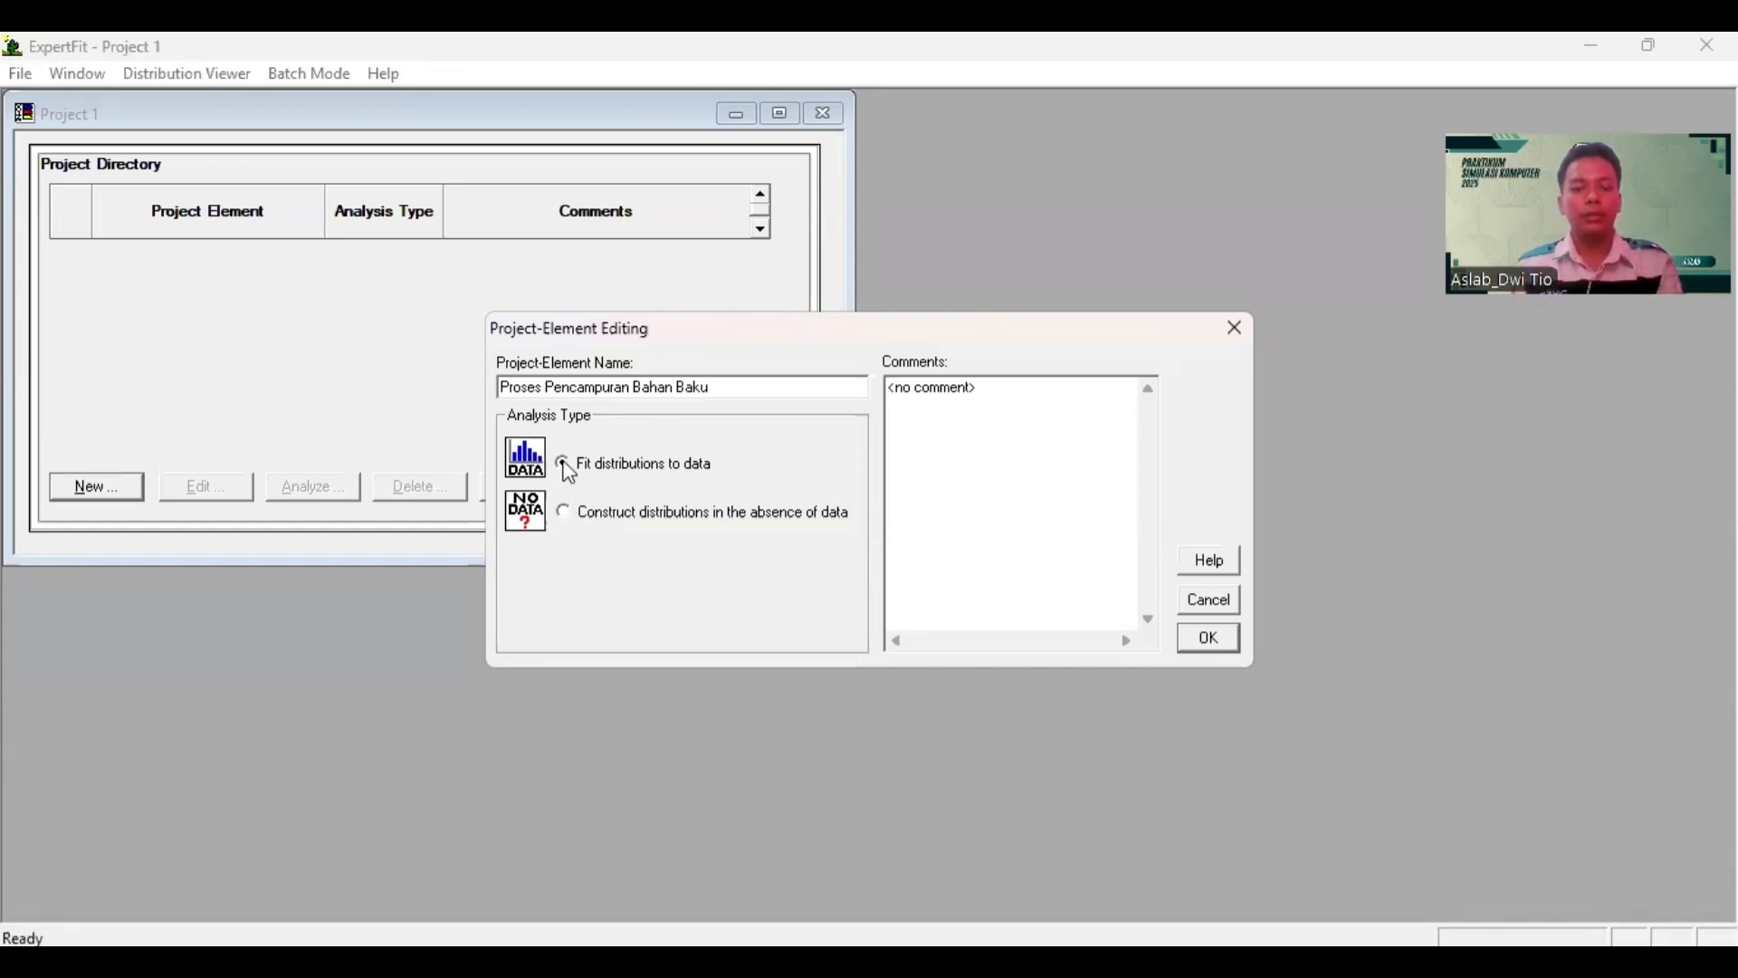
left_click(1207, 638)
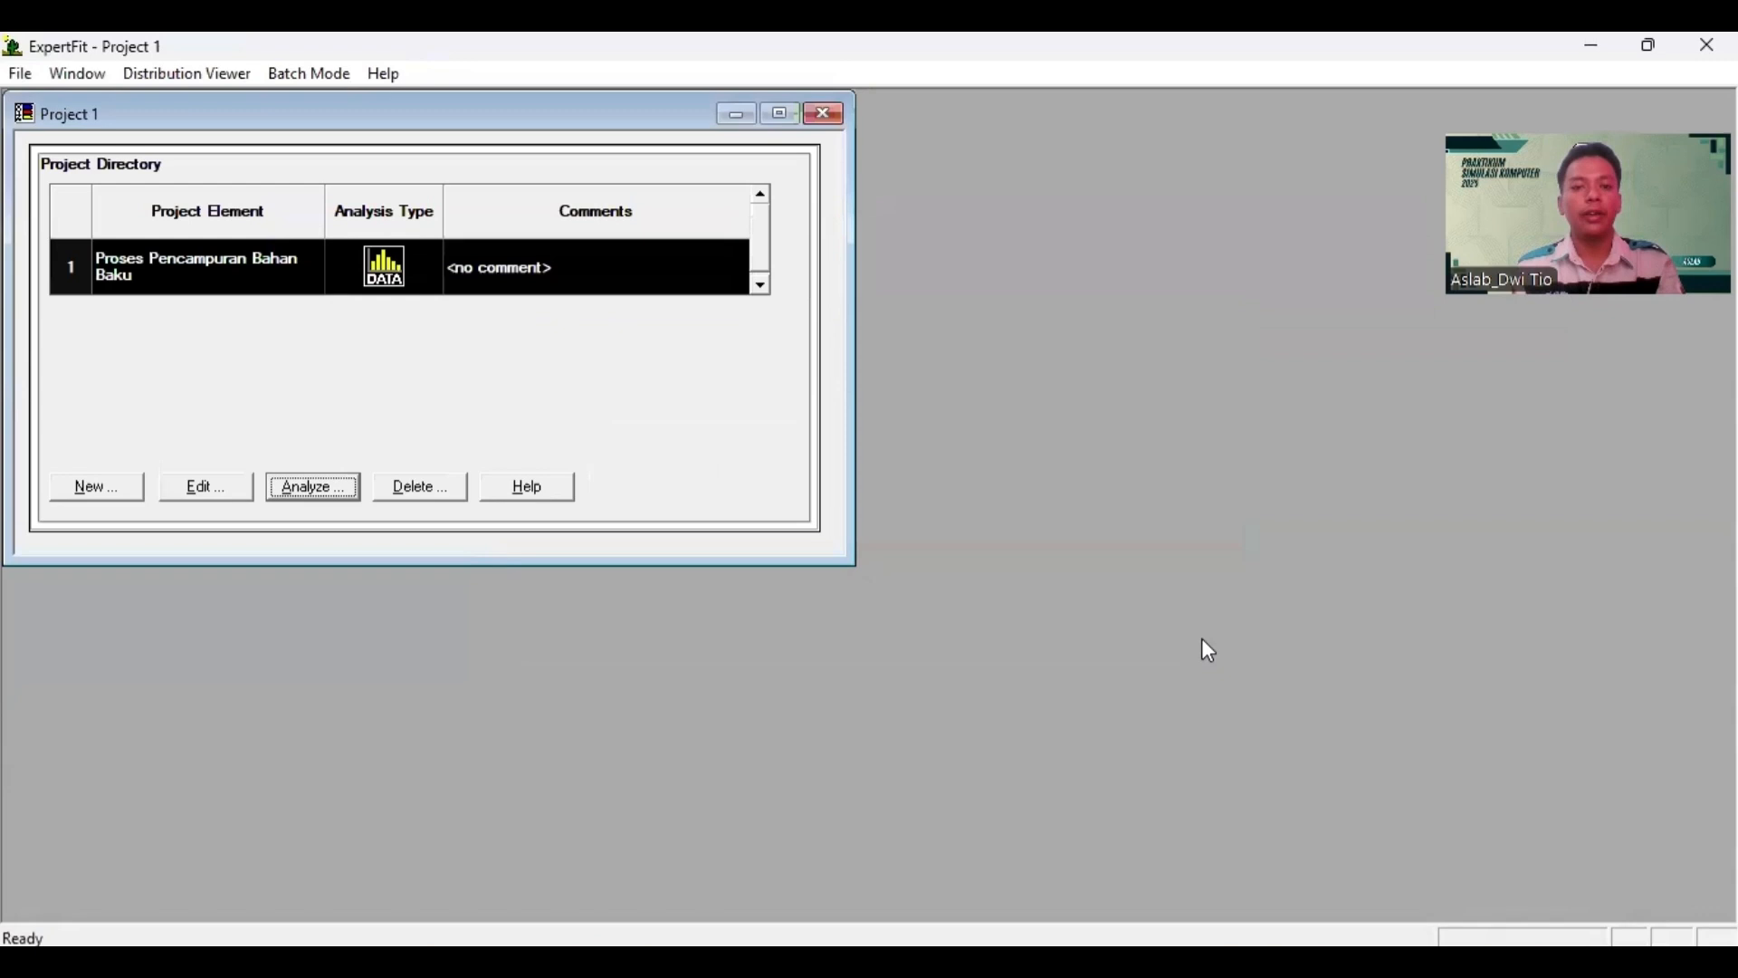
Step: Start analyzing the Proses Pencampuran Bahan Baku element and open the Data Editor with the Enter/Edit Data Values option
left_click(339, 491)
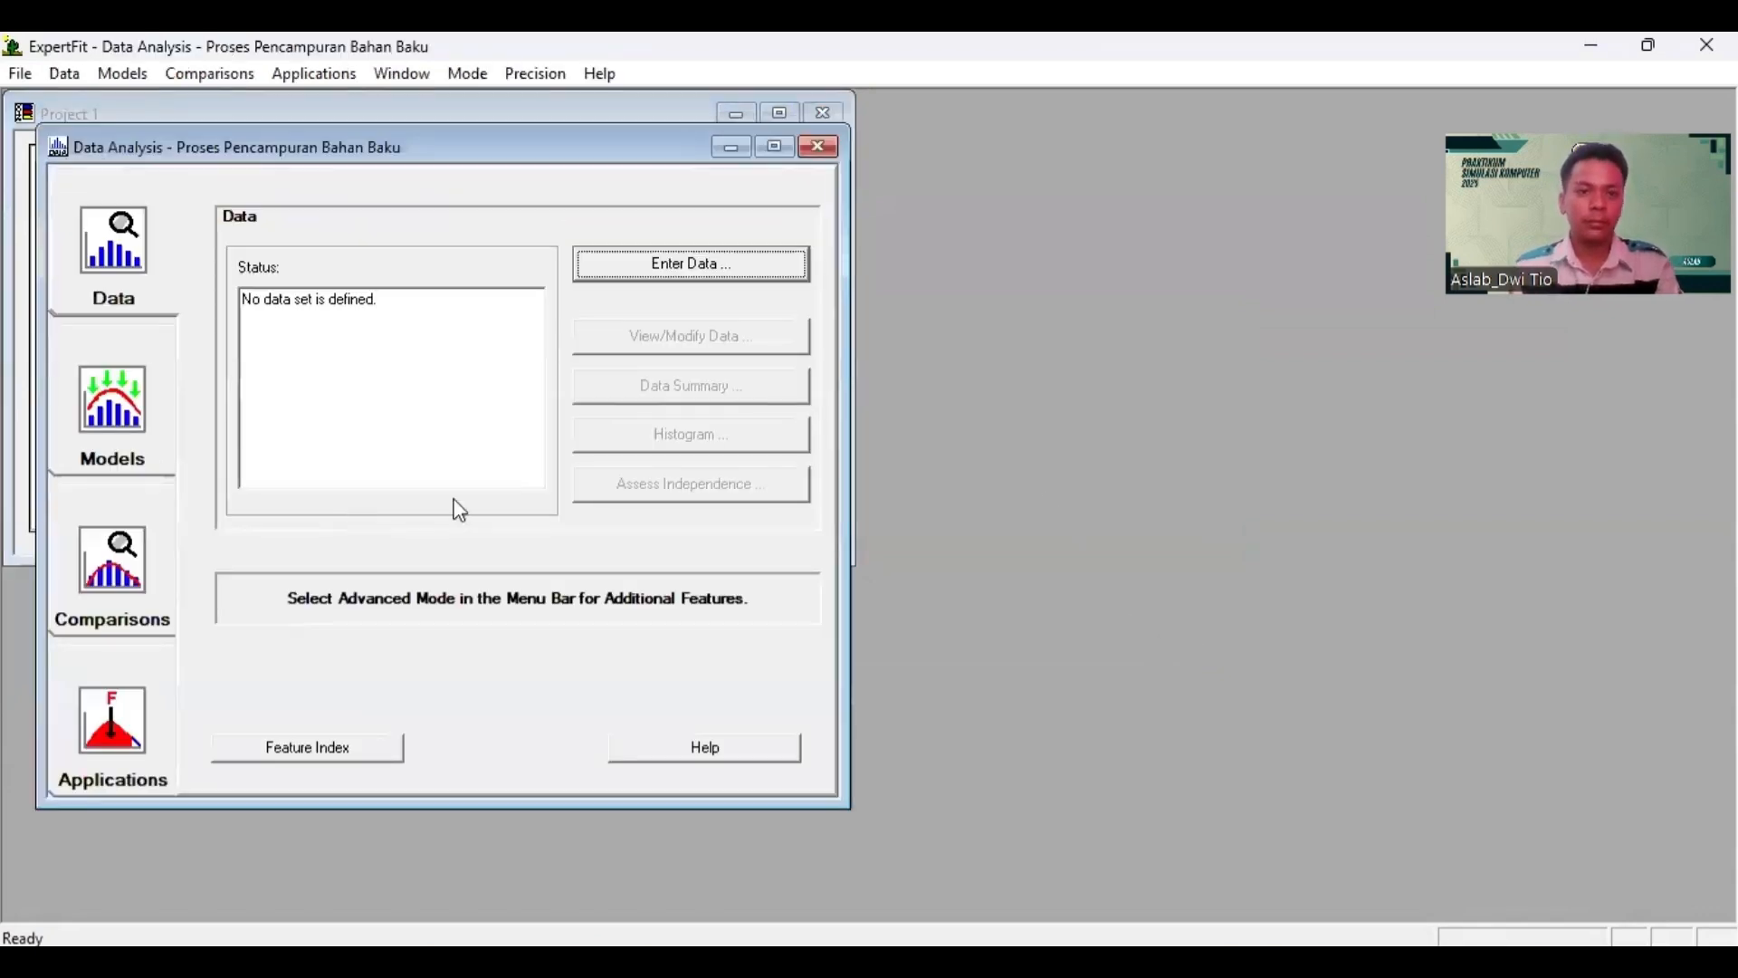
left_click(655, 266)
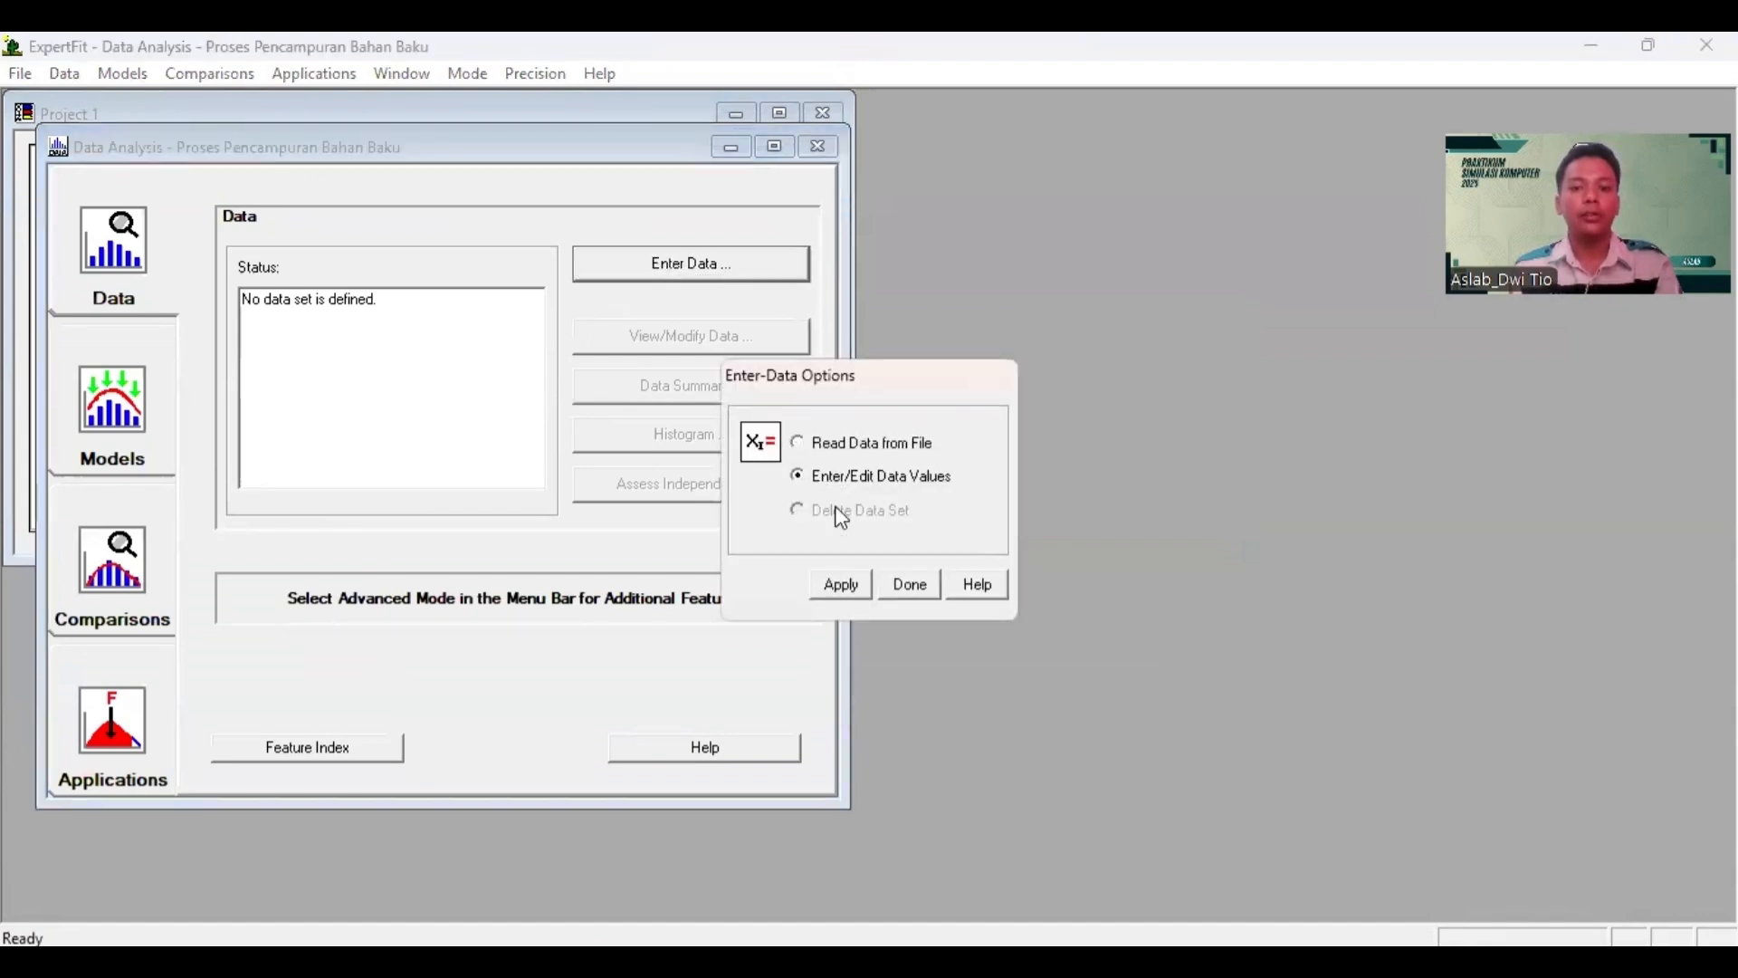
left_click(840, 584)
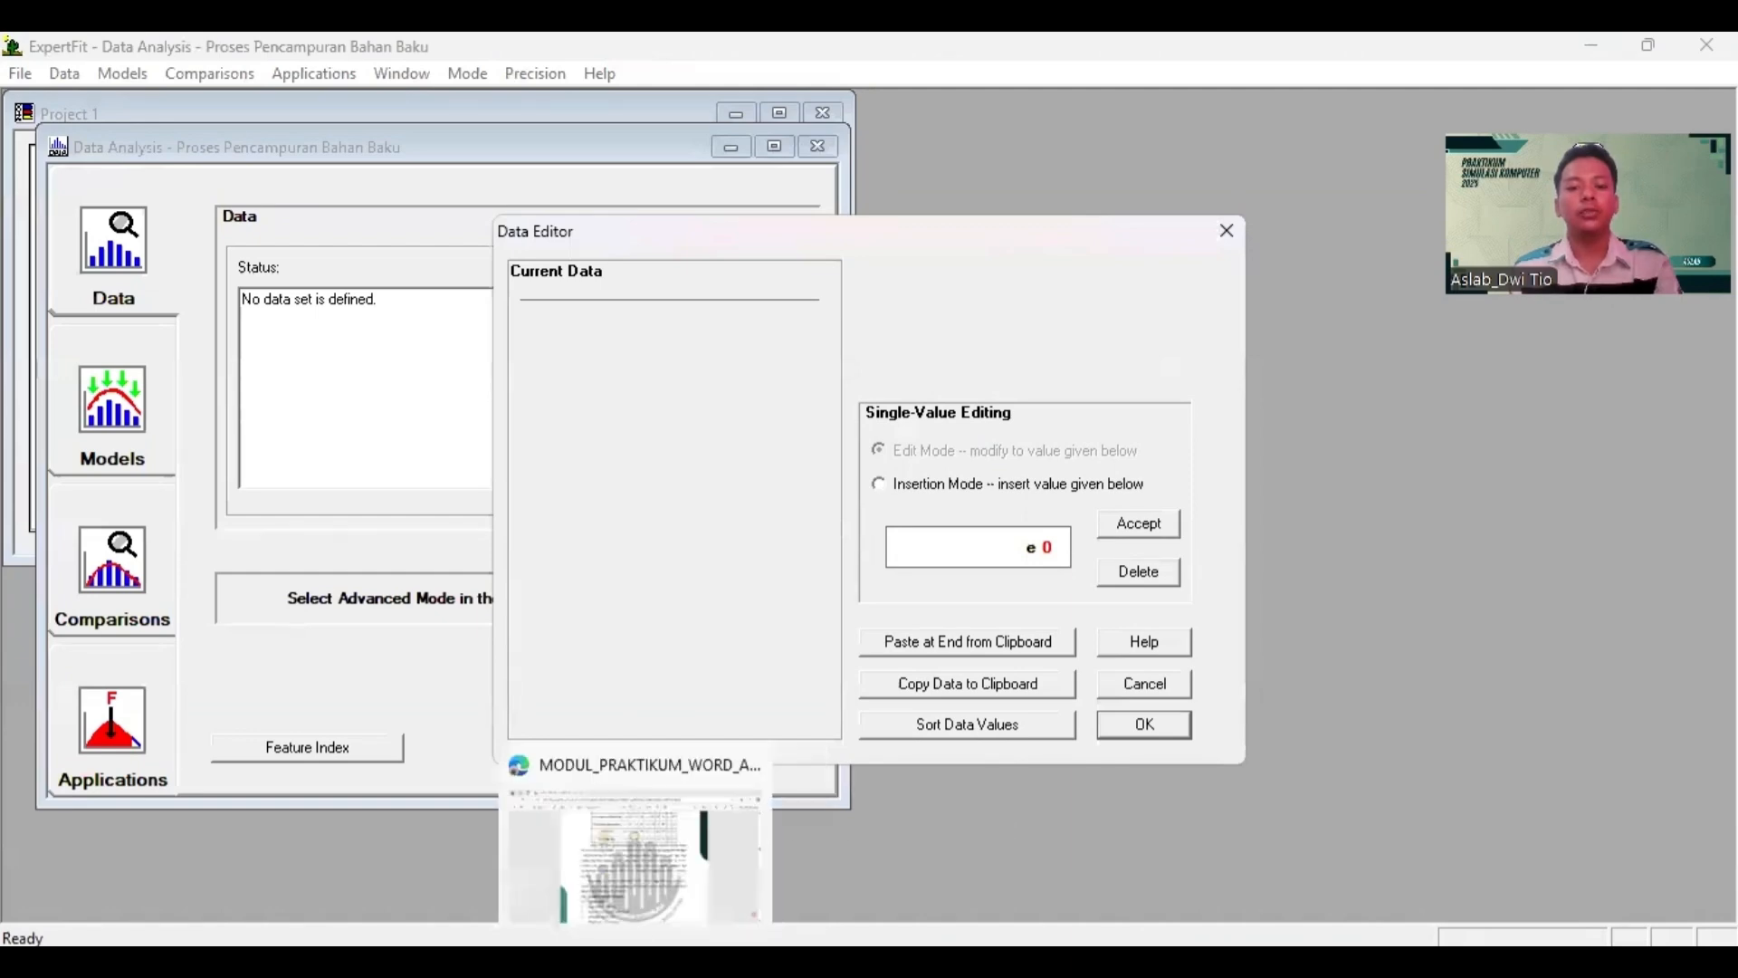
Step: Switch to the Excel workbook and copy the ten Pencampuran Bahan Baku time measurements in B5:K5
left_click(715, 851)
scroll(712, 688, "up", 2)
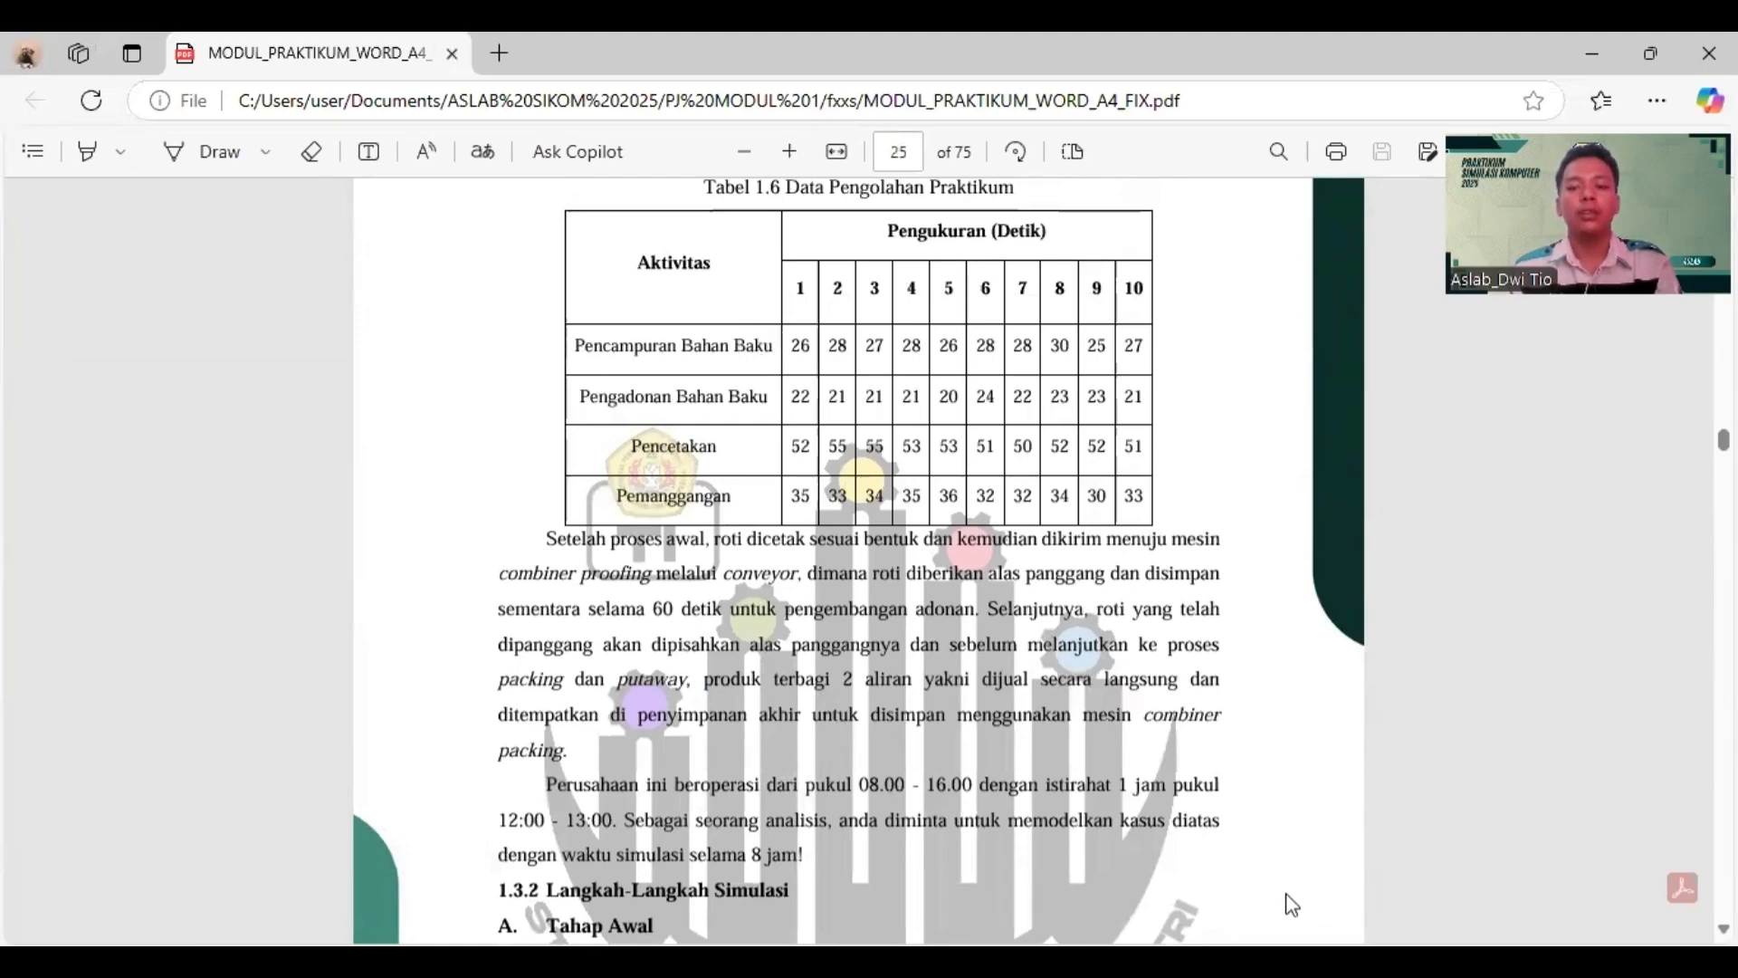
mouse_move(1252, 941)
left_click(1240, 885)
left_click(1096, 635)
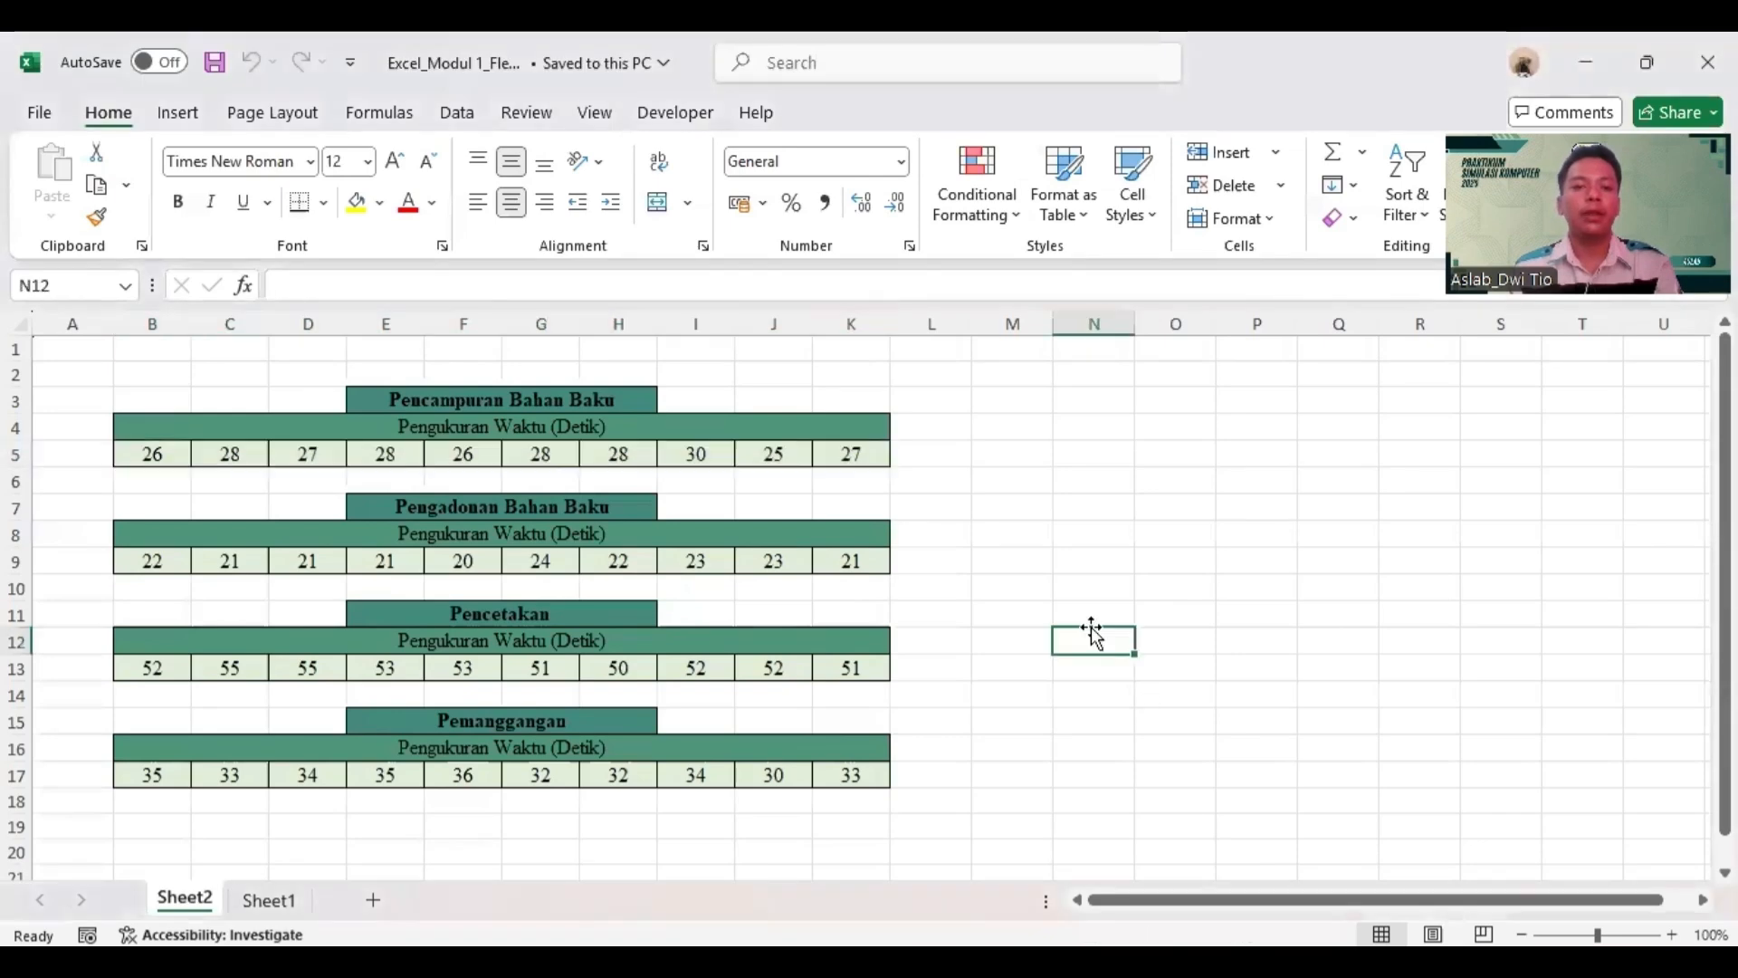
left_click(142, 456)
left_click_drag(142, 455, 858, 455)
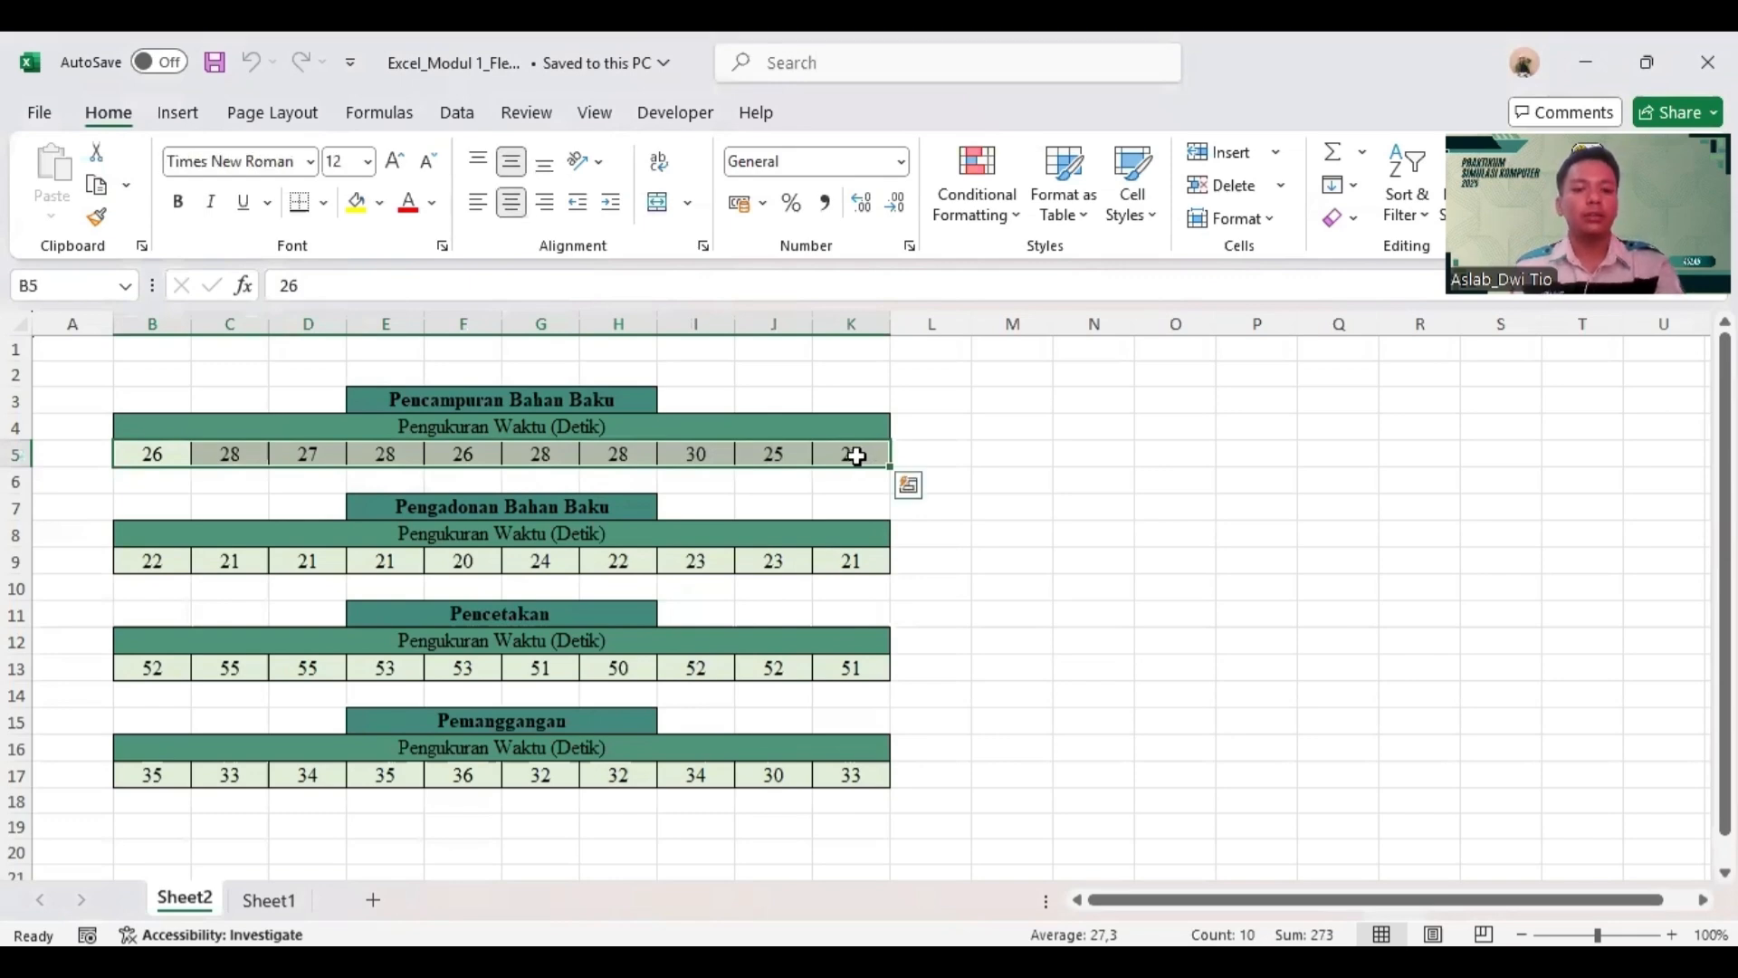
key("ctrl+c")
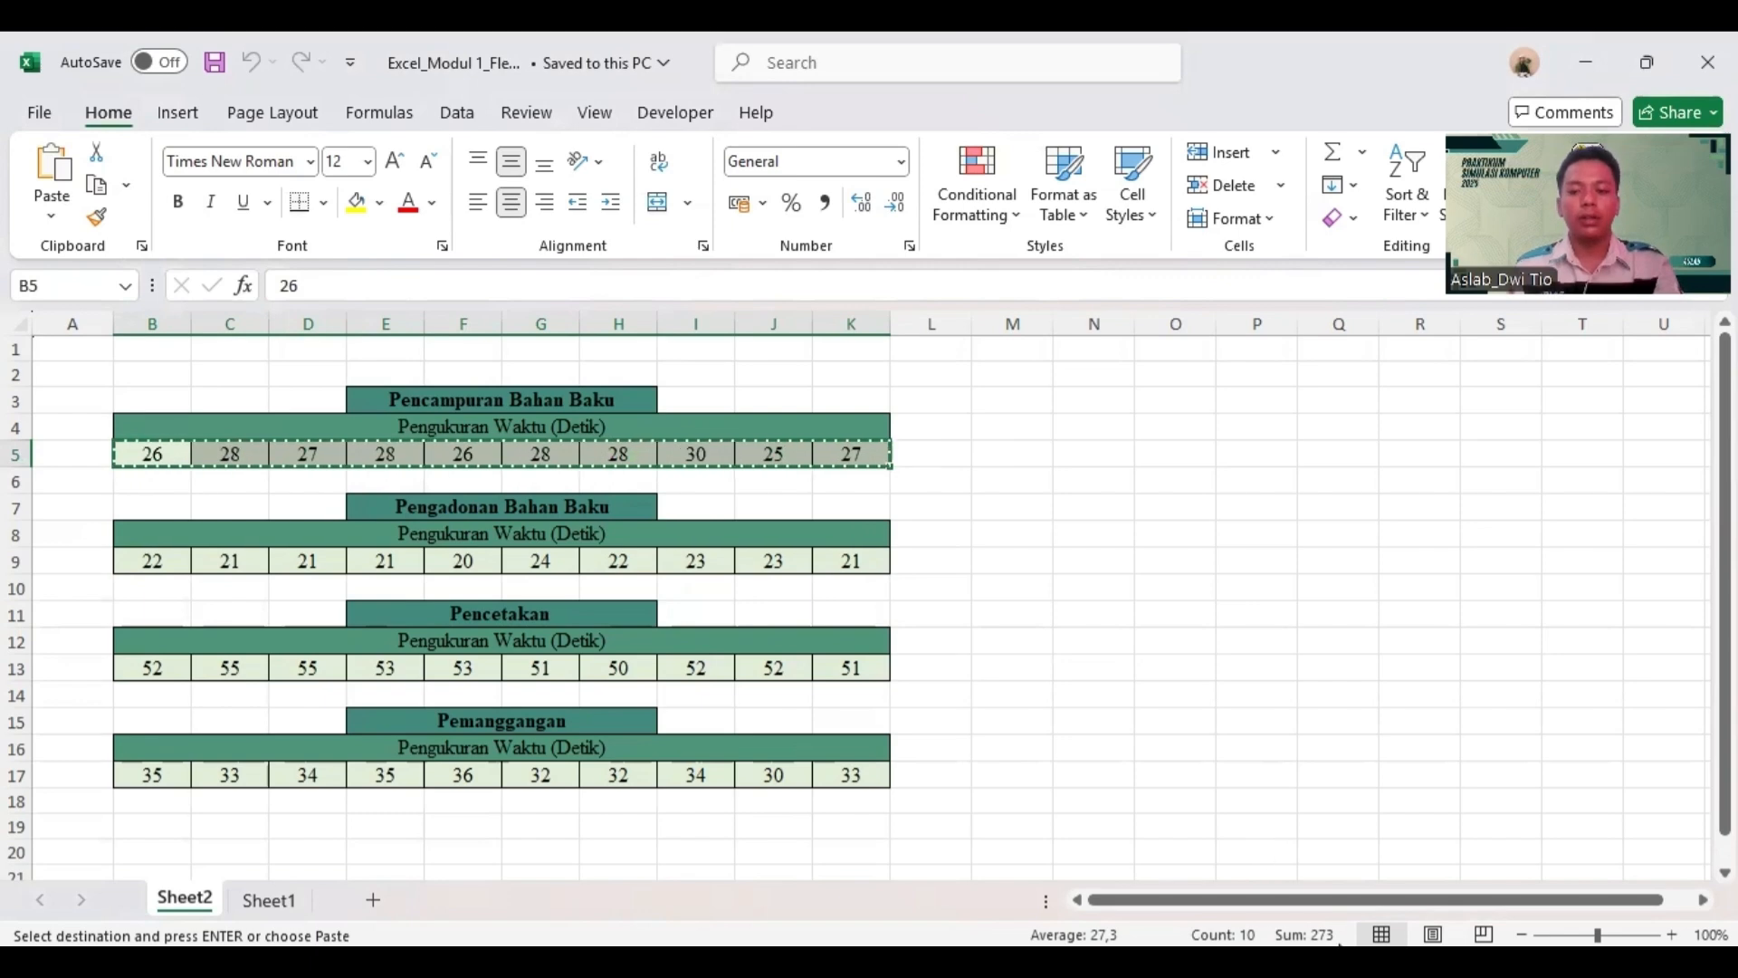
Step: Switch back to ExpertFit, paste the copied measurements into the Data Editor and accept them as real-valued data
left_click(1315, 883)
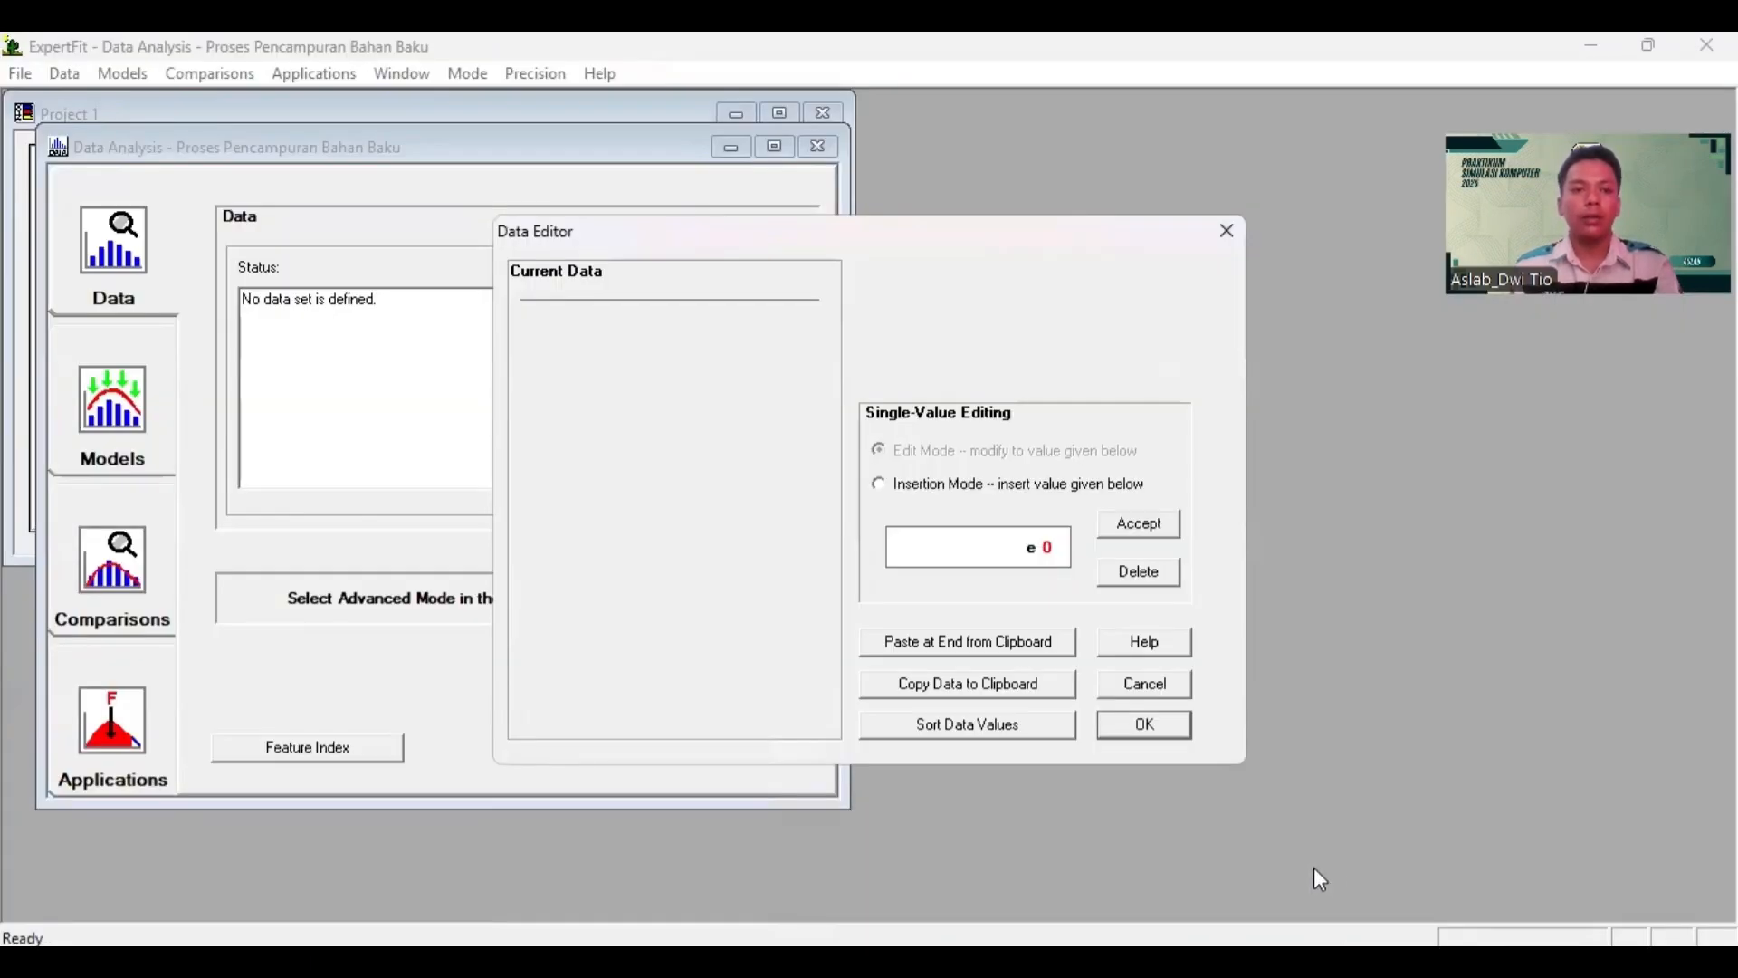
left_click(923, 643)
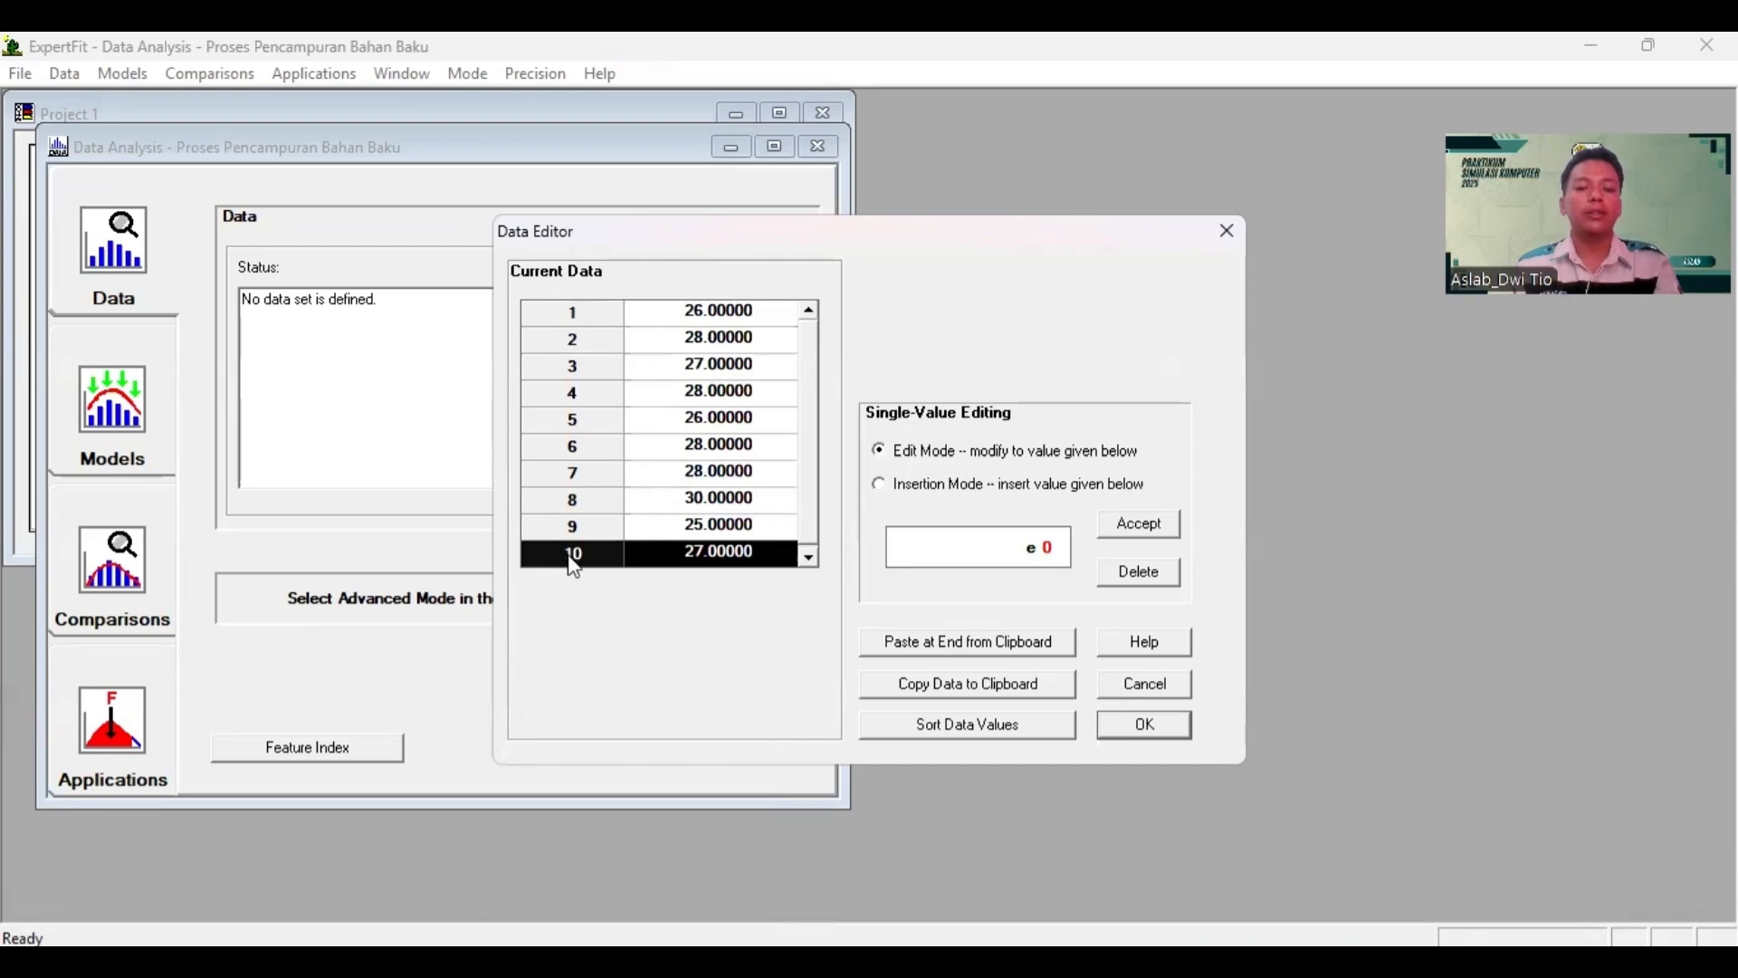
left_click(1146, 728)
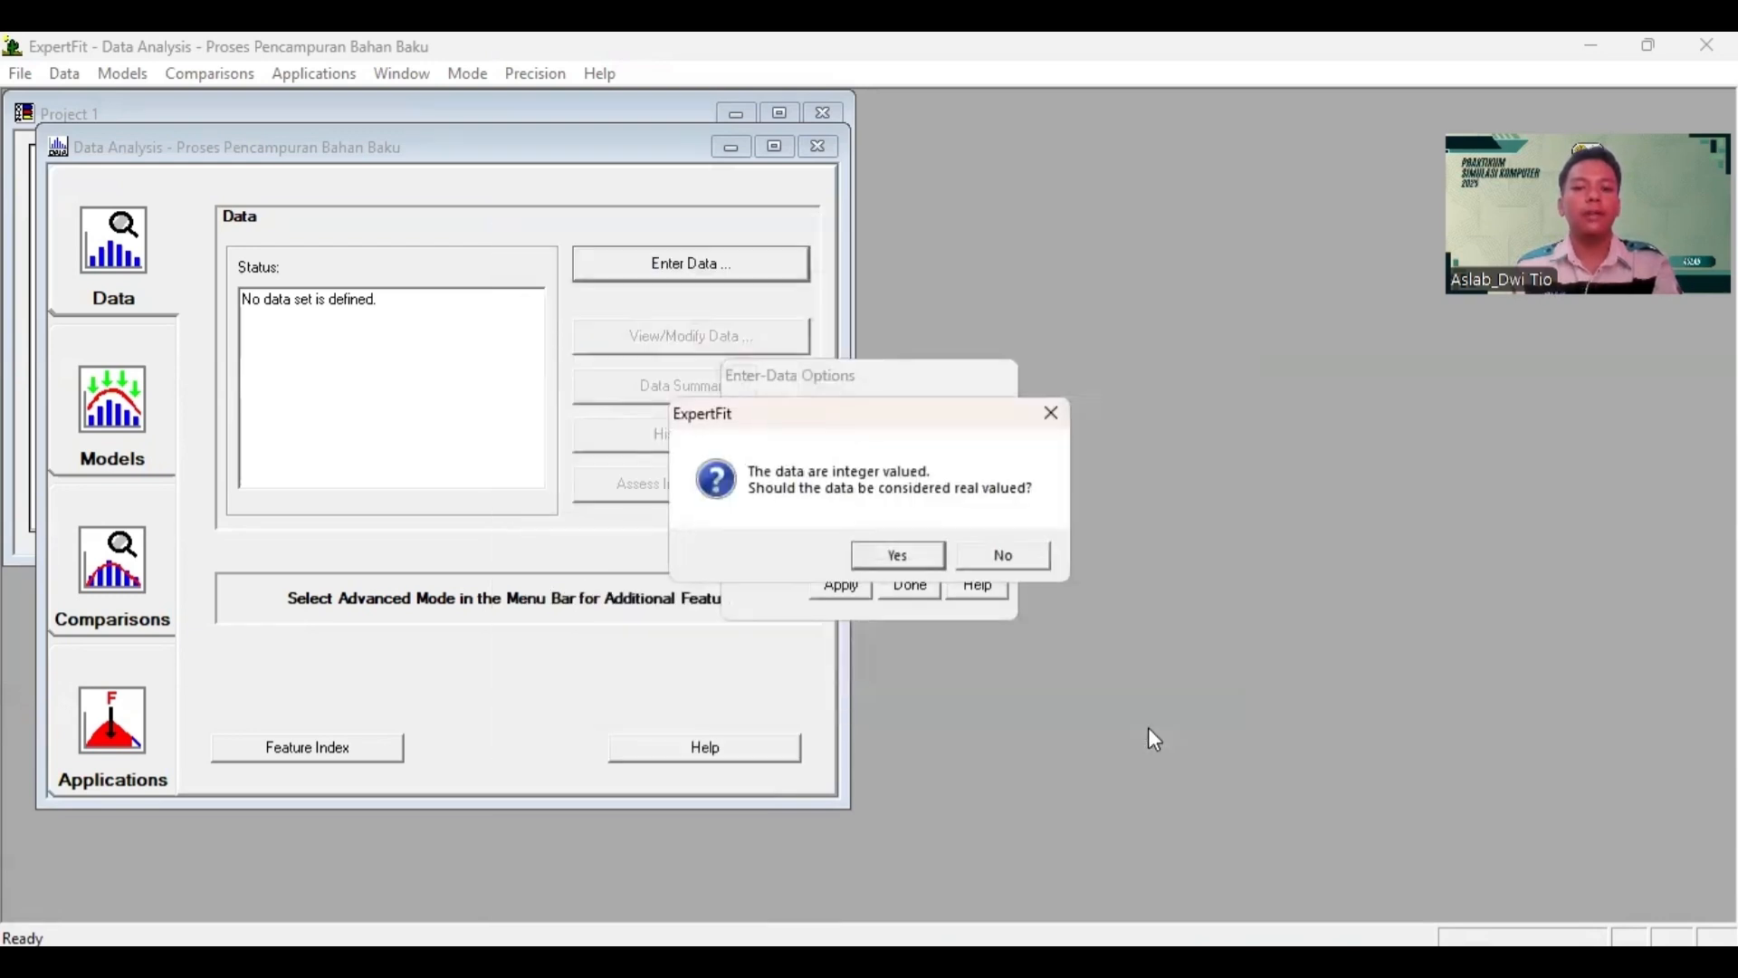
left_click(911, 565)
left_click(1118, 390)
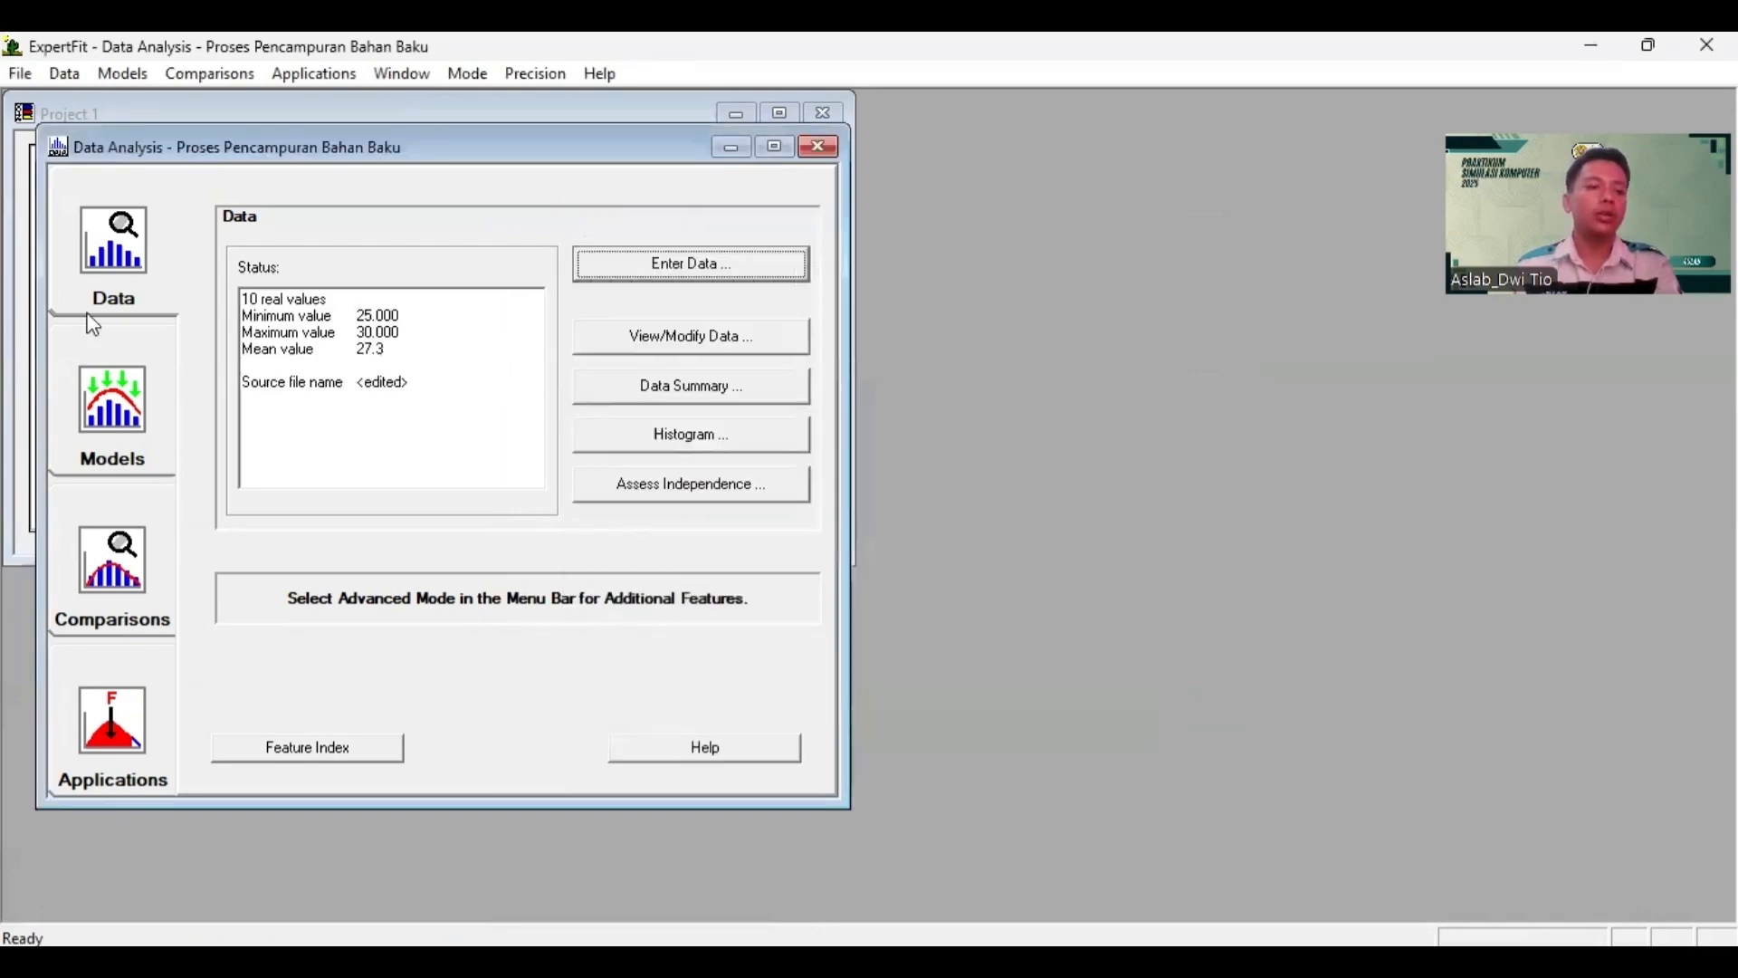
Step: Run automated model fitting on the mixing-time data, review the candidate distributions and close the results
left_click(134, 411)
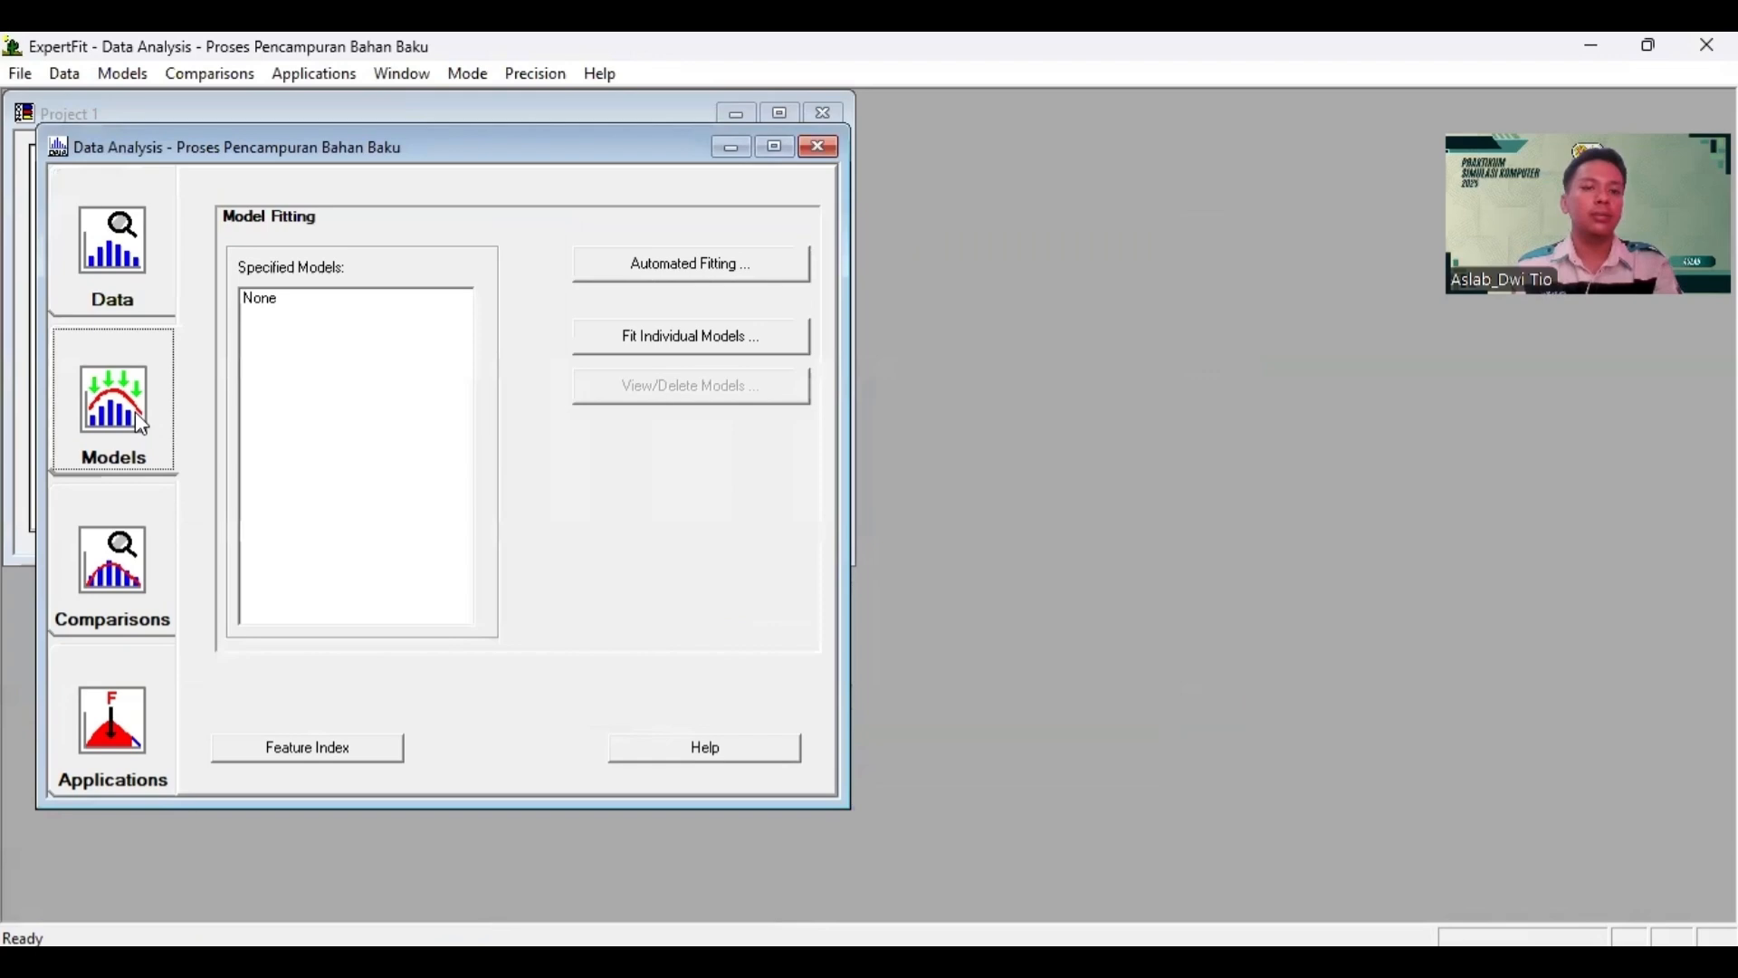
left_click(643, 262)
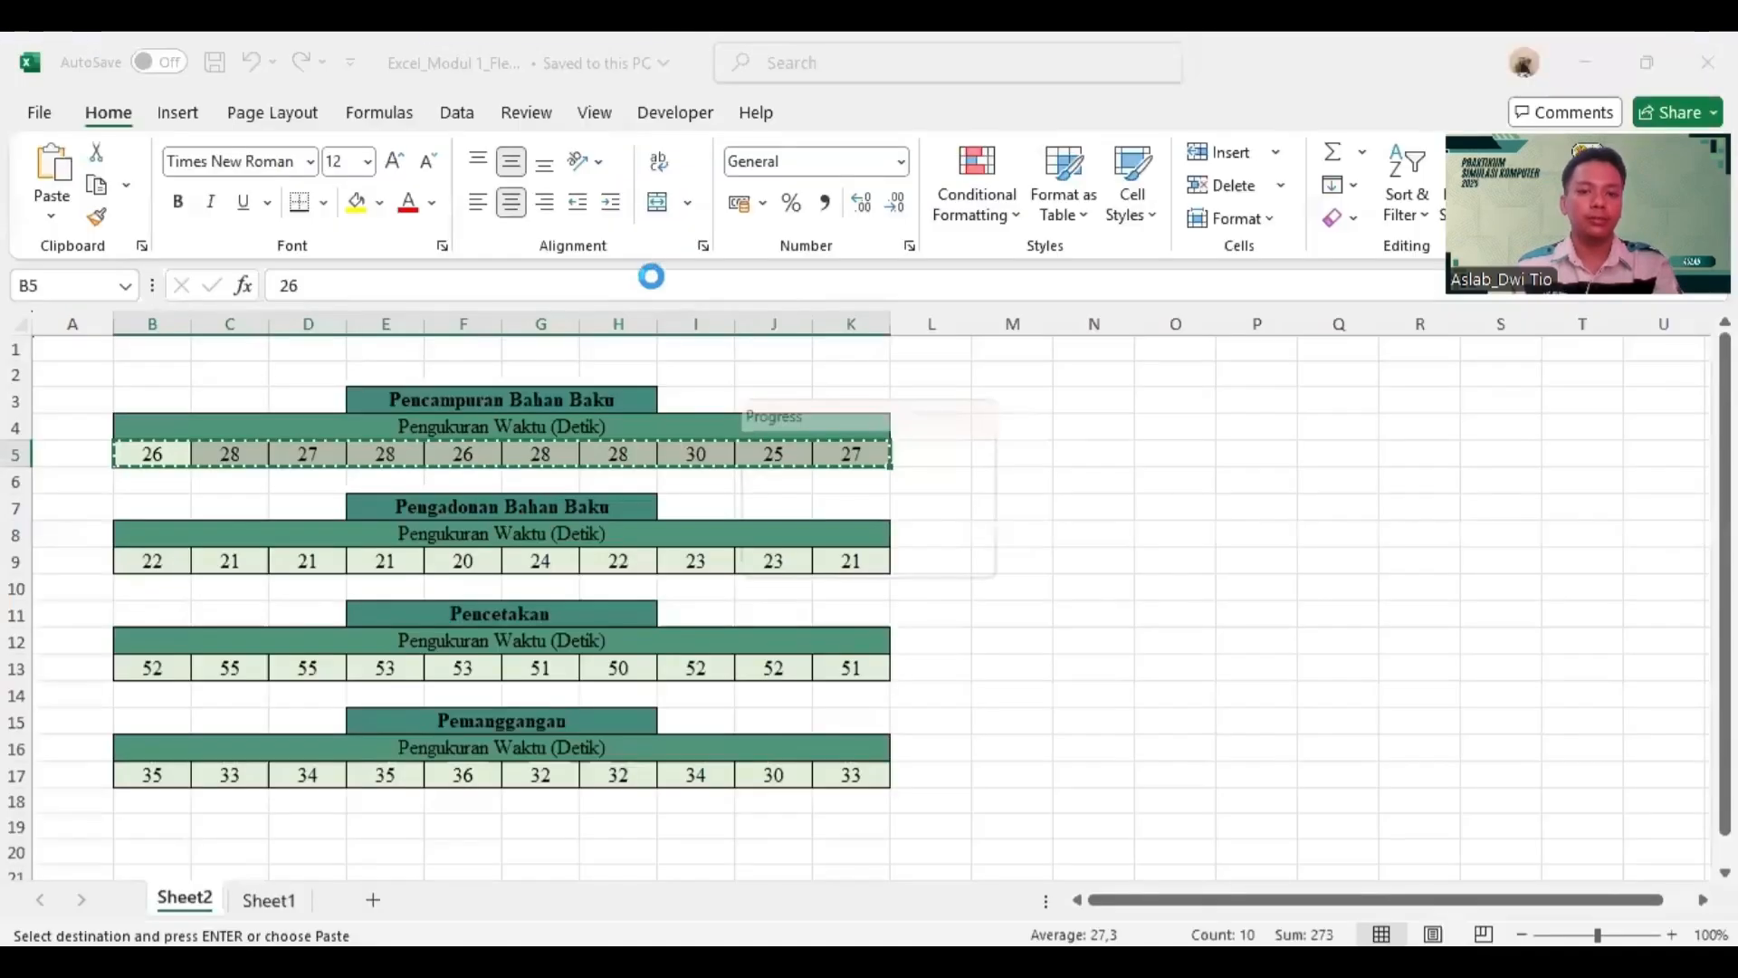
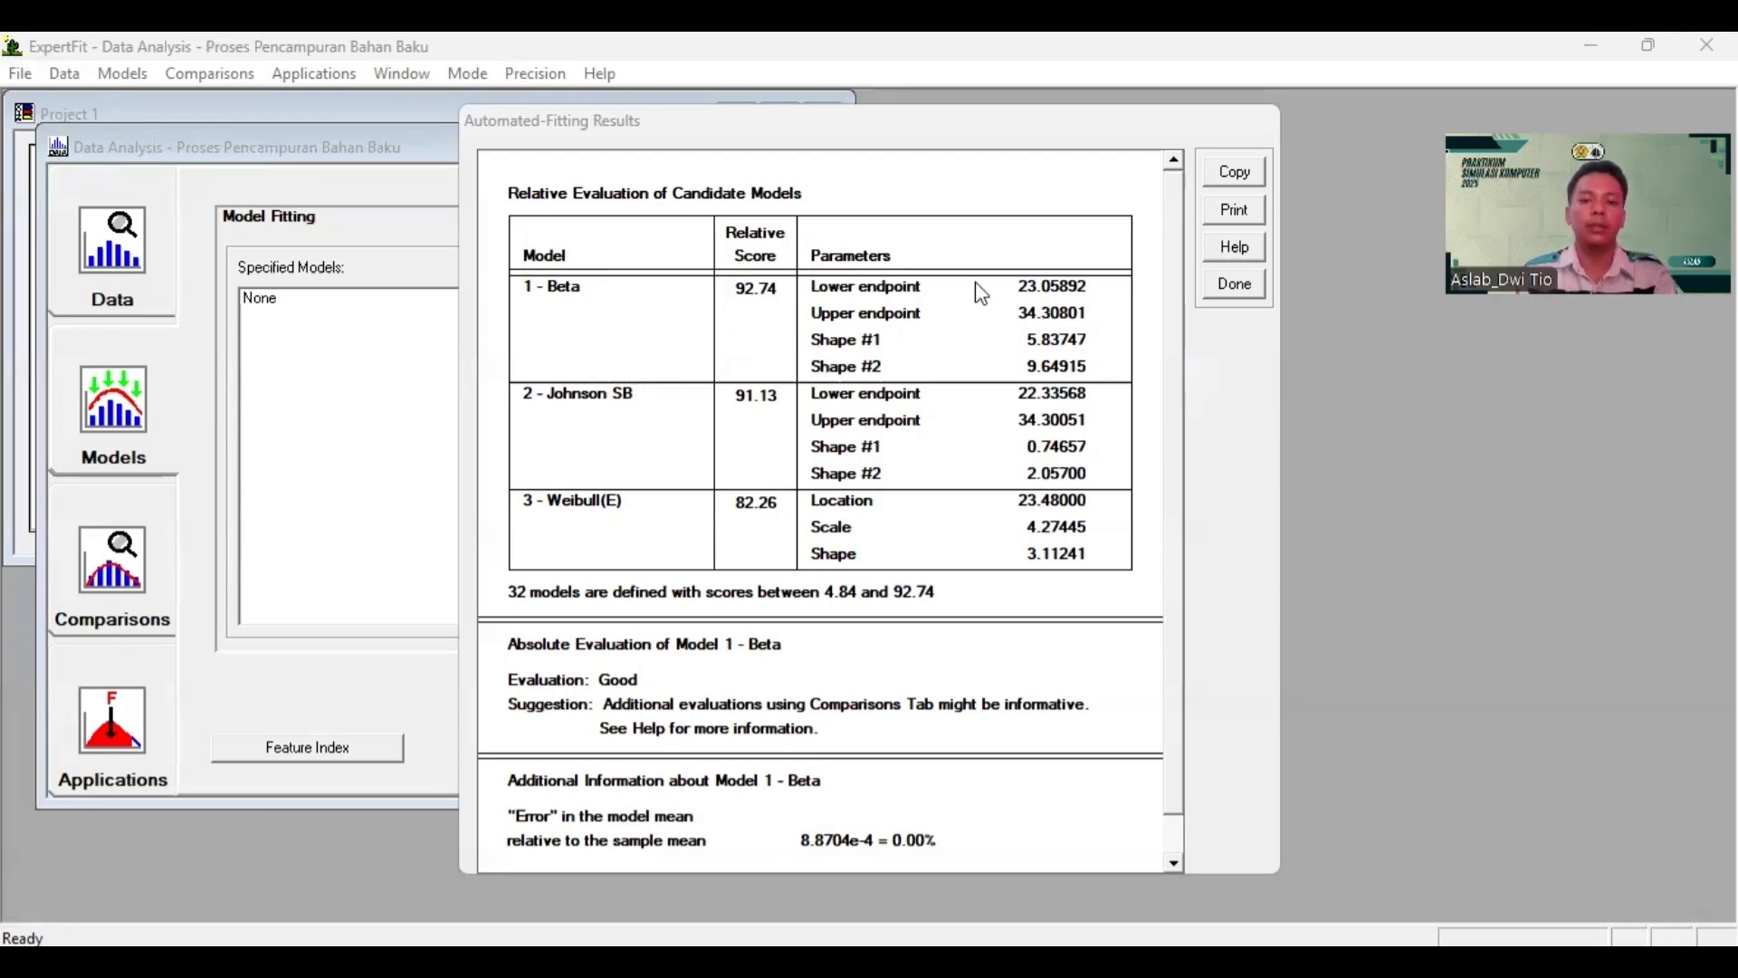
left_click(1218, 289)
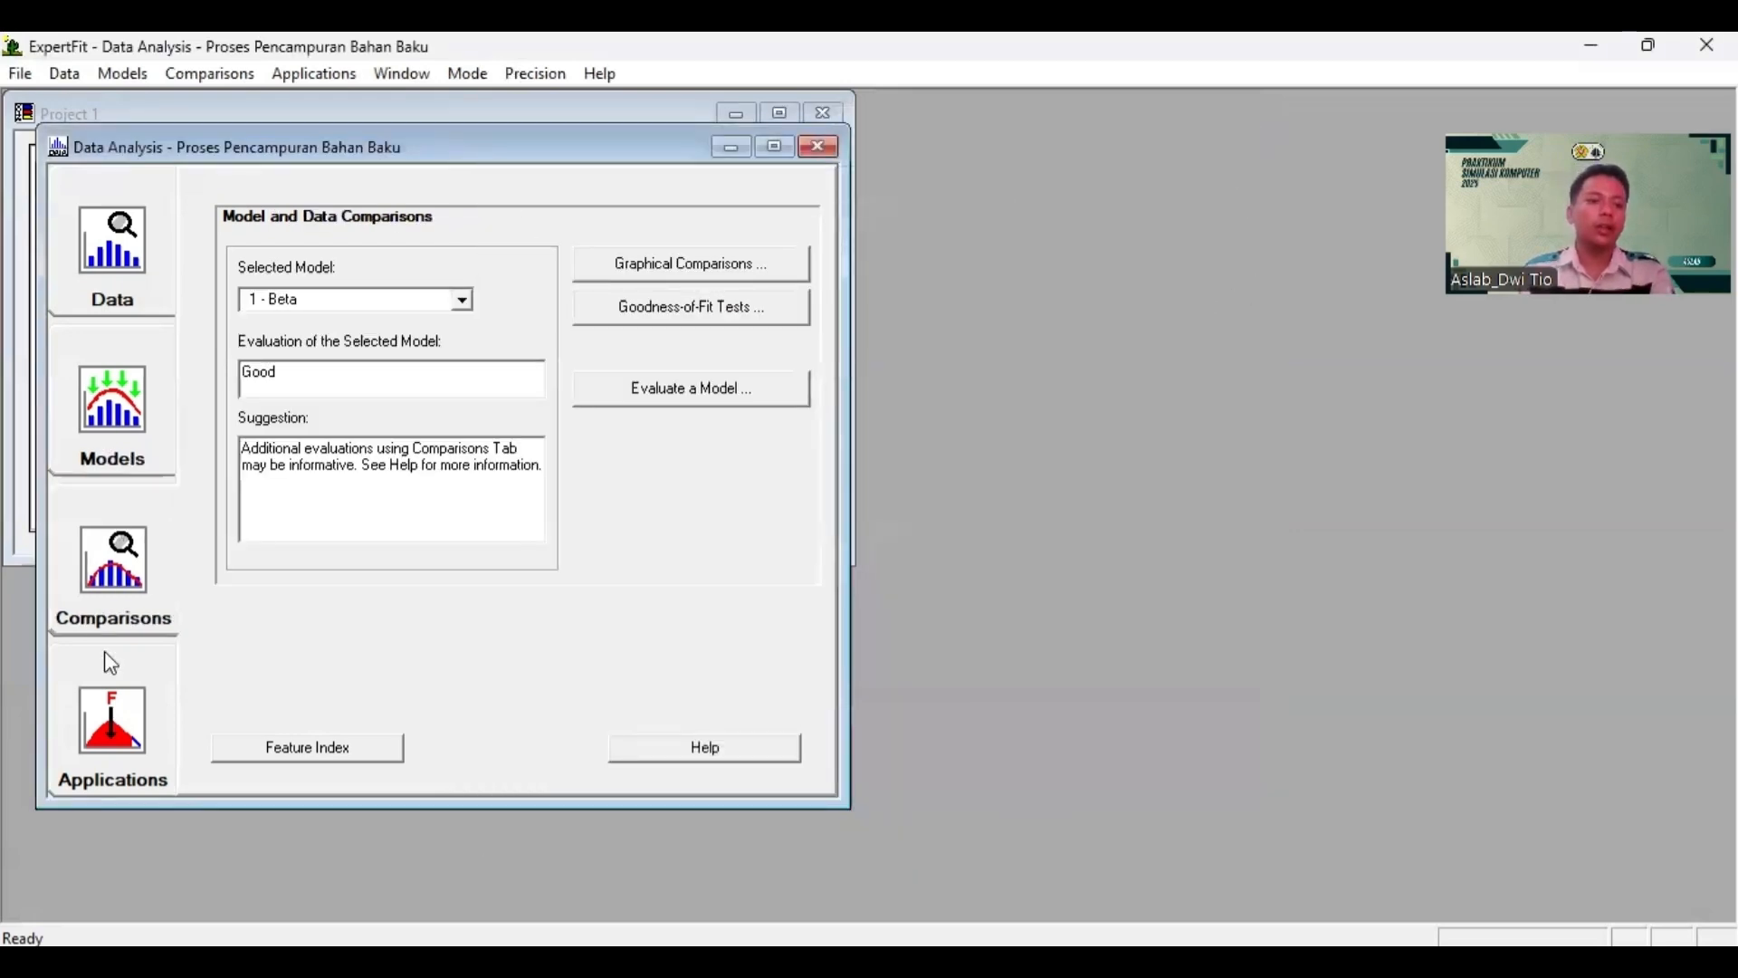
Step: Generate the simulation representation of the fitted 1 - Beta model with Flexsim as the simulation software
left_click(132, 722)
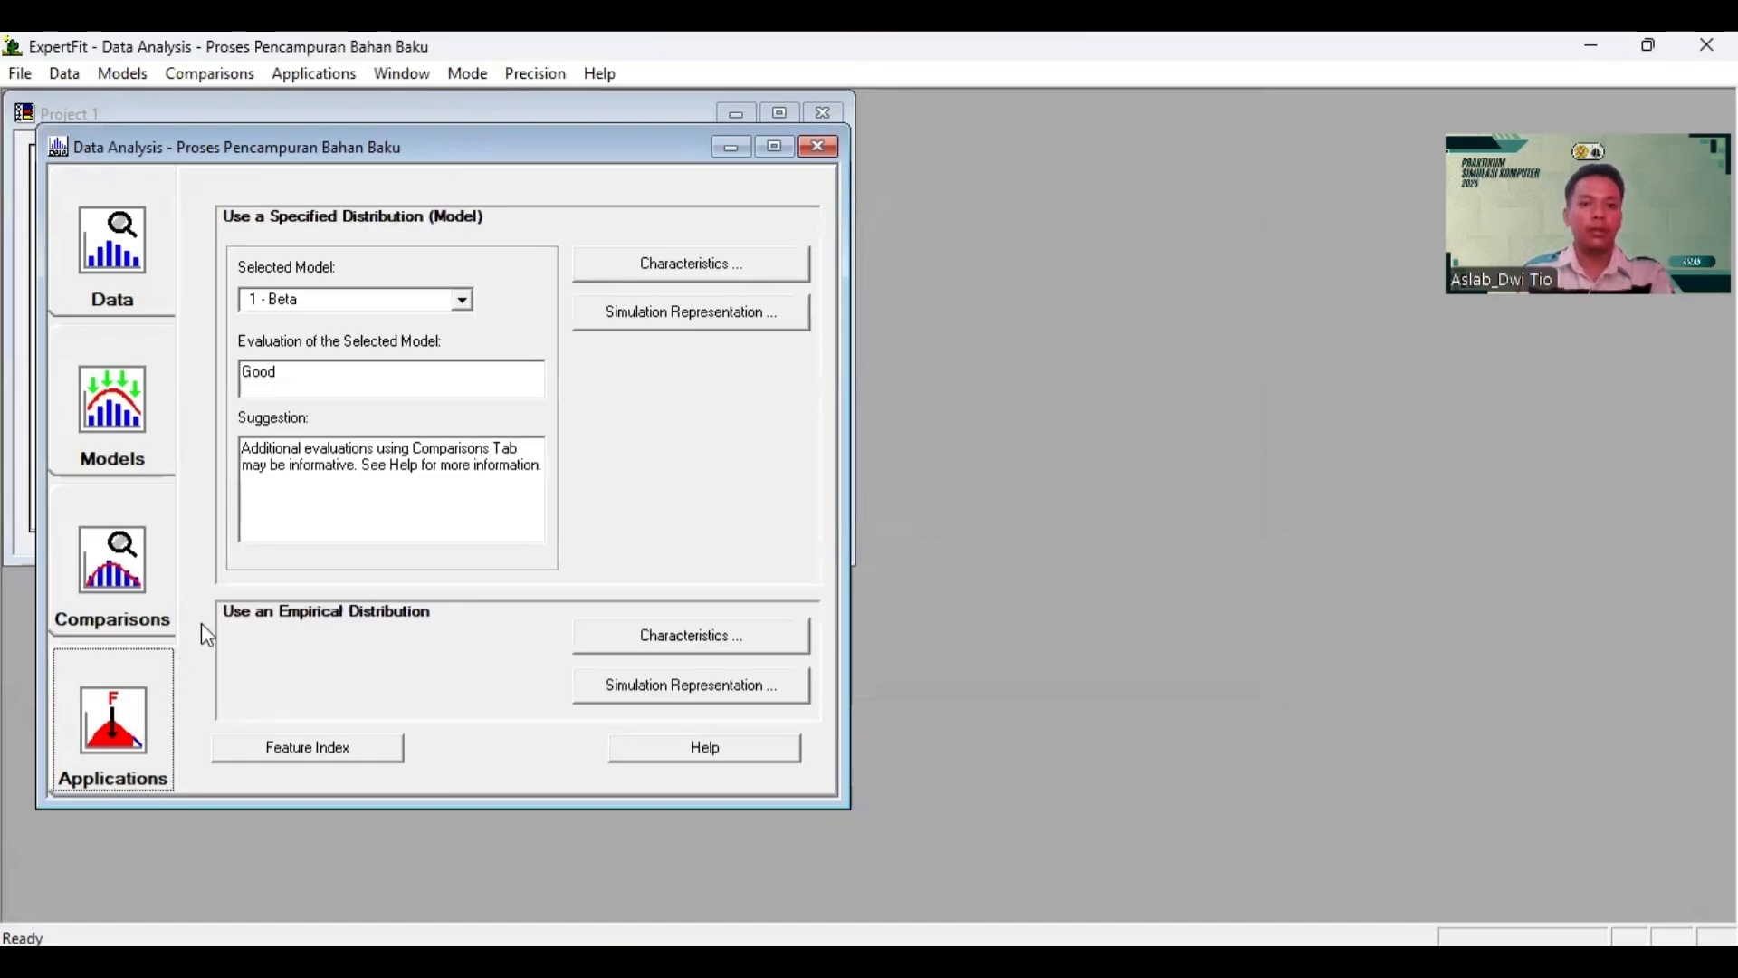
left_click(662, 313)
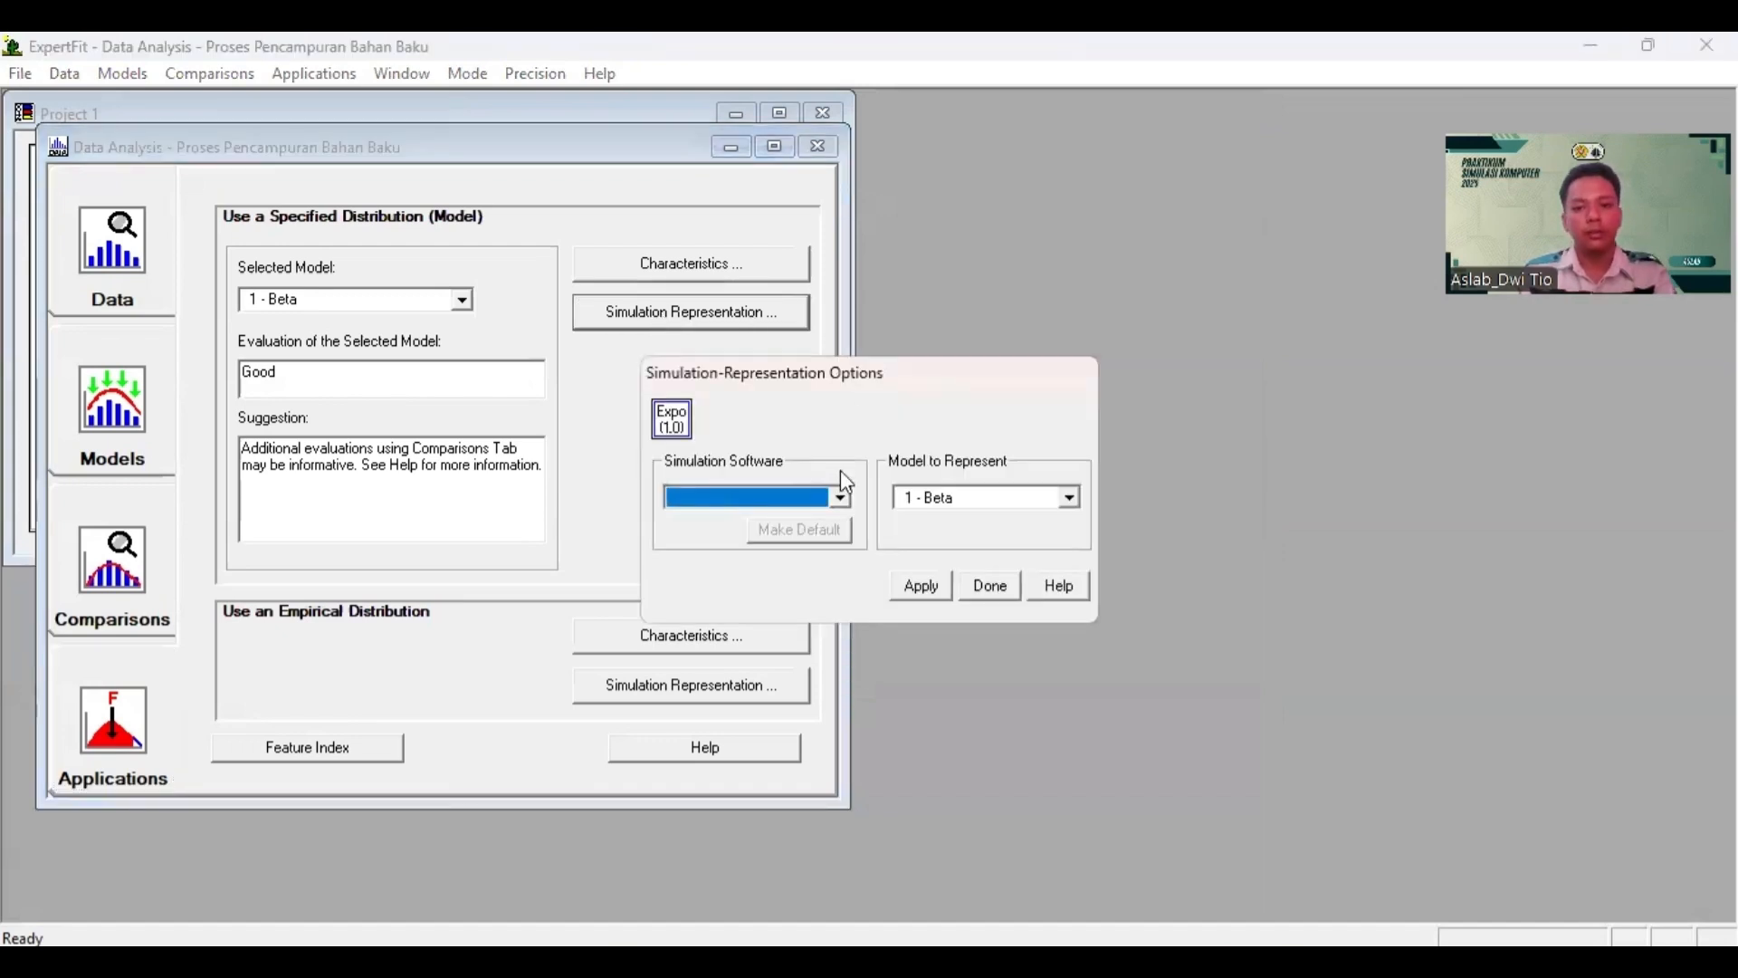
left_click(840, 496)
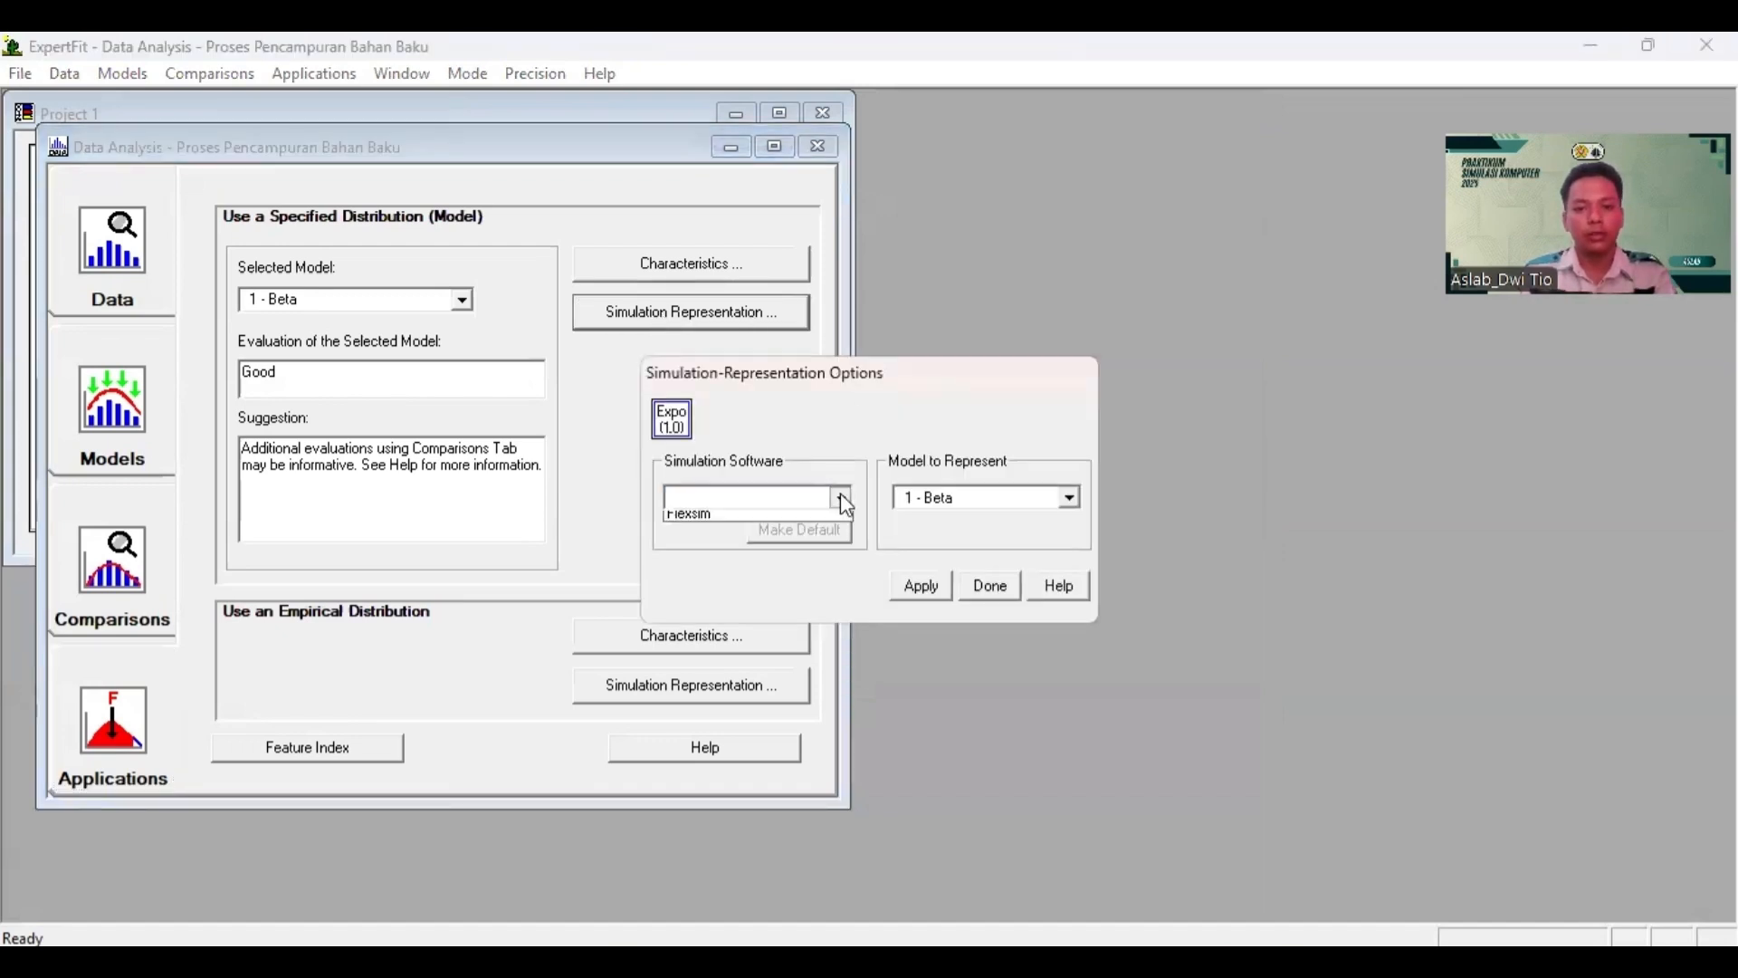
left_click(702, 523)
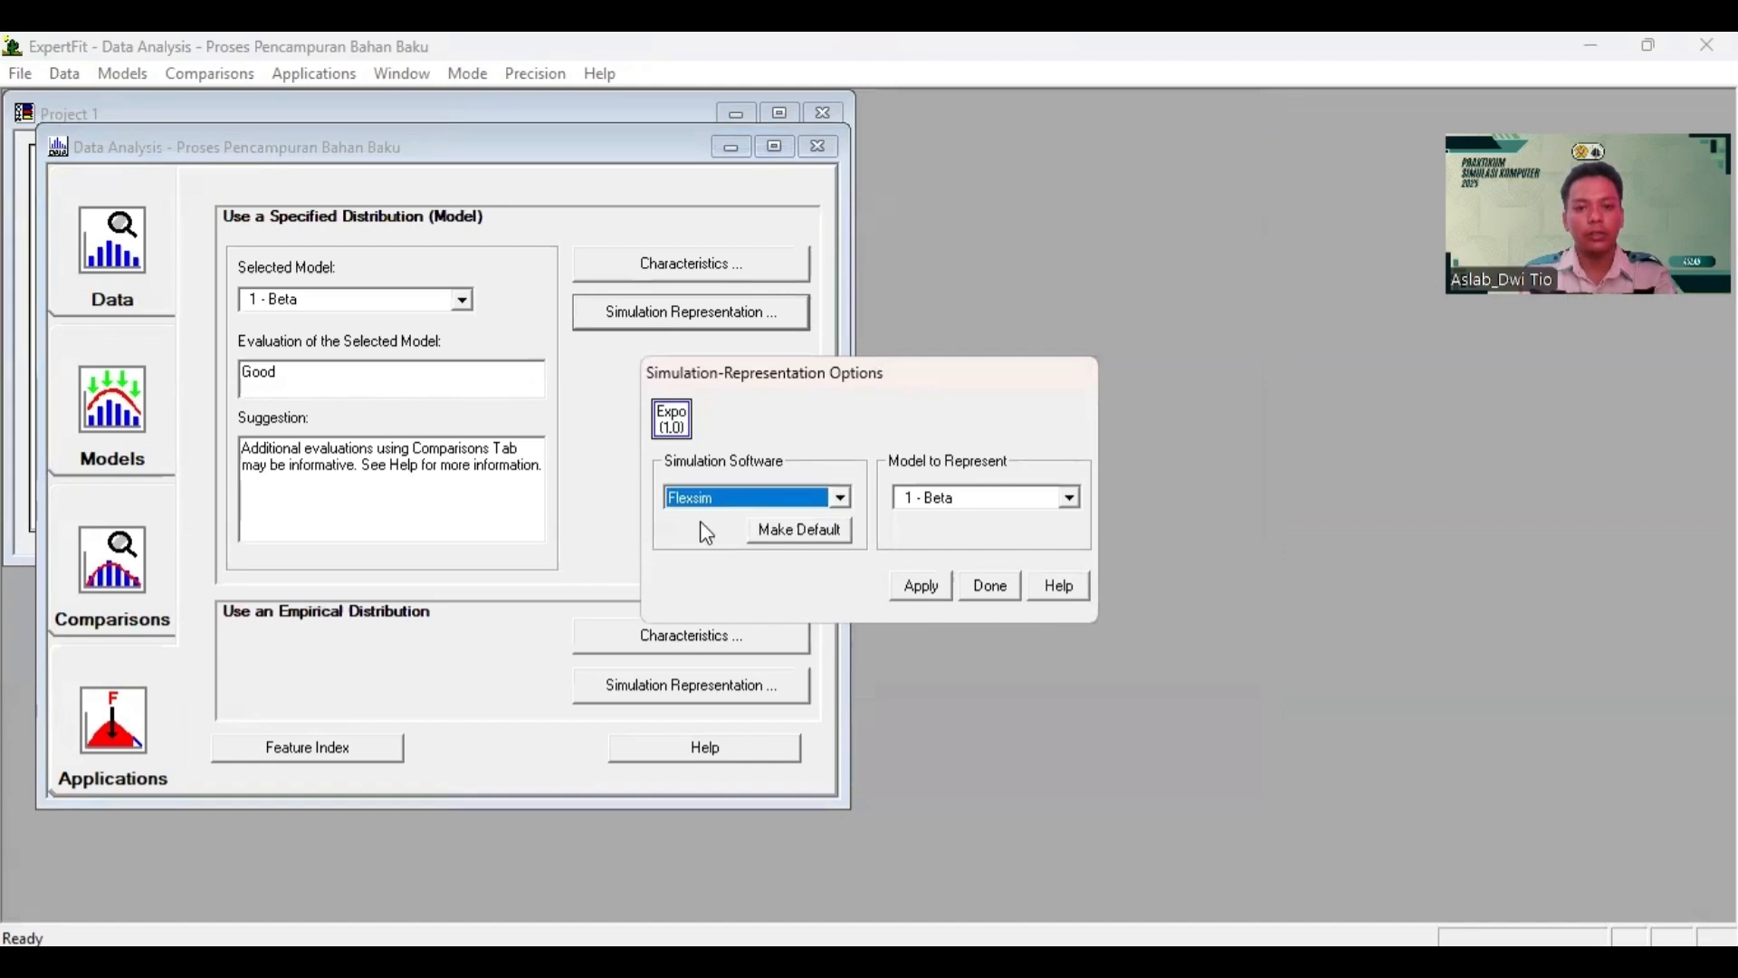
left_click(922, 588)
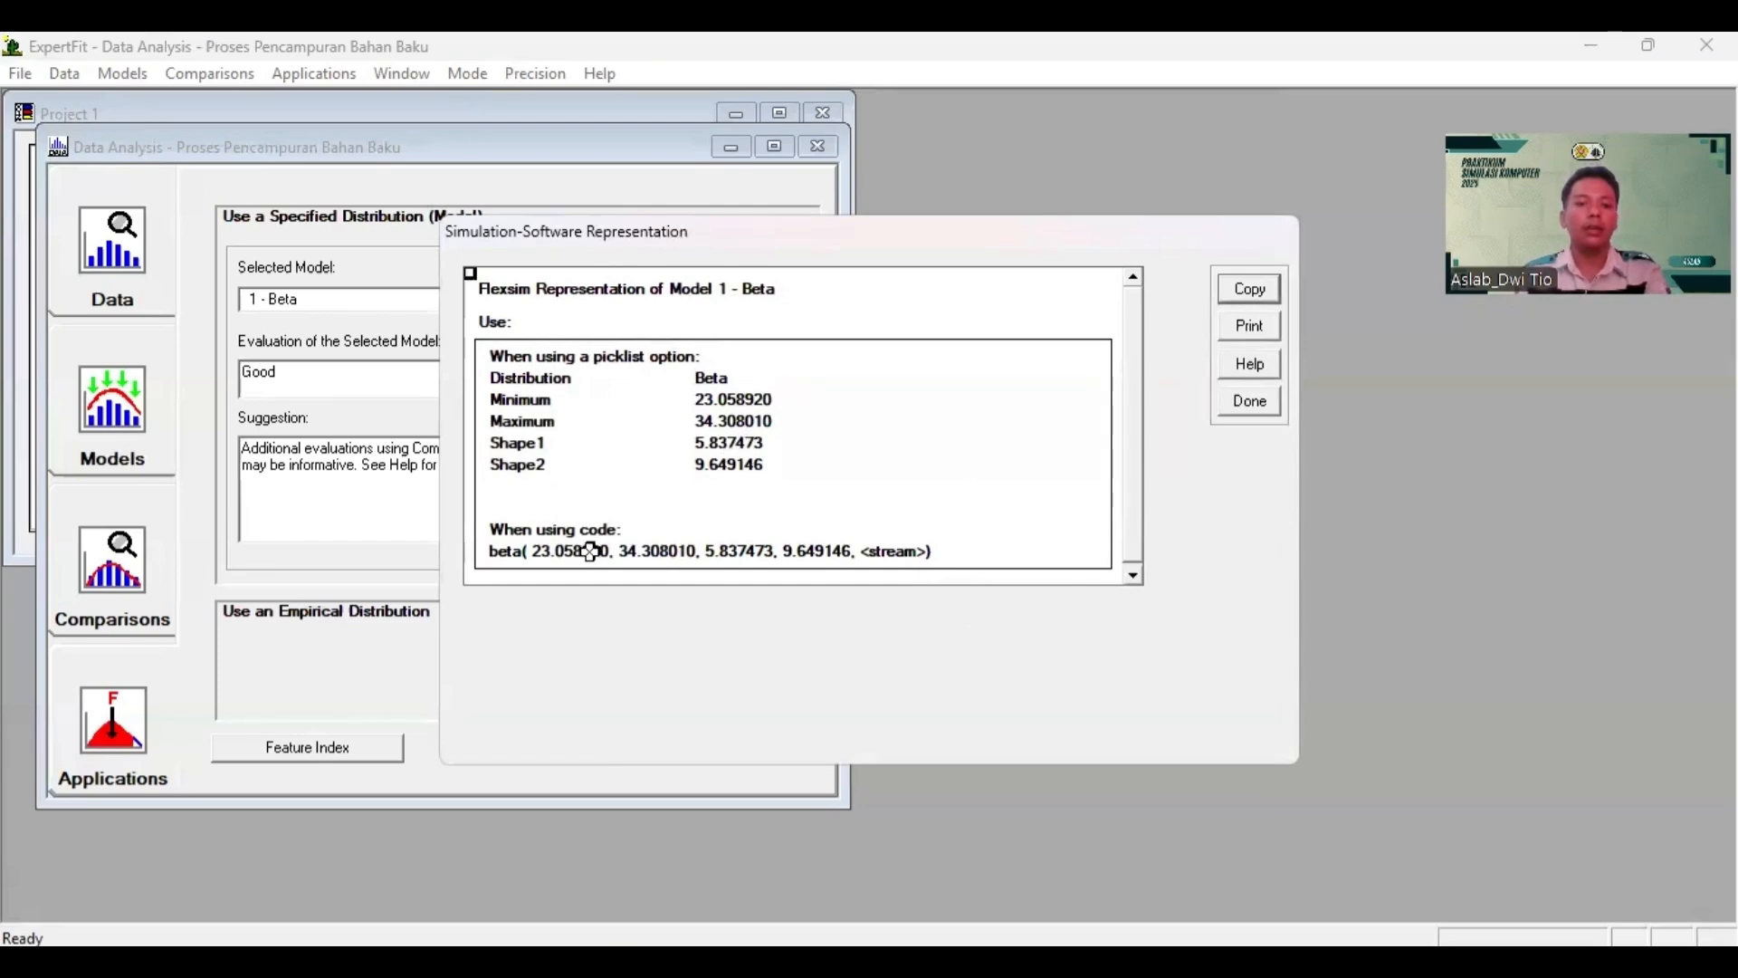
Step: Copy only the code form of the Beta distribution from the simulation representation, keeping tab delimiters
left_click(554, 553)
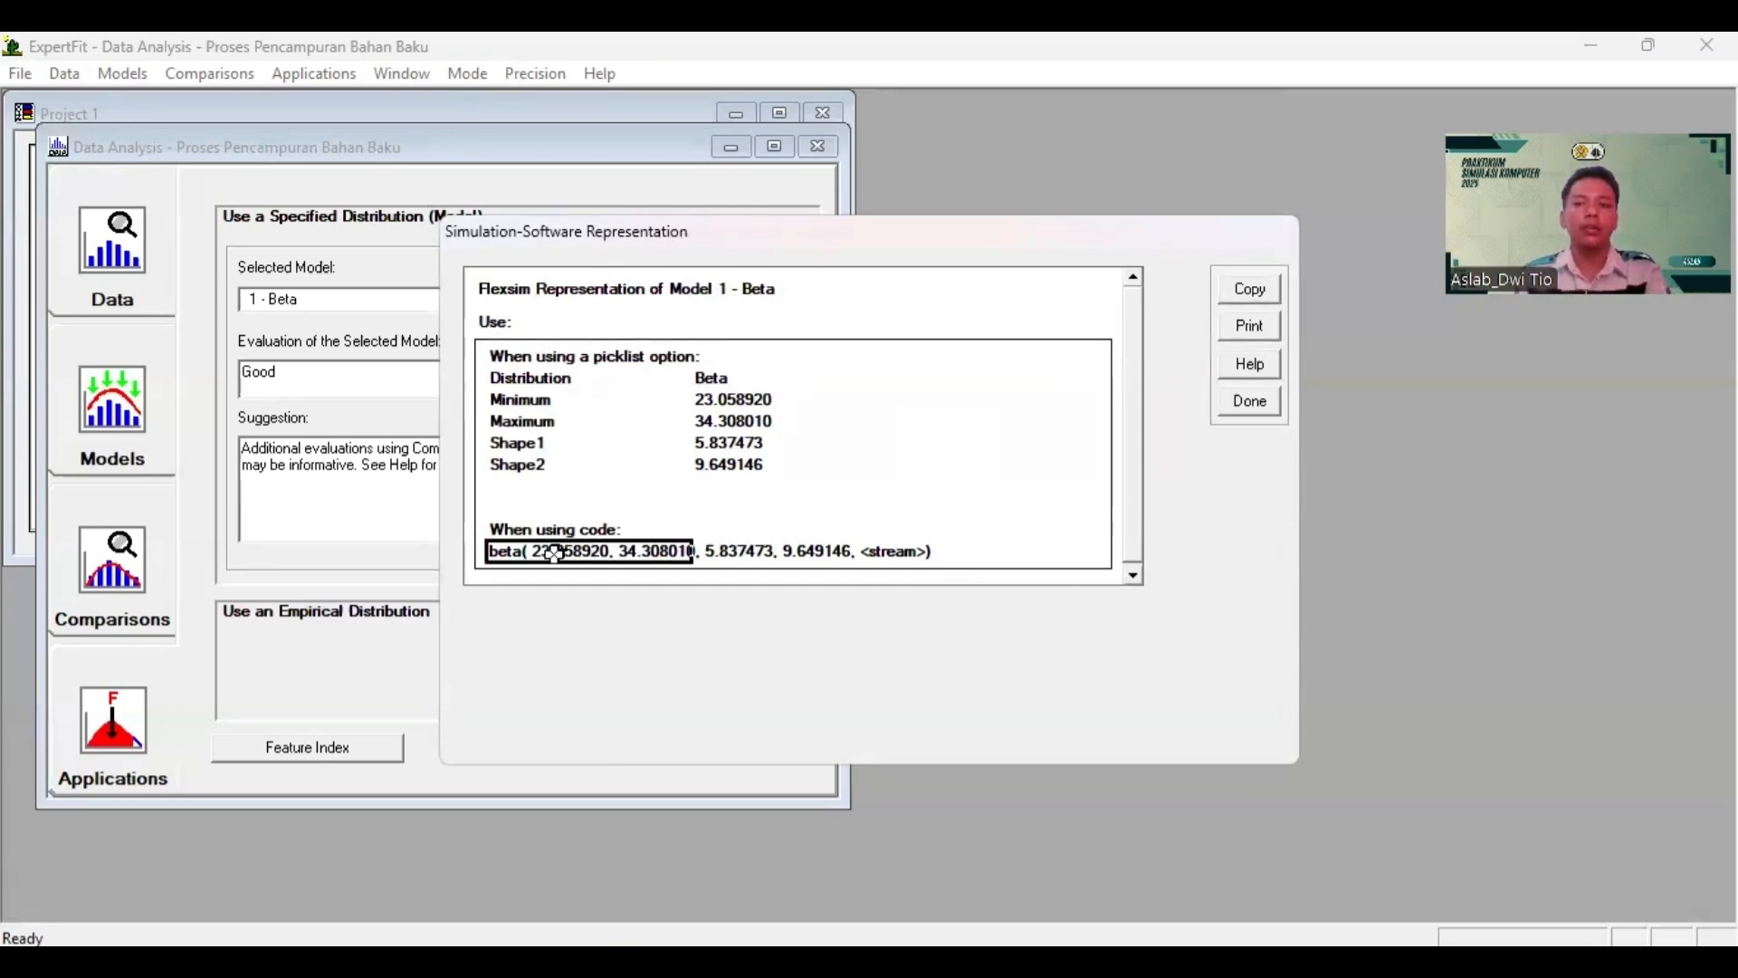
left_click(1249, 289)
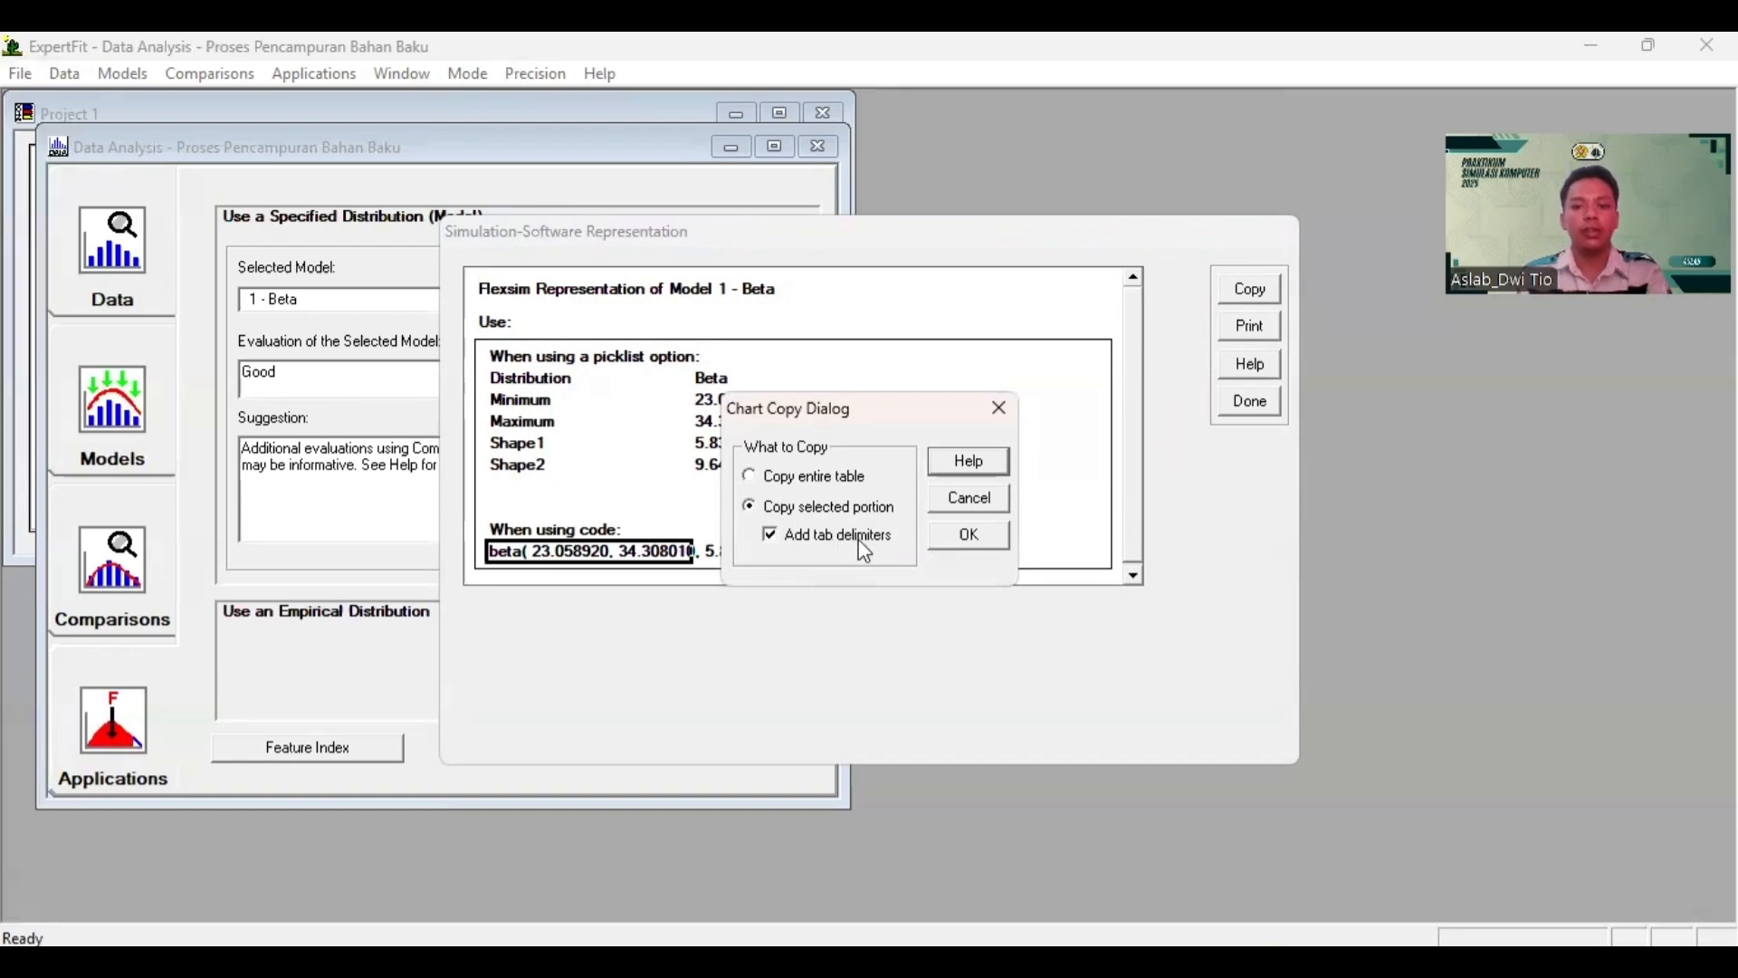
left_click(964, 541)
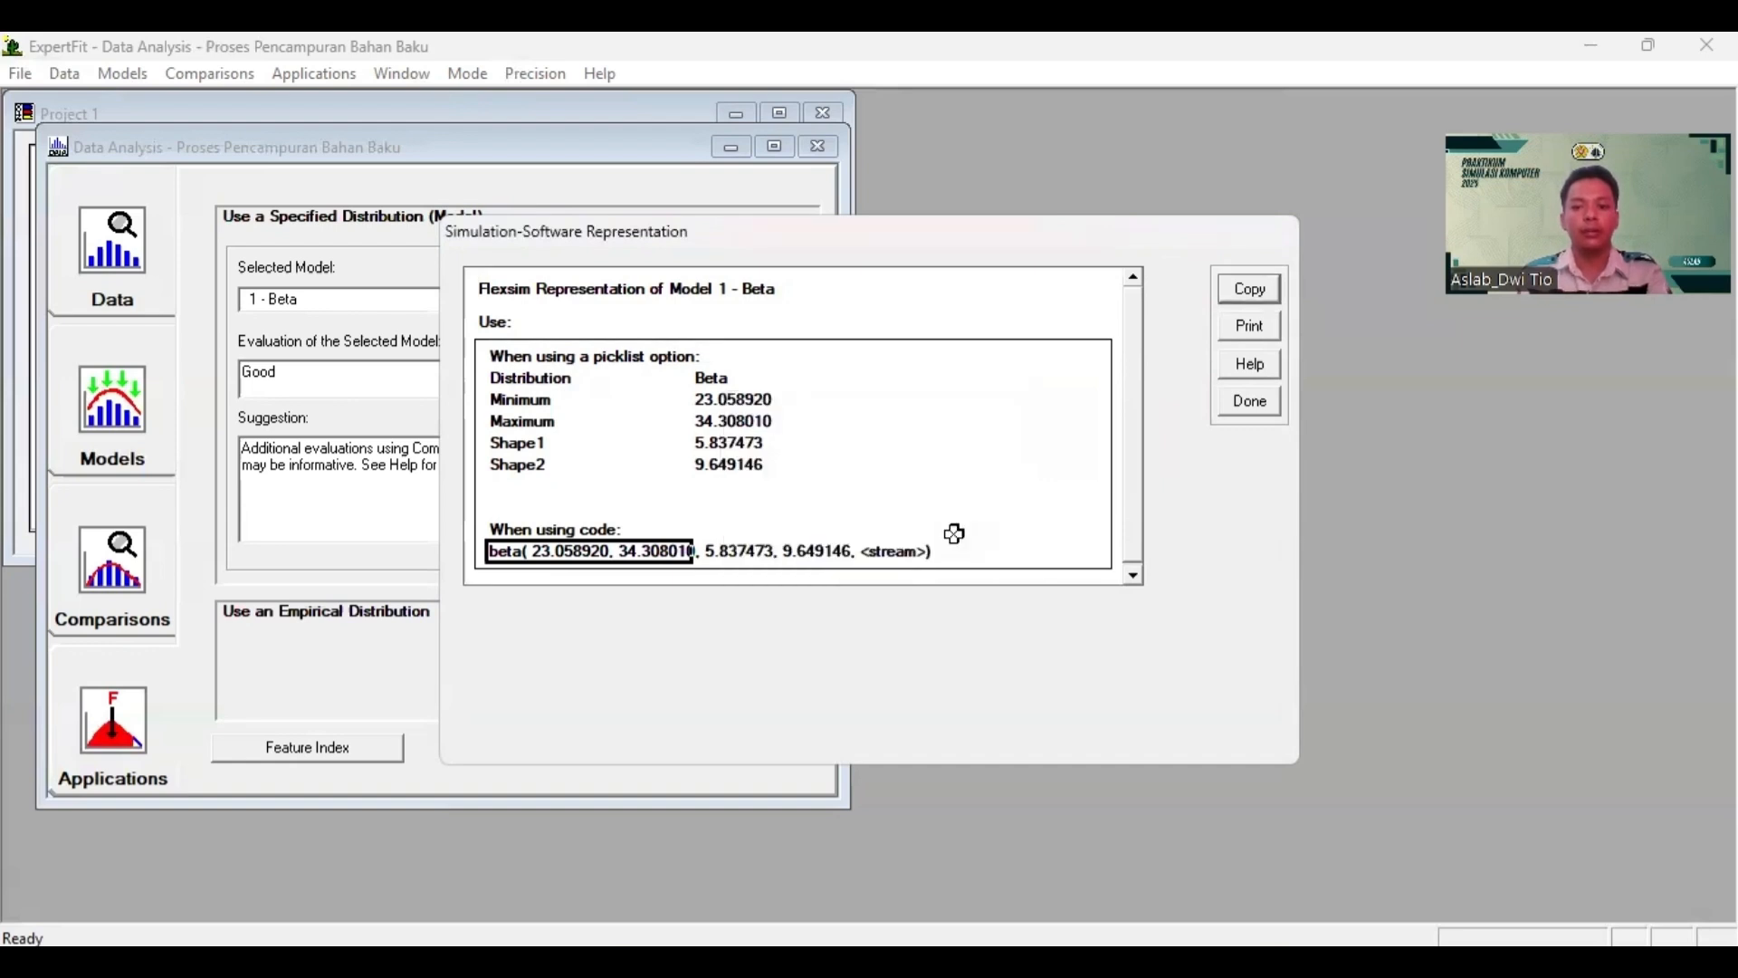
Step: Switch to FlexSim and paste the copied beta code as the process time of Proses Pencampuran Bahan Baku
mouse_move(1196, 942)
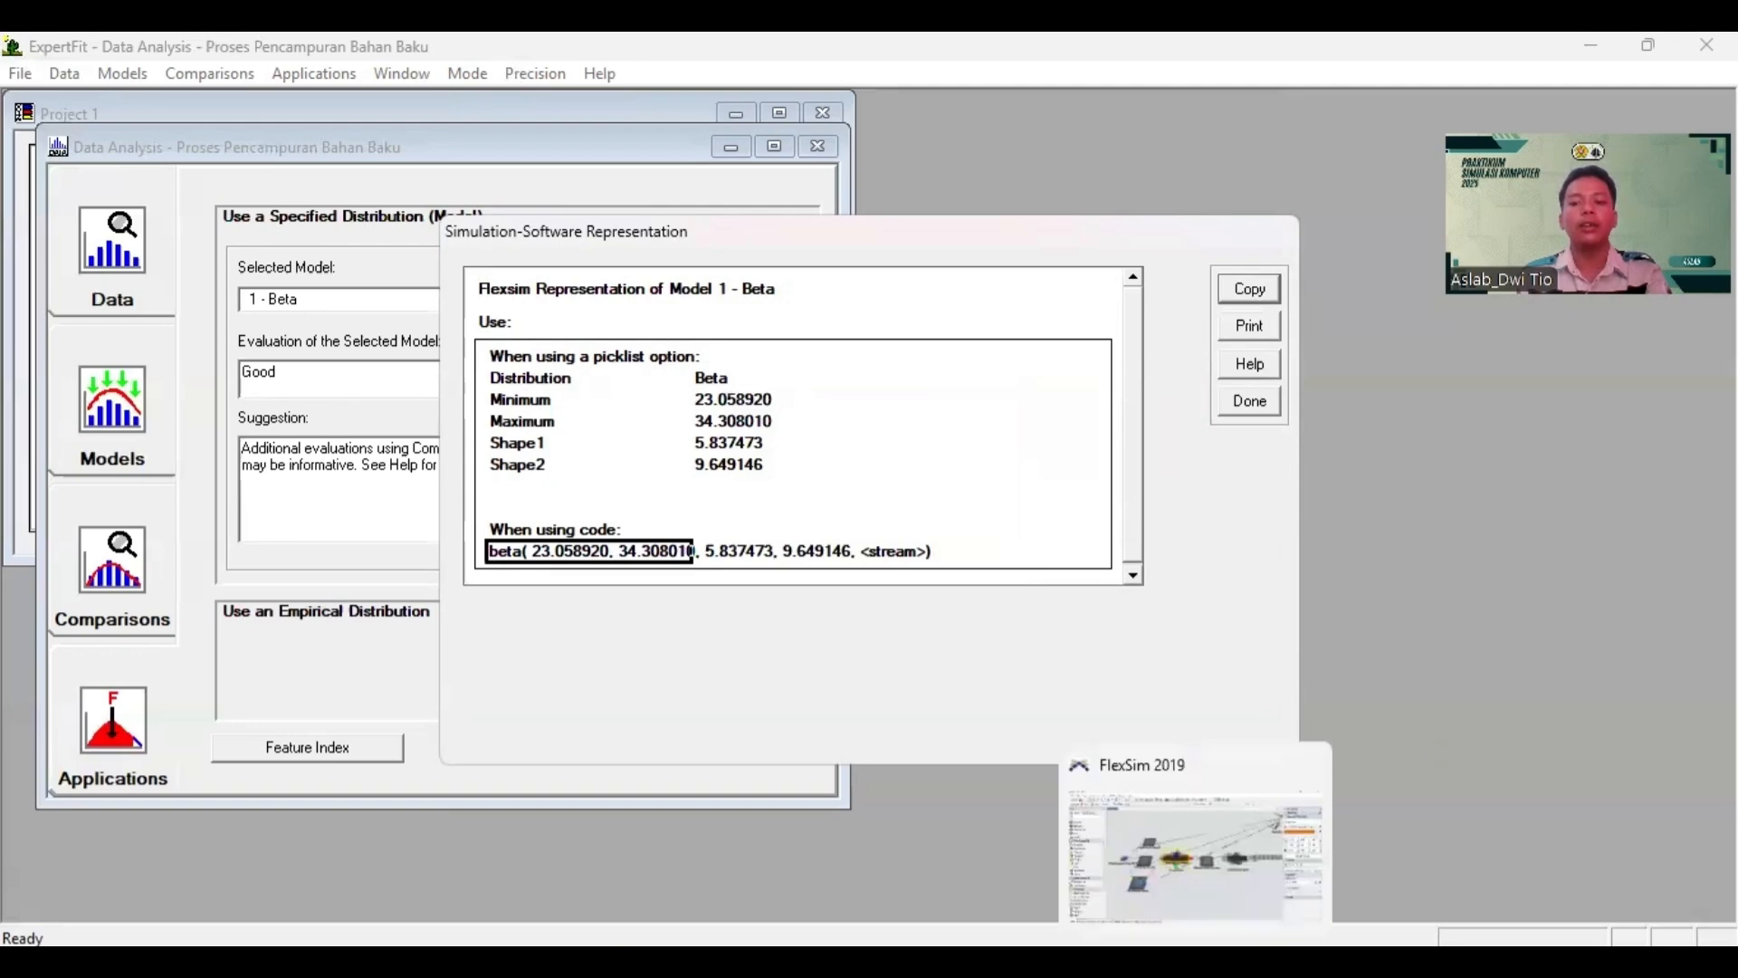
left_click(1172, 864)
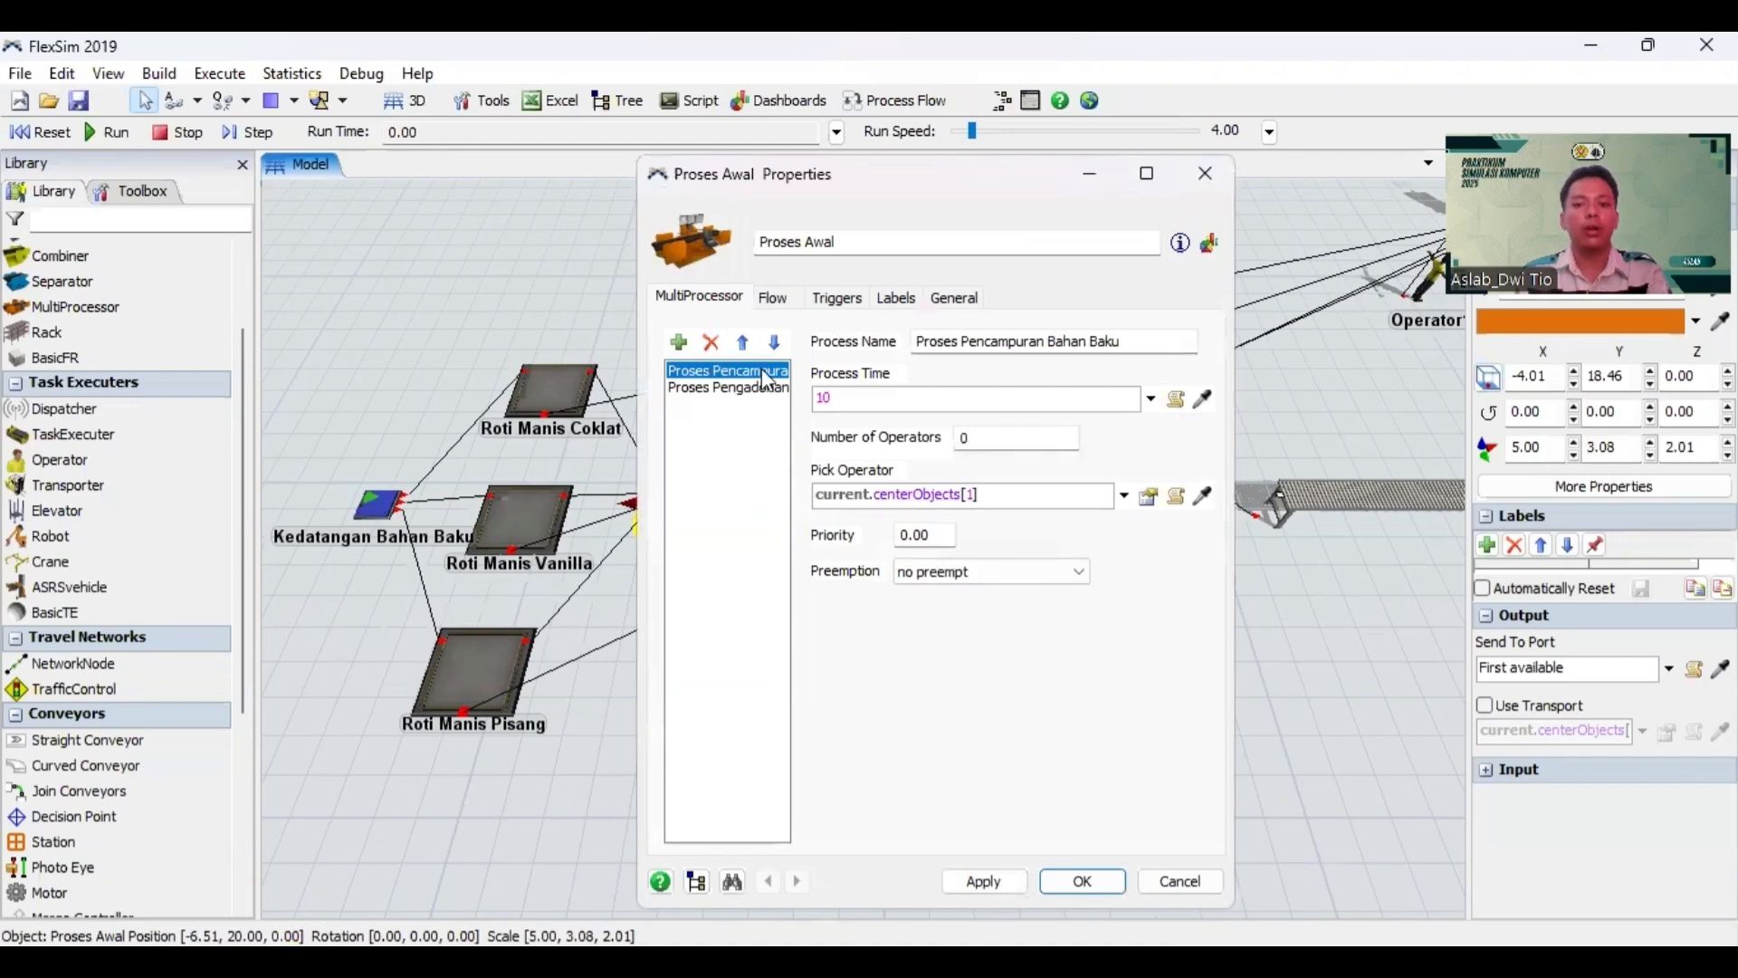
left_click_drag(849, 397, 808, 395)
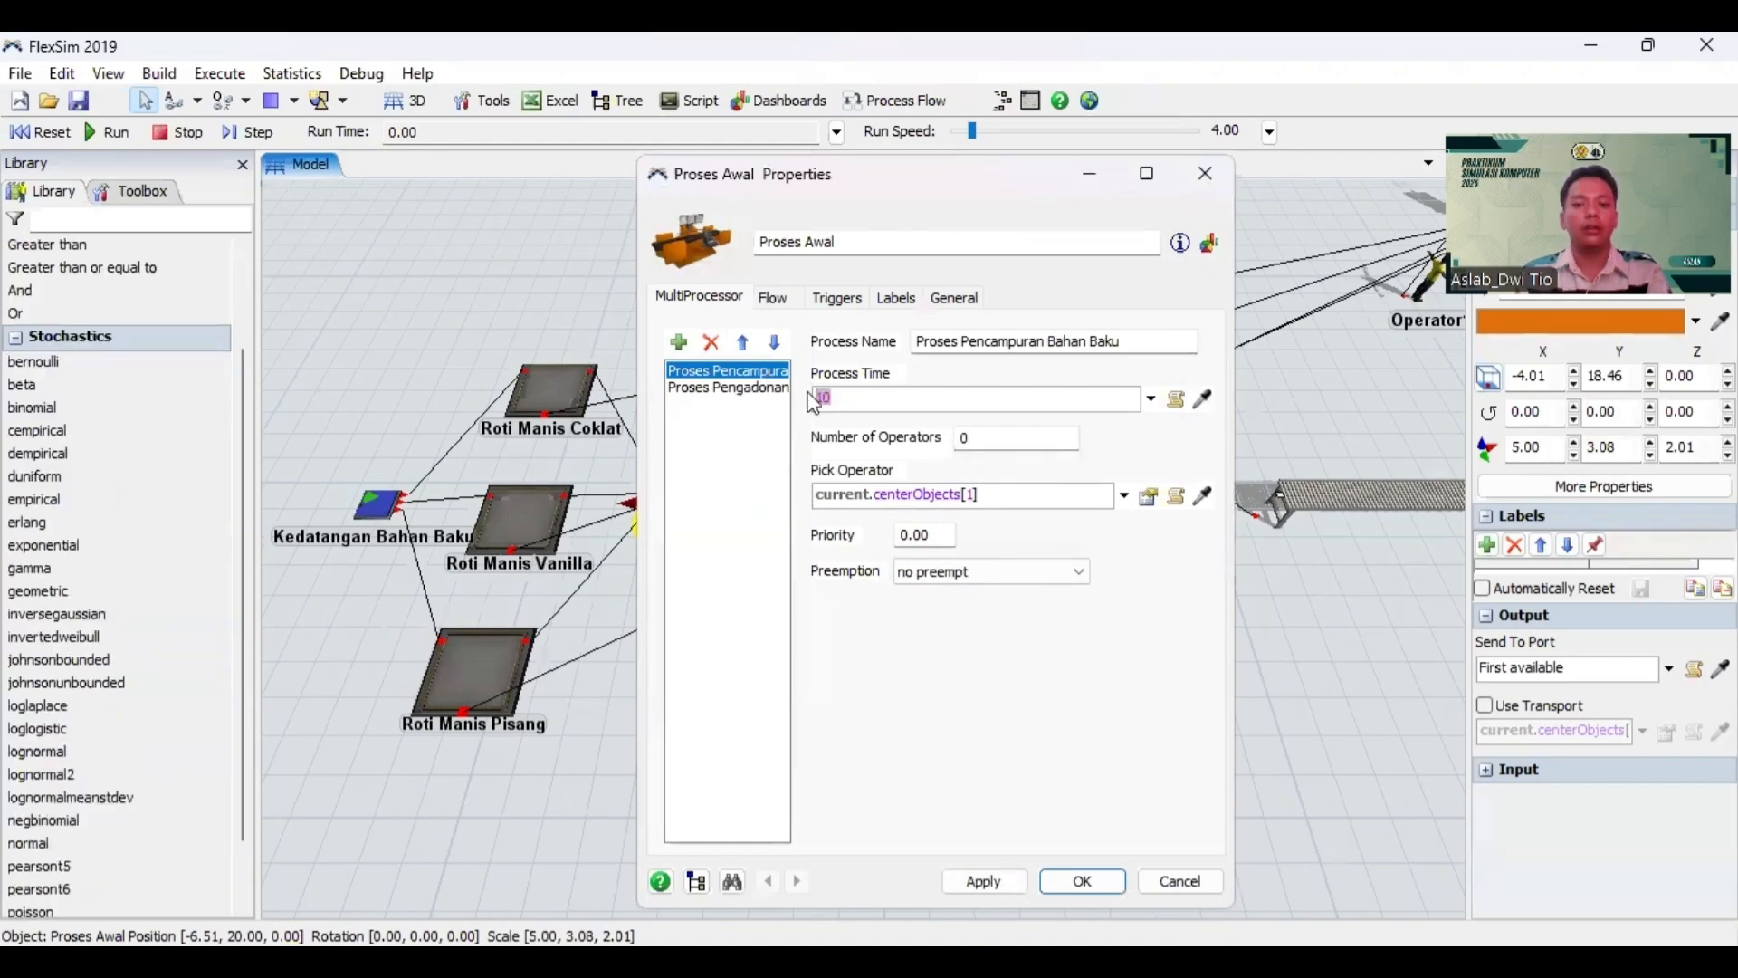
key("ctrl+v")
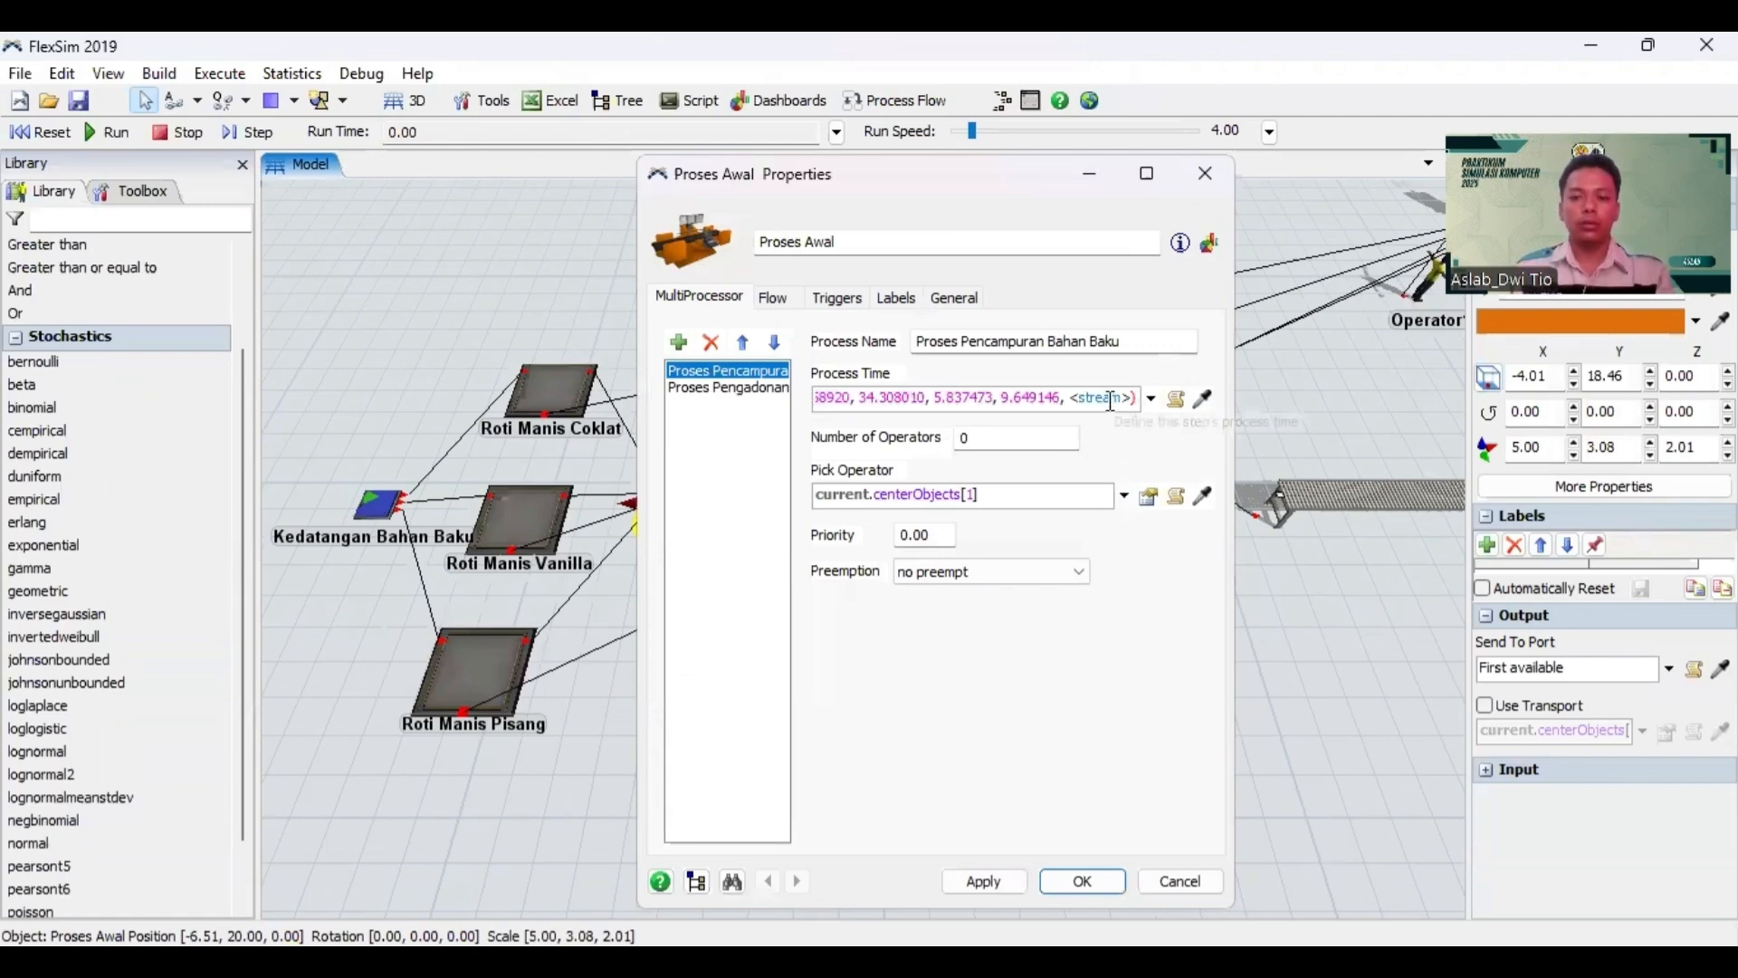
Step: Replace the <stream> placeholder in the beta expression with getstream(current) and apply the Proses Awal properties
left_click(1082, 397)
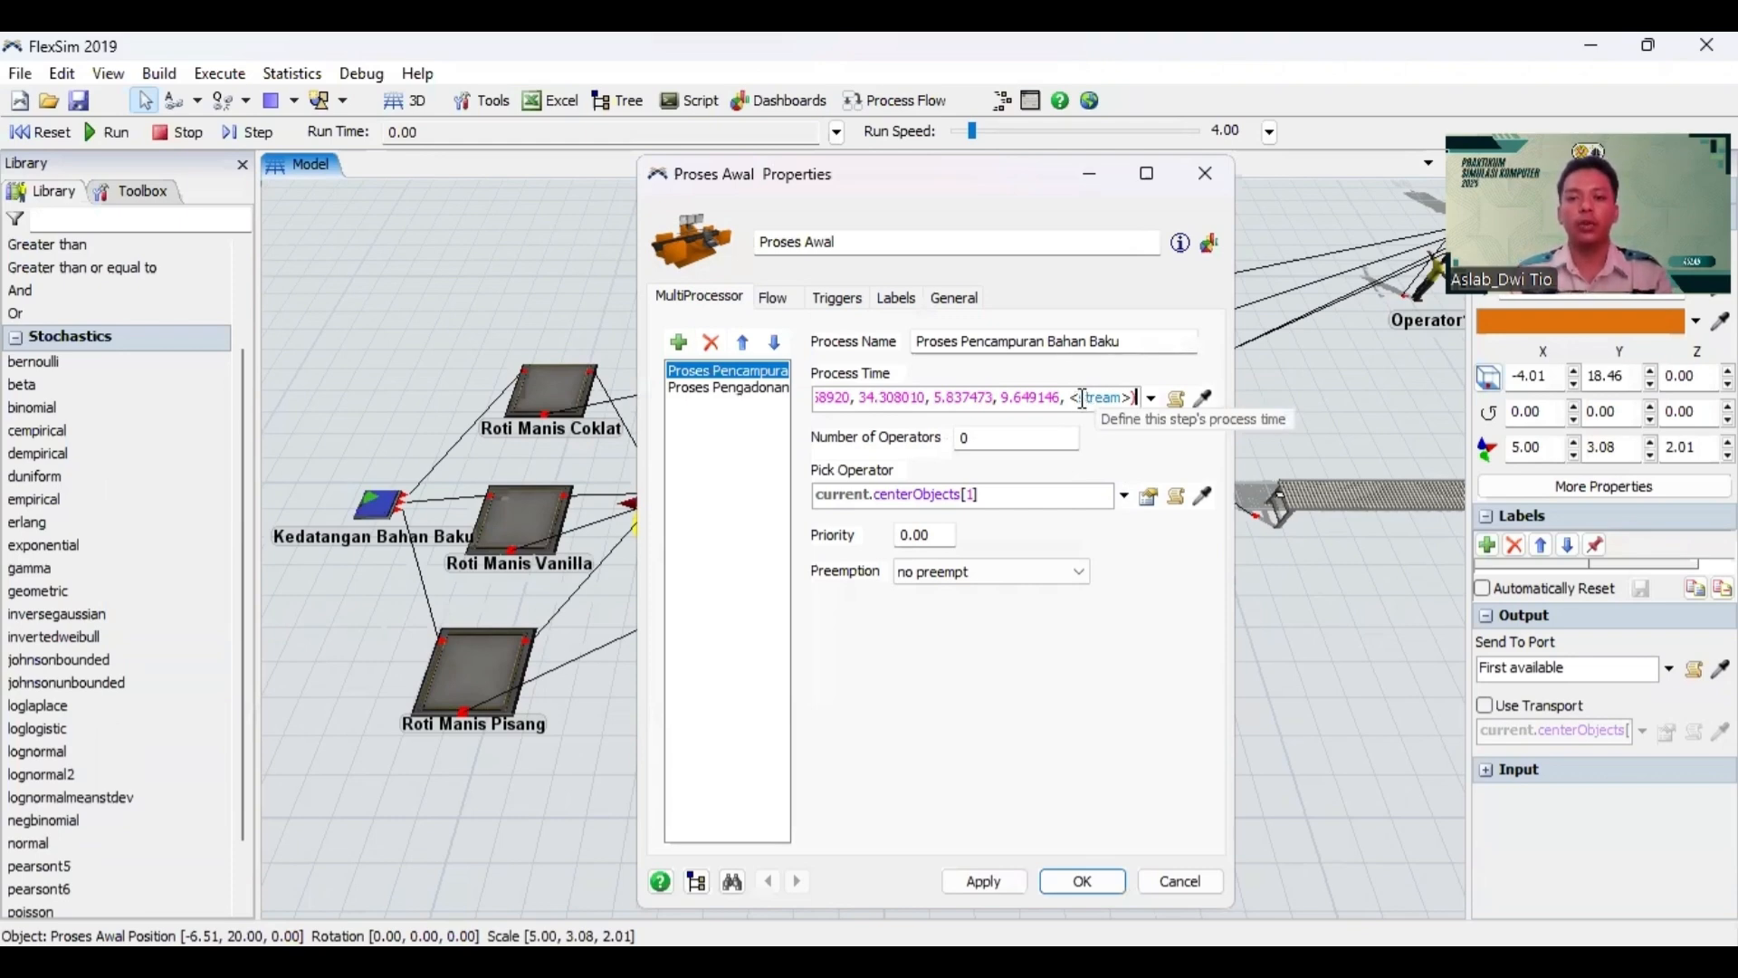
left_click(1074, 398)
key("BackSpace")
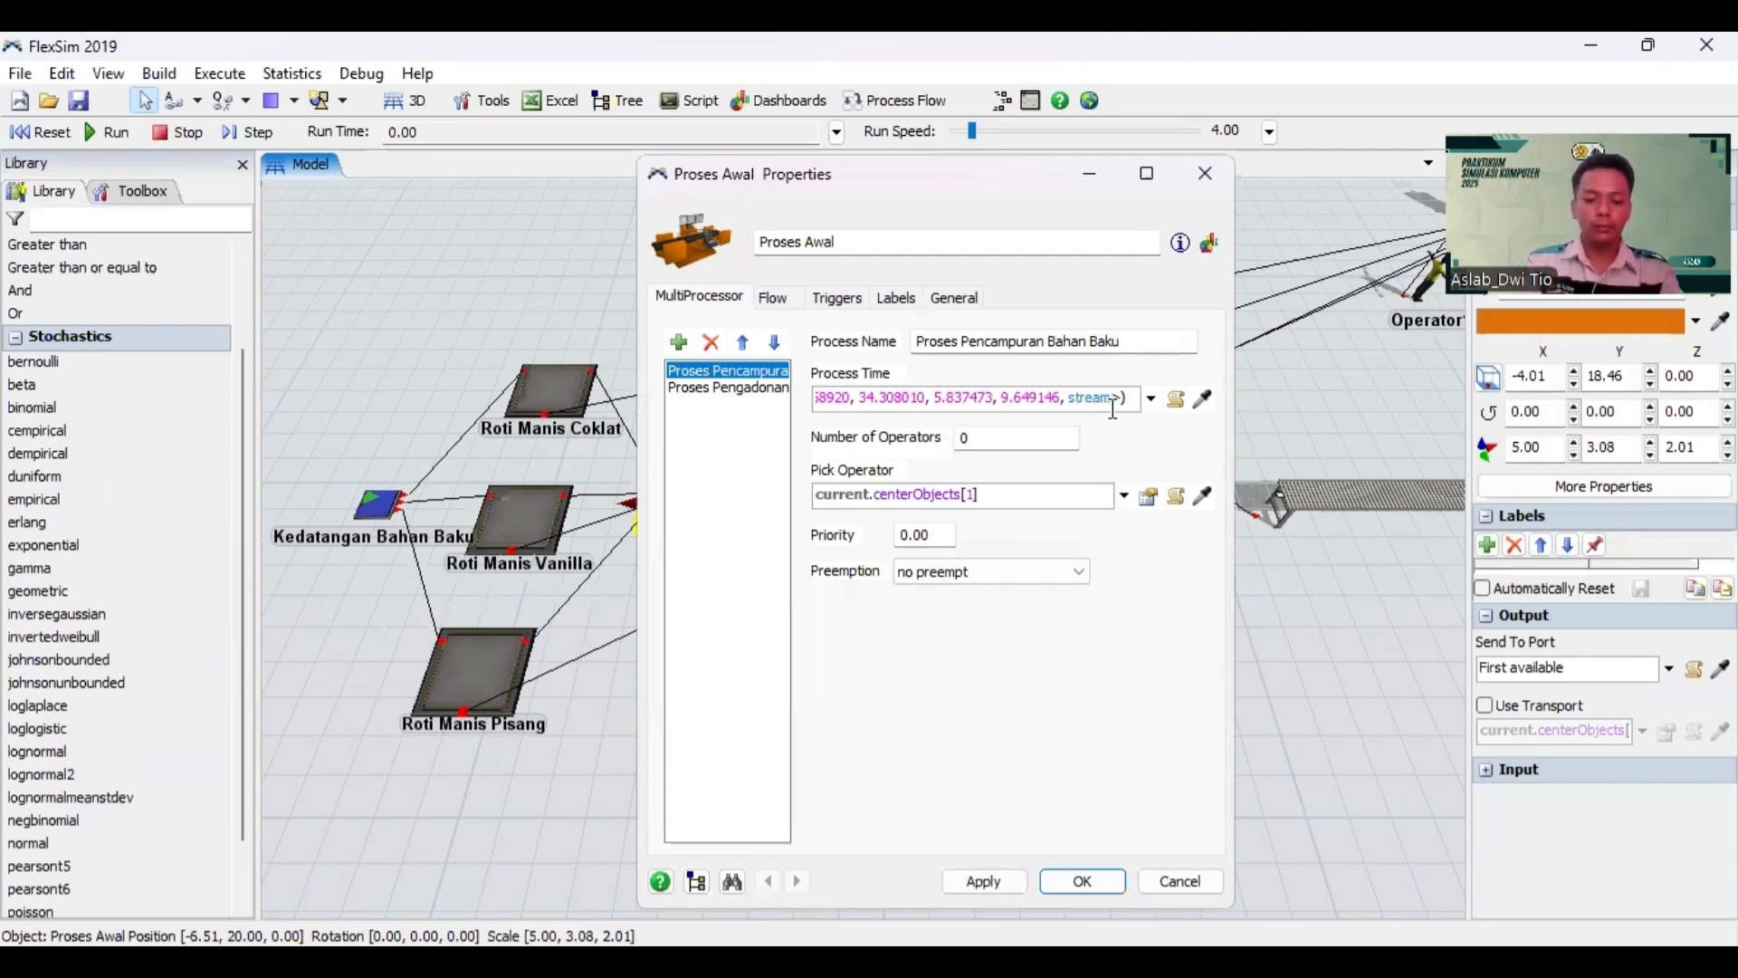
type("get")
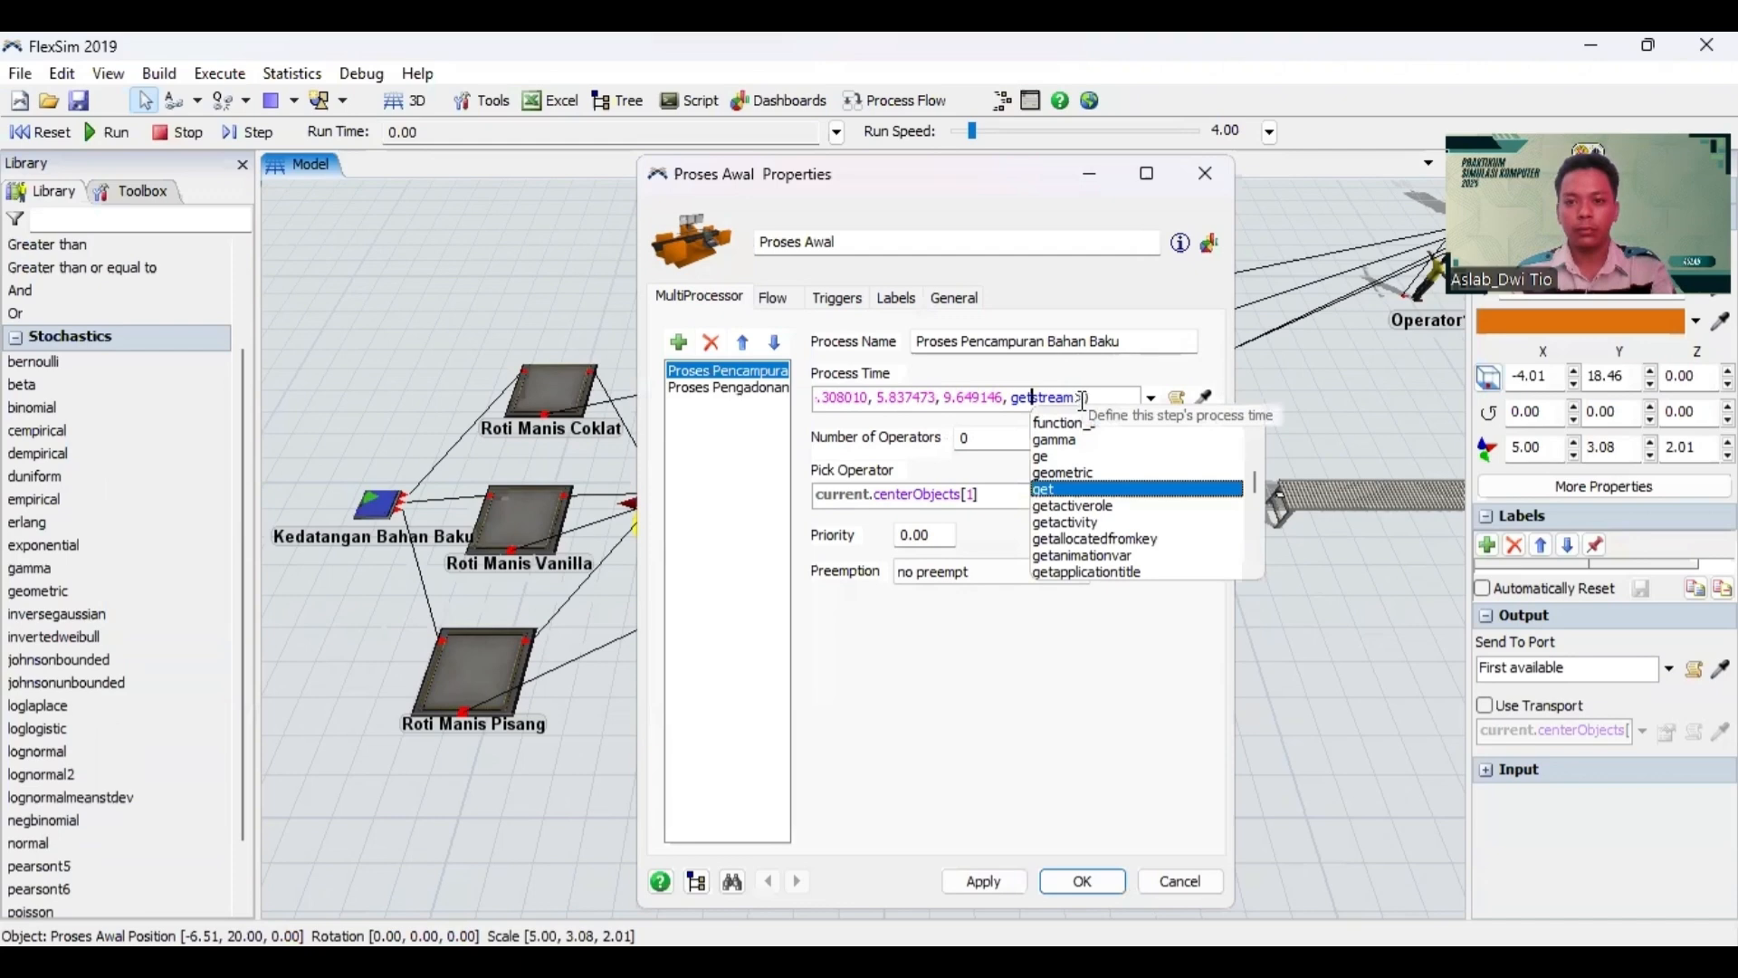
left_click(1084, 400)
key("BackSpace")
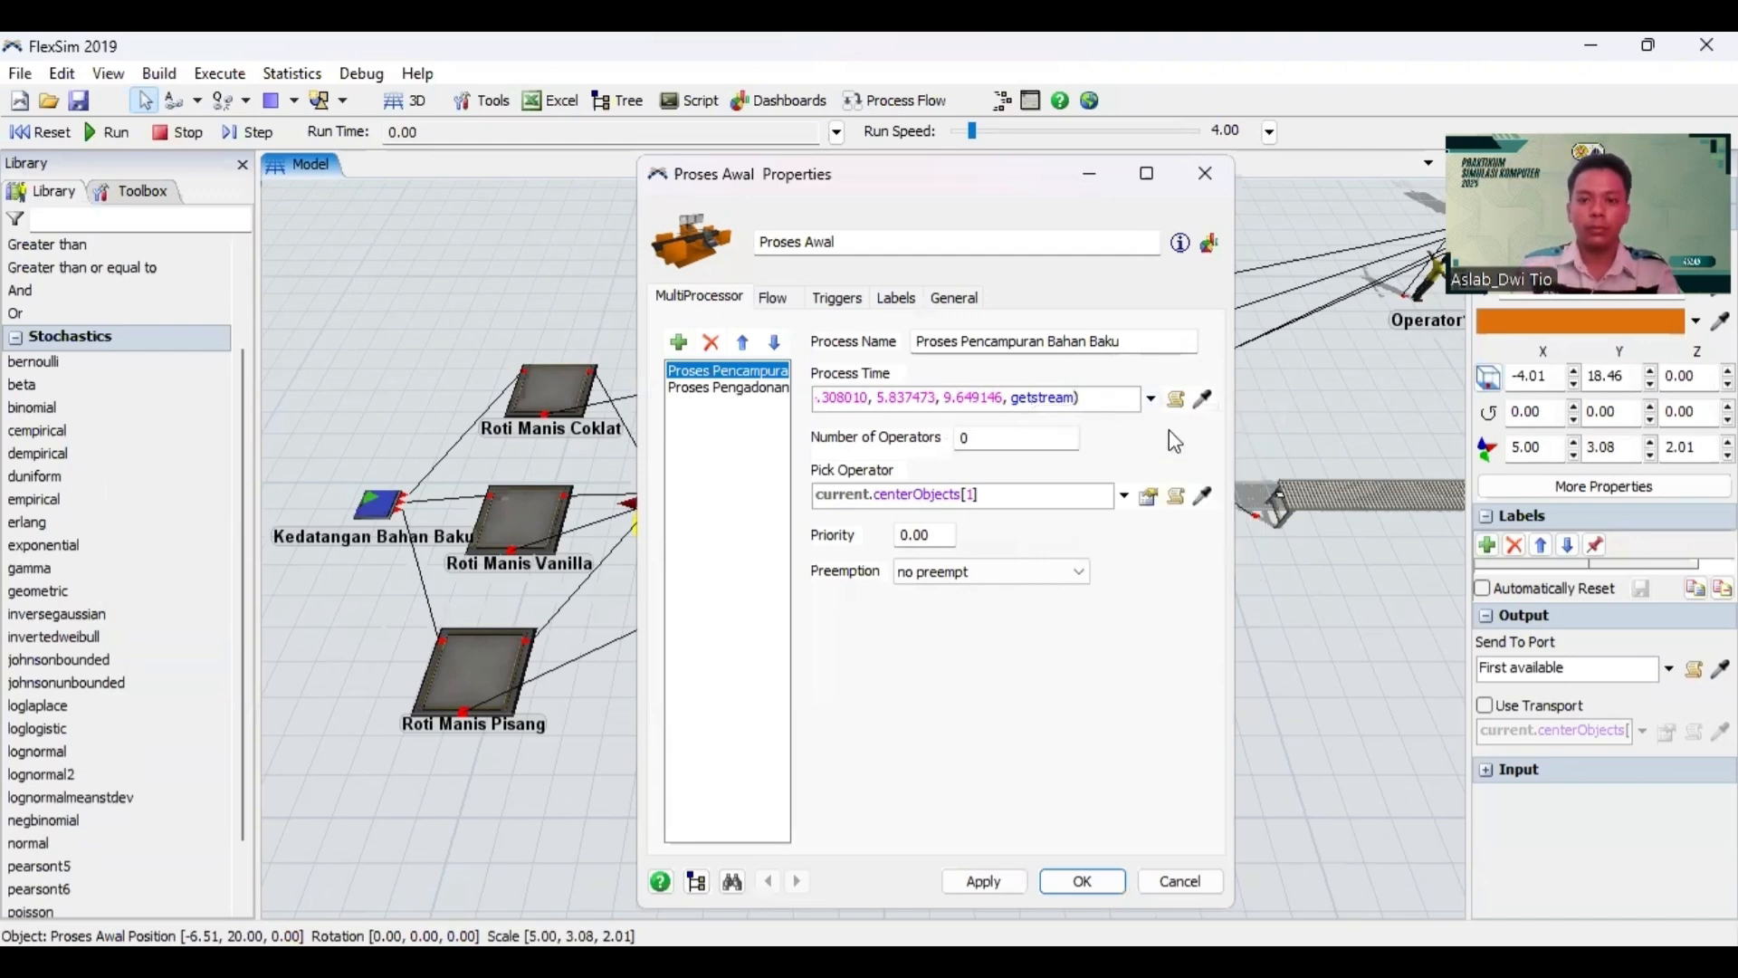
type("(")
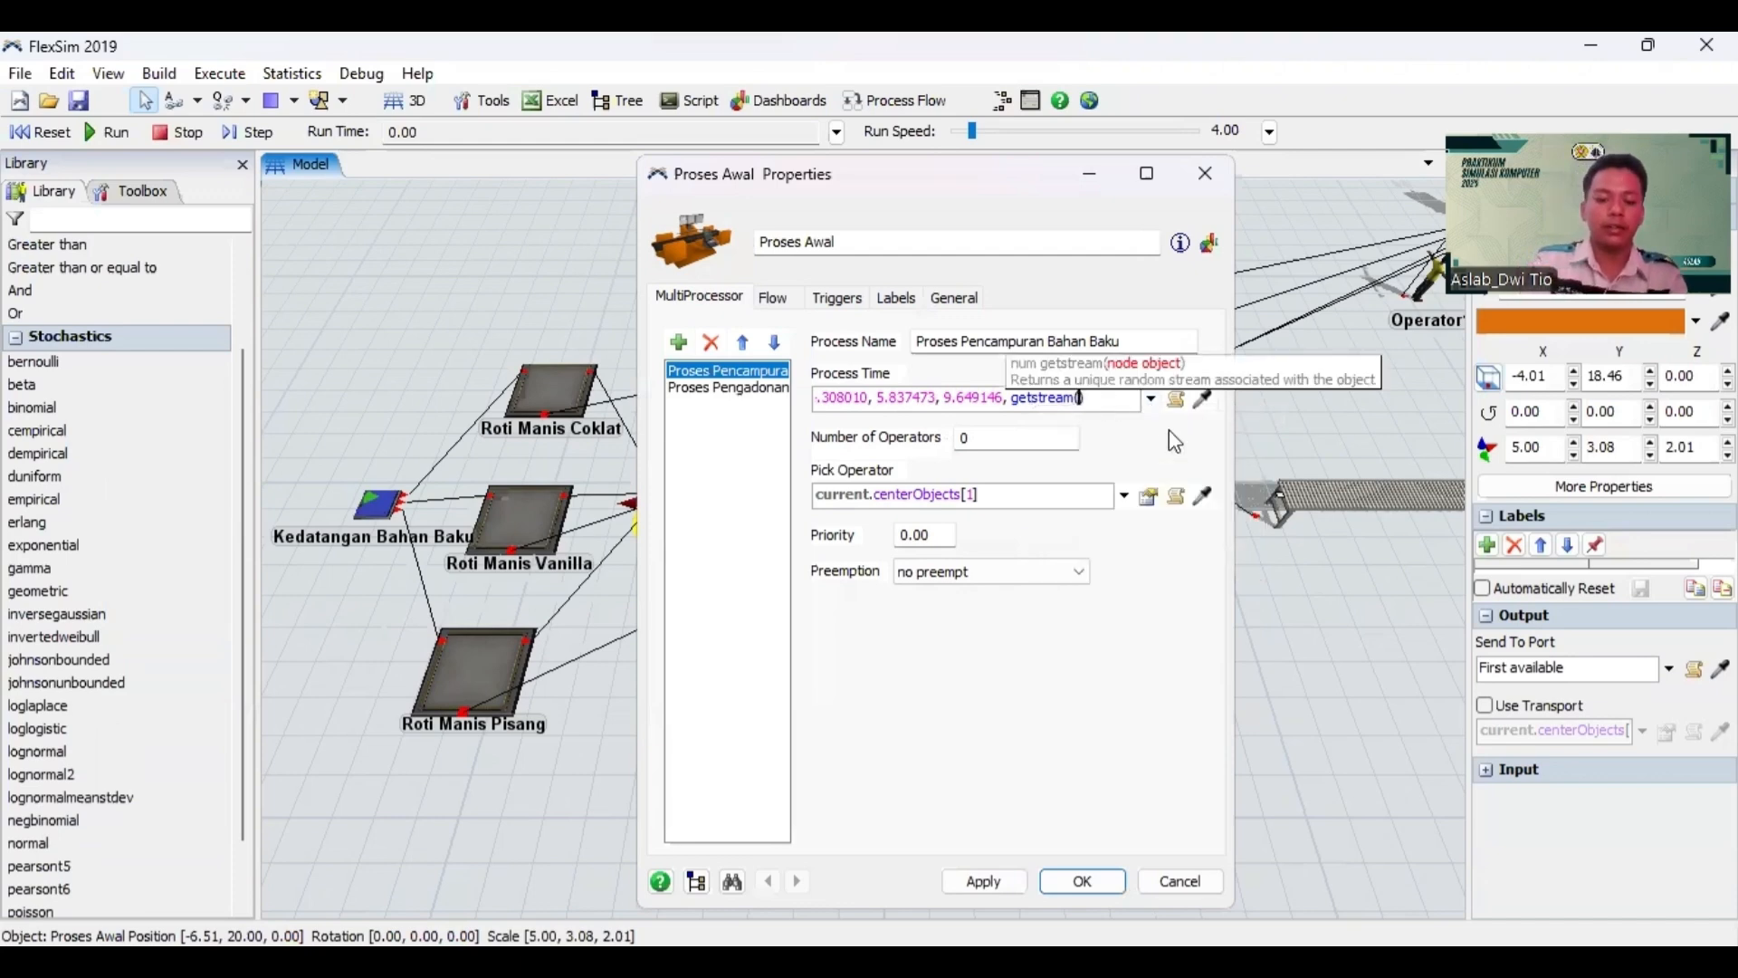
type("curr")
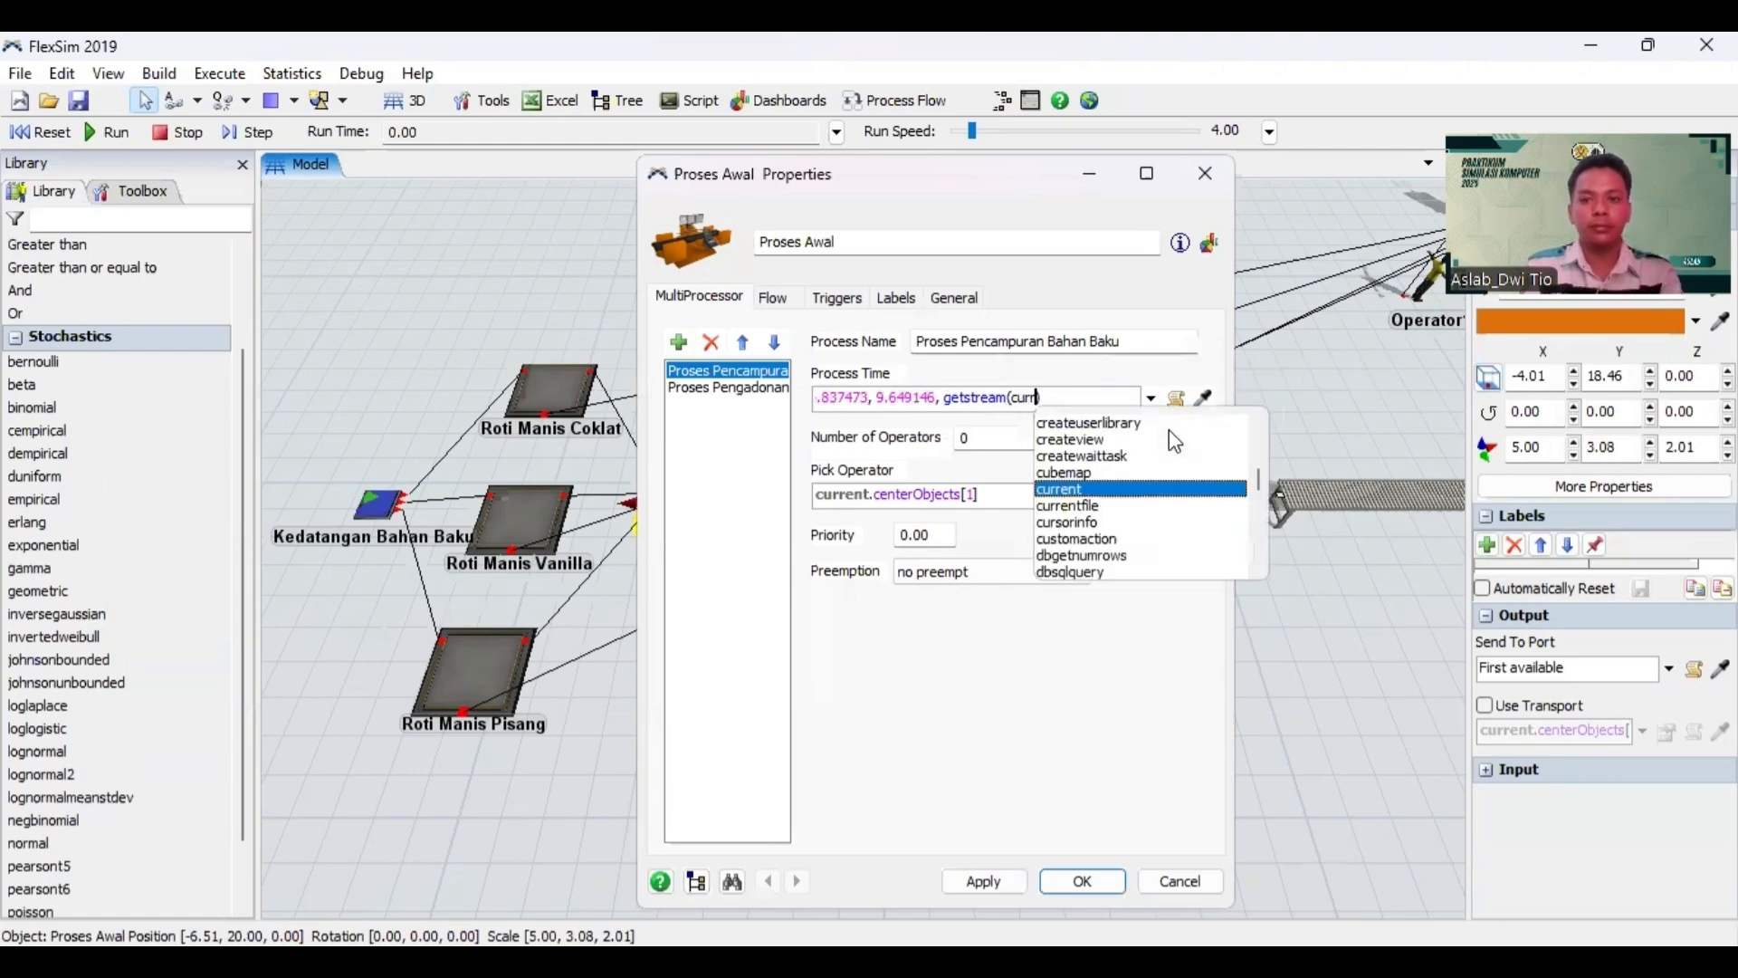
key("Return")
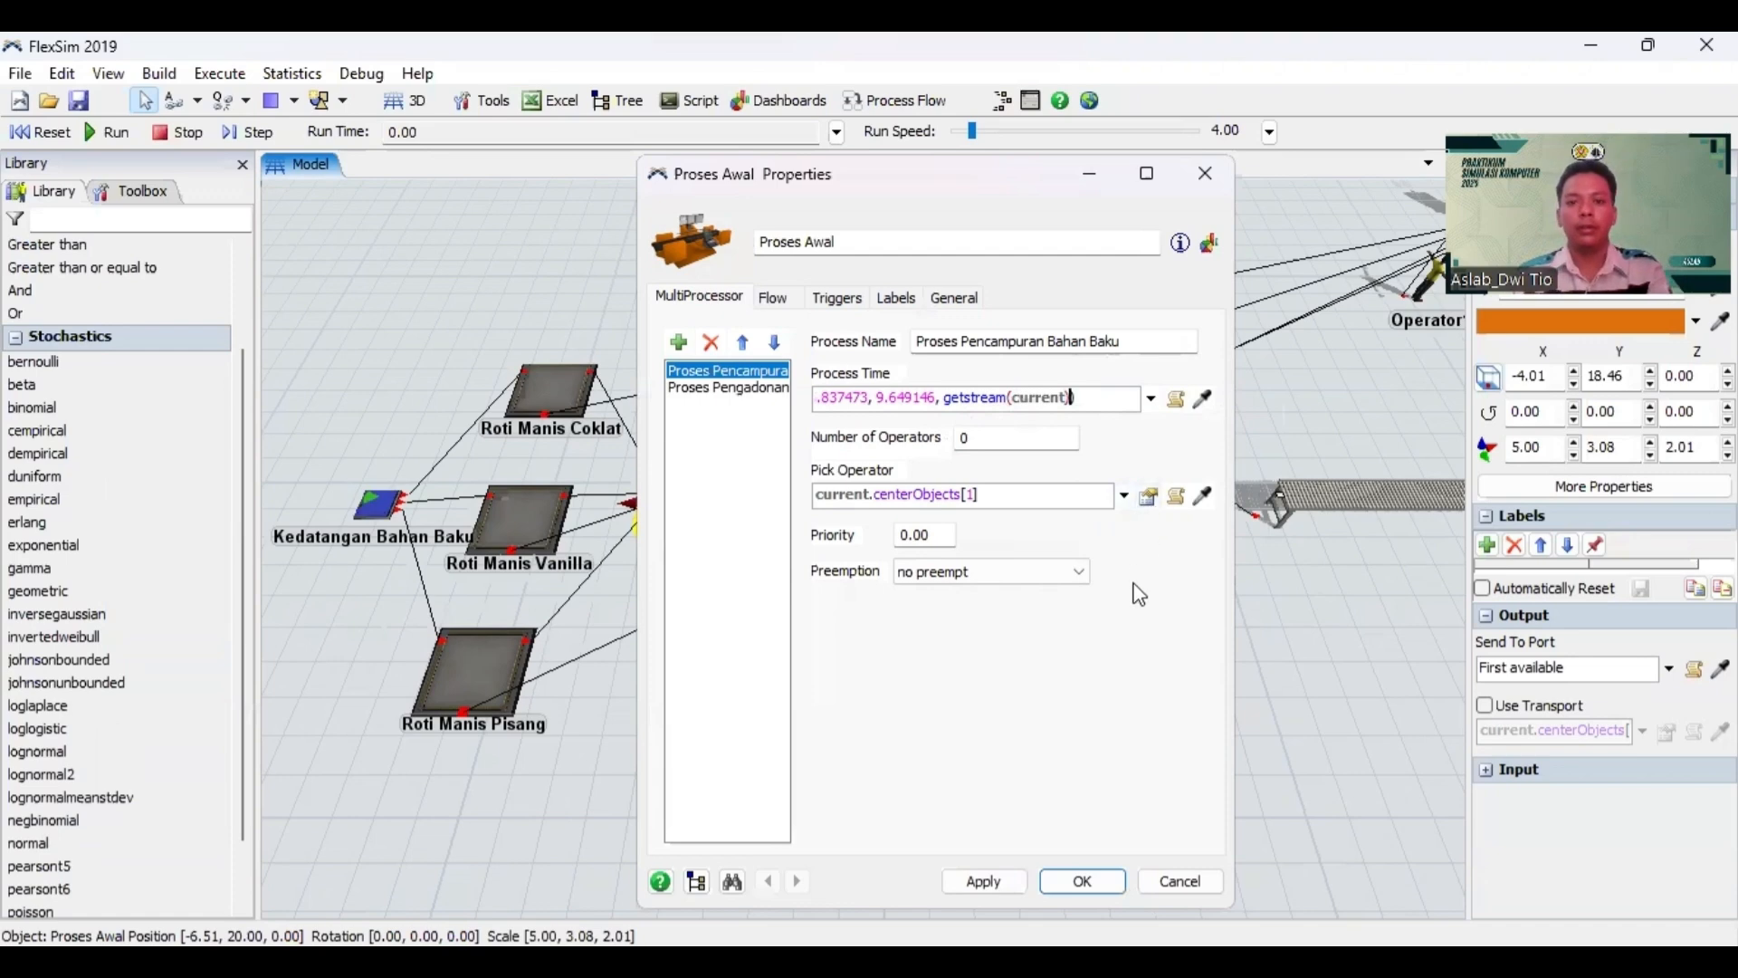
left_click(984, 882)
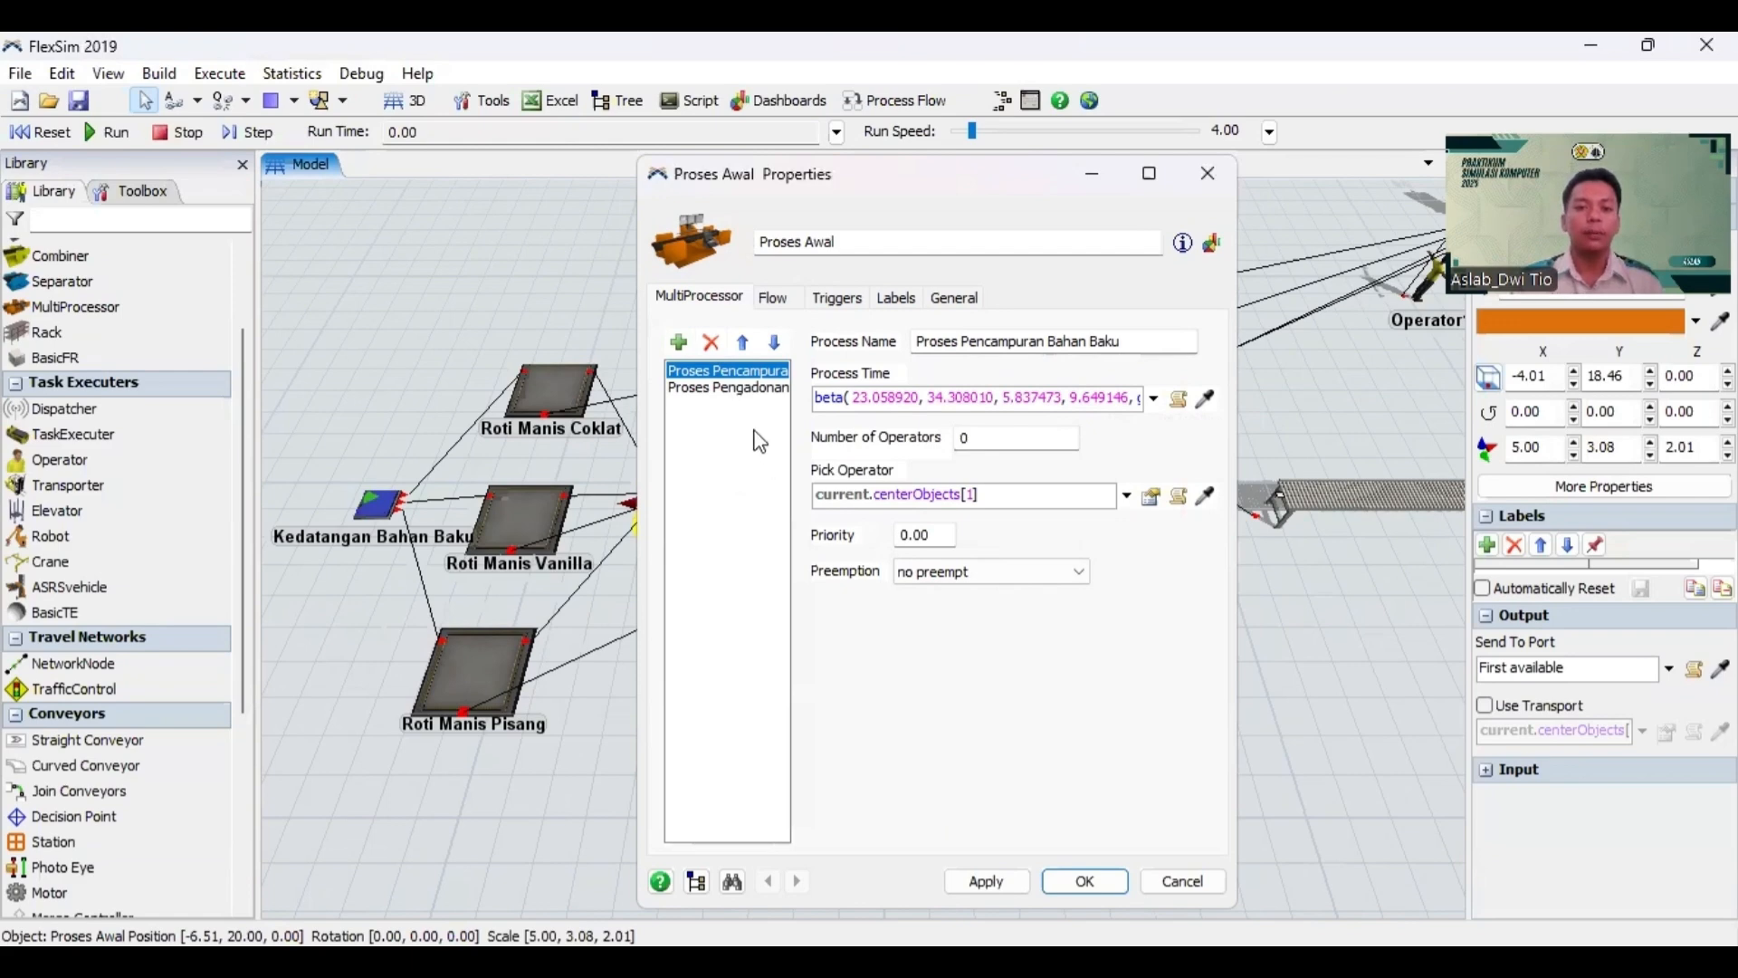
Step: Select the Proses Pengadonan Bahan Baku process, switch to ExpertFit and add a data-fitting project element named "Proses pengadonan Bahan Baku"
left_click(744, 391)
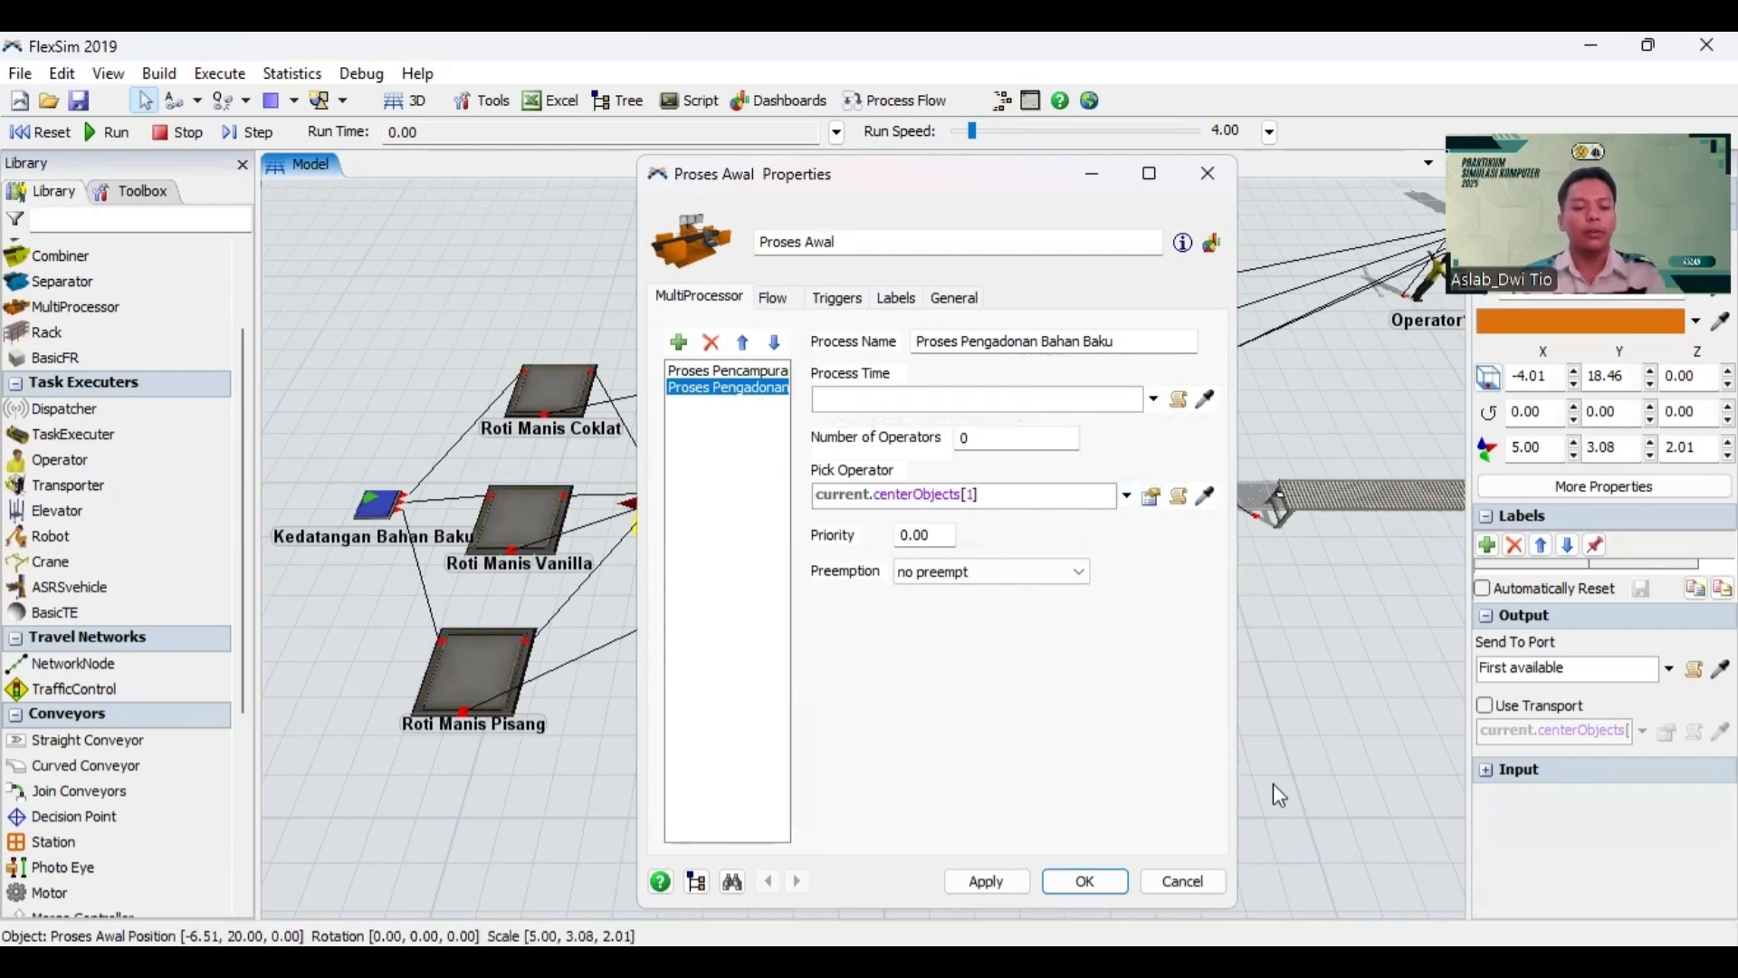
key("alt+Tab")
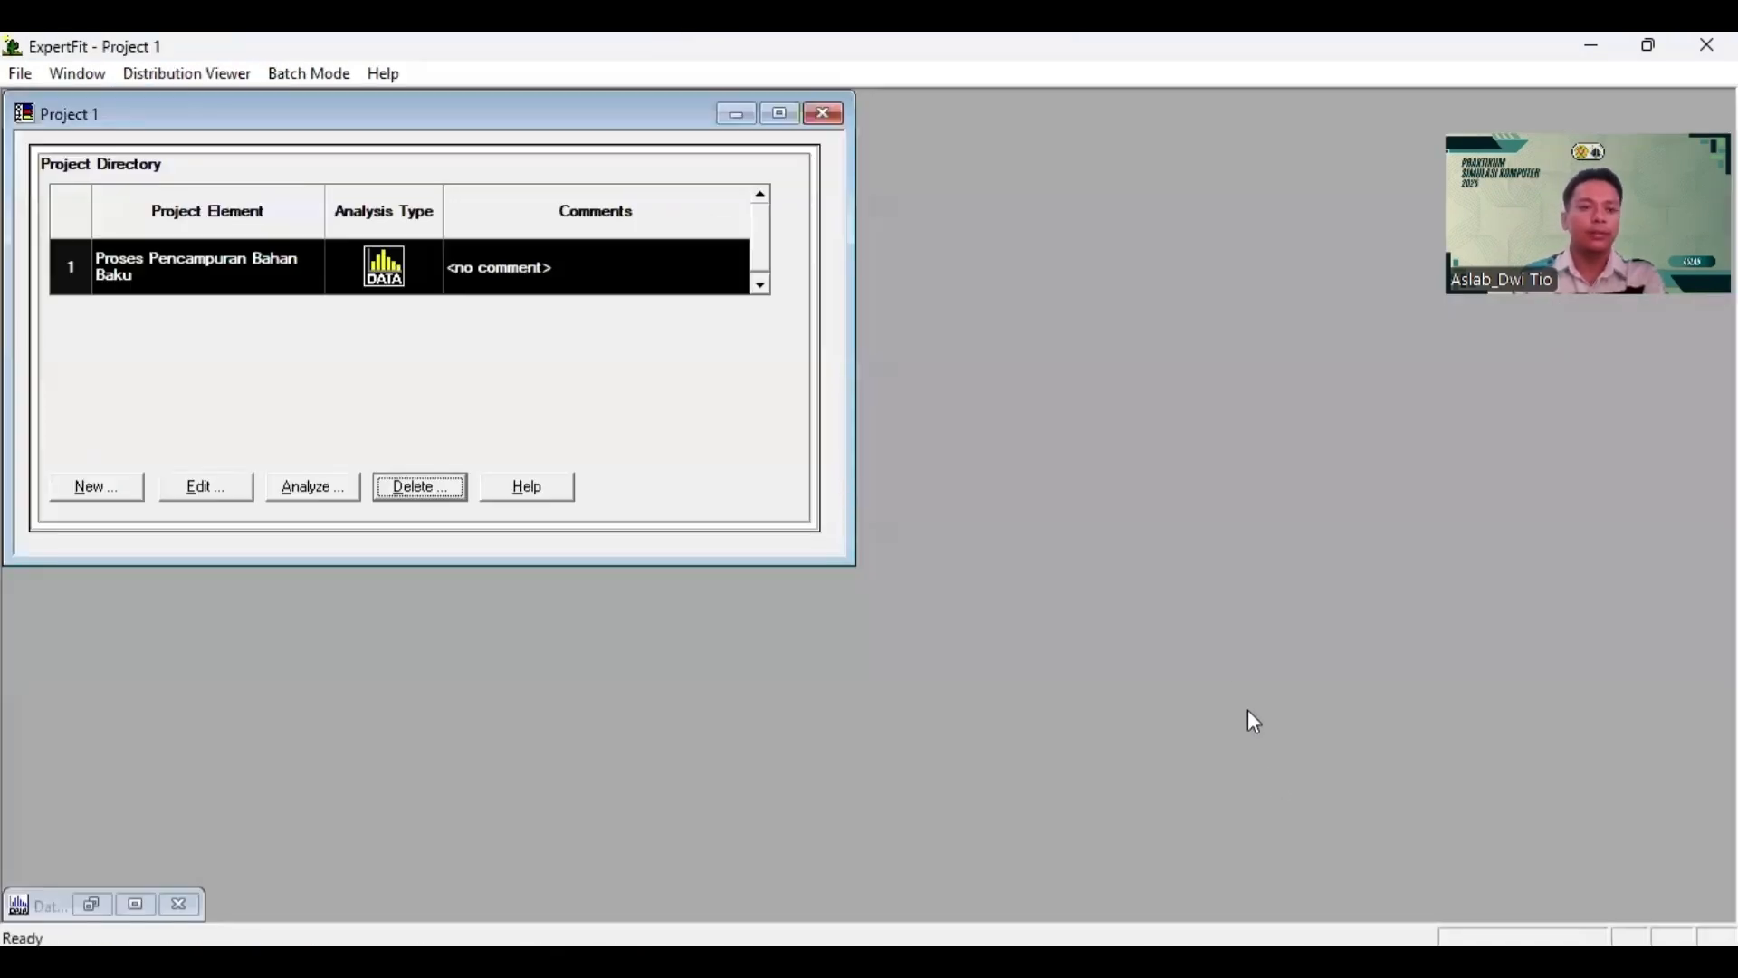
left_click(83, 489)
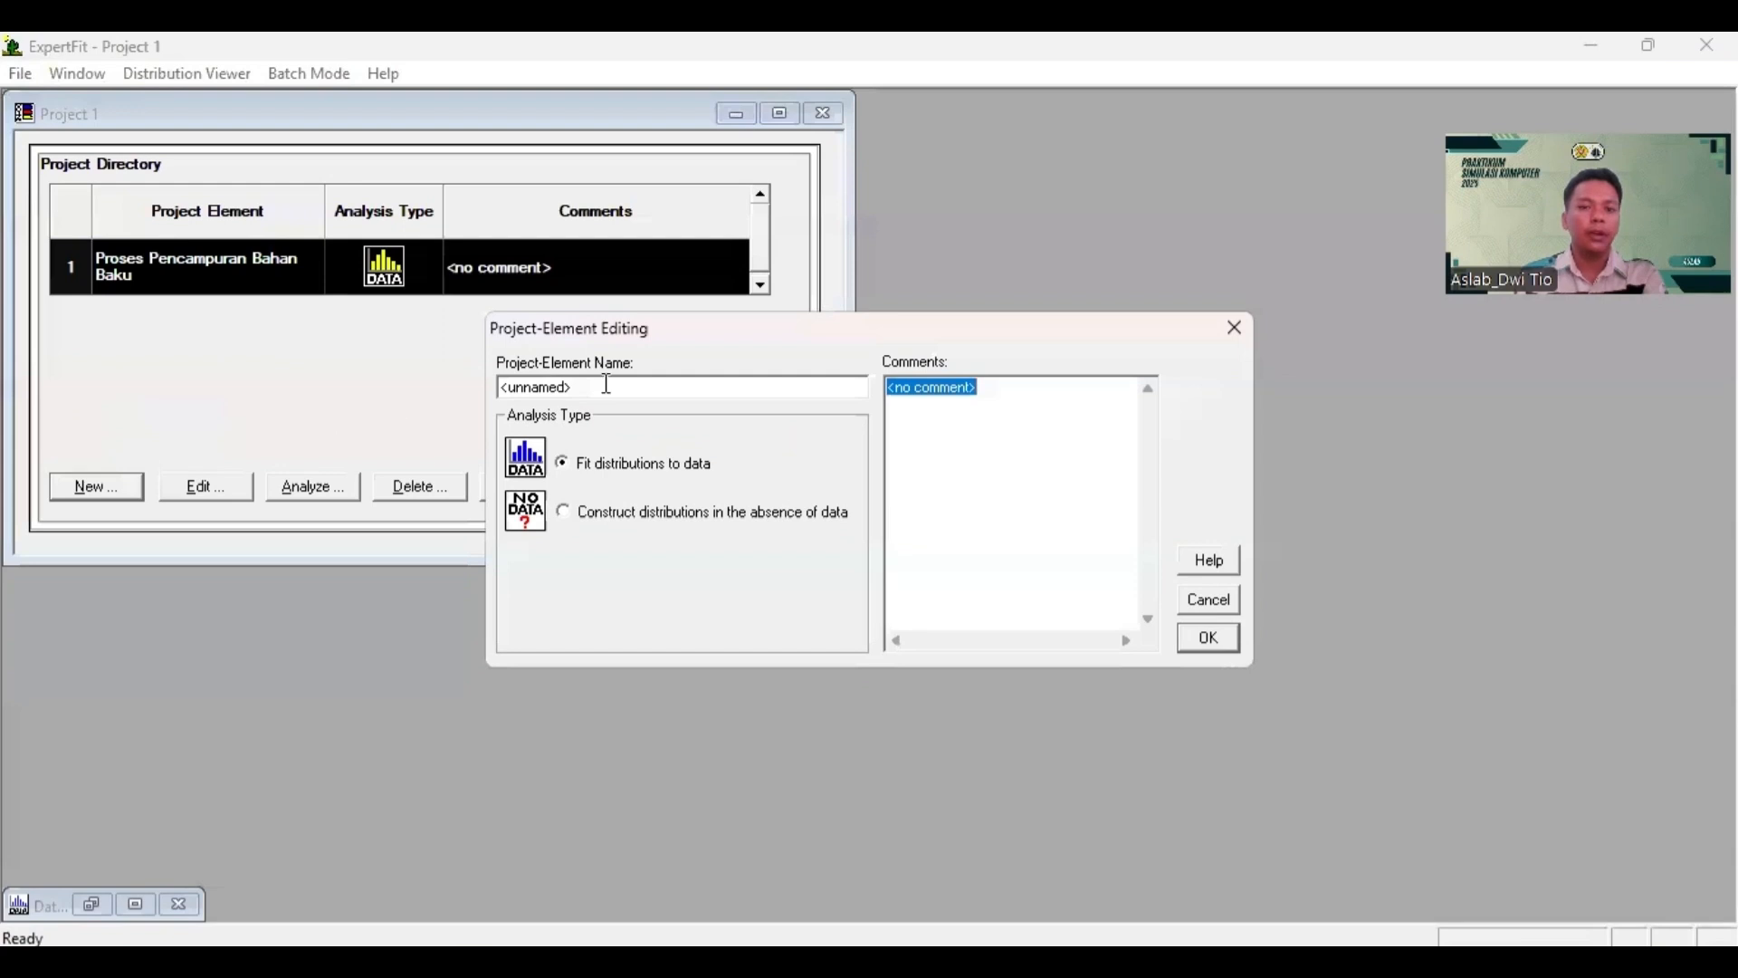
left_click(608, 385)
type("Pro")
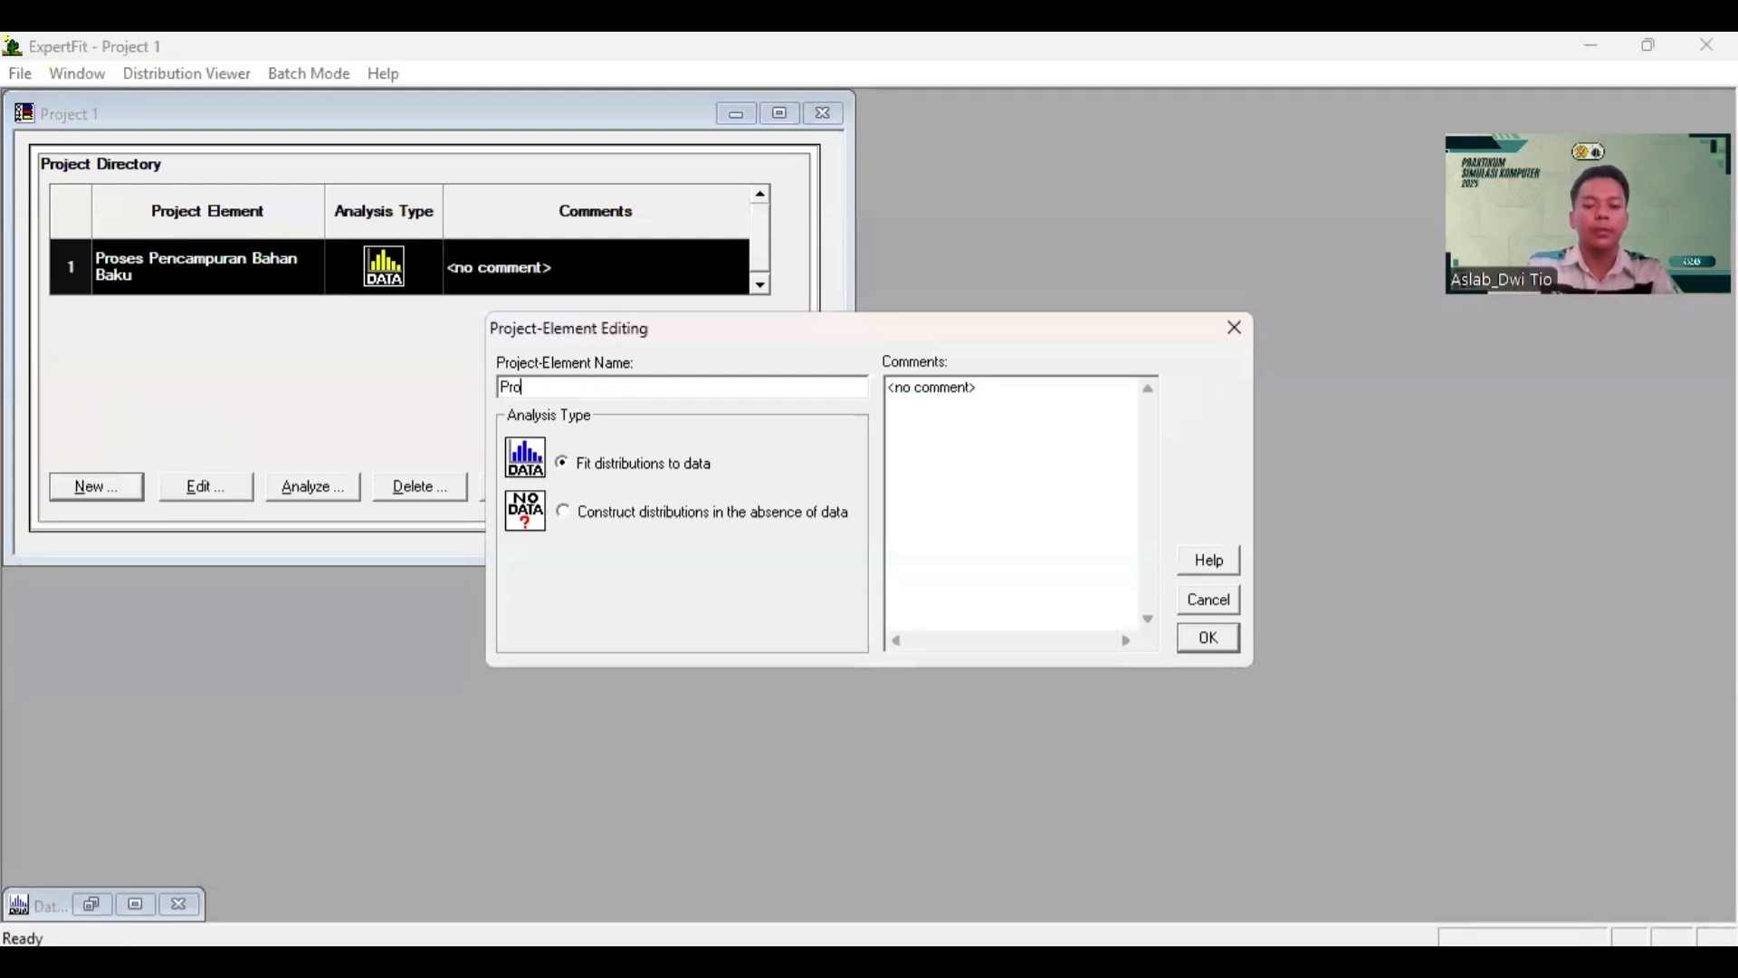
type("ses pengado")
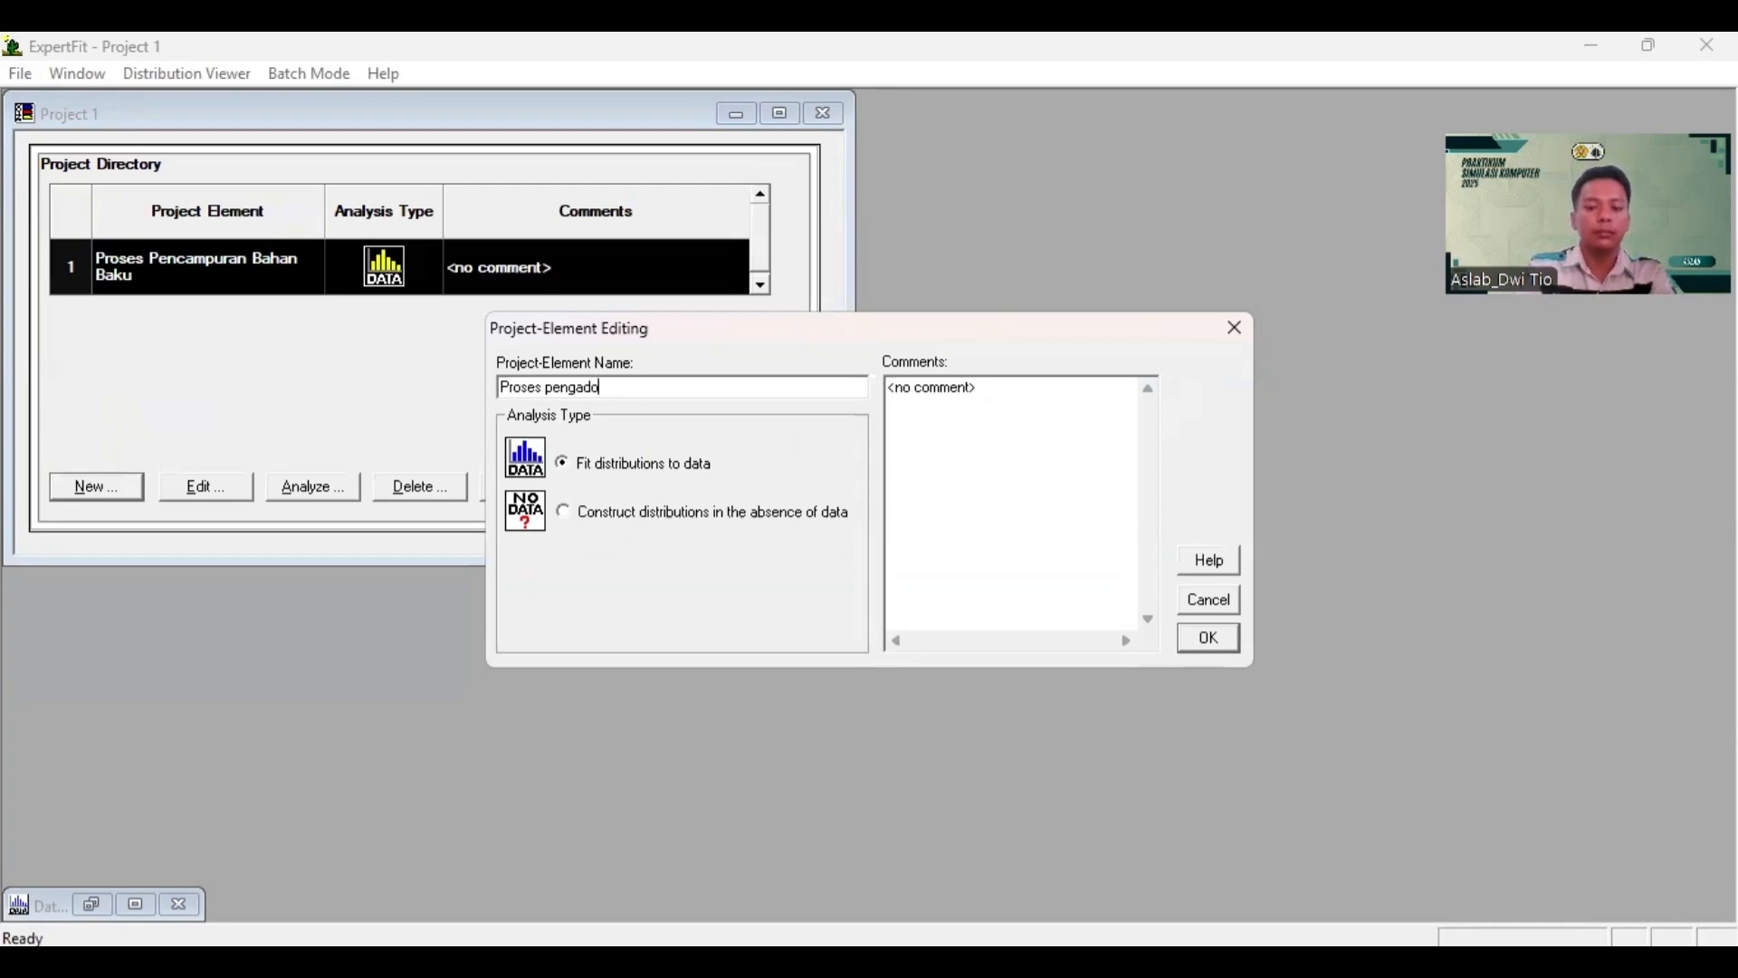
type("nan Bahan Baku")
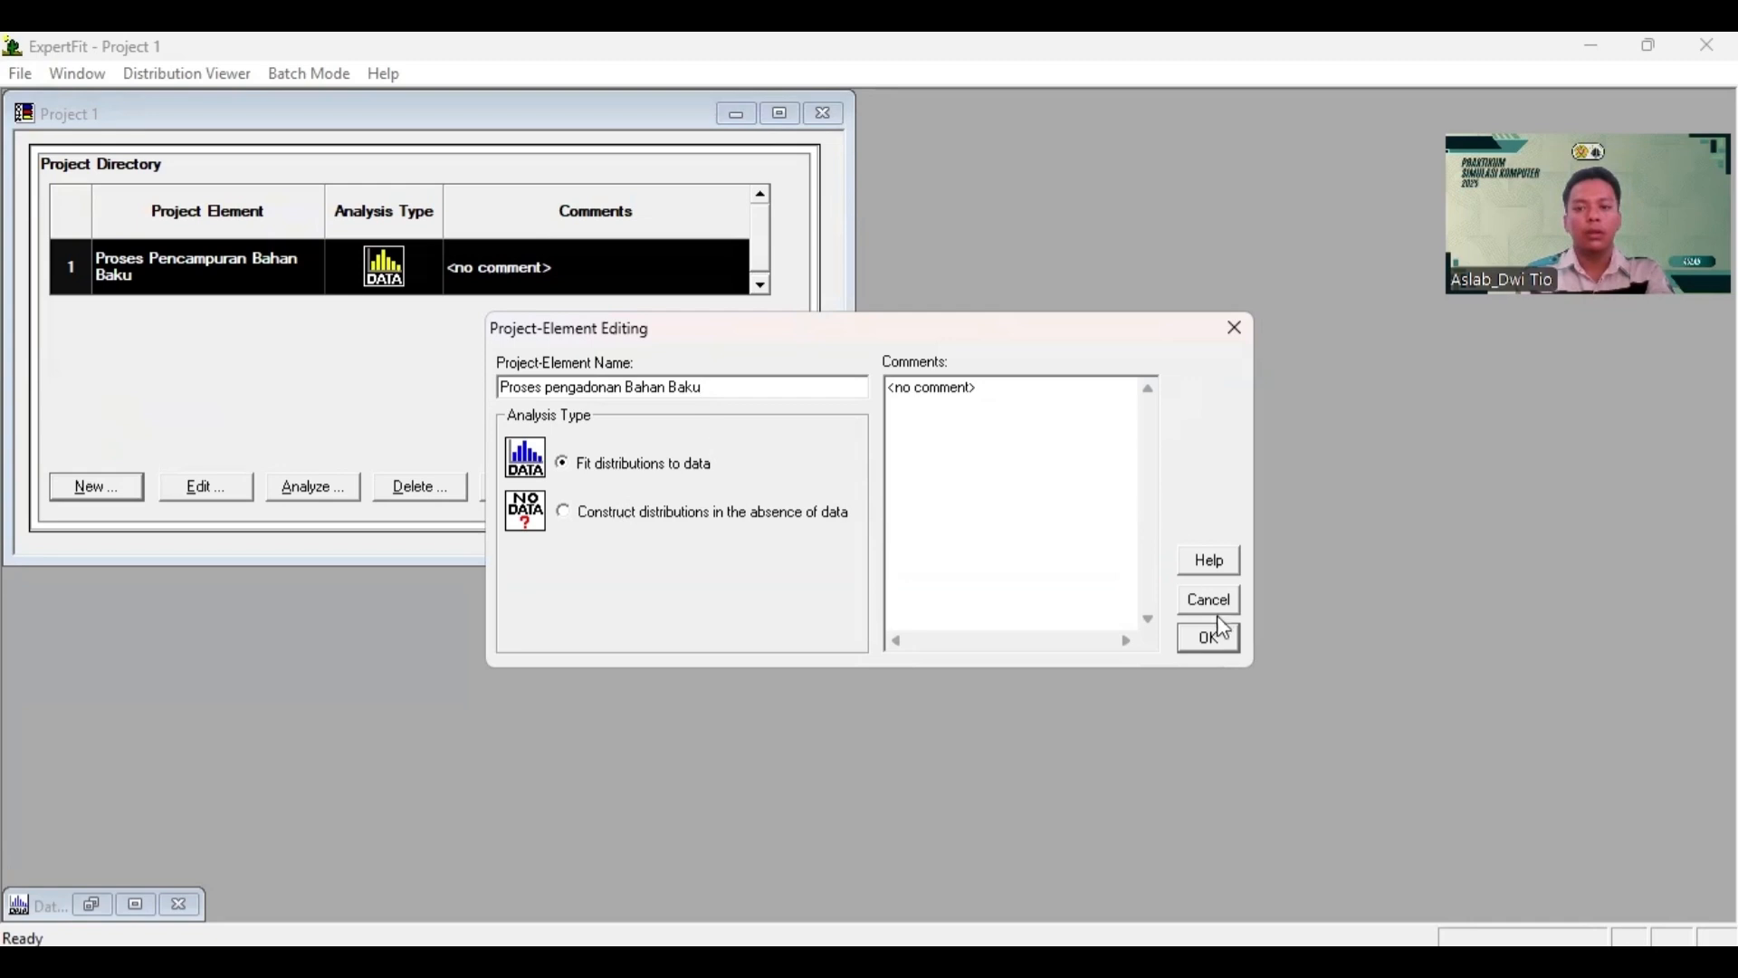
left_click(1213, 641)
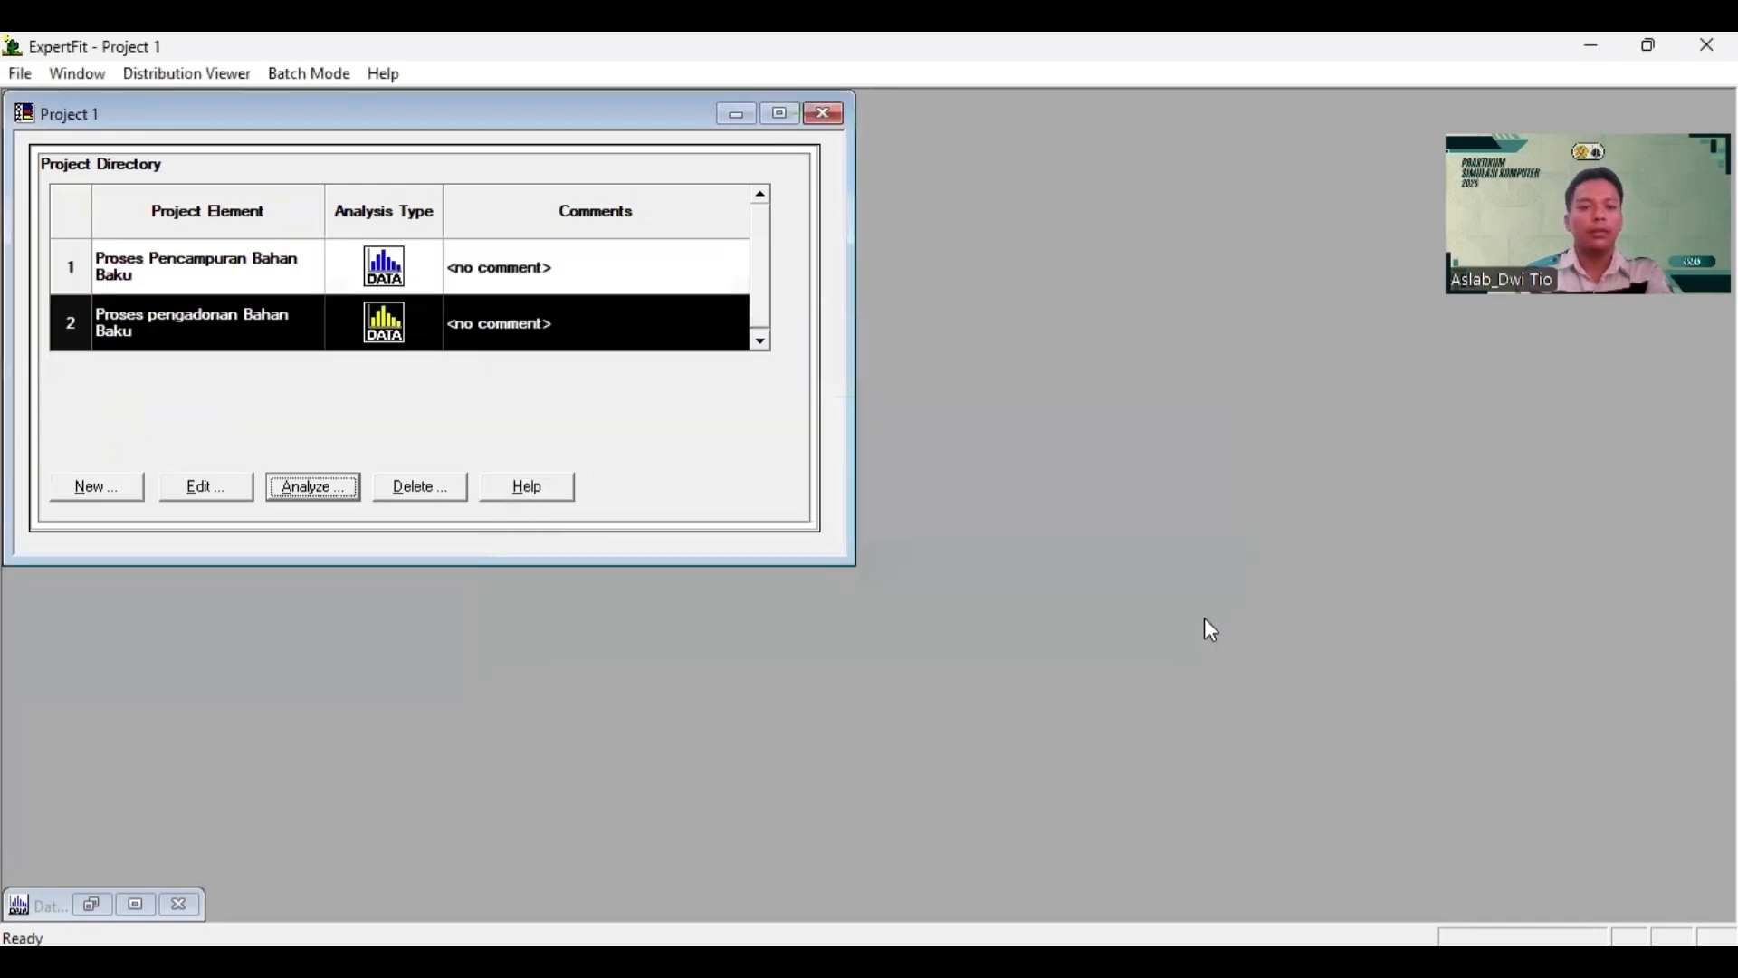
Step: Start analyzing the new pengadonan element and open its Data Editor for entering data values
left_click(316, 486)
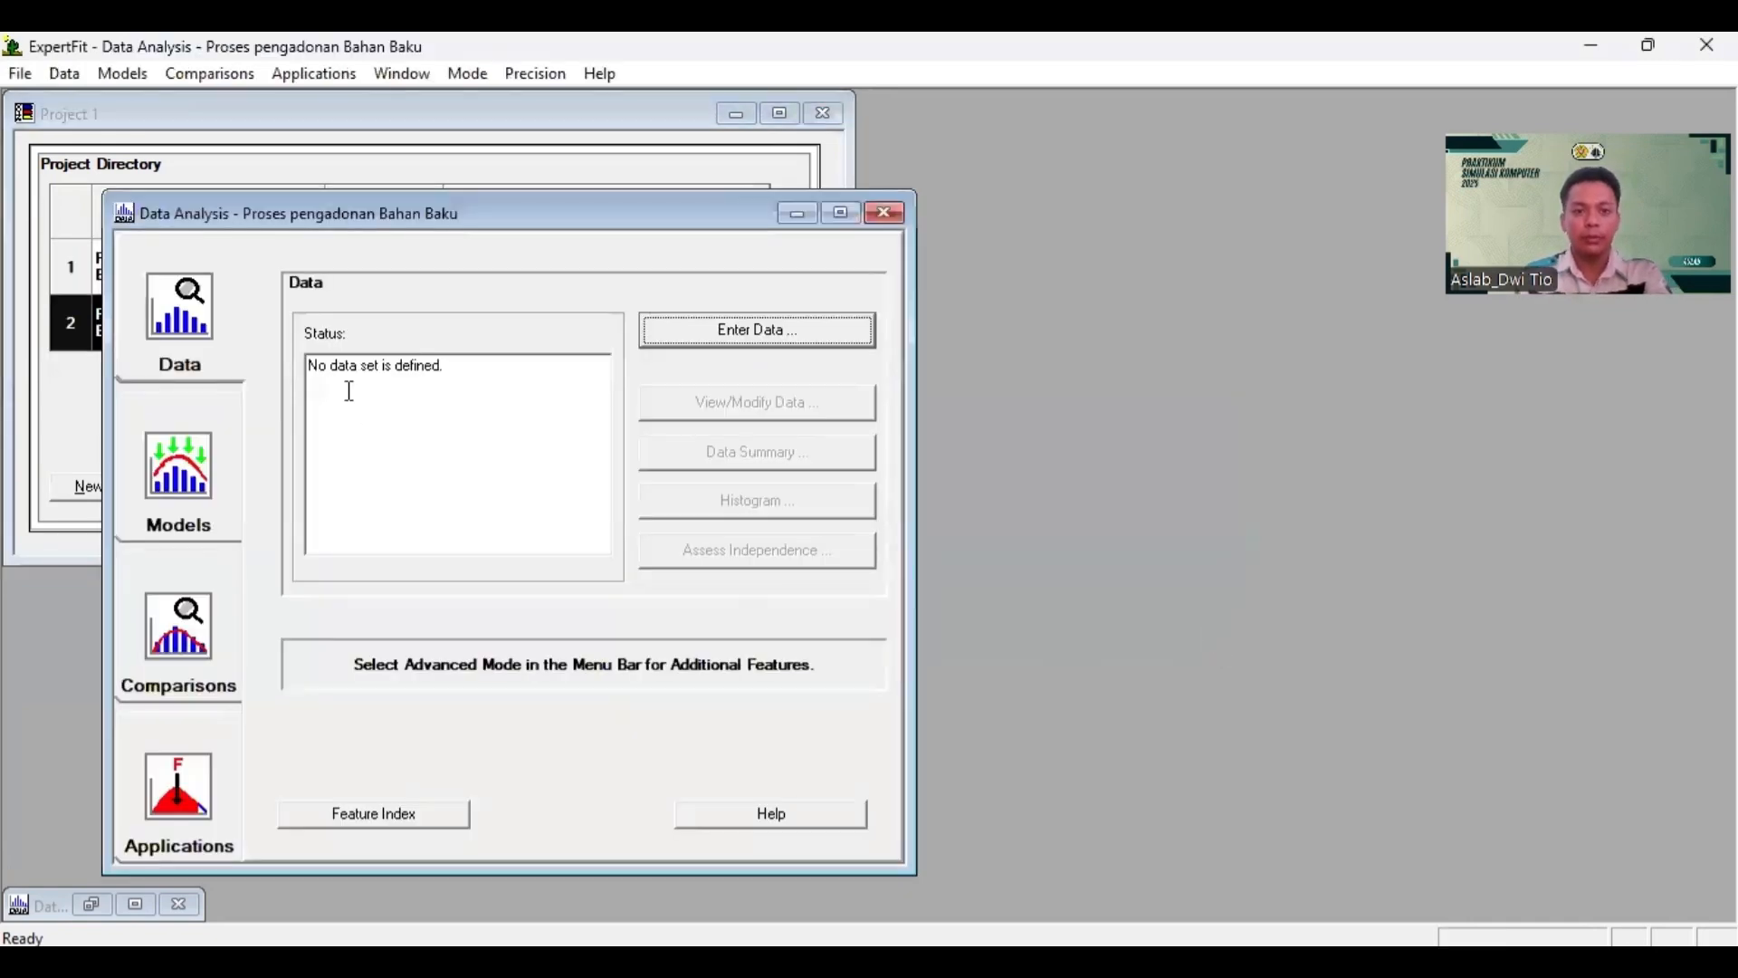
left_click(715, 336)
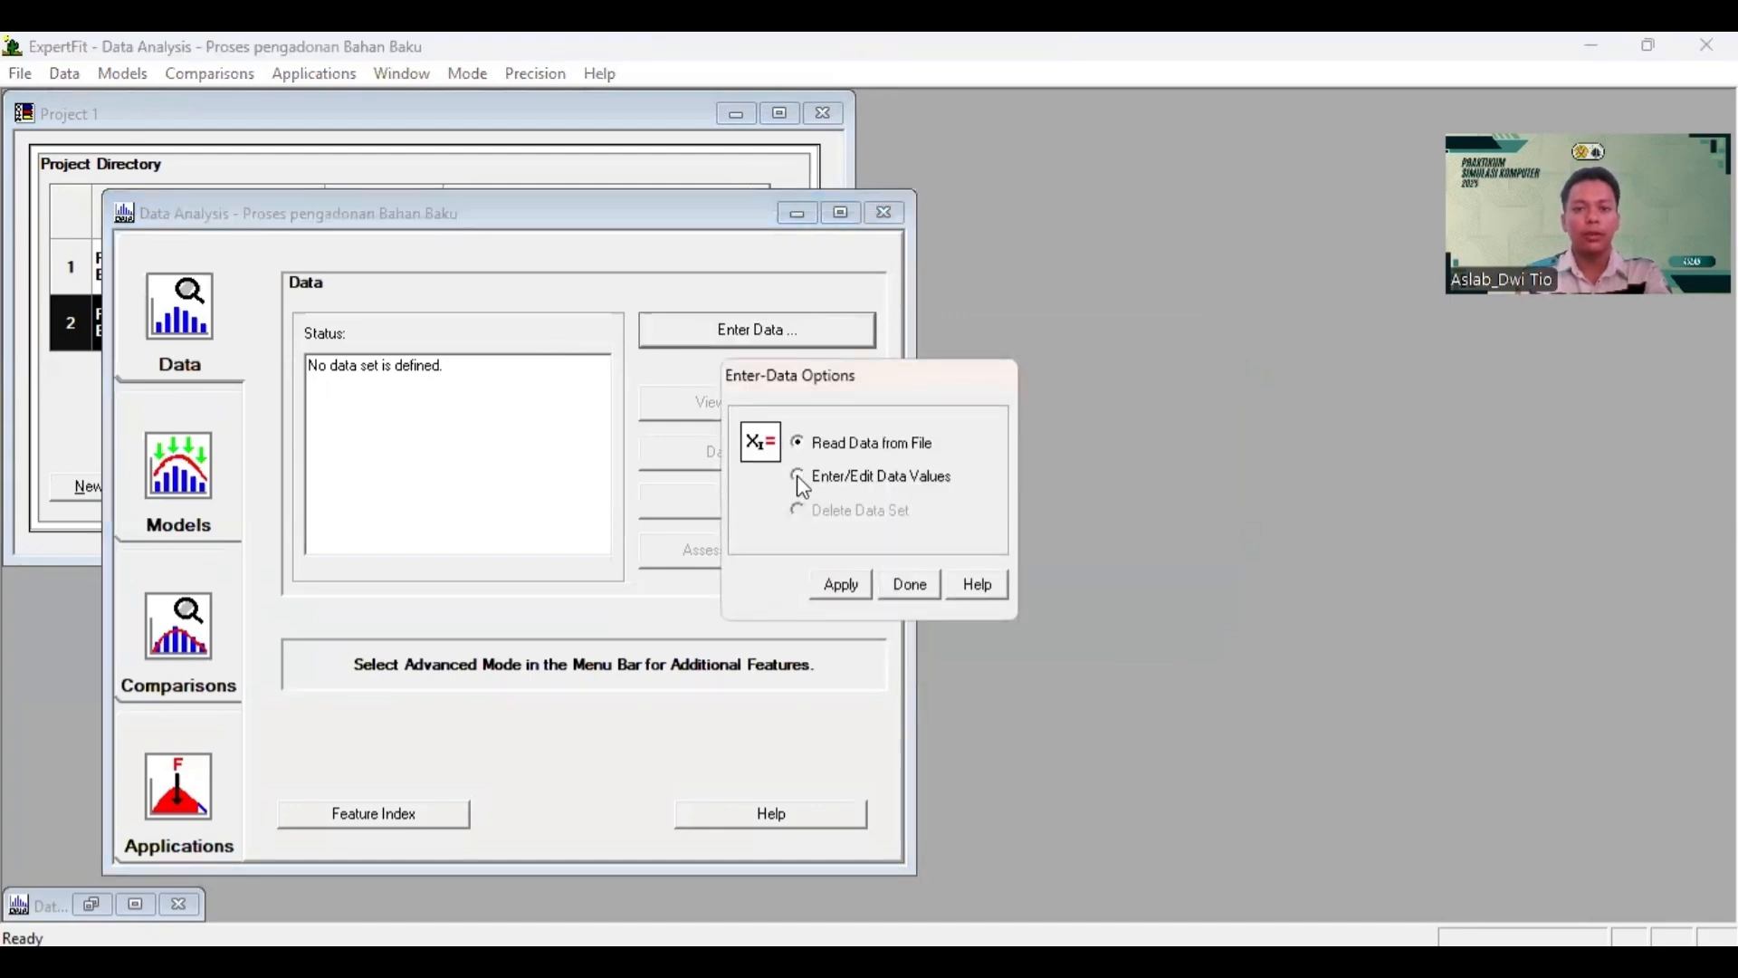
left_click(841, 584)
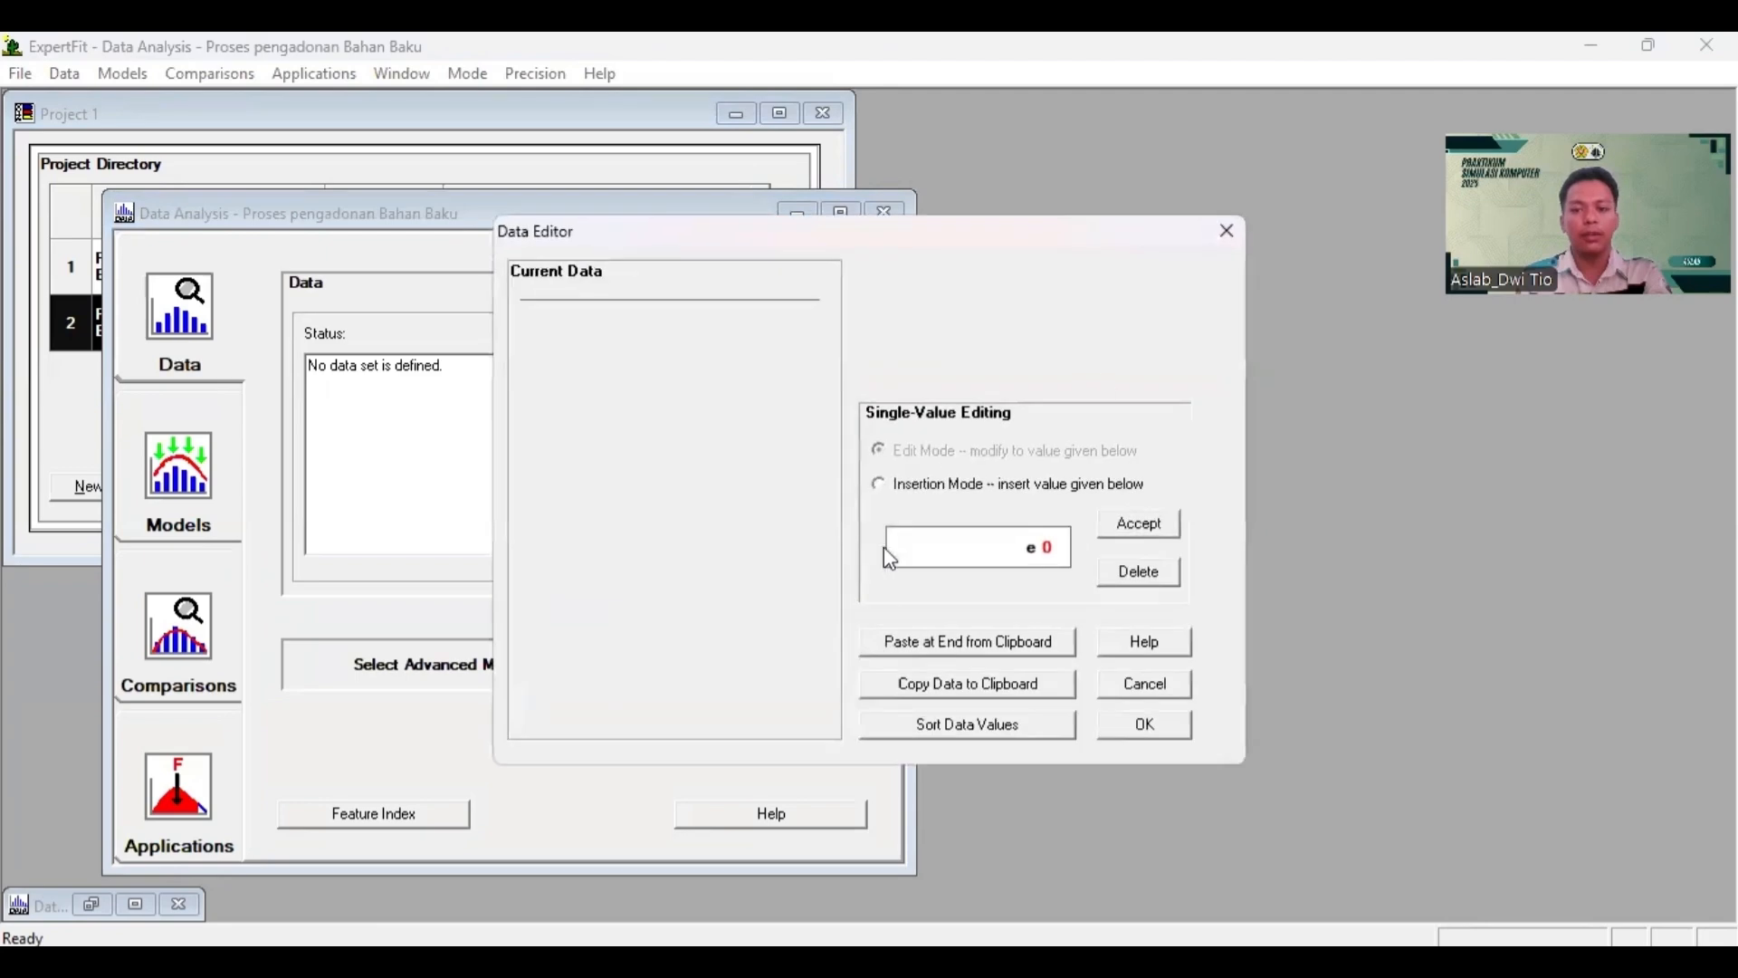
Step: Switch to the Excel workbook and copy the ten Pengadonan Bahan Baku time measurements in B9:K9
mouse_move(1375, 912)
left_click(1263, 883)
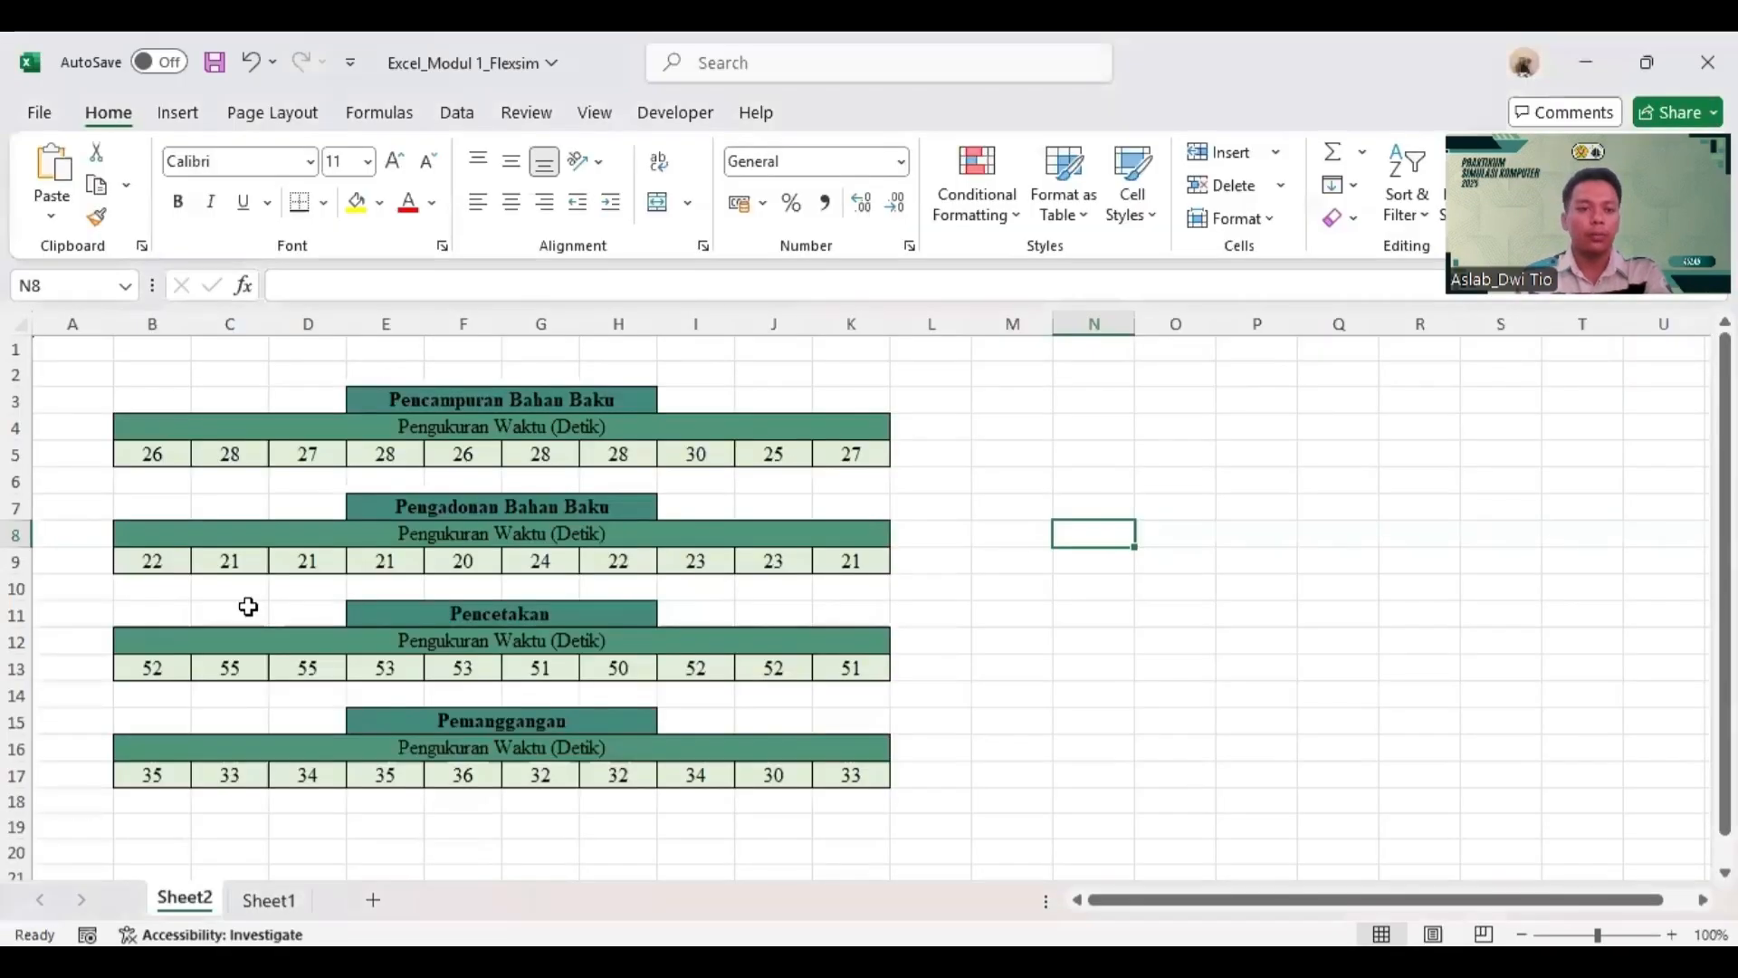
left_click_drag(145, 563, 829, 561)
key("ctrl+c")
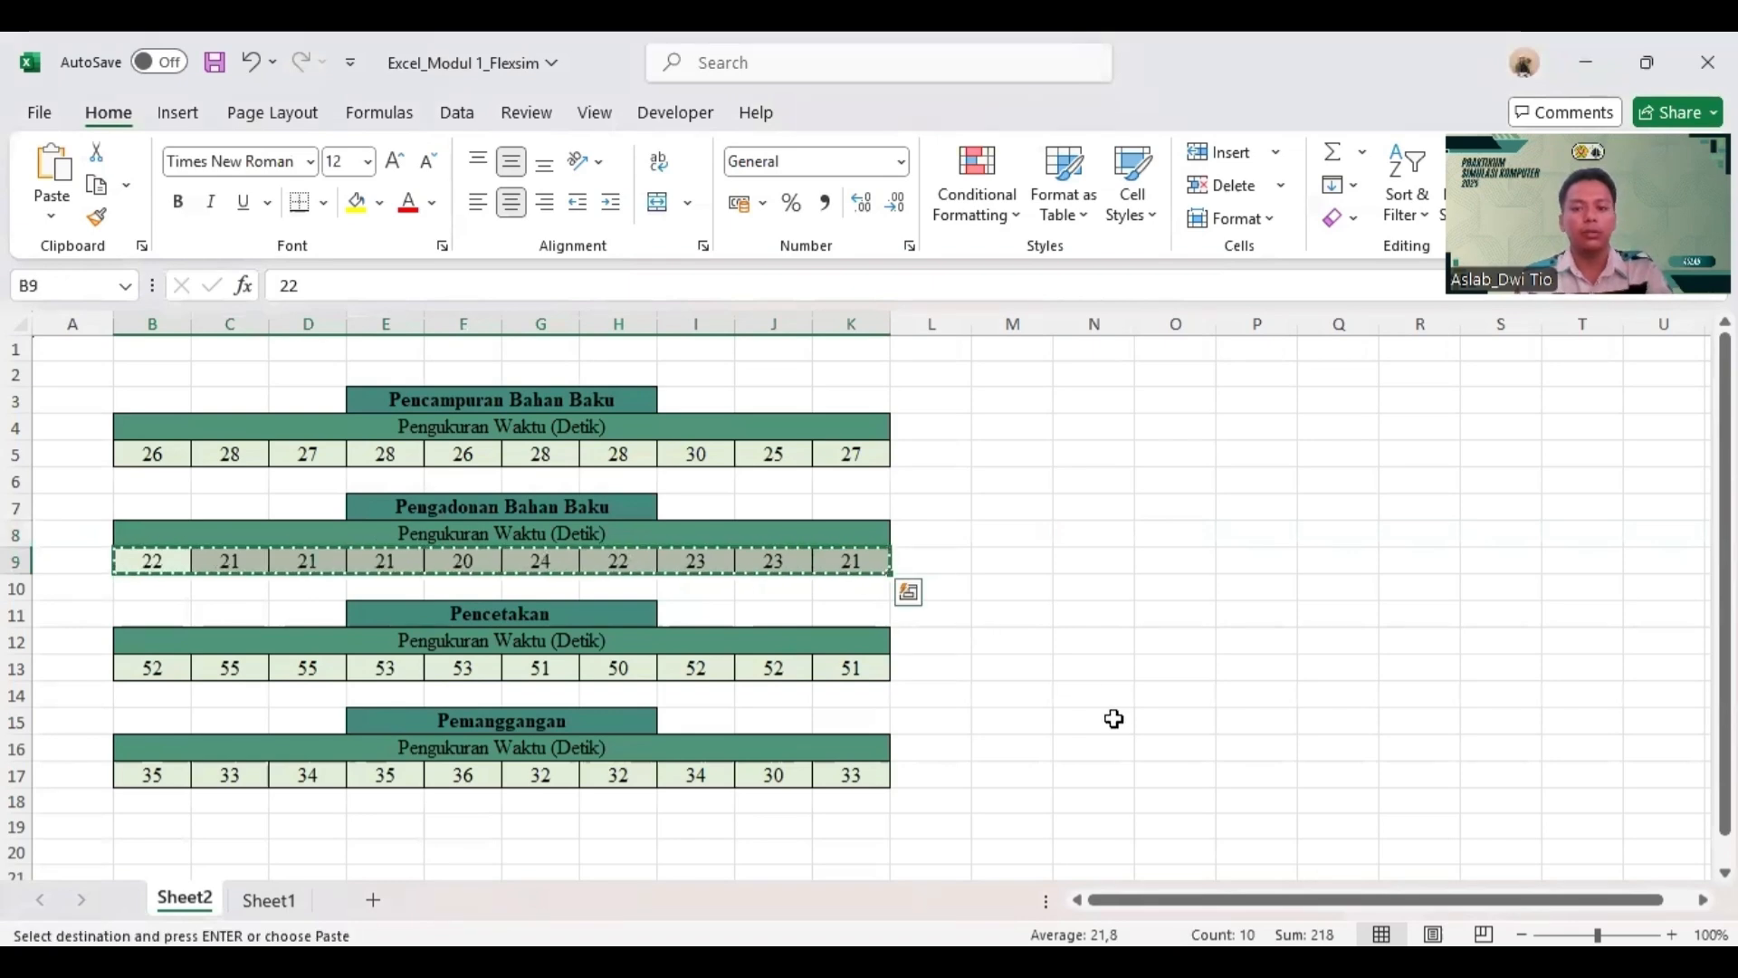
Step: Return to ExpertFit, paste the pengadonan measurements into the Data Editor, accept them as real-valued and close the data summary
left_click(1192, 842)
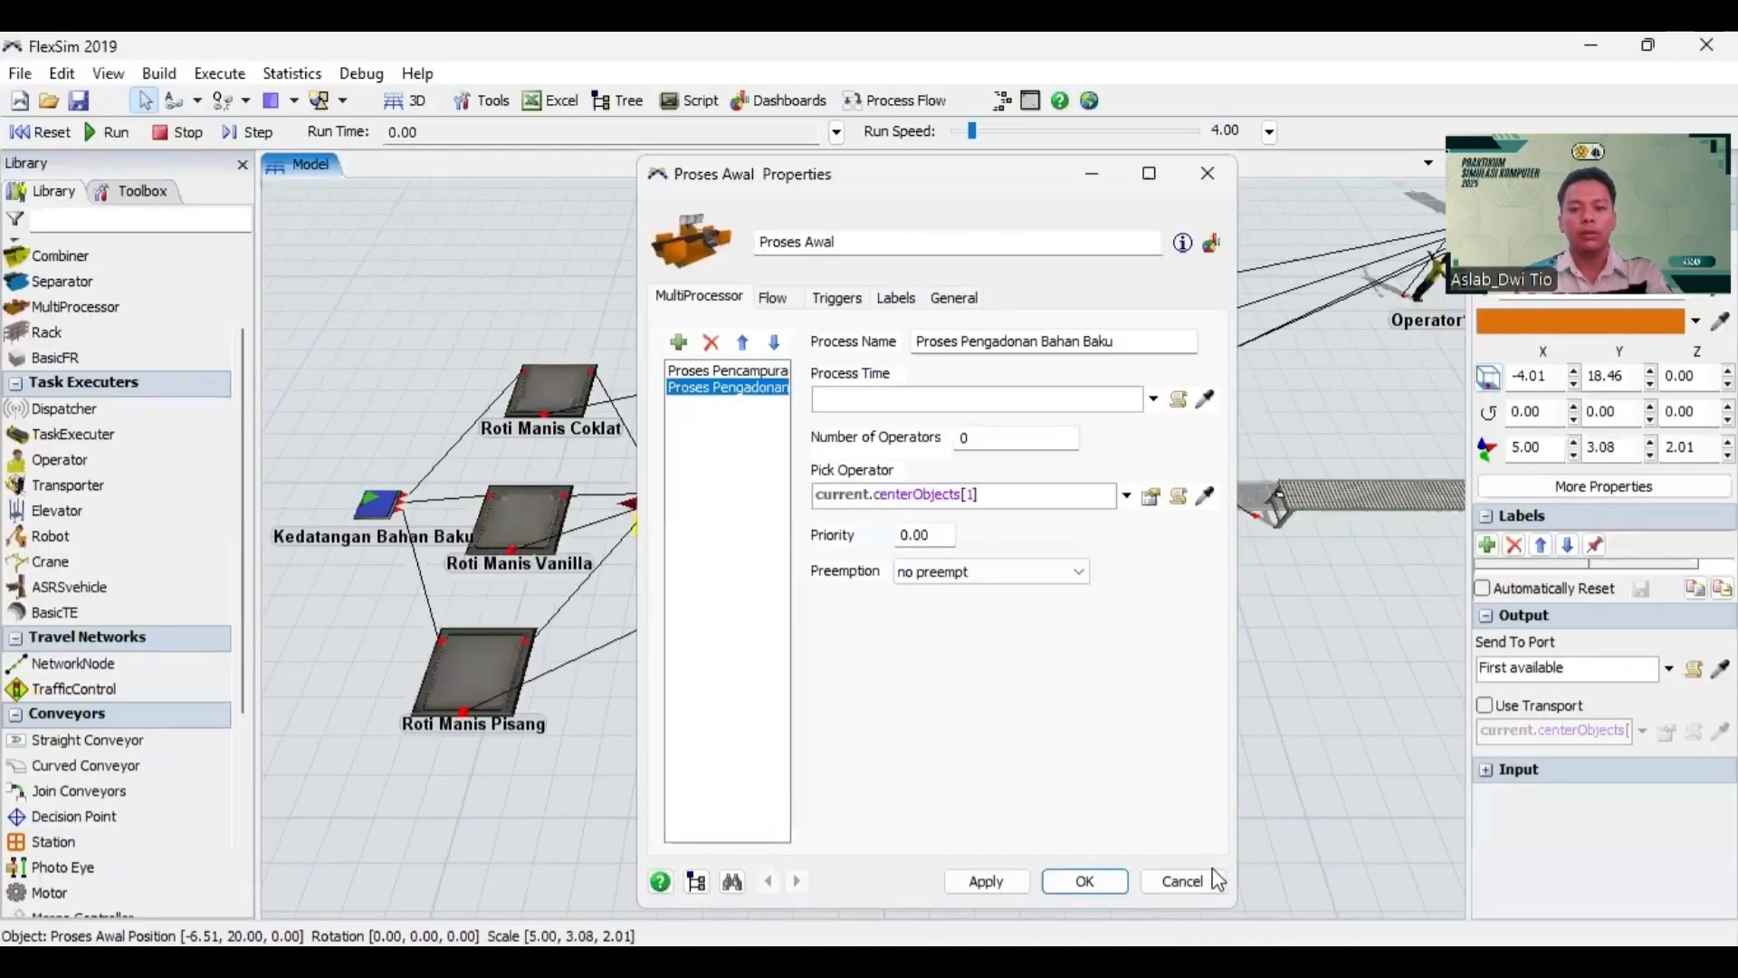
left_click(1285, 824)
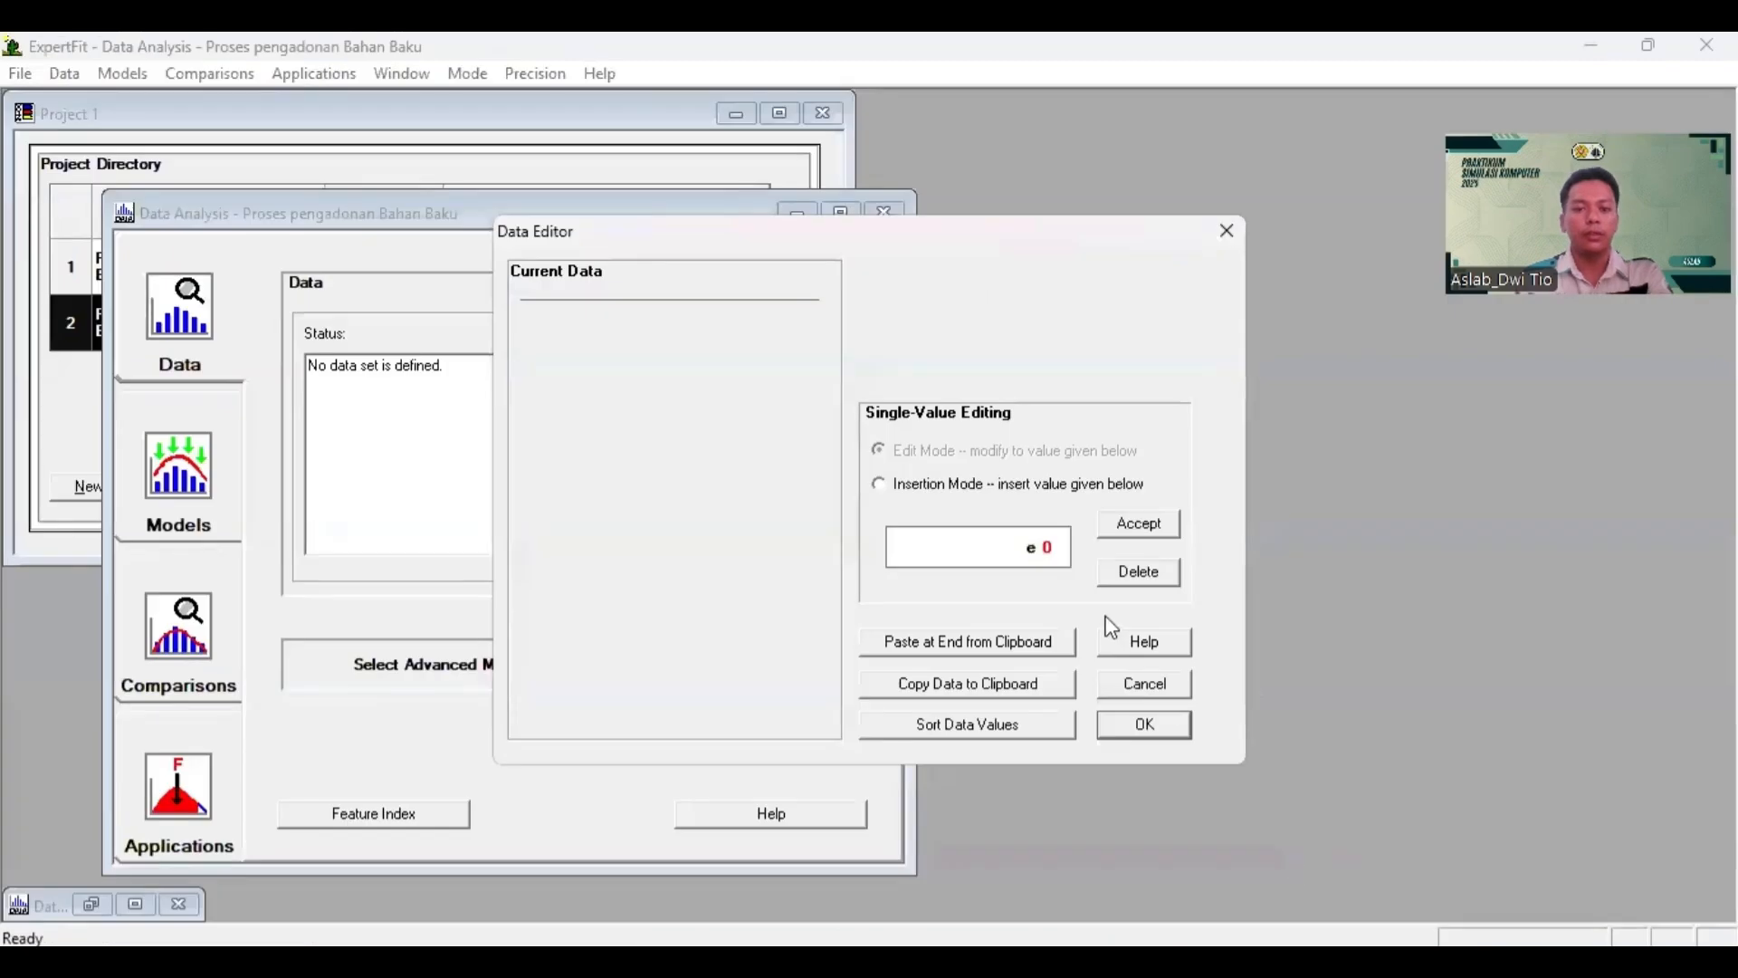
left_click(933, 641)
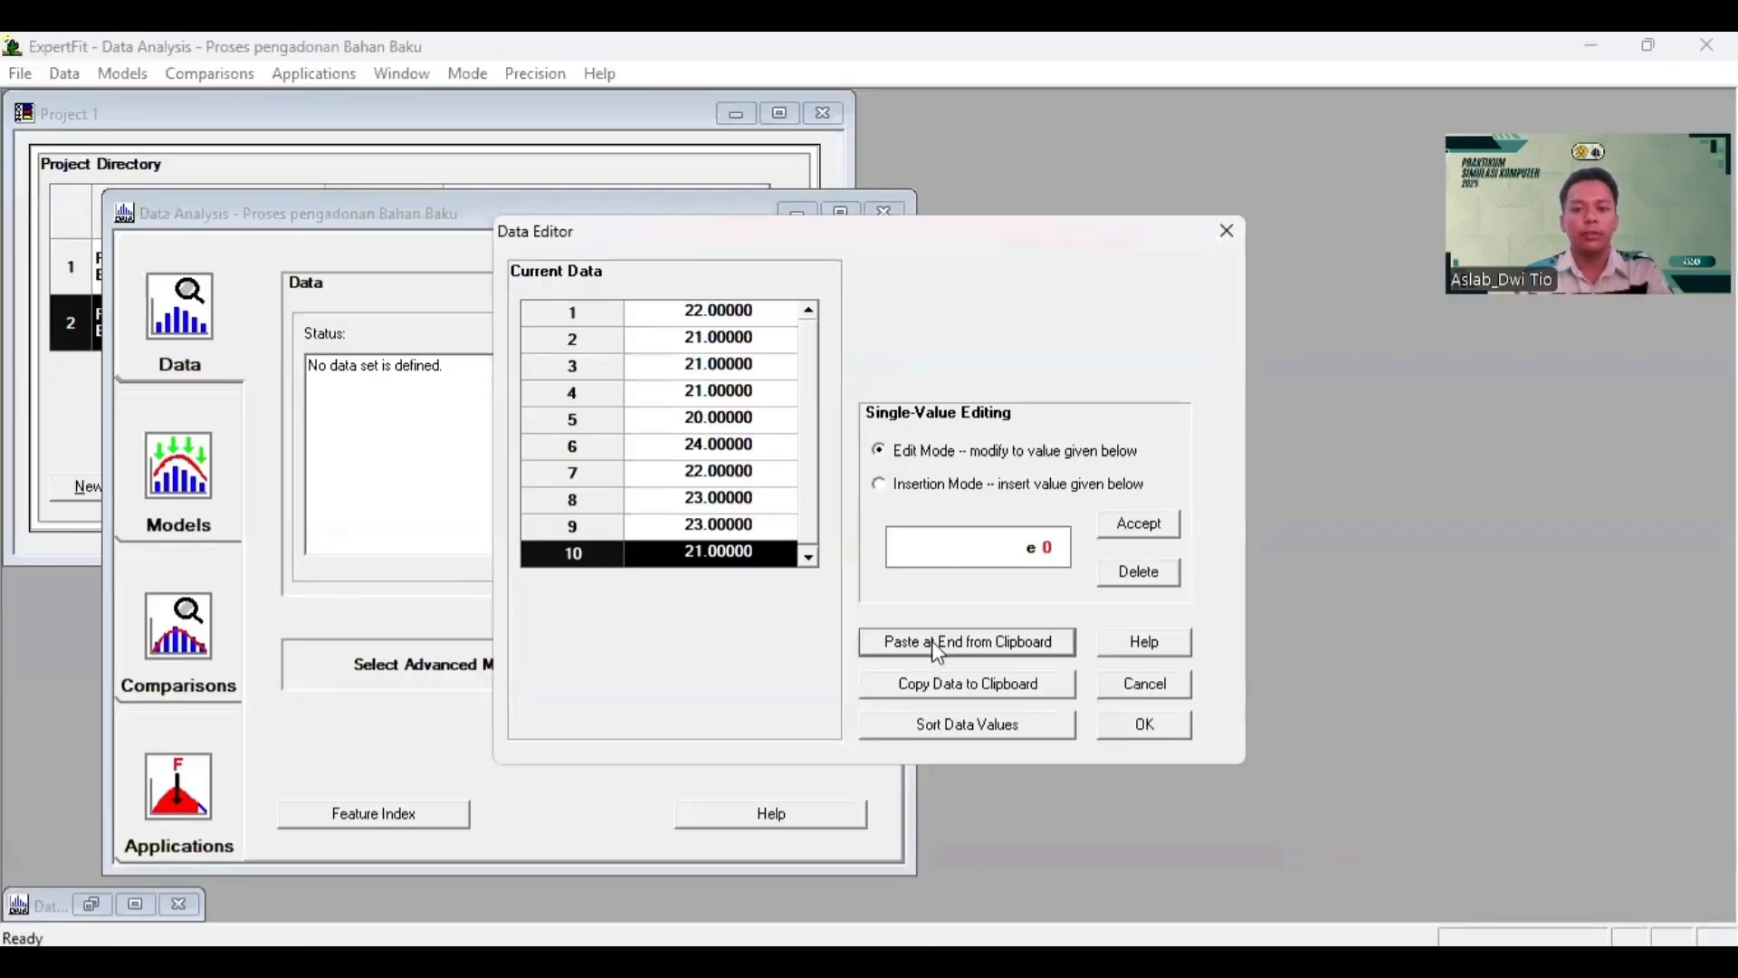
left_click(1178, 732)
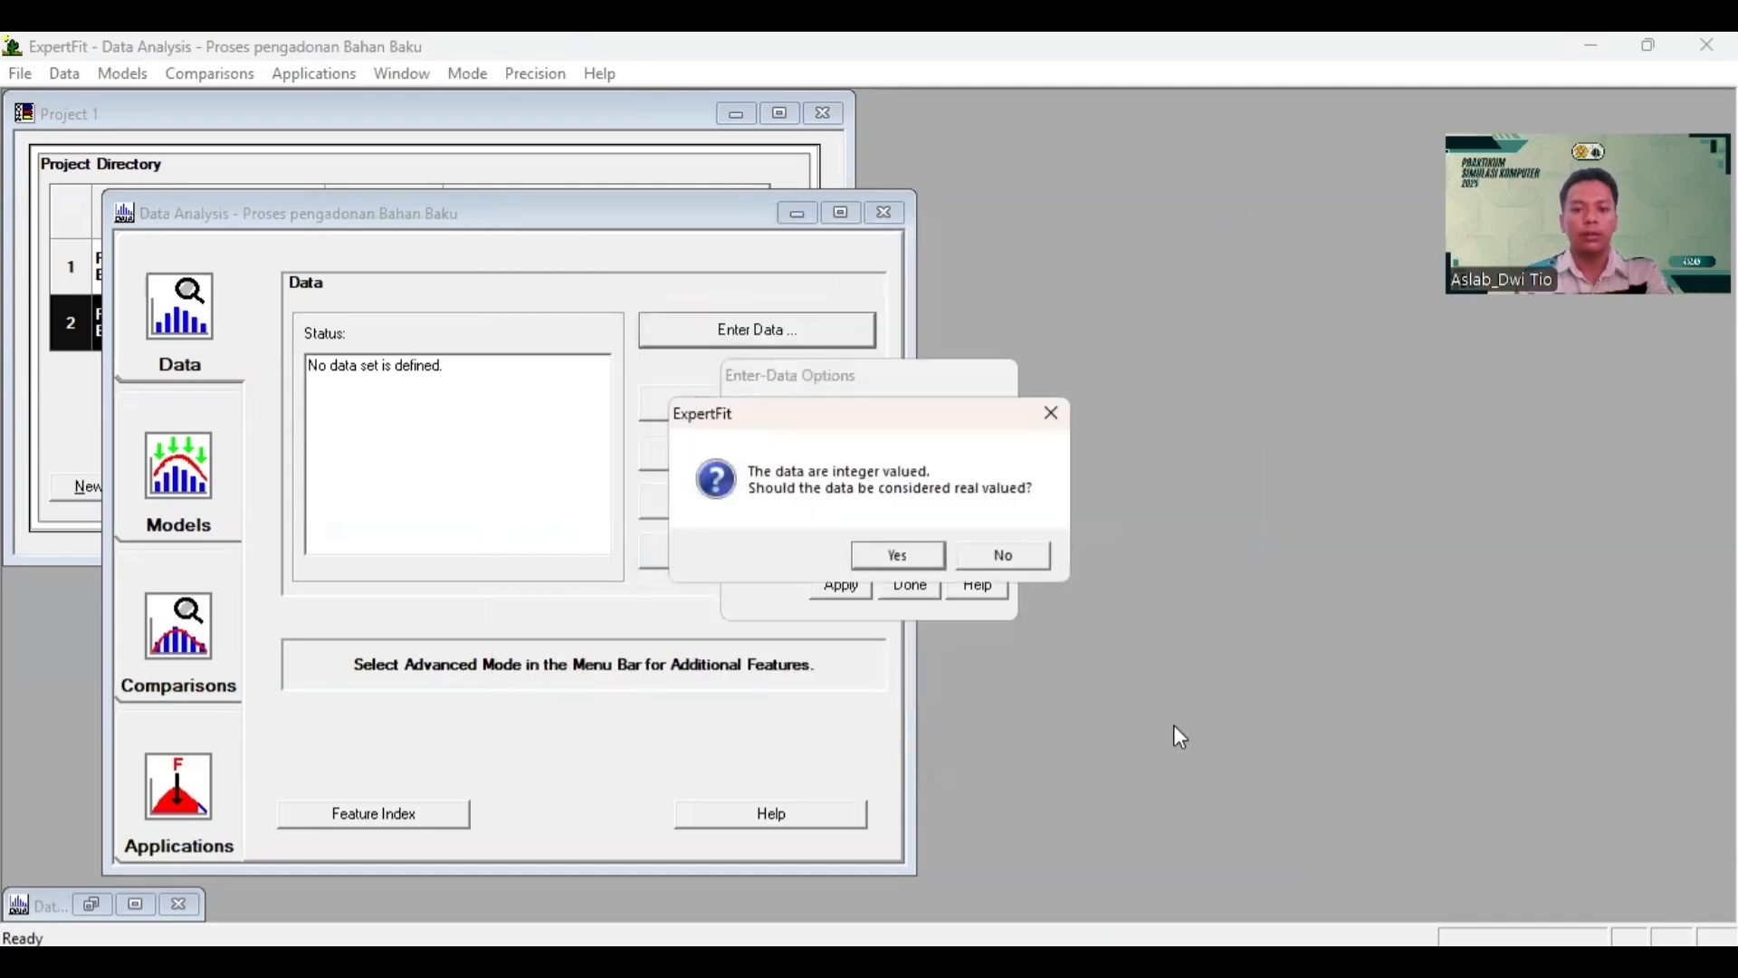
left_click(922, 557)
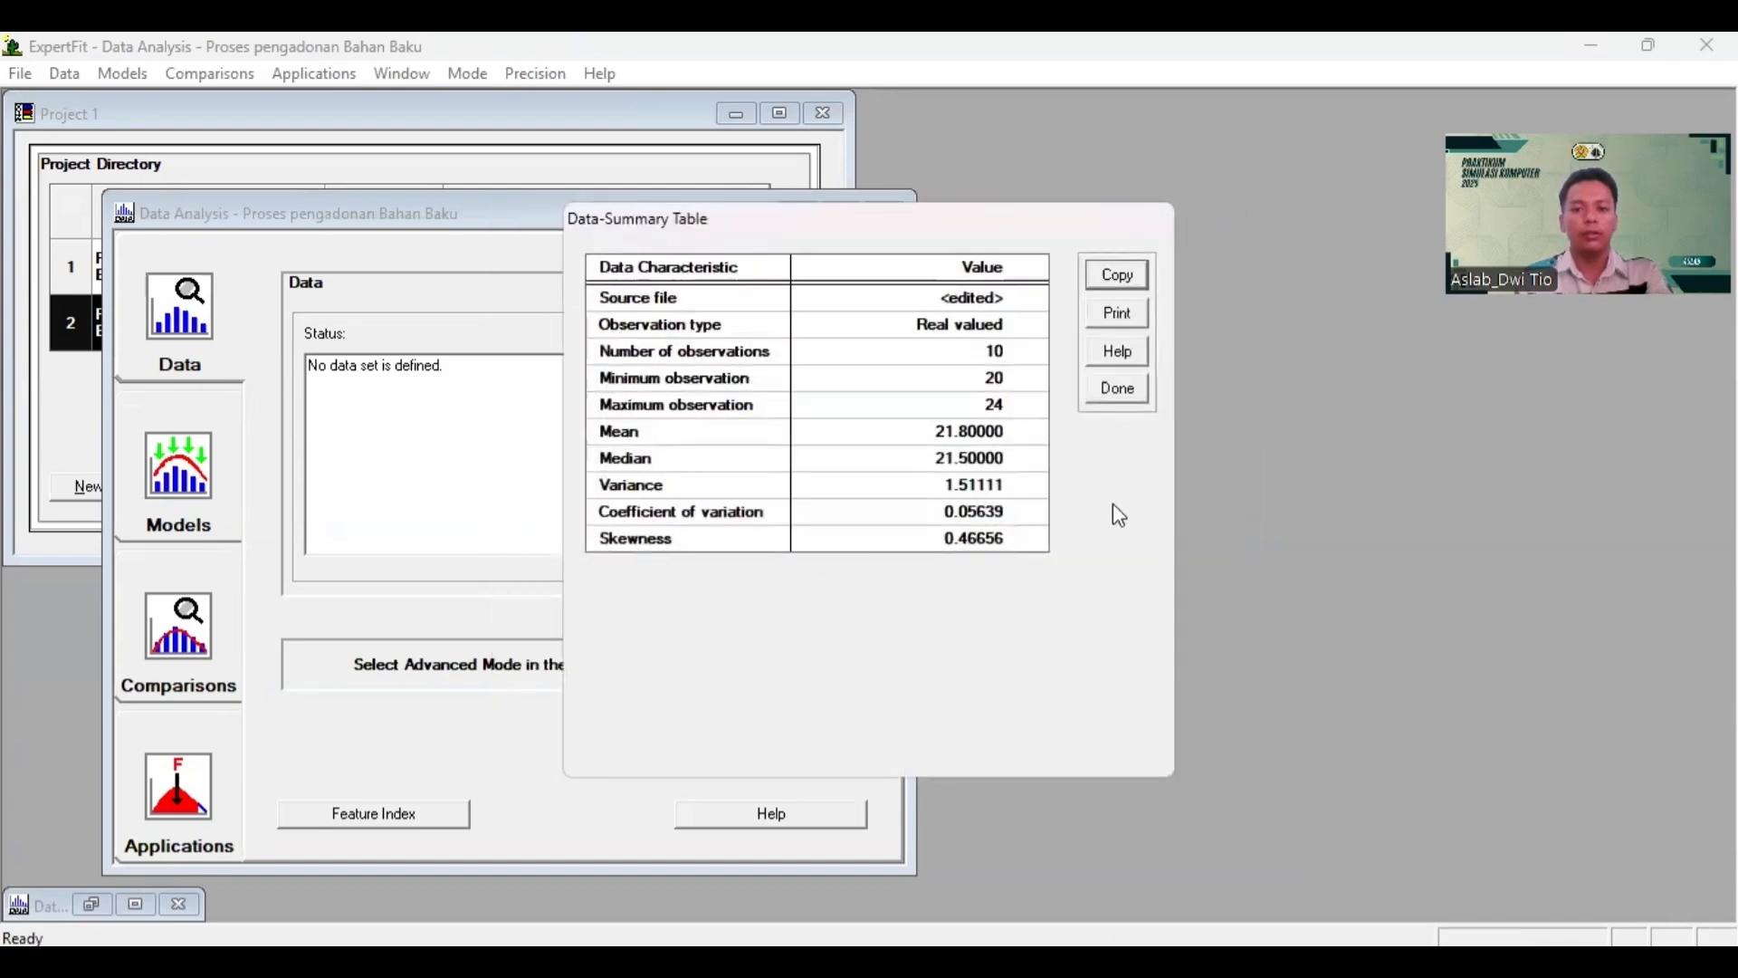
left_click(1122, 396)
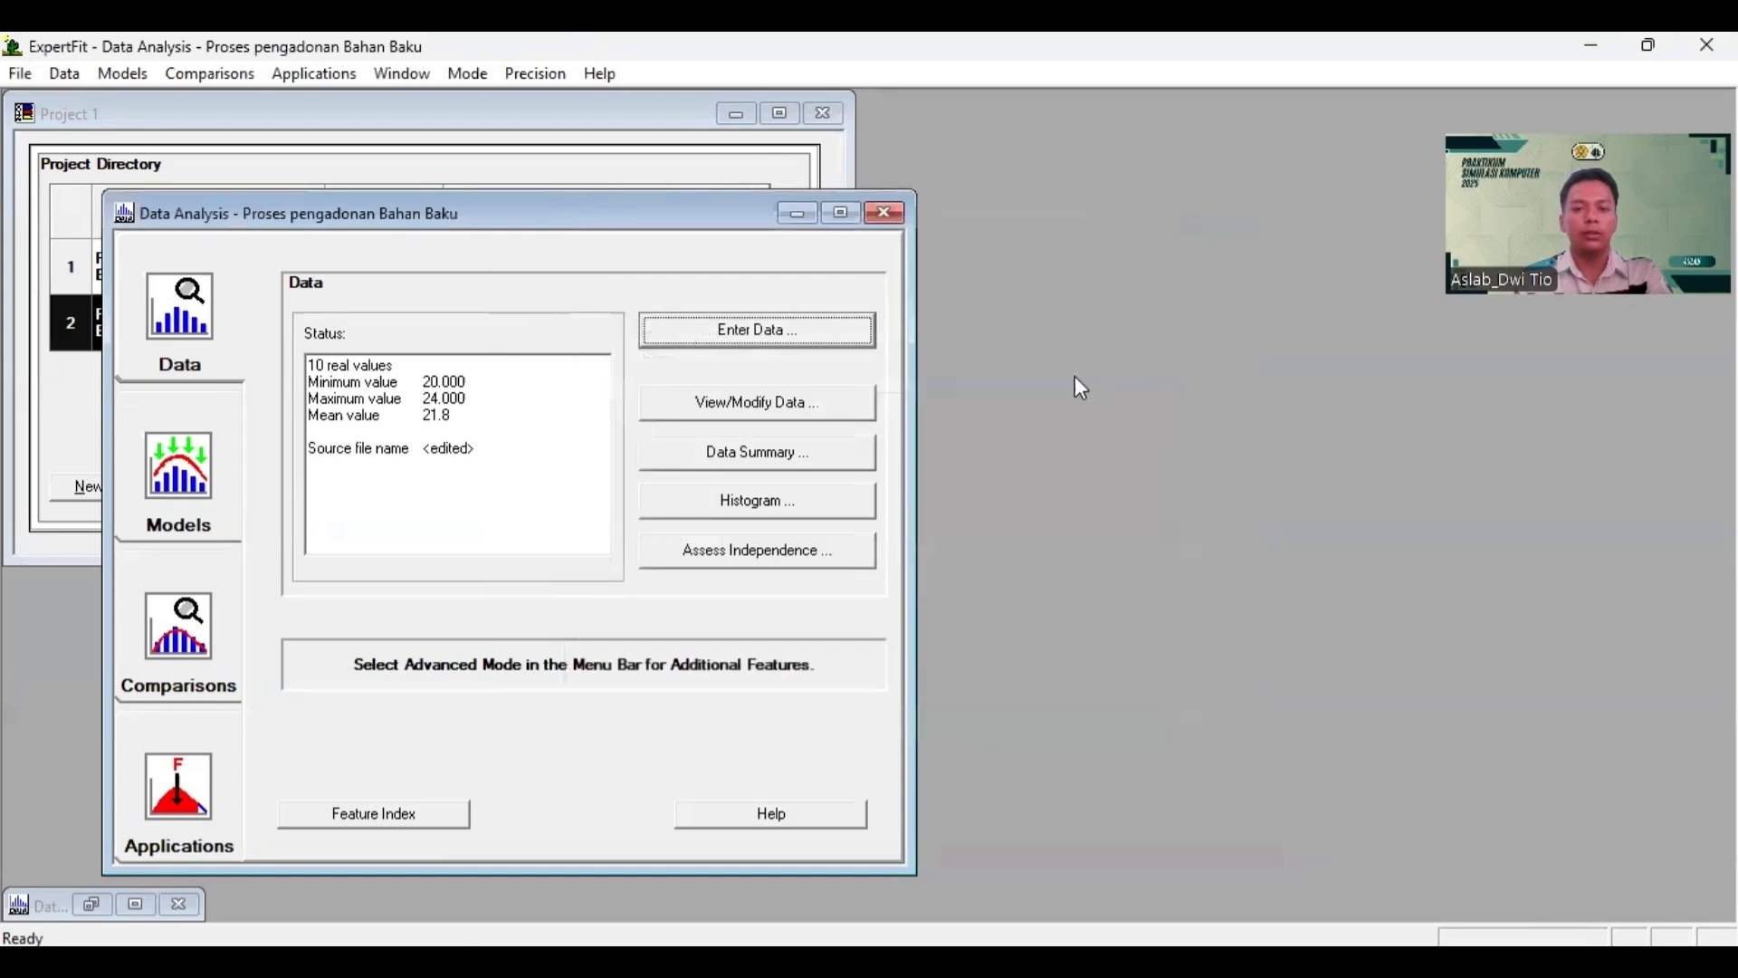
Step: Run automated model fitting on the pengadonan data, review the candidate distributions and close the results
left_click(177, 490)
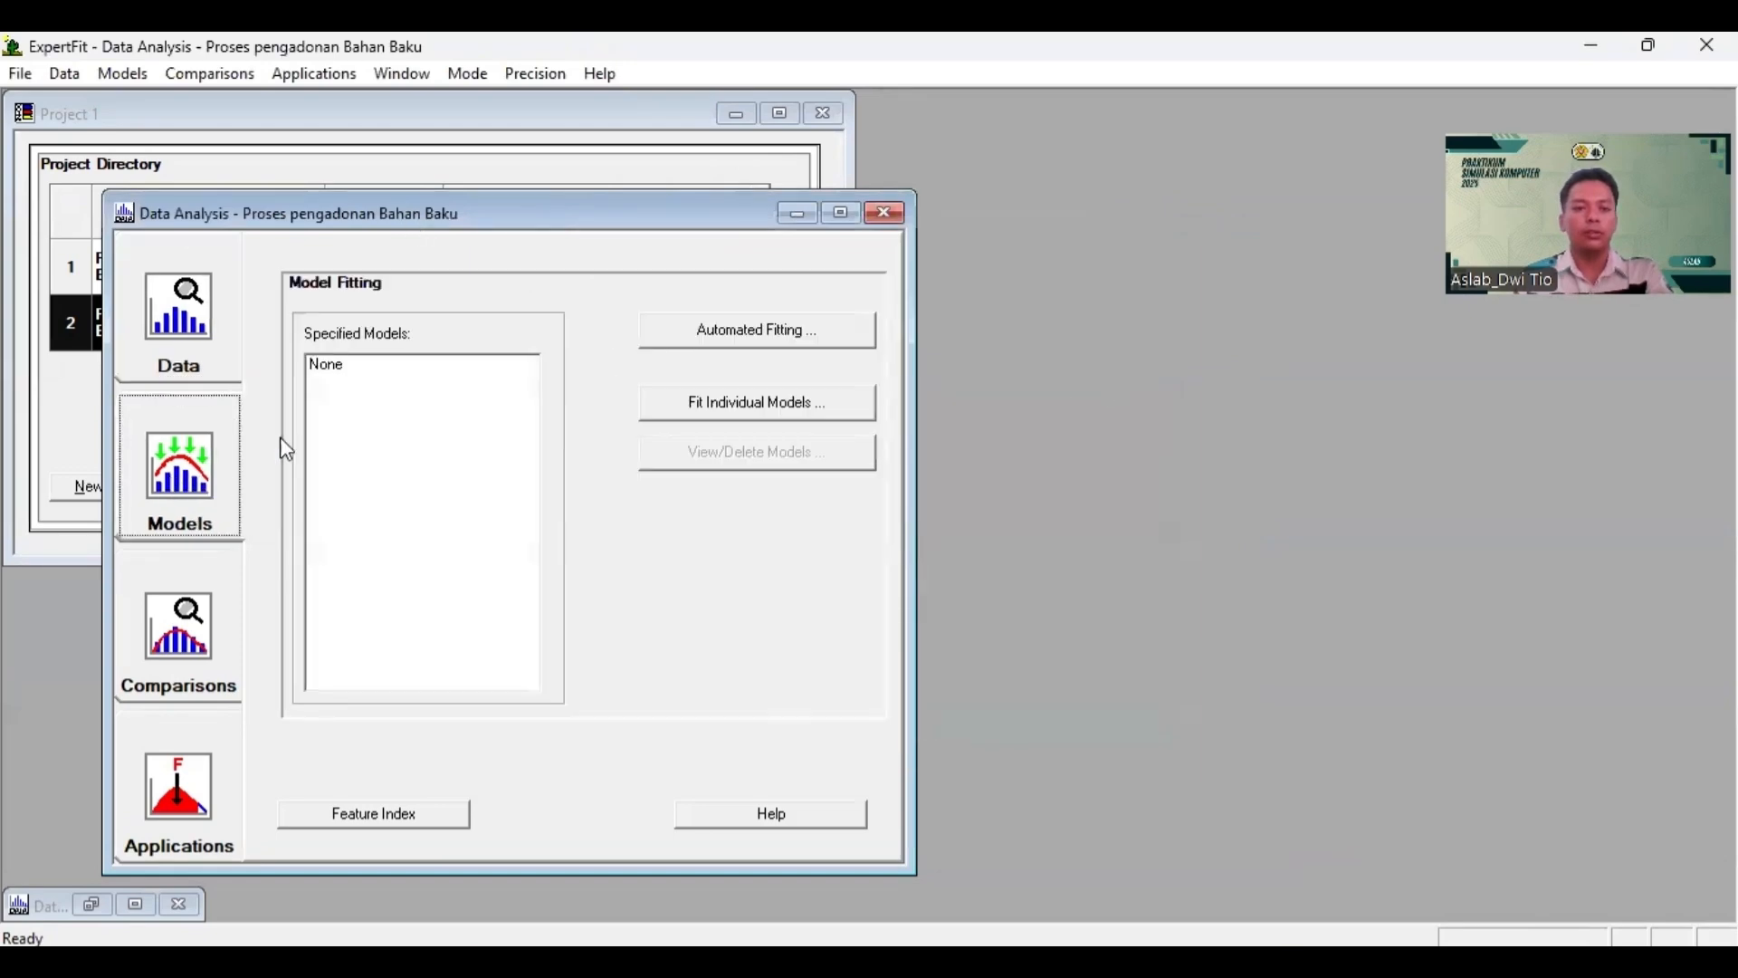
left_click(777, 333)
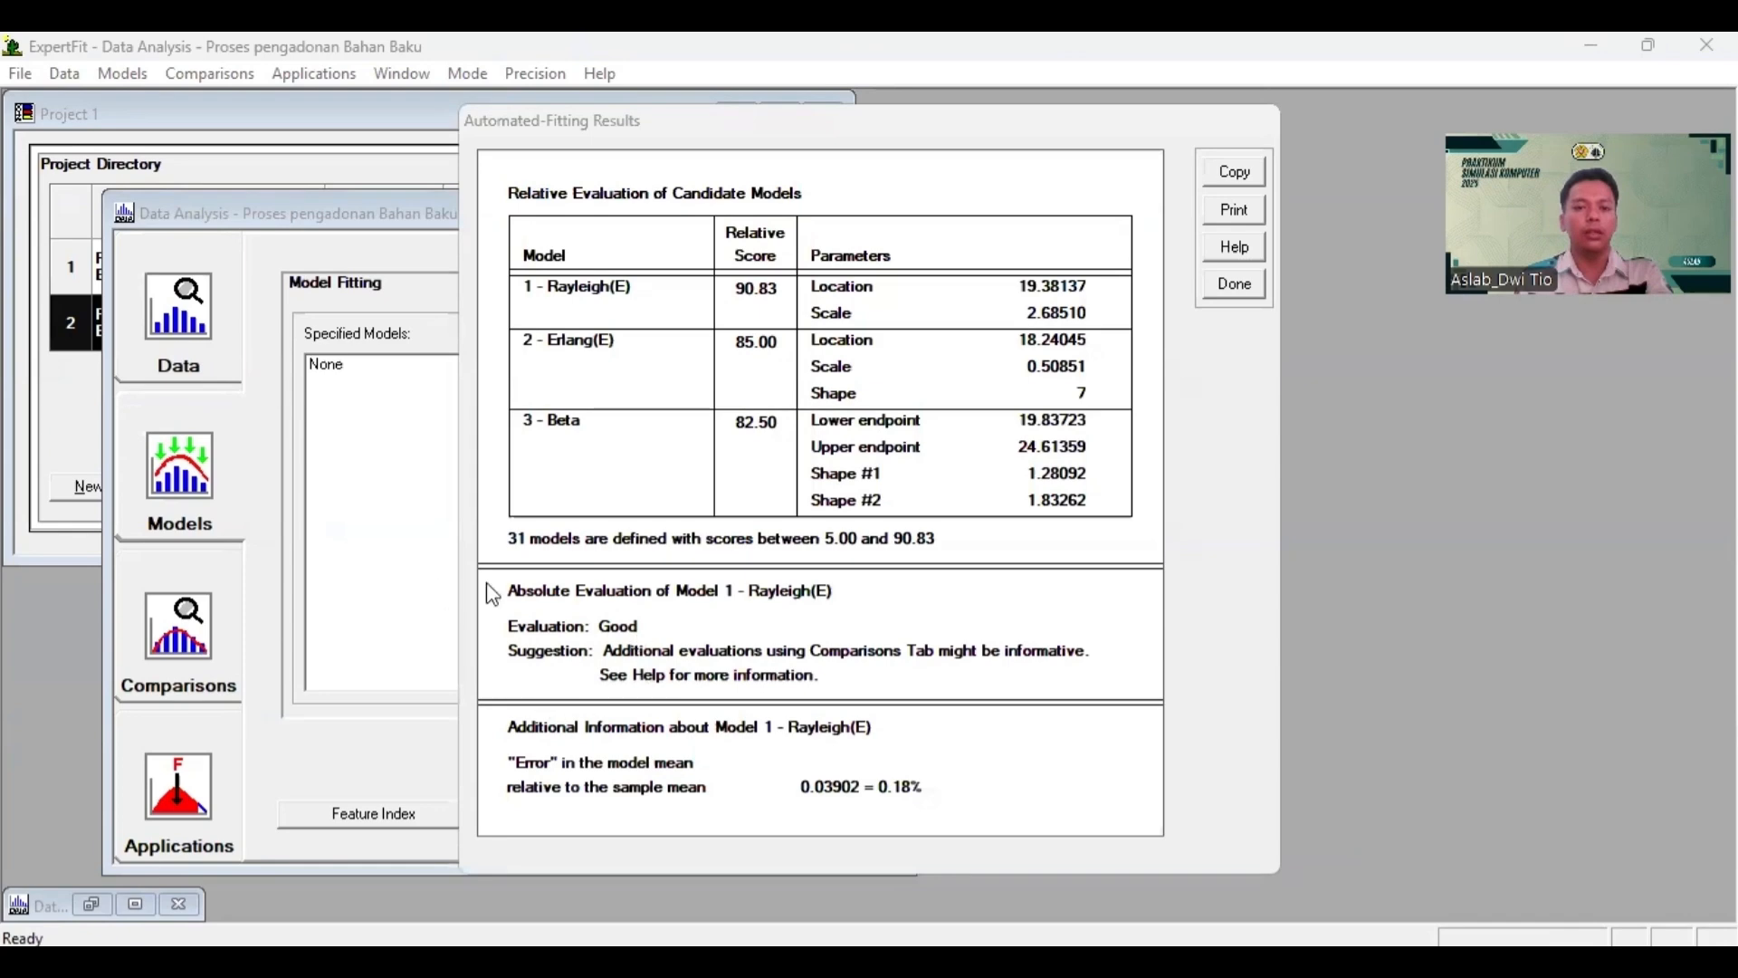
left_click(1234, 284)
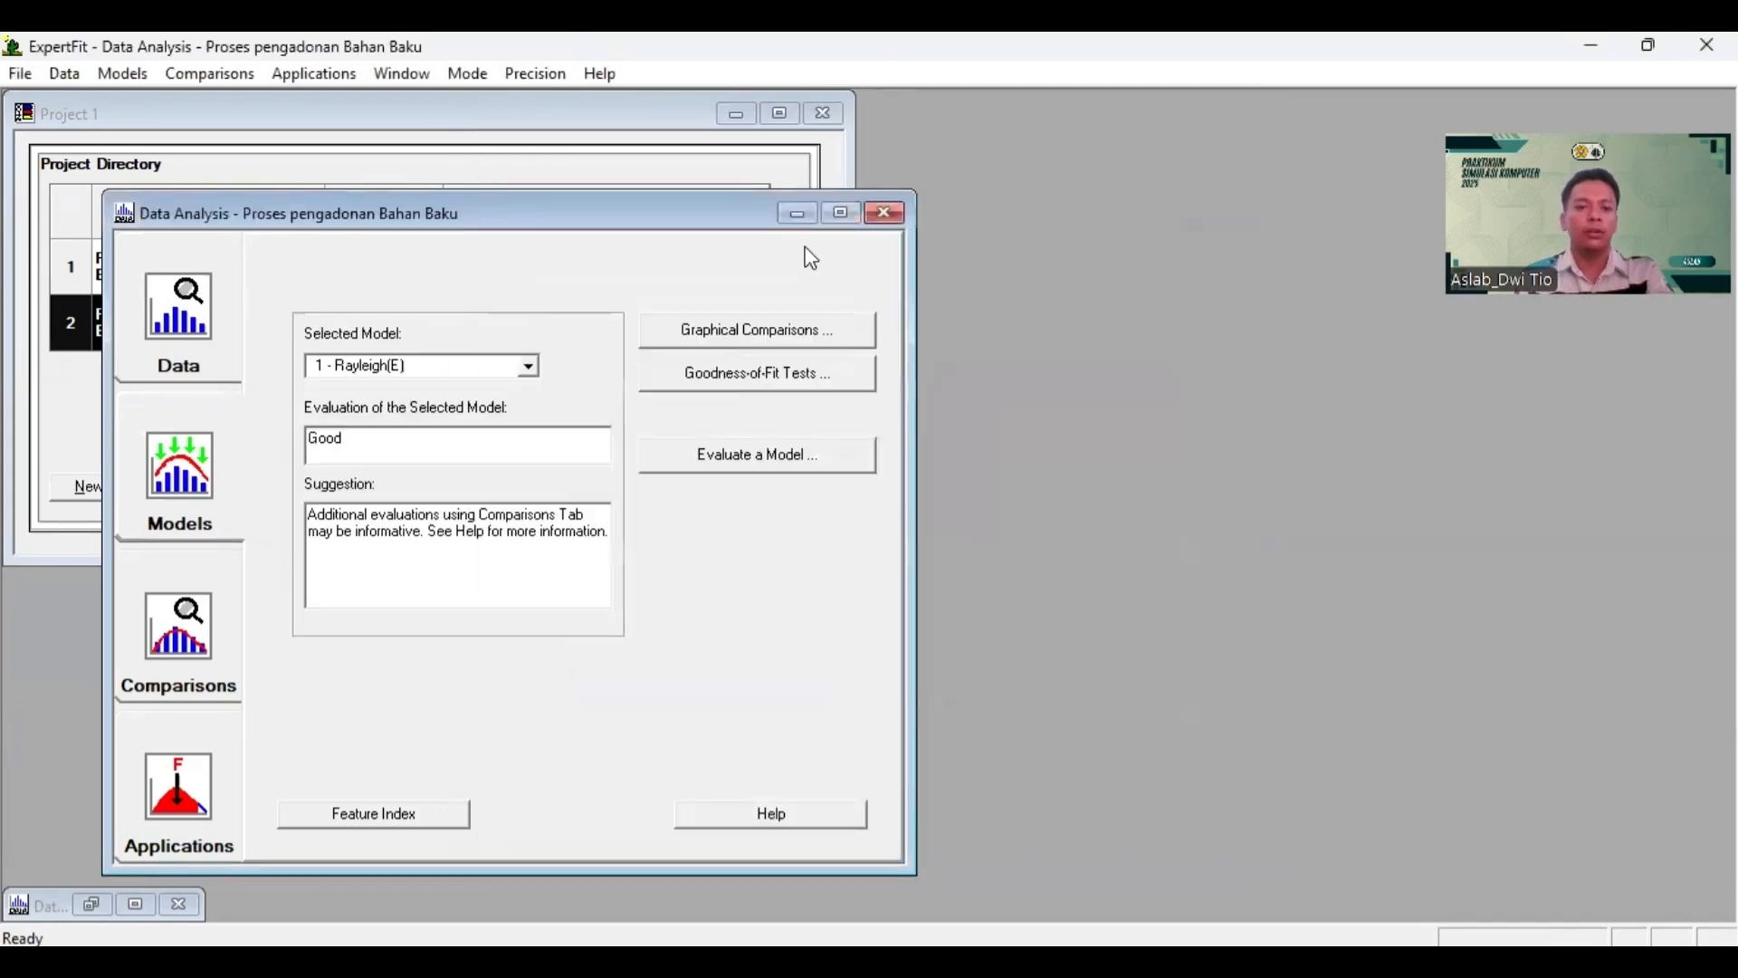
Step: Generate the Flexsim representation of the Rayleigh(E) model for the pengadonan data and copy its weibull code expression
left_click(178, 786)
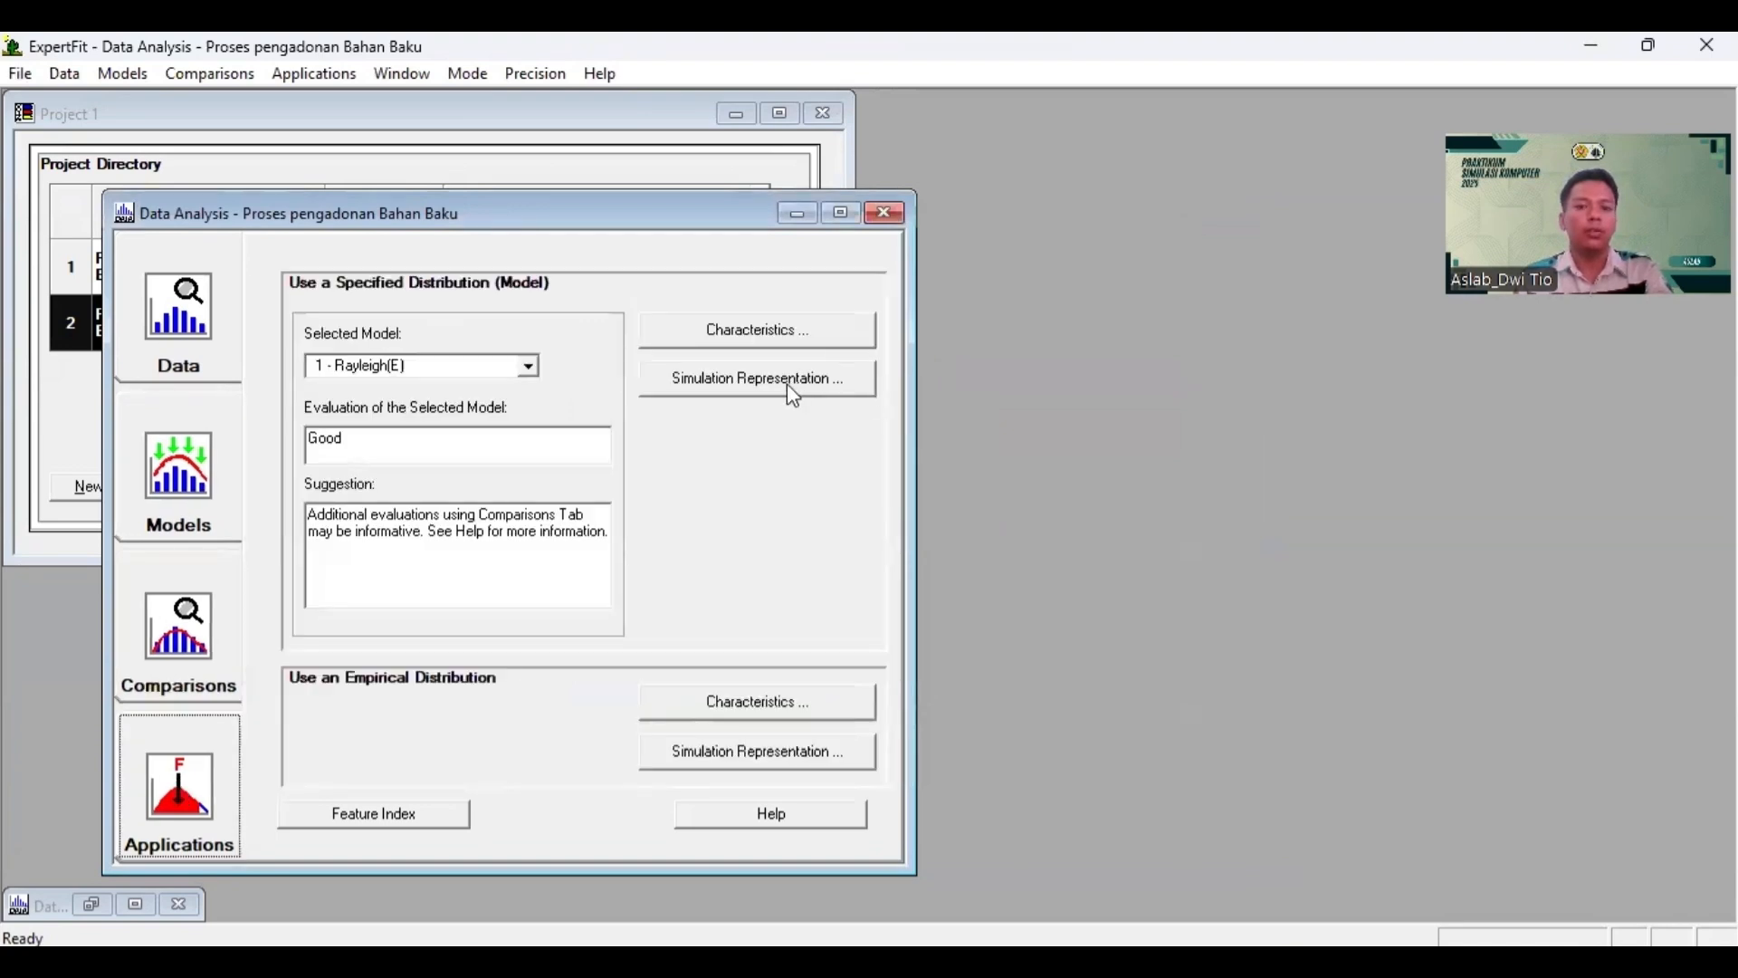
left_click(787, 384)
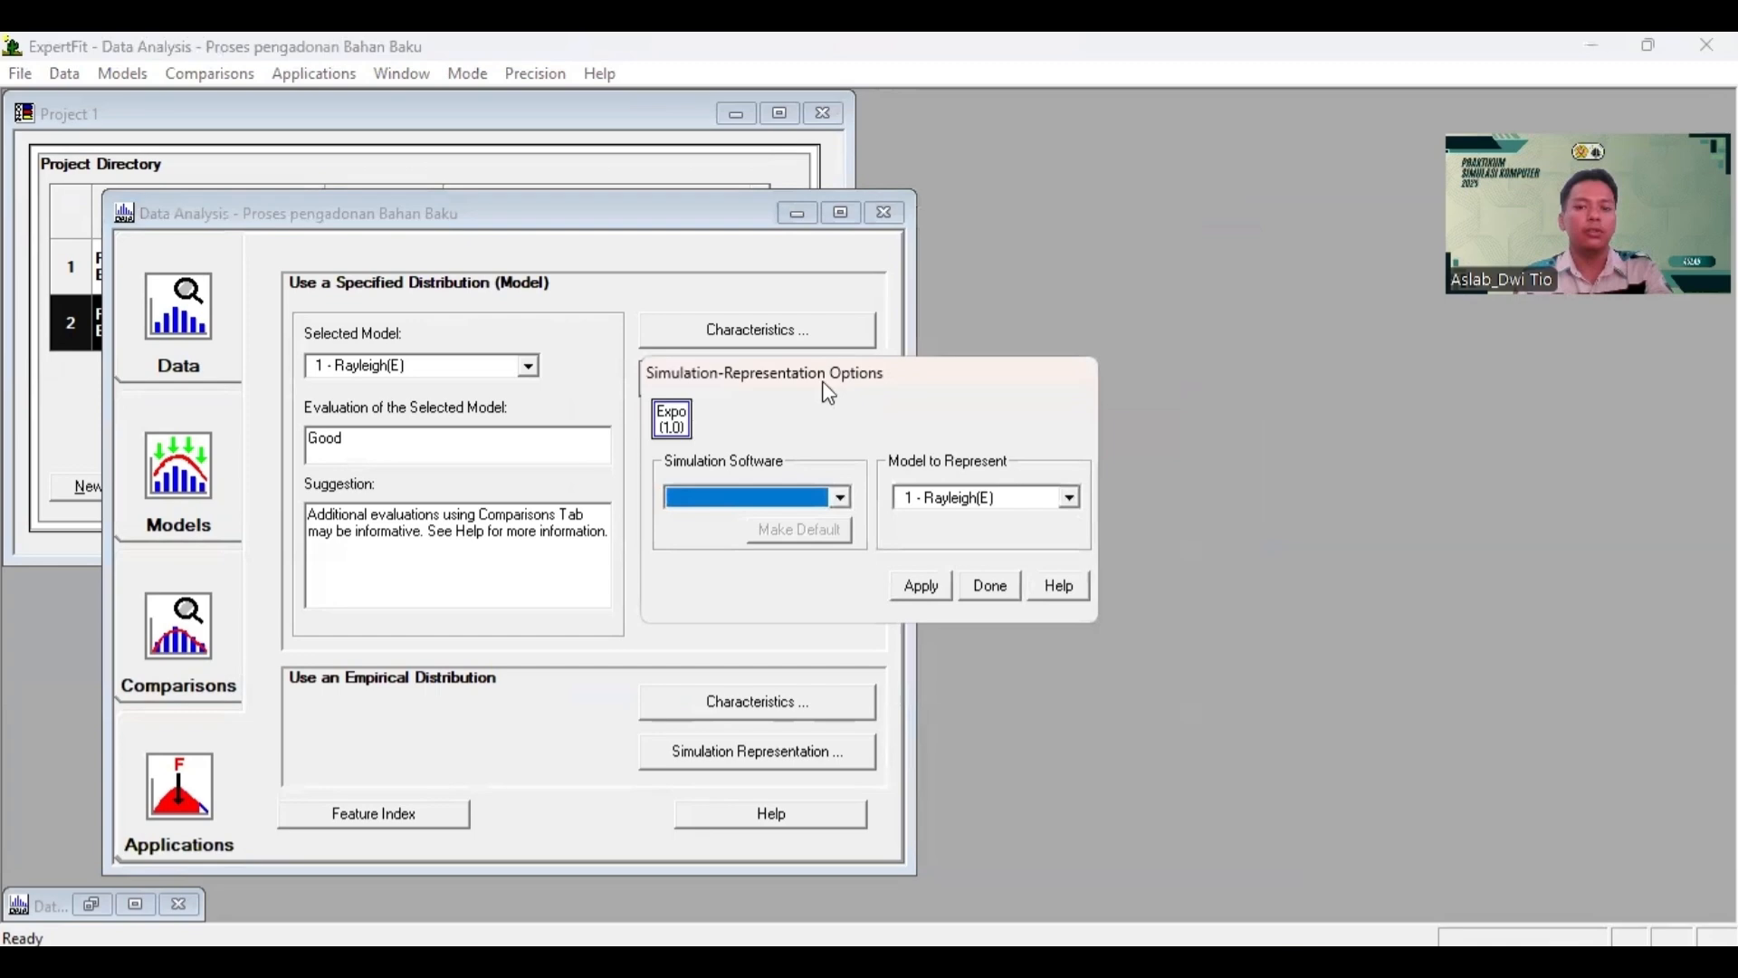
left_click(841, 497)
left_click(764, 522)
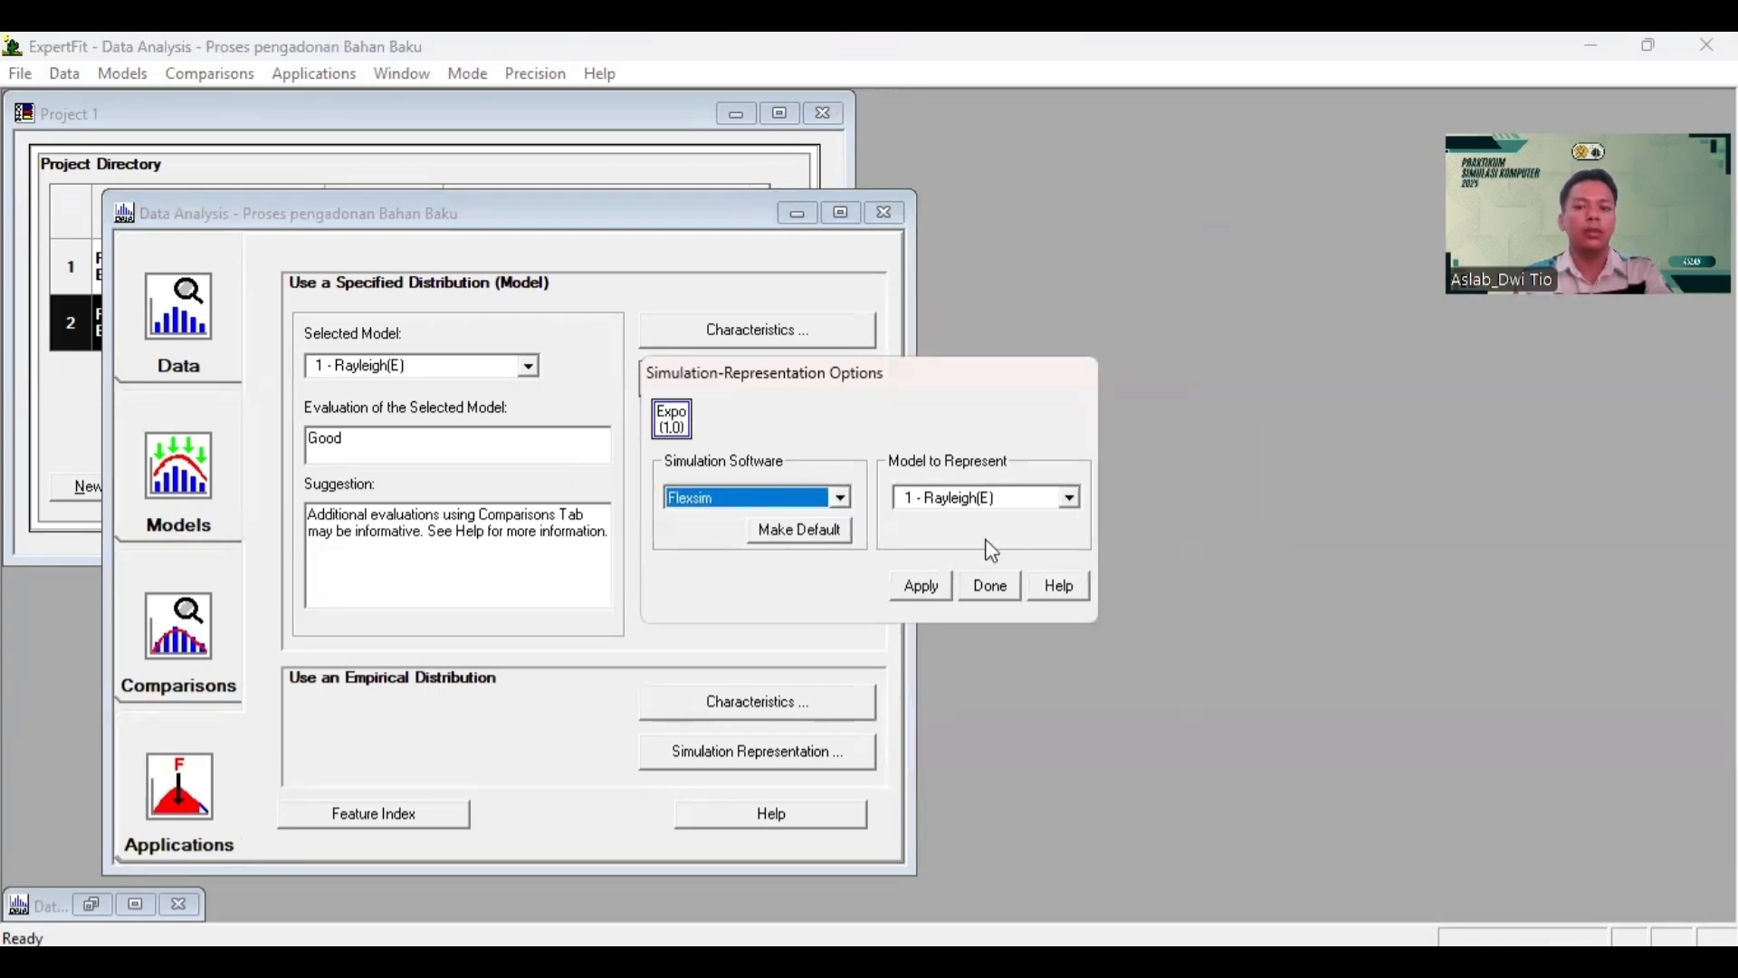
left_click(923, 586)
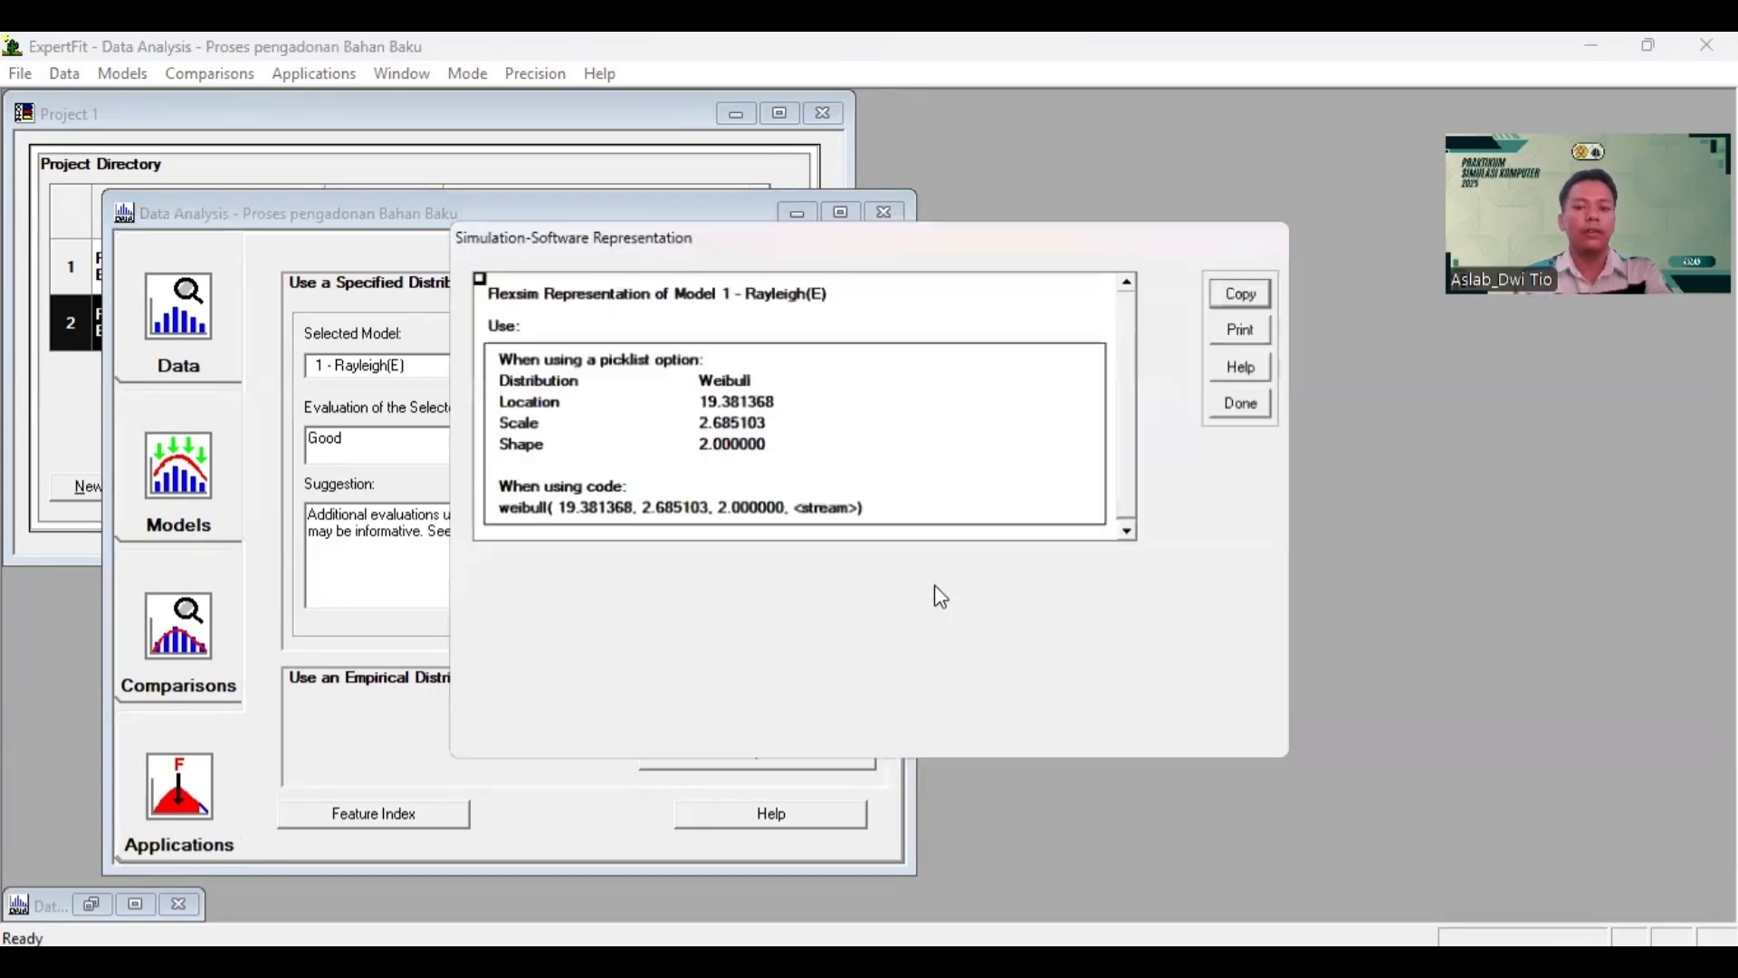
left_click(553, 507)
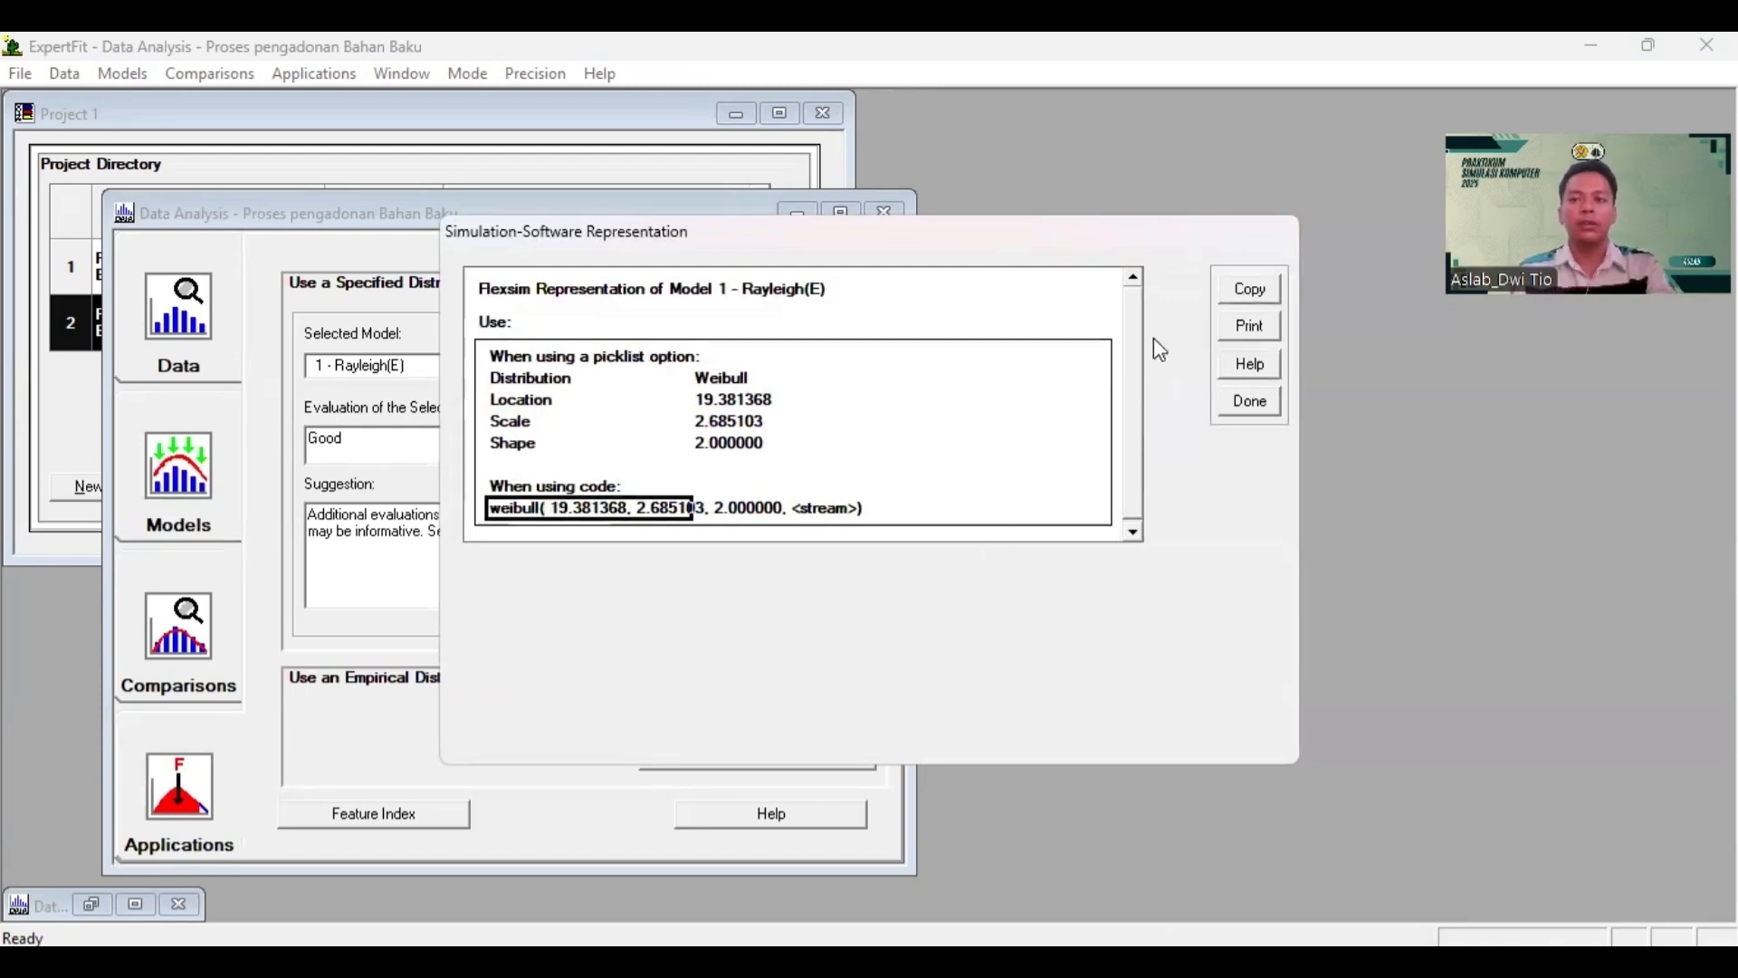
left_click(1254, 290)
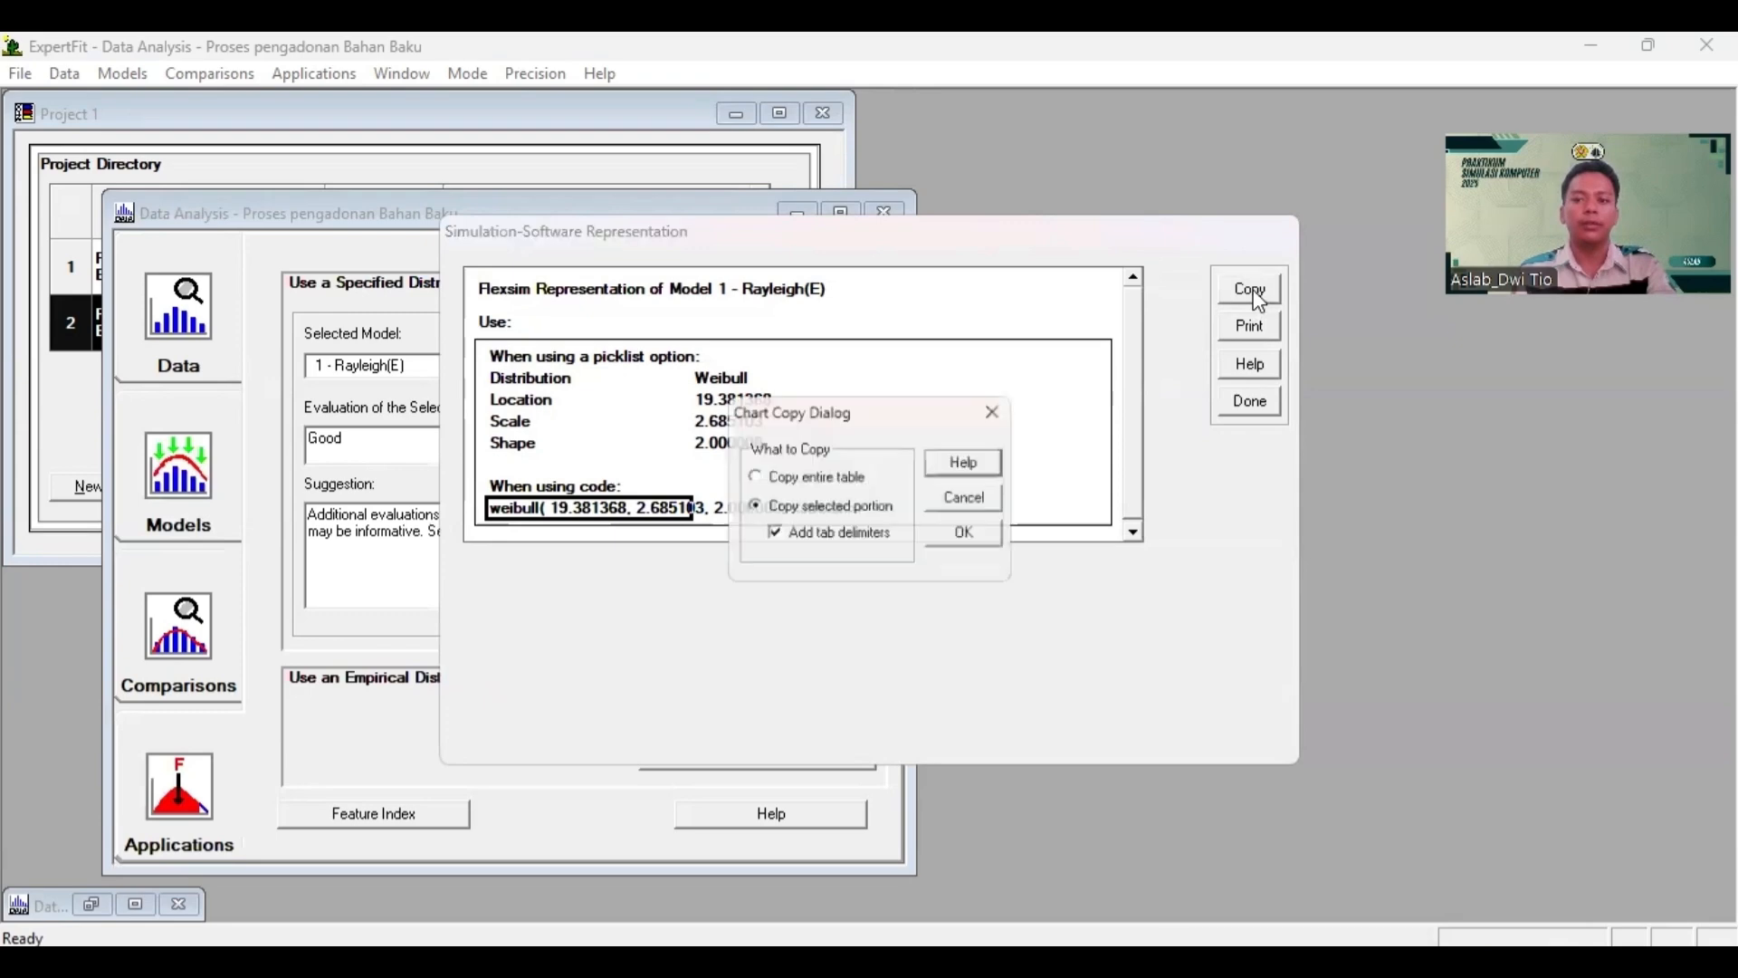
left_click(969, 535)
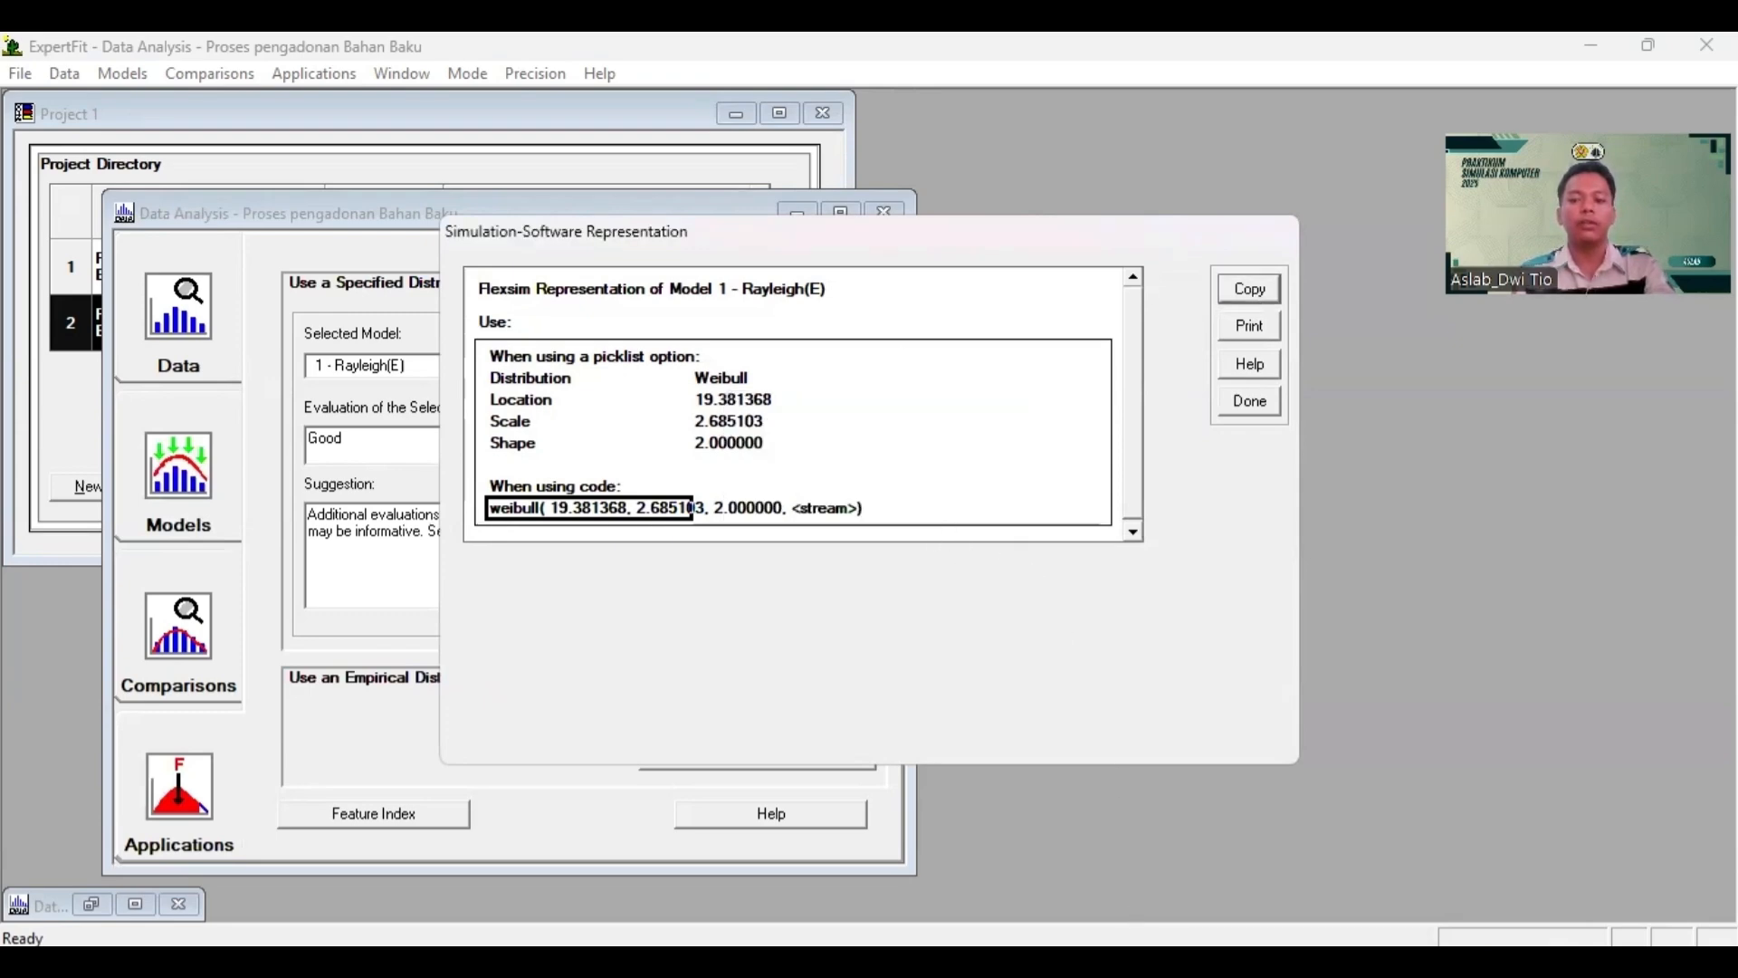
Step: Switch to FlexSim and paste the copied weibull expression as the Process Time of Proses Pengadonan Bahan Baku
left_click(1193, 960)
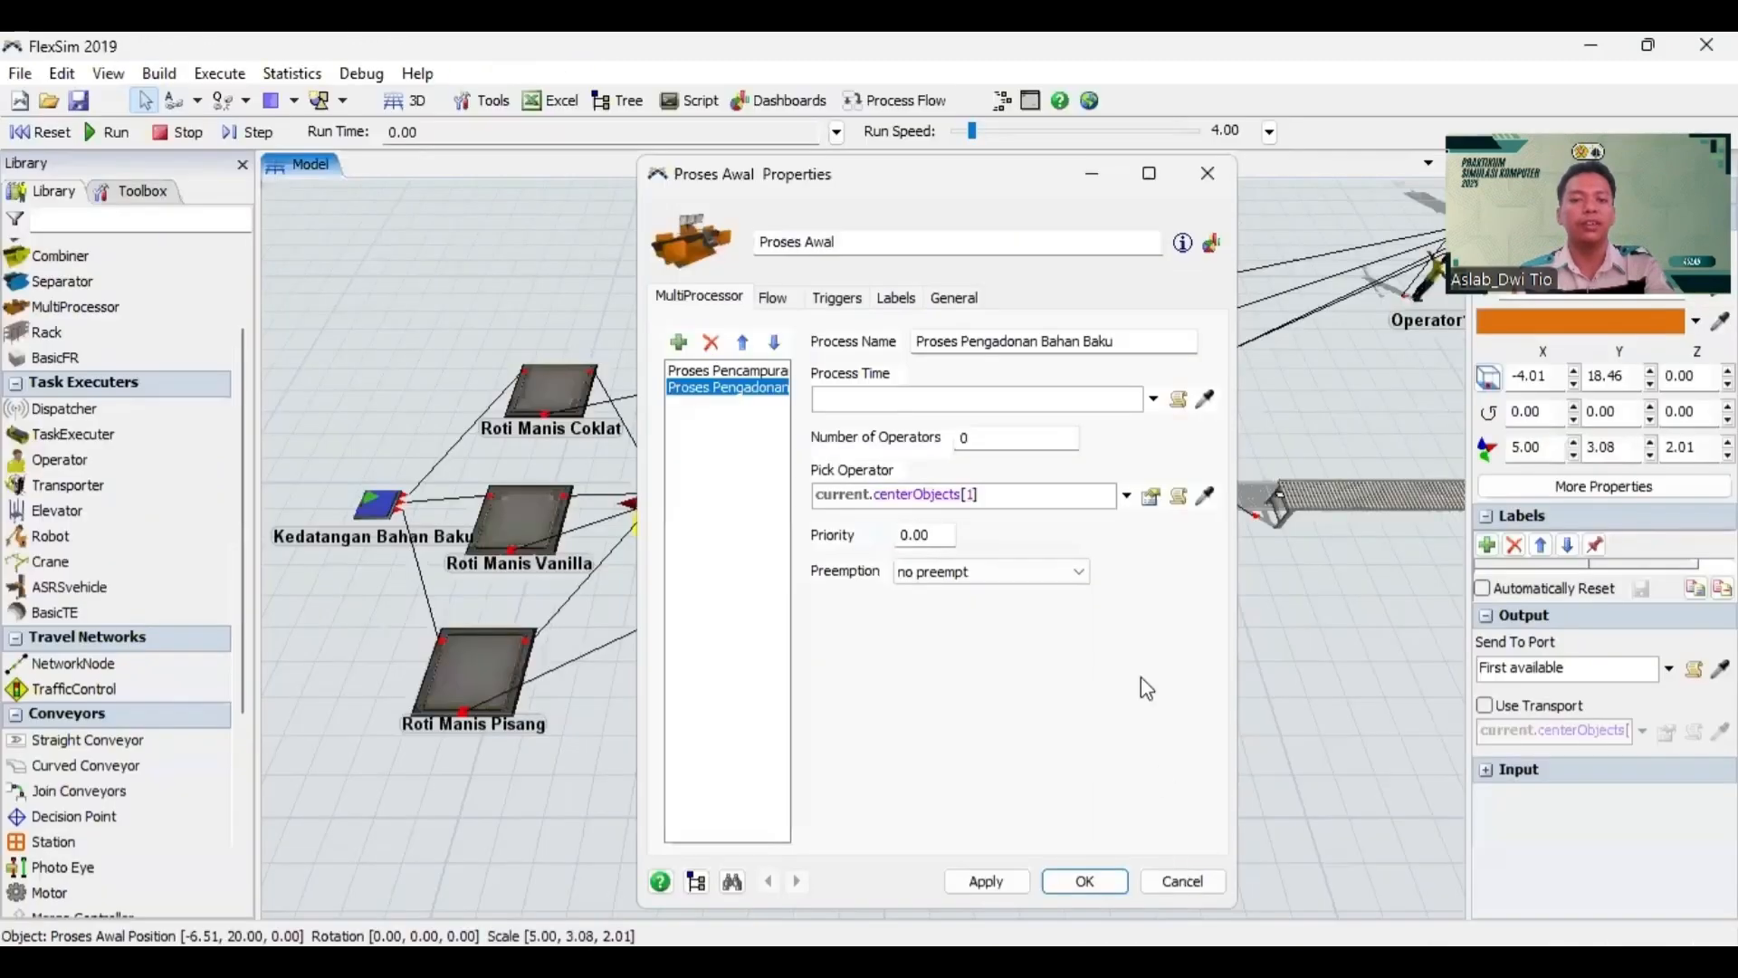
left_click(944, 396)
key("ctrl+v")
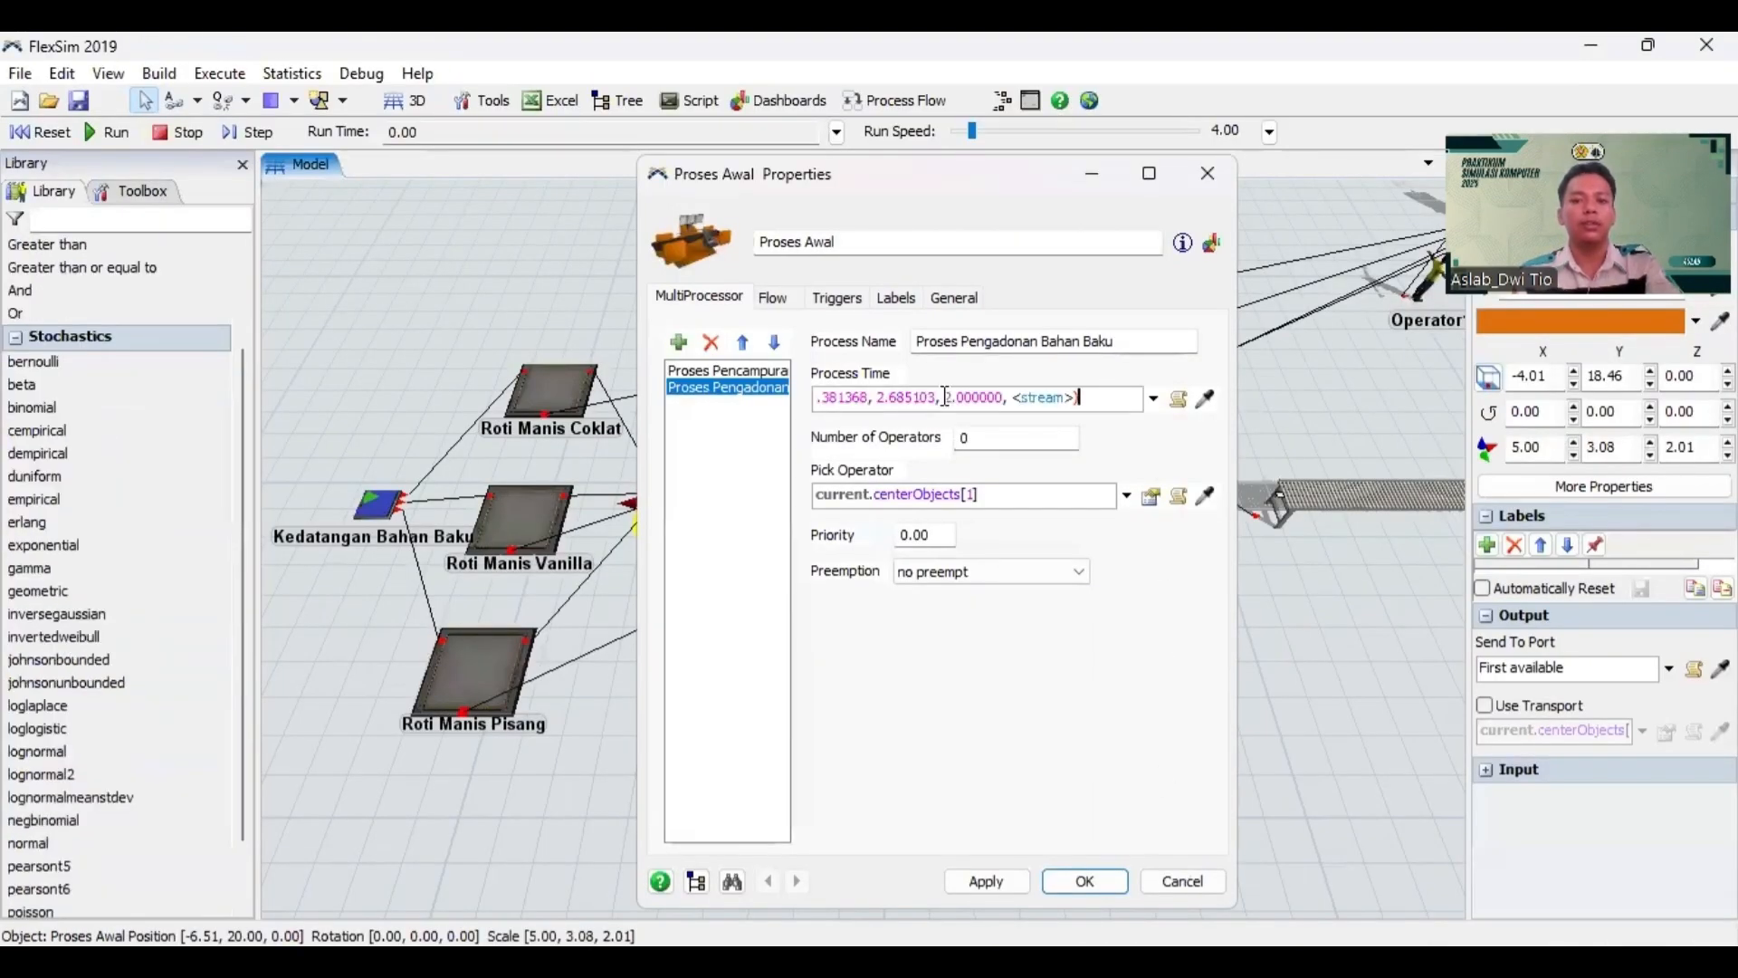
Step: Replace the <stream> placeholder in the pengadonan process time with getstream(current) and apply the change
double_click(1055, 402)
type("get")
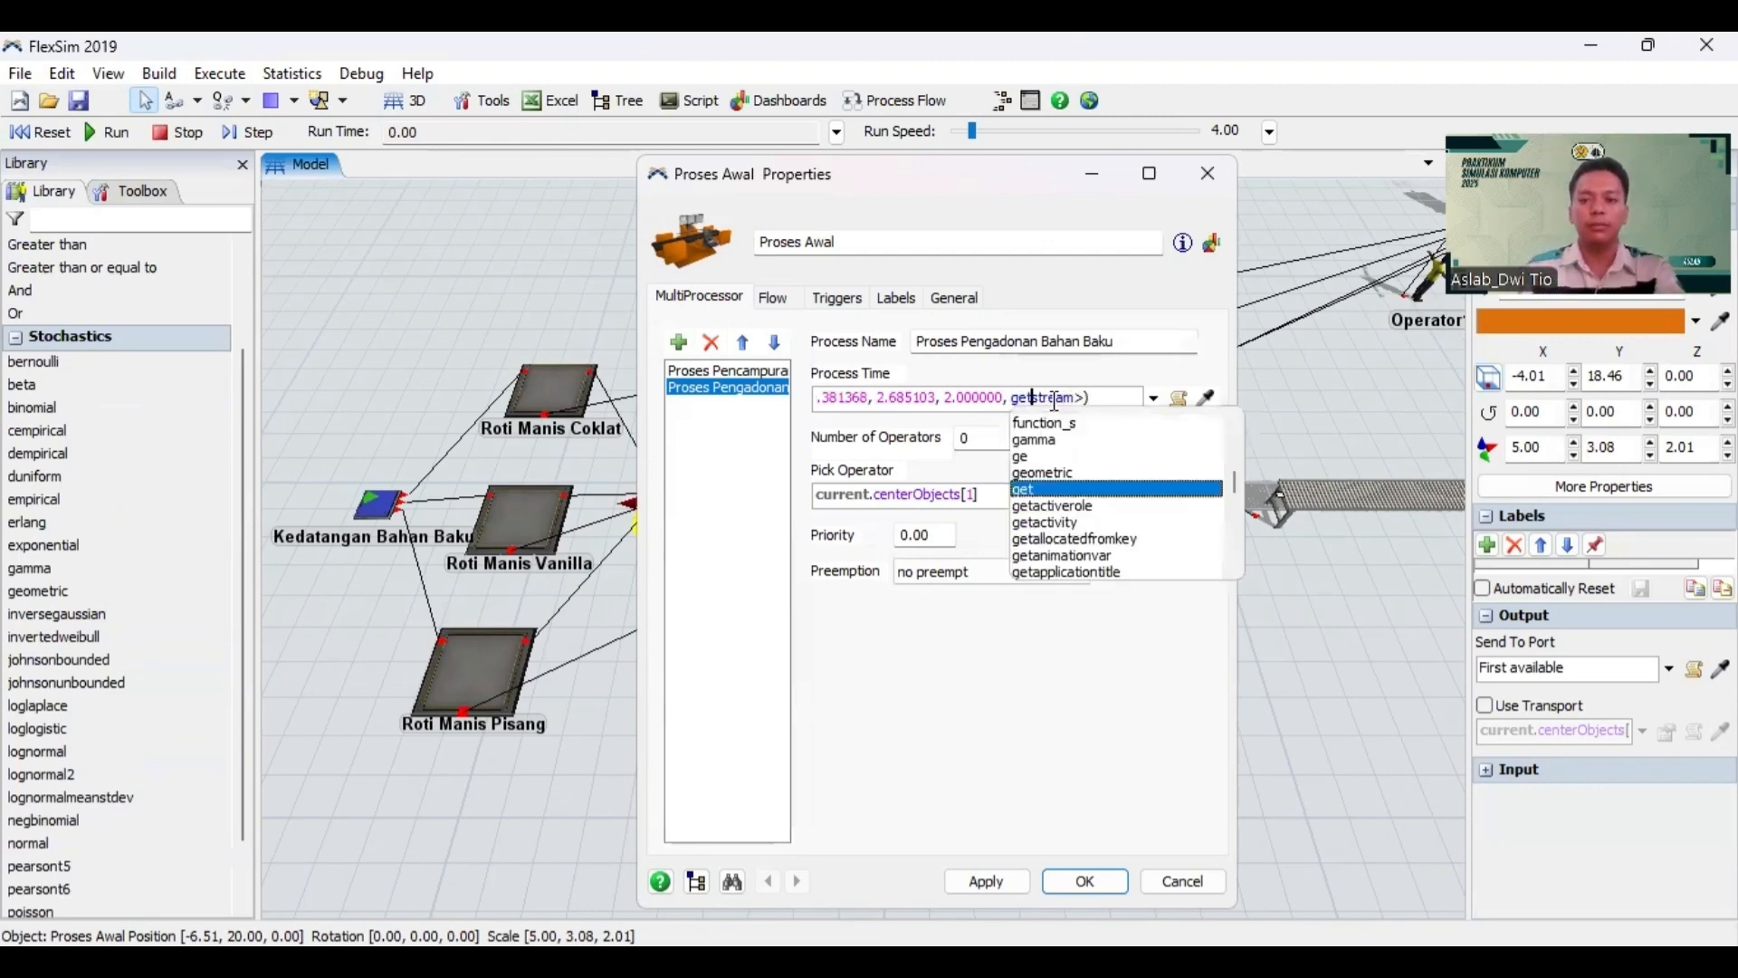
left_click(1084, 399)
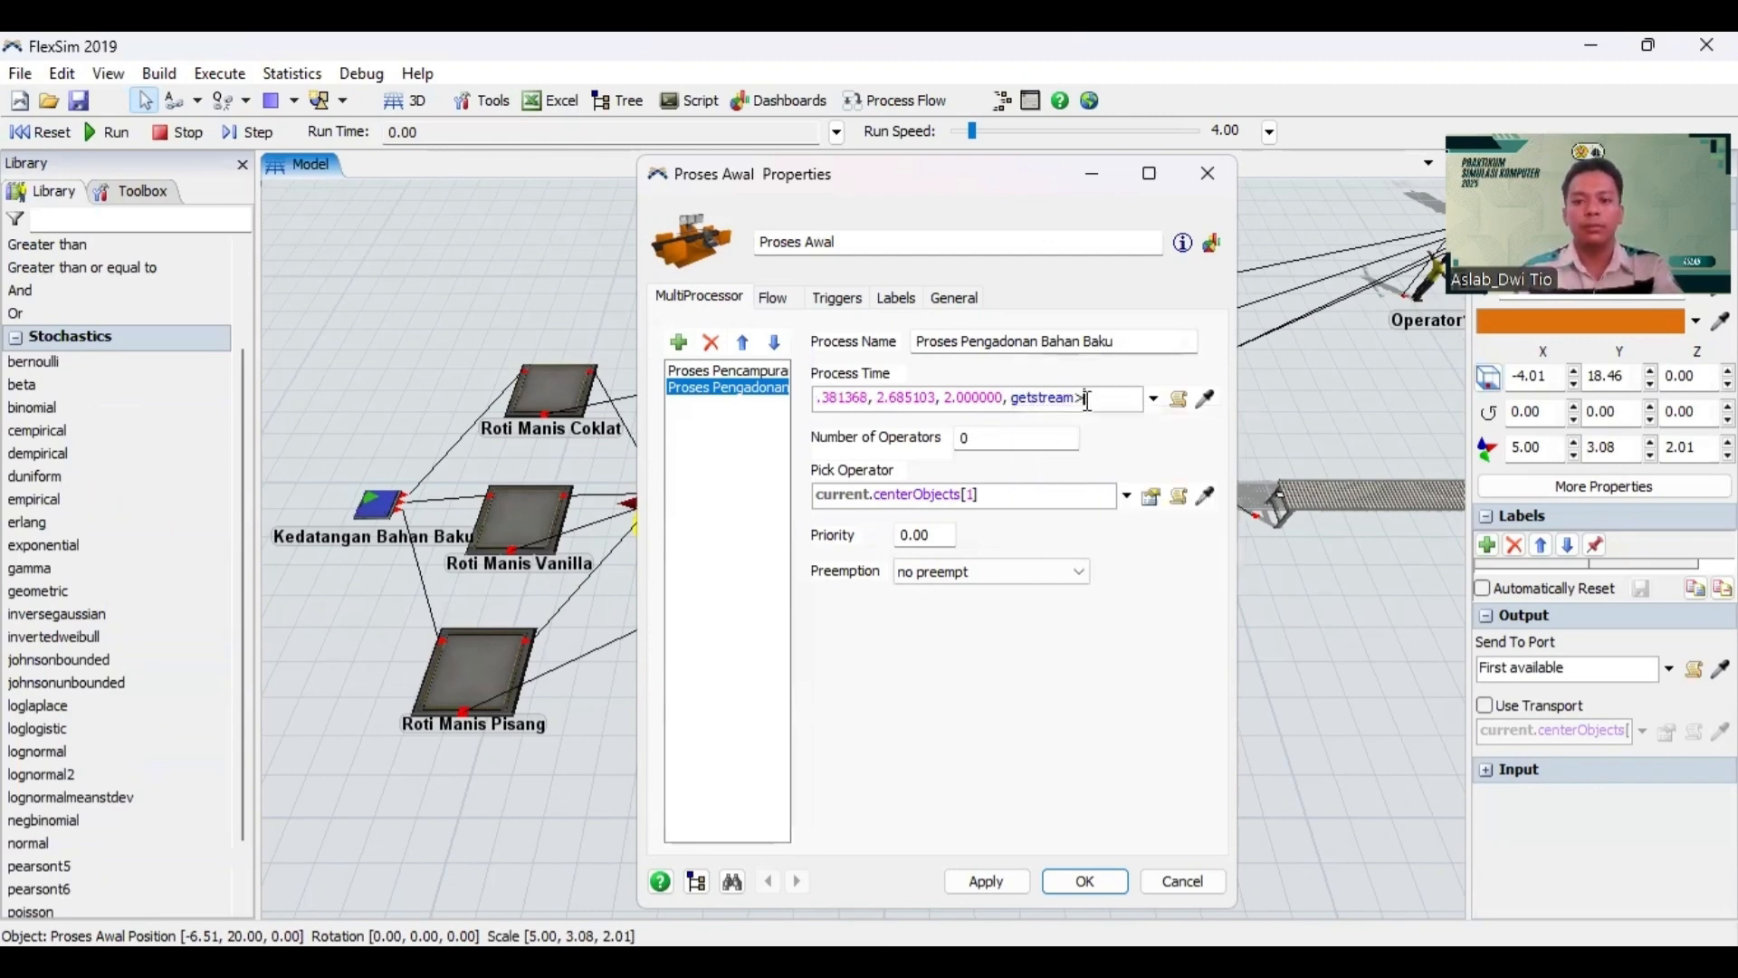
key("BackSpace")
type("(")
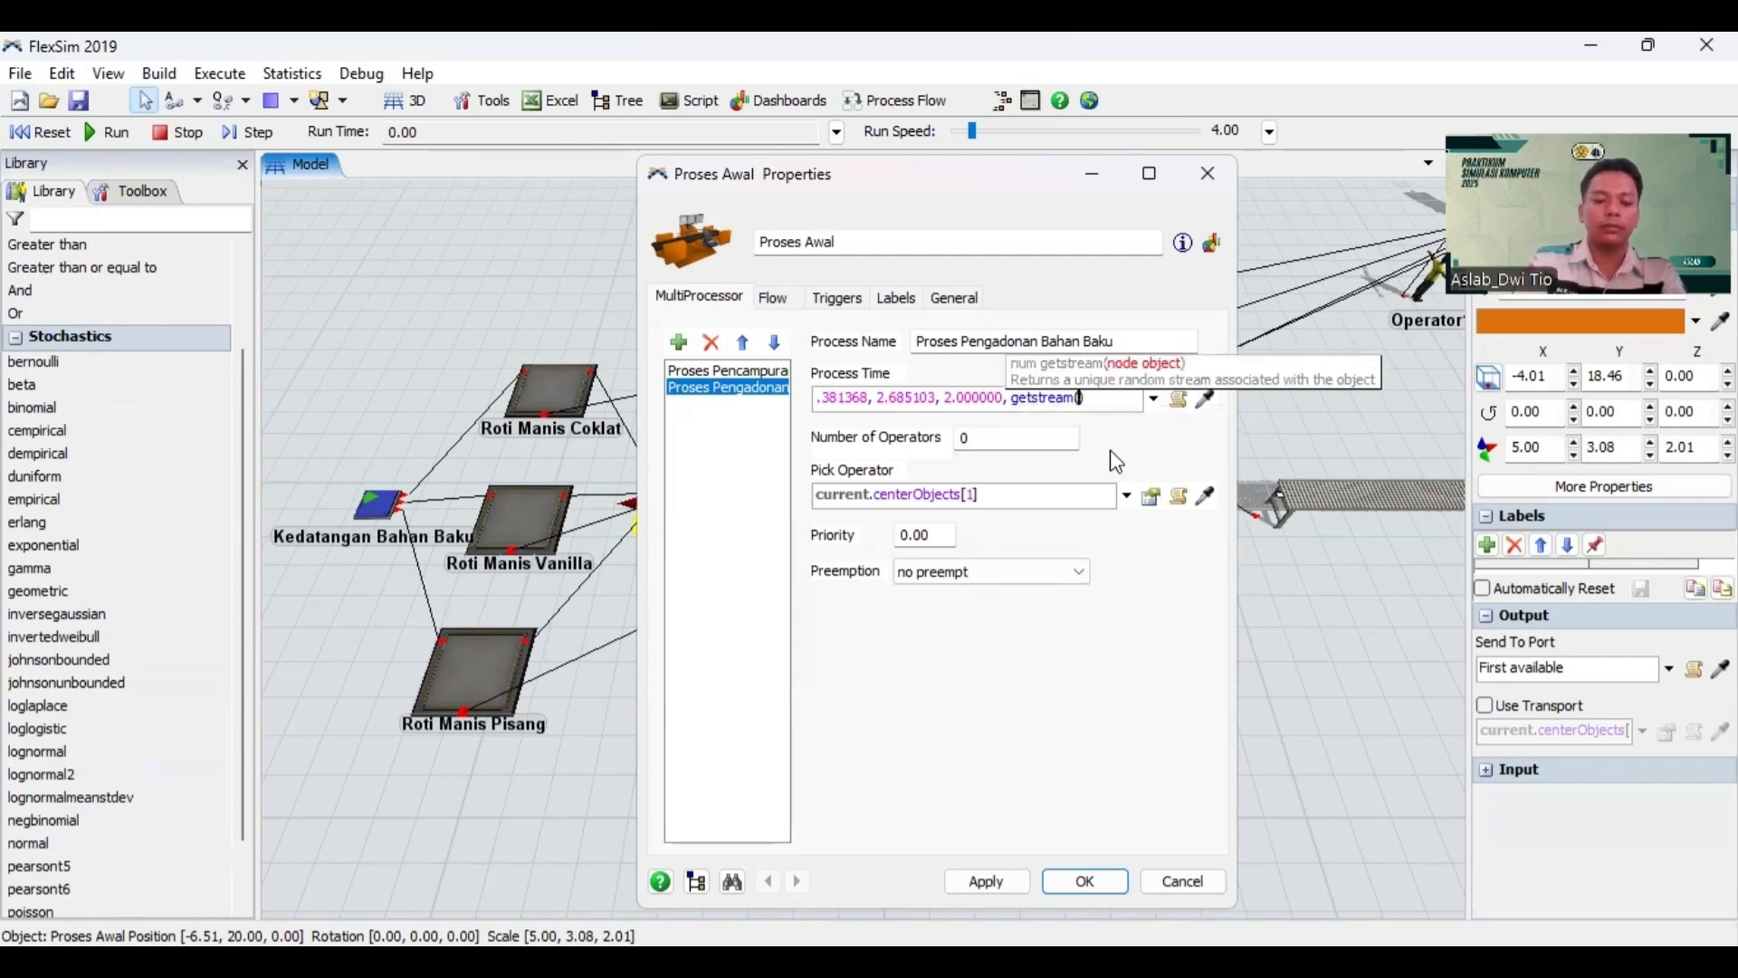
type("current")
key("Return")
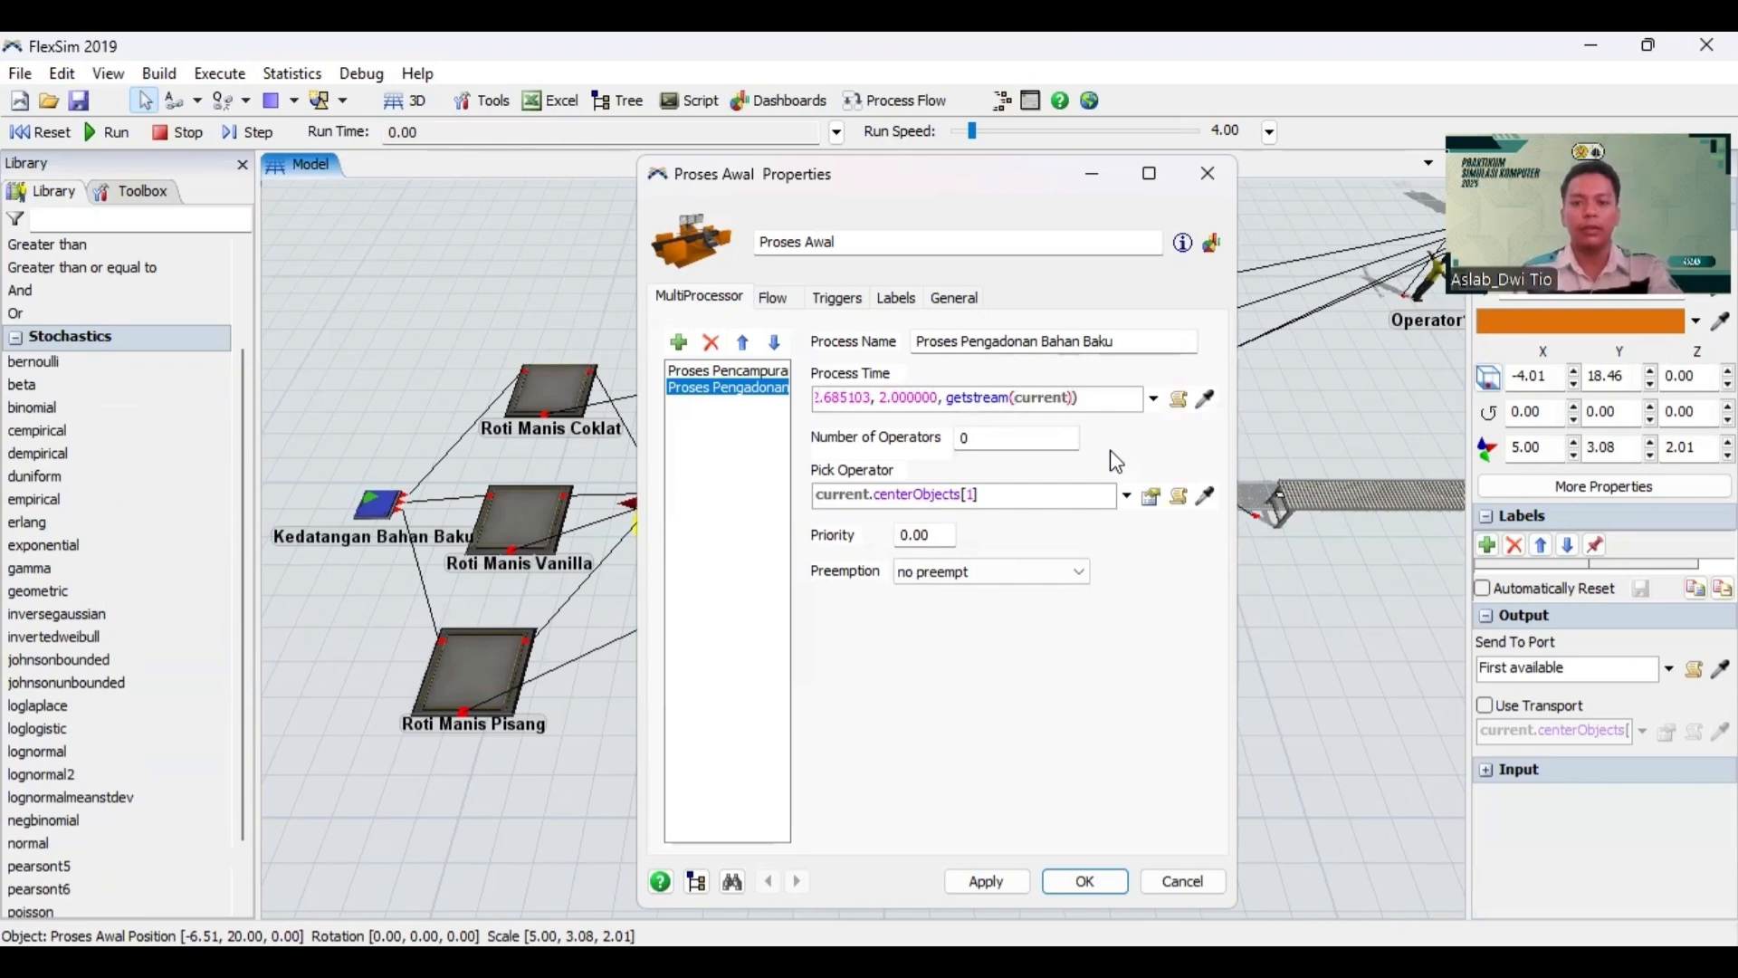
left_click(1046, 669)
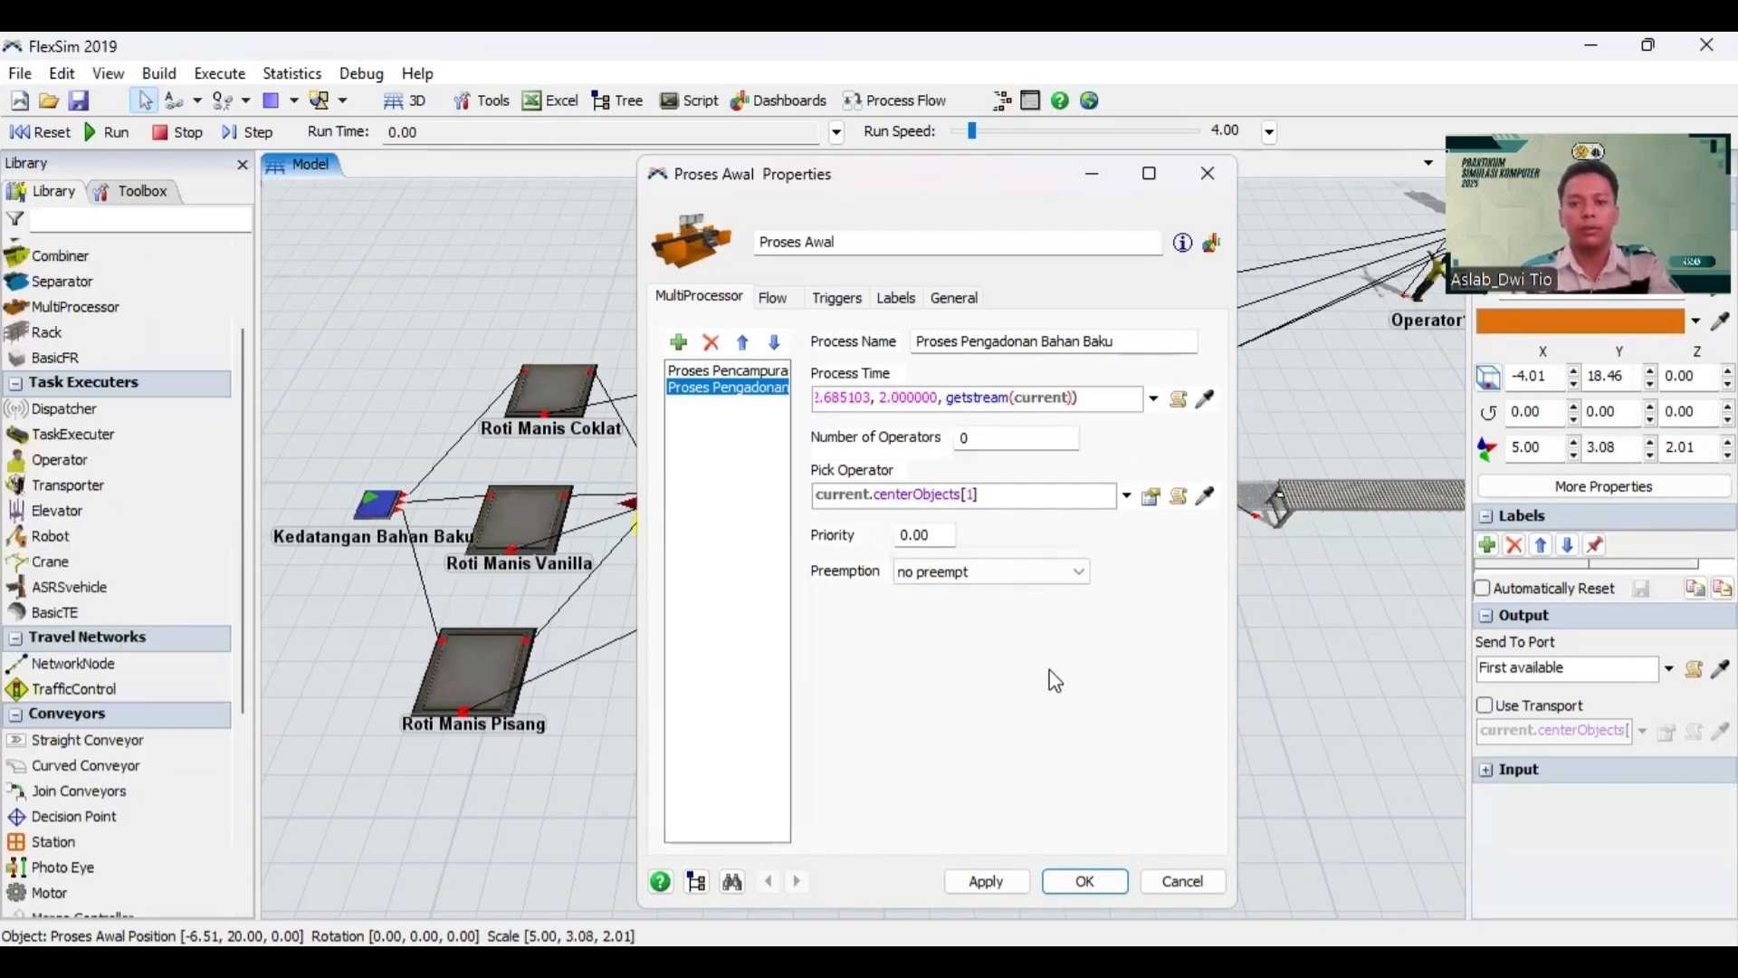
left_click(986, 876)
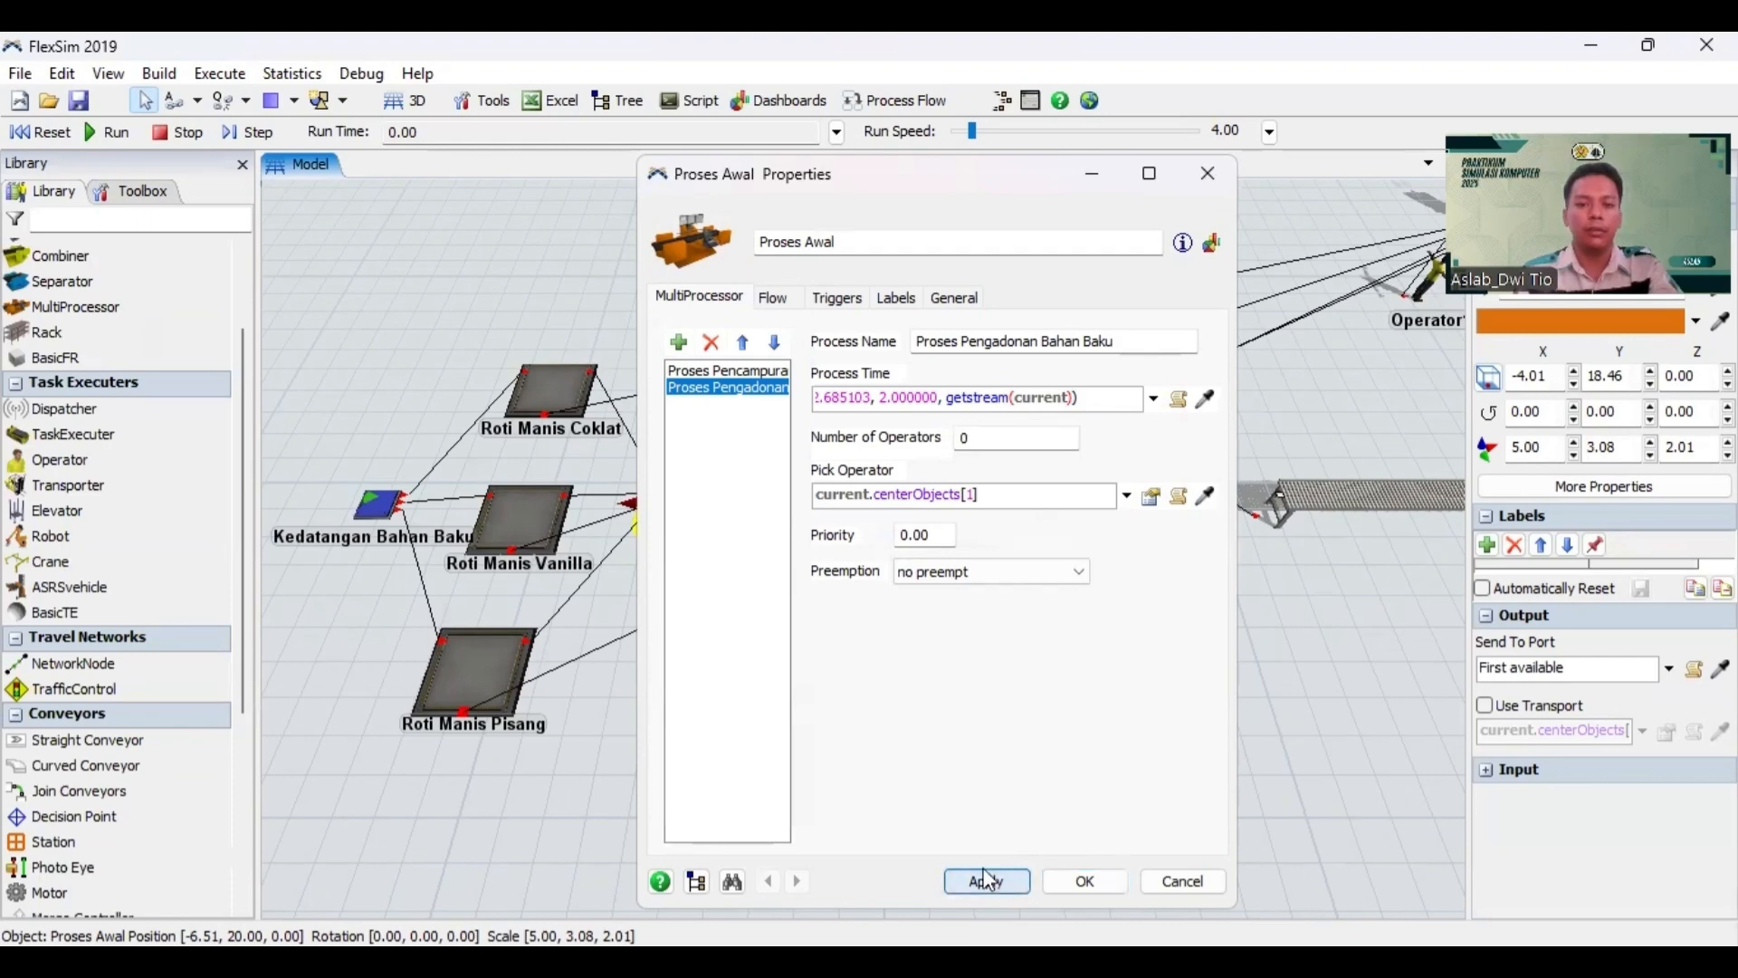
Step: Enable Use Transport for the output of Proses Awal and add an On Process Finish trigger with a Set Label action
left_click(774, 298)
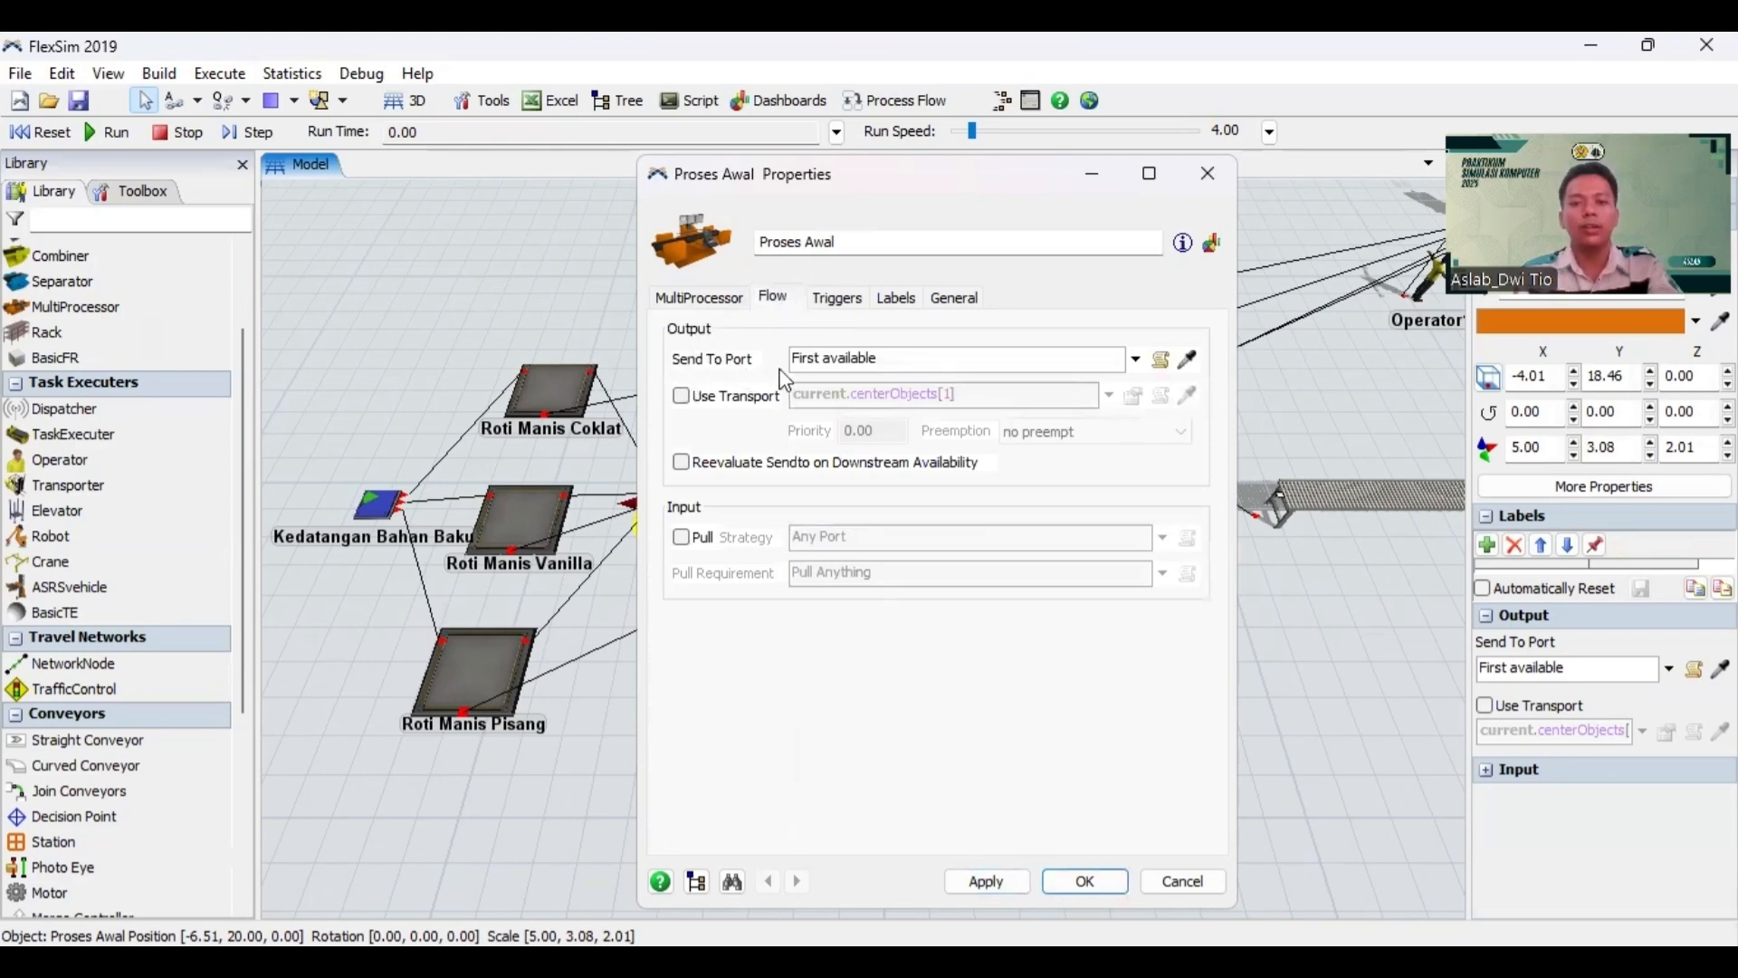
left_click(682, 398)
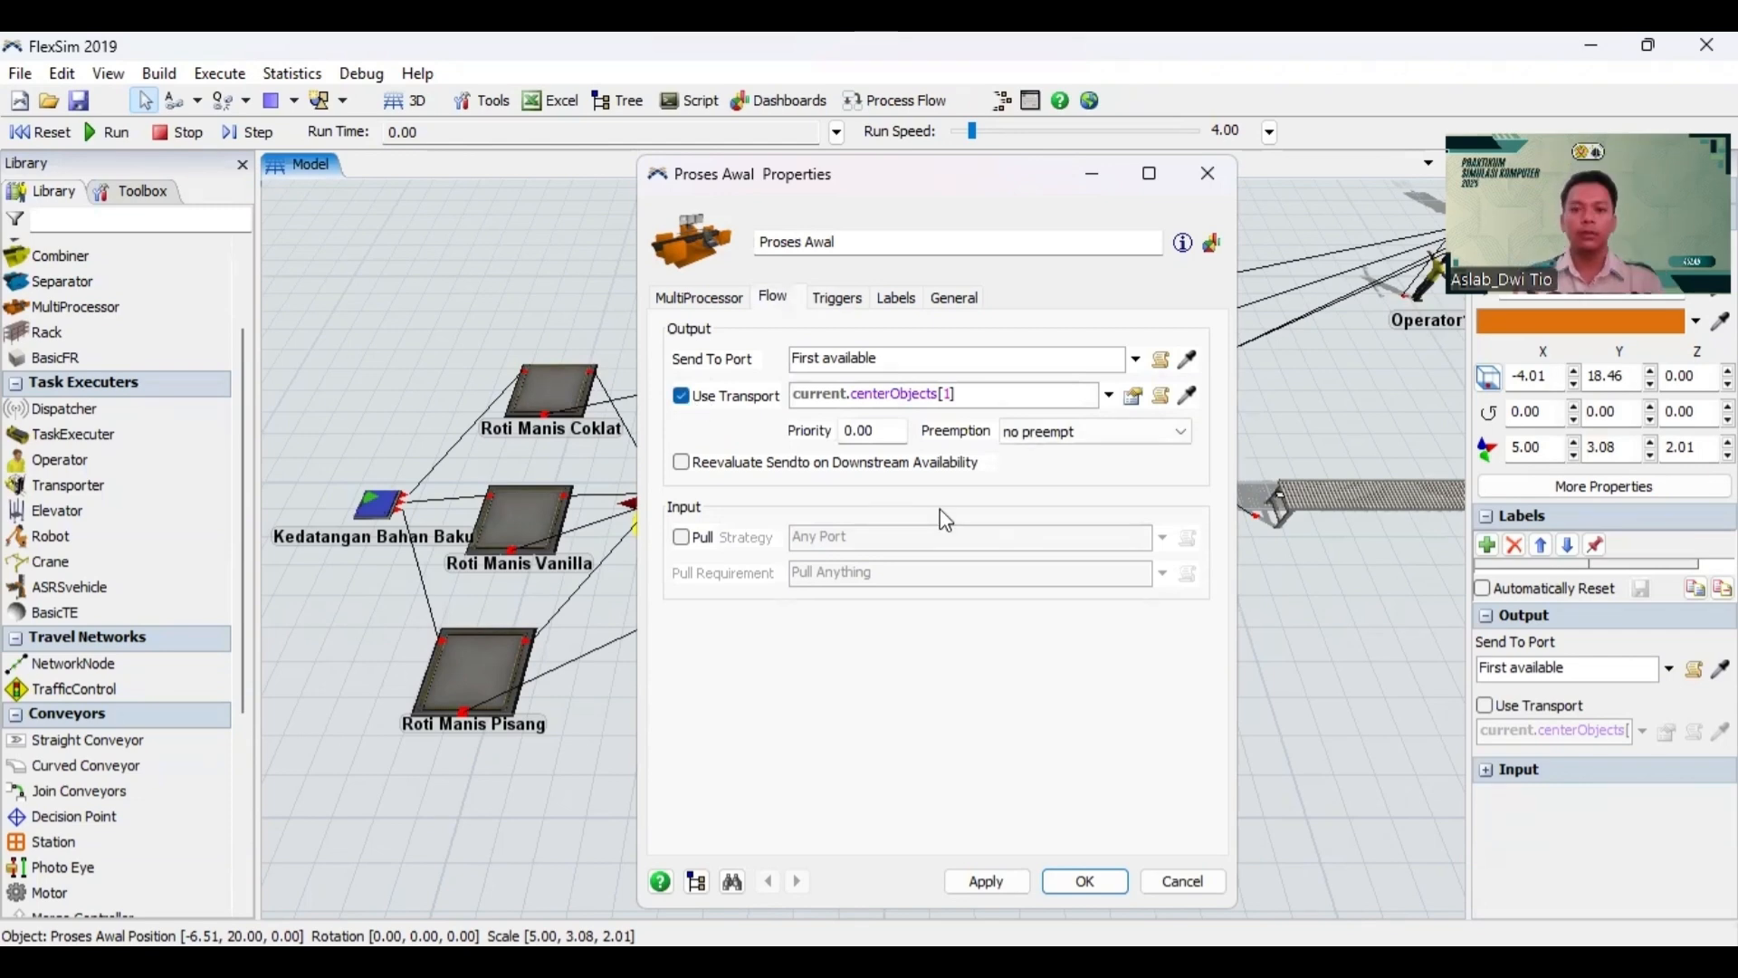
left_click(850, 304)
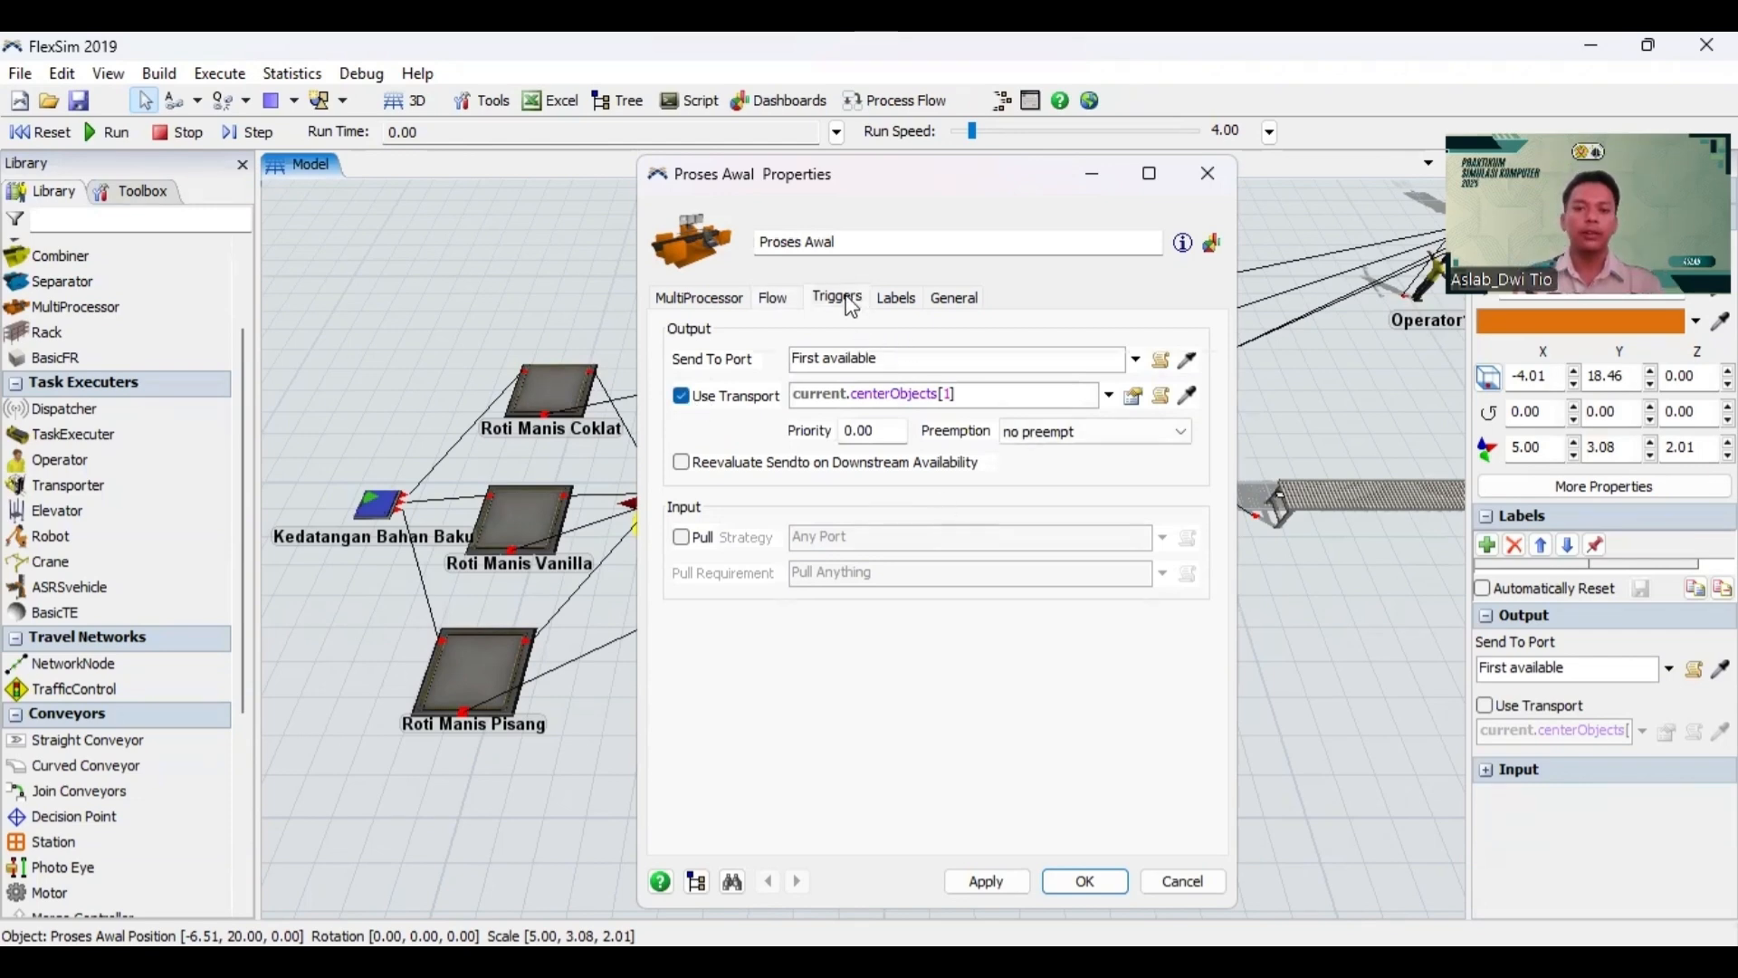
left_click(677, 334)
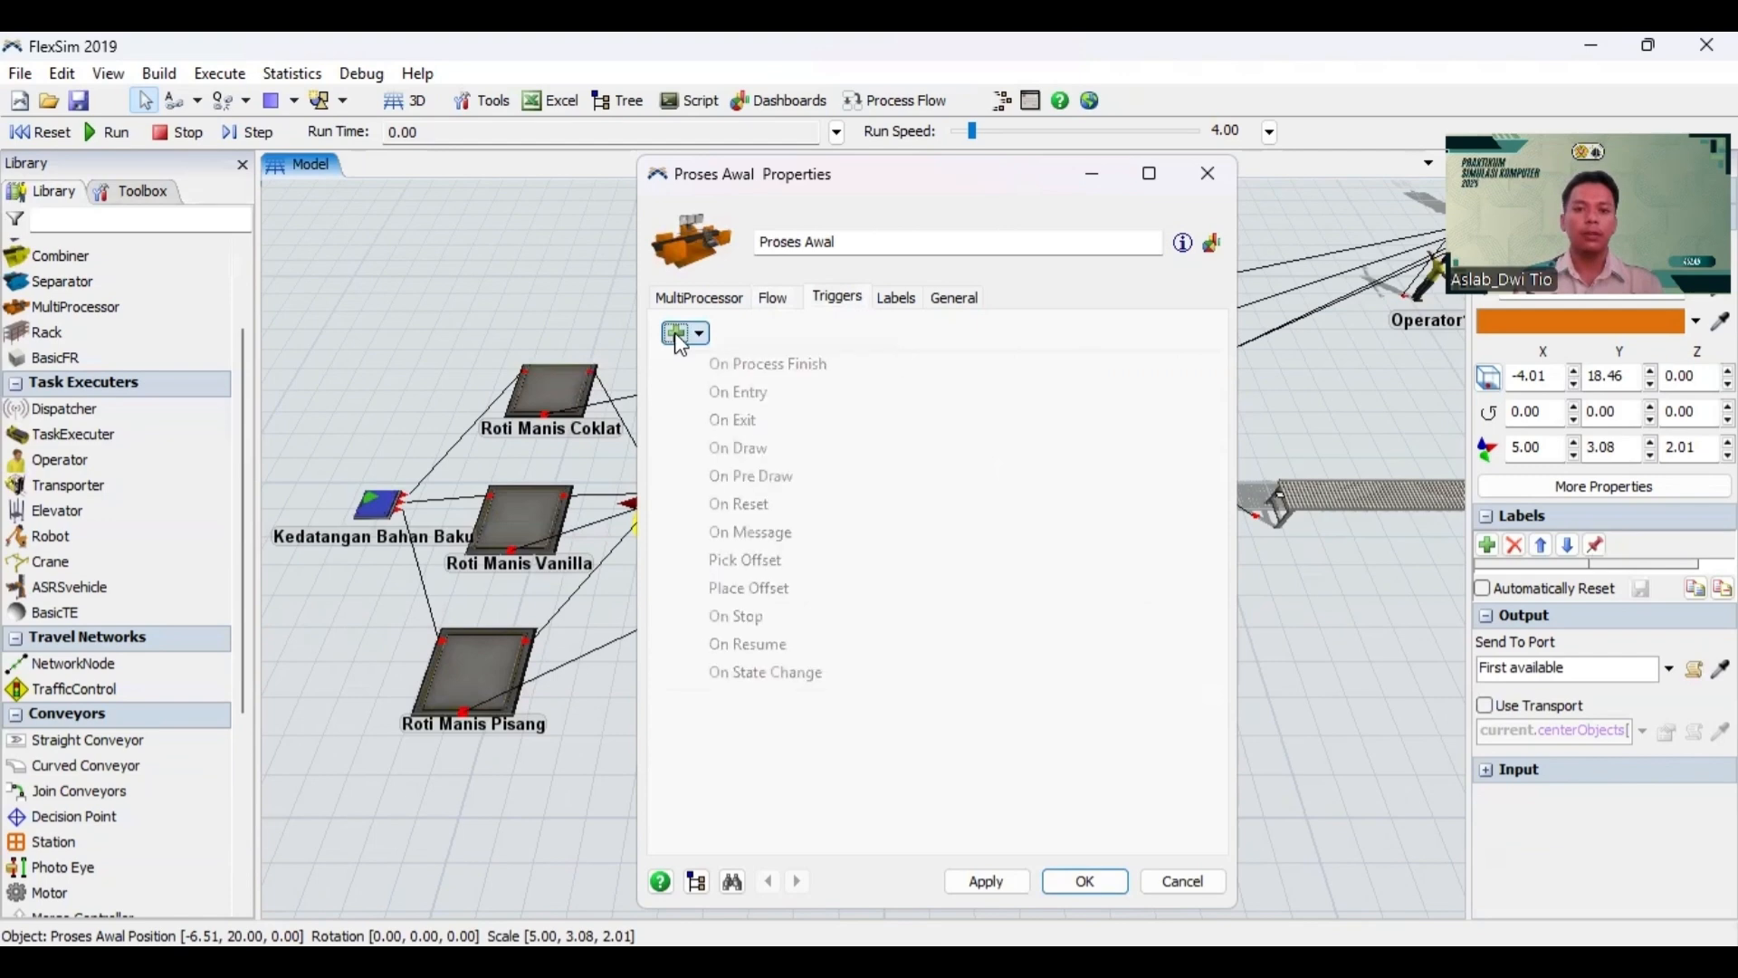
left_click(769, 365)
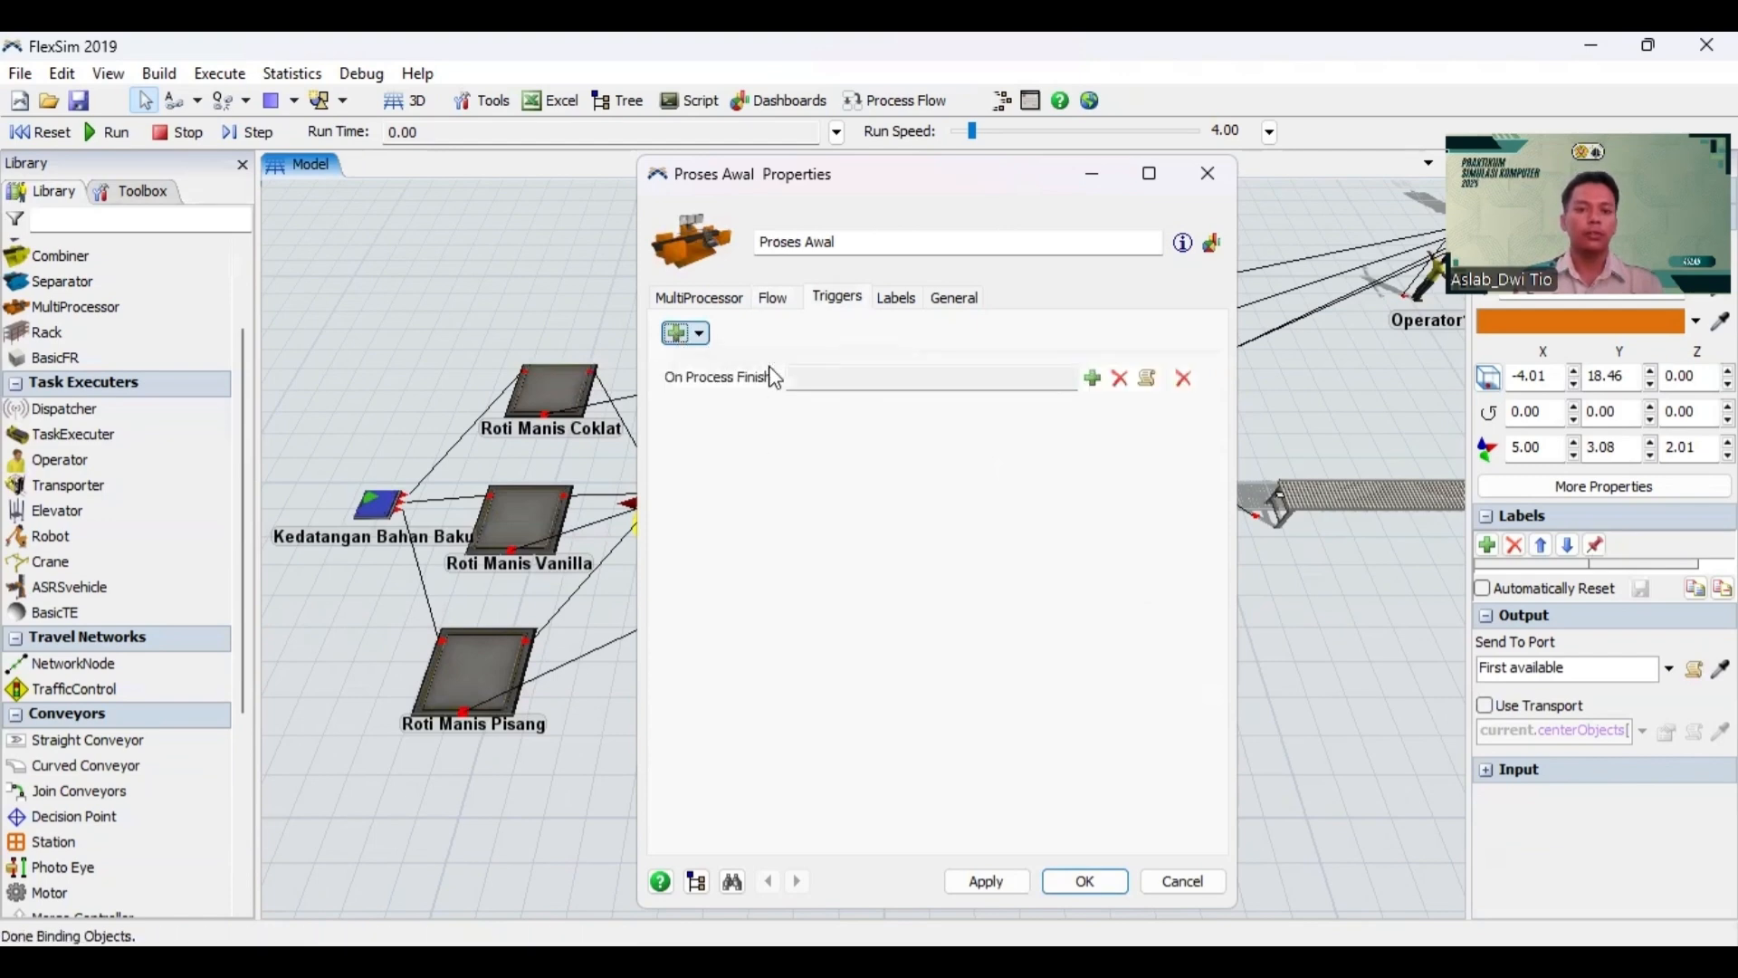
left_click(1093, 378)
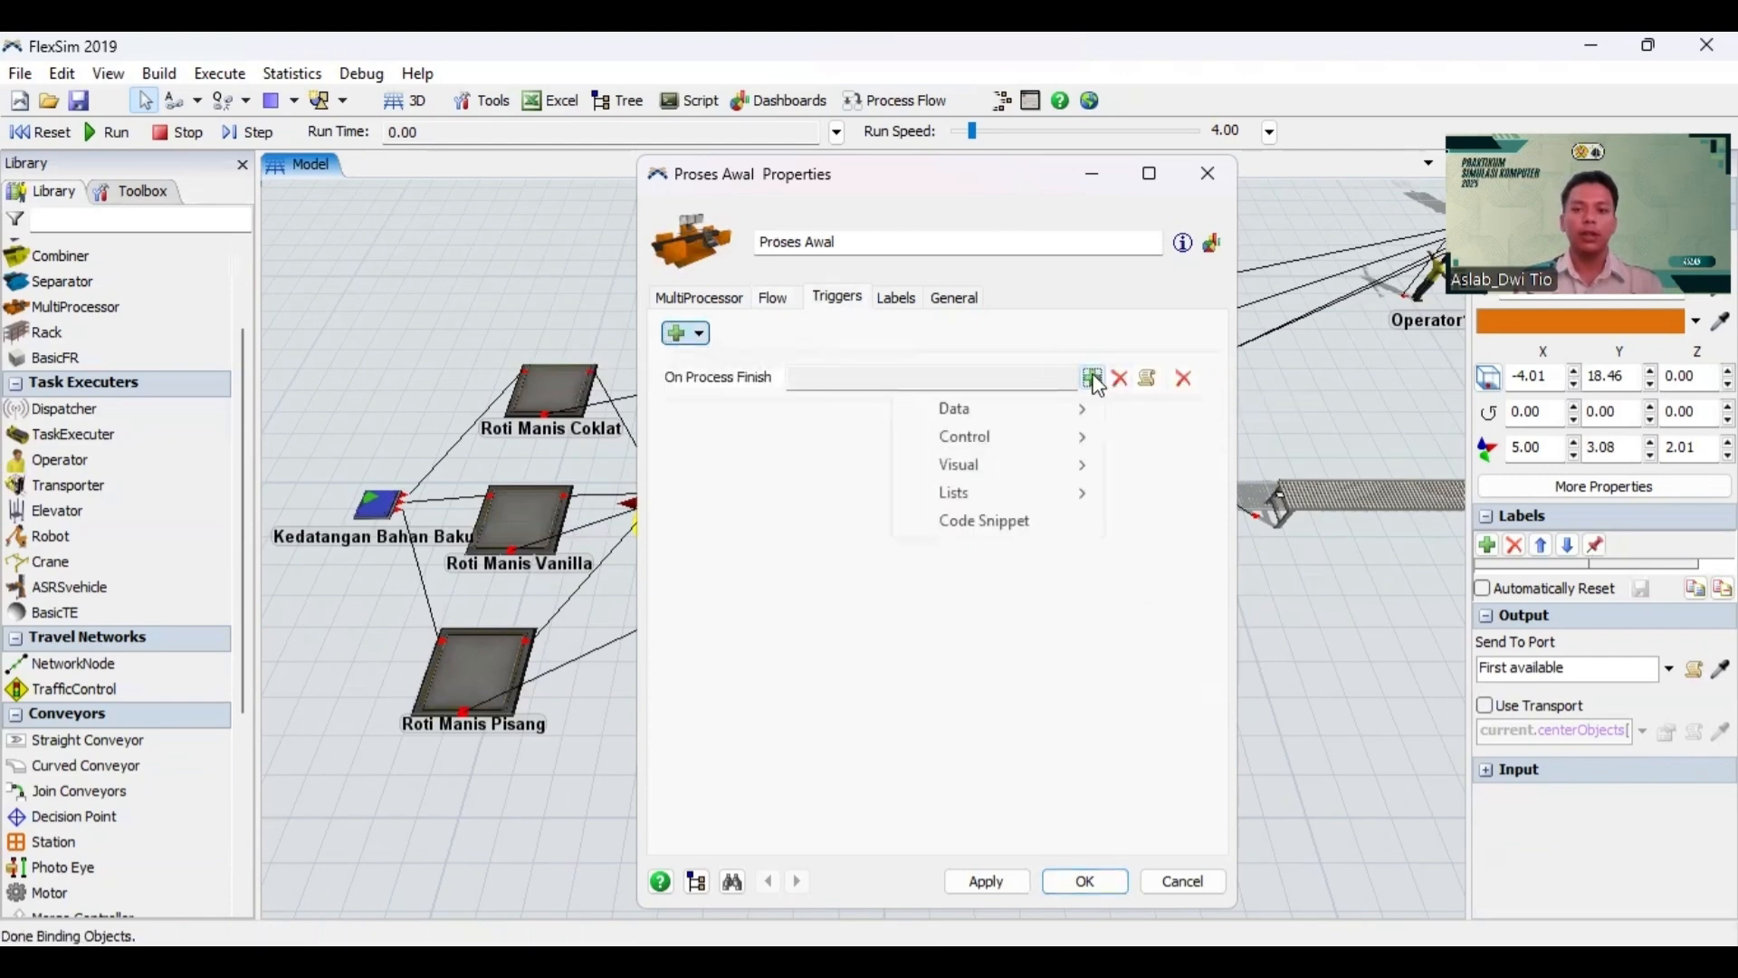
mouse_move(1061, 409)
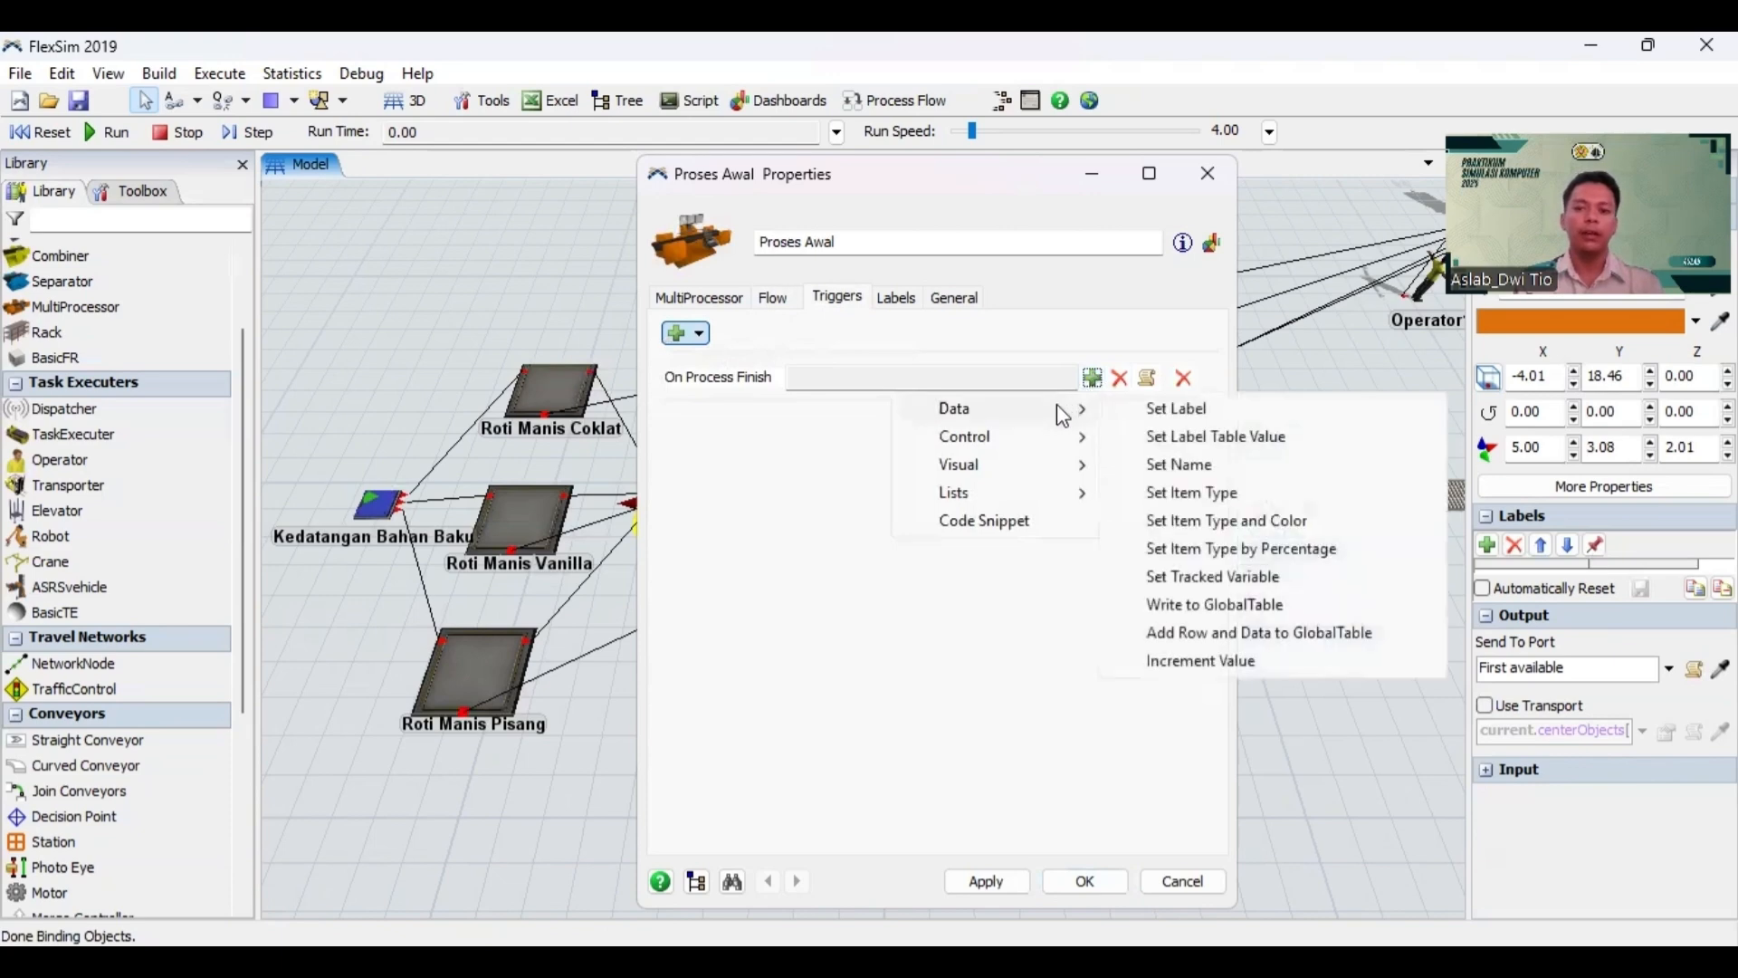
left_click(1177, 409)
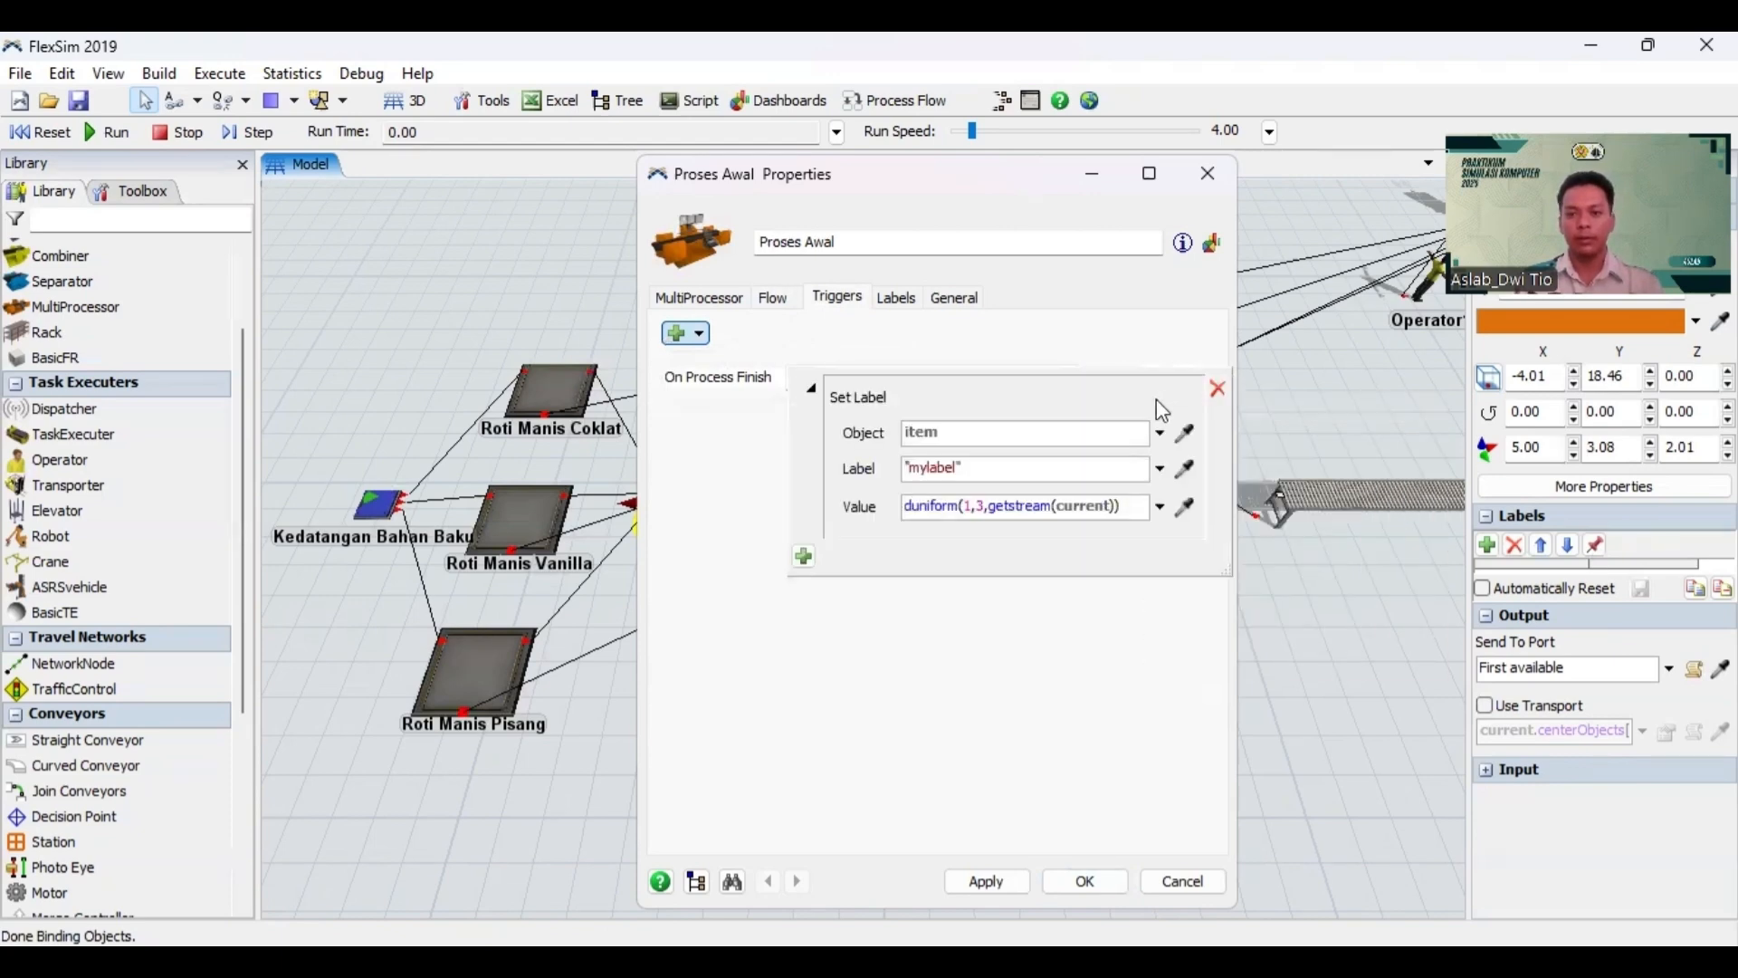
Step: Name the trigger's label "Check", apply it, recheck the Set Label settings and close the Proses Awal properties
left_click(954, 467)
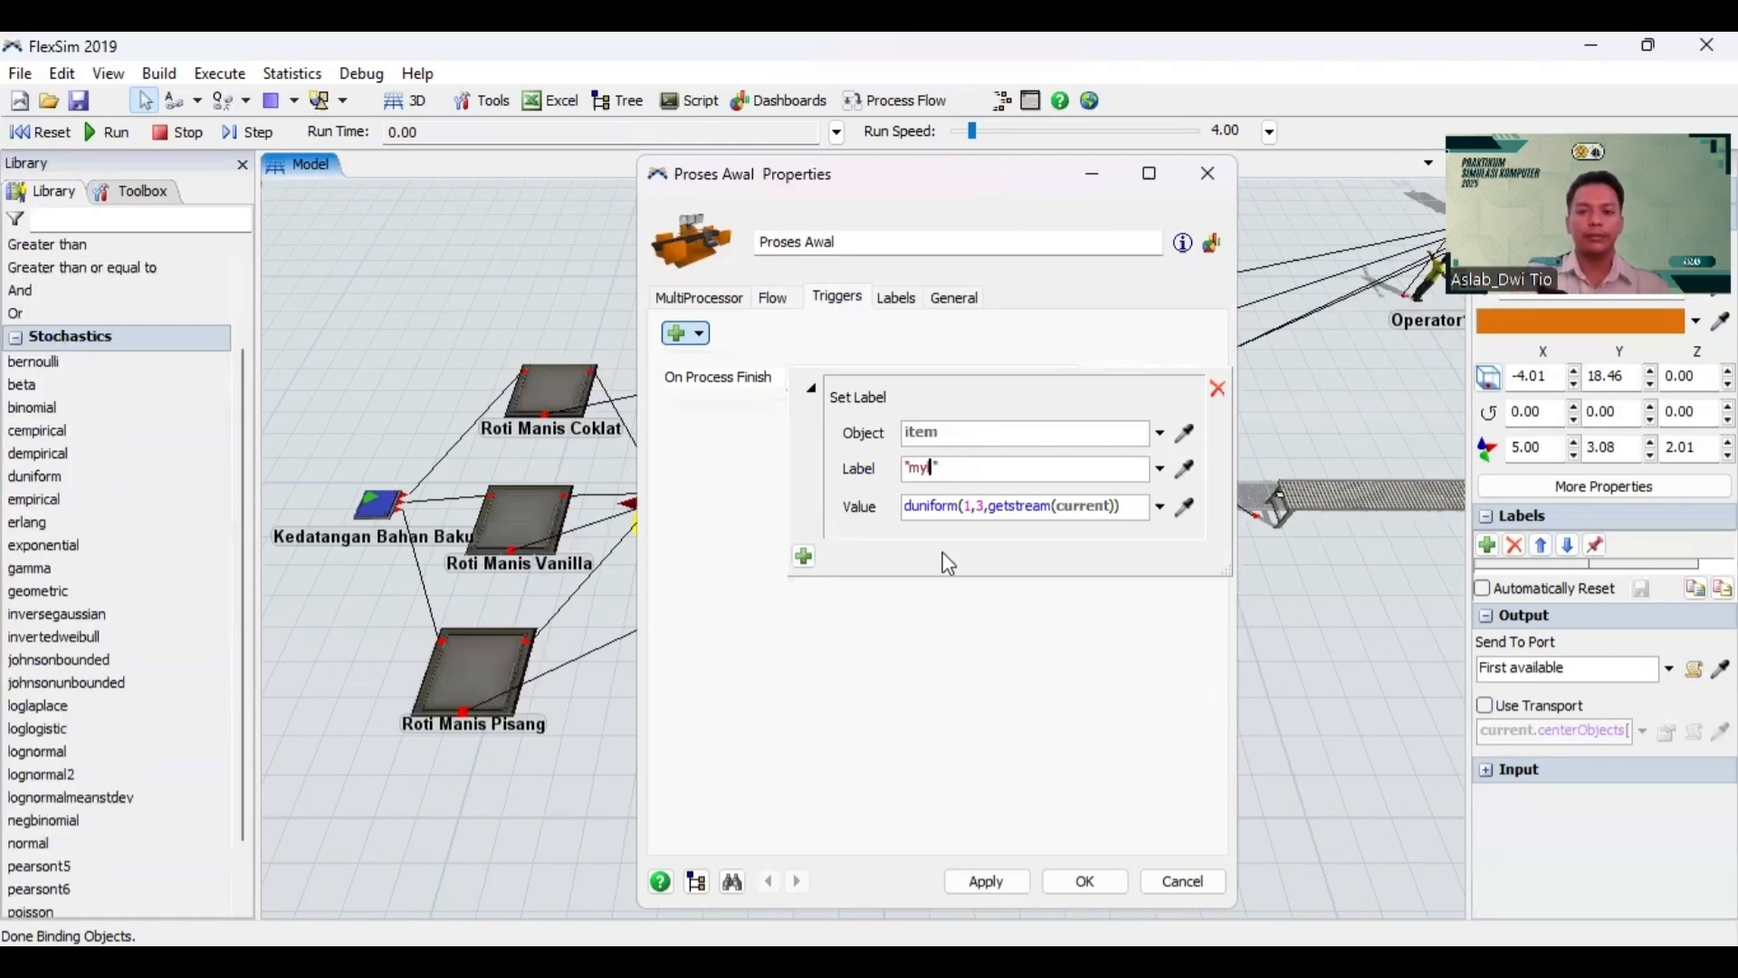
type("C")
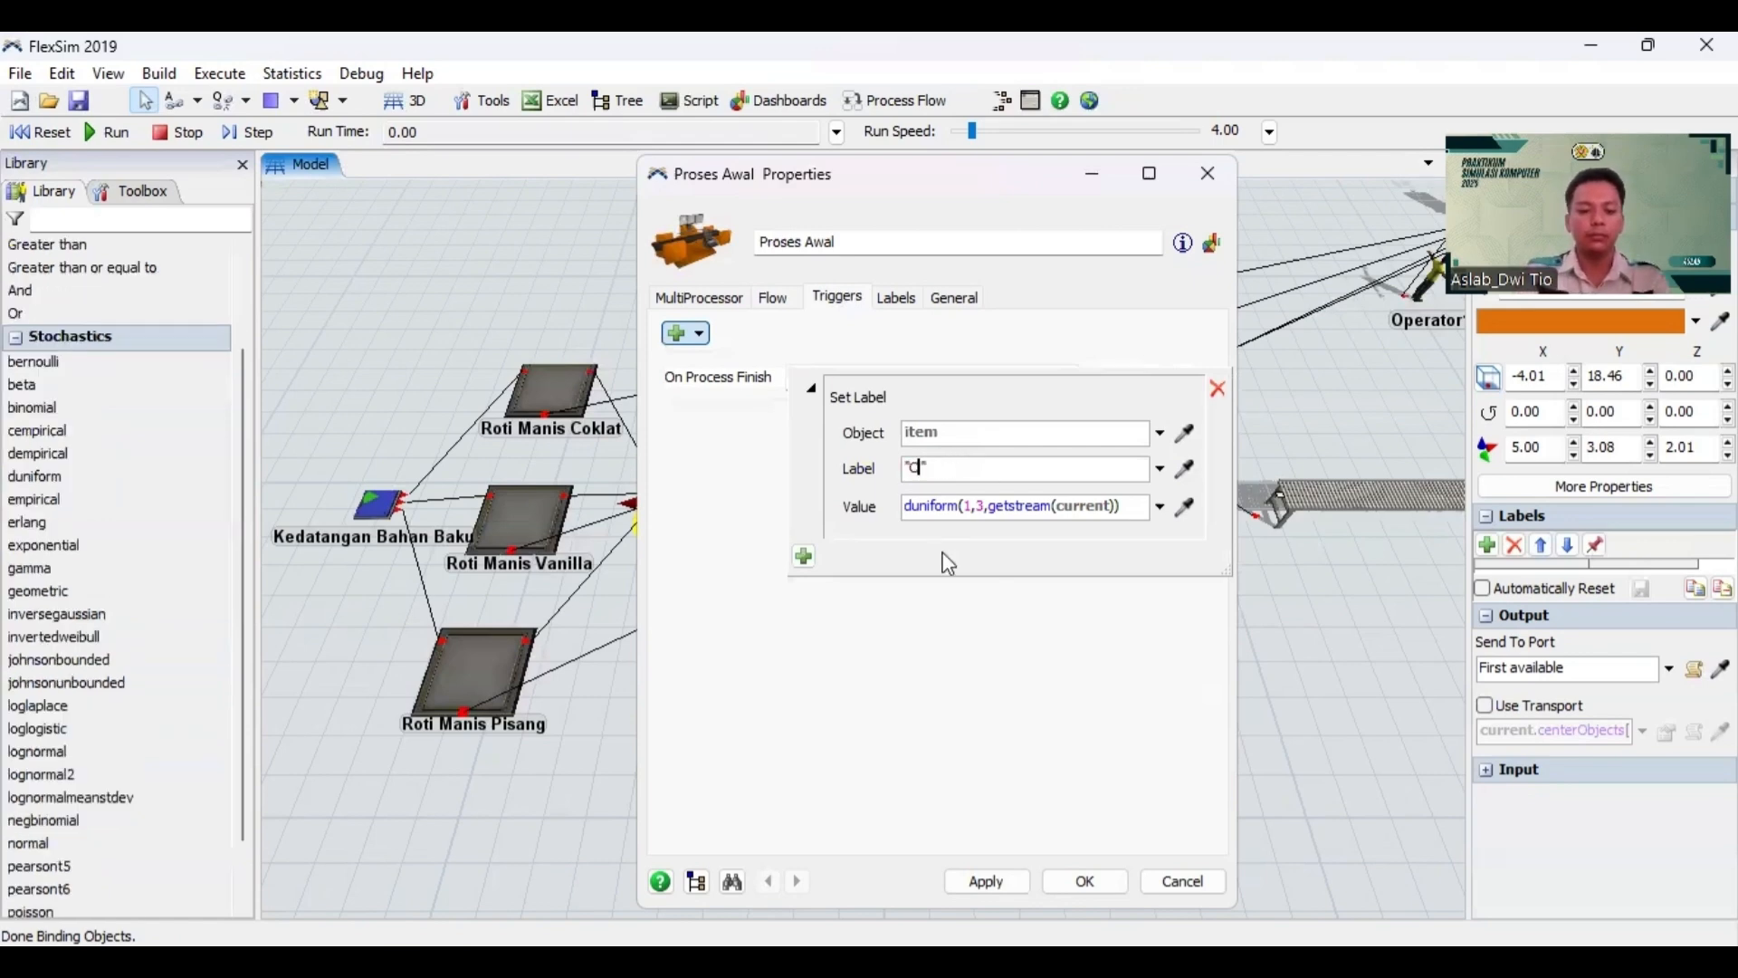
type("heck")
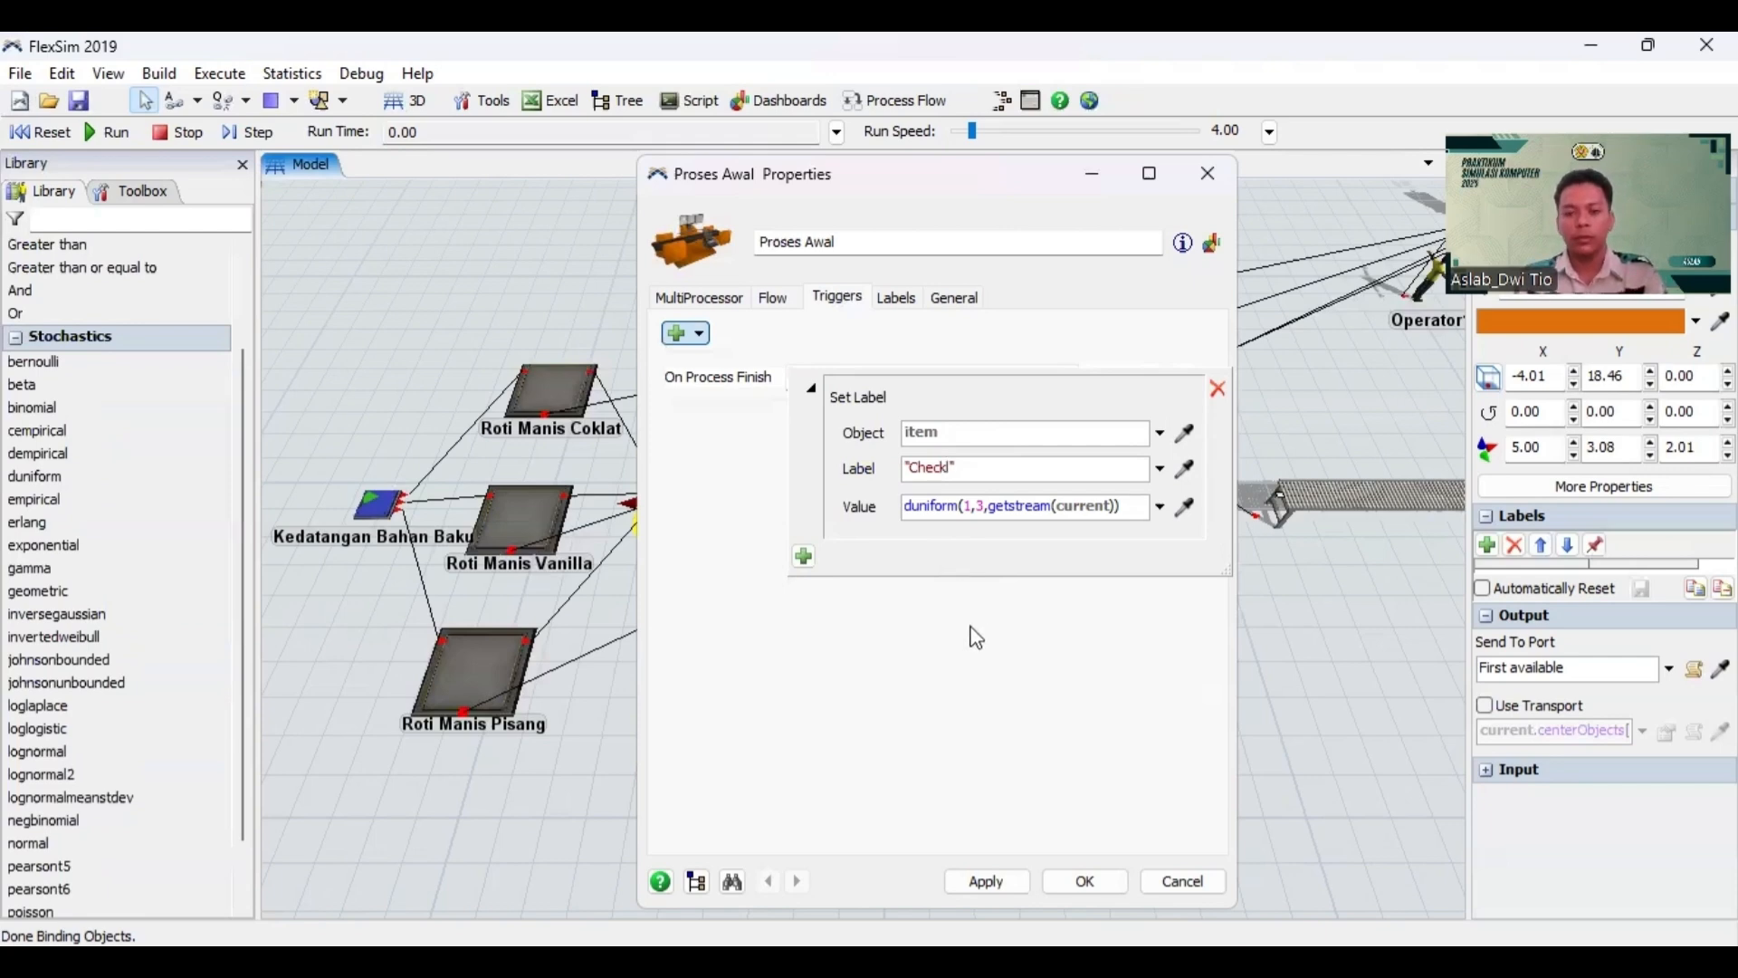
left_click(1007, 885)
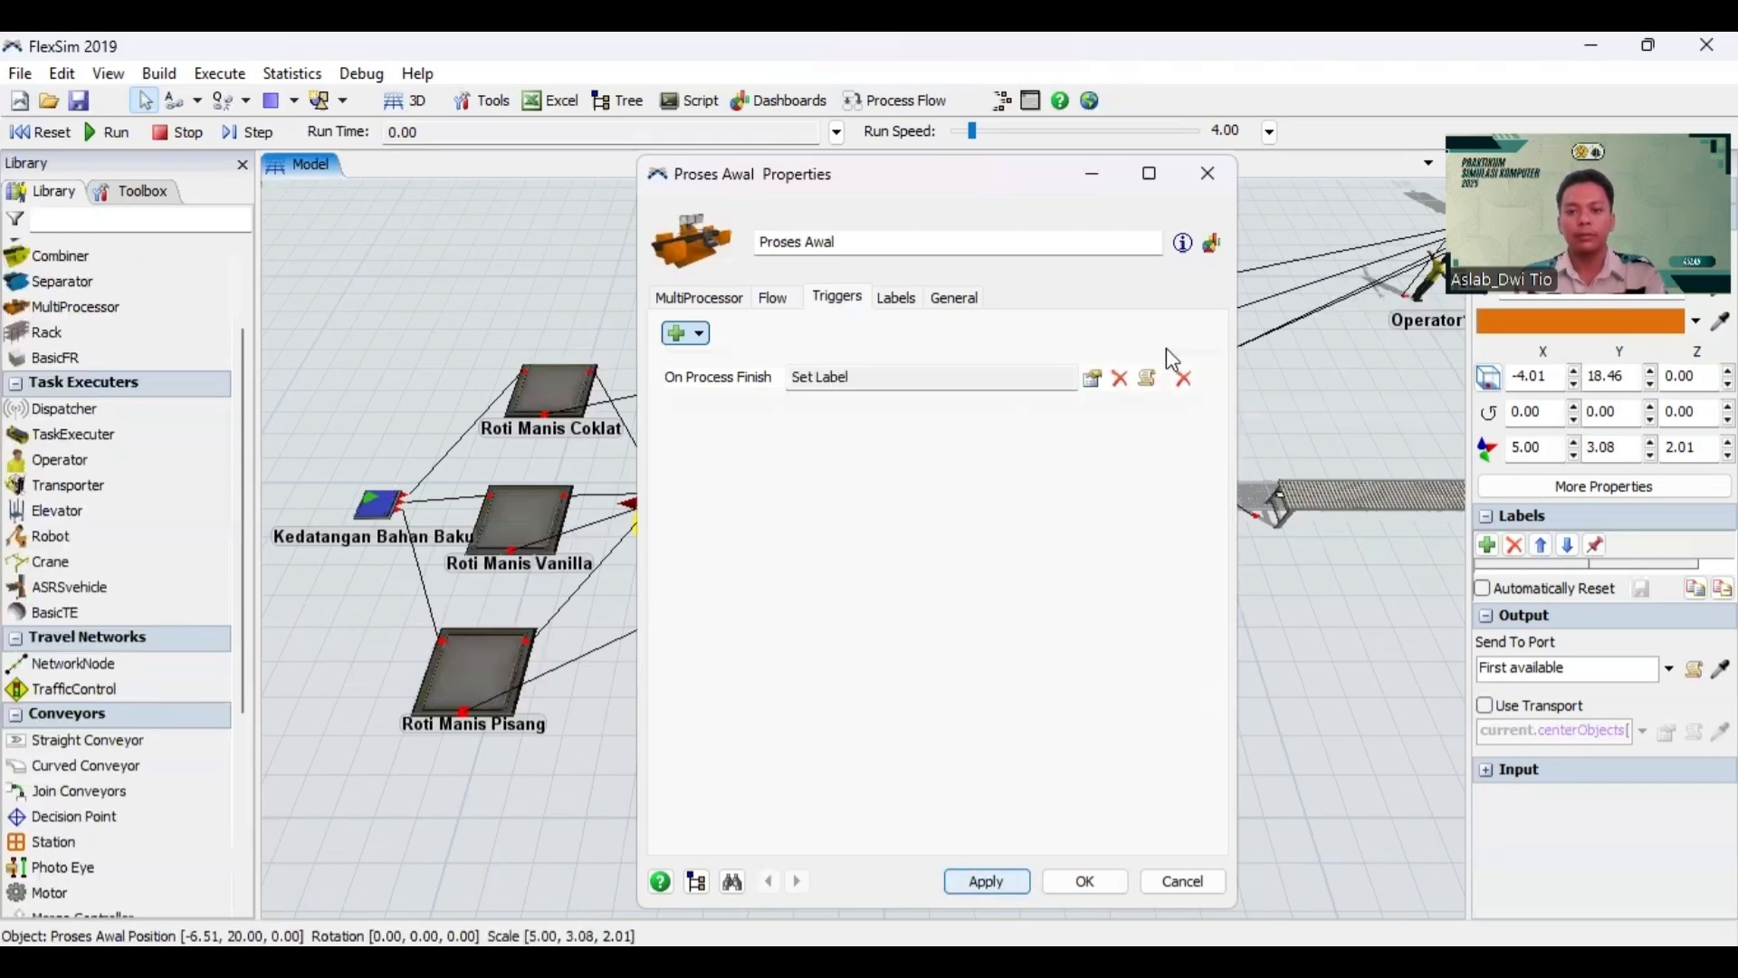
left_click(1093, 378)
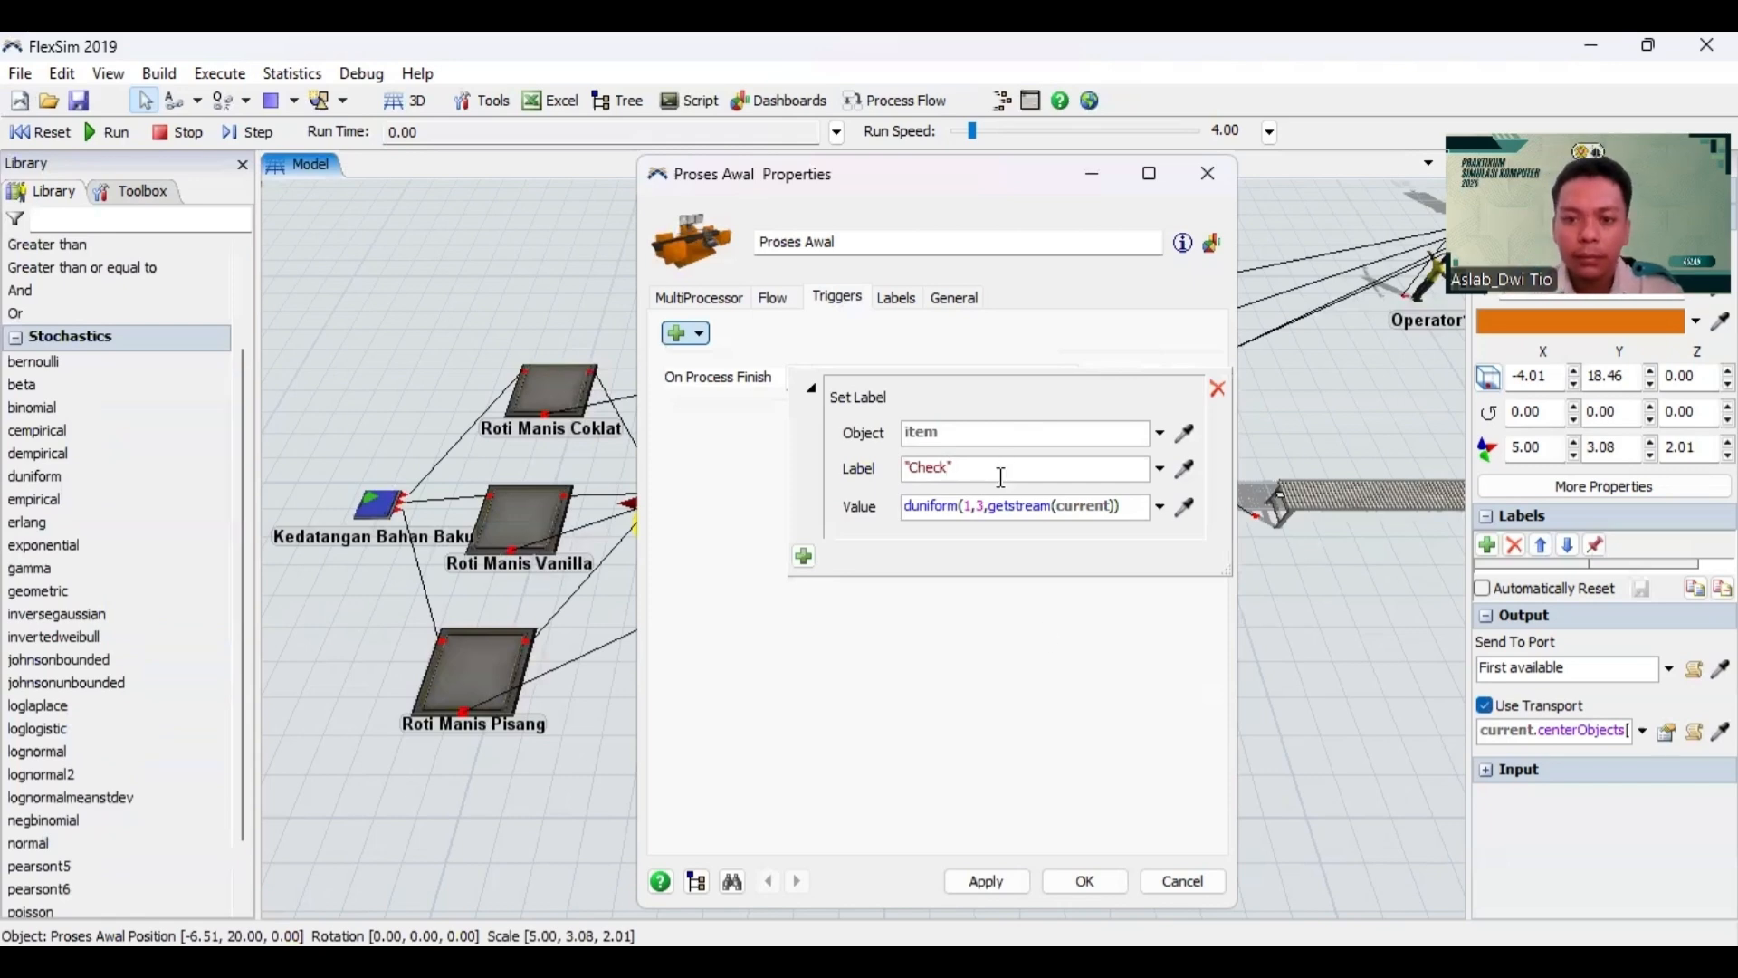
left_click(1018, 885)
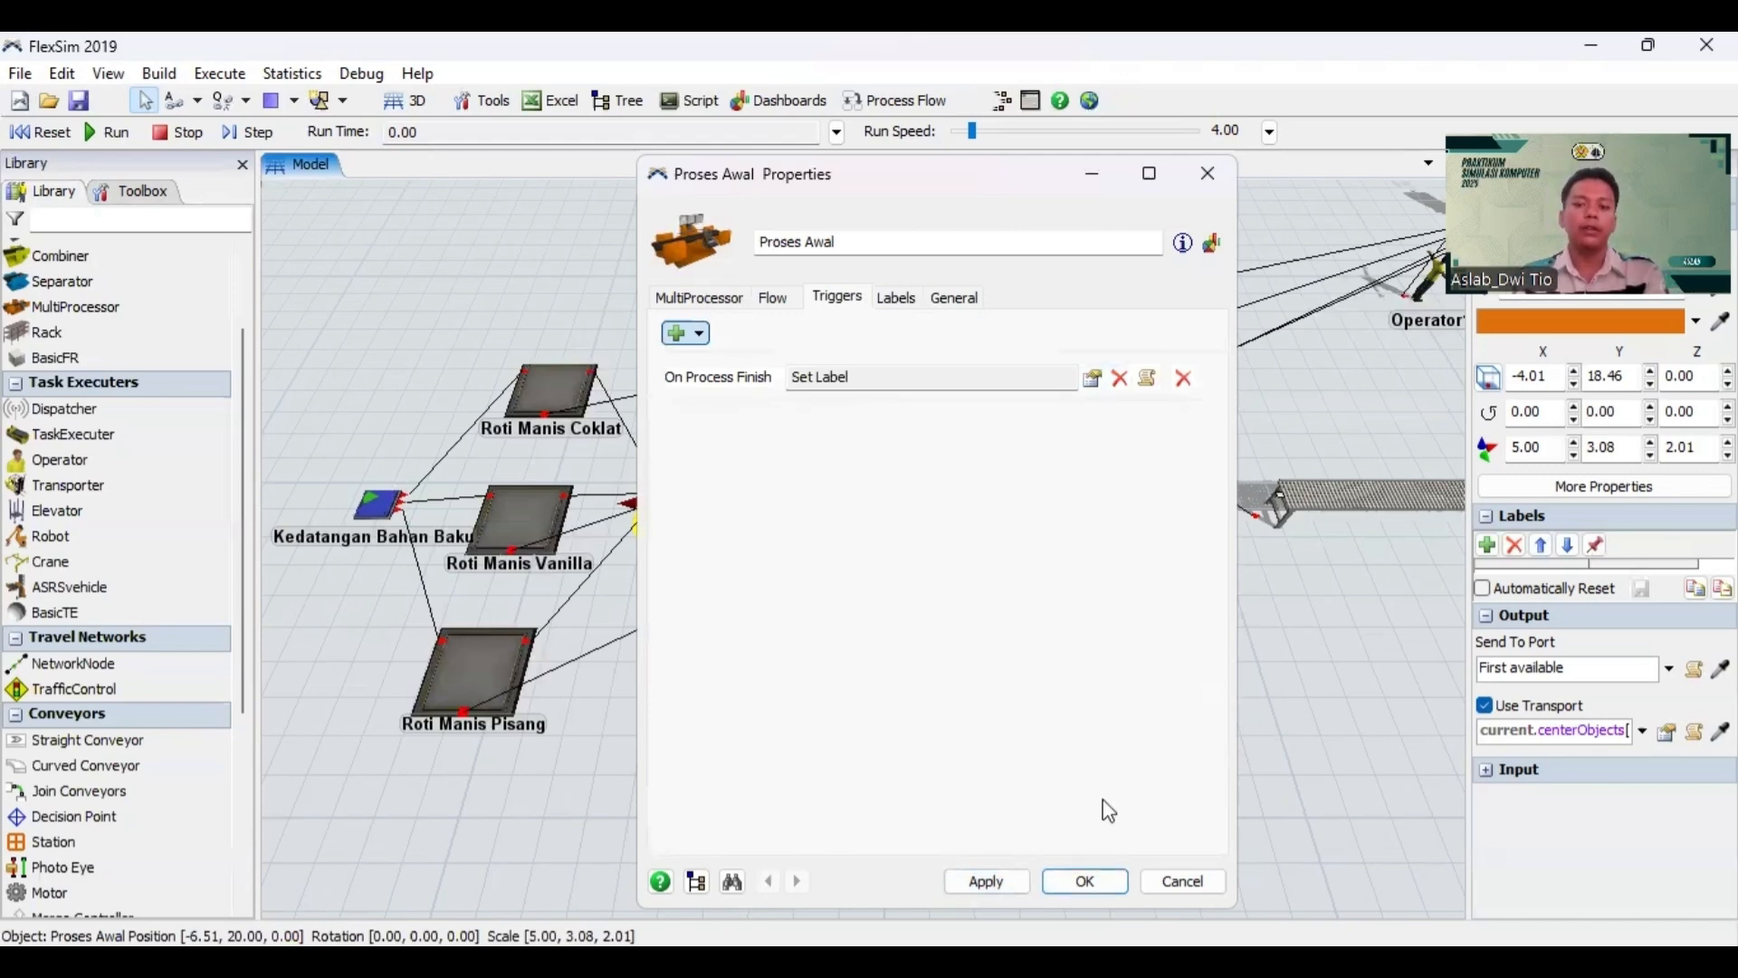
left_click(1079, 881)
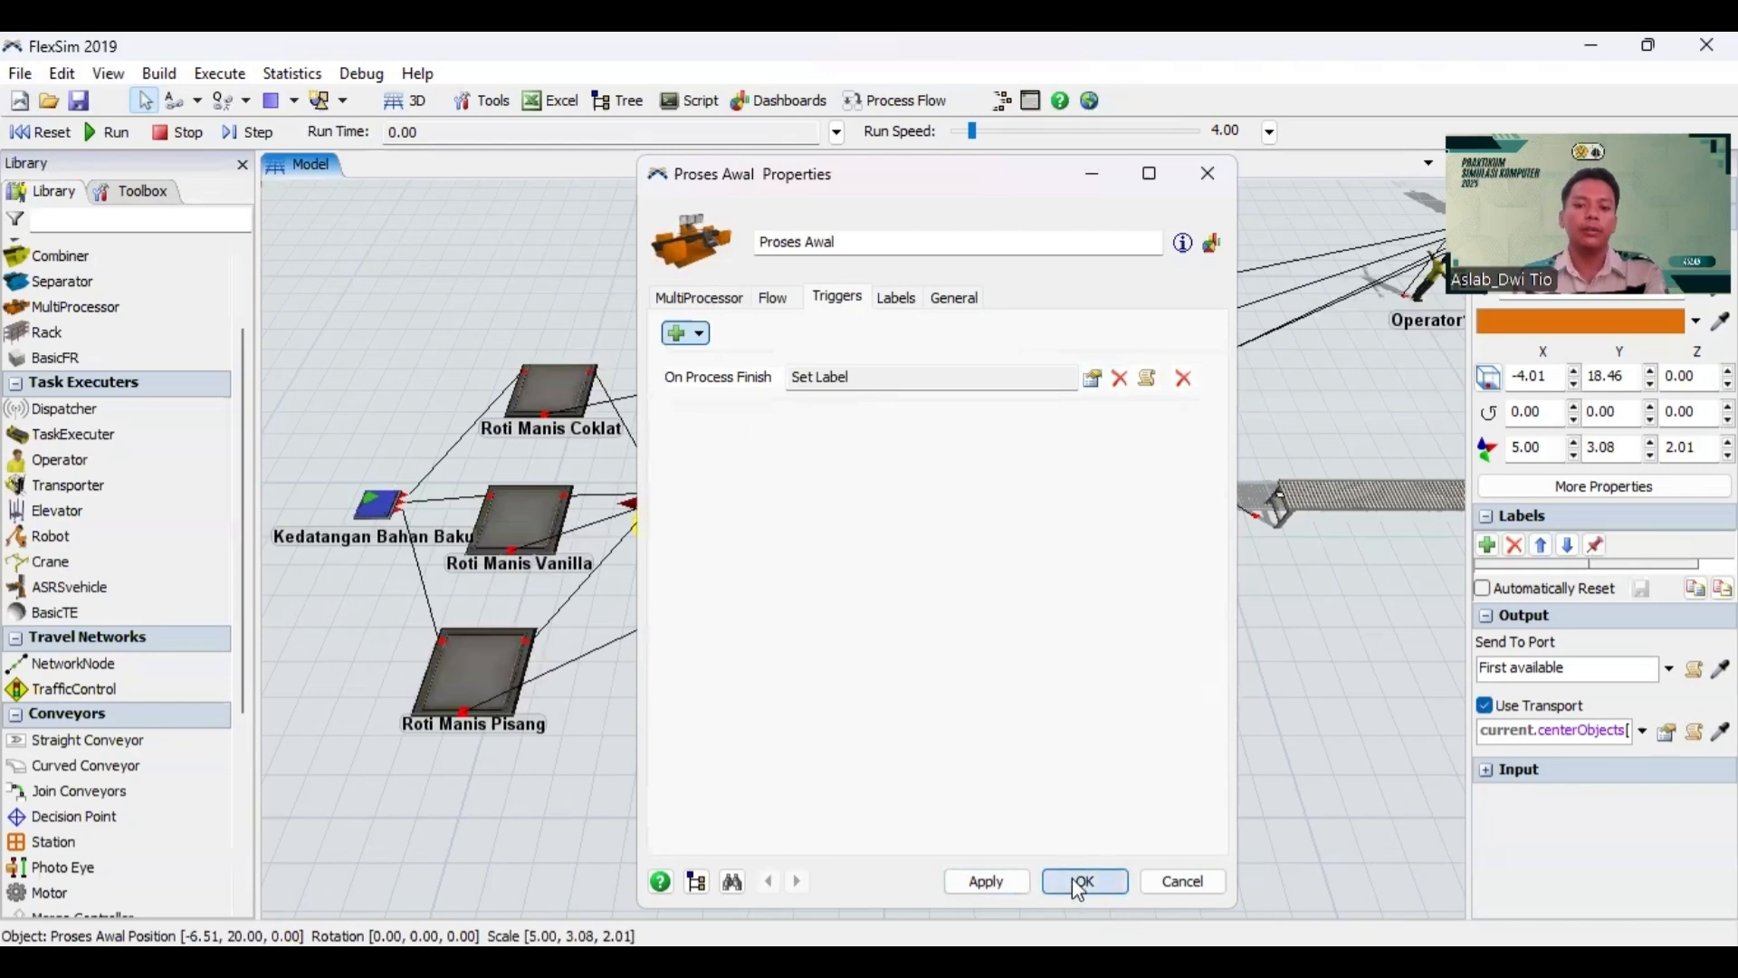
Step: Open the properties of the Menuju Baki Tumpuk queue and set its Maximum Content to 500
left_click(887, 711)
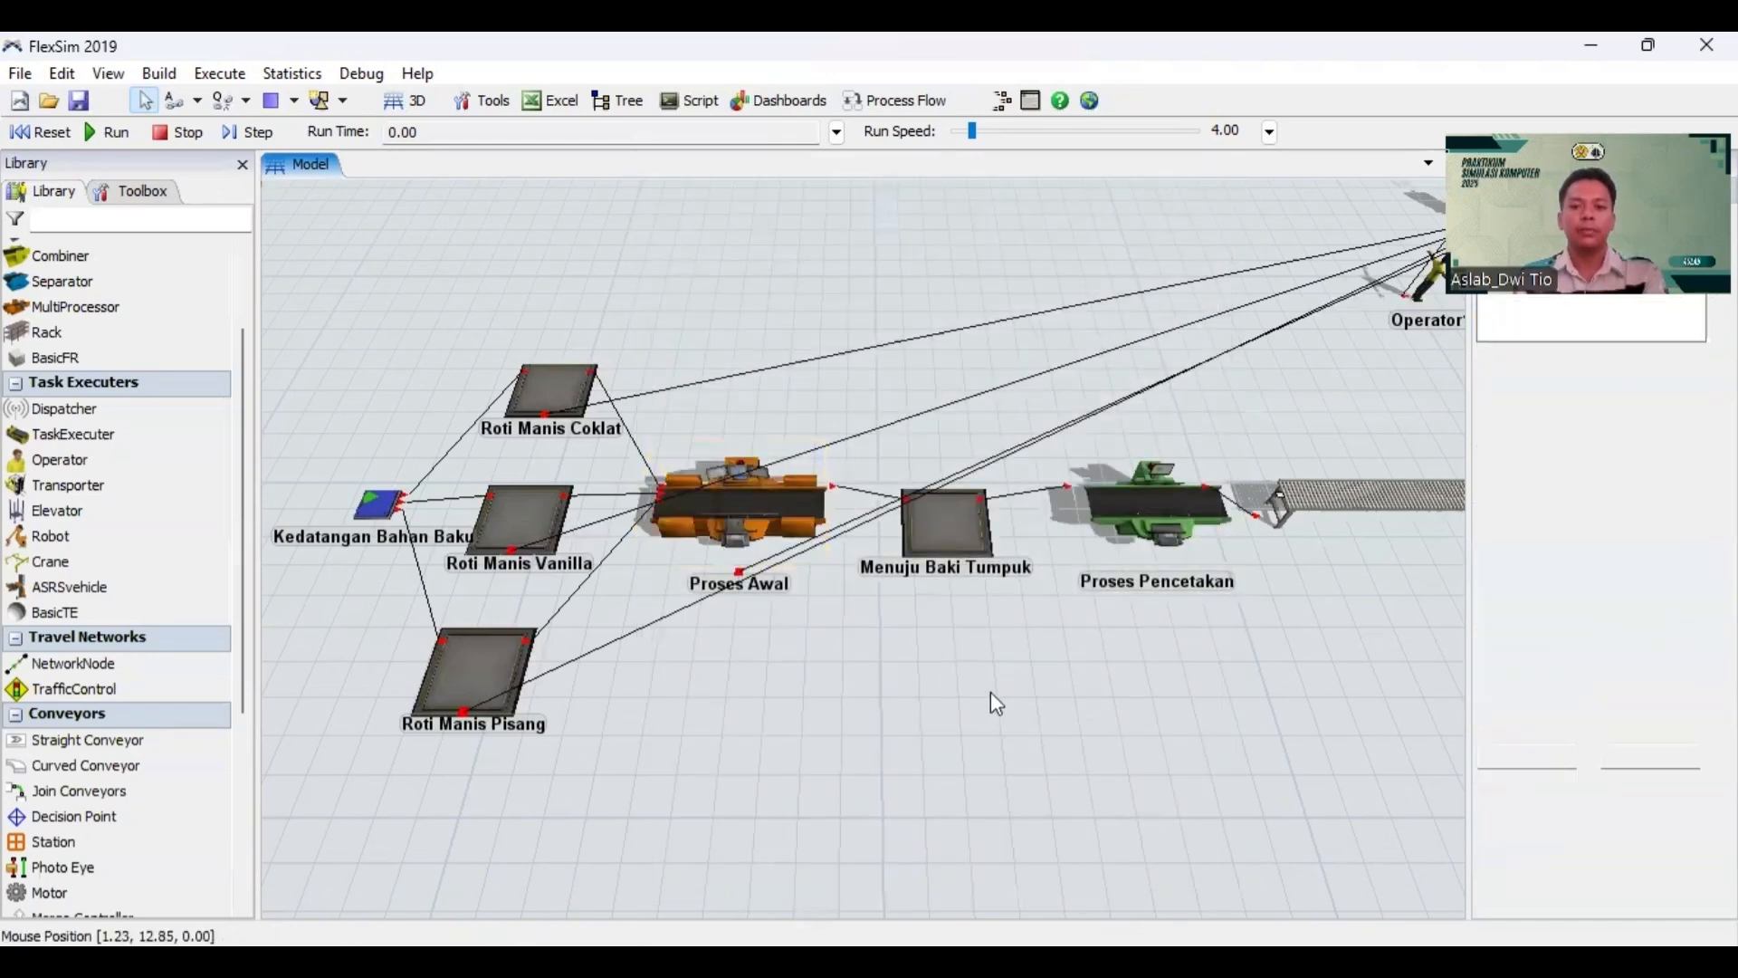
left_click_drag(990, 691, 817, 580)
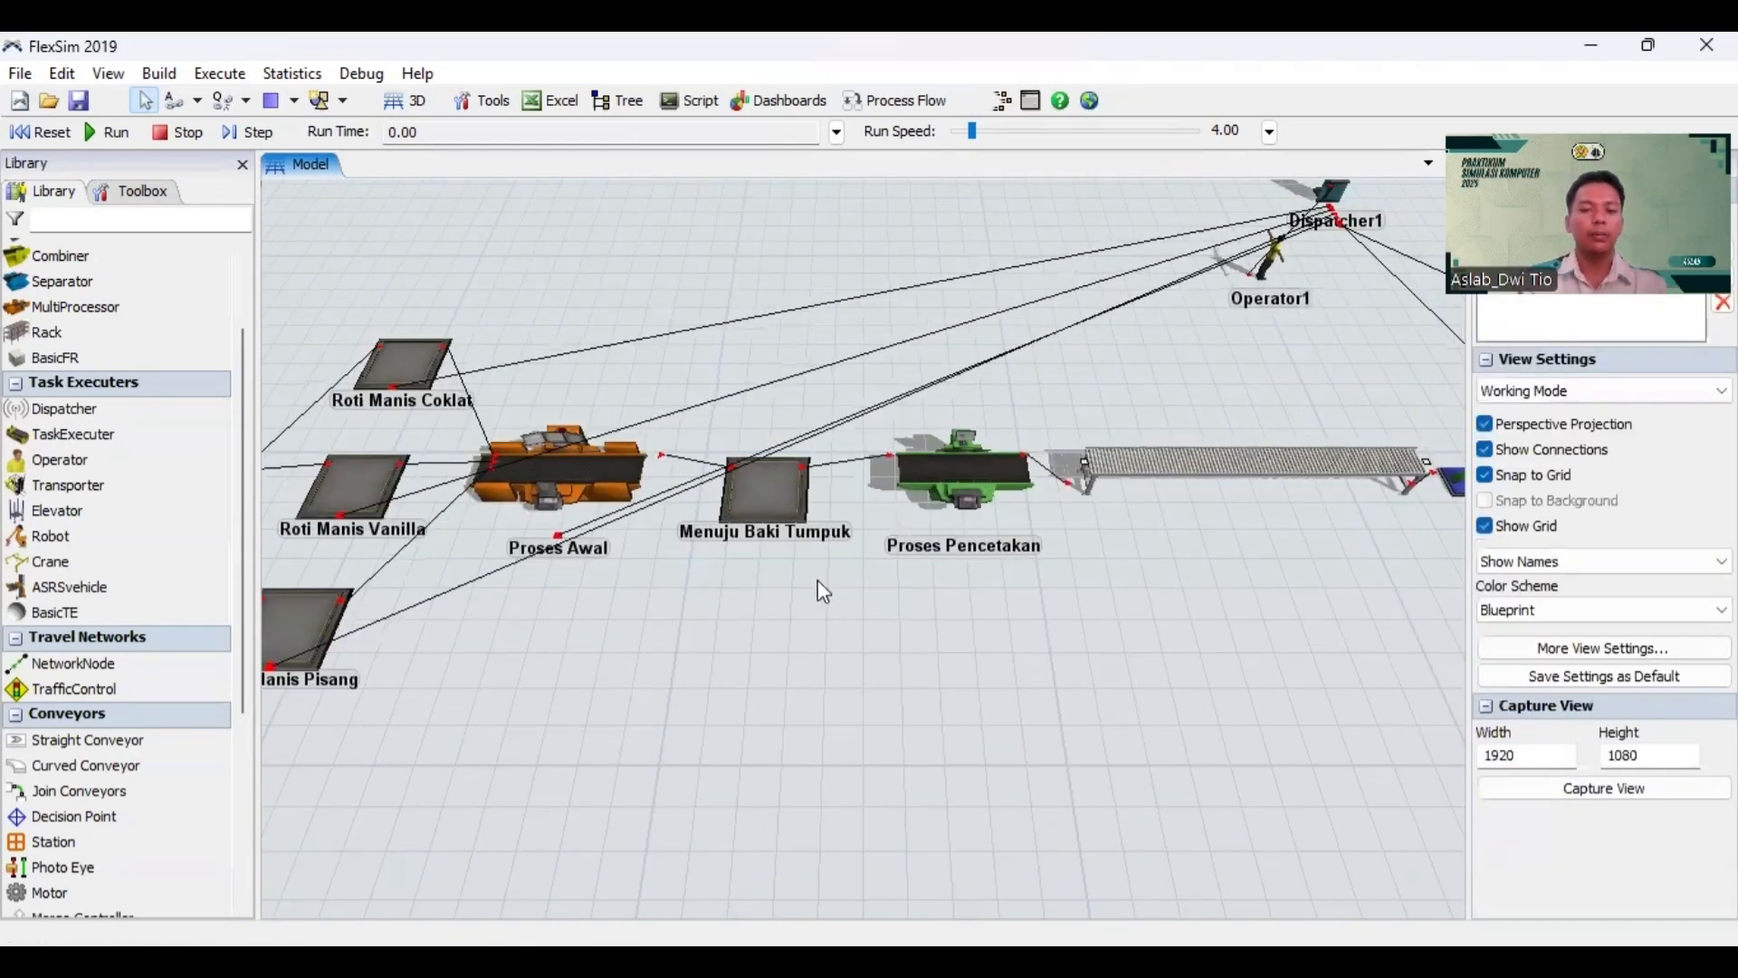
left_click(777, 492)
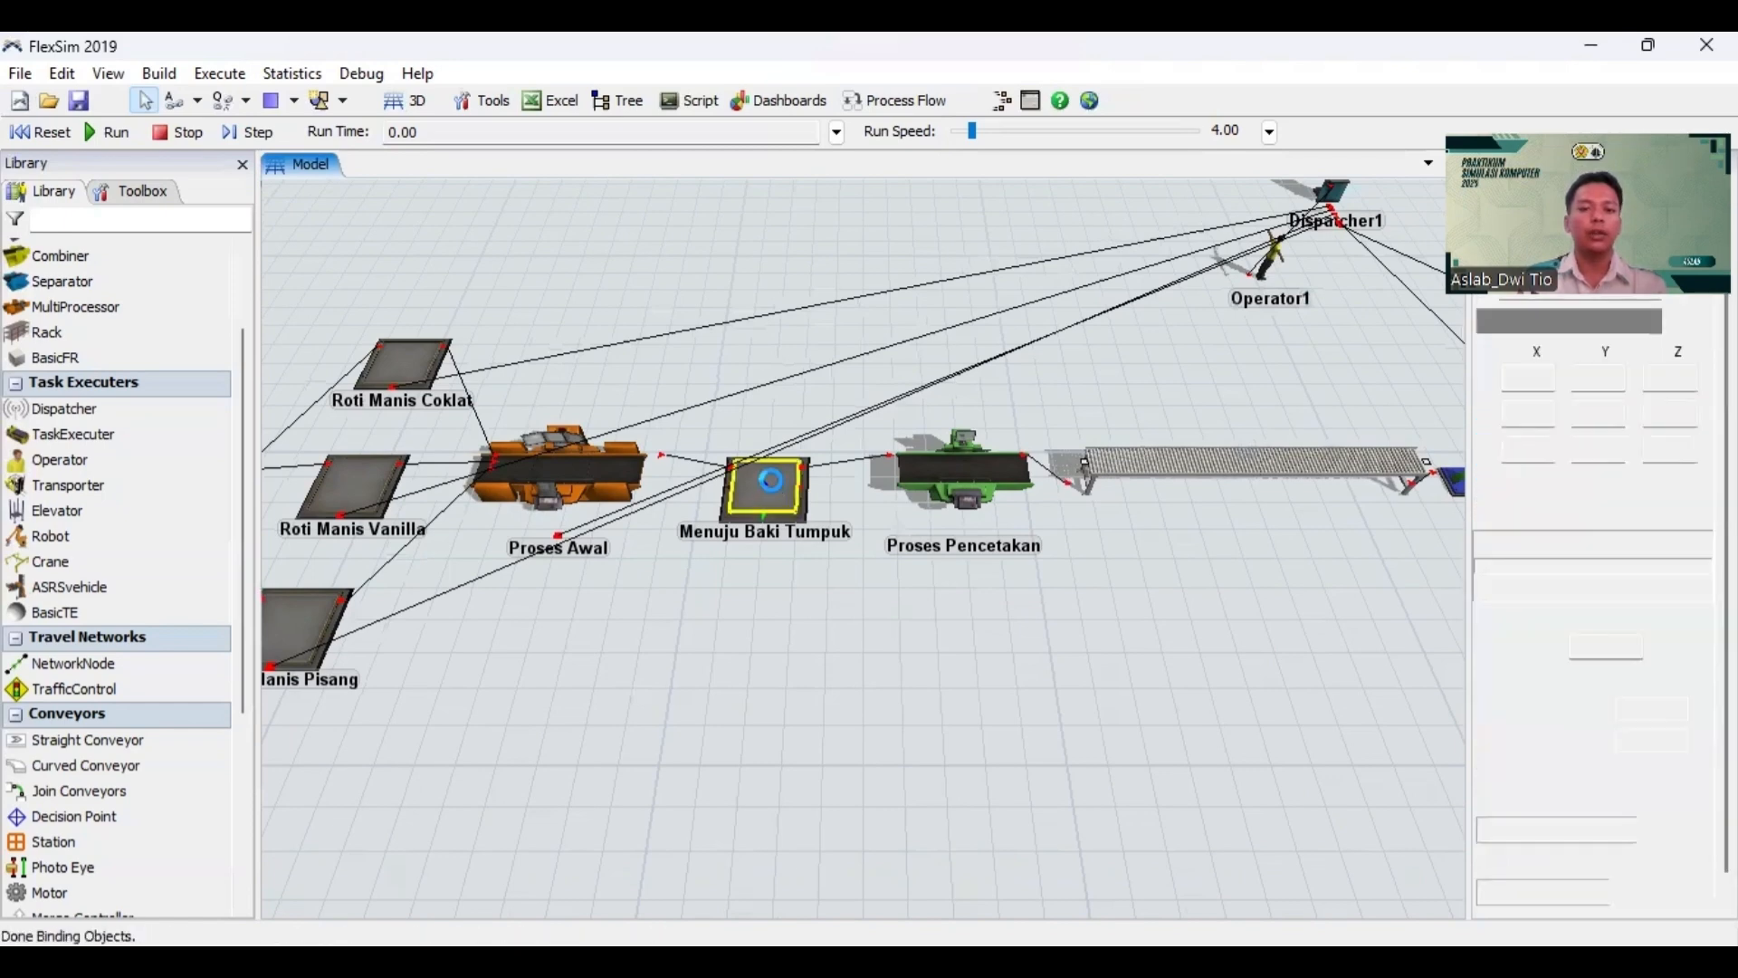
double_click(771, 480)
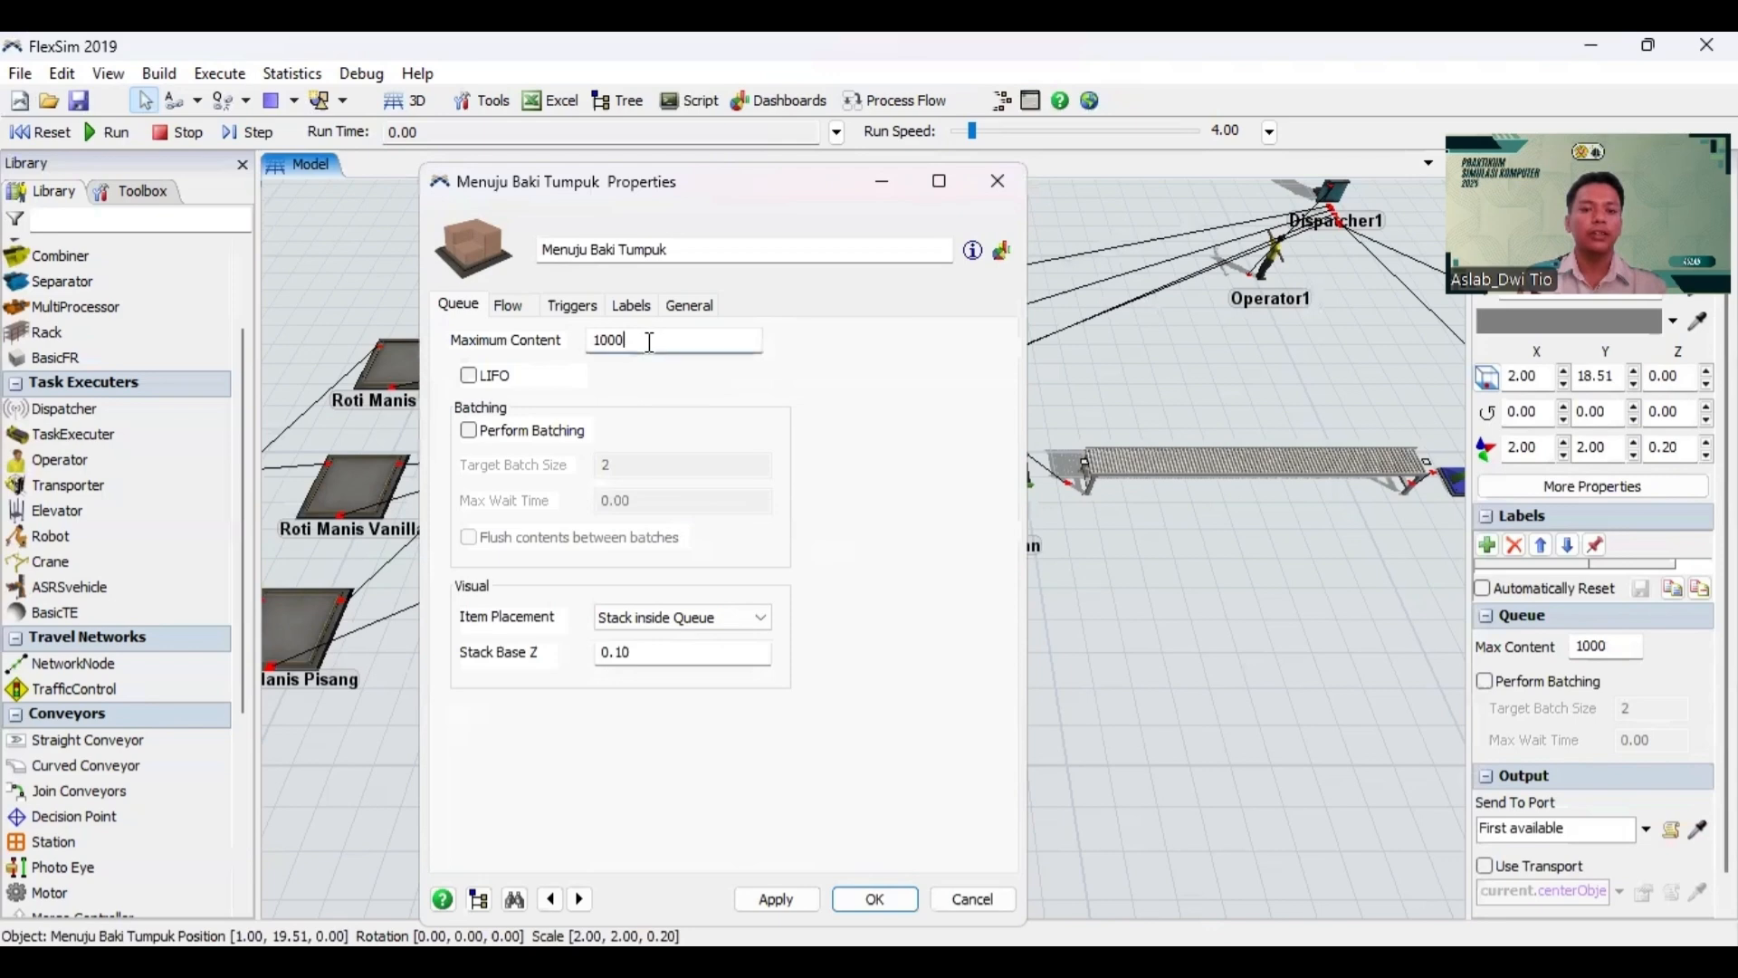
left_click_drag(648, 341, 541, 342)
type("500")
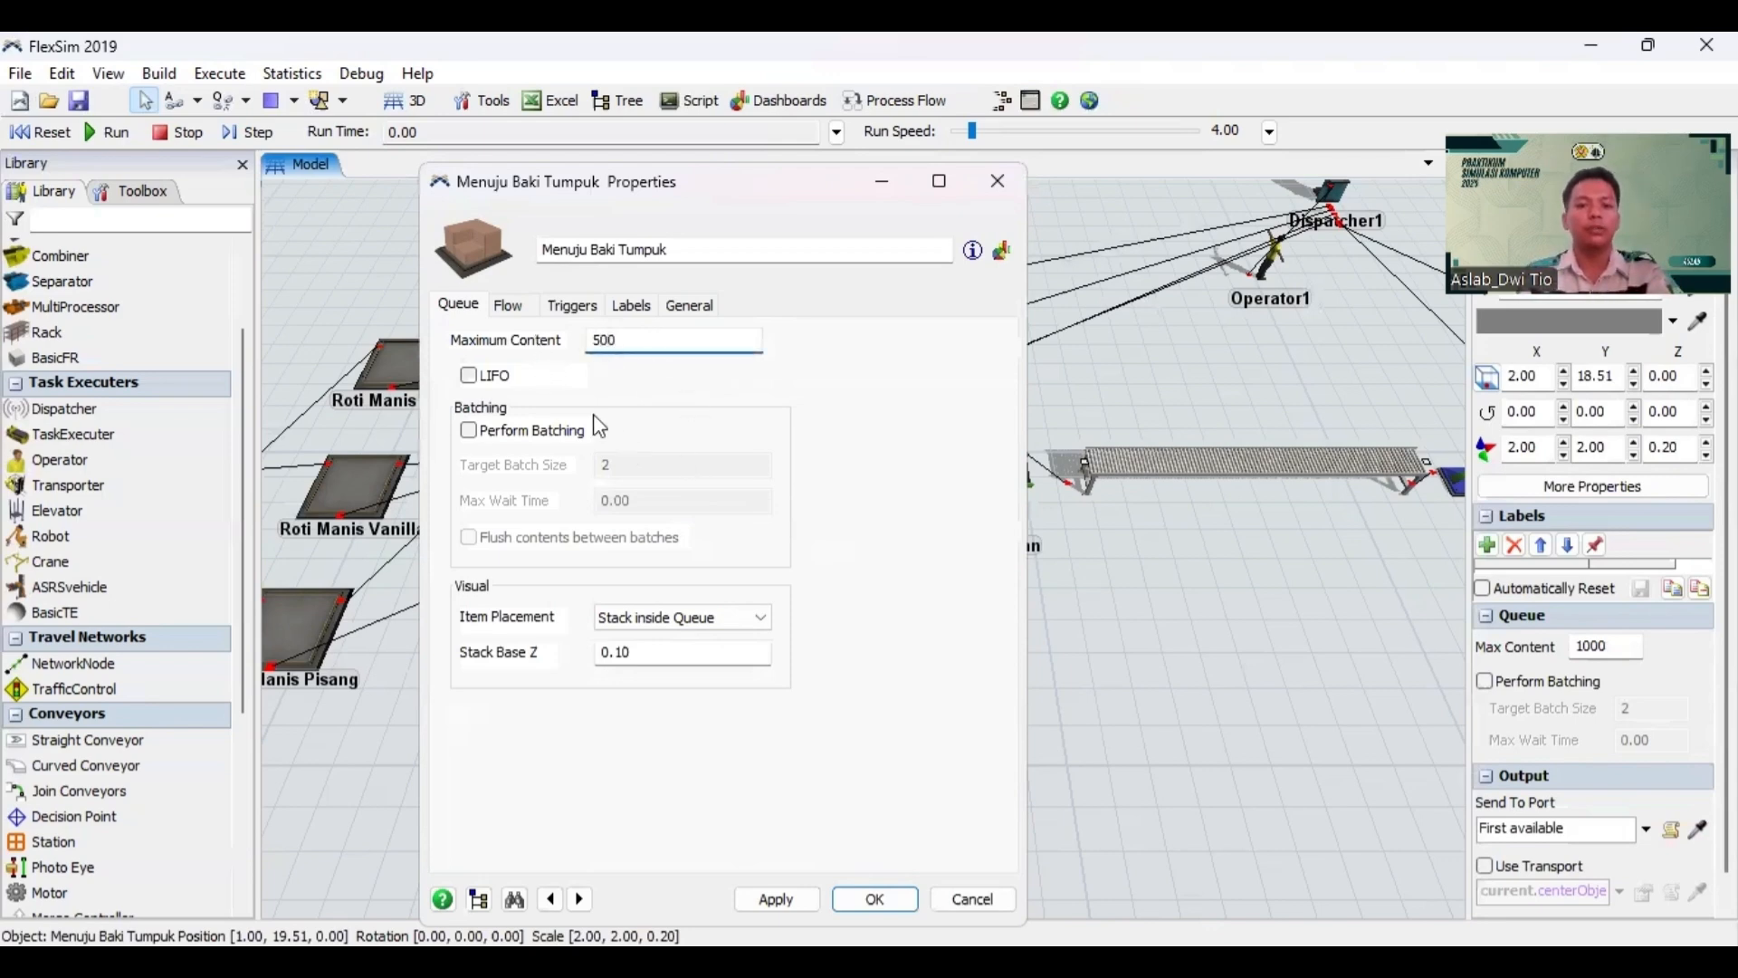
Step: Enable Perform Batching with a Target Batch Size of 5 on the Menuju Baki Tumpuk queue, apply it and close the properties
left_click(467, 432)
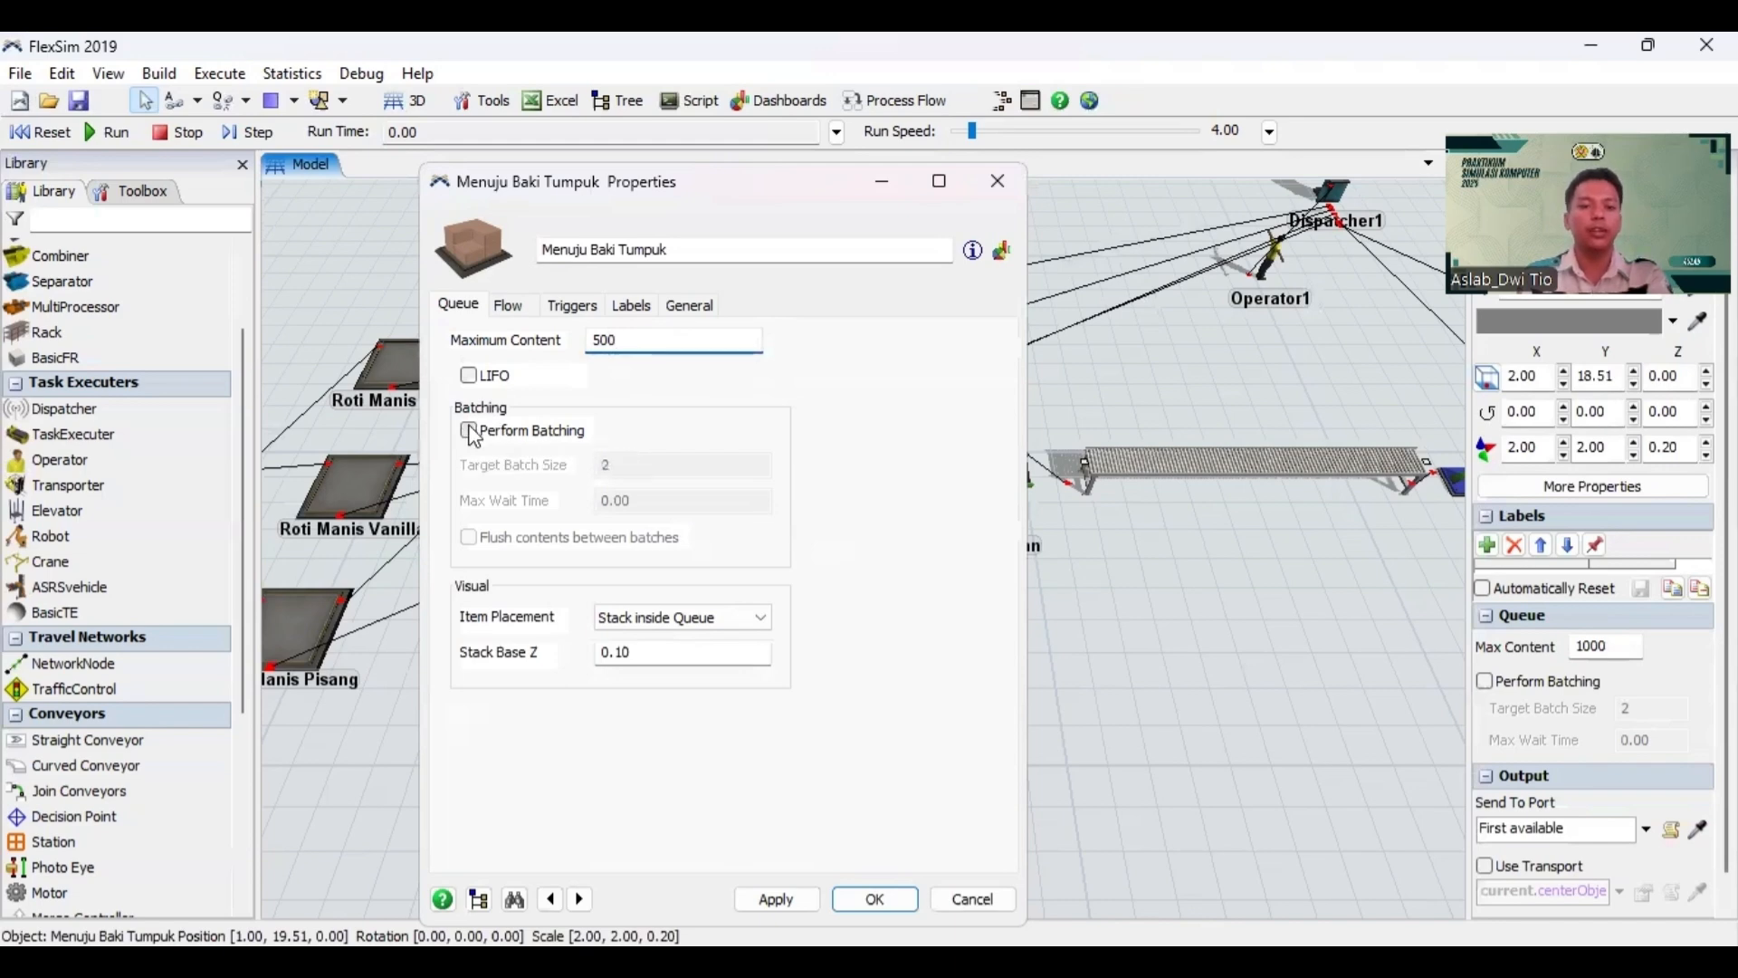
double_click(651, 465)
type("5")
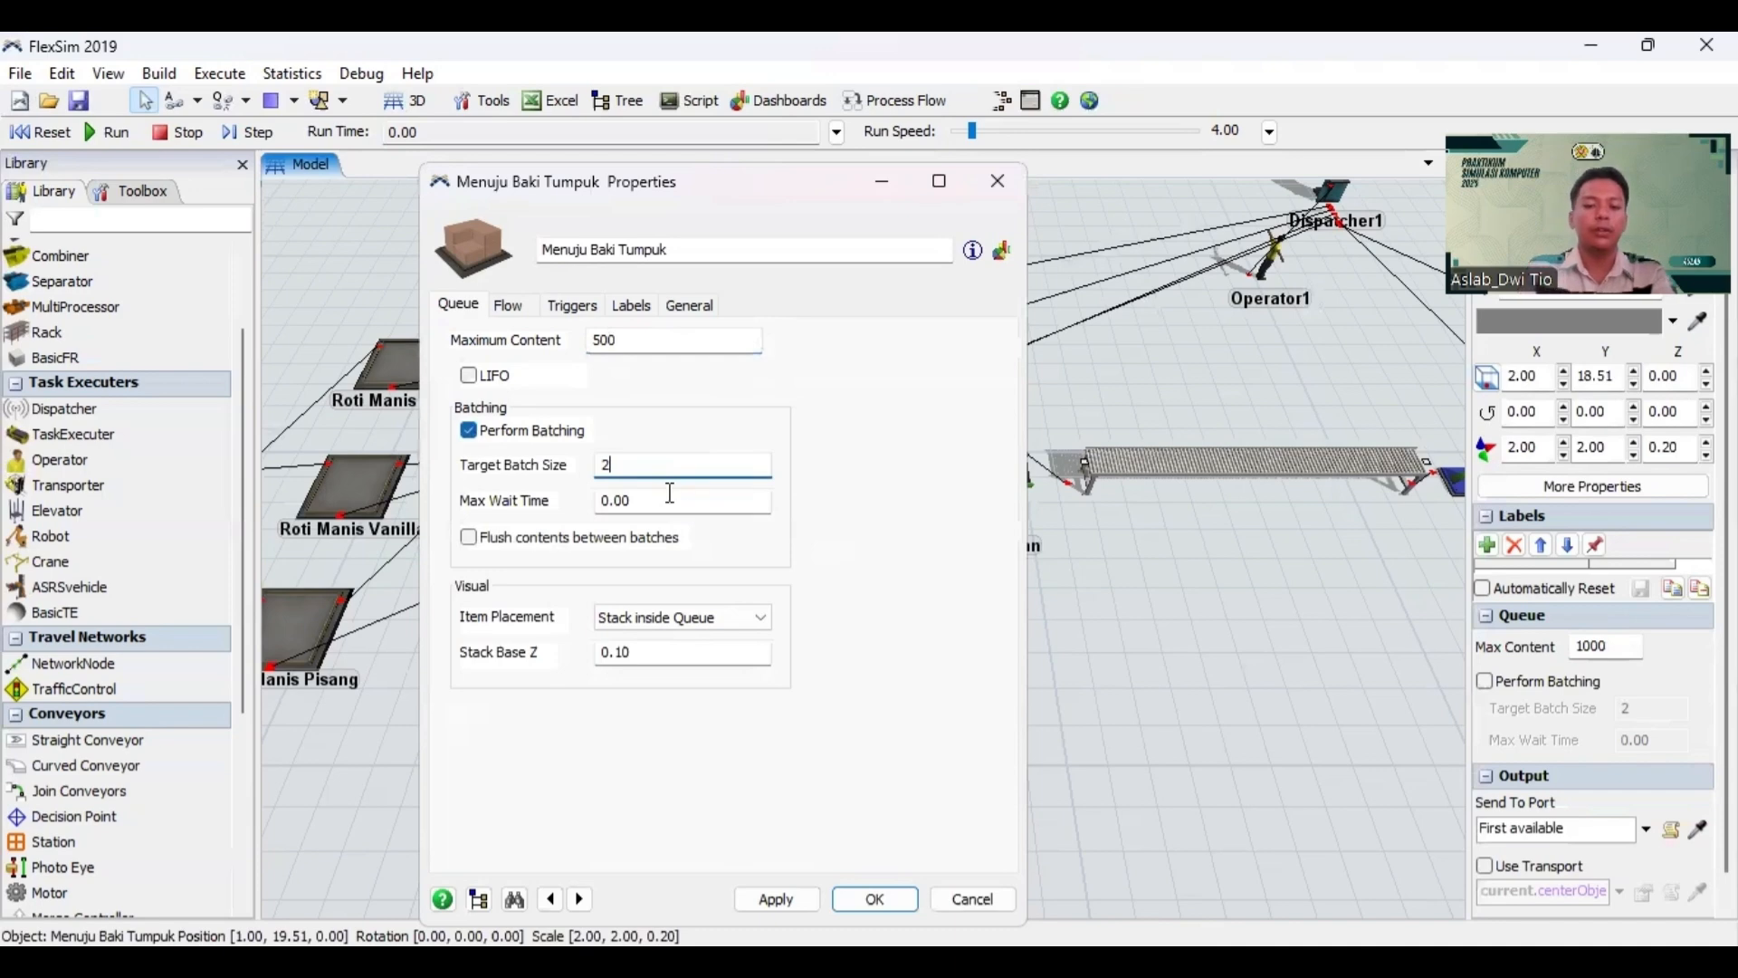
left_click(530, 312)
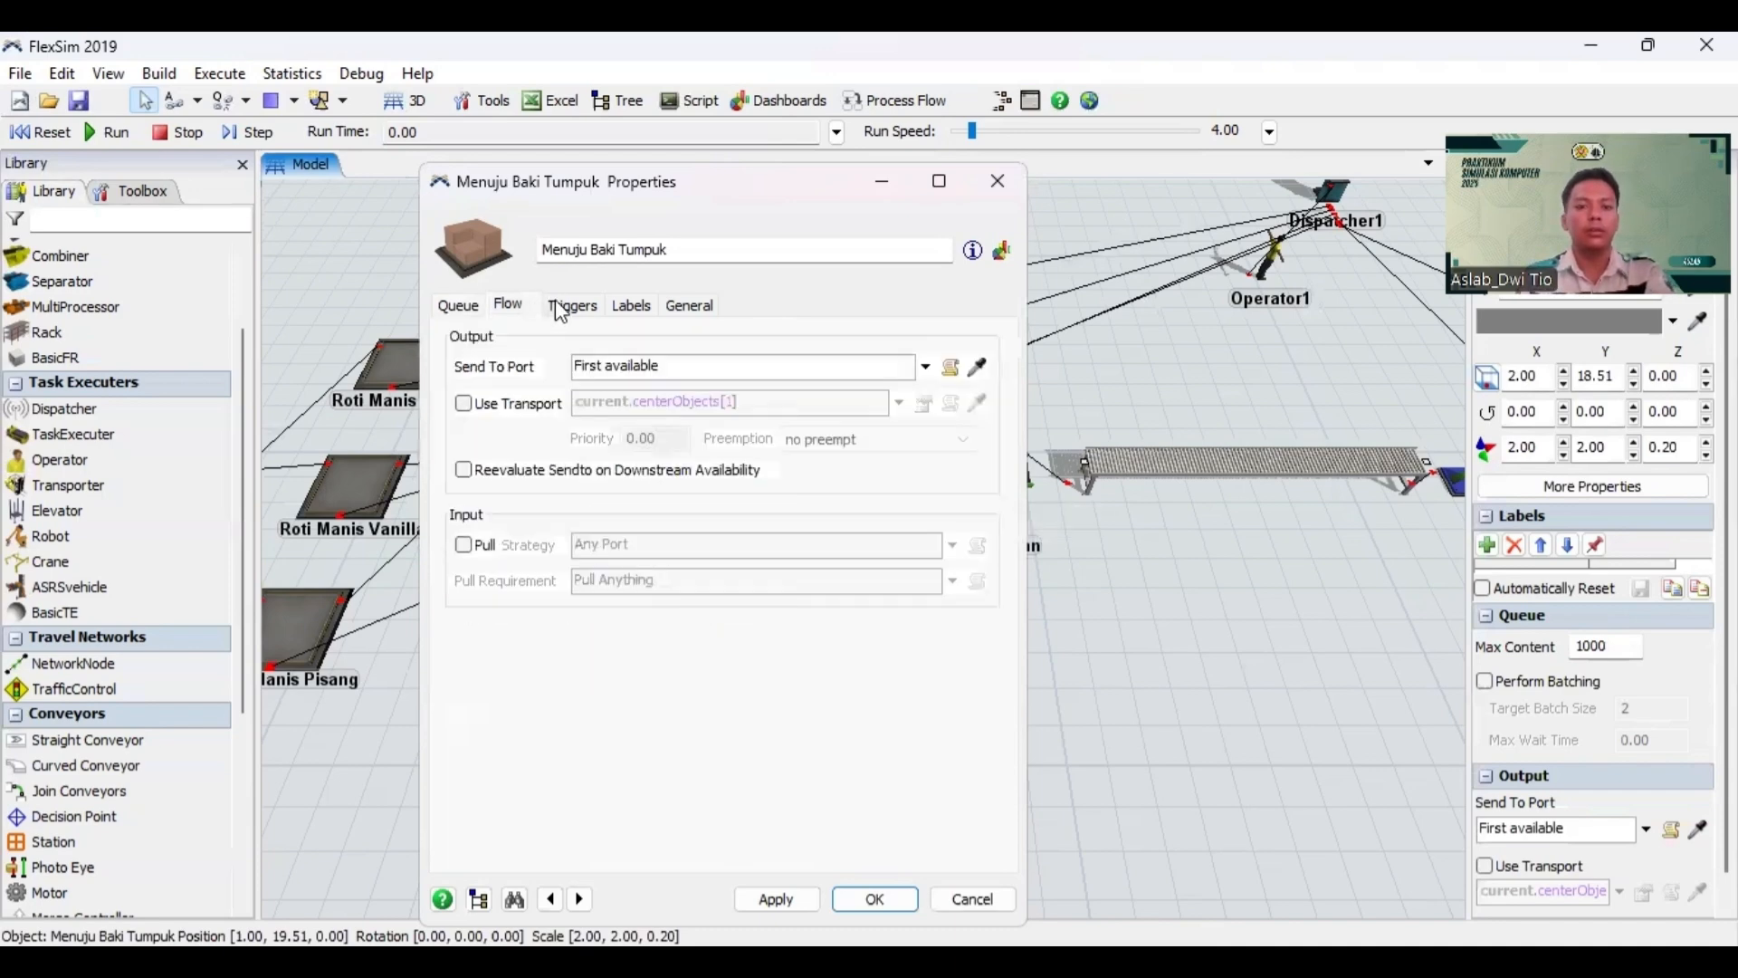
left_click(569, 308)
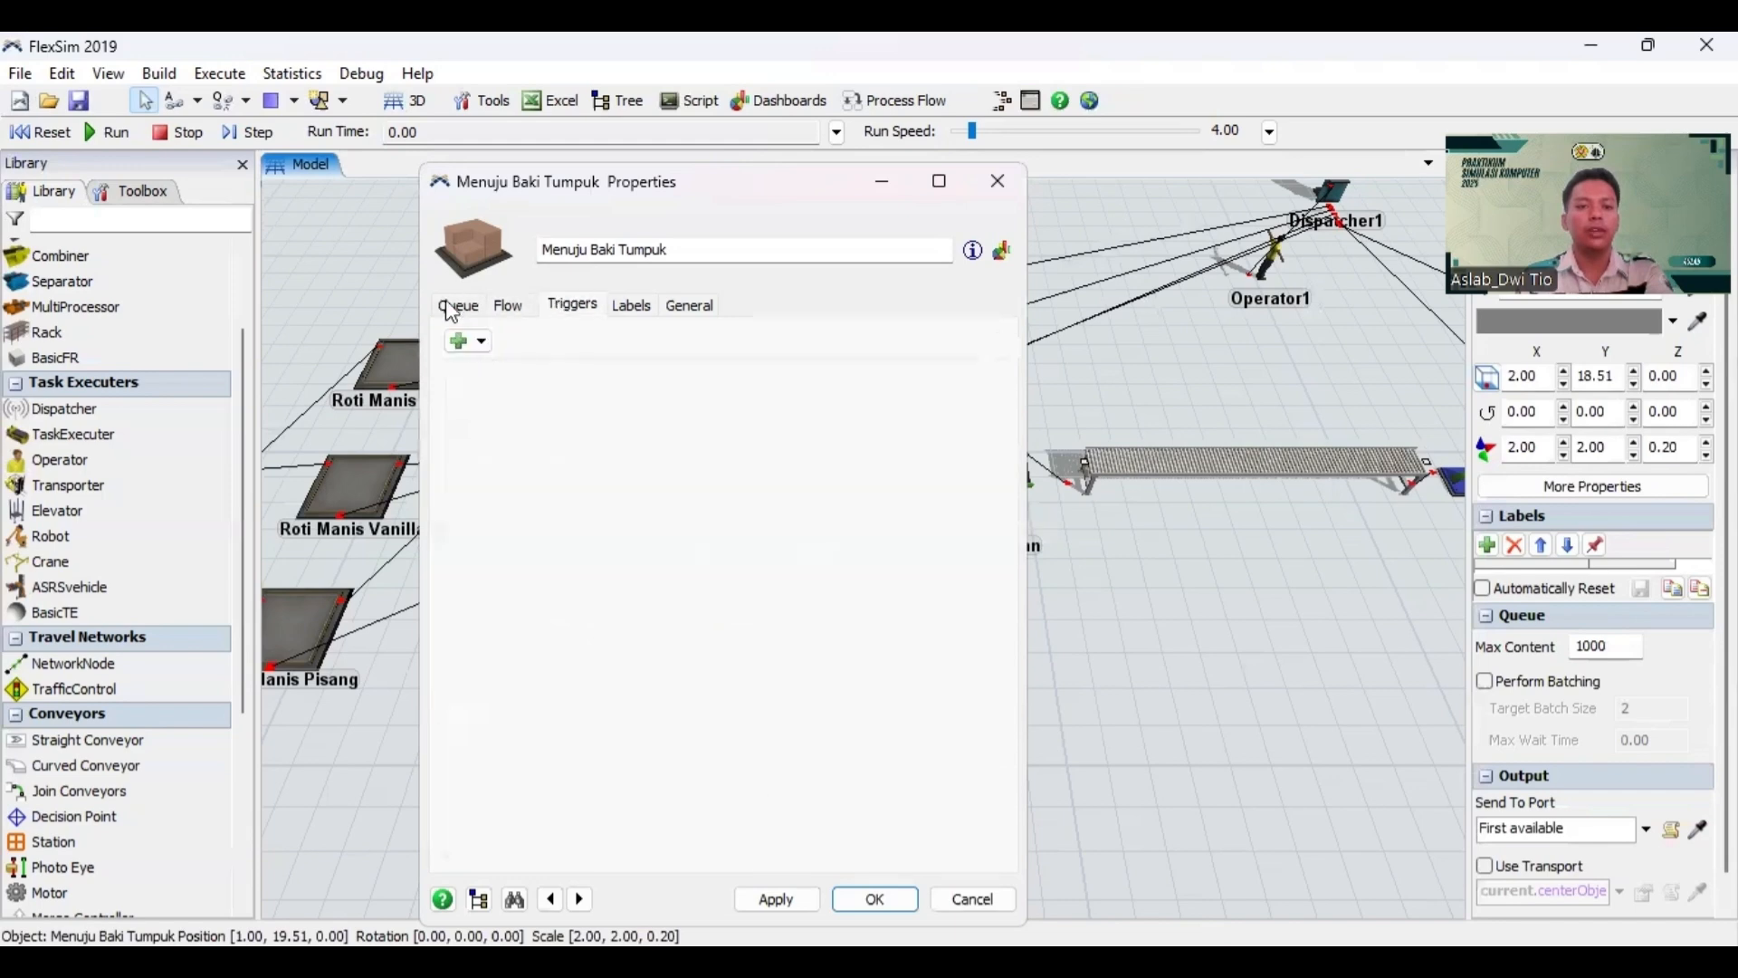
left_click(454, 309)
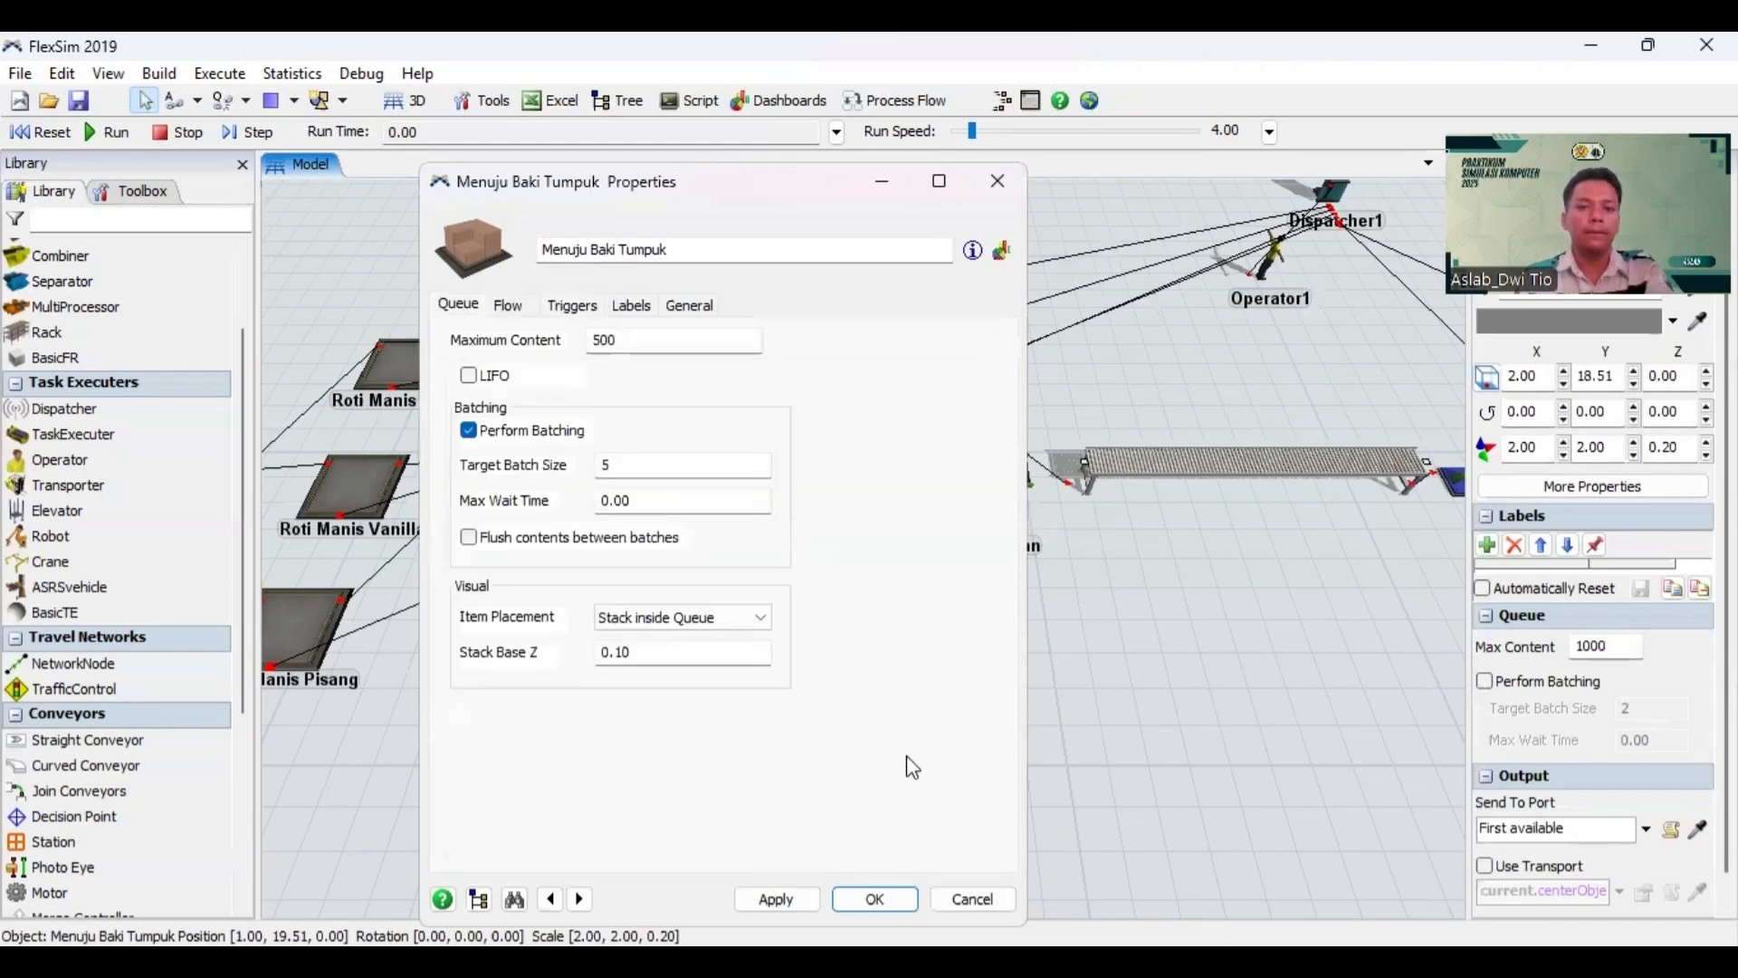
left_click(767, 902)
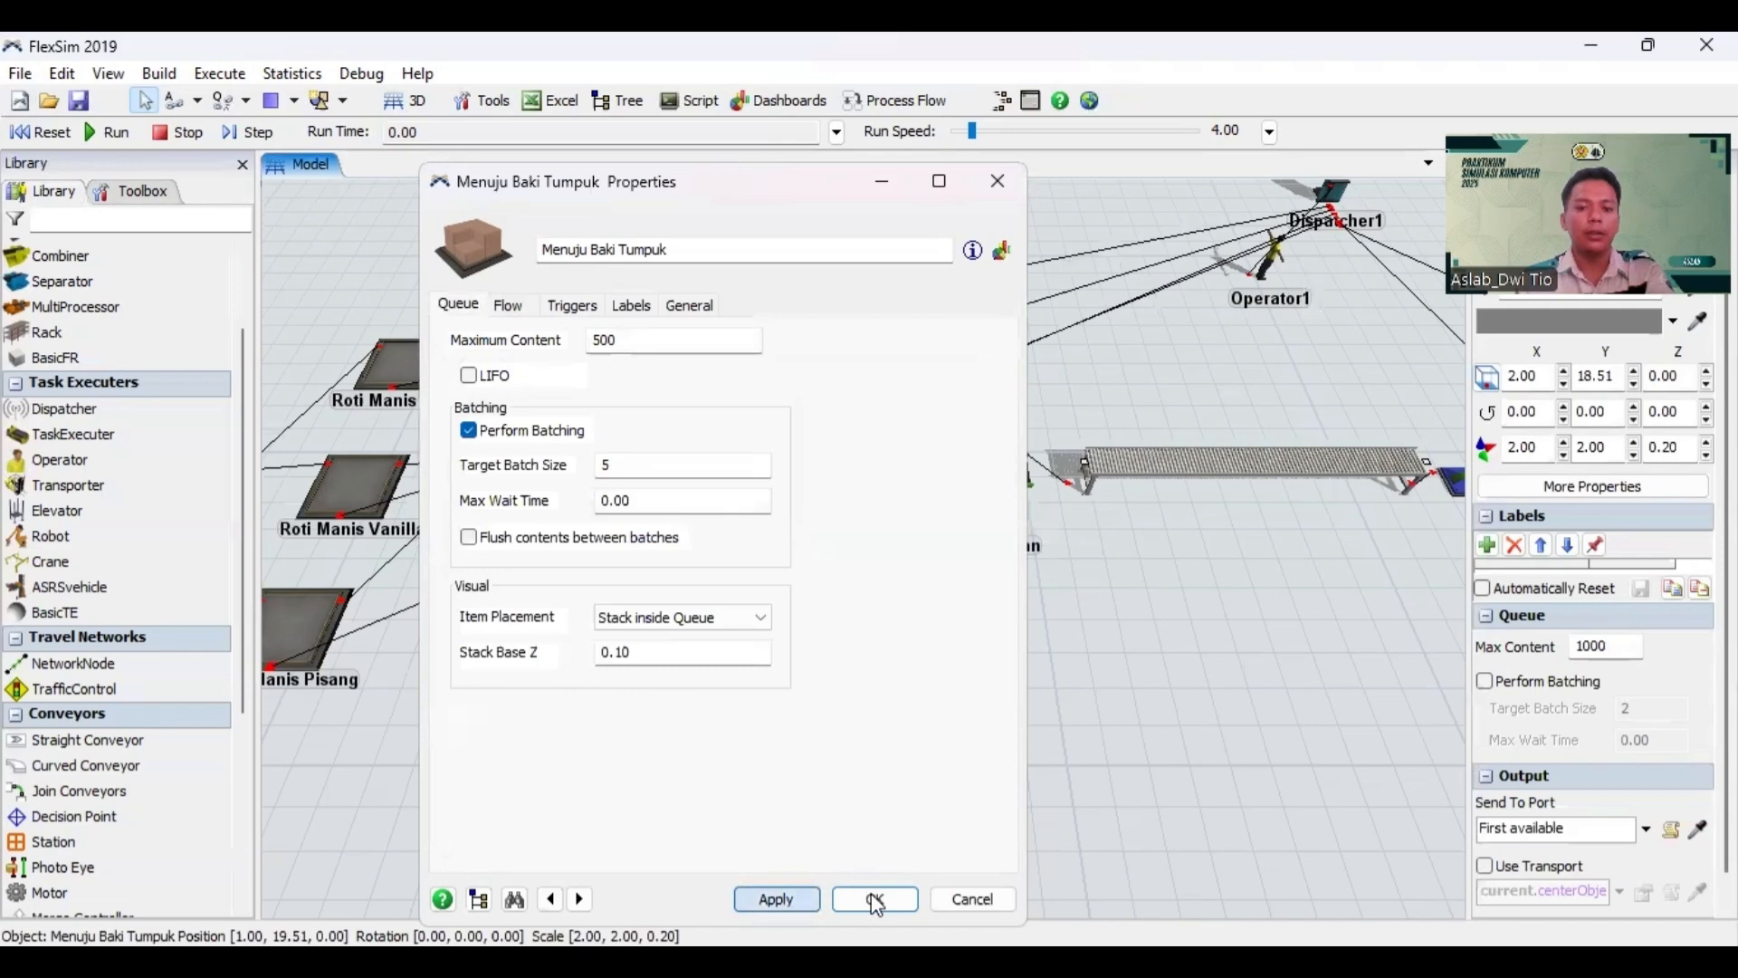
left_click(874, 900)
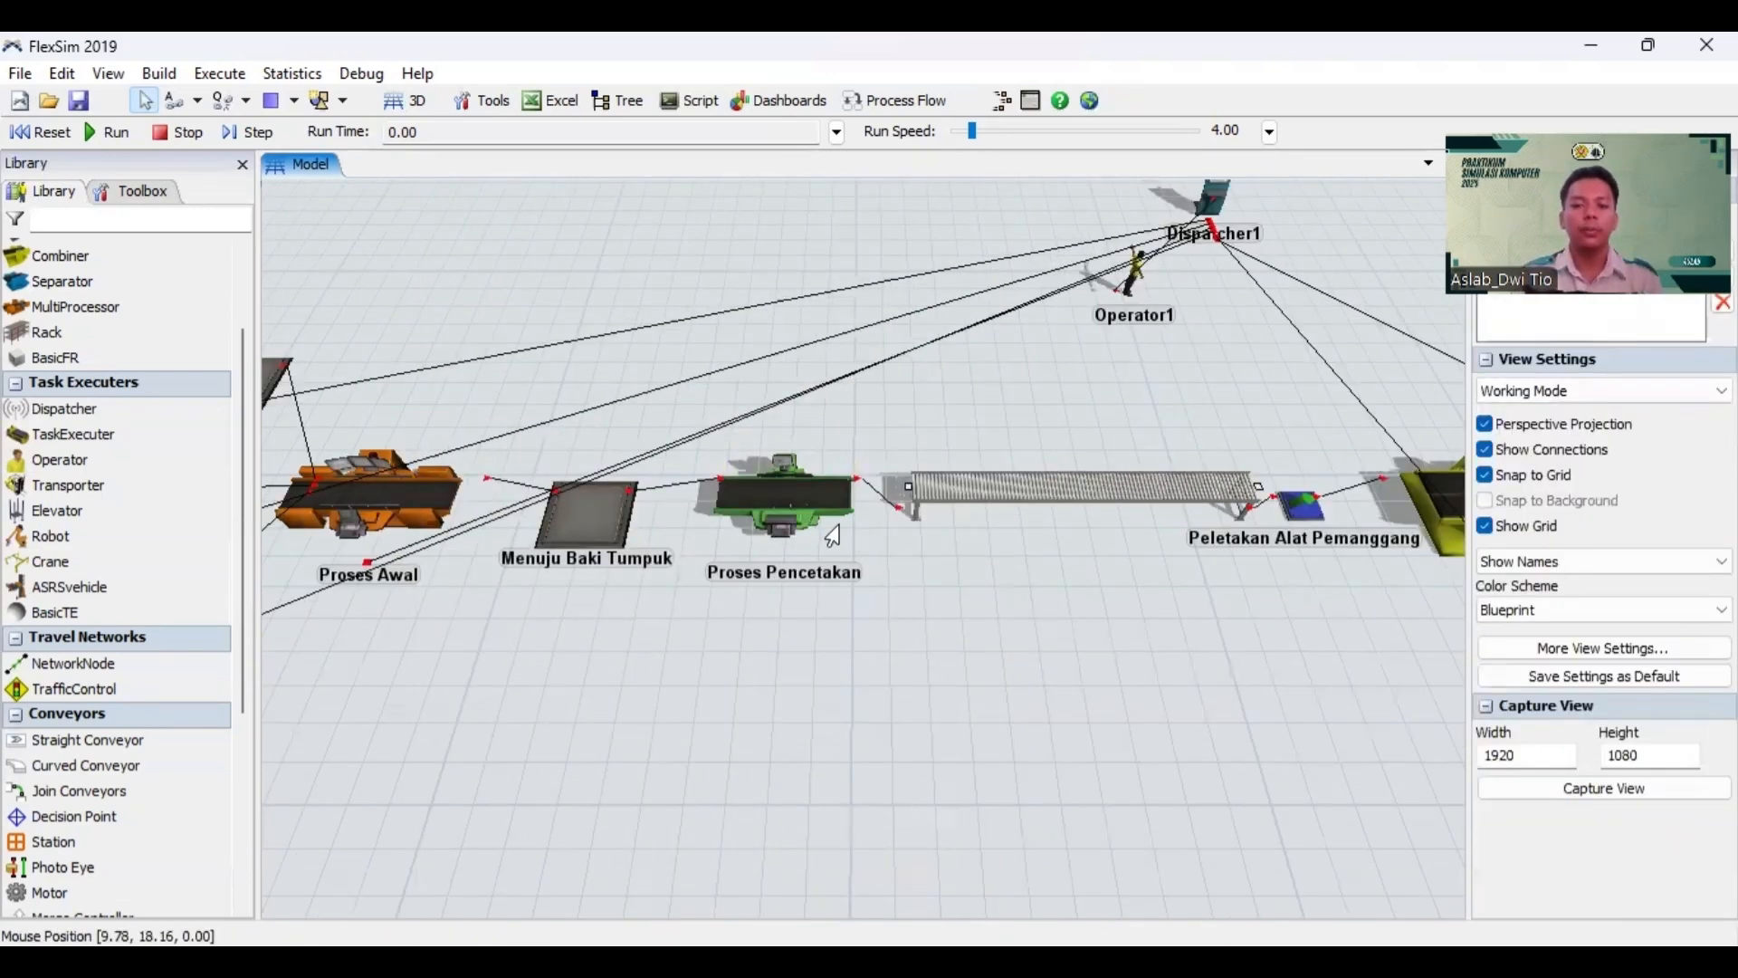
Step: Open the properties of the Proses Pencetakan processor and its Process Time value for editing
left_click(784, 505)
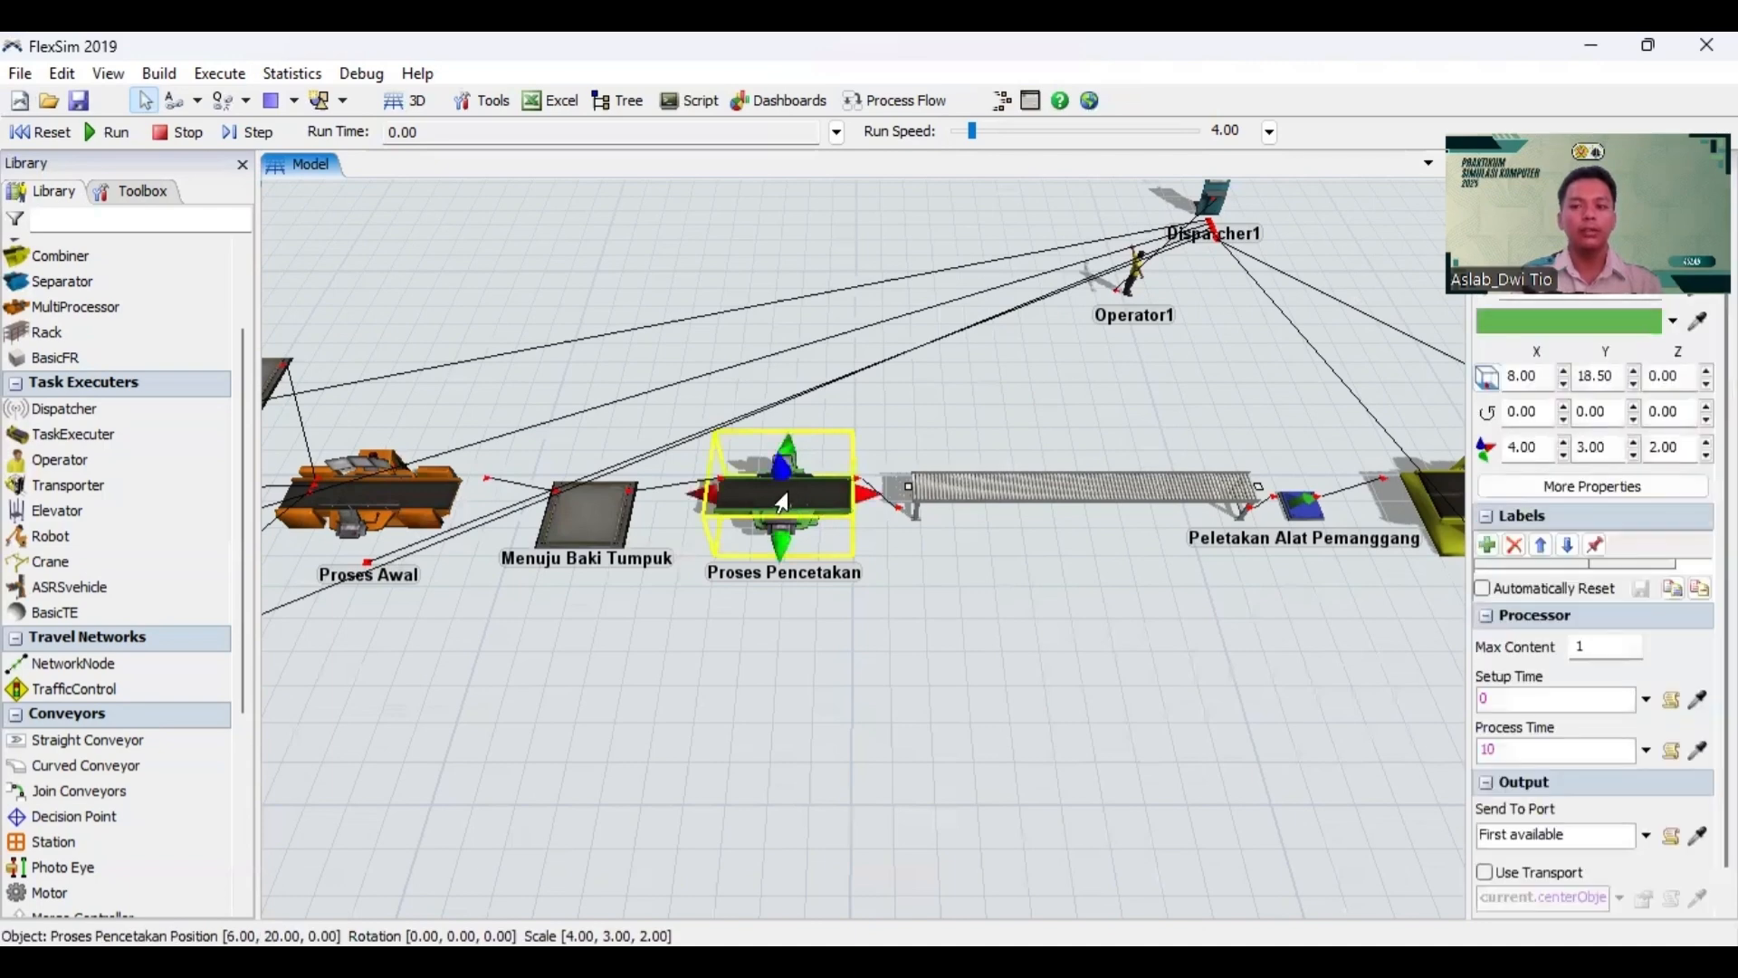
double_click(793, 500)
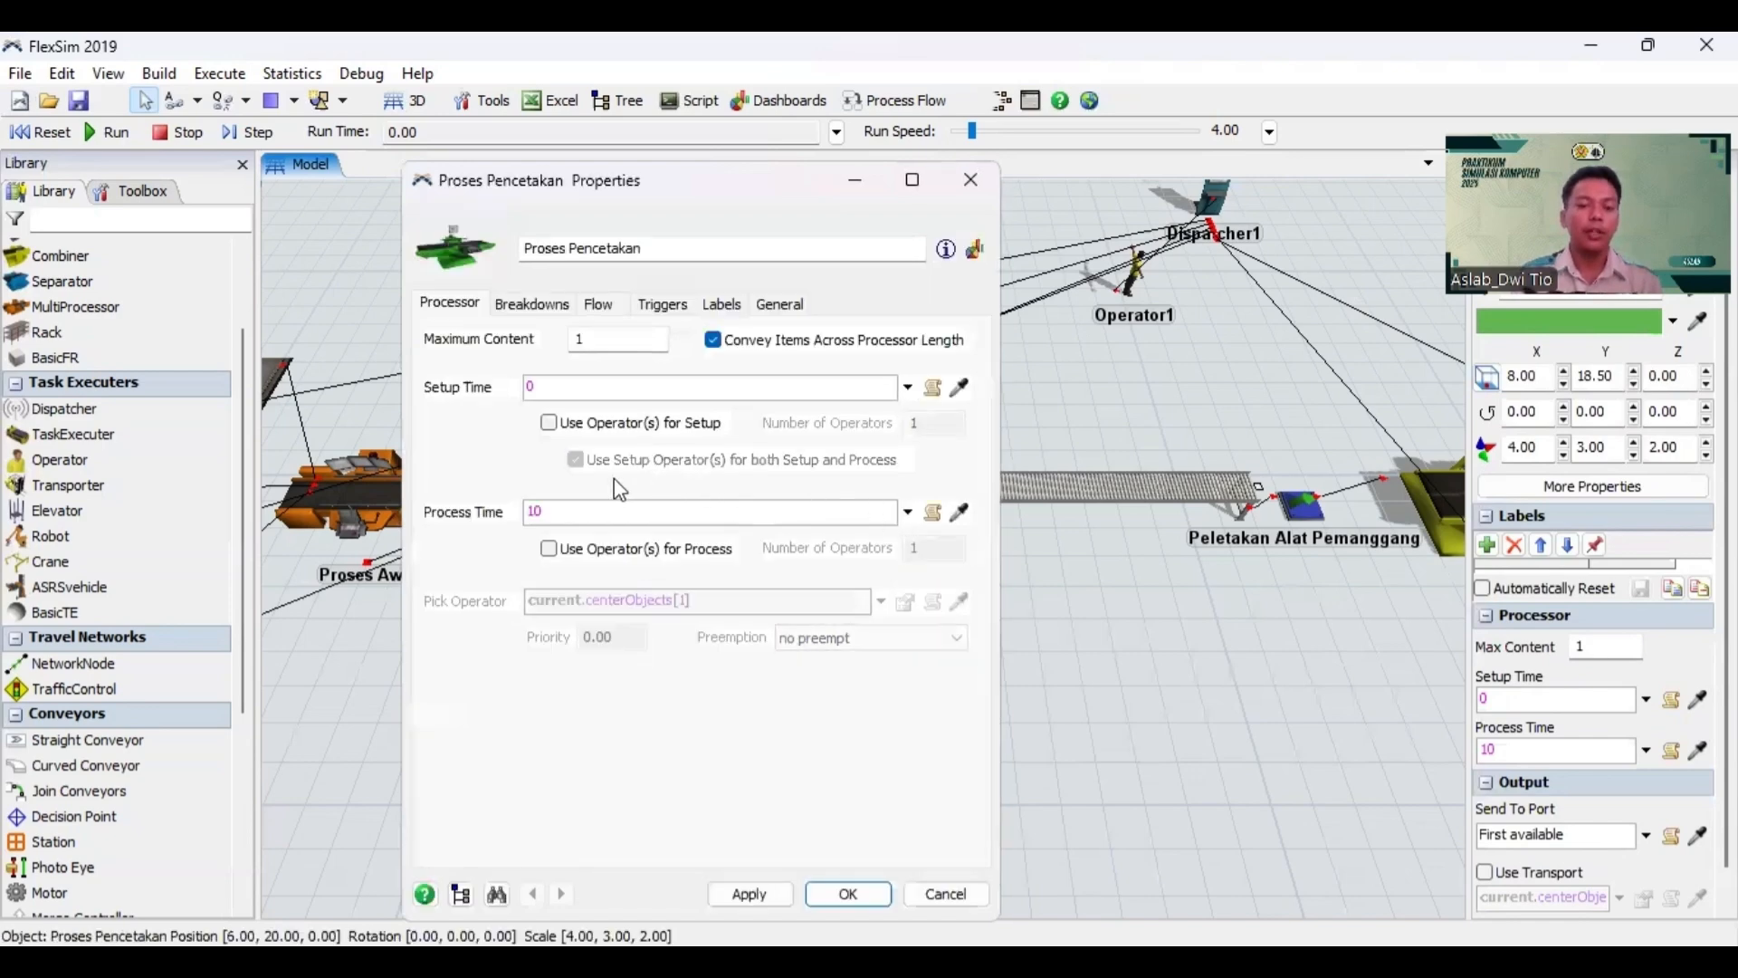
left_click(602, 513)
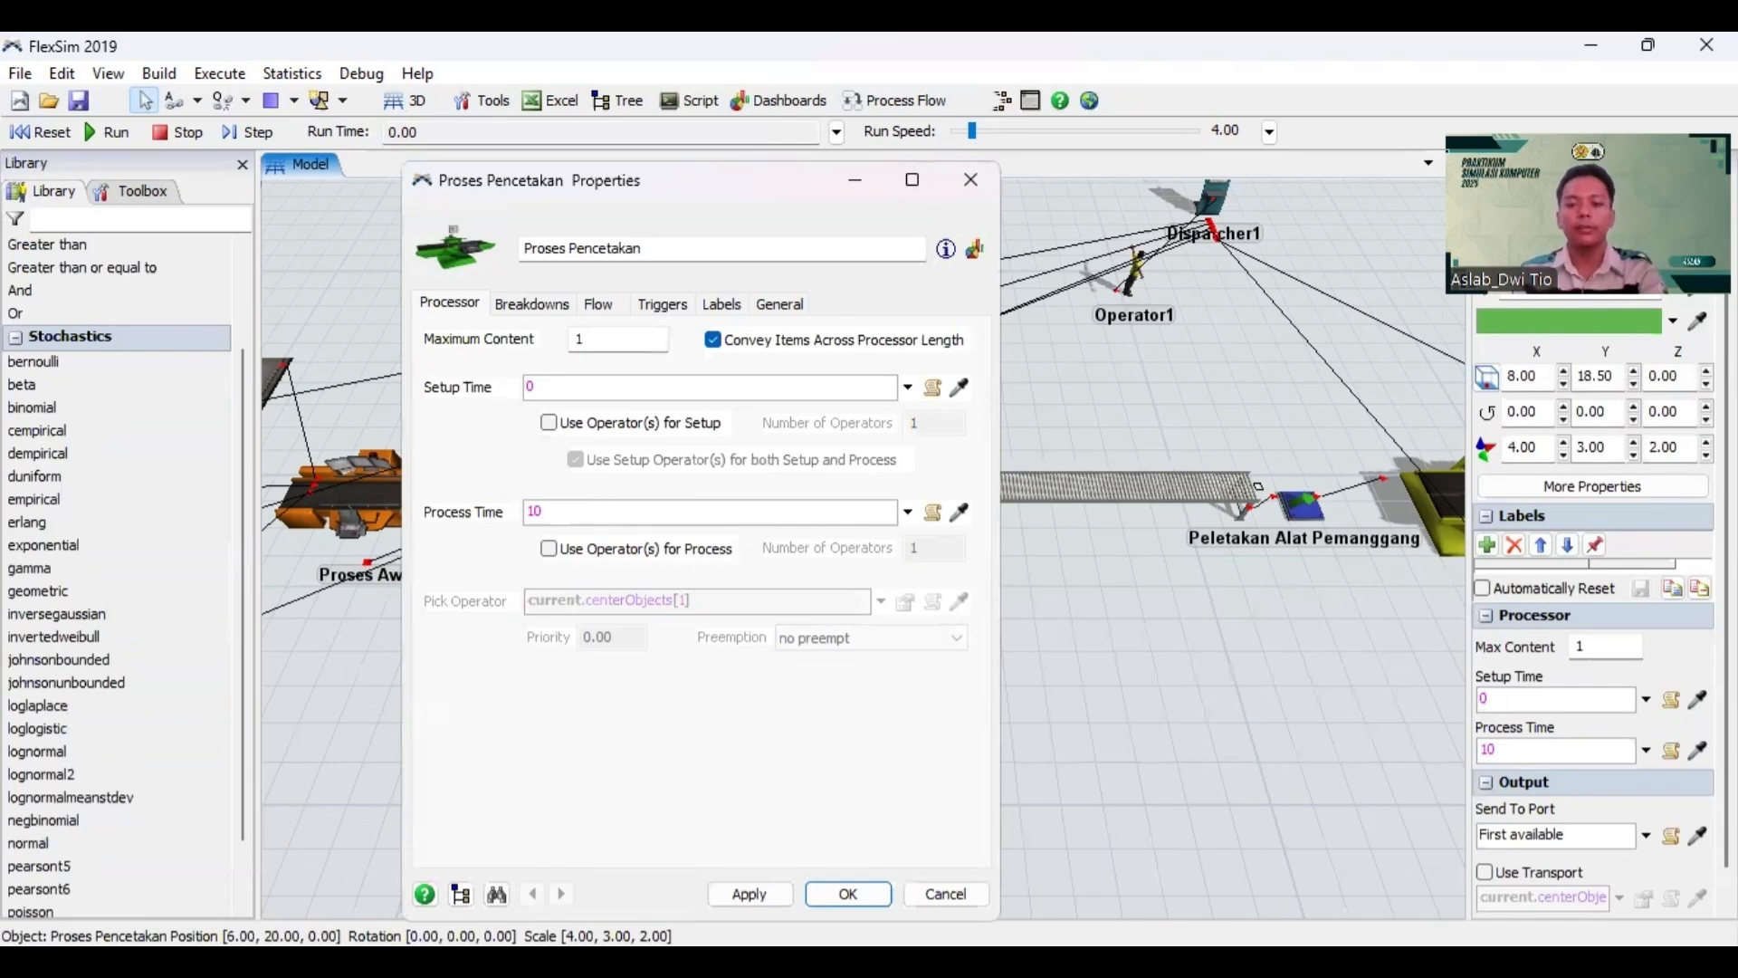
Step: Switch to ExpertFit, close the simulation representation of the pengadonan model and minimize its Data Analysis window
mouse_move(1316, 892)
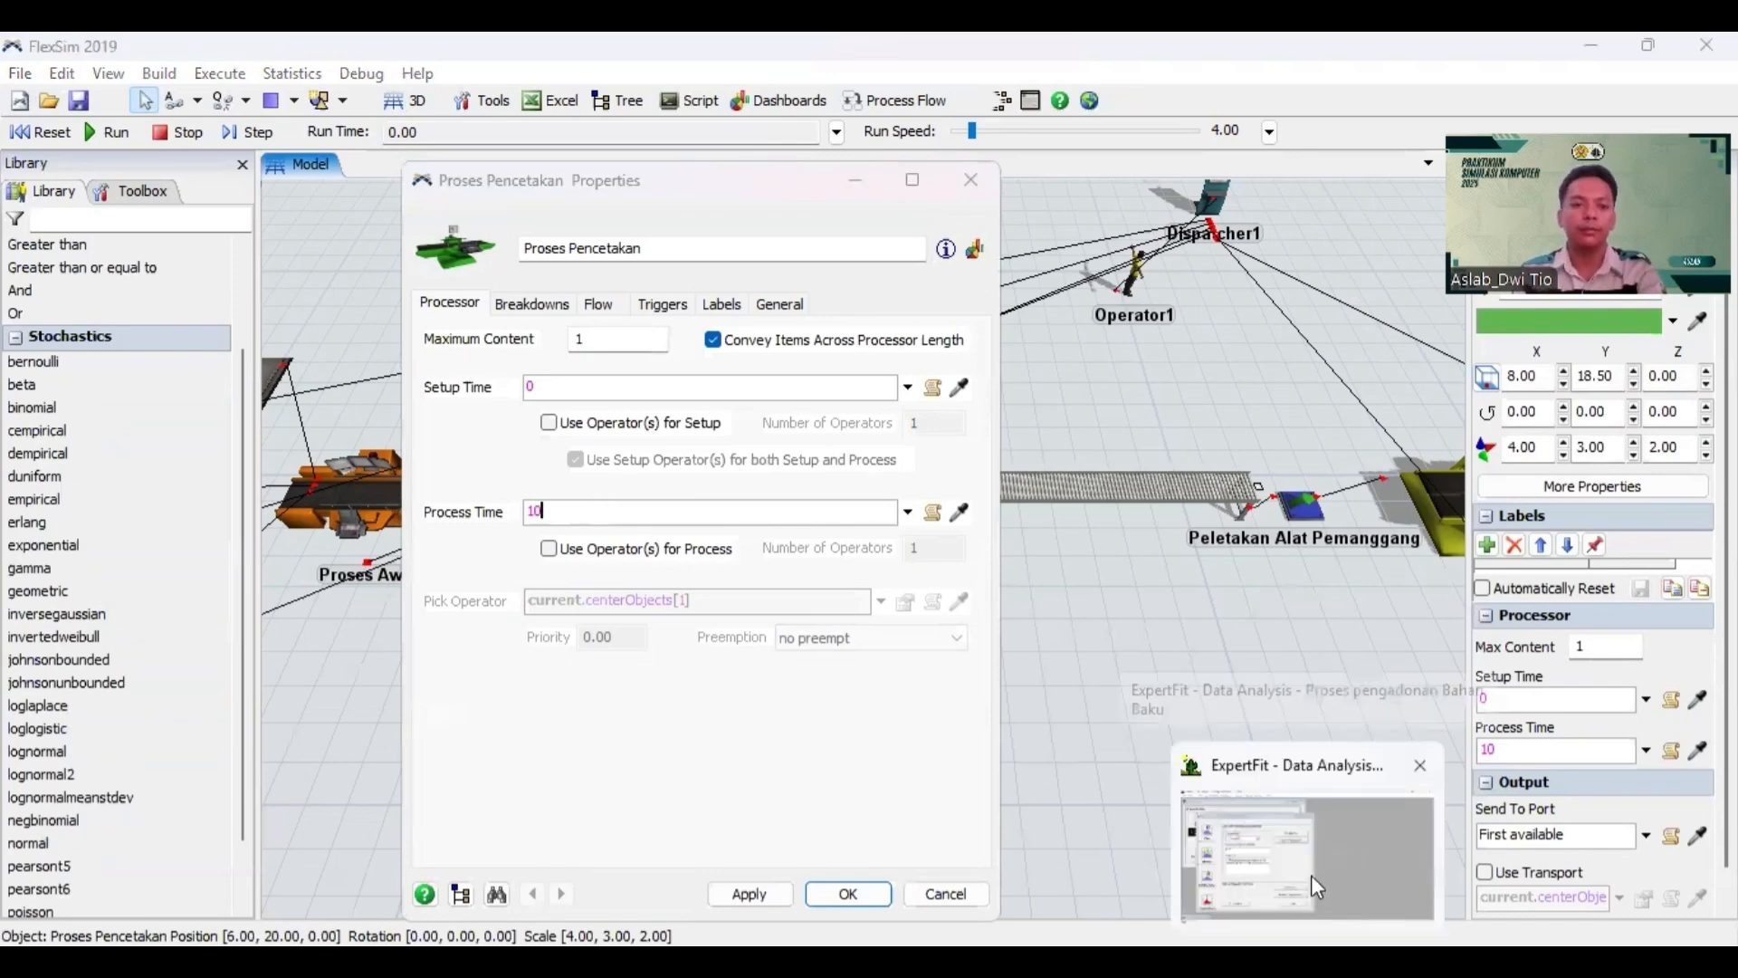
left_click(1310, 874)
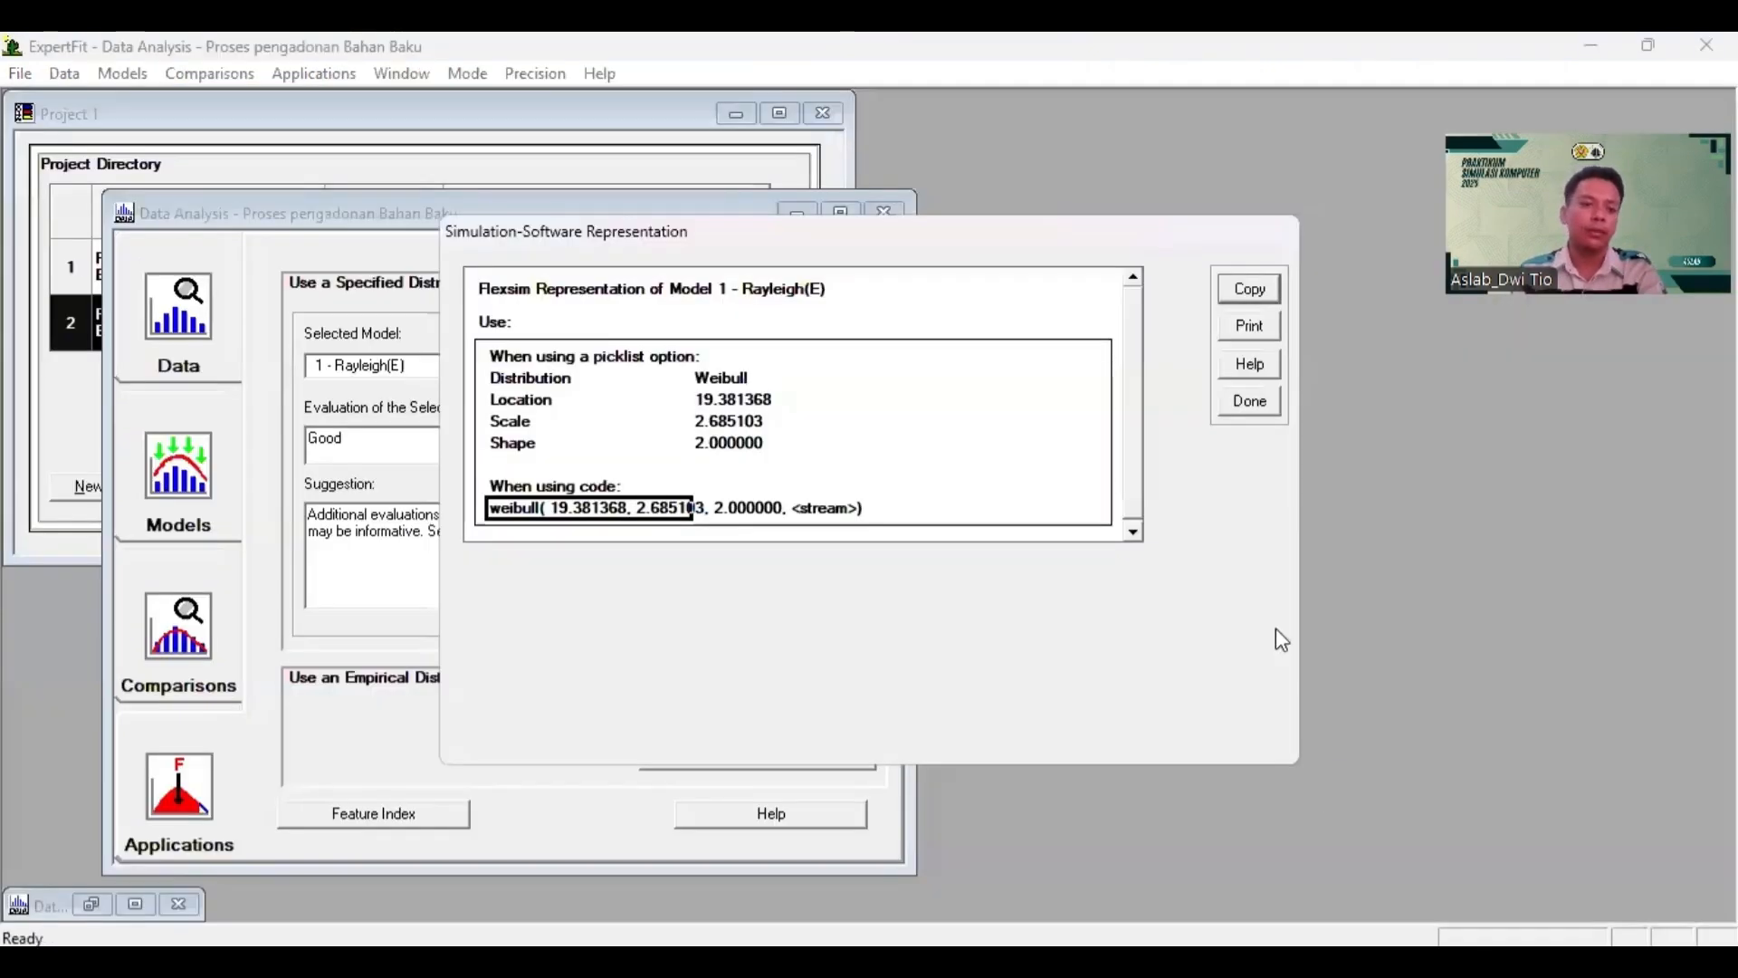
left_click(1249, 400)
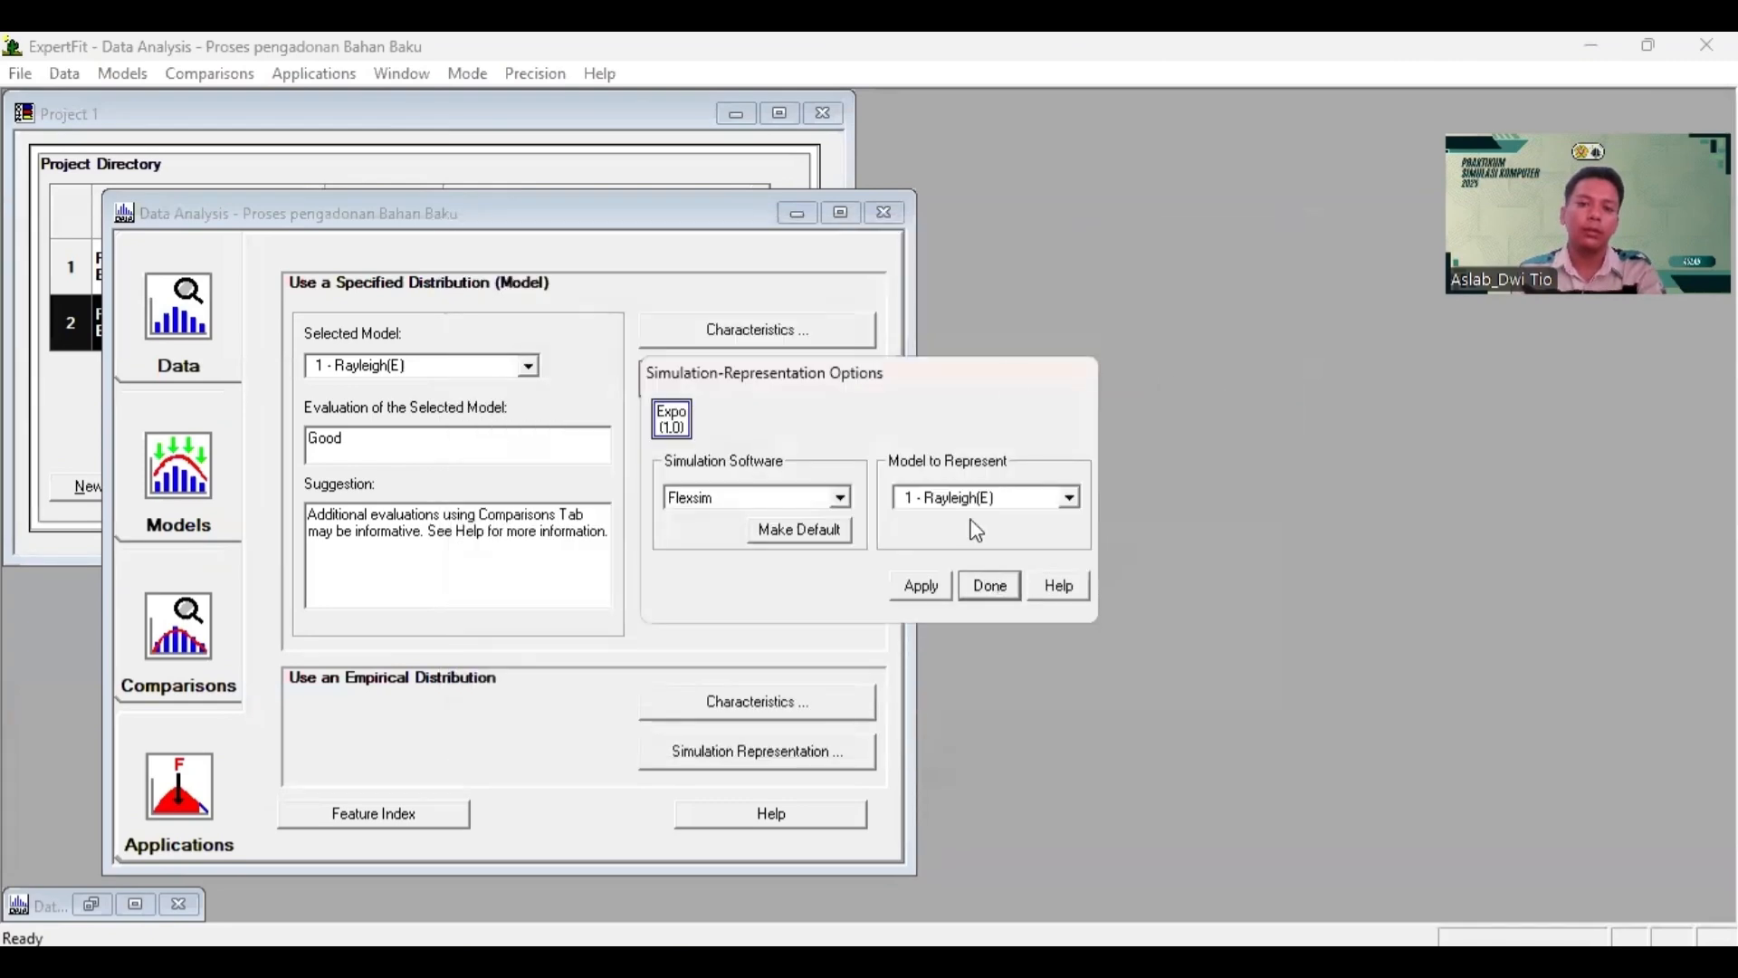
left_click(992, 586)
left_click(799, 211)
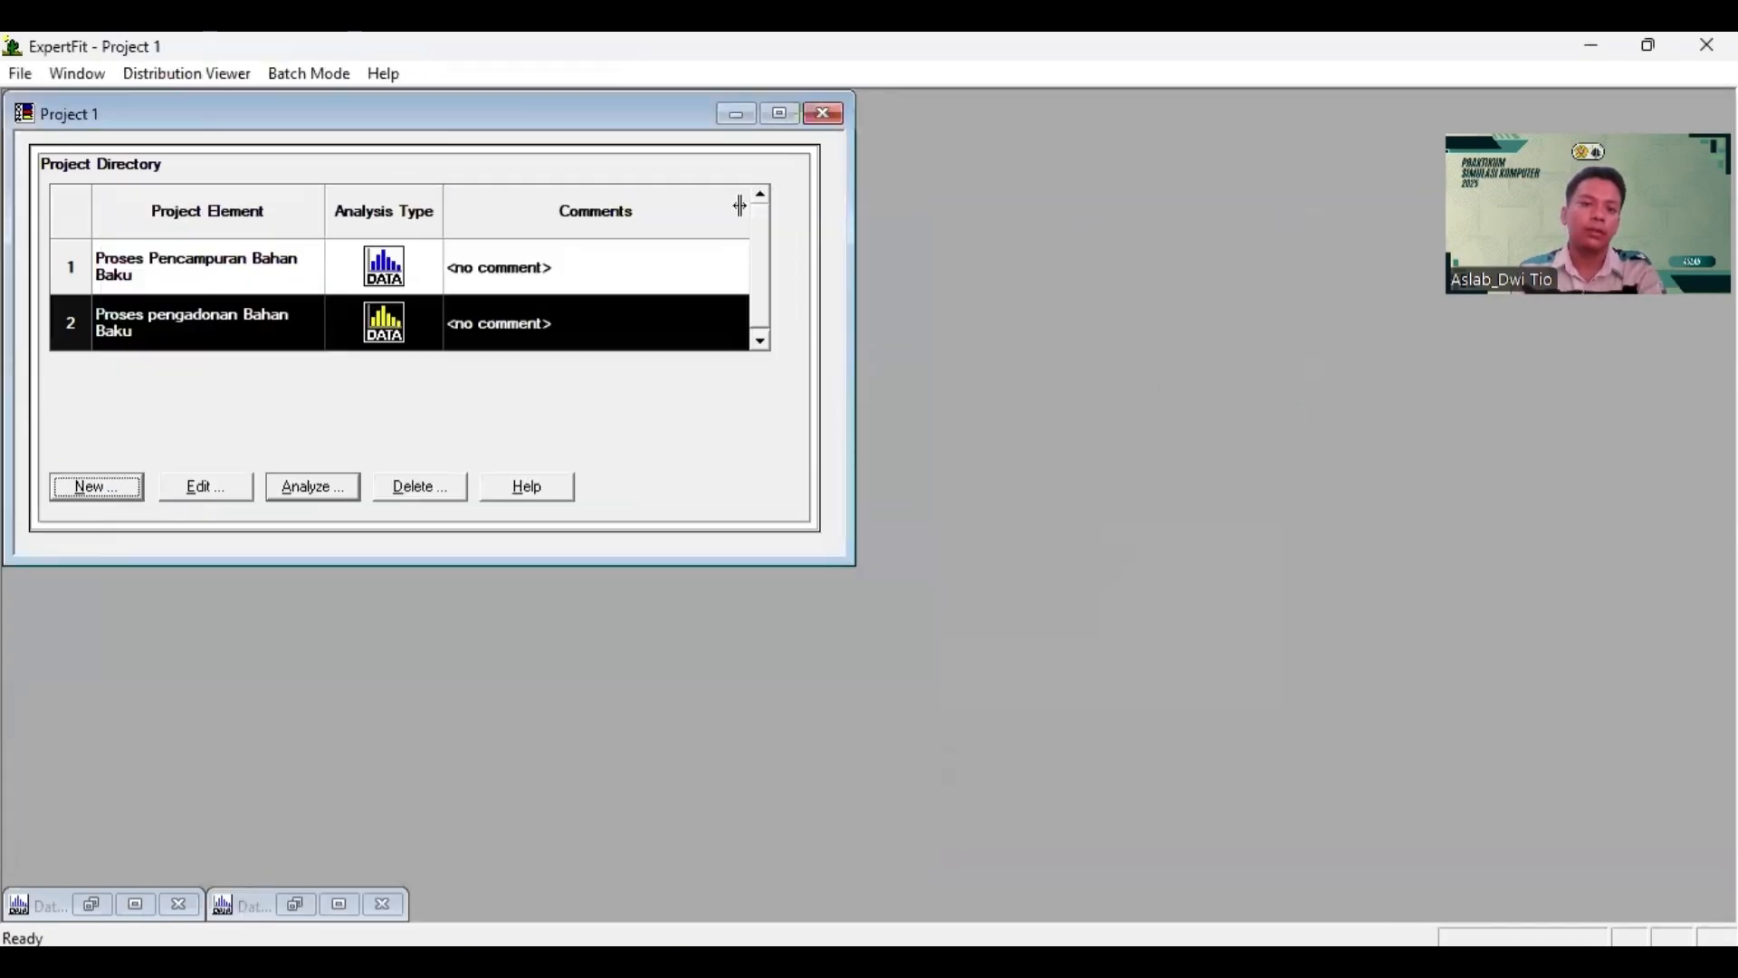
Step: Create a new project element named "Proses Pencetakan" with the analysis type Fit distributions to data
left_click(83, 489)
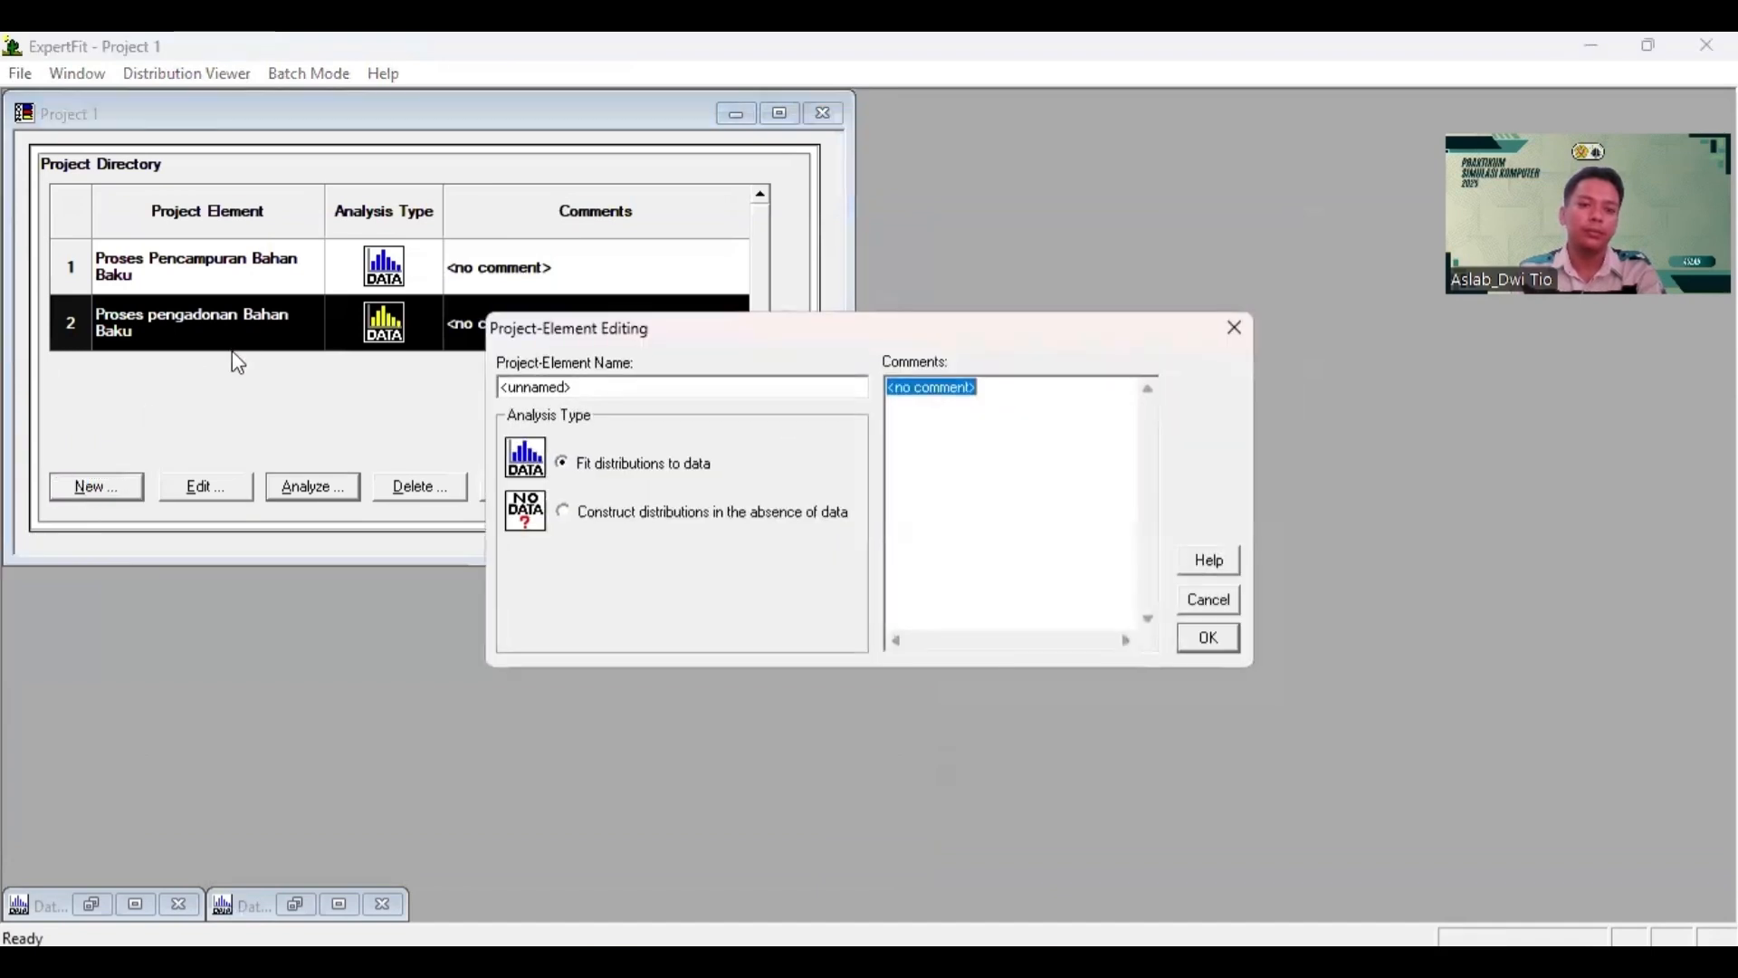
left_click_drag(575, 387, 504, 382)
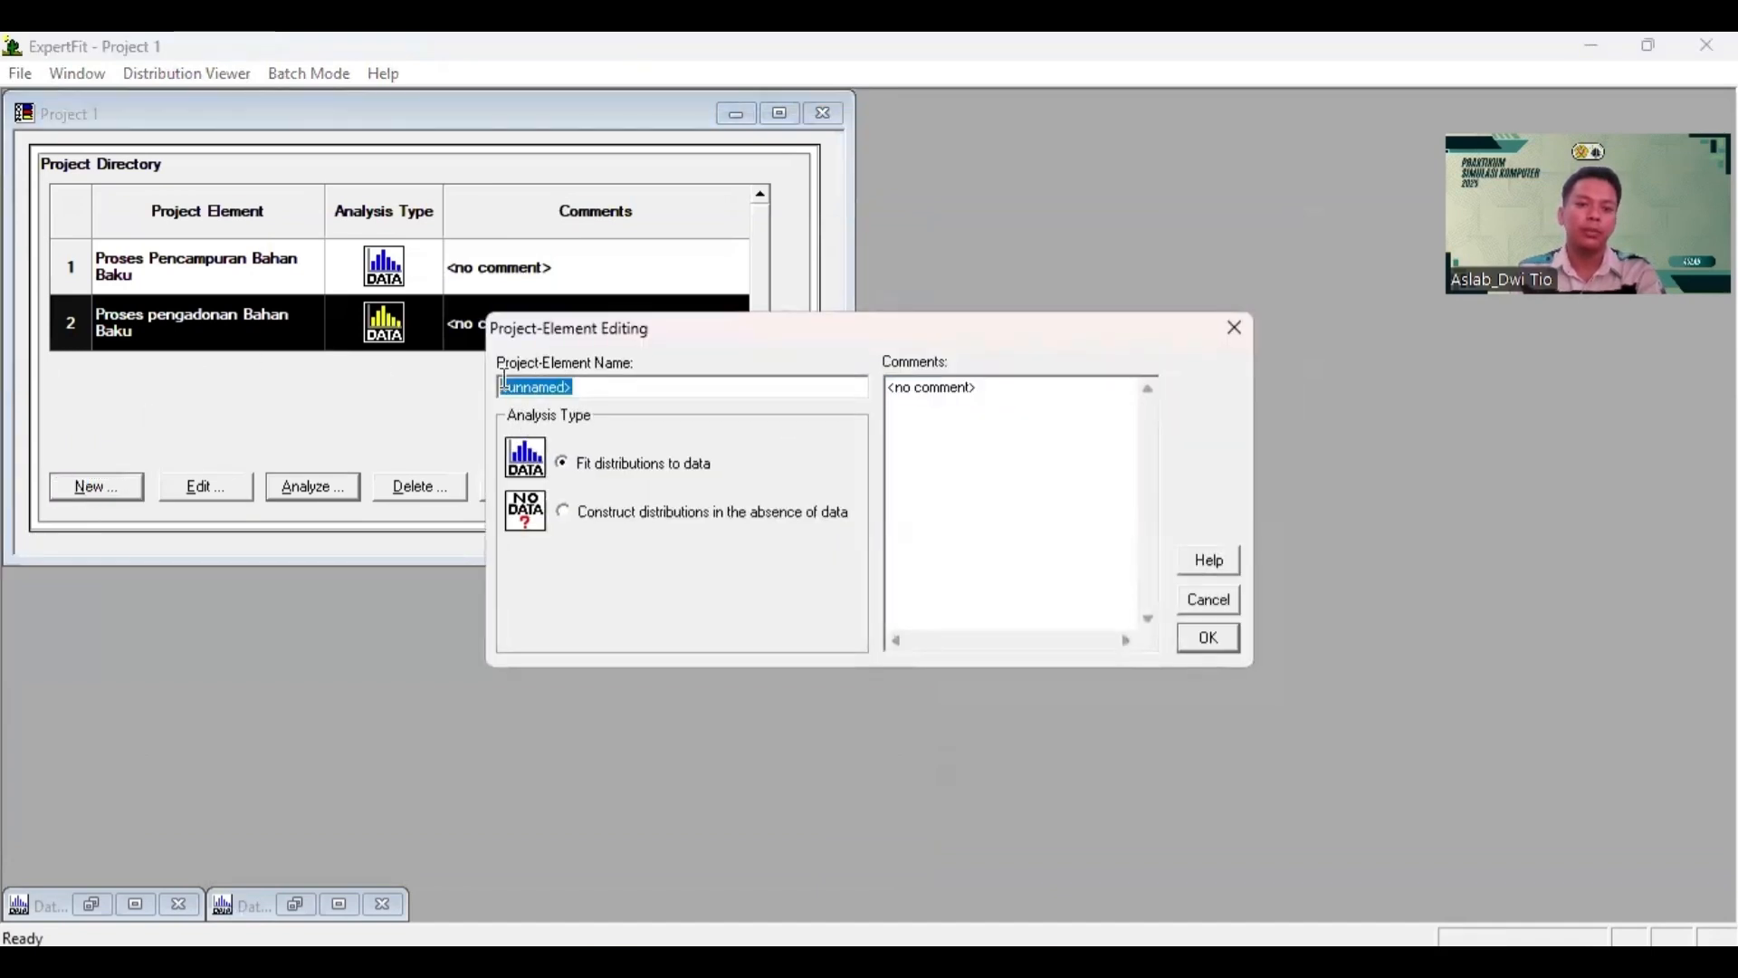
type("Proses Pe")
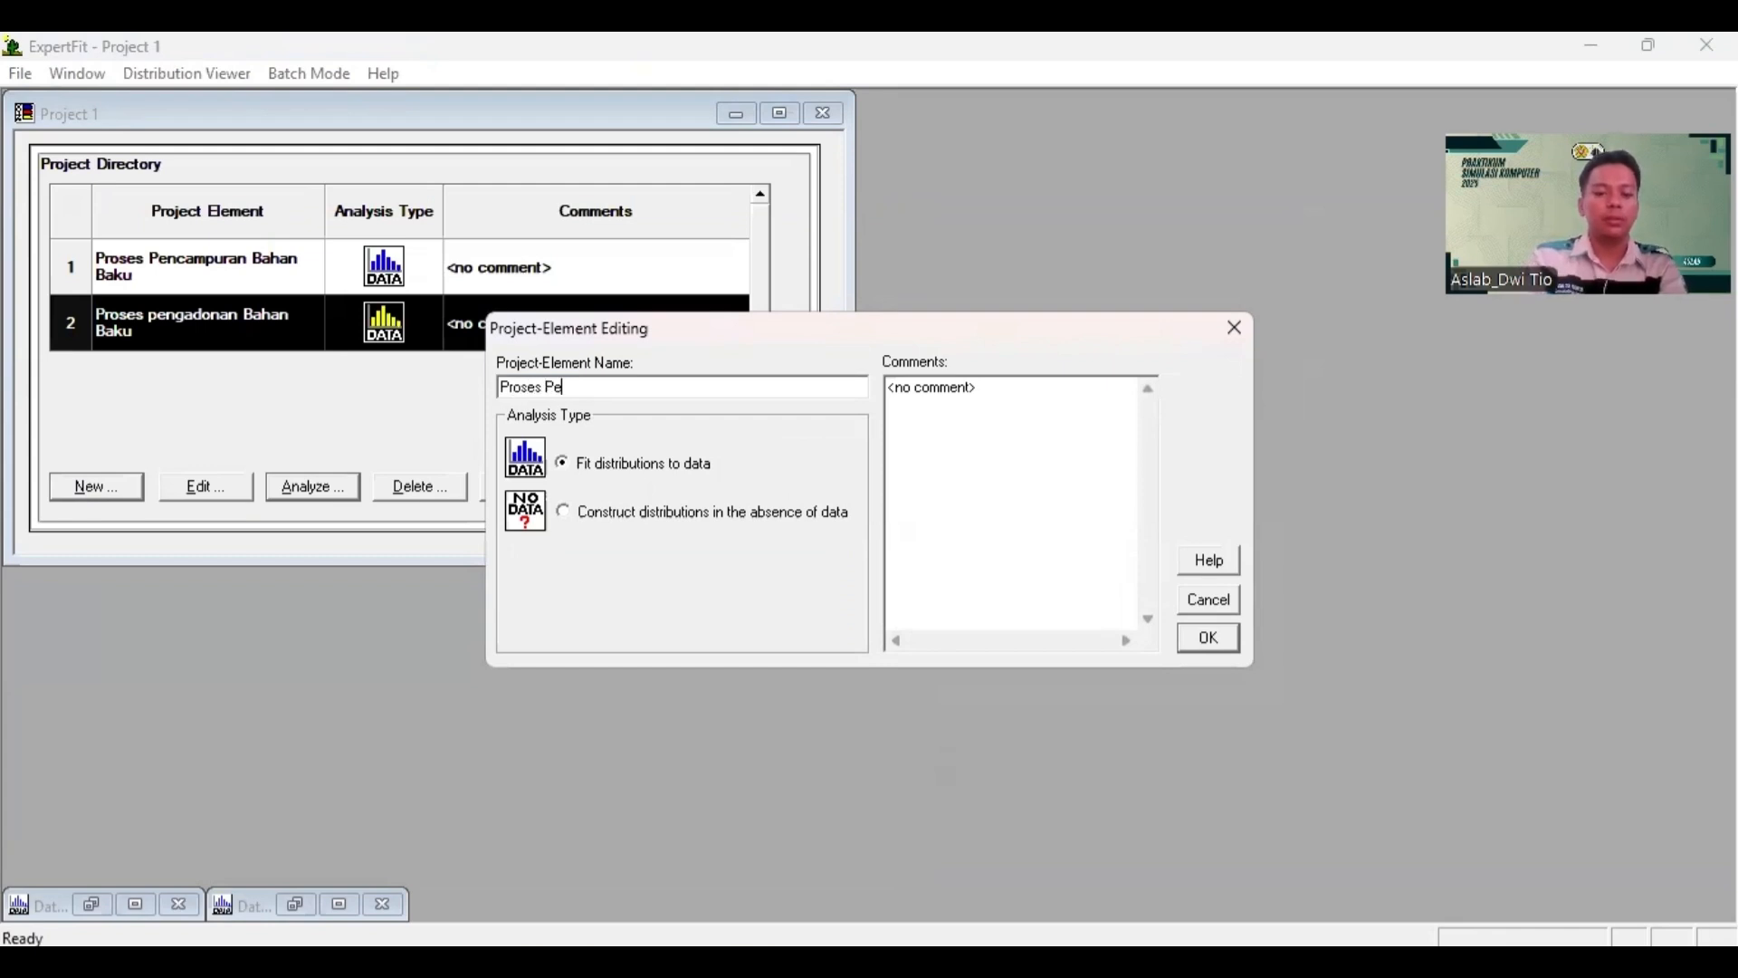
type("ncetakan")
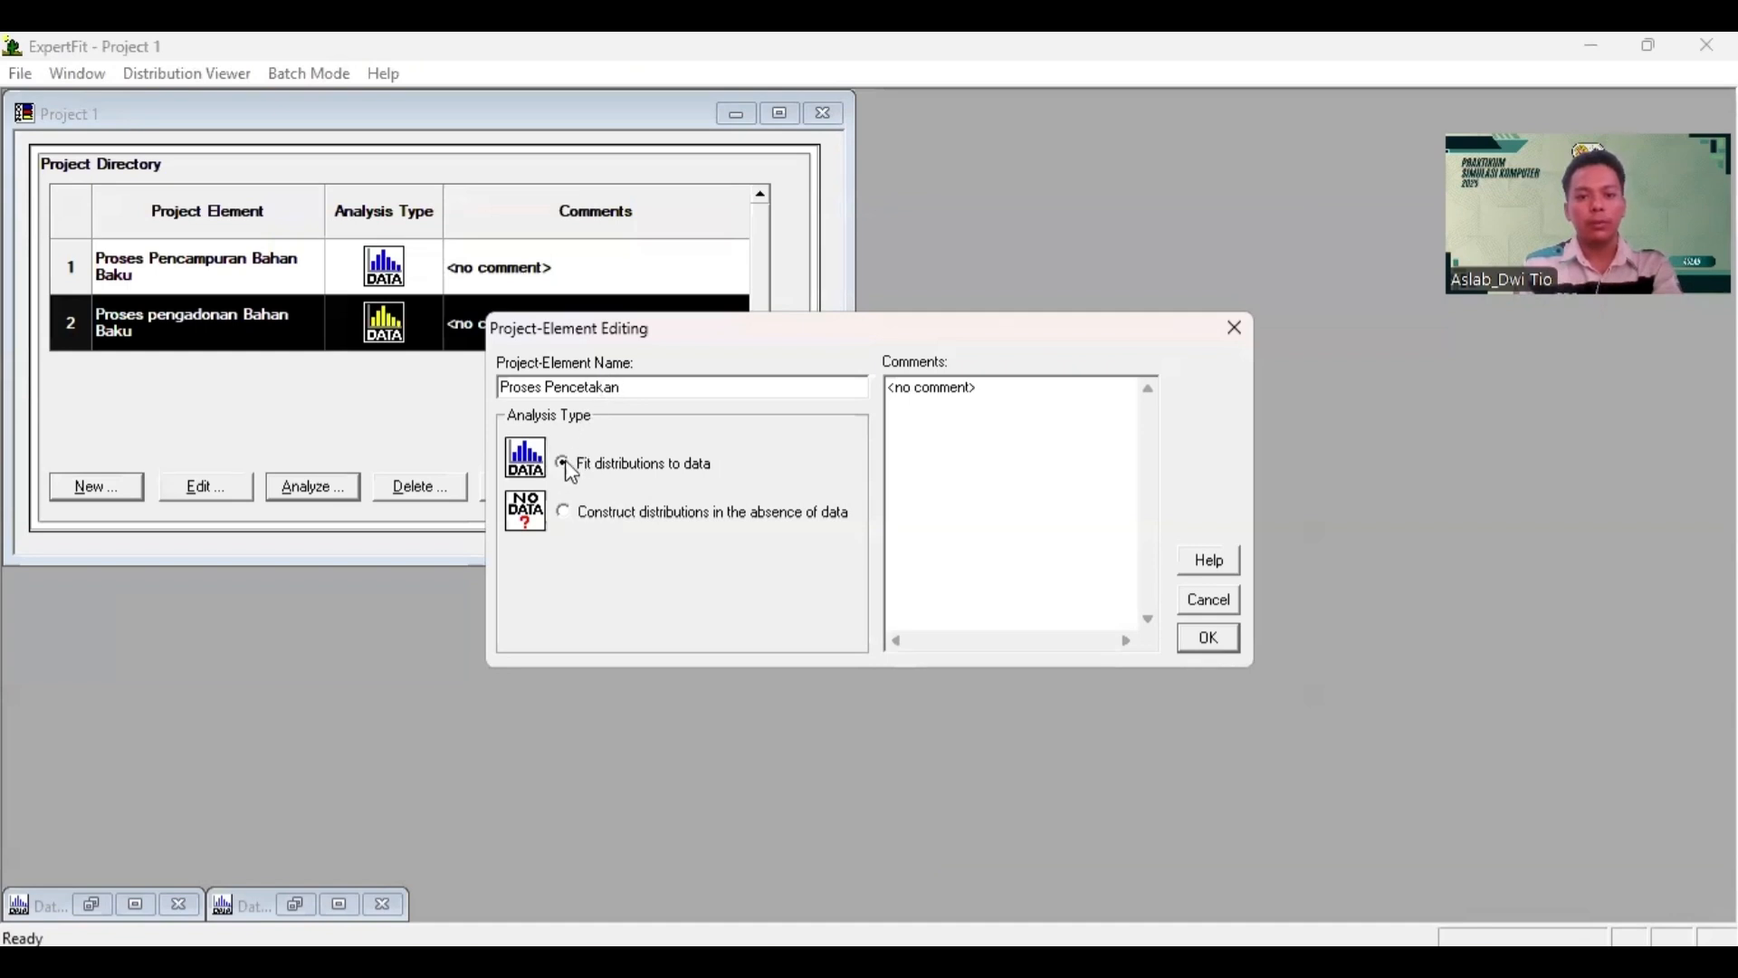
left_click(1213, 639)
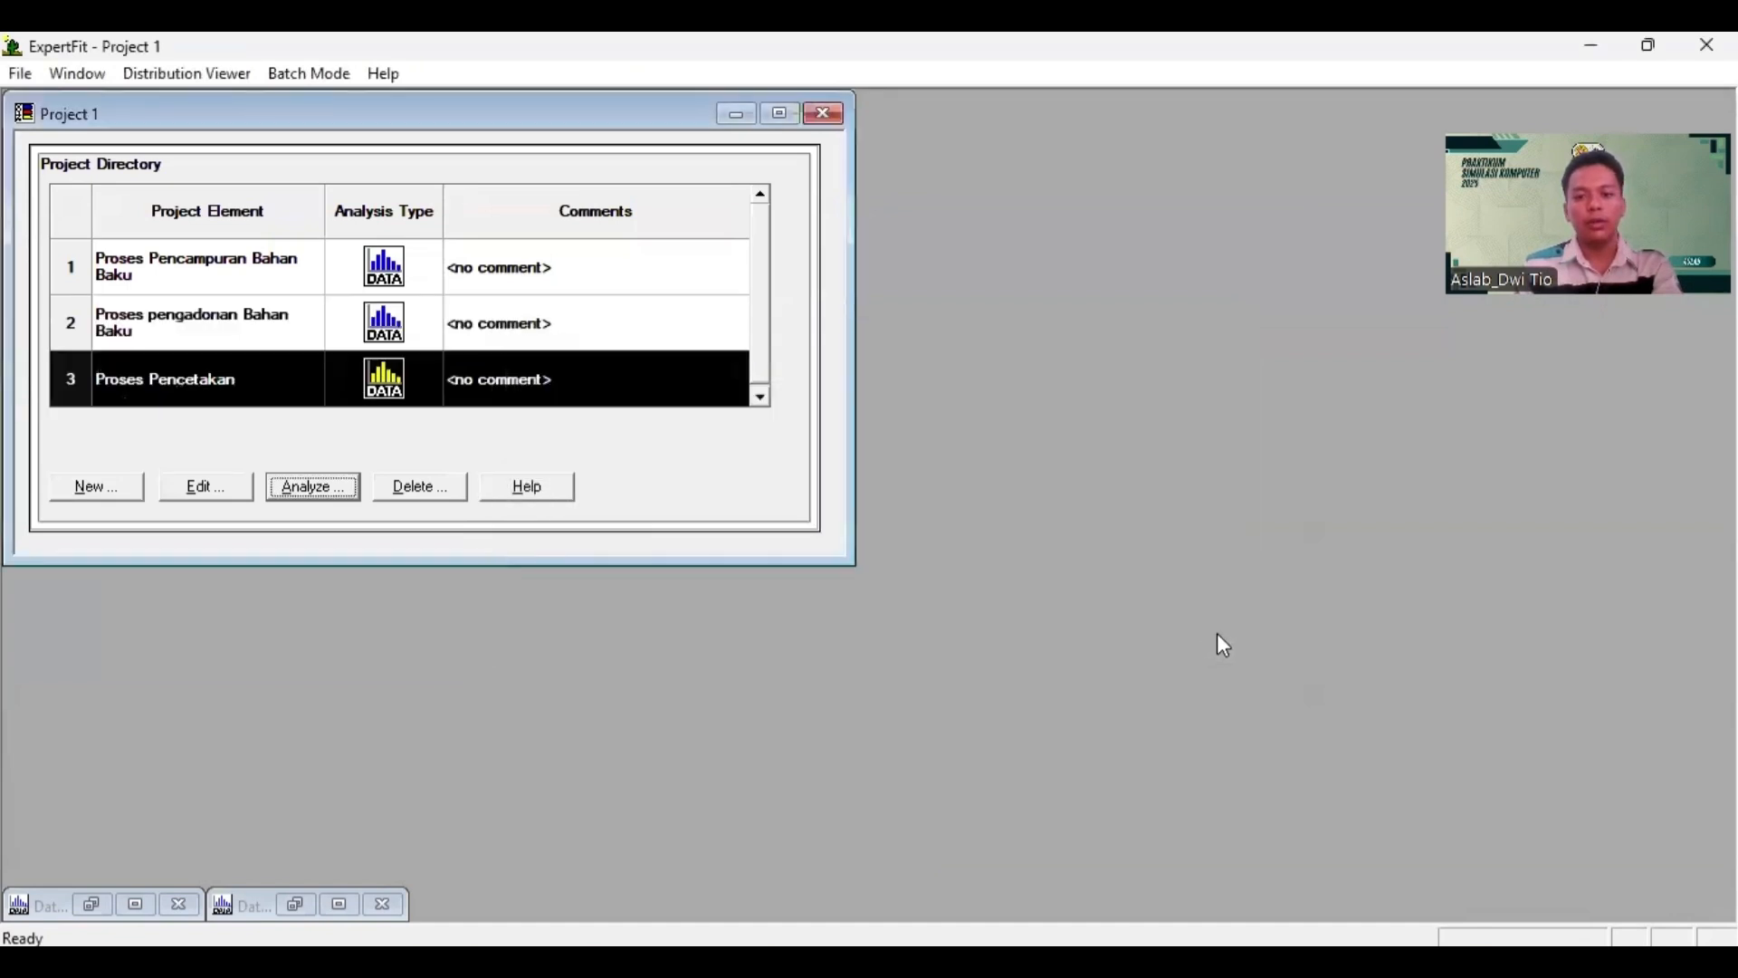
Step: Start the analysis of Proses Pencetakan and open the Data Editor with the Enter/Edit Data Values option
left_click(347, 489)
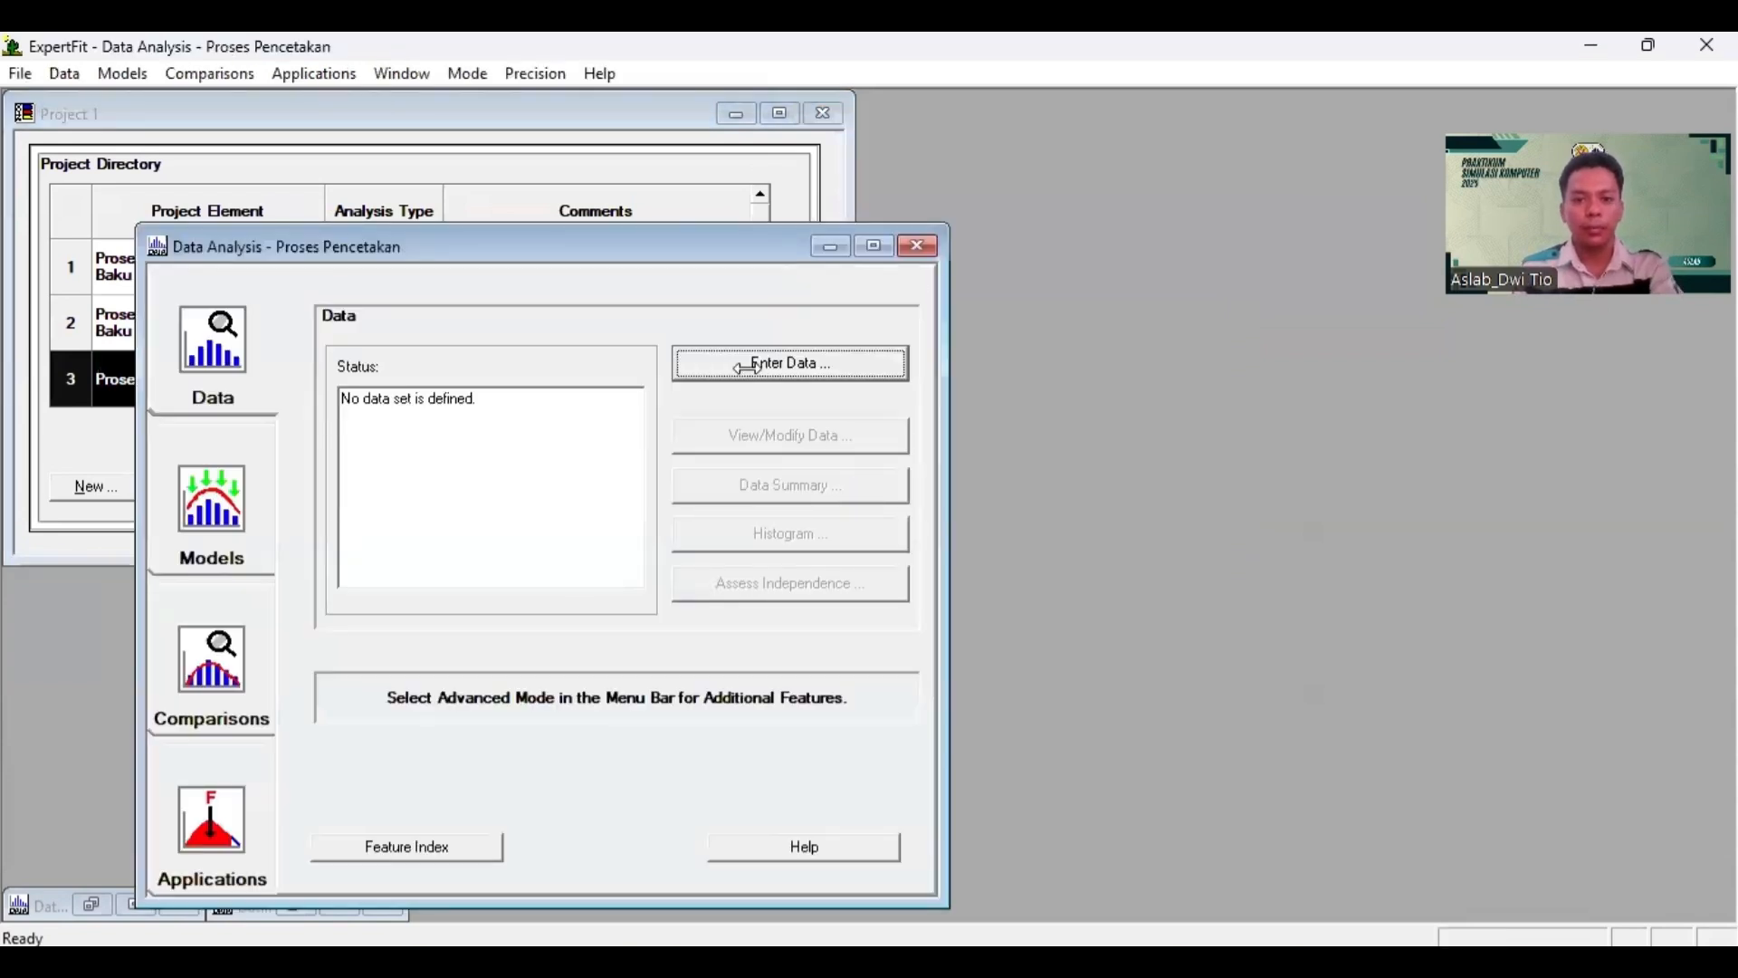
left_click(749, 365)
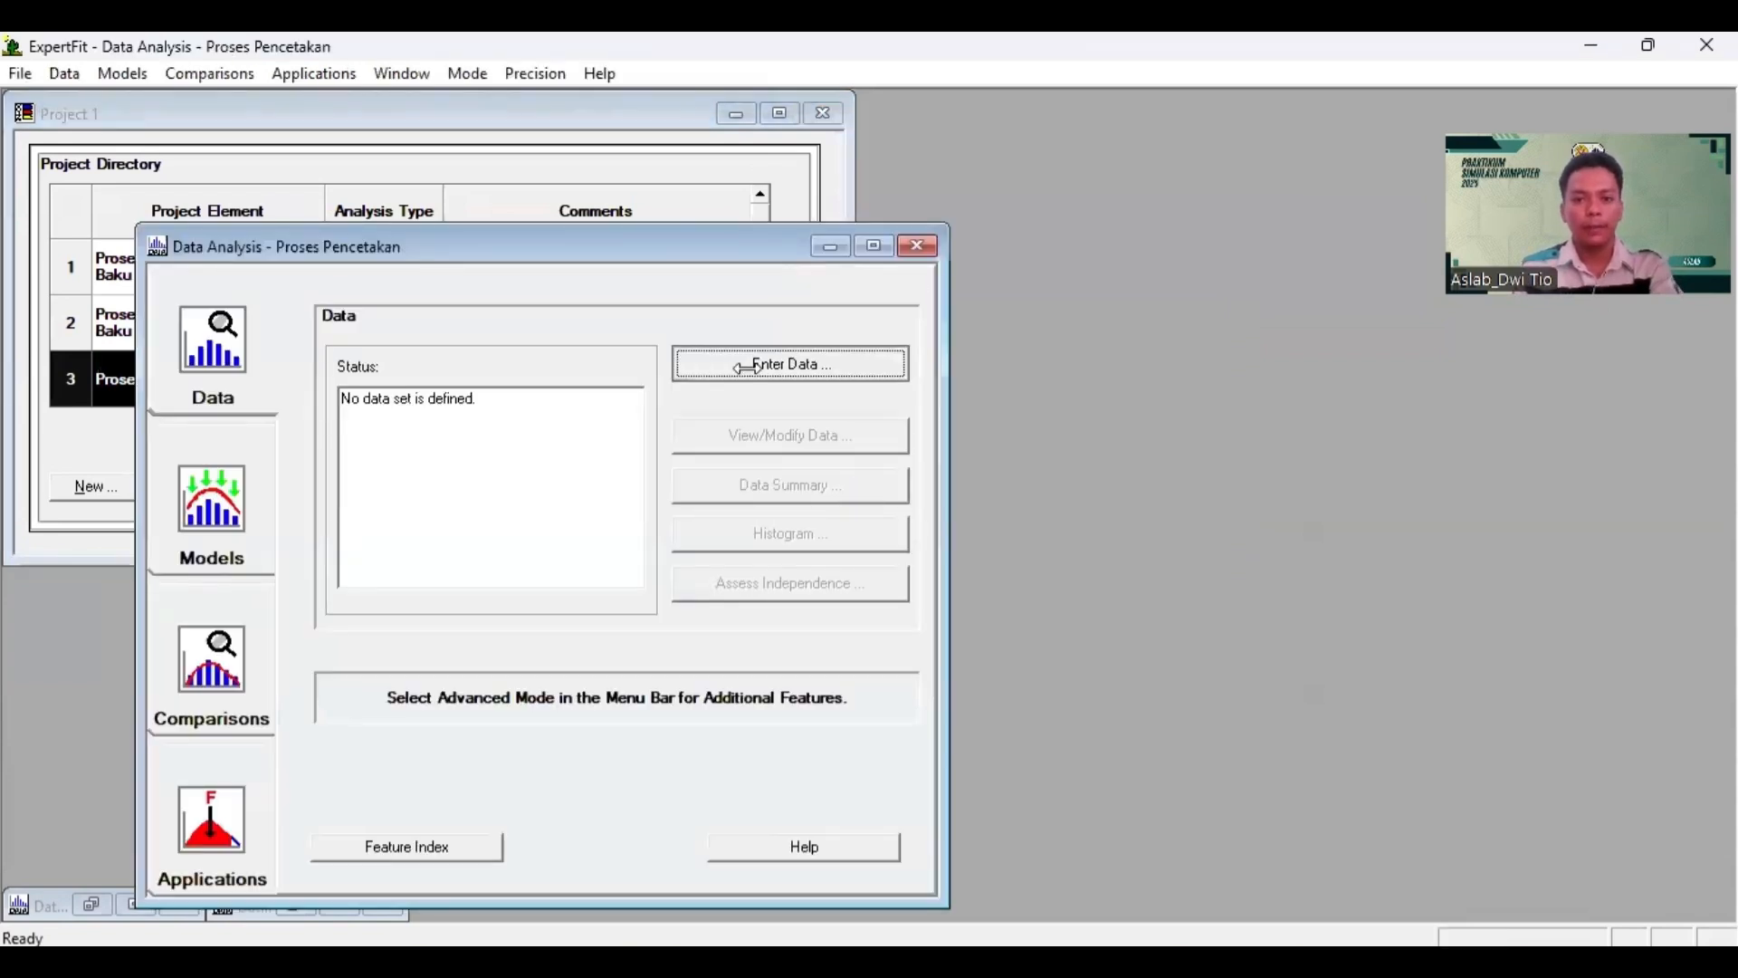
left_click(796, 476)
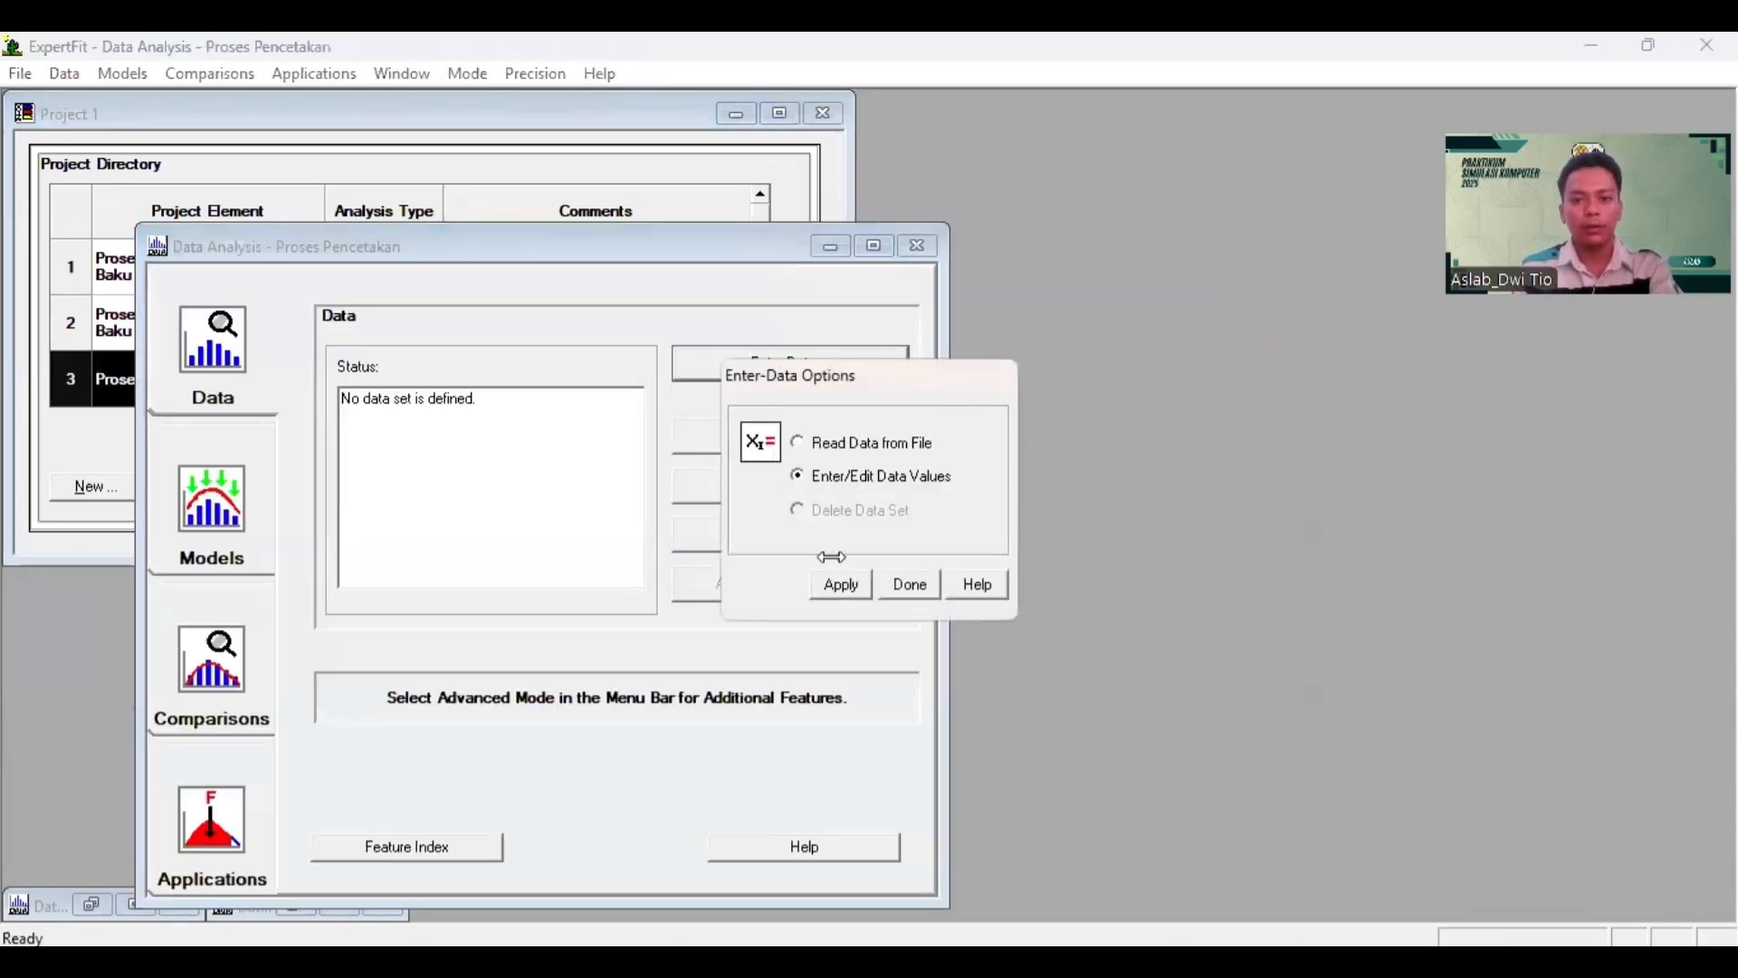
left_click(837, 584)
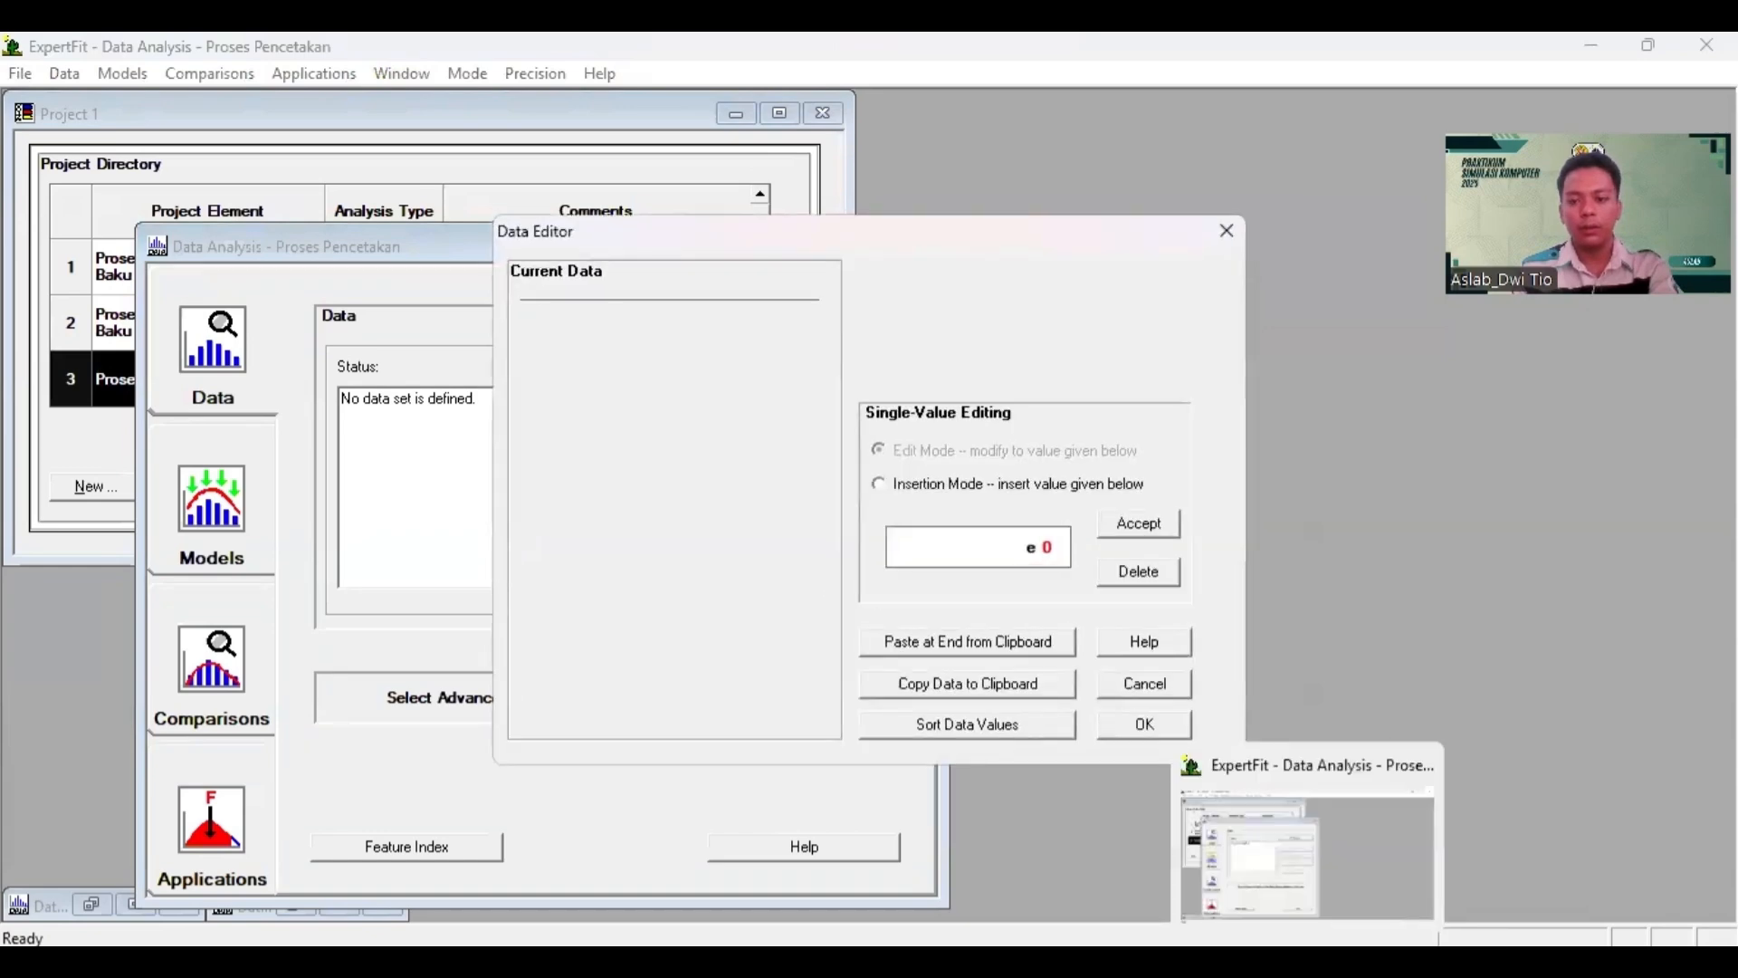
Step: Copy the Pencetakan measurements in B13:K13 of the Excel workbook, paste them into ExpertFit's Data Editor and accept the data set
left_click(1252, 891)
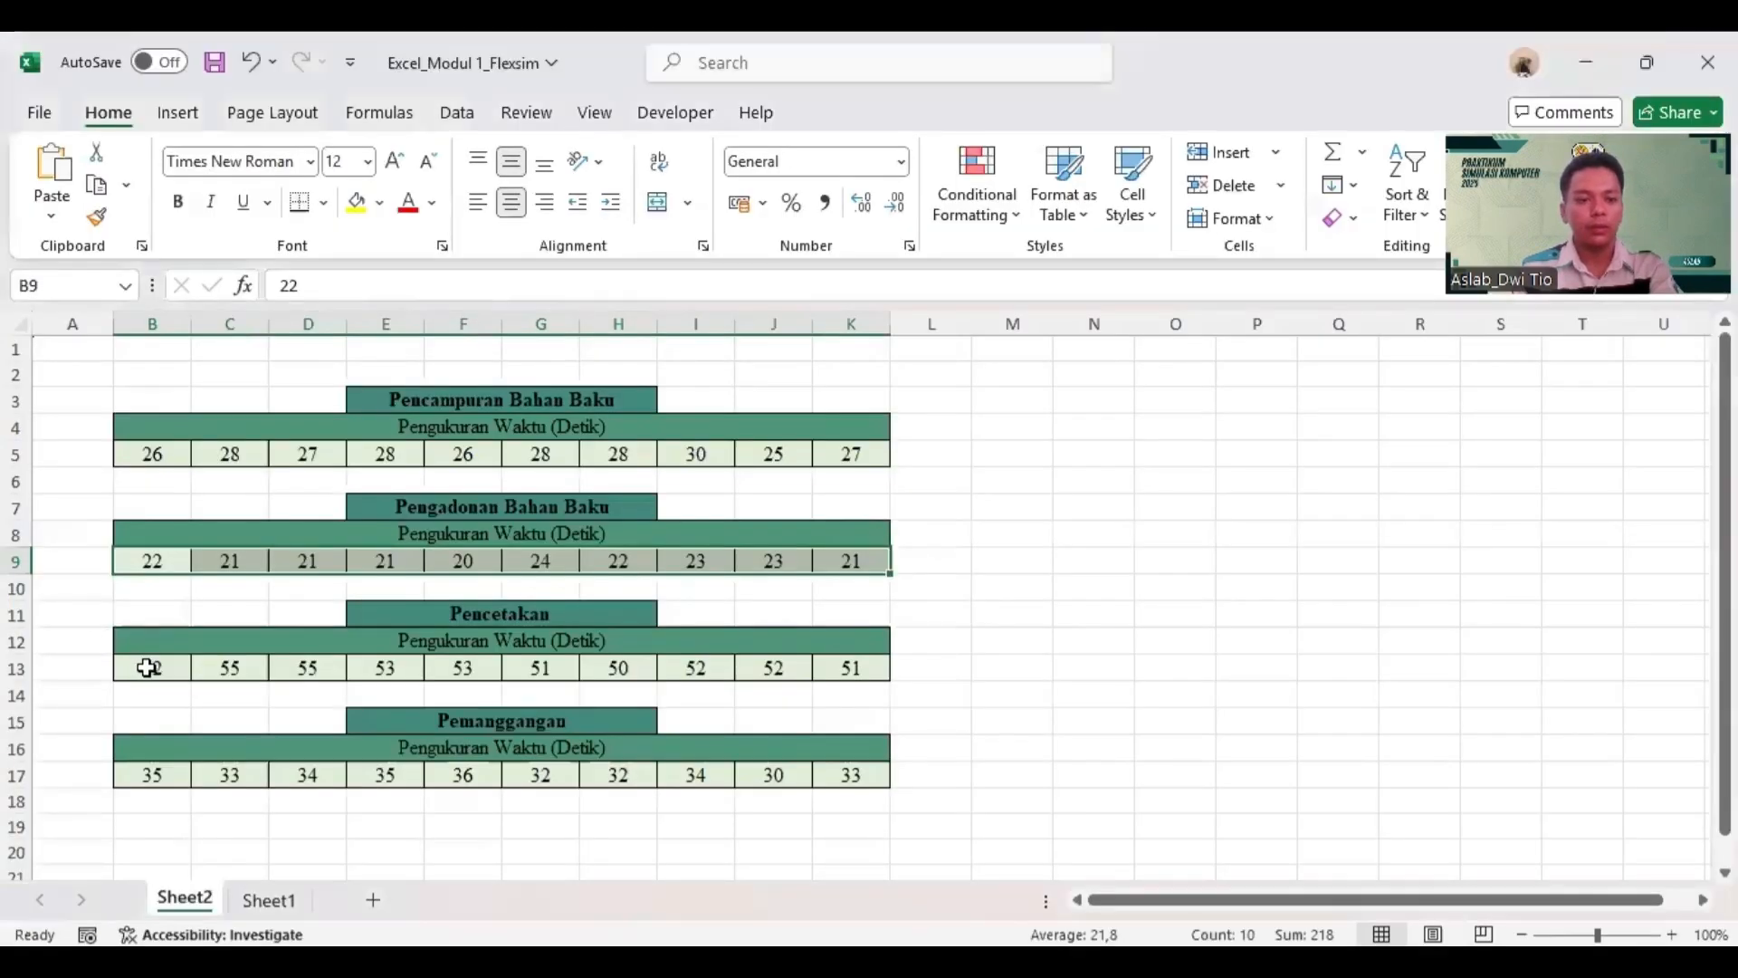
left_click_drag(145, 667, 851, 675)
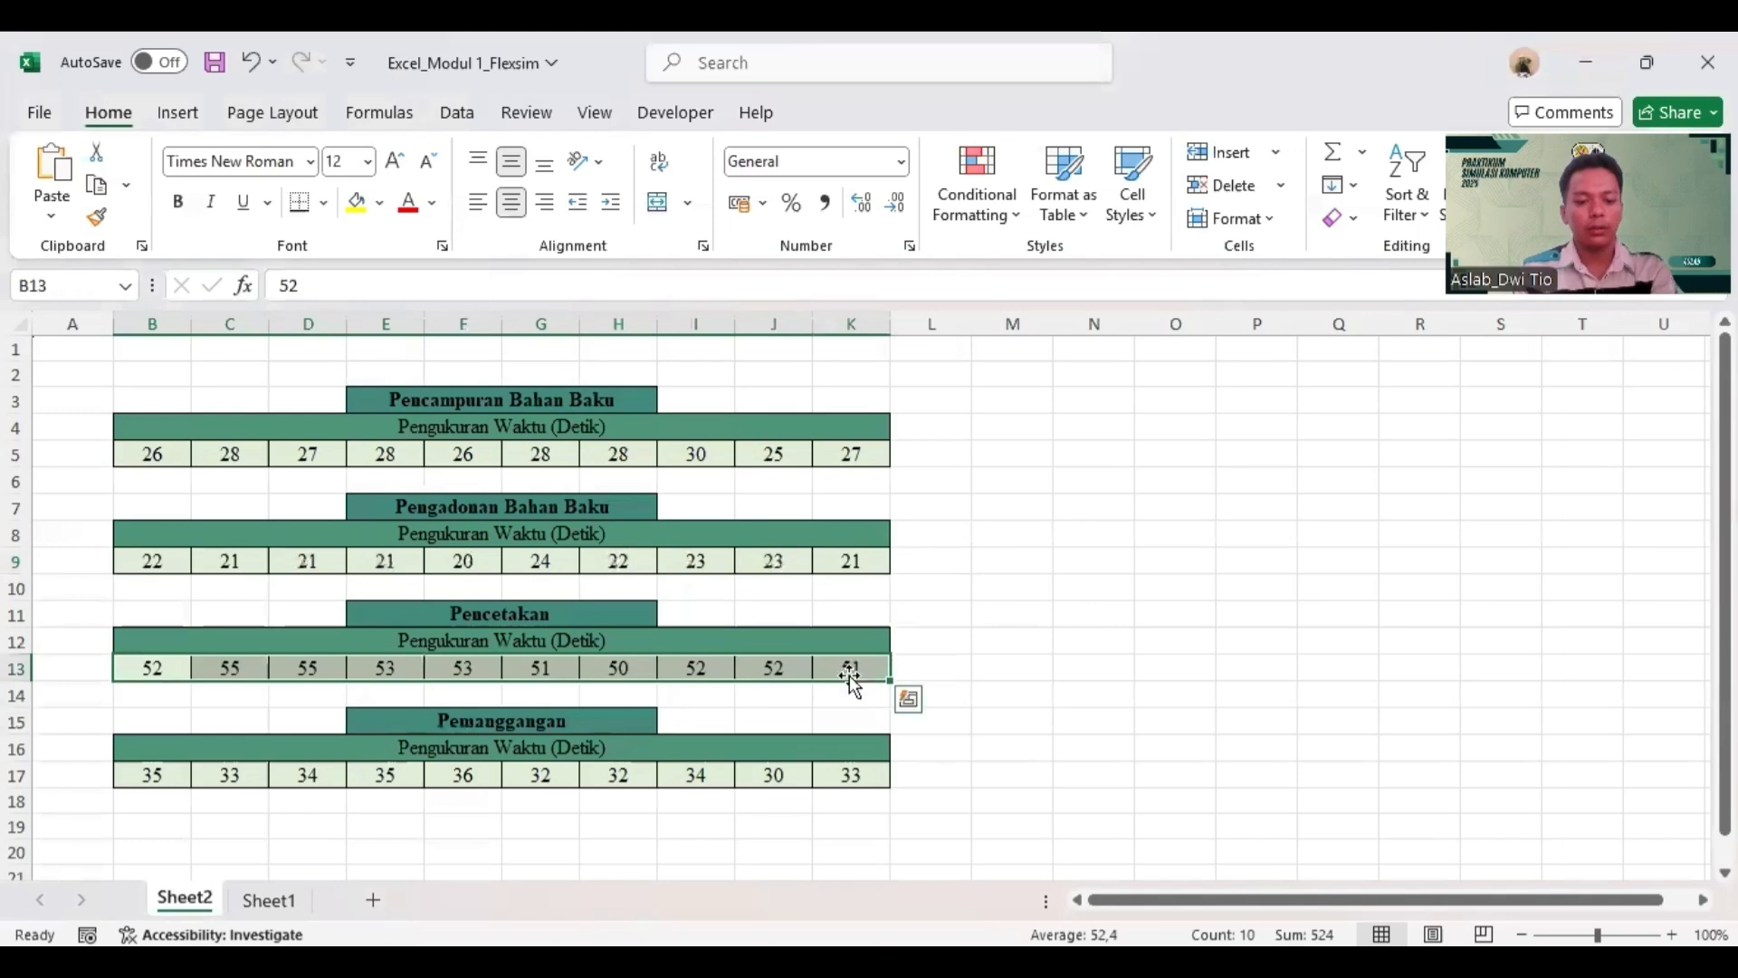
key("ctrl+c")
key("alt+Tab")
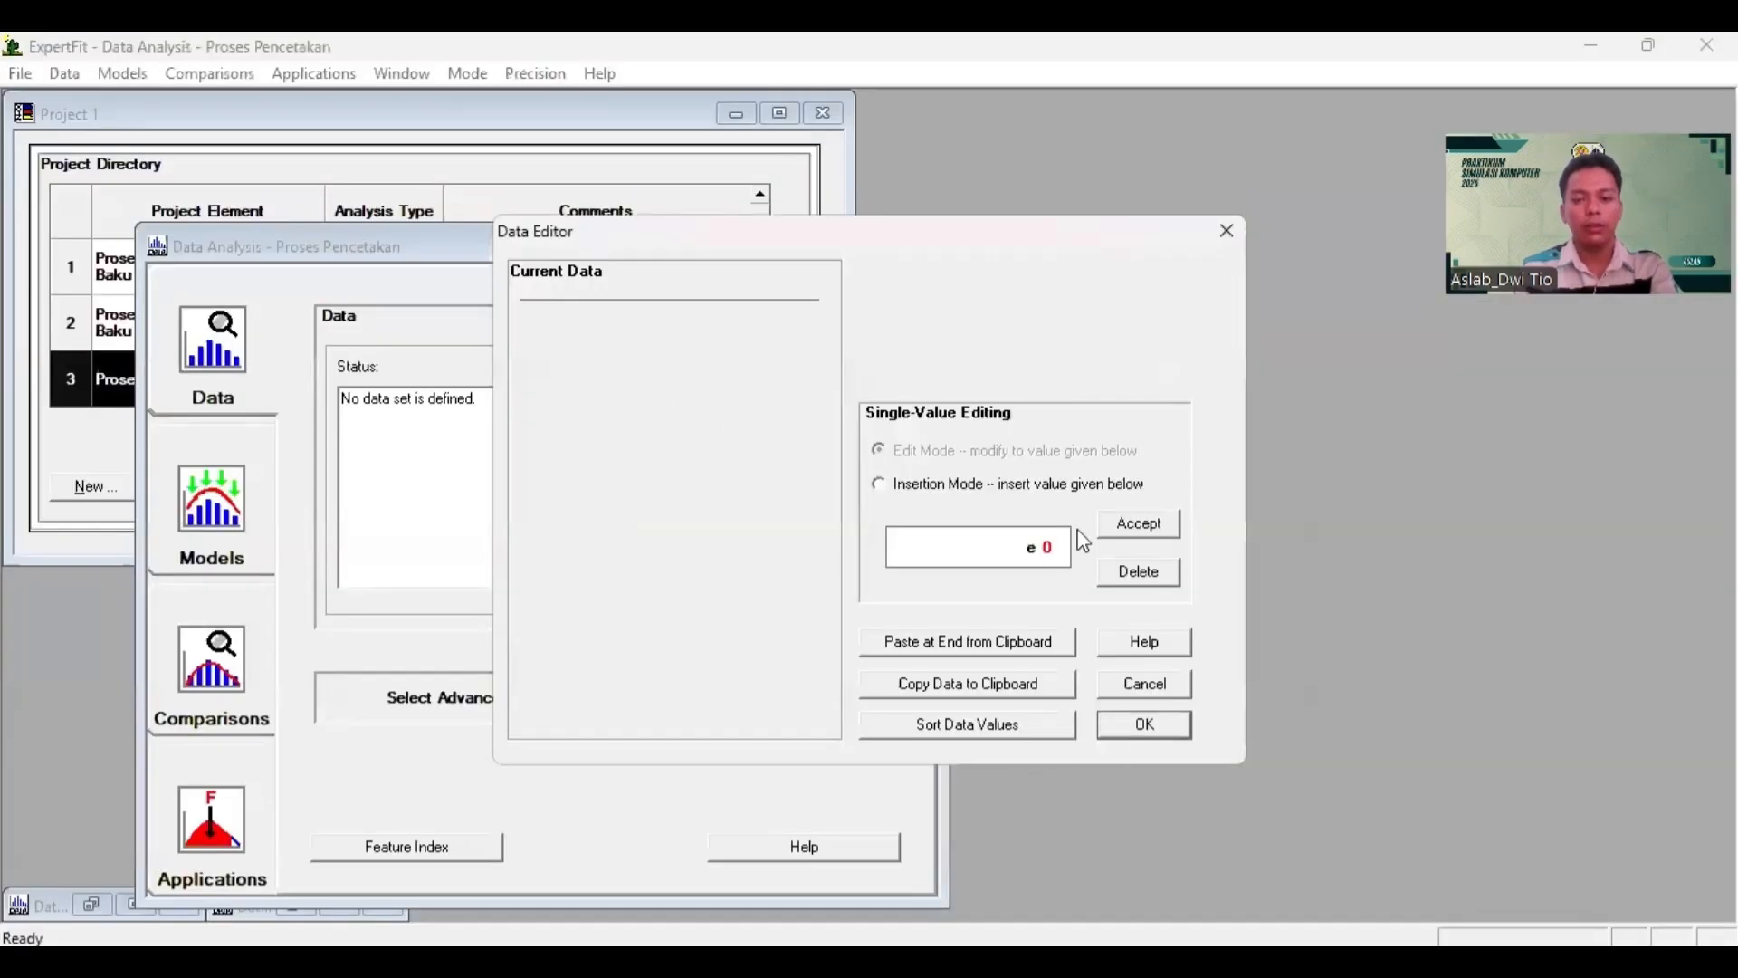
left_click(1005, 643)
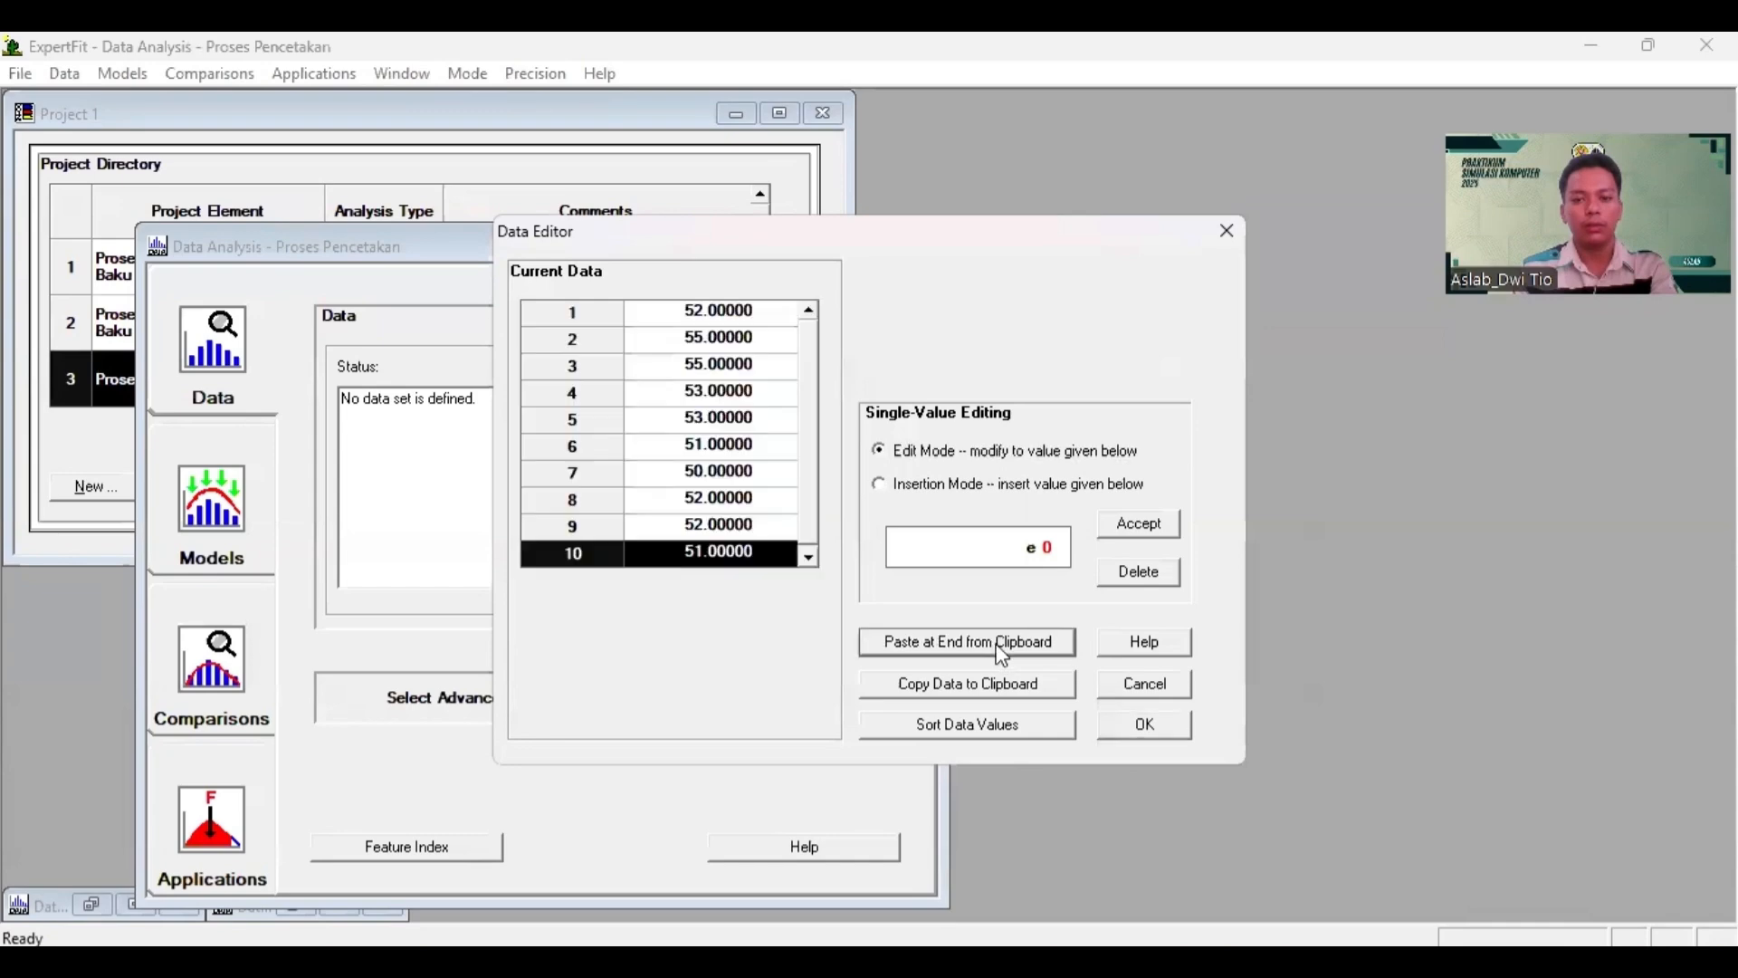
left_click(1146, 725)
left_click(924, 555)
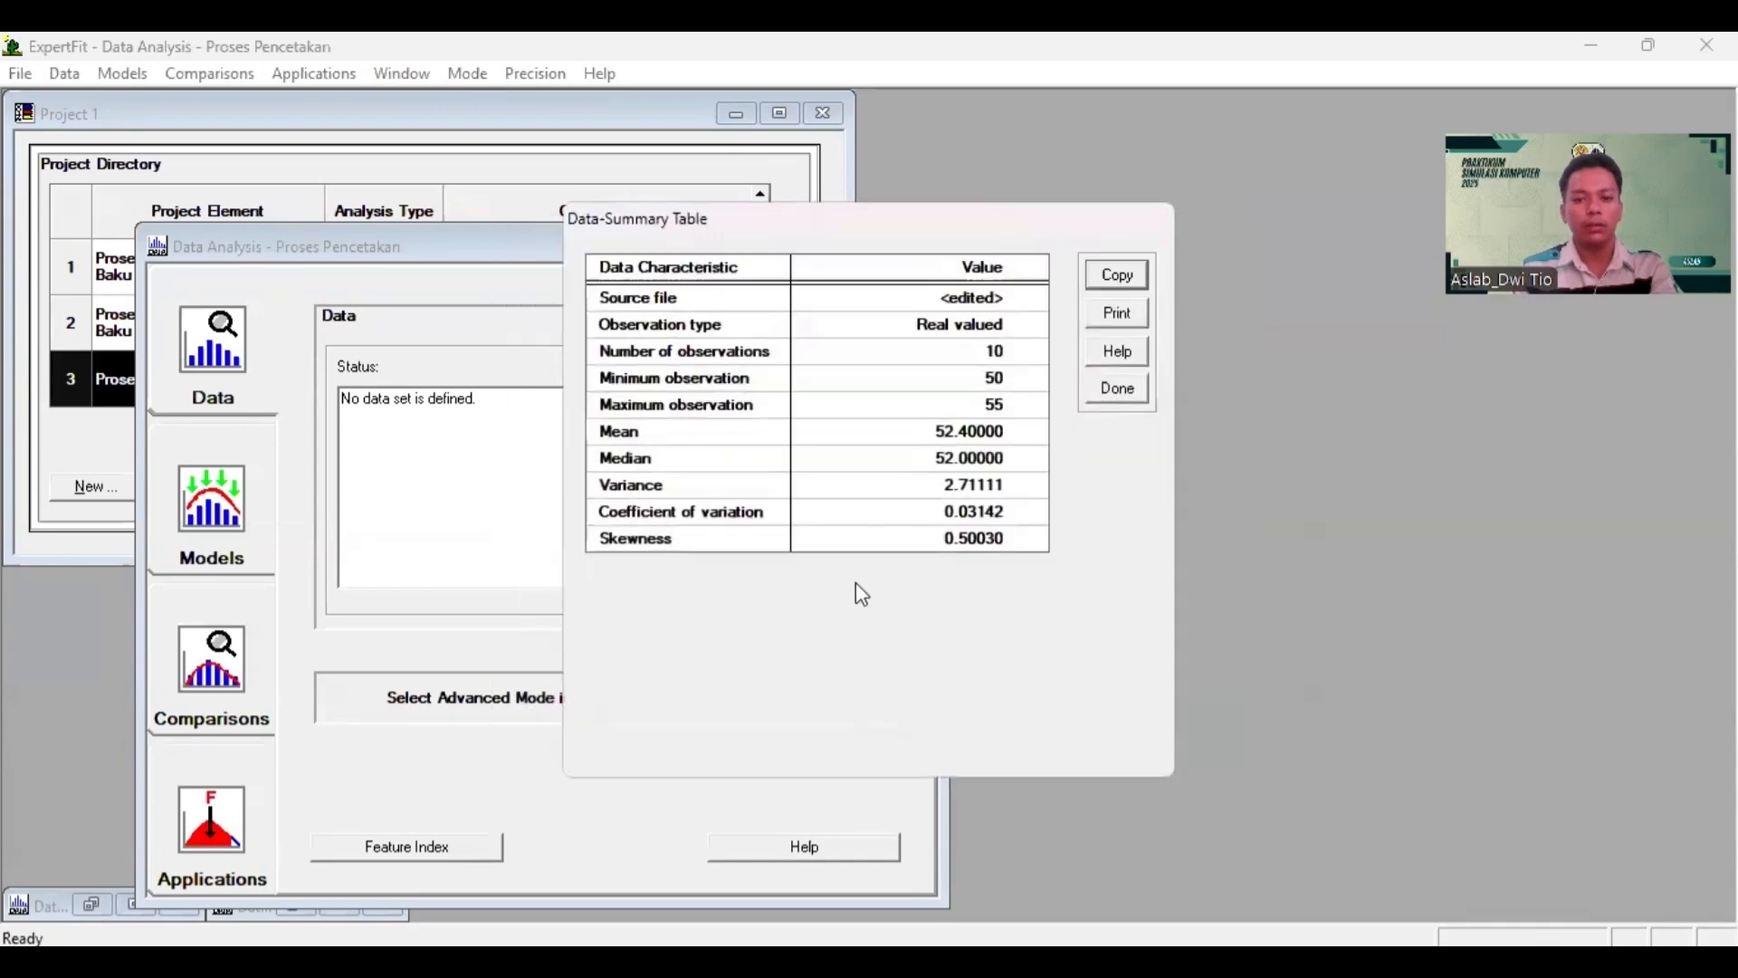
Step: Close the data summary and run automated model fitting on the Proses Pencetakan data set
left_click(1118, 388)
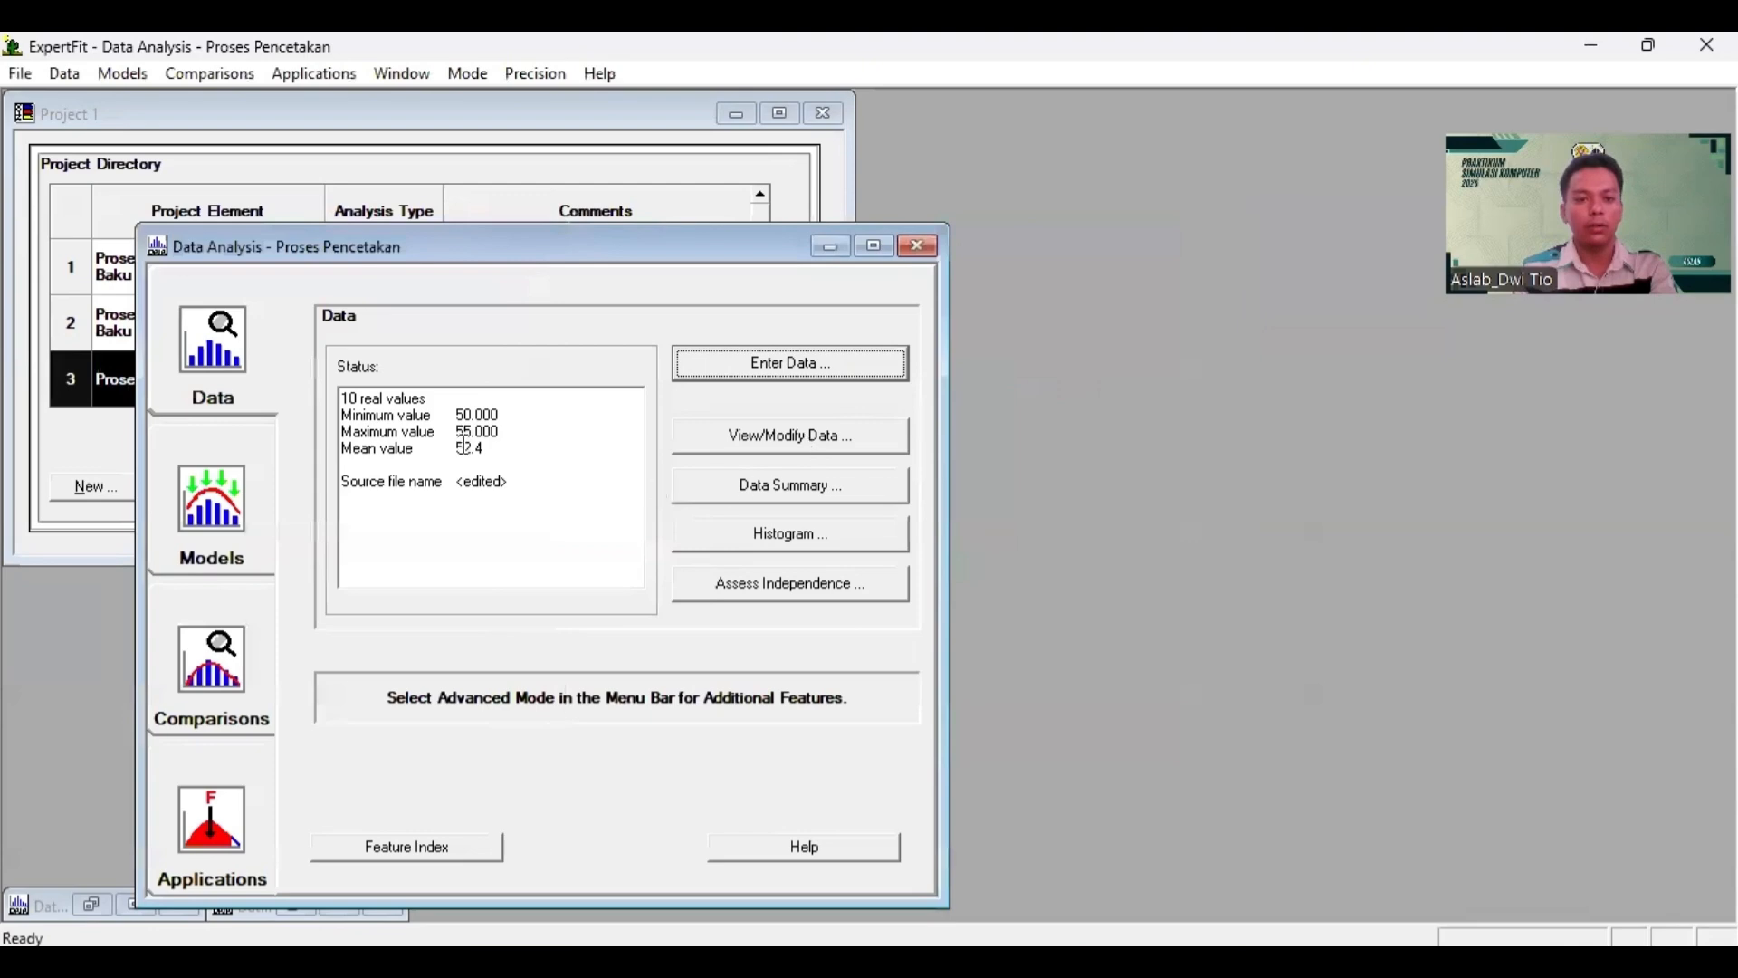
left_click(217, 501)
left_click(751, 376)
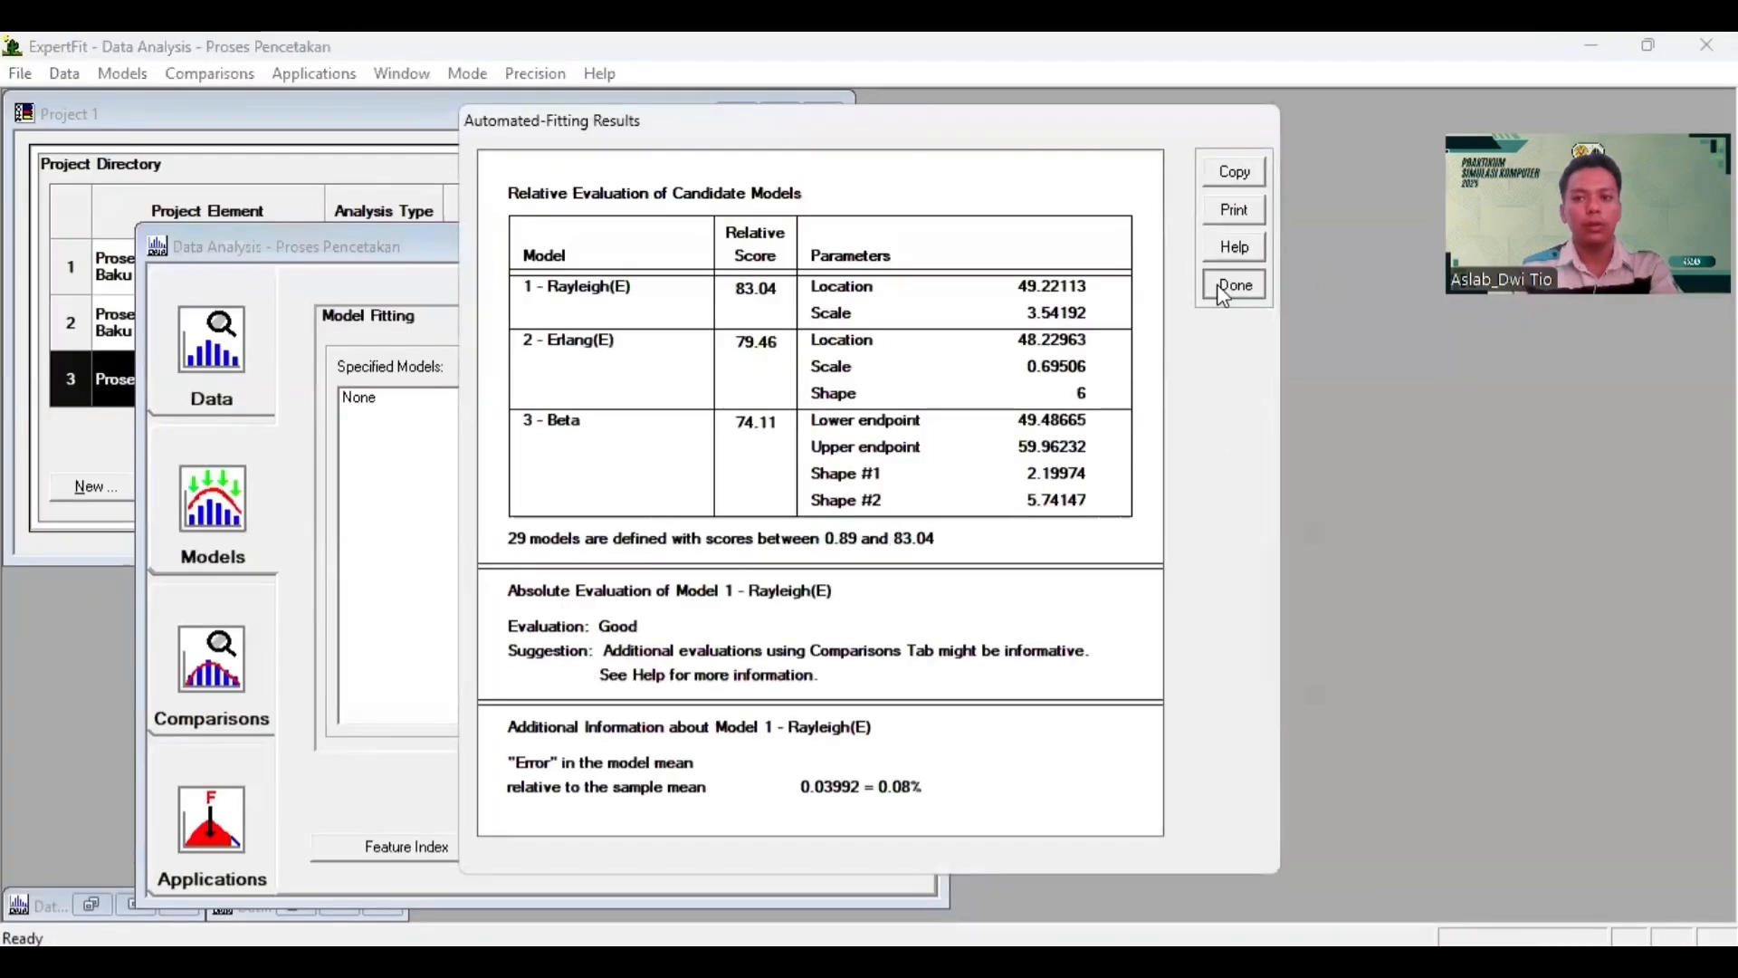
left_click(1235, 284)
Step: Generate the simulation representation of the 1 - Rayleigh(E) model with Flexsim as the simulation software
left_click(238, 600)
left_click(215, 814)
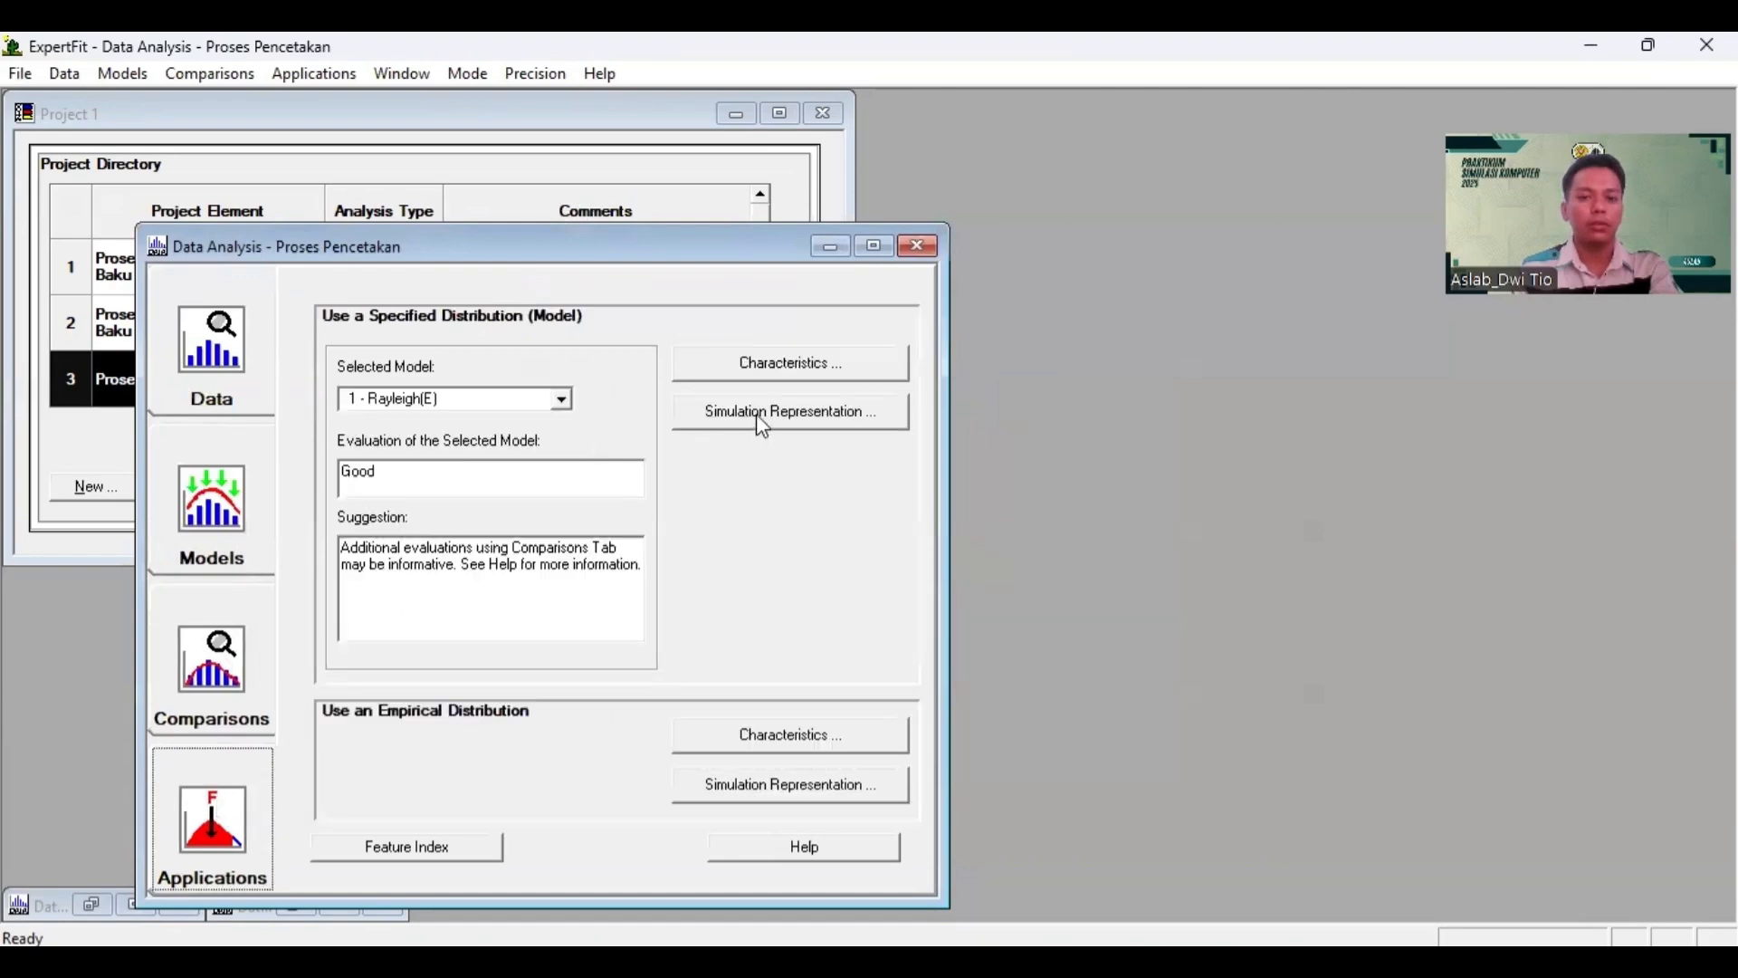
left_click(756, 414)
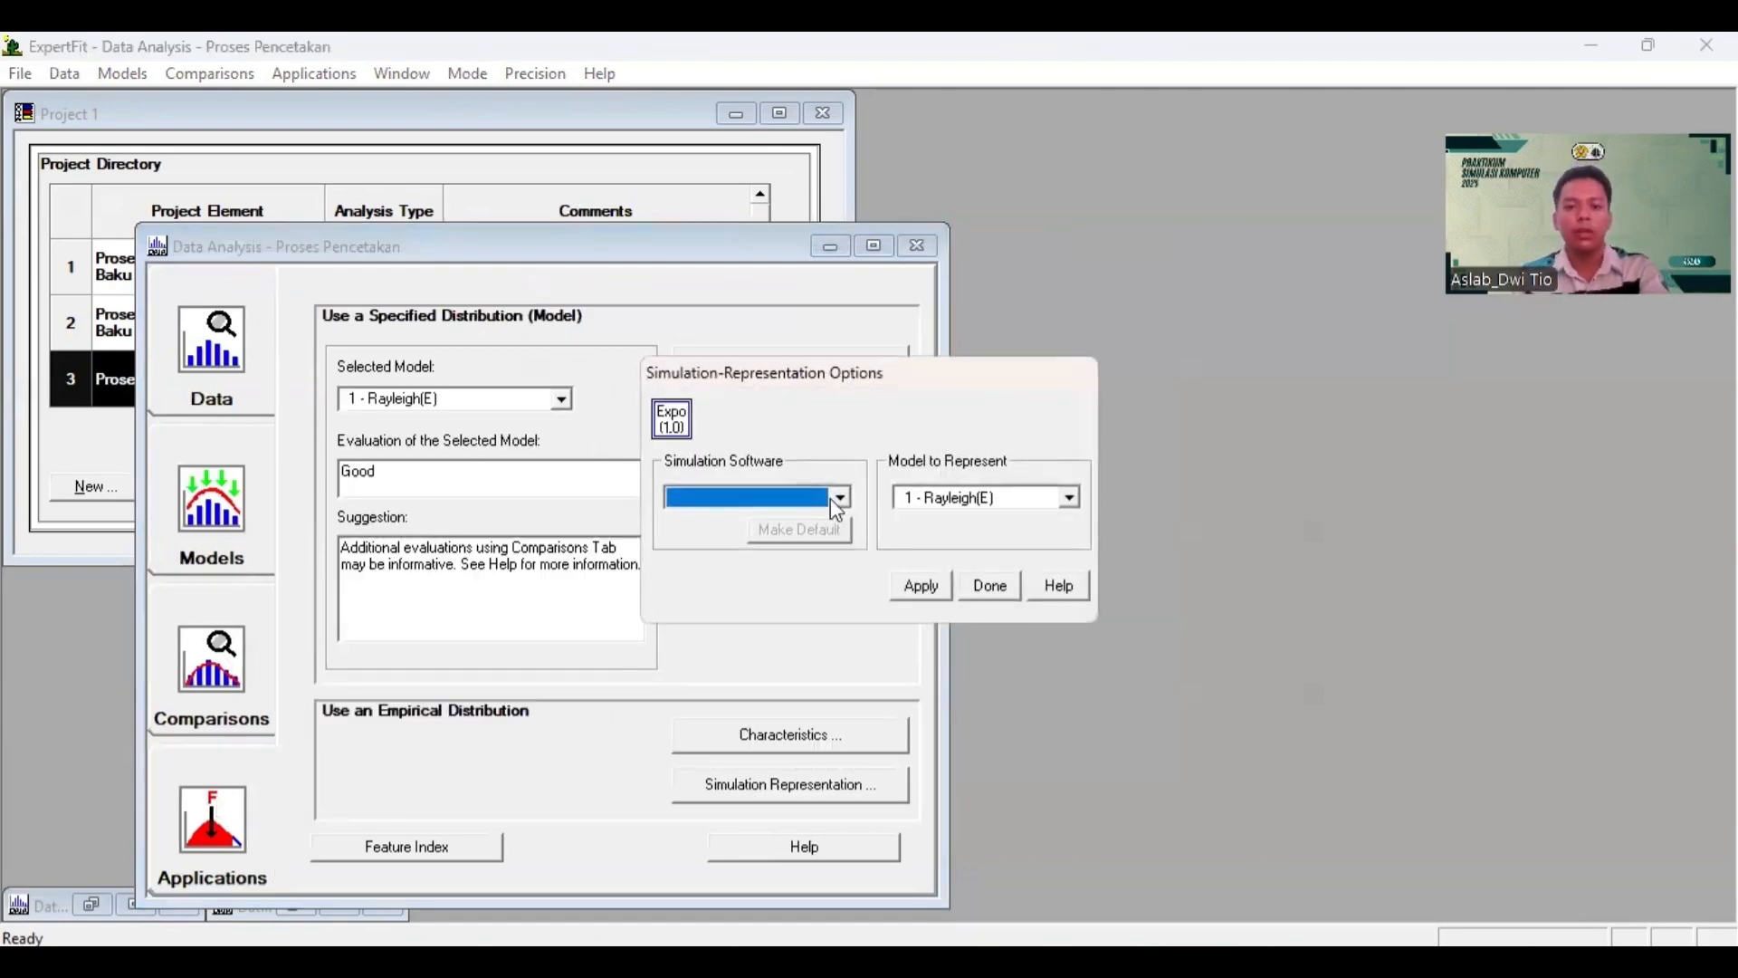
left_click(830, 497)
left_click(764, 522)
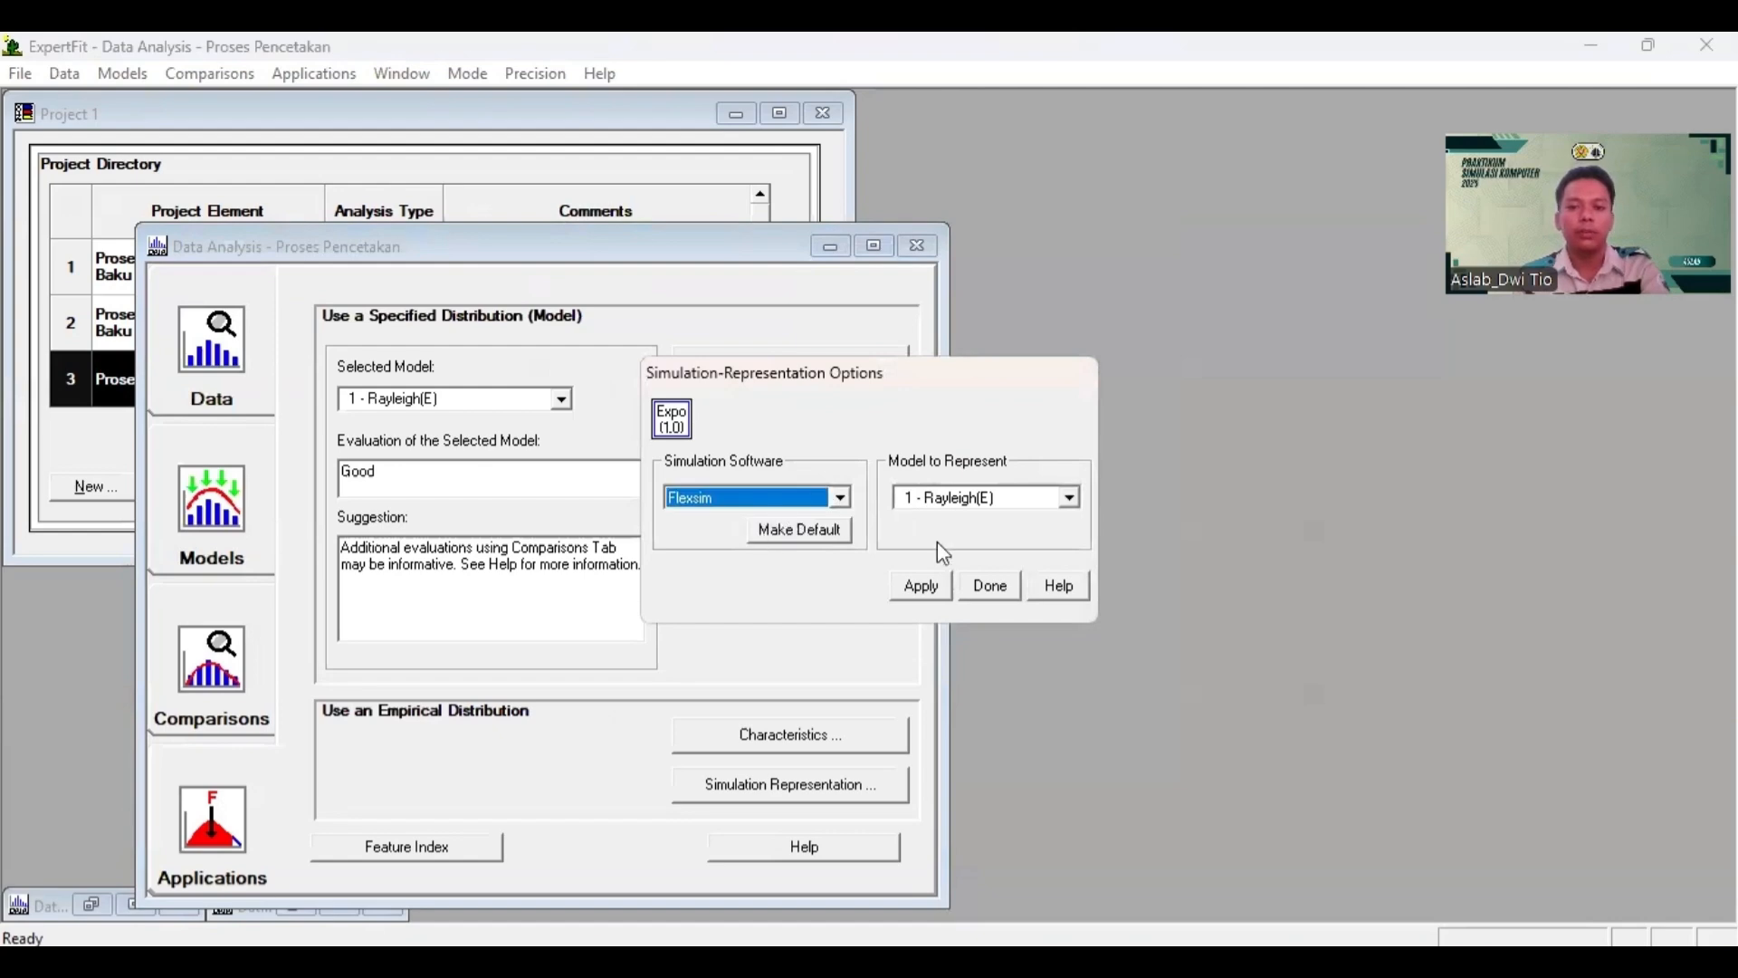
left_click(921, 586)
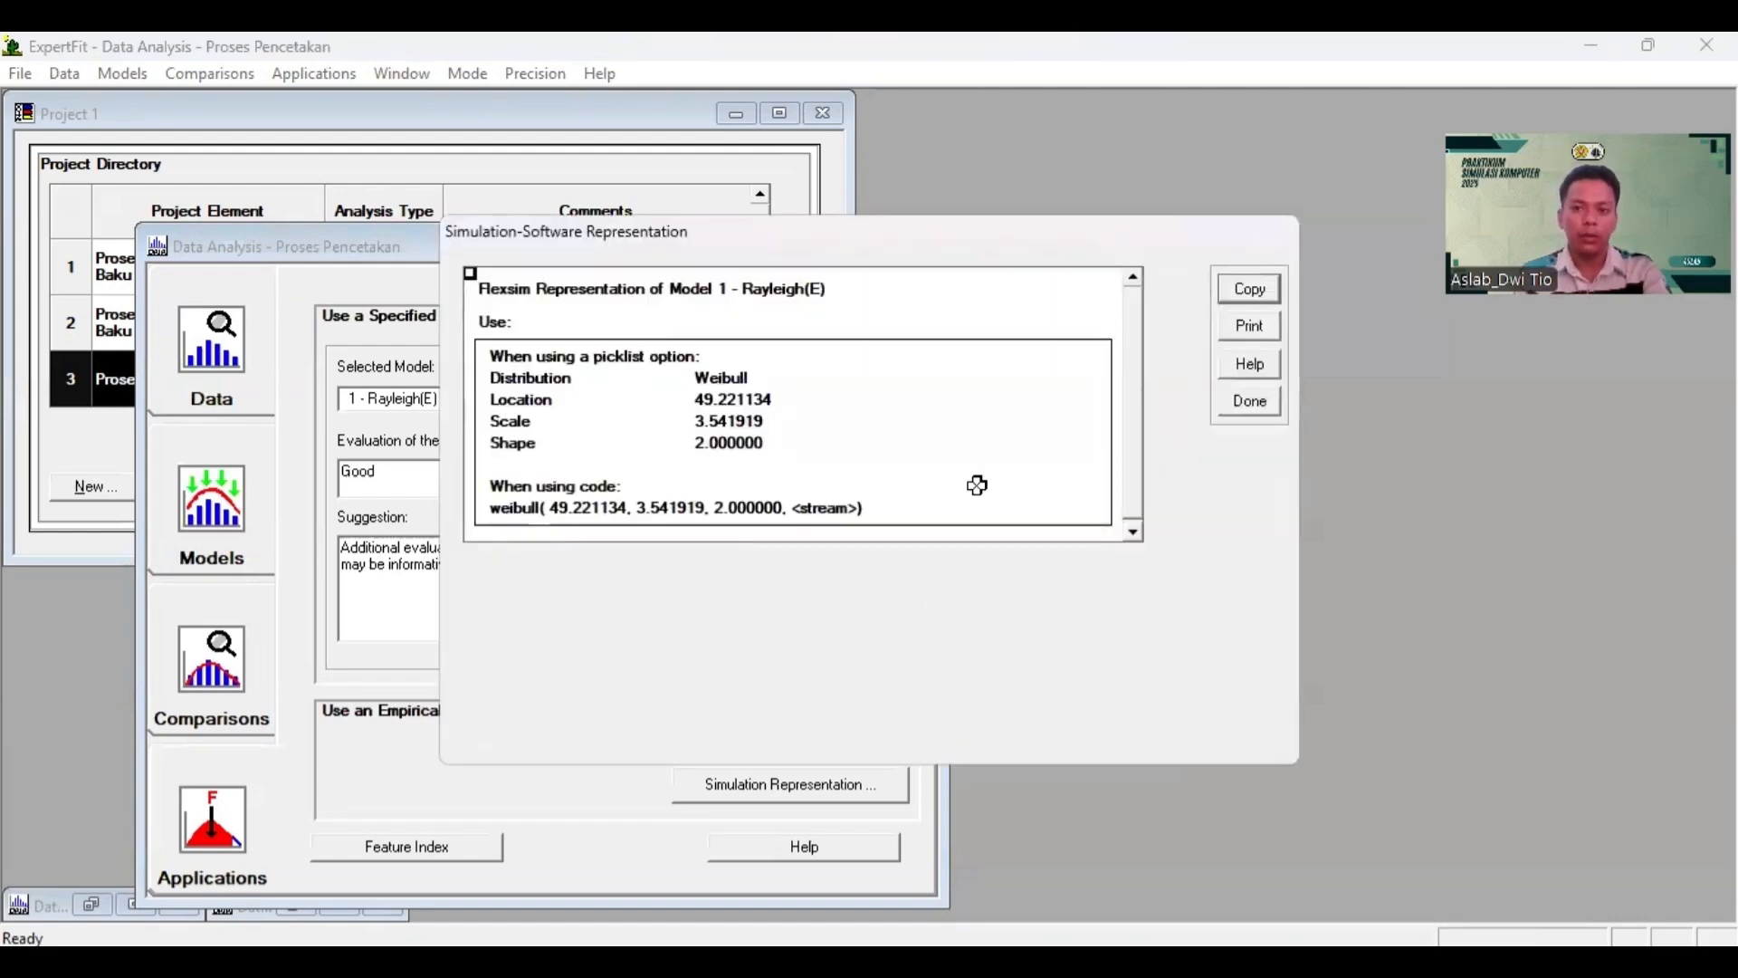
Step: Copy only the weibull code expression from the Flexsim representation, using the selected-portion option
left_click_drag(489, 507, 555, 512)
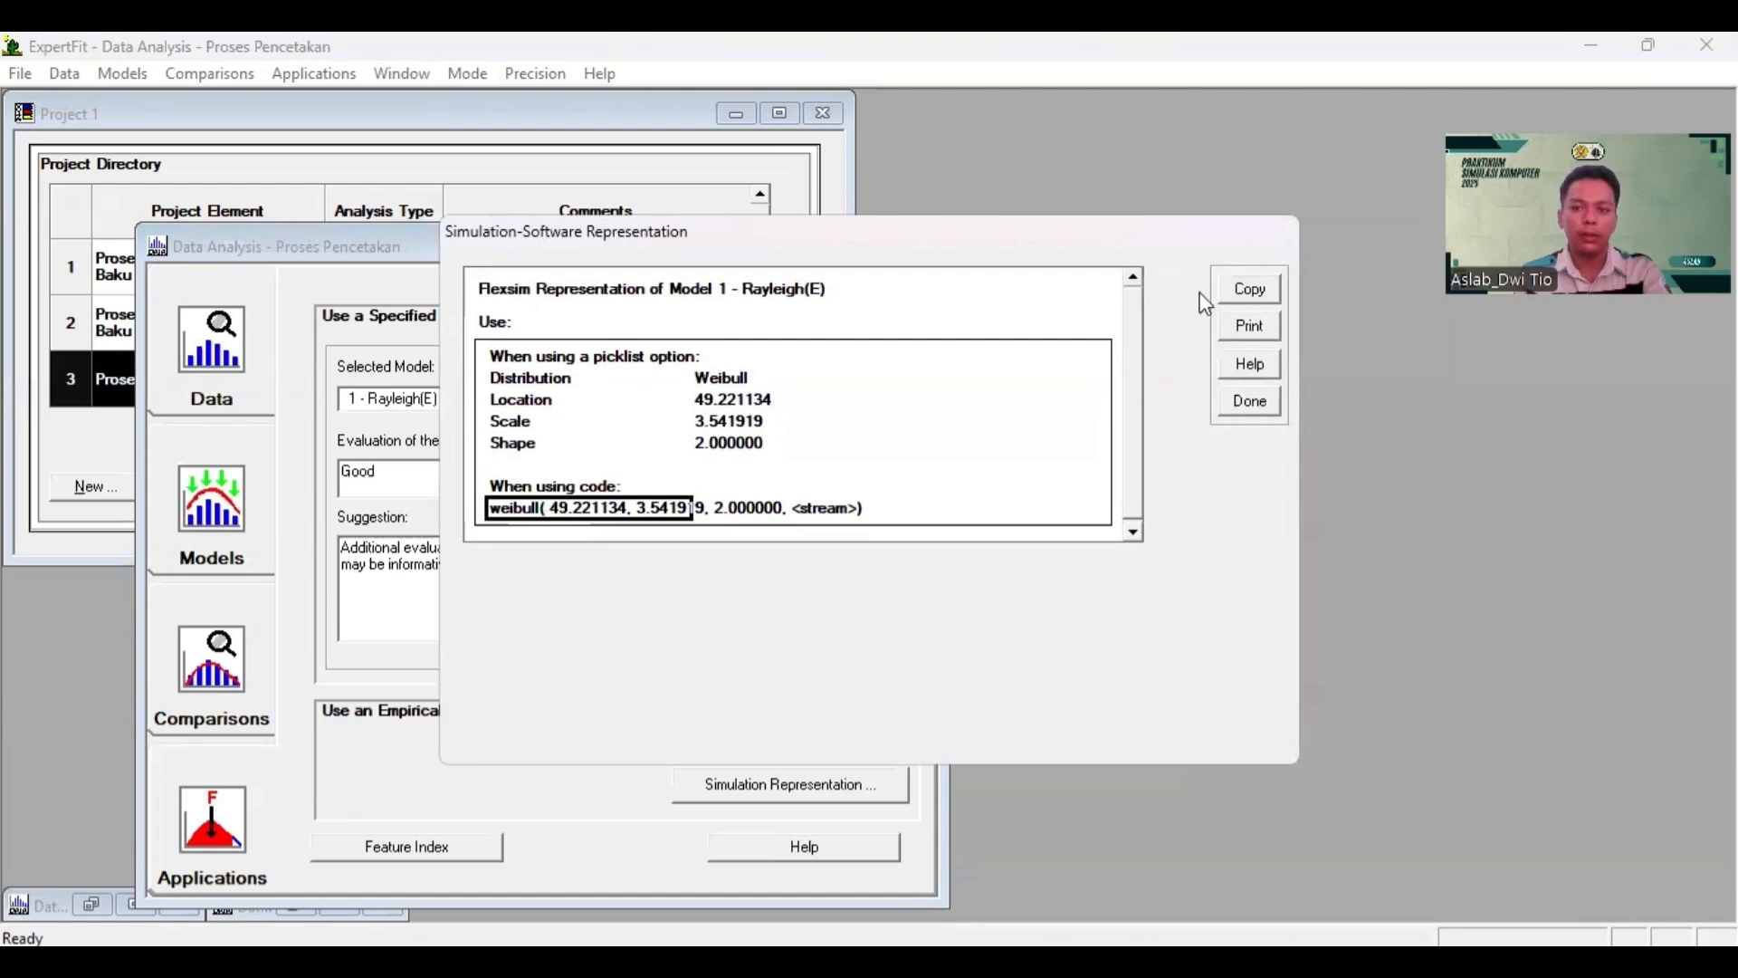
left_click(1250, 289)
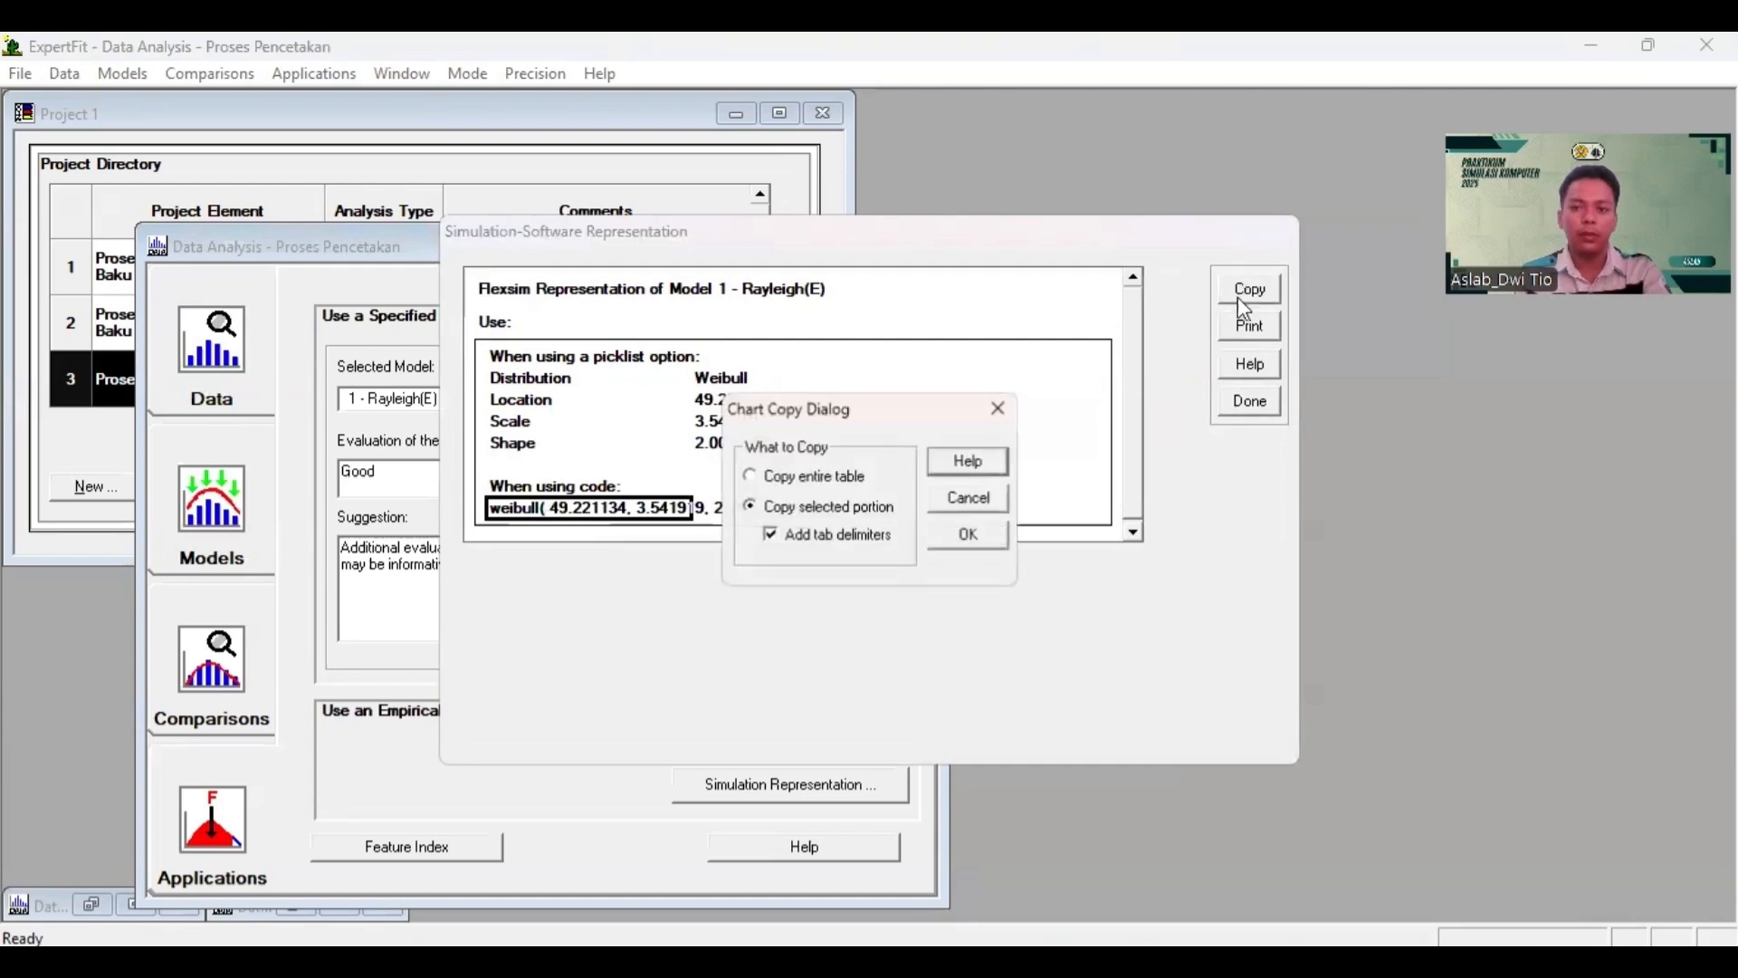
left_click(952, 537)
Step: Switch to FlexSim and replace the Proses Pencetakan process time with the copied weibull expression
key("alt+Tab")
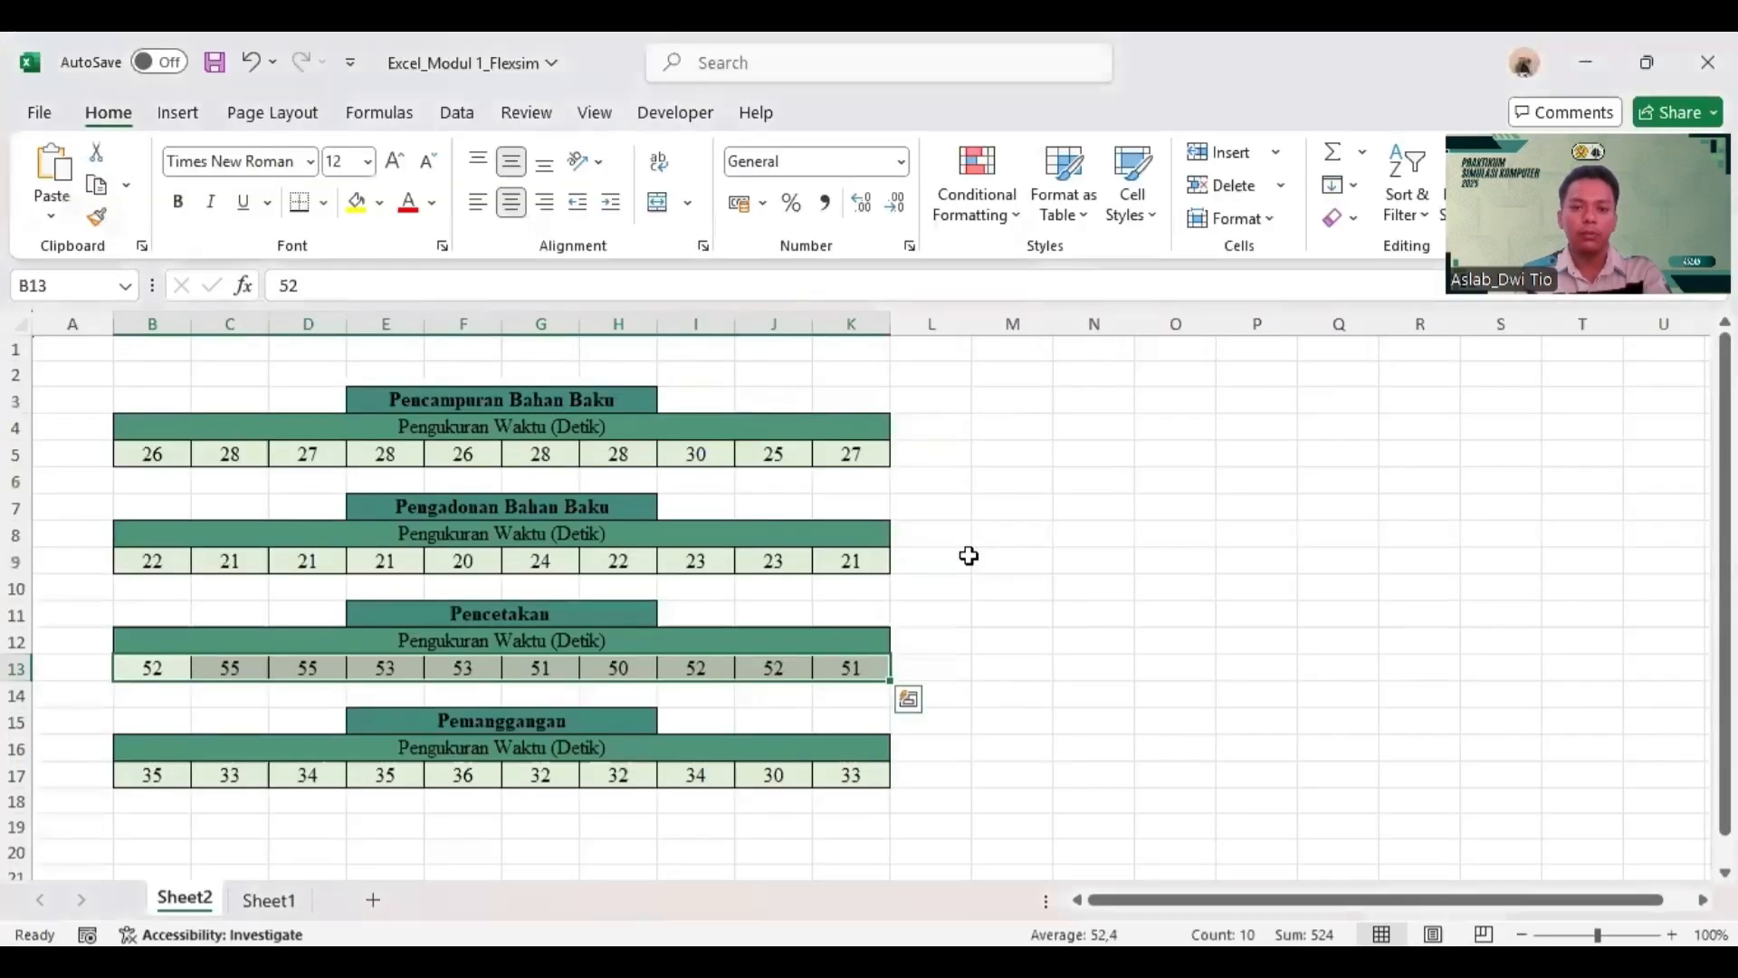
mouse_move(1194, 944)
left_click(1176, 818)
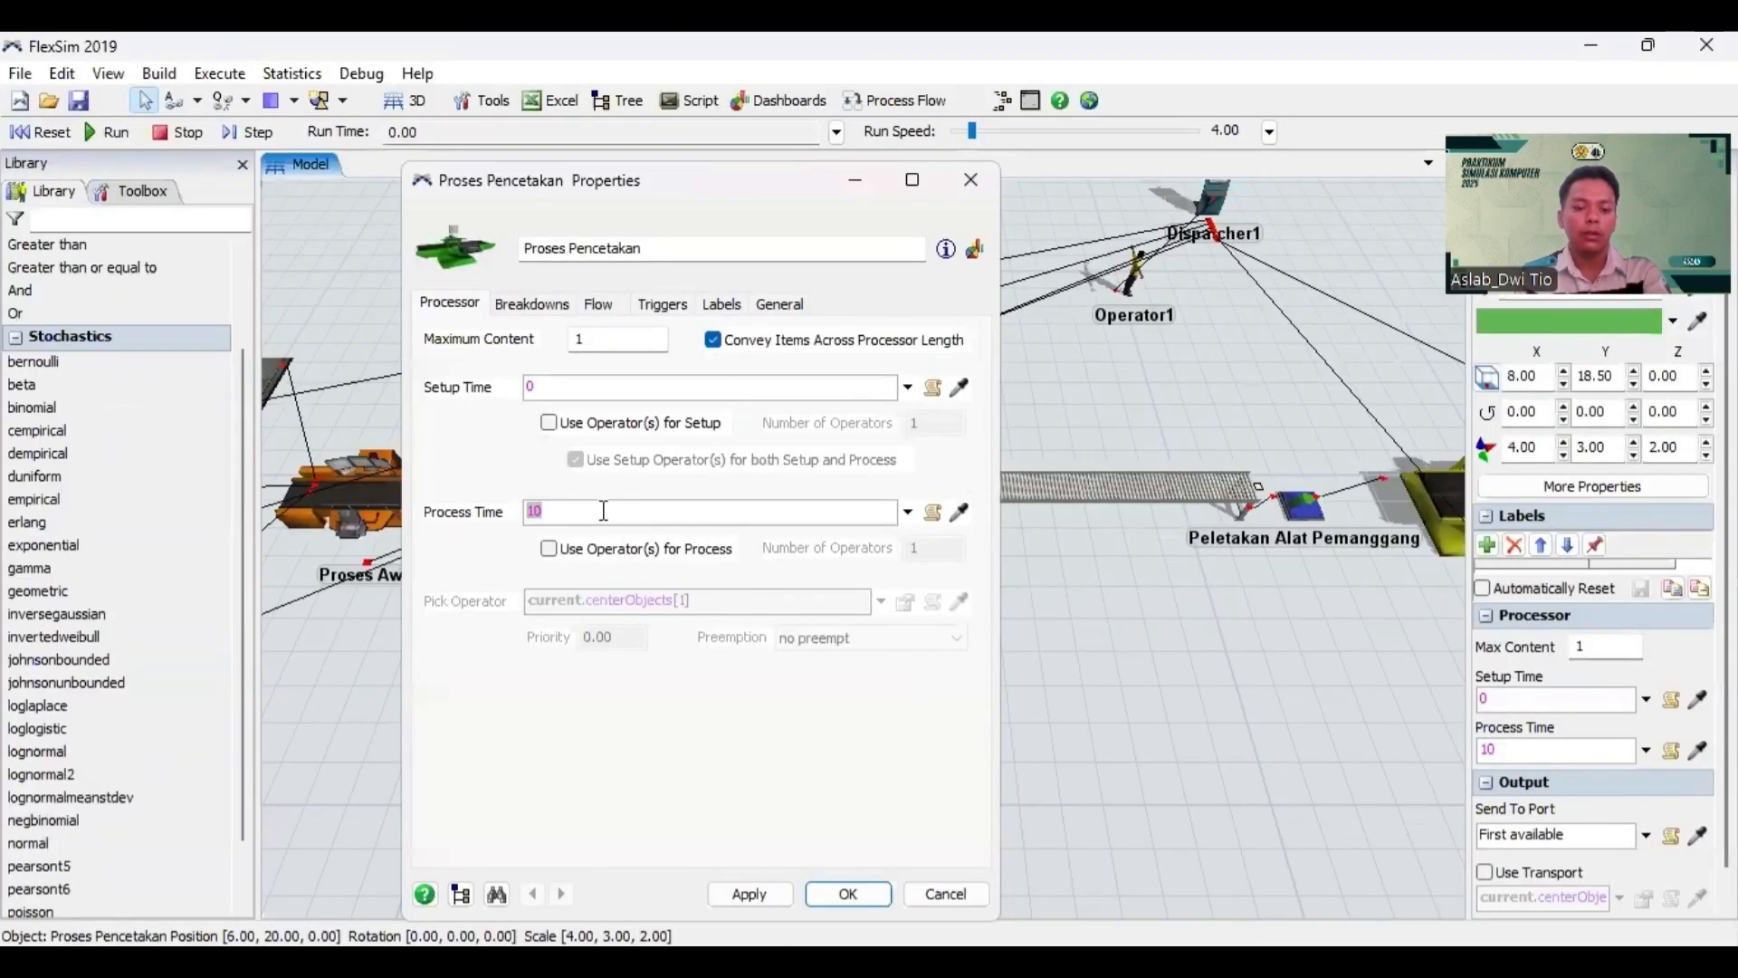
key("ctrl+v")
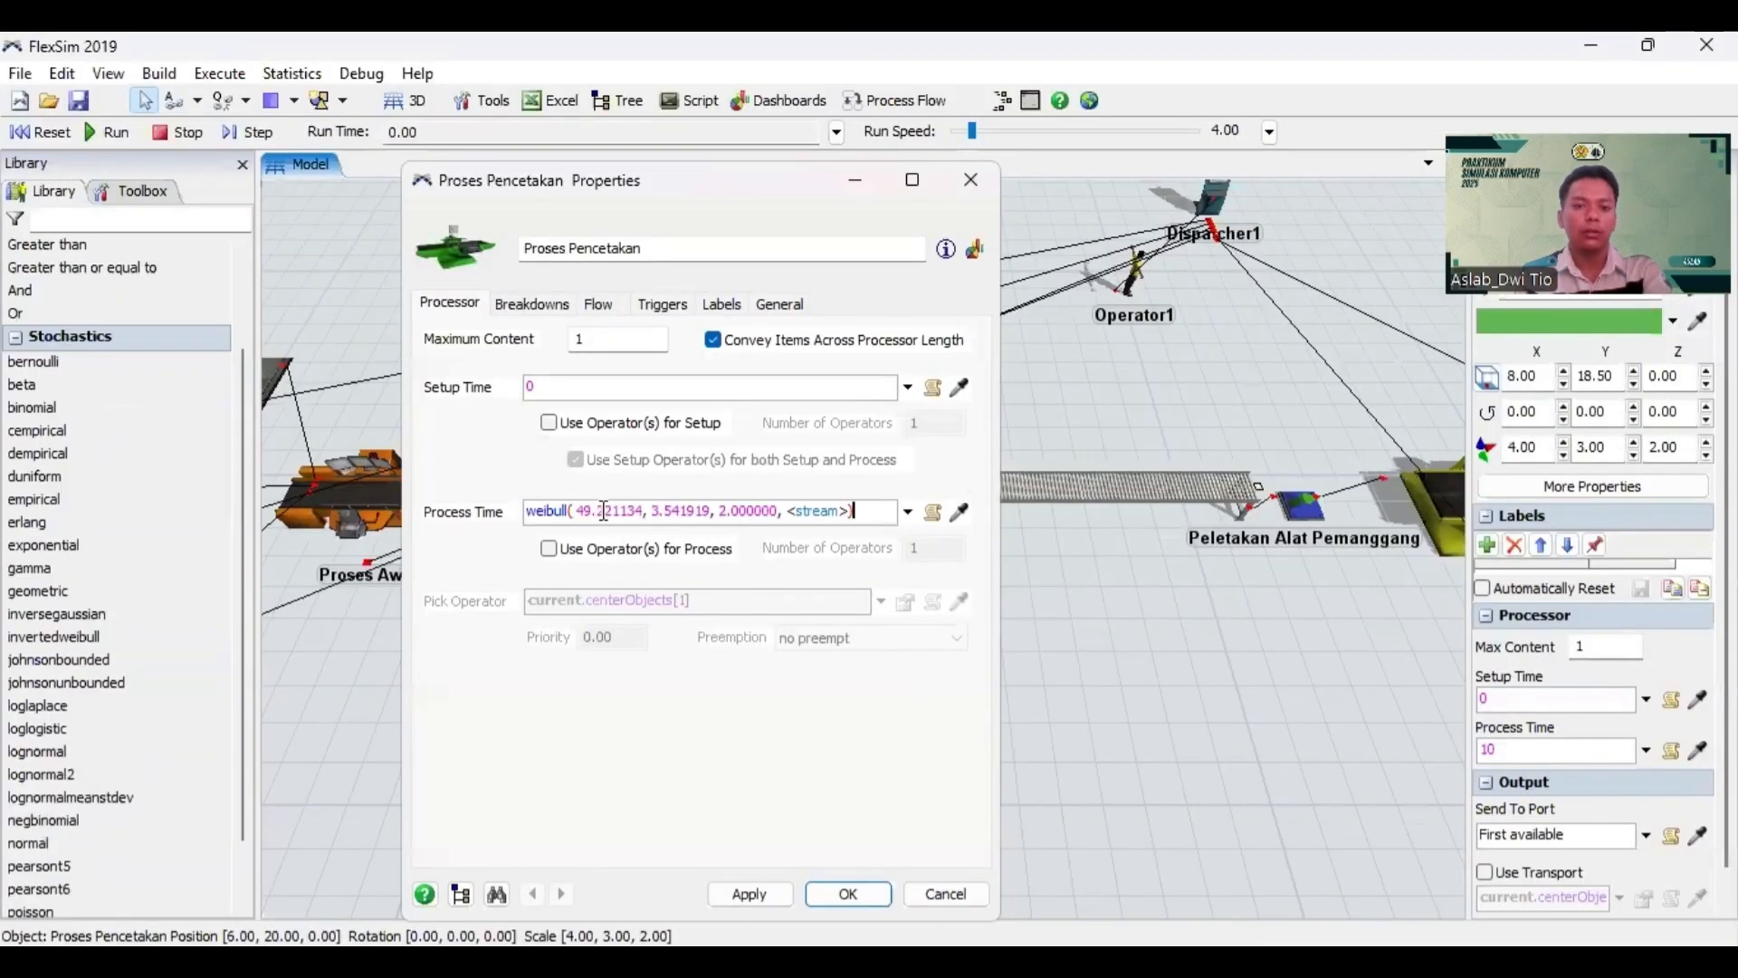
Step: Replace the <stream> placeholder in the Proses Pencetakan process time with getstream(current) and apply the properties
left_click(795, 512)
key("BackSpace")
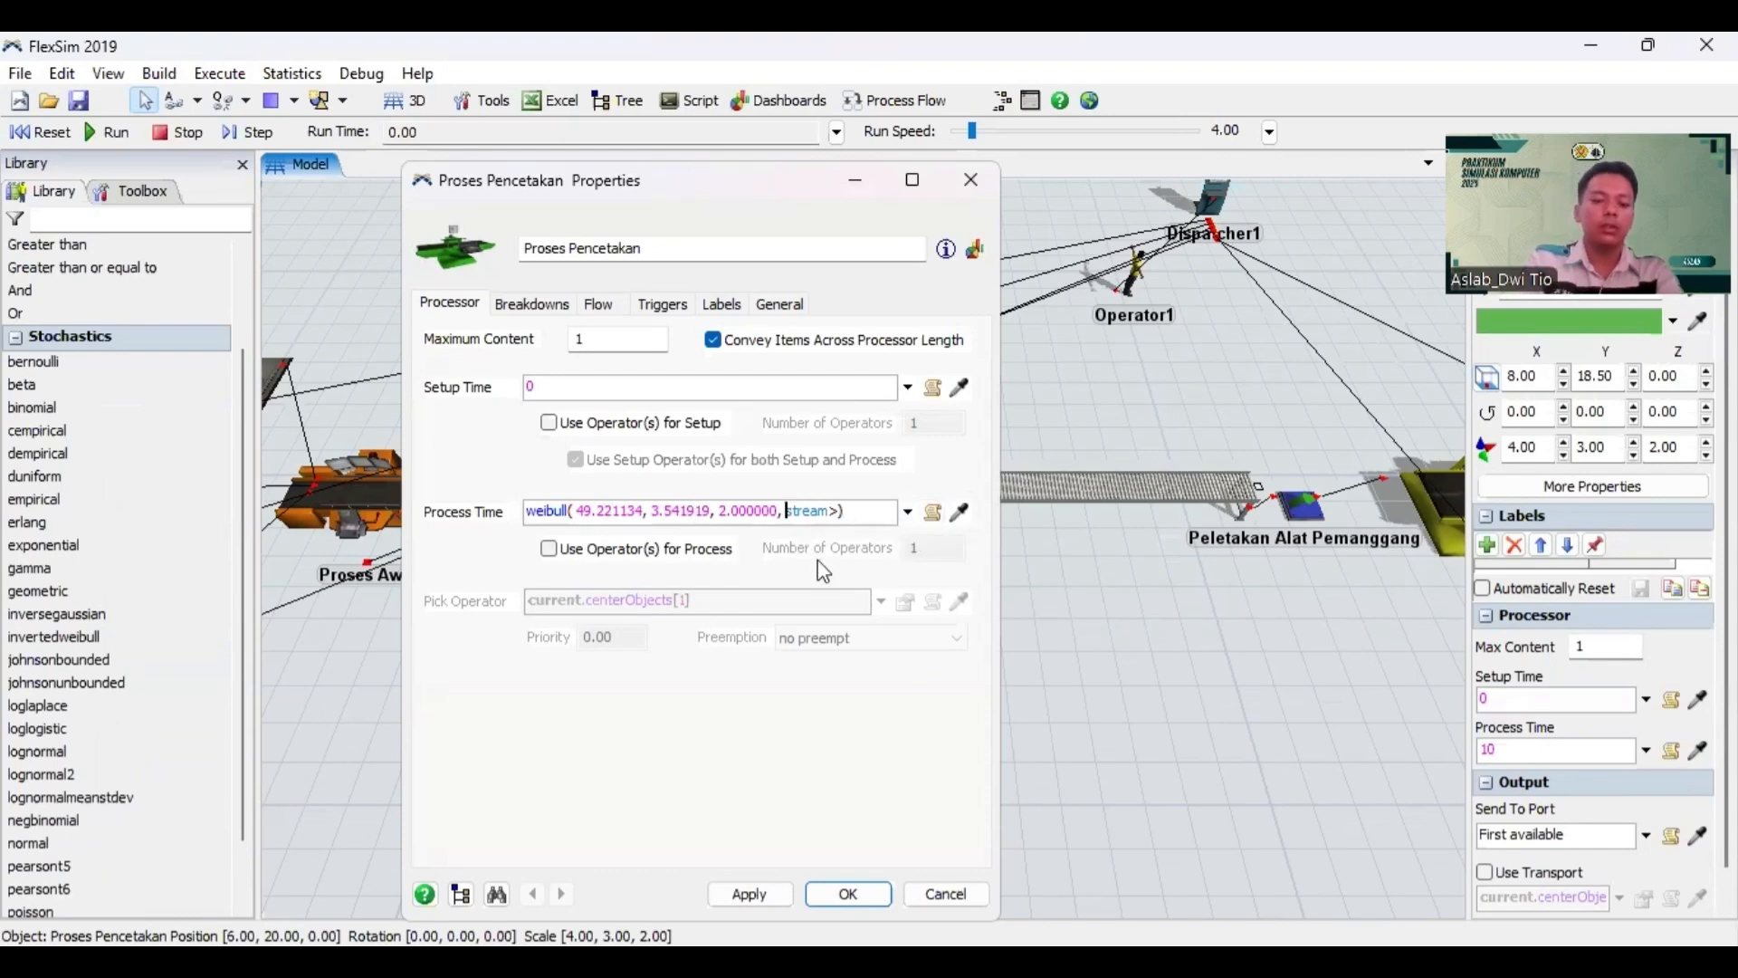
type("get")
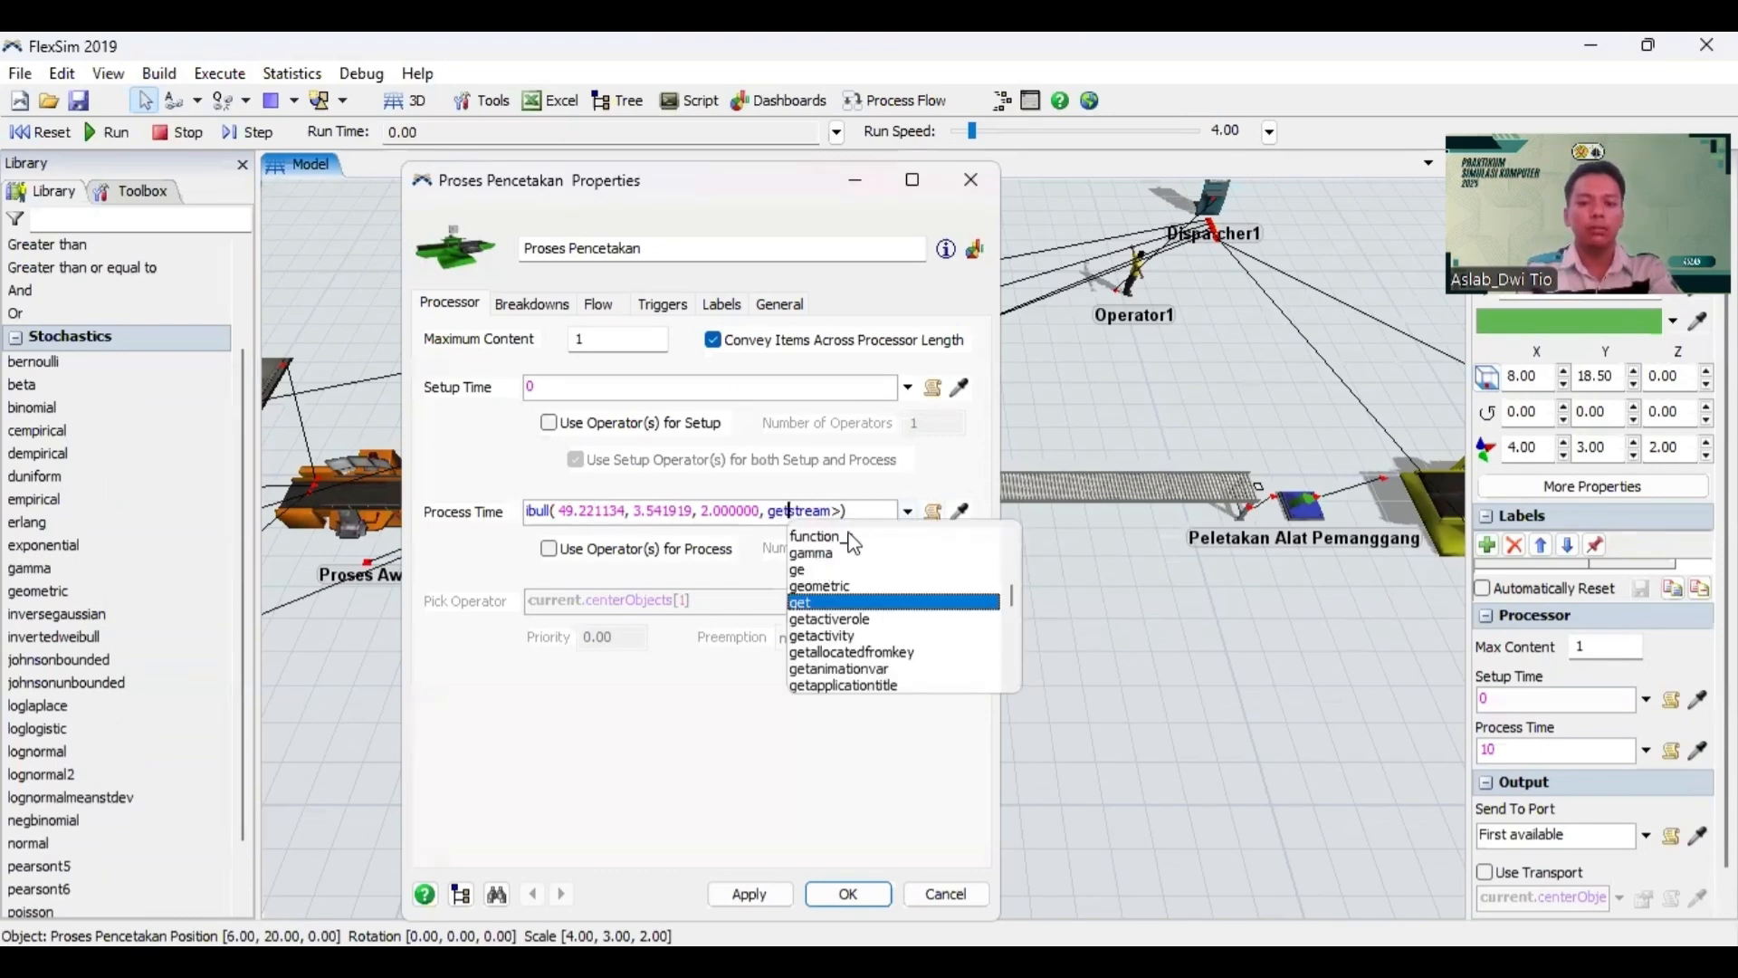
left_click(876, 511)
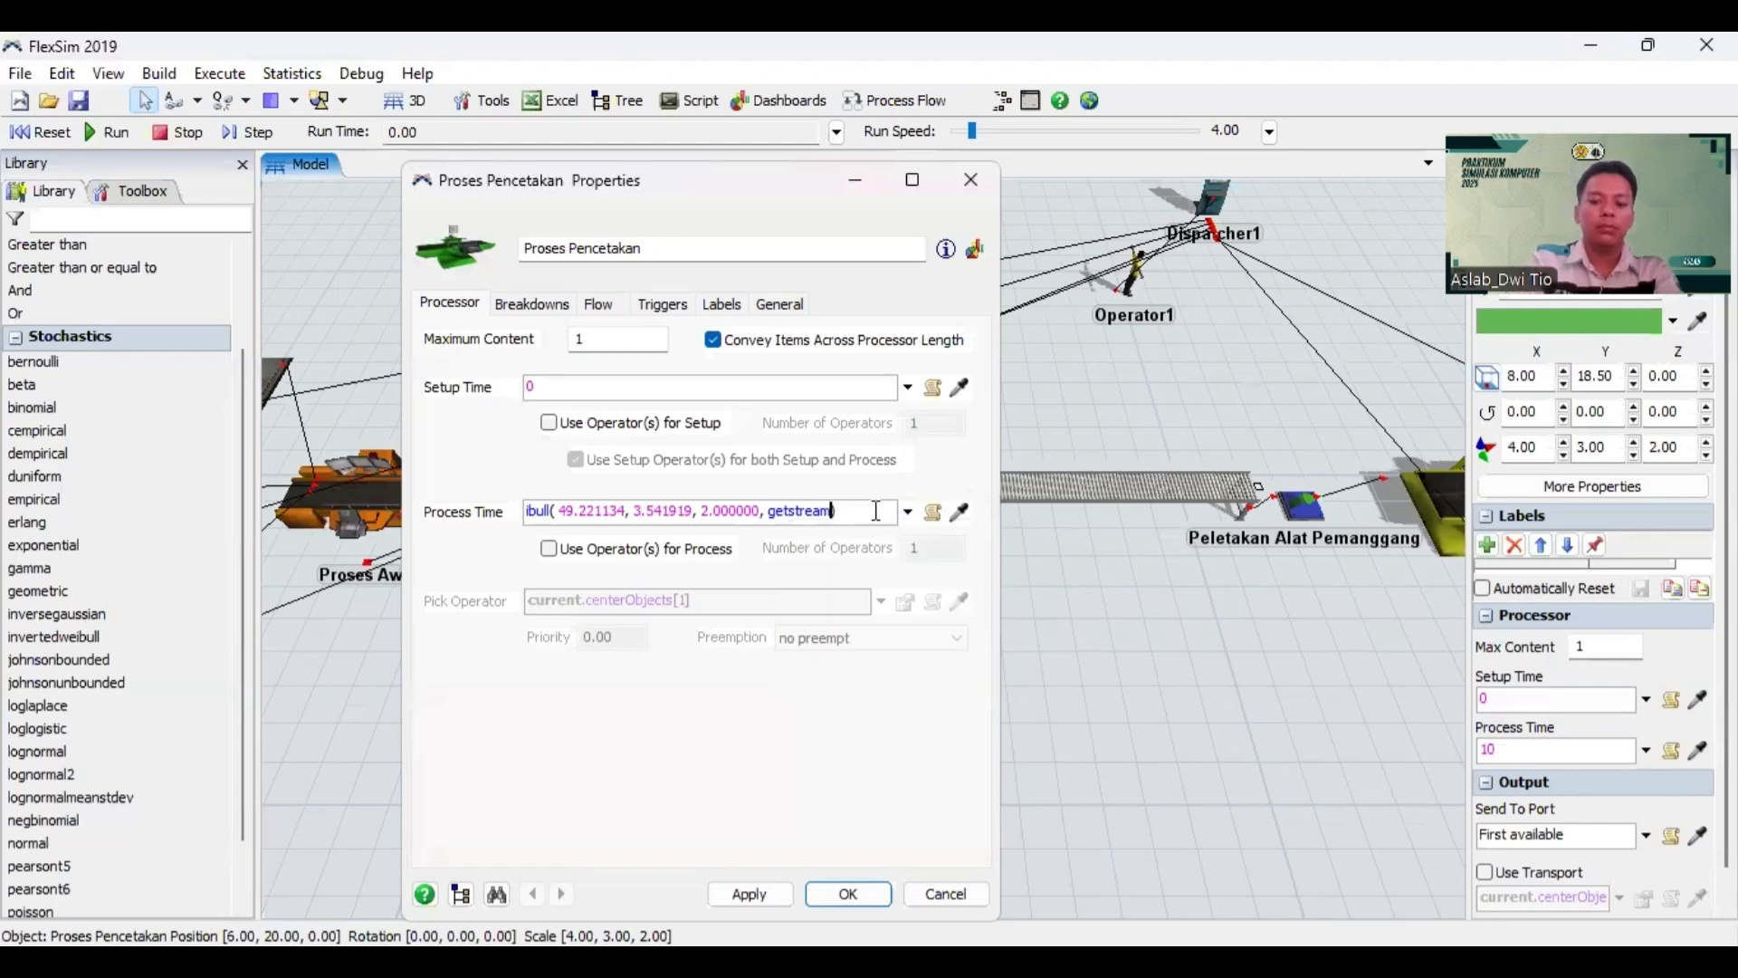
type("(current")
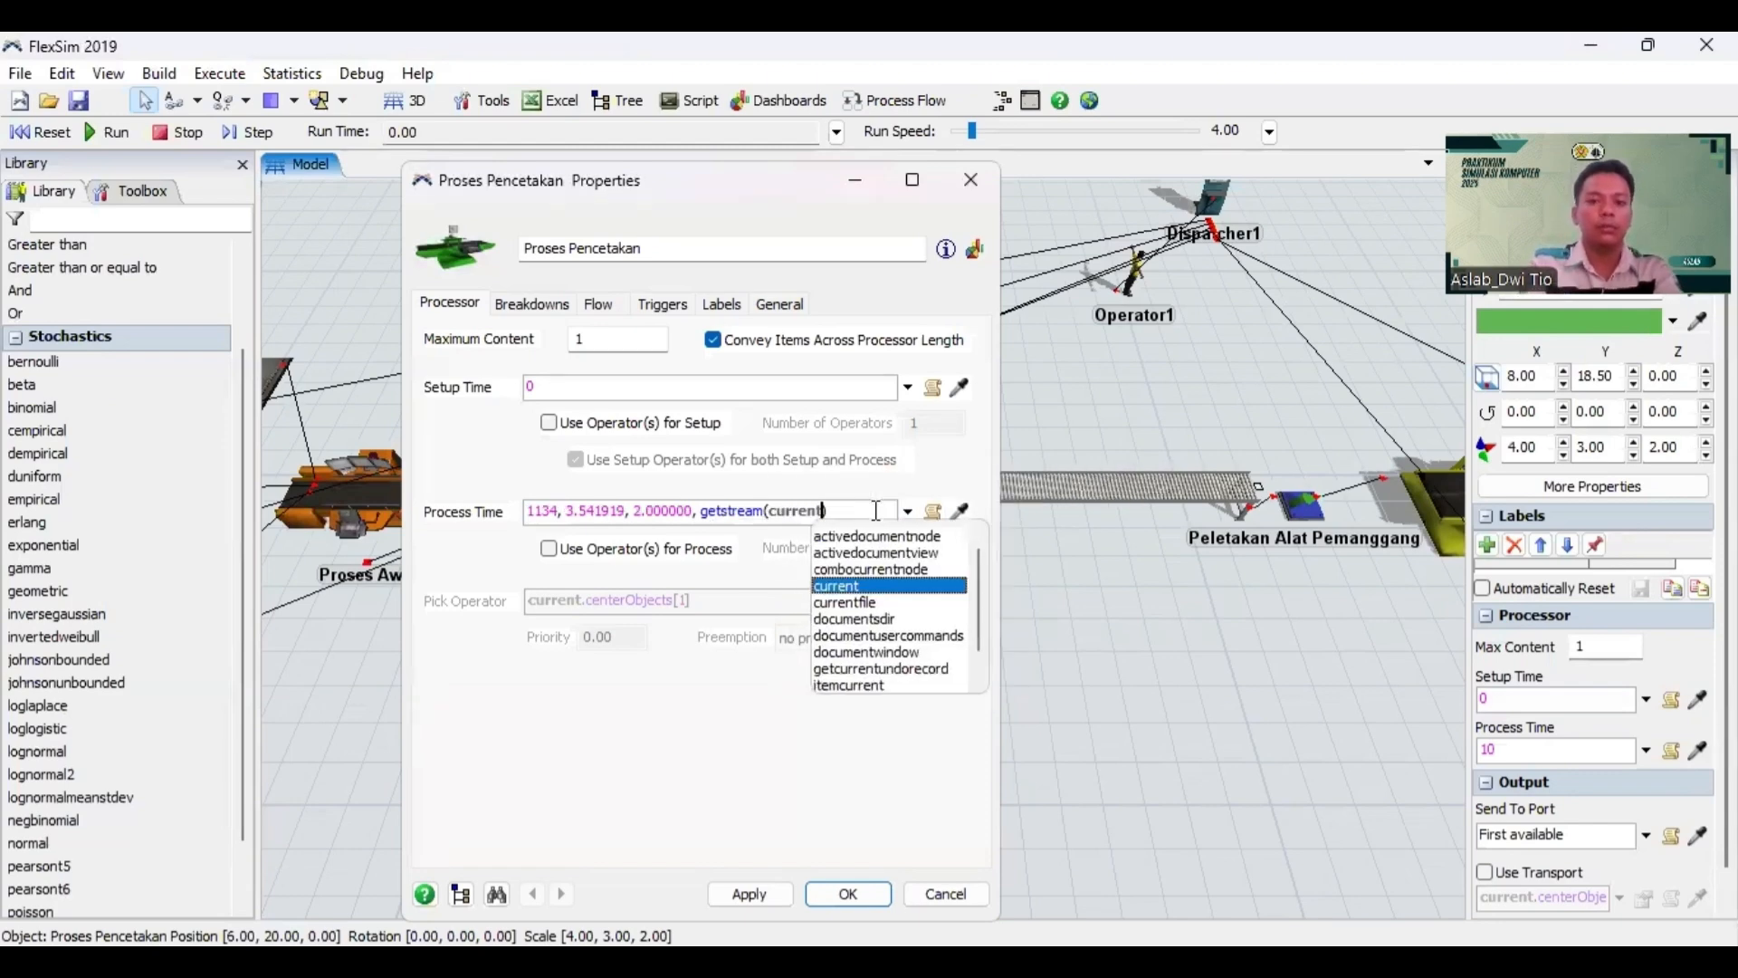
type(")")
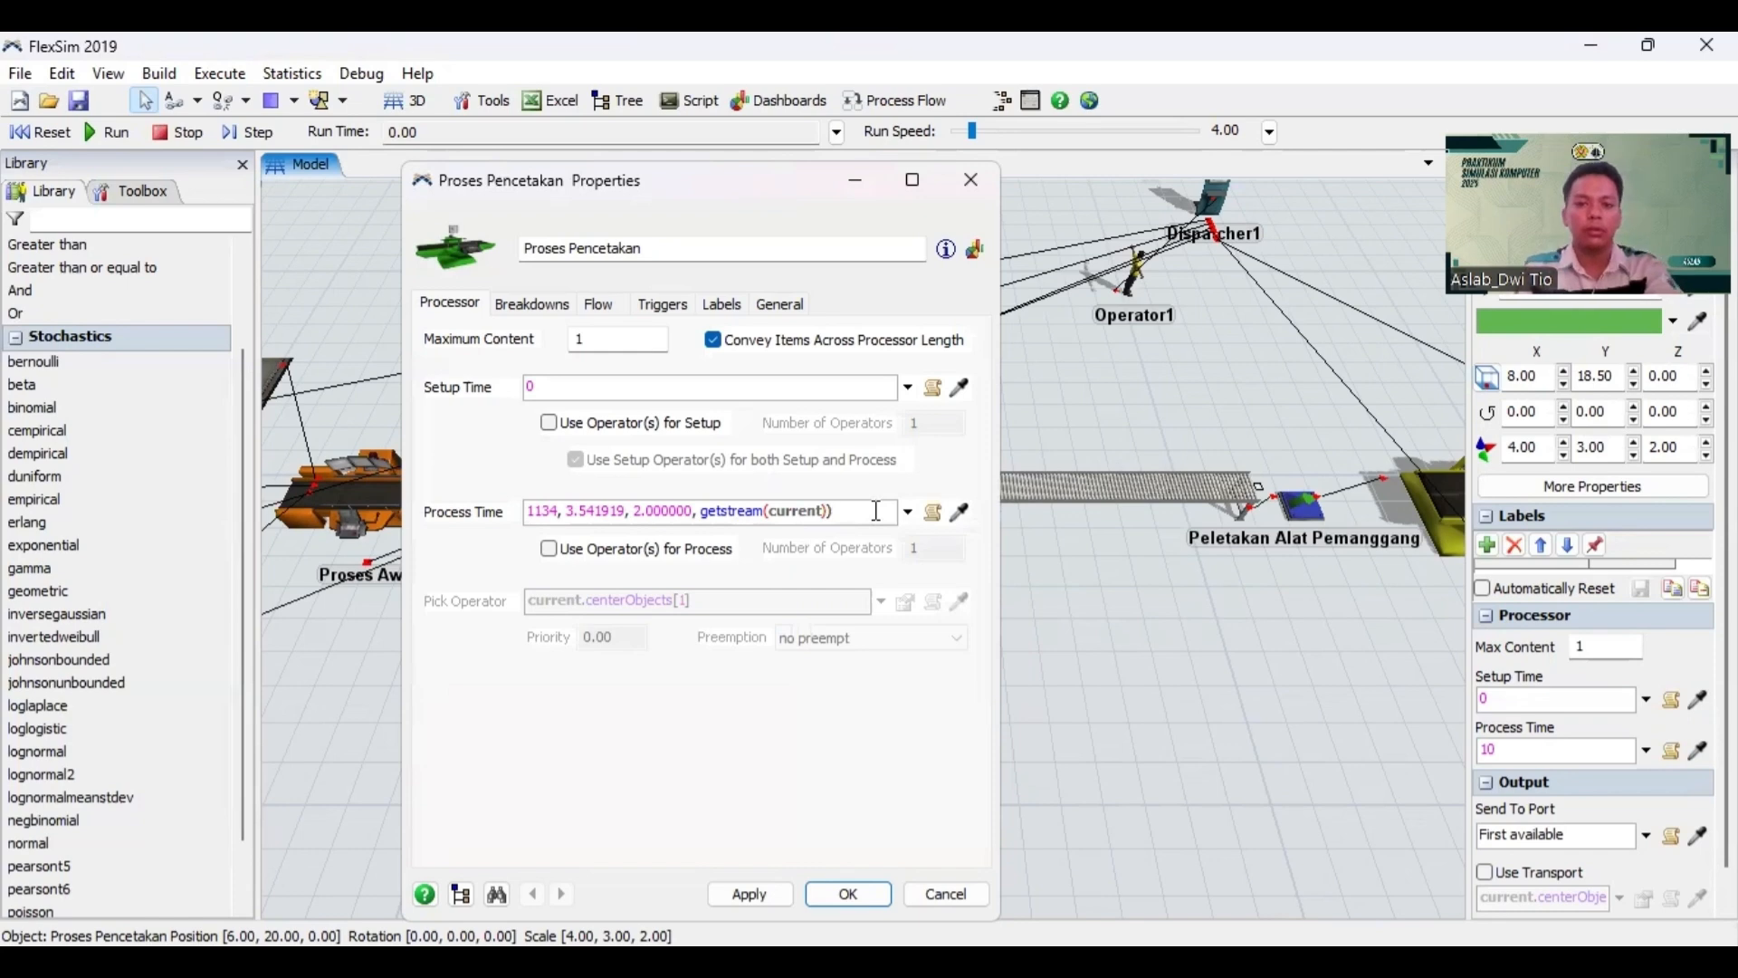
left_click(772, 887)
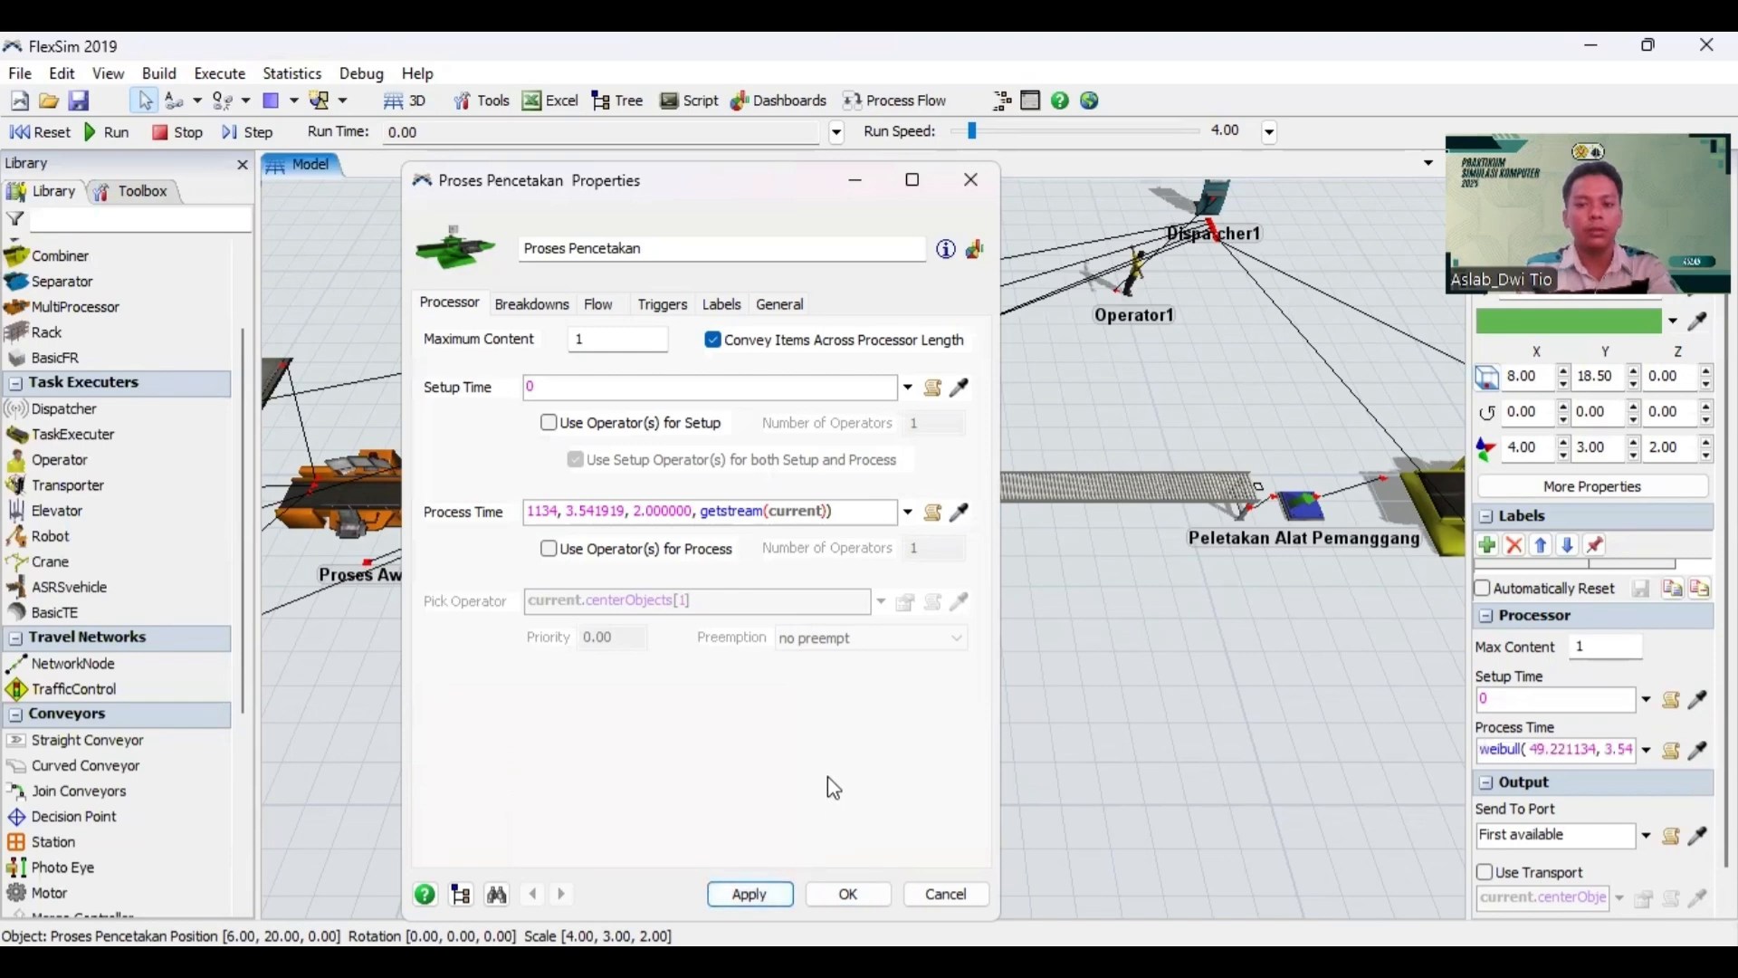
left_click(867, 893)
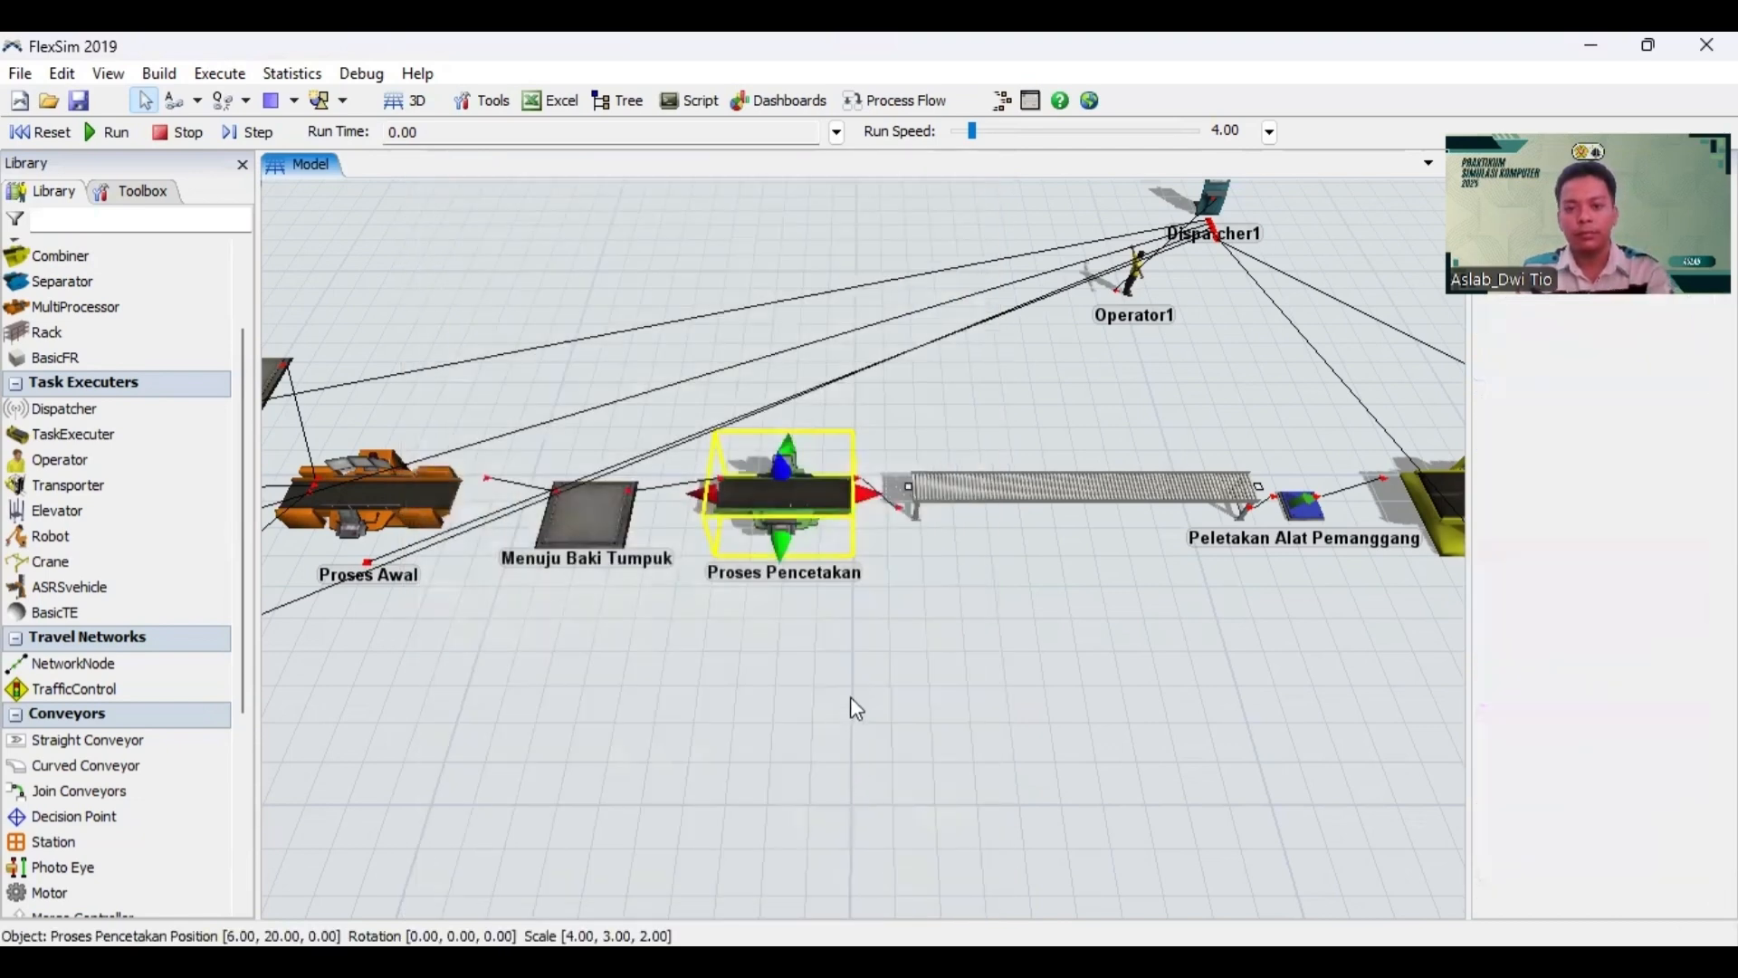
Step: Set the FlowItem Class of the Peletakan Alat Pemanggang source to Pallet and apply the properties
left_click(937, 679)
left_click_drag(937, 679, 730, 699)
left_click_drag(921, 703, 745, 682)
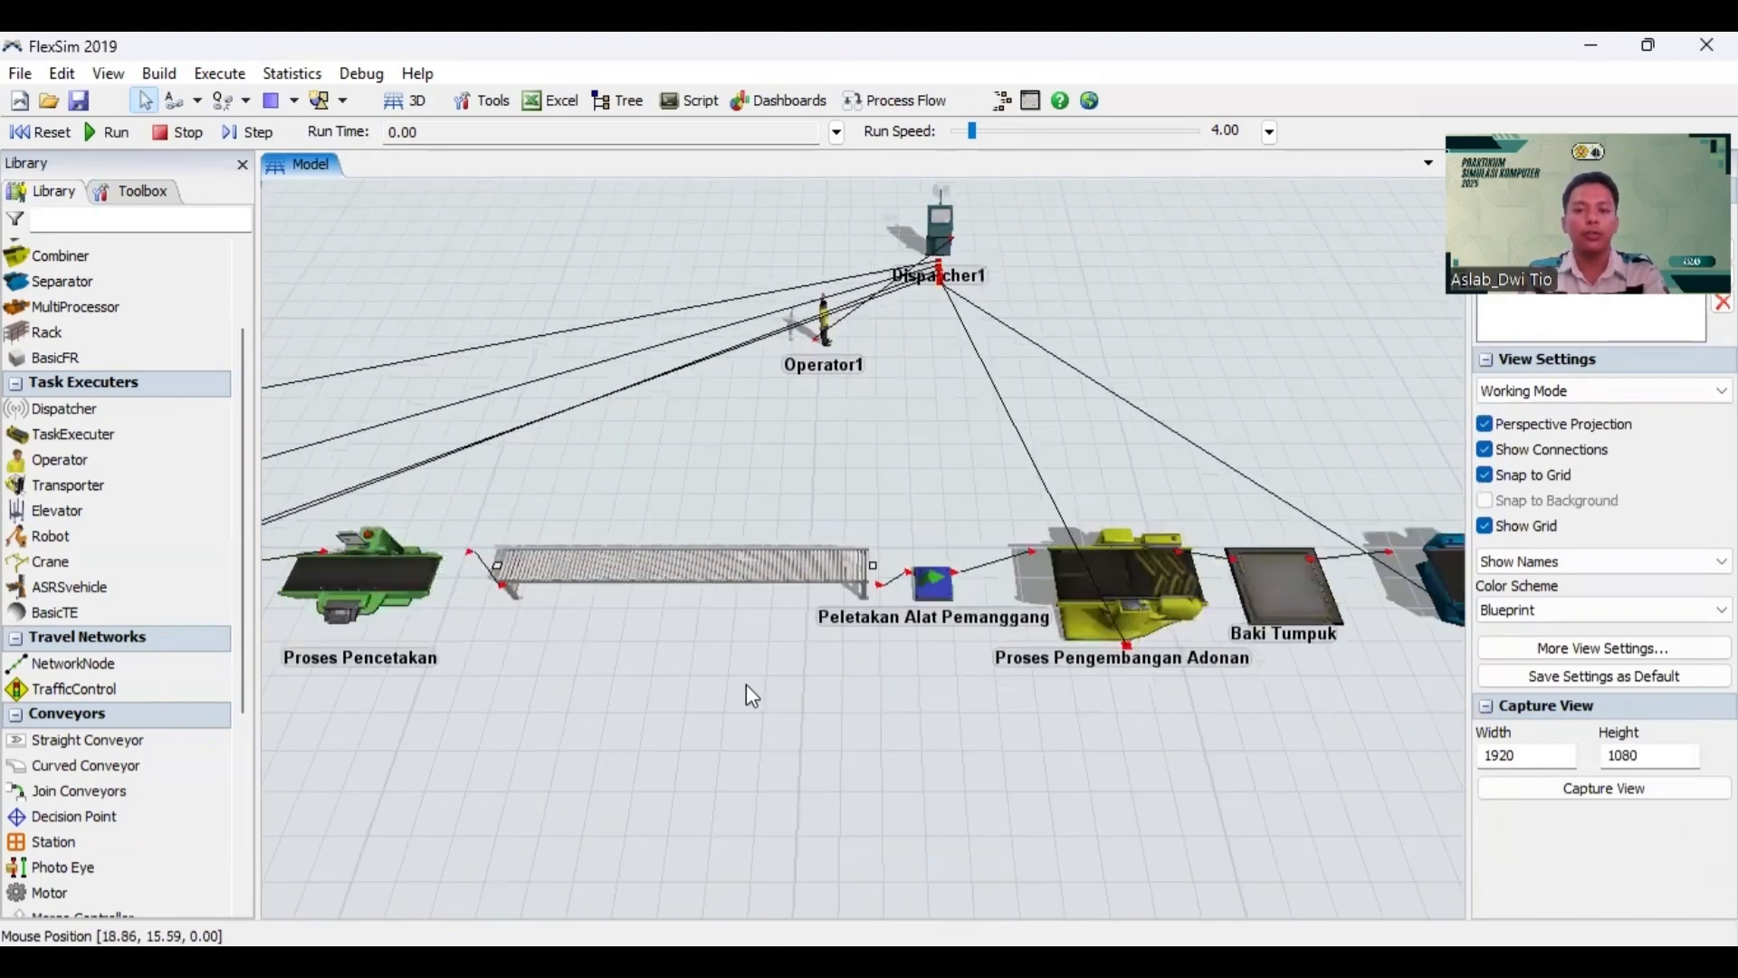
left_click_drag(896, 699, 733, 716)
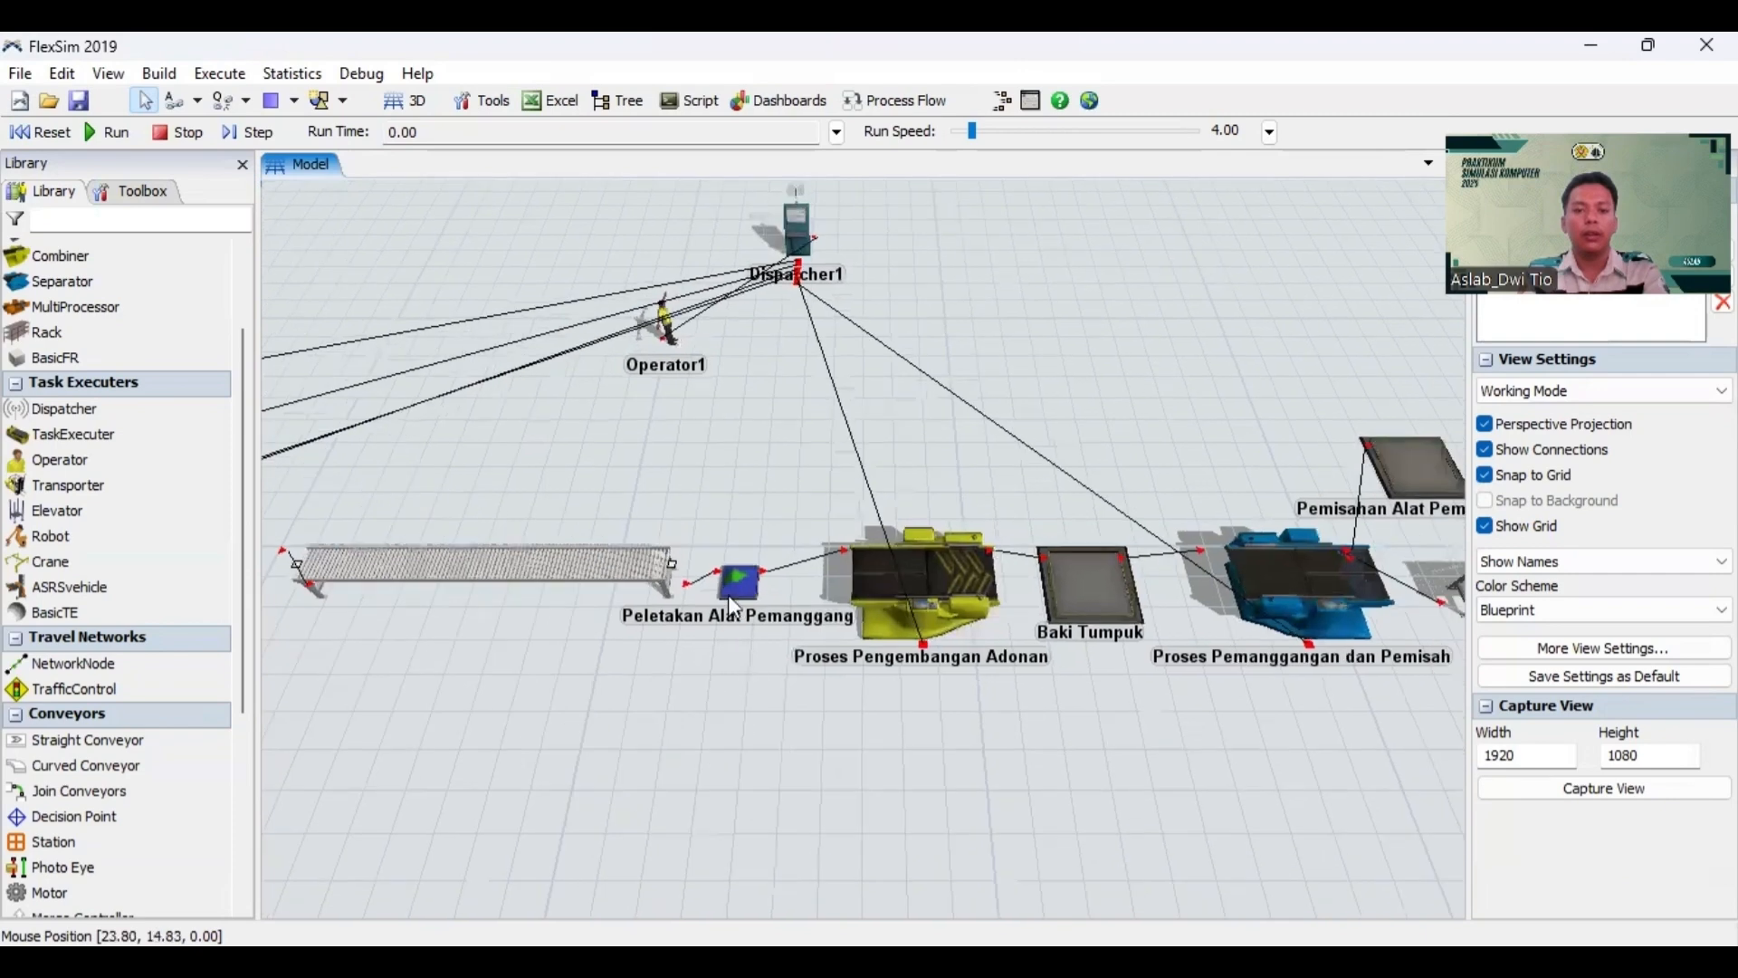
left_click(738, 589)
left_click(733, 589)
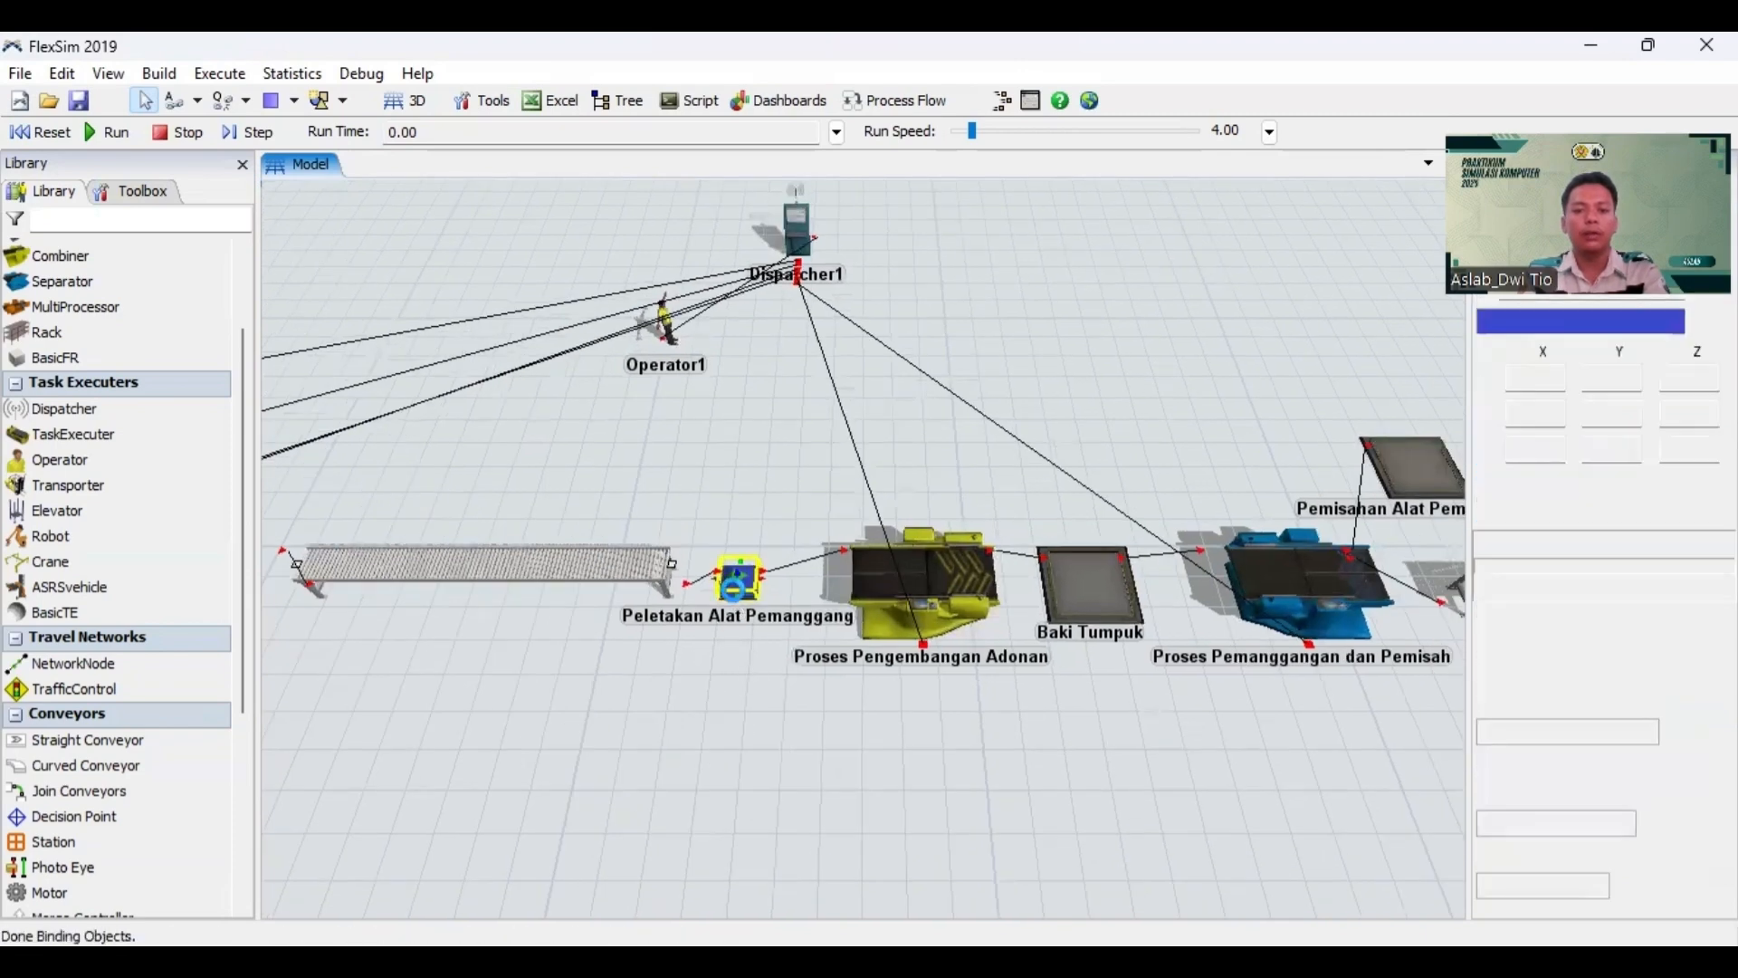
double_click(738, 586)
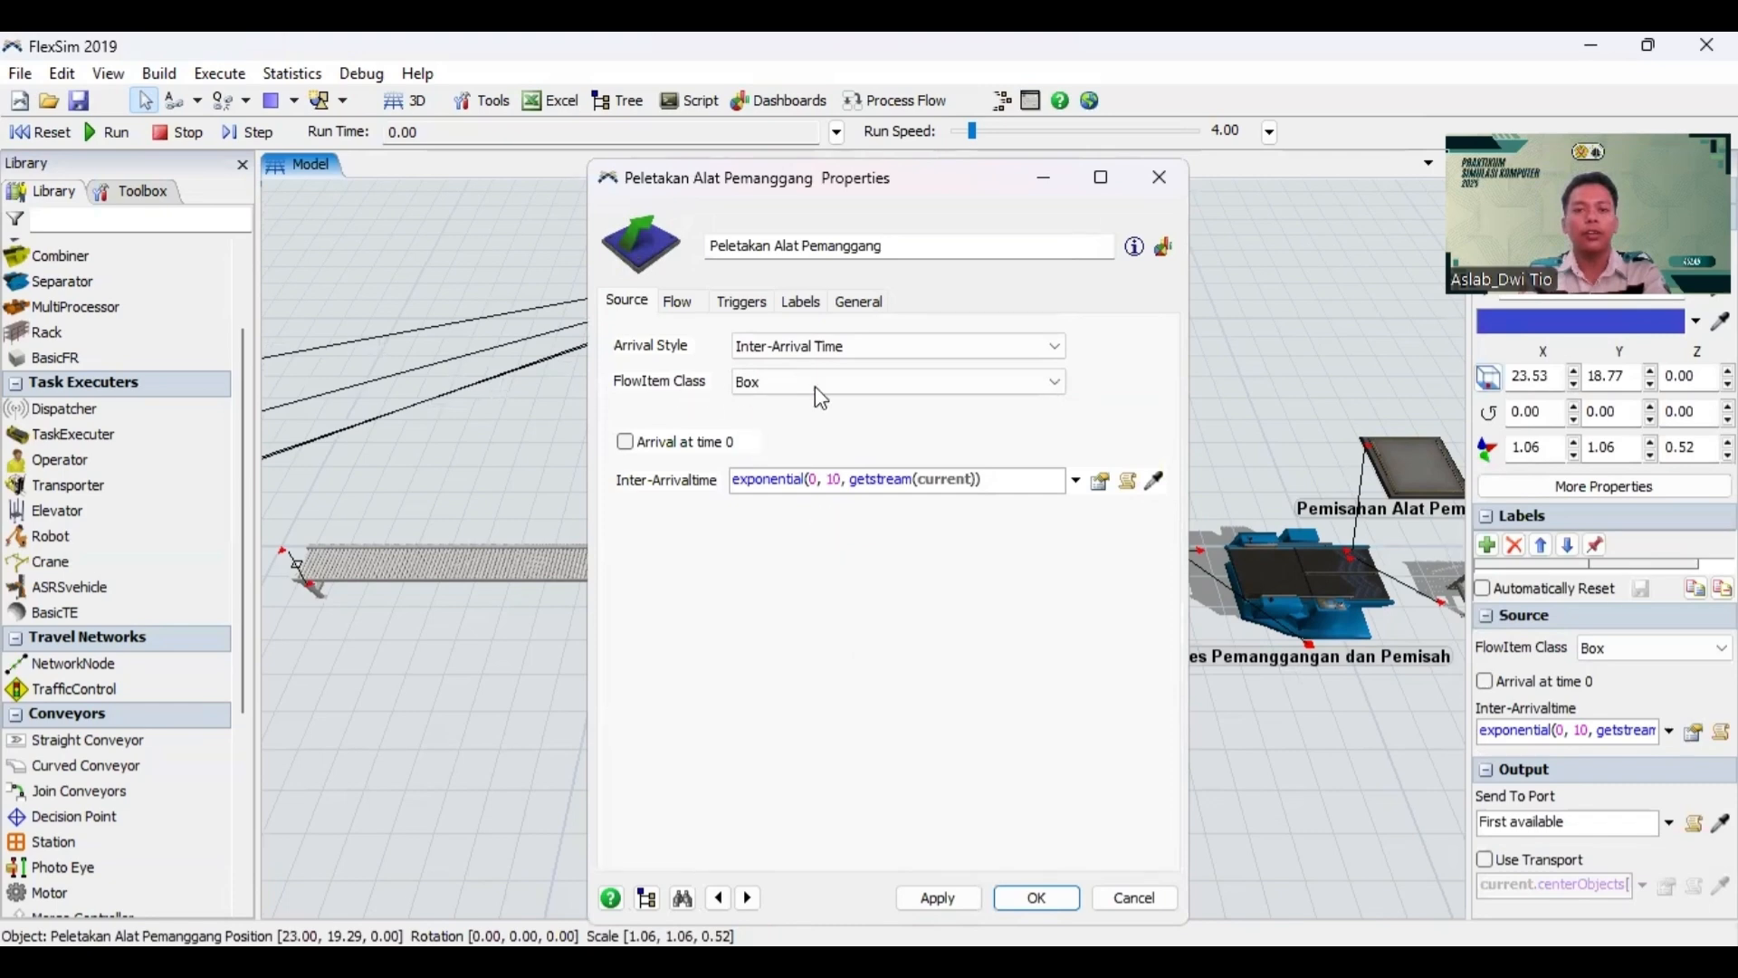
left_click(947, 384)
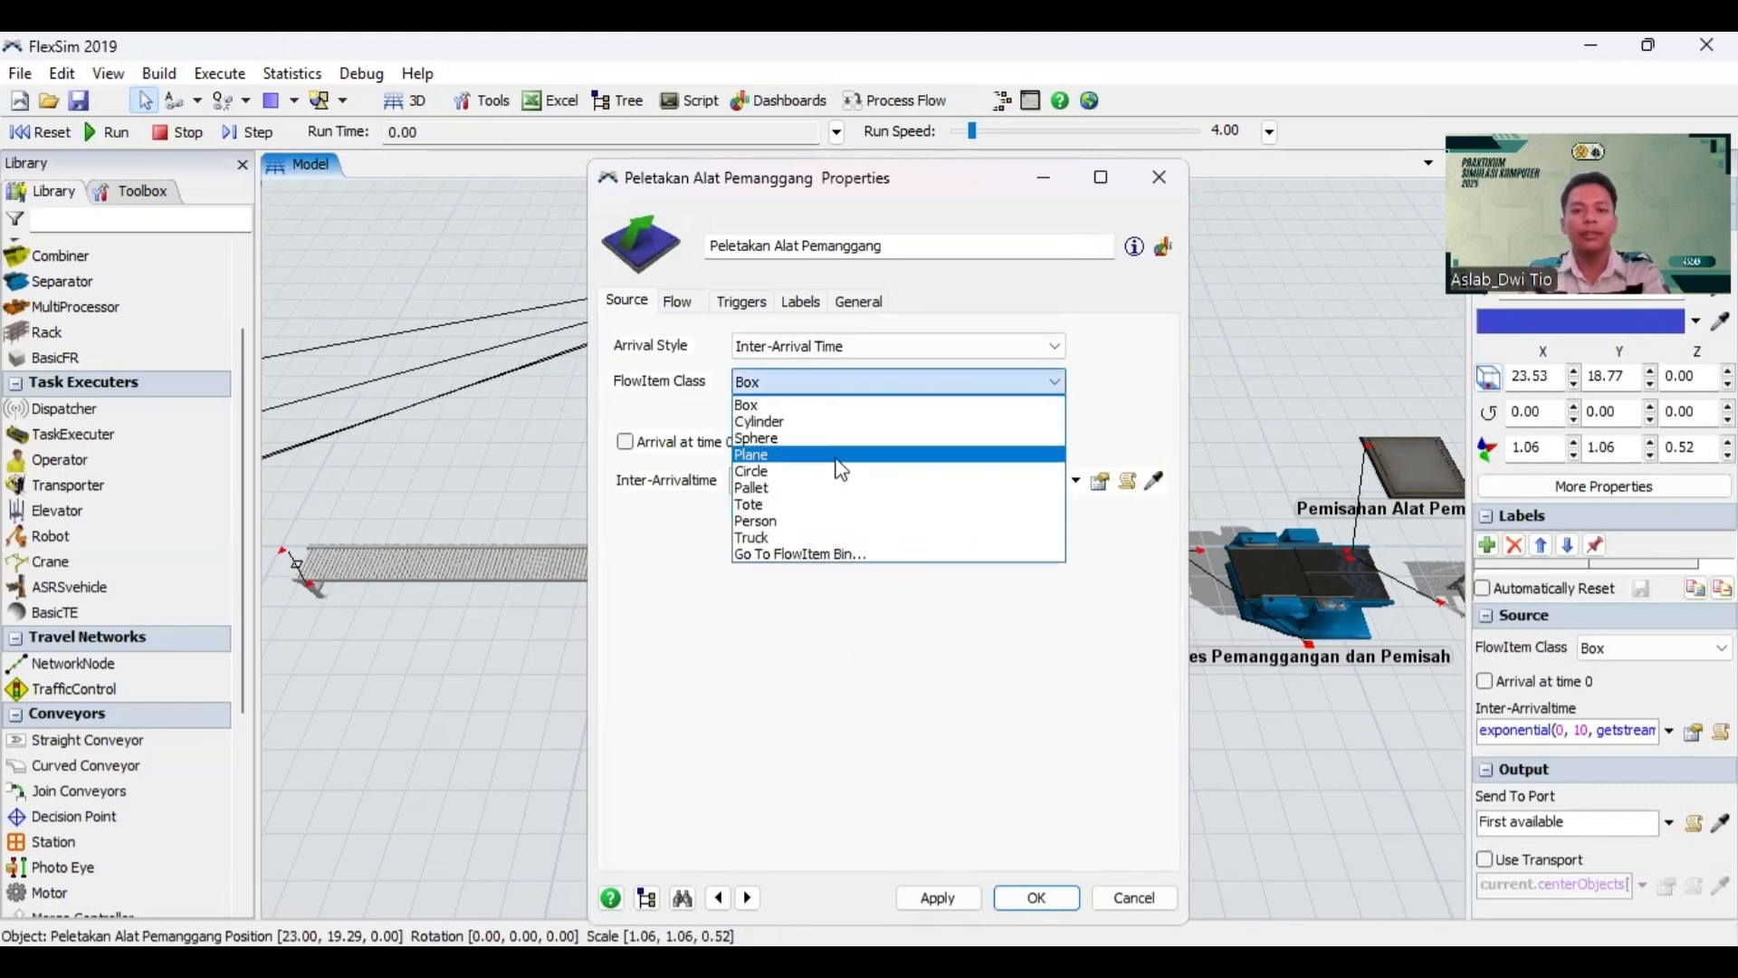
left_click(838, 489)
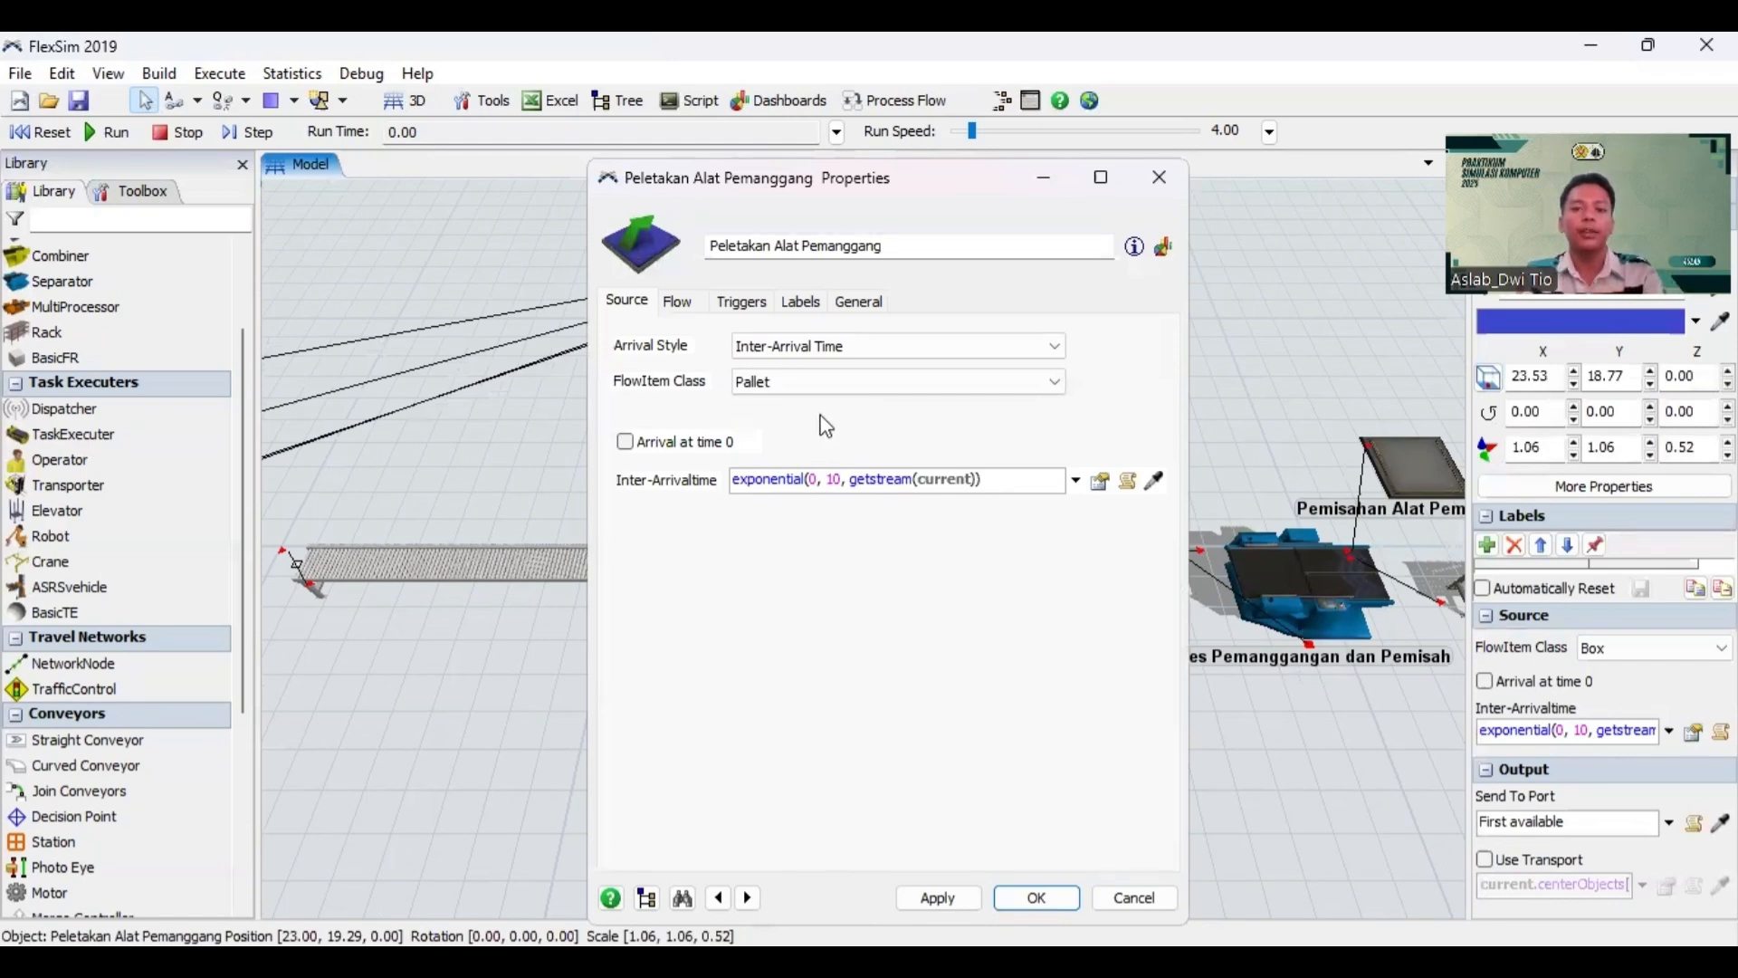
left_click(932, 897)
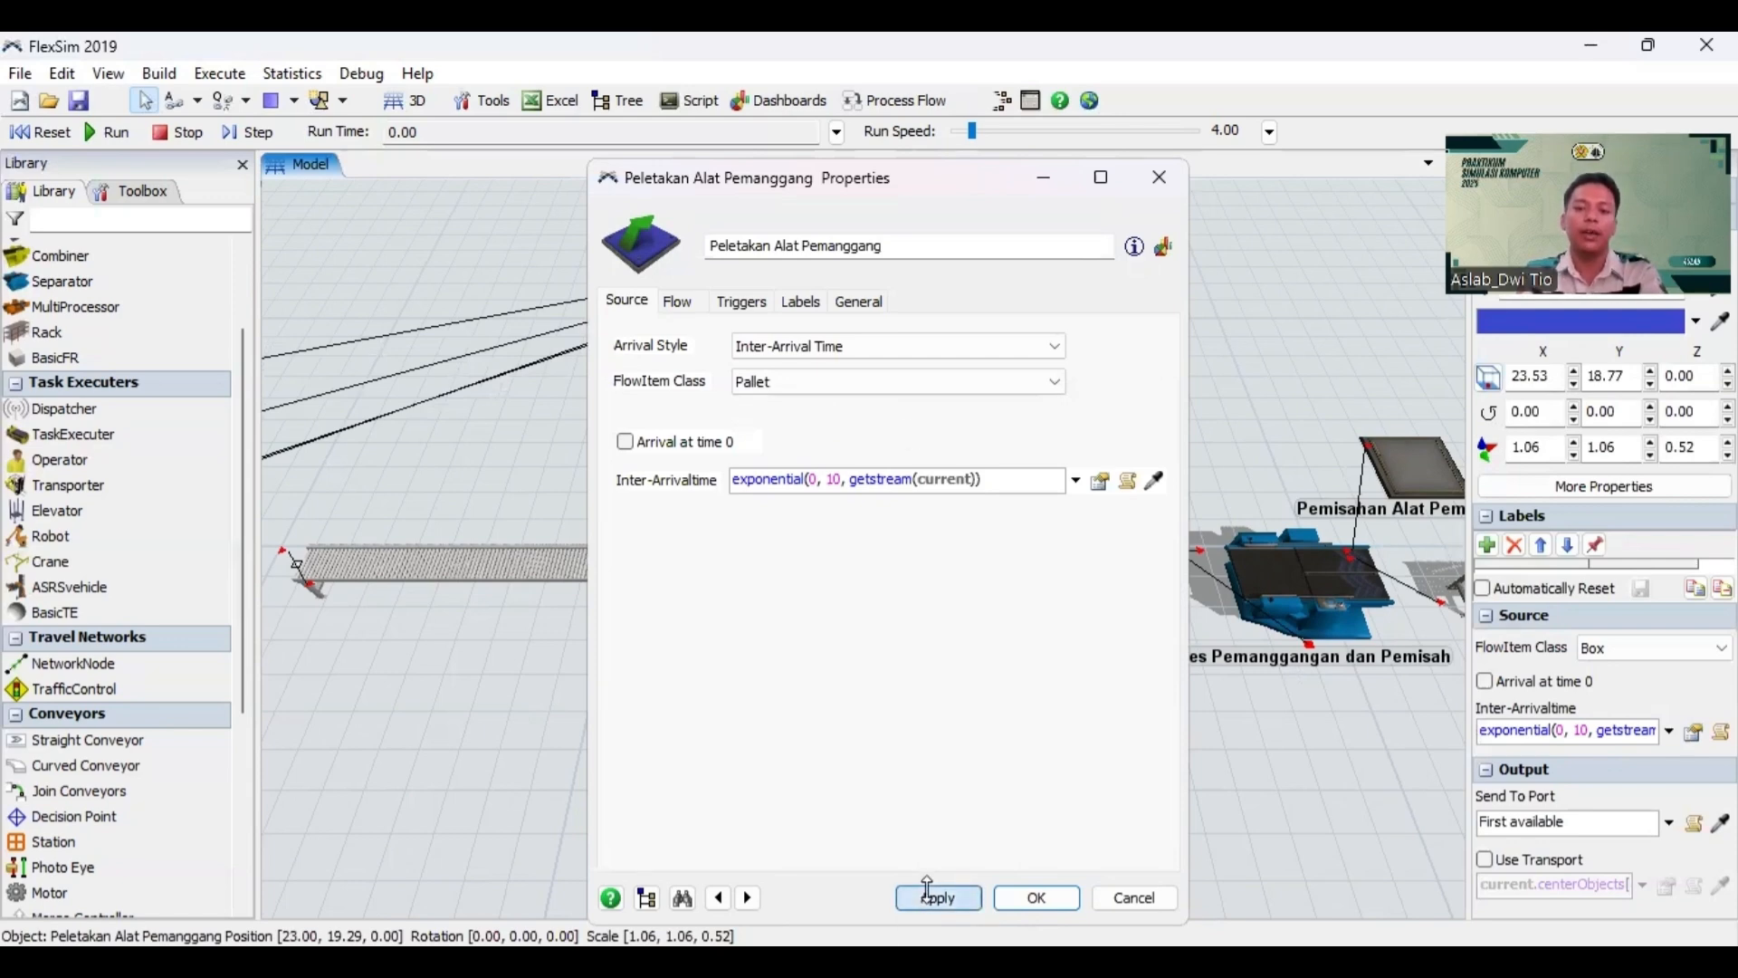
left_click(1036, 896)
Step: Set the Proses Pengembangan Adonan process time to 60, enable operators for its process, and apply the settings with Combine Mode left at Pack
scroll(1161, 404, "down", 1)
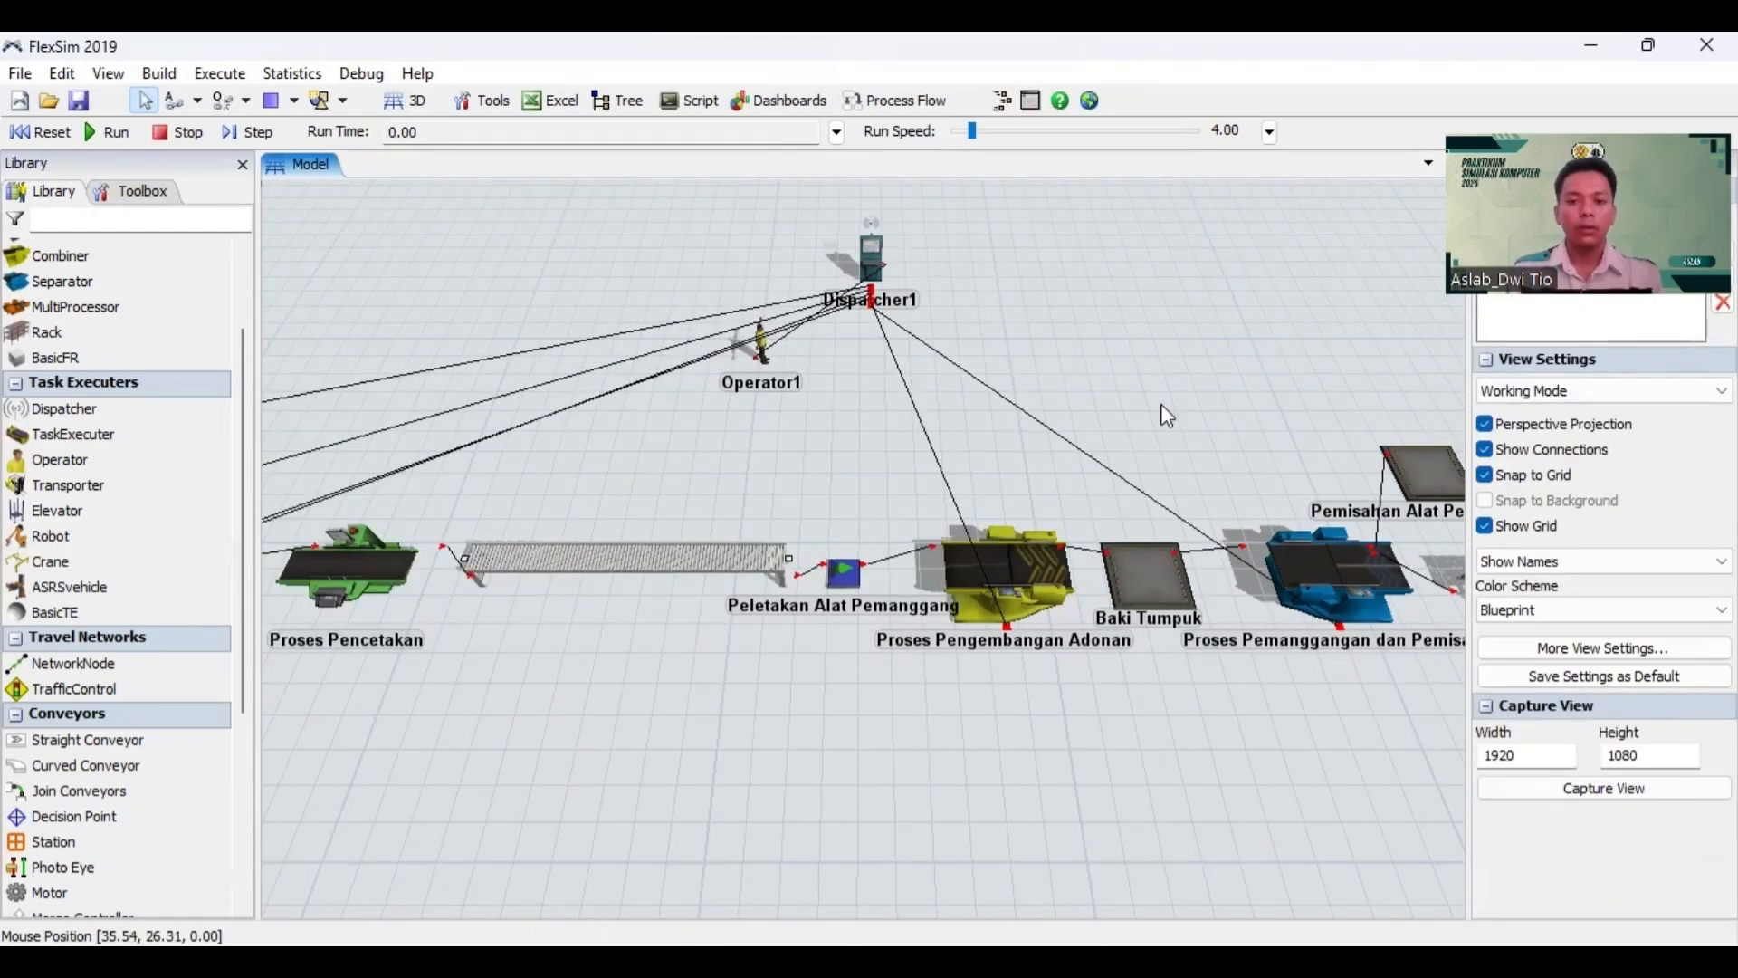
scroll(1160, 398, "up", 3)
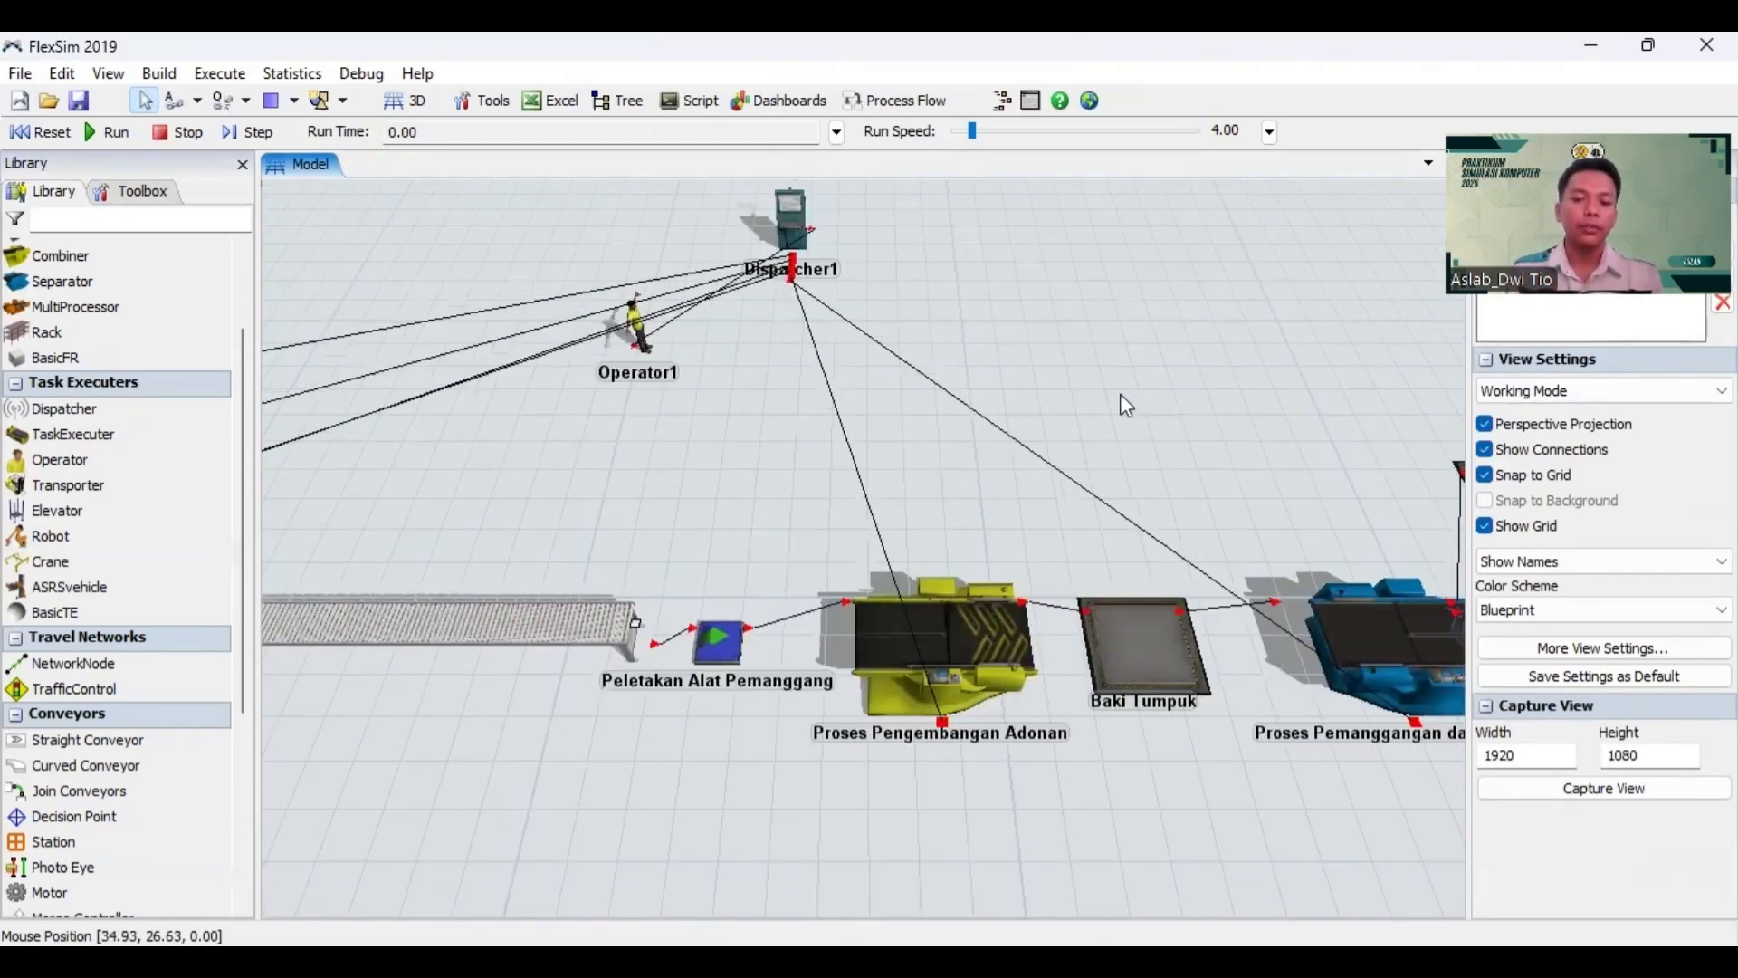
left_click(956, 622)
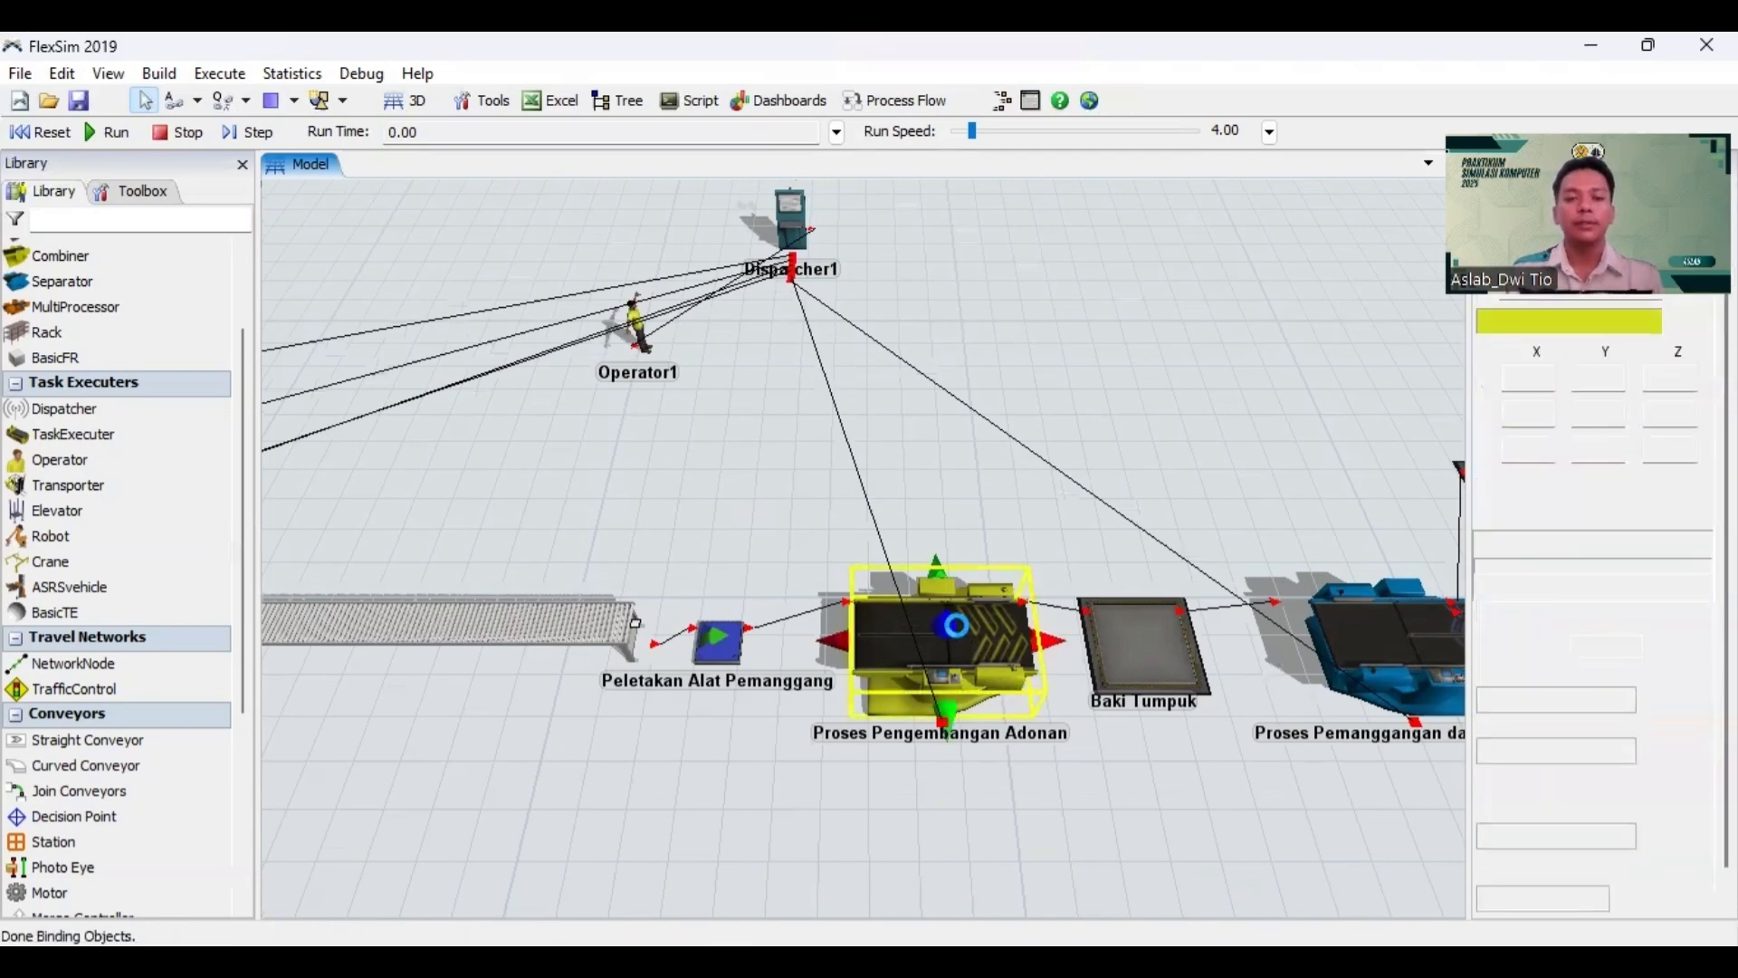
double_click(956, 625)
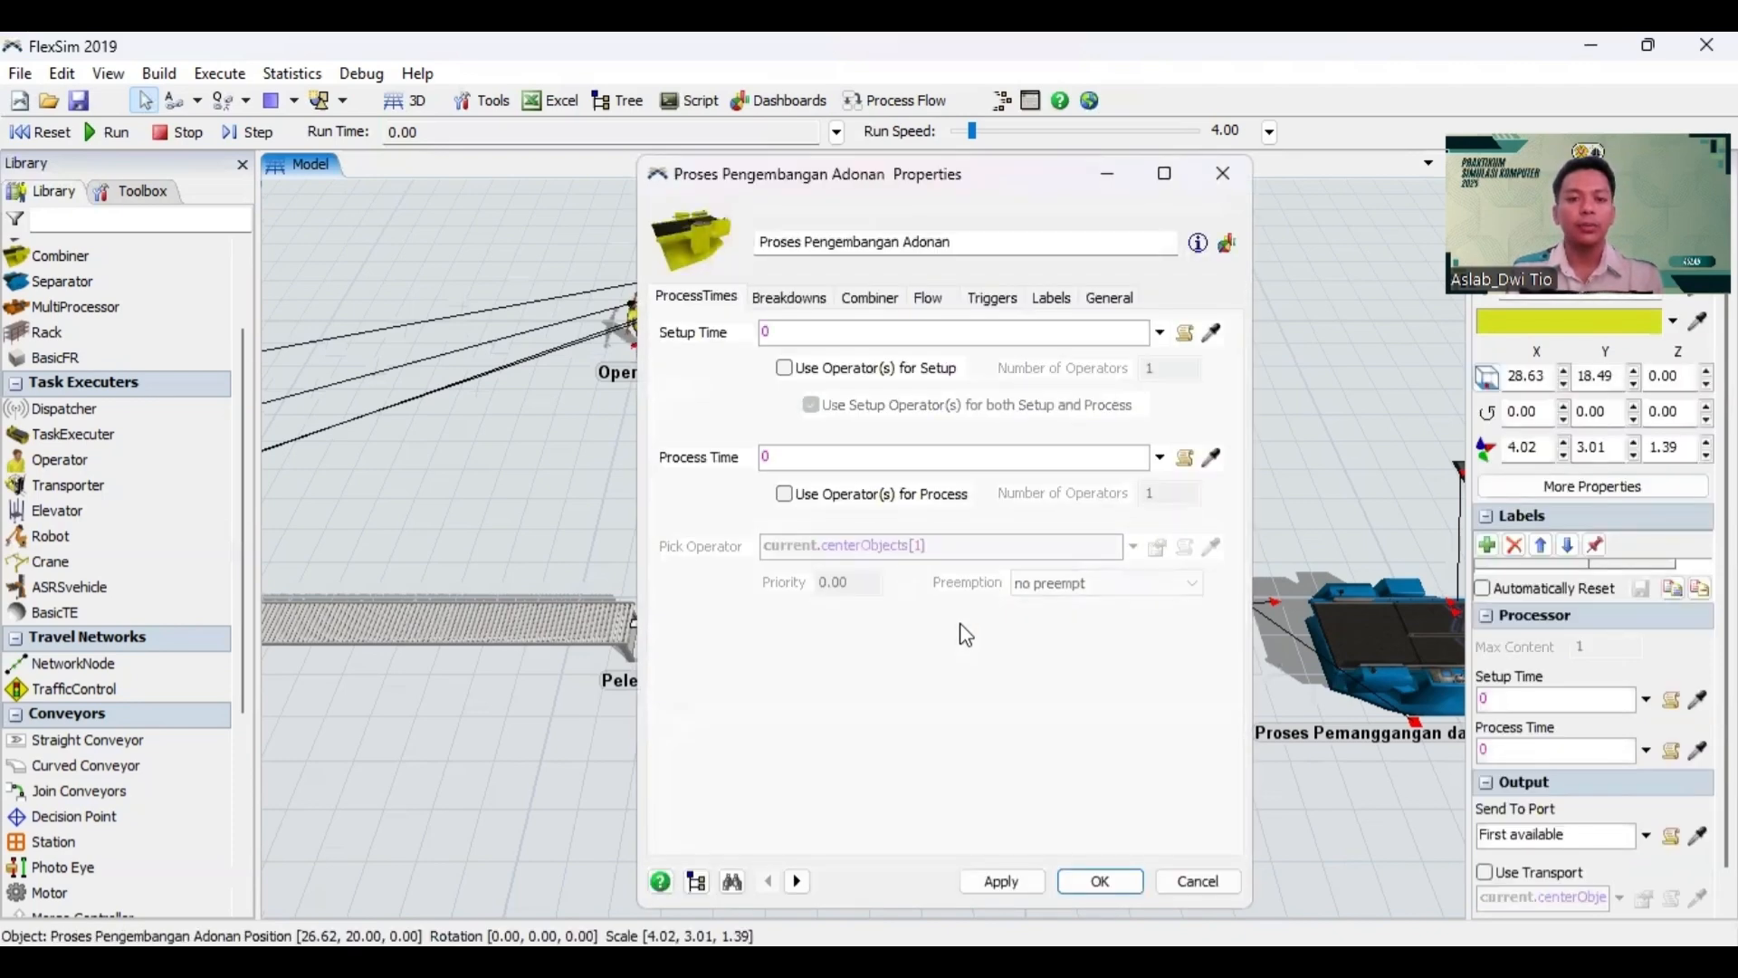
left_click(813, 459)
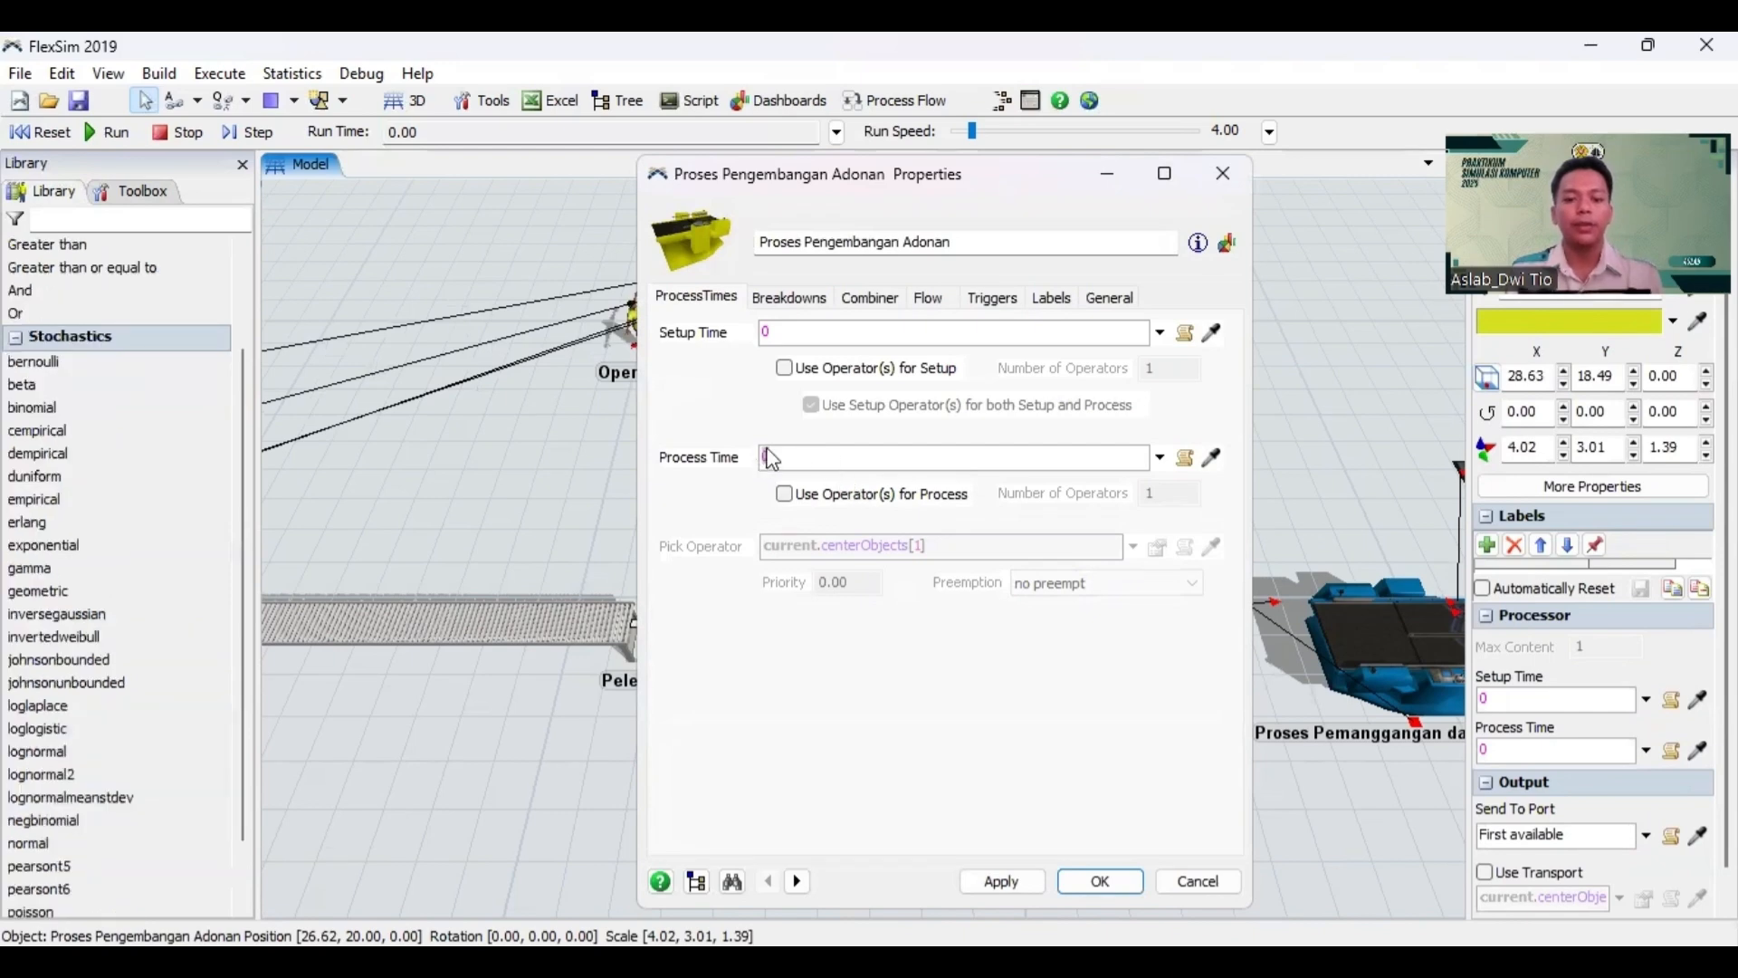
type("e")
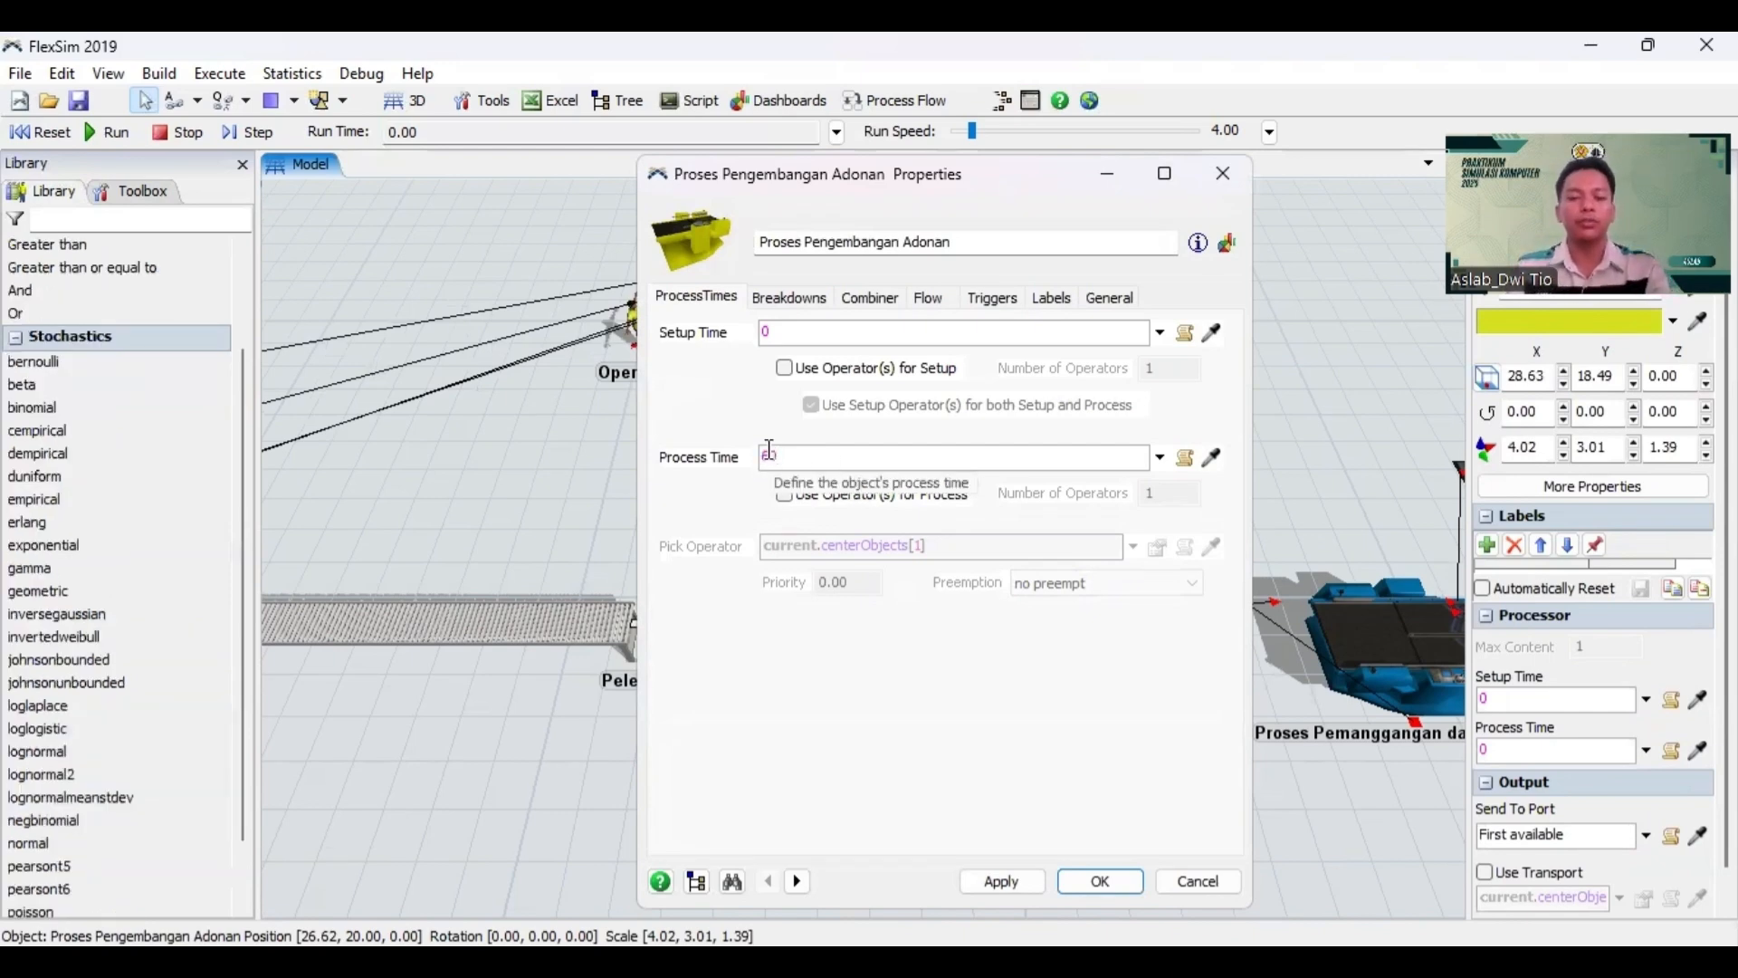
type("0")
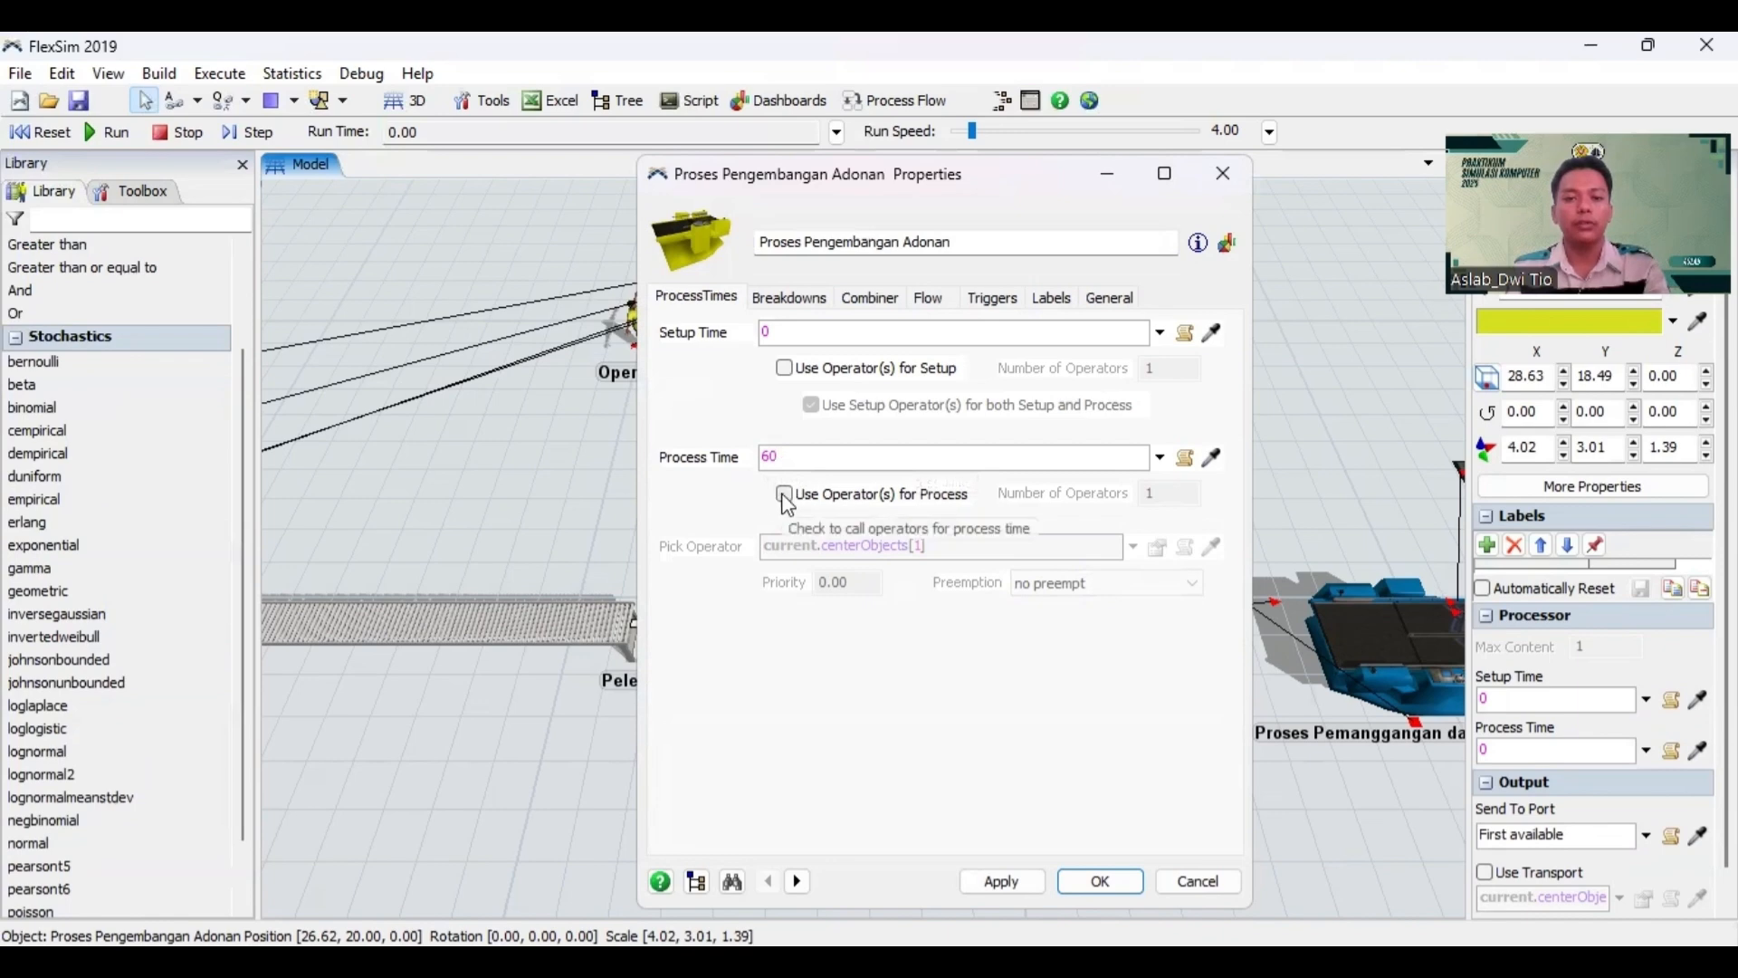
left_click(785, 496)
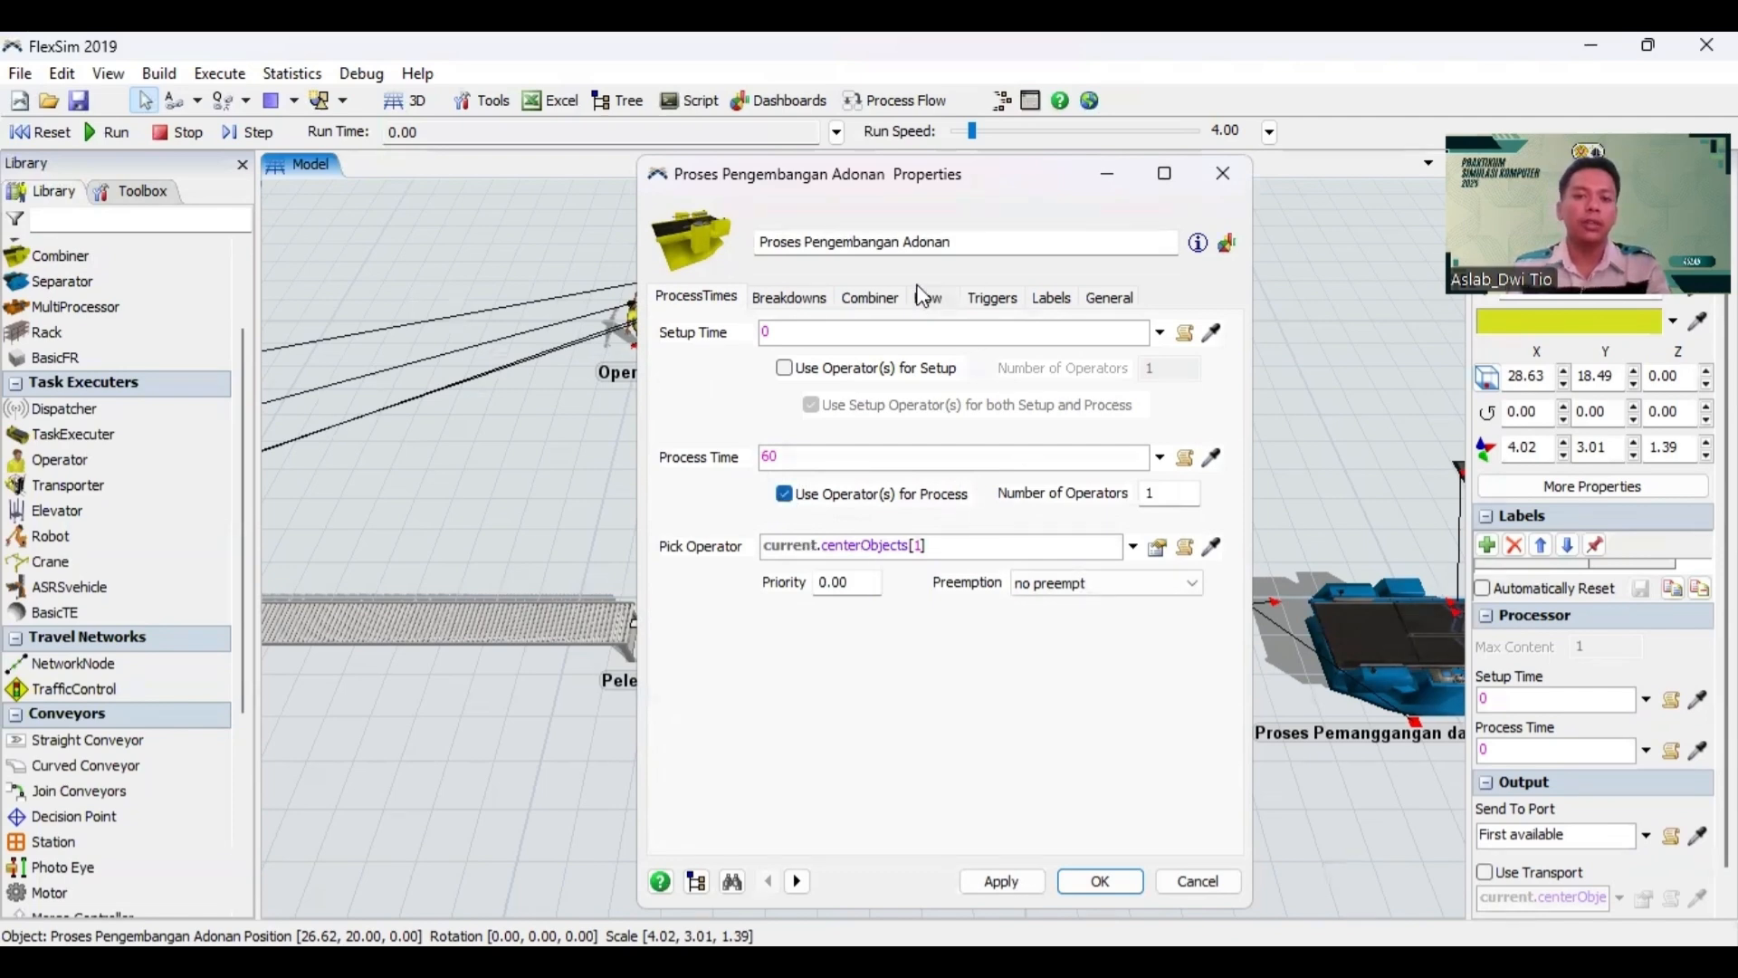
left_click(867, 305)
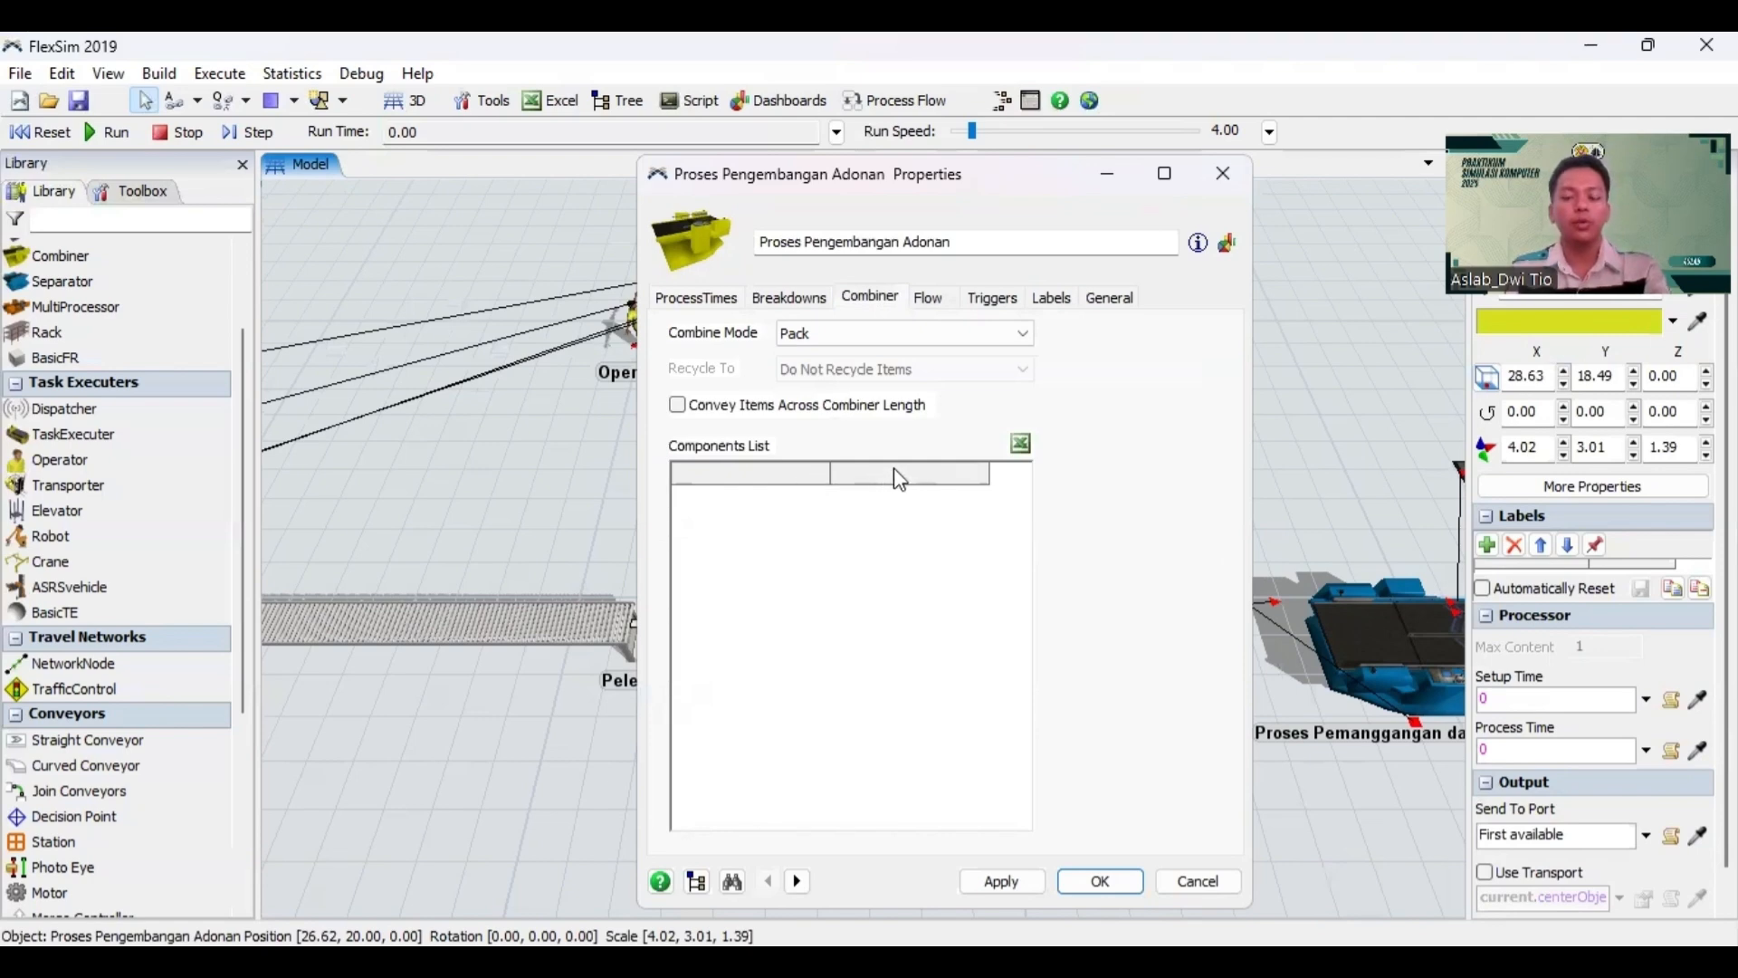
left_click(1019, 875)
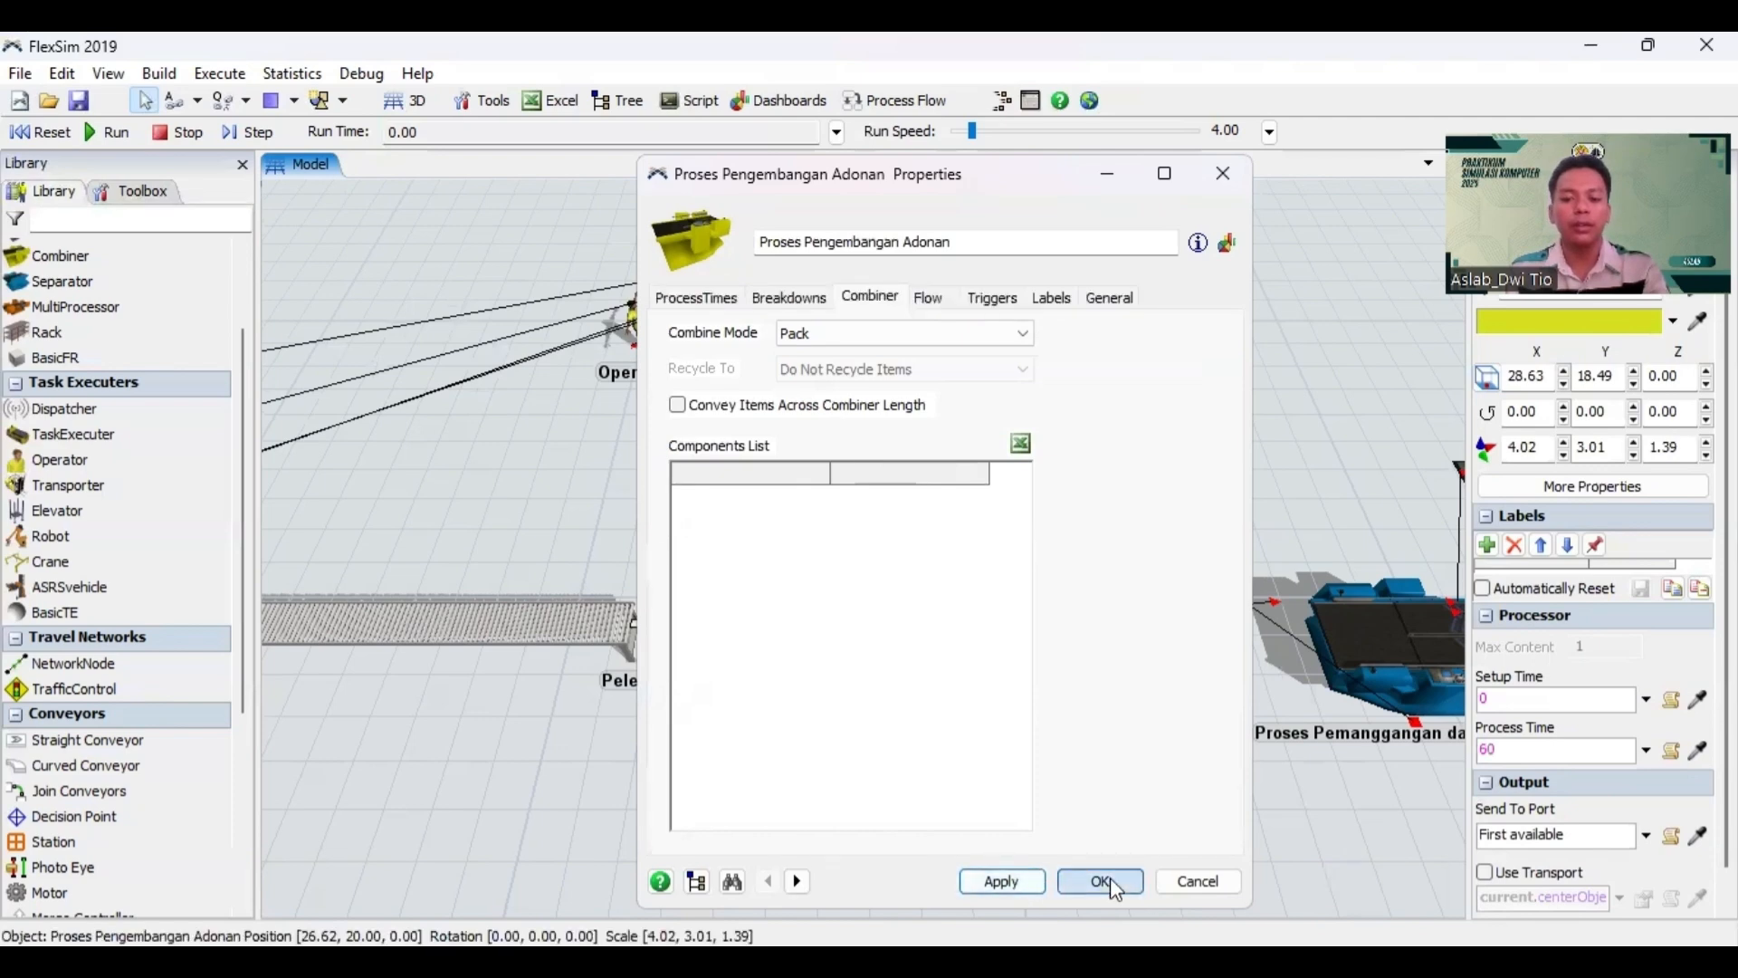
Step: Close the Proses Pengembangan Adonan properties and connect the incoming straight conveyor Conveyor1 to that combiner
left_click(1114, 885)
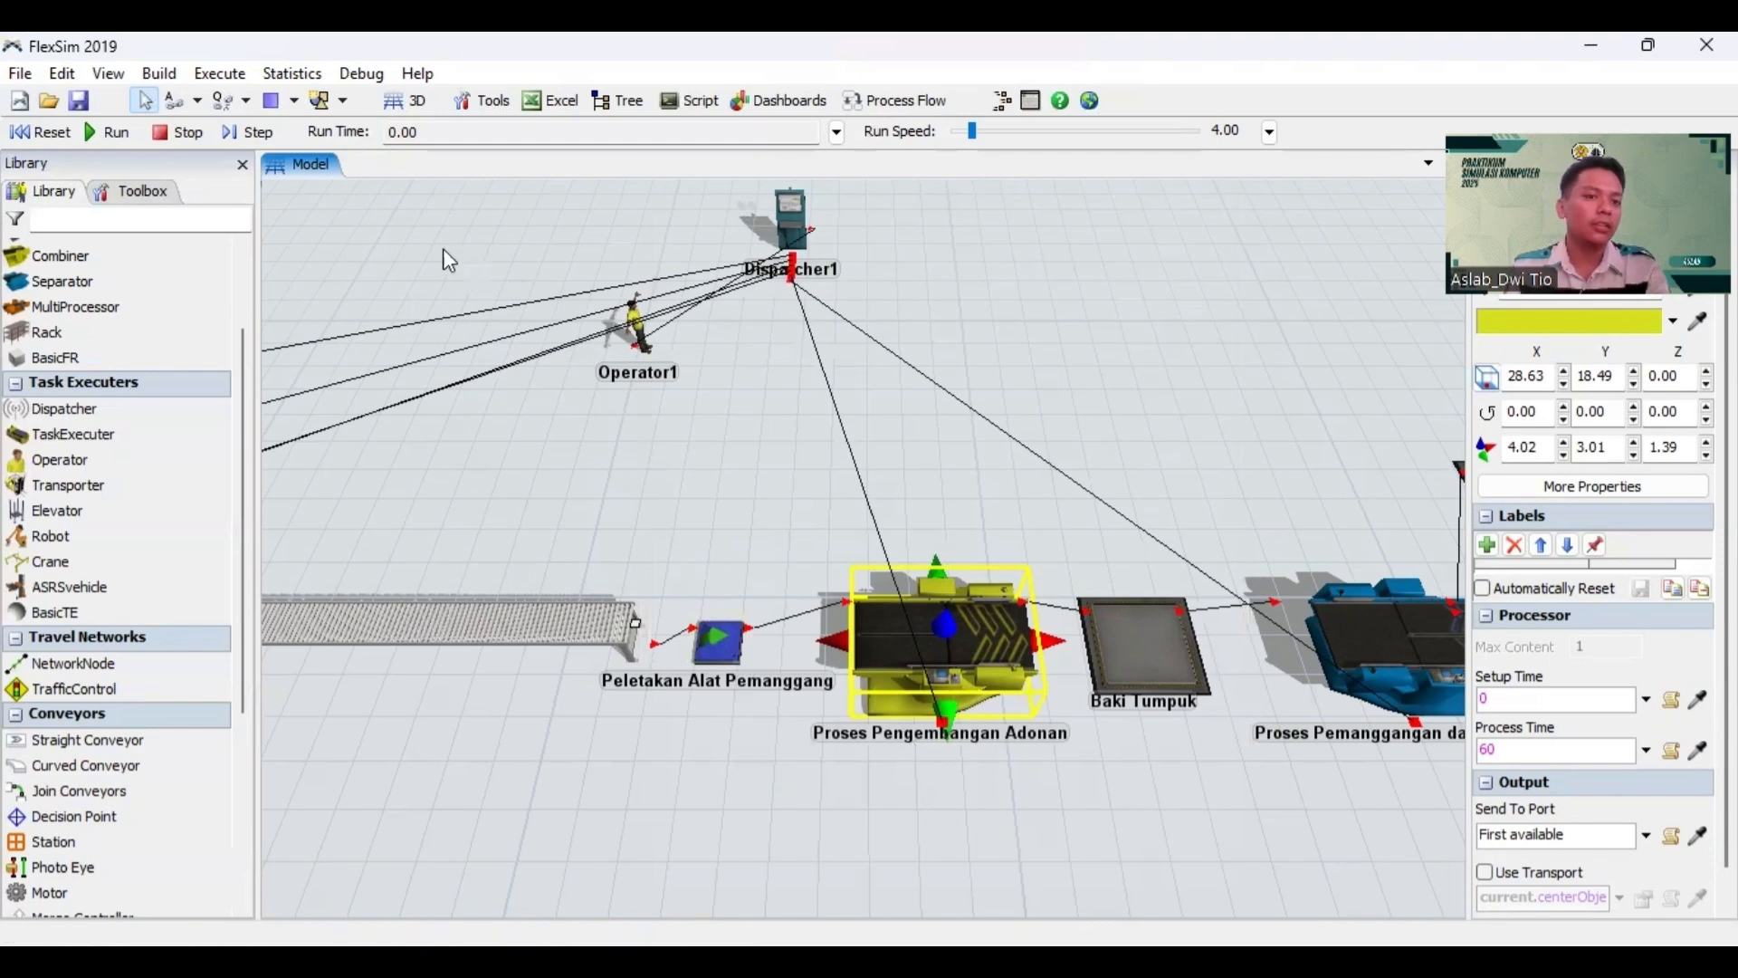
left_click(170, 101)
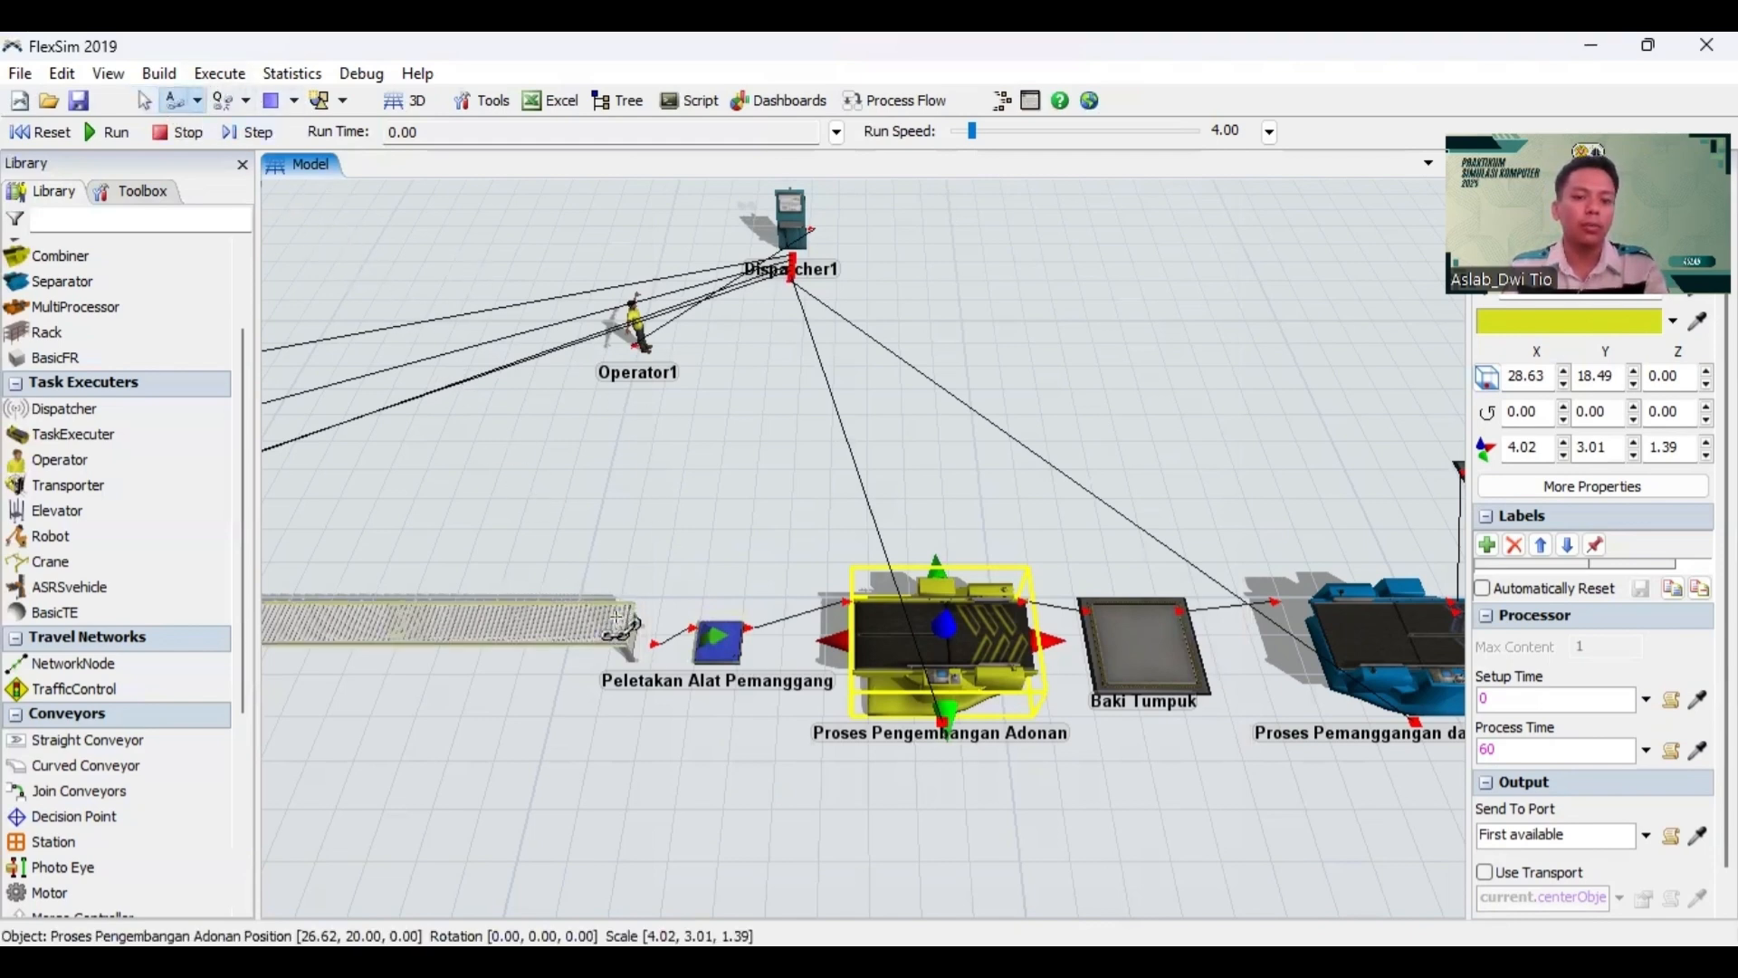
left_click(624, 623)
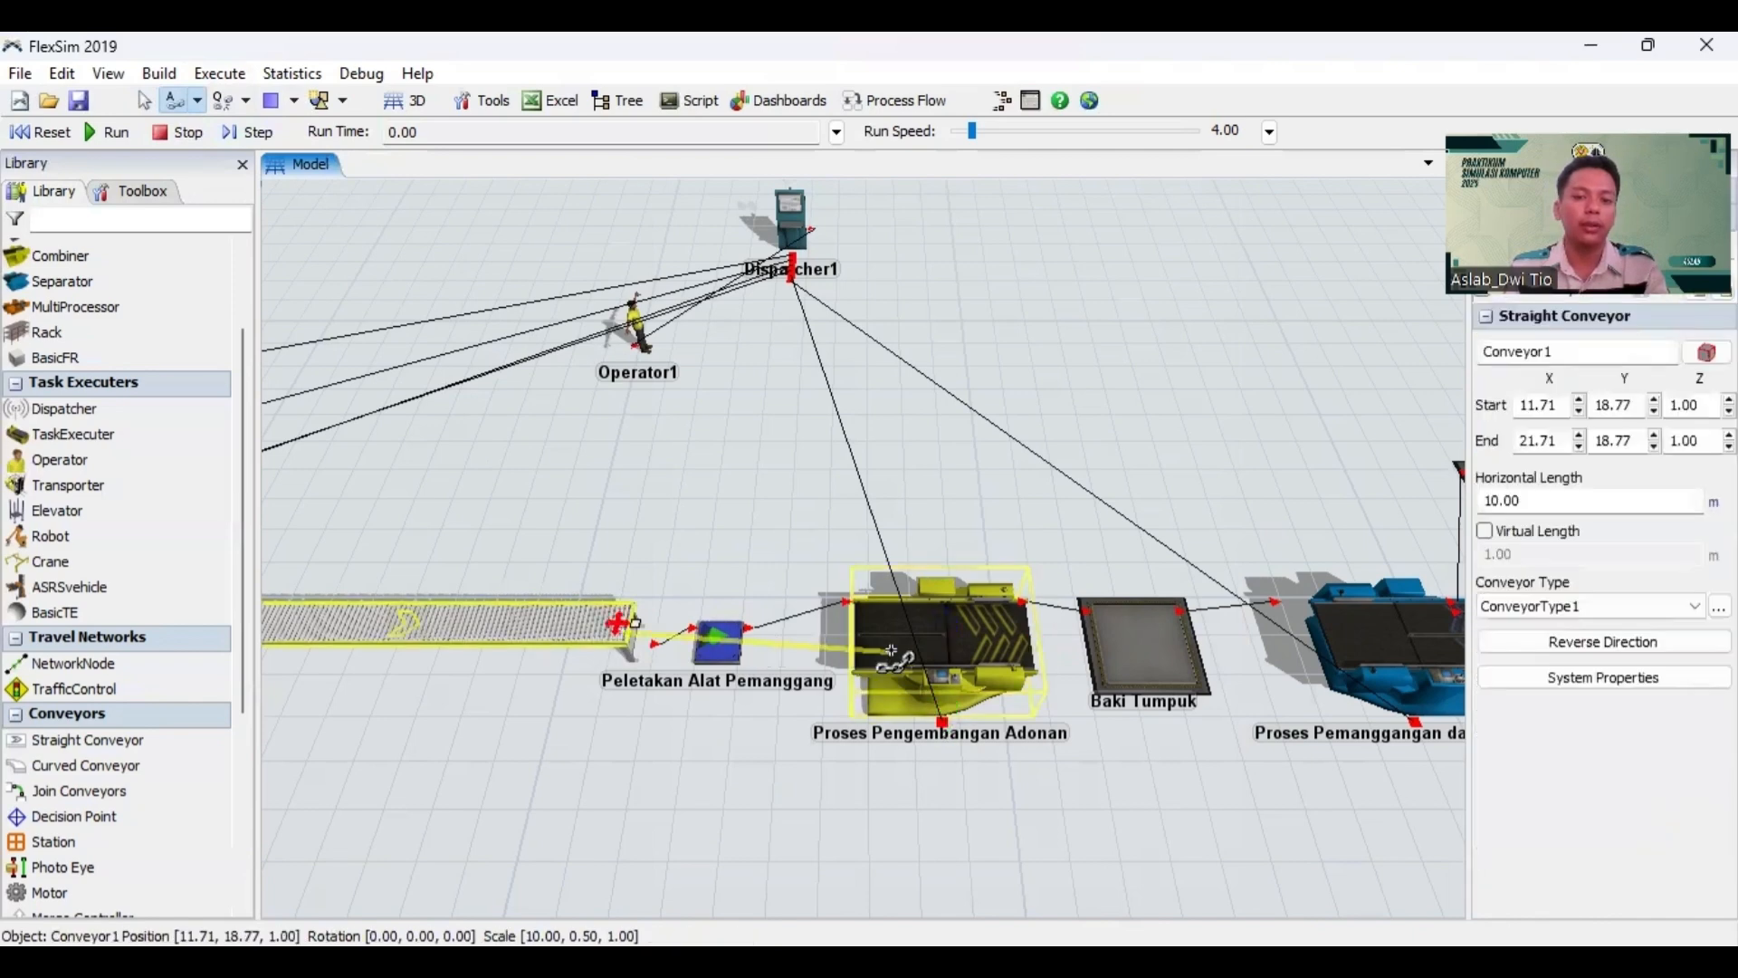
left_click(891, 650)
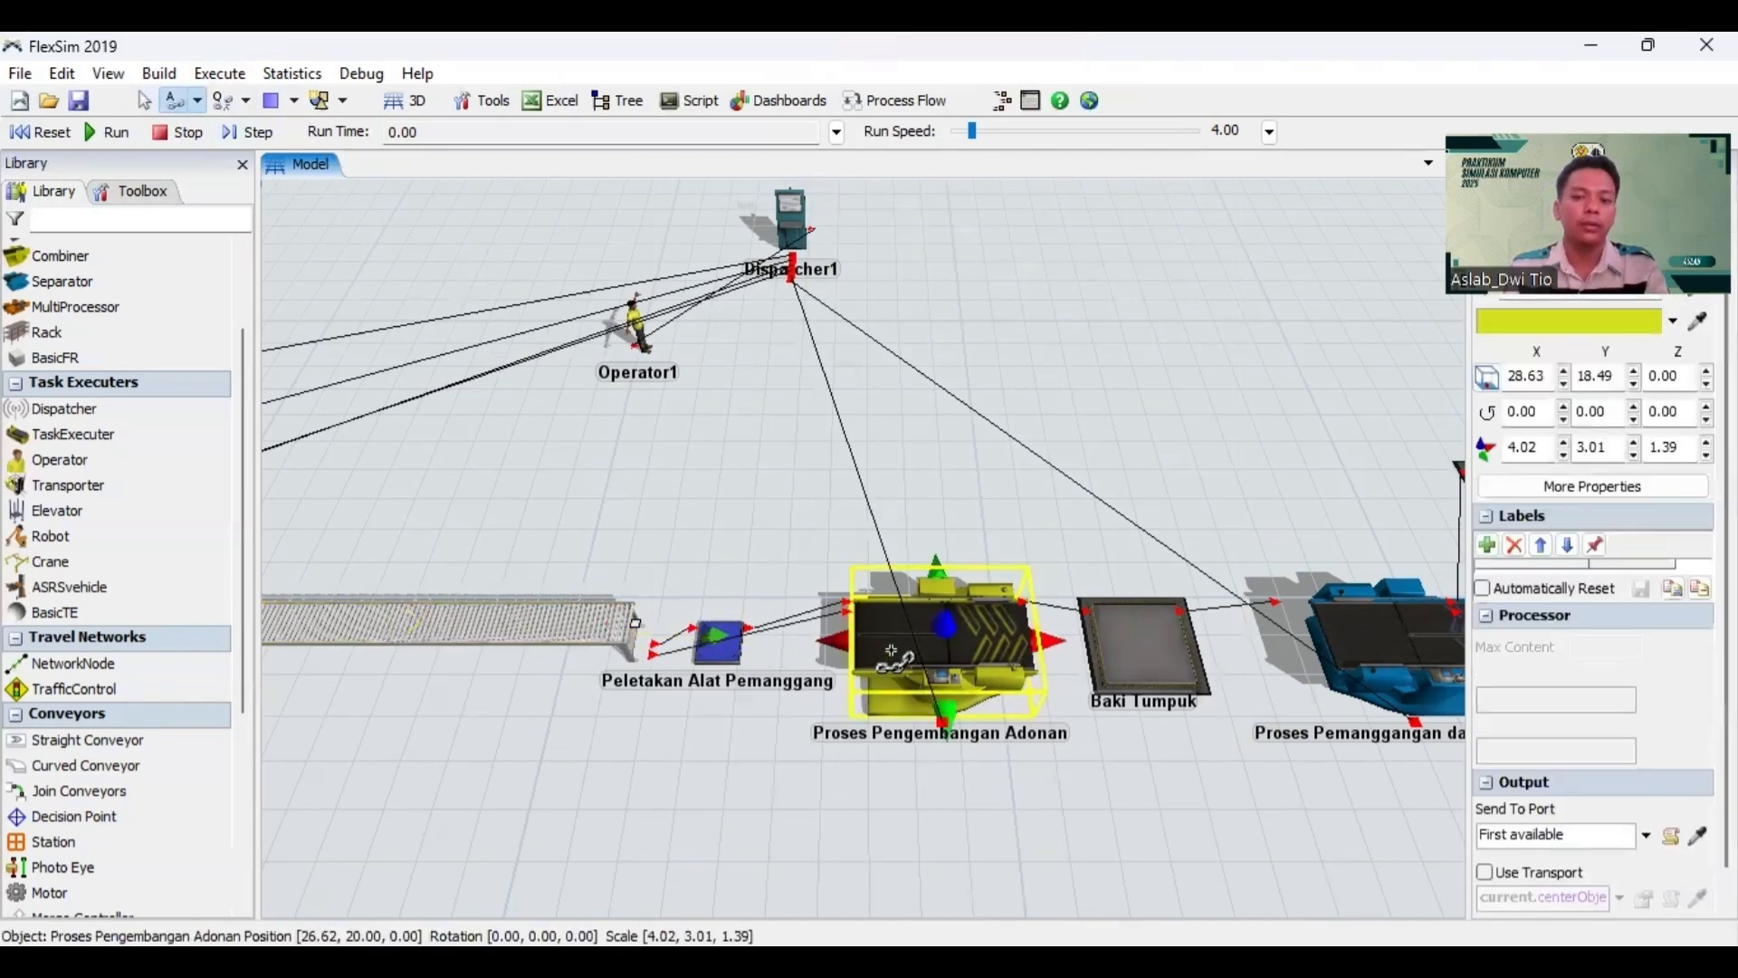
key("Escape")
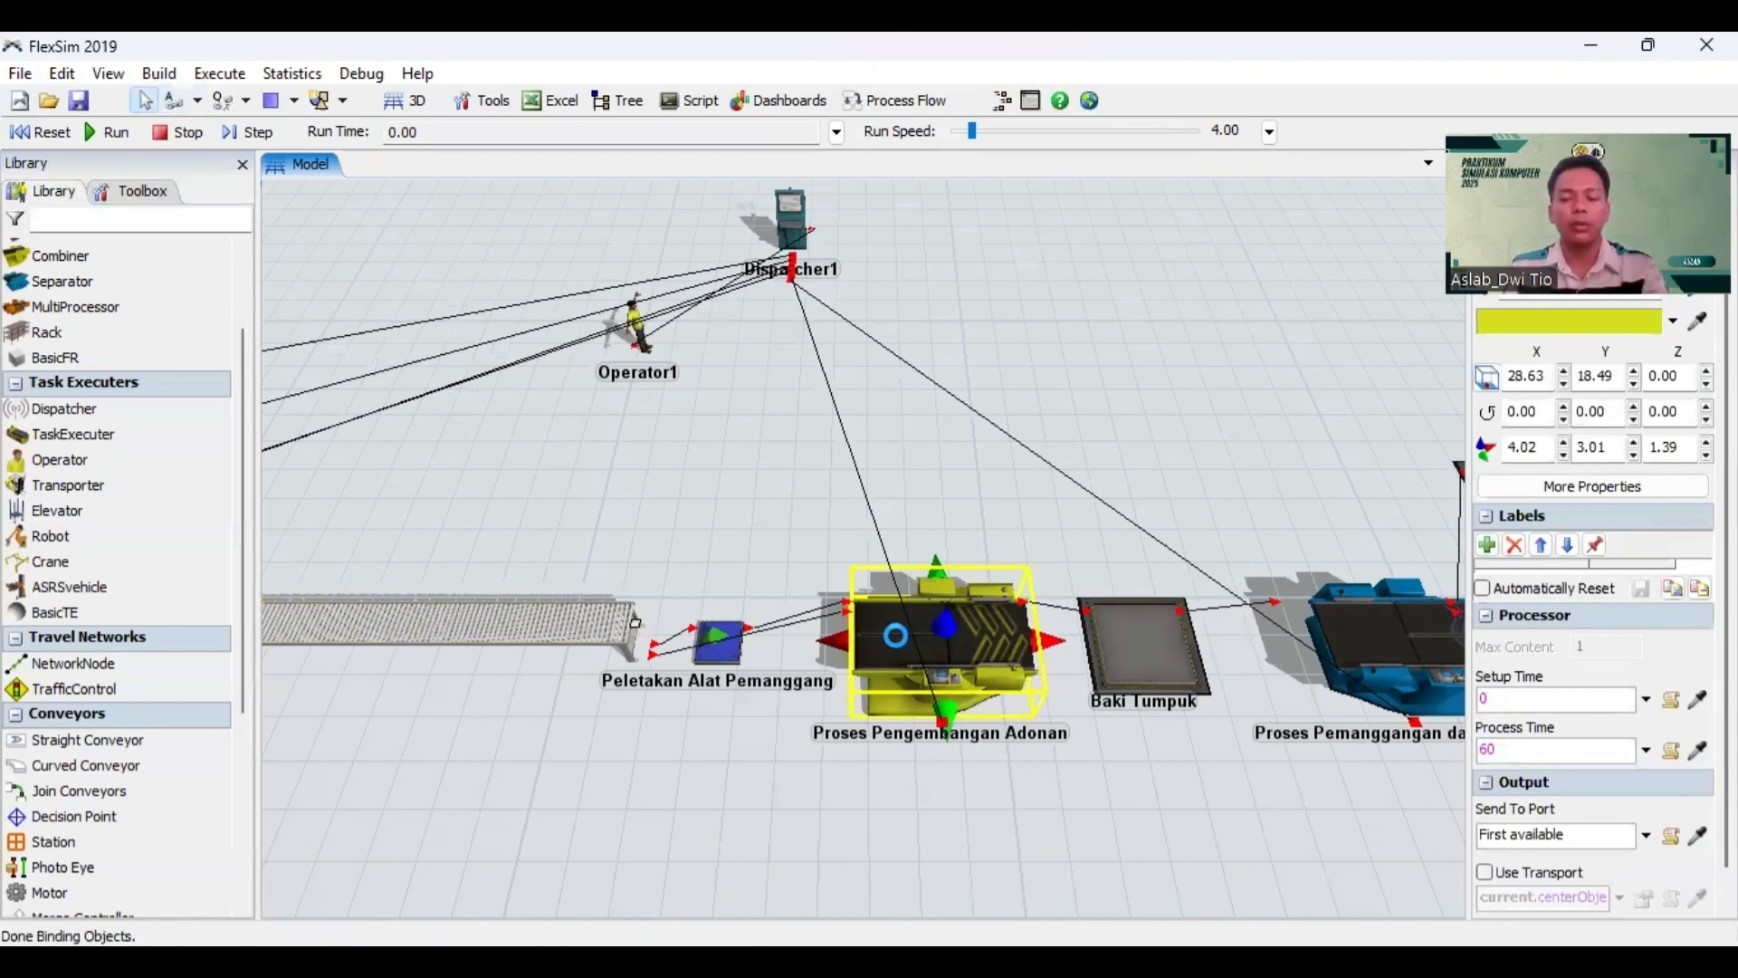
Step: Set the target quantity from Input Port 2 of the Proses Pengembangan Adonan combiner to 4 and apply the properties
double_click(896, 635)
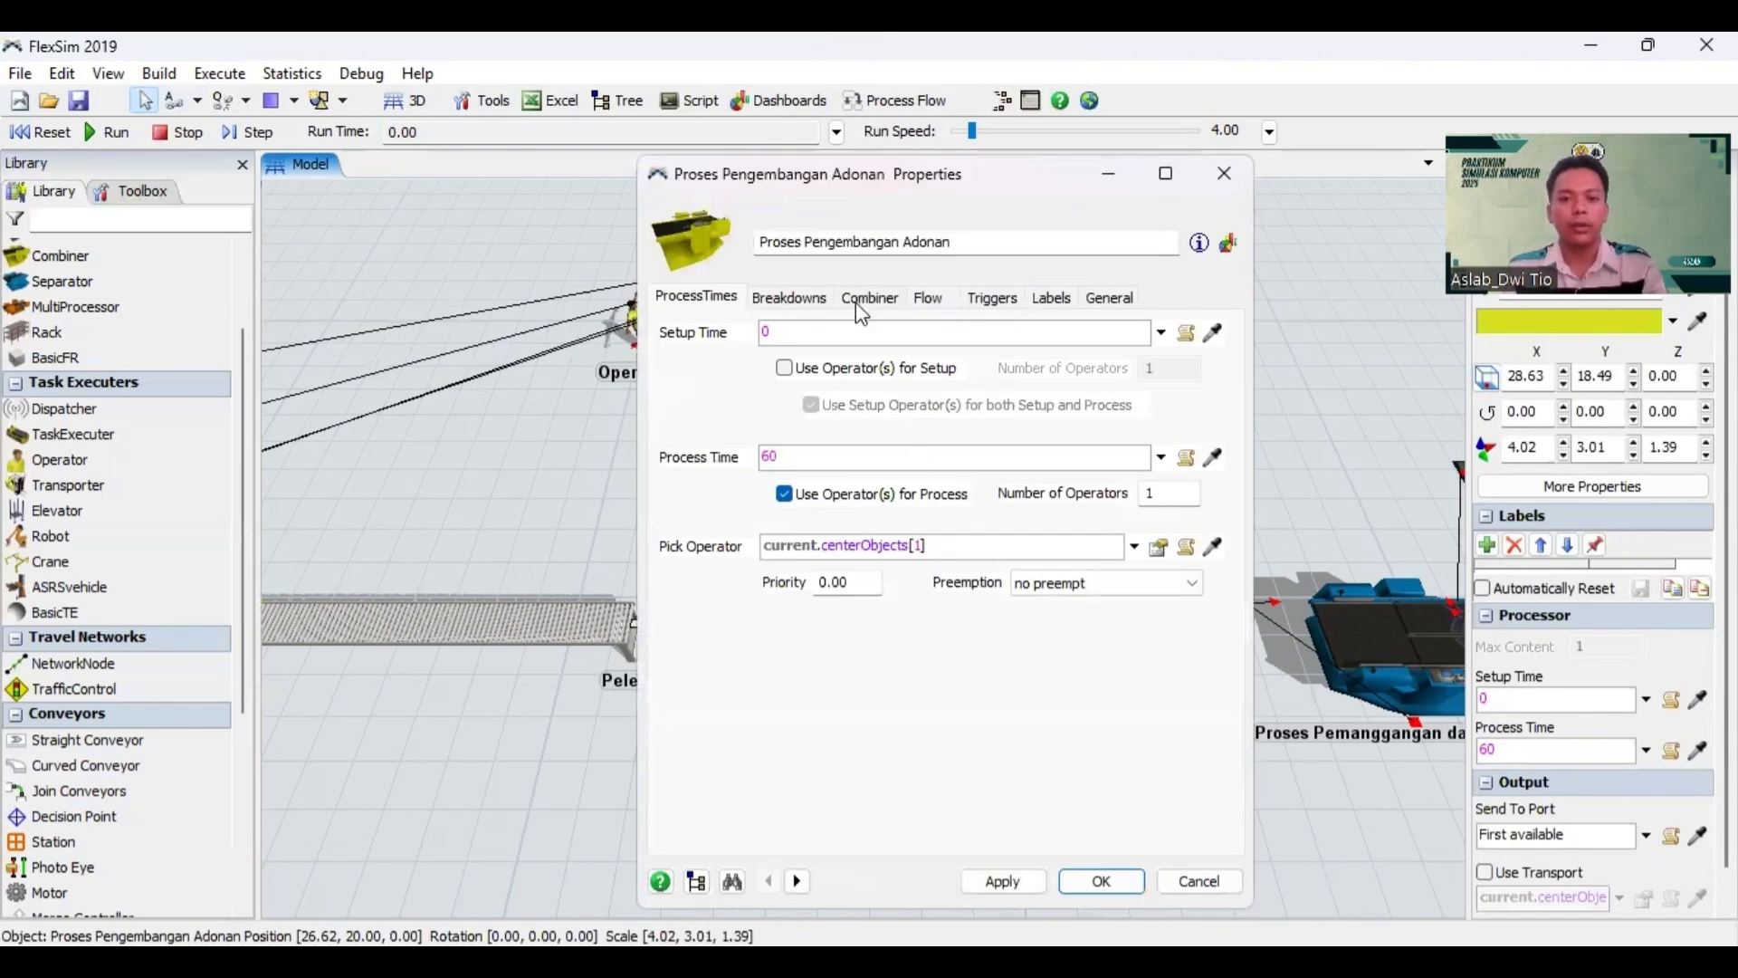
left_click(856, 302)
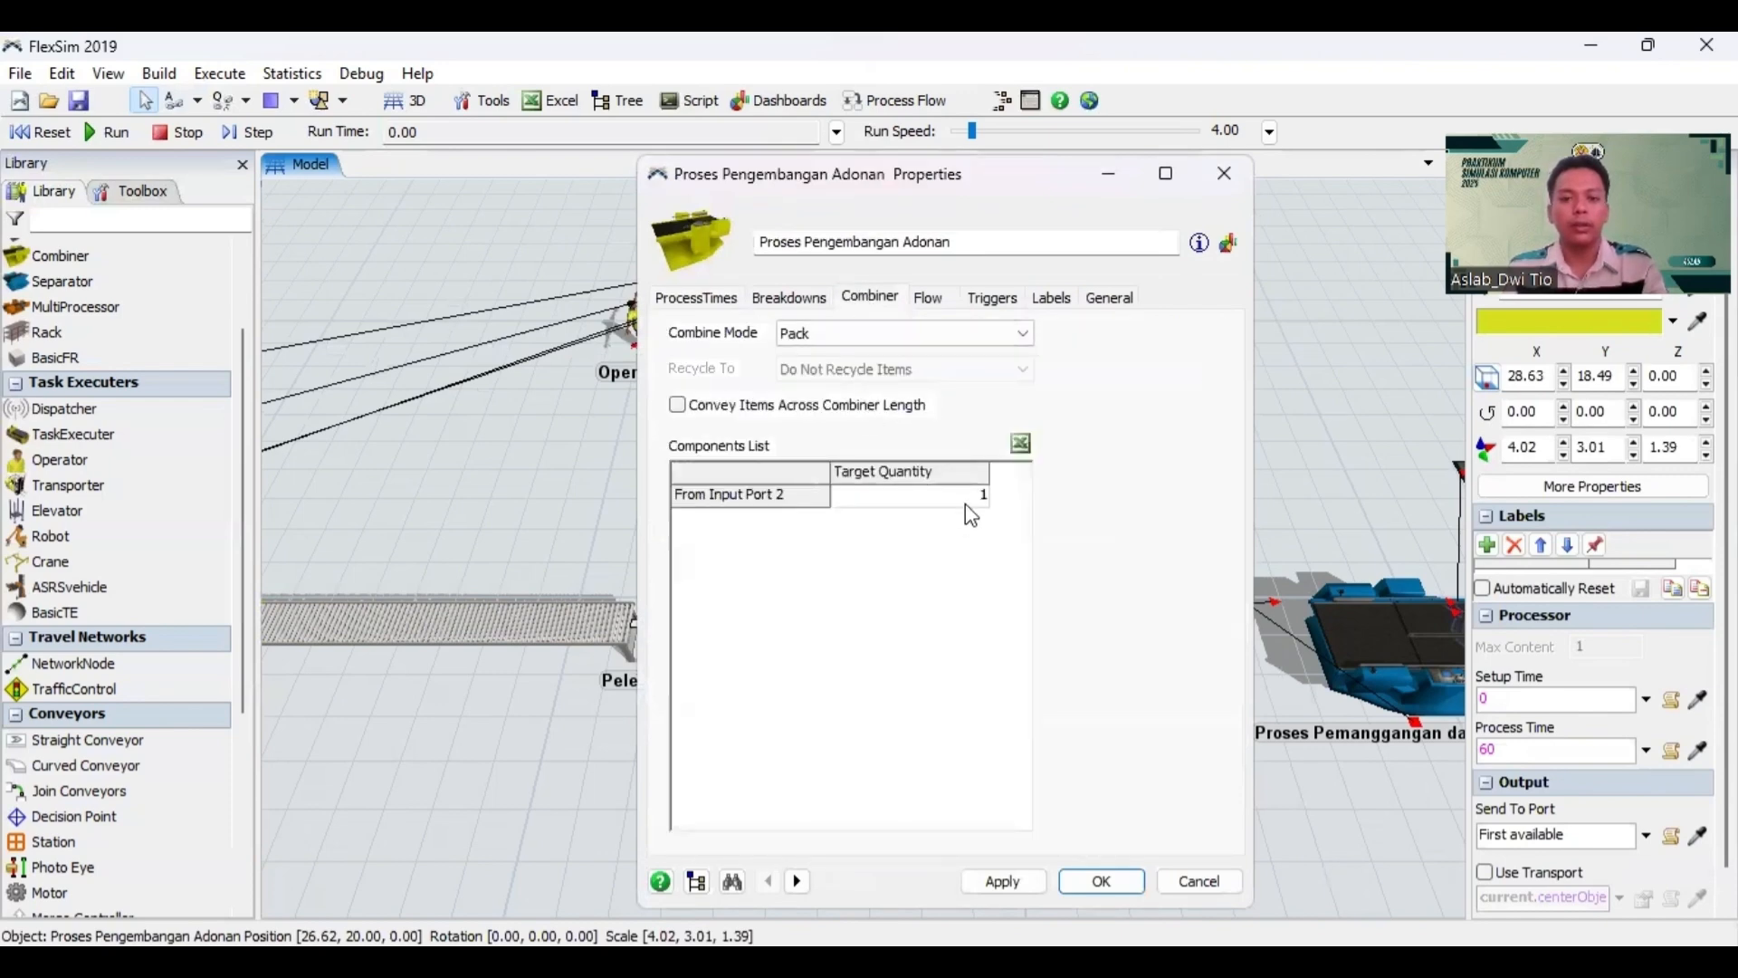
double_click(978, 496)
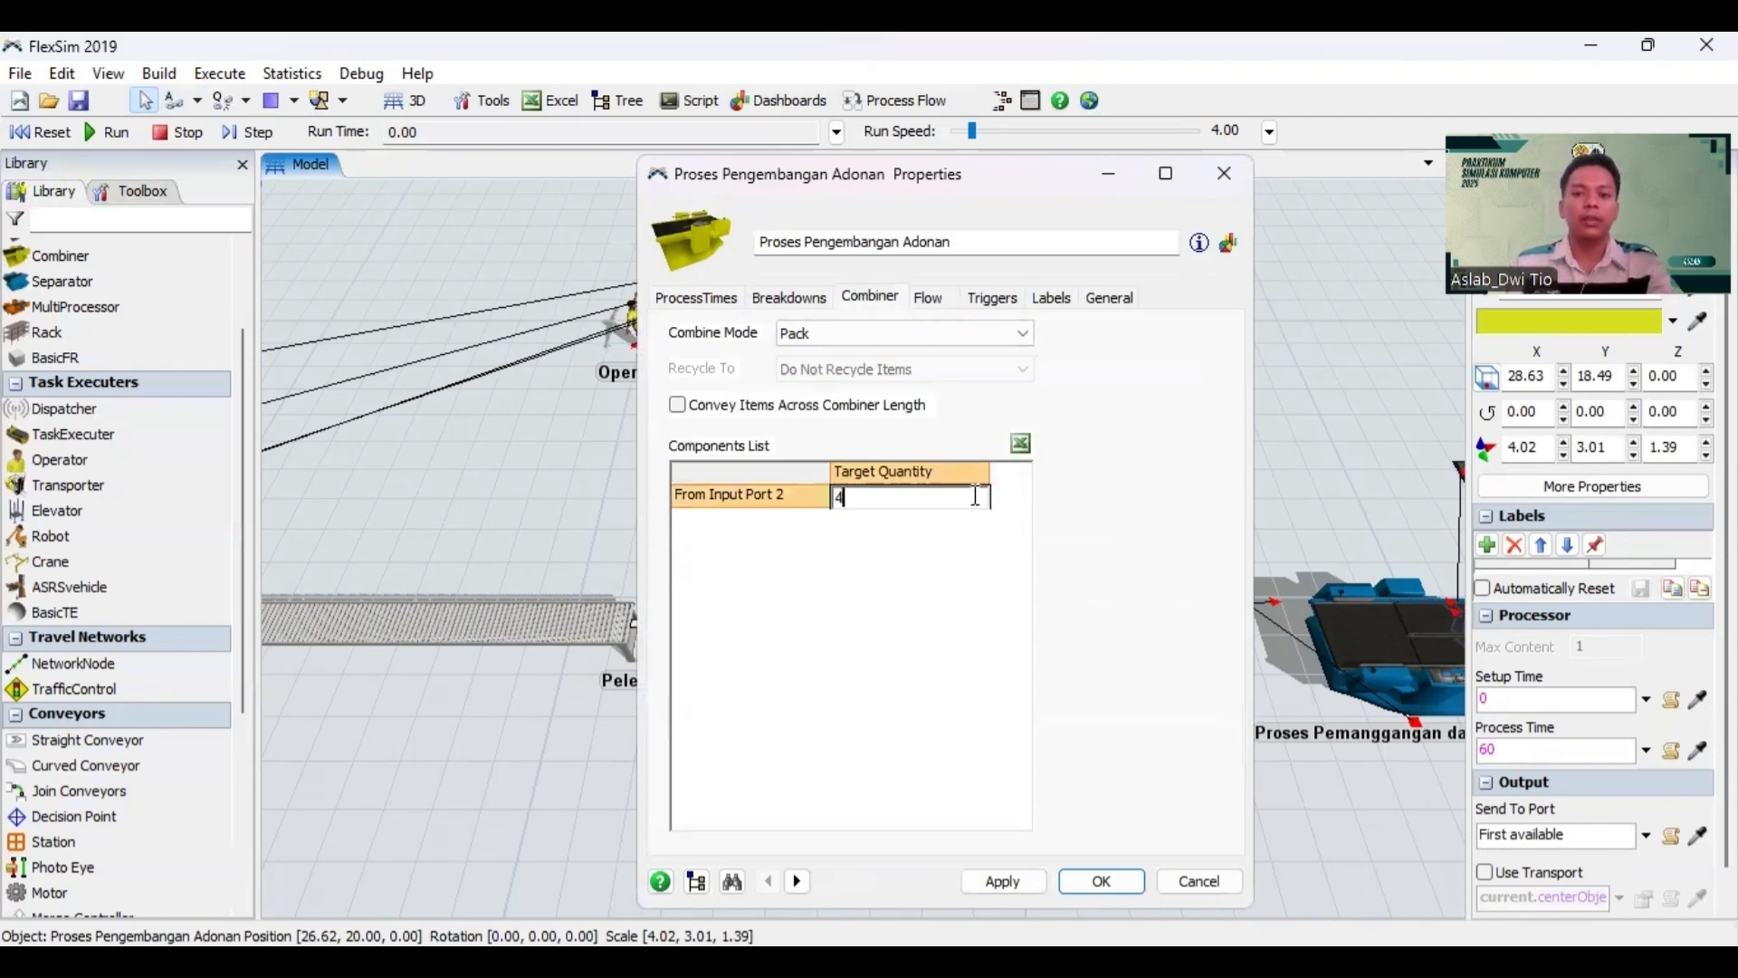
left_click(963, 551)
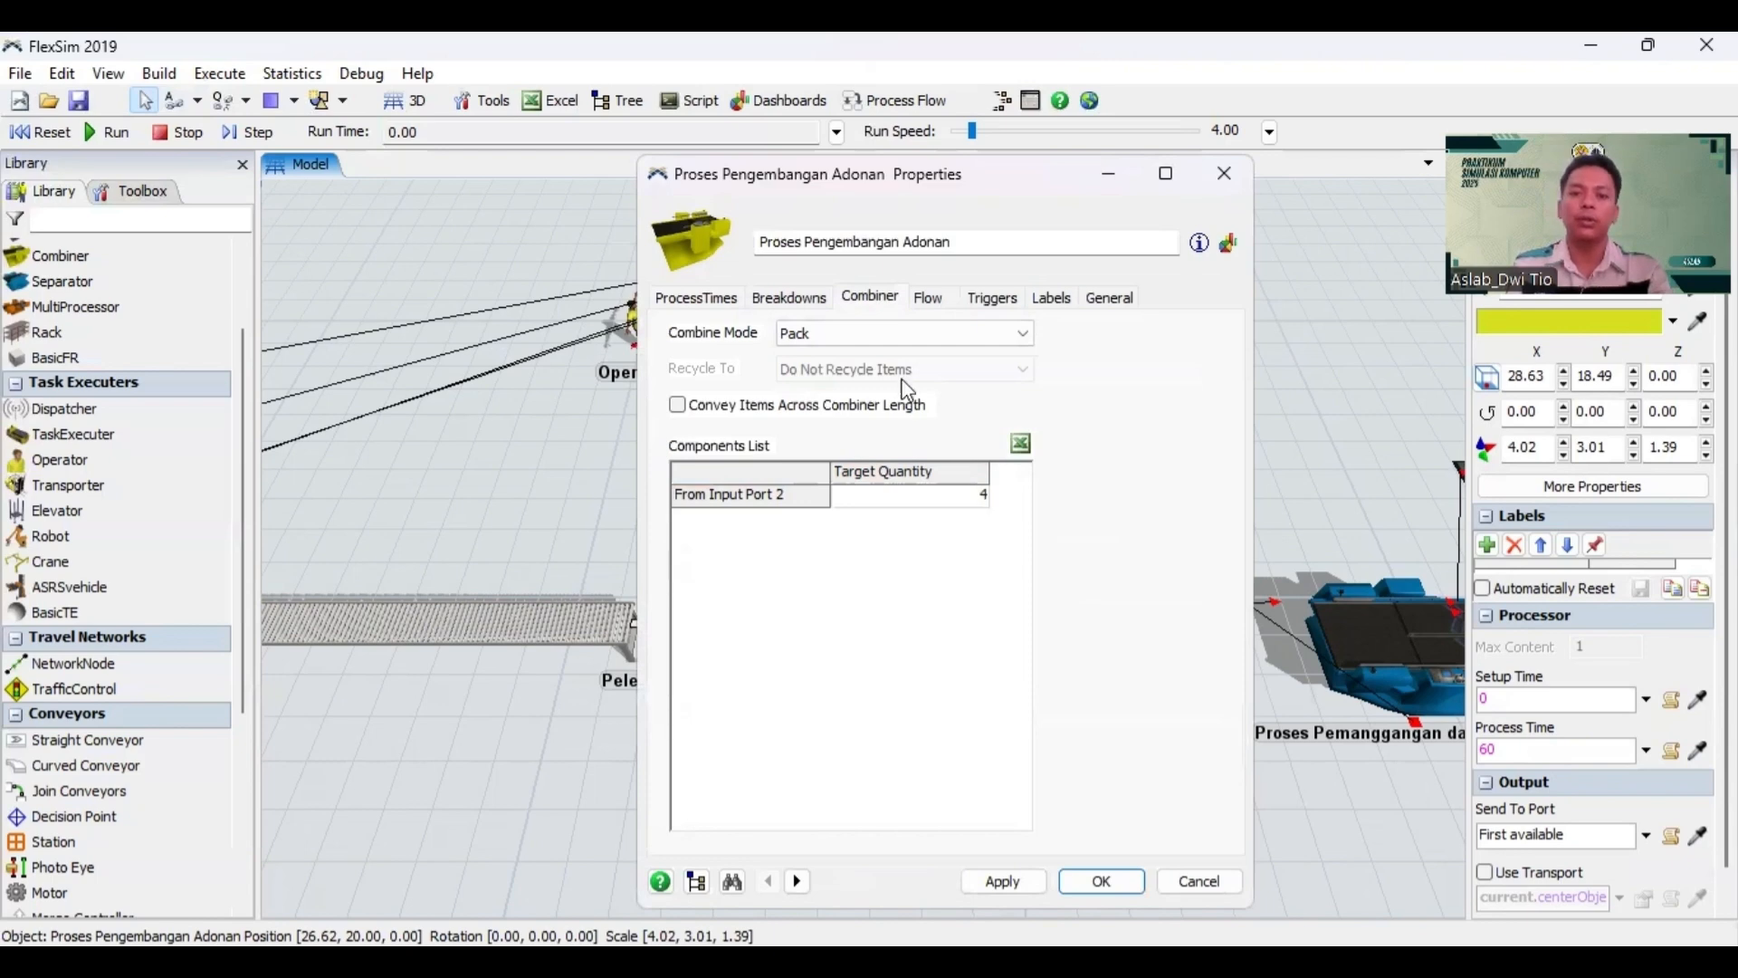
left_click(935, 296)
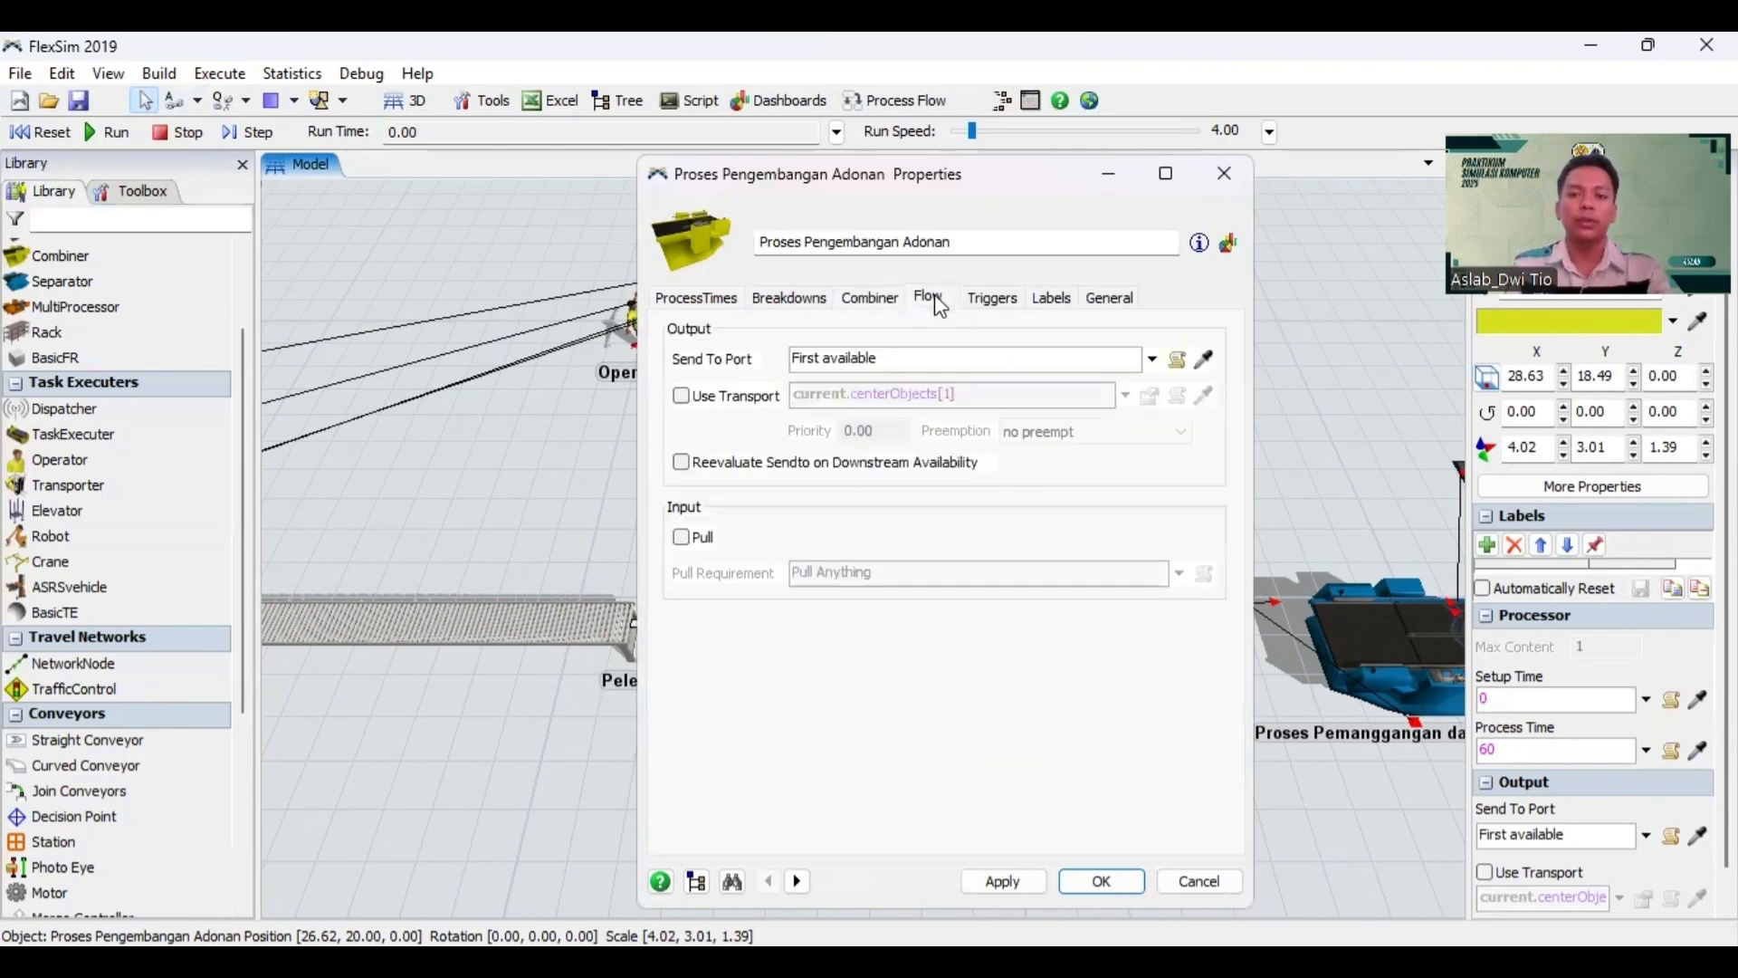
left_click(724, 298)
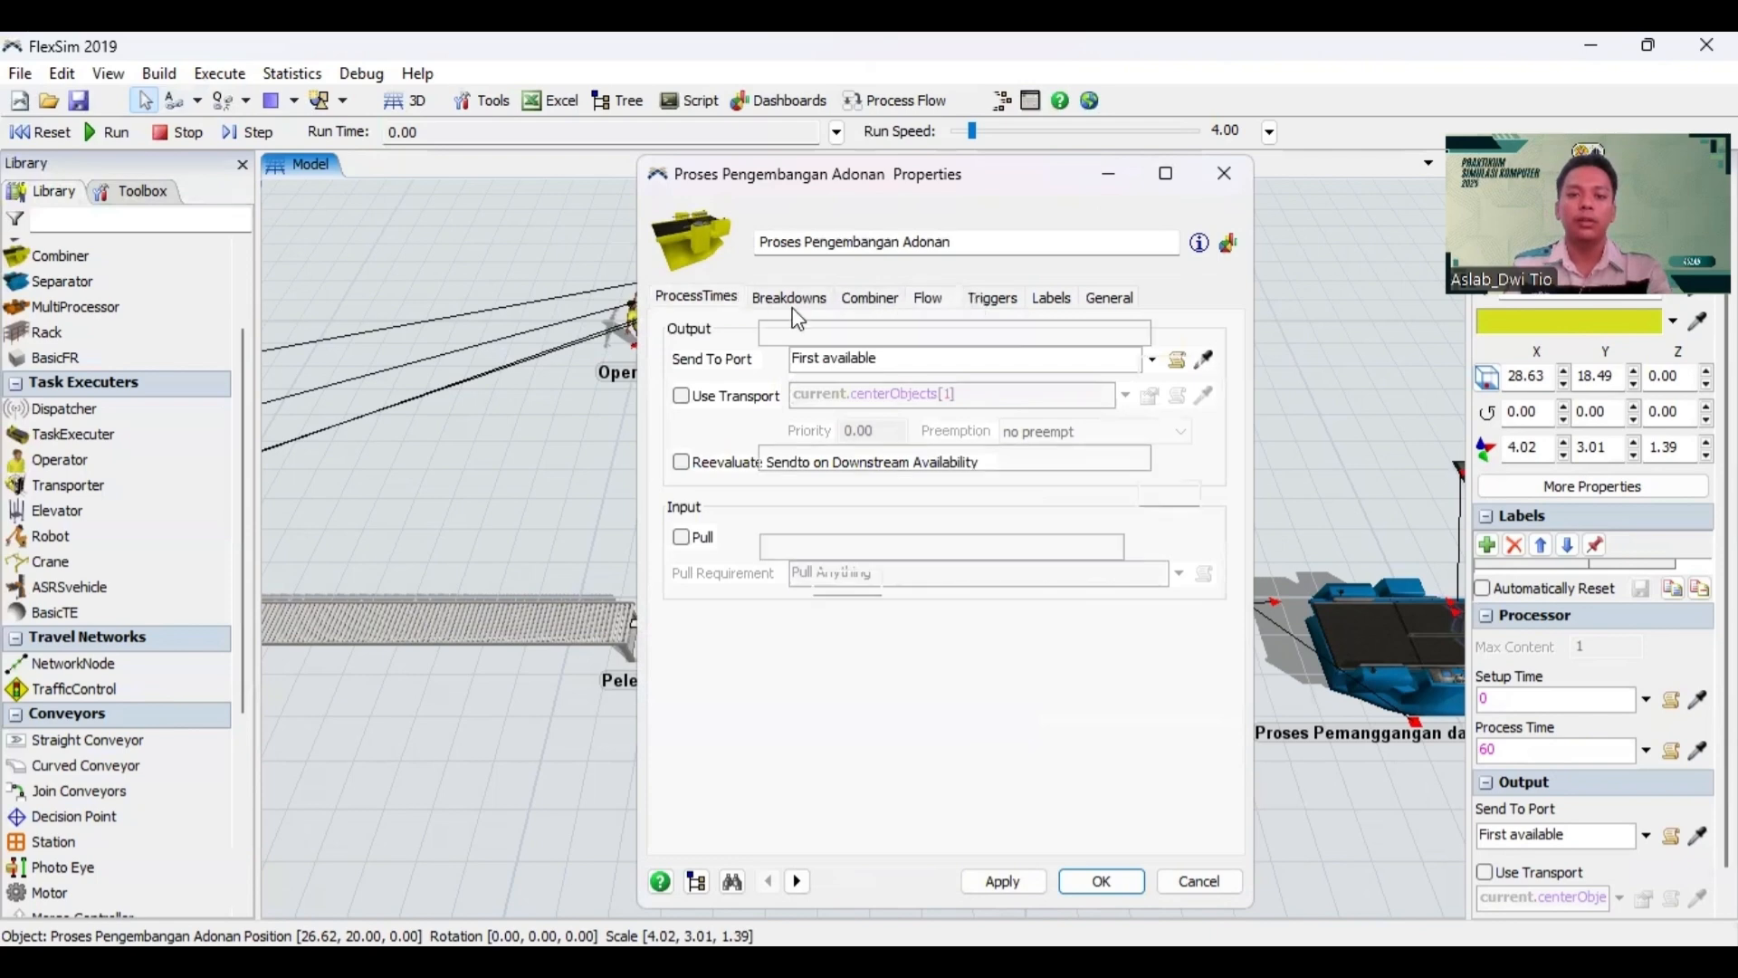
left_click(1018, 877)
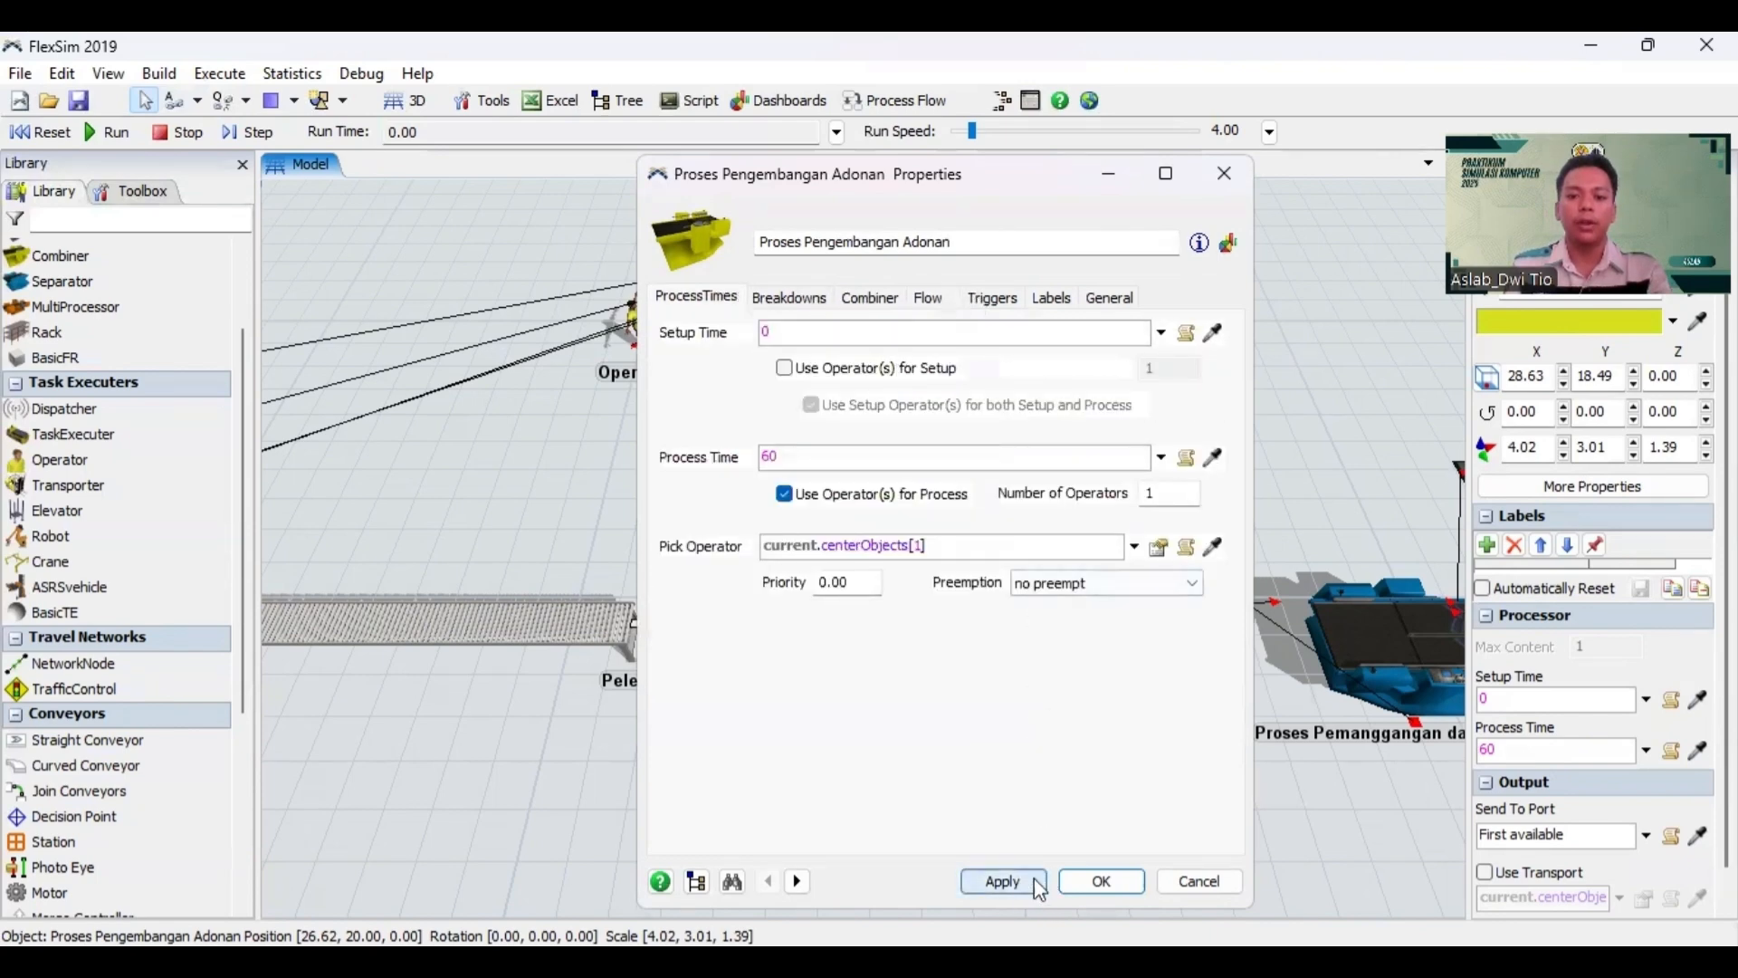
left_click(1103, 882)
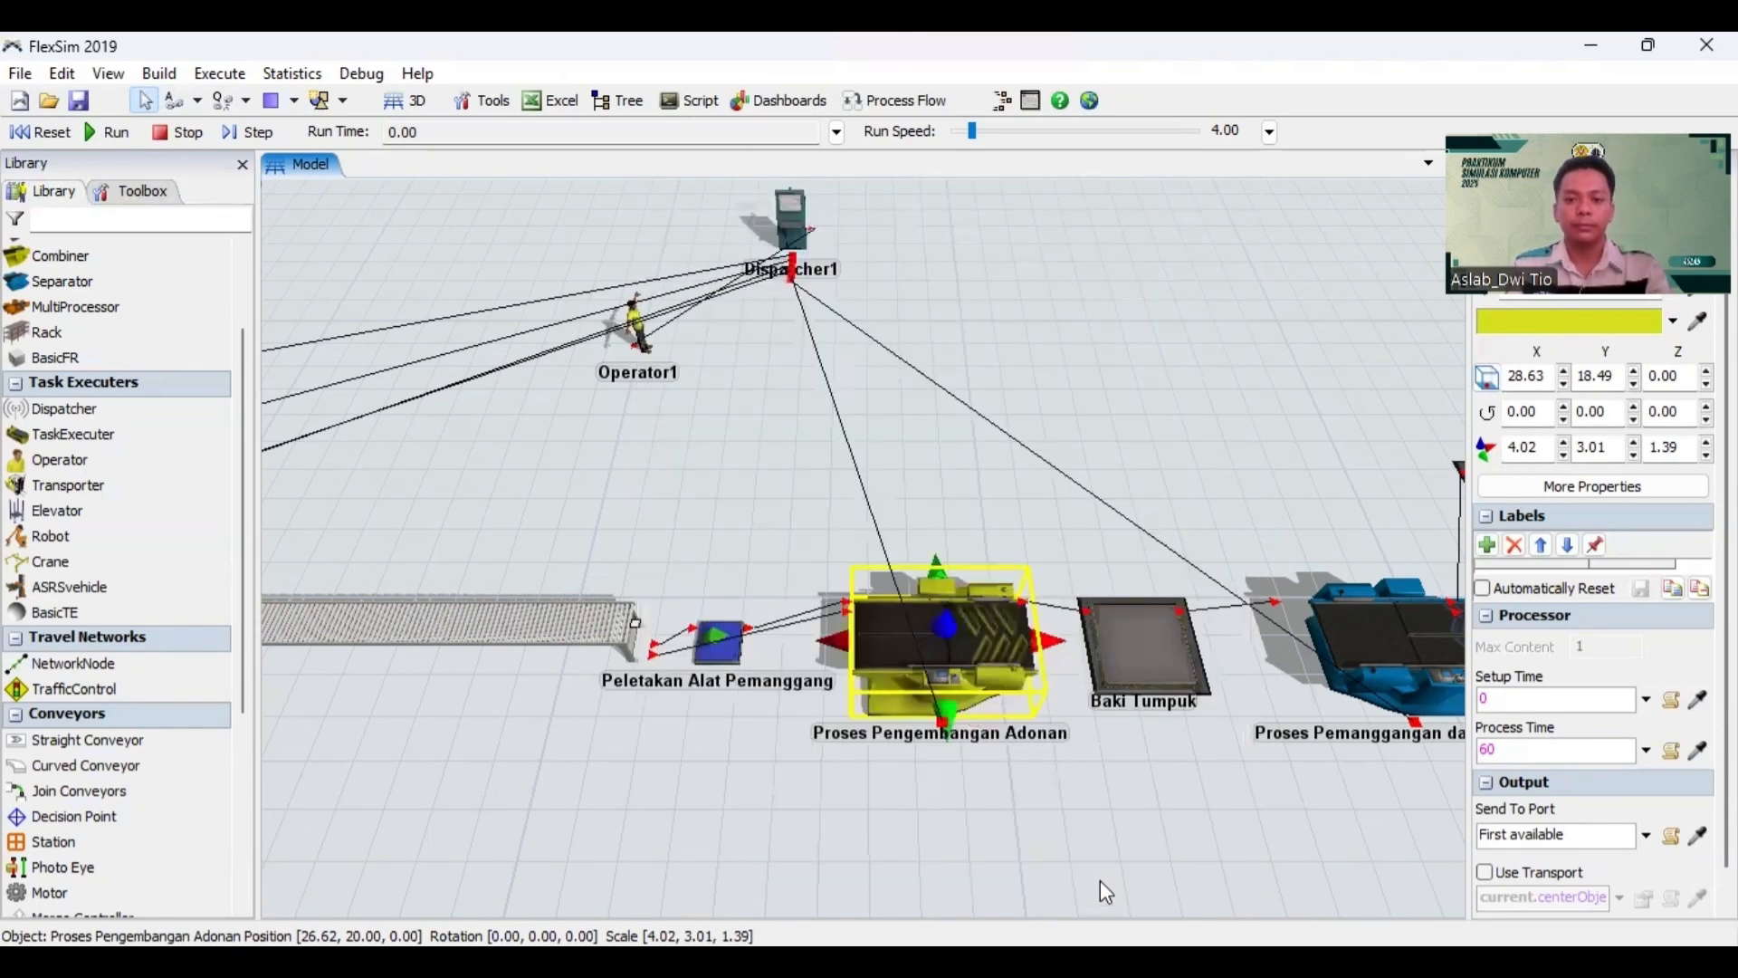
Step: Open the Baki Tumpuk queue's properties and set its maximum content to 500
left_click(1132, 815)
left_click_drag(1160, 822, 935, 675)
left_click(901, 527)
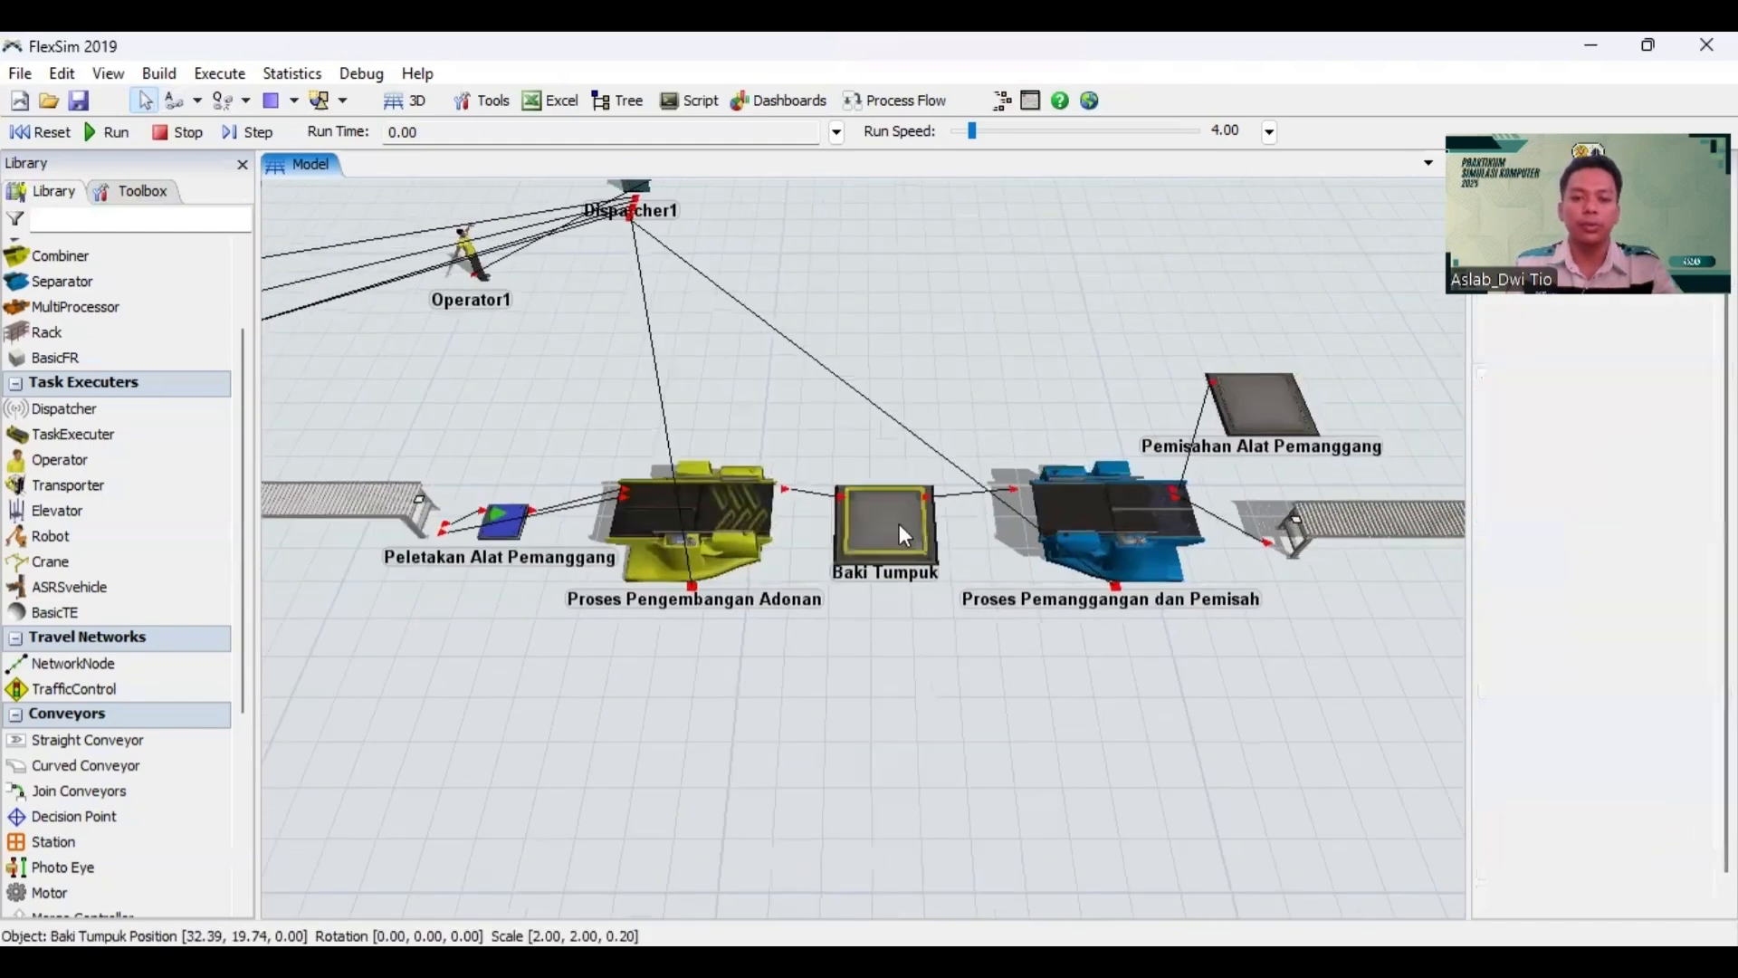
double_click(906, 536)
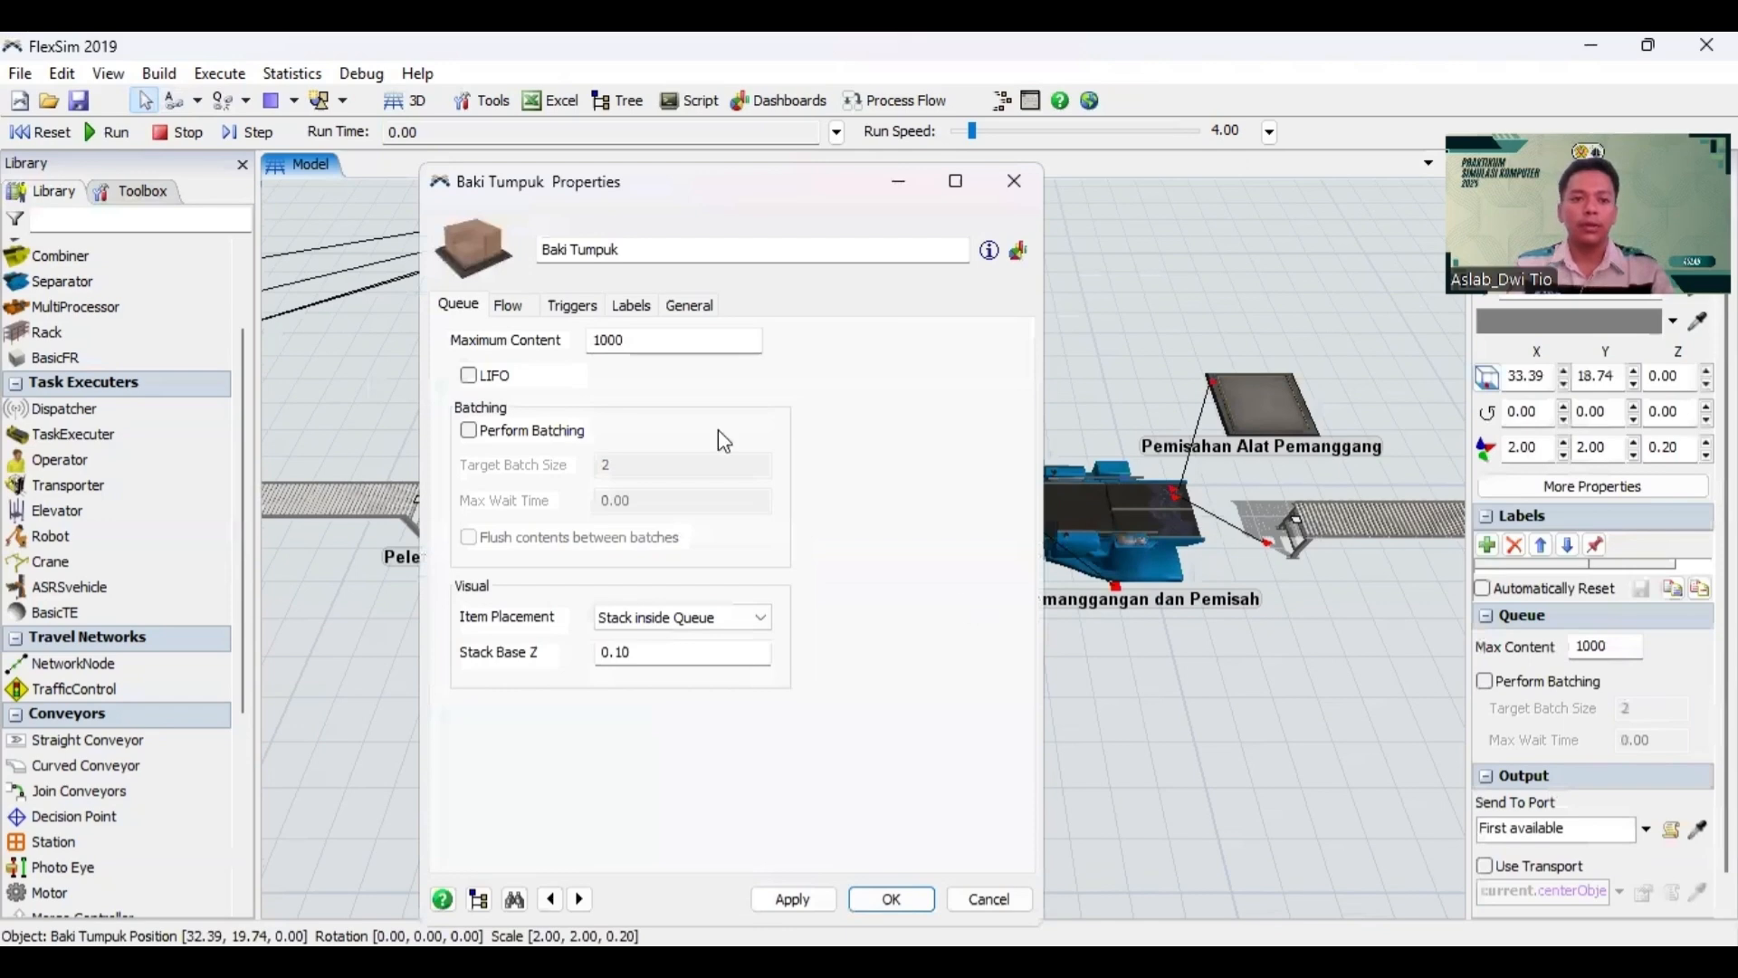
left_click_drag(653, 340, 571, 336)
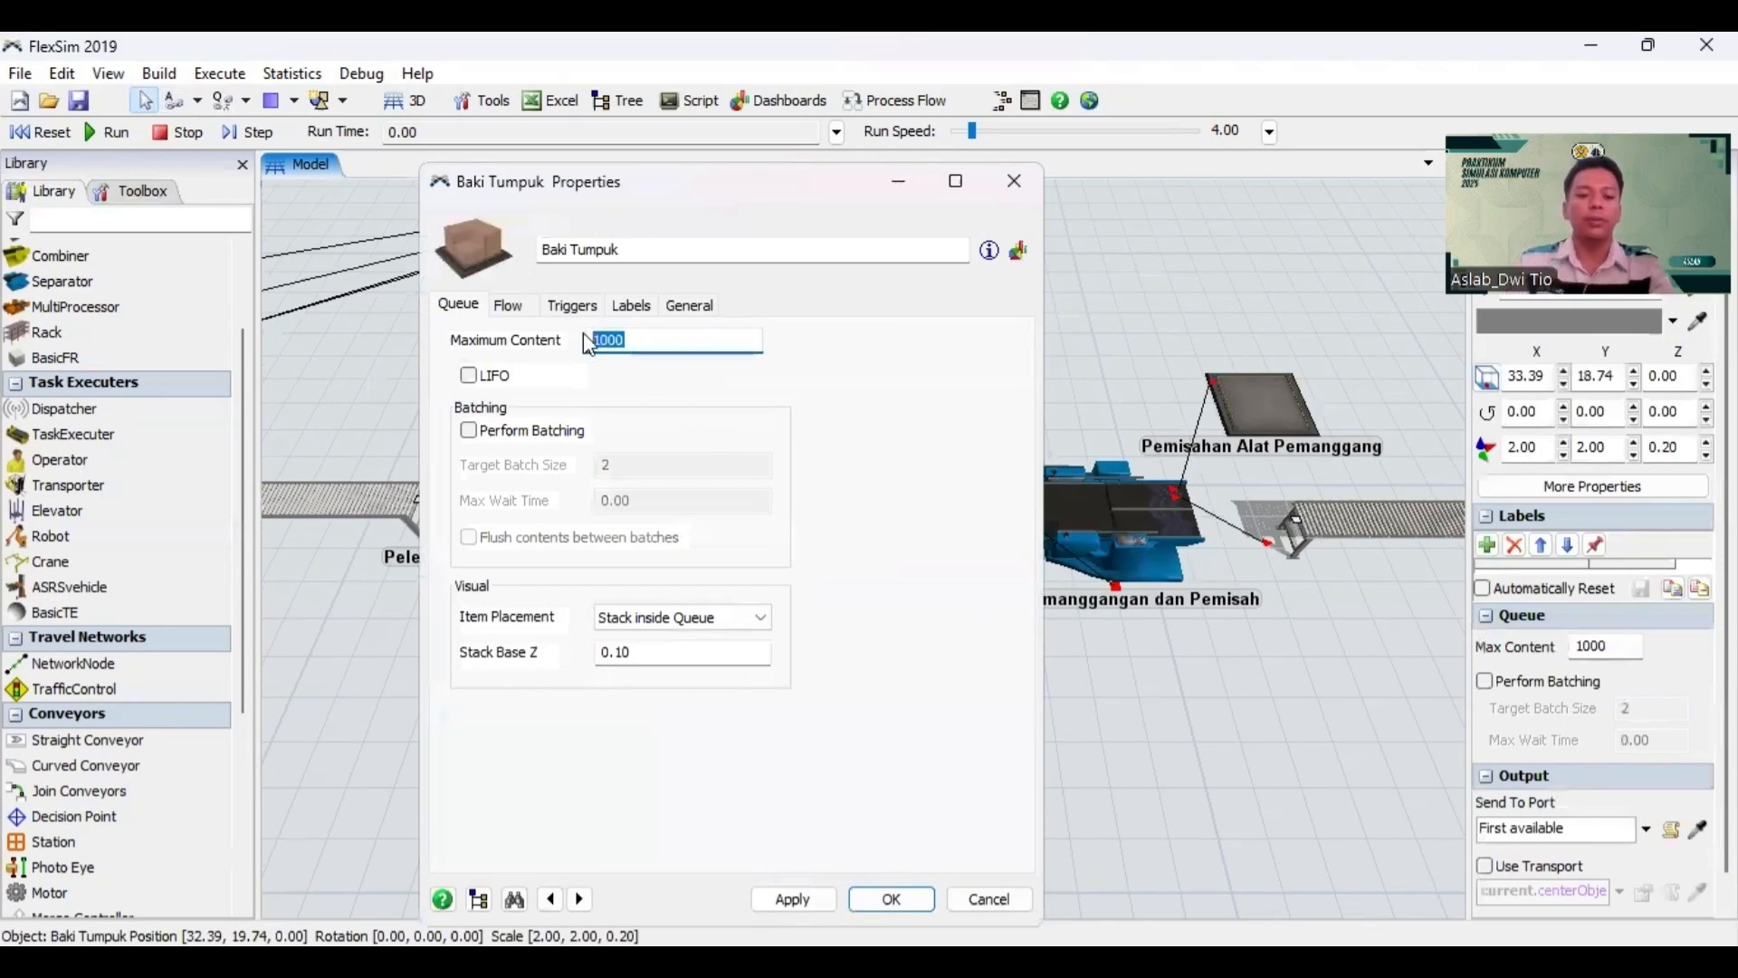
type("500")
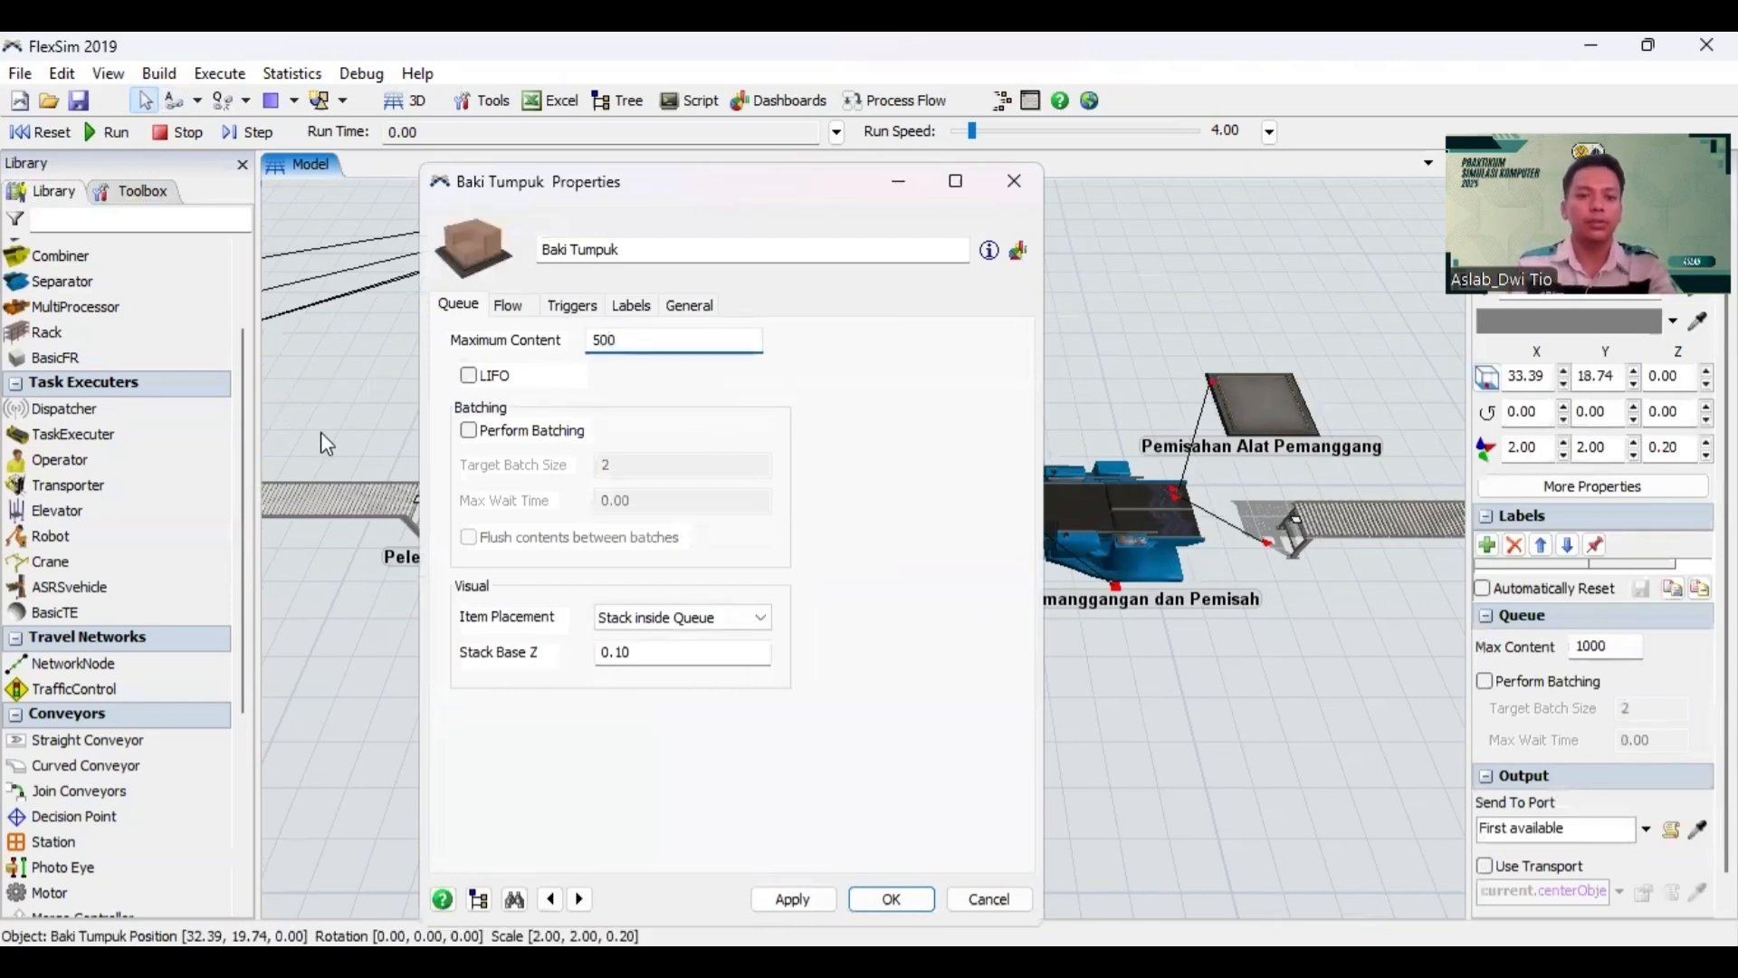
Step: Enable batching for the Baki Tumpuk queue with a target batch size of 5 and apply the properties
left_click(469, 430)
left_click_drag(616, 465, 595, 465)
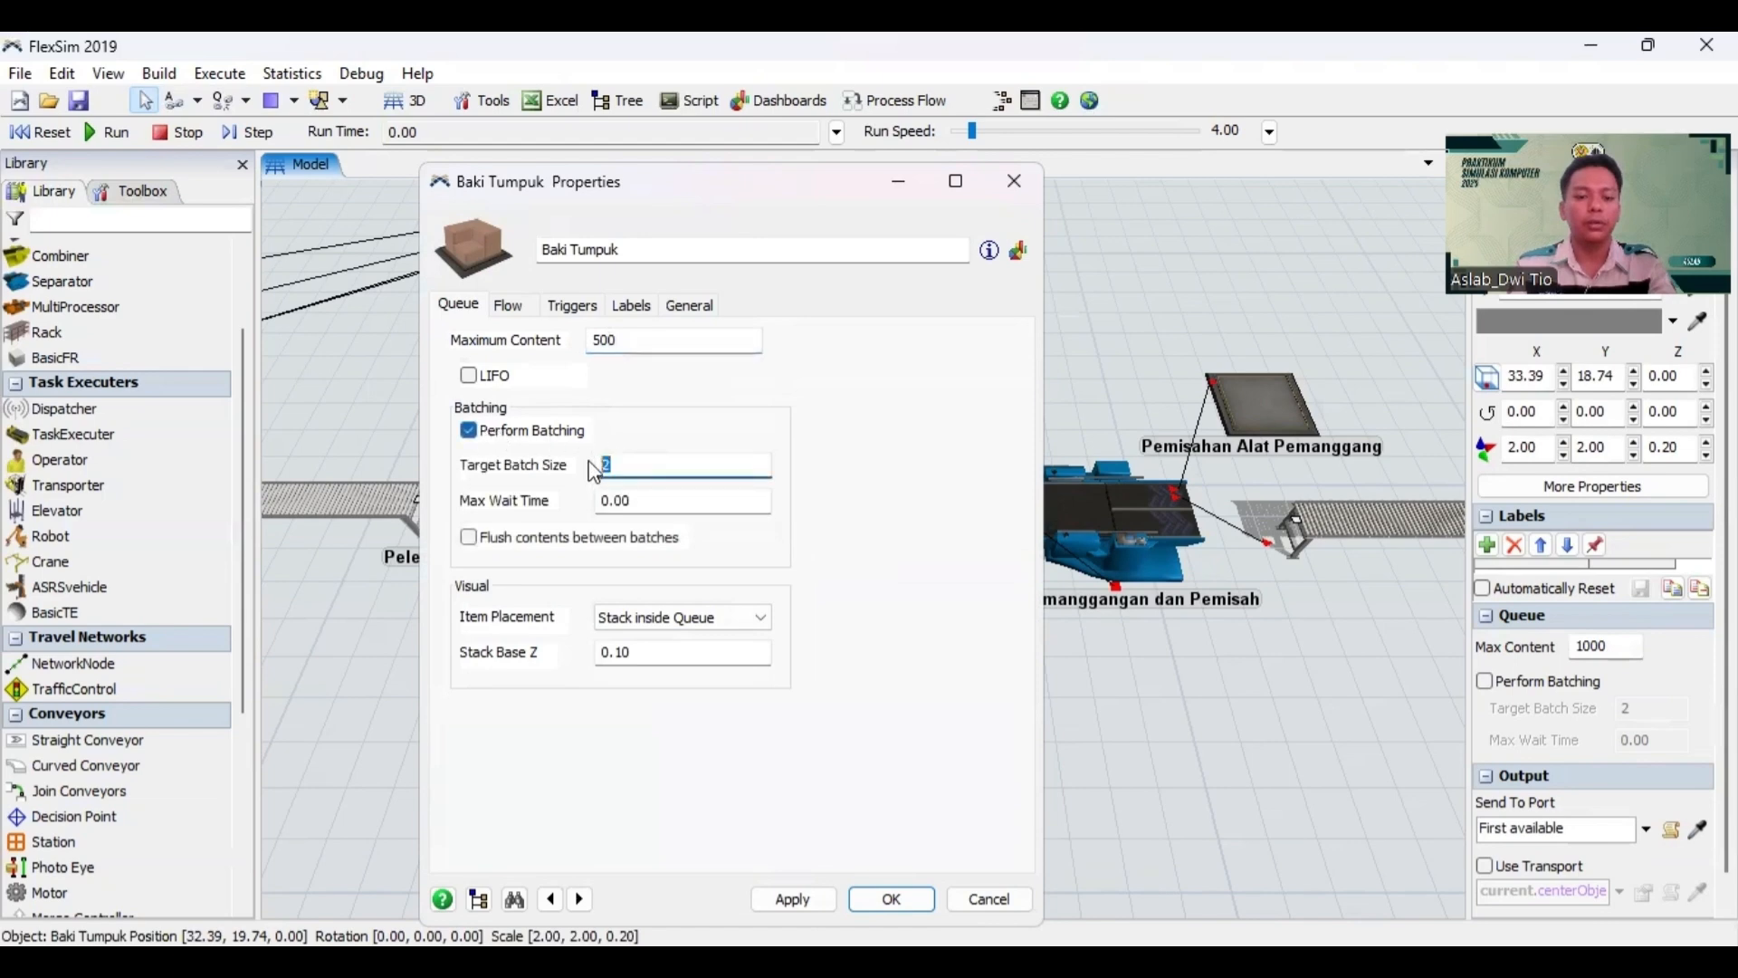
type("5")
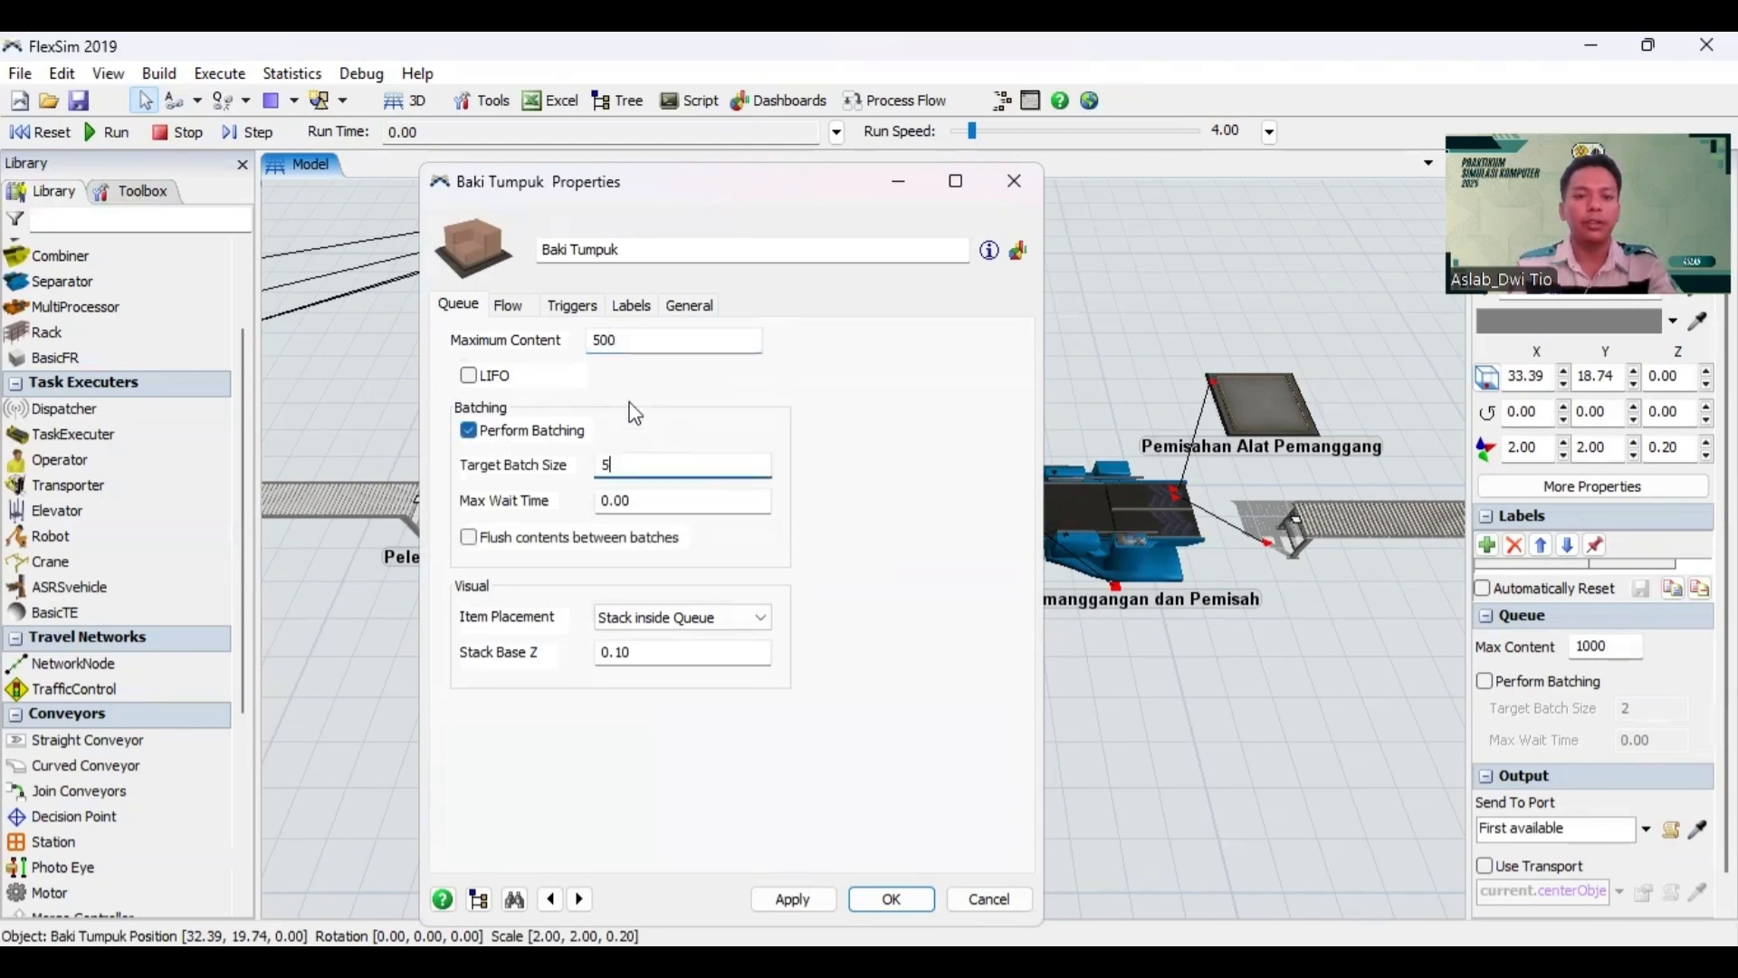
left_click(510, 307)
left_click(561, 306)
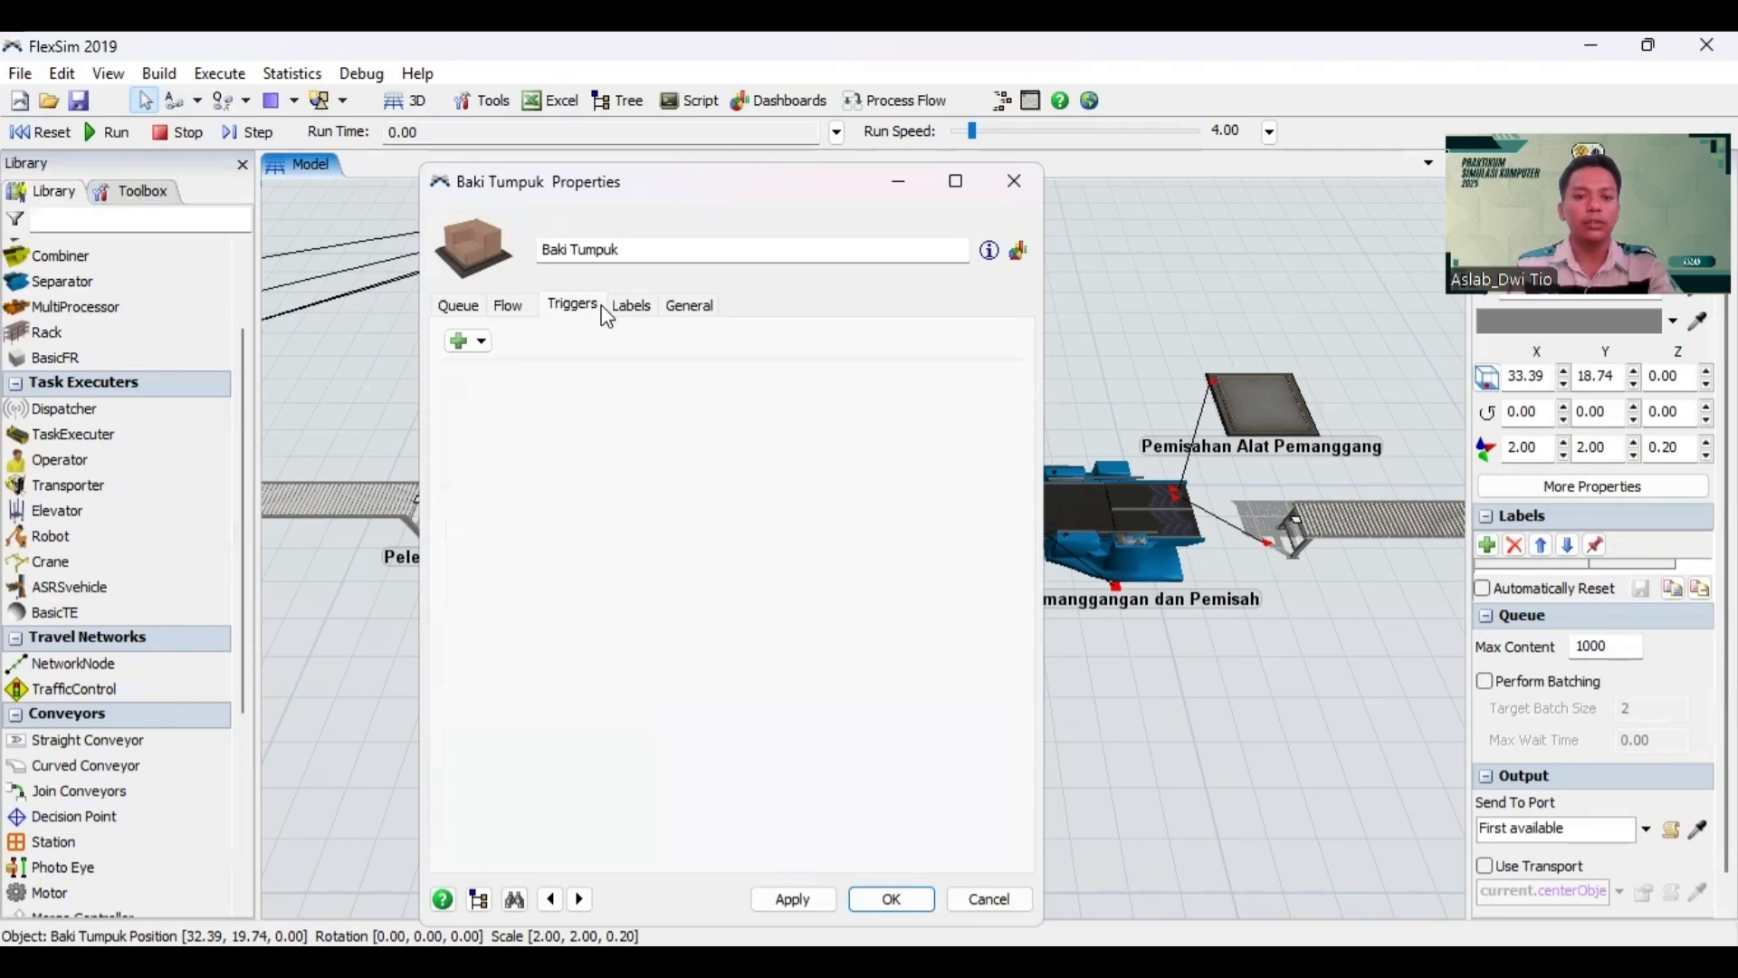
left_click(462, 306)
left_click(788, 900)
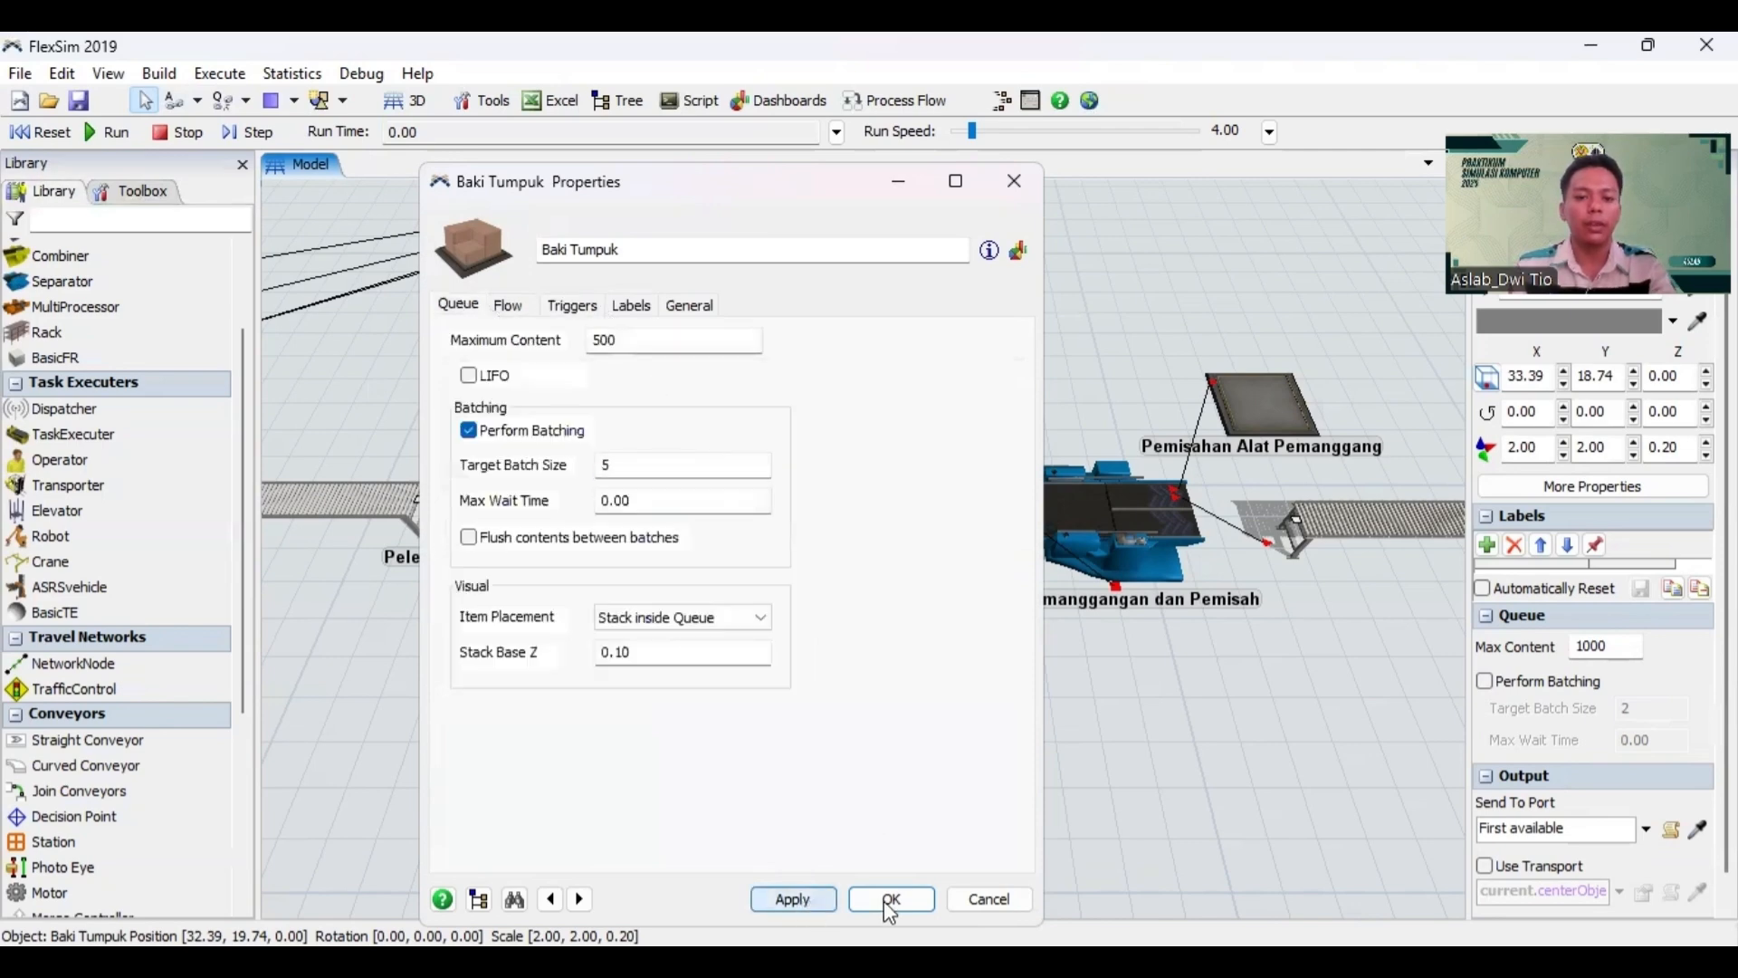
left_click(889, 900)
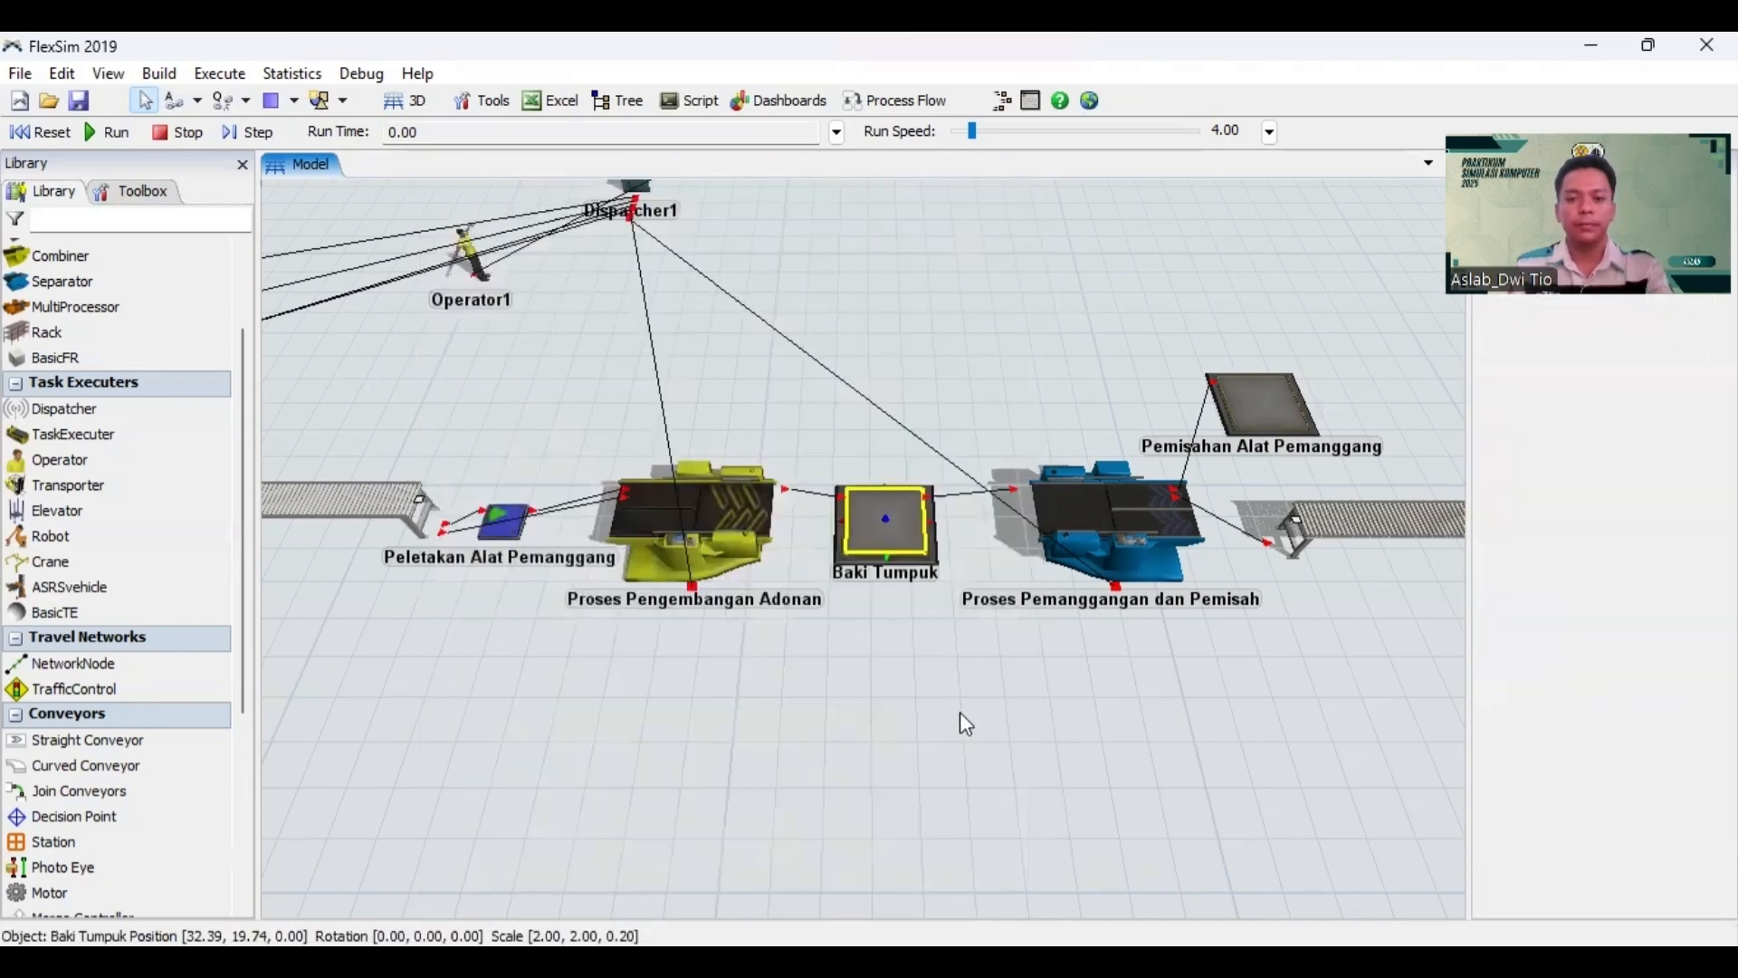
Step: Open the Proses Pemanggangan dan Pemisah properties, switch to ExpertFit and copy the selected beta code expression for Proses Pemanggangan
left_click(1044, 709)
left_click_drag(1045, 709, 784, 708)
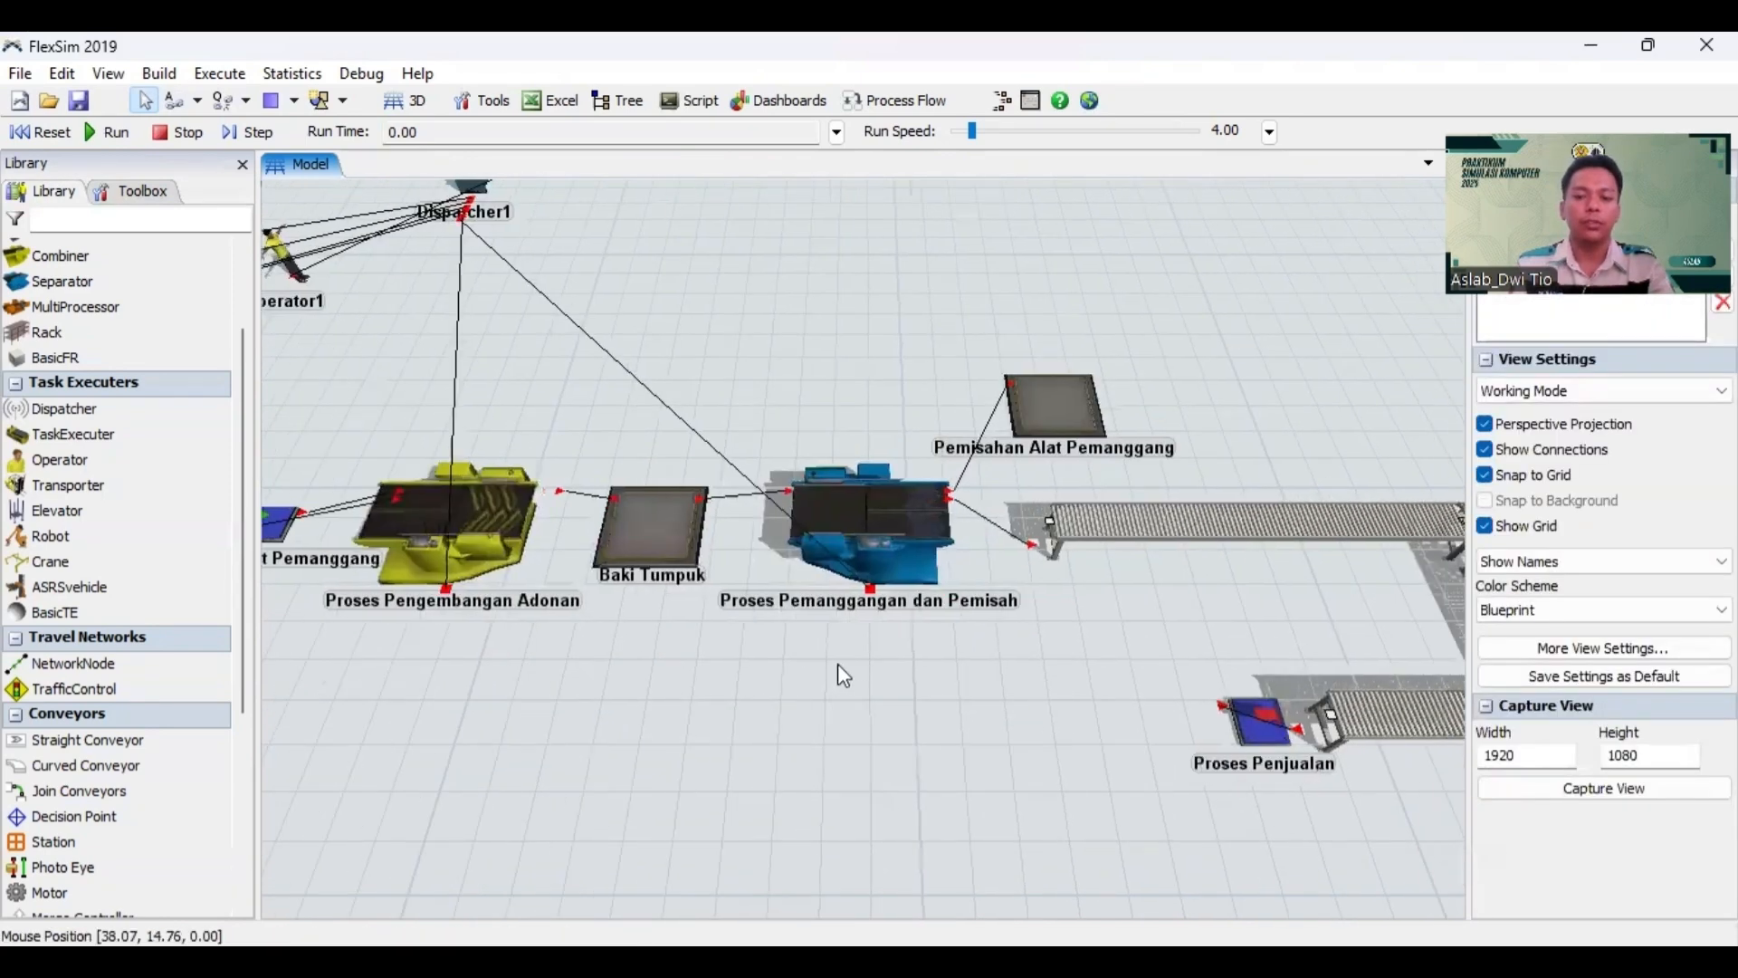
left_click(871, 512)
left_click(869, 505)
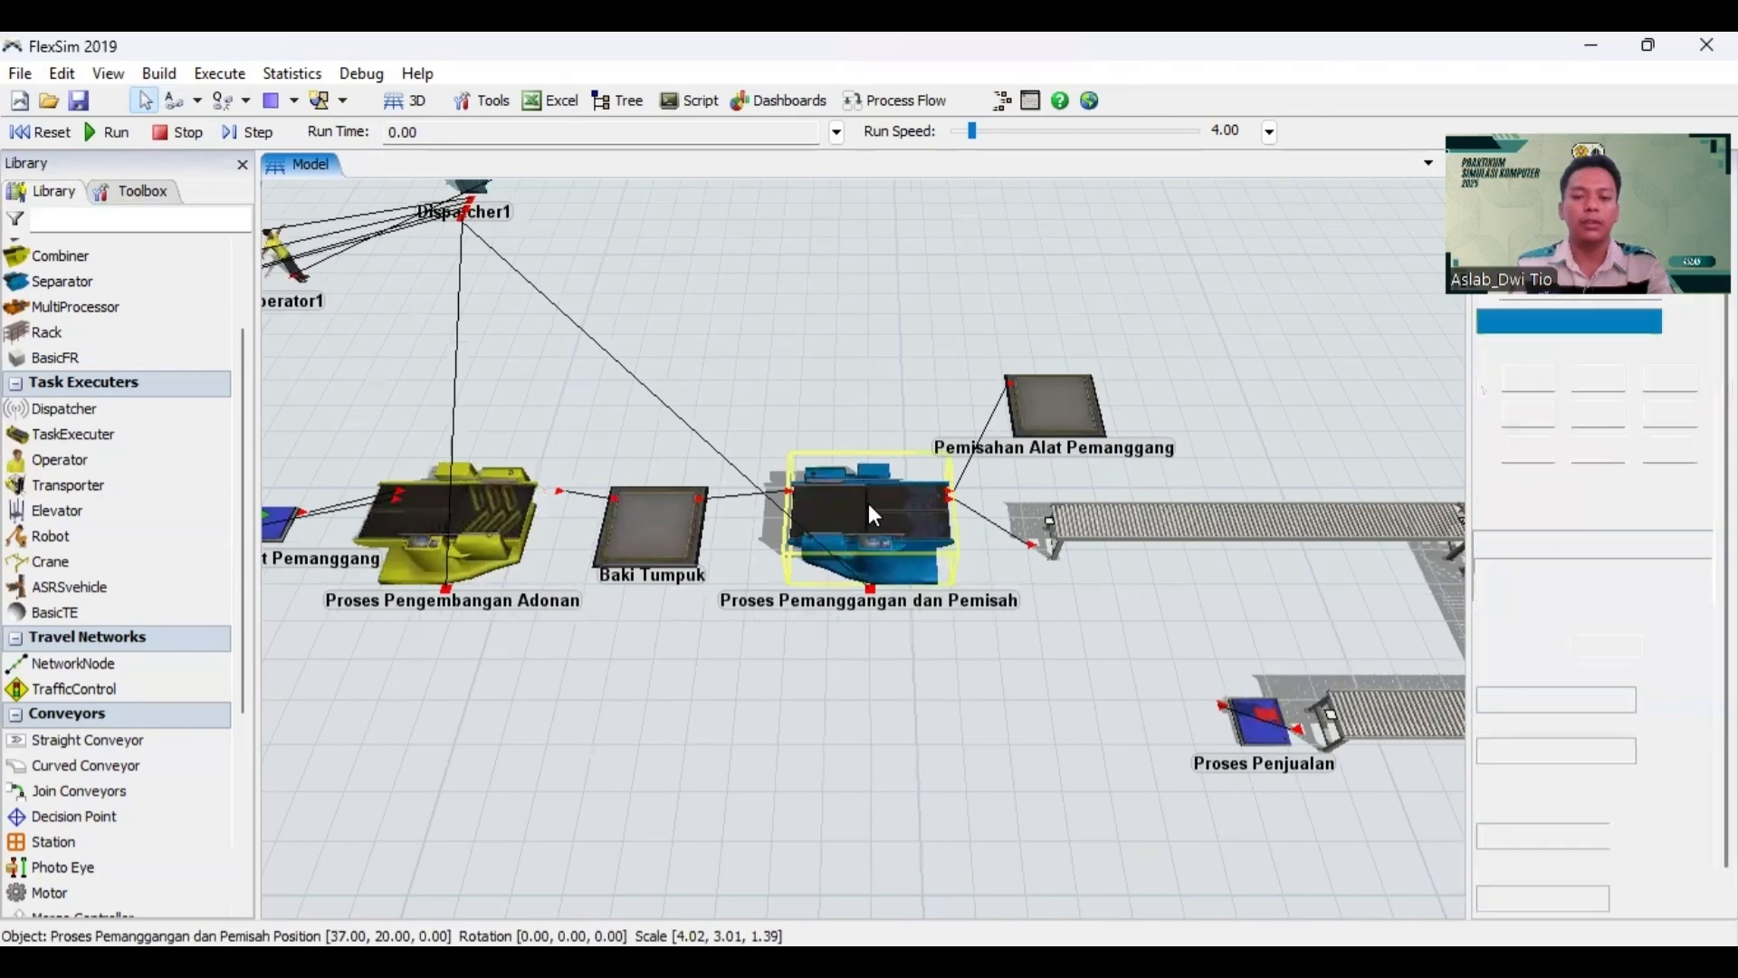
double_click(869, 505)
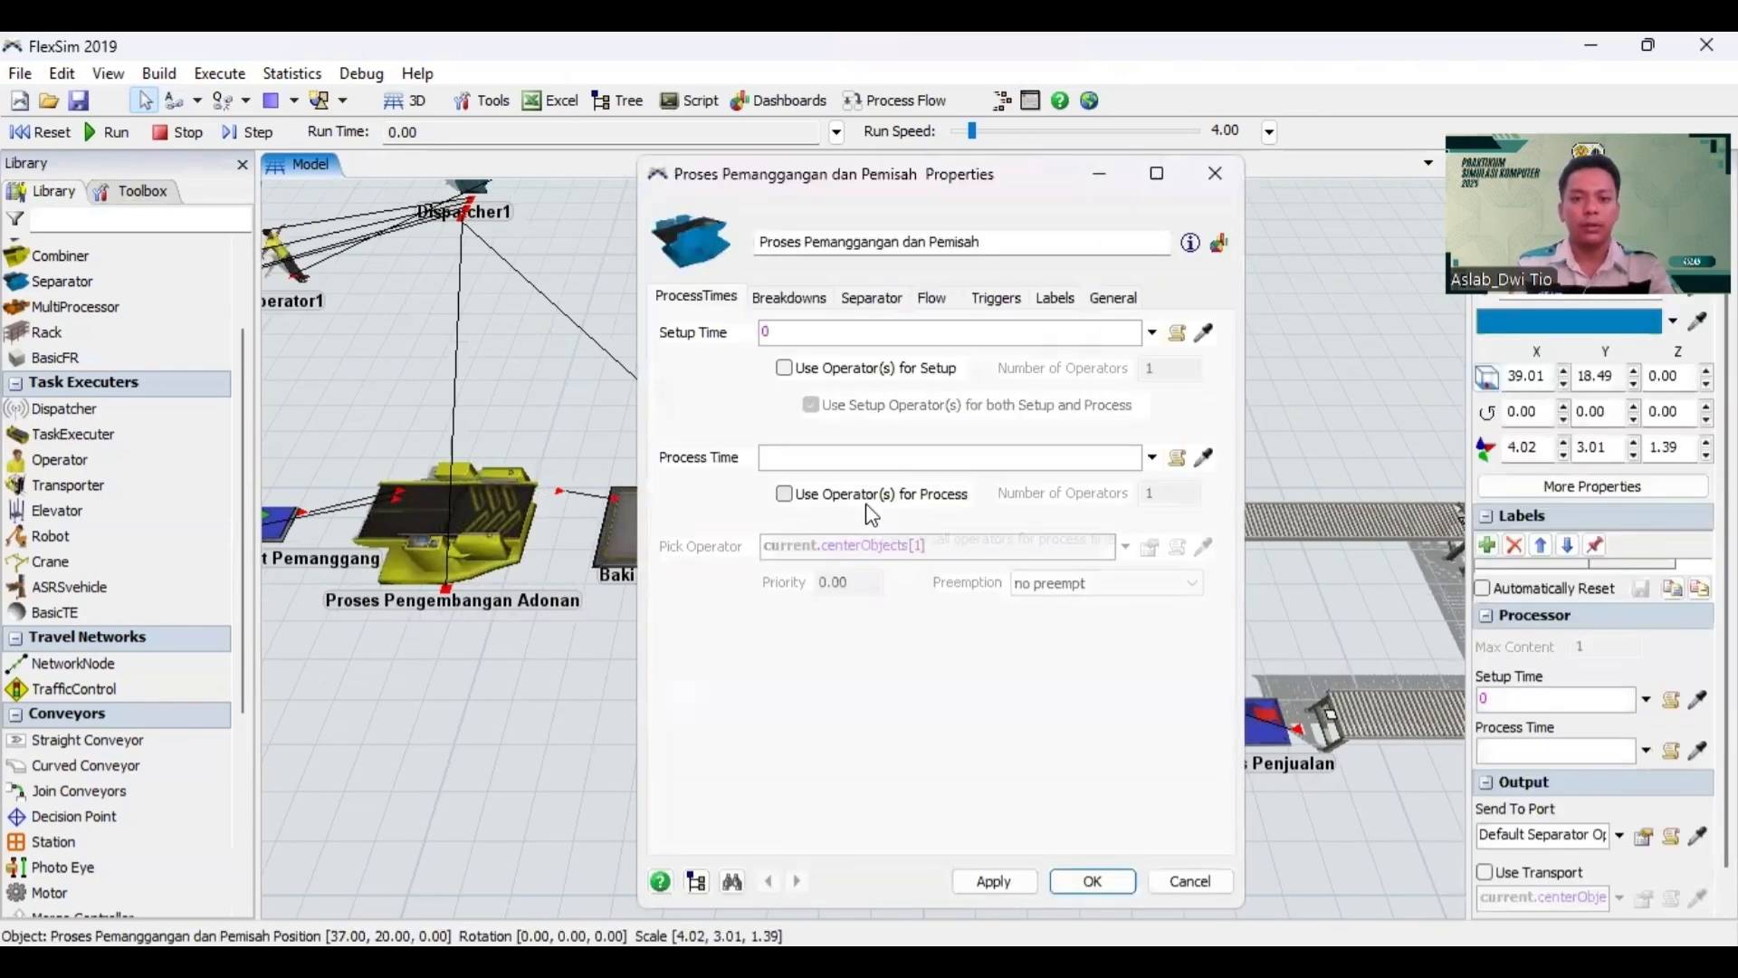
left_click(795, 460)
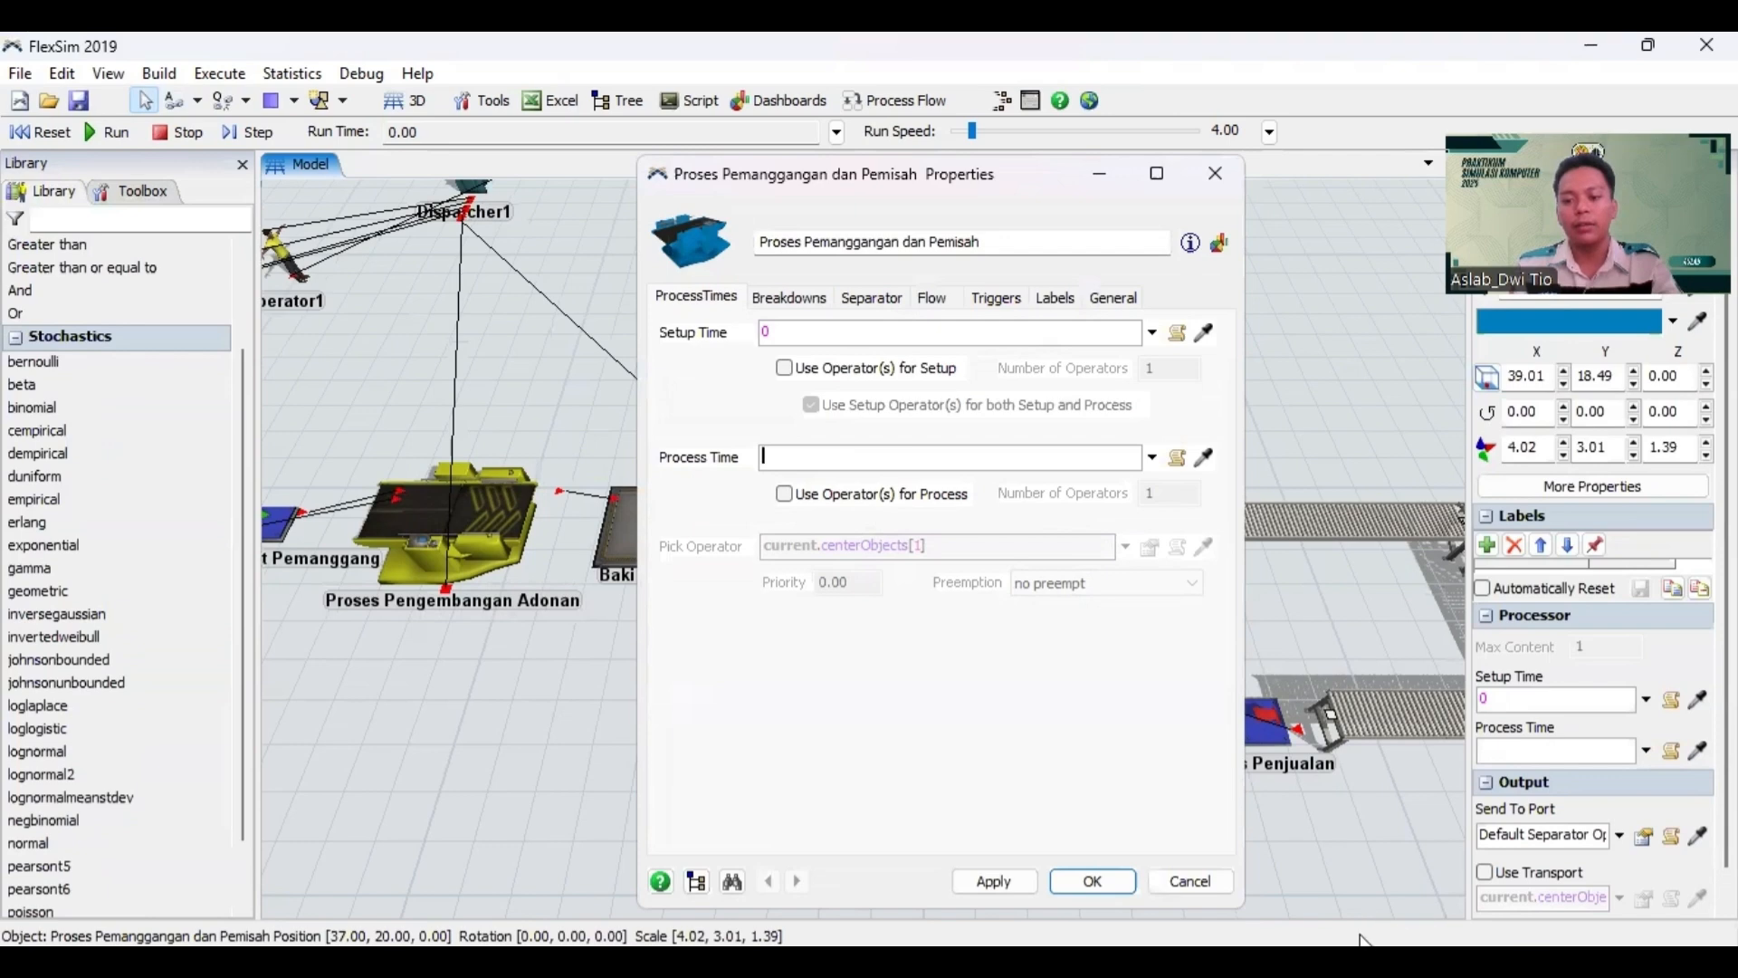
mouse_move(1308, 959)
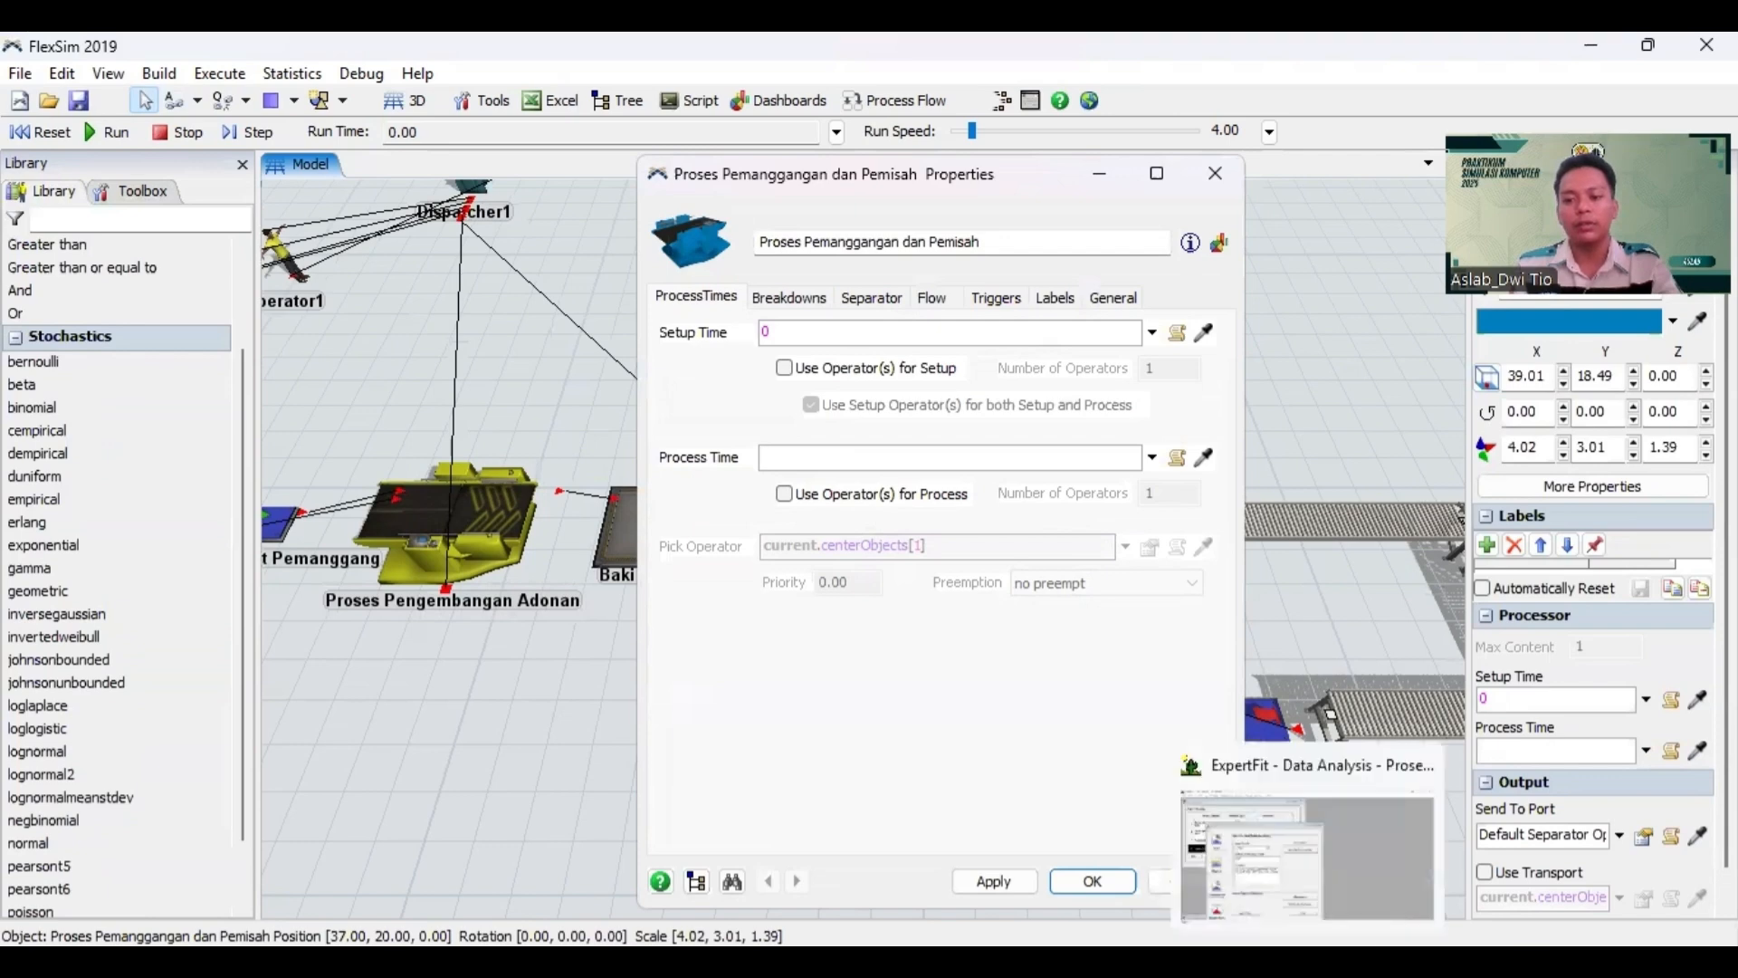
left_click(1329, 862)
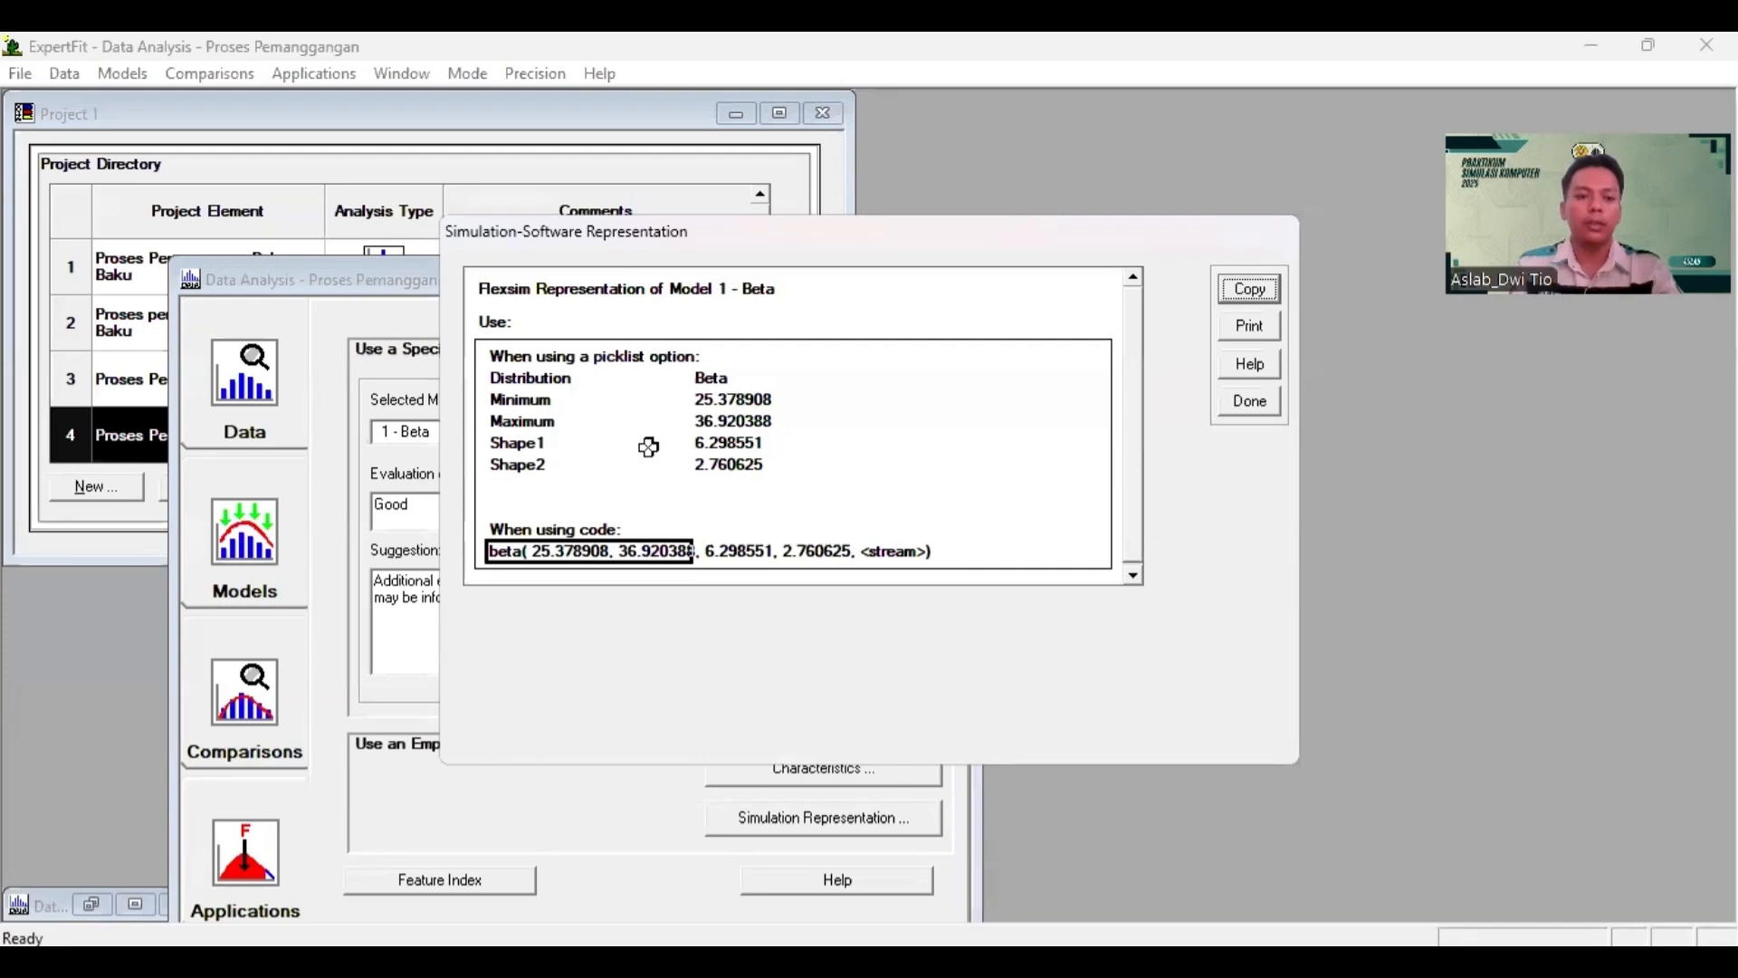
left_click(1250, 294)
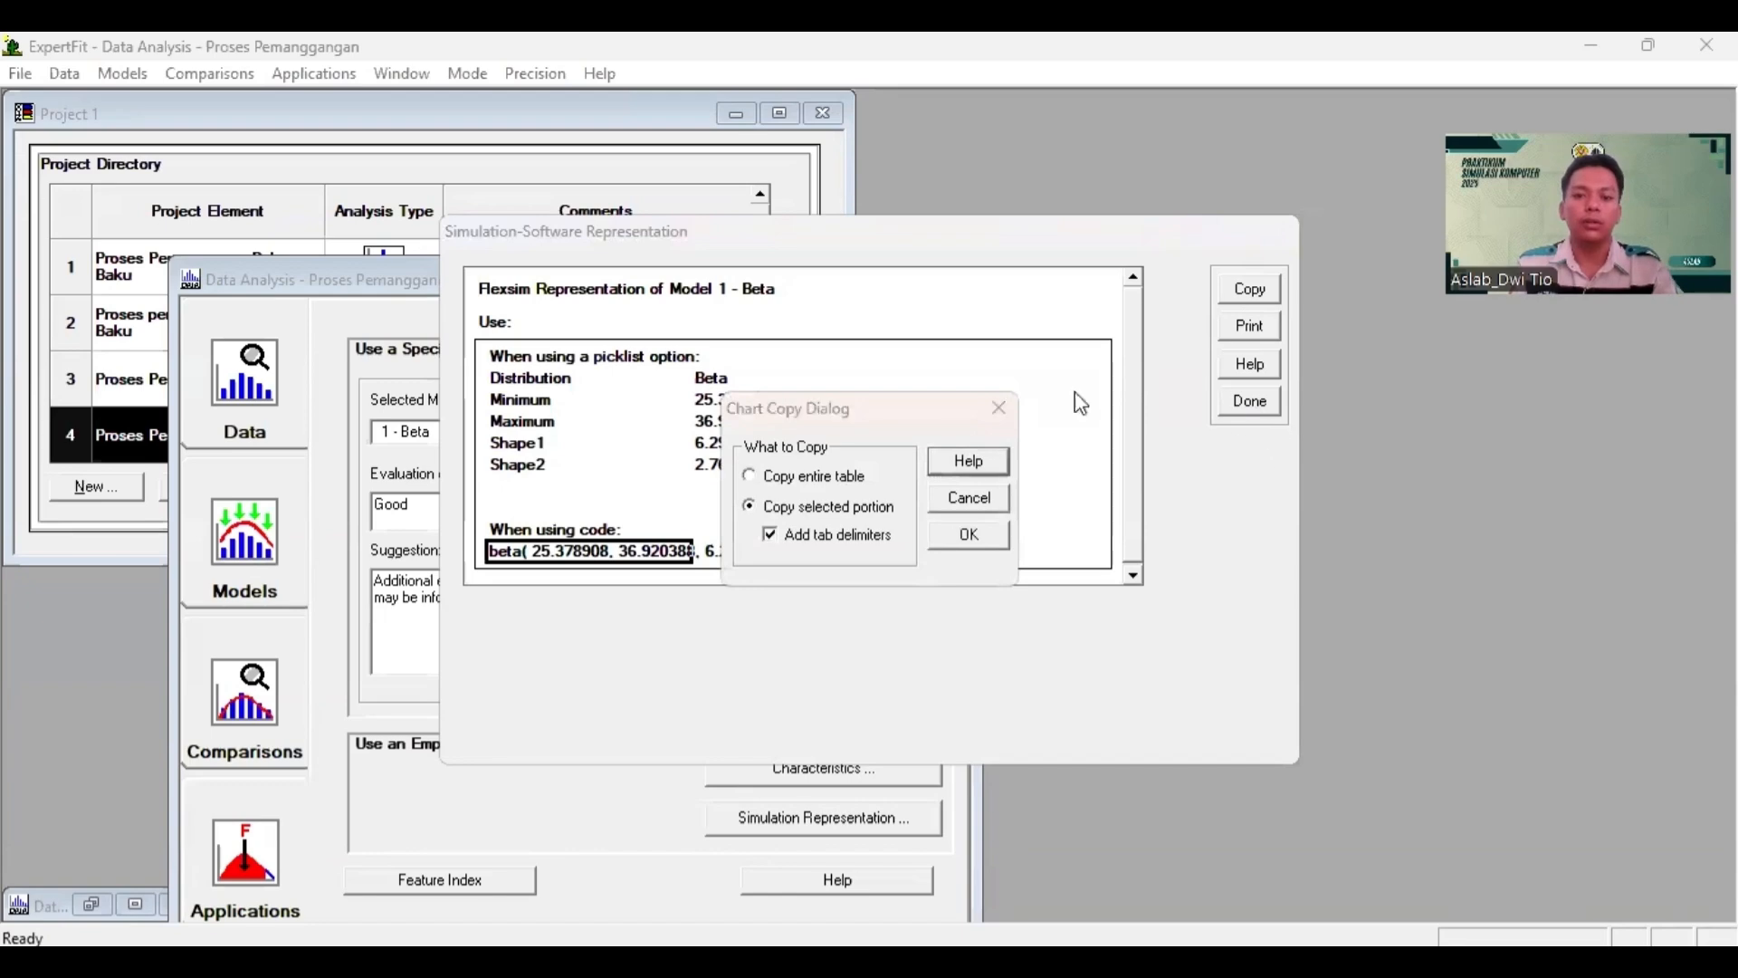
left_click(949, 534)
left_click(1253, 404)
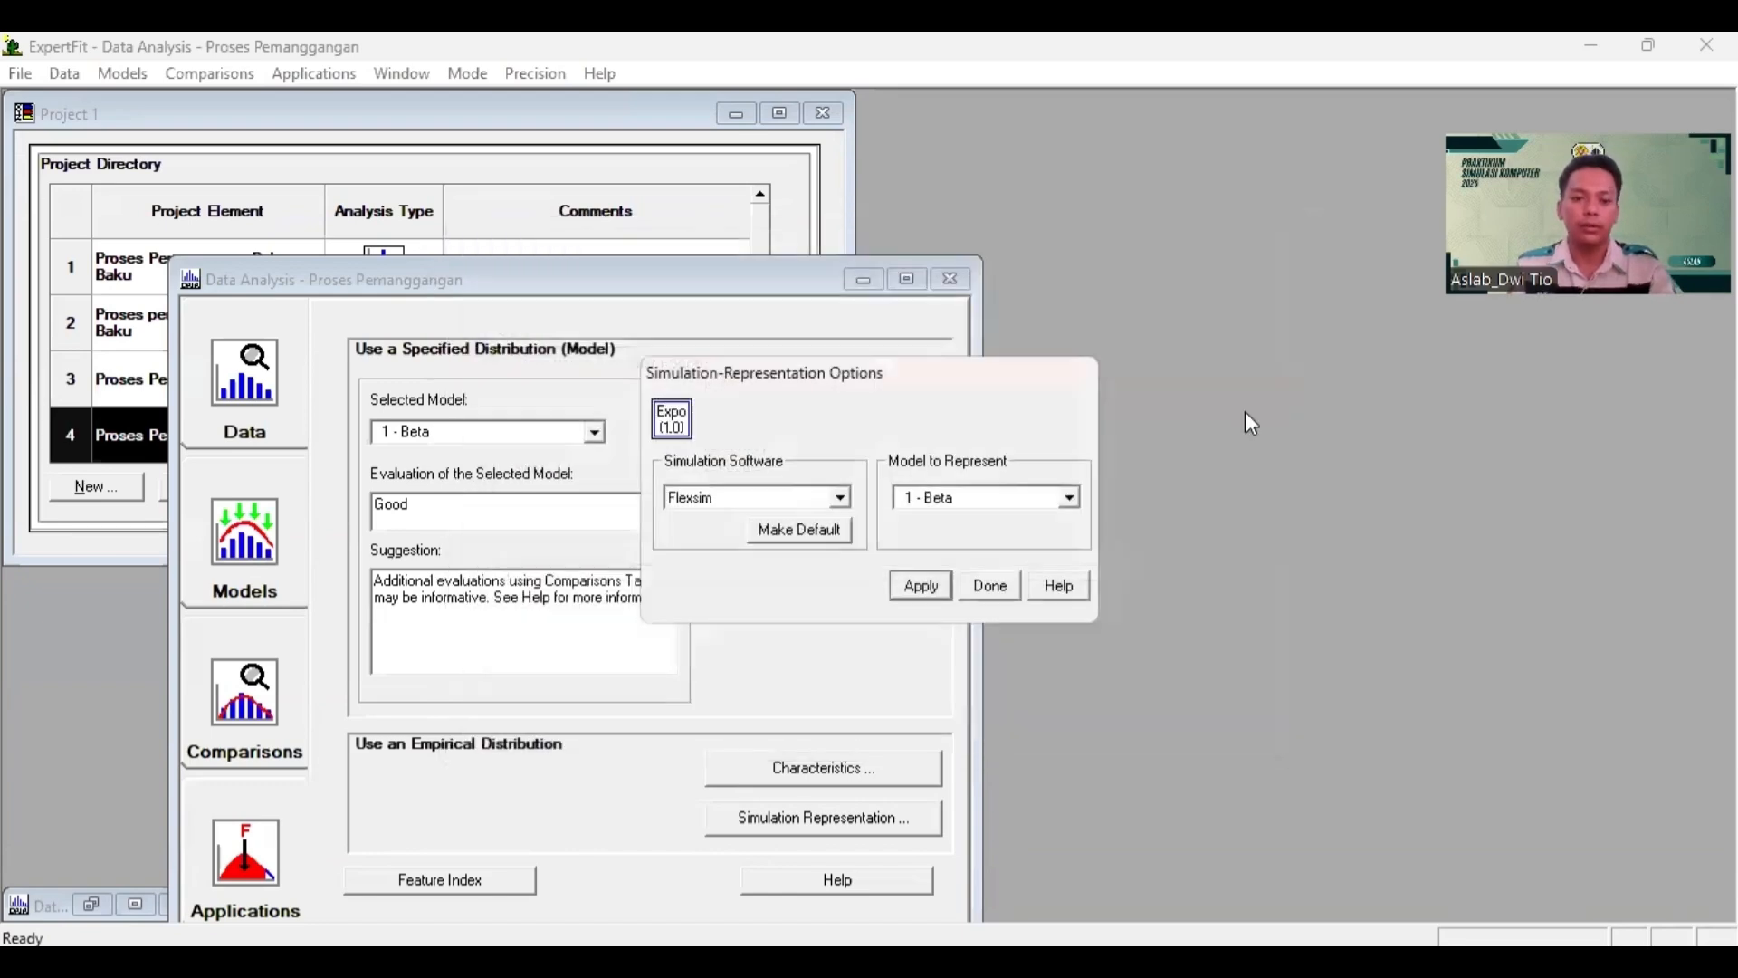
Step: Switch to FlexSim and paste the copied beta expression as the Proses Pemanggangan dan Pemisah process time
key("alt+Tab")
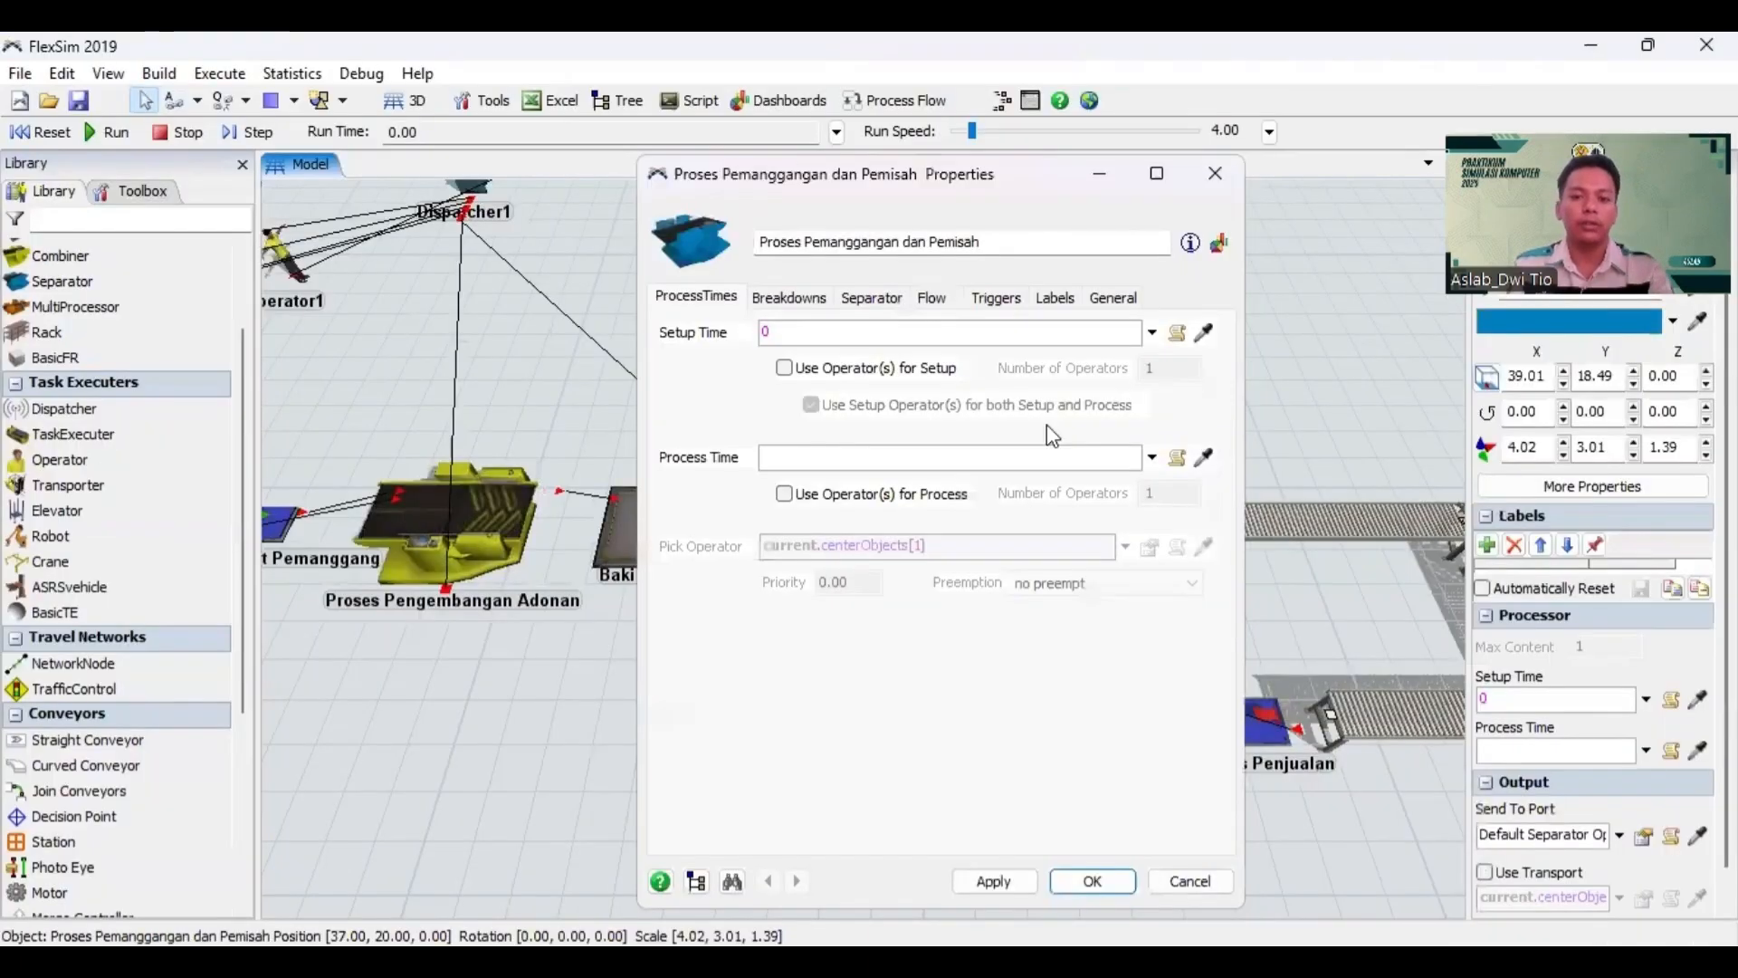
left_click(962, 458)
key("ctrl+v")
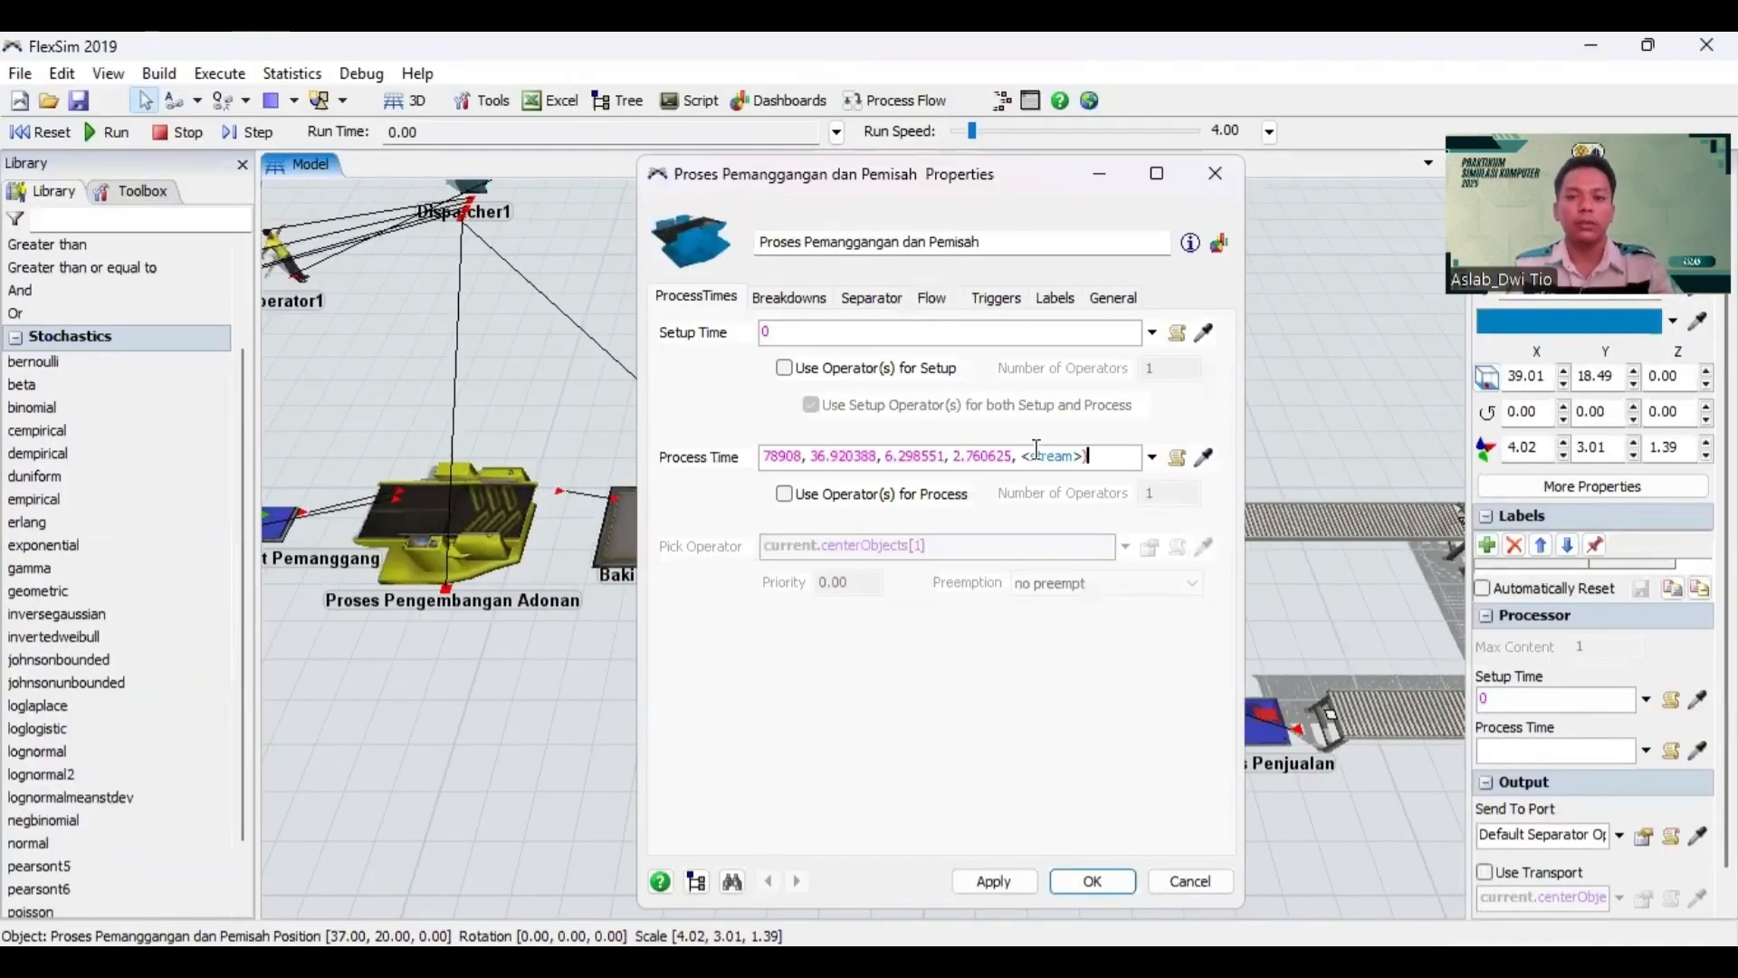
Step: Replace the <stream> placeholder in the Proses Pemanggangan dan Pemisah beta process time with getstream(current)
key("BackSpace")
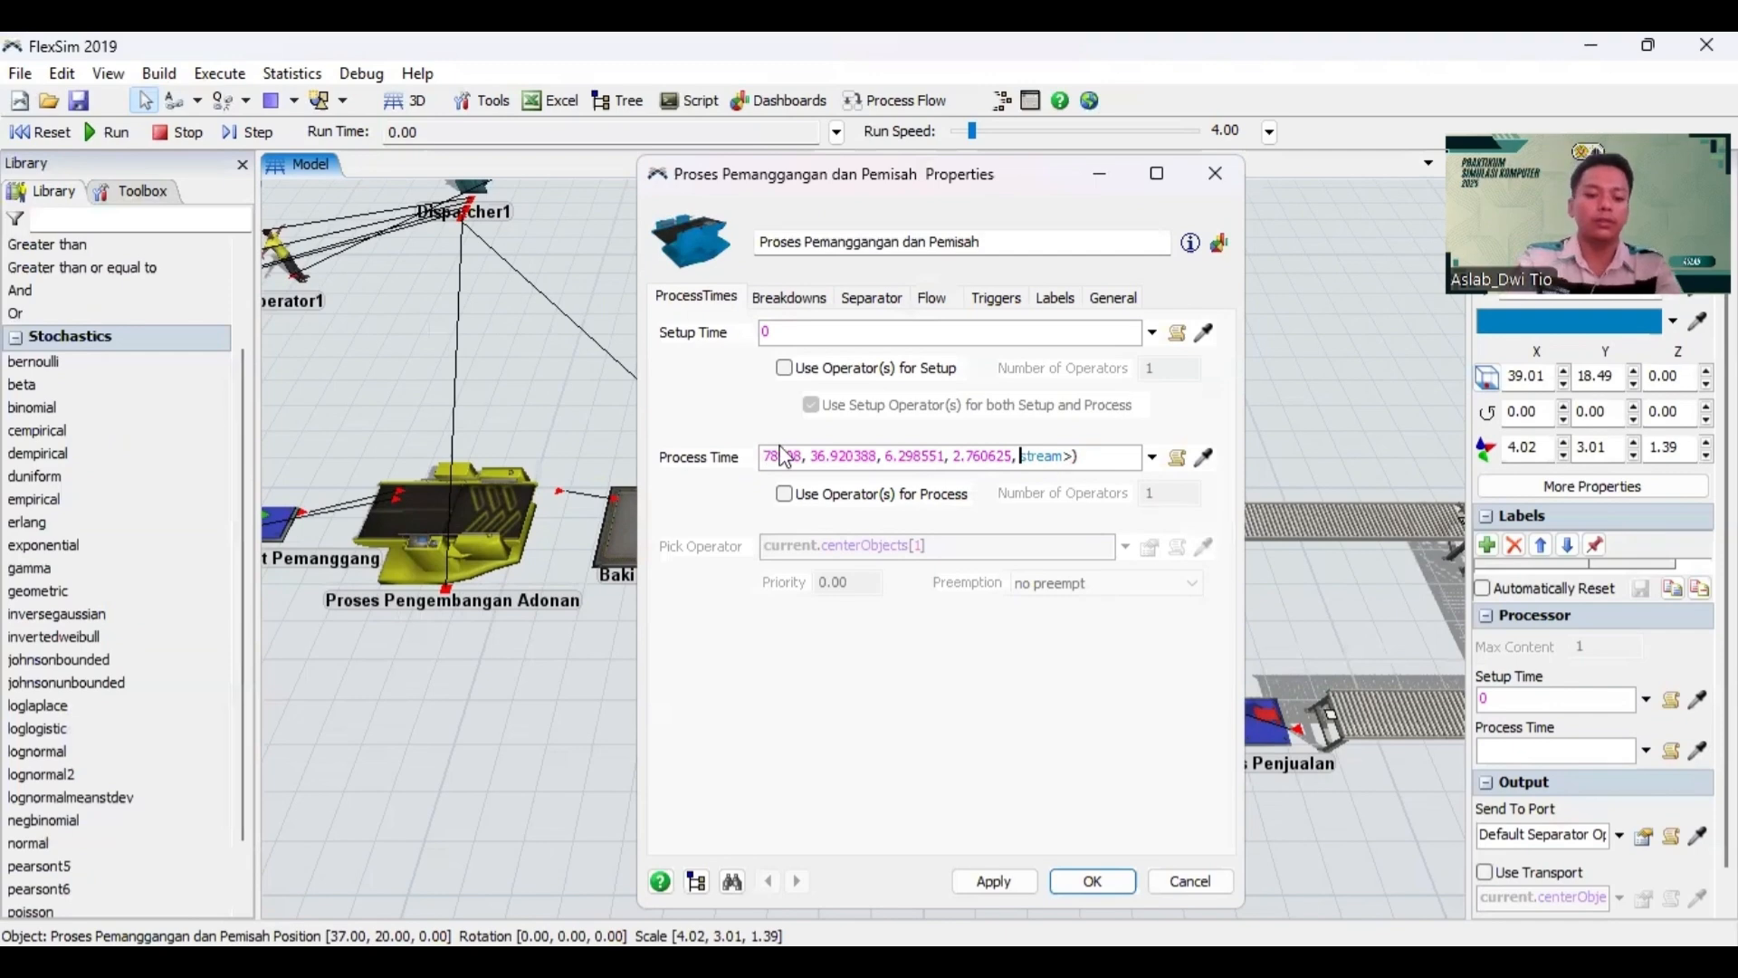
type("get")
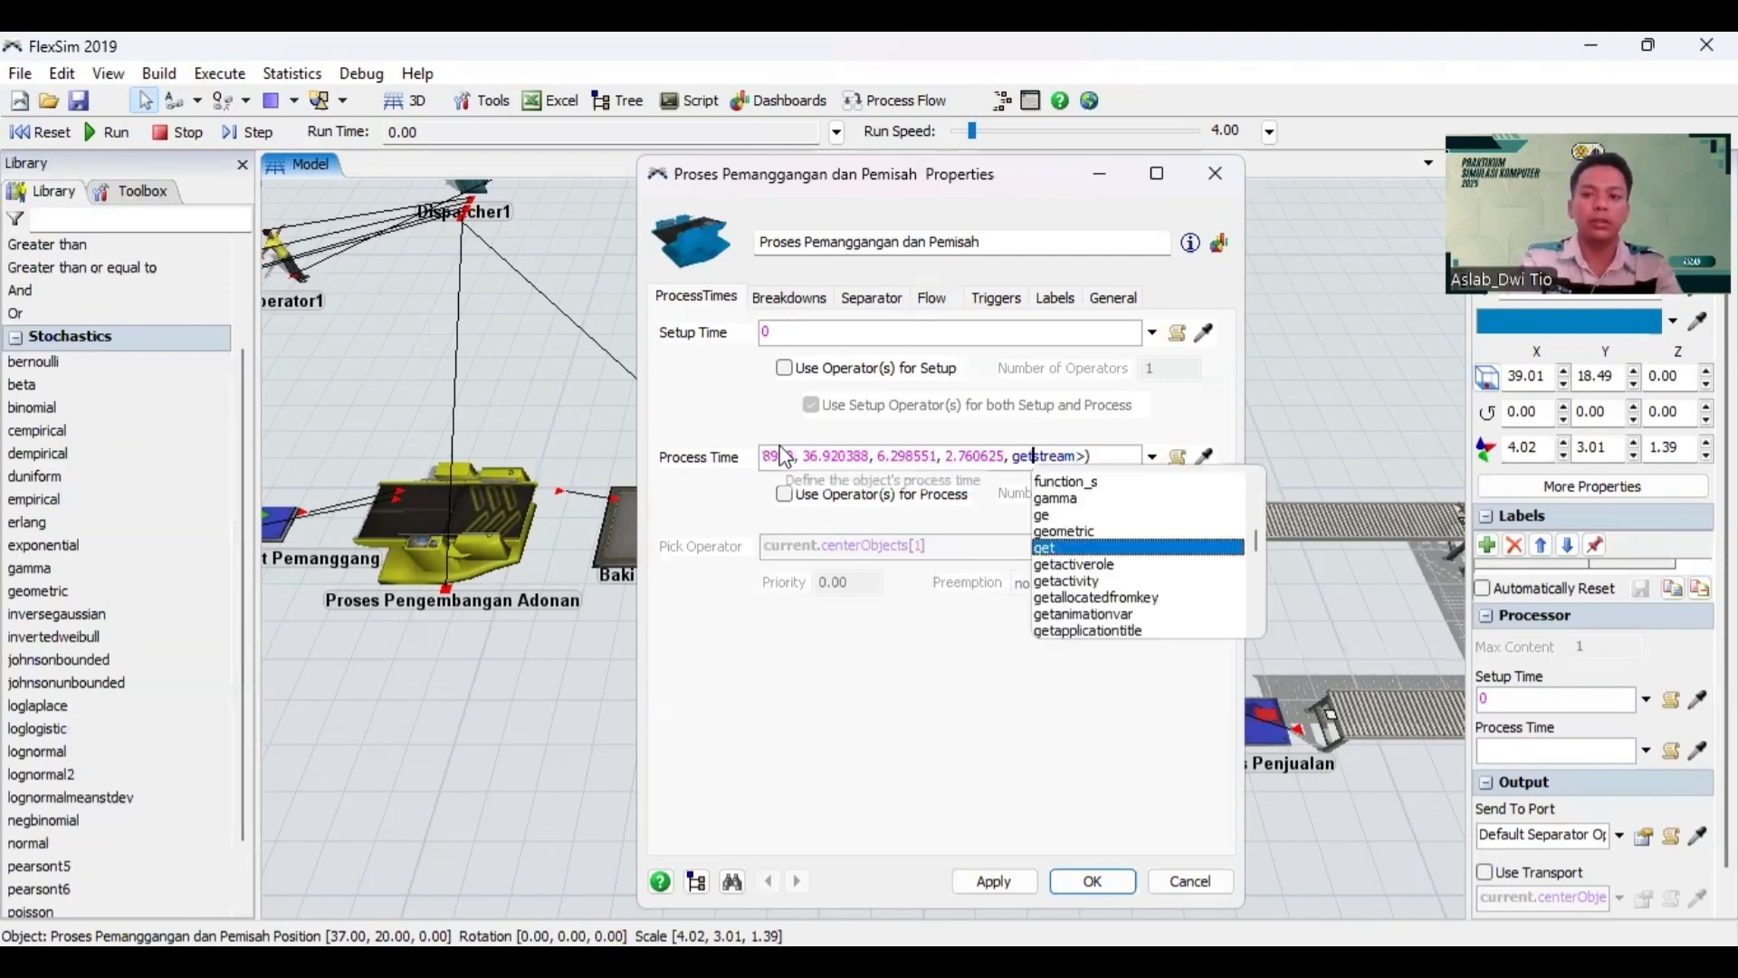
left_click(1086, 457)
type(")")
left_click(1005, 615)
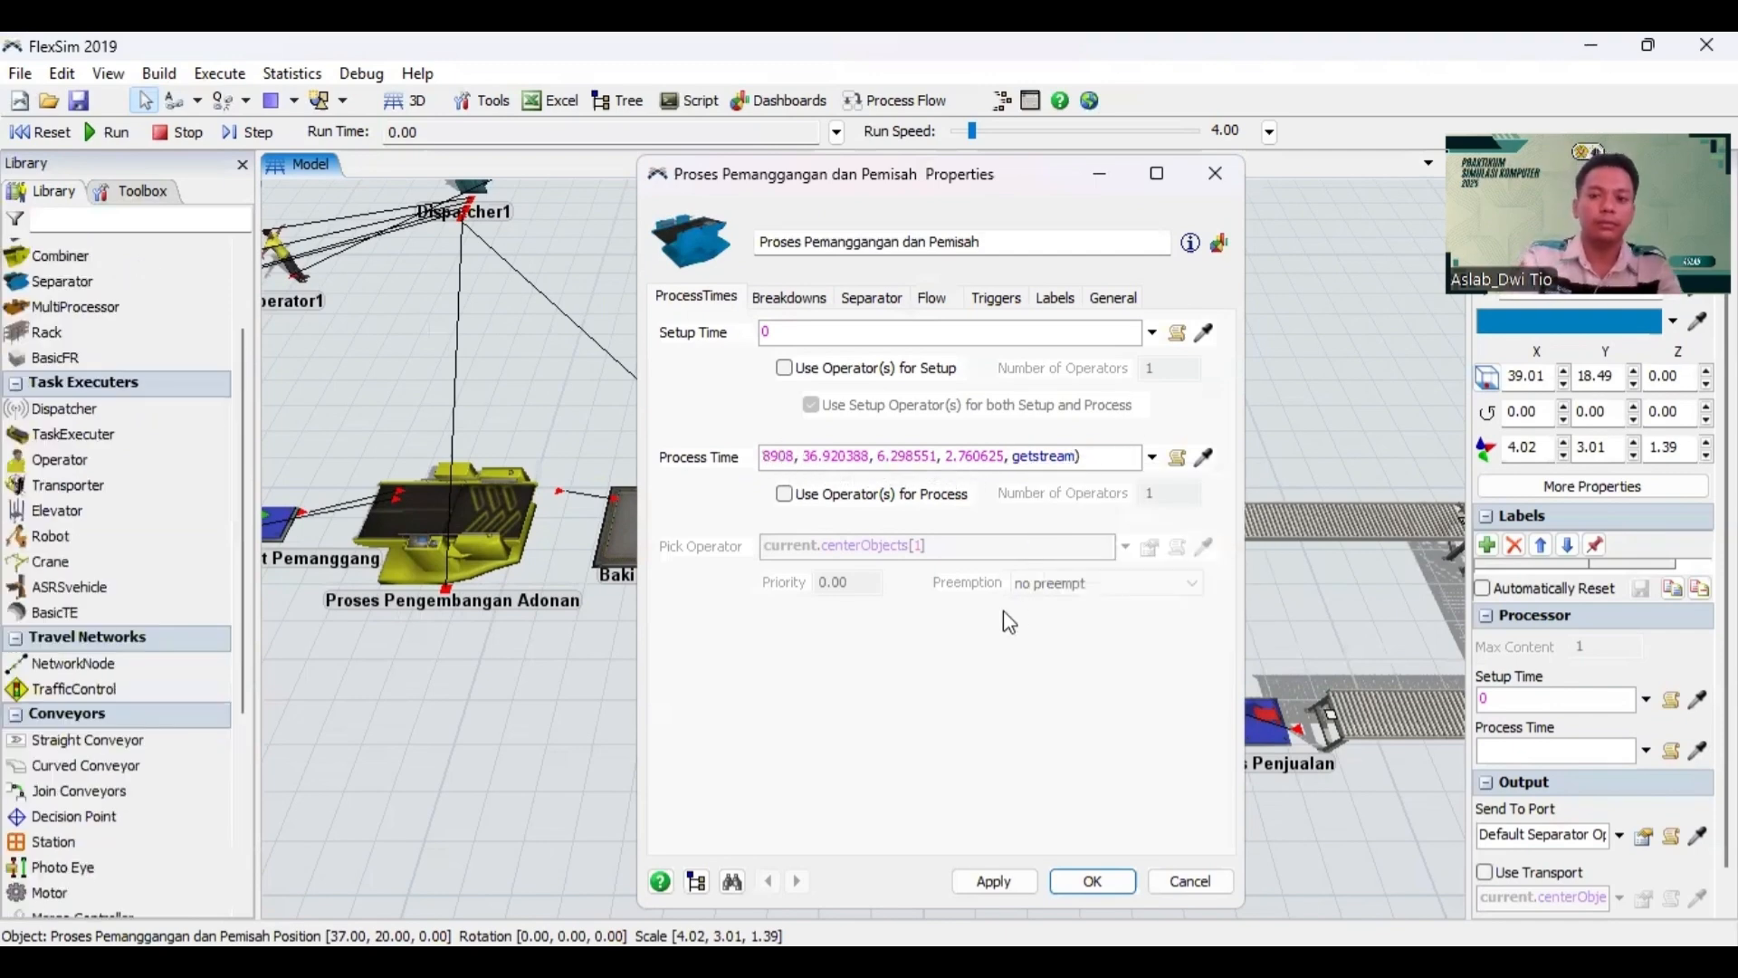
left_click(1098, 466)
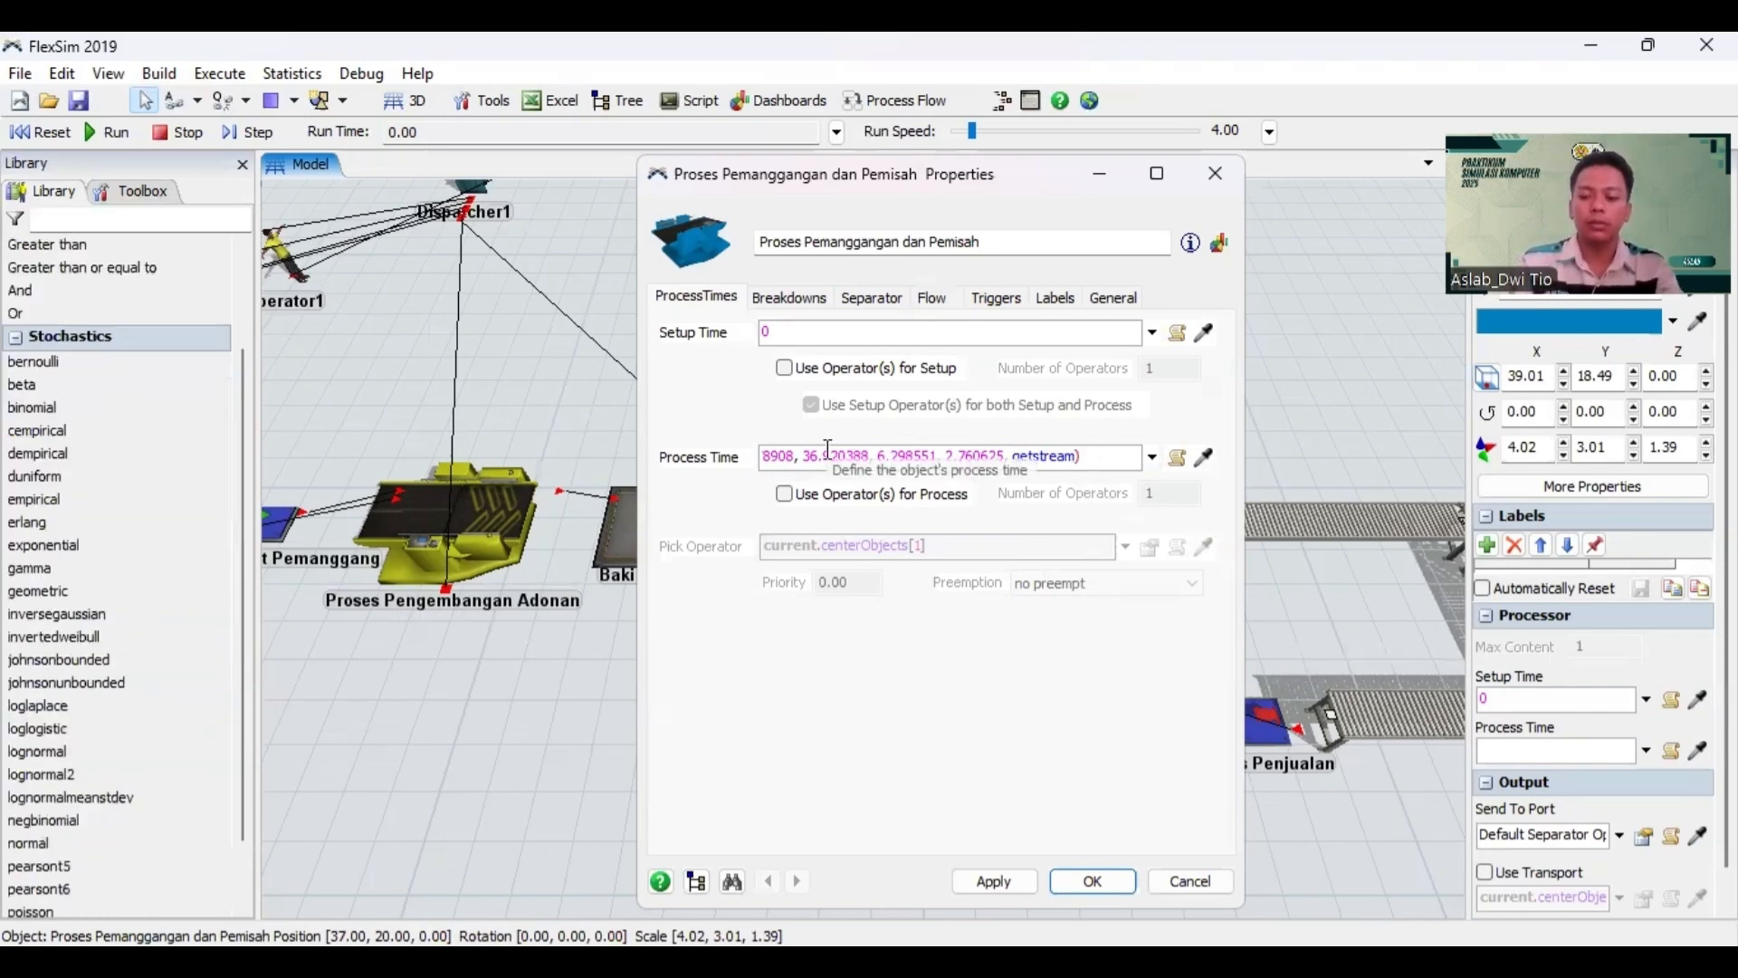
key("BackSpace")
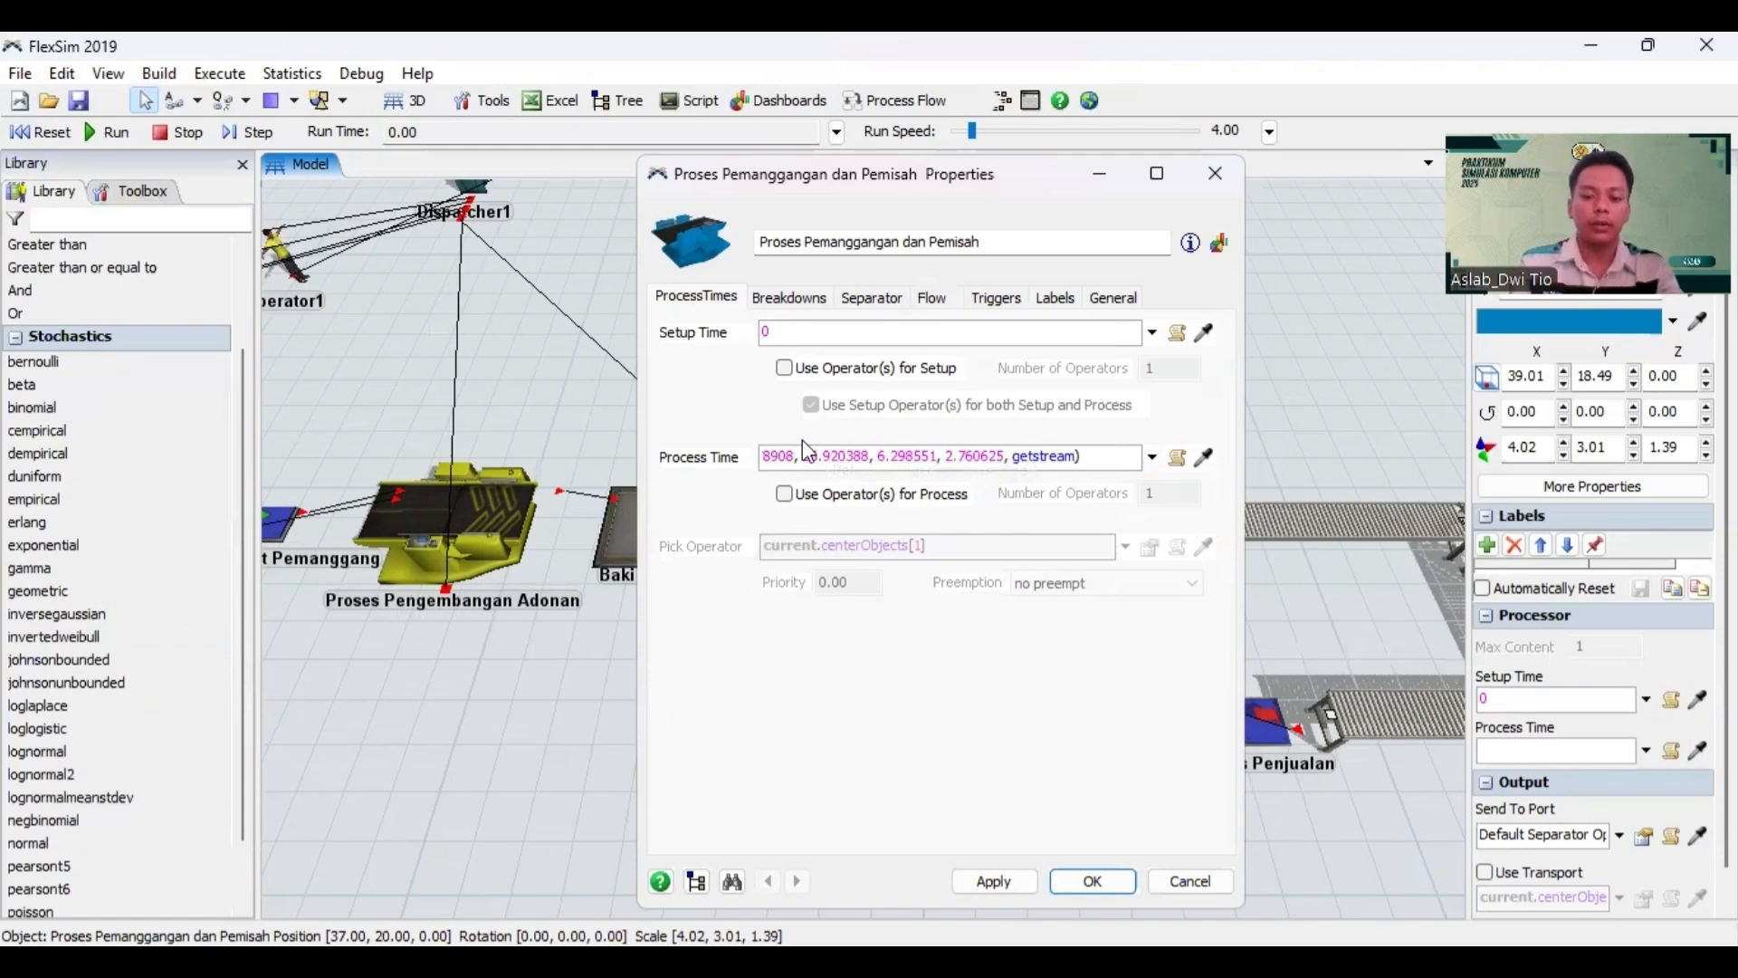
type("(current)")
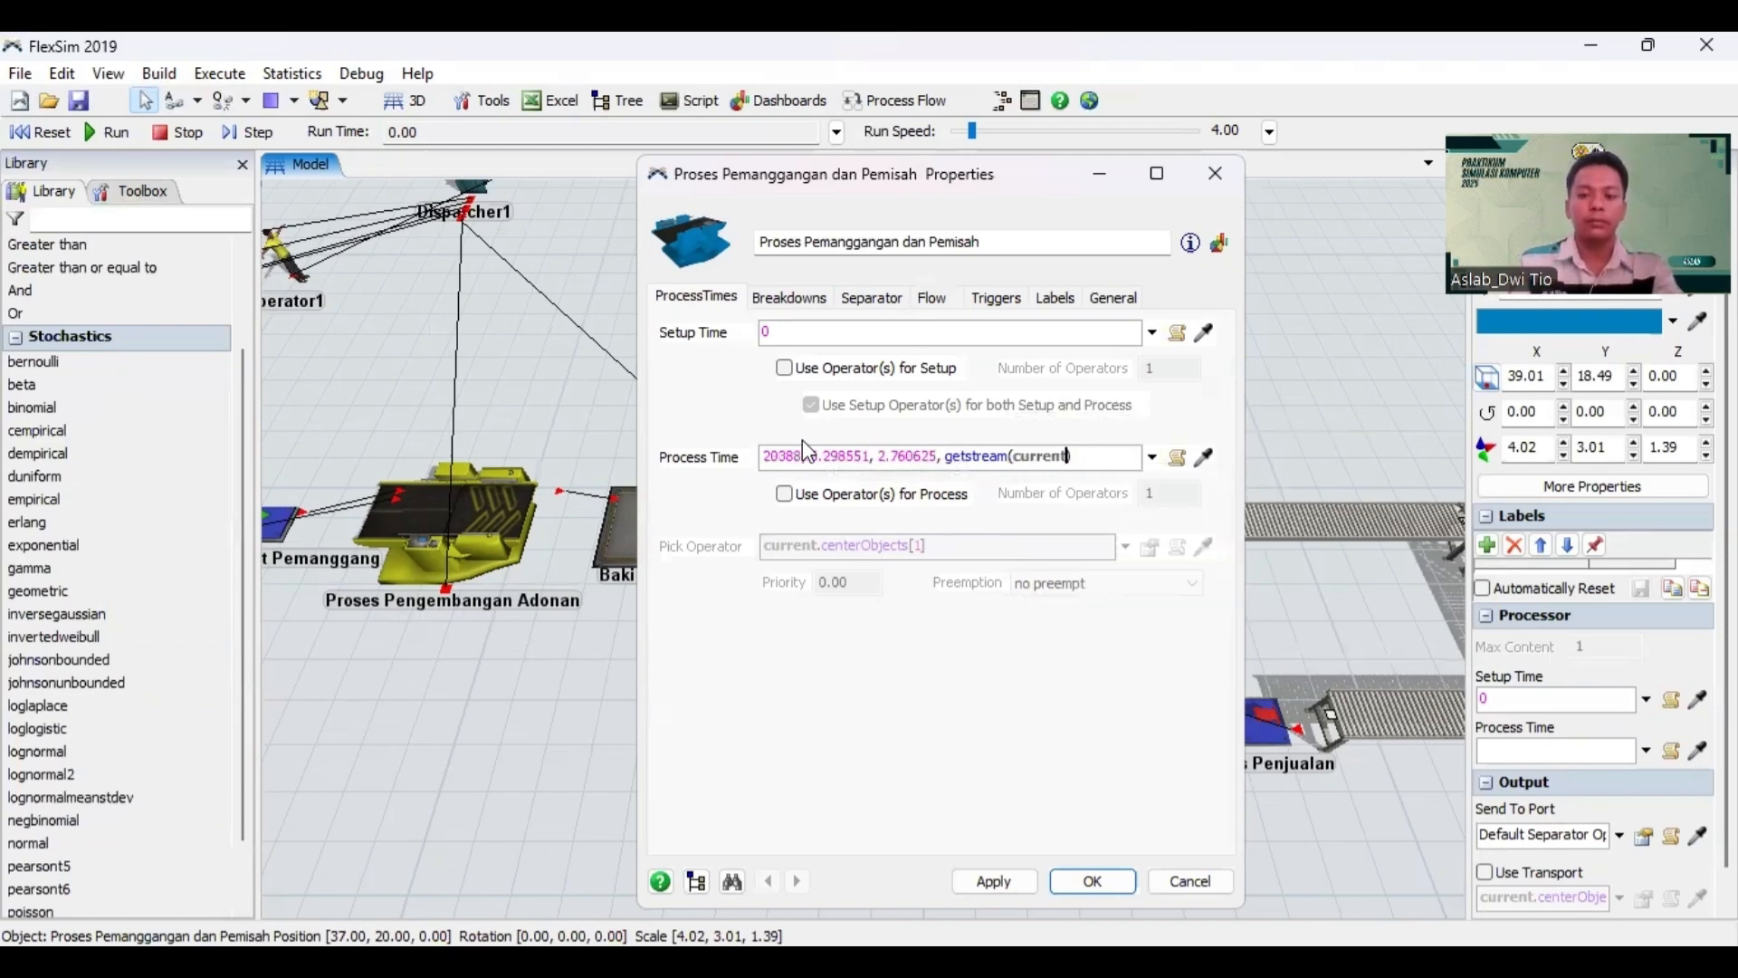
type(")")
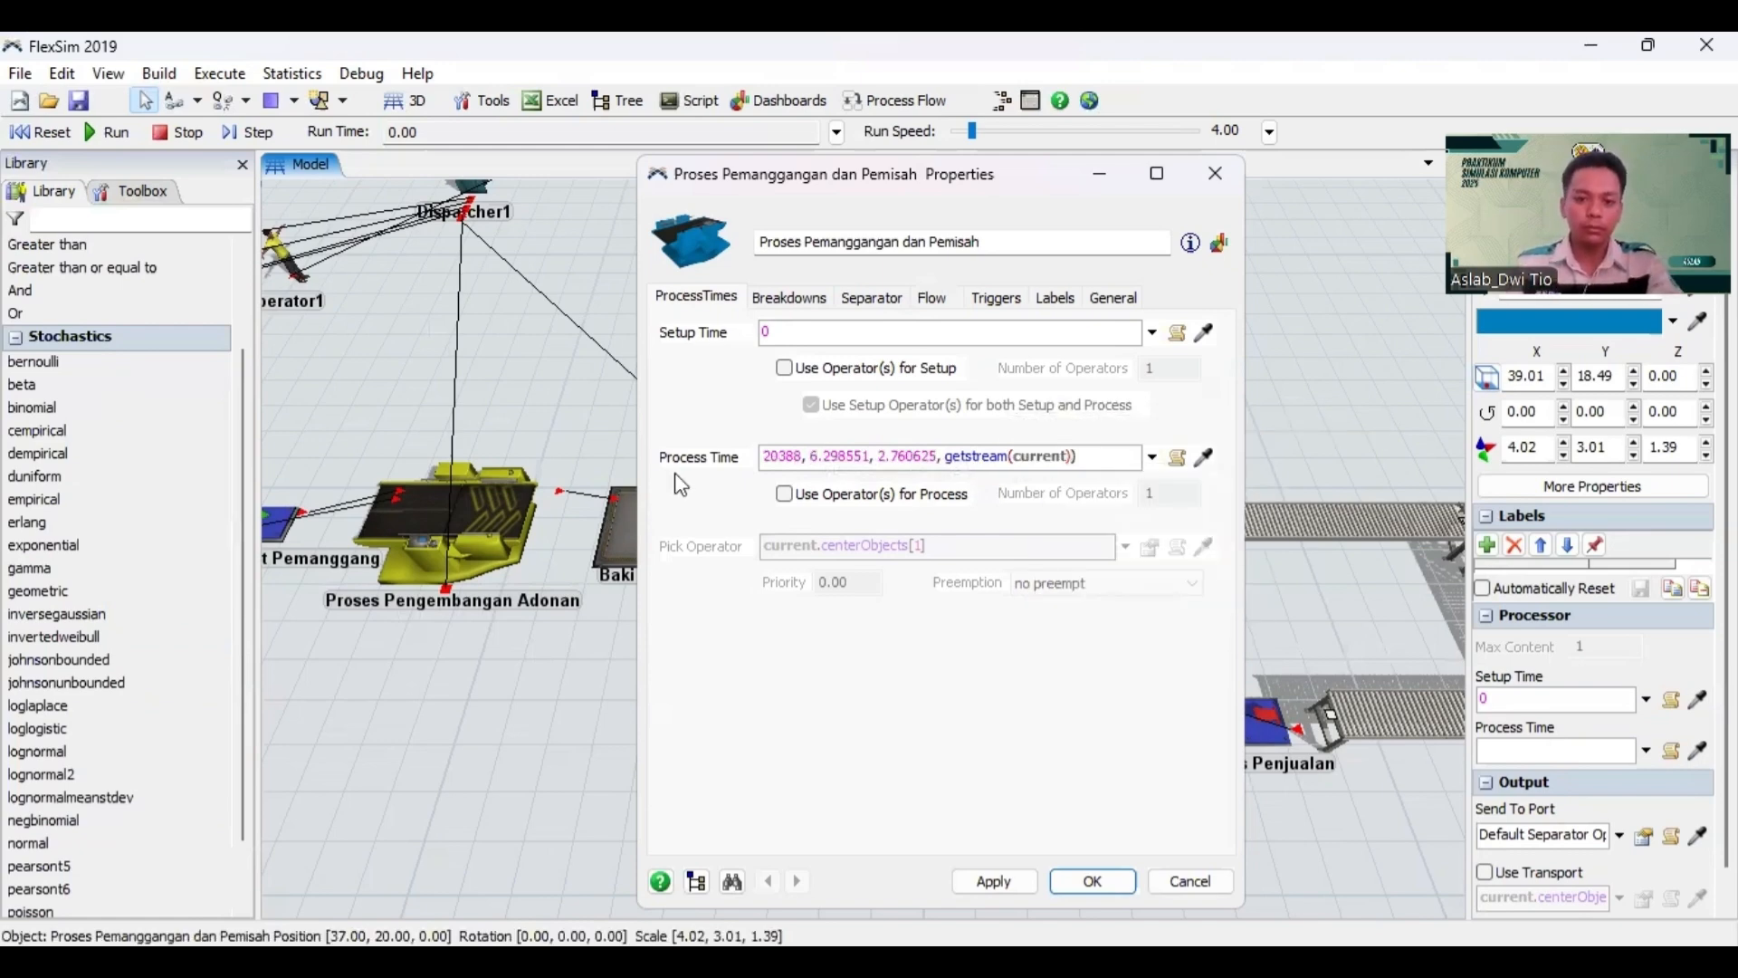
Step: Enable operator use for the Proses Pemanggangan dan Pemisah process, check its separator and flow settings, and apply the properties
left_click(785, 498)
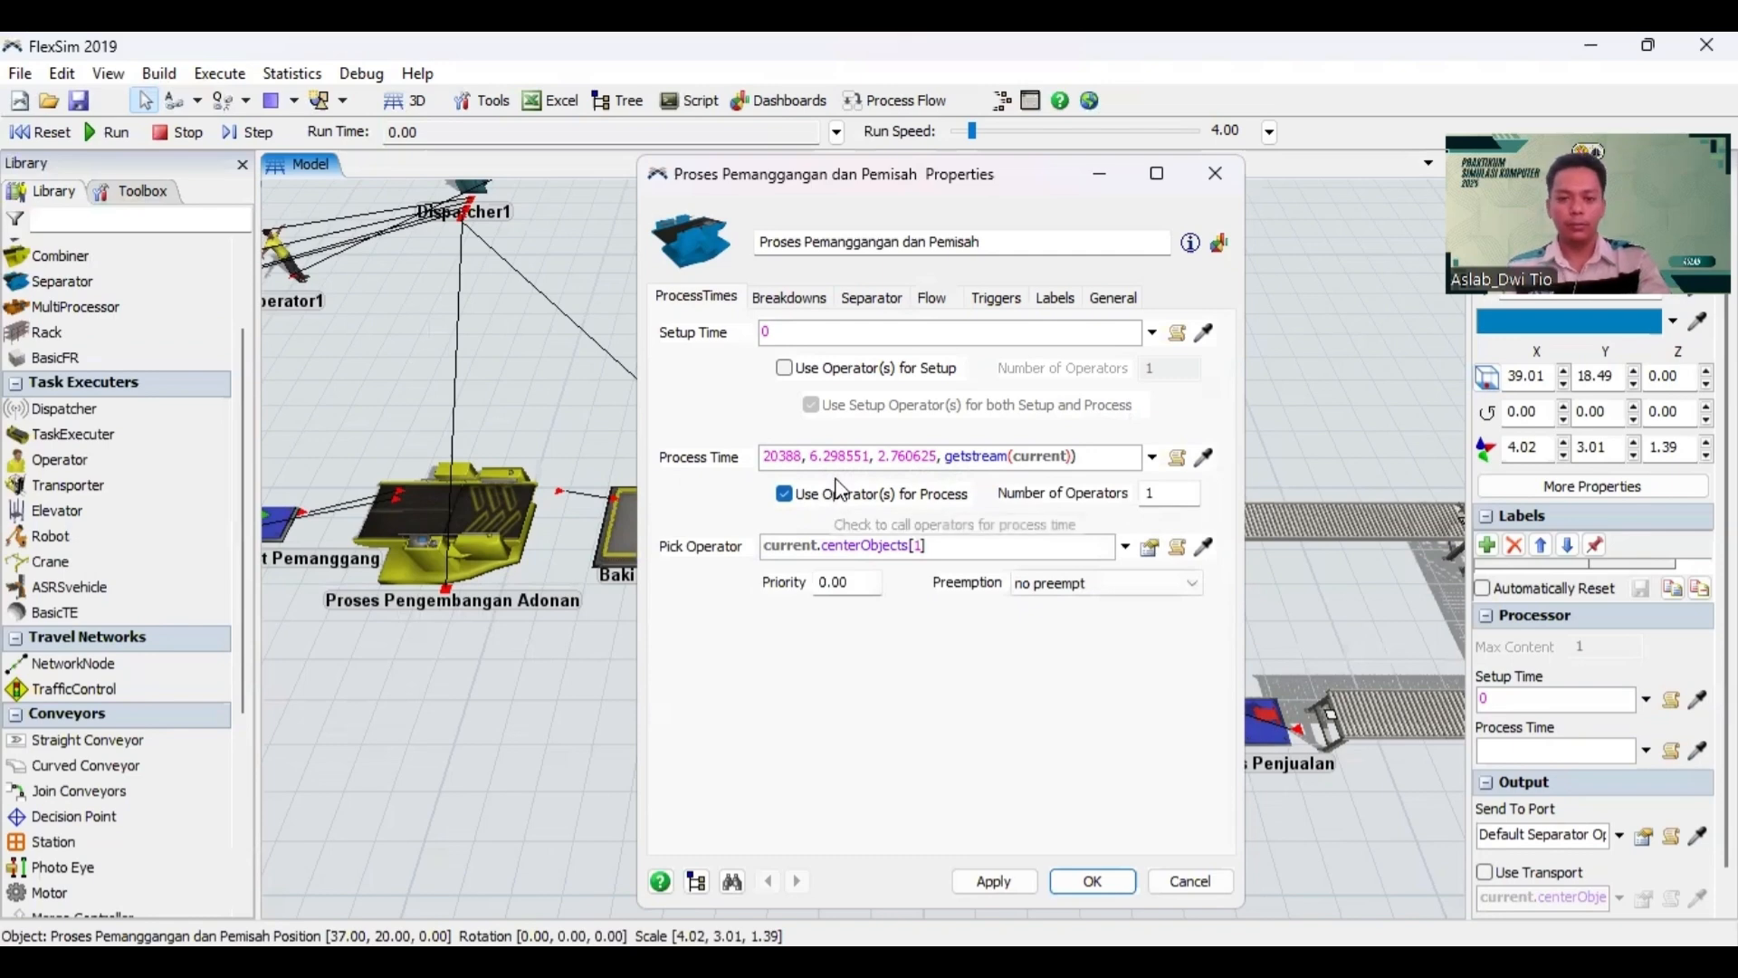
left_click(879, 308)
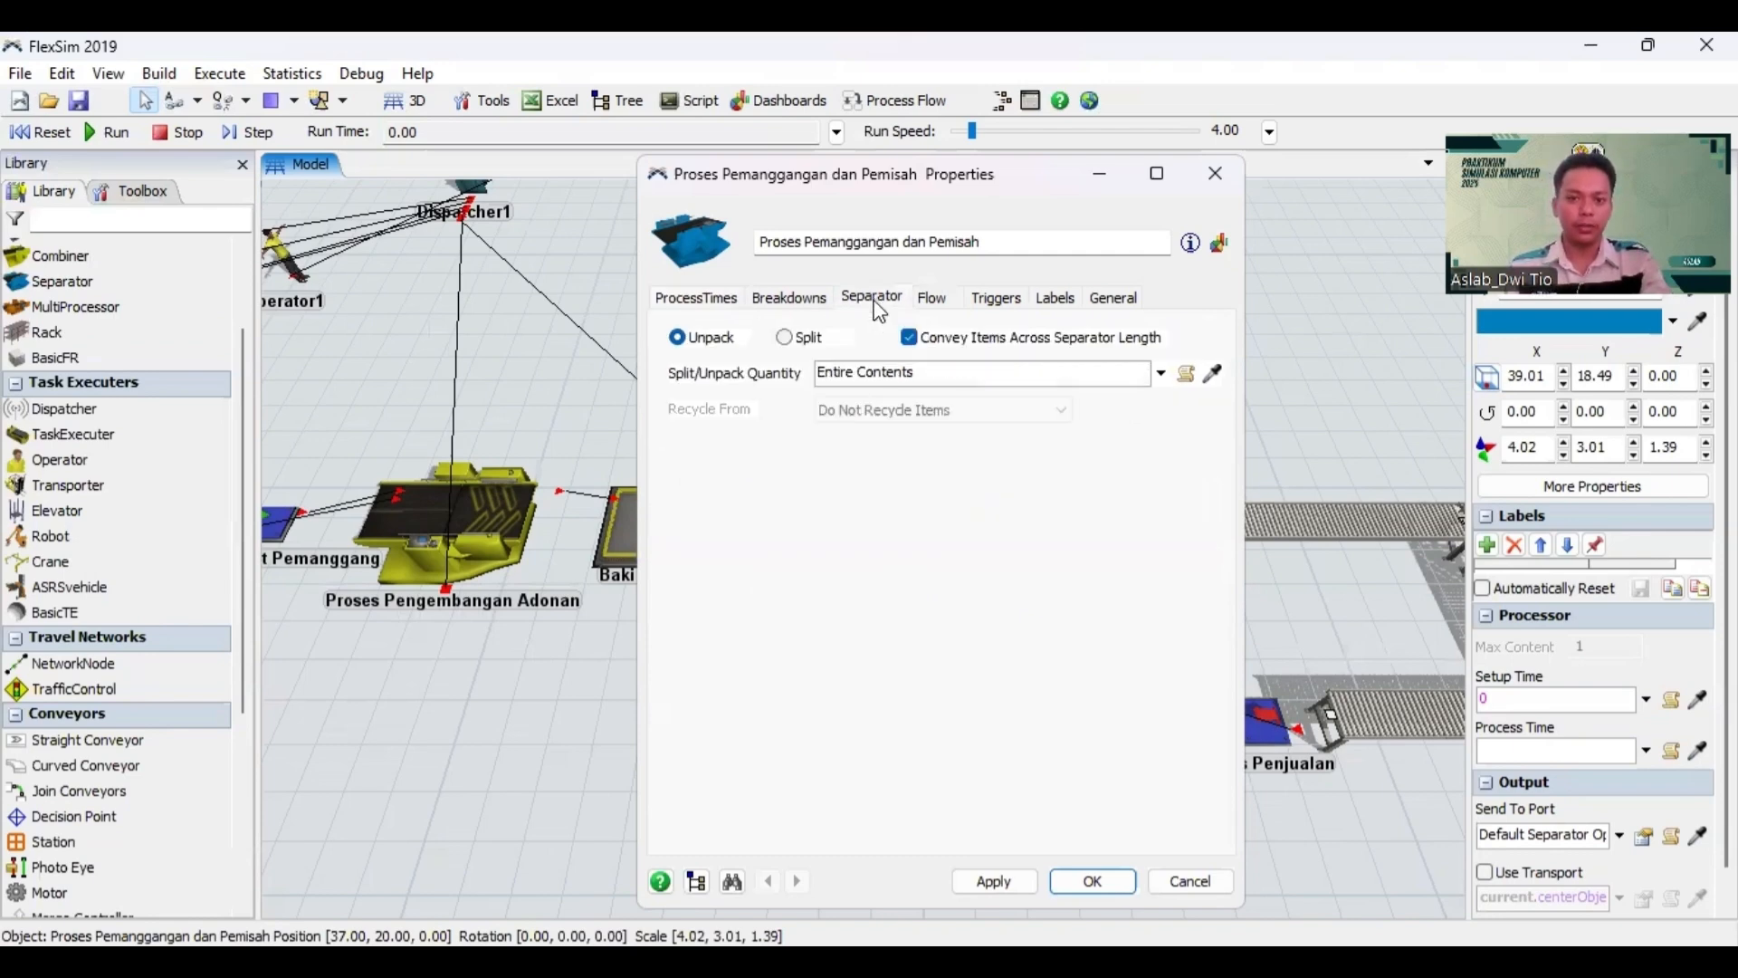
left_click(927, 301)
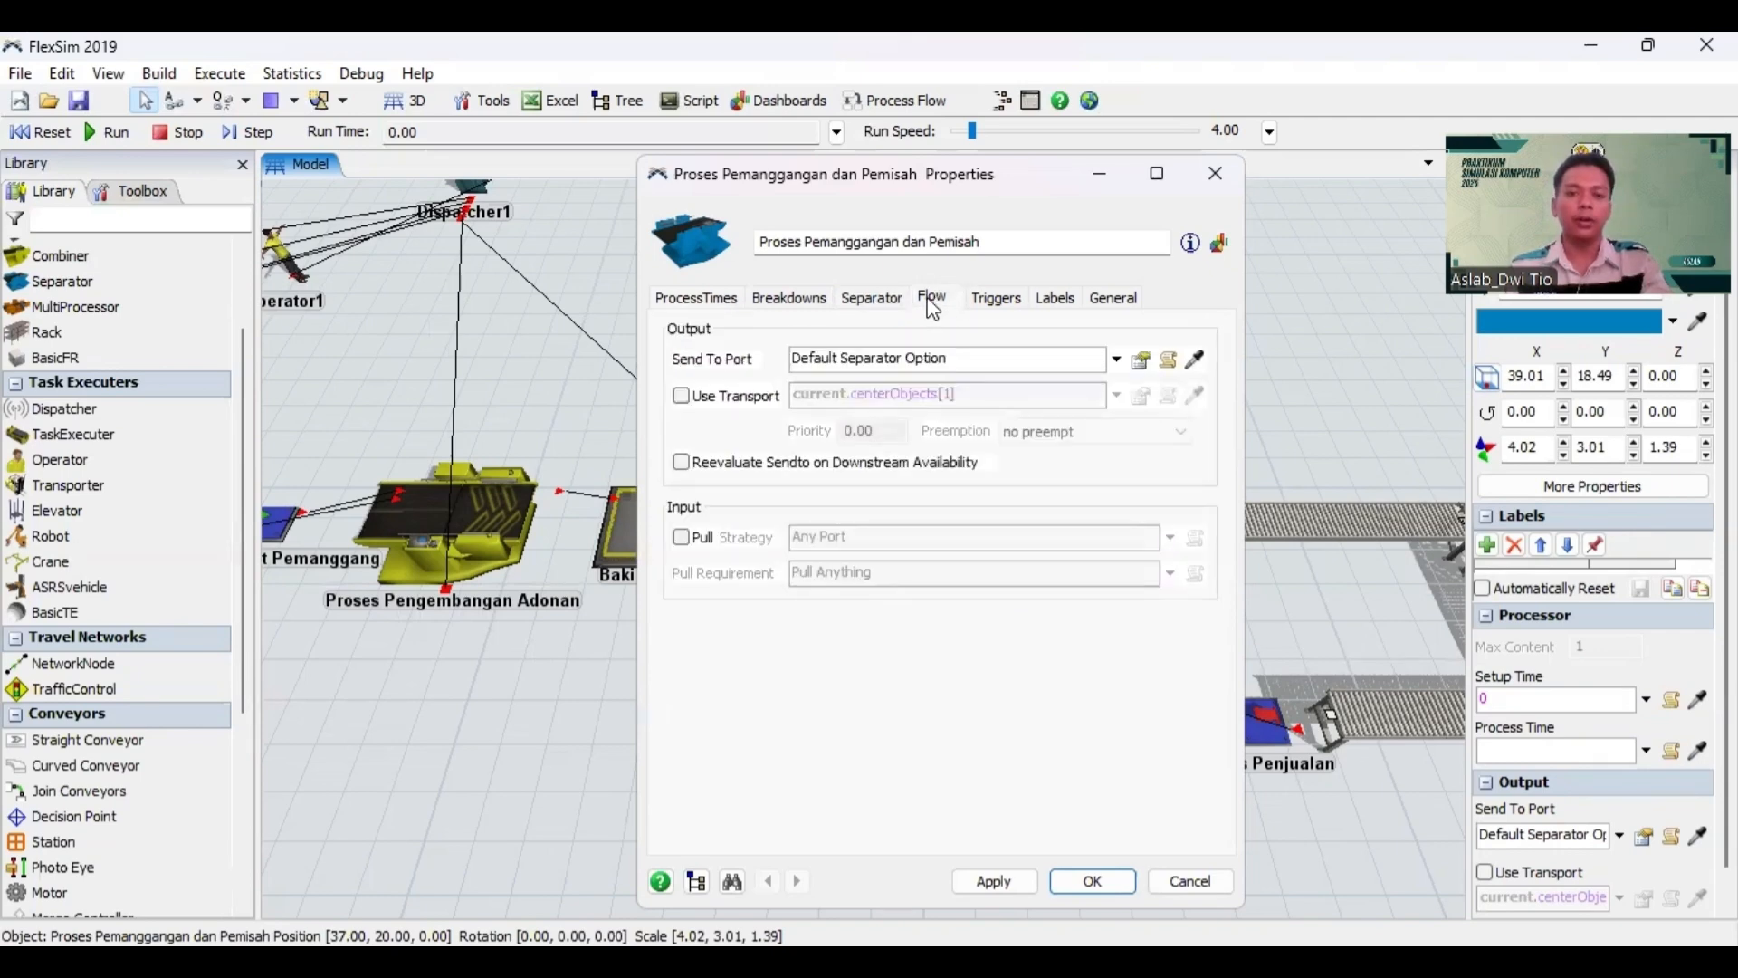
left_click(735, 301)
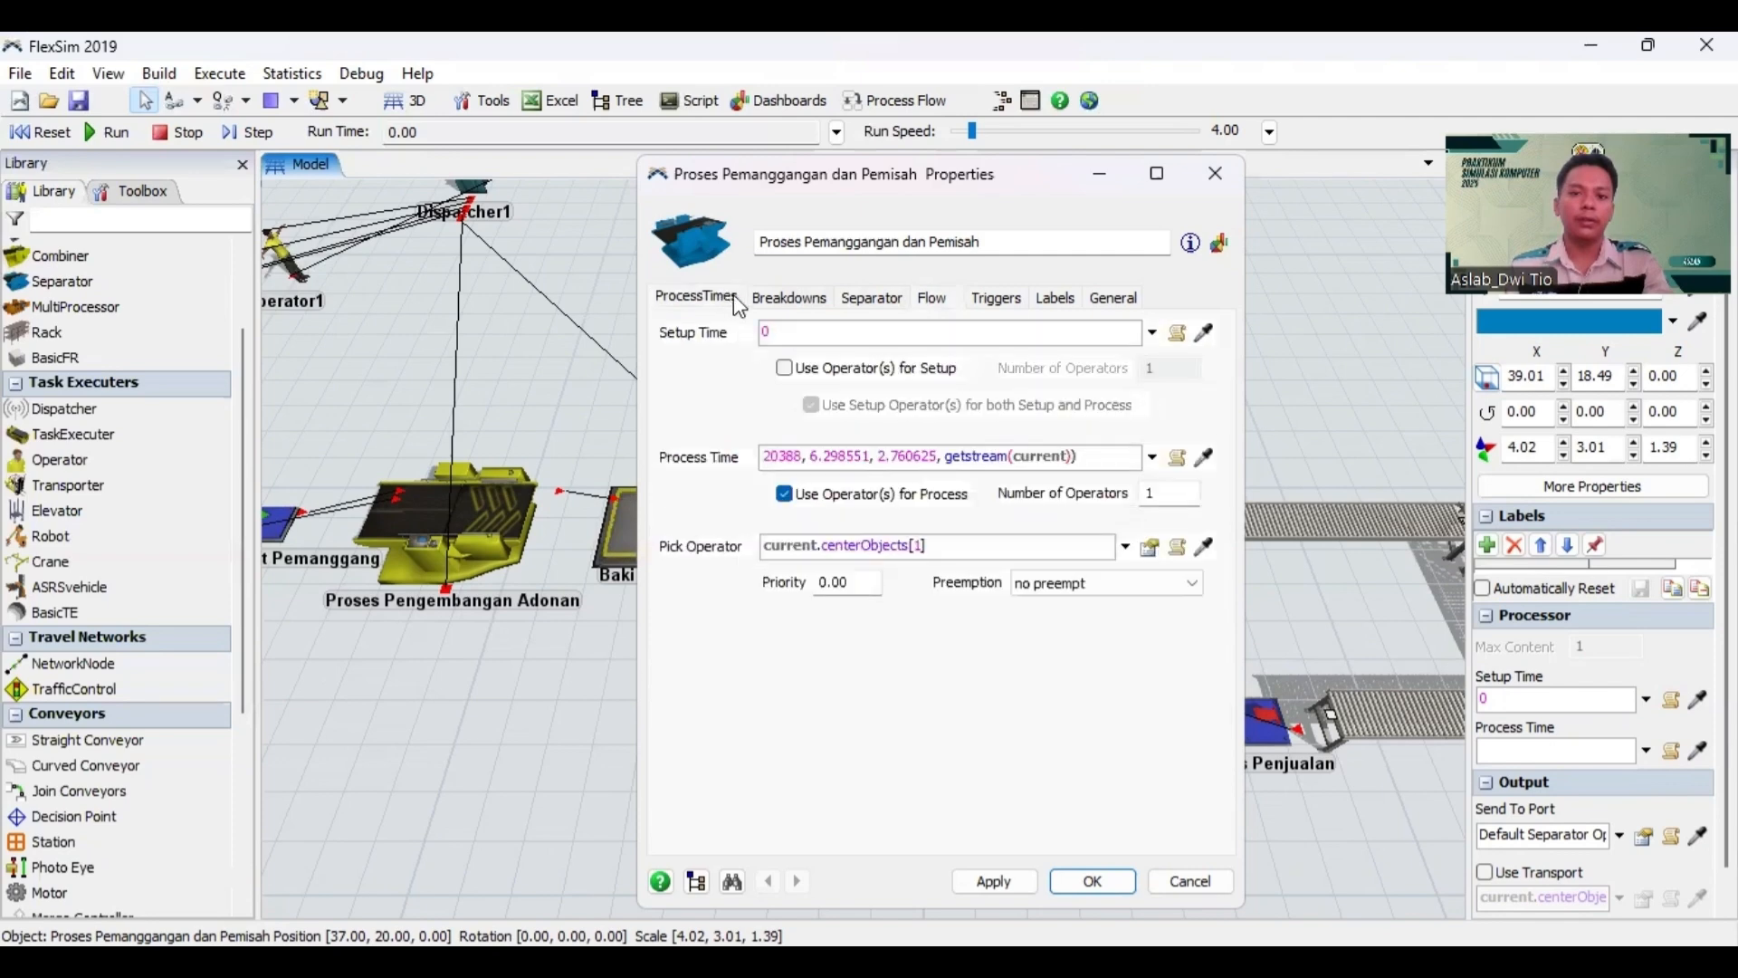
left_click(992, 886)
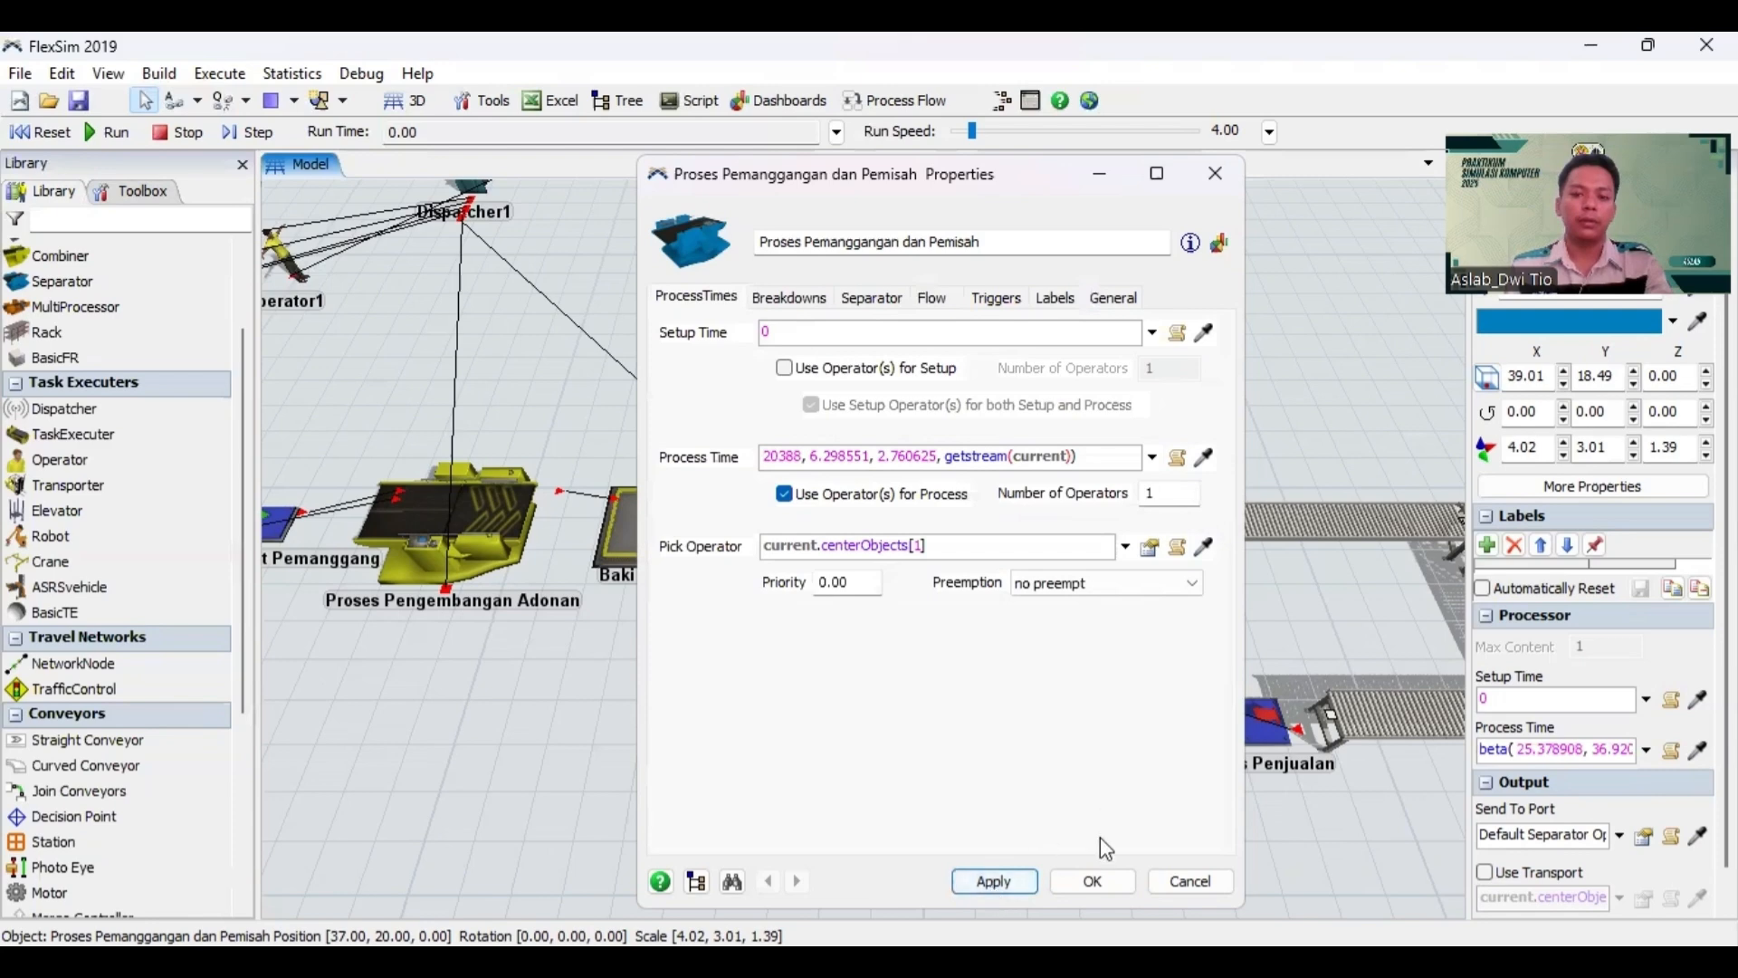
left_click(1085, 887)
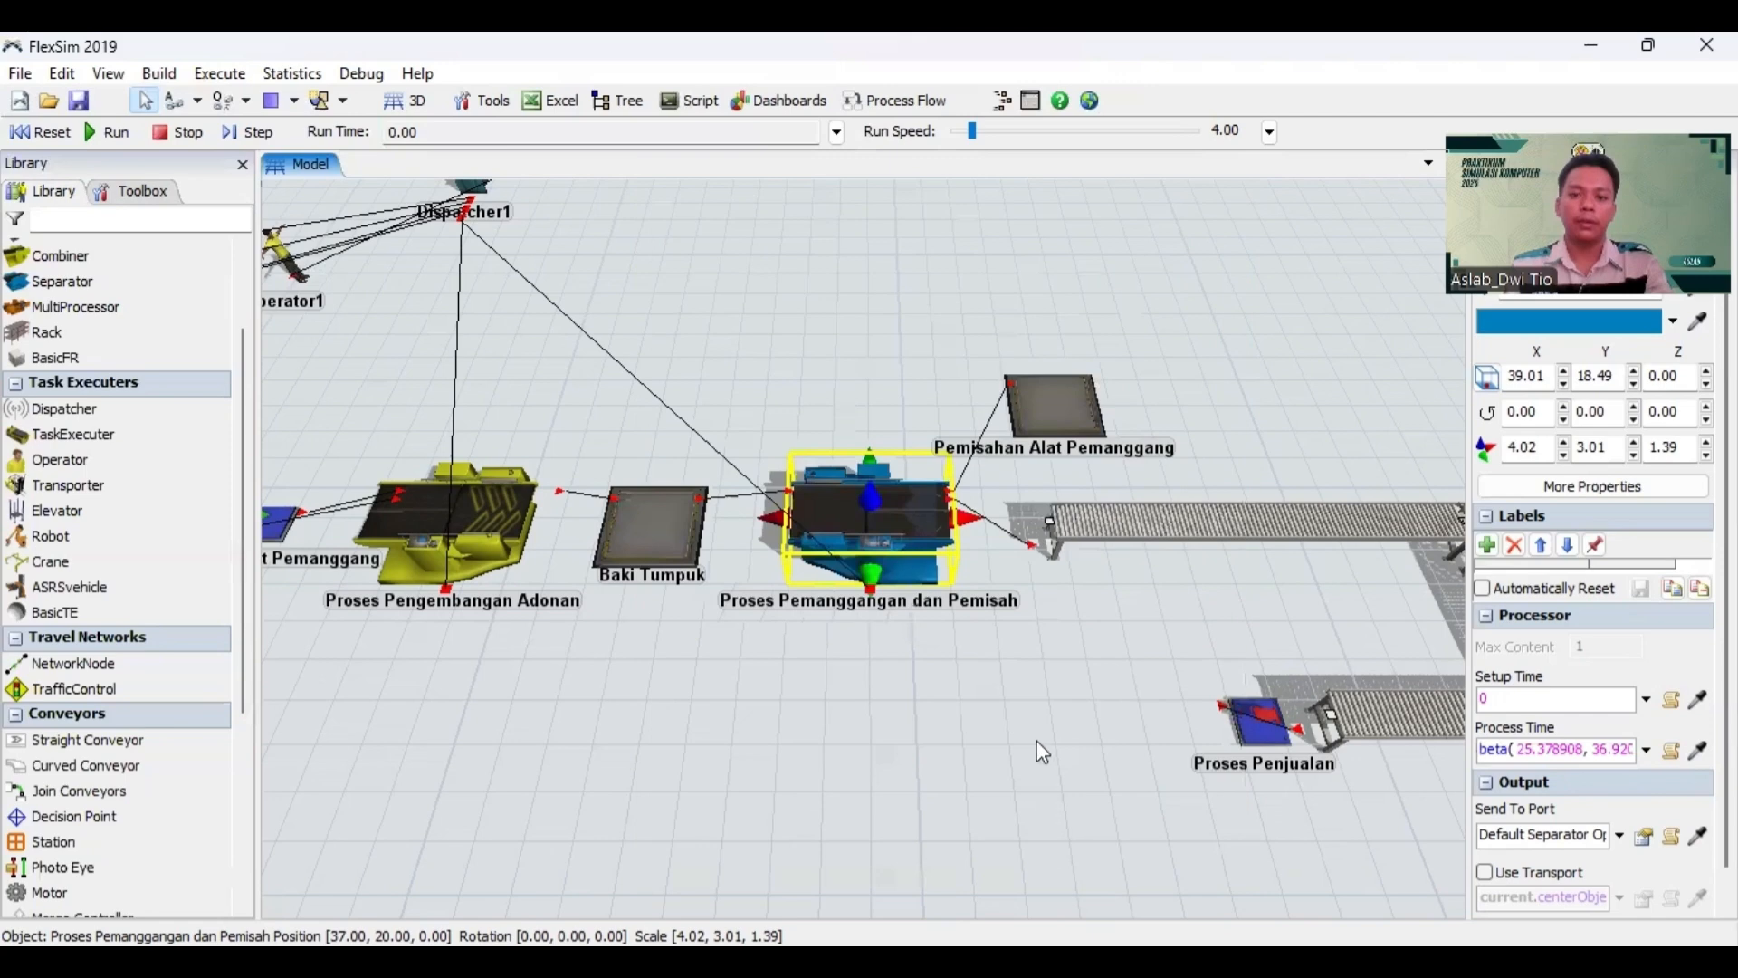
Step: Set the Pemisahan Alat Pemanggang queue's maximum content to 500 and enable batching with a target batch size of 5
left_click_drag(1109, 659, 986, 553)
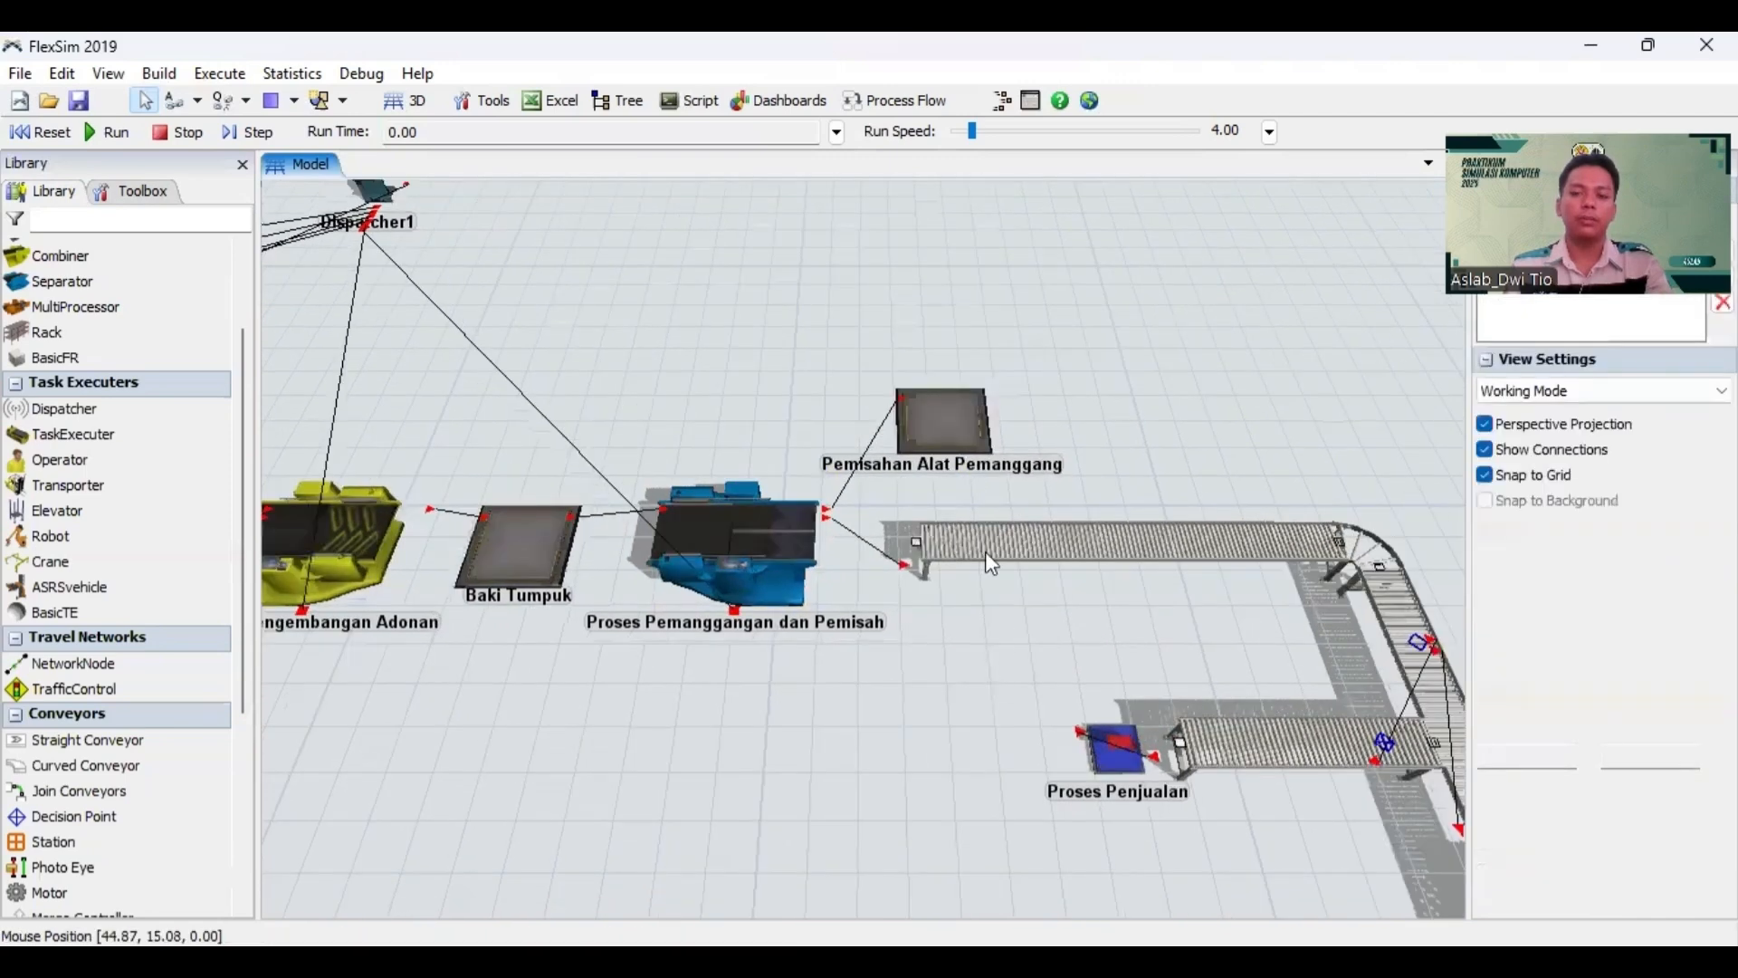
left_click(954, 422)
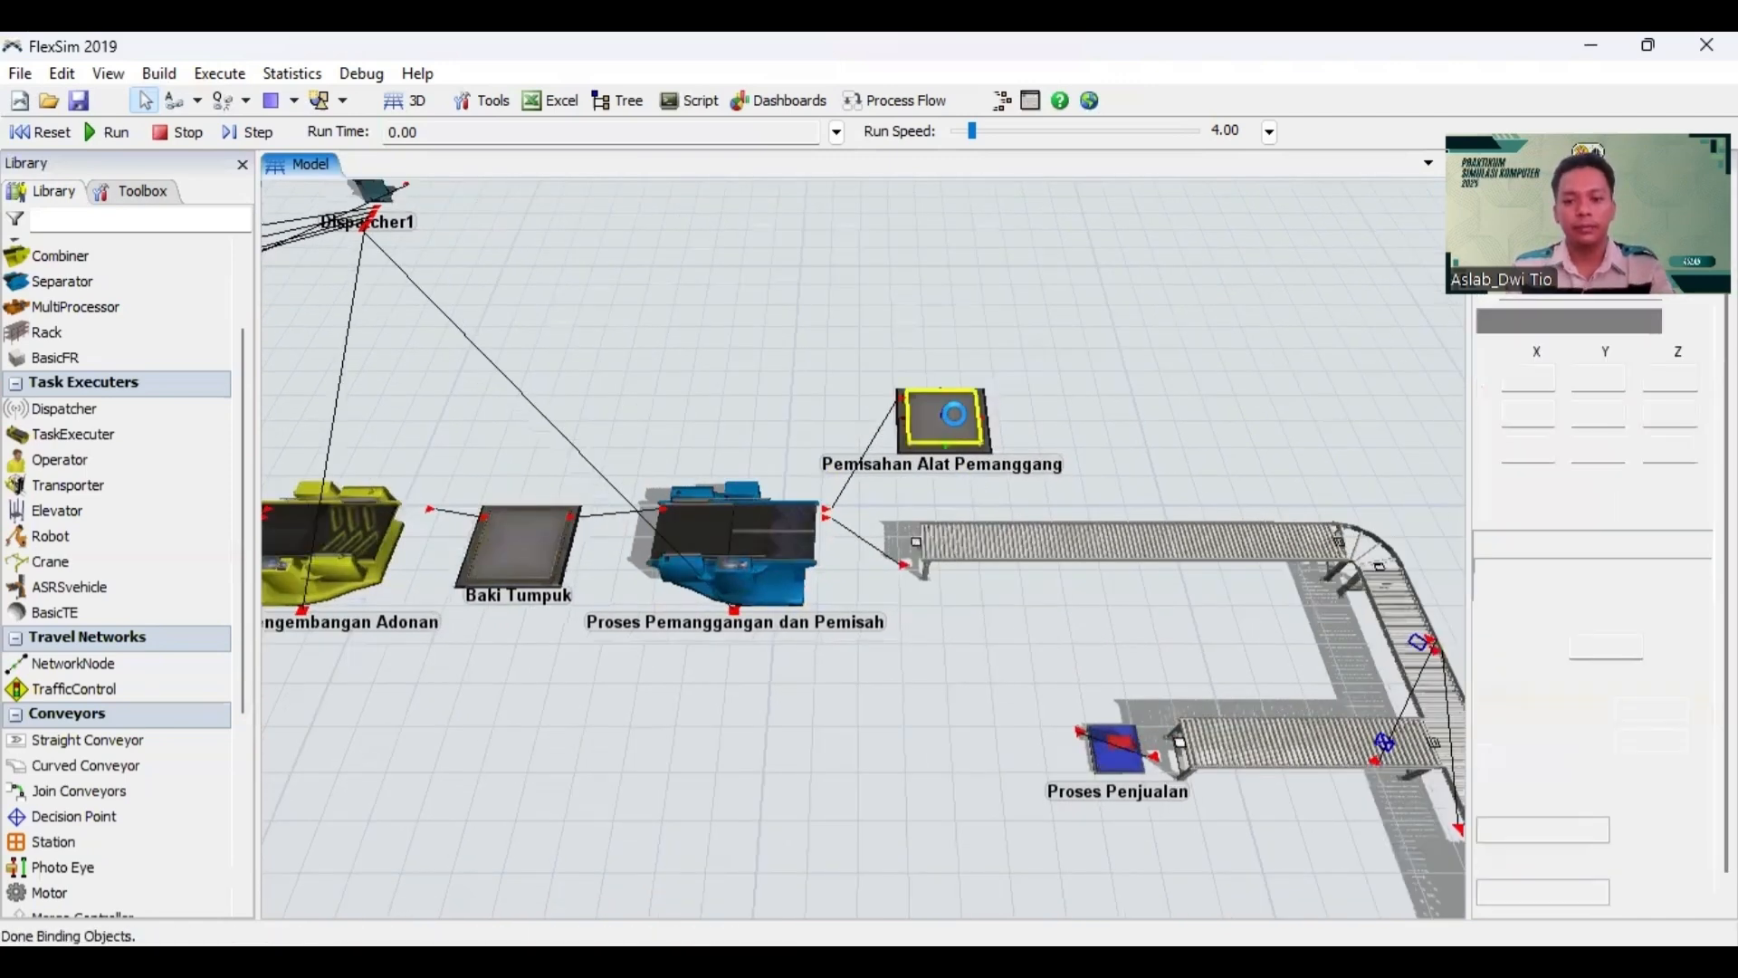
double_click(955, 423)
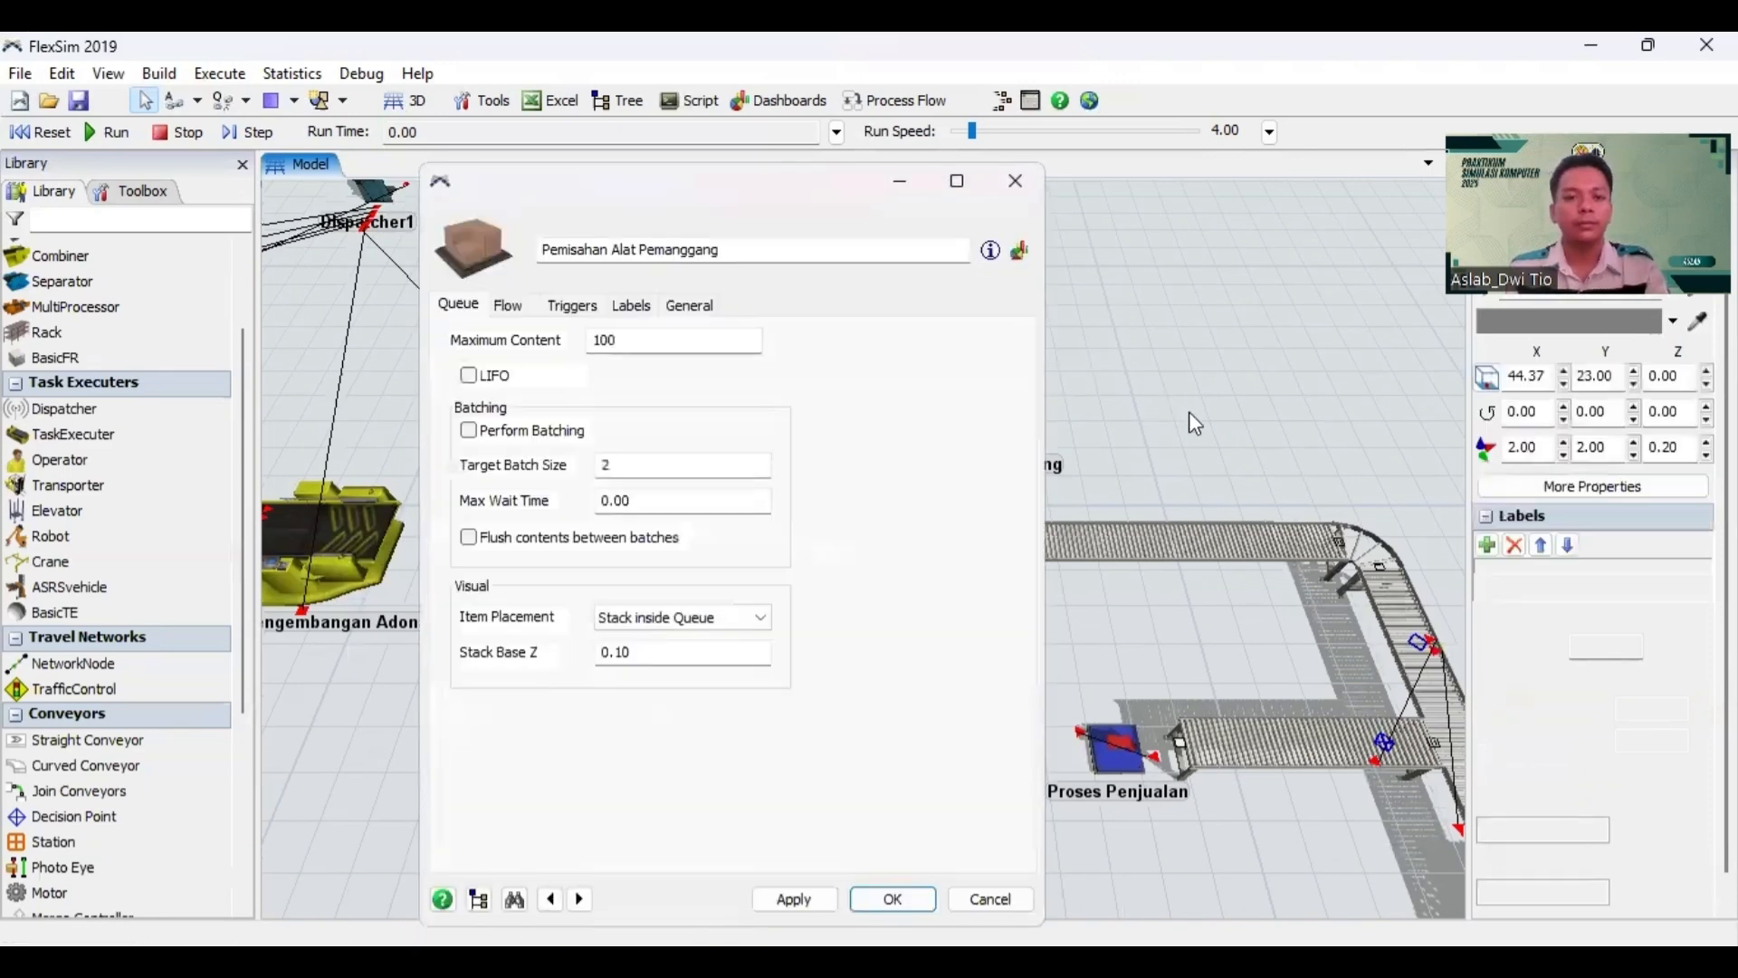
double_click(672, 335)
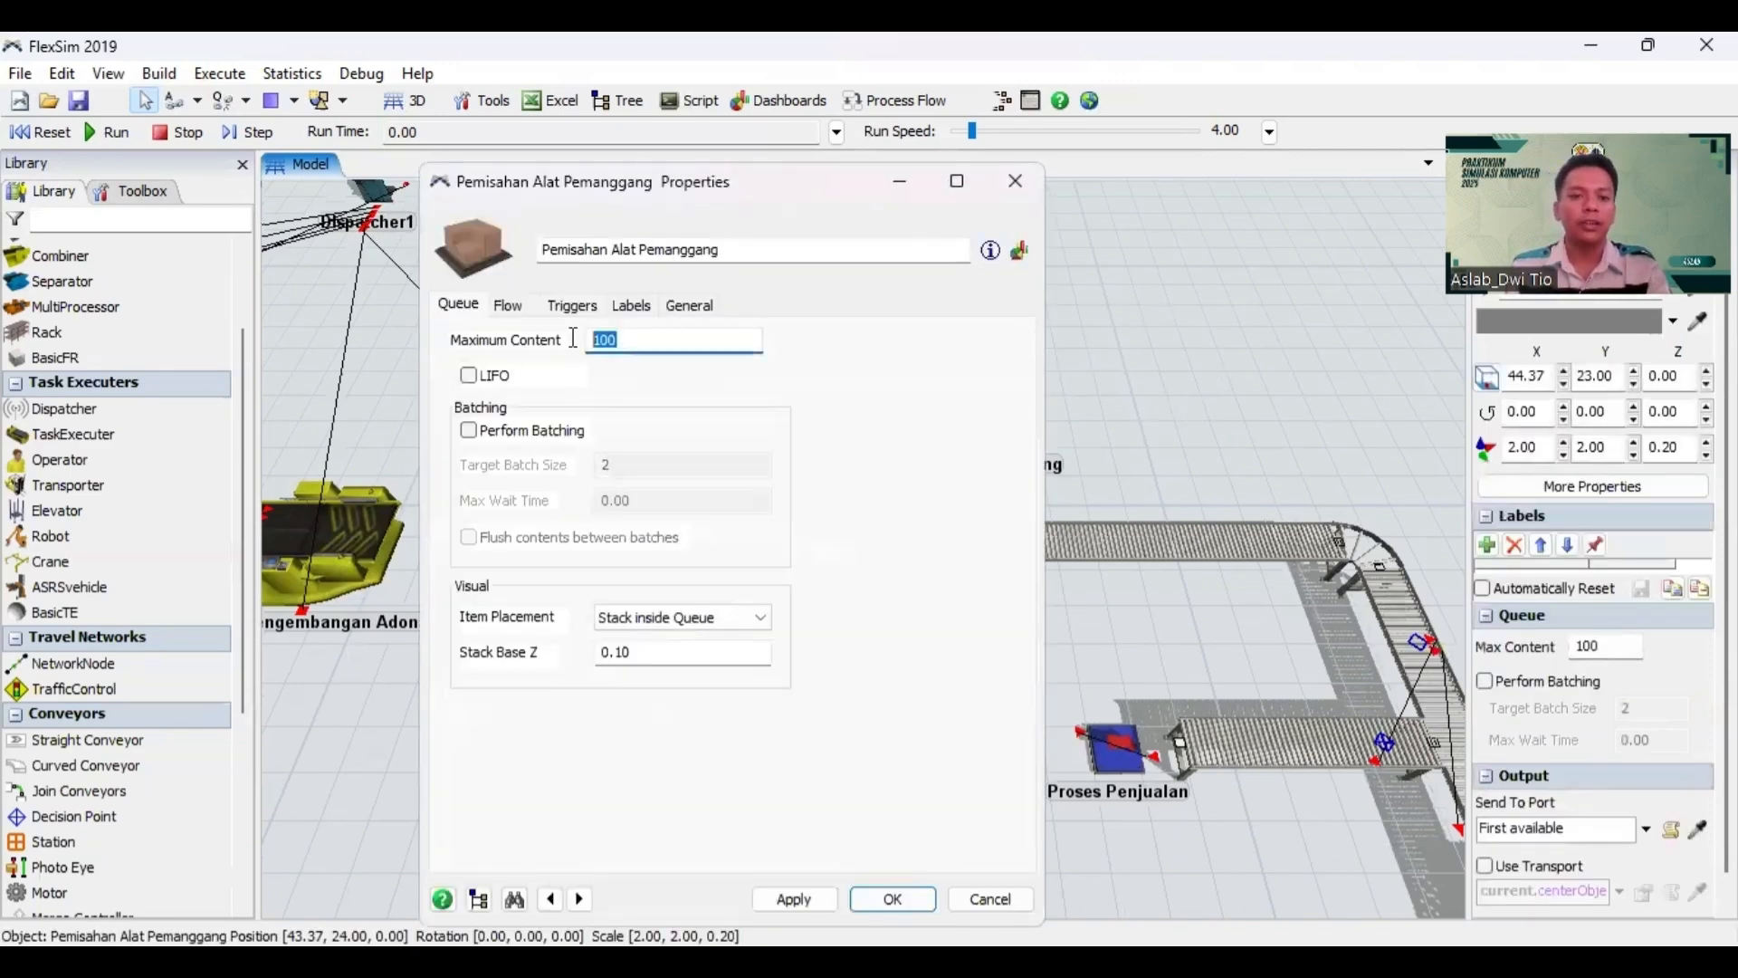
type("500")
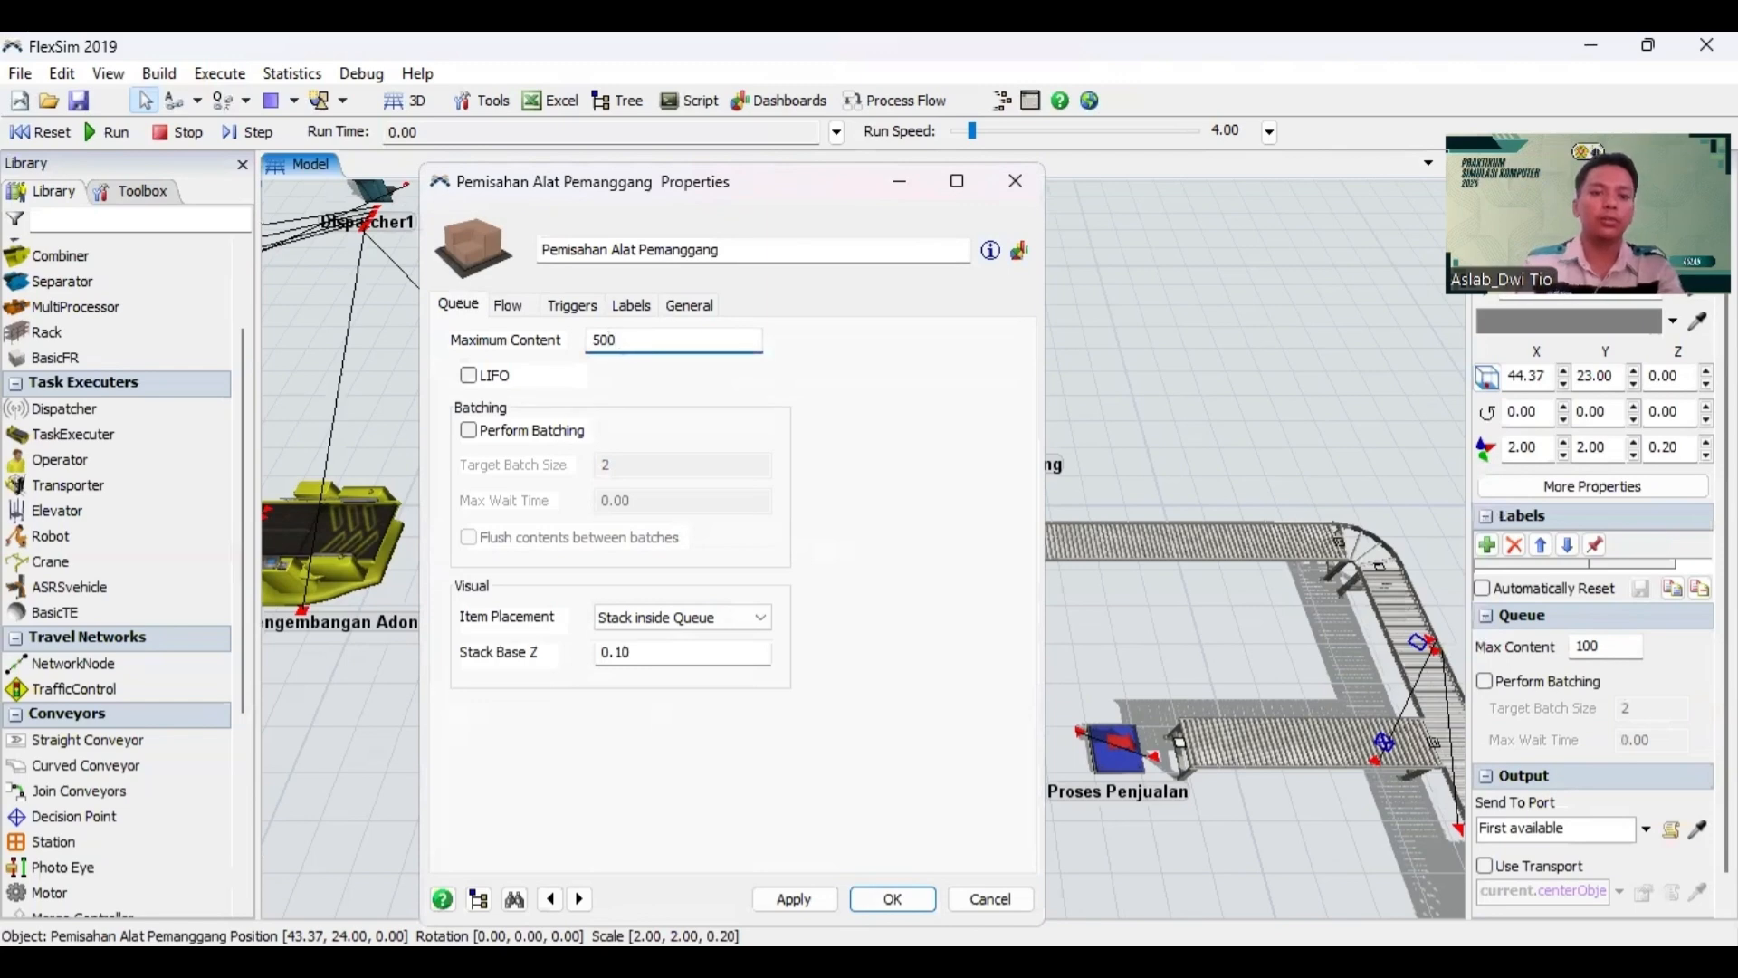
left_click(469, 431)
left_click_drag(650, 465, 591, 467)
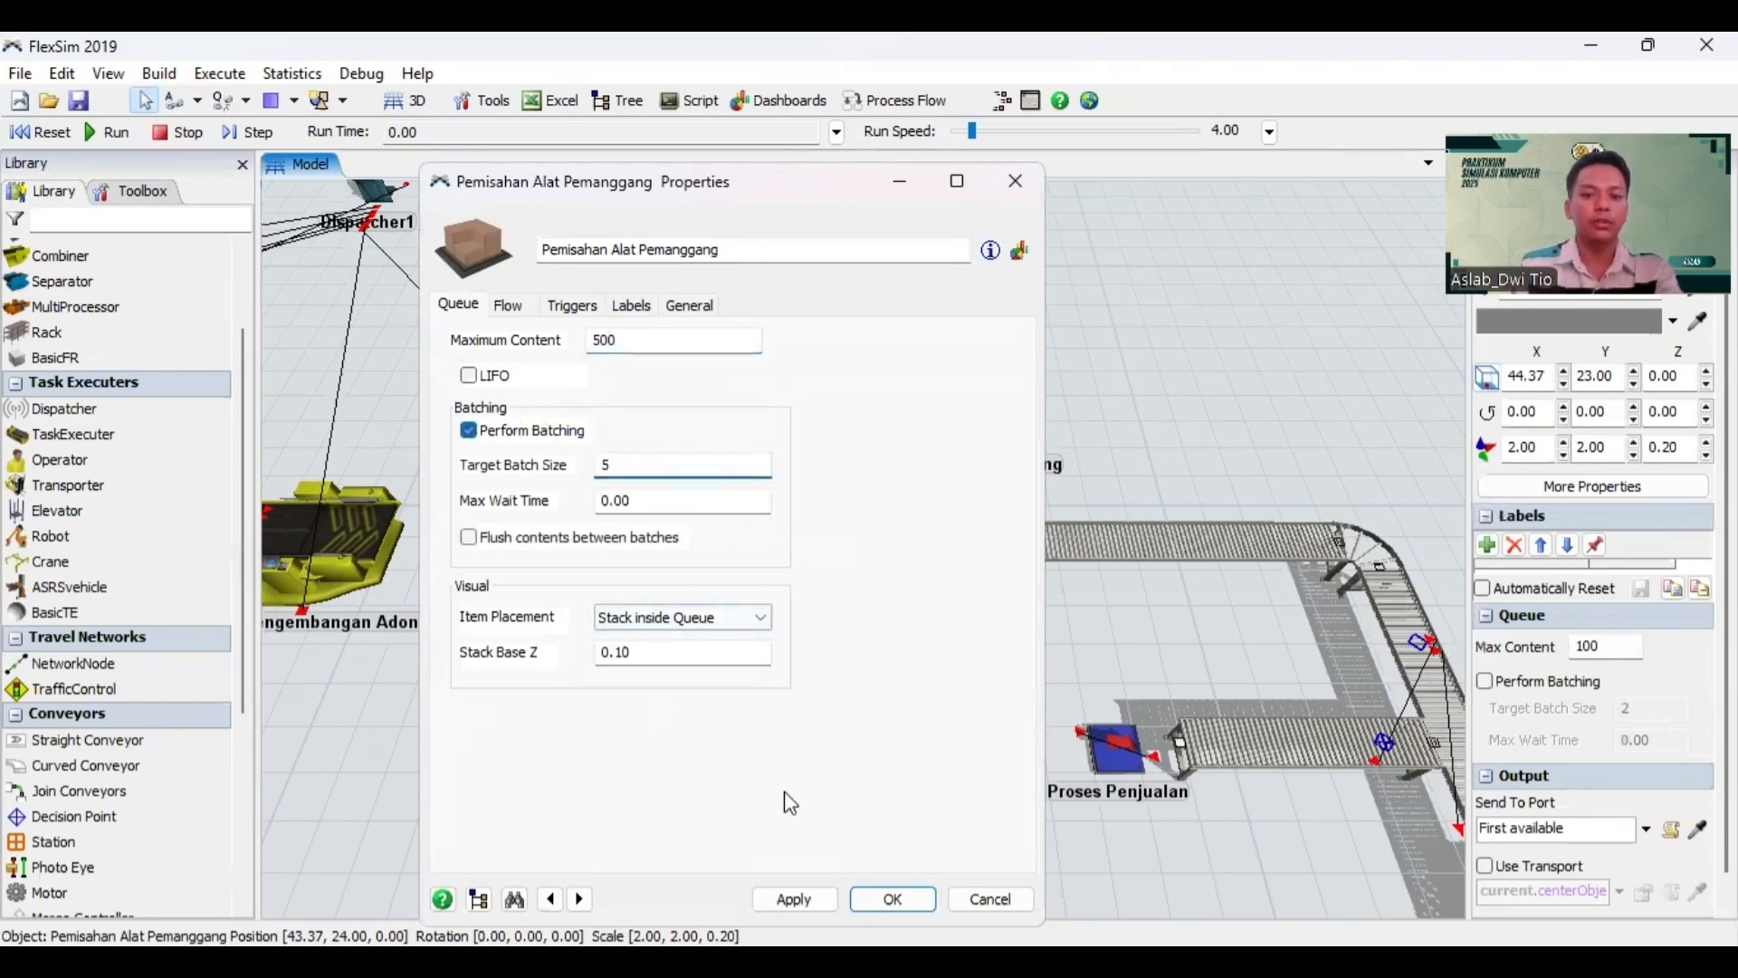
left_click(872, 897)
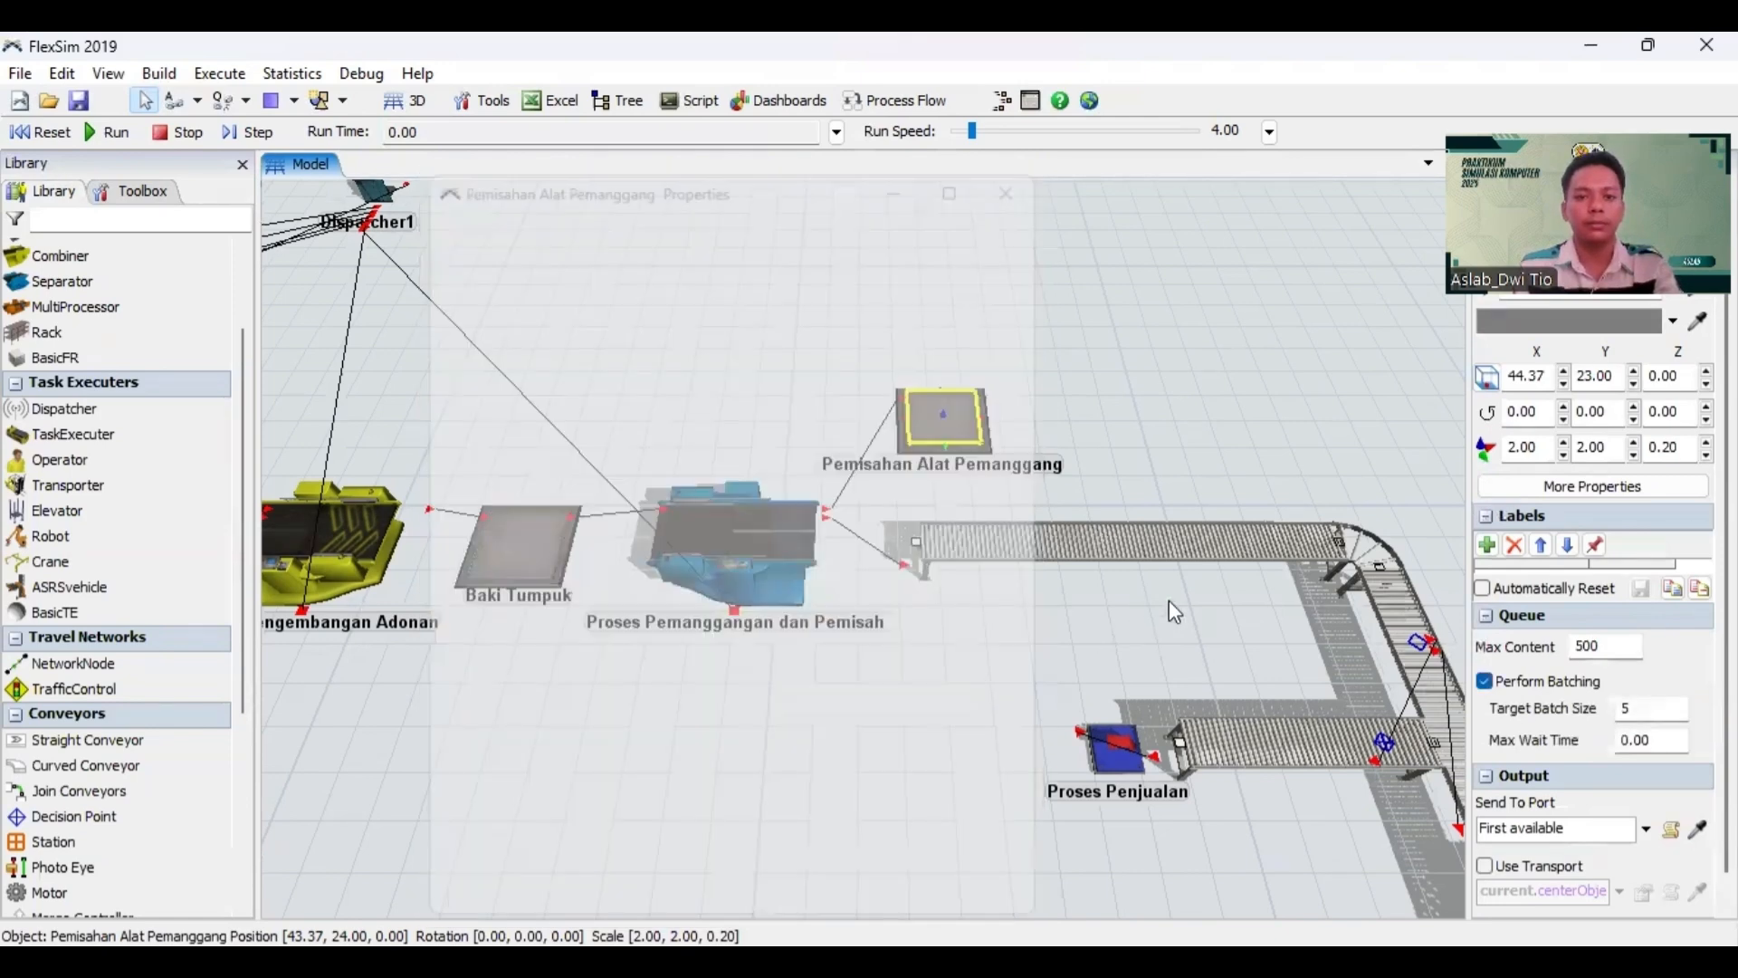
Step: Review the Peletakan Kertas Roti source's arrival, flow and trigger settings, and close its properties
left_click(1030, 648)
left_click_drag(1030, 650, 513, 518)
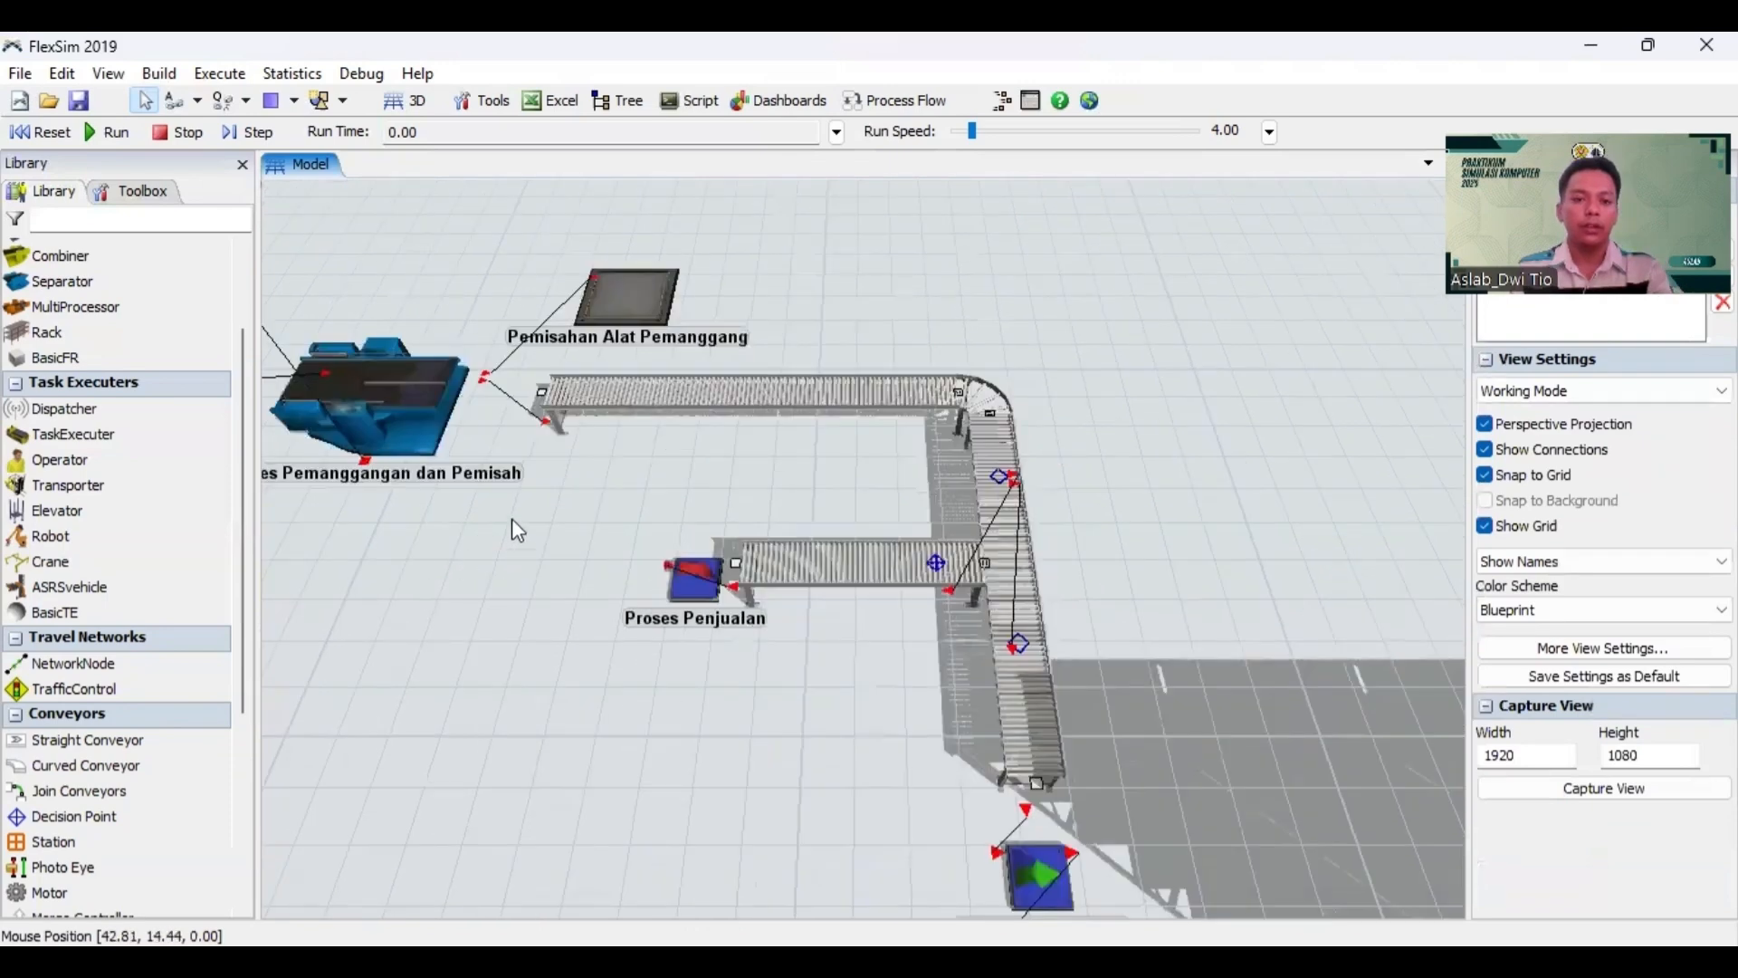
left_click_drag(817, 489, 705, 368)
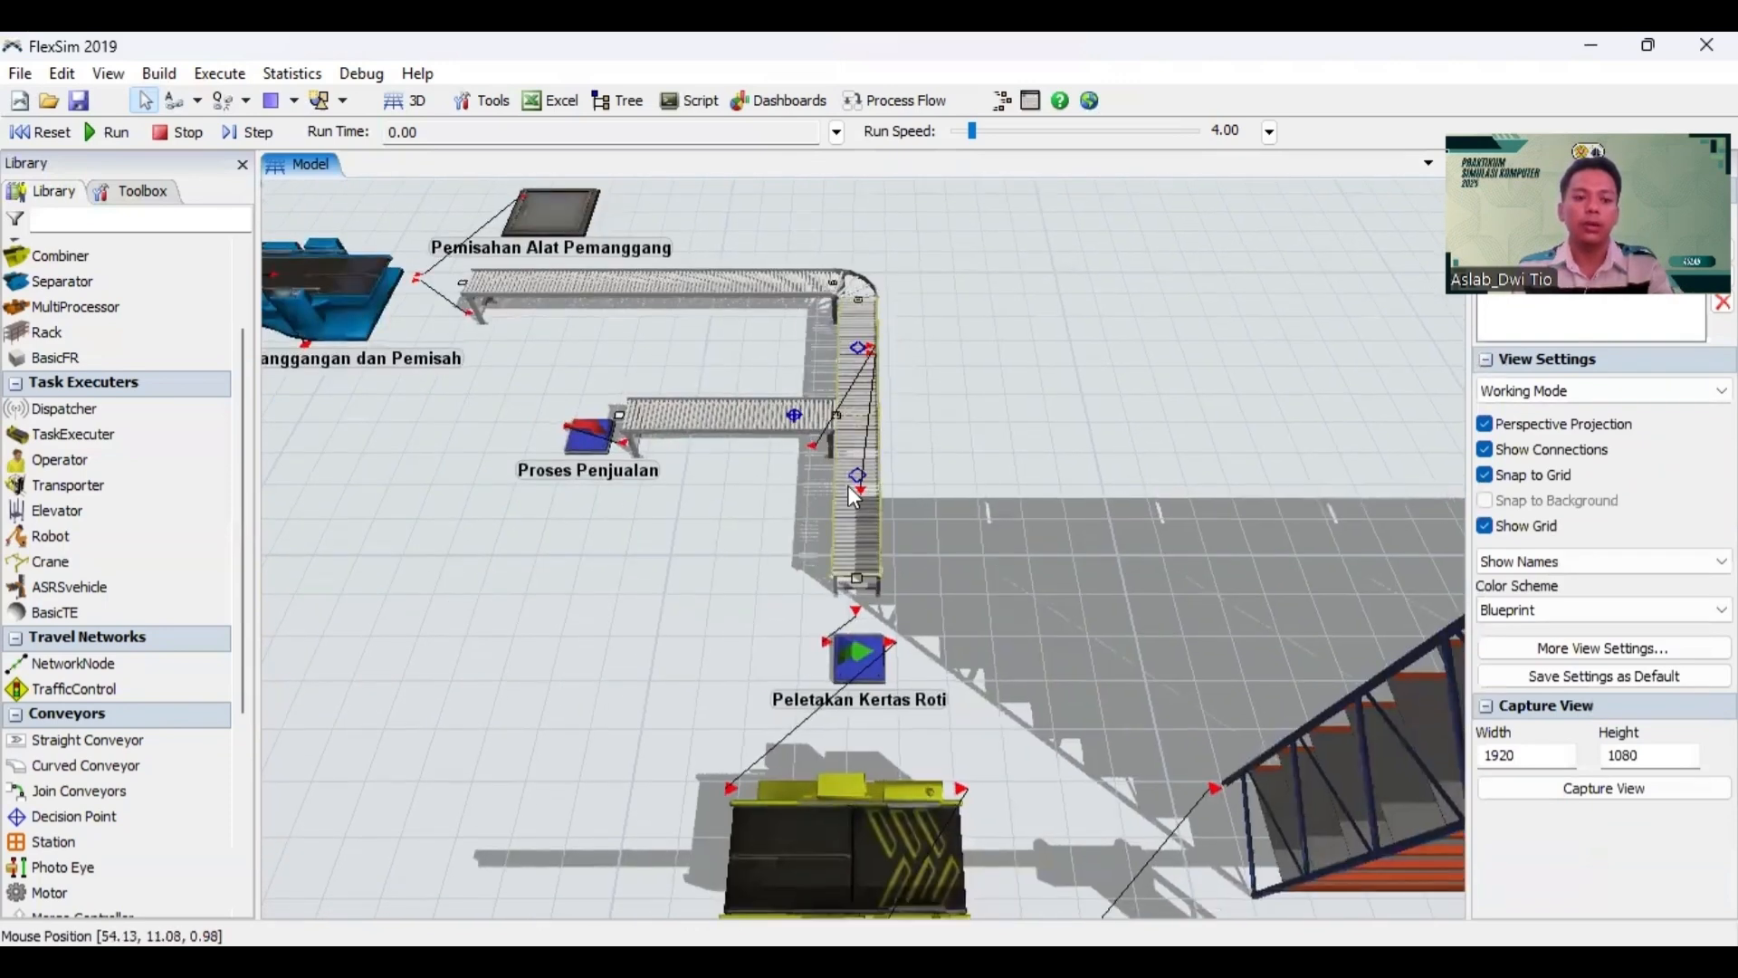
scroll(1019, 473, "up", 3)
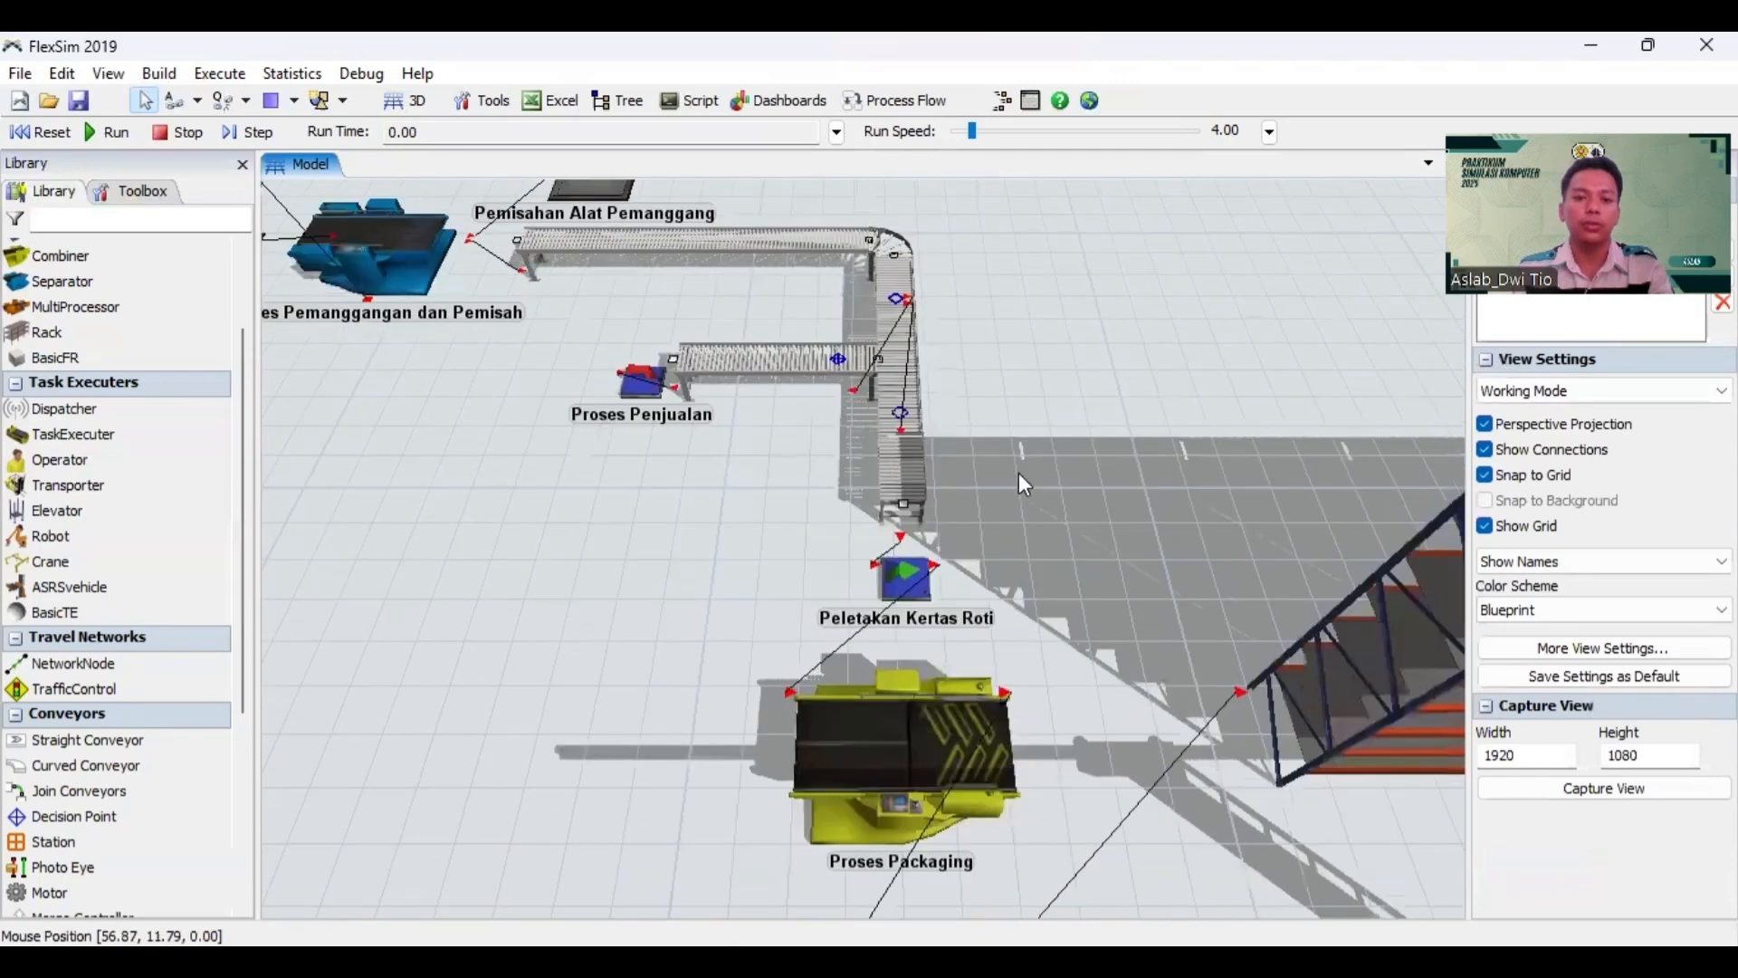
scroll(1115, 465, "down", 3)
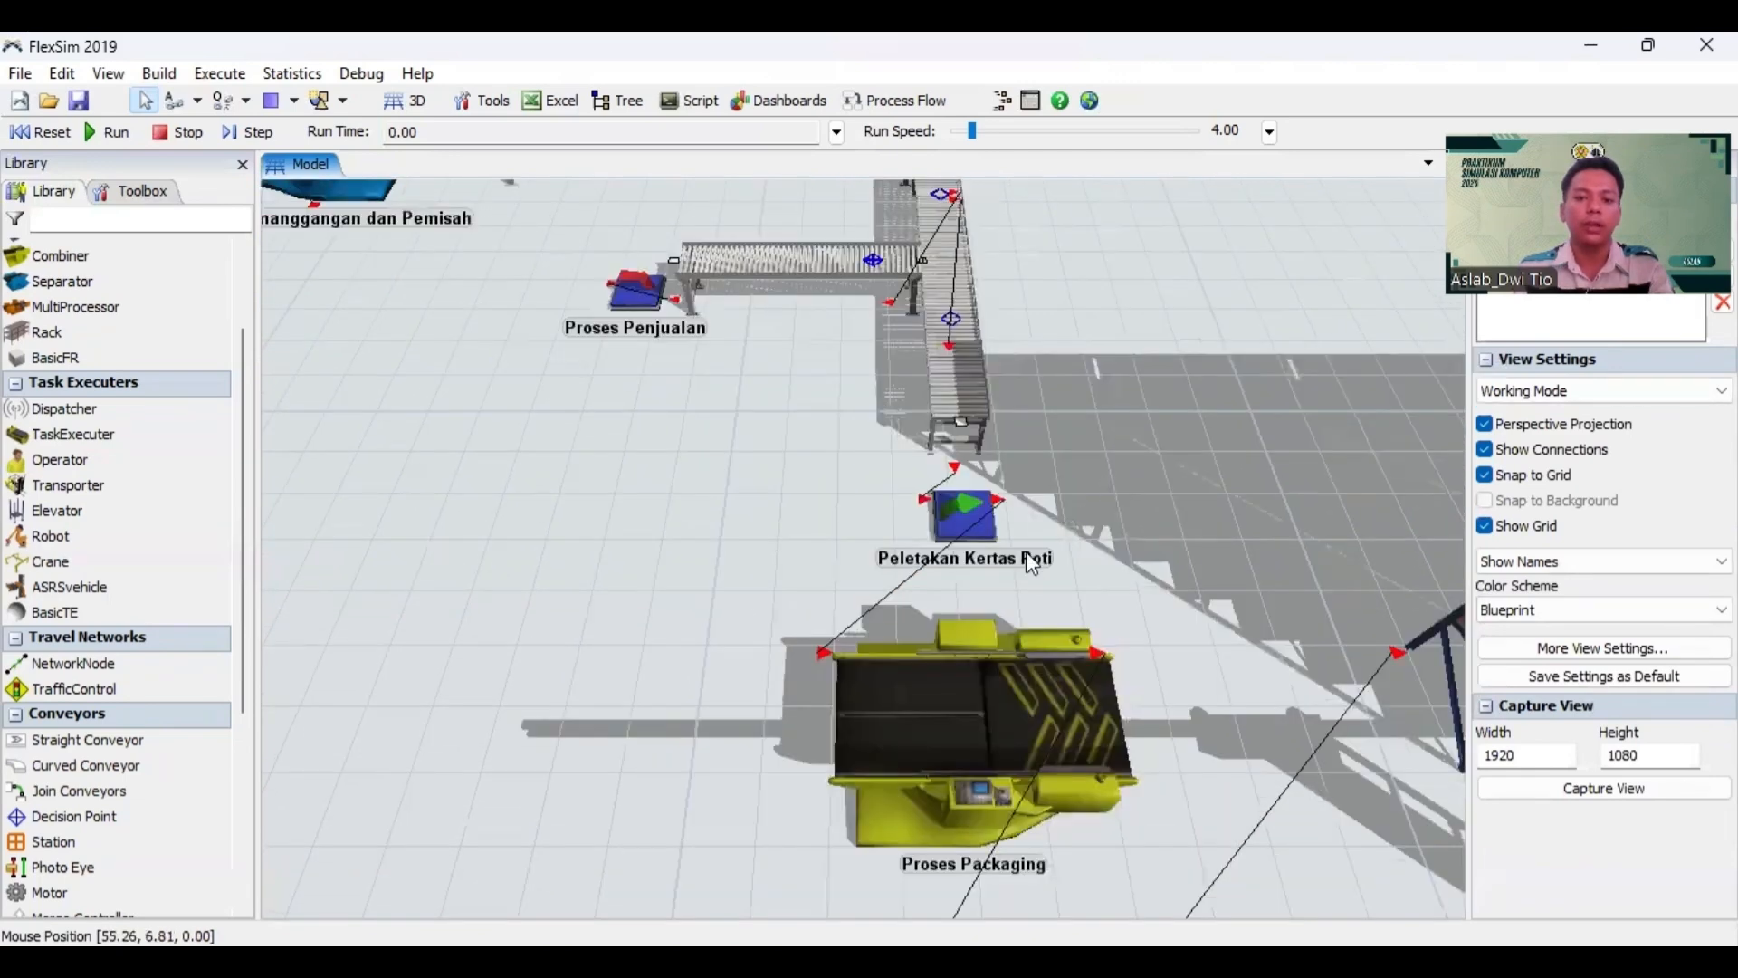
left_click(987, 535)
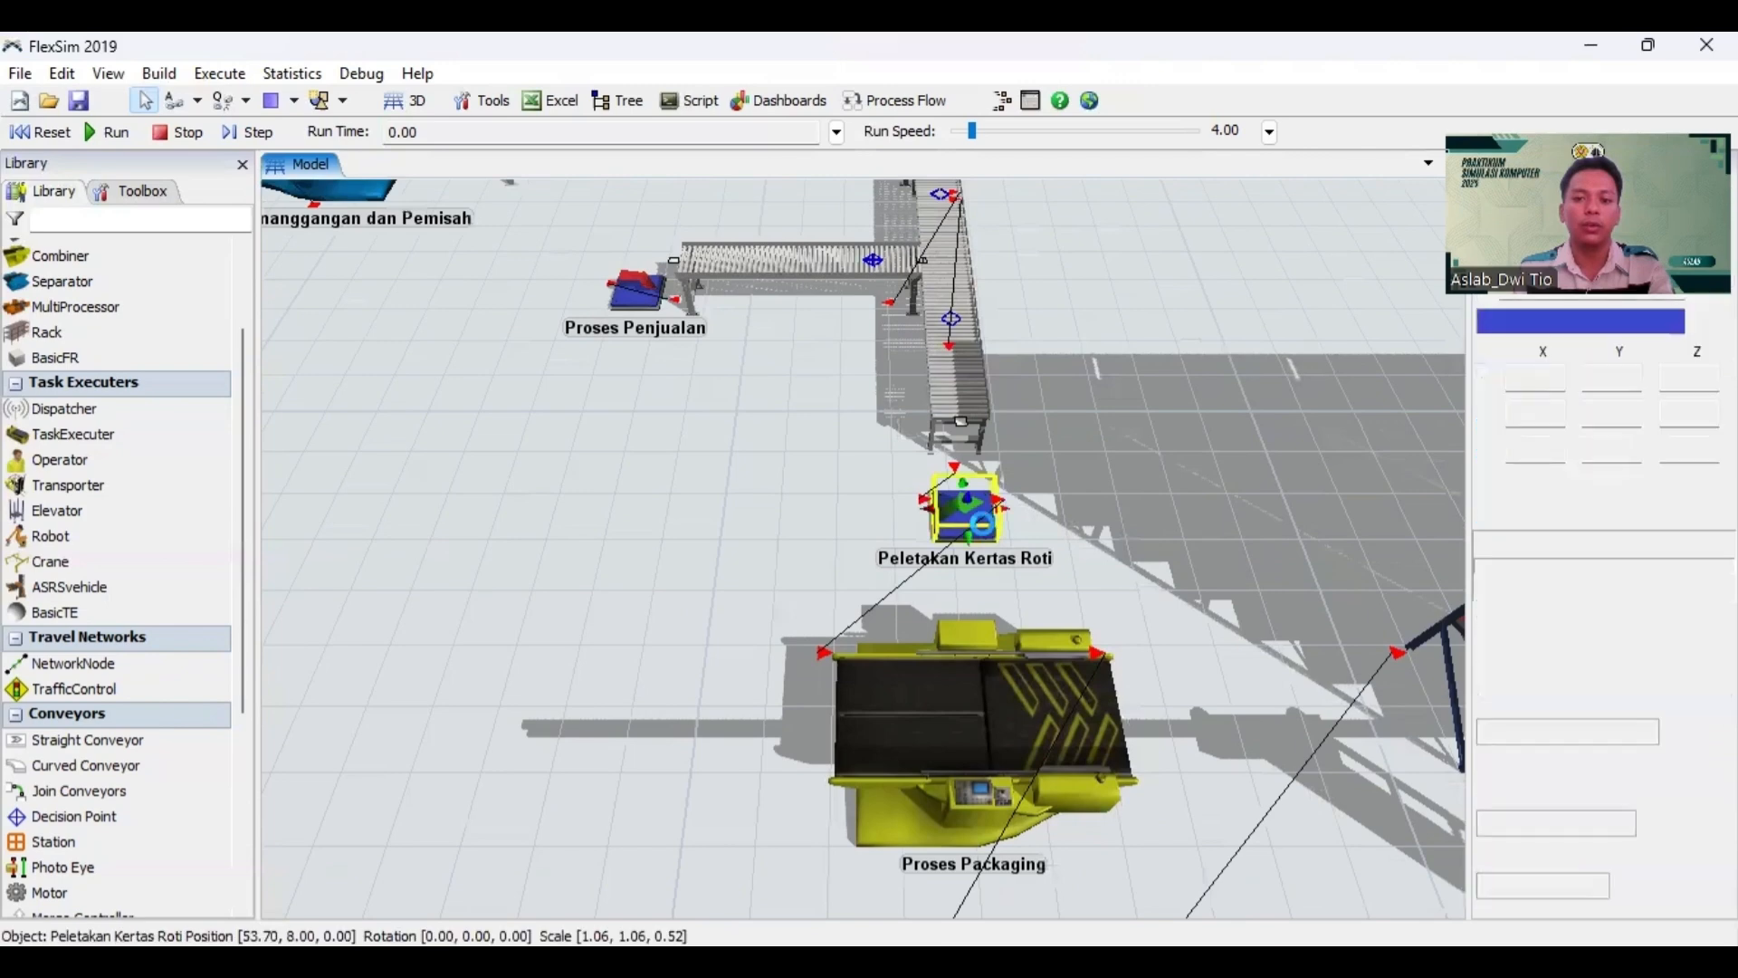
double_click(986, 510)
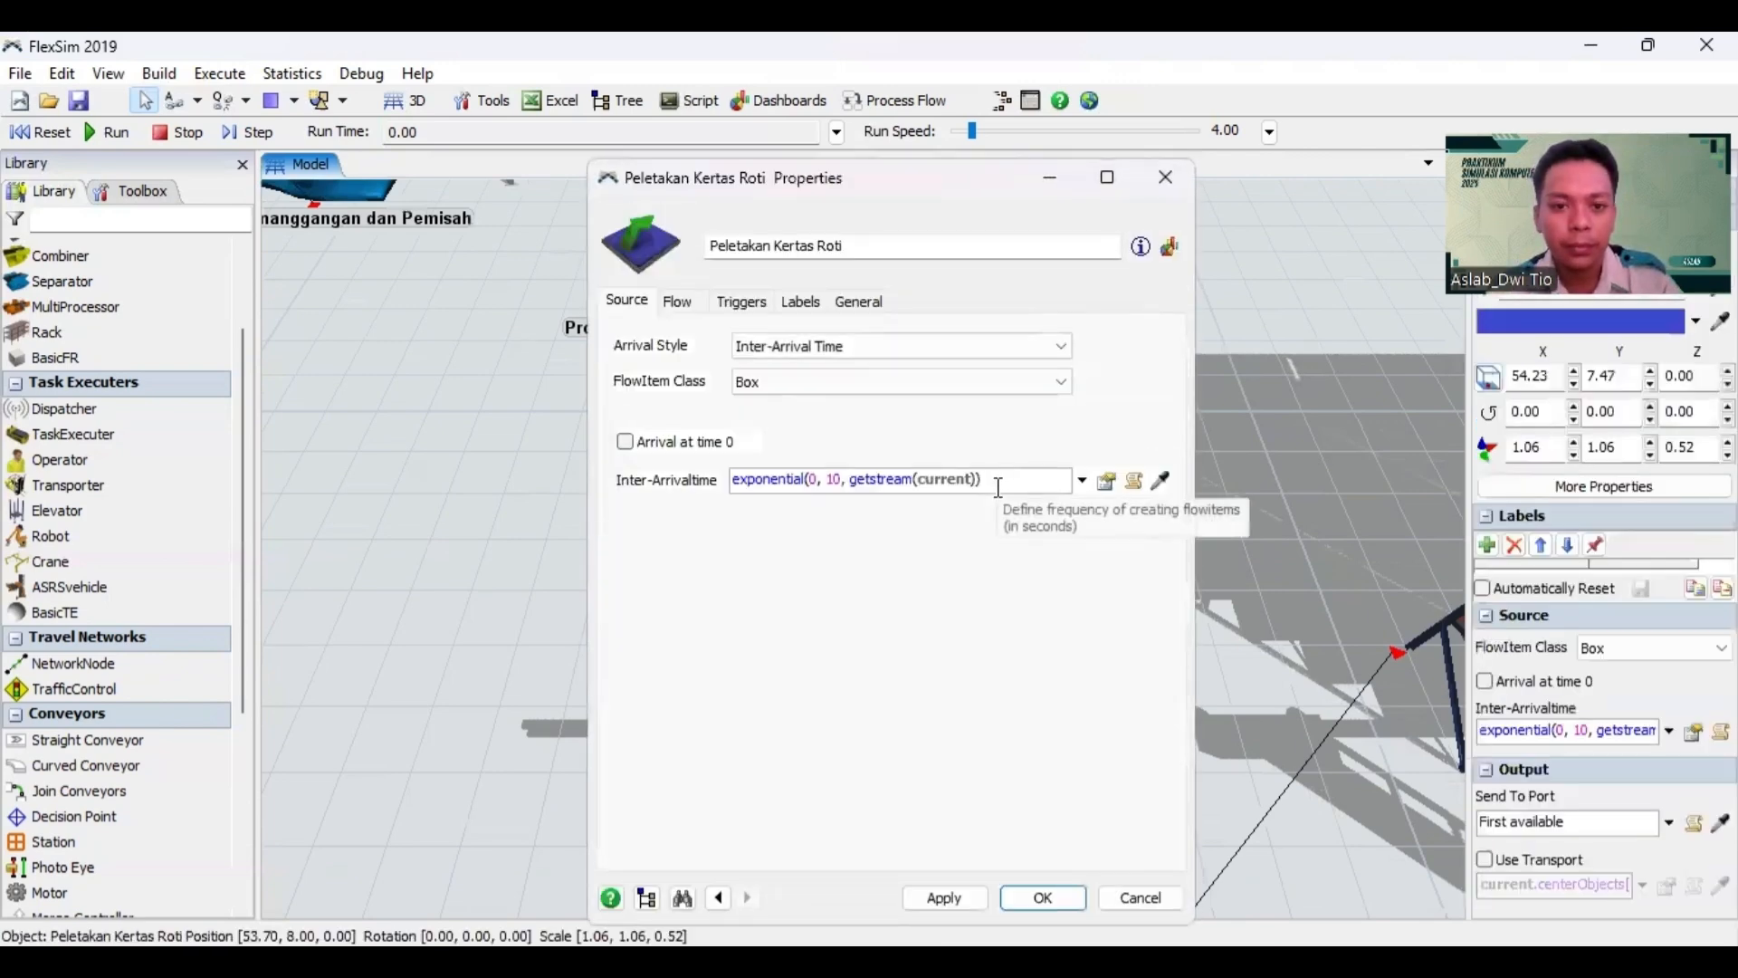
left_click(680, 302)
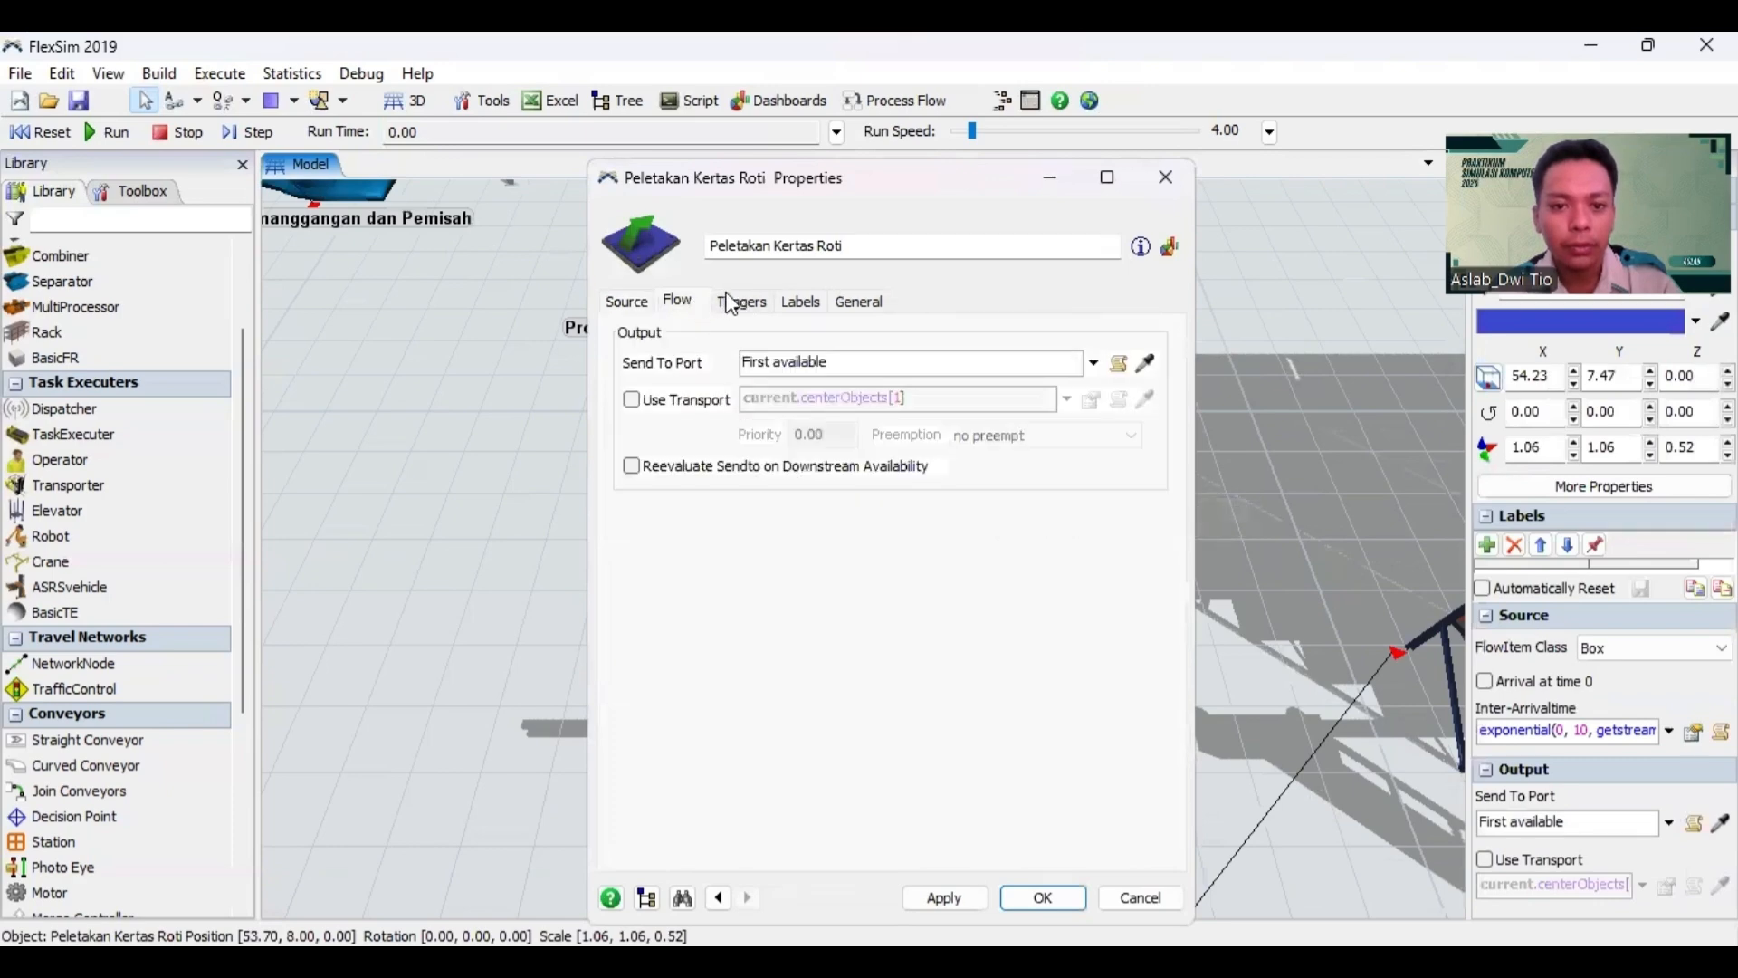
left_click(732, 303)
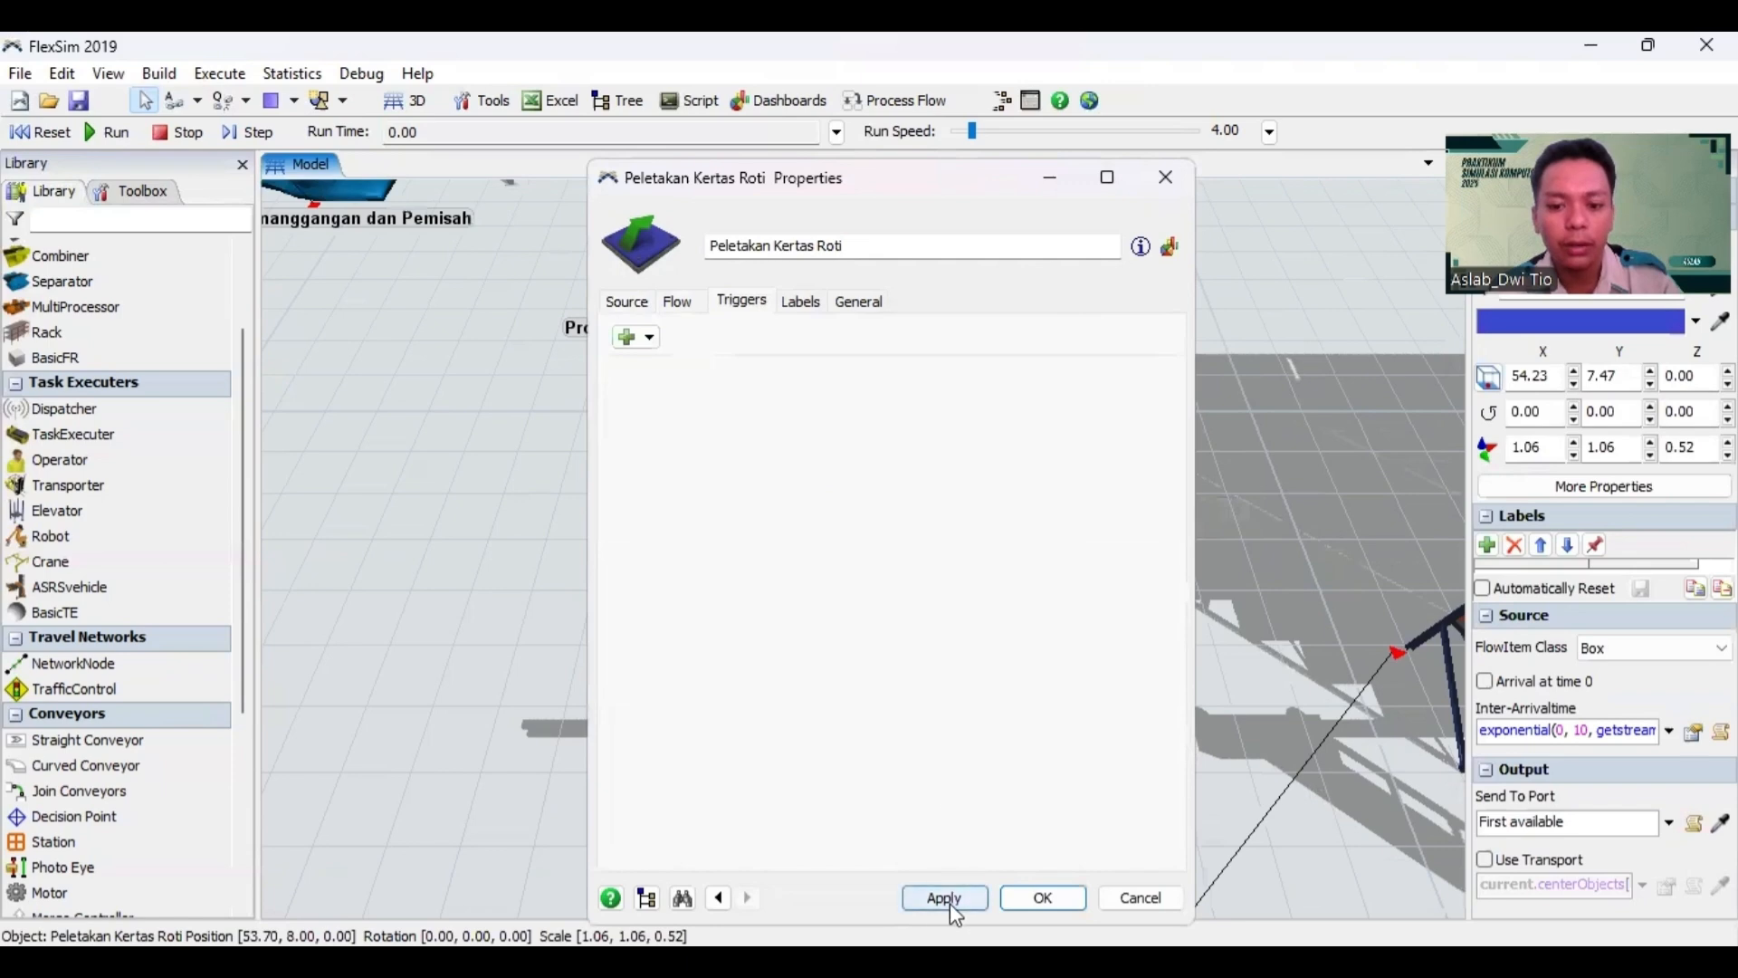
left_click(1042, 897)
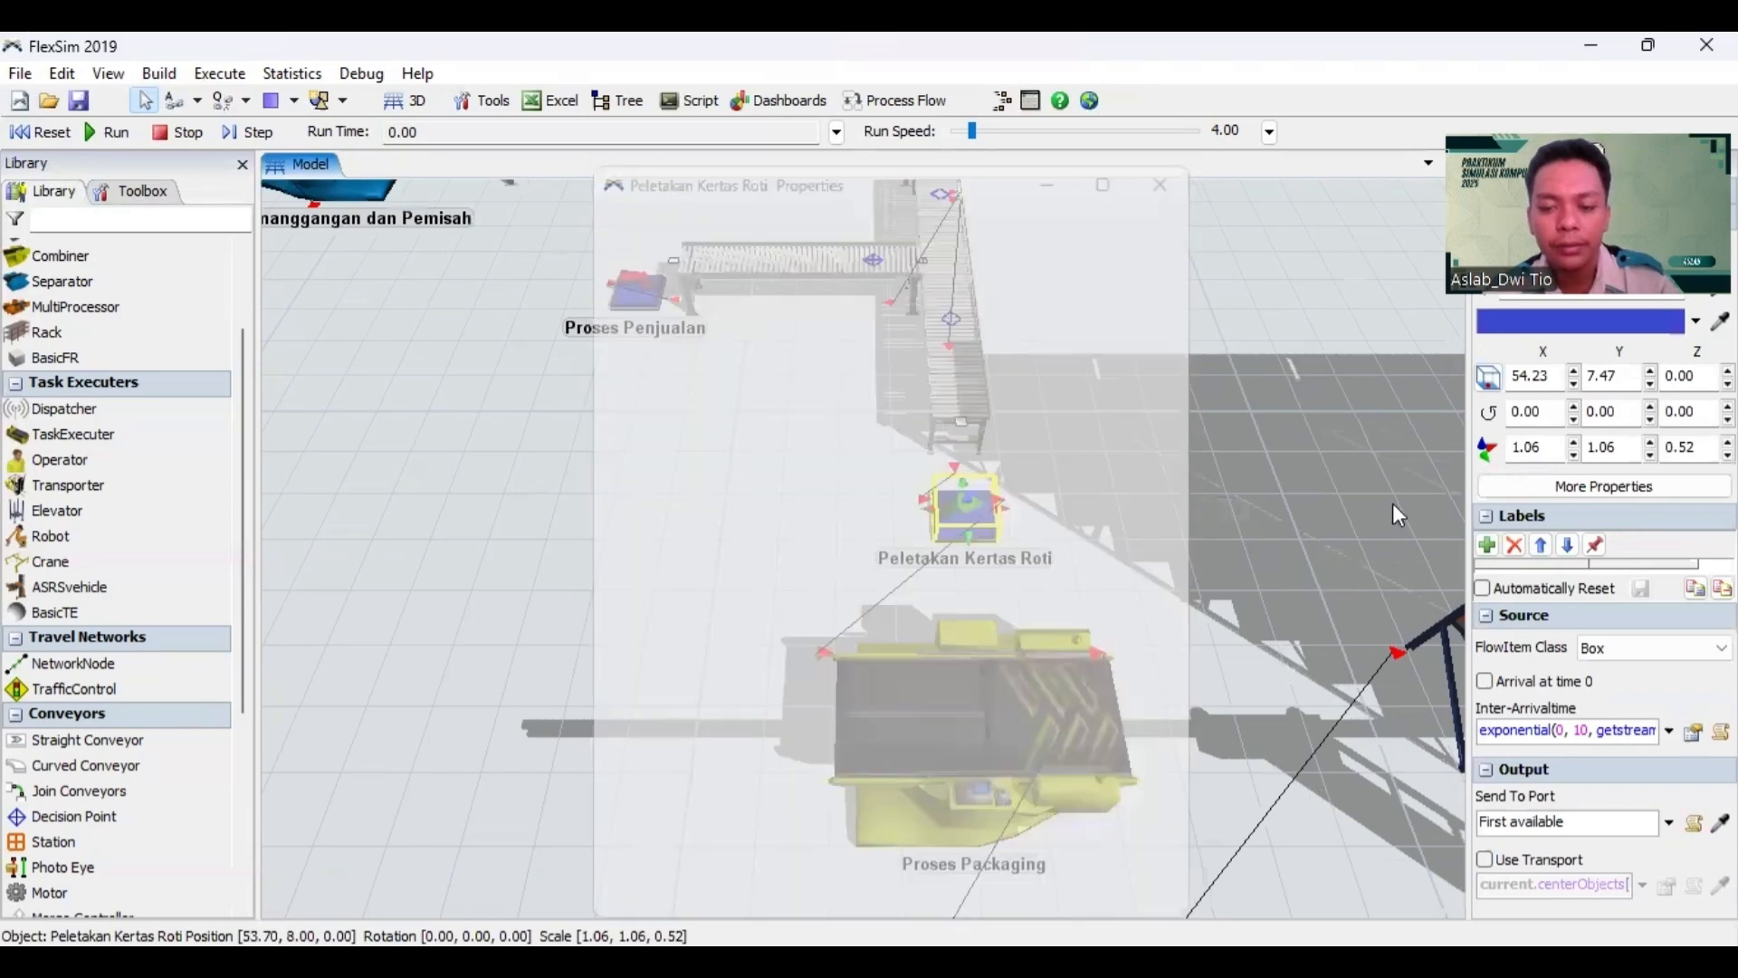
Step: Open the Proses Packaging combiner's properties and set its process time to 60
left_click(1186, 543)
left_click_drag(1185, 543, 1161, 465)
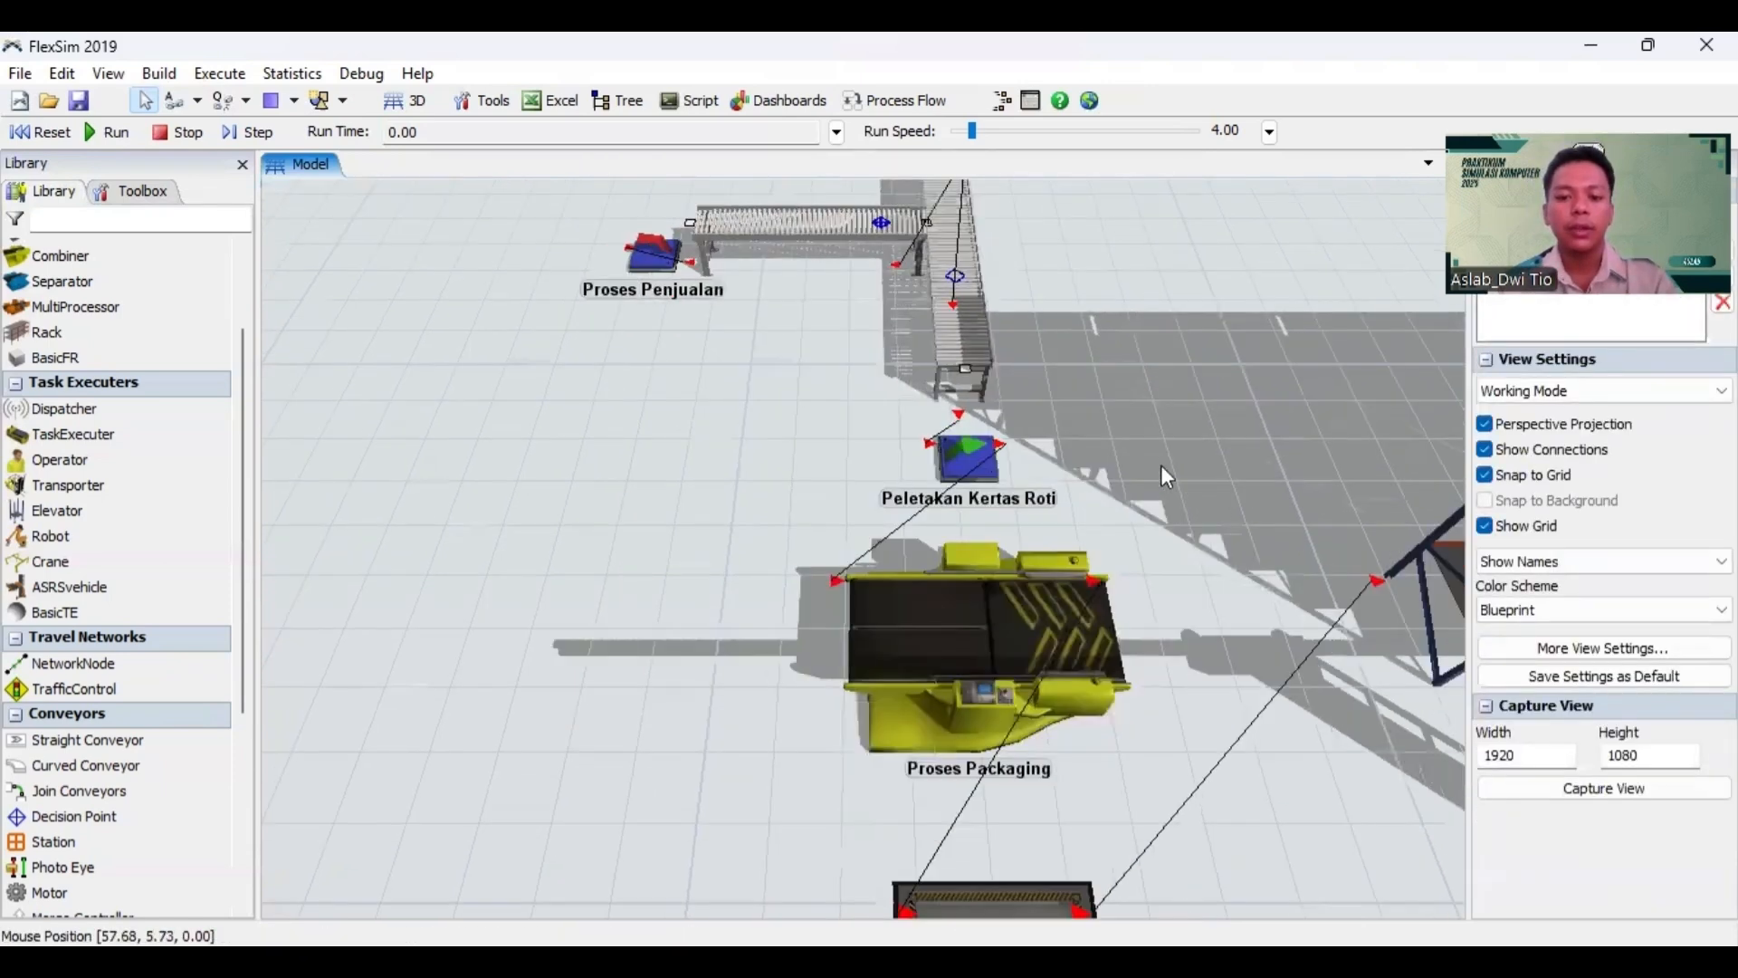
scroll(1160, 458, "down", 2)
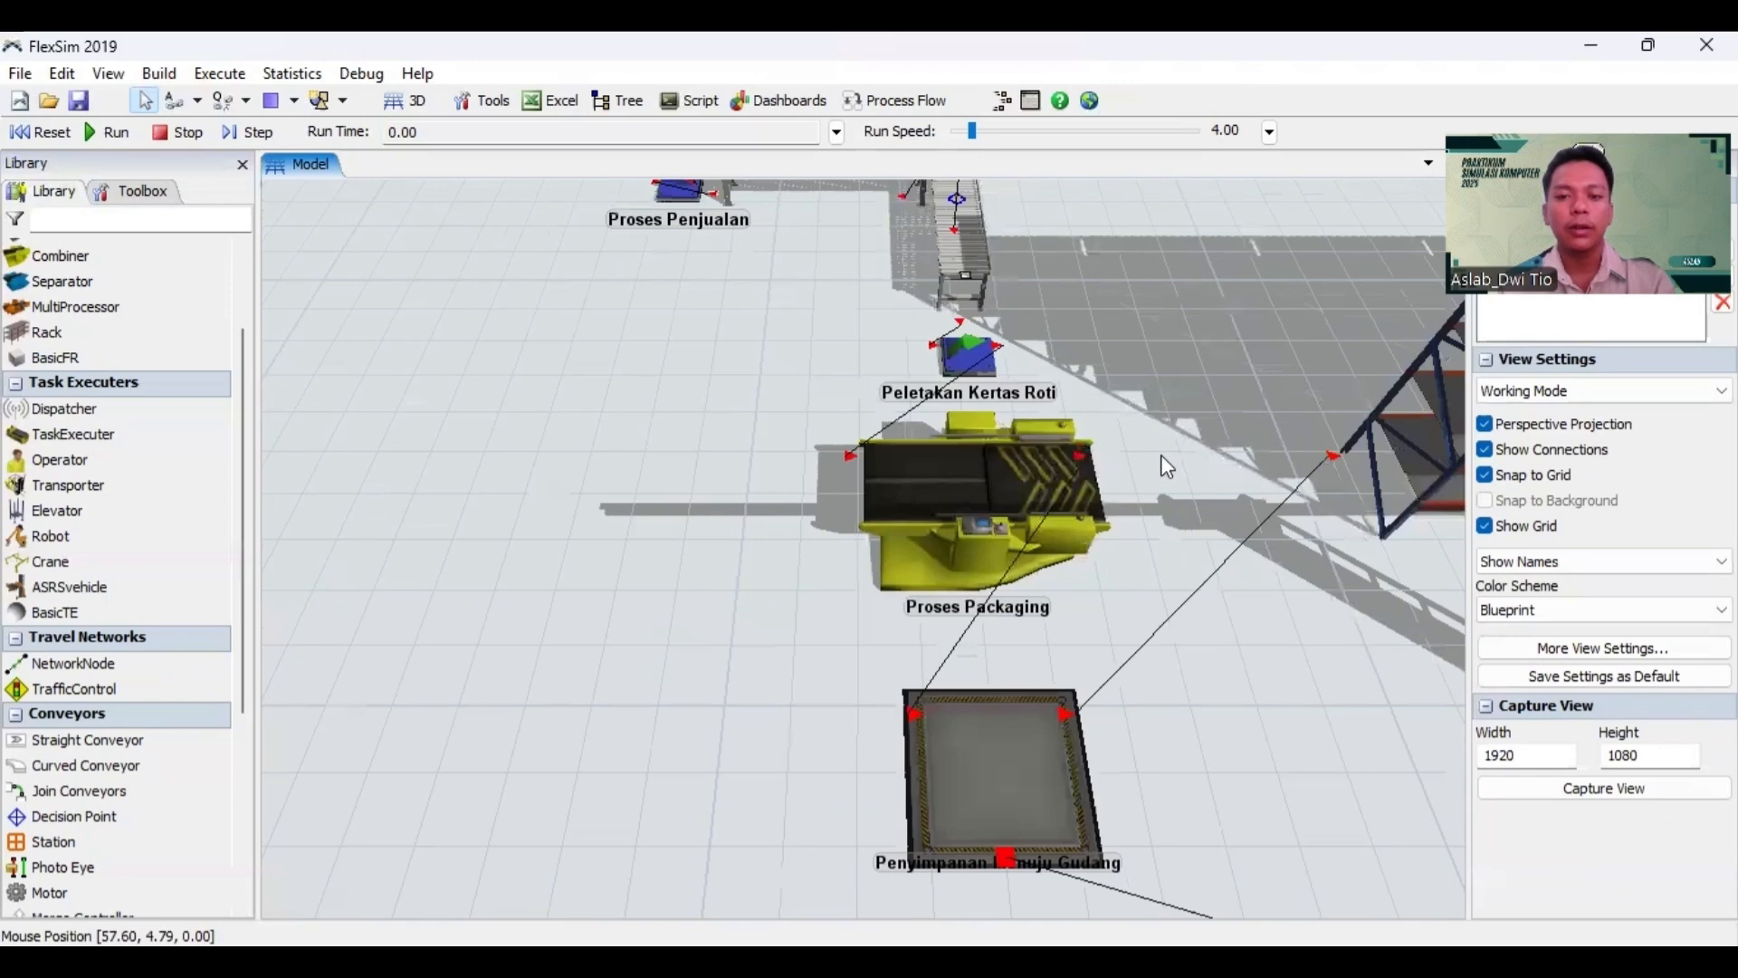
left_click(978, 471)
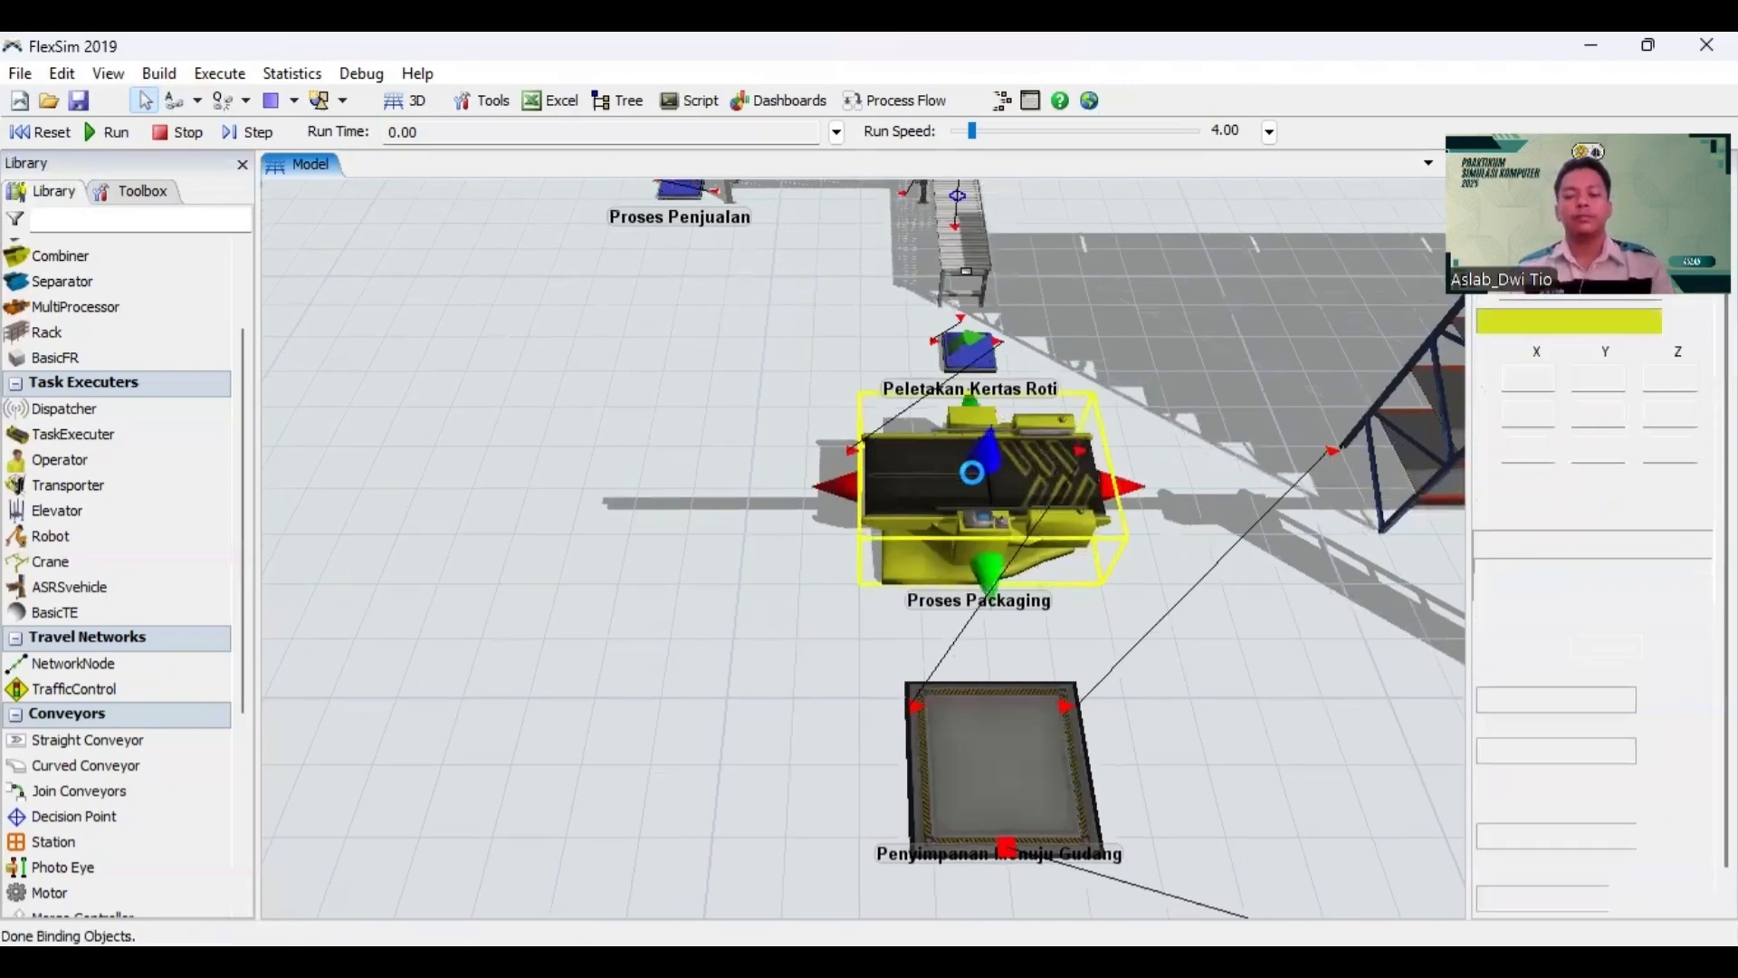
double_click(978, 483)
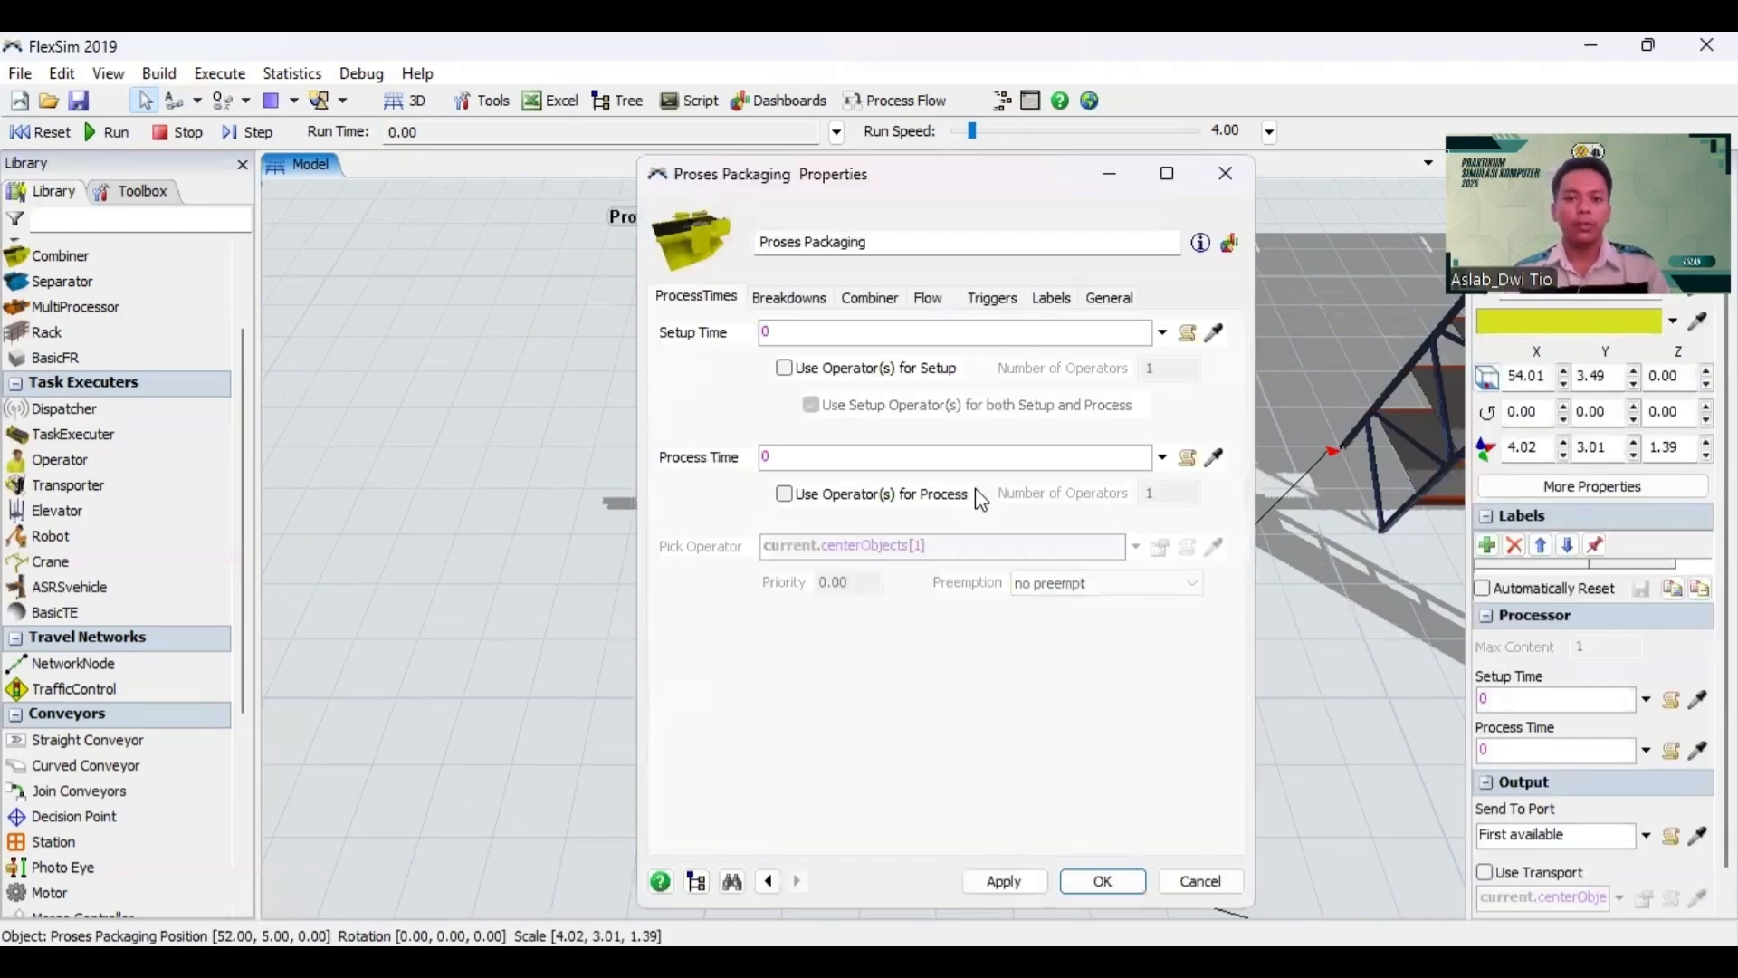
double_click(762, 457)
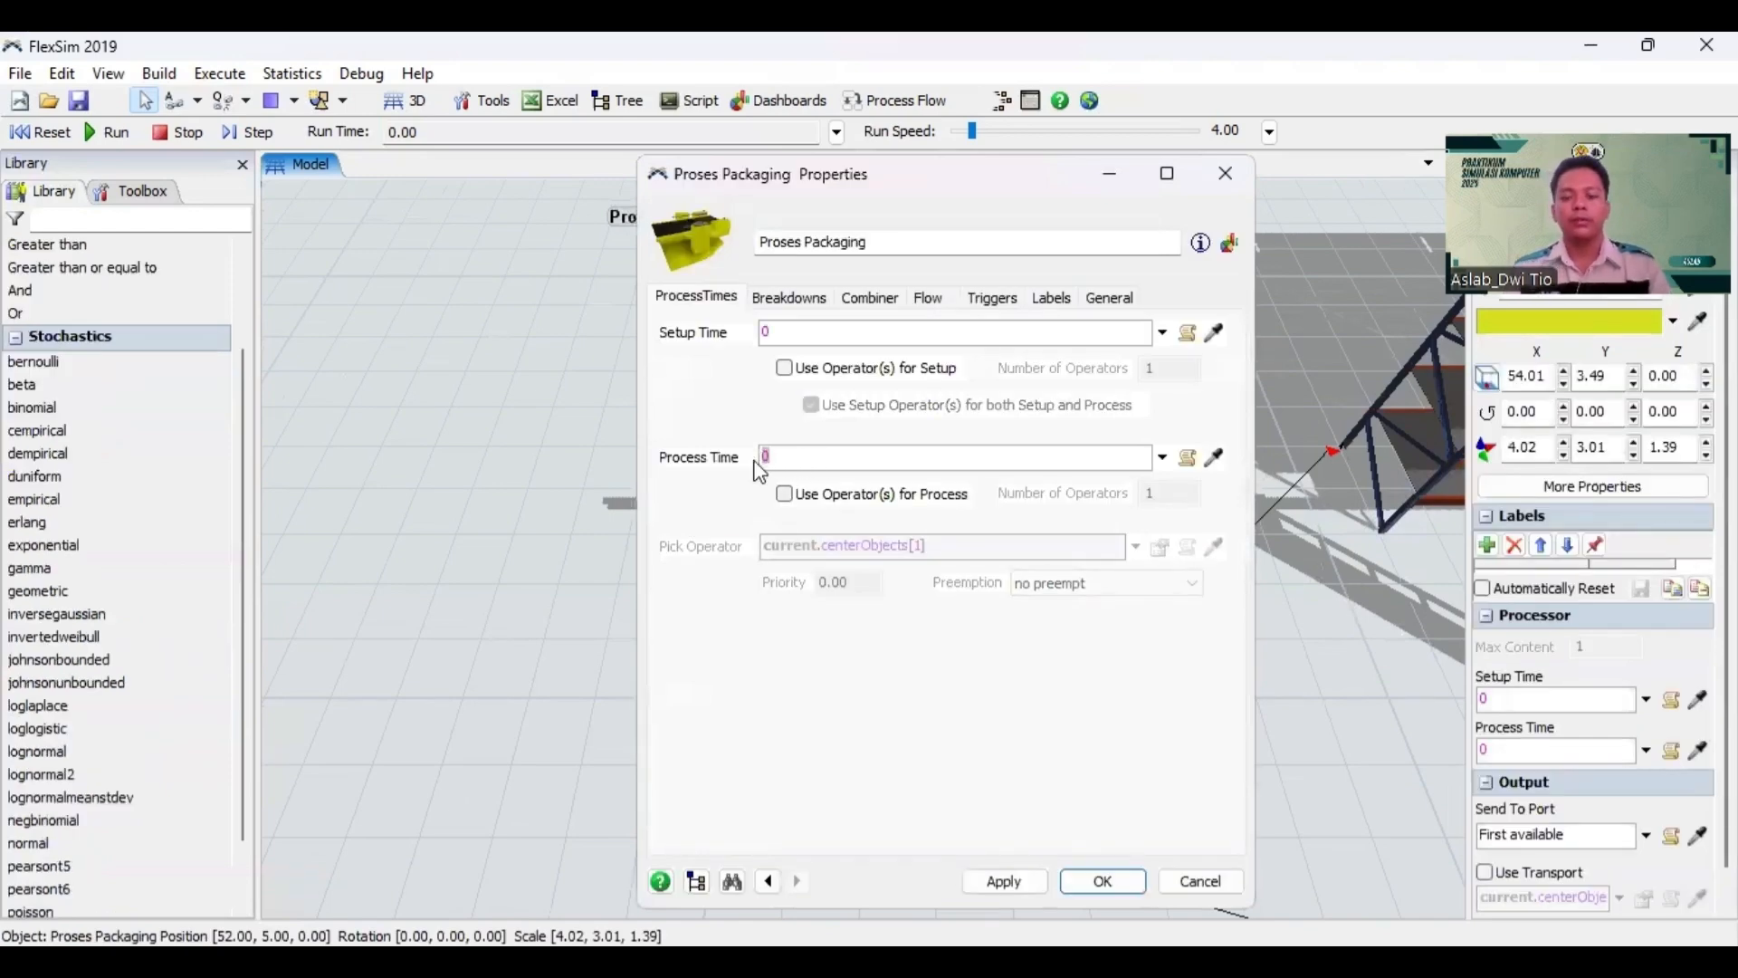
key("BackSpace")
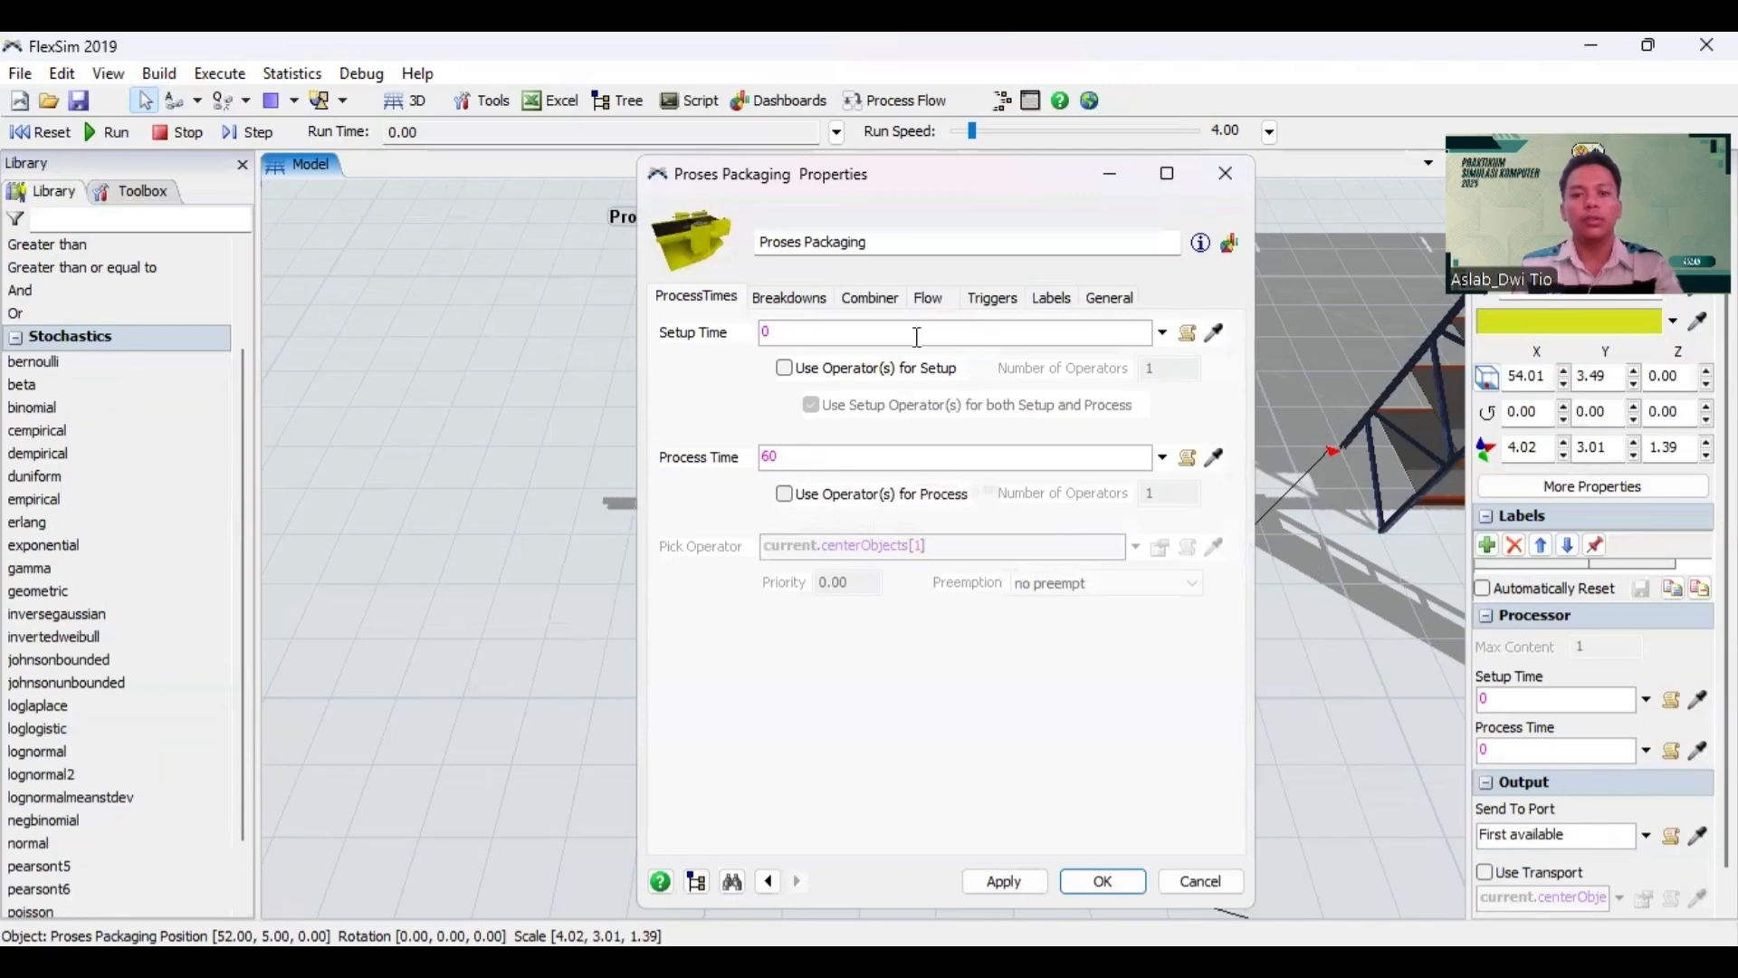
Step: Check the combiner settings of Proses Packaging, then apply its properties and close them
left_click(857, 306)
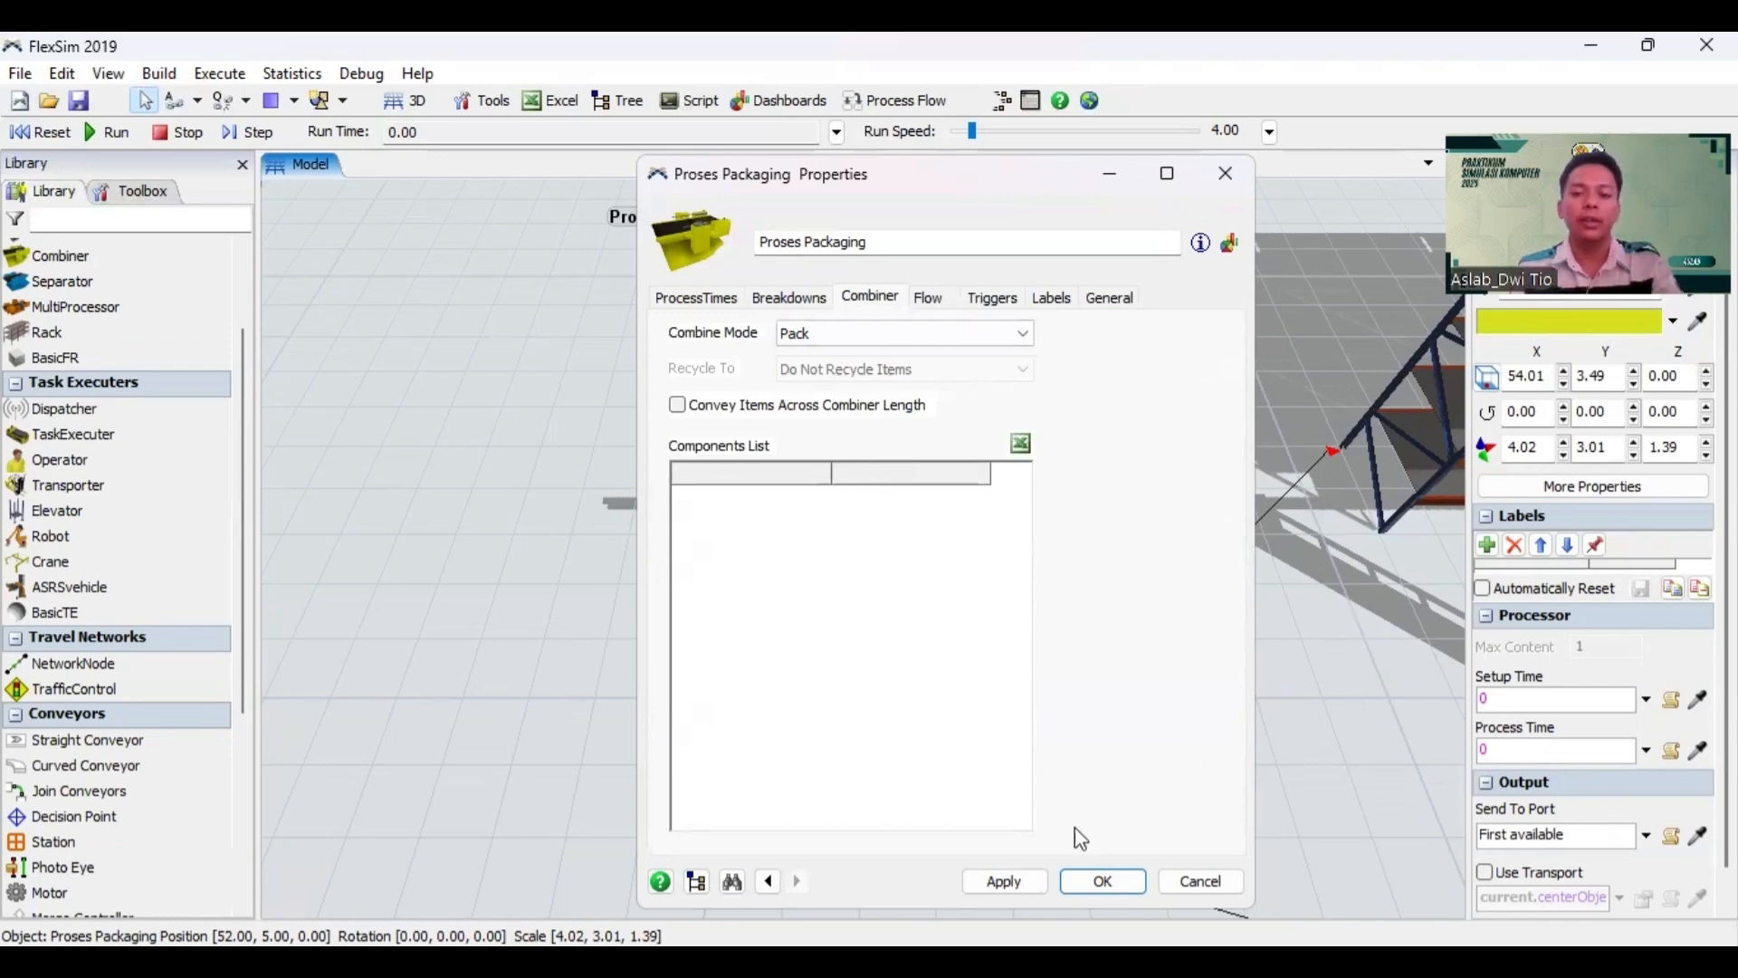
left_click(1003, 882)
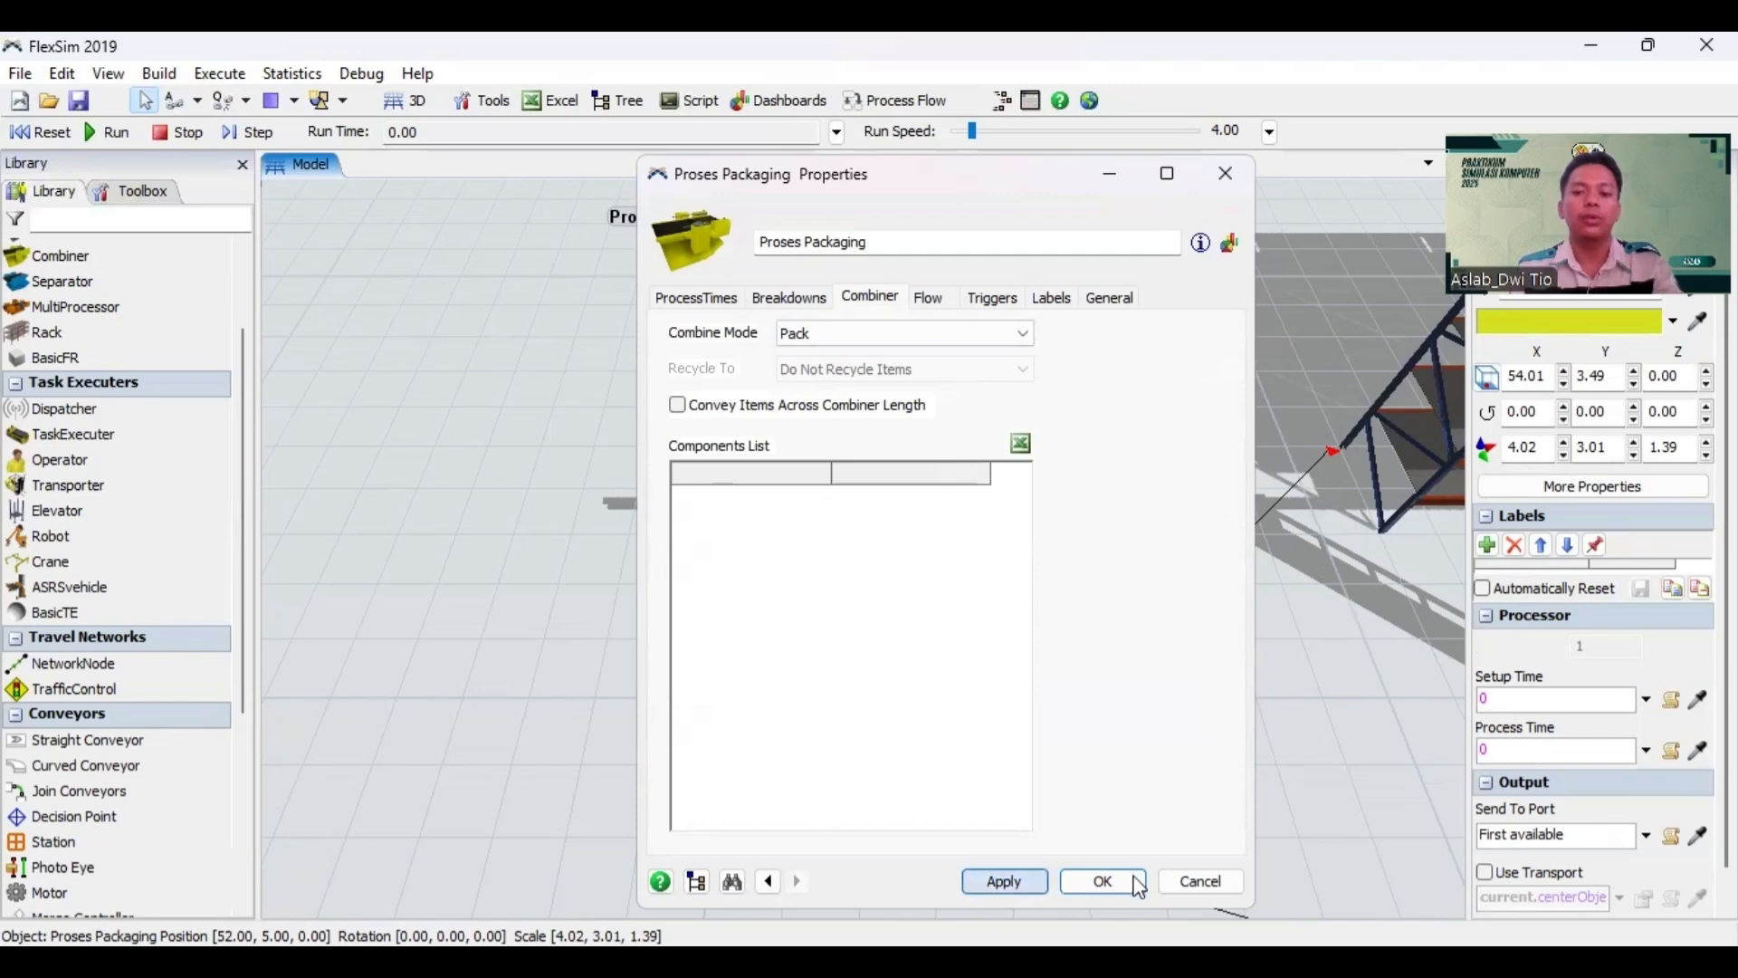
left_click(1139, 889)
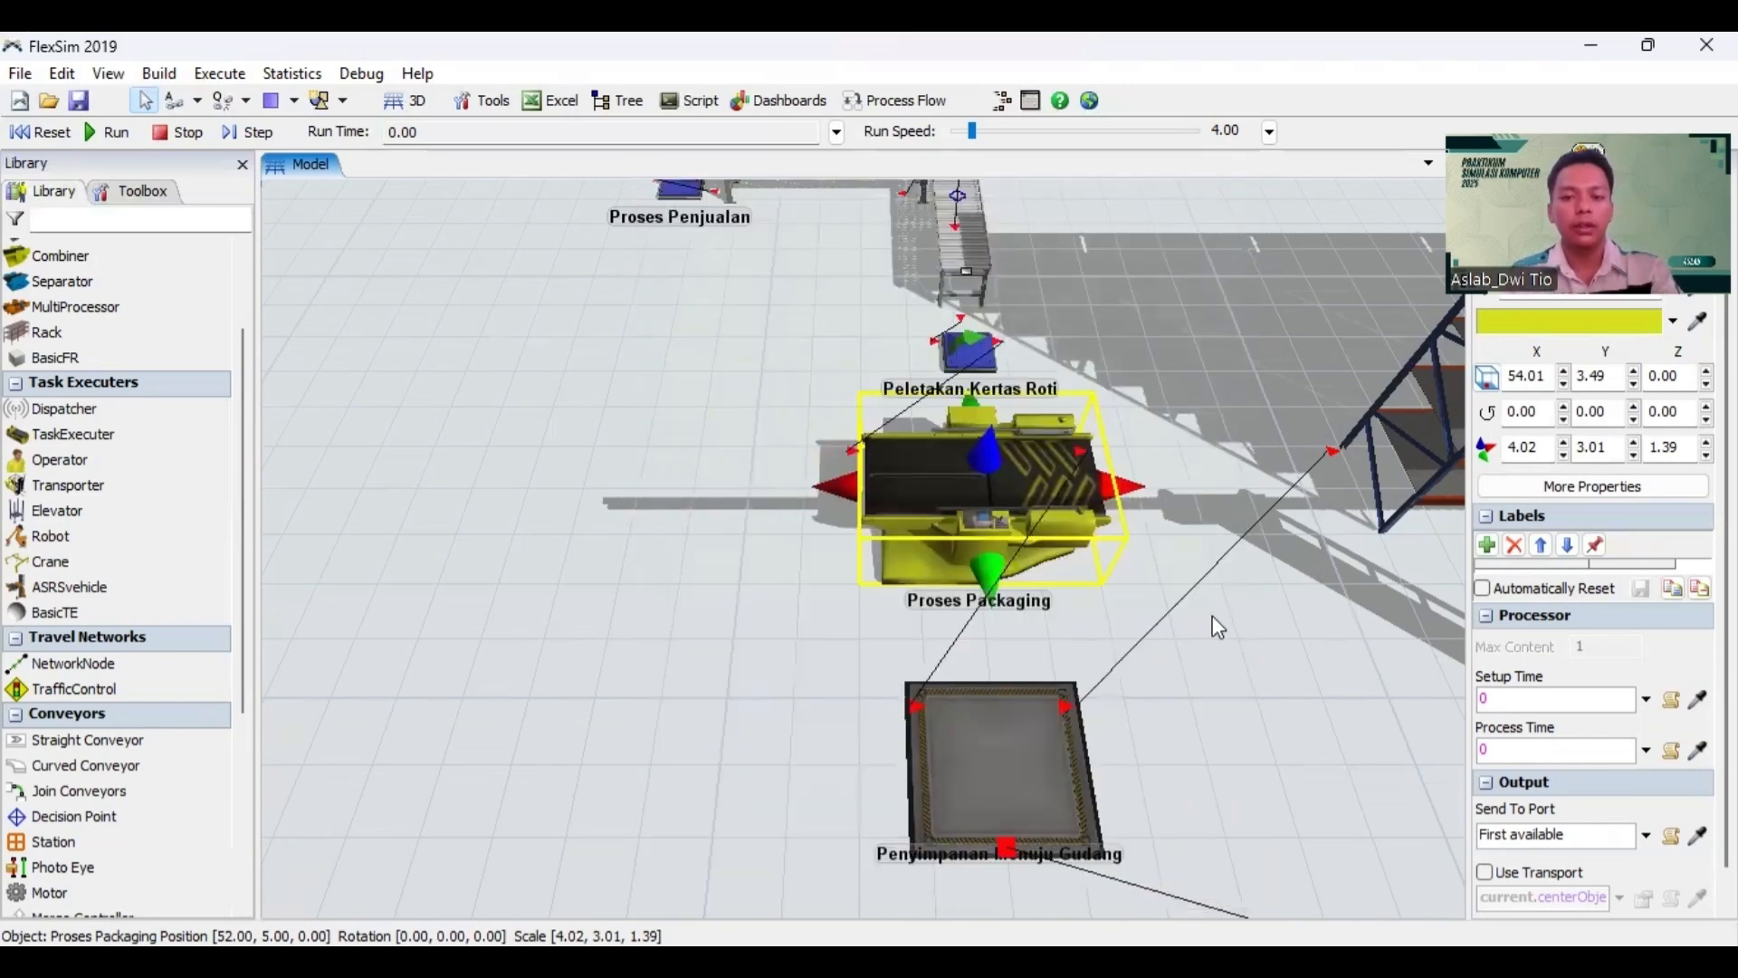
Step: Connect the straight conveyor behind Peletakan Kertas Roti to the Proses Packaging combiner with an A connection
left_click(176, 102)
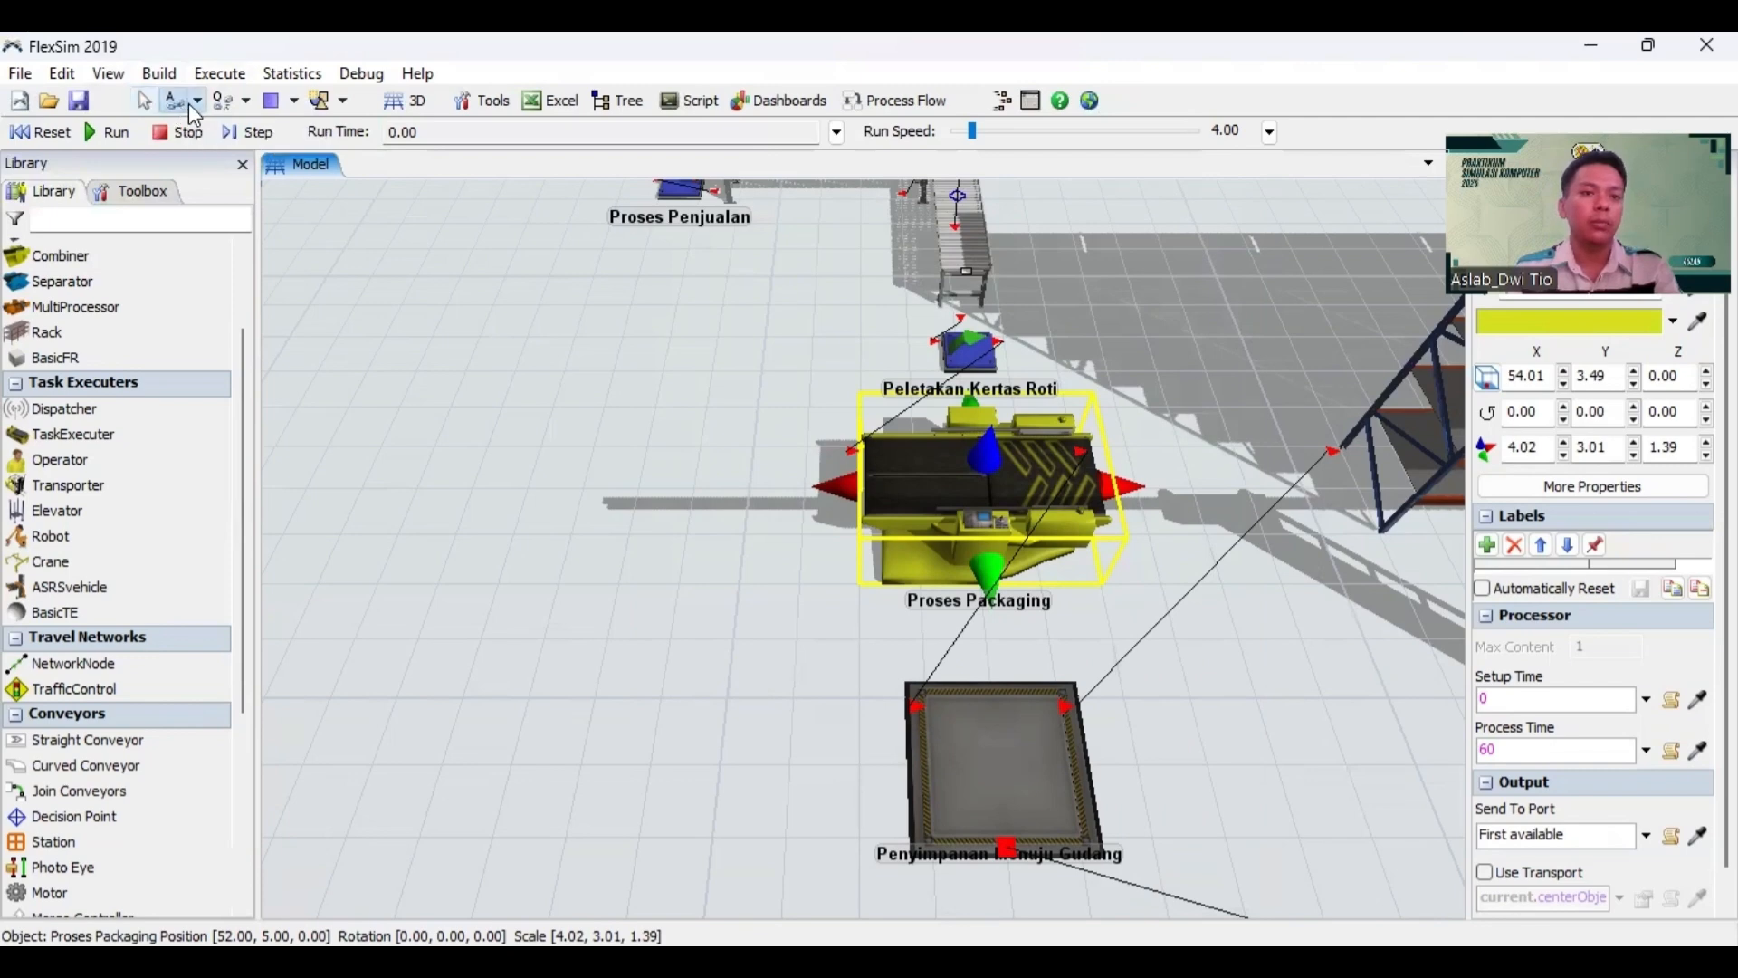
left_click(964, 270)
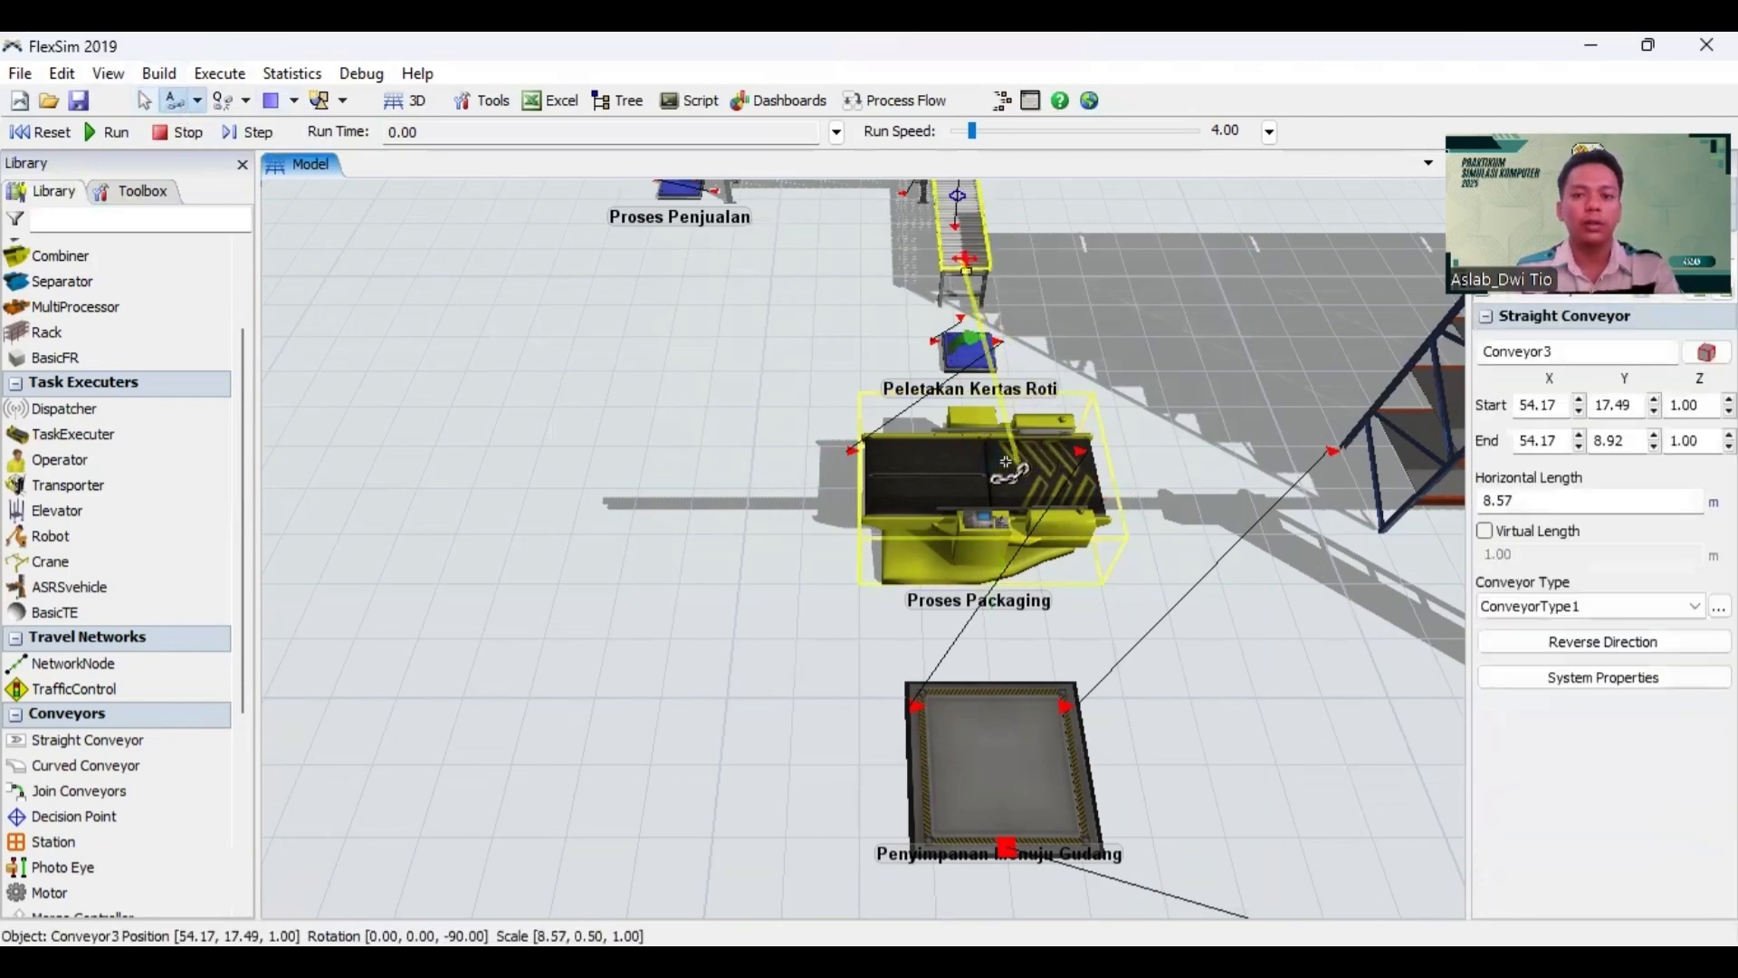
left_click(1007, 466)
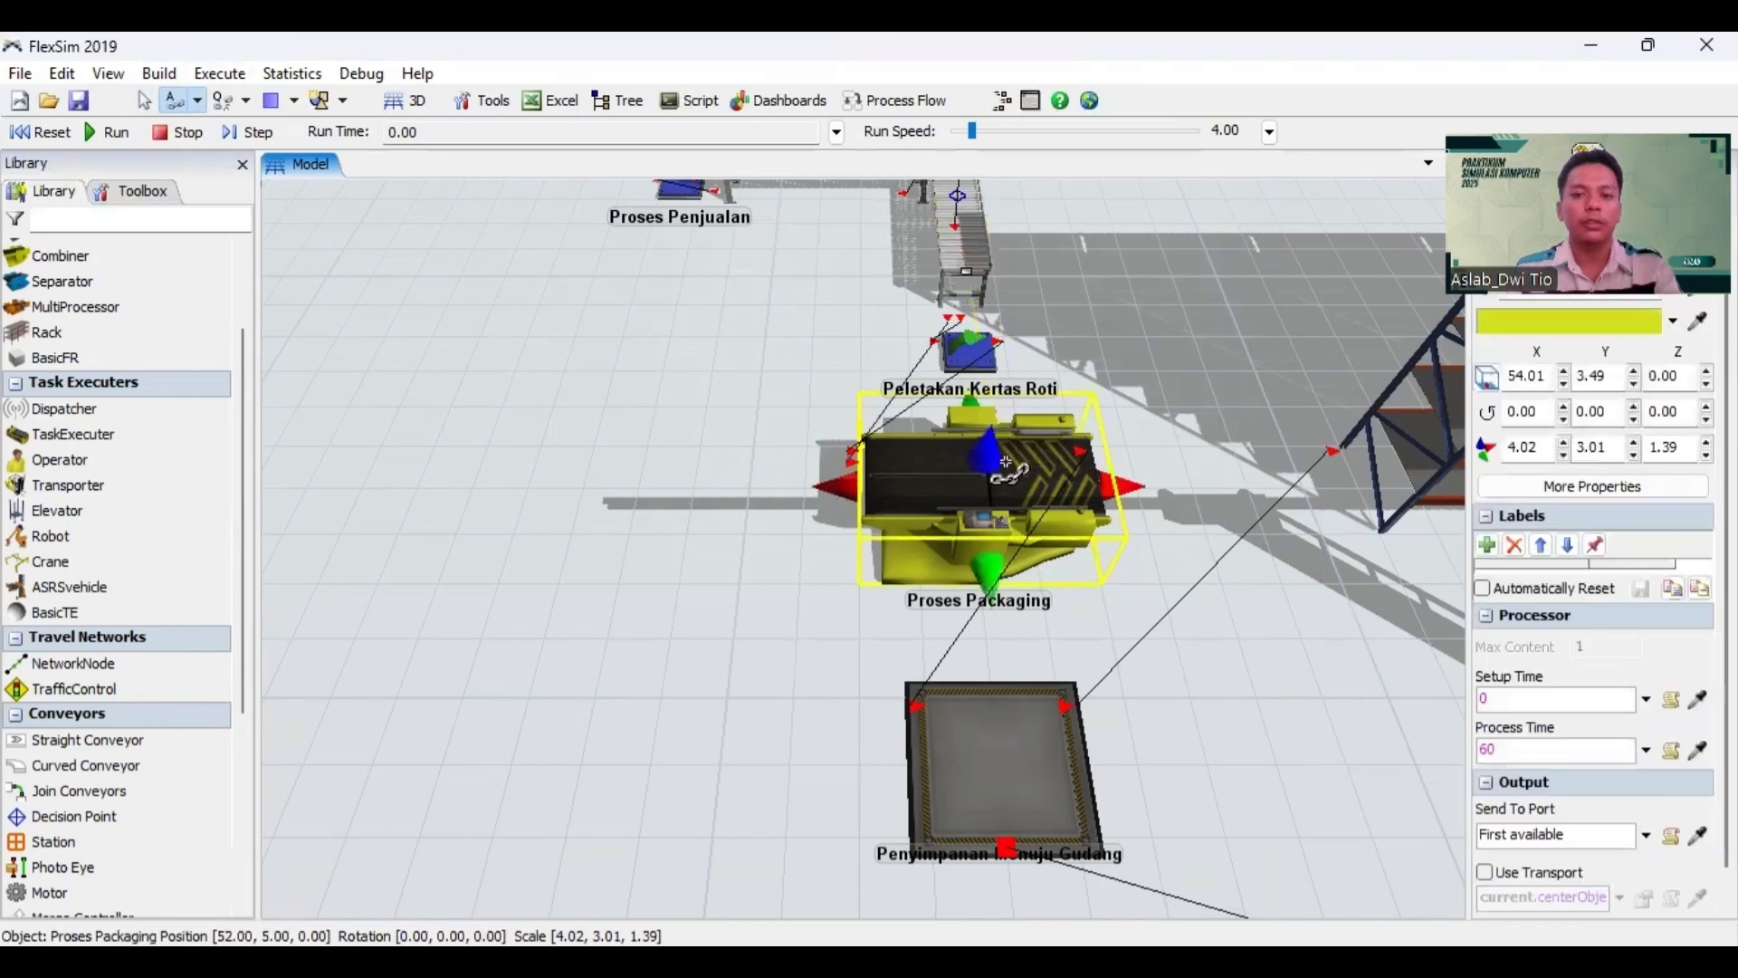
key("Escape")
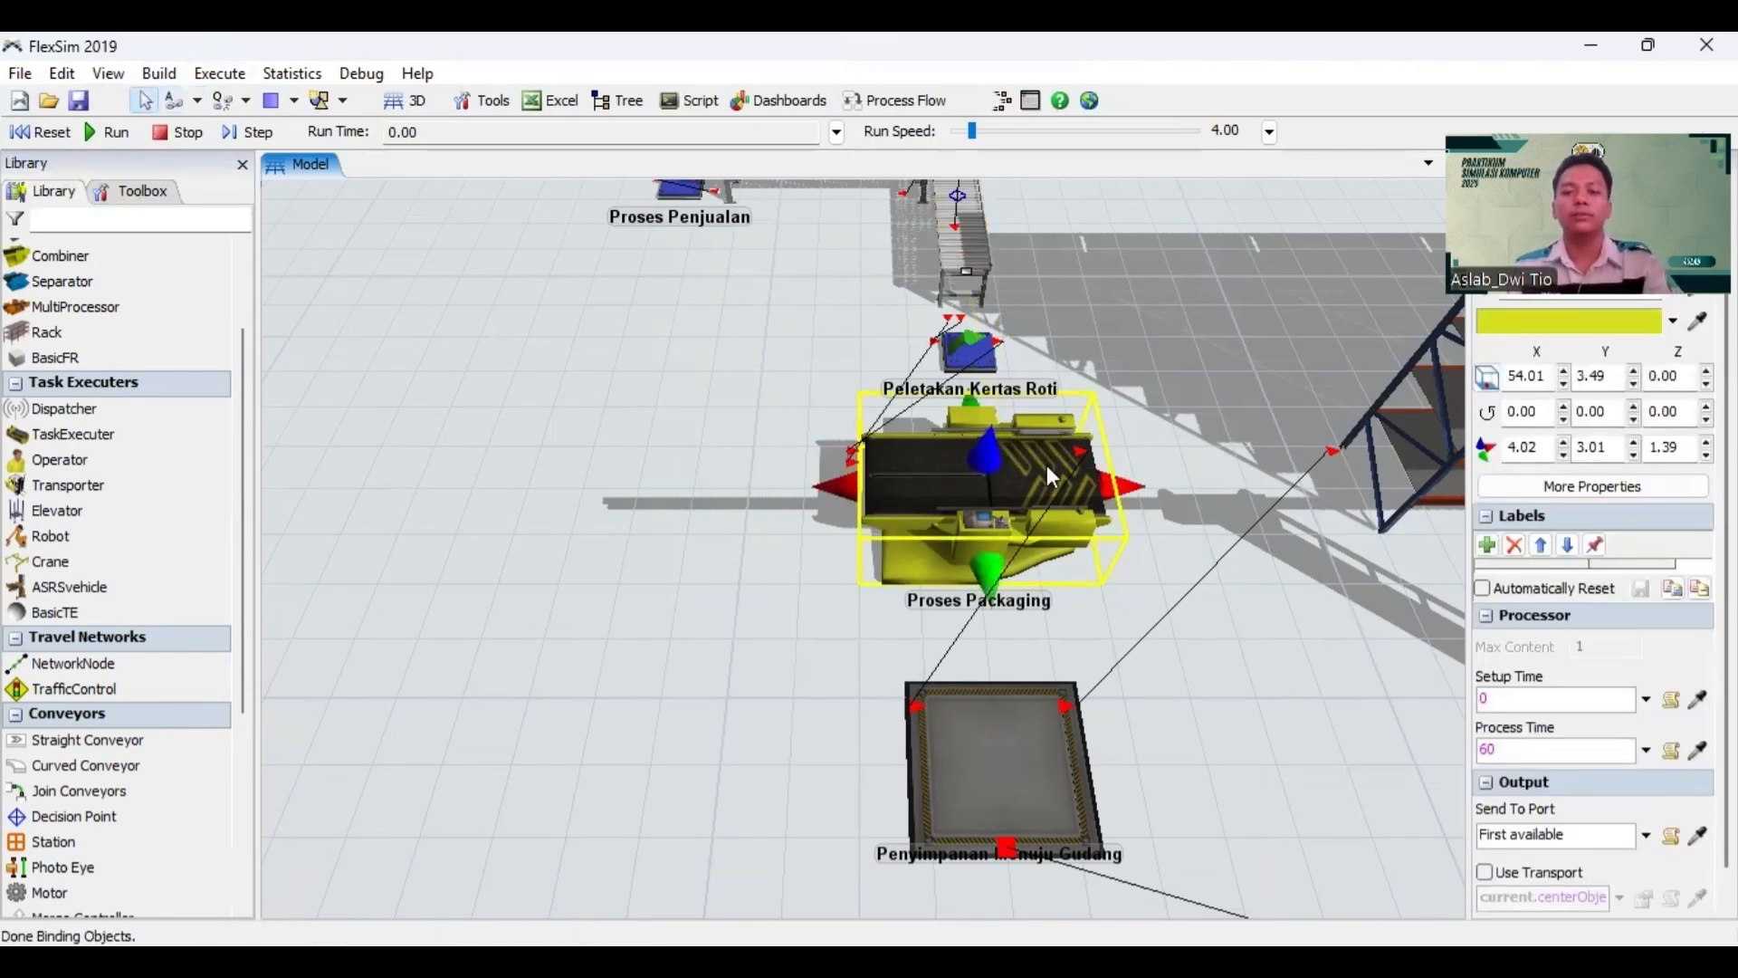
Step: Set the Proses Packaging combiner's target quantity from Input Port 2 to 4 and apply the properties
double_click(1048, 467)
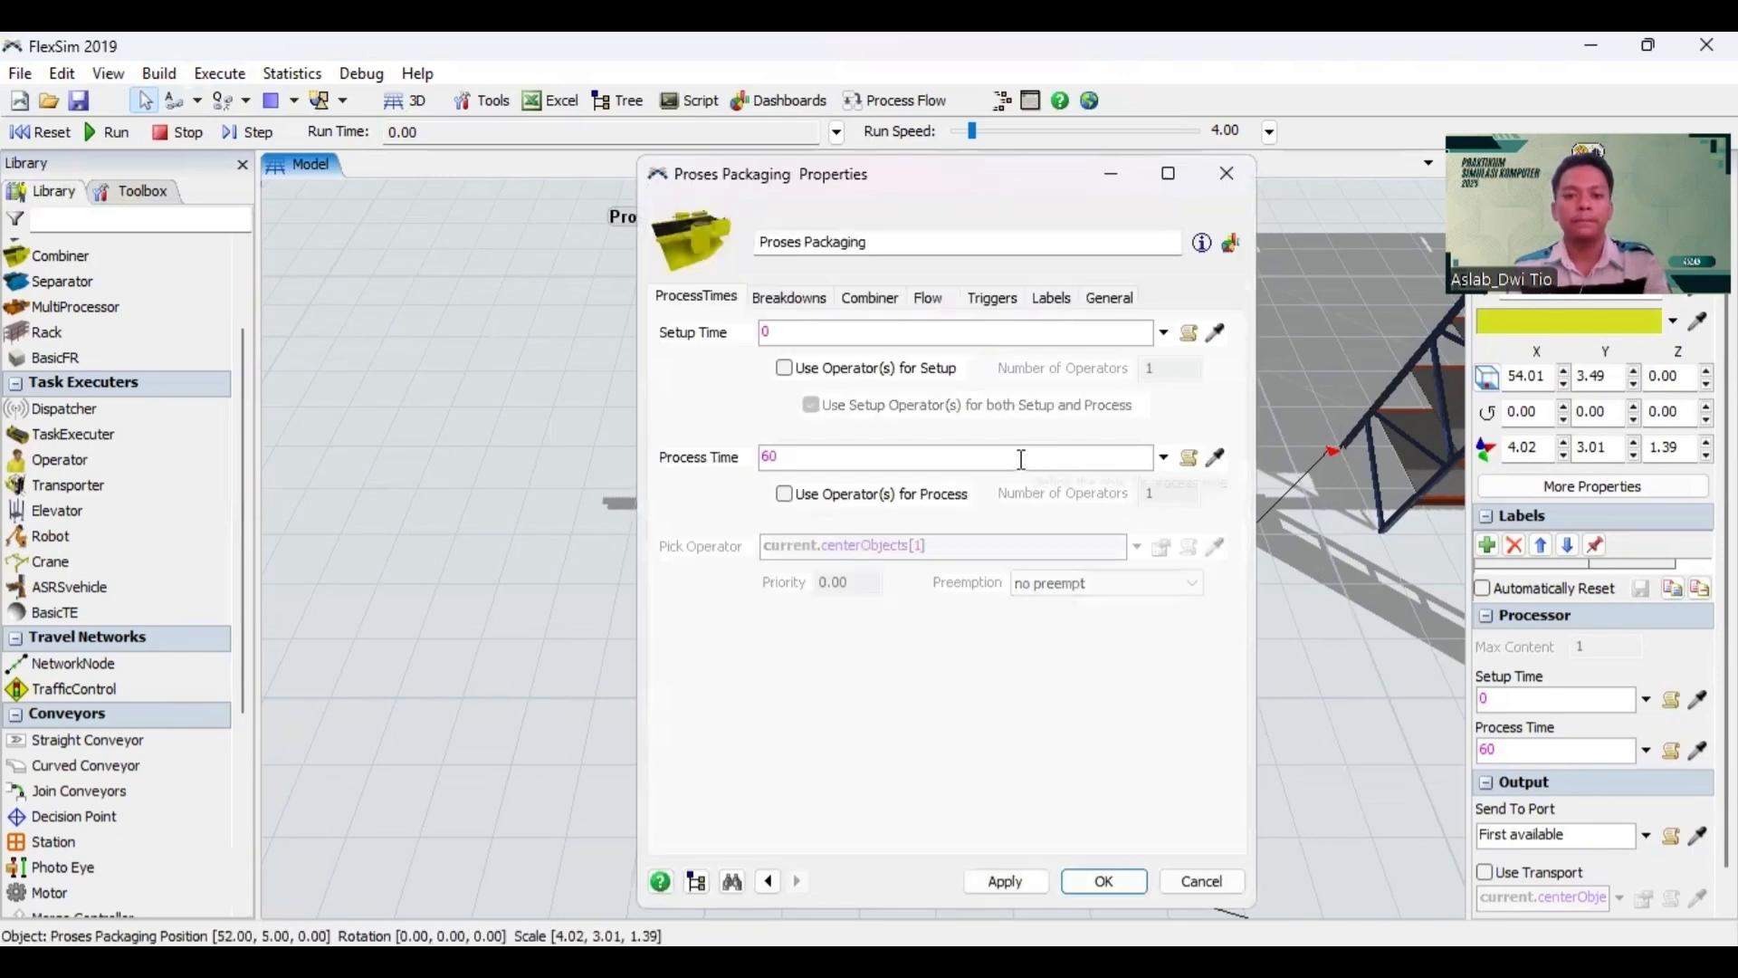
left_click(872, 302)
left_click(947, 494)
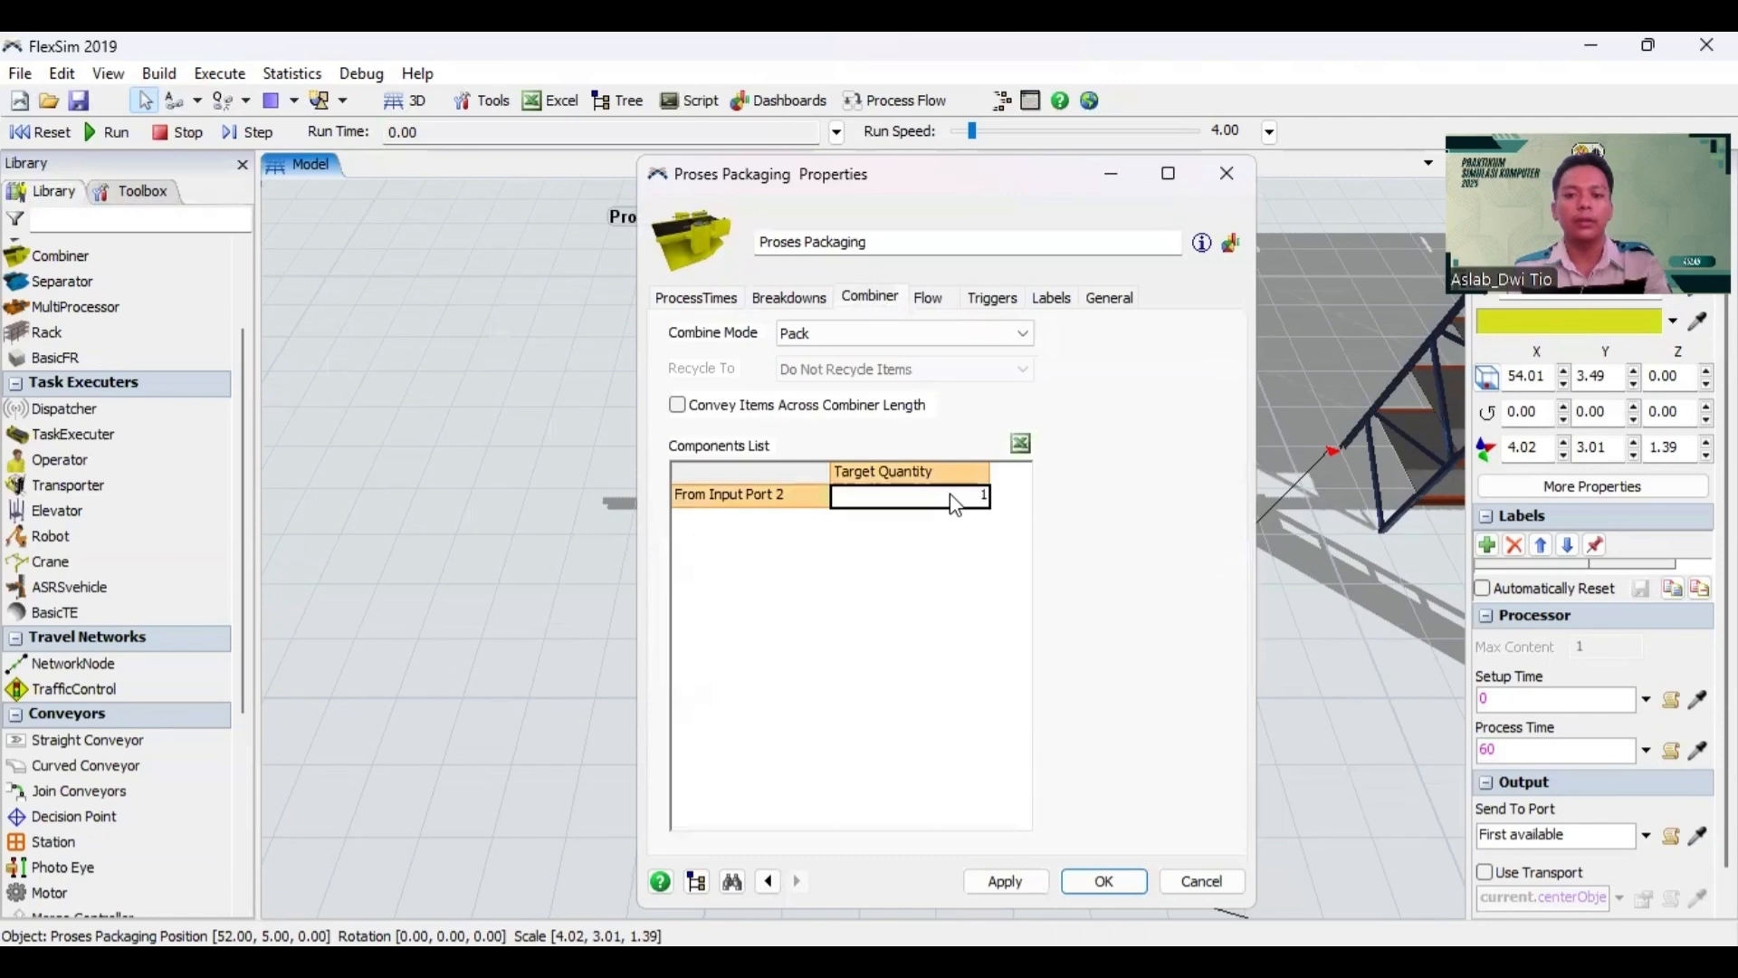
left_click(980, 498)
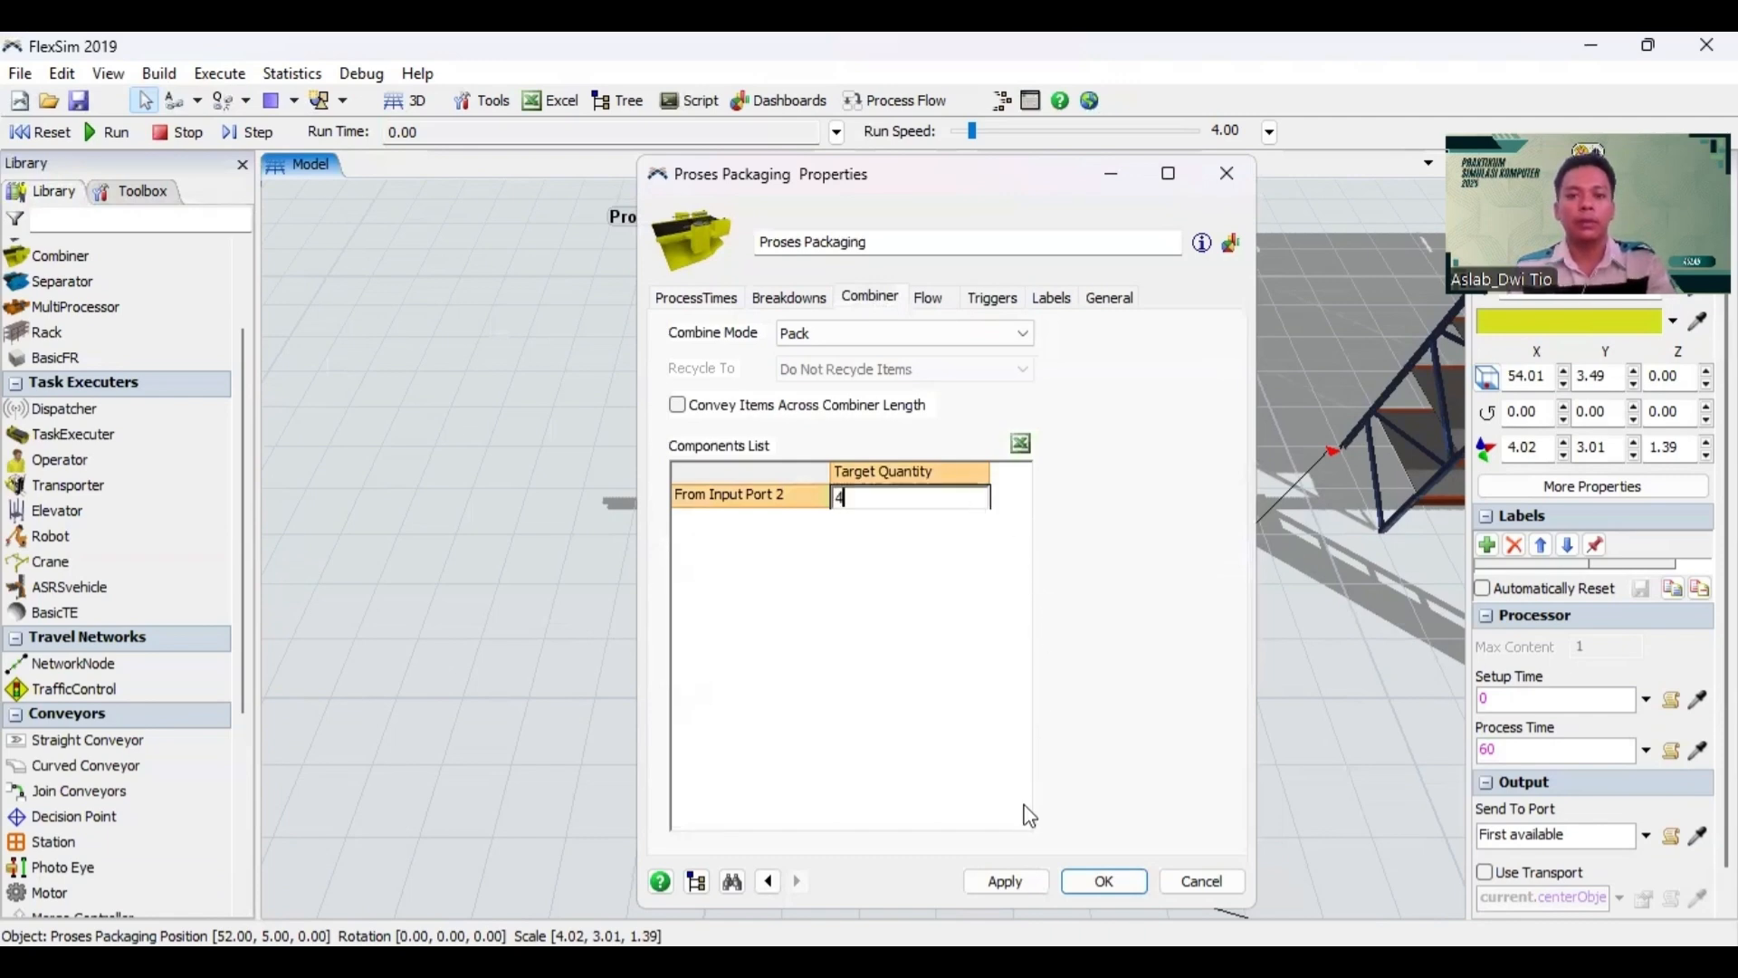
left_click(929, 303)
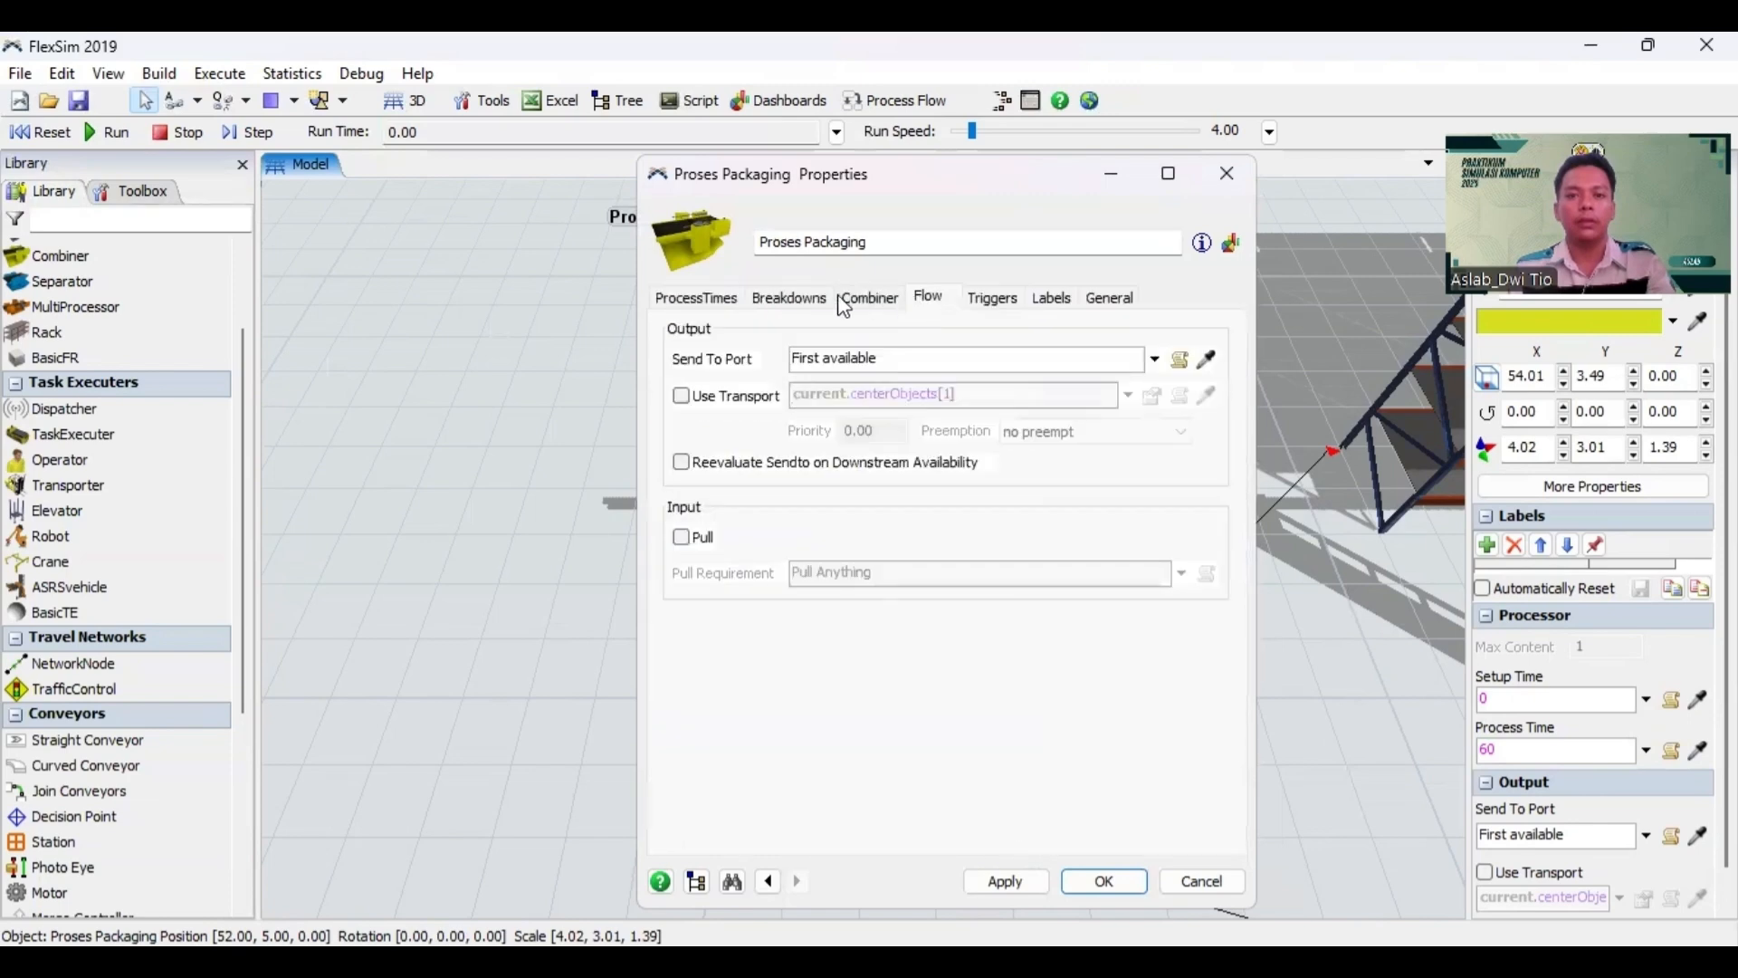
left_click(869, 299)
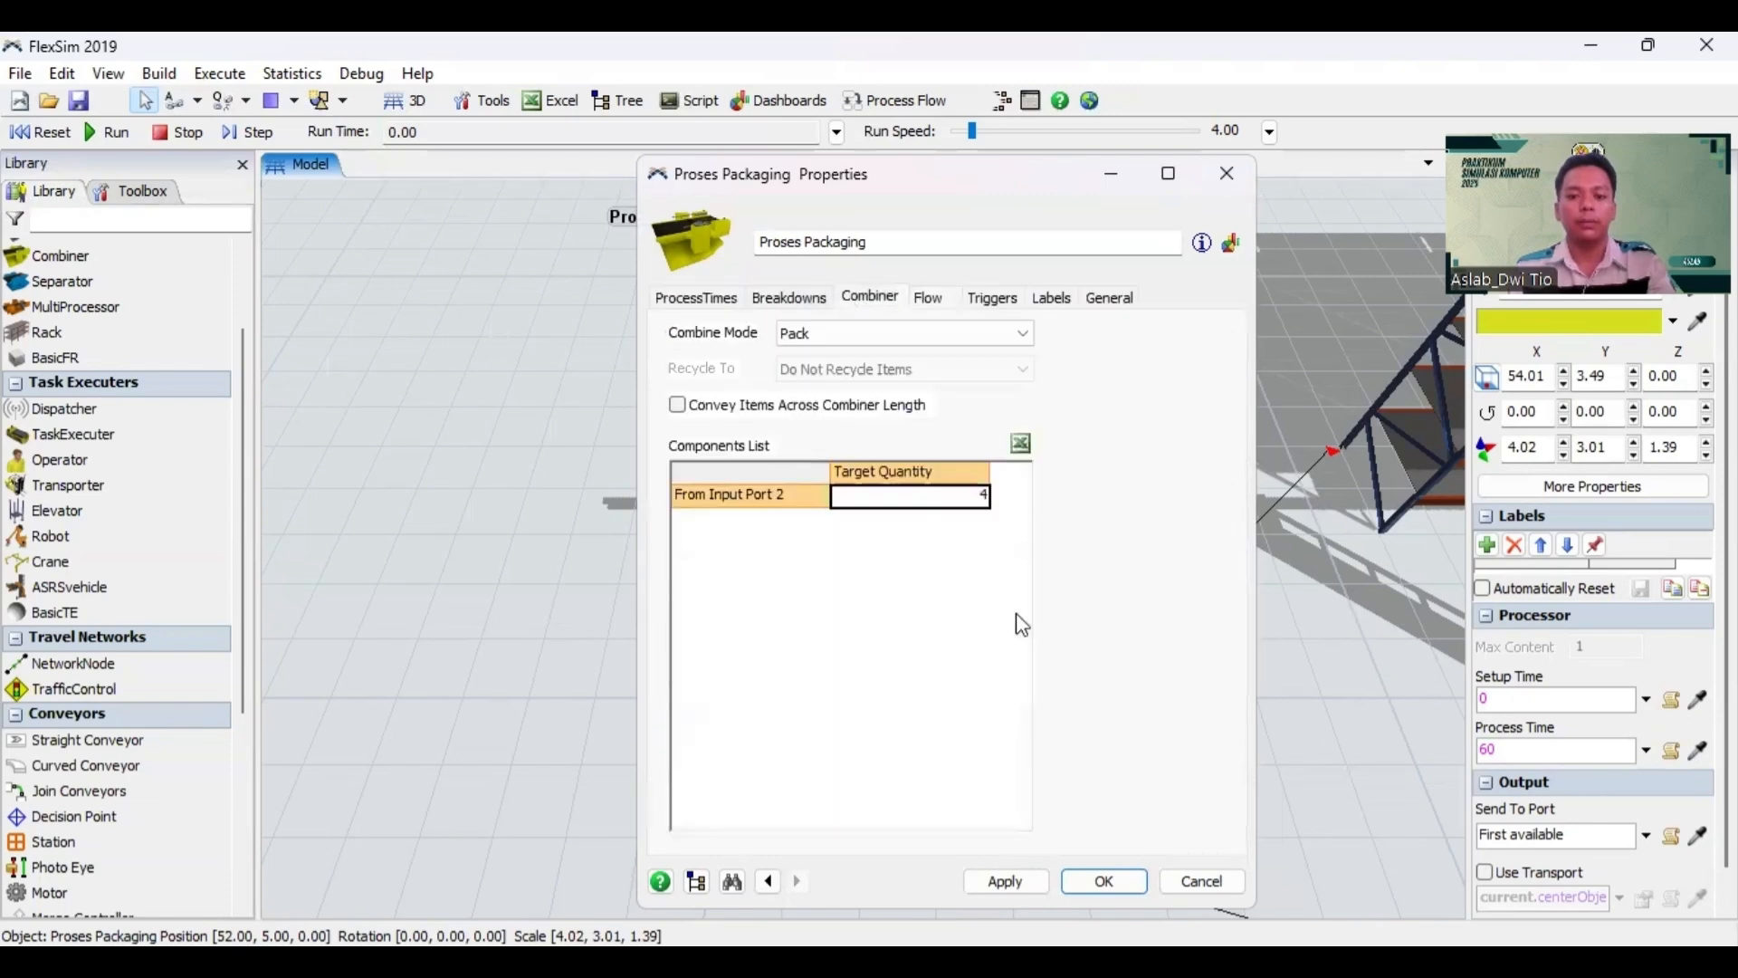
left_click(1009, 884)
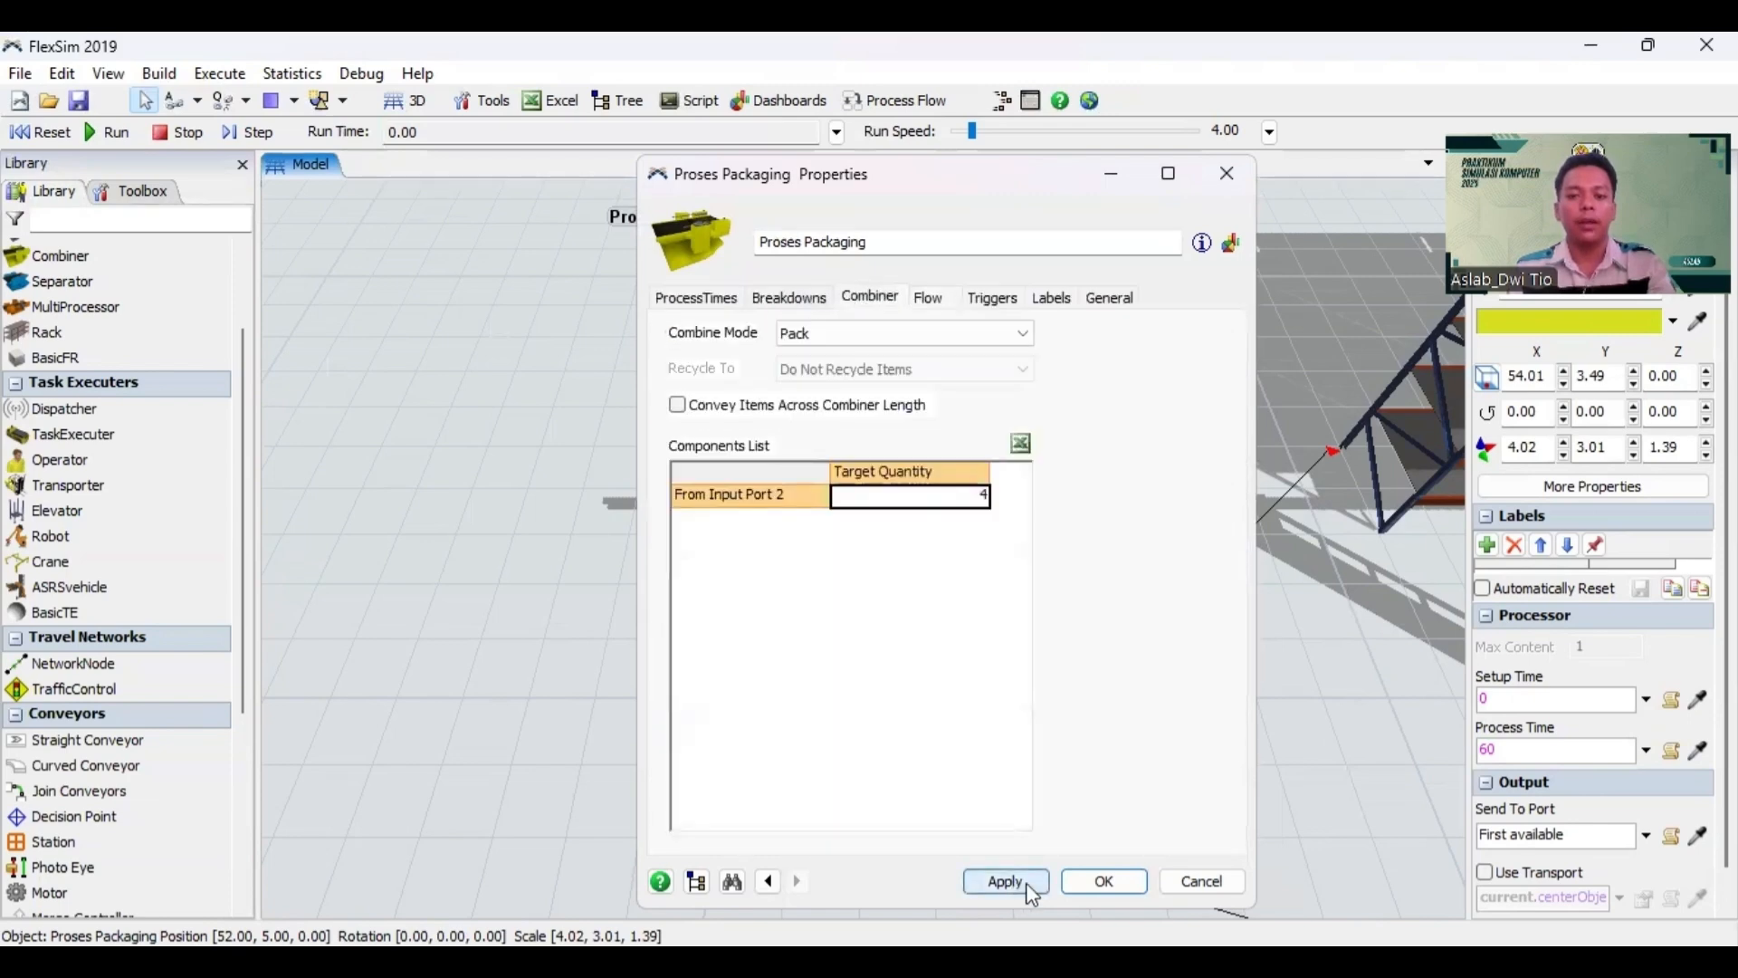
left_click(1115, 887)
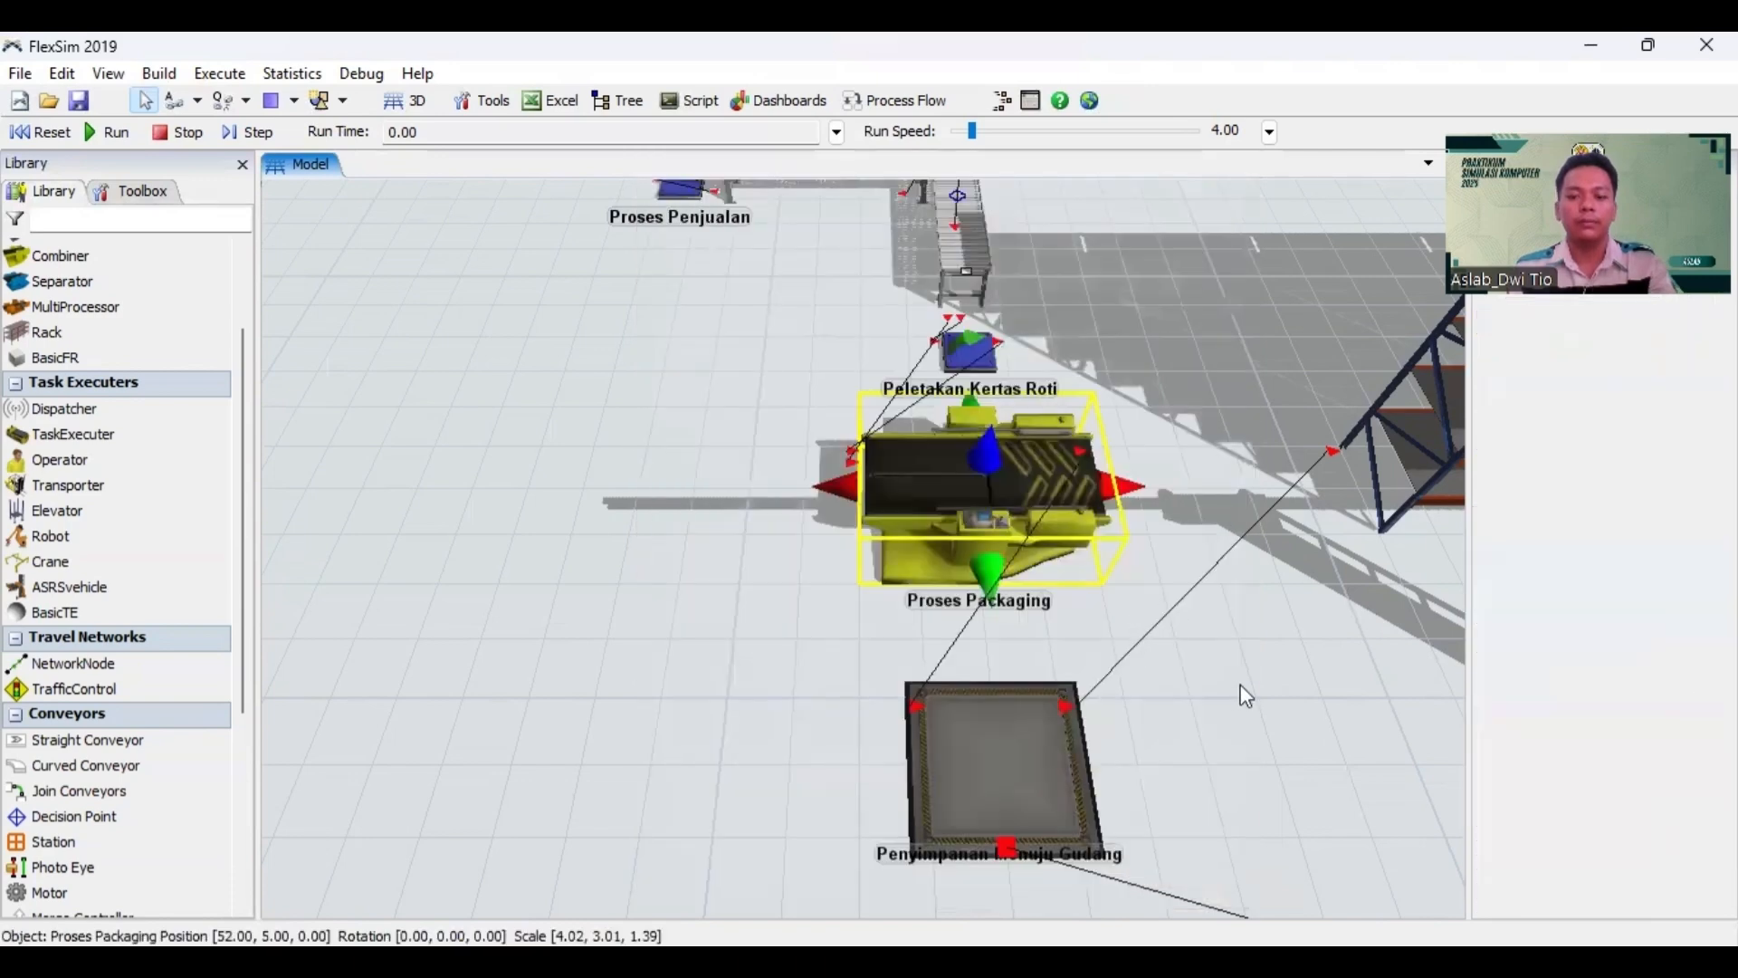
Step: Set the Penyimpanan Menuju Gudang queue's maximum content to 500 and enable batching with a target batch size of 5
left_click(1226, 695)
left_click_drag(1225, 697, 1068, 467)
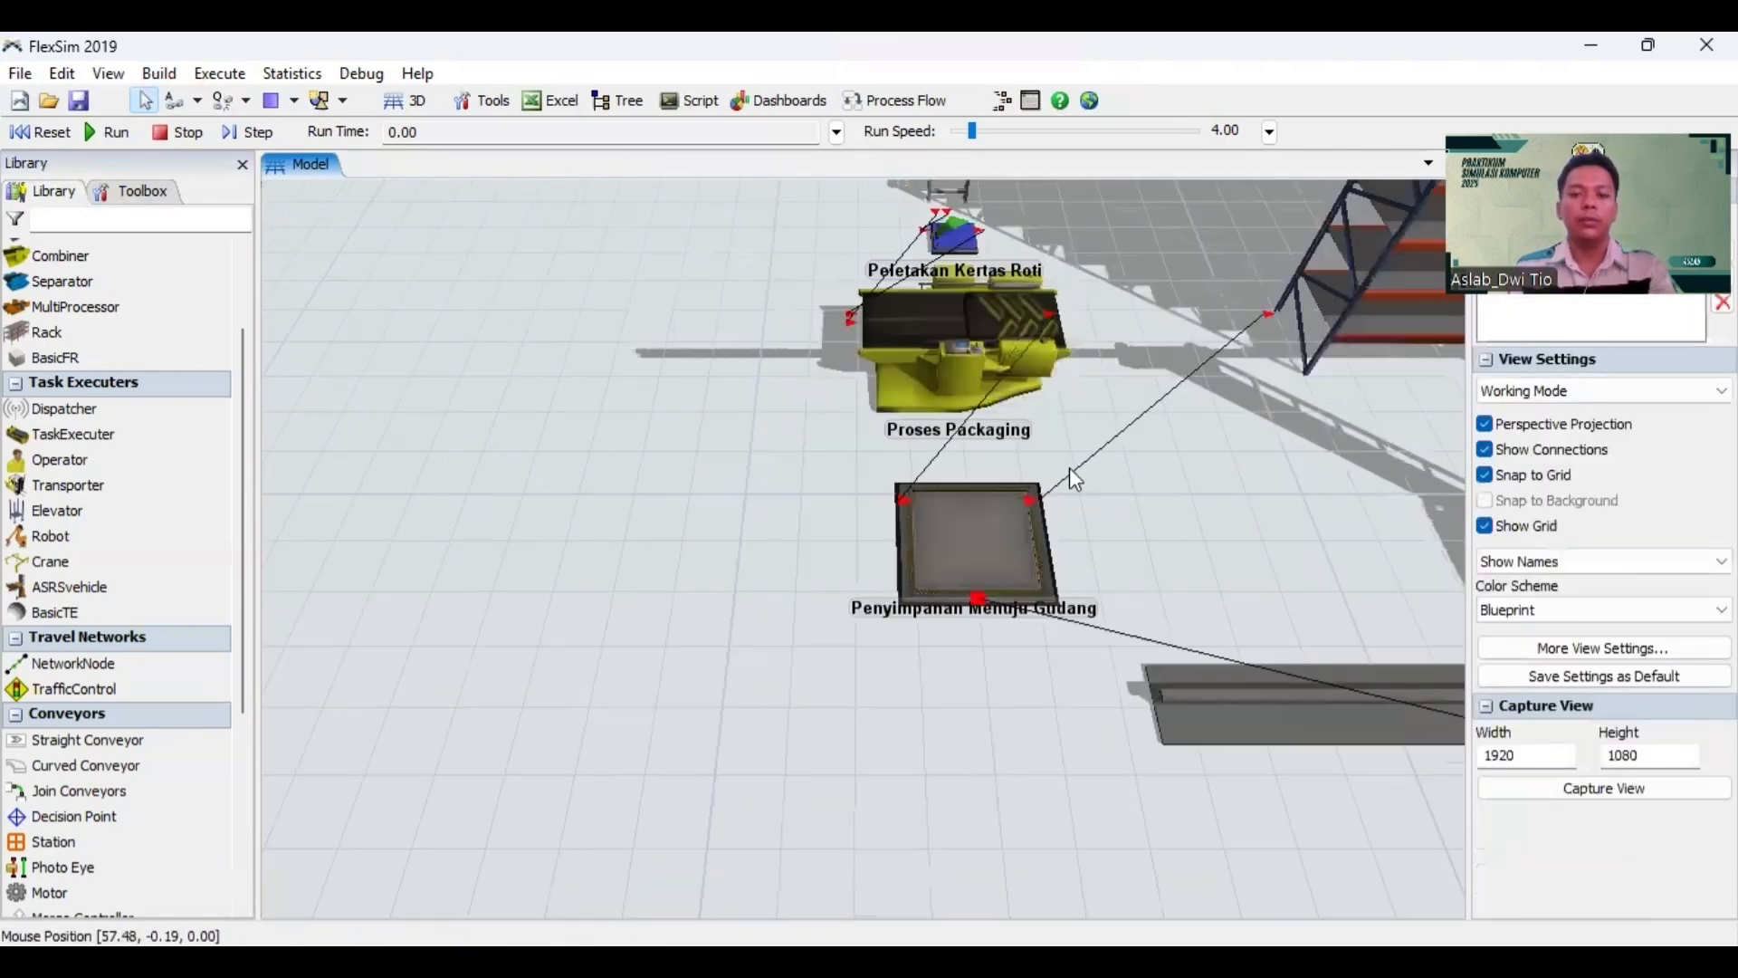
left_click(980, 546)
left_click(980, 545)
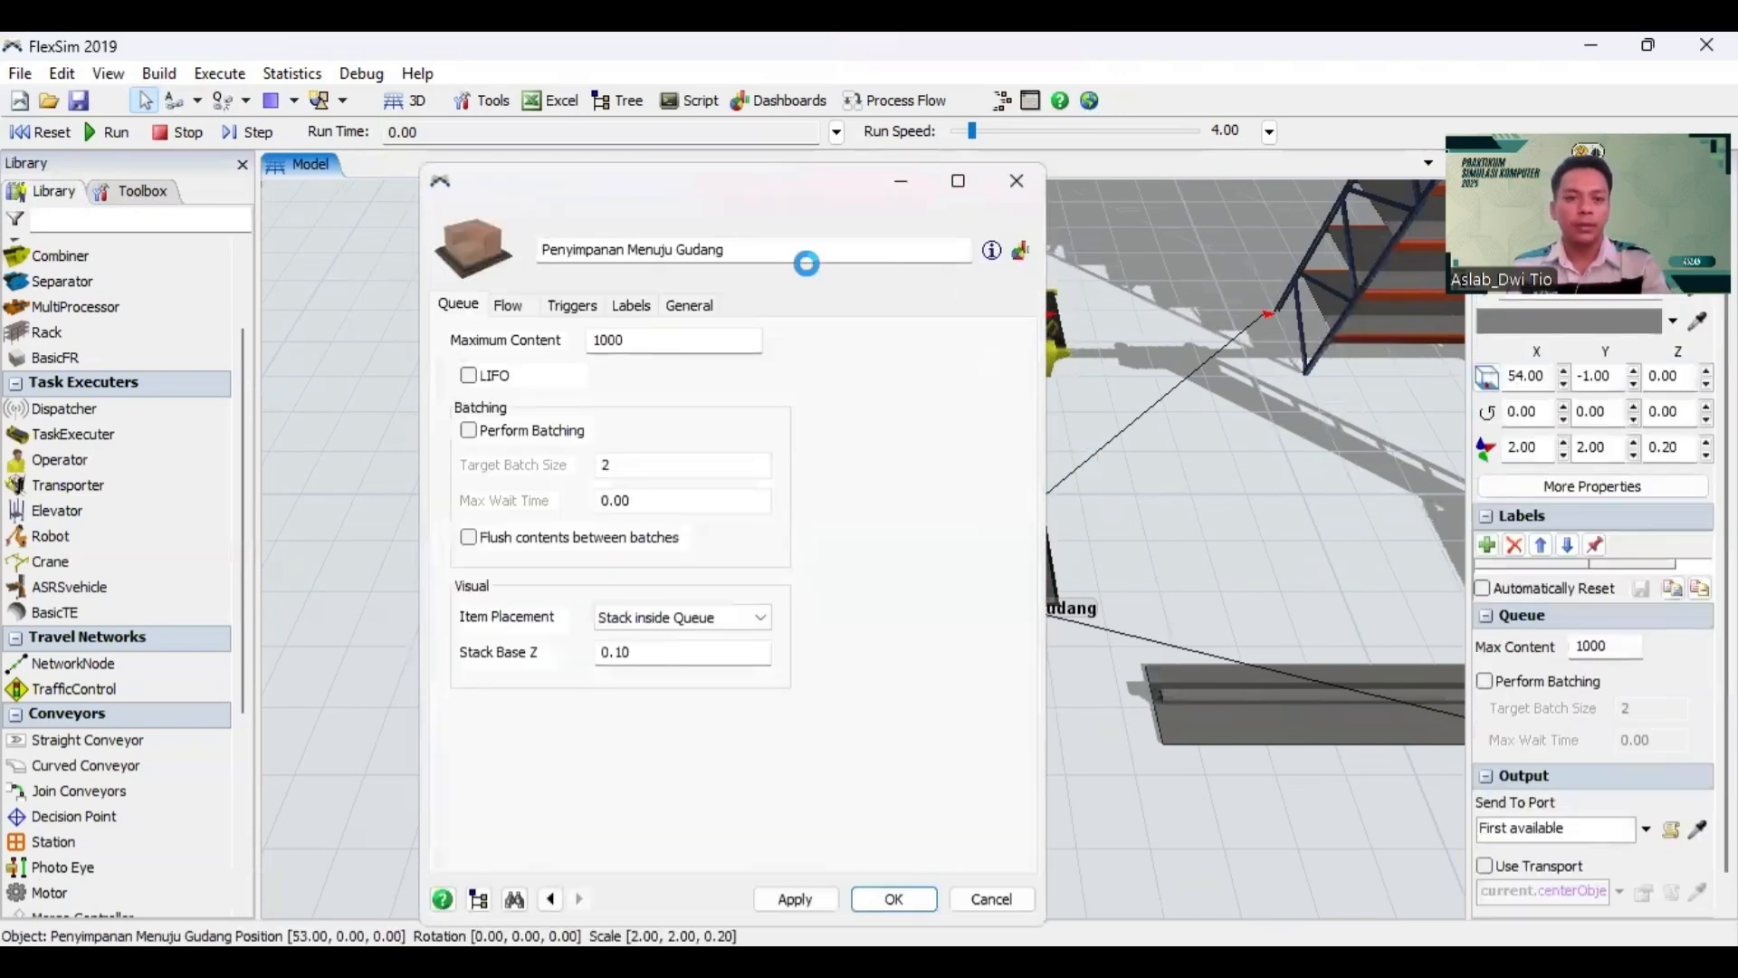
double_click(648, 339)
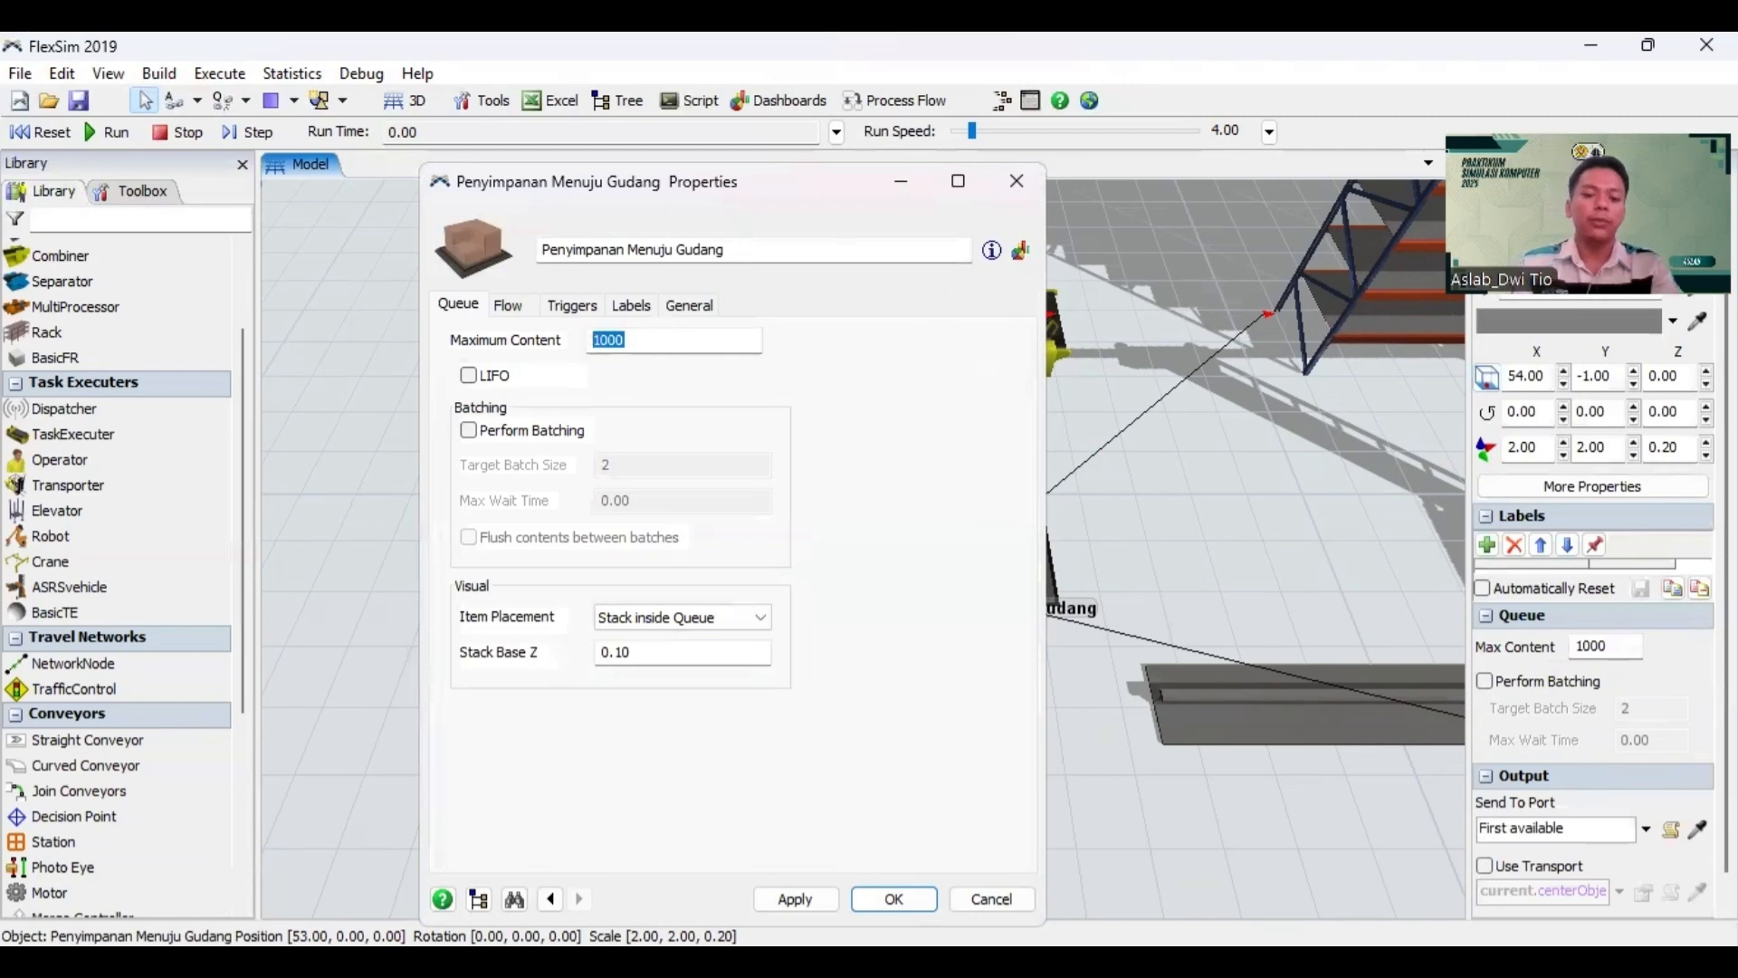
type("50")
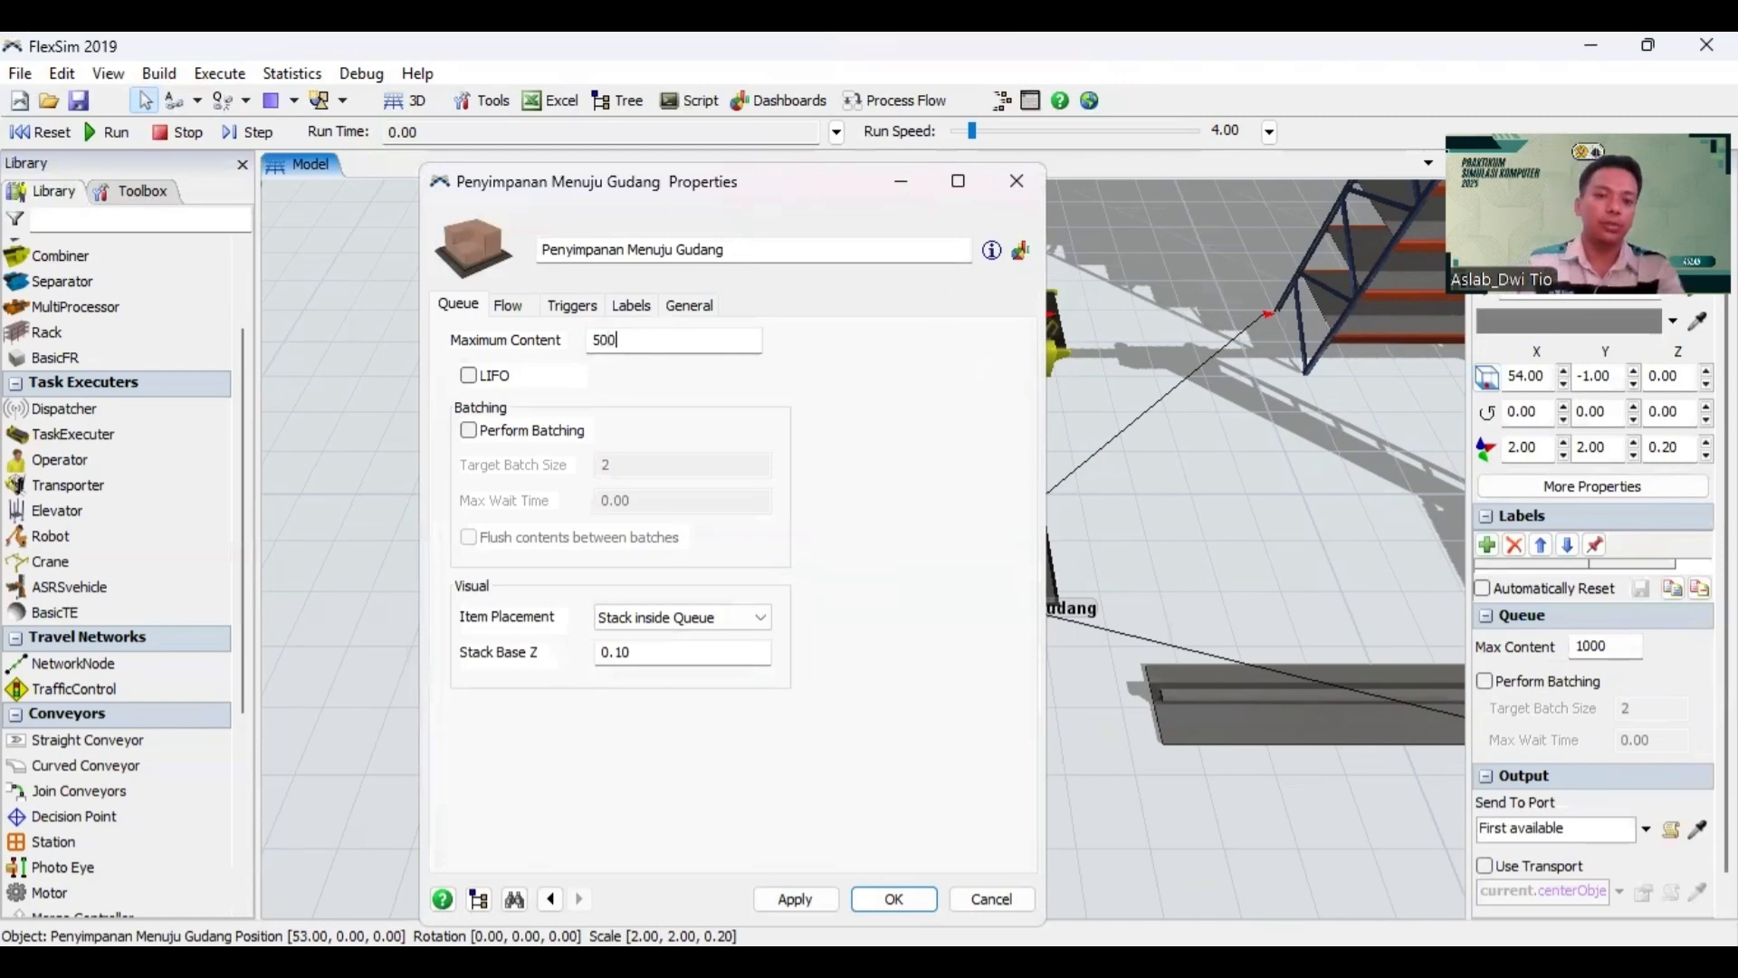
left_click(469, 433)
left_click_drag(616, 464, 580, 463)
type("5")
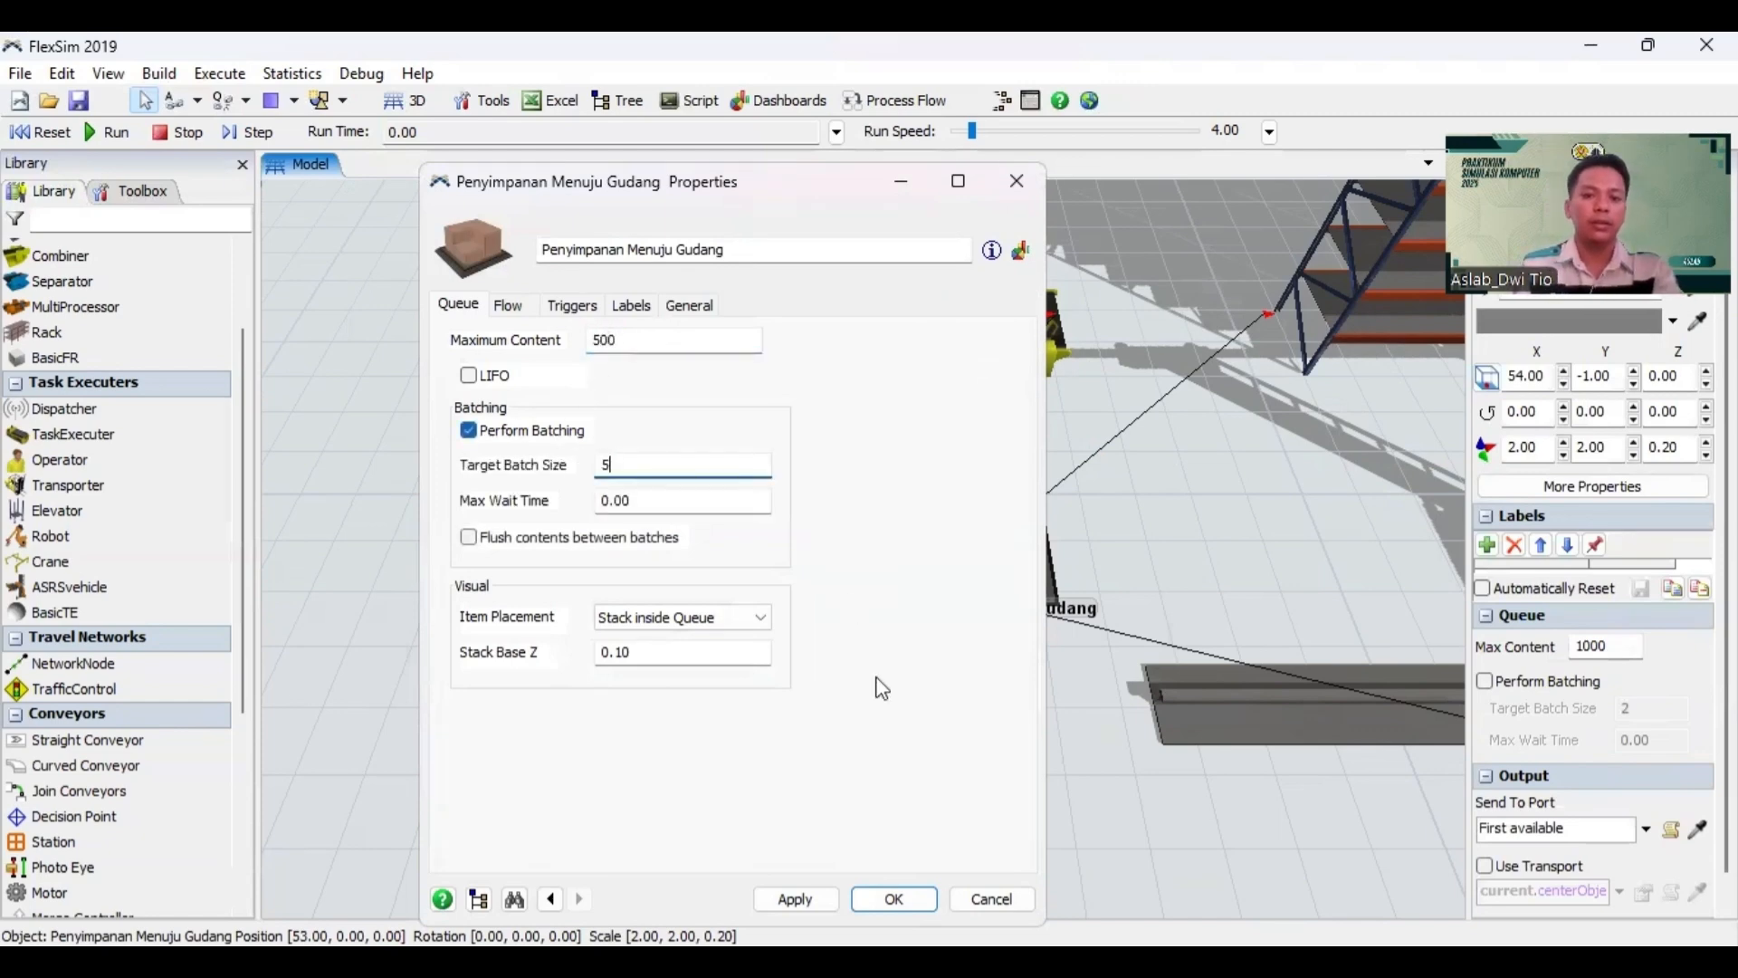
left_click(798, 900)
left_click(895, 901)
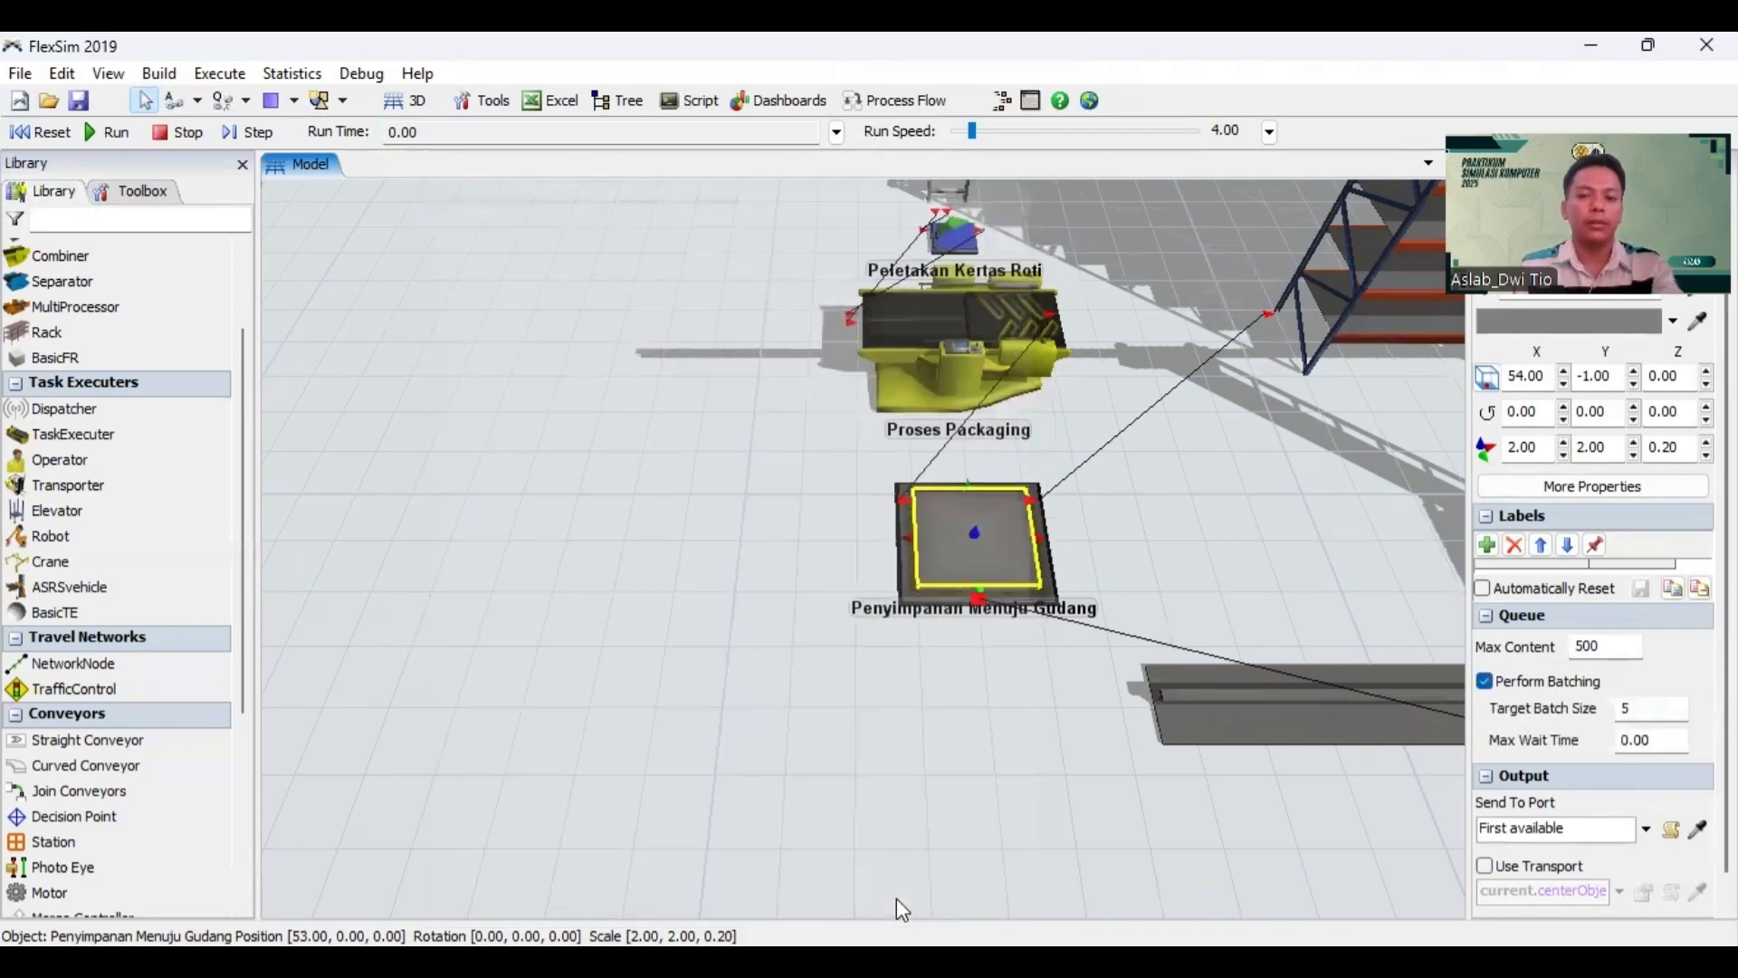
Step: Set the Penyimpanan Gudang rack to place items in the First Available Bay and the First Available Level
left_click_drag(996, 748, 706, 672)
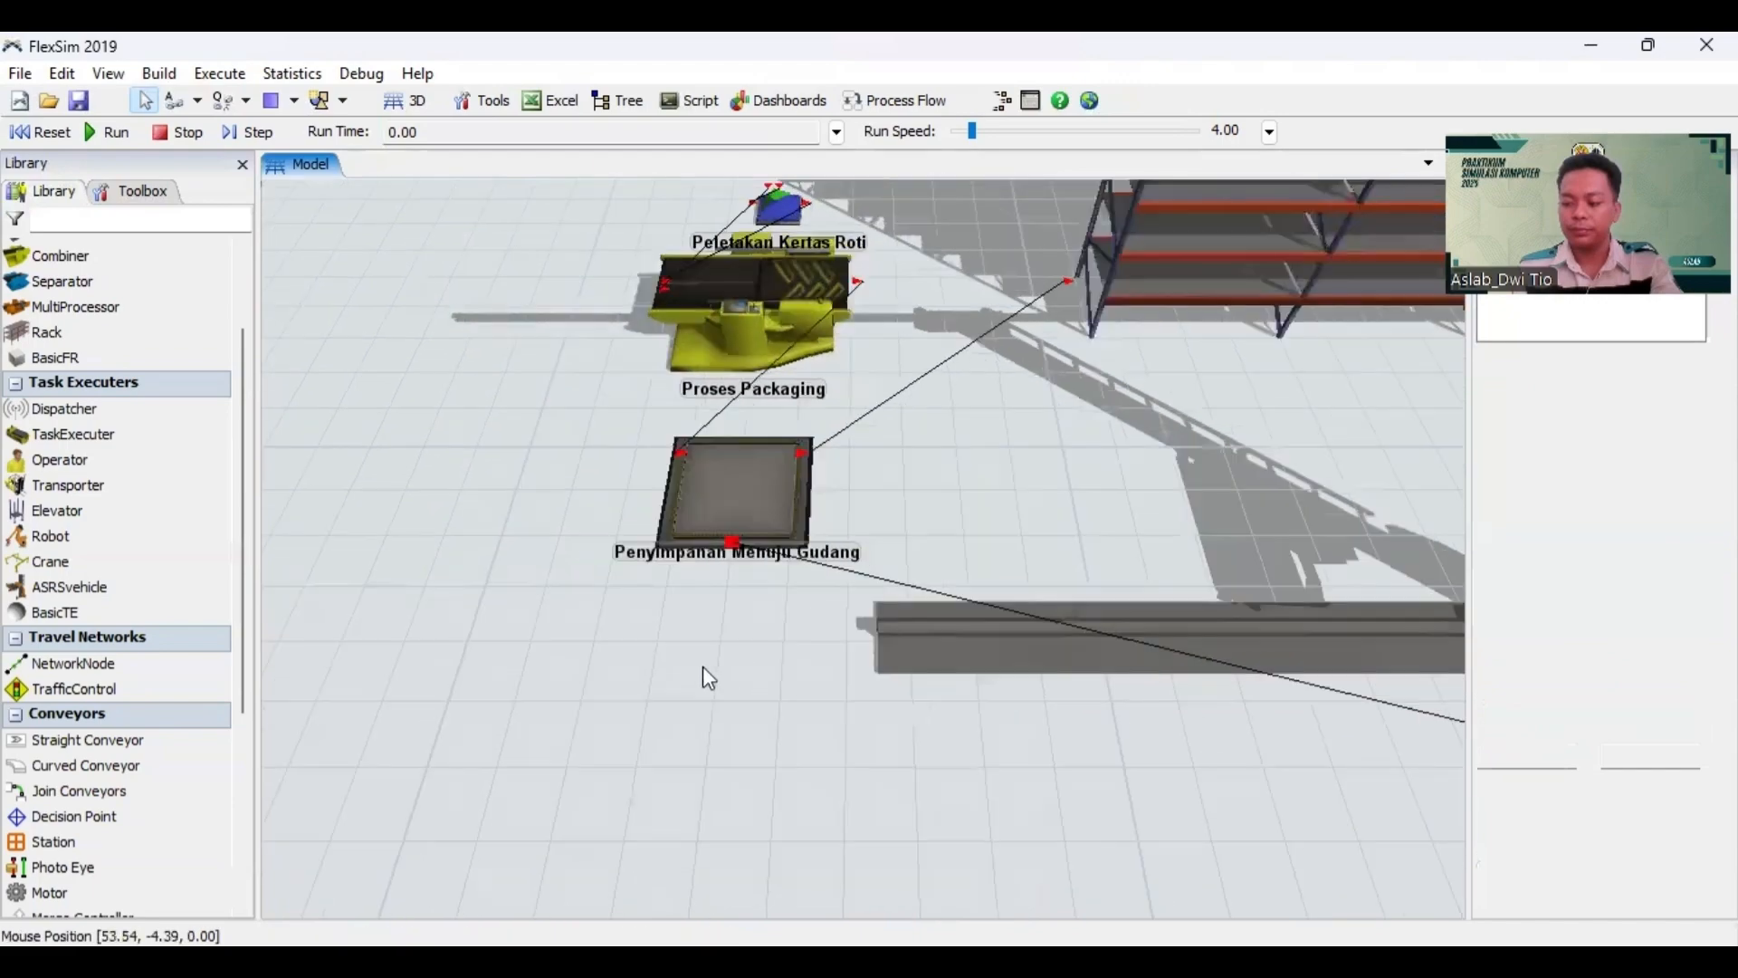
left_click_drag(807, 707, 617, 733)
left_click_drag(876, 458, 683, 580)
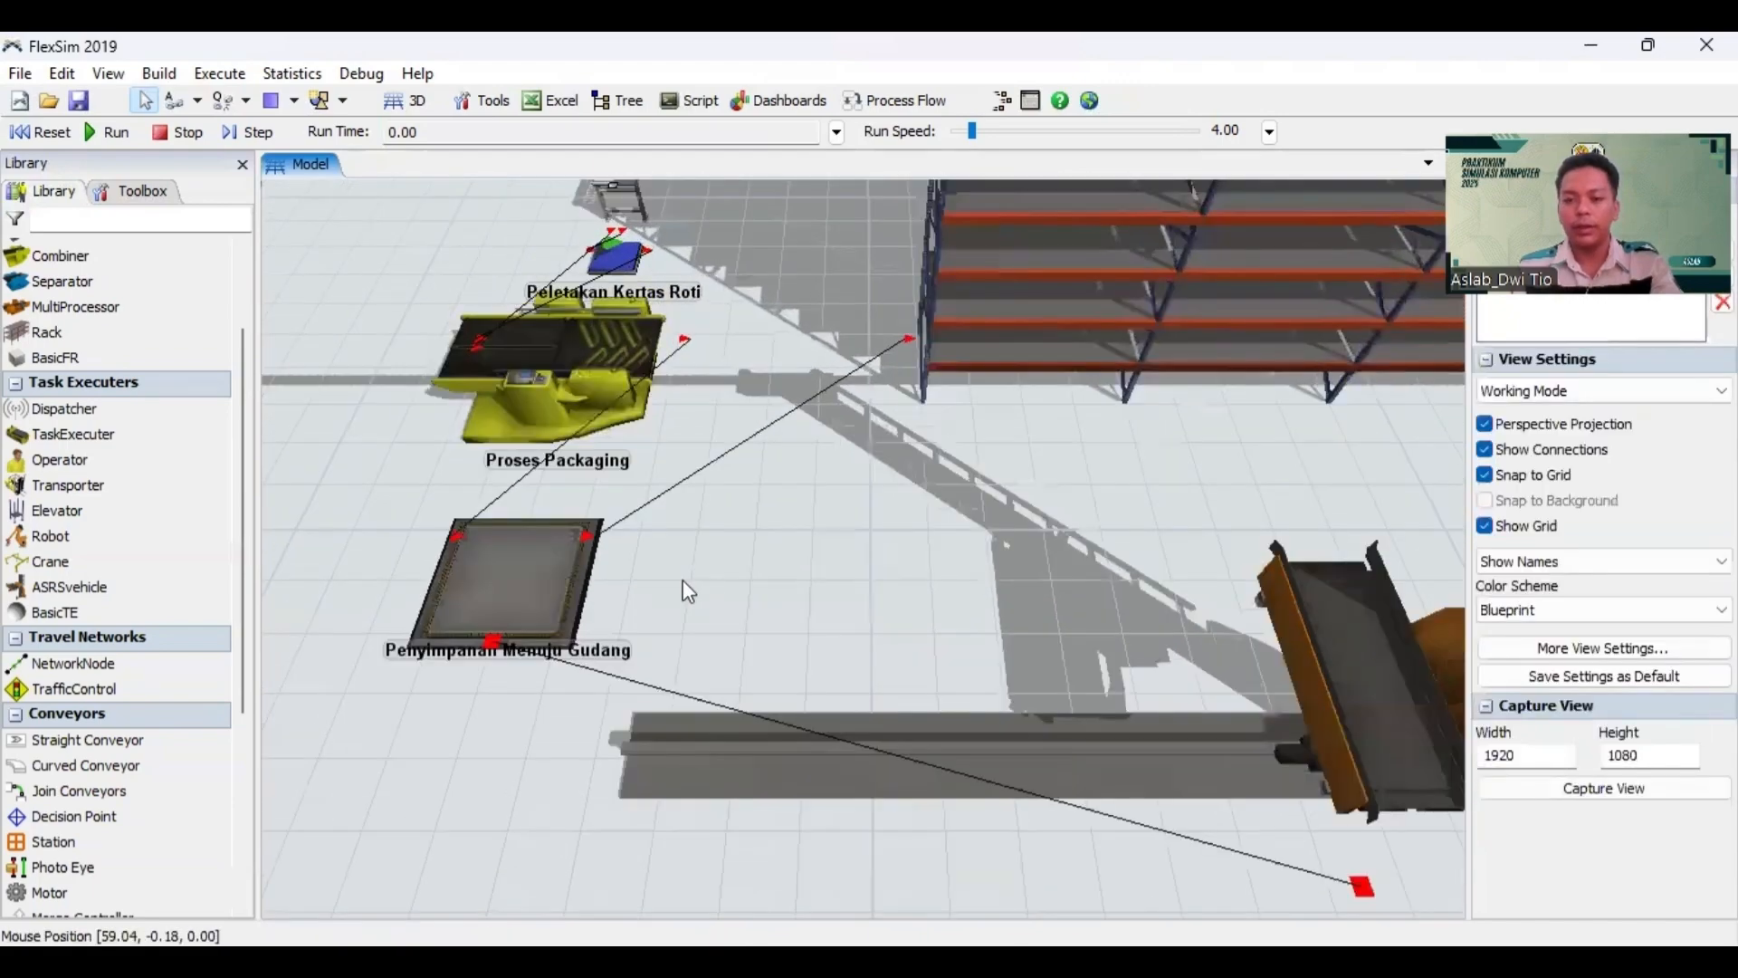
scroll(724, 584, "down", 3)
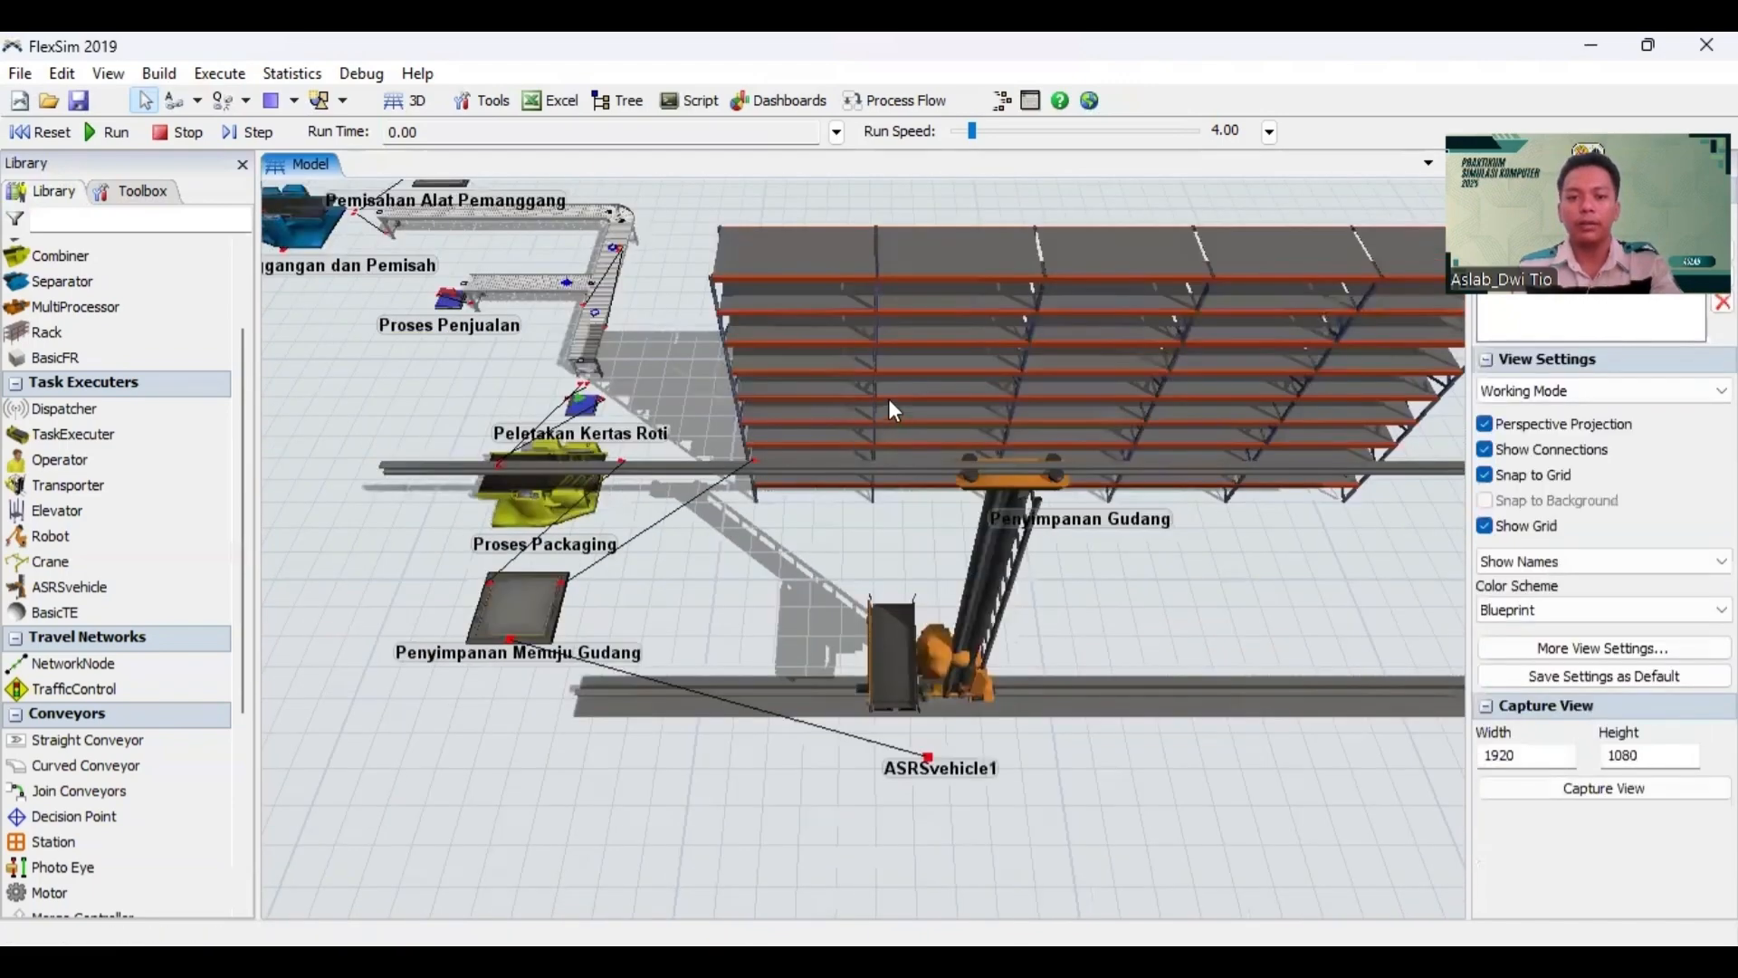
left_click(888, 398)
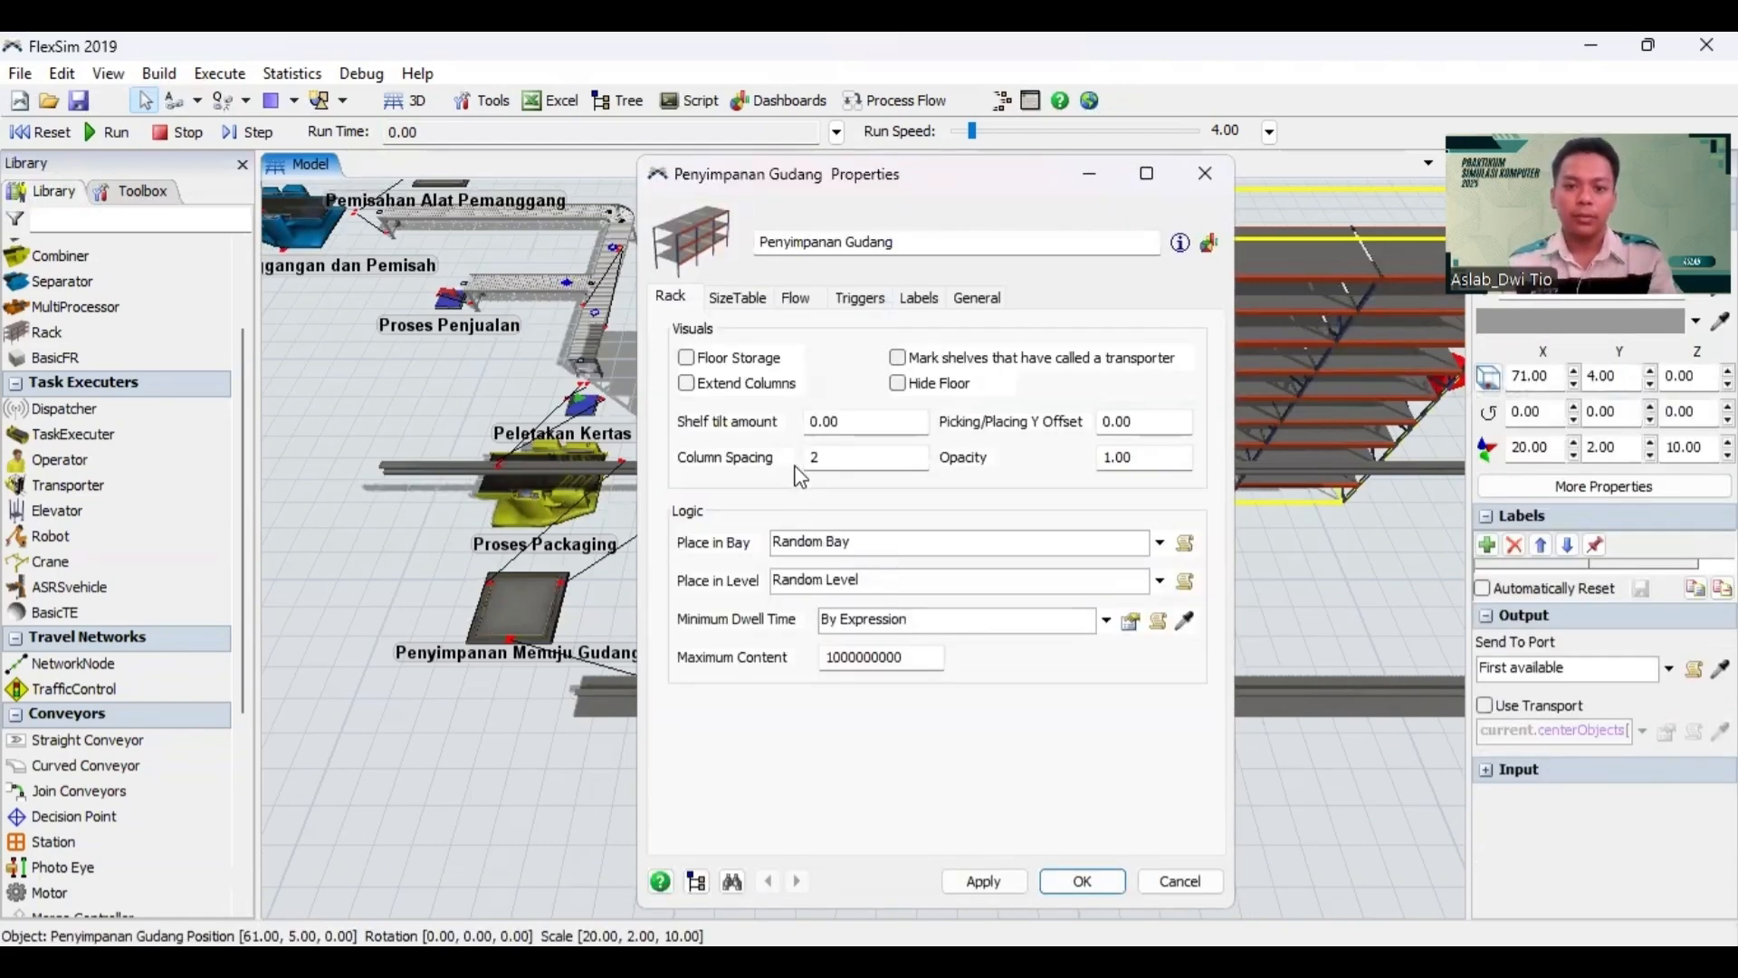
left_click(1160, 543)
left_click(993, 638)
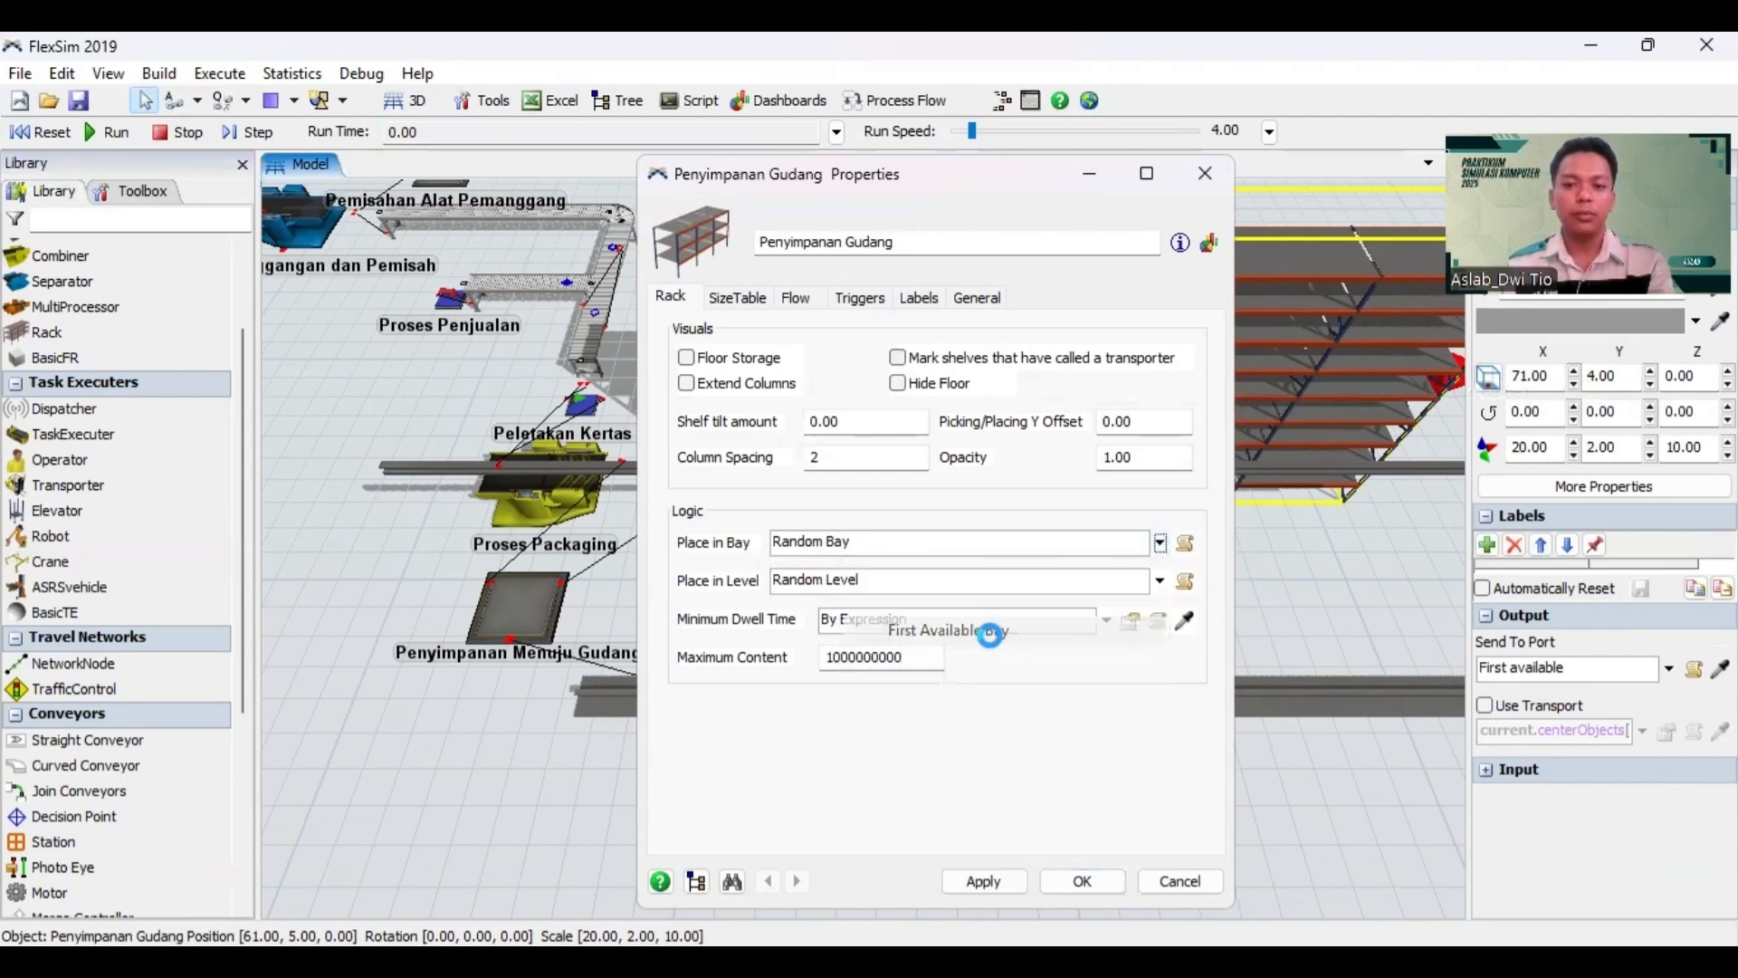
left_click(1022, 721)
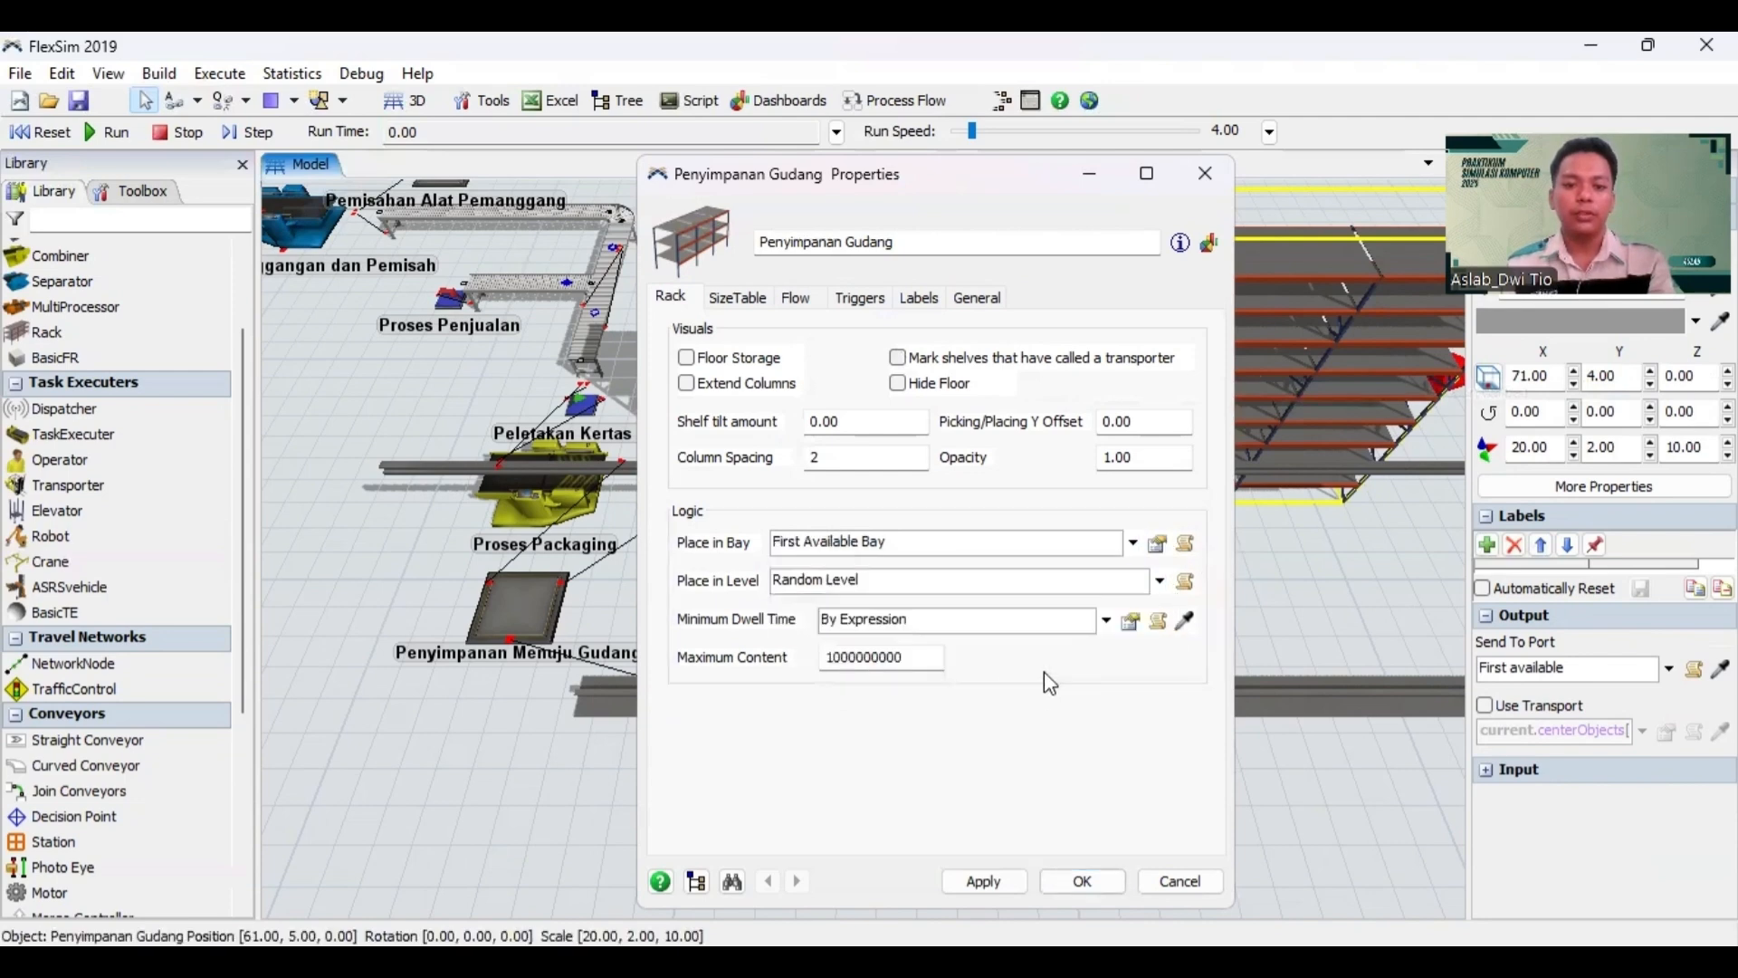
left_click(1160, 581)
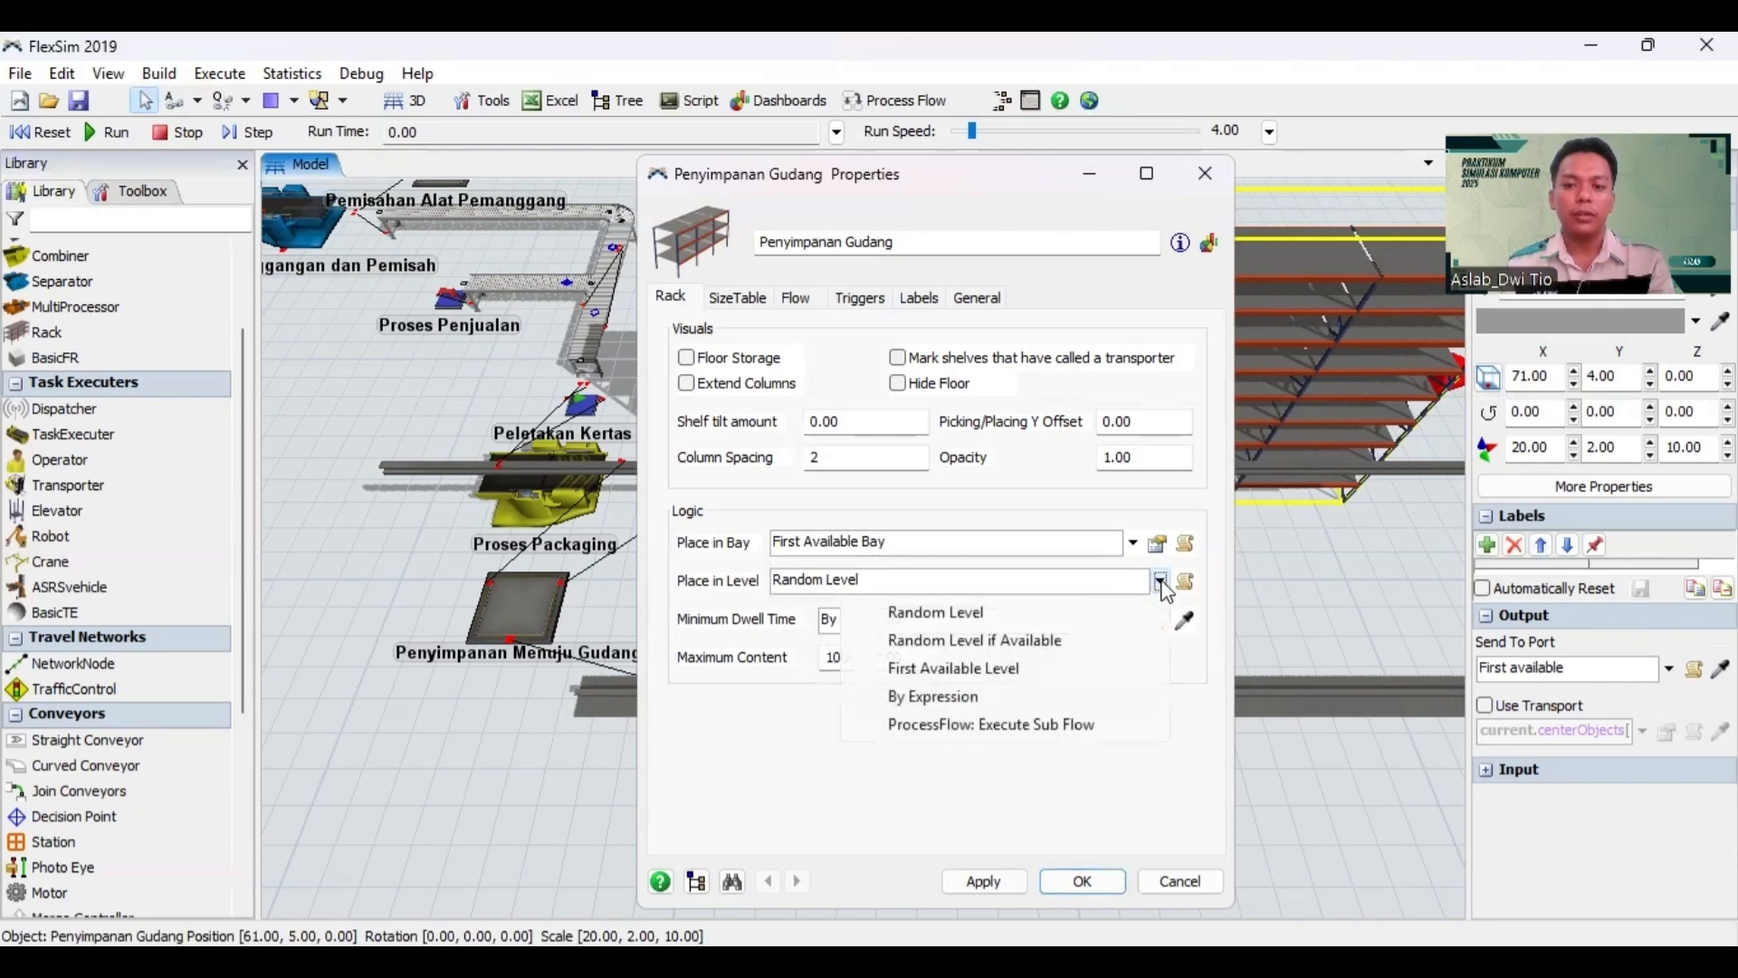
left_click(1030, 669)
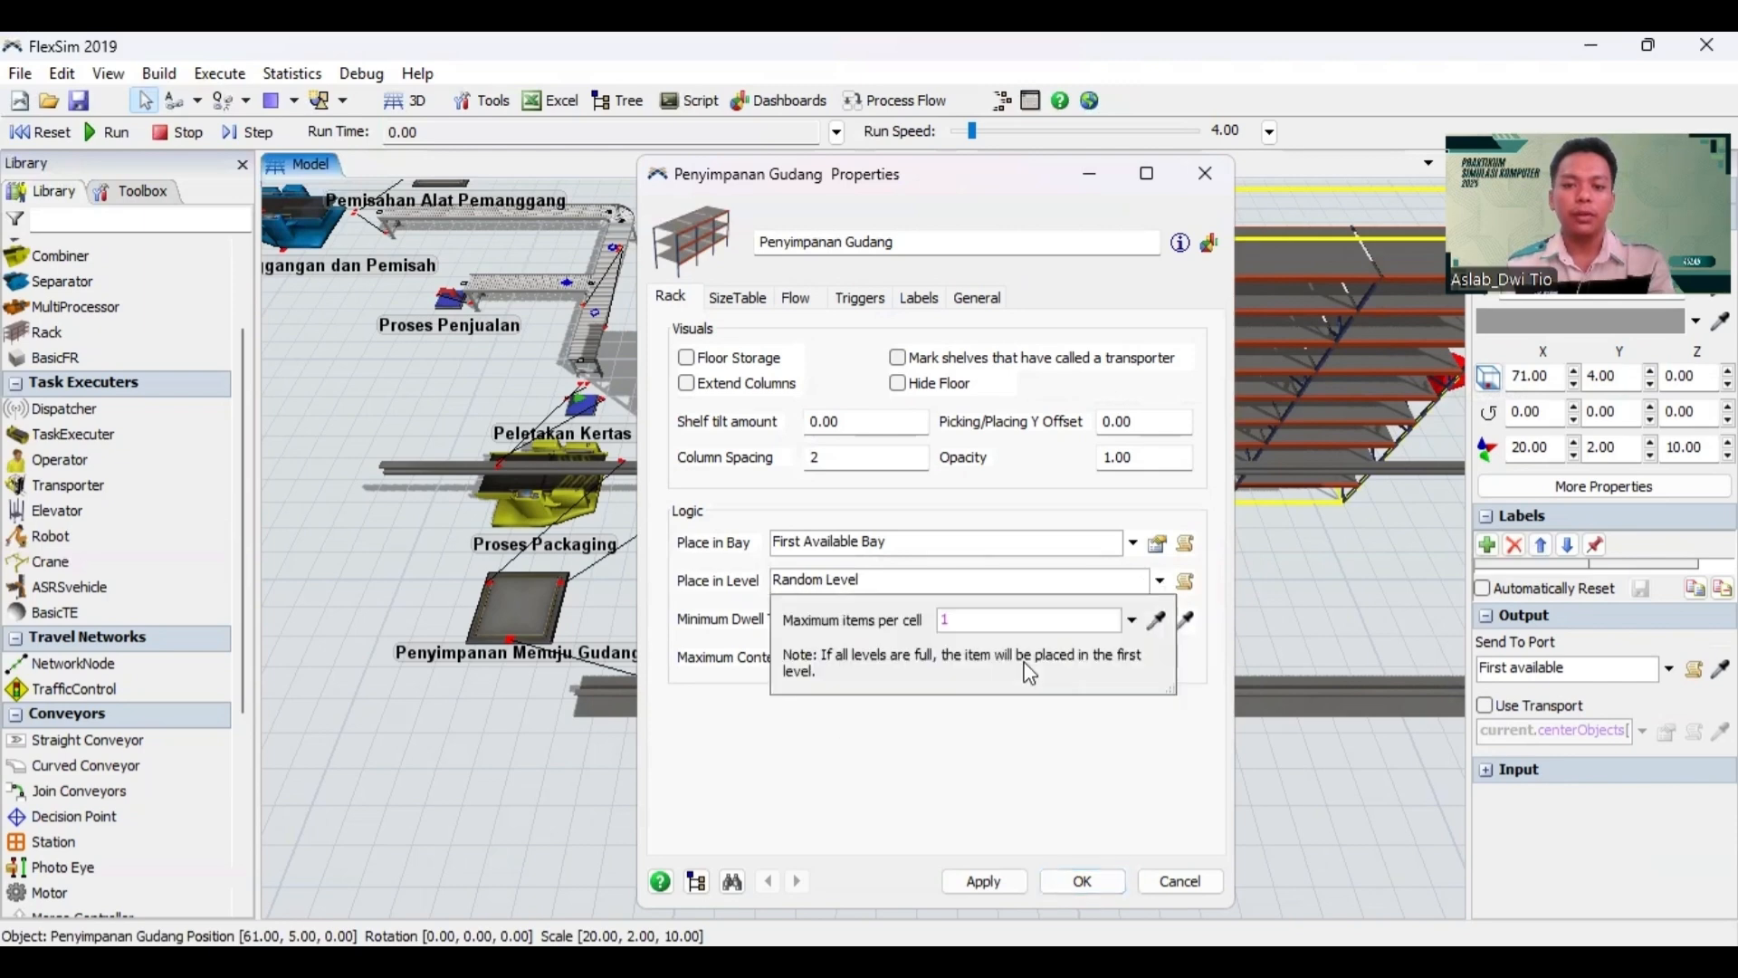
left_click(937, 755)
Step: Set the Penyimpanan Gudang rack's maximum content to 500
left_click_drag(935, 667, 785, 661)
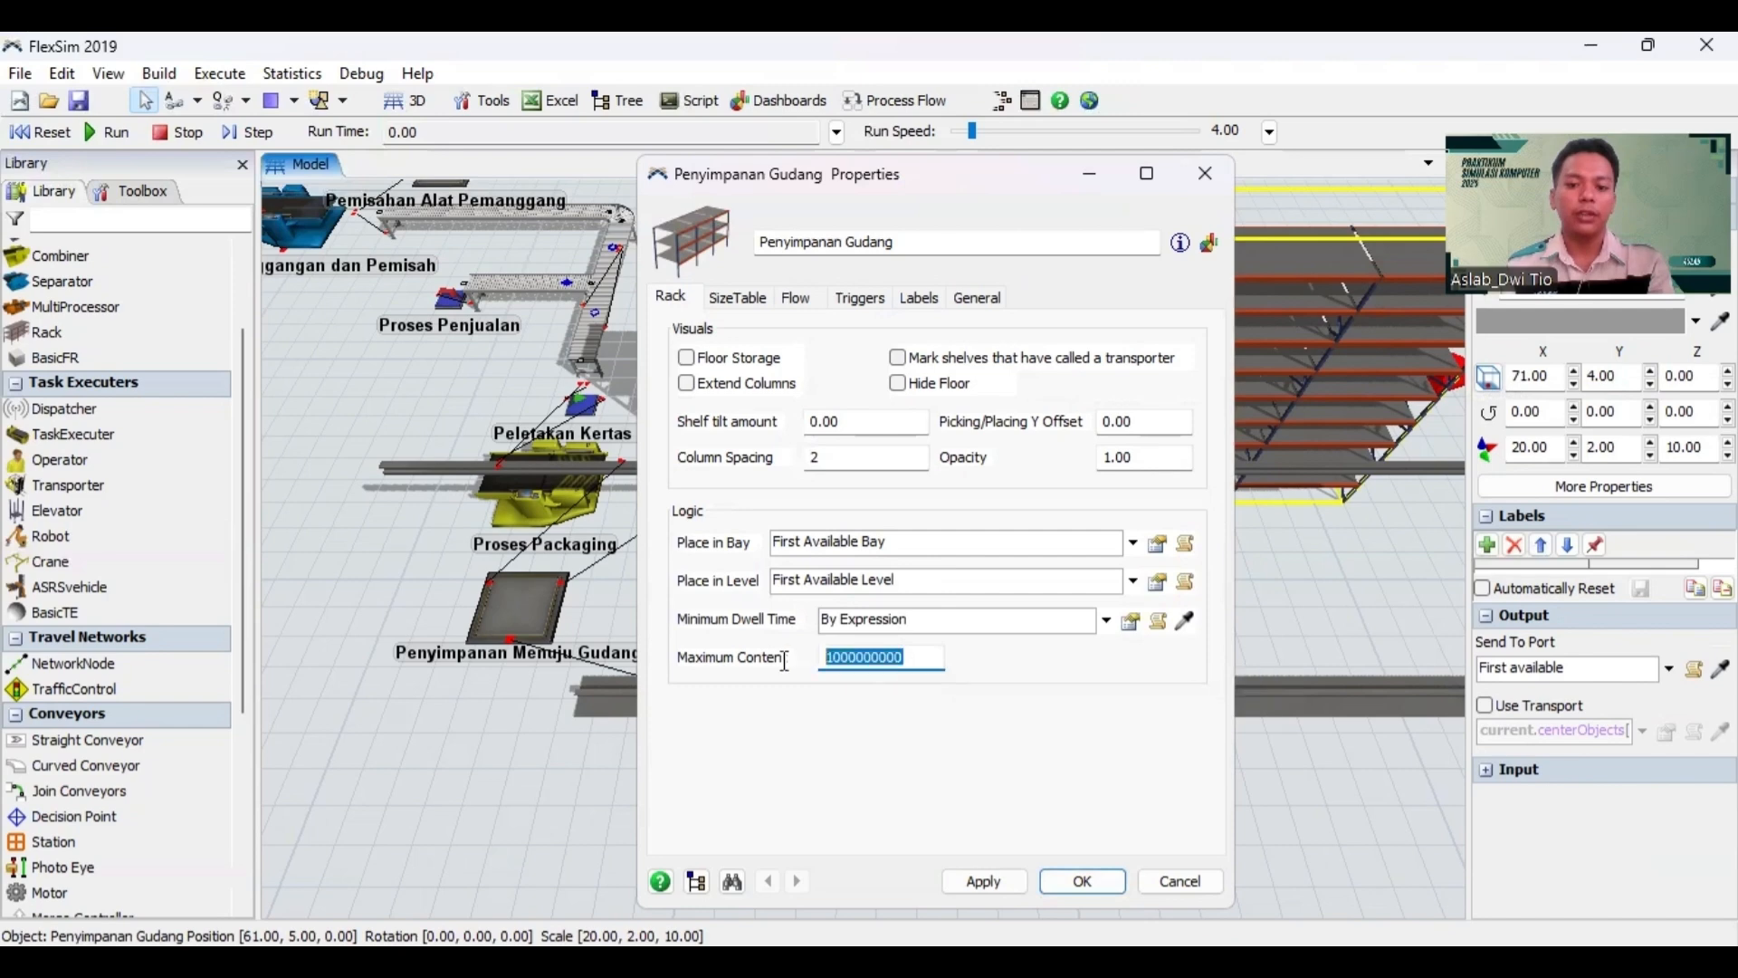
type("500")
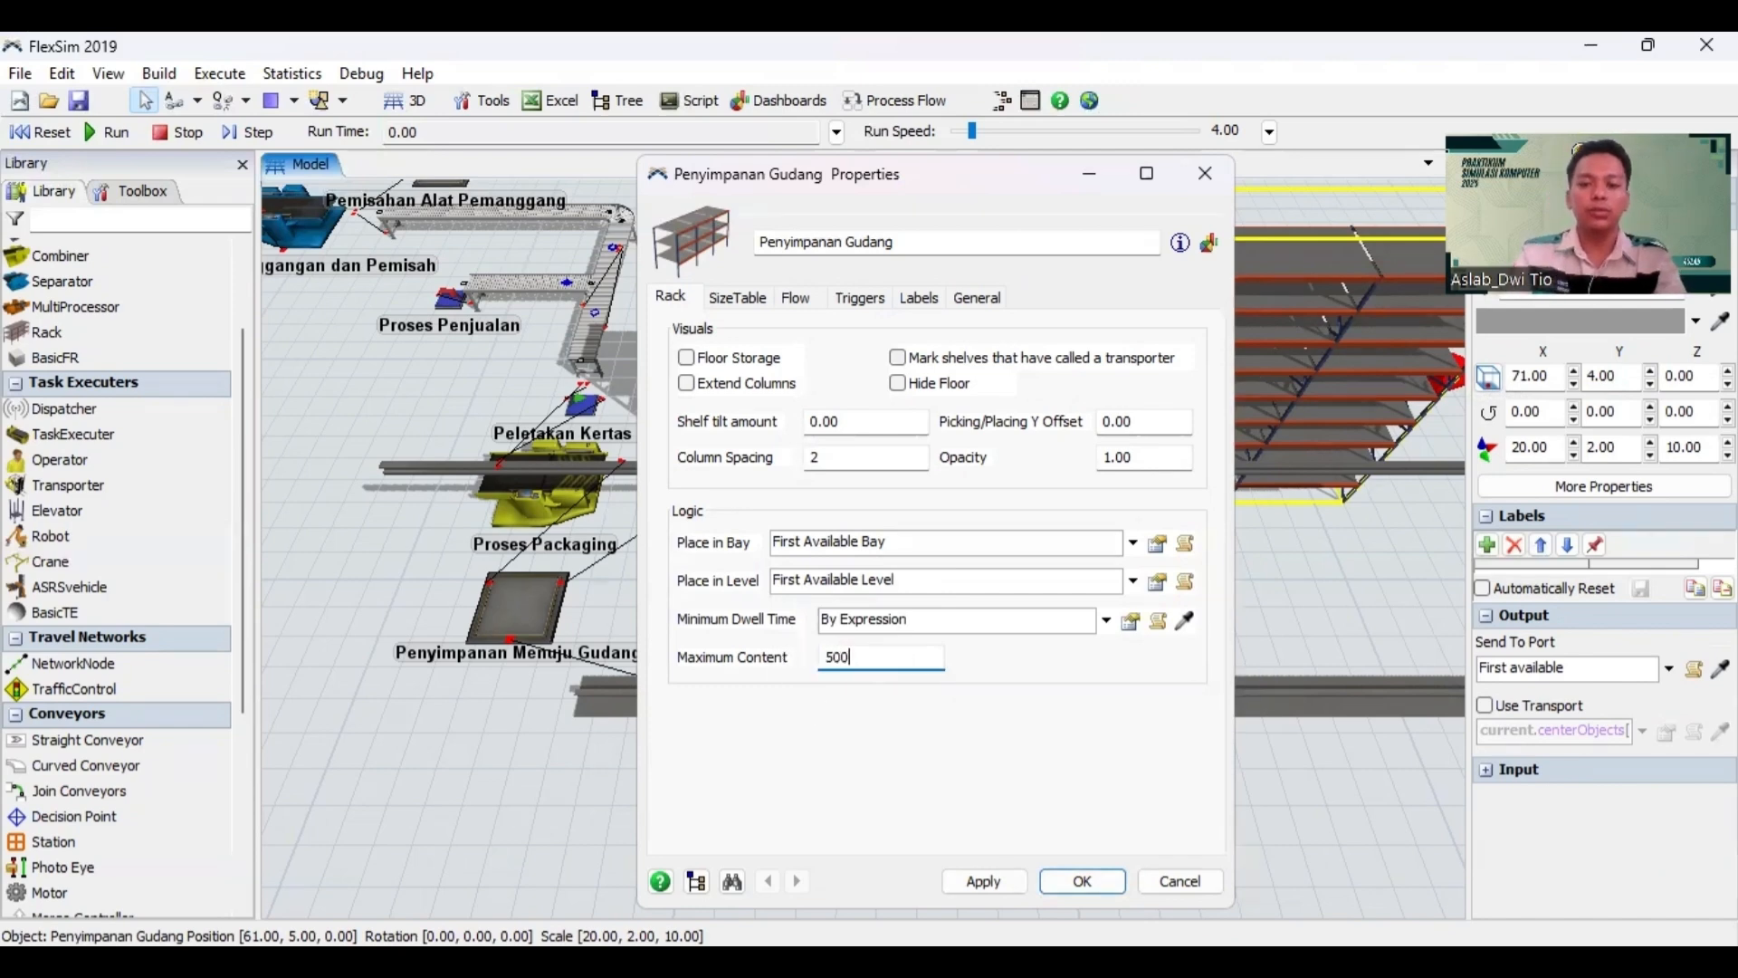
left_click(920, 734)
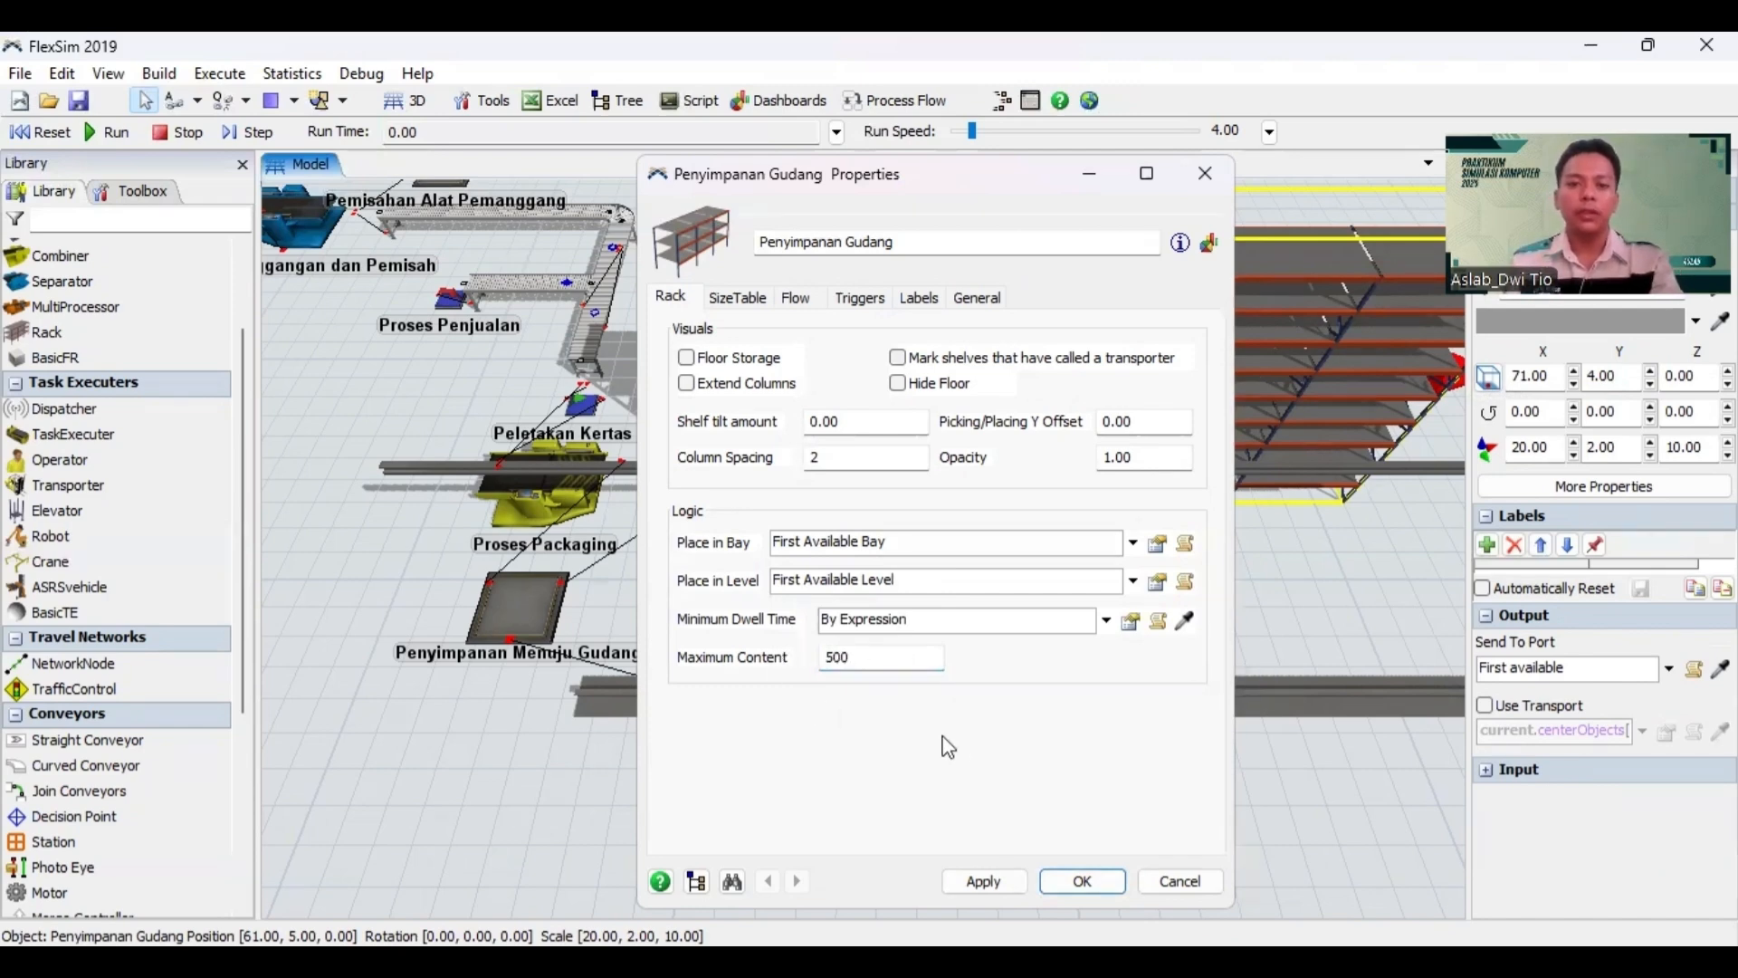
Step: Add duplicate bays in the Penyimpanan Gudang rack's size table until it has 43 bays
left_click(727, 304)
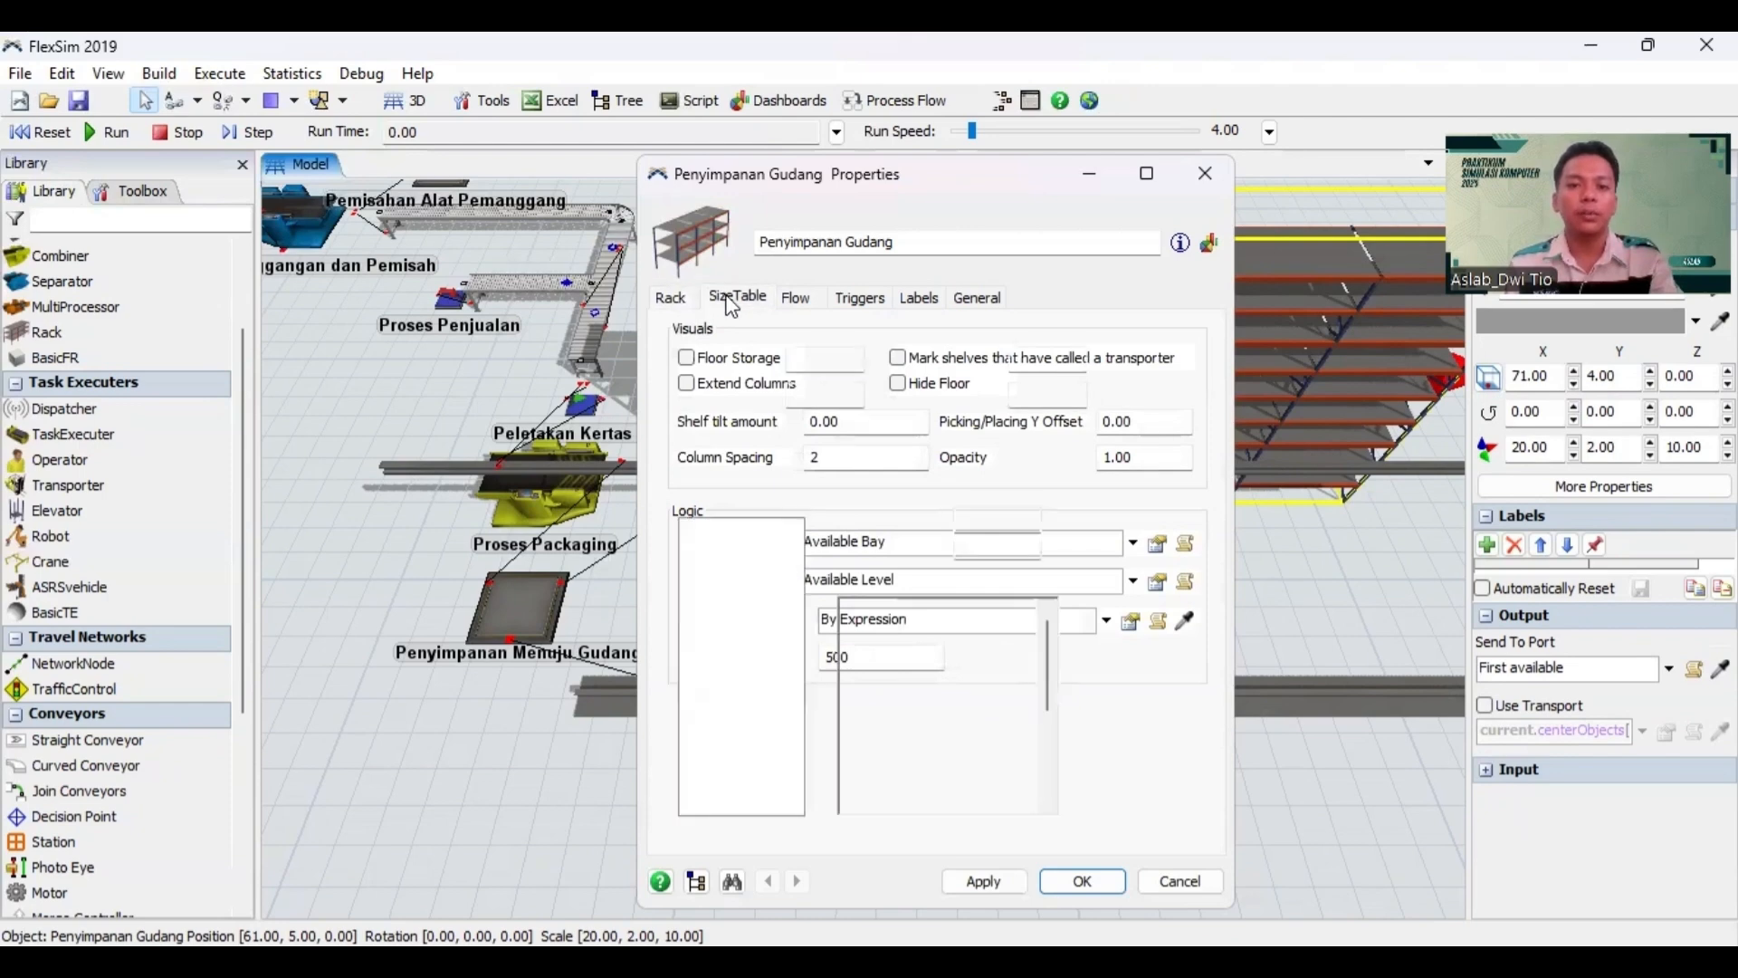
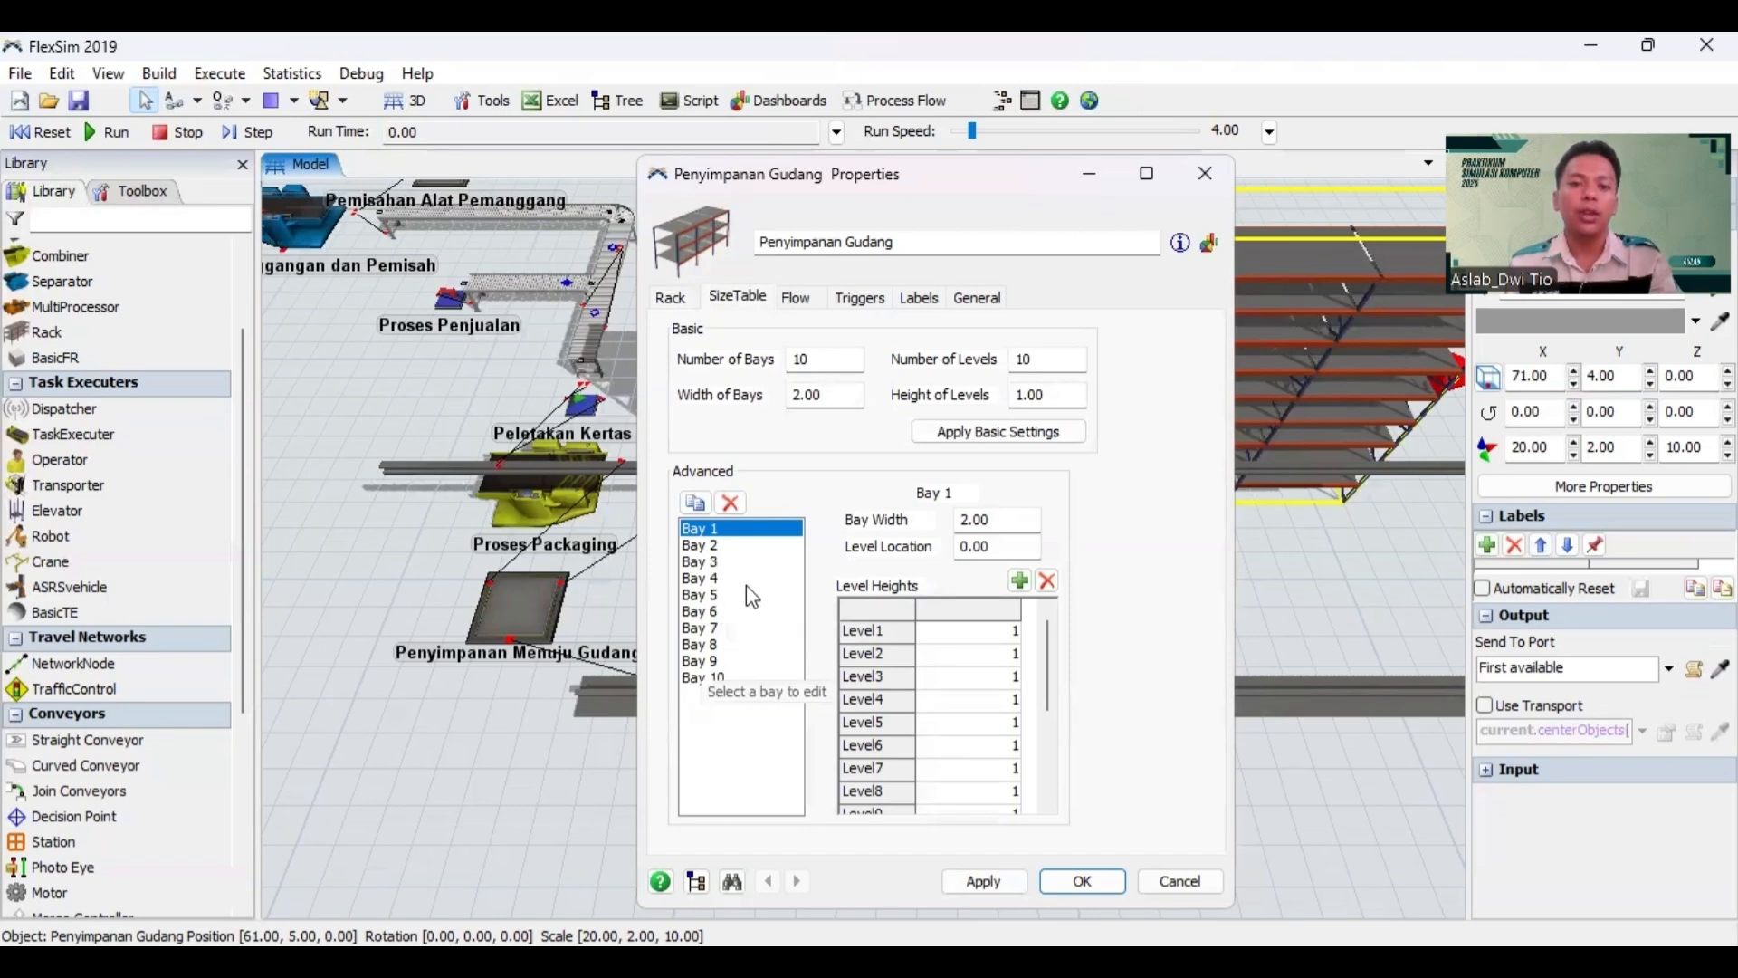
left_click(695, 503)
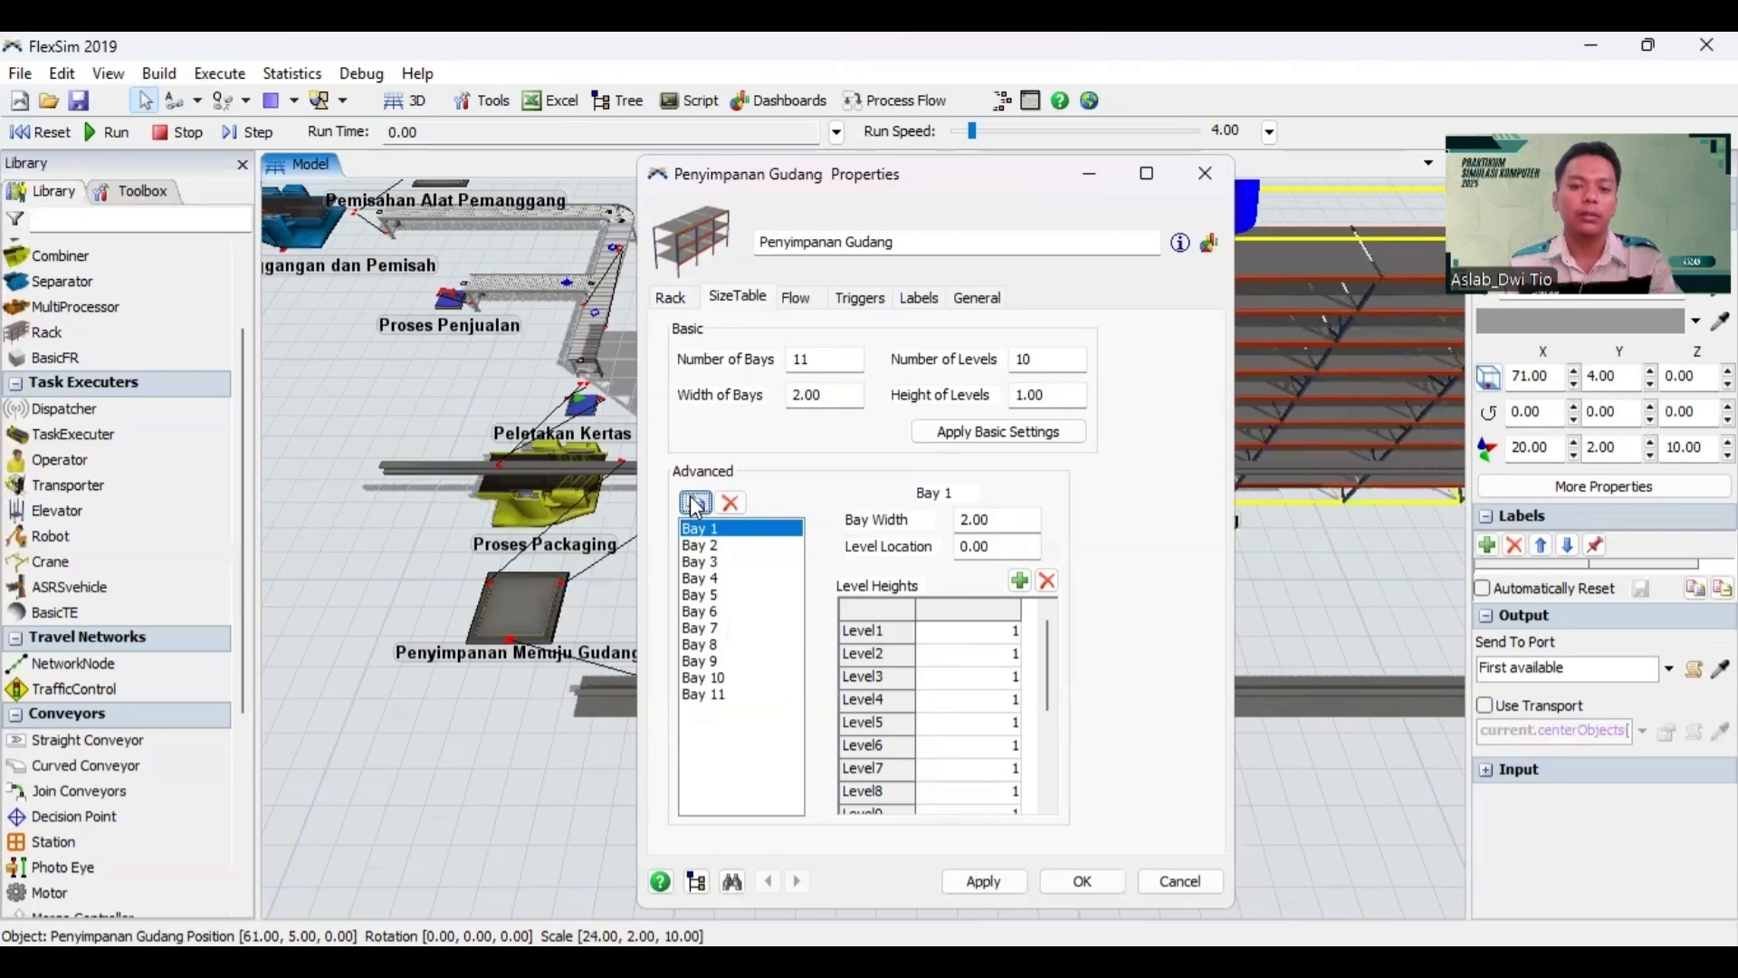
left_click(696, 504)
left_click(695, 503)
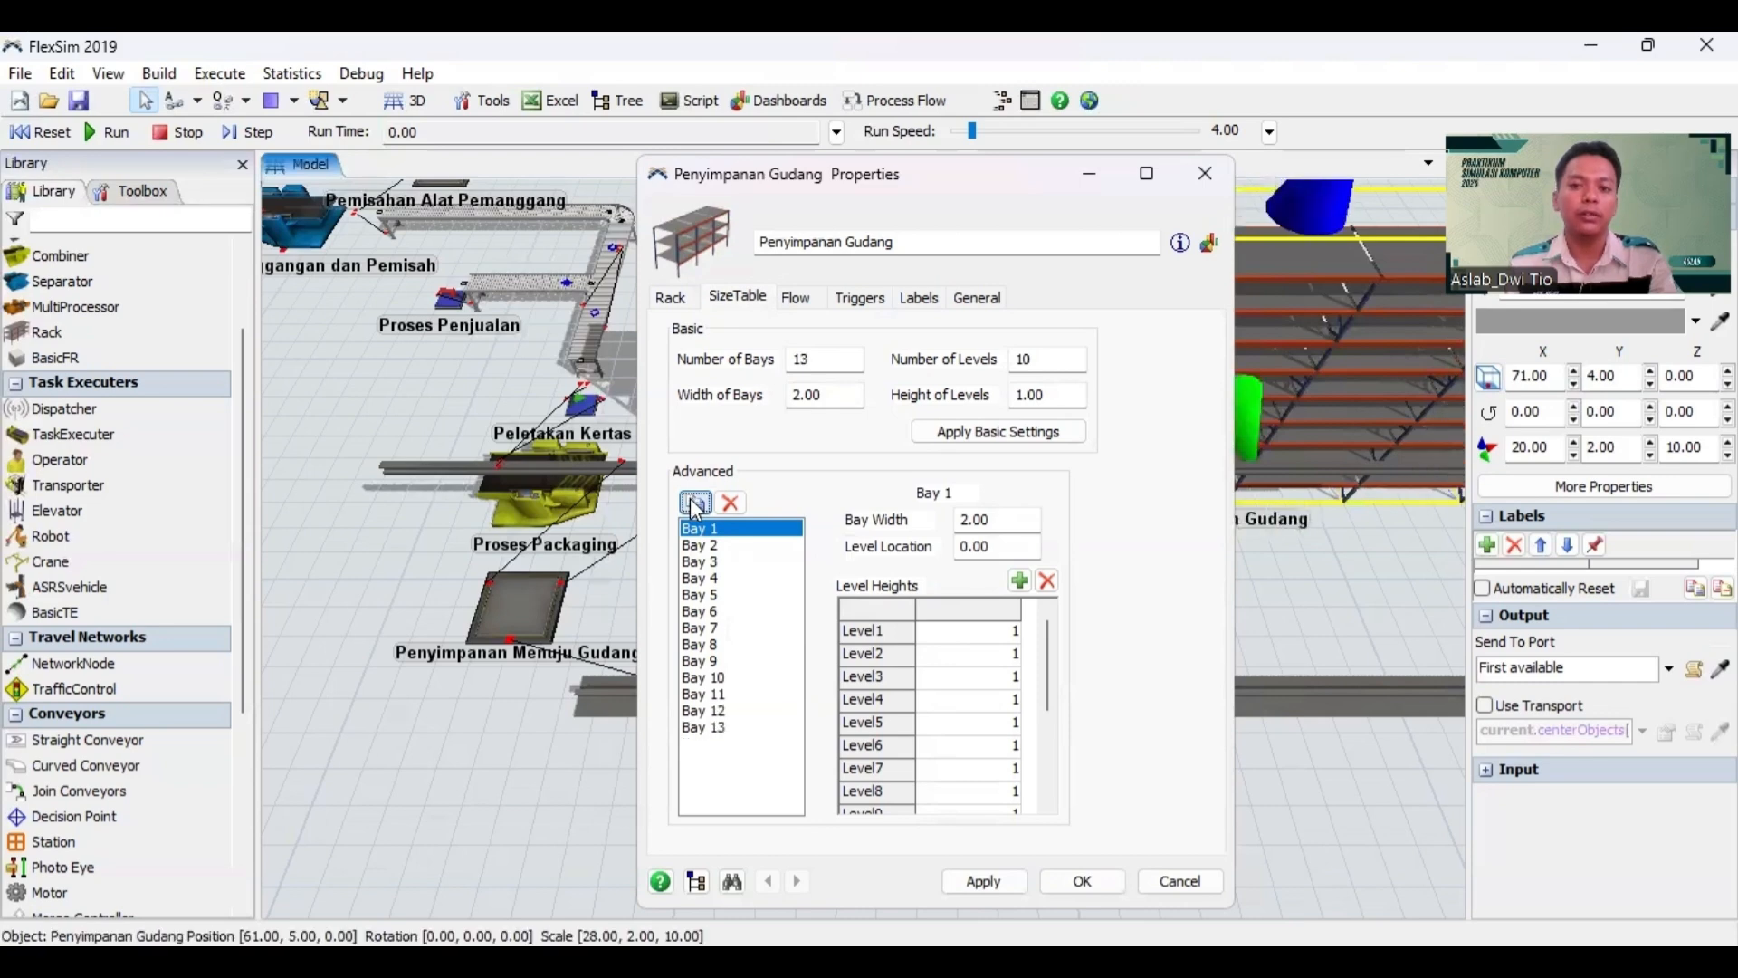
left_click(696, 503)
left_click(695, 503)
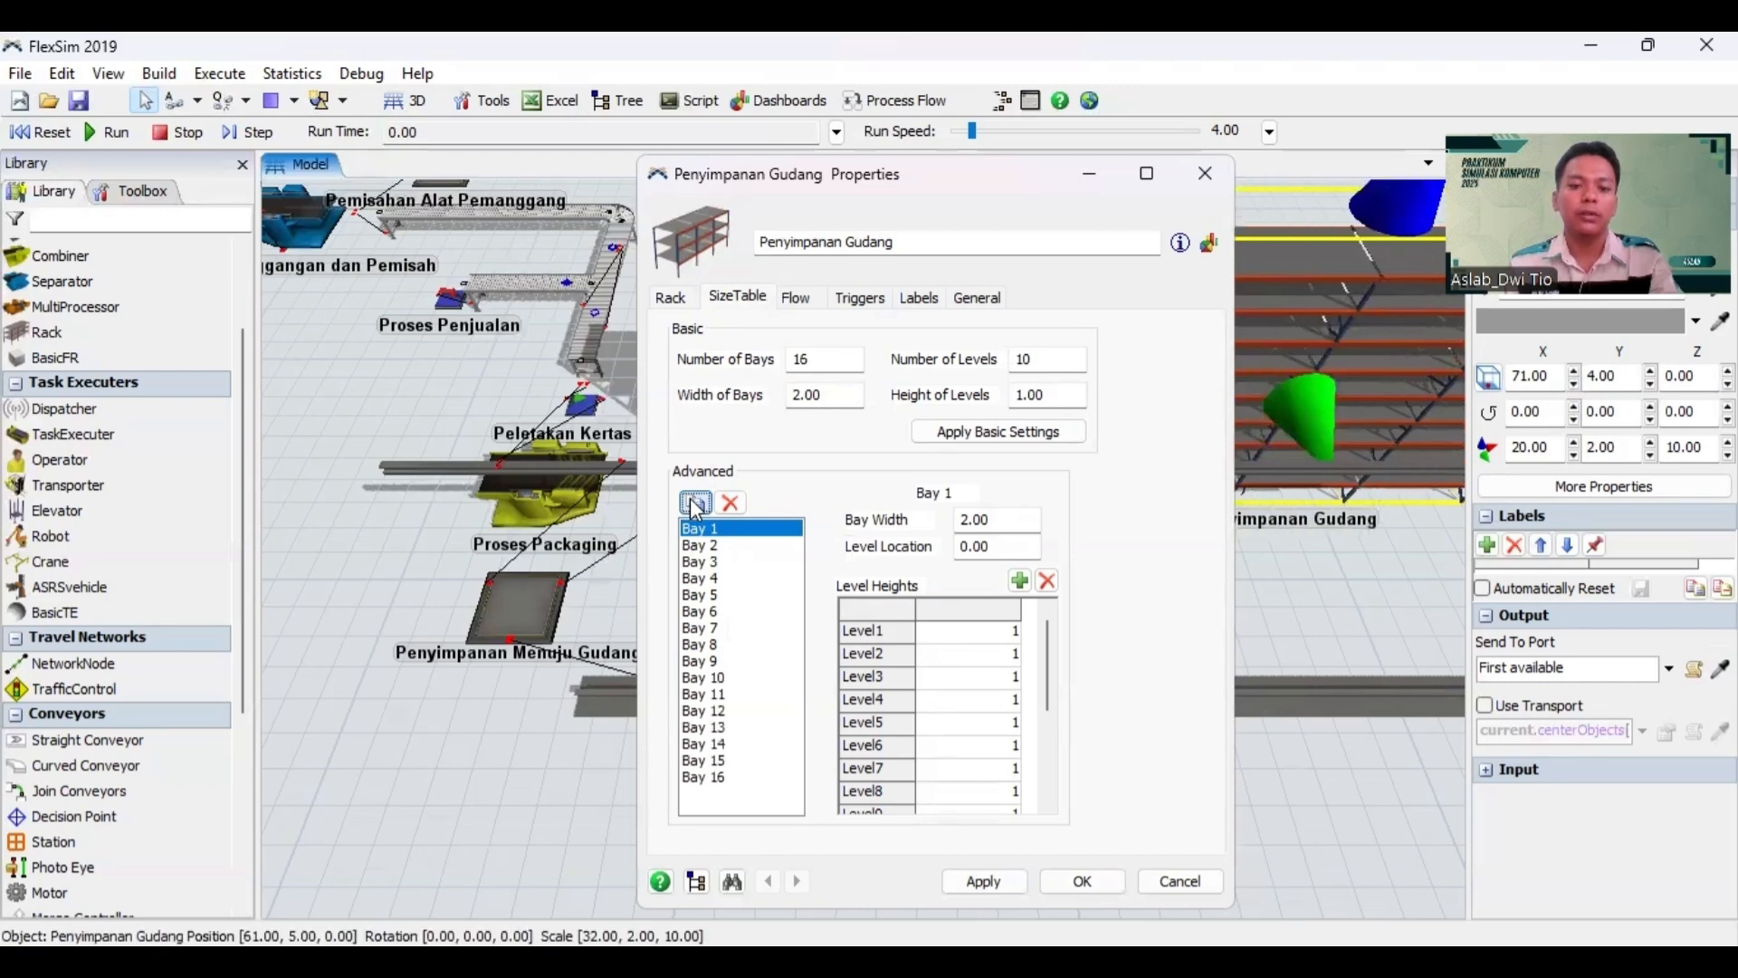
left_click(695, 503)
left_click(695, 503)
left_click(695, 504)
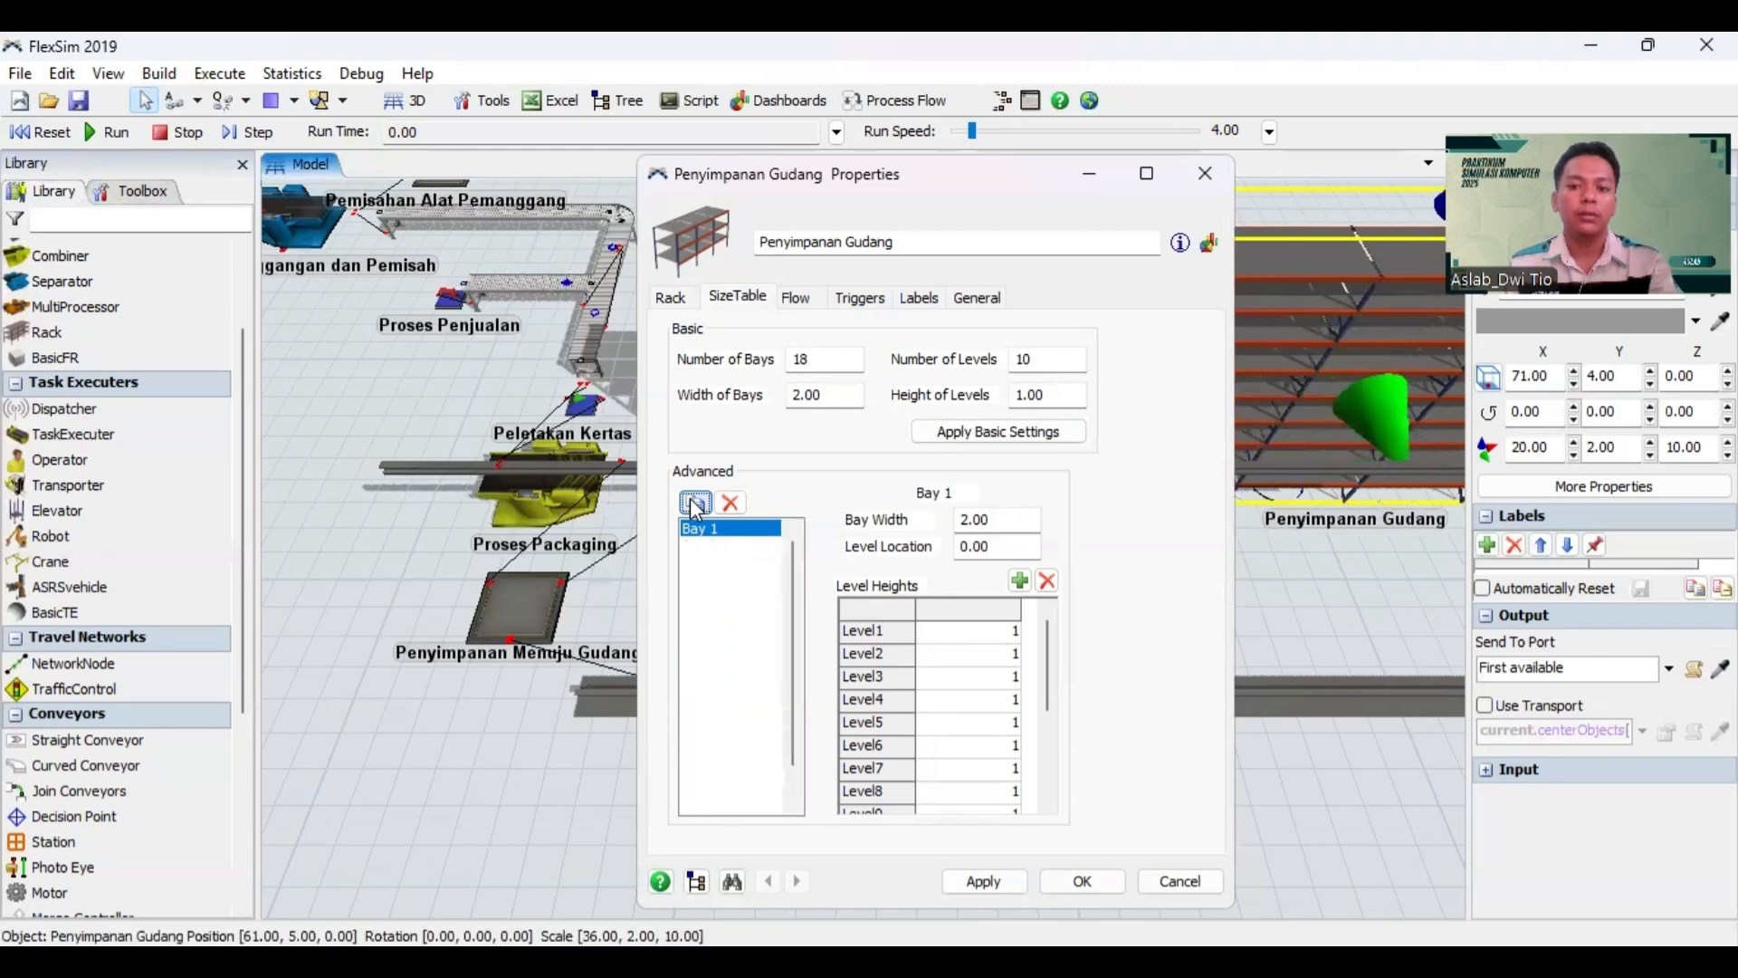
left_click(695, 503)
left_click(696, 503)
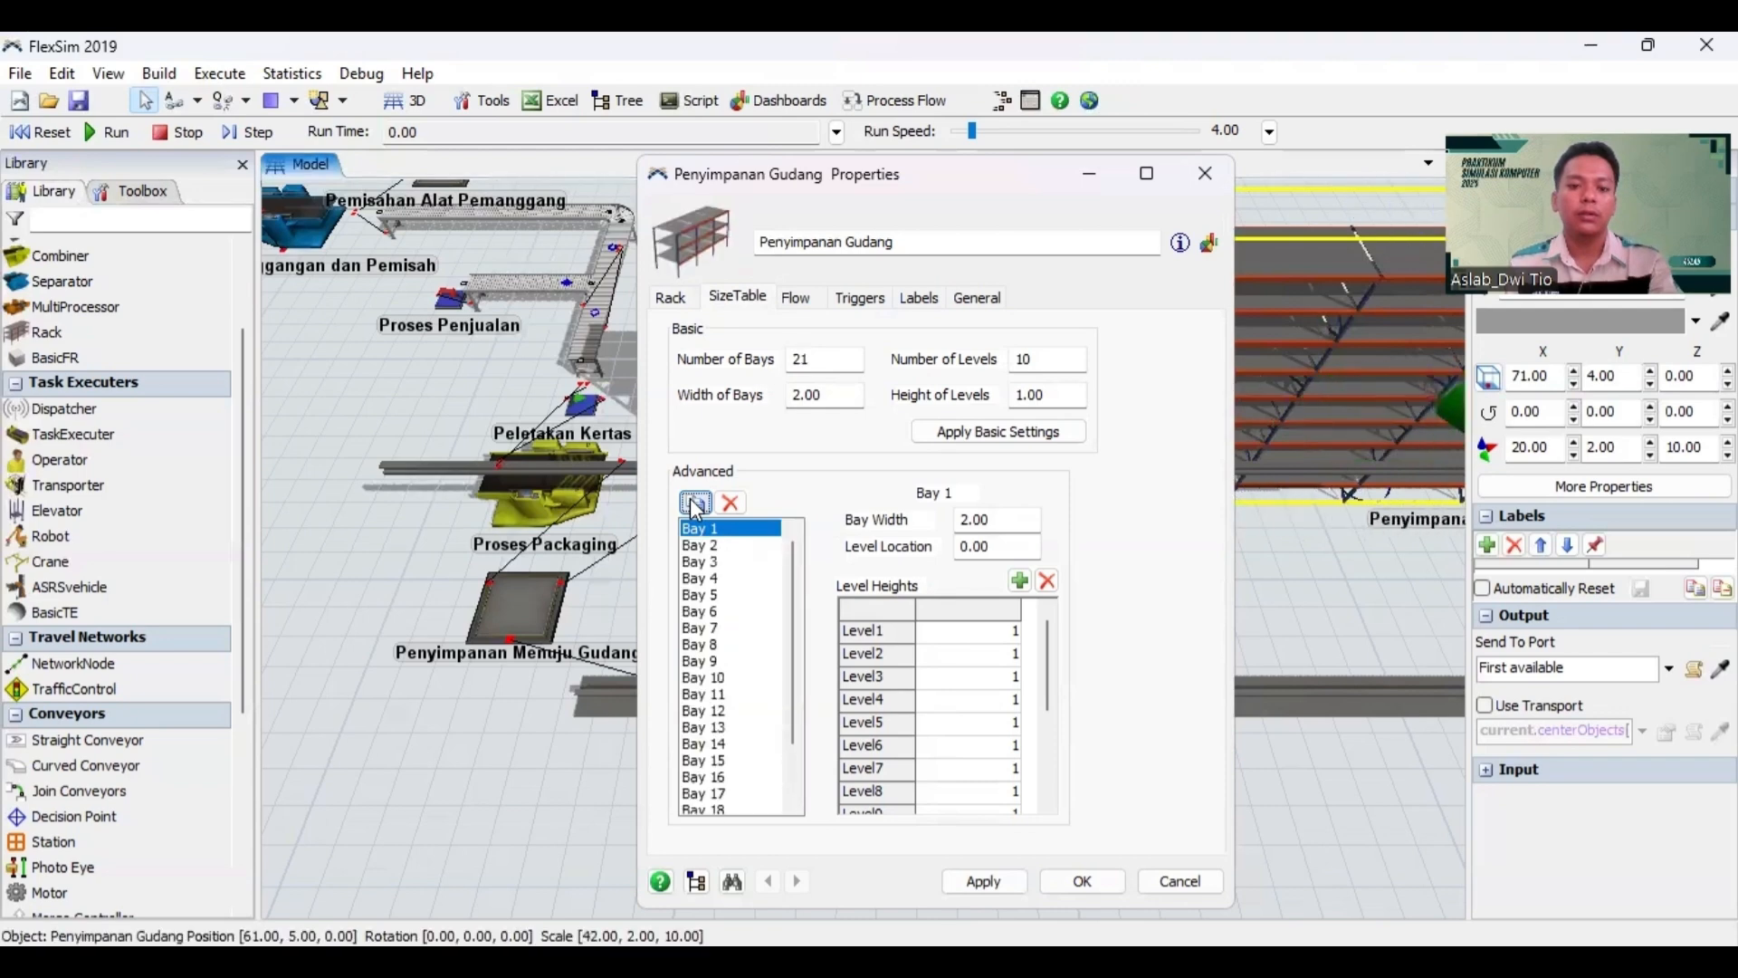
left_click(695, 503)
left_click(695, 504)
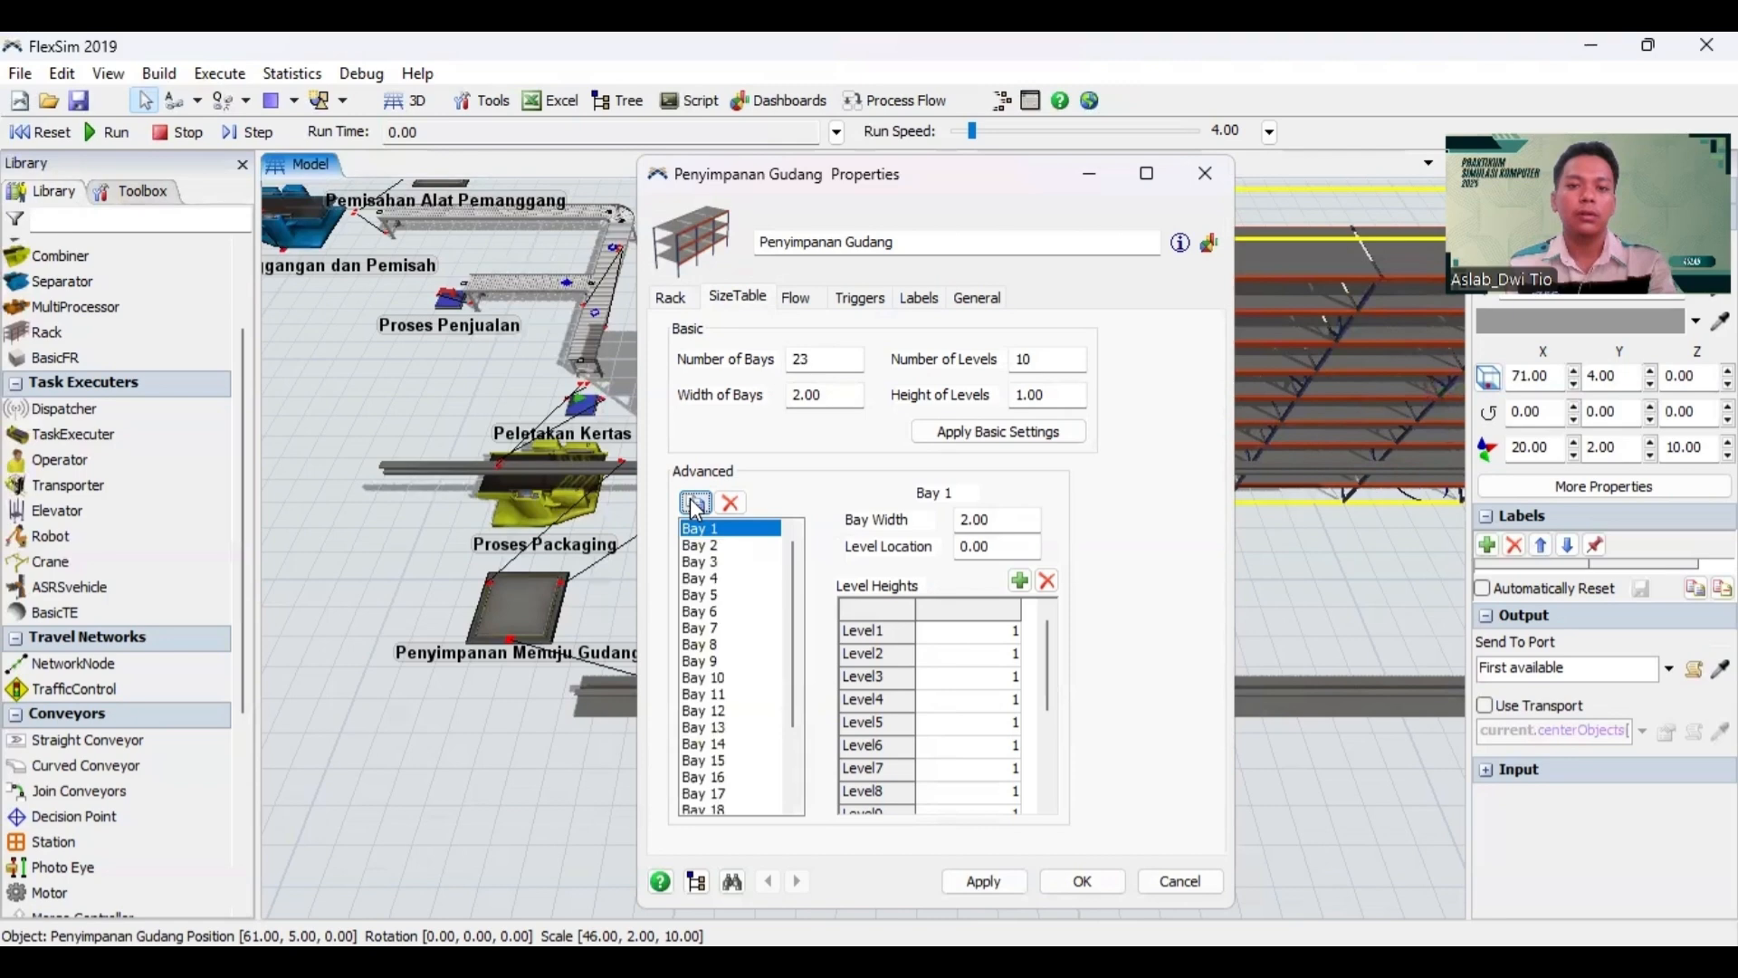
left_click(695, 503)
left_click(695, 503)
left_click(695, 503)
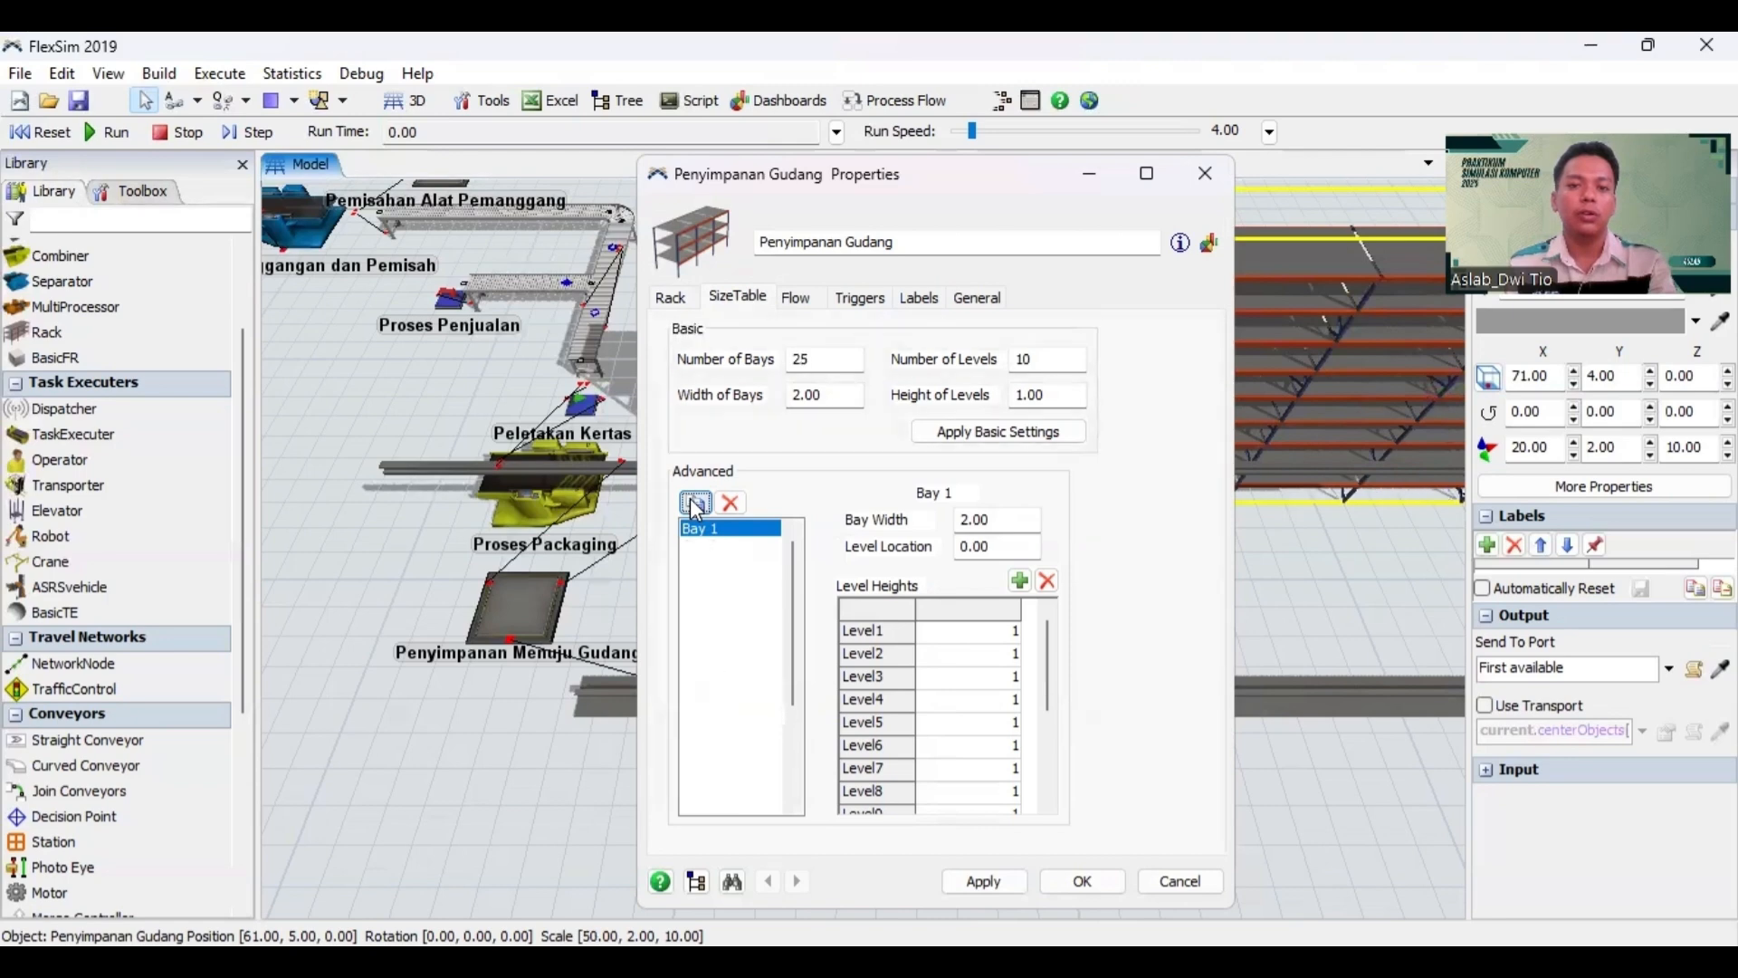
left_click(695, 503)
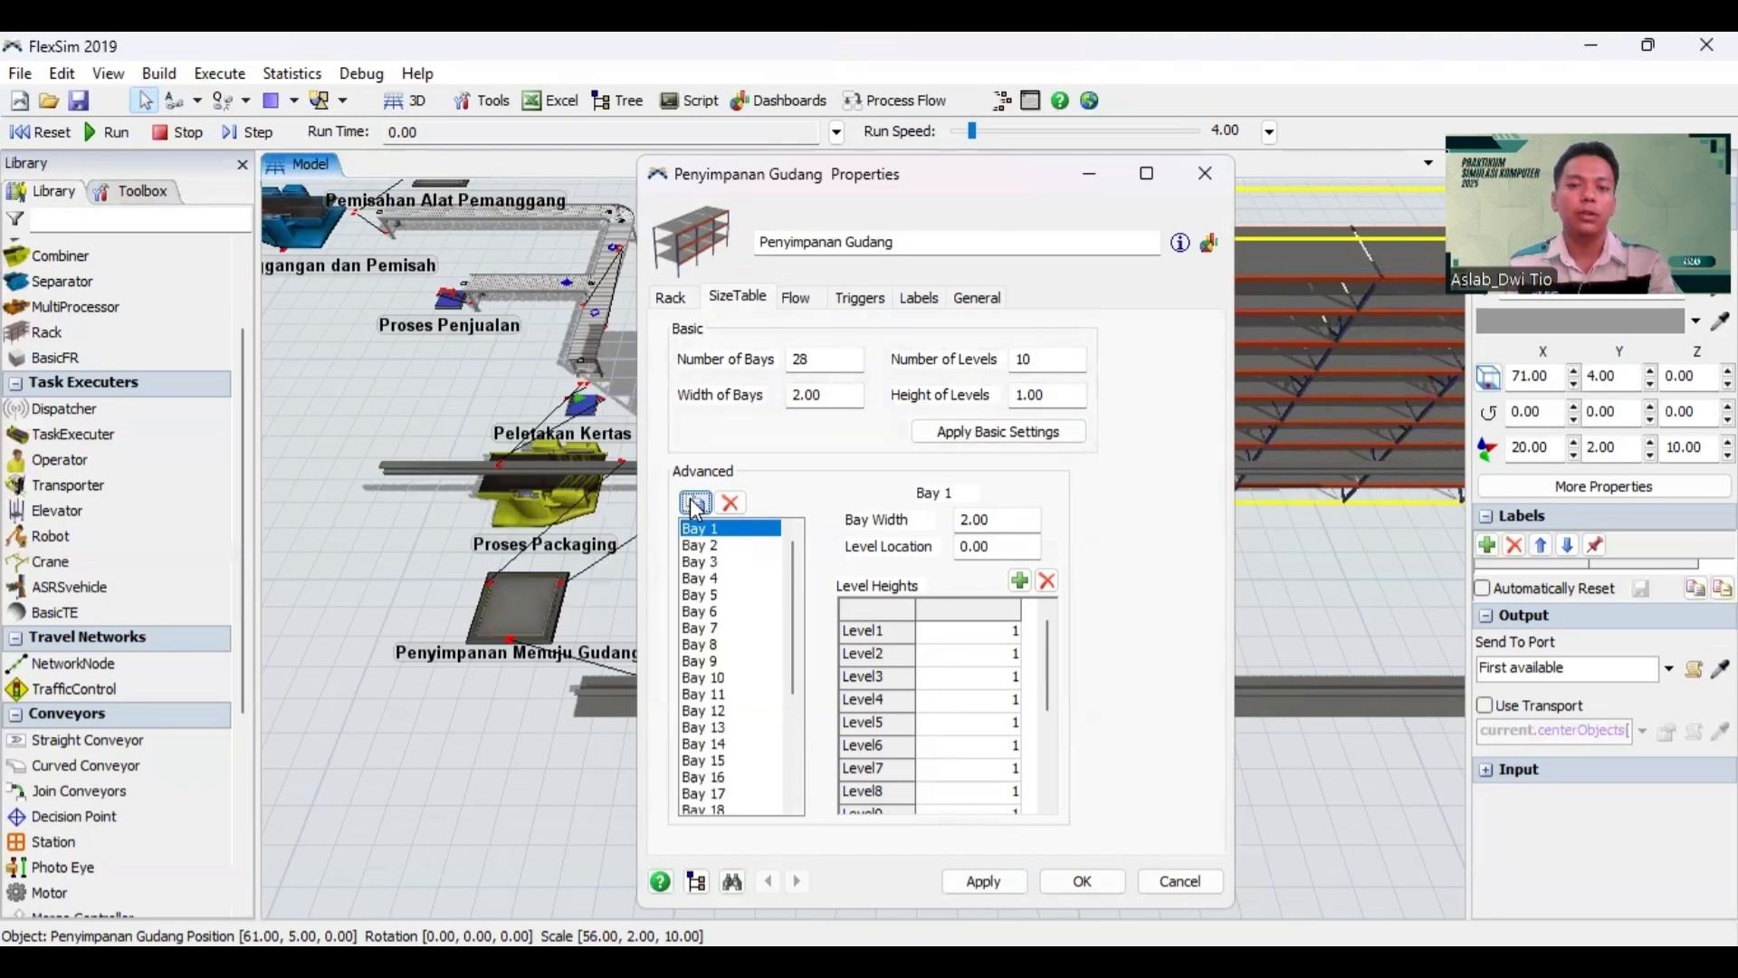
left_click(695, 503)
left_click(695, 503)
left_click(695, 503)
left_click(695, 503)
left_click(695, 503)
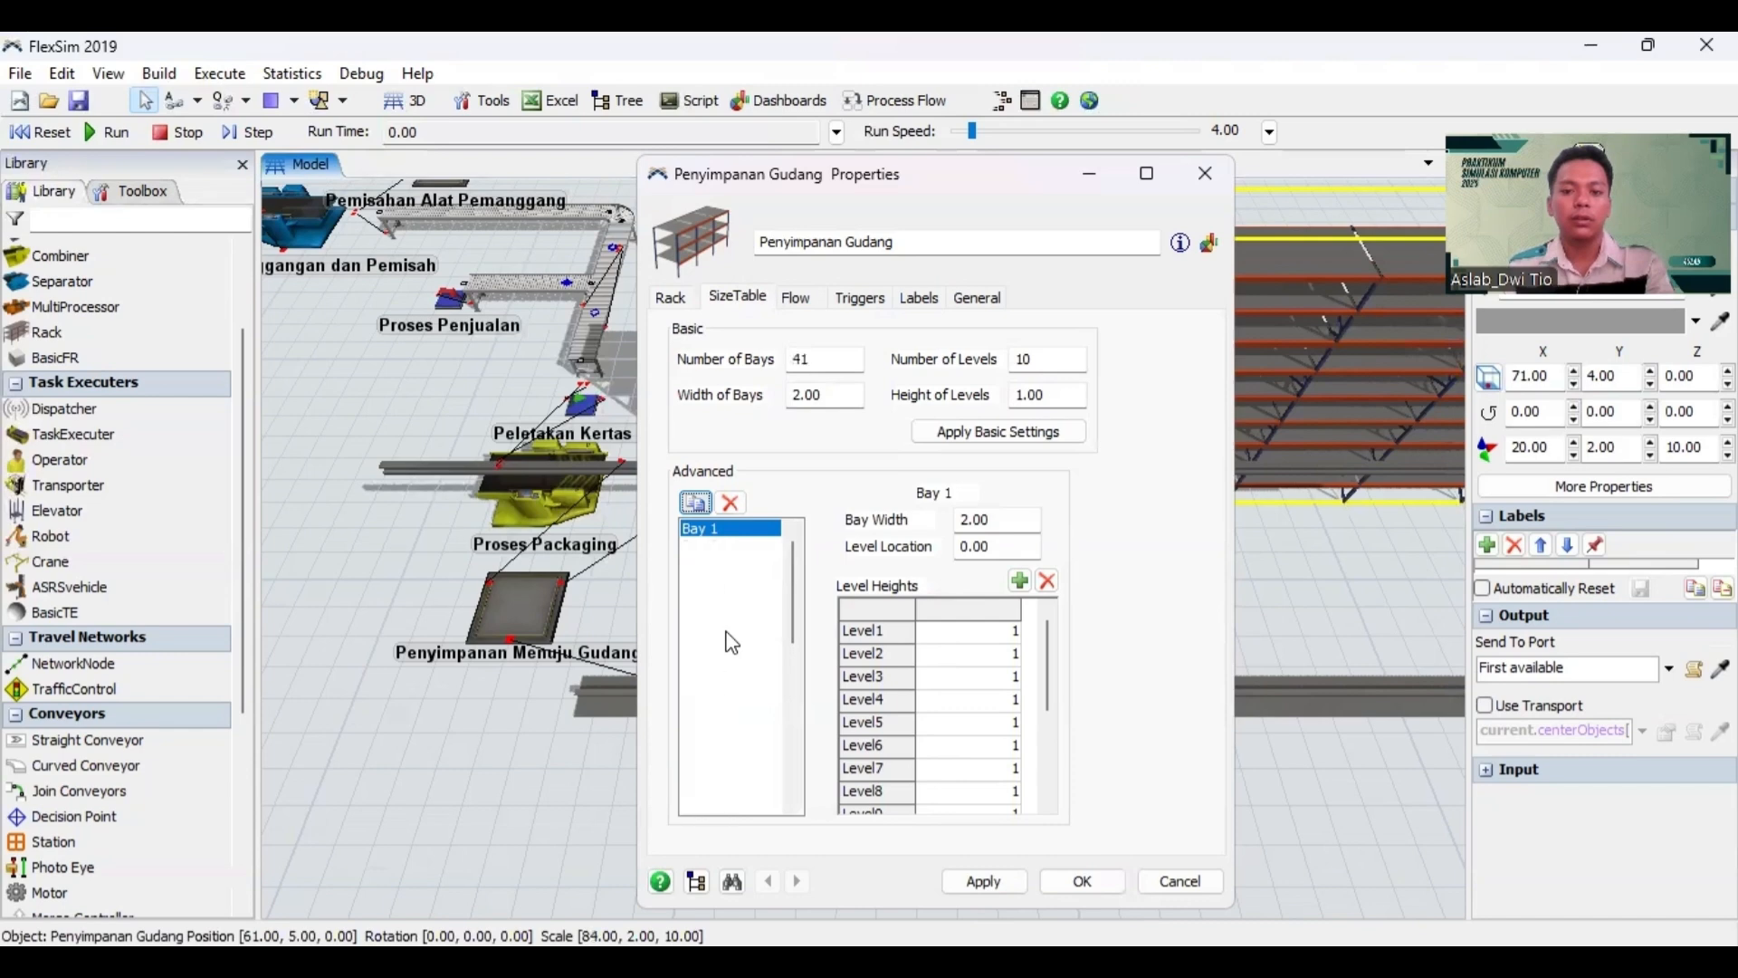
Step: Delete the last three bays of the Penyimpanan Gudang rack, leaving 40, and apply the properties
scroll(756, 605, "down", 9)
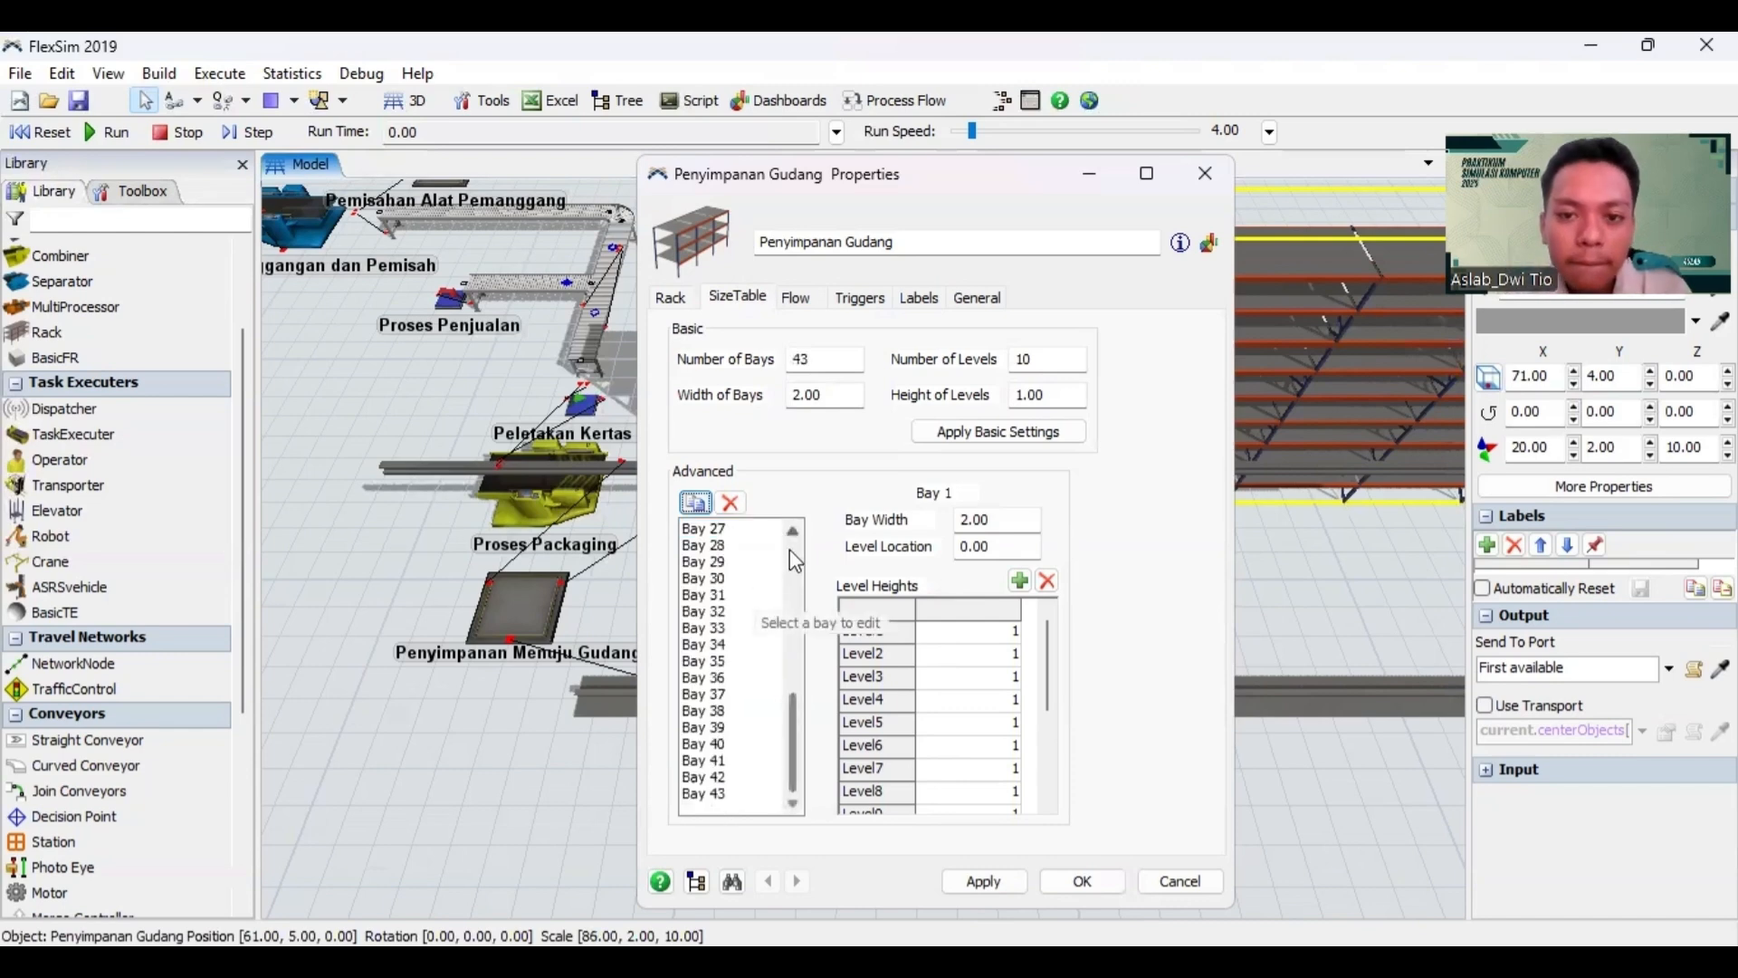
left_click(723, 796)
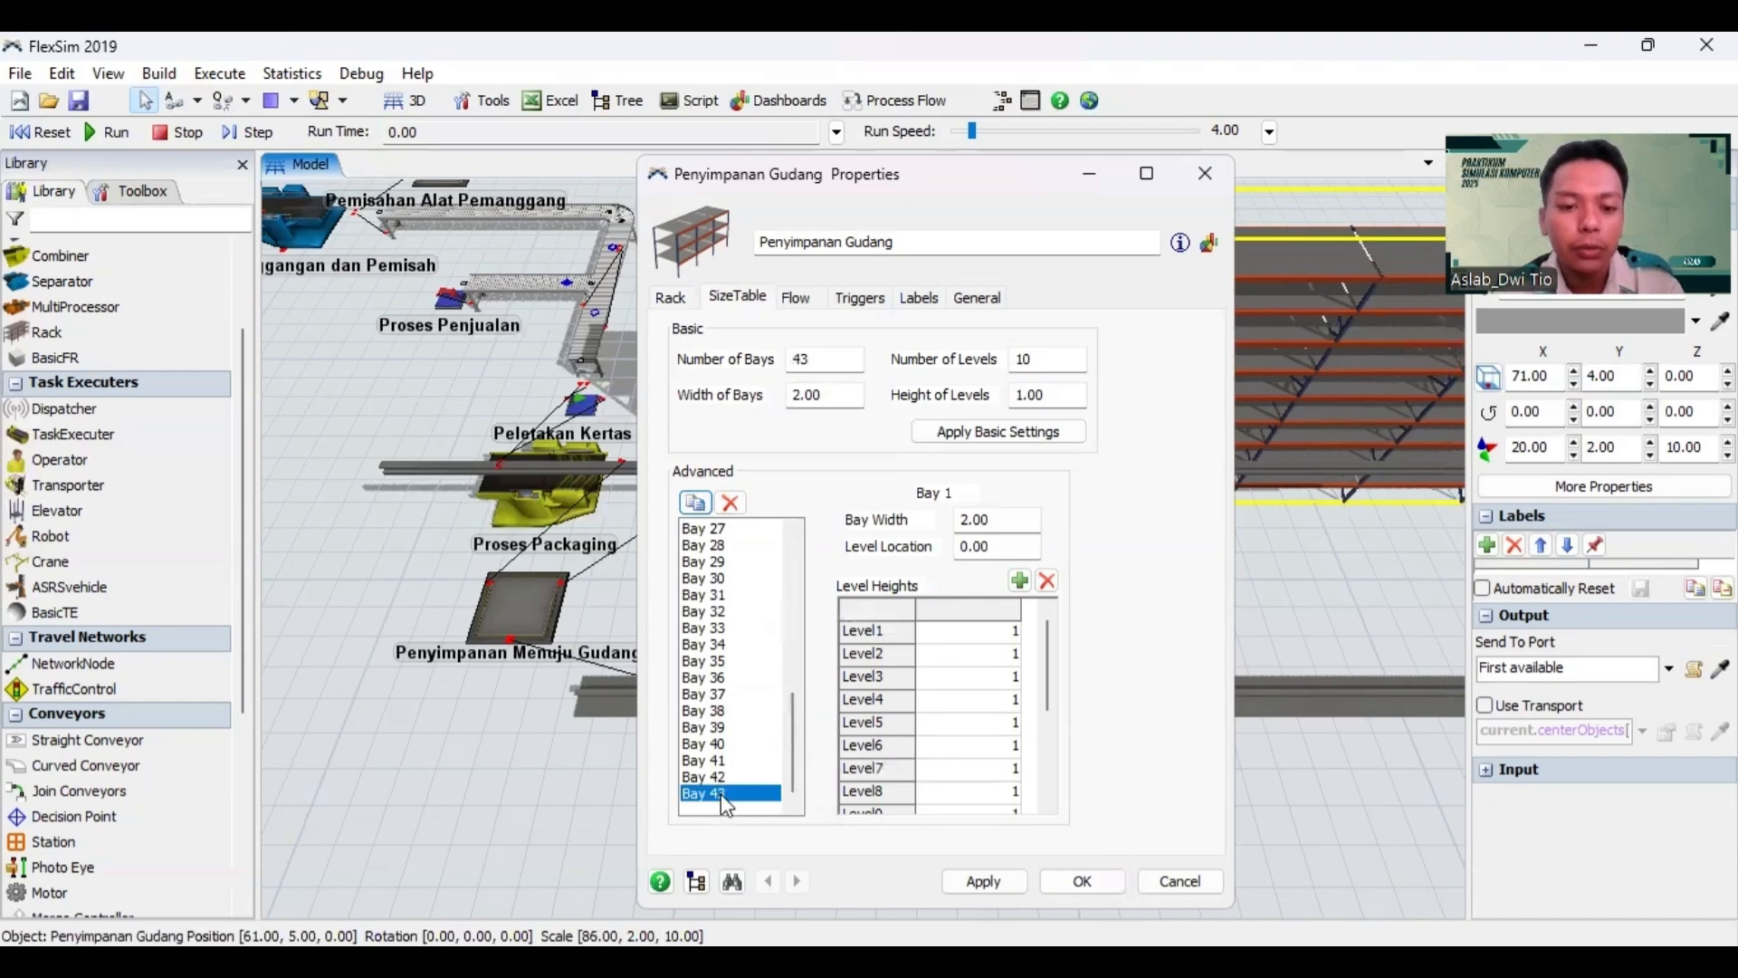
left_click(735, 506)
left_click(735, 505)
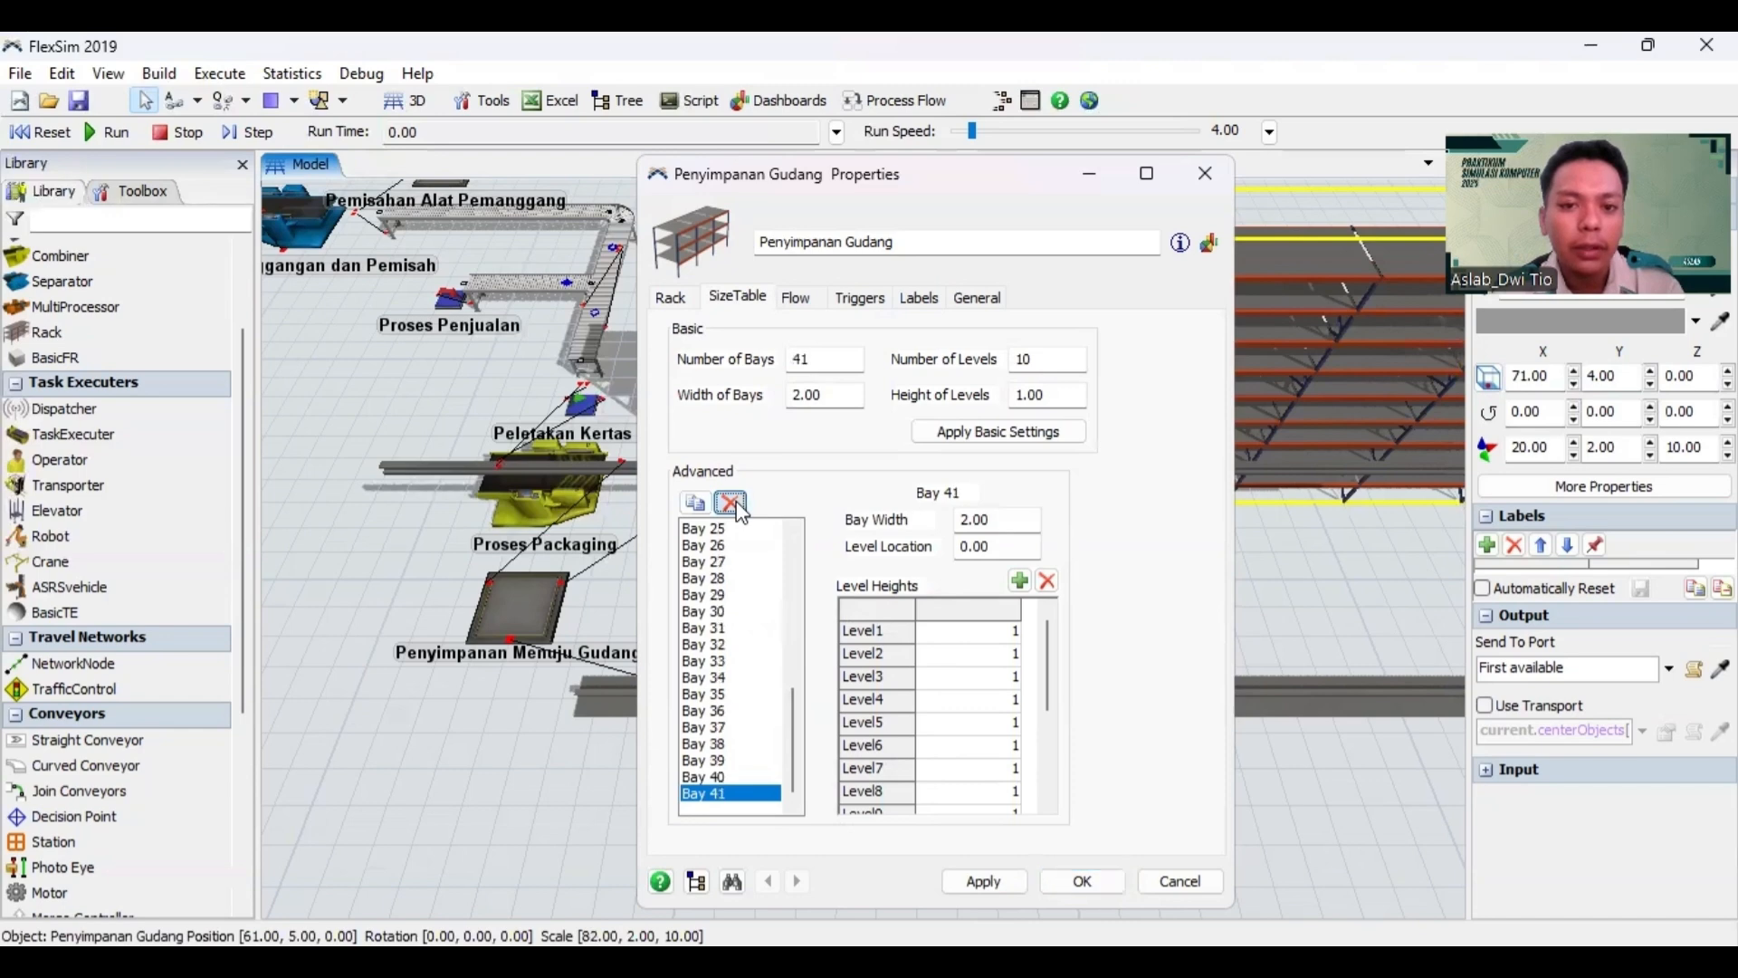
left_click(744, 509)
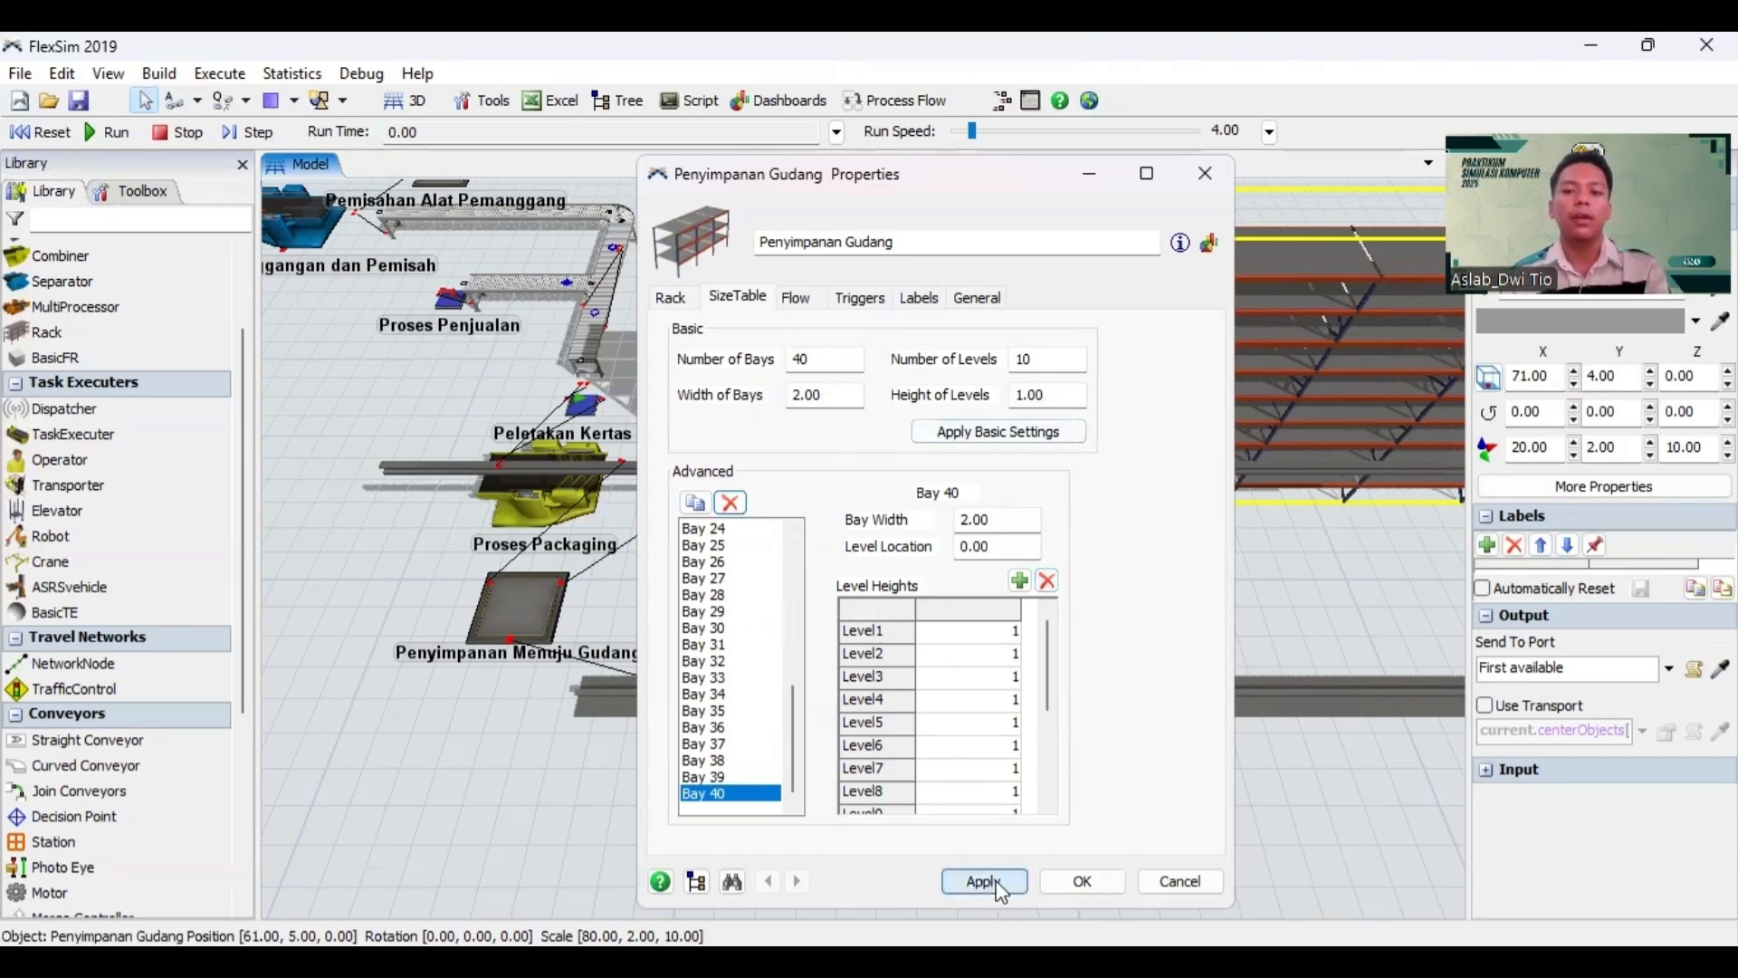
left_click(1082, 881)
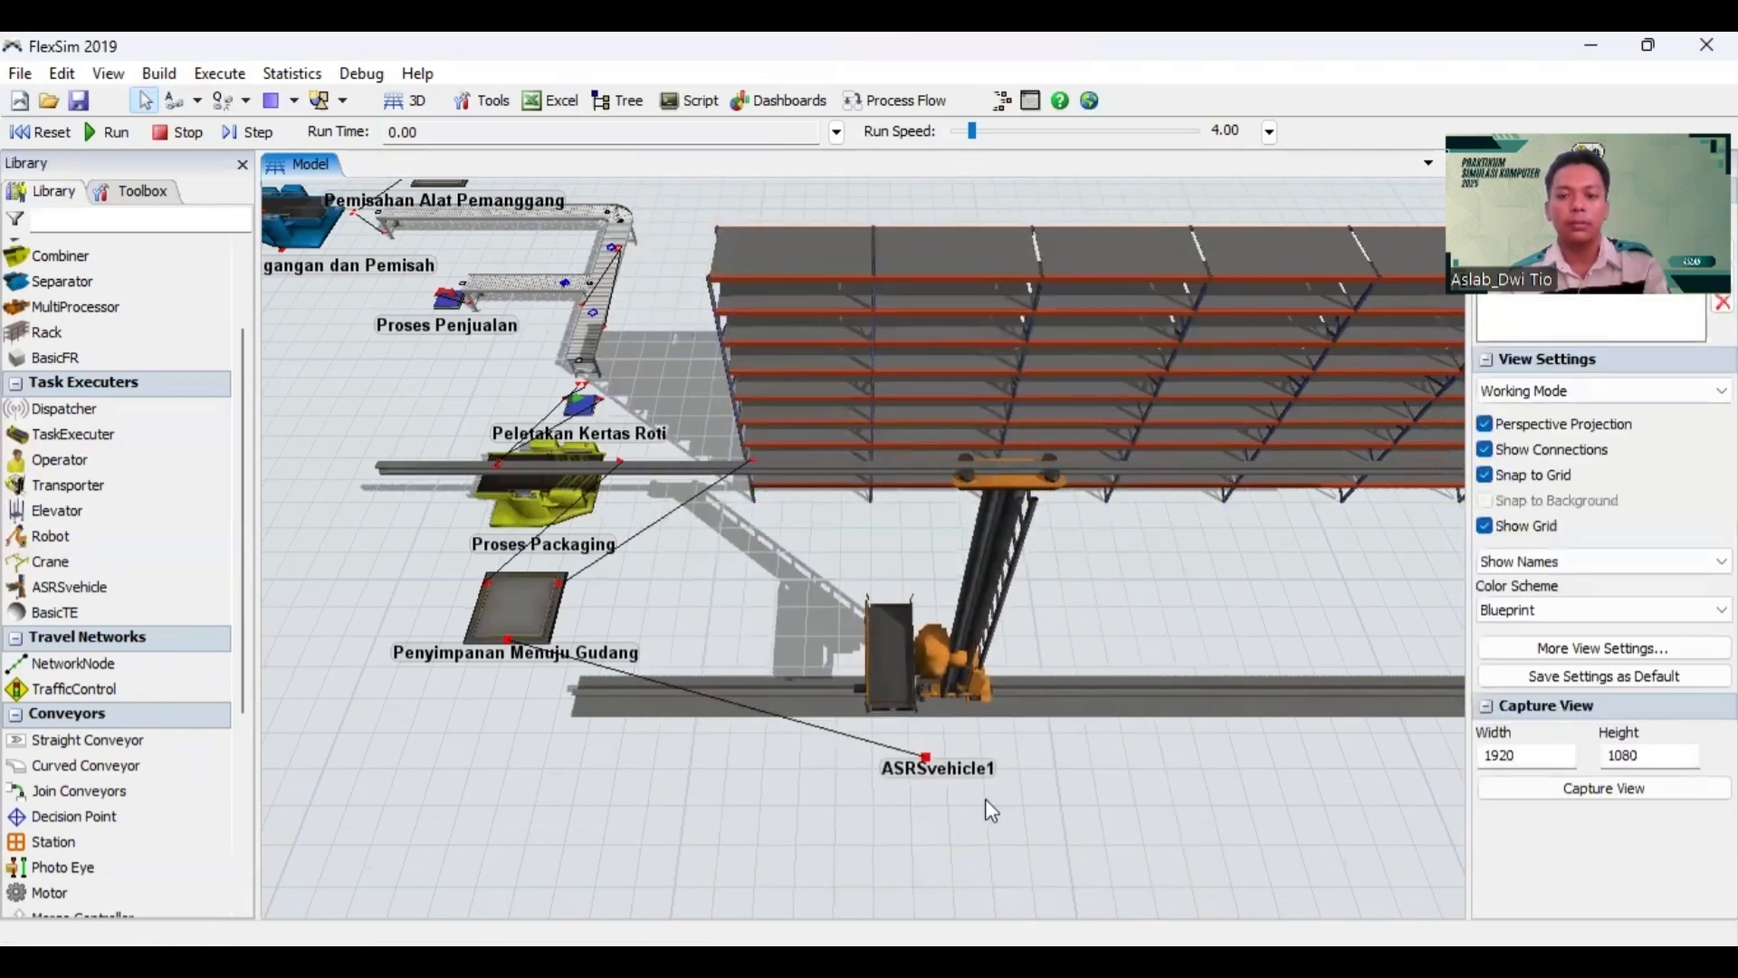
Step: Set Dispatcher1's Pass To rule to Shortest Distance, passing to the object closest to the destination, and apply it
left_click_drag(897, 786, 631, 761)
left_click_drag(1068, 783, 788, 737)
scroll(789, 736, "down", 5)
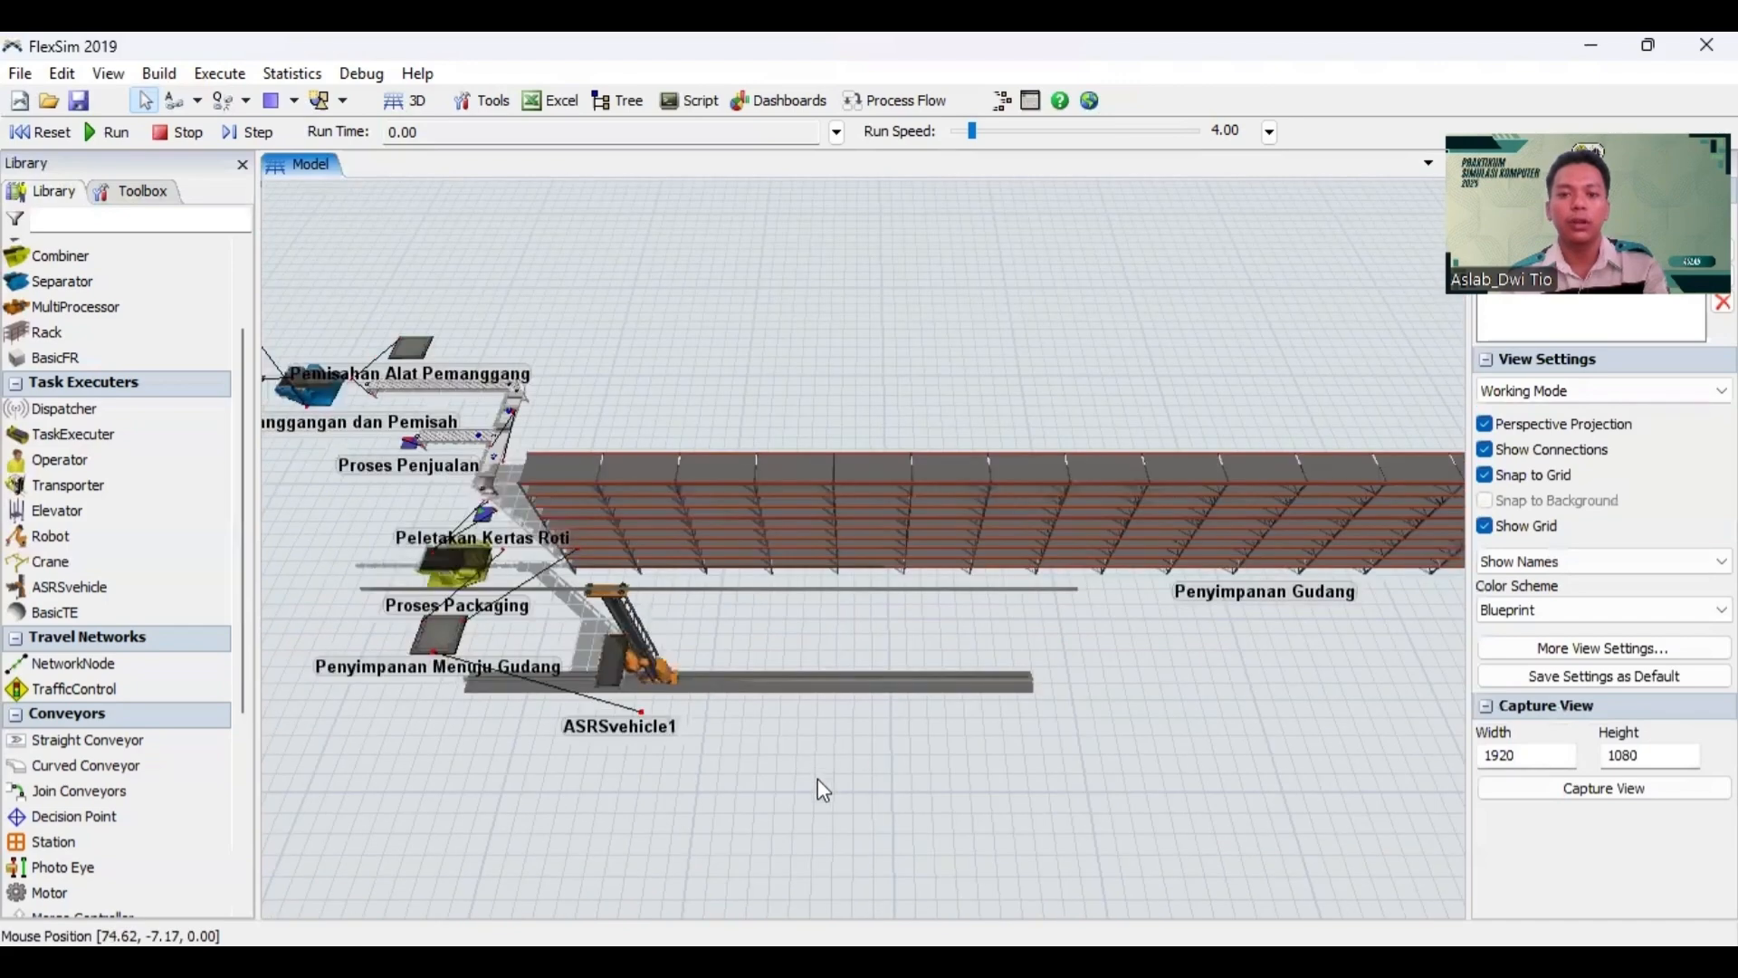
scroll(833, 800, "down", 2)
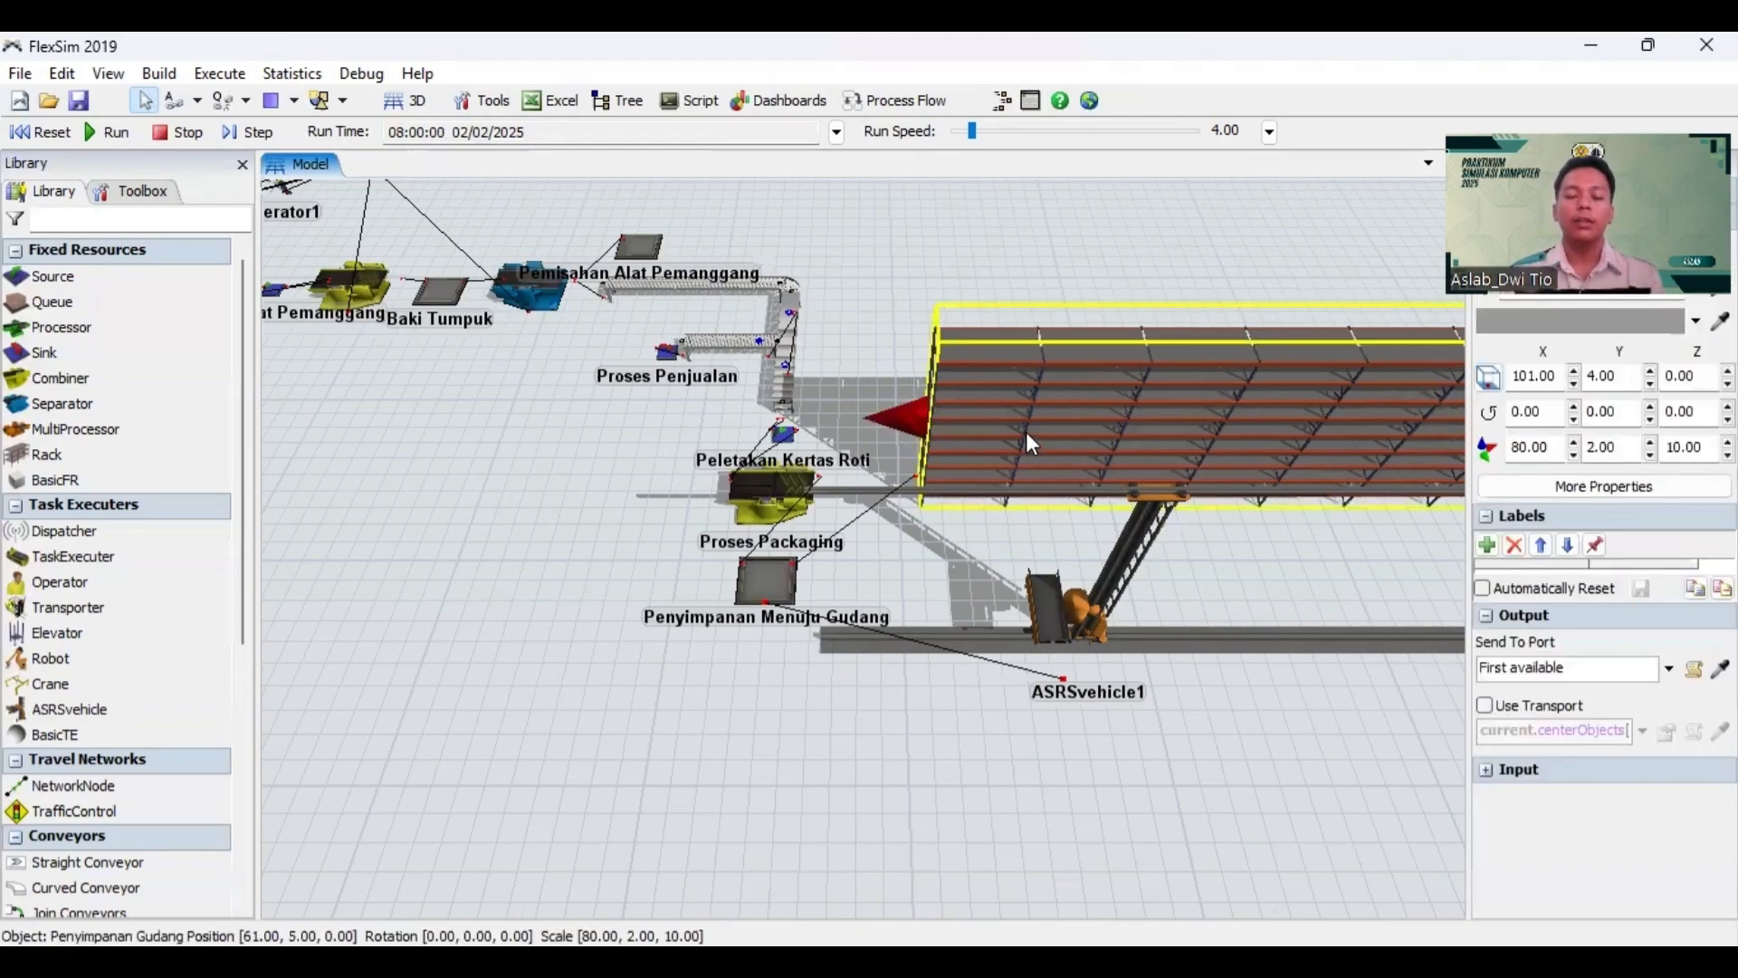
left_click(919, 251)
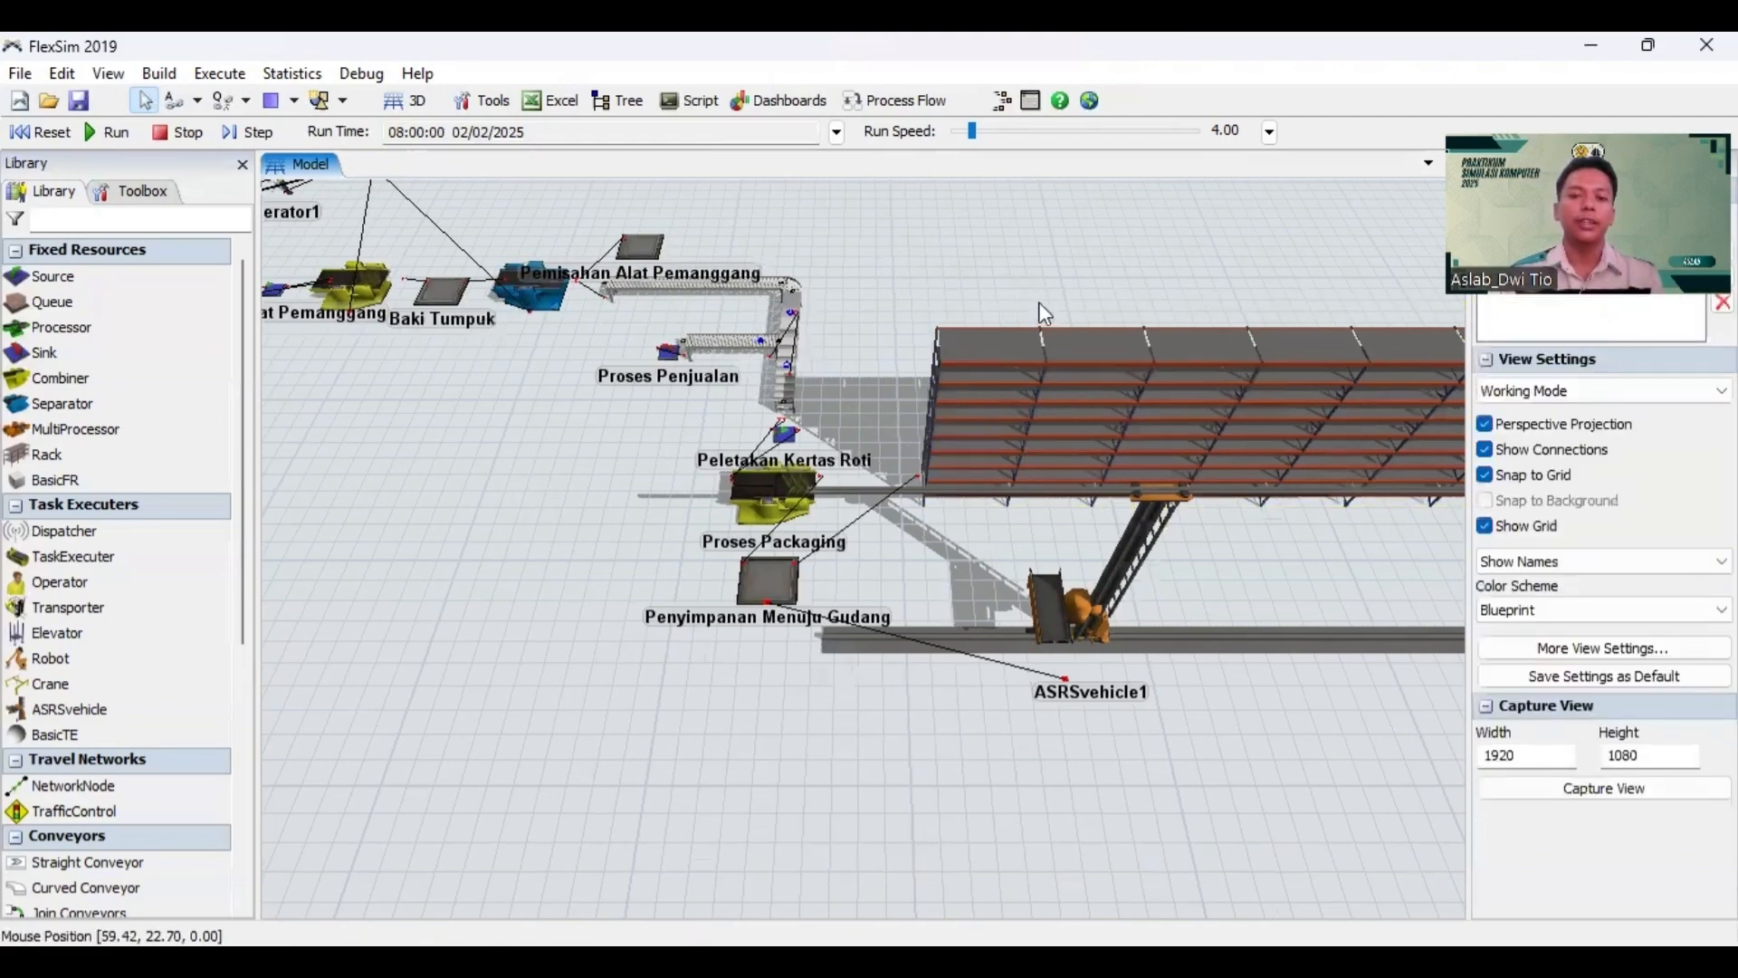
left_click_drag(1039, 302, 1223, 365)
left_click_drag(882, 248, 1003, 348)
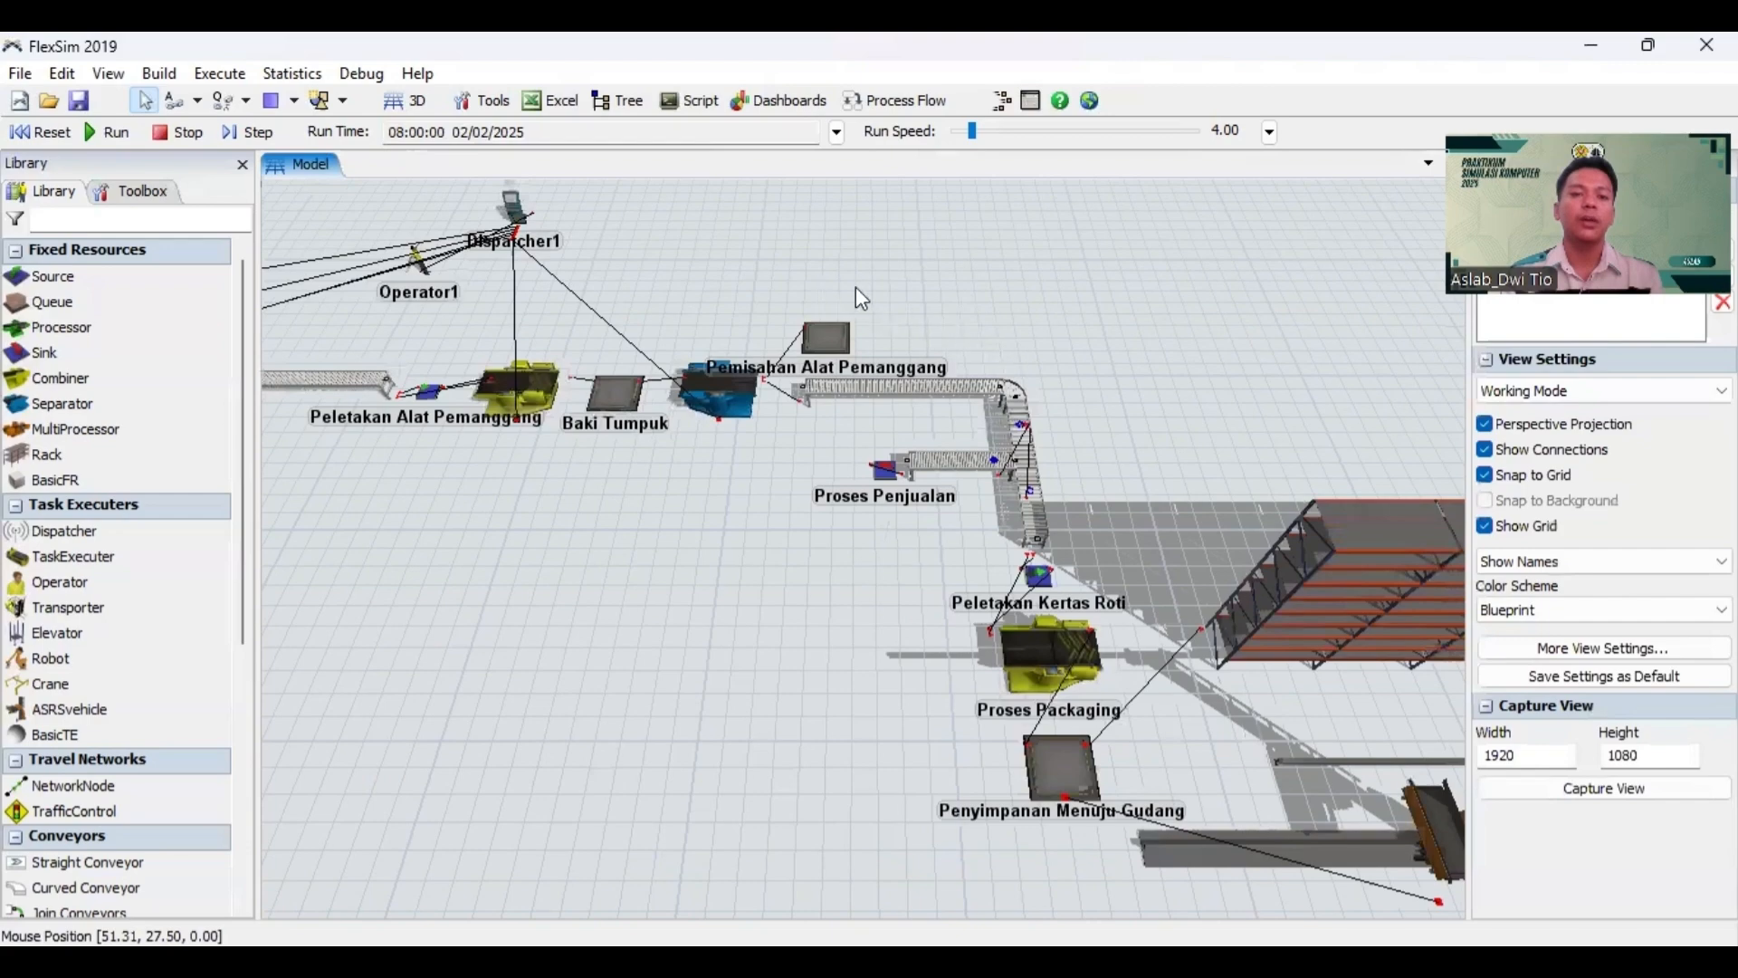
left_click_drag(855, 223, 937, 292)
left_click_drag(610, 249, 725, 257)
left_click(686, 284)
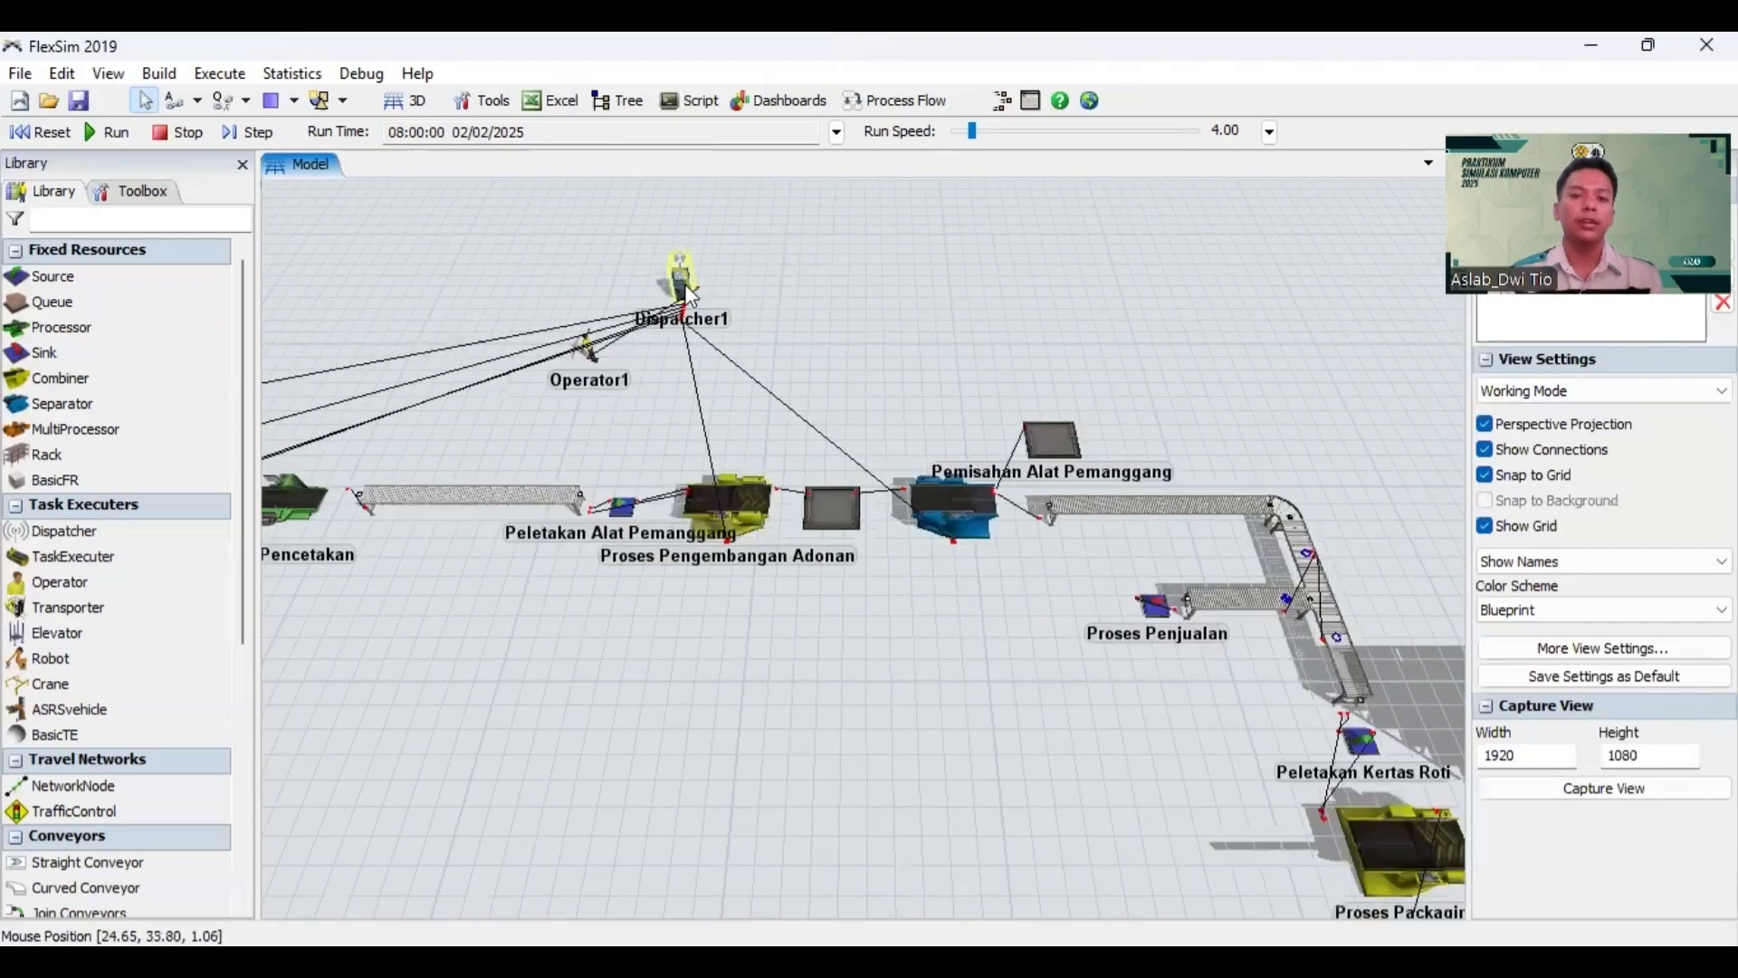
double_click(692, 295)
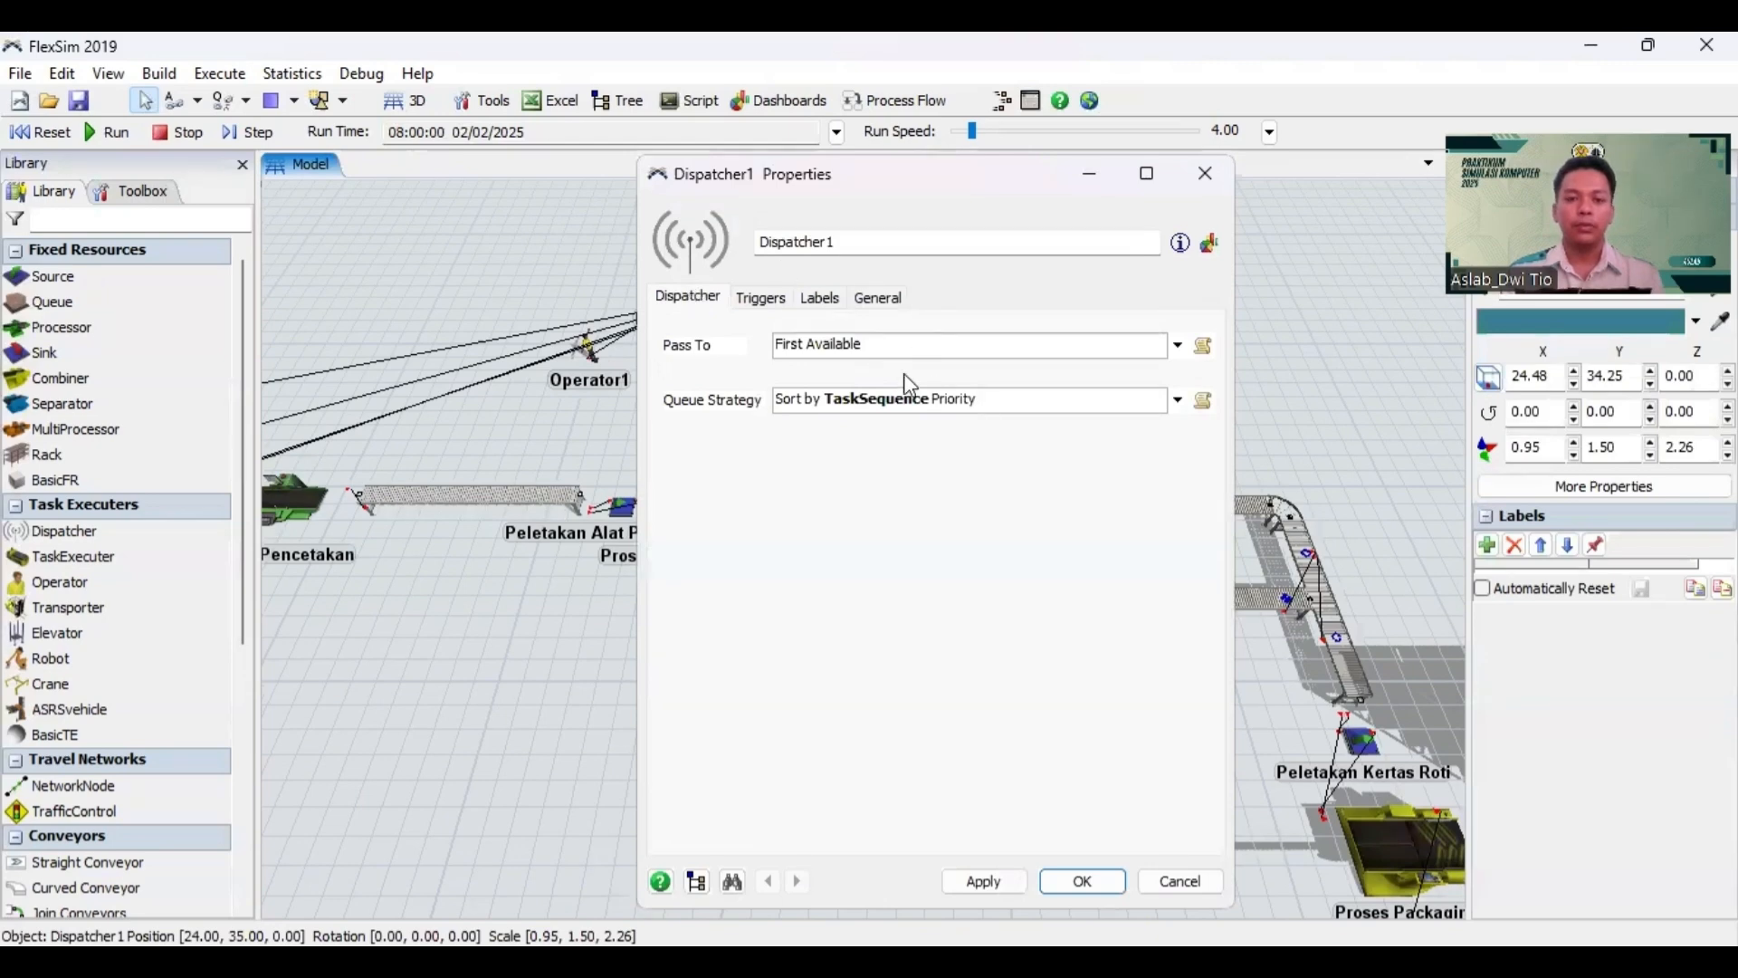
left_click(1178, 345)
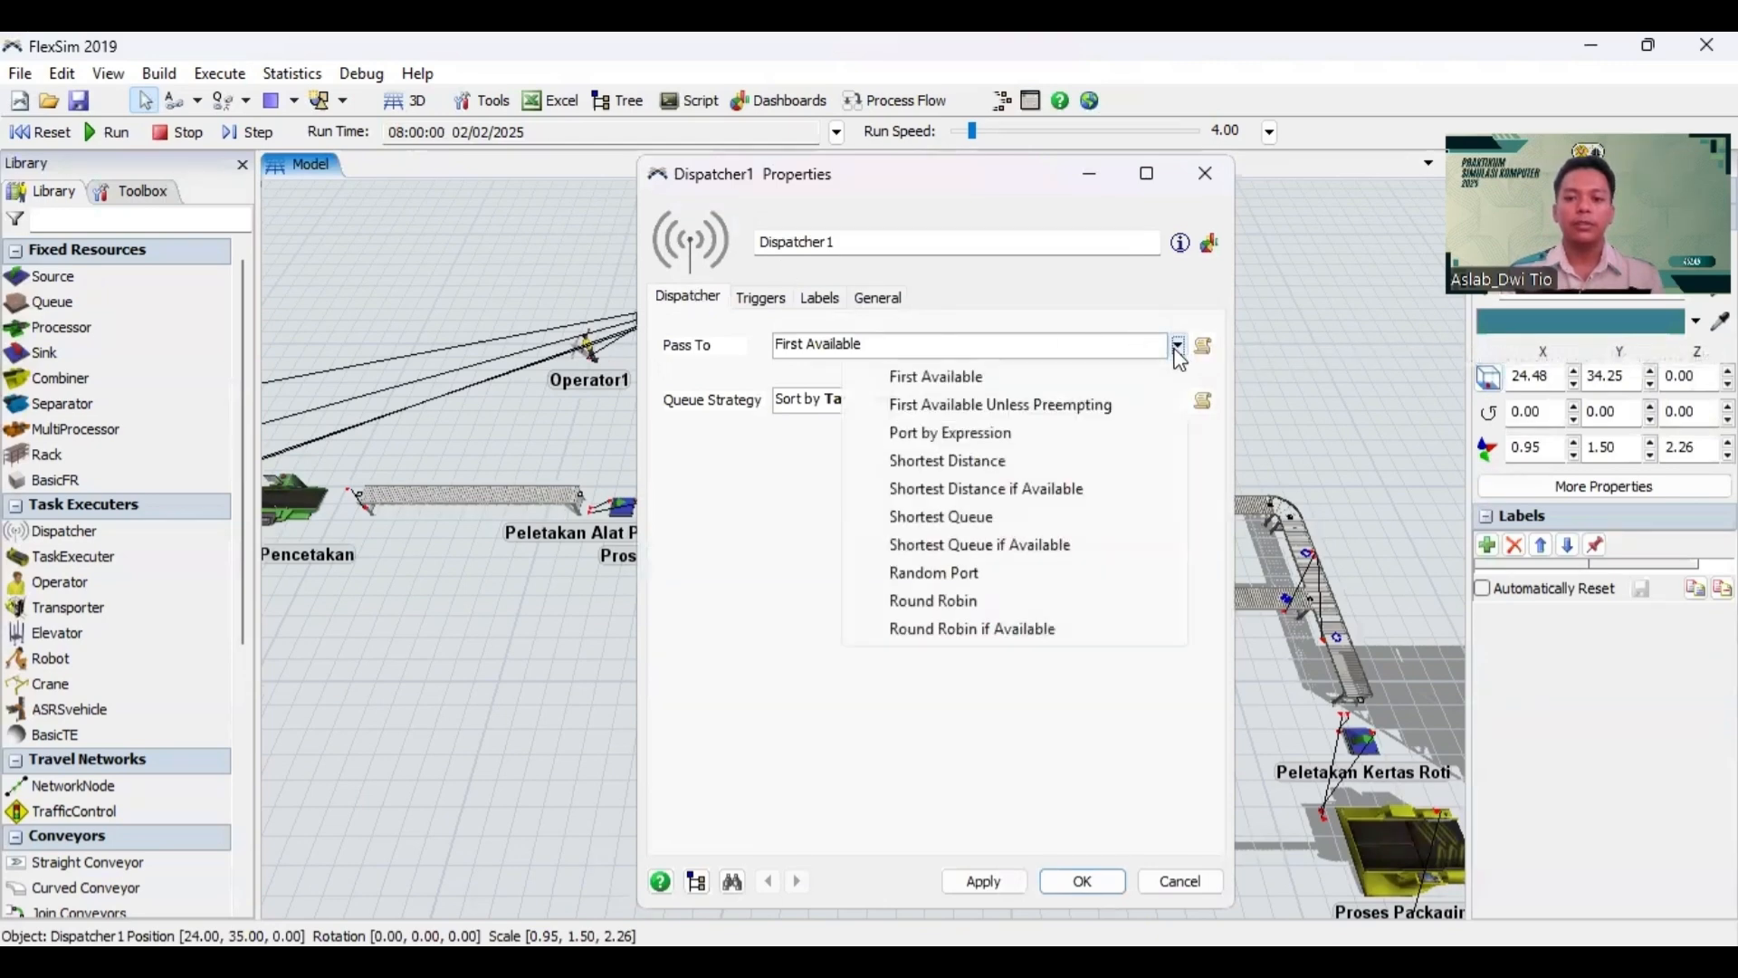
left_click(1056, 465)
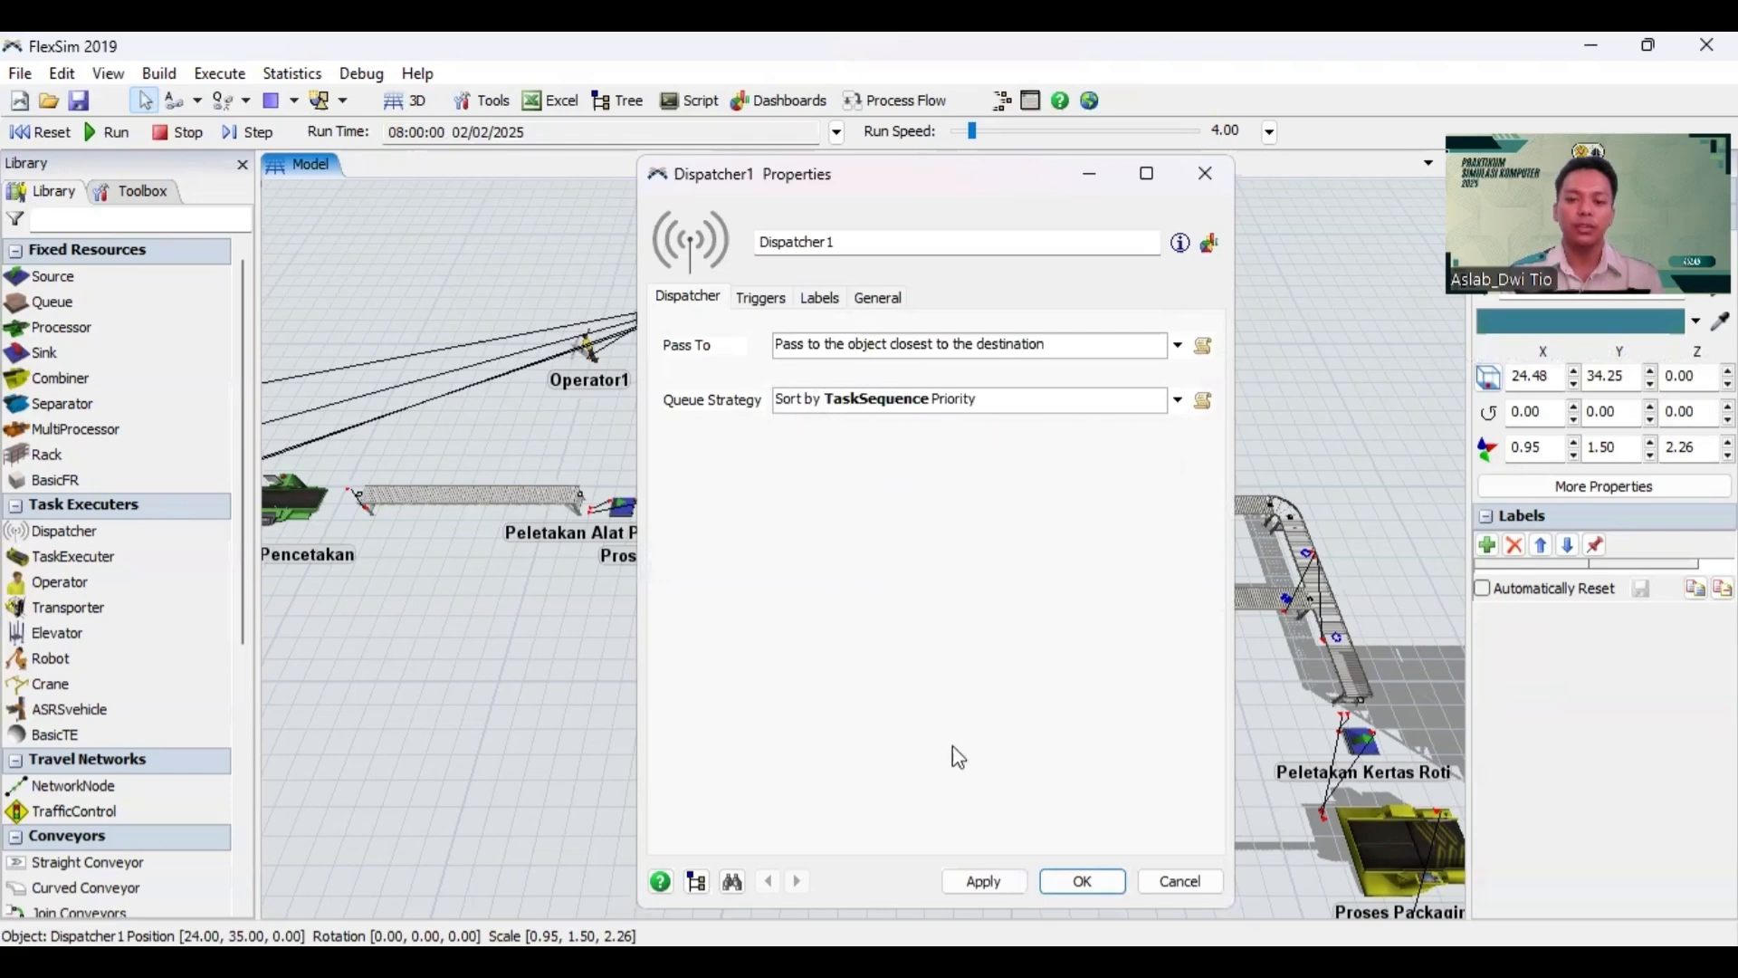
left_click(965, 876)
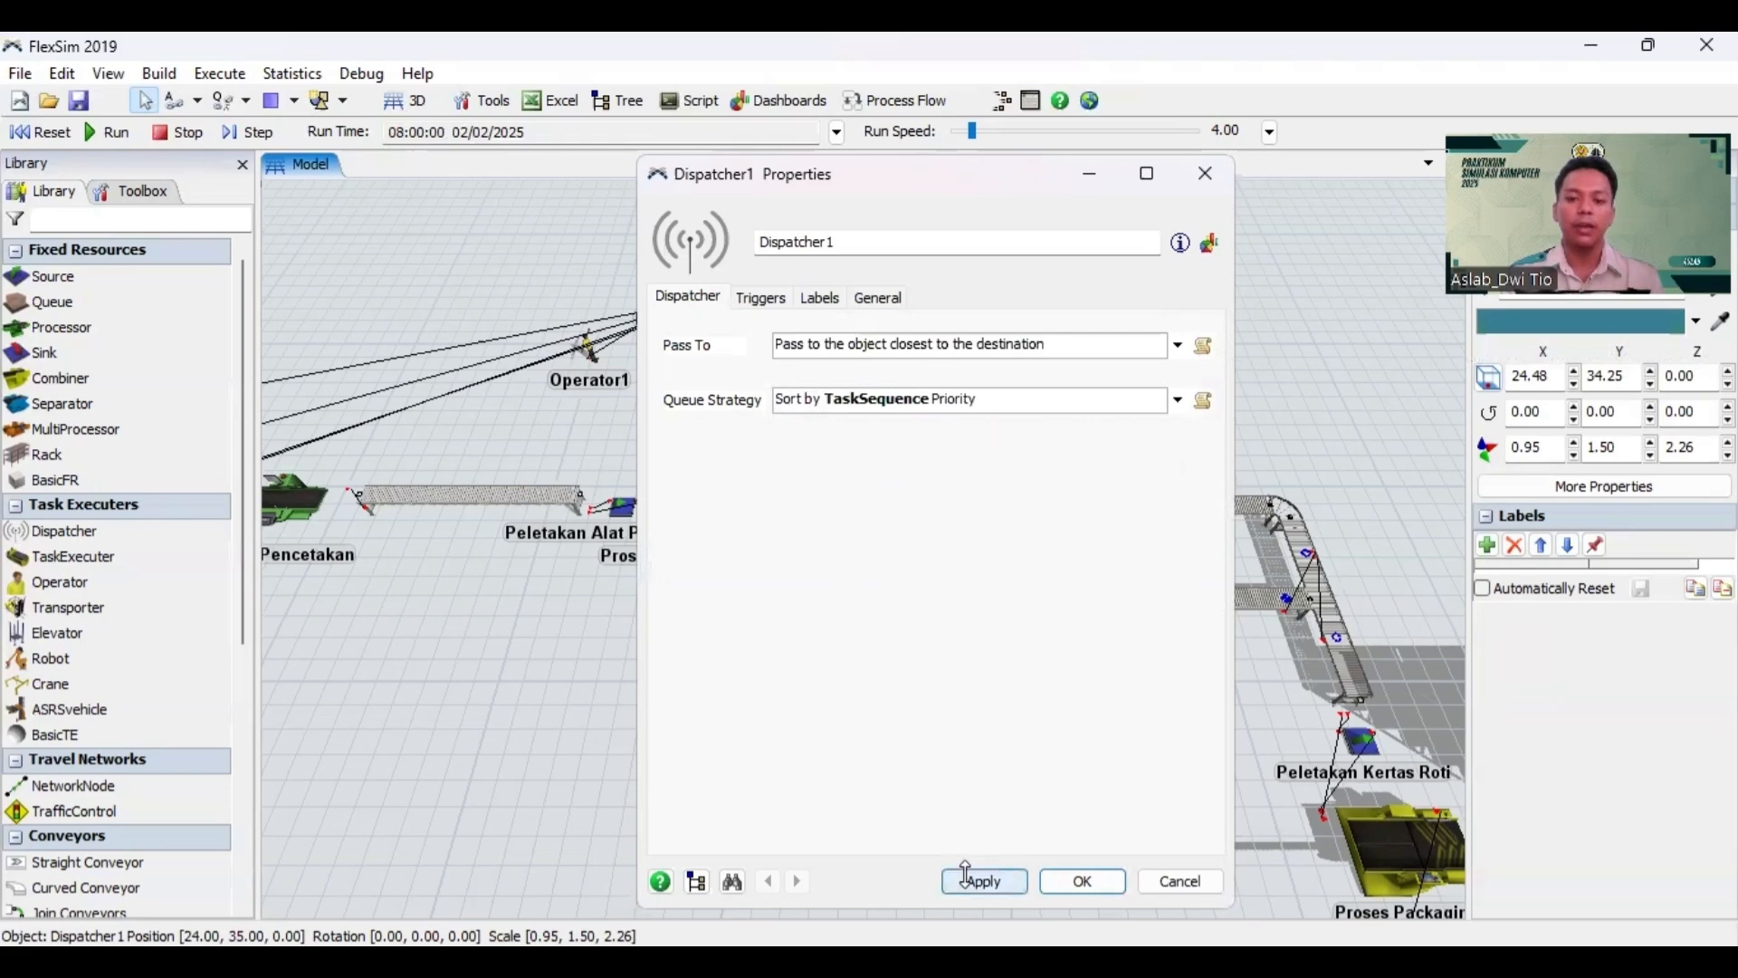
left_click(1087, 878)
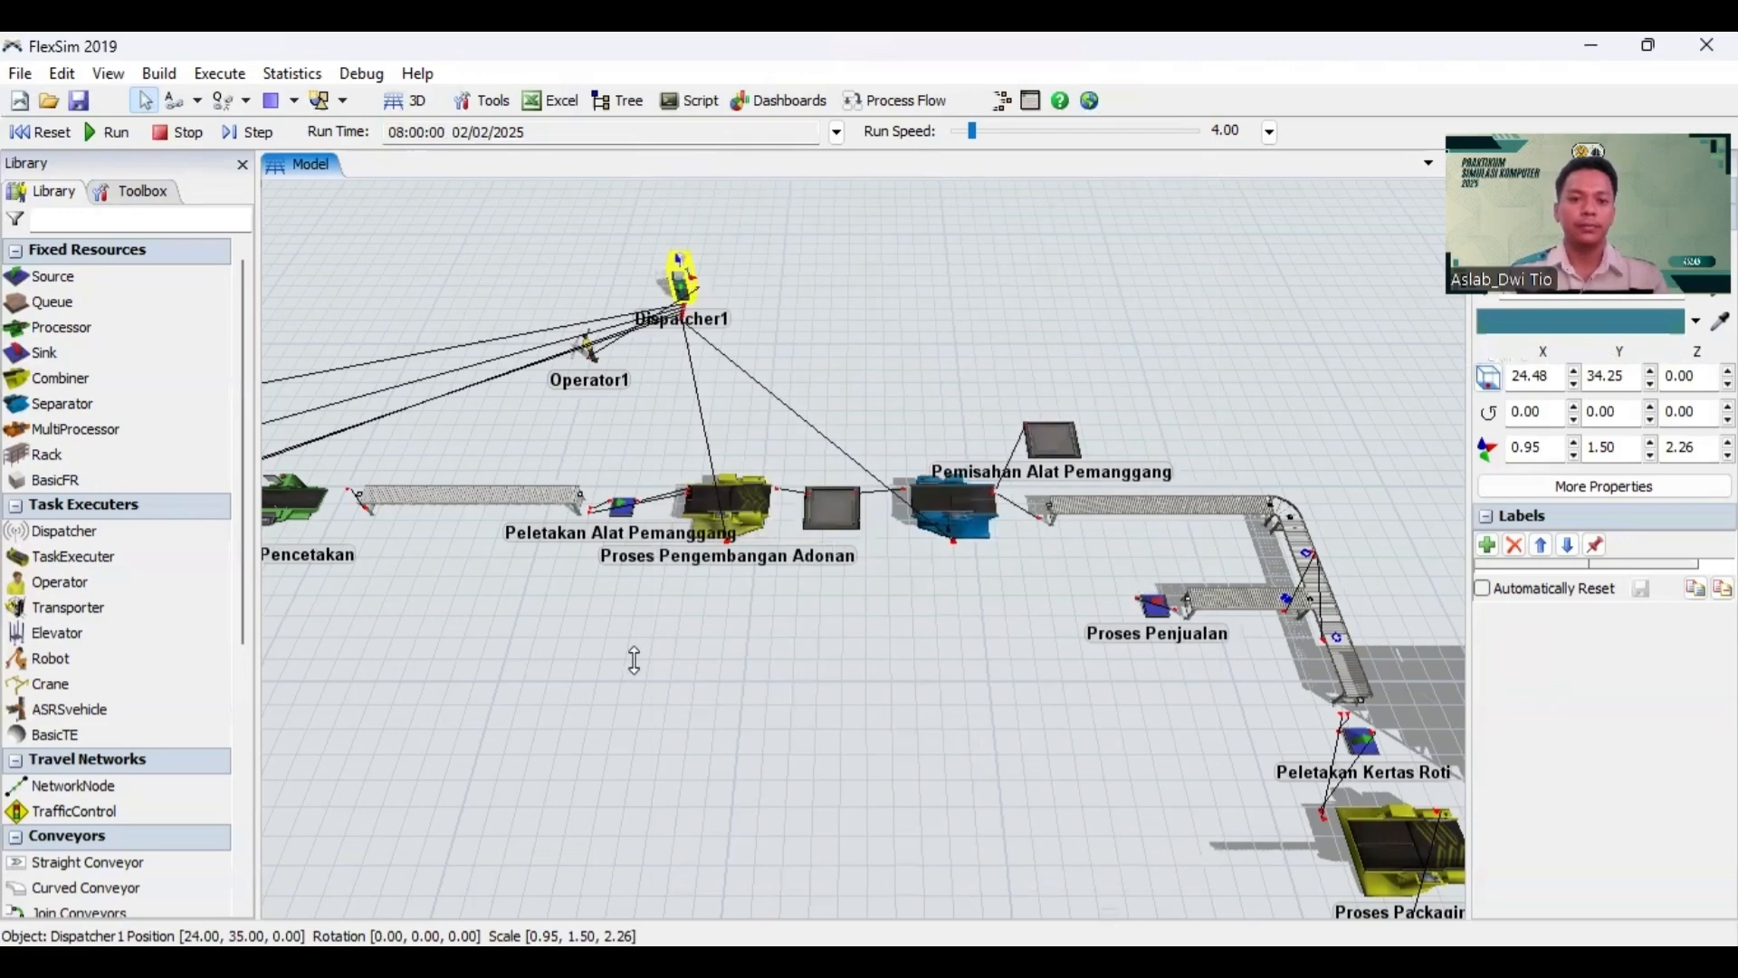
Step: Enable a simulation stop time of 28800 seconds and display the run time as Date and Time
left_click_drag(555, 661, 698, 729)
scroll(748, 676, "down", 1)
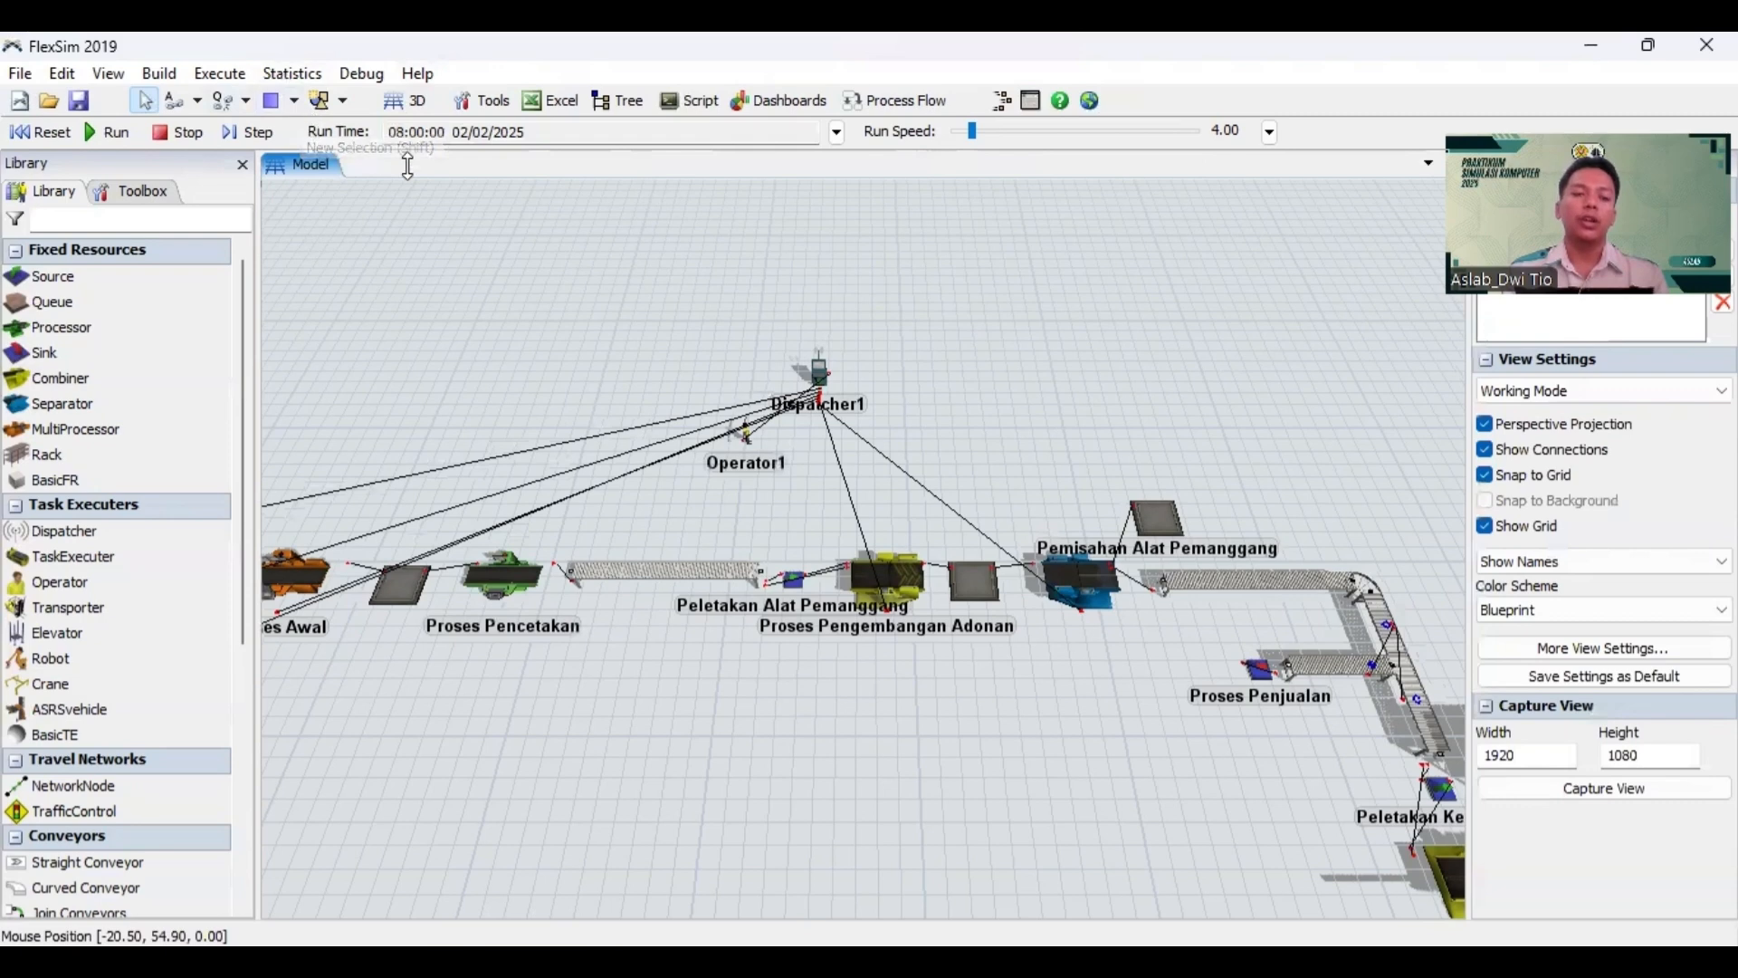
left_click(837, 134)
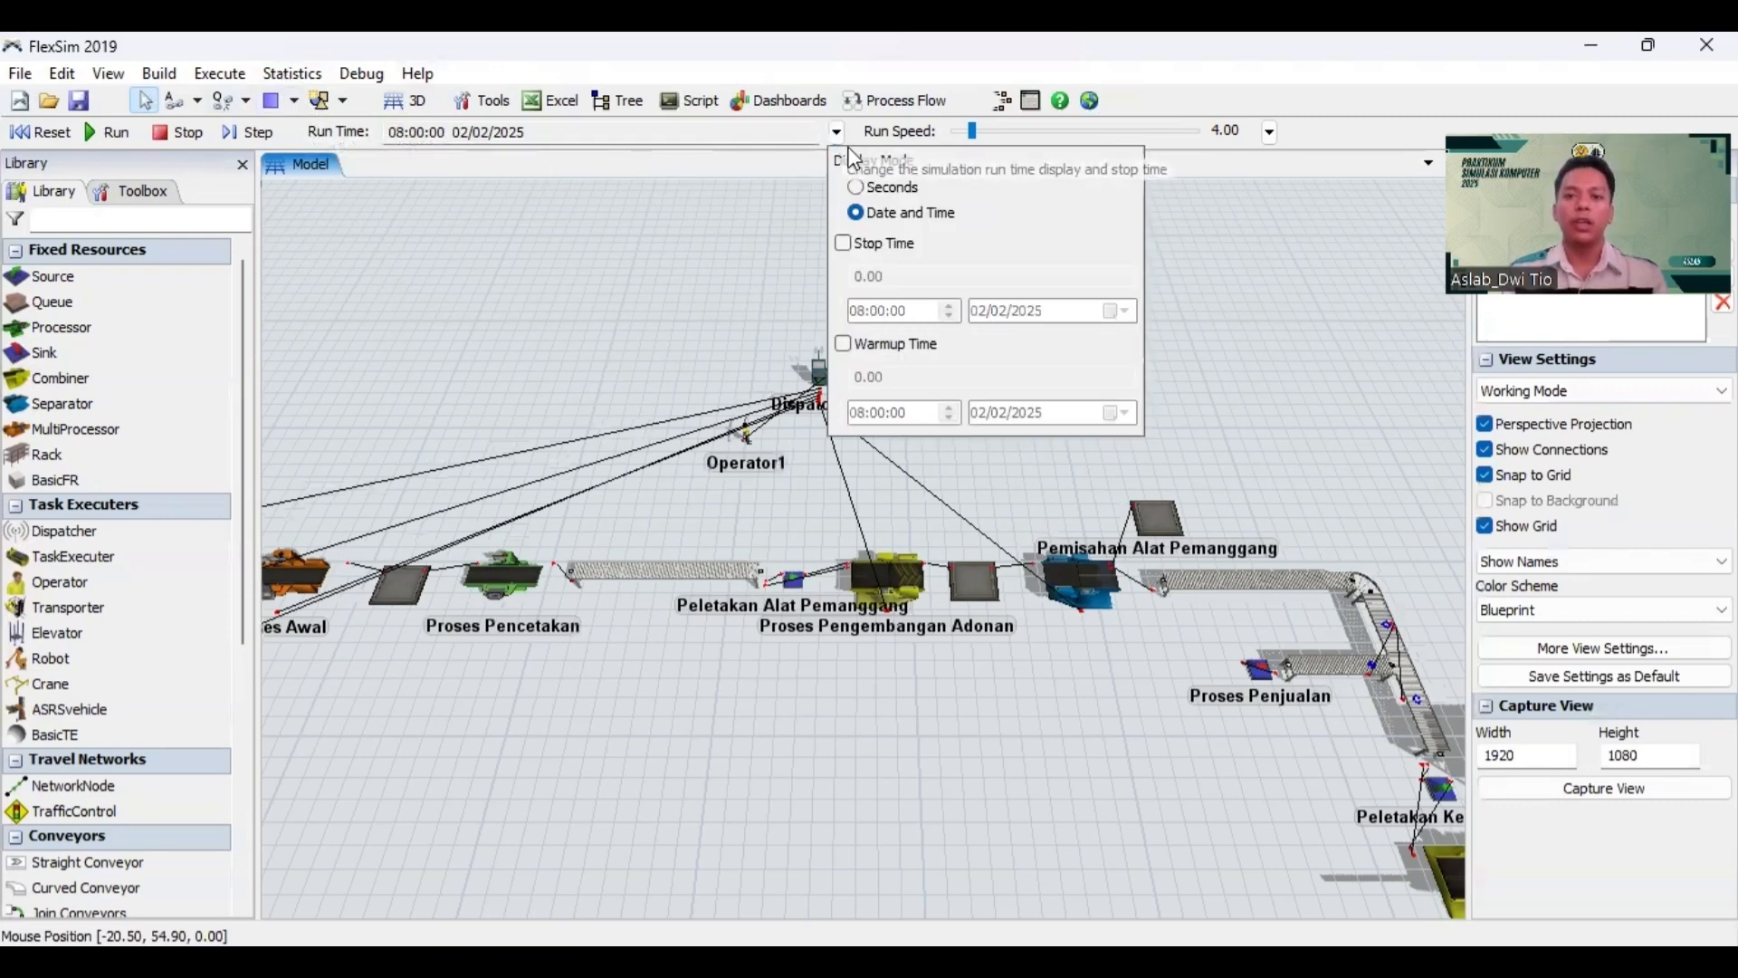
left_click(859, 190)
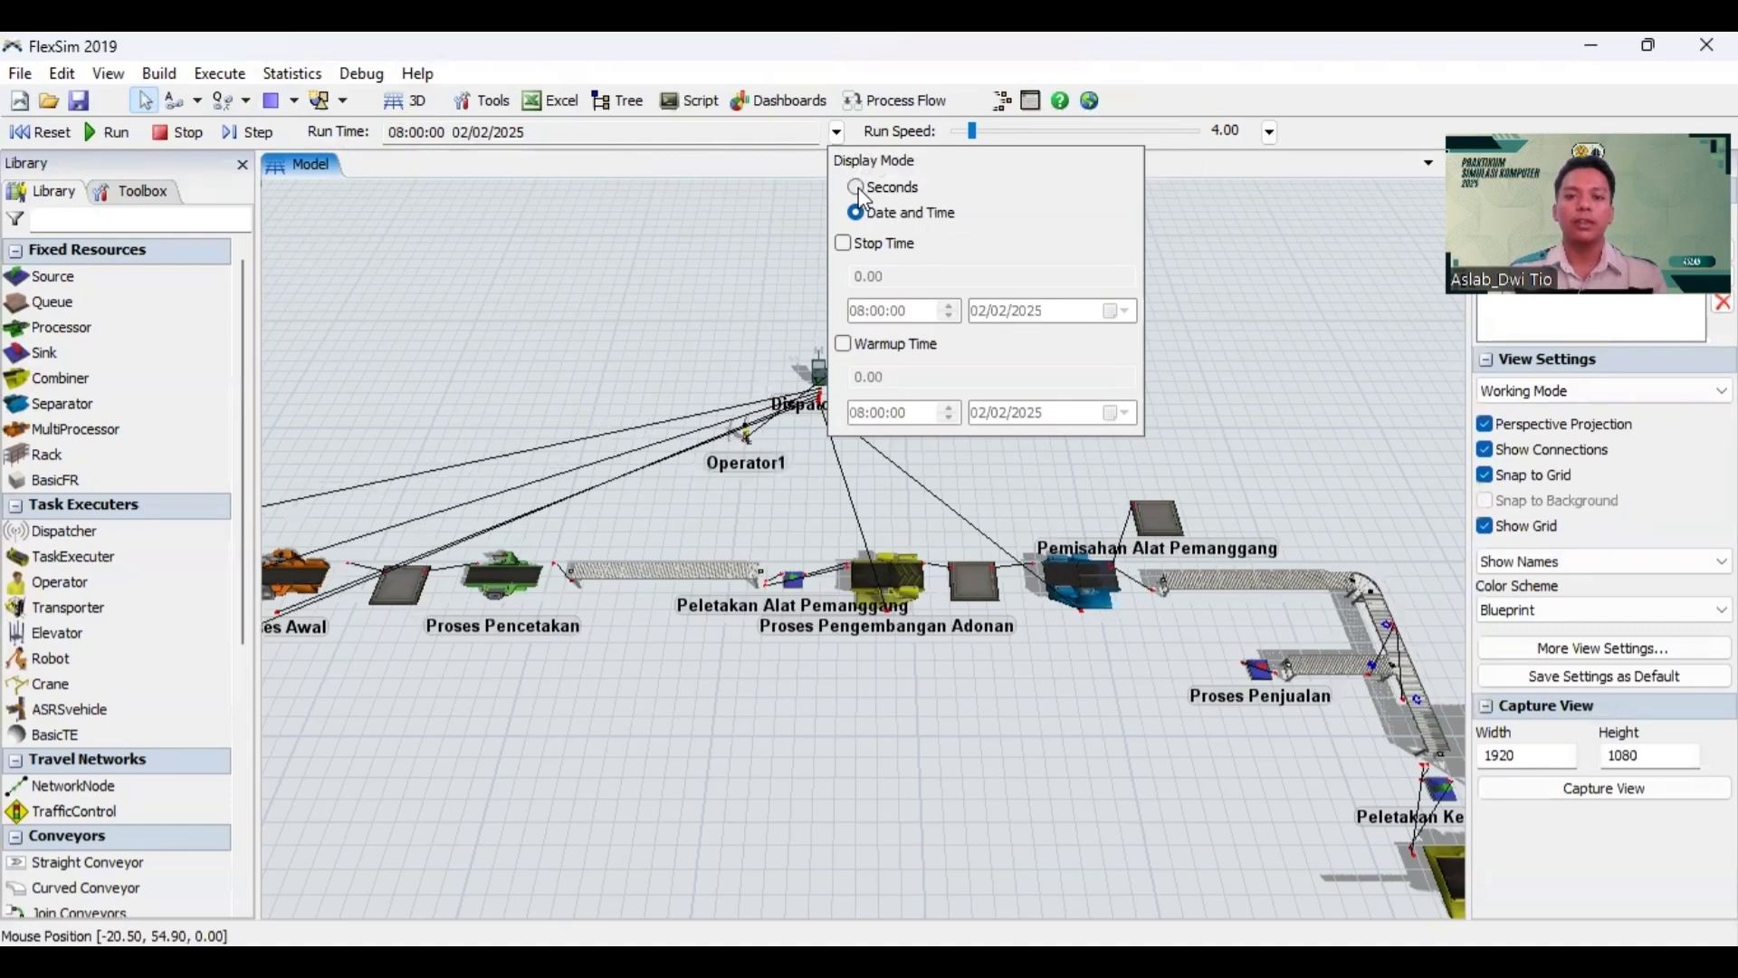
left_click(844, 244)
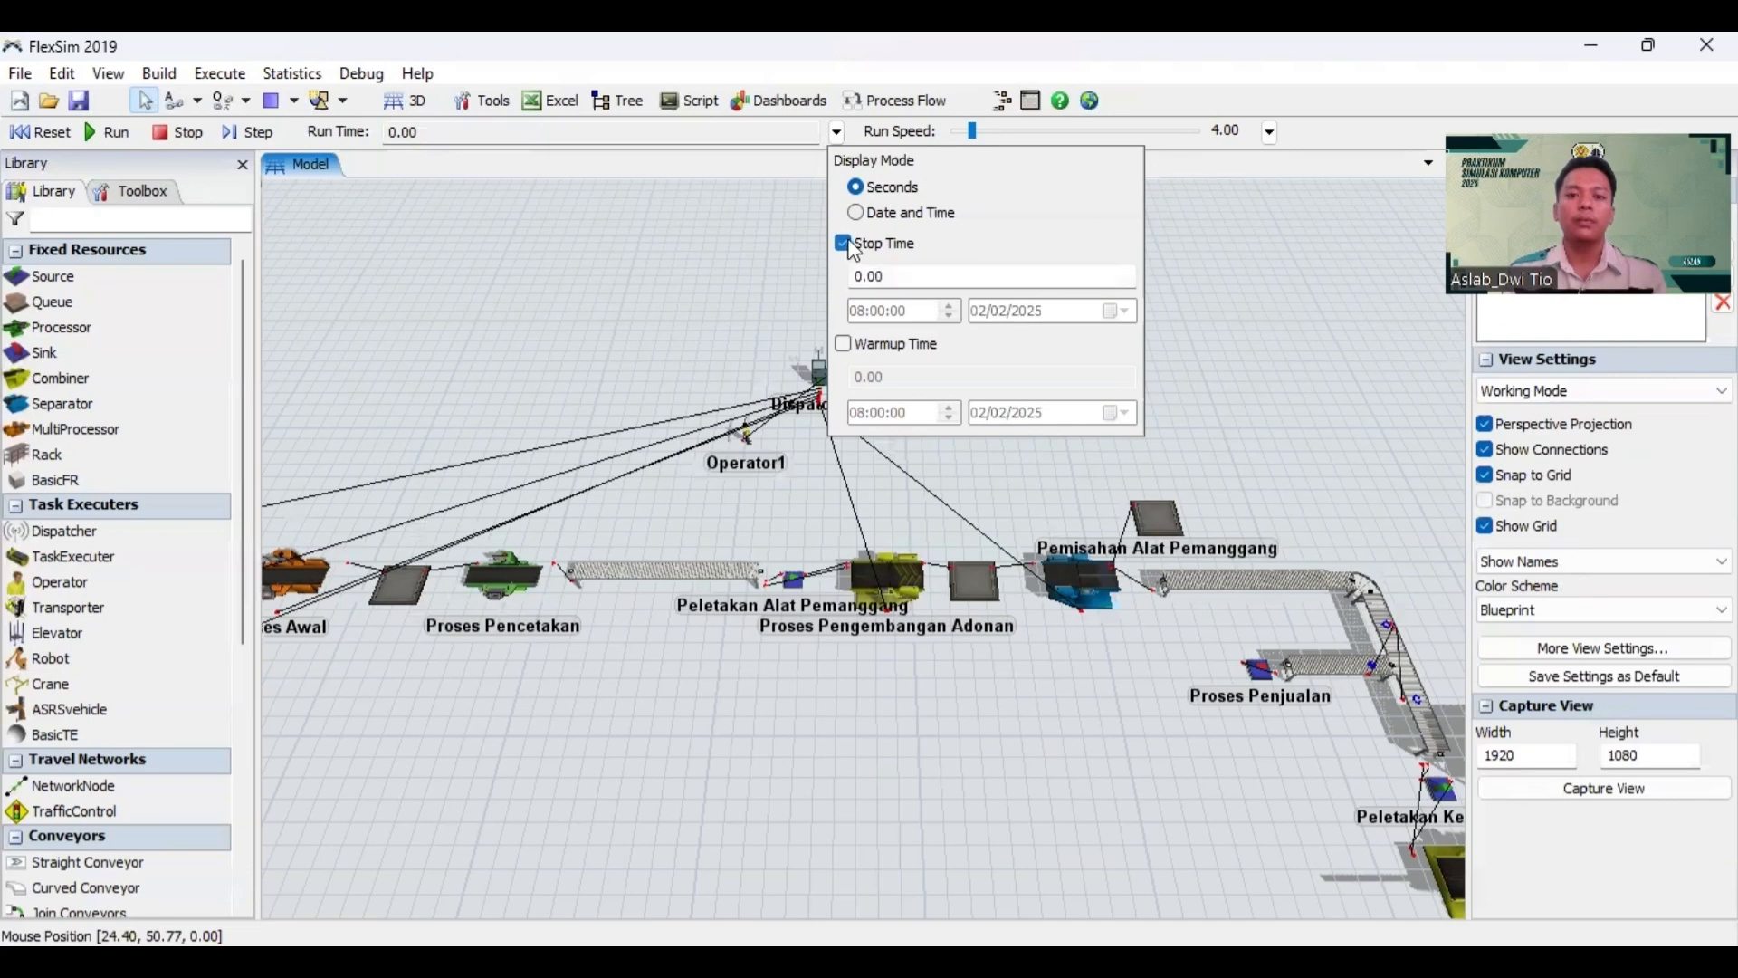
left_click(884, 276)
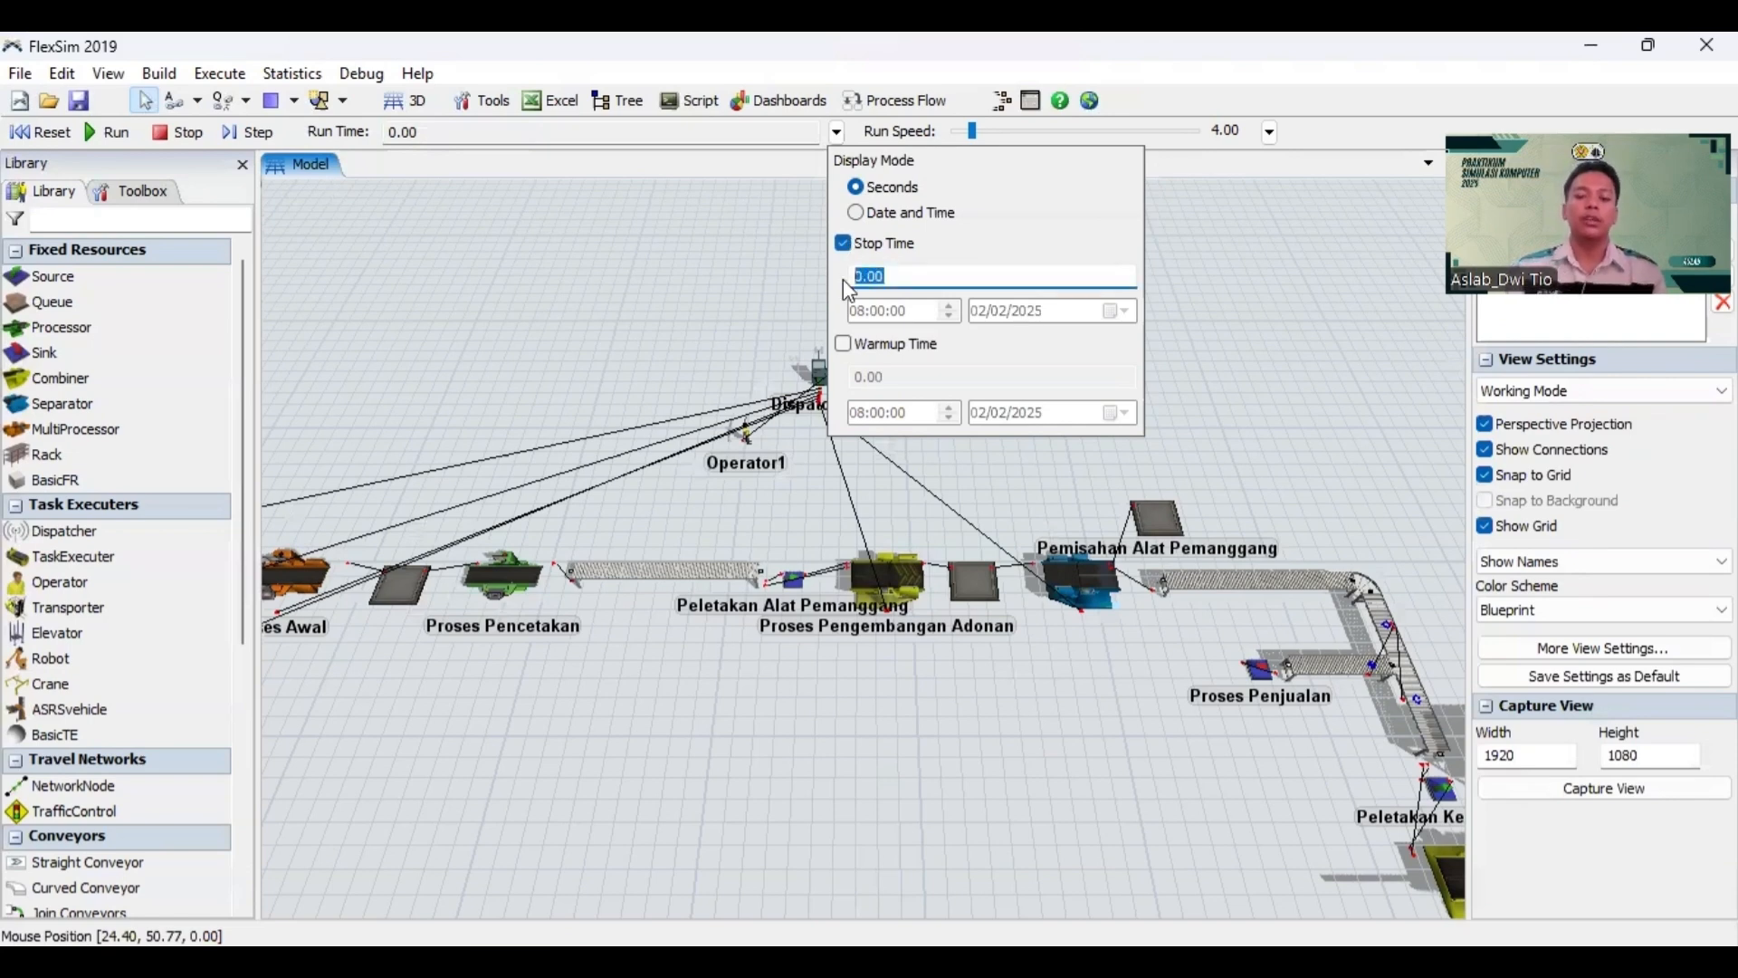
type("288")
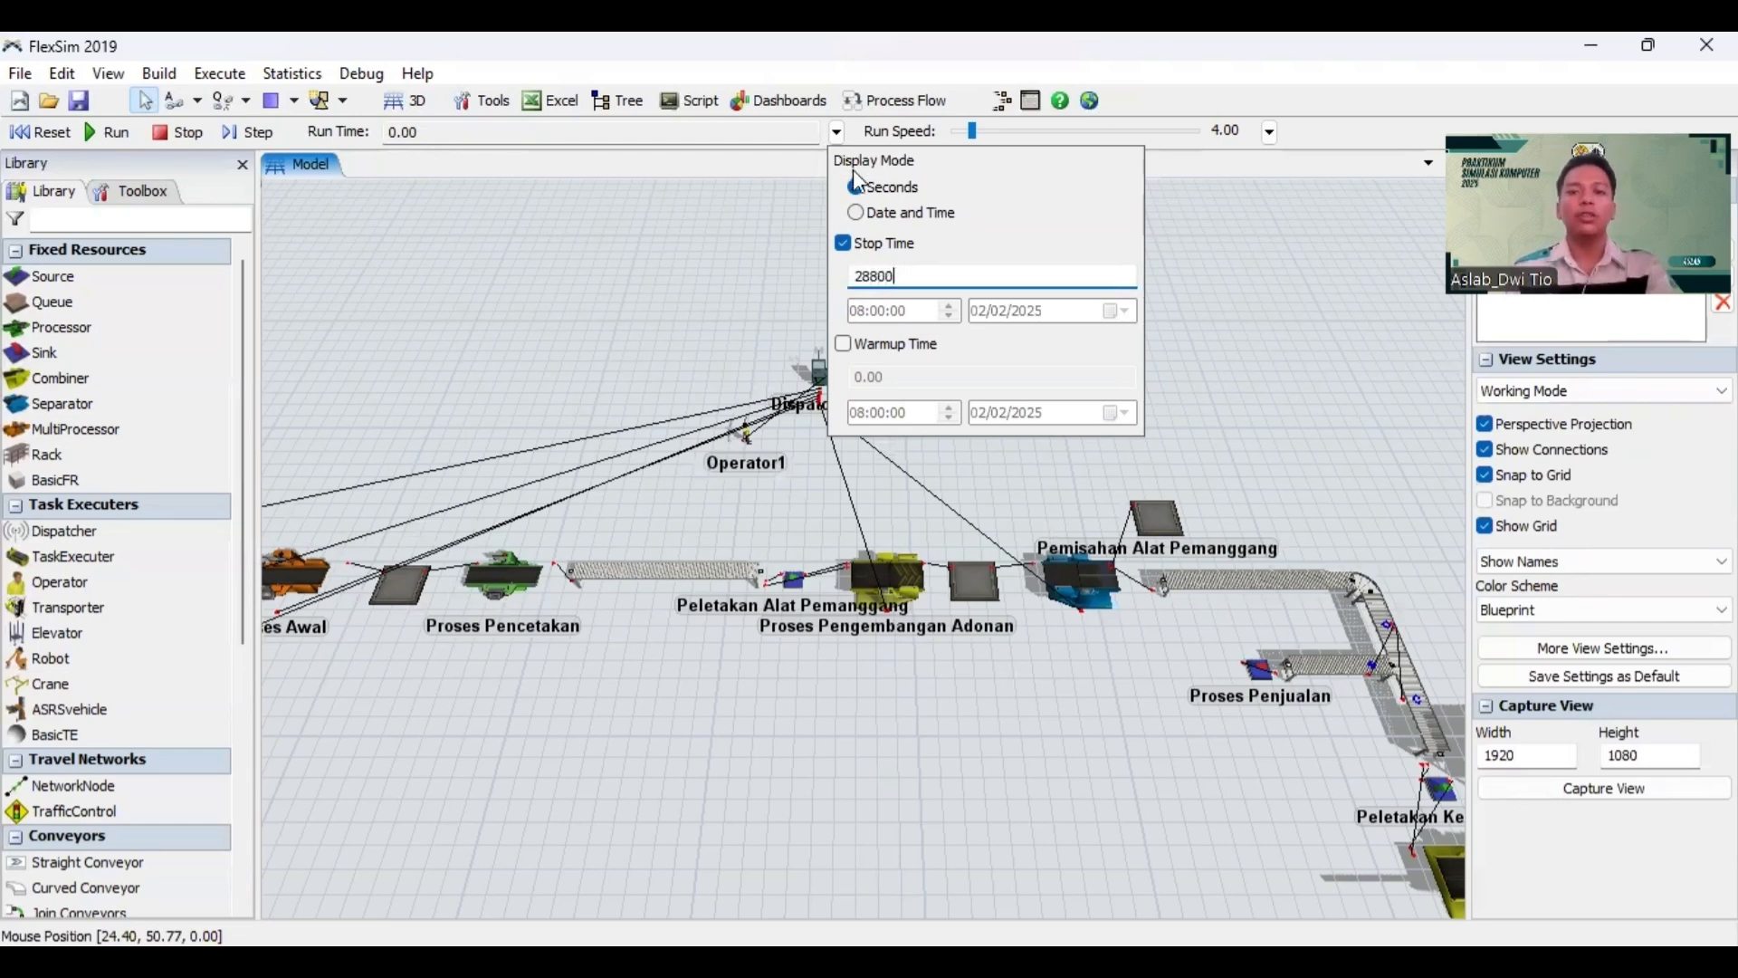
left_click(864, 219)
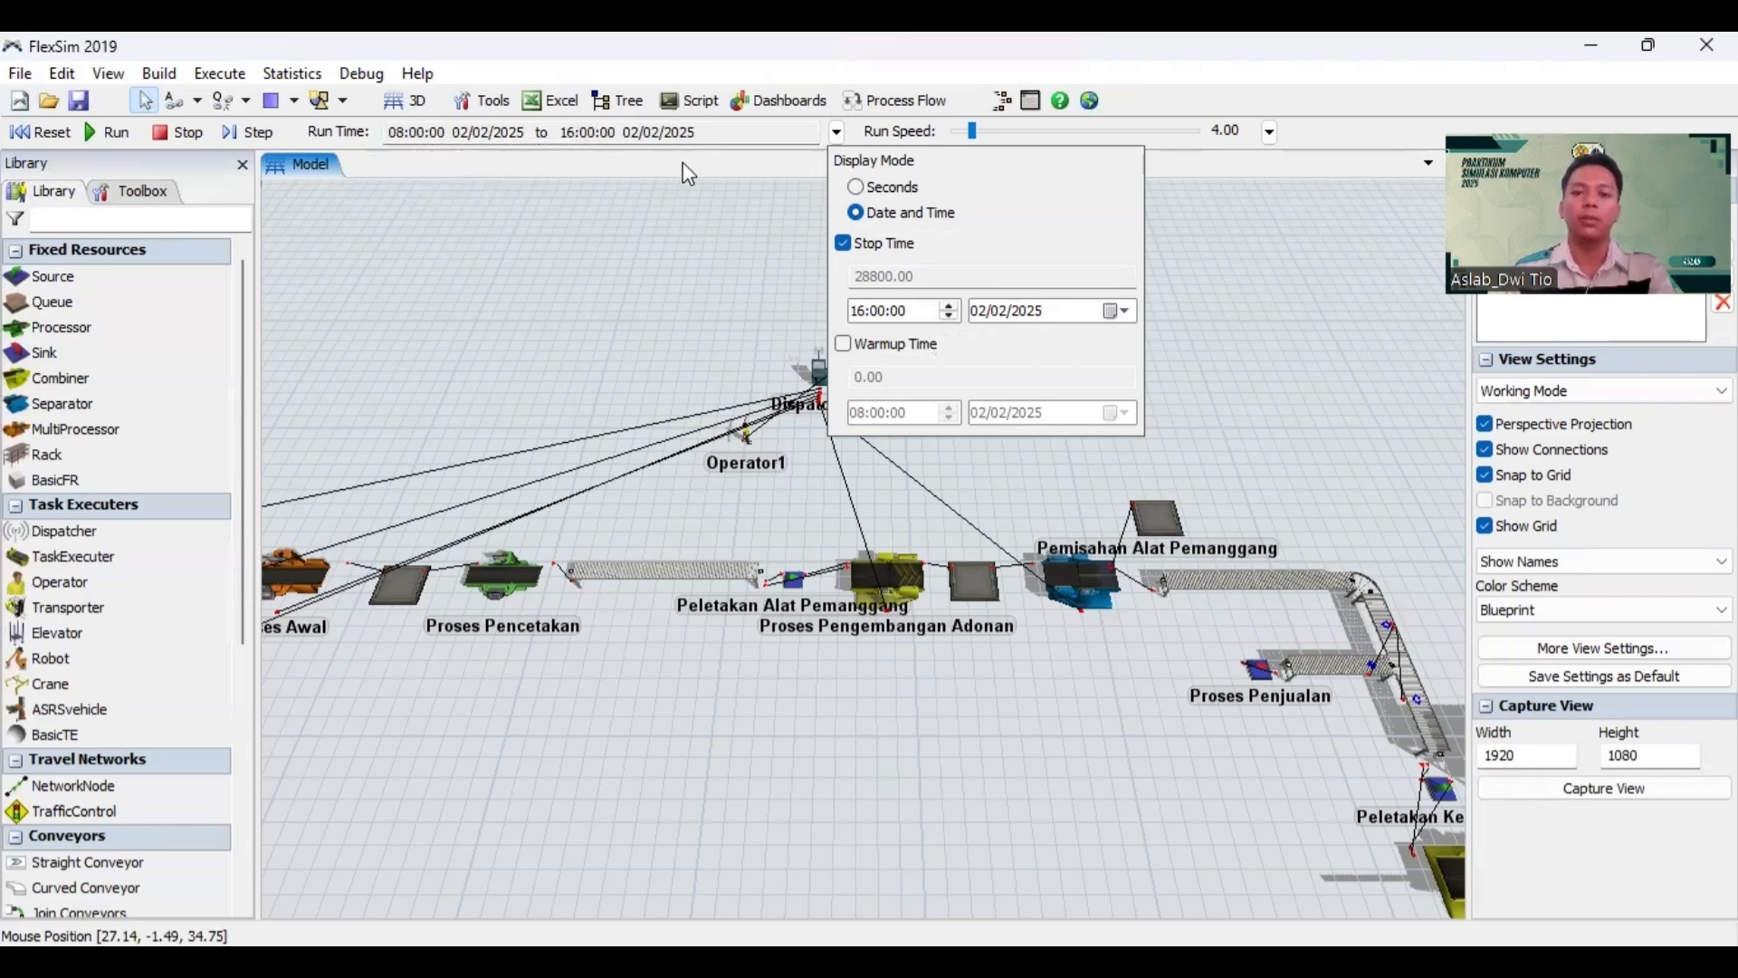
left_click(748, 166)
scroll(620, 309, "down", 2)
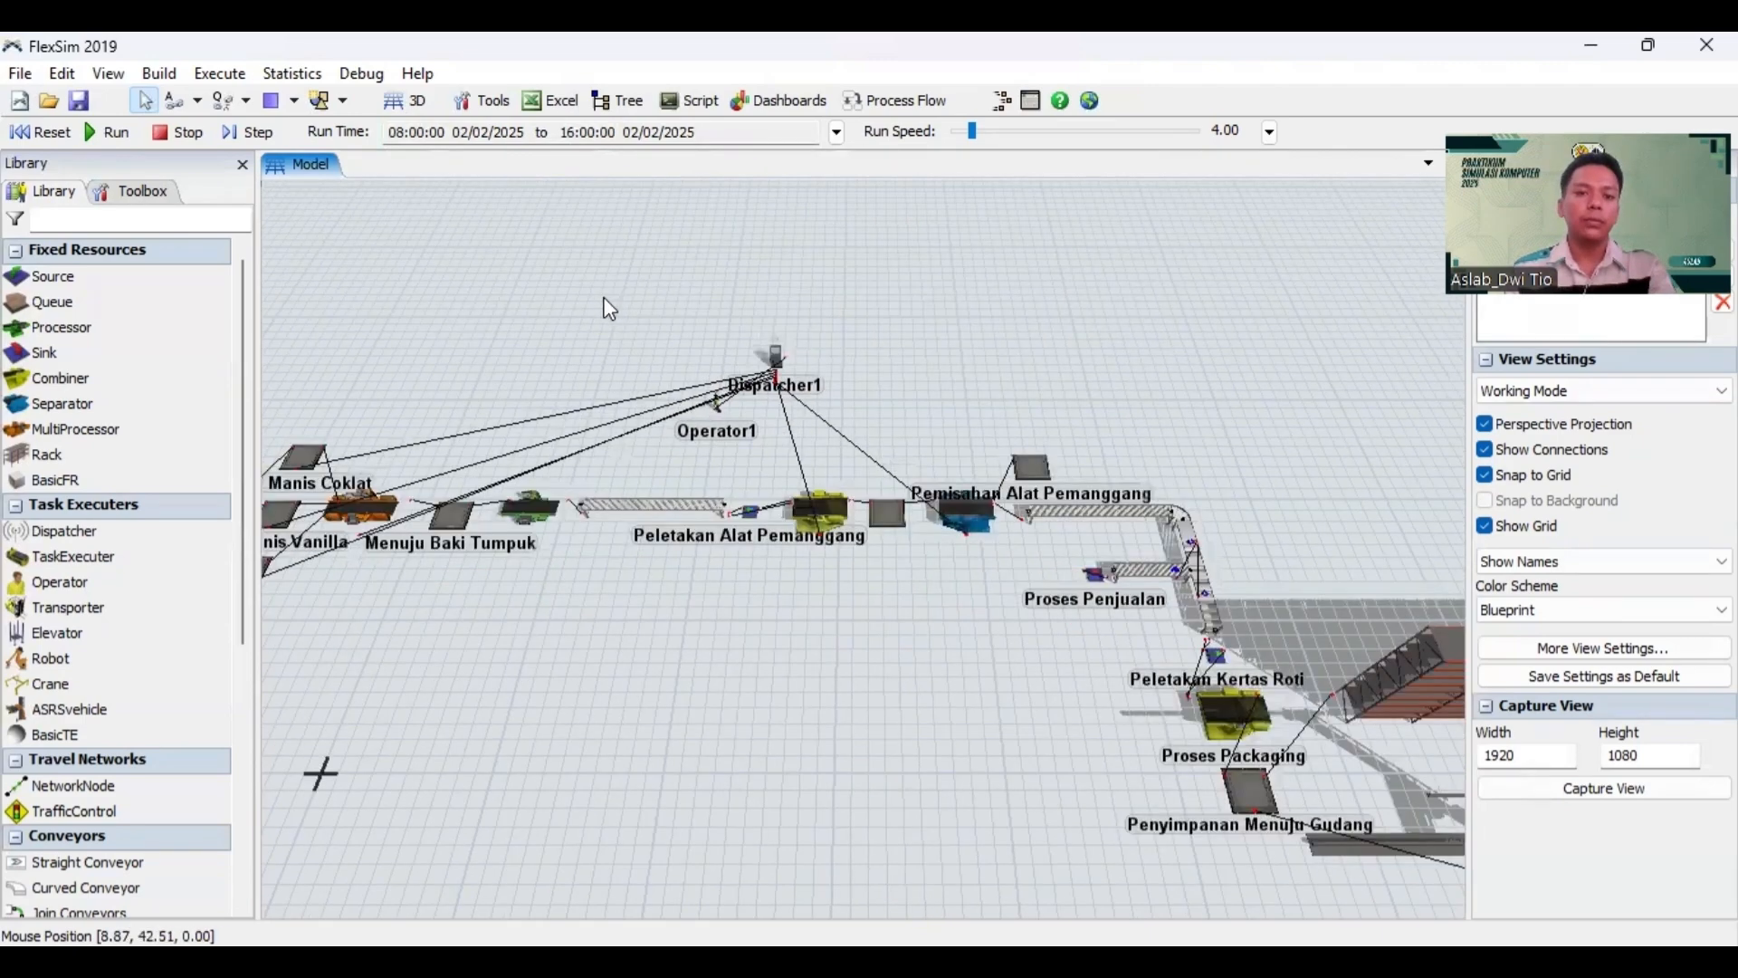
scroll(645, 318, "down", 2)
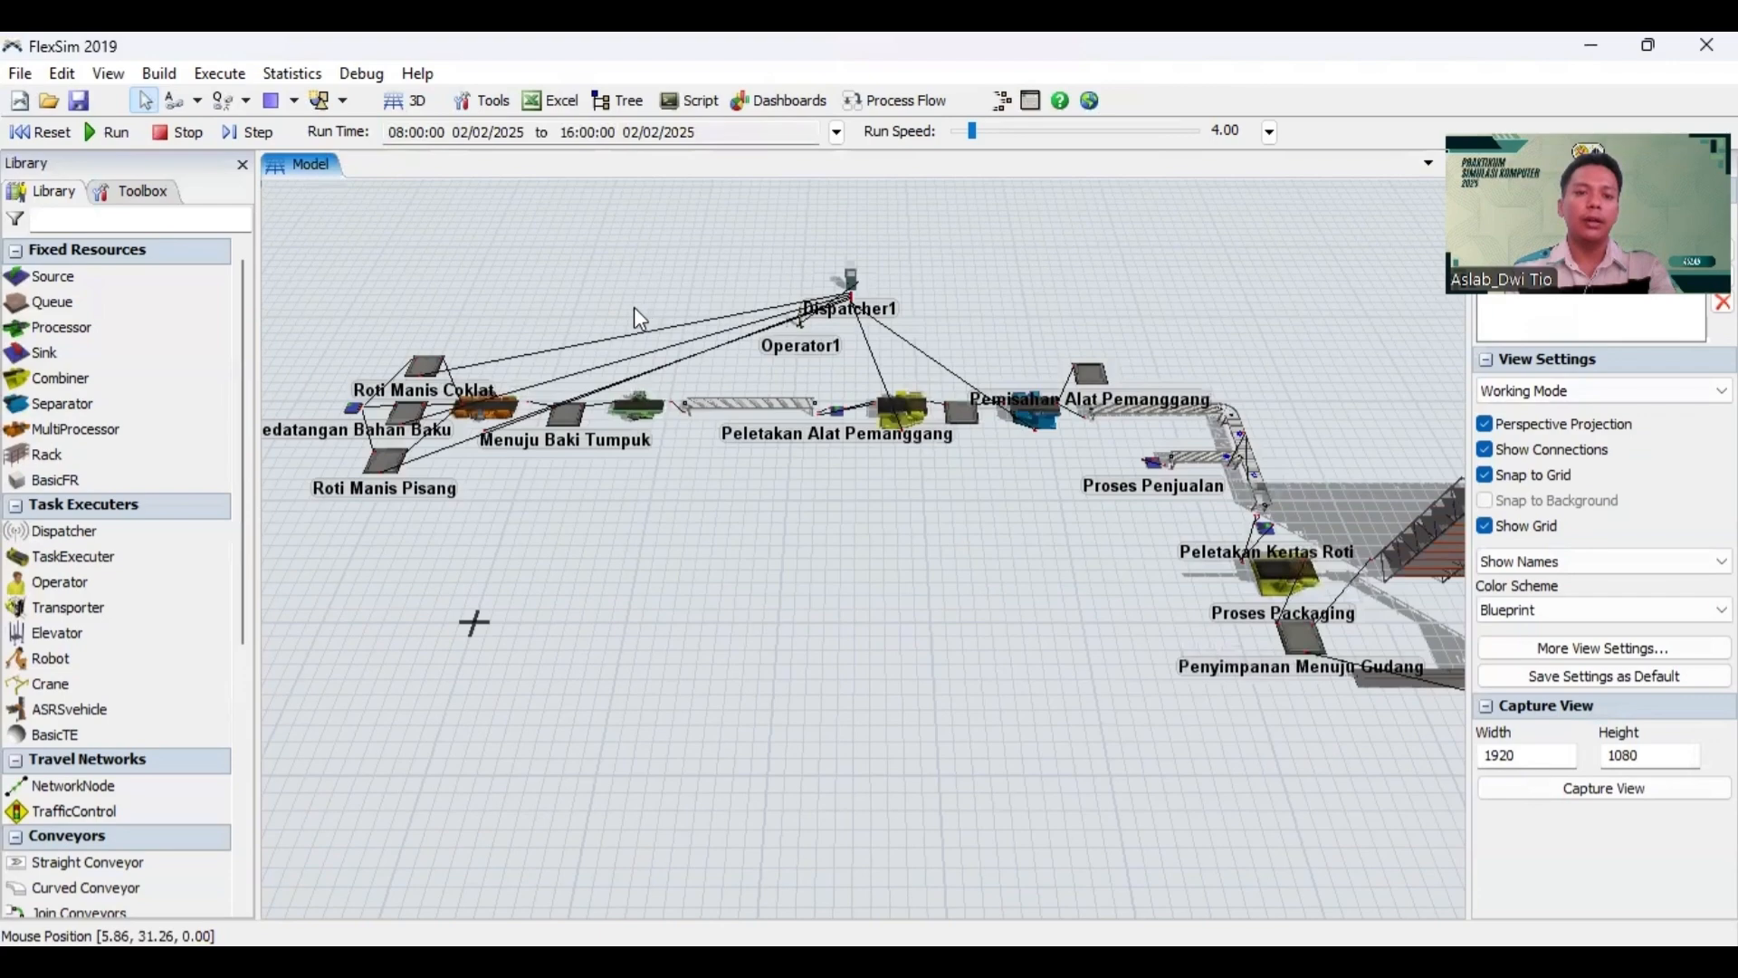
Step: Add a new time table to the breakdowns of the Proses Pencetakan processor
scroll(634, 308, "up", 1)
scroll(632, 328, "up", 3)
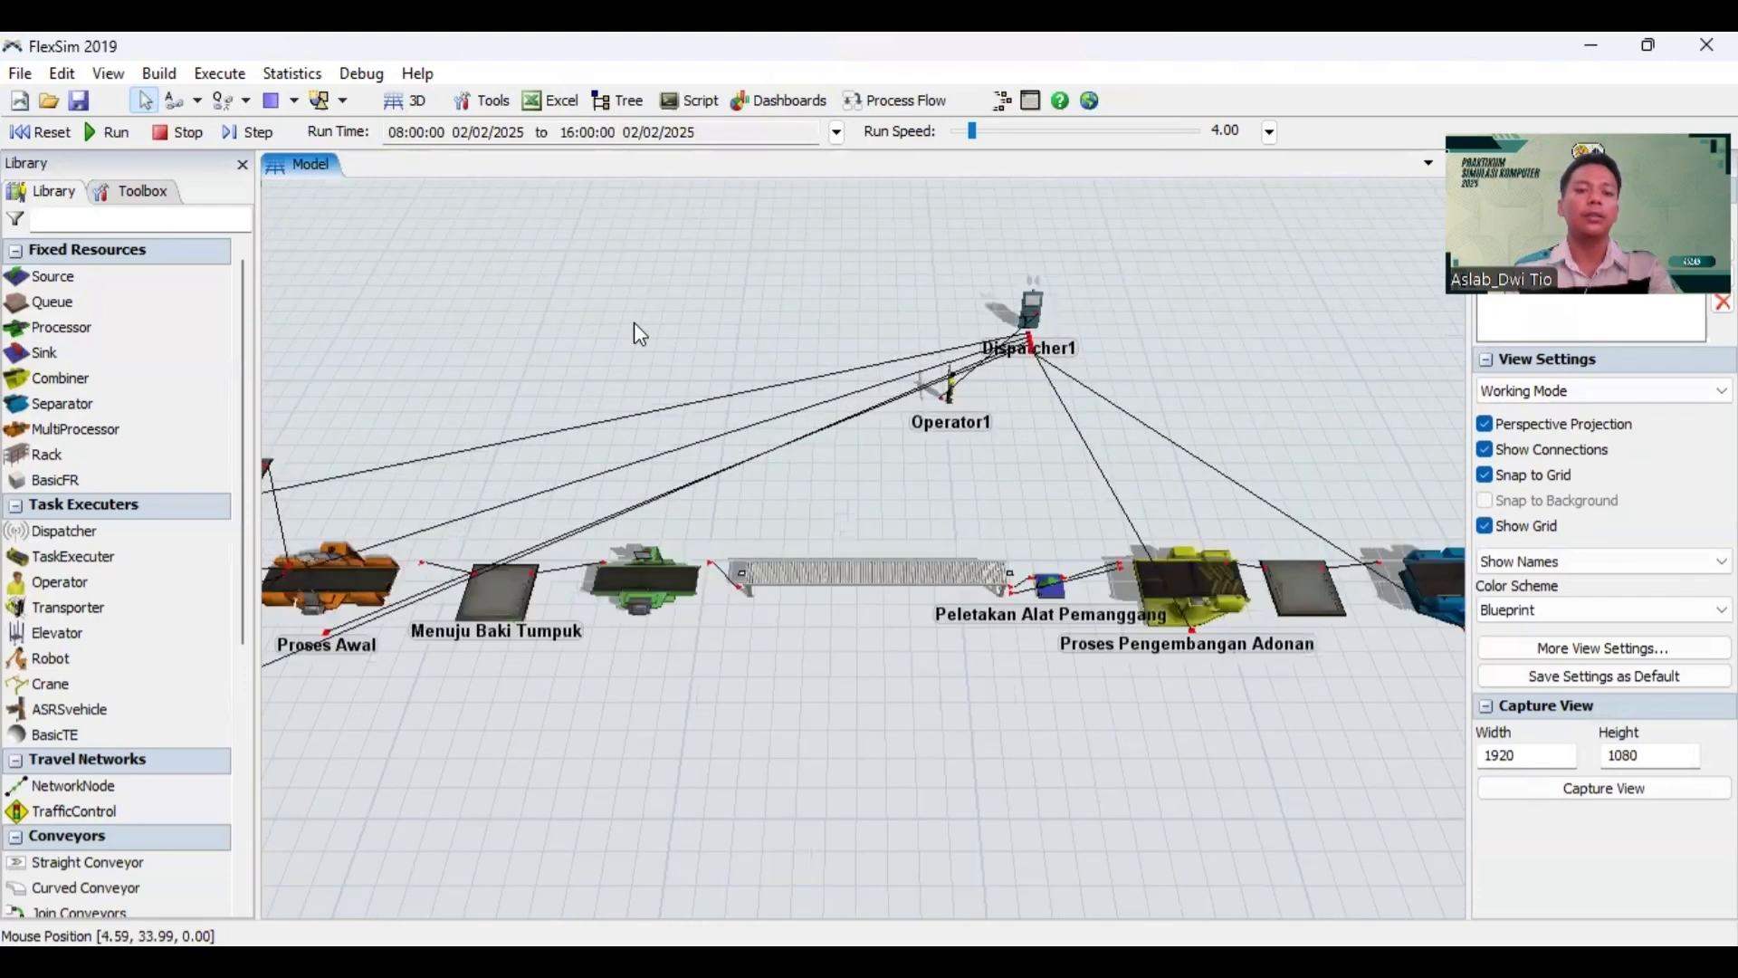
scroll(636, 328, "down", 1)
scroll(621, 292, "down", 3)
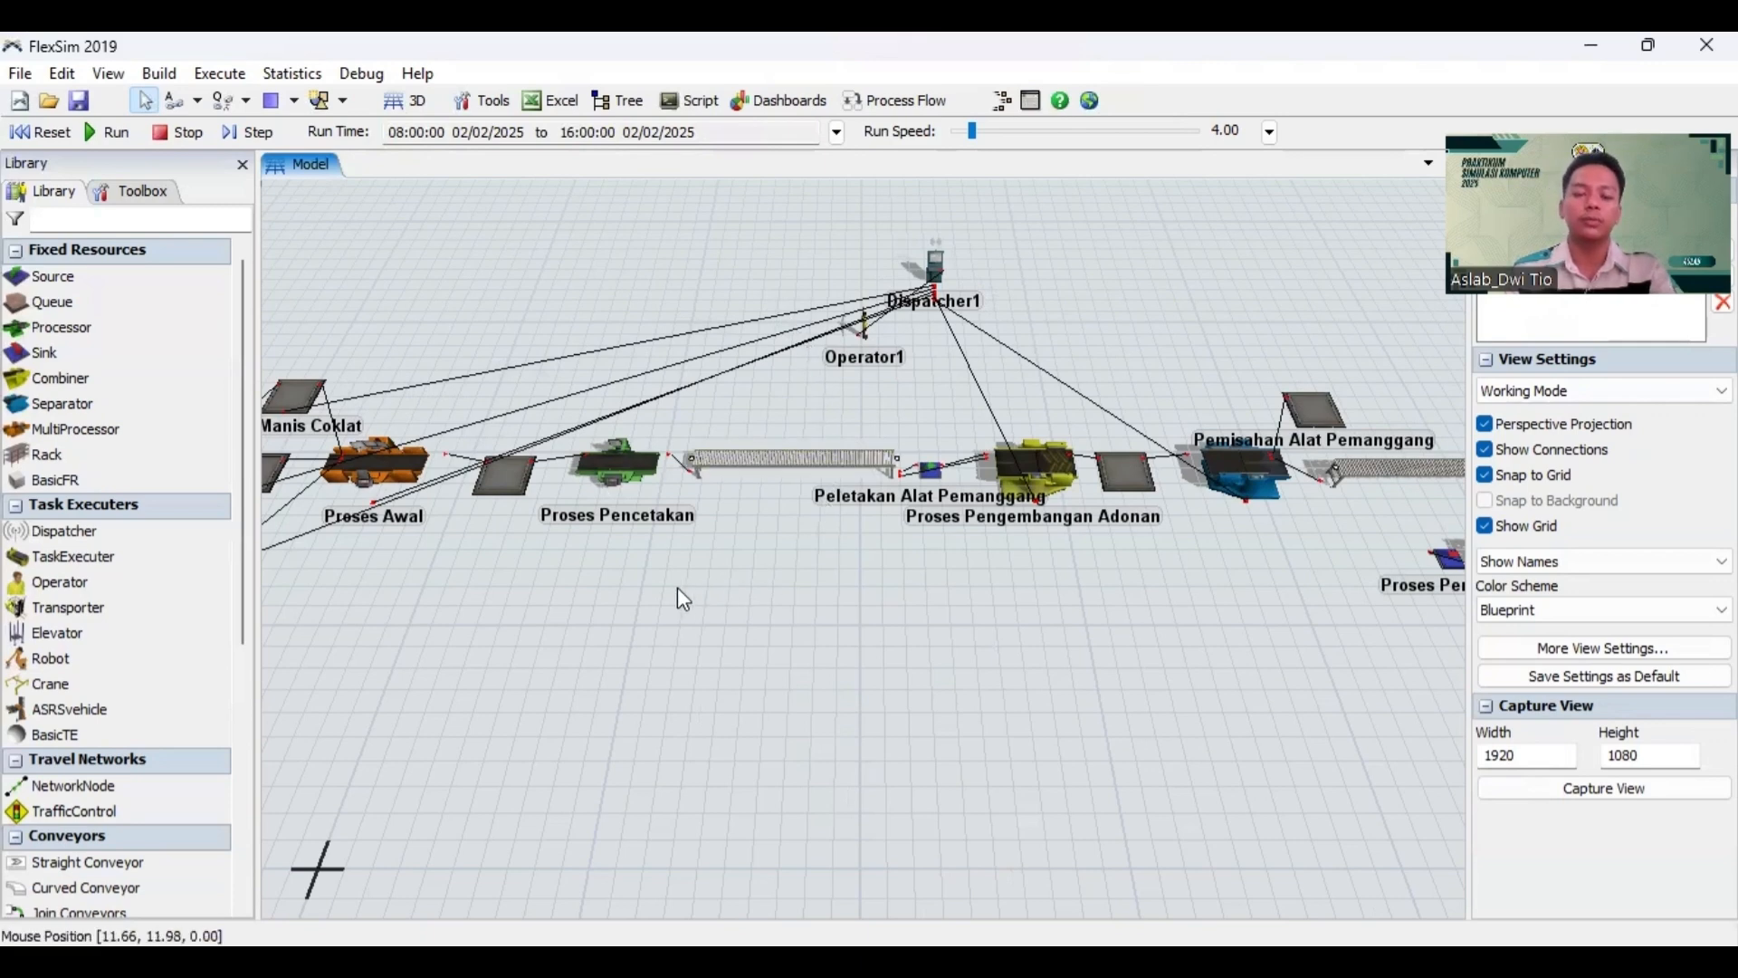
left_click(628, 466)
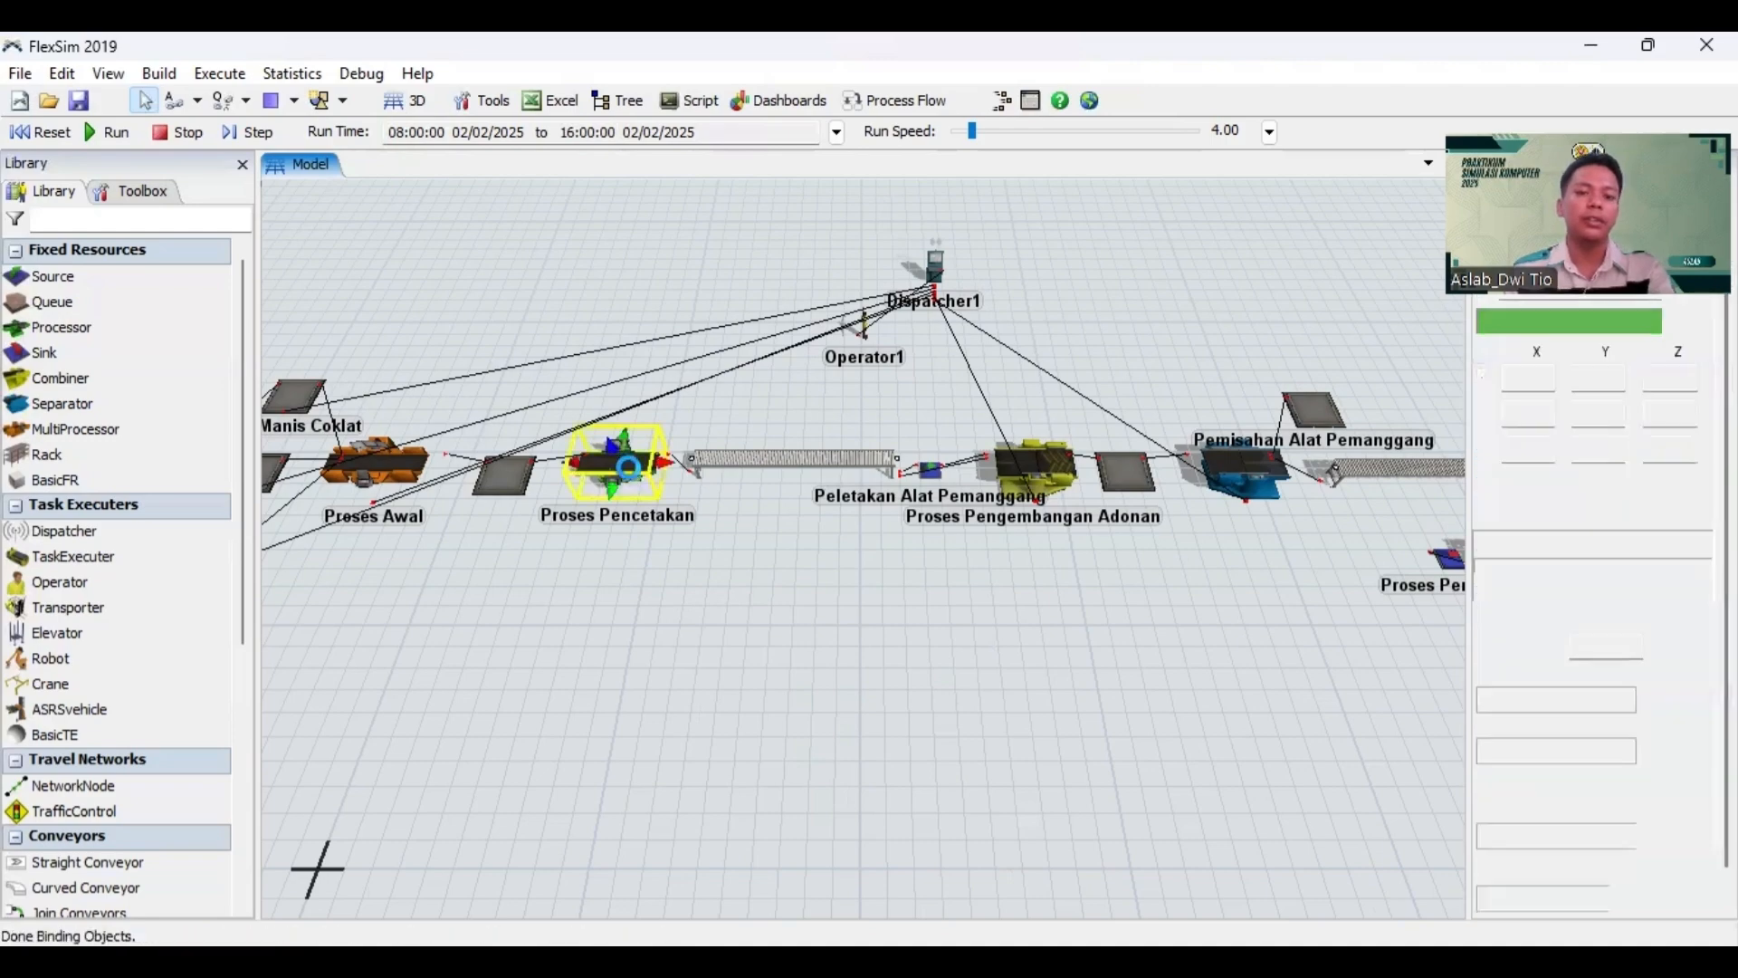
double_click(629, 468)
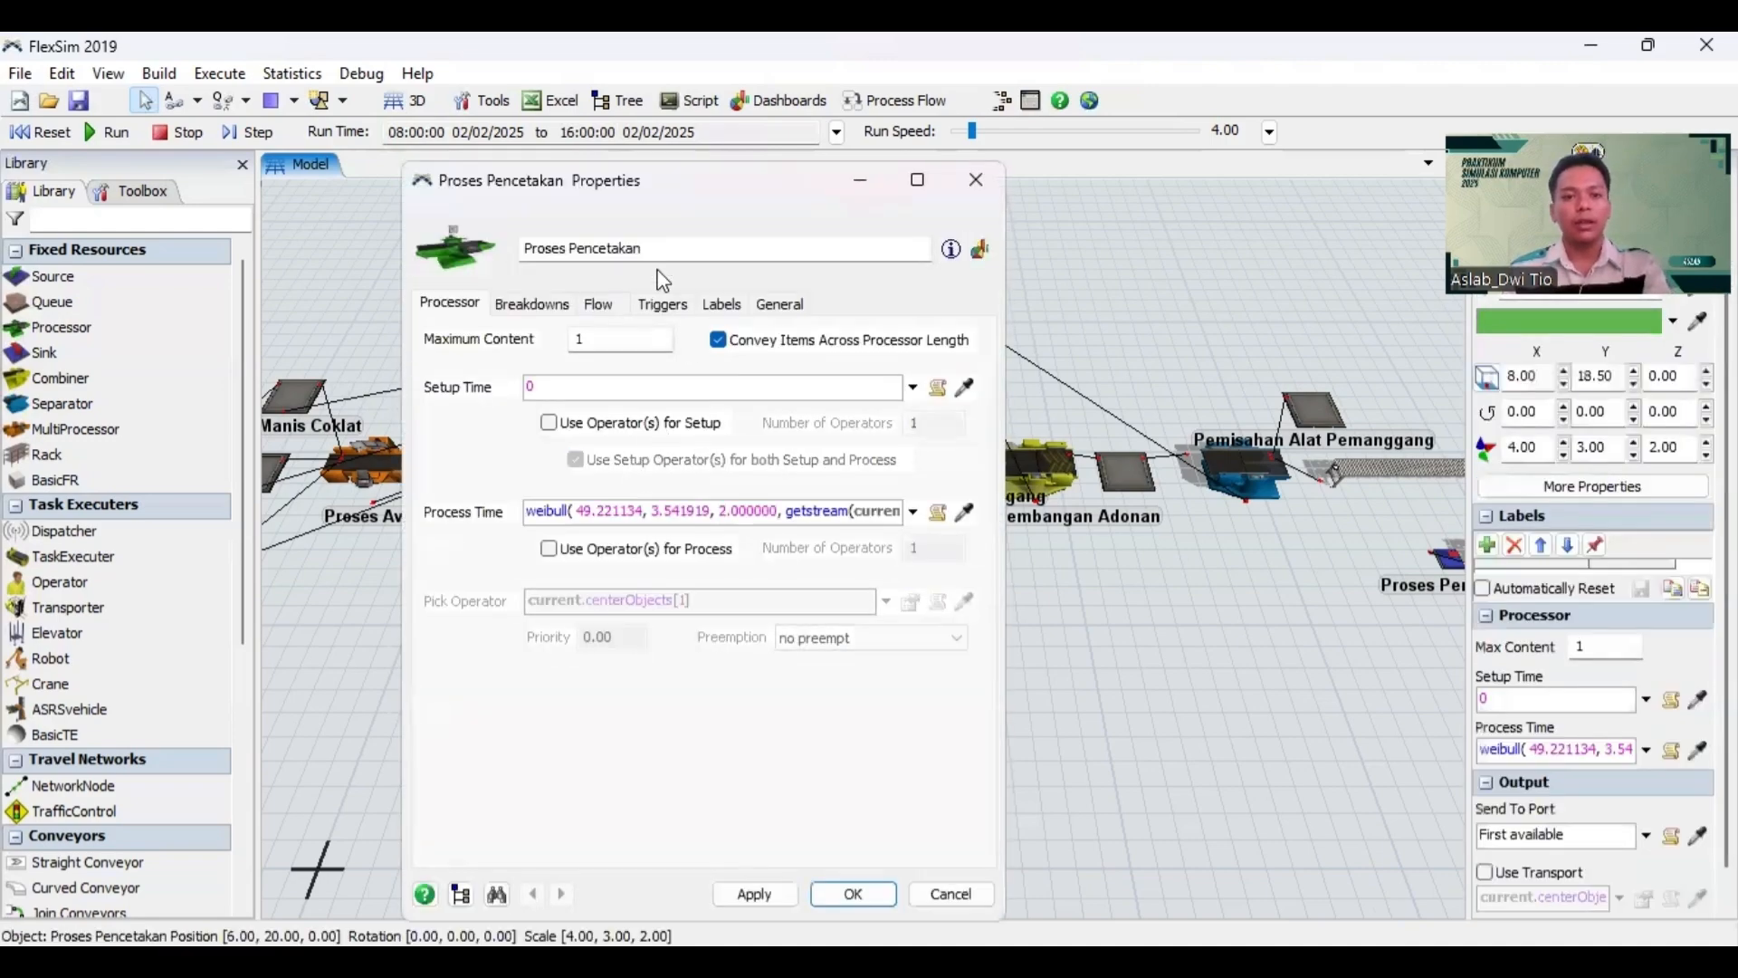
left_click(539, 304)
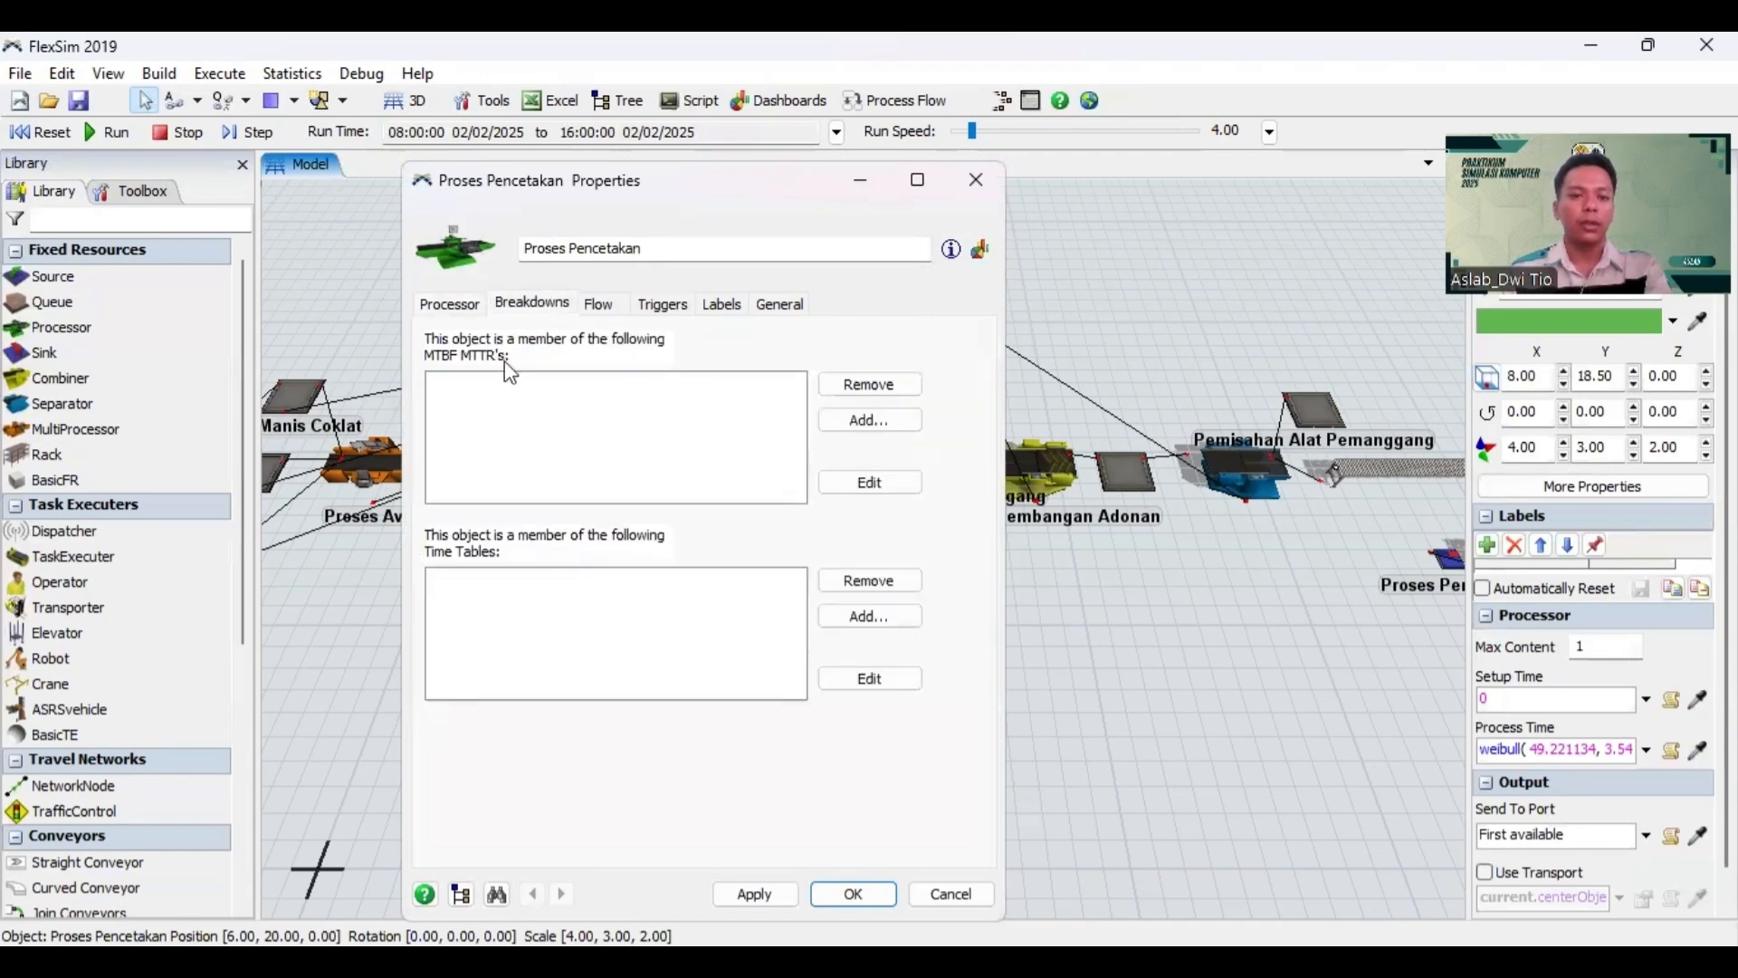
left_click(851, 623)
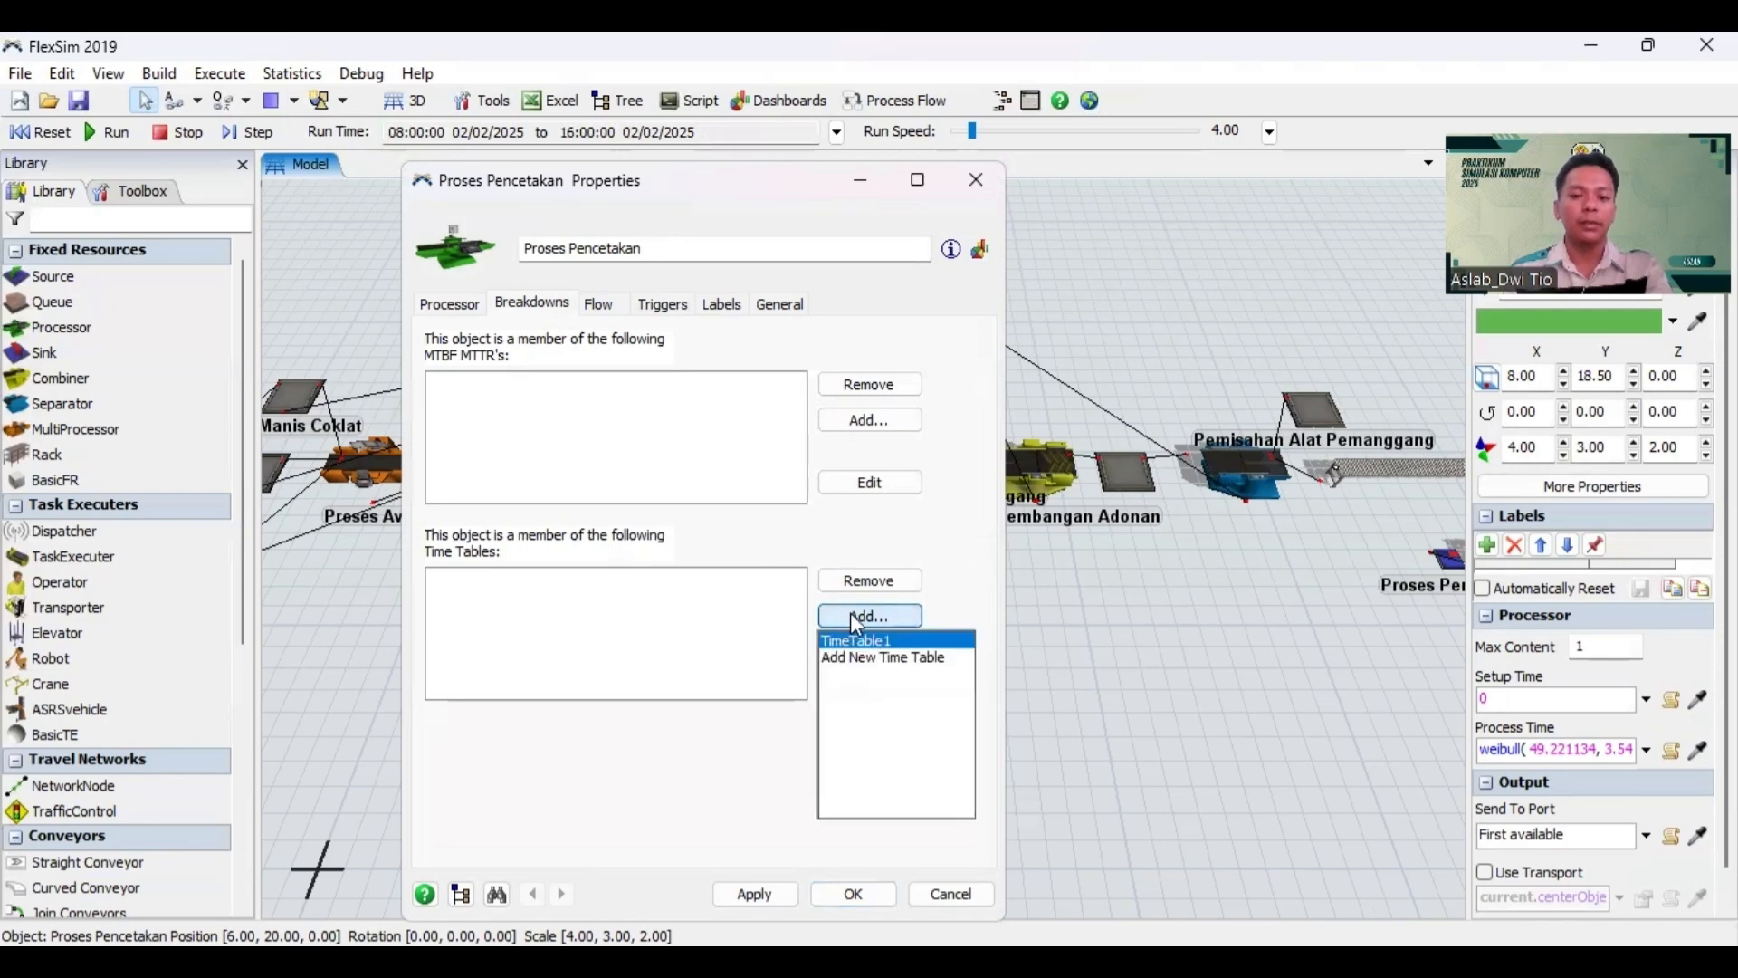
left_click(890, 658)
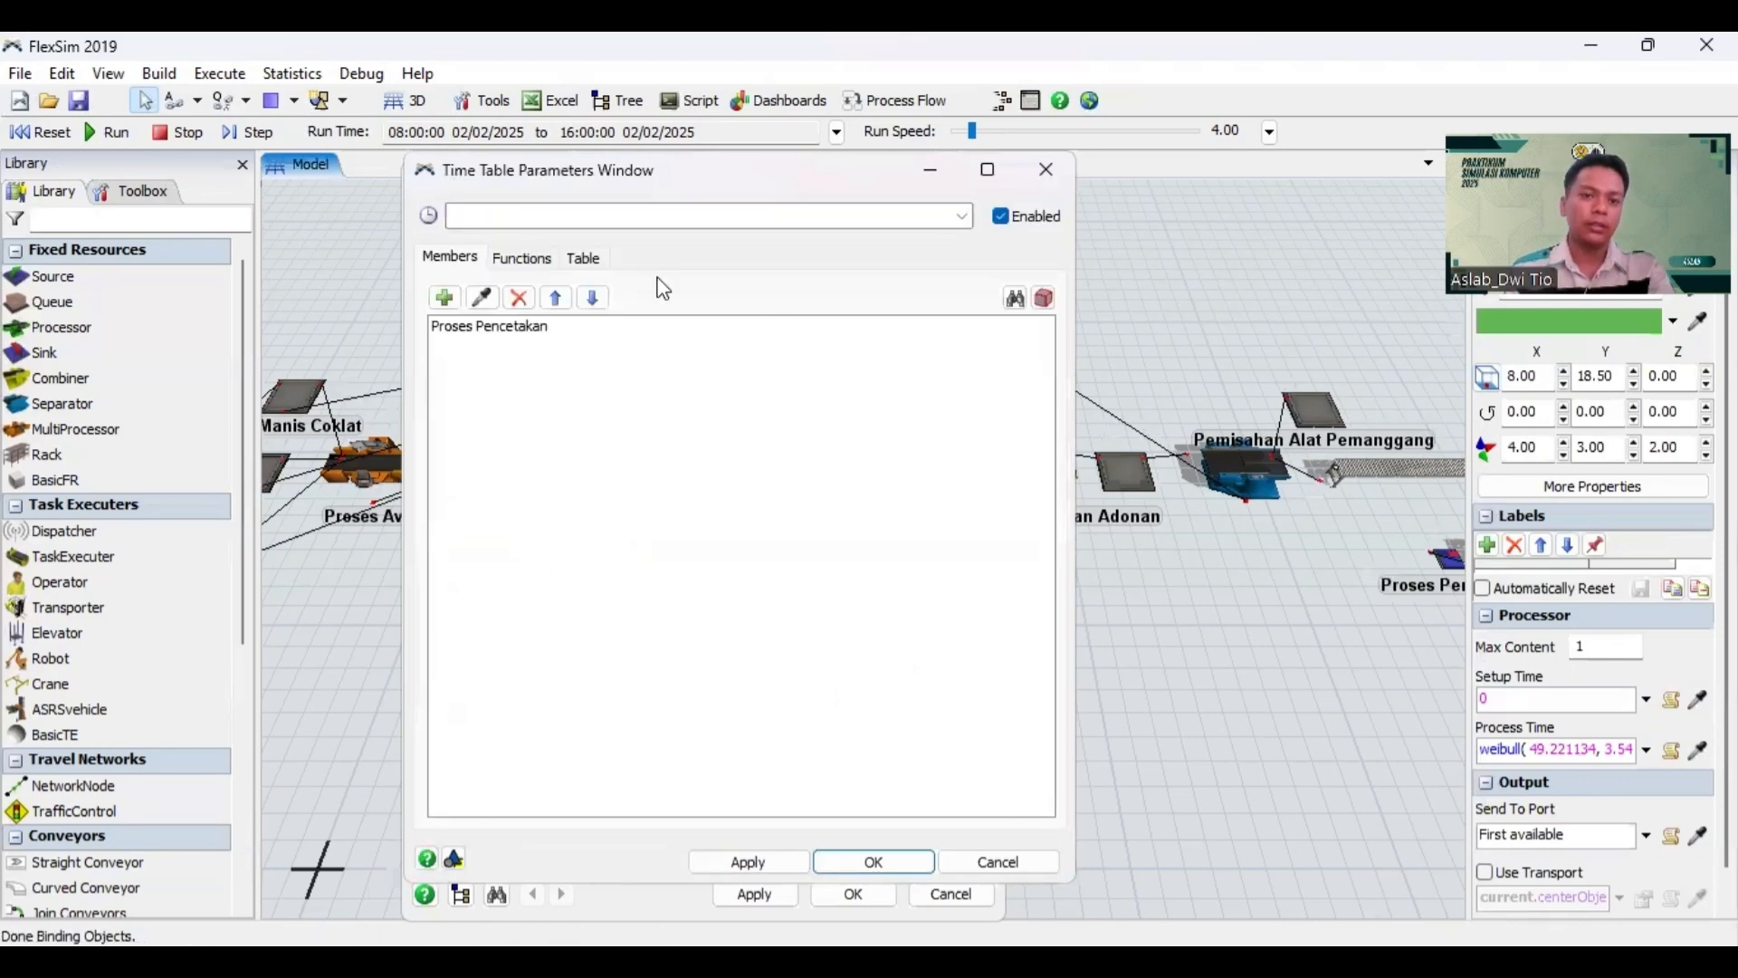
Step: Set the new time table to Daily Repeat mode, mark 12:00:00 to 13:00:00 as scheduled downtime, and apply it
left_click(584, 260)
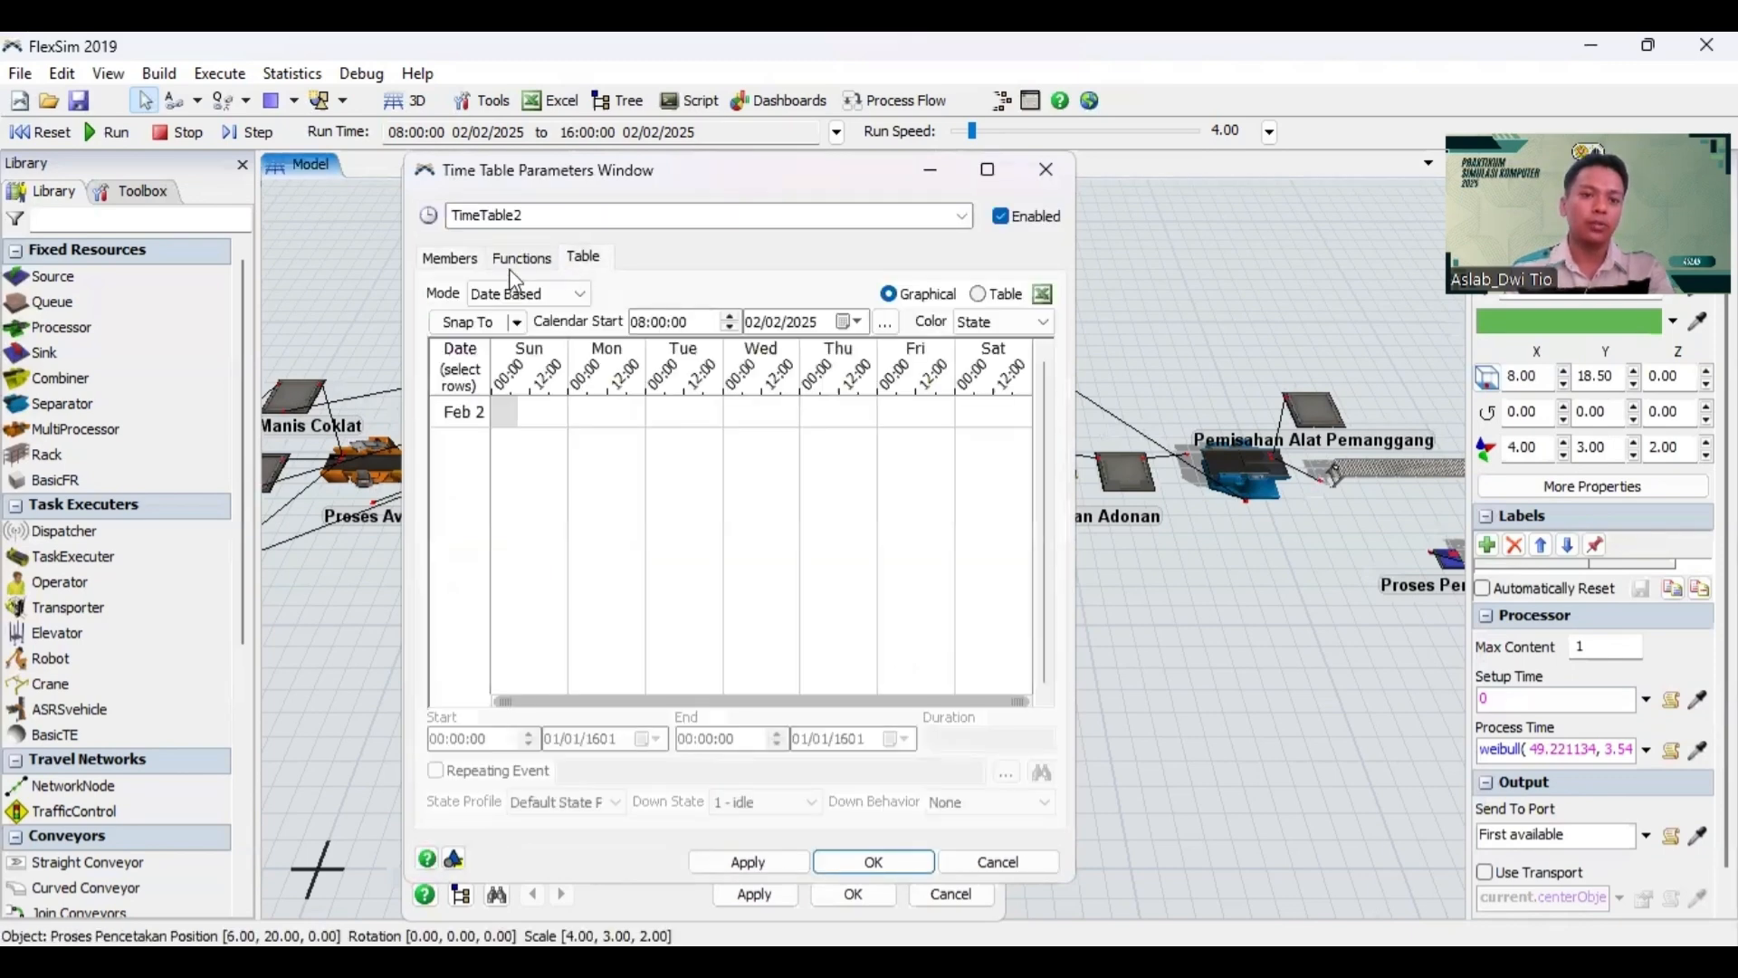
left_click(552, 293)
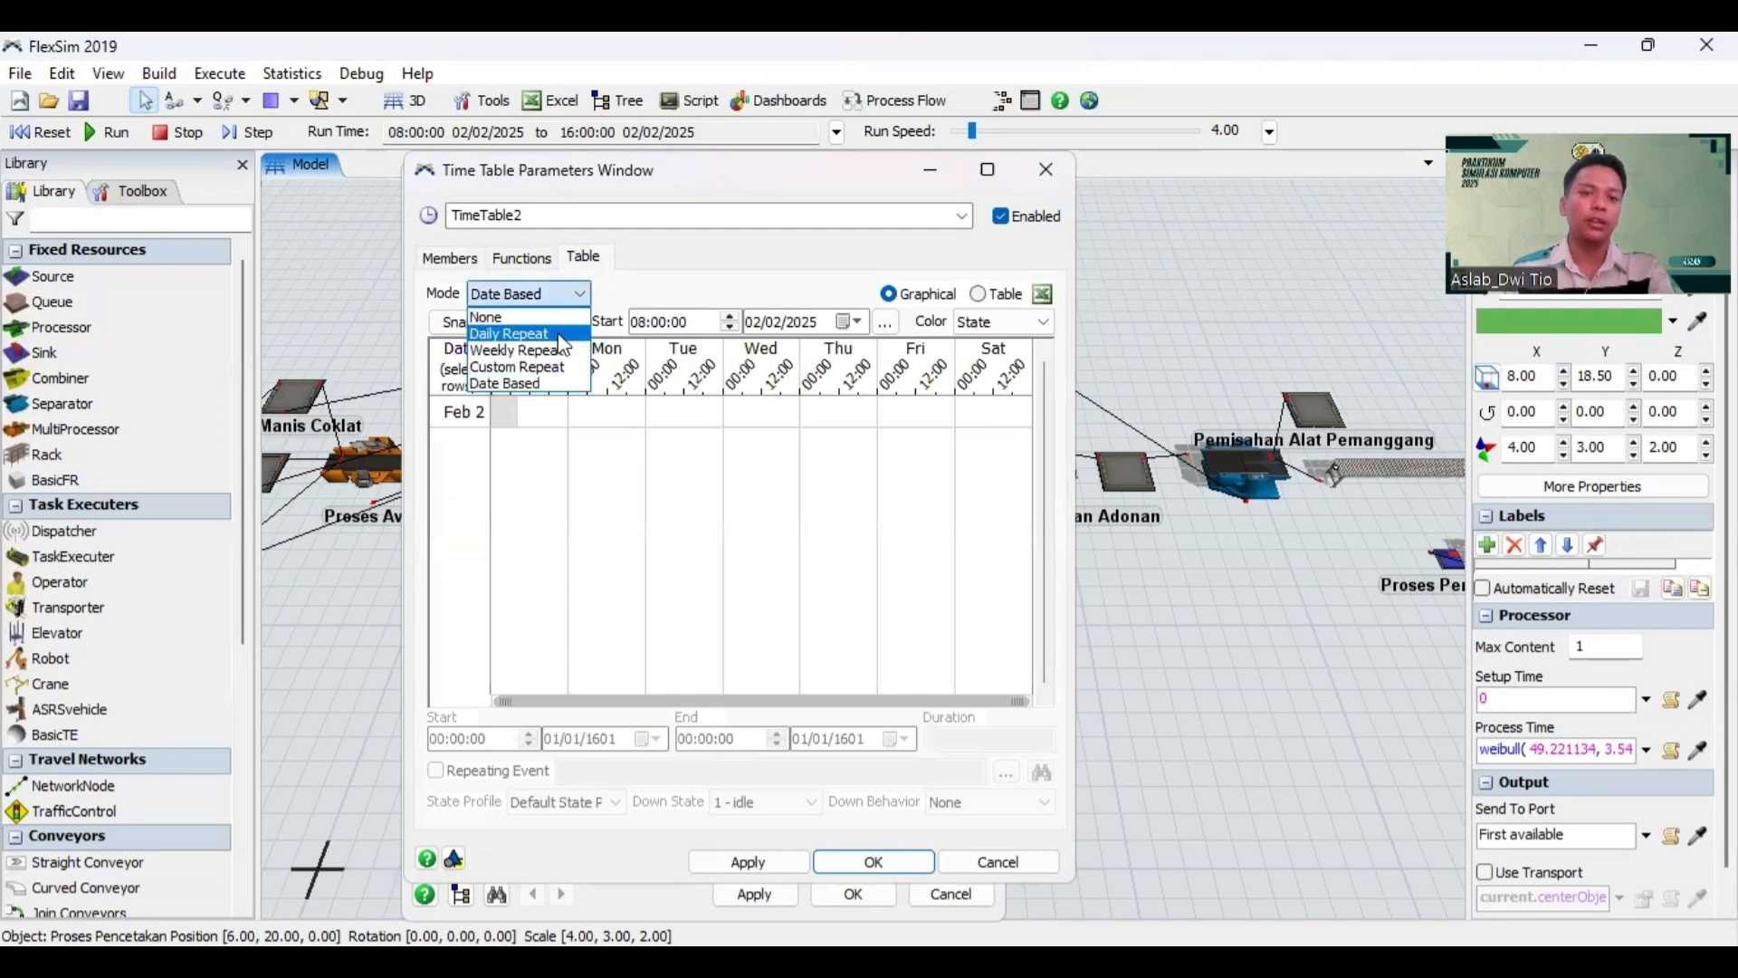
left_click(564, 335)
scroll(474, 533, "down", 1)
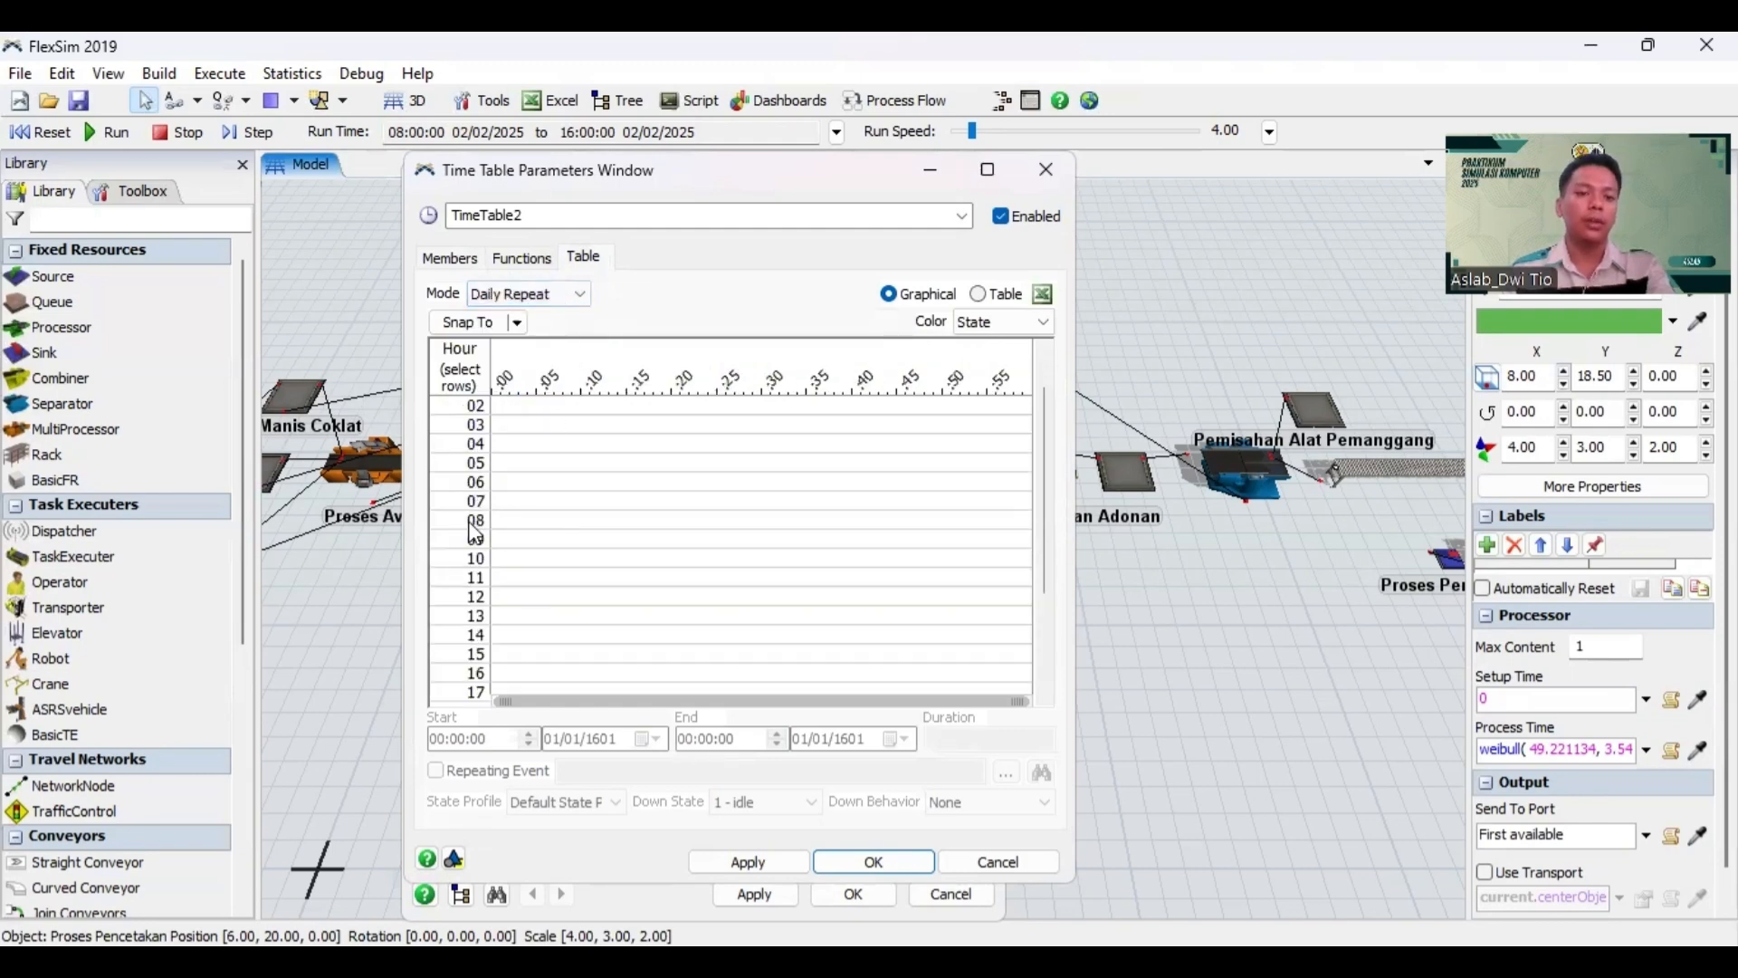
scroll(474, 533, "down", 1)
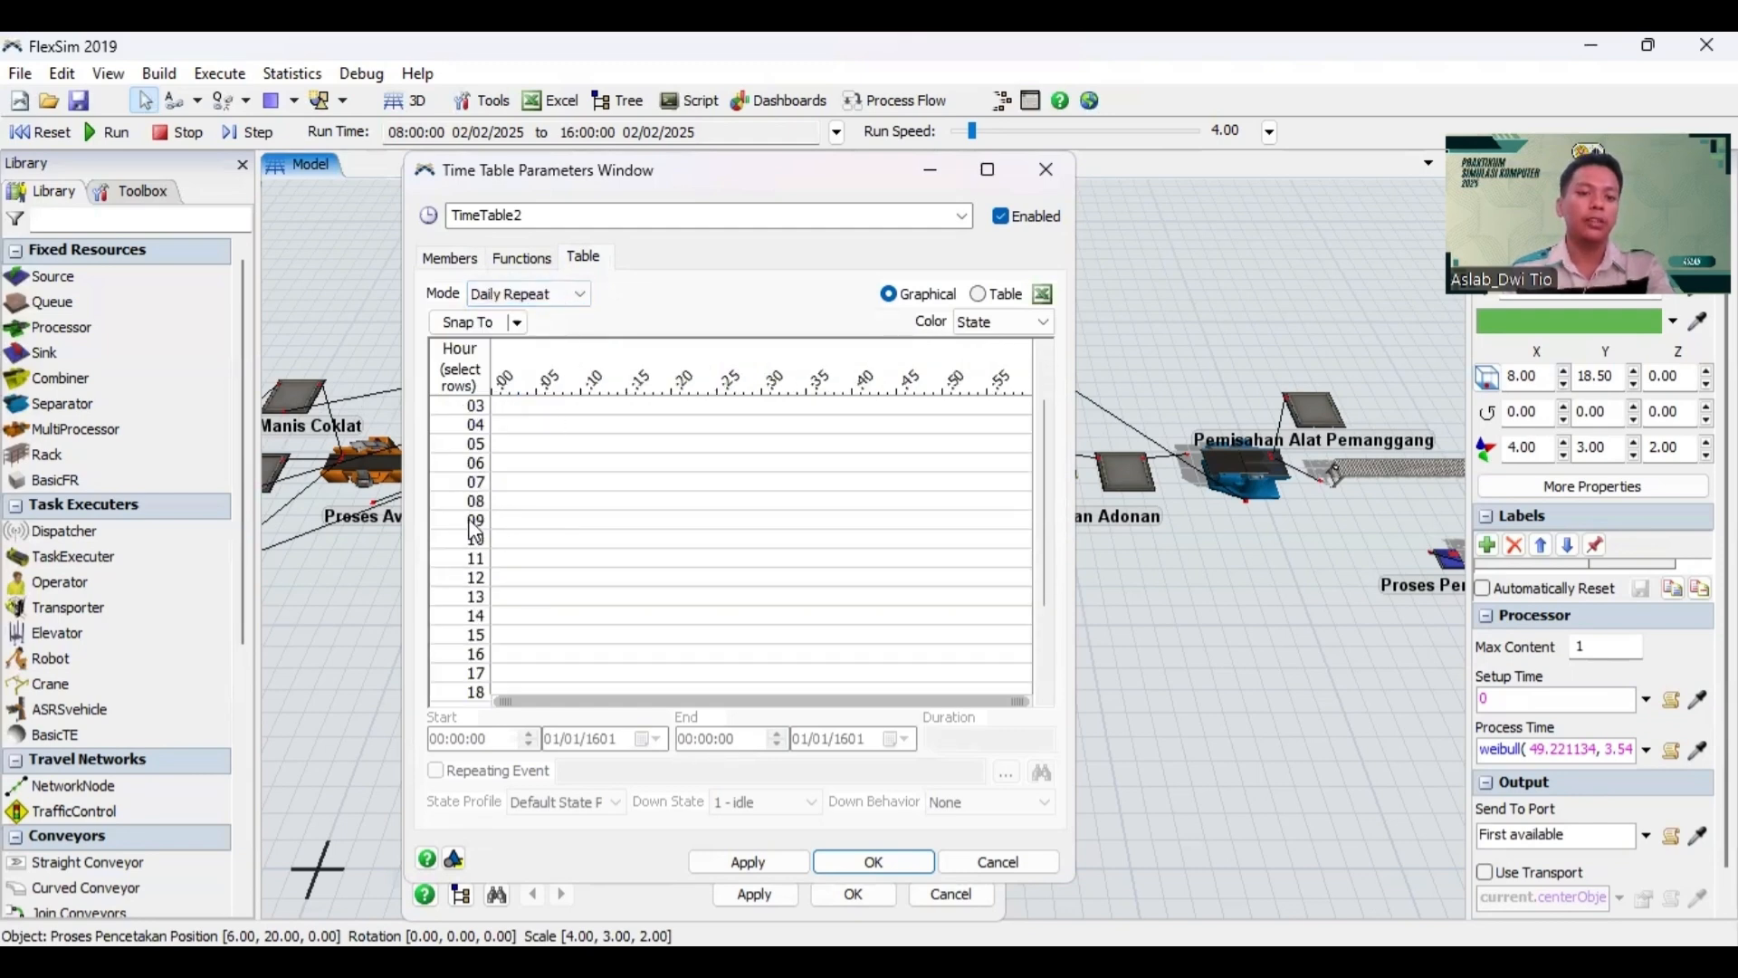
left_click(487, 584)
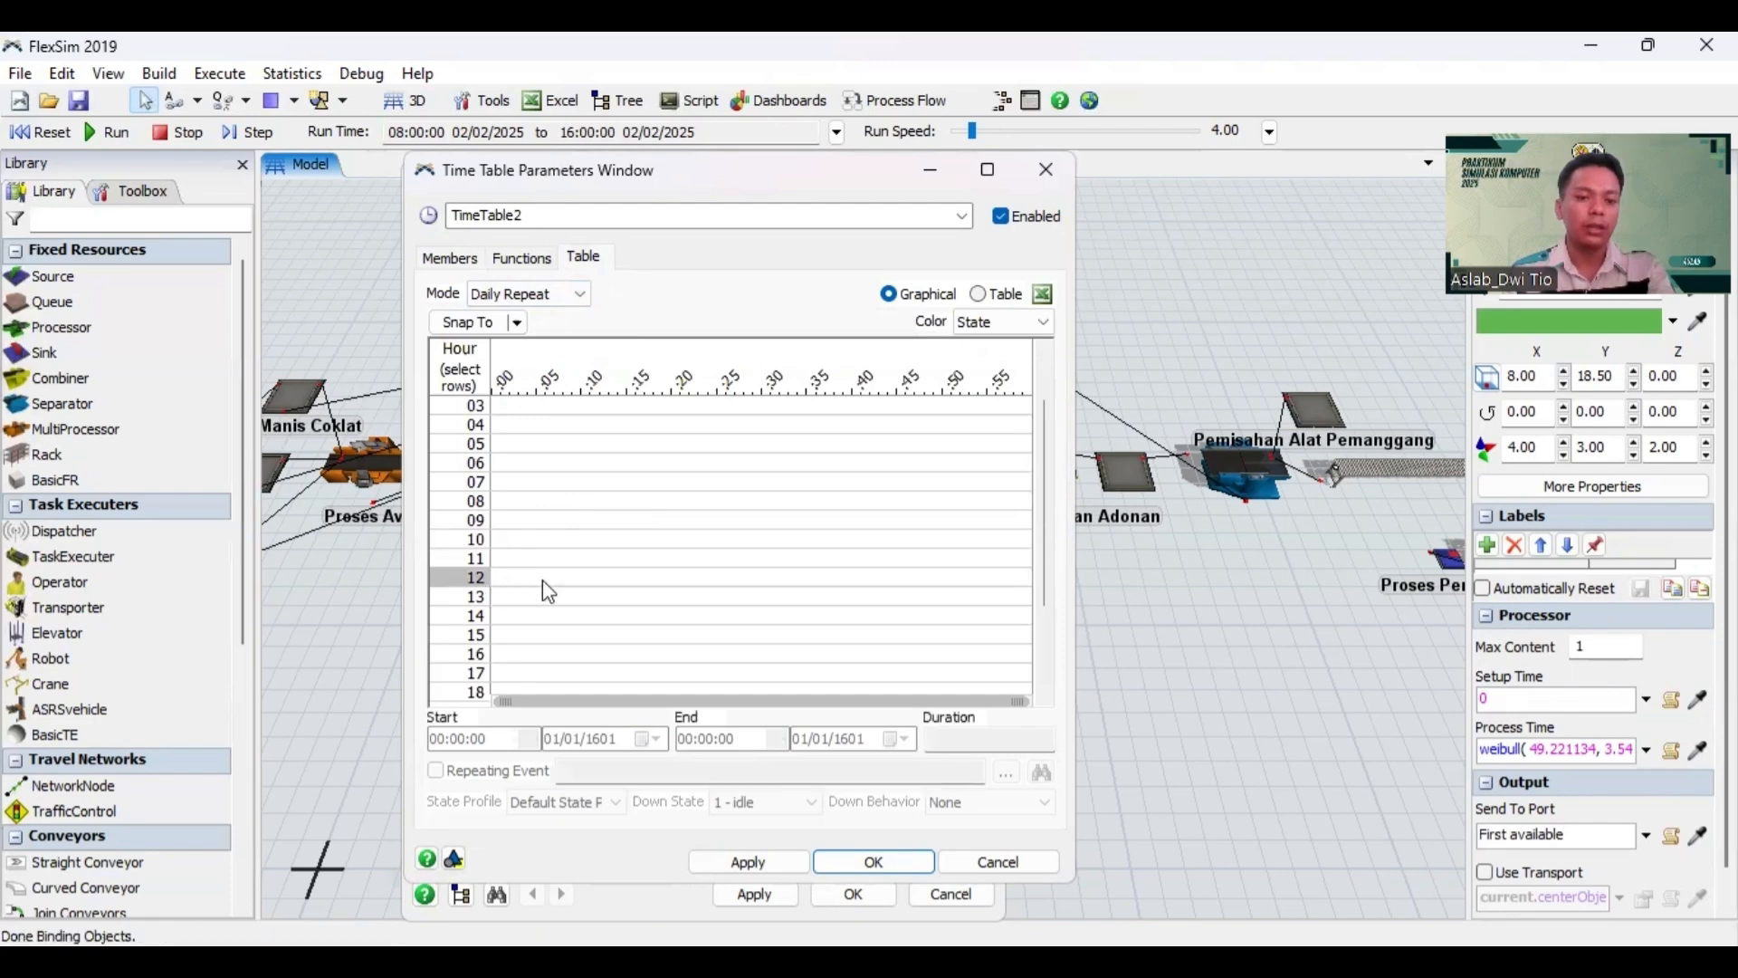
left_click_drag(541, 579, 1030, 585)
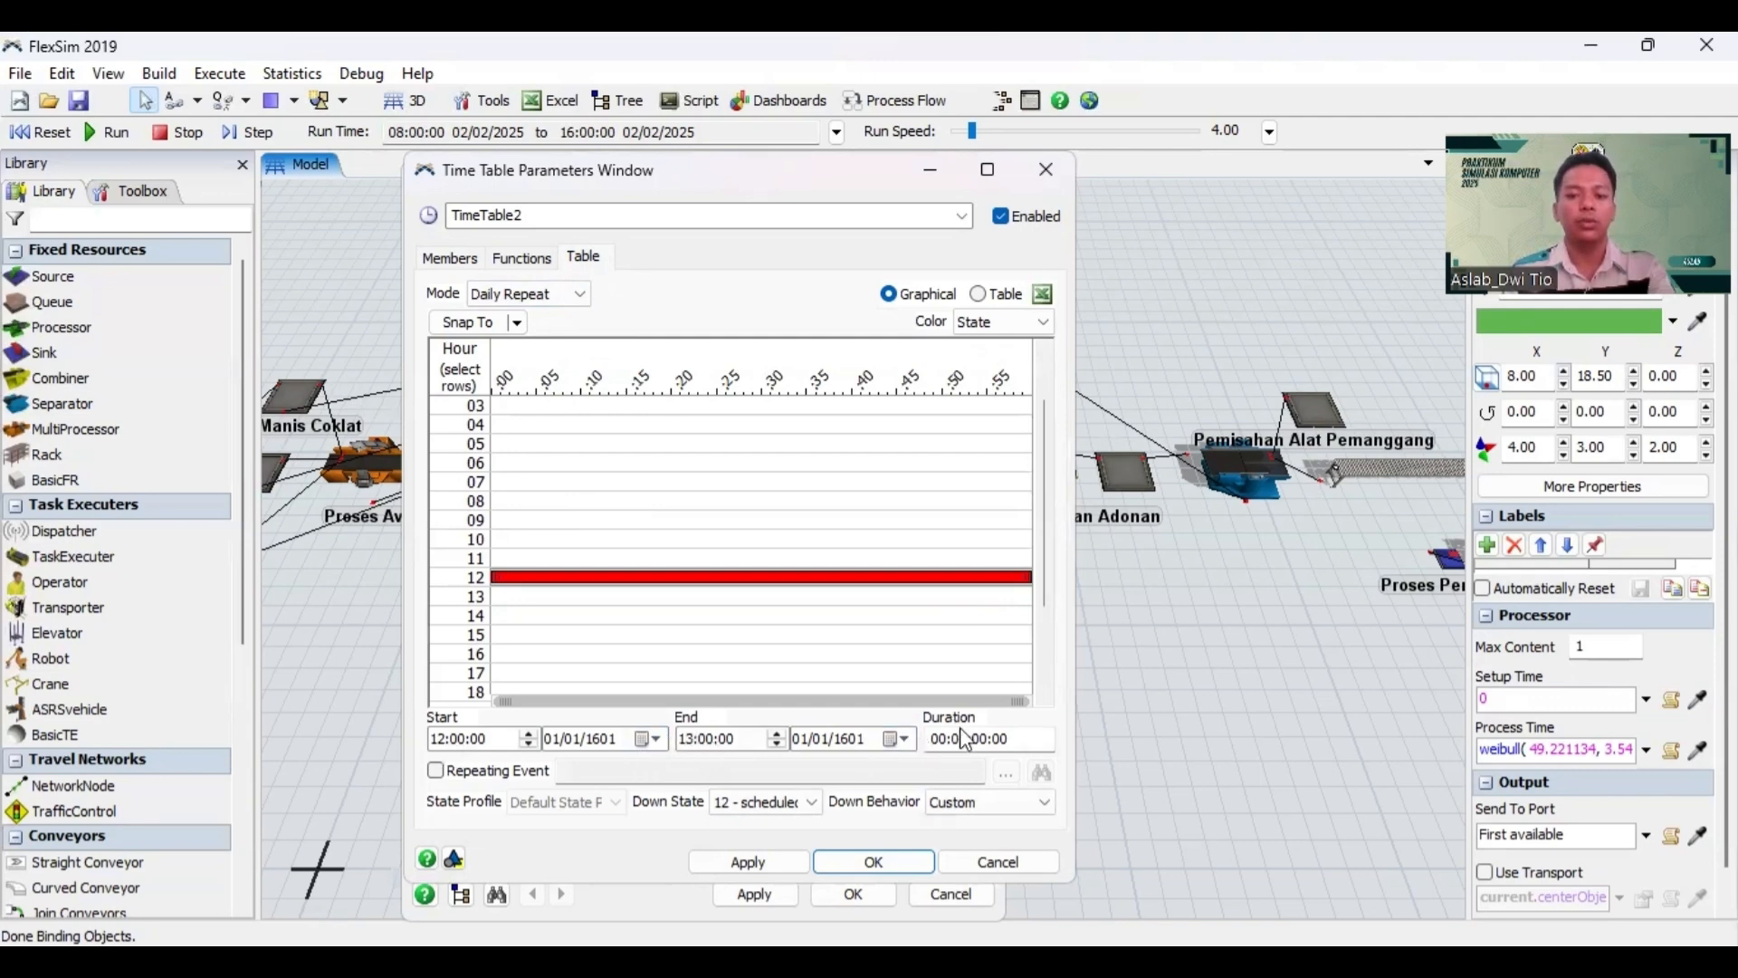
left_click(754, 862)
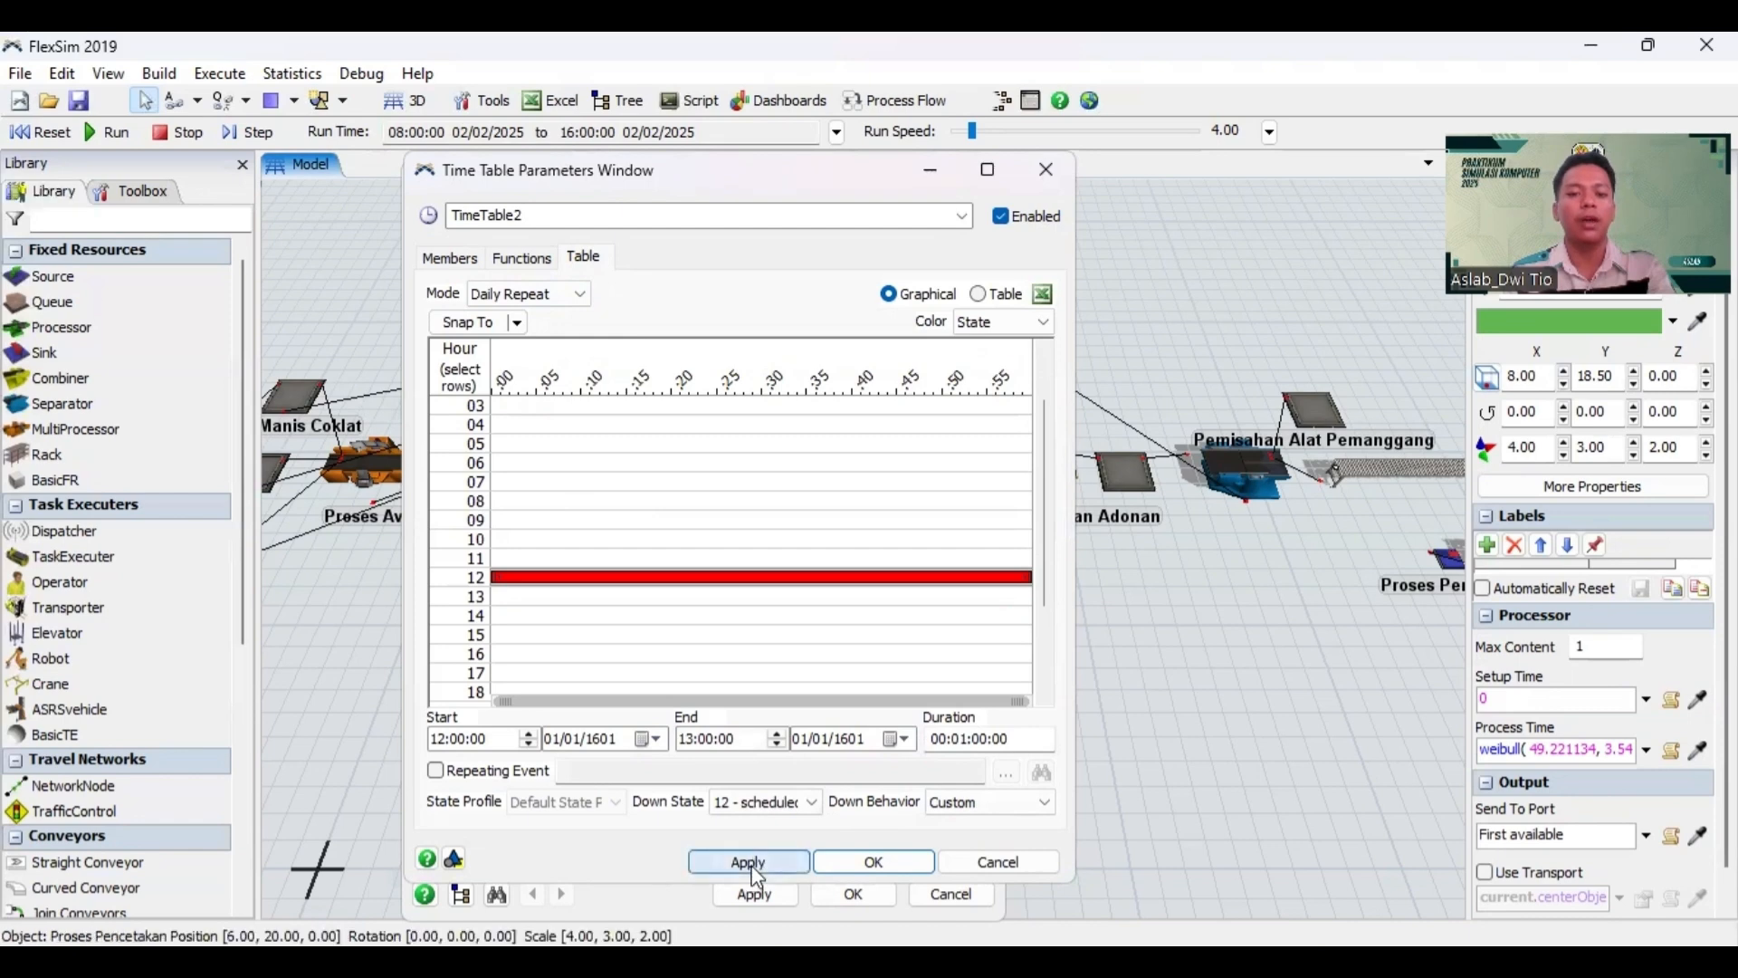
left_click(873, 863)
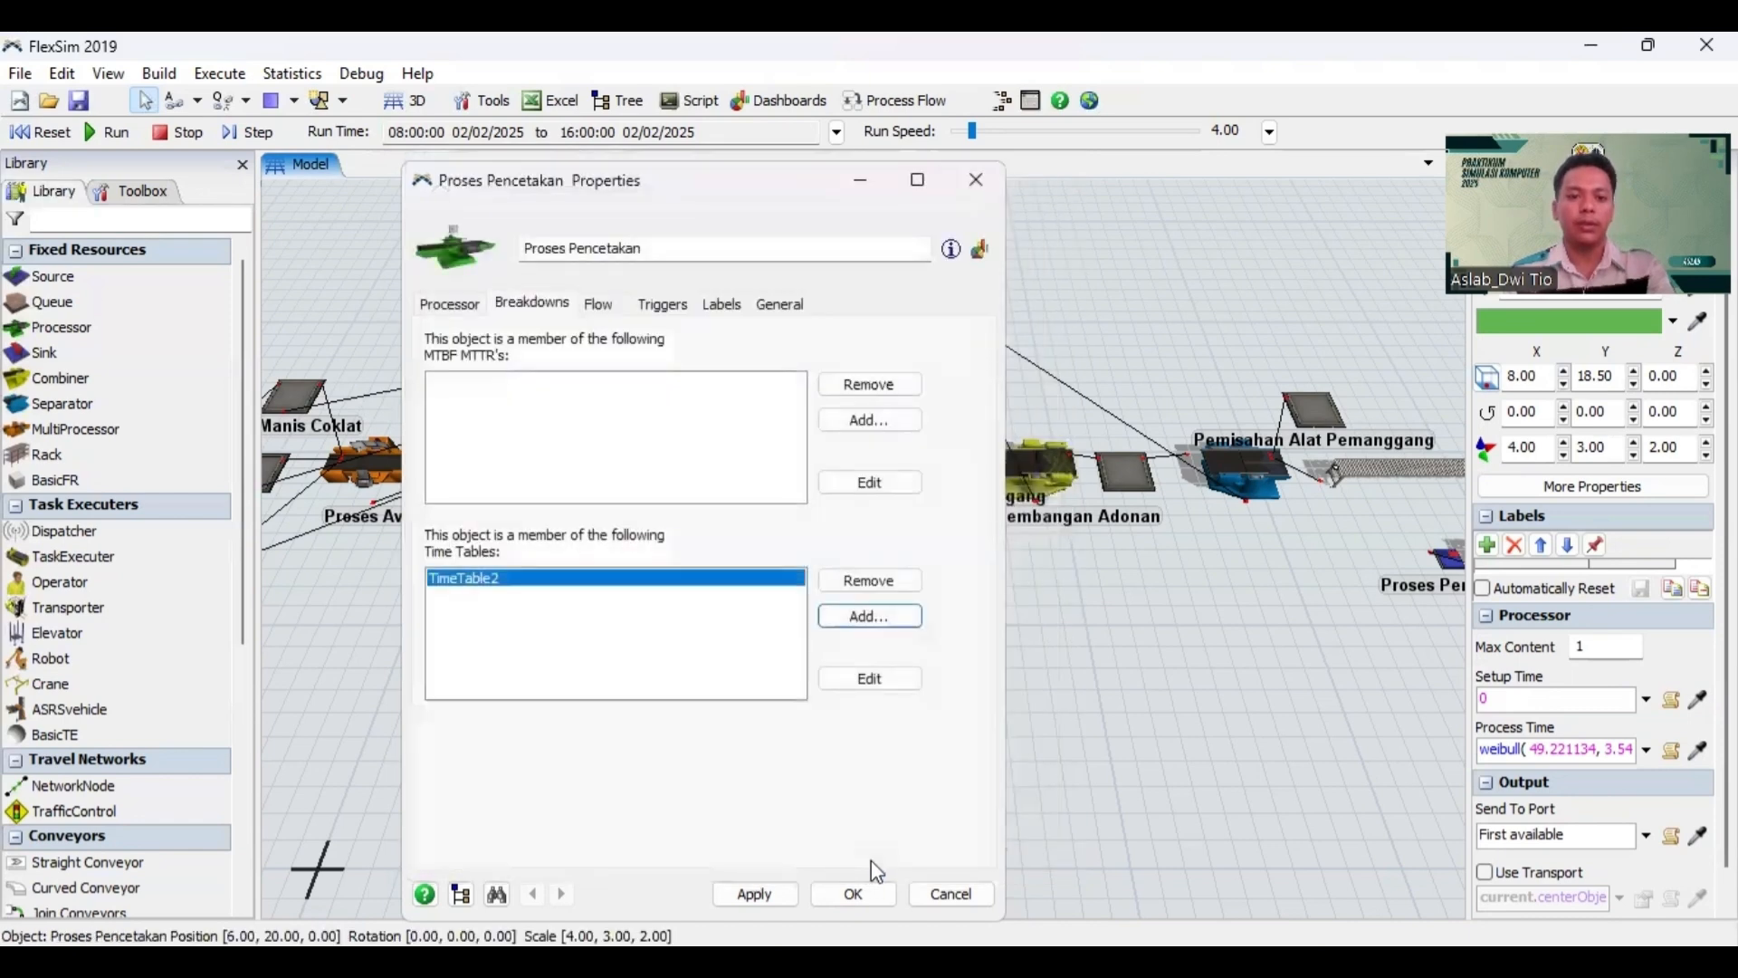
Step: Add all sources, queues, multiprocessors, processors, combiners, separators, sinks and racks as members of the Proses Pencetakan time table, and apply it
left_click(868, 681)
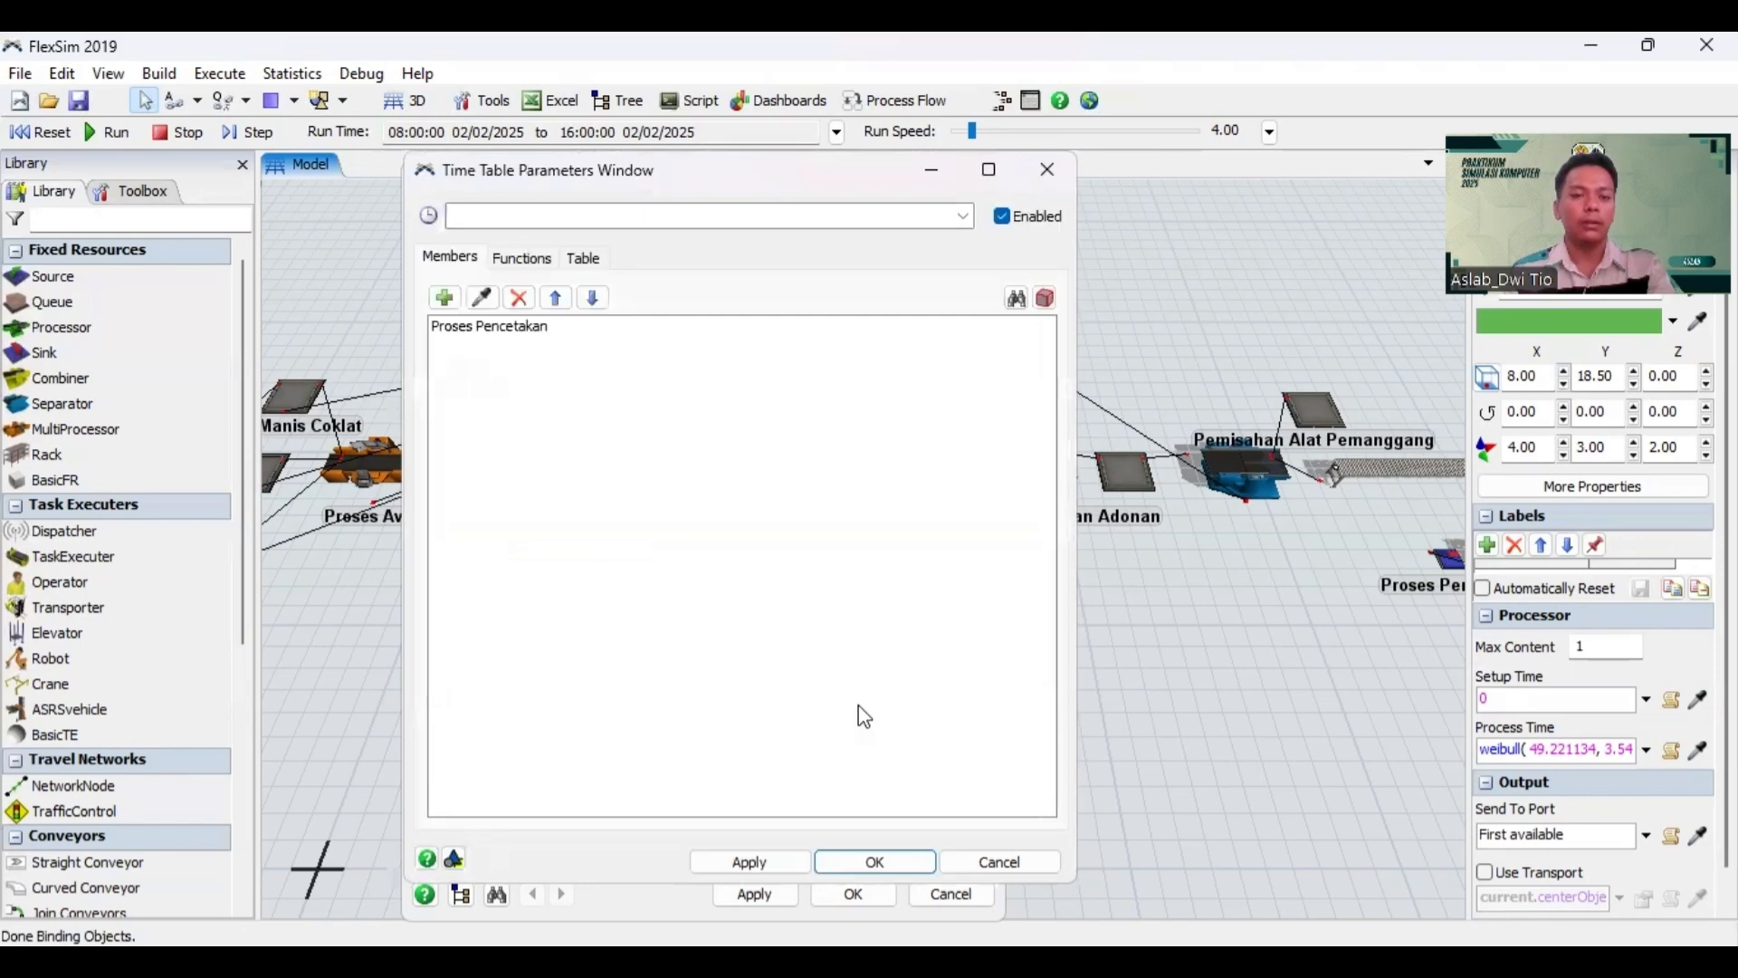
left_click(447, 299)
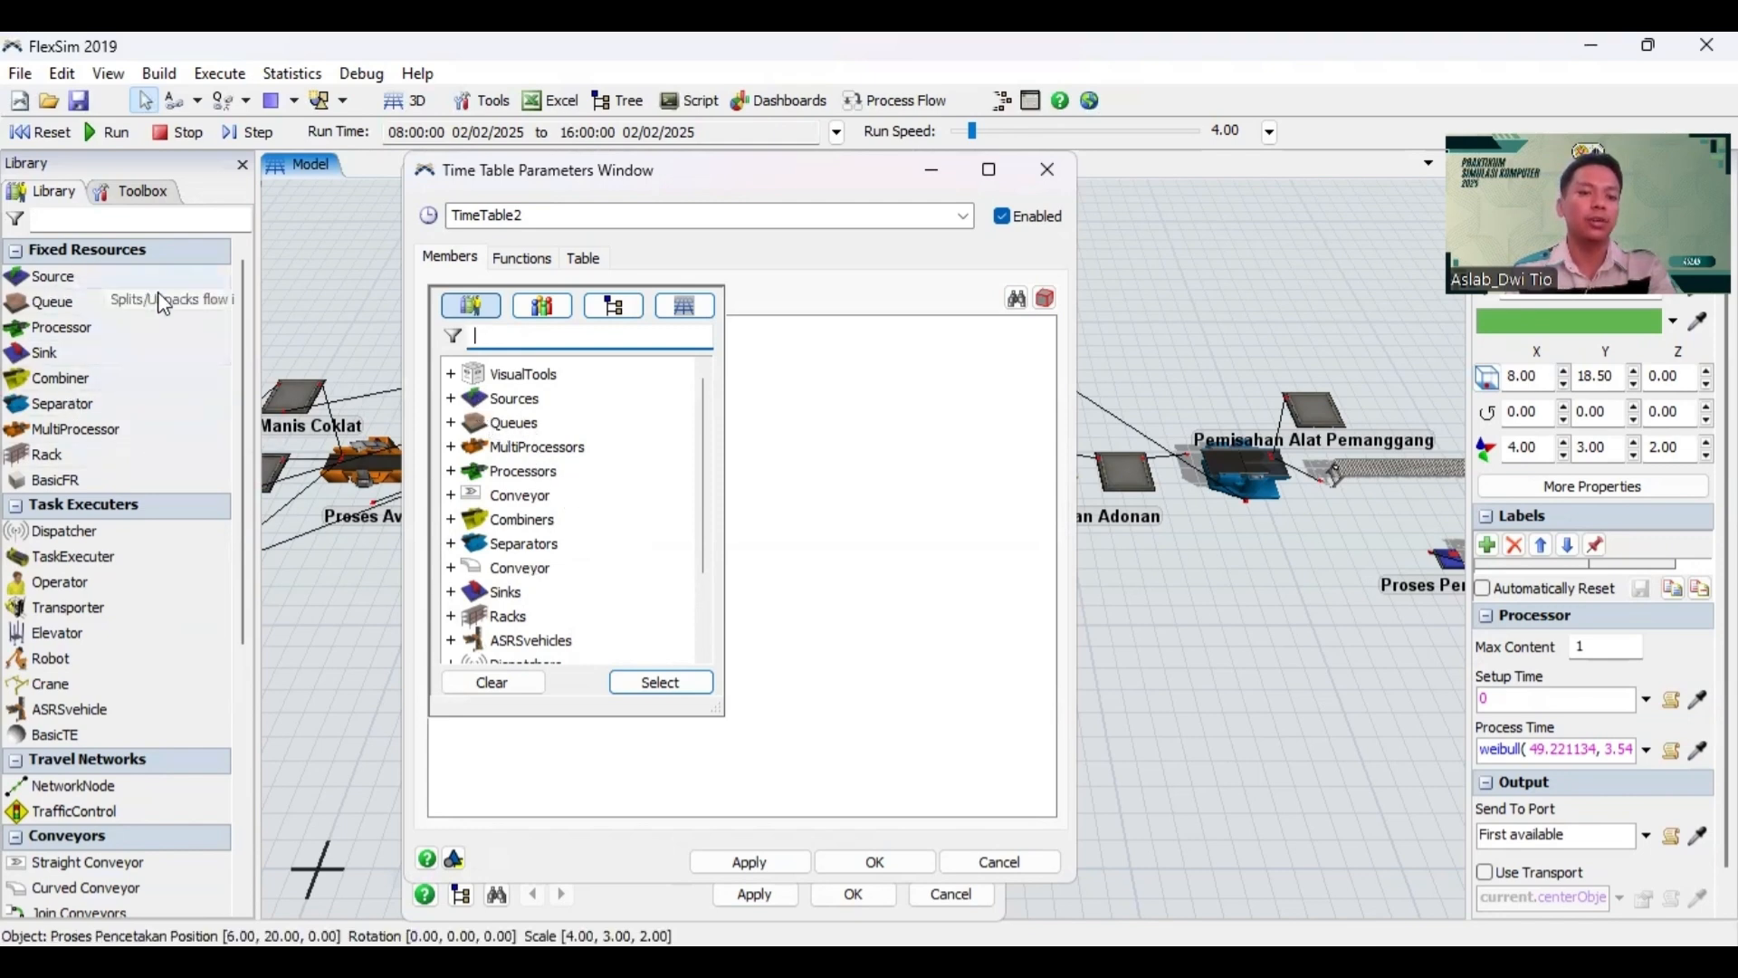
left_click(477, 406)
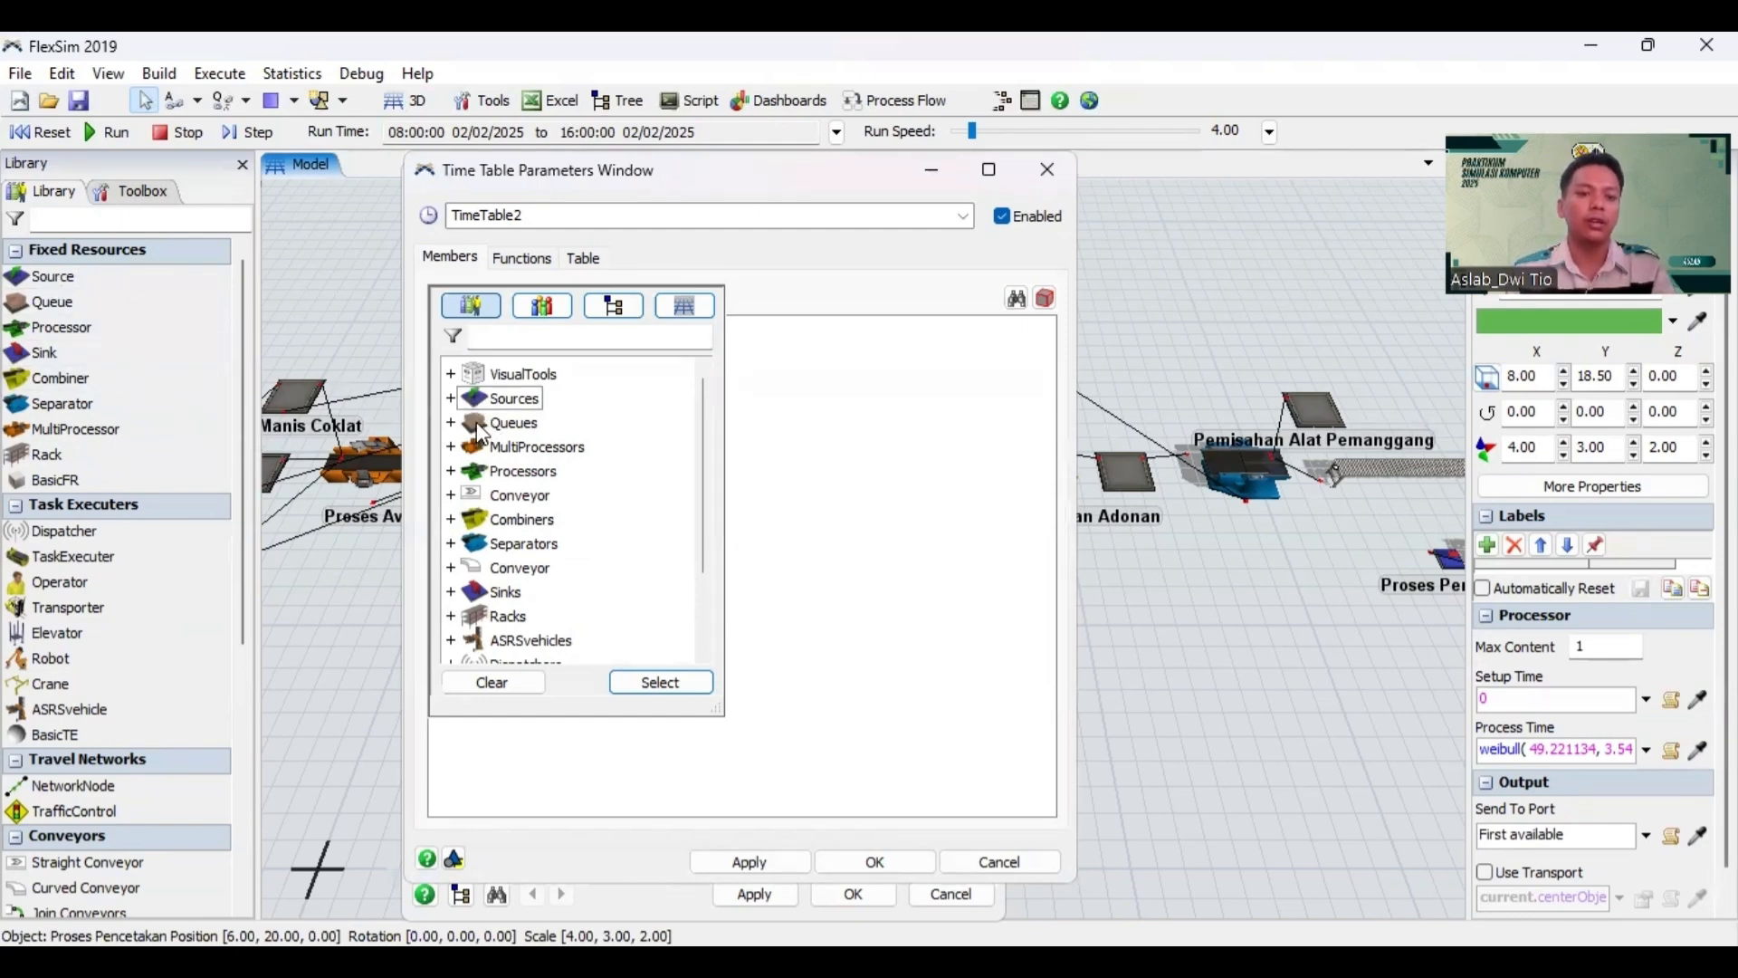
left_click(481, 427, "ctrl")
left_click(485, 447, "ctrl")
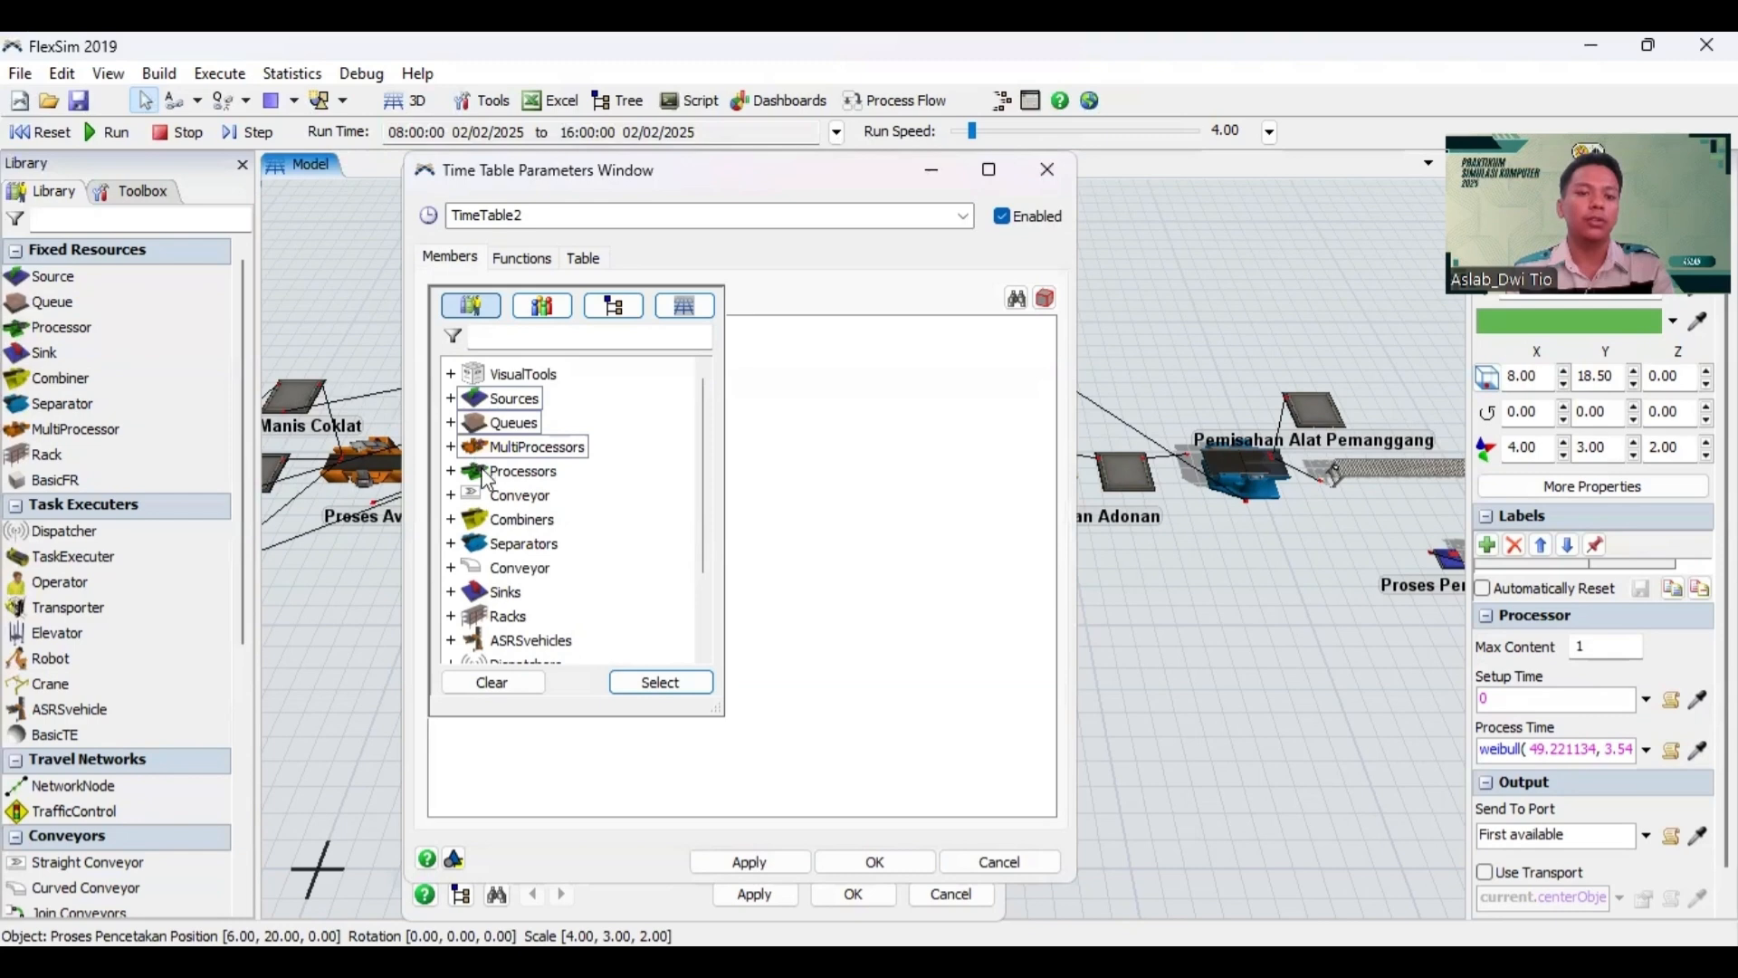
left_click(488, 472, "ctrl")
left_click(476, 521, "ctrl")
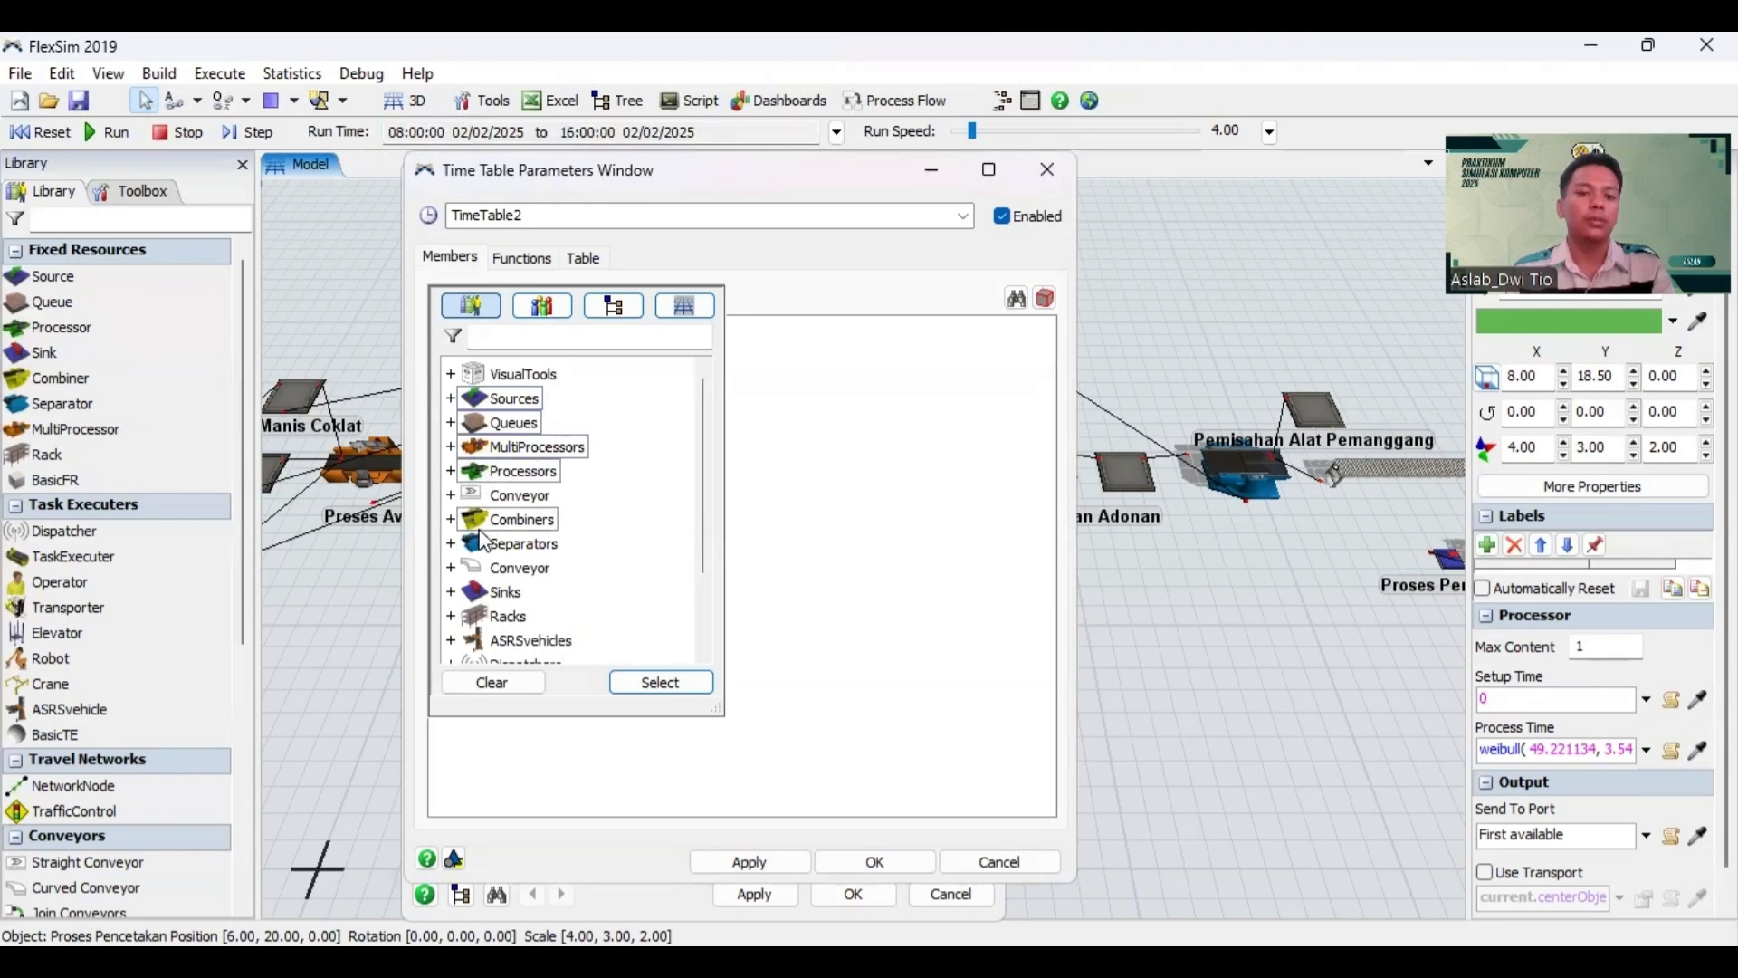
left_click(482, 528, "ctrl")
left_click(494, 549, "ctrl")
left_click(485, 523, "ctrl")
left_click(479, 593, "ctrl")
left_click(479, 616, "ctrl")
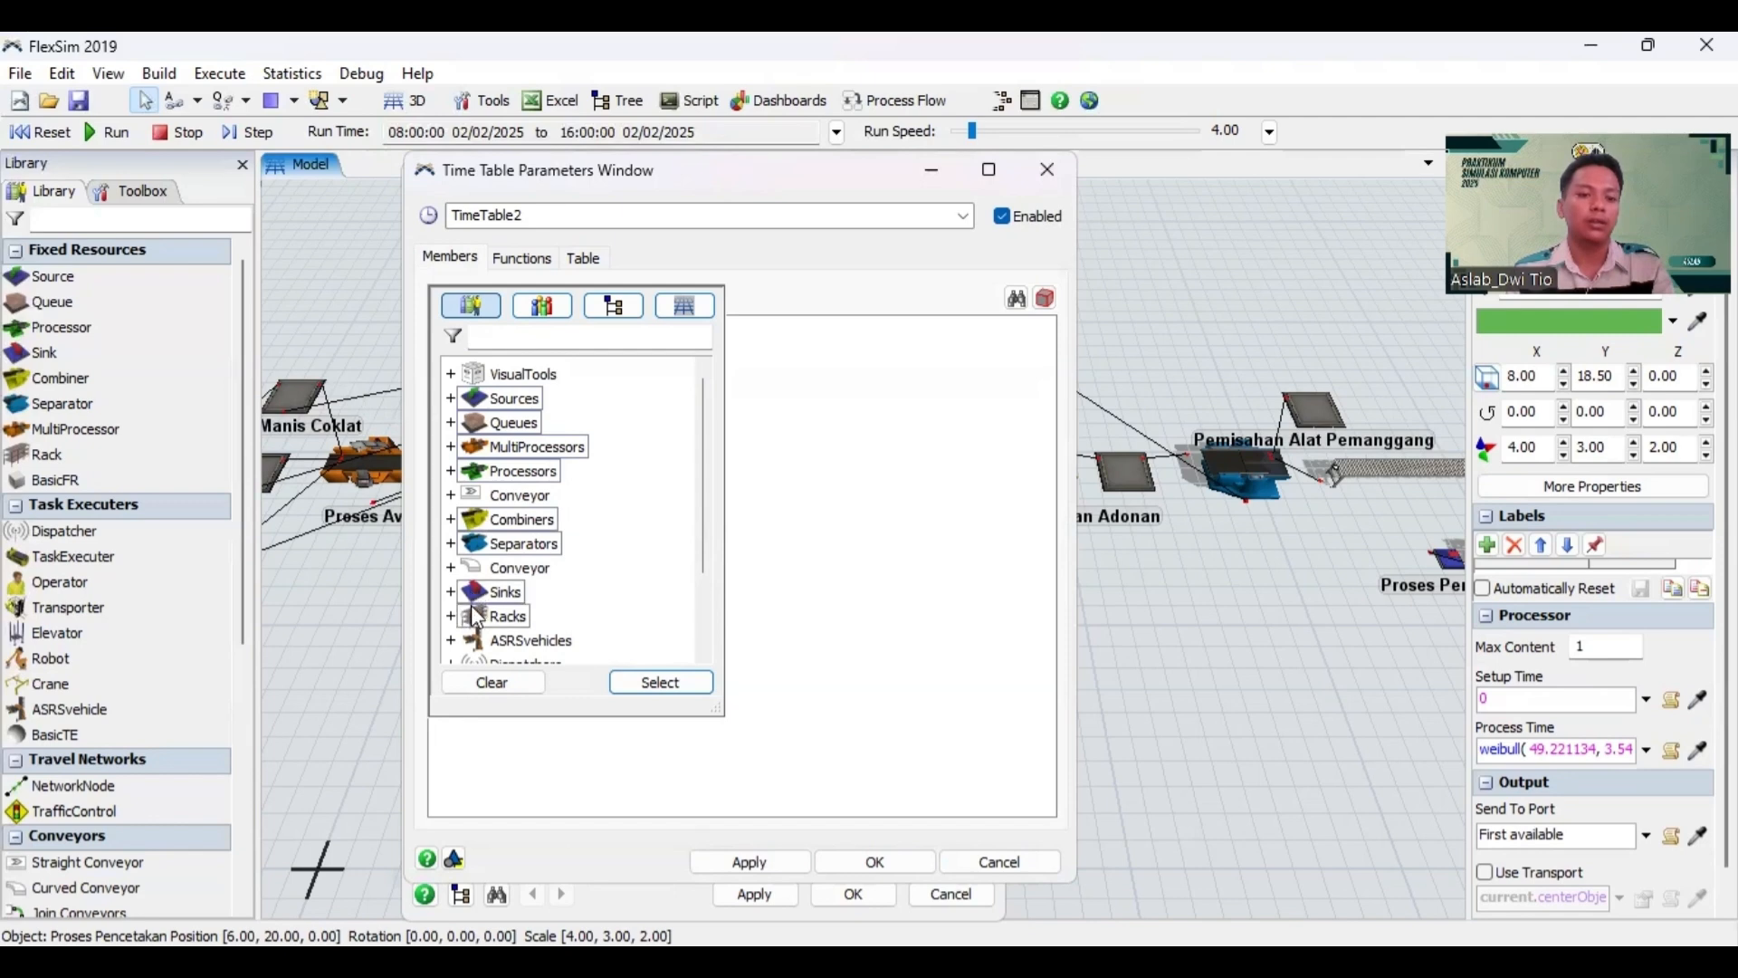
left_click(674, 689)
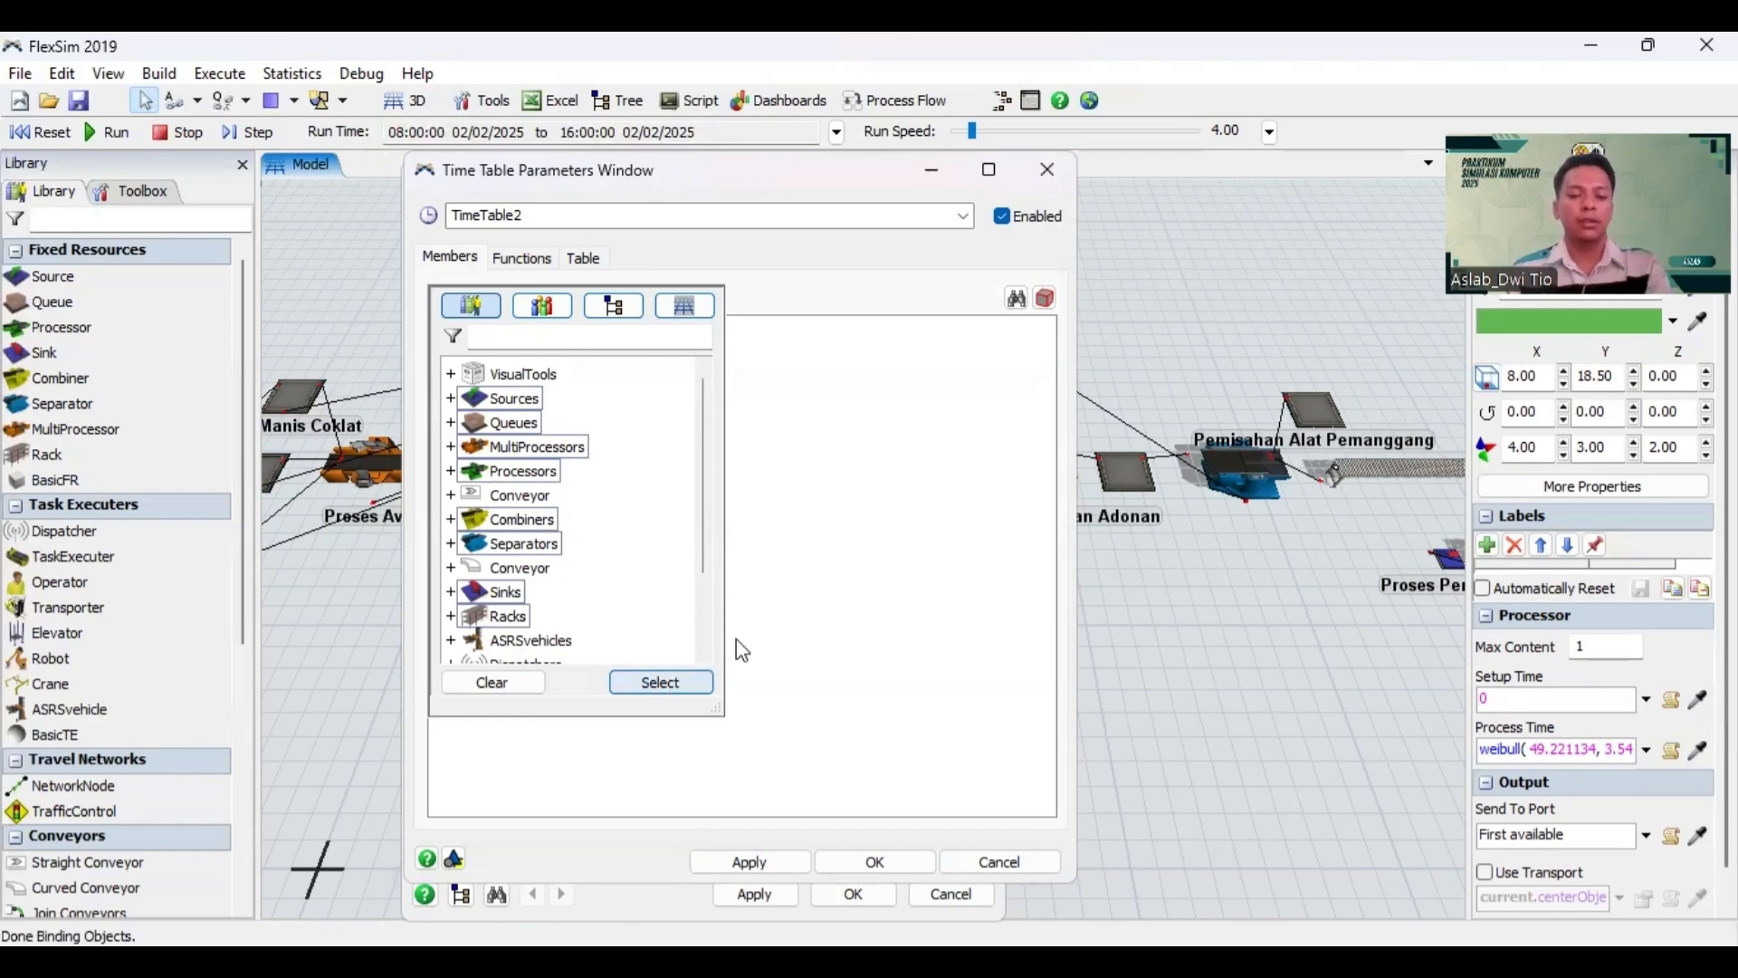
left_click(771, 861)
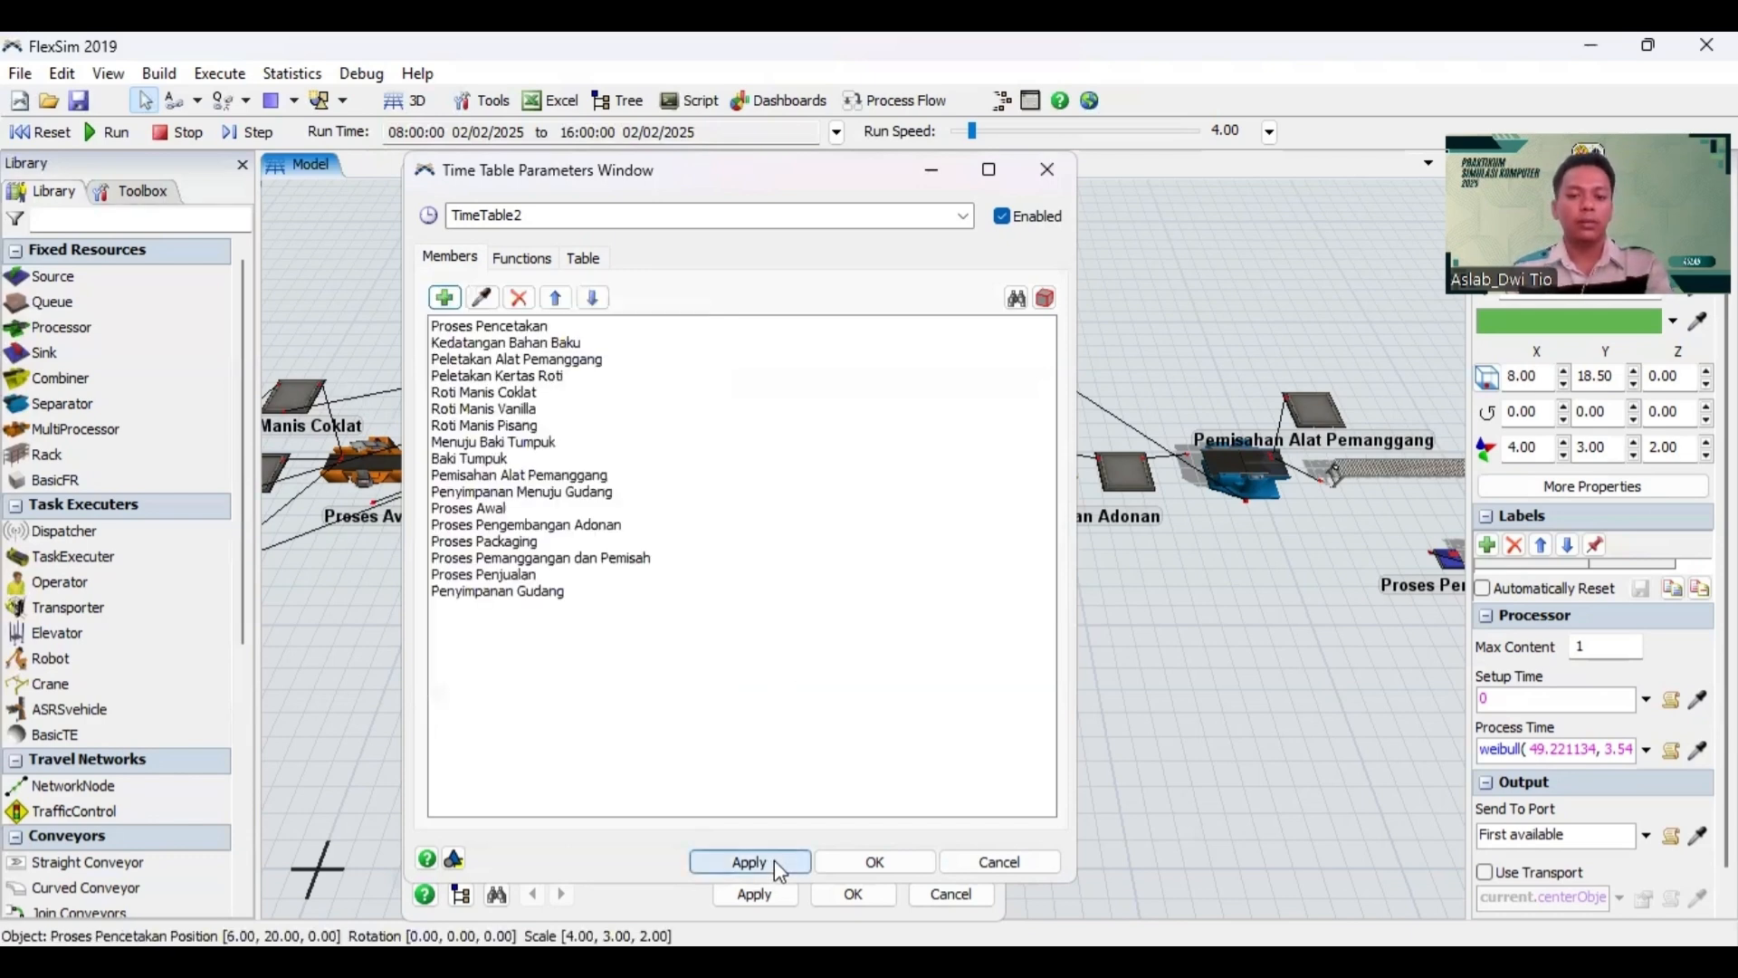
left_click(864, 864)
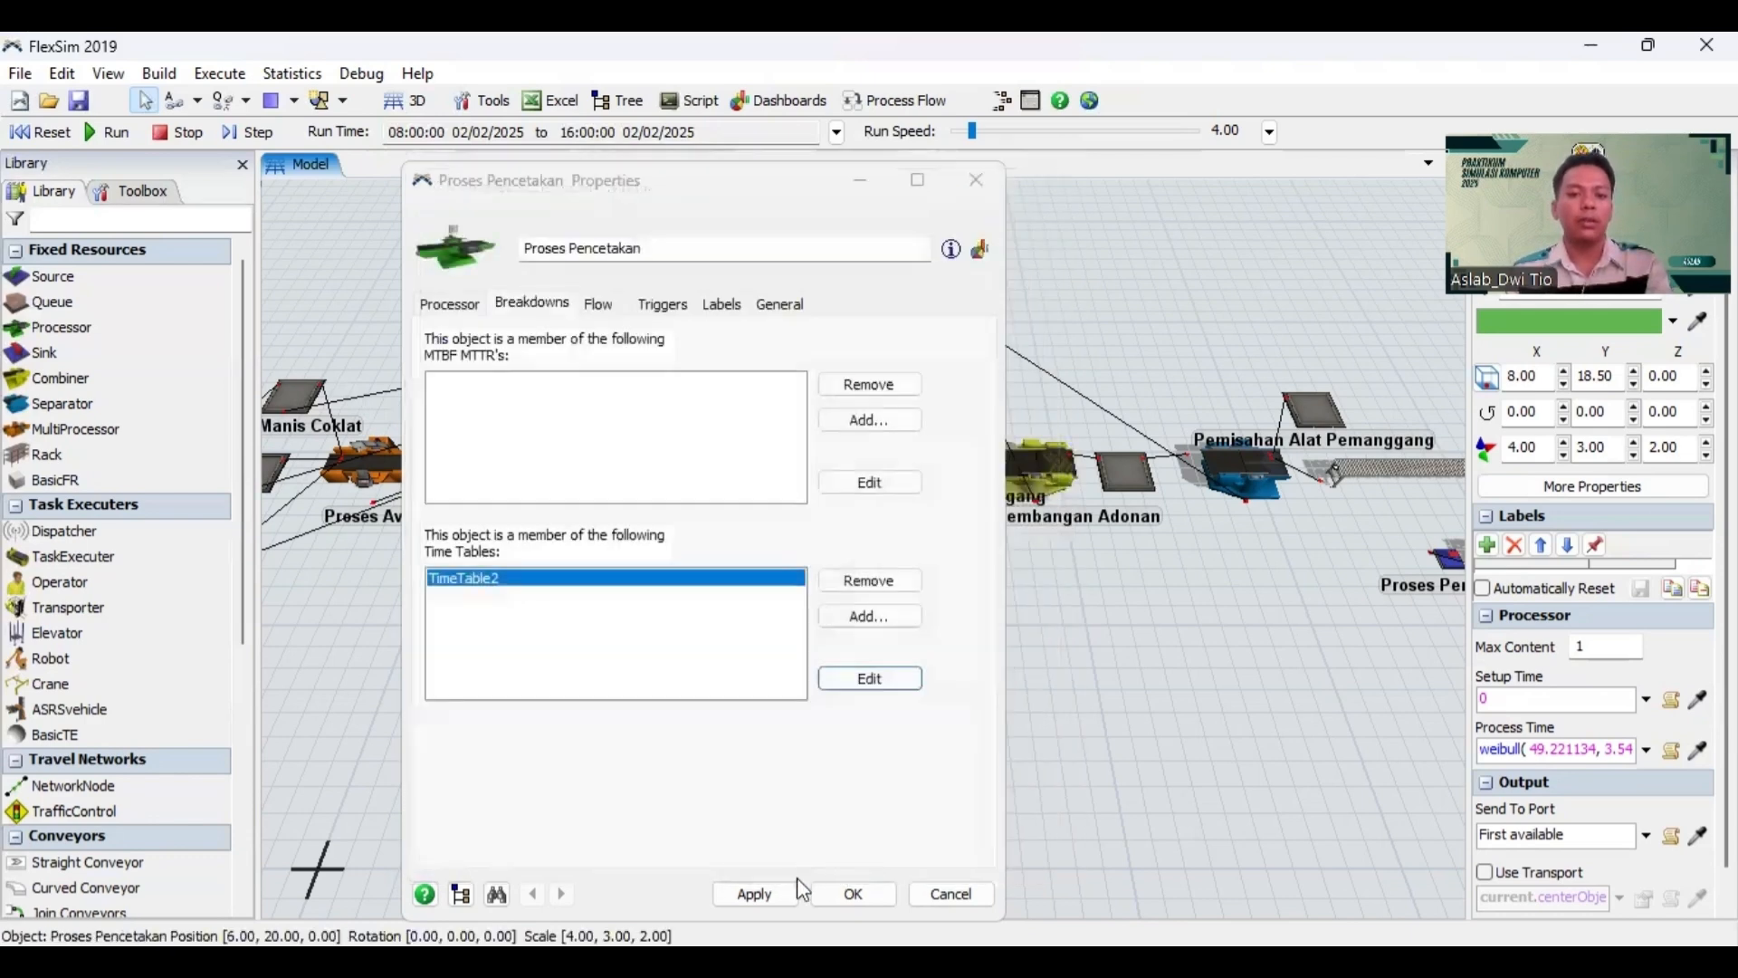
Step: Apply and close the Proses Pencetakan properties, and deselect the processor
left_click(779, 896)
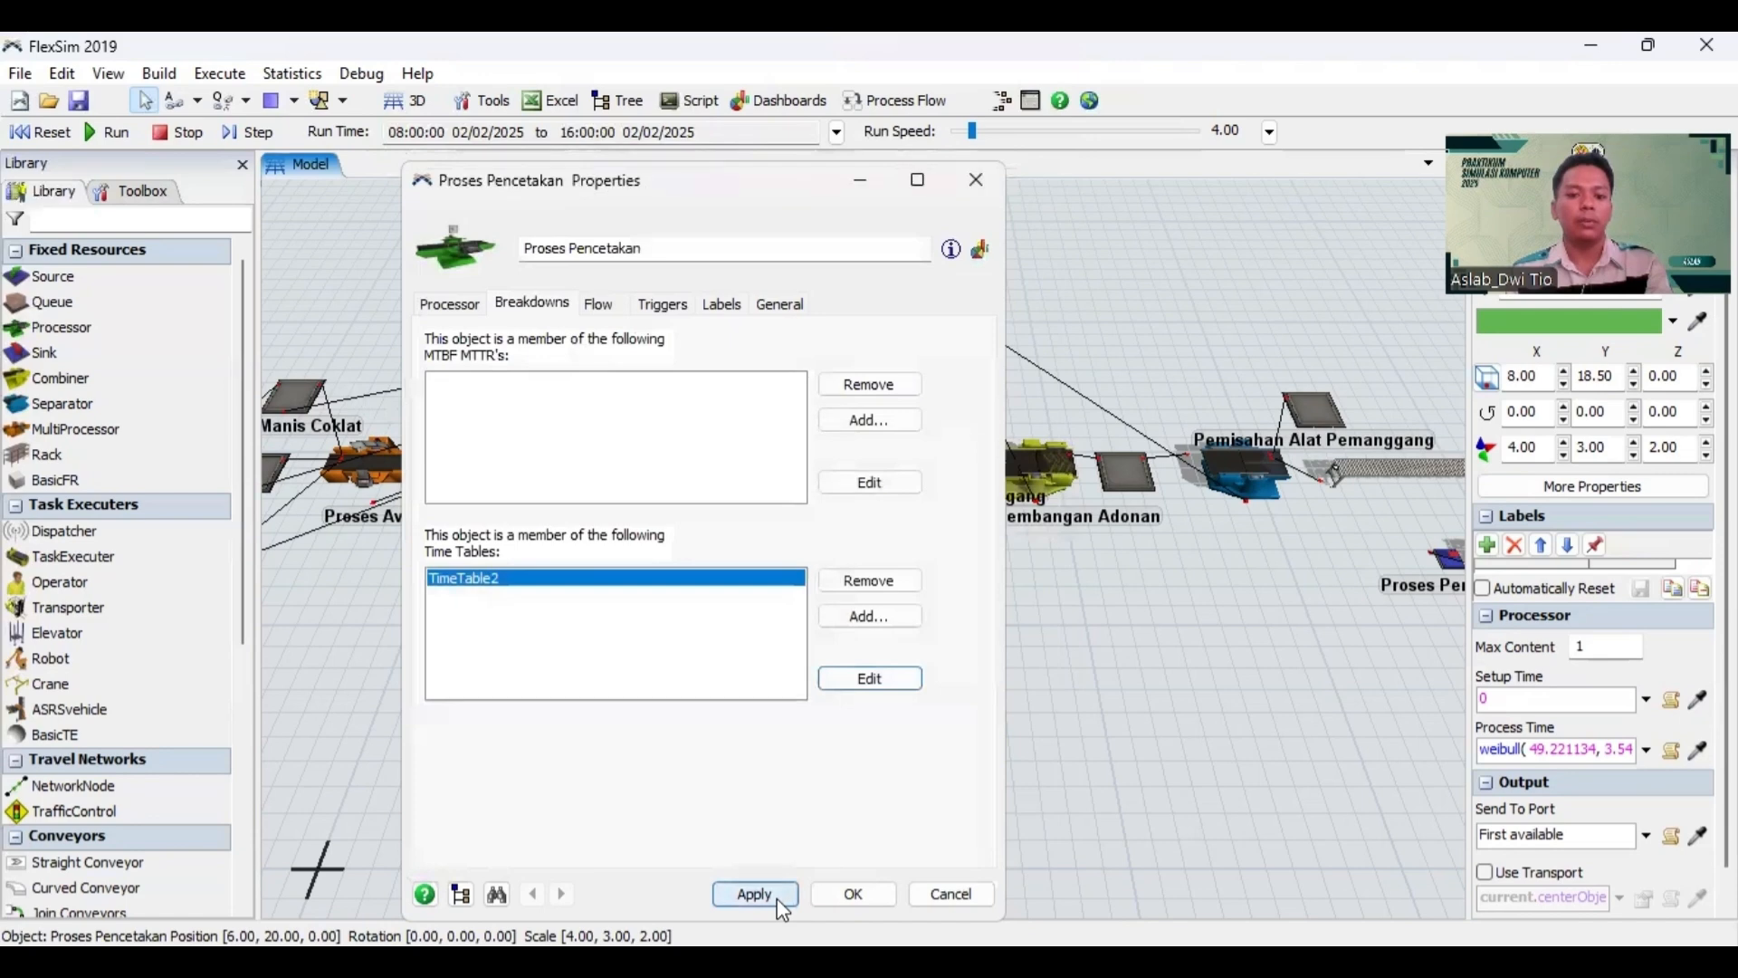
left_click(849, 892)
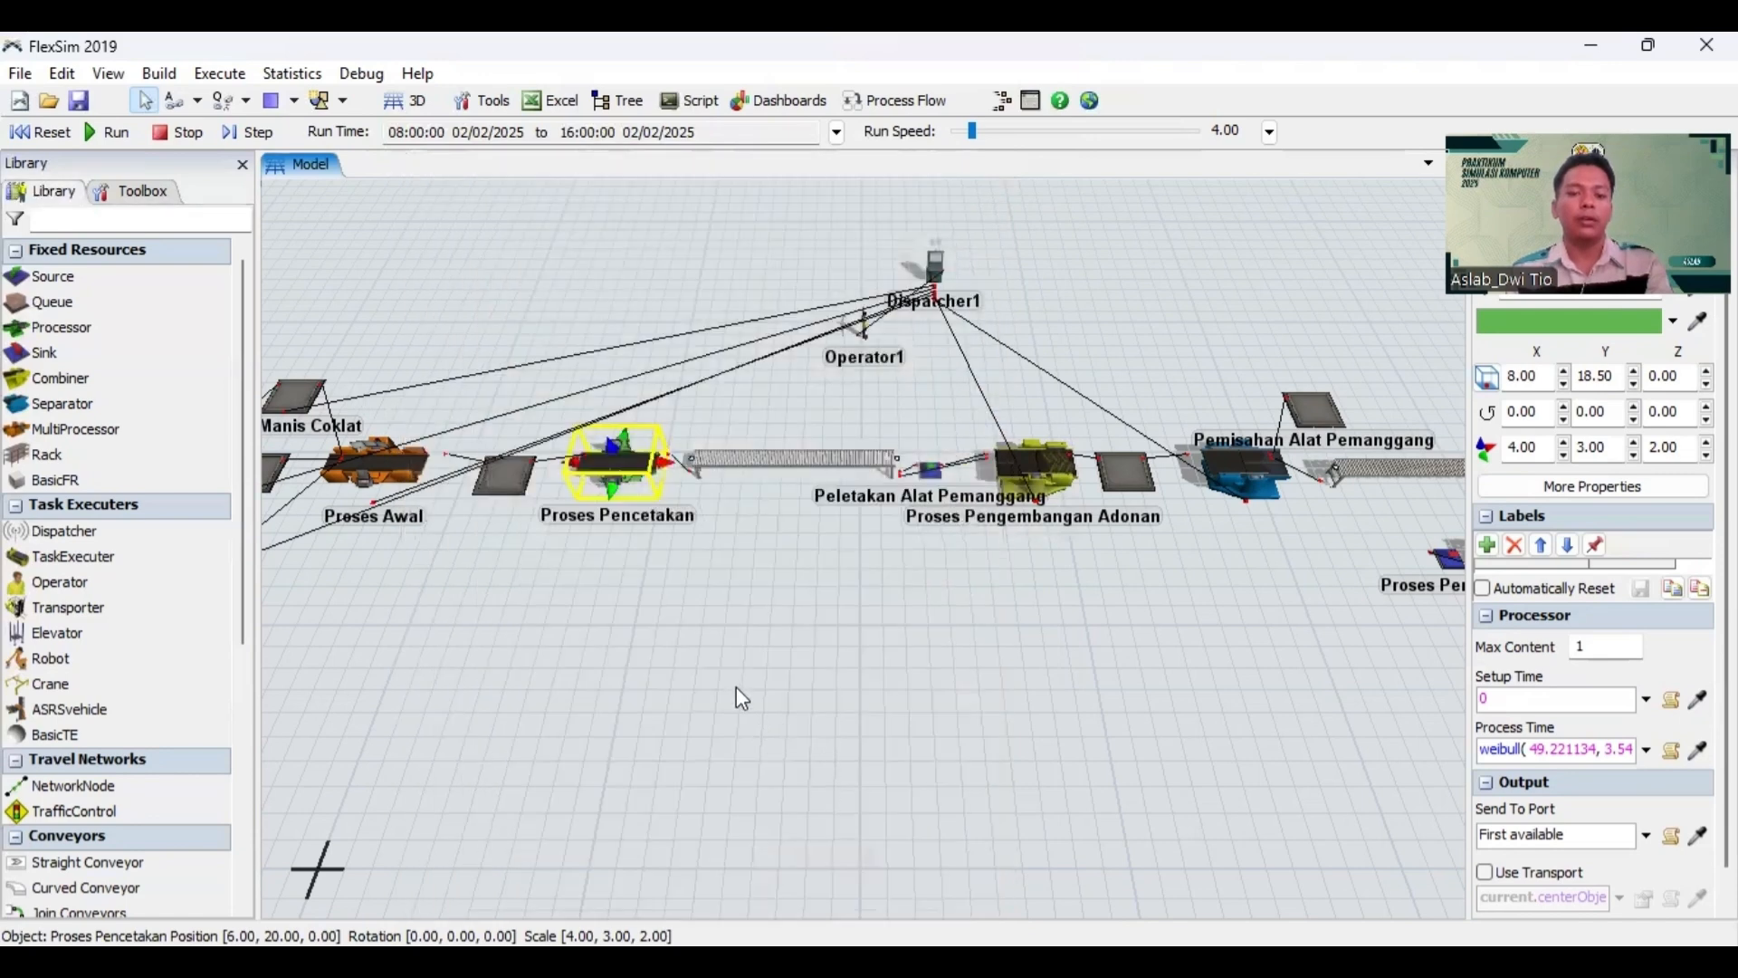
left_click(735, 686)
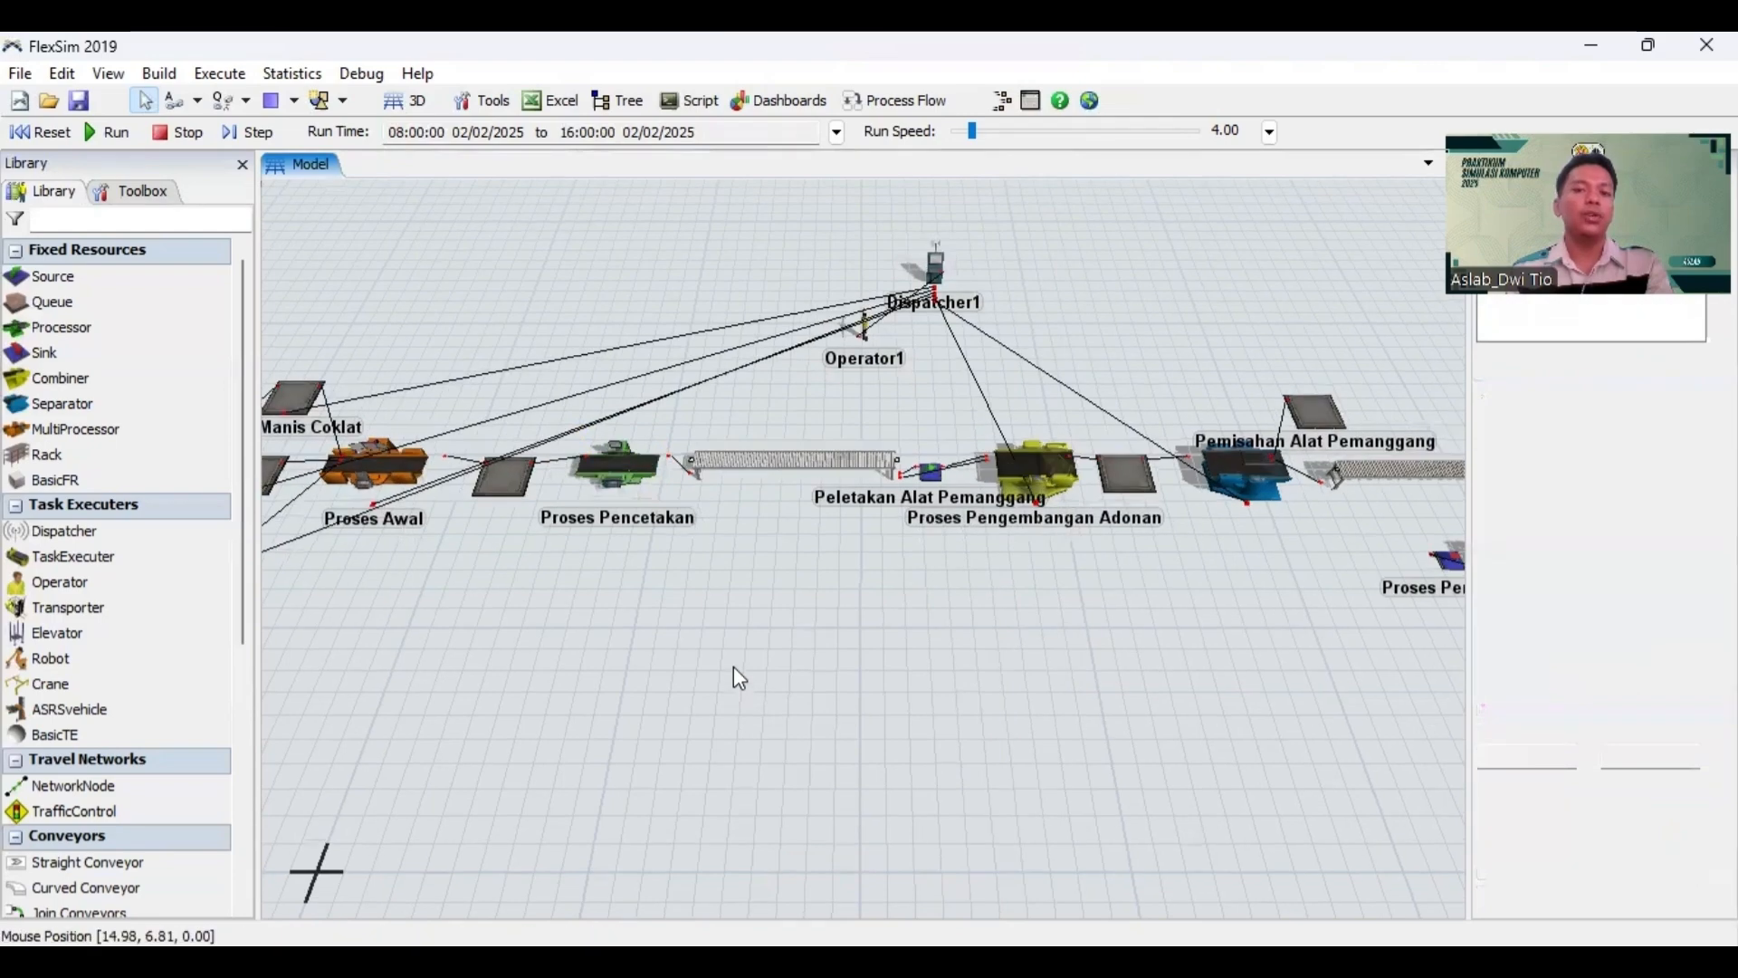
Step: Examine the production-line layout from the raw-material arrival through packaging to the warehouse rack
scroll(761, 688, "down", 3)
scroll(681, 633, "down", 2)
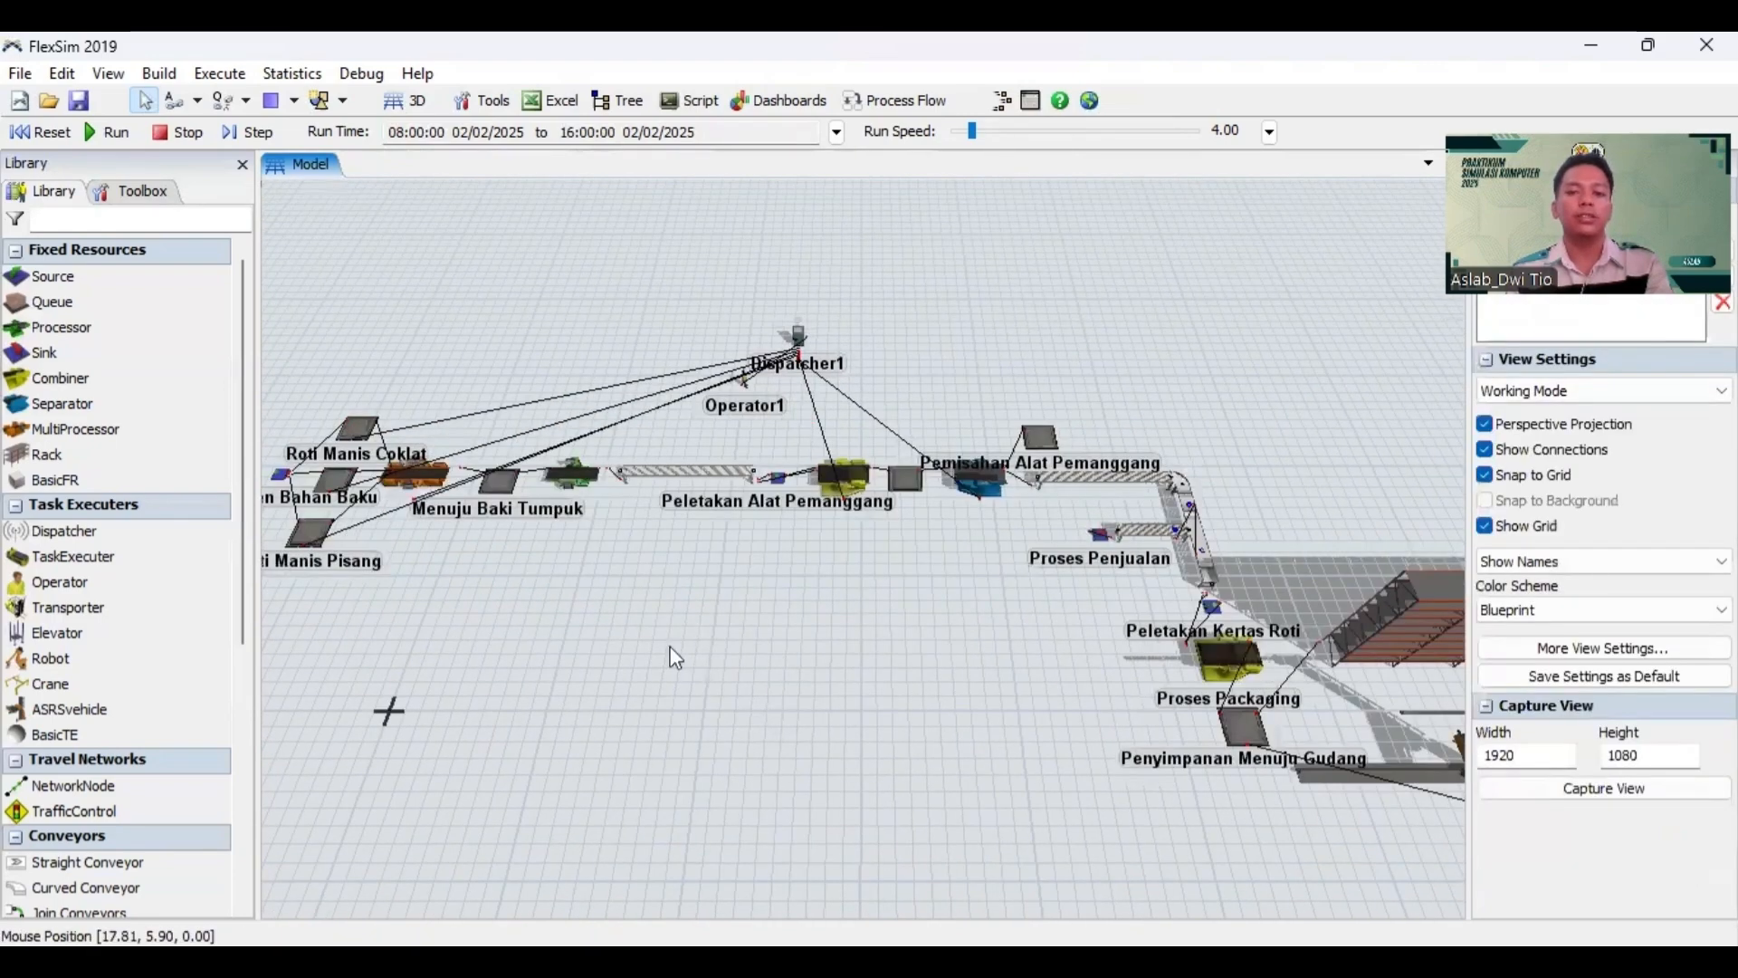
scroll(656, 631, "down", 2)
scroll(651, 630, "up", 1)
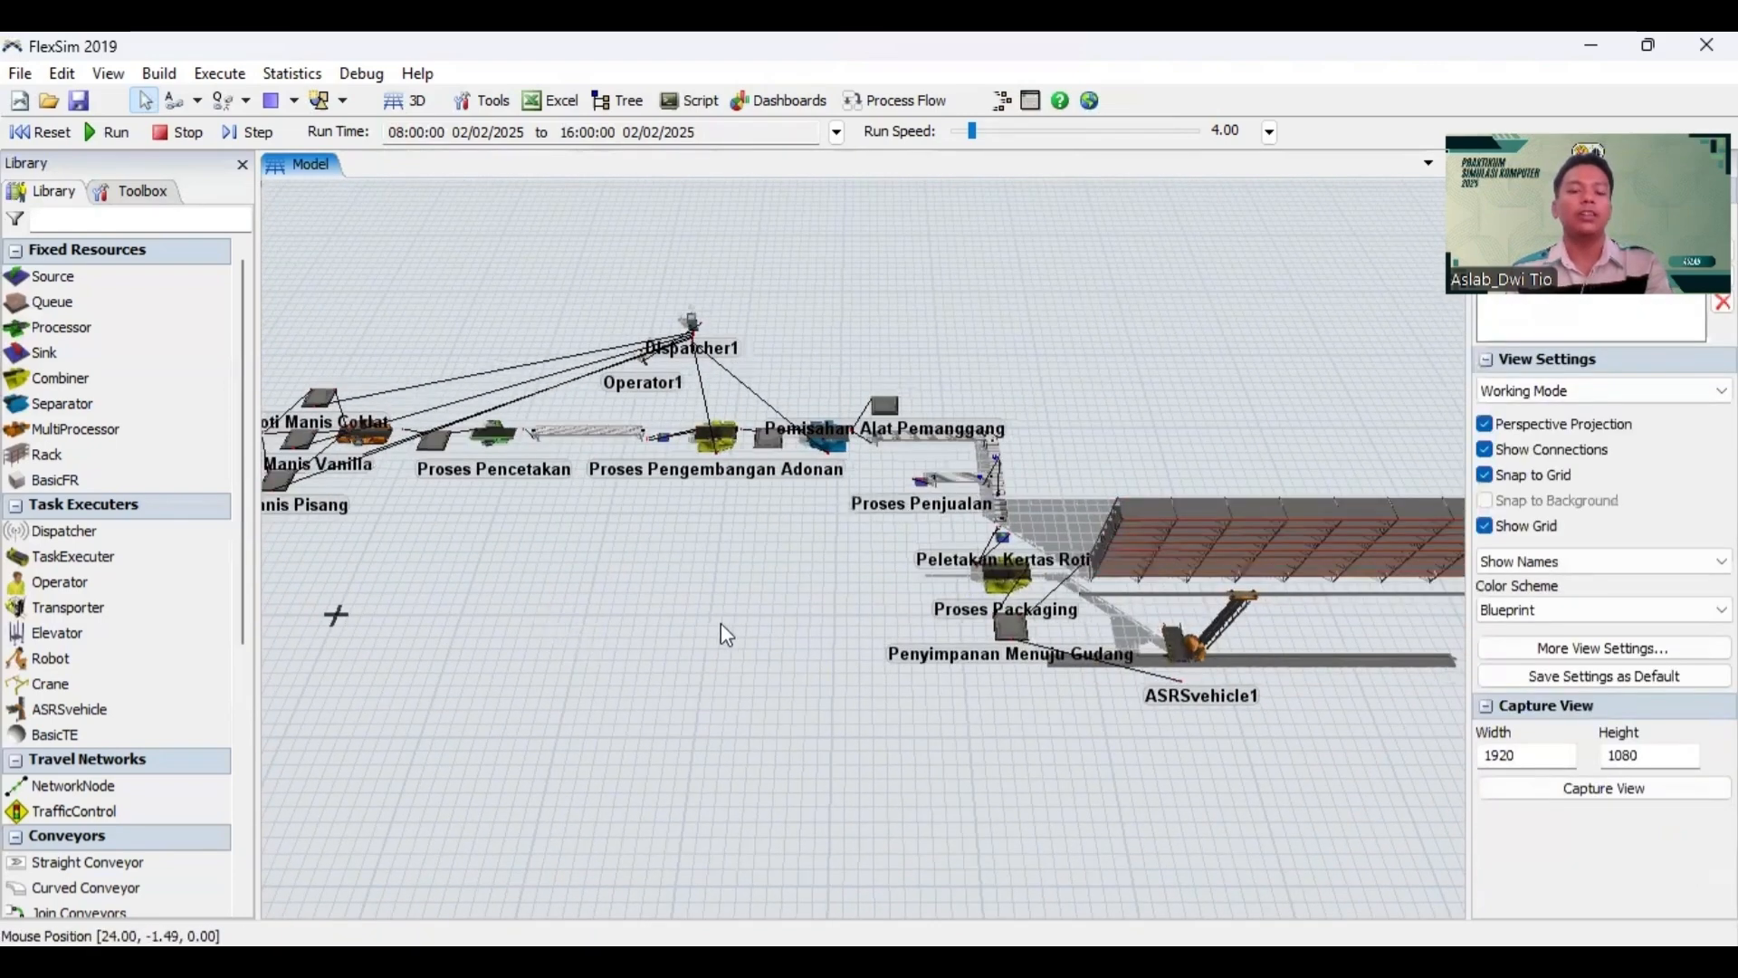
left_click_drag(548, 616, 738, 631)
scroll(748, 681, "up", 1)
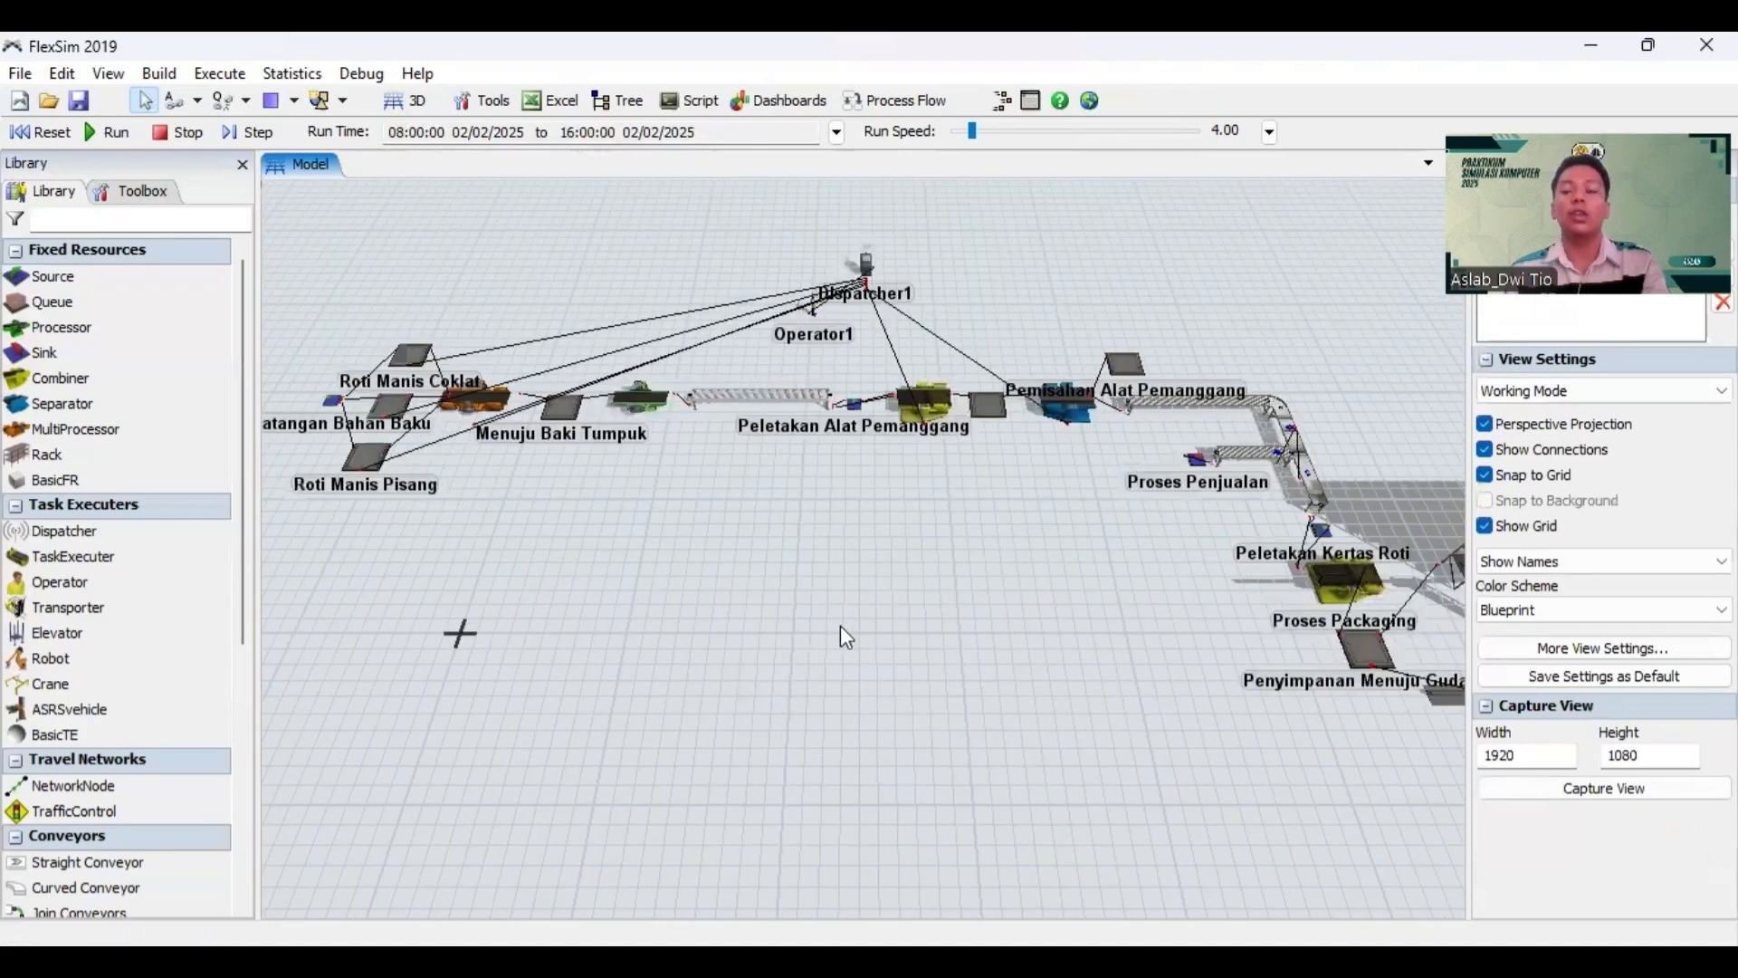
scroll(740, 712, "up", 1)
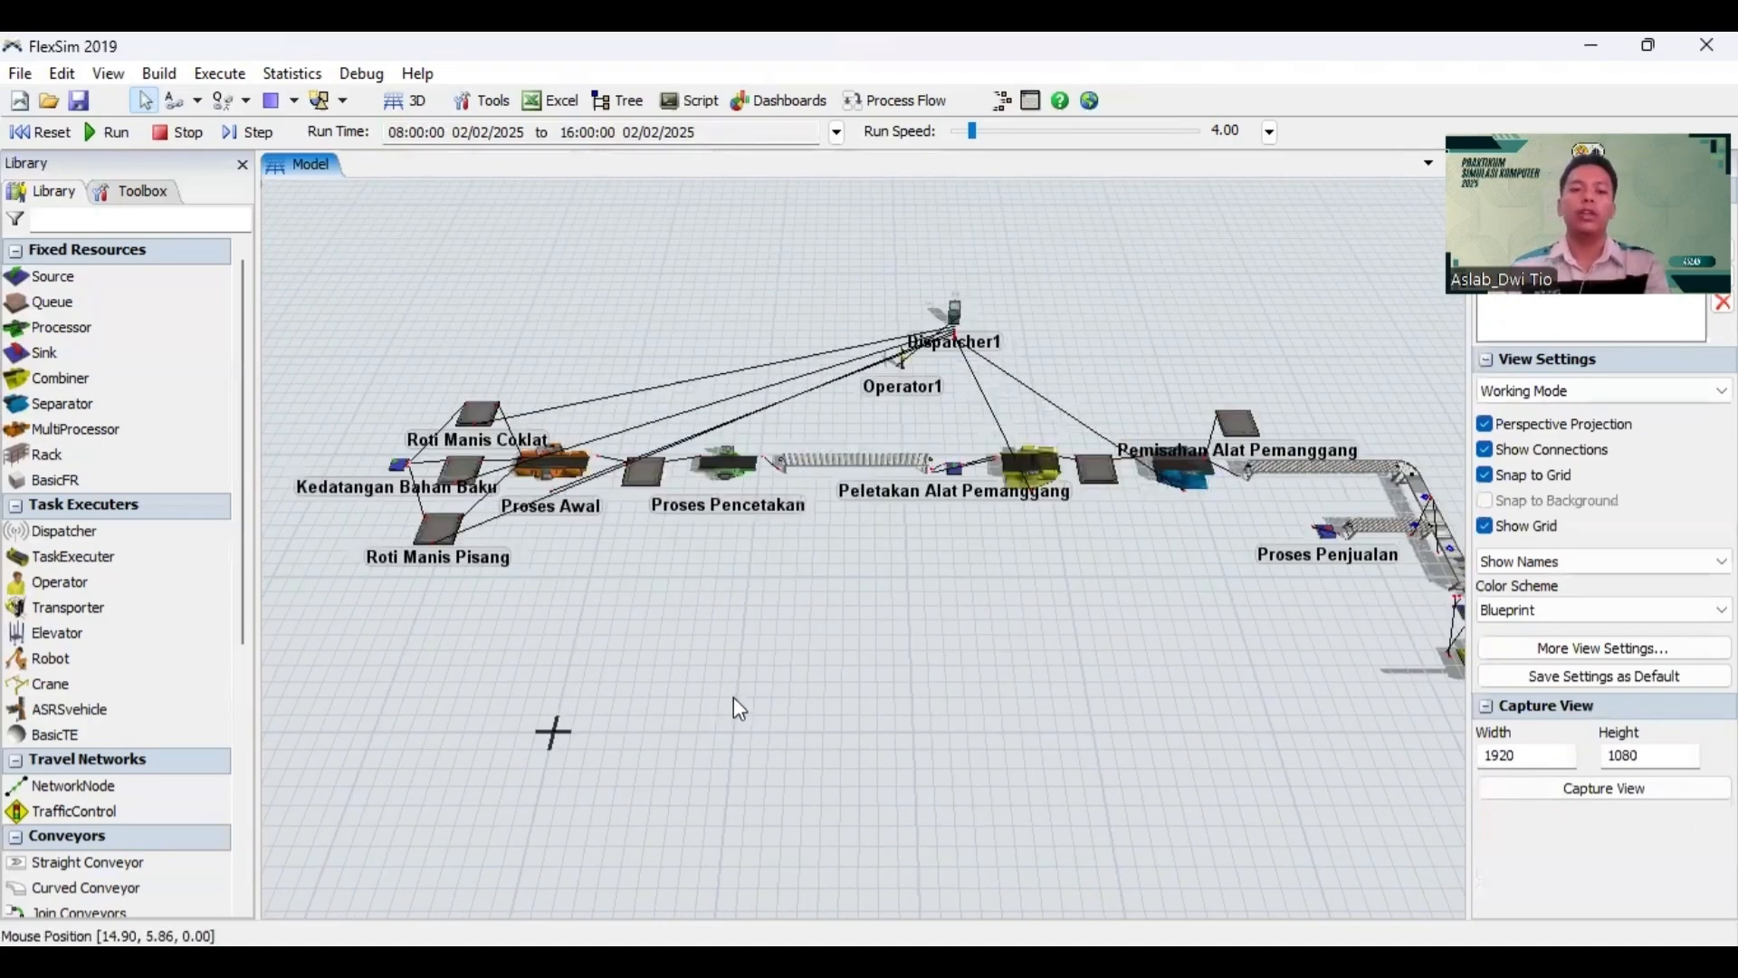
scroll(735, 700, "up", 1)
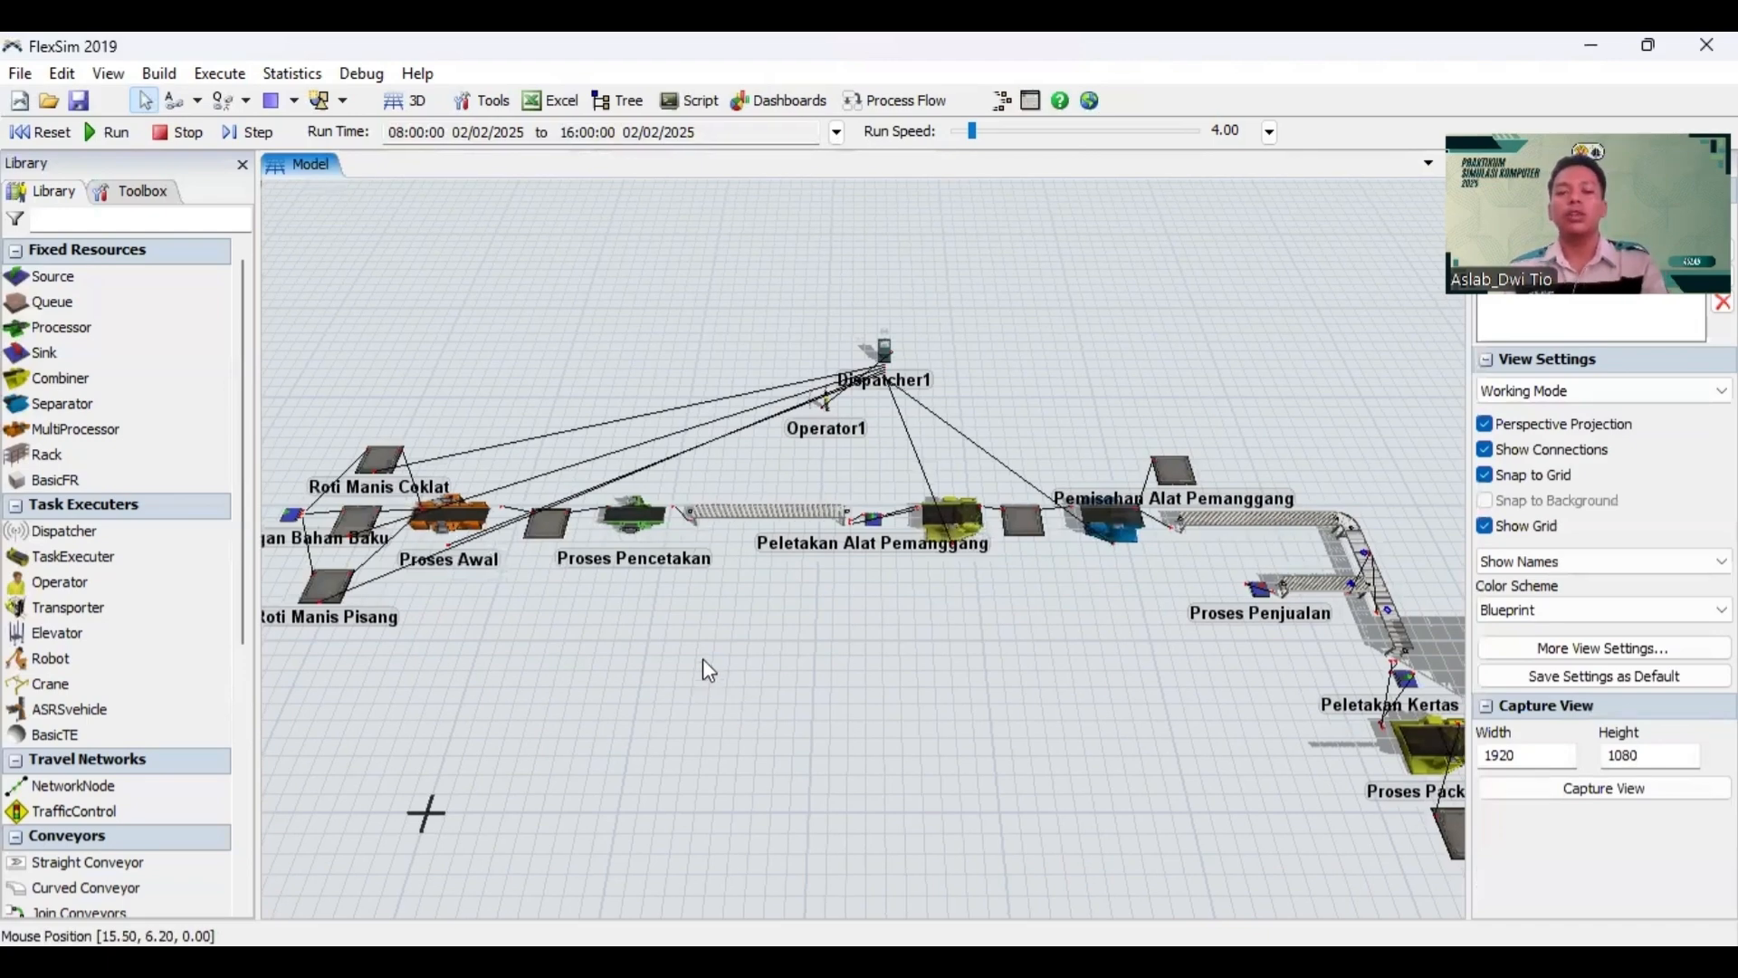
scroll(709, 669, "down", 1)
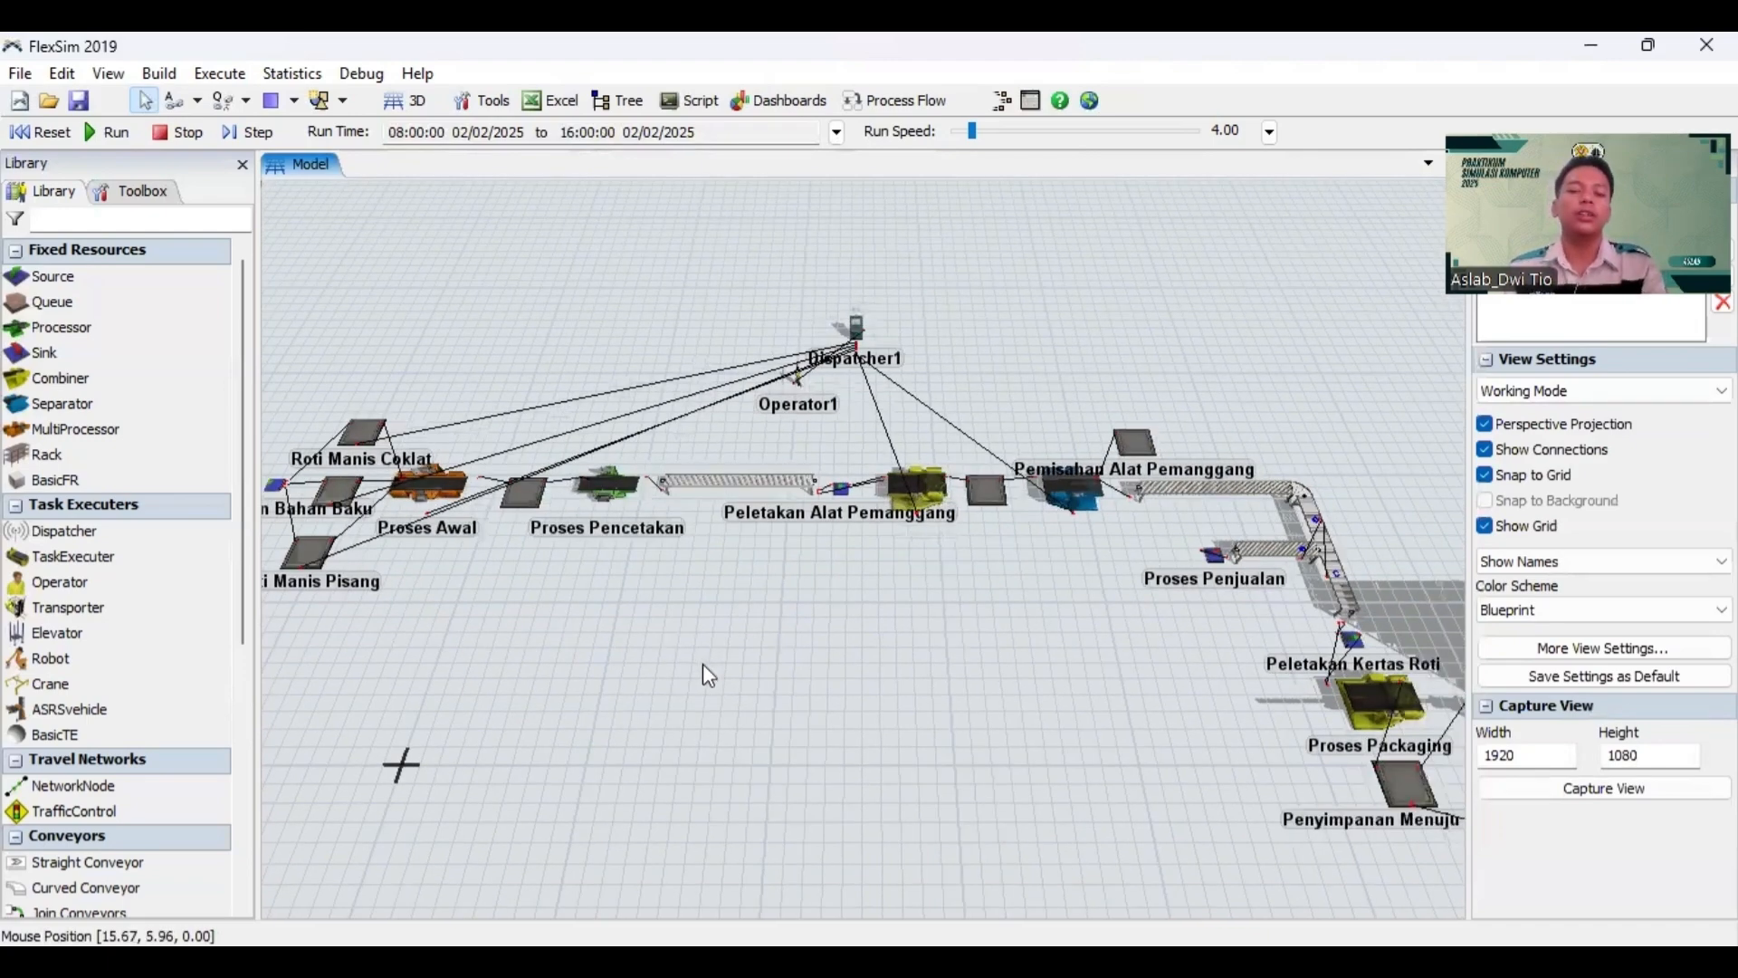
scroll(659, 621, "down", 2)
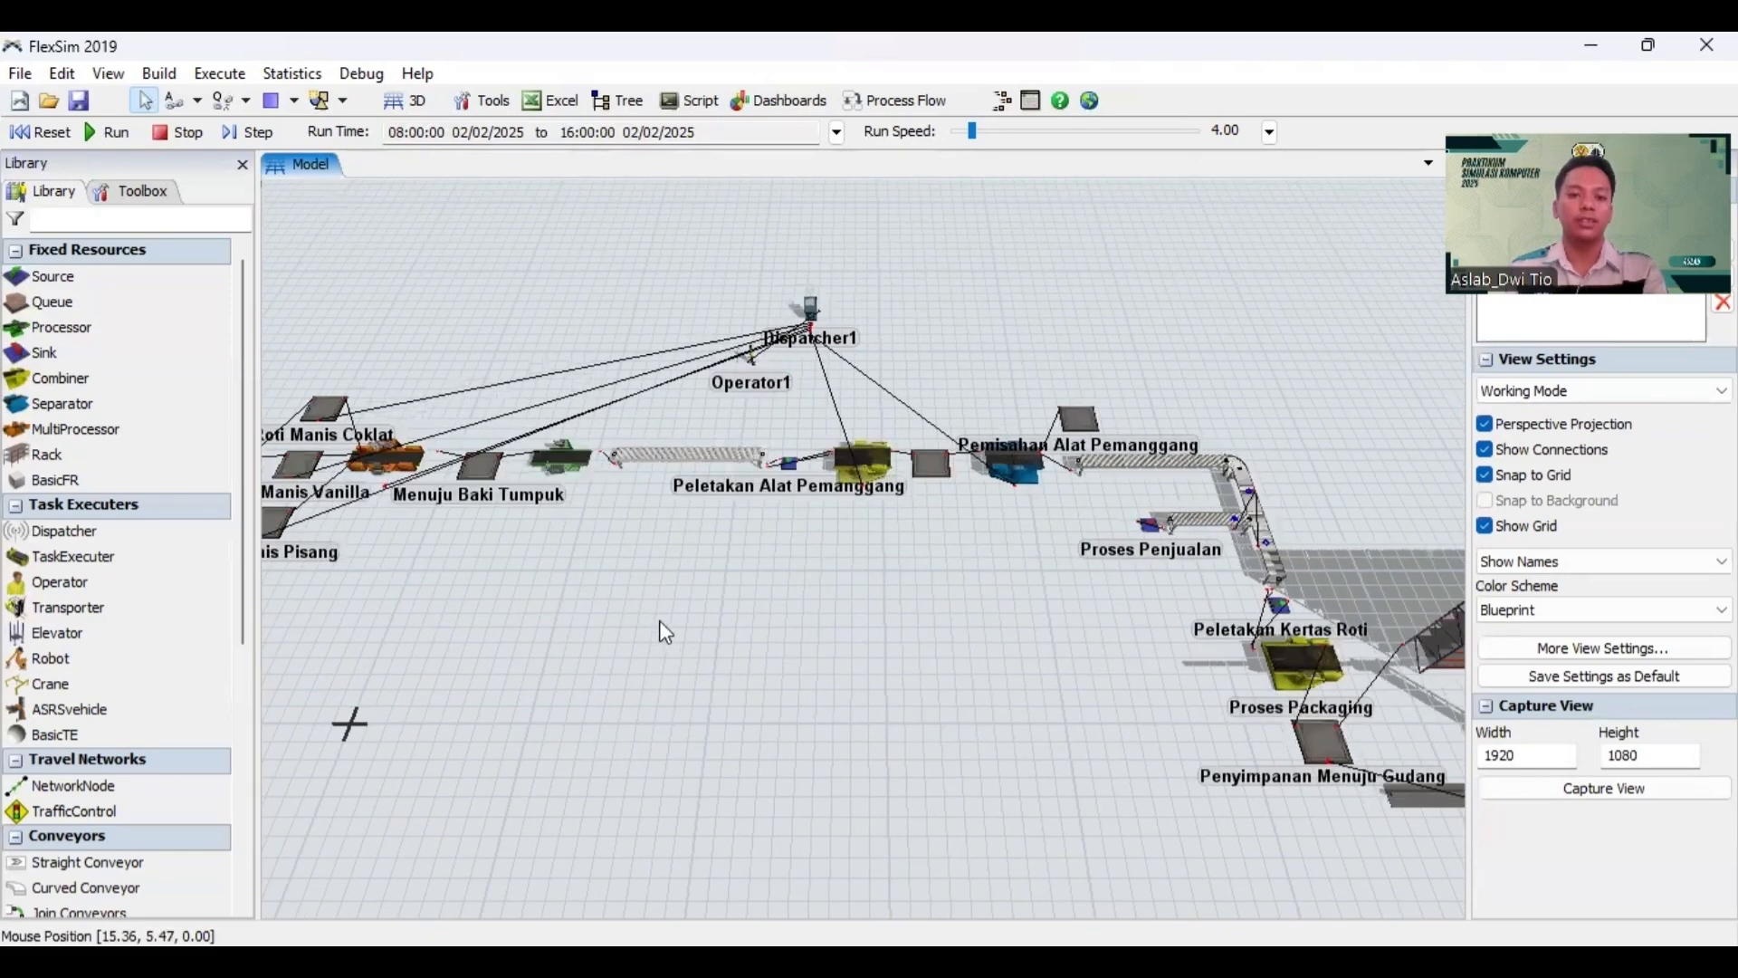
left_click_drag(674, 639, 714, 673)
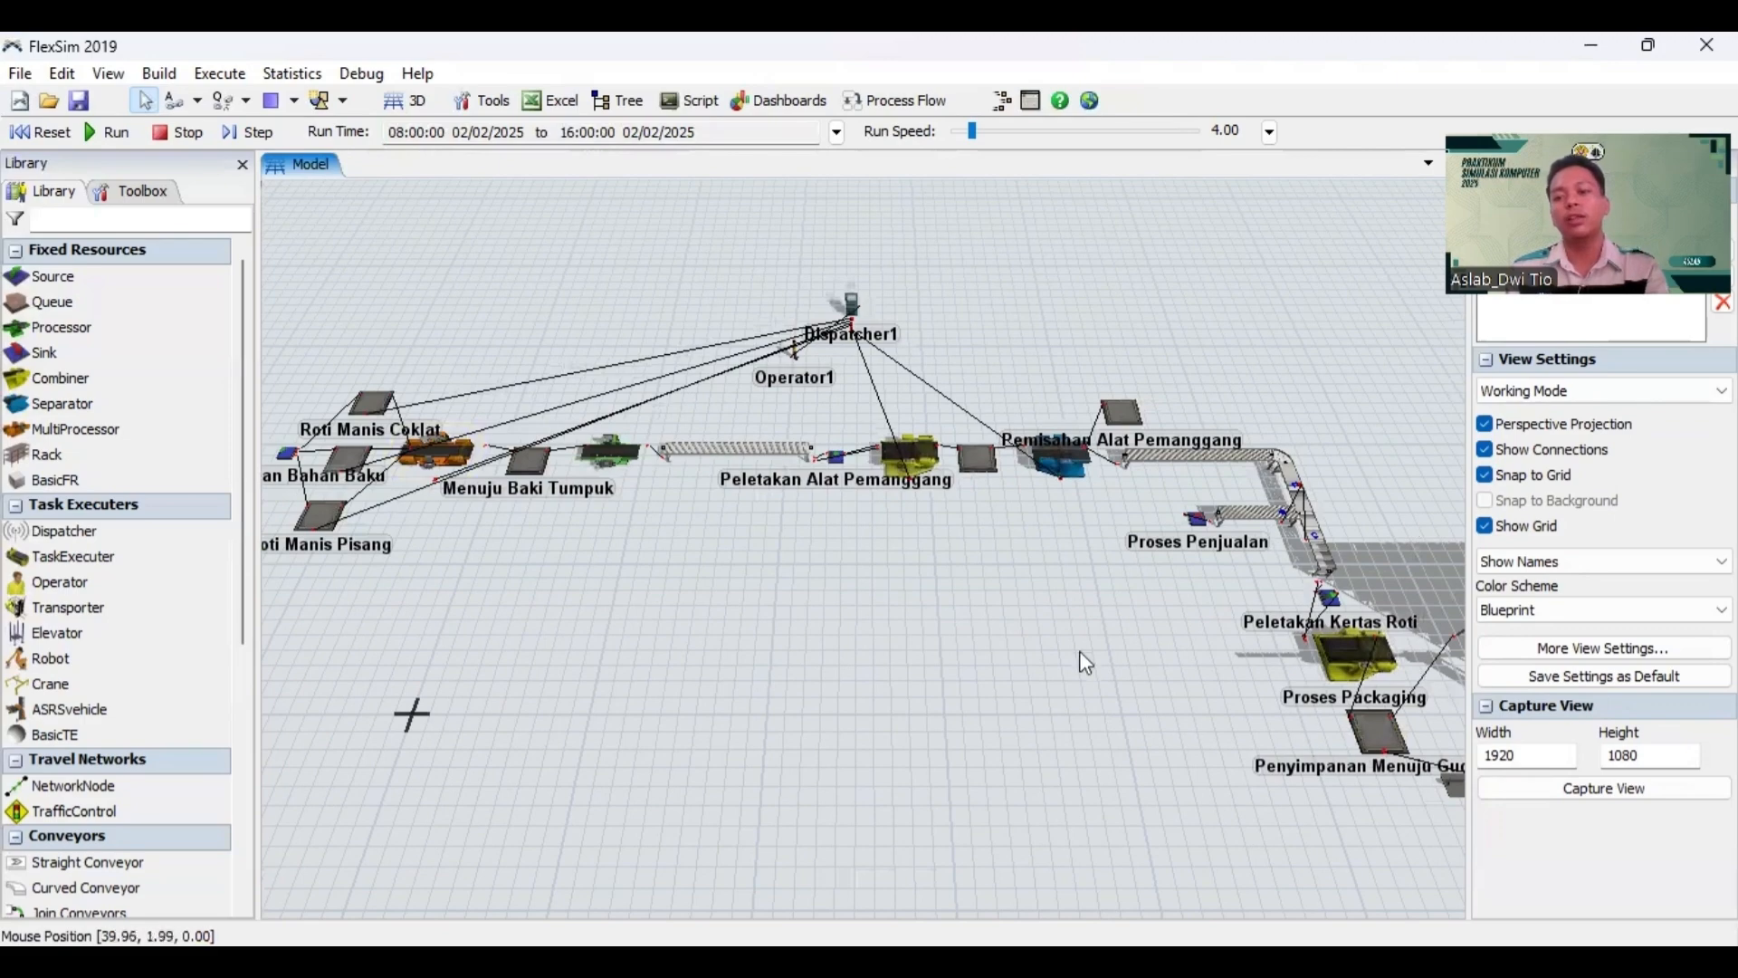
Step: Open the Compiler Console to check it for messages, and close it
left_click_drag(918, 650, 860, 670)
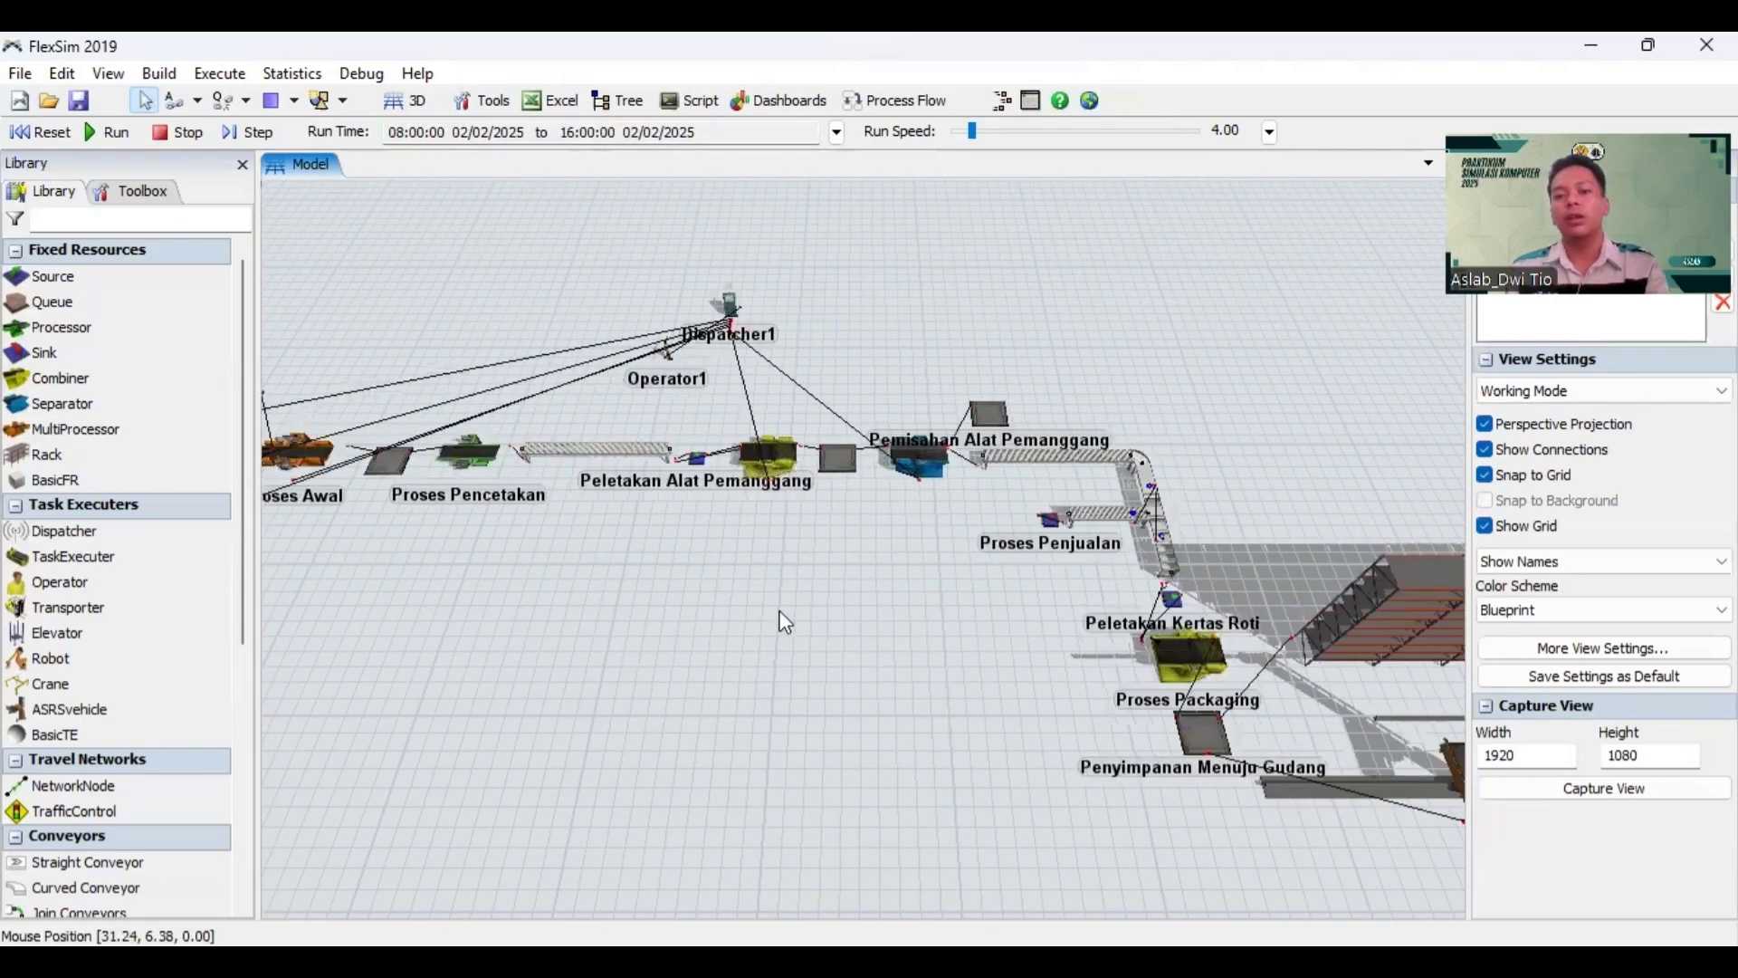
left_click_drag(878, 555, 928, 558)
left_click_drag(778, 590, 919, 561)
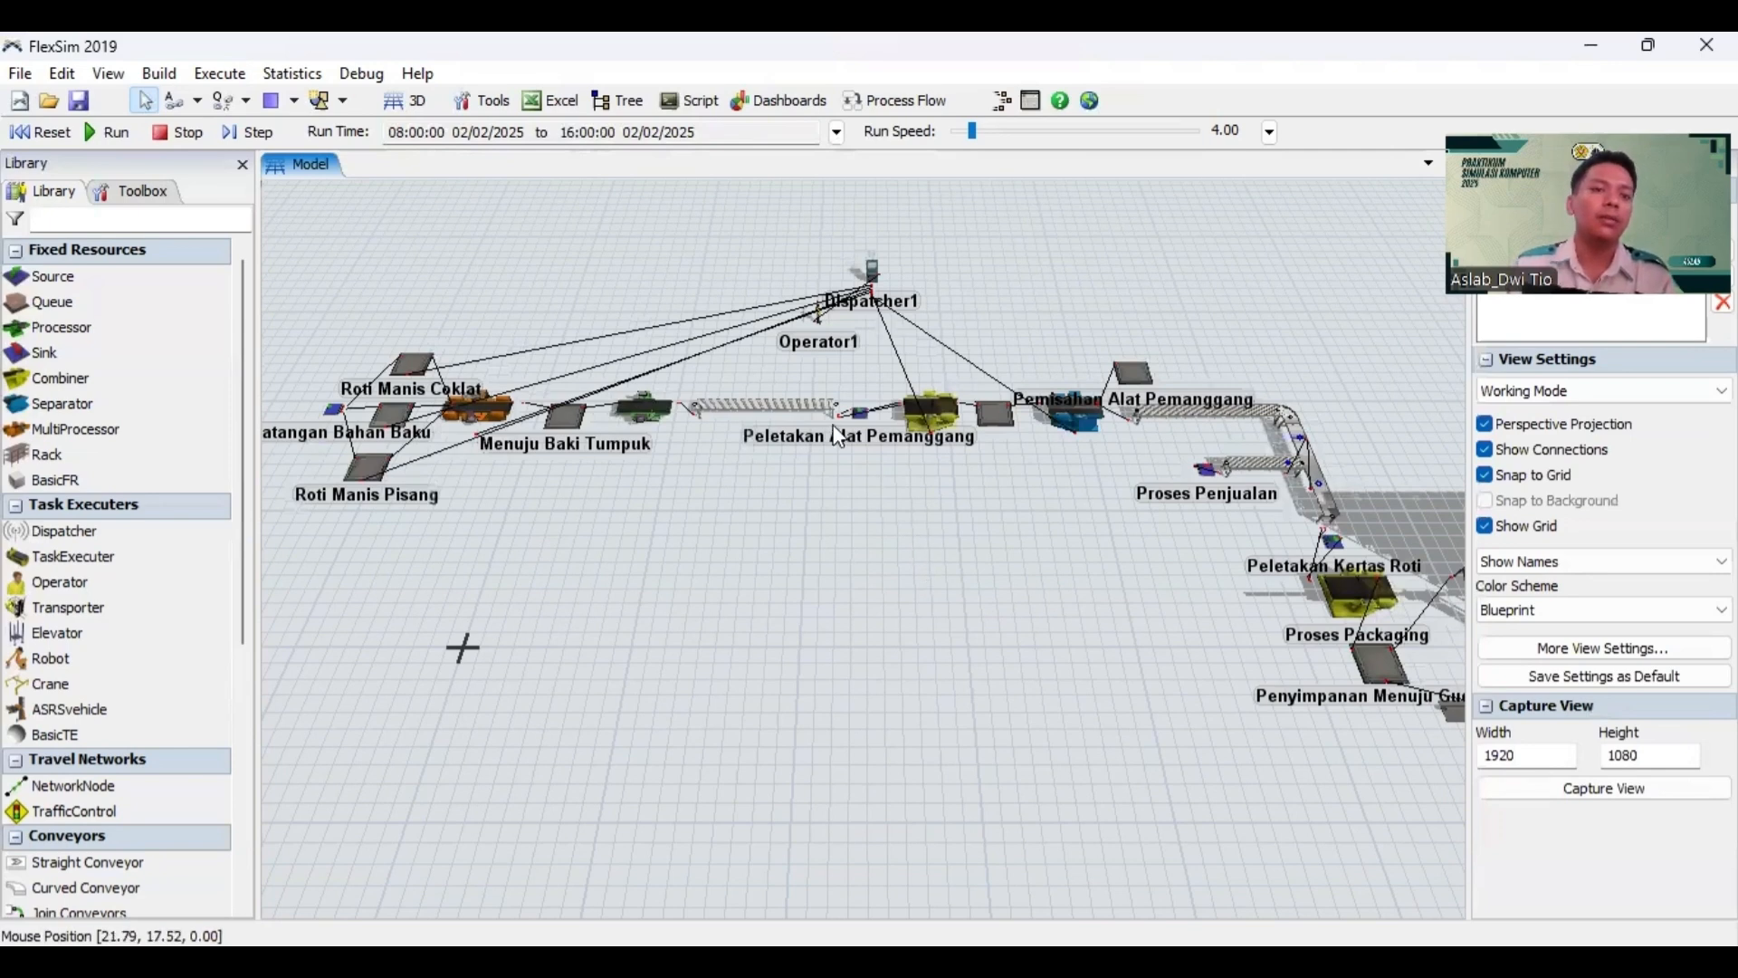
left_click(363, 74)
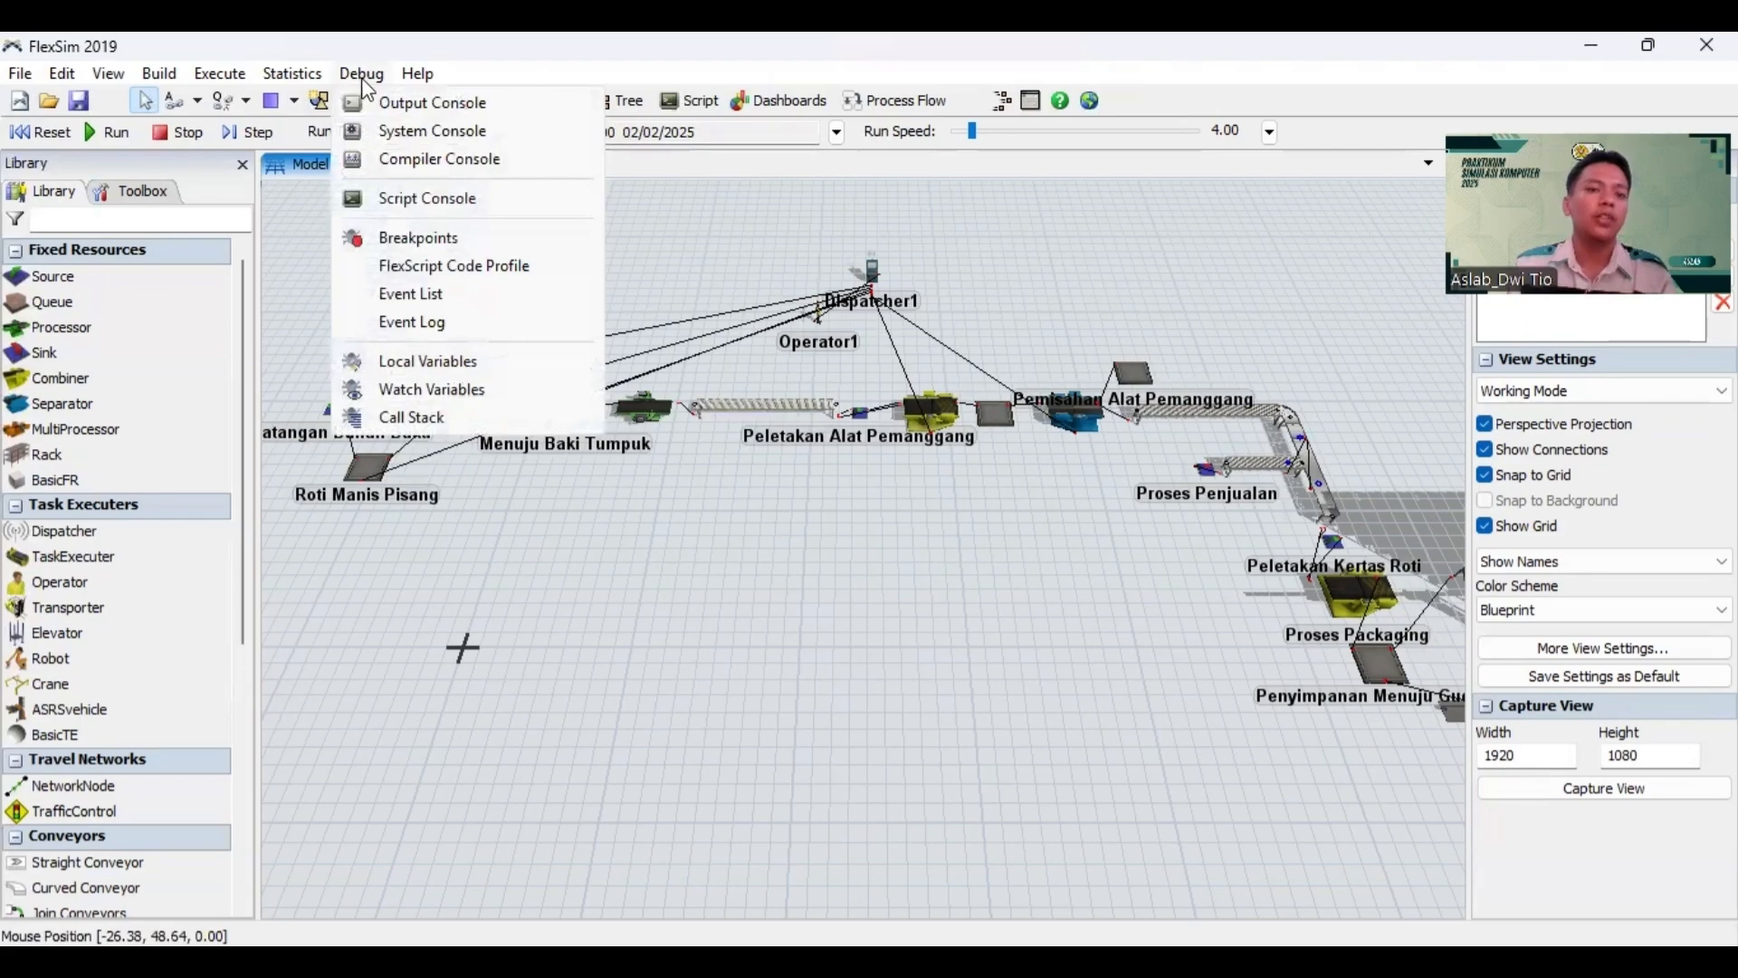
left_click(409, 159)
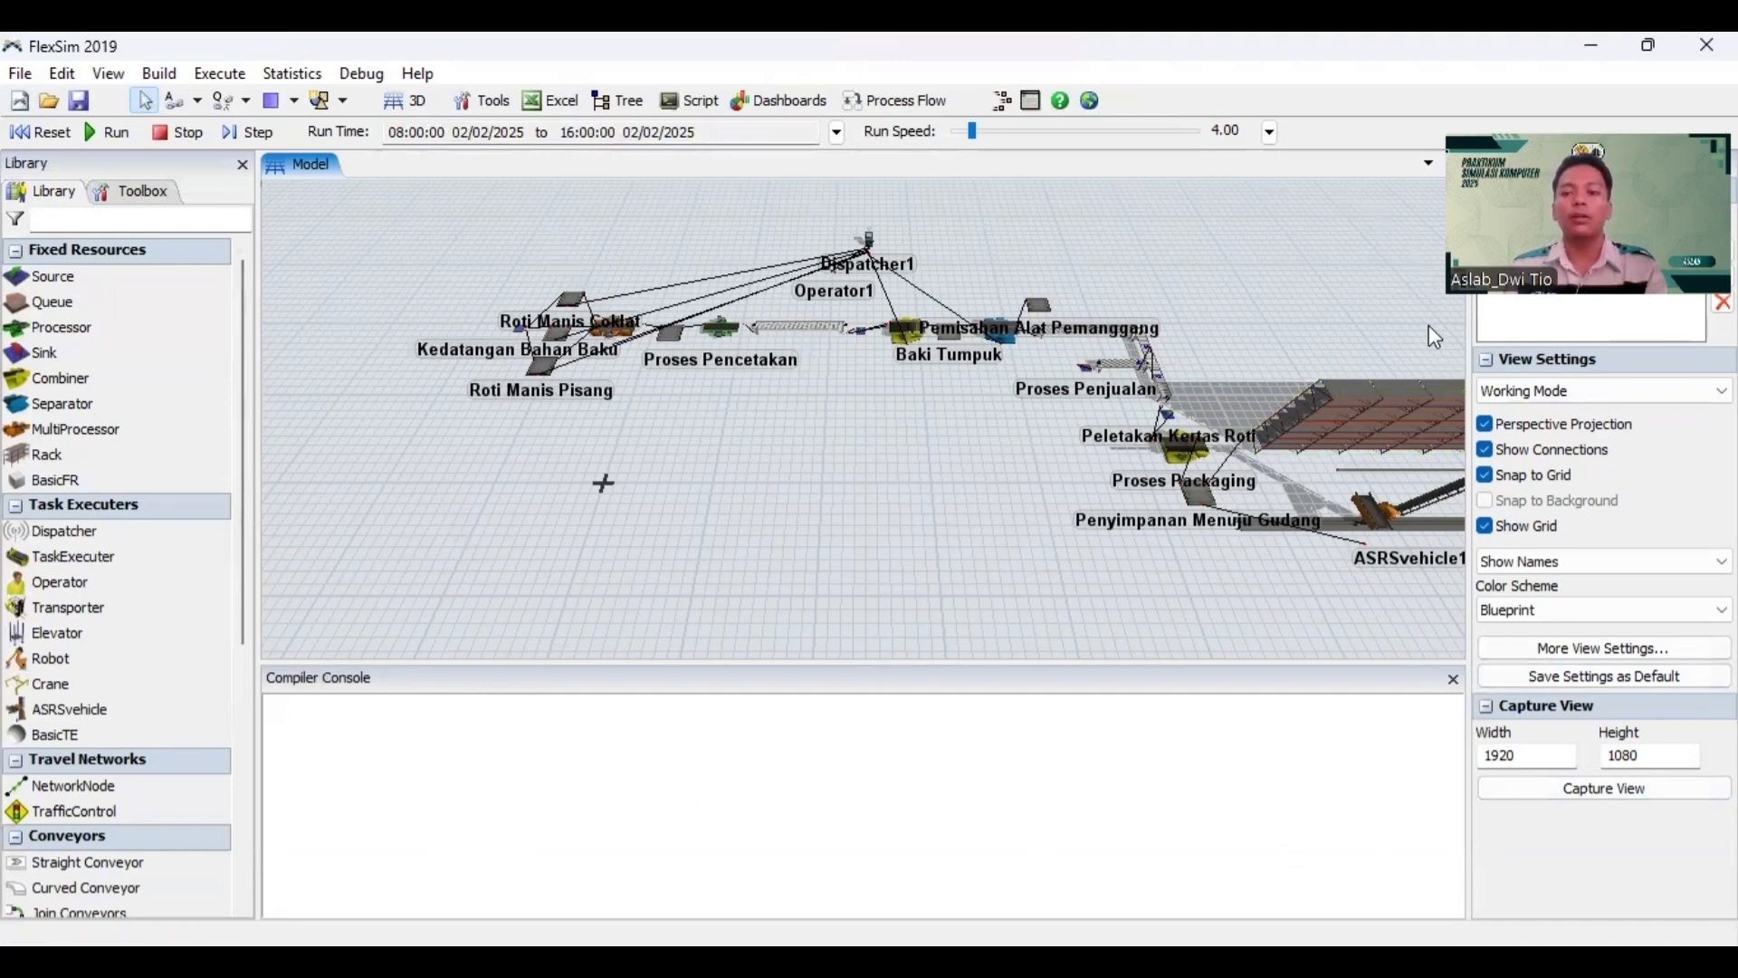
left_click(1454, 680)
scroll(981, 654, "down", 3)
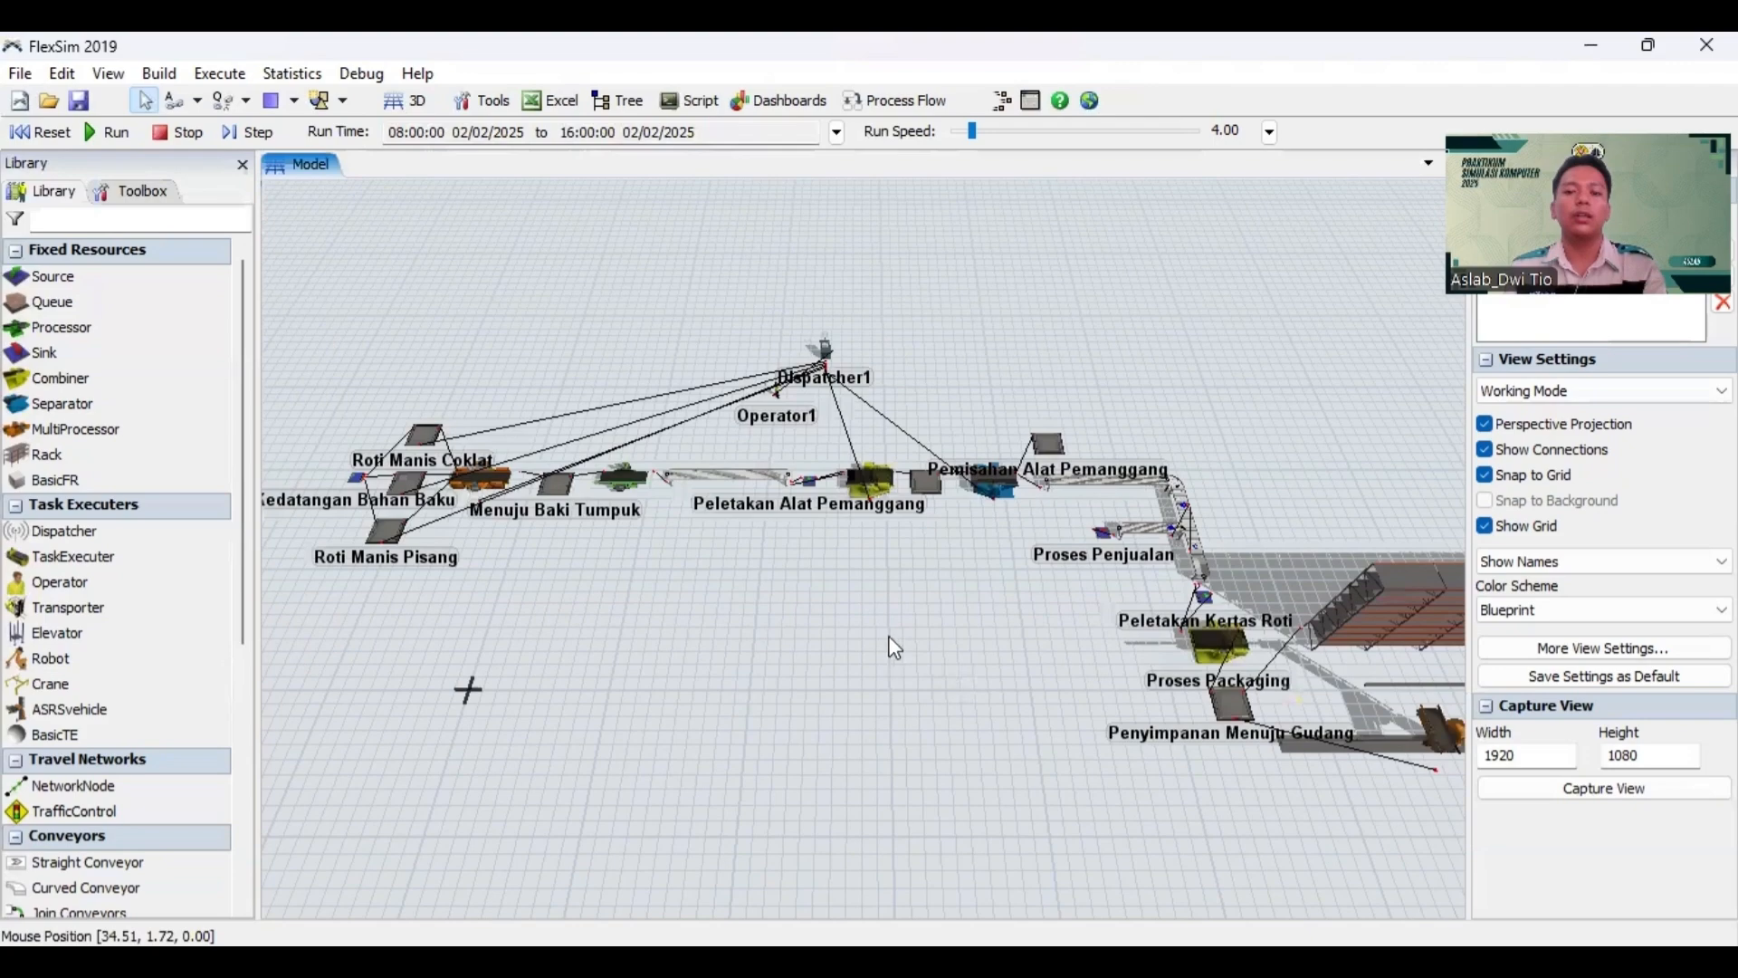
left_click_drag(949, 681, 877, 632)
scroll(876, 632, "down", 2)
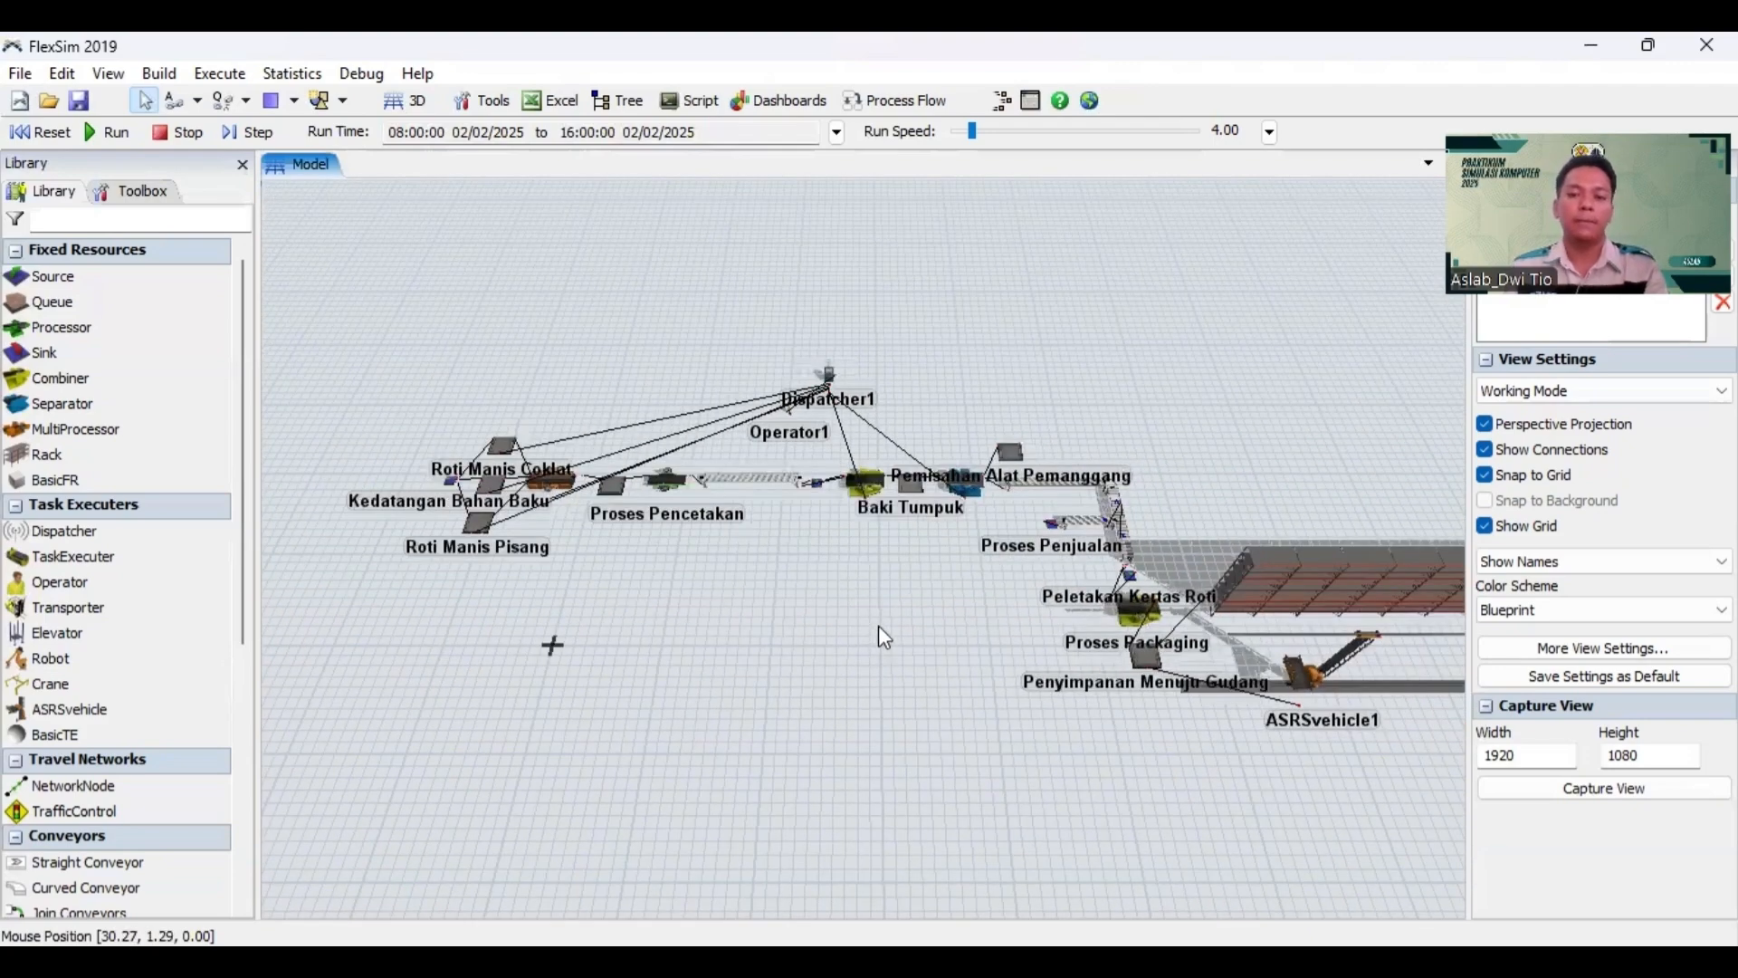
scroll(878, 626, "up", 3)
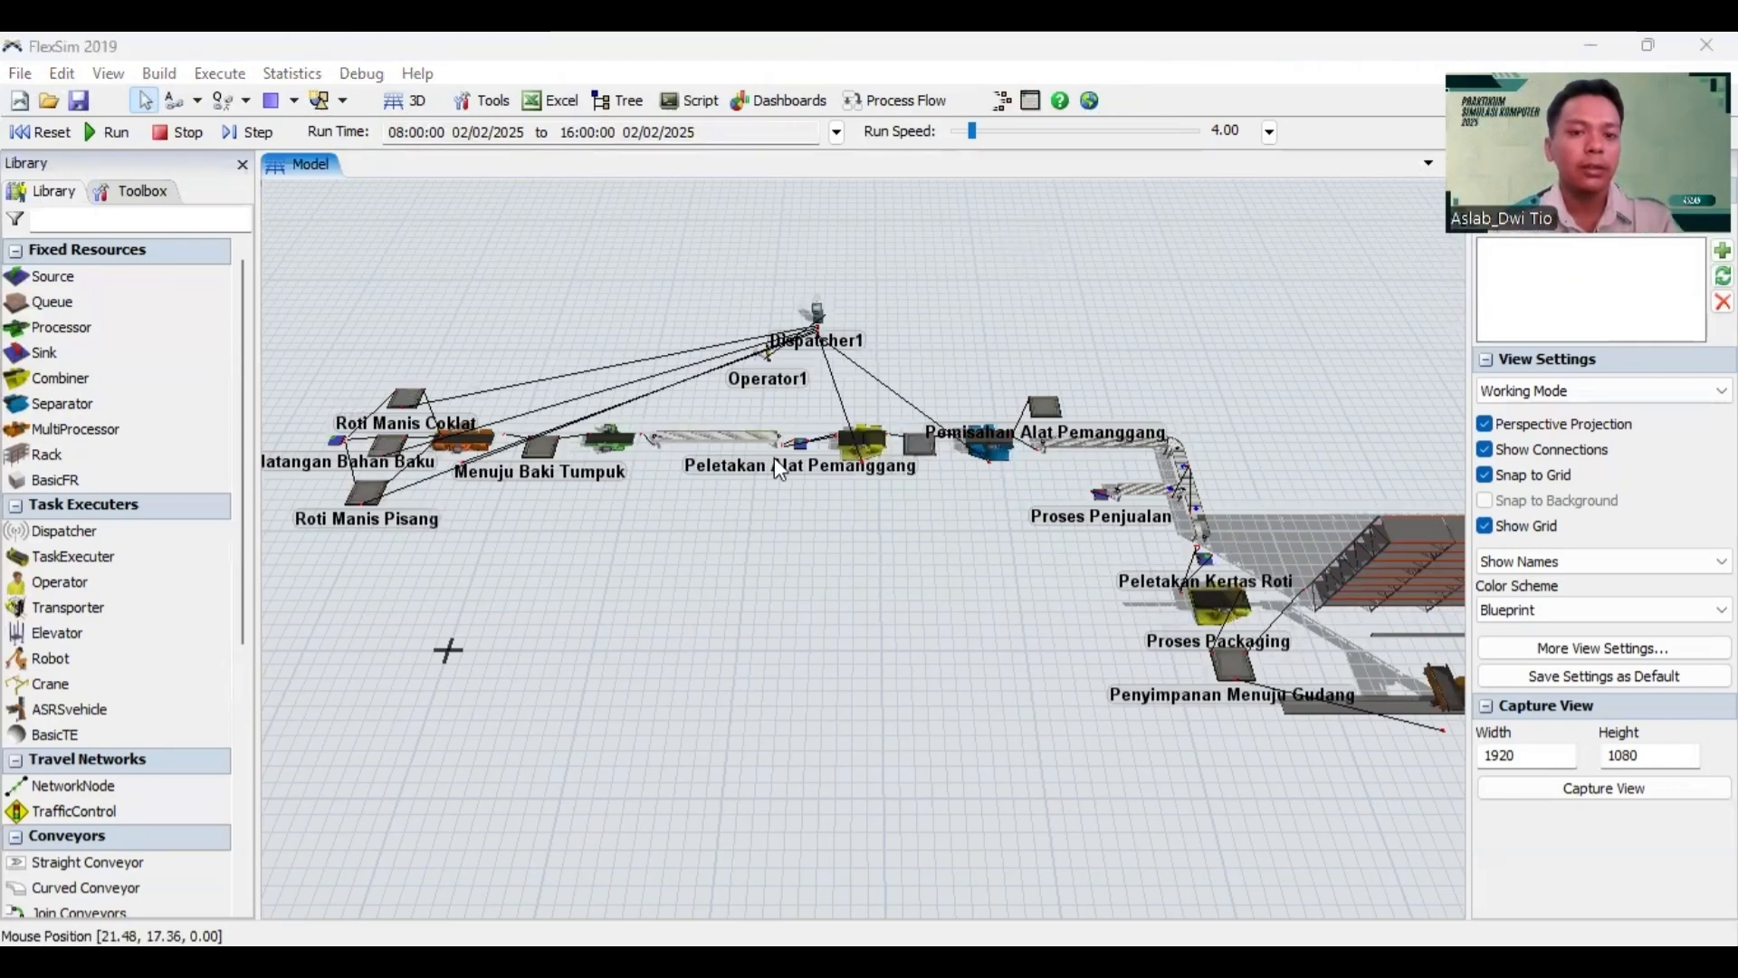
scroll(774, 458, "up", 3)
left_click_drag(714, 543, 861, 562)
scroll(861, 563, "down", 3)
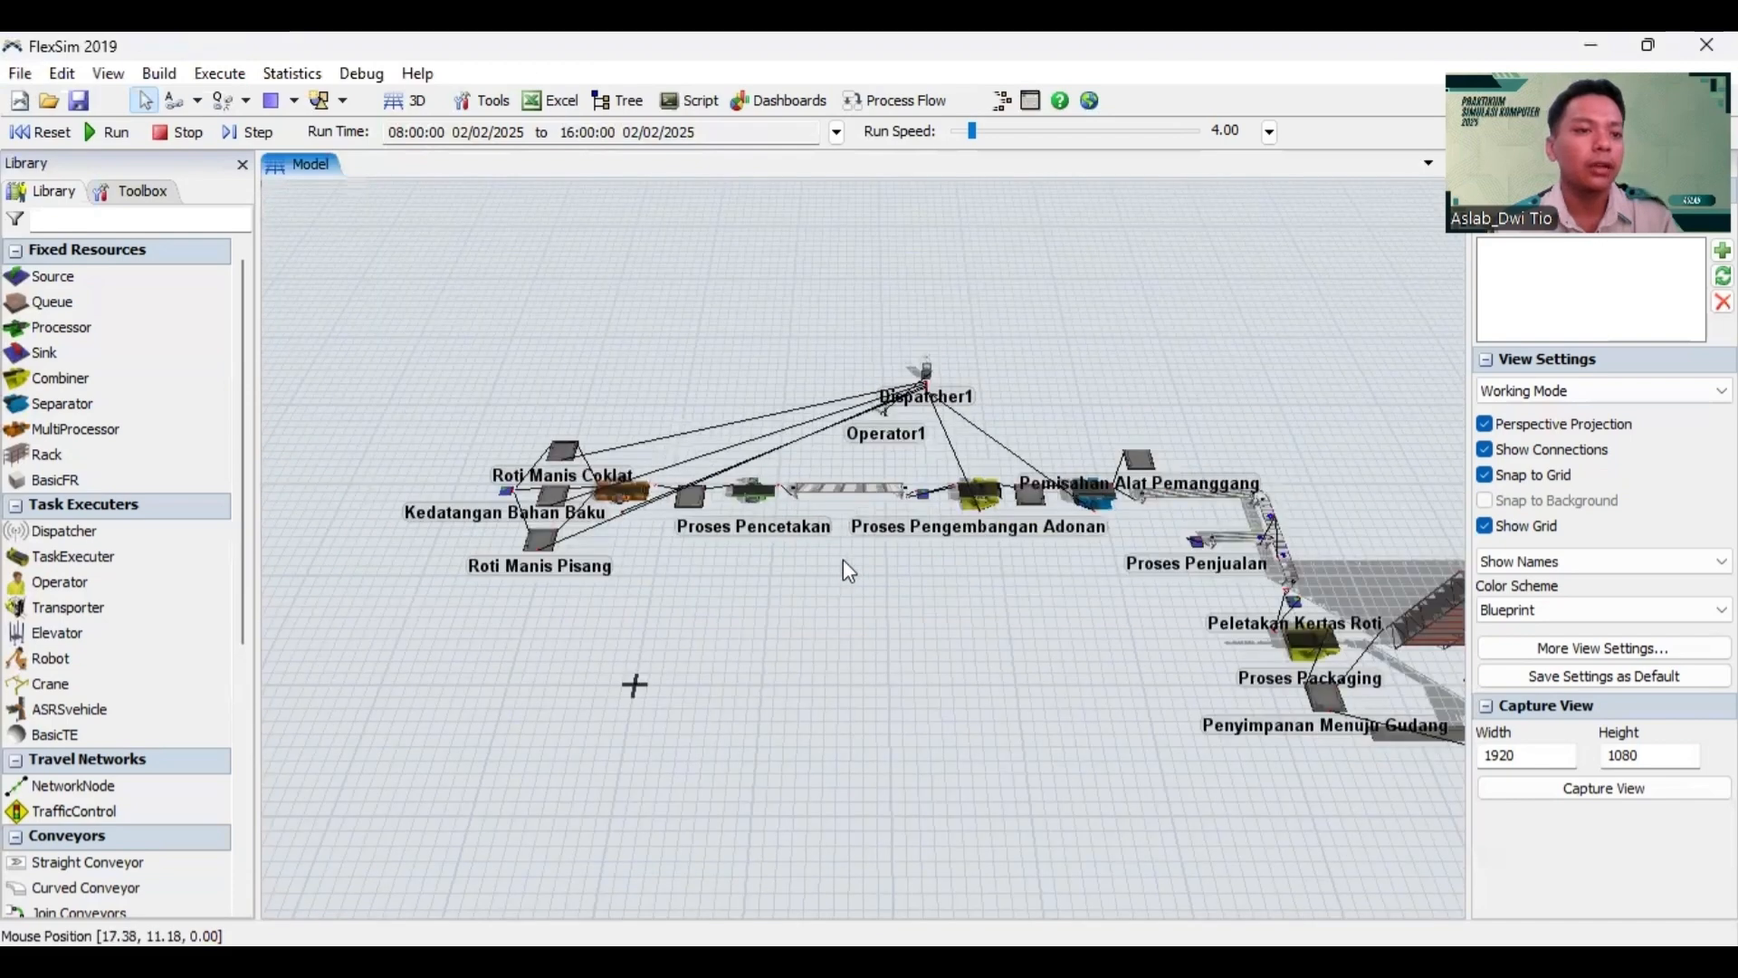
scroll(838, 558, "up", 2)
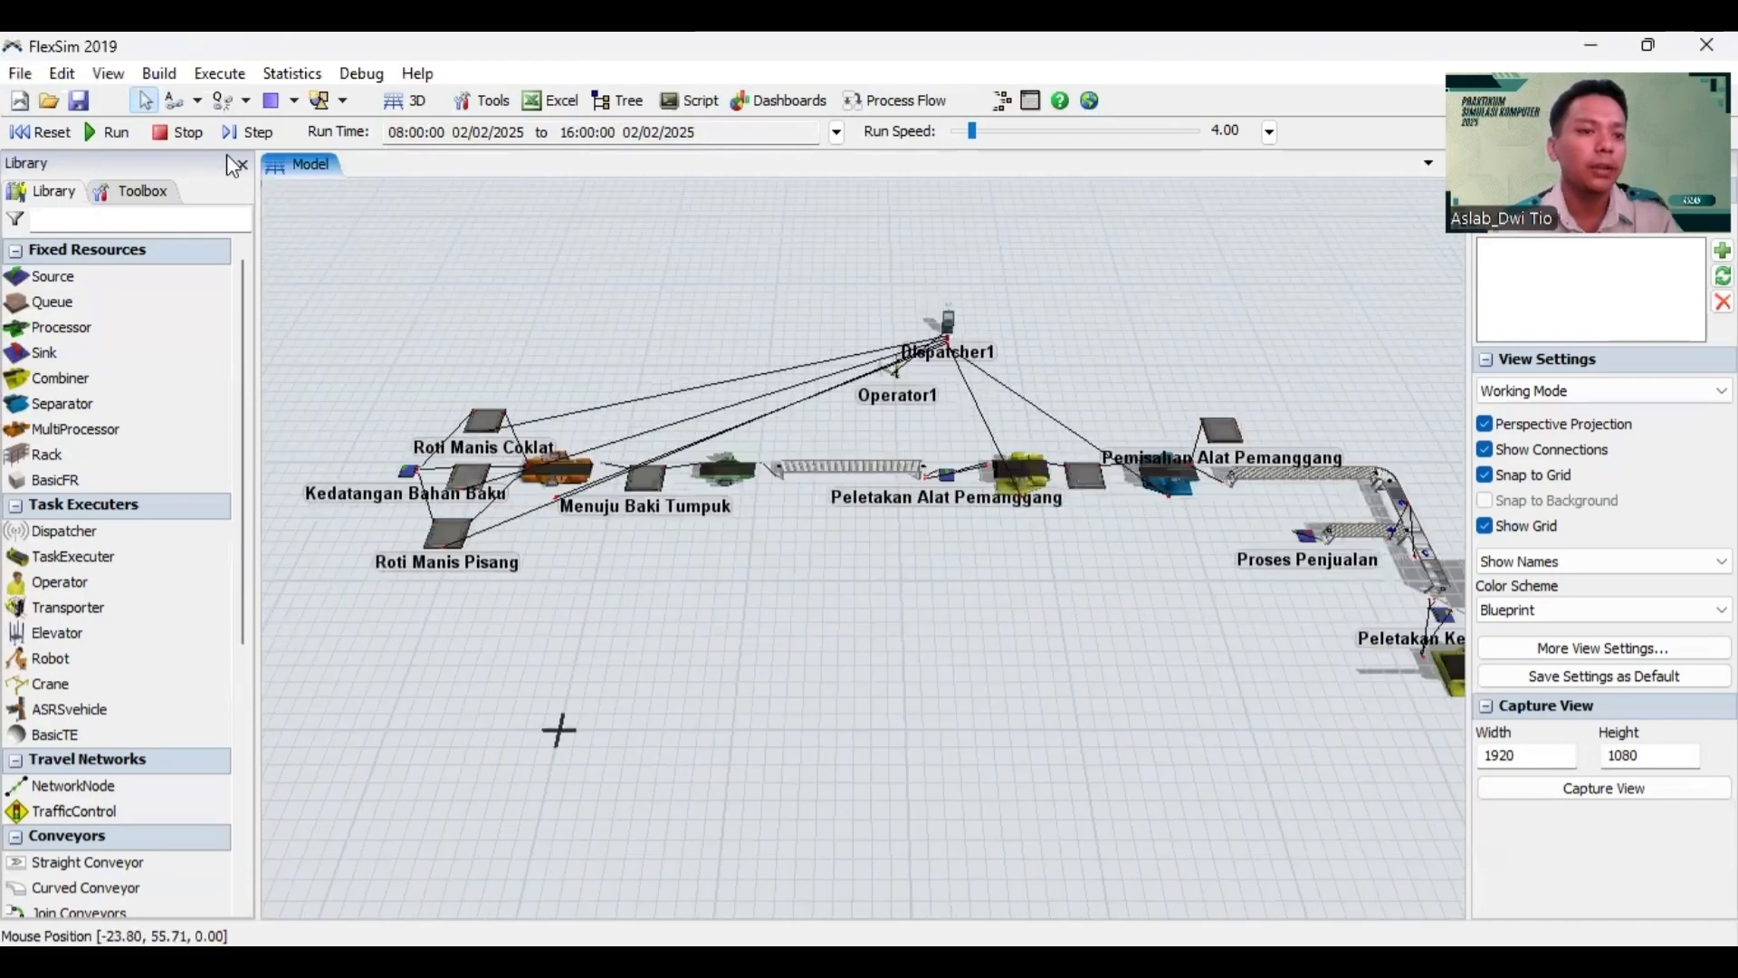
Step: Run the simulation and raise the run speed above 4.00
left_click(94, 133)
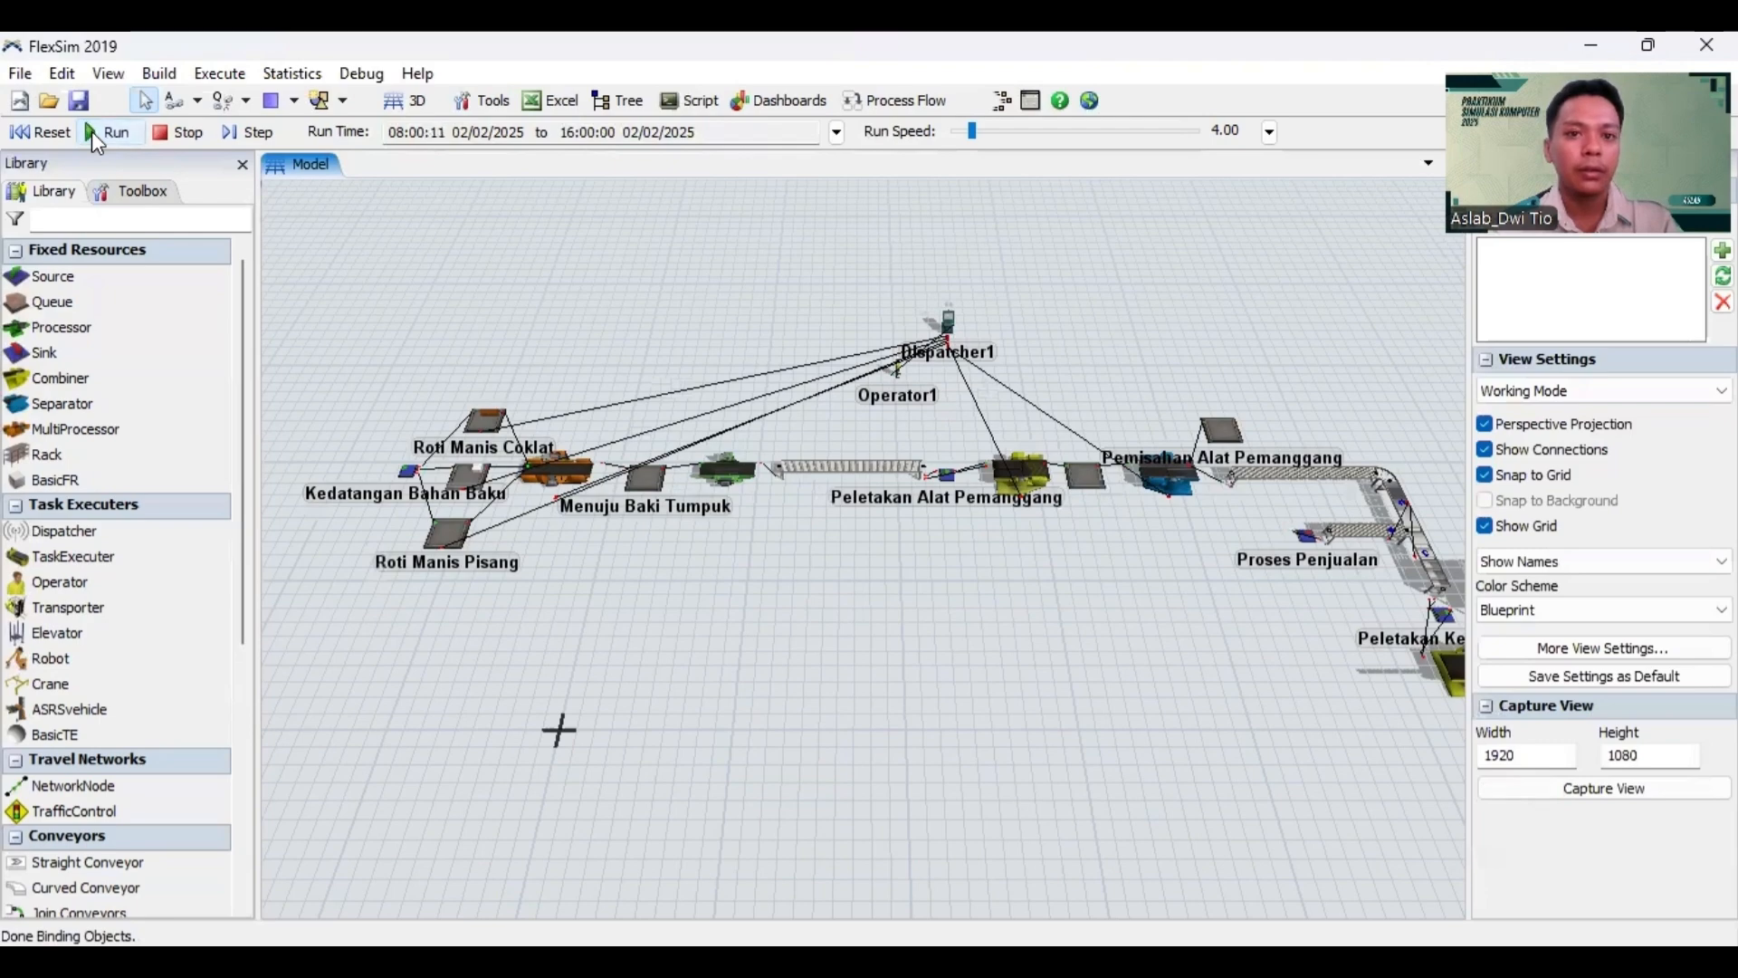
scroll(548, 312, "up", 2)
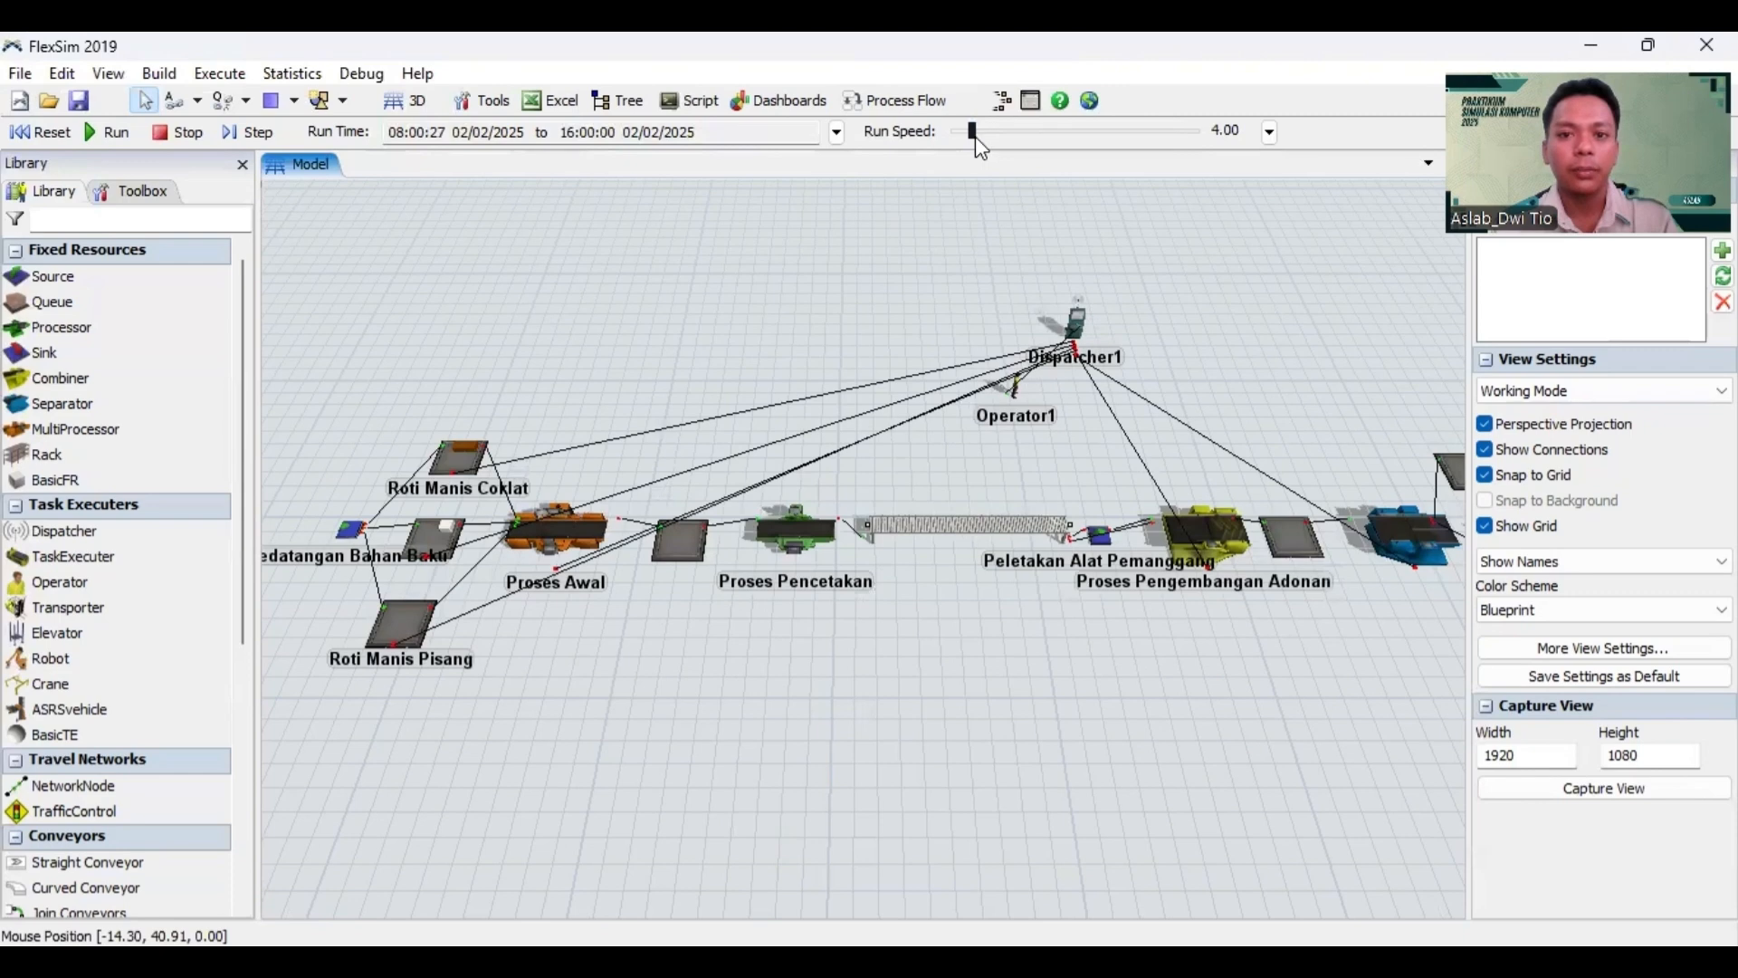
left_click_drag(974, 136, 1034, 146)
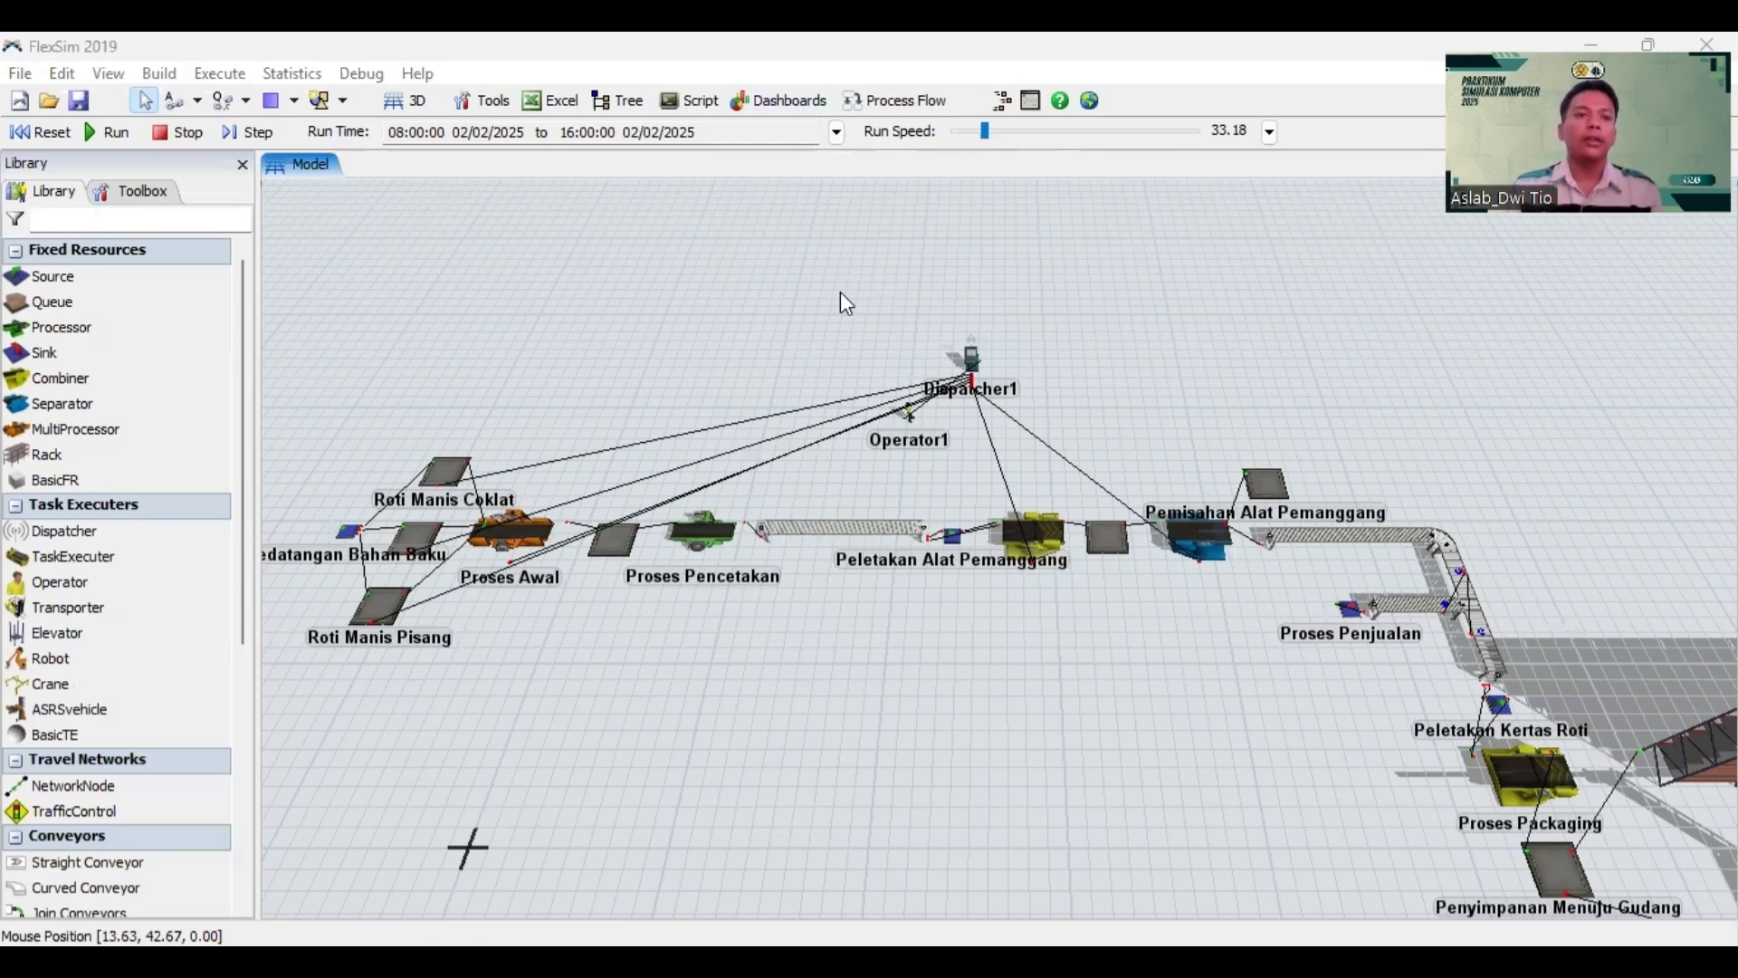
Step: Create a new dashboard and place an Average WIP table on it
left_click(793, 102)
left_click(810, 172)
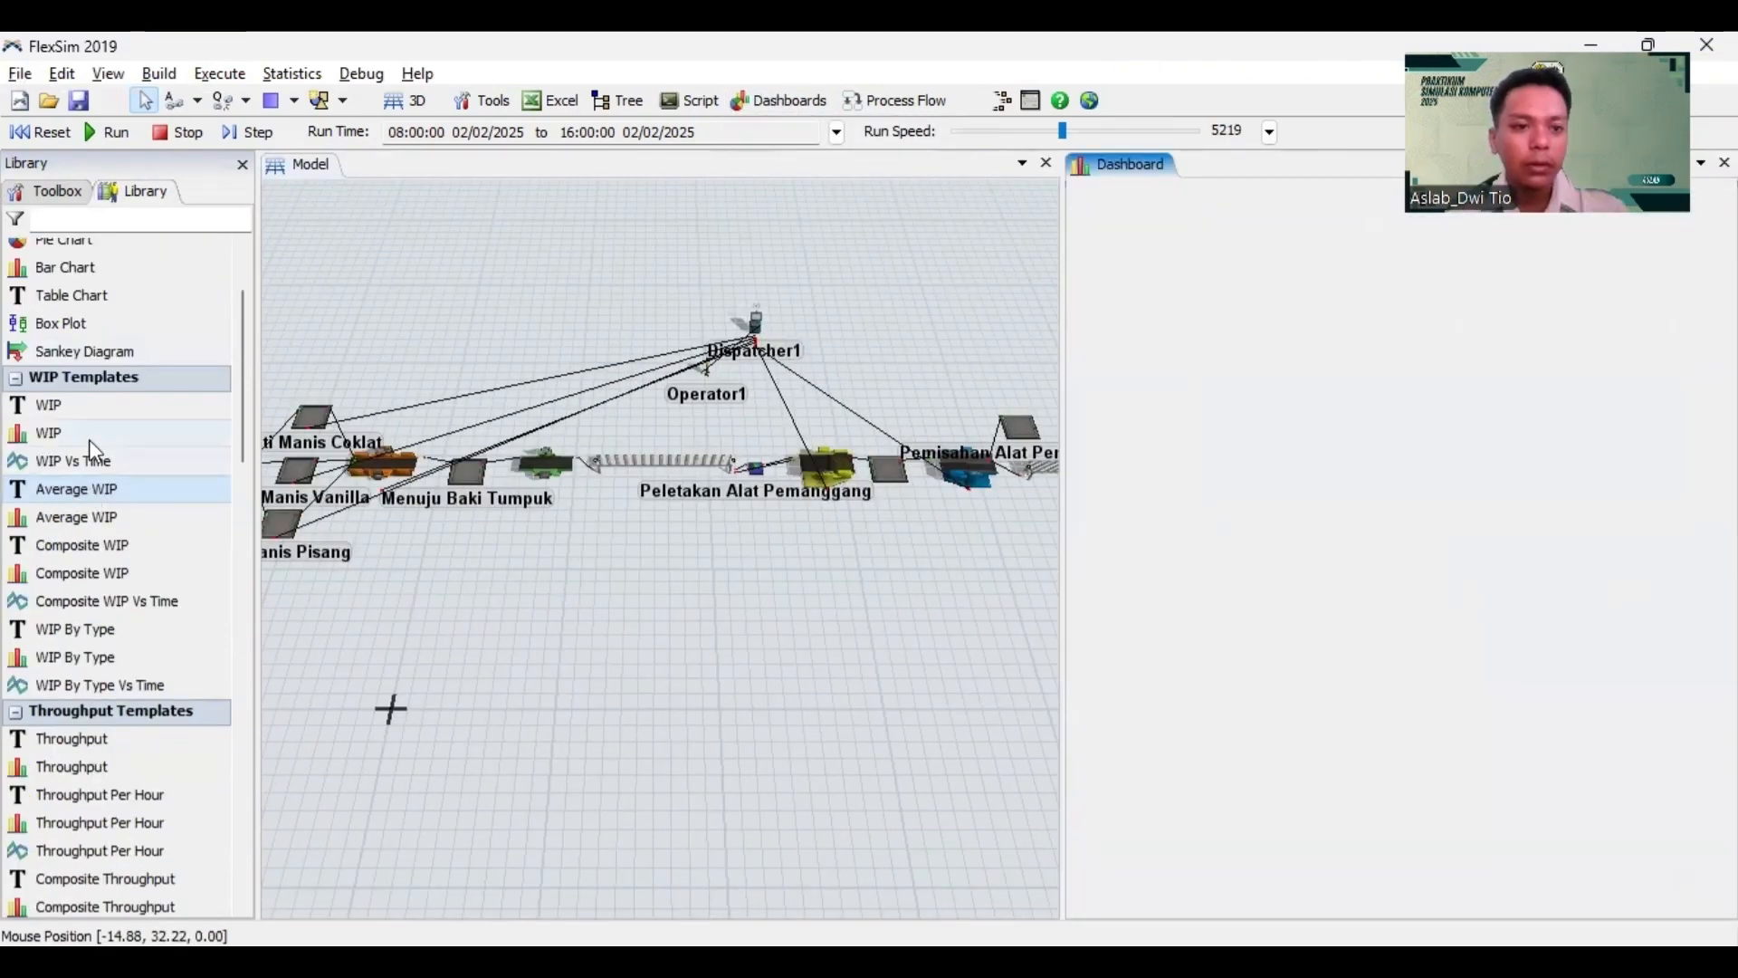
left_click_drag(90, 498, 1202, 301)
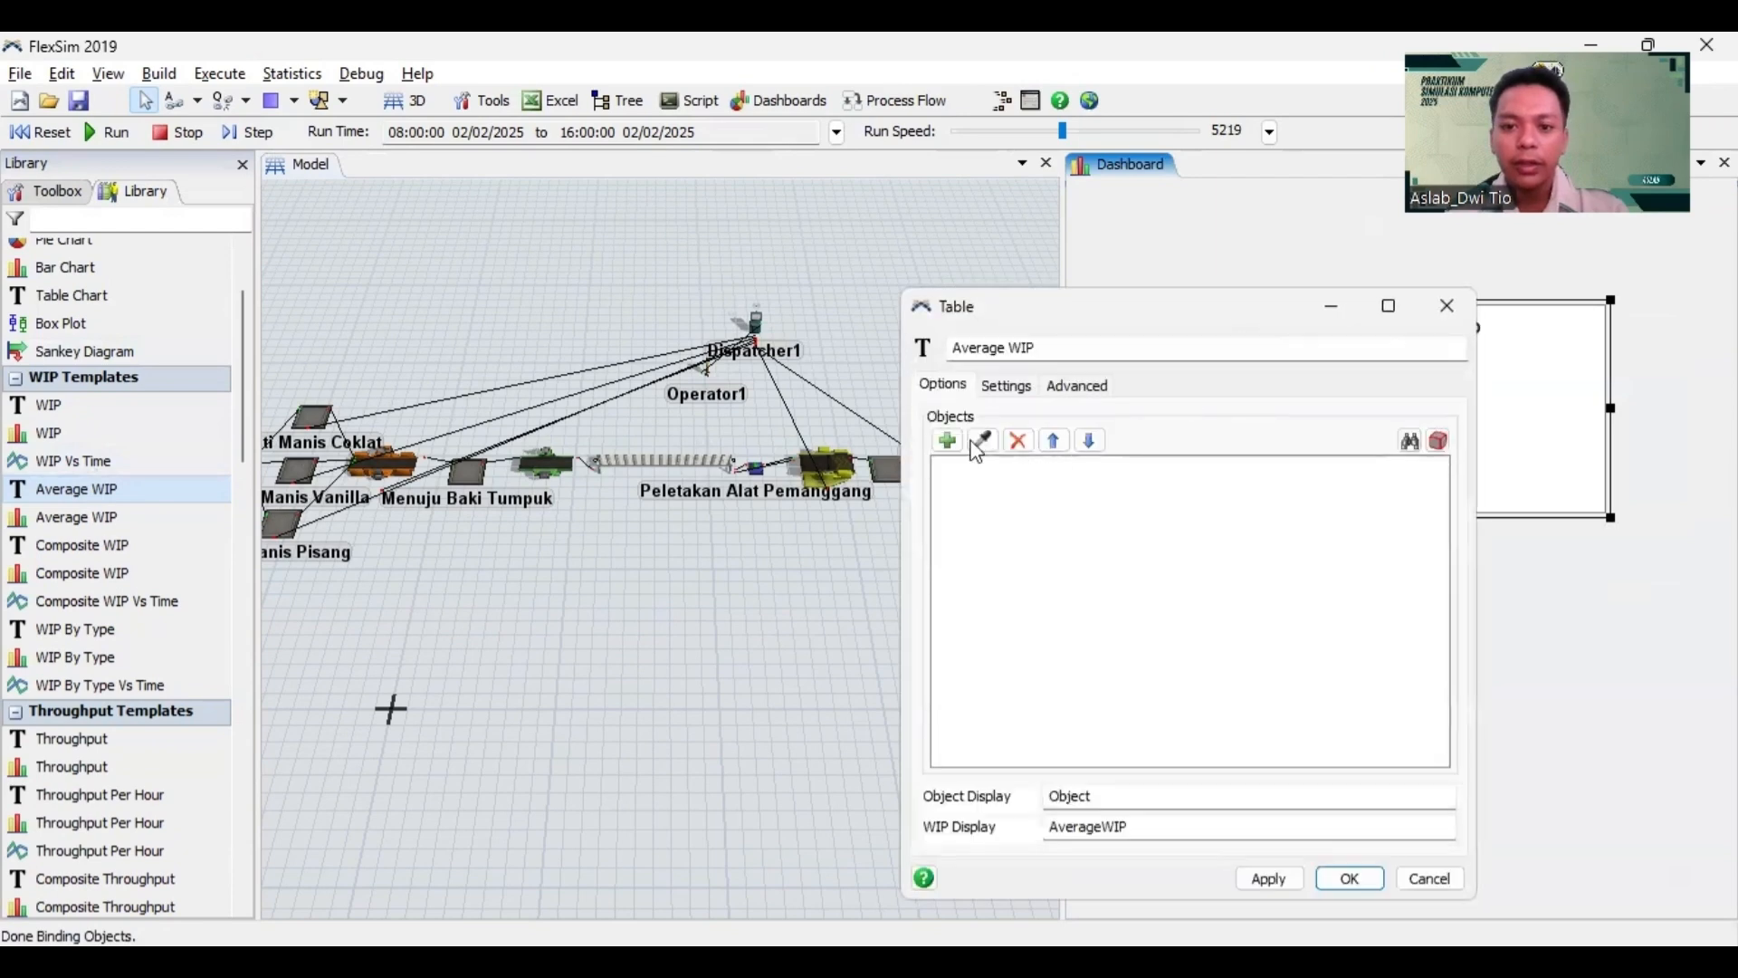
Step: Add all sources, queues, multiprocessors, processors, combiners, separators, sinks and racks as objects of the Average WIP table
left_click(947, 442)
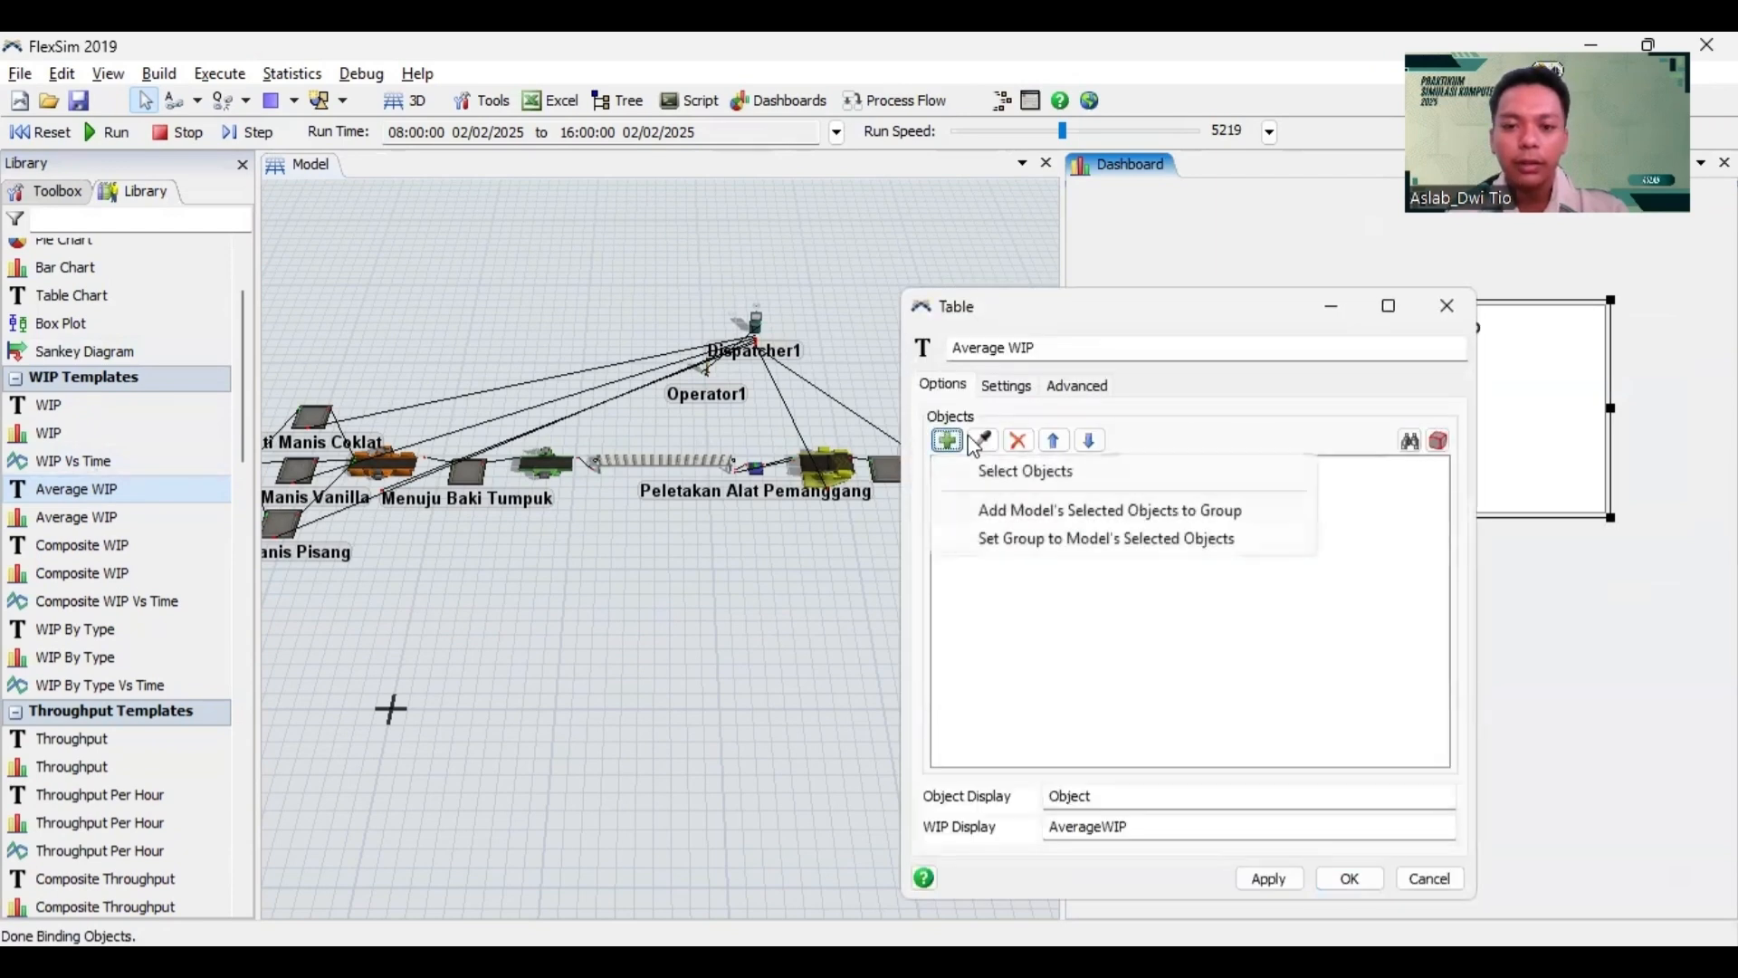
left_click(1004, 472)
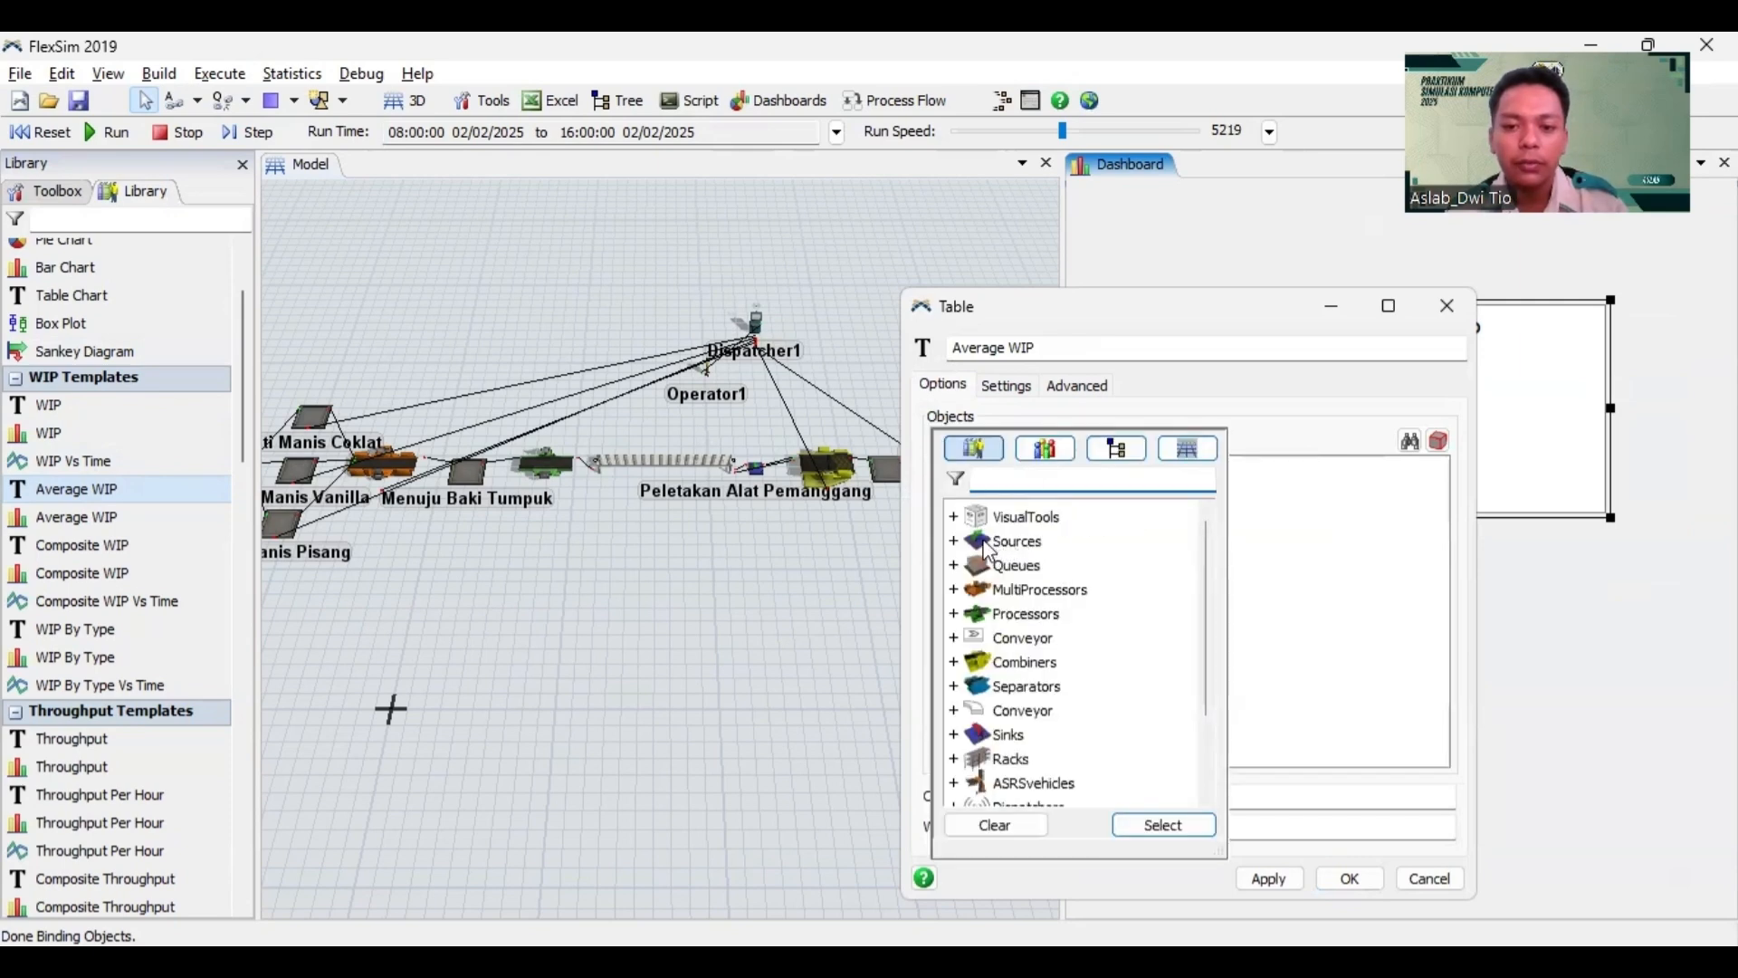
left_click(996, 546)
left_click(989, 568, "ctrl")
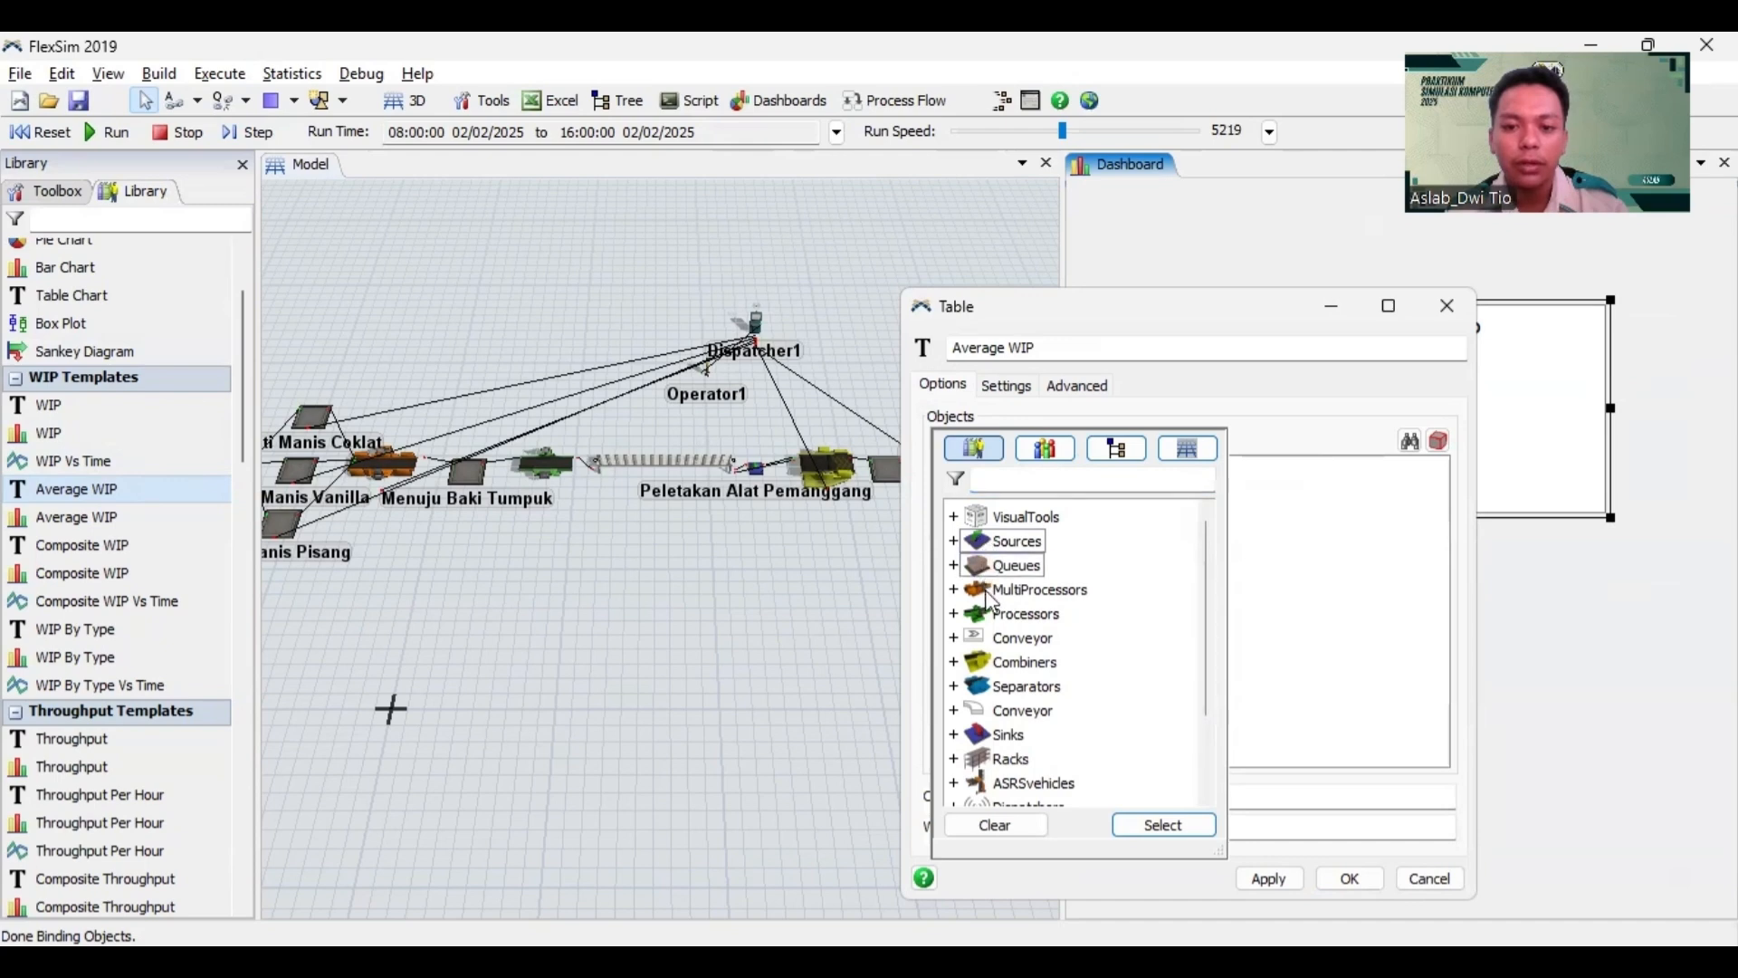
left_click(991, 592, "ctrl")
left_click(994, 615, "ctrl")
left_click(992, 665, "ctrl")
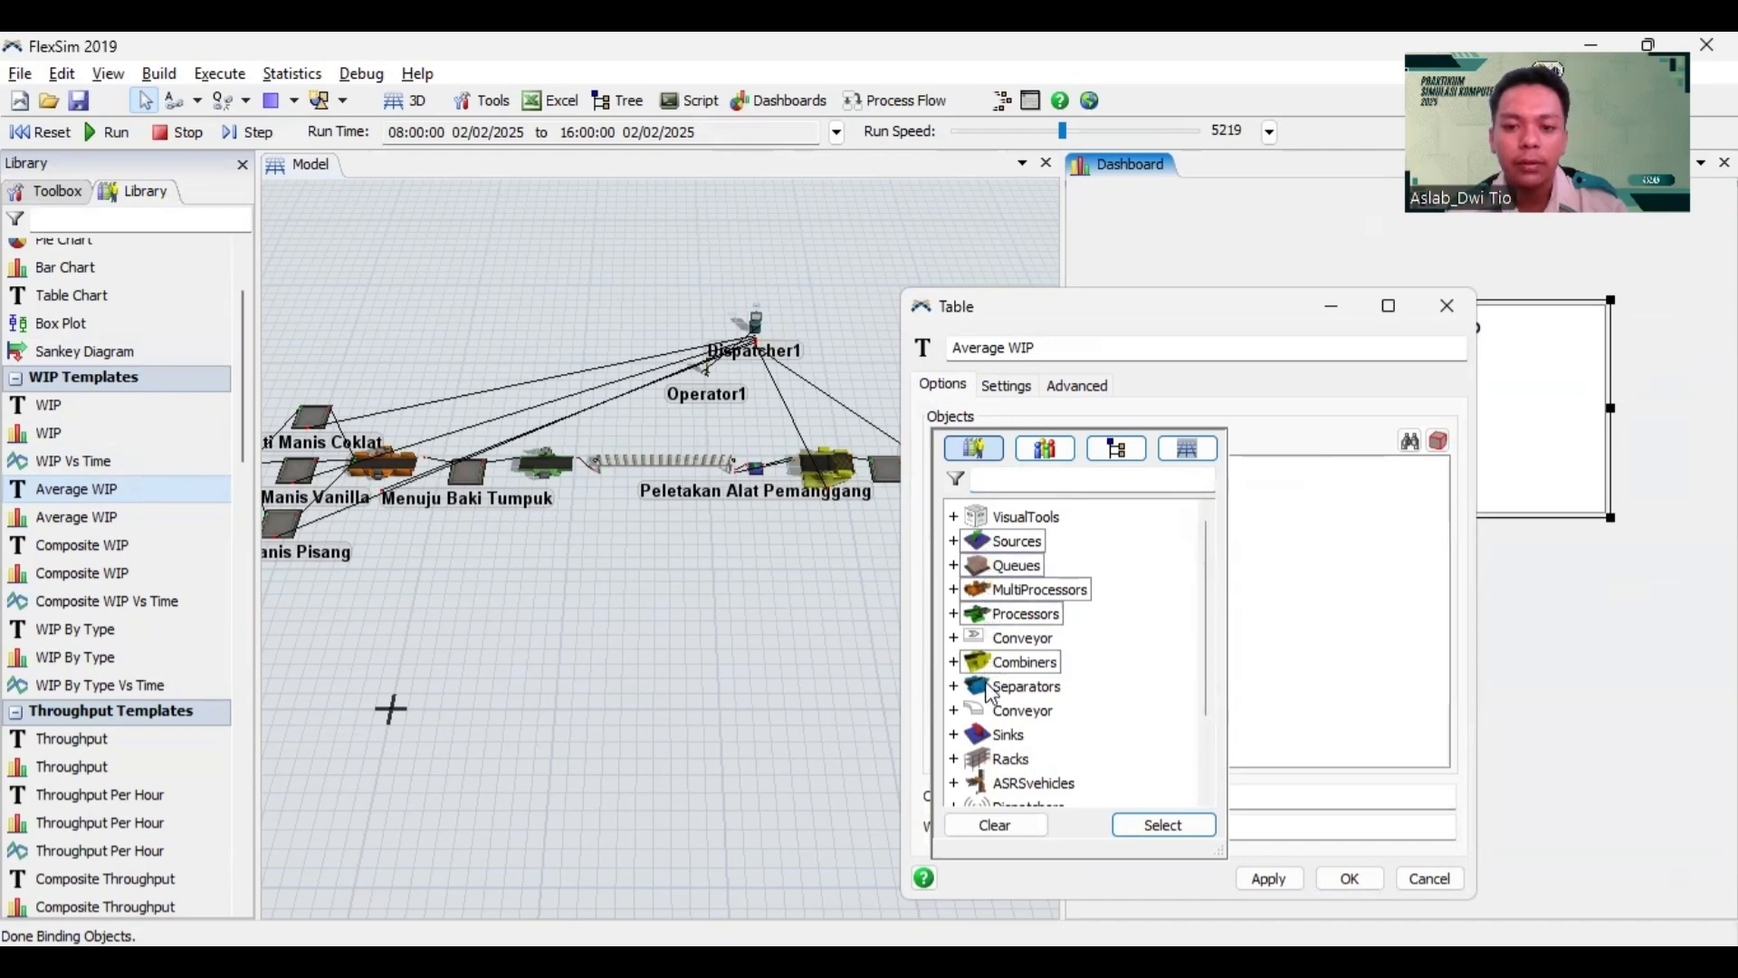
left_click(993, 688, "ctrl")
left_click(991, 736, "ctrl")
left_click(993, 760, "ctrl")
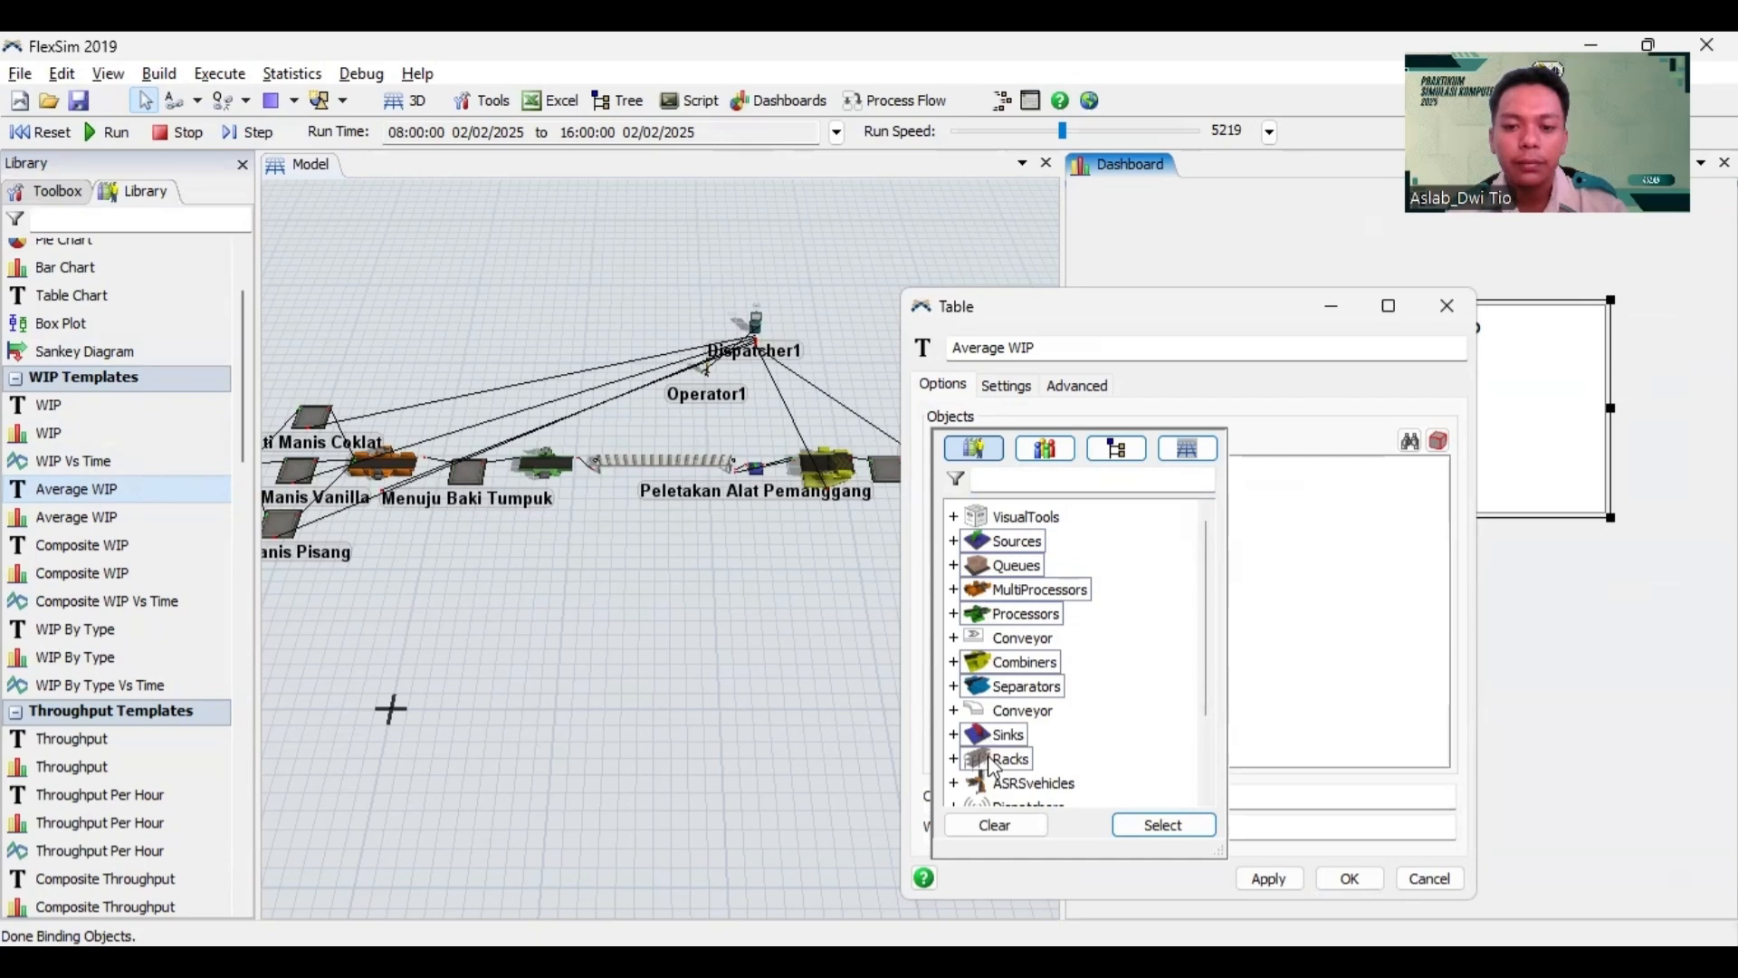
left_click(1155, 825)
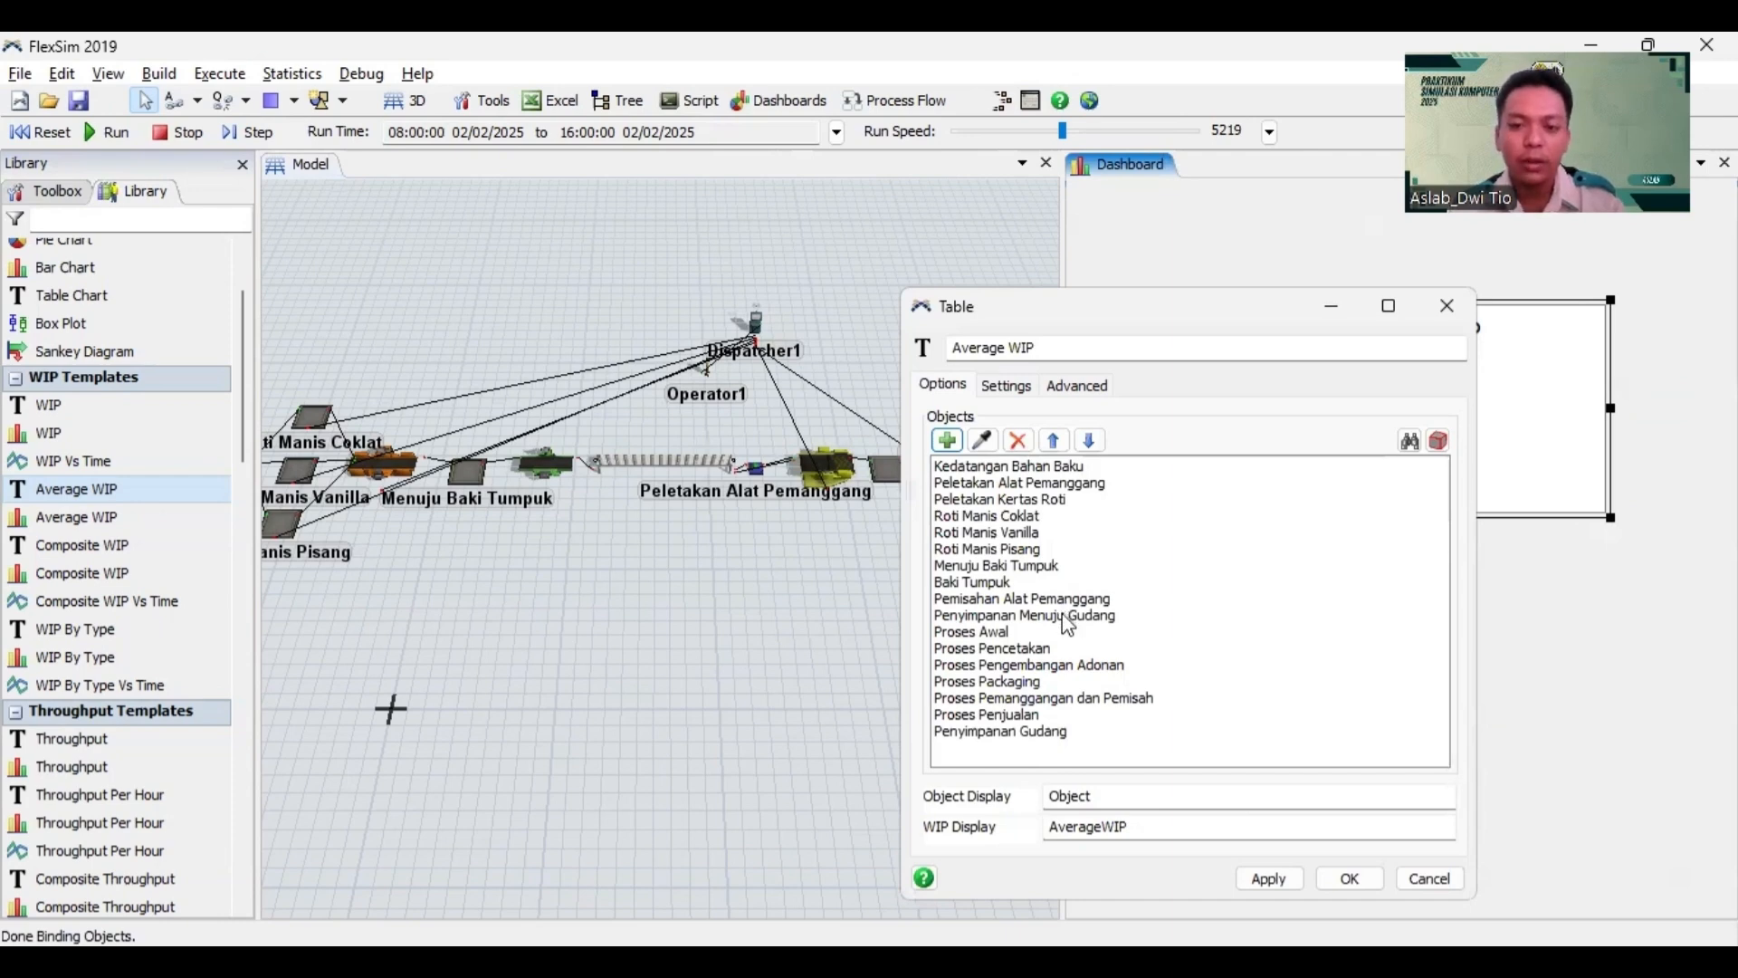
Step: Remove Penyimpanan Gudang, Proses Penjualan, Pemisahan Alat Pemanggang and Peletakan Kertas Roti from the Average WIP objects, and confirm the table
left_click(1055, 733)
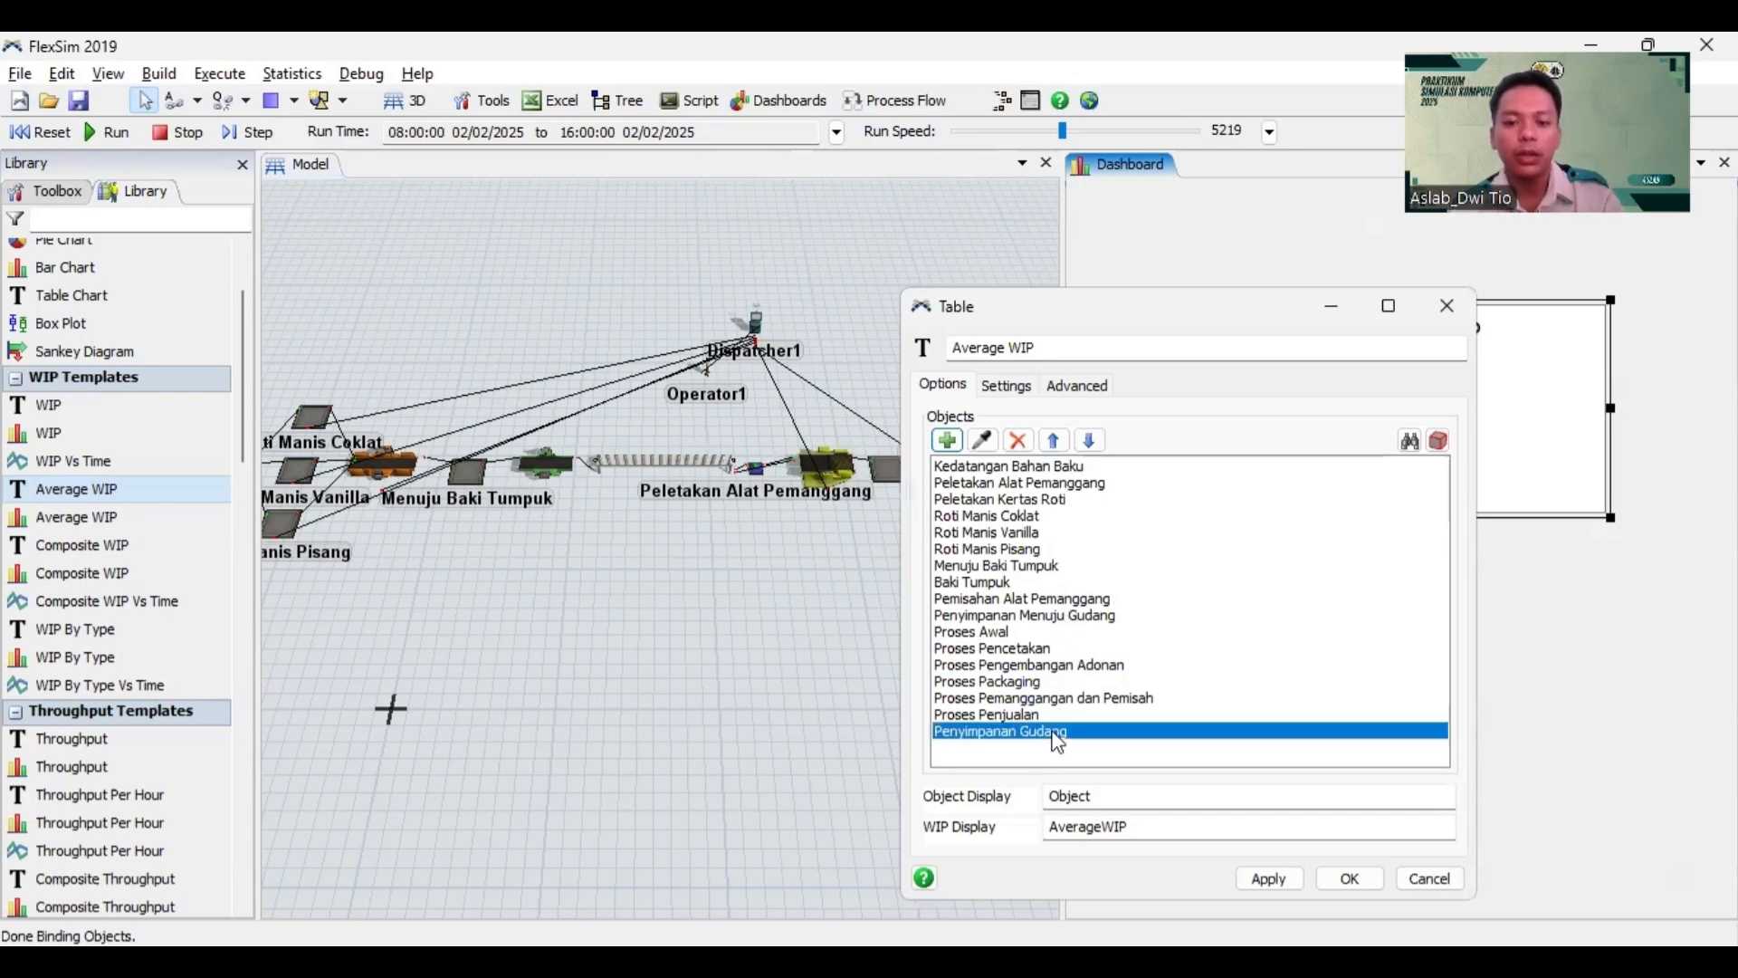
left_click(1016, 441)
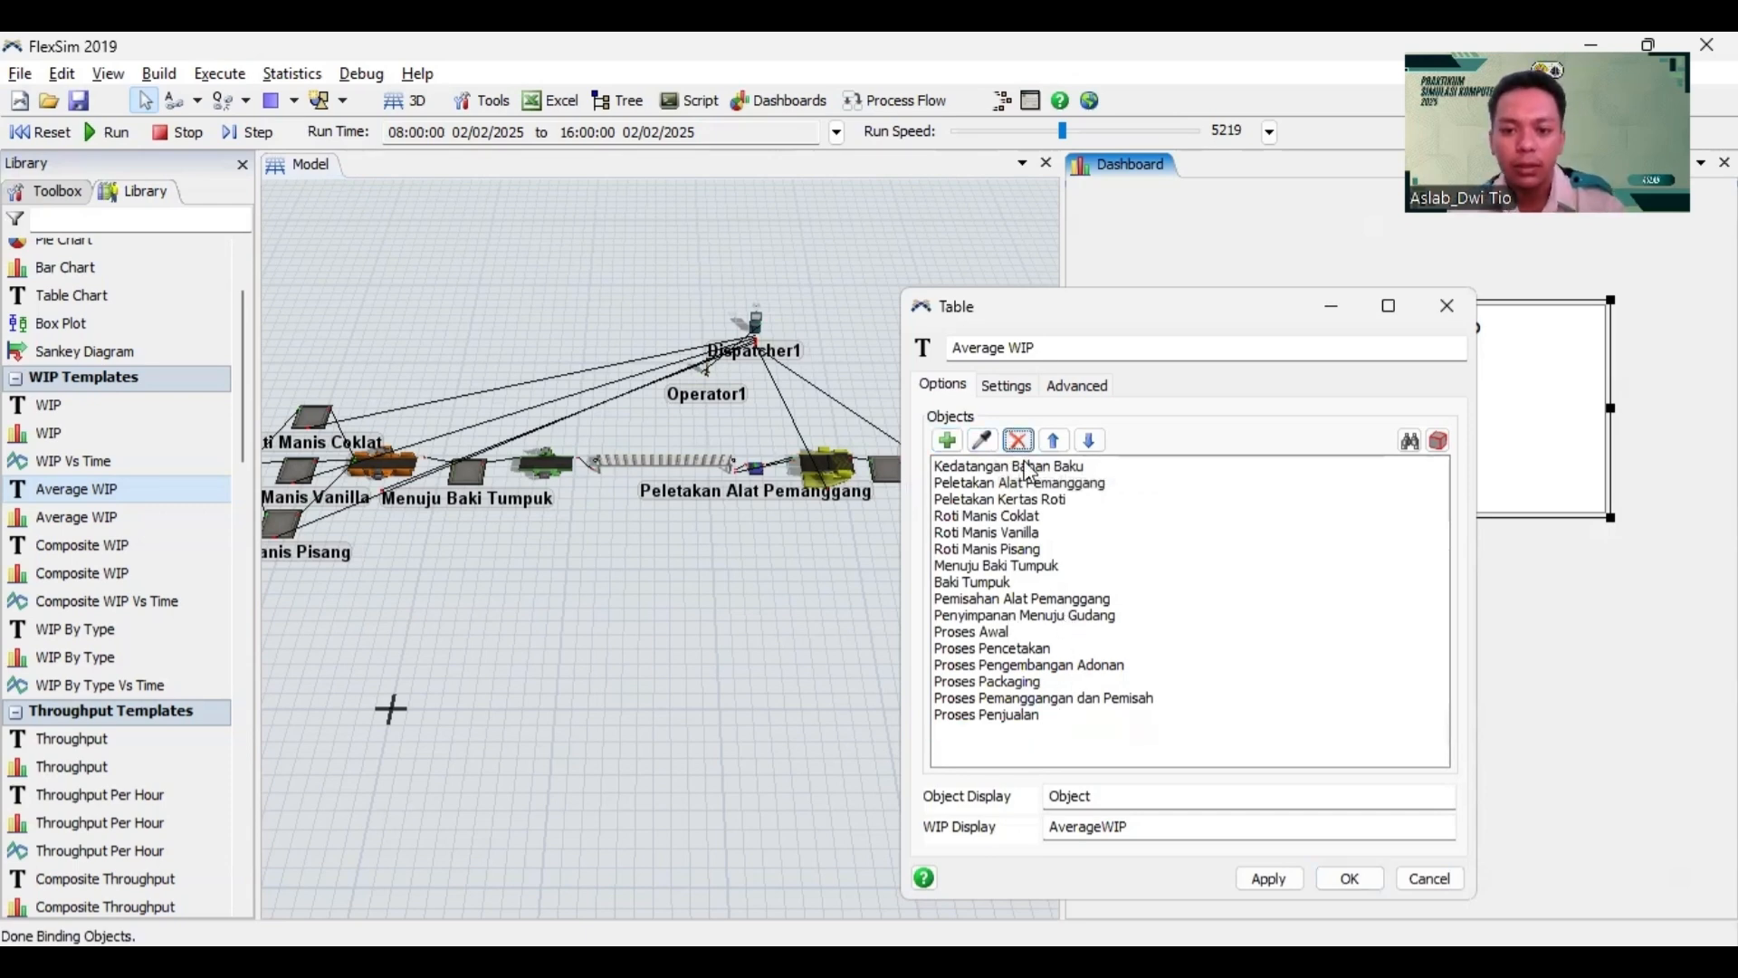
left_click(1041, 715)
left_click(1017, 441)
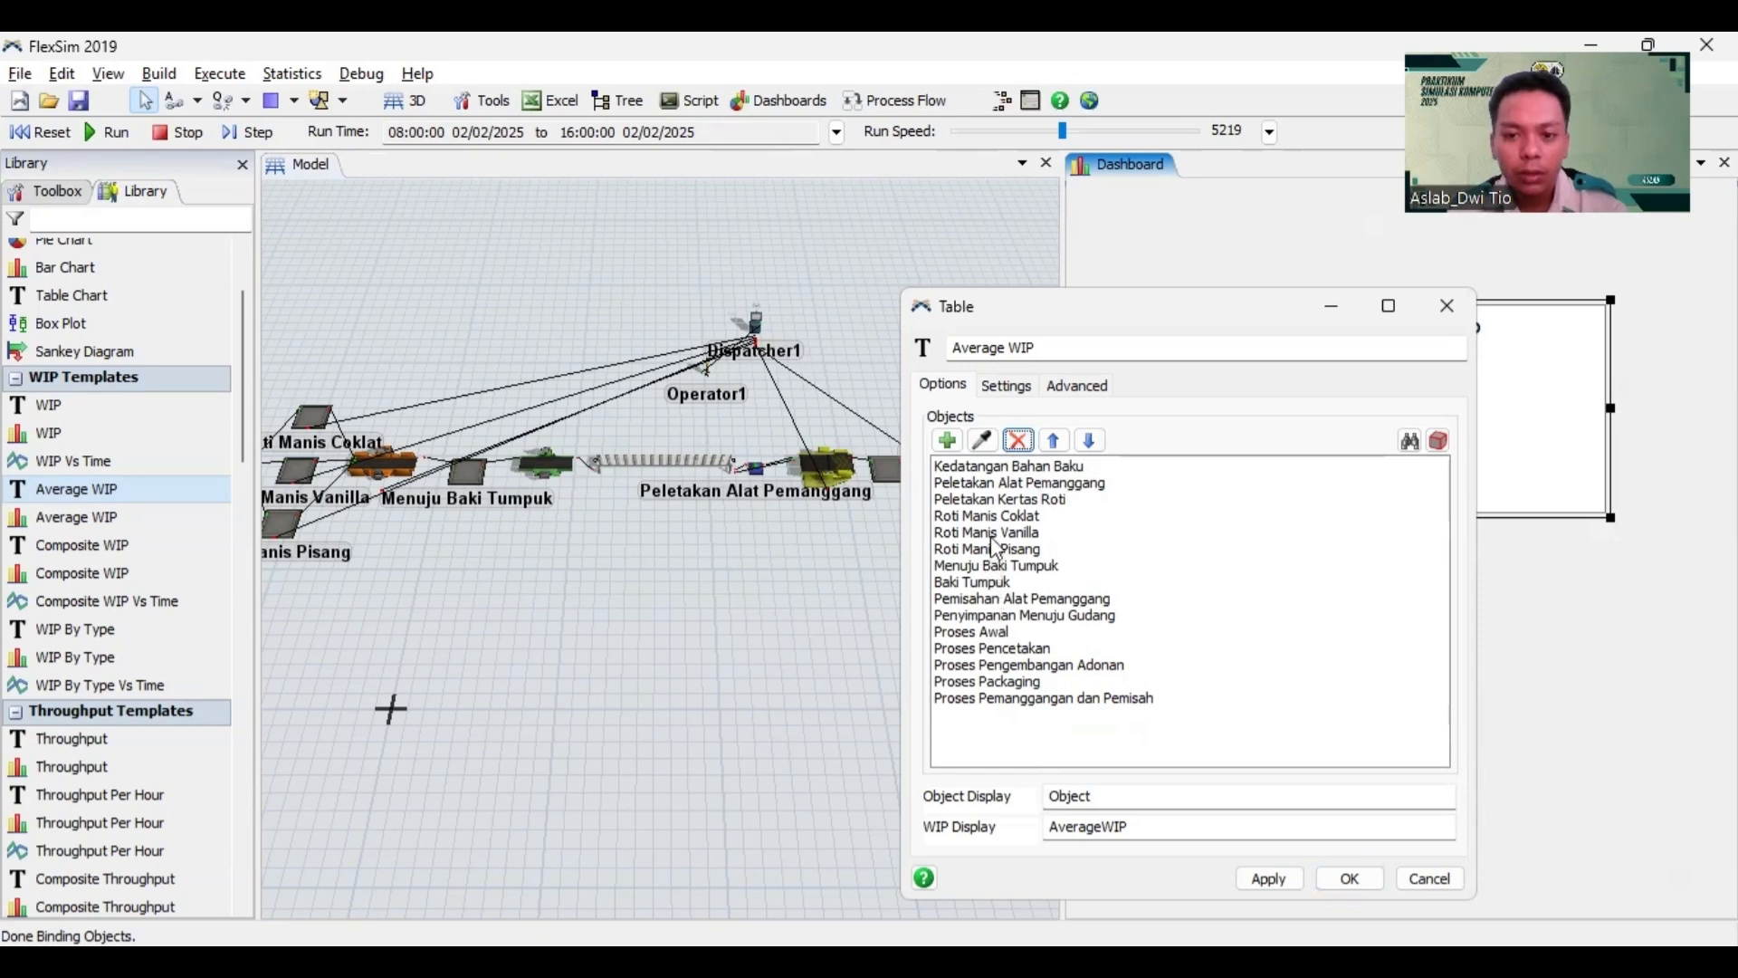
left_click(1028, 601)
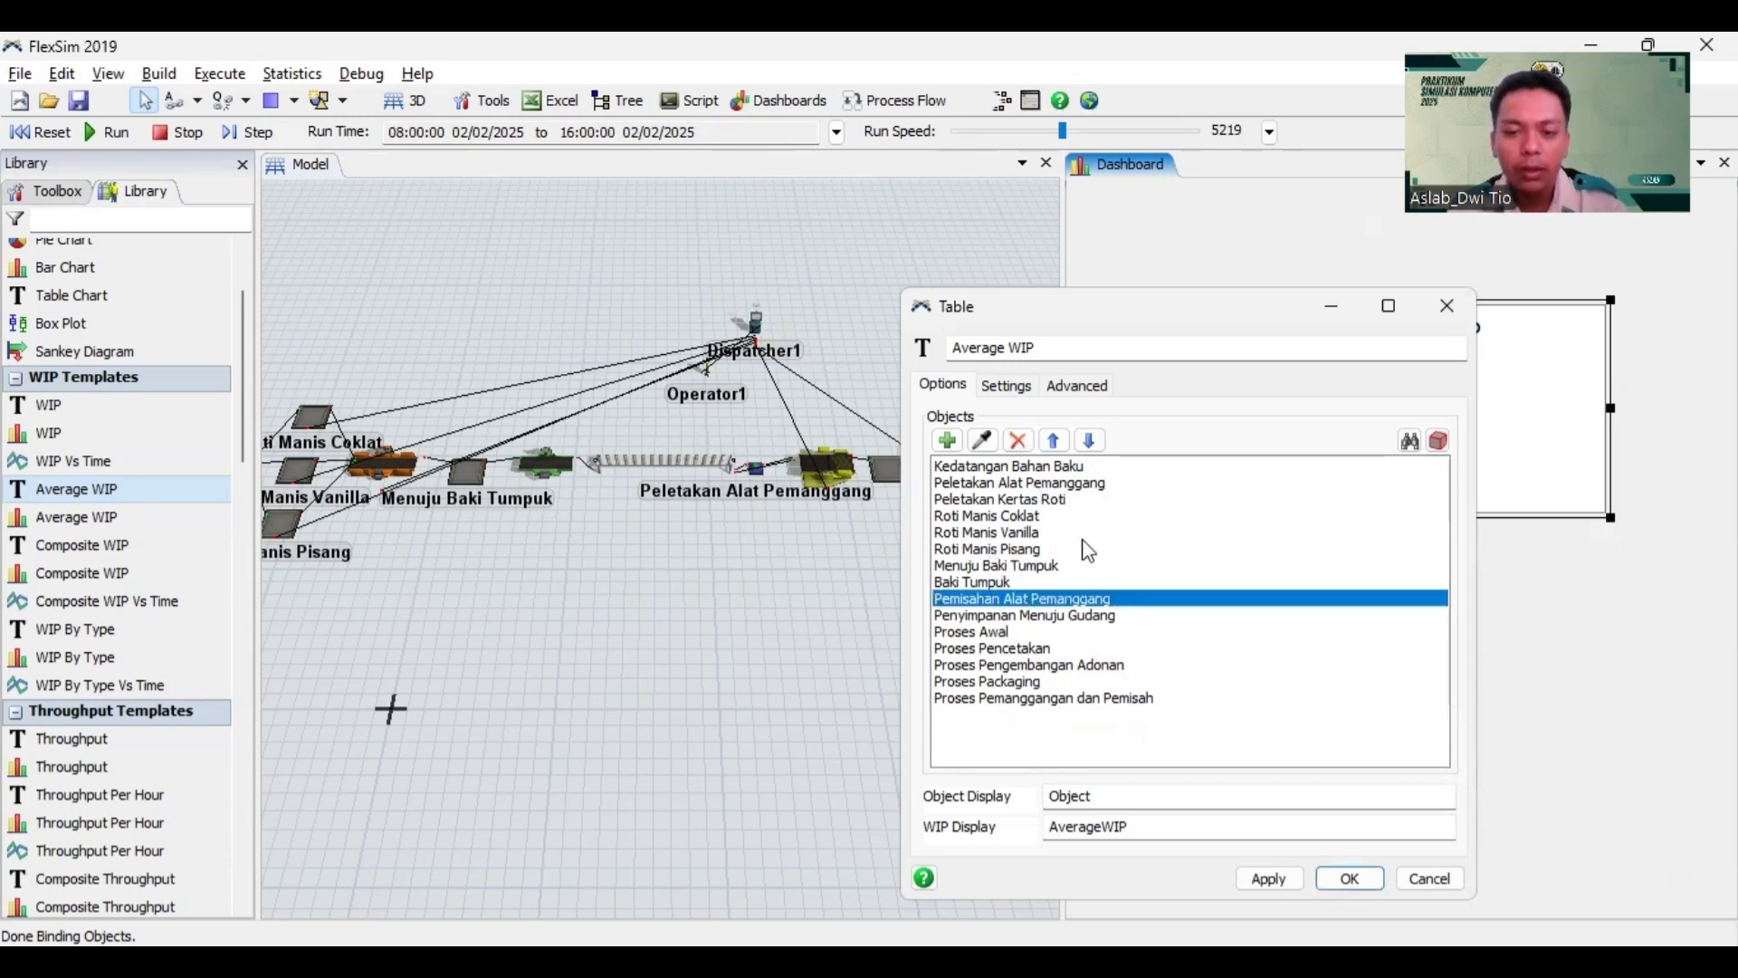
left_click(1019, 441)
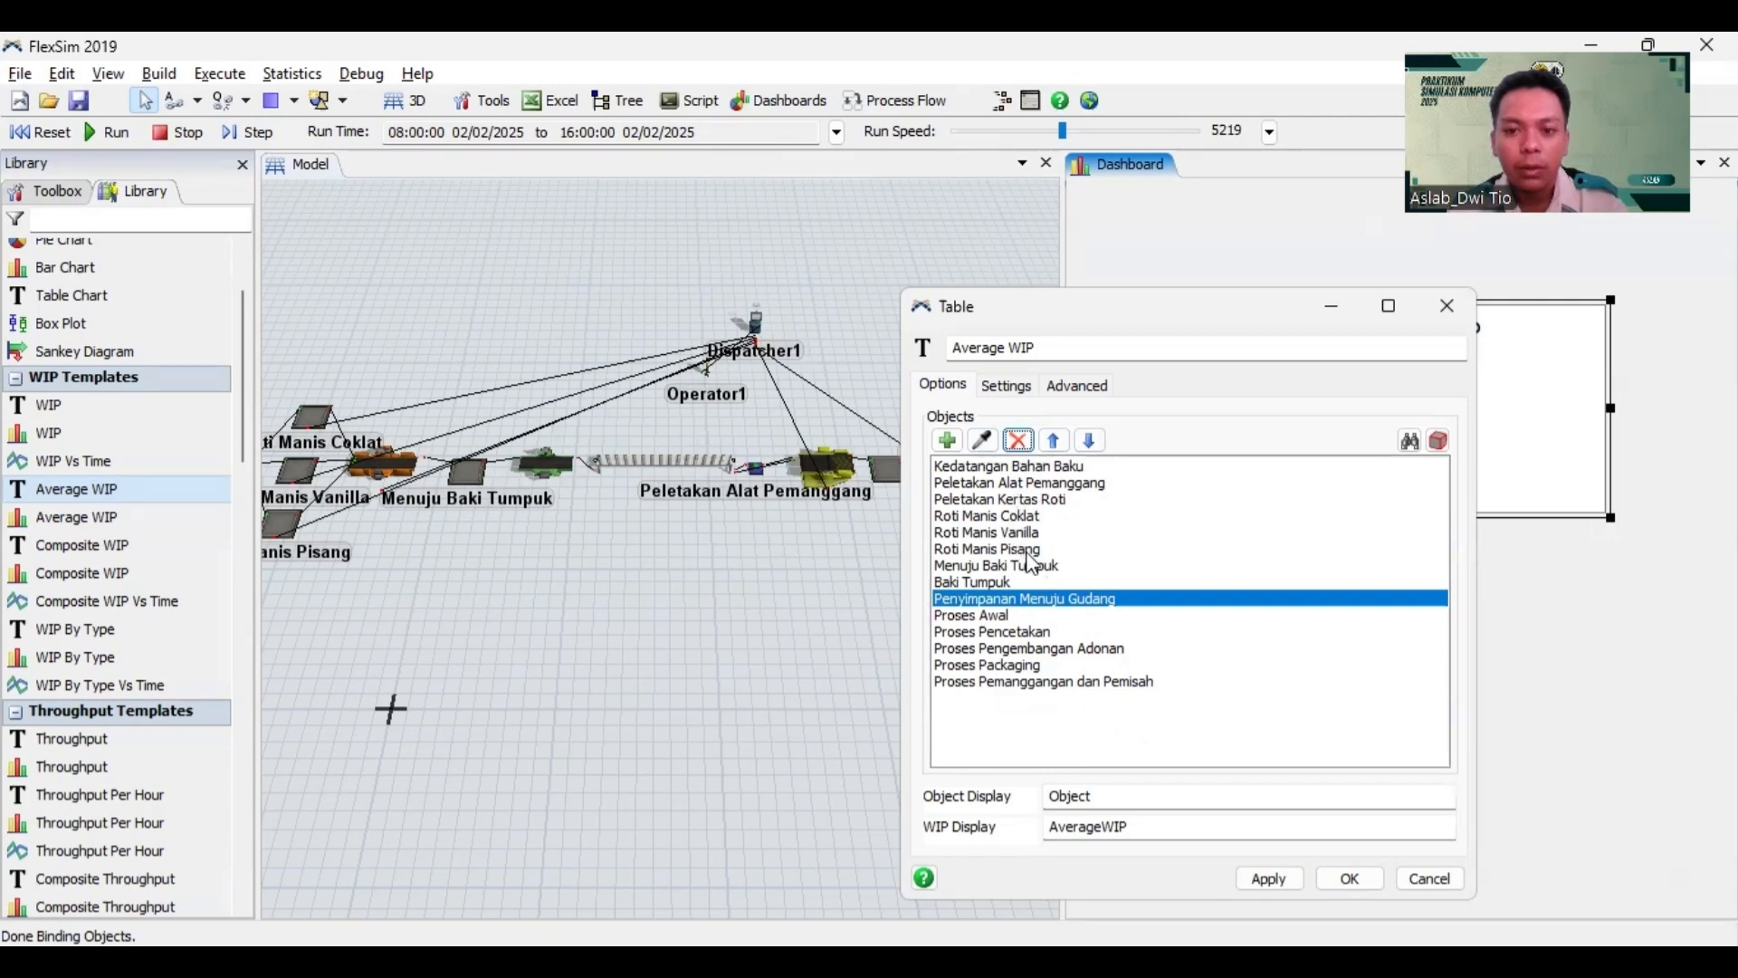
left_click(1032, 500)
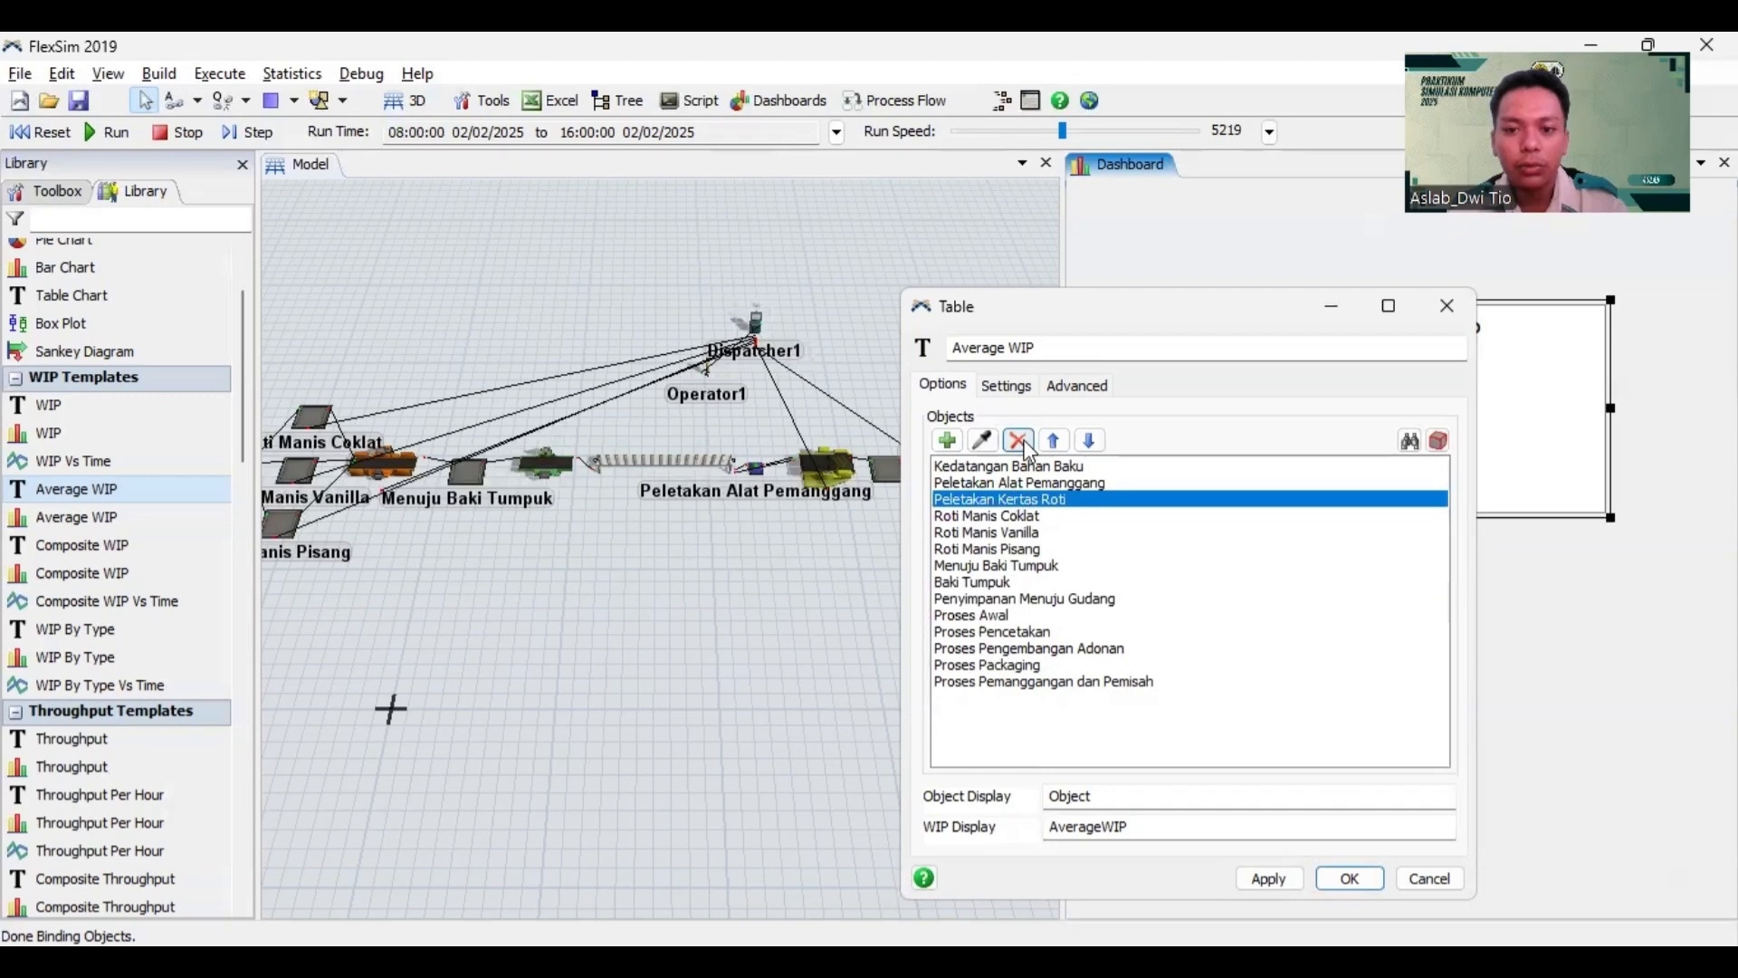
left_click(1017, 440)
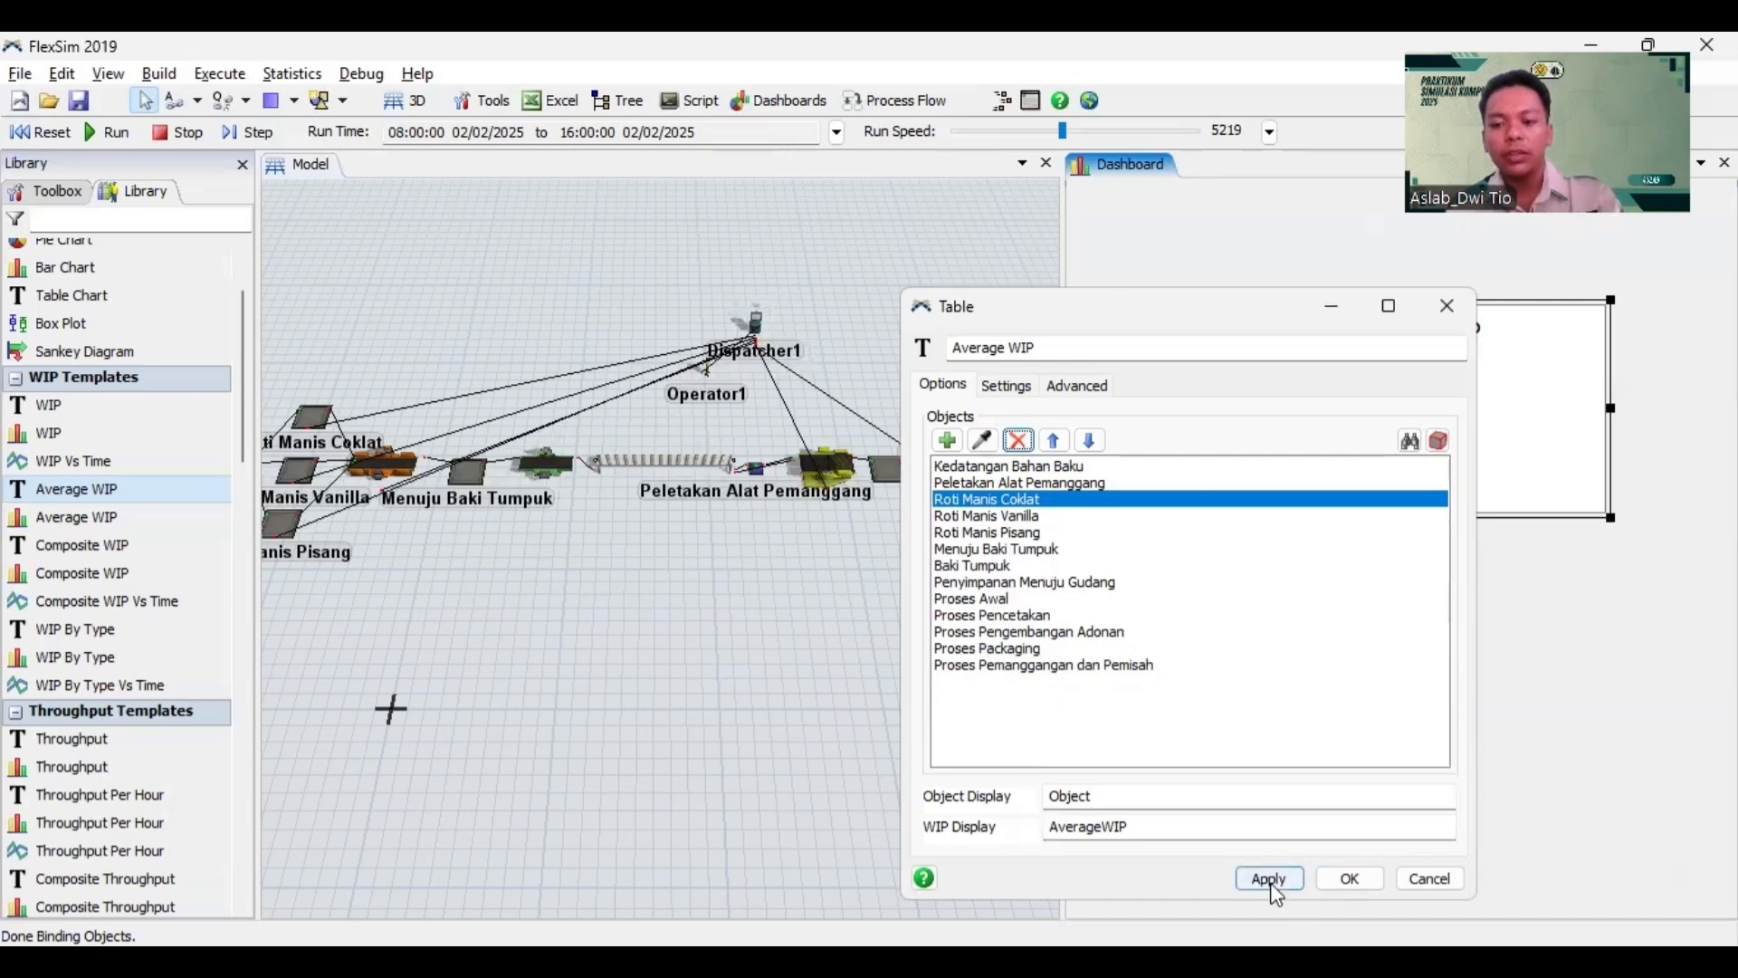
left_click(1334, 876)
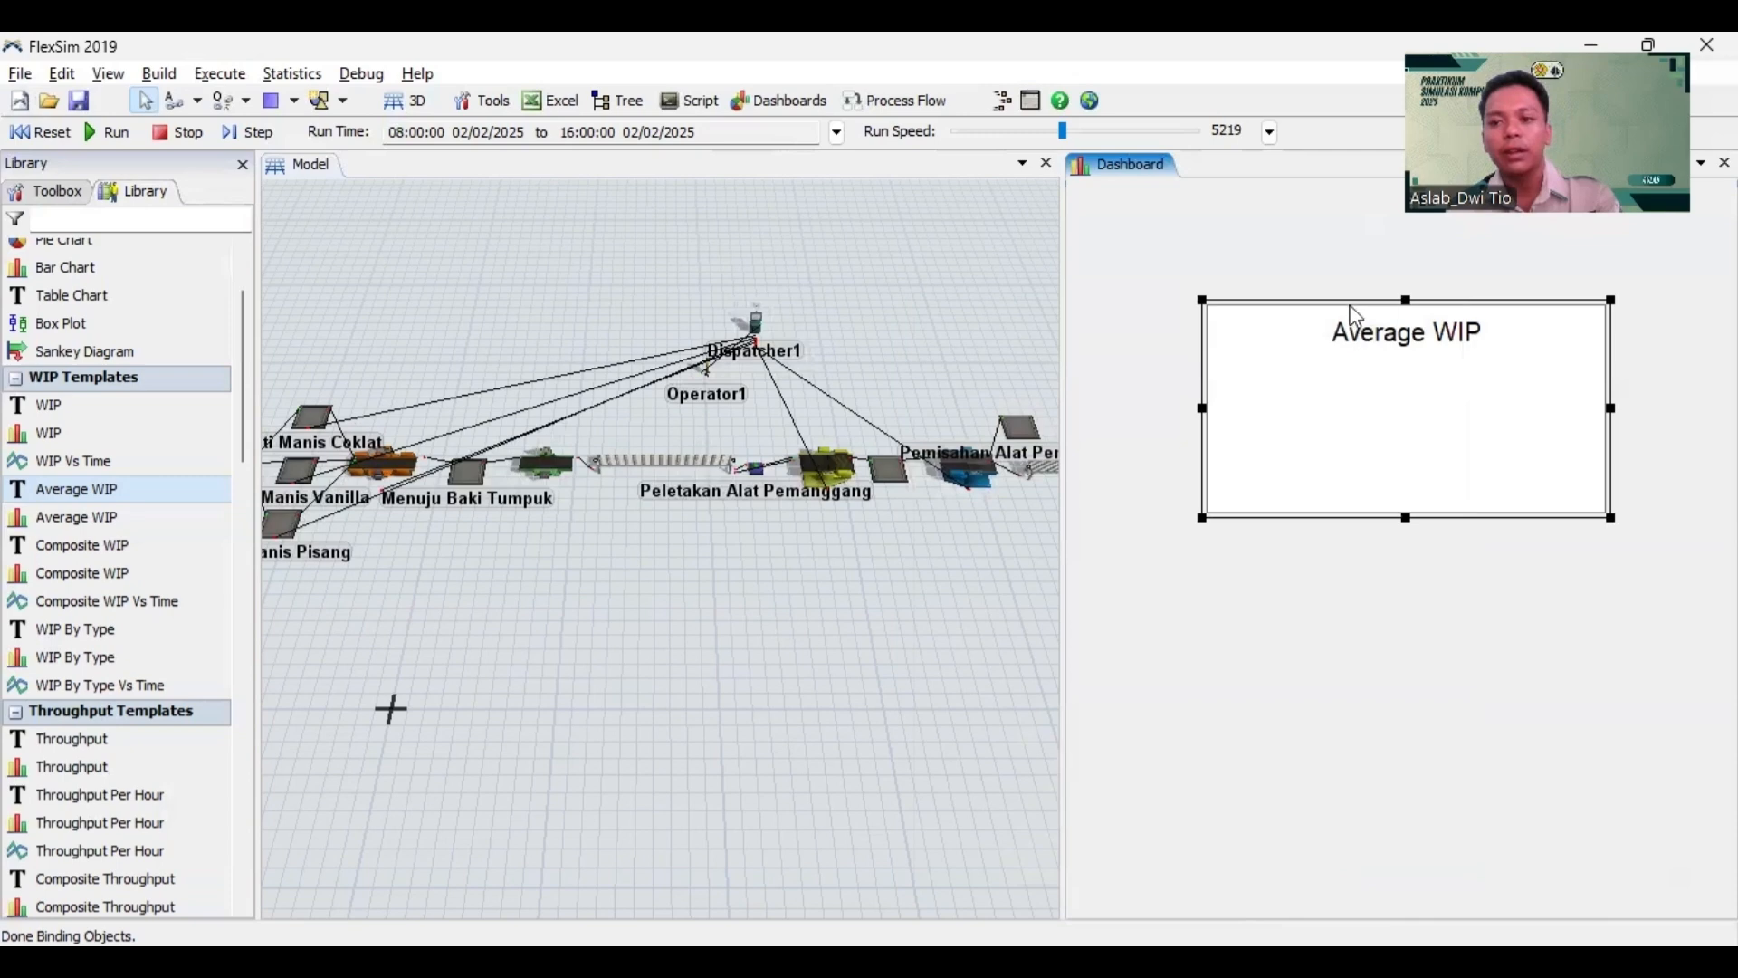
Step: Move the Average WIP table to the dashboard's upper-left corner, enlarge it to nearly the dashboard's width, and deselect it
left_click_drag(1348, 303, 1252, 214)
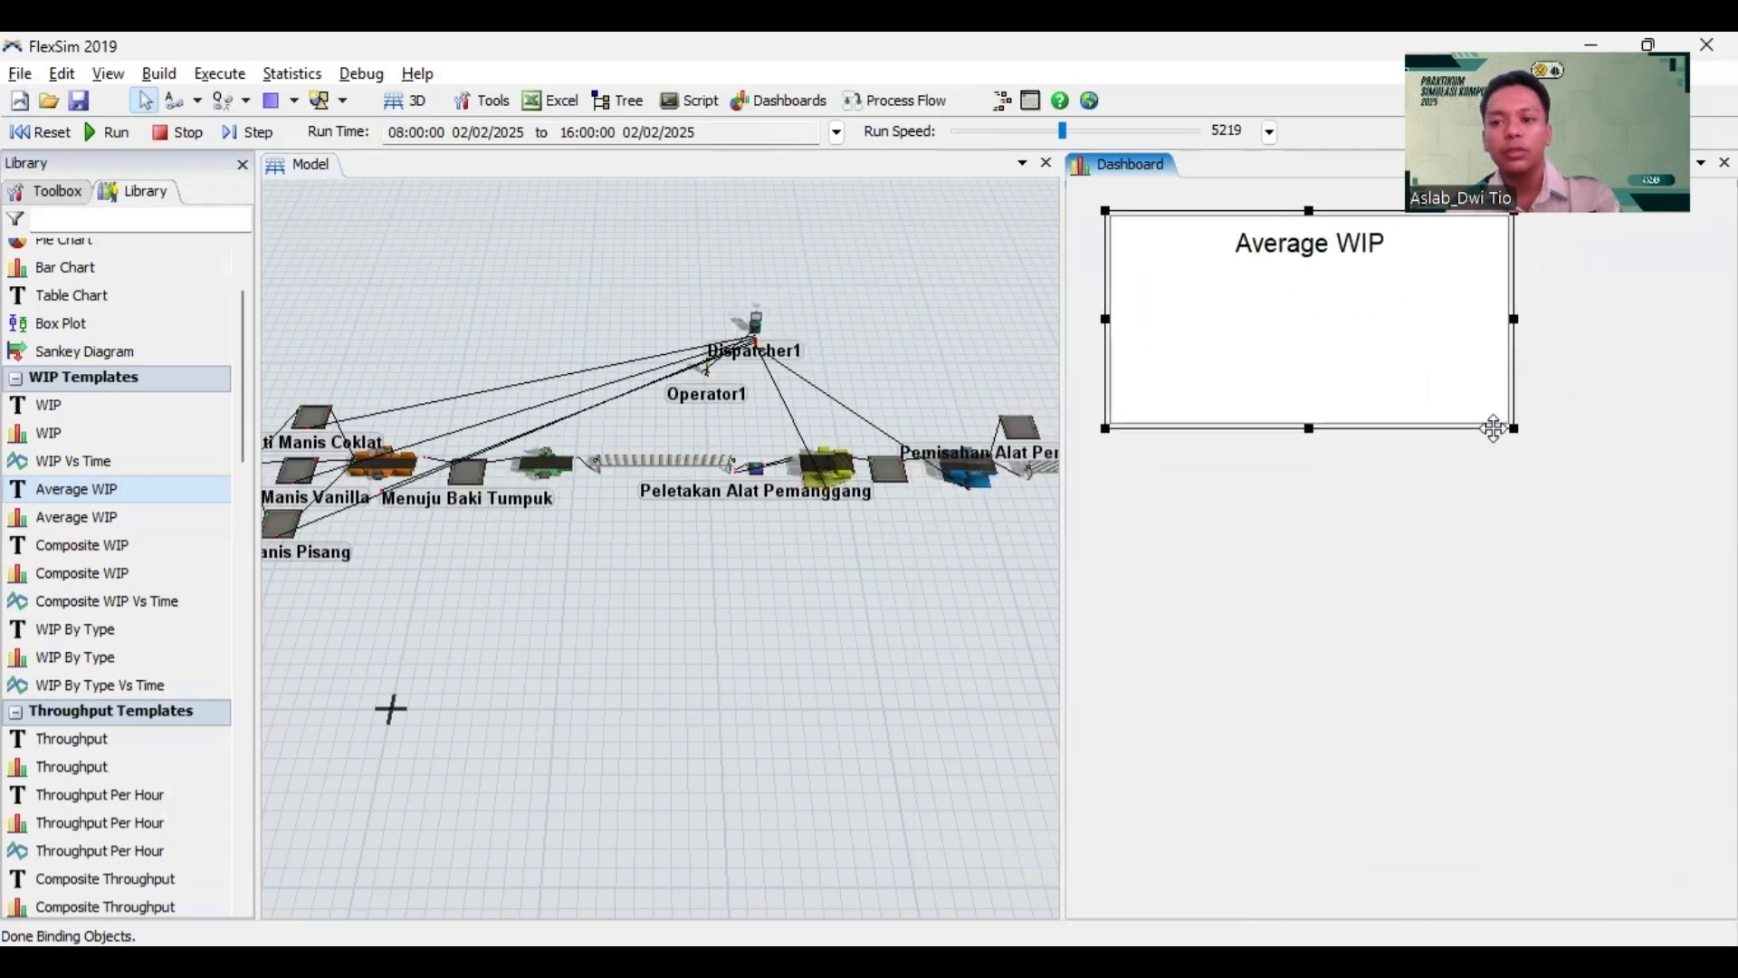
left_click_drag(1513, 425, 1669, 537)
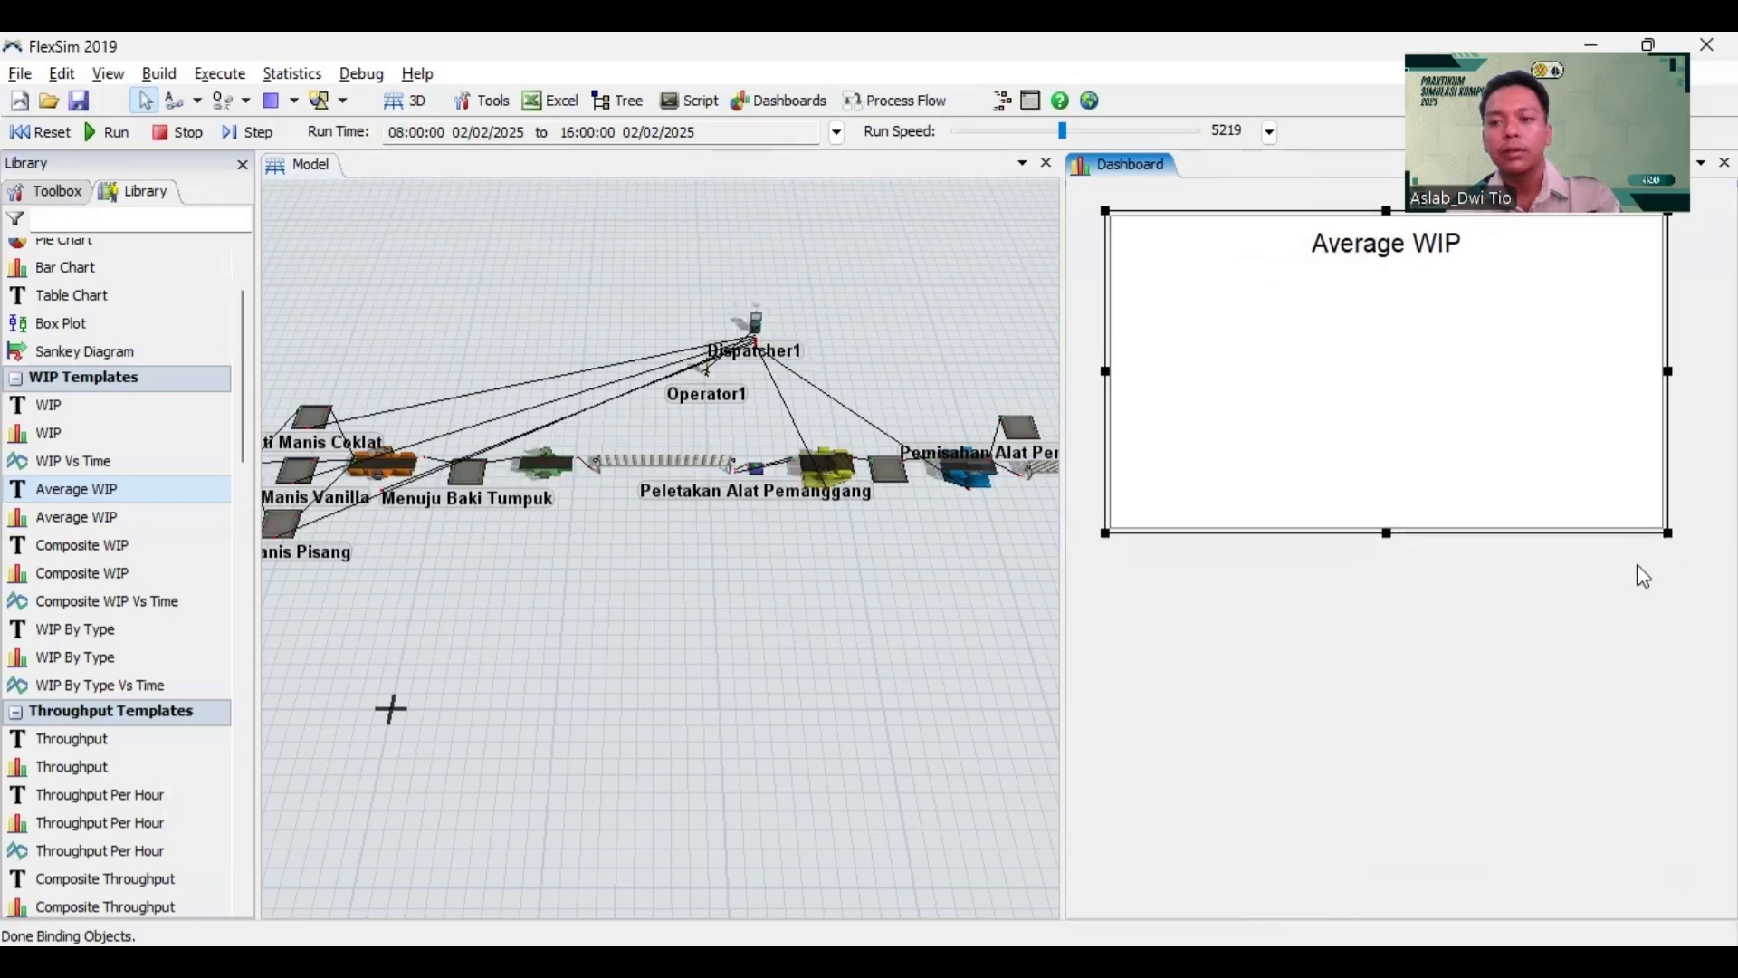
left_click(1485, 628)
Step: Place a State Bar chart on the dashboard below the Average WIP table
scroll(97, 403, "down", 2)
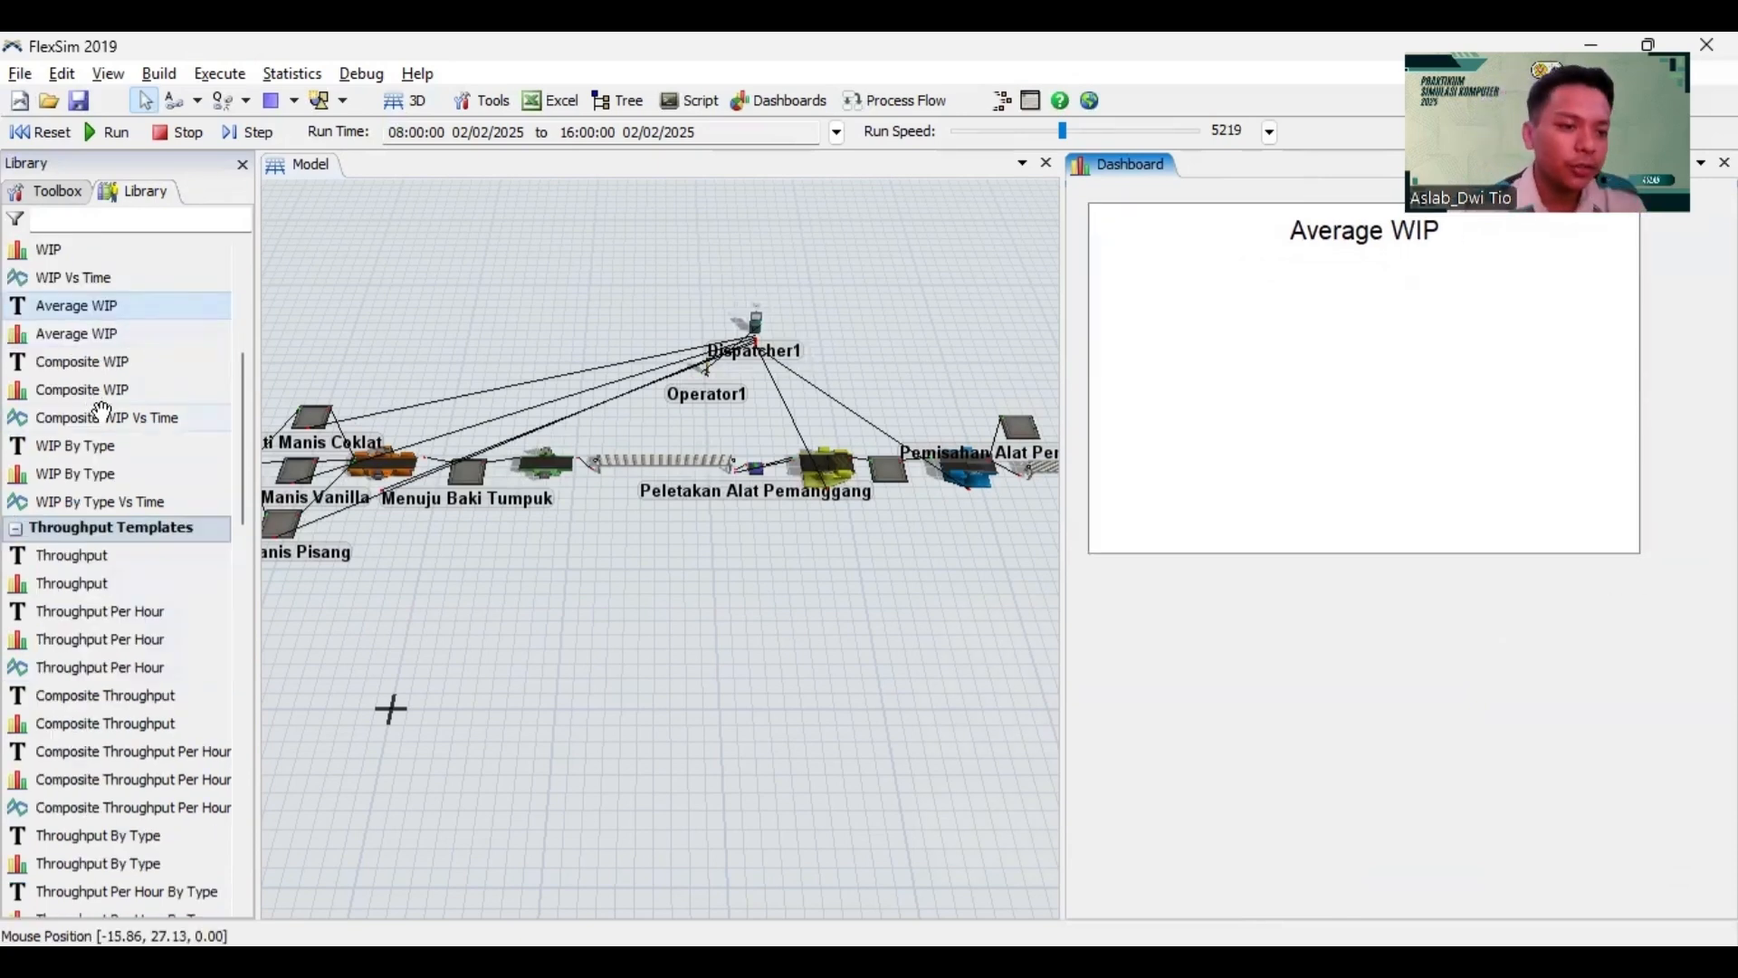
scroll(95, 408, "down", 2)
scroll(82, 454, "down", 1)
scroll(82, 454, "down", 6)
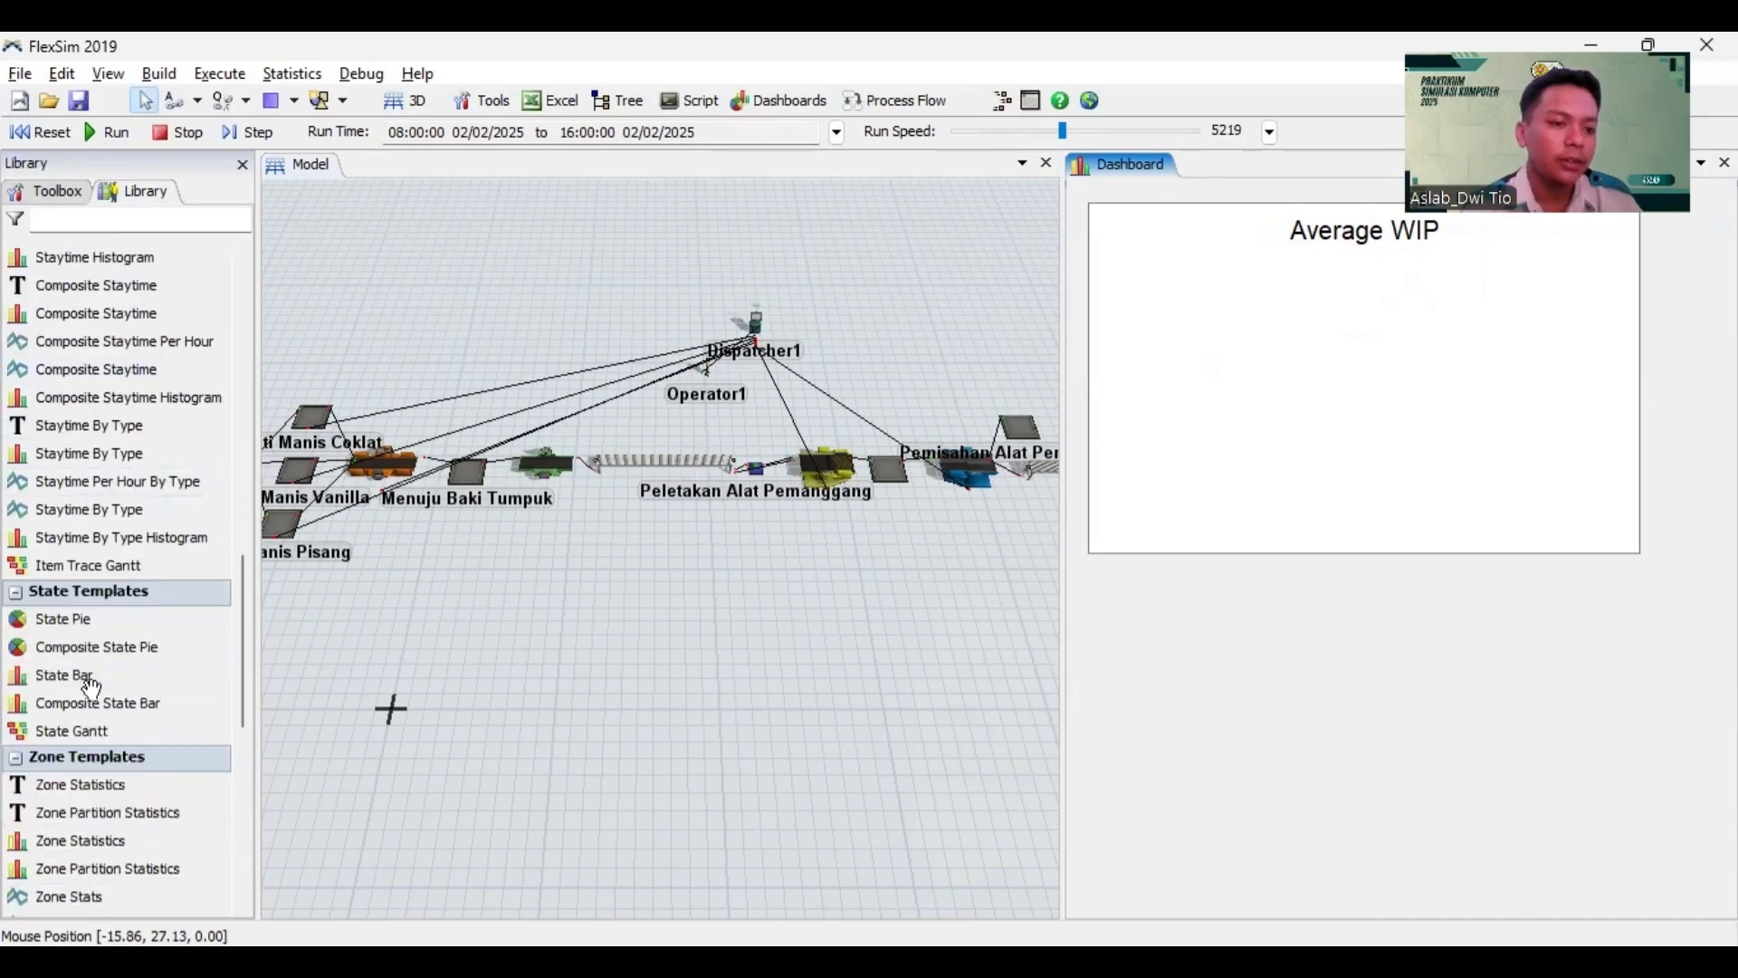
left_click_drag(71, 680, 1214, 648)
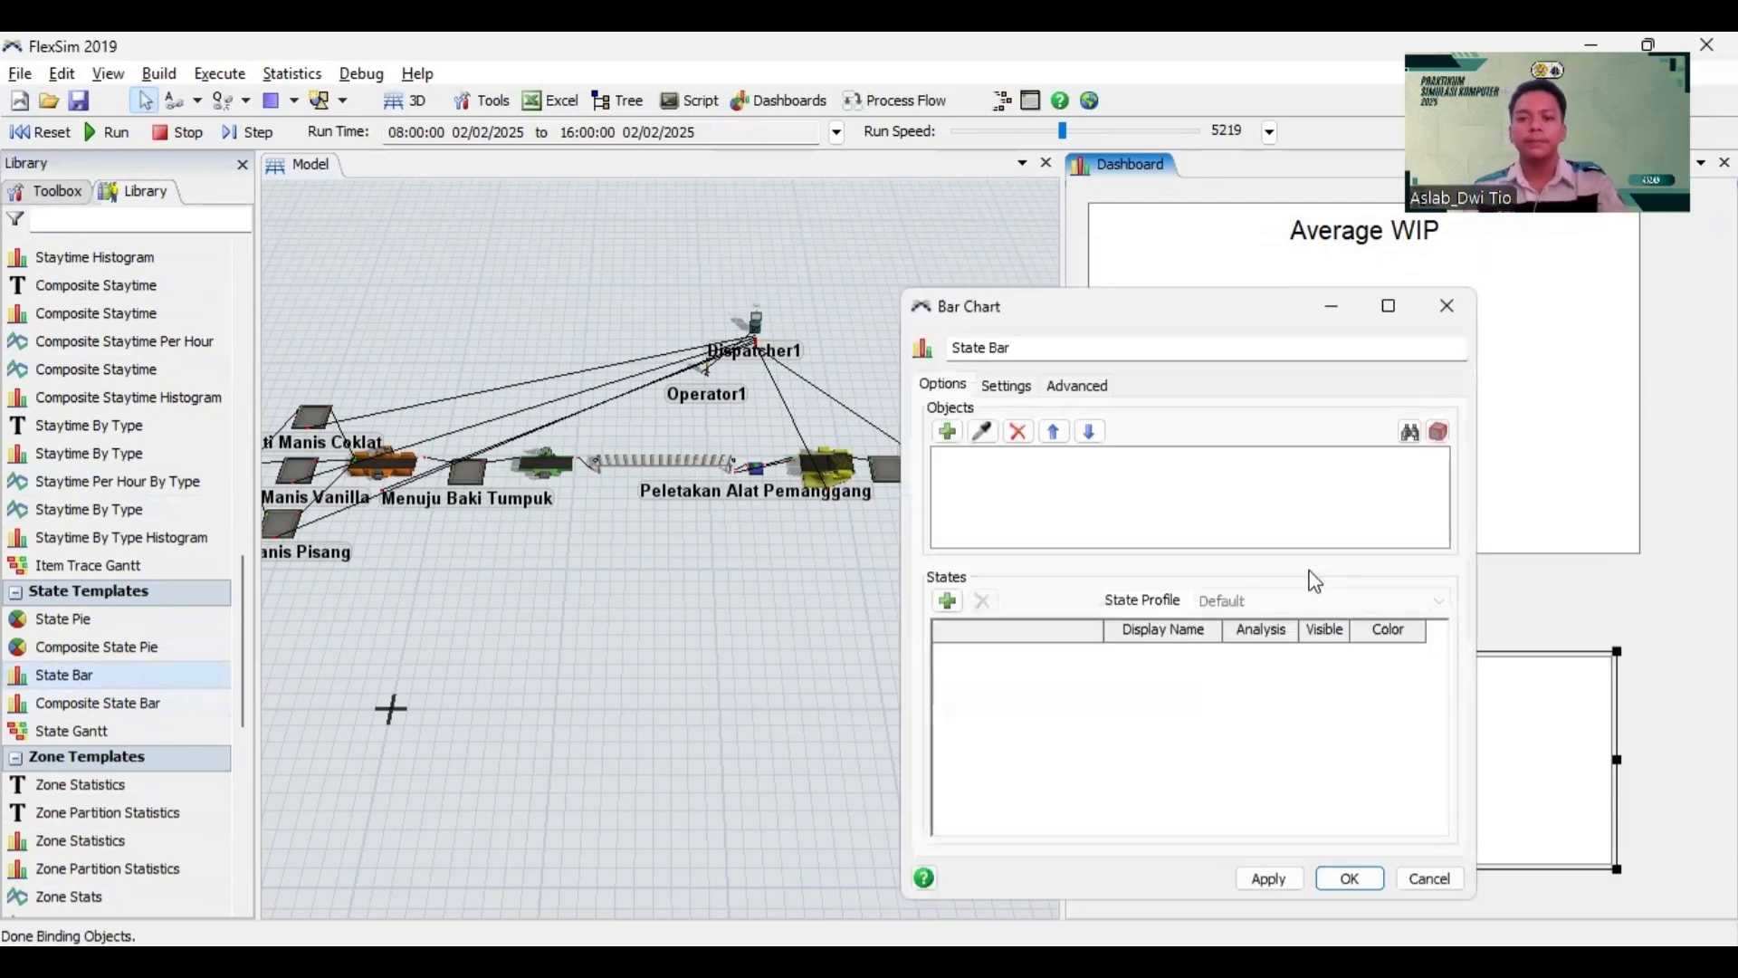
Step: Add all sources, queues, multiprocessors, processors, combiners, separators, sinks and racks as objects of the State Bar chart
left_click(948, 432)
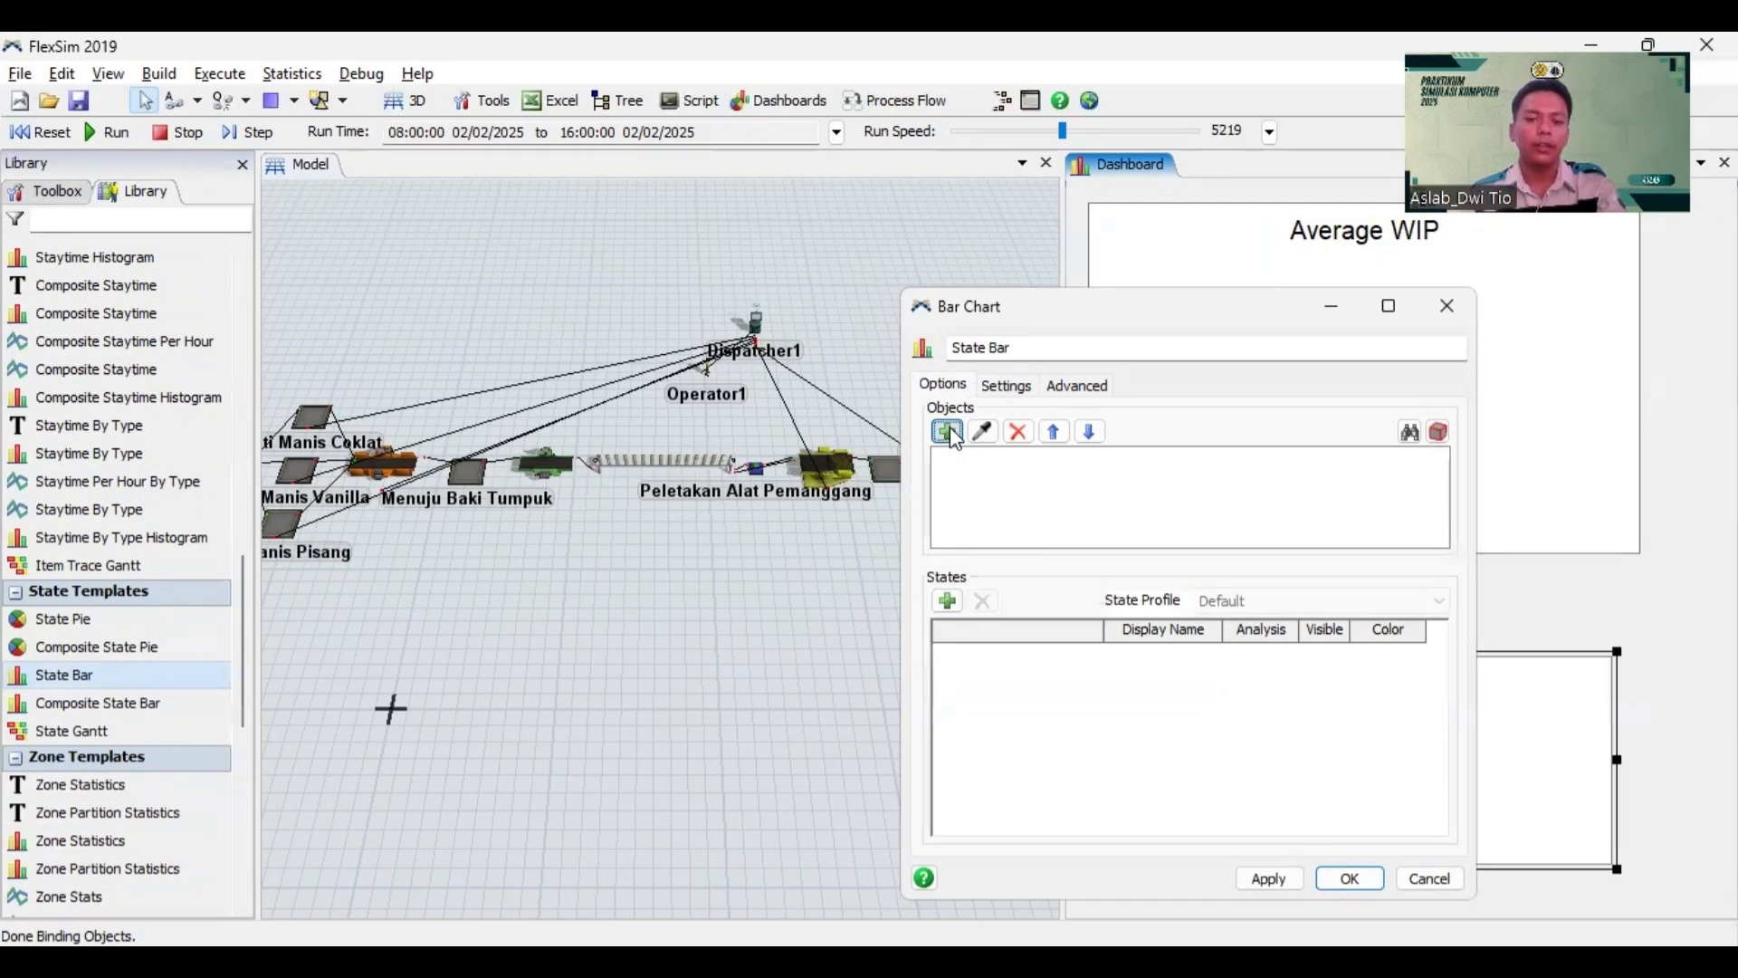
left_click(1040, 461)
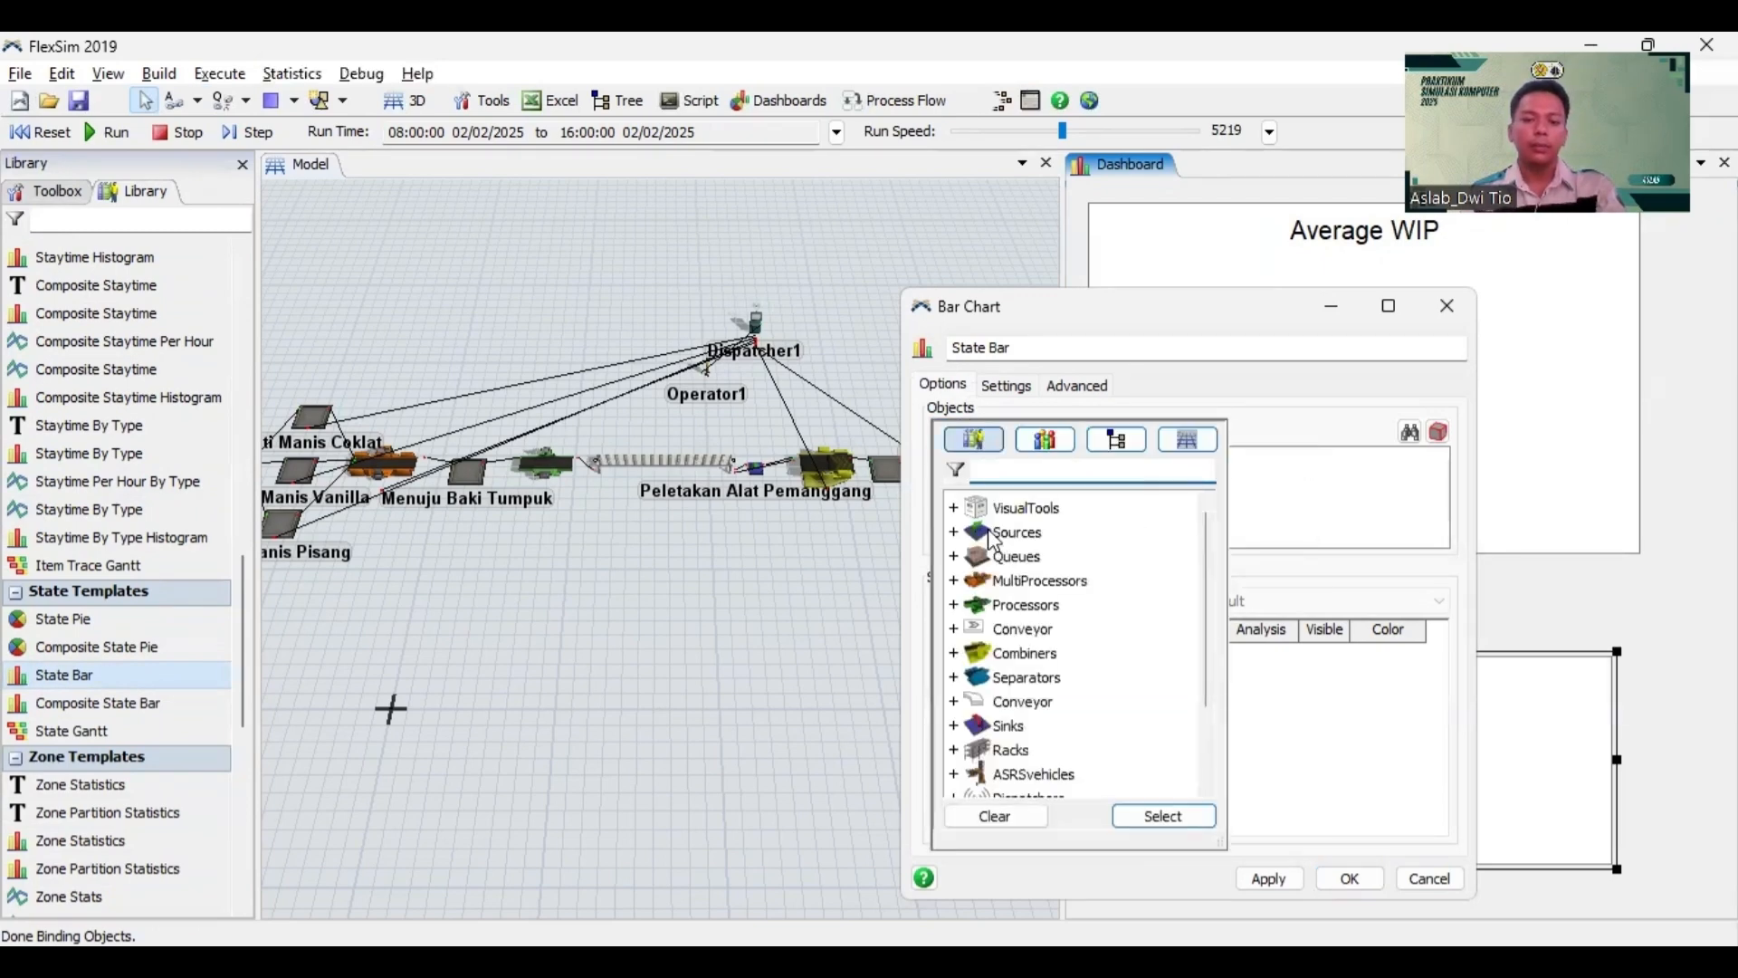
left_click(1005, 532)
left_click(1005, 556, "ctrl")
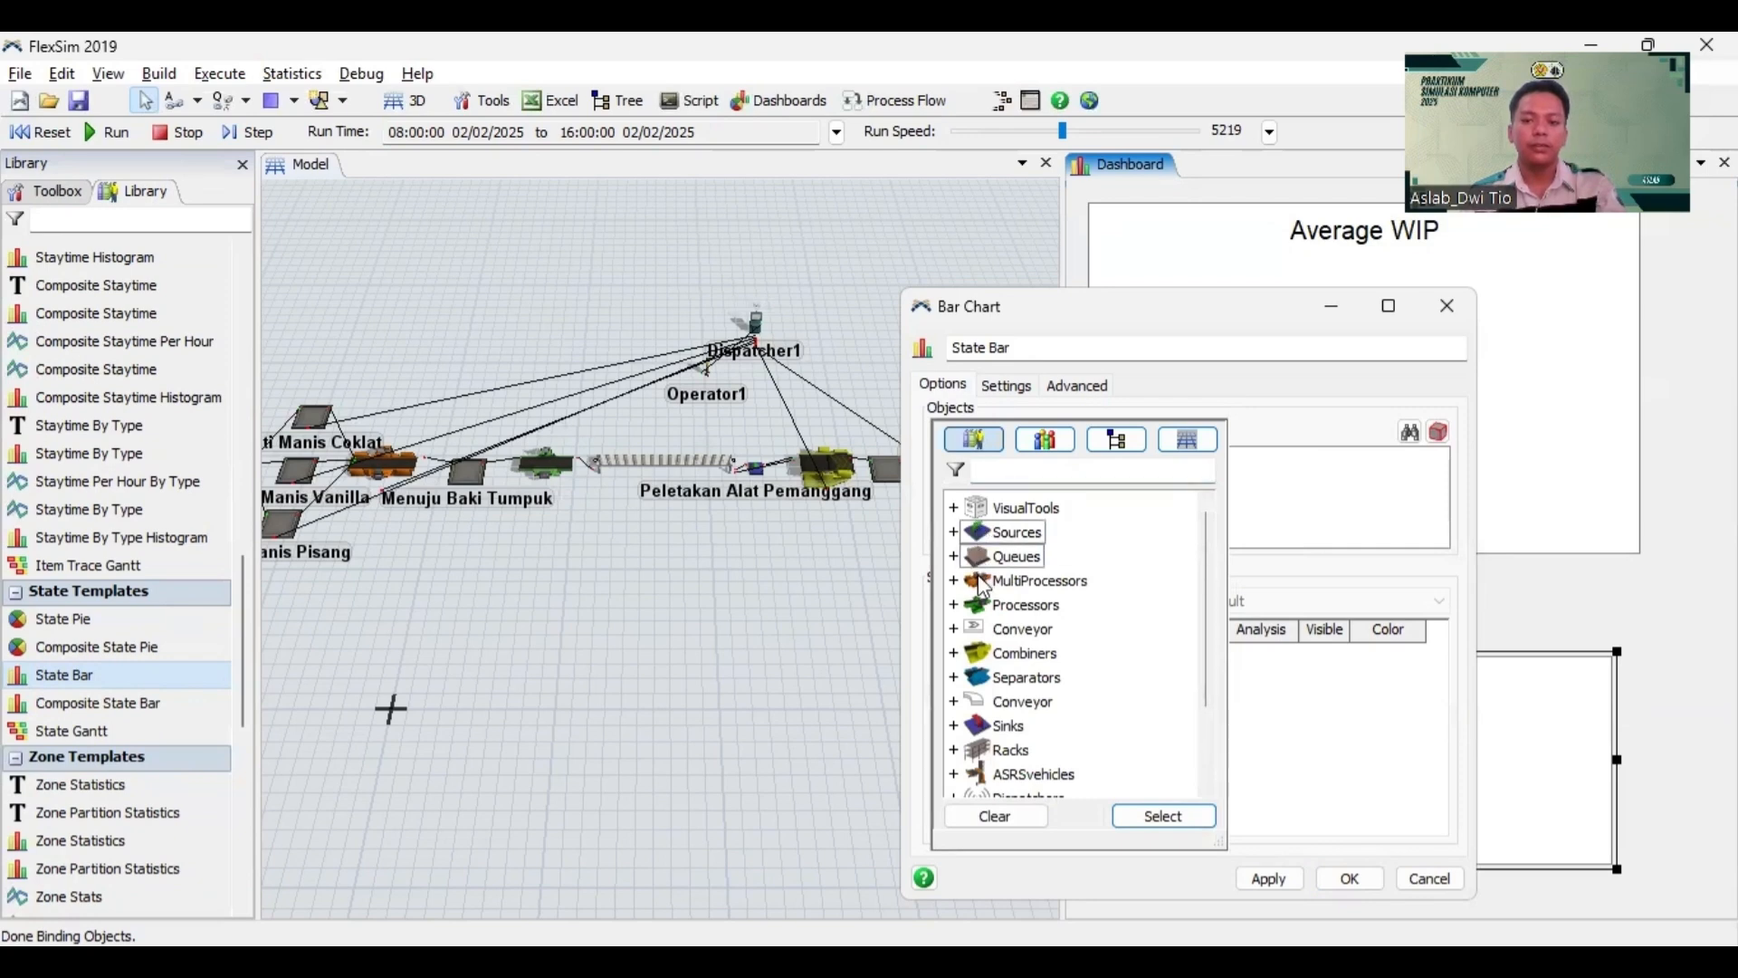
left_click(983, 581, "ctrl")
left_click(995, 604, "ctrl")
left_click(993, 652, "ctrl")
left_click(989, 678, "ctrl")
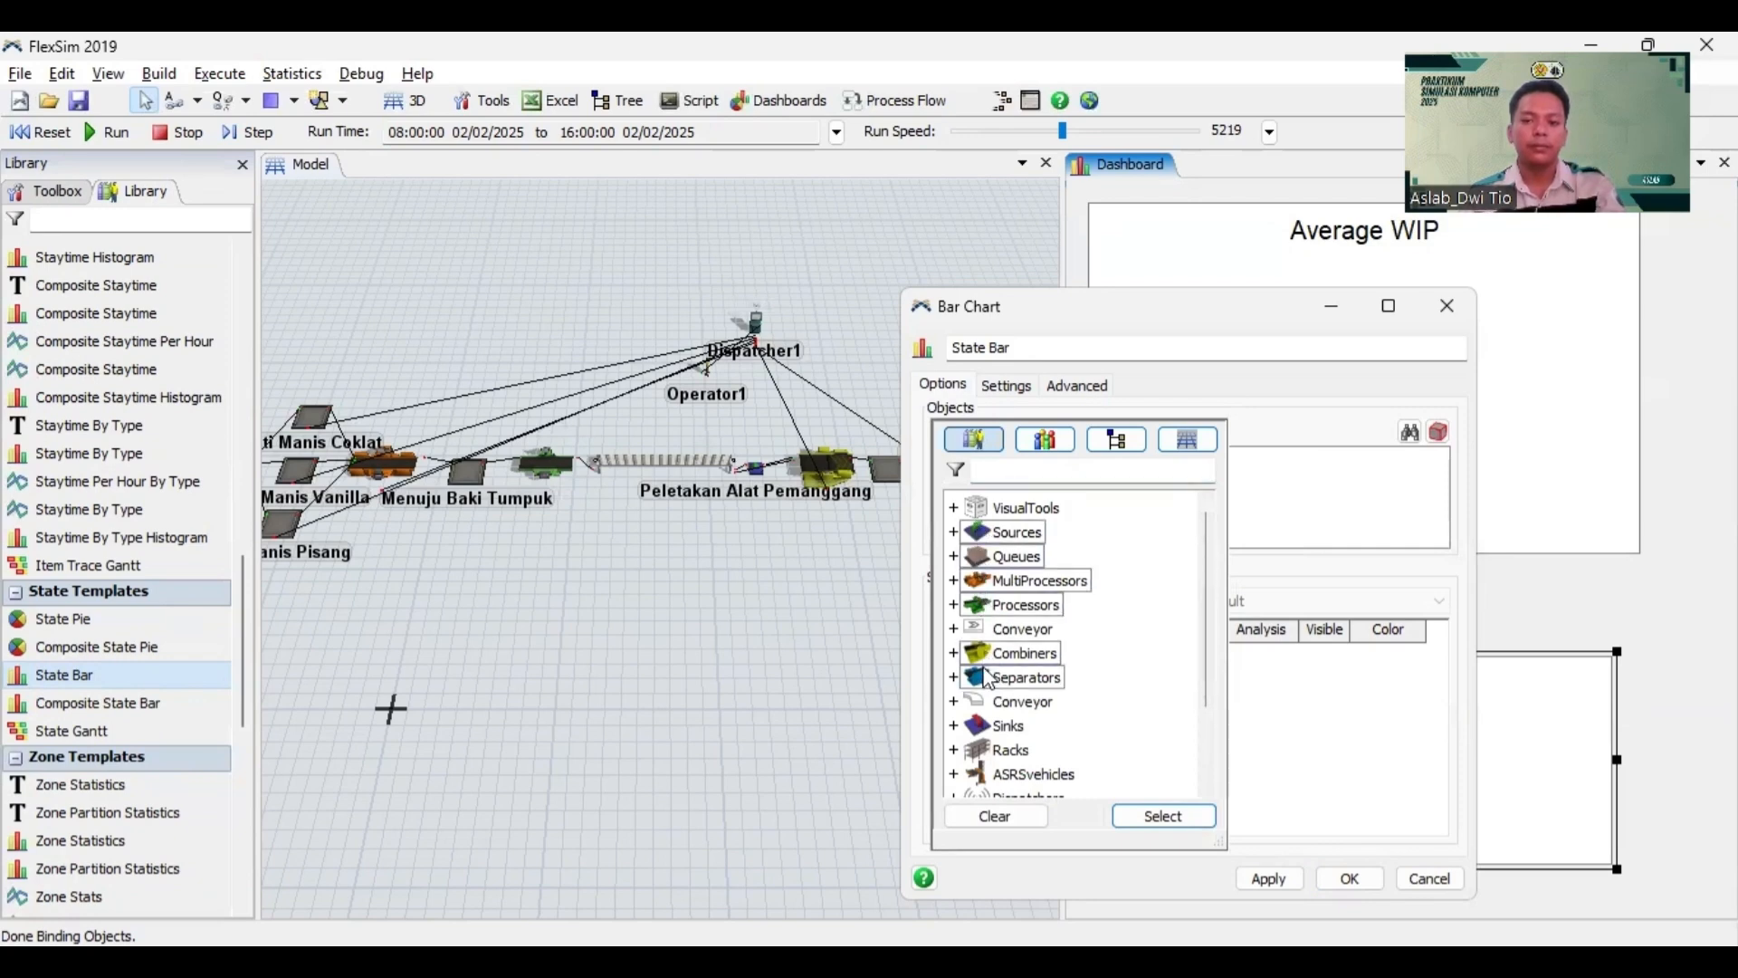
left_click(984, 726, "ctrl")
left_click(986, 750, "ctrl")
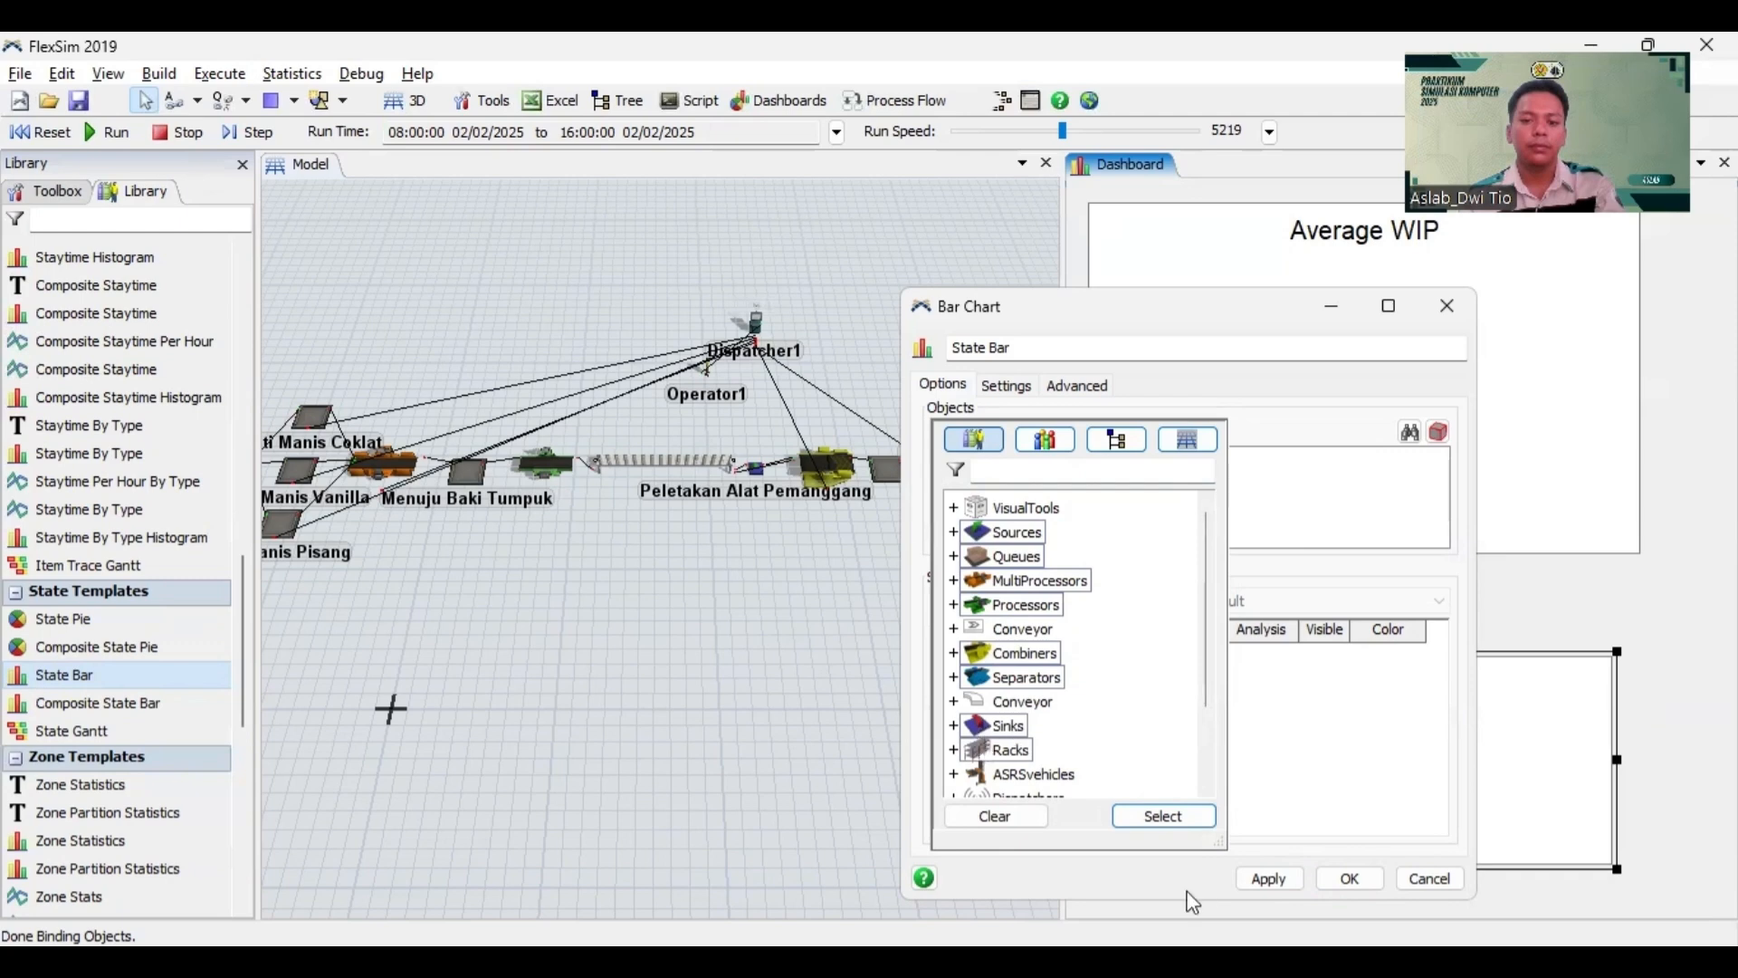
left_click(1173, 818)
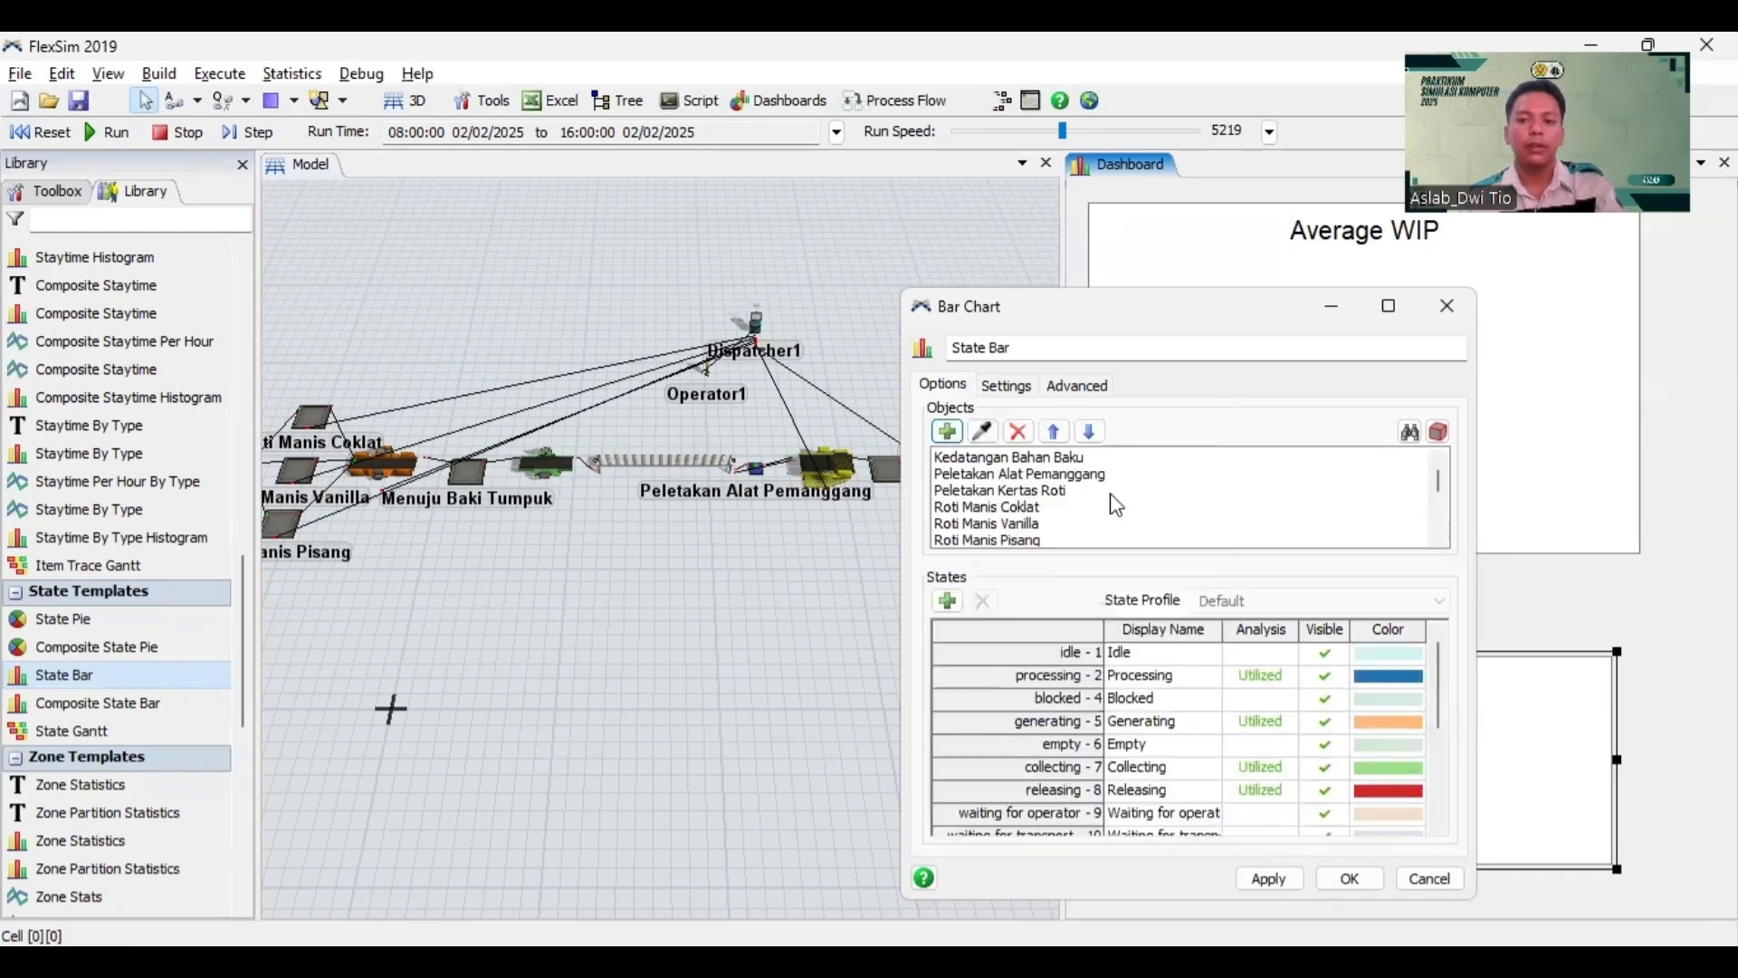
Step: Remove Penyimpanan Gudang and Proses Penjualan from the State Bar chart's objects
scroll(1114, 502, "down", 2)
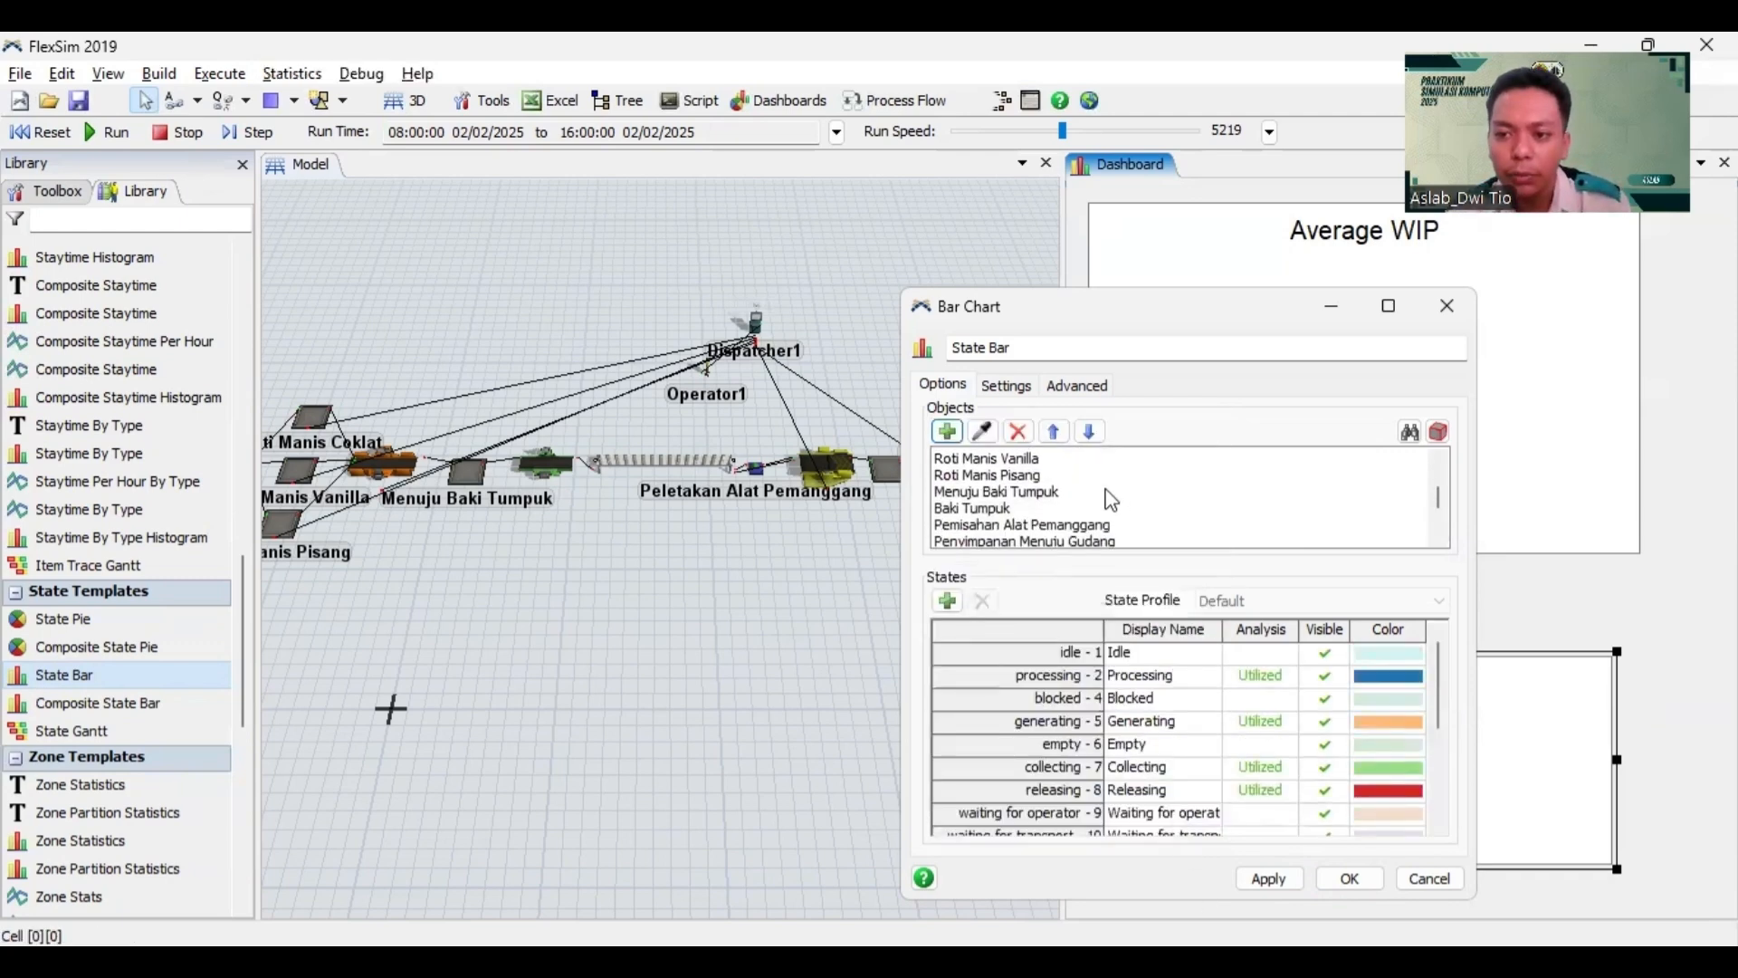
scroll(1111, 500, "down", 4)
scroll(1100, 504, "up", 1)
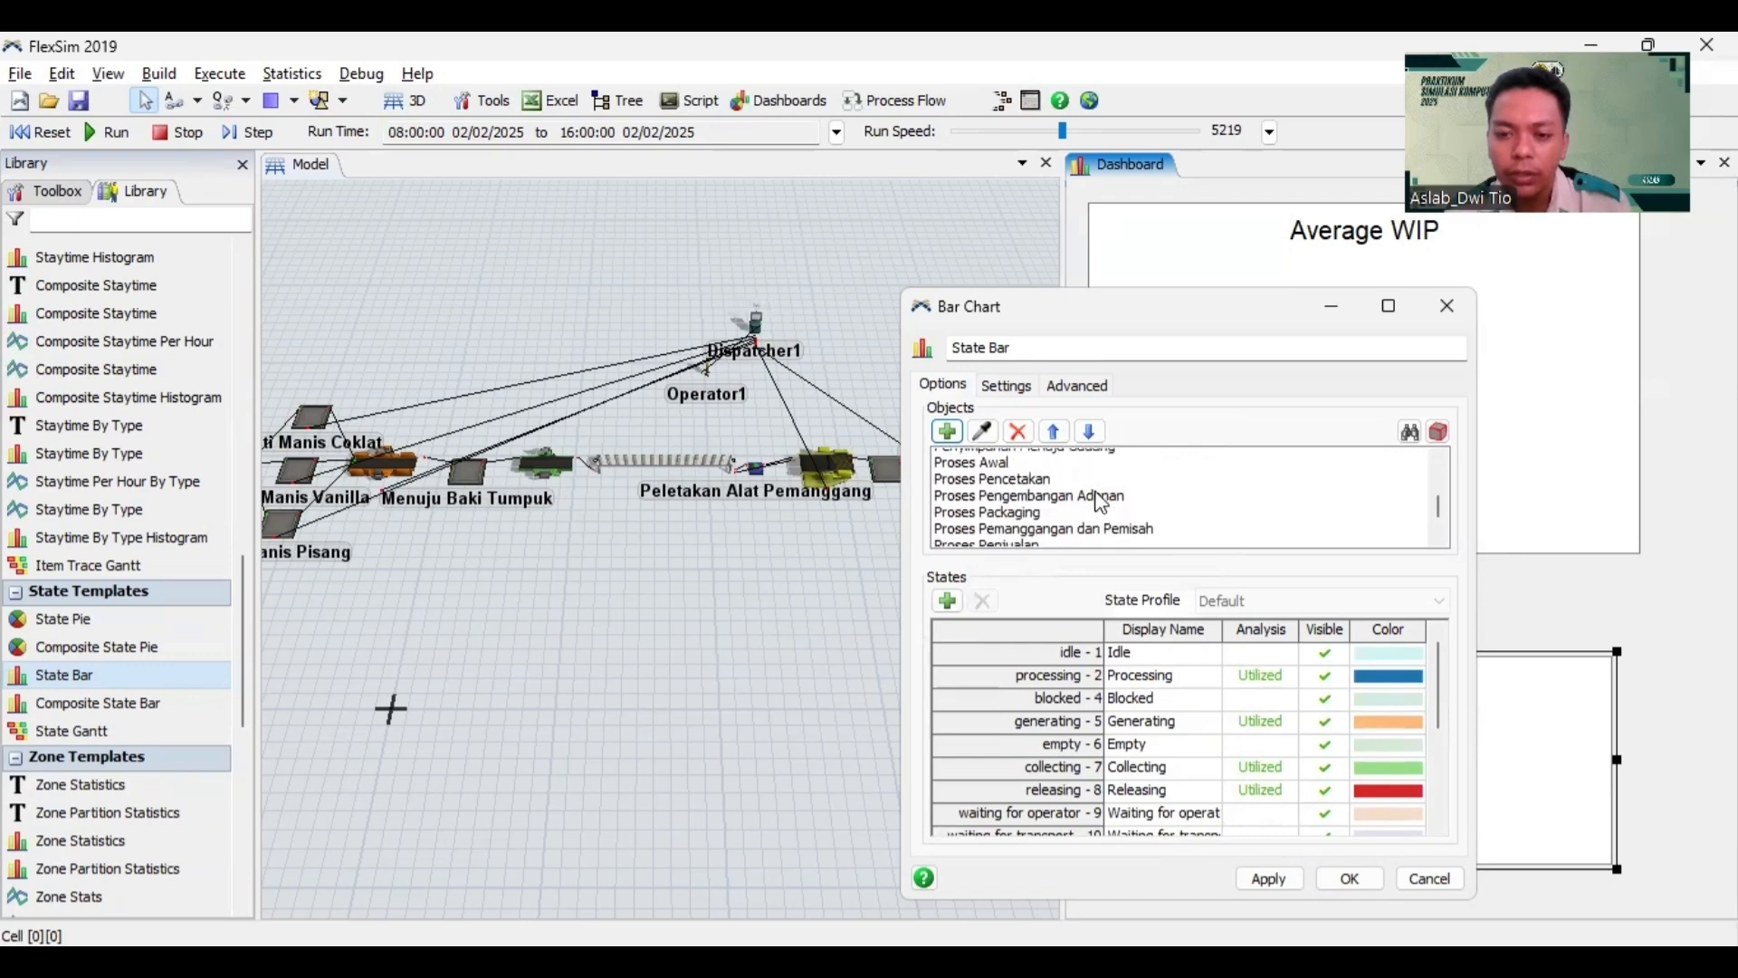
scroll(1101, 503, "up", 5)
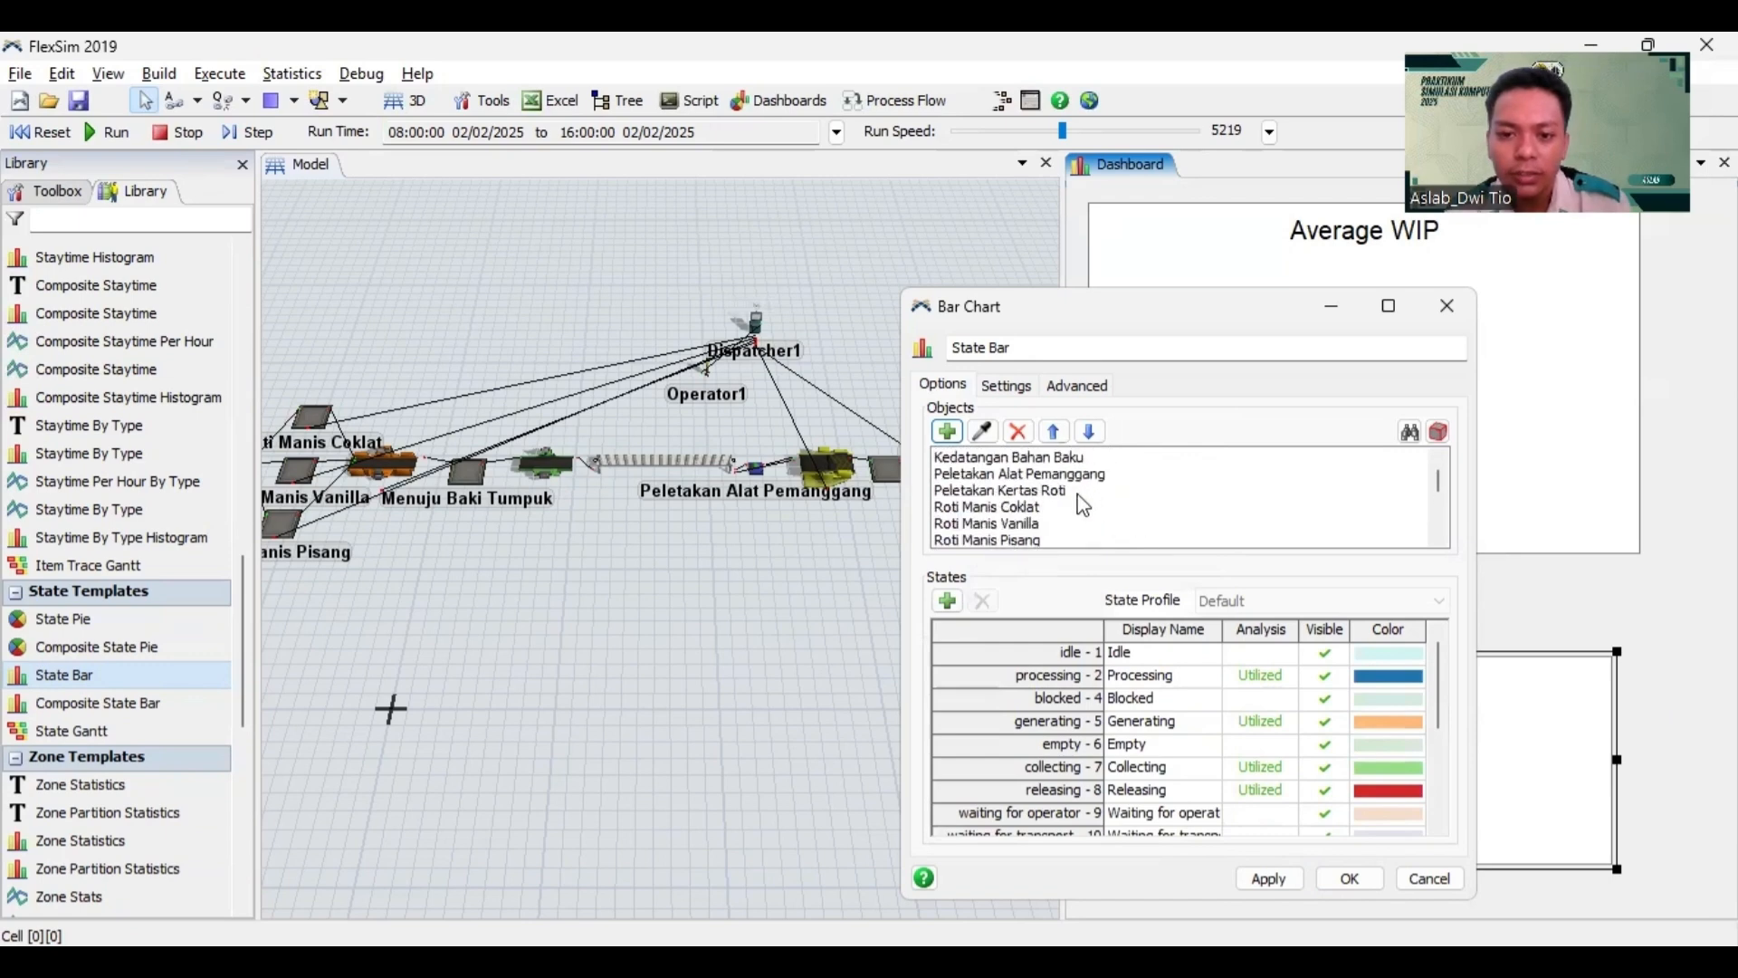
scroll(1077, 502, "down", 5)
left_click(1040, 524)
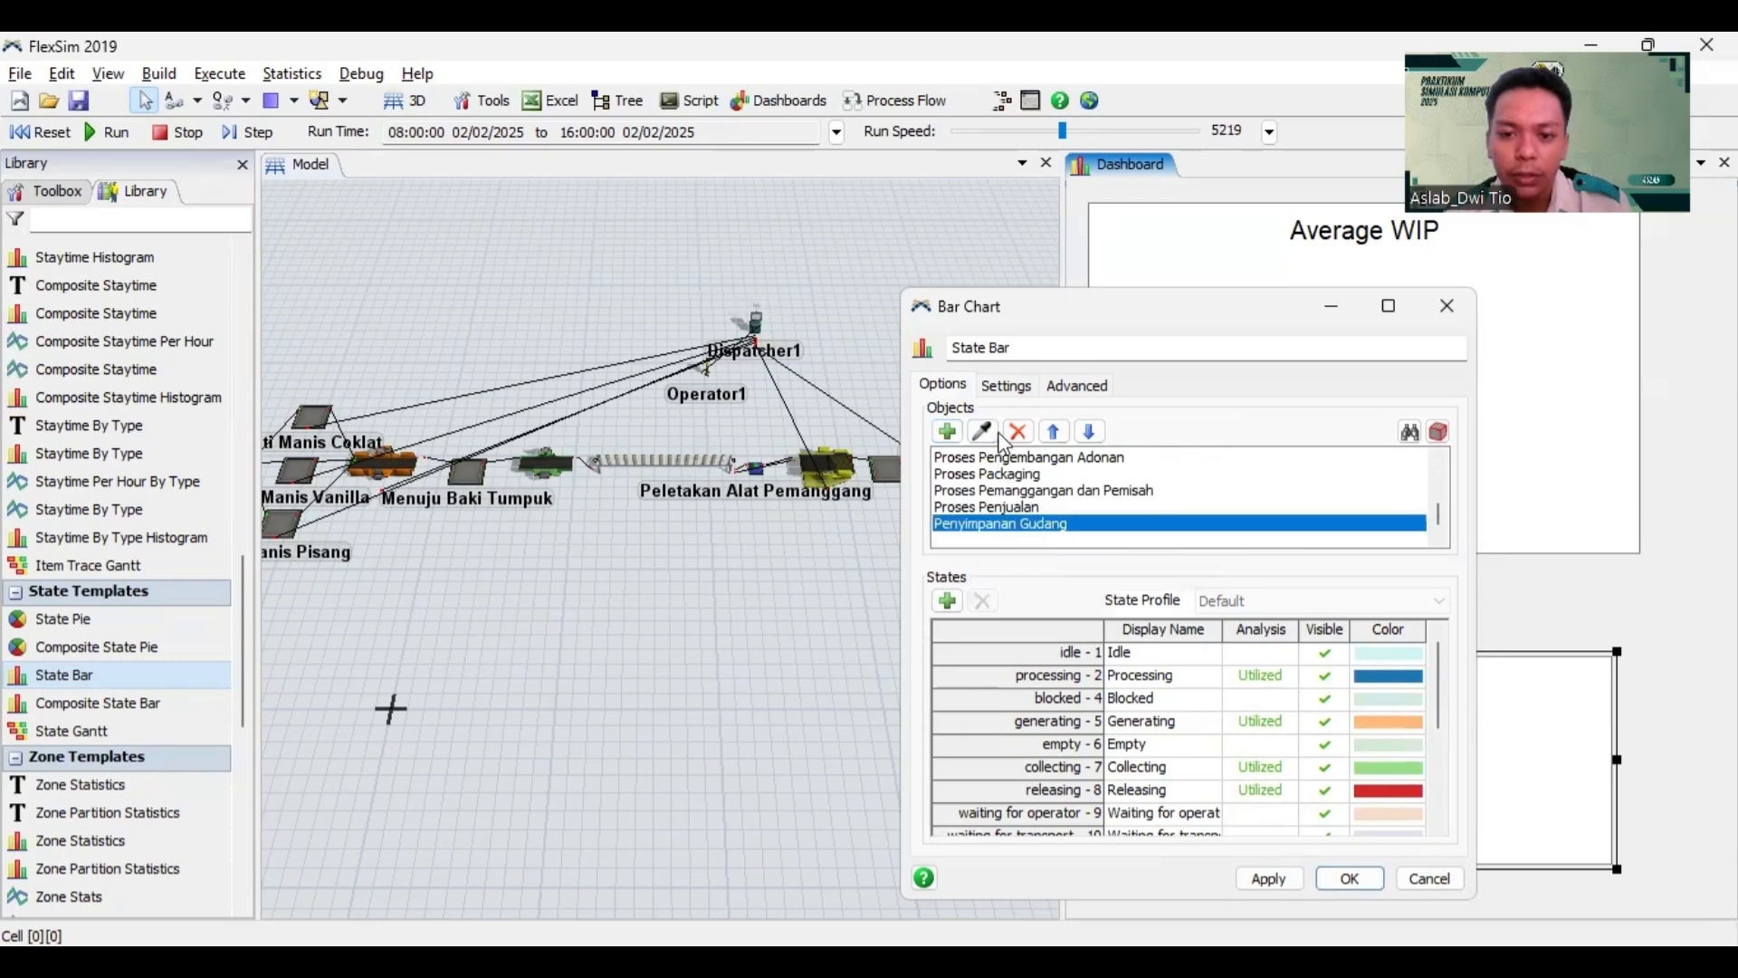
left_click(1018, 431)
scroll(1021, 529, "down", 5)
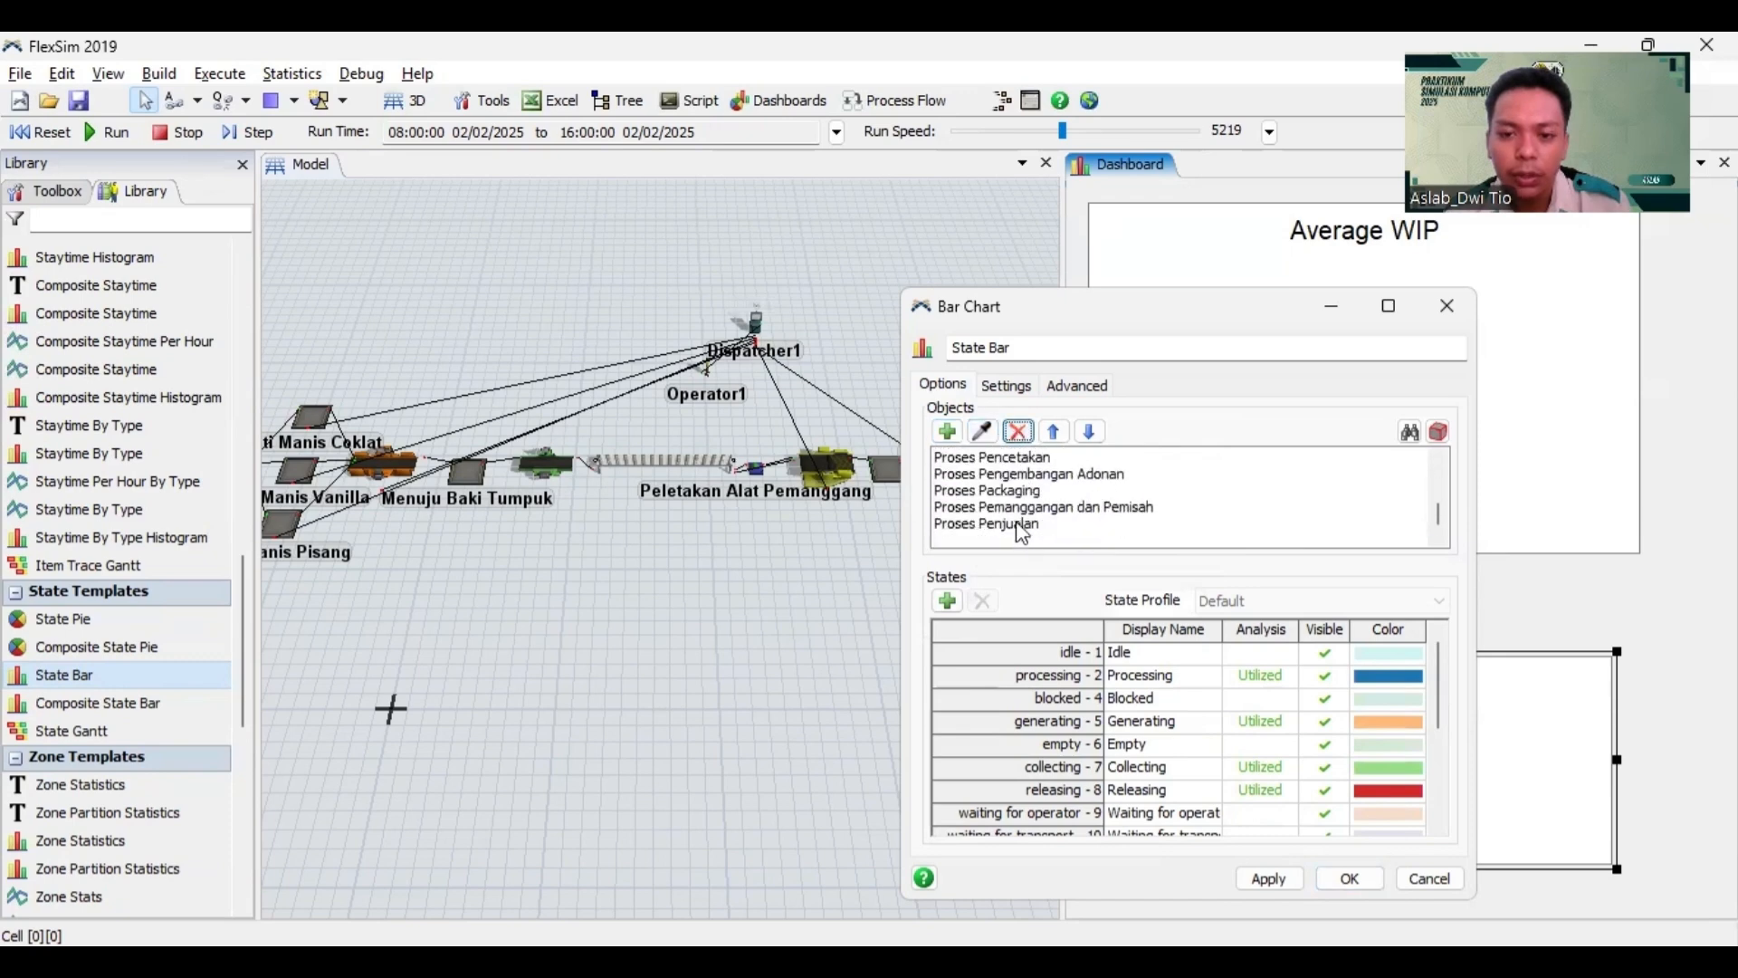
left_click(1022, 525)
left_click(1018, 431)
Step: Remove Peletakan Kertas Roti, Peletakan Alat Pemanggang and Kedatangan Bahan Baku from the State Bar chart's objects
scroll(1054, 518, "down", 1)
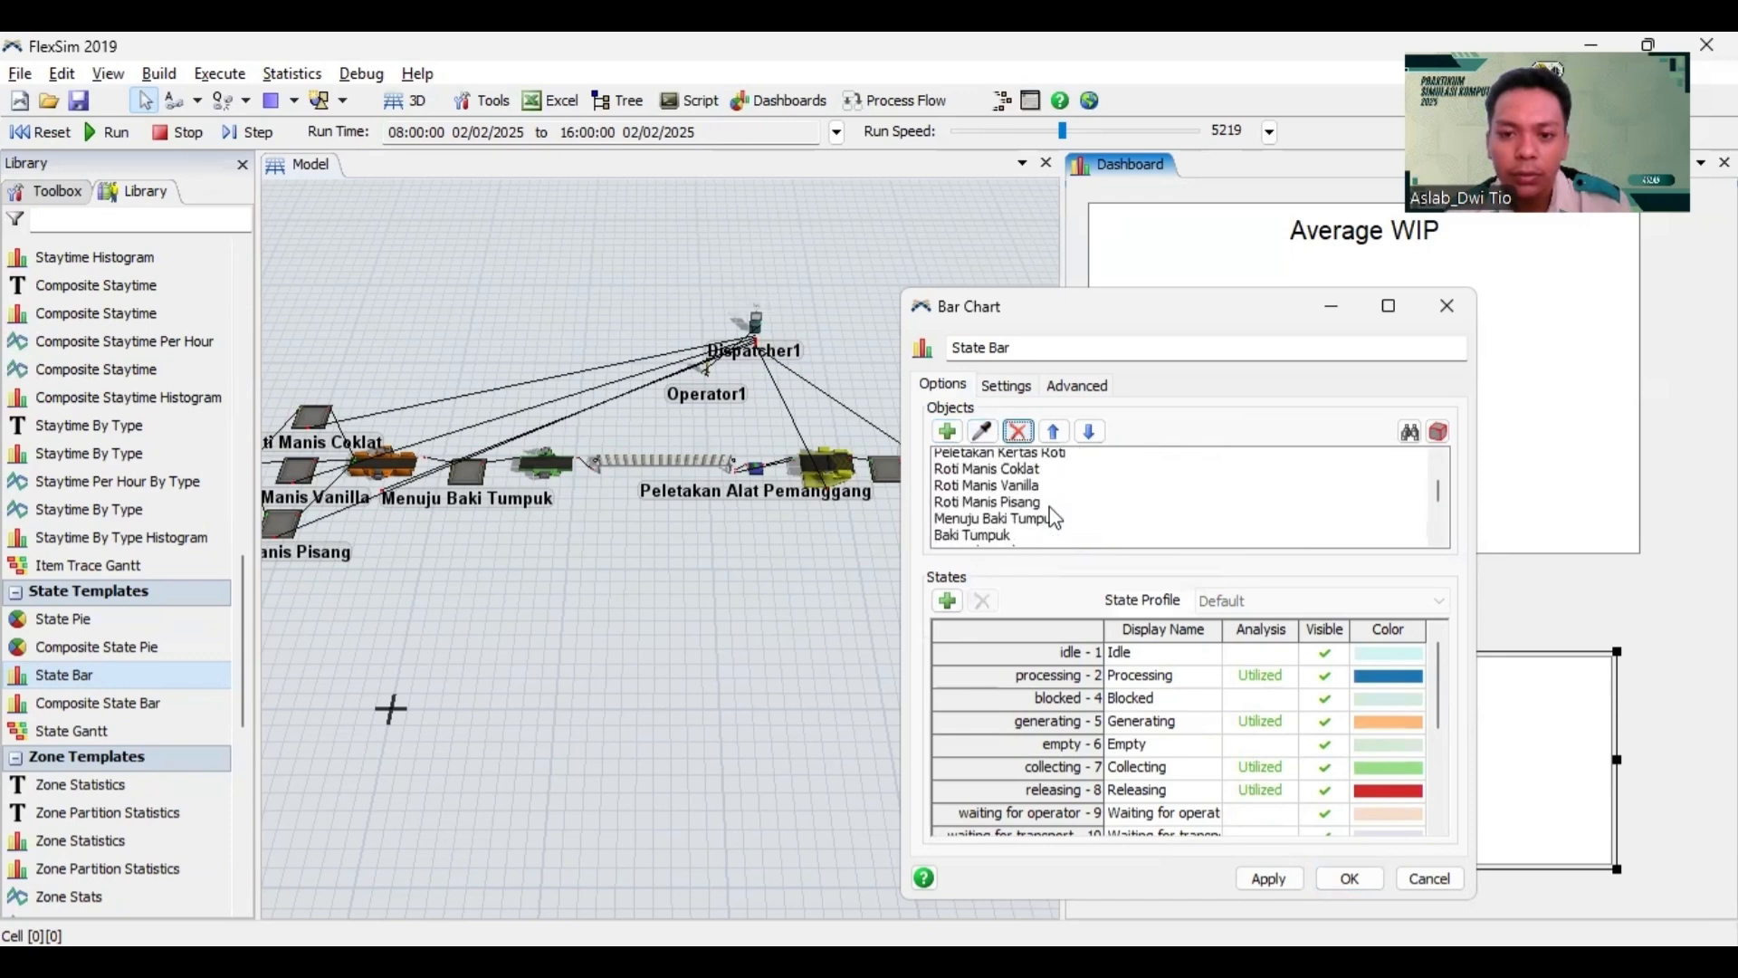
scroll(1054, 517, "down", 3)
scroll(1050, 515, "up", 5)
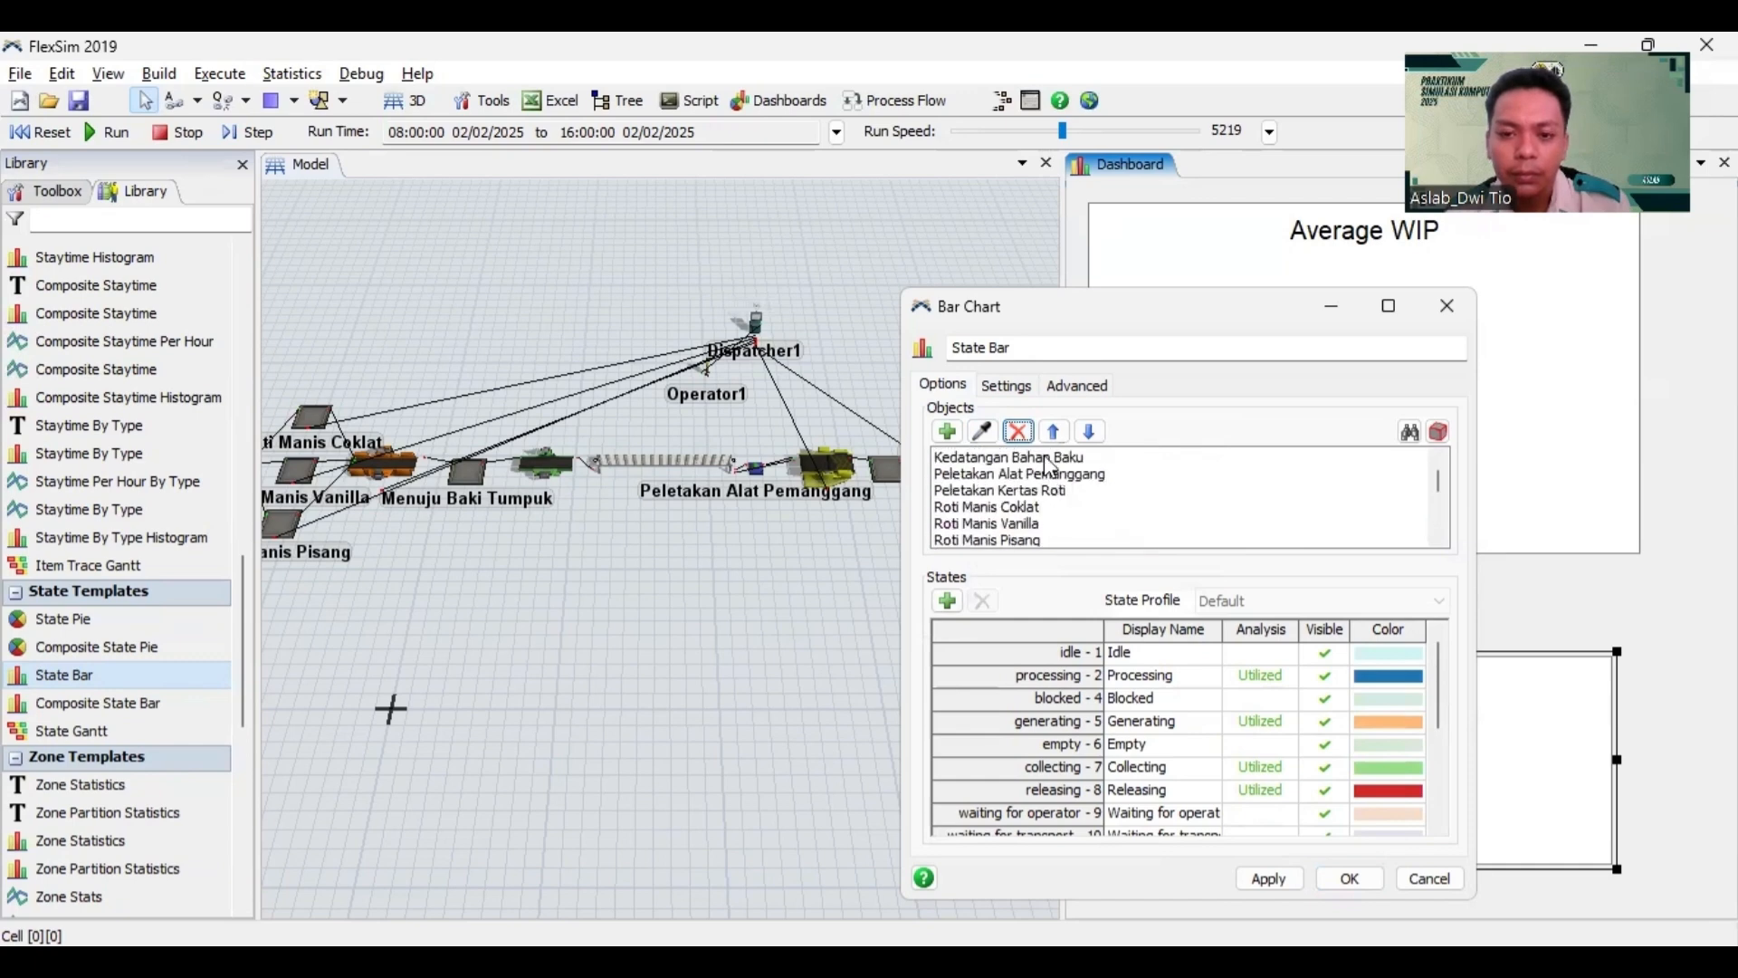
left_click(1044, 457)
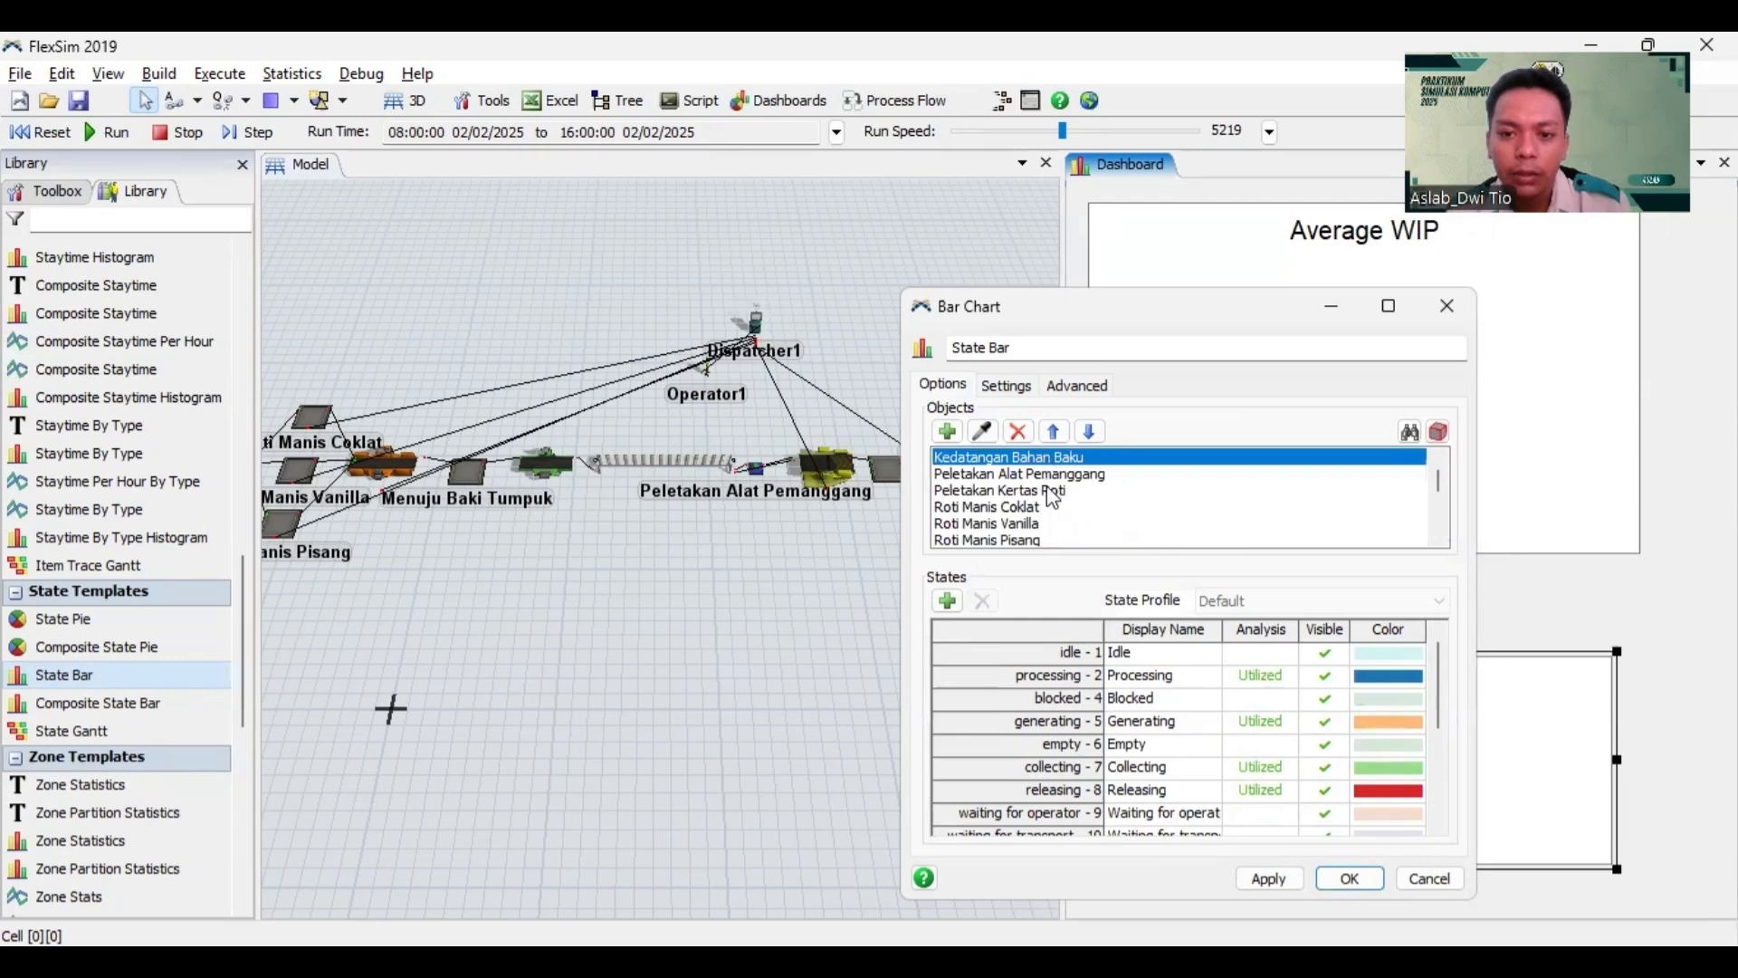
left_click(1047, 490)
left_click(1018, 434)
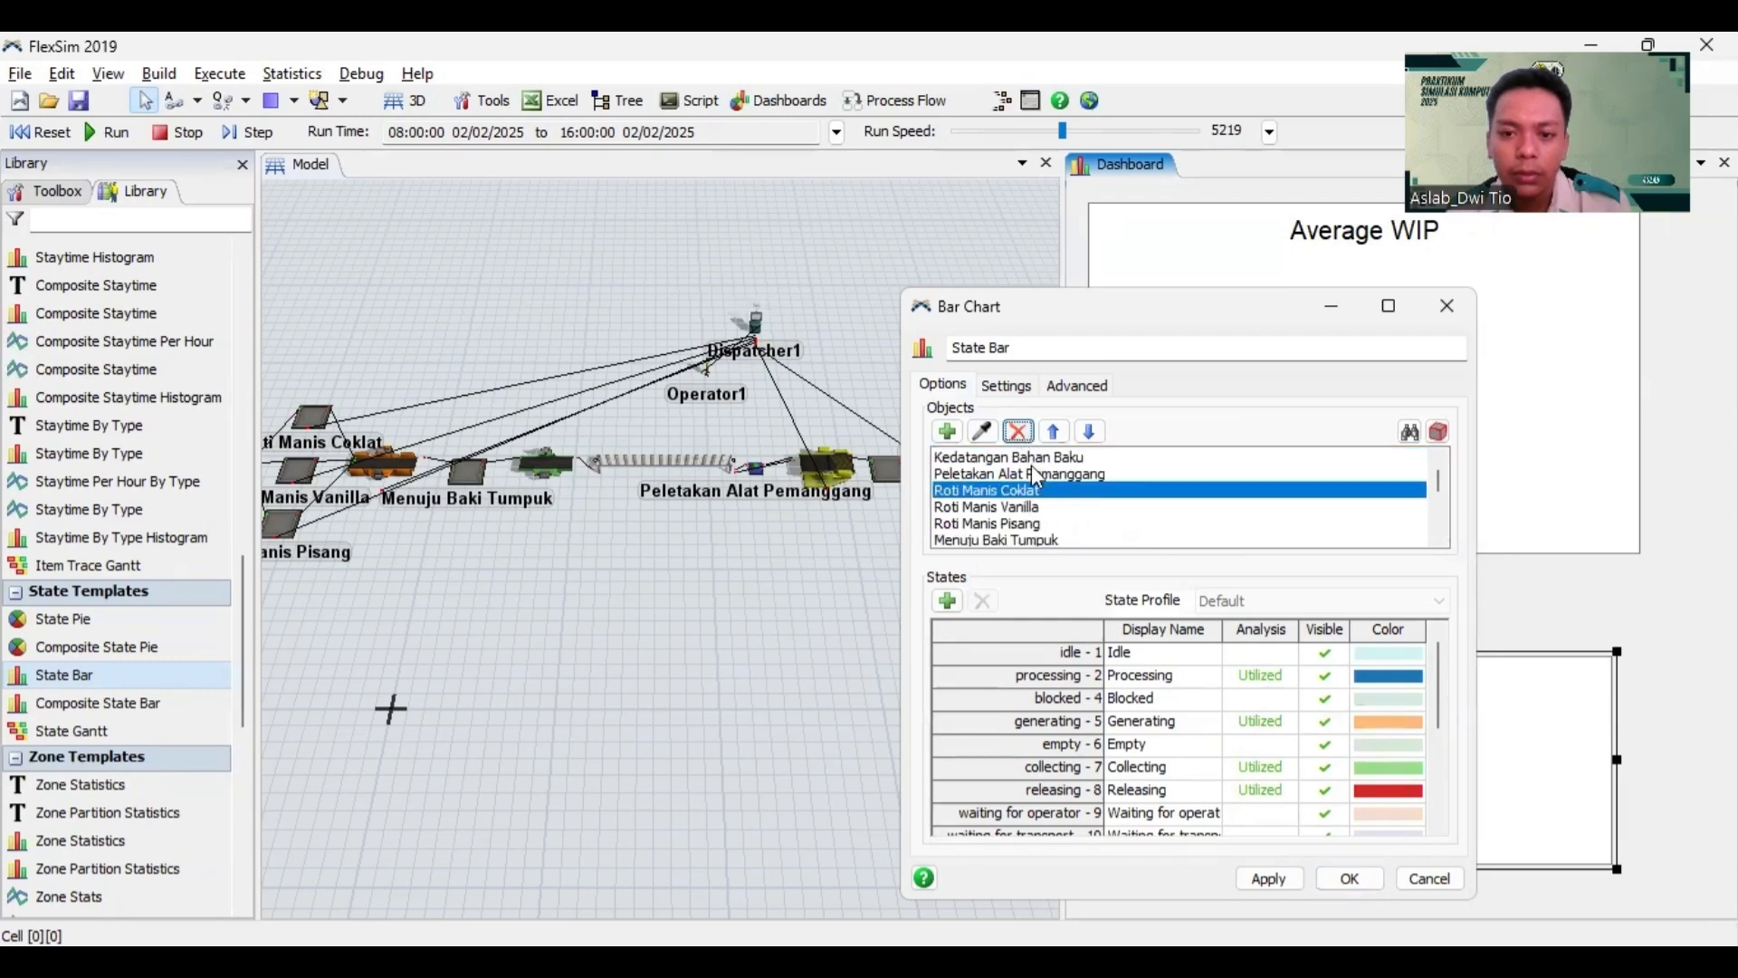
left_click(1036, 474)
left_click(1019, 434)
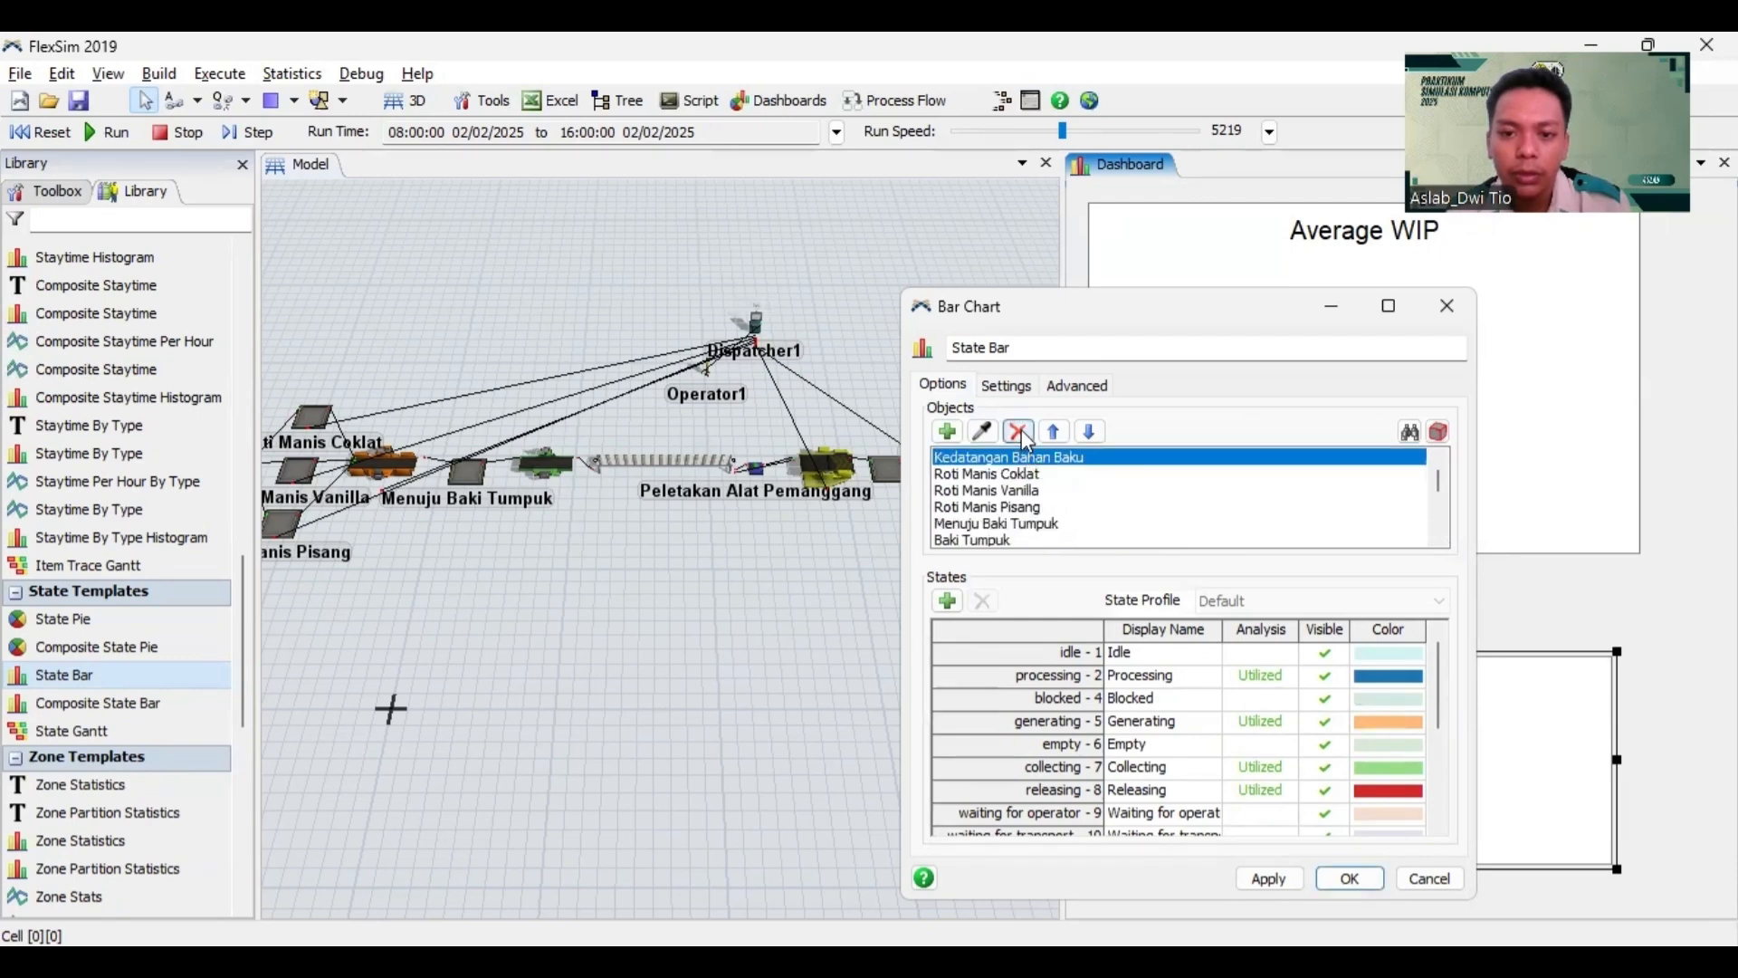
left_click(1024, 438)
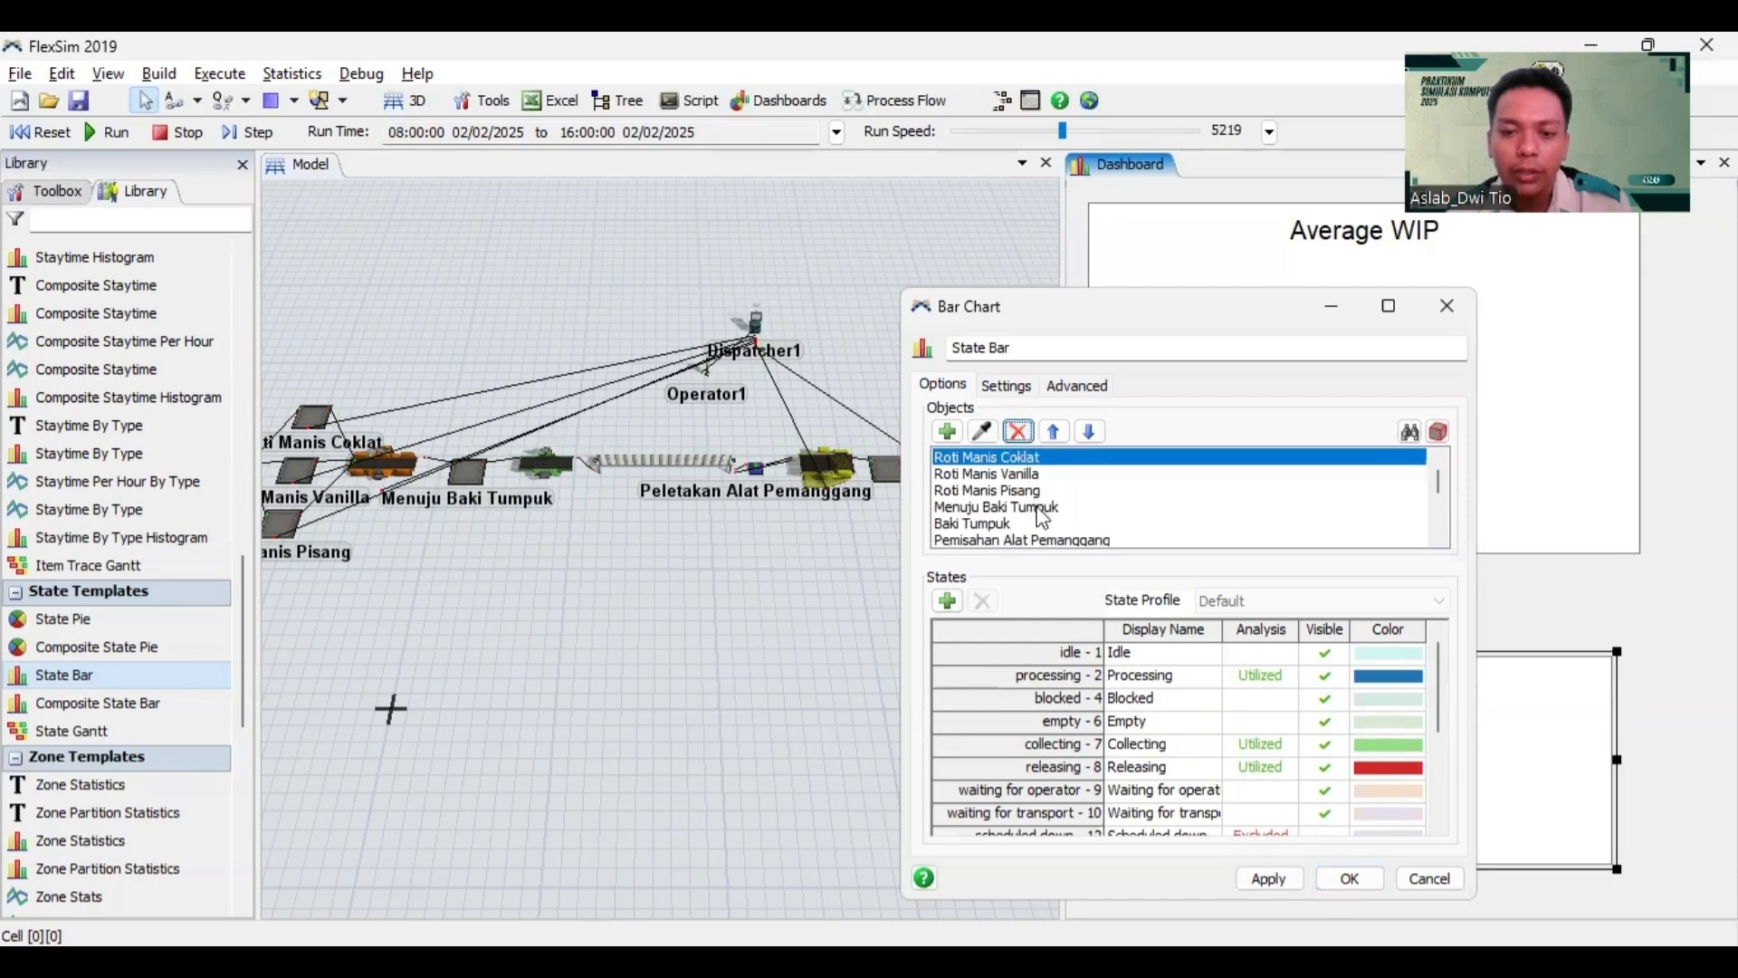
Step: Remove Menuju Baki Tumpuk, Baki Tumpuk, Pemisahan Alat Pemanggang and Penyimpanan Menuju Gudang from the State Bar chart's objects
left_click(1042, 512)
left_click(1020, 435)
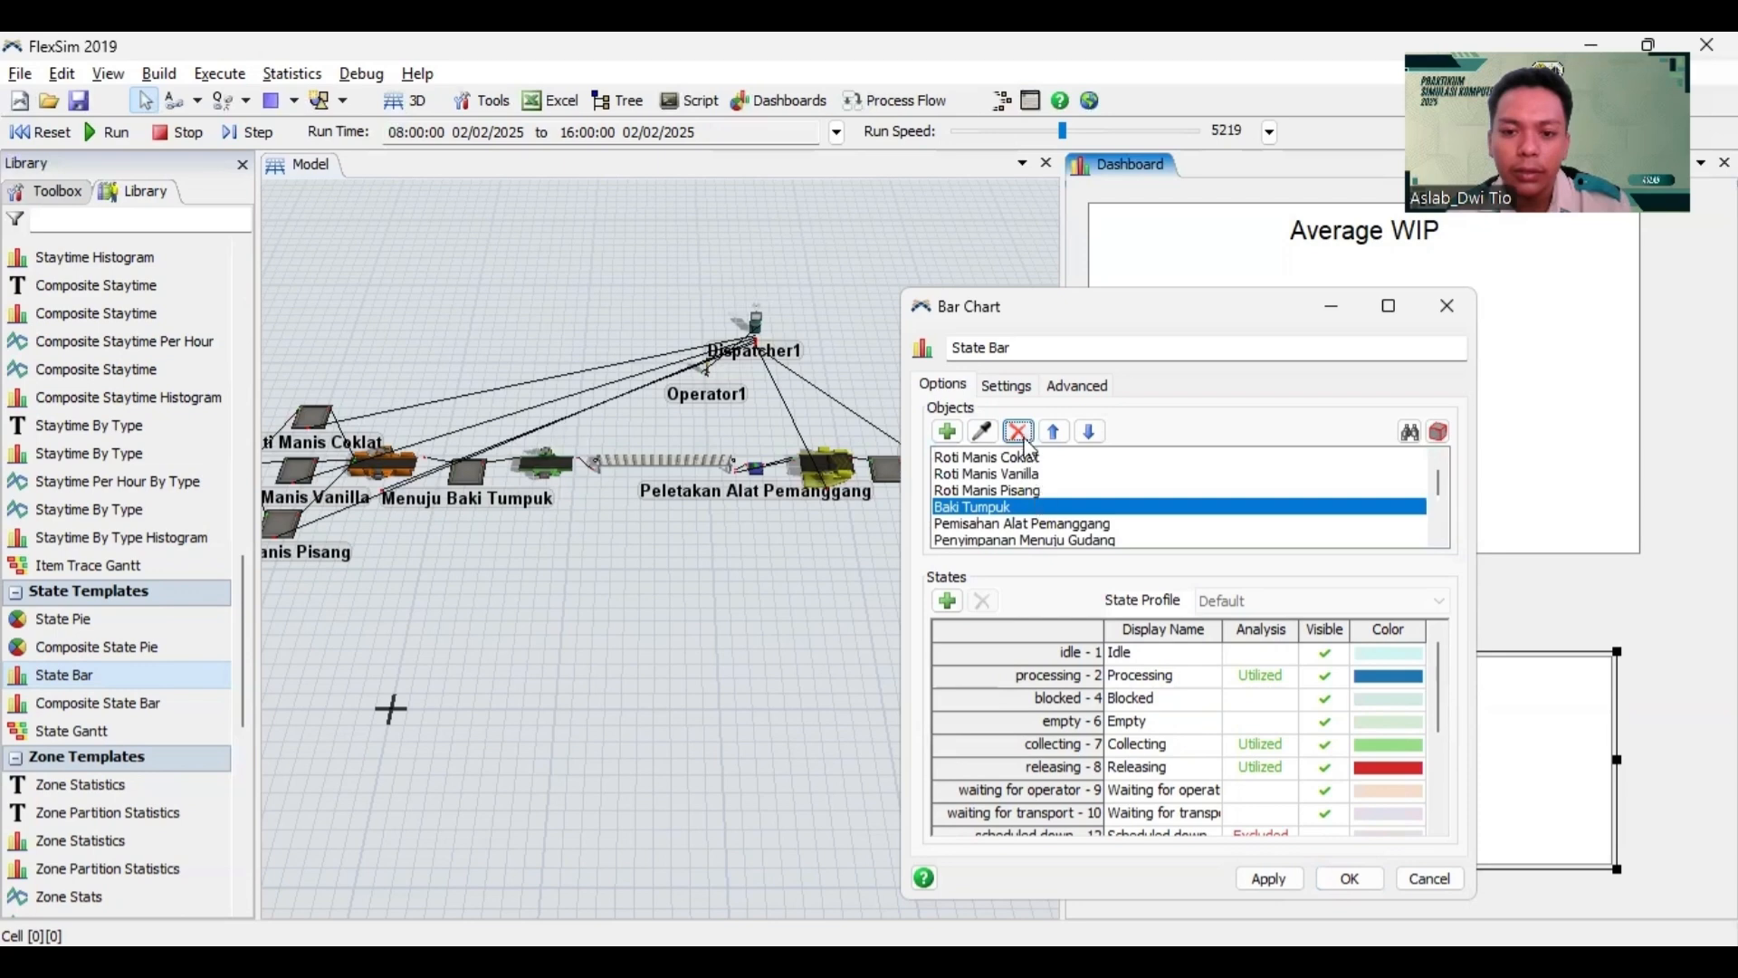
left_click(1026, 438)
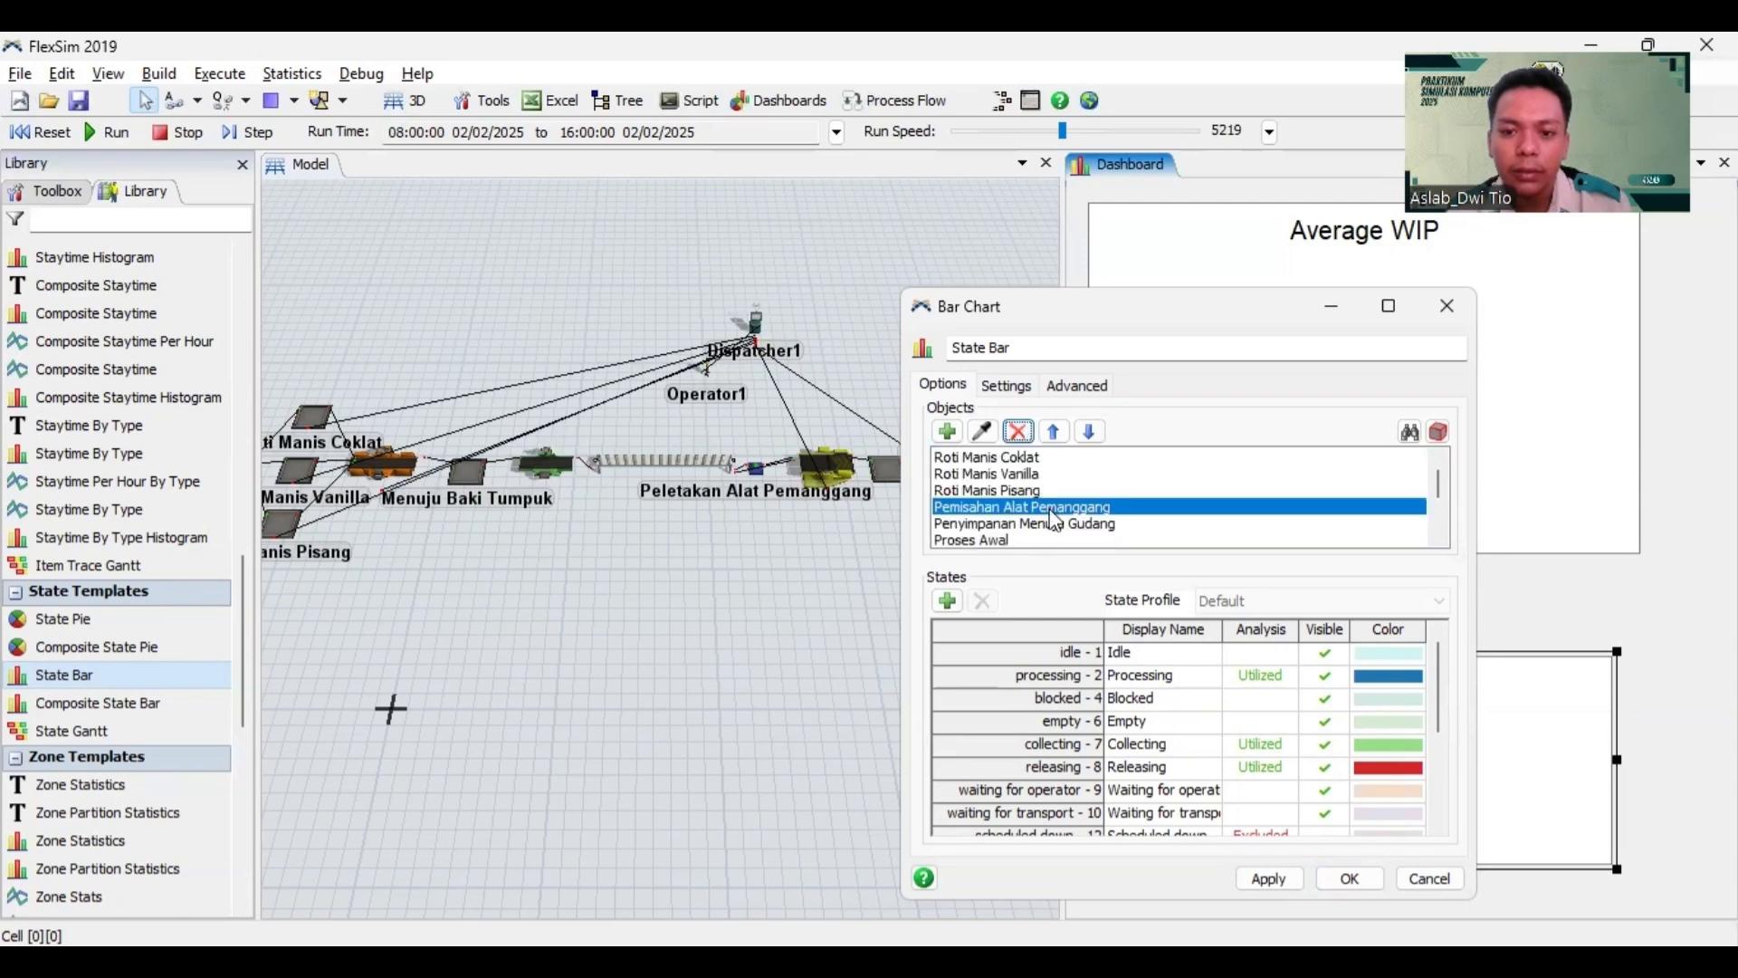
left_click(1020, 438)
left_click(1020, 438)
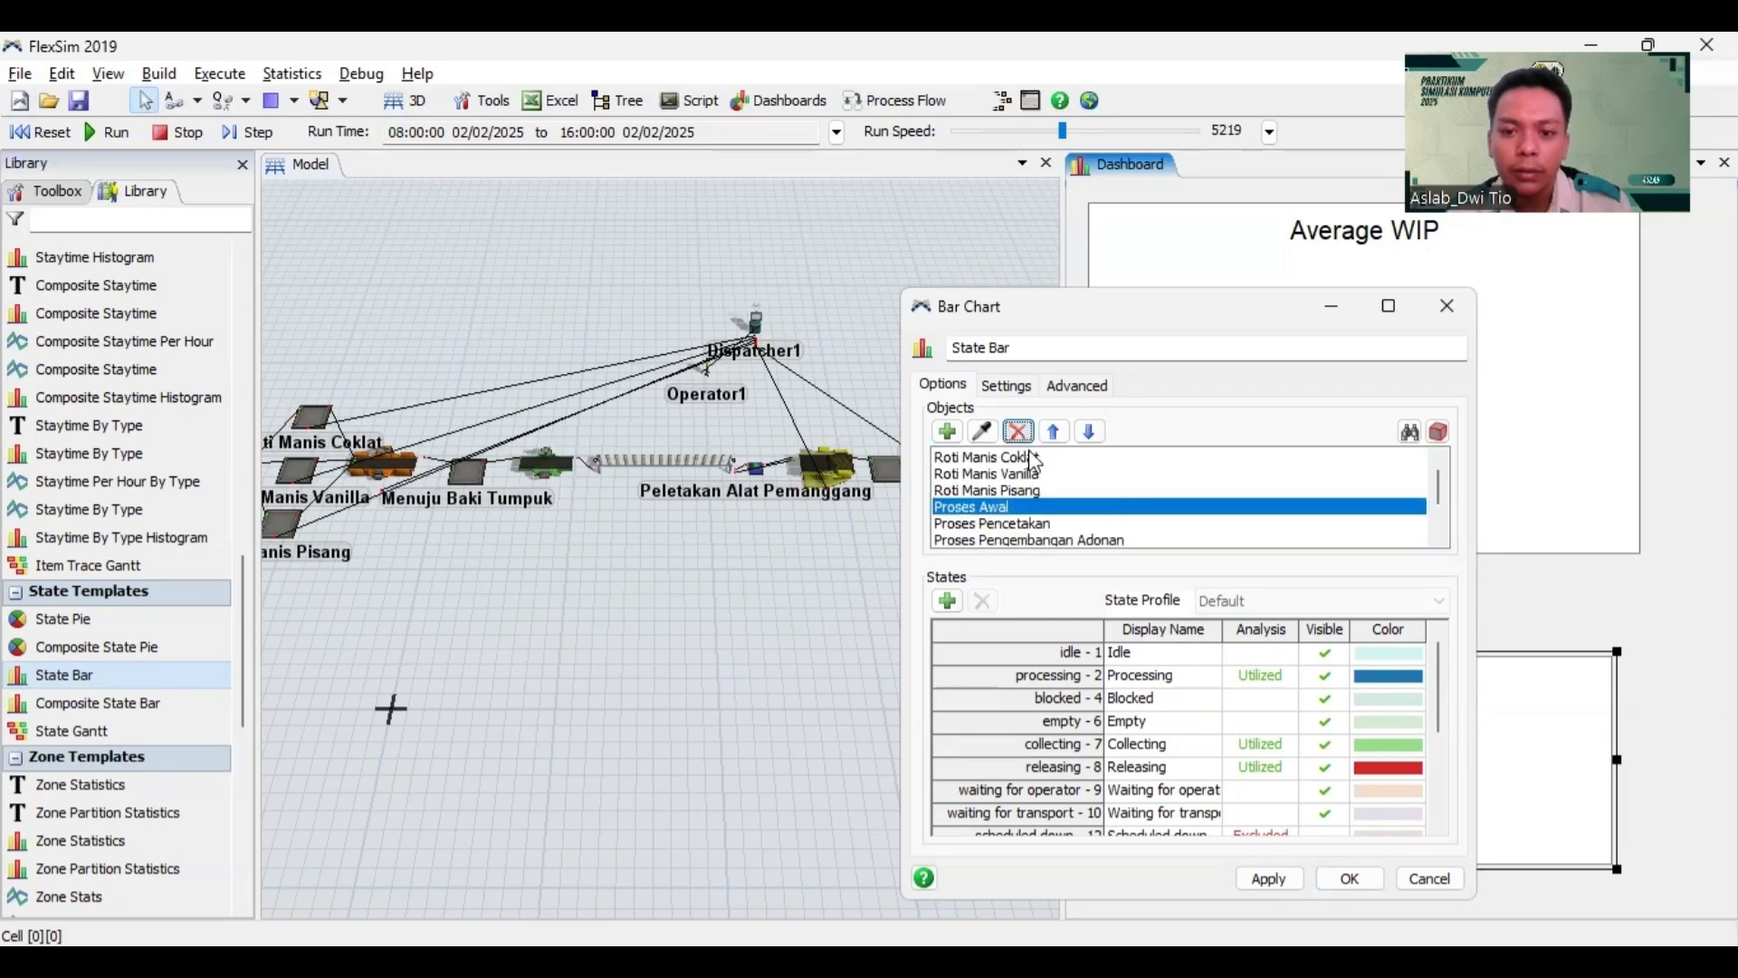
scroll(1054, 493, "down", 1)
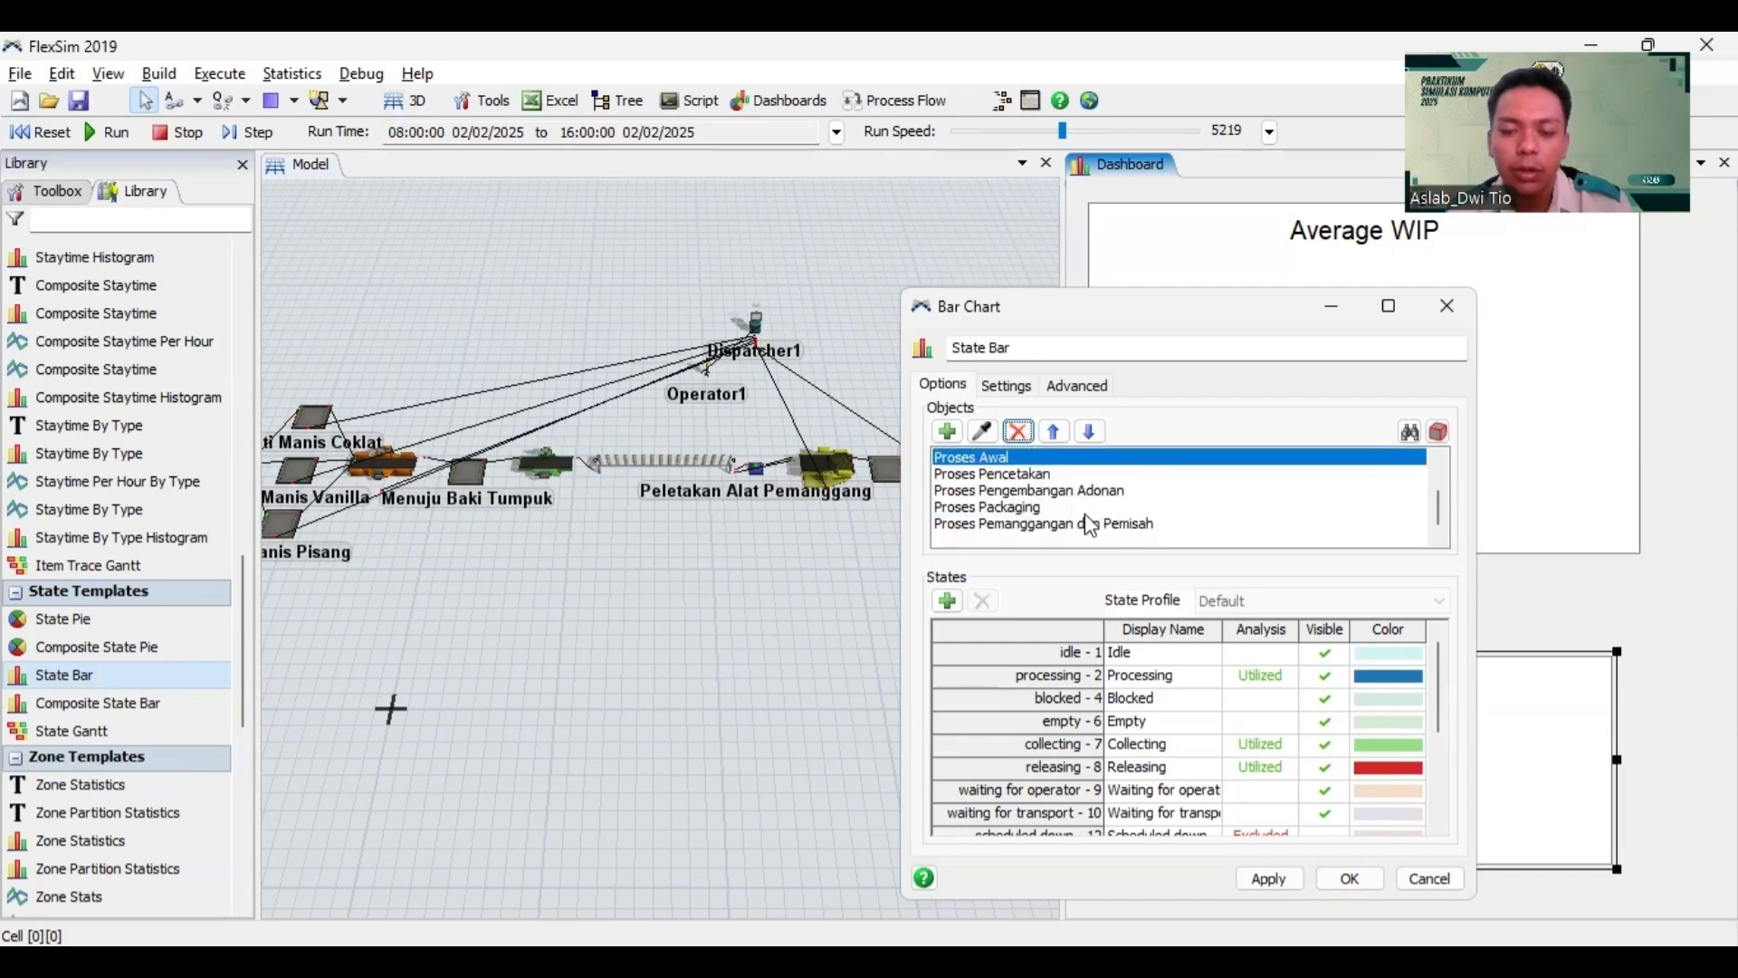
scroll(1086, 511, "up", 1)
scroll(1100, 517, "down", 1)
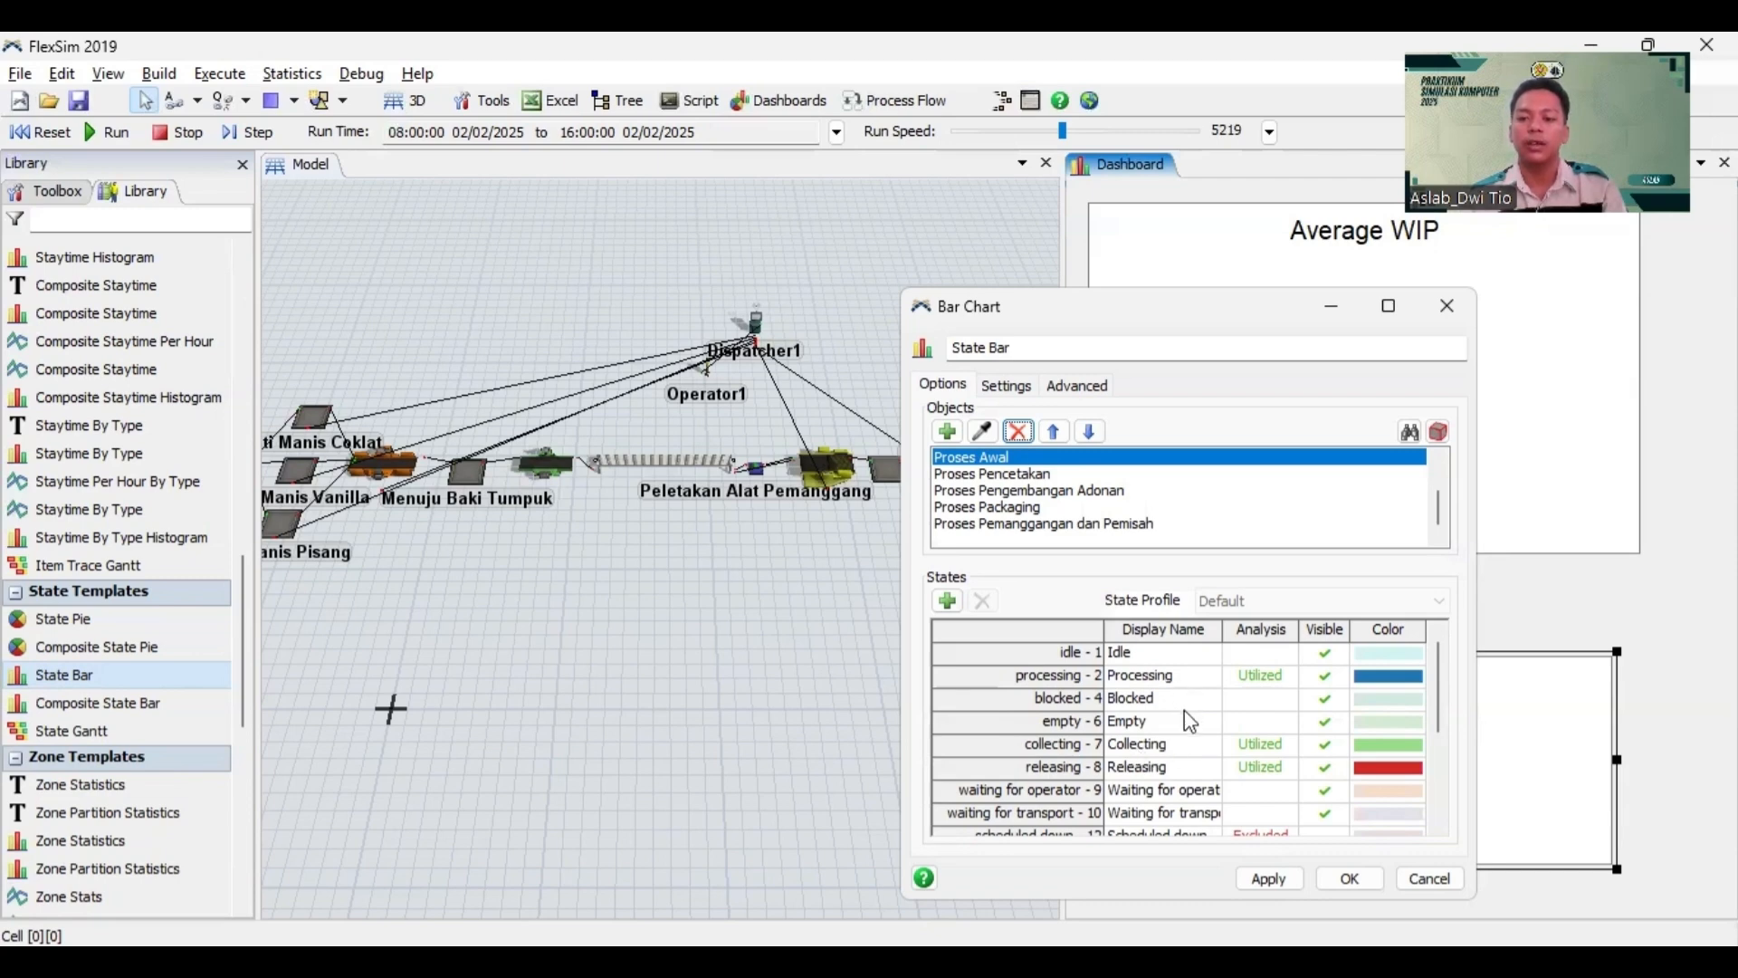
Step: Set the analysis of the Setup, Waiting for transport and Waiting for operator states to Excluded
scroll(1266, 724, "down", 3)
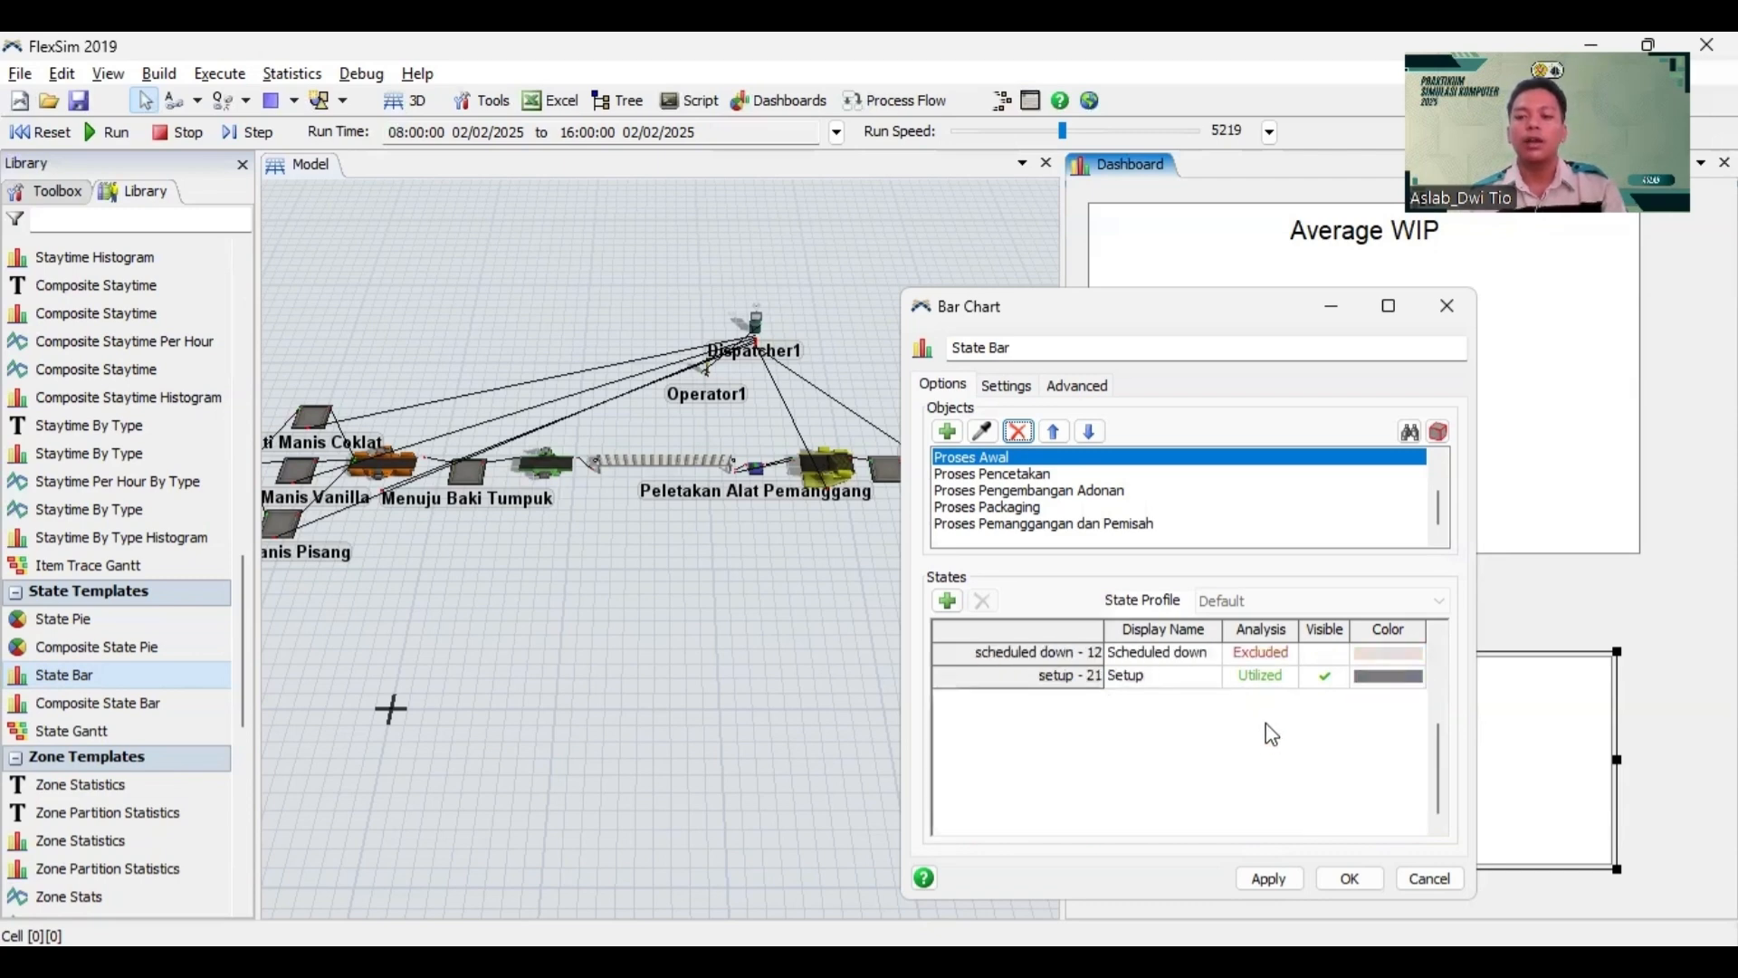
left_click(1273, 745)
left_click(1274, 748)
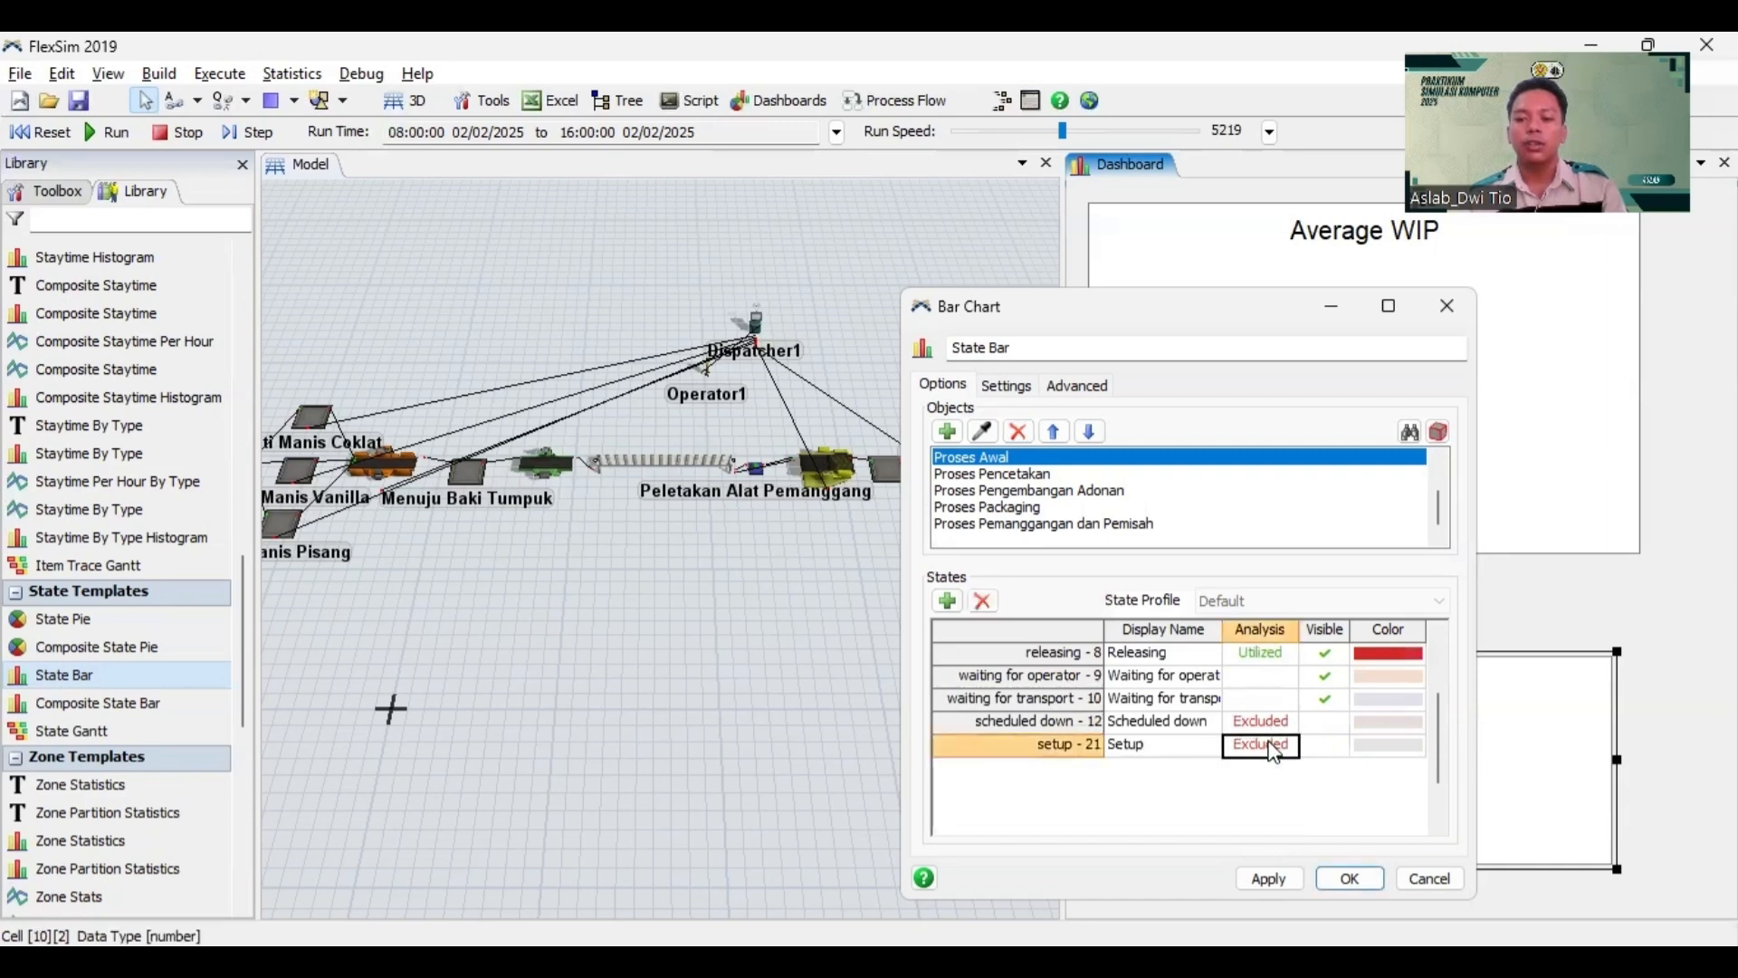
left_click(1251, 699)
left_click(1250, 699)
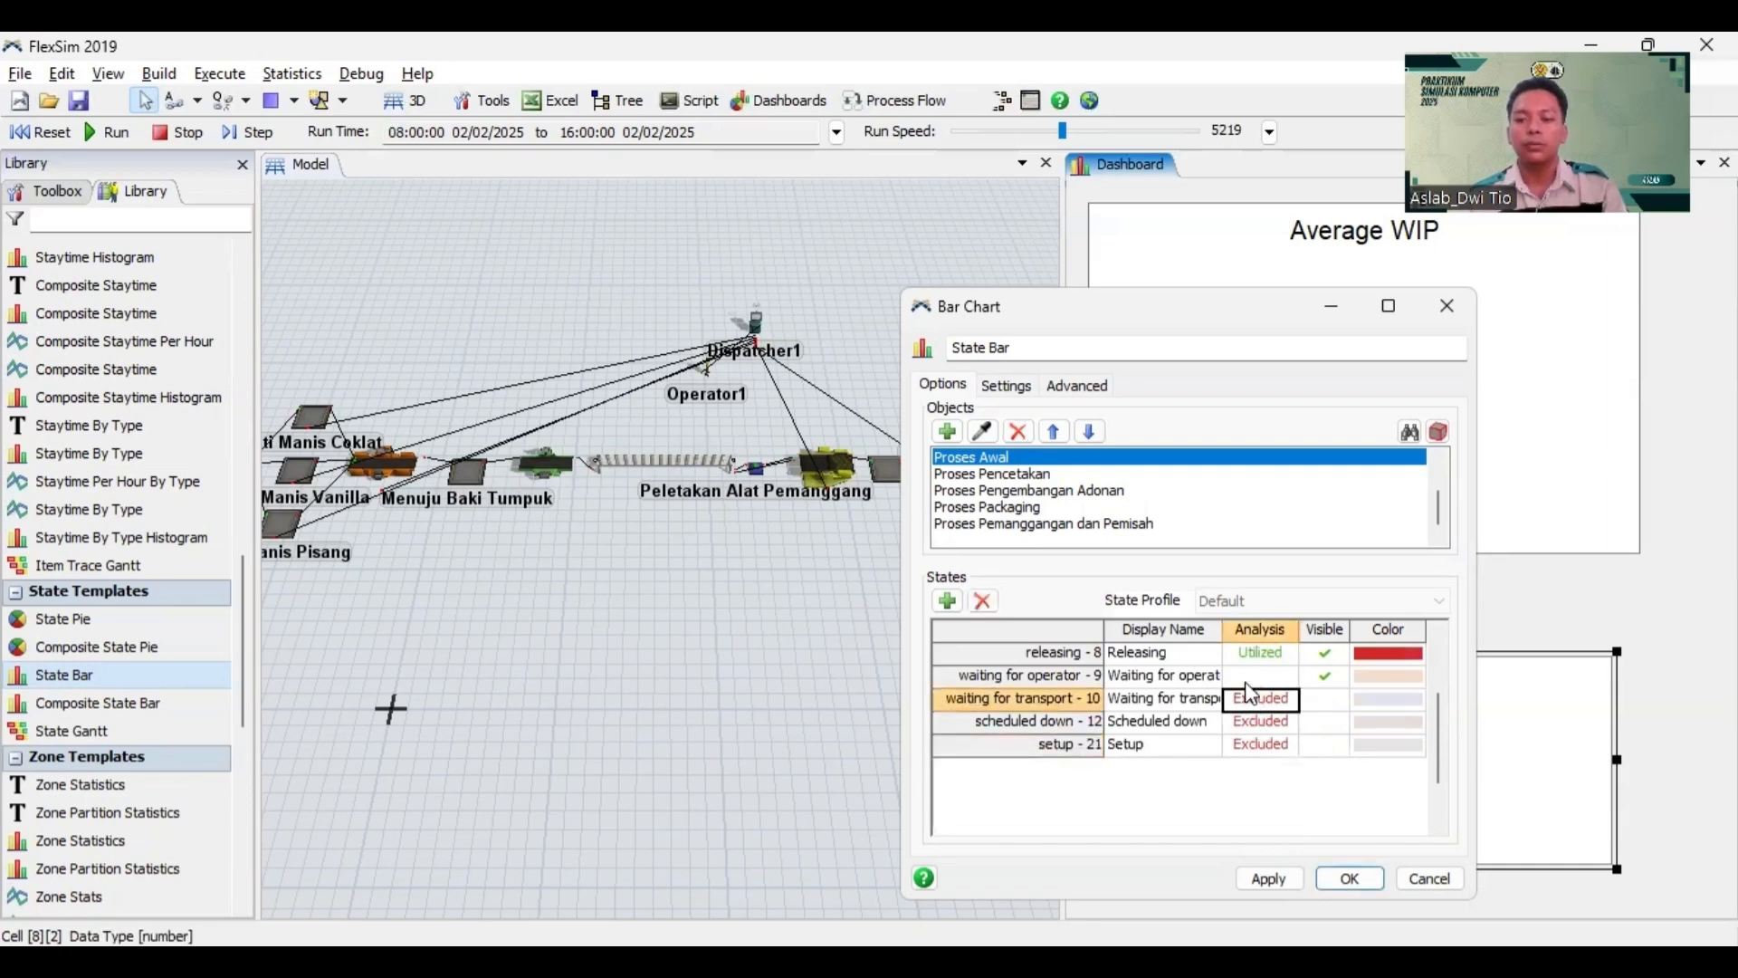
left_click(1242, 677)
left_click(1243, 678)
Step: Set the analysis of the Releasing, Collecting and Empty states to Excluded
scroll(1251, 701, "up", 3)
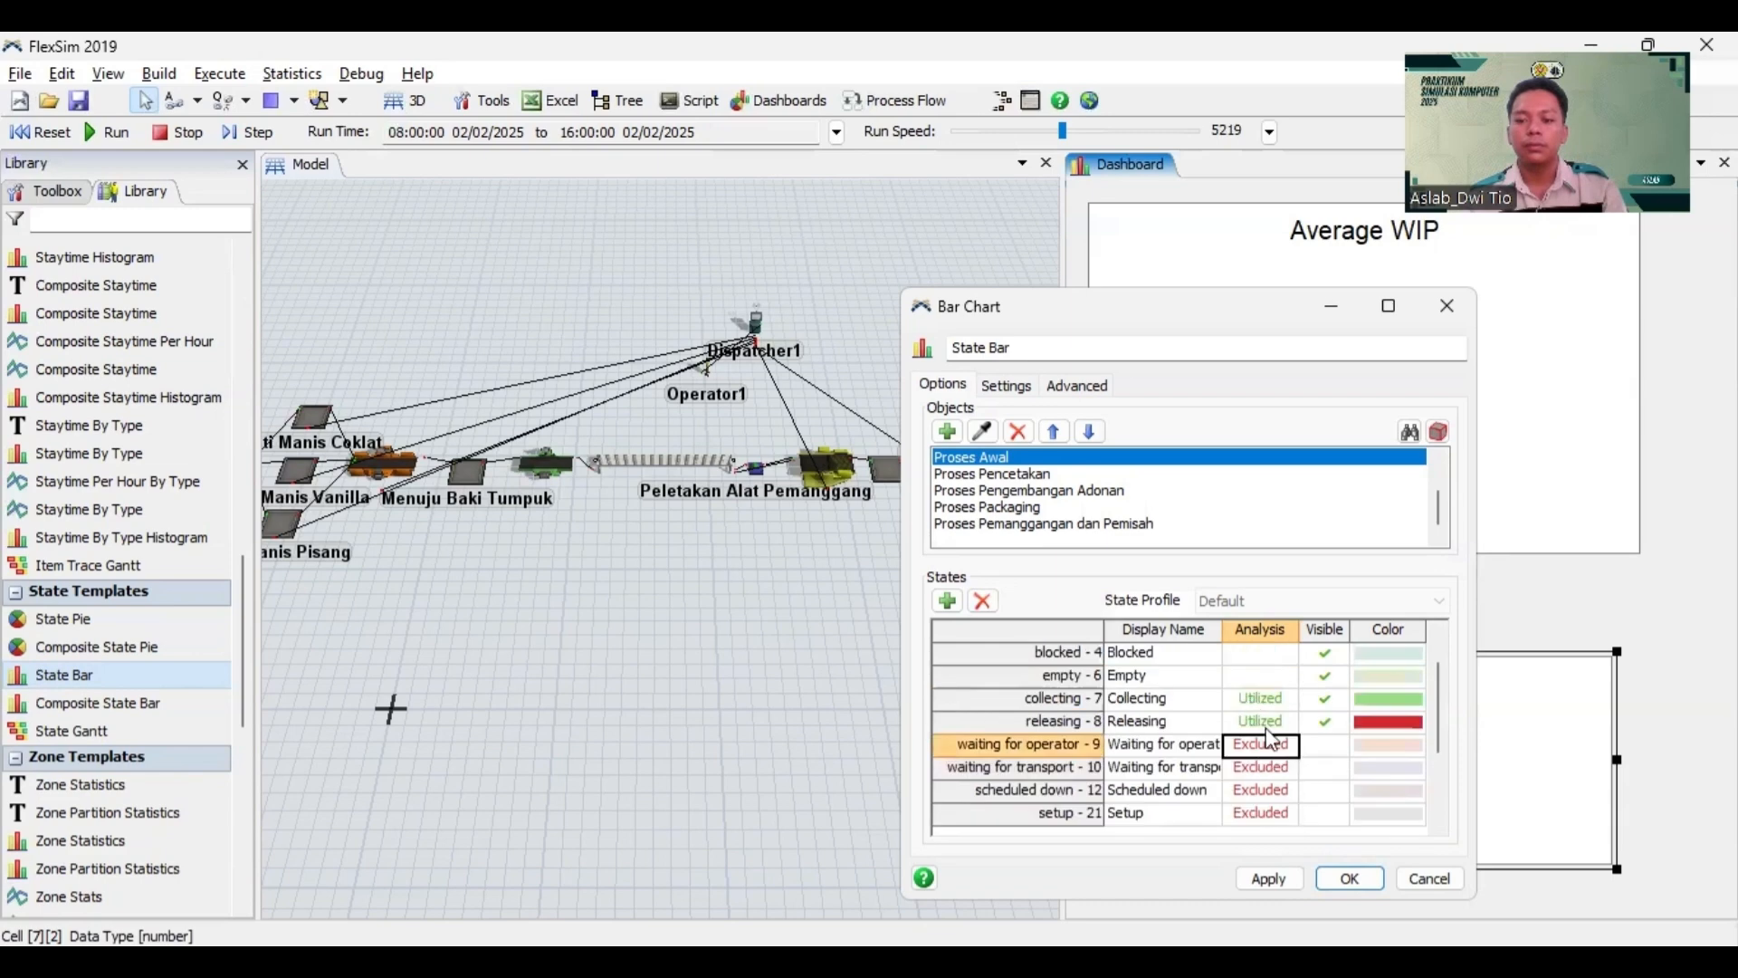
left_click(1262, 720)
left_click(1261, 720)
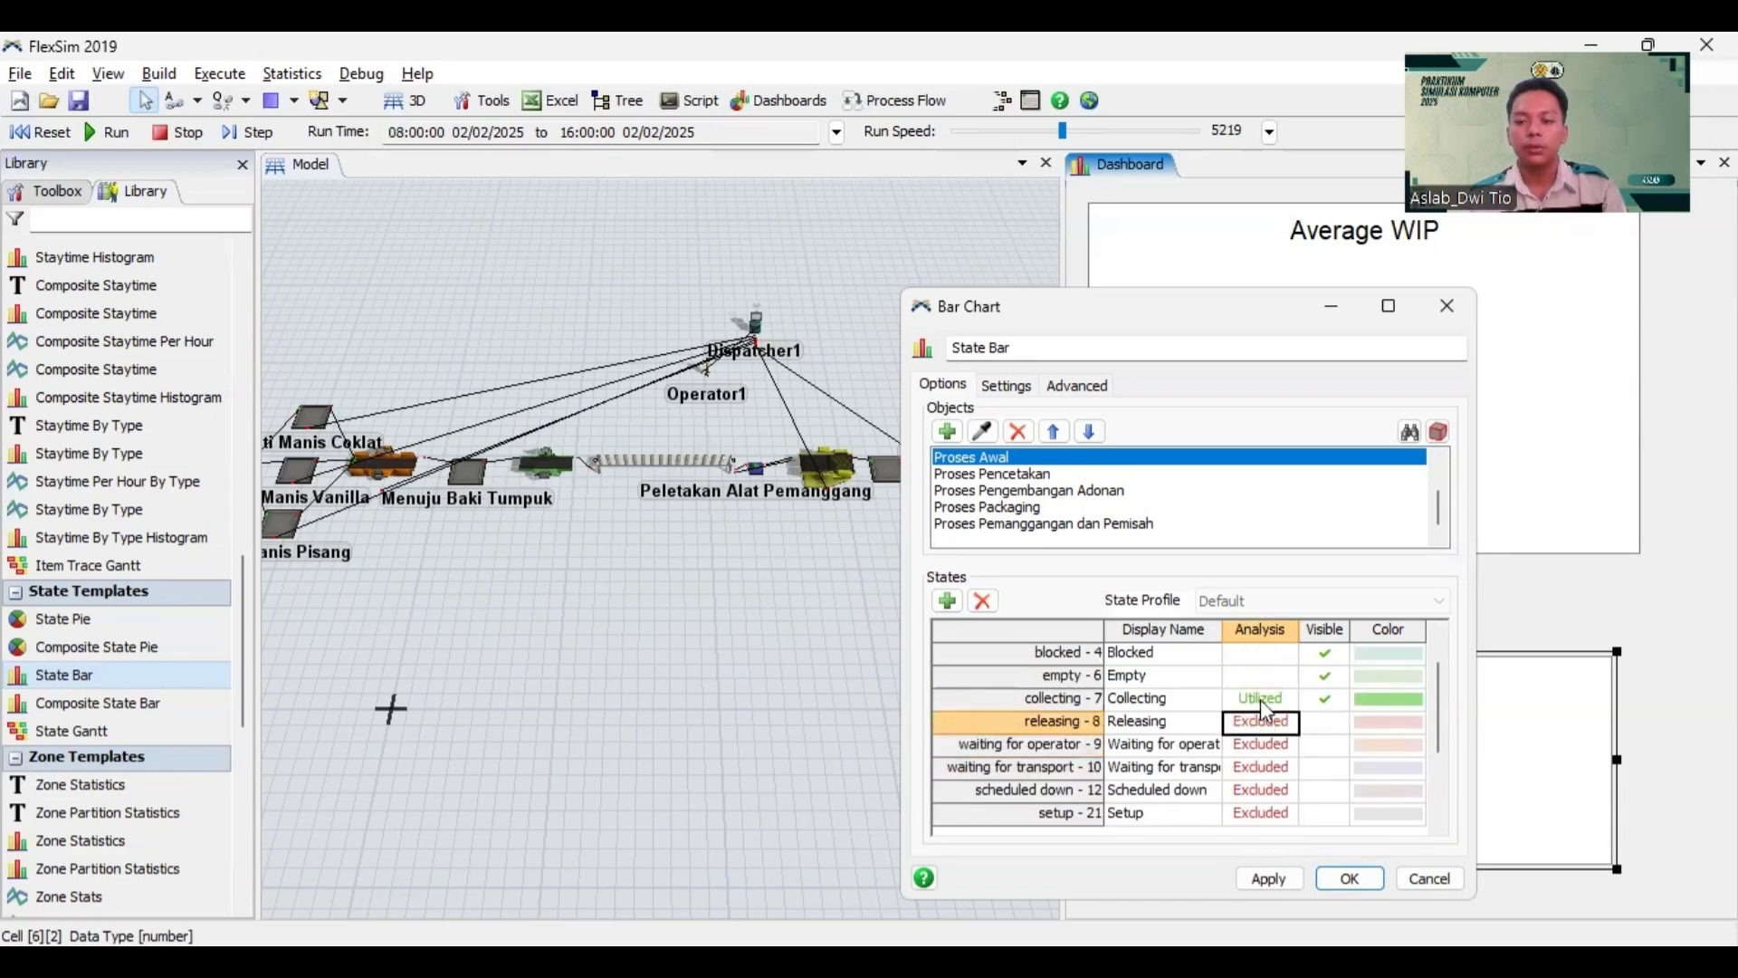
left_click(1260, 699)
left_click(1260, 697)
left_click(1261, 698)
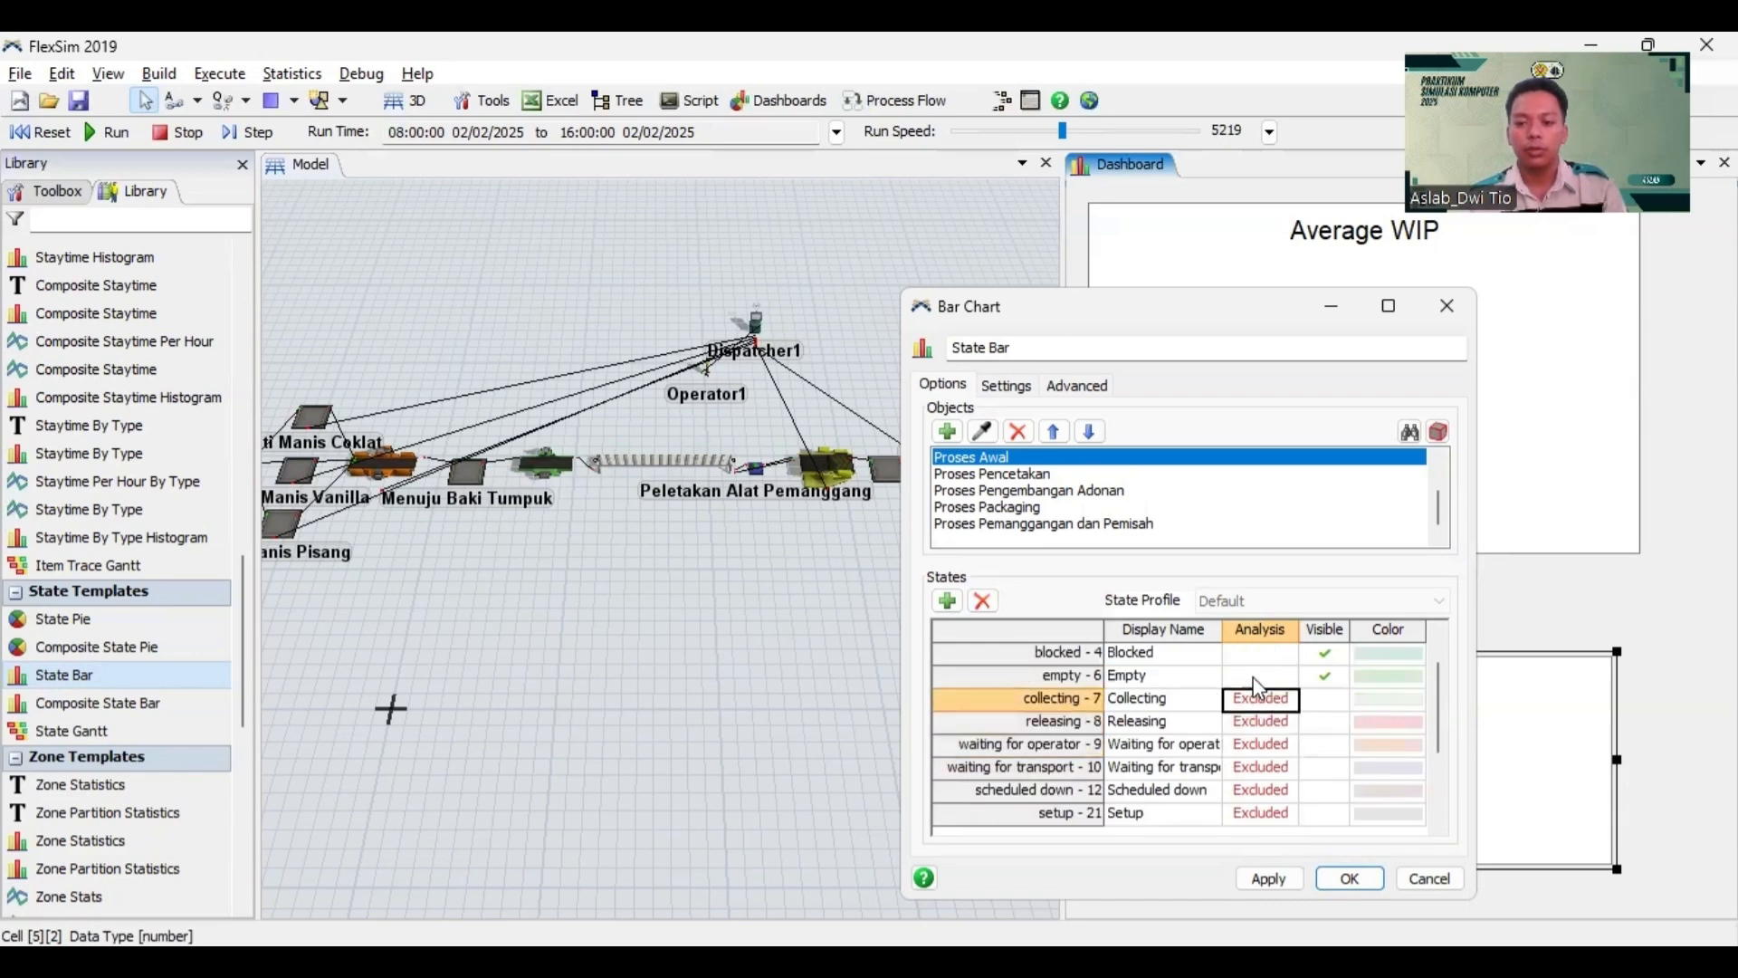
left_click(1260, 675)
left_click(1260, 675)
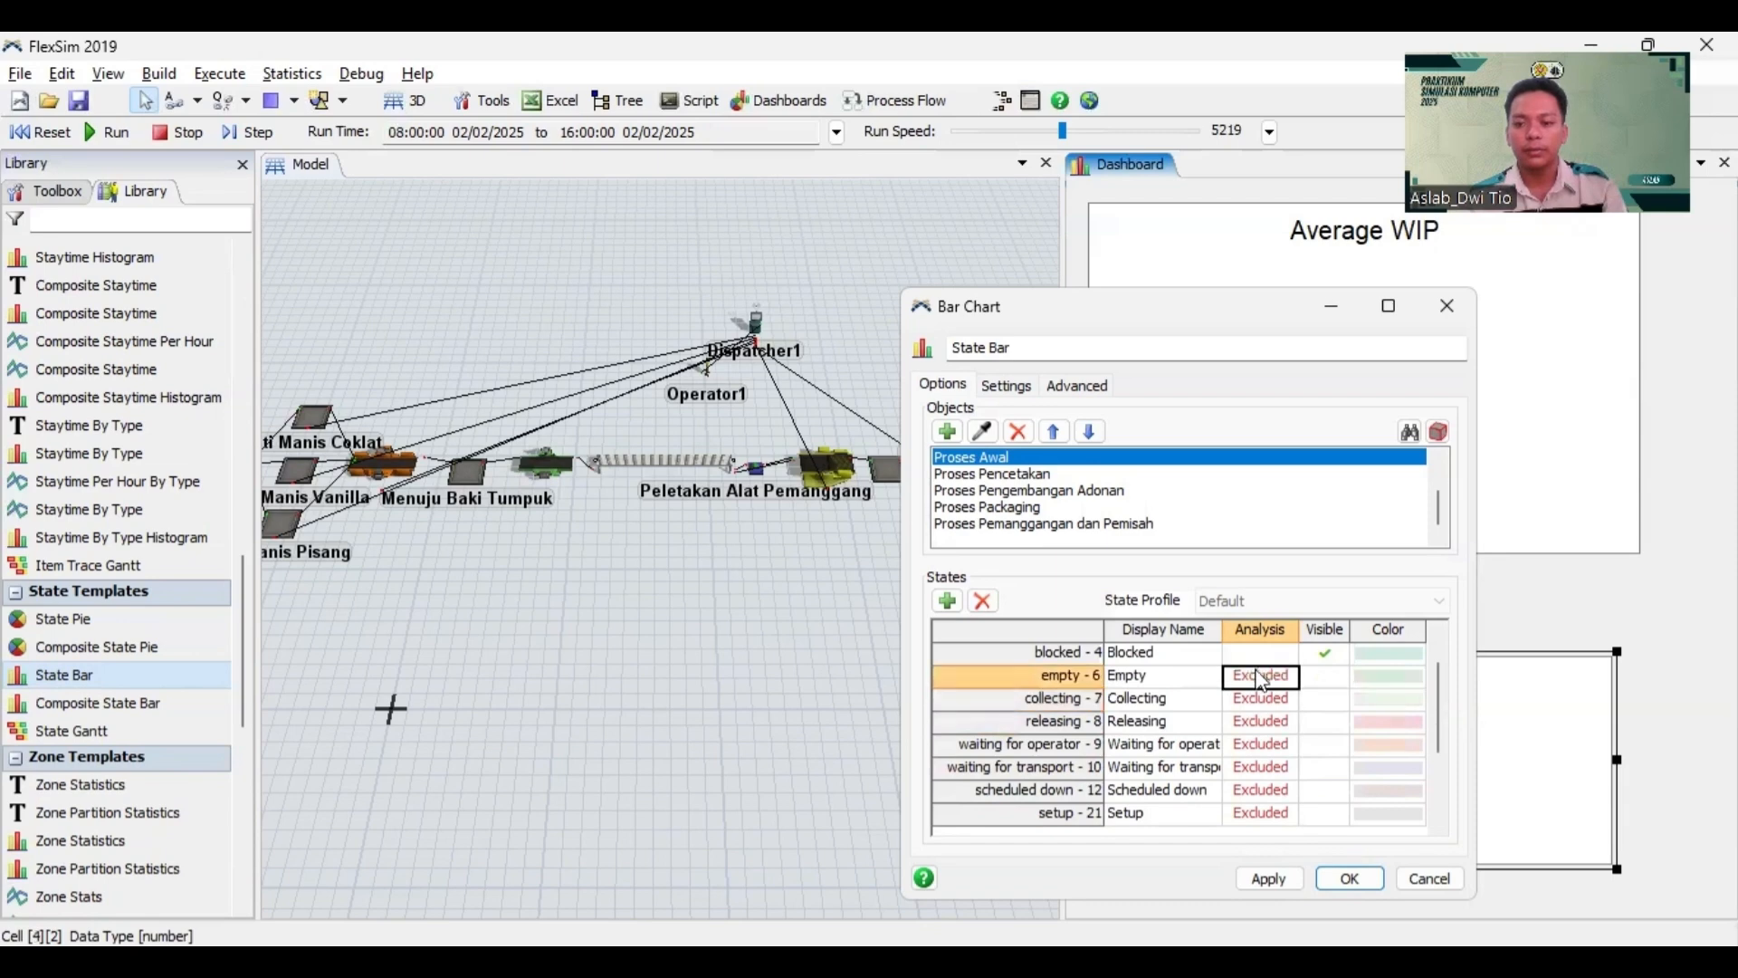
Step: Set the Blocked state's analysis to Utilized and toggle the Idle state's analysis
scroll(1261, 688, "up", 2)
left_click(1261, 705)
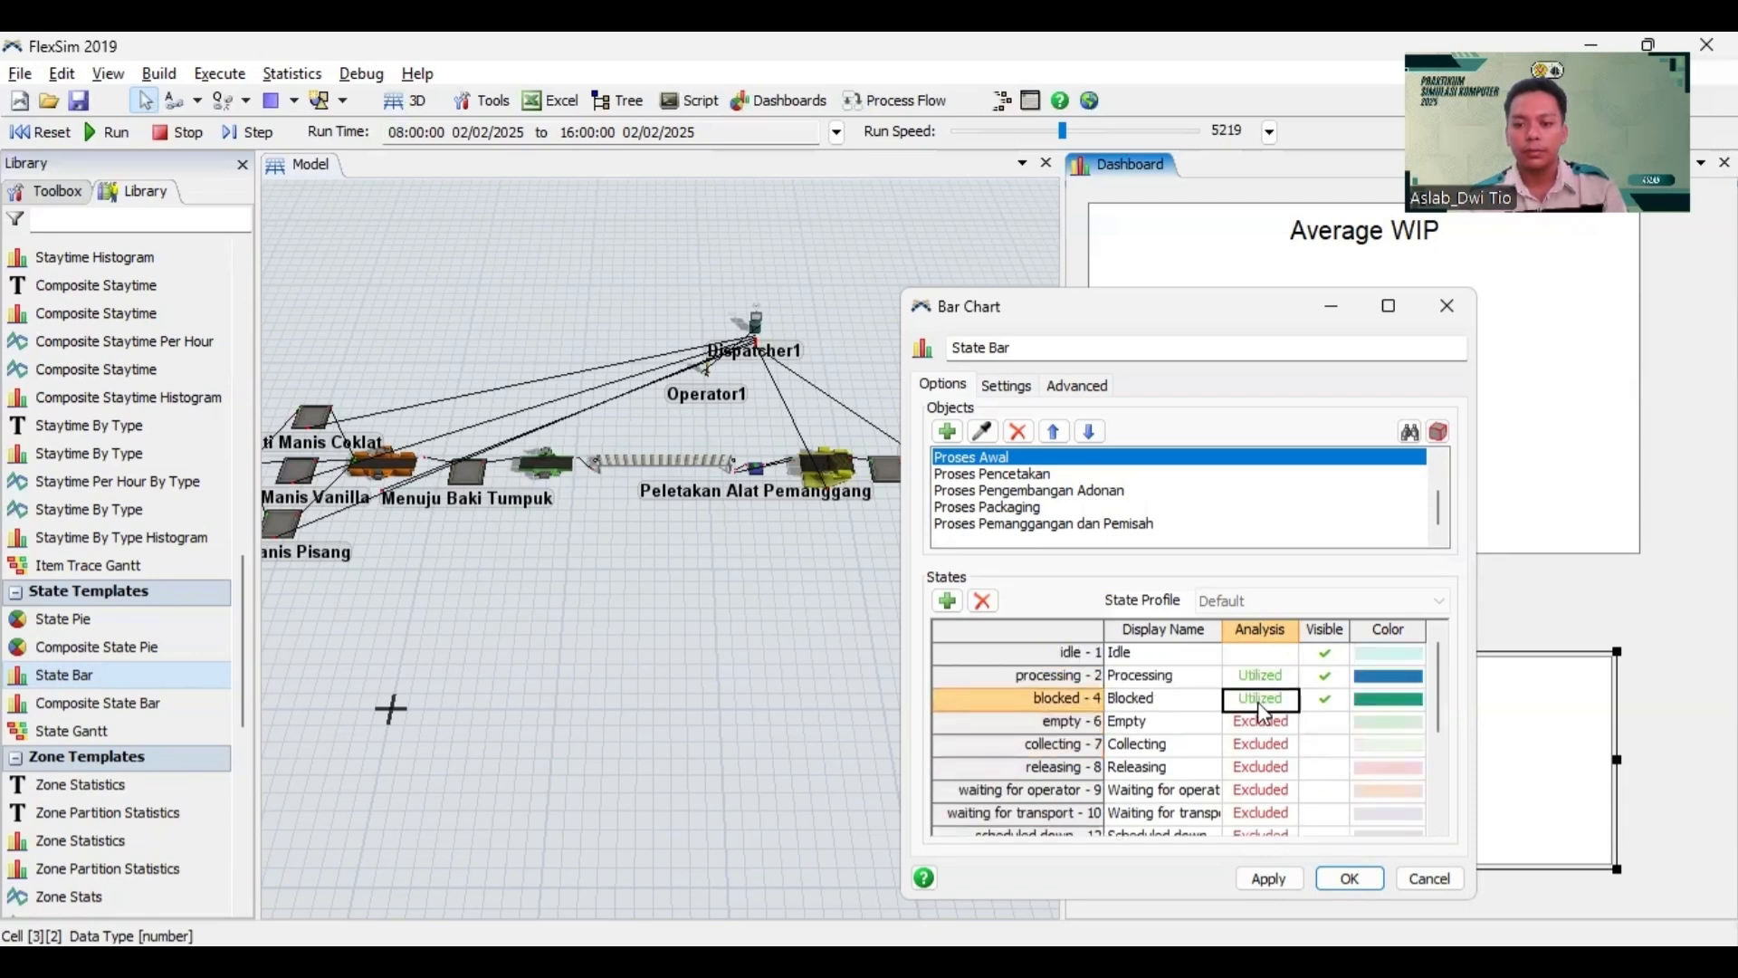
left_click(1261, 653)
scroll(1301, 726, "down", 2)
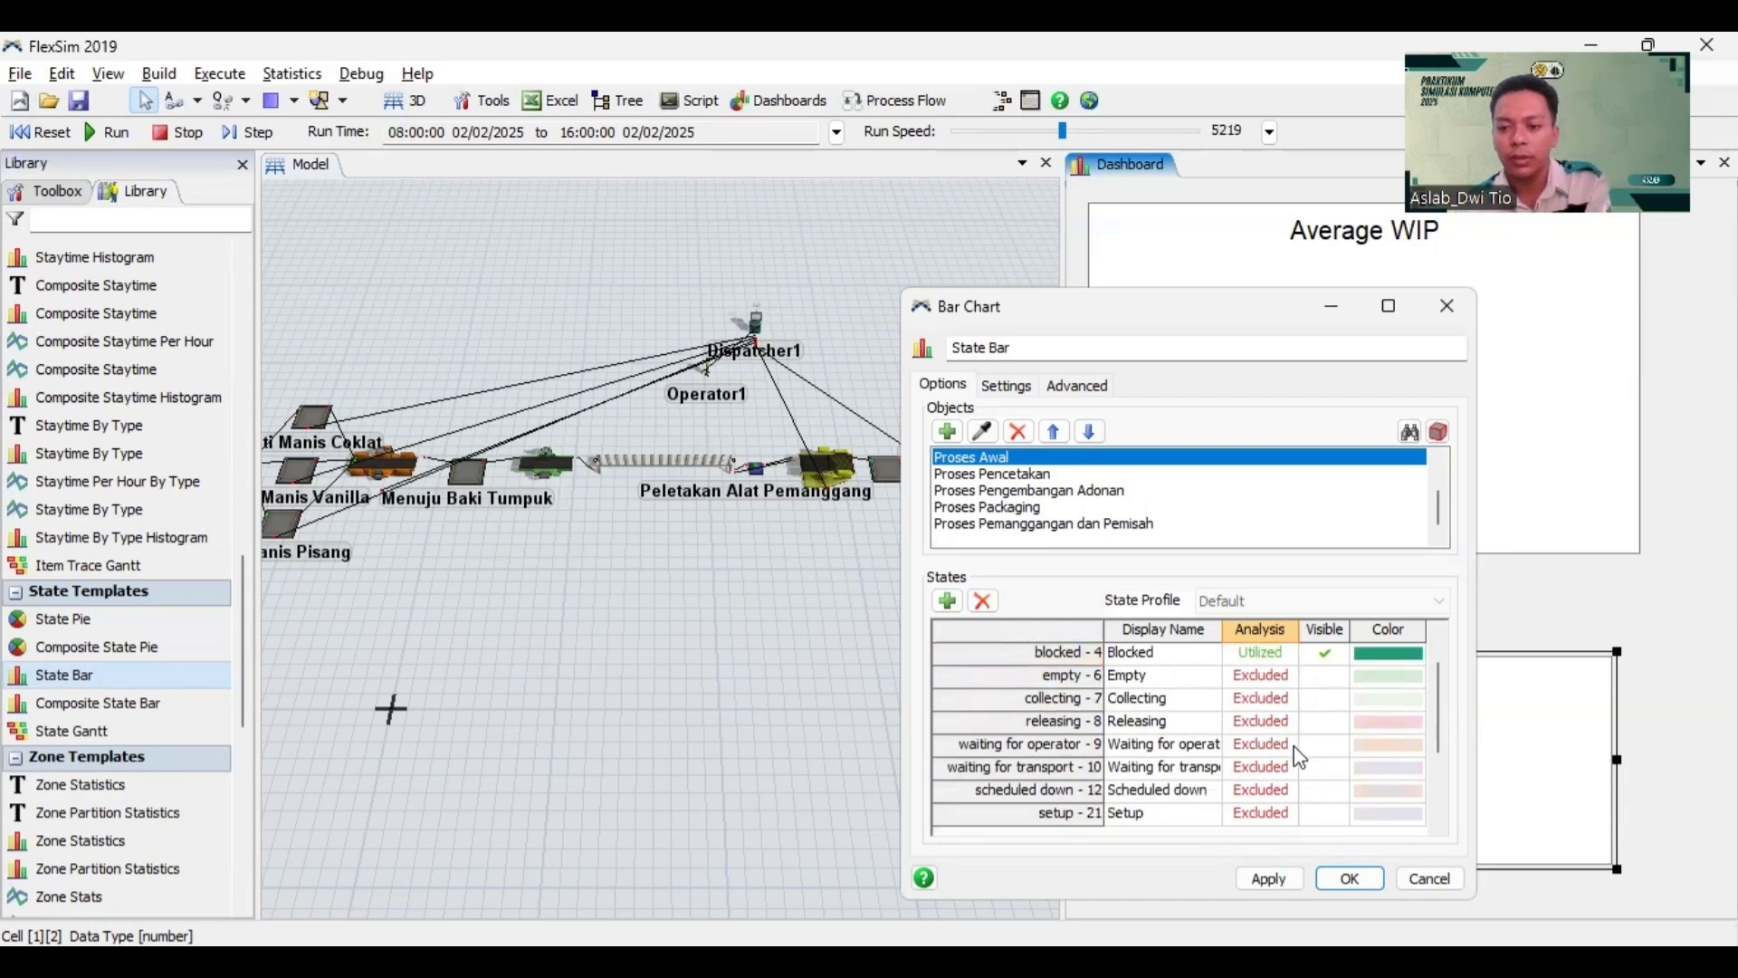
left_click(1314, 728)
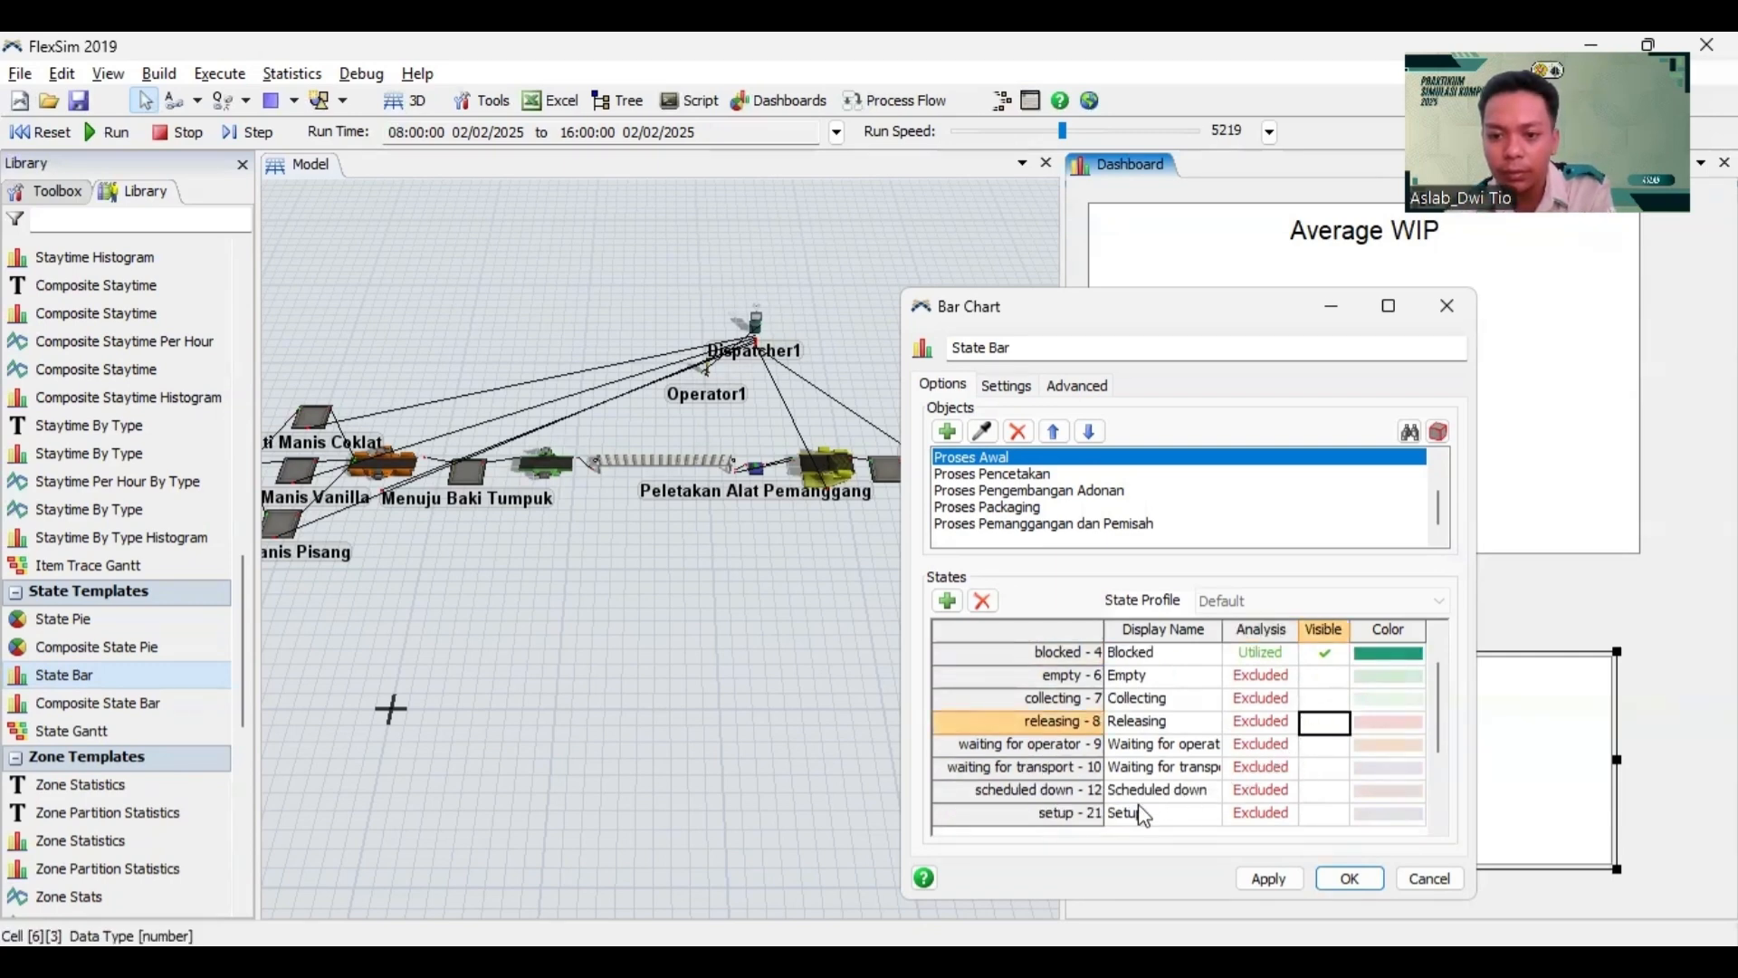
Step: Delete the Releasing state from the State Bar chart and hide the Empty, Collecting, Waiting for operator, Waiting for transport and Setup states
left_click(1061, 735)
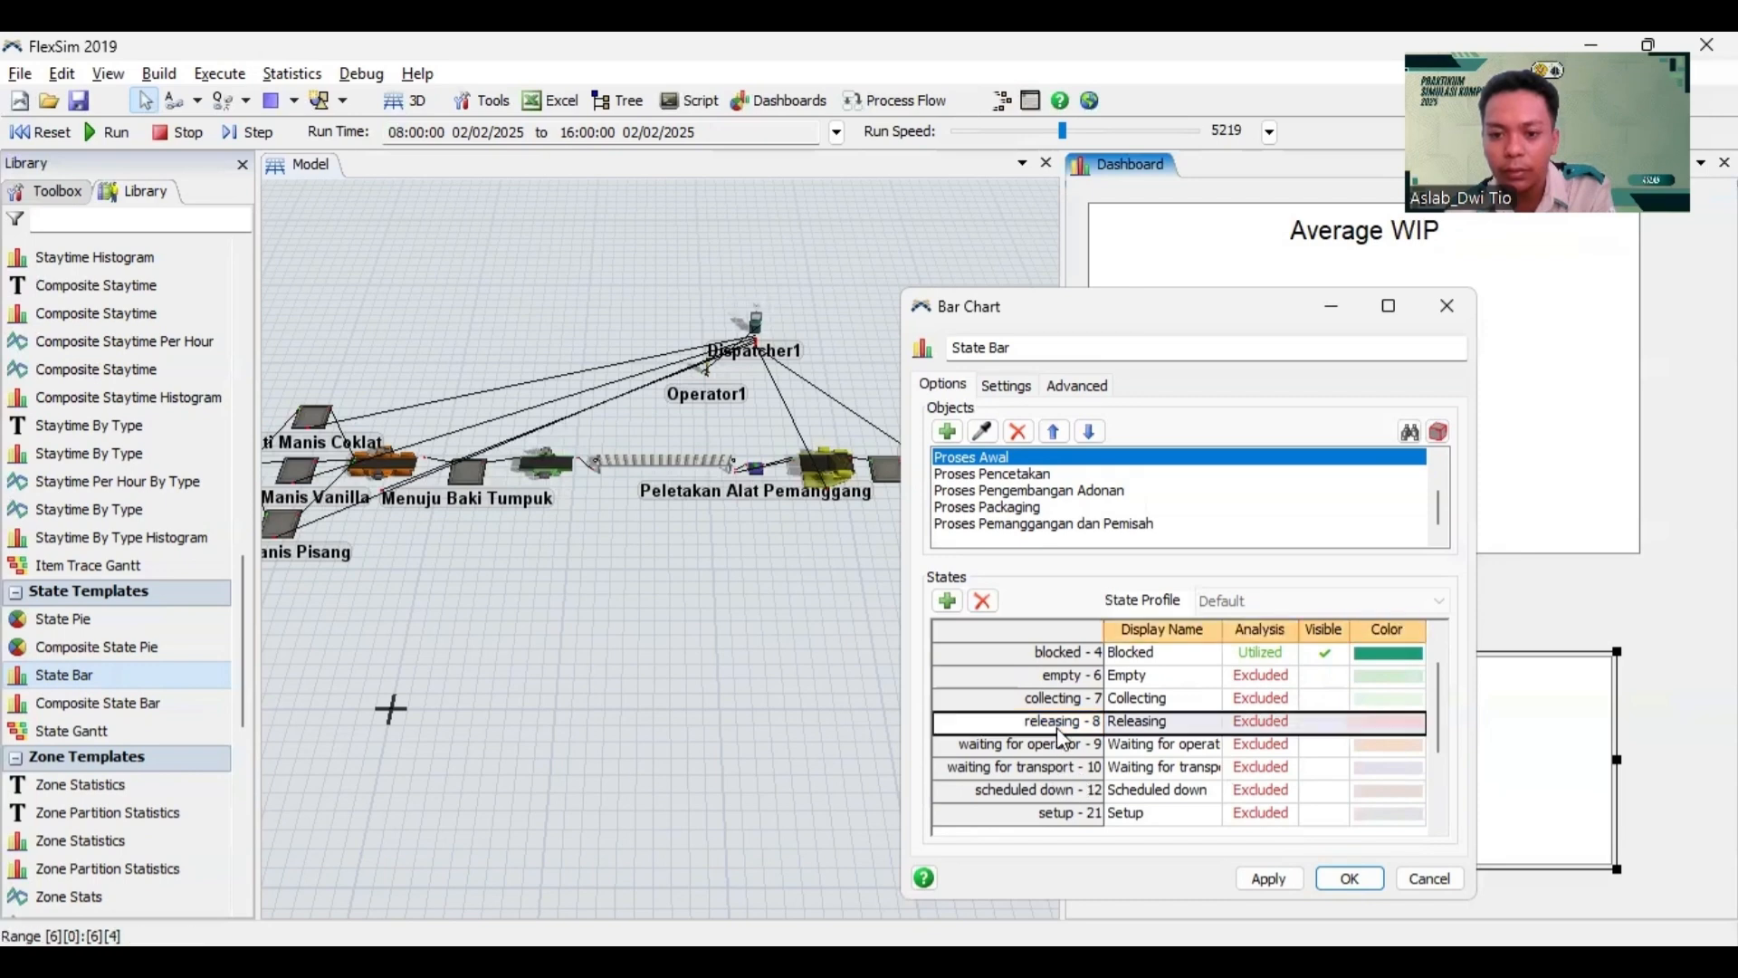
left_click(983, 600)
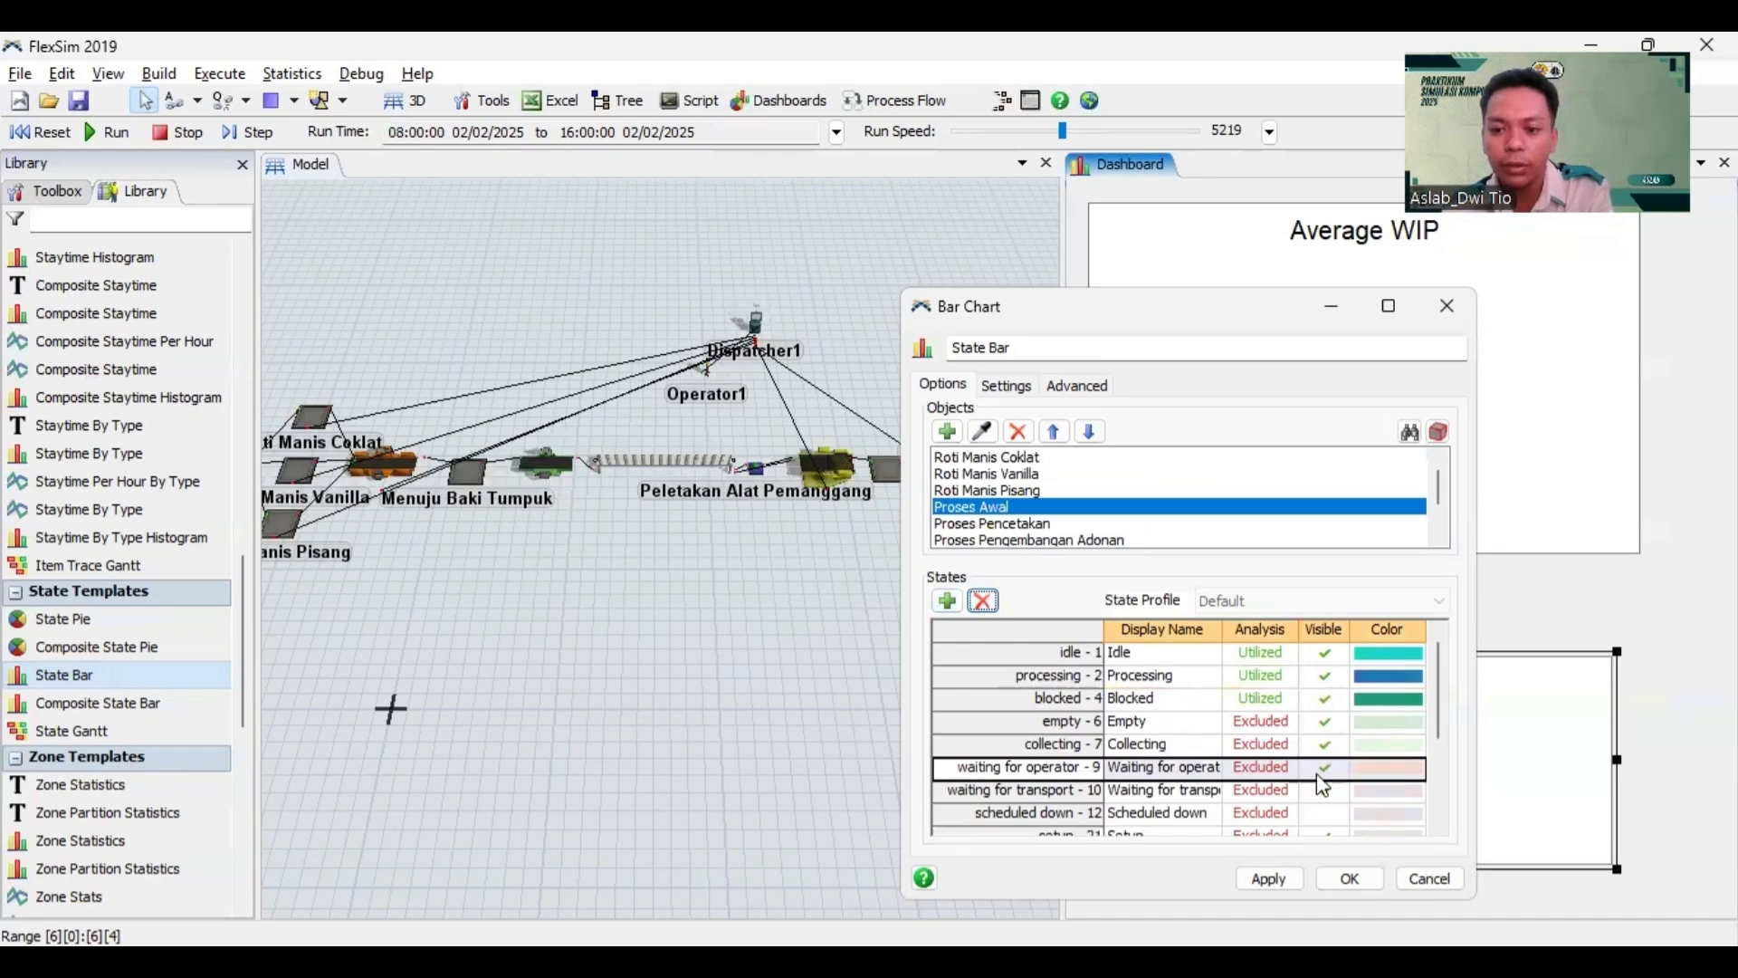
left_click(1324, 721)
left_click(1323, 746)
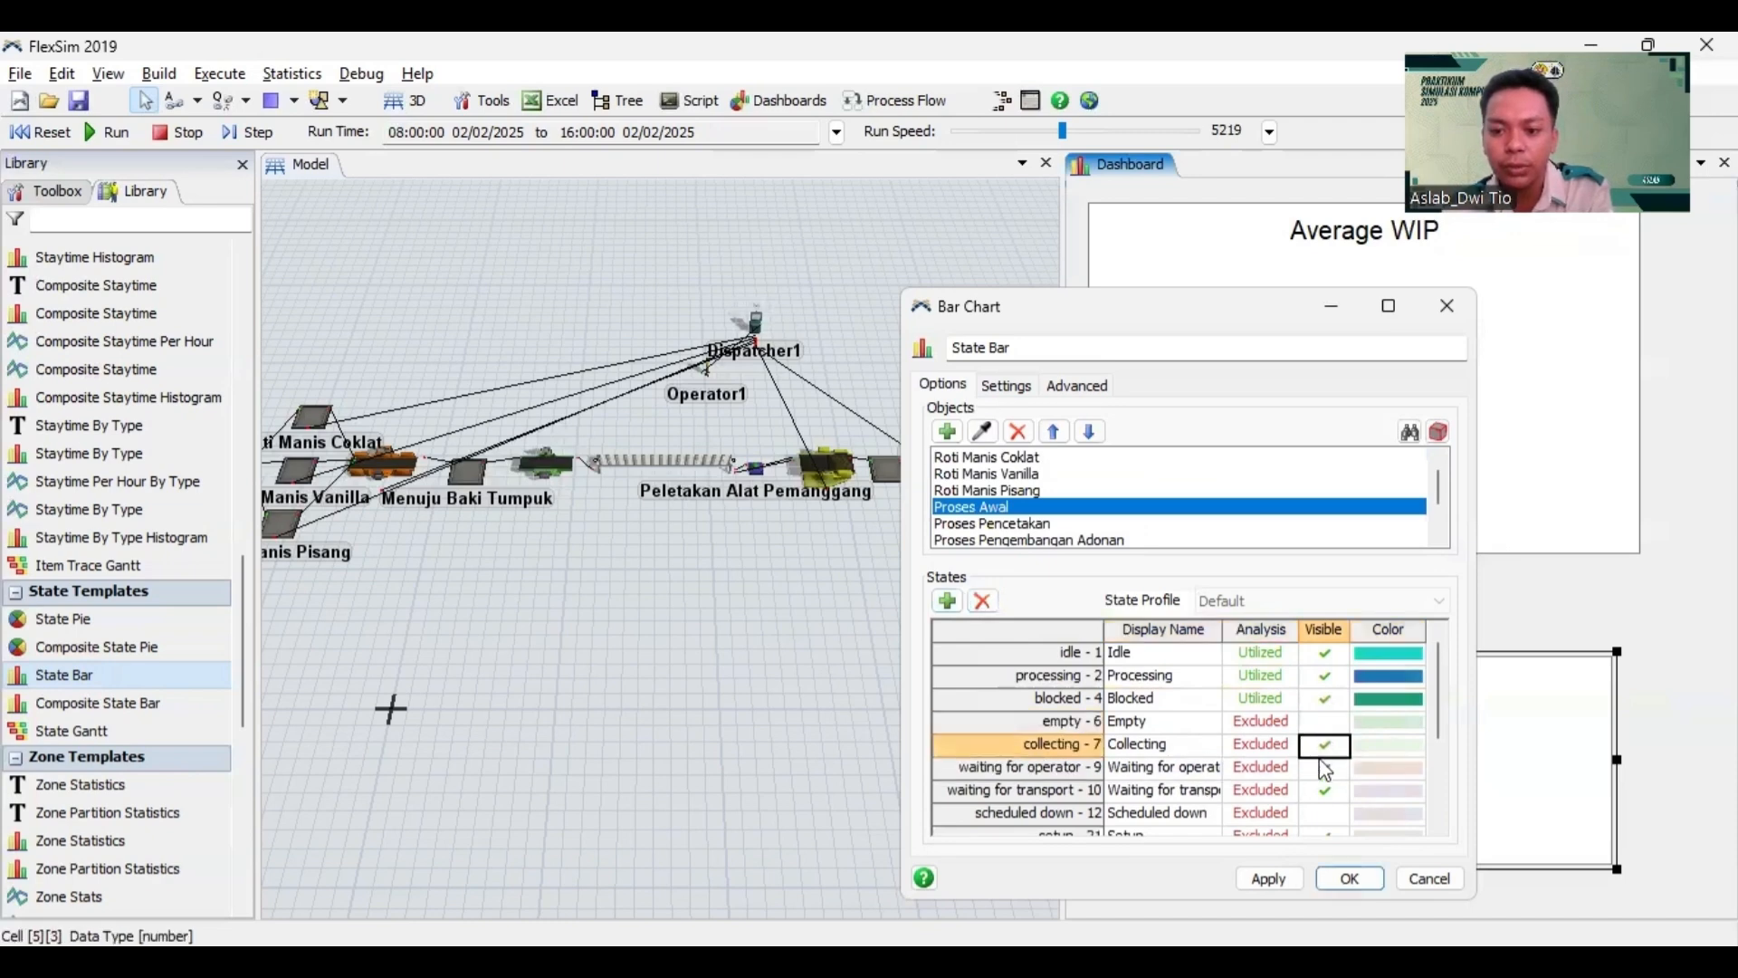
left_click(1324, 767)
left_click(1325, 790)
scroll(1329, 795, "down", 1)
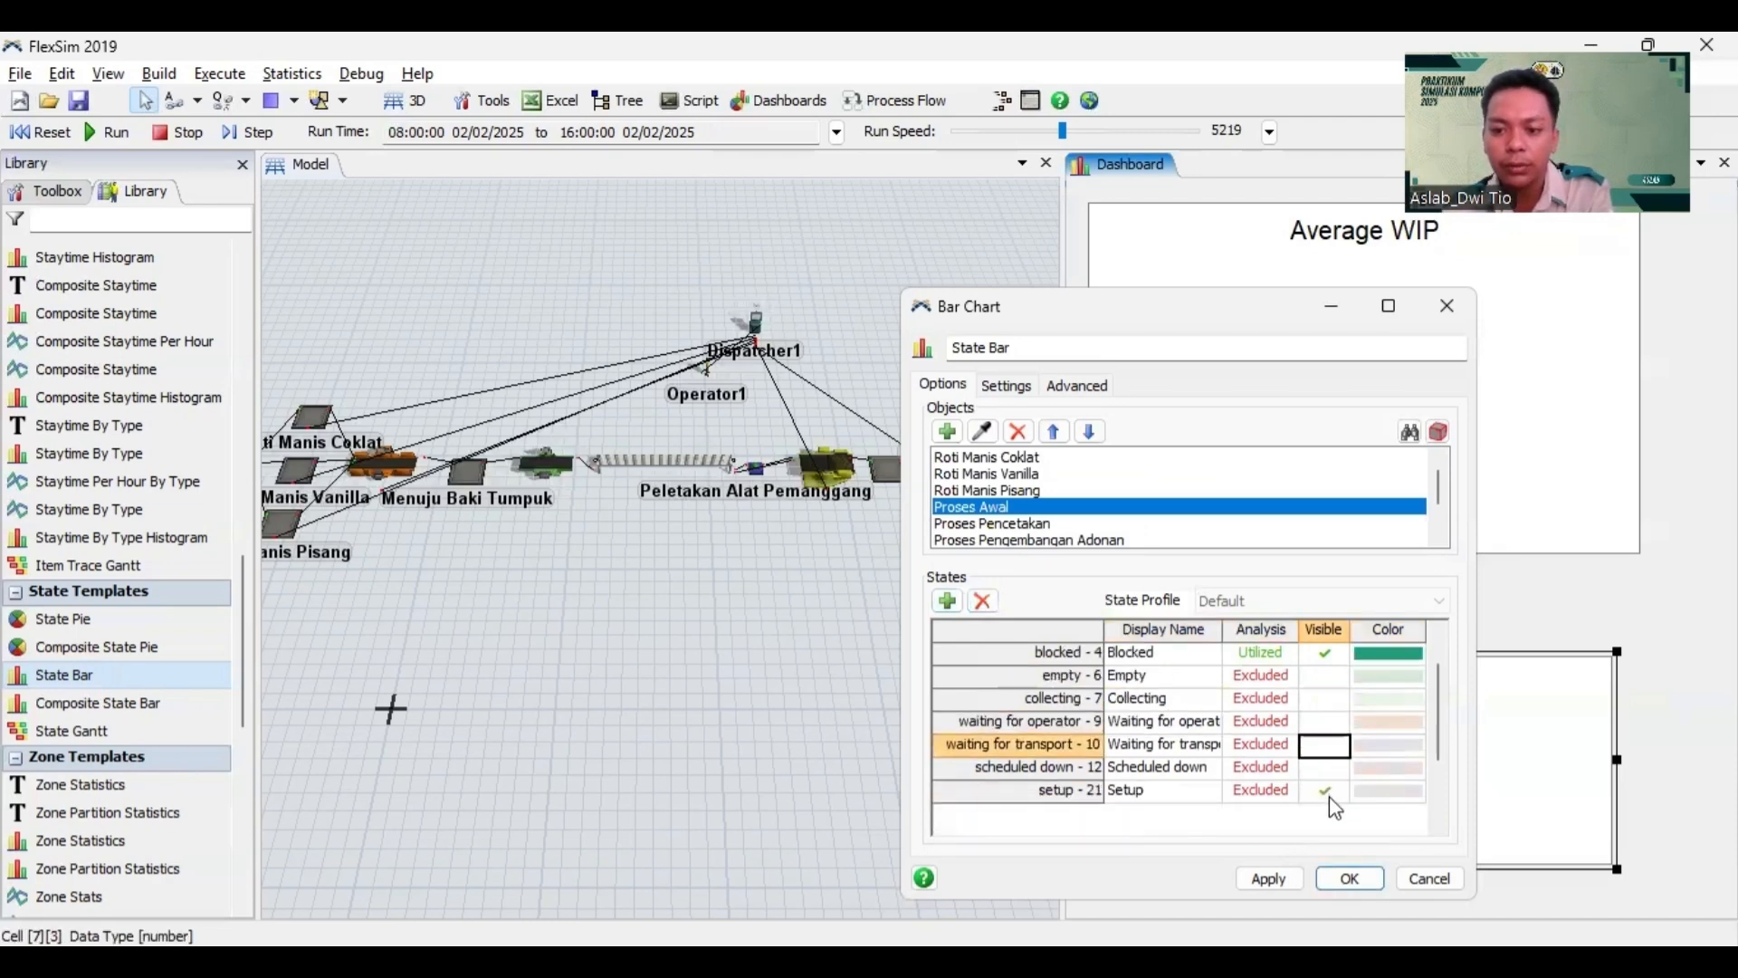
left_click(1327, 789)
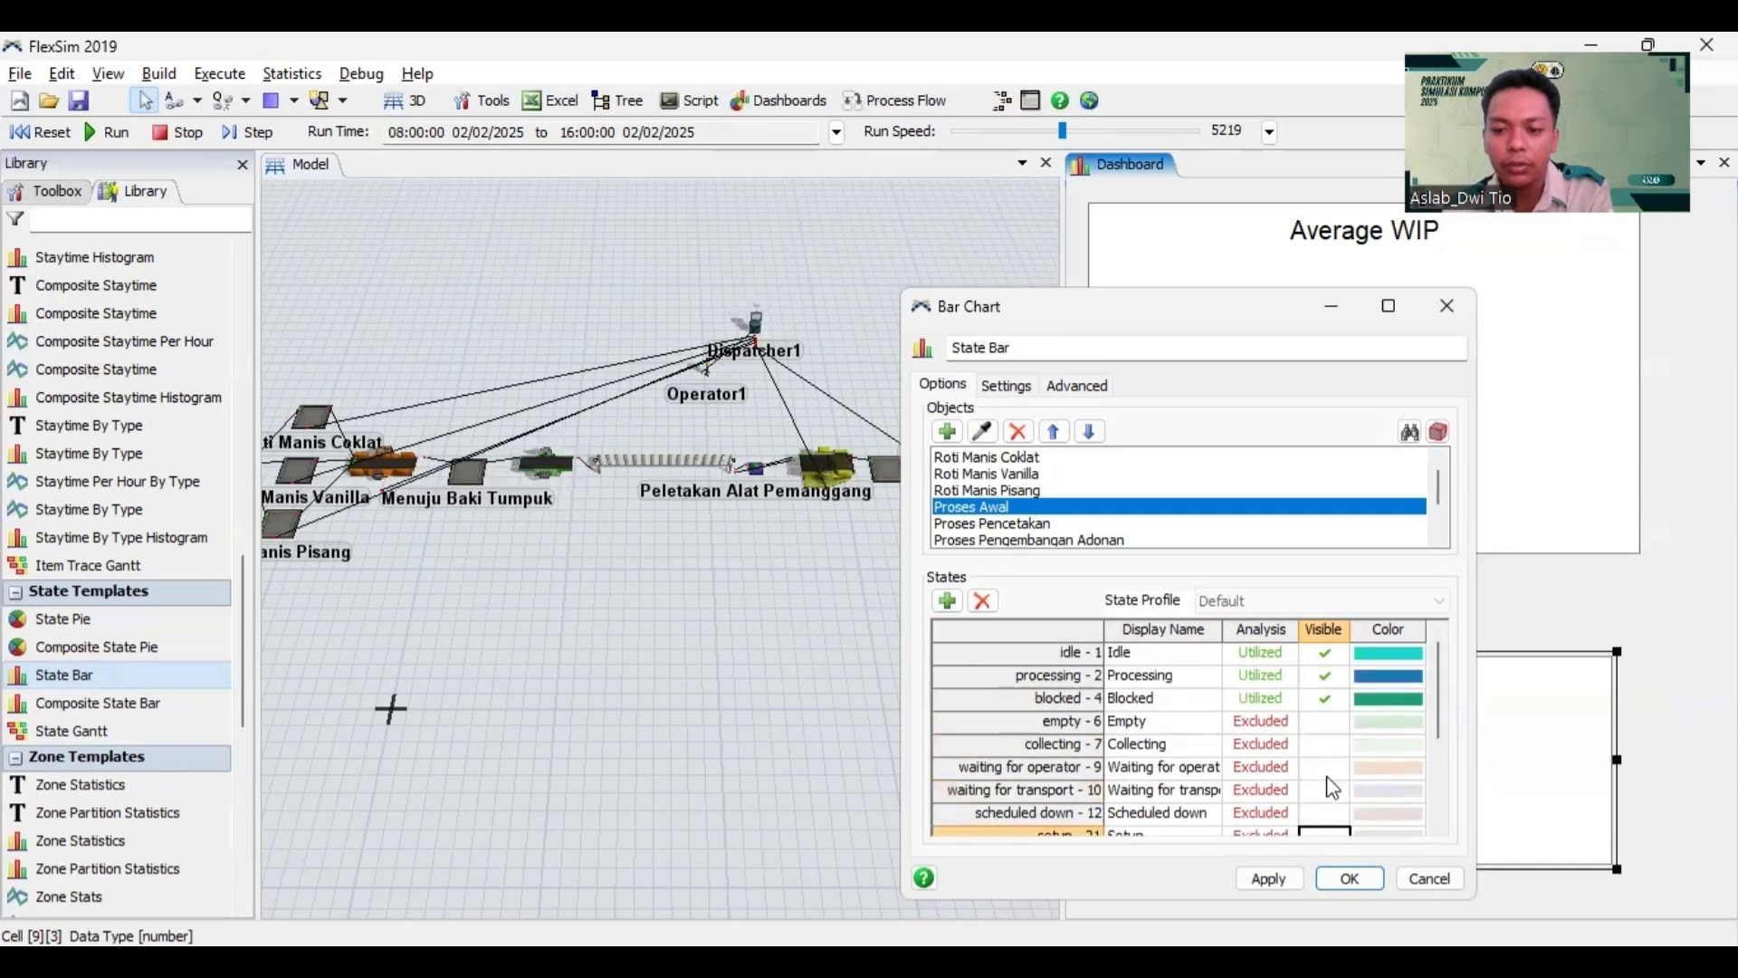
Step: Delete the Empty, Collecting, Waiting for operator, Waiting for transport, Scheduled down and Setup states, and apply the chart settings
left_click_drag(1081, 721, 1251, 853)
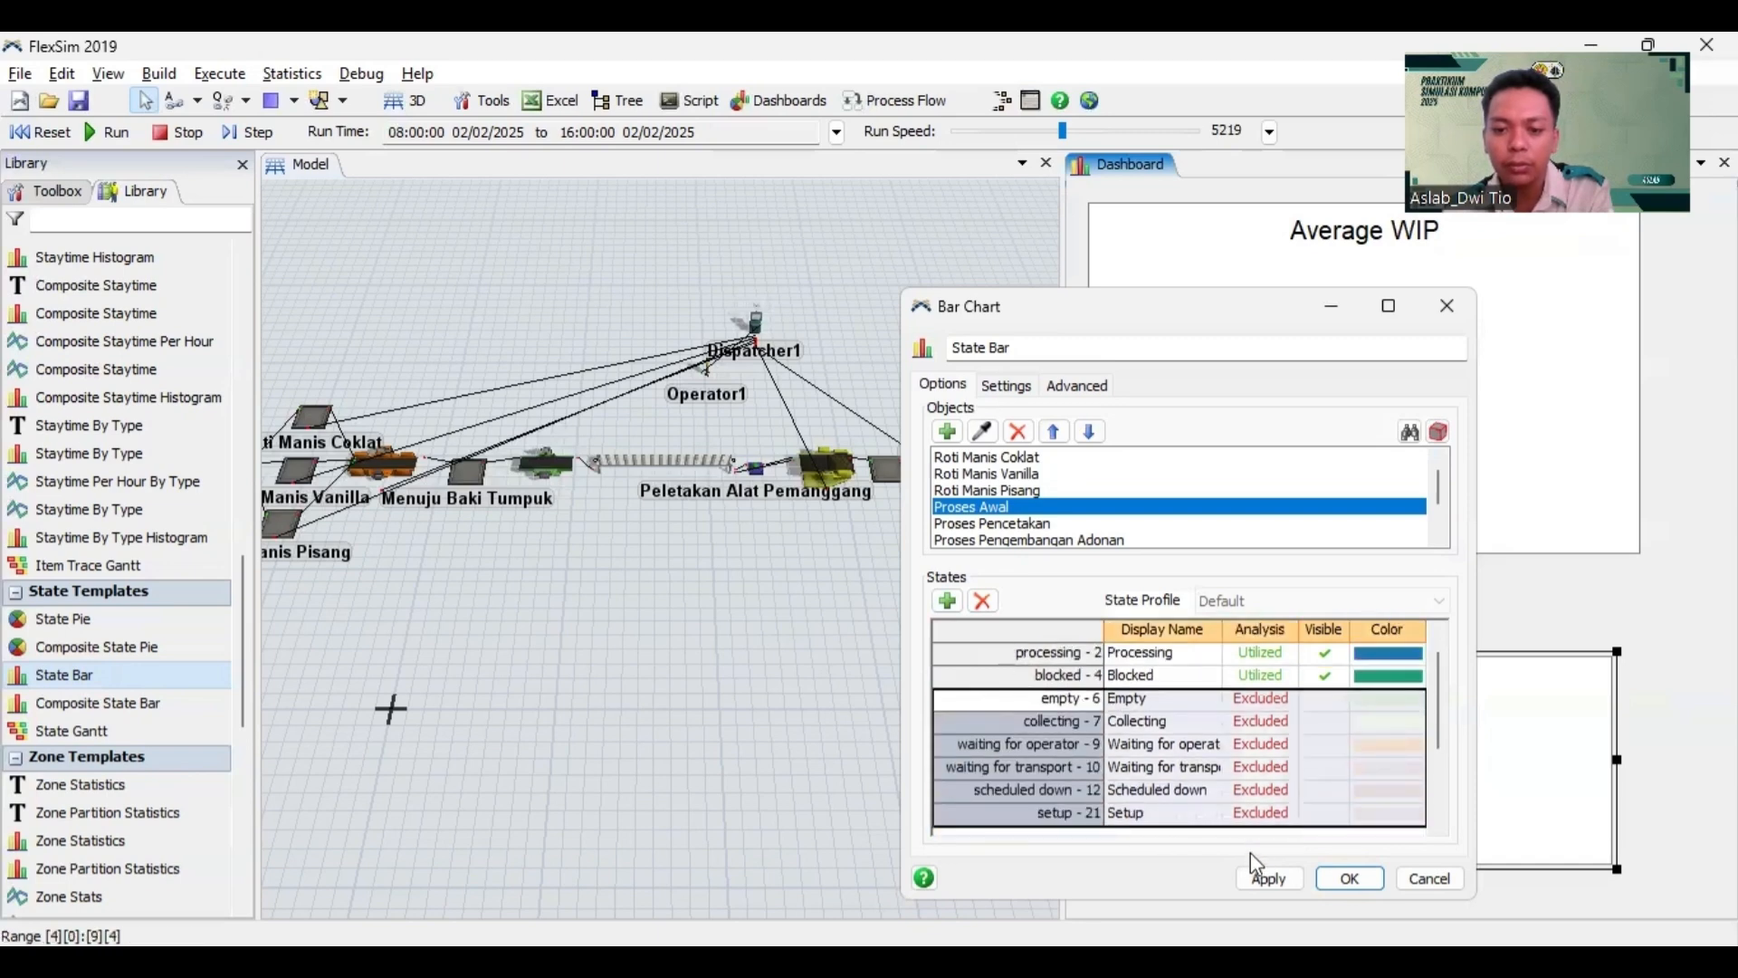
left_click(983, 600)
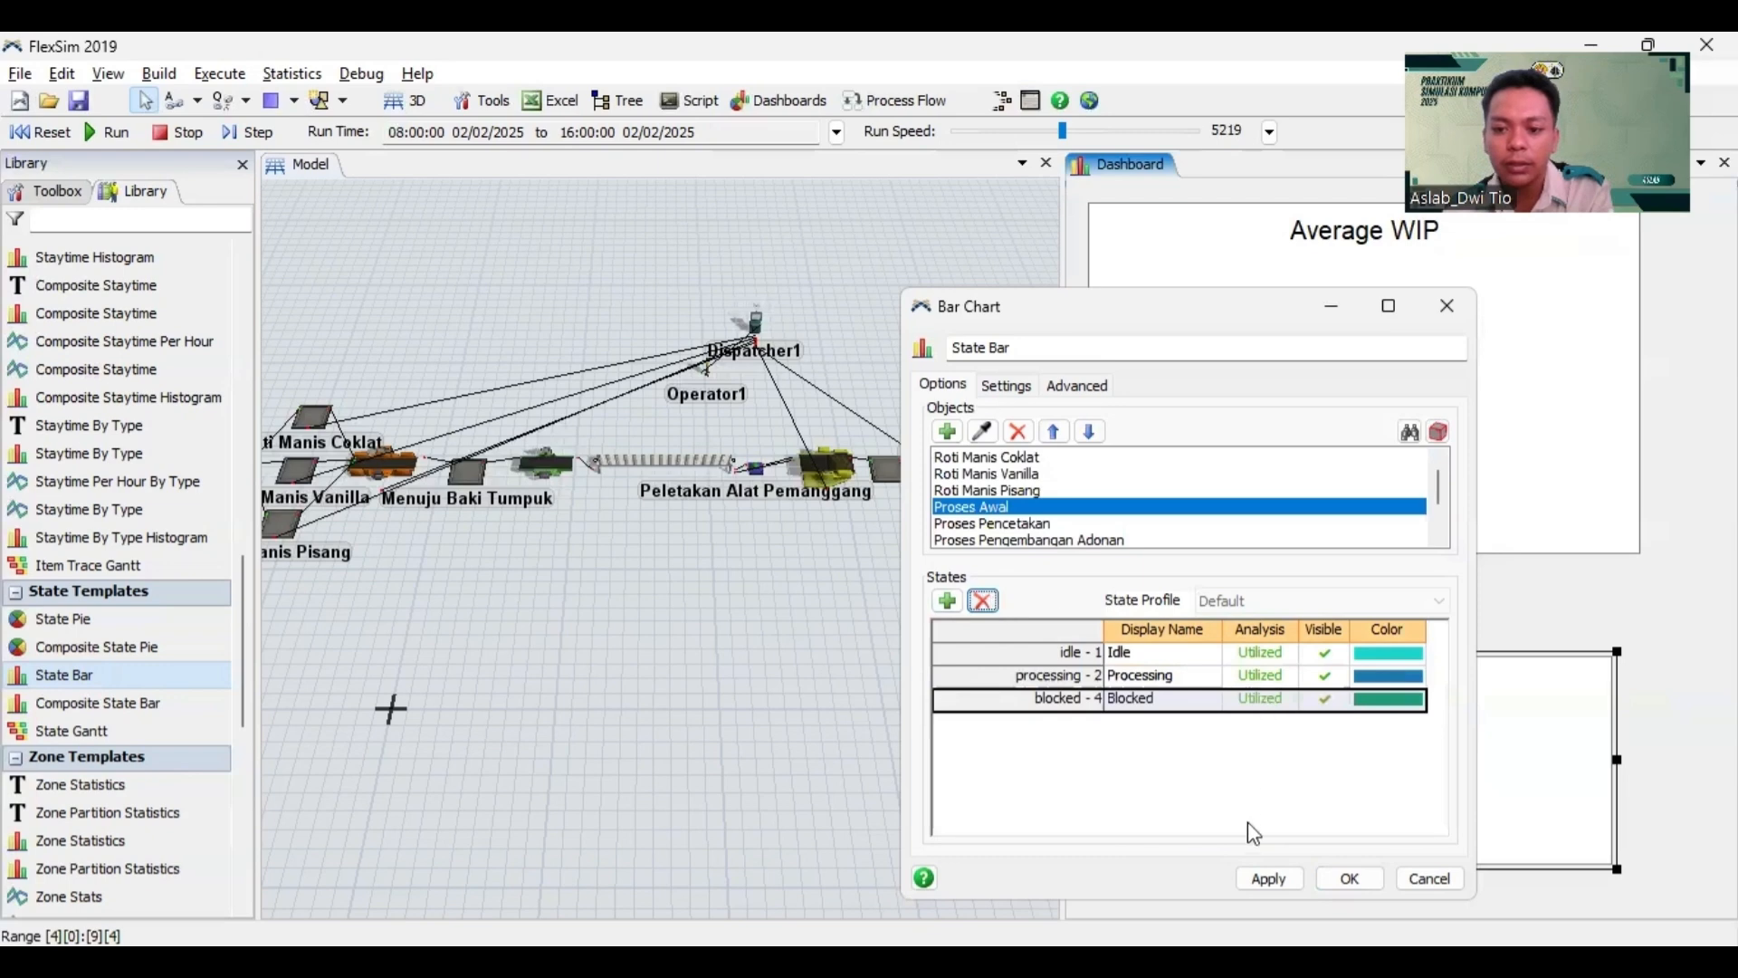
left_click(1272, 877)
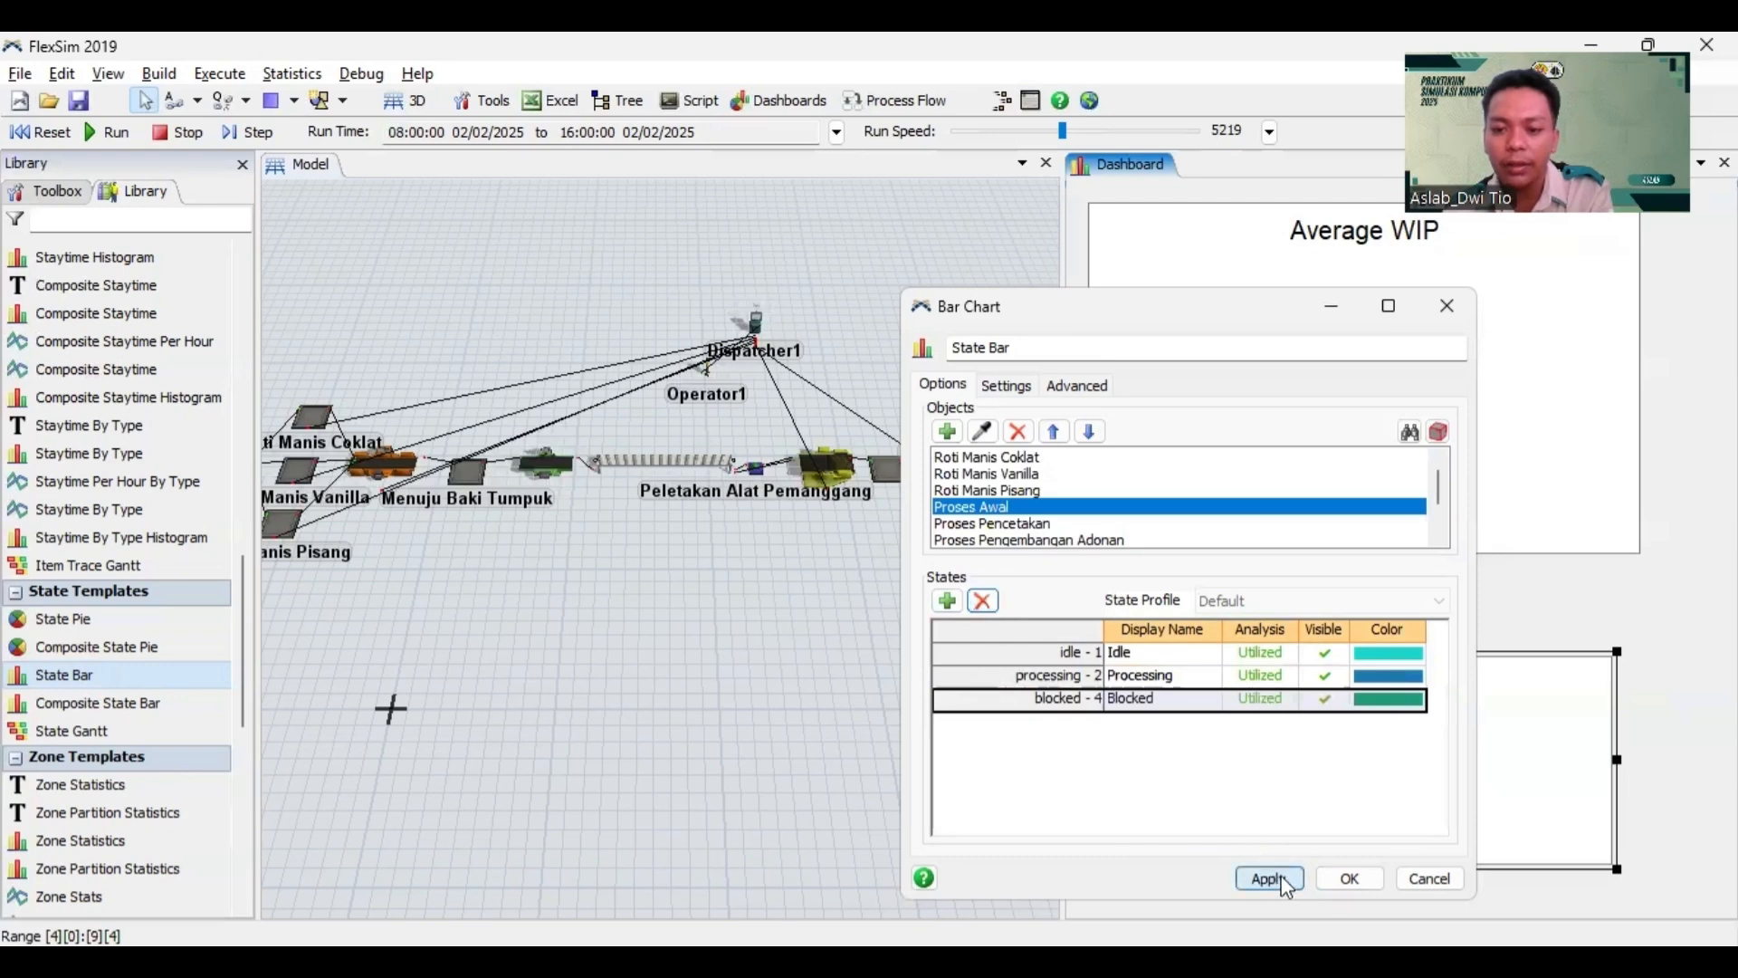
left_click(1351, 878)
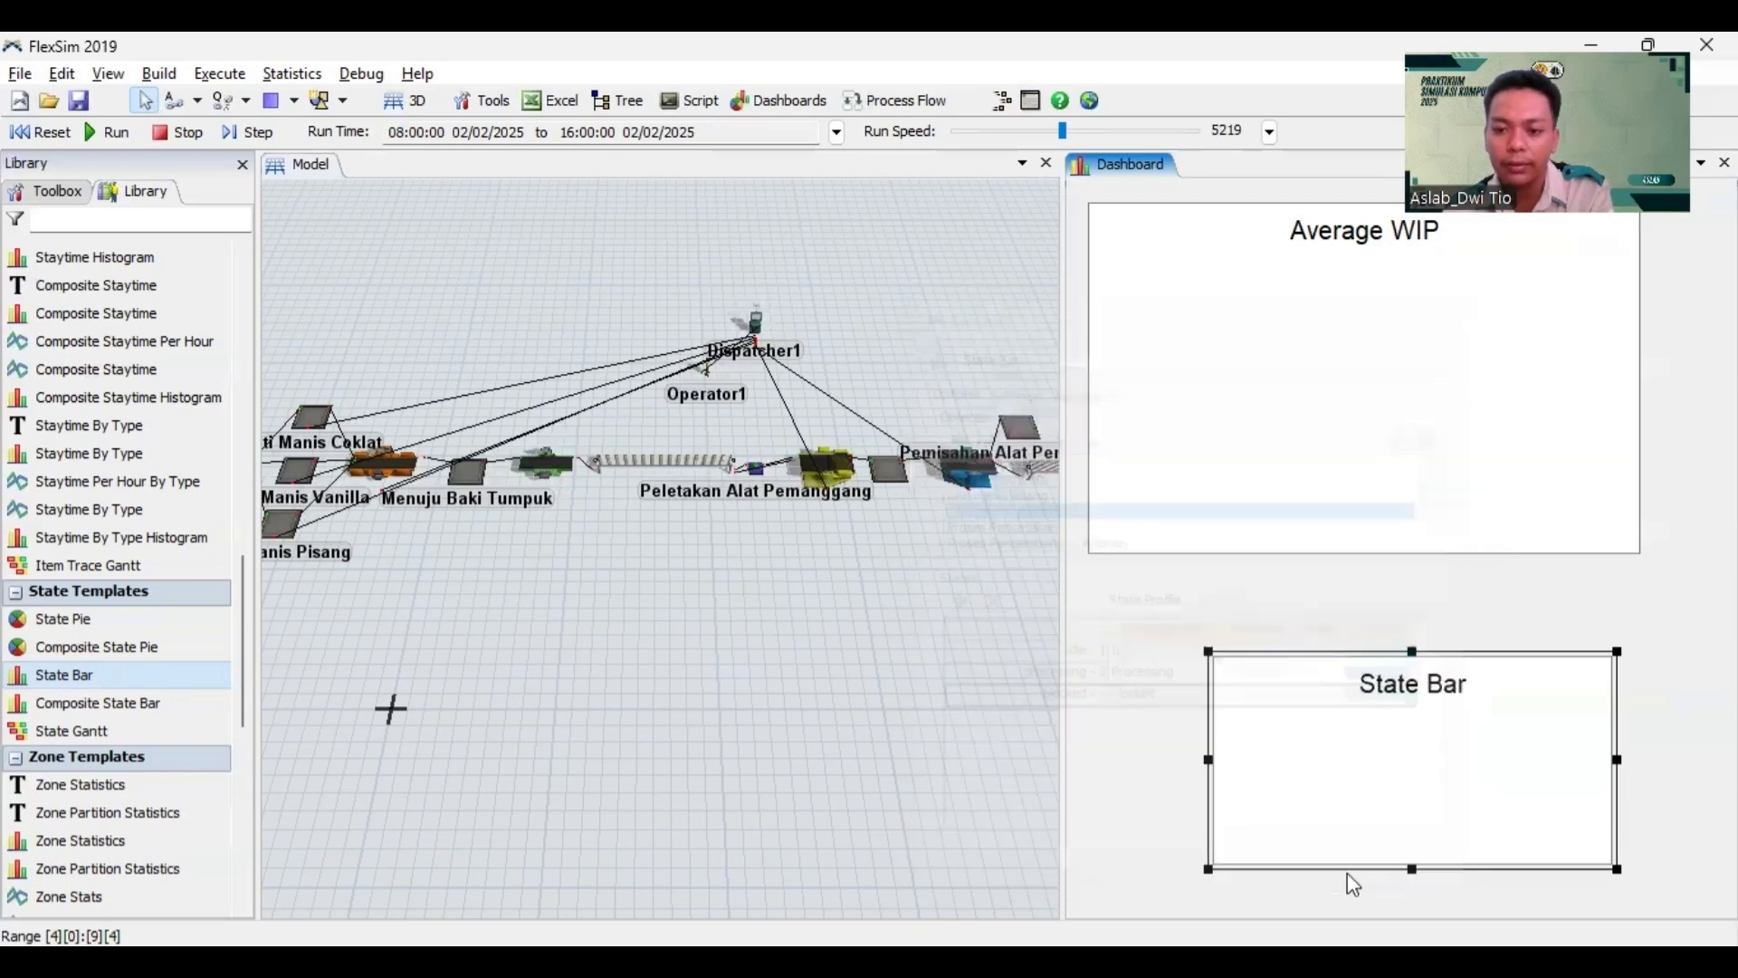
Step: Place the State Bar chart directly below the Average WIP table and enlarge it to the same width
left_click_drag(1357, 650, 1237, 575)
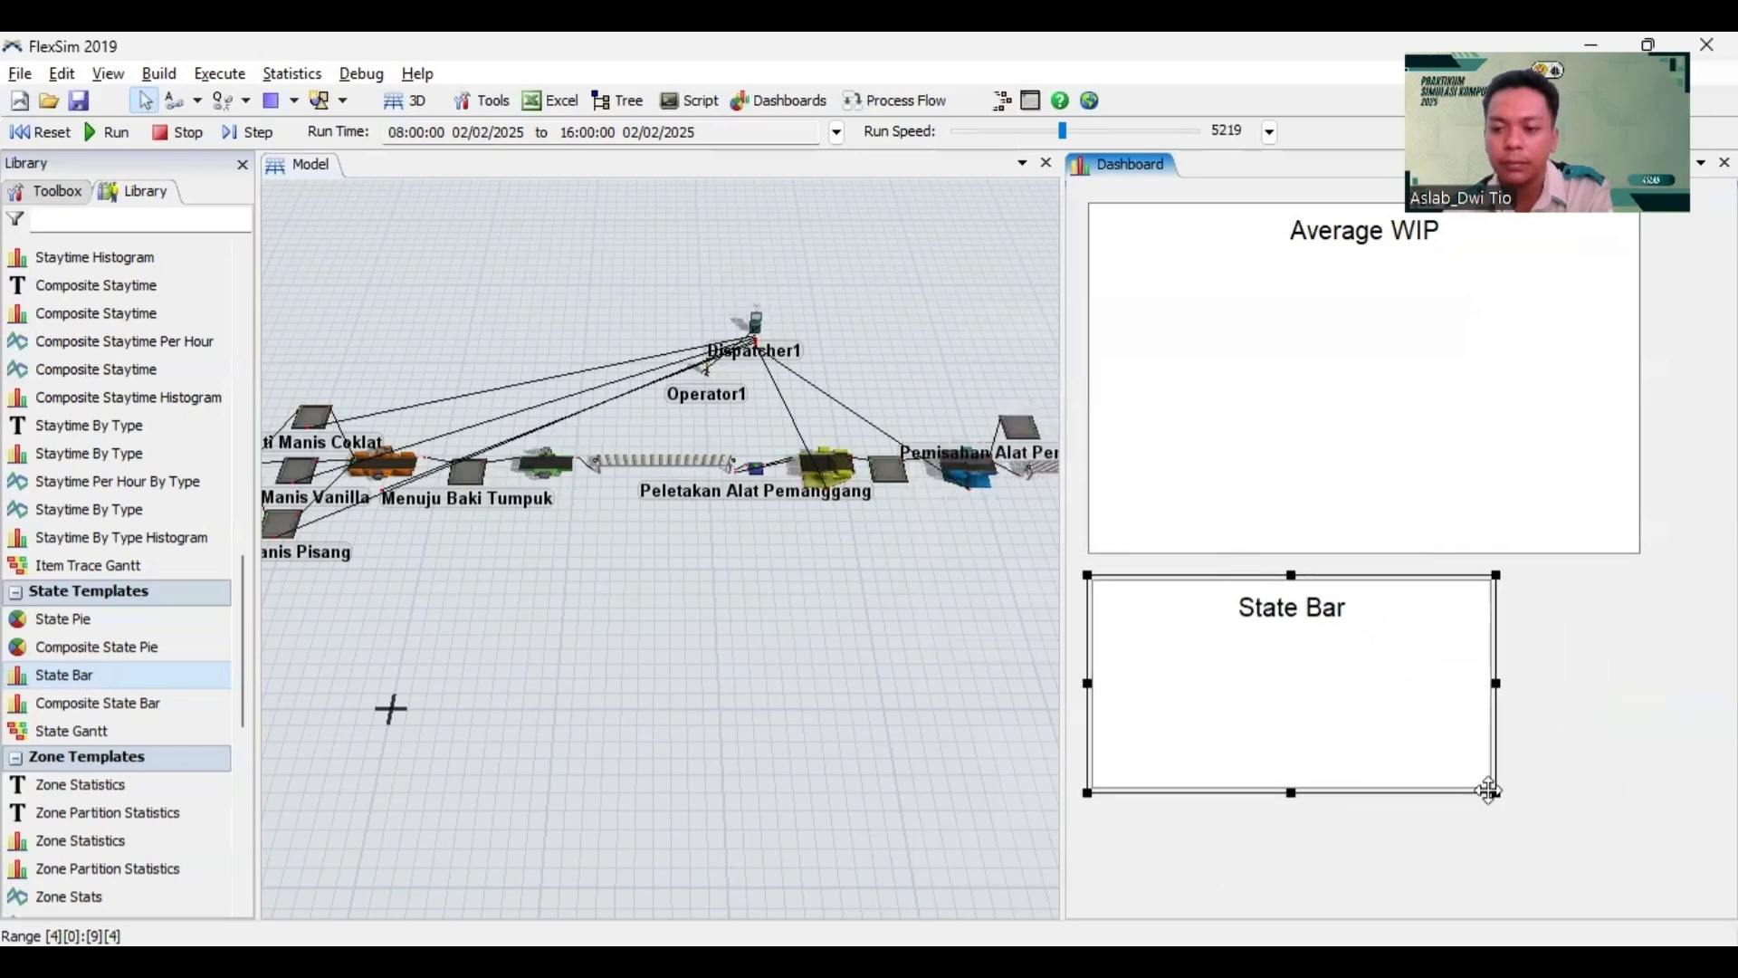
left_click_drag(1564, 847, 1641, 903)
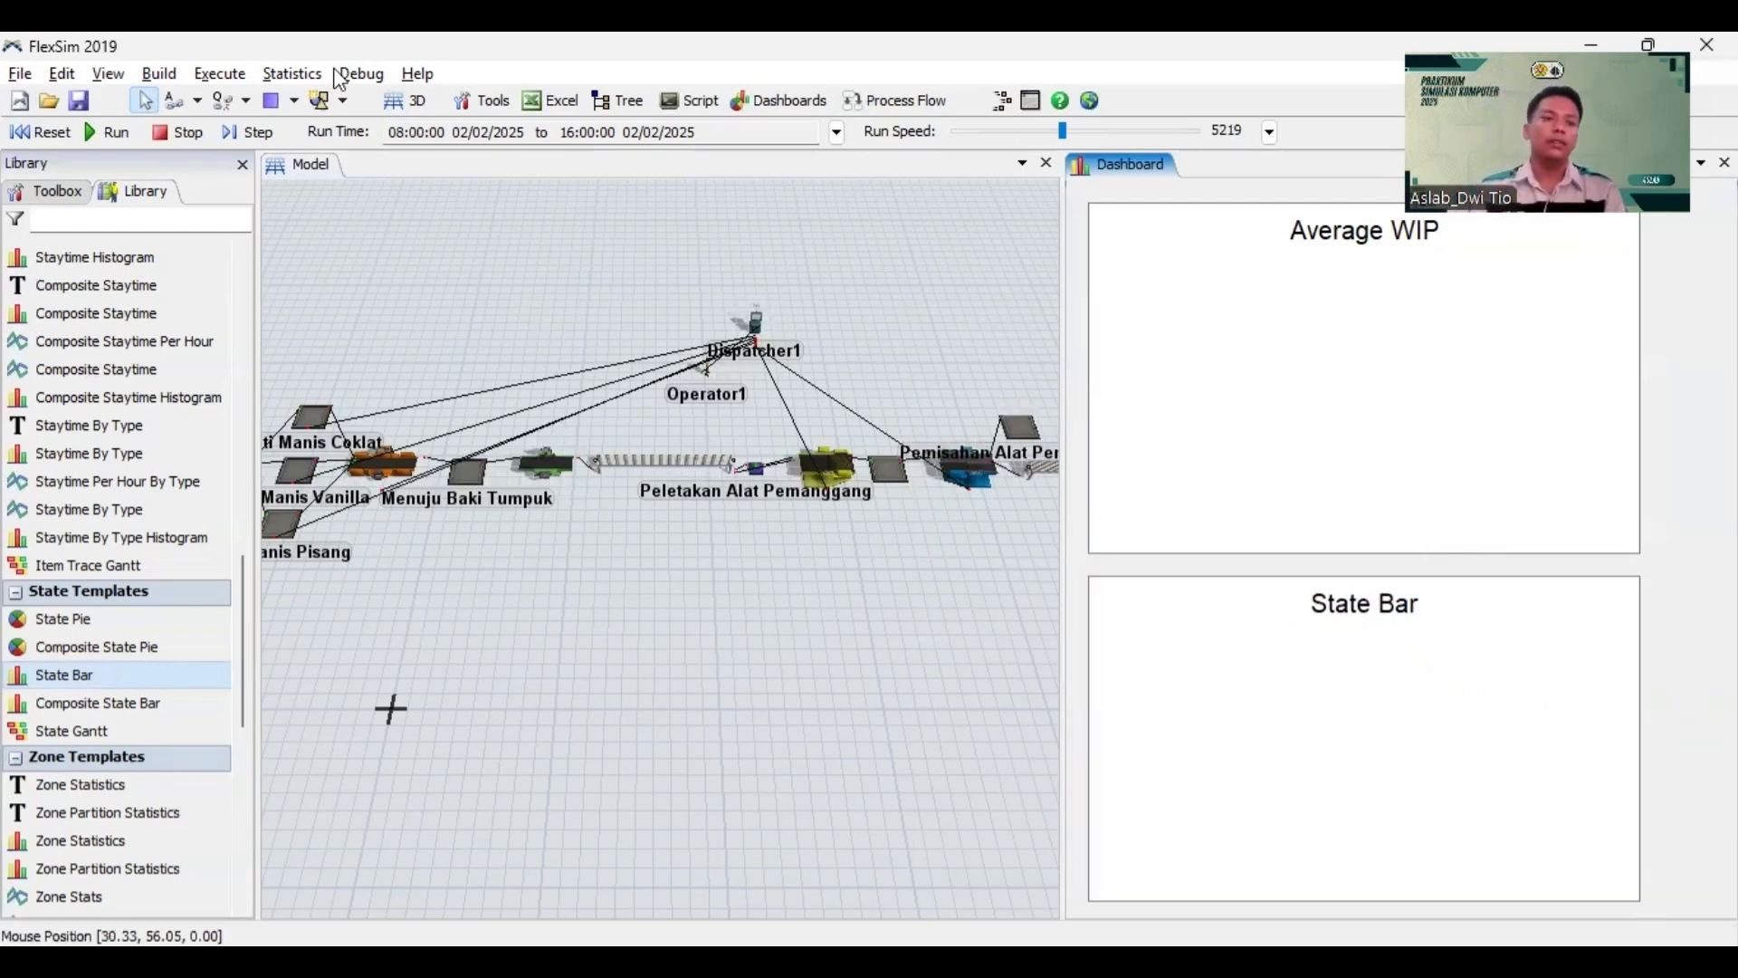
Step: Reset and run the simulation to 16:00:00, and lower the run speed to 3164
left_click(31, 132)
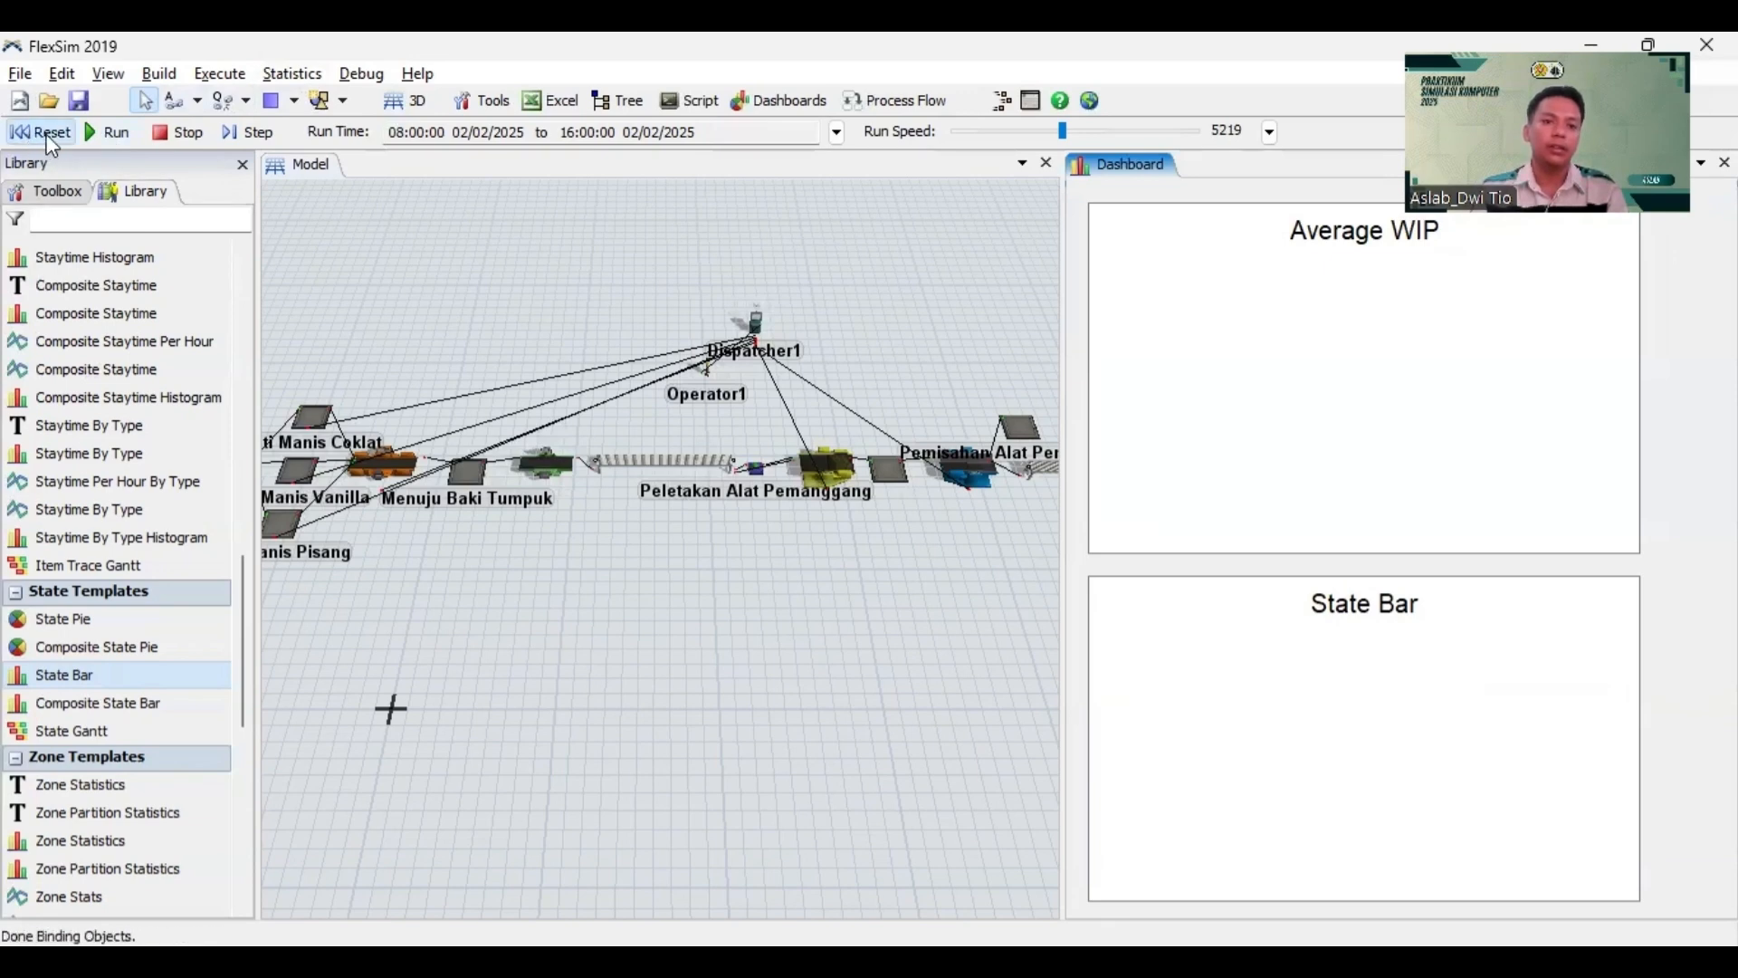
left_click(107, 132)
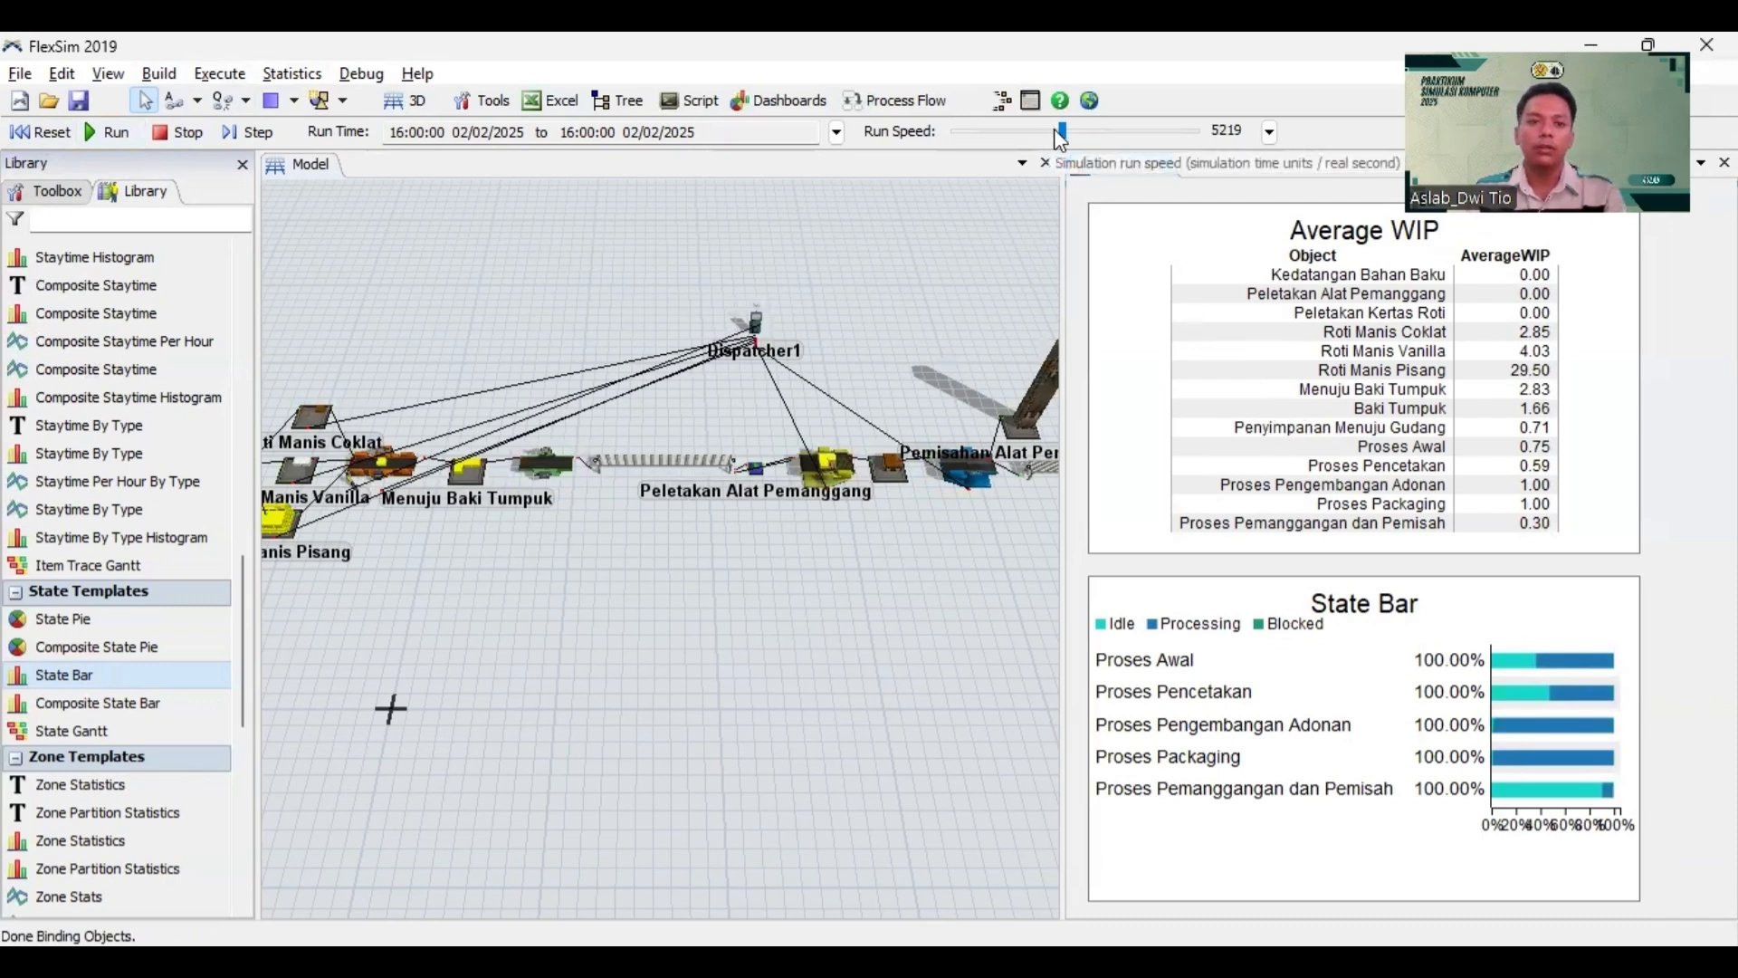
left_click_drag(1055, 131, 1029, 141)
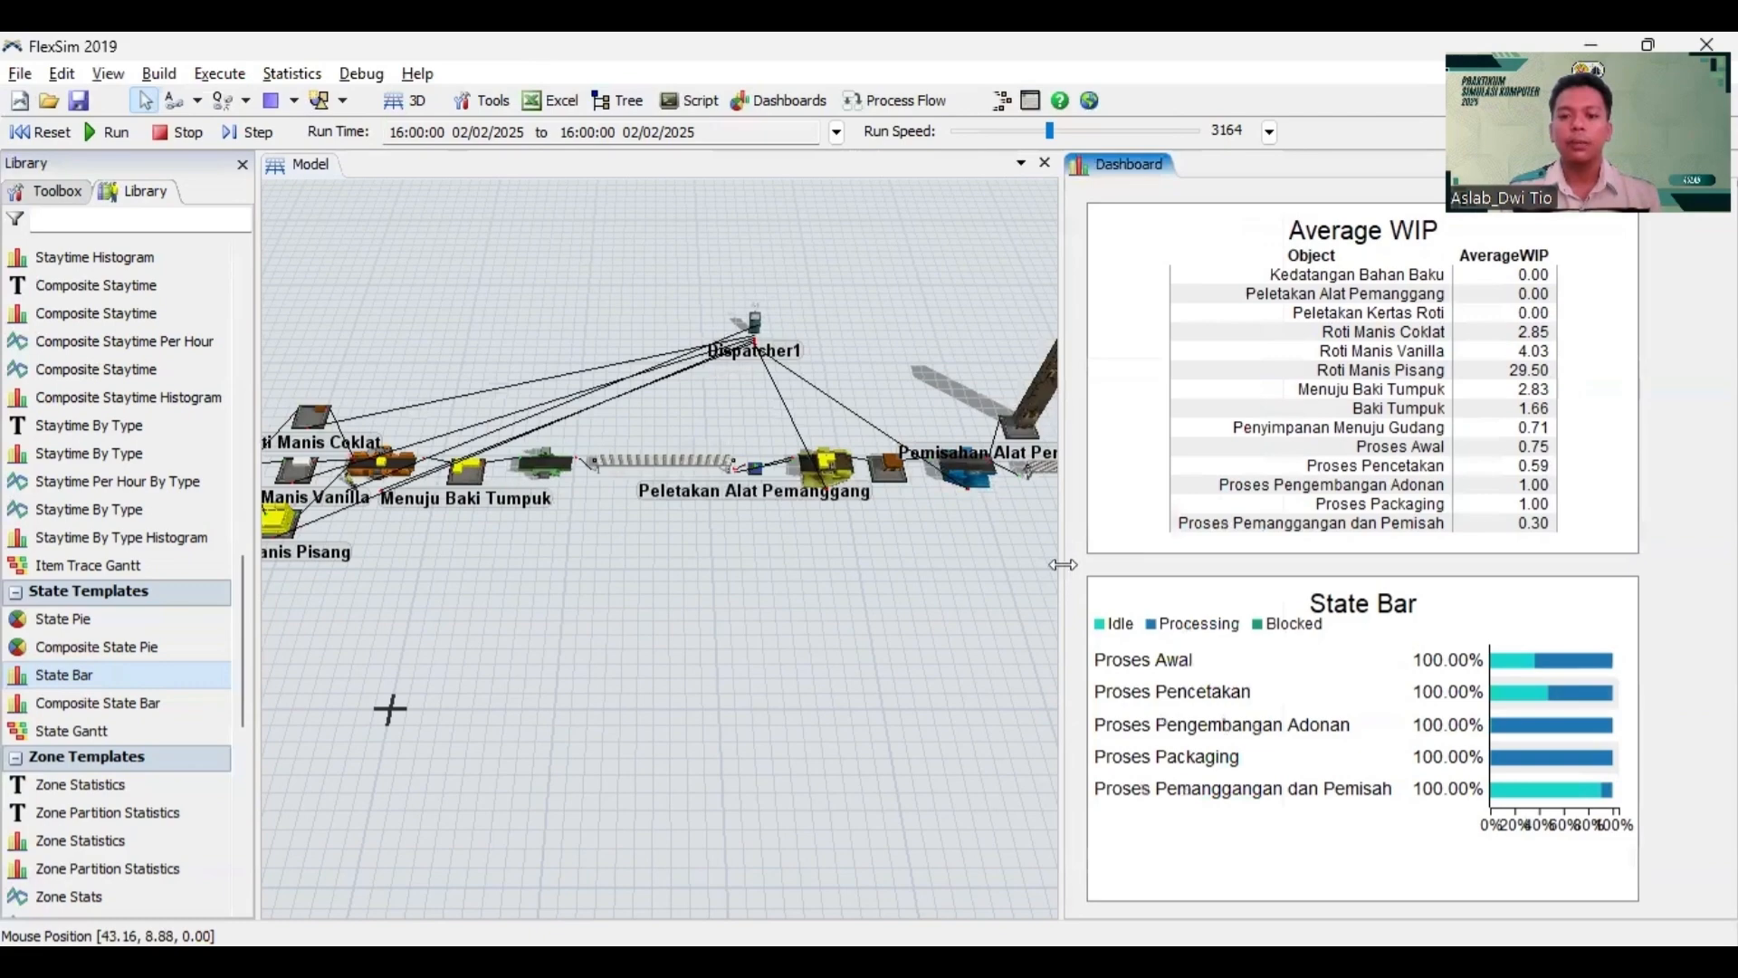
Step: Widen the dashboard area, stretch the State Bar chart wider than the Average WIP table and move it up against the table
left_click_drag(1059, 567, 915, 532)
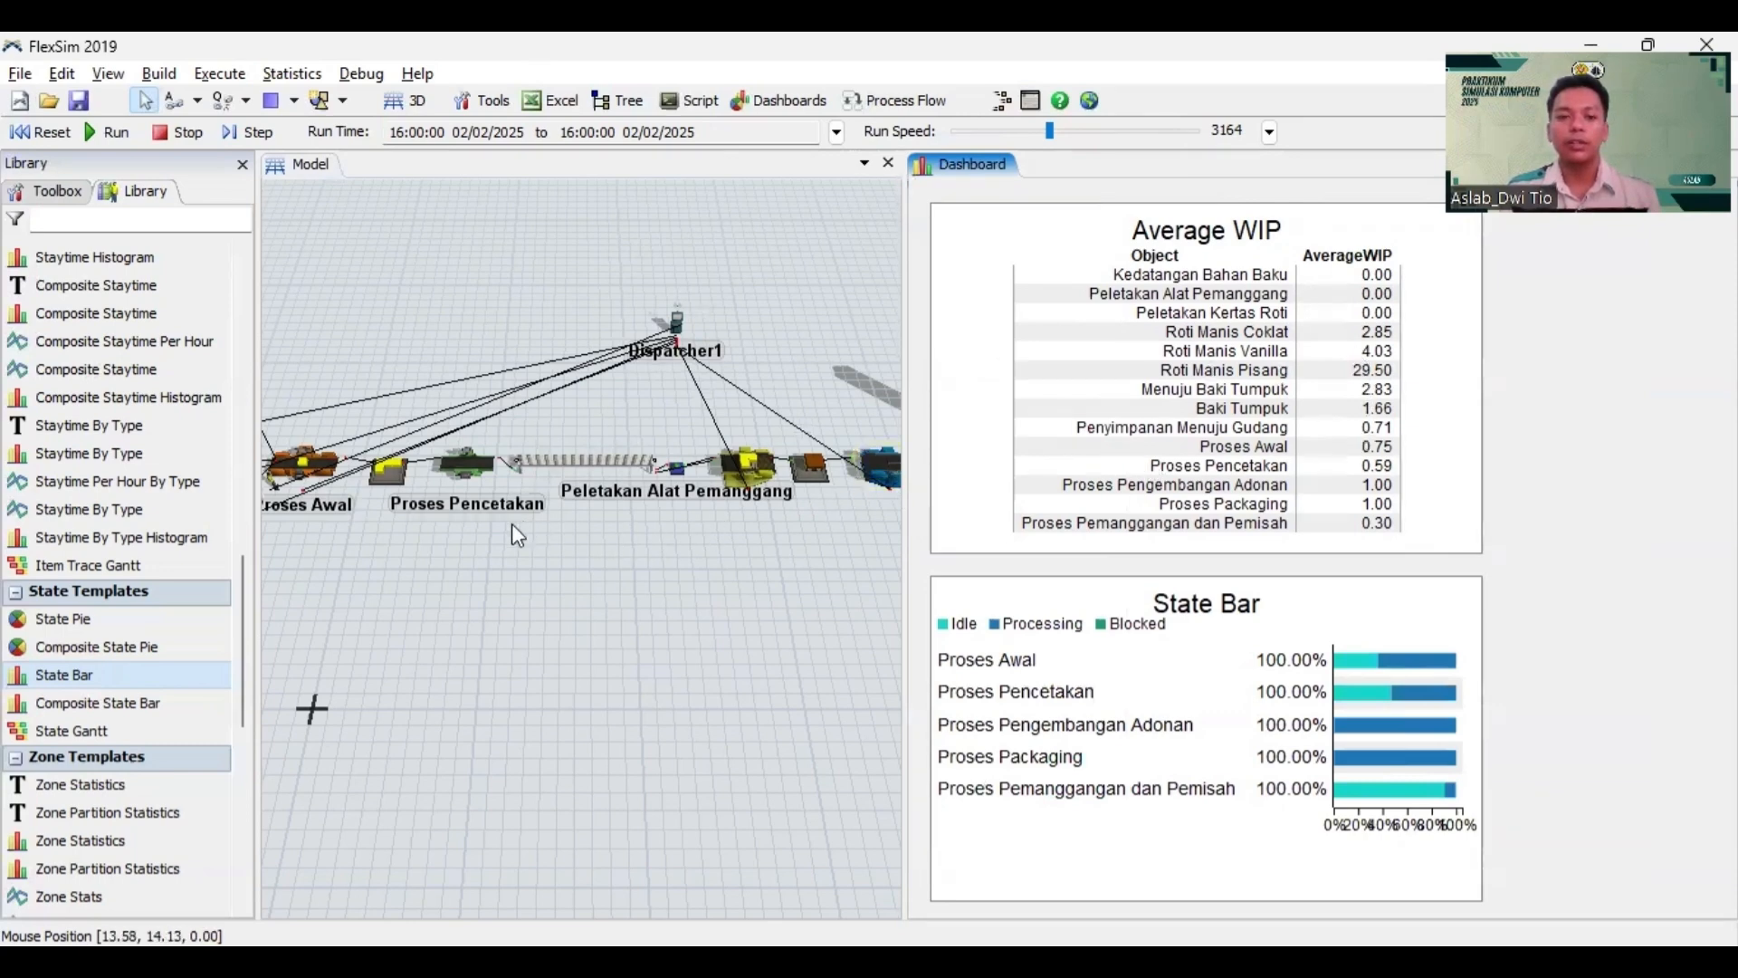
left_click_drag(483, 546, 613, 563)
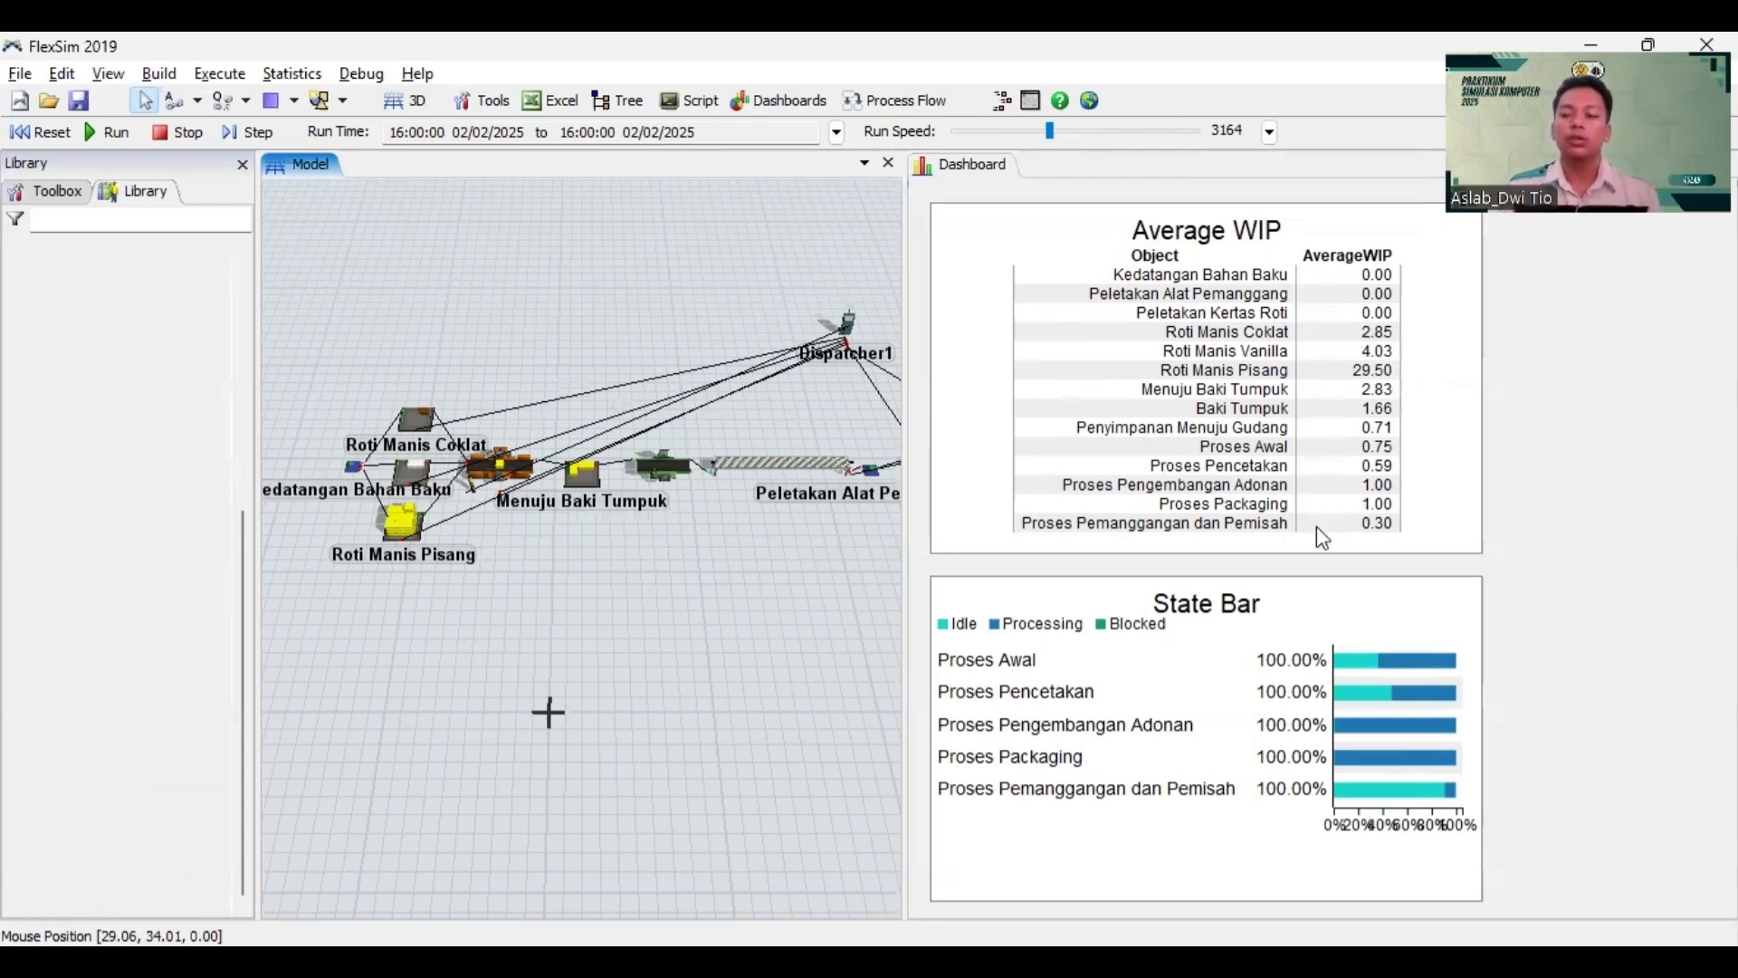
left_click(1462, 621)
left_click_drag(1483, 734, 1702, 716)
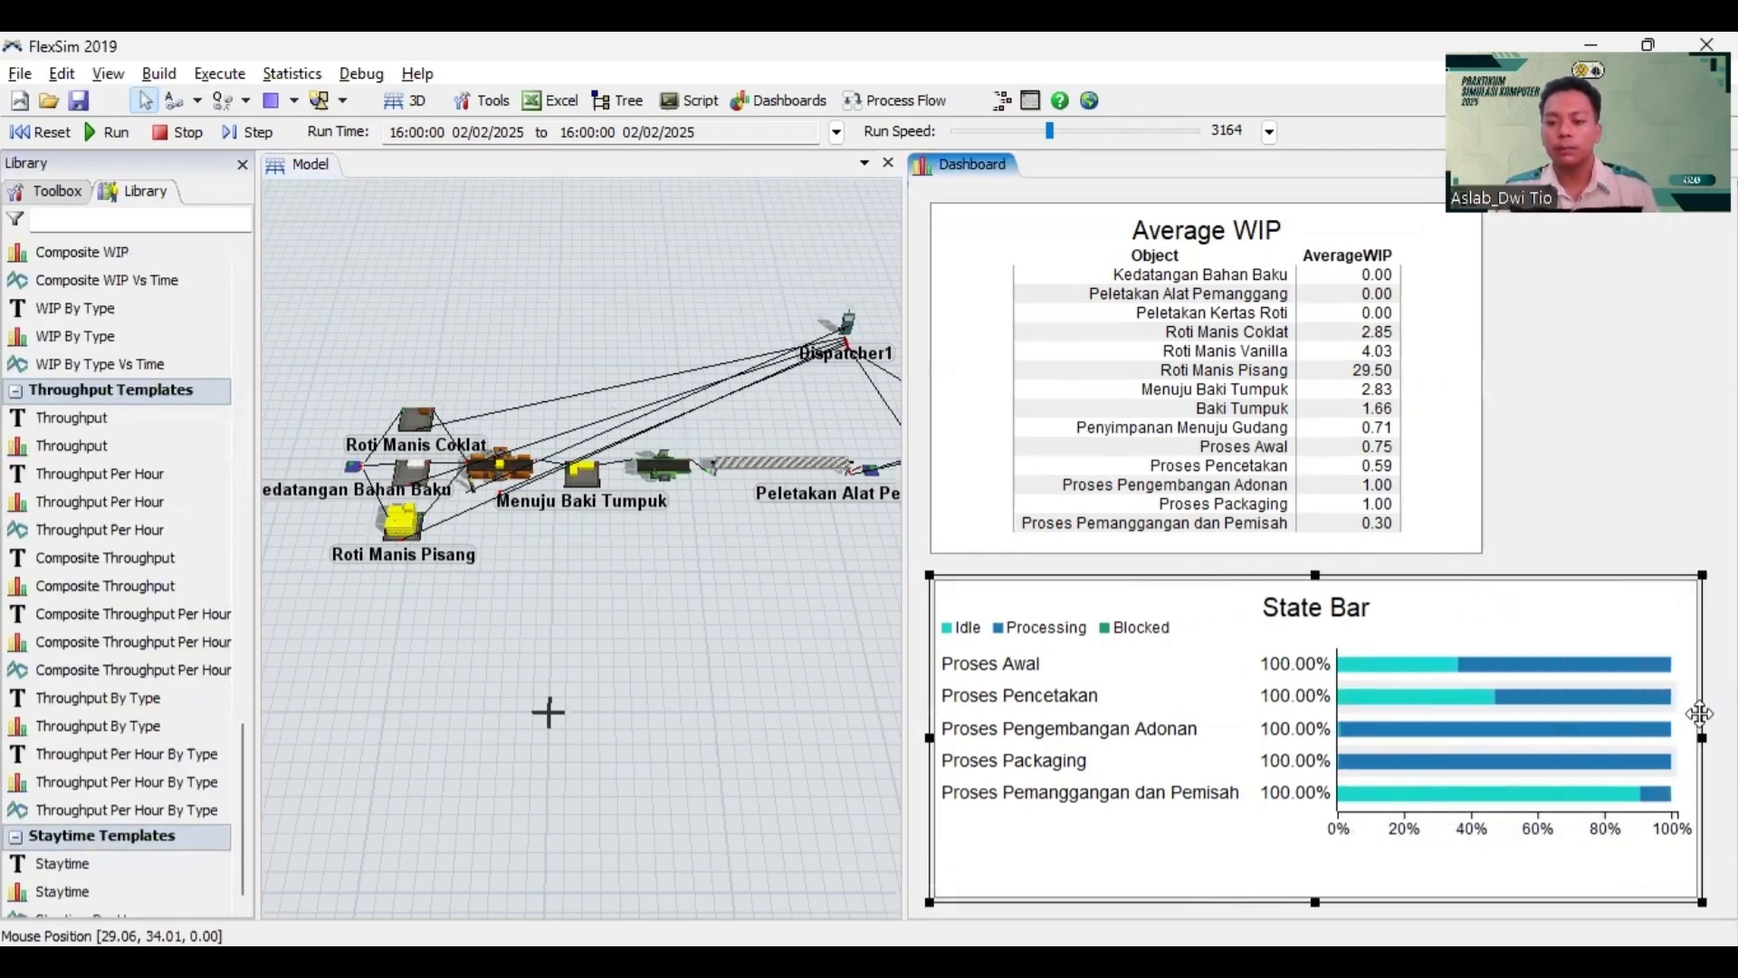
left_click_drag(1469, 578, 1470, 556)
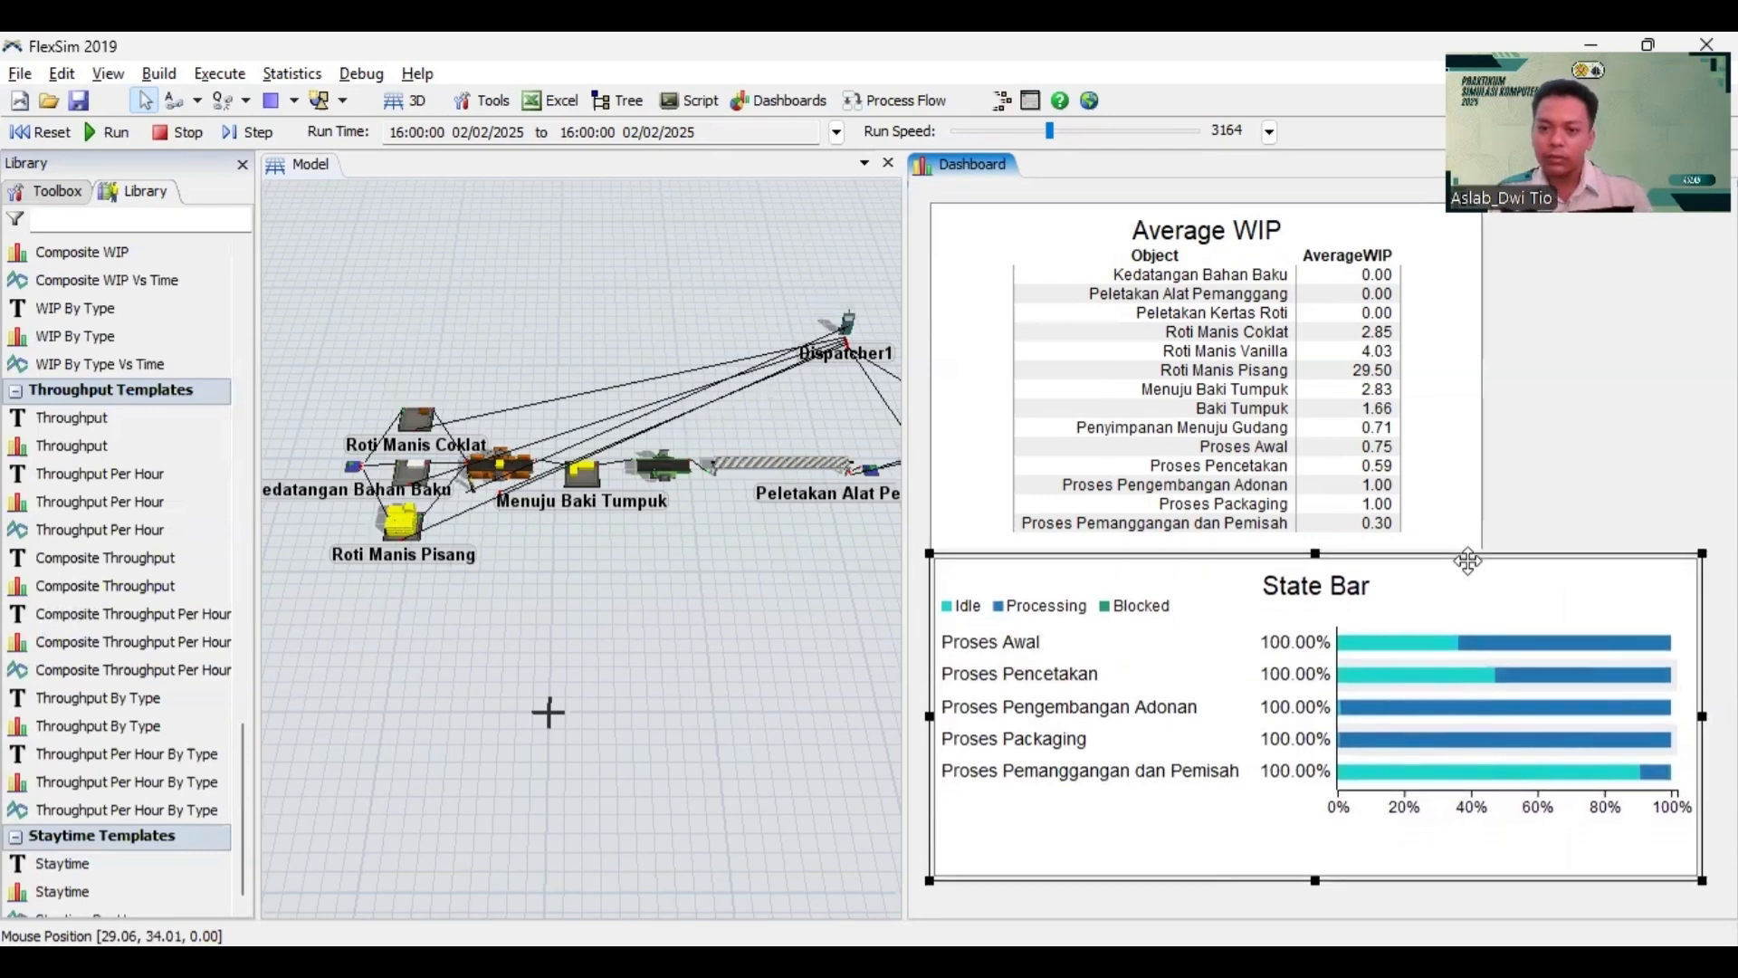
Step: Examine the Idle and Processing percentages of each process in the State Bar chart
mouse_move(1490, 650)
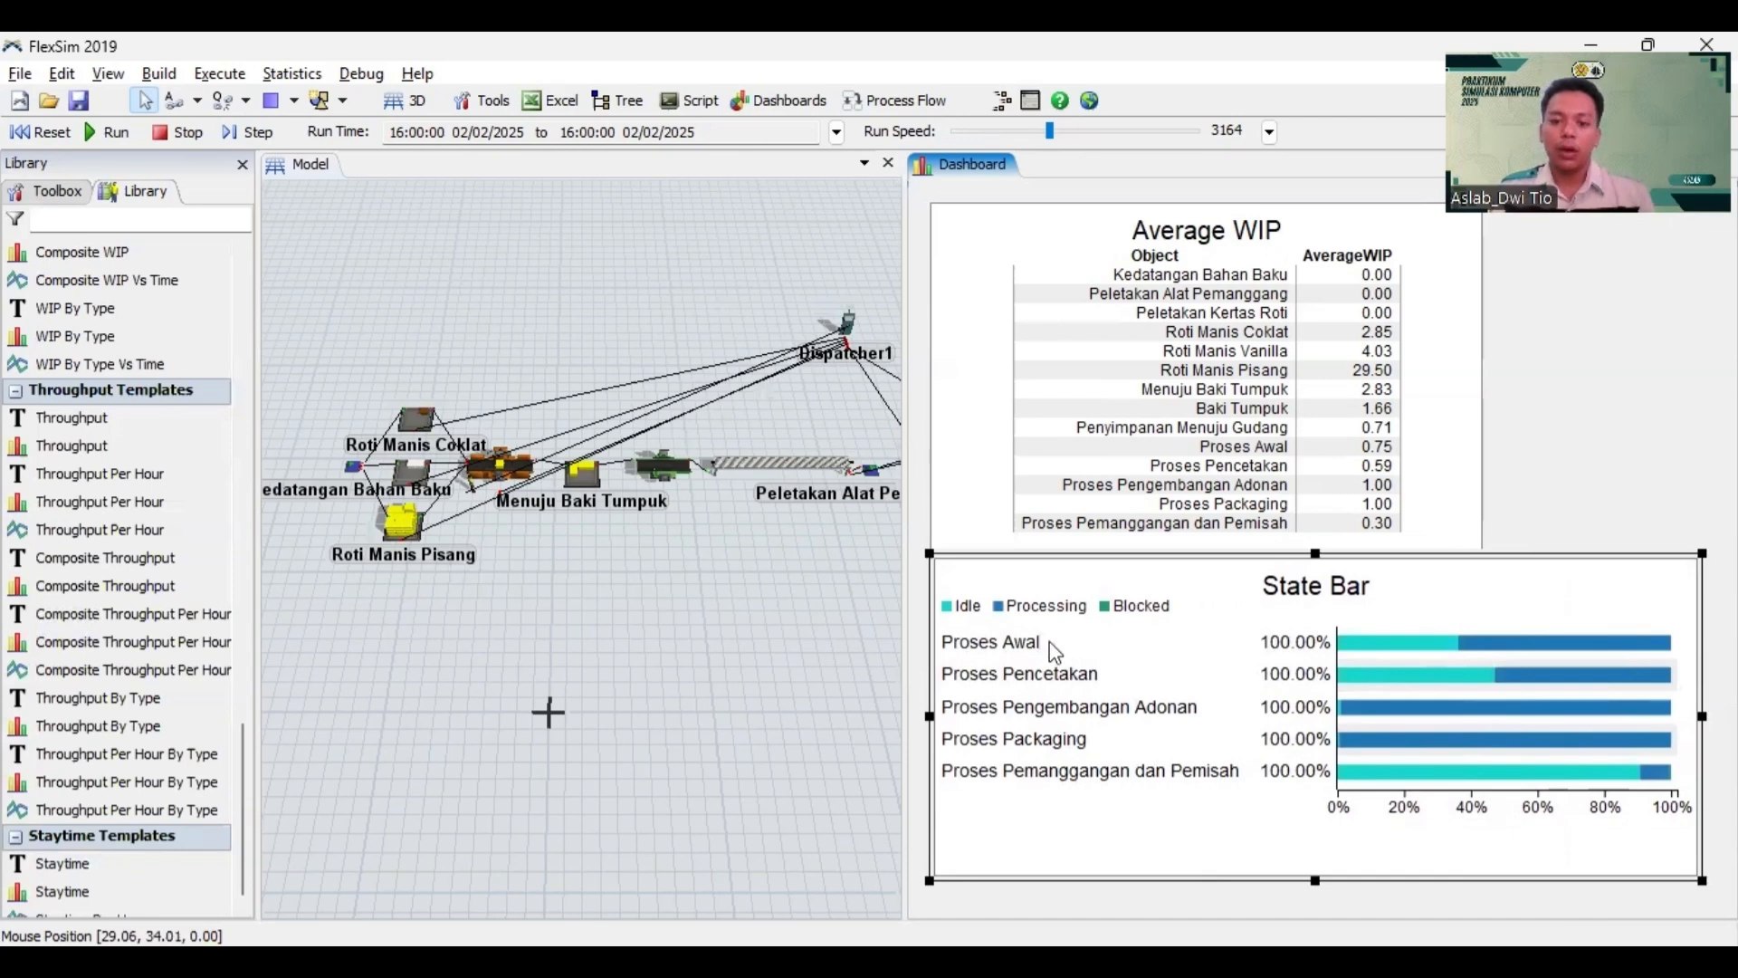
mouse_move(1404, 645)
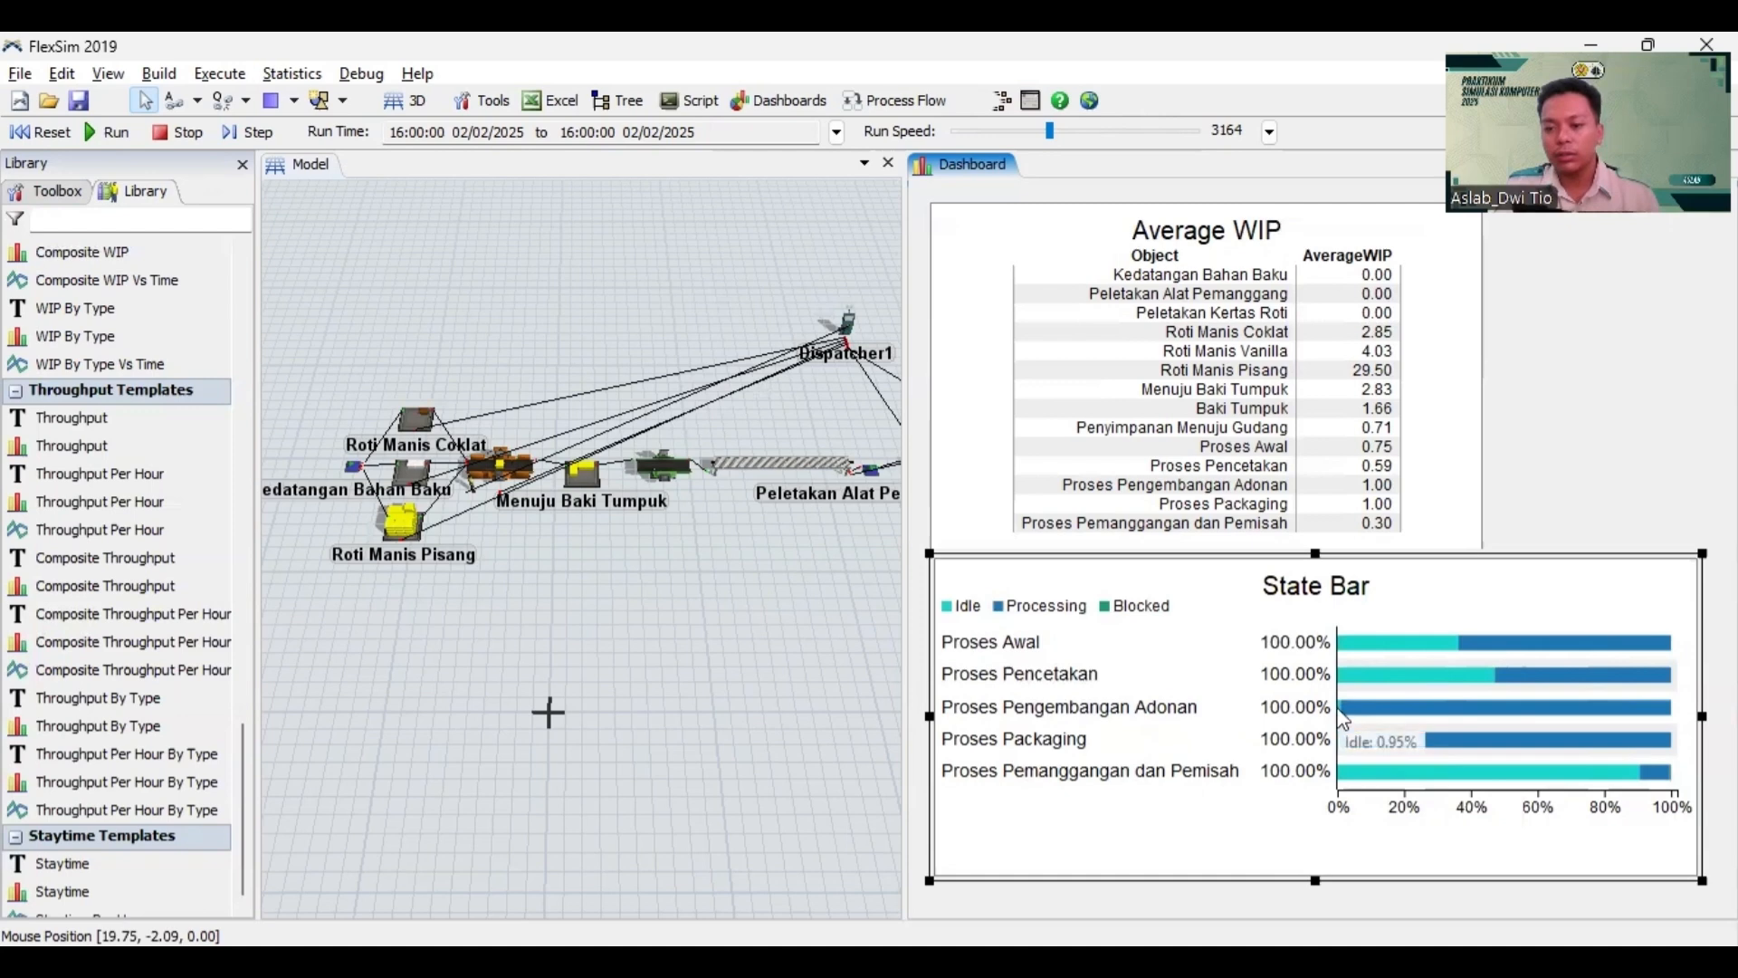
mouse_move(1367, 717)
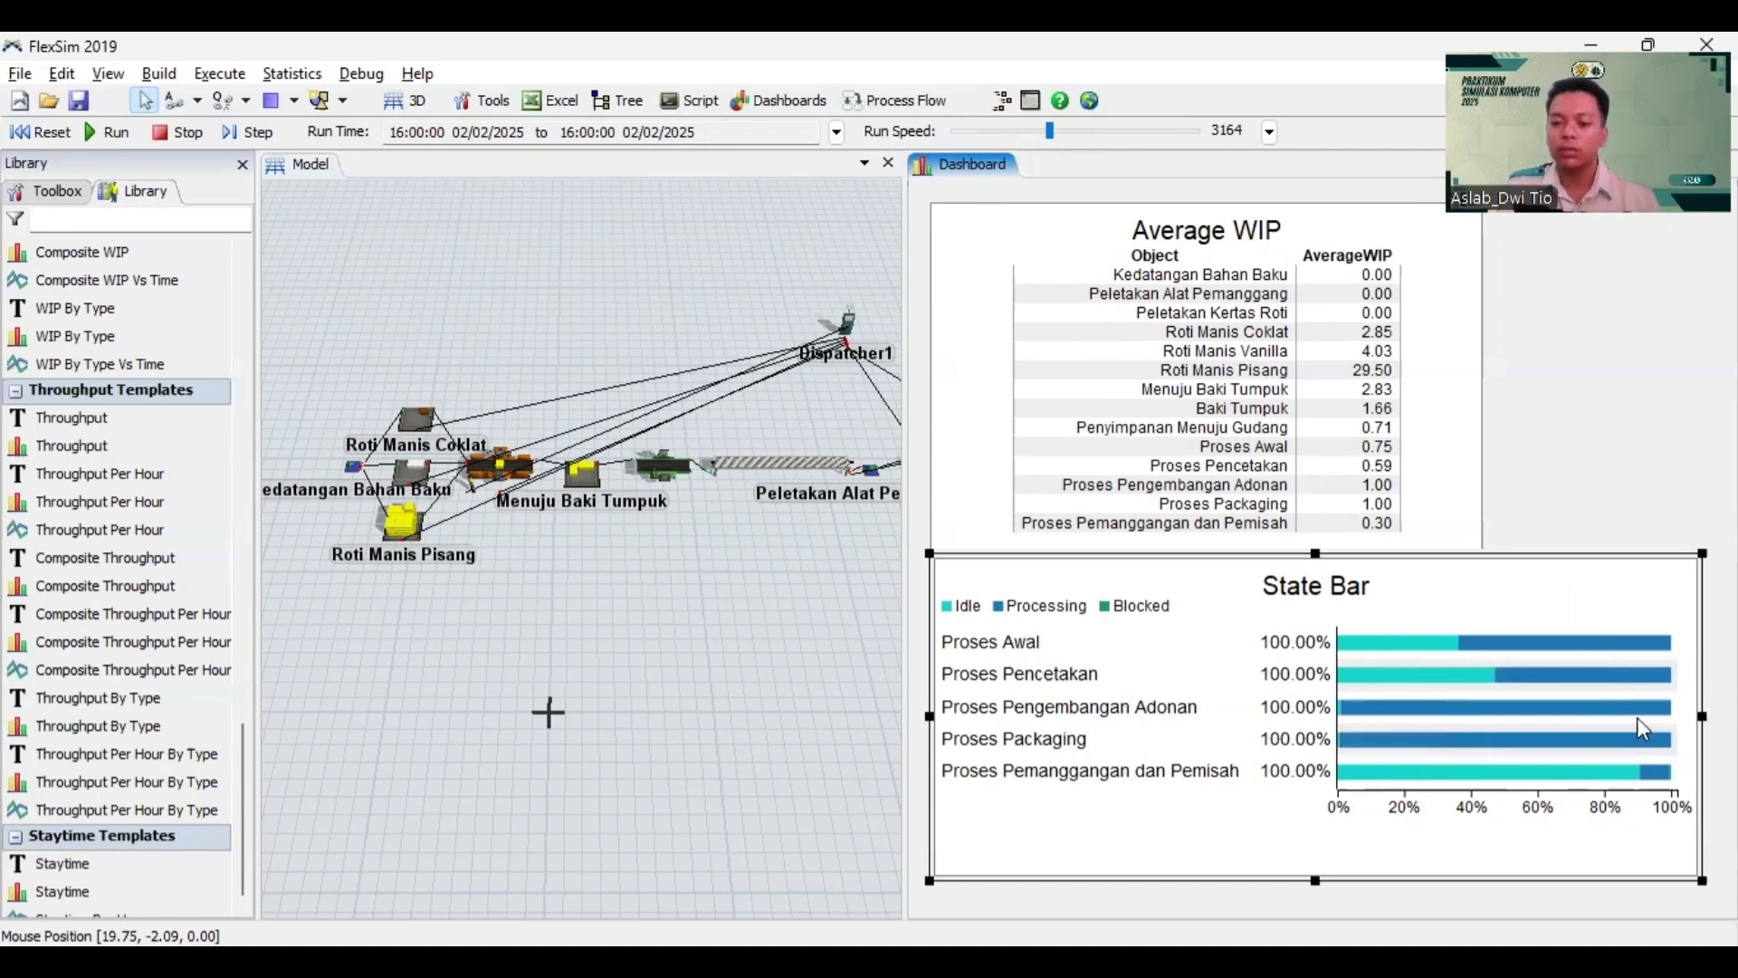
mouse_move(1586, 774)
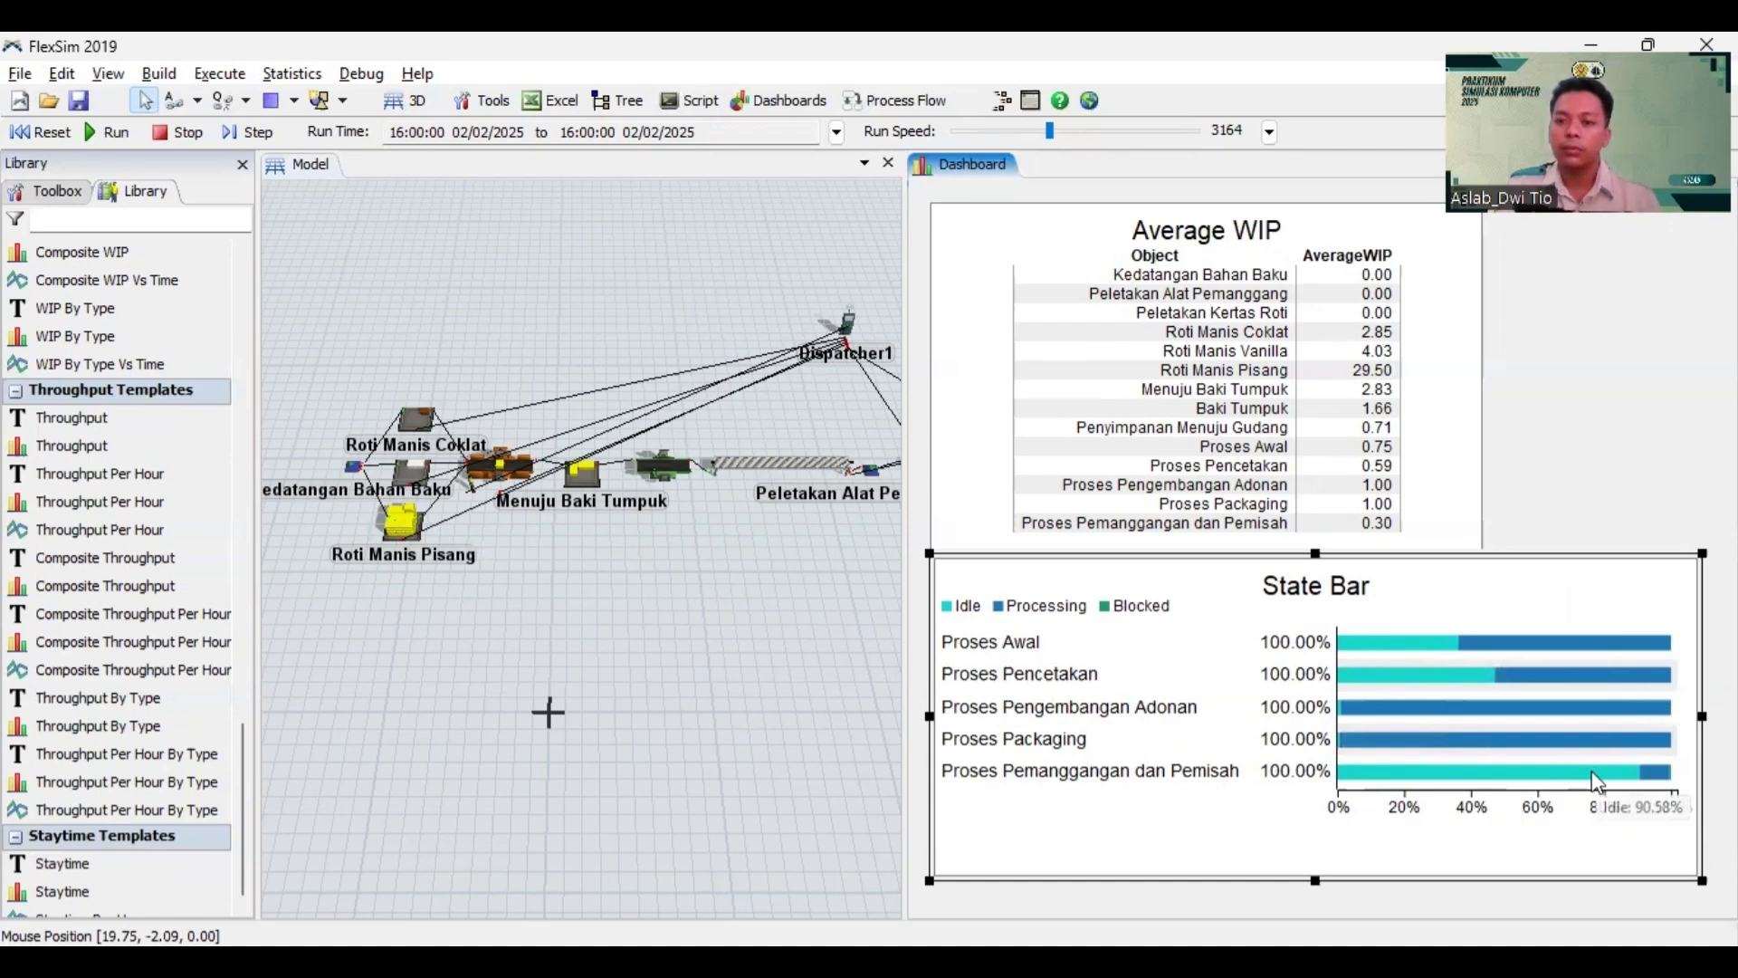
left_click(789, 607)
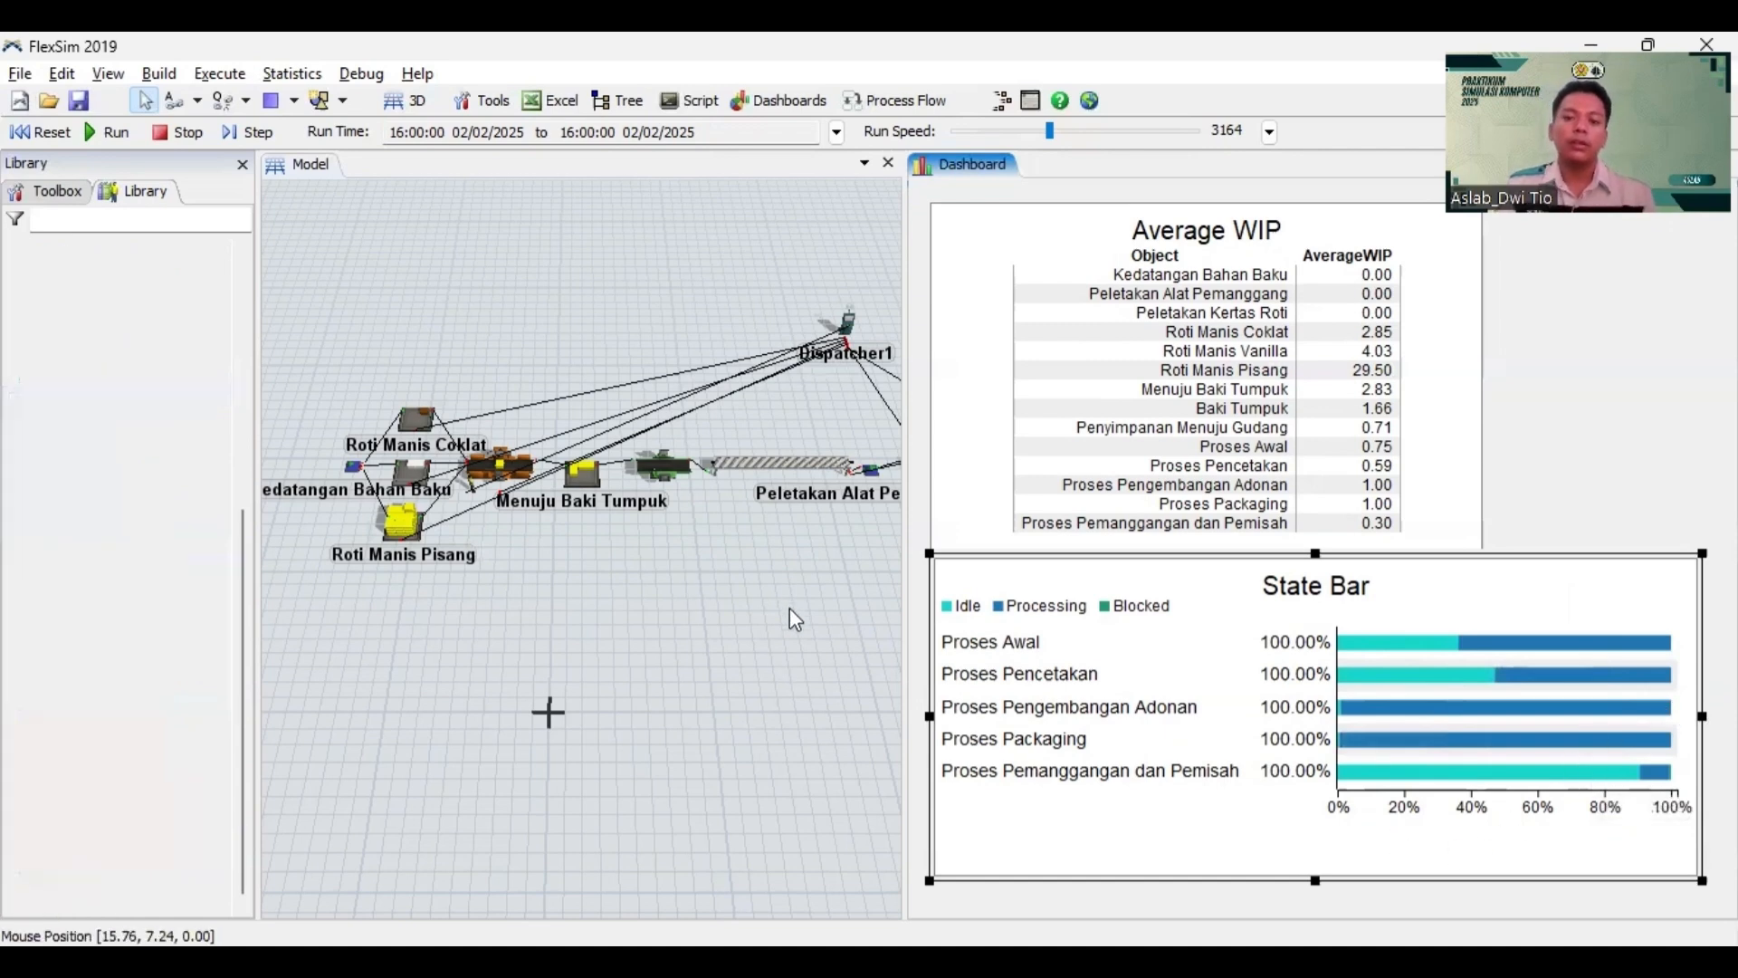